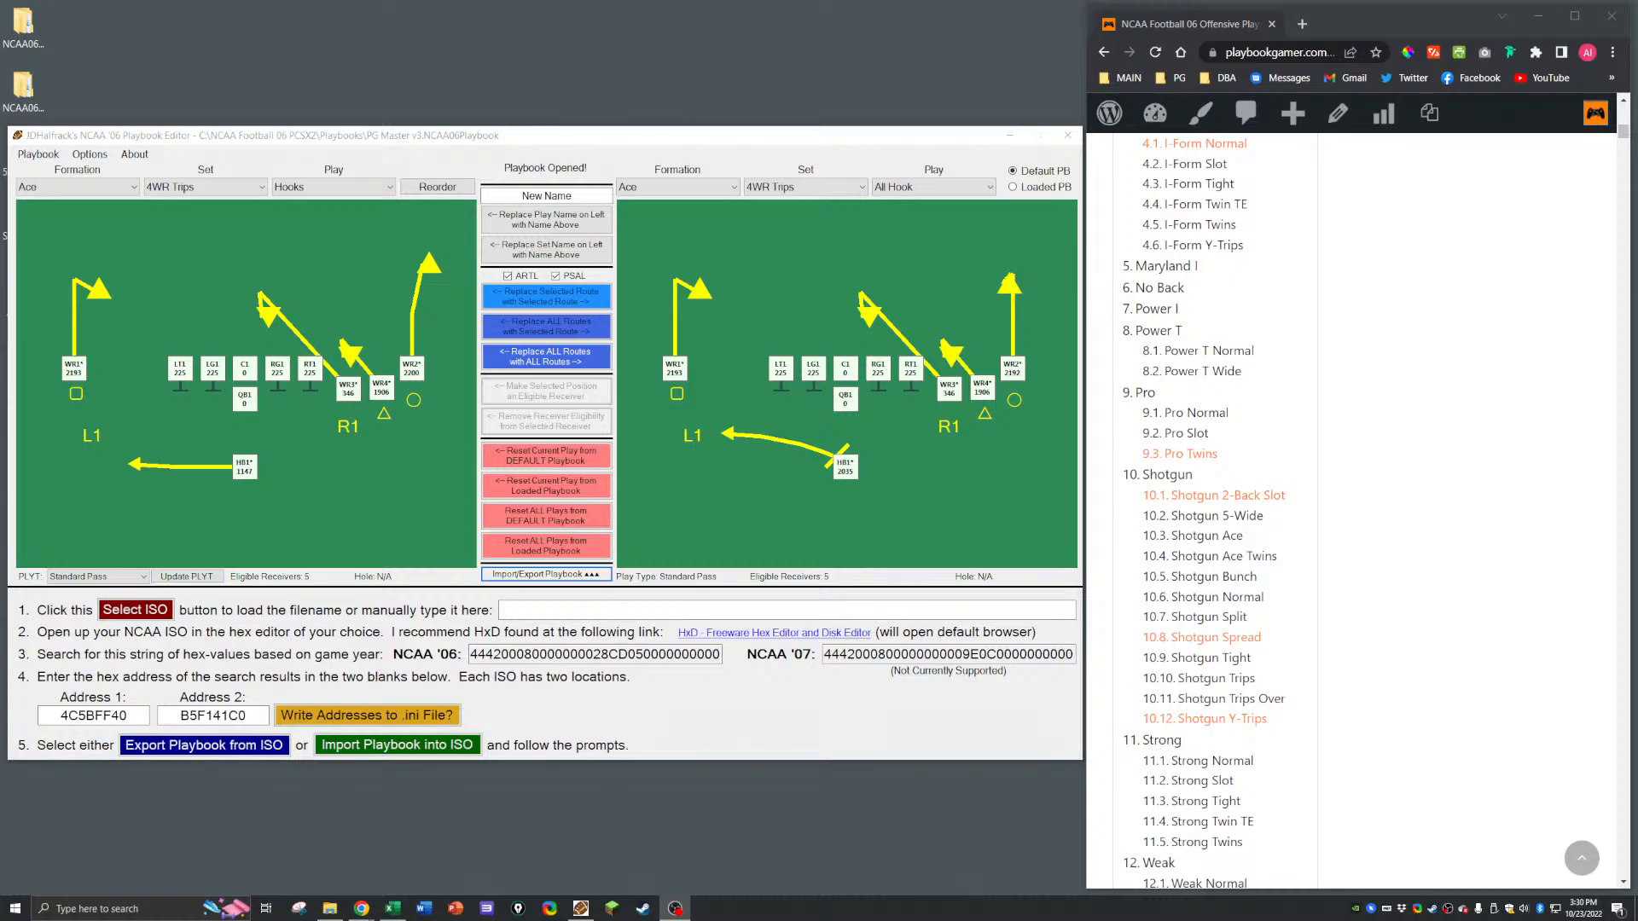
Step: Look through the NCAA Football 06 Offensive Plays page, from the introduction and table of contents to the Ace 4WR Trips plays
key(alt+Tab)
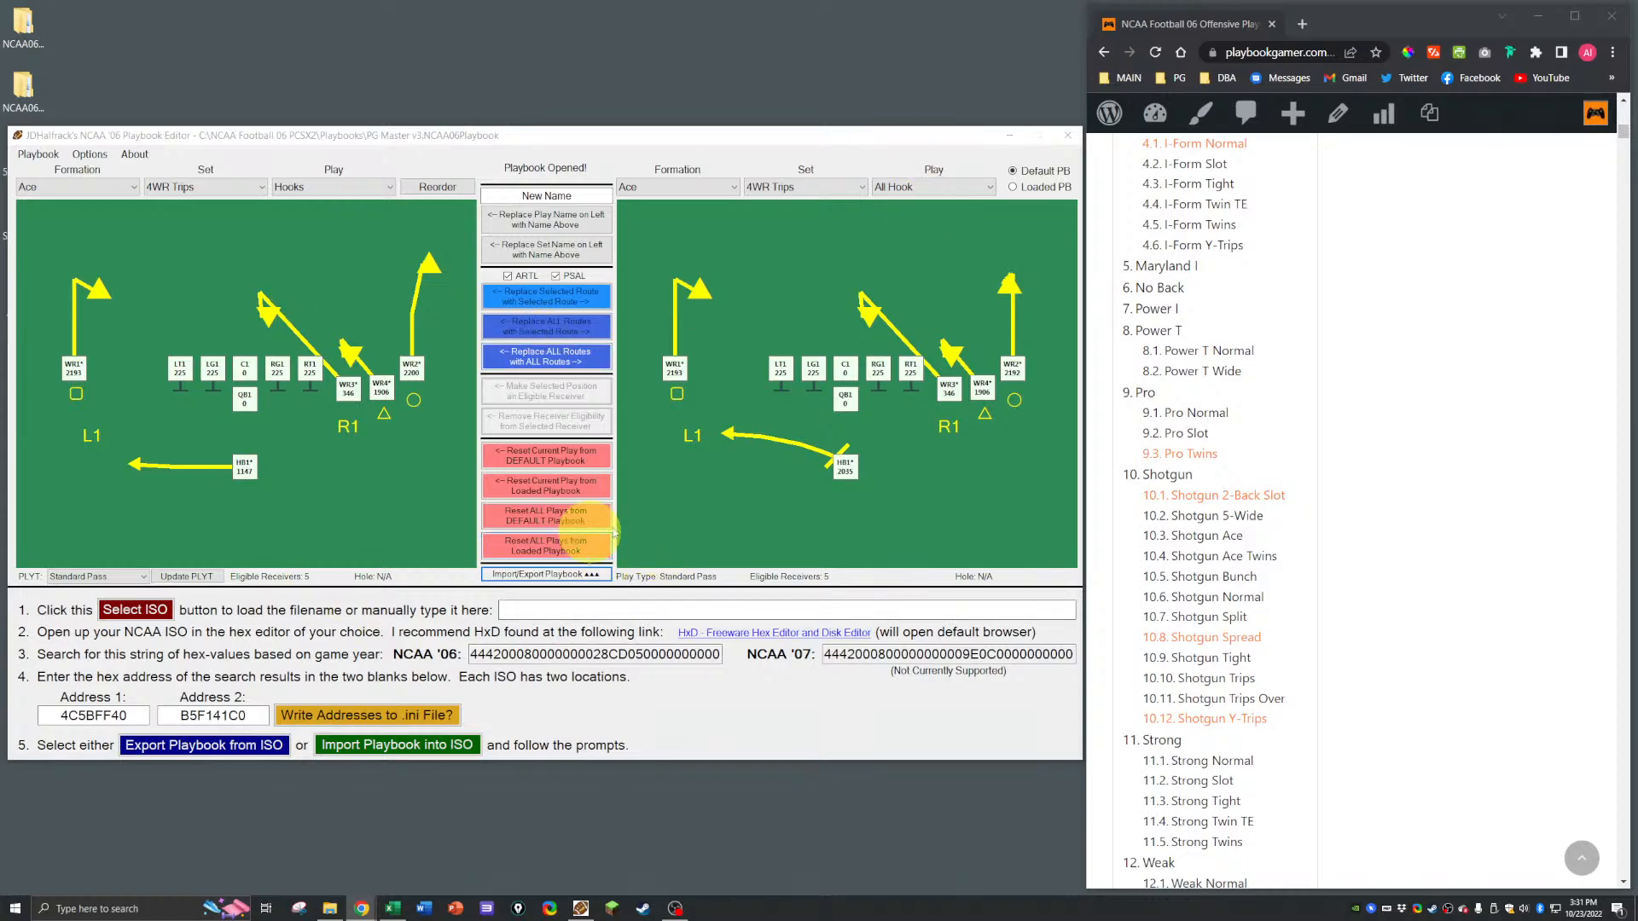
scroll(1256, 474, up, 5)
scroll(1256, 477, up, 8)
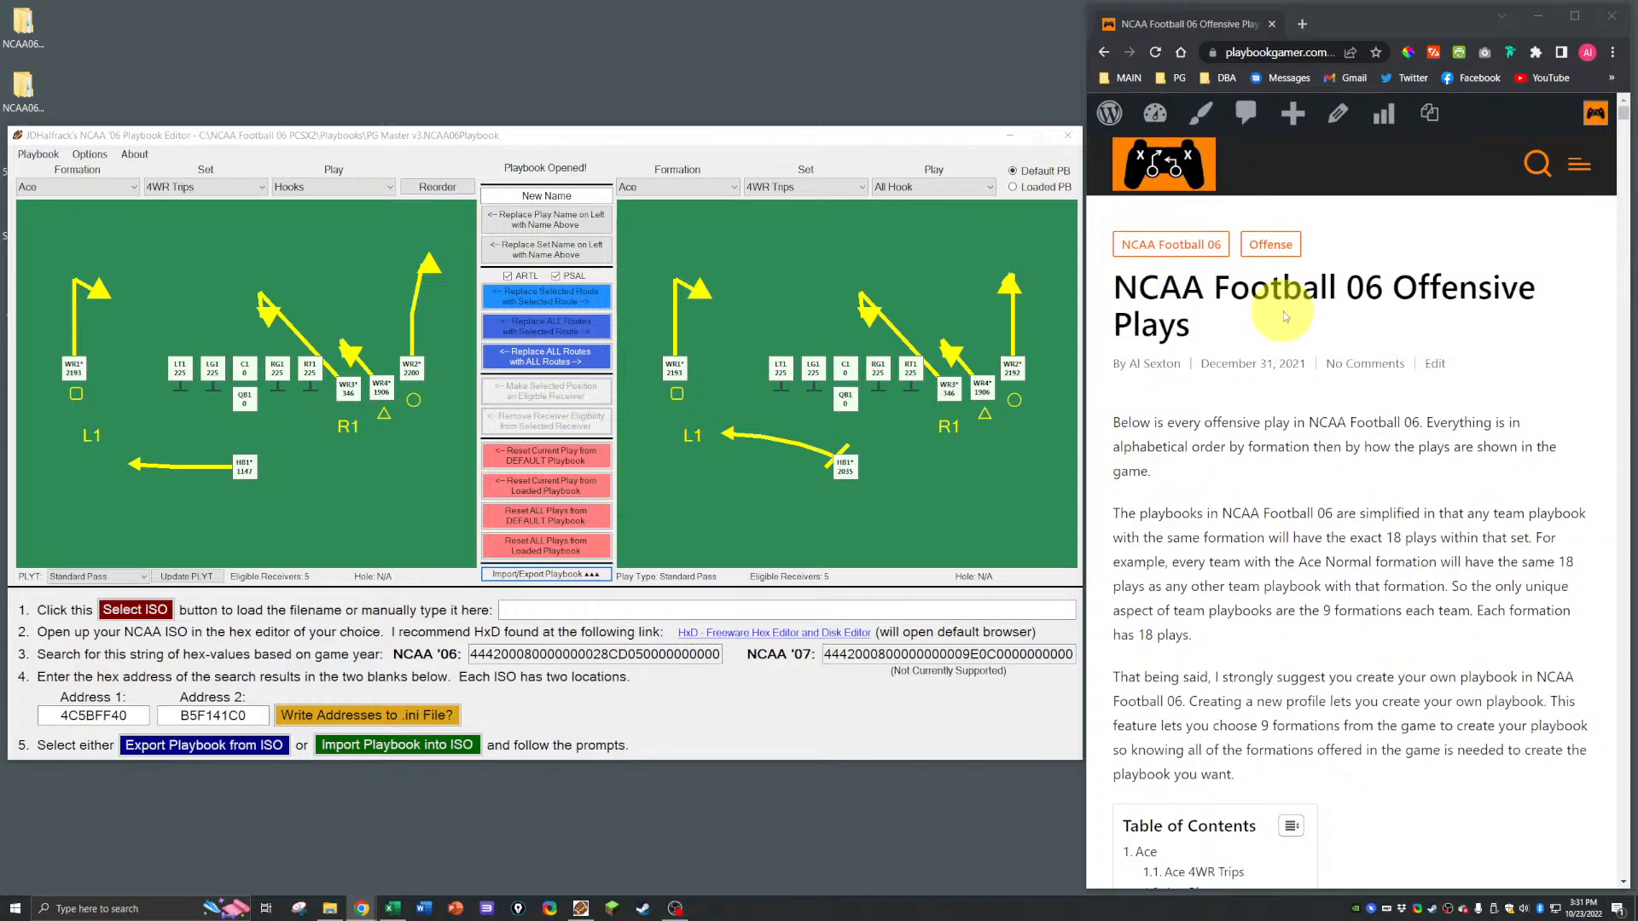
scroll(1288, 312, down, 7)
scroll(1291, 313, down, 20)
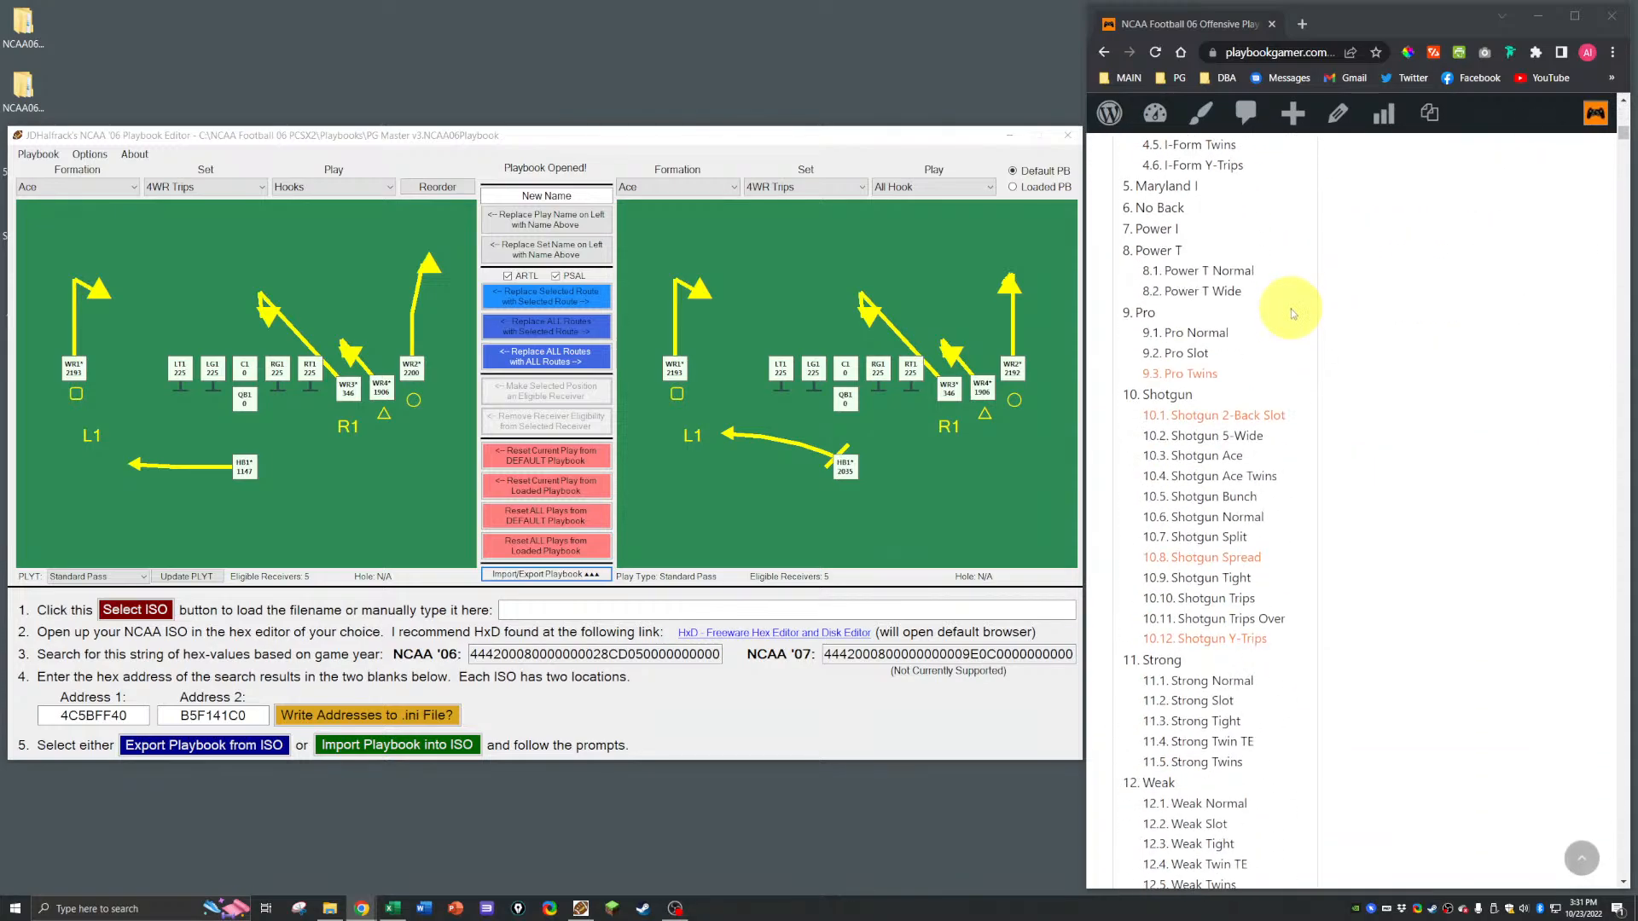
scroll(1290, 313, up, 5)
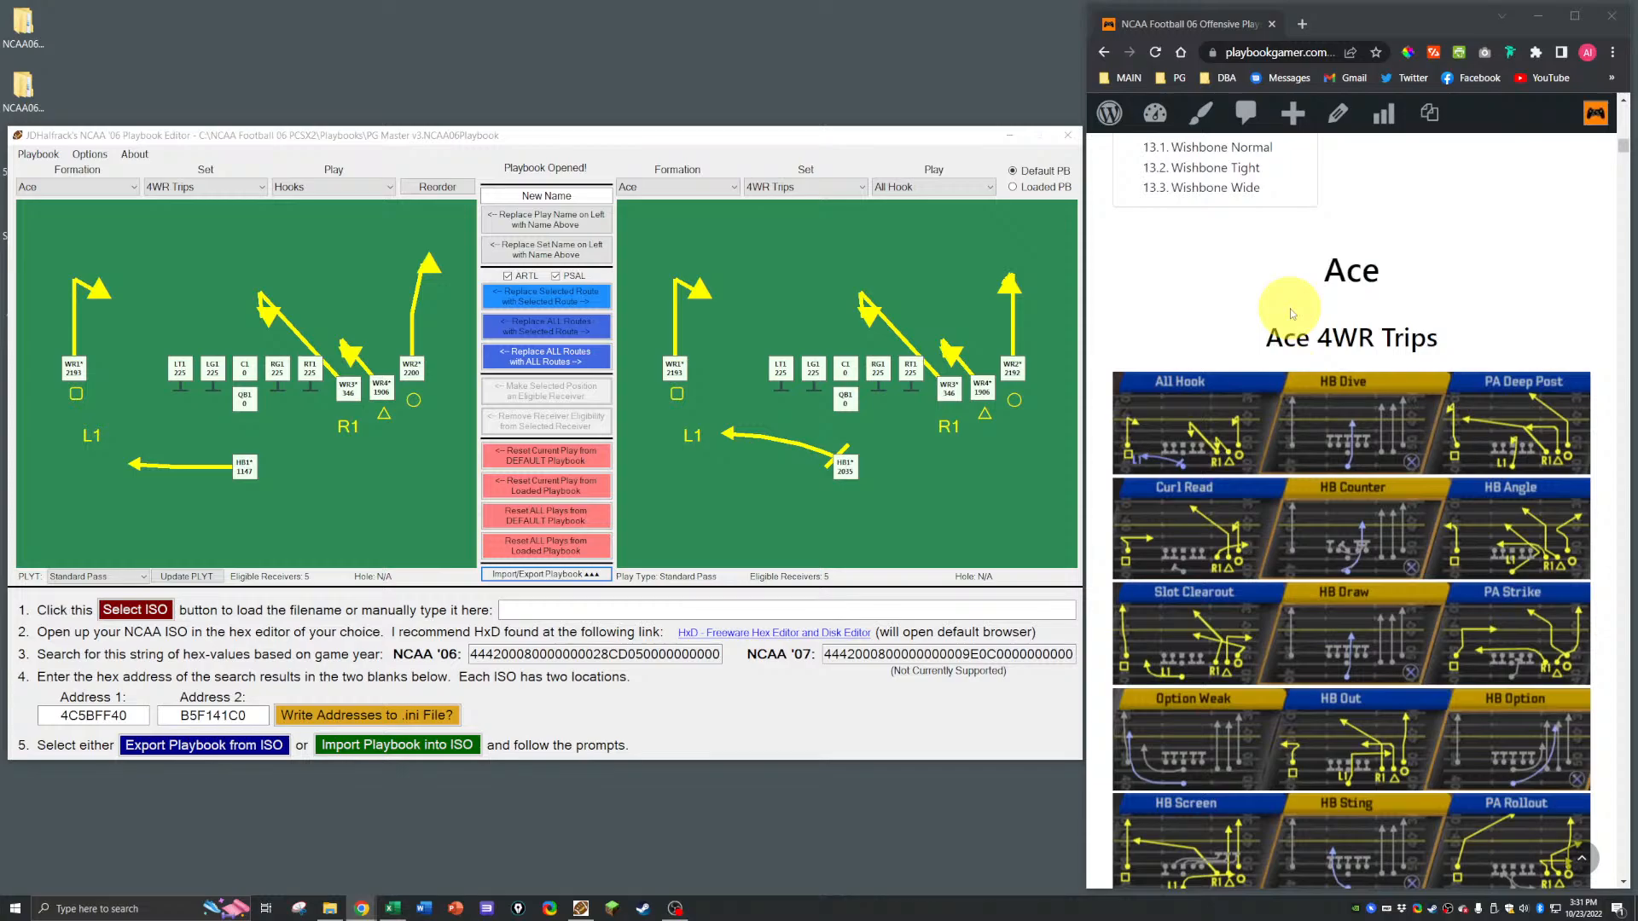
scroll(1291, 313, down, 1)
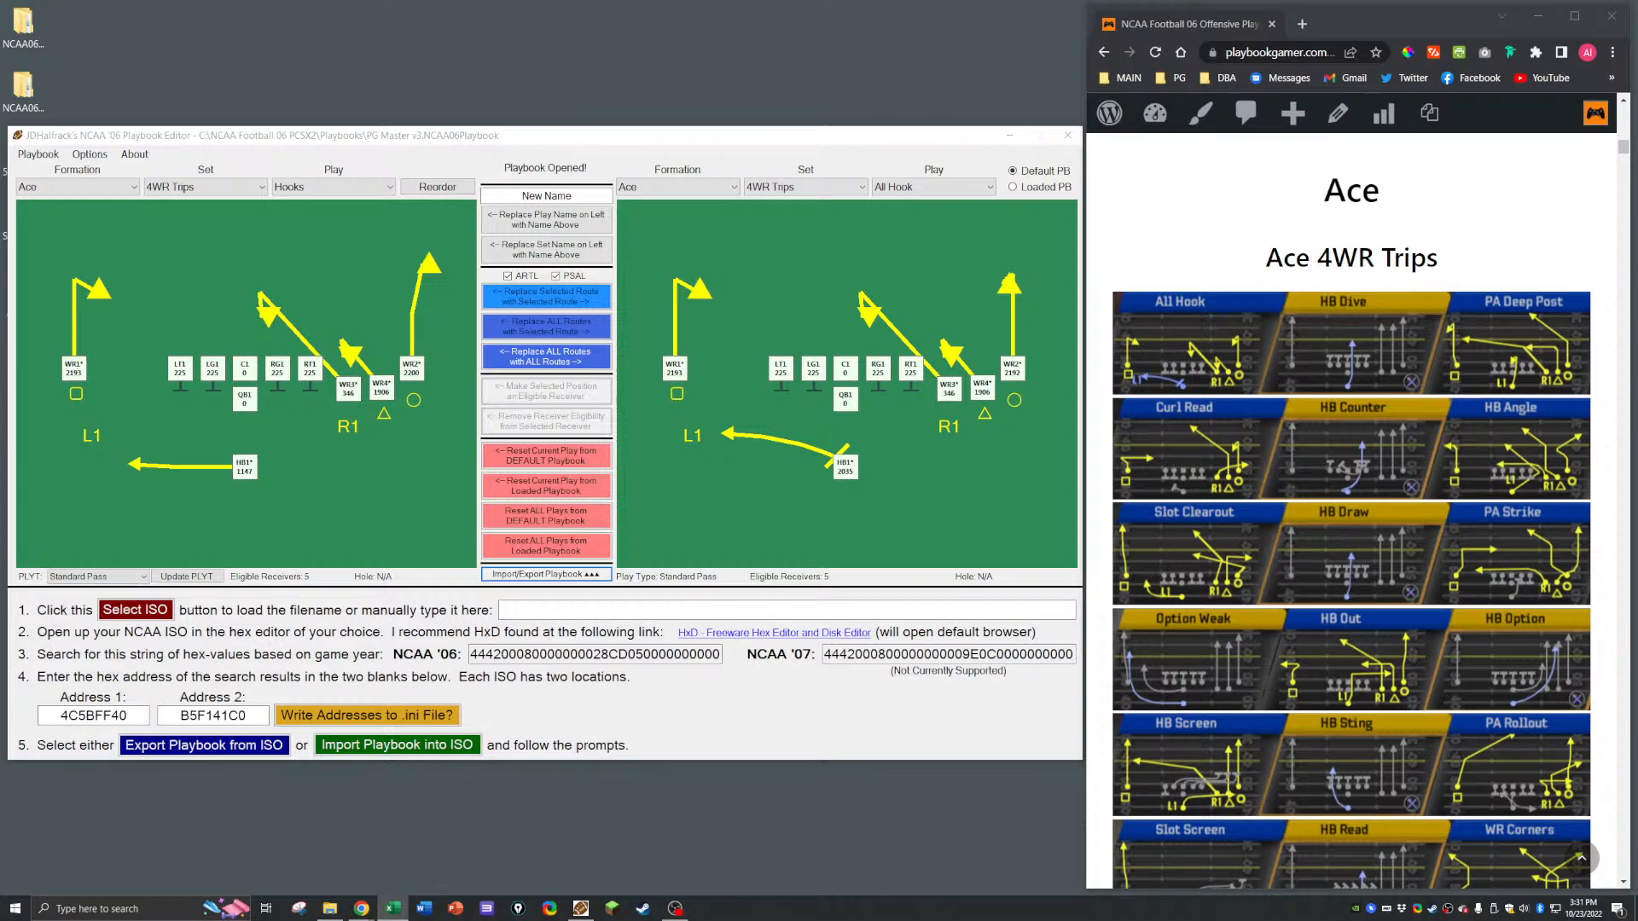
Step: Switch to the PG Playbook Master Changes List in Excel, review its version 2 and 3 entries, and move the workbook out of view
click(393, 908)
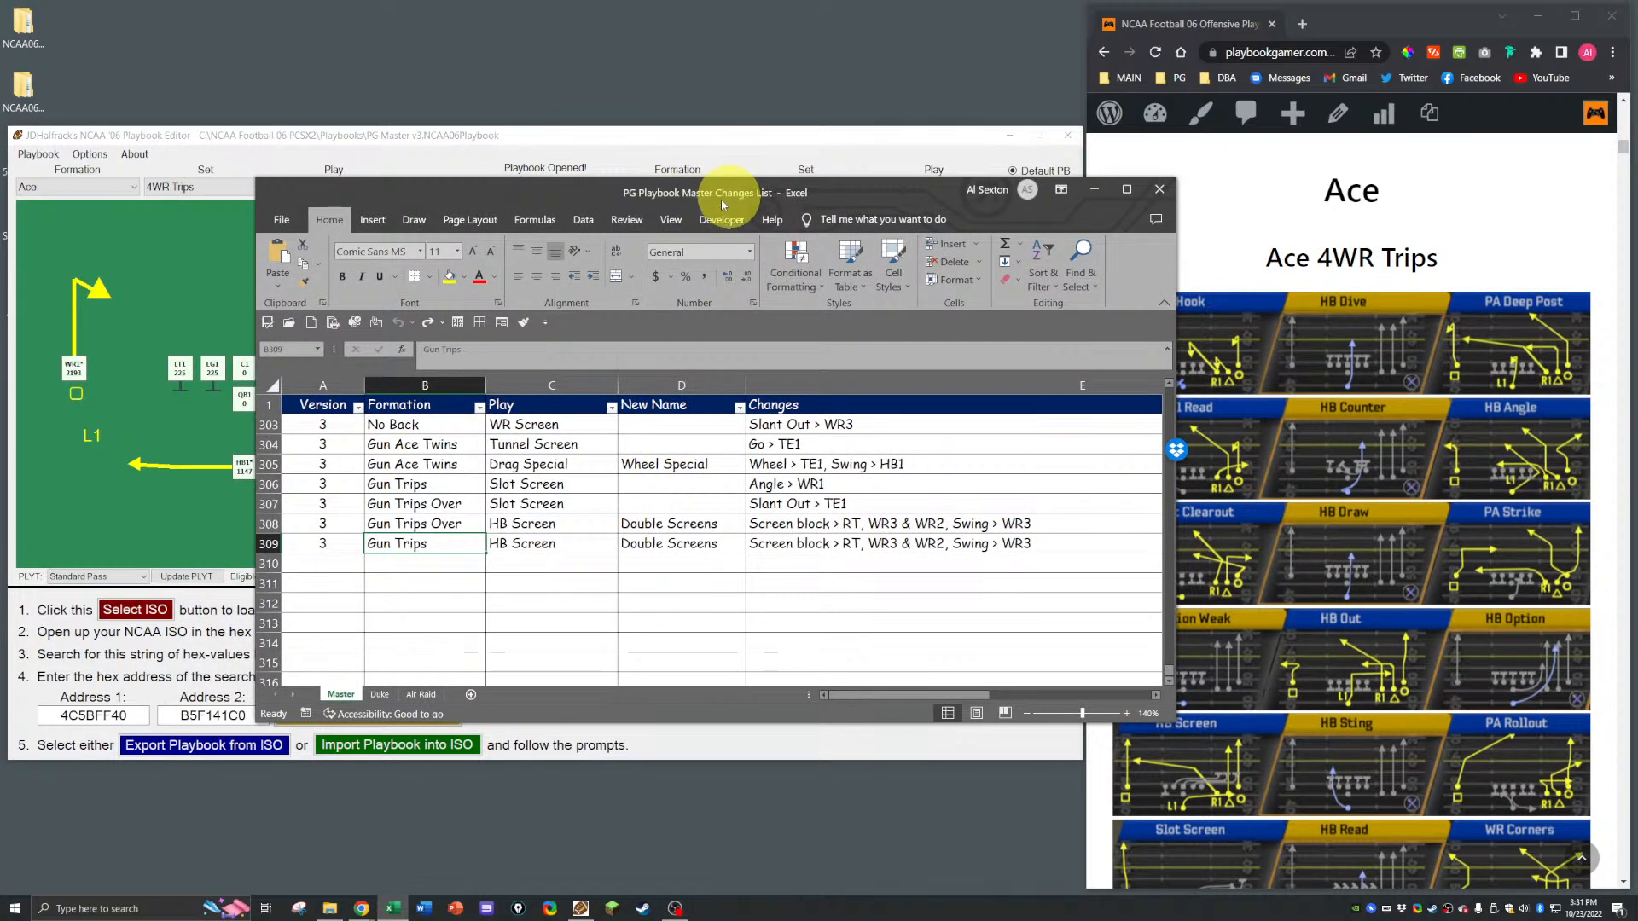
scroll(495, 549, up, 4)
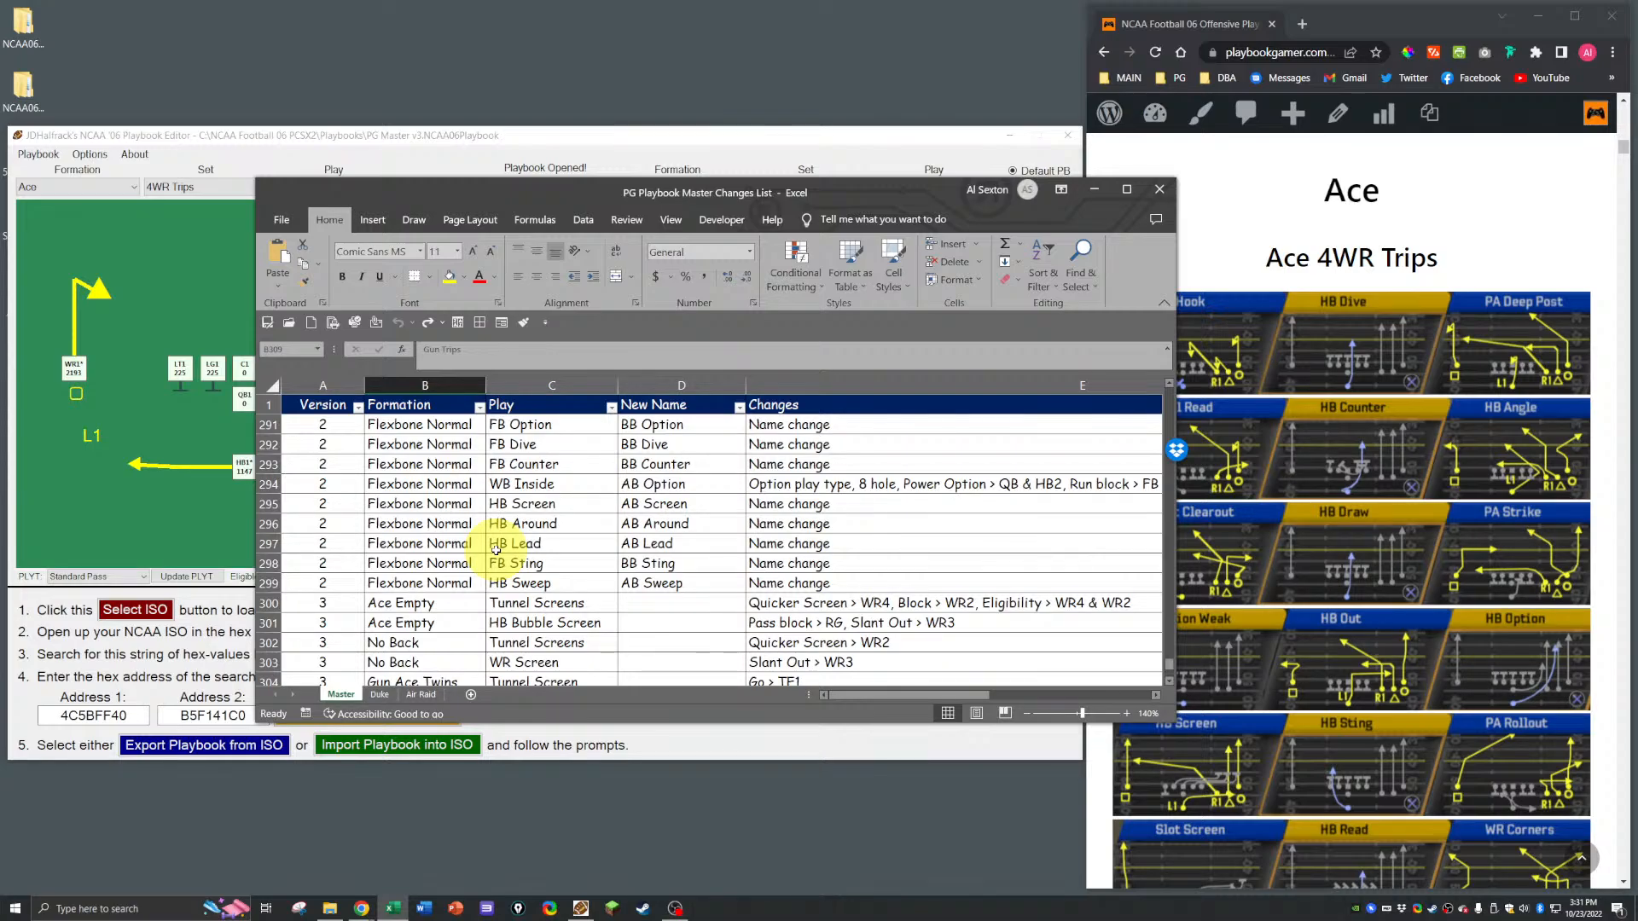
scroll(496, 549, up, 1)
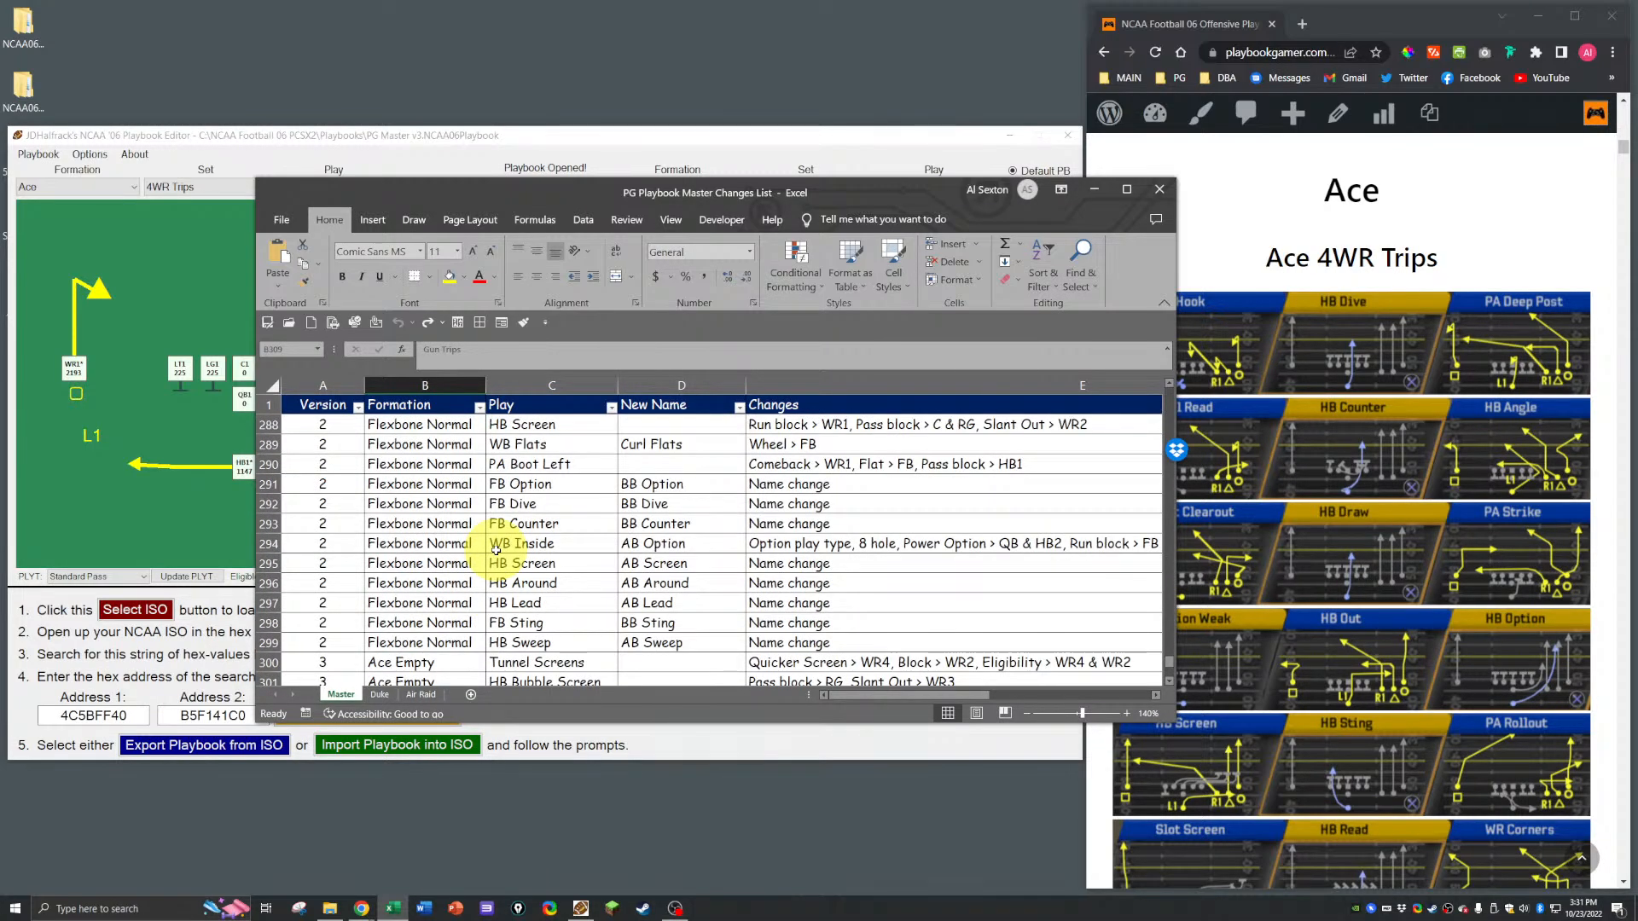
scroll(495, 550, down, 4)
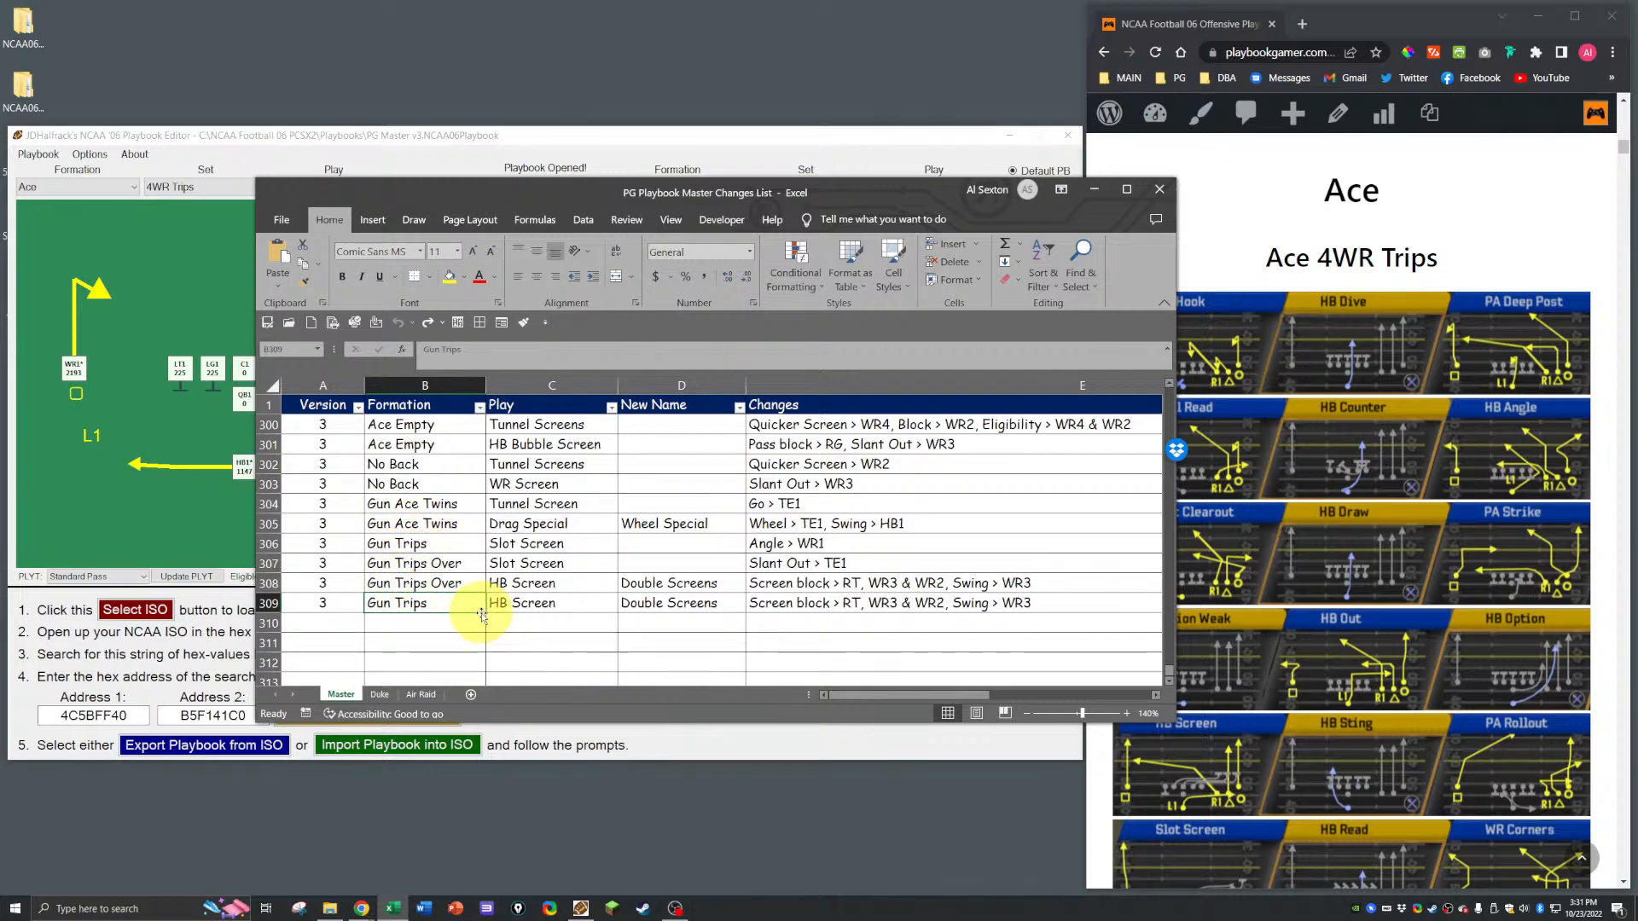
scroll(648, 555, down, 1)
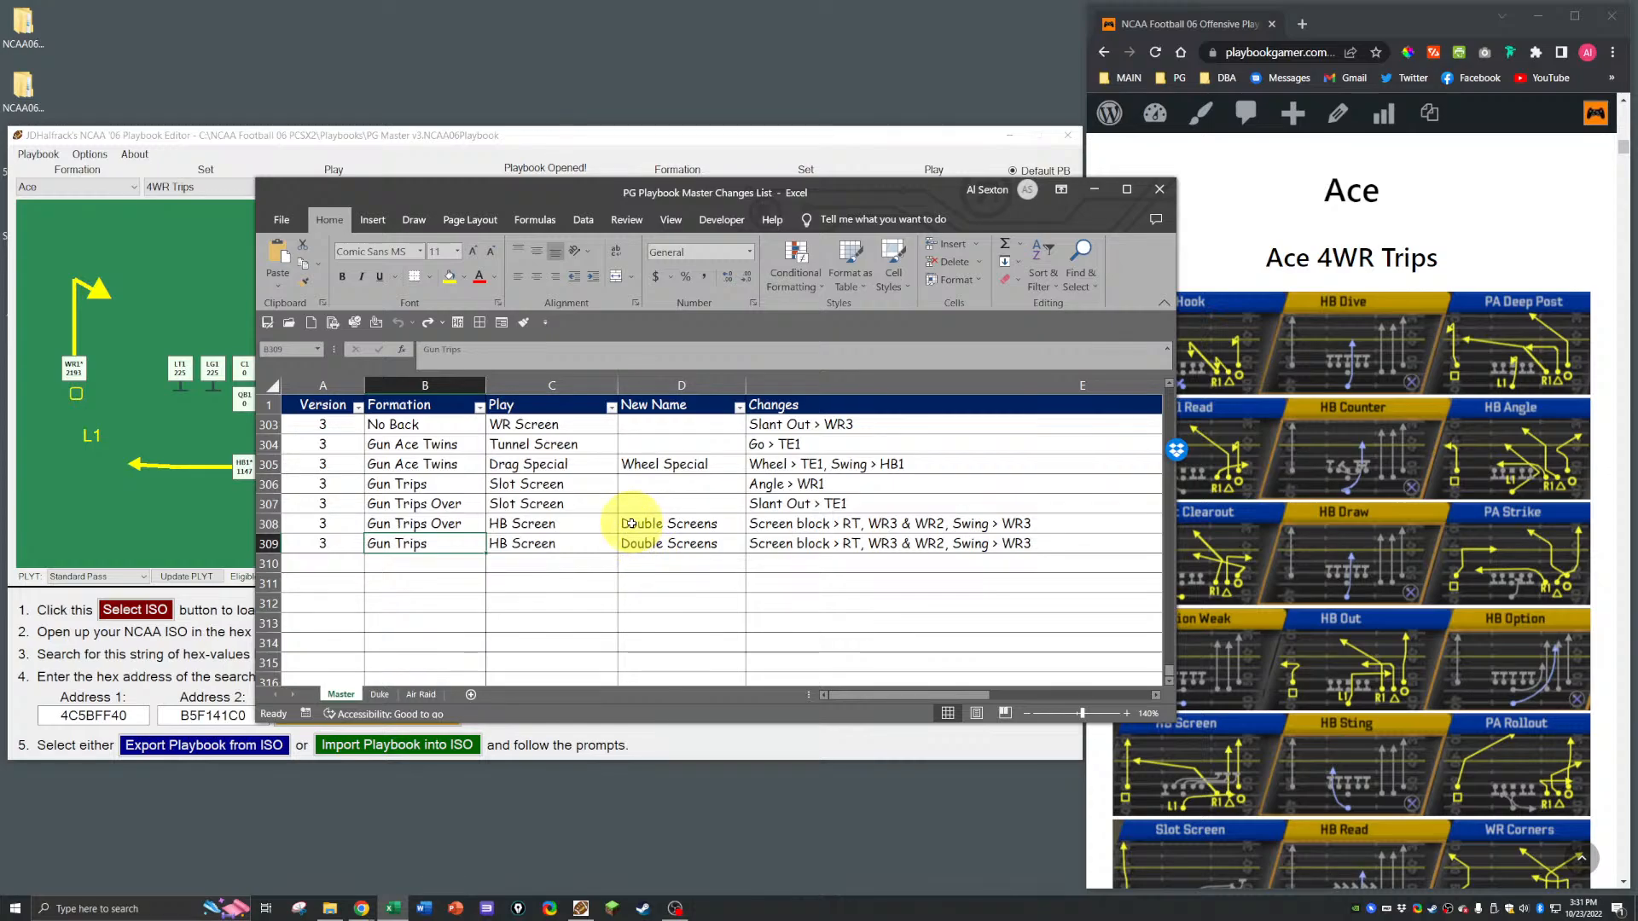
scroll(630, 523, up, 1)
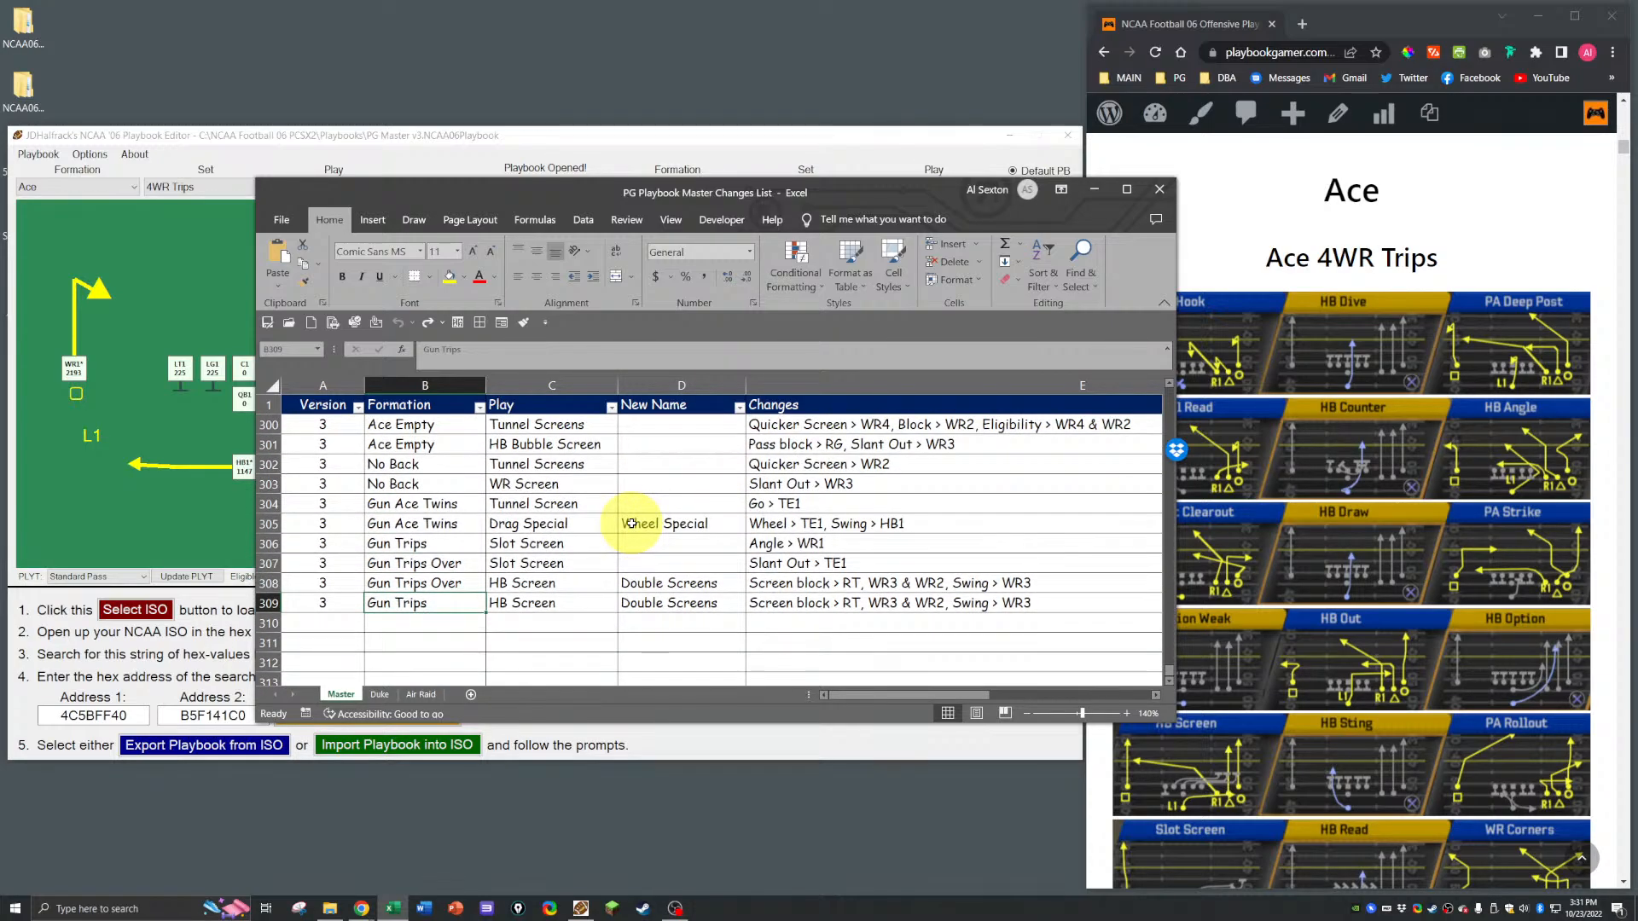
drag(861, 197, 1636, 213)
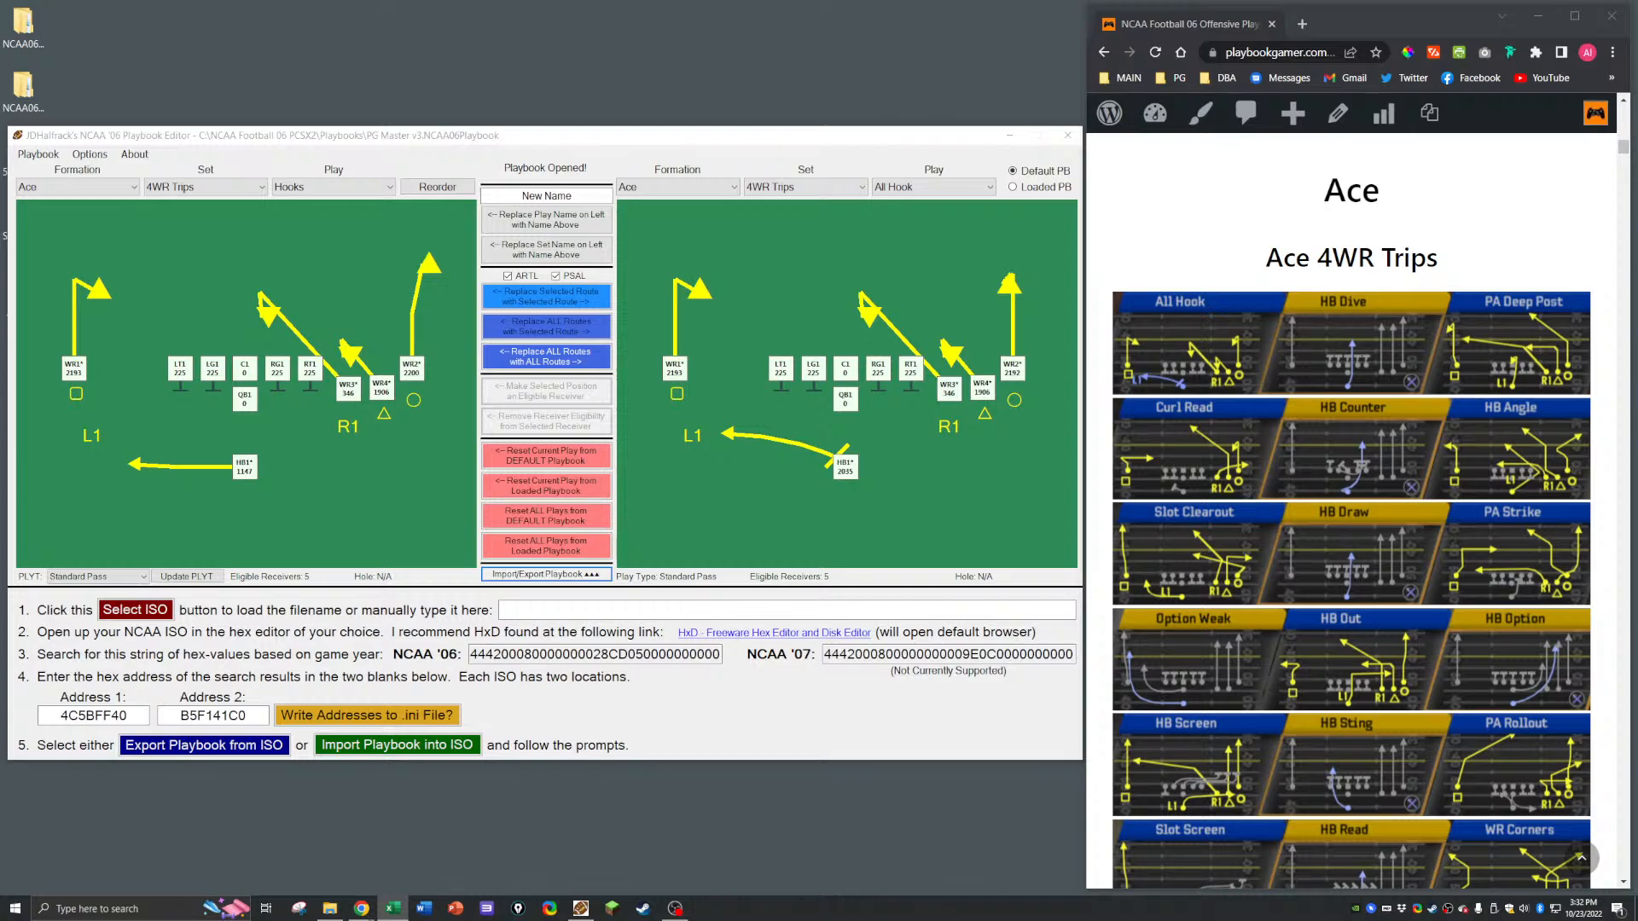
Step: Go to the Shotgun Trips section of the offensive plays page through its table of contents
scroll(1356, 474, up, 8)
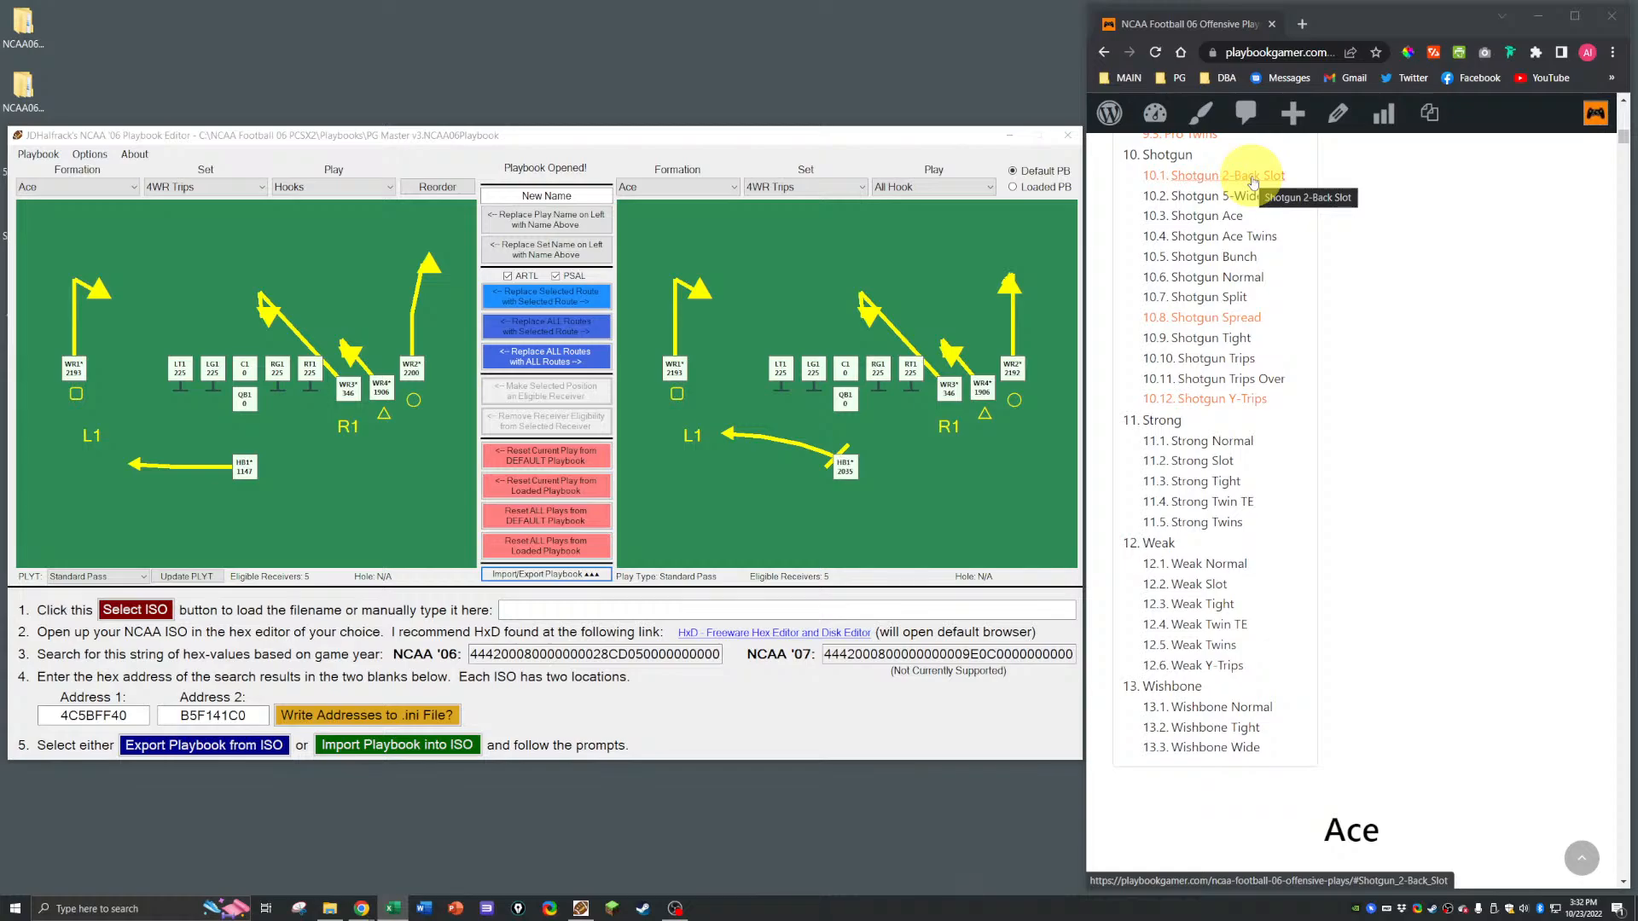
scroll(1271, 359, up, 20)
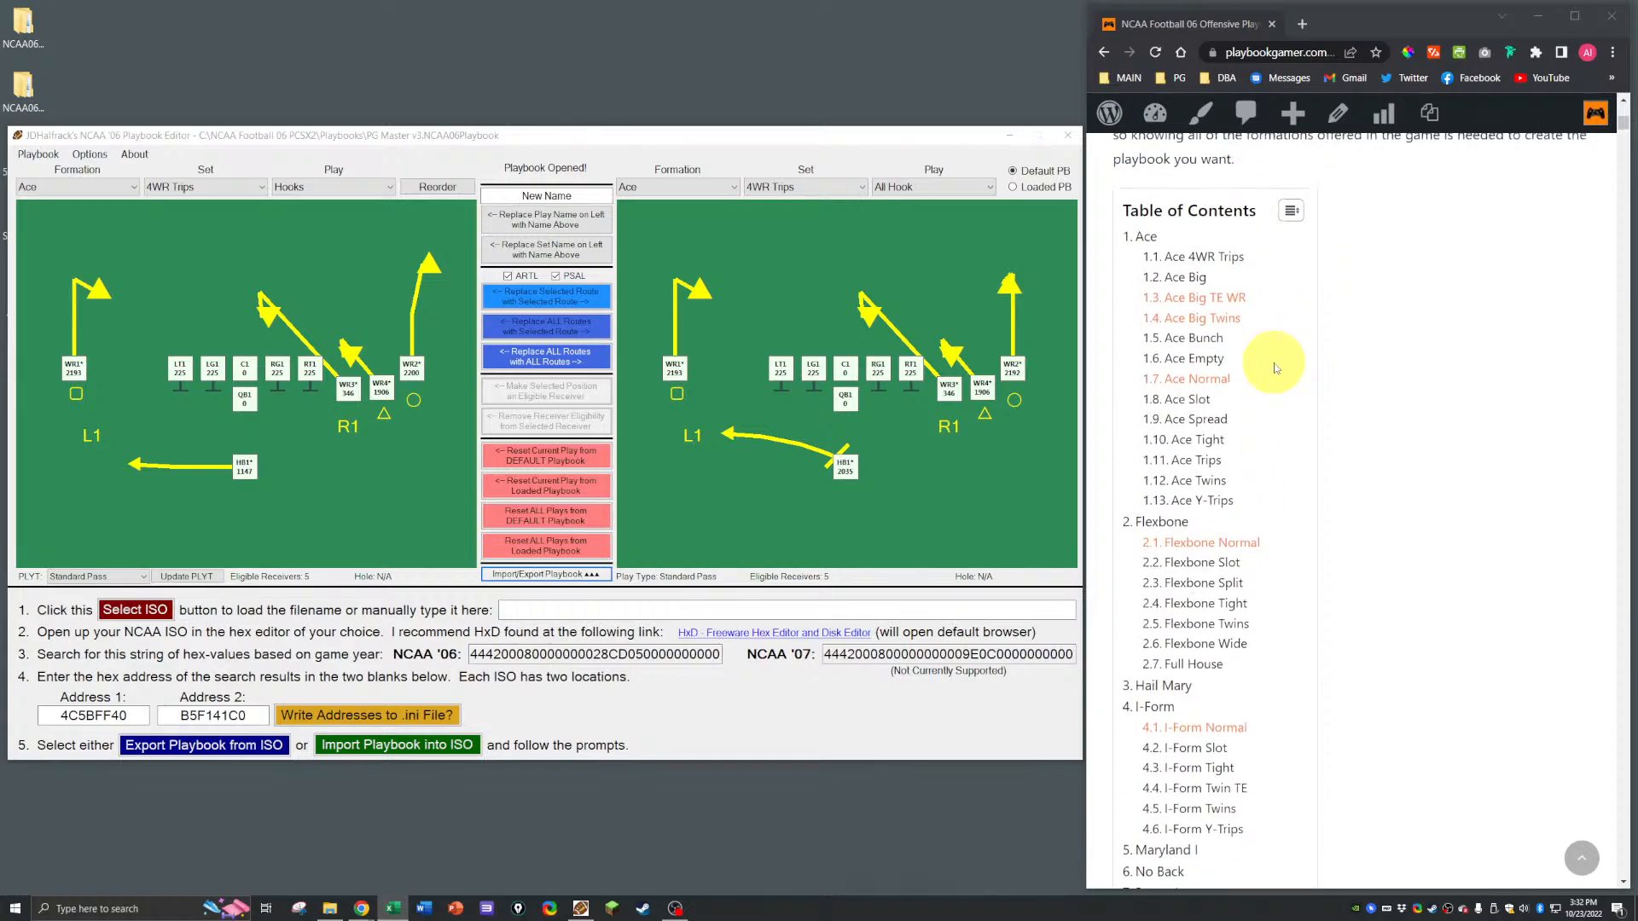
scroll(1275, 367, up, 3)
scroll(1254, 363, down, 12)
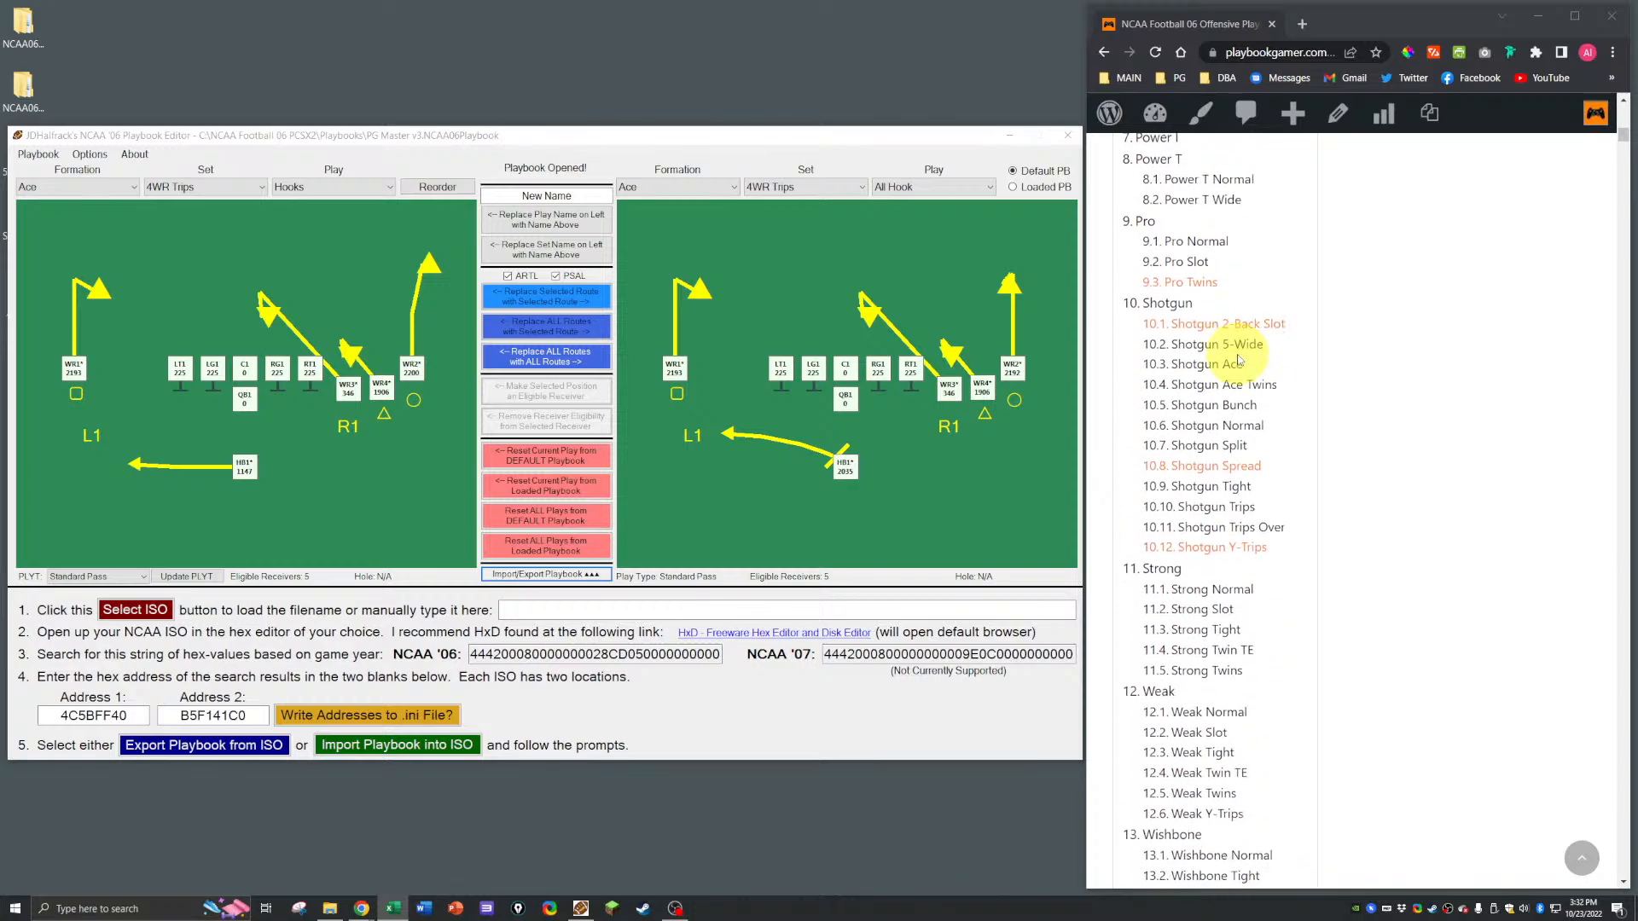
scroll(1239, 361, down, 1)
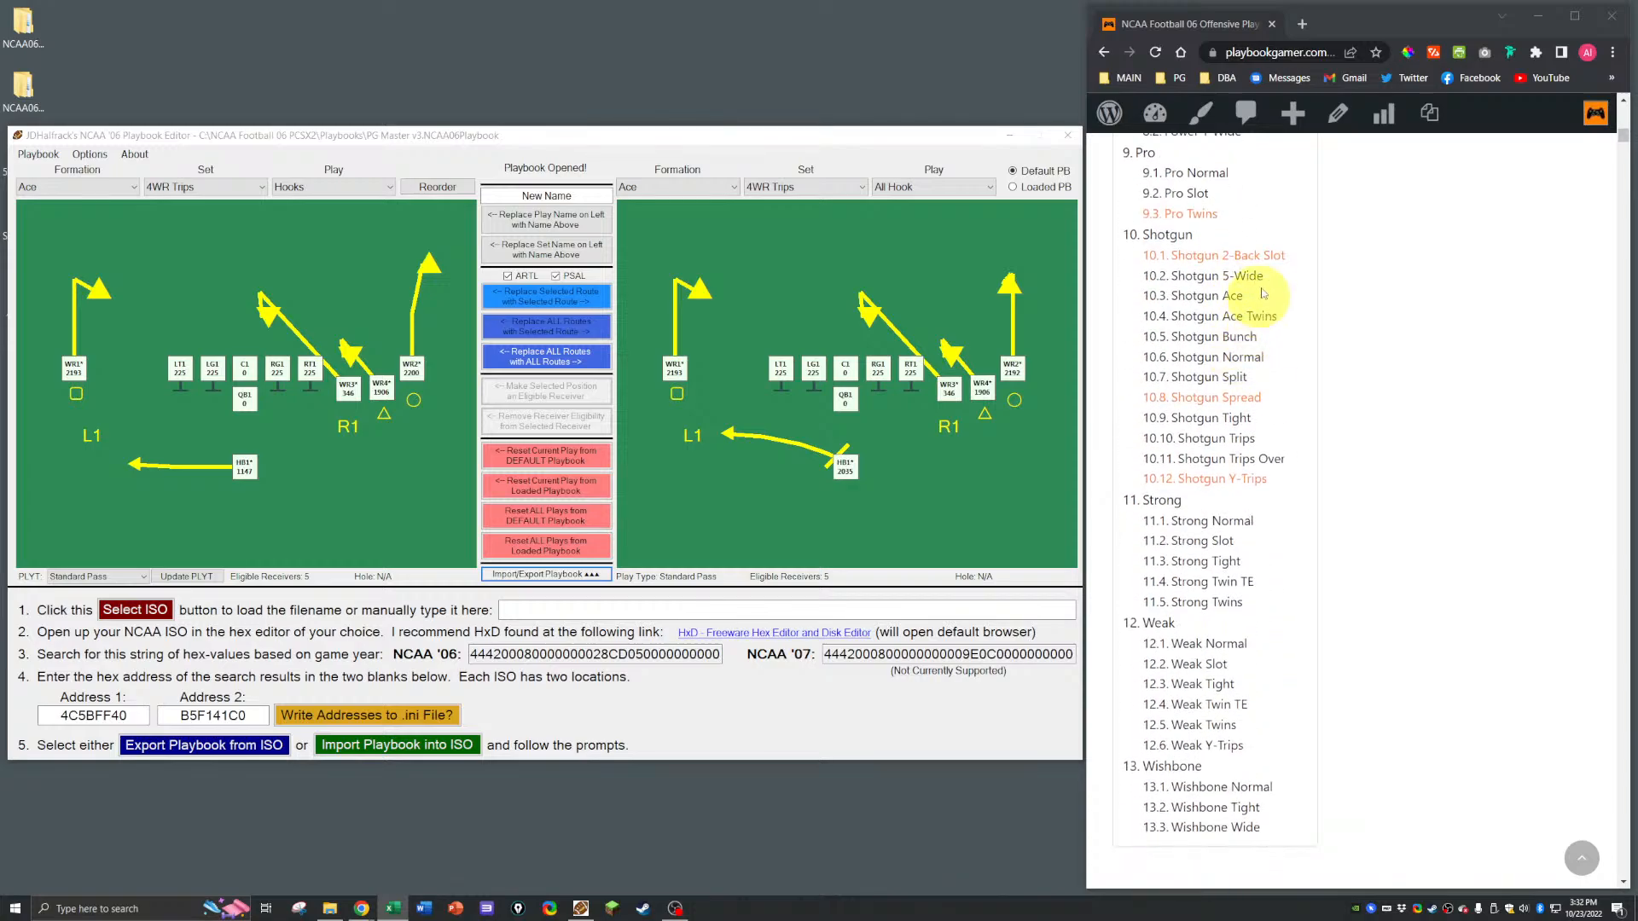
click(1214, 440)
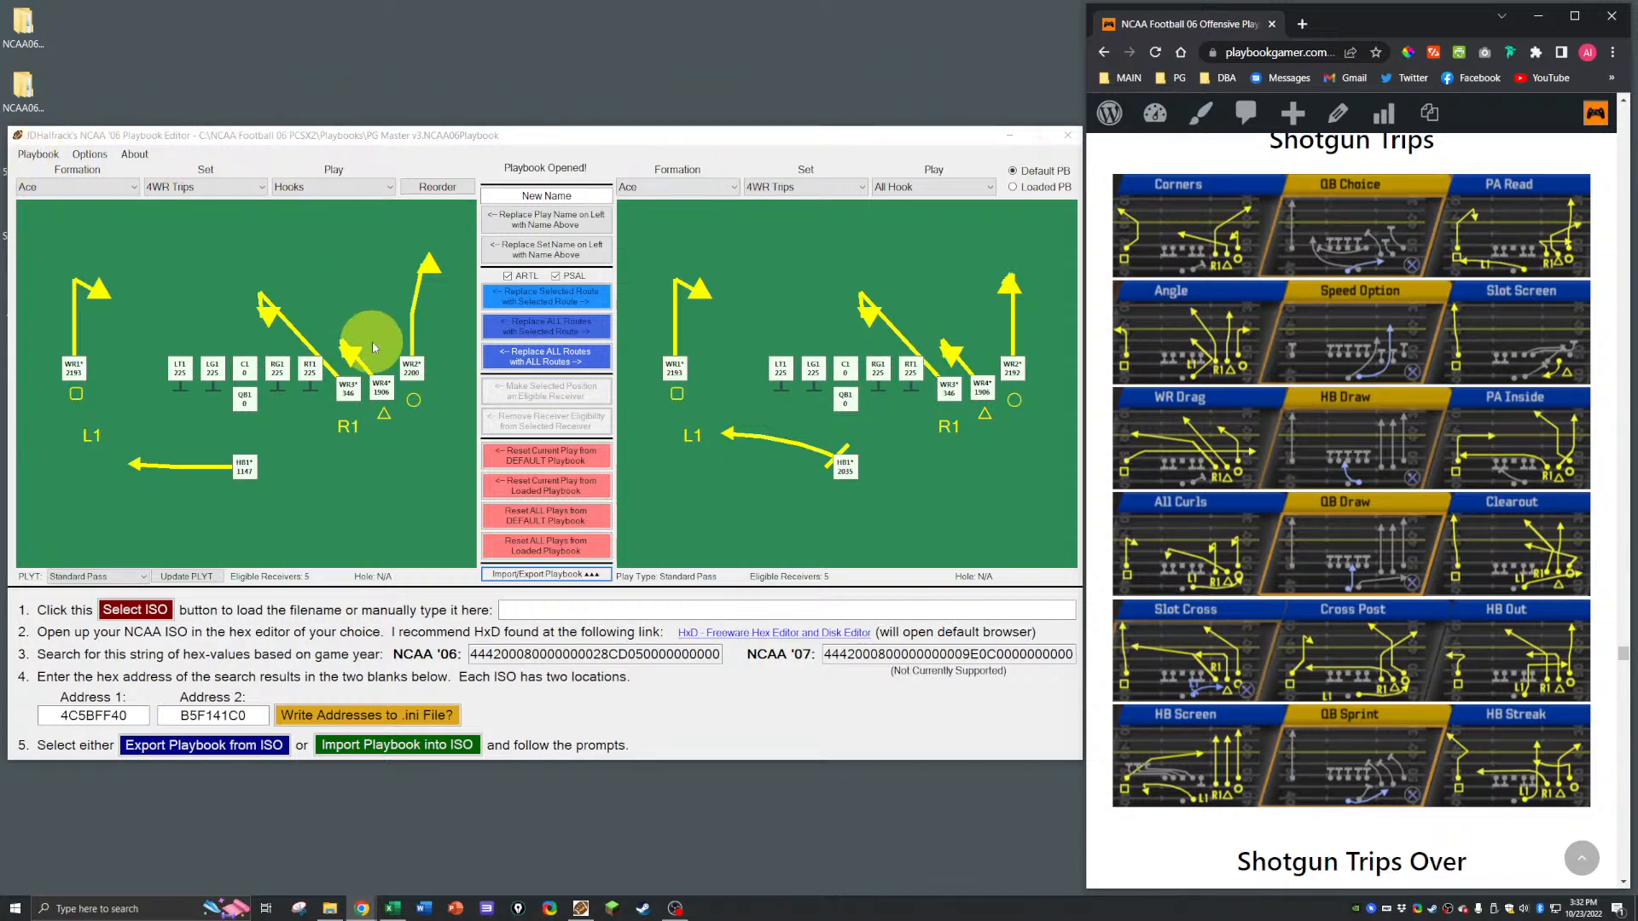
click(38, 156)
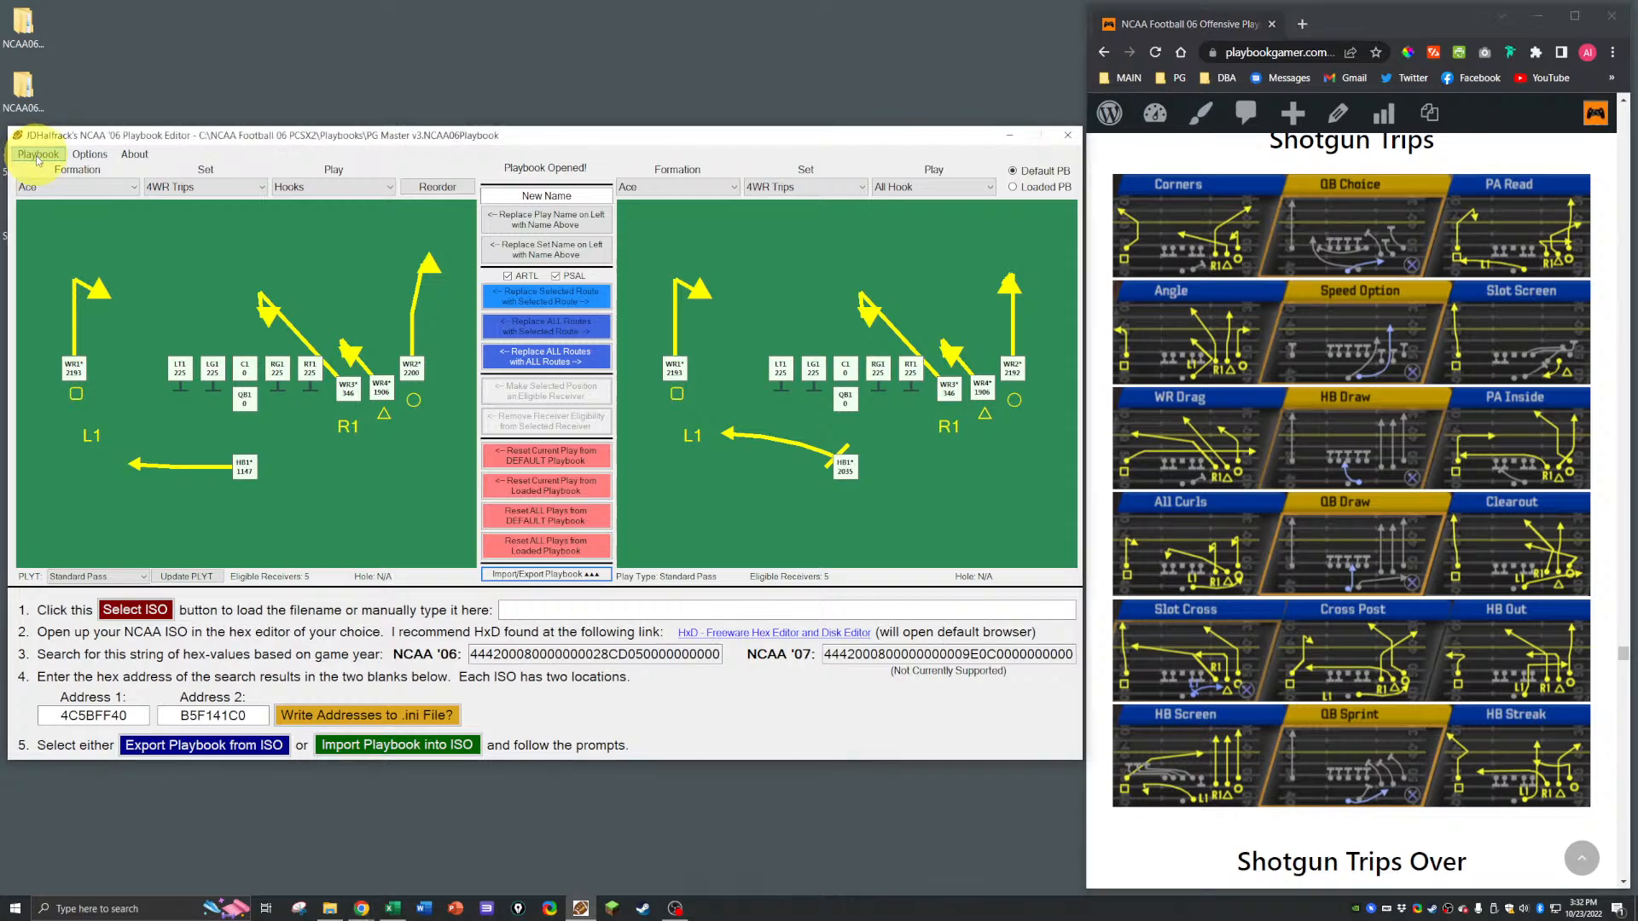
click(33, 155)
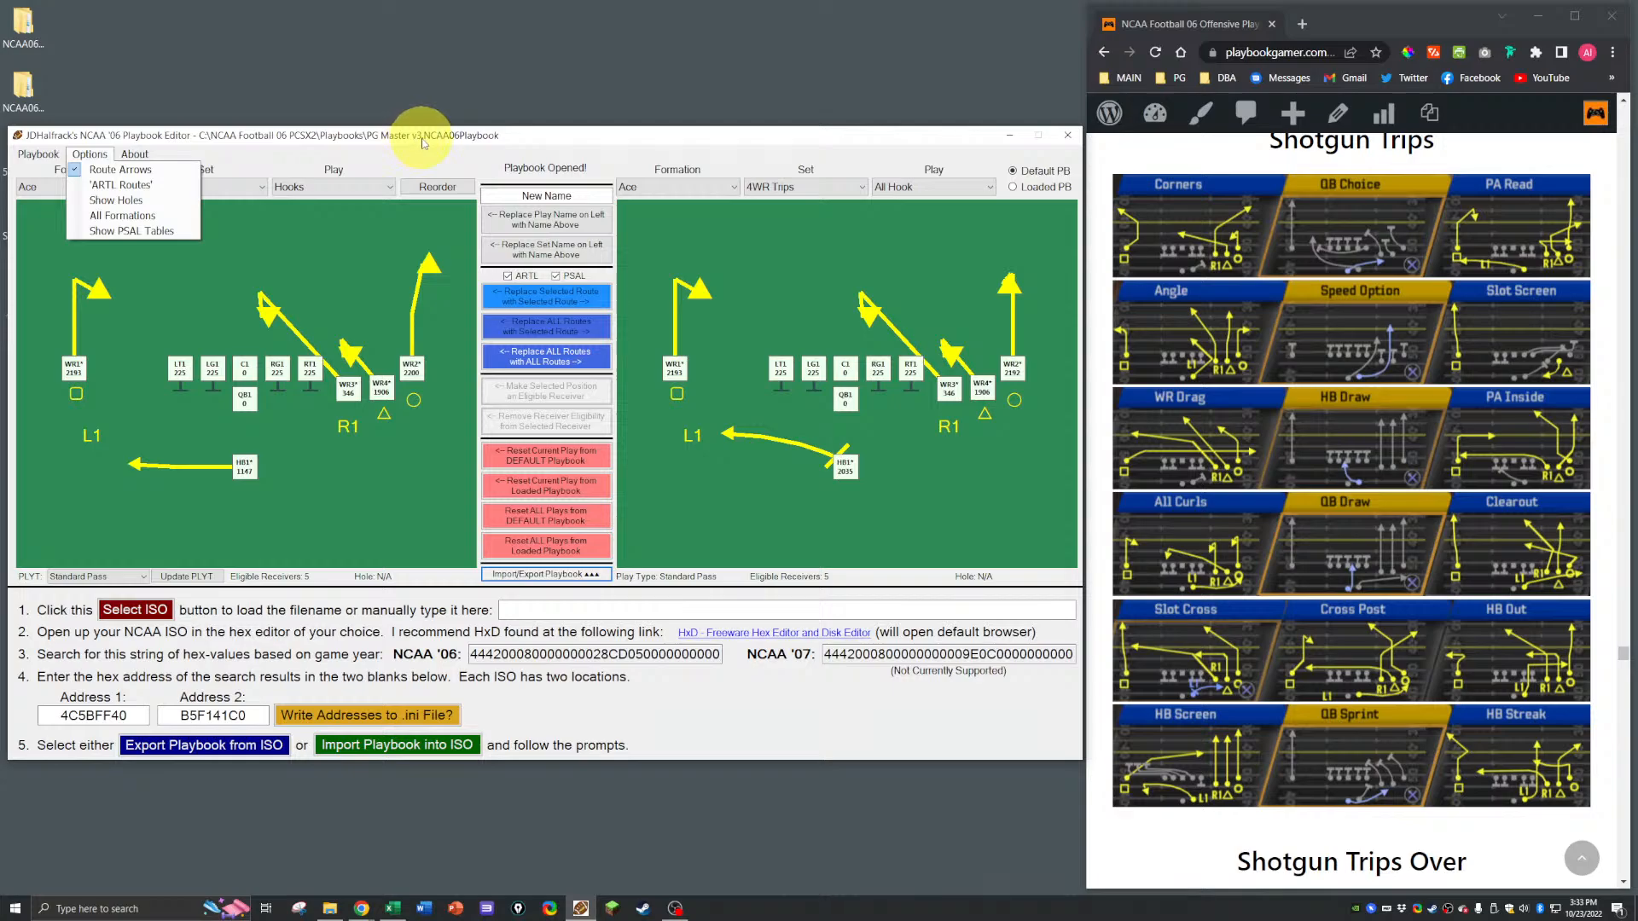
click(607, 147)
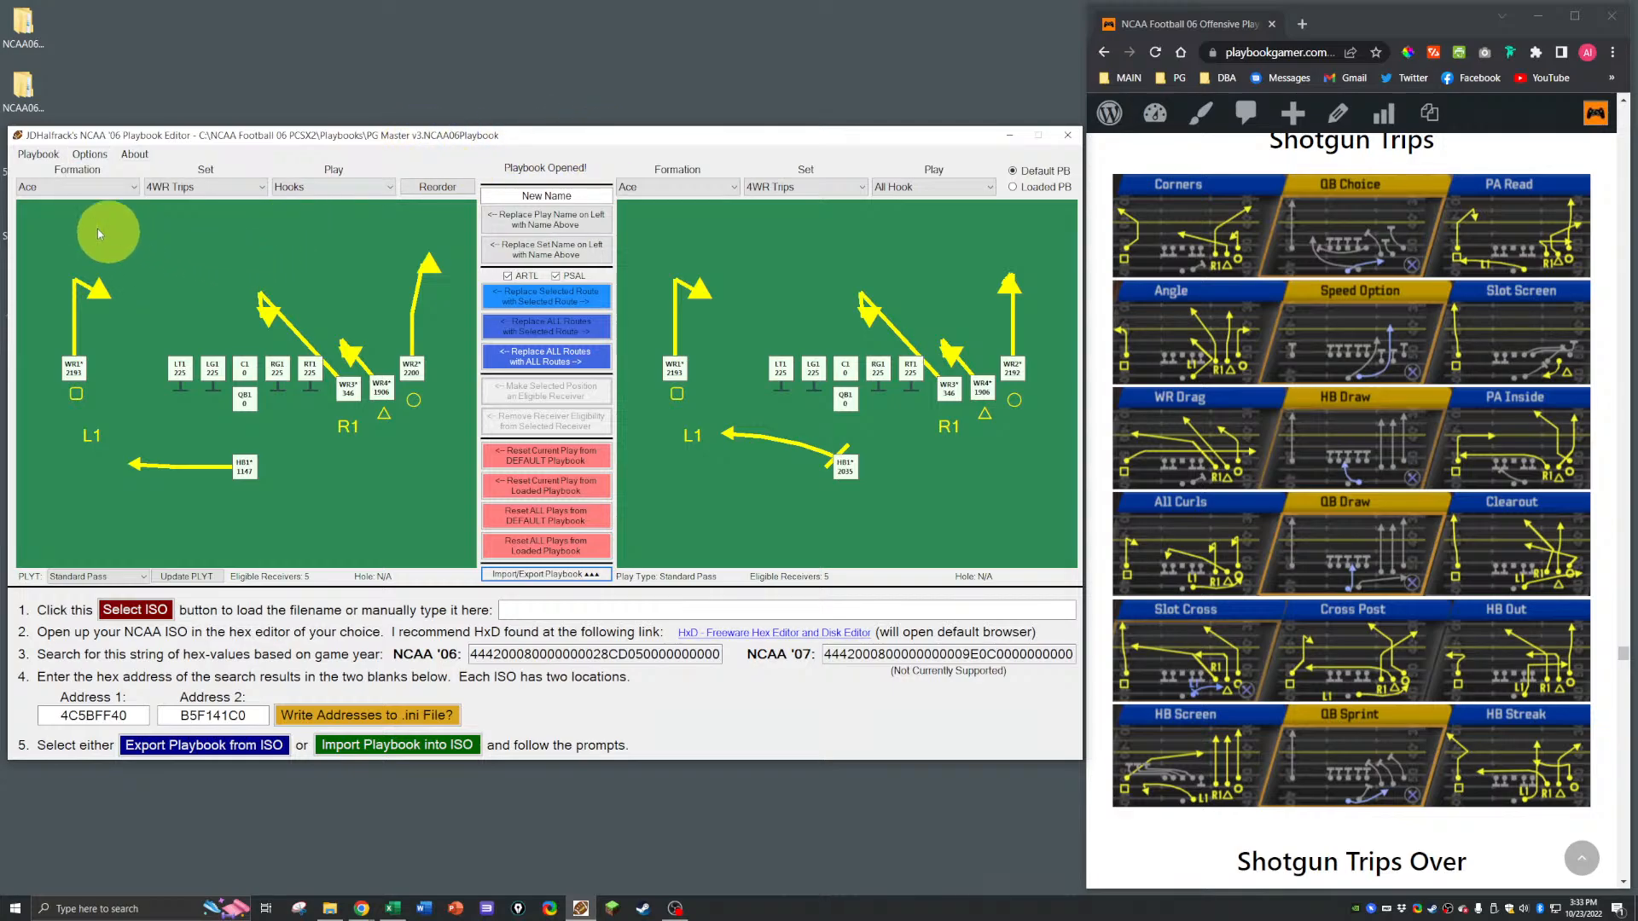
Step: Load the Shotgun formation's Trips set in the playbook being edited to display its Corners play
click(76, 186)
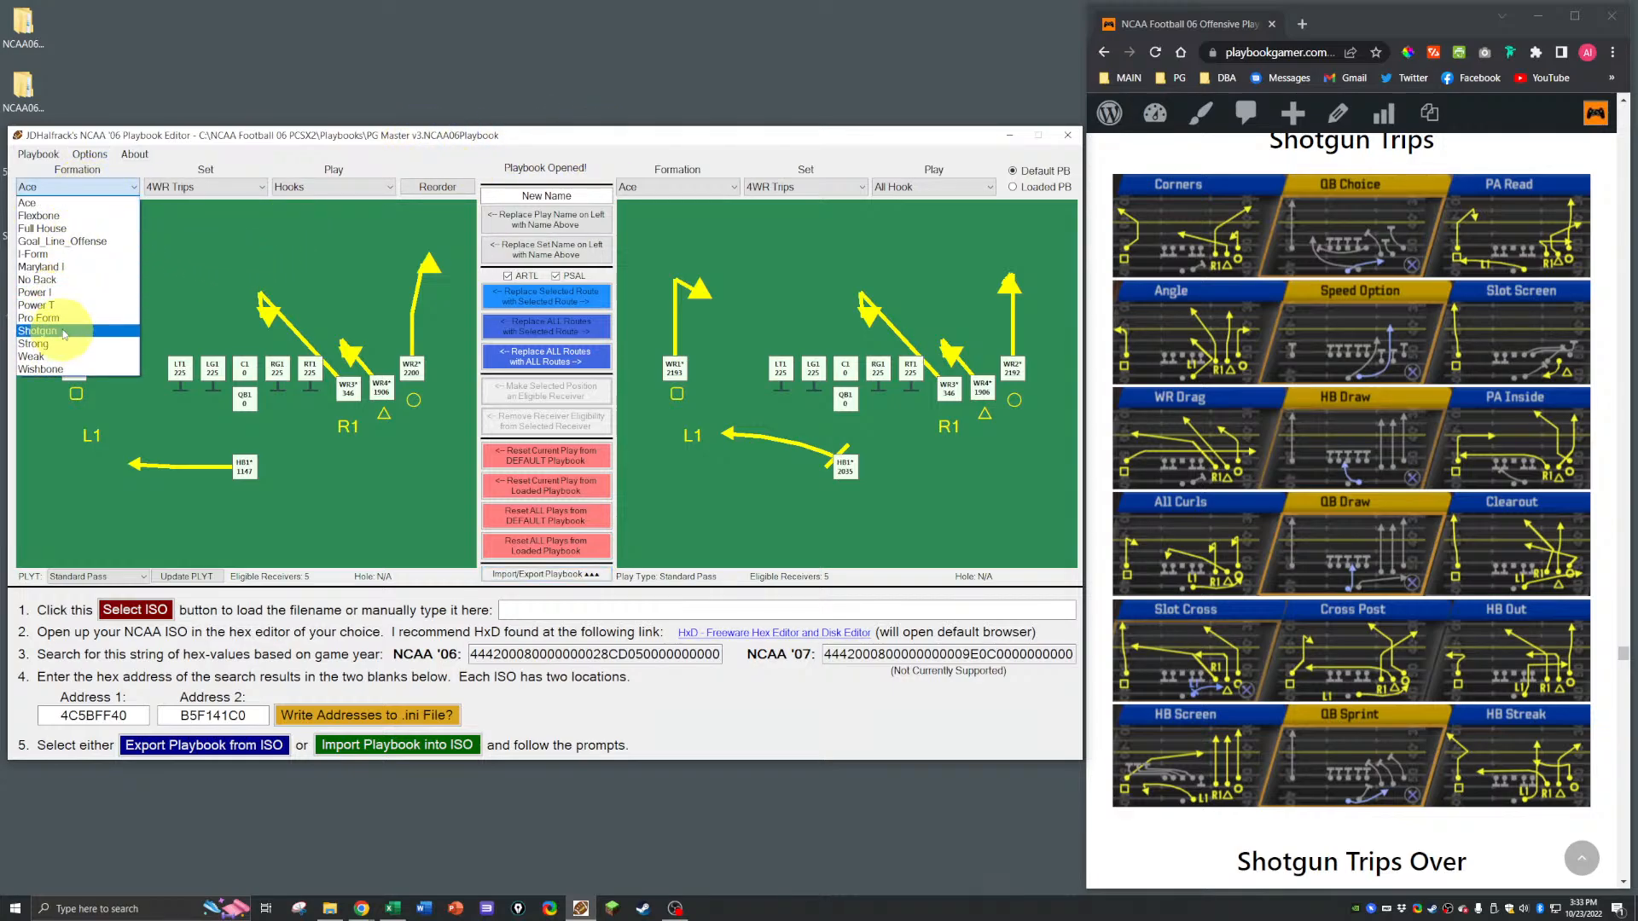
click(61, 332)
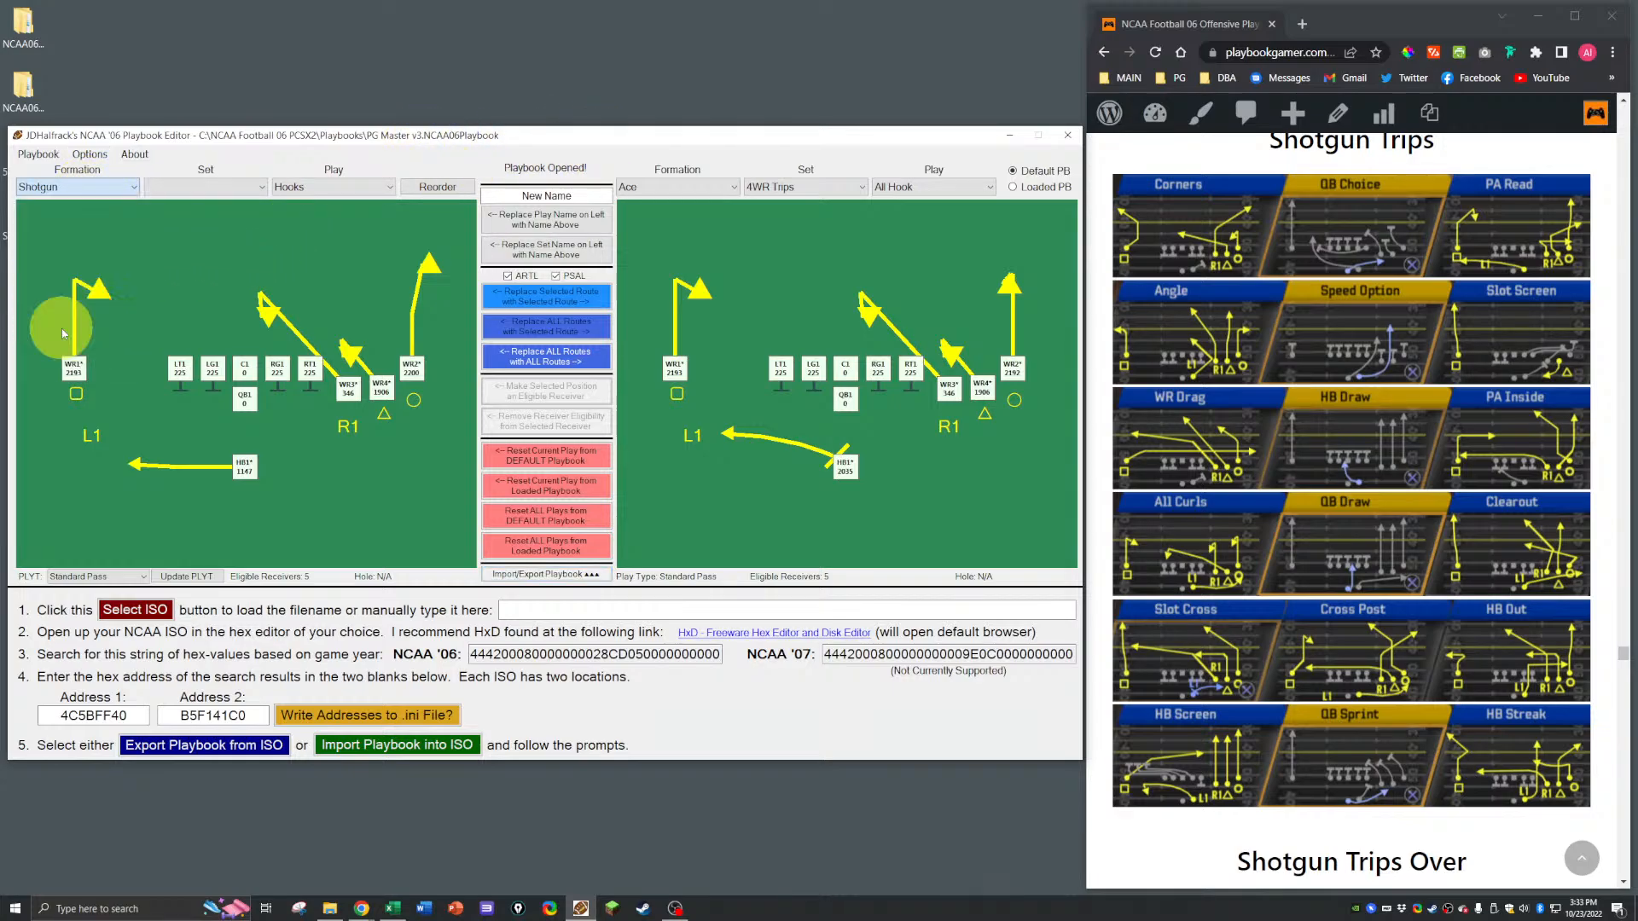
click(209, 187)
click(155, 322)
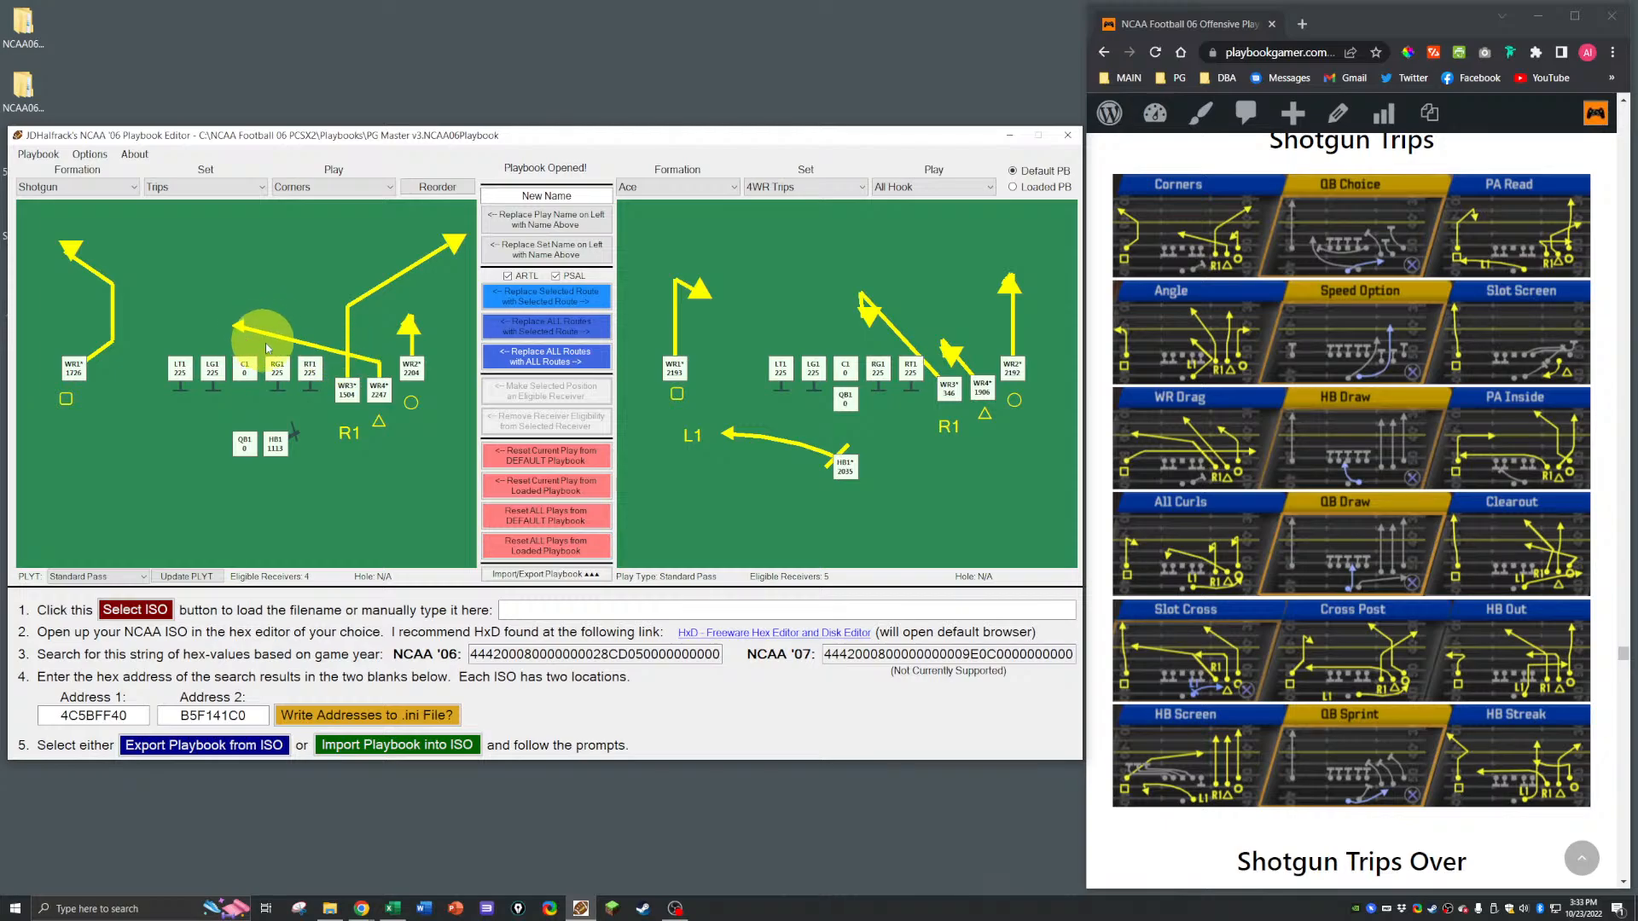
Step: Select receiver WR3 in the Corners play and set the default reference playbook to the Shotgun formation's Trips set
click(277, 444)
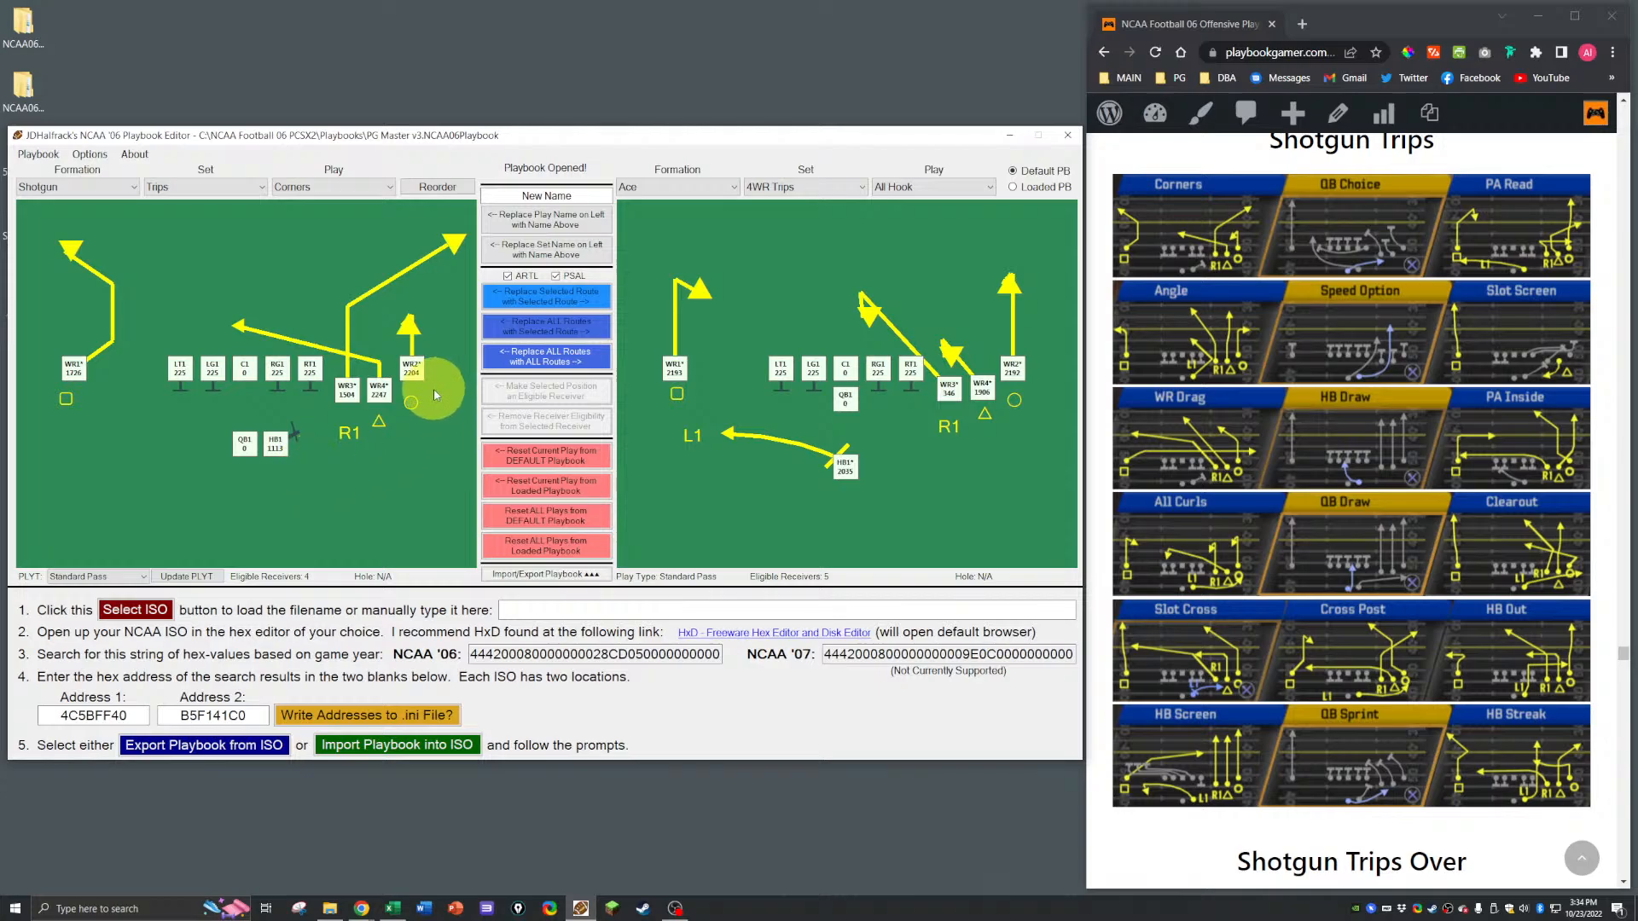
click(429, 352)
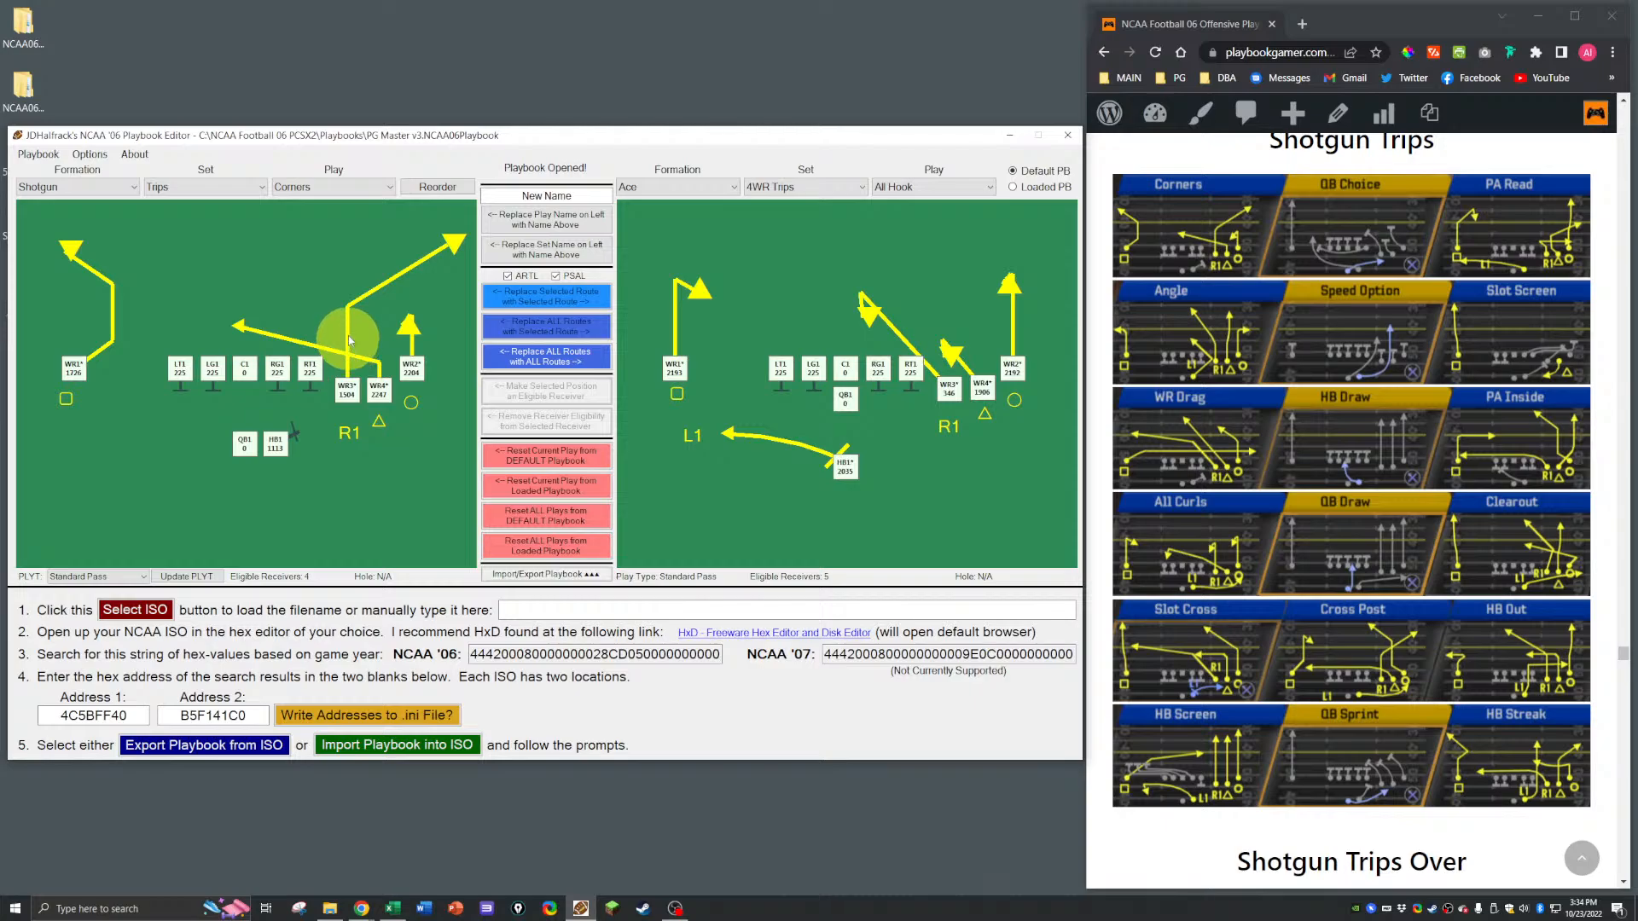
click(348, 394)
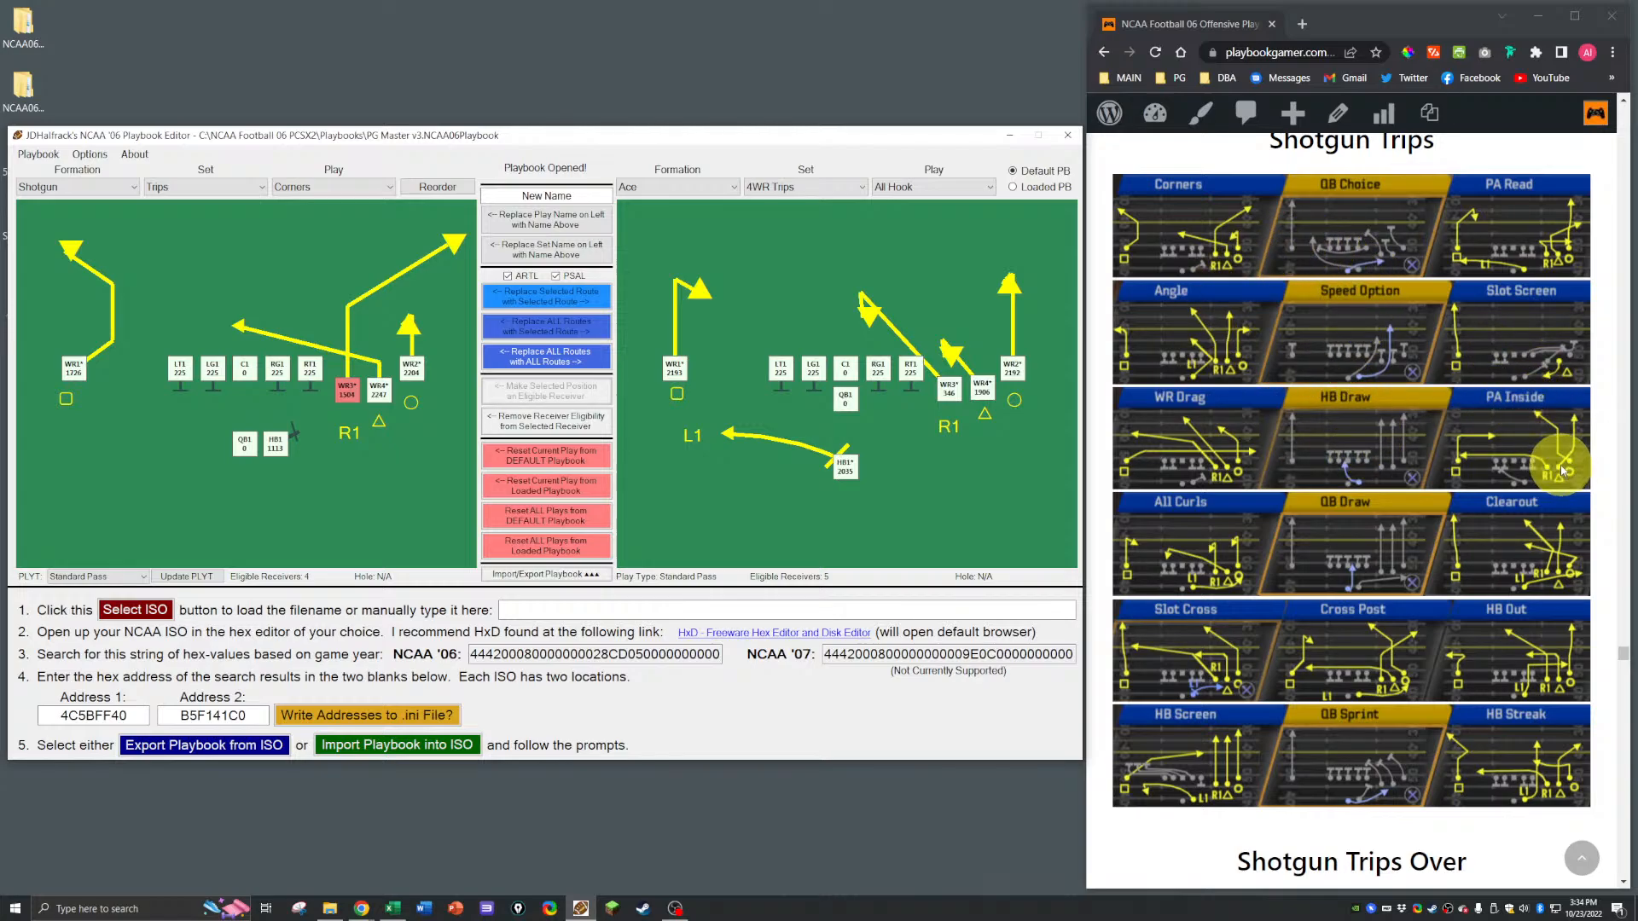
click(648, 187)
click(662, 331)
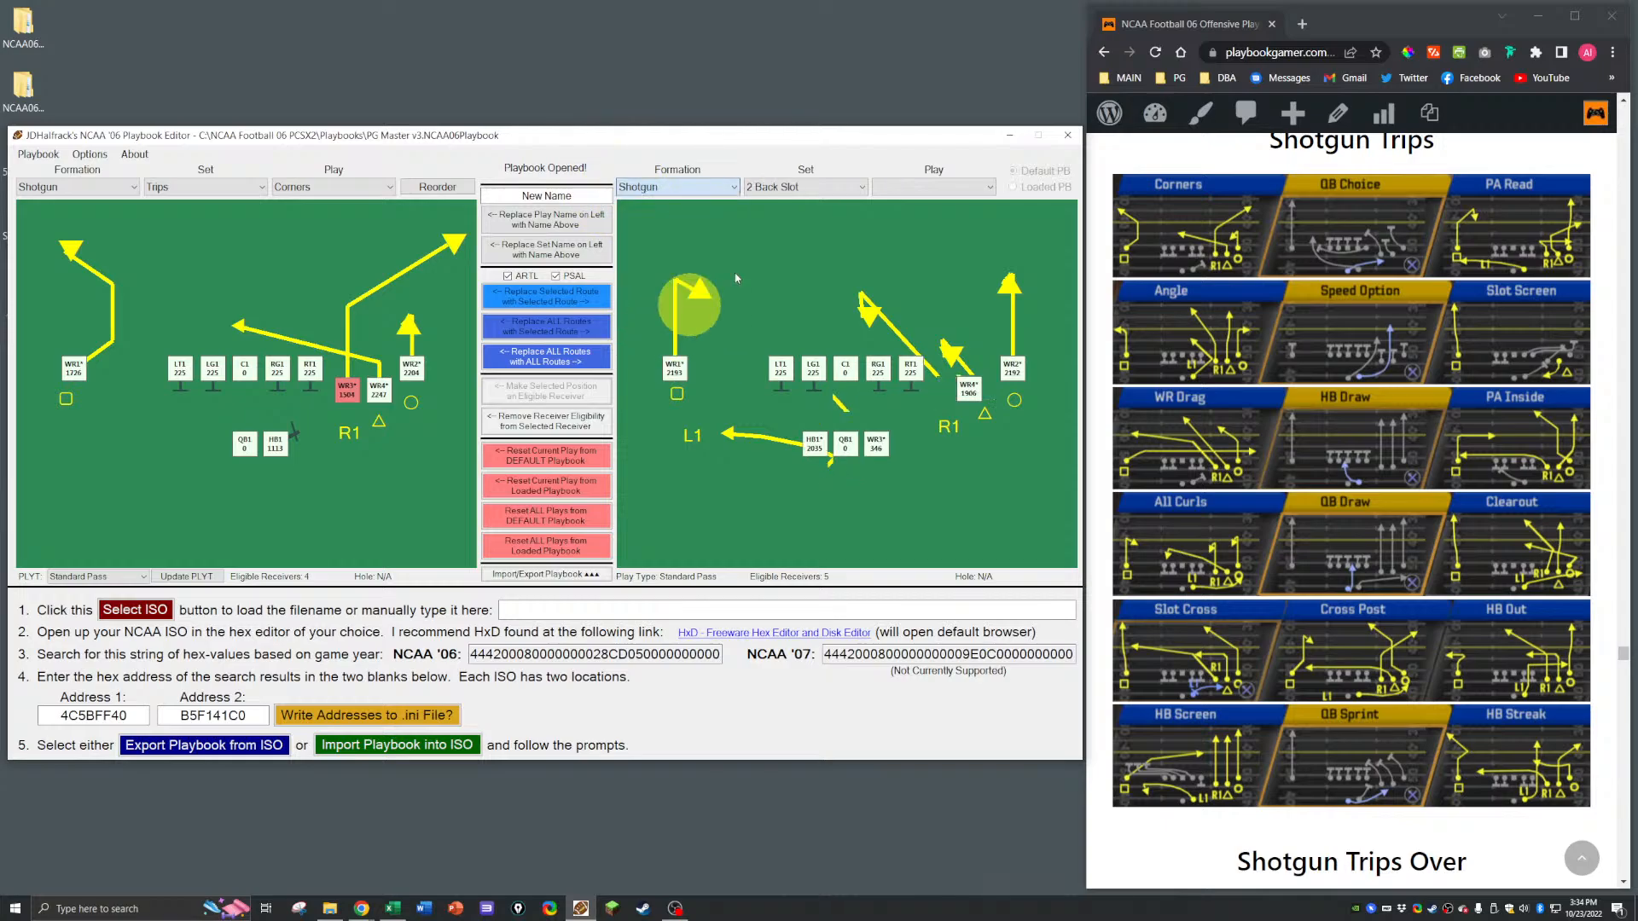
click(802, 186)
click(774, 318)
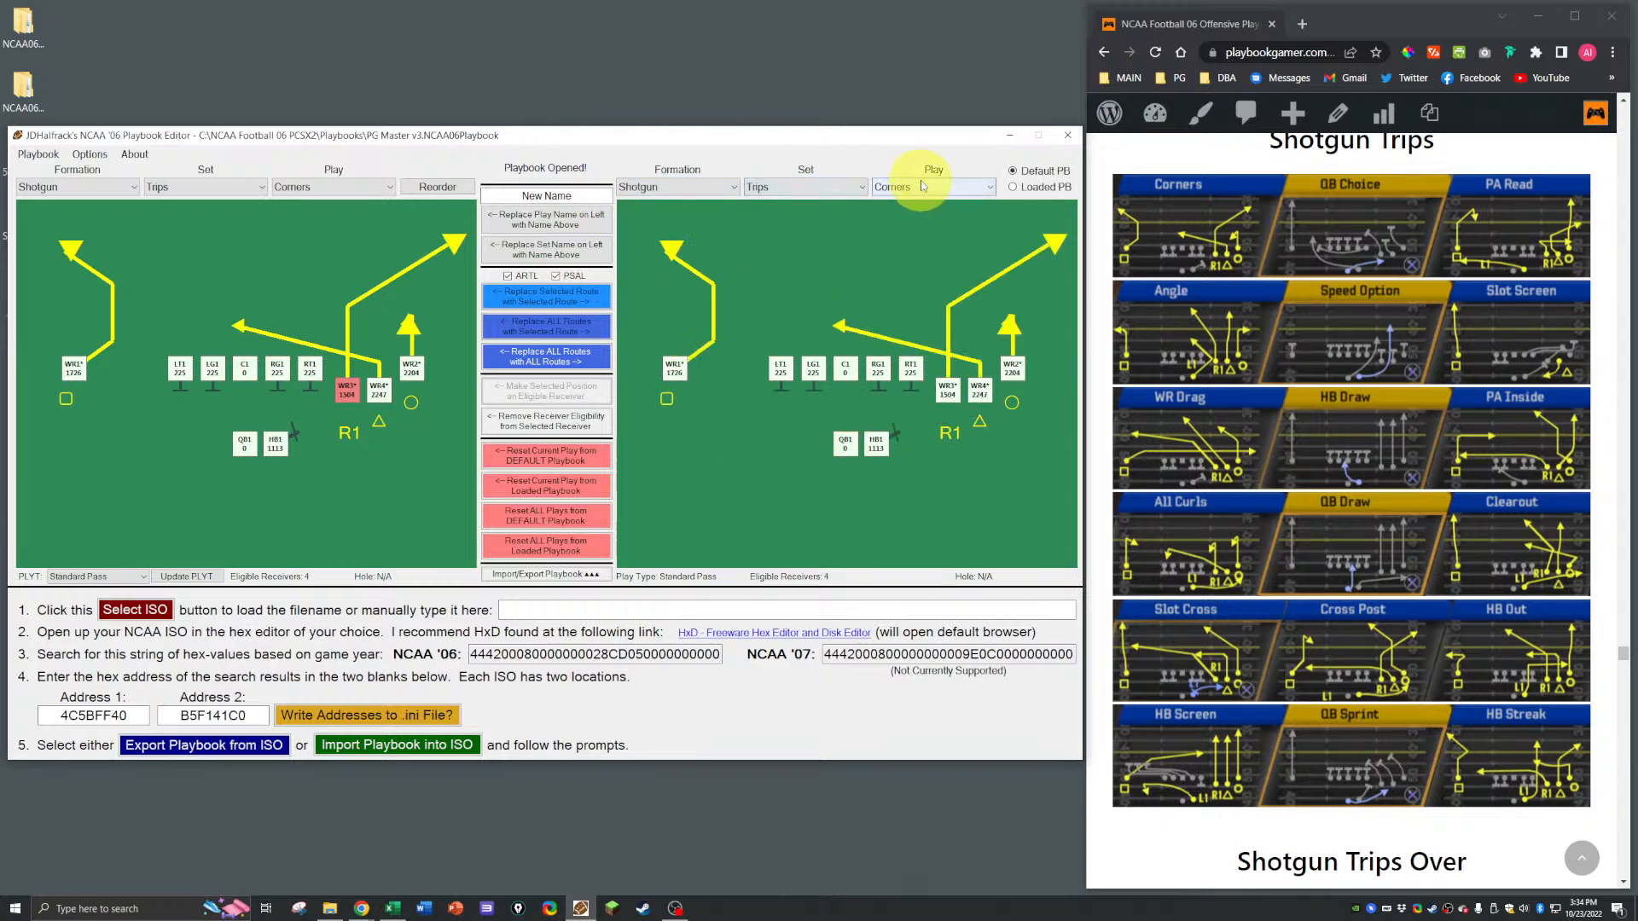
Step: Replace WR3's route in Corners with the WR4 route from the reference play PA Inside
click(920, 185)
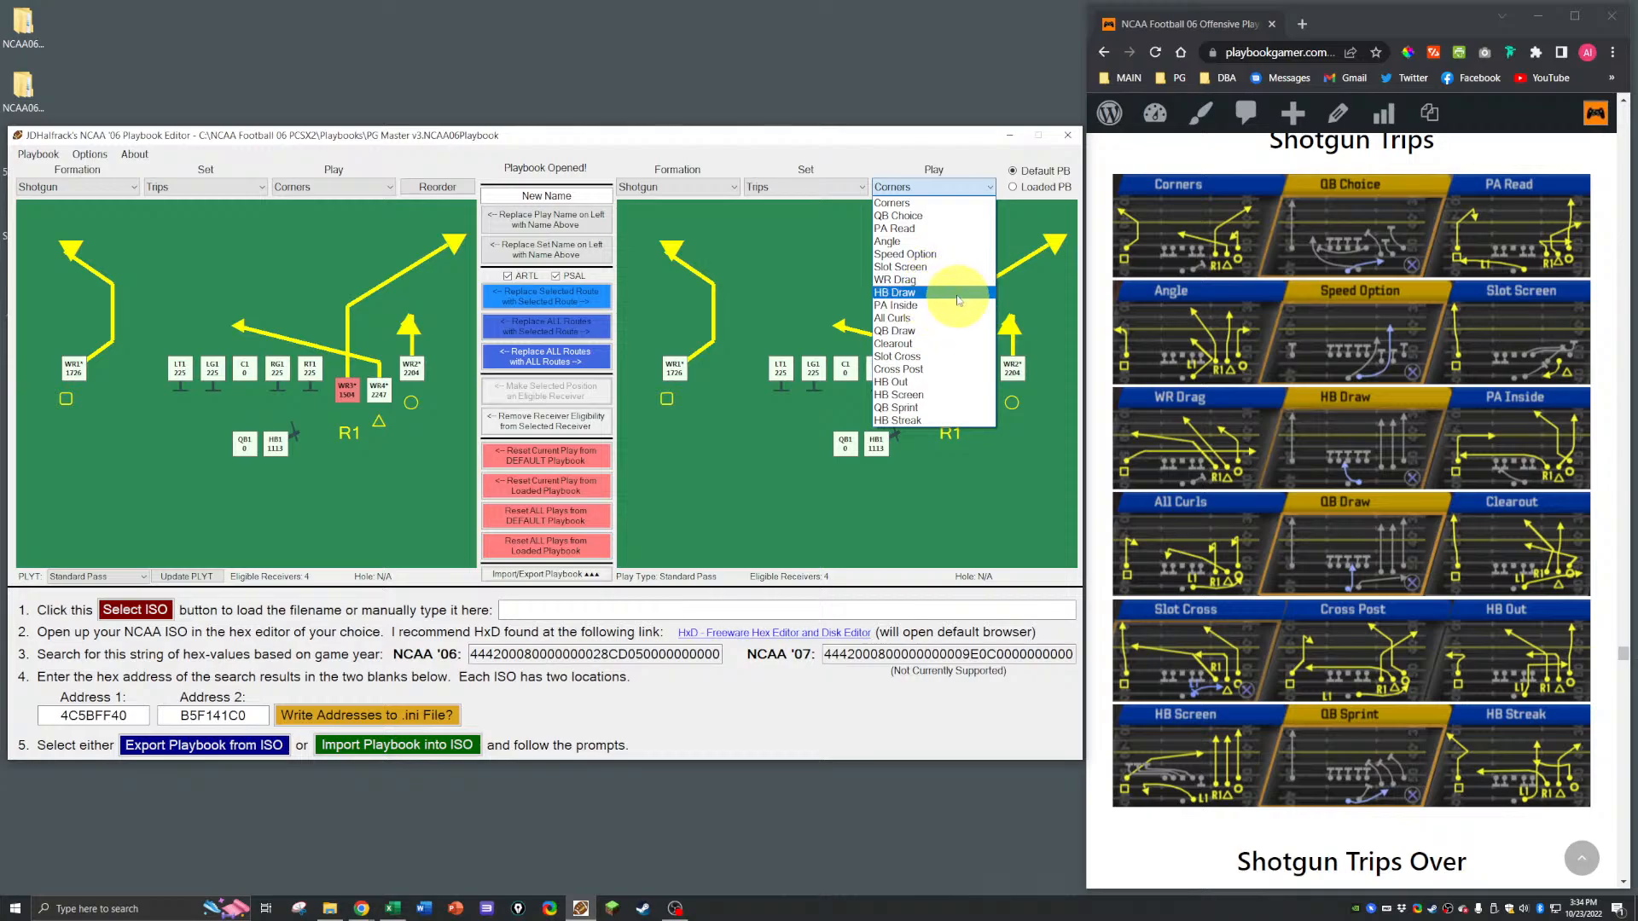
click(919, 305)
click(979, 389)
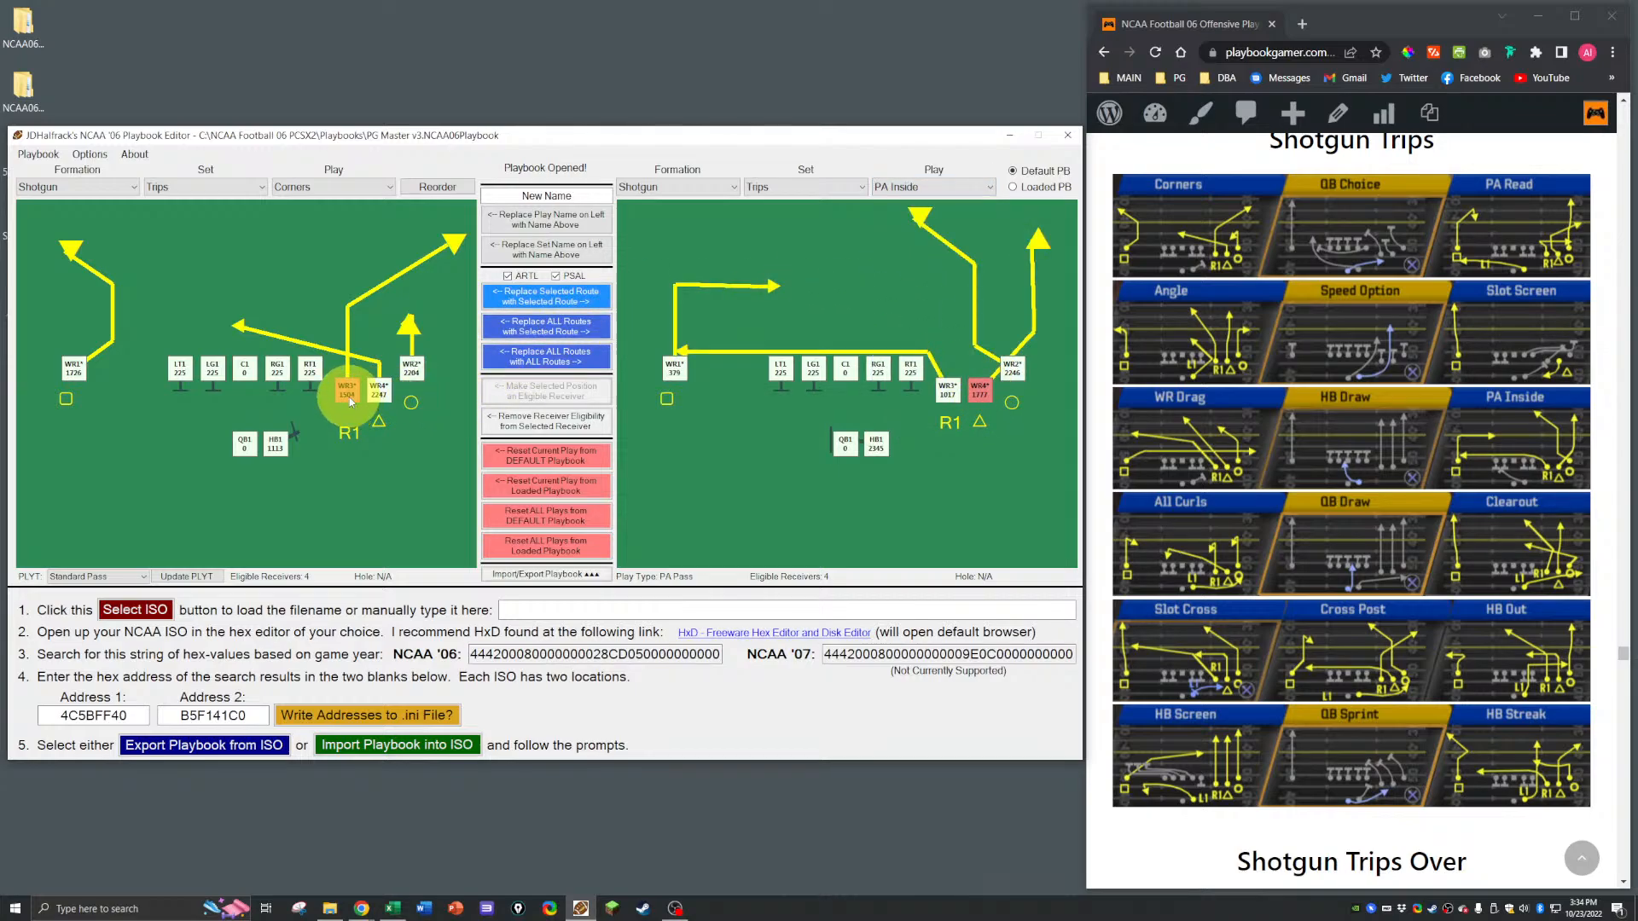
click(550, 300)
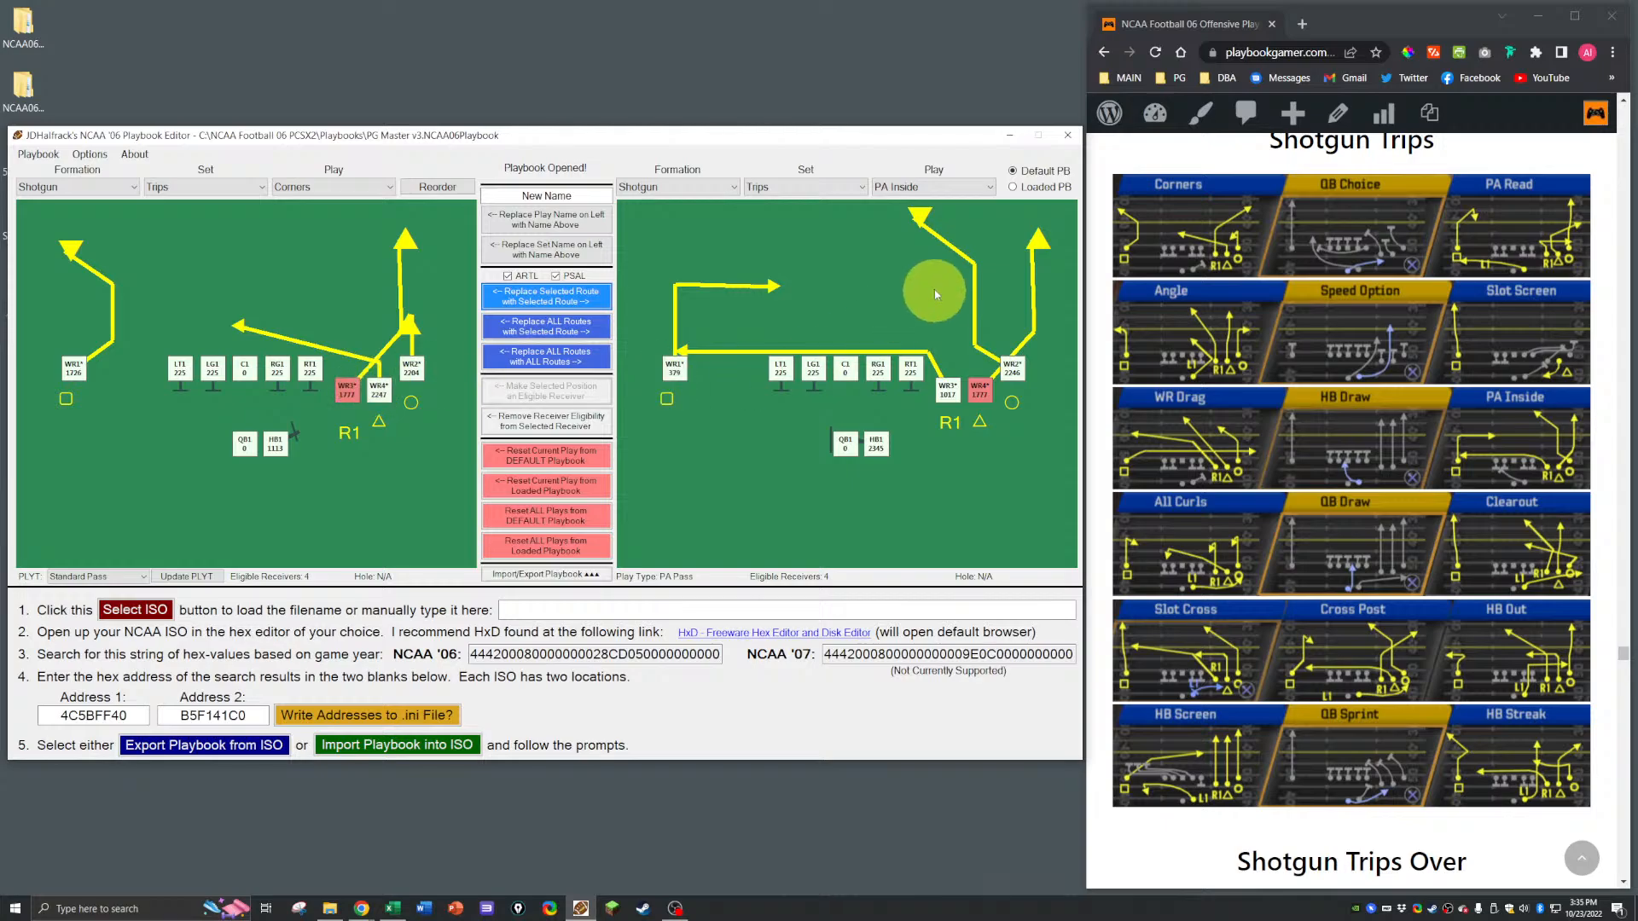
Step: Replace WR3's route in Corners with the WR2 route from the reference play HB Out
click(932, 187)
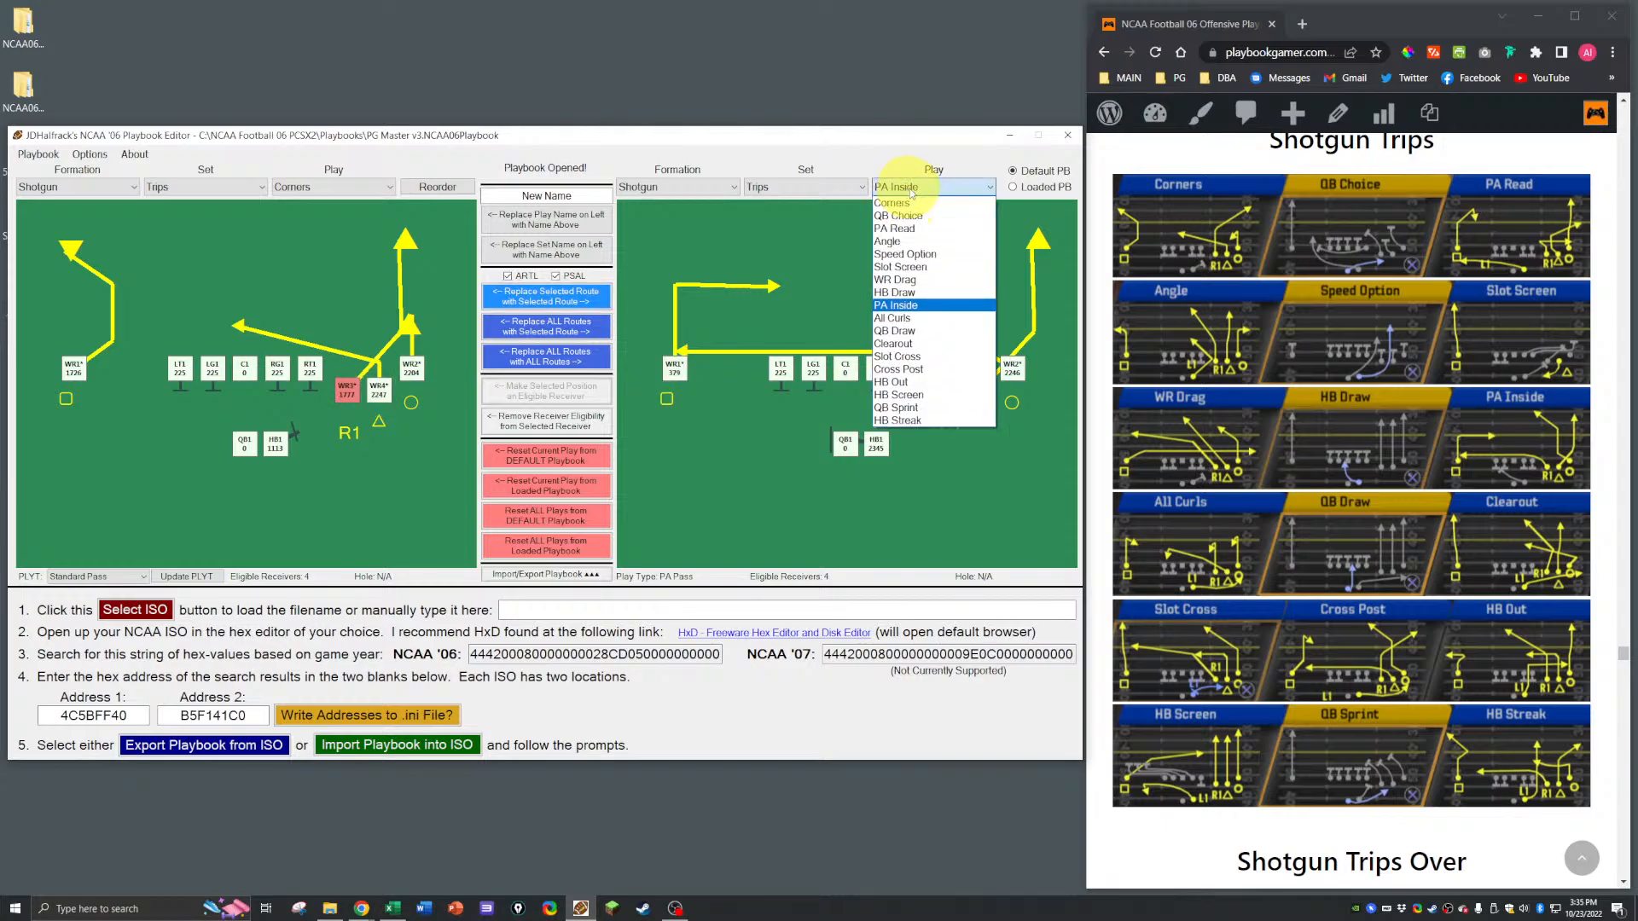
click(925, 381)
click(1008, 376)
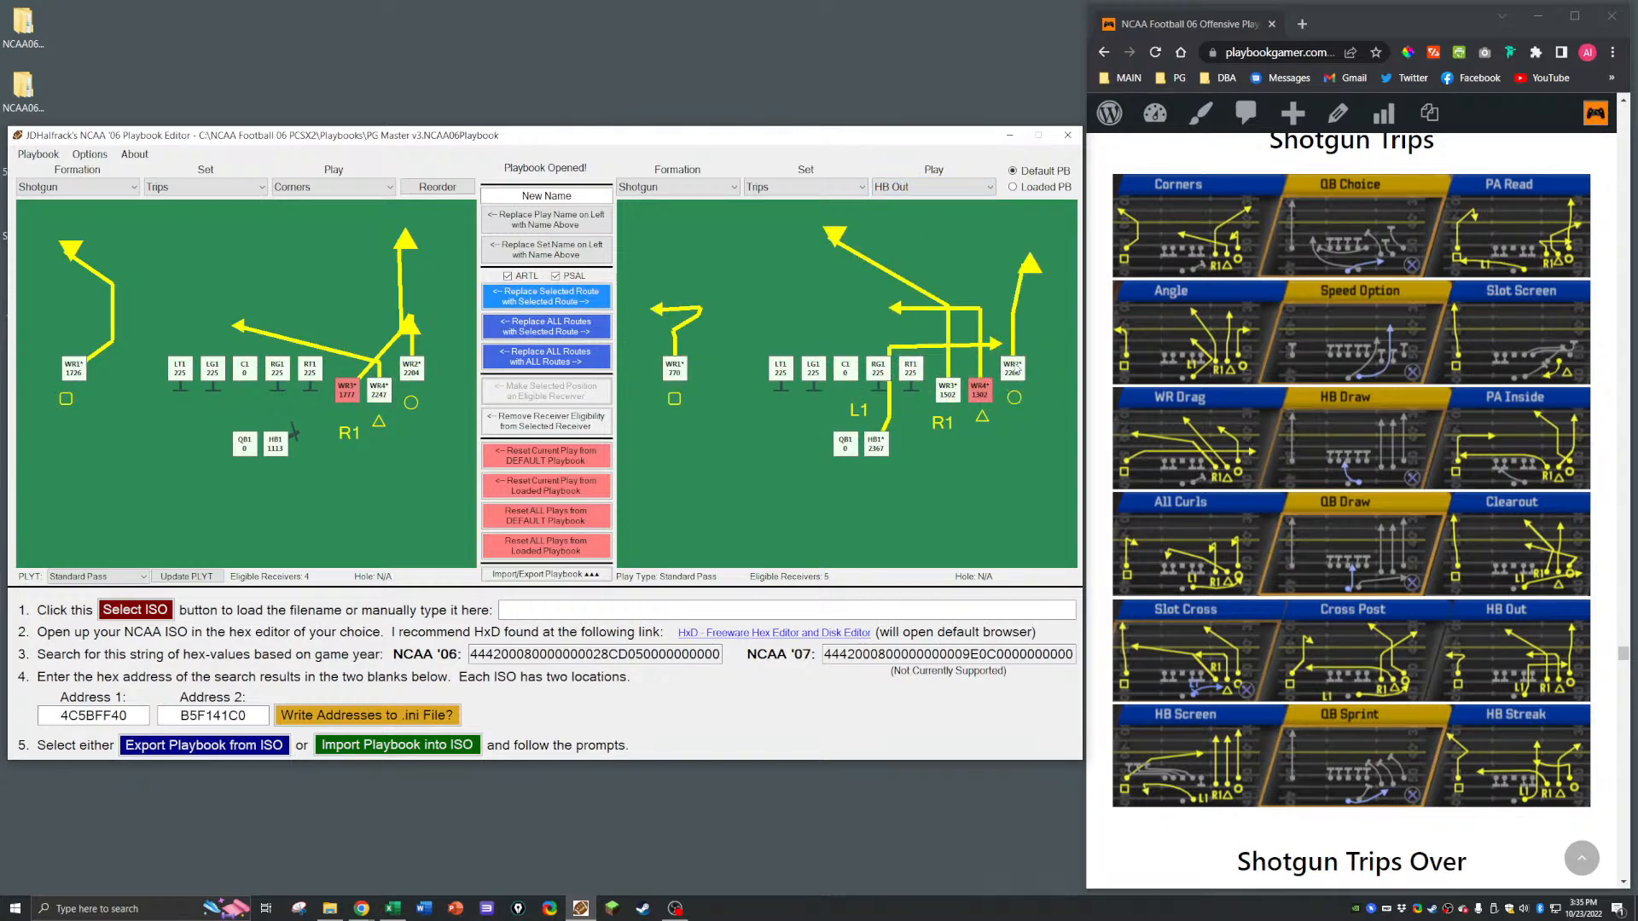
click(350, 392)
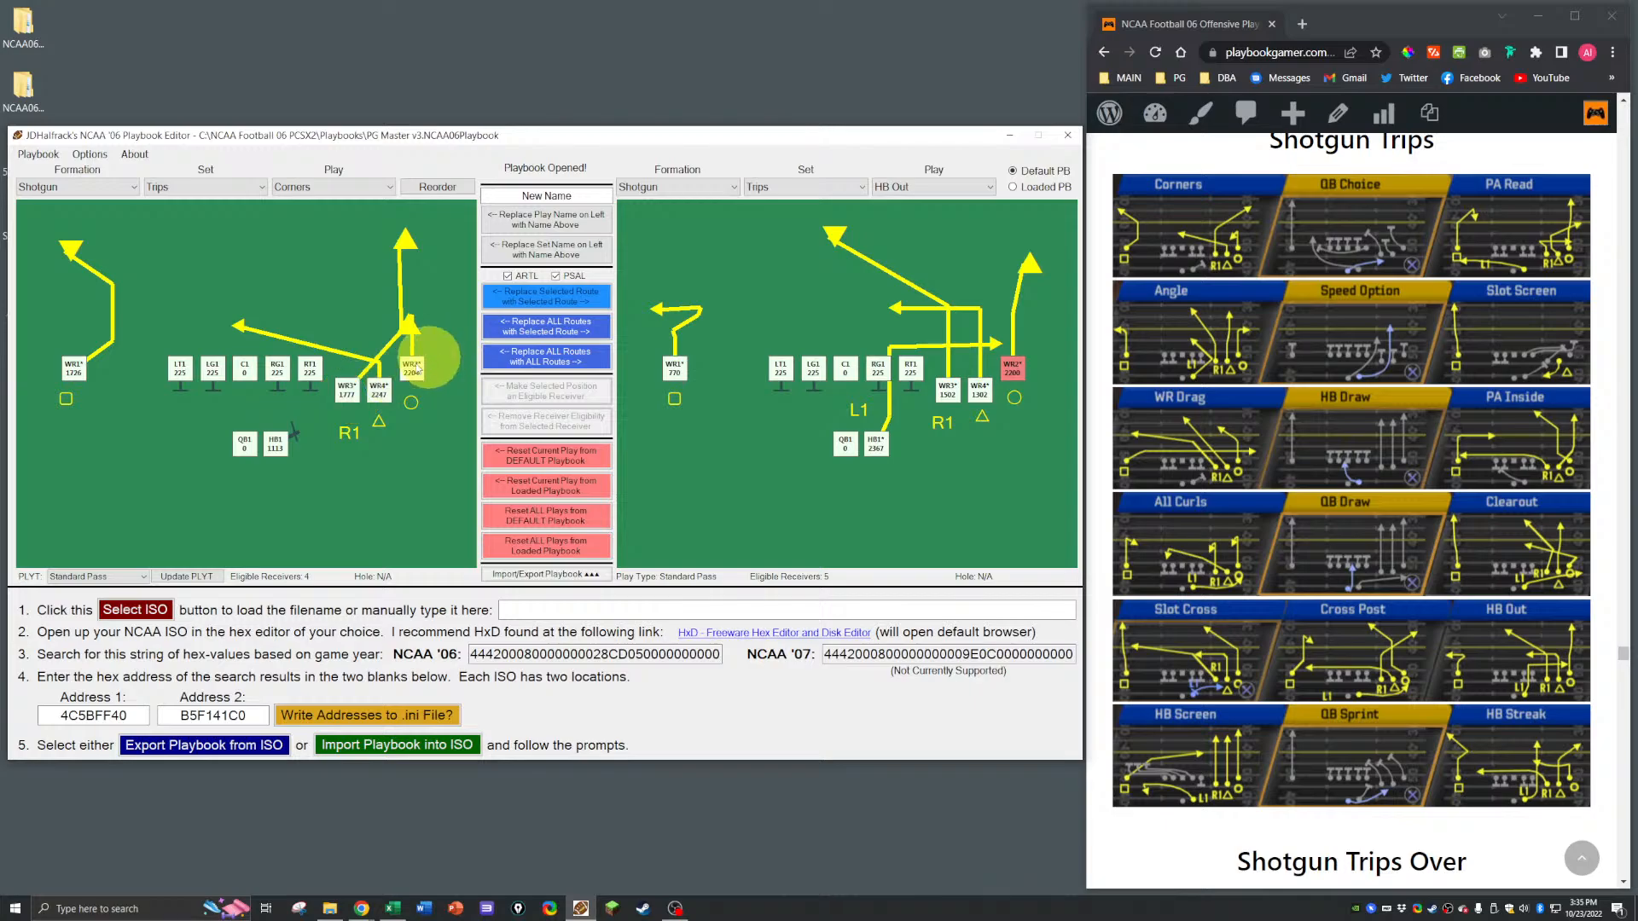
click(535, 292)
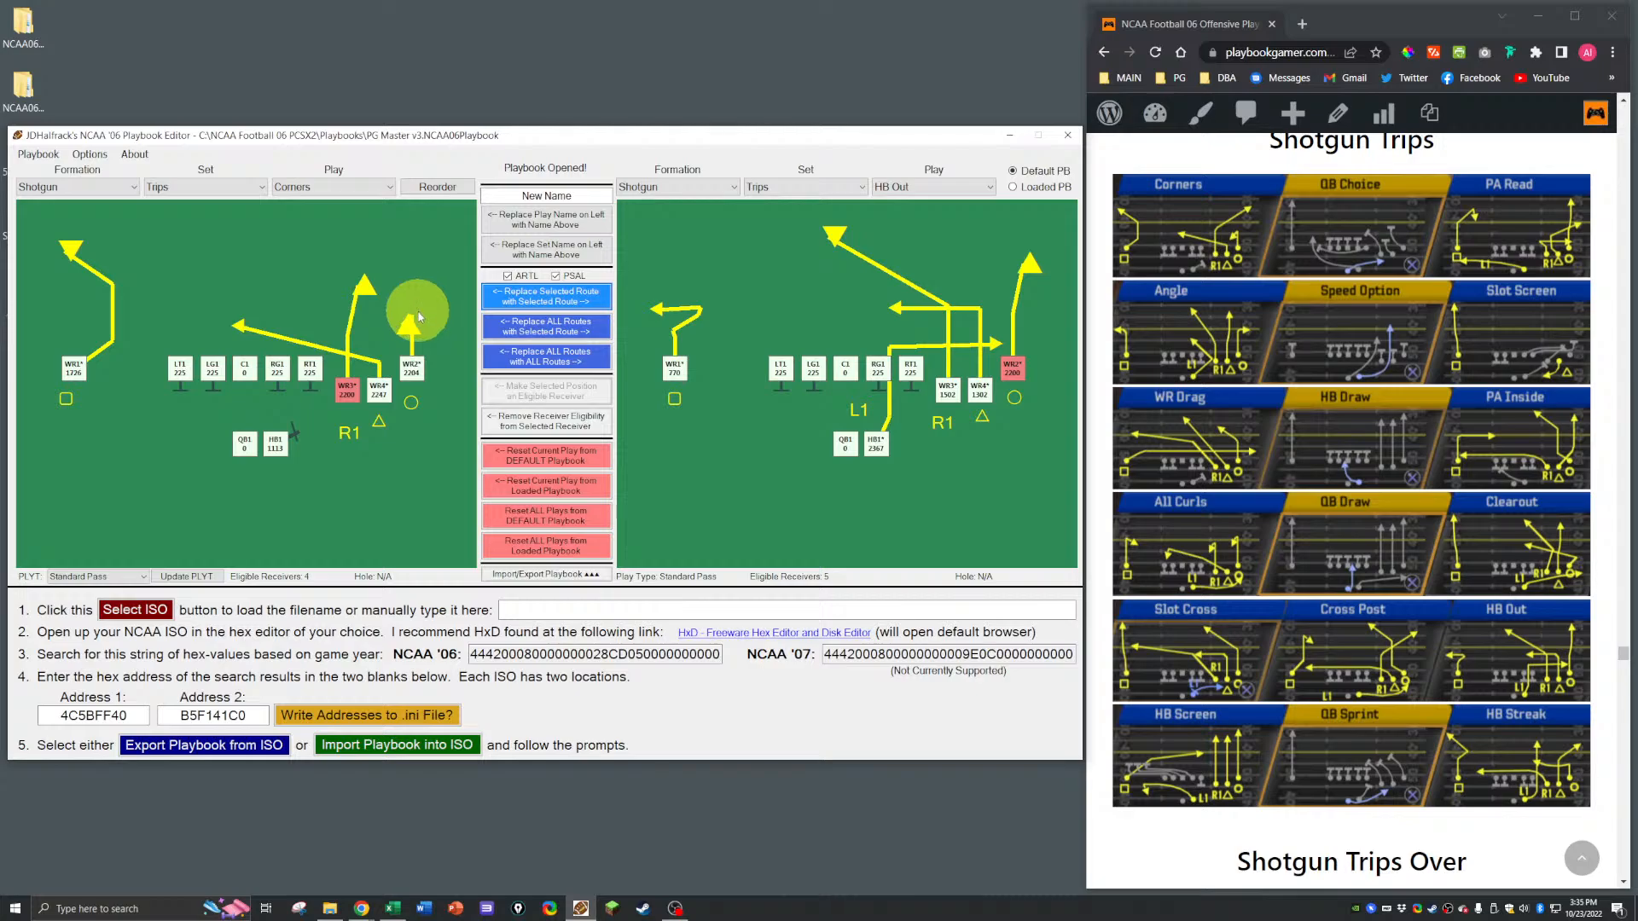
Step: Make HB1 an eligible receiver in Corners and replace its route with the FB1 route from Shotgun 2 Back Slot's RB Crosses
click(275, 449)
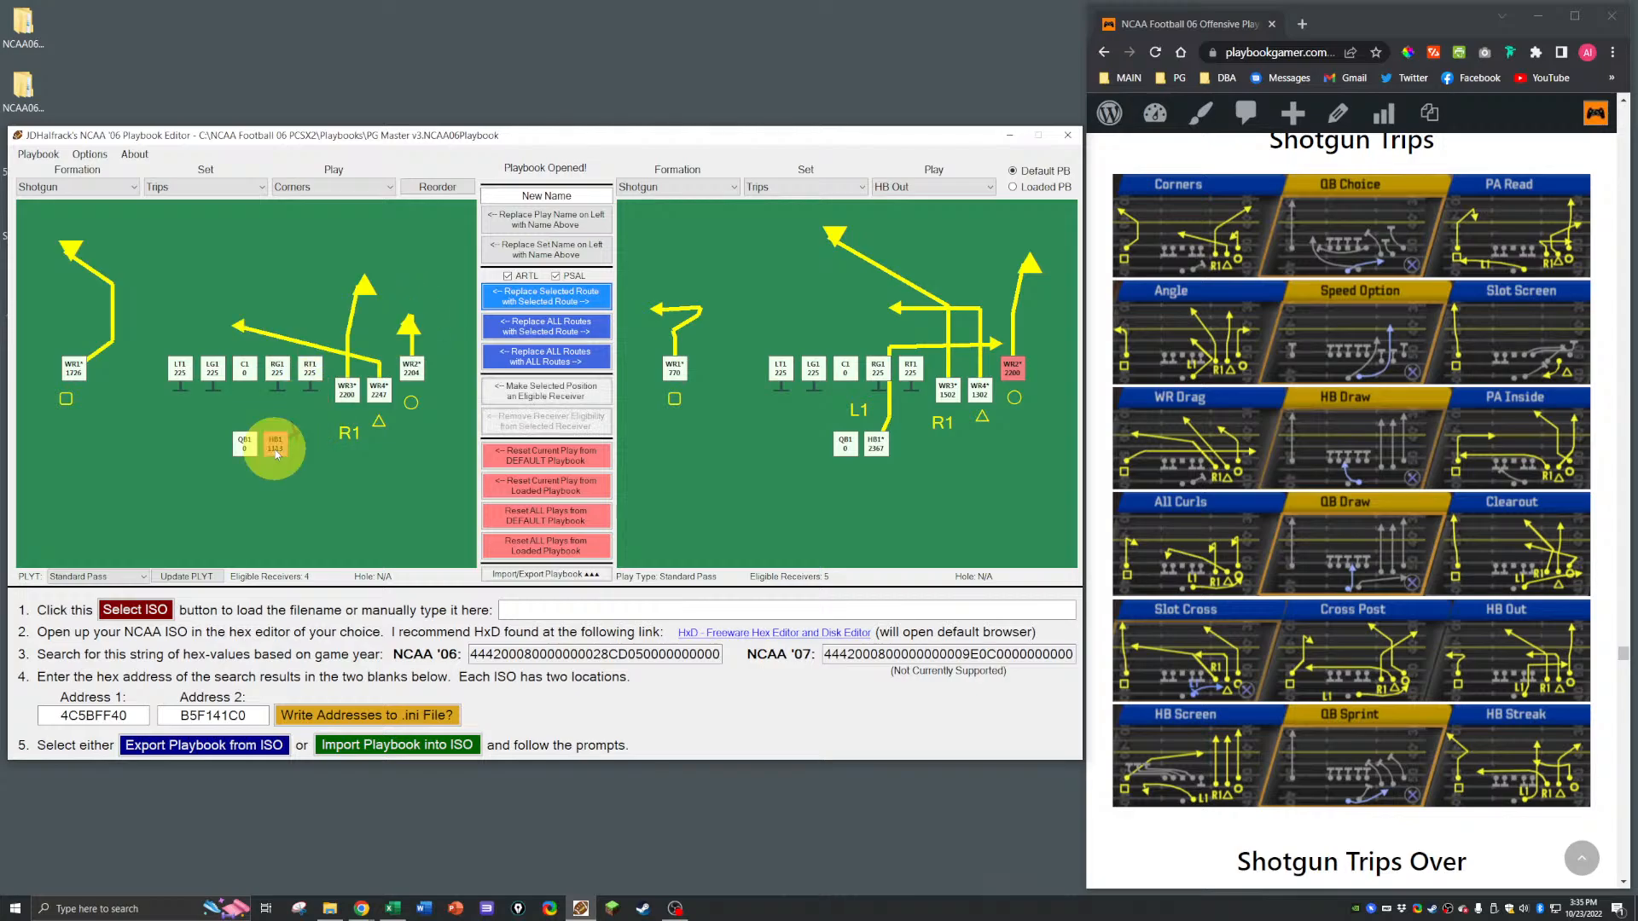
click(550, 391)
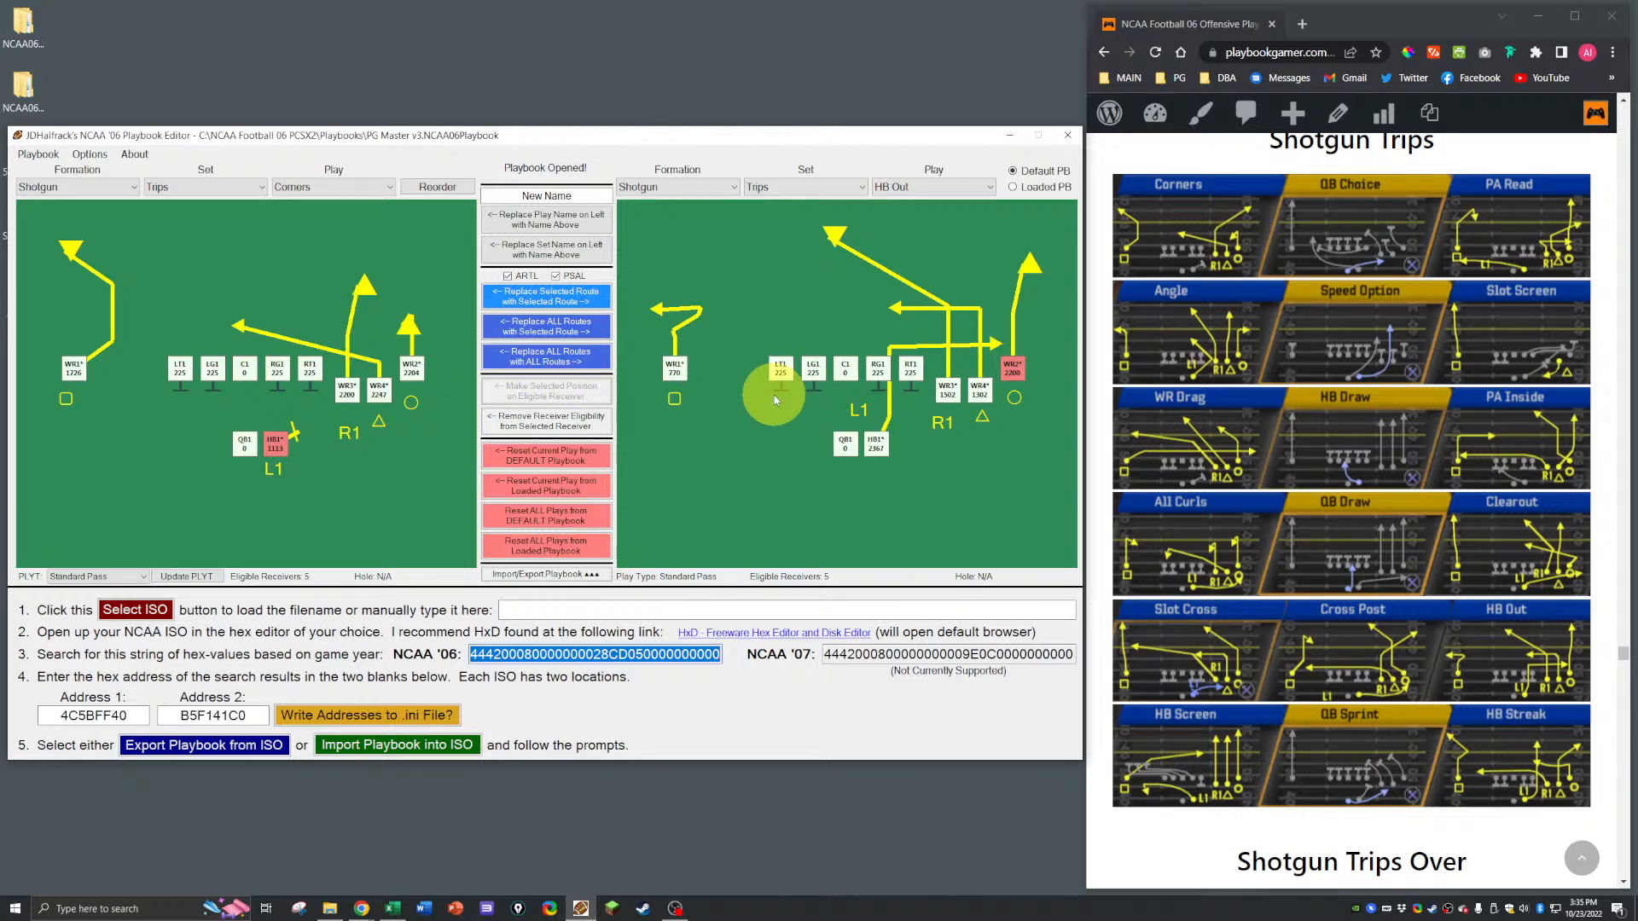
click(787, 187)
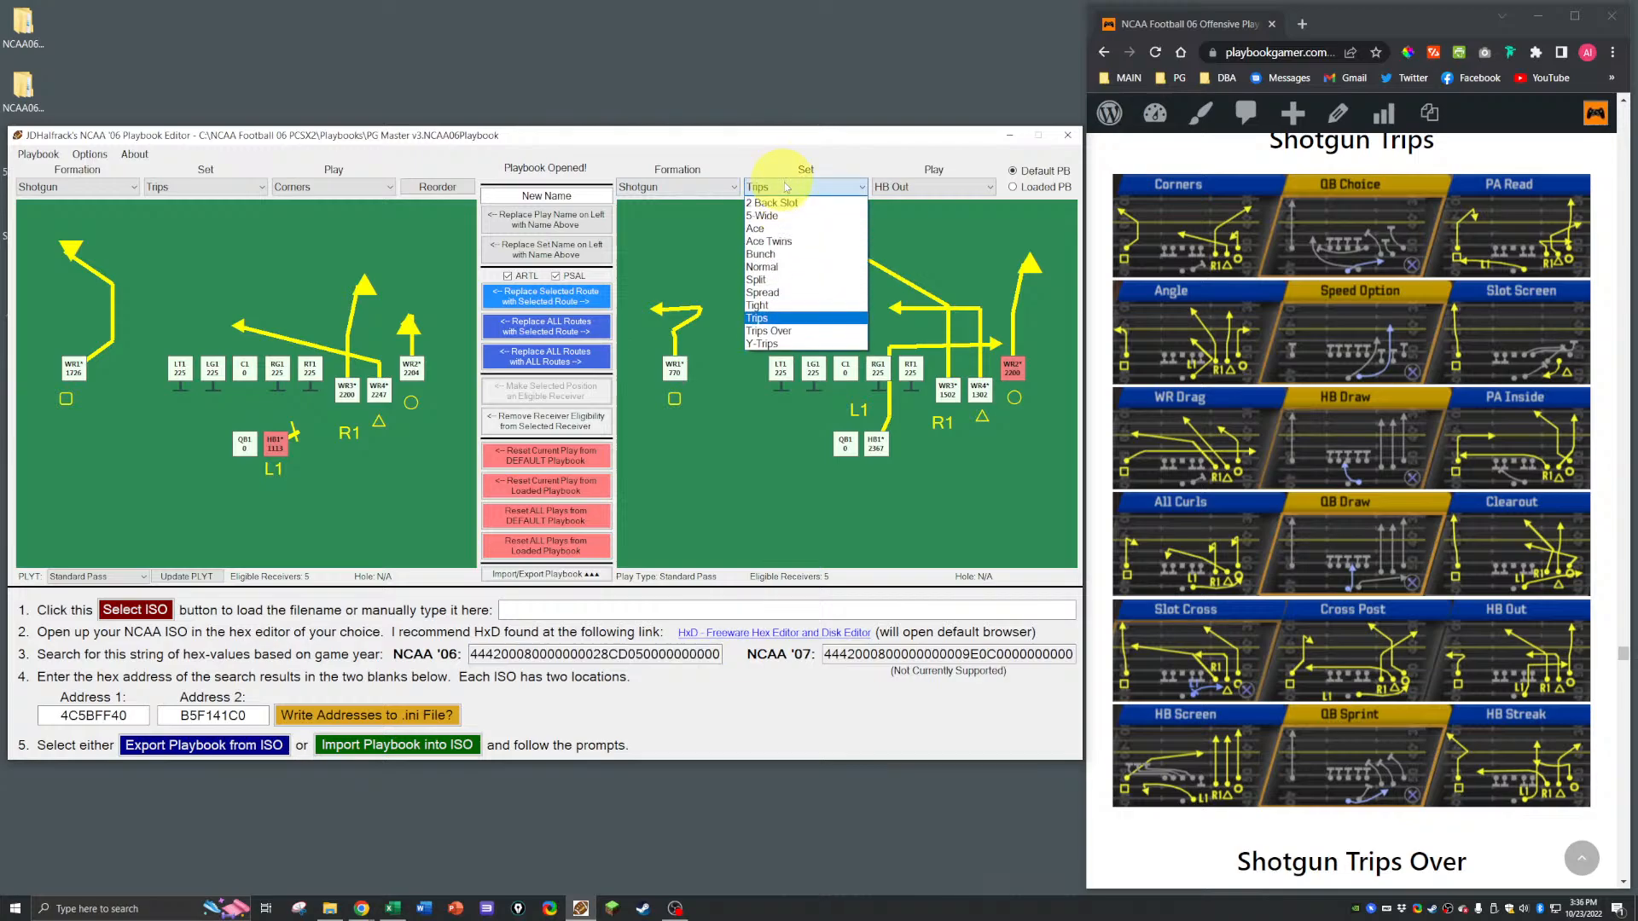
click(769, 203)
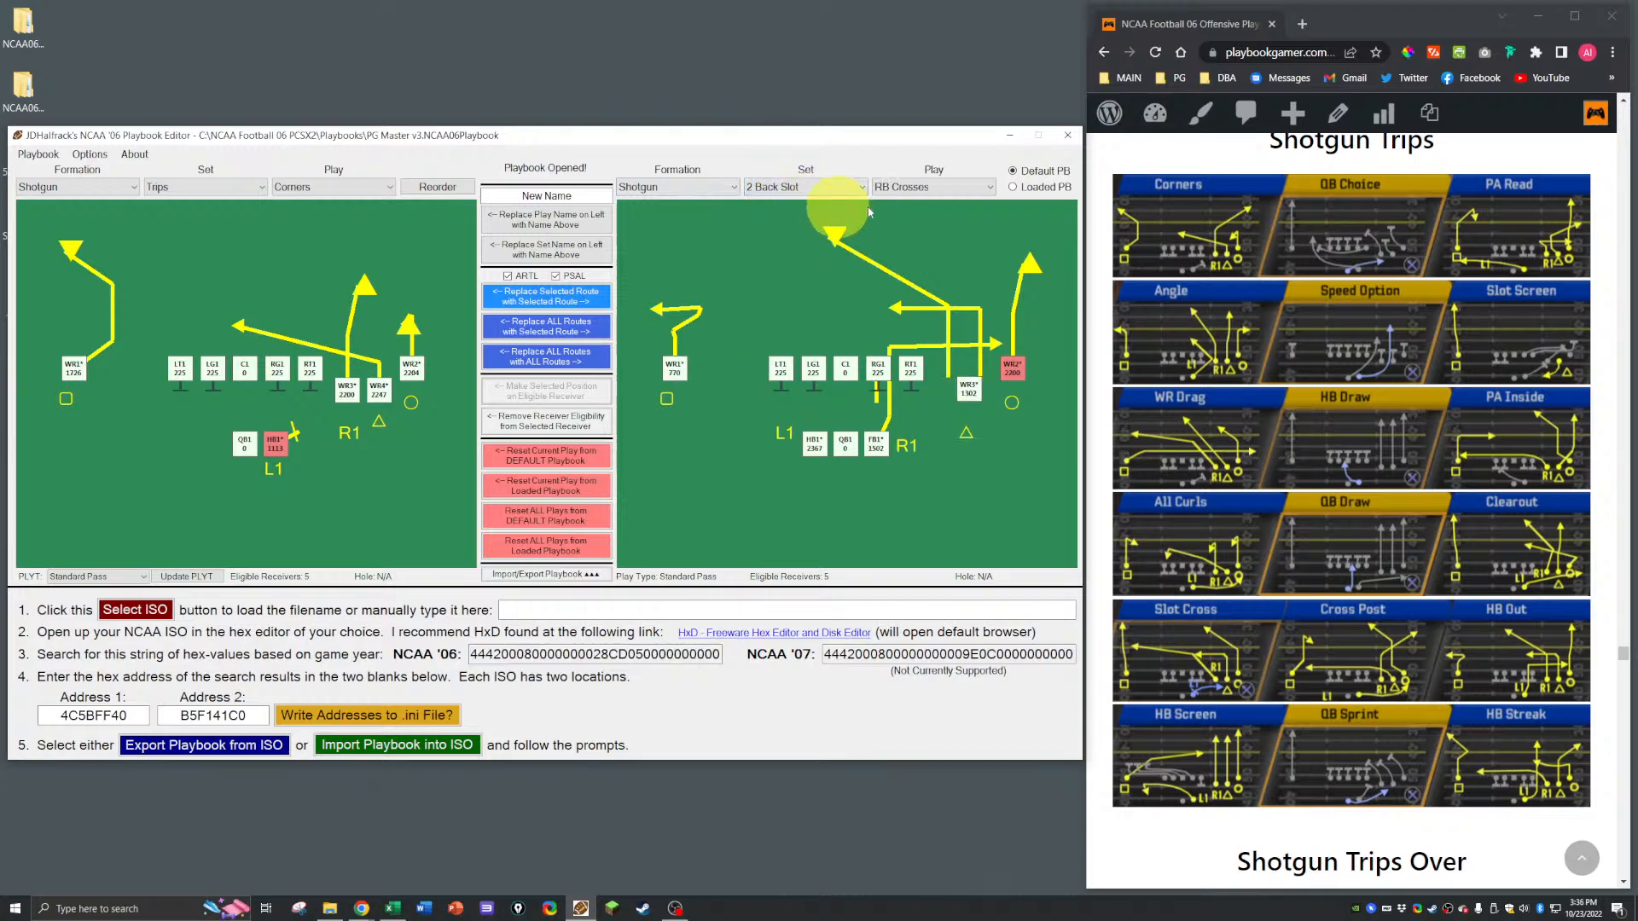
click(873, 445)
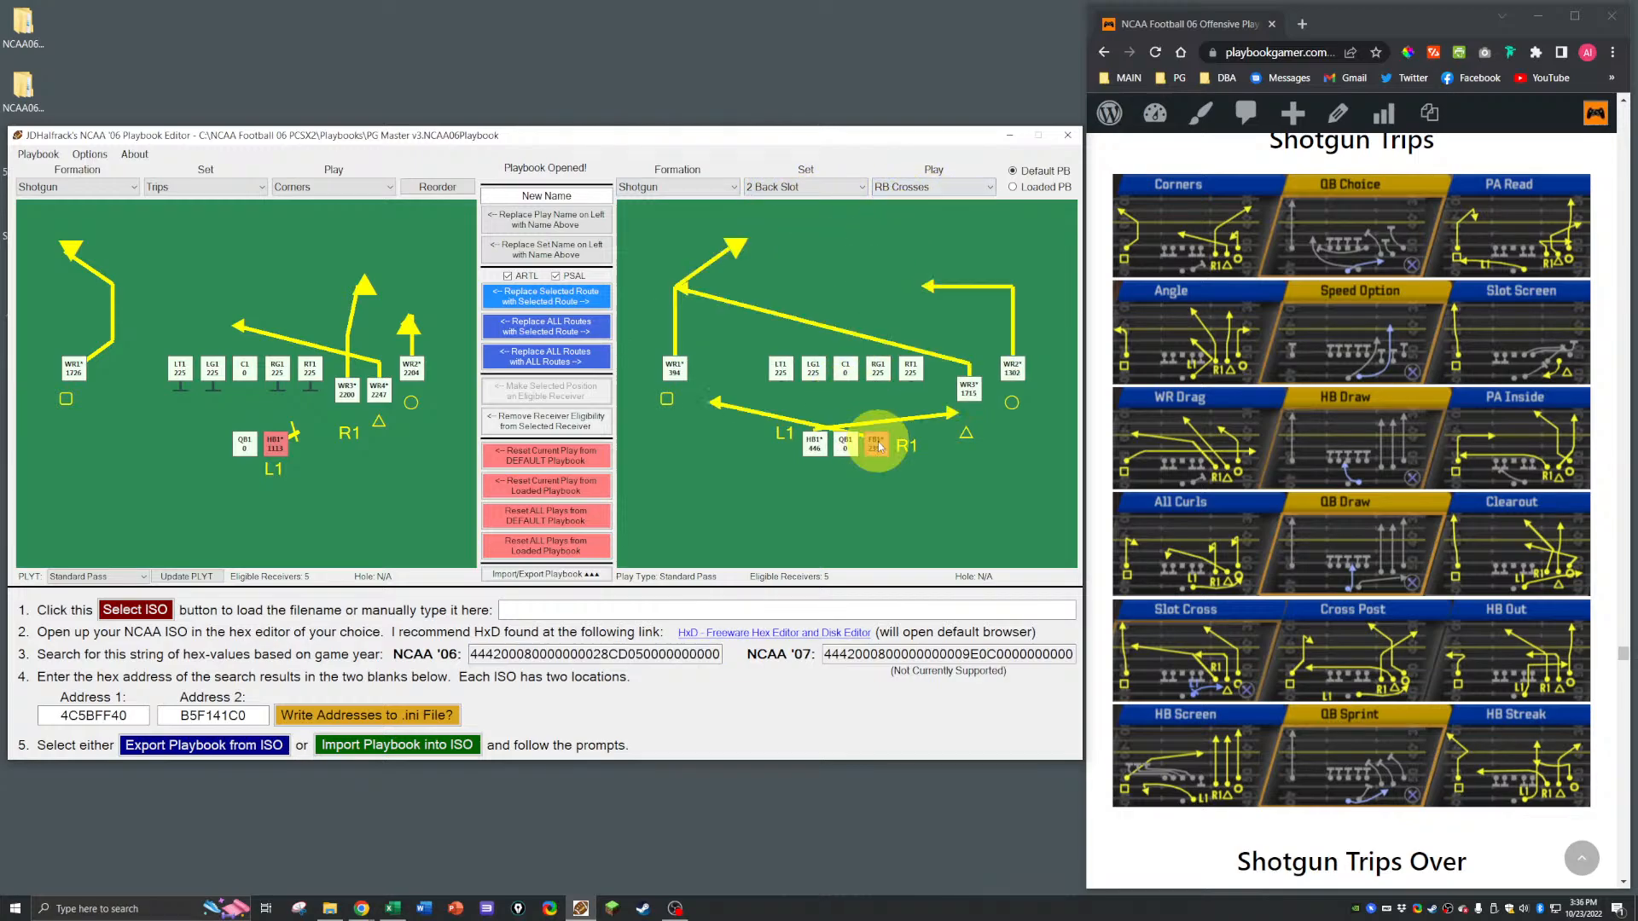
click(277, 444)
click(546, 296)
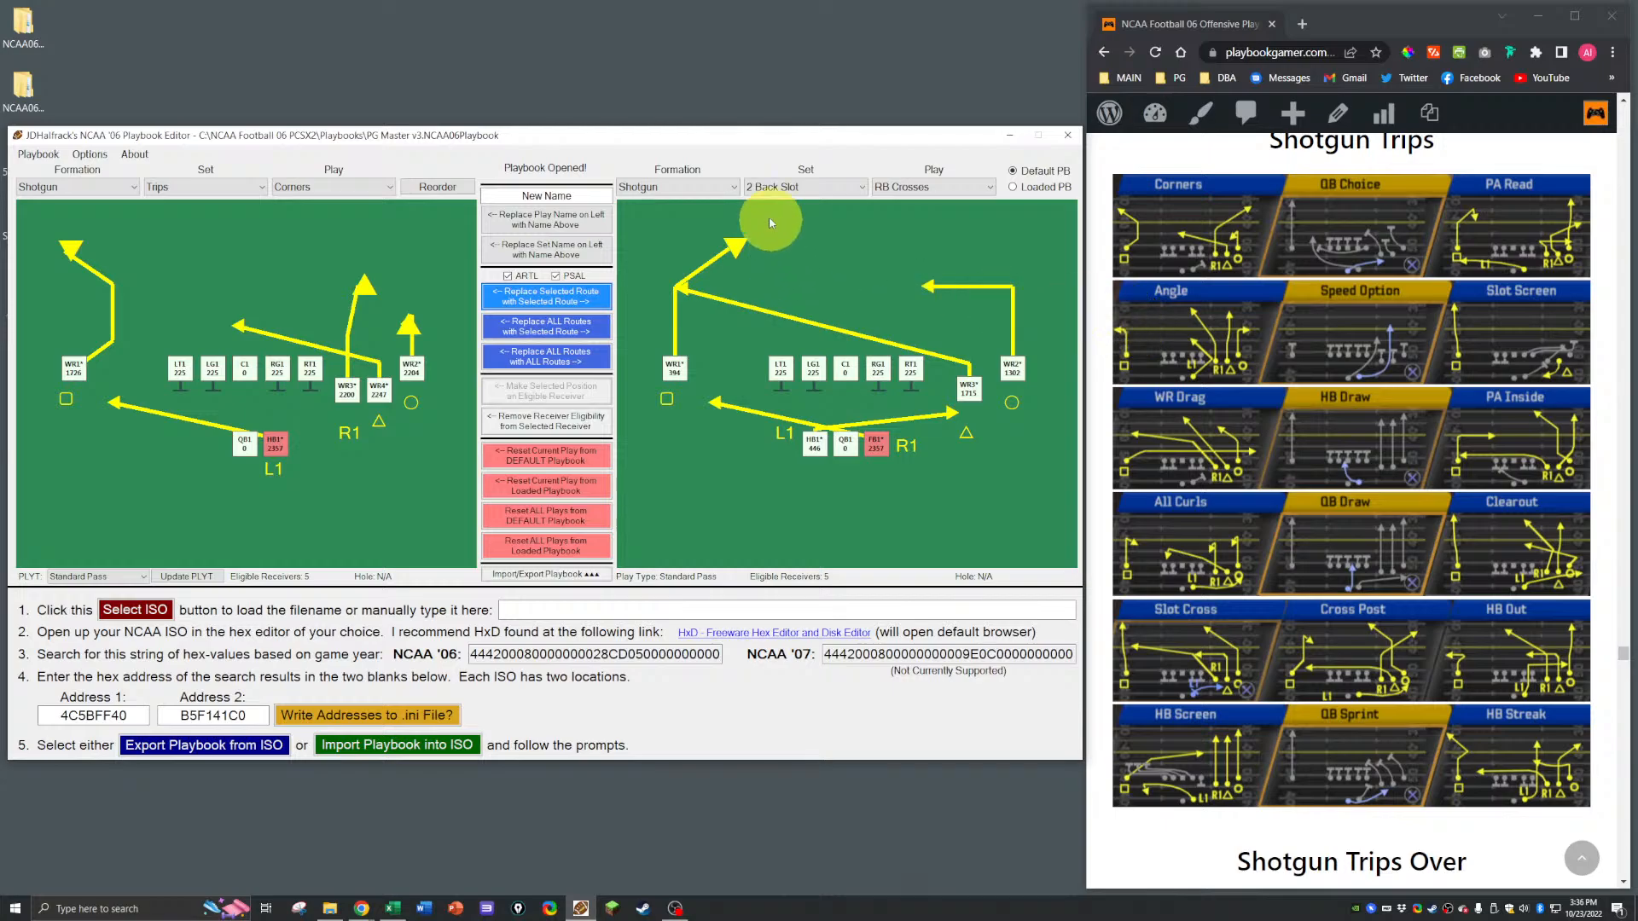
Step: Replace WR3's route in Corners with the WR4 route from the Shotgun Trips reference play PA Inside
click(760, 186)
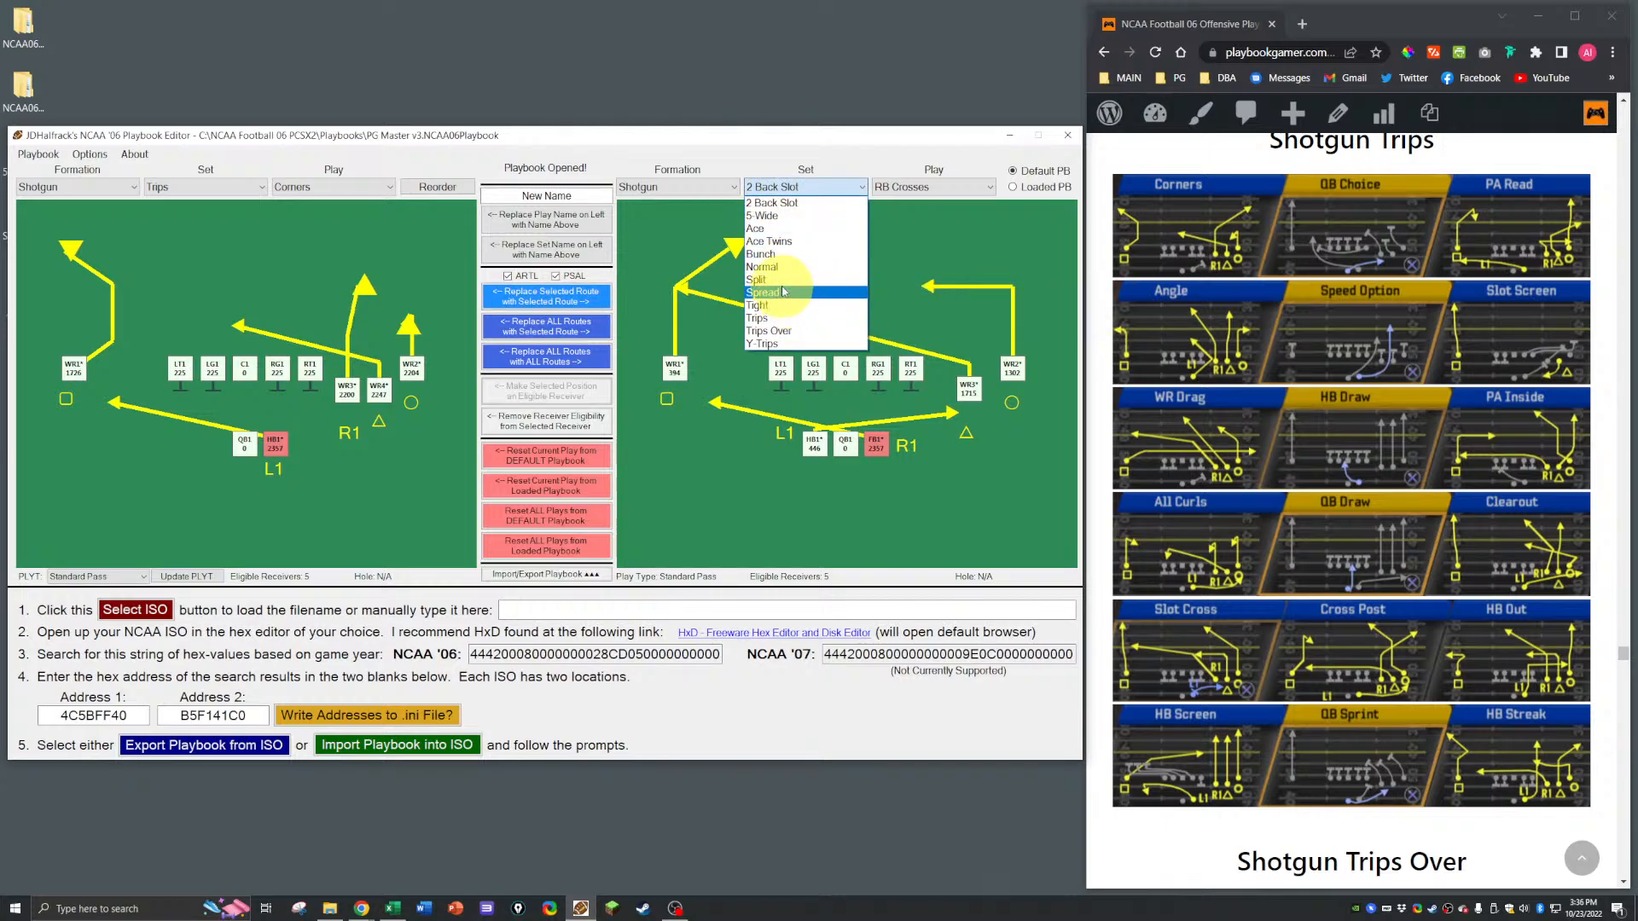
click(762, 318)
click(935, 187)
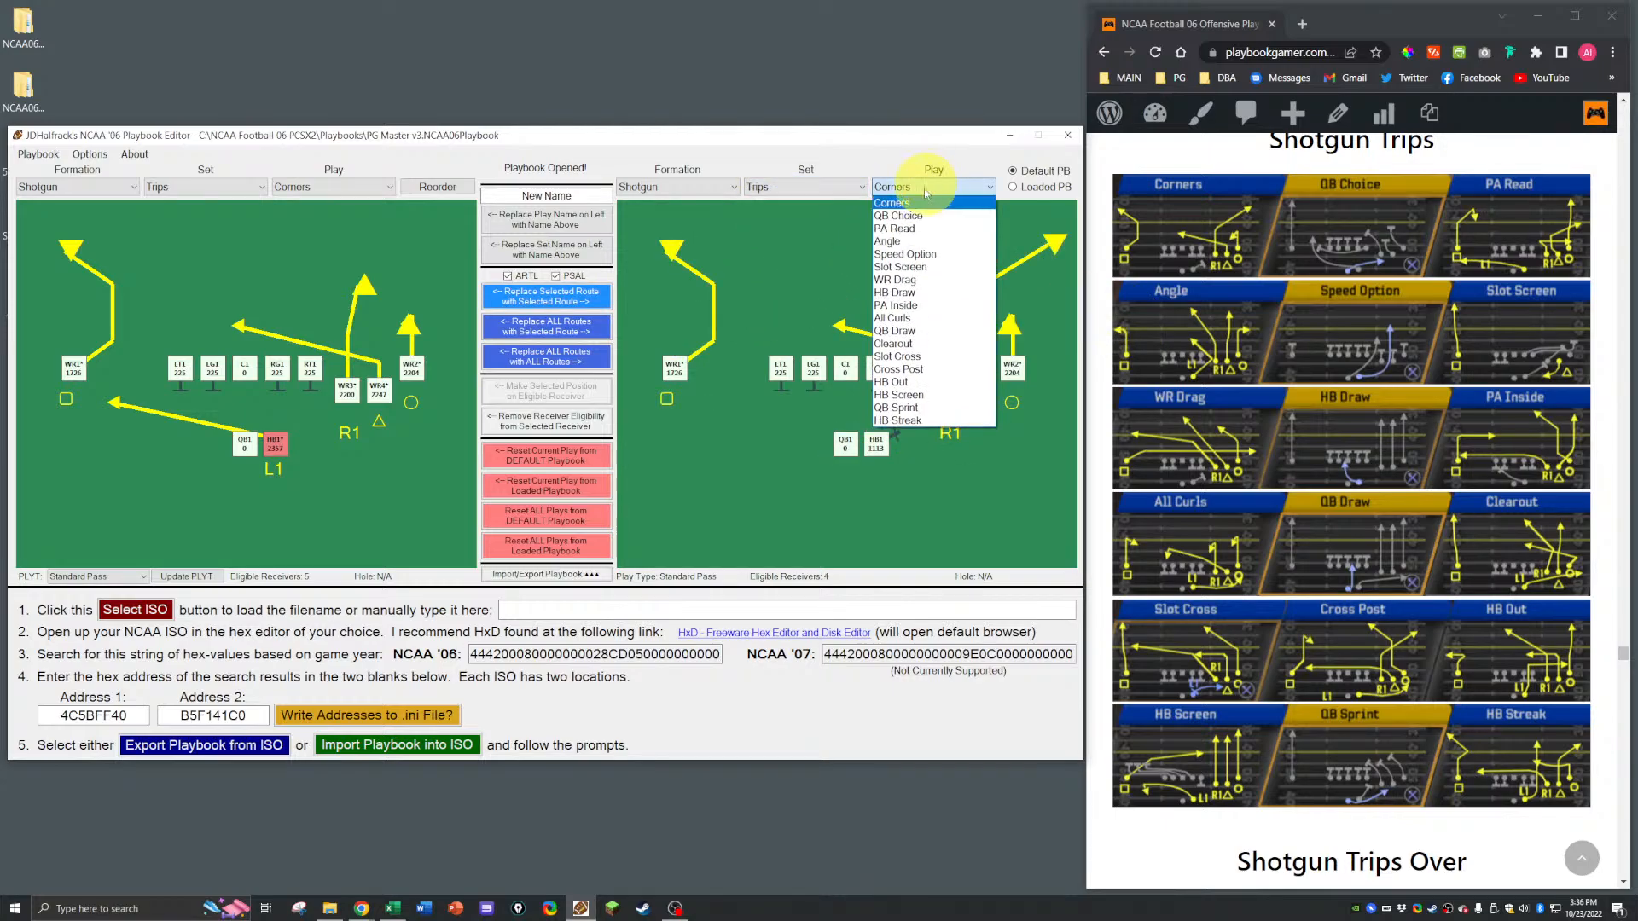
click(929, 305)
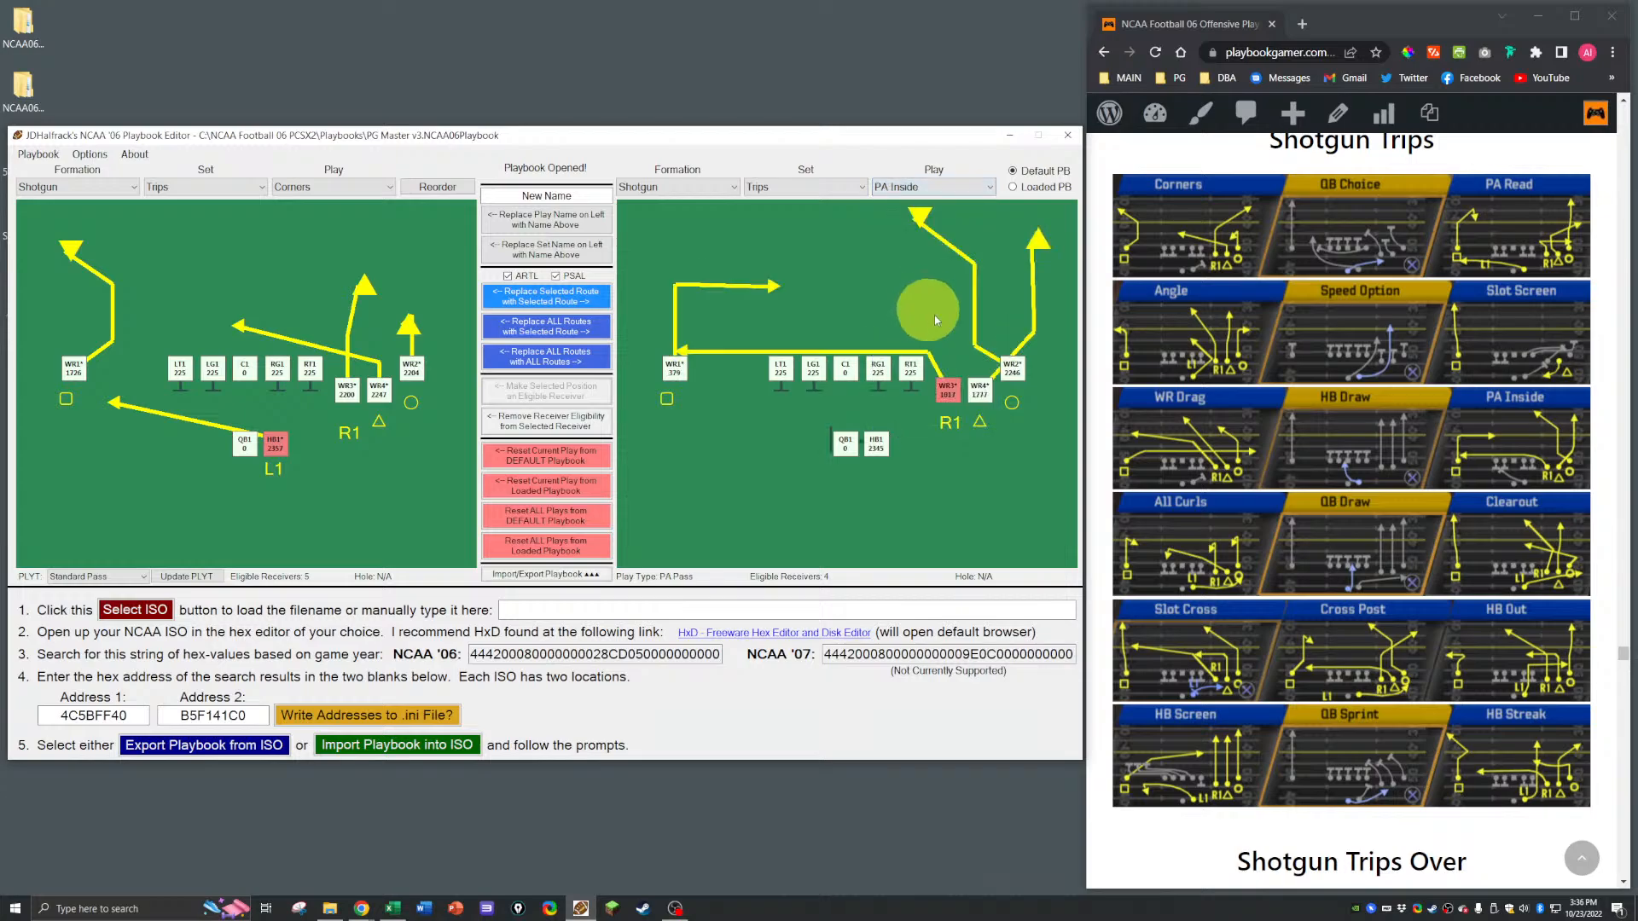
click(977, 390)
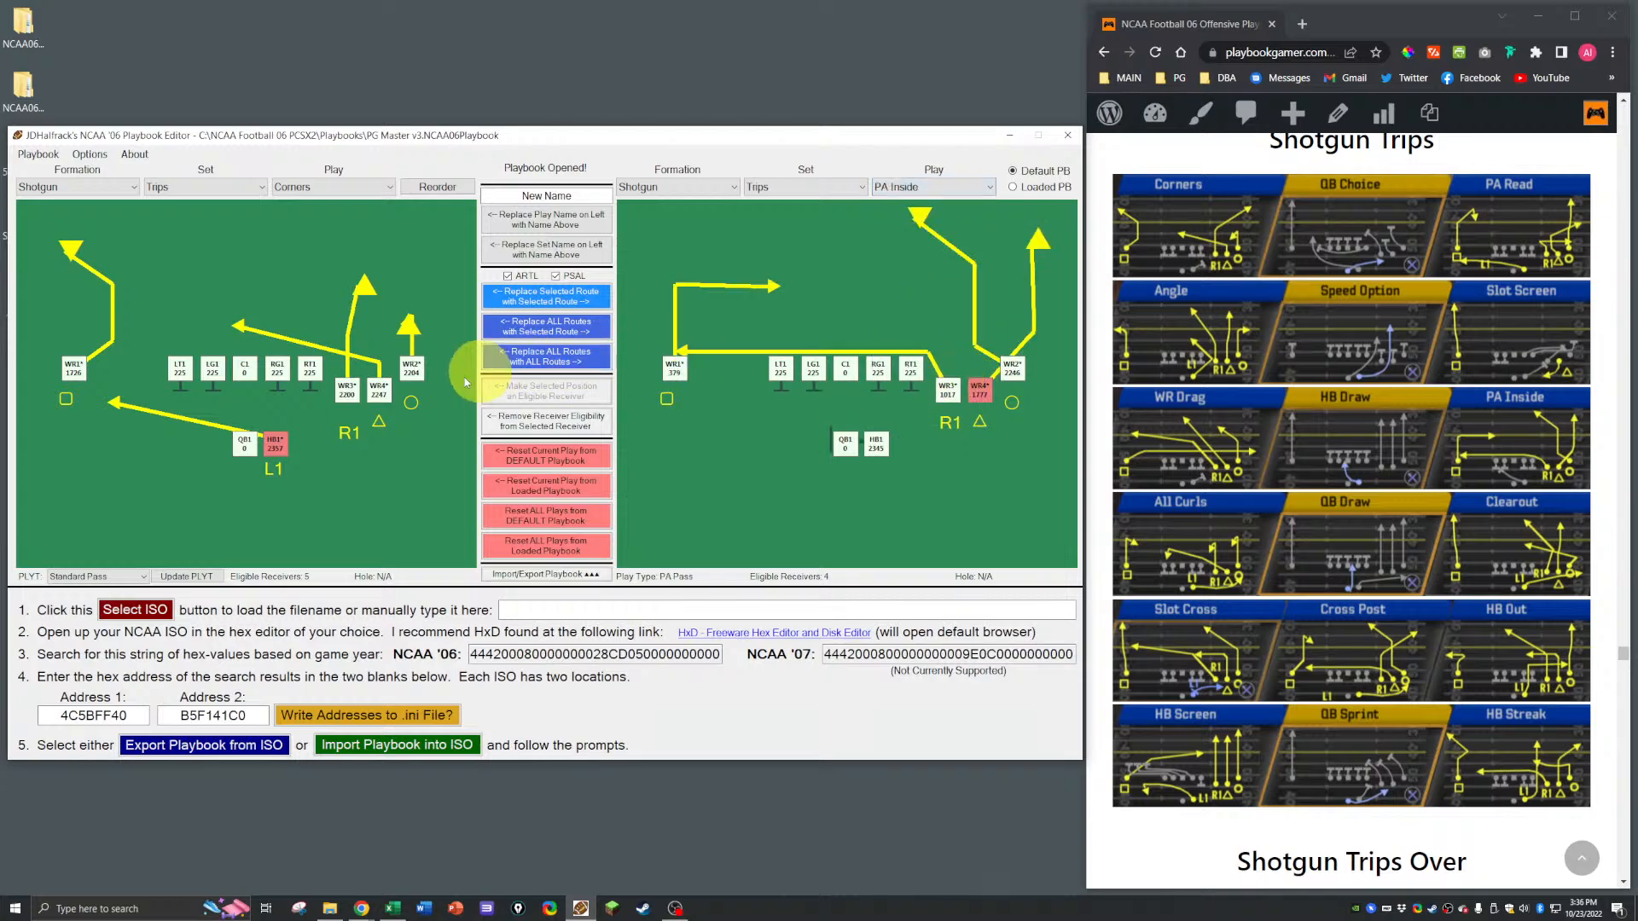
click(376, 391)
click(346, 391)
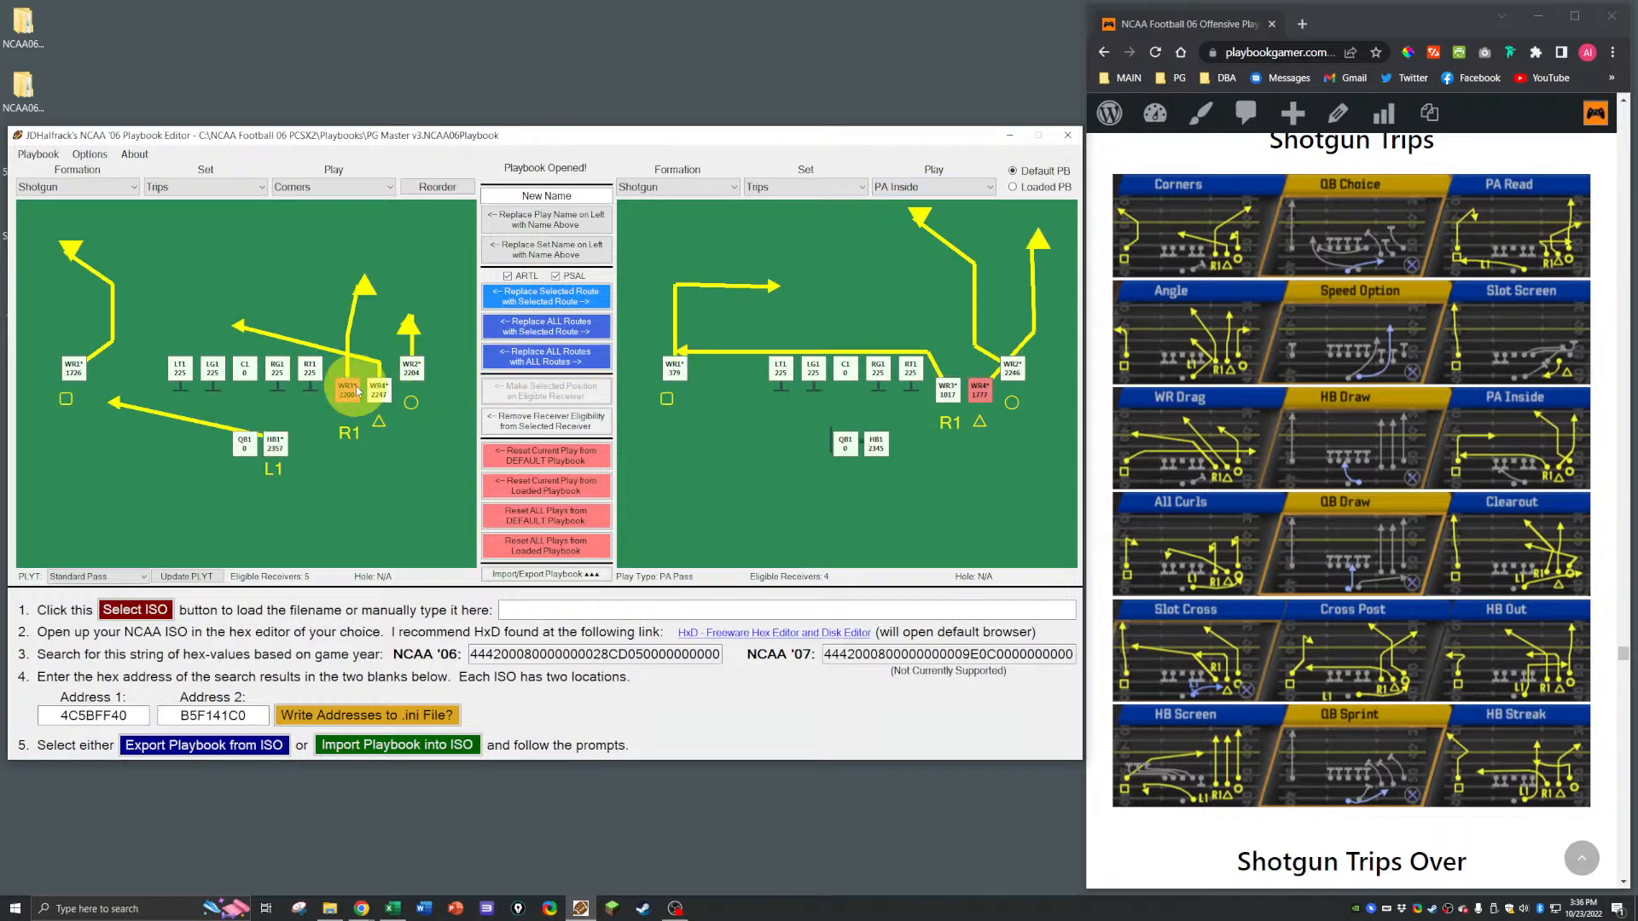
click(546, 296)
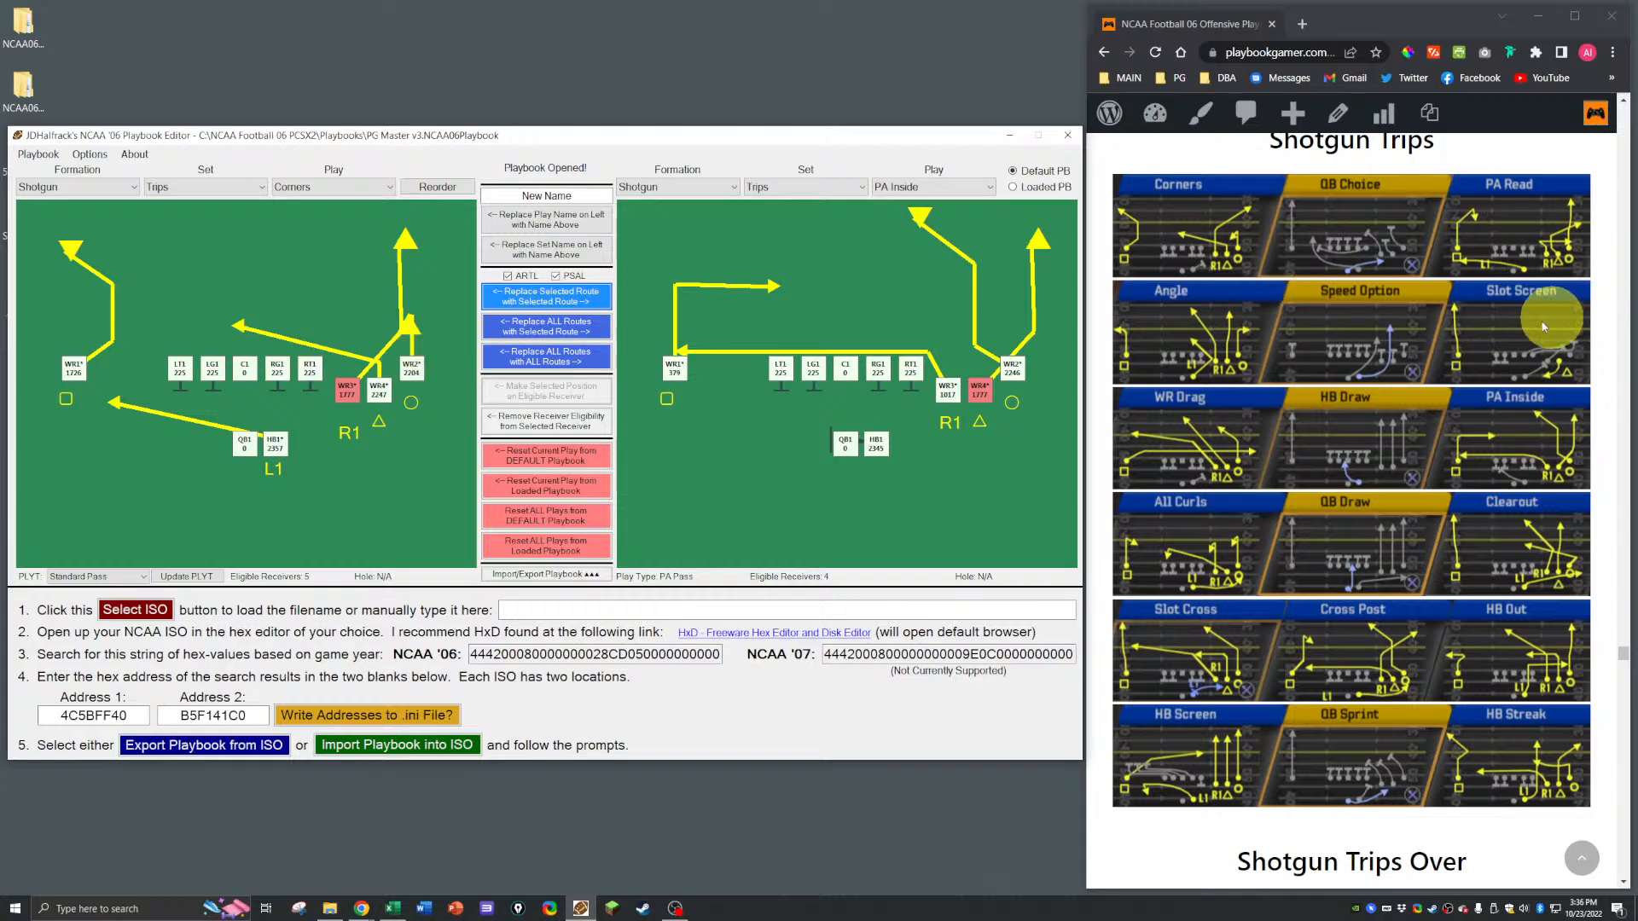
Step: Replace WR2's route in Corners with the WR2 route from Shotgun Y-Trips' FL Screen, and save the playbook
scroll(1397, 385, down, 15)
scroll(1397, 390, up, 18)
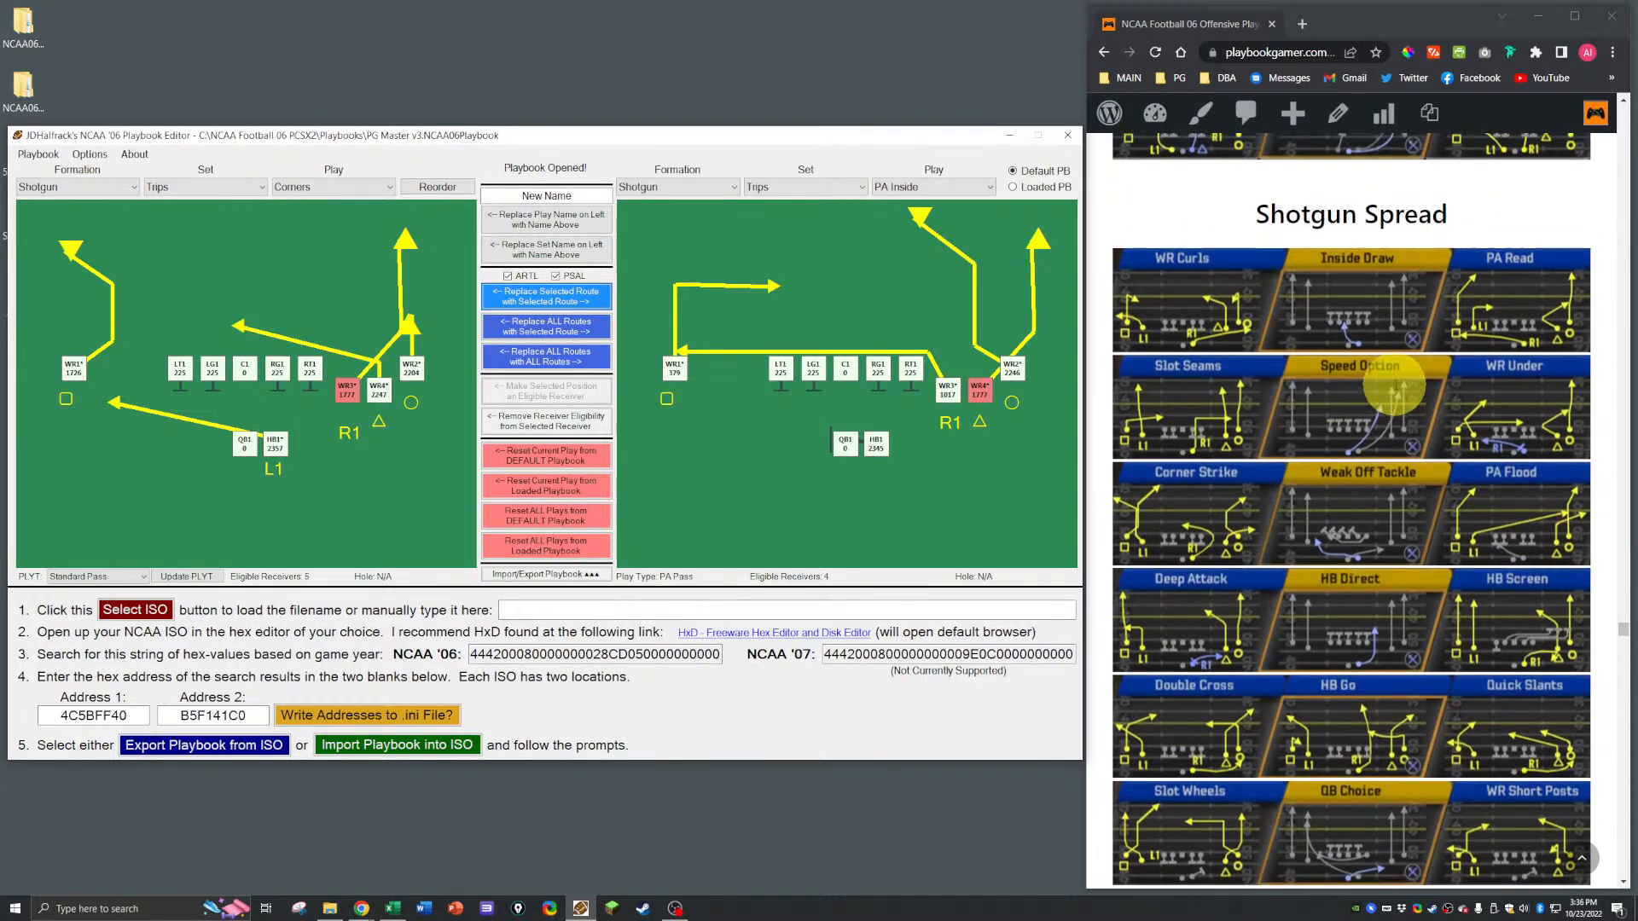
scroll(1394, 386, down, 20)
scroll(1349, 398, down, 20)
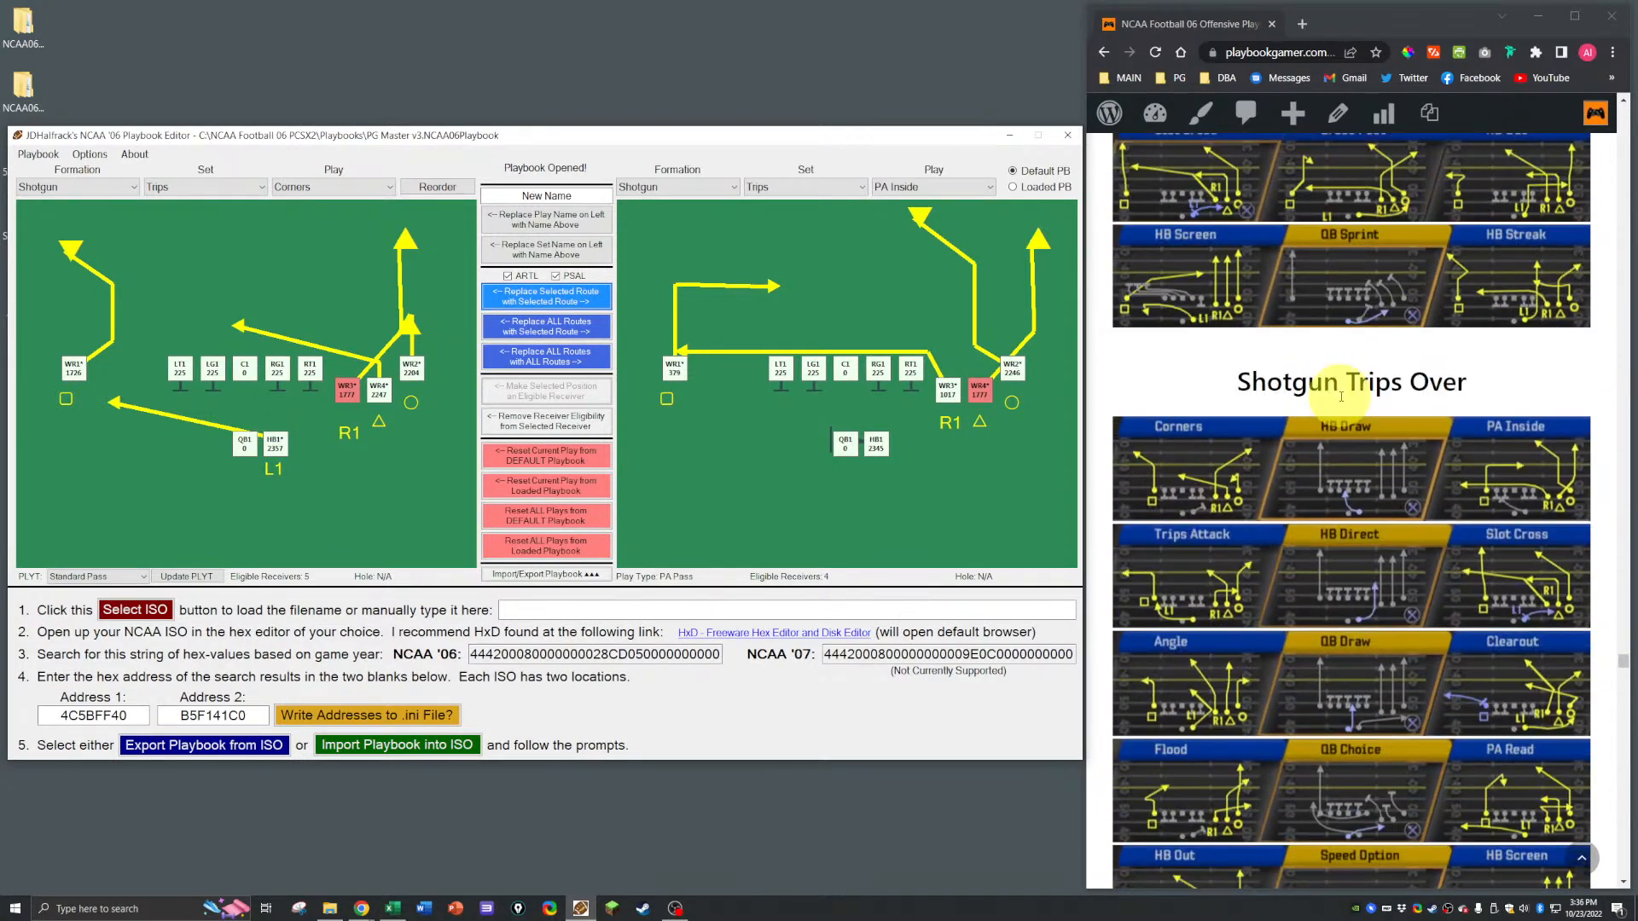
scroll(1335, 403, up, 3)
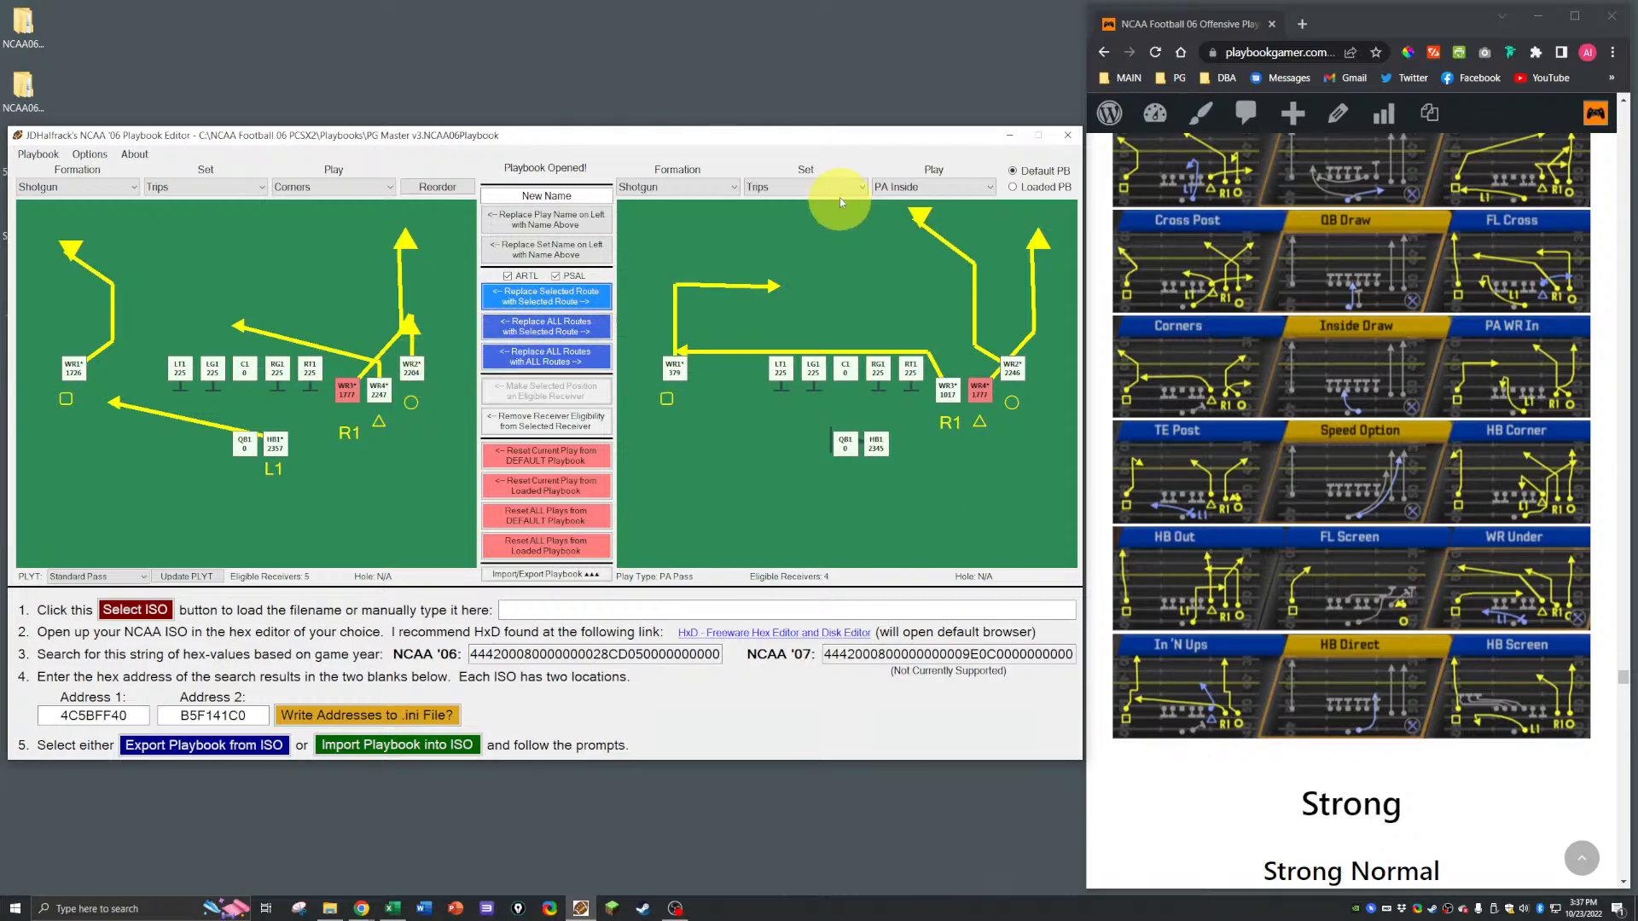
click(755, 186)
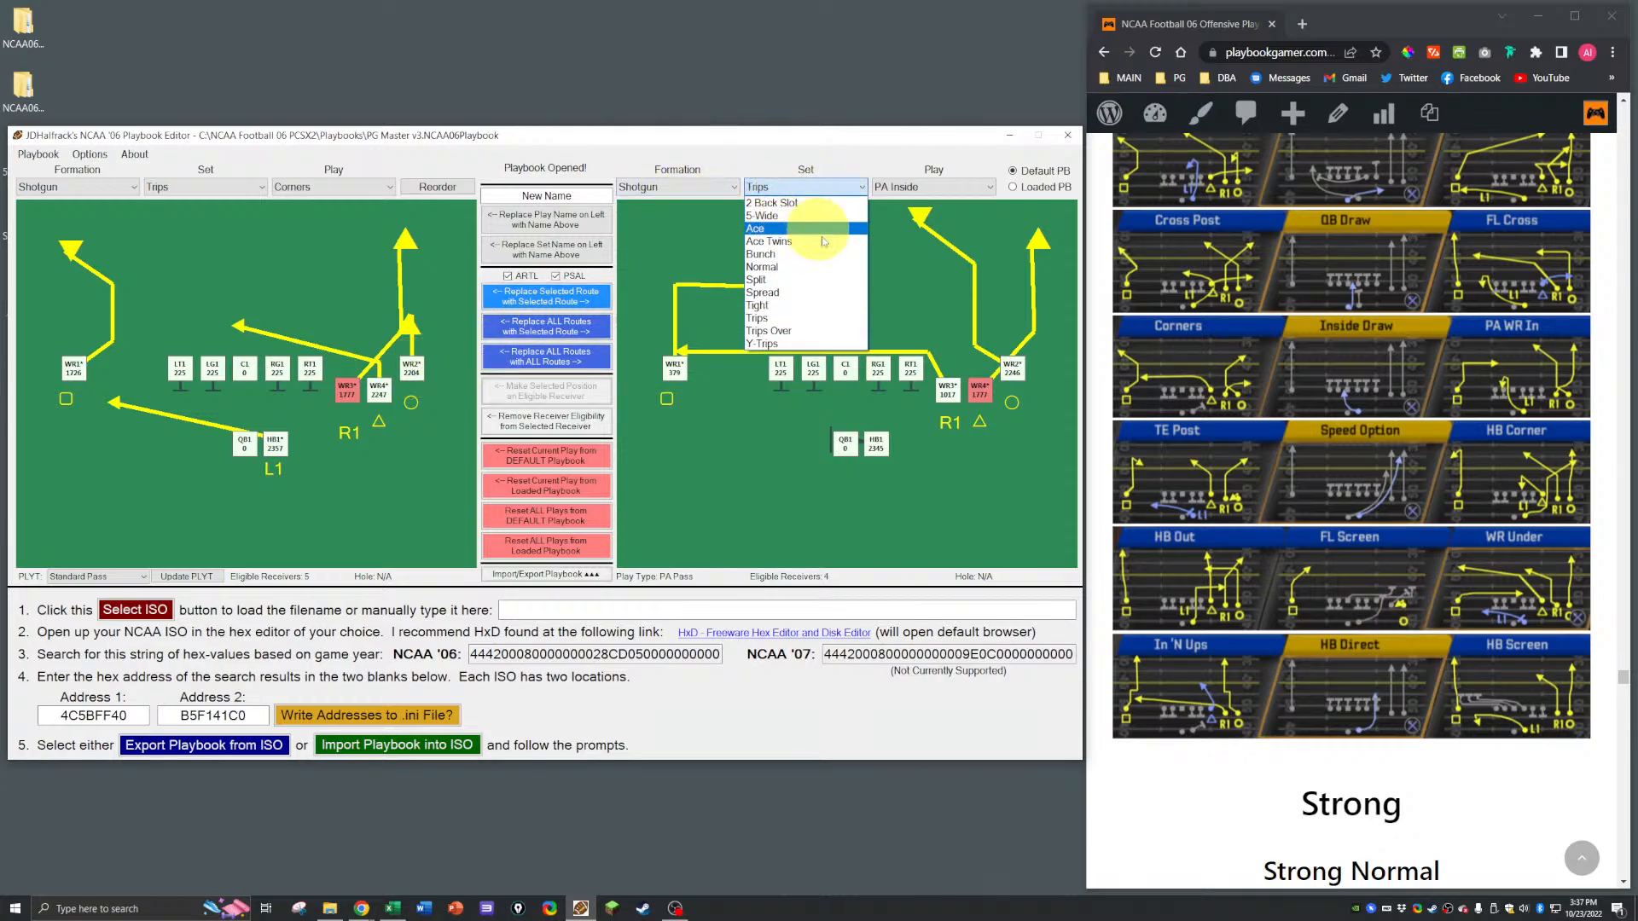
click(768, 343)
click(943, 187)
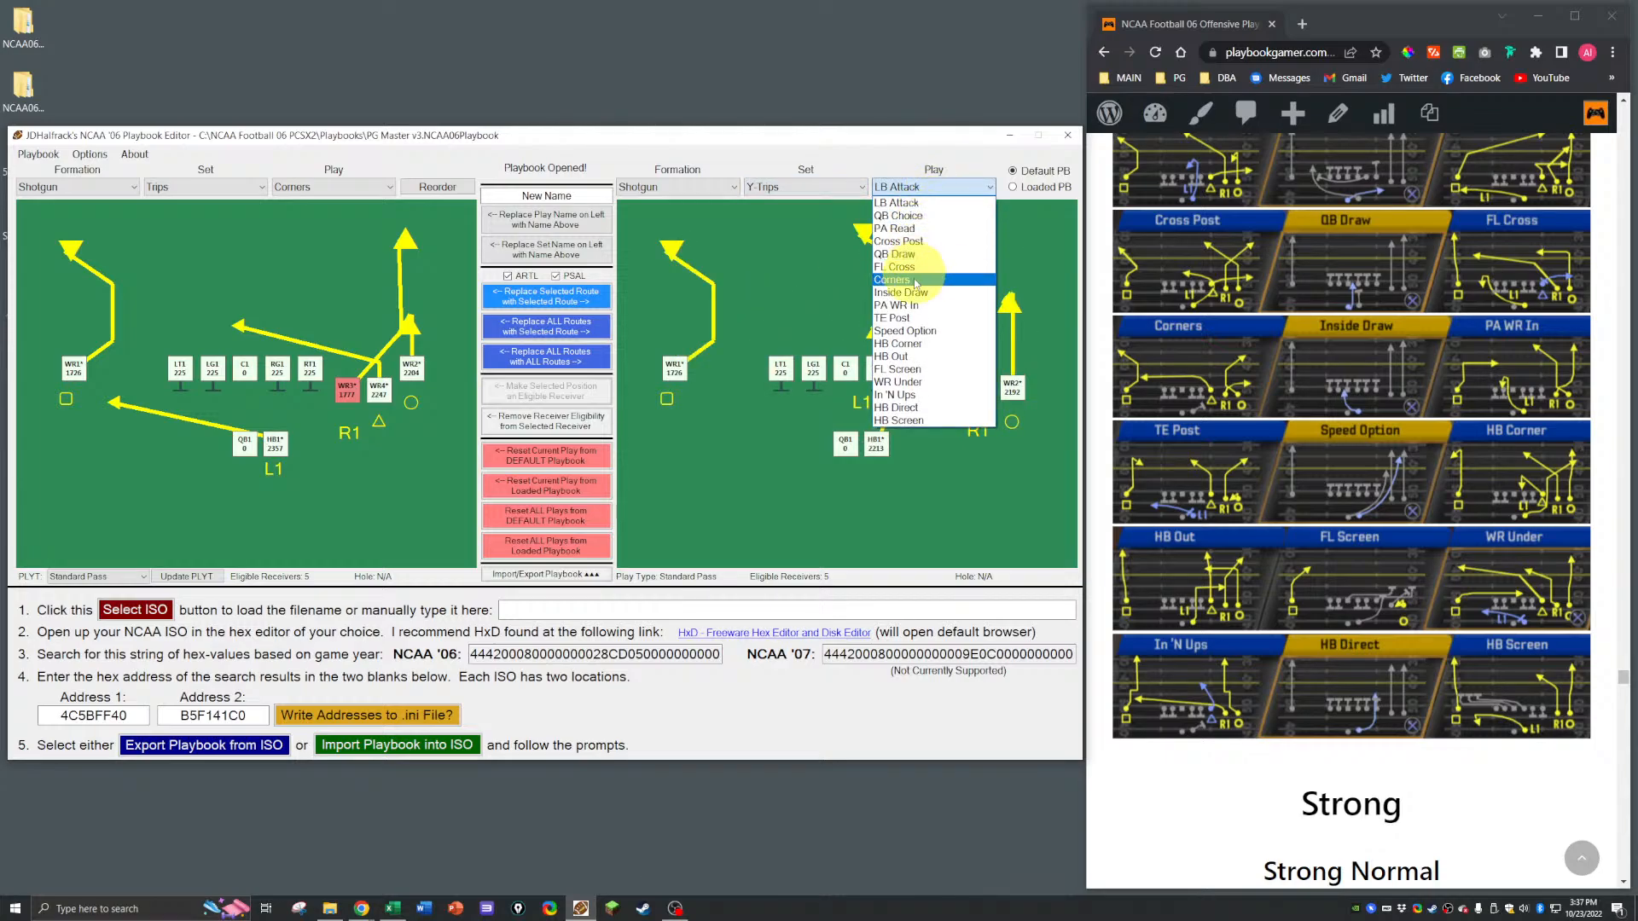
click(900, 368)
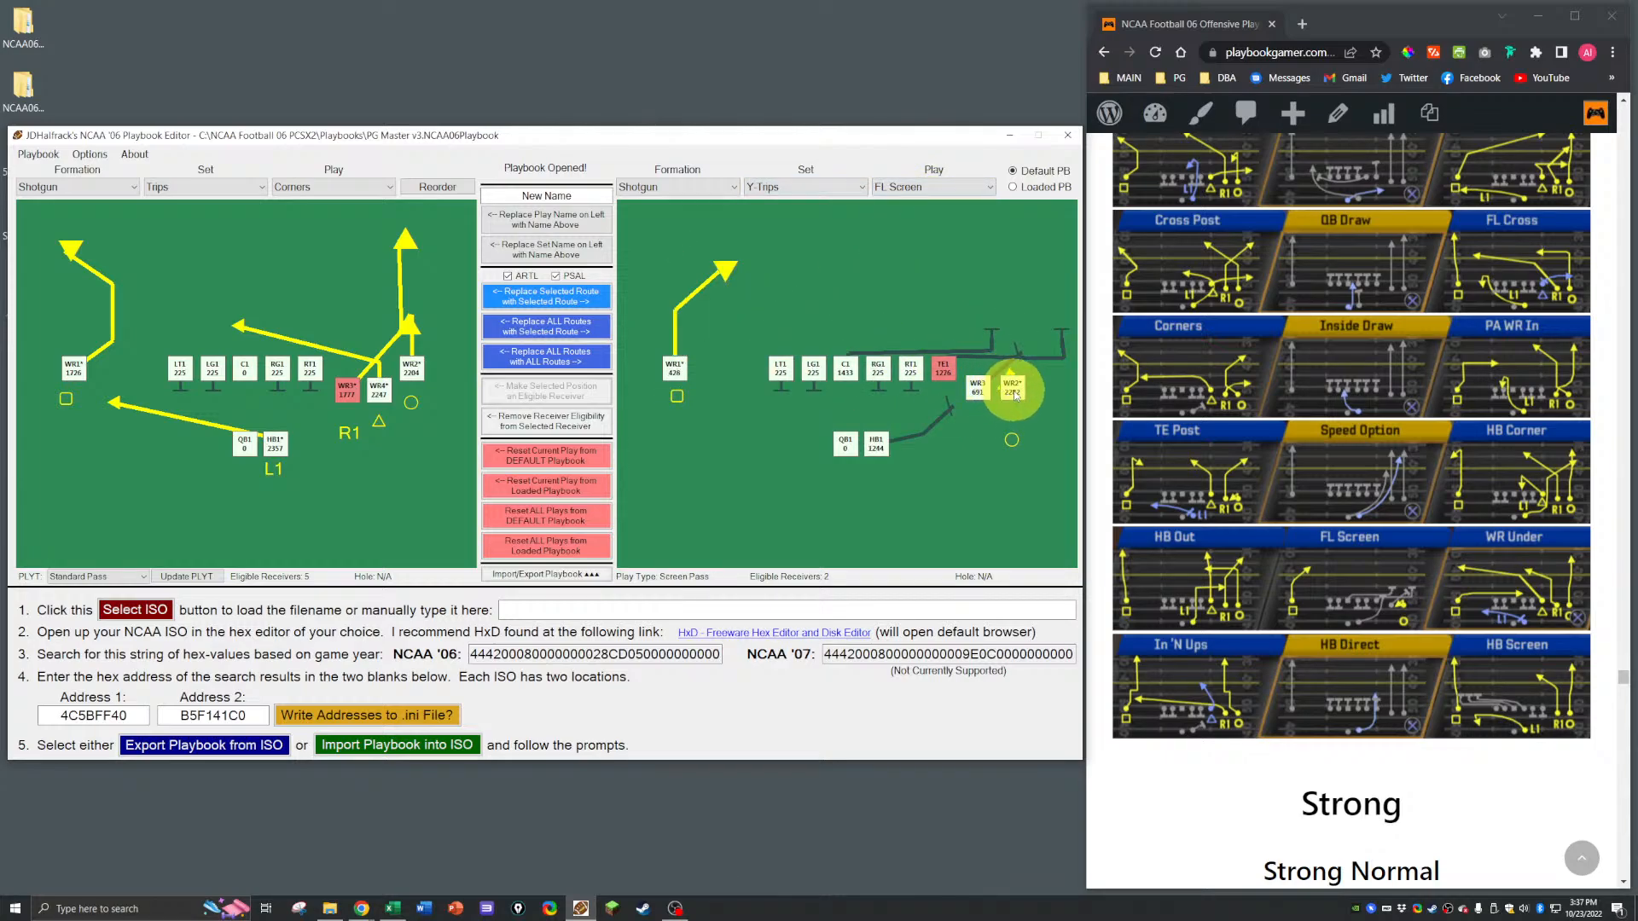
click(1013, 390)
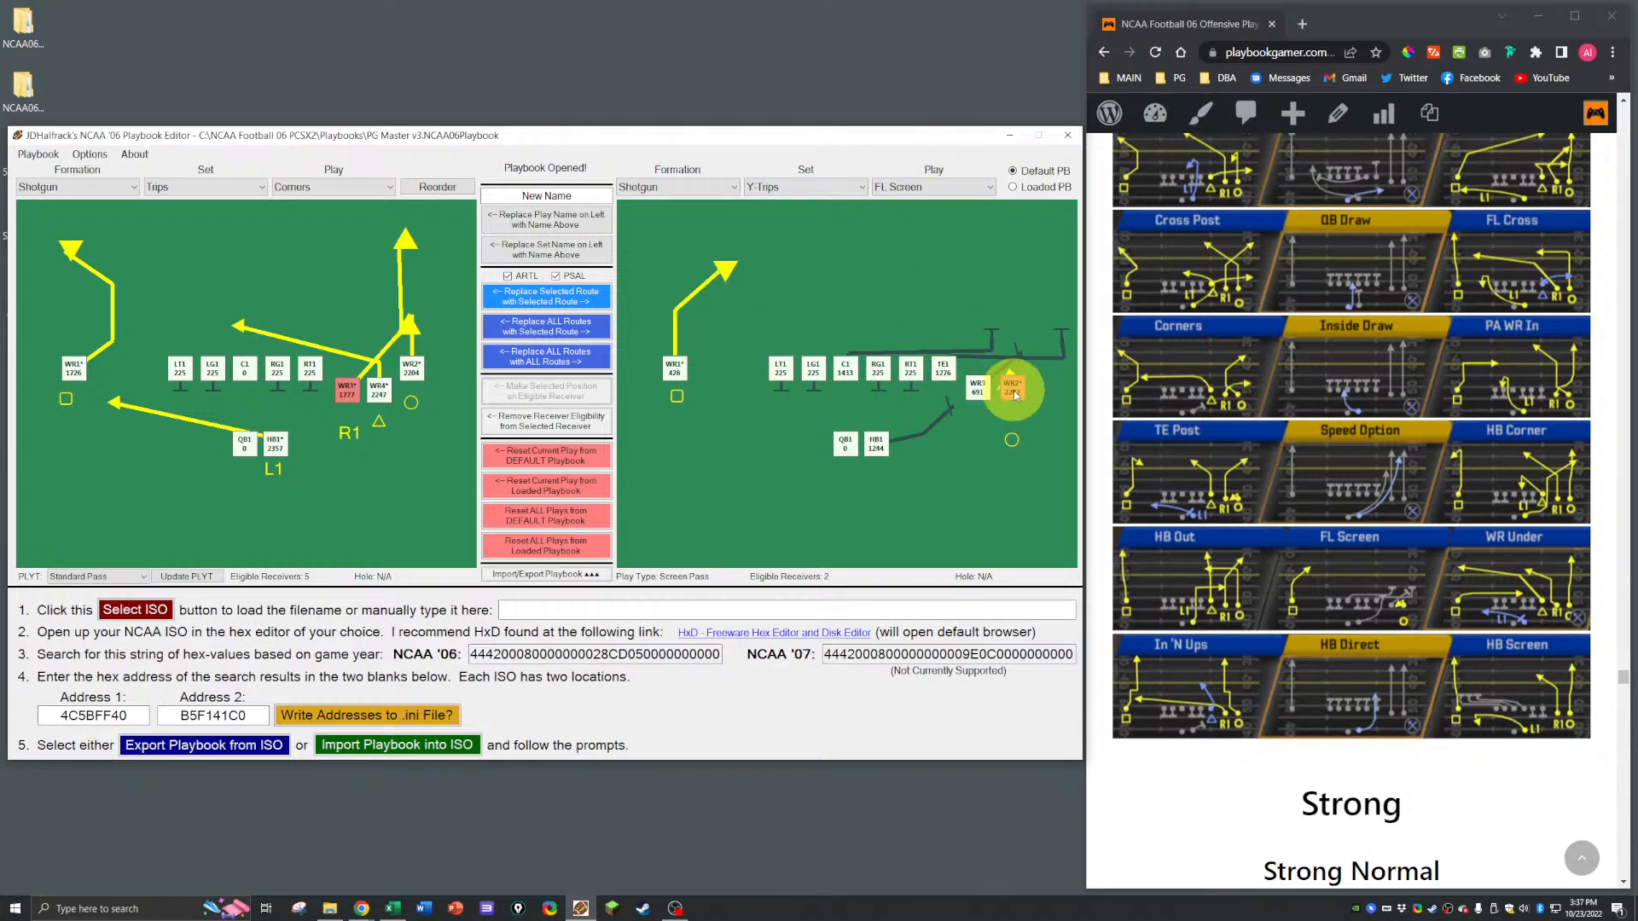
click(408, 371)
click(546, 296)
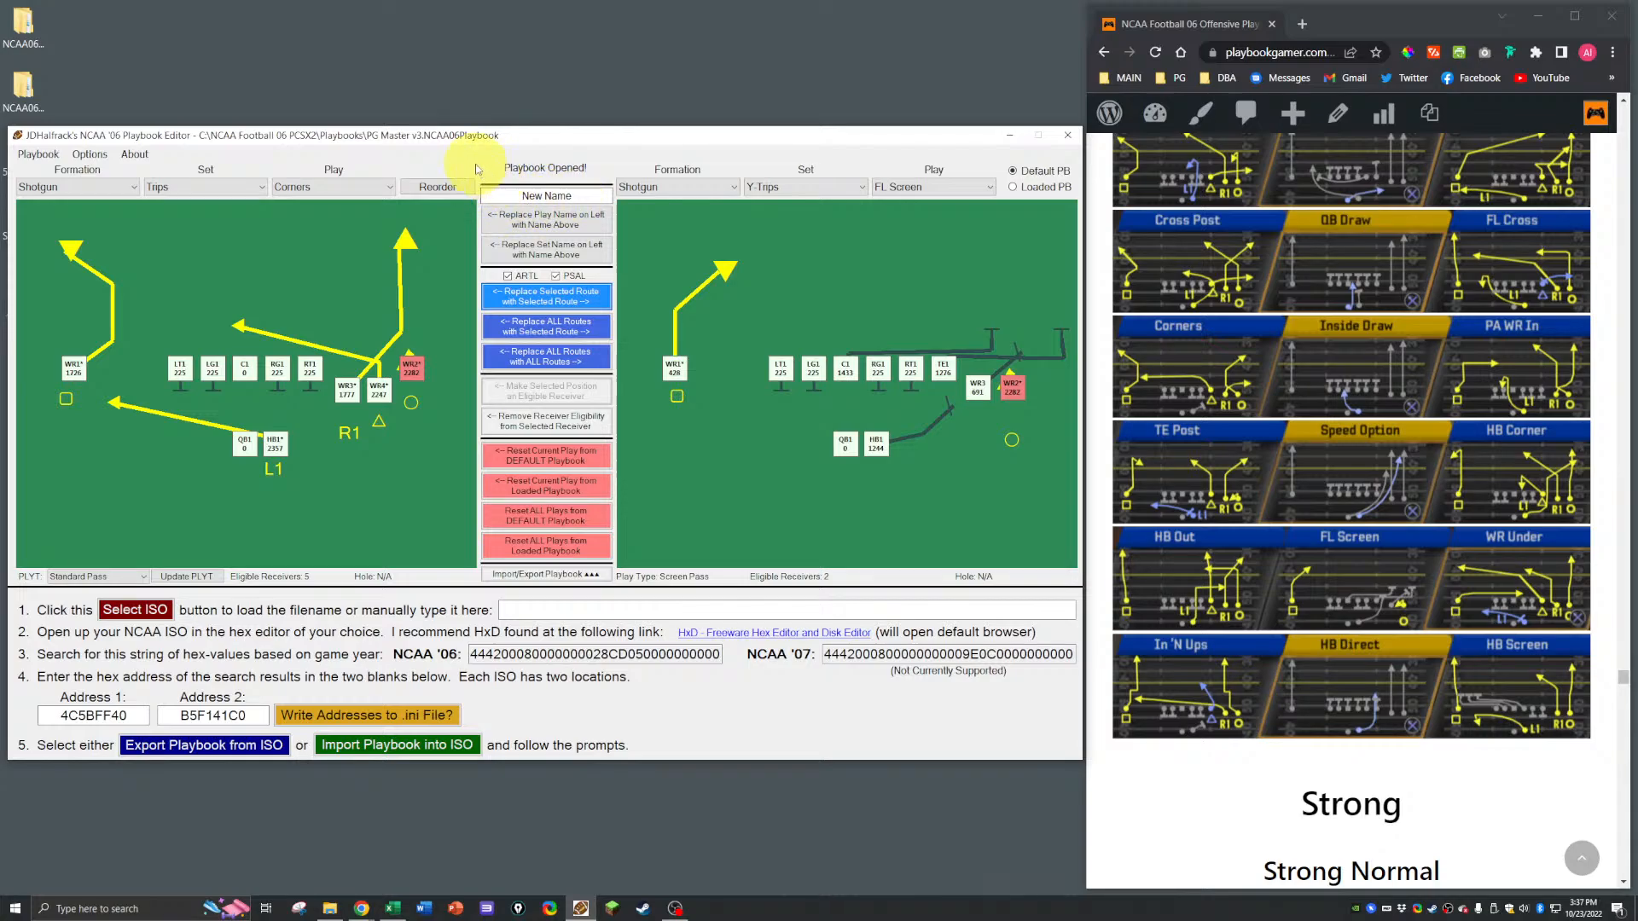
key(ctrl+s)
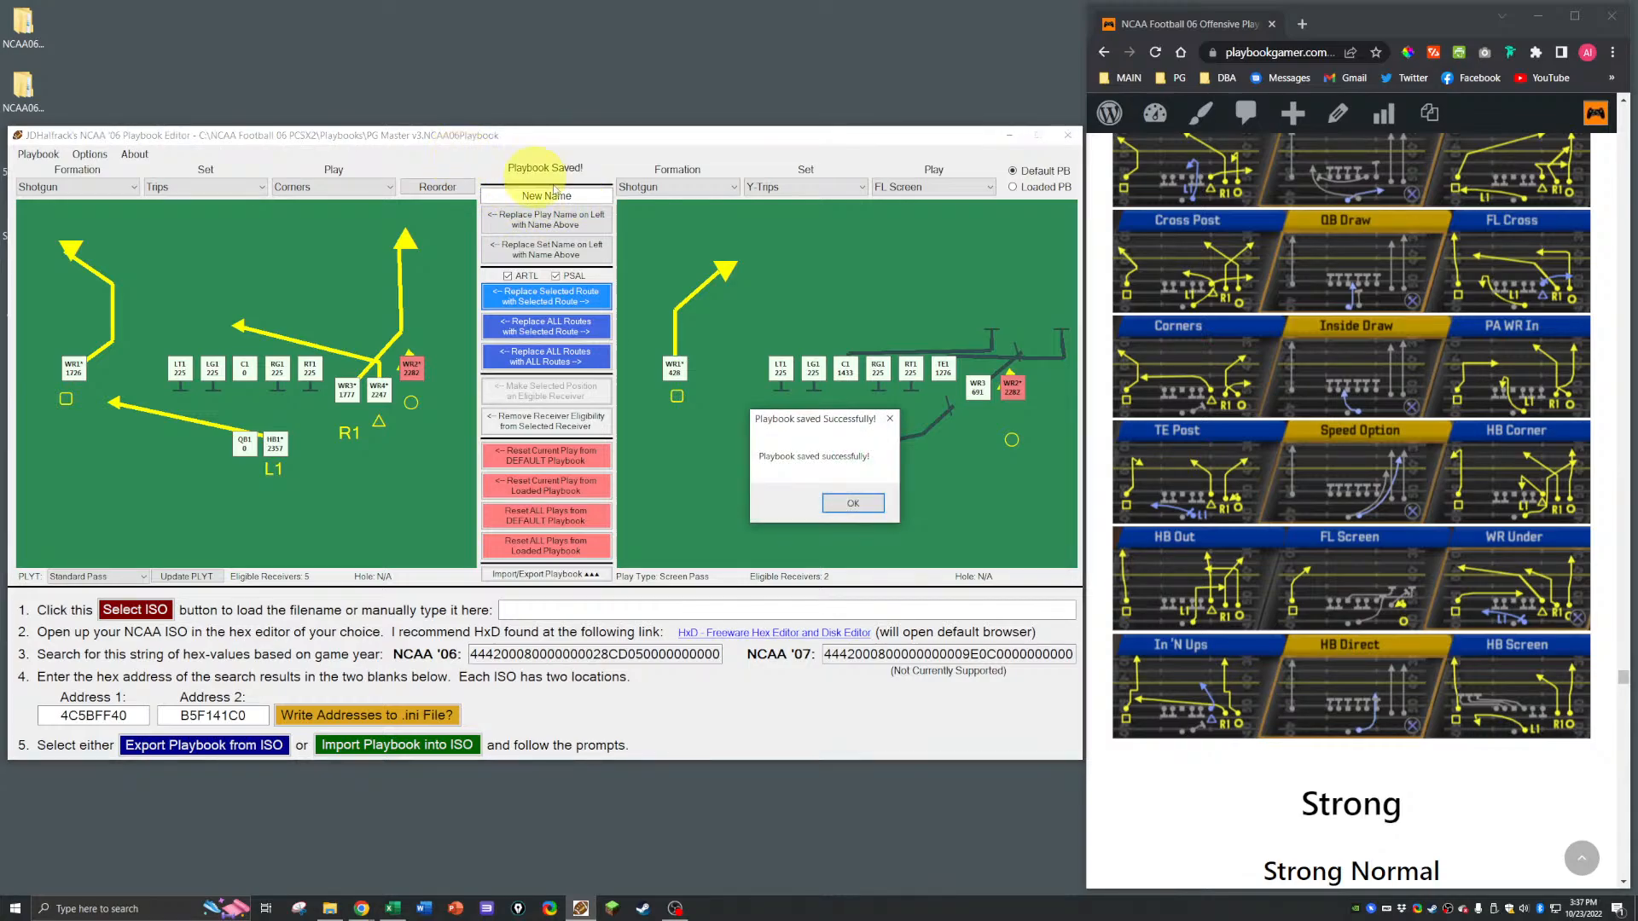
click(850, 504)
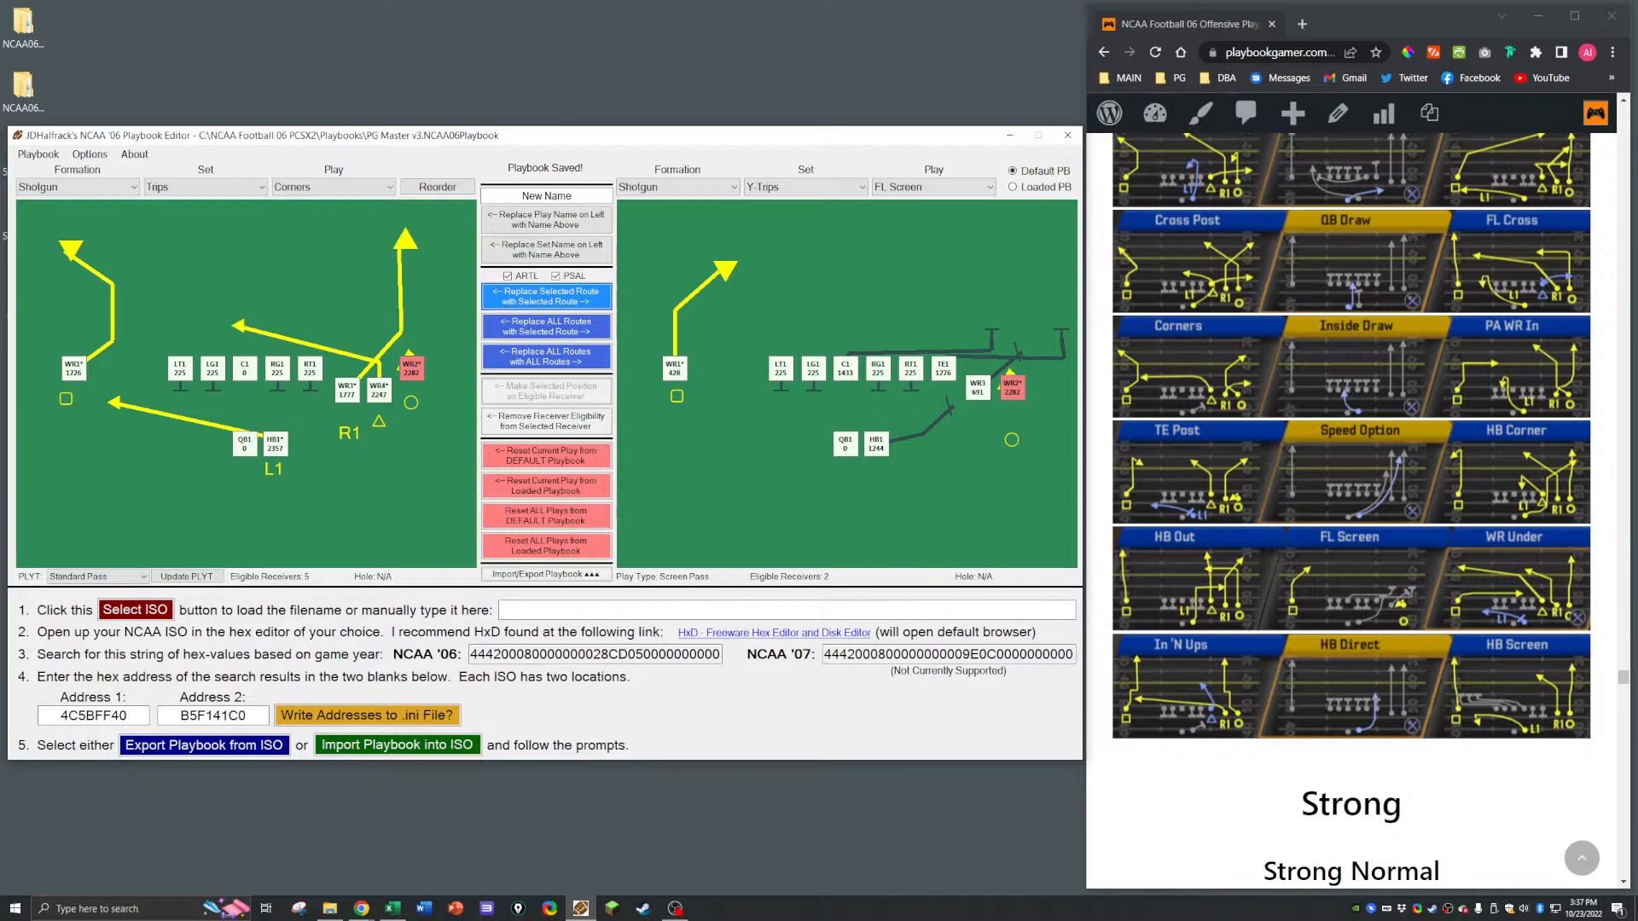
Step: Switch to the PG Playbook Master Changes List in Excel and enter Corners as the play for Gun Trips in row 310
key(alt+Tab)
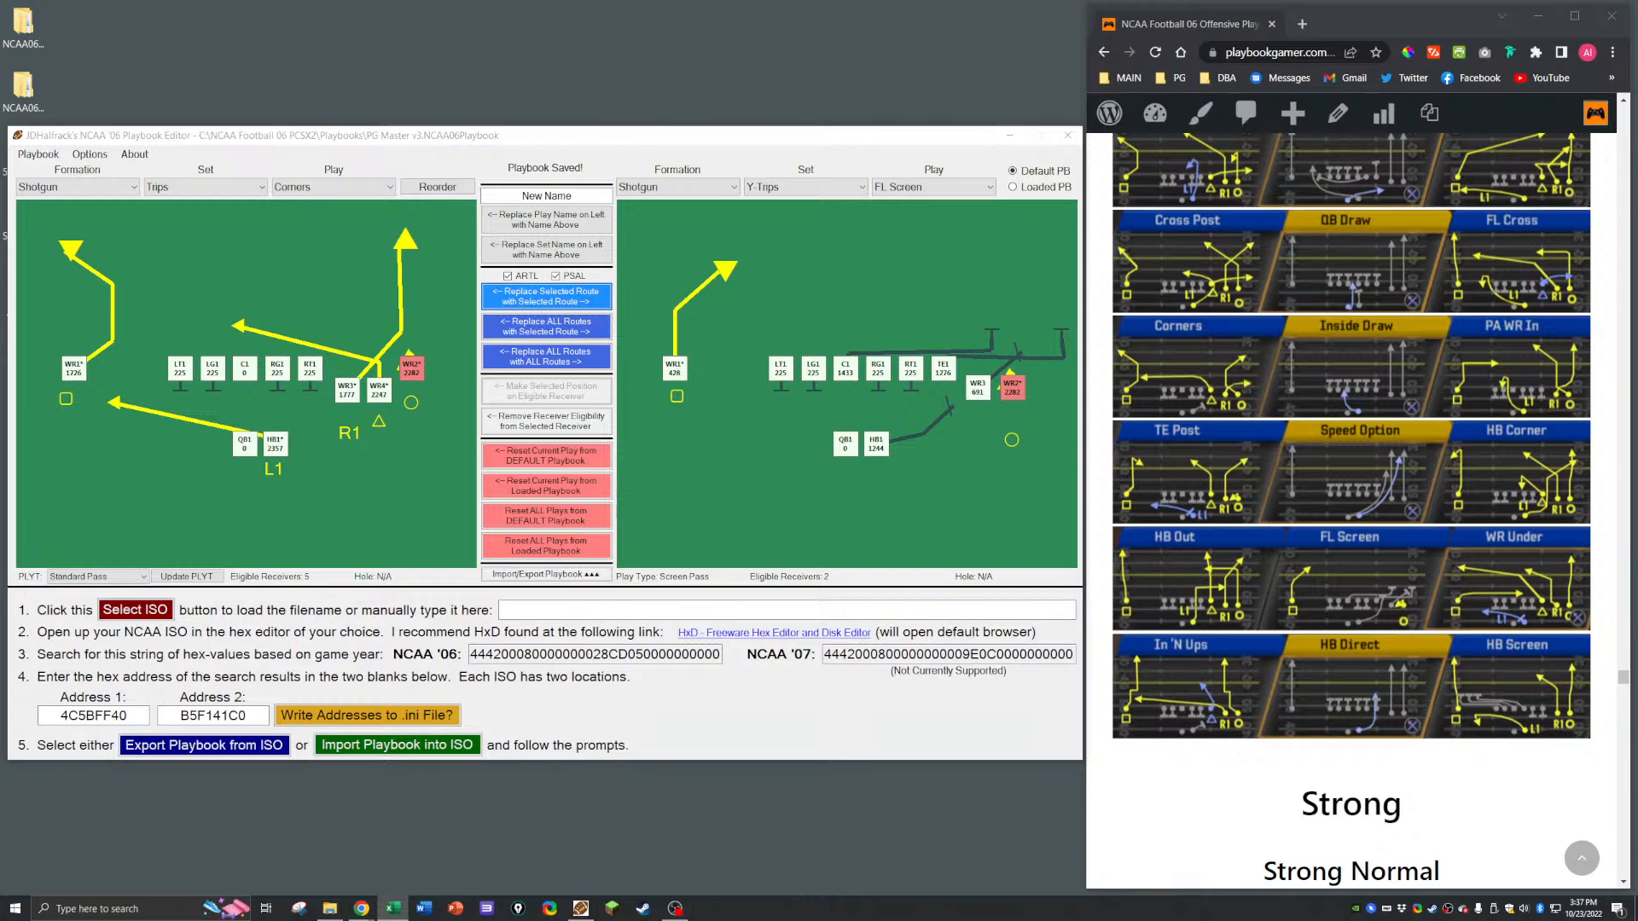
drag(1637, 256, 939, 220)
click(619, 646)
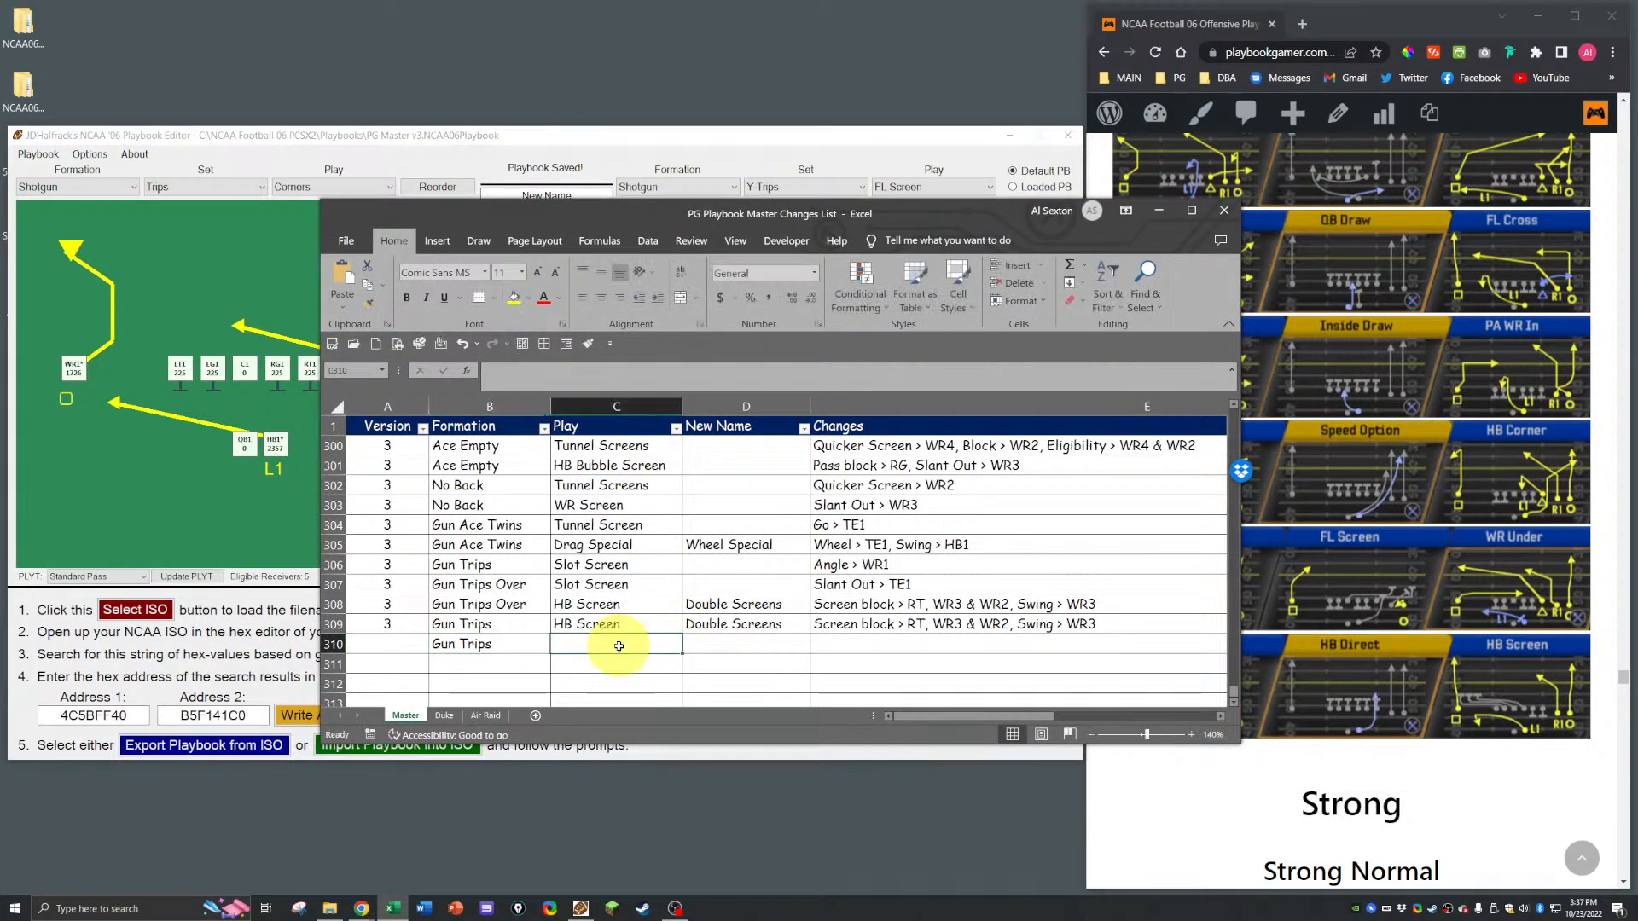
text(C)
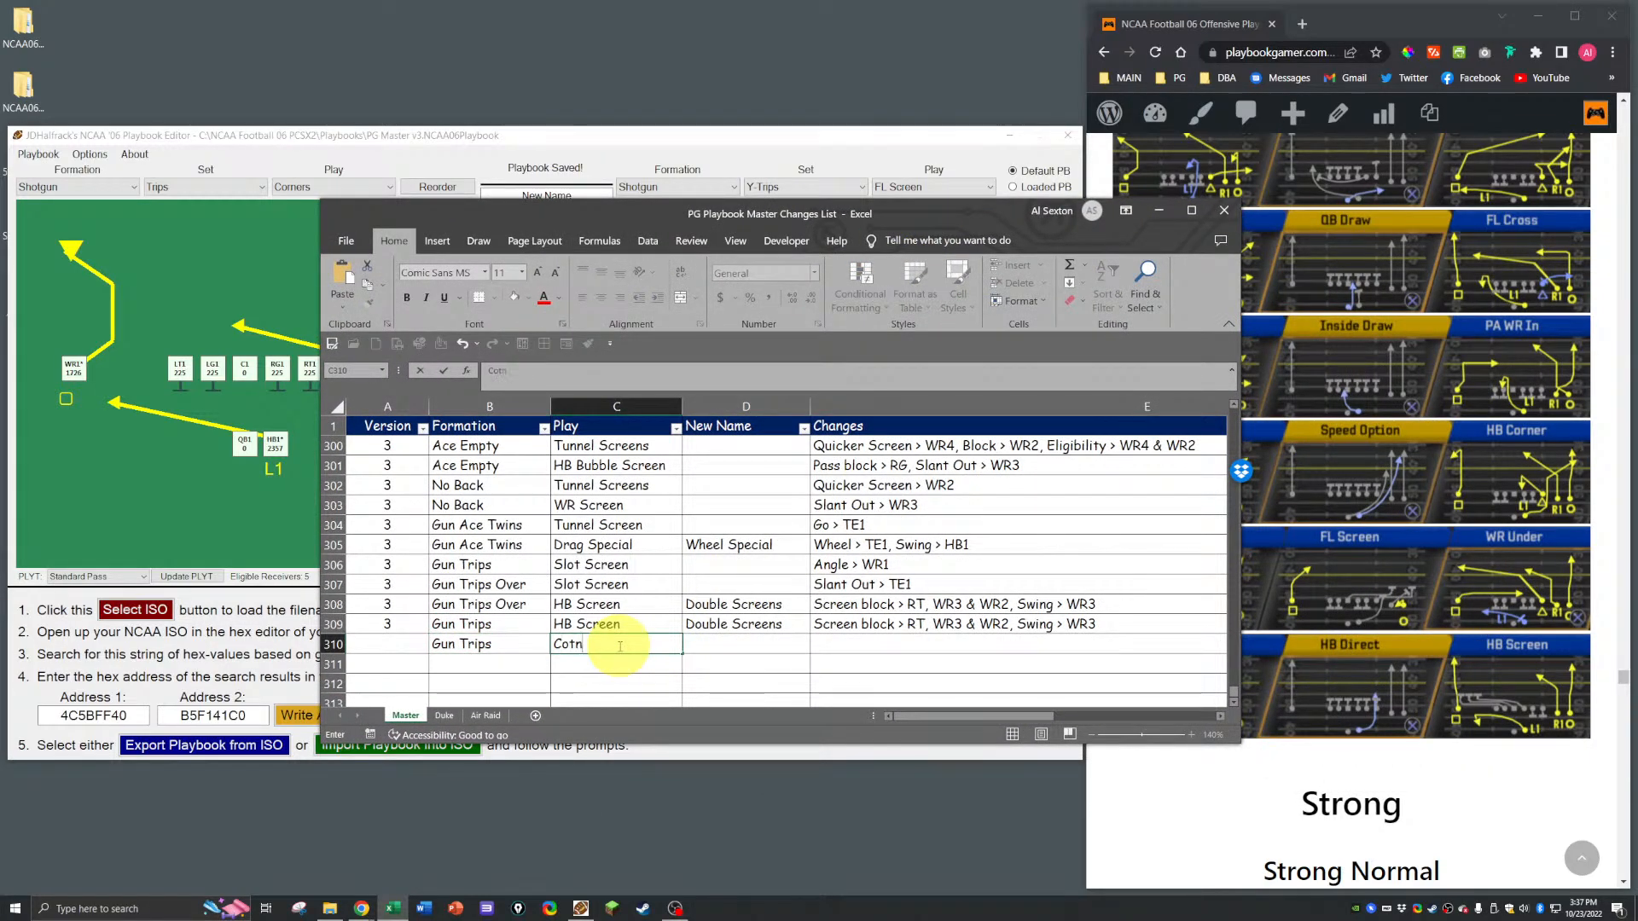
text(otn)
key(BackSpace)
key(BackSpace)
text(rners)
key(Tab)
key(Tab)
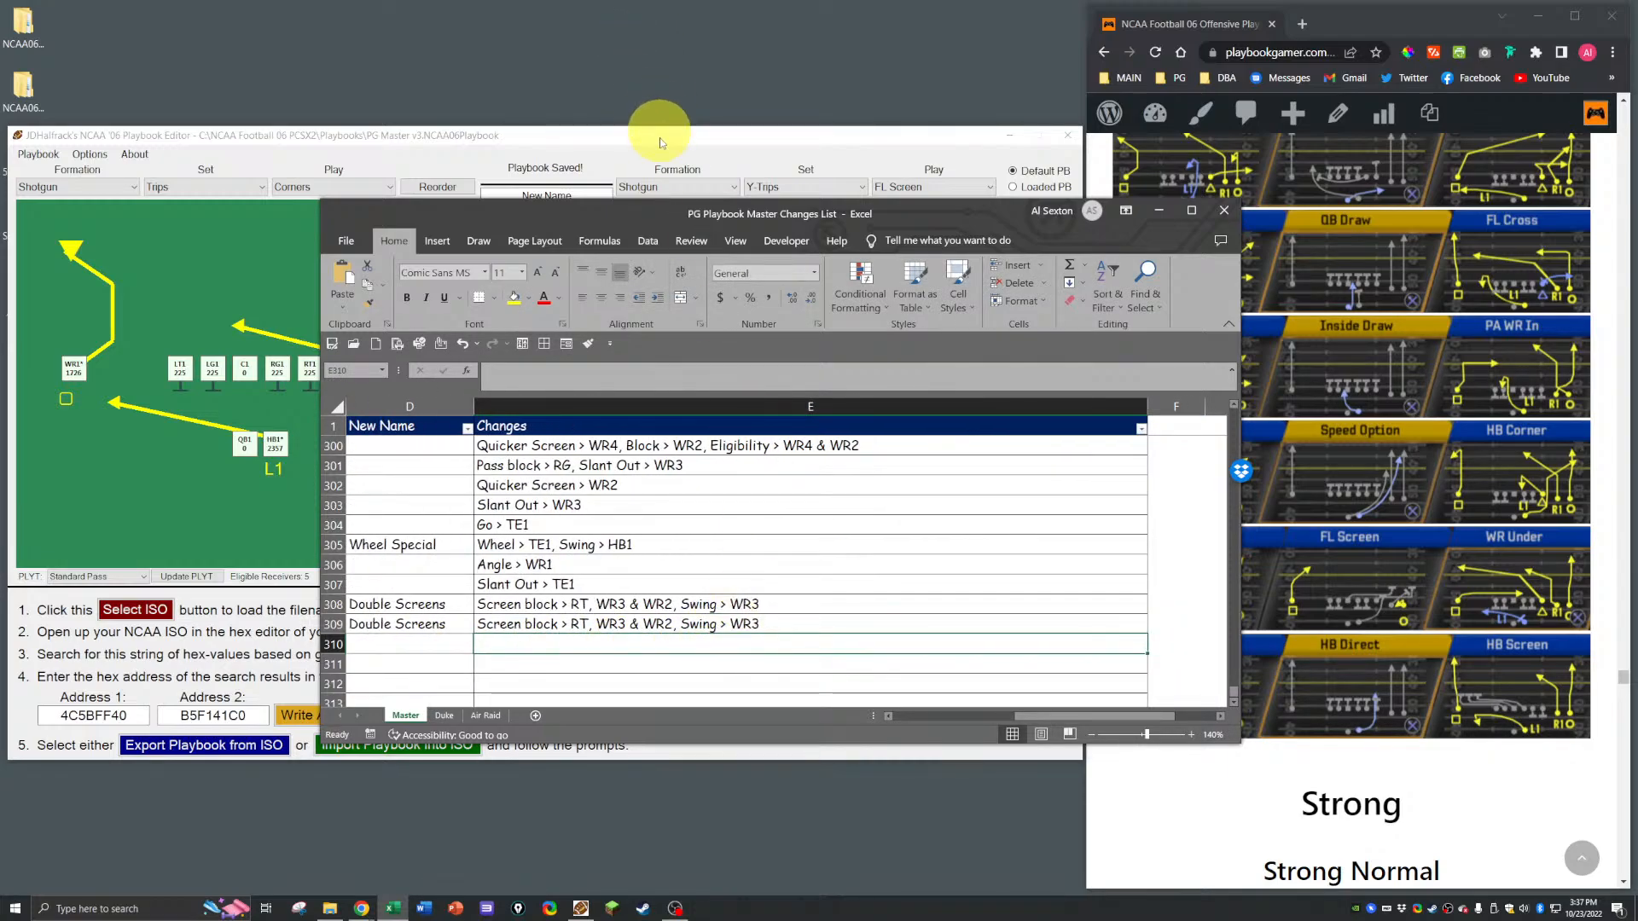
Step: Enter "Flare > HB, Screen > WR2" as the changes in row 310, save the workbook and move its window out of the way
drag(635, 220, 972, 233)
click(860, 661)
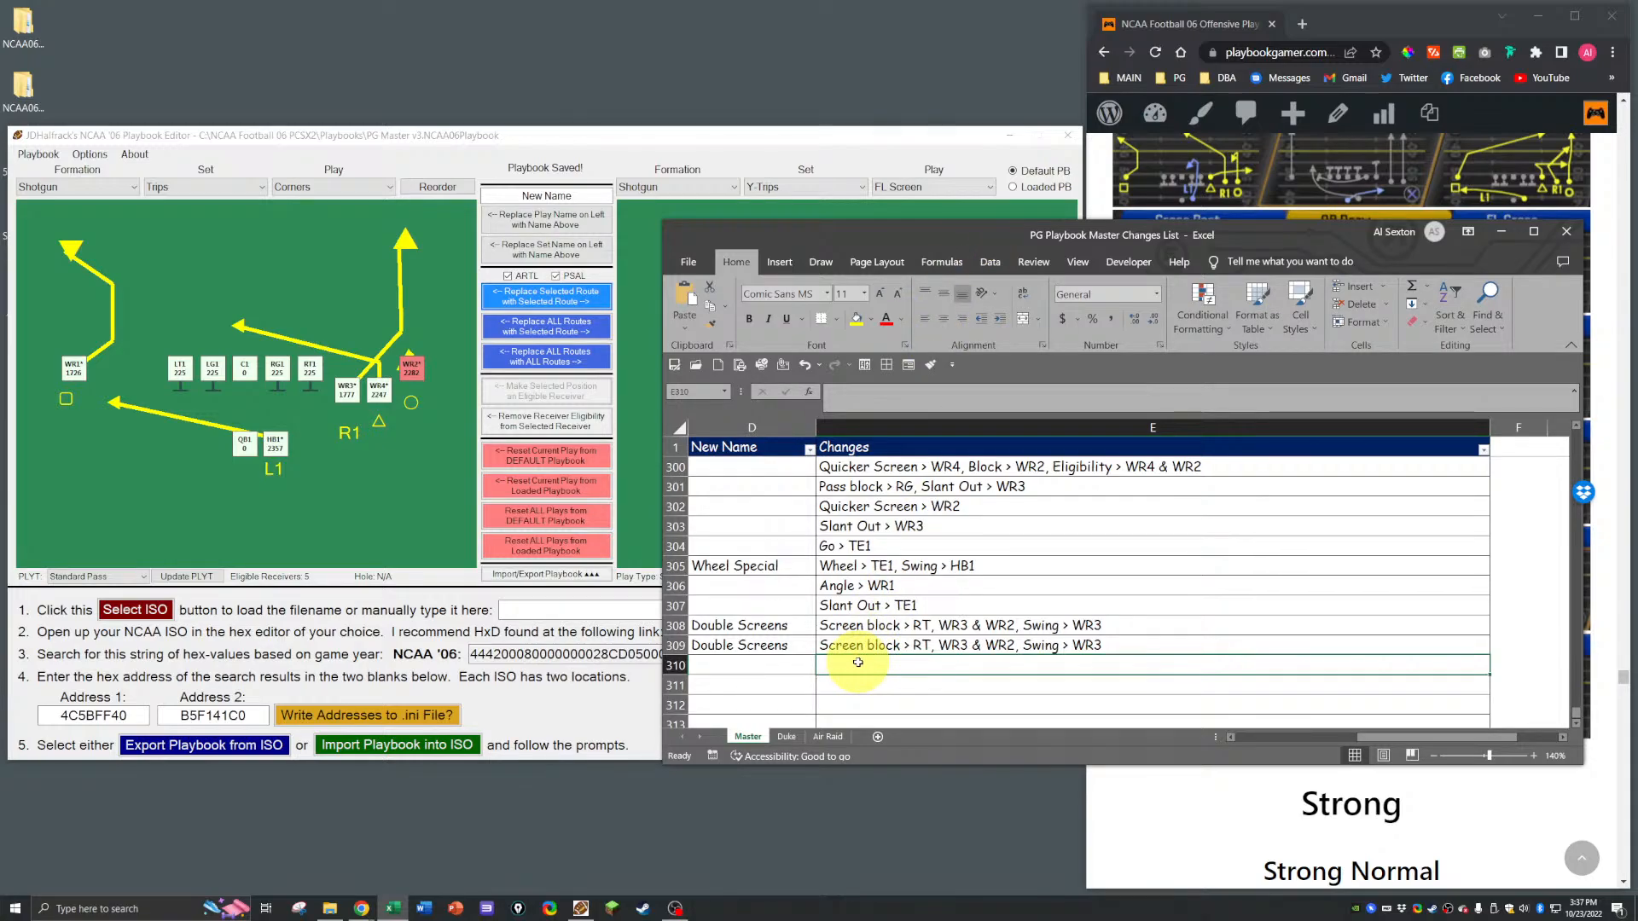
text(F)
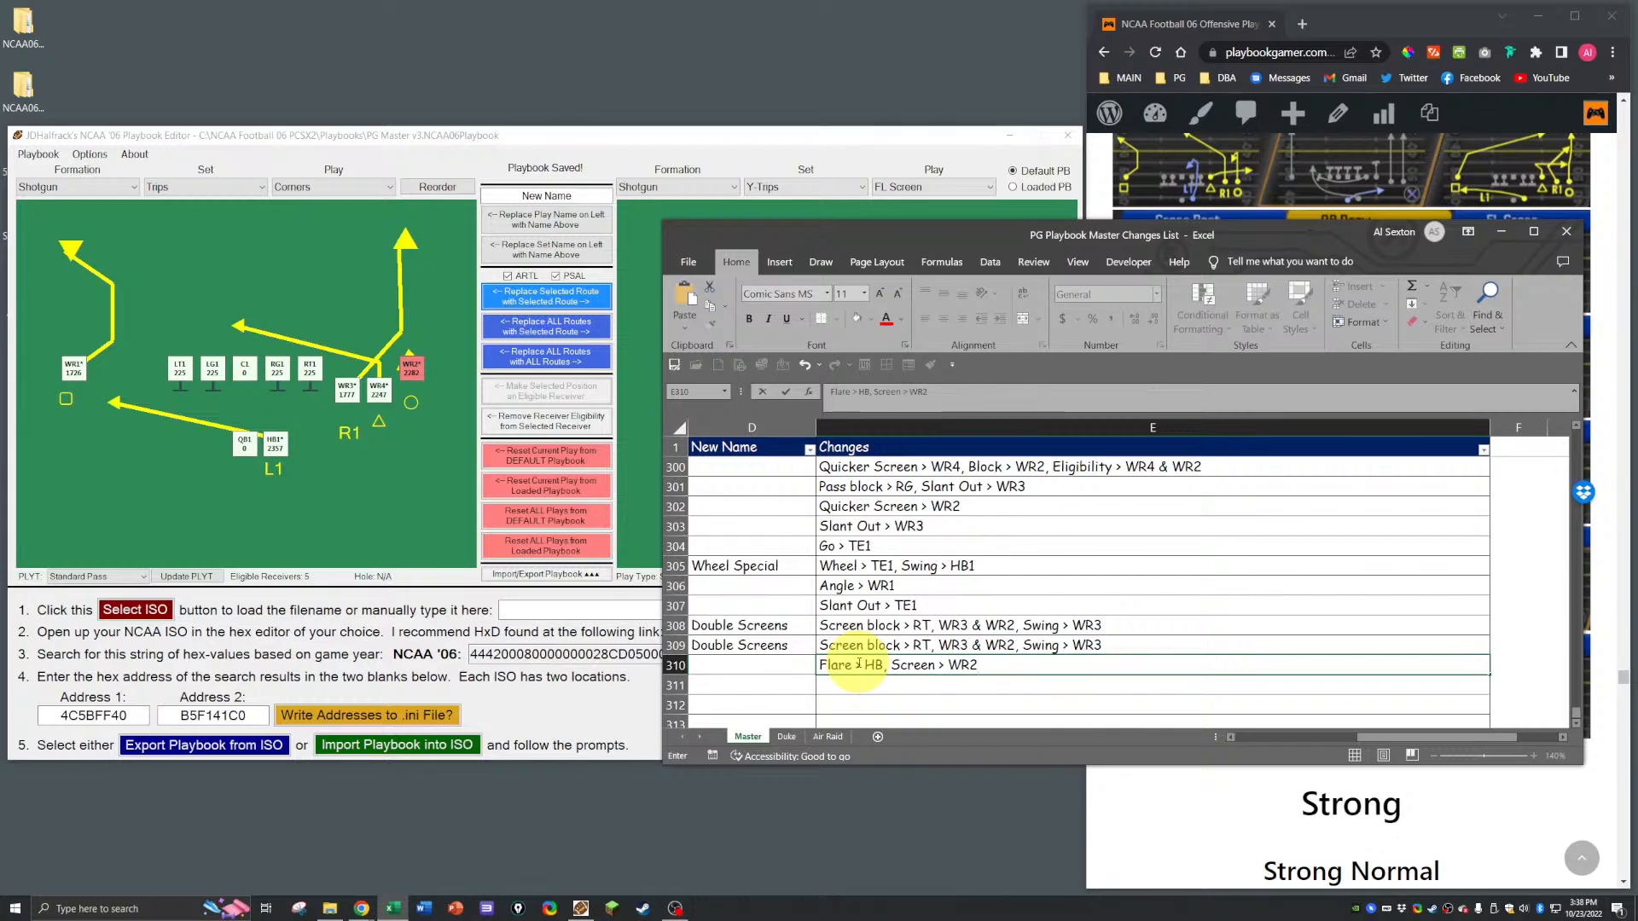
key(ctrl+s)
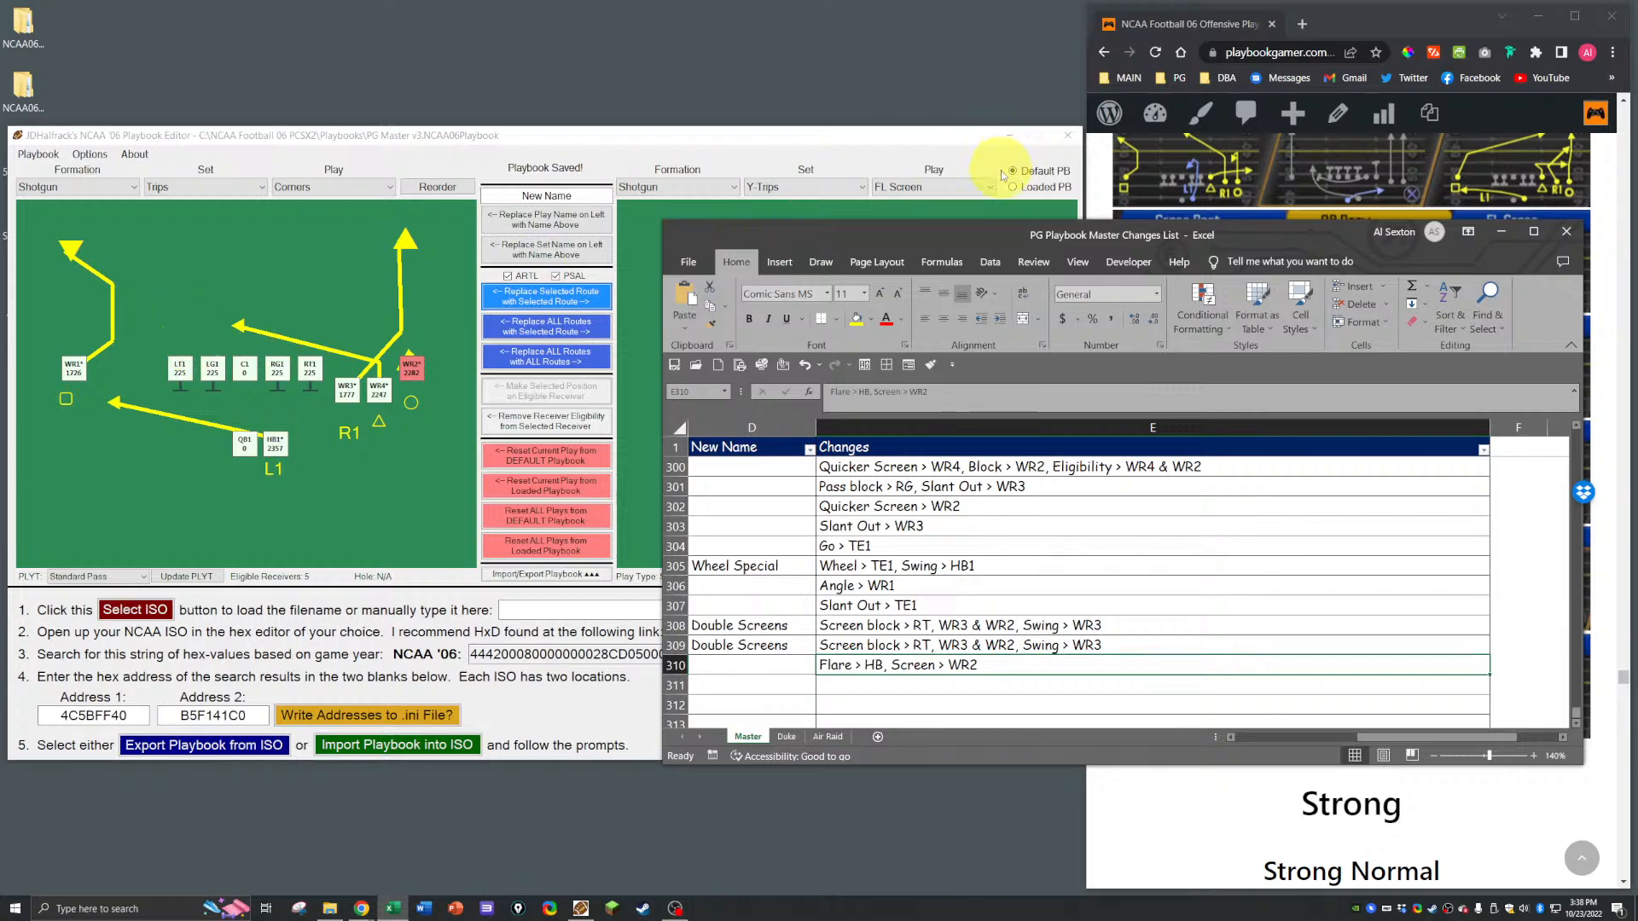
drag(989, 245, 1637, 268)
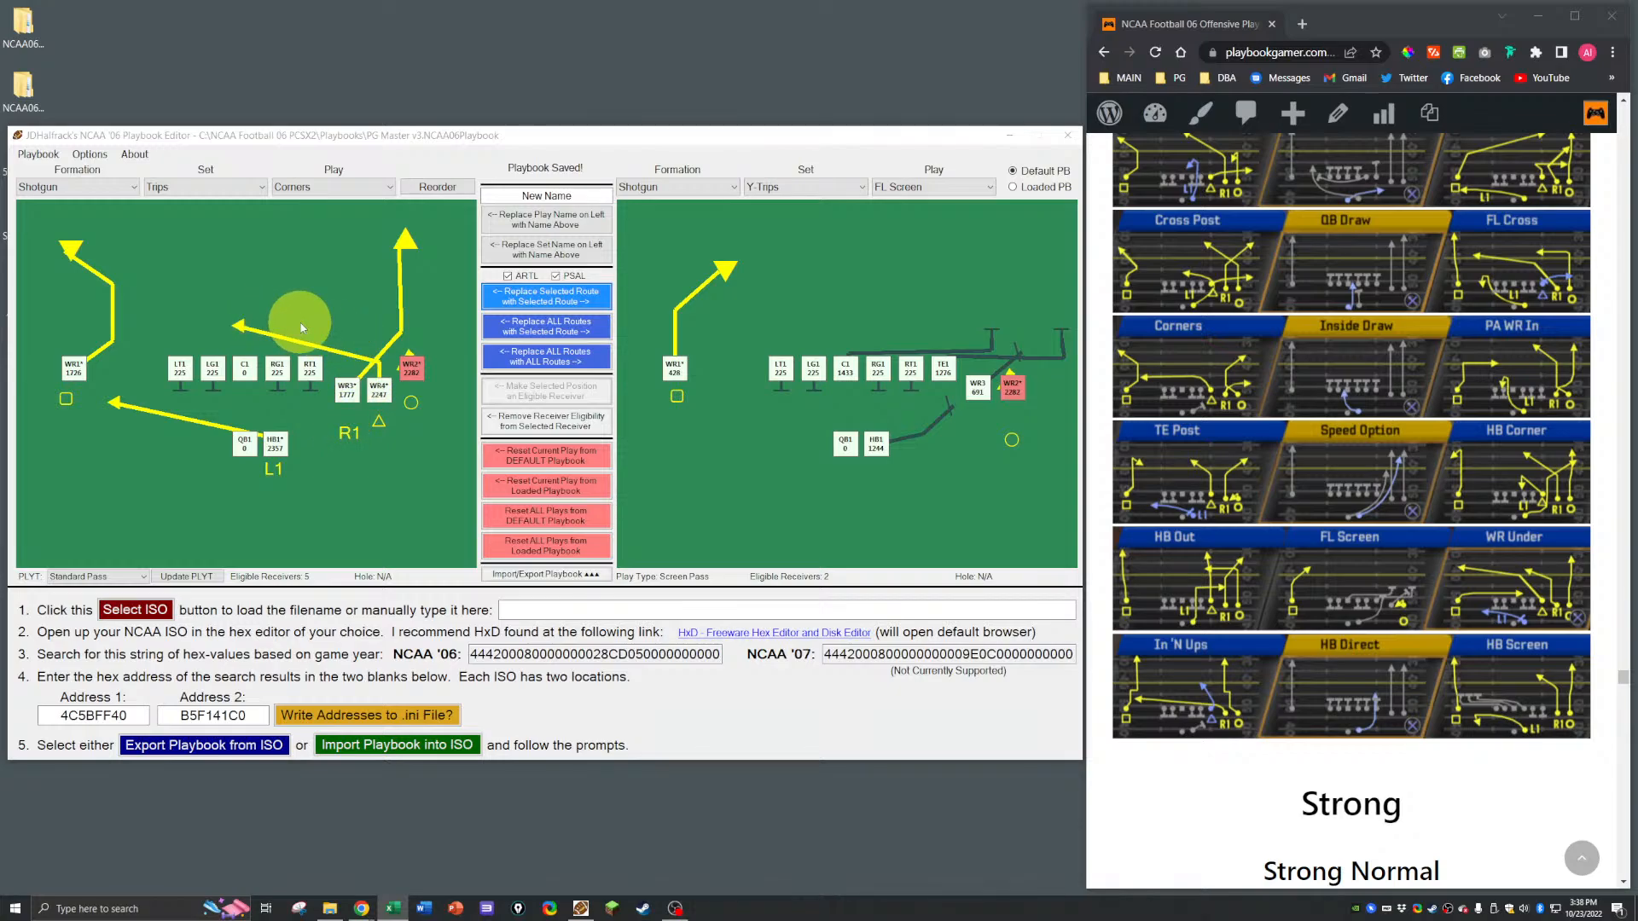
Step: Switch back to the Playbook Editor and load the QB Choice play of Shotgun Trips in the playbook being edited
scroll(1271, 557, up, 10)
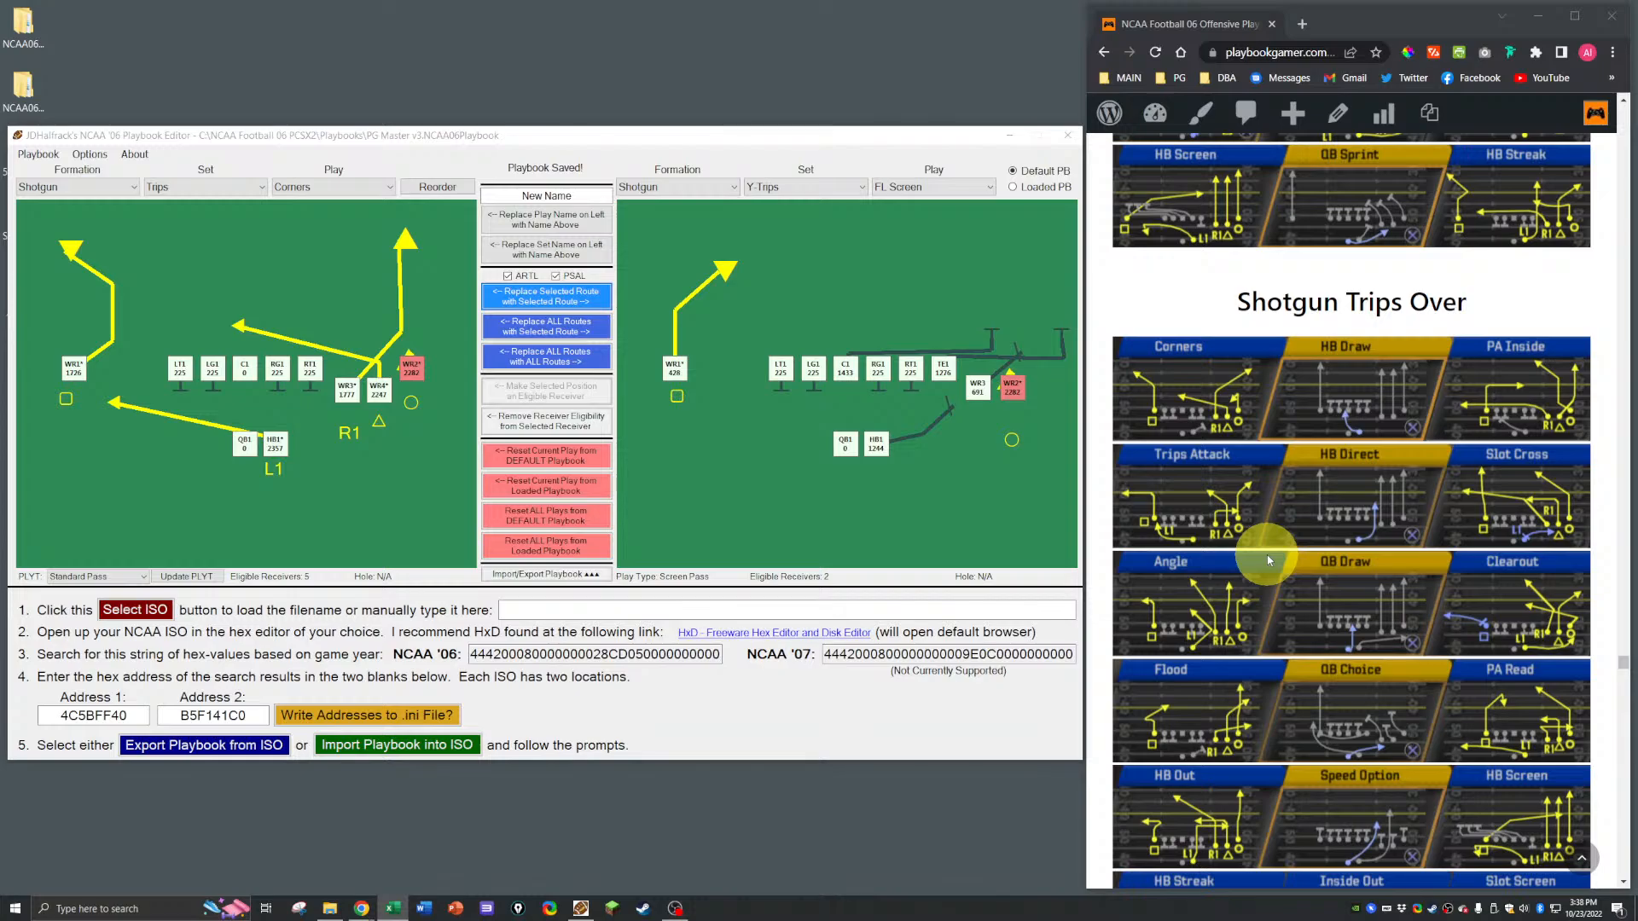
scroll(1267, 559, down, 1)
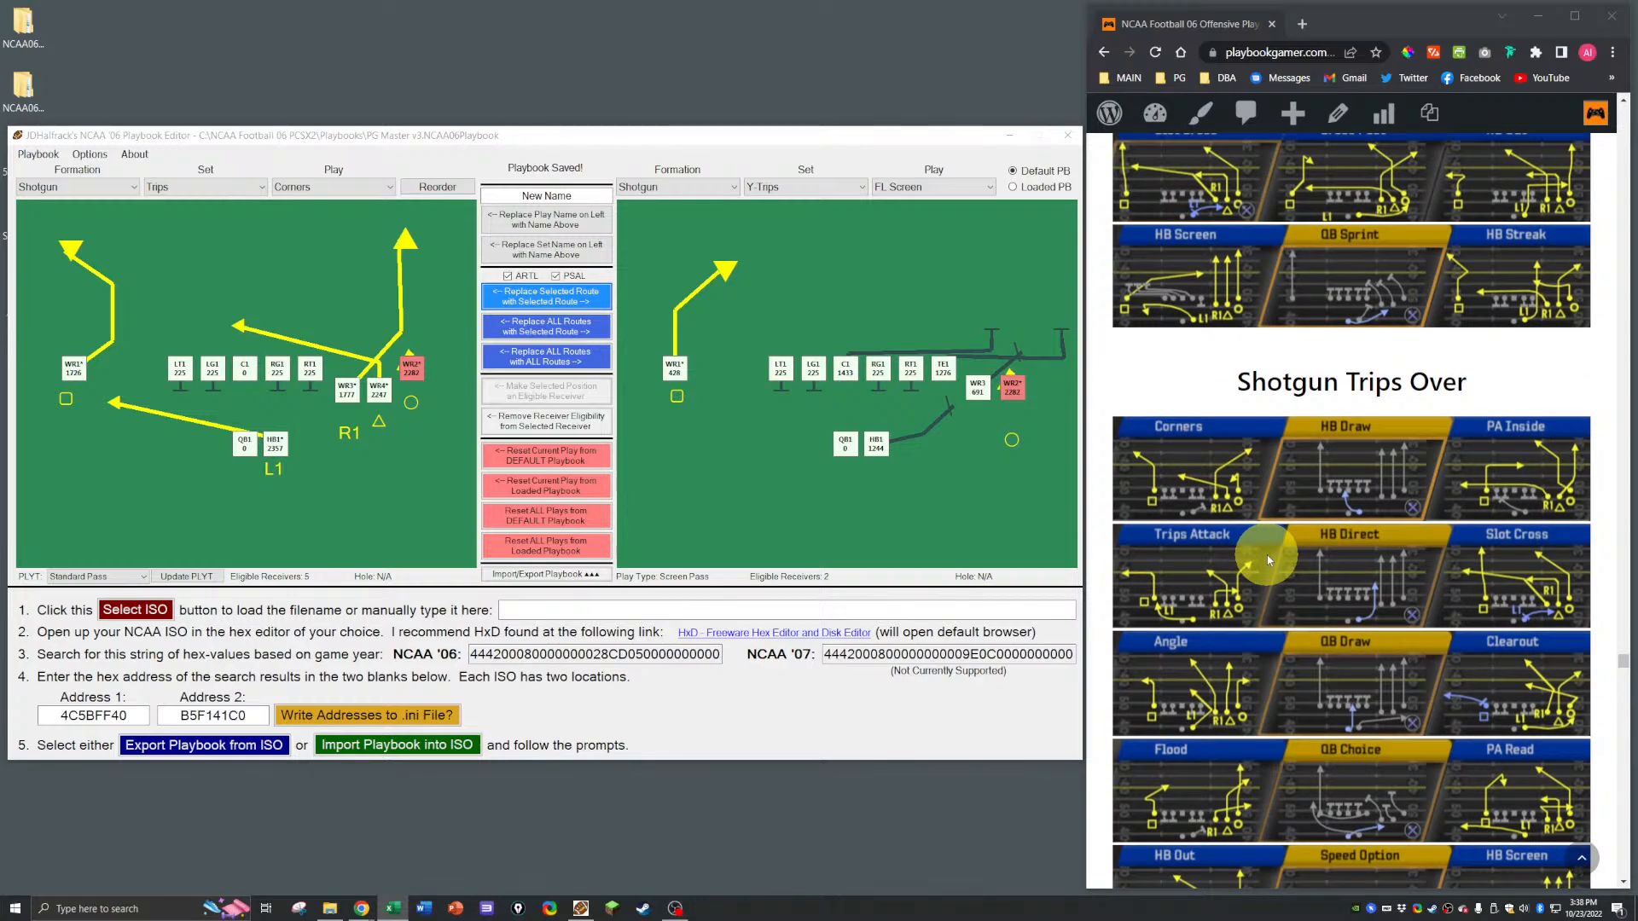
scroll(1267, 558, up, 7)
scroll(1267, 559, up, 3)
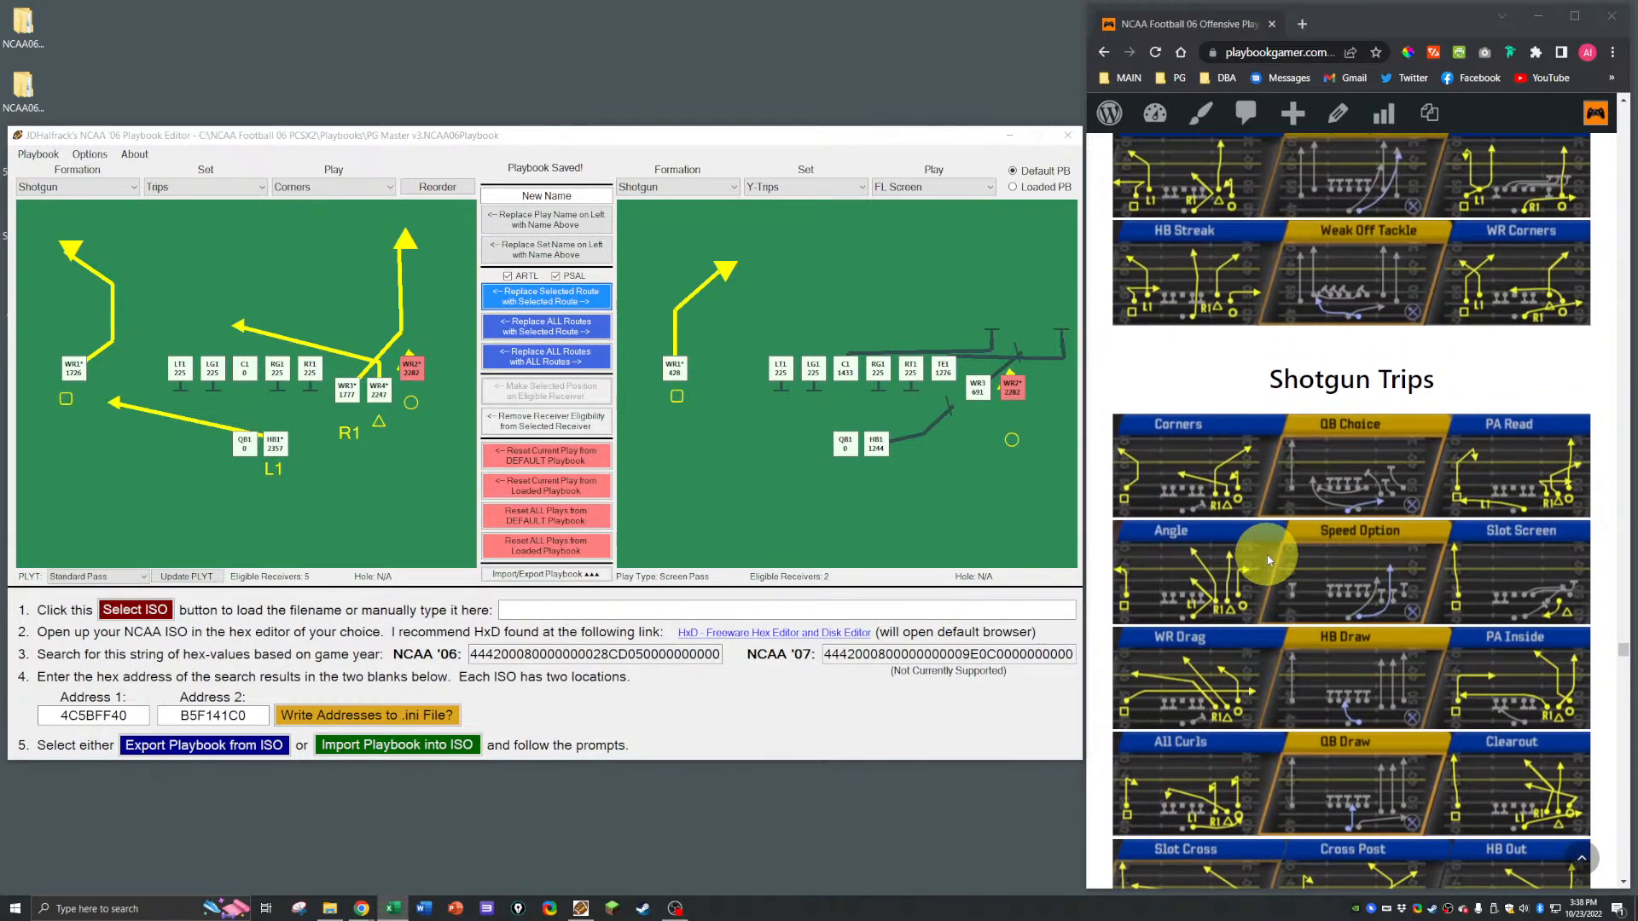
scroll(1267, 558, down, 1)
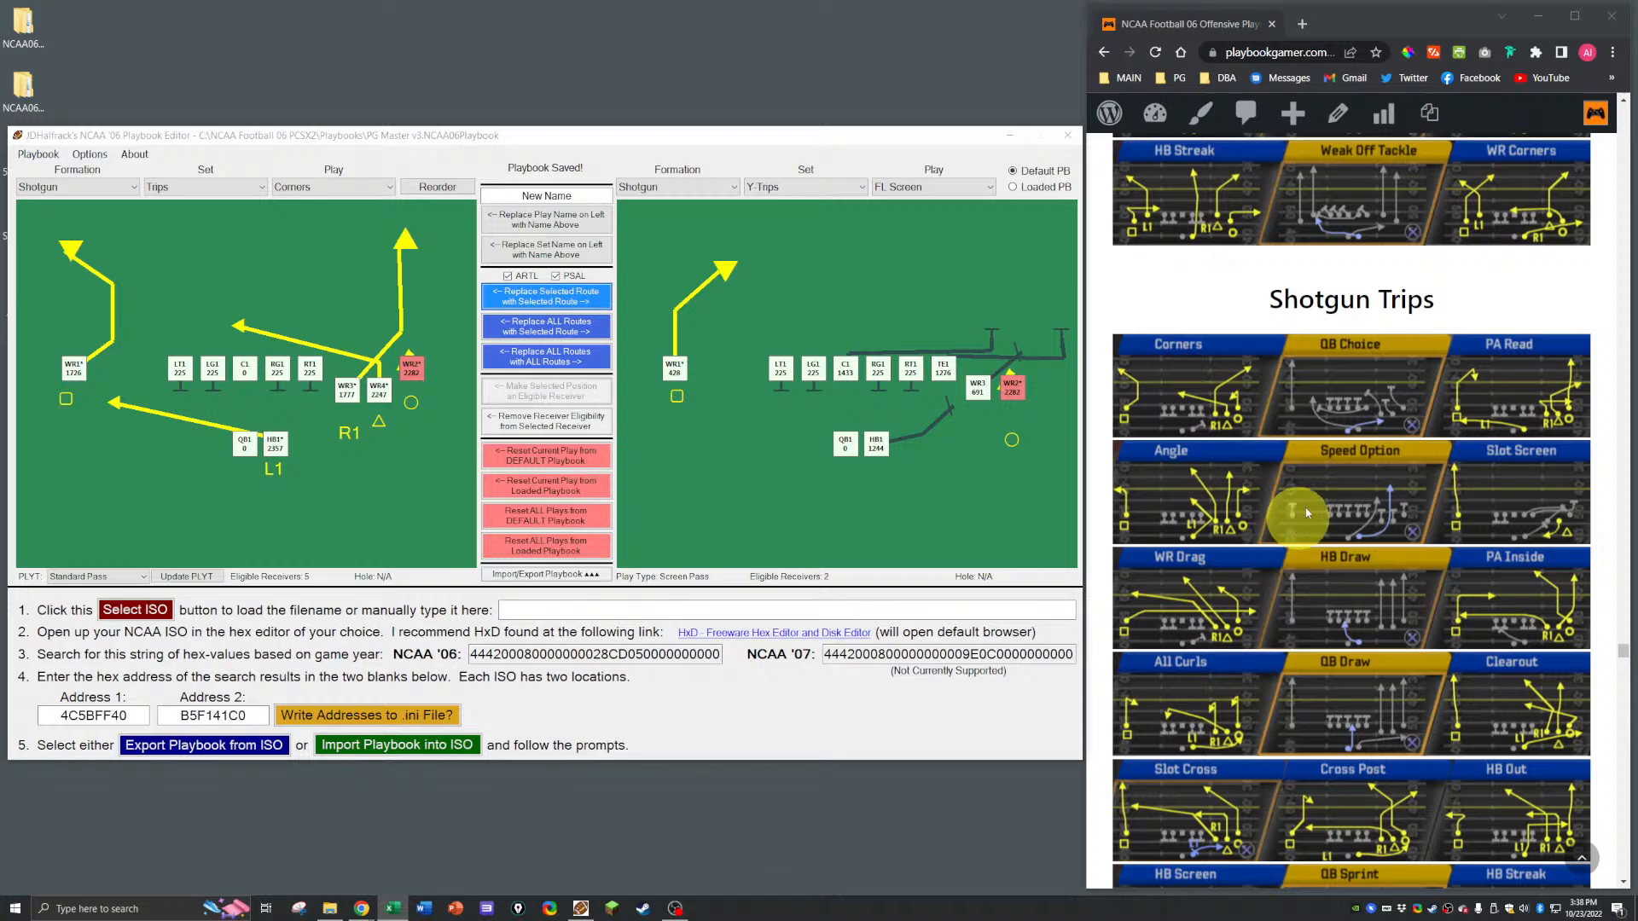
click(309, 186)
click(294, 212)
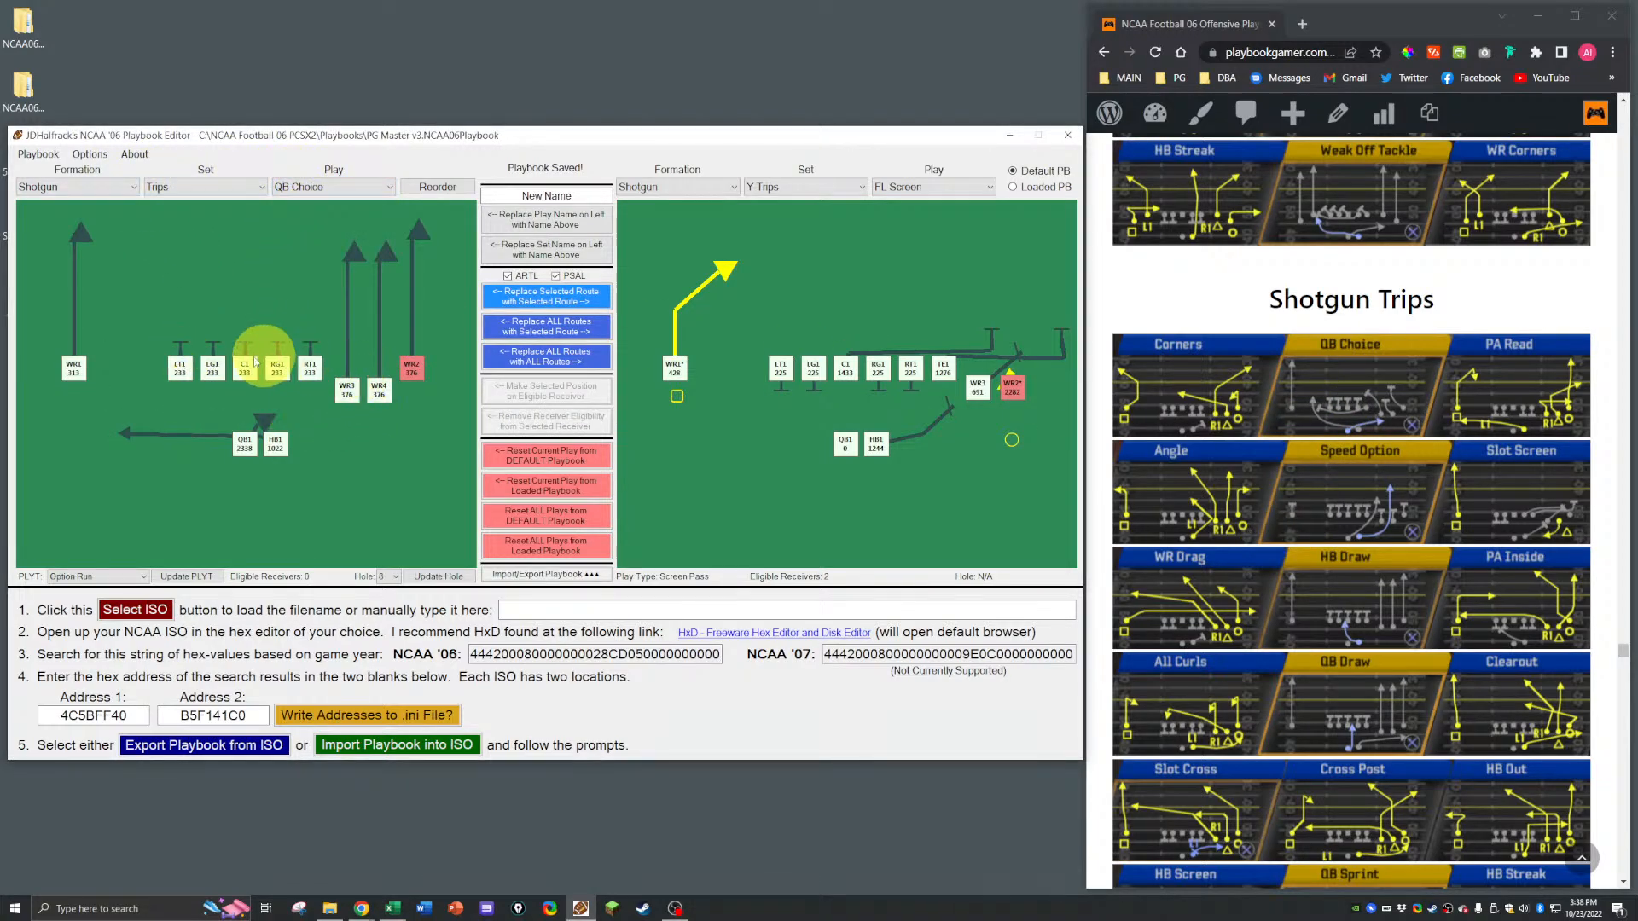
Step: Load the PA Read play of Shotgun Trips in the playbook being edited
click(371, 186)
click(305, 241)
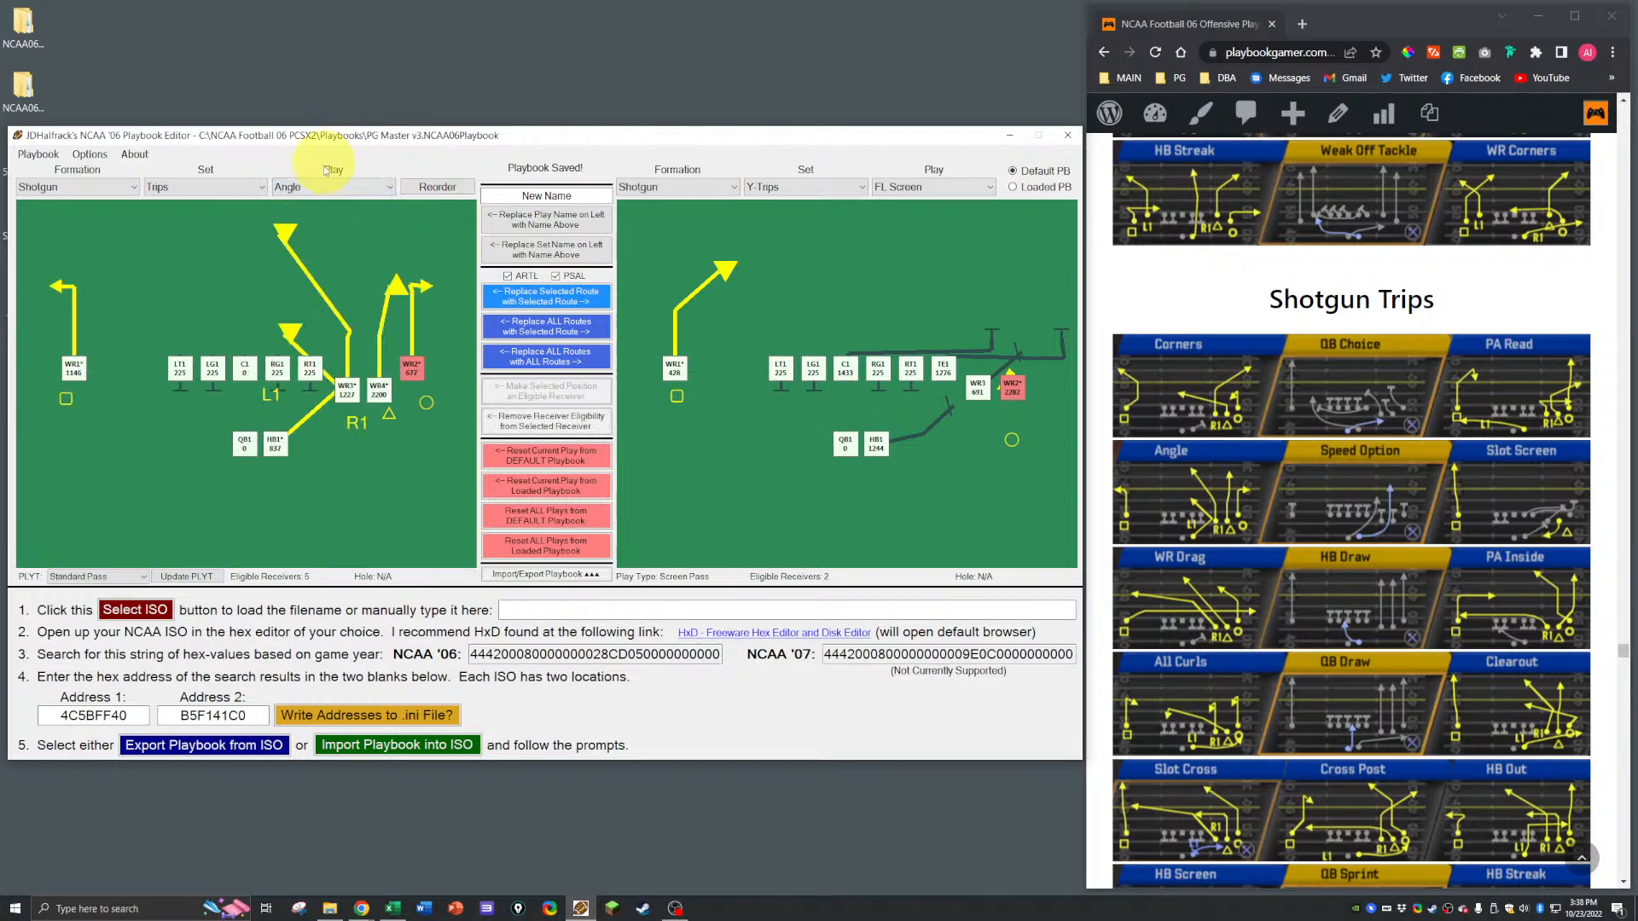
click(314, 187)
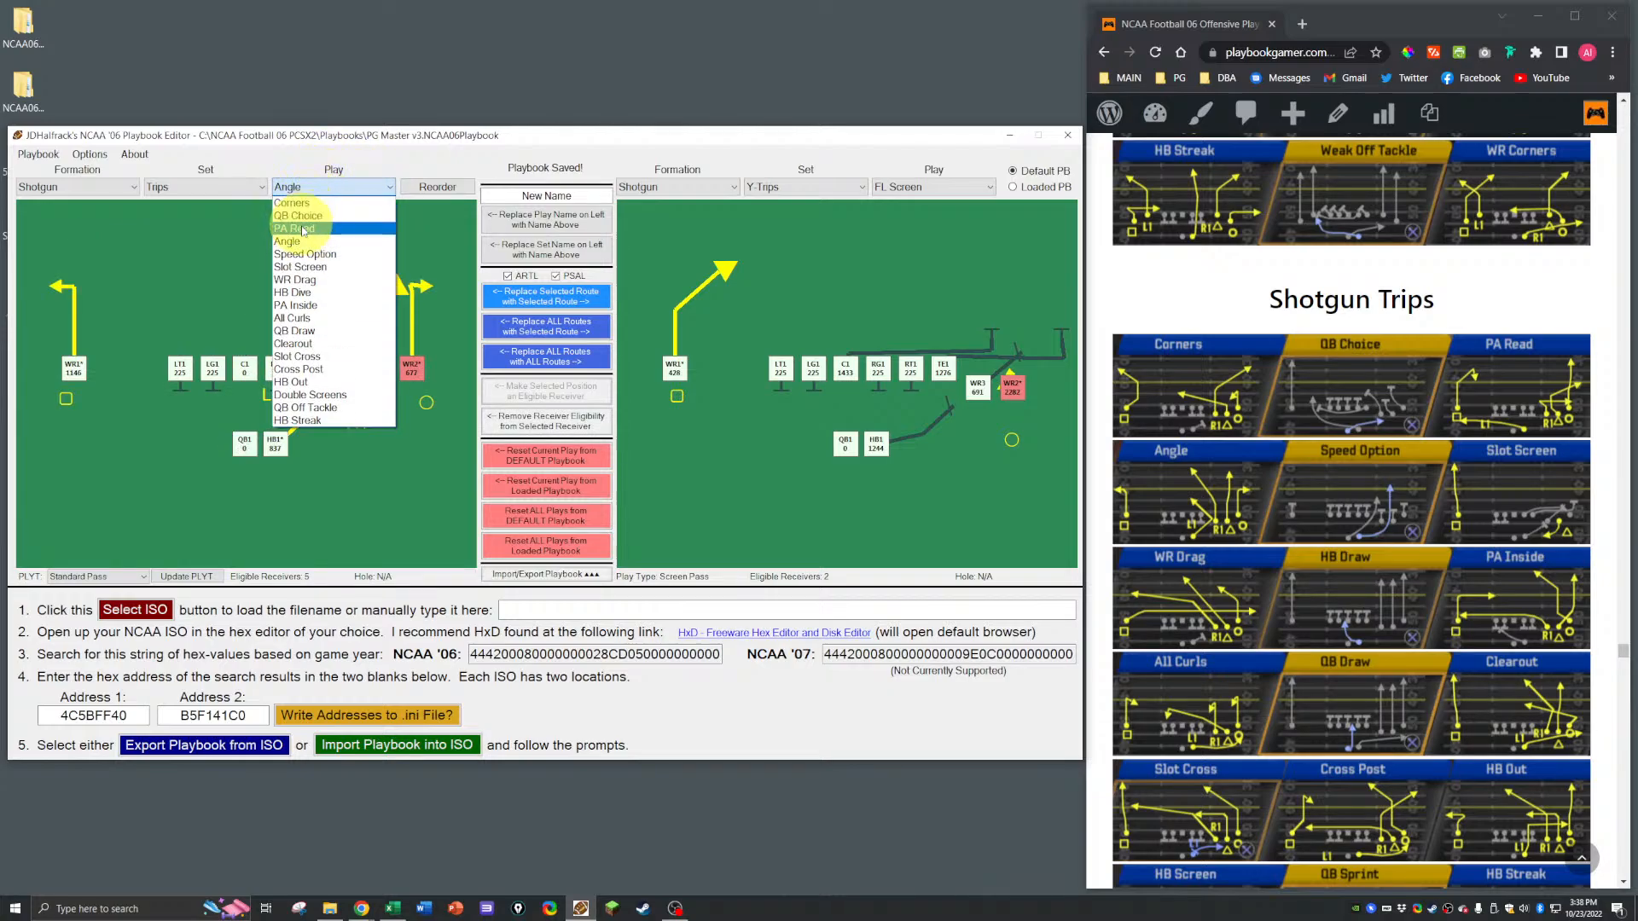
click(295, 229)
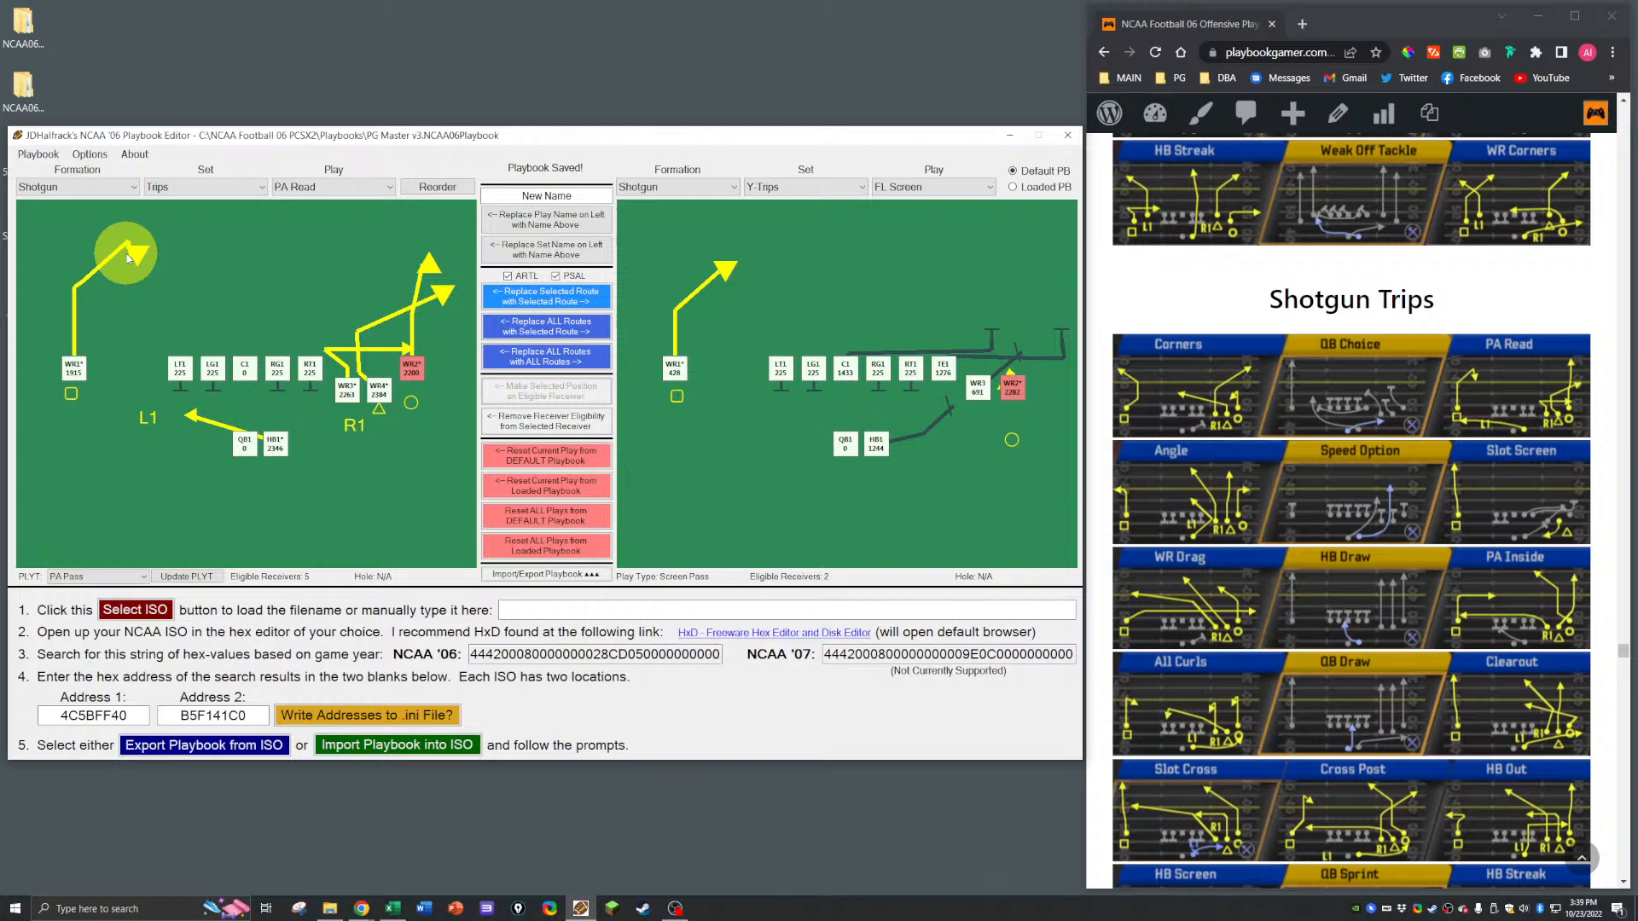
Step: Review PA Rollout and PA TE Choice of Ace Big TE WR in the default playbook as possible route sources
click(676, 187)
click(650, 203)
click(774, 187)
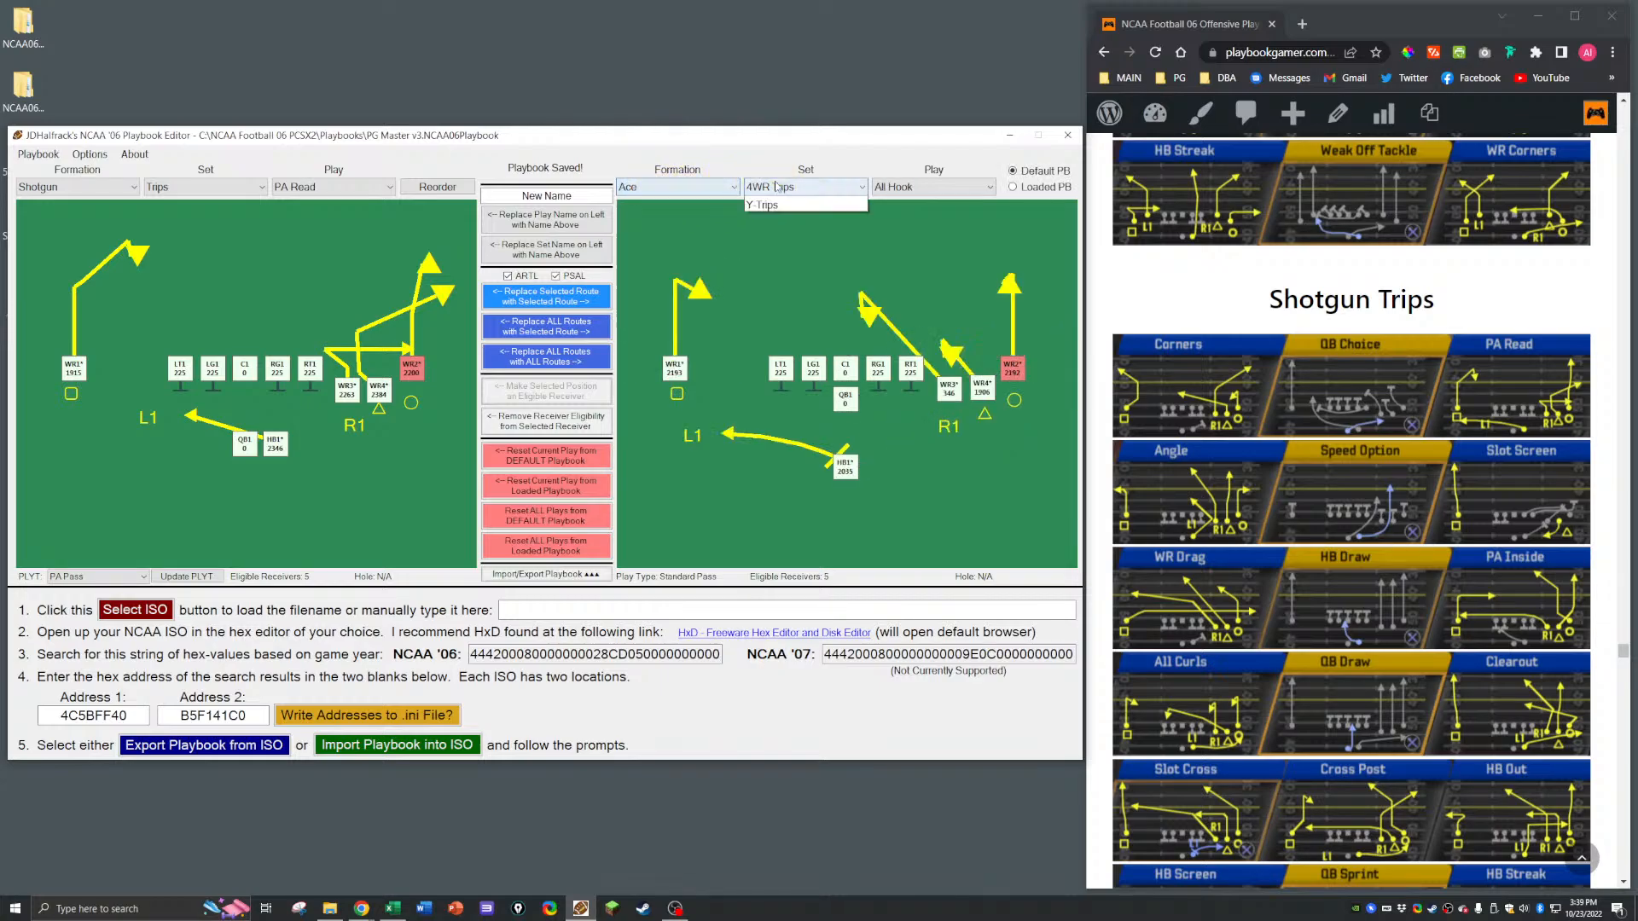
click(806, 220)
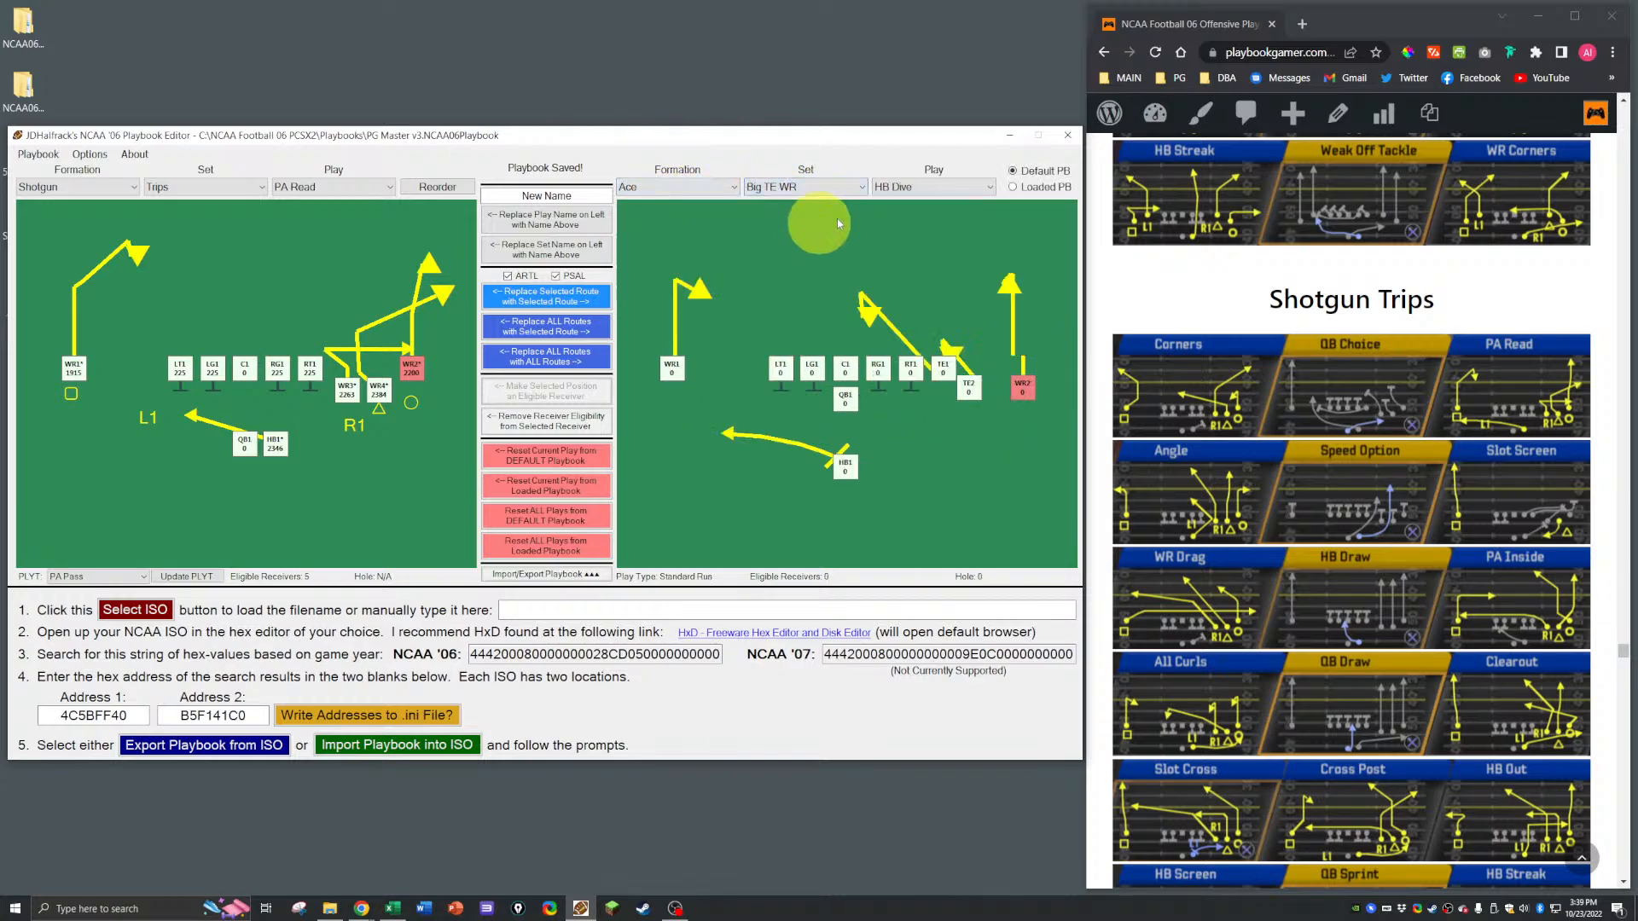
click(910, 190)
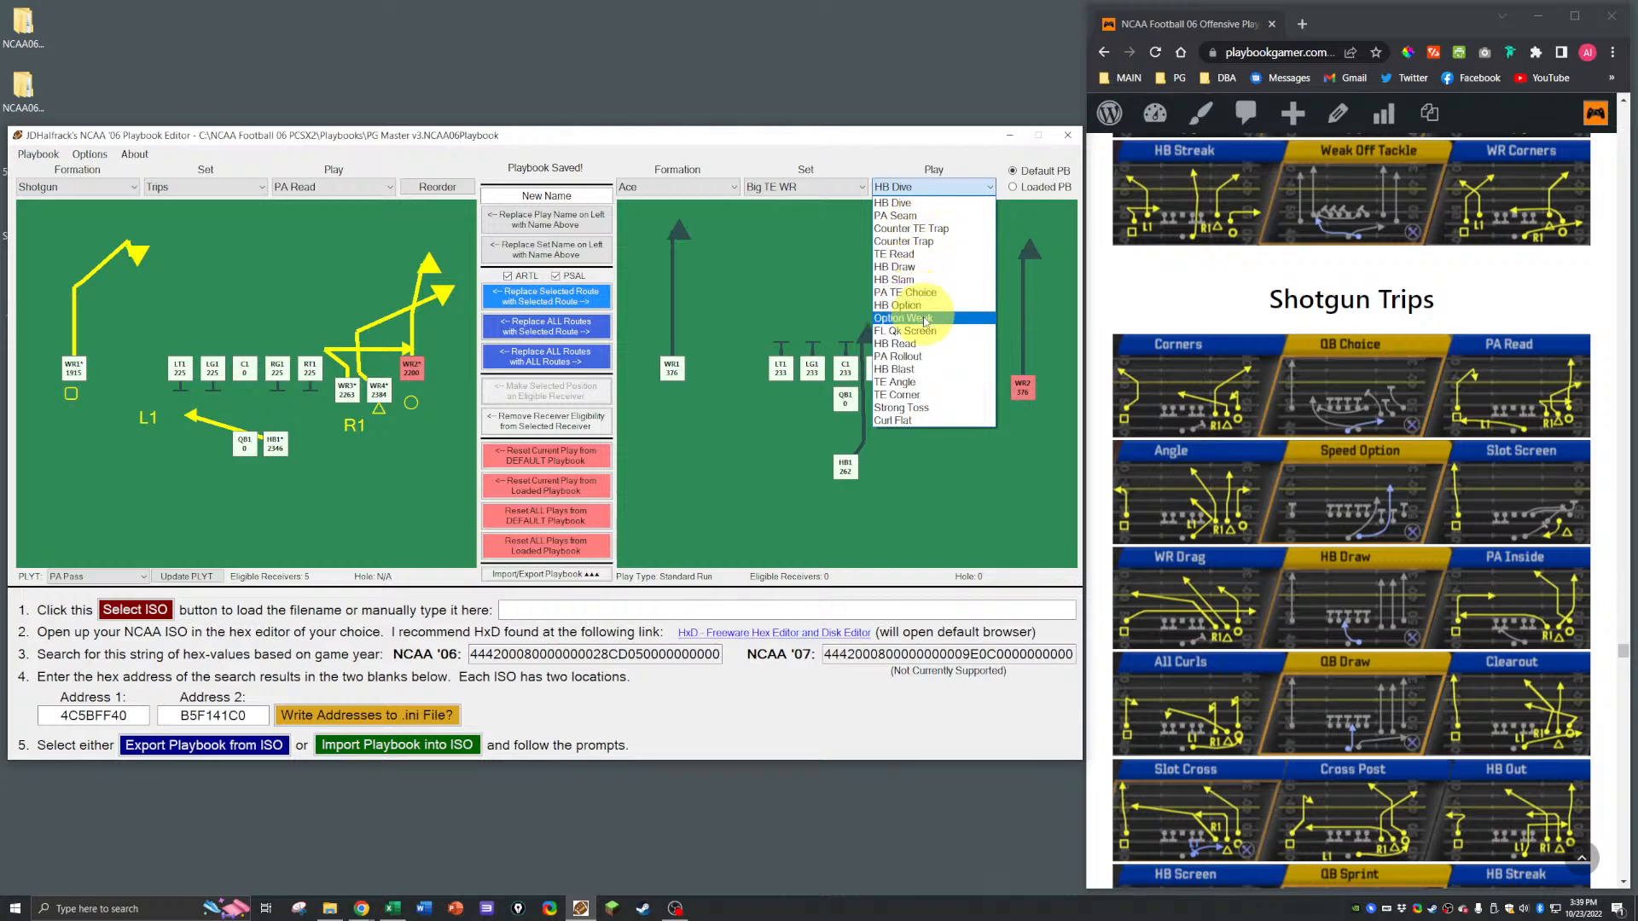
click(902, 356)
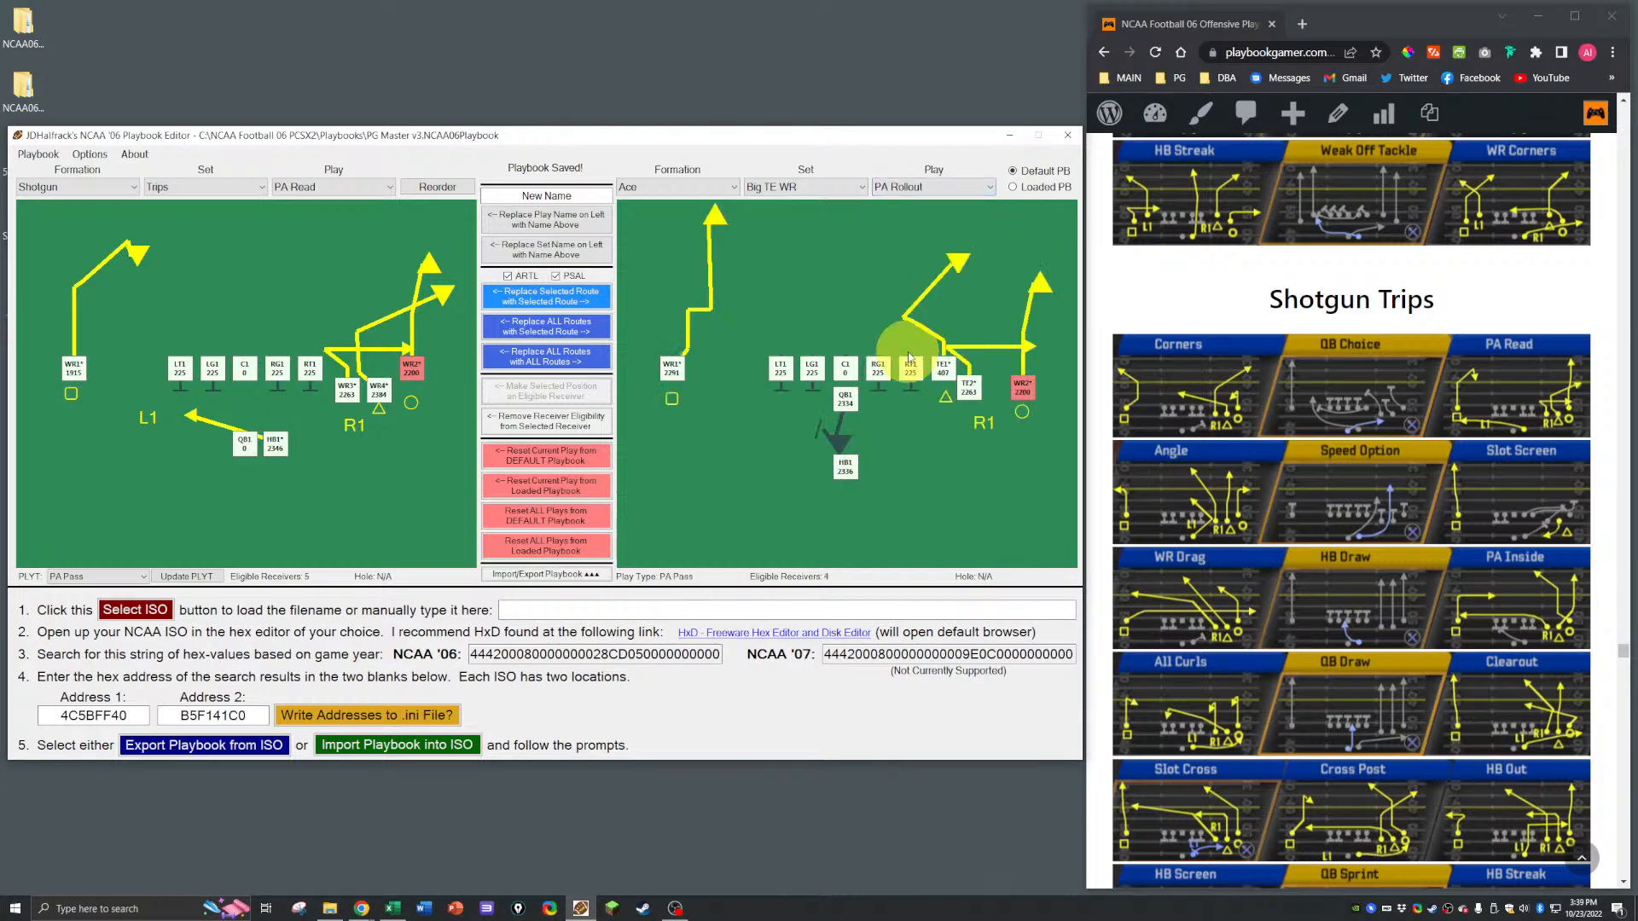
click(902, 189)
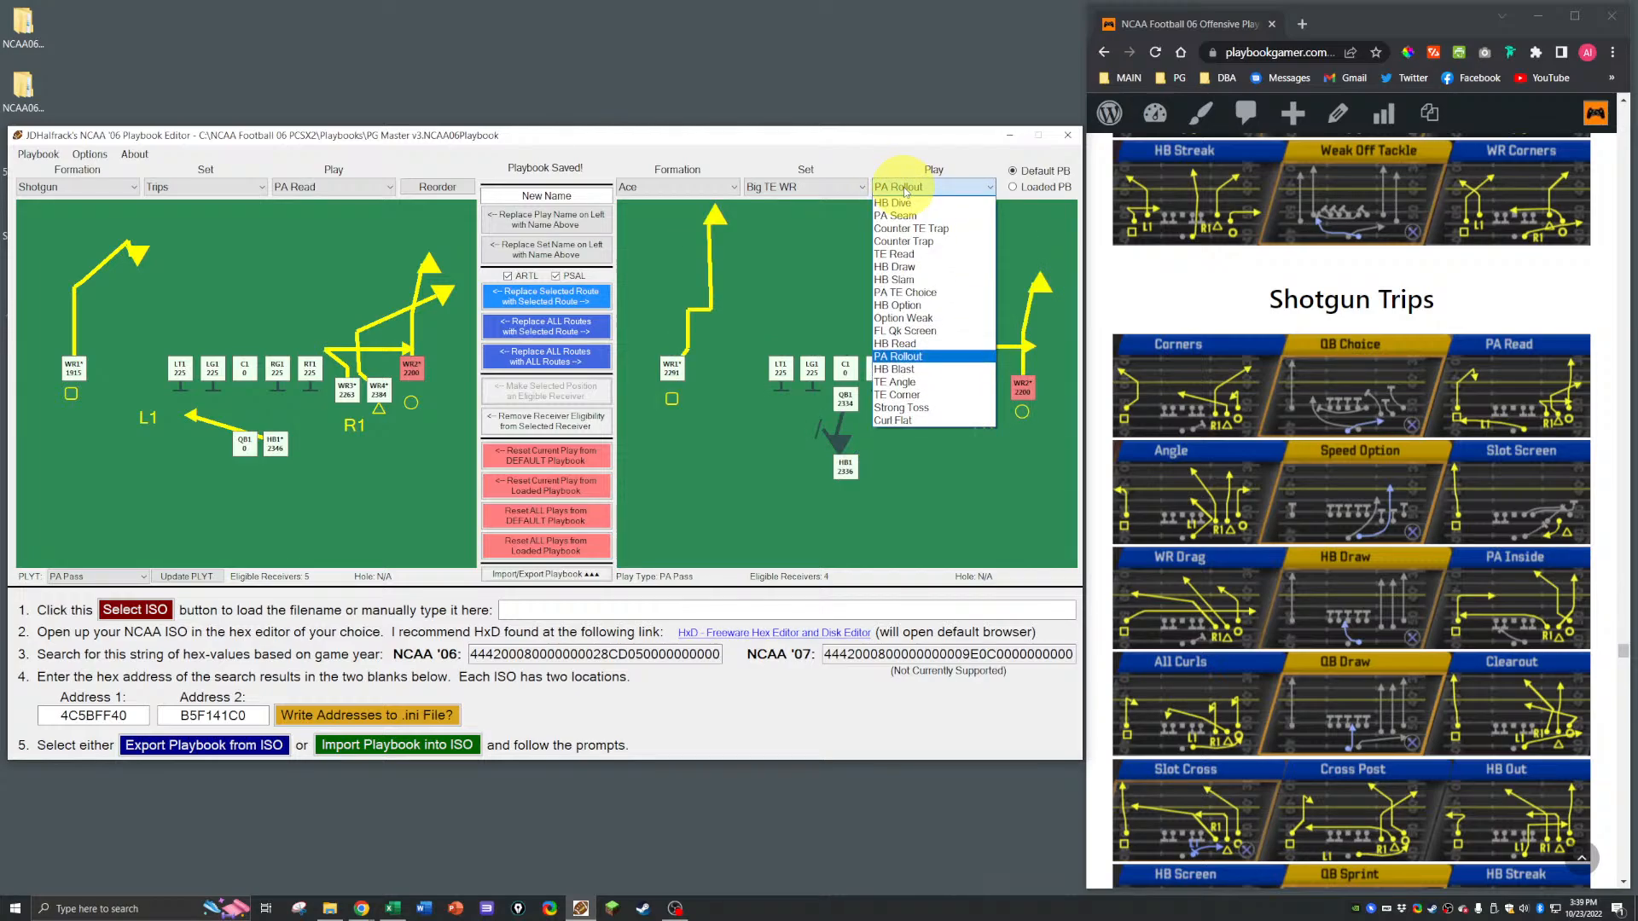
click(904, 292)
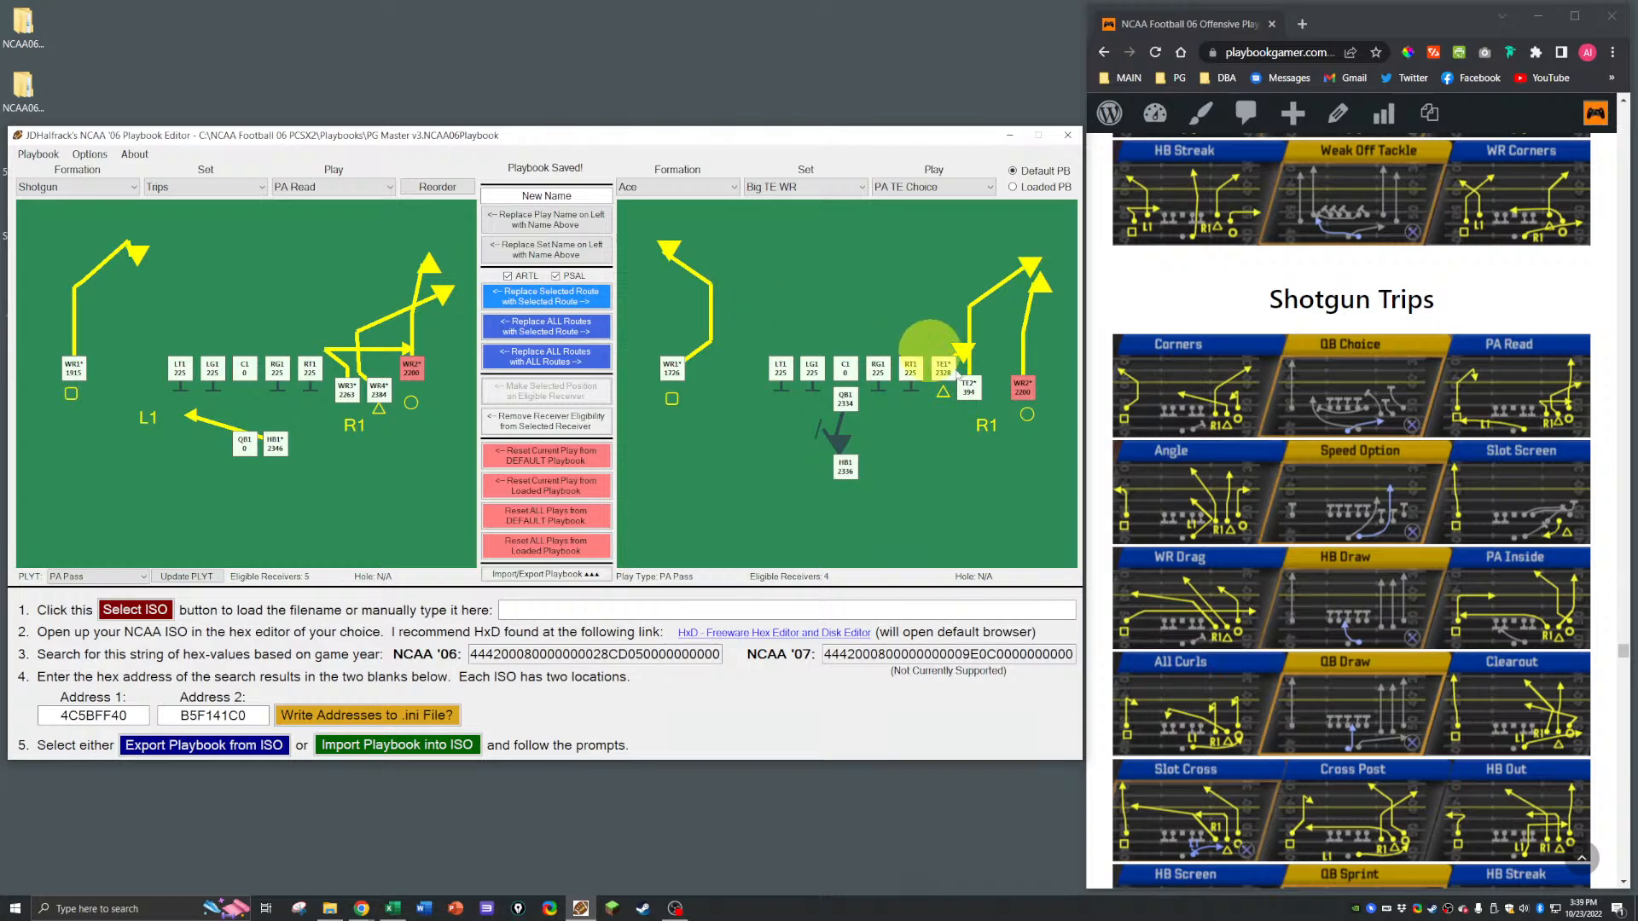
Step: Examine the Ace Big TE WR play diagrams on the playbook website
scroll(1350, 358, up, 7)
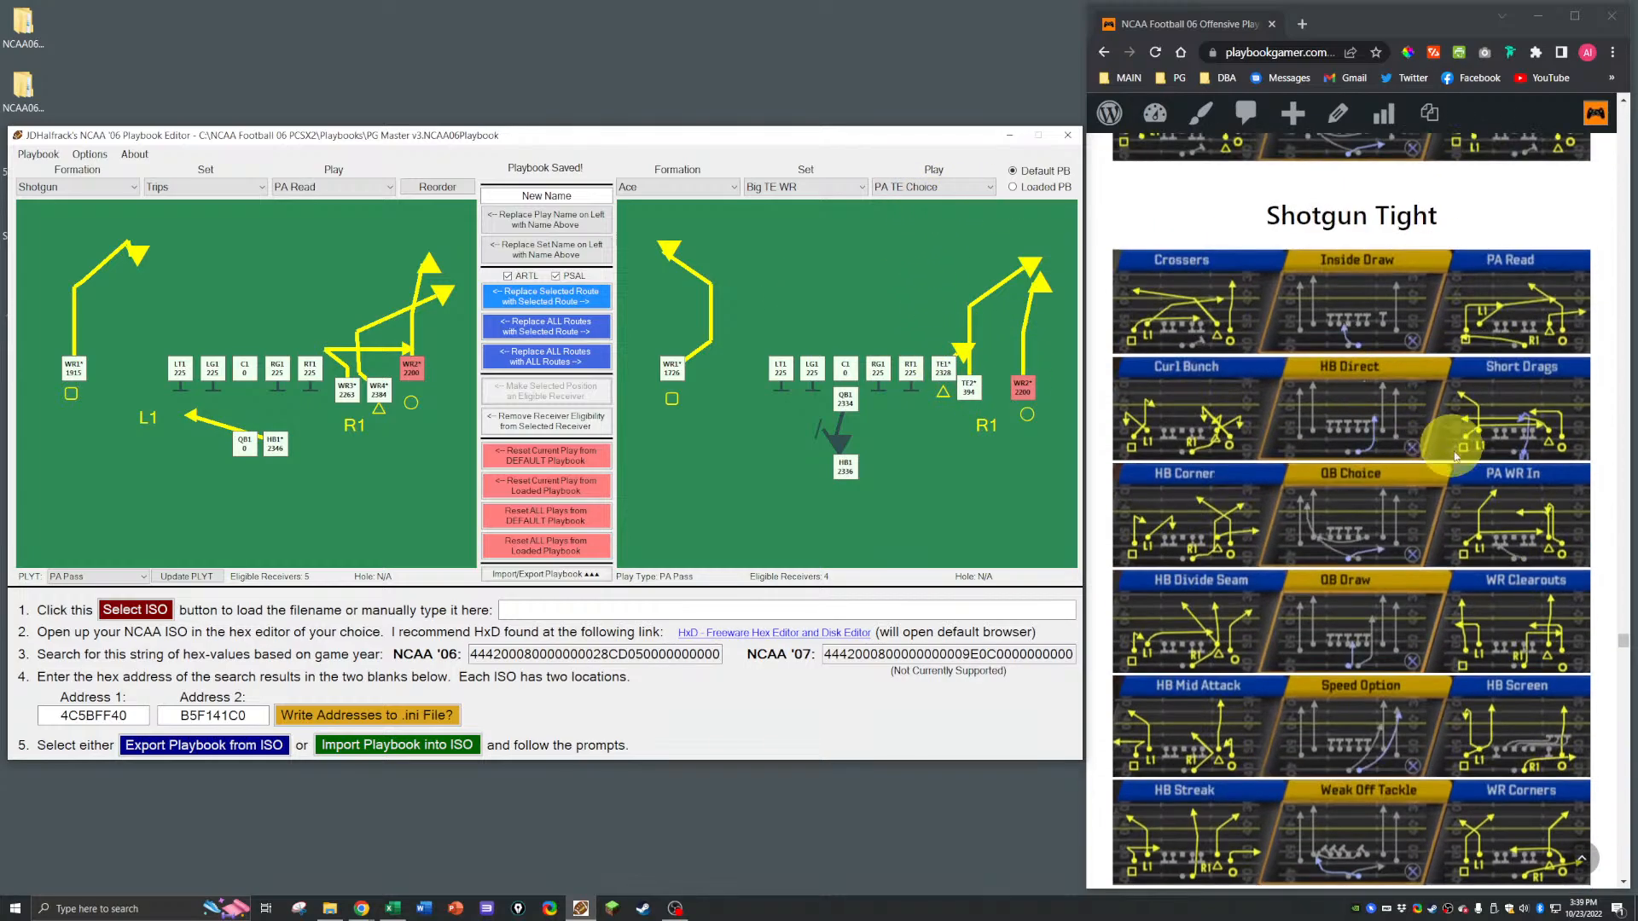
click(1581, 858)
scroll(1198, 560, down, 3)
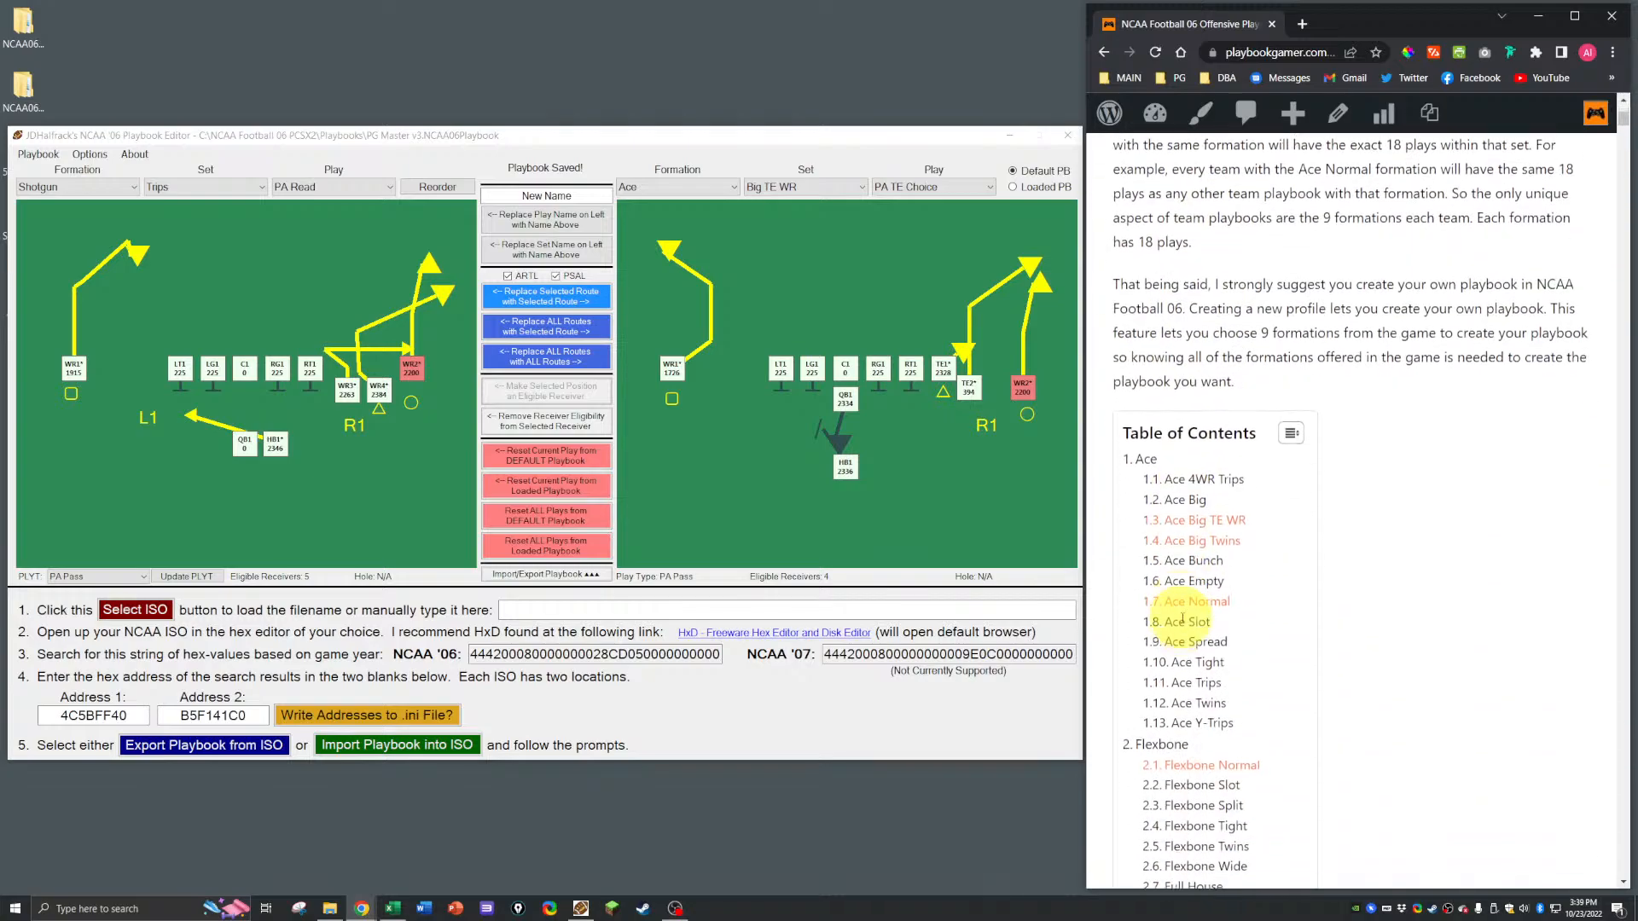
scroll(1188, 478, down, 20)
scroll(1188, 519, down, 15)
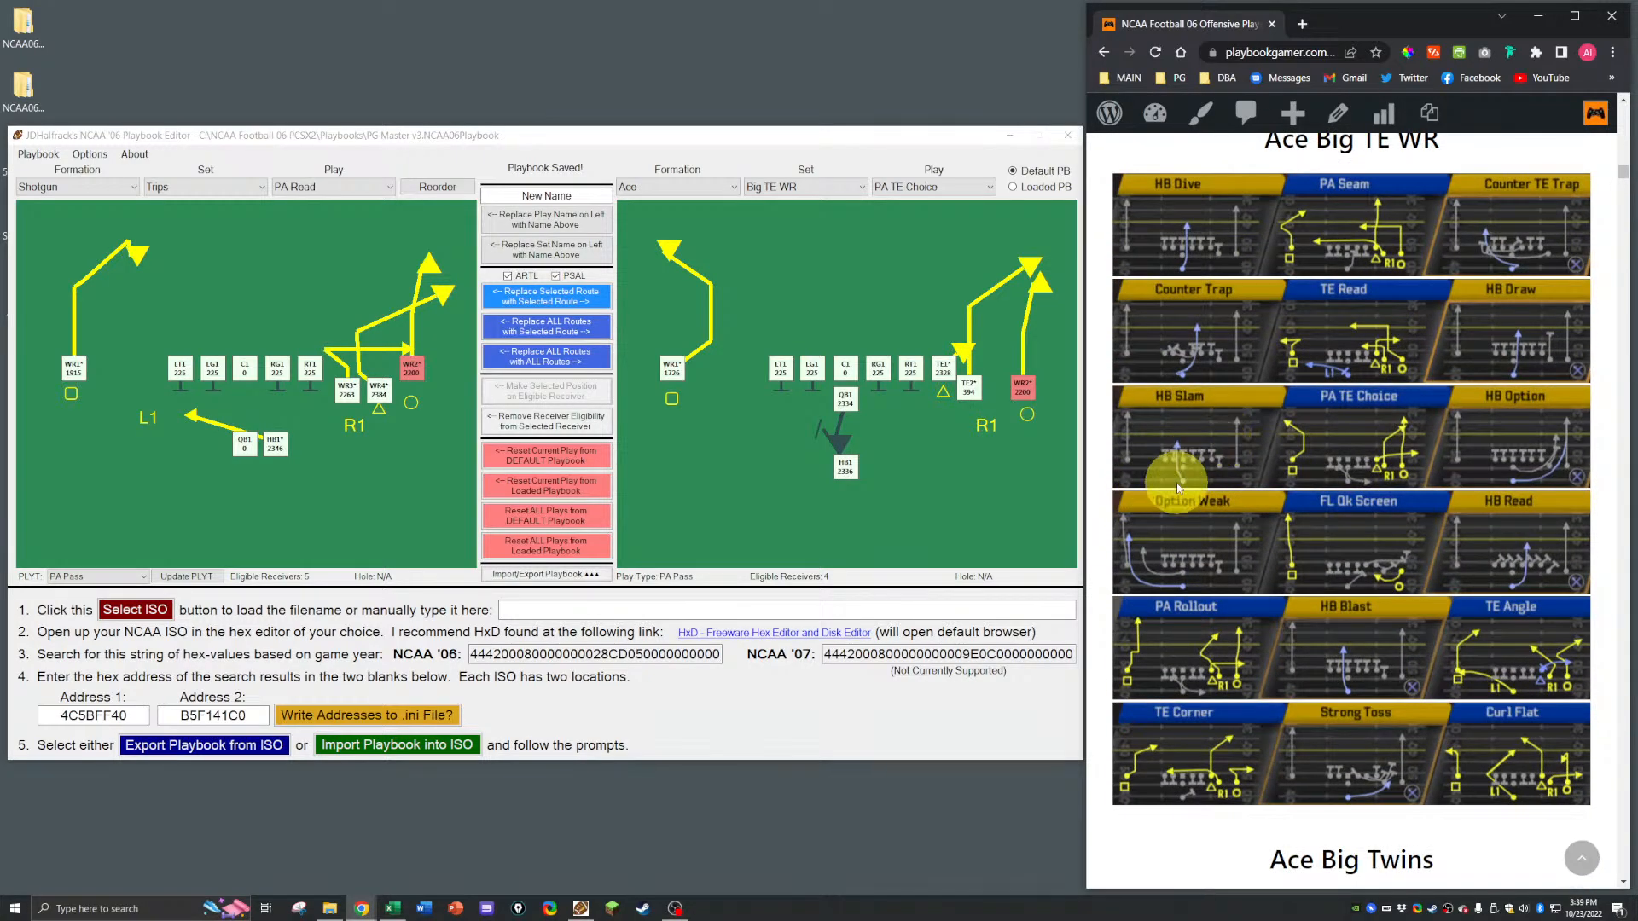
Step: Load PA Rollout of Ace 4WR Trips as the source play and check that set's diagrams on the website
click(772, 191)
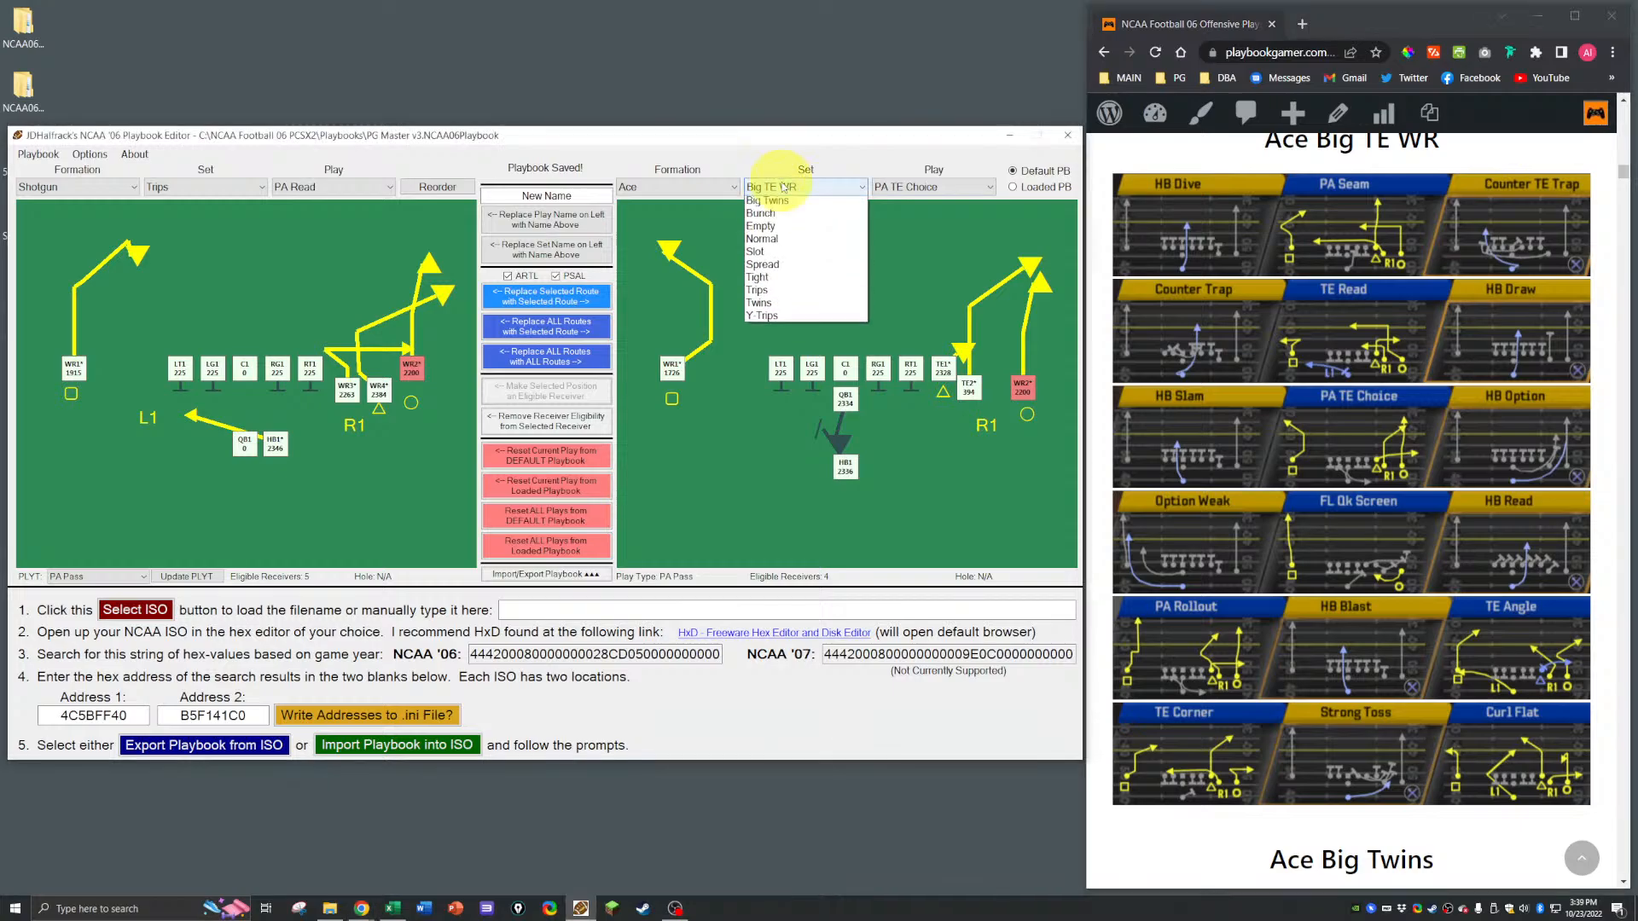
click(805, 203)
click(902, 186)
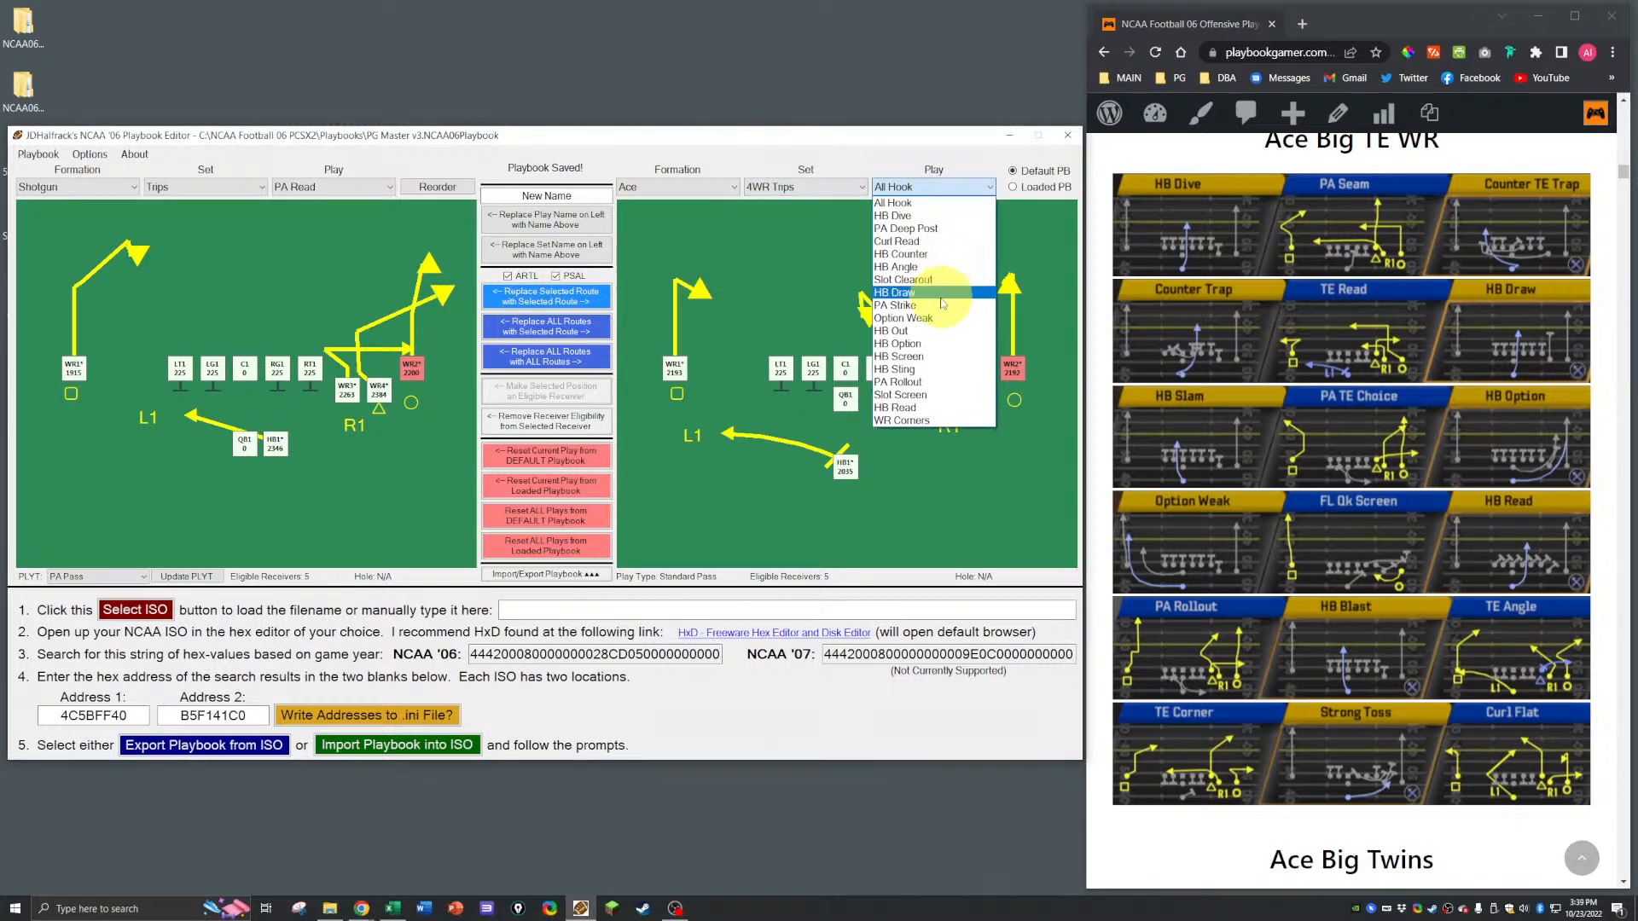
click(923, 383)
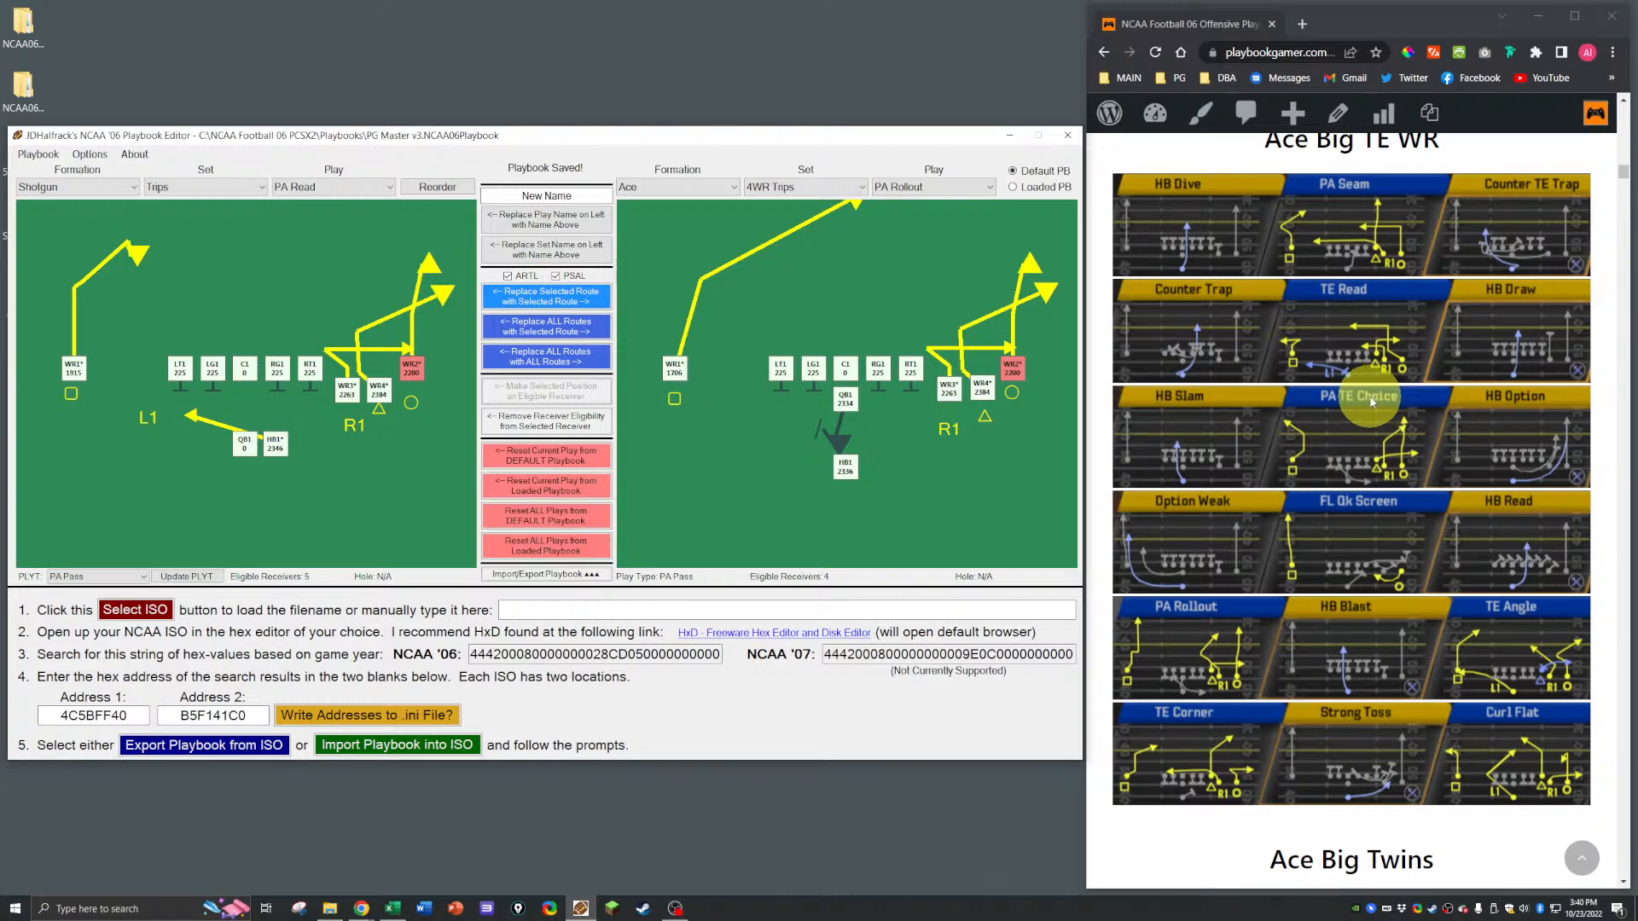
scroll(1369, 408, down, 8)
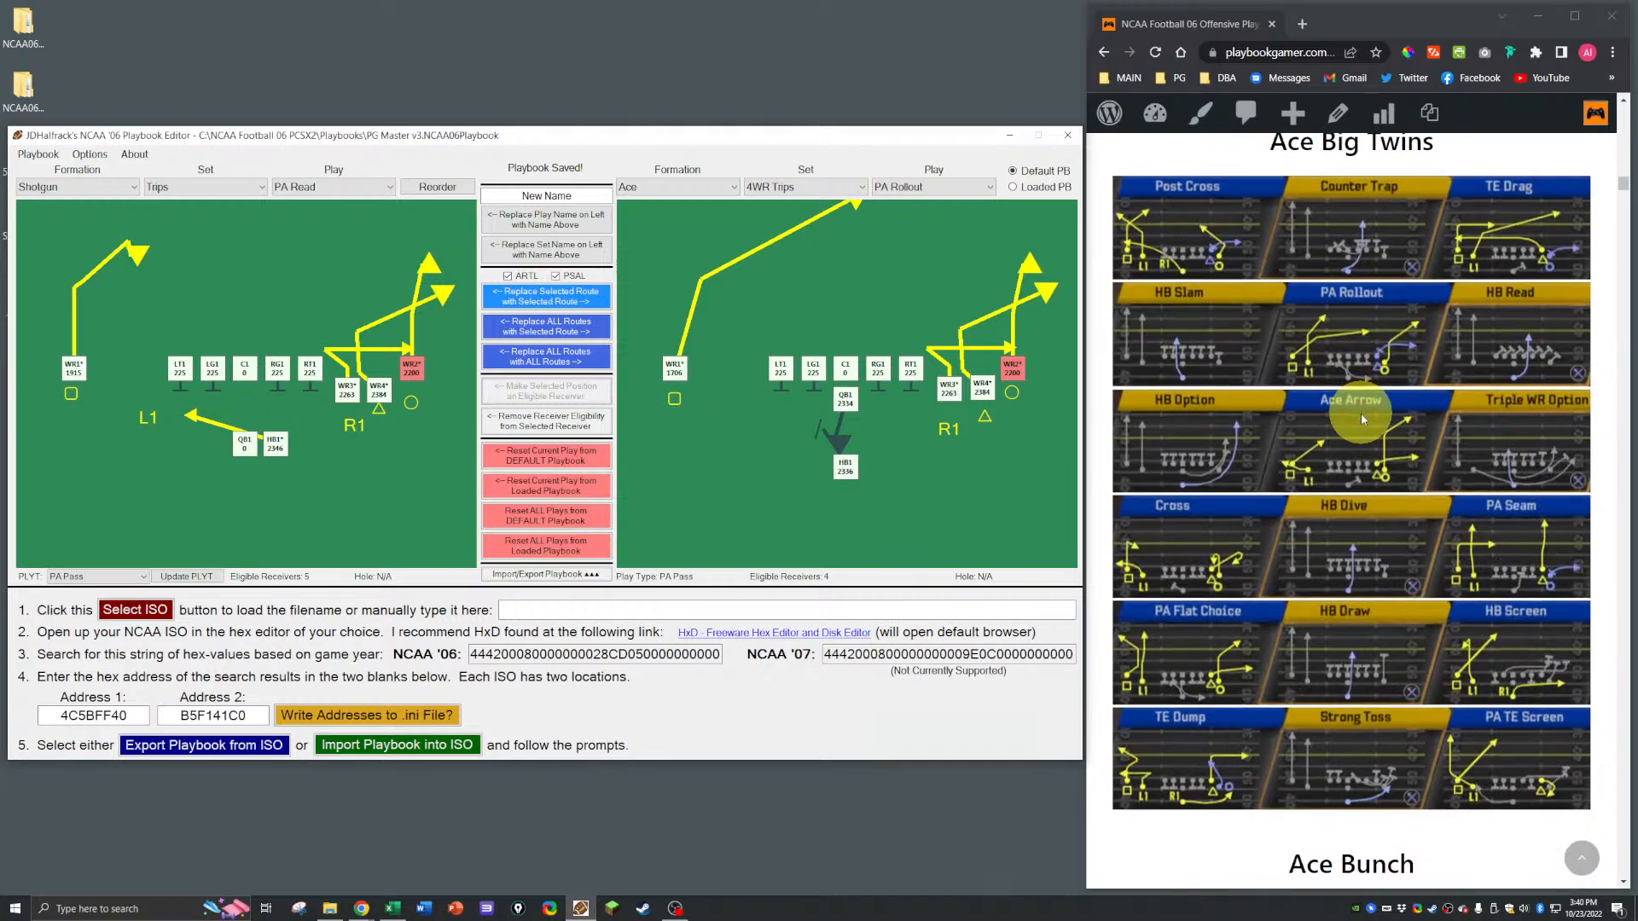
scroll(1352, 427, up, 15)
scroll(1347, 433, up, 15)
scroll(1347, 433, down, 7)
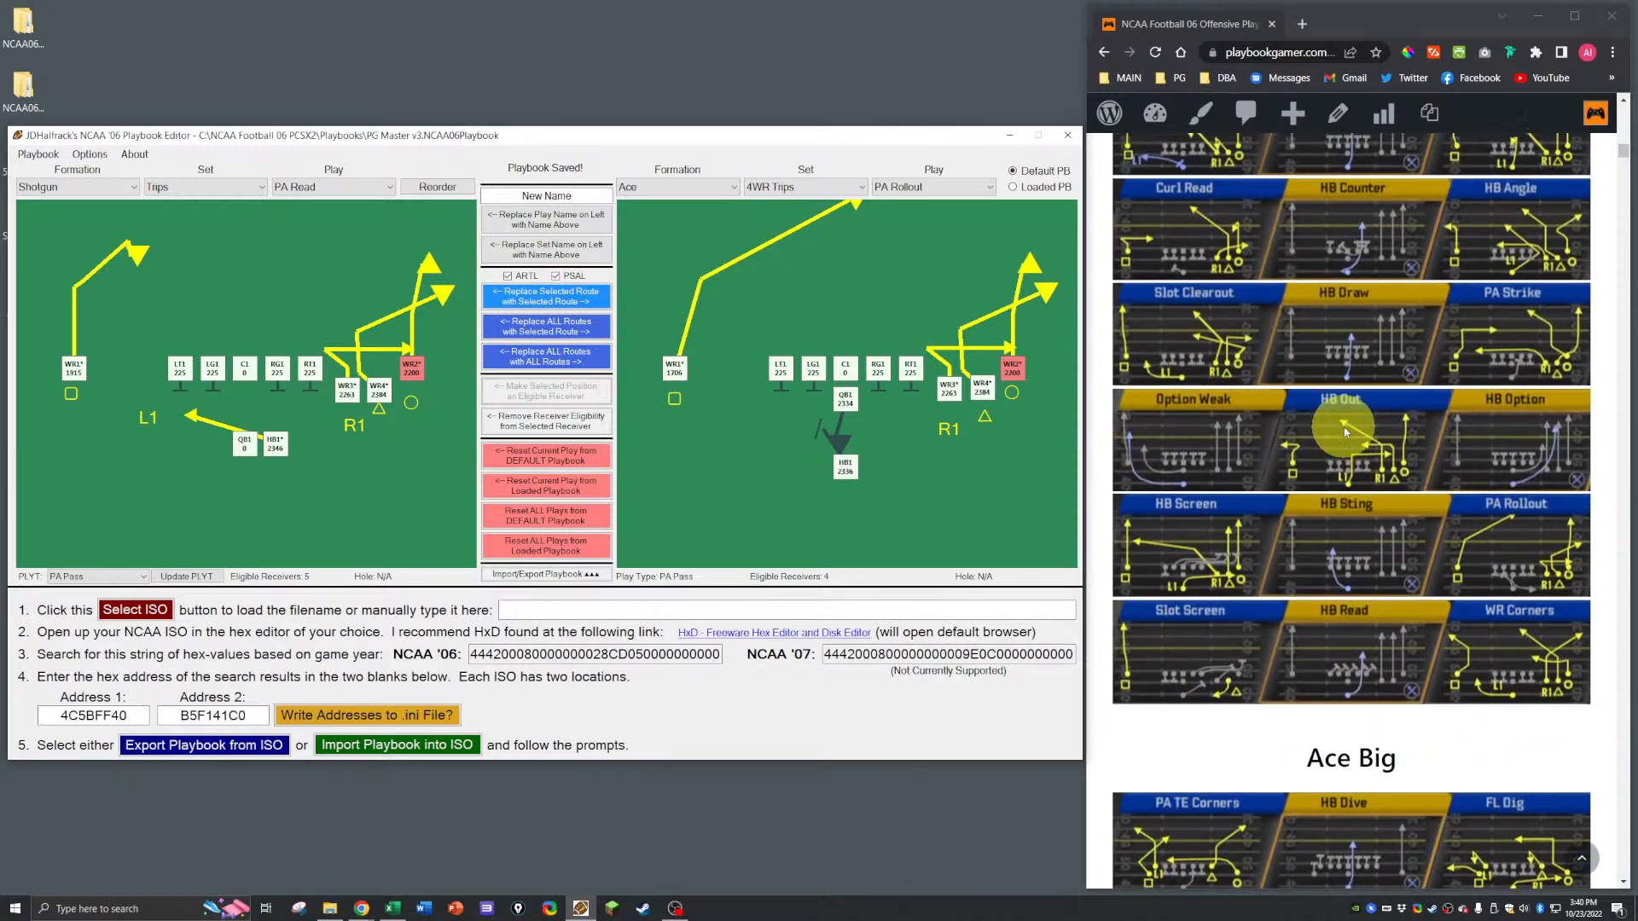
scroll(1346, 433, up, 3)
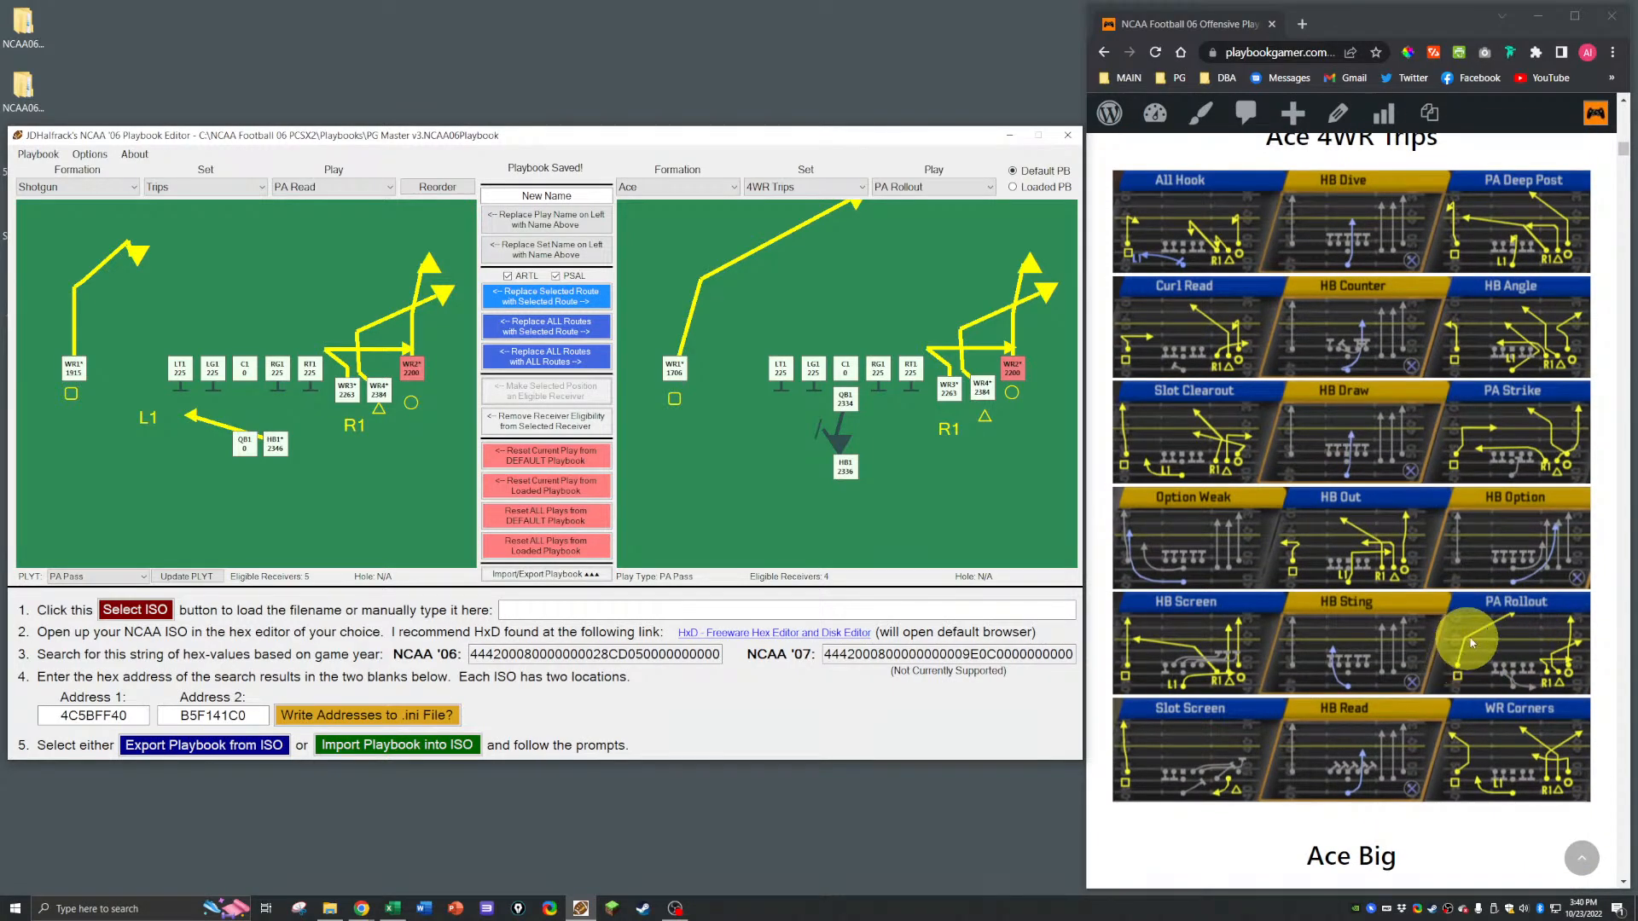
Step: Replace WR1's route in PA Read with the WR1 route from Ace 4WR Trips' PA Rollout
click(673, 369)
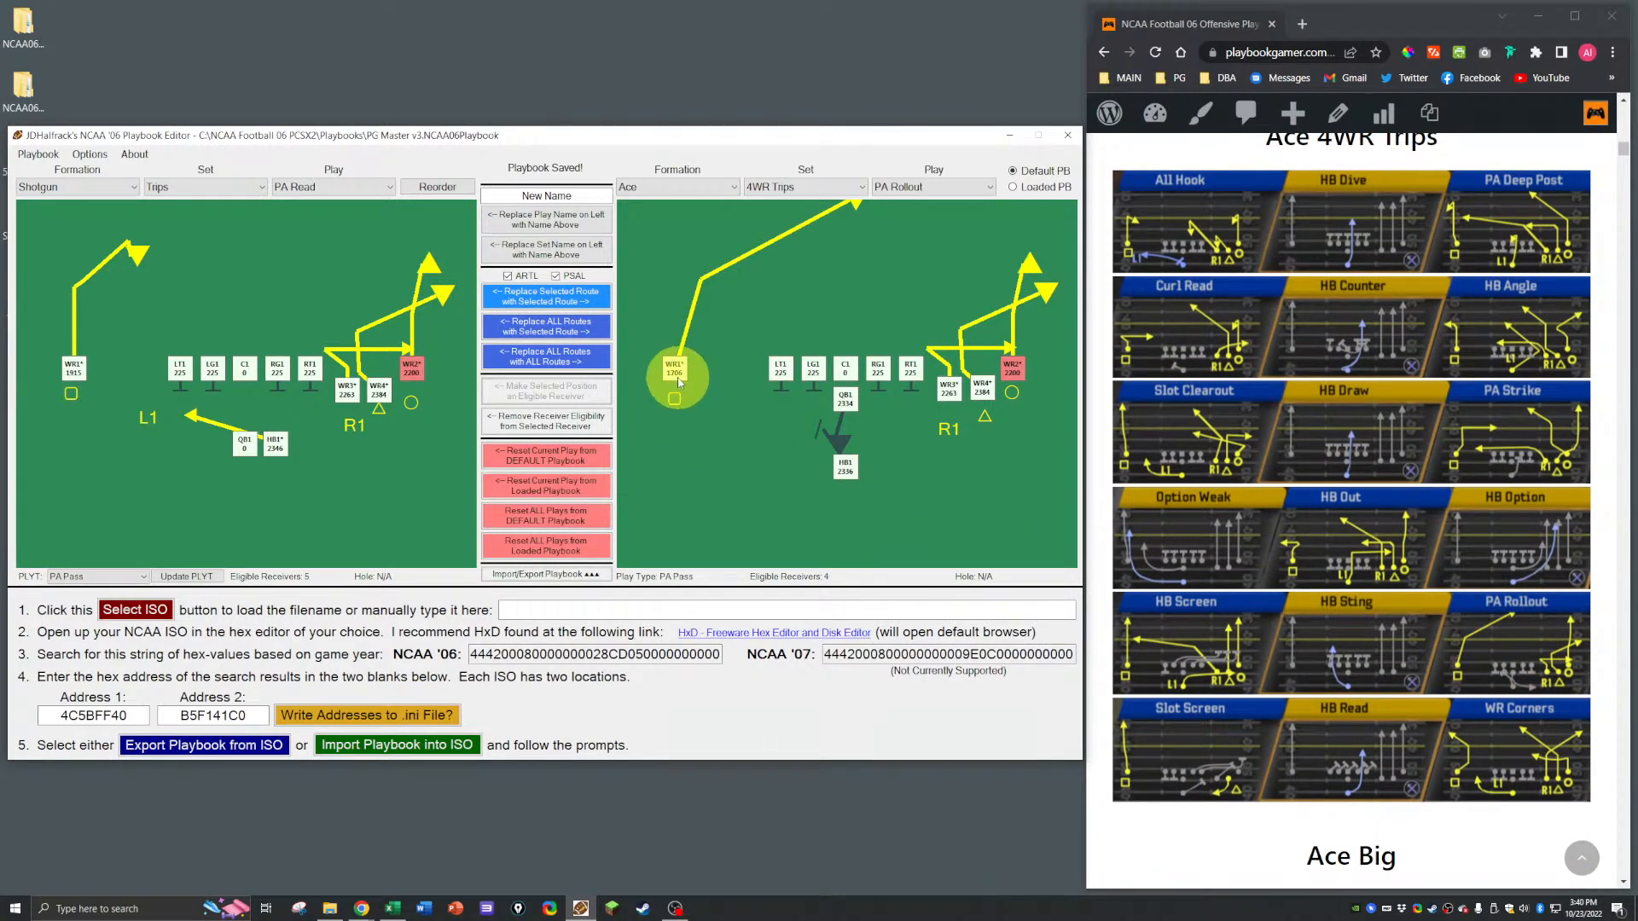
click(76, 370)
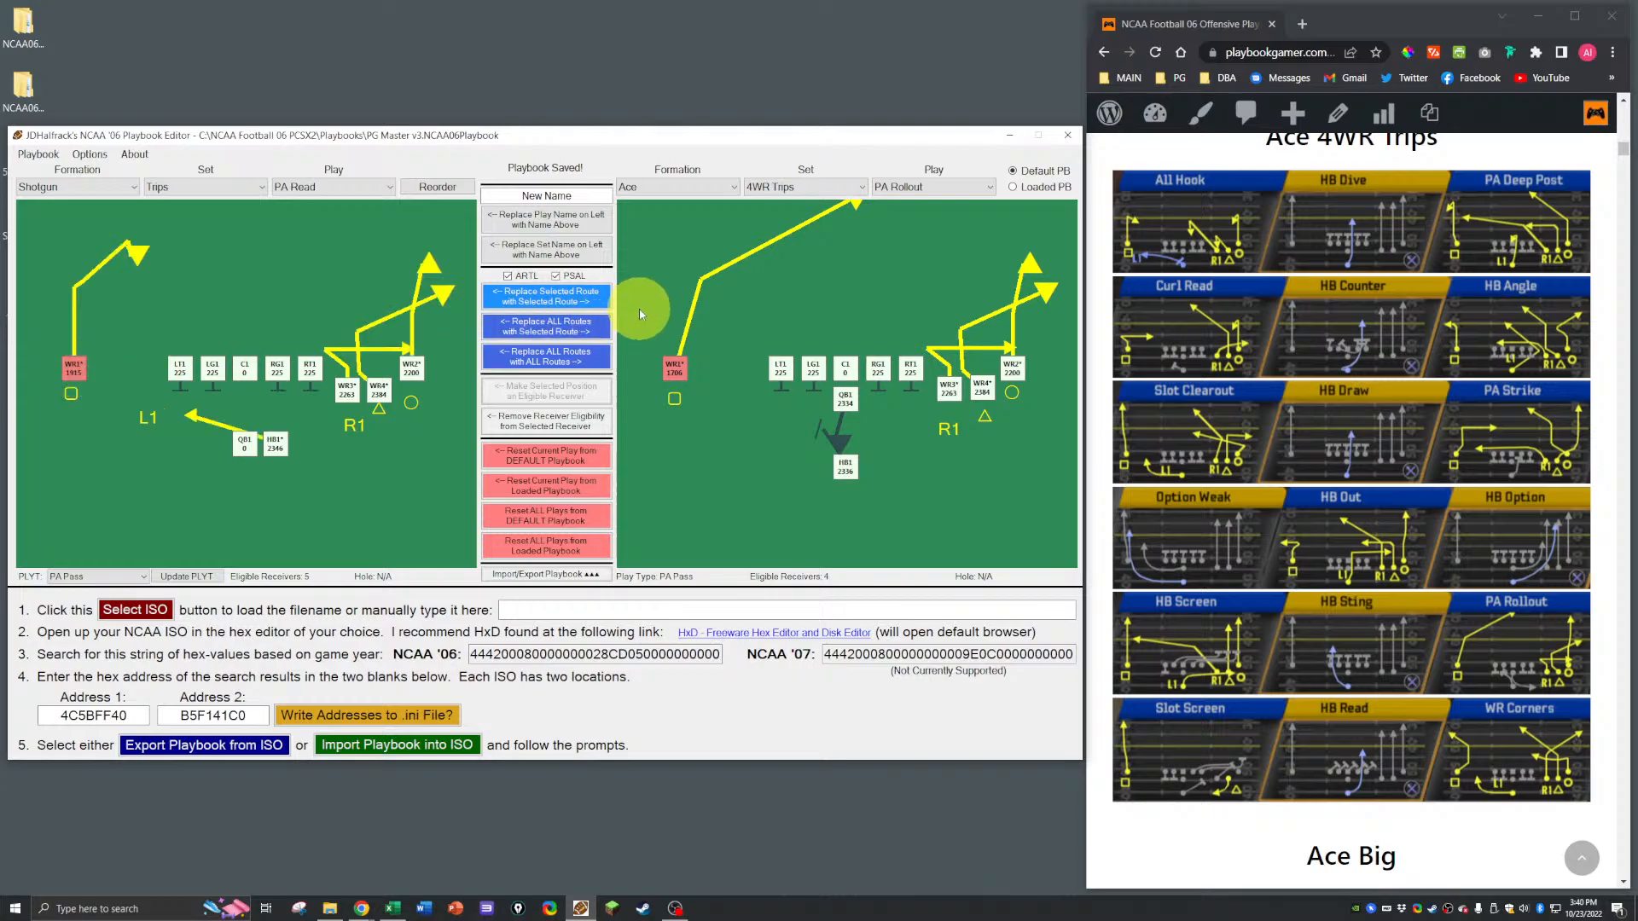
click(584, 298)
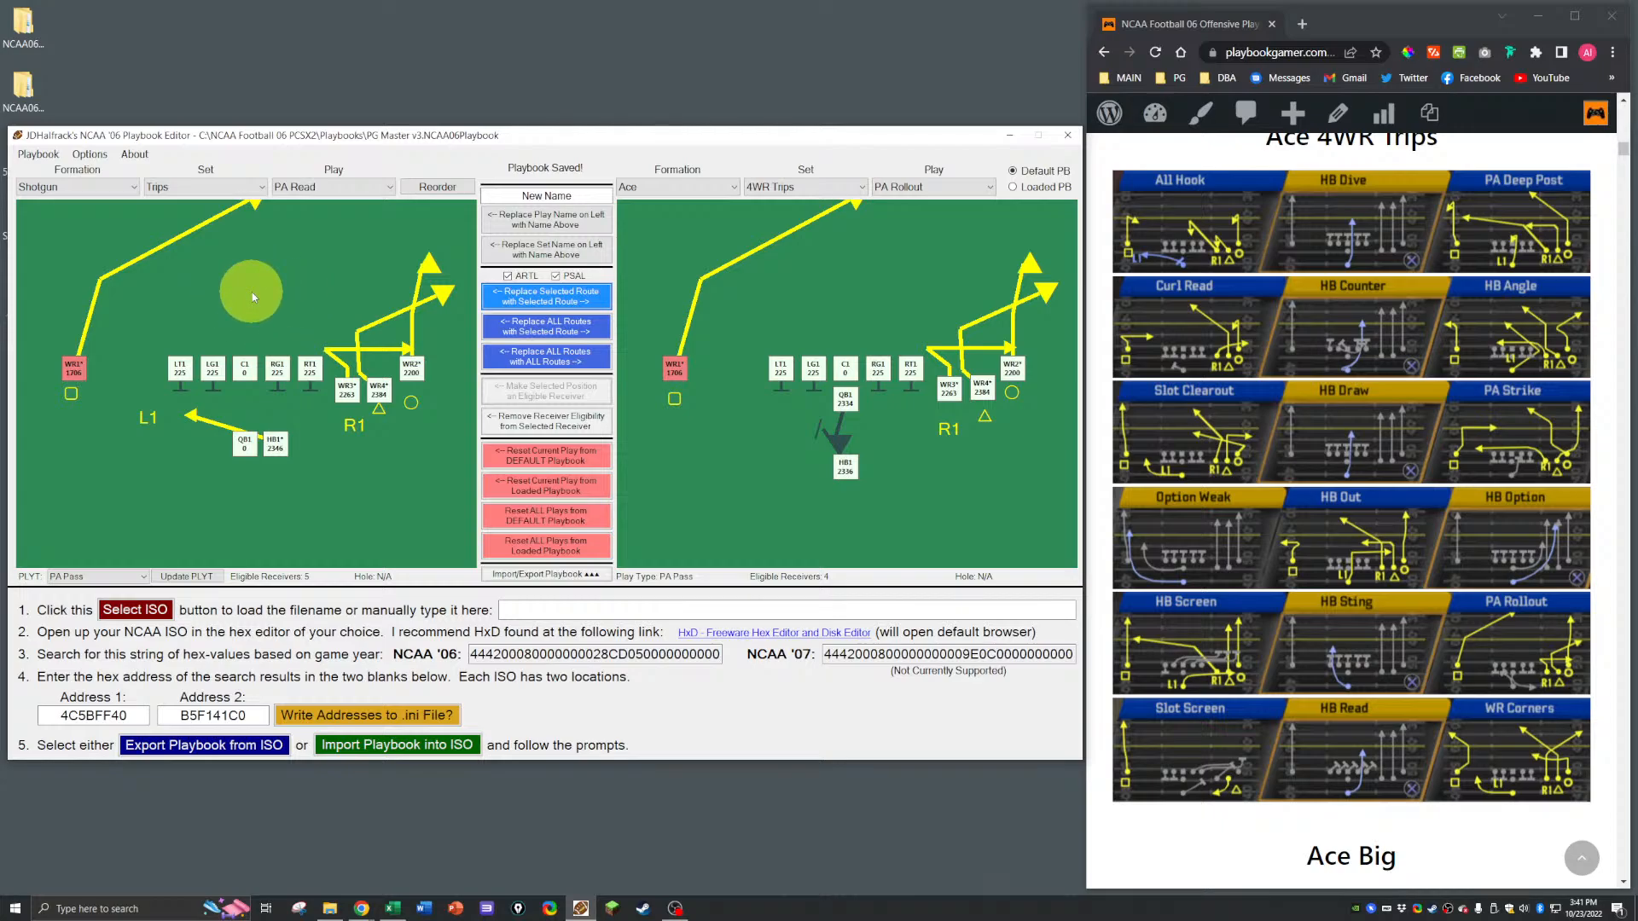
Step: Replace WR4's route in PA Read with the WR4 route from Shotgun Trips' HB Out in the default playbook
click(689, 188)
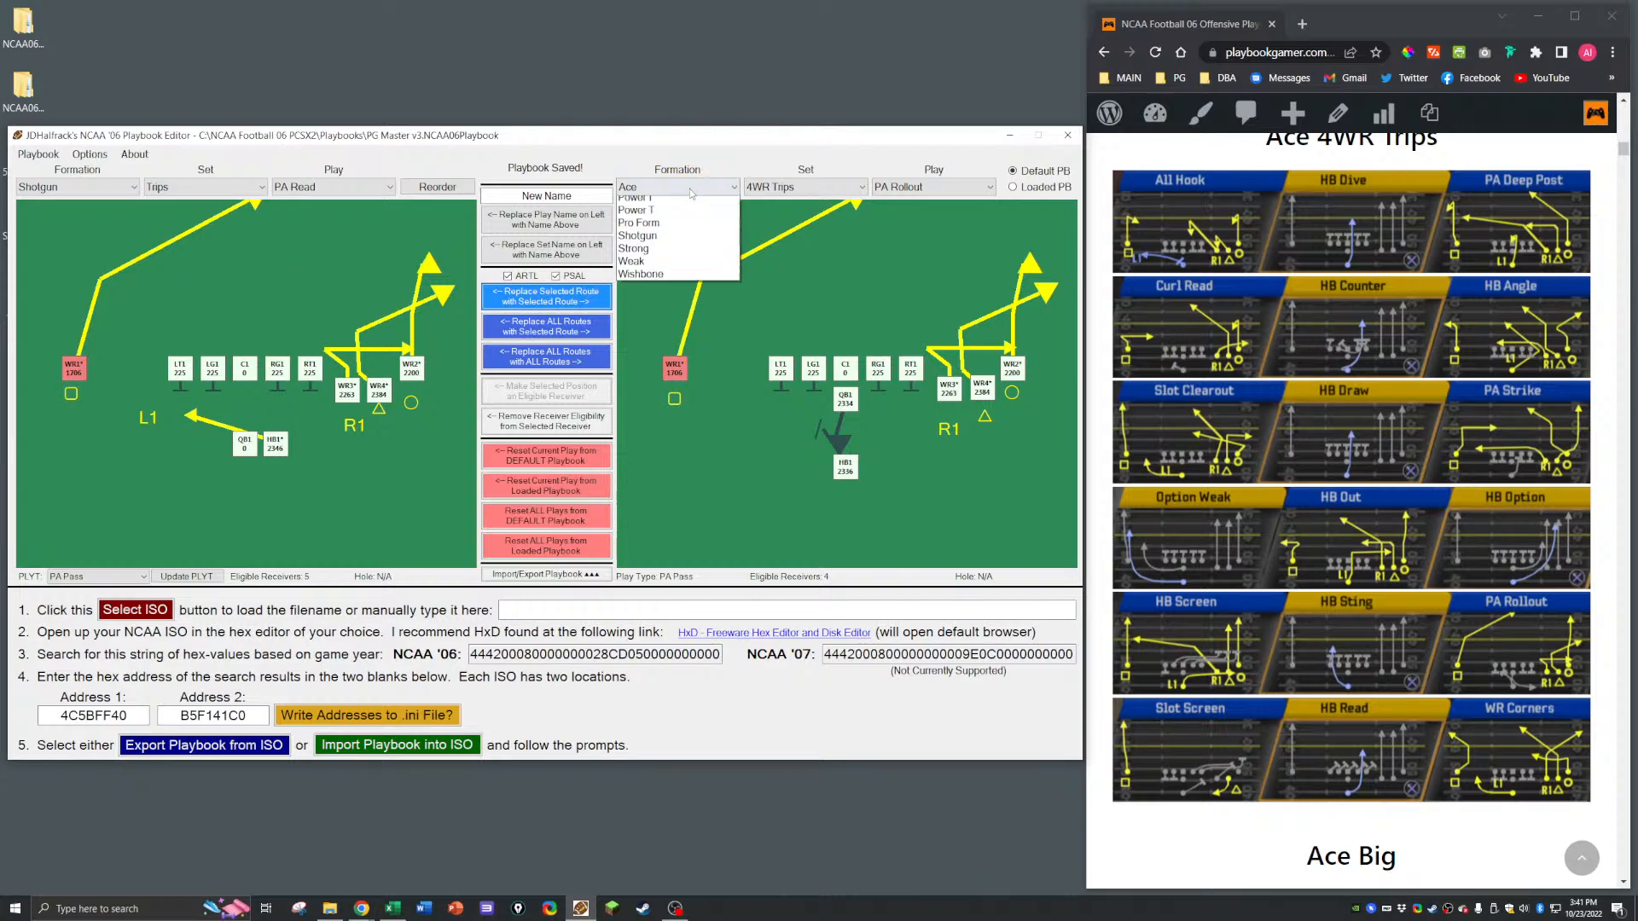
click(669, 331)
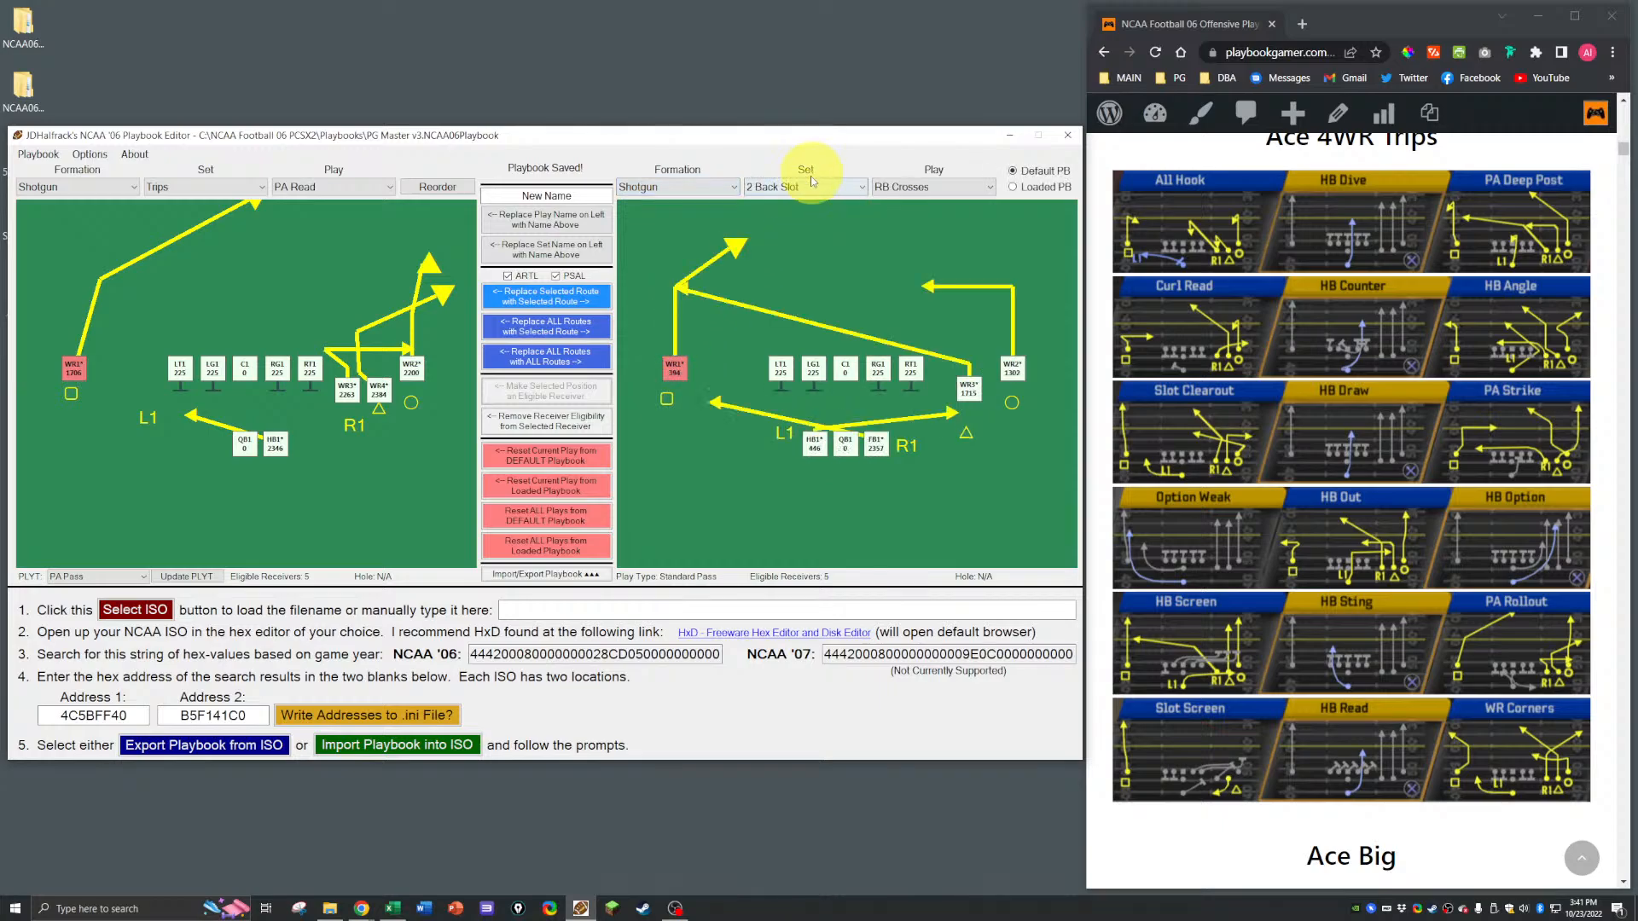
click(811, 187)
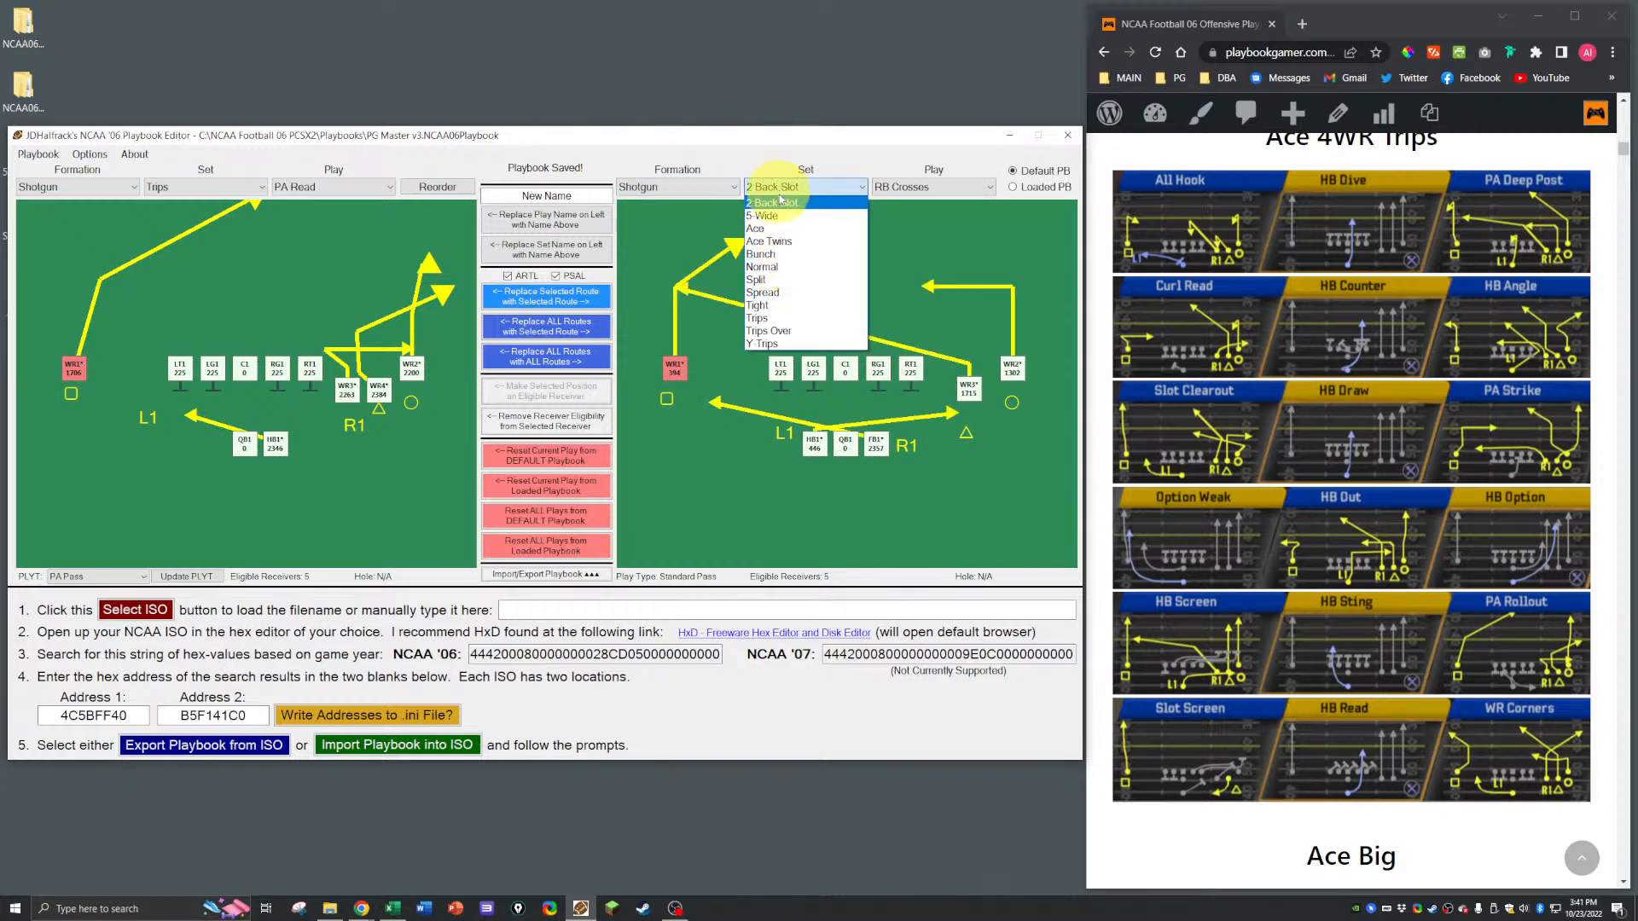
click(767, 317)
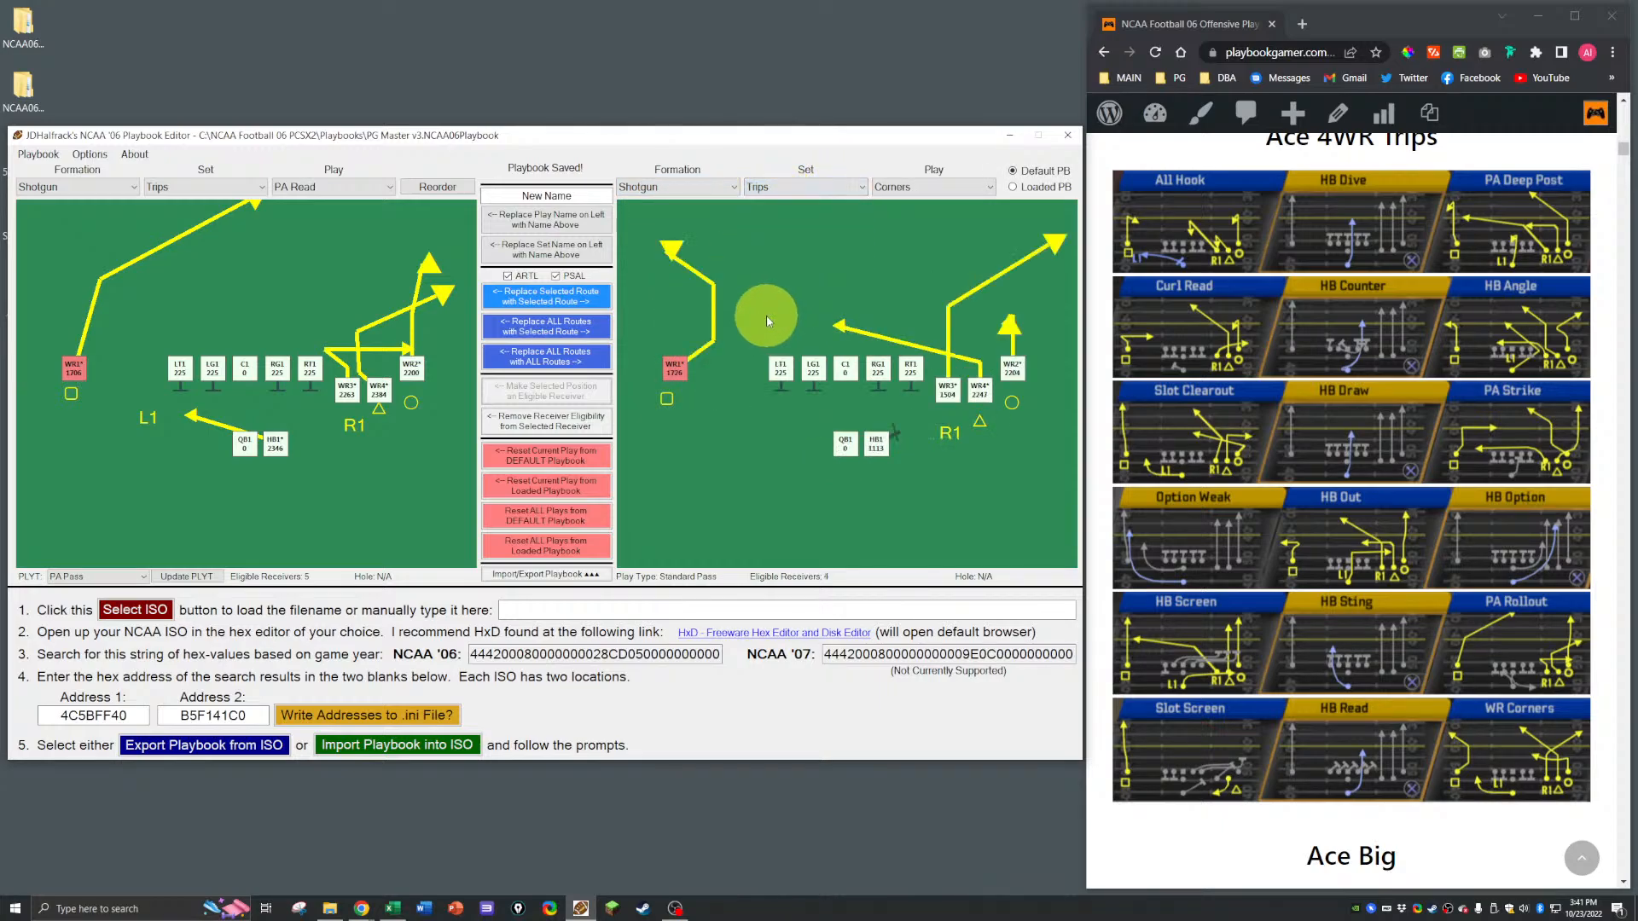
click(939, 187)
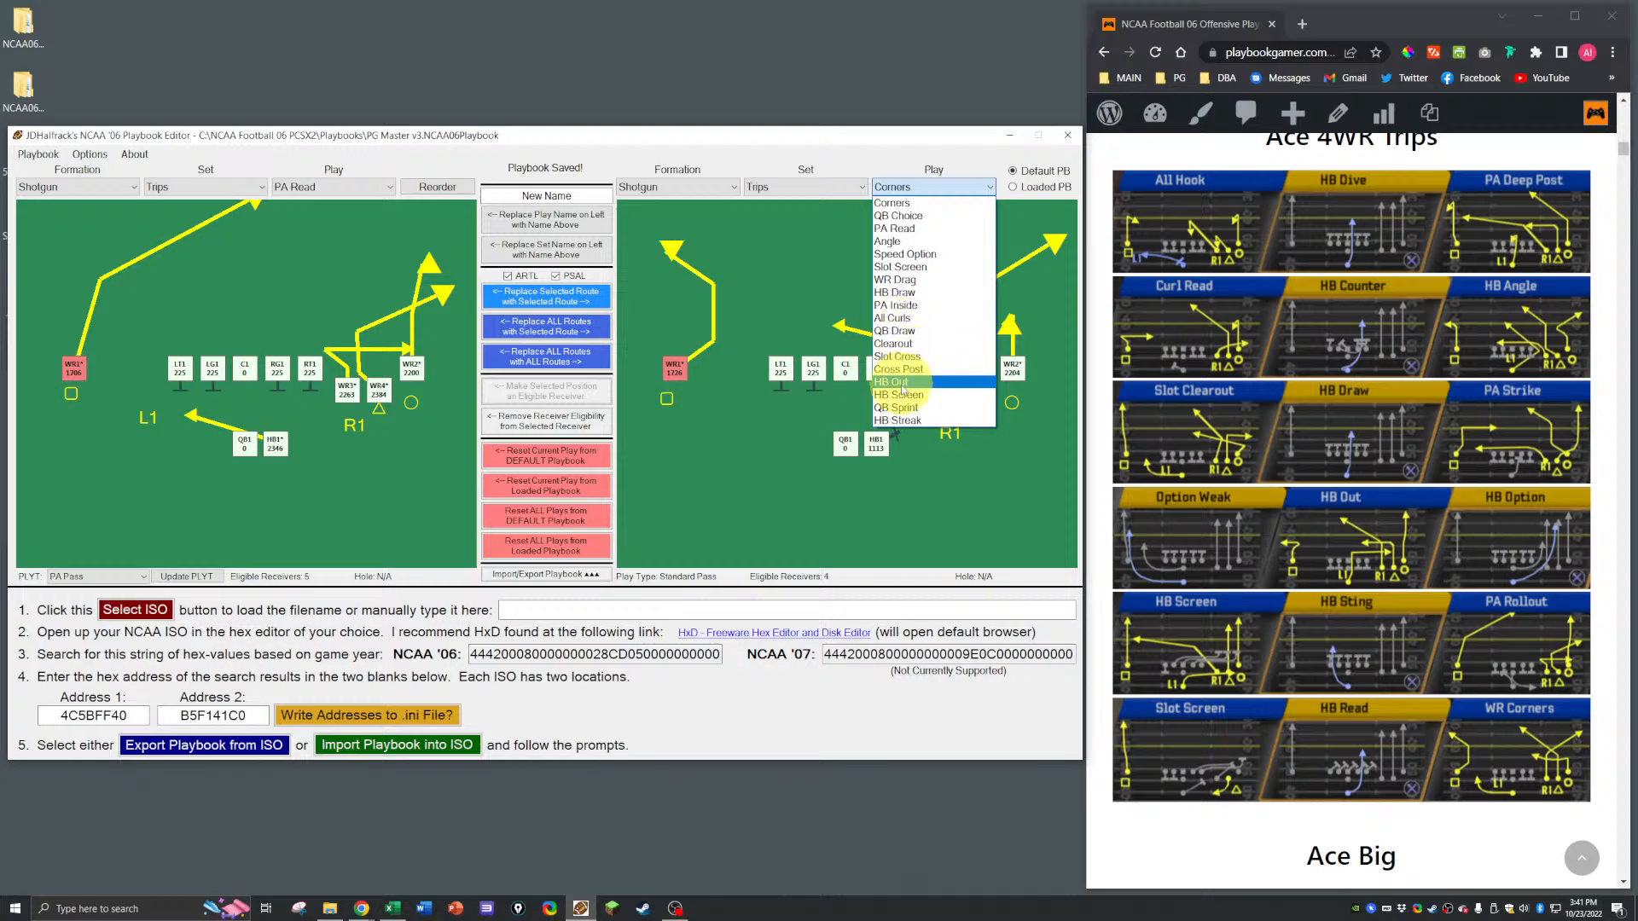
click(926, 359)
click(979, 390)
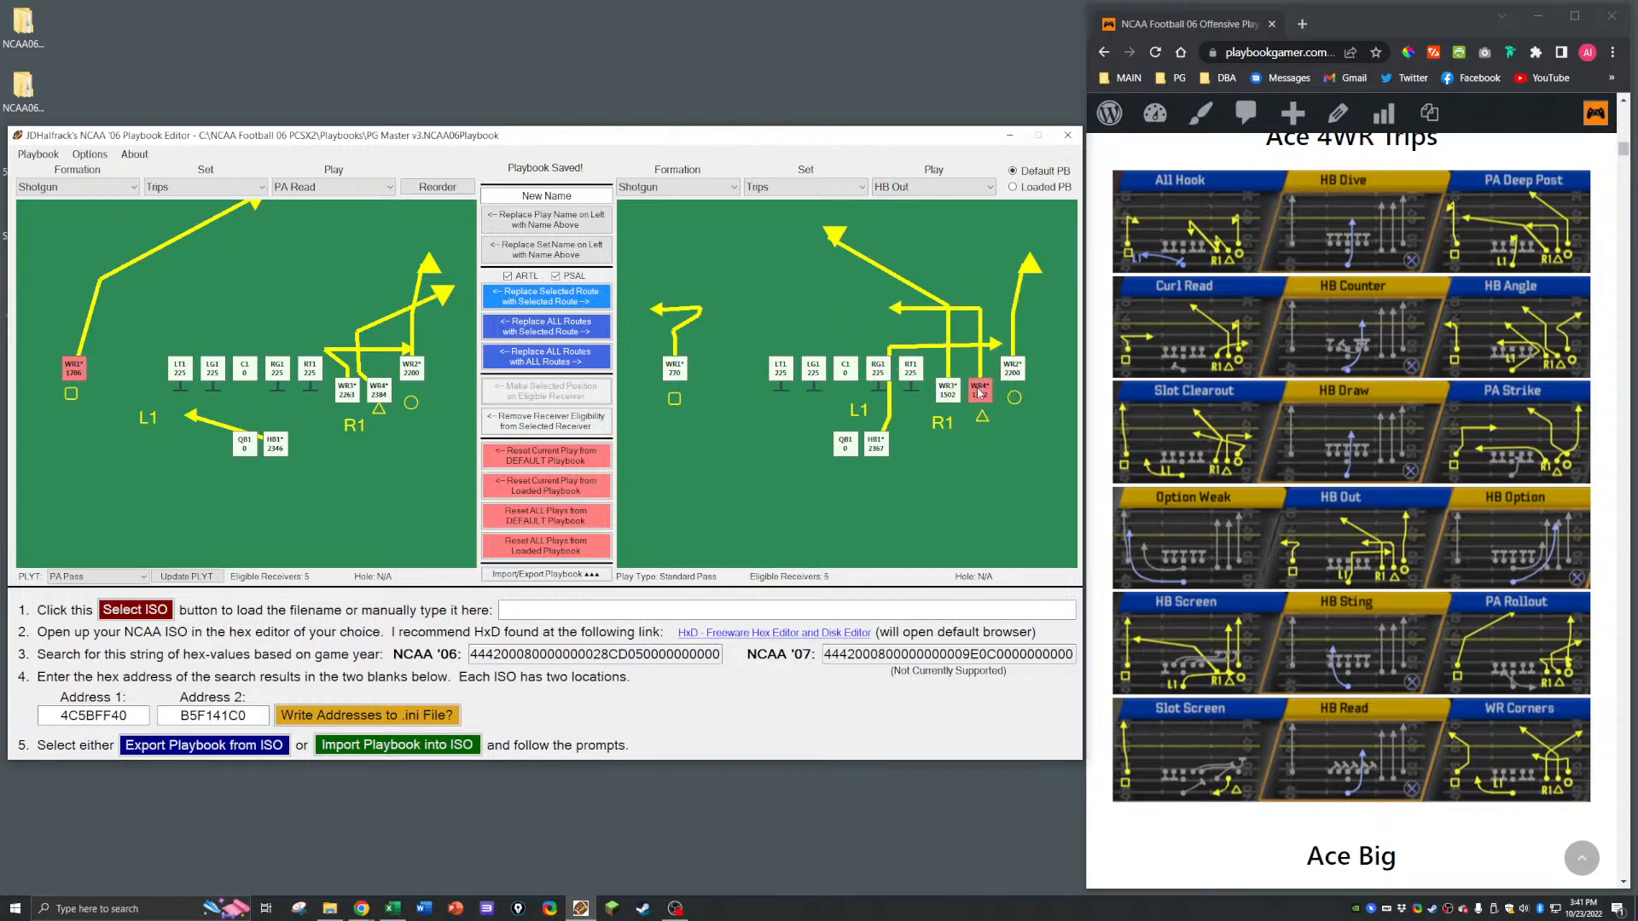
click(379, 390)
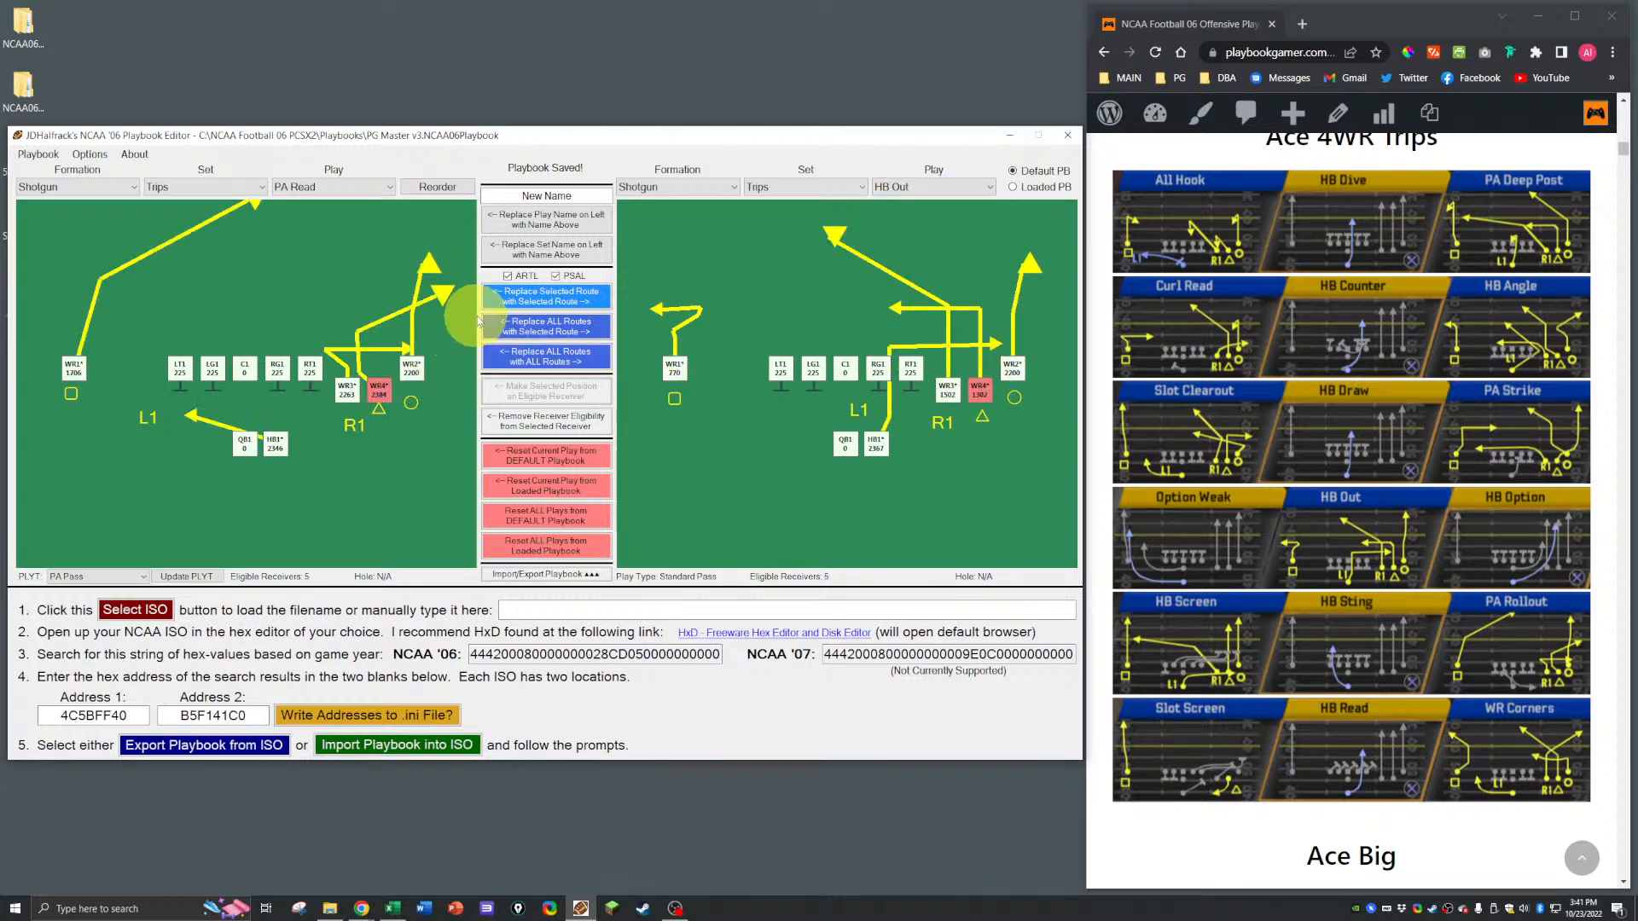
click(507, 298)
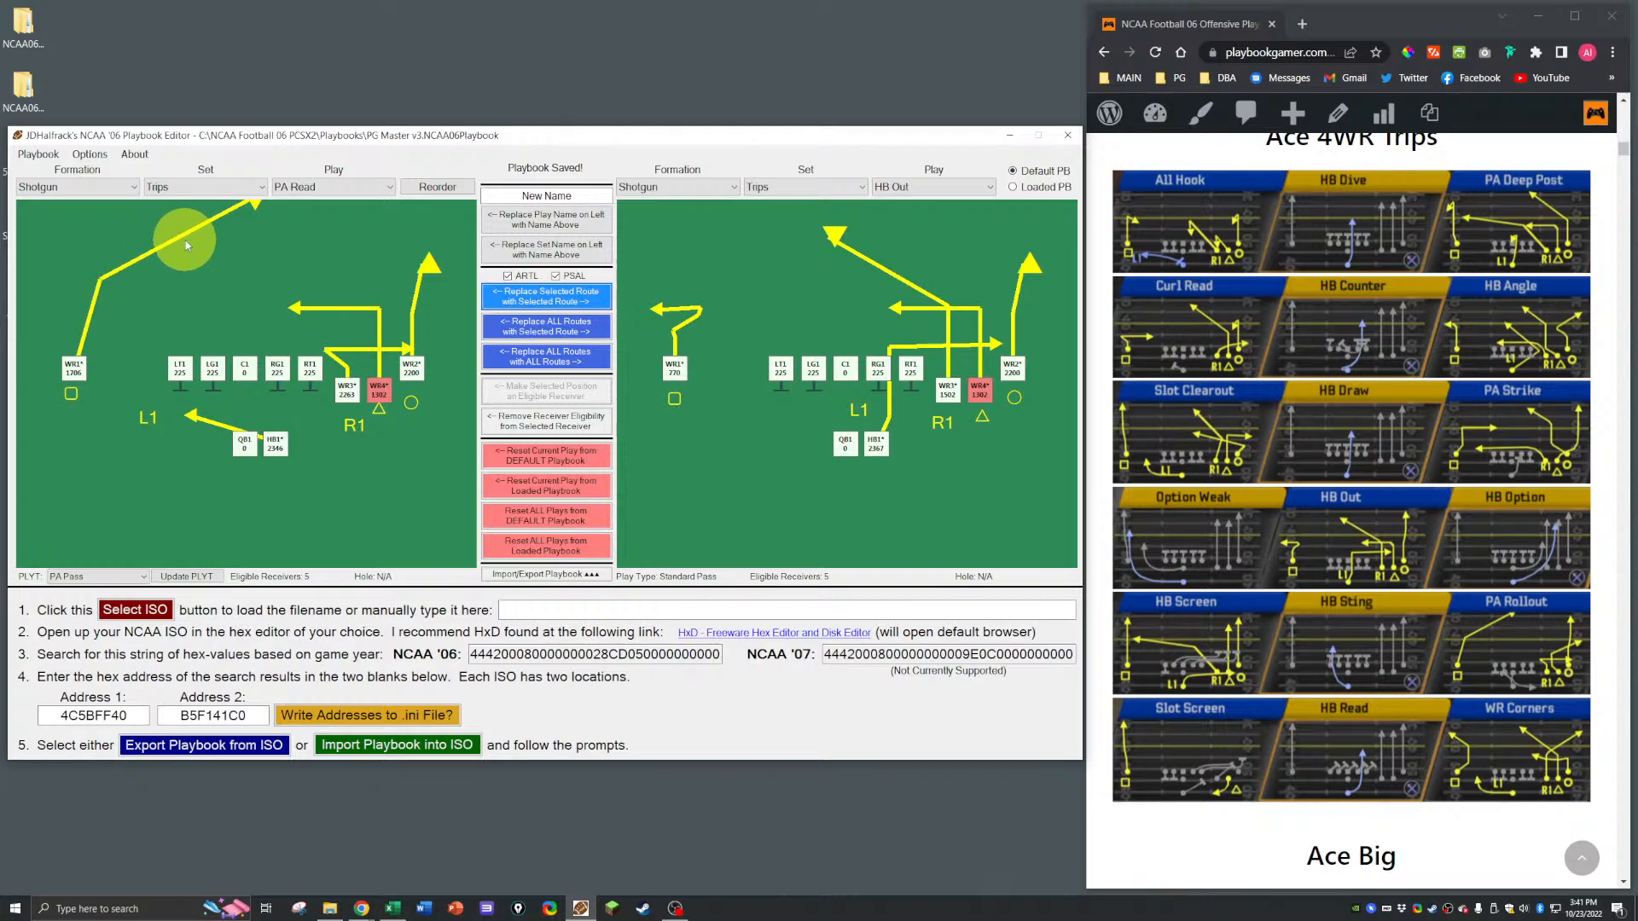
Step: Save the playbook with the modified PA Read play and dismiss the save notices
key(ctrl+s)
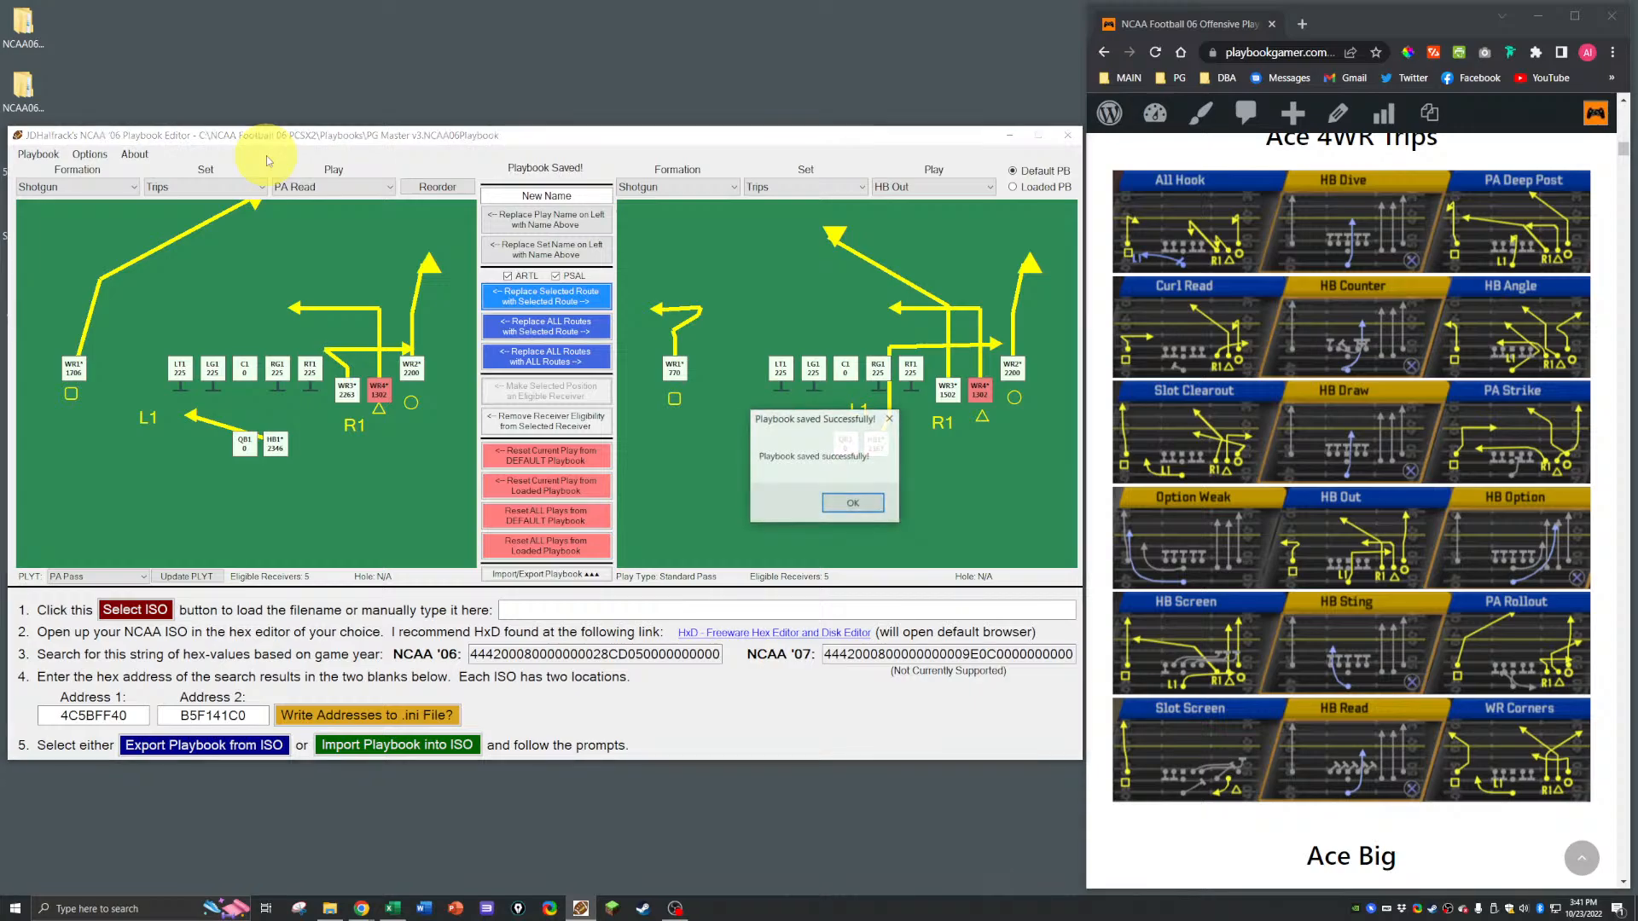
click(849, 507)
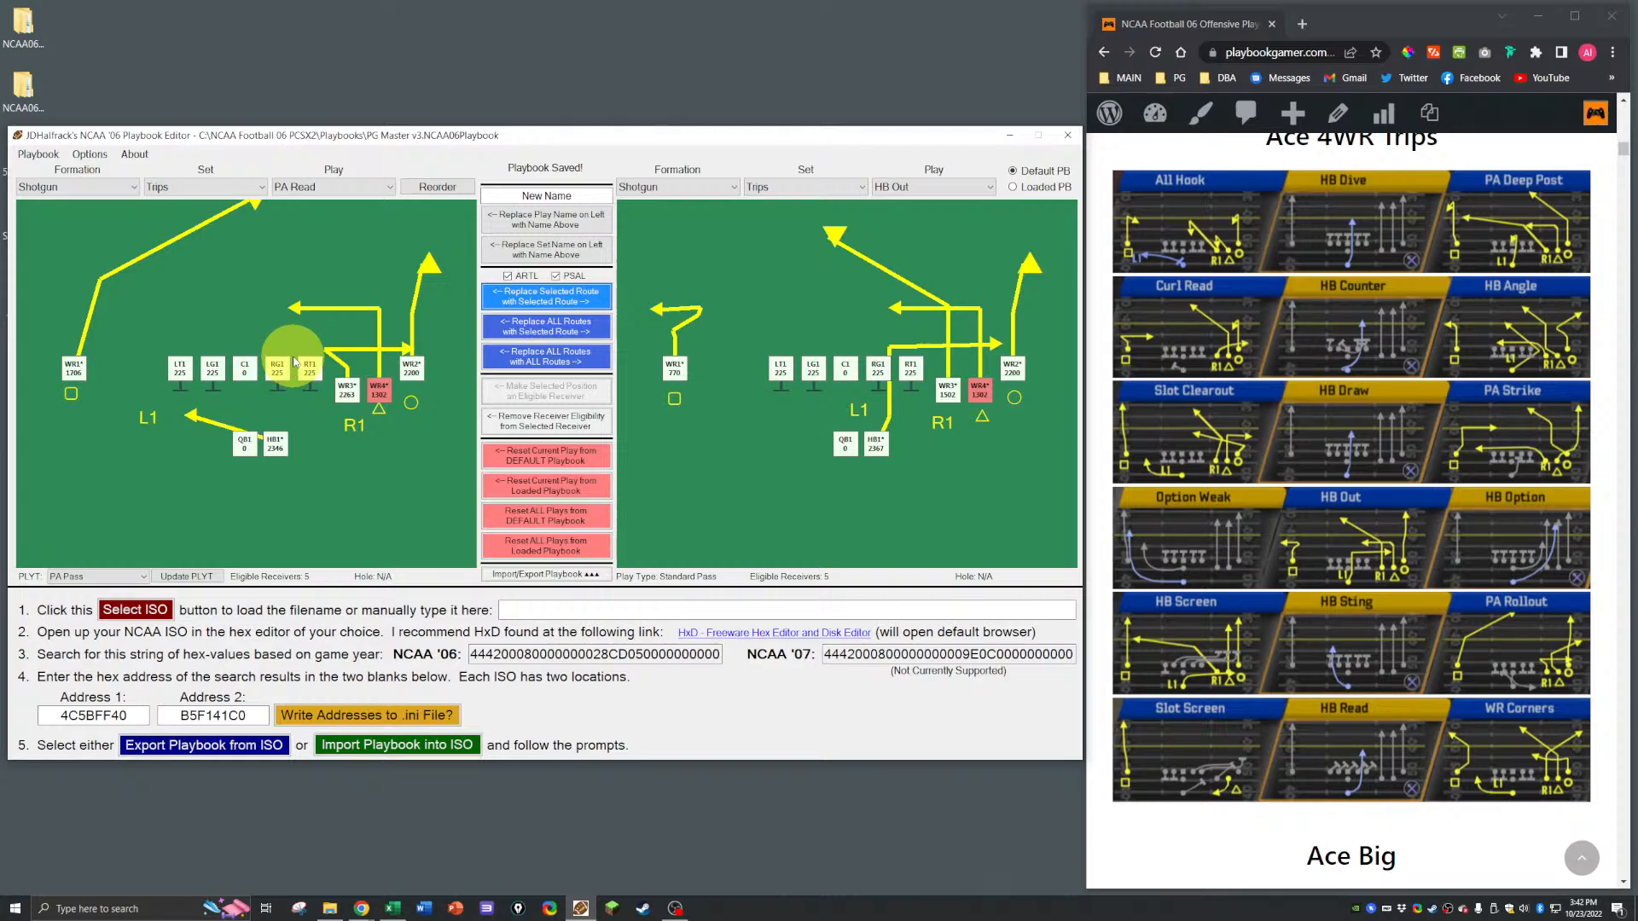
key(ctrl+s)
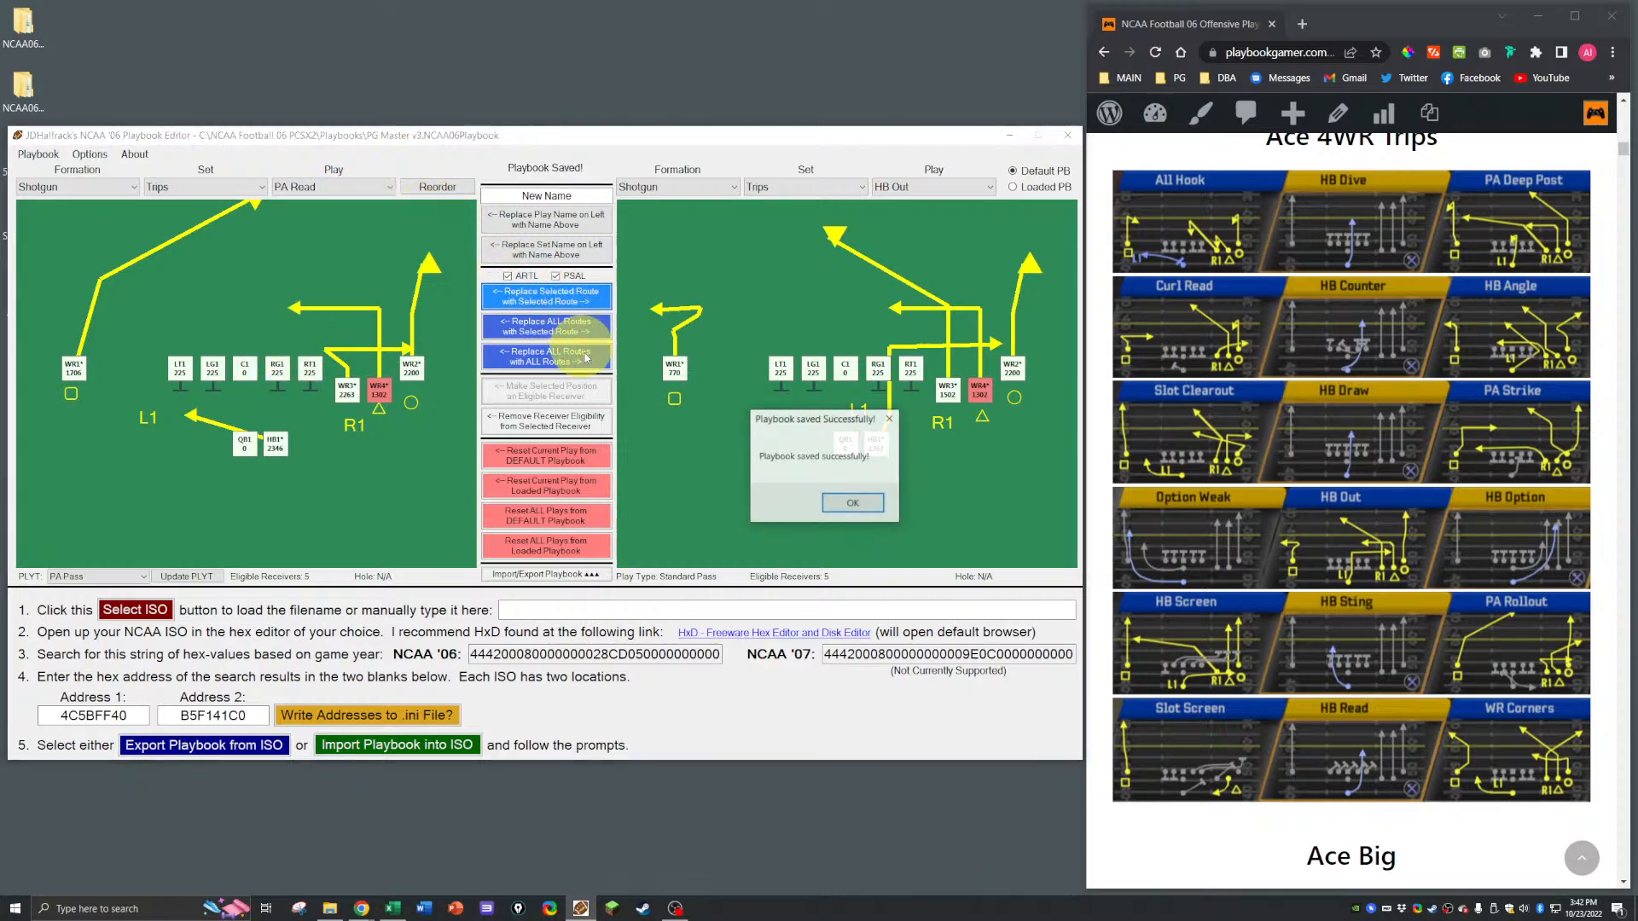
click(856, 502)
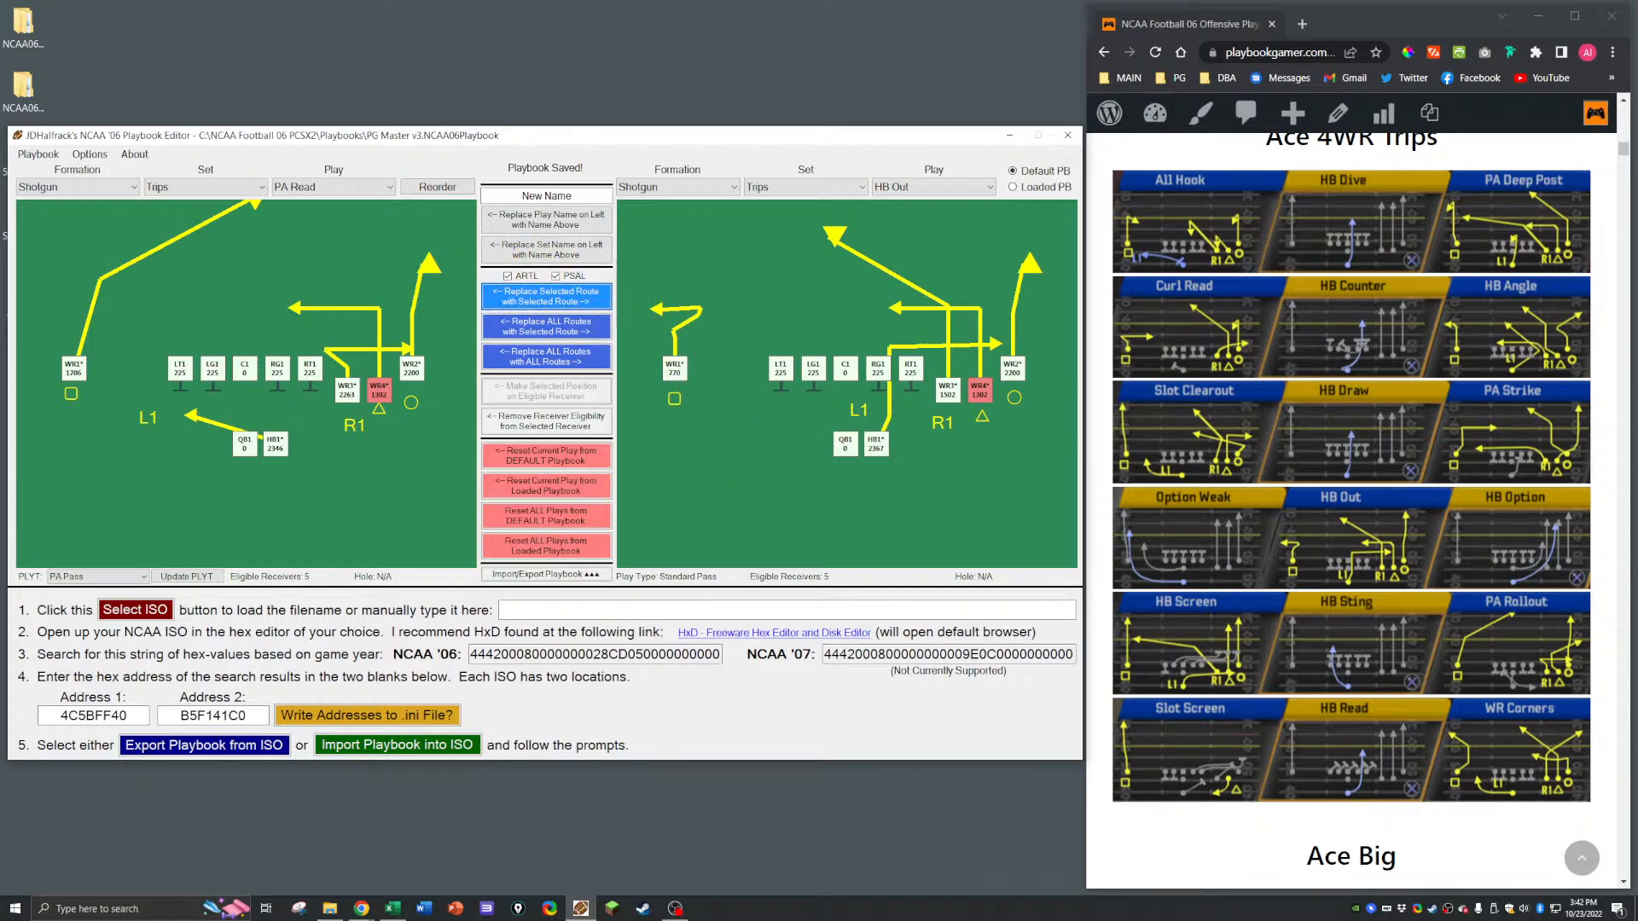
Step: Bring the PG Playbook Master Changes List workbook into view, check its columns from Version to Changes, and move it back off screen
drag(1636, 218, 1049, 203)
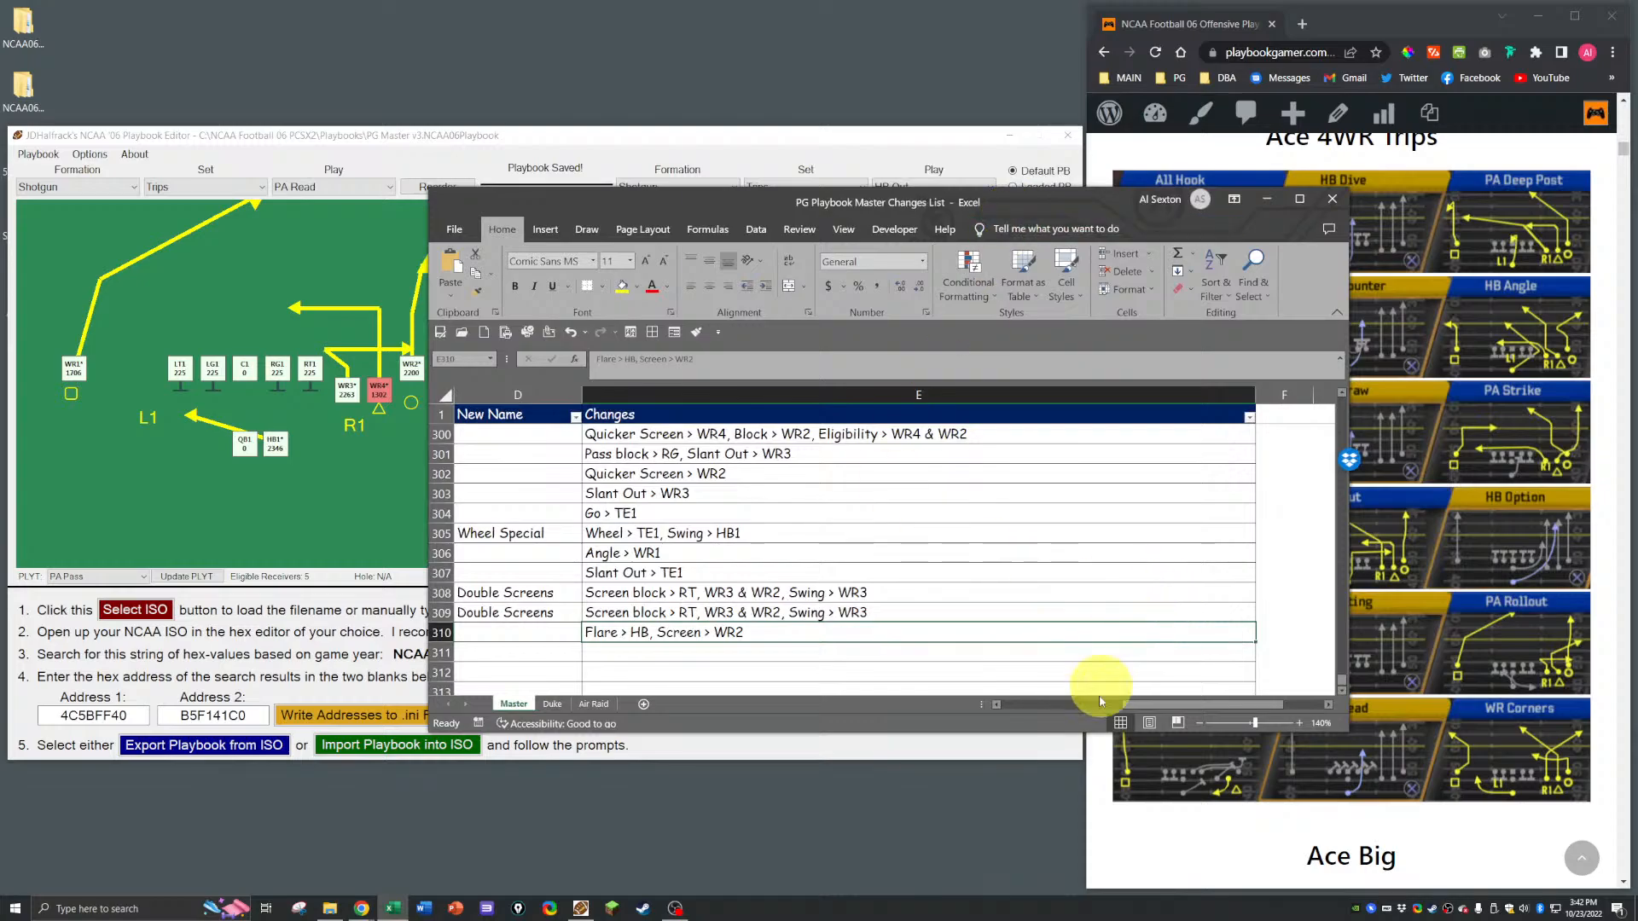
drag(1162, 704, 1040, 704)
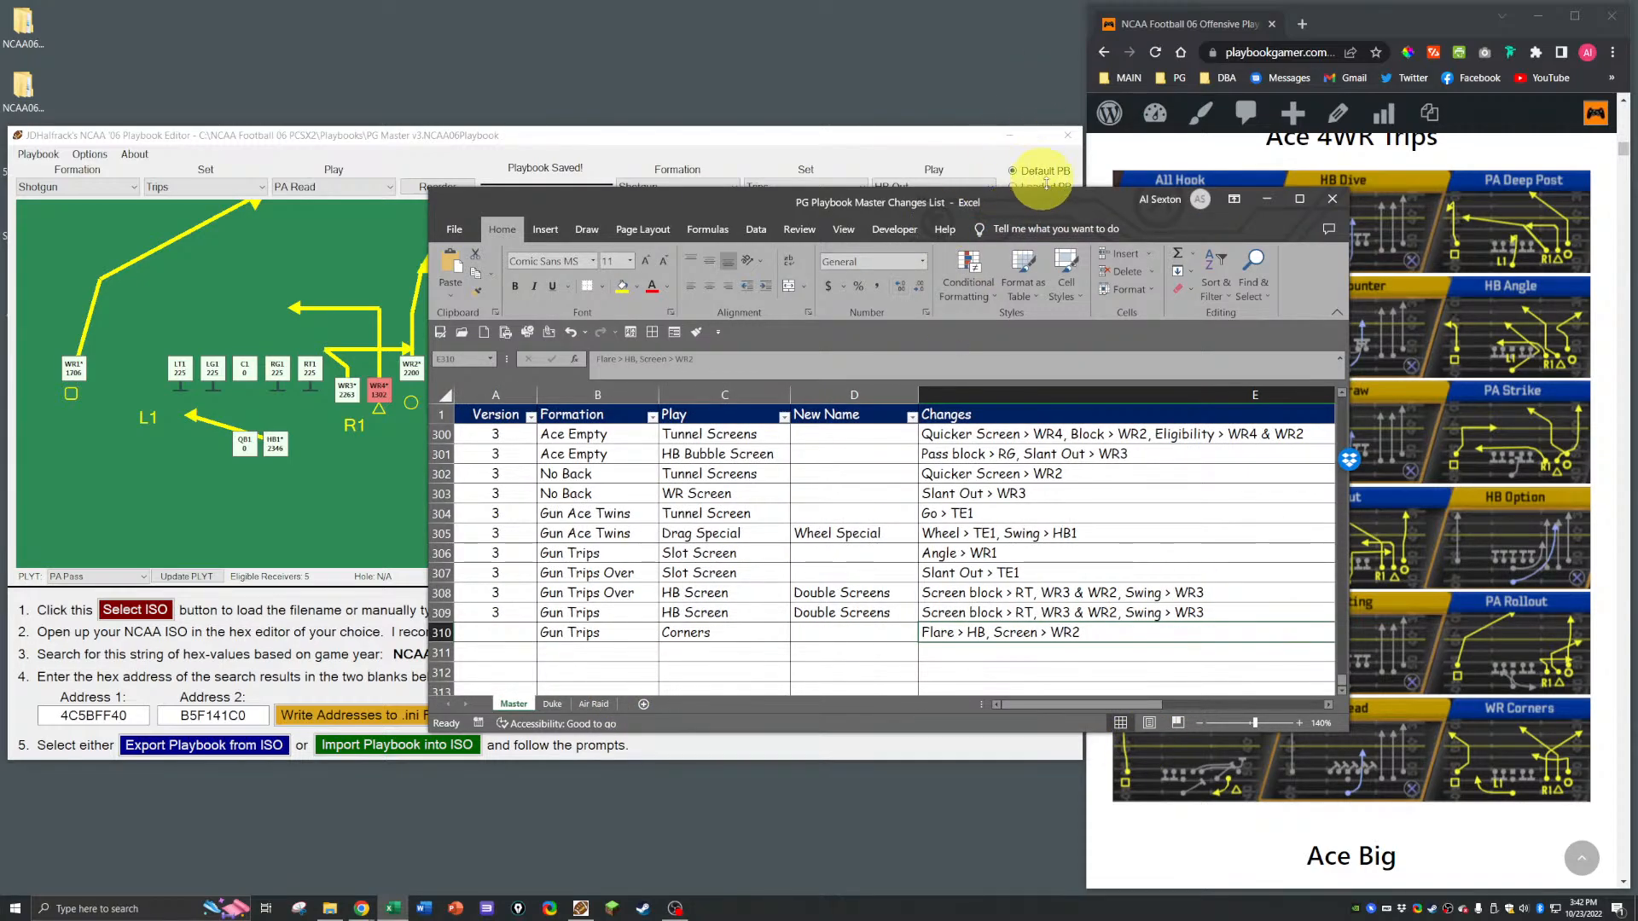
drag(1060, 206, 1637, 231)
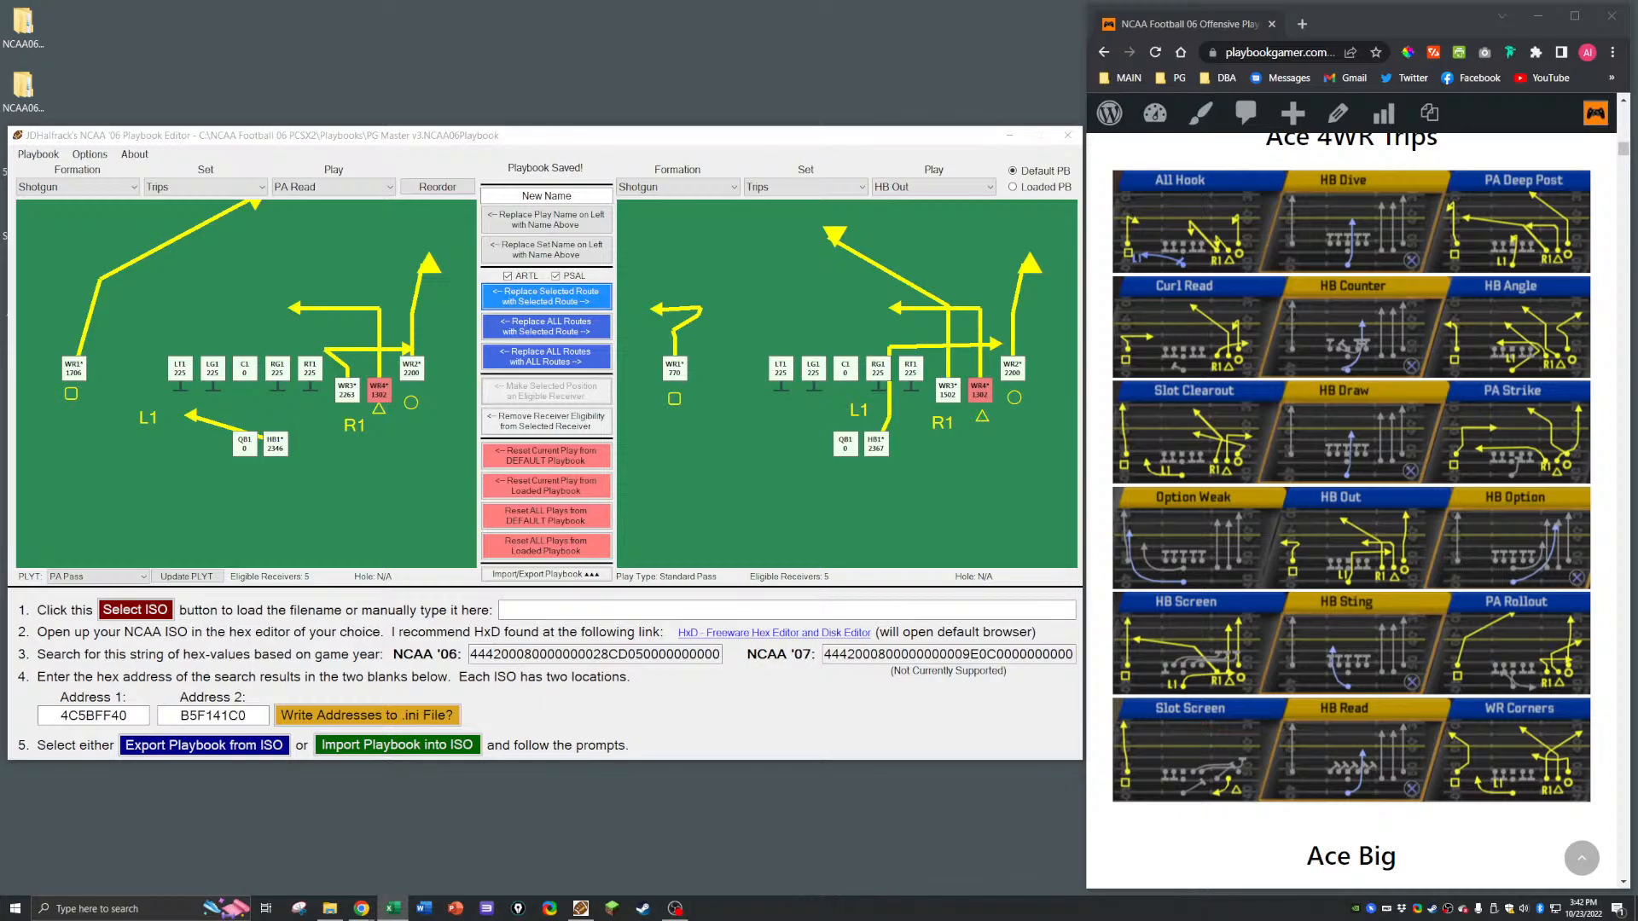
Step: Open the Shotgun Trips diagrams on the website and load that set's Angle play for editing
click(622, 146)
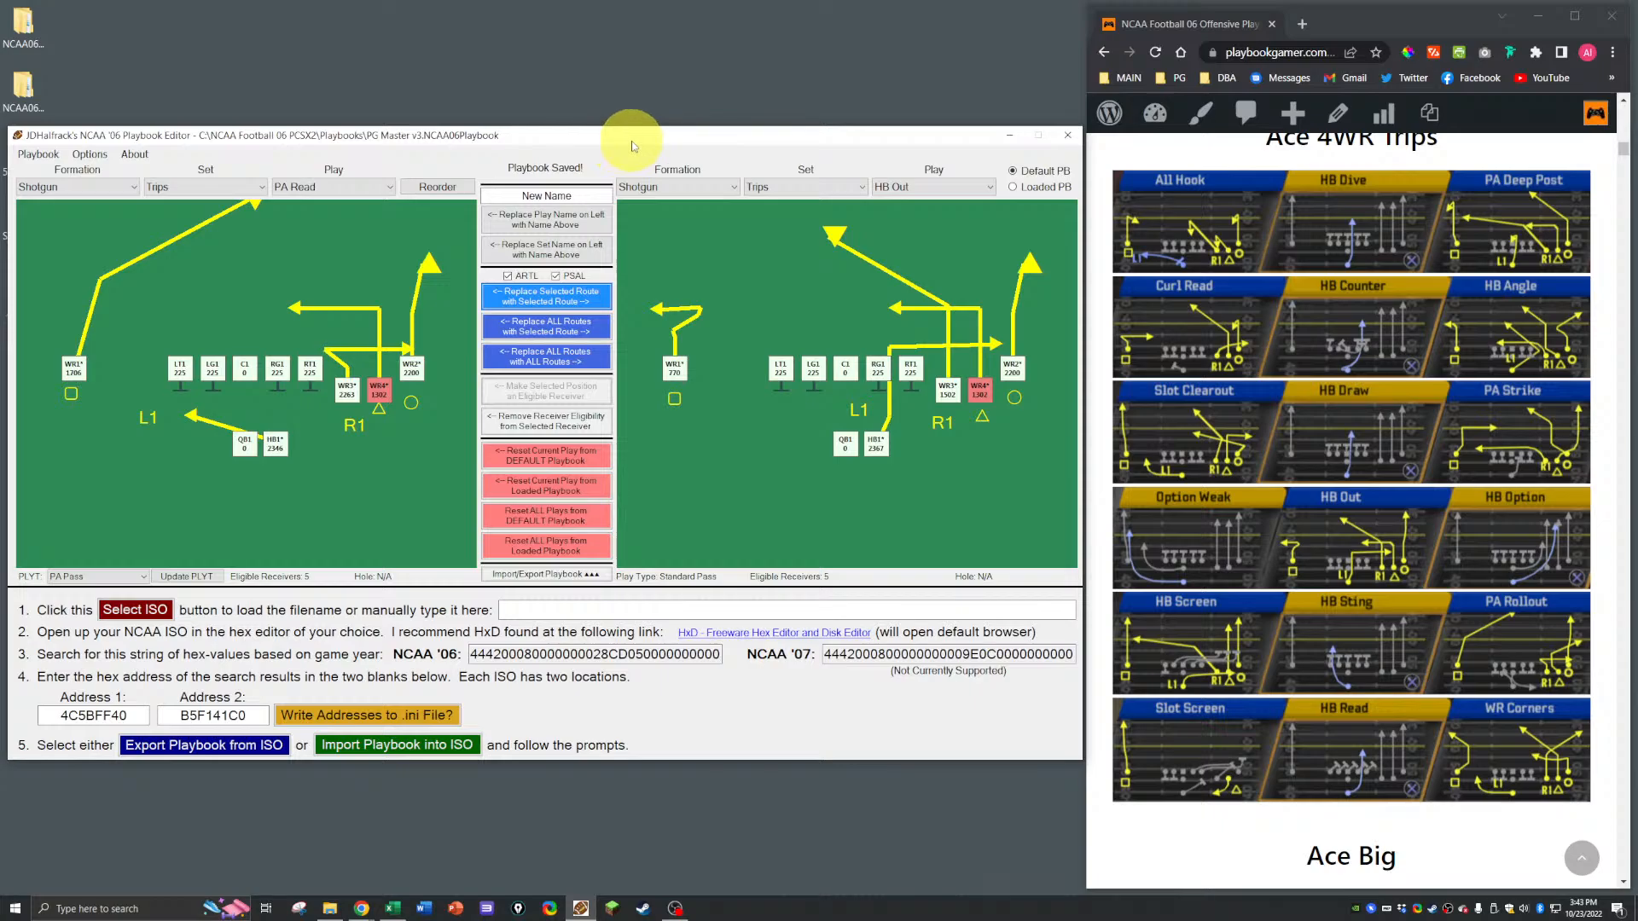
scroll(1314, 348, up, 18)
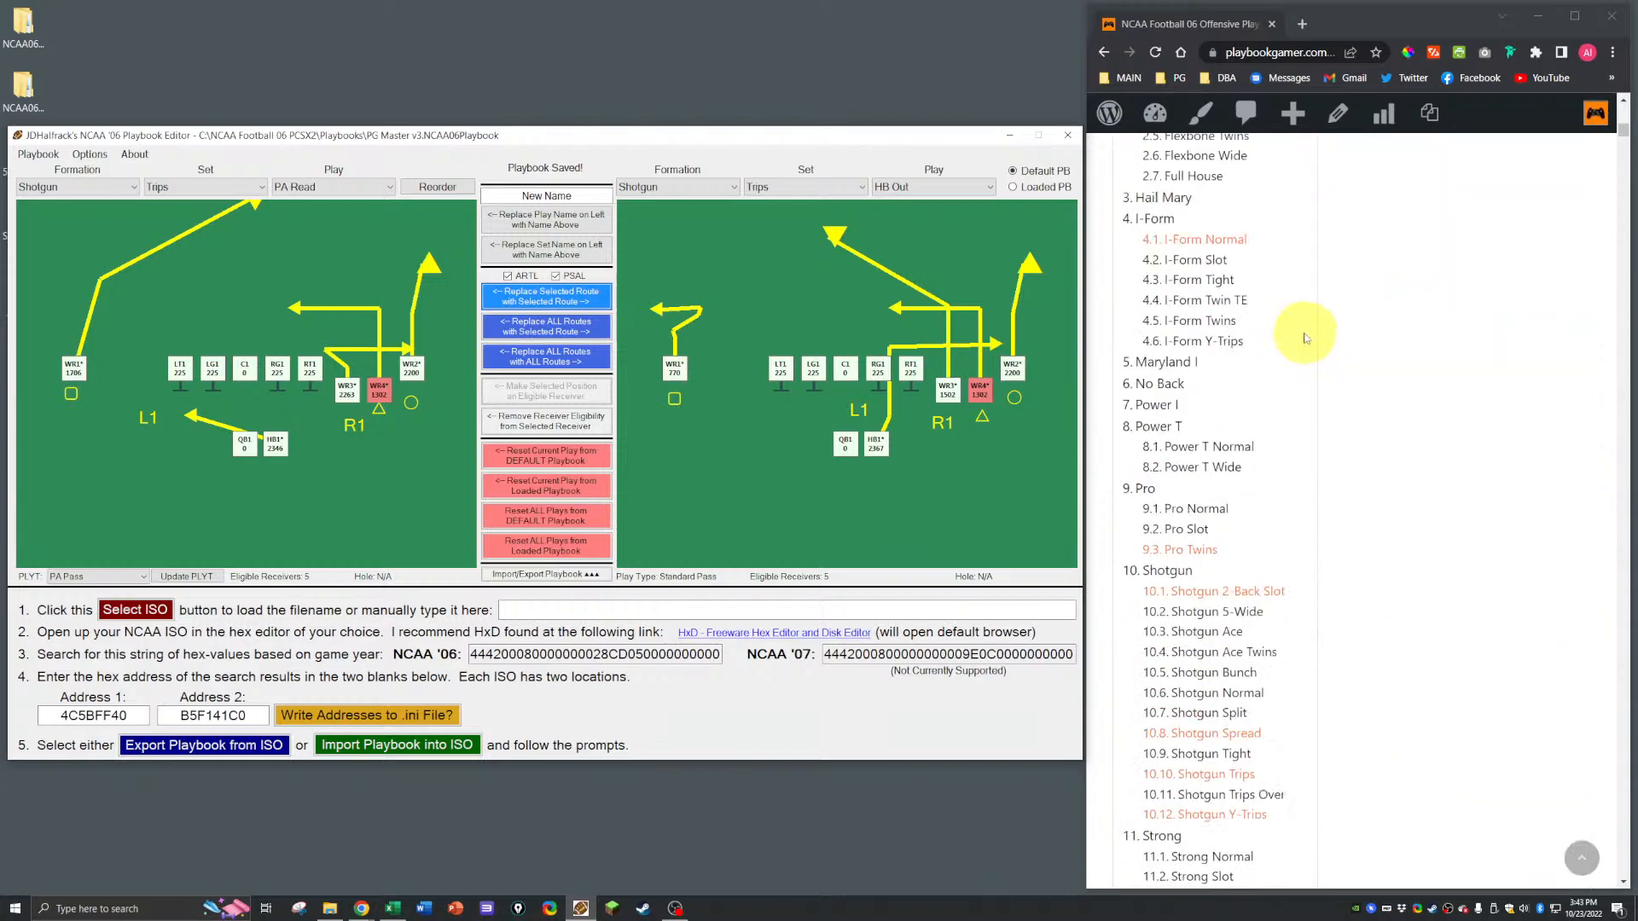
scroll(1303, 334, down, 6)
click(1203, 401)
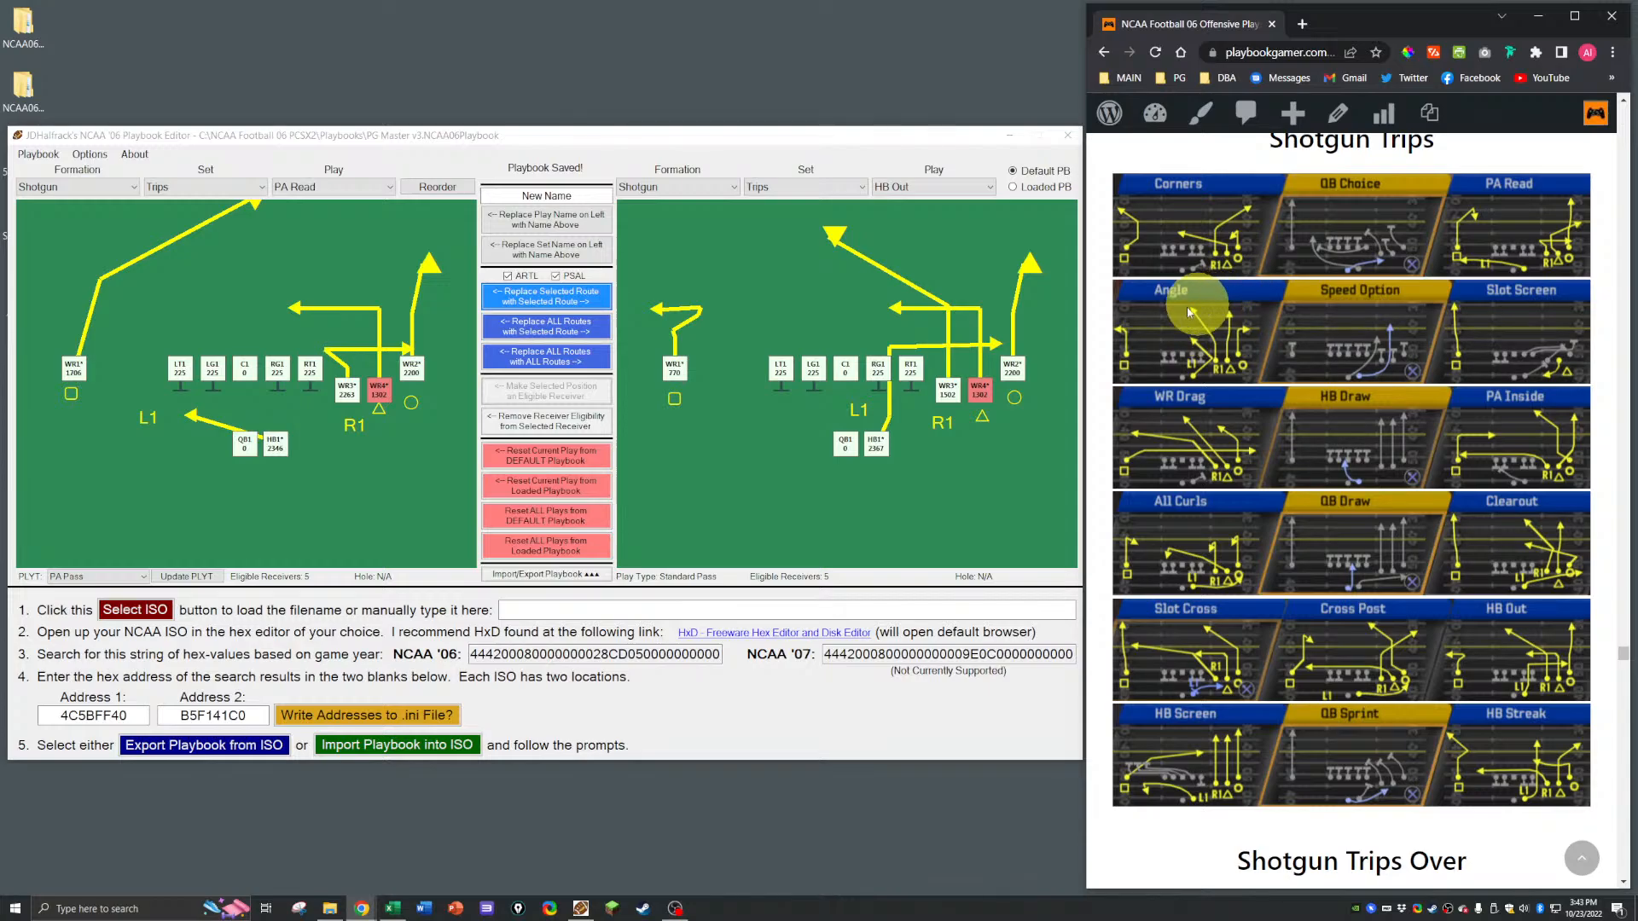
click(277, 187)
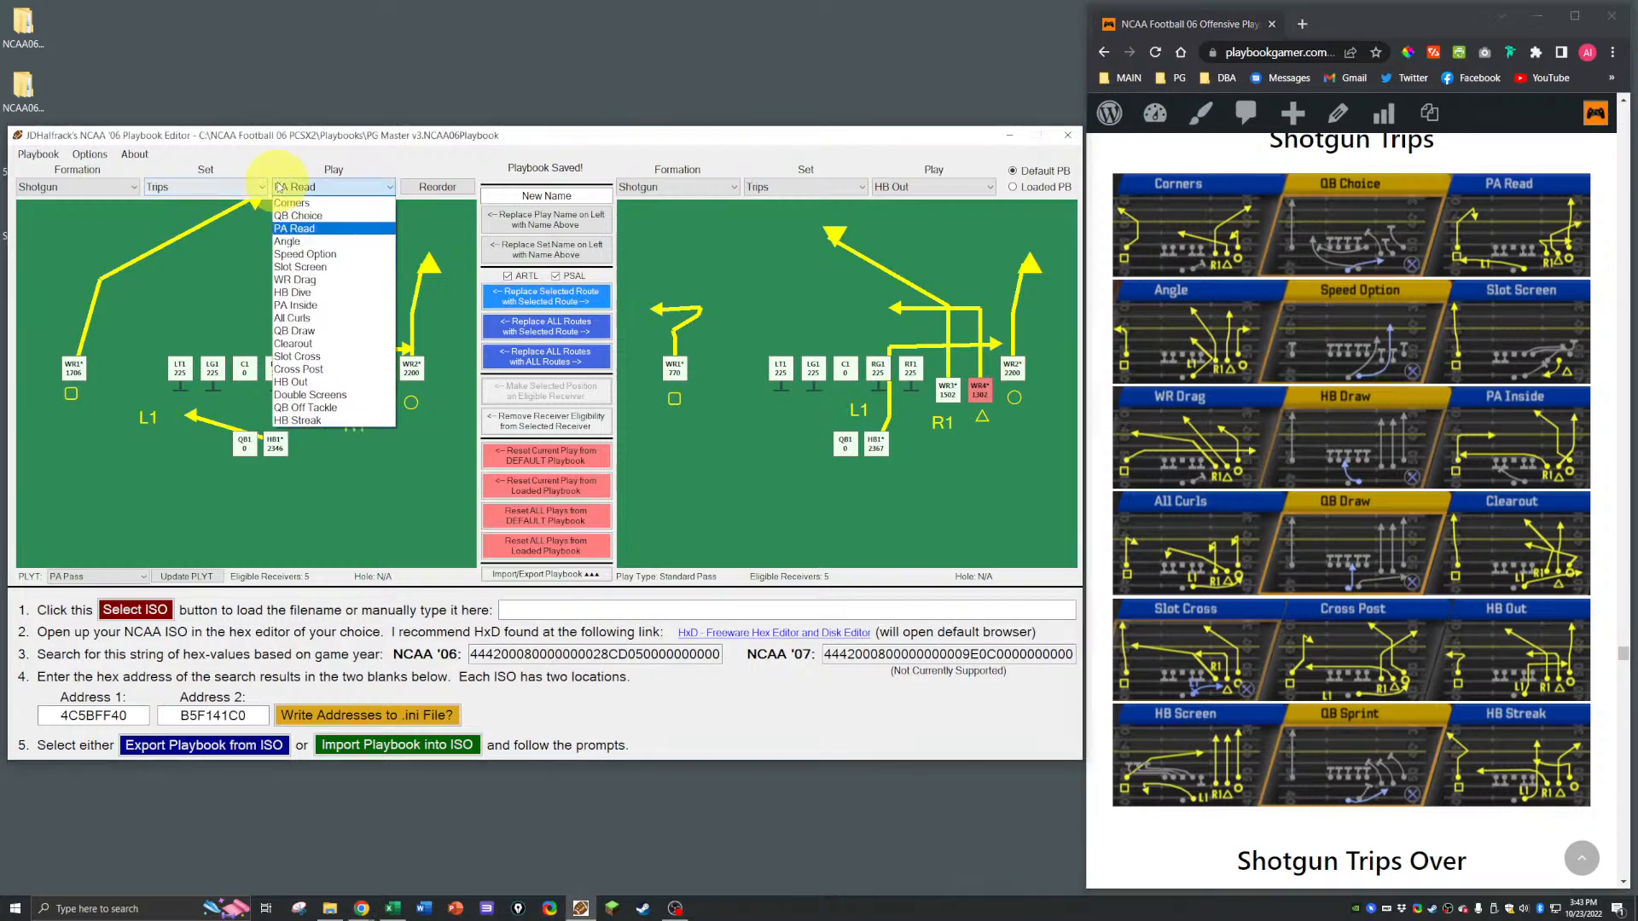
click(294, 241)
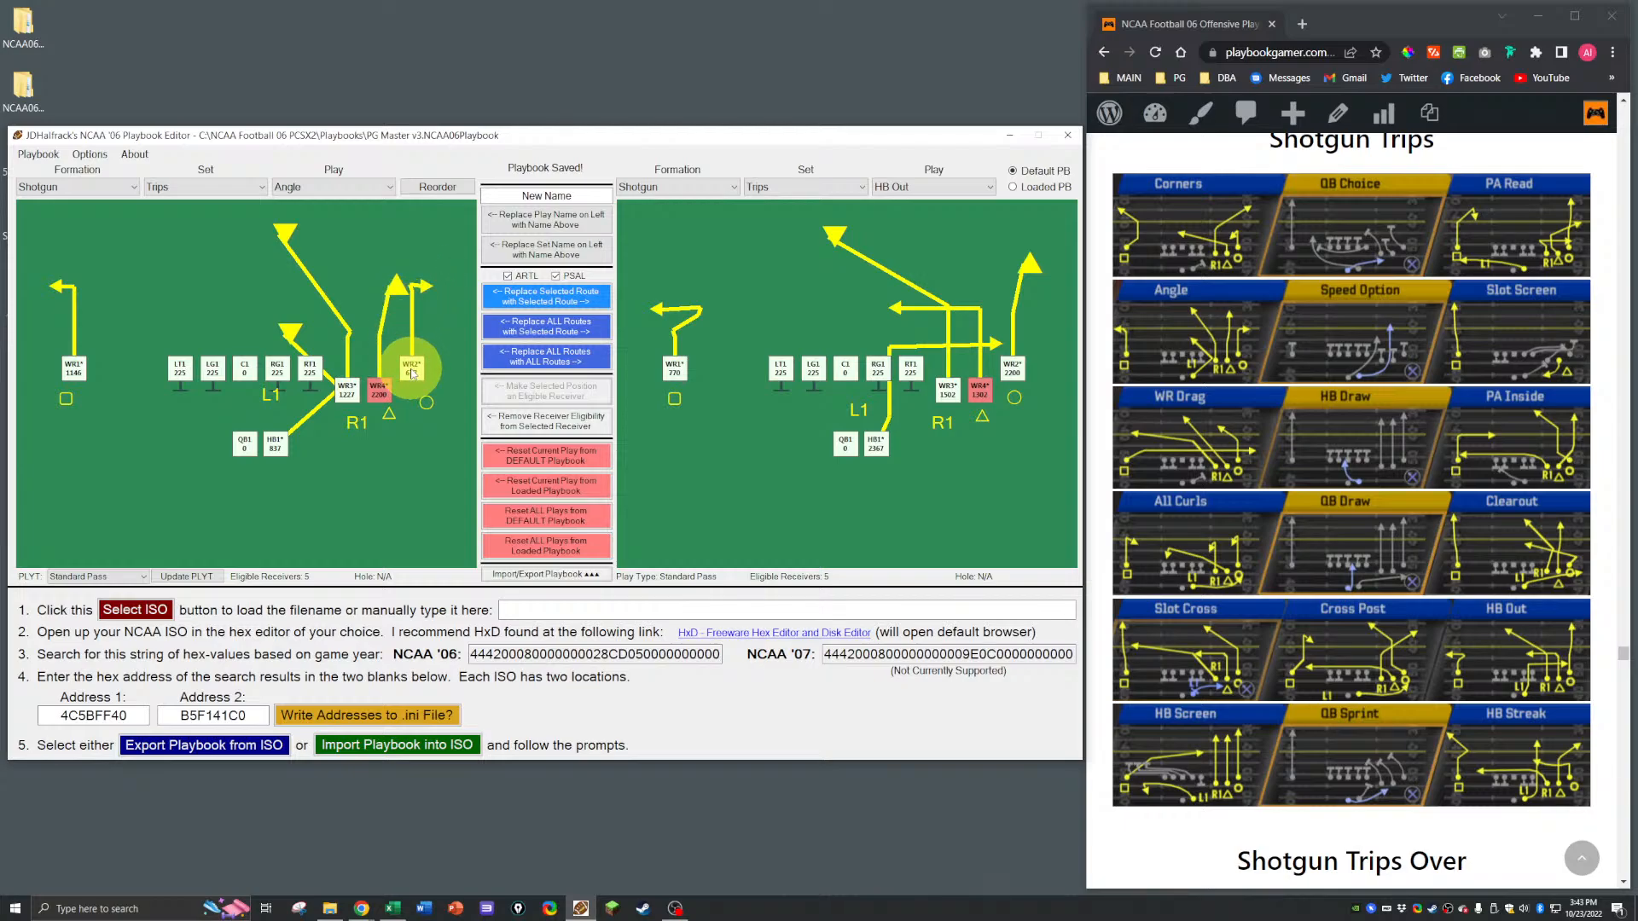
Step: Replace WR2's route in Angle with the WR2 route from Shotgun Y-Trips' FL Screen in the default playbook
click(758, 187)
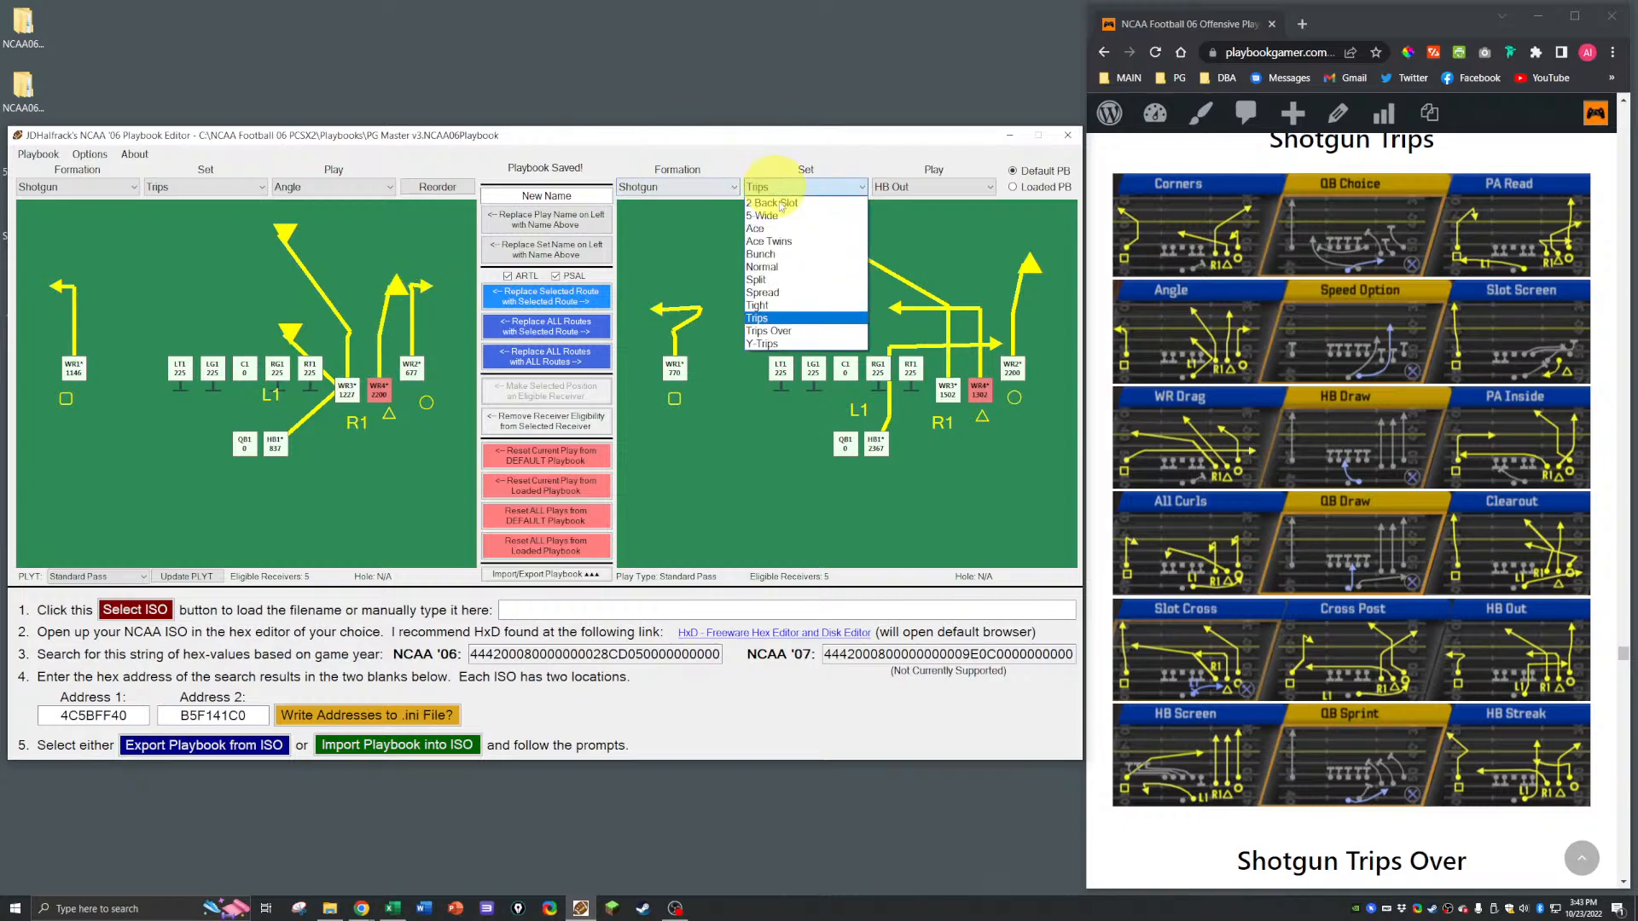
click(762, 343)
click(959, 186)
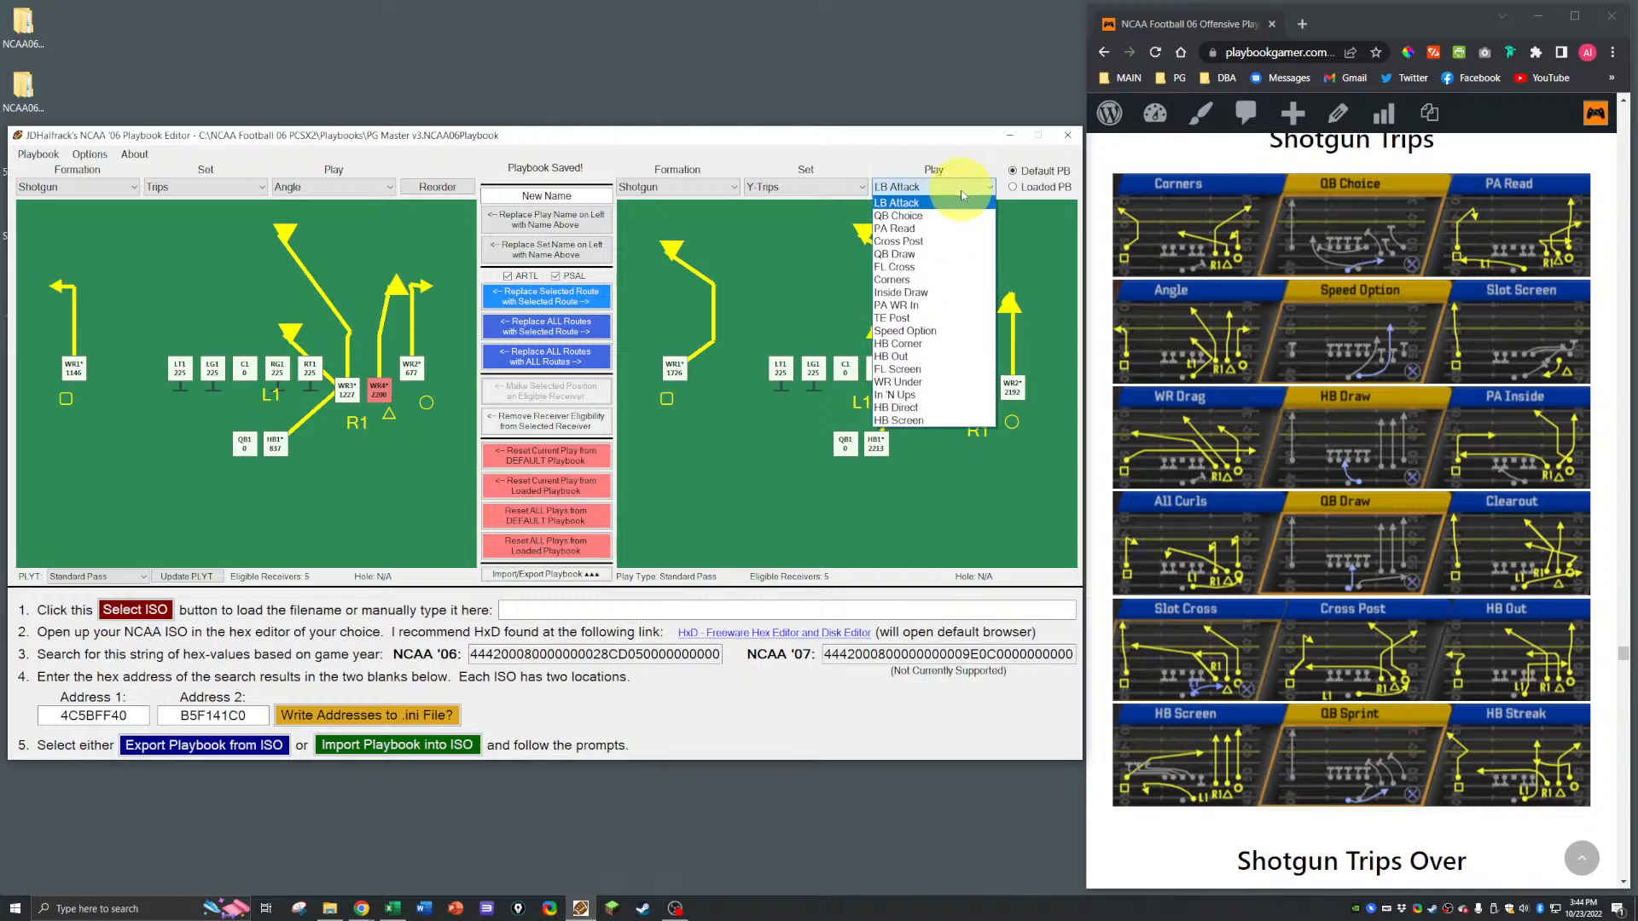
click(929, 369)
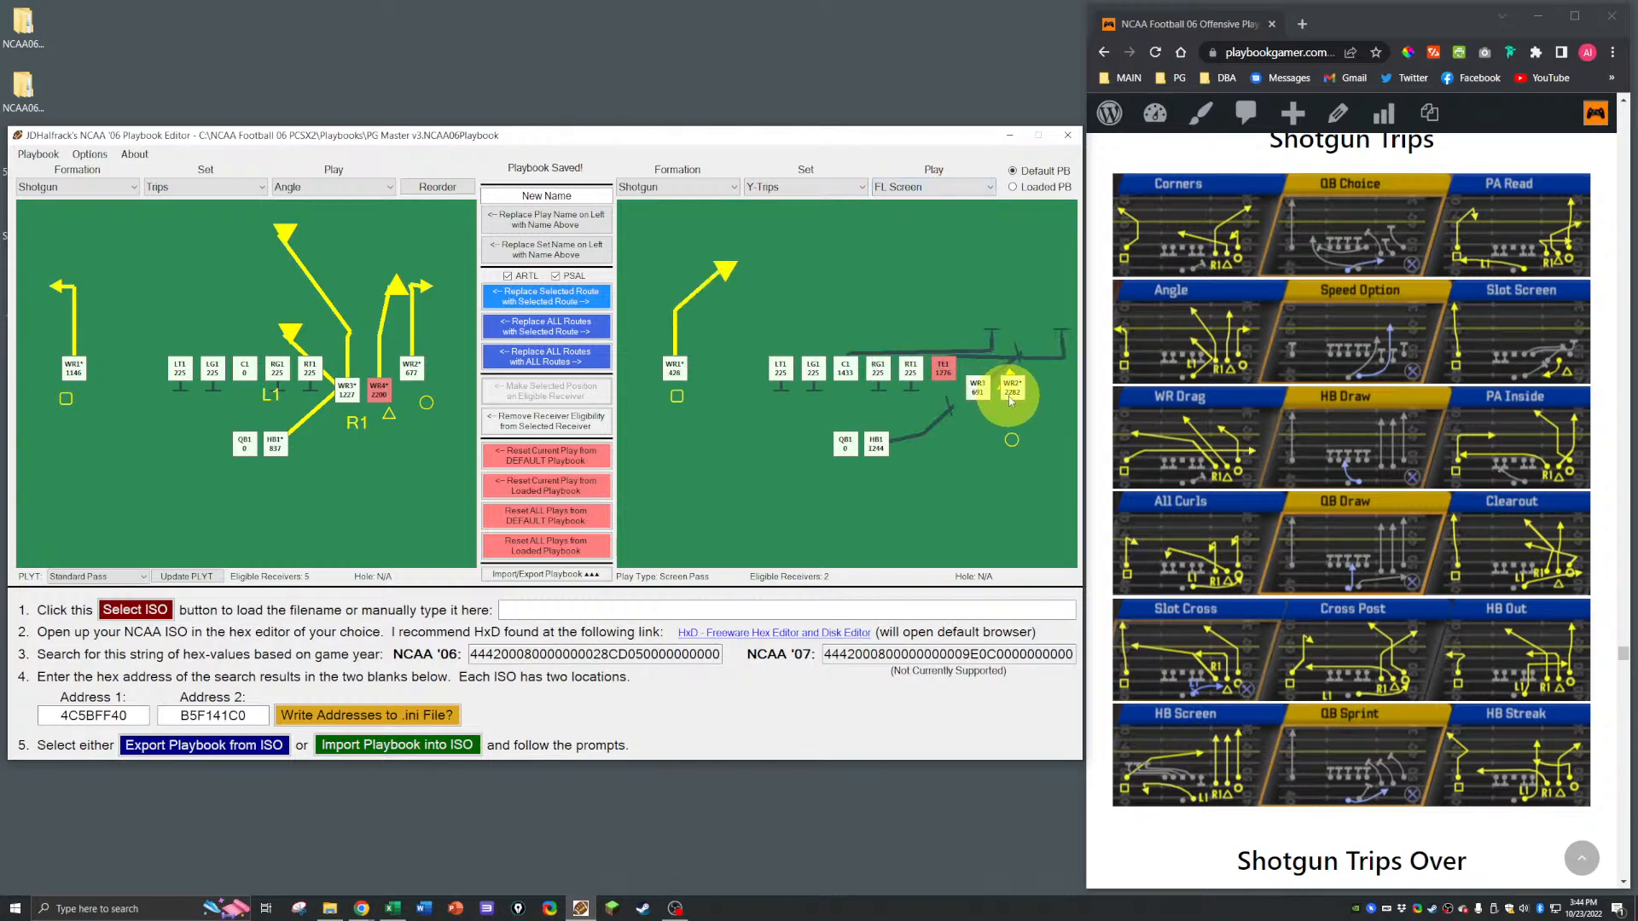
click(411, 368)
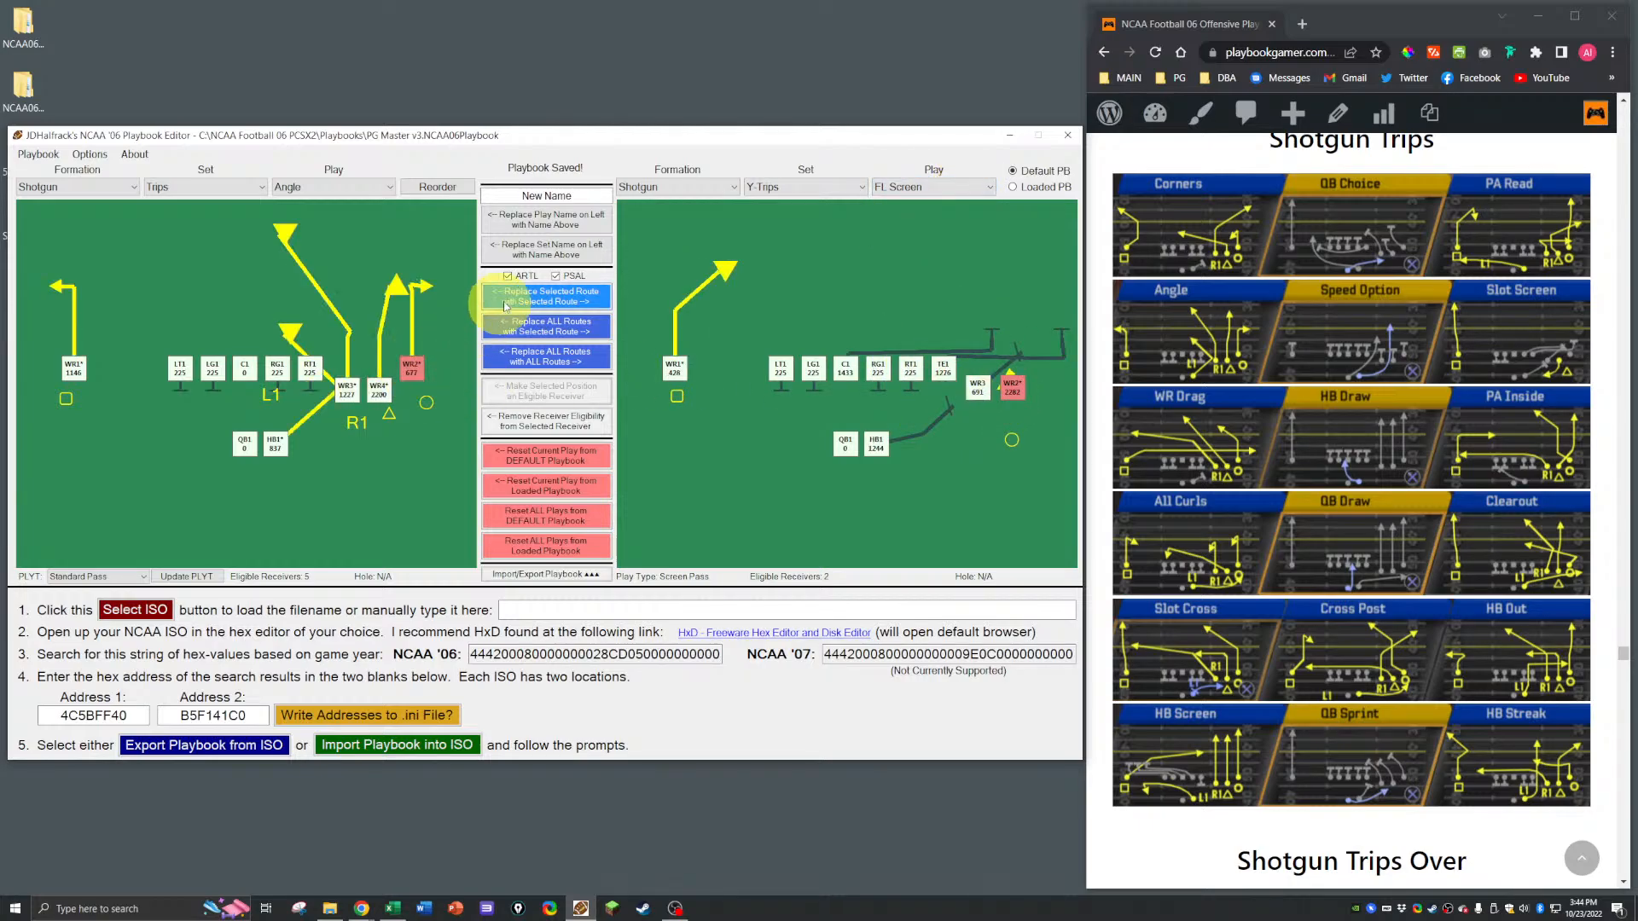
click(519, 299)
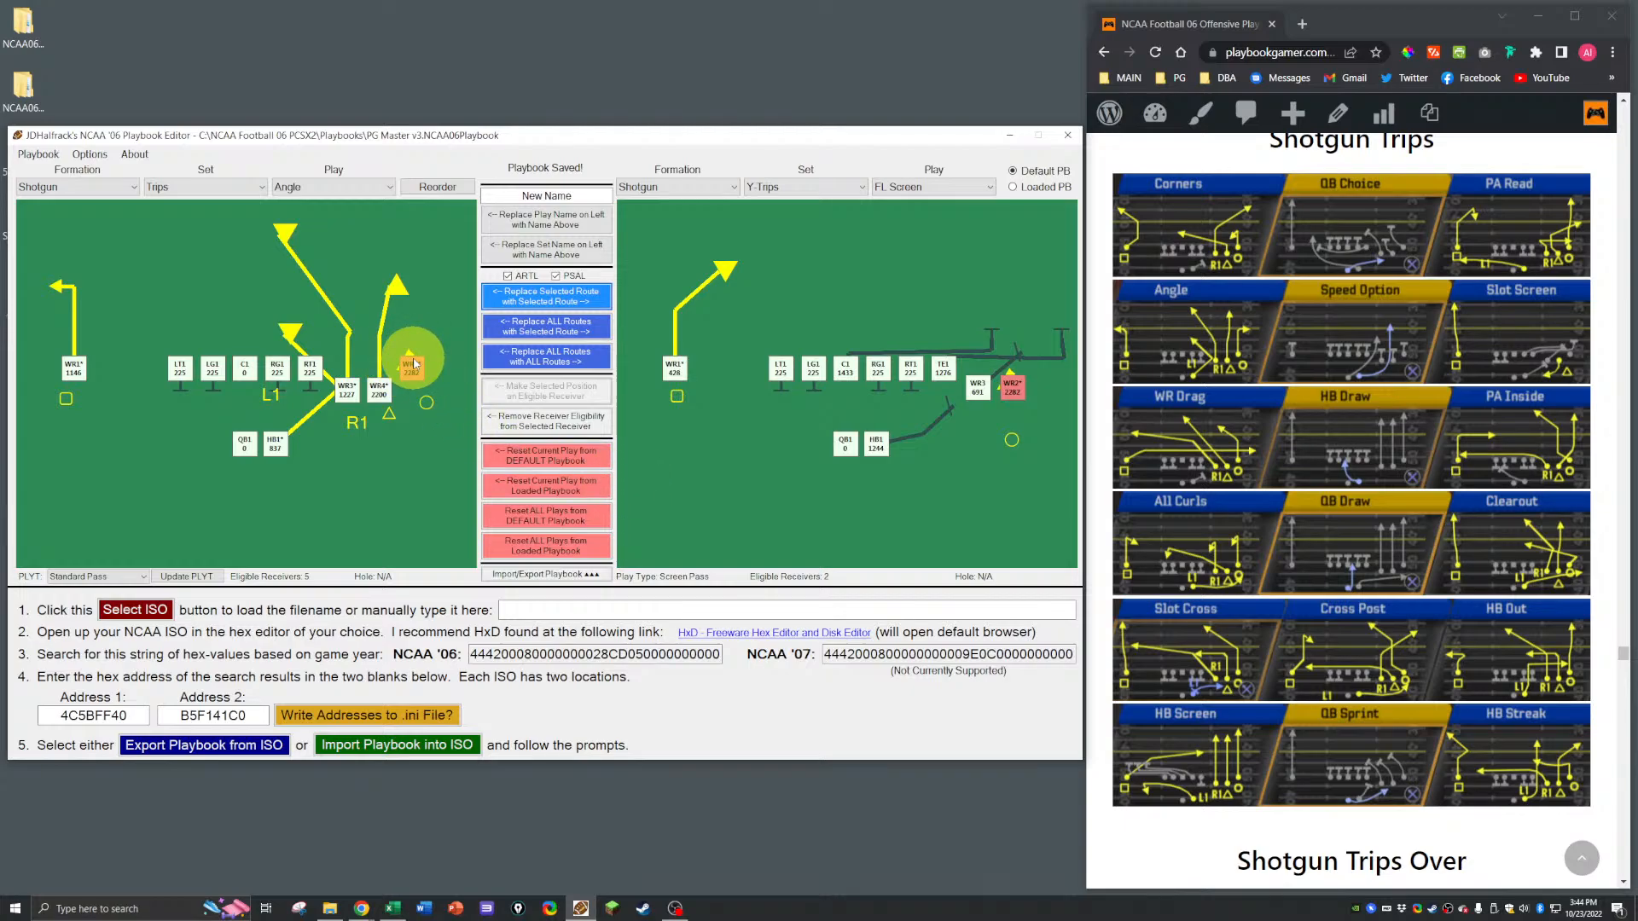
click(413, 365)
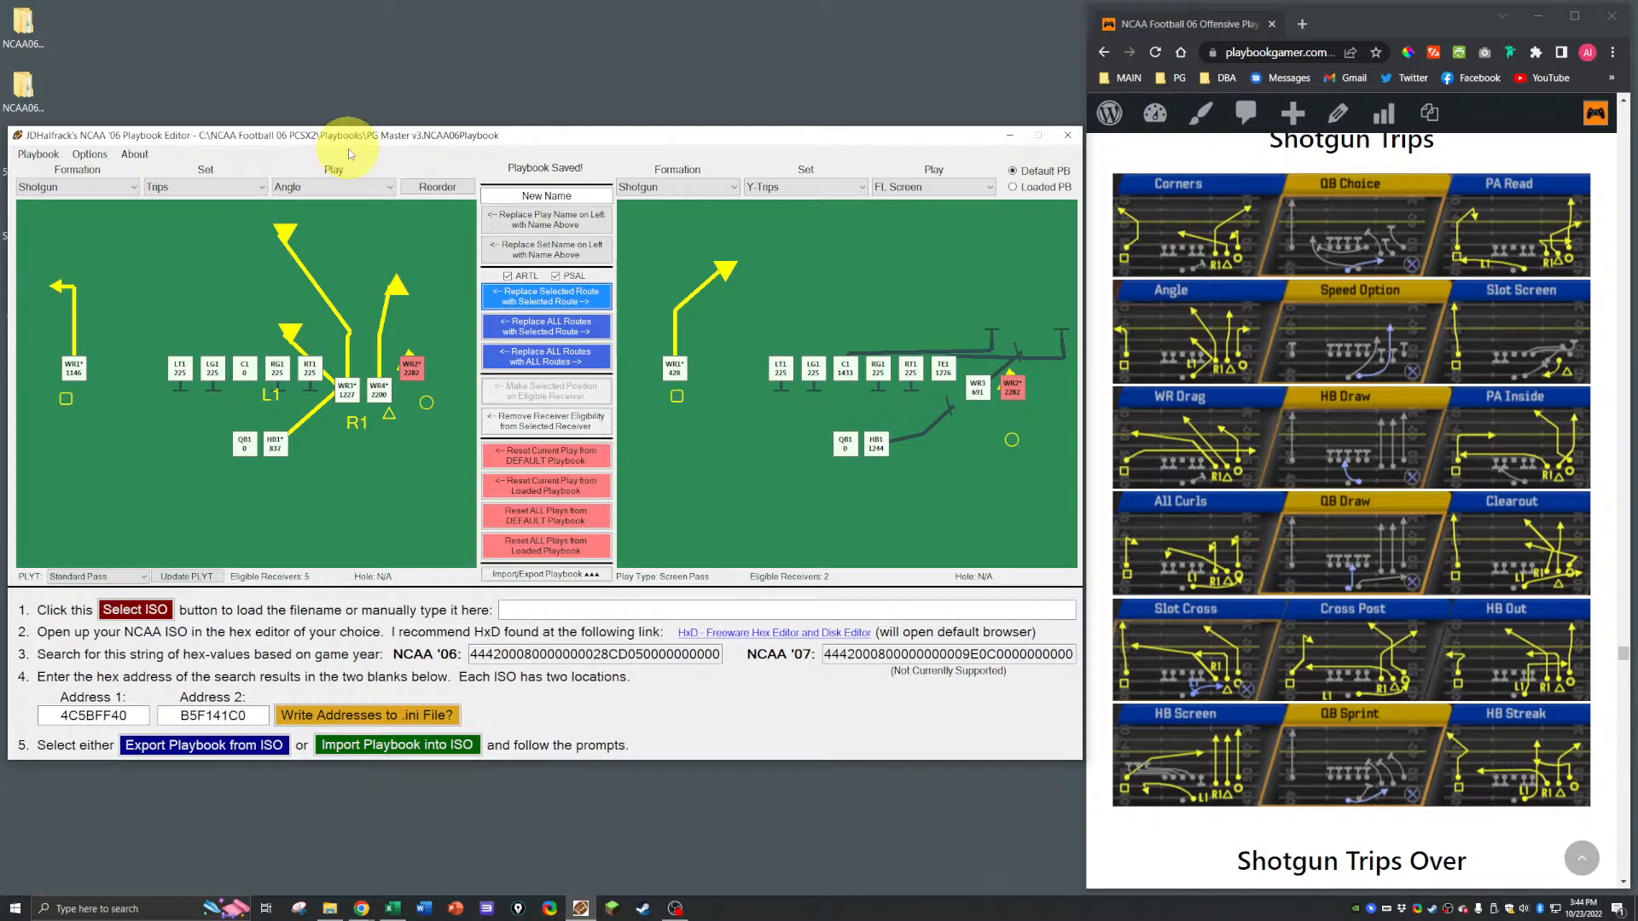
Step: Save the playbook with the modified Angle play and dismiss the save notice
key(ctrl+s)
key(Return)
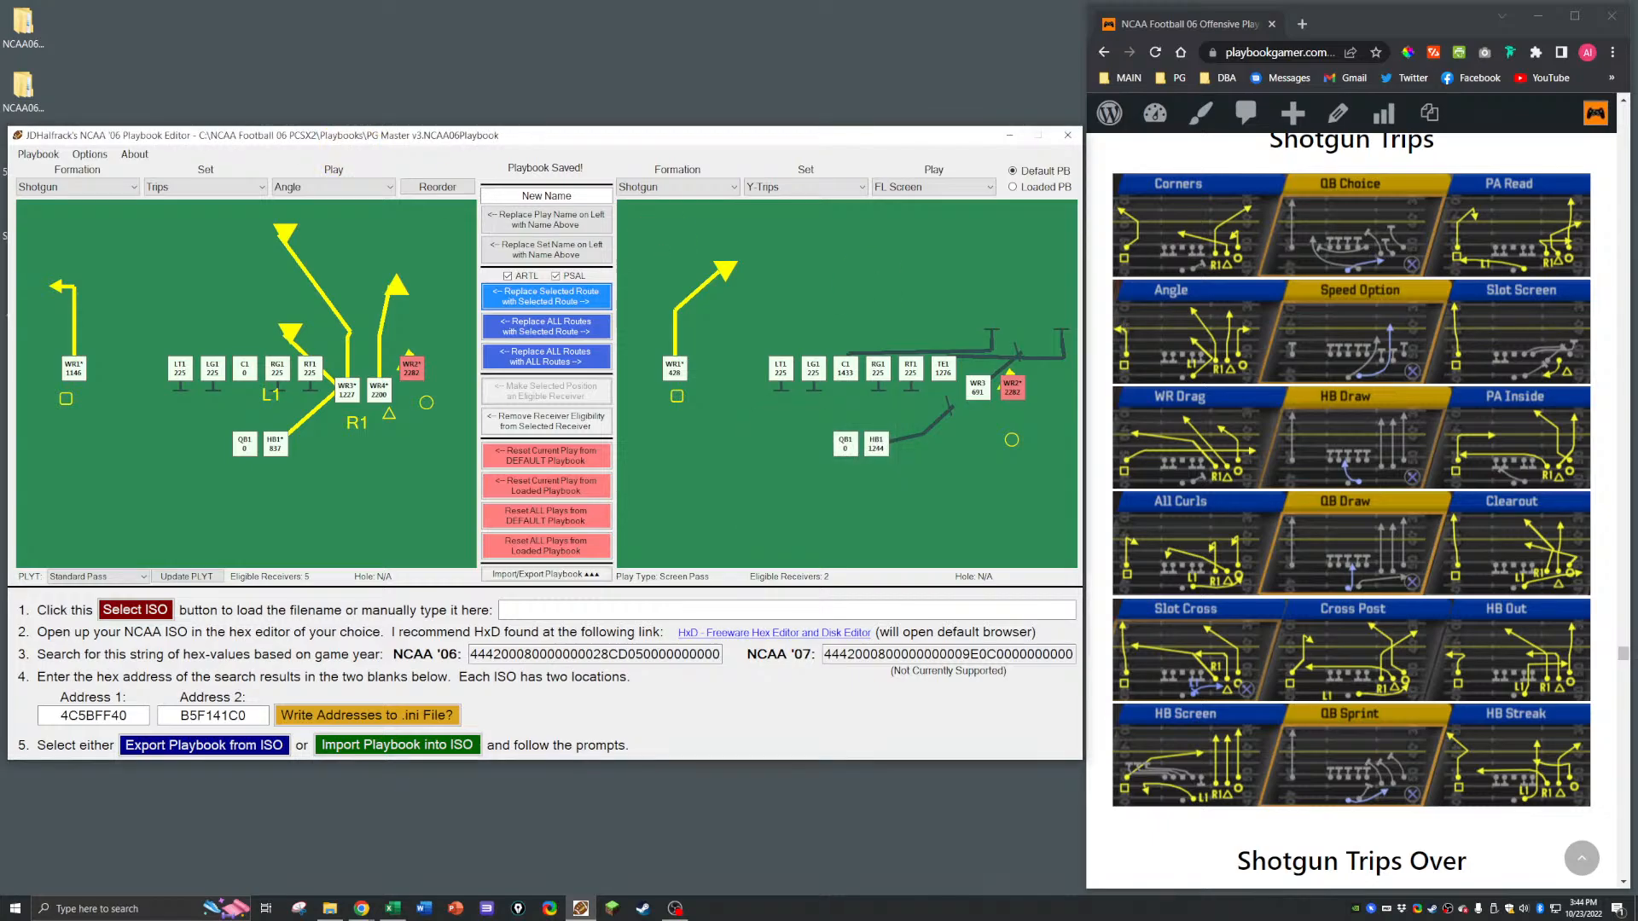
key(alt+Tab)
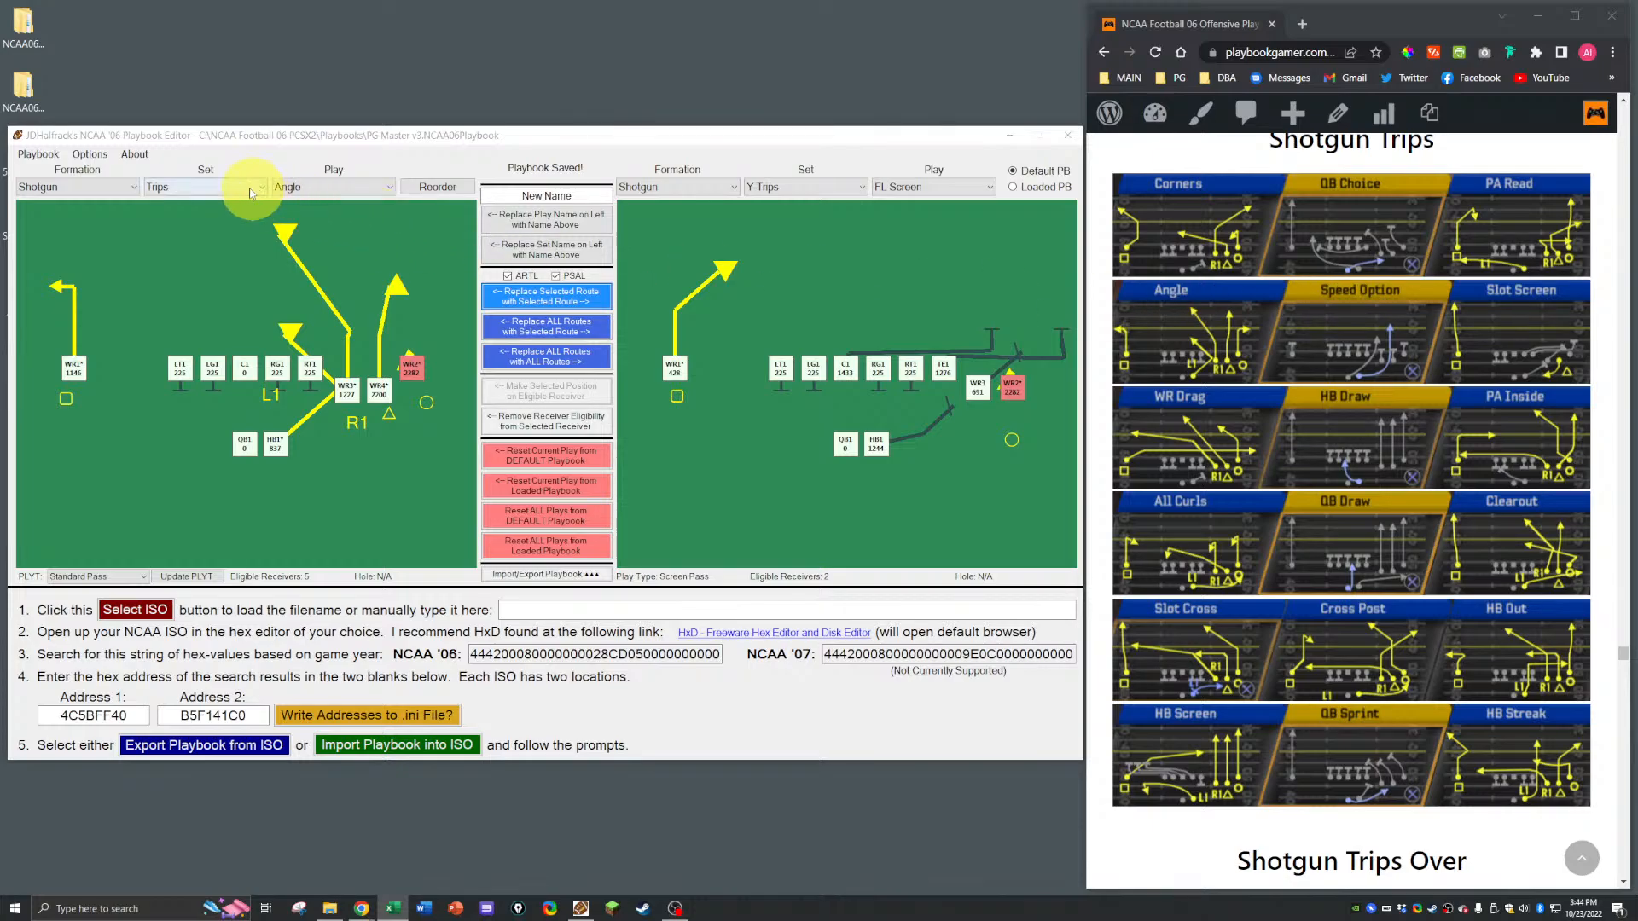
Step: Look over the Speed Option play of Shotgun Trips and load Slot Screen for editing
click(288, 187)
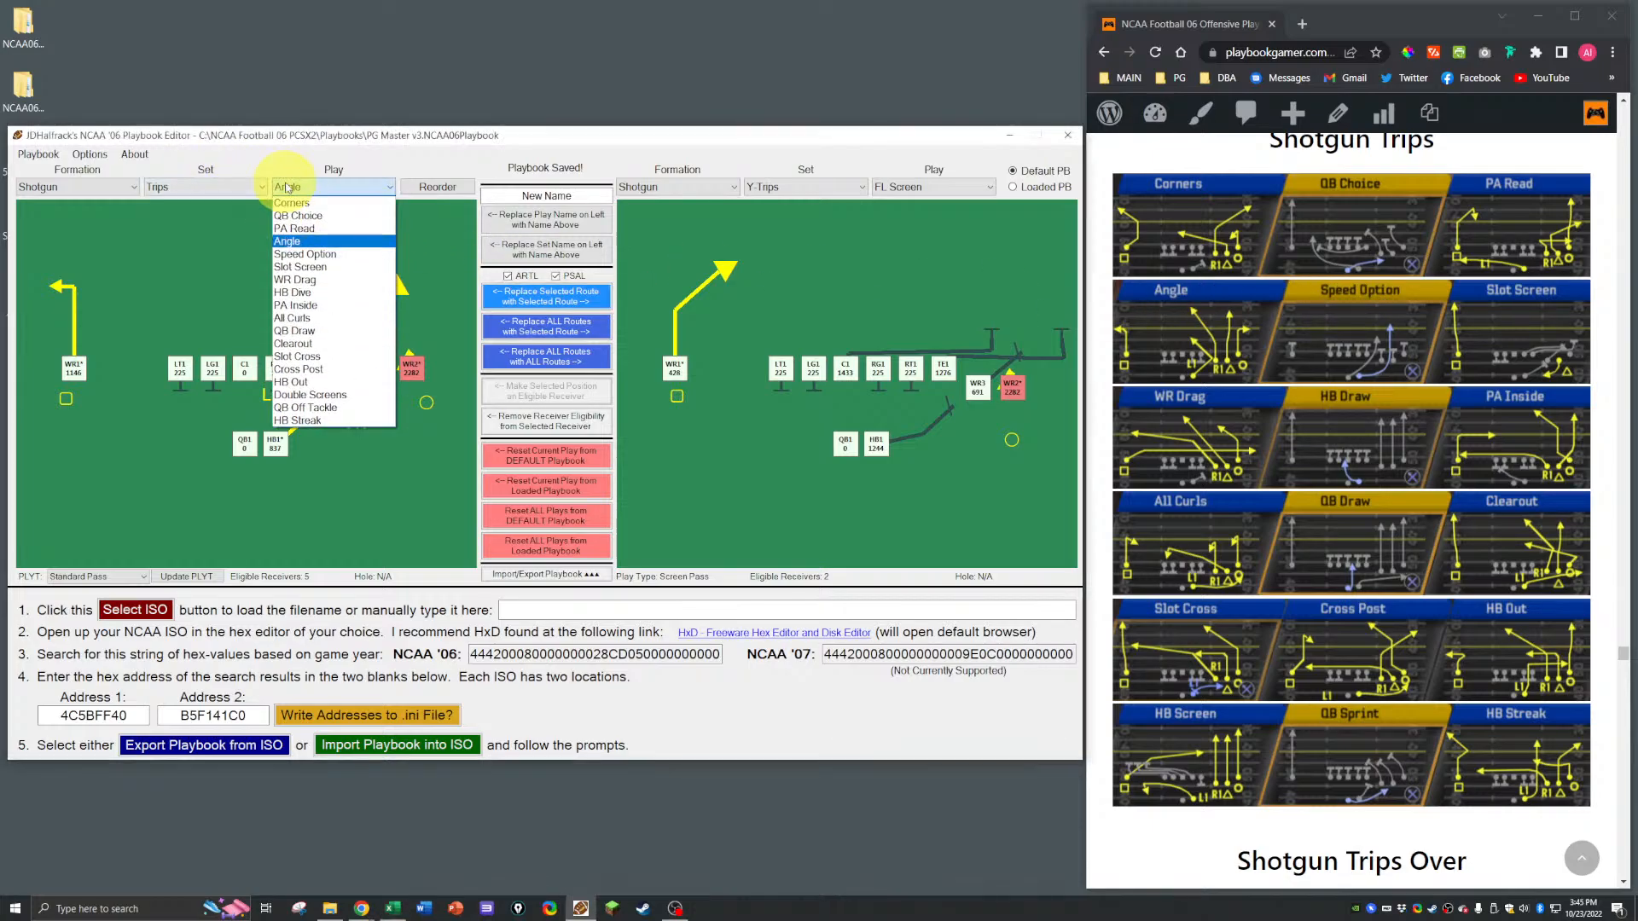
click(295, 254)
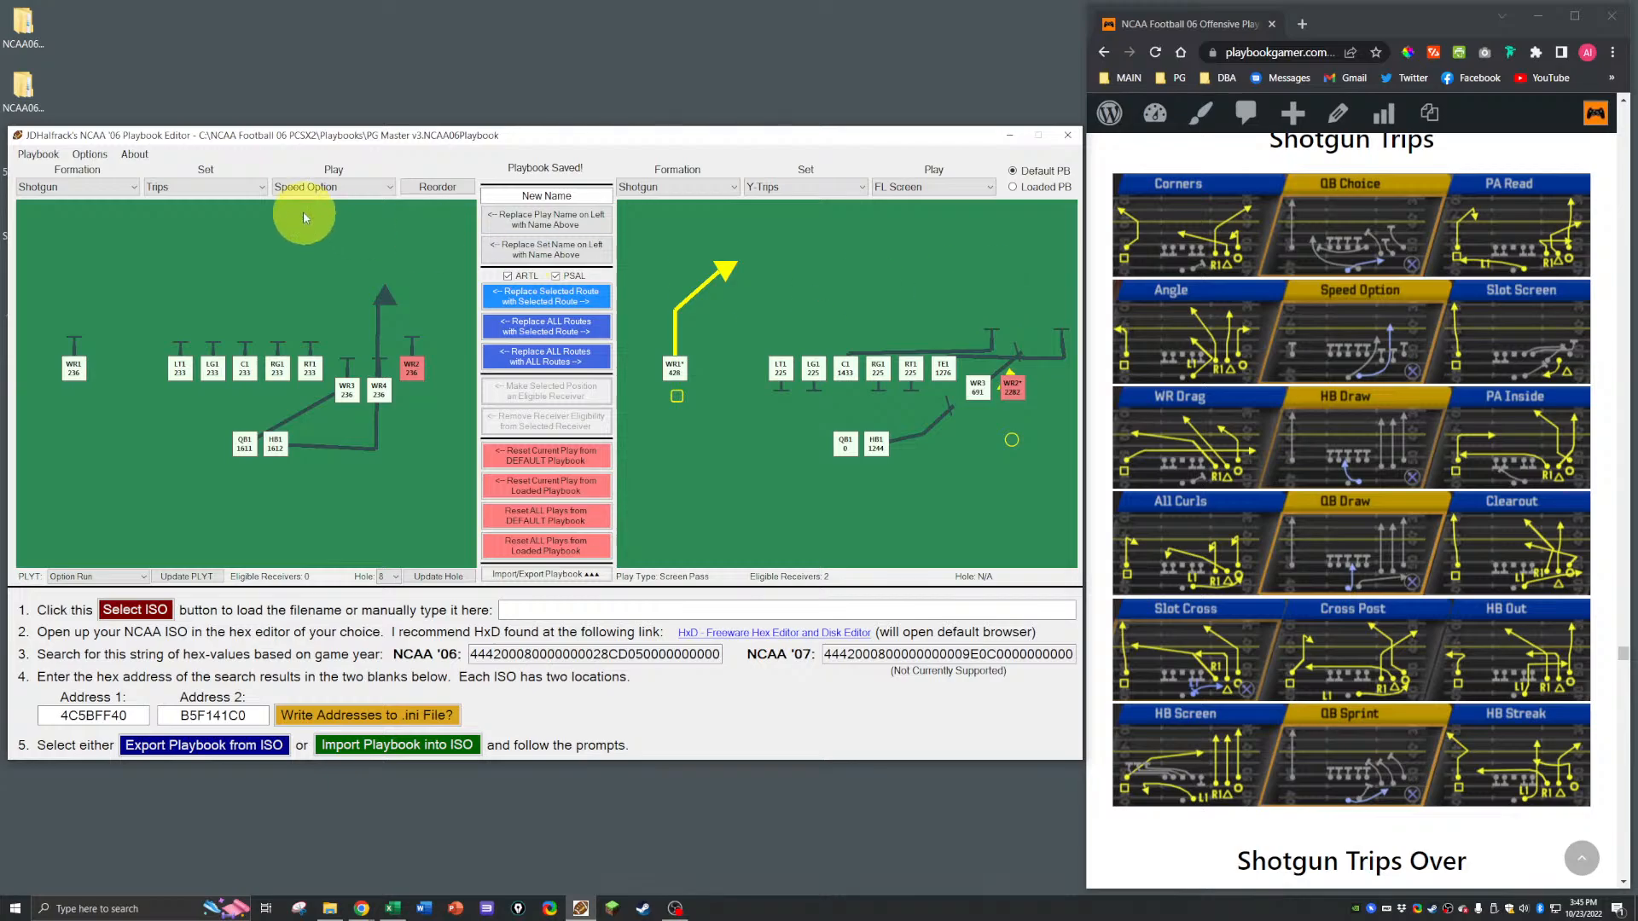
click(331, 187)
click(298, 267)
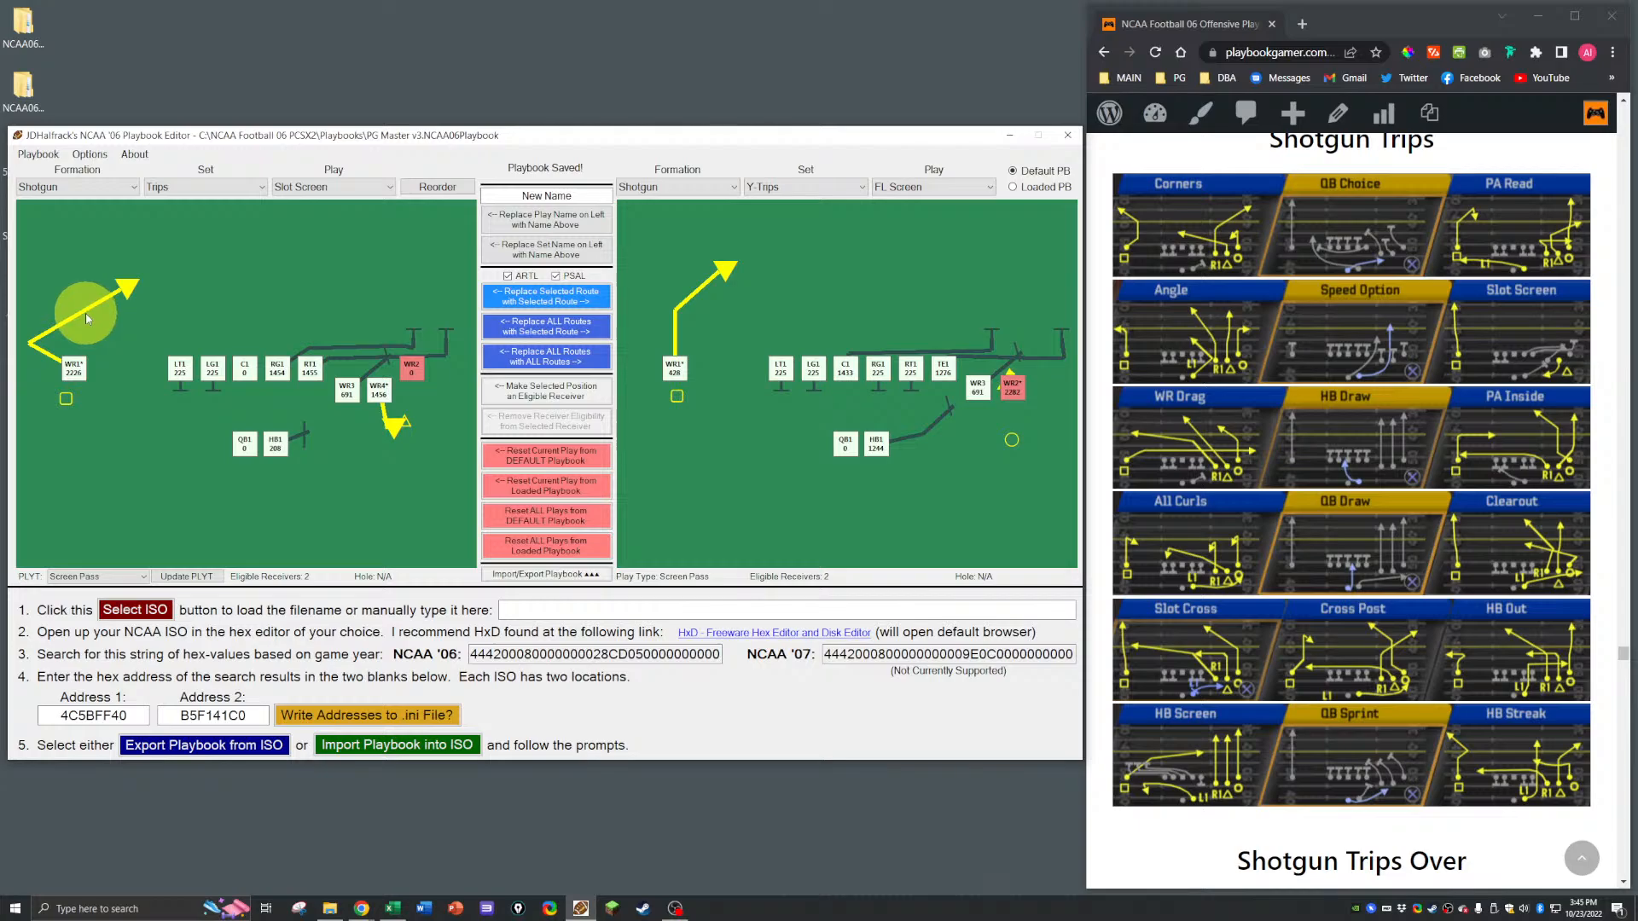
Step: Replace WR1's route in Slot Screen with the WR1 route from Shotgun Ace's Slant Outs, checking Double TE Outs on the way
click(780, 188)
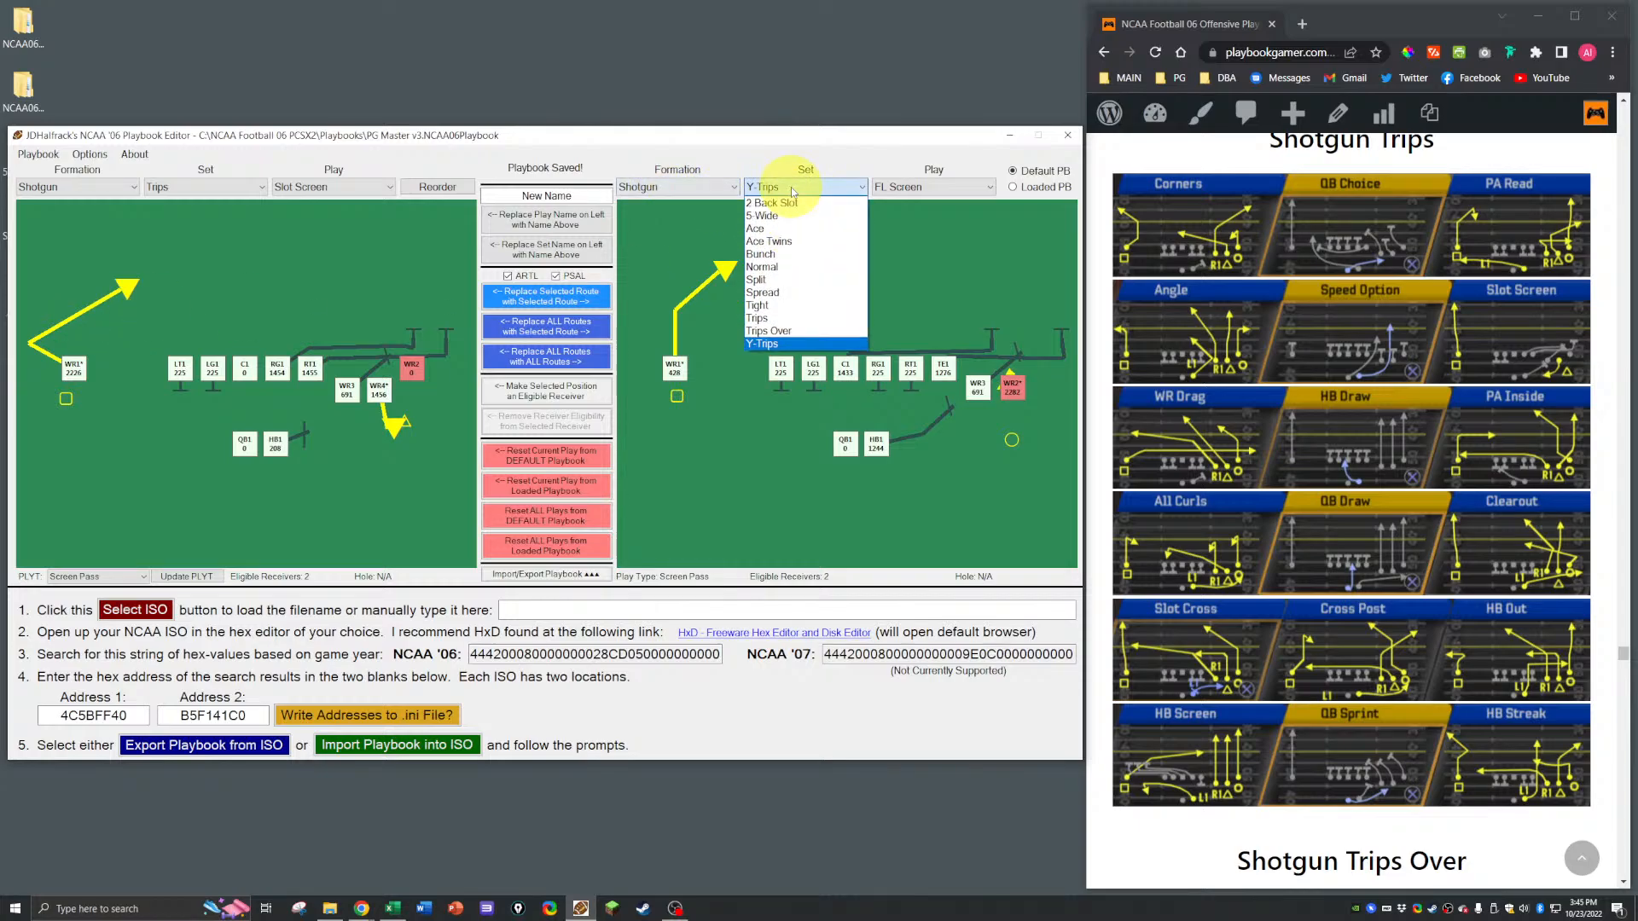
click(757, 229)
click(901, 188)
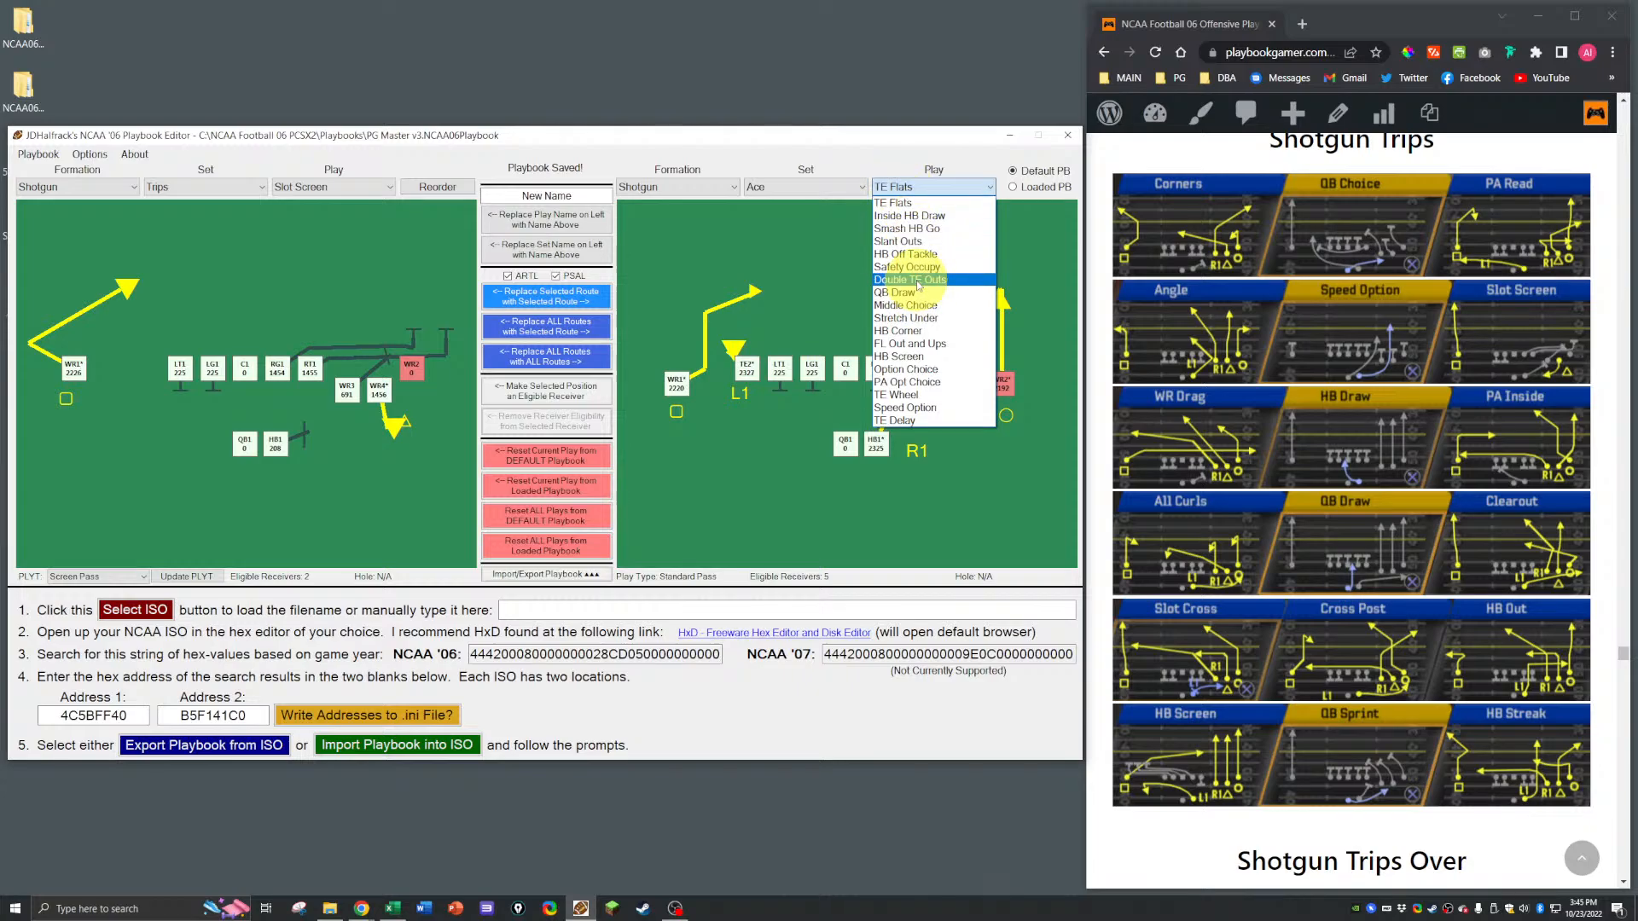
click(917, 281)
click(921, 189)
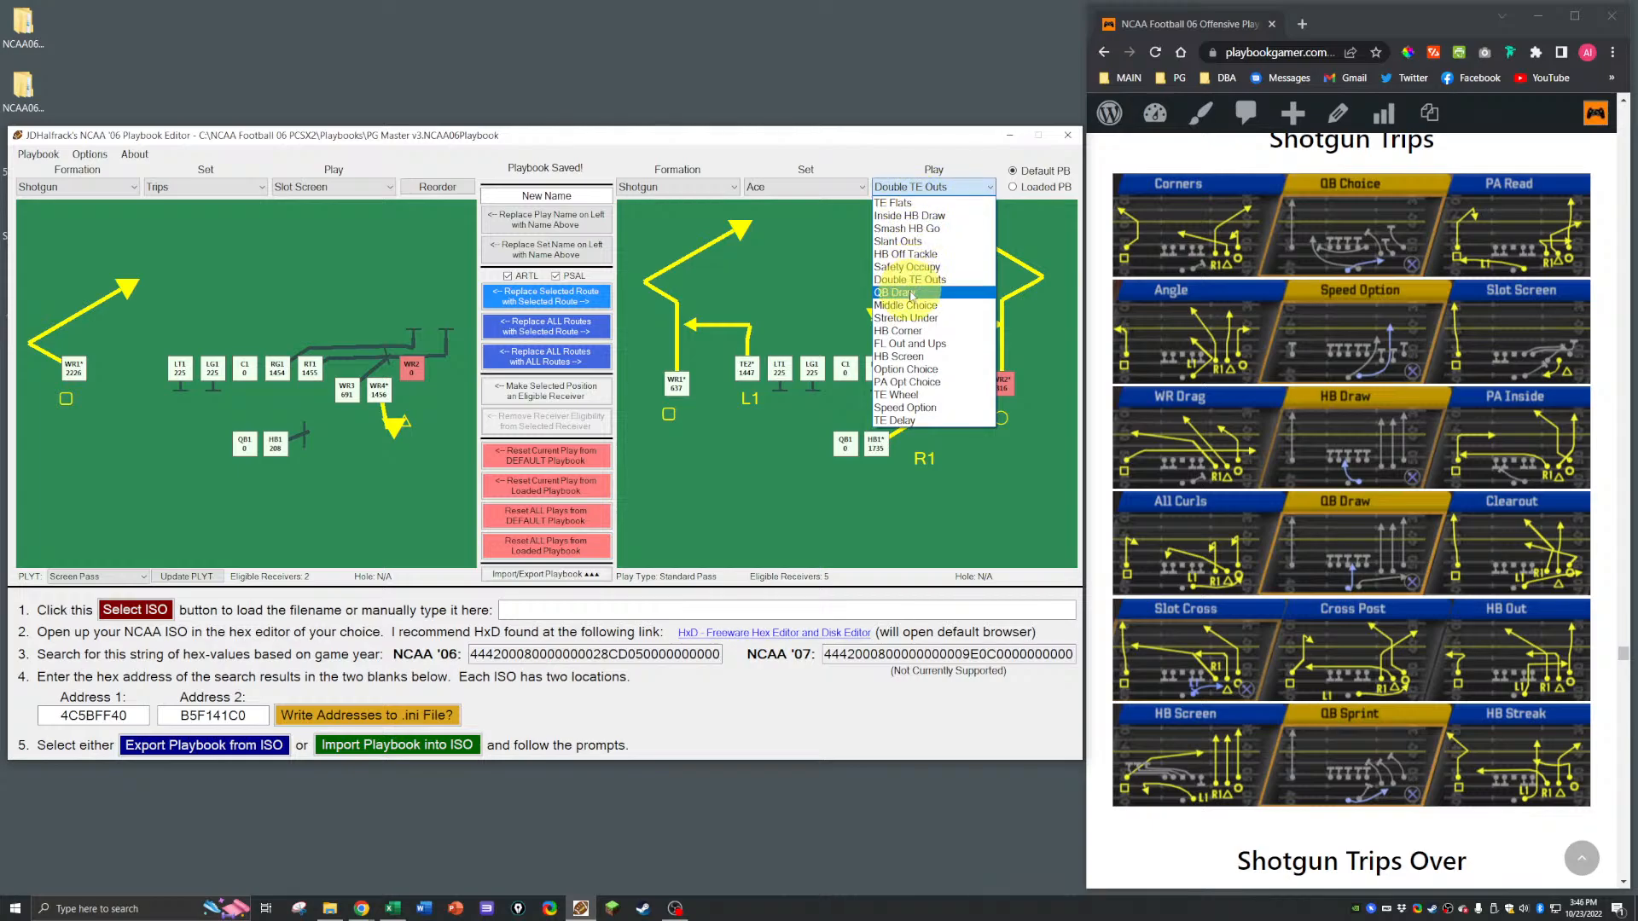
click(907, 243)
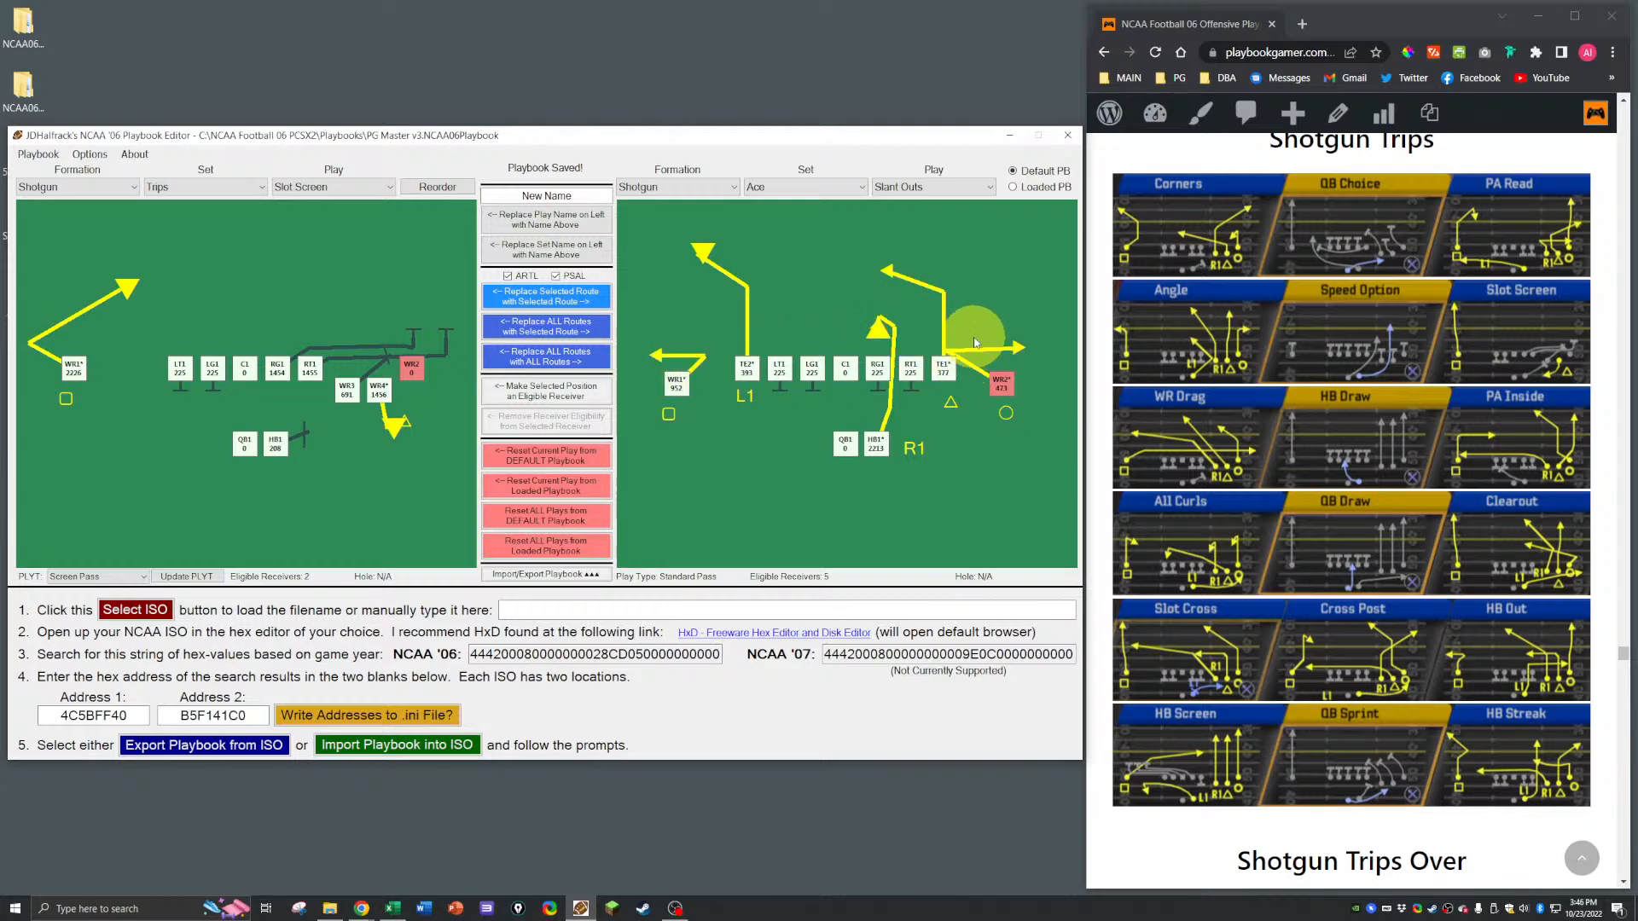
click(676, 385)
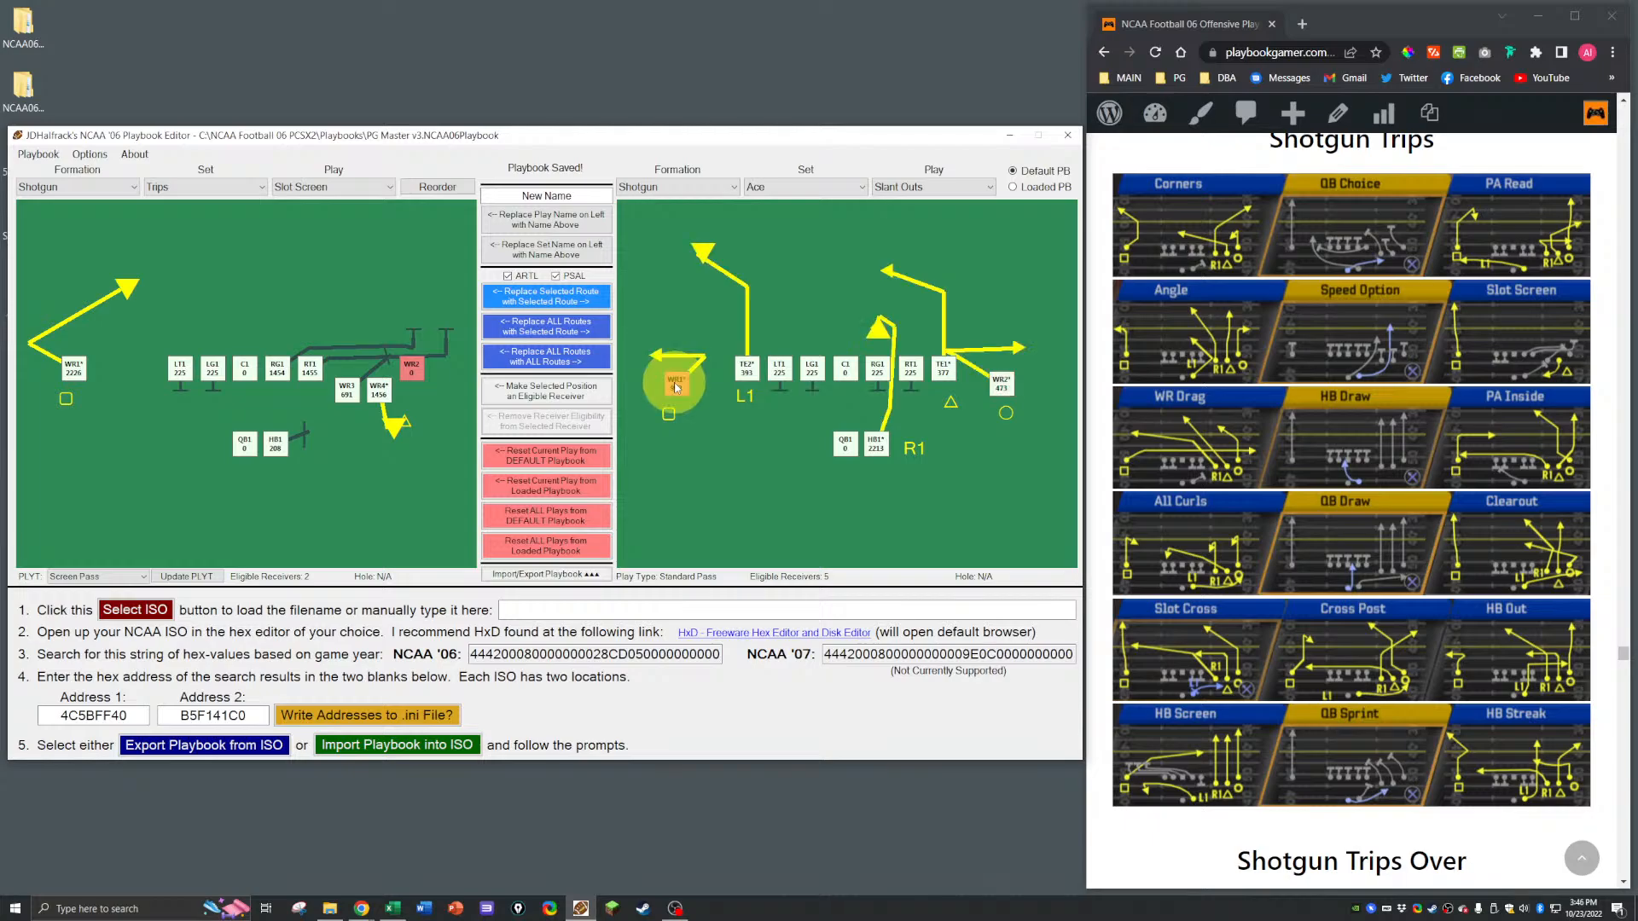
click(72, 371)
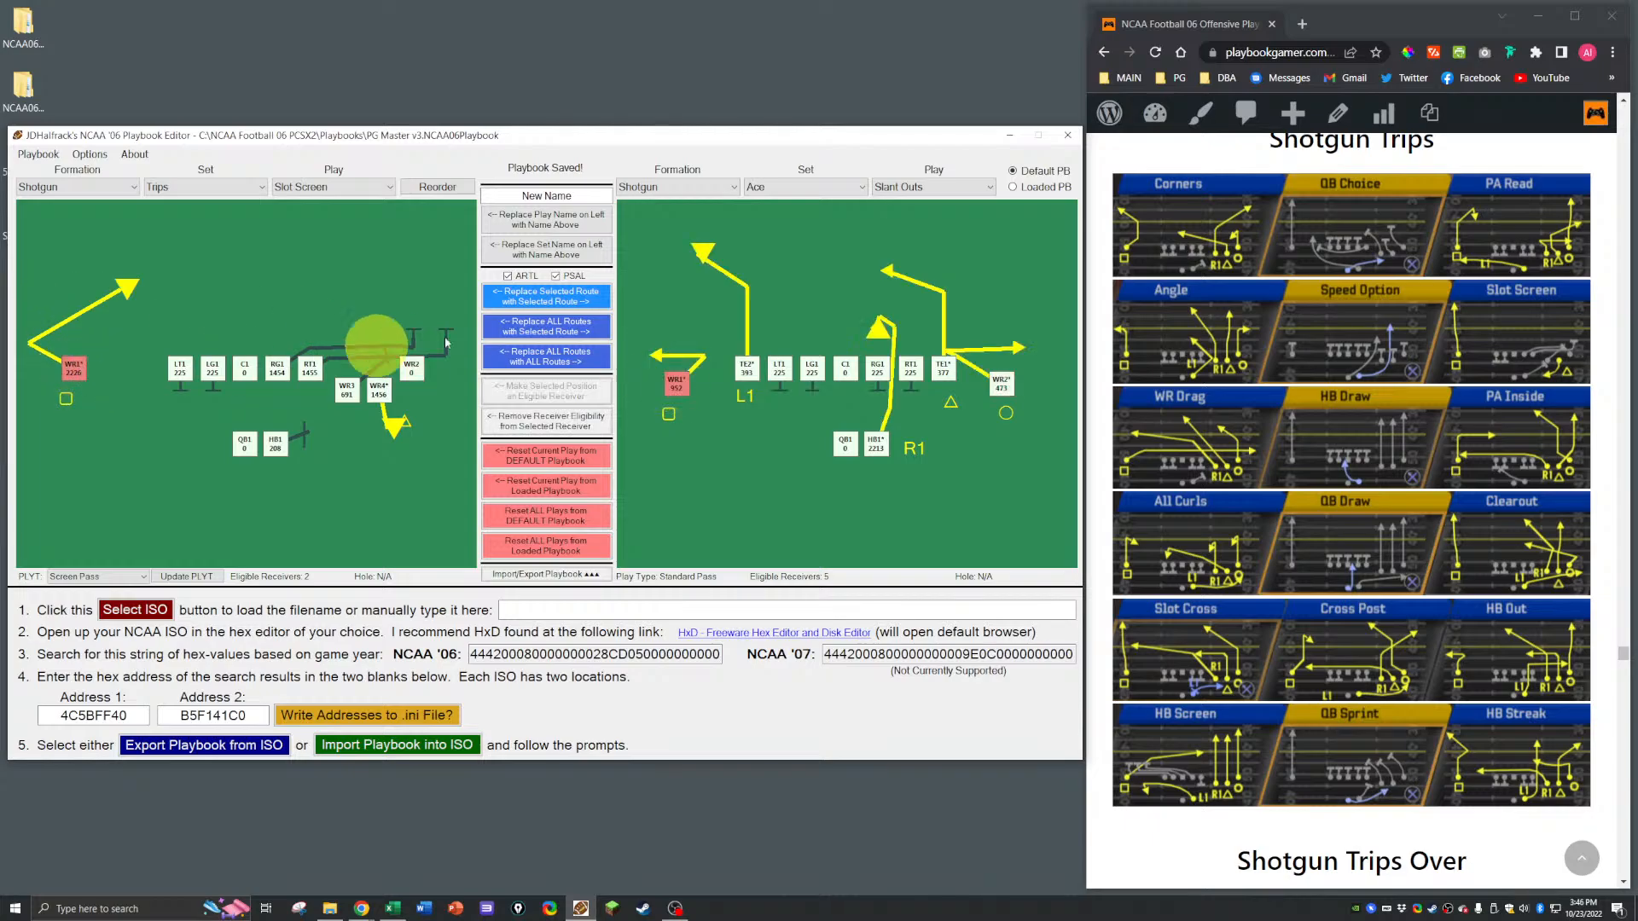
click(525, 294)
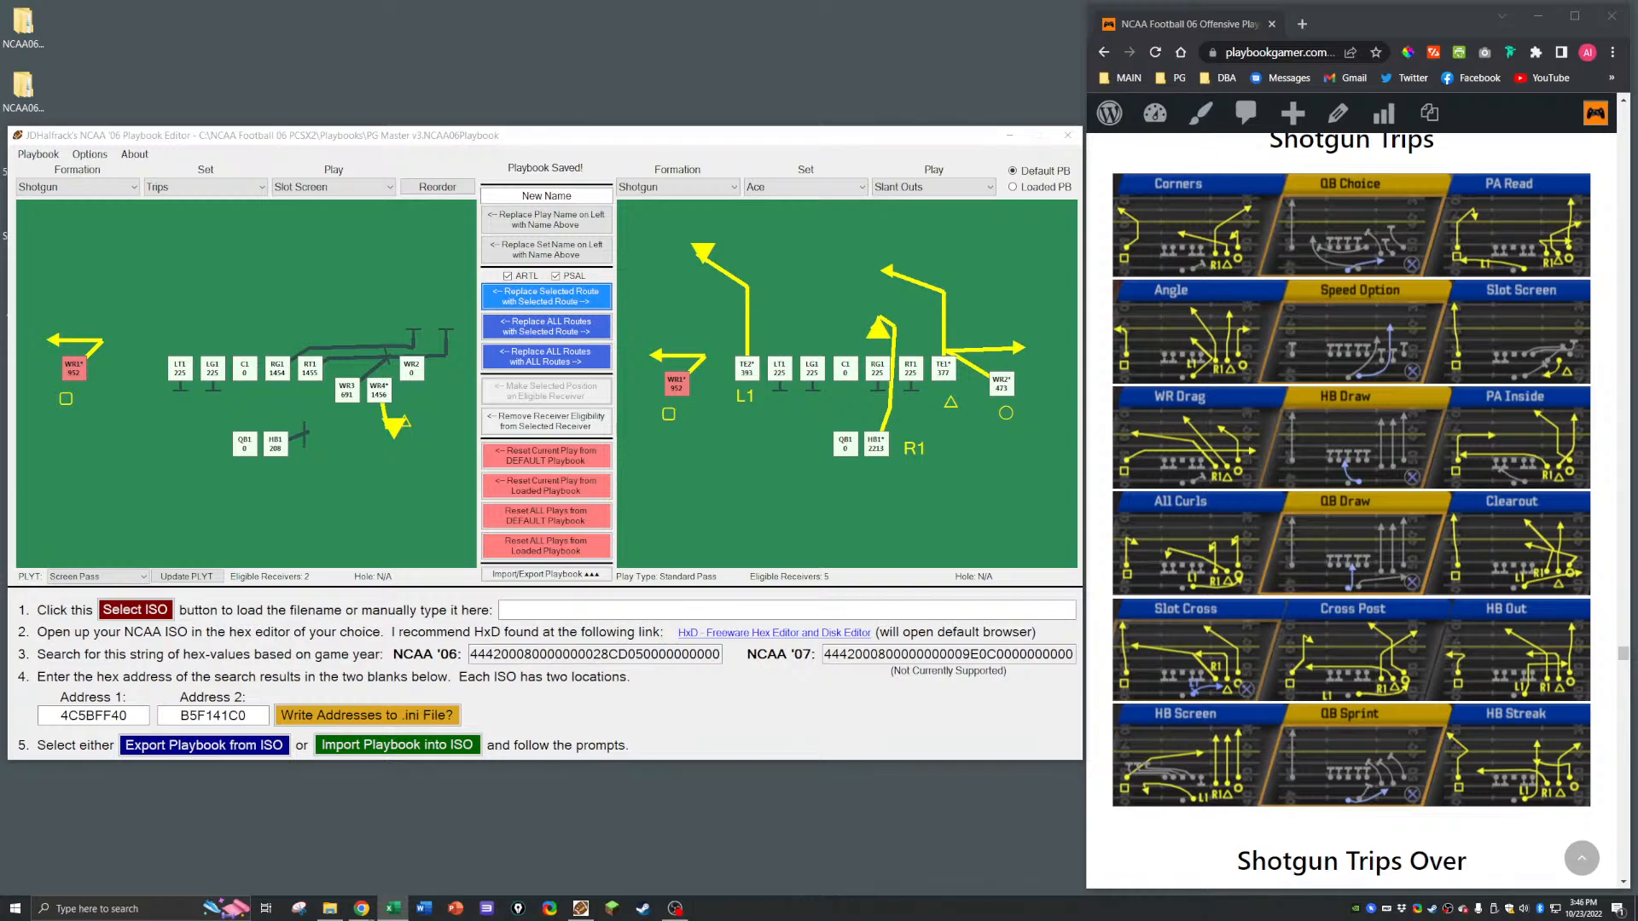
Step: Save the playbook with the modified Slot Screen play and dismiss the save notice
click(605, 139)
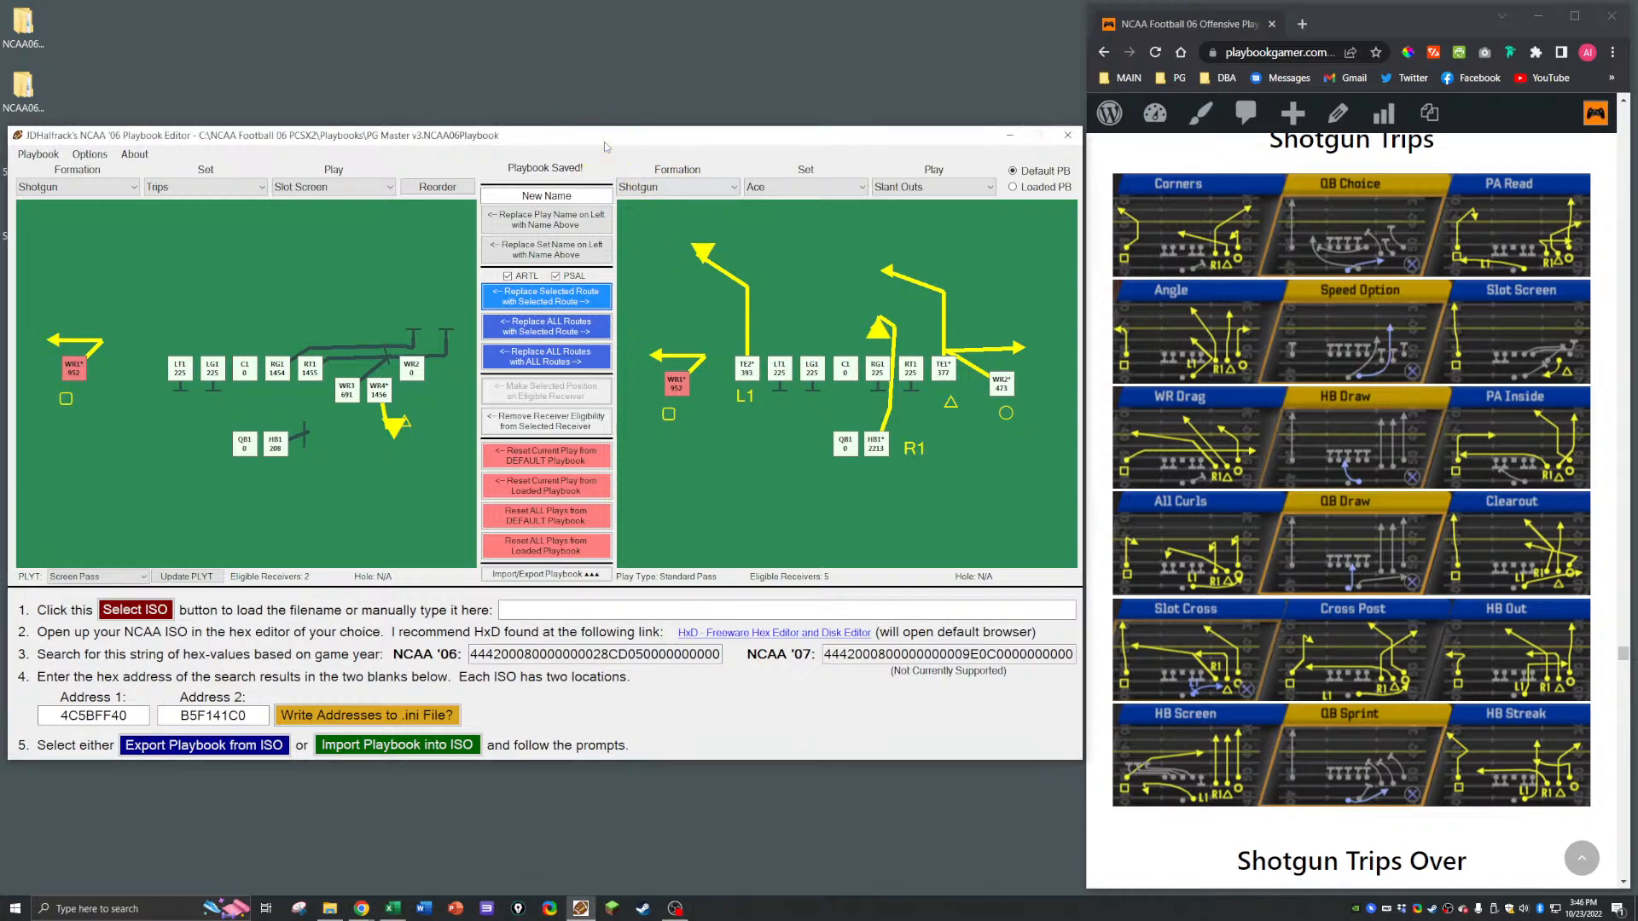
key(ctrl+s)
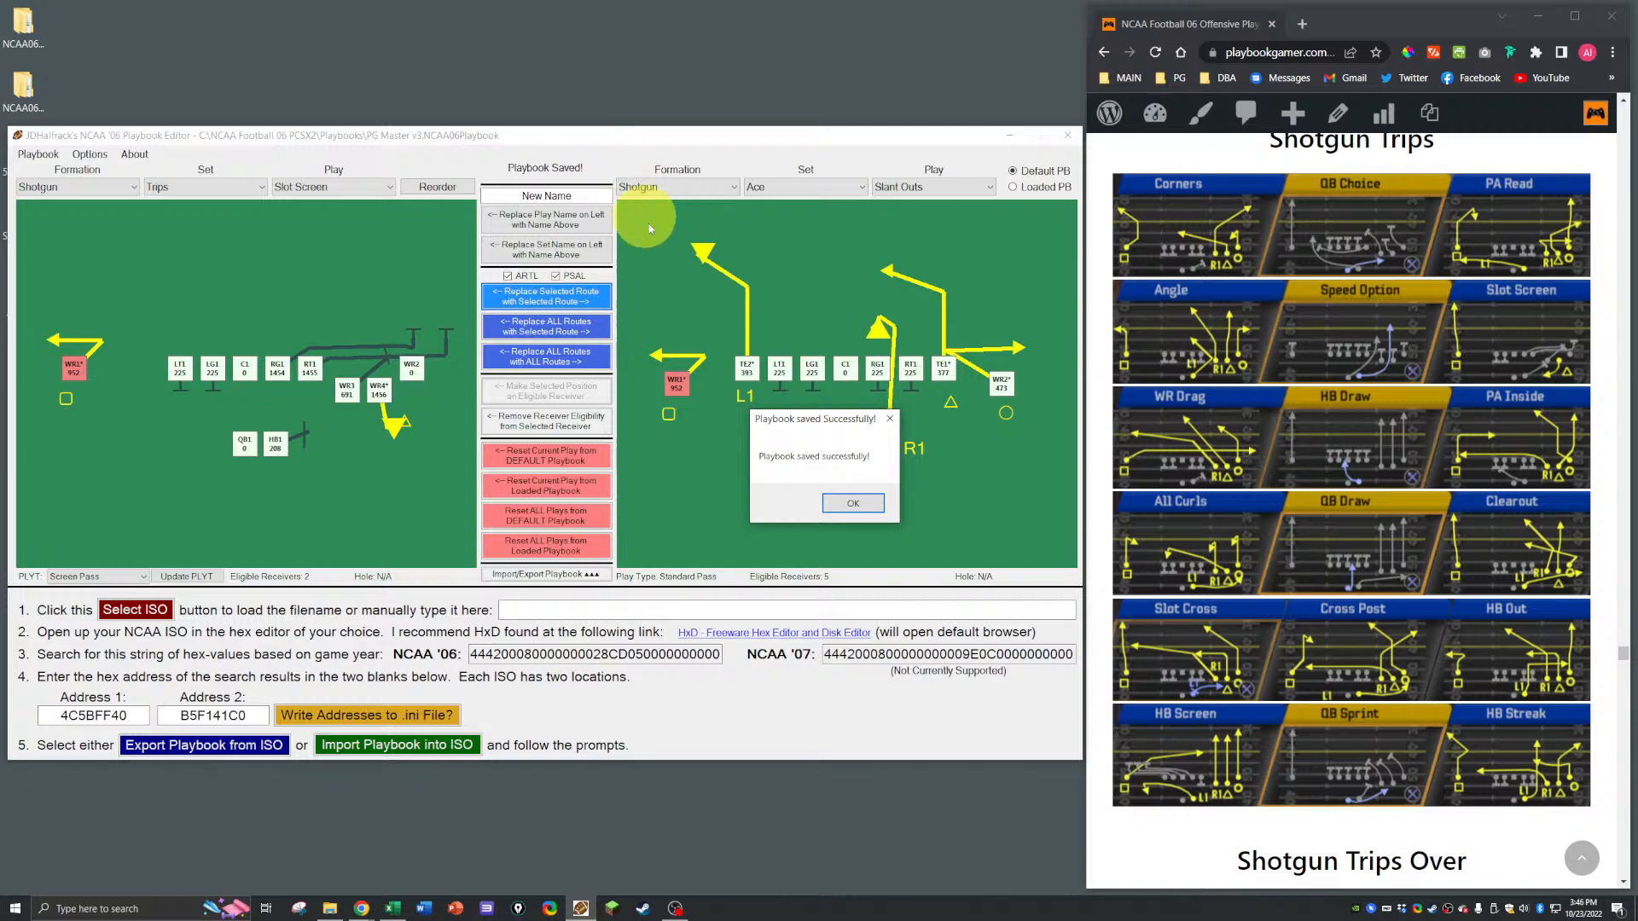
click(851, 503)
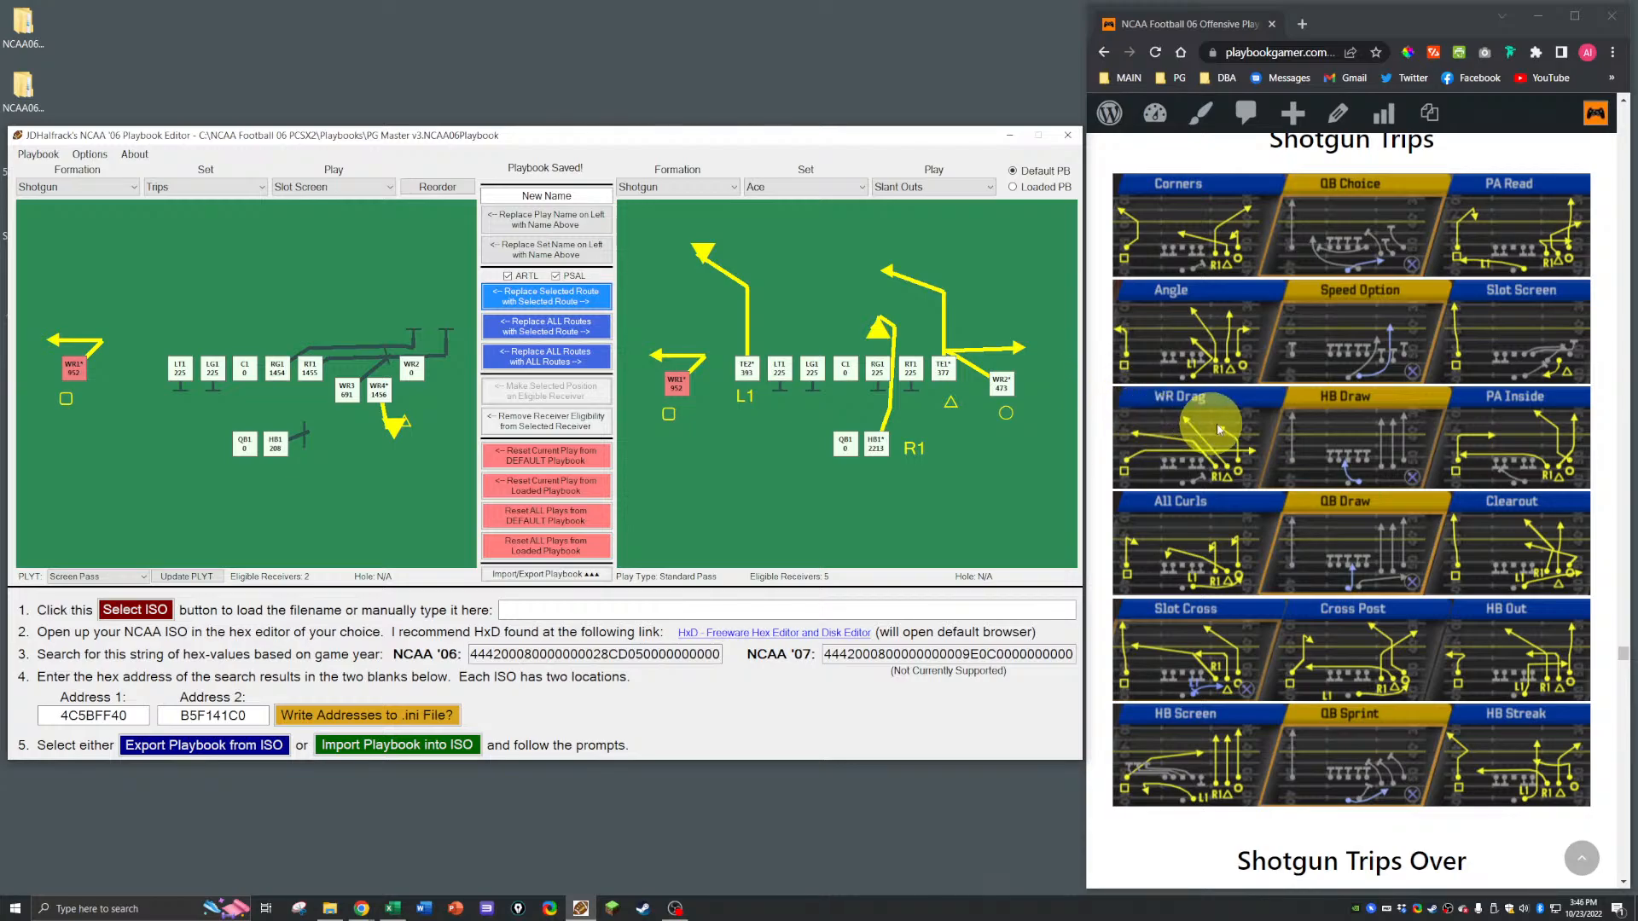
Step: Load Shotgun Trips' WR Drag and replace its WR2 route with the WR2 route from Shotgun Spread's Deep Attack
click(389, 188)
click(321, 264)
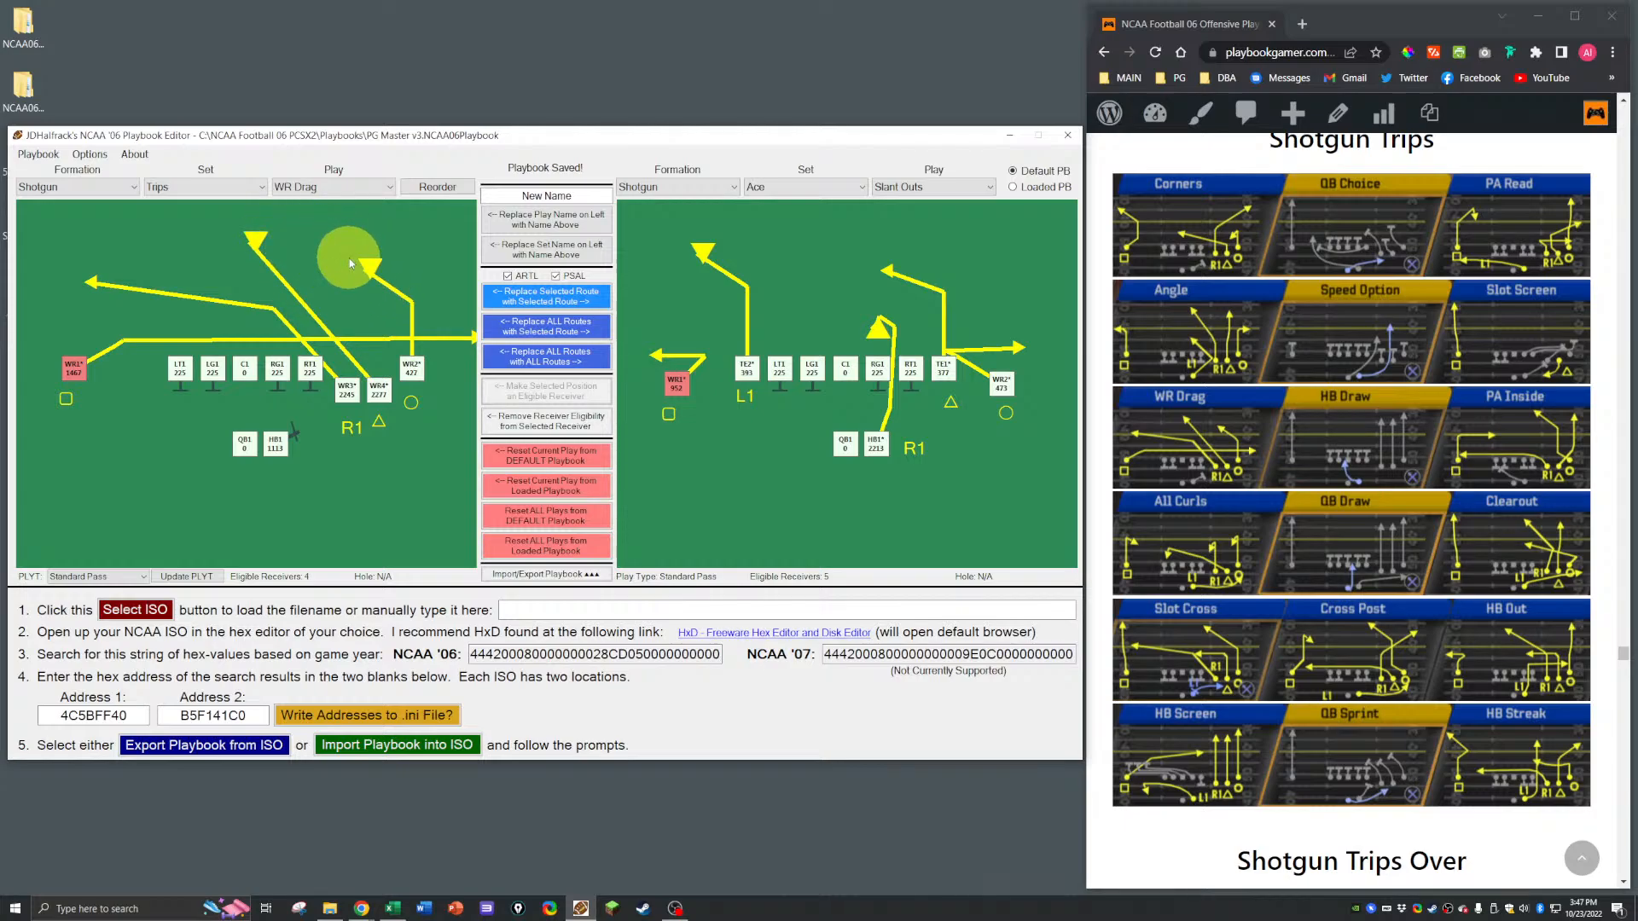
click(755, 187)
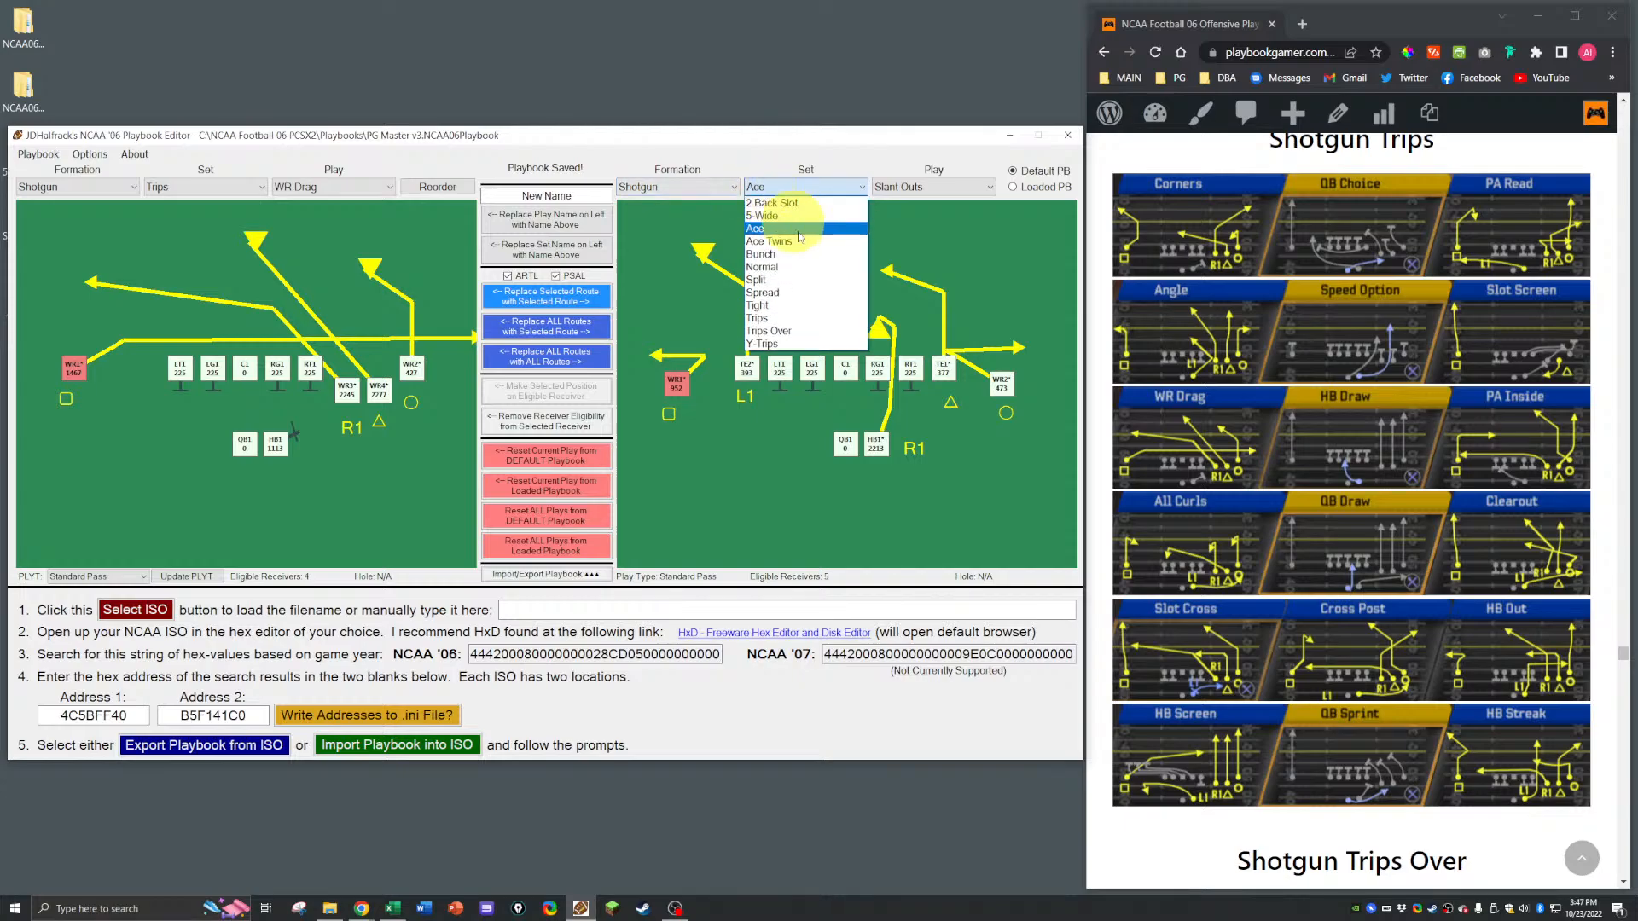
click(776, 293)
click(929, 187)
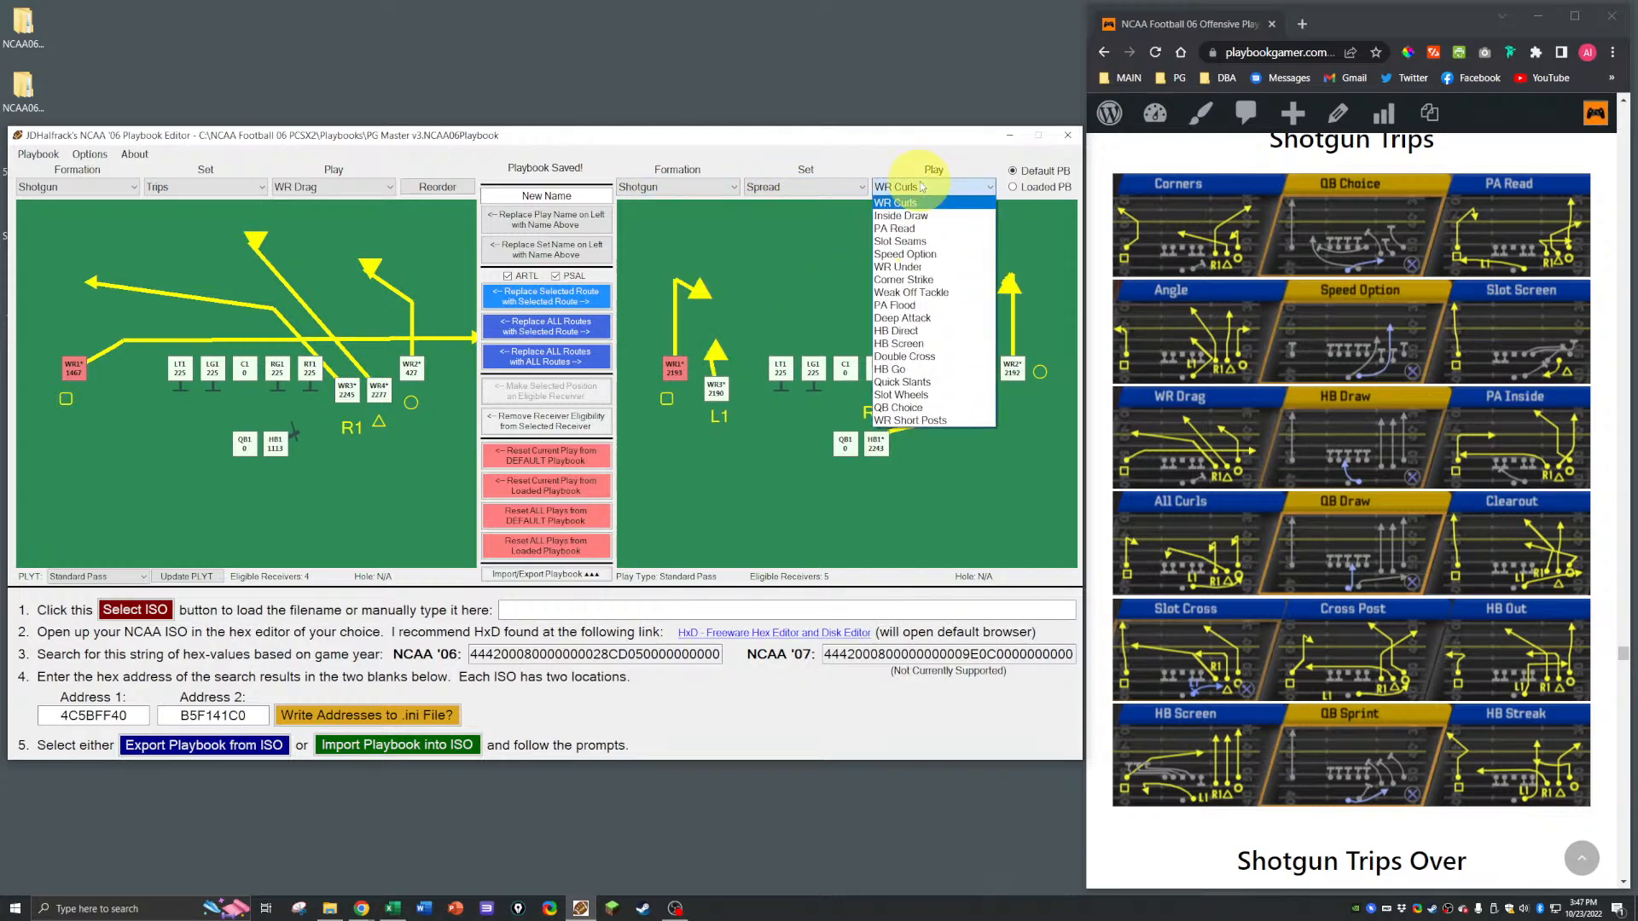
click(916, 319)
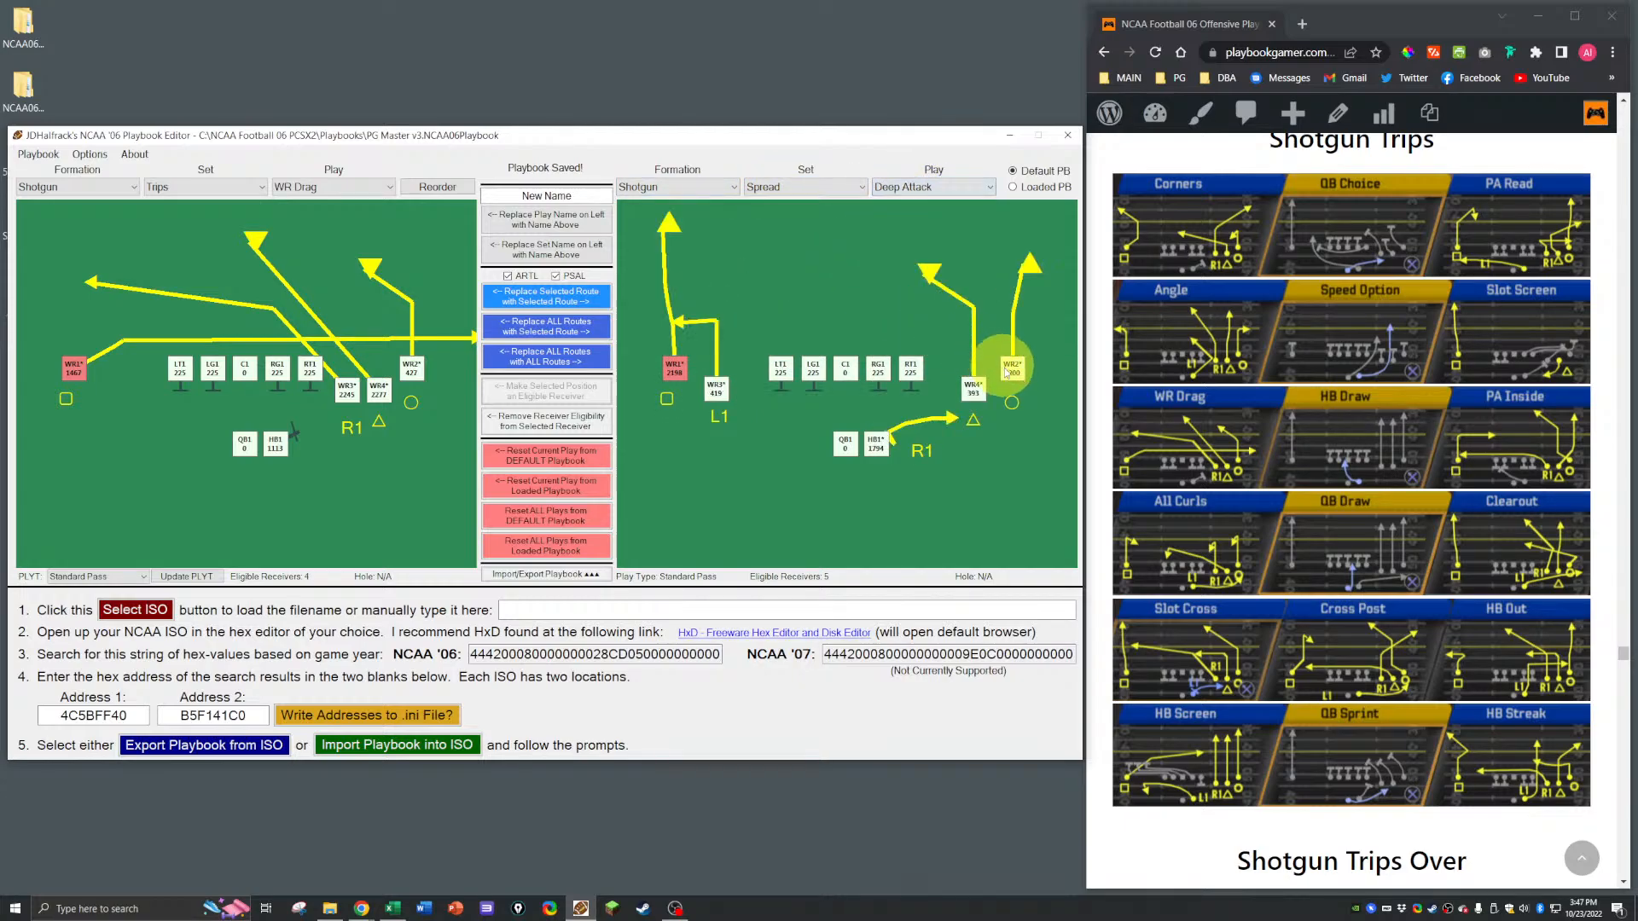
click(411, 369)
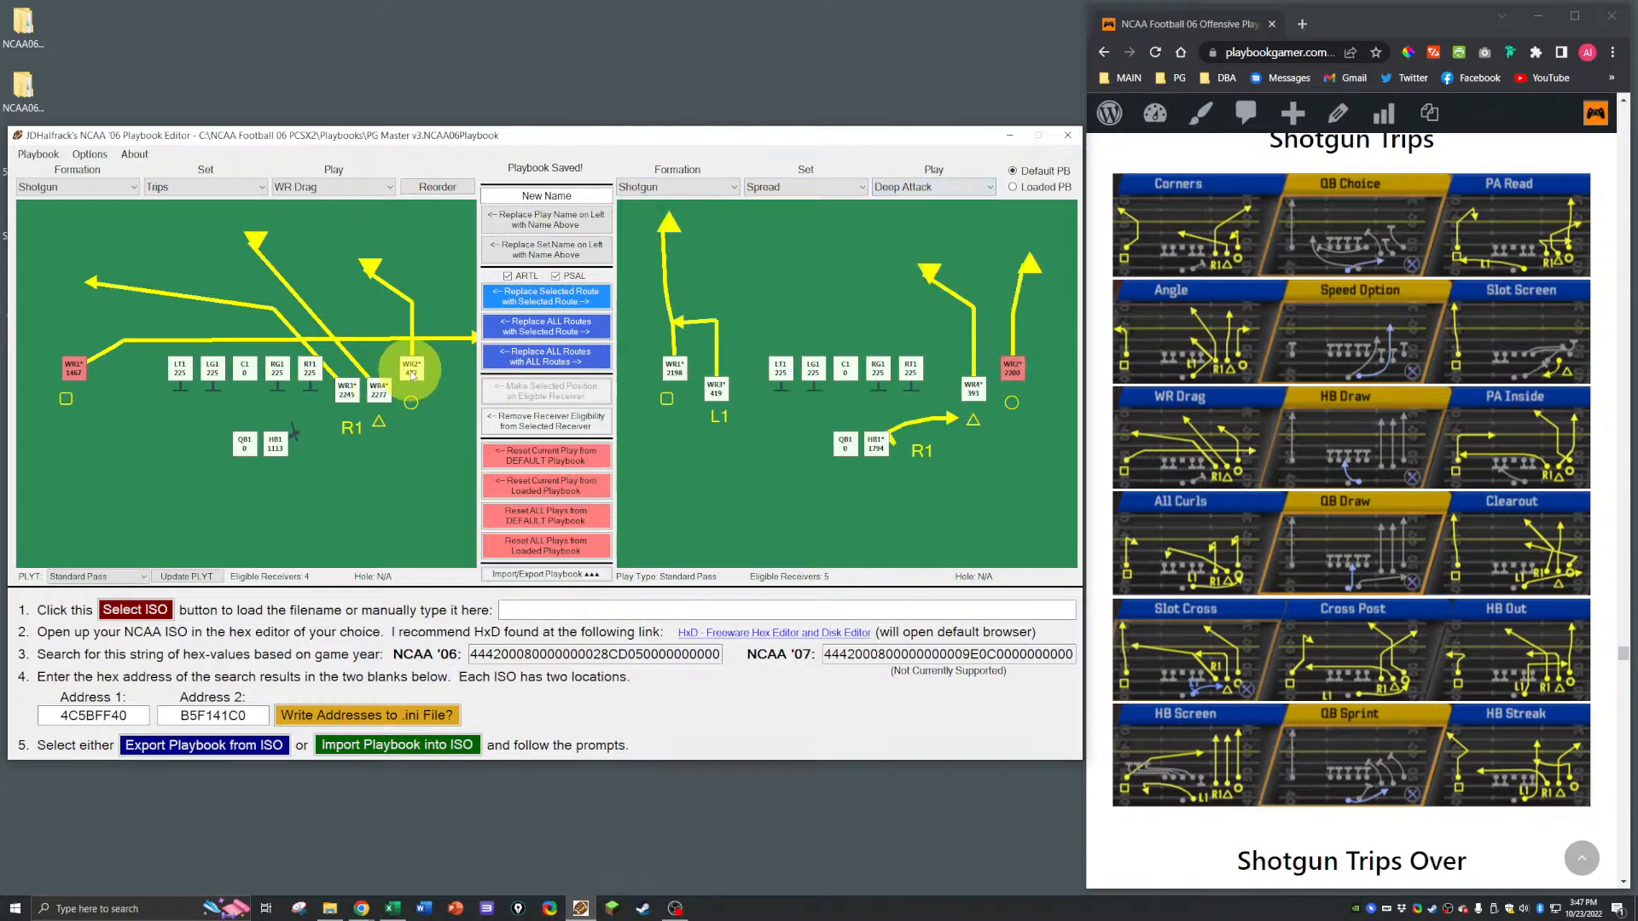
click(545, 296)
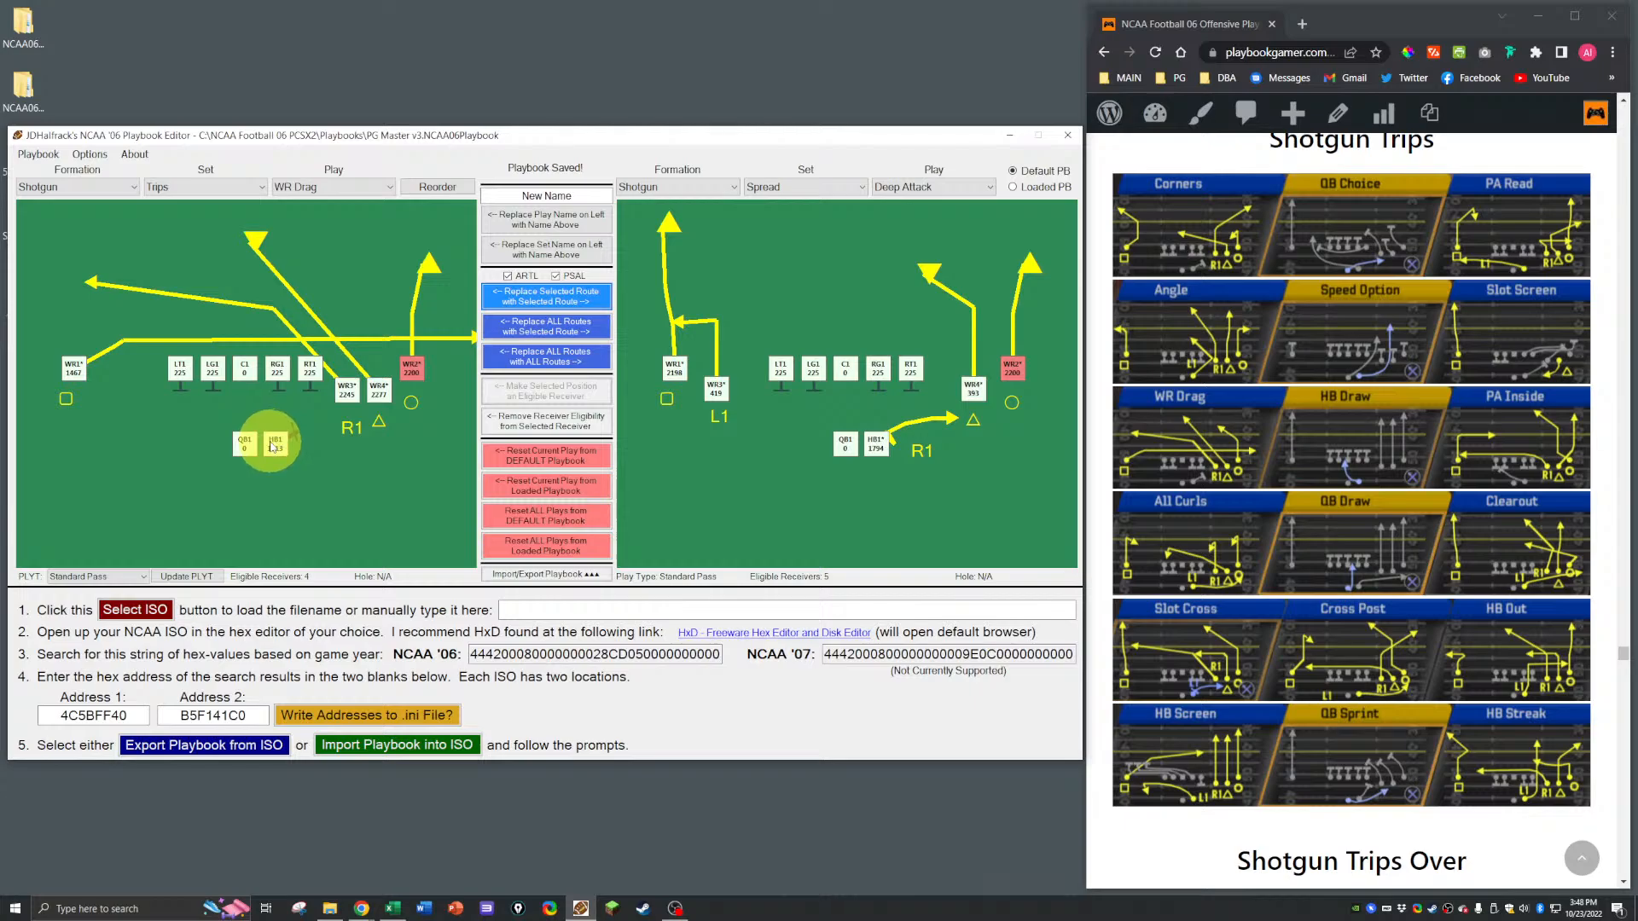
Step: Replace HB1's route in Trips' WR Drag with the HB1 route from Shotgun Spread's PA Read and make HB1 an eligible receiver
click(915, 189)
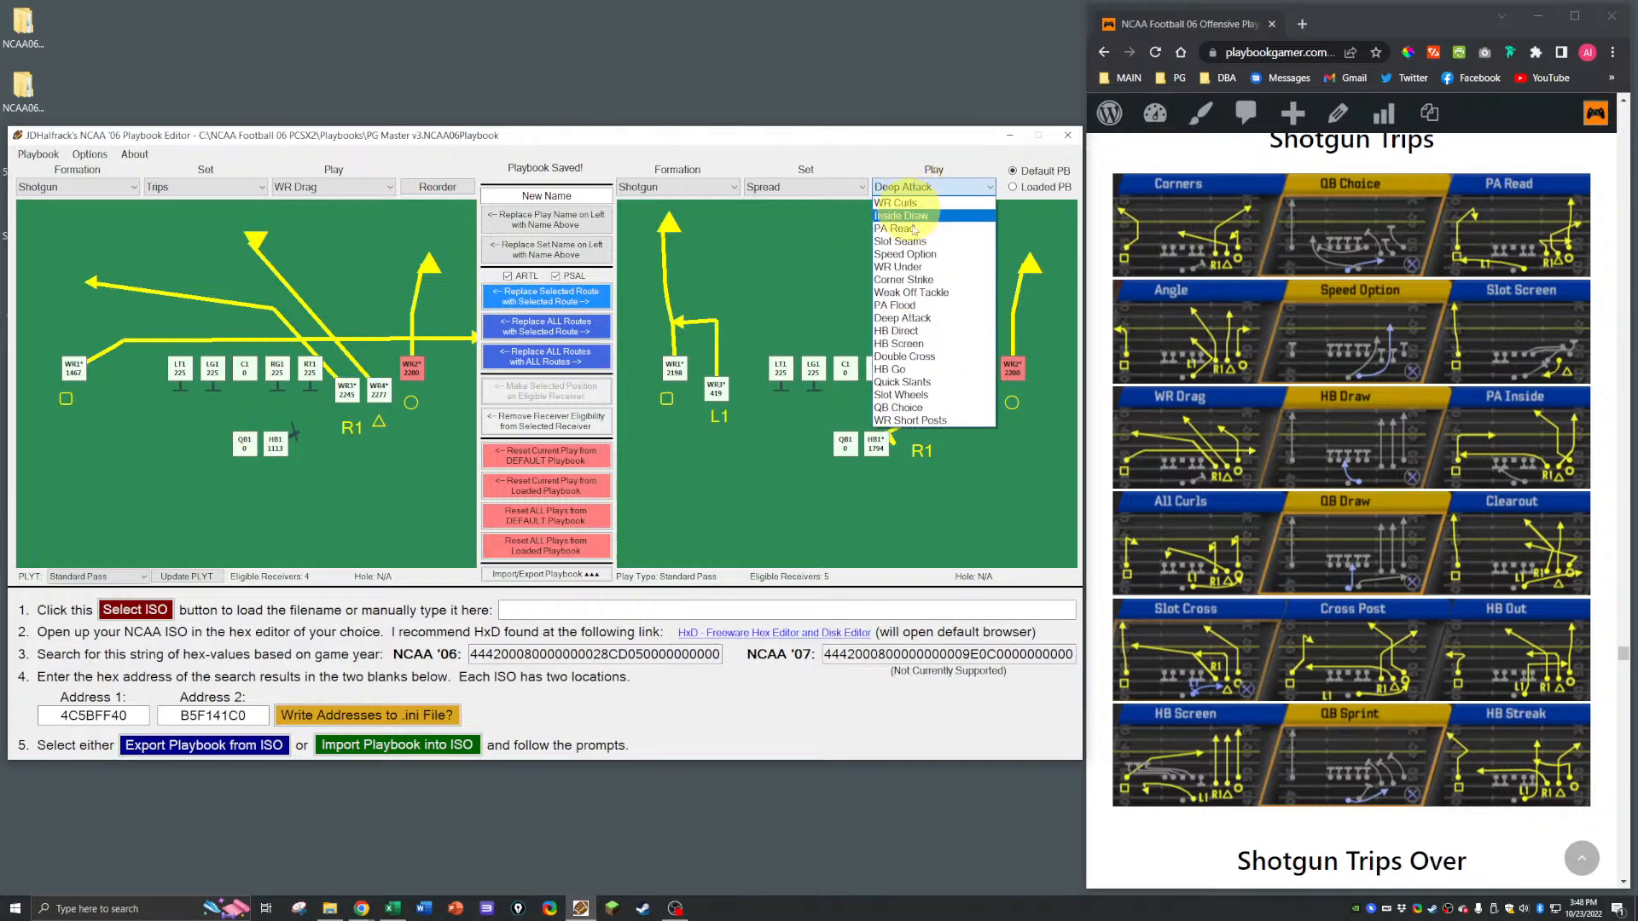
click(917, 228)
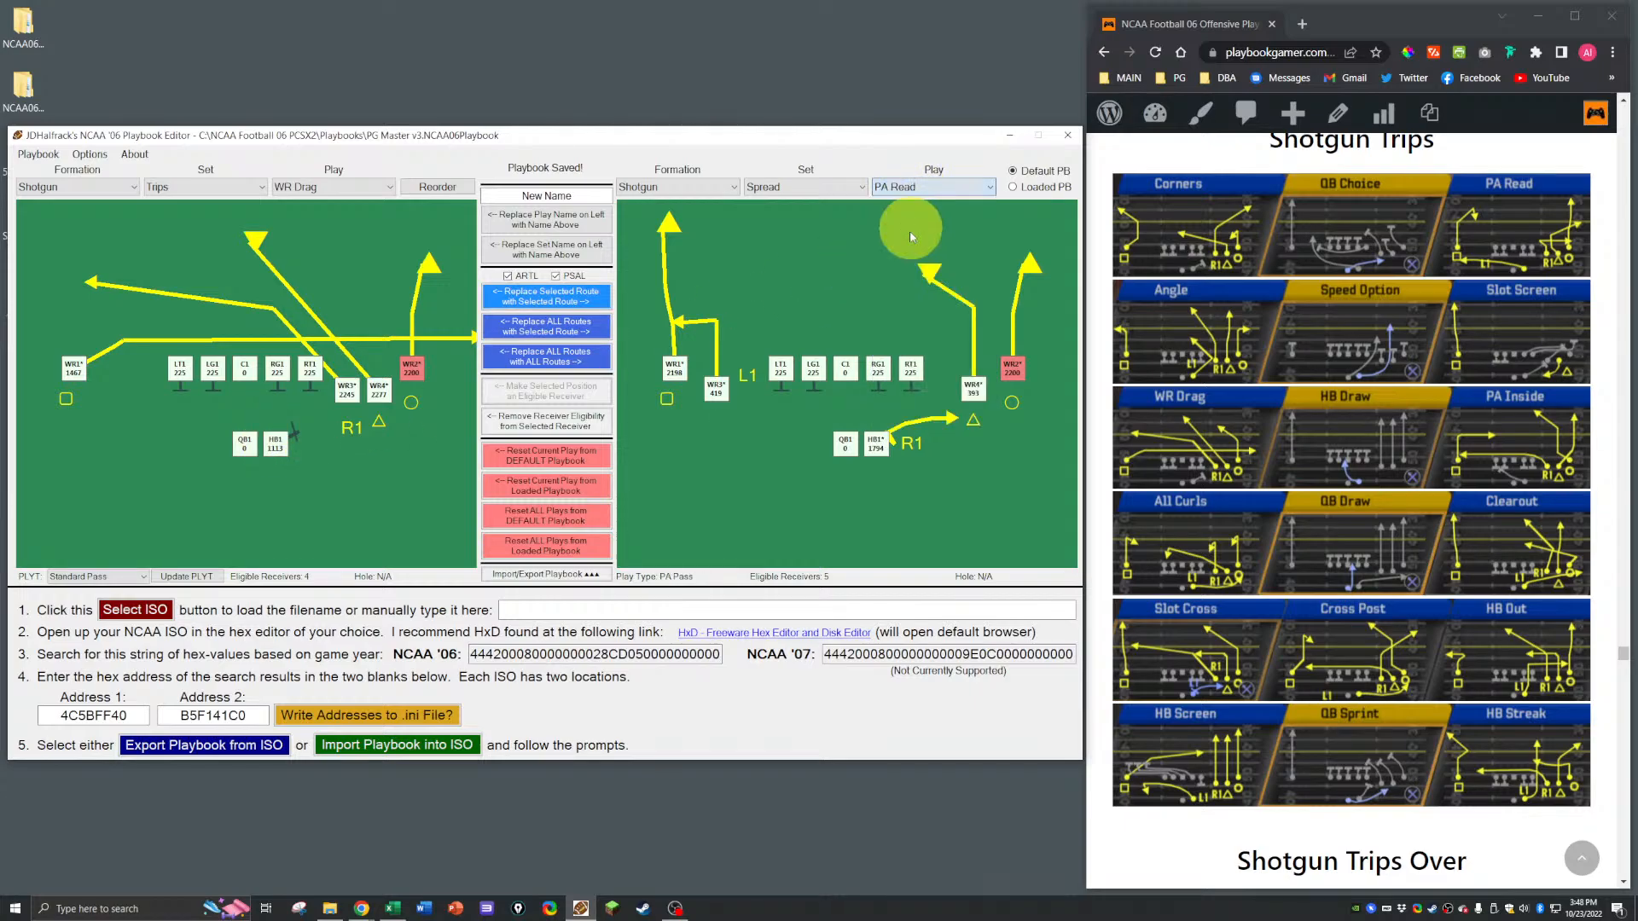
click(275, 444)
click(519, 298)
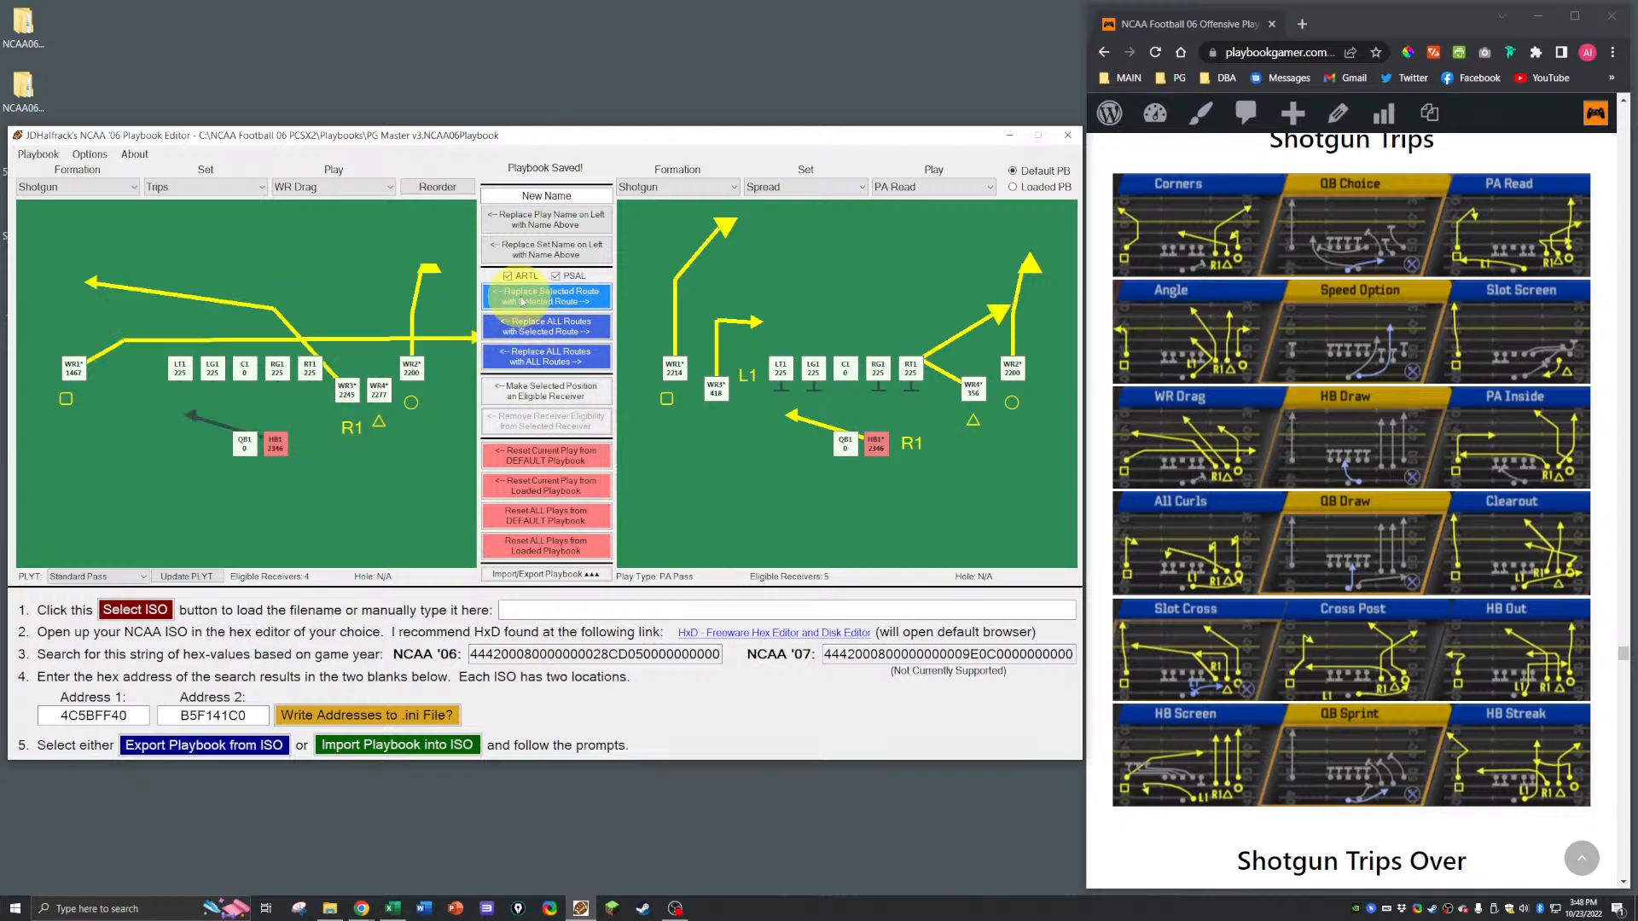
click(551, 394)
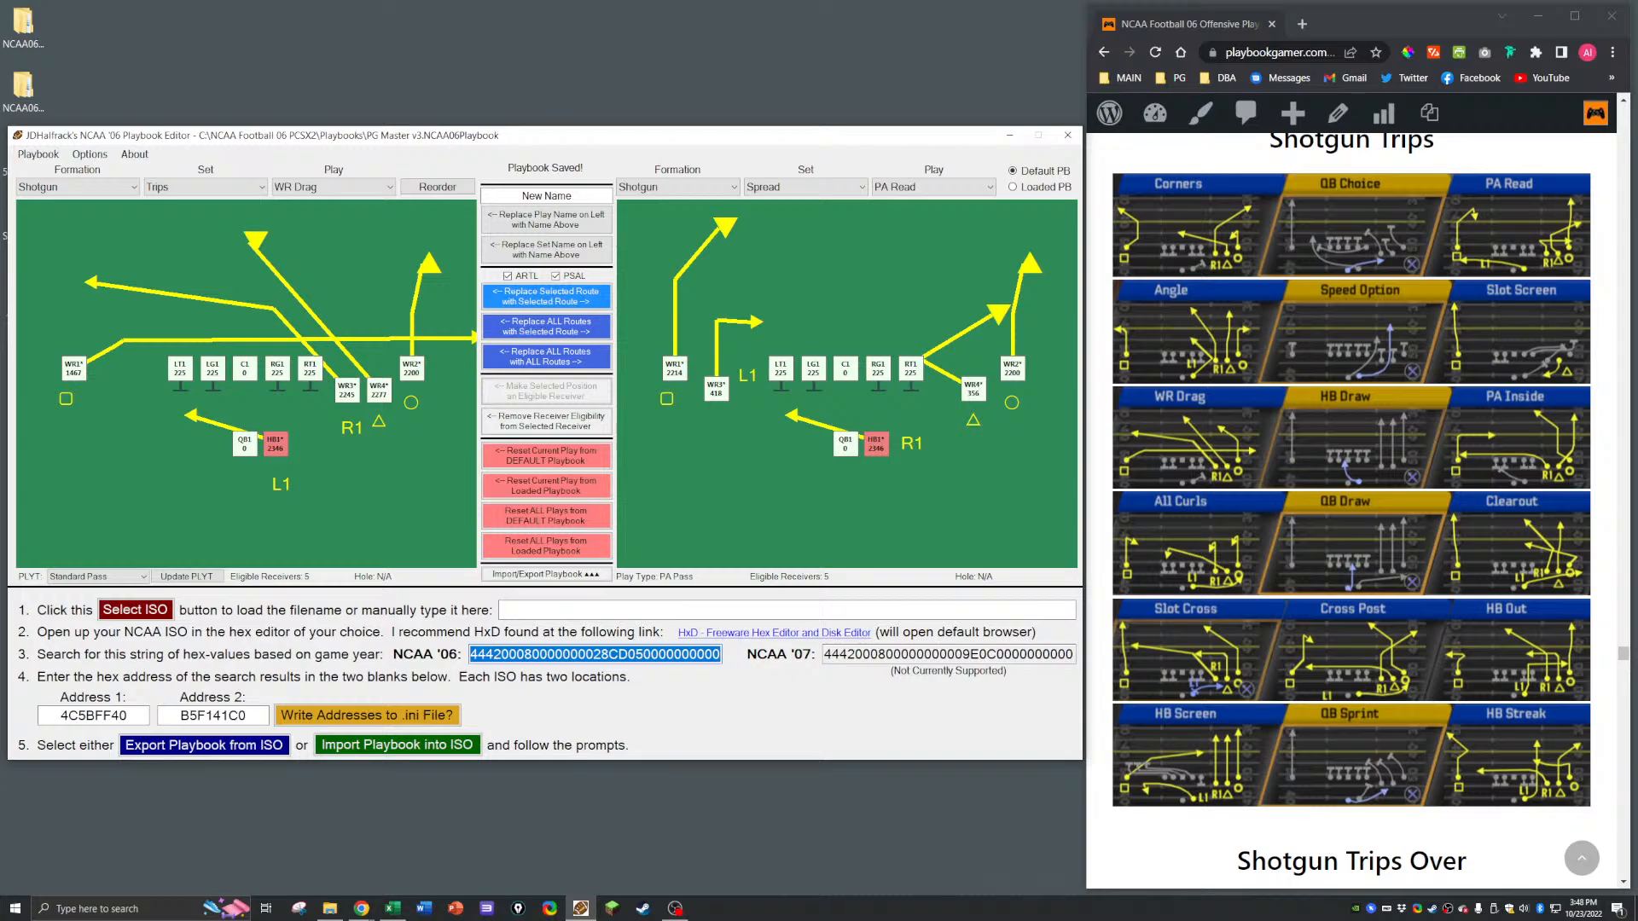
Step: Save the playbook with the modified WR Drag play and dismiss the save notice
key(alt+Tab)
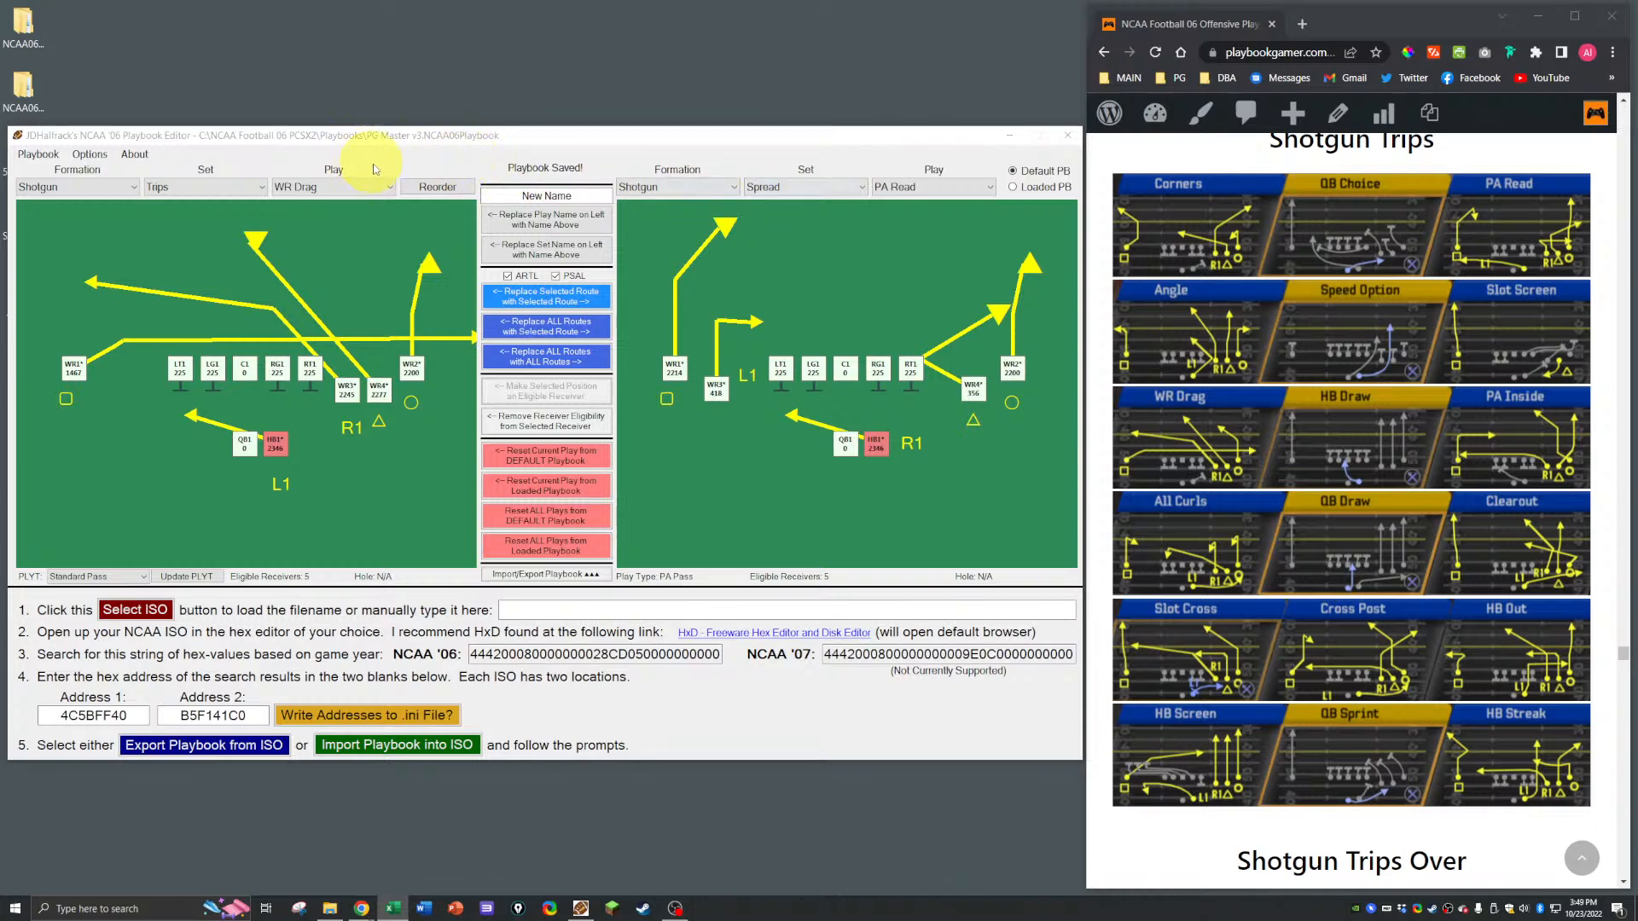
click(426, 156)
key(ctrl+s)
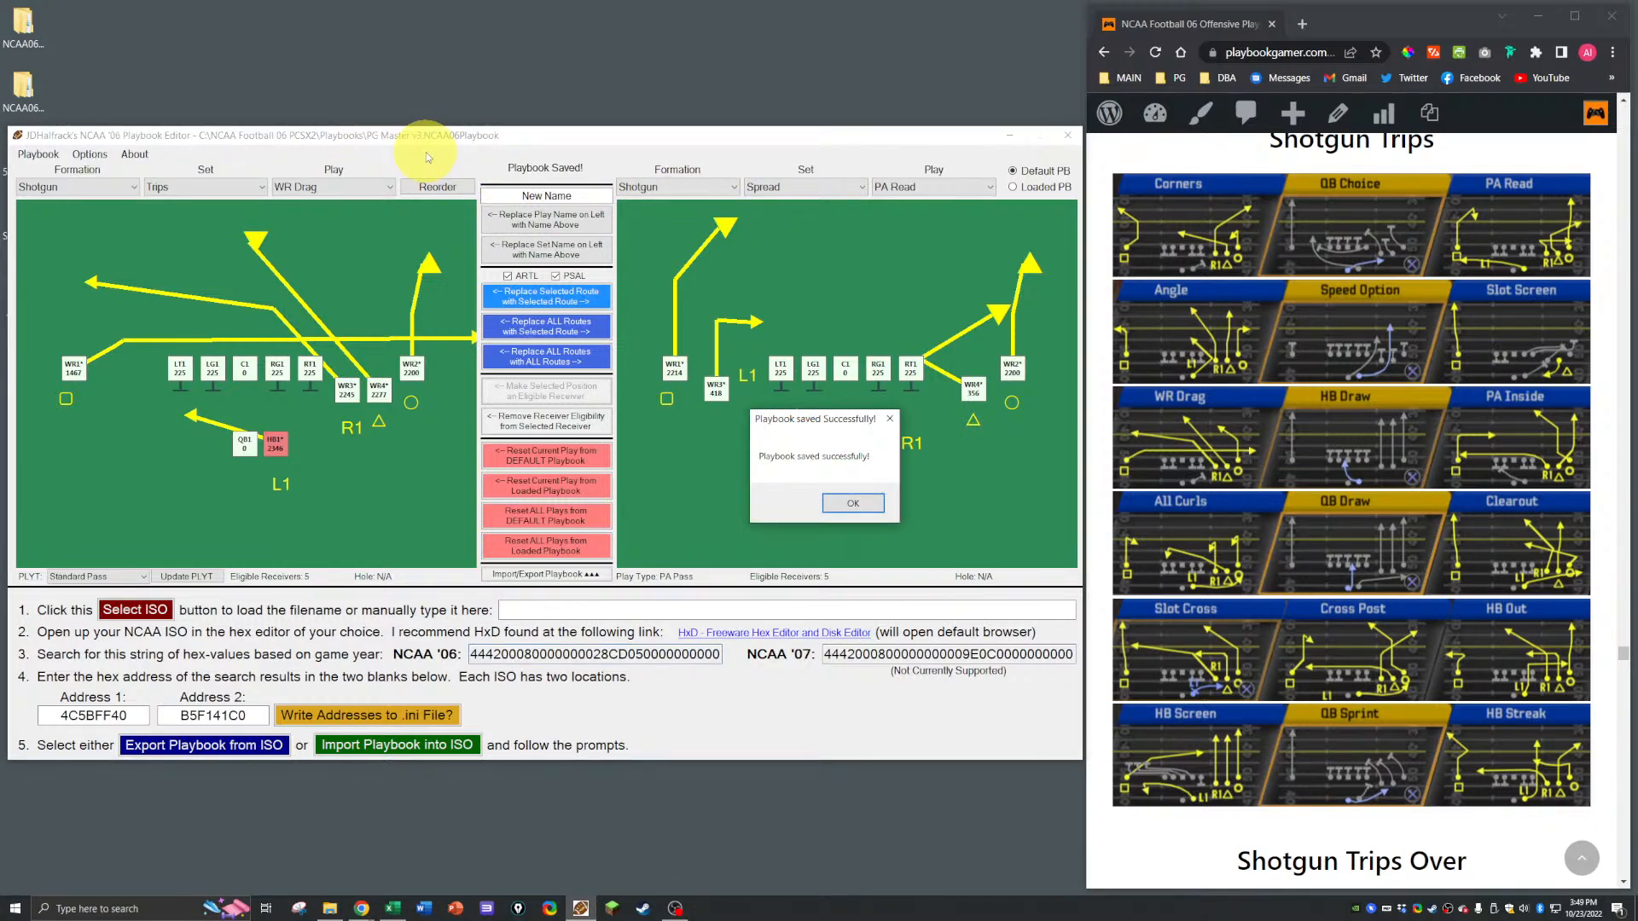
click(848, 505)
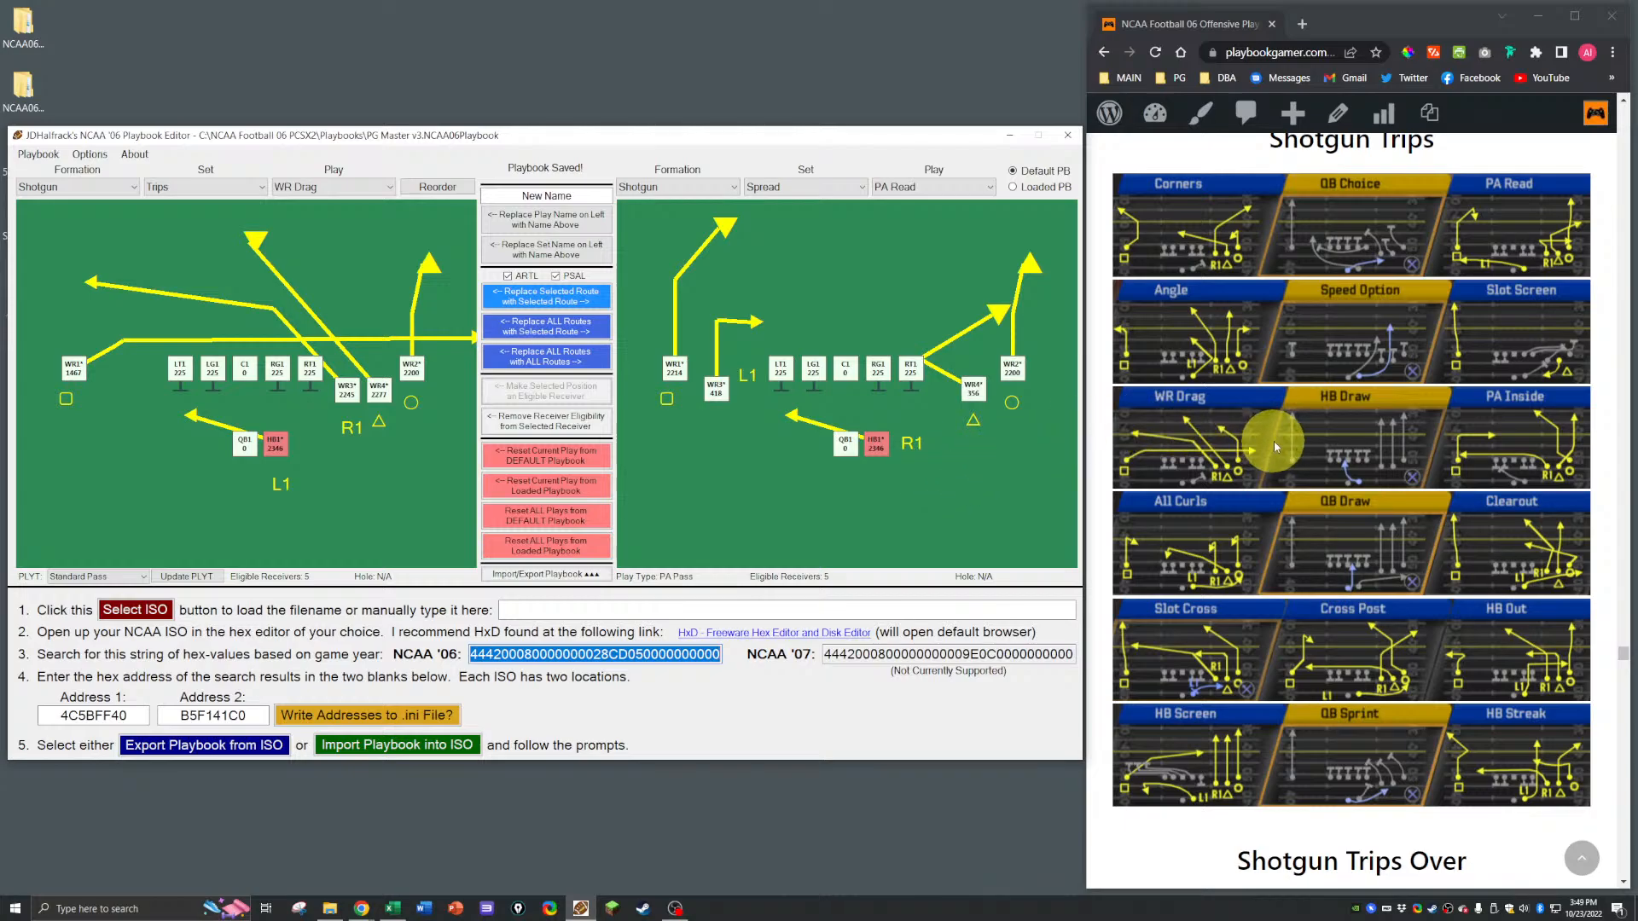
Step: Look over the HB Dive and PA Inside plays of Shotgun Trips and load All Curls for editing
click(331, 187)
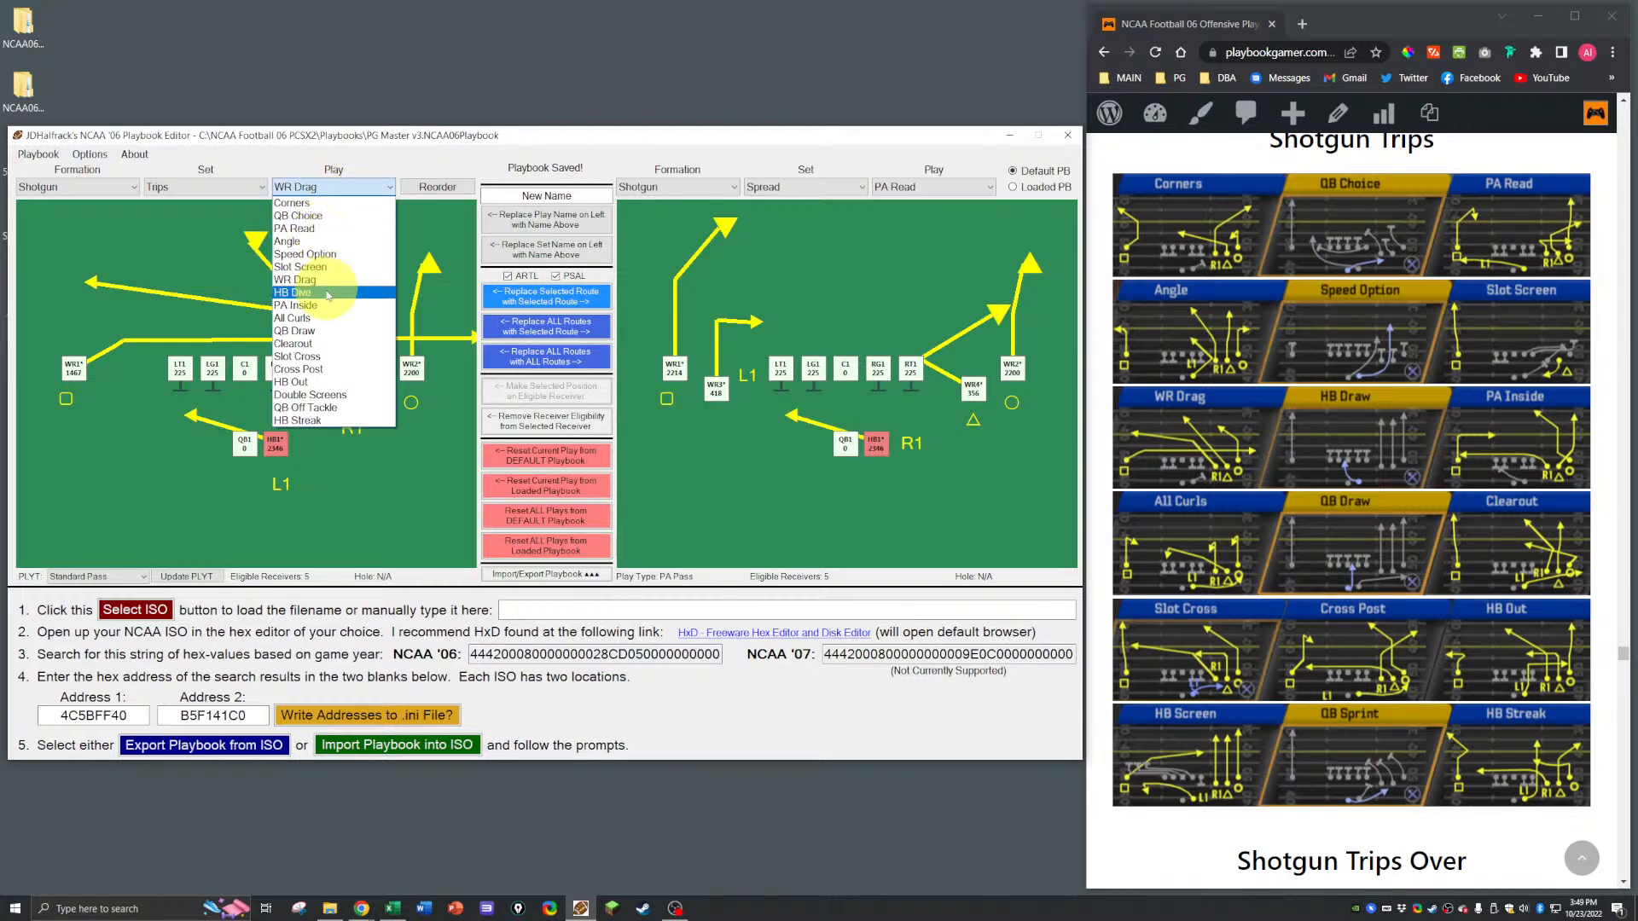
click(295, 293)
click(278, 441)
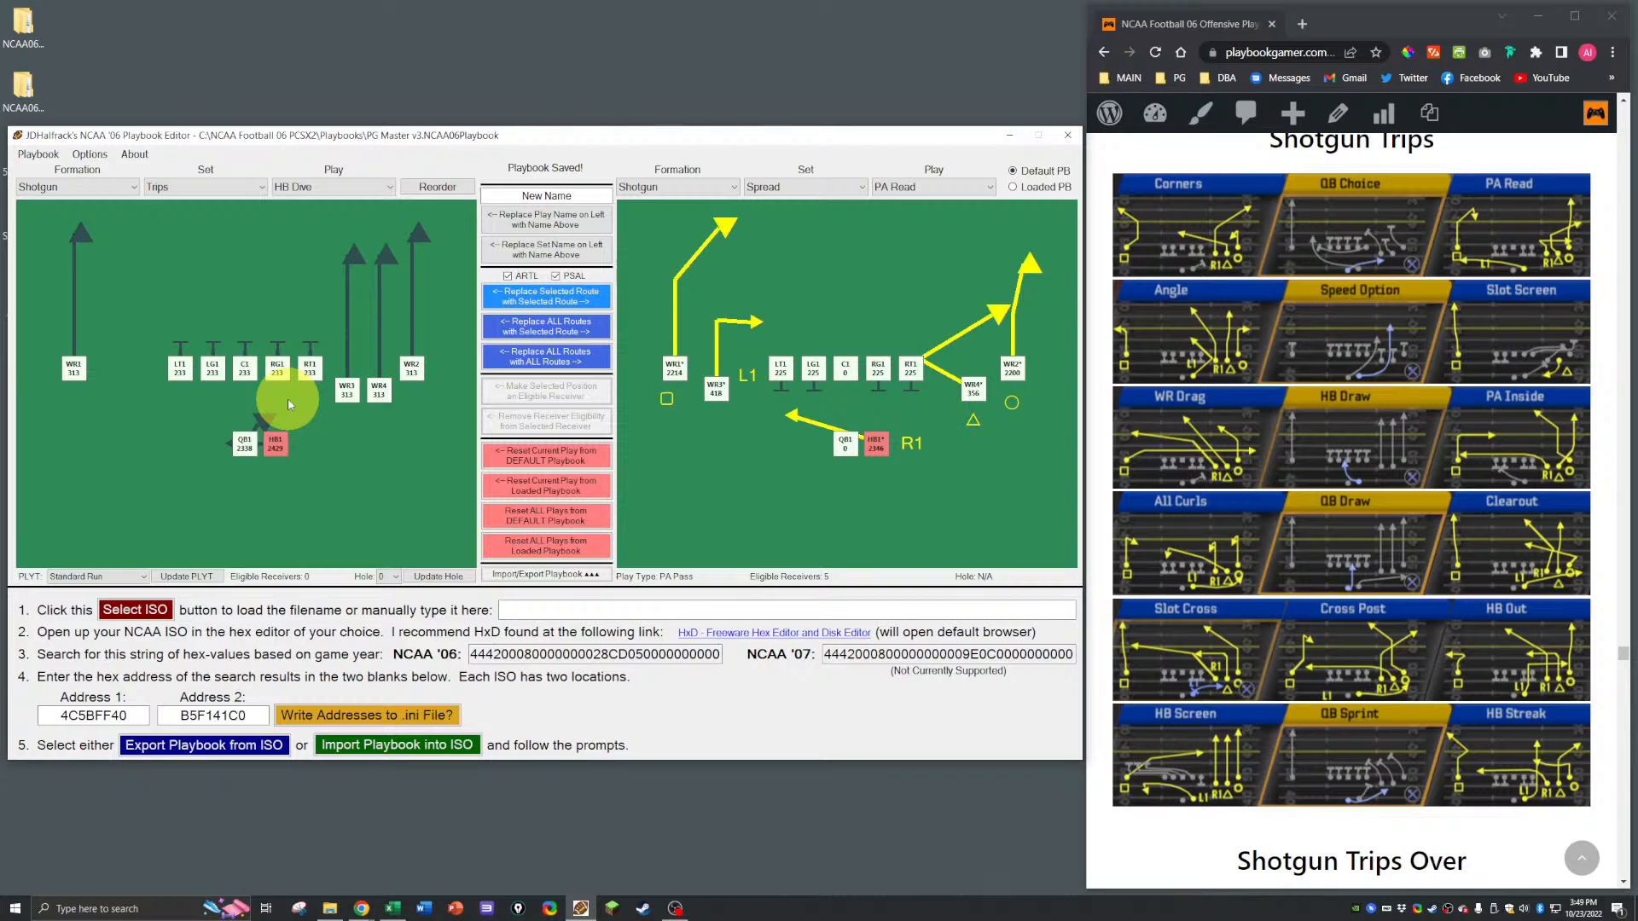
click(303, 187)
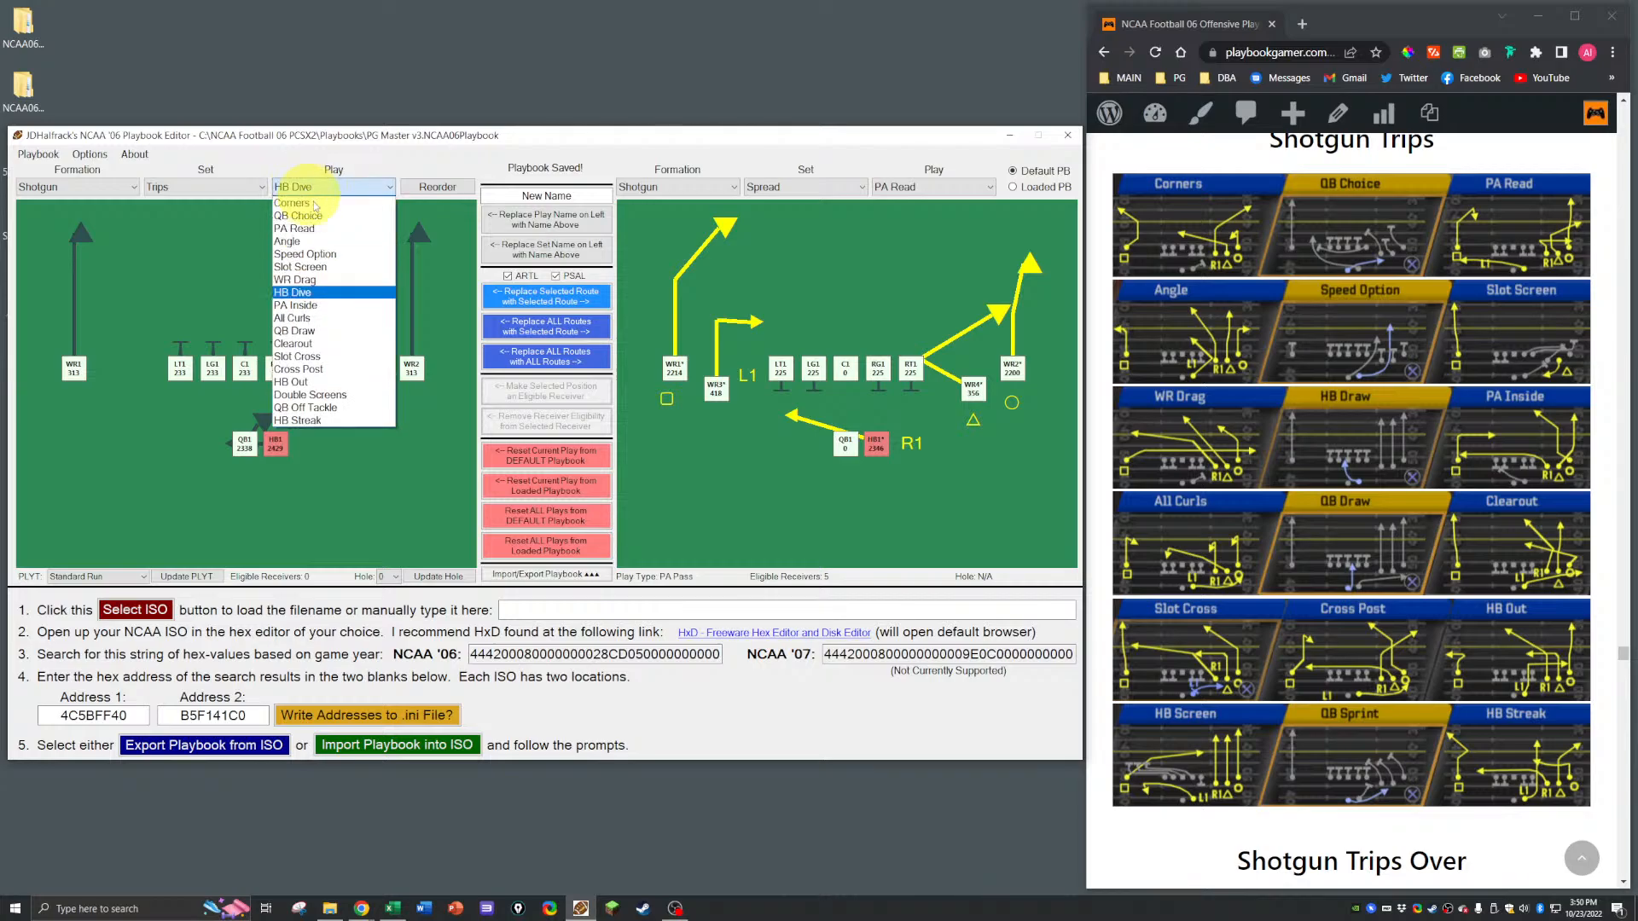
click(309, 313)
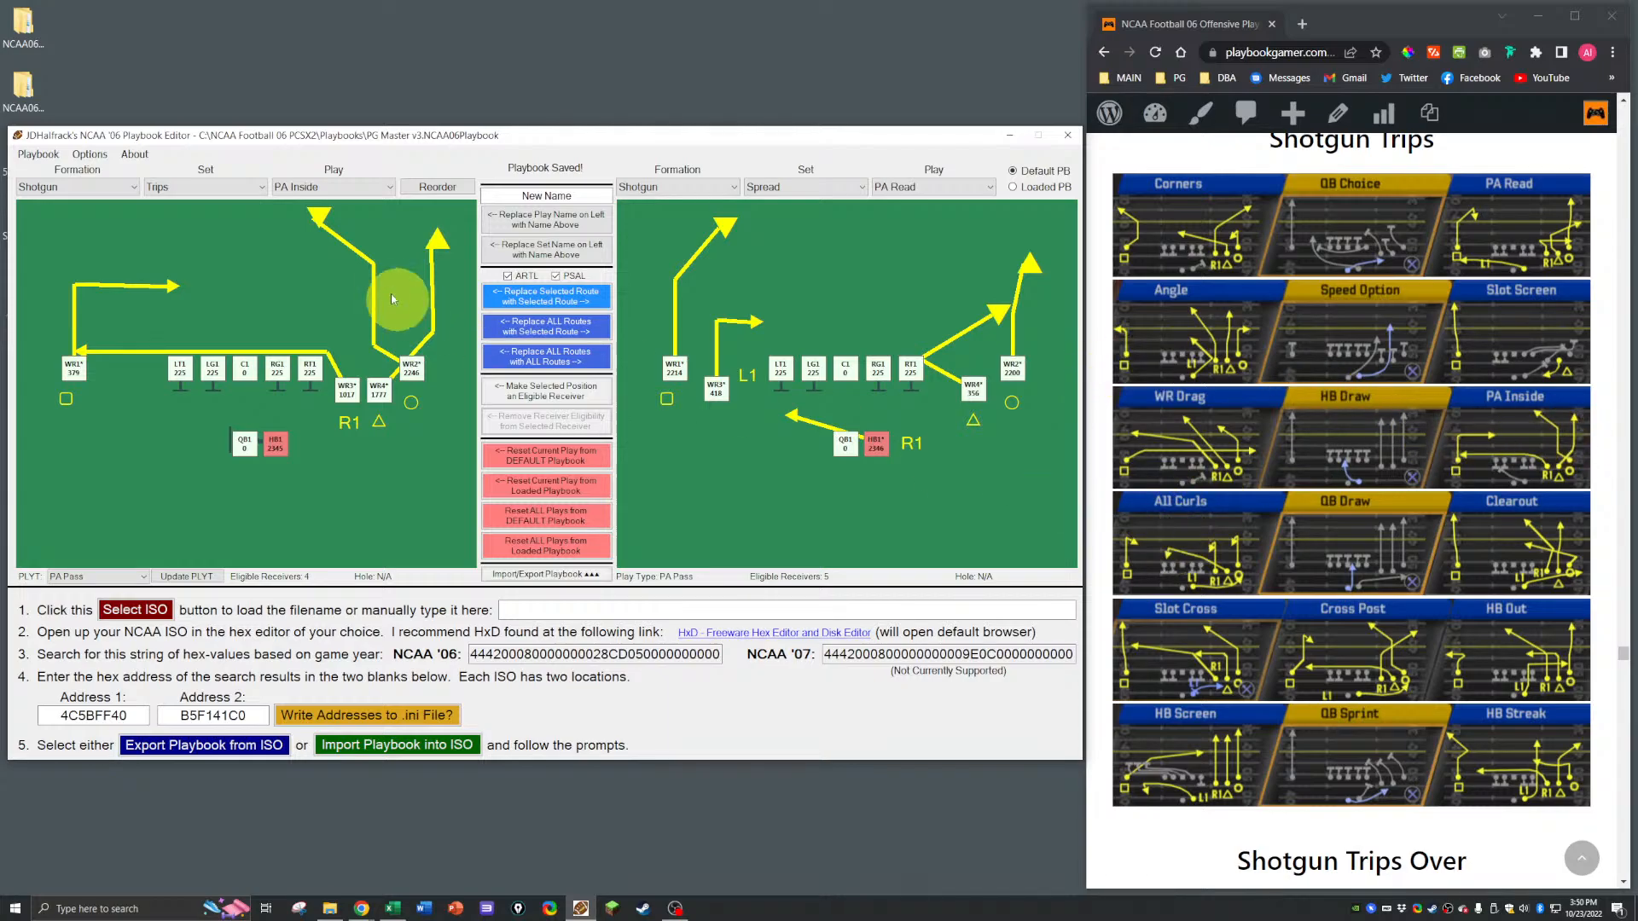
click(303, 190)
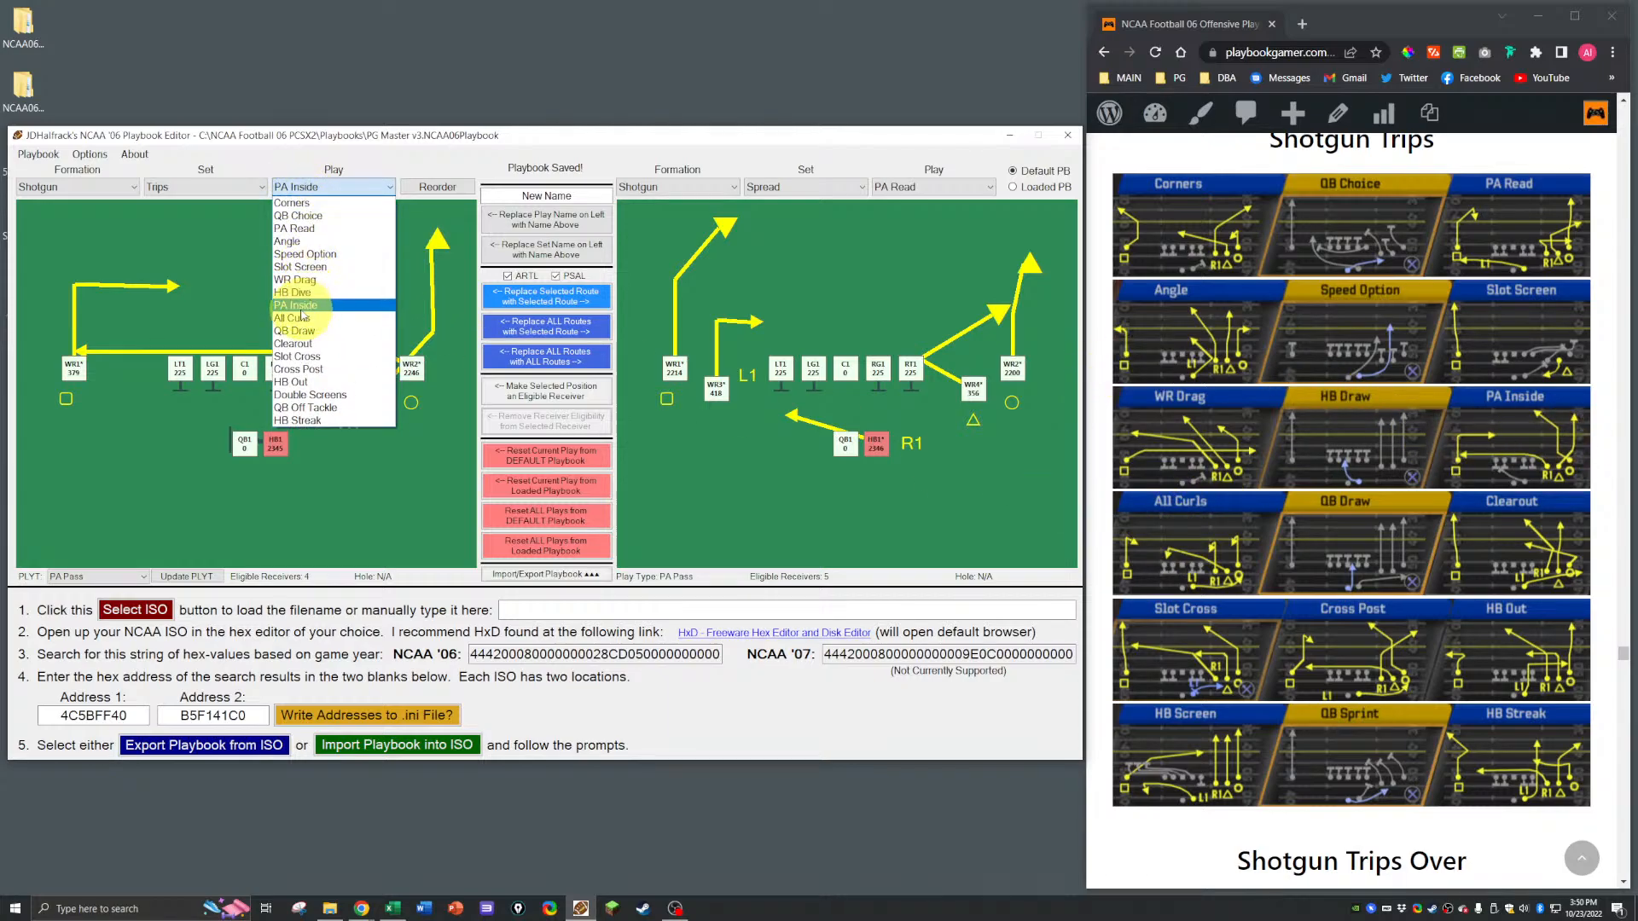
click(299, 318)
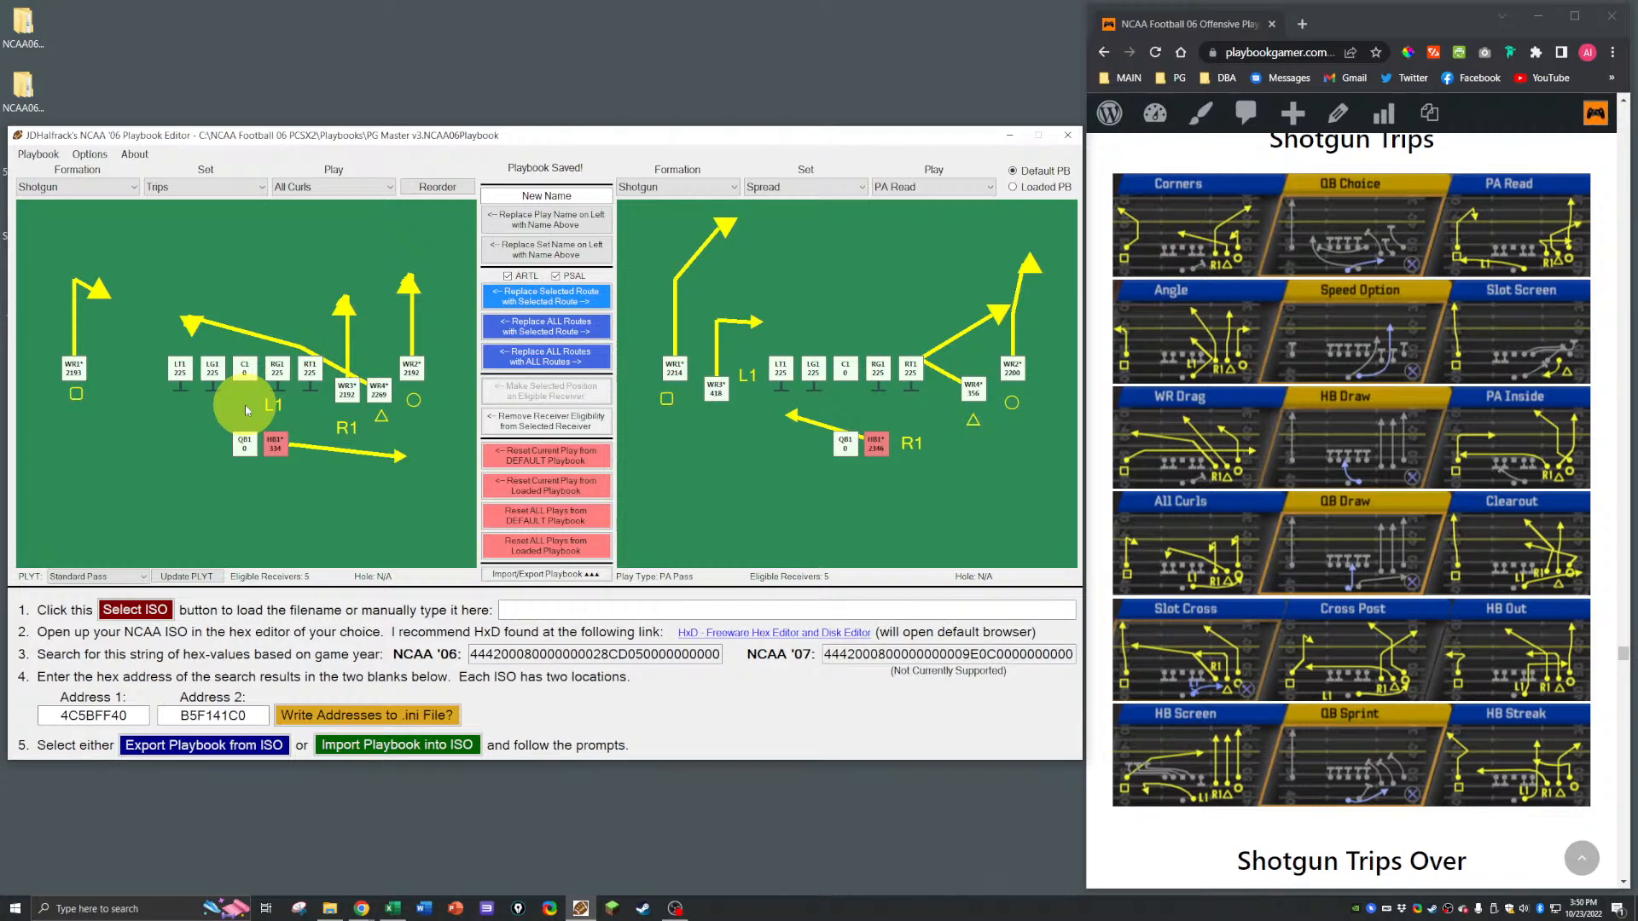
click(301, 188)
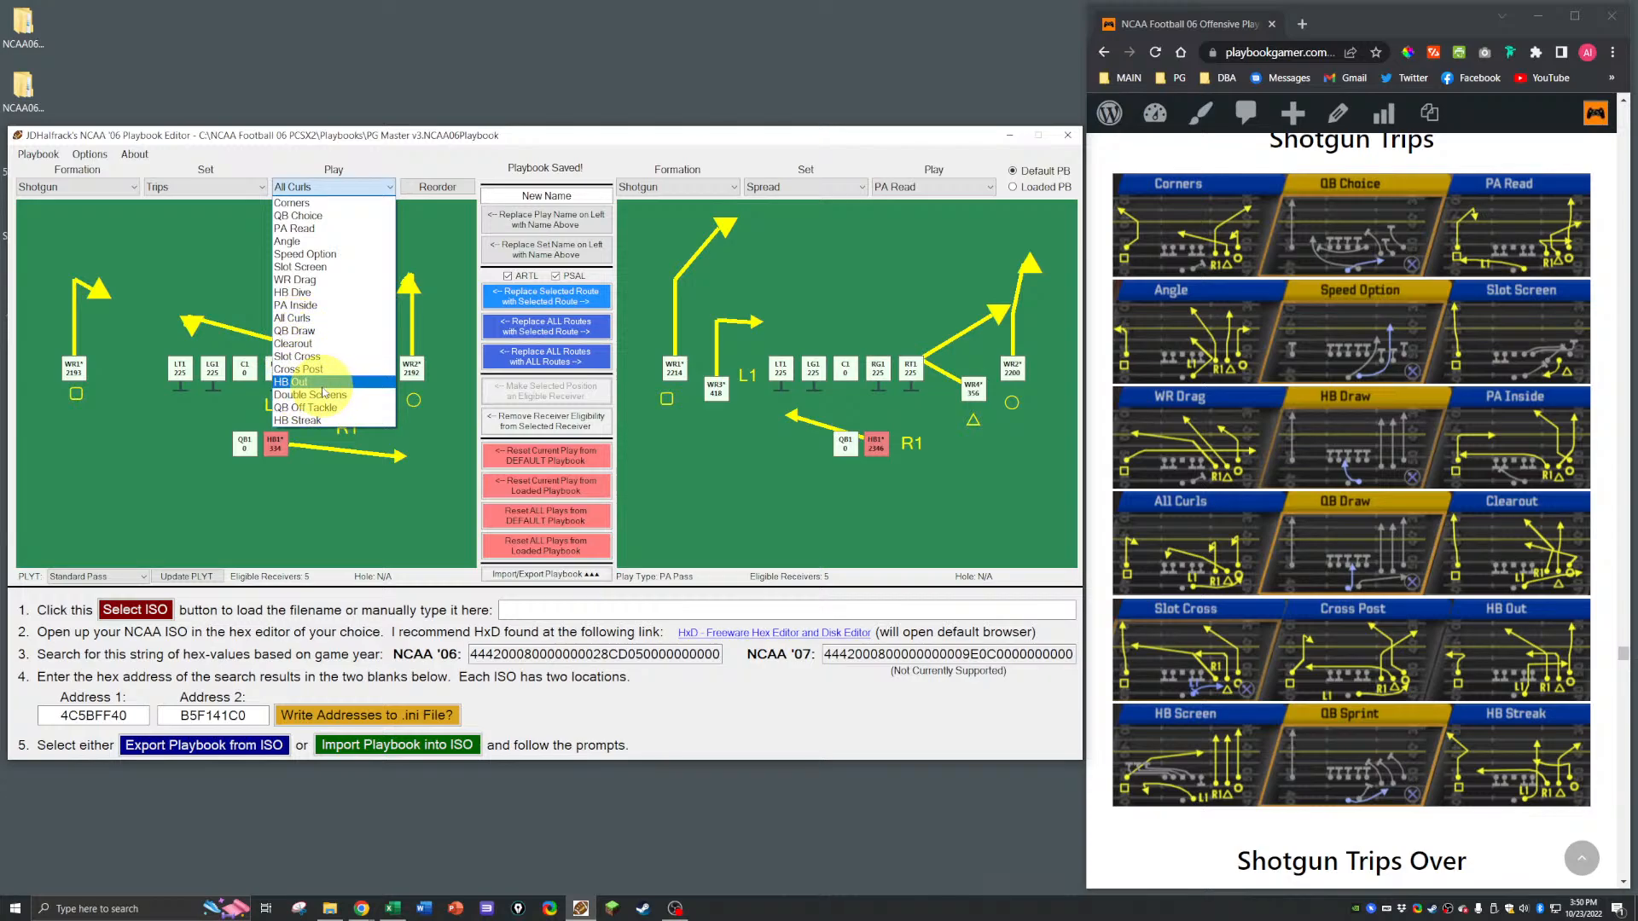
click(310, 322)
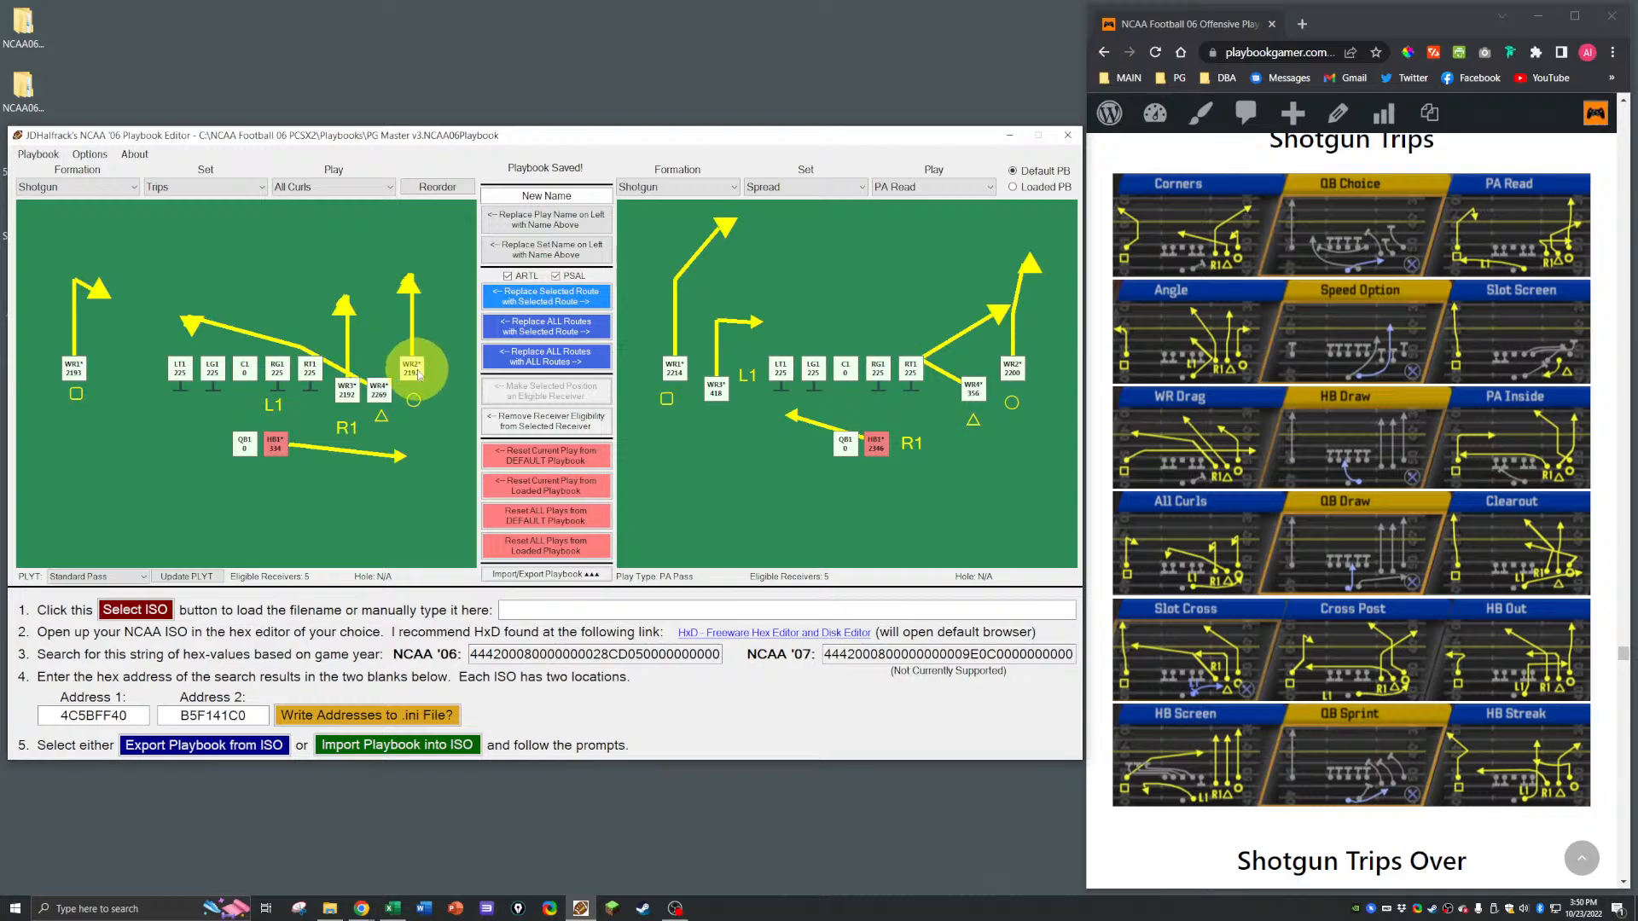
Step: Replace WR2's route in Trips' All Curls with the WR2 route from Shotgun Spread's PA Read
click(1012, 368)
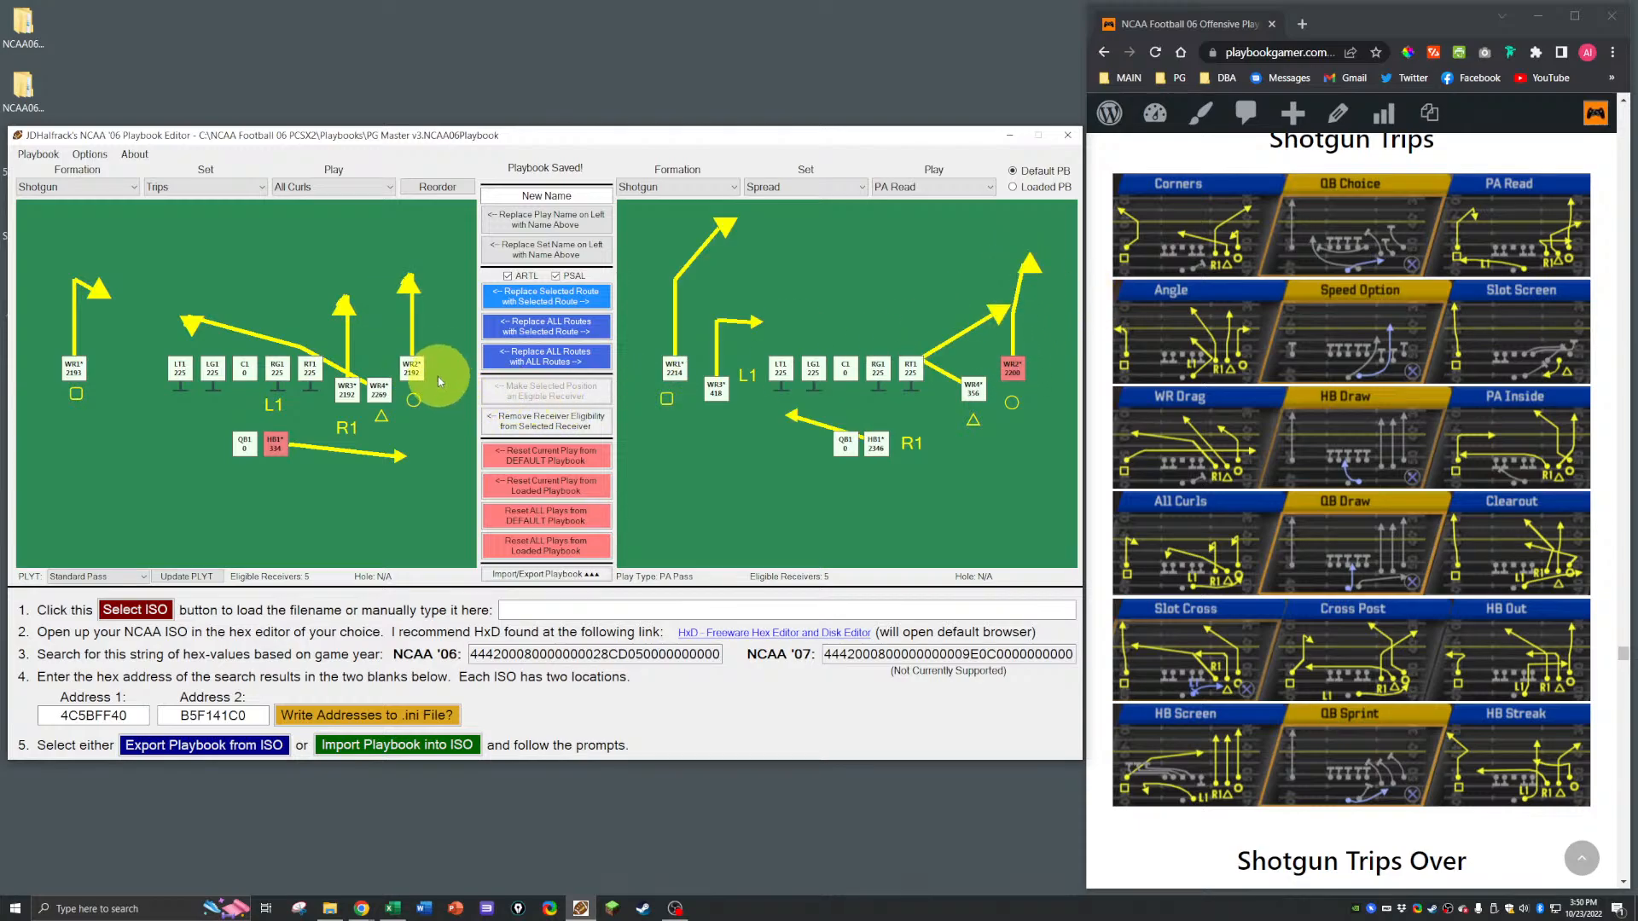
click(411, 368)
click(546, 296)
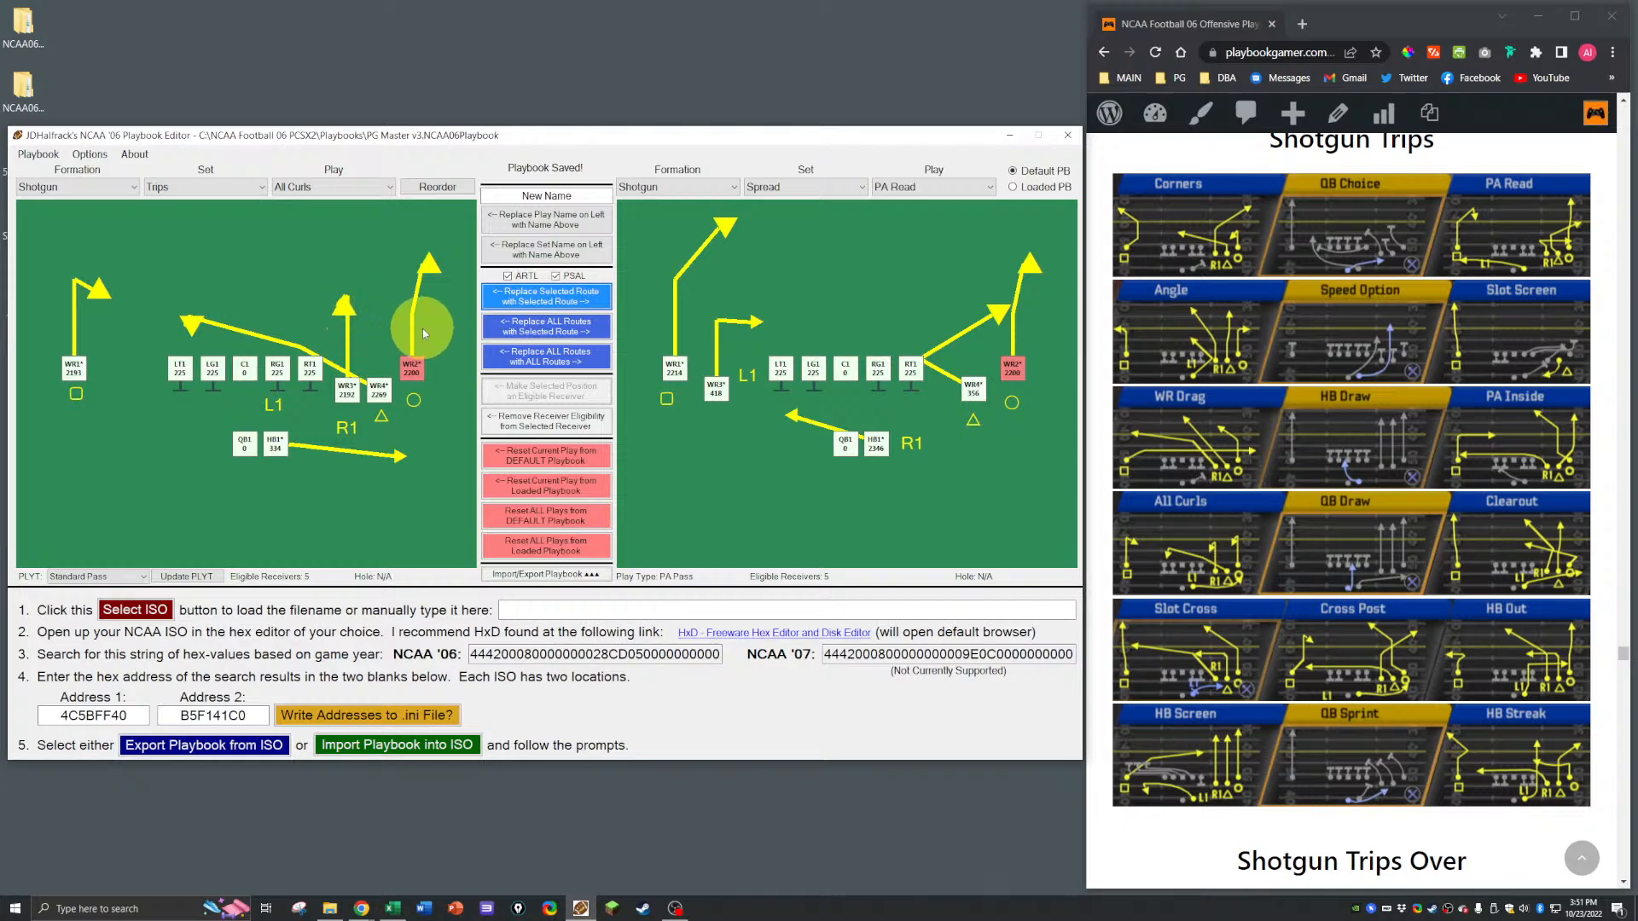
Step: Find a suitable curl in the online play diagrams and replace WR3's route in Trips' All Curls with TE1's route from Shotgun Normal's All Curls
scroll(1338, 458, up, 15)
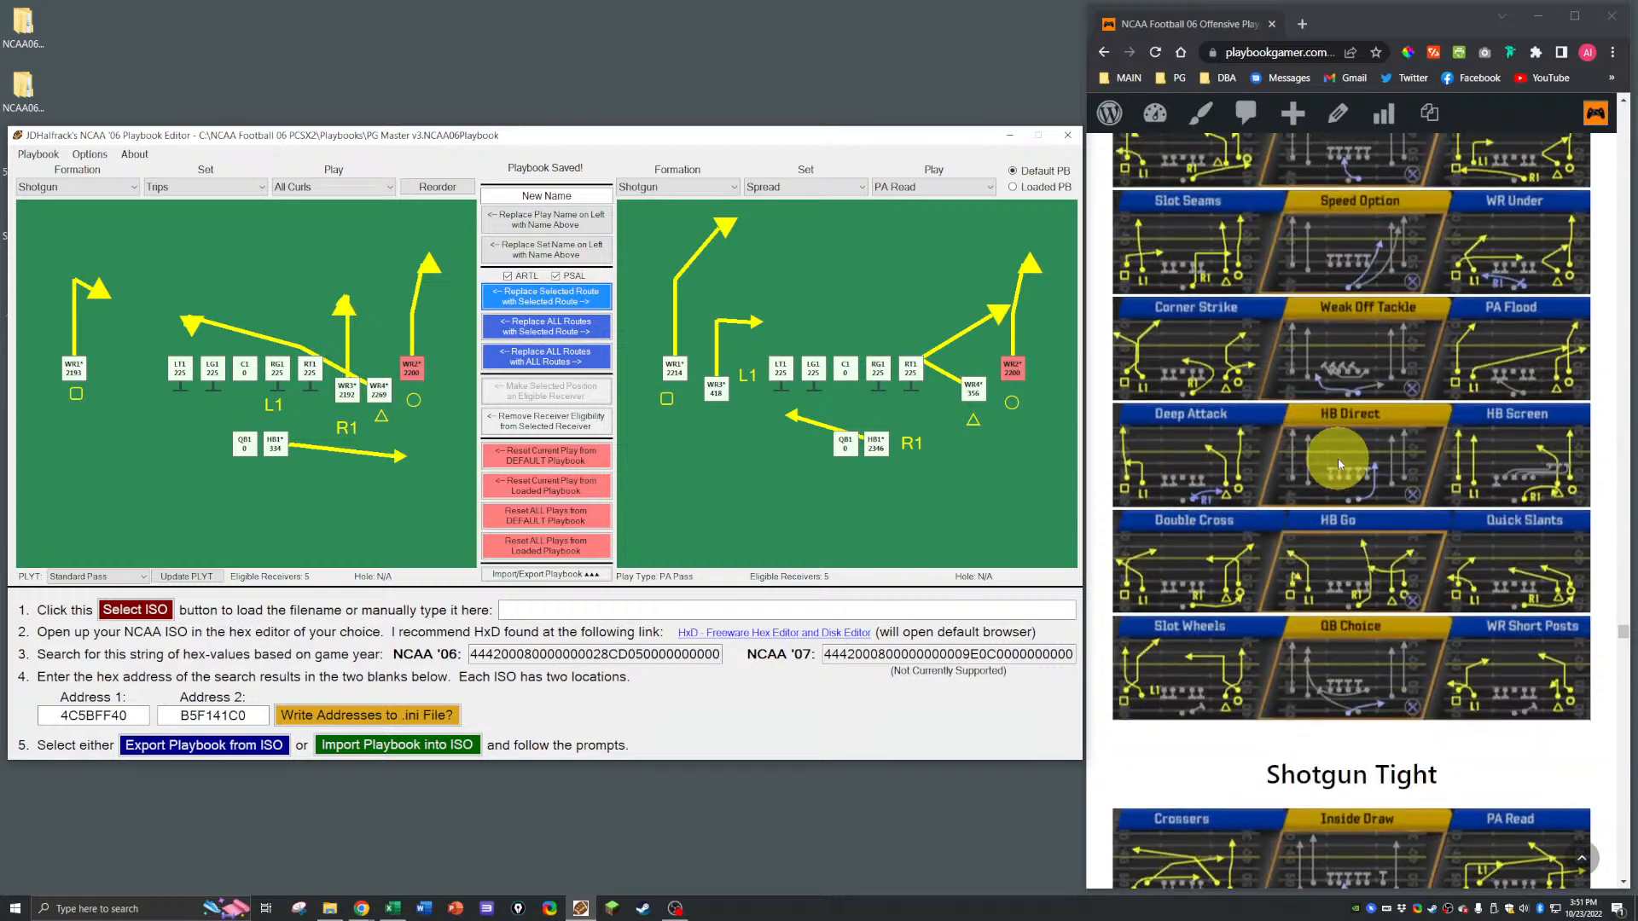
scroll(1338, 465, up, 7)
scroll(1337, 465, down, 5)
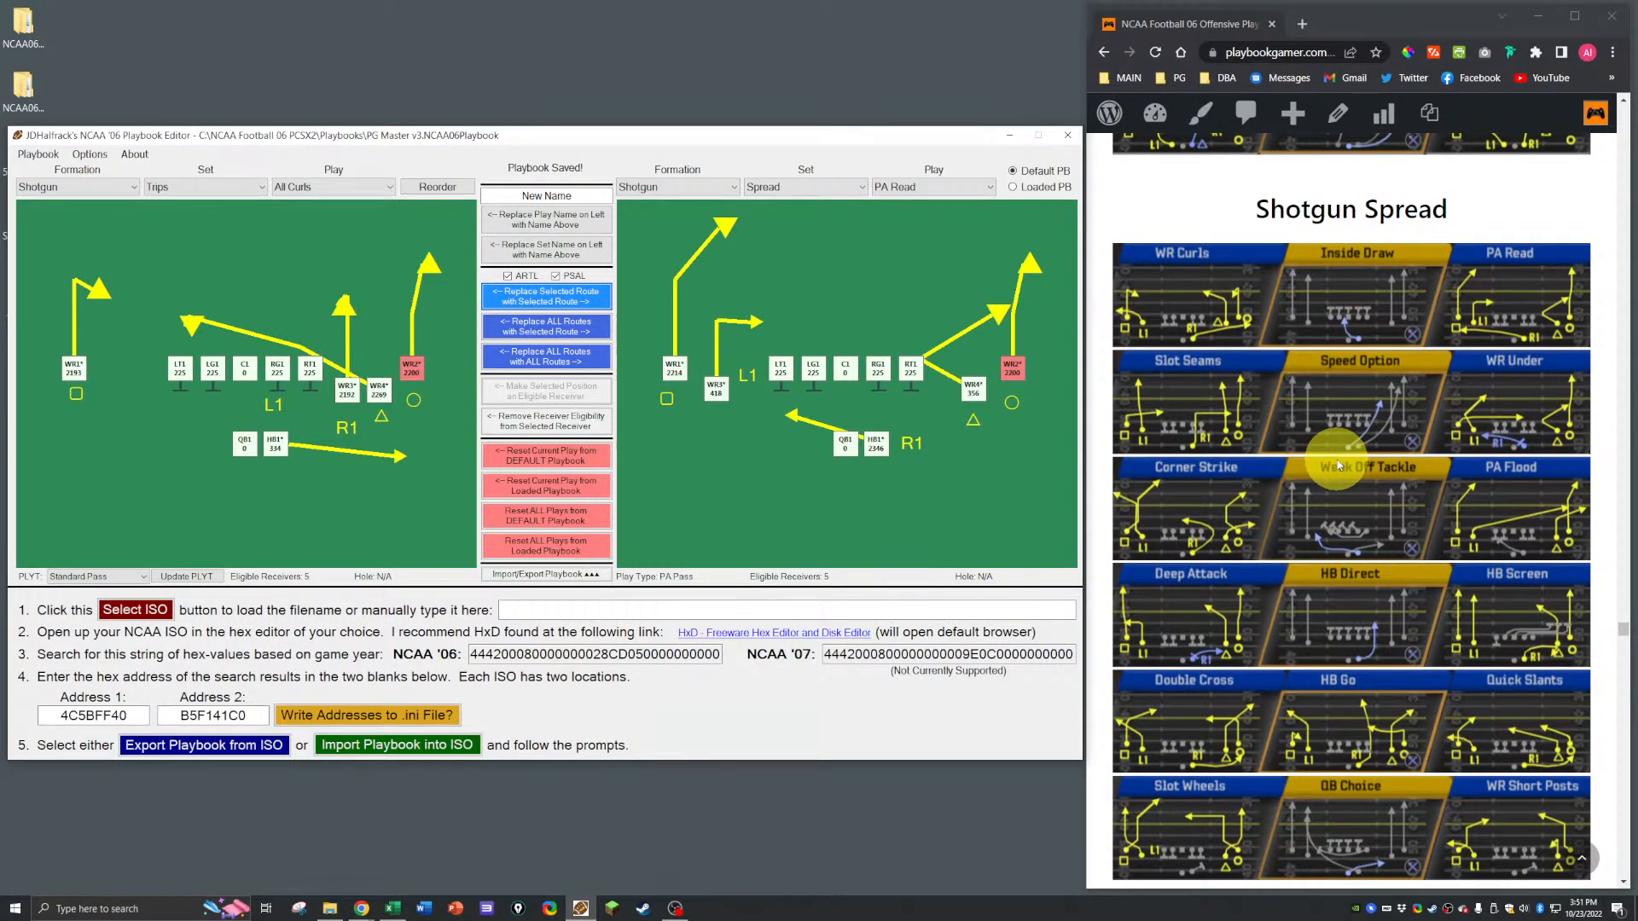
scroll(1337, 465, up, 10)
scroll(1334, 466, up, 6)
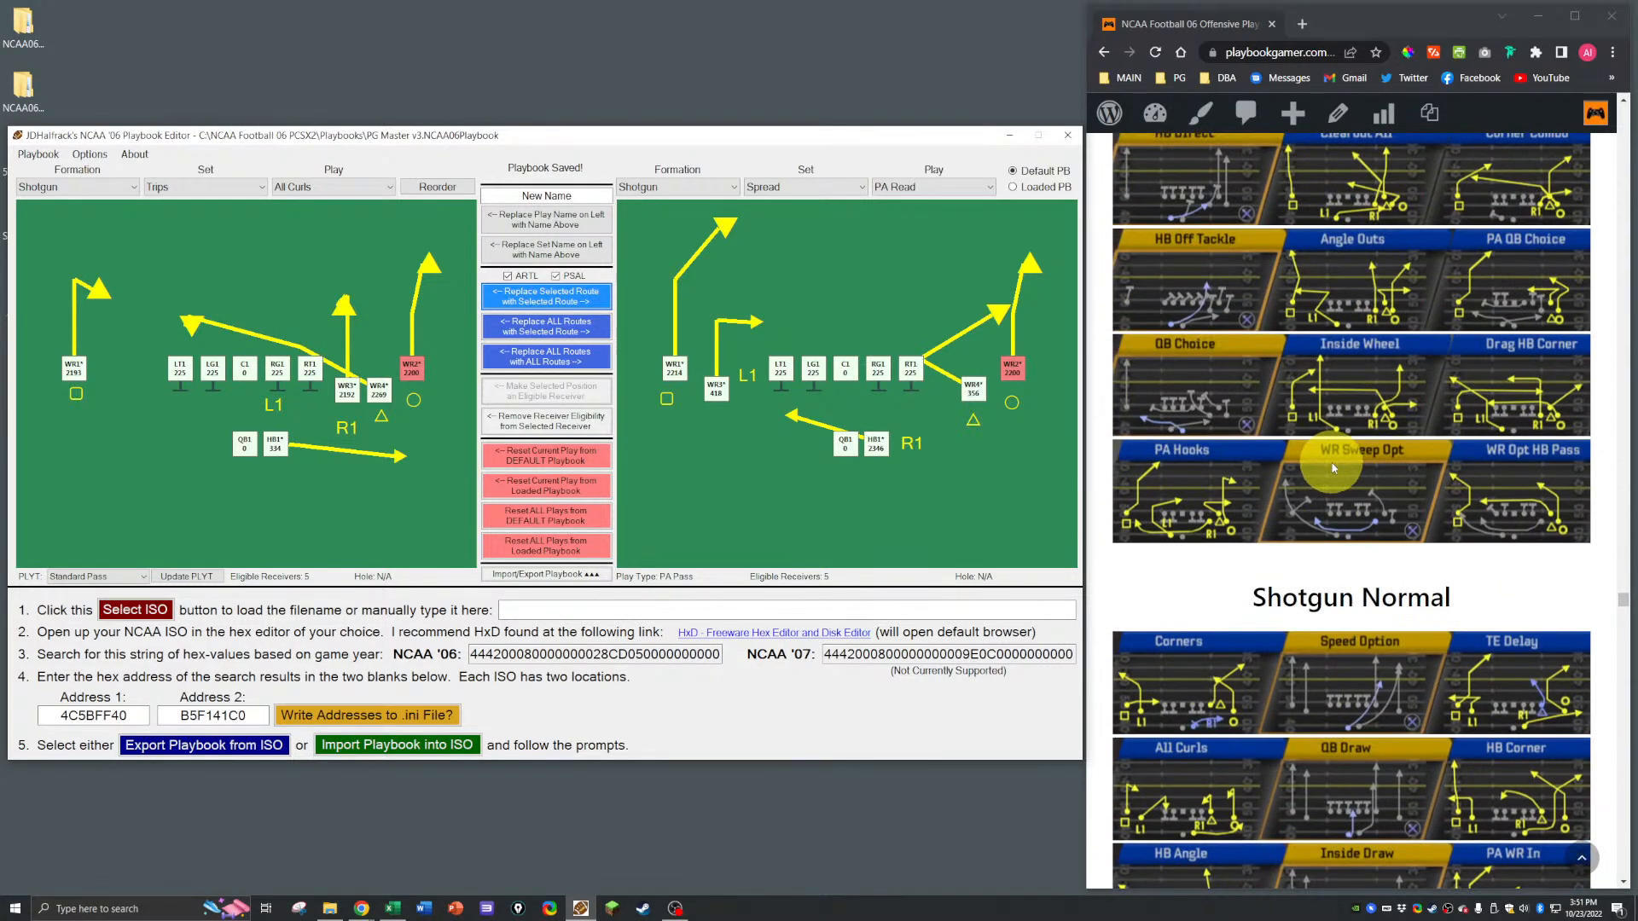
scroll(1335, 467, down, 8)
scroll(1334, 466, up, 3)
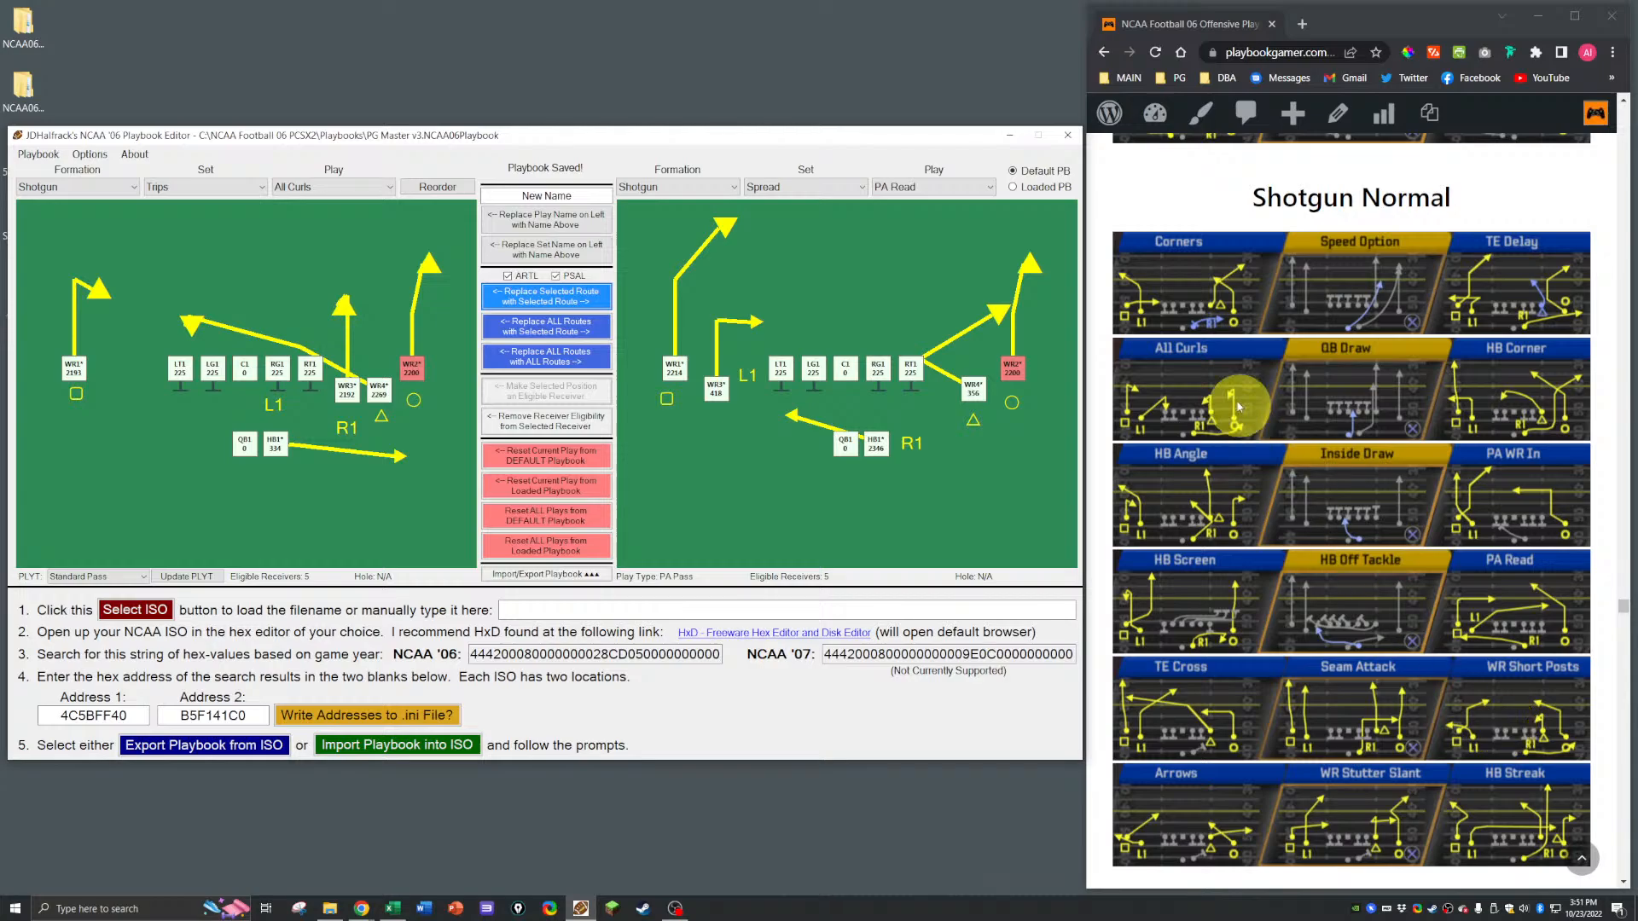
click(759, 187)
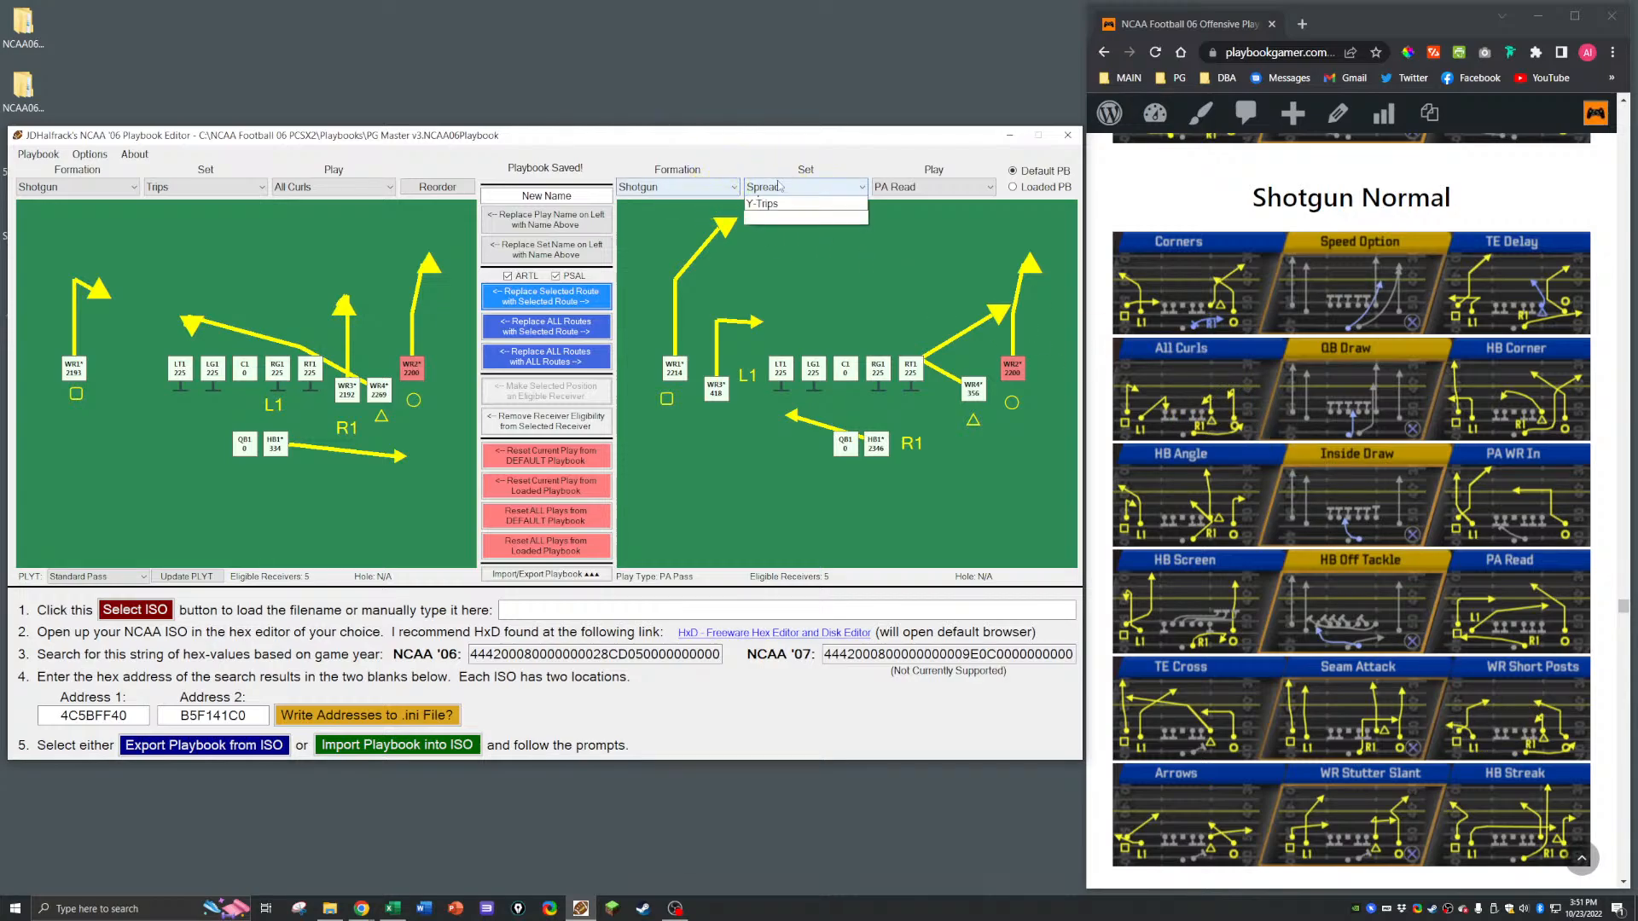
click(778, 268)
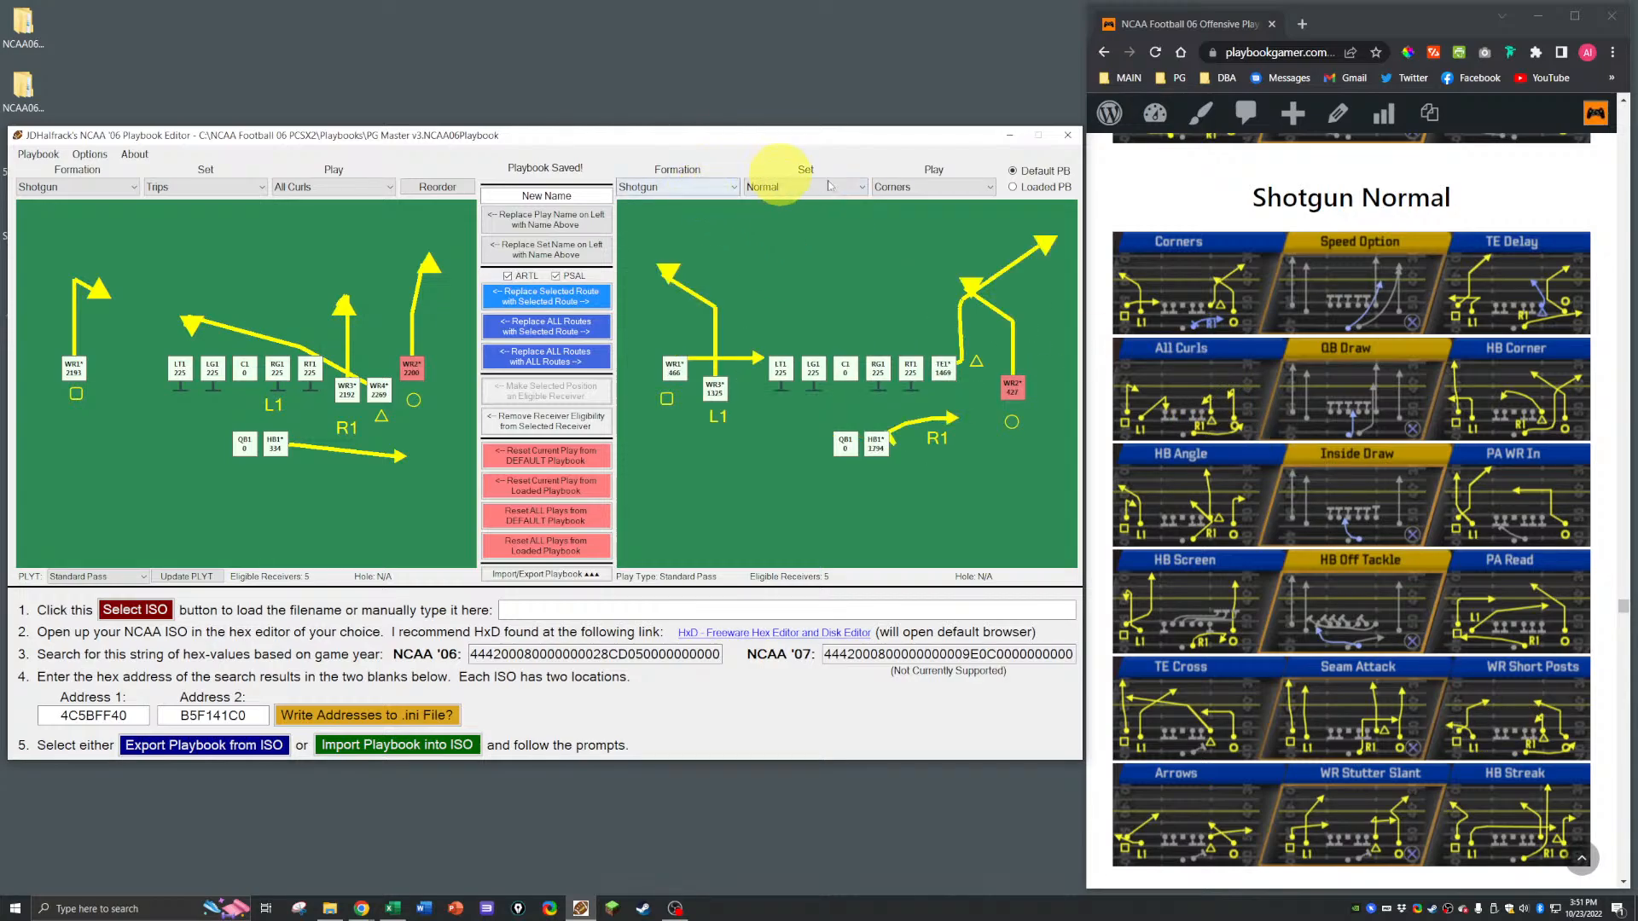
click(929, 186)
click(893, 241)
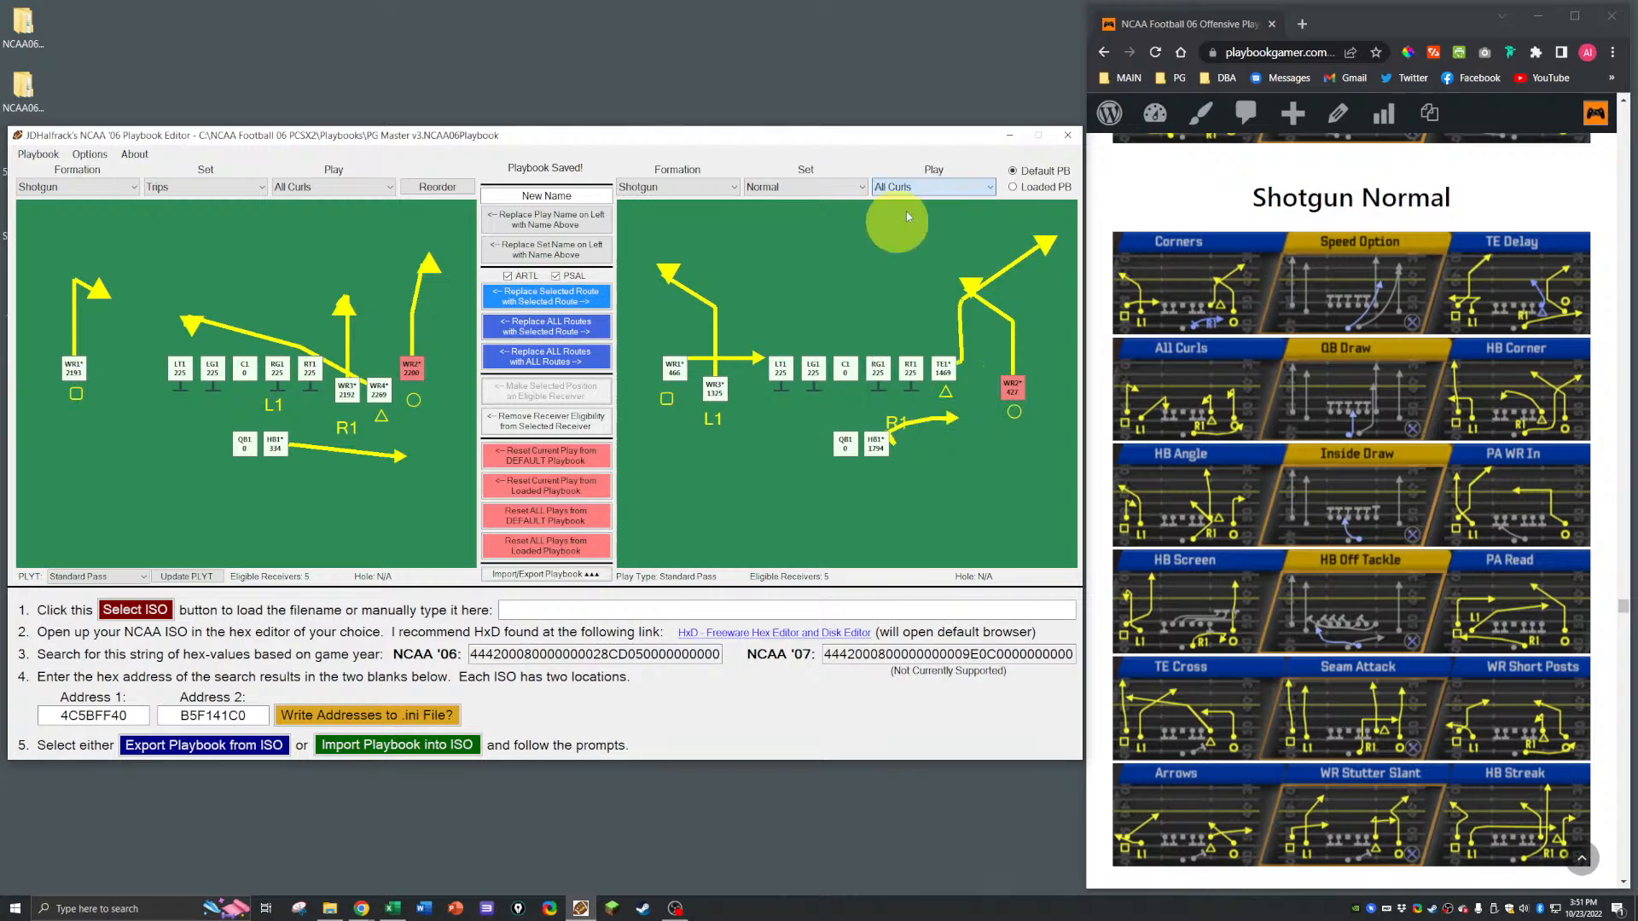
click(941, 368)
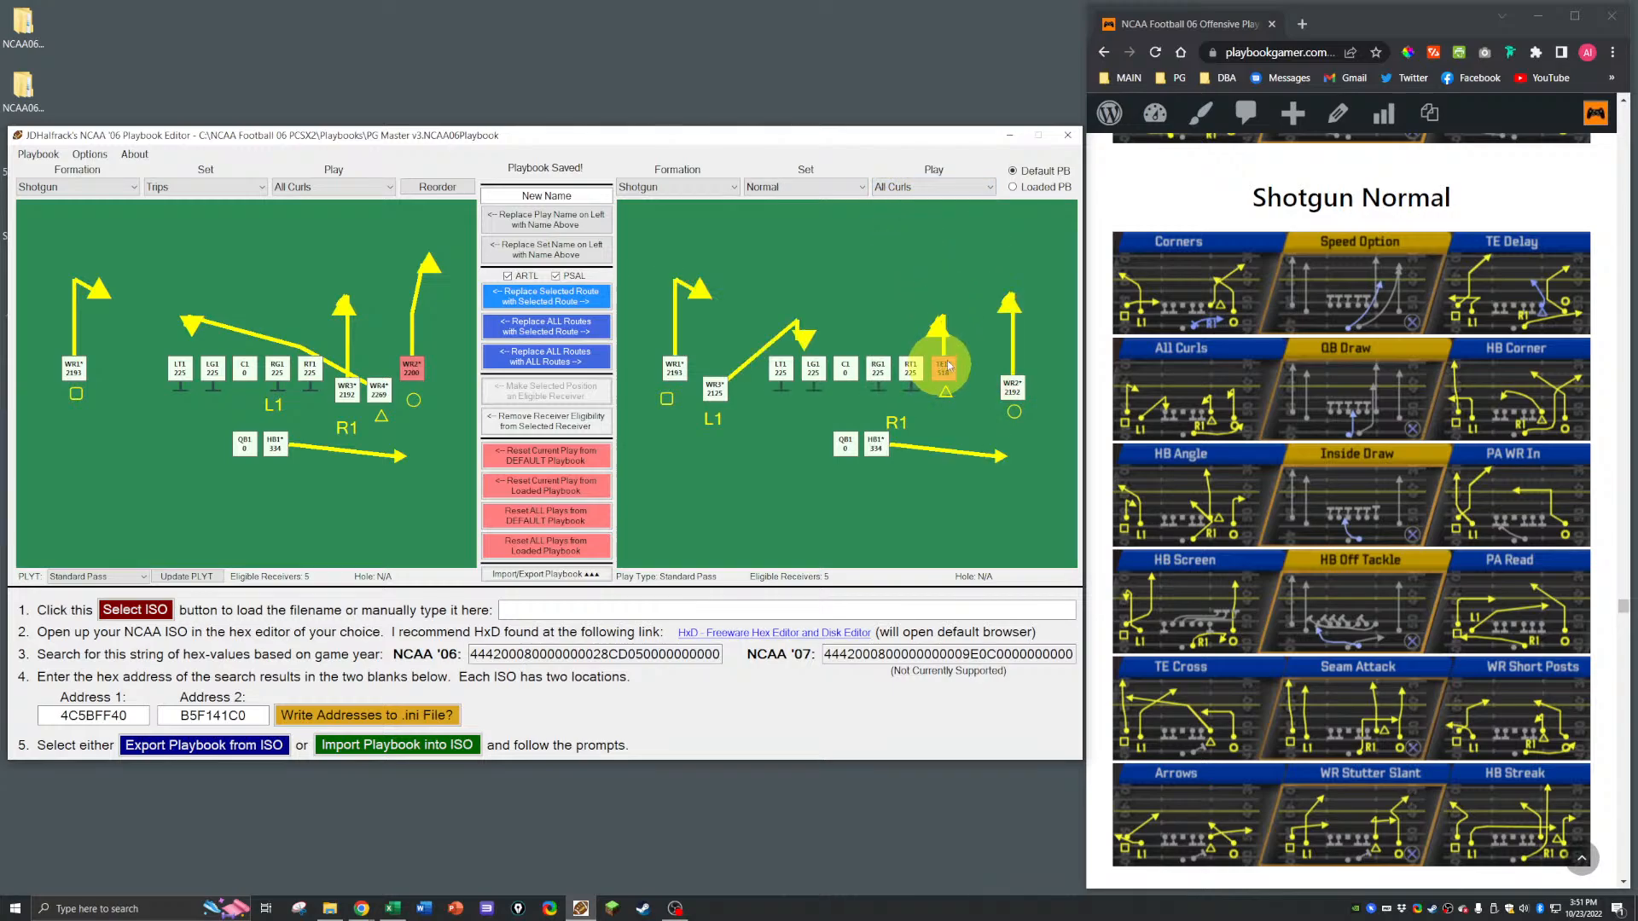
click(346, 388)
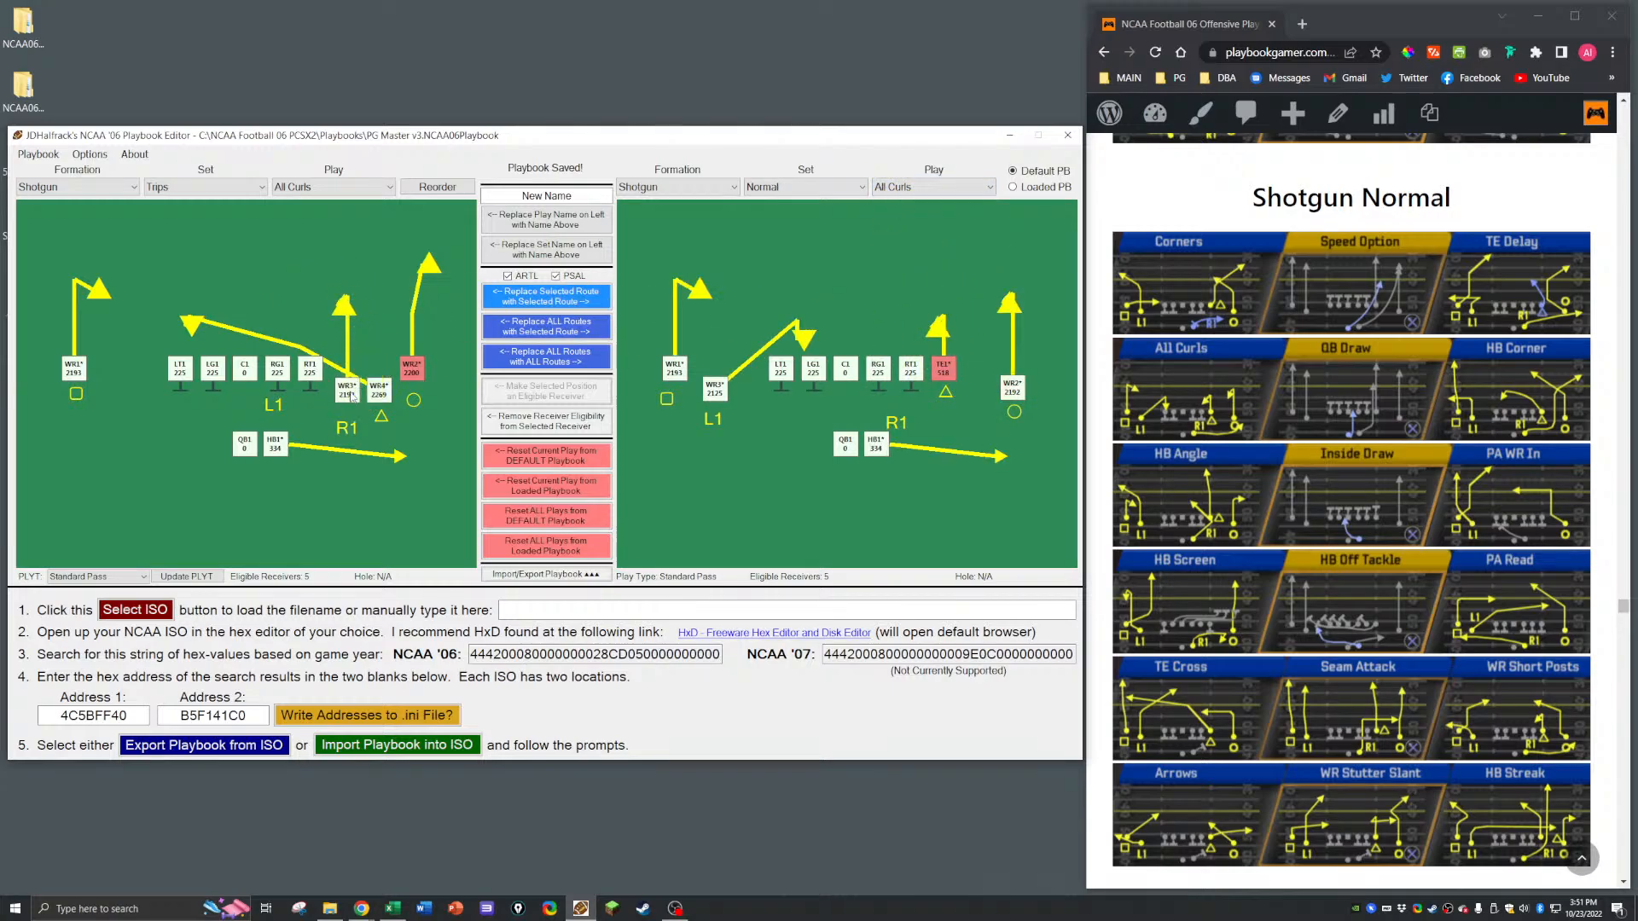
click(510, 303)
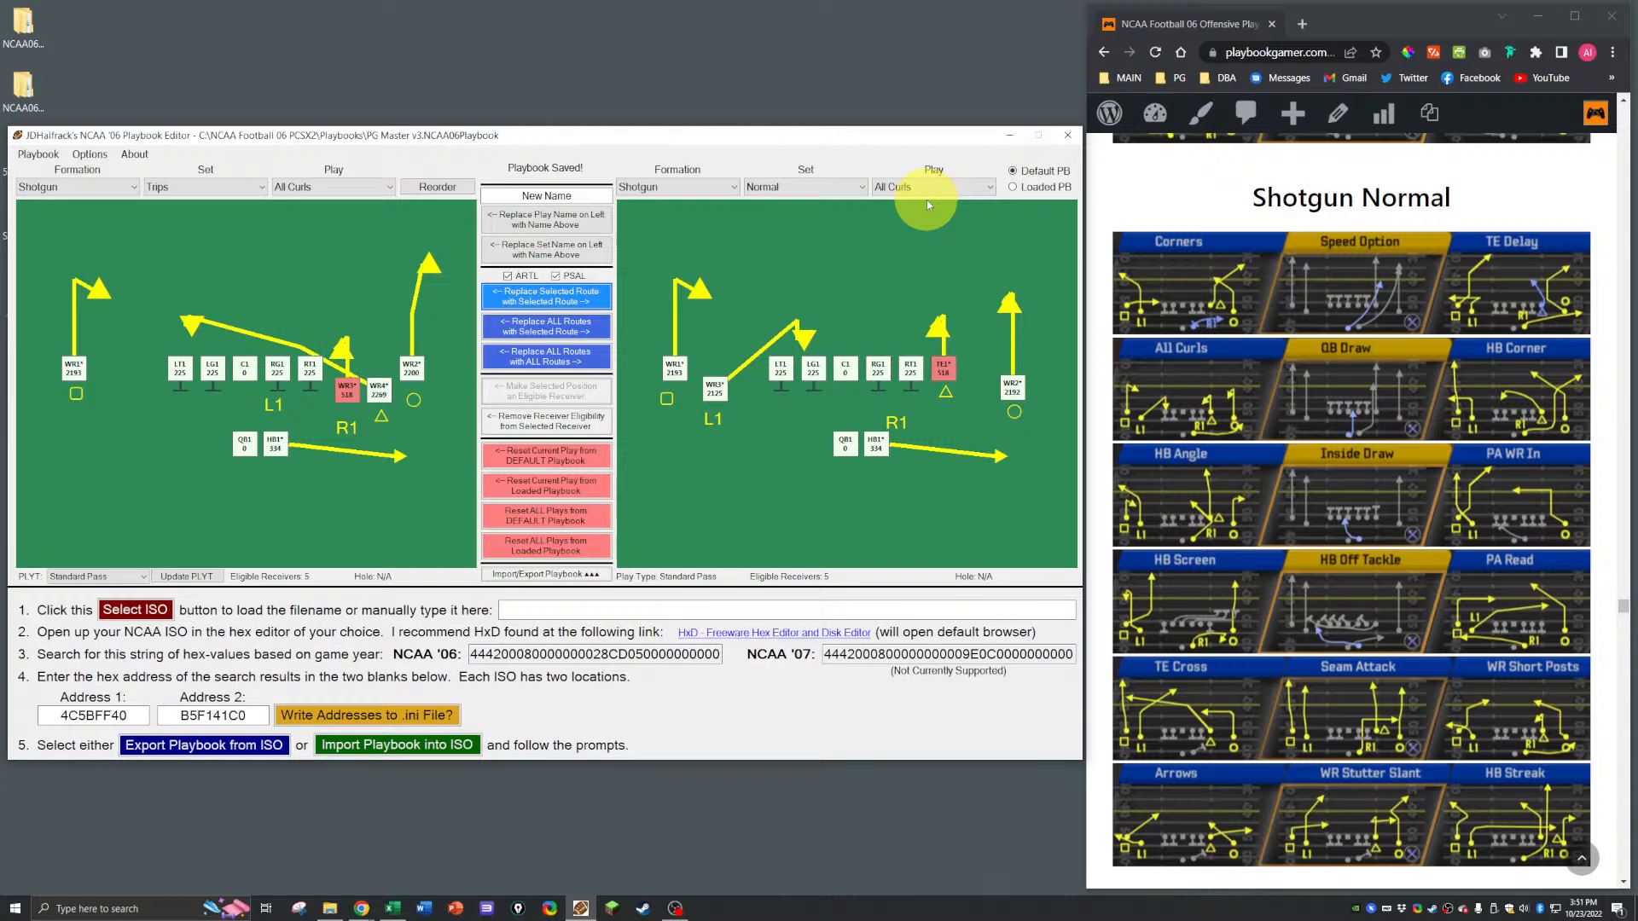
Step: Replace WR1's route in Trips' All Curls with the WR1 route from the default Shotgun Trips' HB Out
click(776, 187)
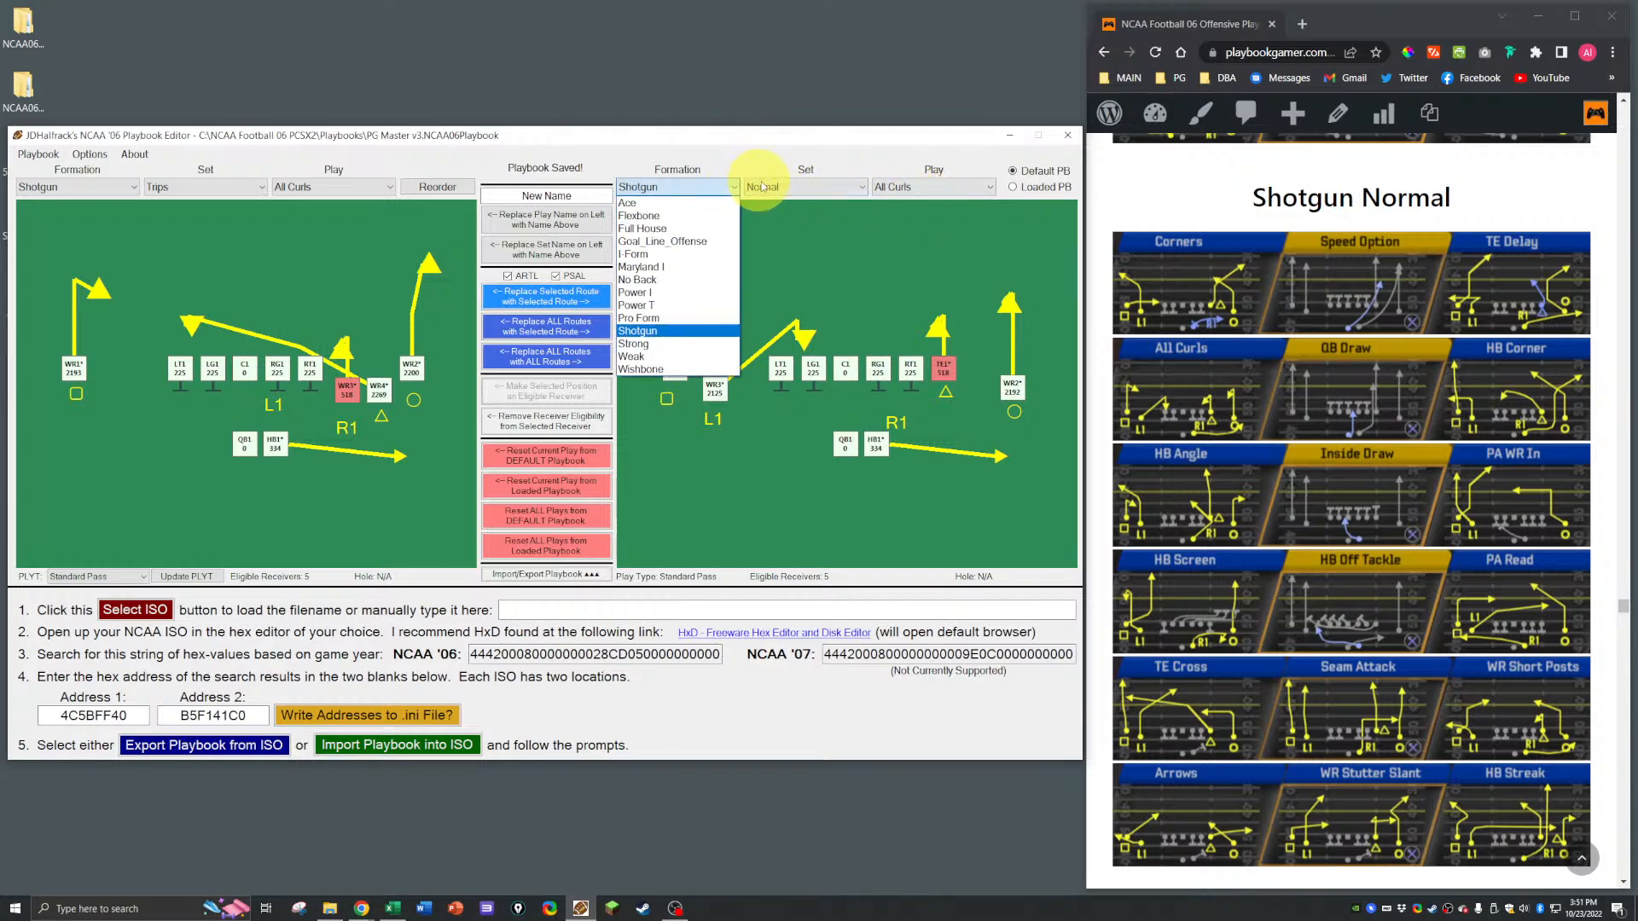
click(774, 187)
click(774, 187)
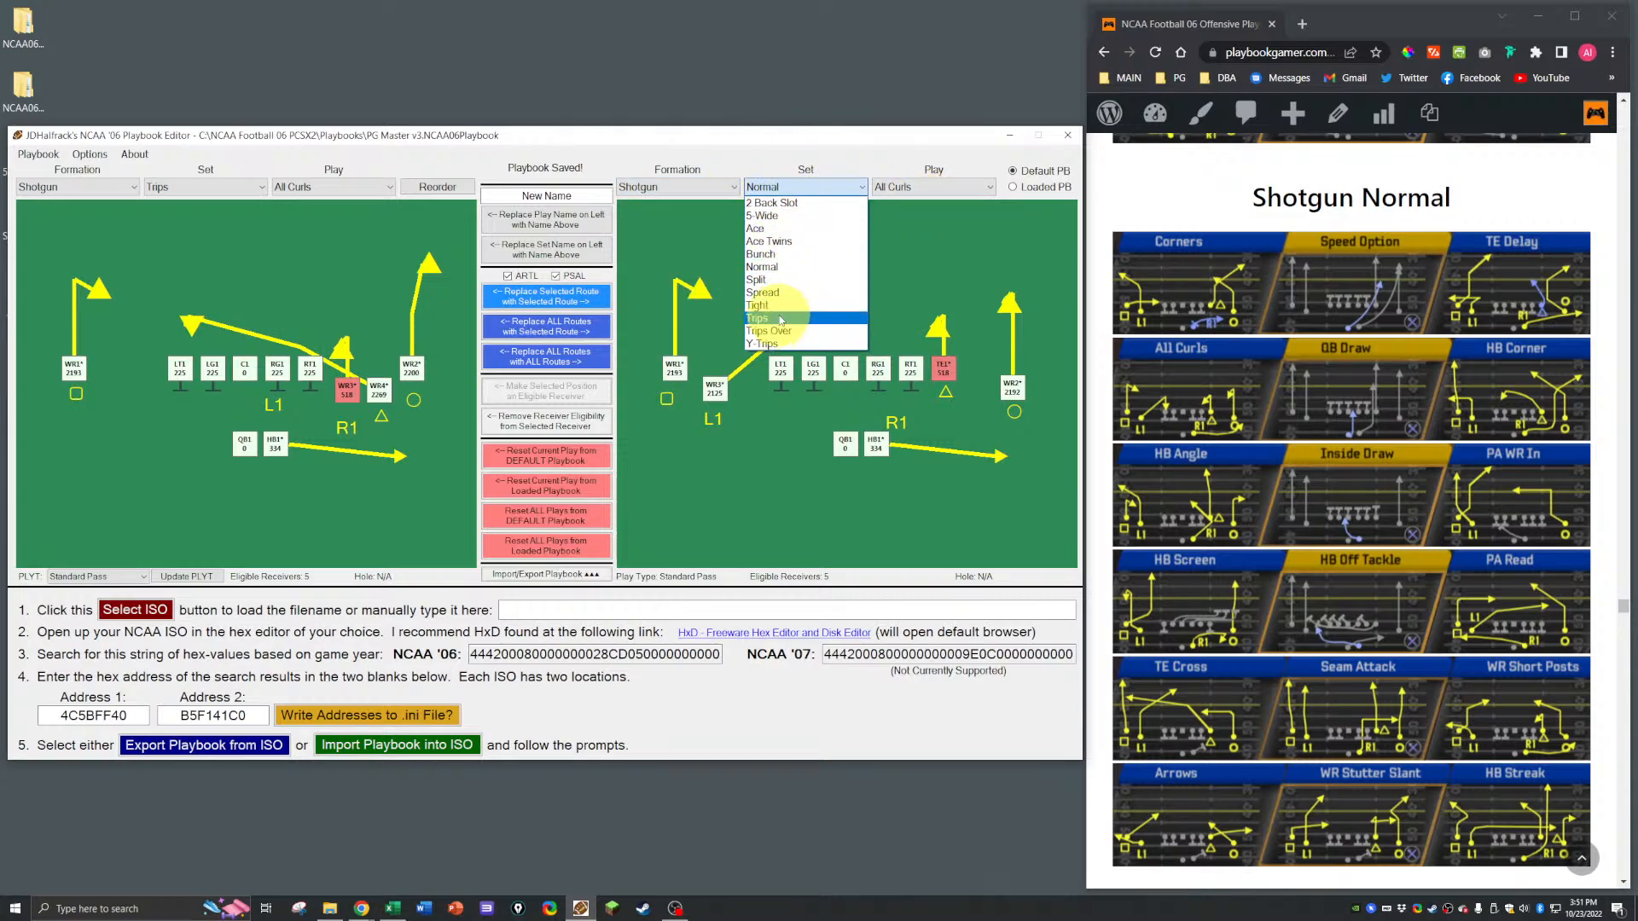
click(774, 314)
click(776, 186)
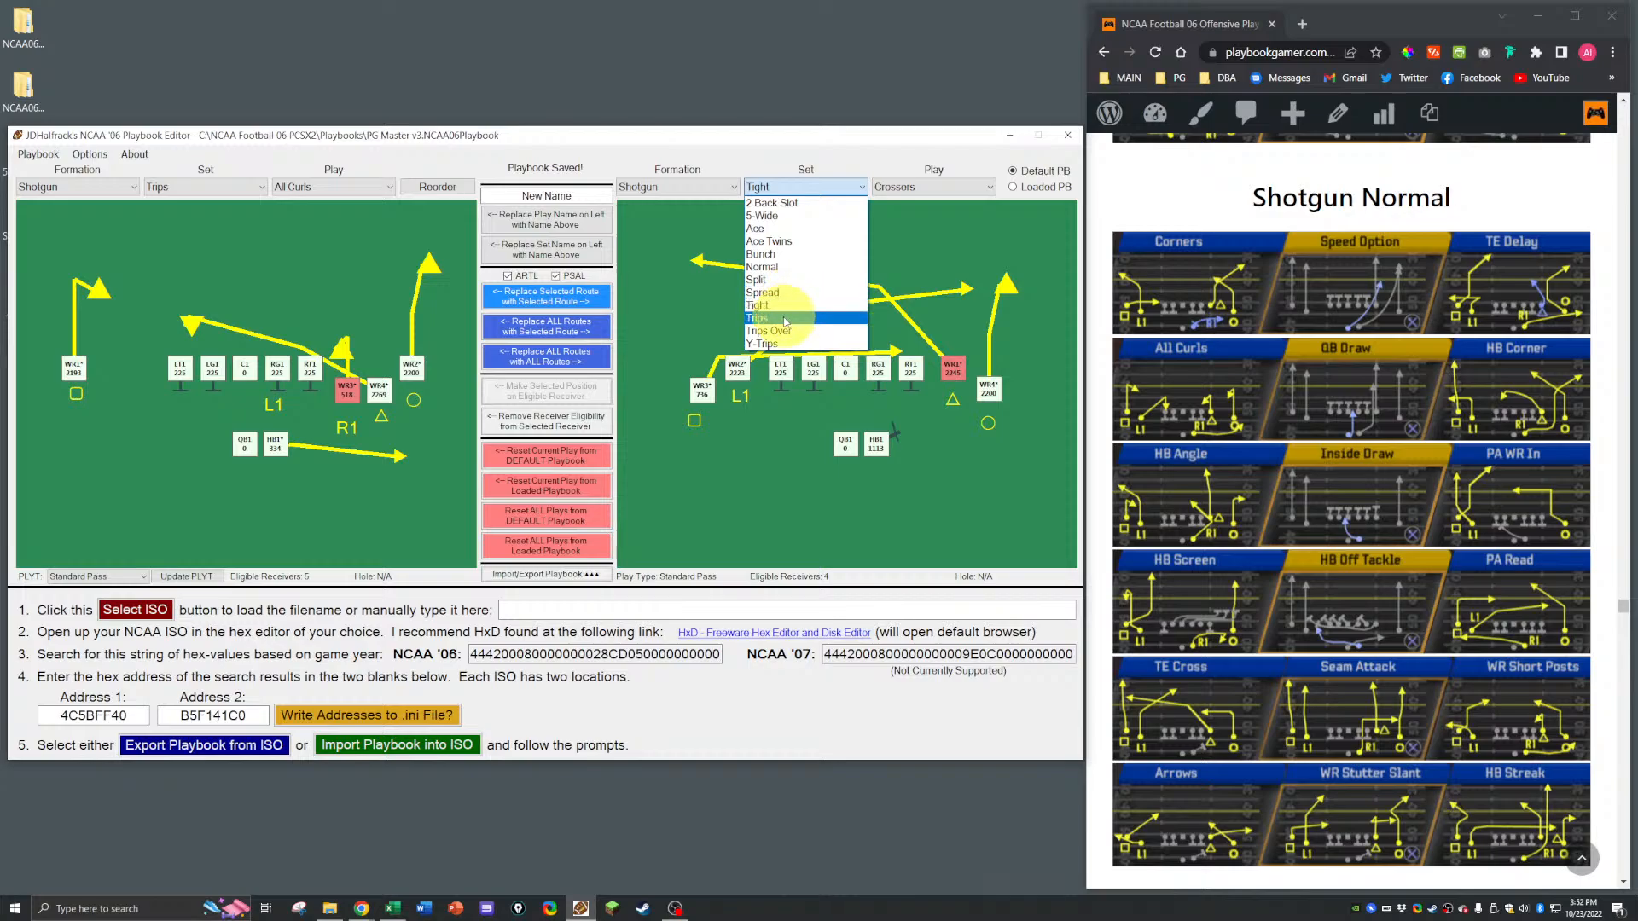
click(778, 327)
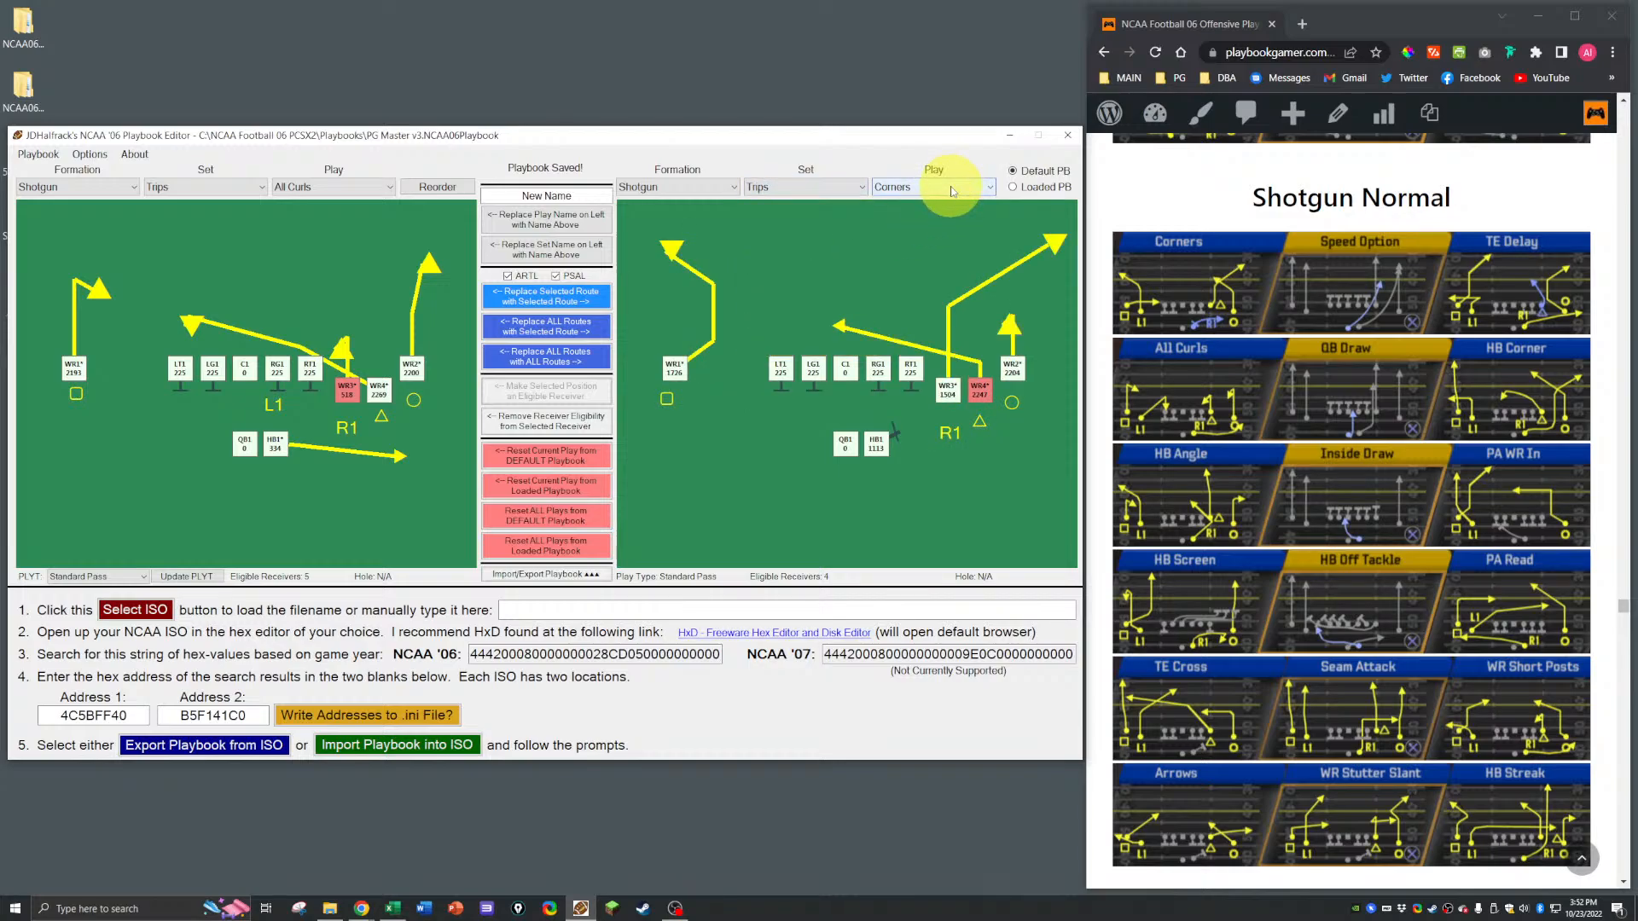
click(953, 189)
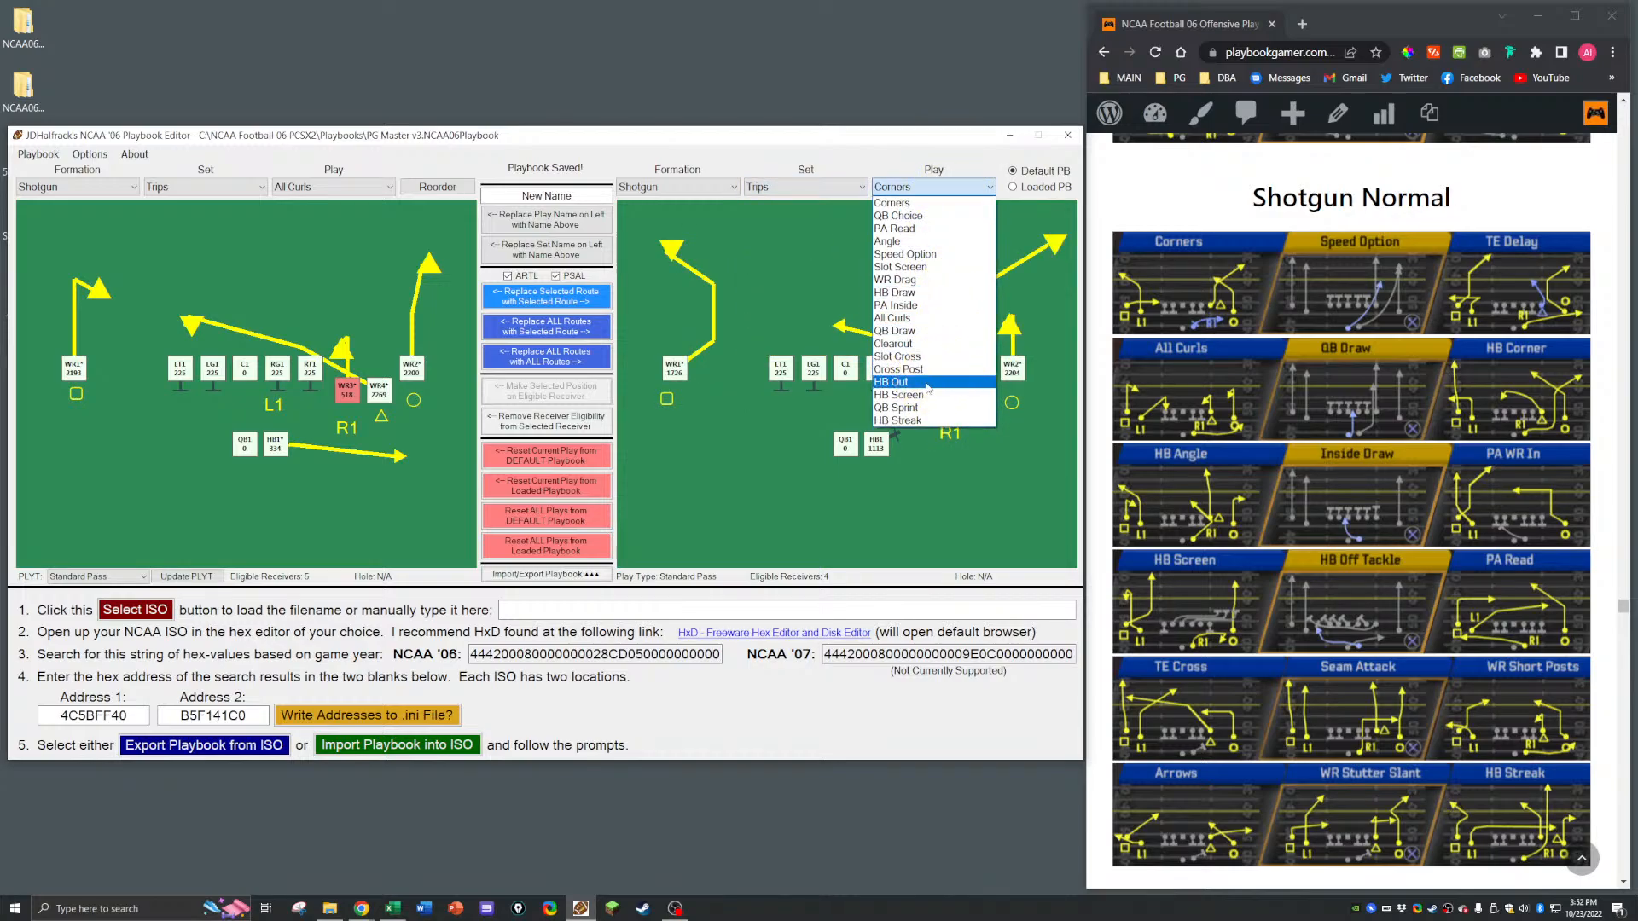
click(928, 382)
click(674, 369)
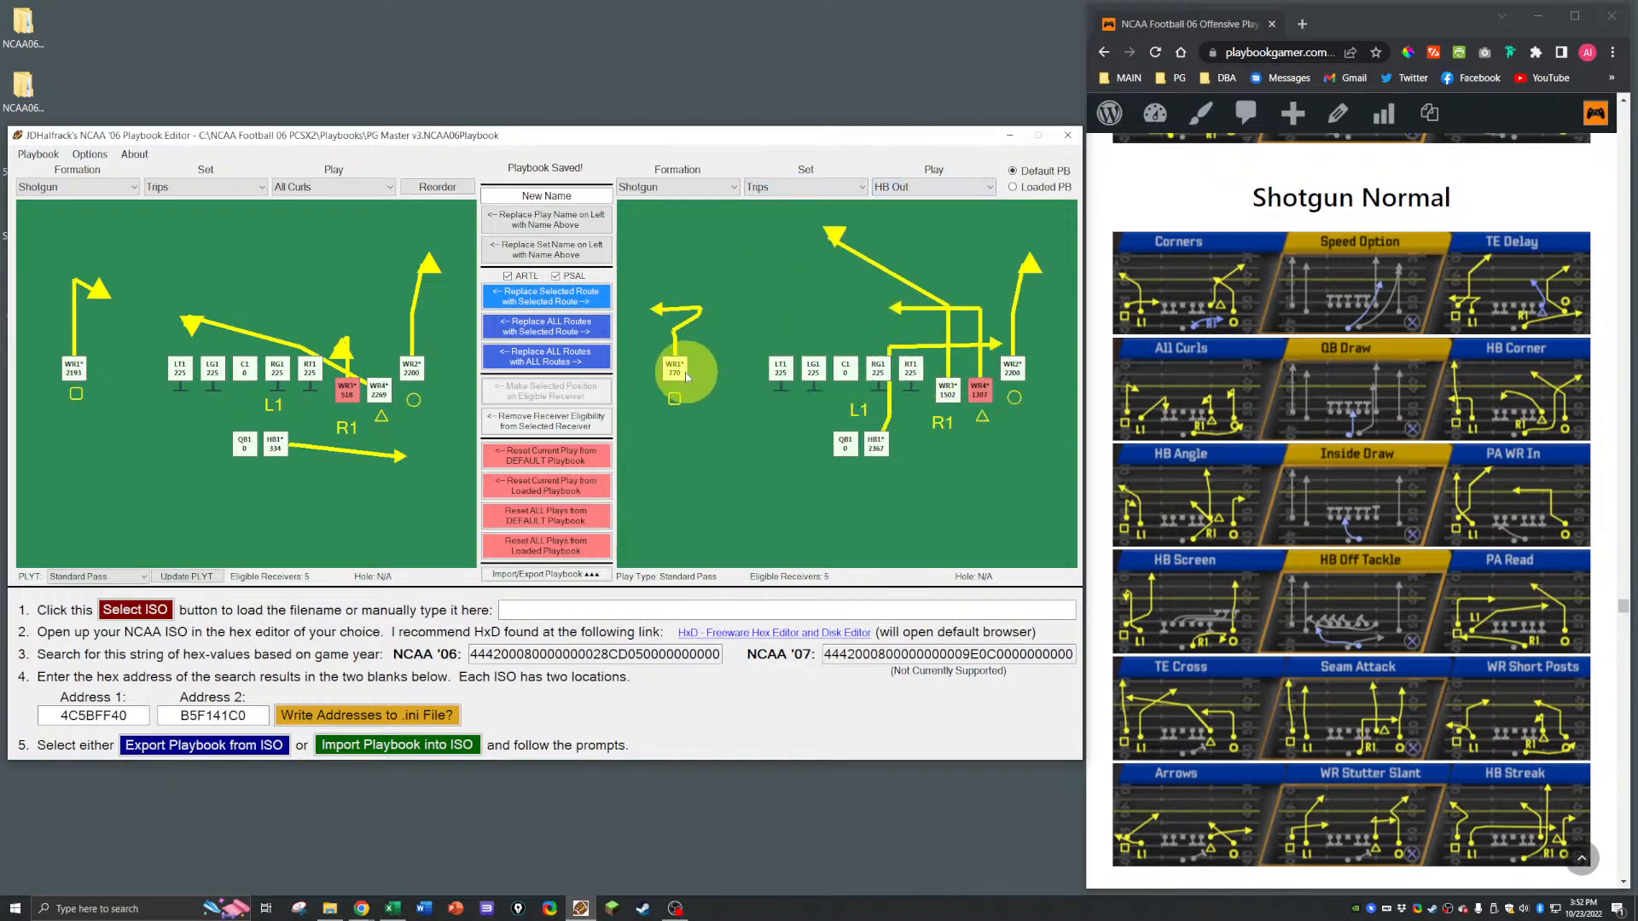
click(86, 378)
click(522, 298)
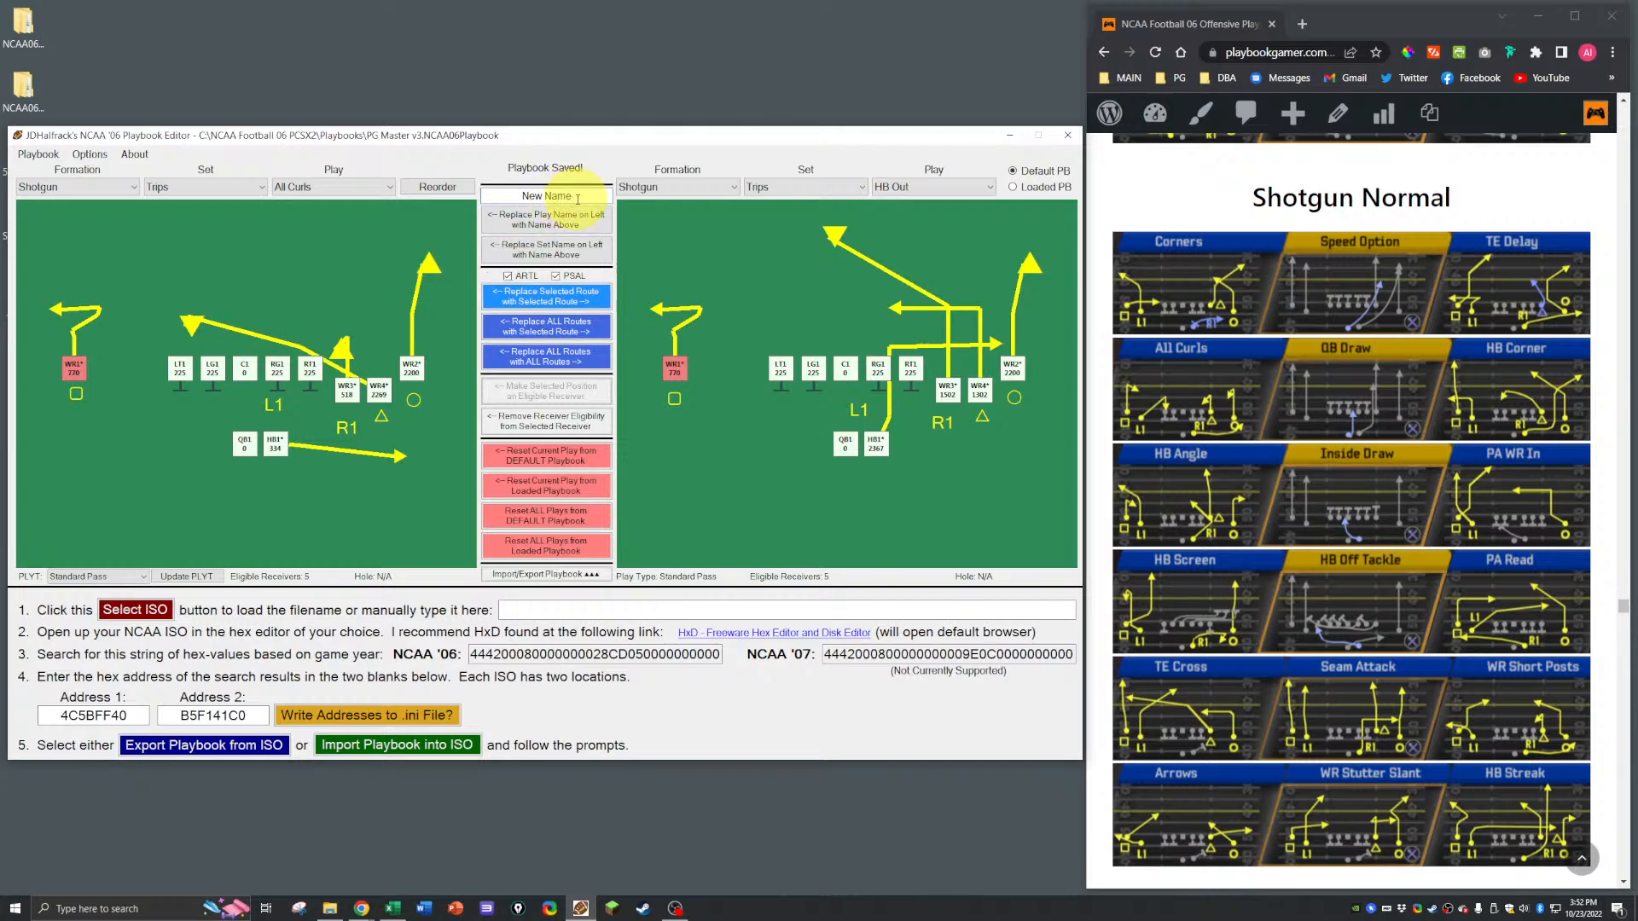
Step: Rename the All Curls play of Shotgun Trips to Y Stick and save the playbook
drag(601, 195, 469, 210)
text(s)
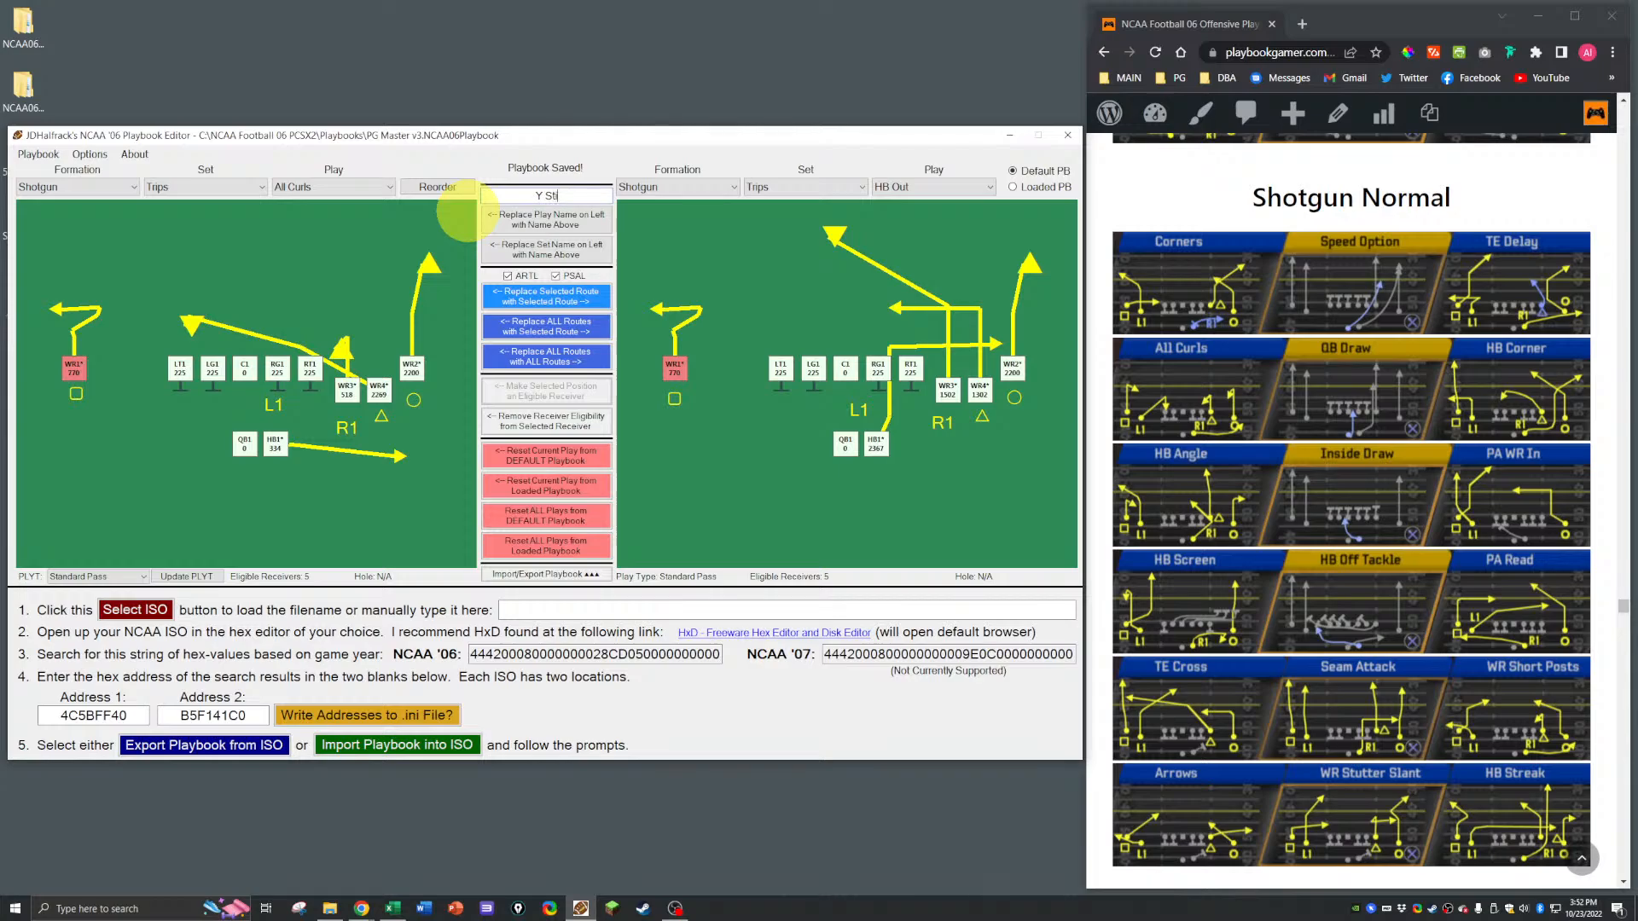
click(539, 223)
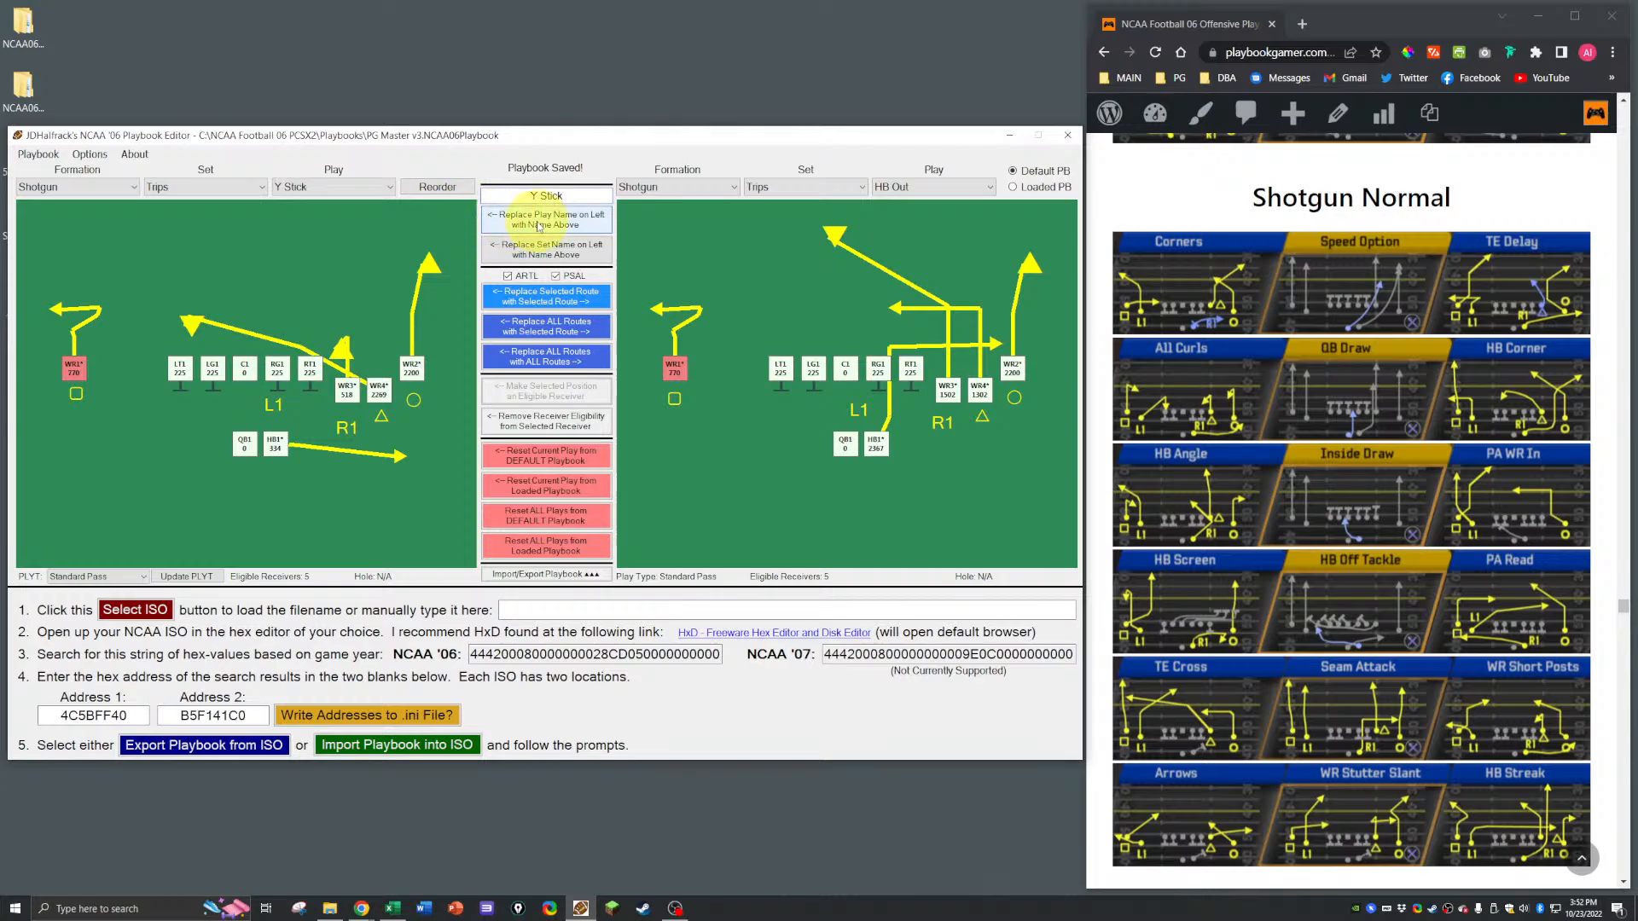
click(478, 158)
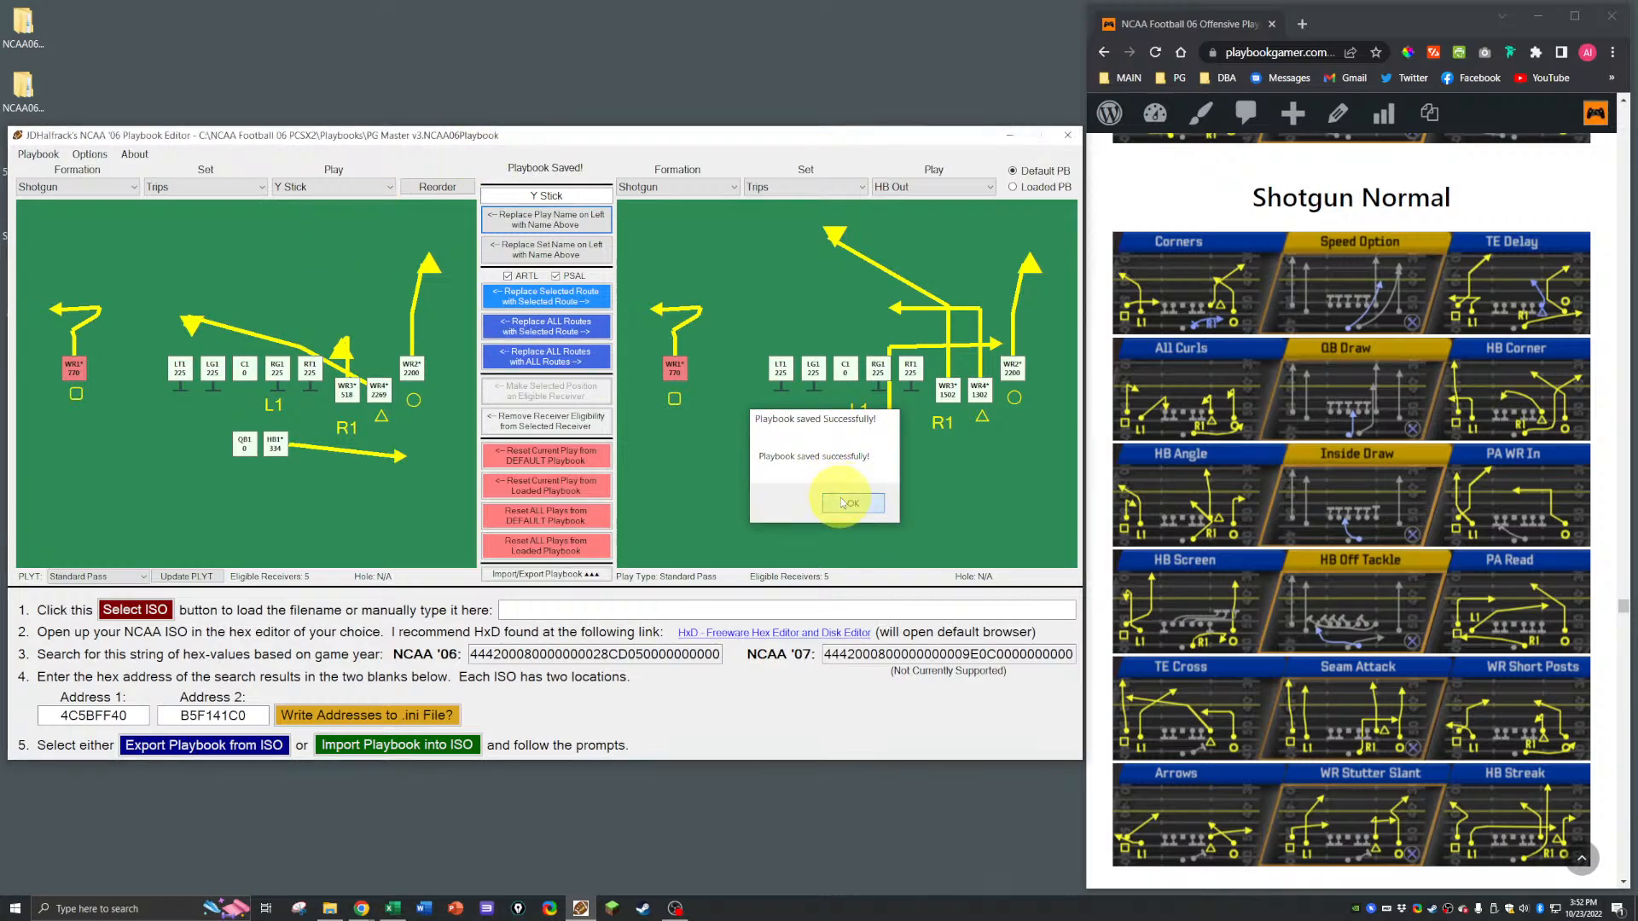
click(840, 502)
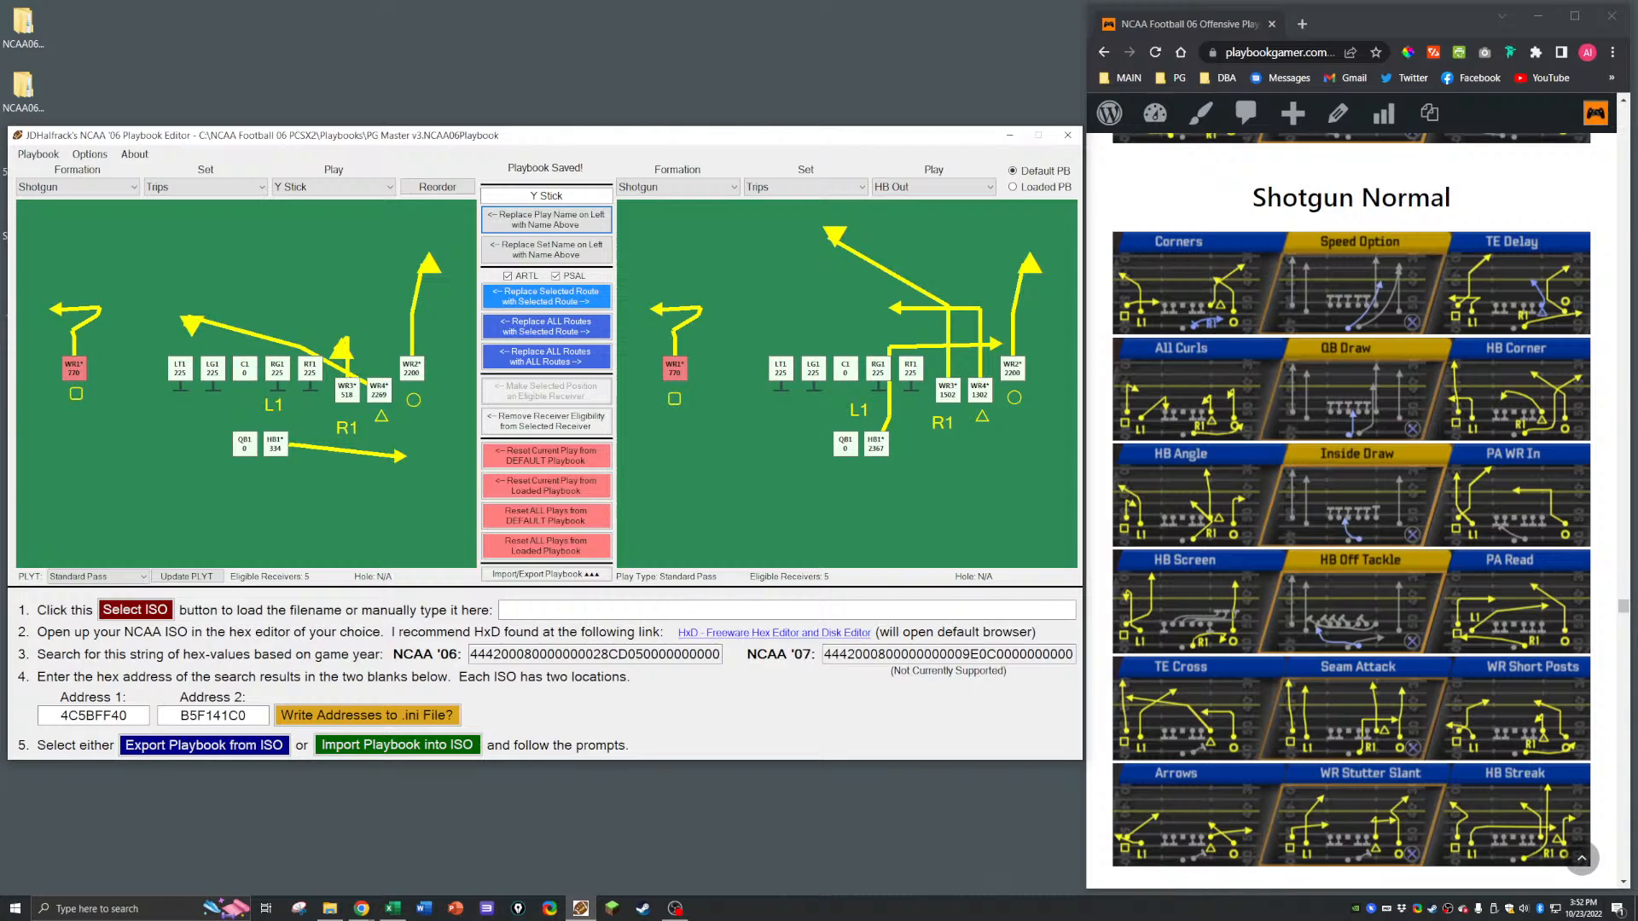
Step: Switch to the Excel changes list and enter Y Stick as the new name in the Gun Trips All Curls row
key(alt+Tab)
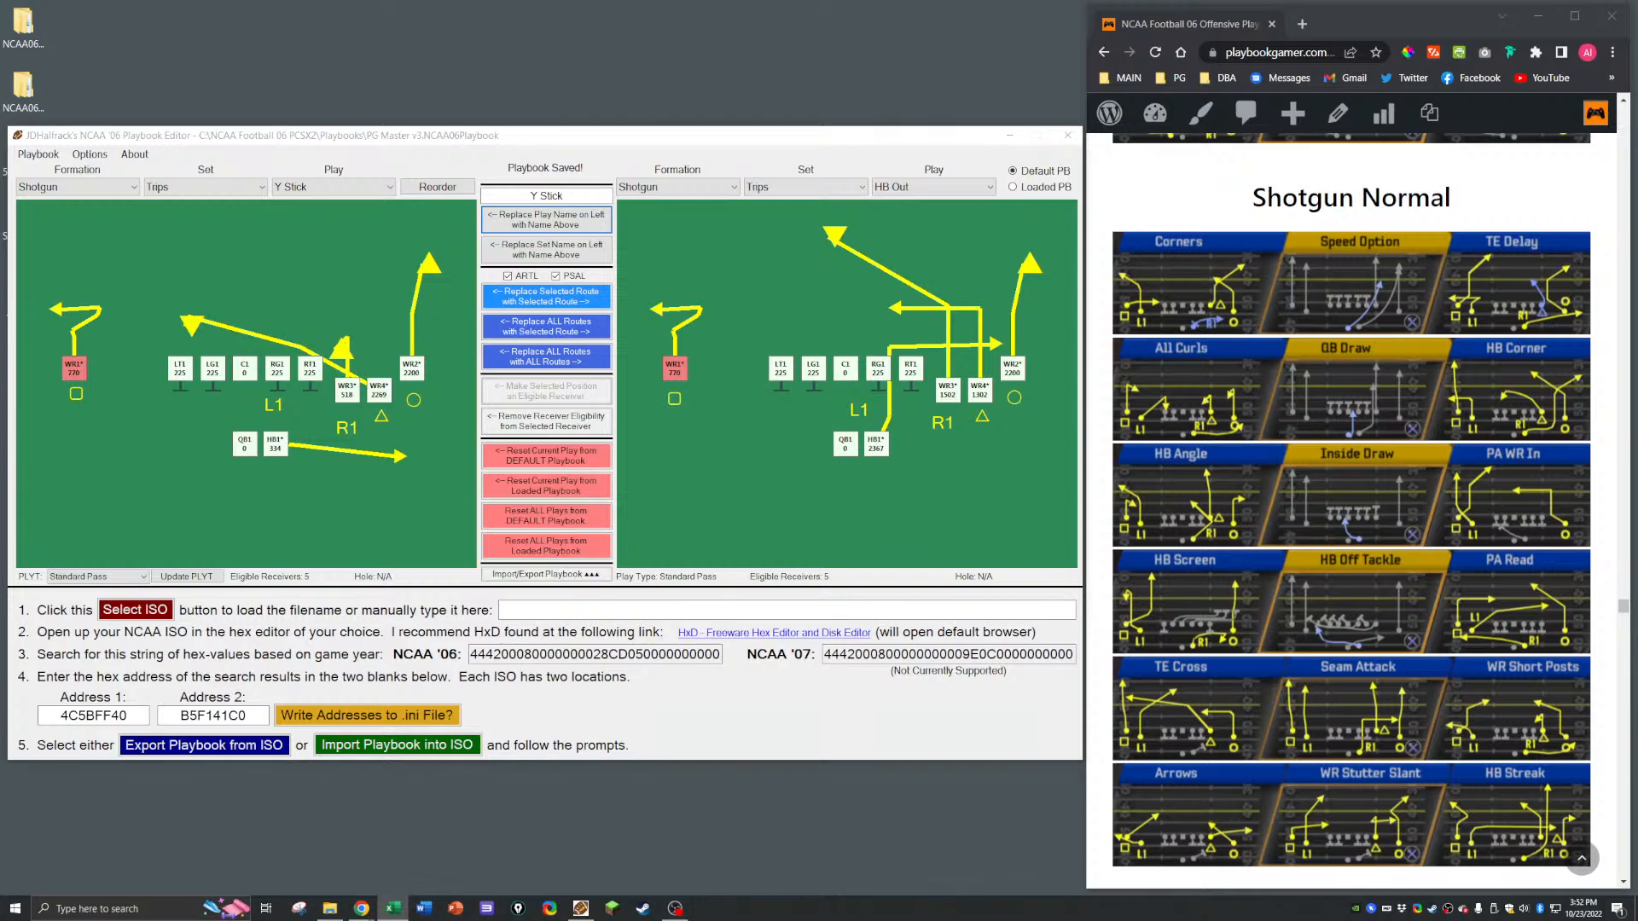
drag(1637, 247, 1197, 333)
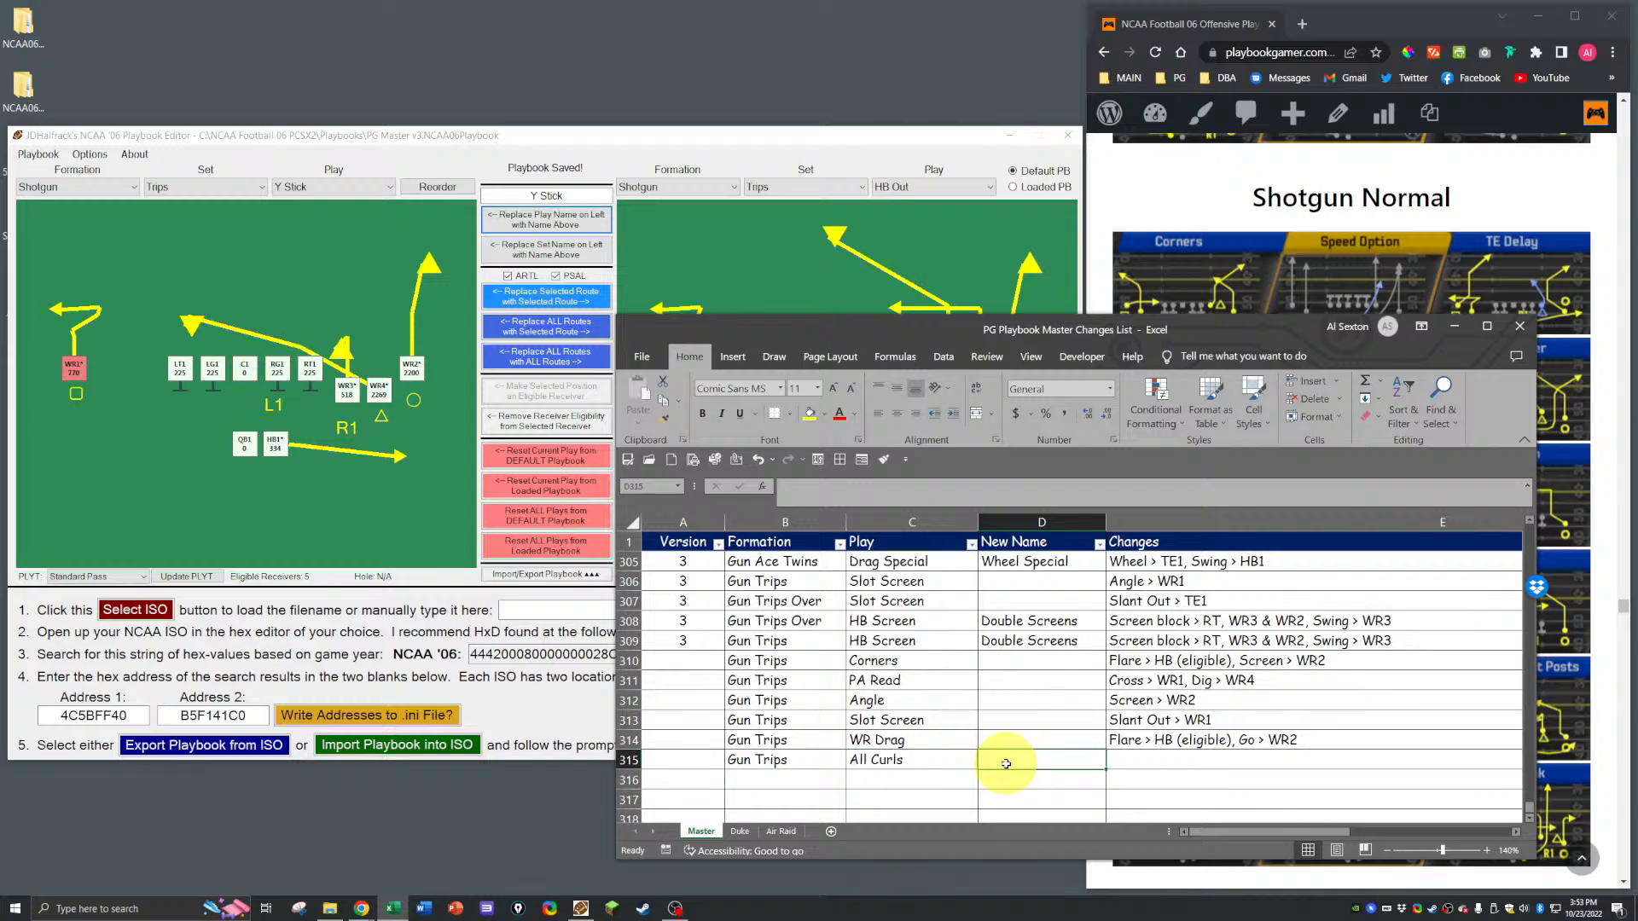
text(Y)
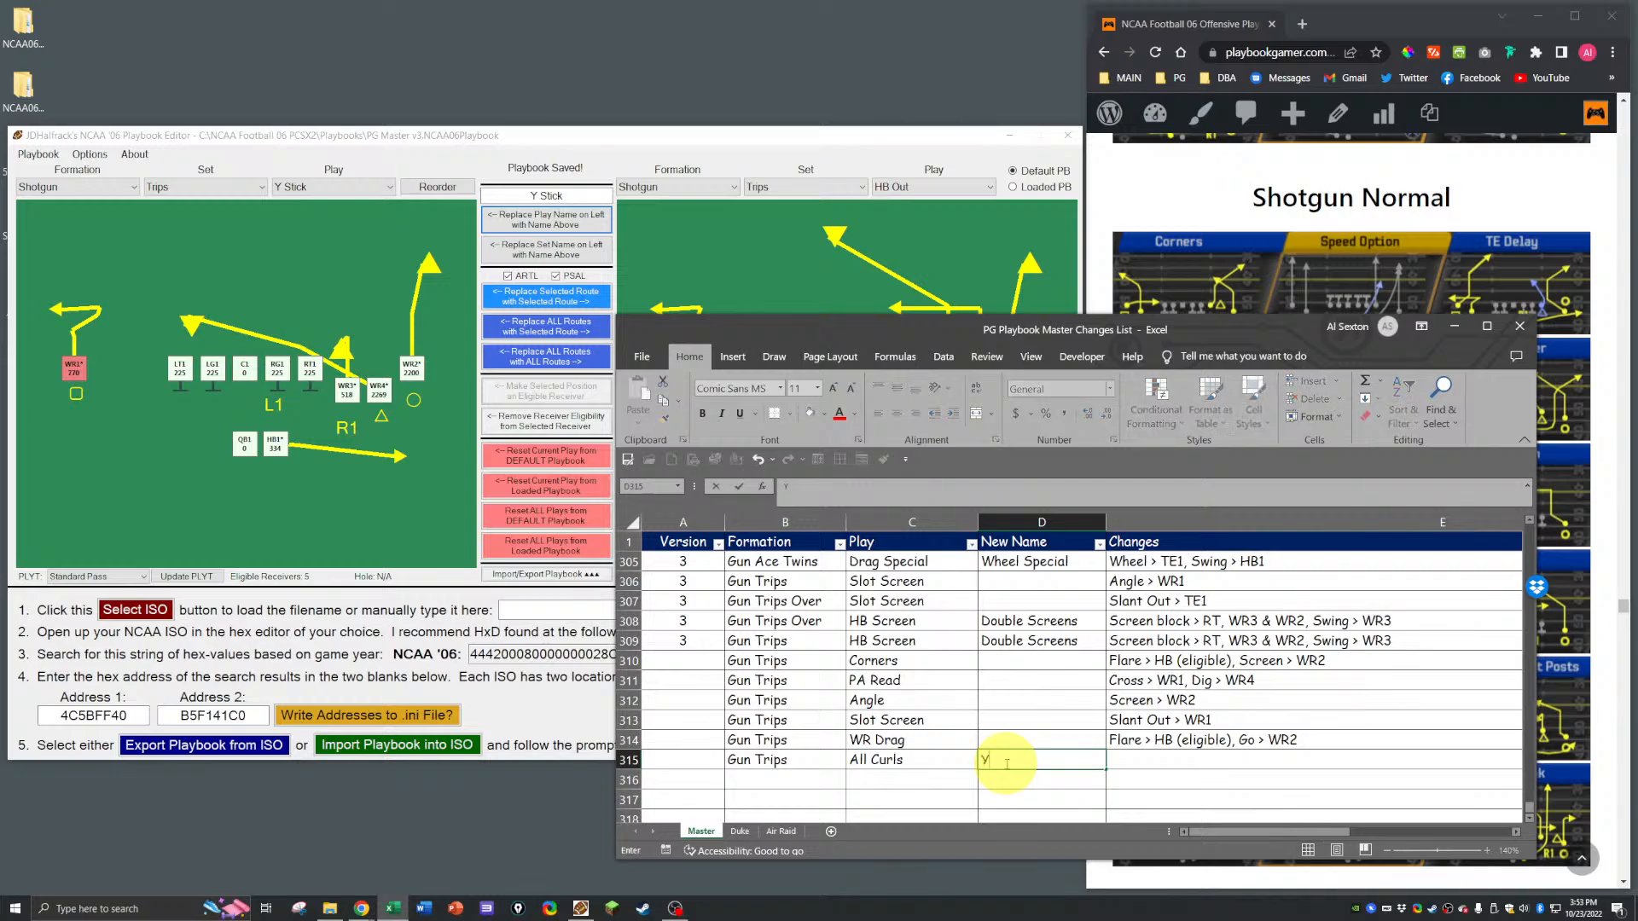
text( Stick)
key(ctrl+Return)
key(Tab)
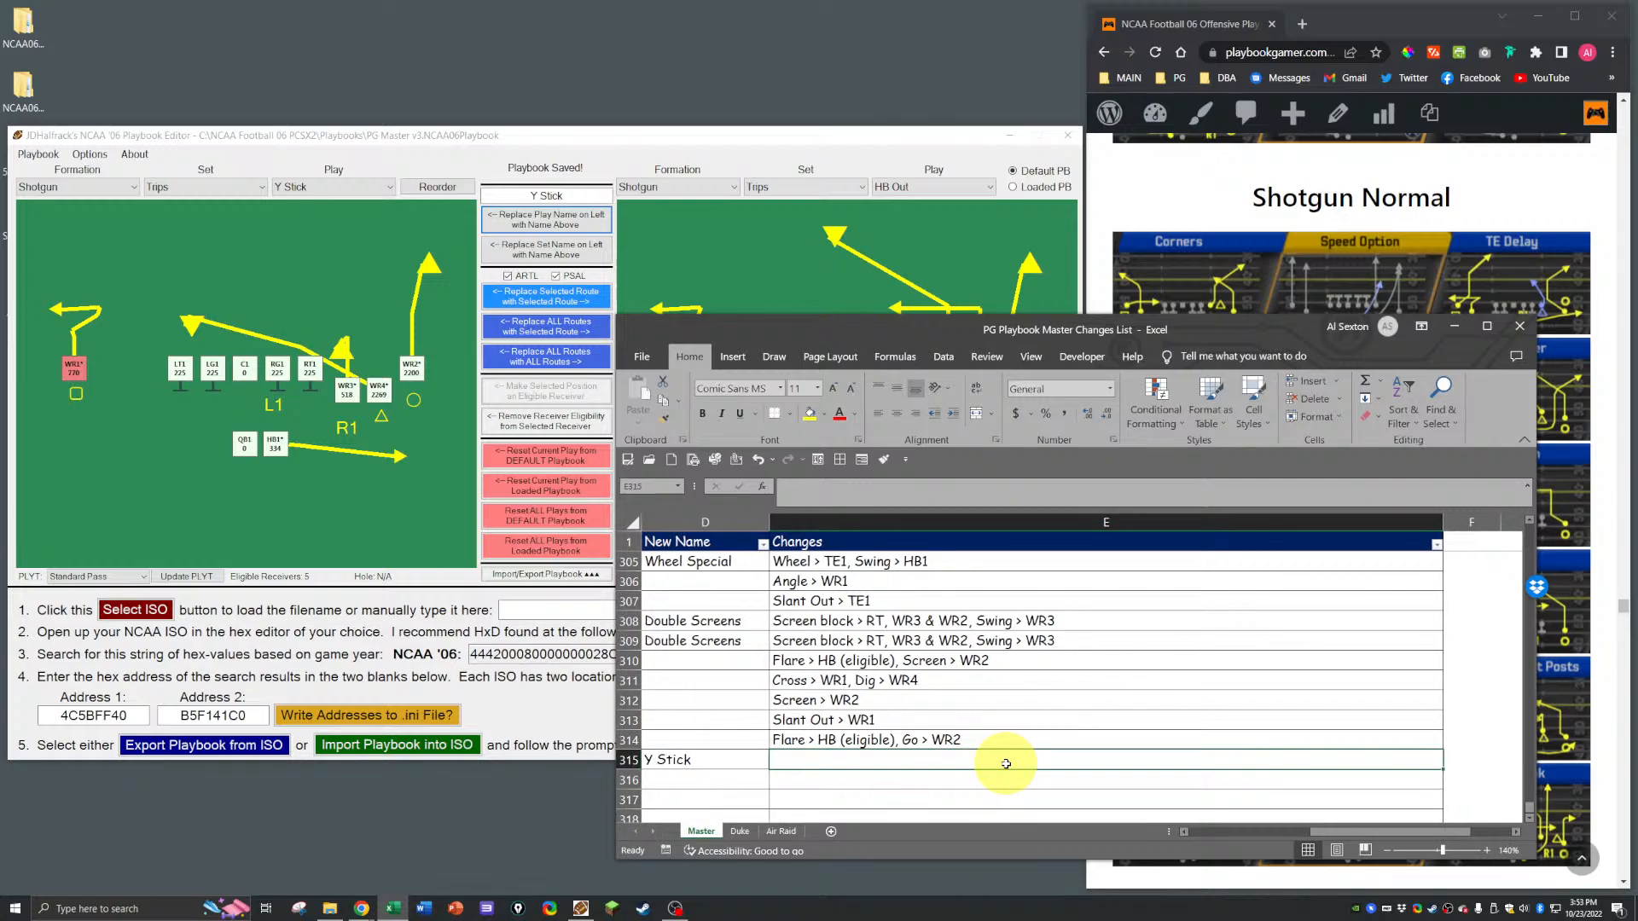
Step: Log "Zig Out > WR1, Hitch > WR3, Go > WR2" as the changes for Y Stick and minimize the changes list
text(Zig O)
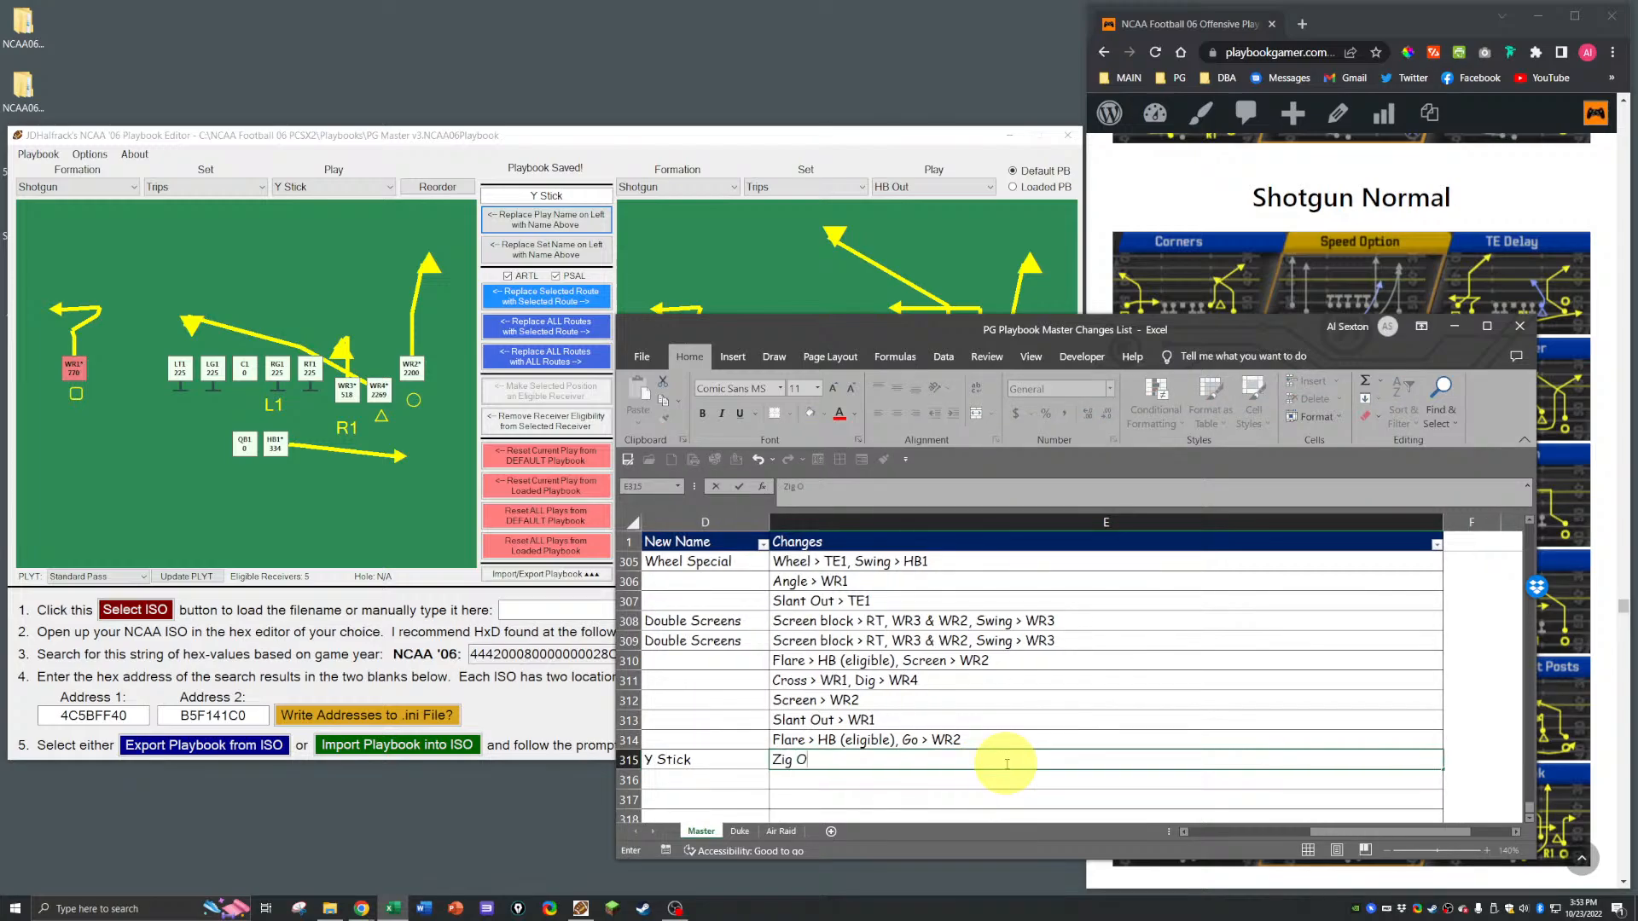
text(ut > WR1)
text(, Hitch > WR3)
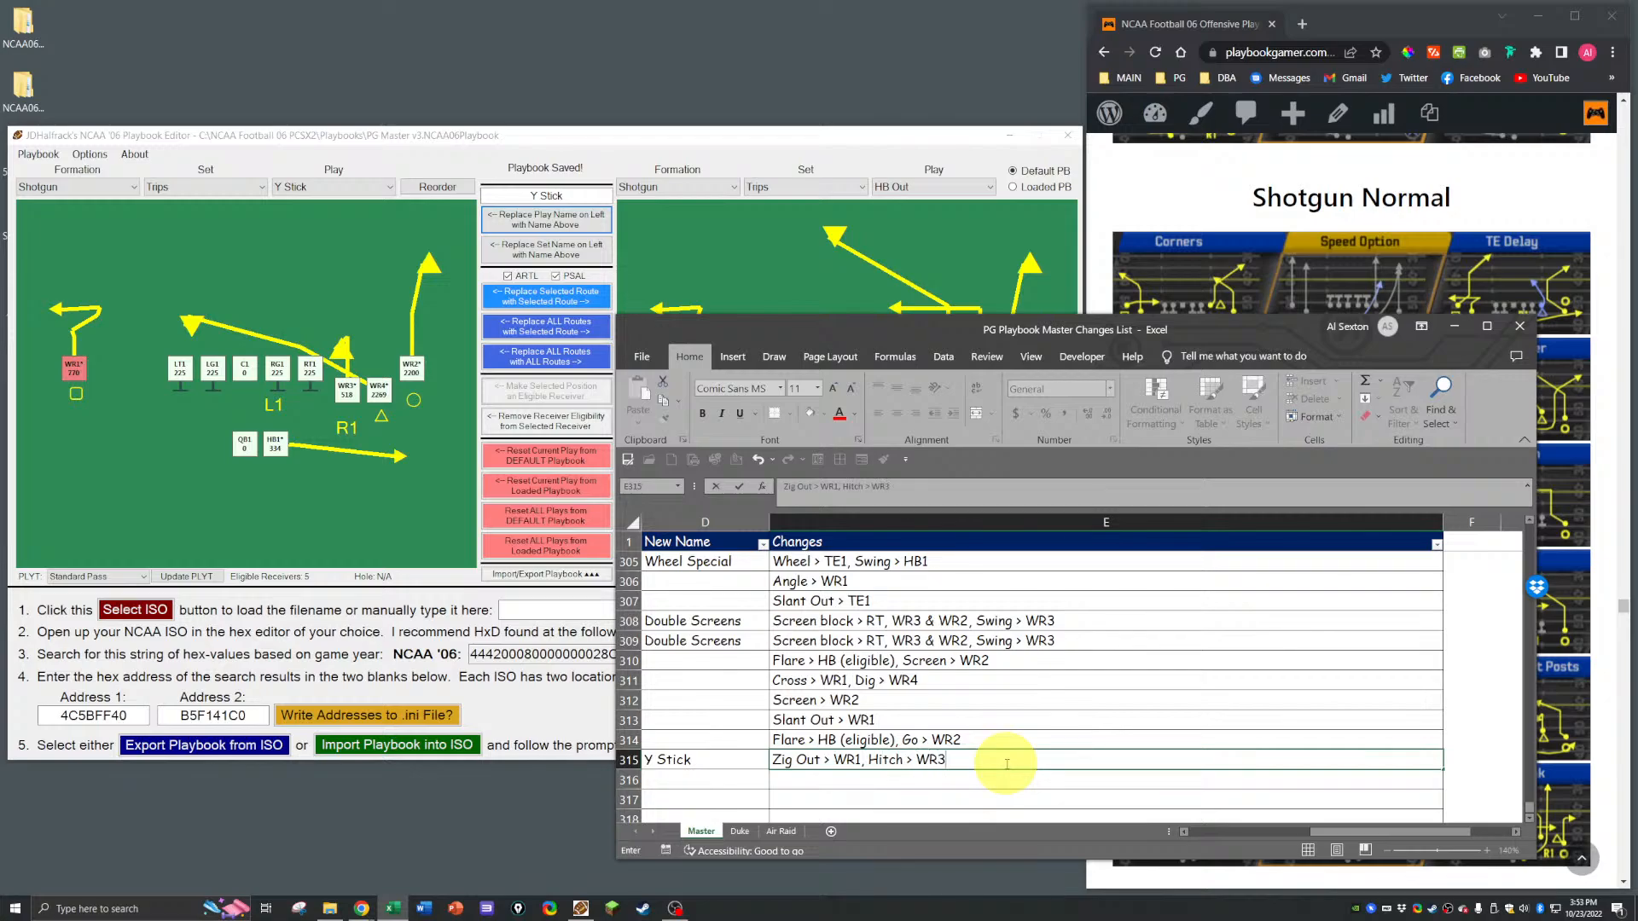
text(, Go > WR3)
key(Return)
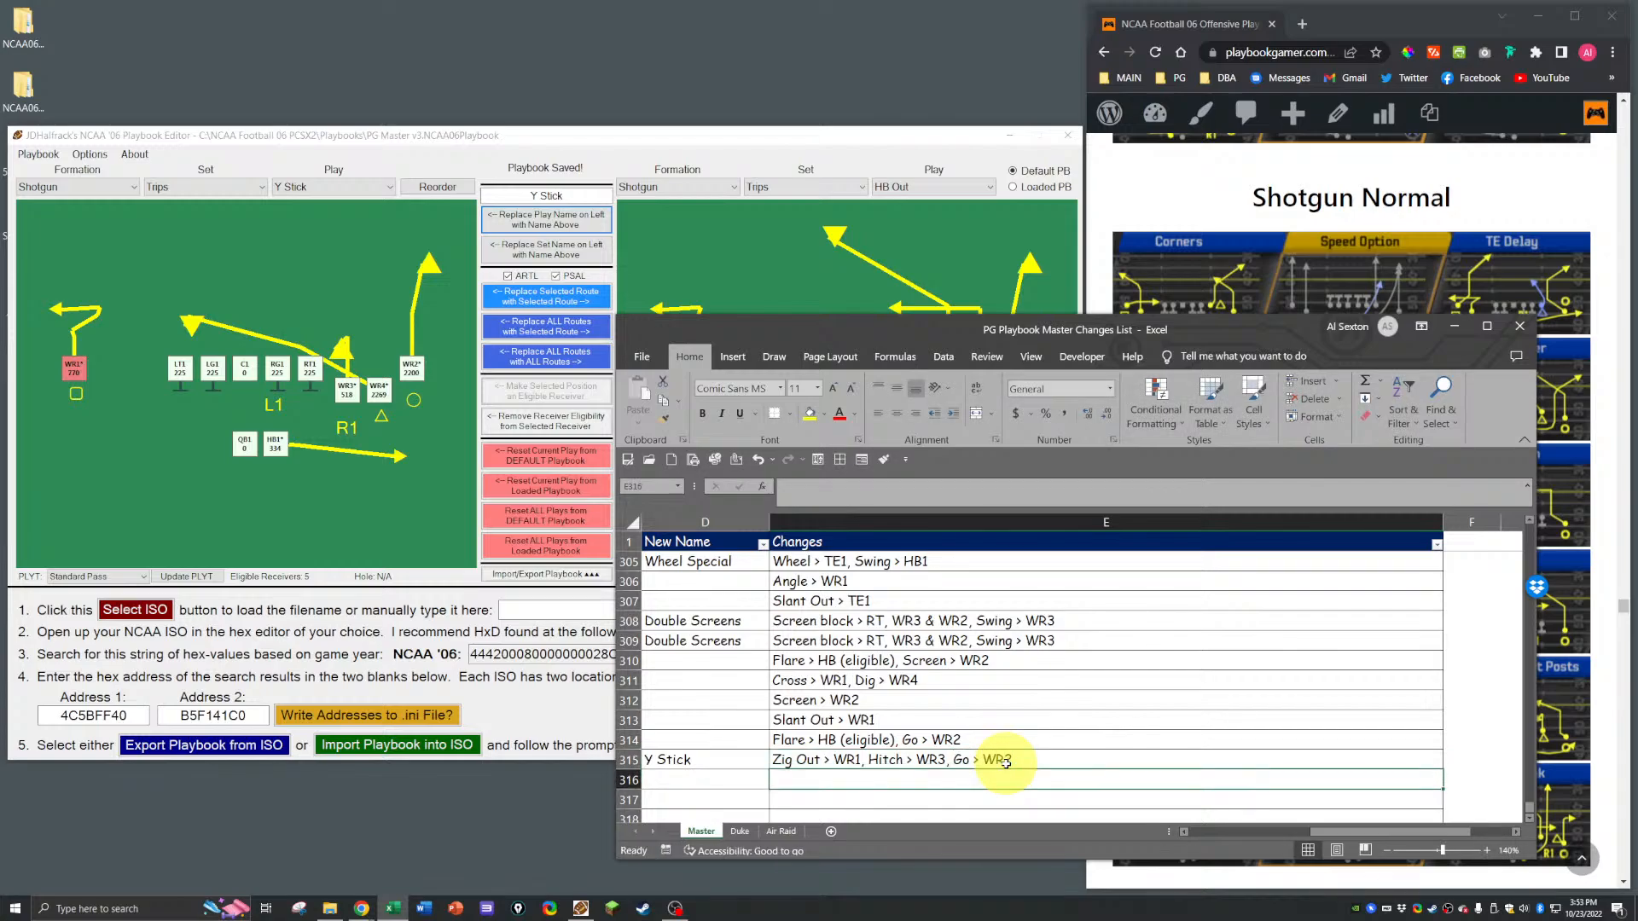
click(1454, 326)
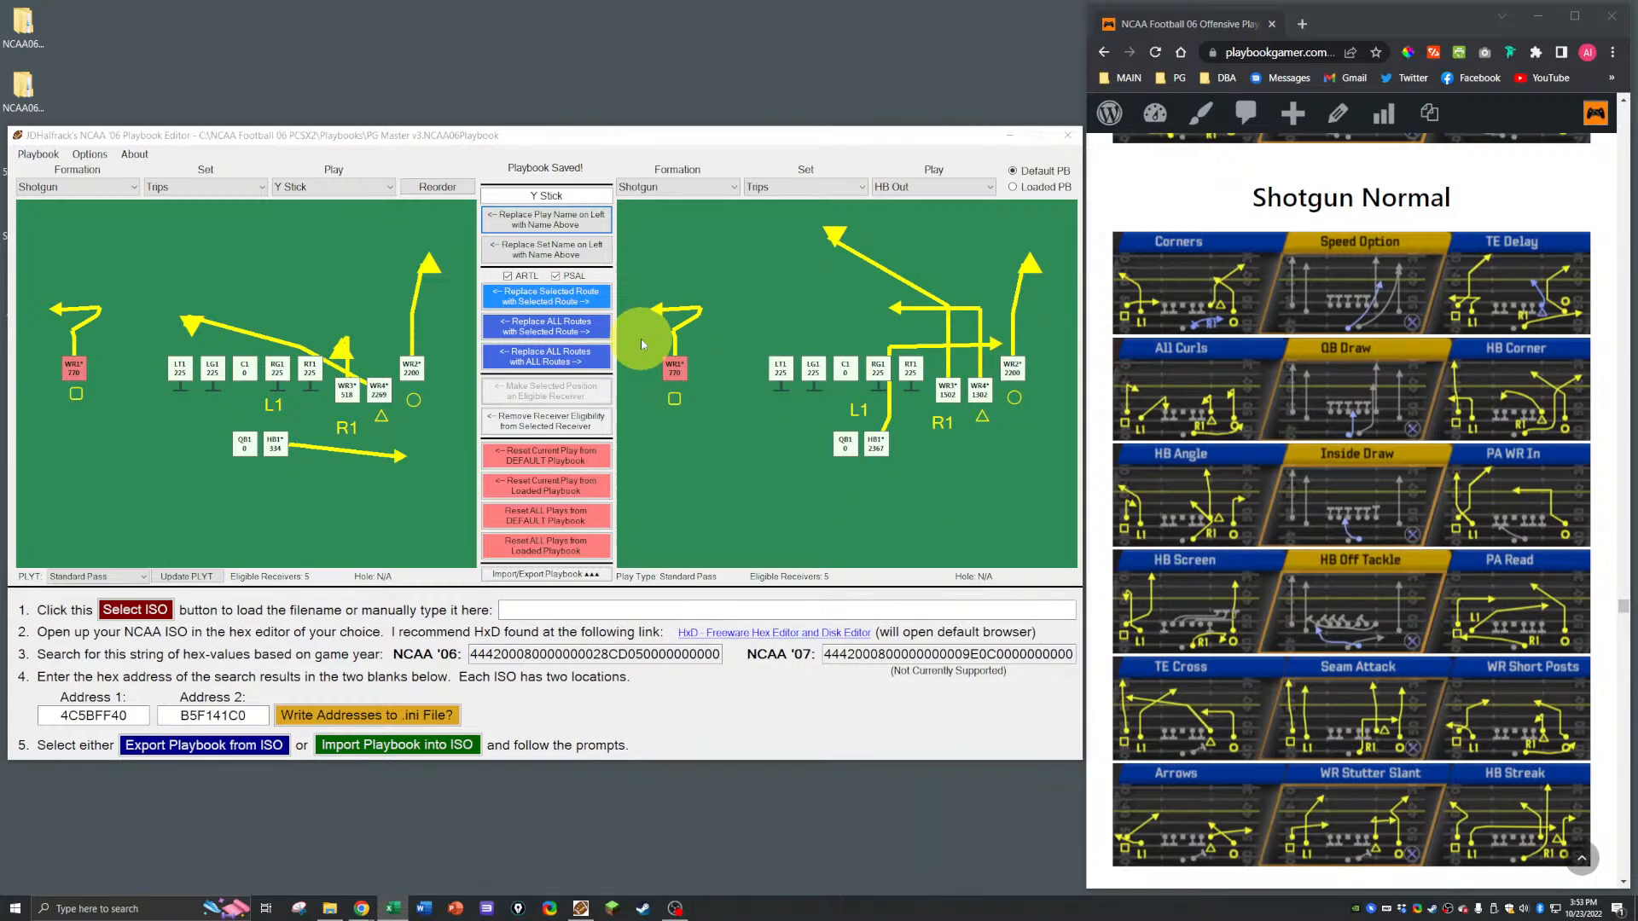
Step: Bring up the online Shotgun Trips diagrams, look over the QB Draw play and load Clearout for editing
scroll(1236, 516, down, 10)
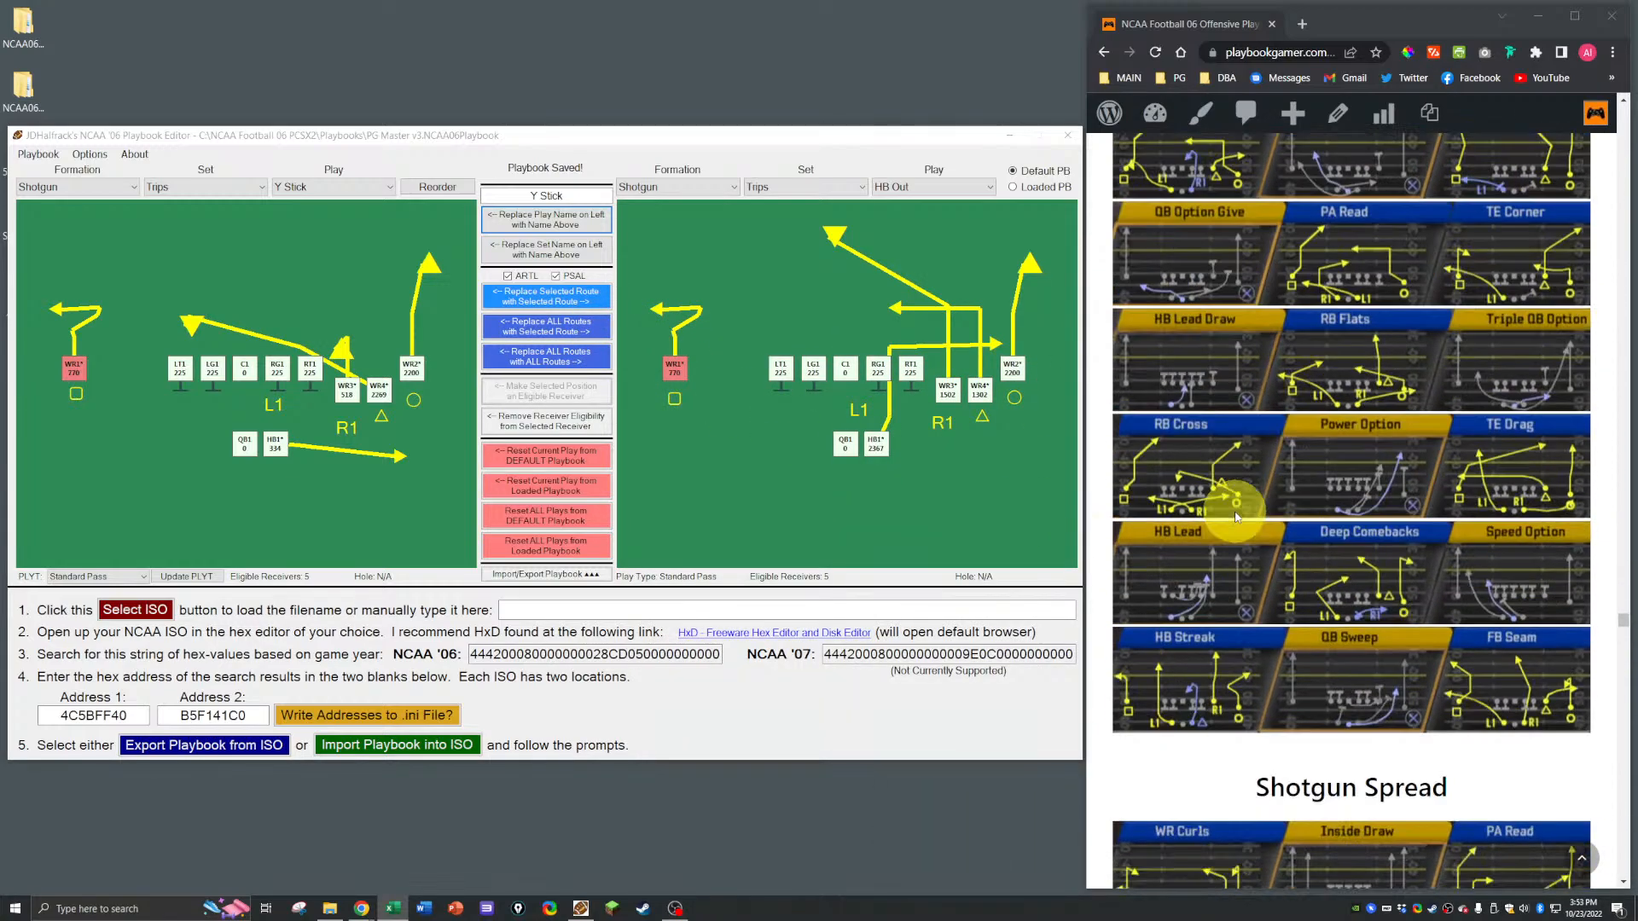
scroll(1236, 516, down, 20)
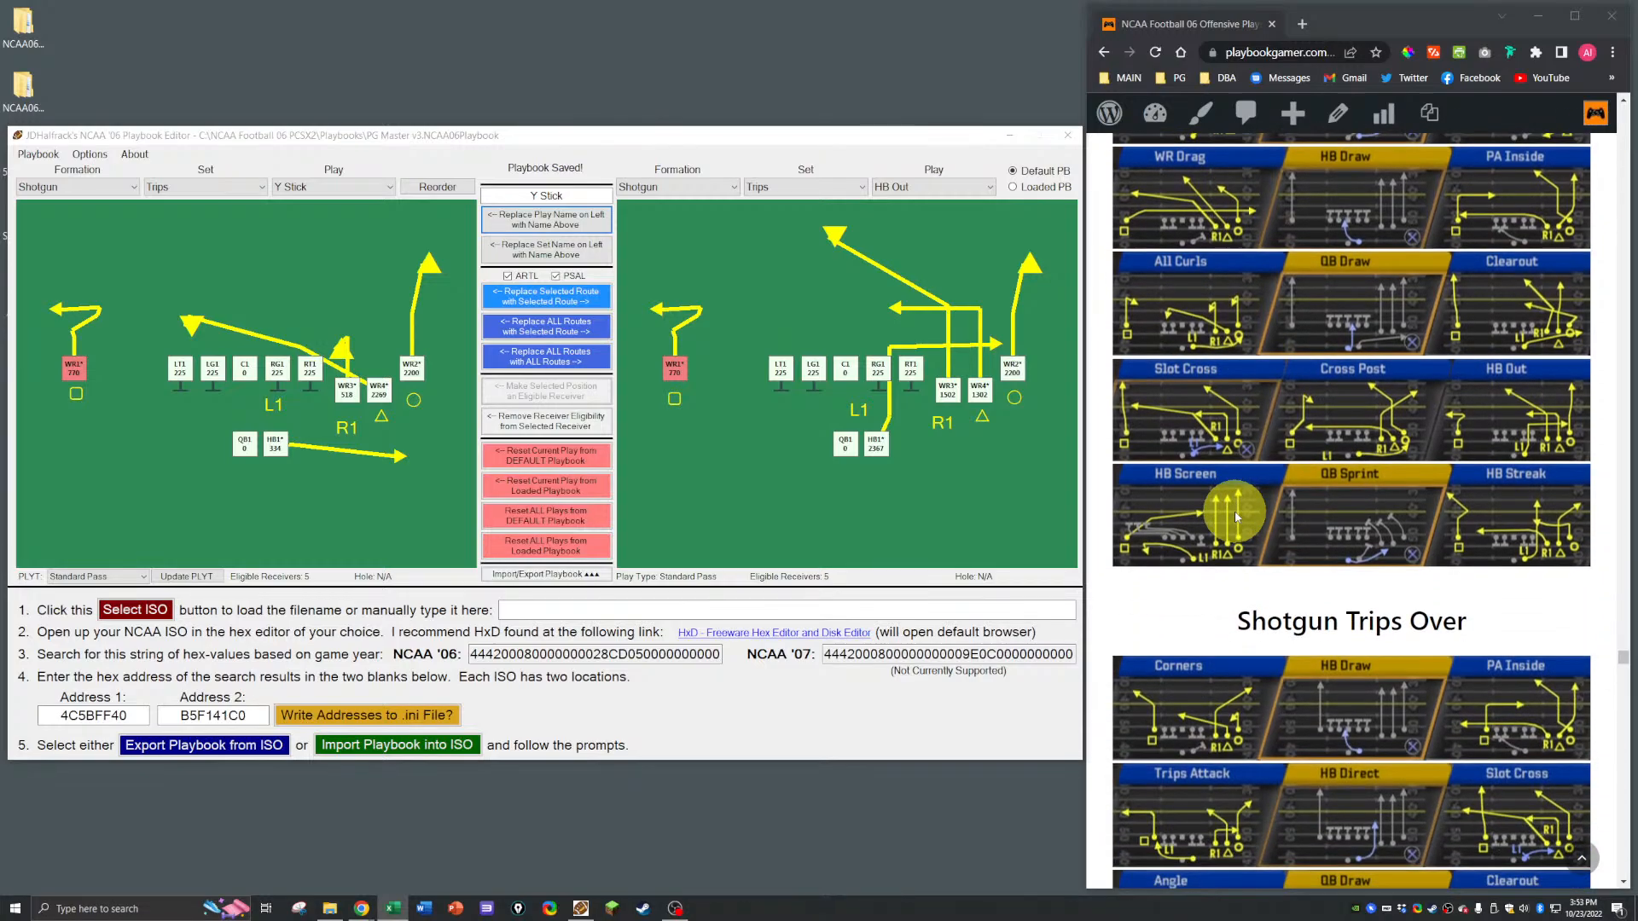
scroll(1235, 510, up, 2)
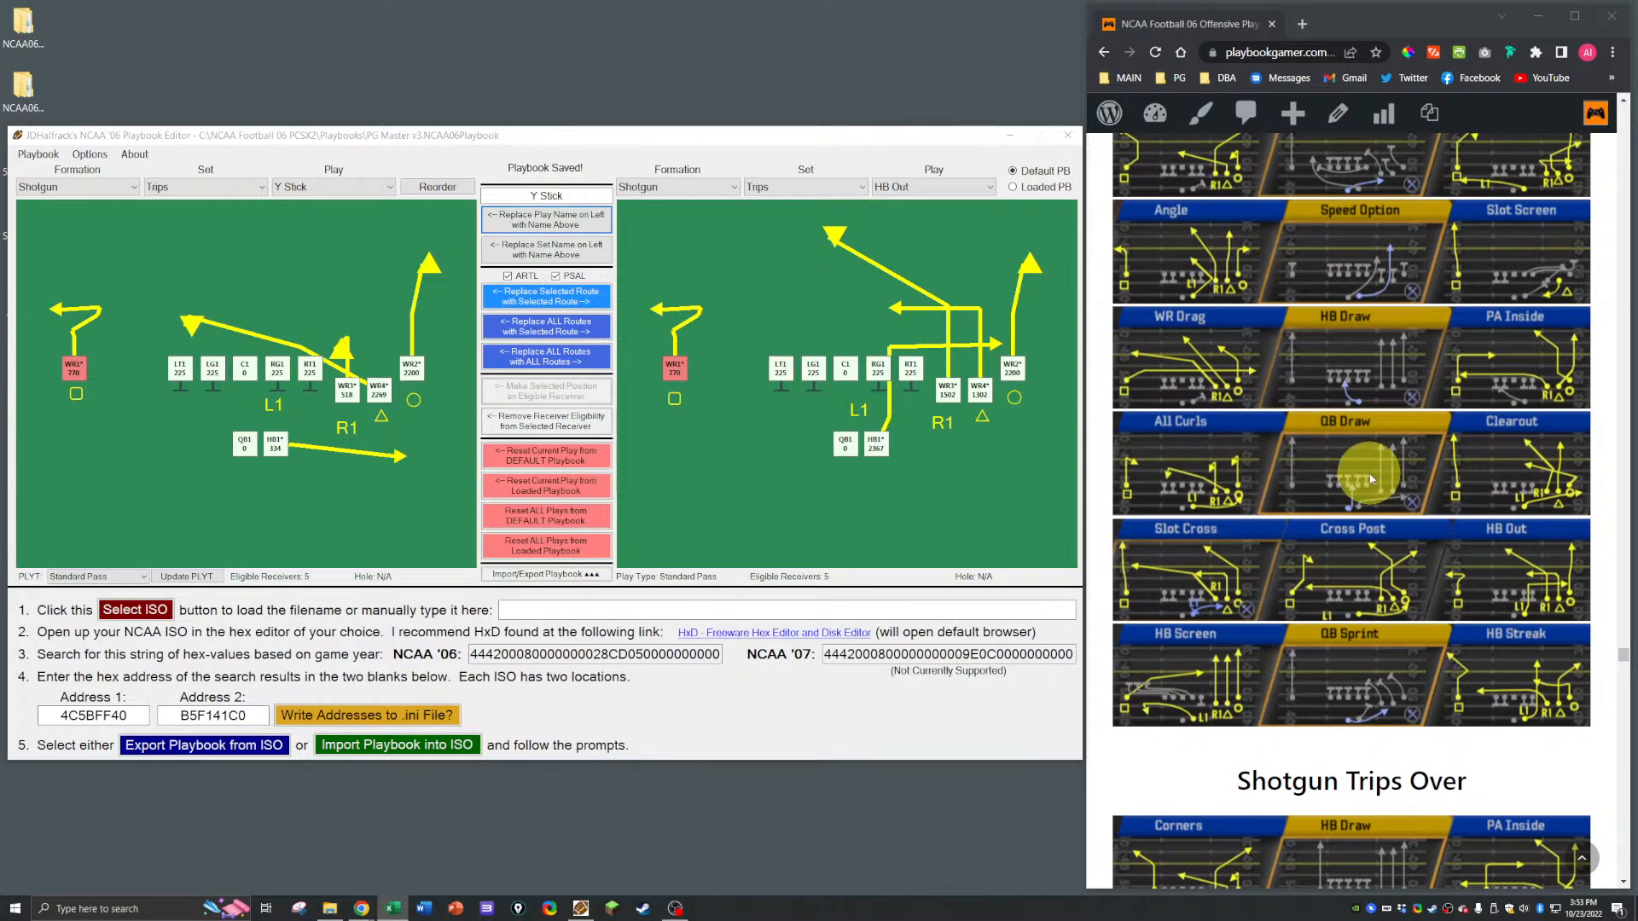
click(315, 186)
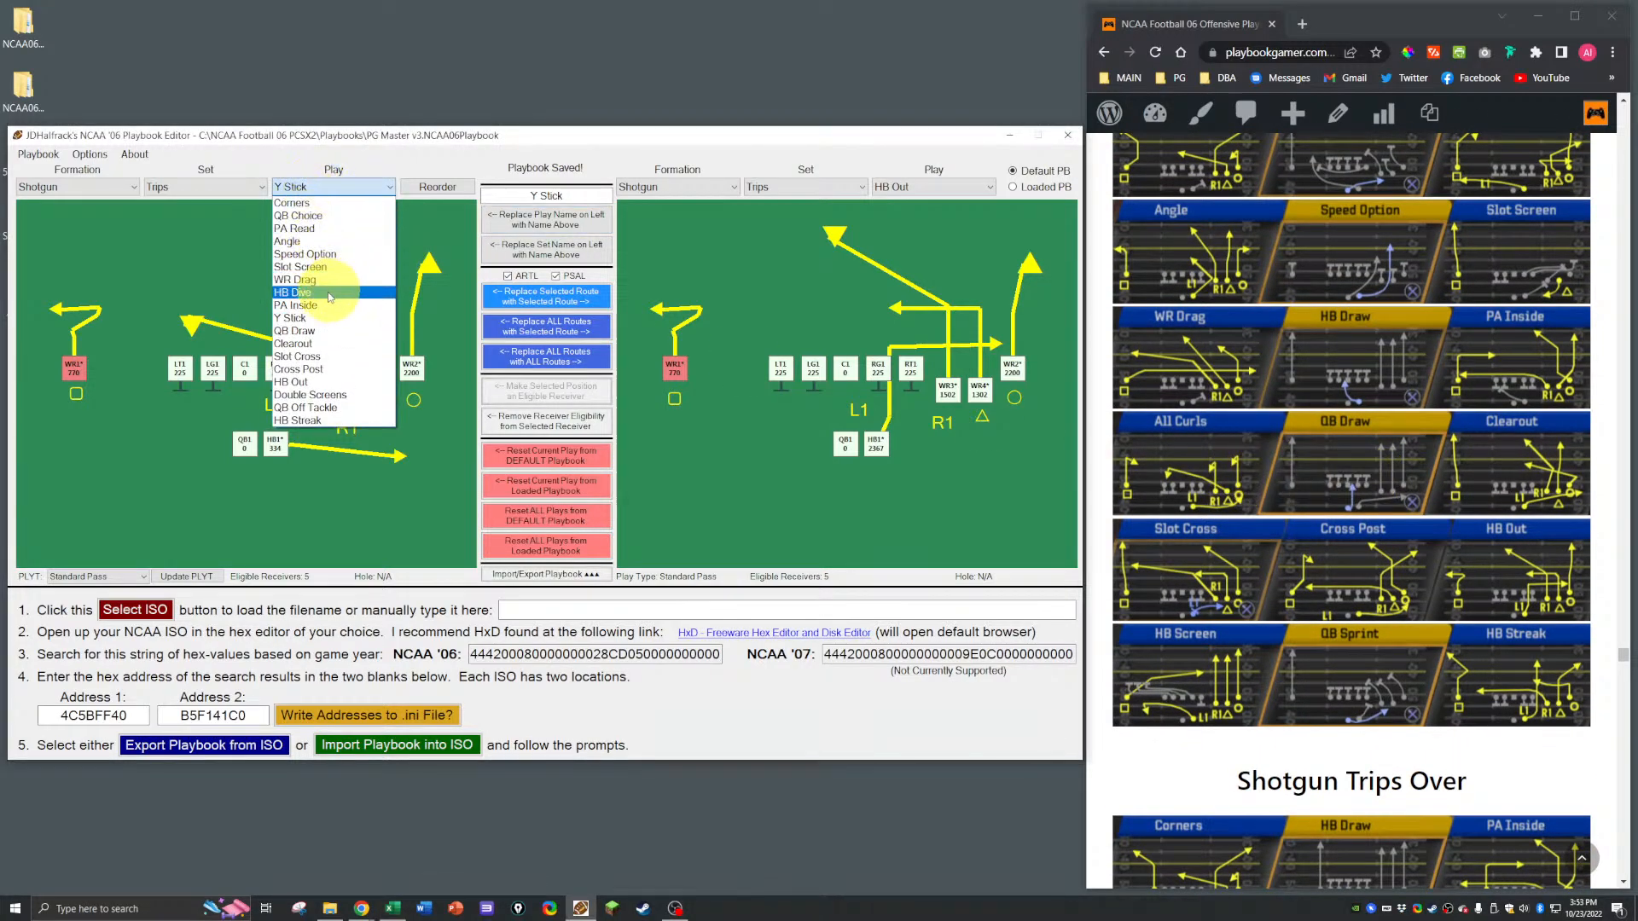
click(303, 331)
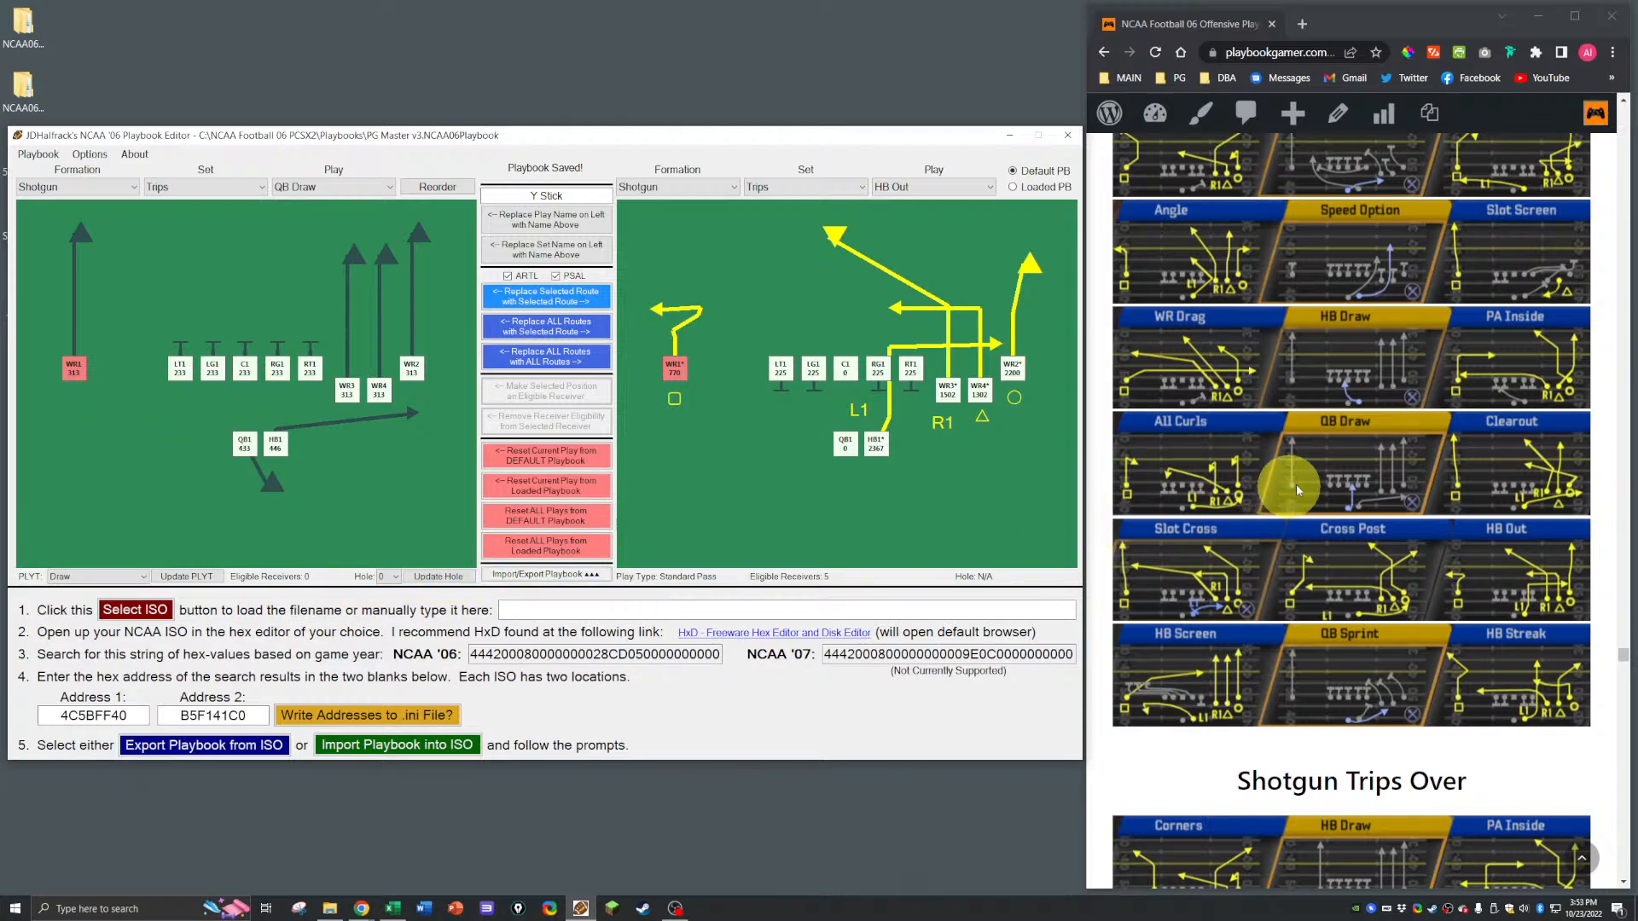
click(310, 187)
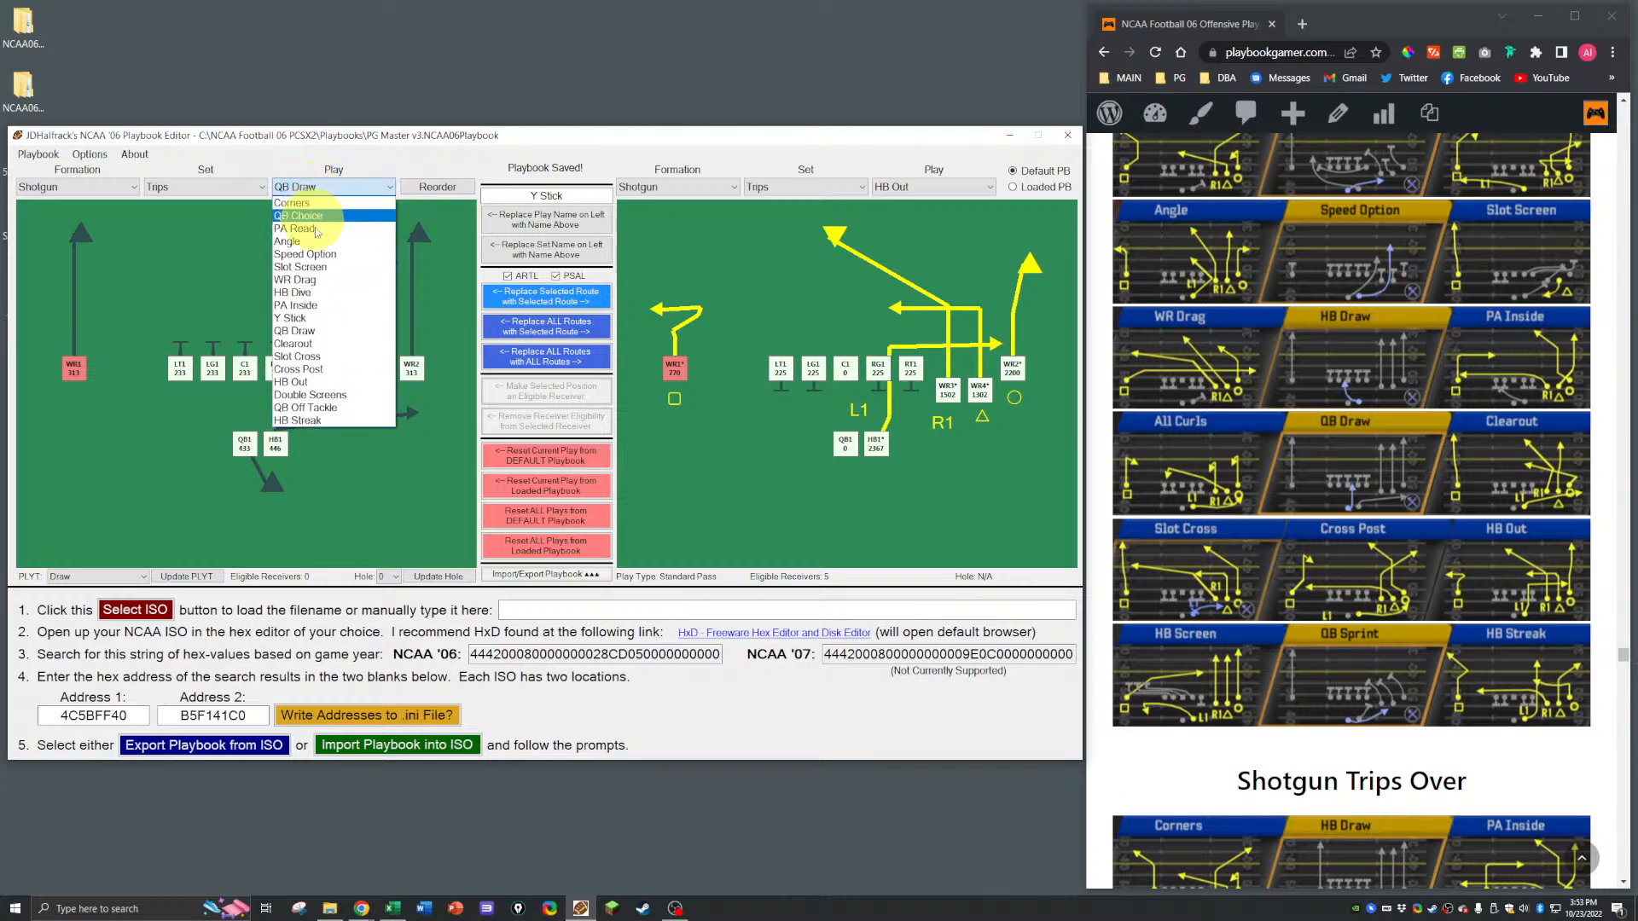
click(319, 344)
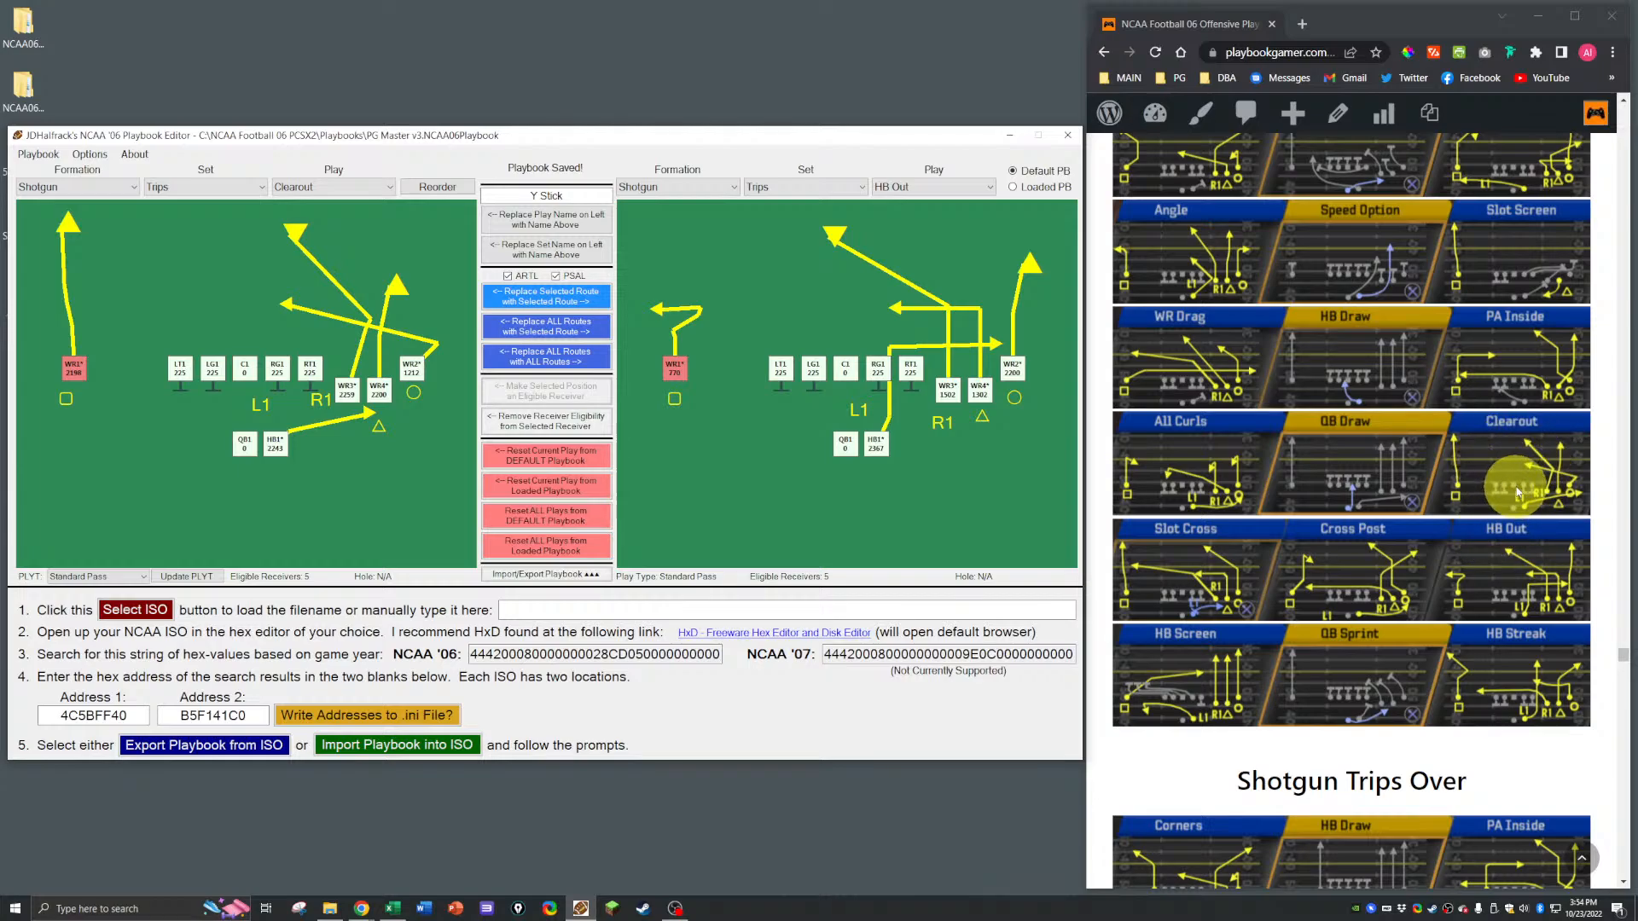
Step: Replace HB1's route in Trips' Clearout with the HB1 route from the default Shotgun Trips' All Curls
scroll(1255, 413, up, 2)
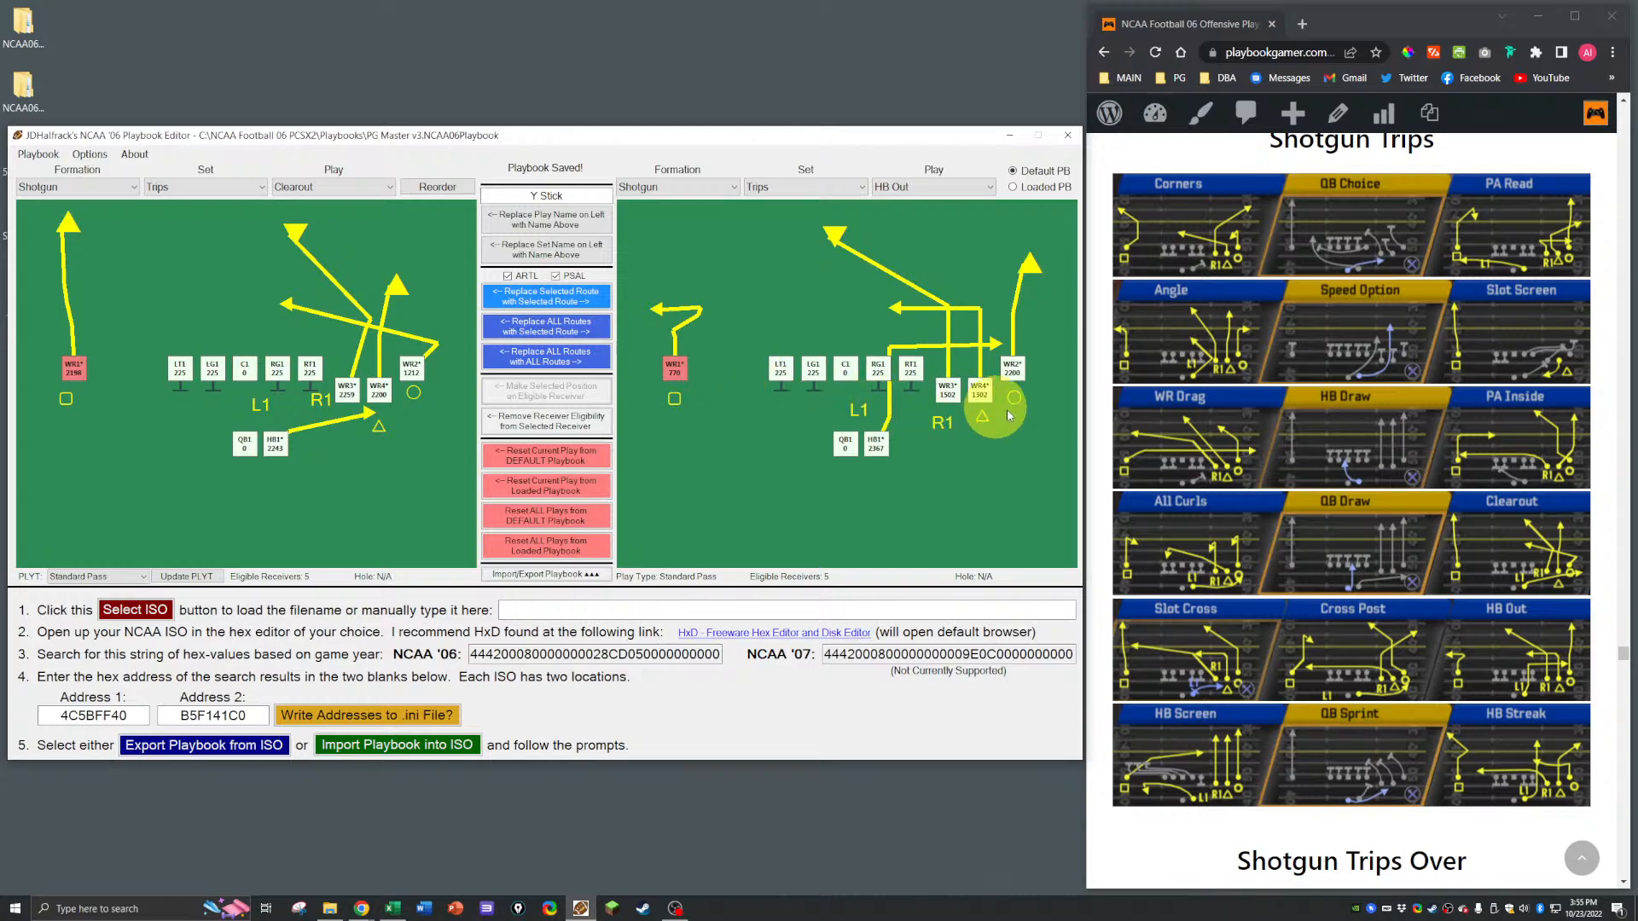
click(934, 189)
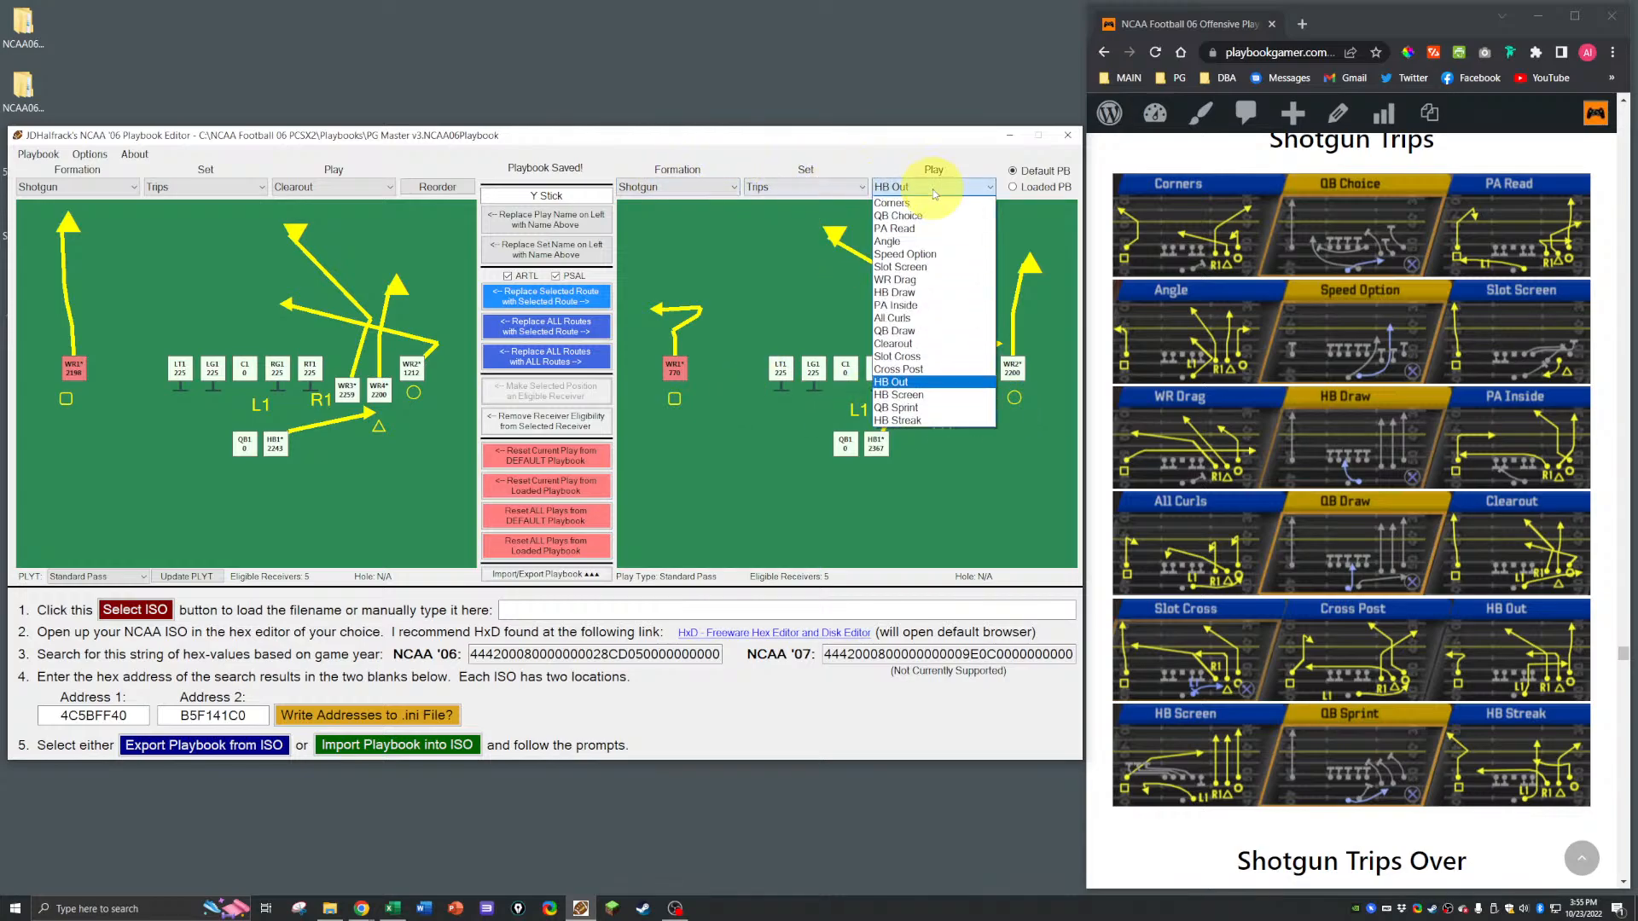
click(892, 318)
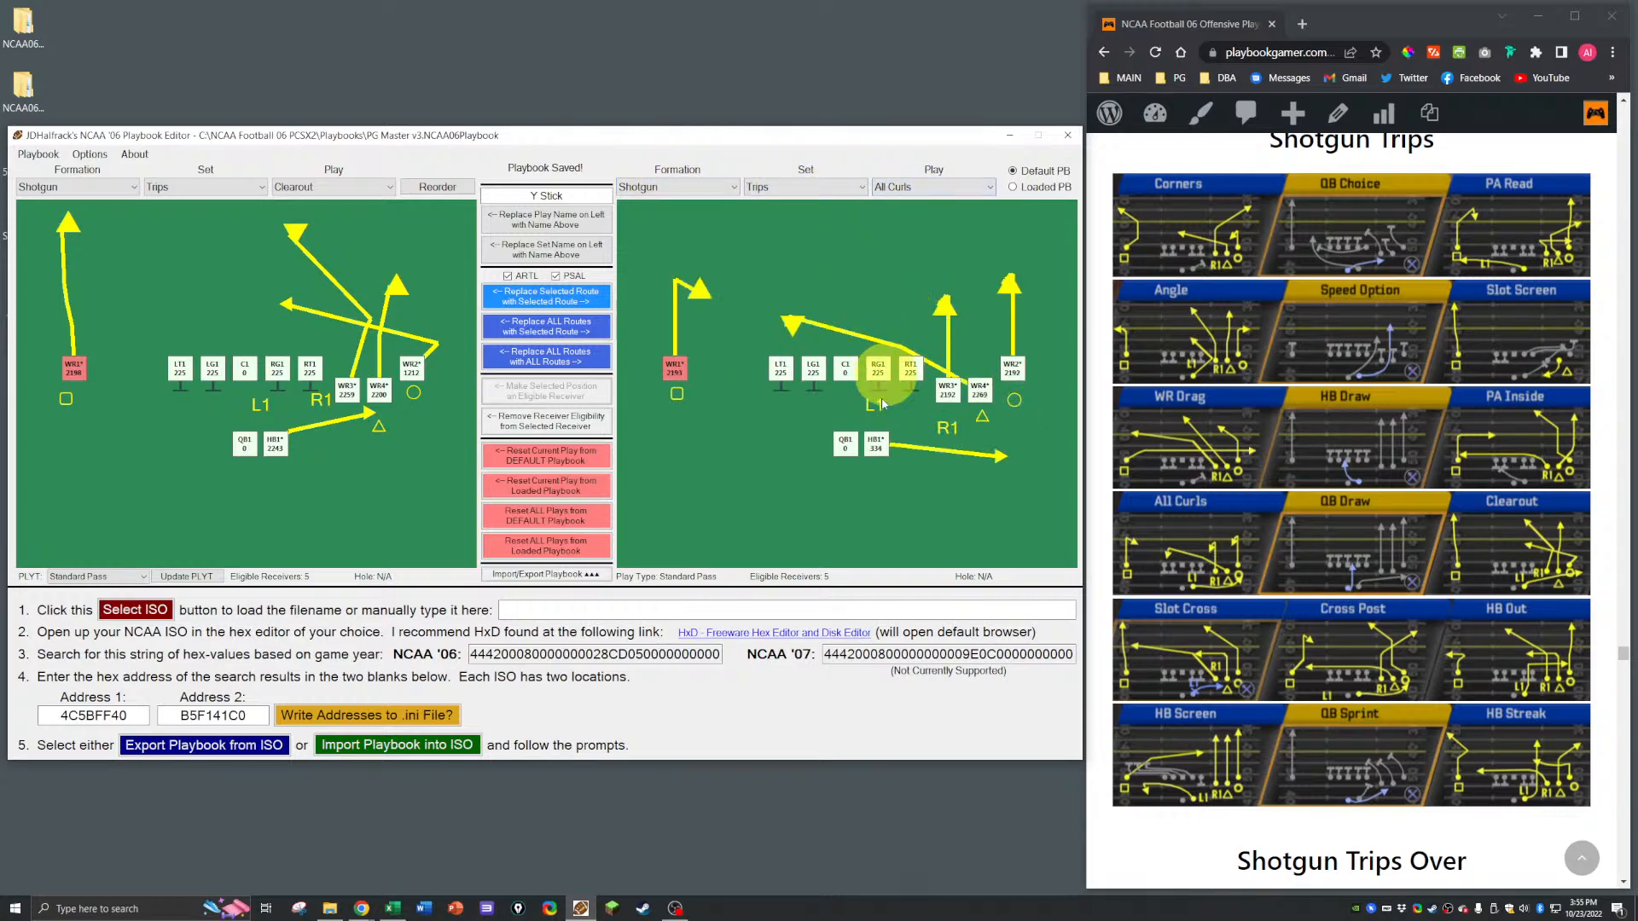
click(875, 443)
click(271, 450)
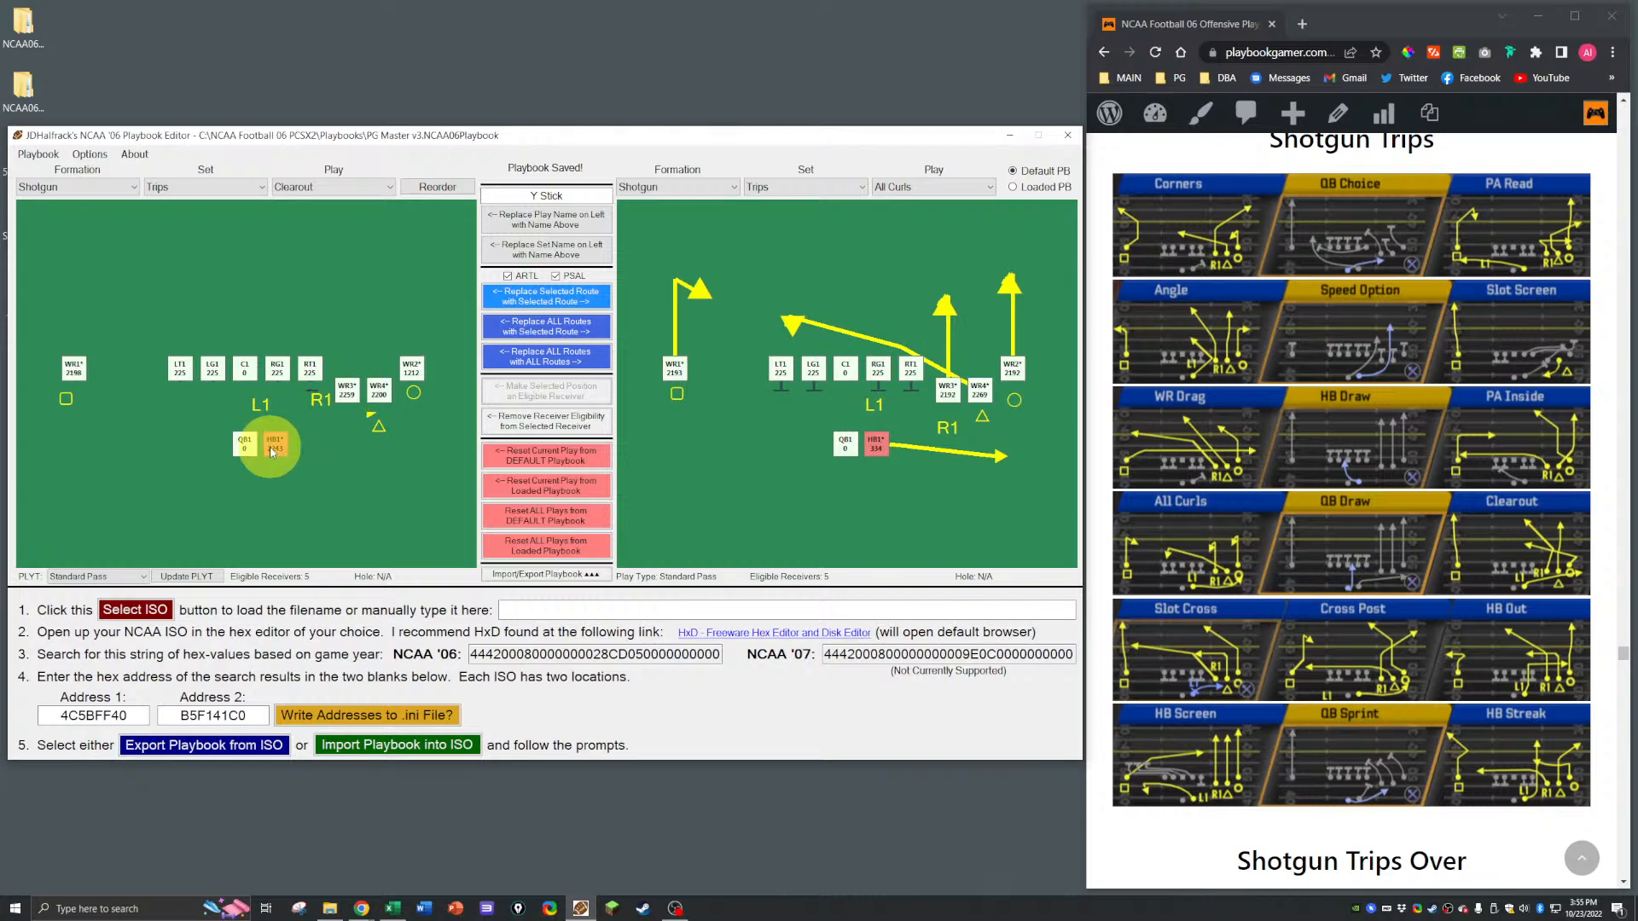
click(553, 298)
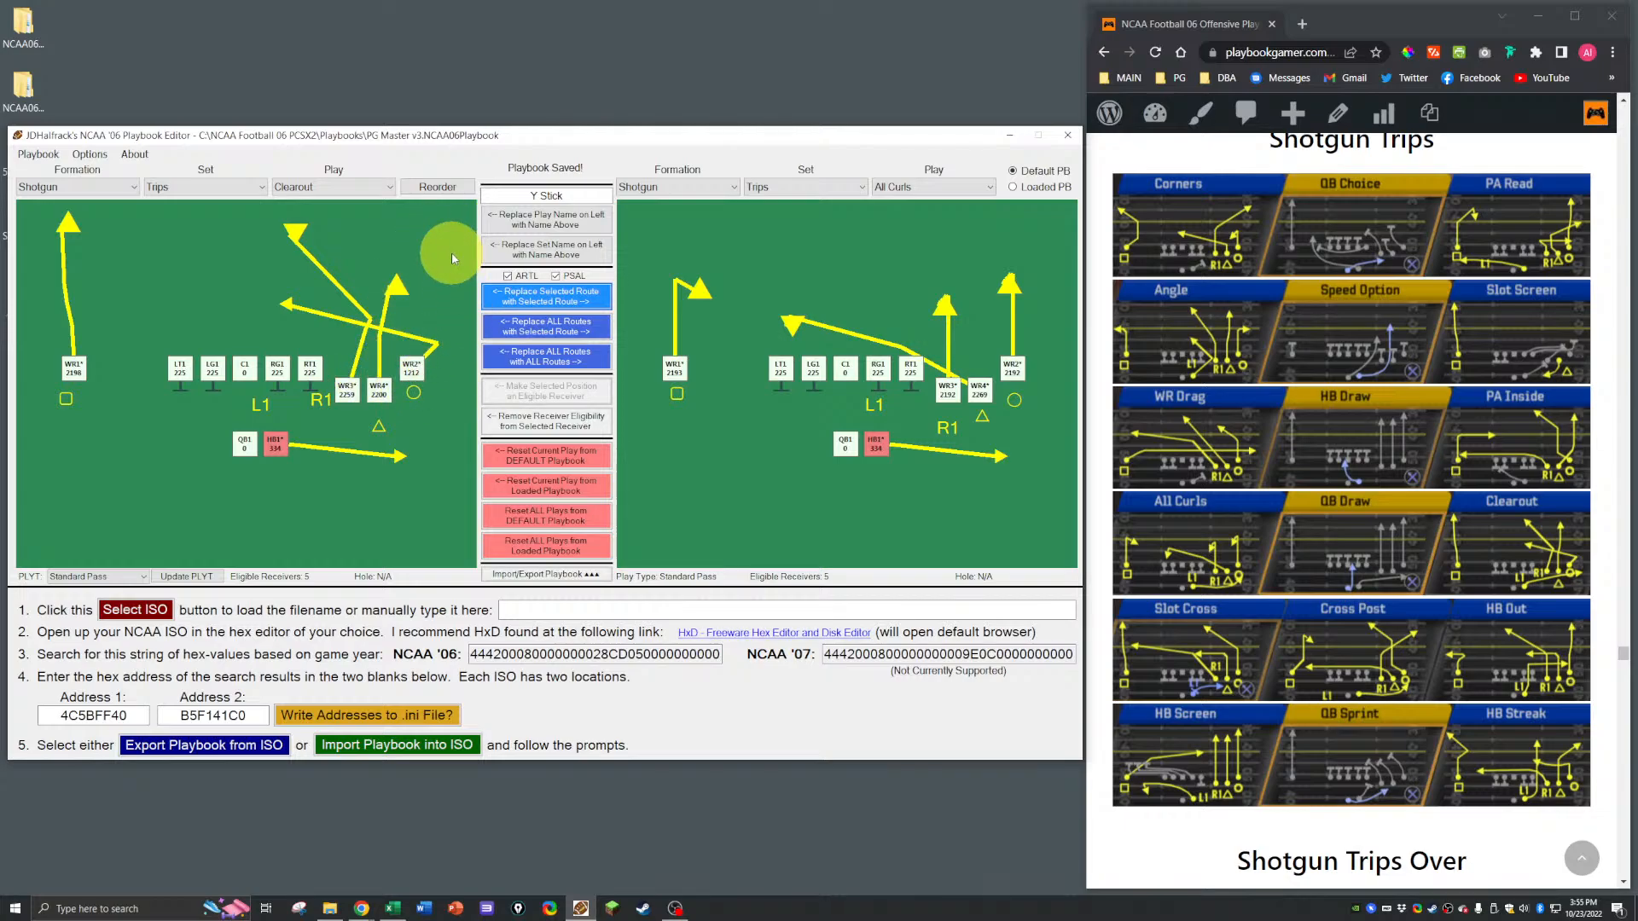
Step: Replace WR4's route in Trips' Clearout with the WR4 route from the default Shotgun Trips' PA Inside
click(906, 187)
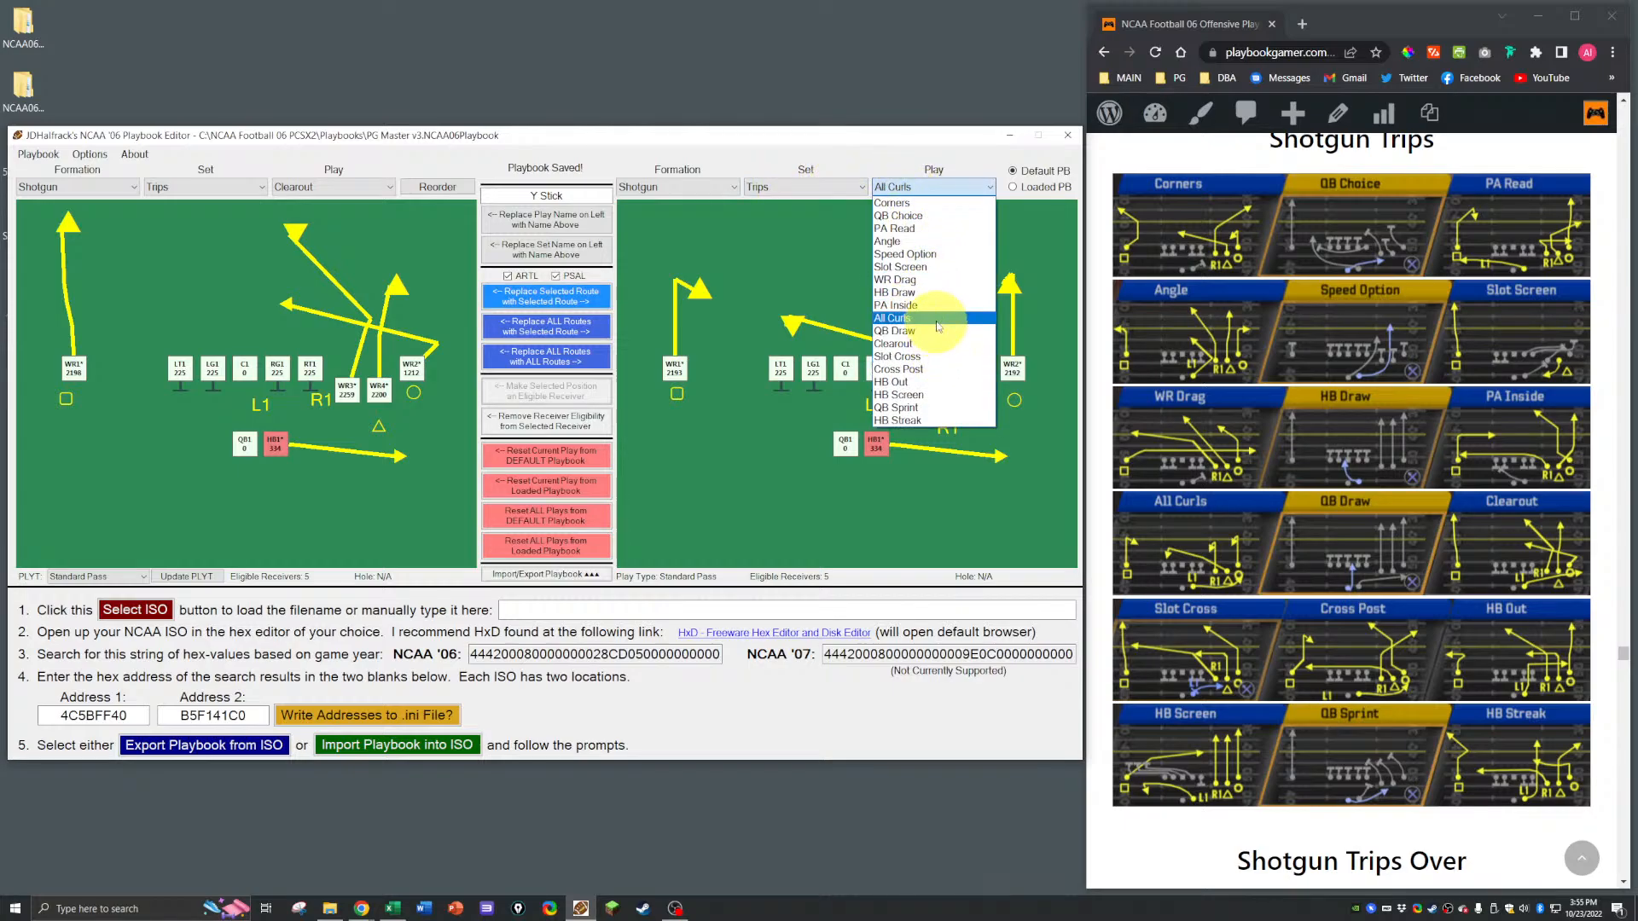
click(931, 306)
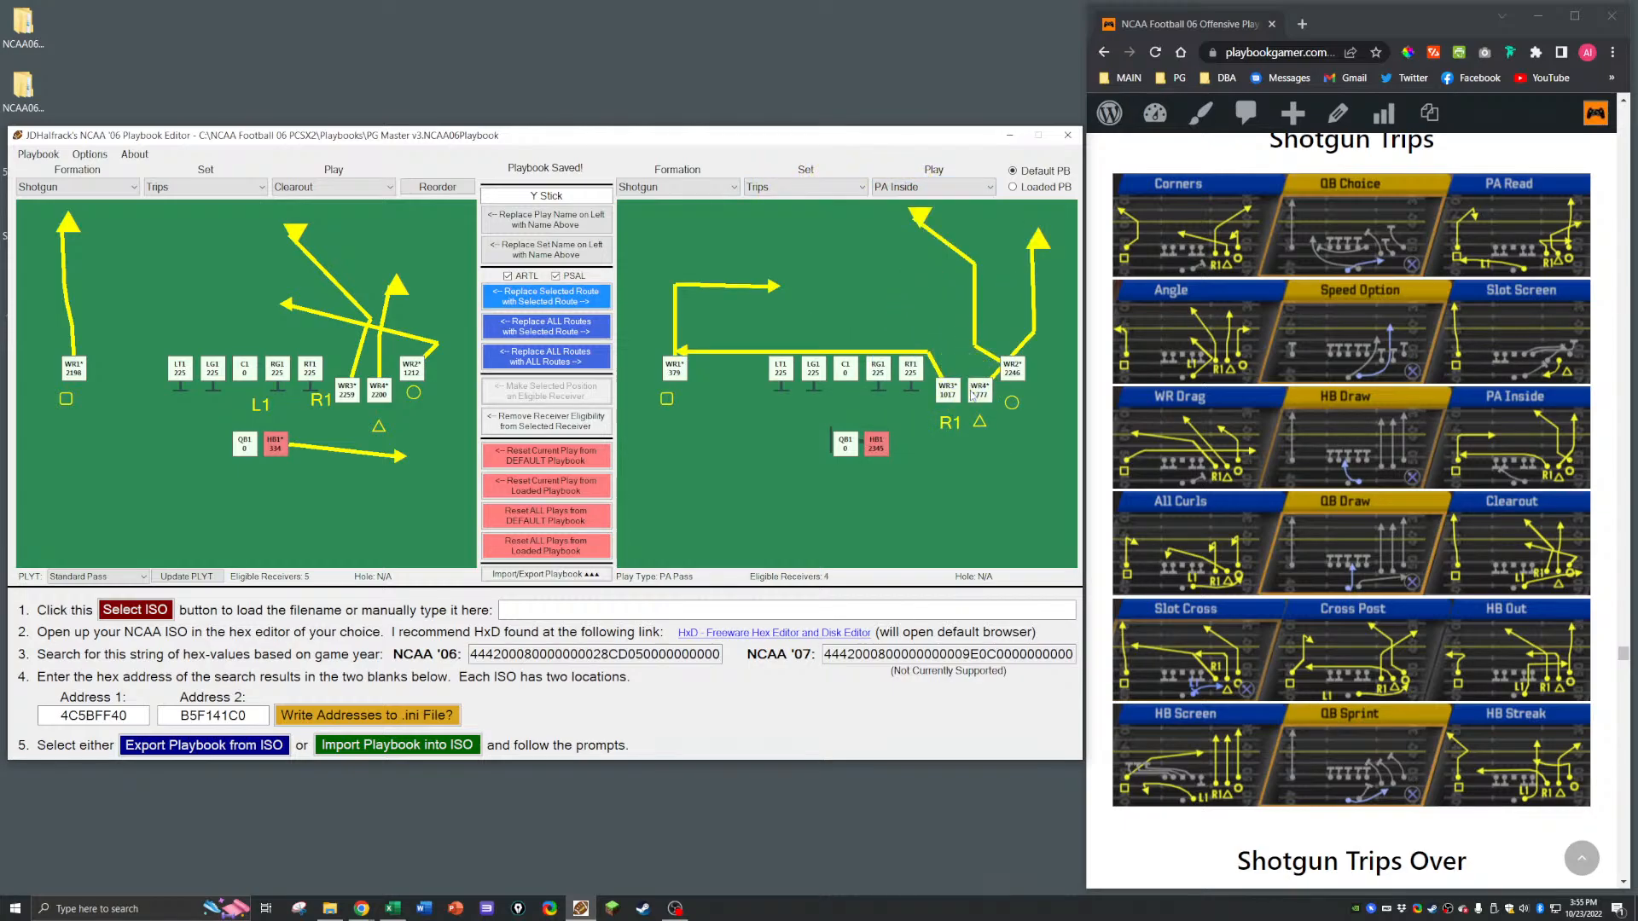
click(379, 389)
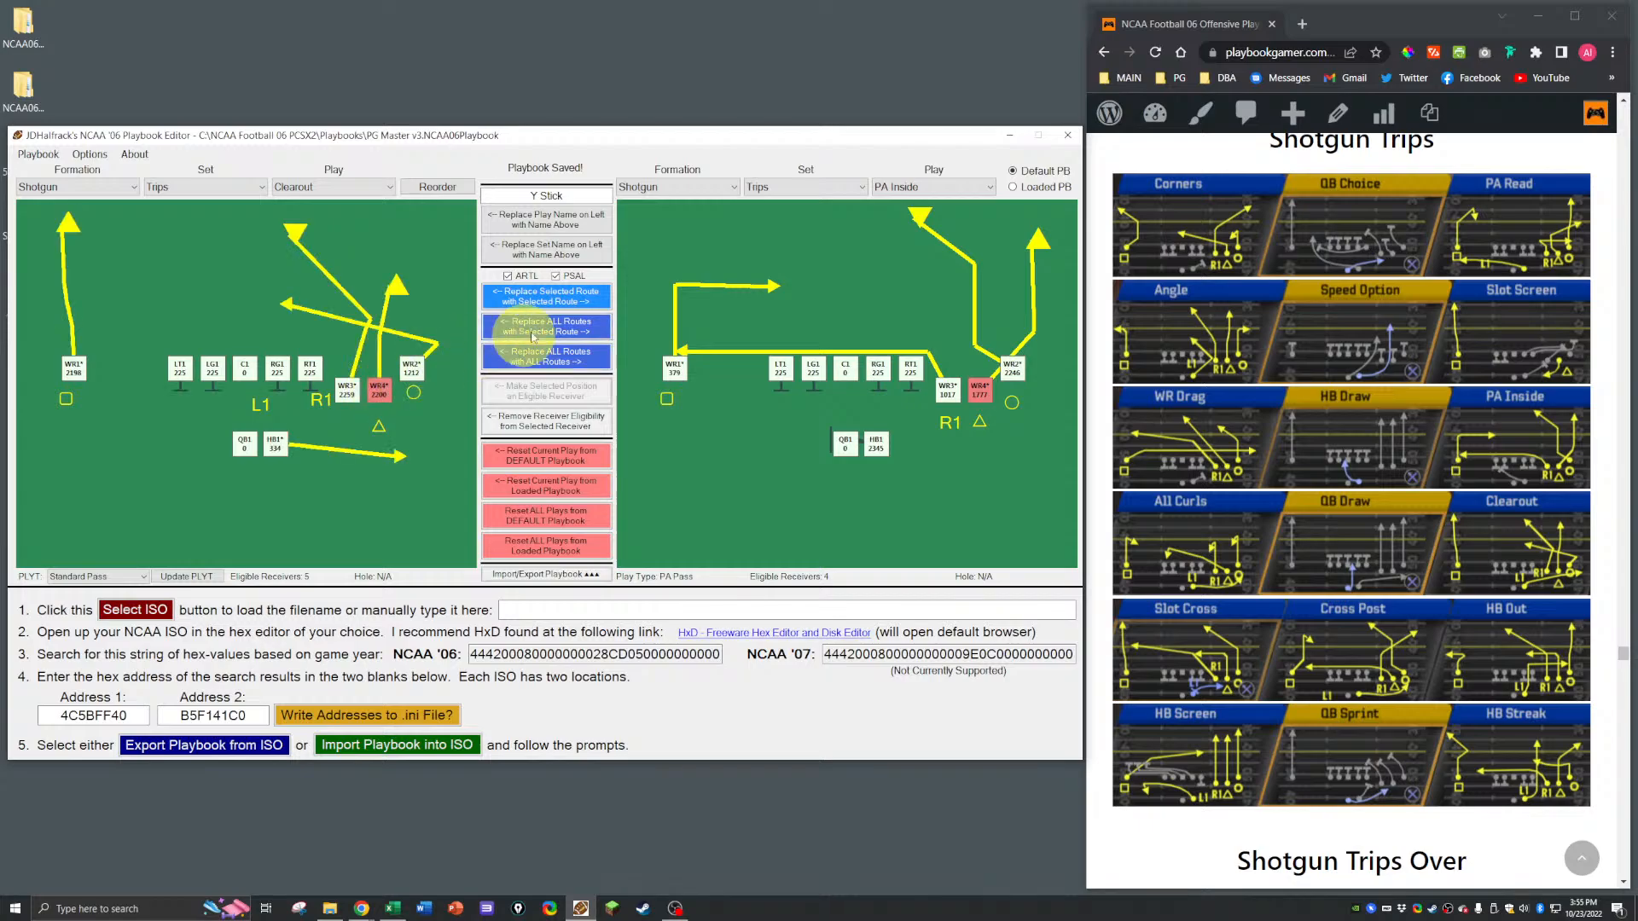
click(549, 298)
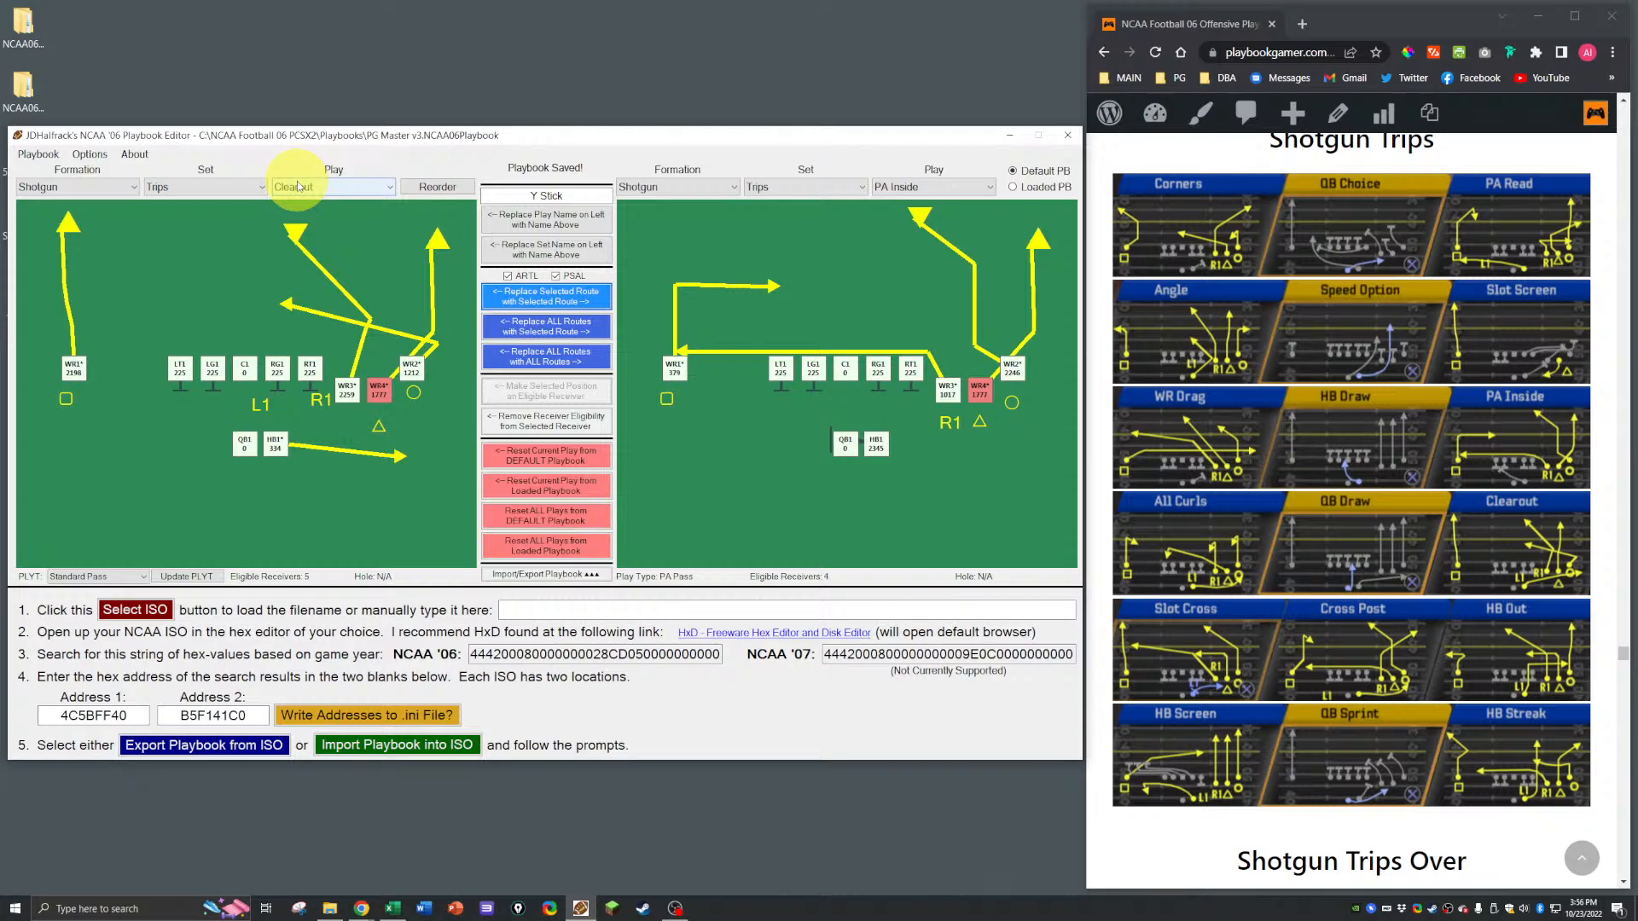
Step: Add a row to the Excel changes list with the formation Gun Trips and the play Clearout
key(alt+Tab)
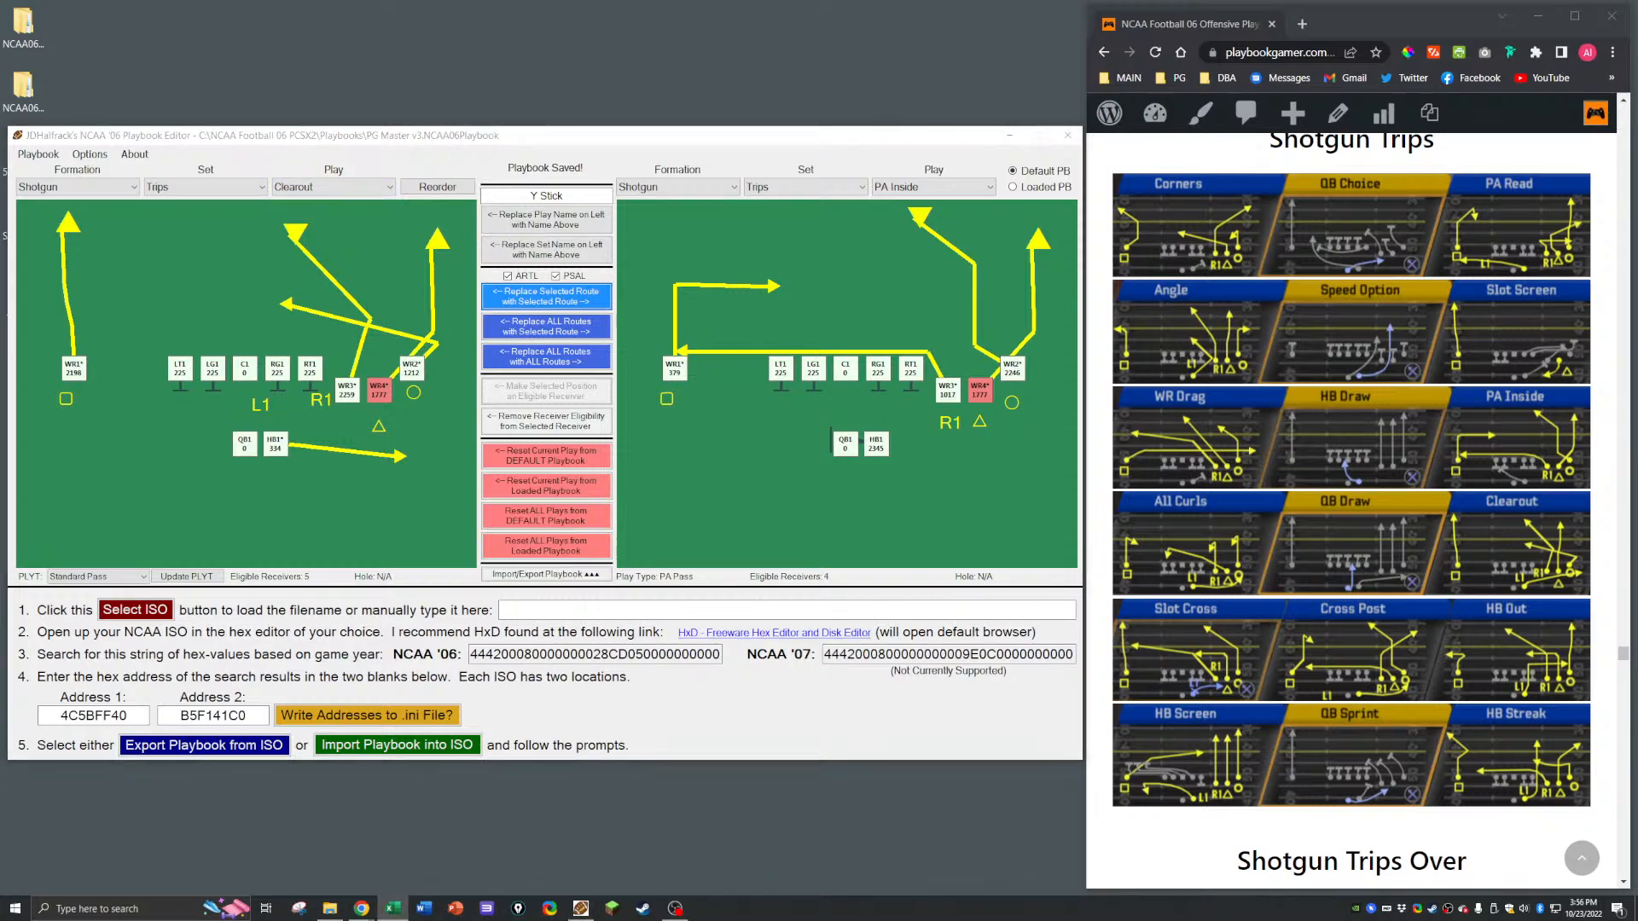
drag(1637, 224, 868, 260)
click(543, 692)
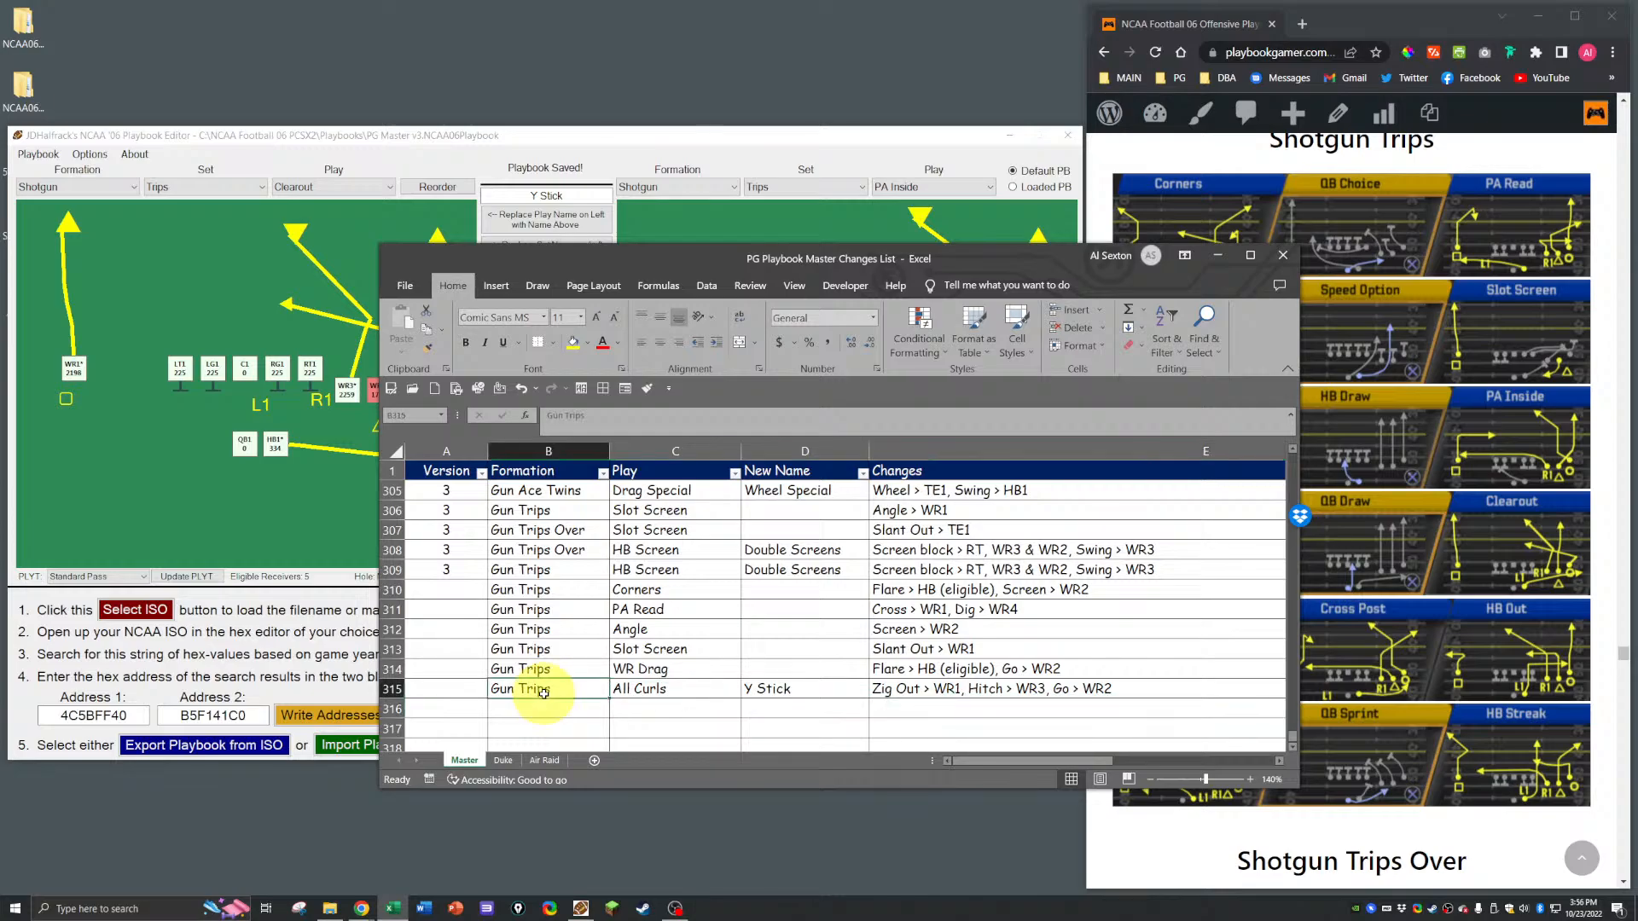
key(ctrl+c)
key(Down)
key(ctrl+v)
key(Tab)
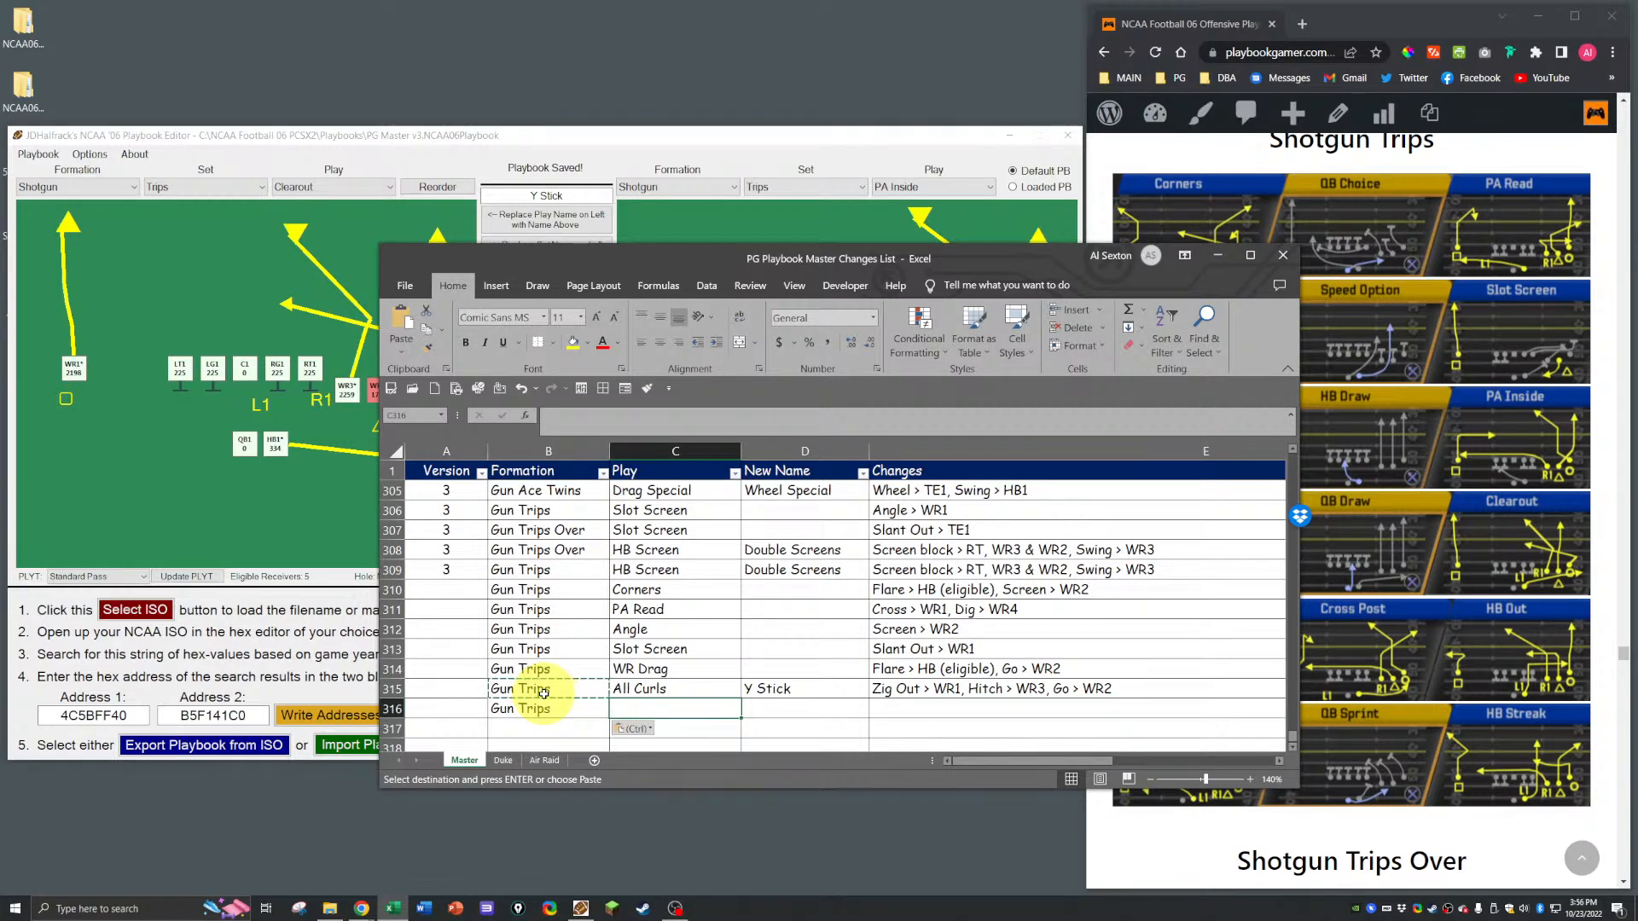
text(Clea)
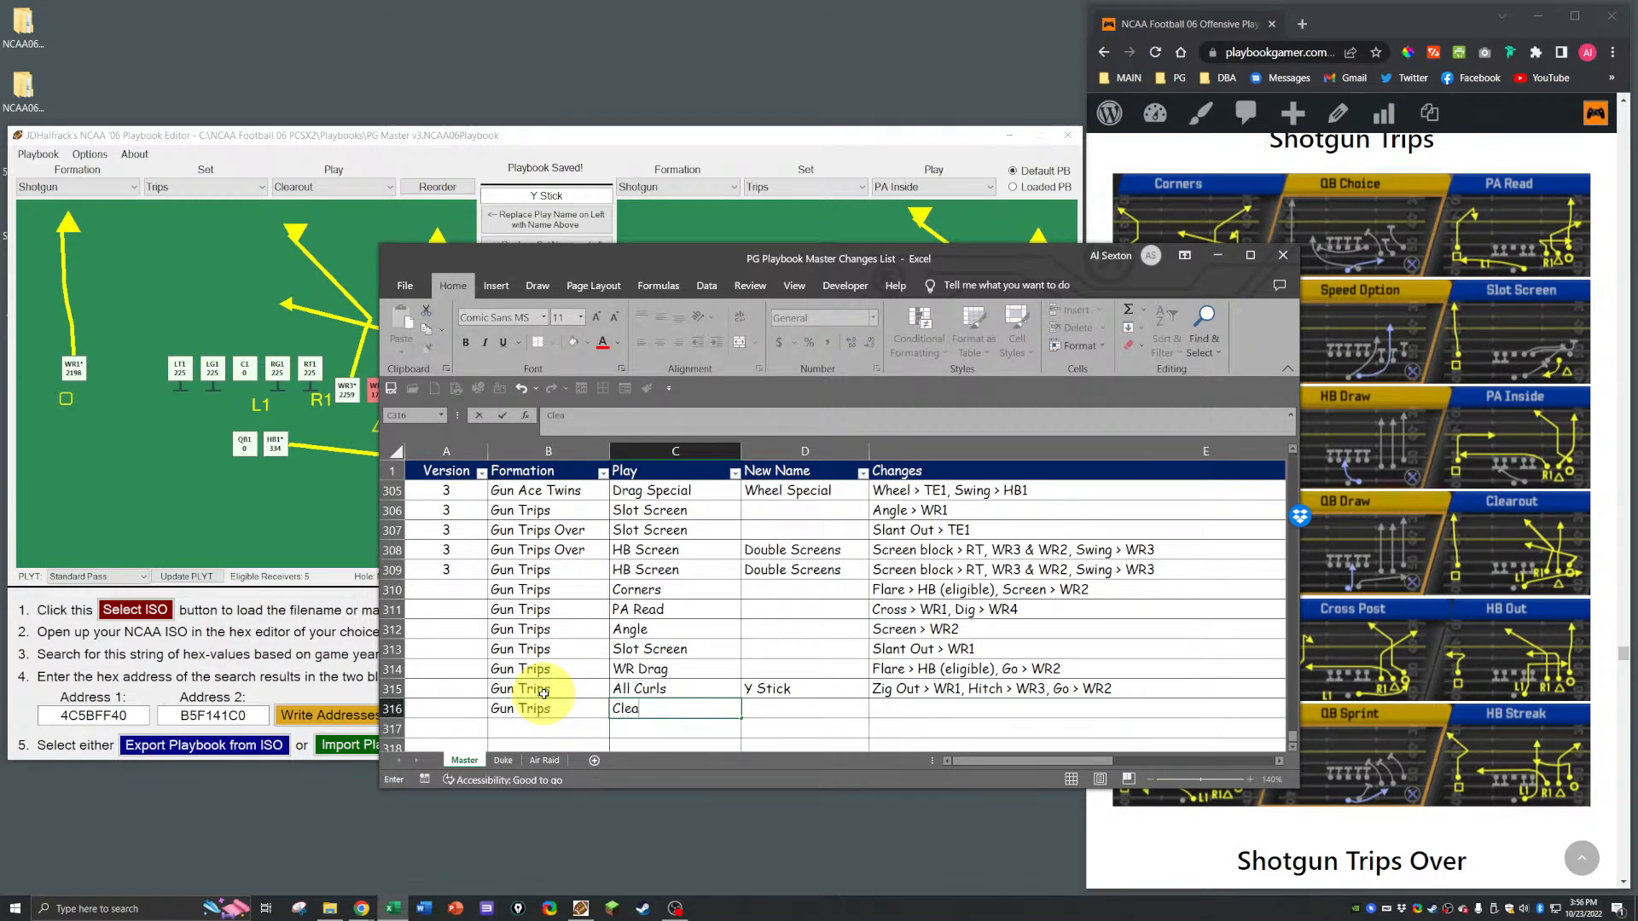
text(rout)
key(Tab)
key(Tab)
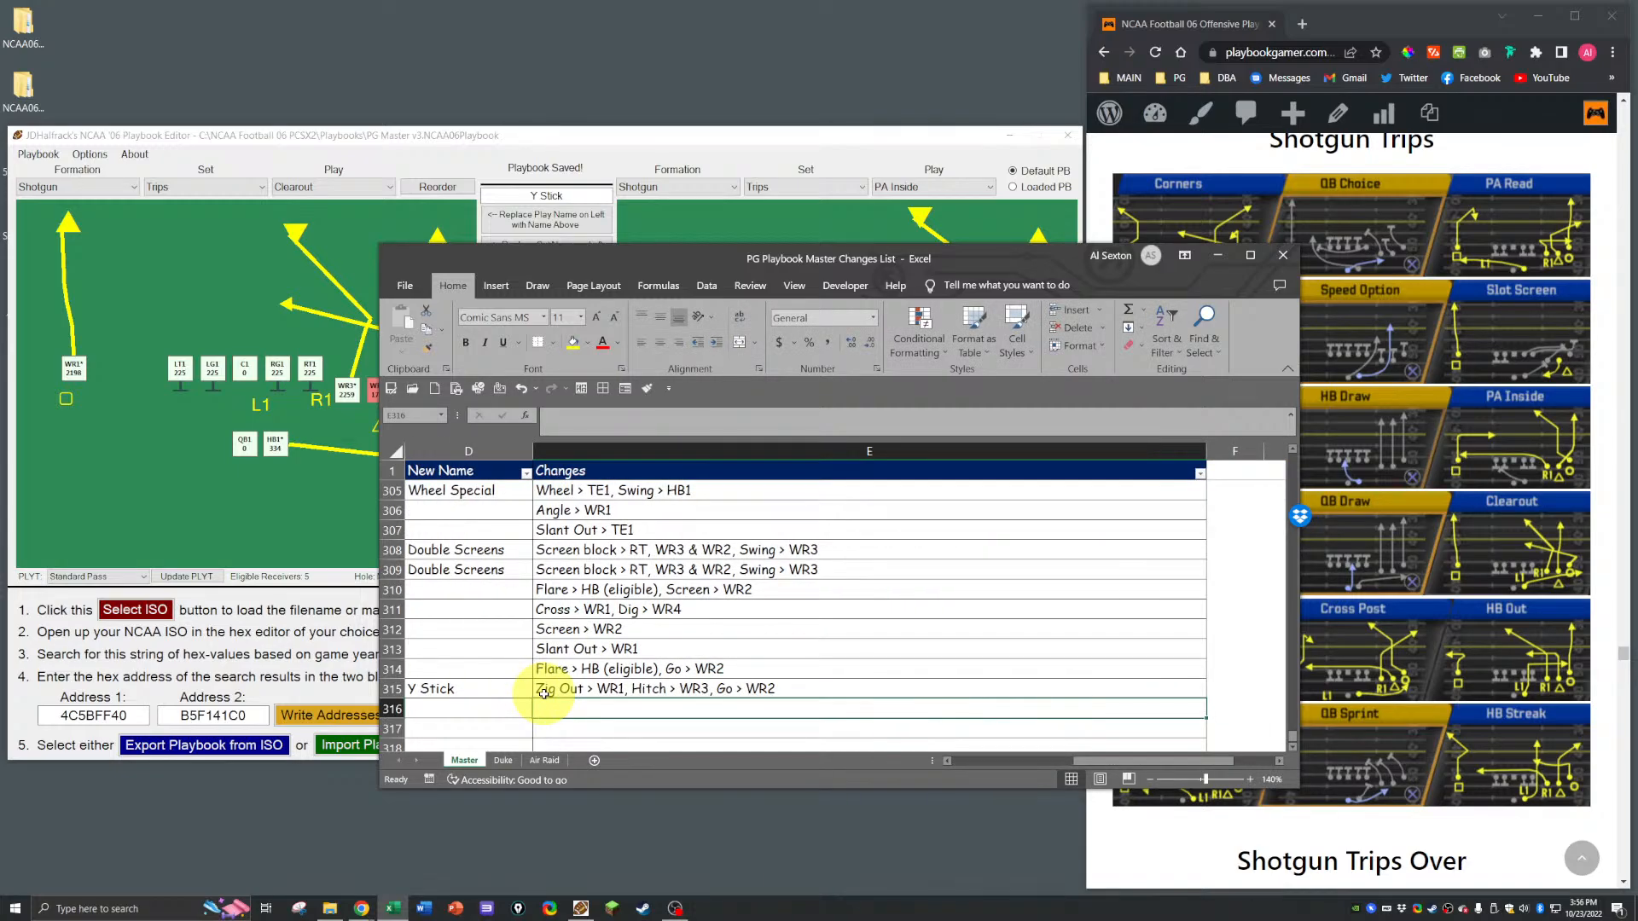
Step: Log the Clearout changes as "Swing > HB, Wheel > WR4" in the Excel changes list
text(Swi)
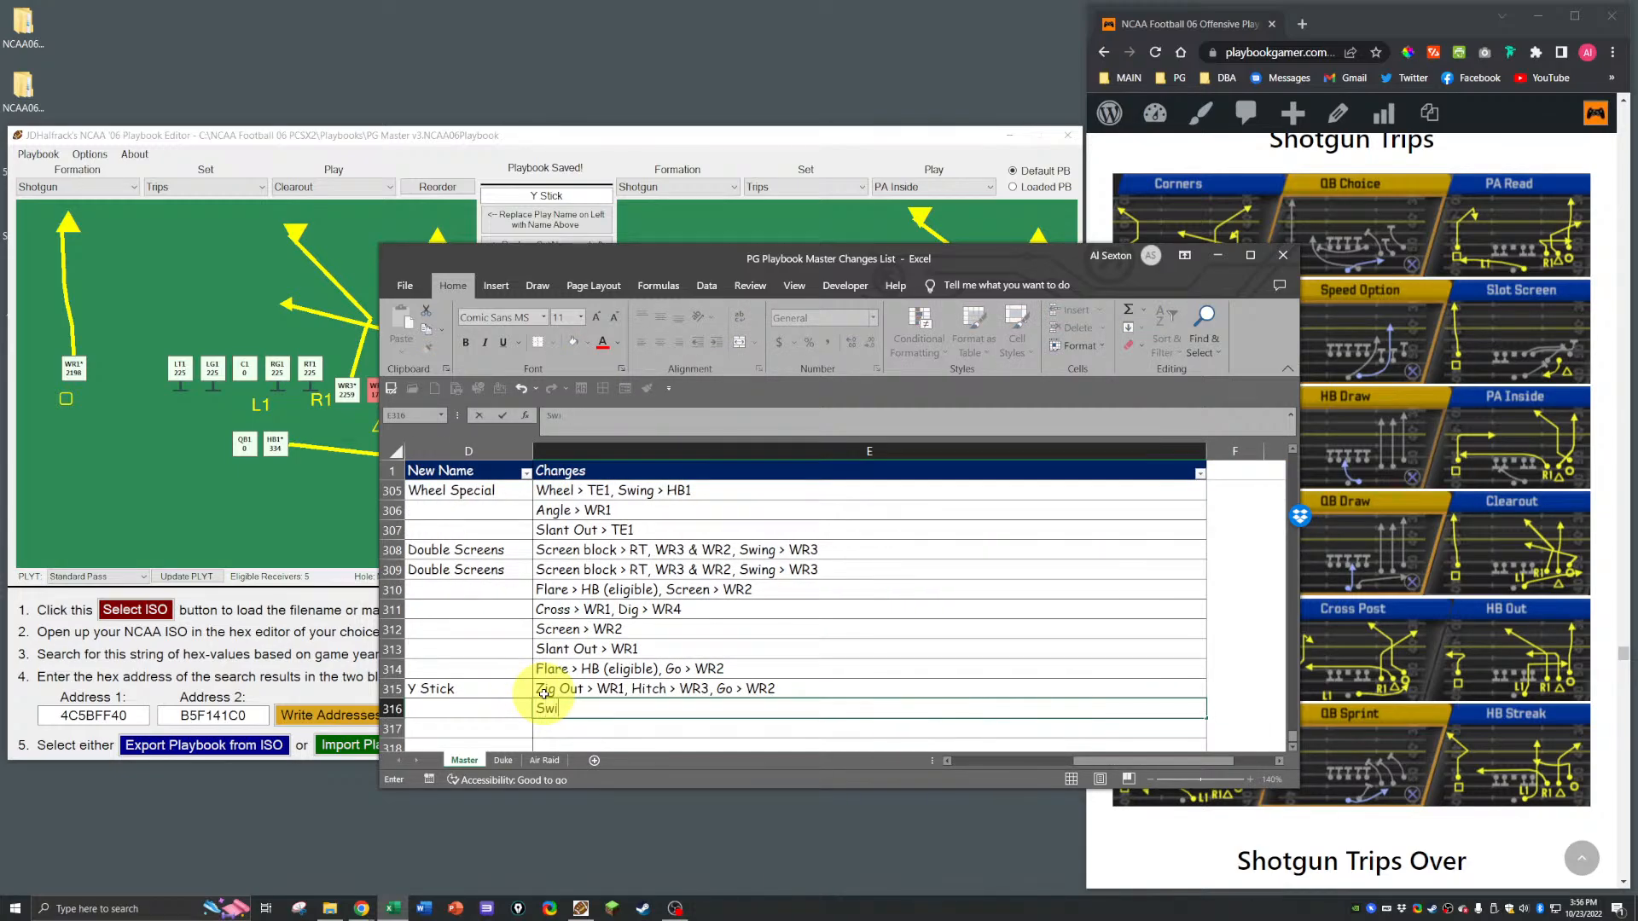
text(ng > HB)
text(,)
click(657, 285)
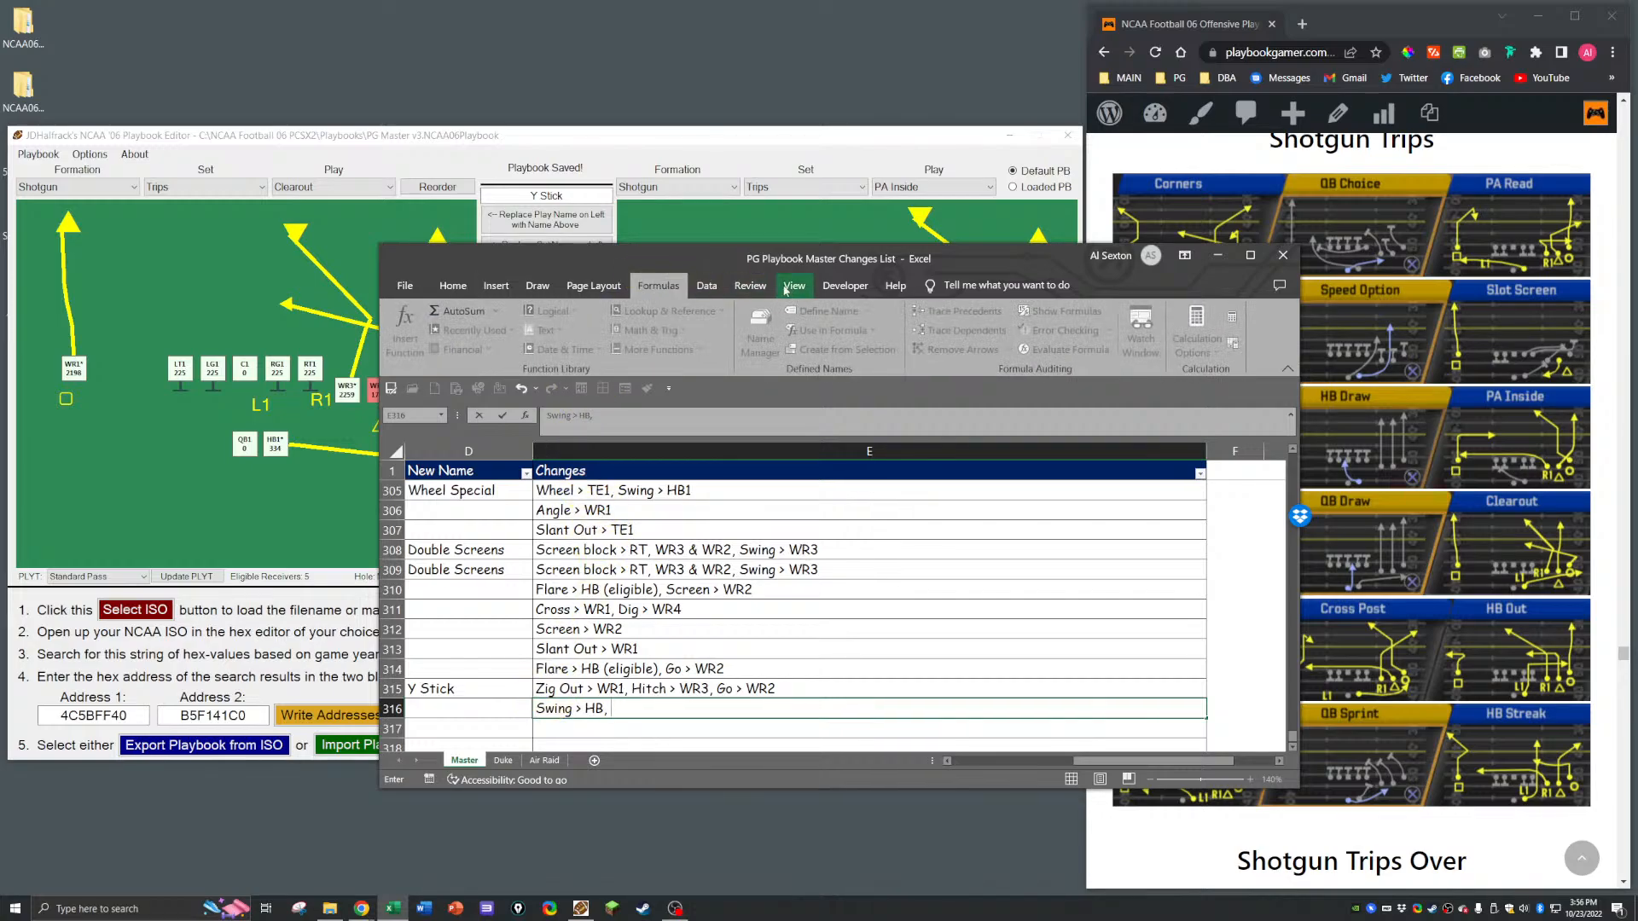
click(453, 285)
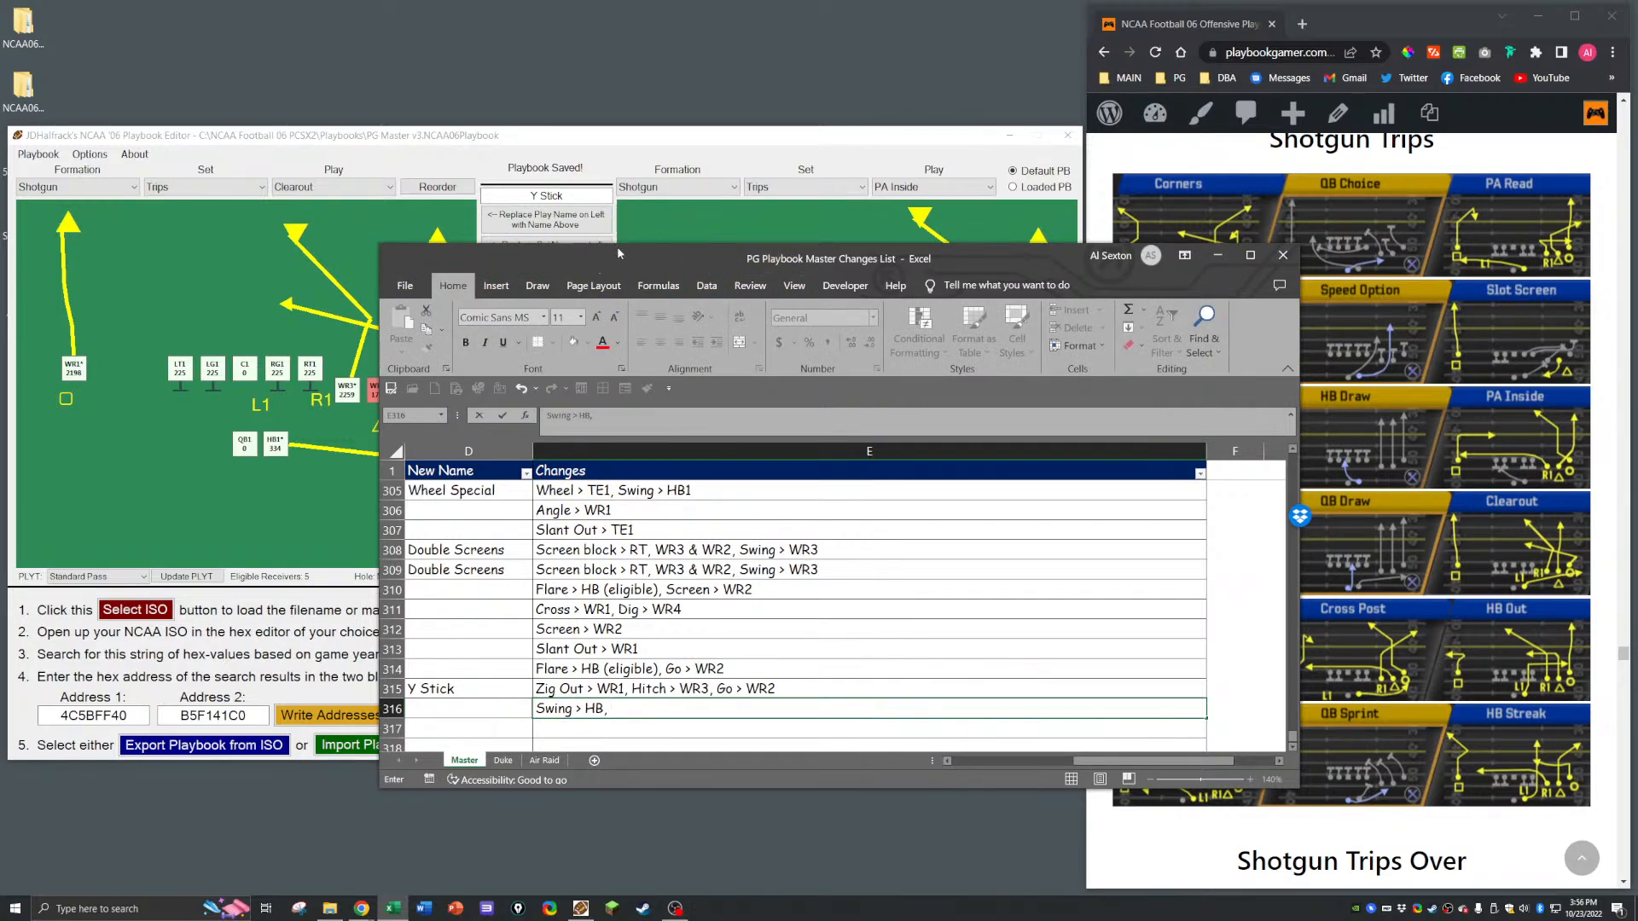
drag(625, 258, 827, 248)
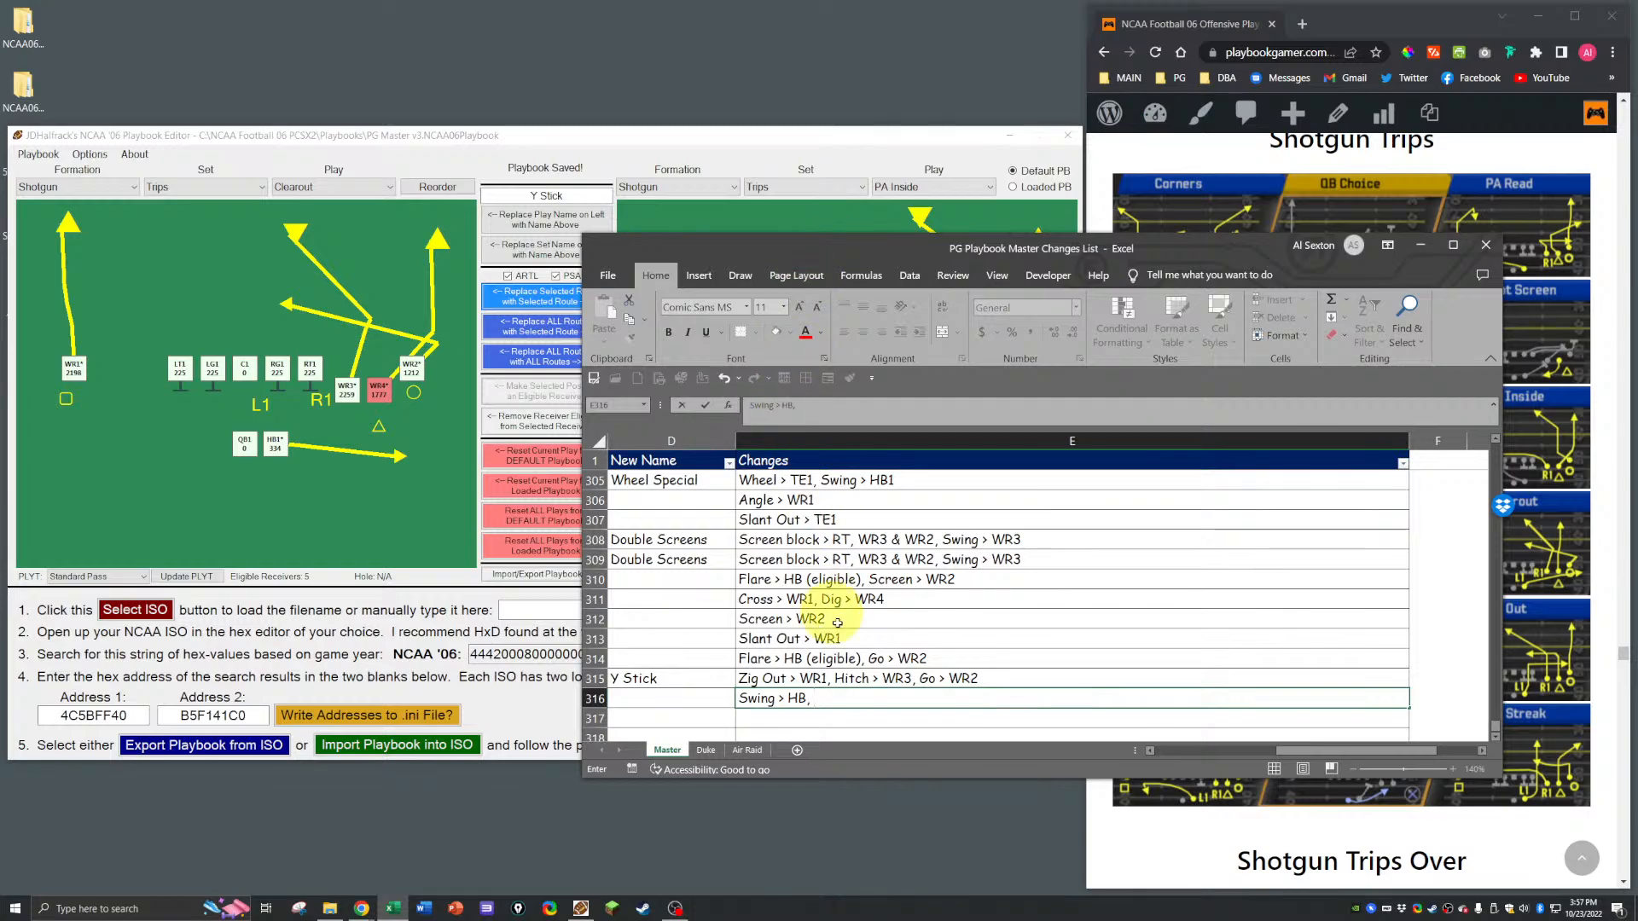
text(wH)
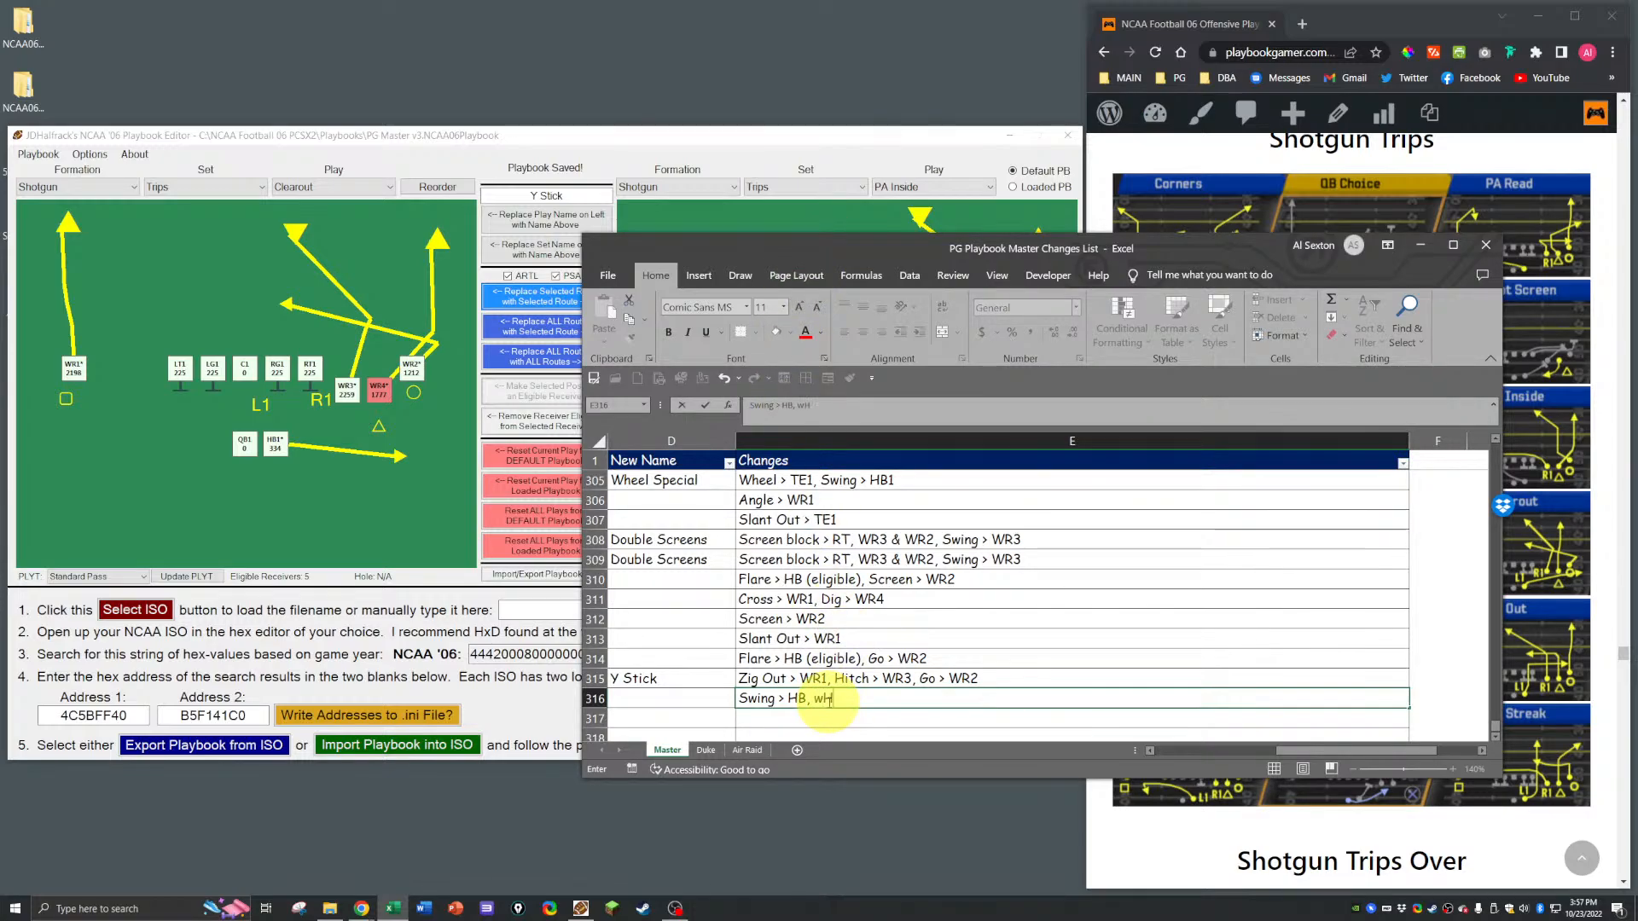
key(BackSpace)
text(Wheel > WR)
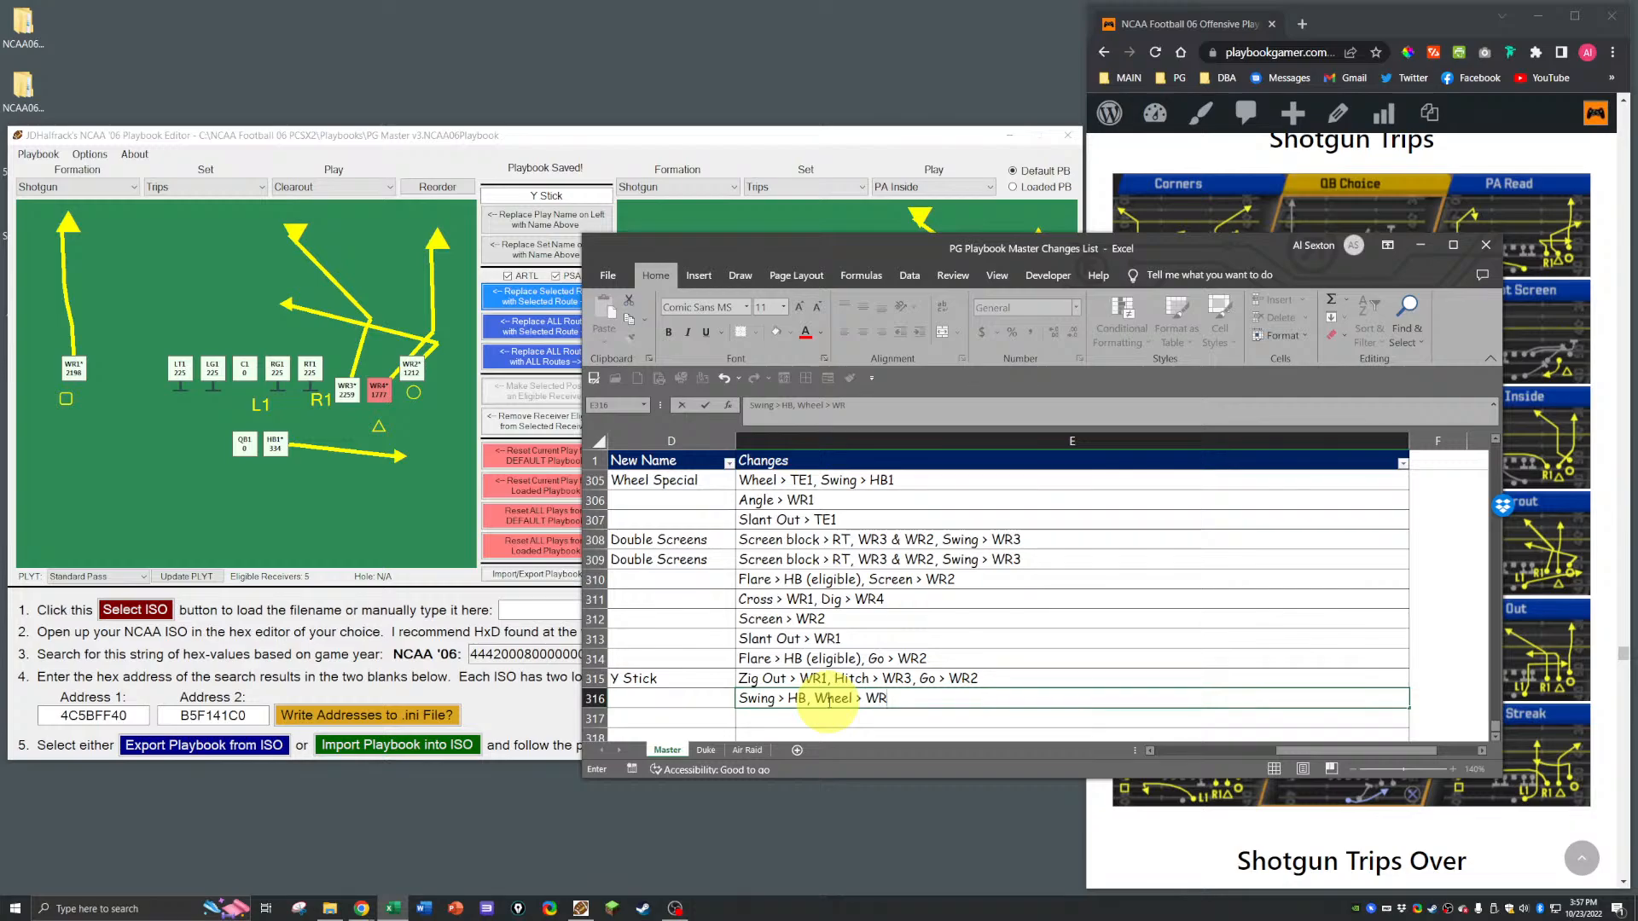
text(4)
key(Return)
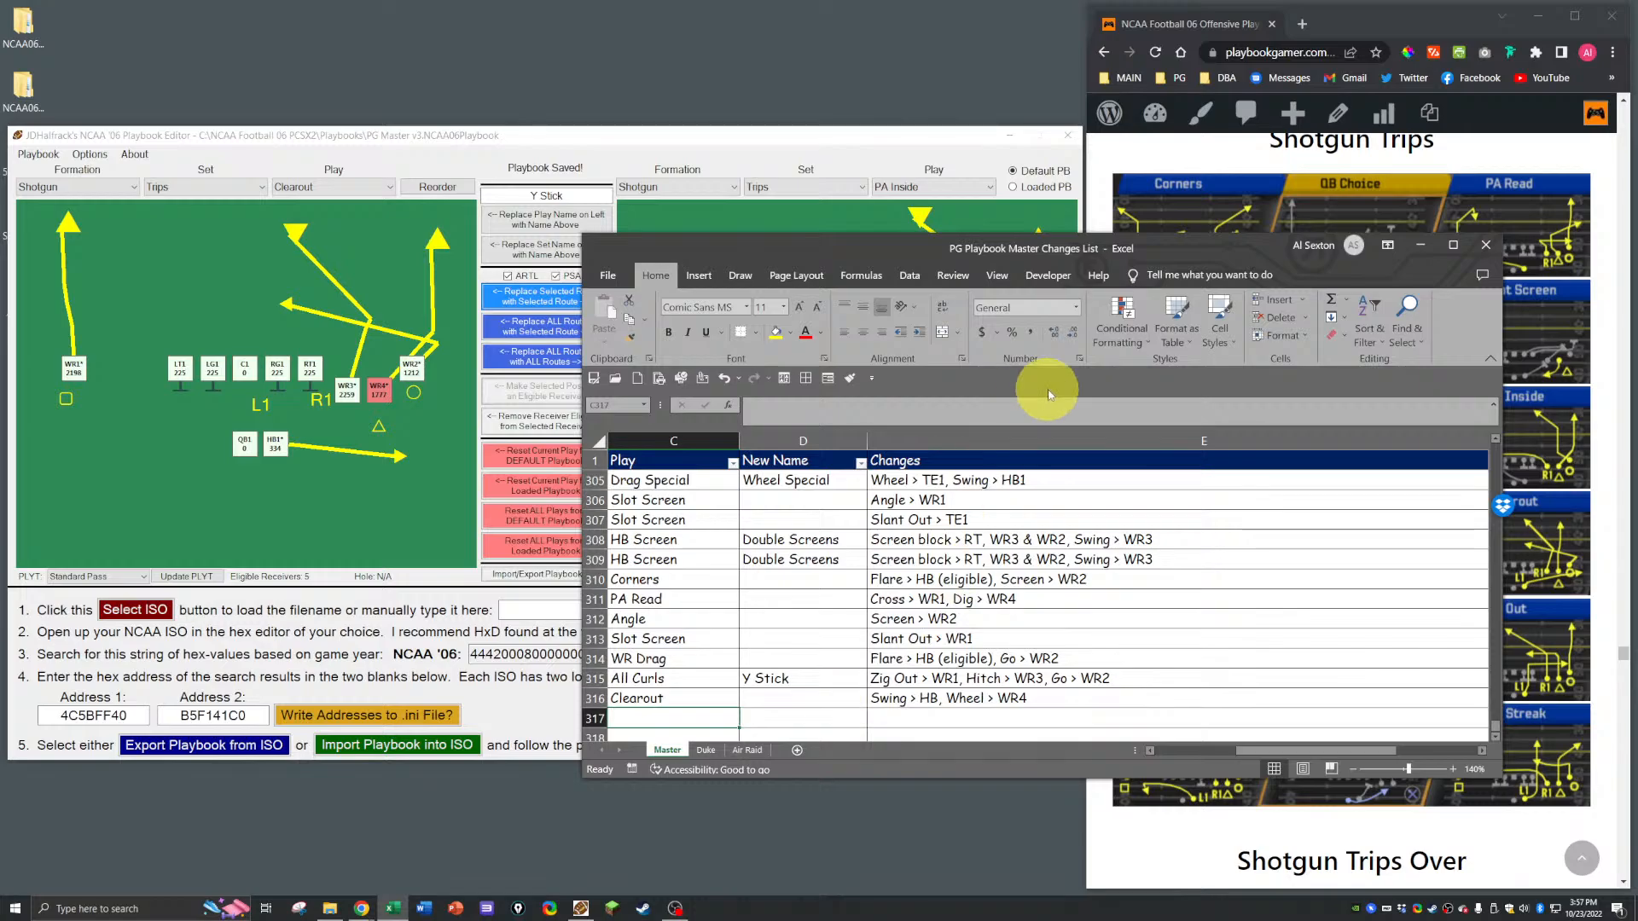
Step: Switch back to the NCAA '06 Playbook Editor and save the playbook with the Clearout edits
click(440, 371)
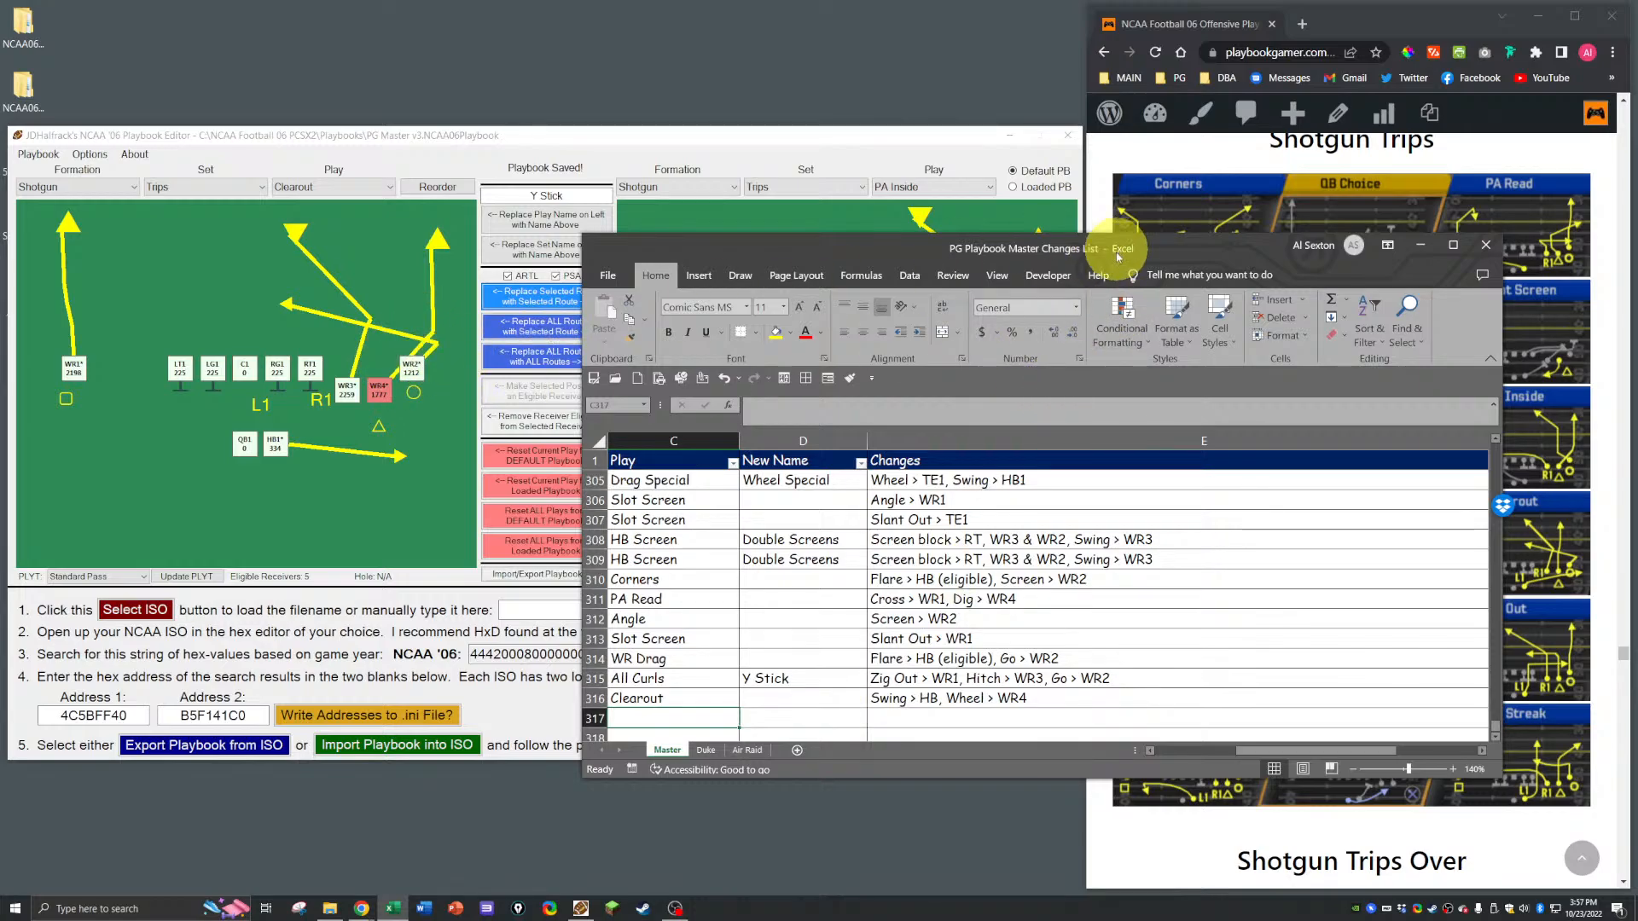
click(949, 530)
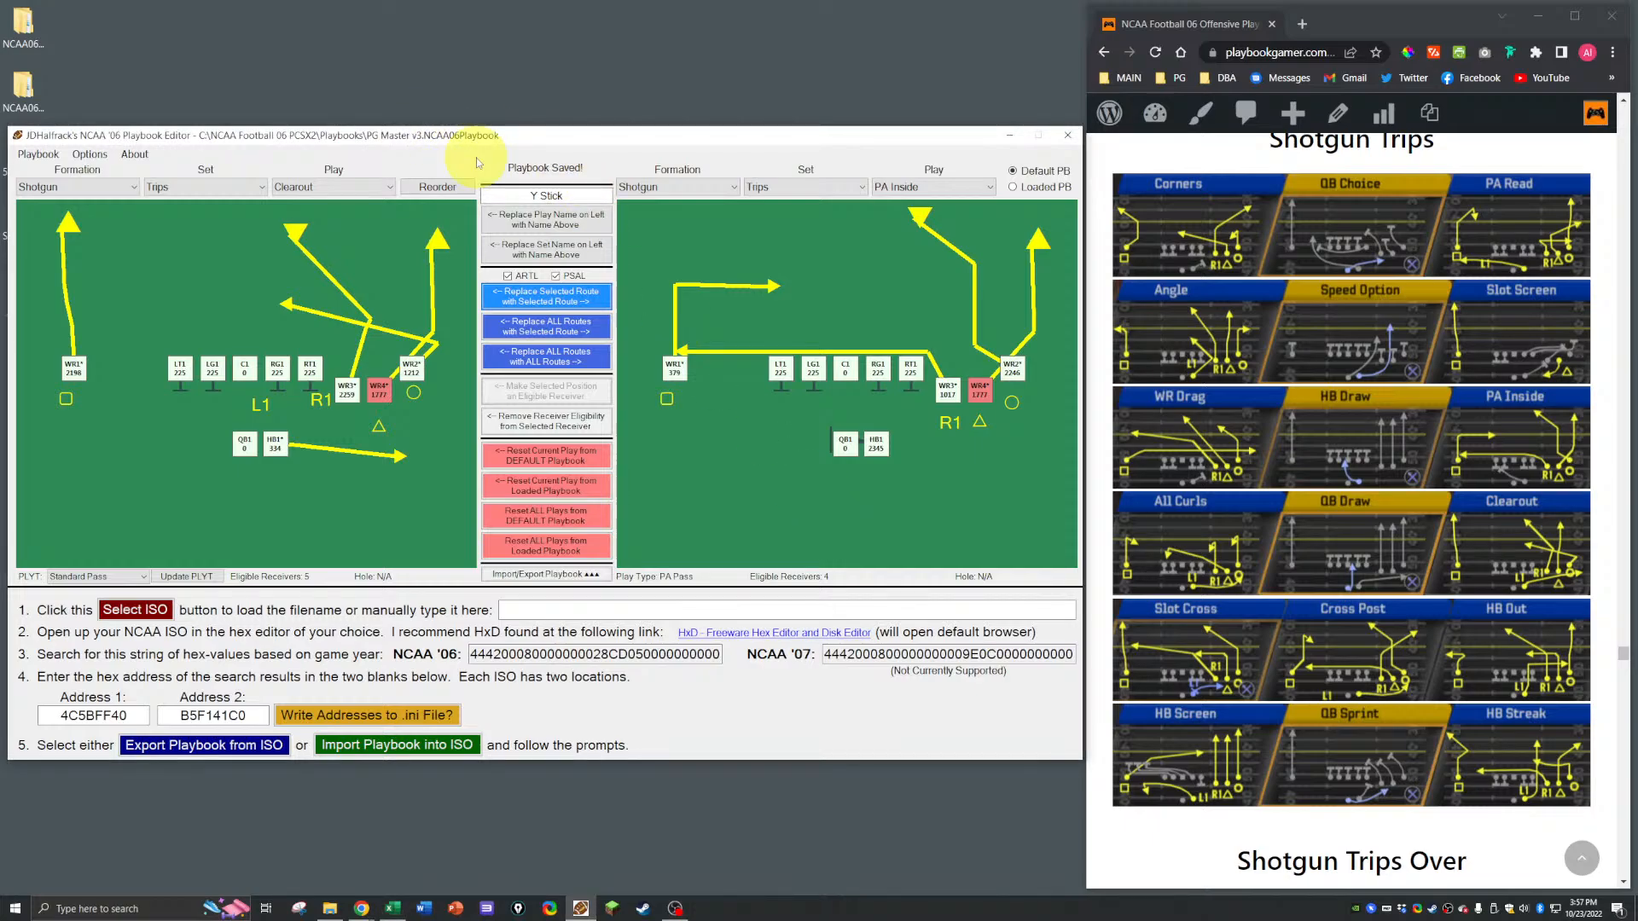
key(ctrl+s)
key(Return)
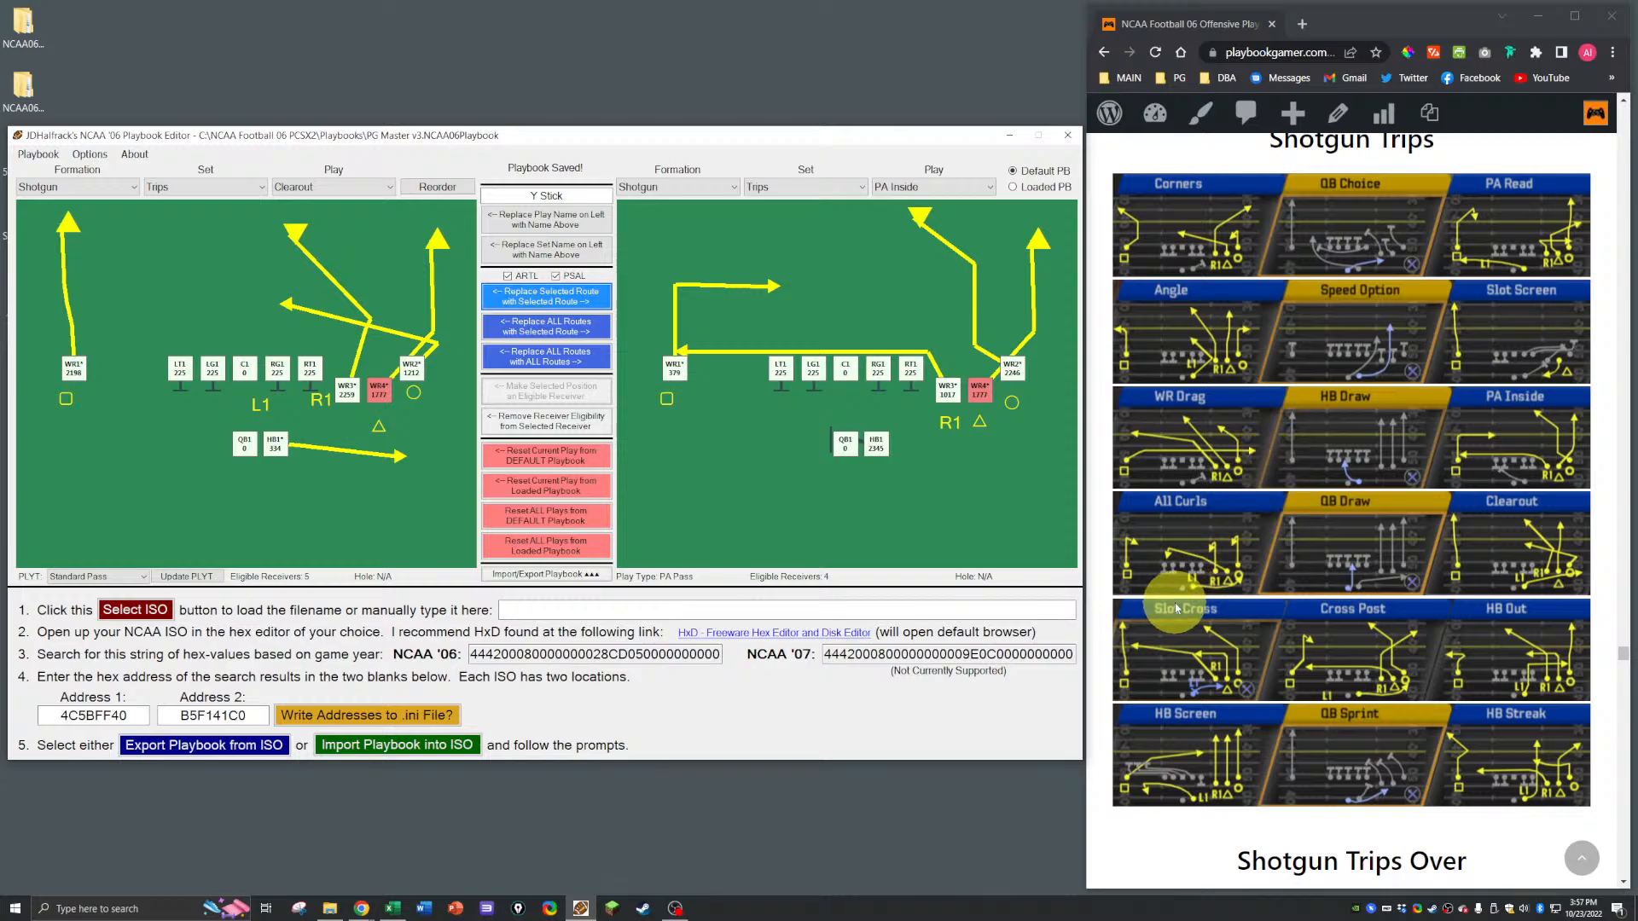
Step: Replace HB1's route in Trips' Slot Cross with the HB1 route from the default Shotgun Trips' All Curls
click(332, 187)
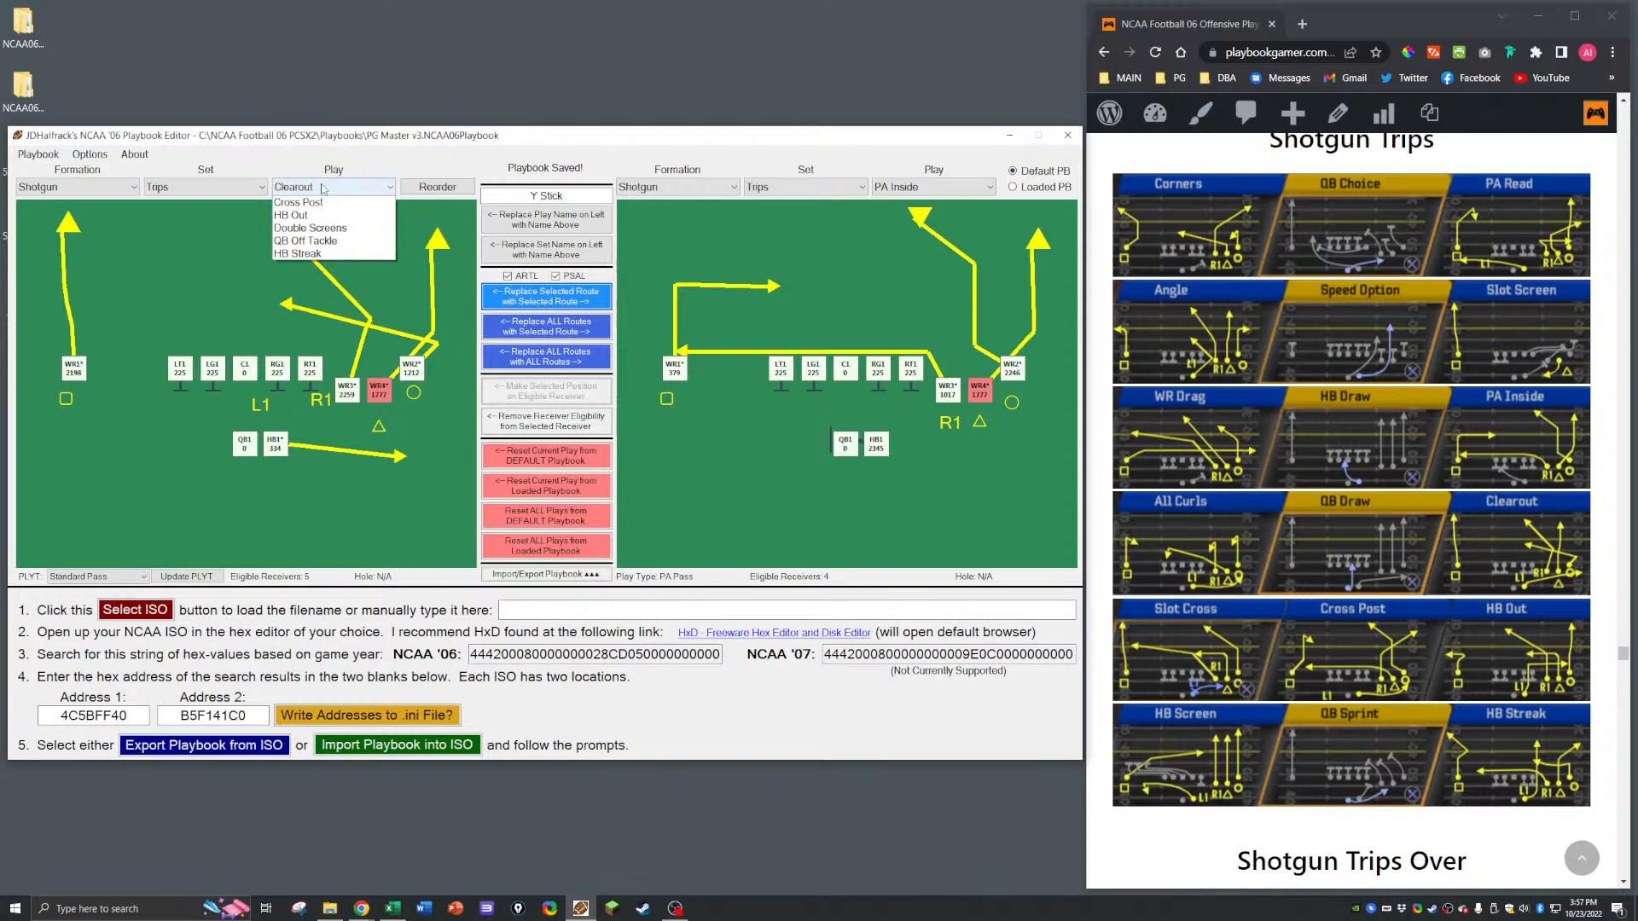
click(298, 360)
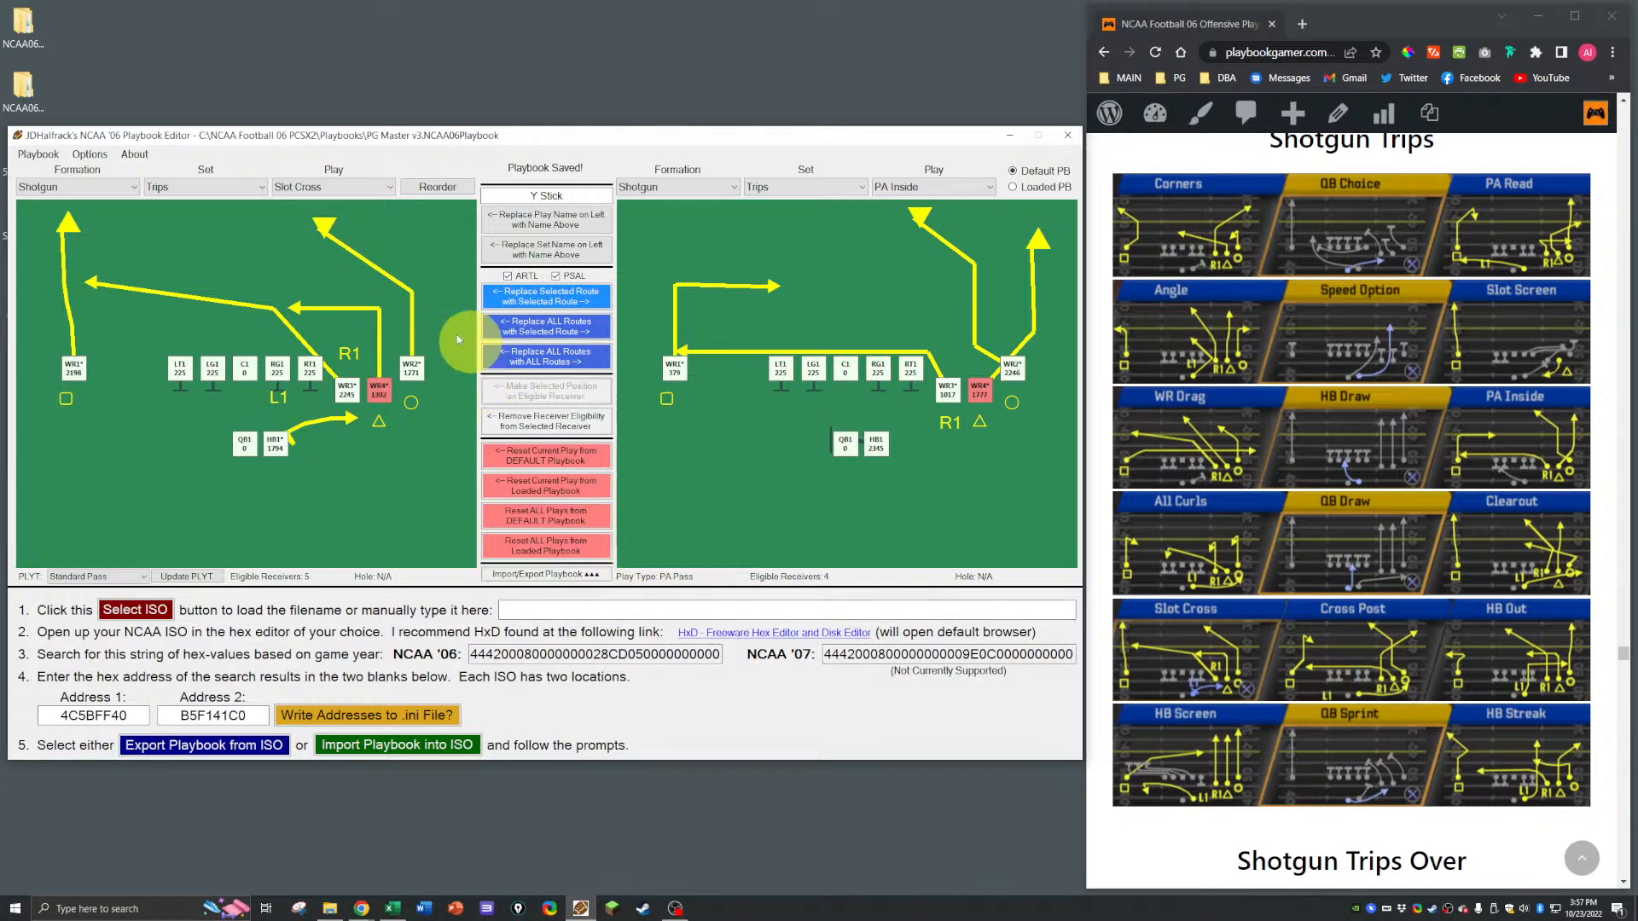
click(898, 187)
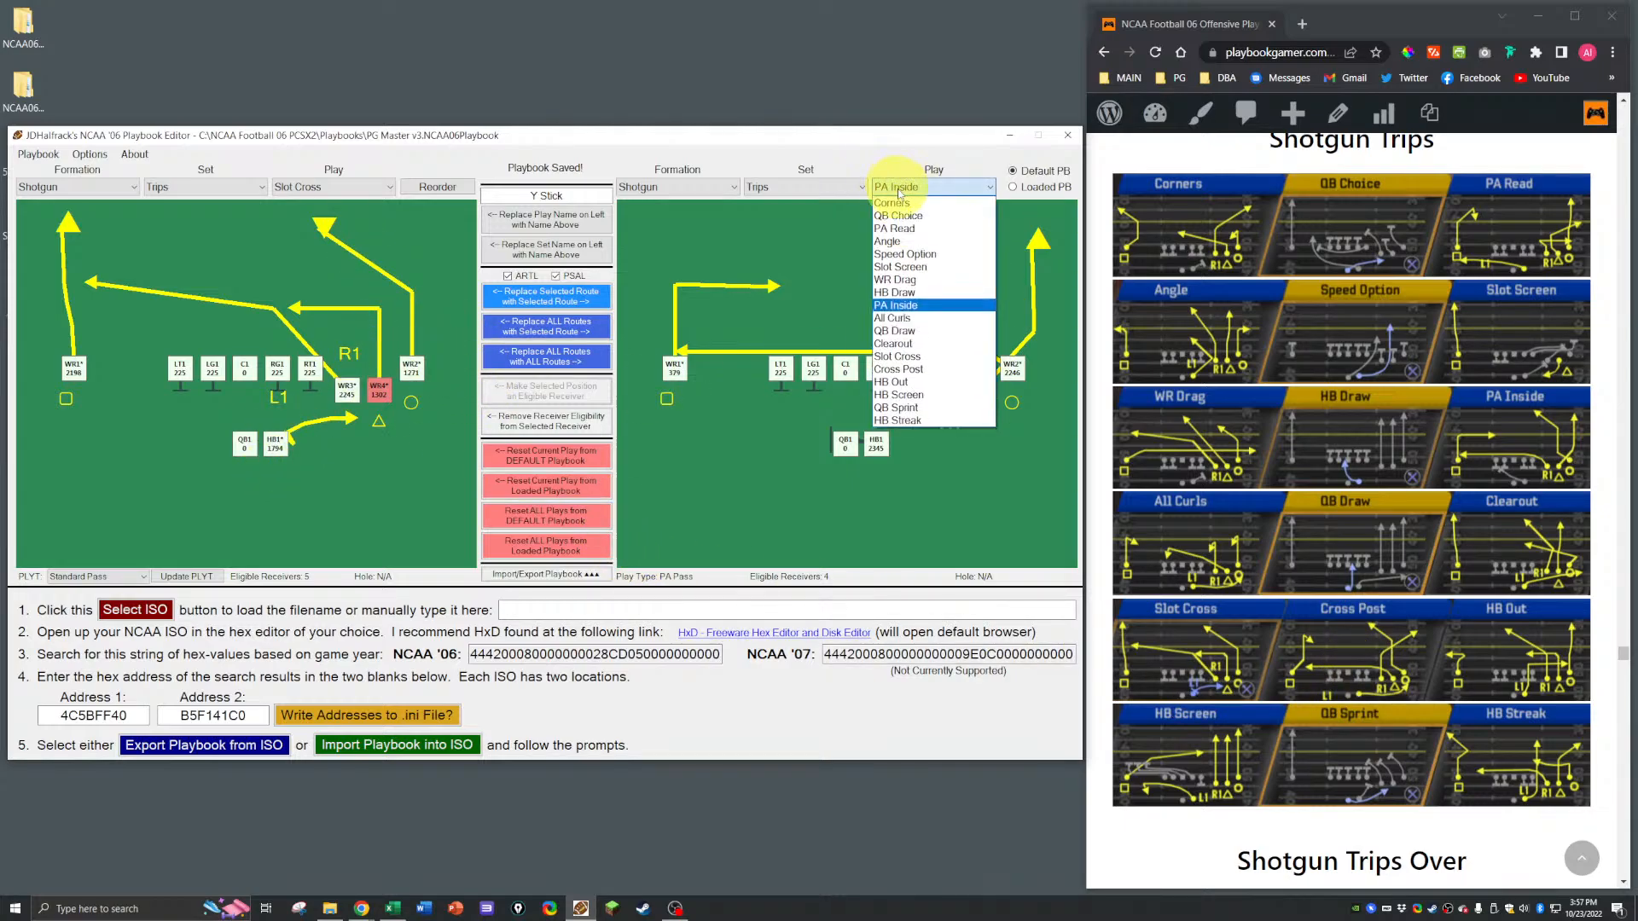
click(892, 318)
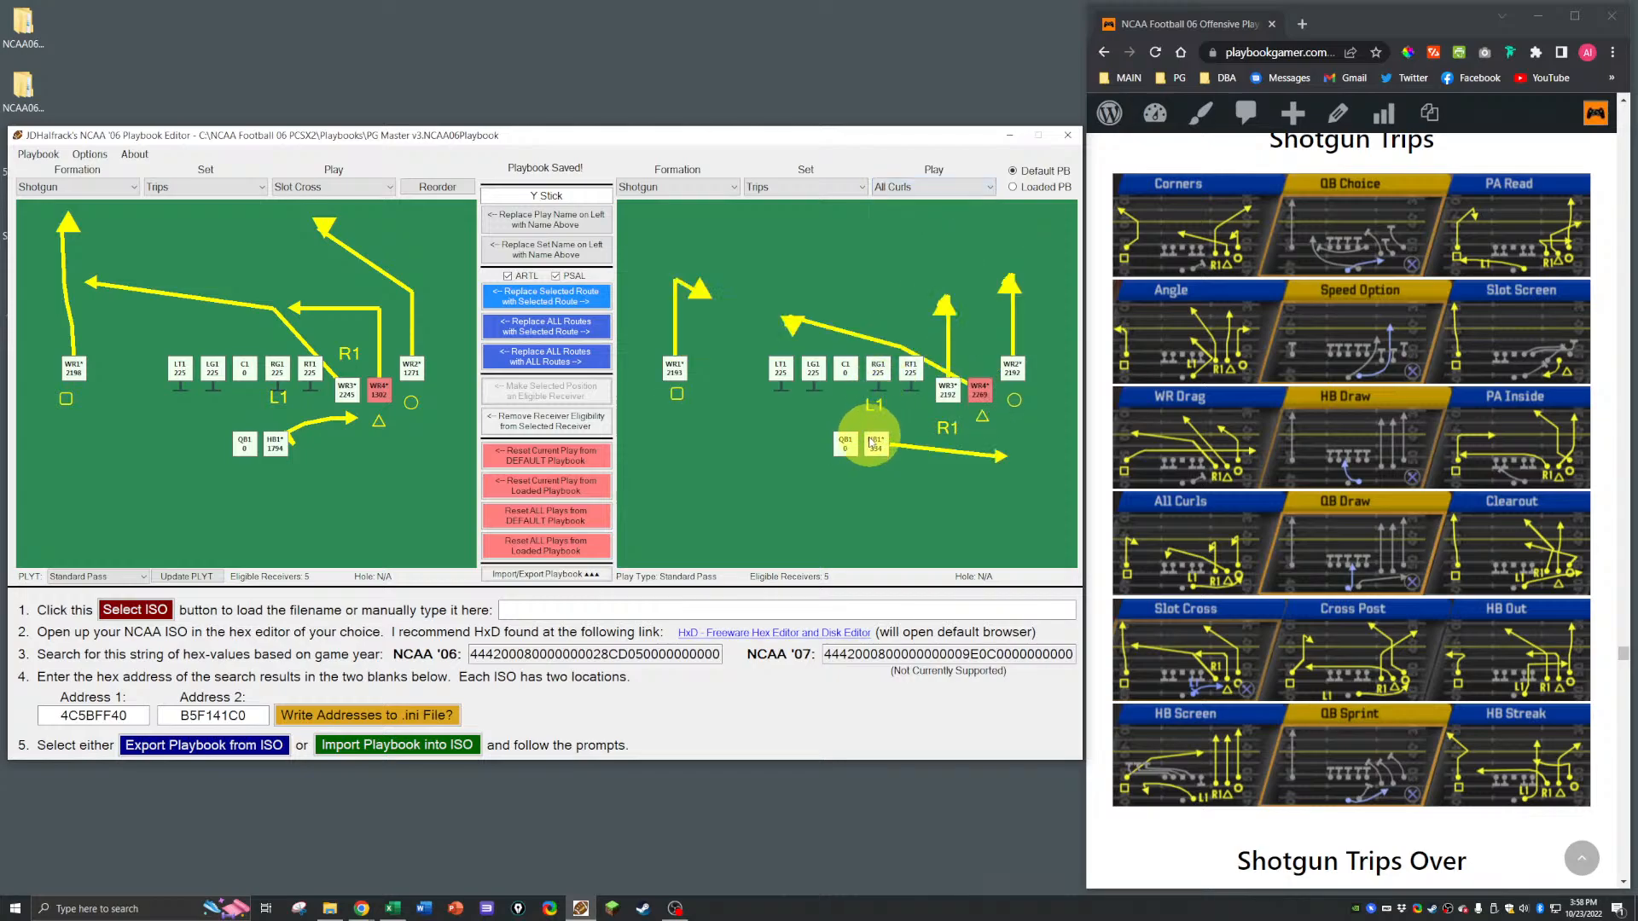
click(275, 443)
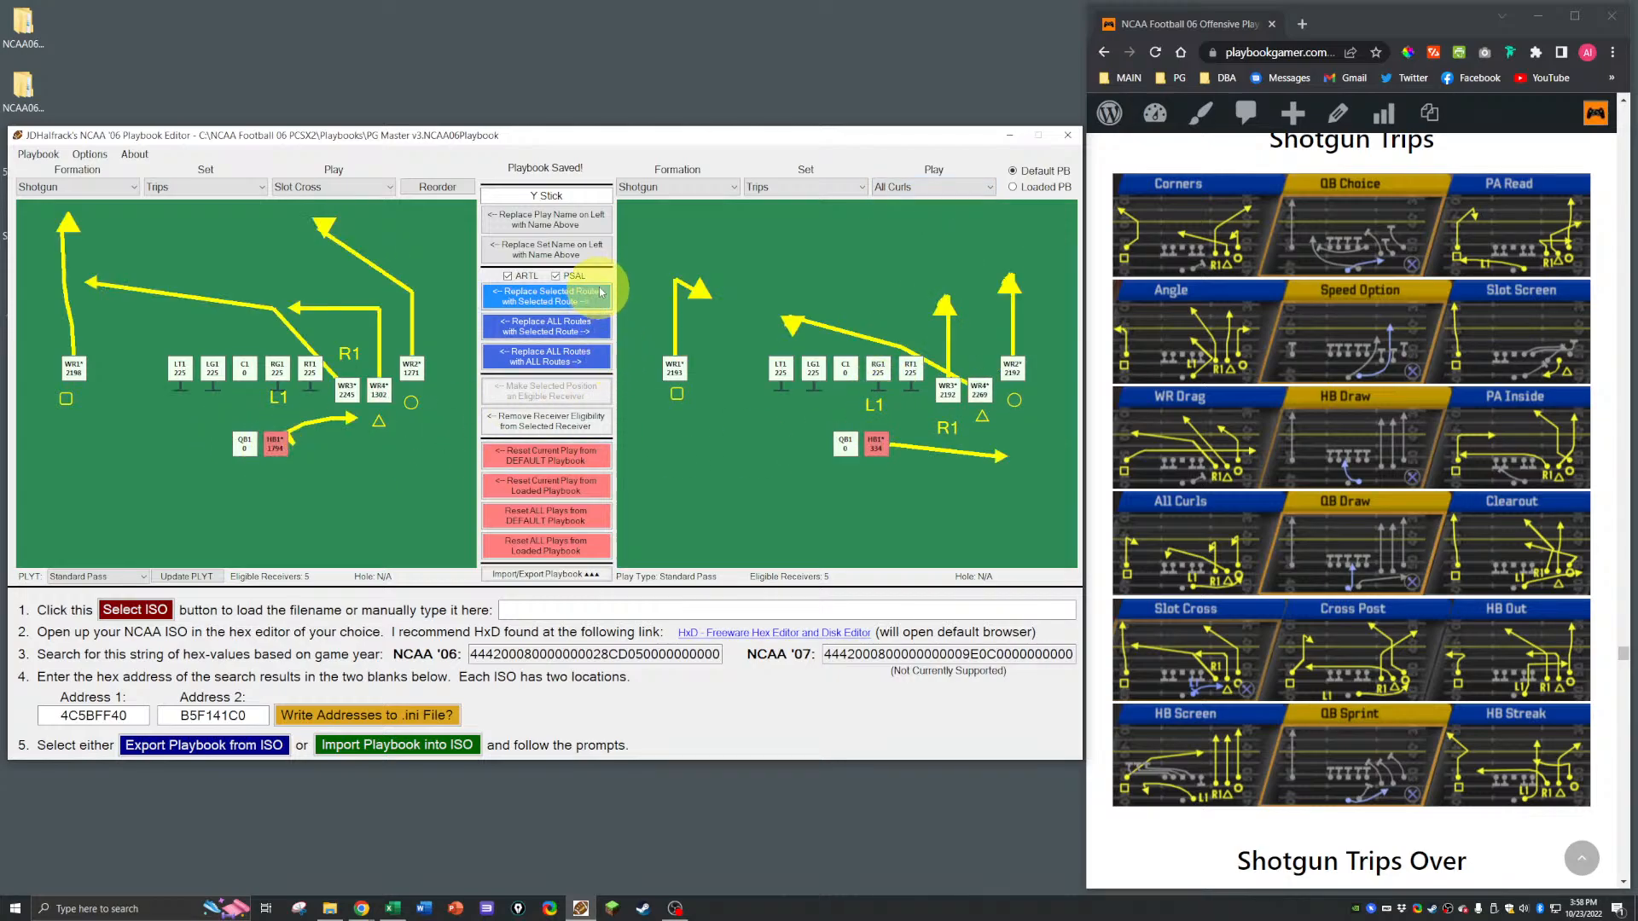
click(582, 302)
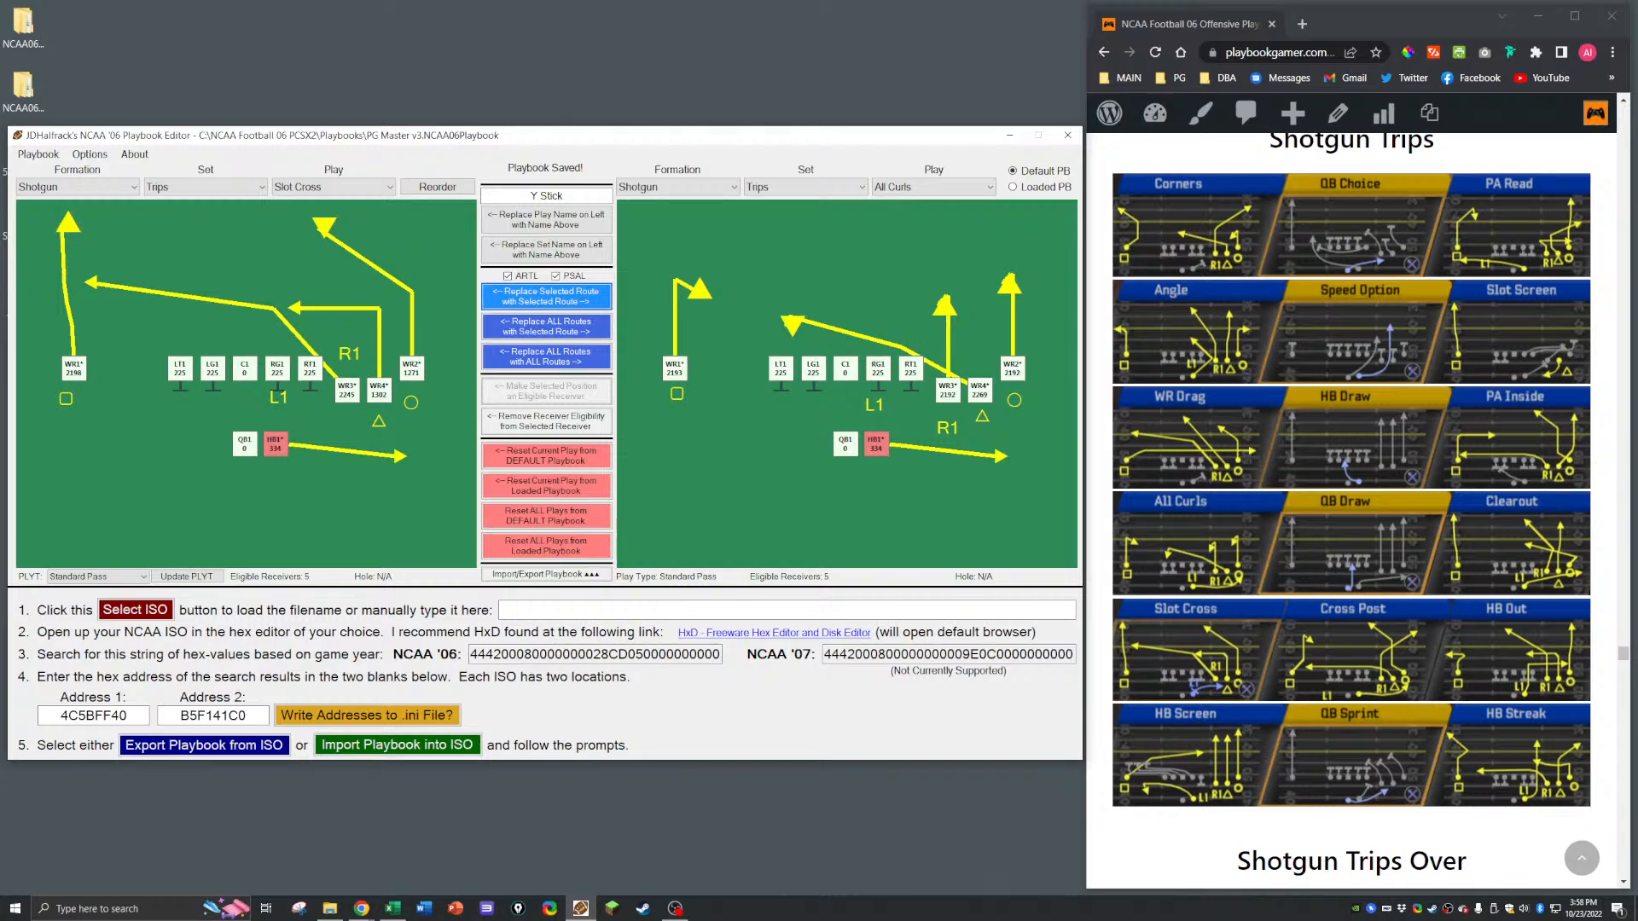
Step: Add a row to the Excel changes list with the formation Gun Trips and the play Slot Cross
key(alt+Tab)
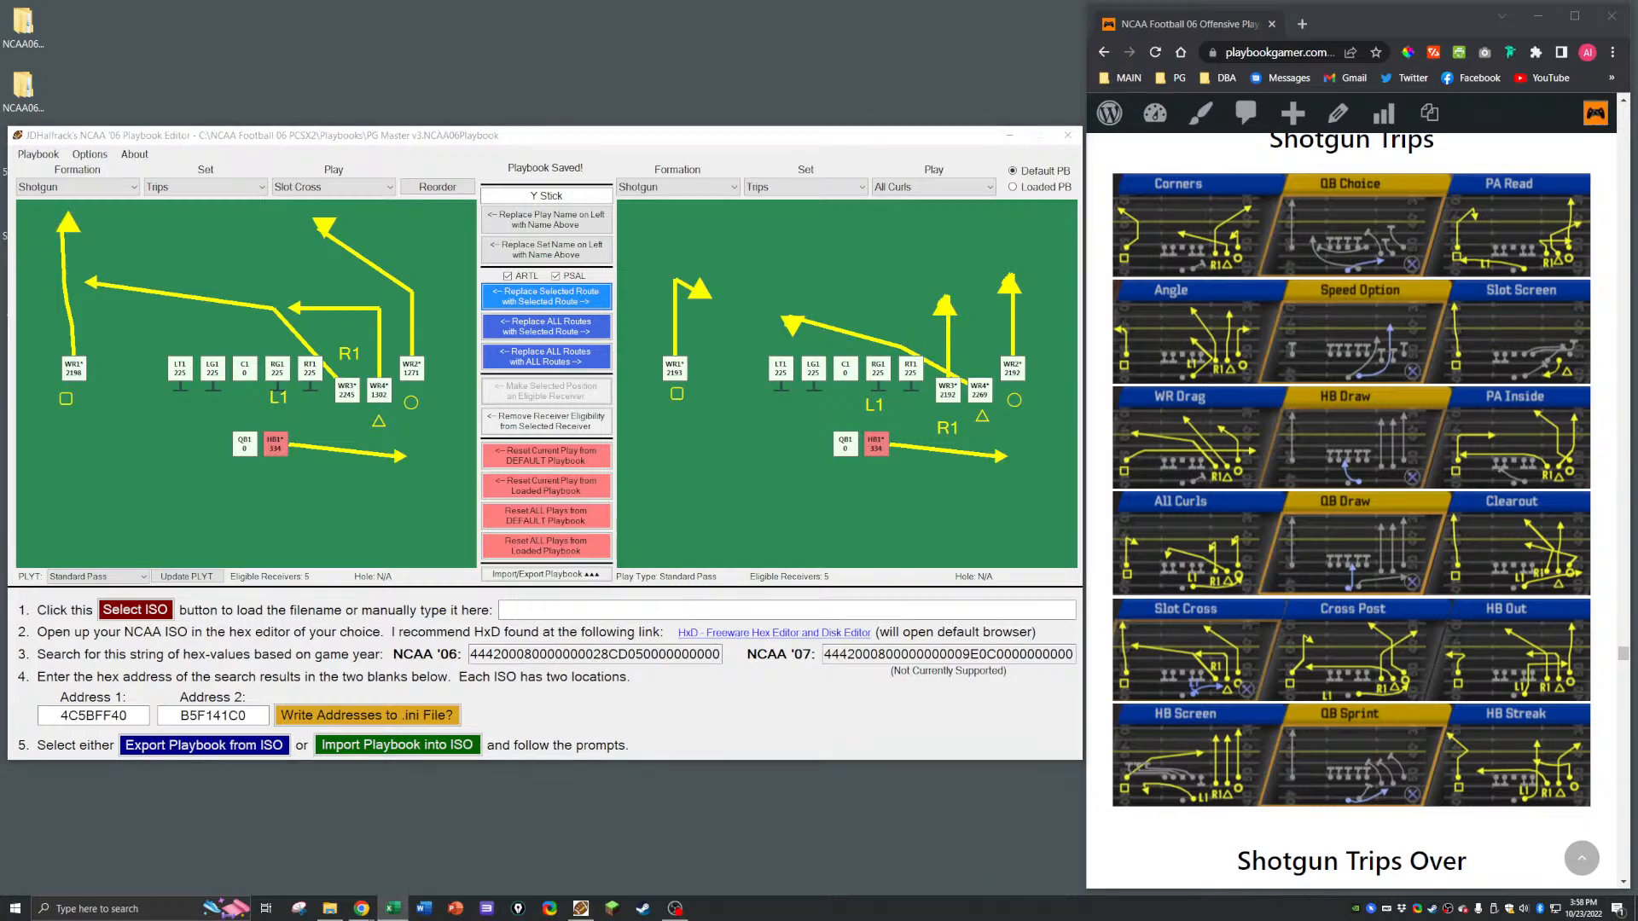
drag(1636, 228, 748, 199)
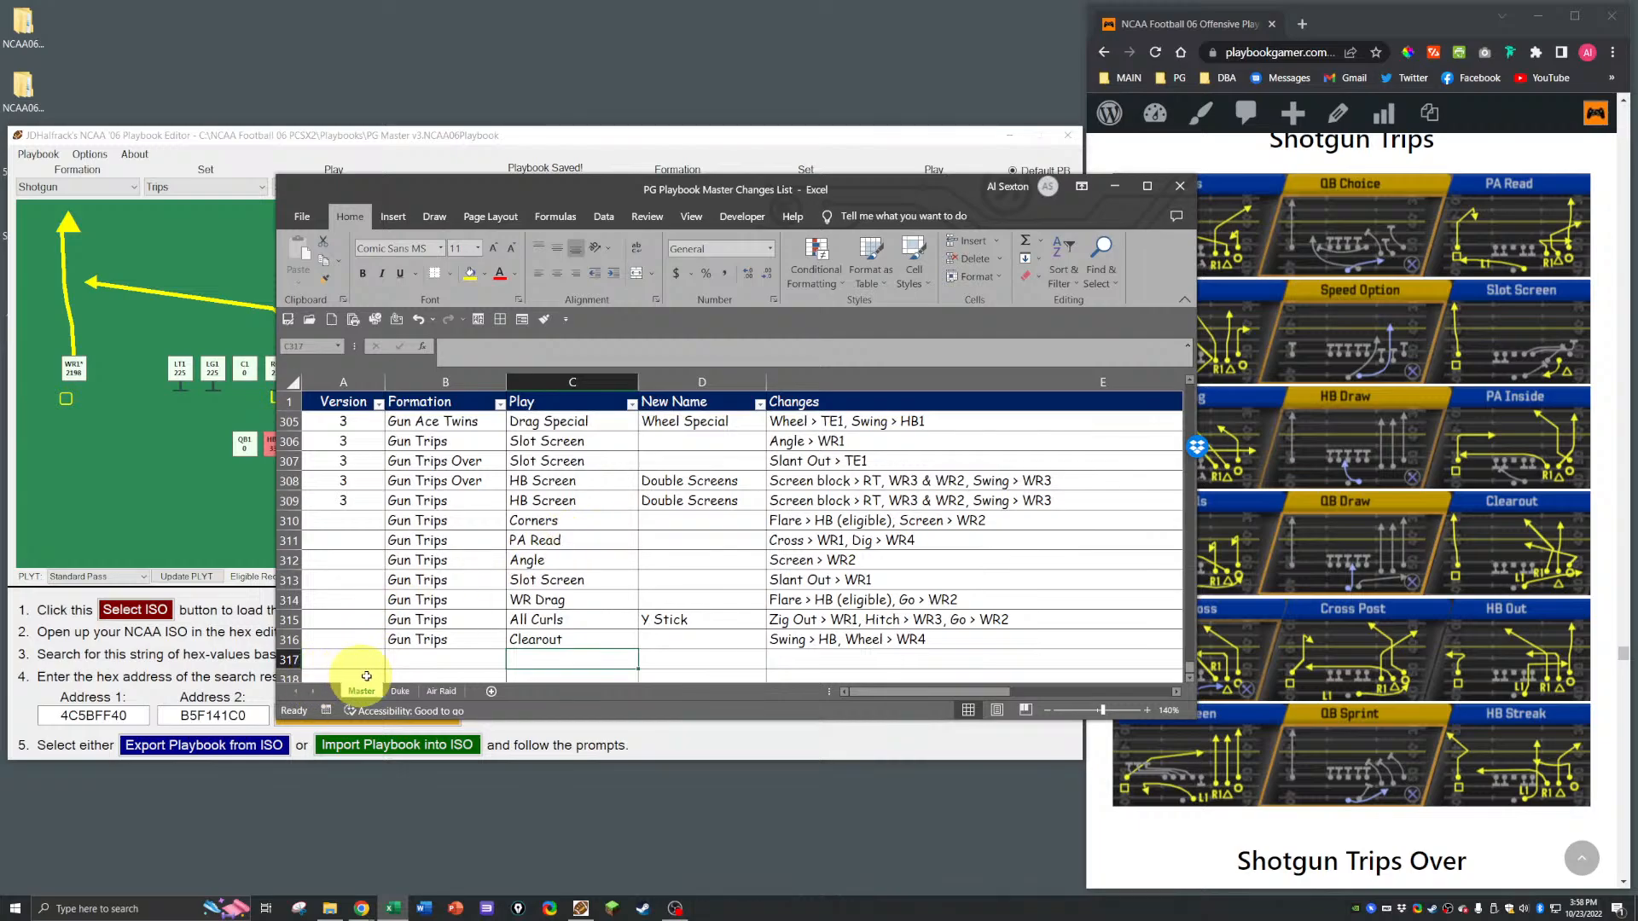
click(431, 663)
key(Up)
key(ctrl+c)
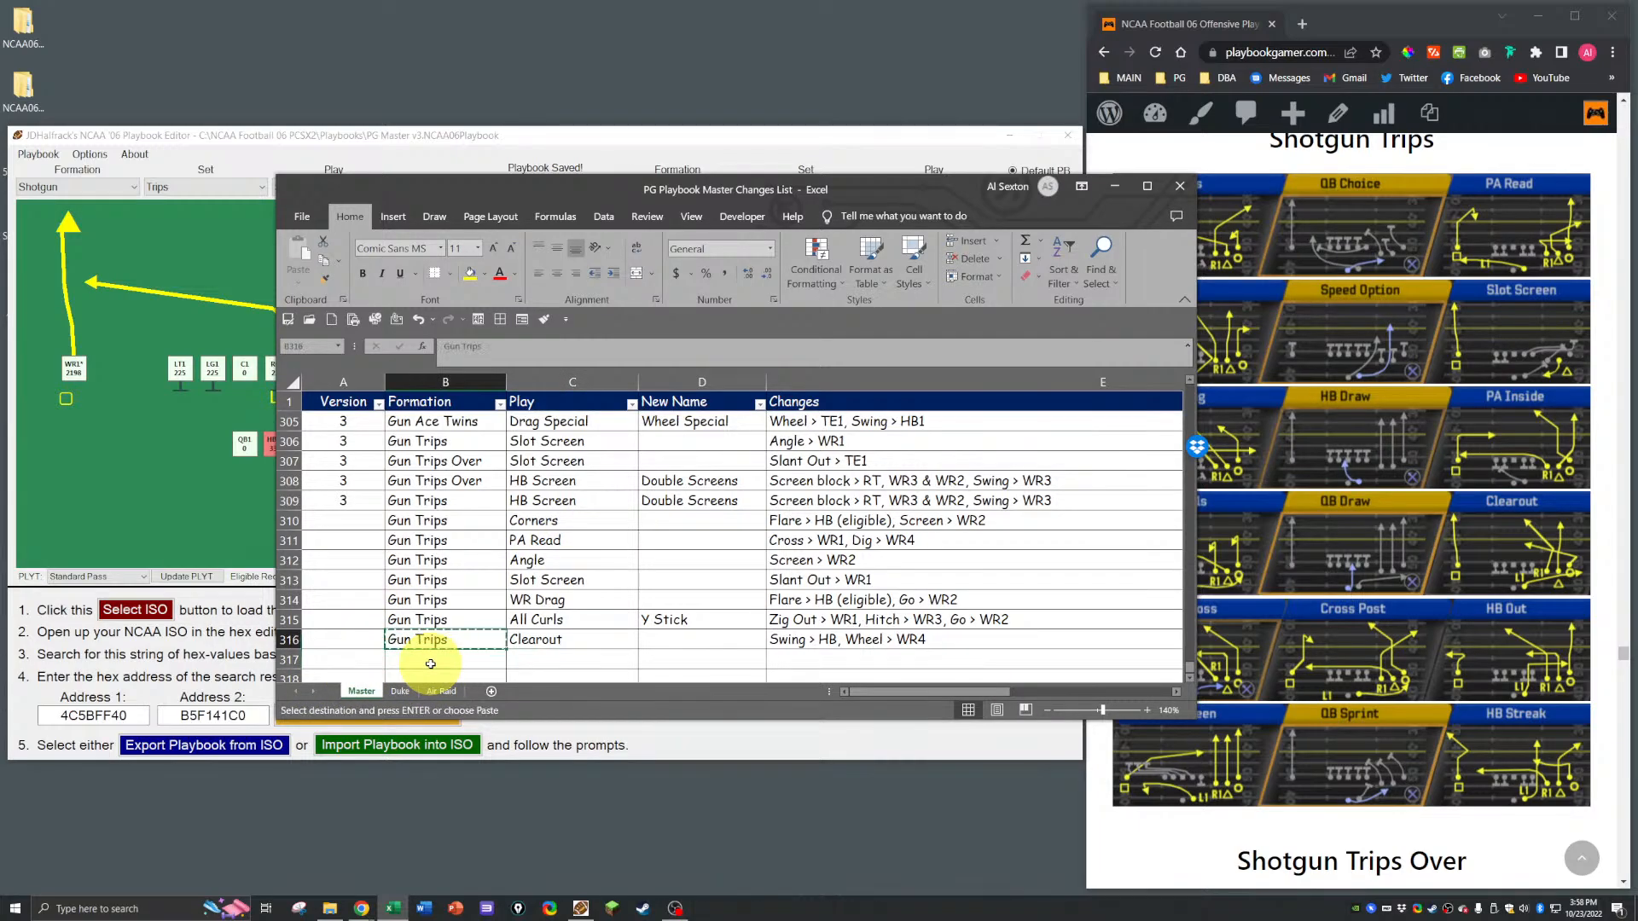
key(Down)
key(ctrl+v)
key(Right)
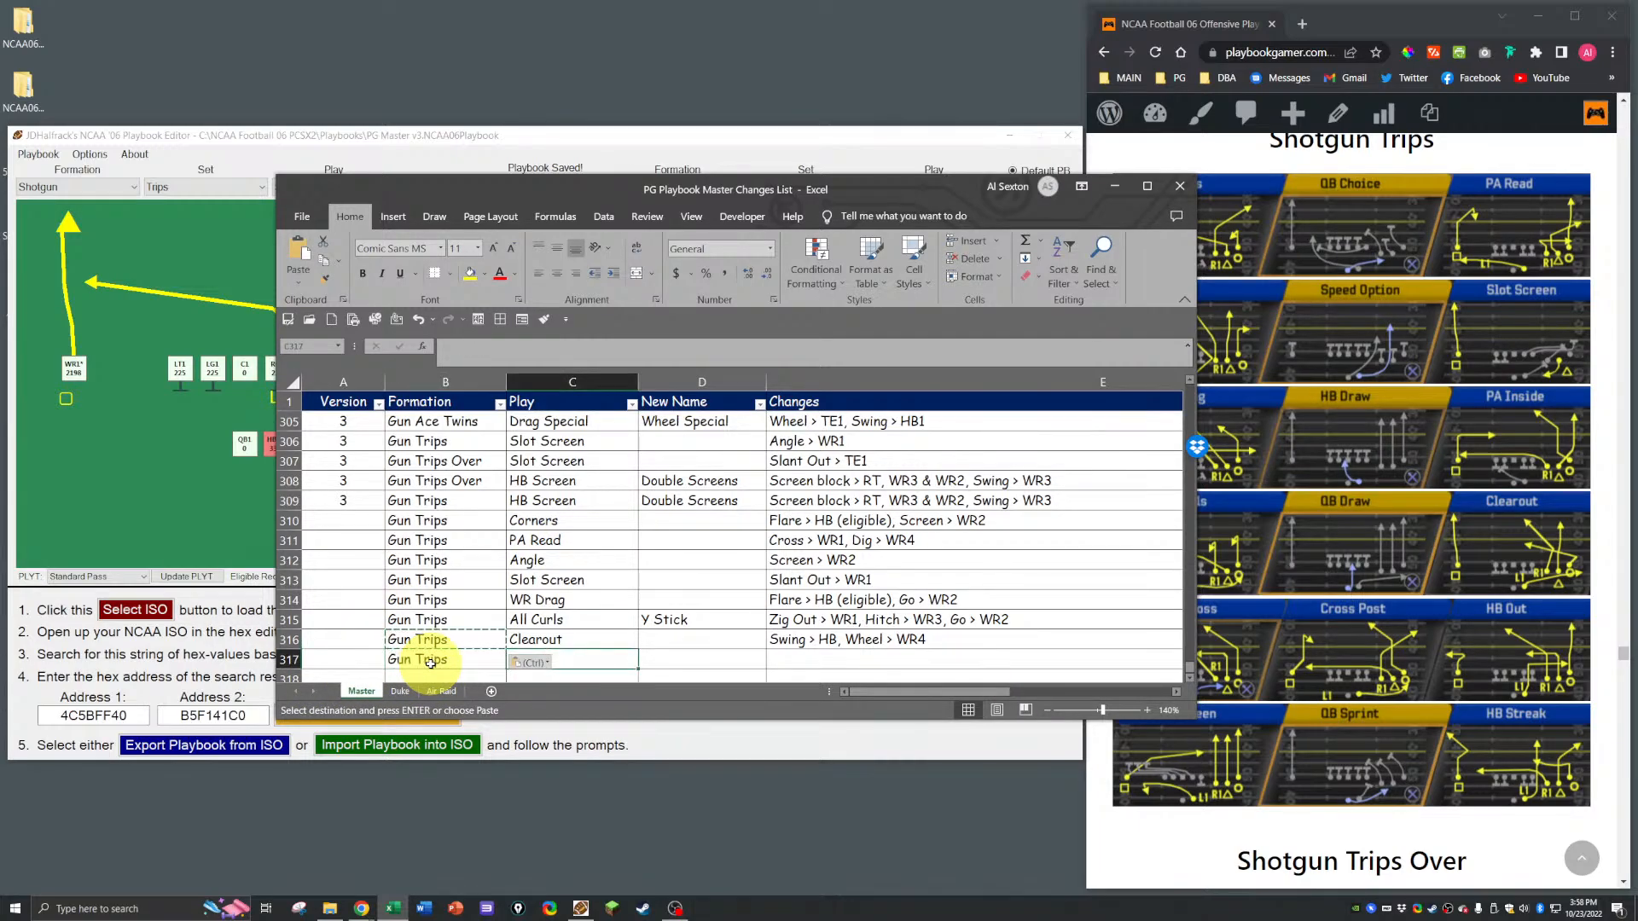
drag(609, 196, 839, 269)
click(771, 726)
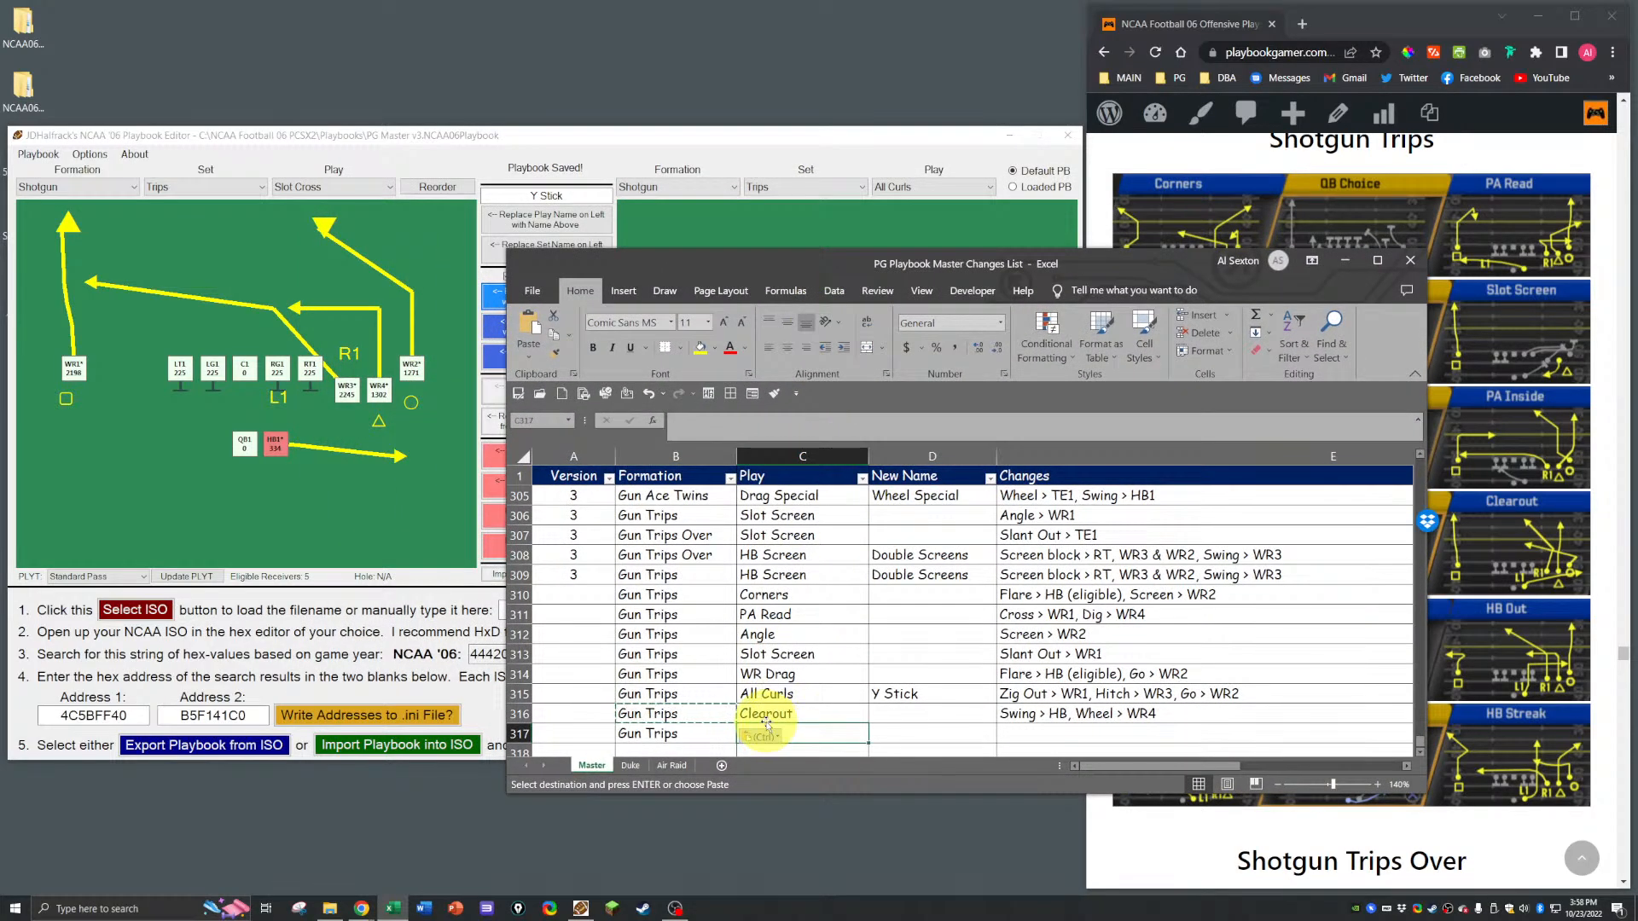
text(S)
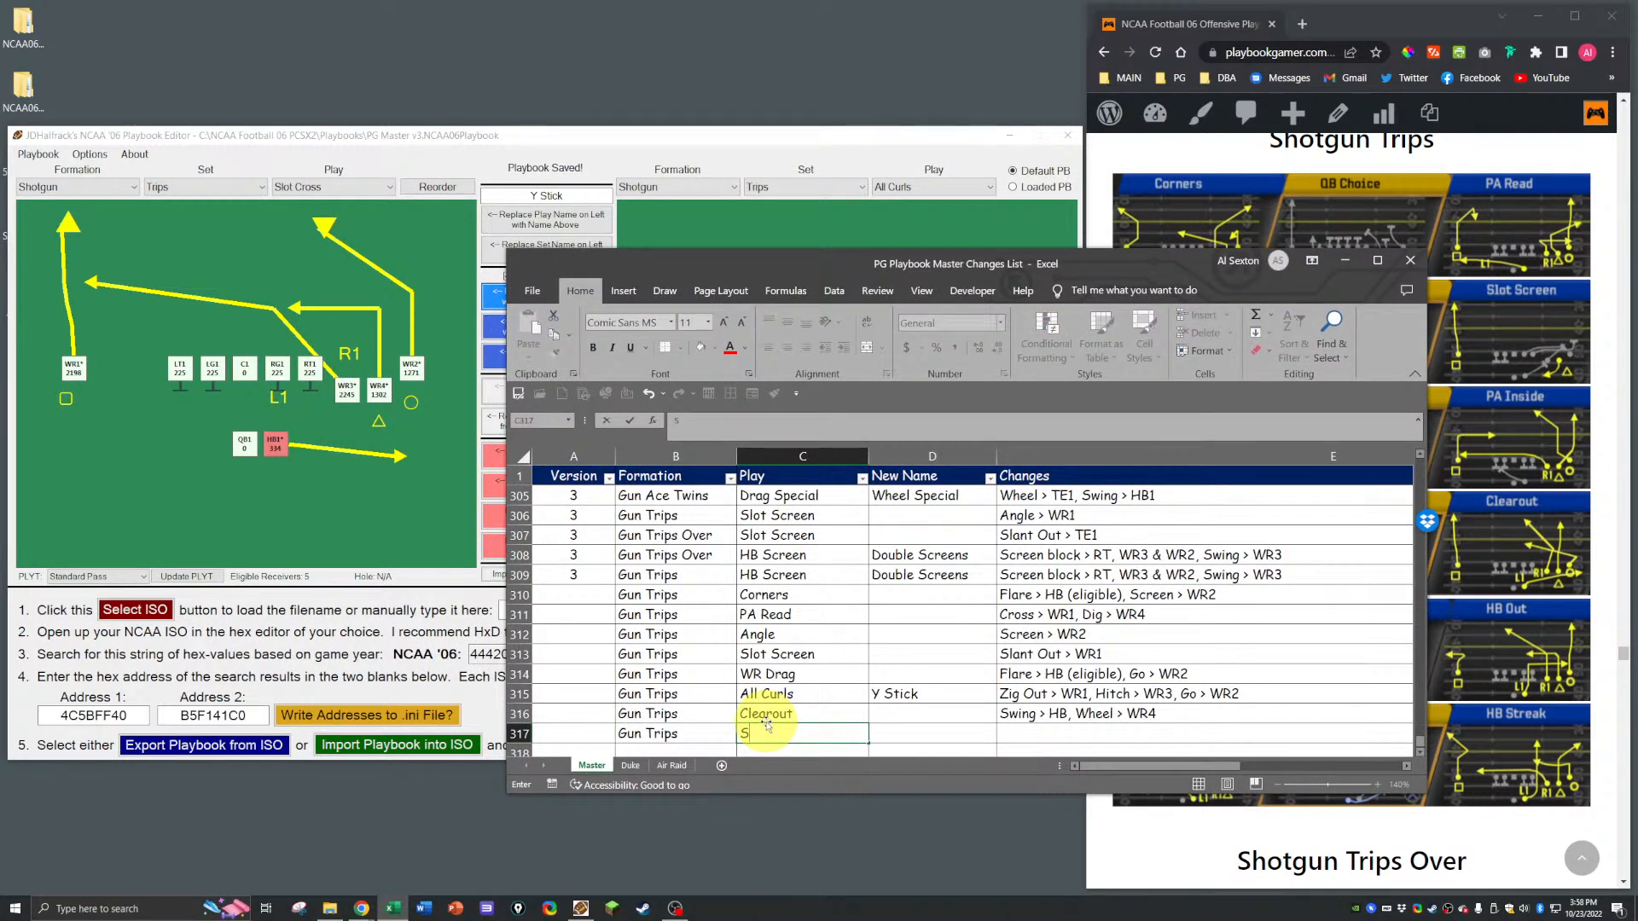
text(lot Cross)
Step: Enter "Swing > HB" as the change for Slot Cross, leaving its new name blank
key(Tab)
key(Tab)
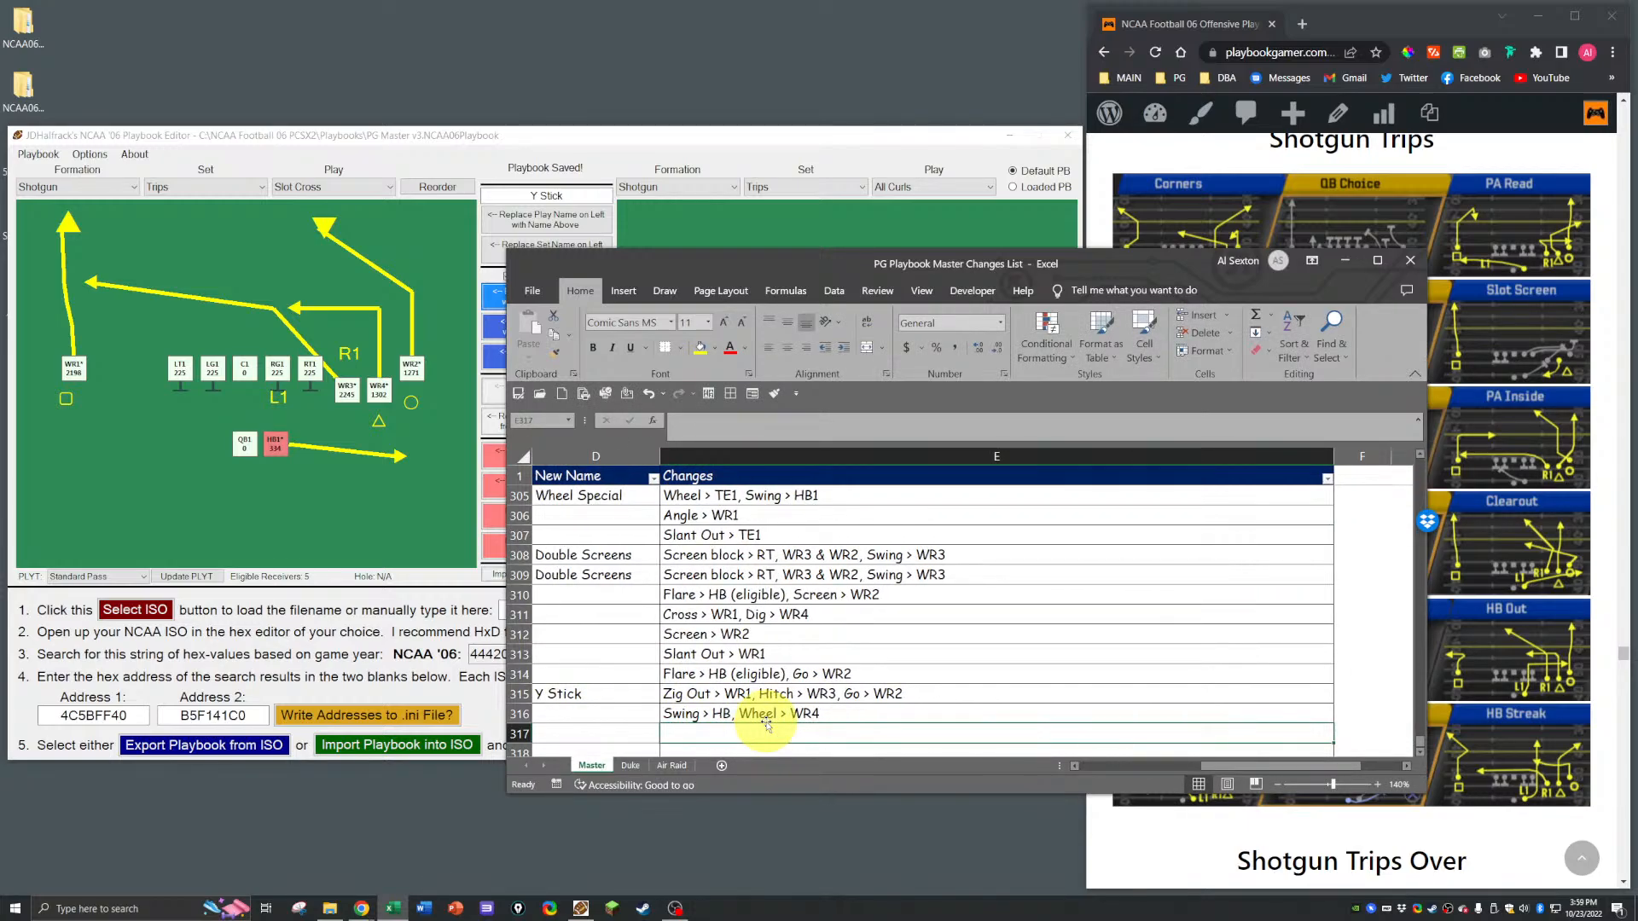
text(Swing)
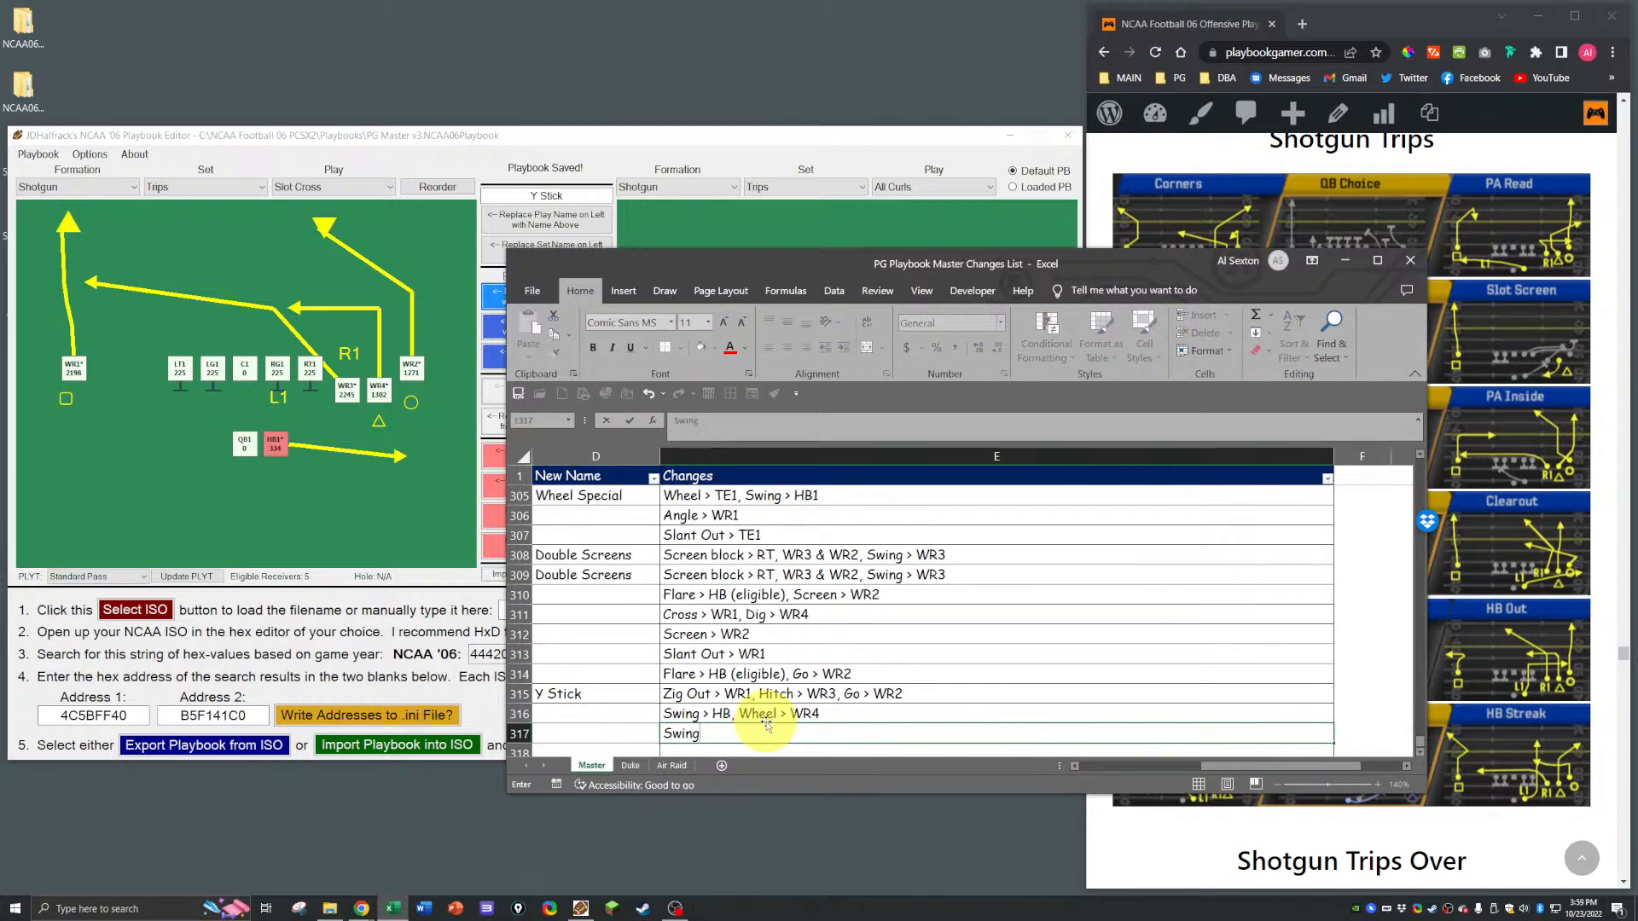
text( > HB)
key(Return)
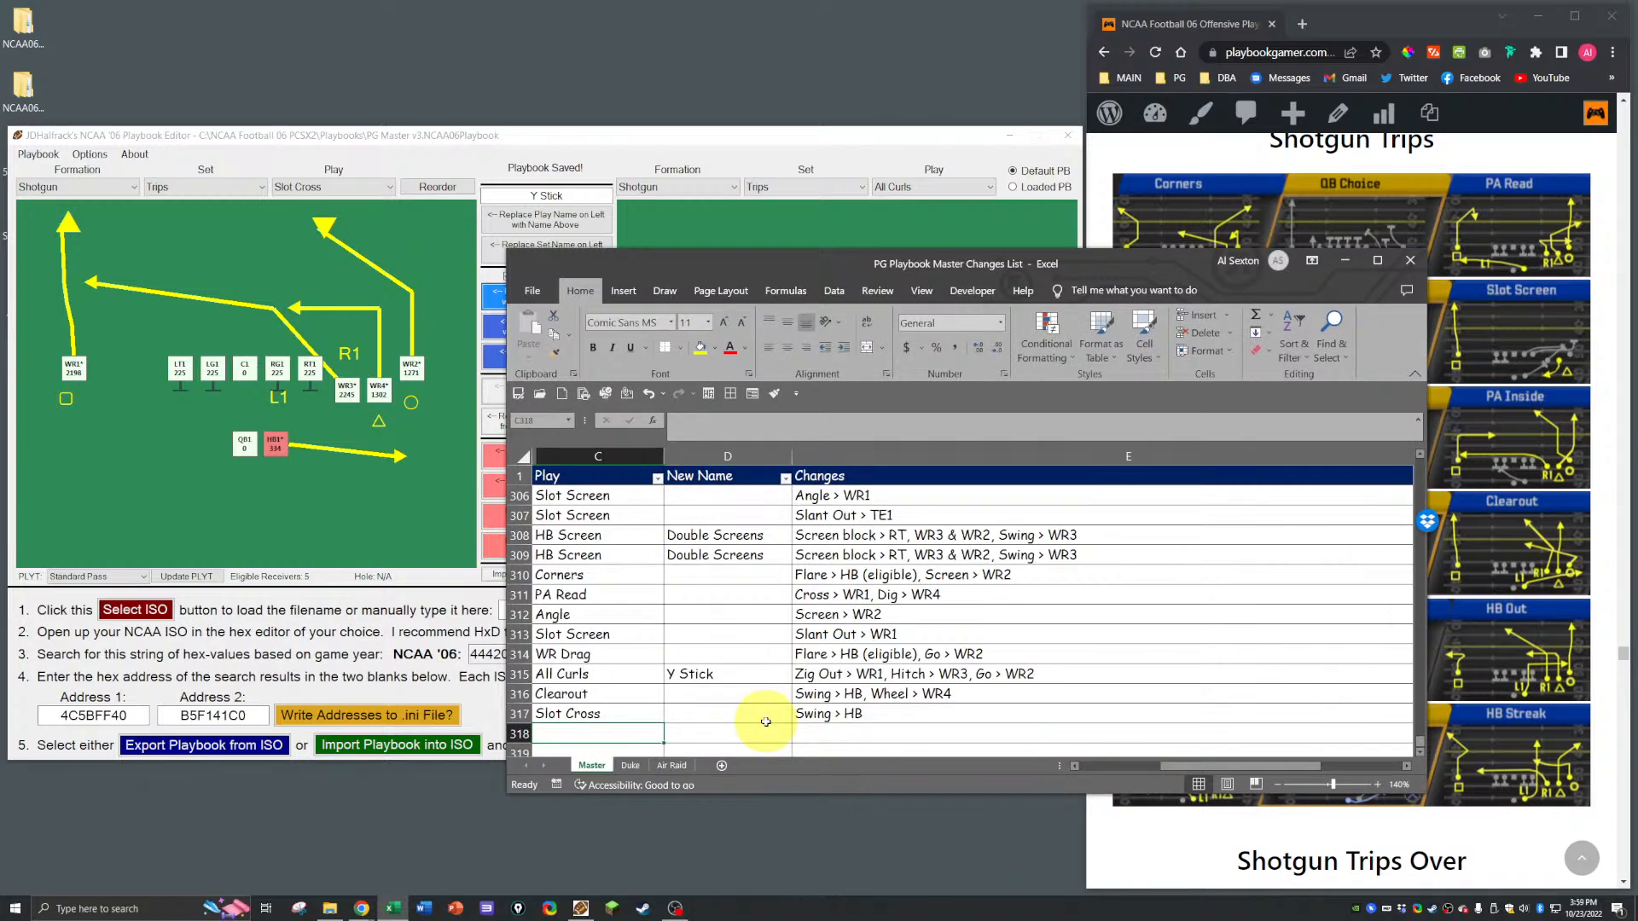
Step: Return to the NCAA '06 Playbook Editor and save the playbook with the Slot Cross edit
drag(1073, 273, 1636, 283)
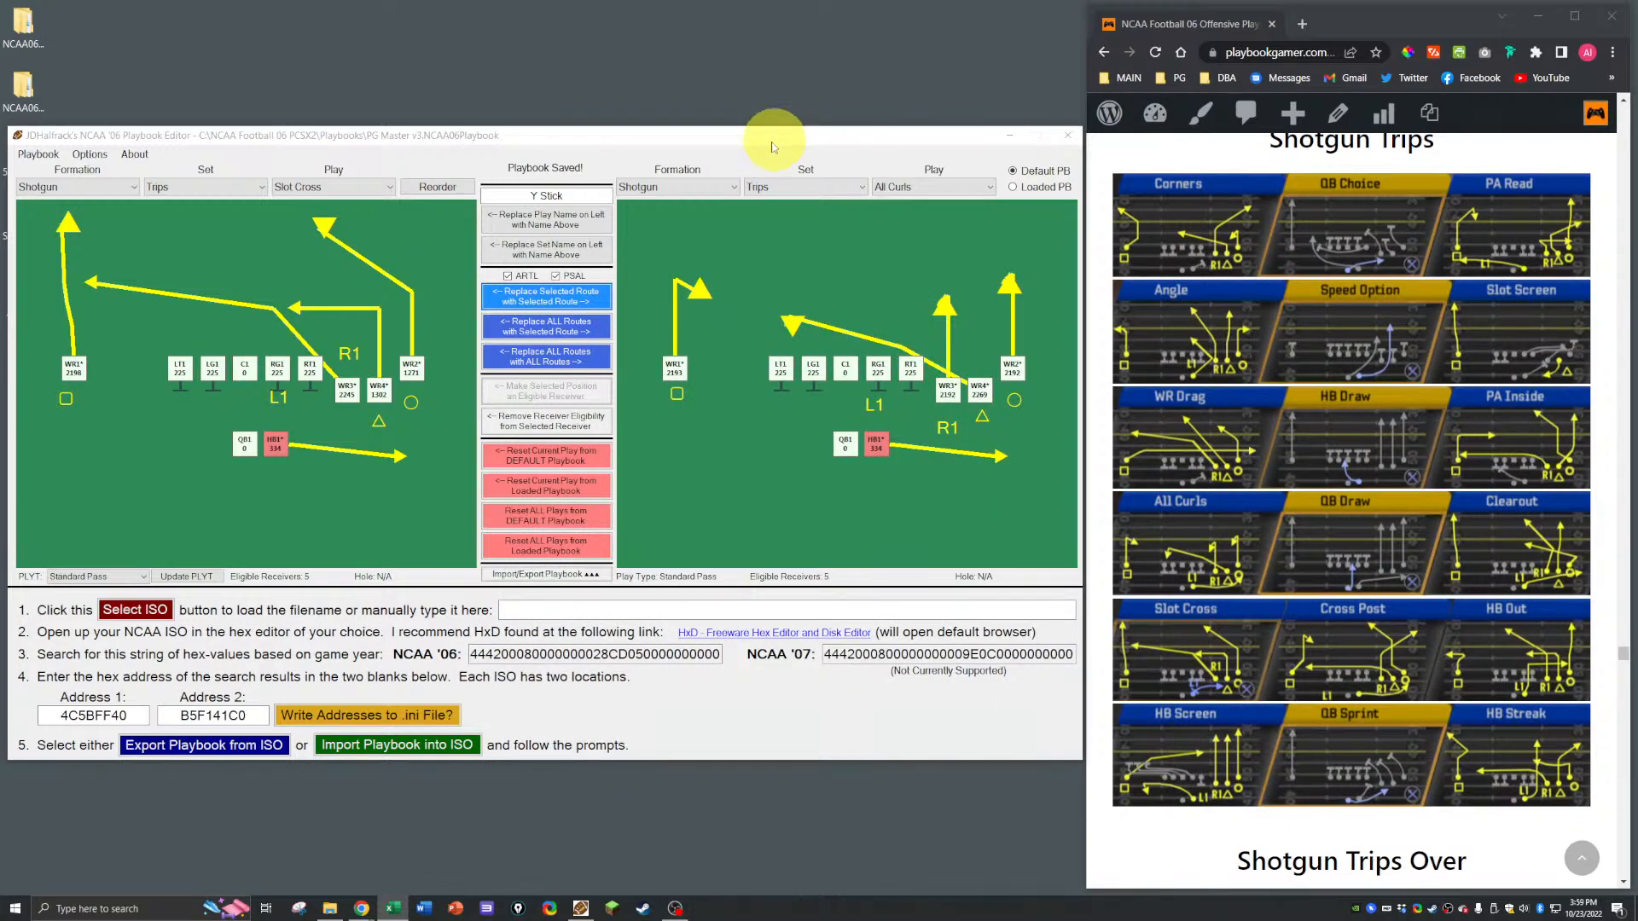
click(739, 157)
key(ctrl+s)
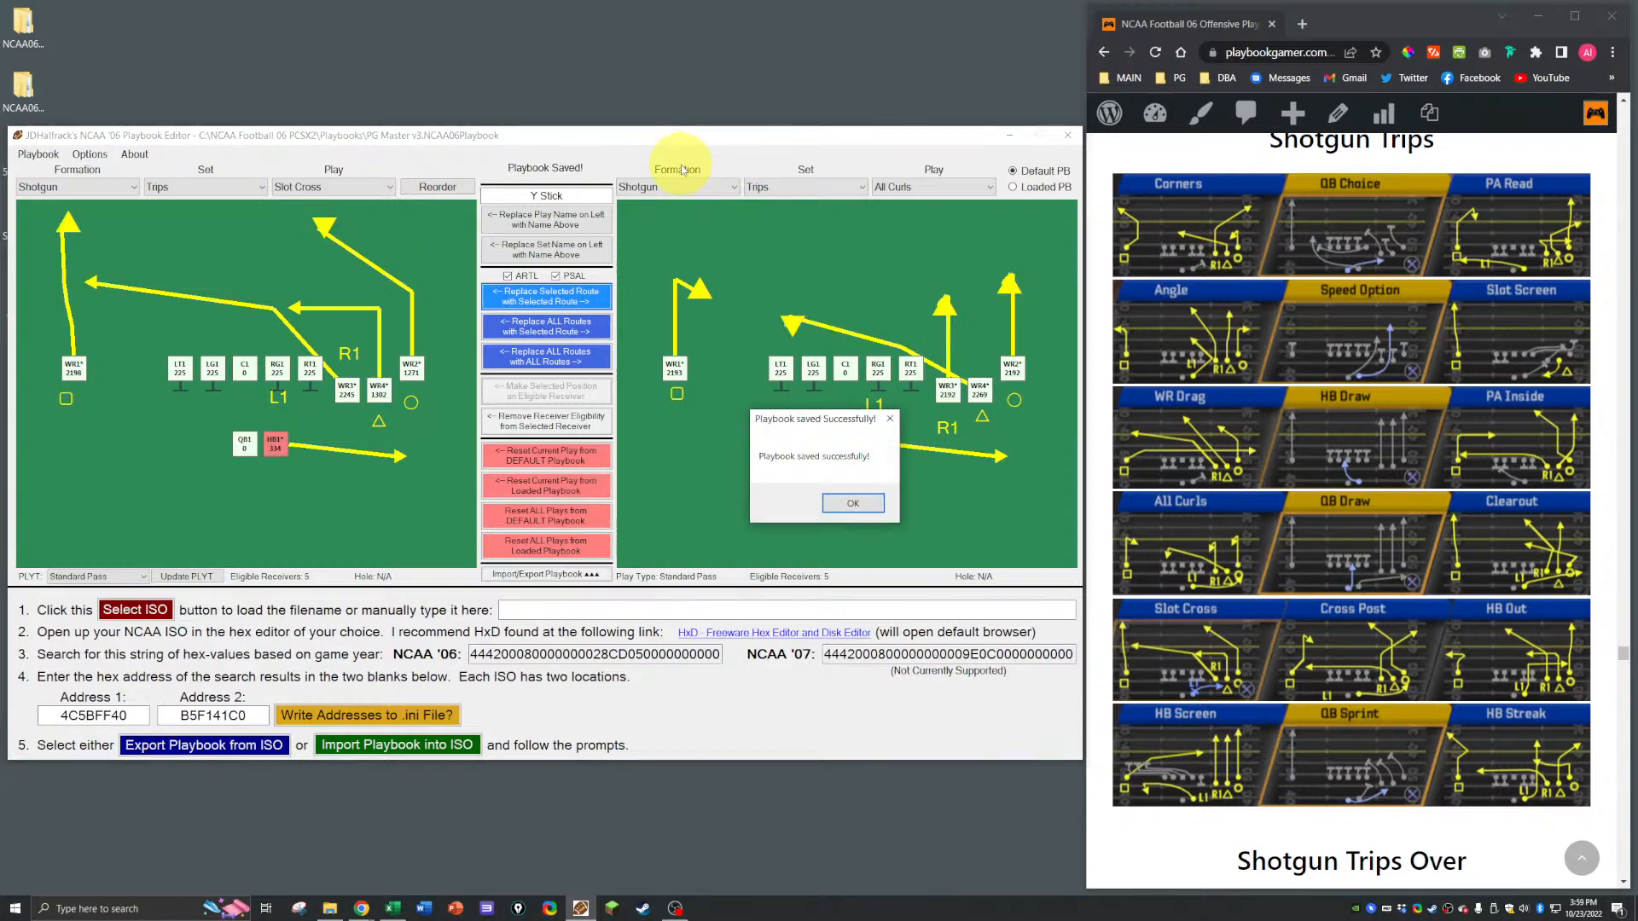
key(Return)
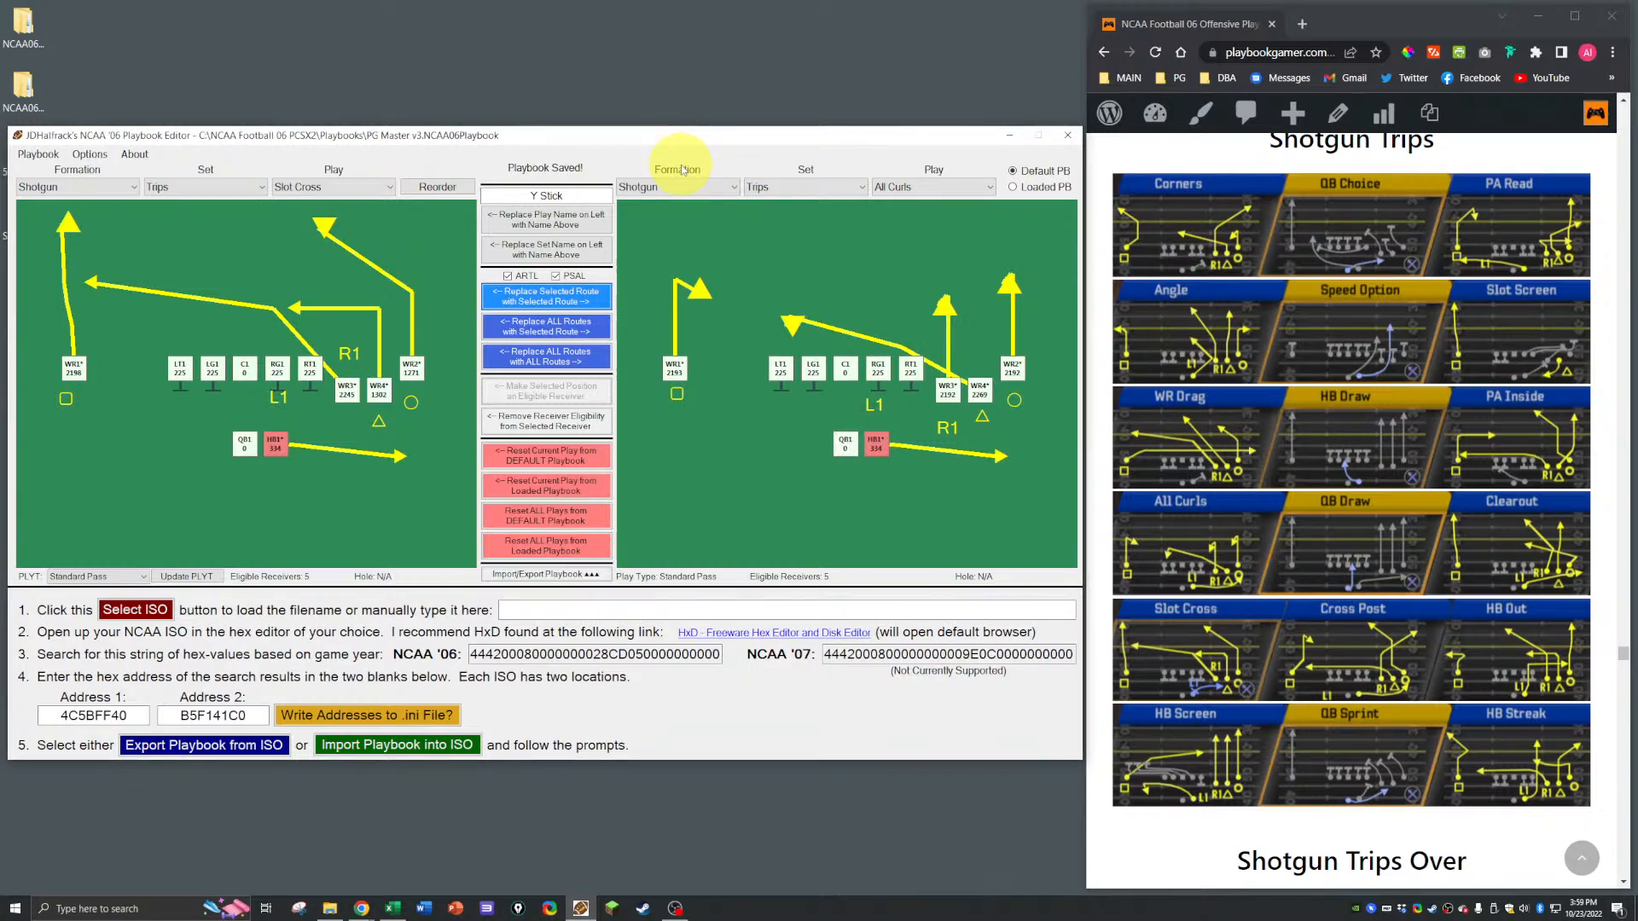
Step: Review the edited Clearout and Y Stick plays in the Trips set, ending on Clearout
click(294, 187)
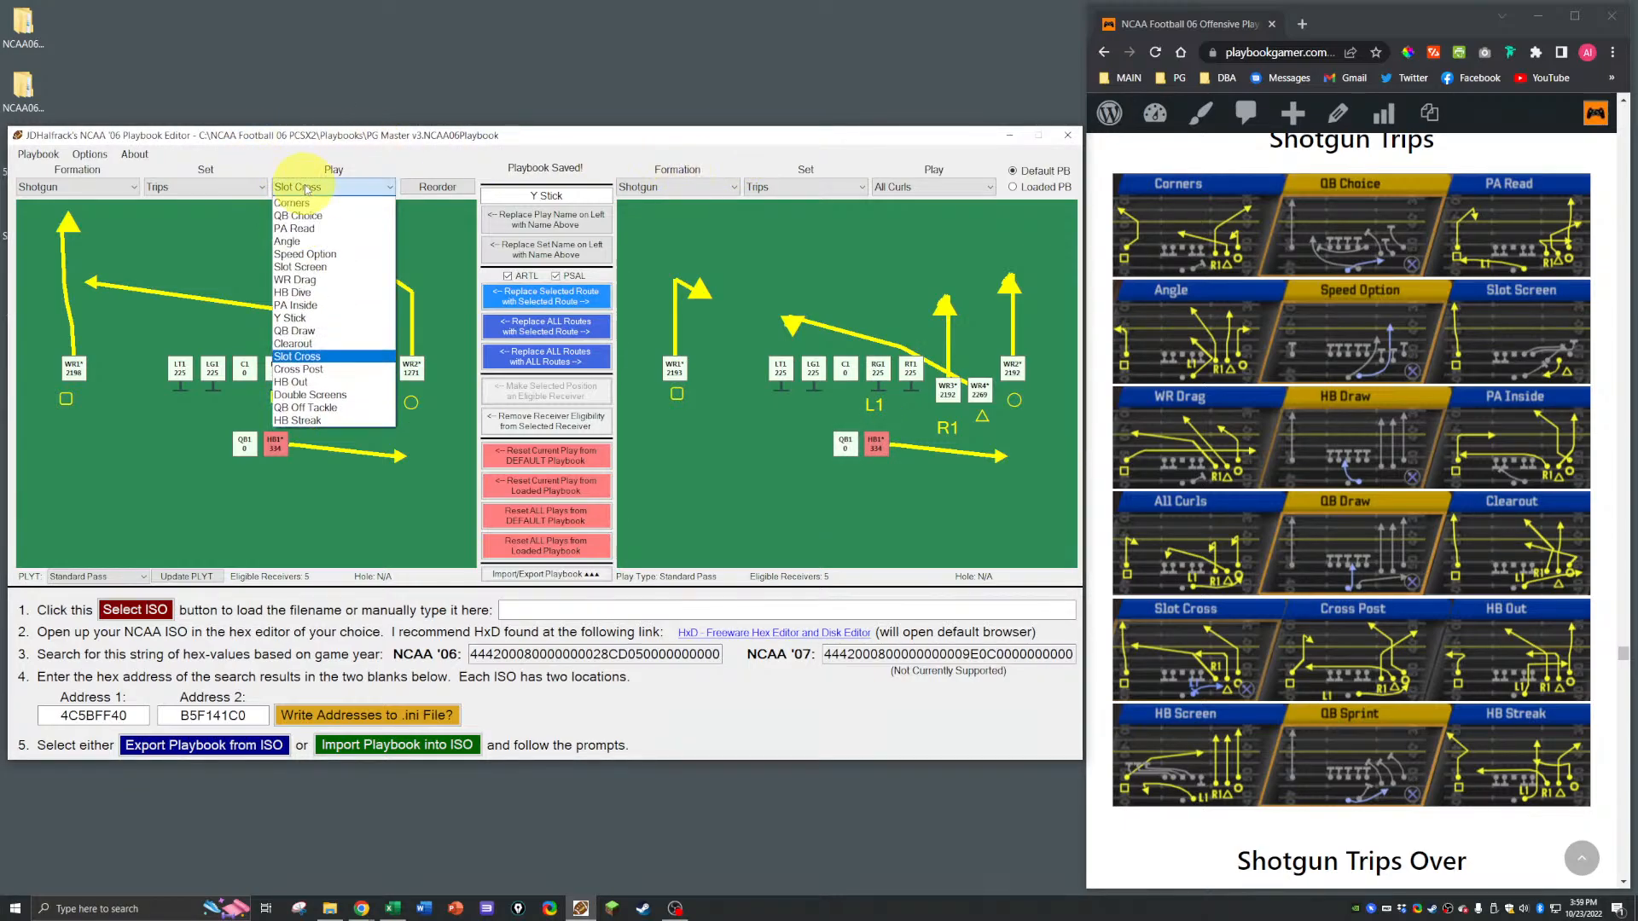
click(328, 344)
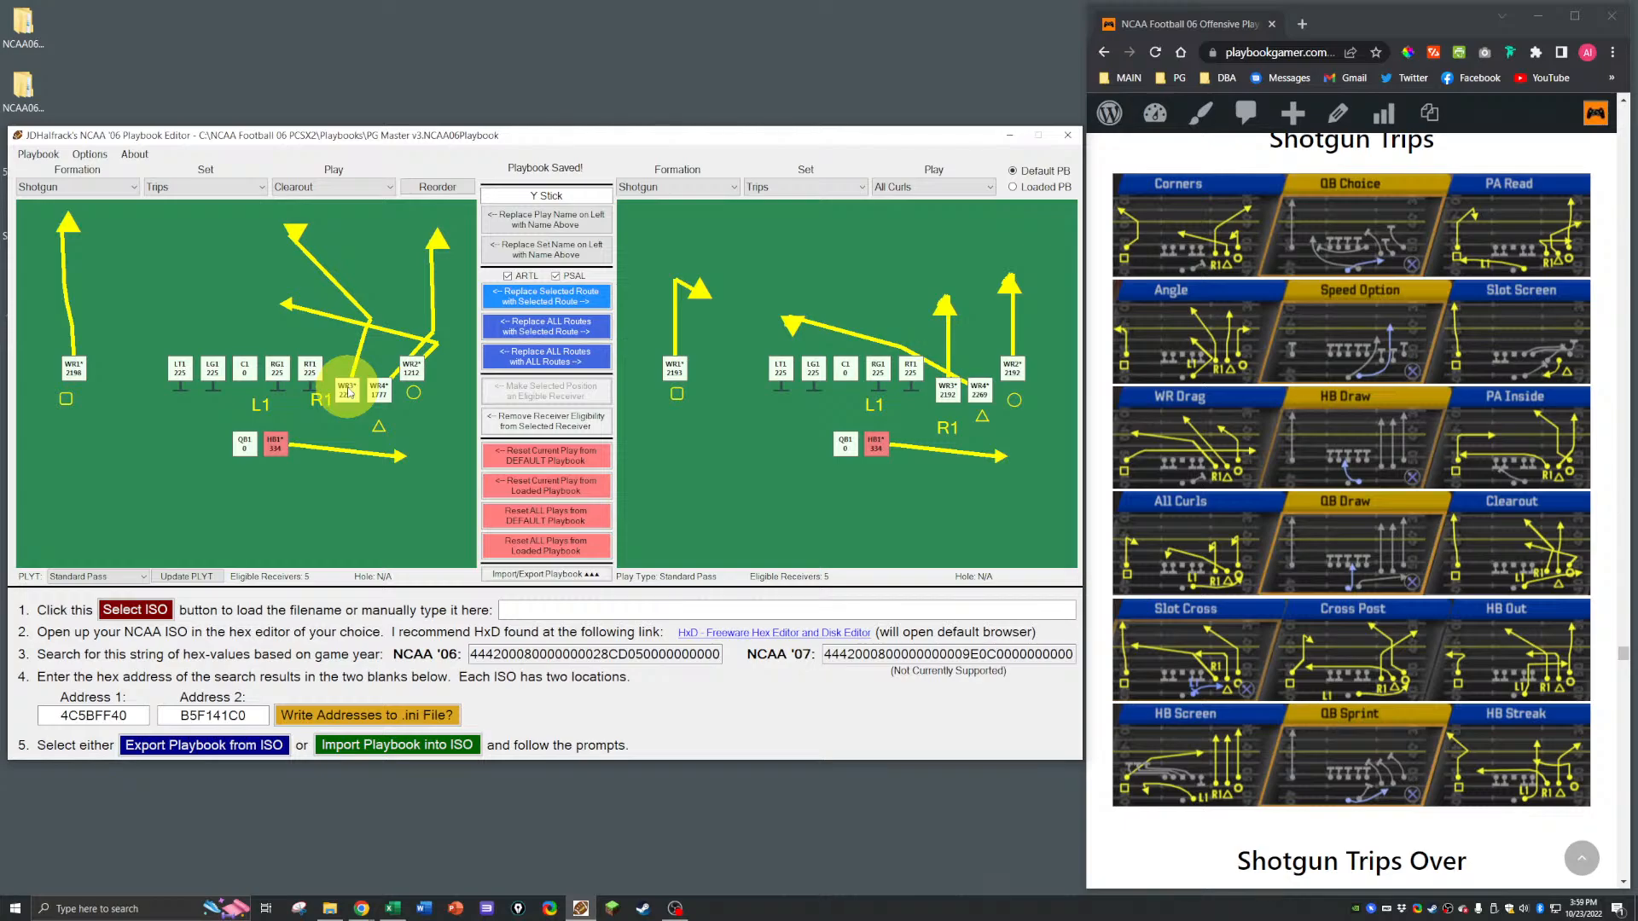
click(334, 187)
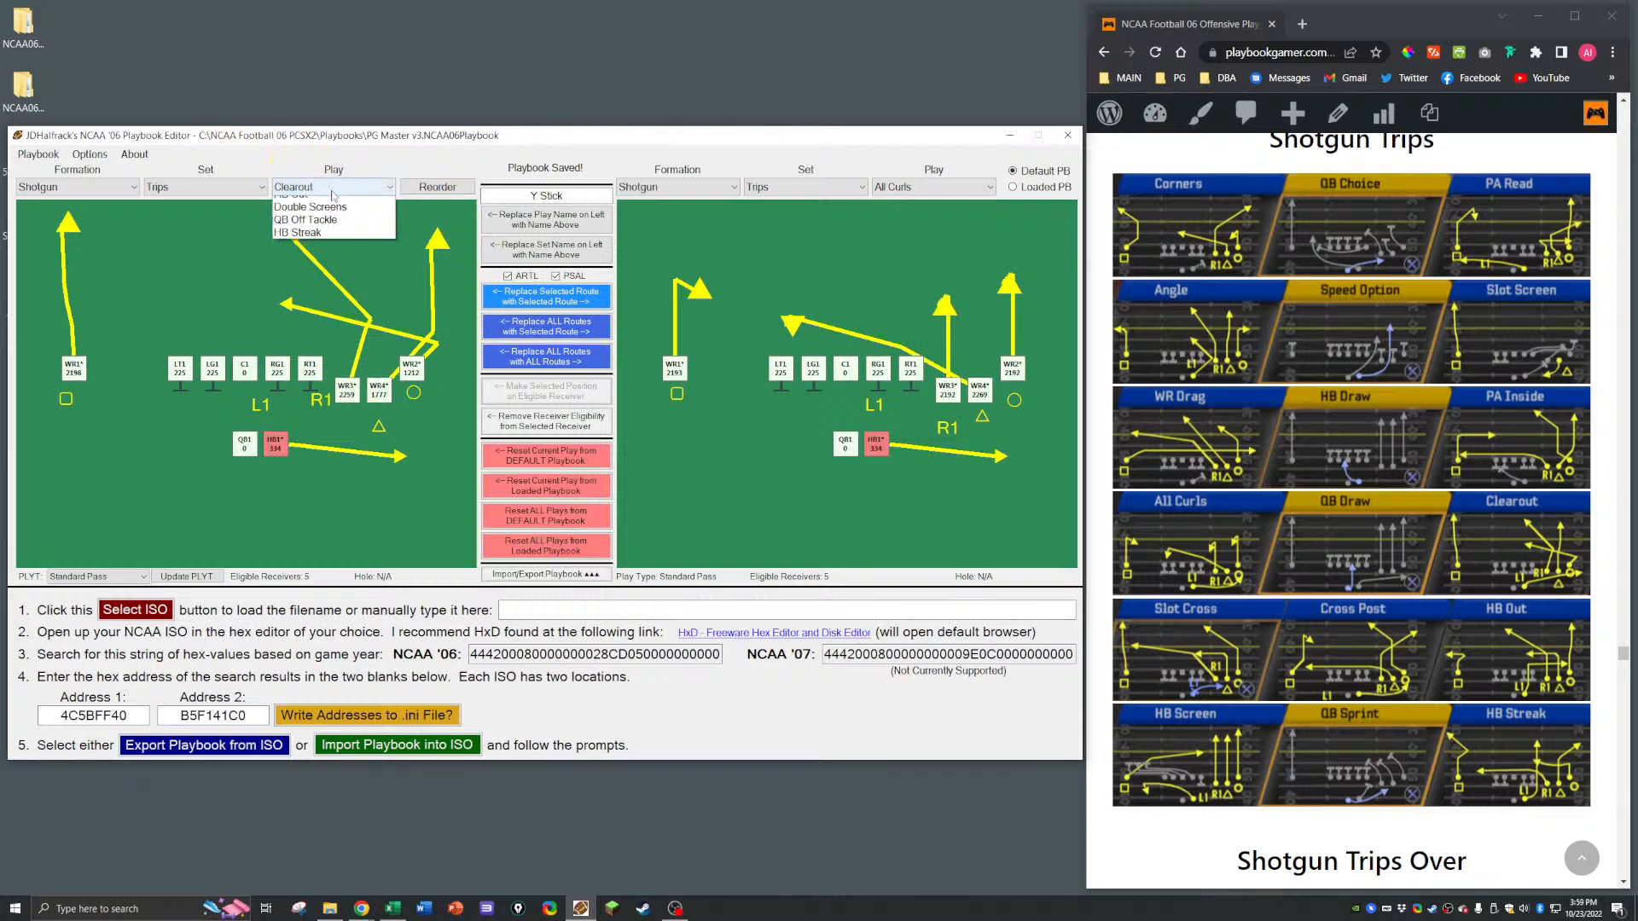
click(312, 320)
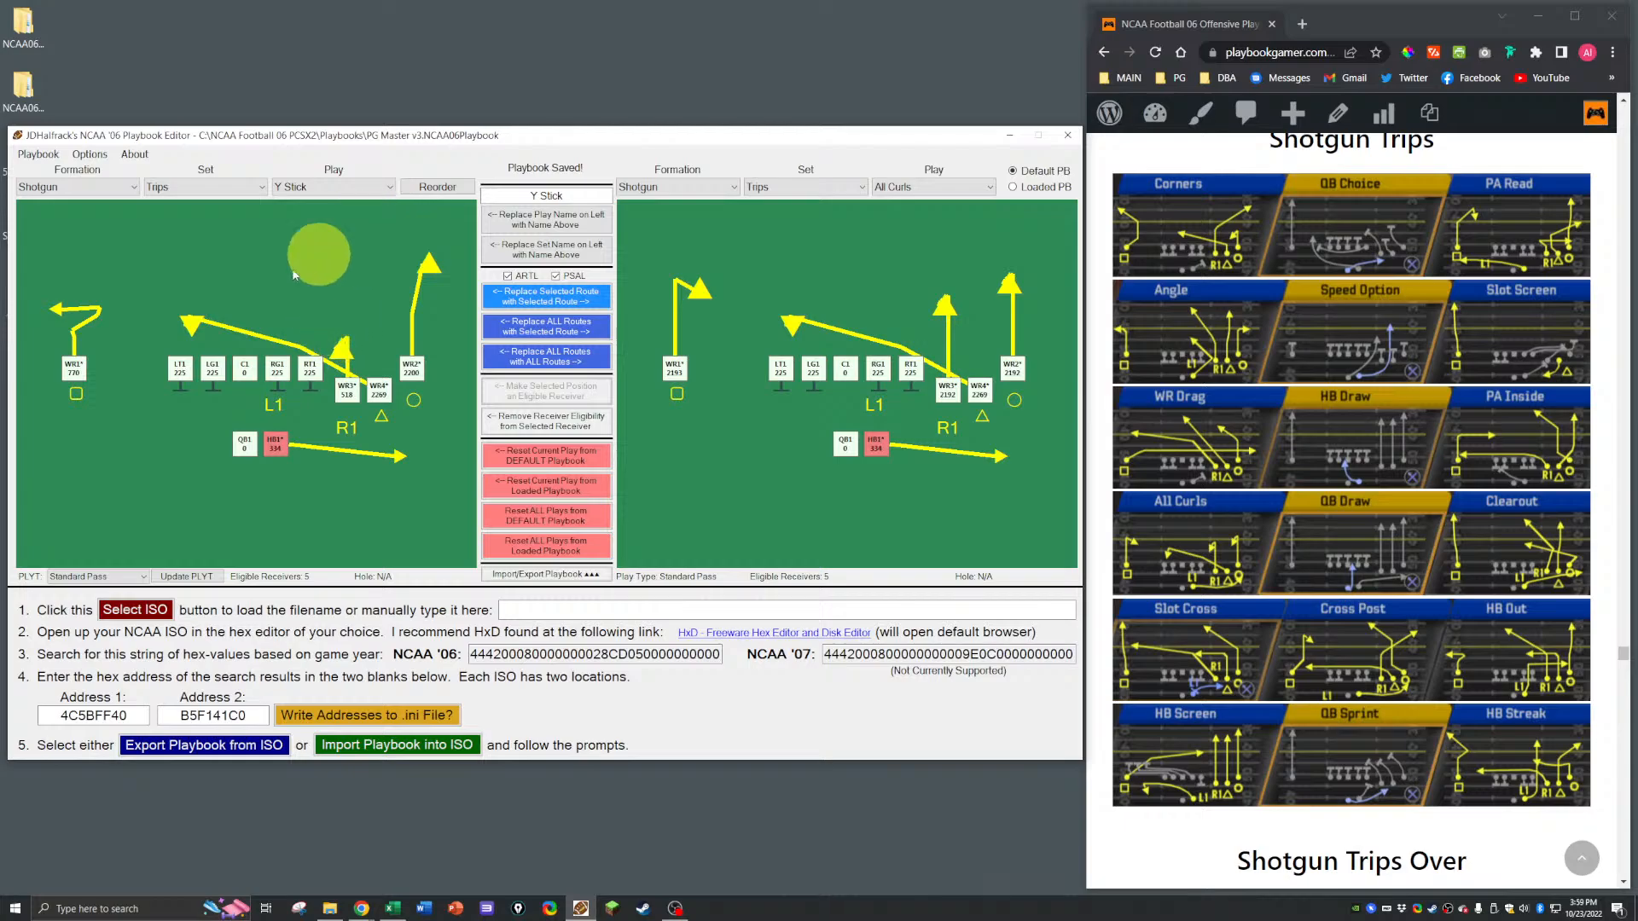
click(320, 186)
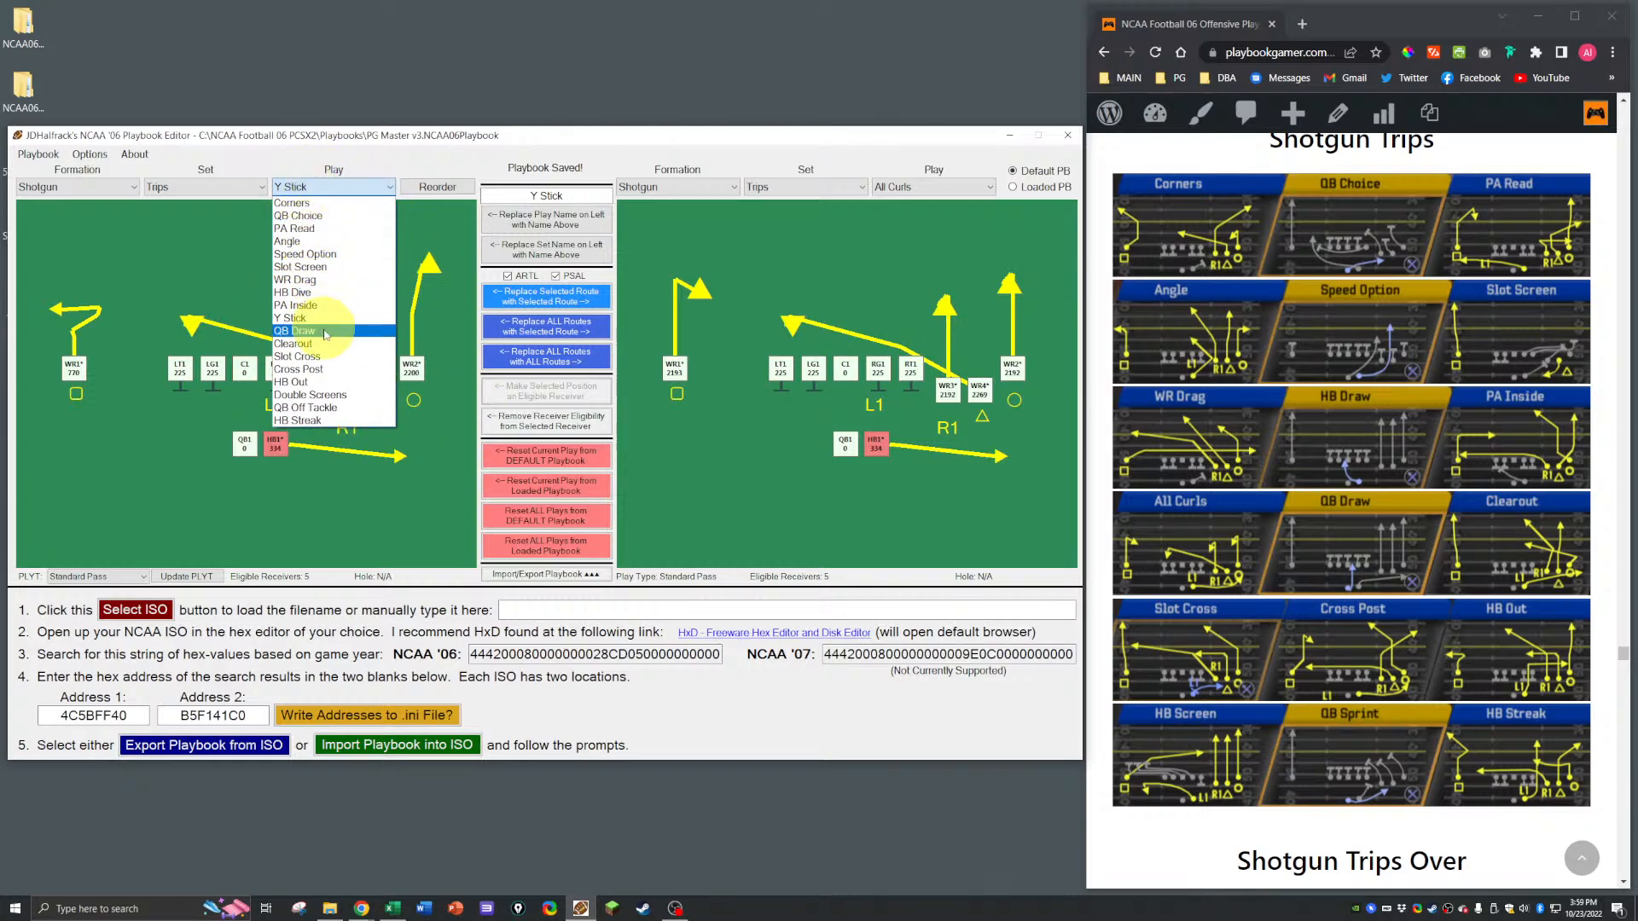
click(317, 346)
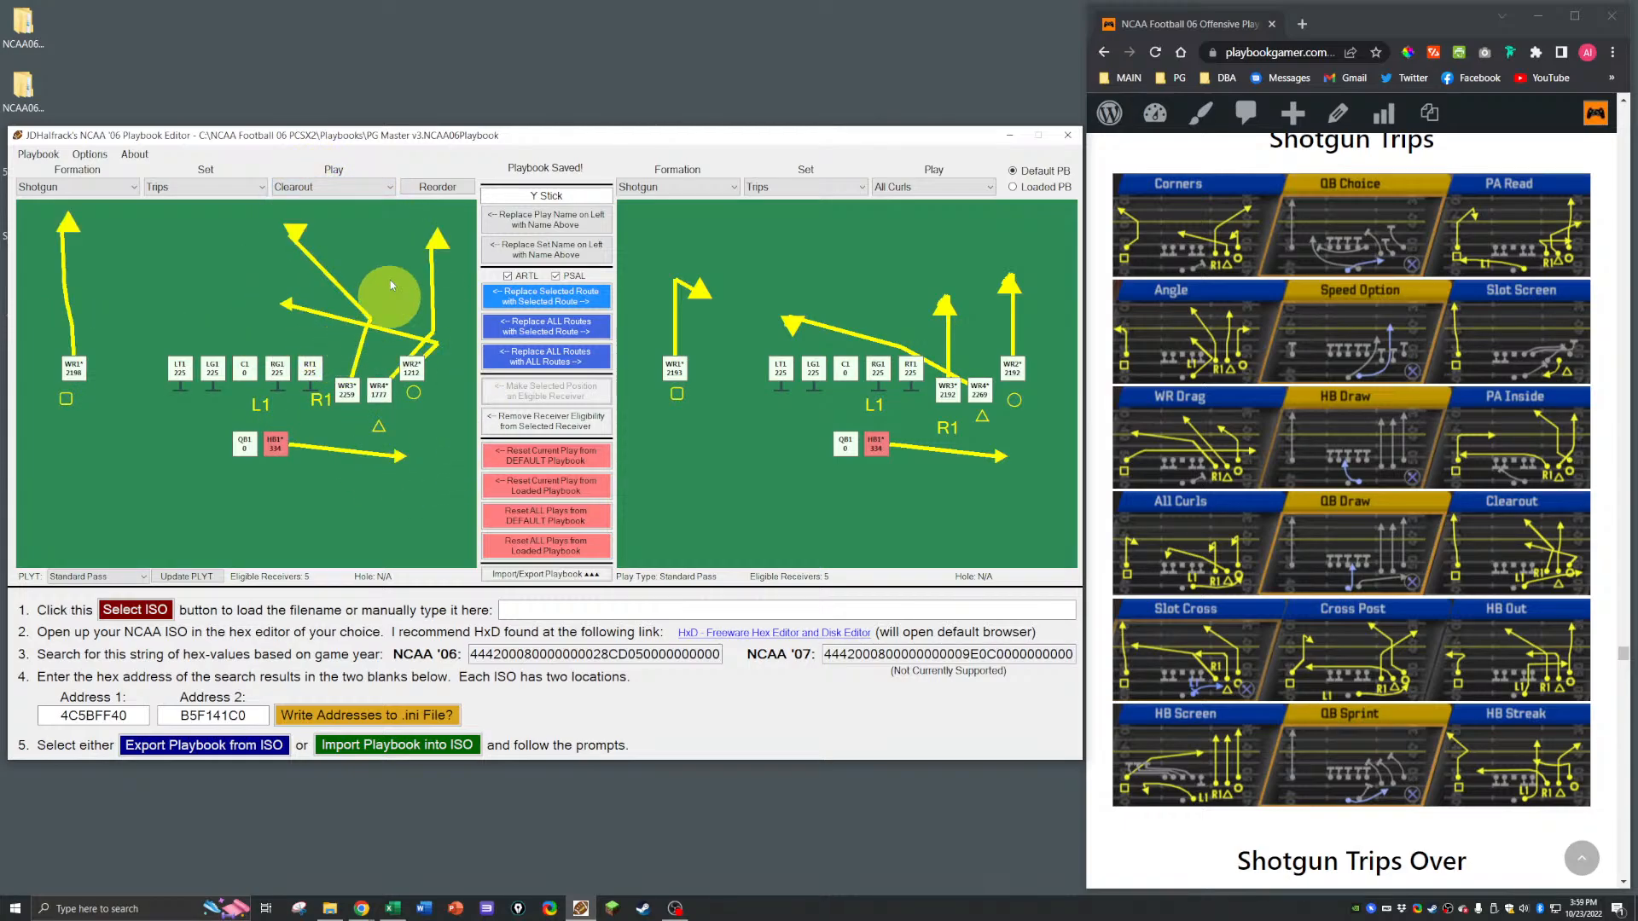
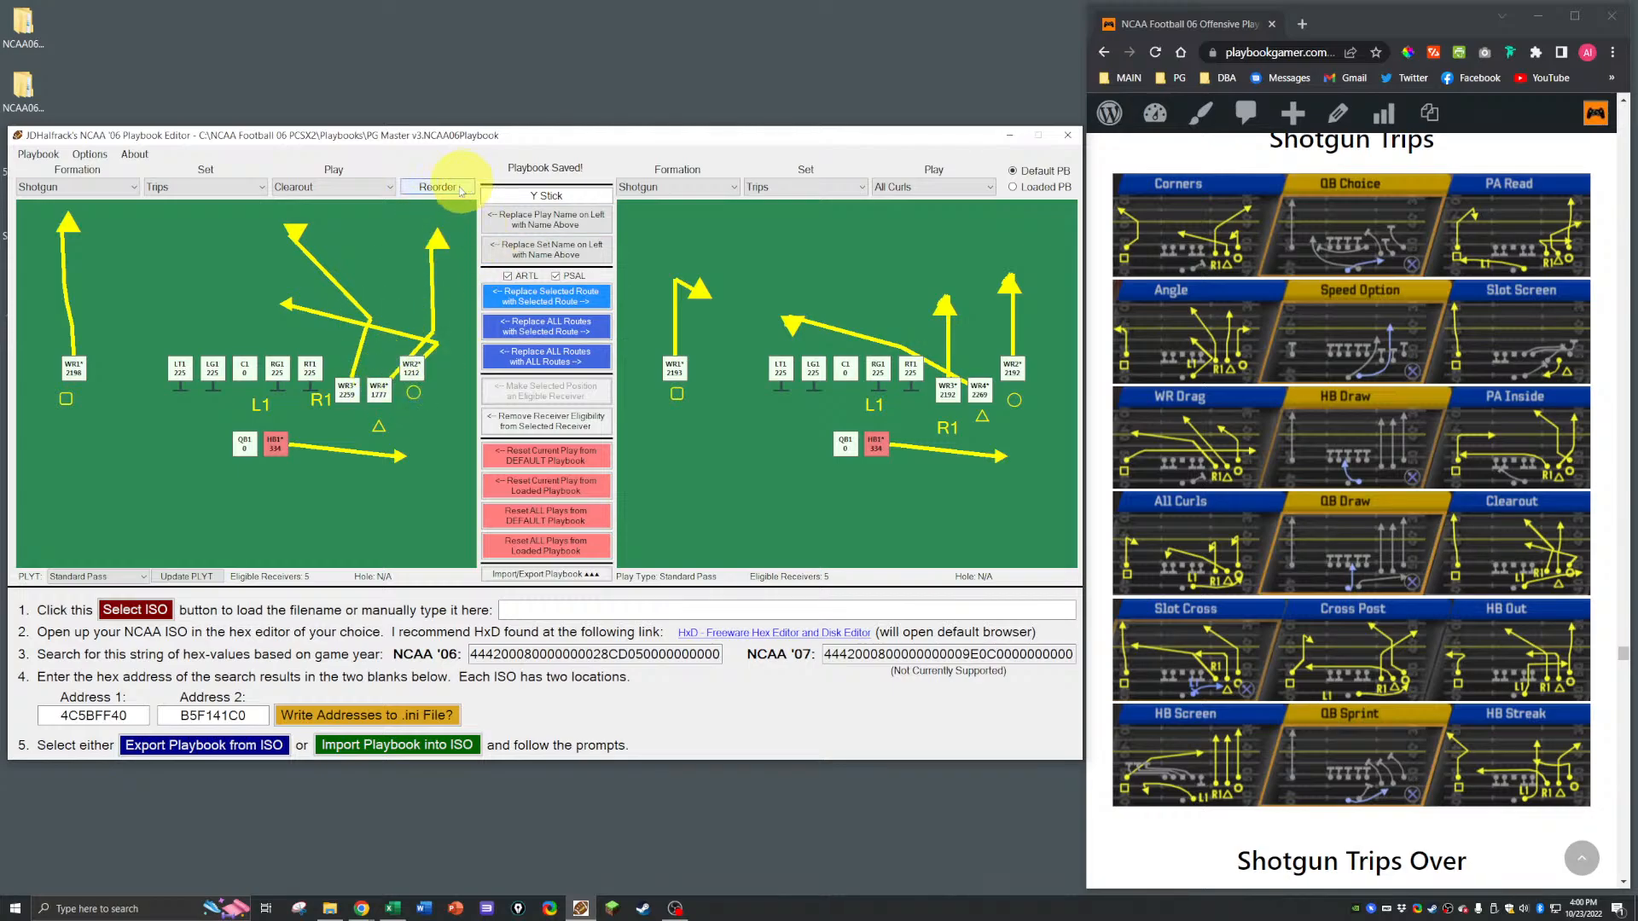
Step: Review the Slot Cross and HB Out plays of the Trips set, ending on Cross Post
click(376, 388)
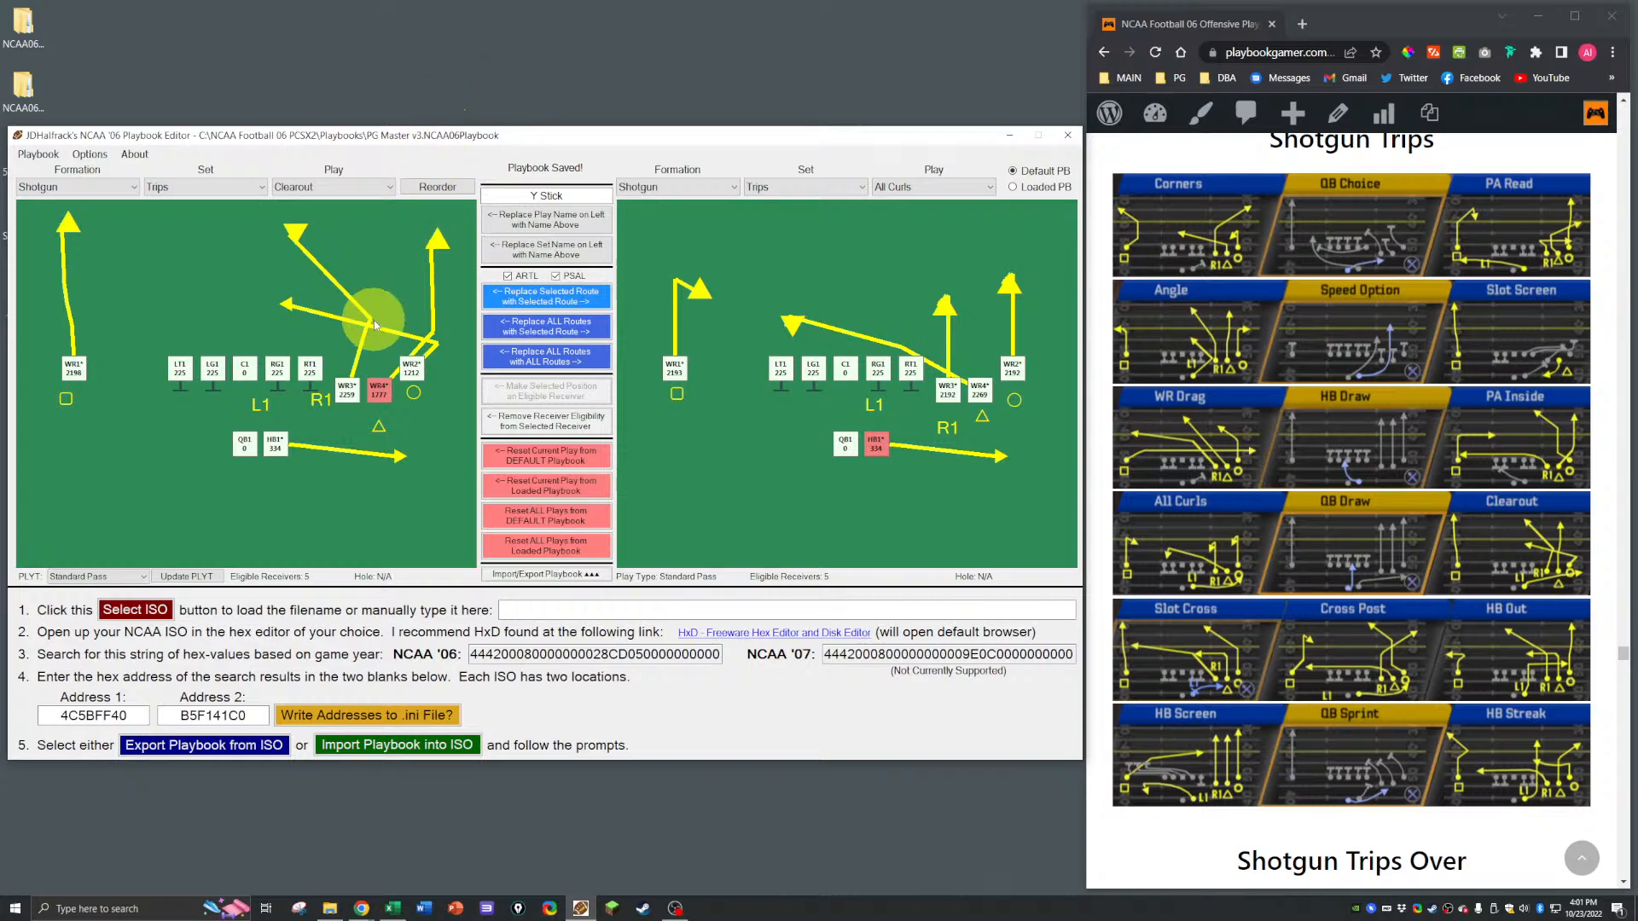
click(294, 188)
click(296, 357)
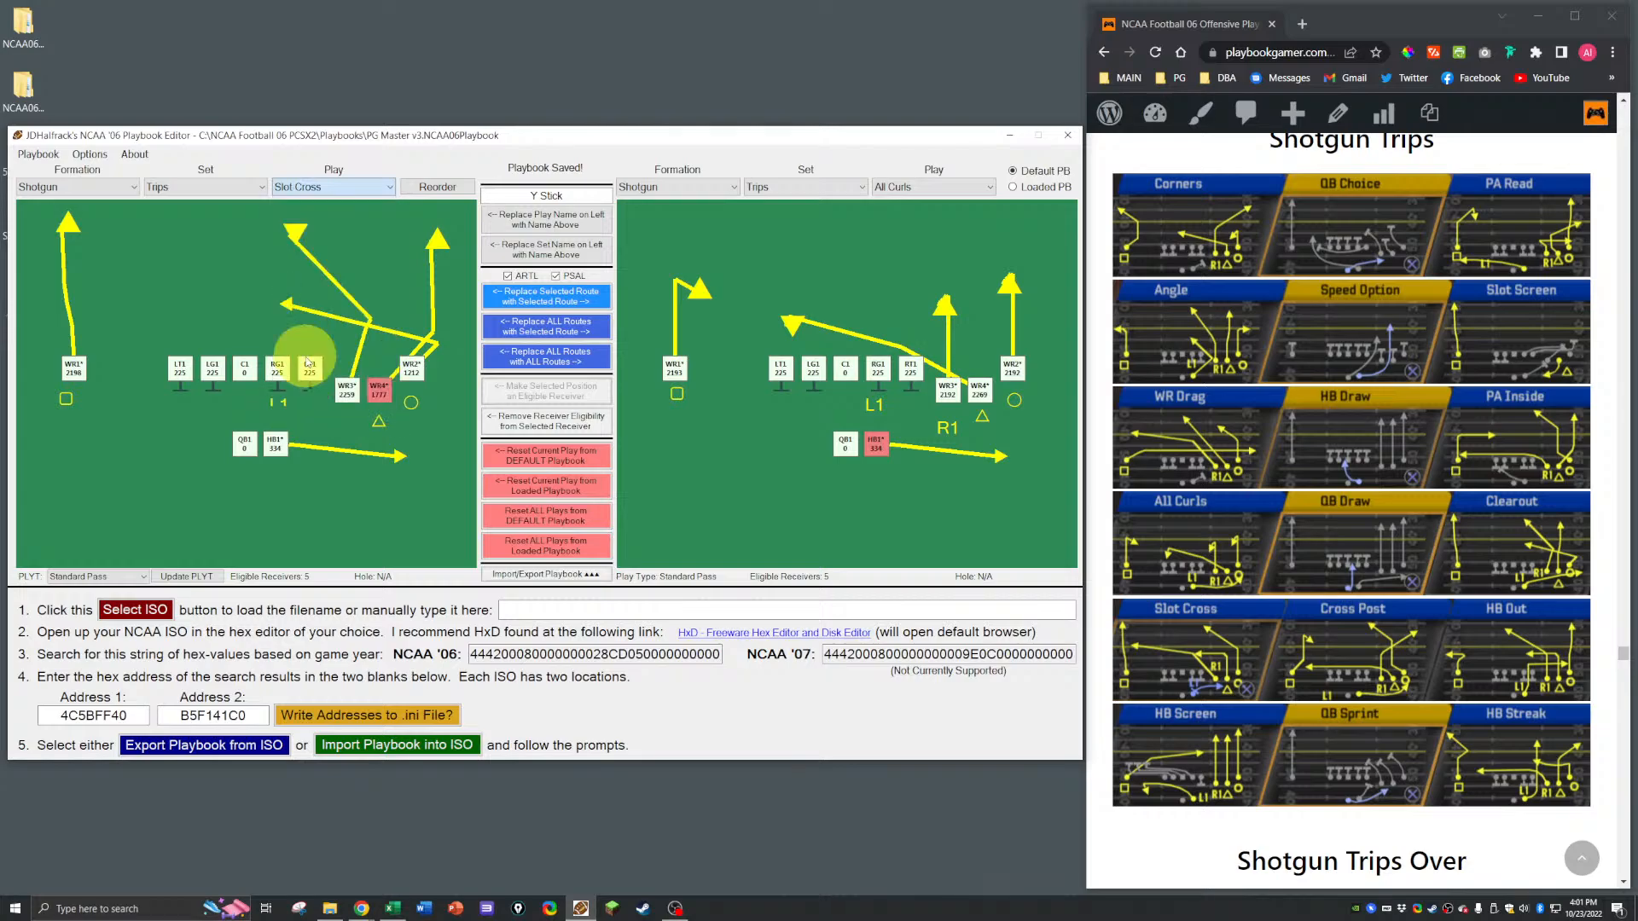
click(330, 188)
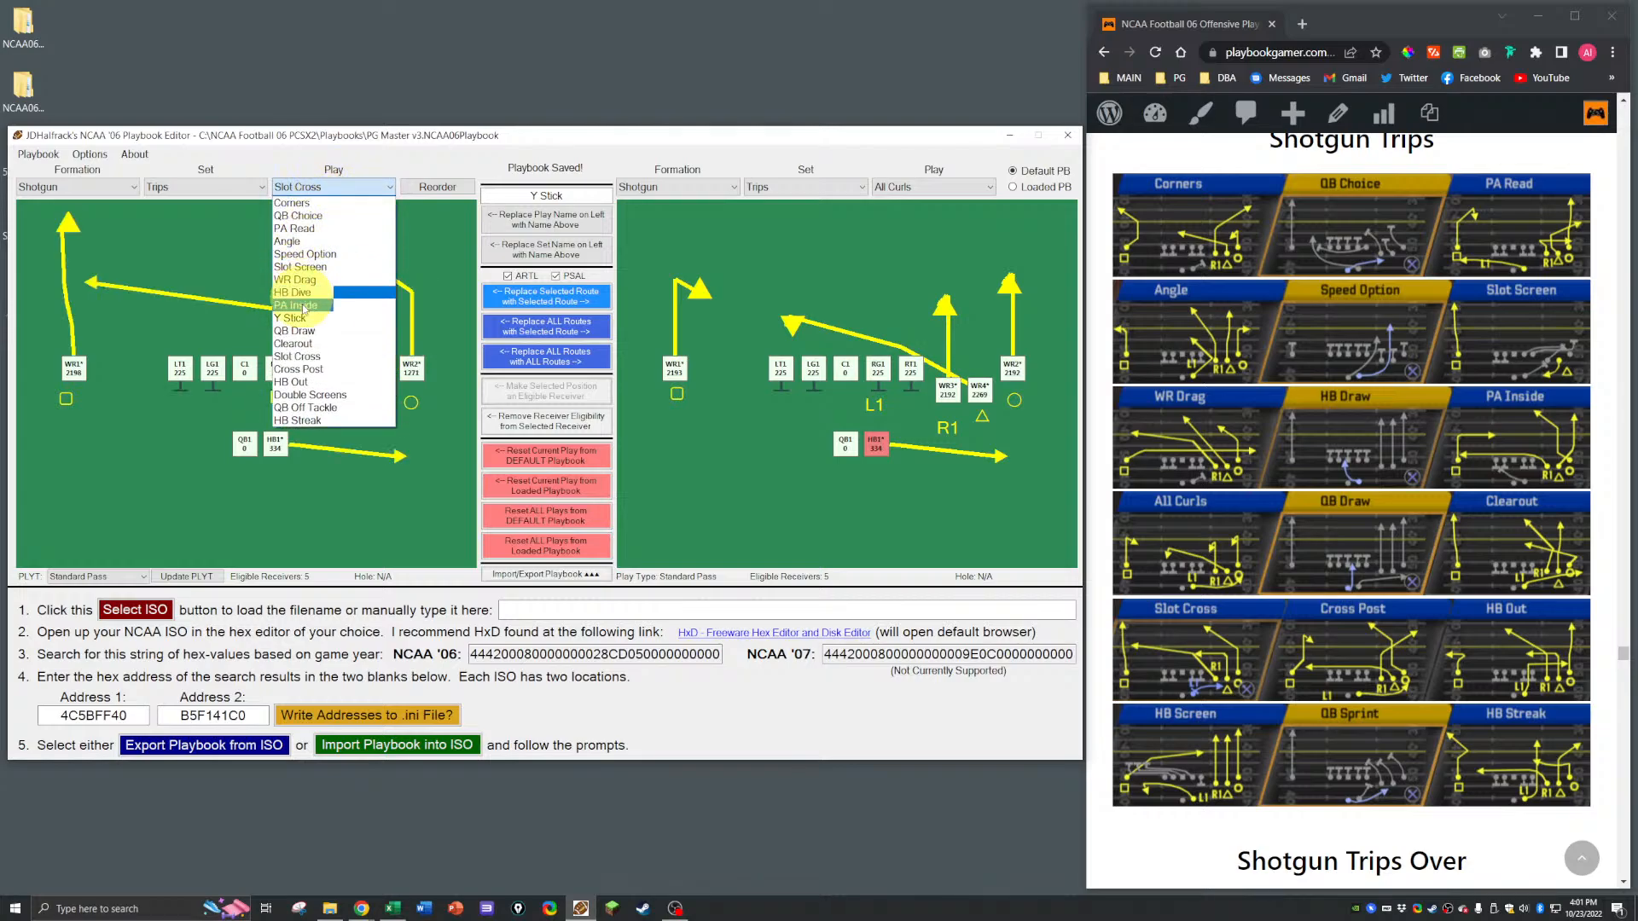
click(307, 358)
click(316, 189)
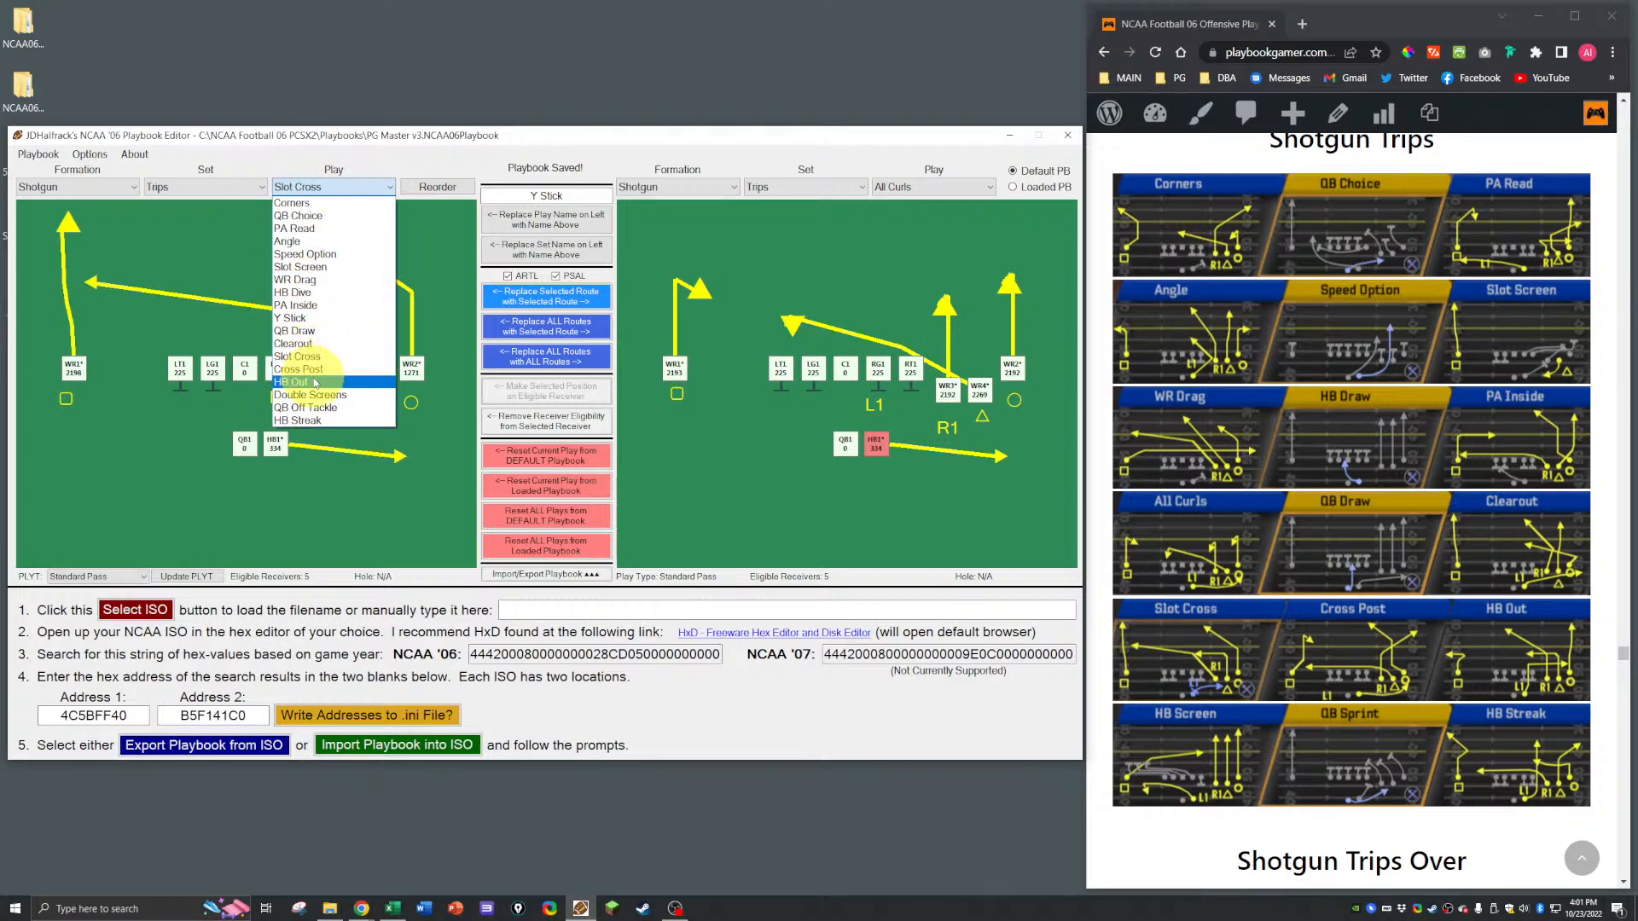
click(303, 367)
click(293, 190)
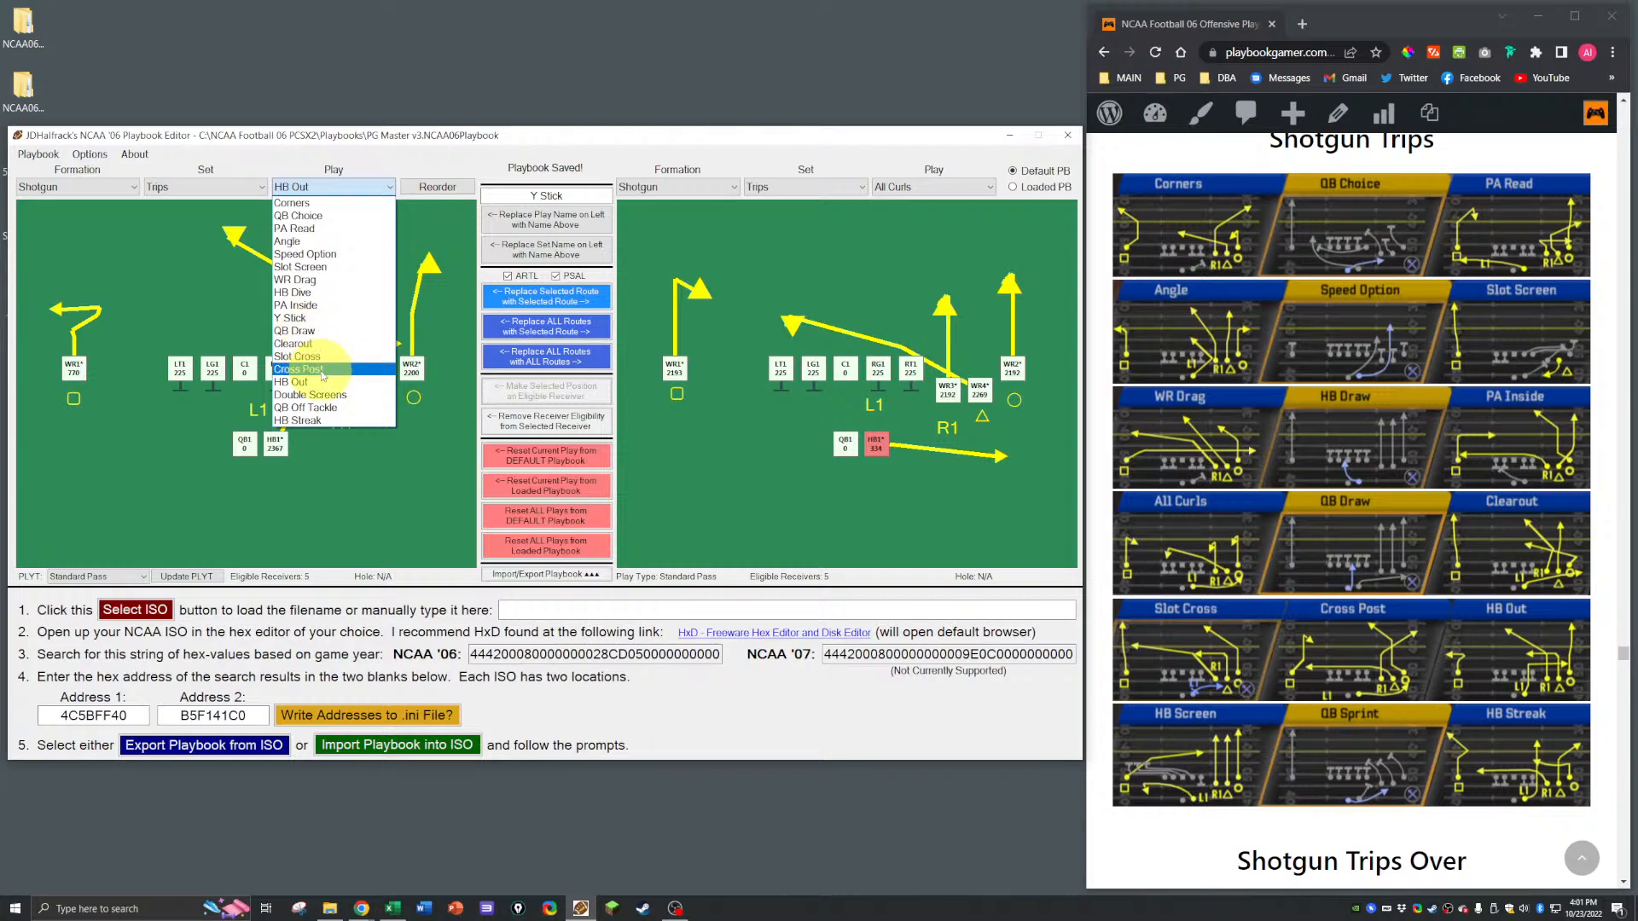
click(312, 366)
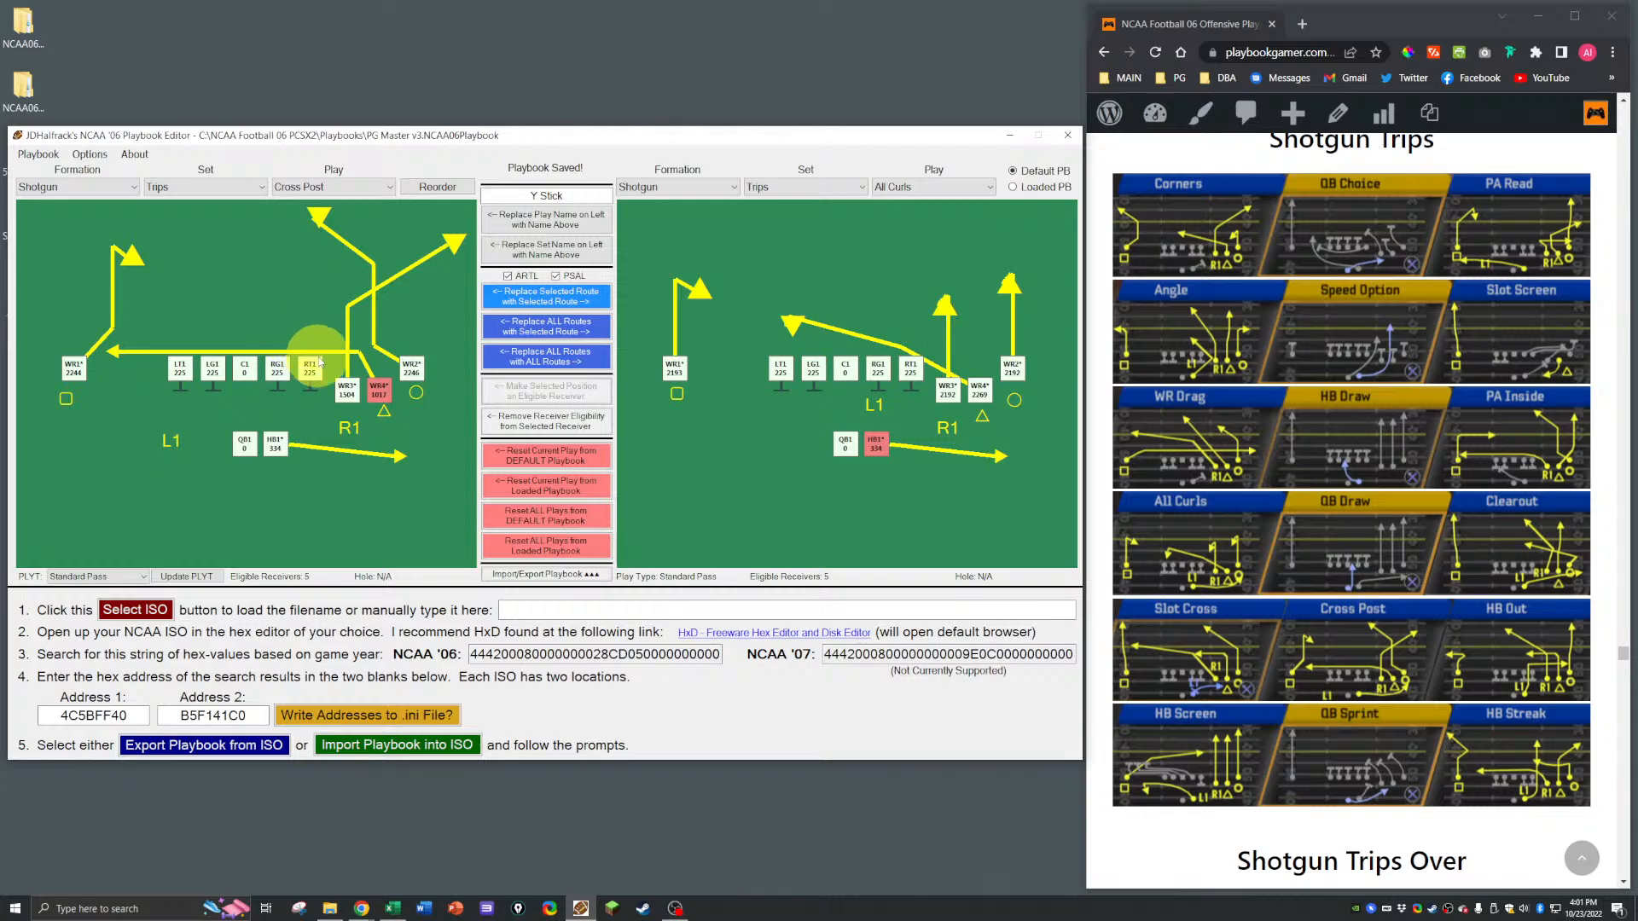
Step: Examine the Middle Choice play in the Shotgun Ace set for comparison, and return to Cross Post in the Trips set
click(163, 188)
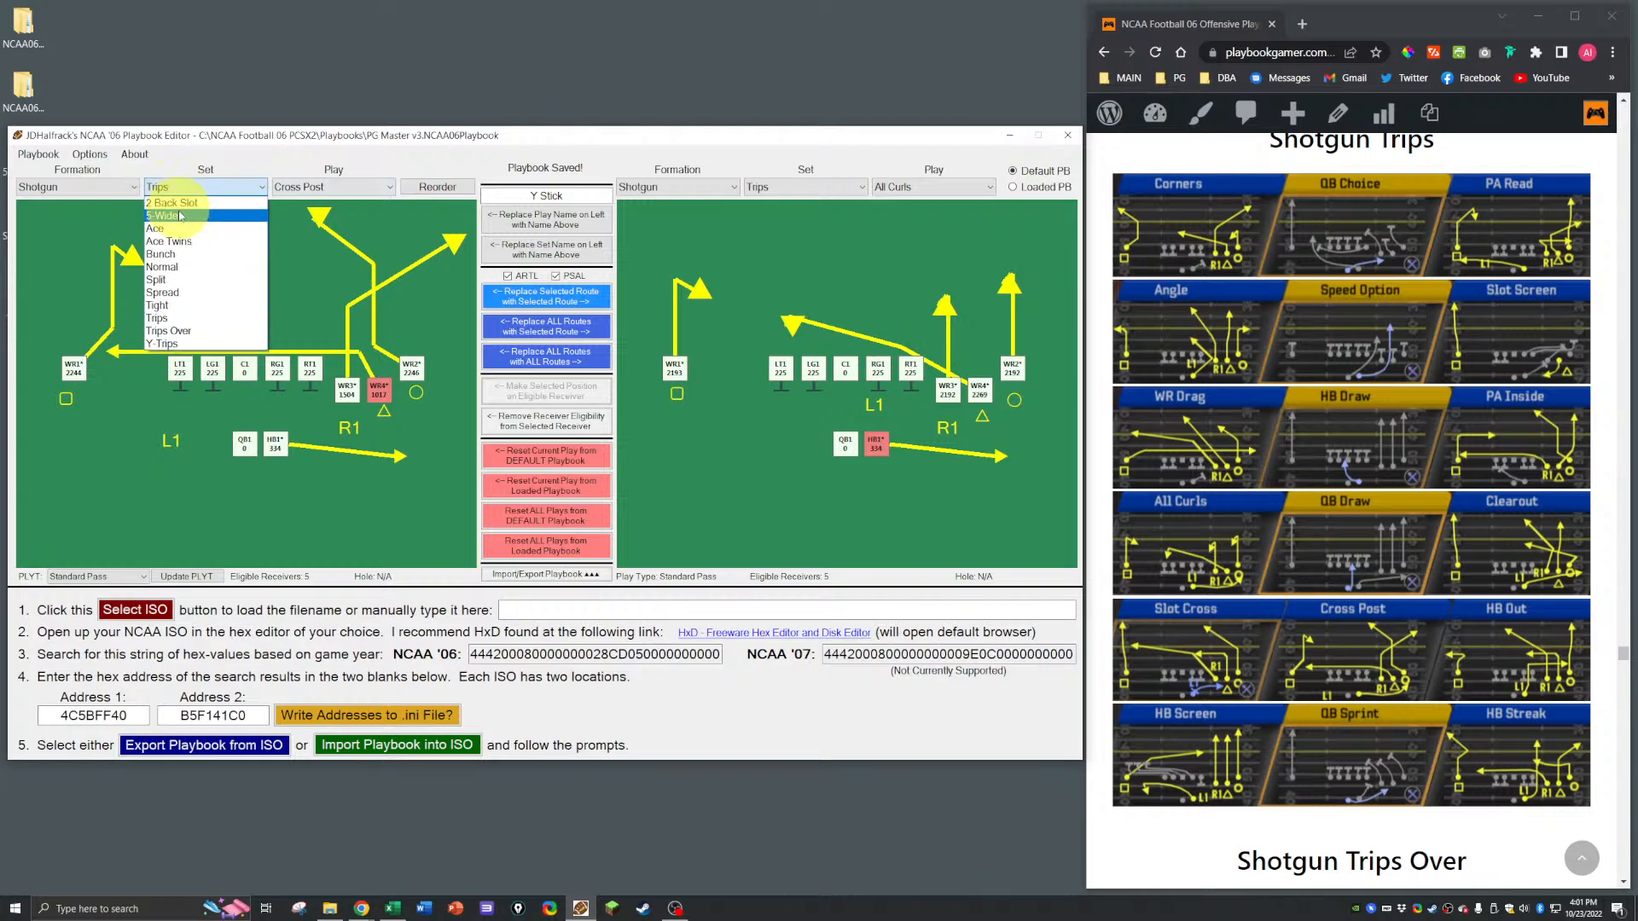
click(170, 229)
click(330, 186)
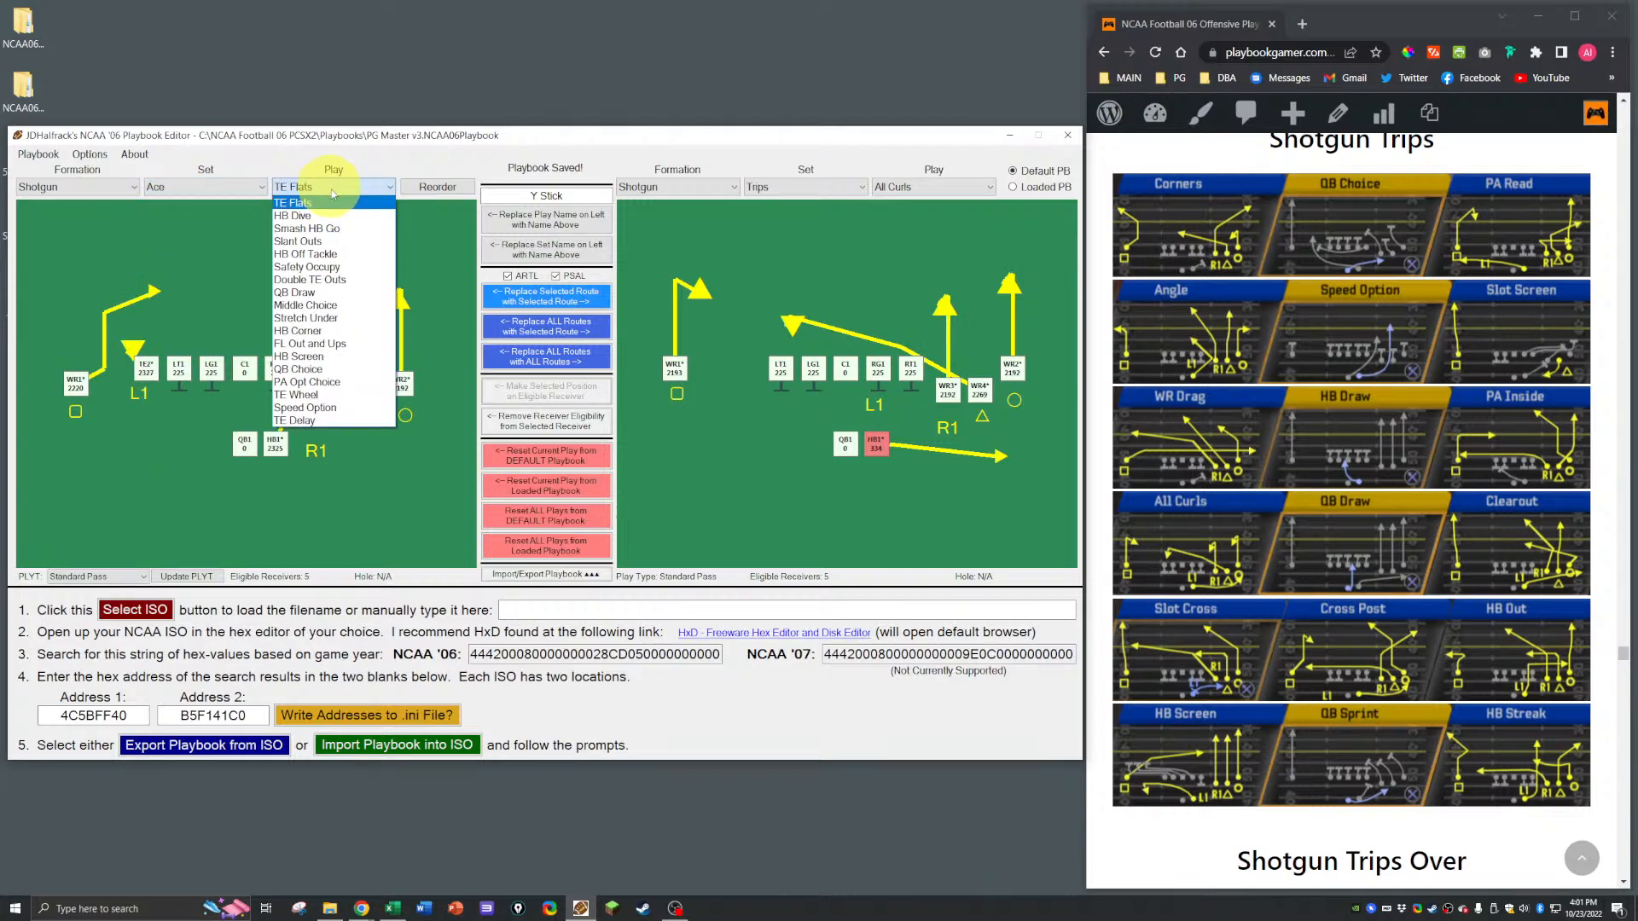
click(319, 305)
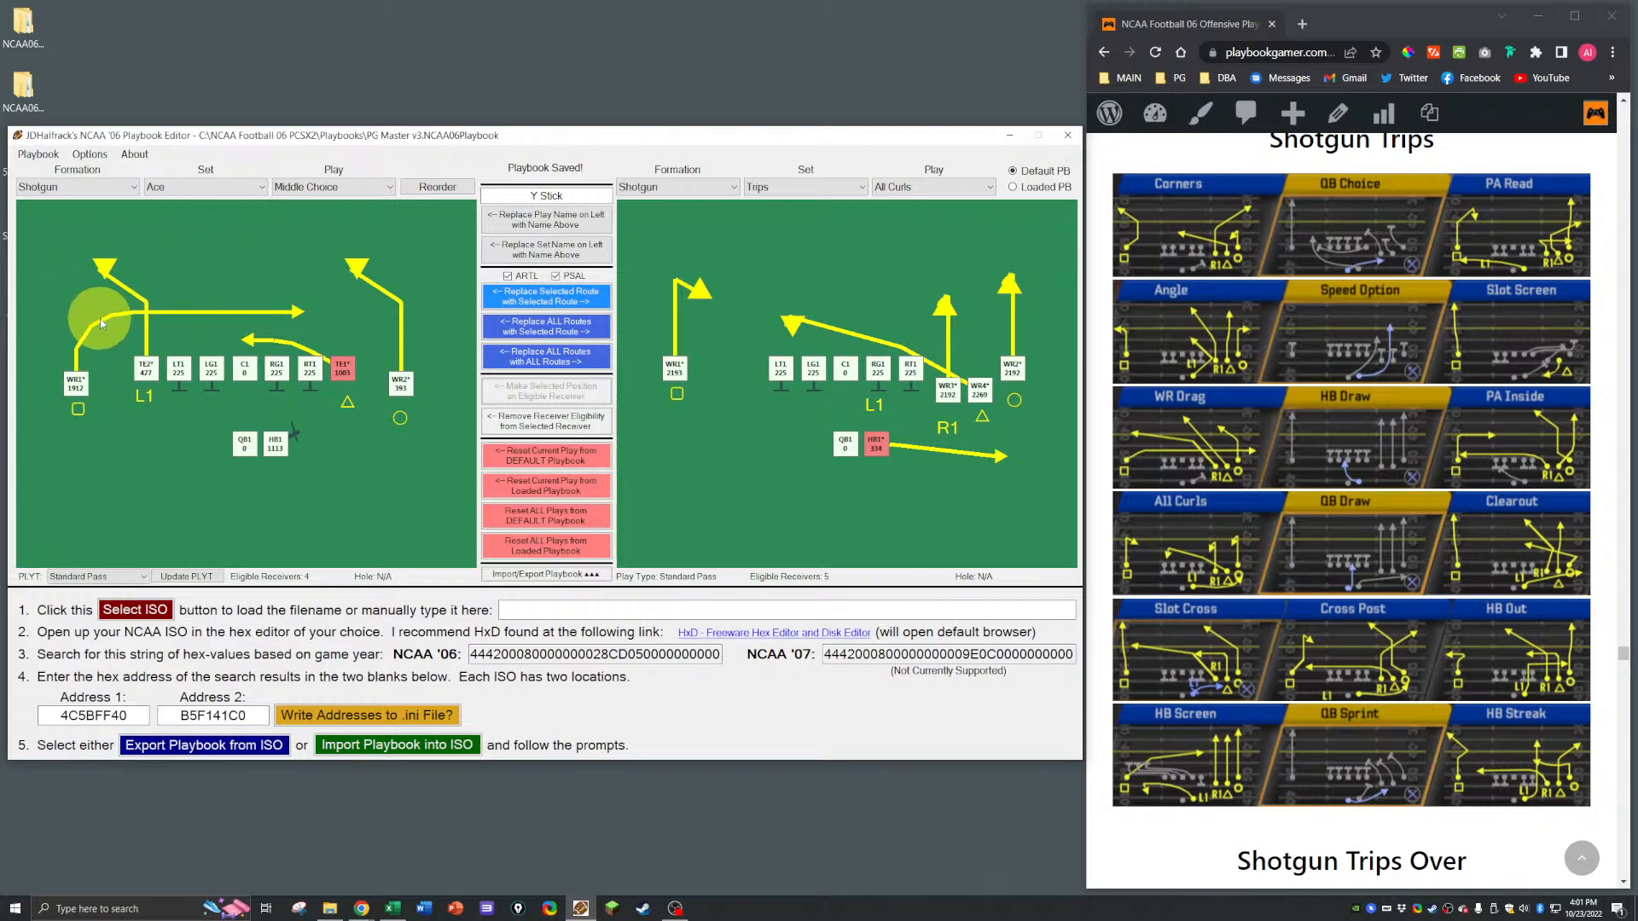
click(206, 186)
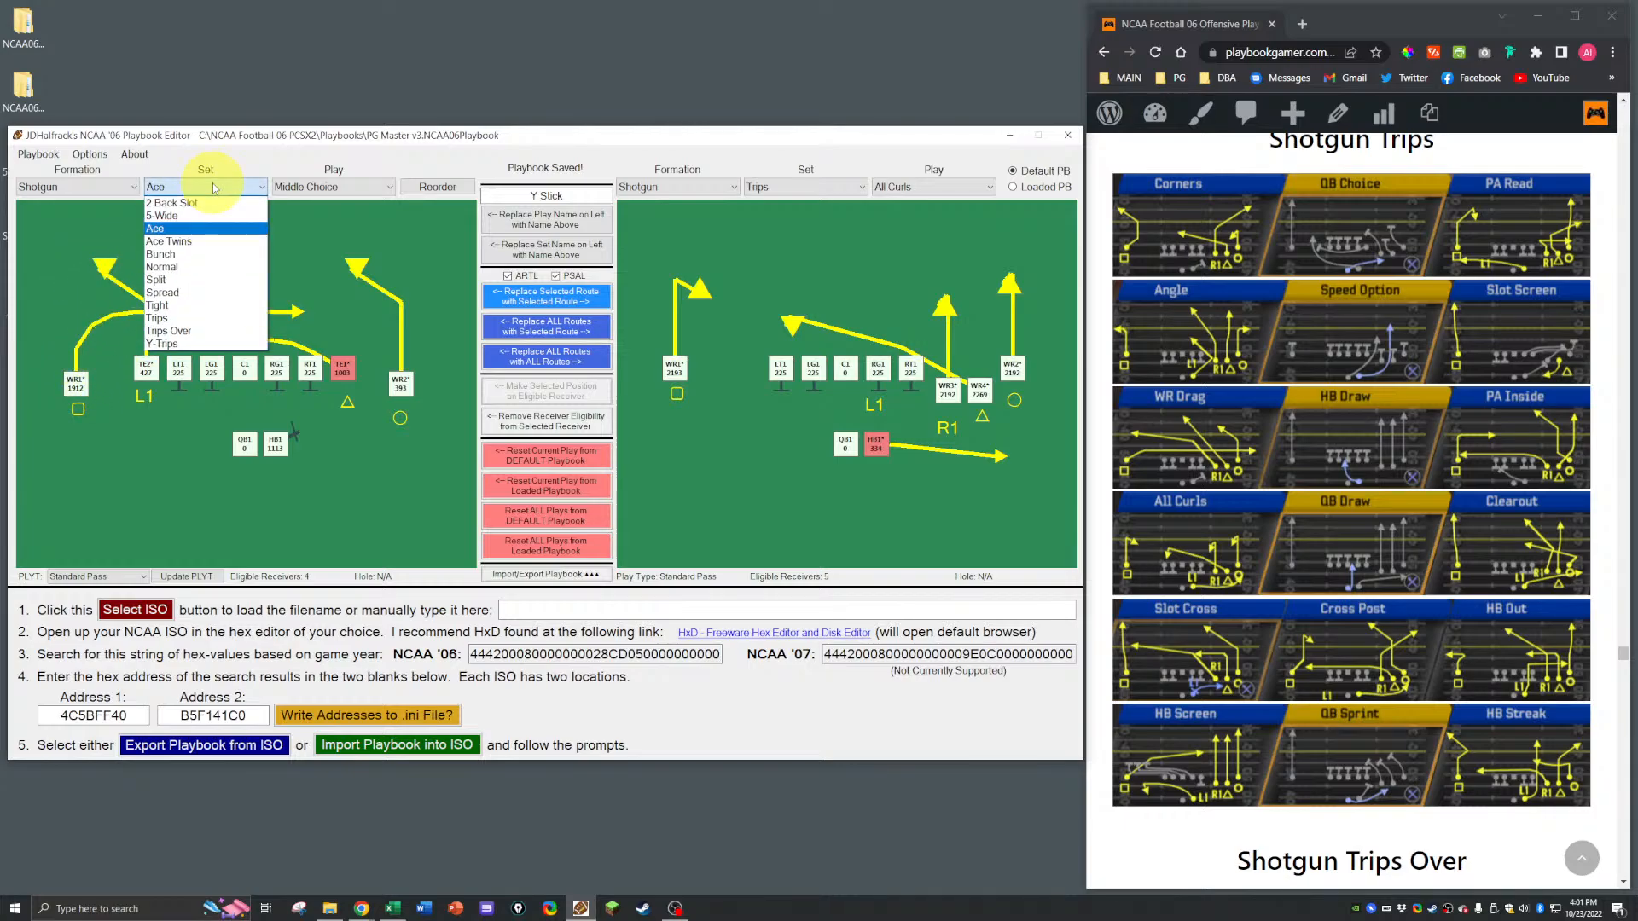
click(162, 318)
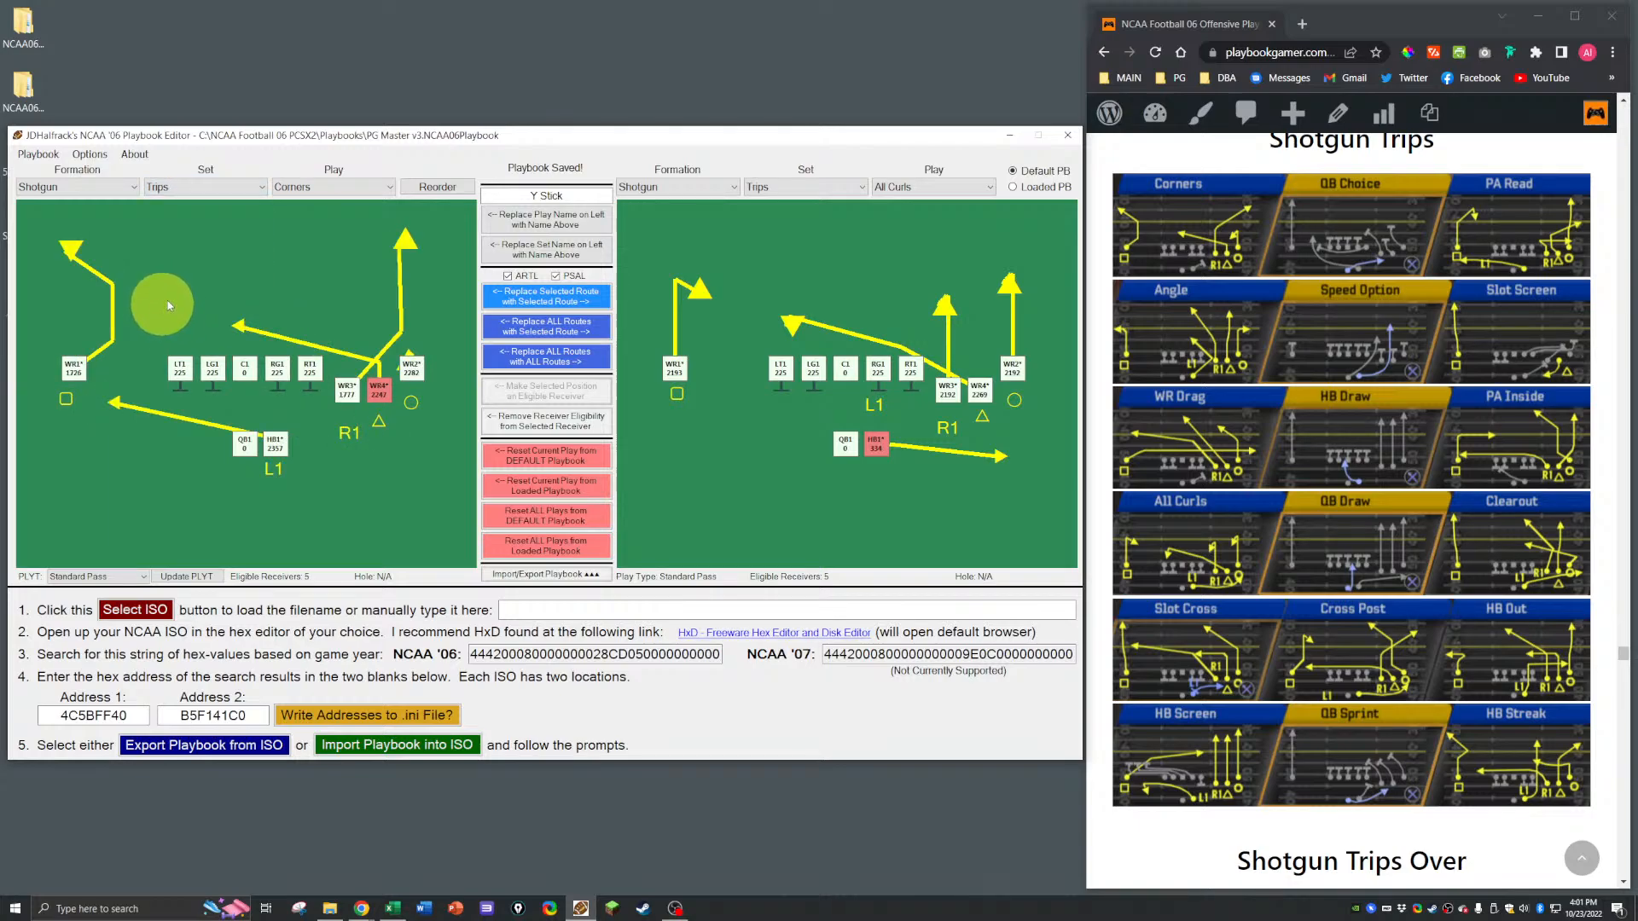
click(331, 186)
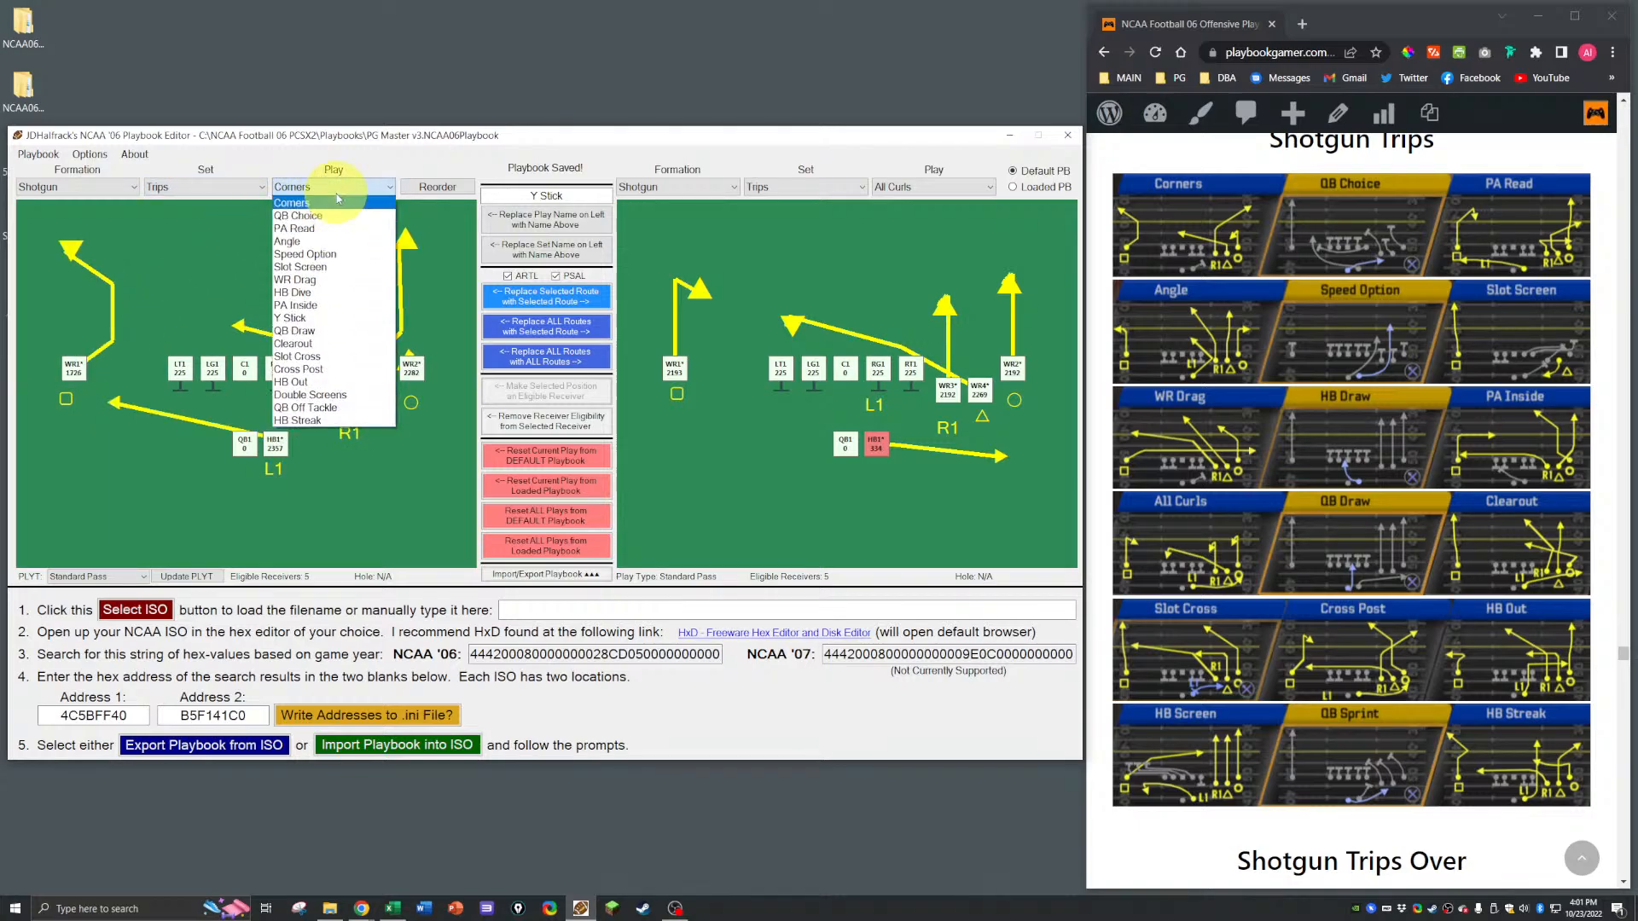
click(300, 370)
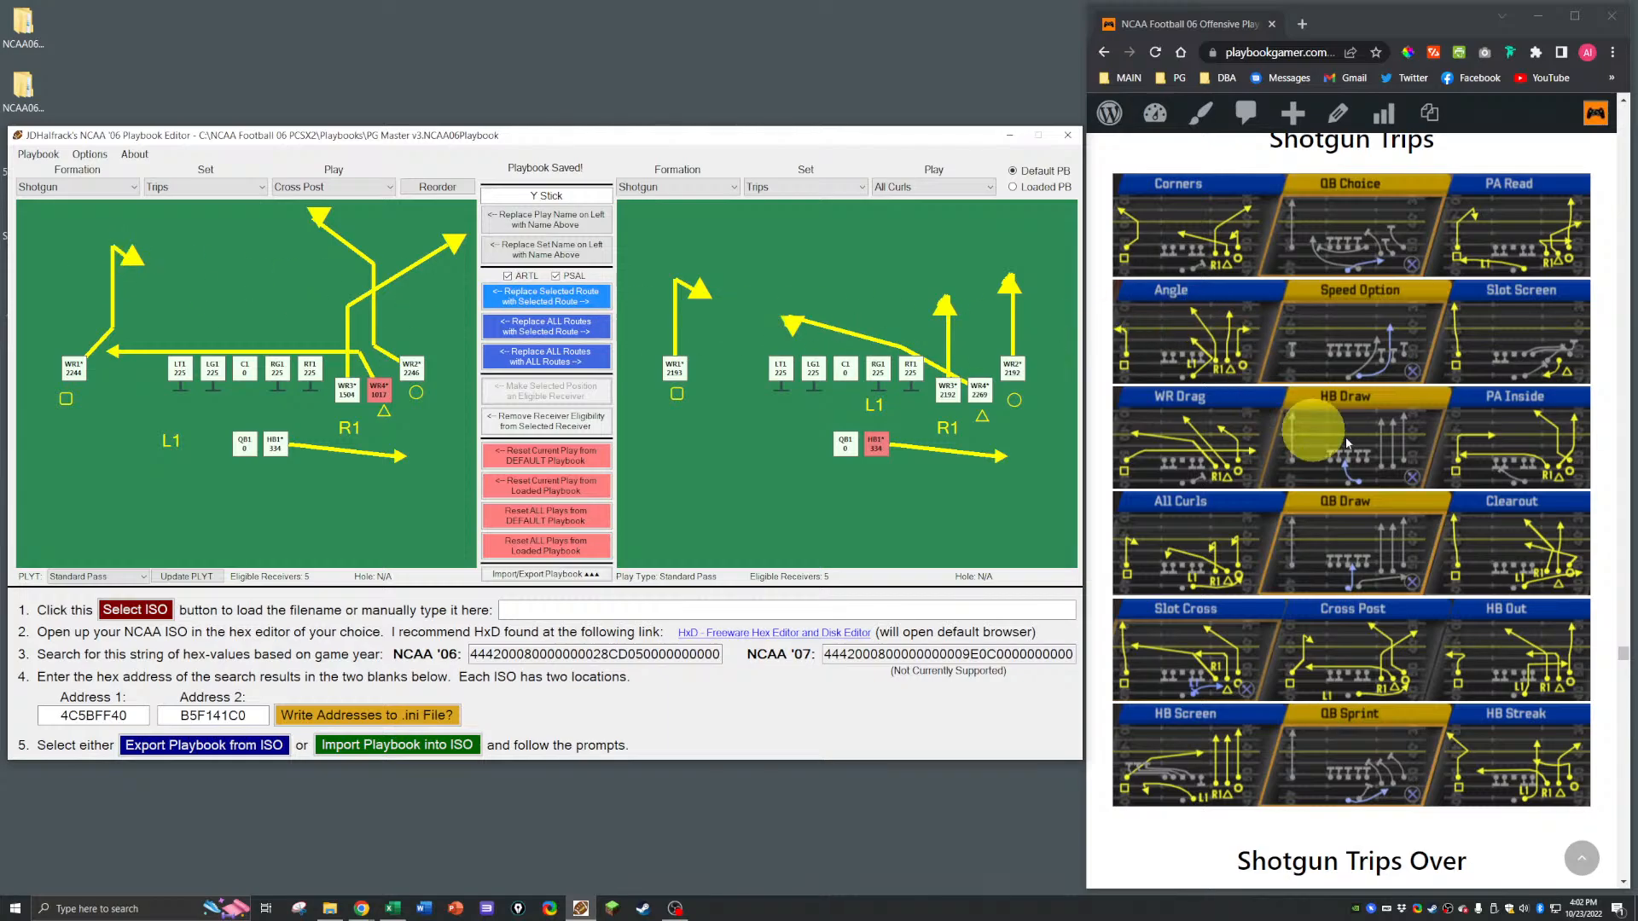
Step: Replace WR1's route in Cross Post with the WR1 route from the default Shotgun Trips play PA Inside
scroll(1340, 435, up, 5)
scroll(1339, 437, up, 5)
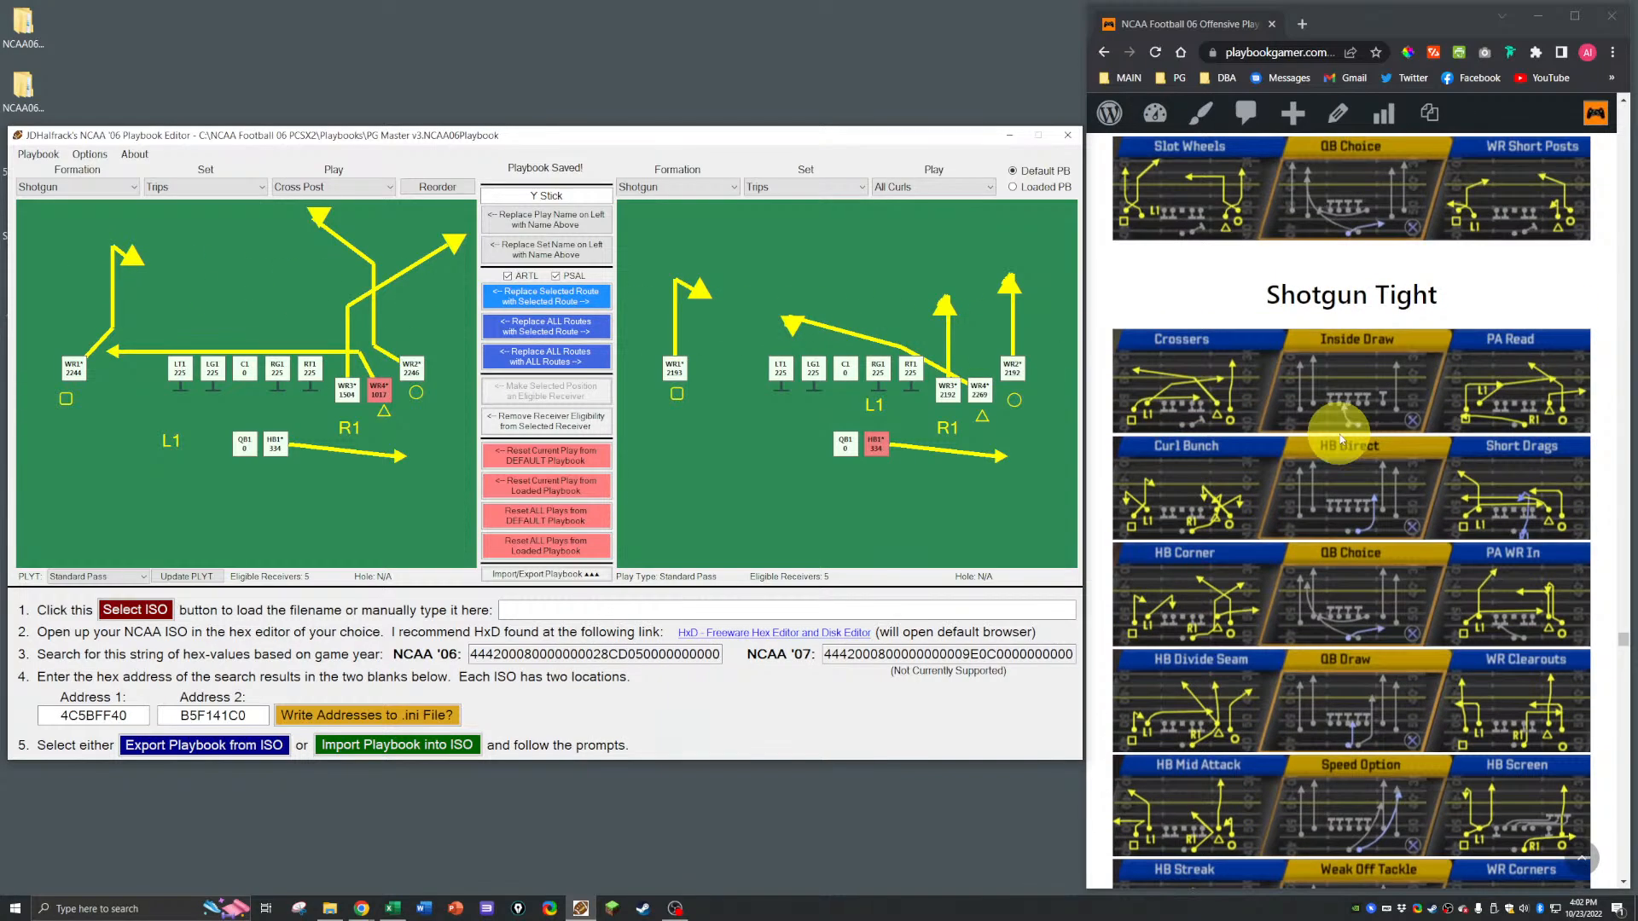
scroll(1338, 439, up, 4)
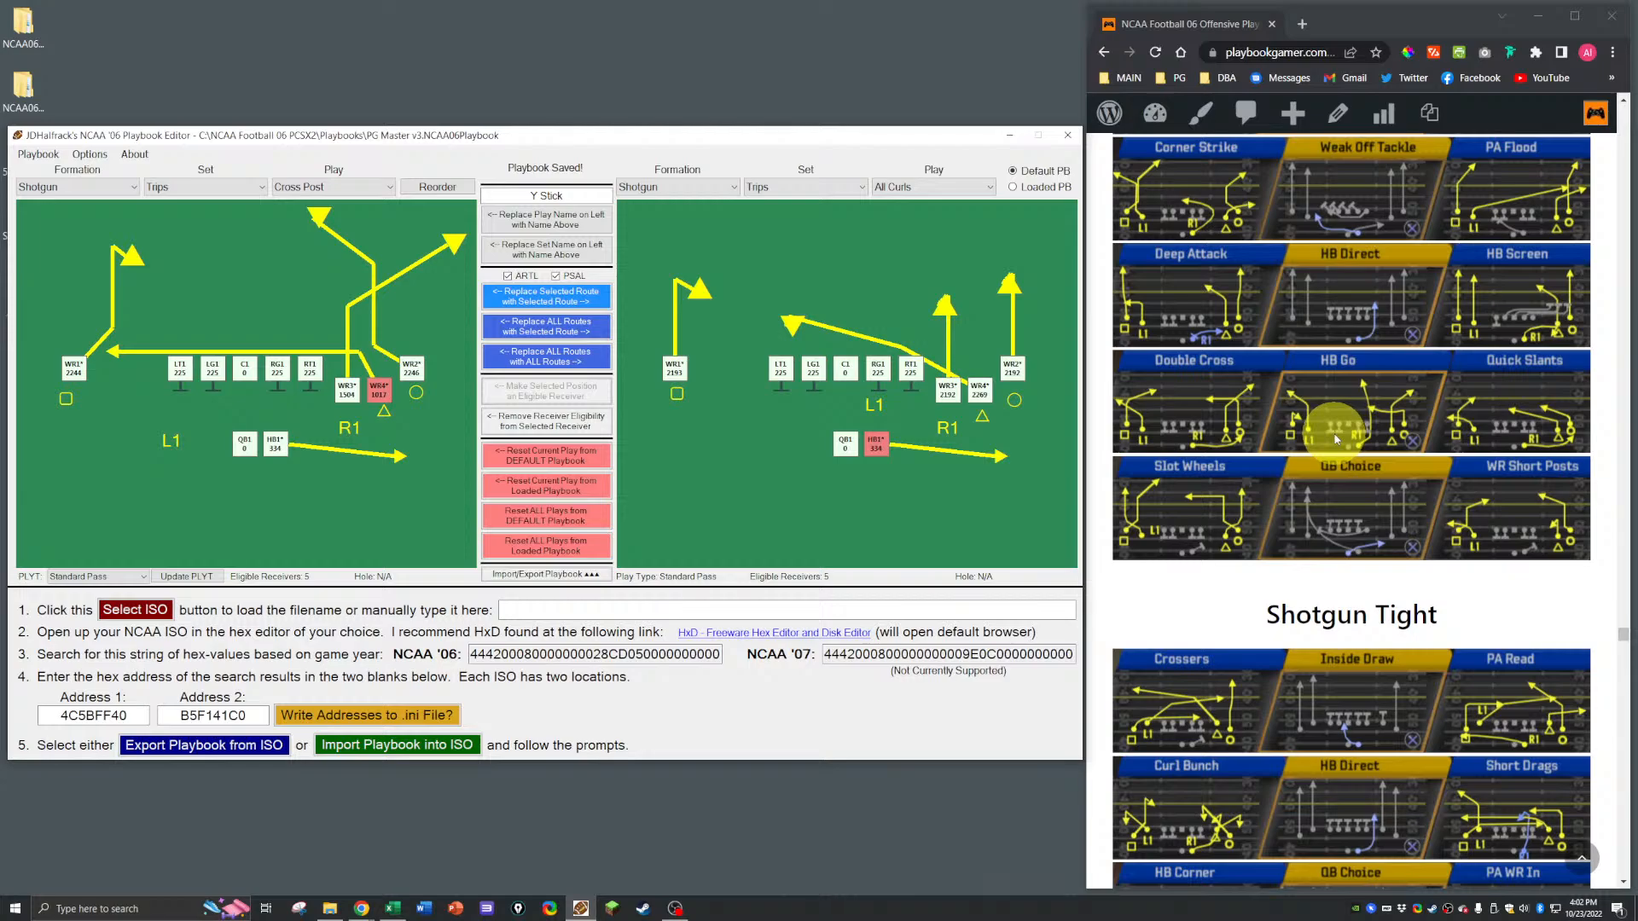
scroll(1335, 439, up, 3)
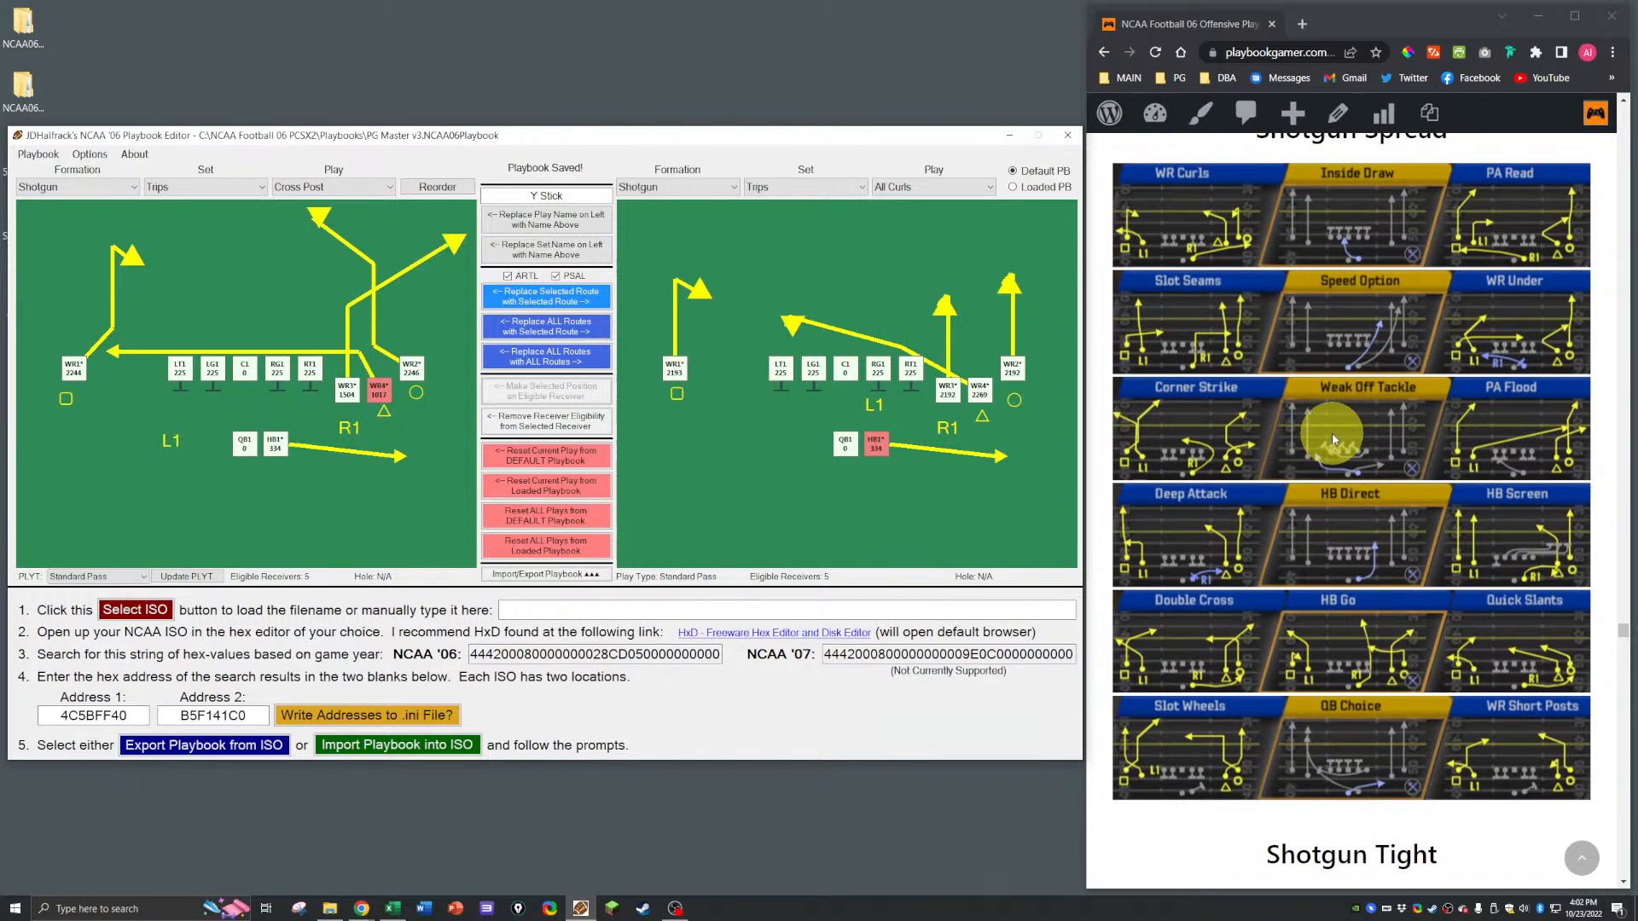
click(904, 187)
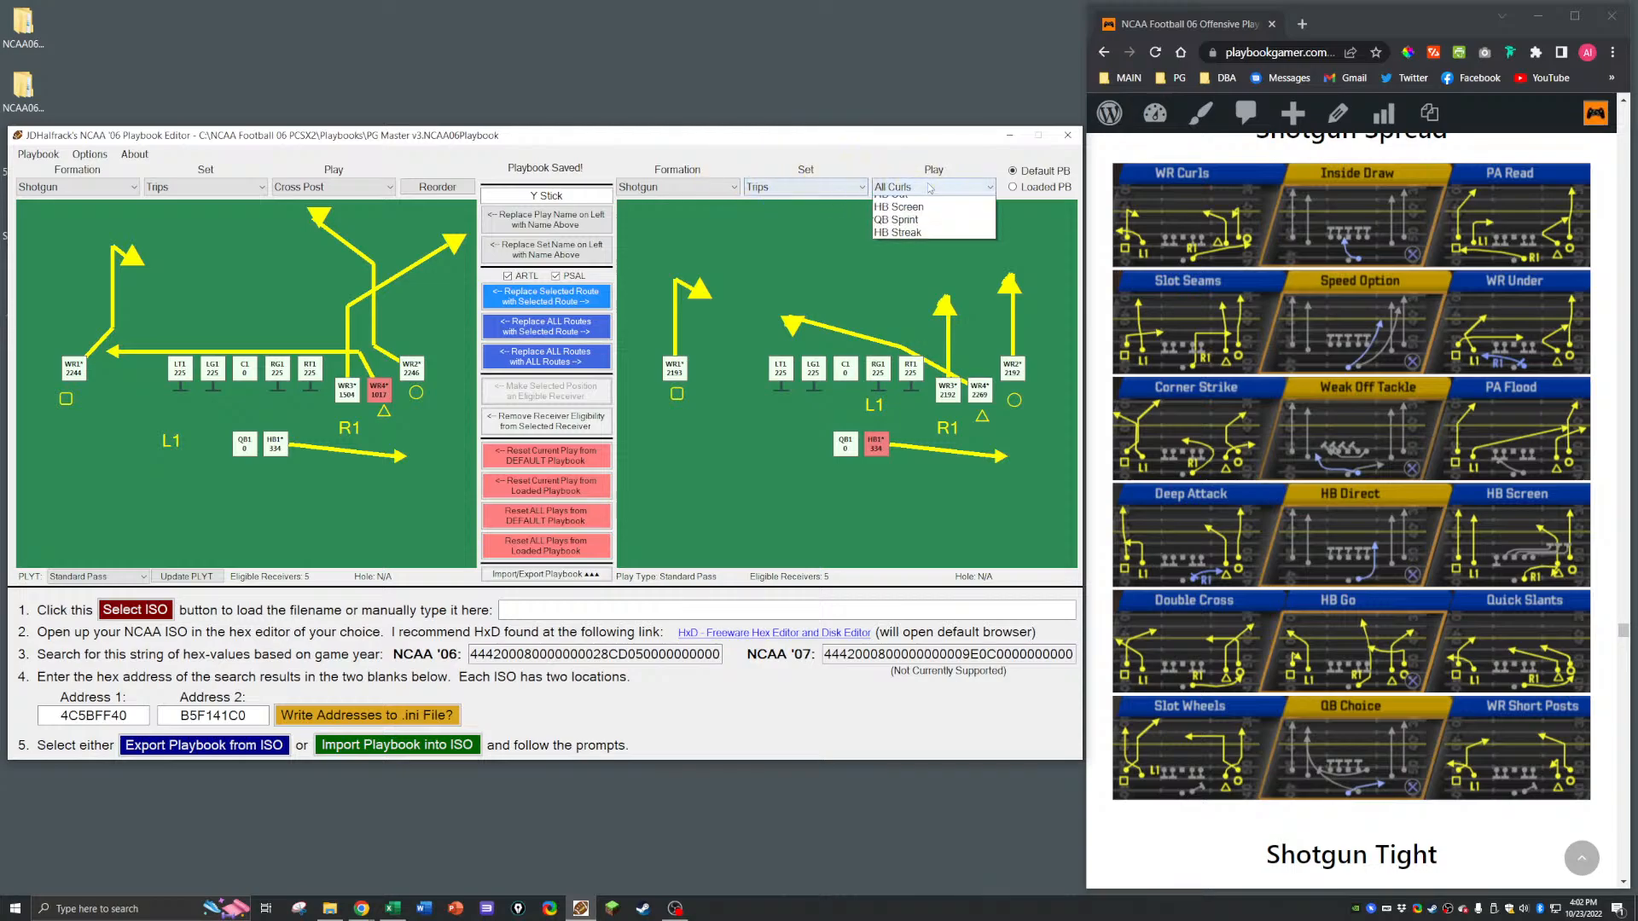
click(896, 304)
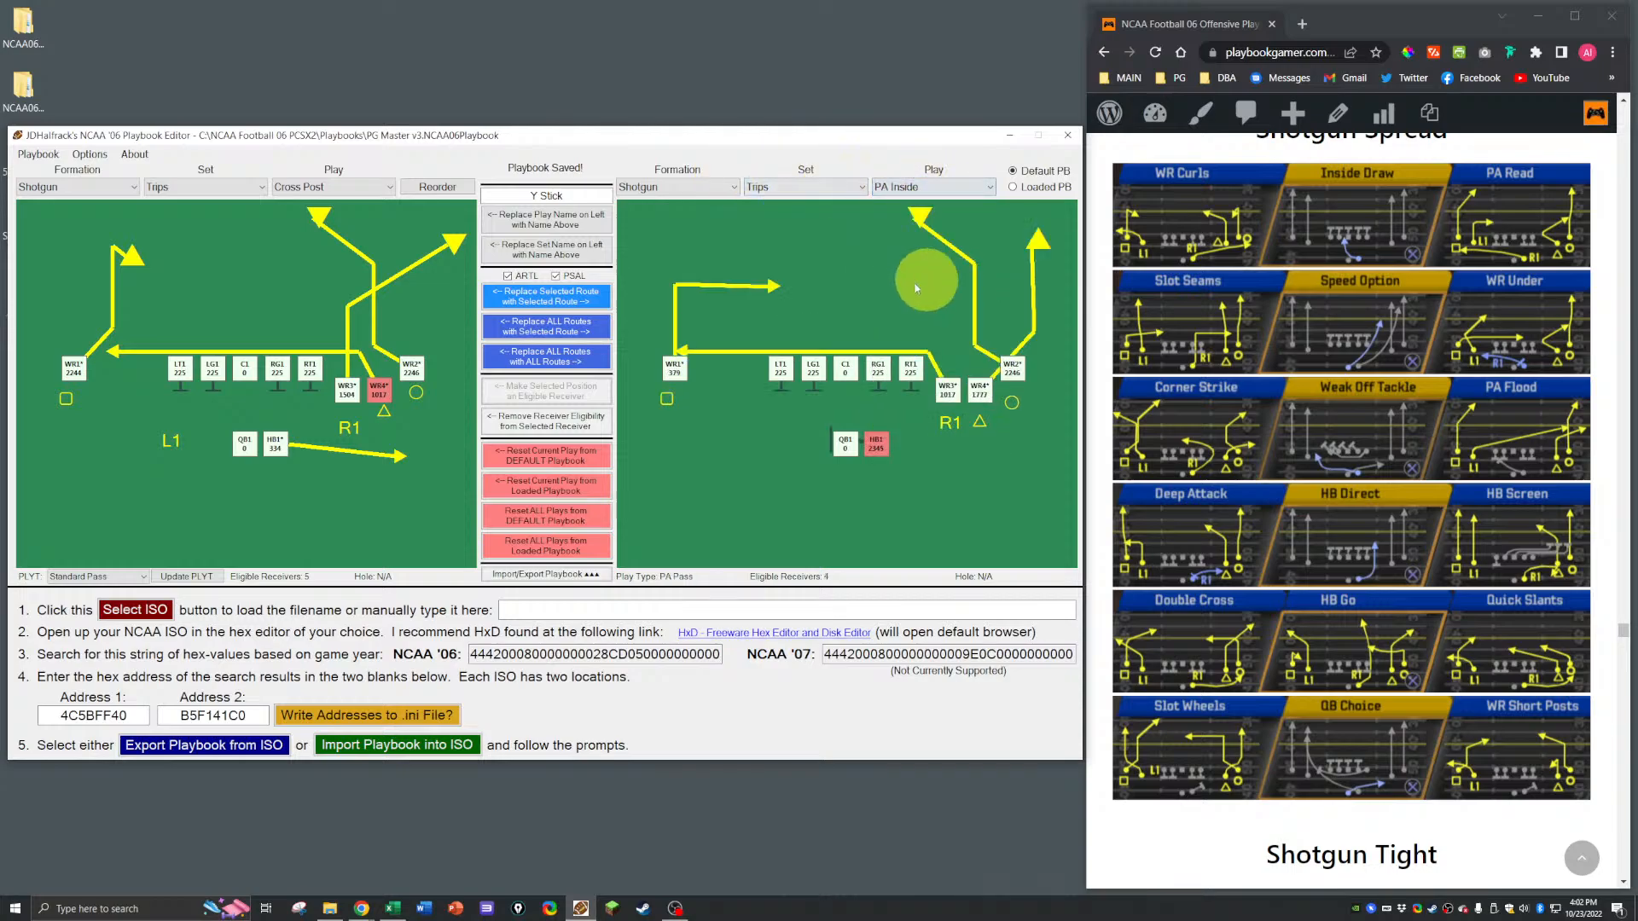
click(662, 375)
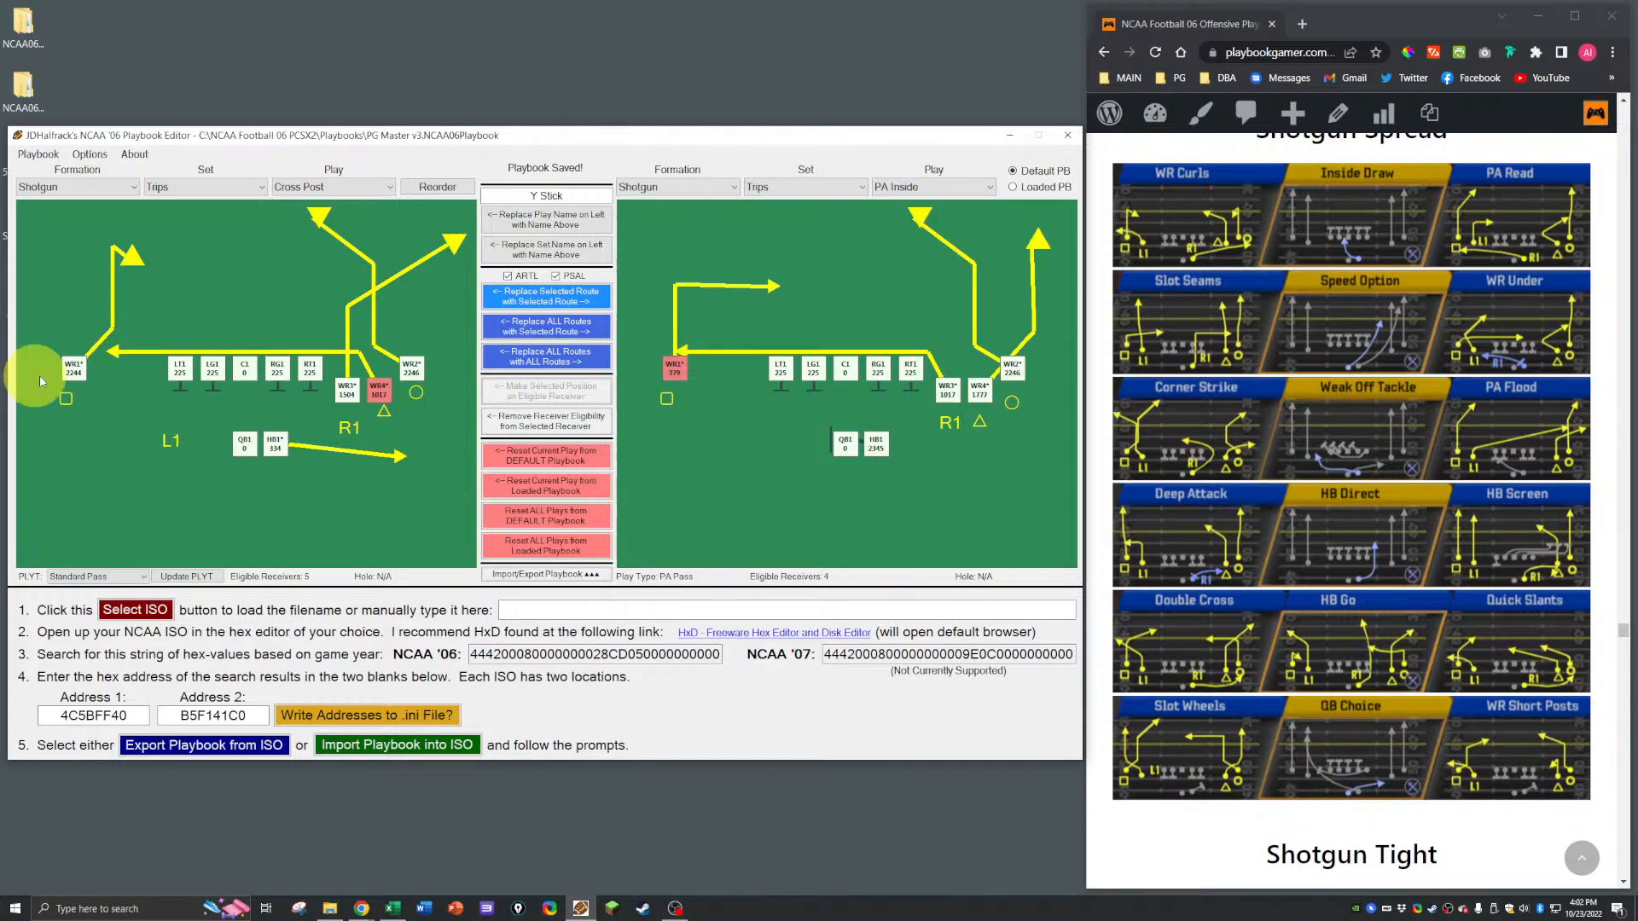
click(74, 369)
click(515, 292)
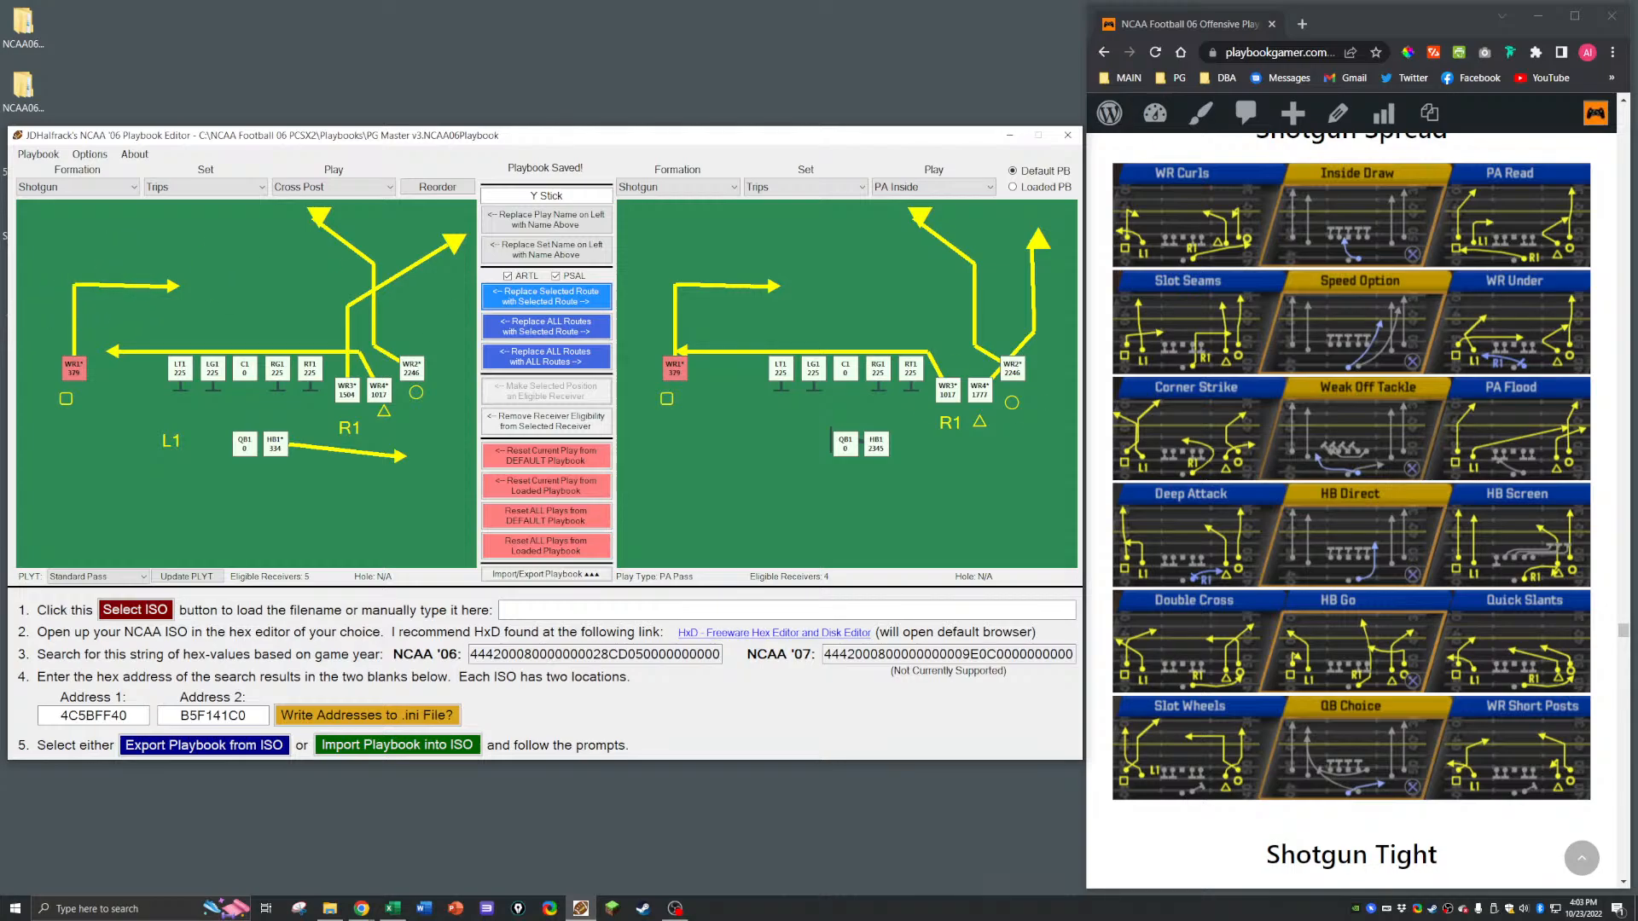
Step: Bring the Excel changes list back on screen and widen its window, showing the columns from Version to Changes
drag(1637, 229, 889, 230)
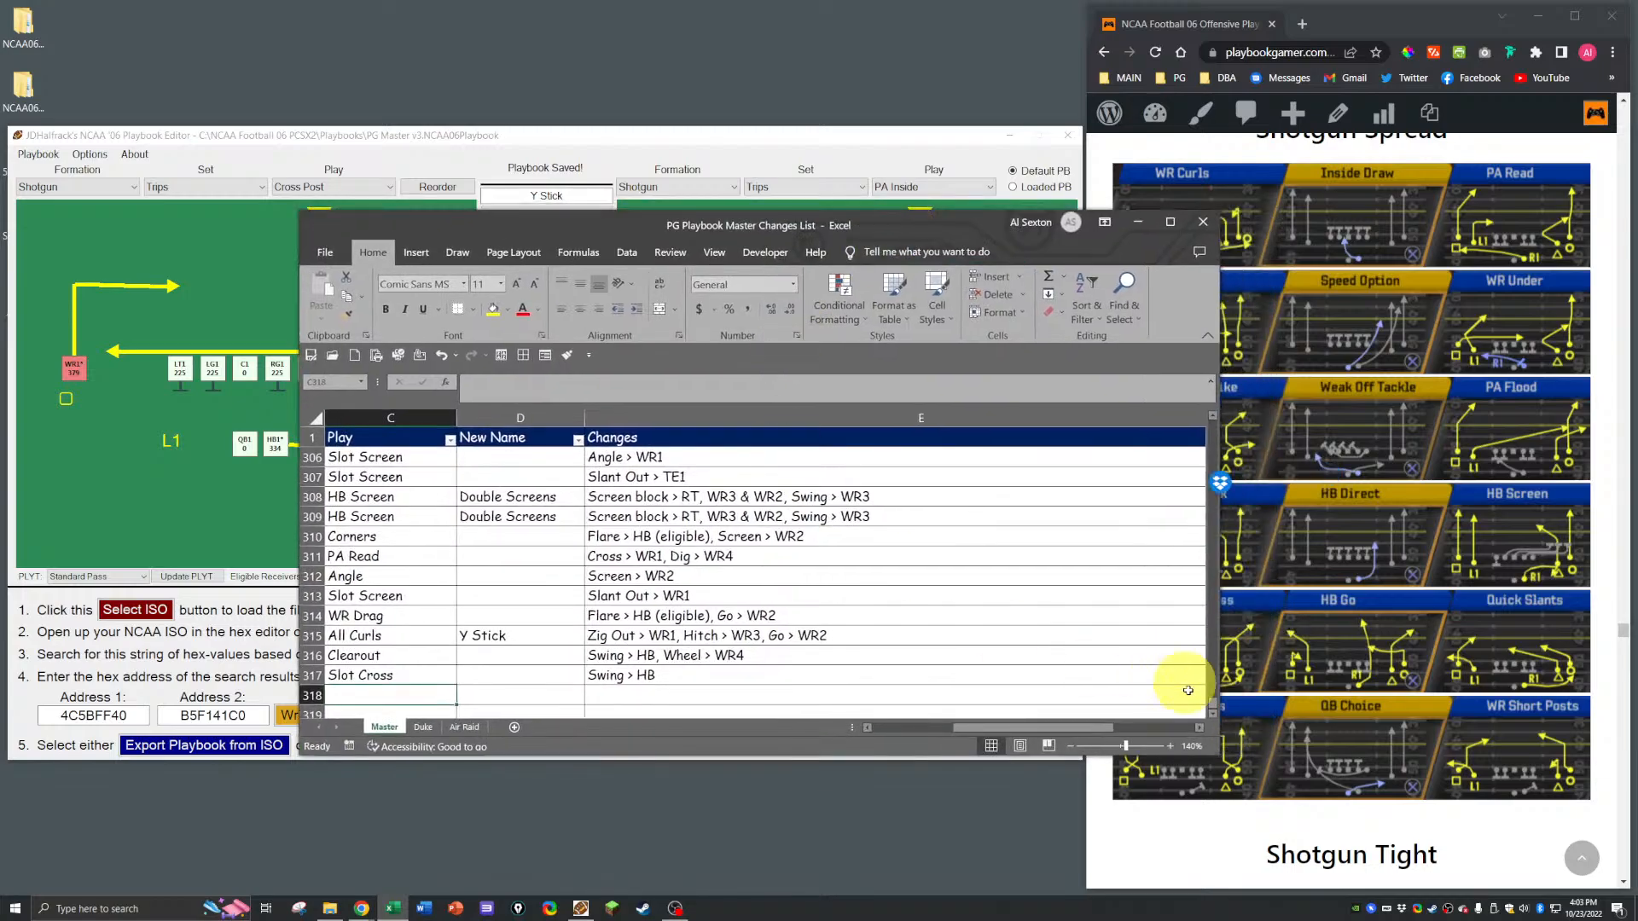
drag(1077, 726, 677, 694)
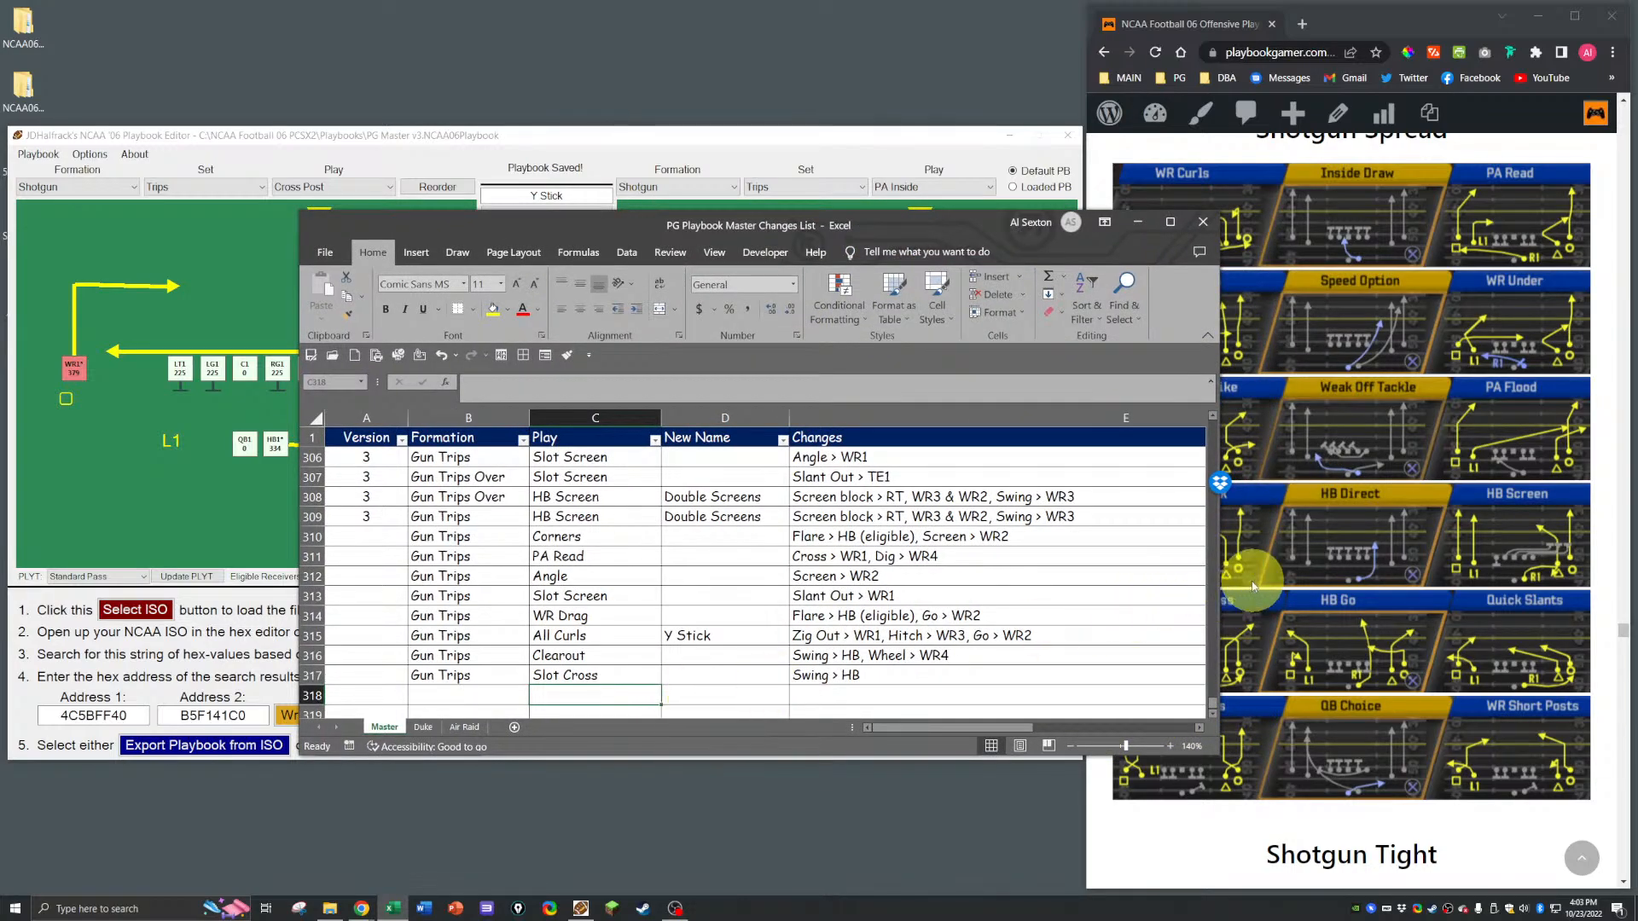
drag(1222, 590, 1512, 586)
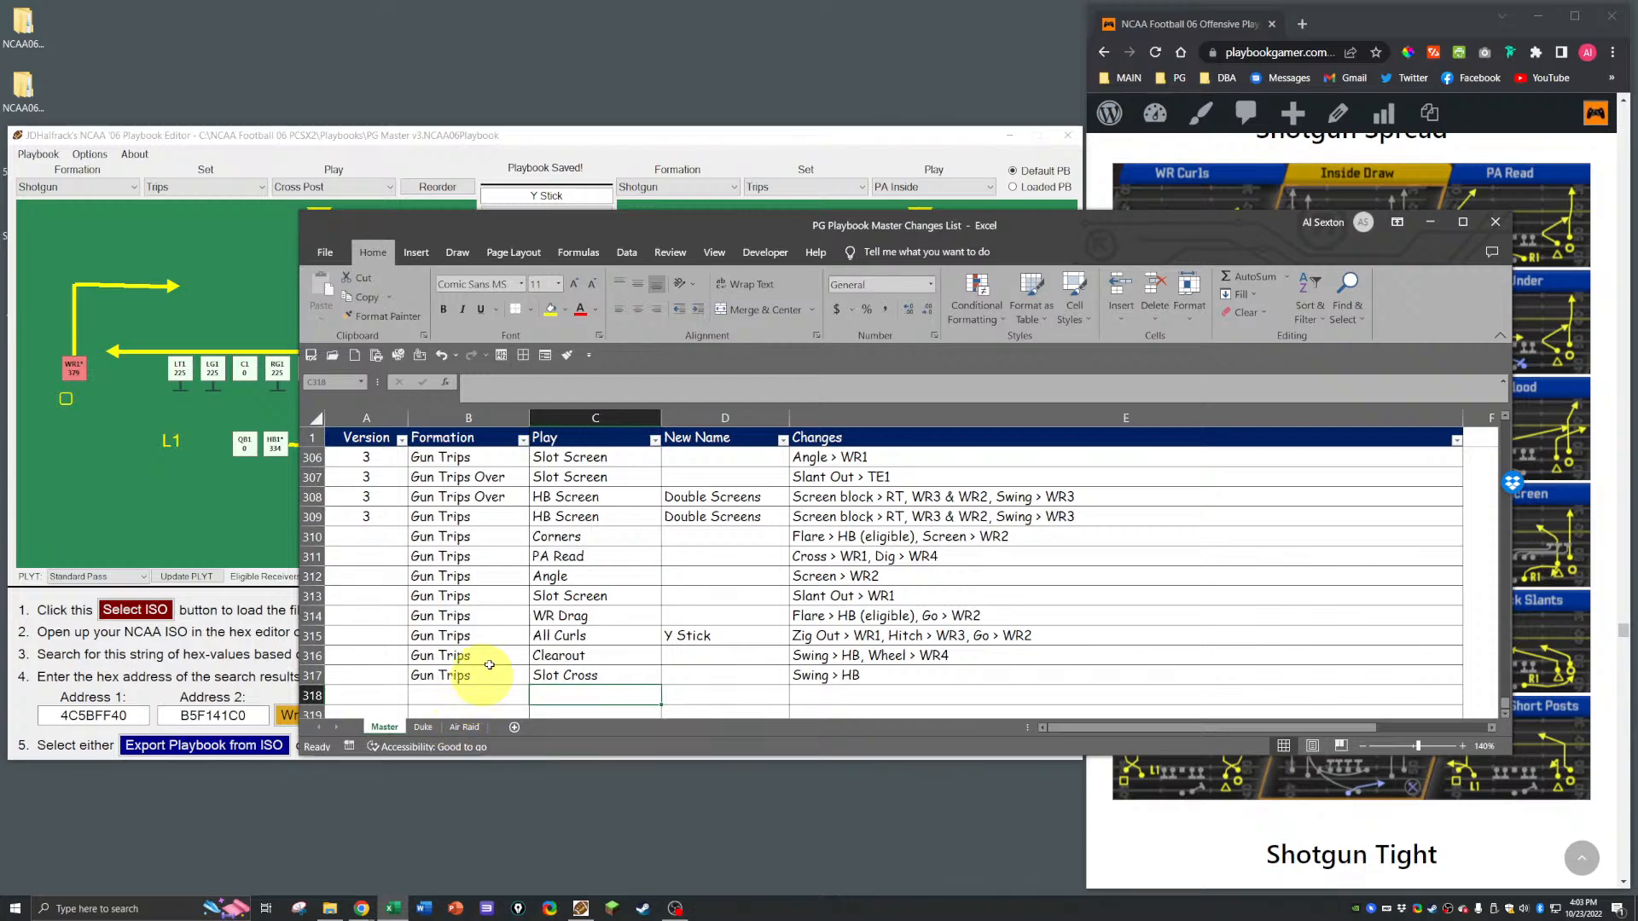
Step: Add a row to the changes list with the formation Gun Trips and the play Cross Post
scroll(465, 631, down, 2)
click(439, 559)
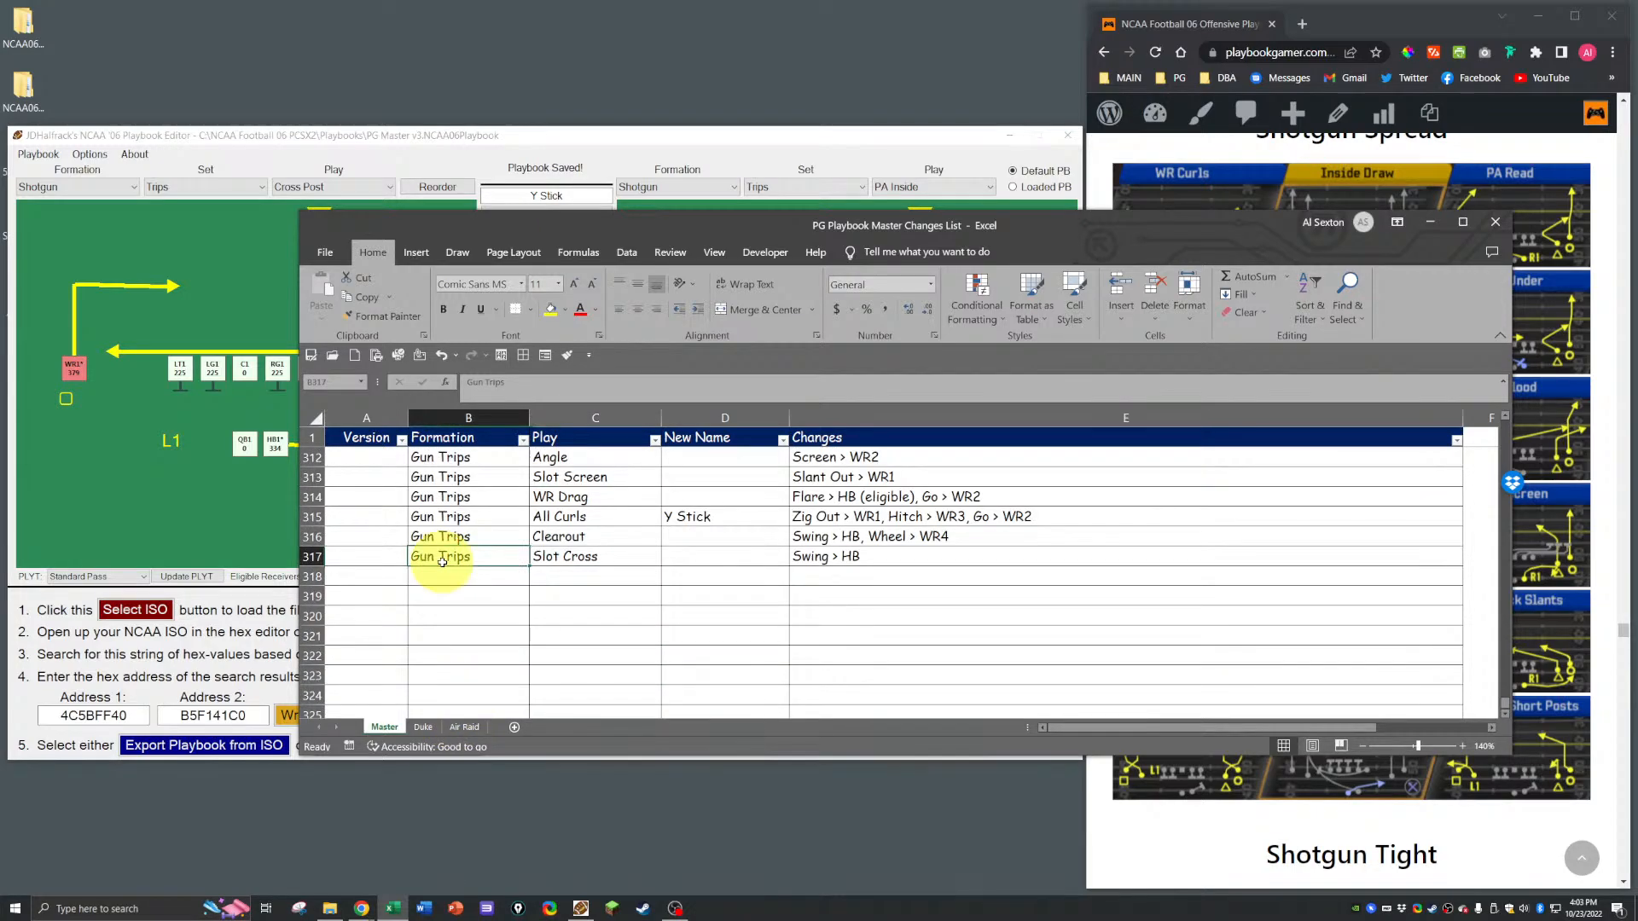
key(ctrl+c)
key(Down)
key(ctrl+v)
key(Right)
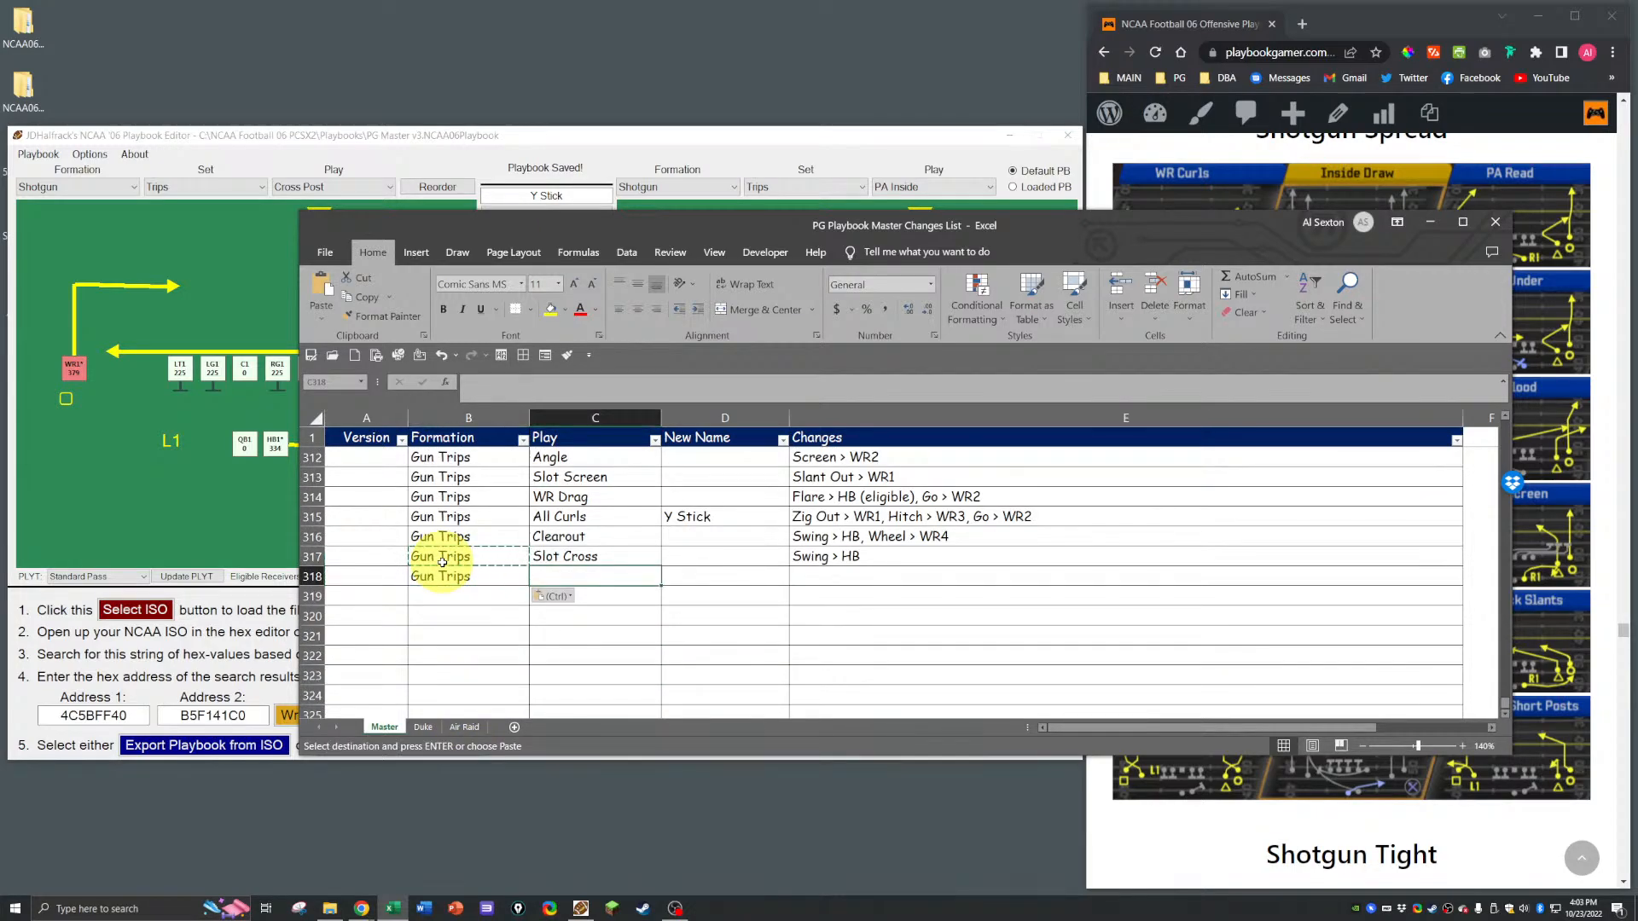
text(C)
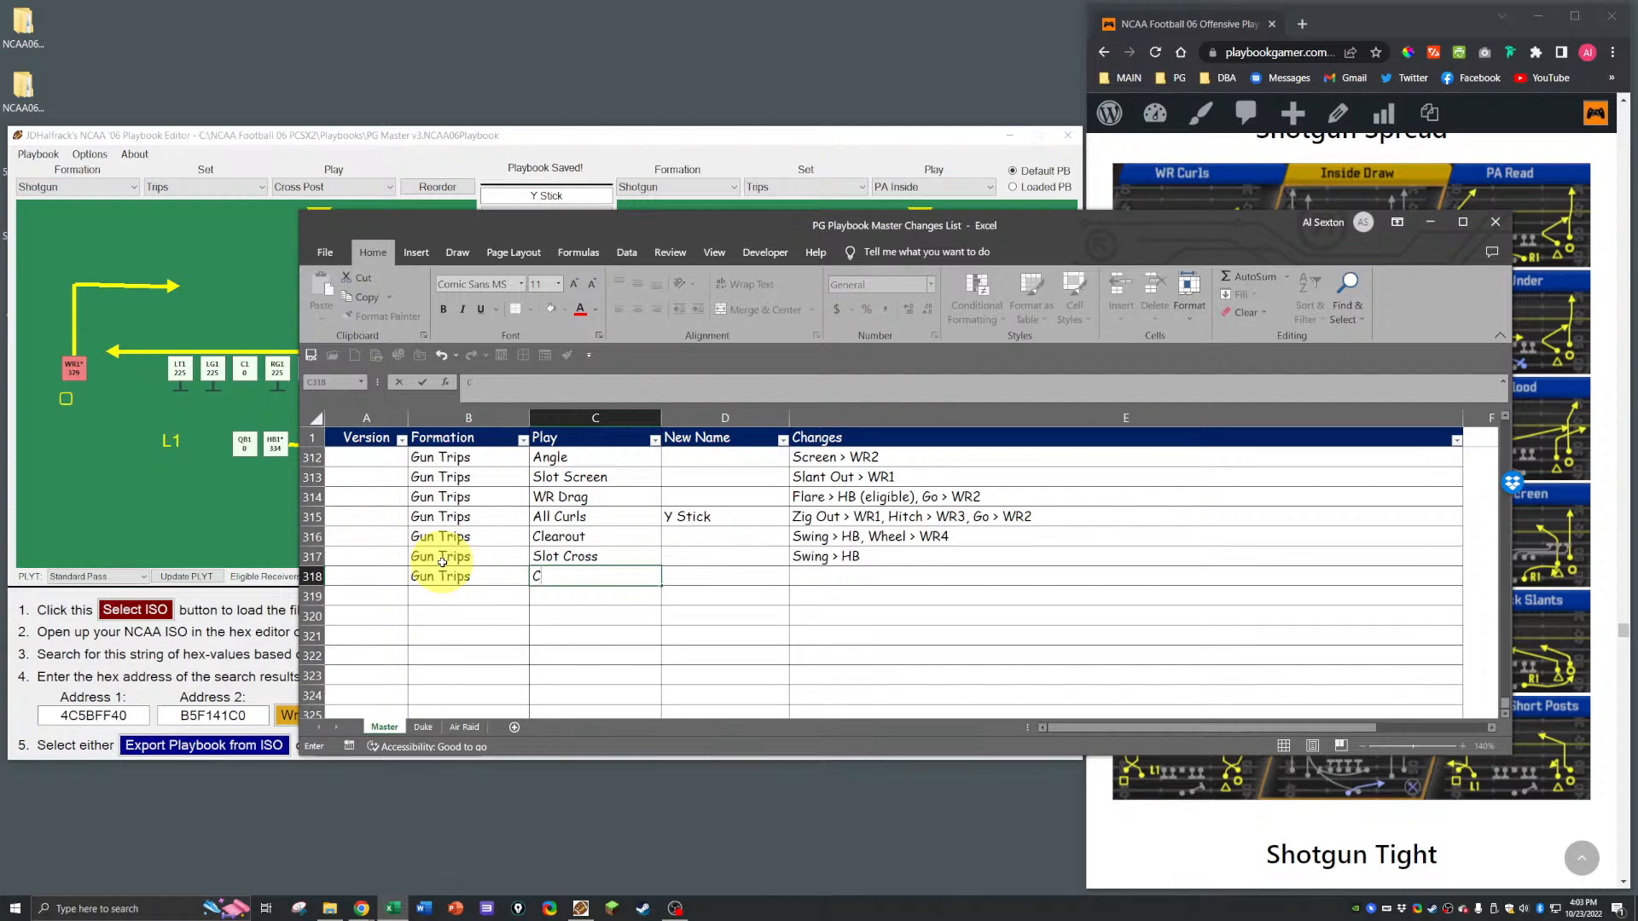
text(ross Pos)
Step: Enter "Dig > WR1" as the change for Cross Post, leaving its new name blank
key(Right)
key(Right)
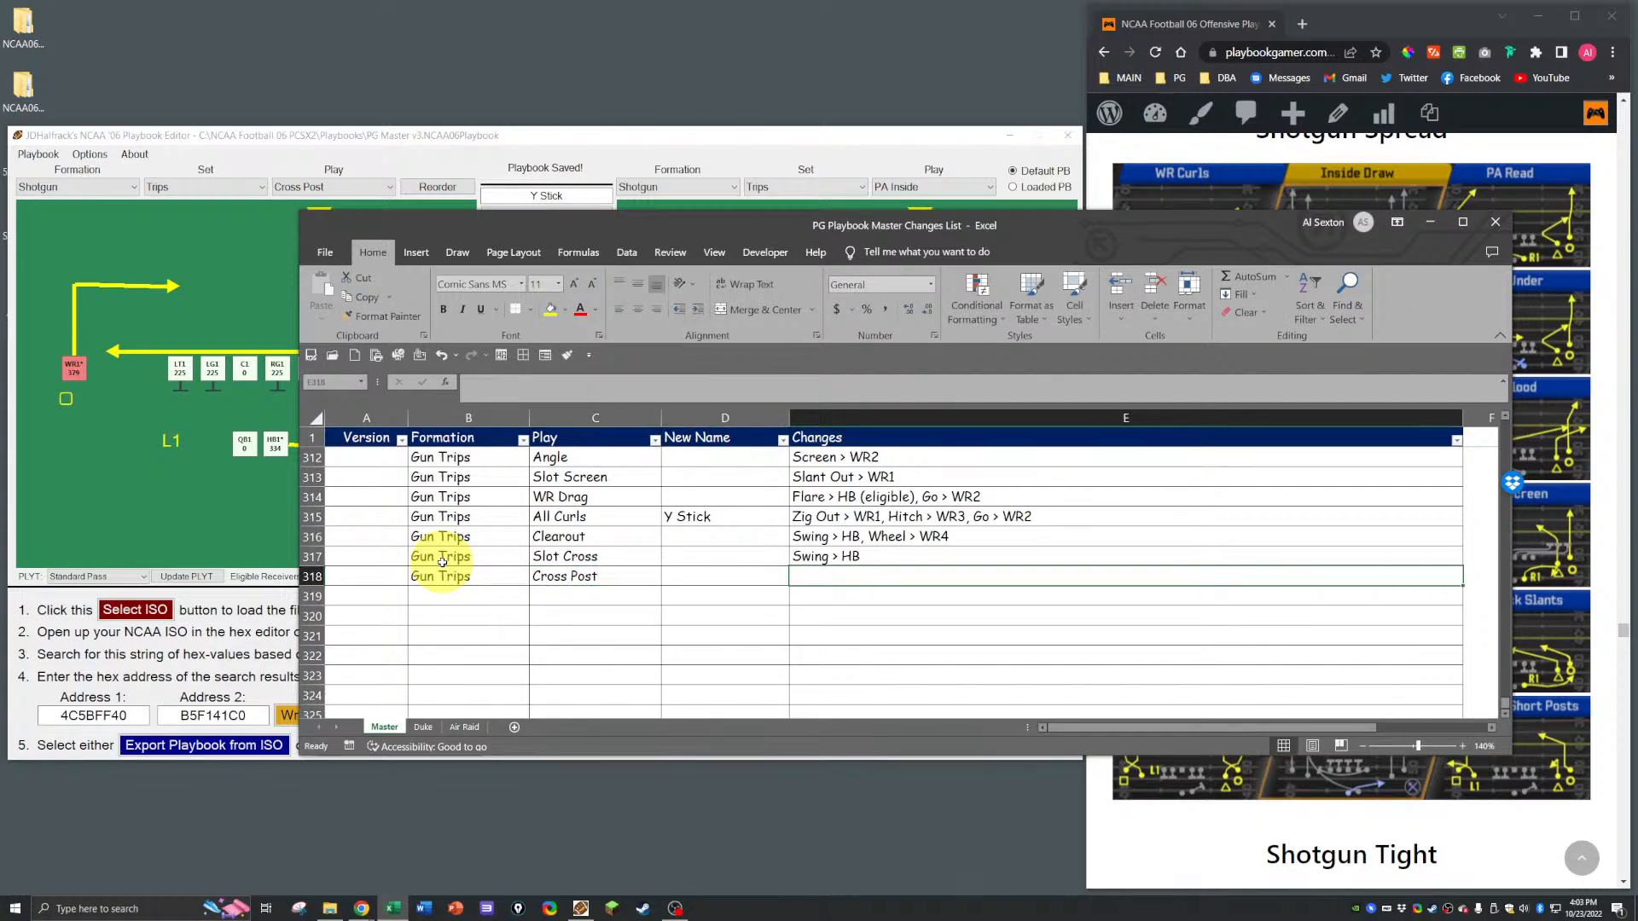
text(Digf)
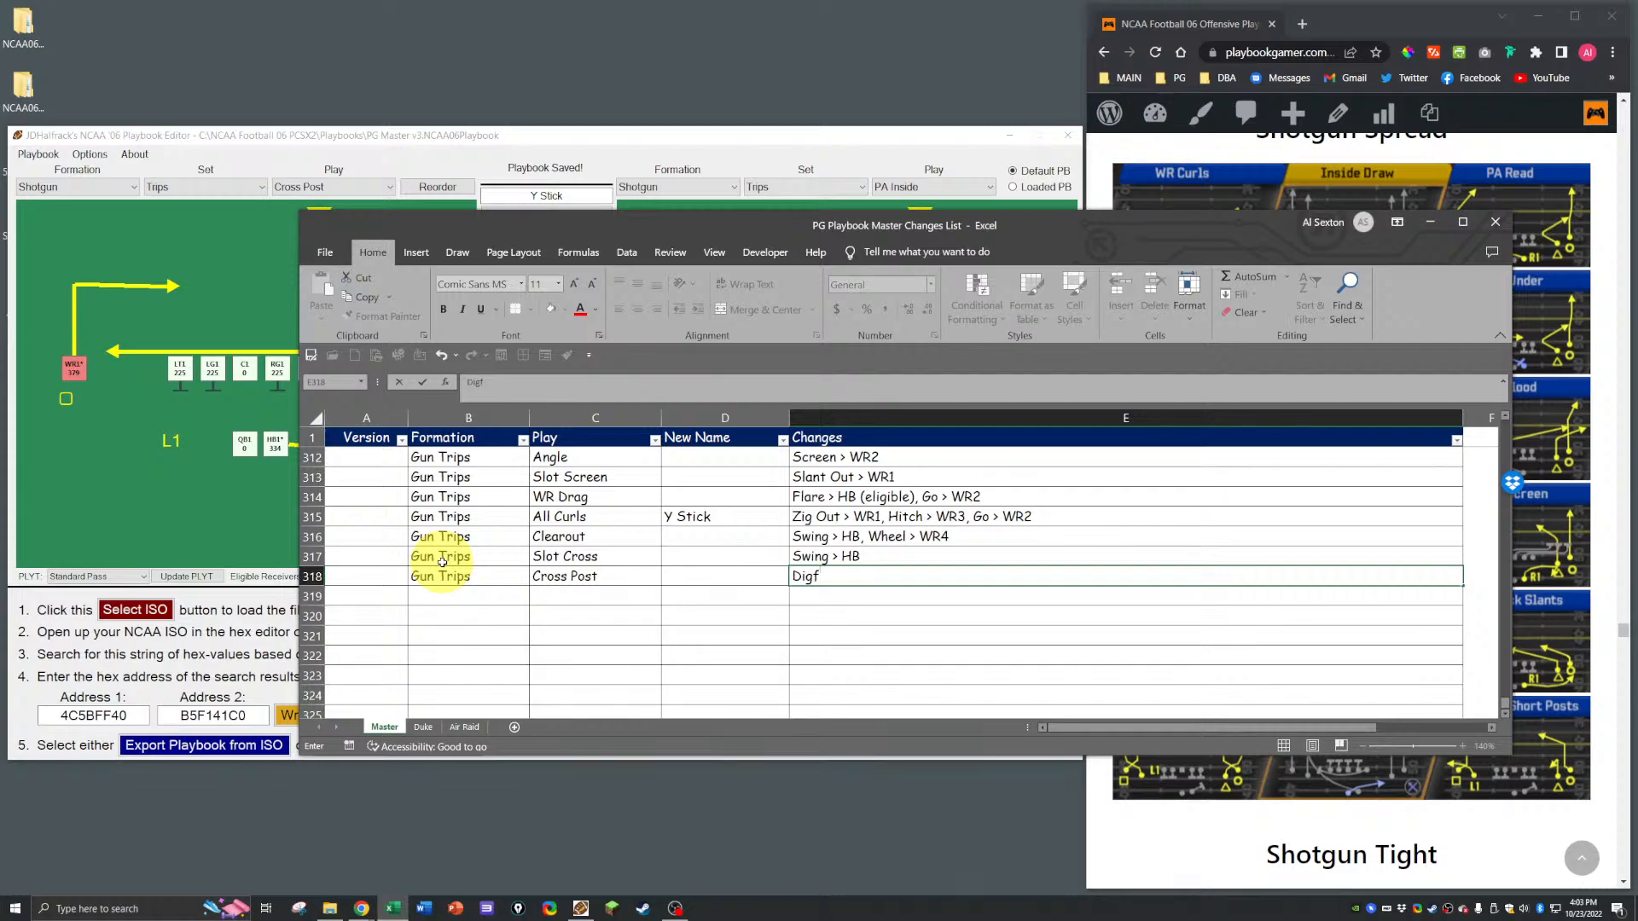
key(BackSpace)
text(> WR1)
key(Return)
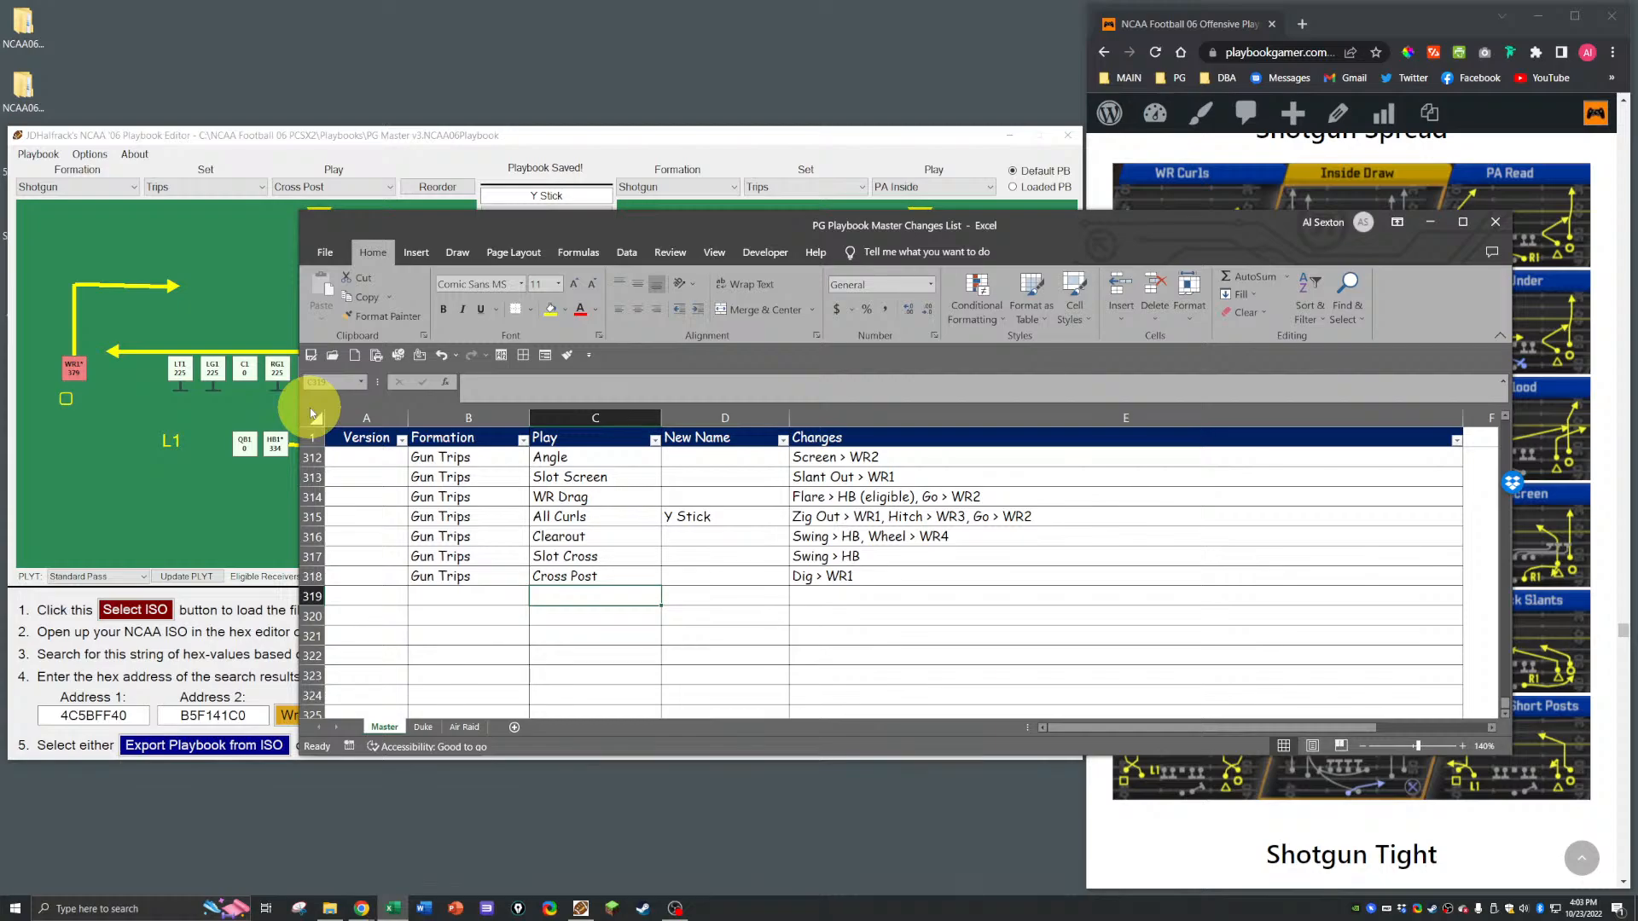
Step: Move the changes list off screen and load the WR Curls play of the Shotgun Spread set in the Playbook Editor
drag(1097, 227, 1637, 202)
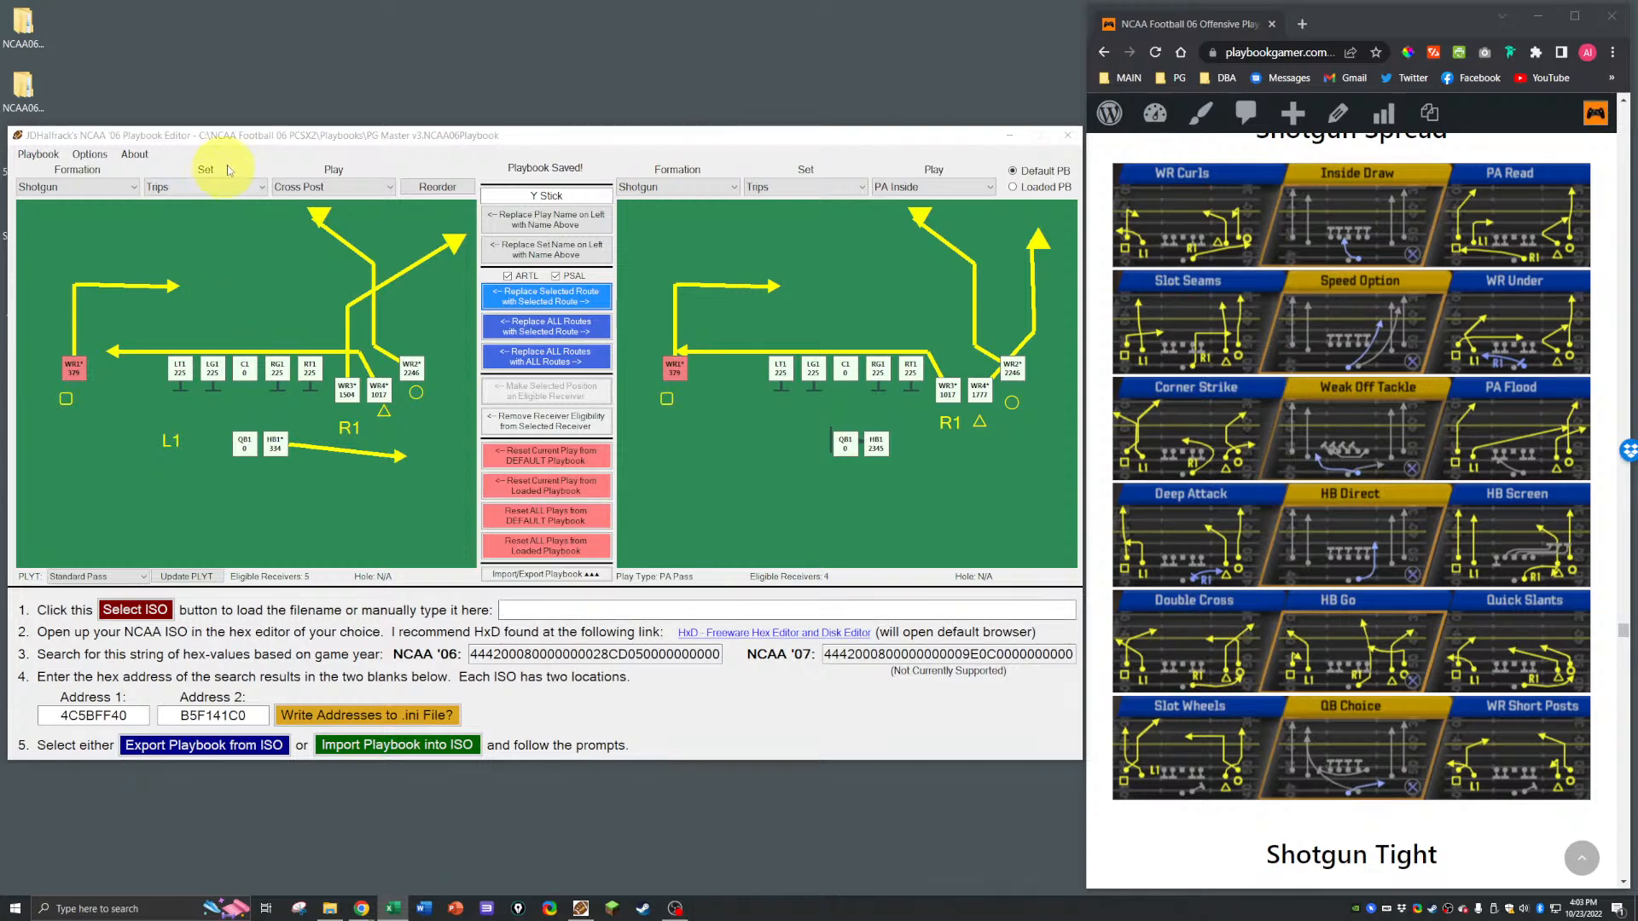
click(305, 188)
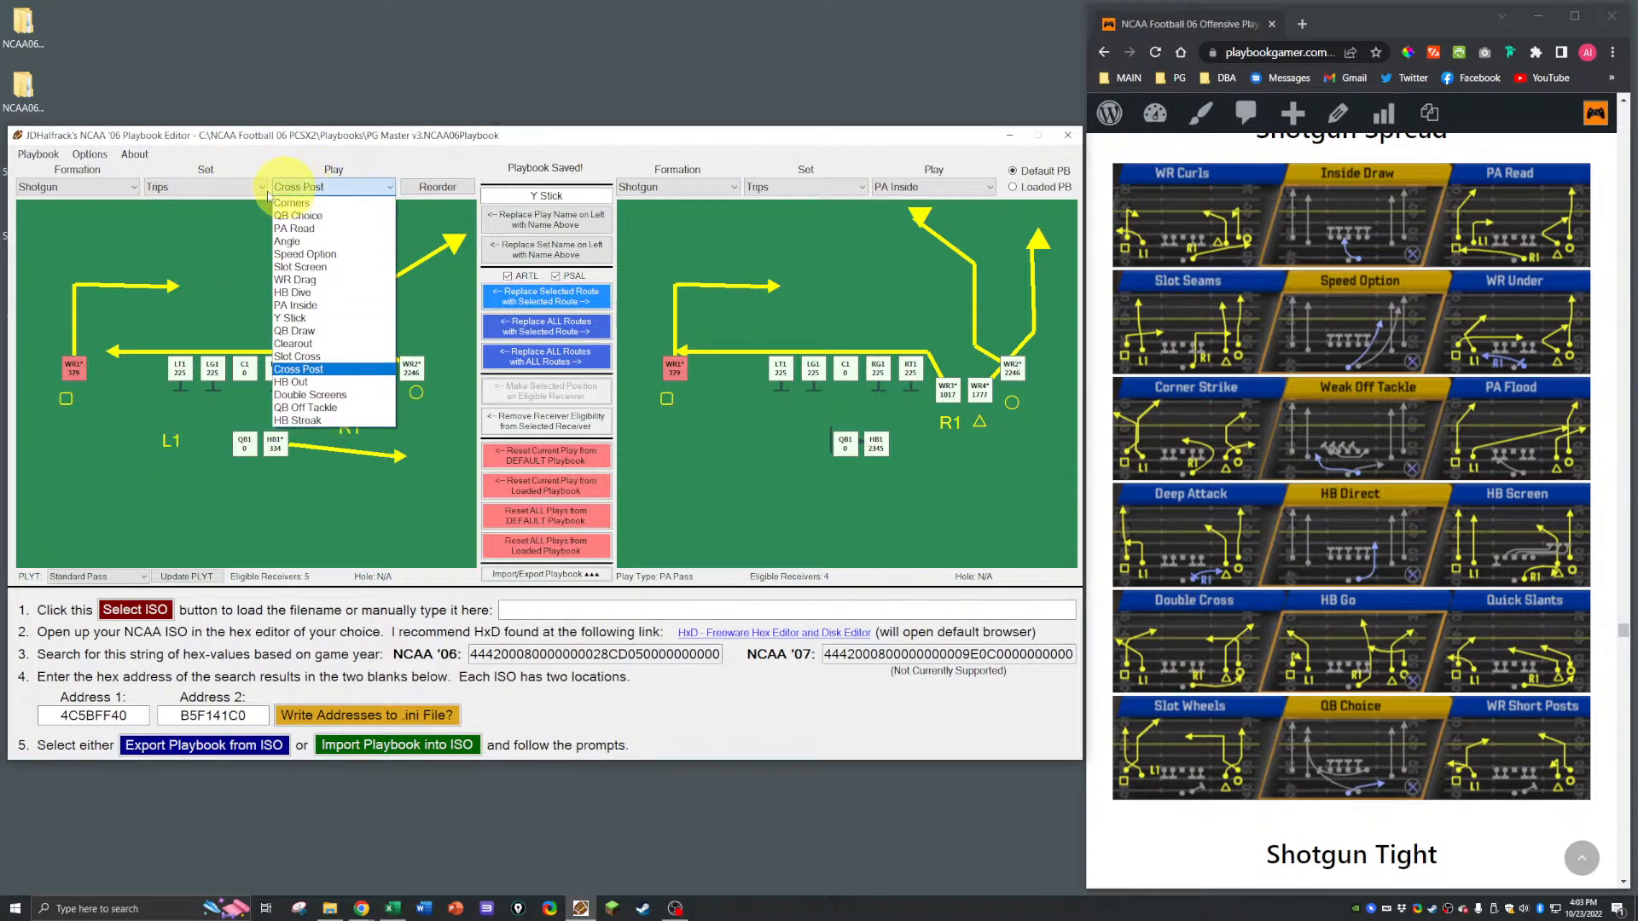
click(219, 186)
click(218, 186)
click(191, 293)
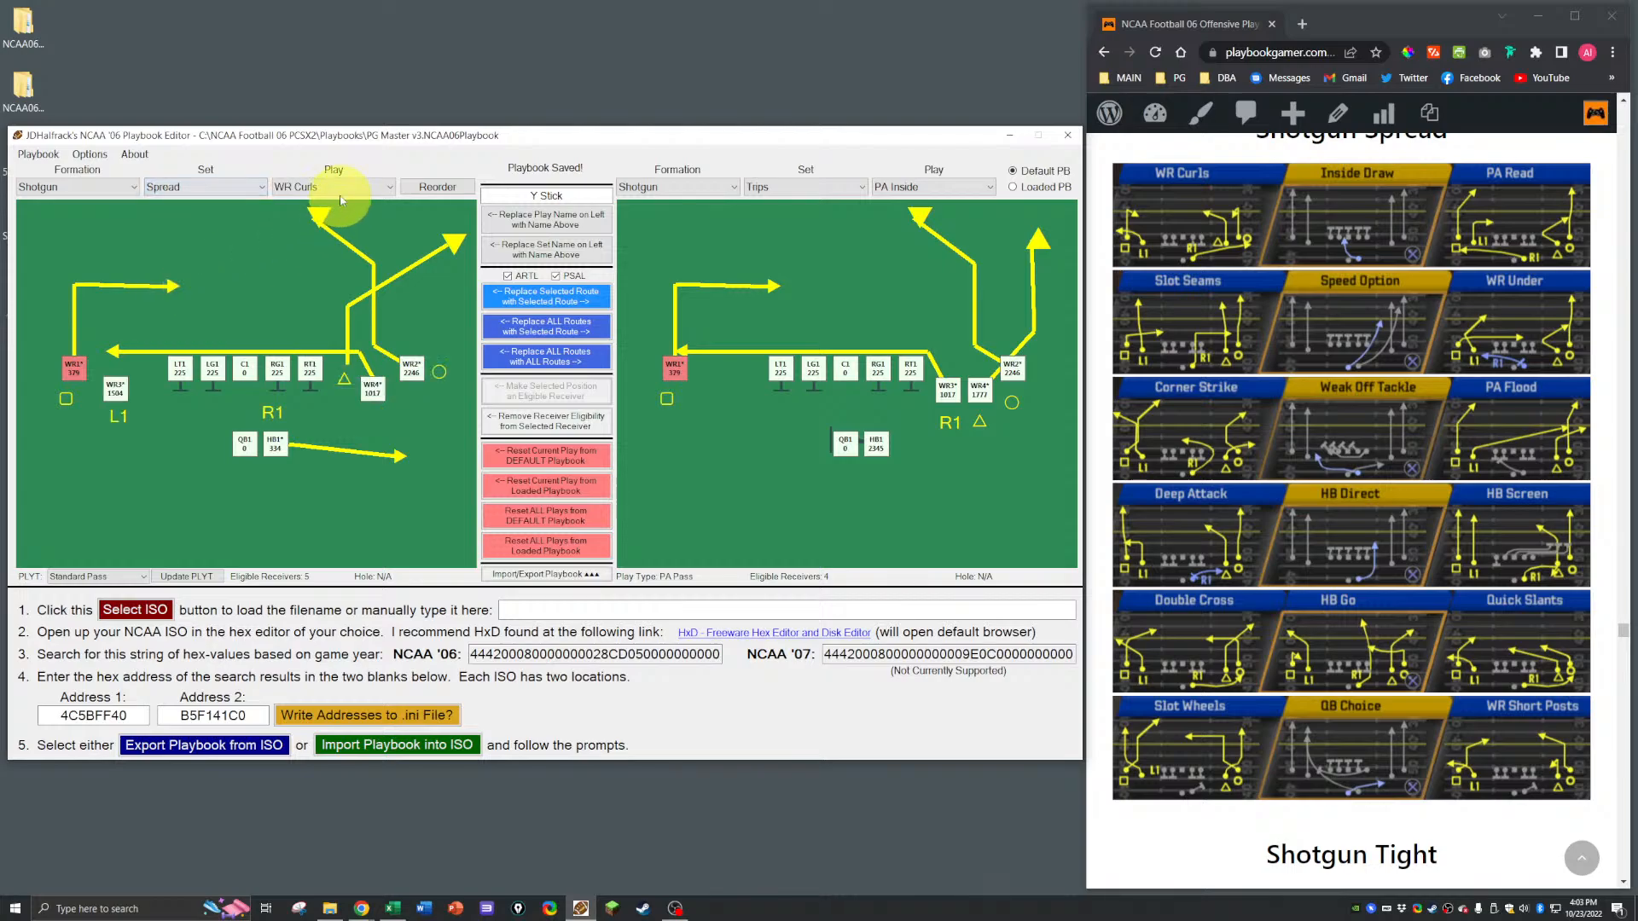
click(332, 187)
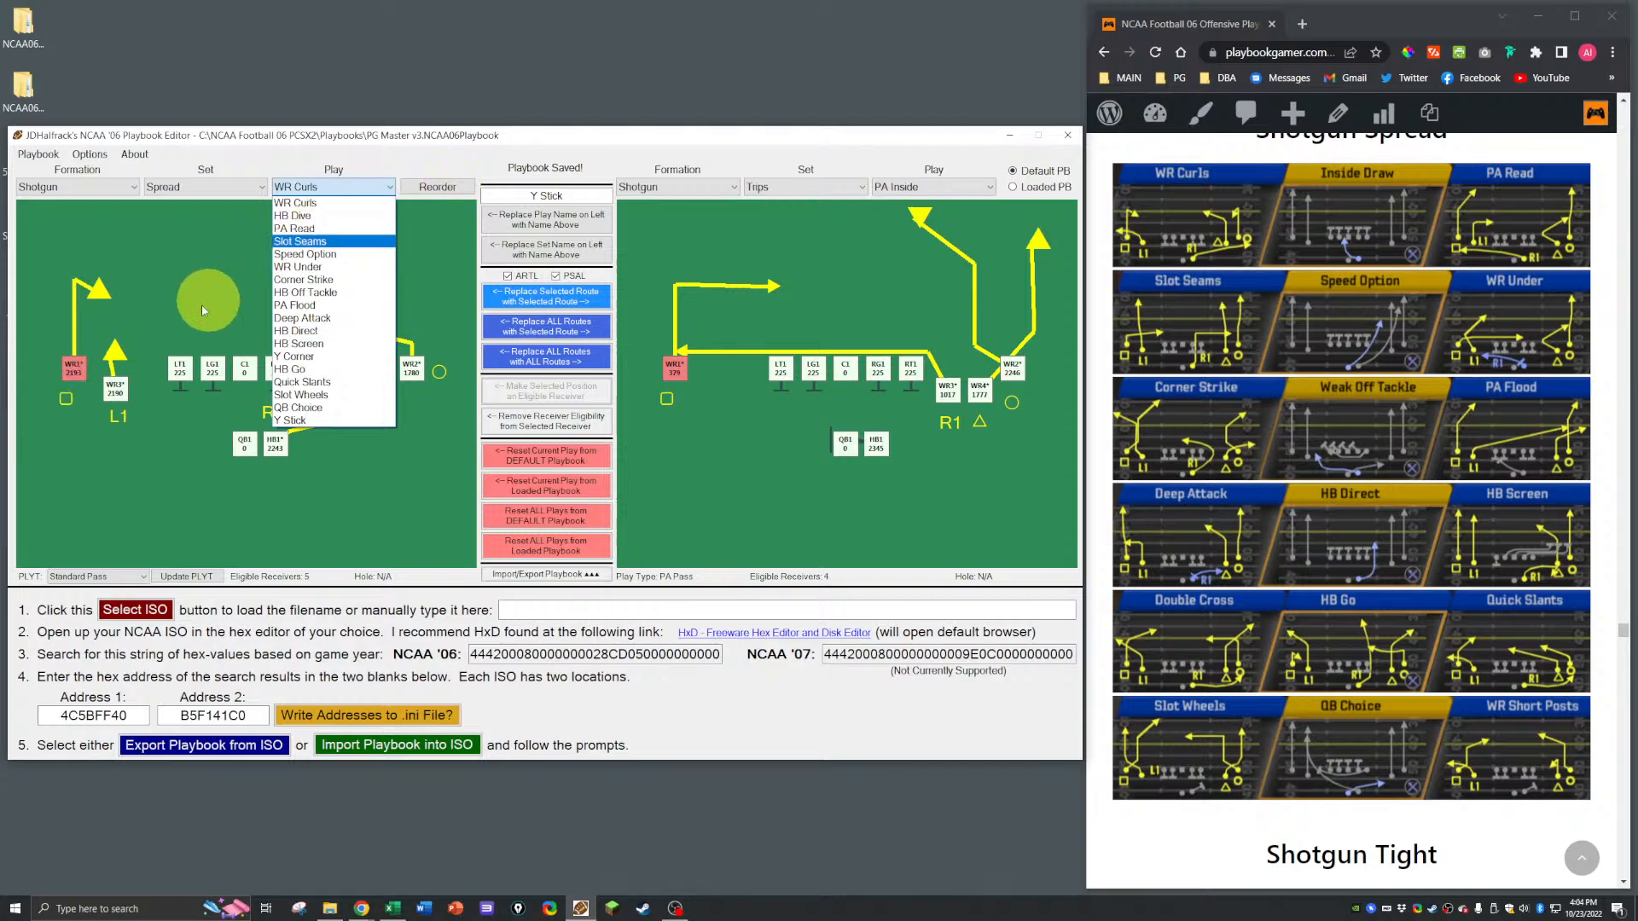
click(115, 391)
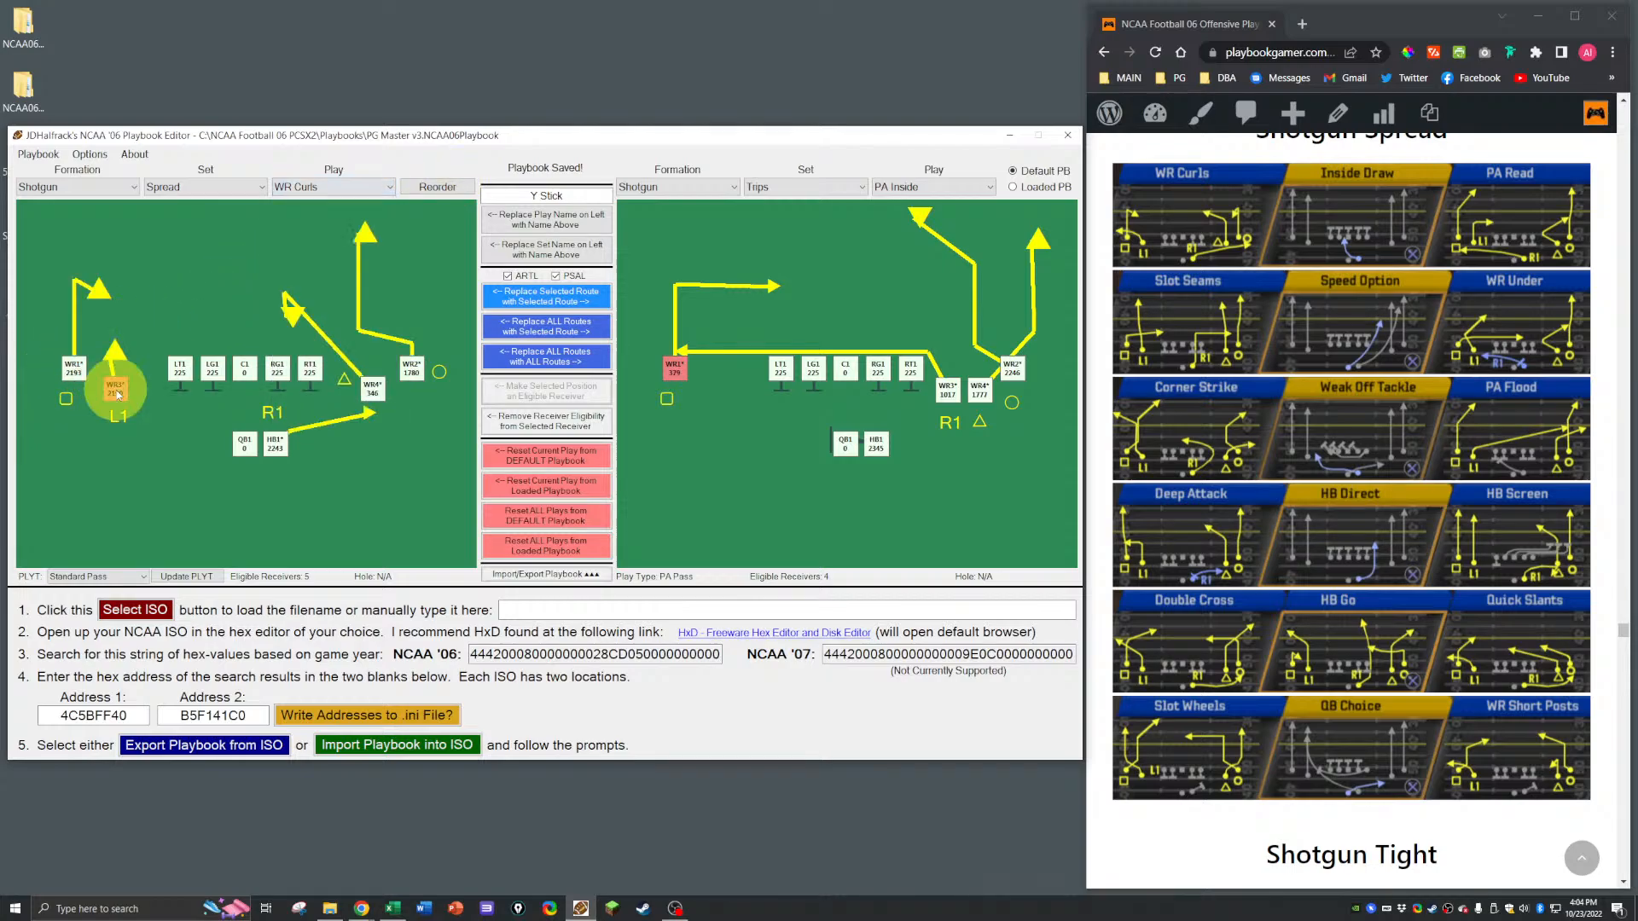
right_click(117, 394)
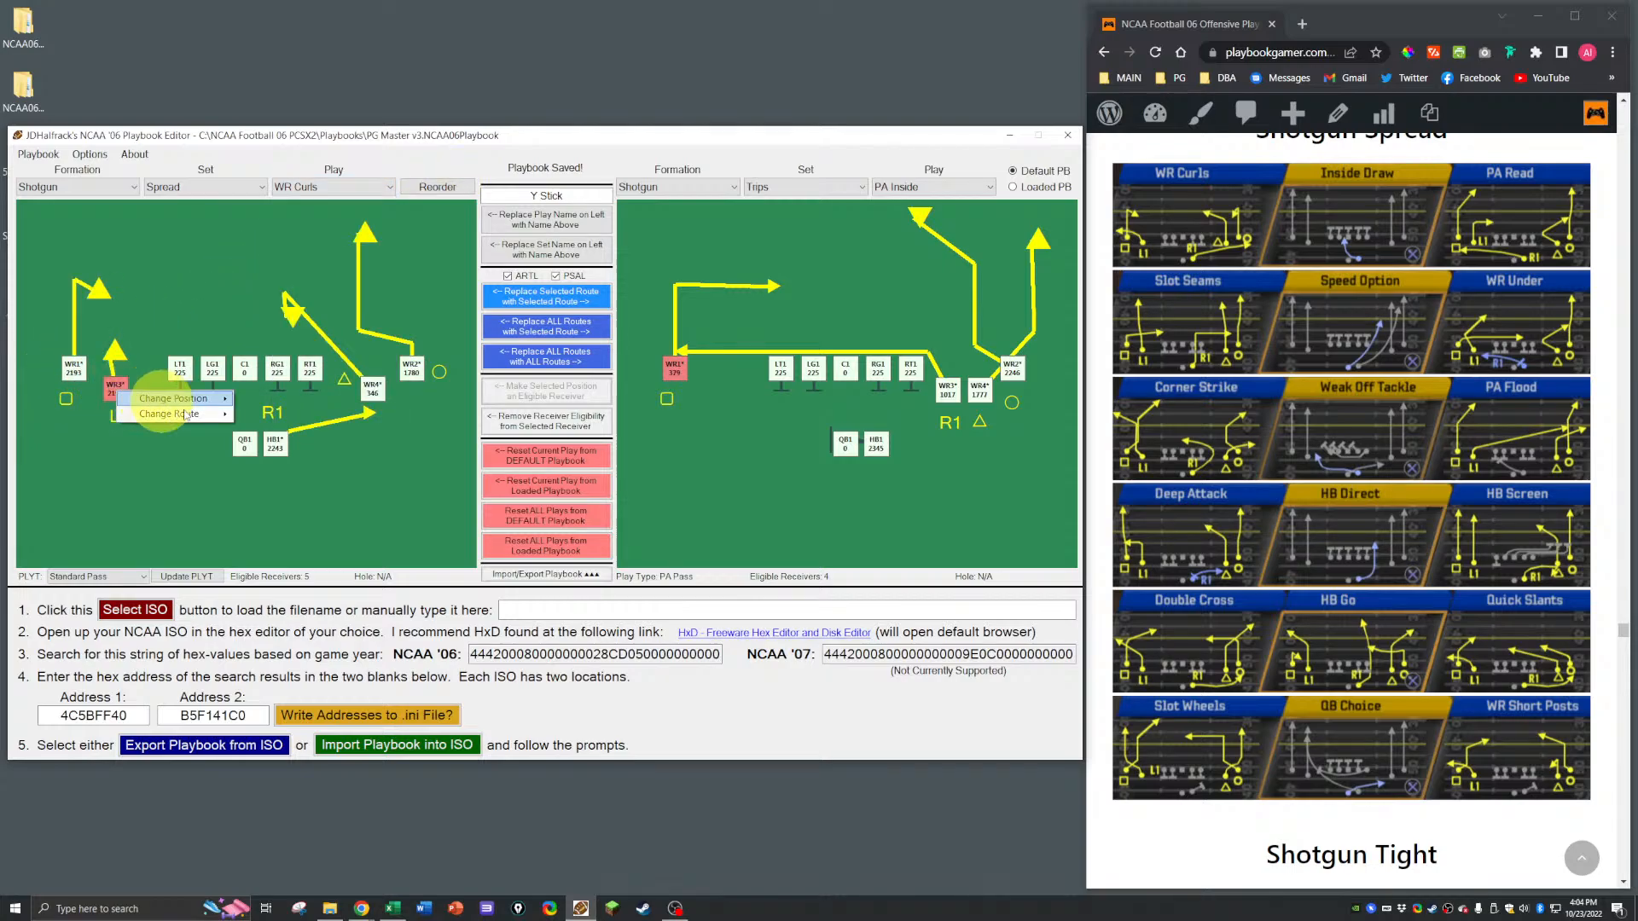
mouse_move(194, 421)
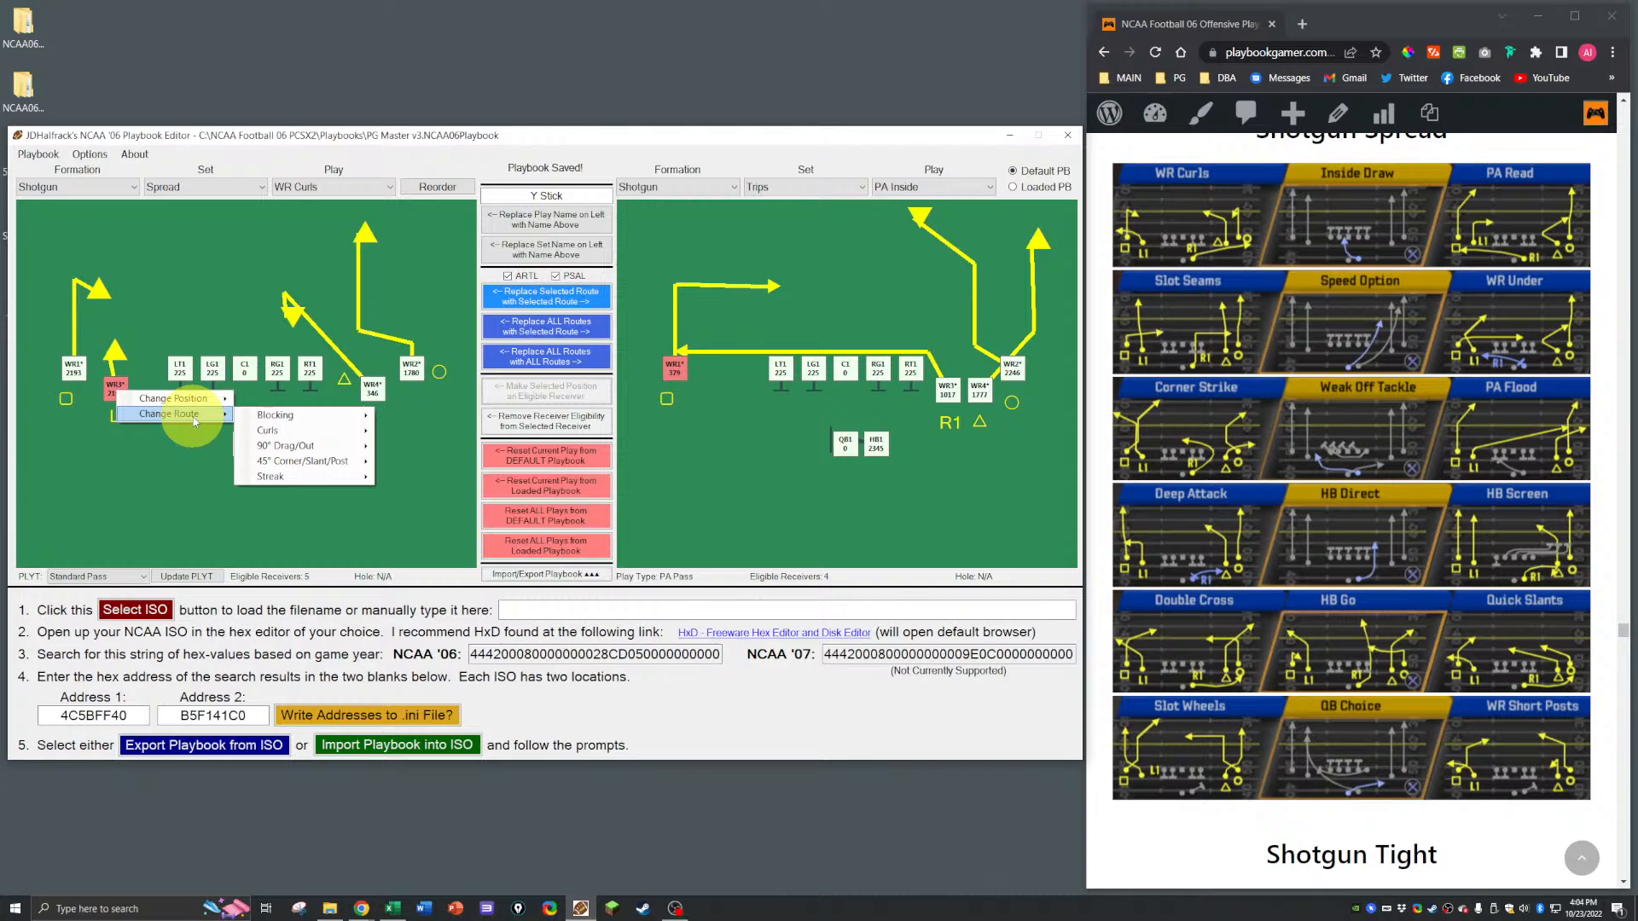
mouse_move(291, 435)
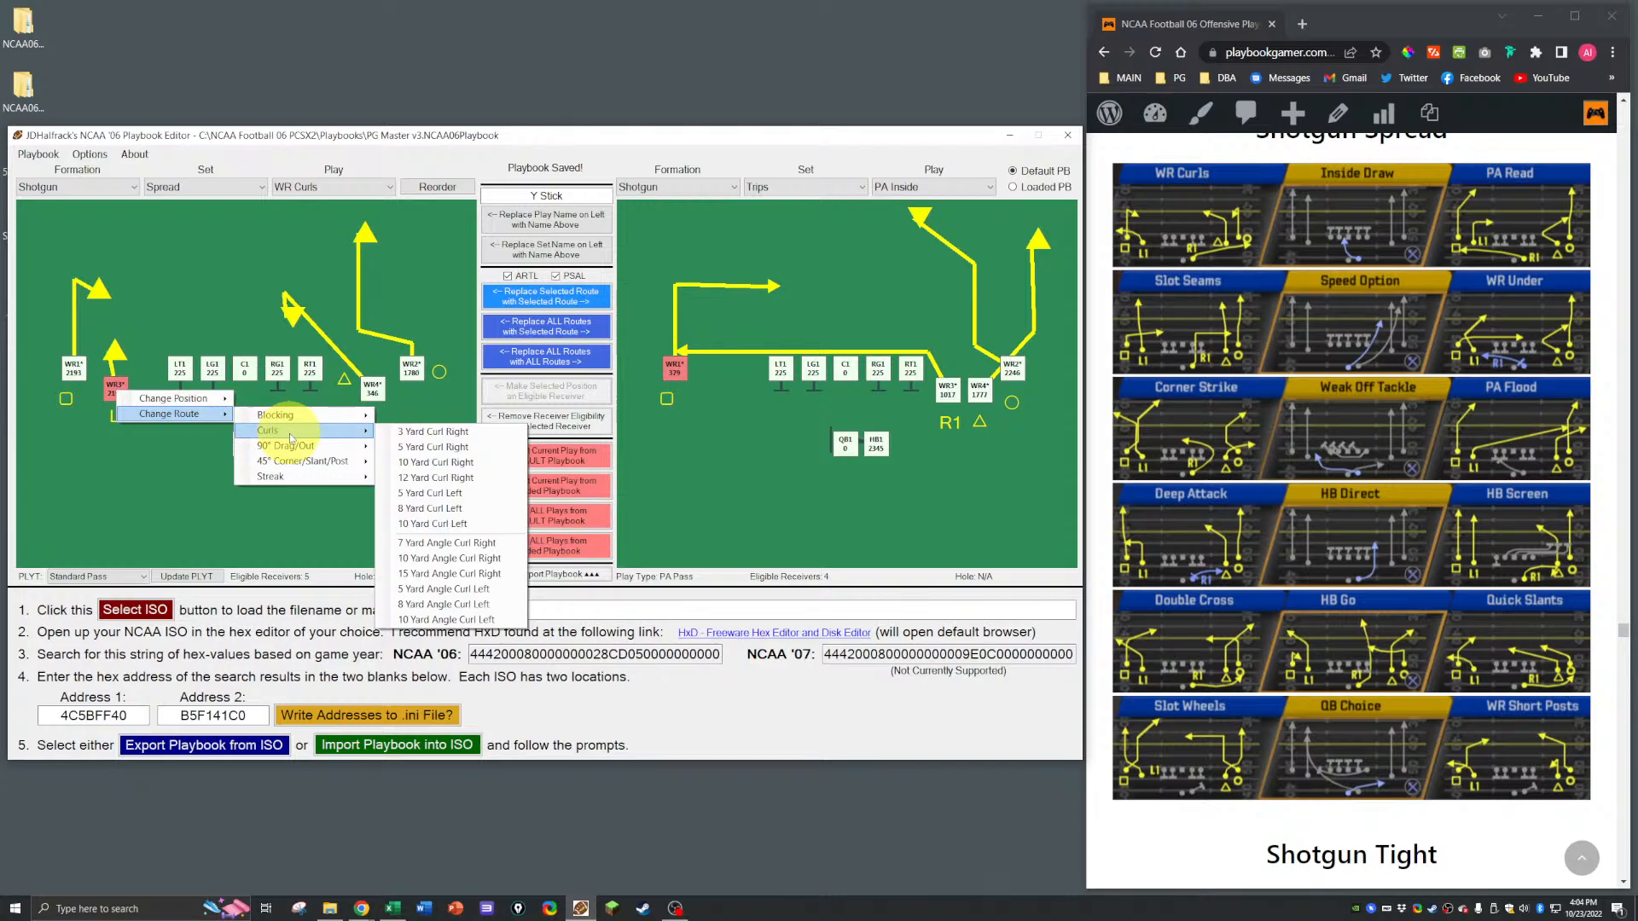
click(490, 164)
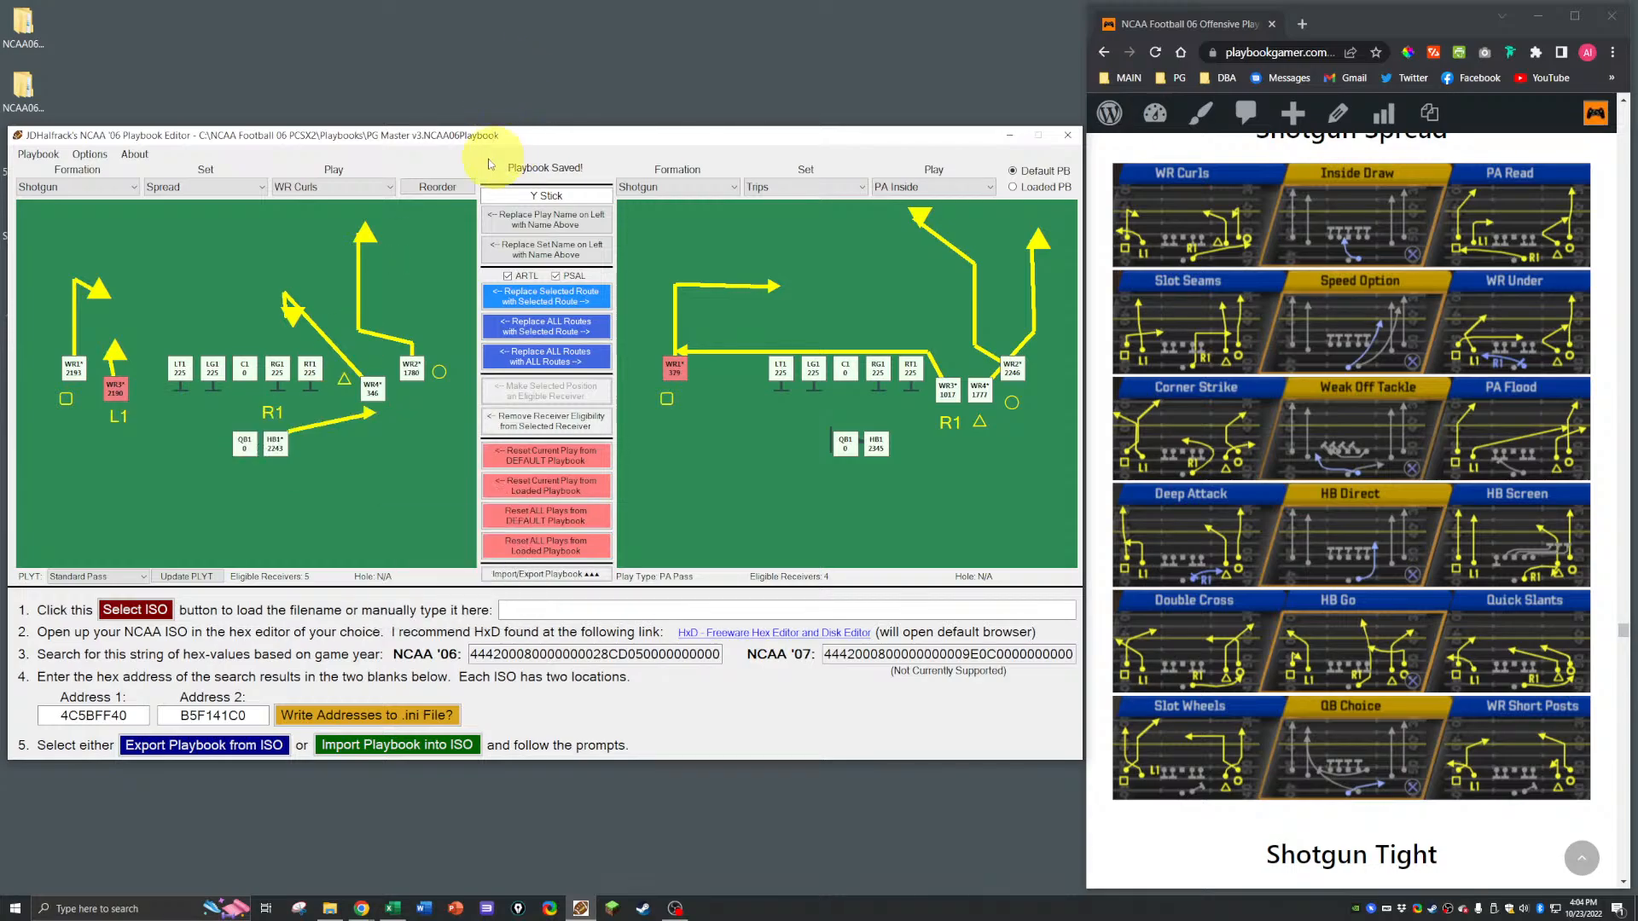
Step: Load the Cross Post play of the Shotgun Trips set for editing
click(217, 188)
click(179, 318)
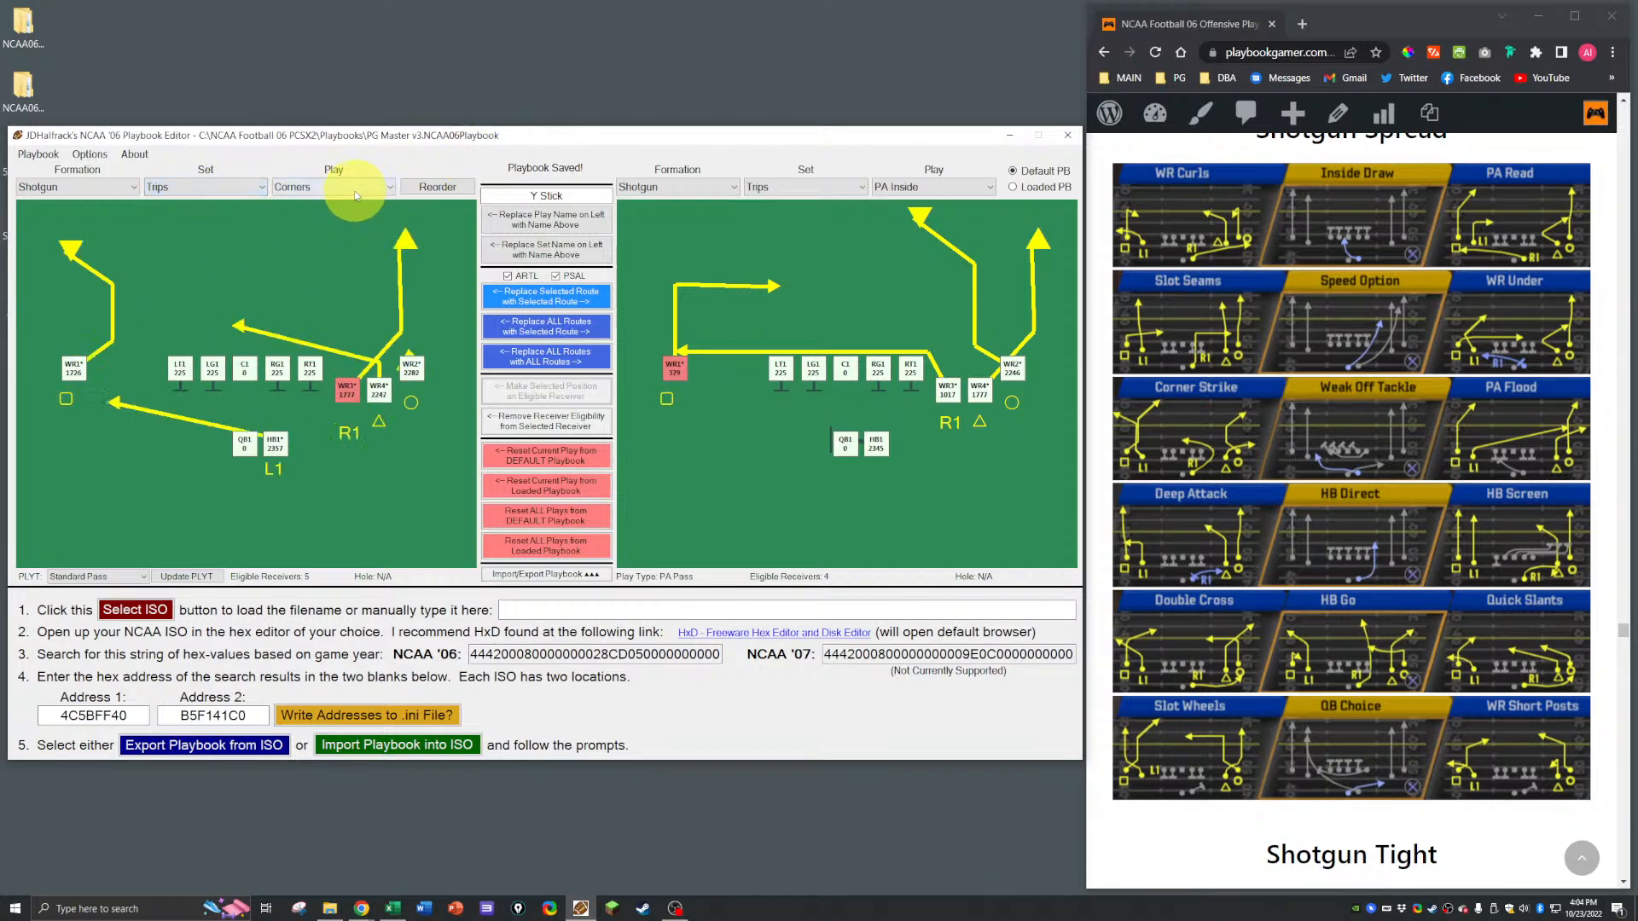
click(350, 186)
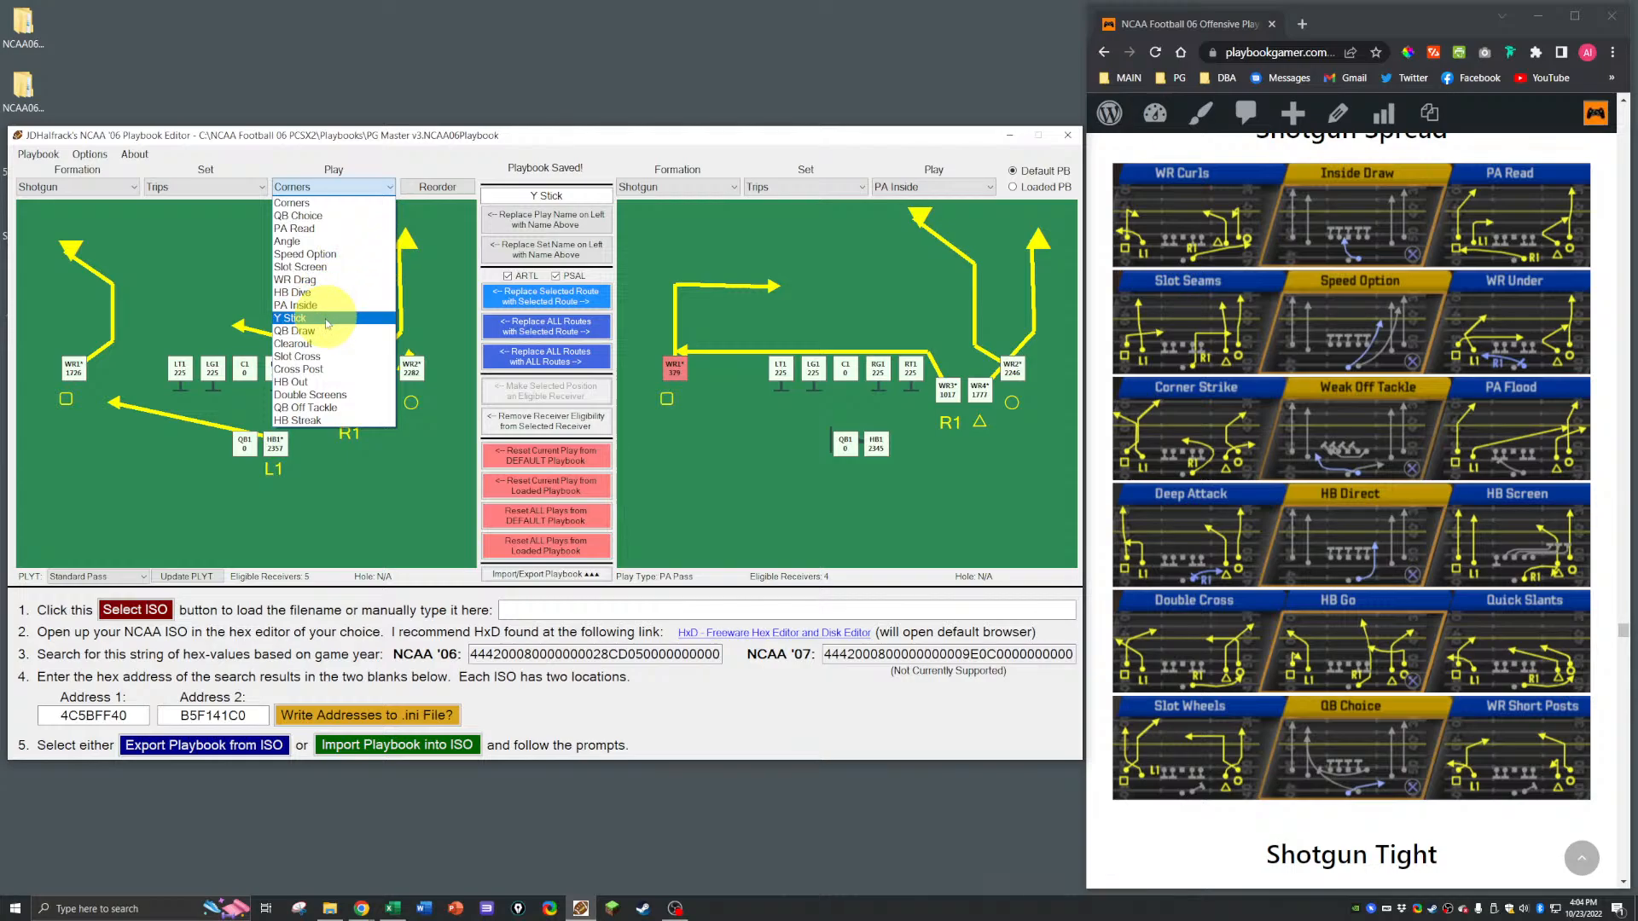
click(305, 371)
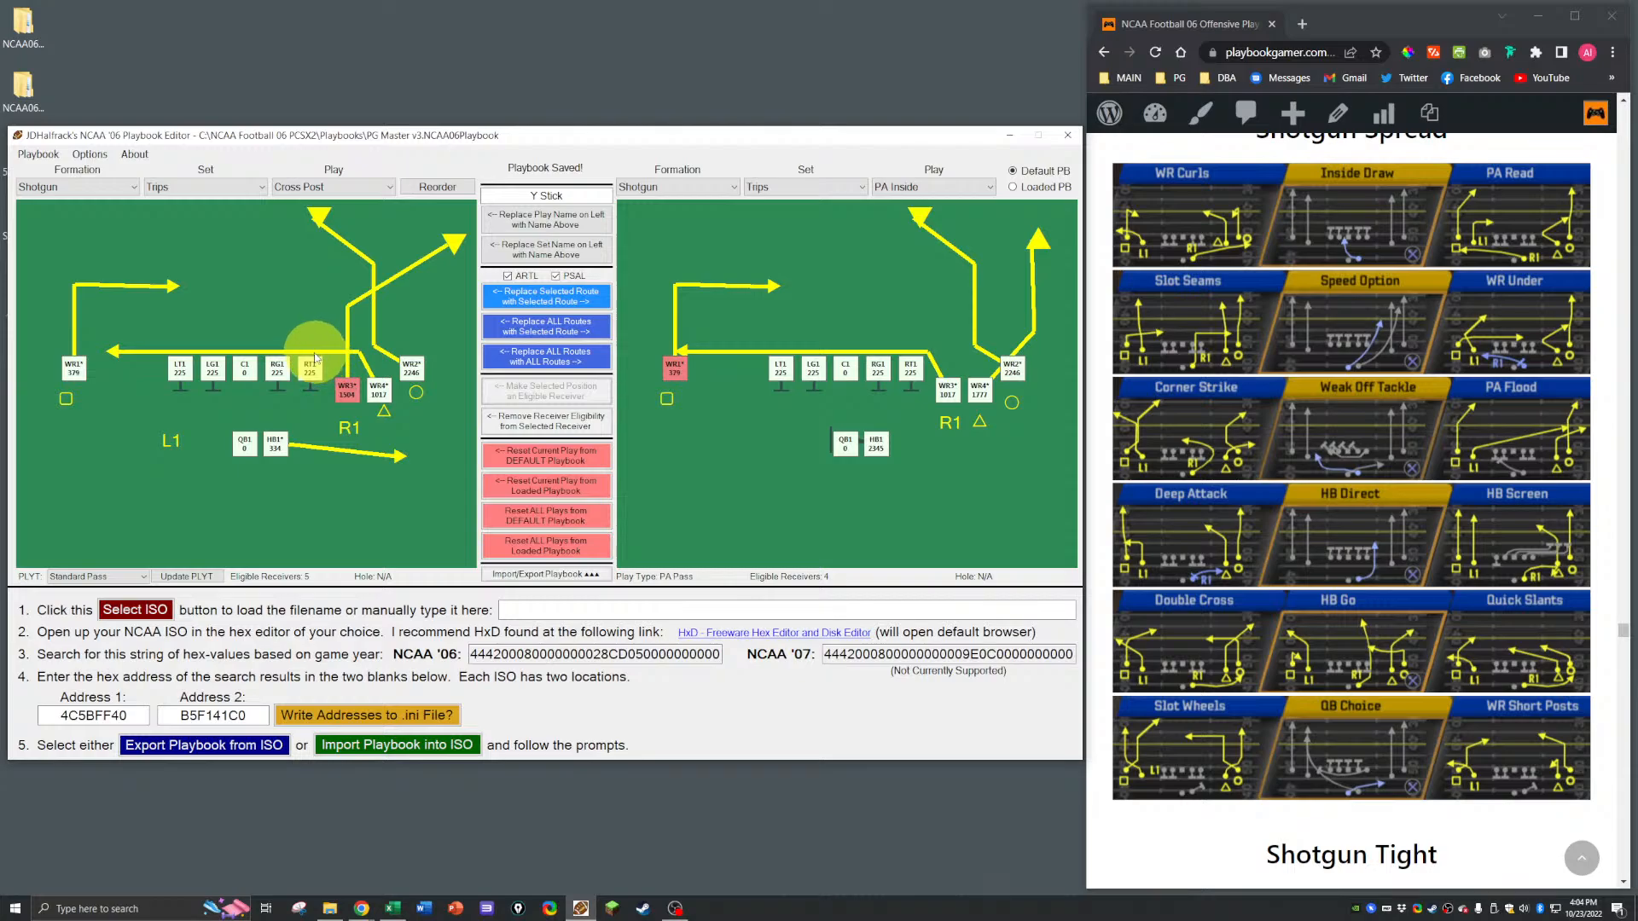
Step: Try the 15 Yard 90° Right route on WR1 in Cross Post, and compare it with 10 Yard 90° Right
click(74, 368)
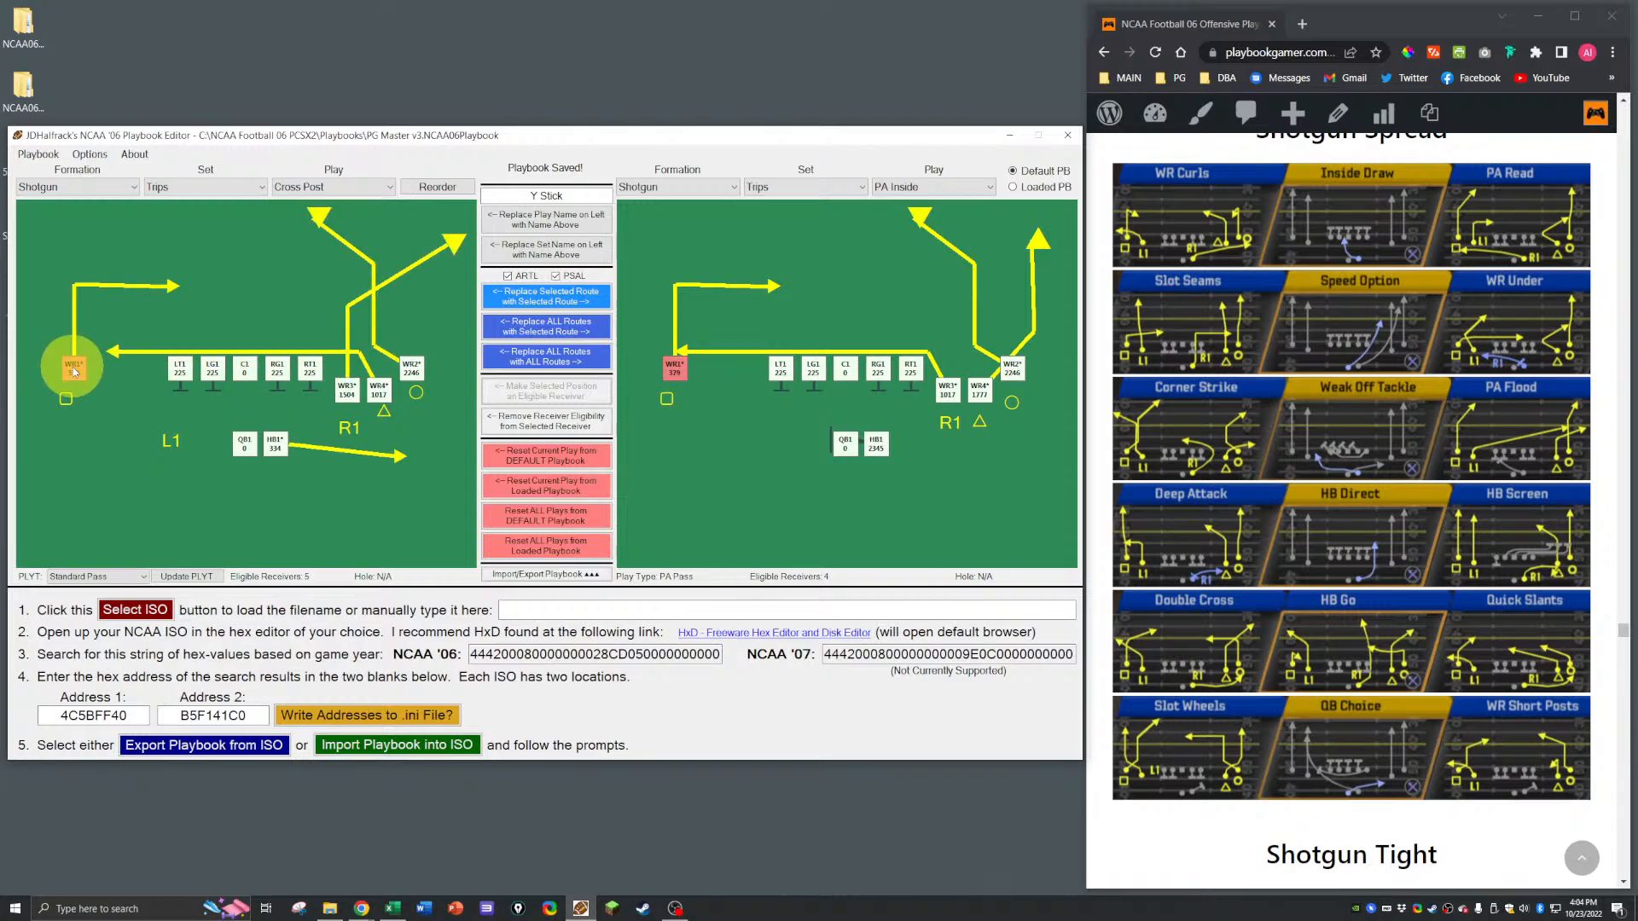
right_click(73, 369)
mouse_move(151, 391)
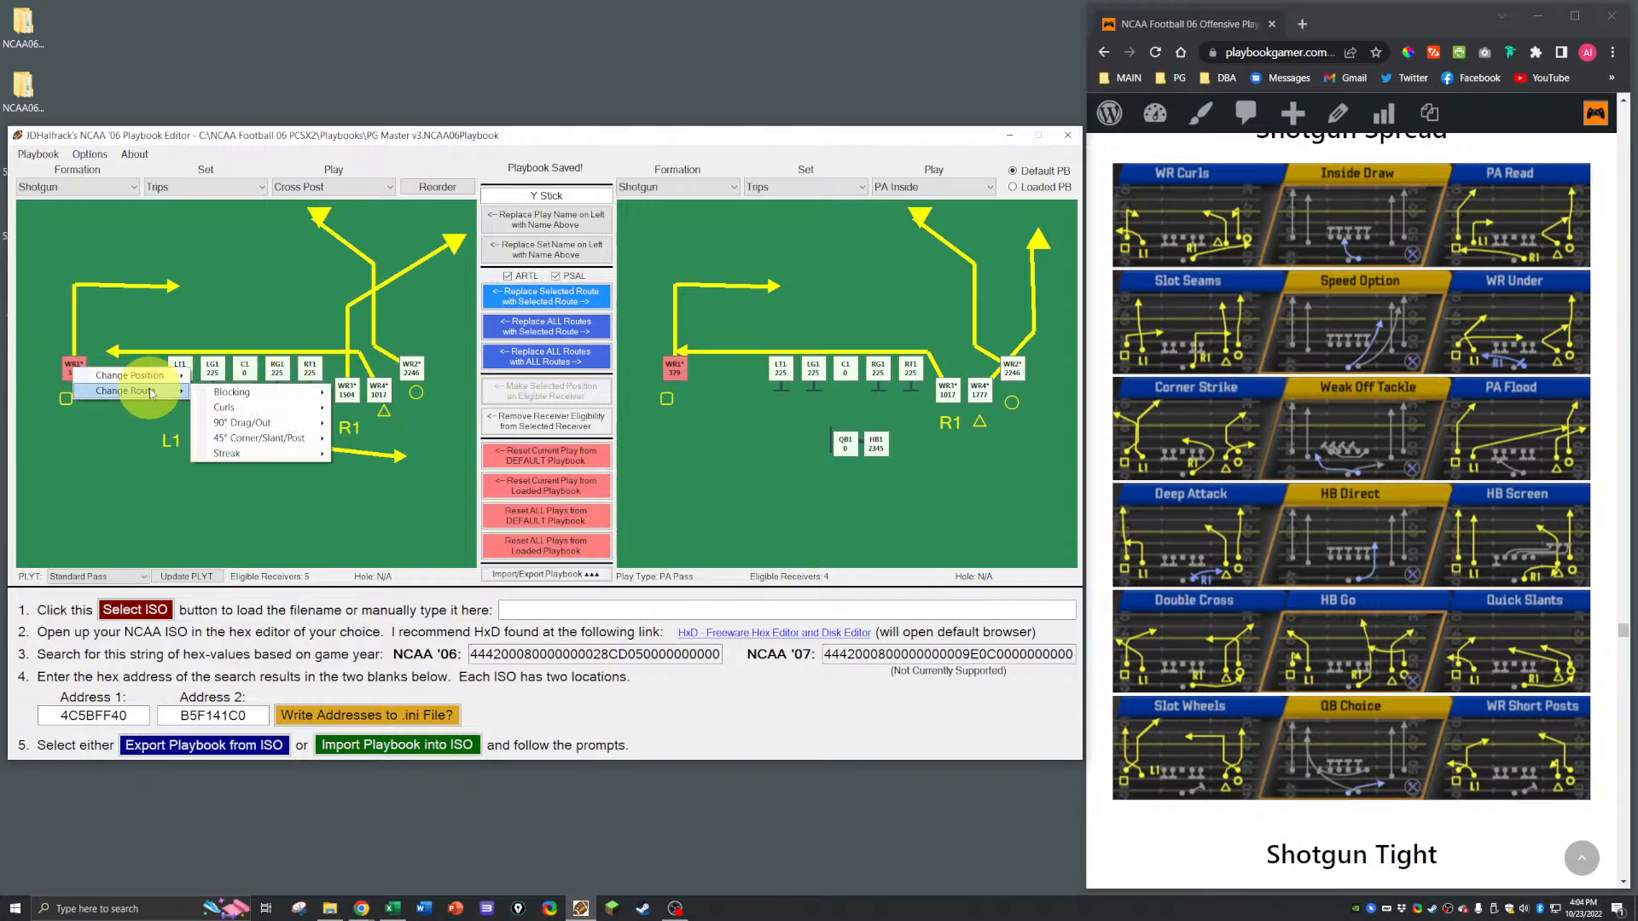
mouse_move(252, 425)
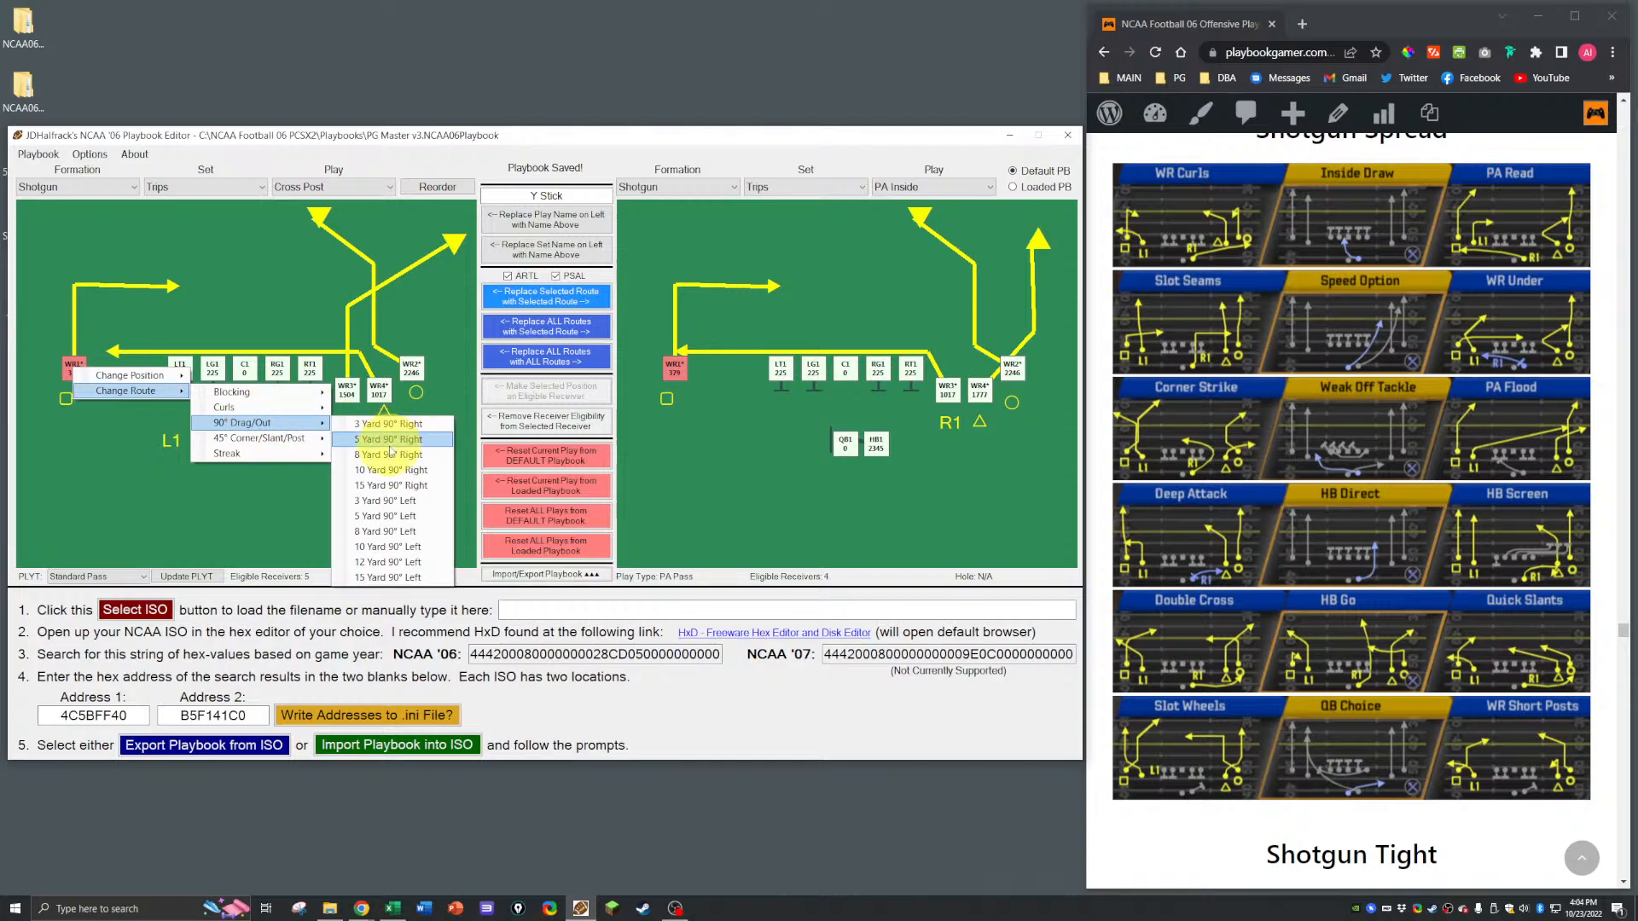
click(369, 486)
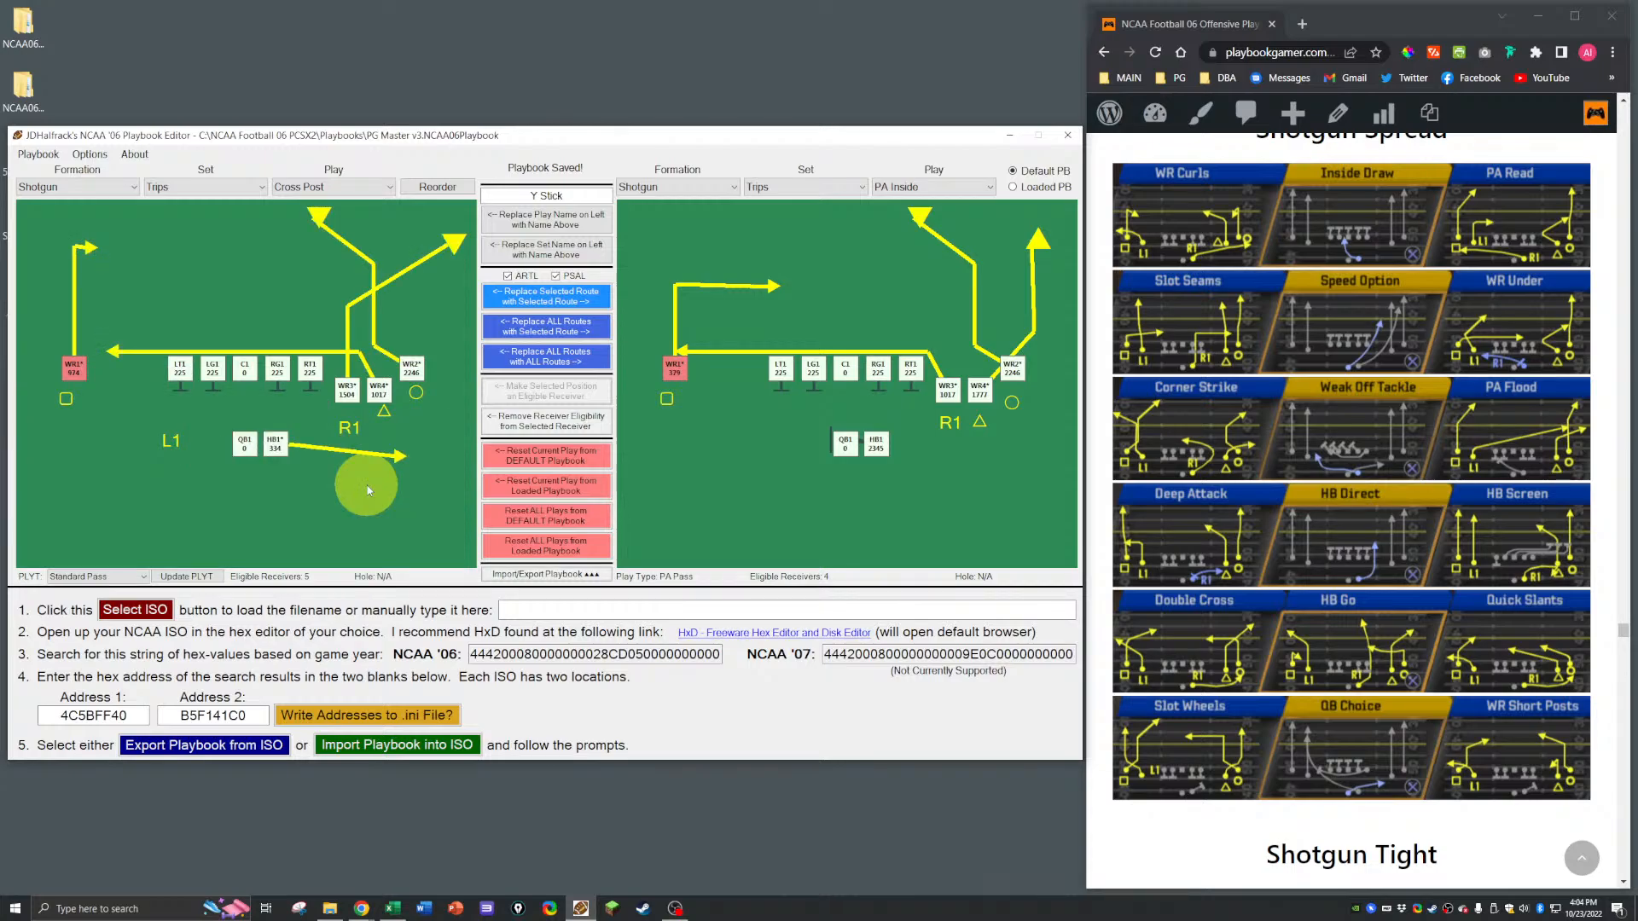
right_click(70, 369)
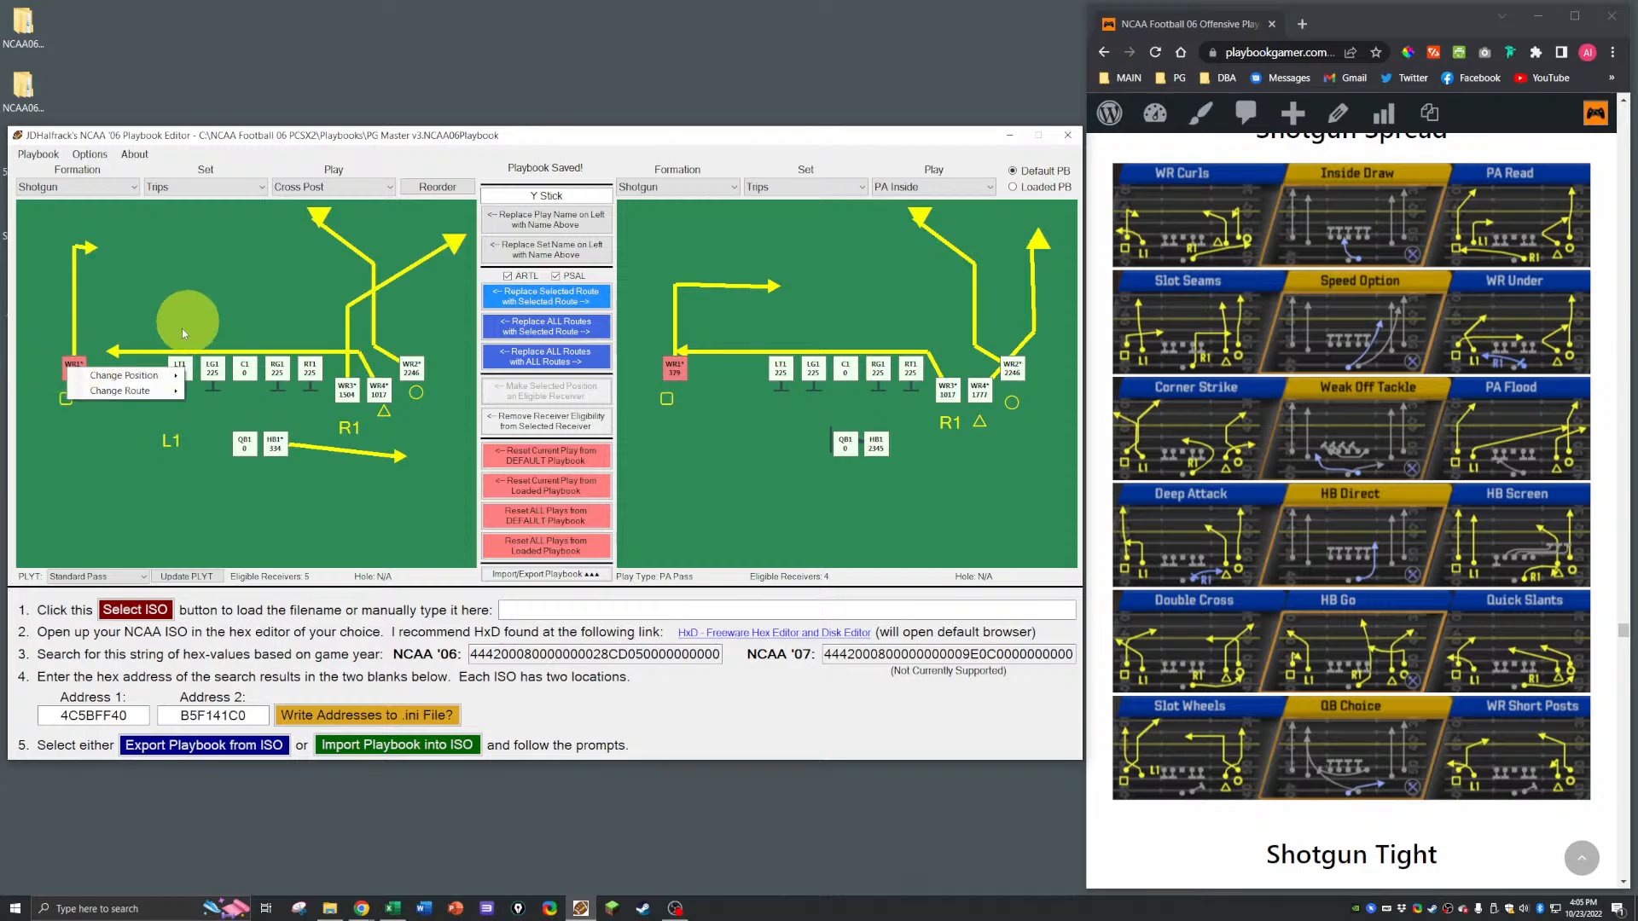
mouse_move(255, 452)
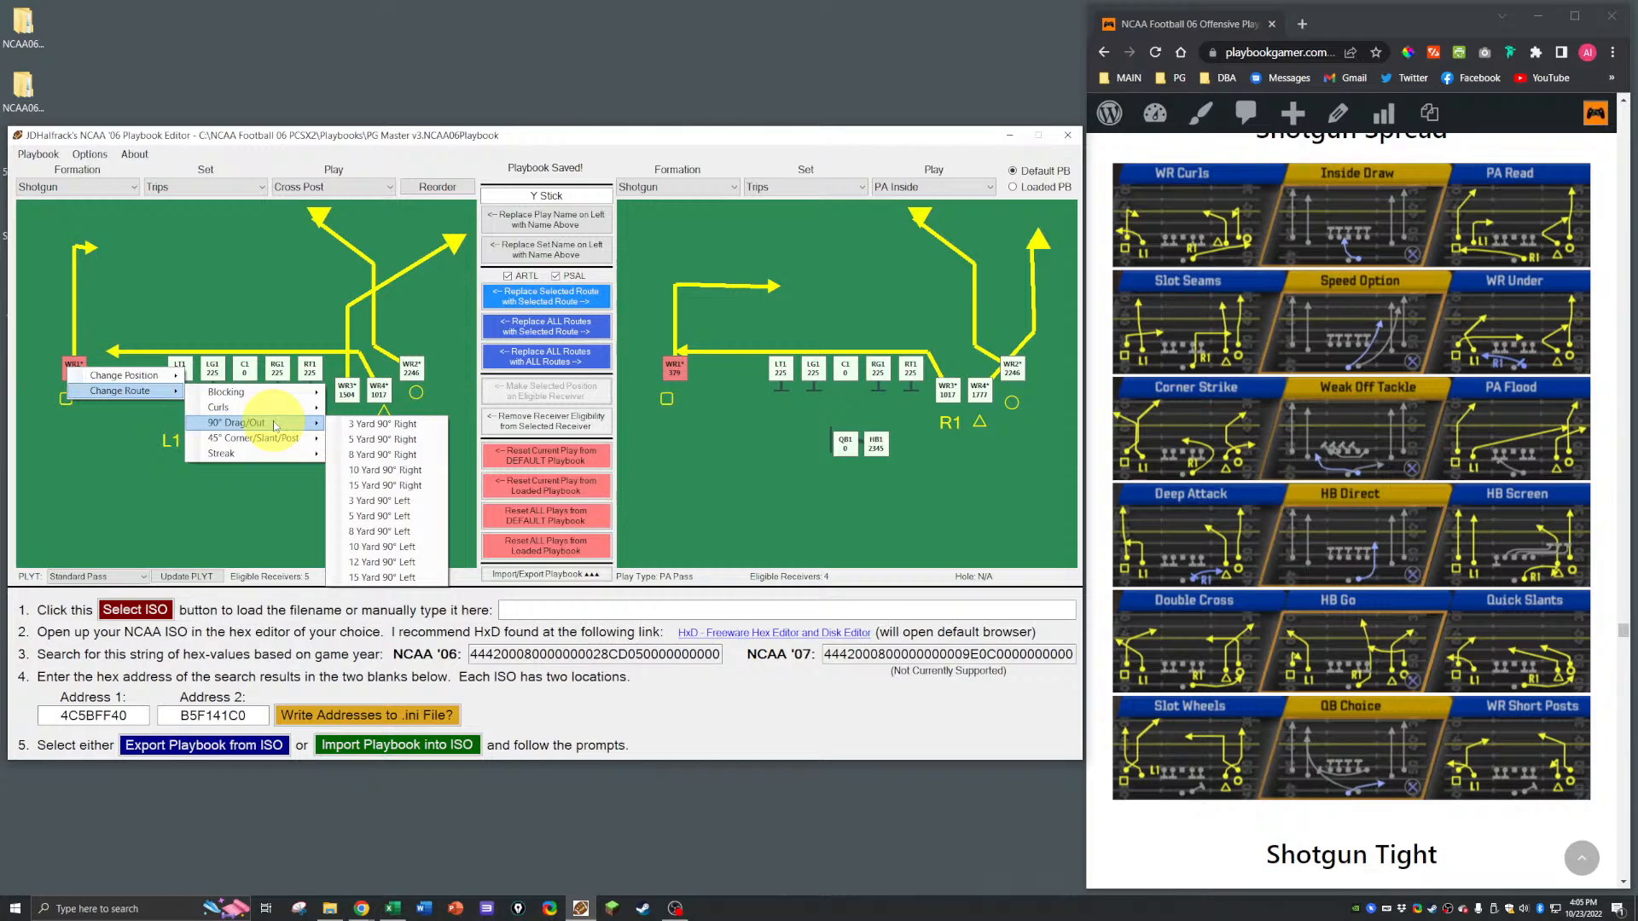
click(369, 472)
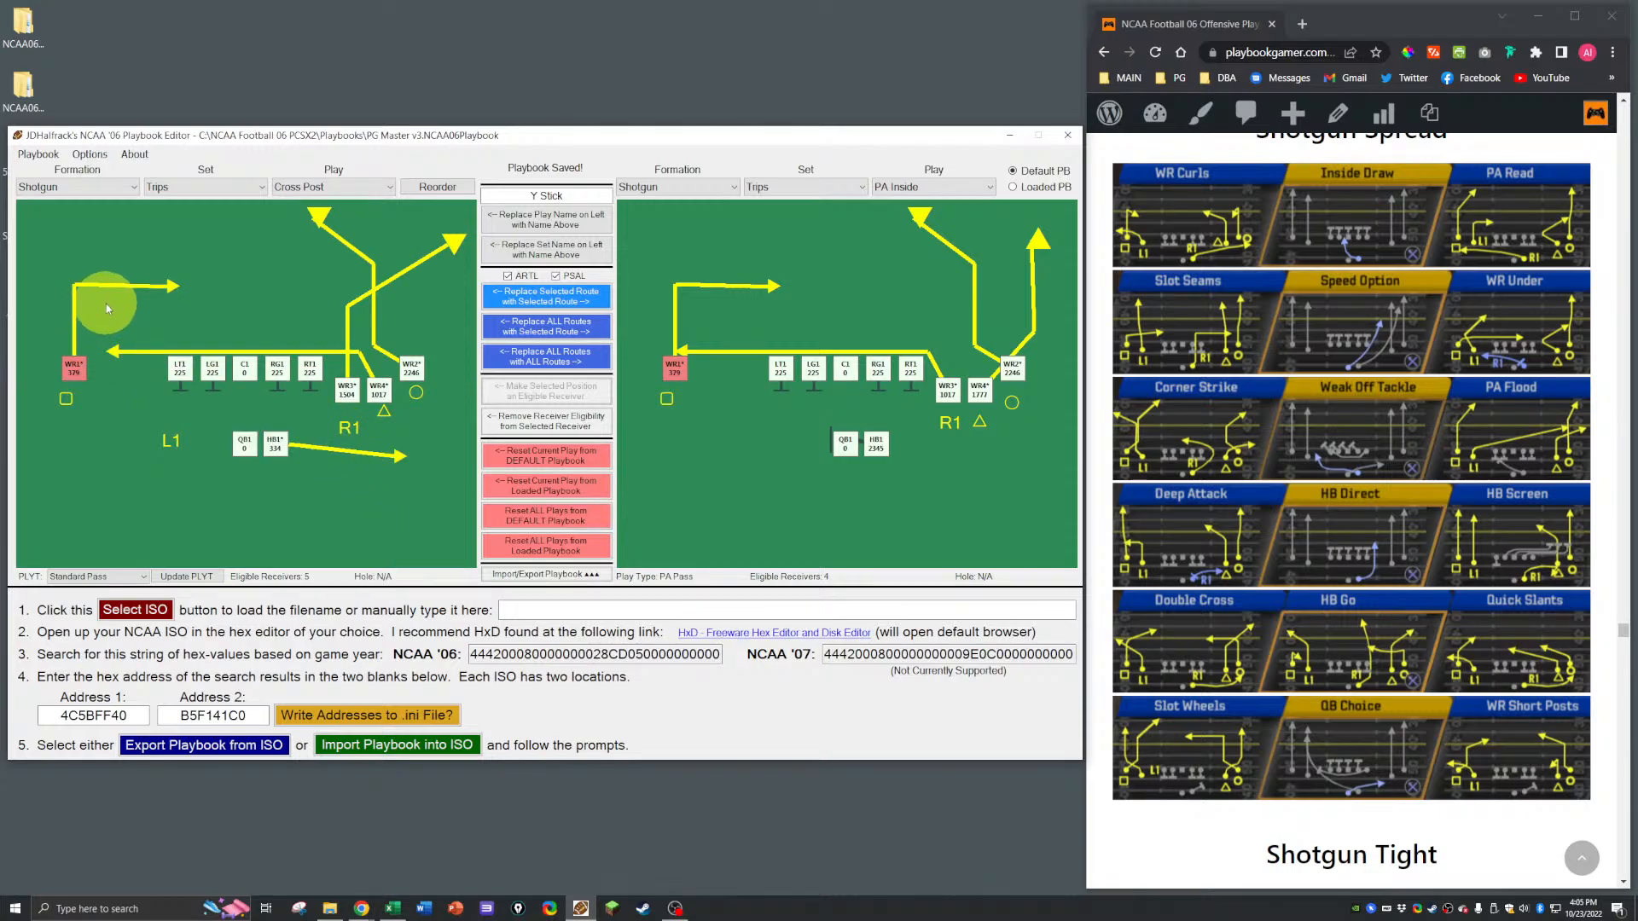
Step: Set WR1's route in Cross Post to 15 Yard 90° Right and save the playbook
right_click(73, 367)
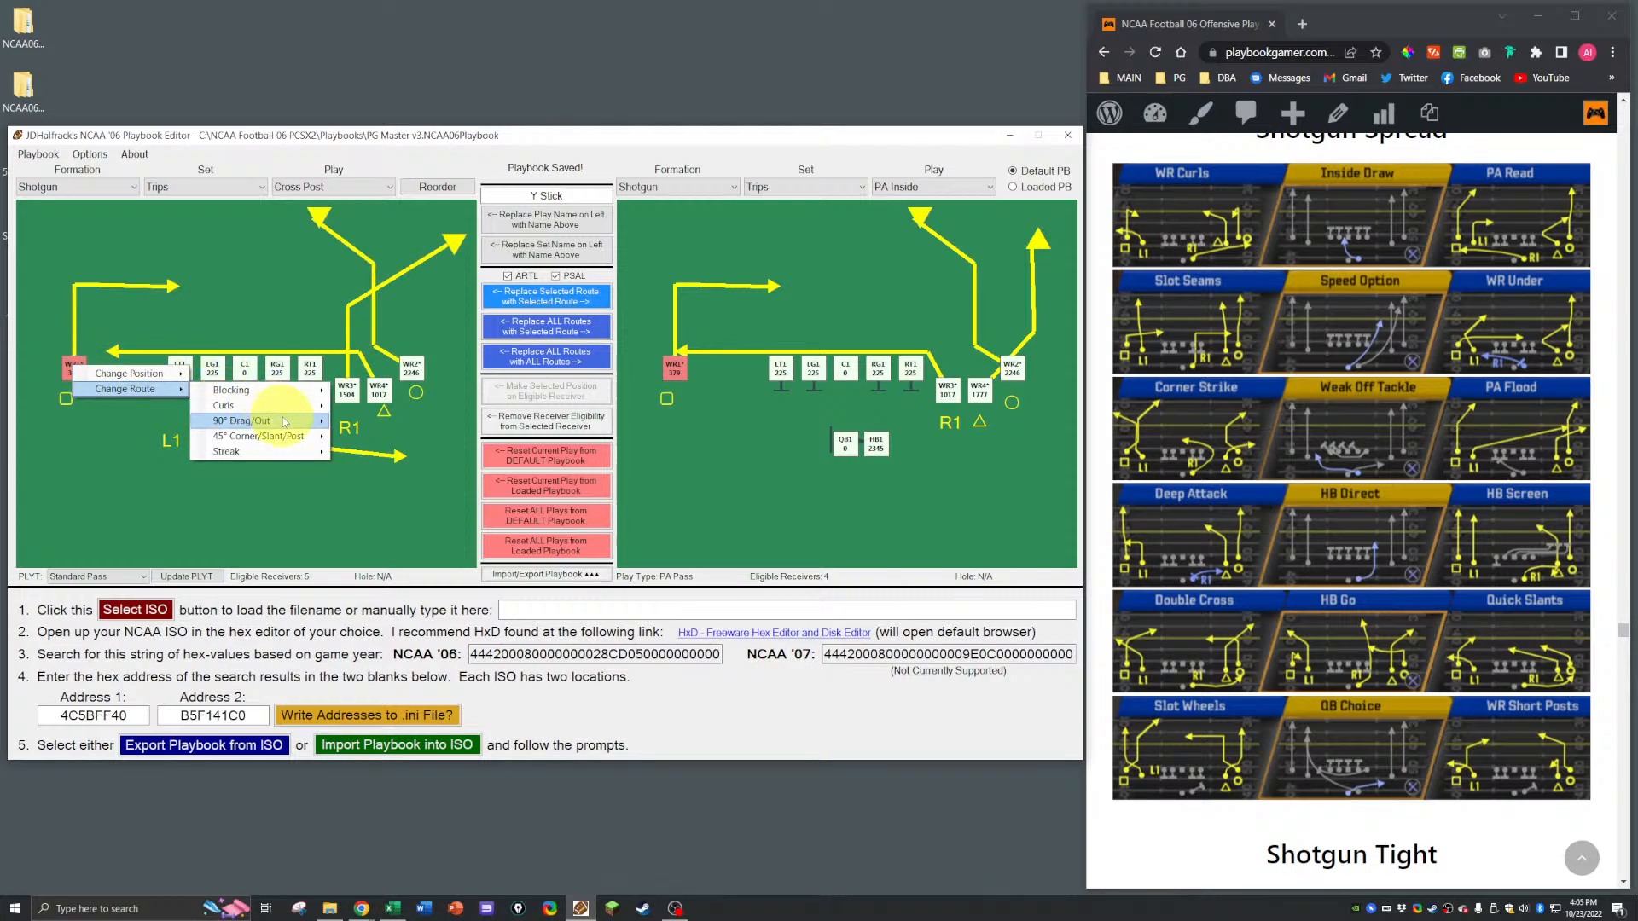
mouse_move(291, 421)
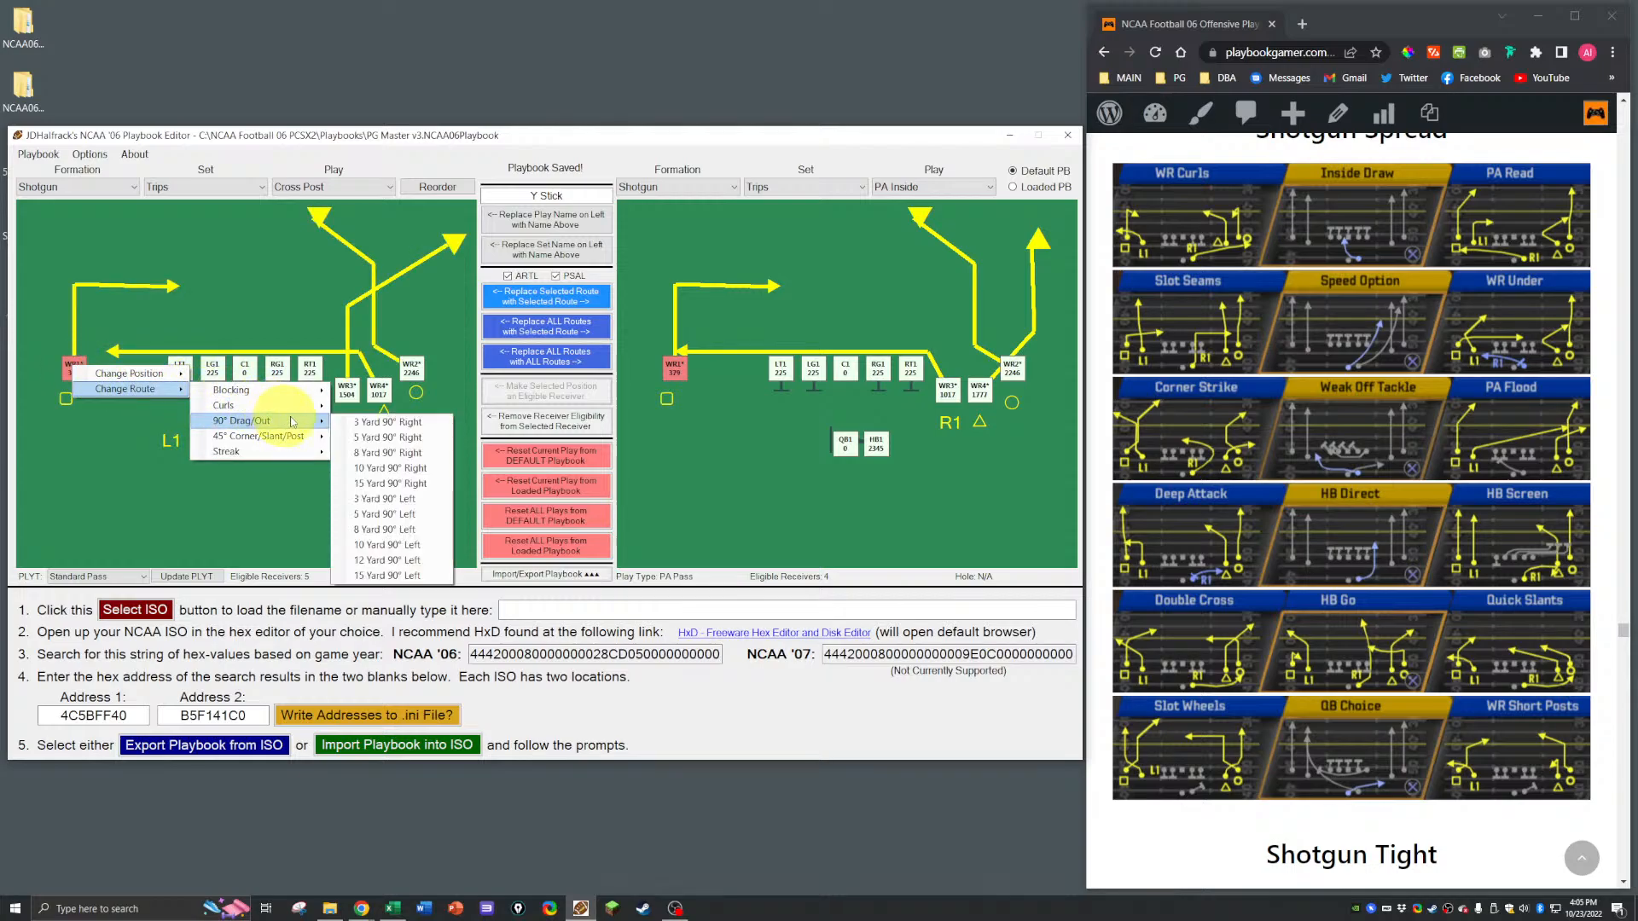
click(374, 484)
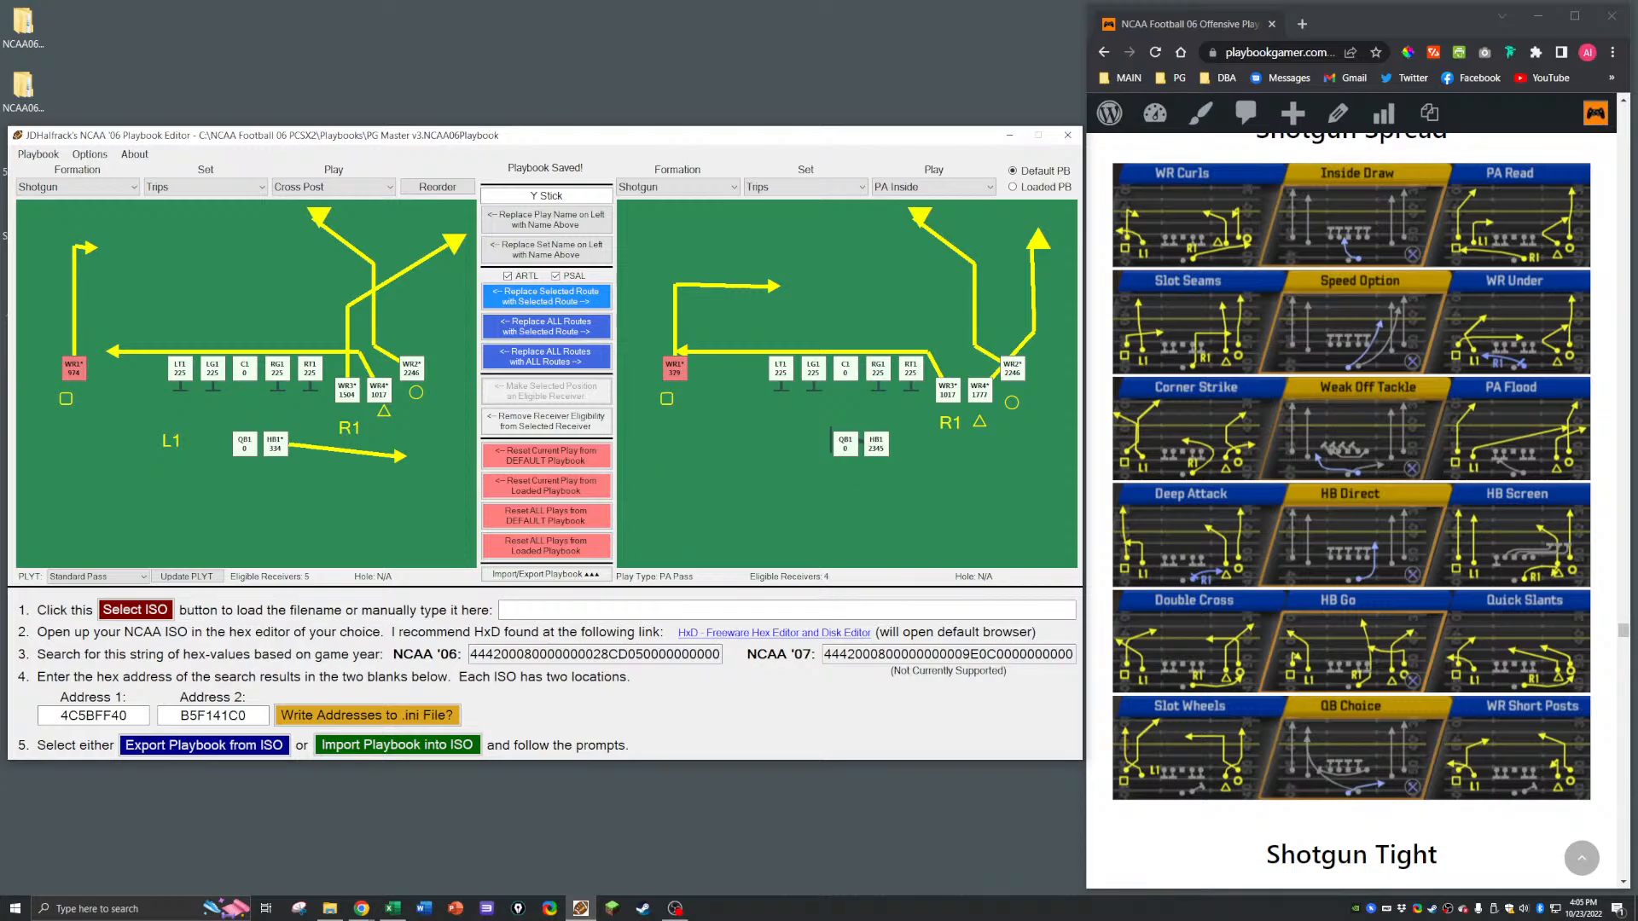
key(alt+Tab)
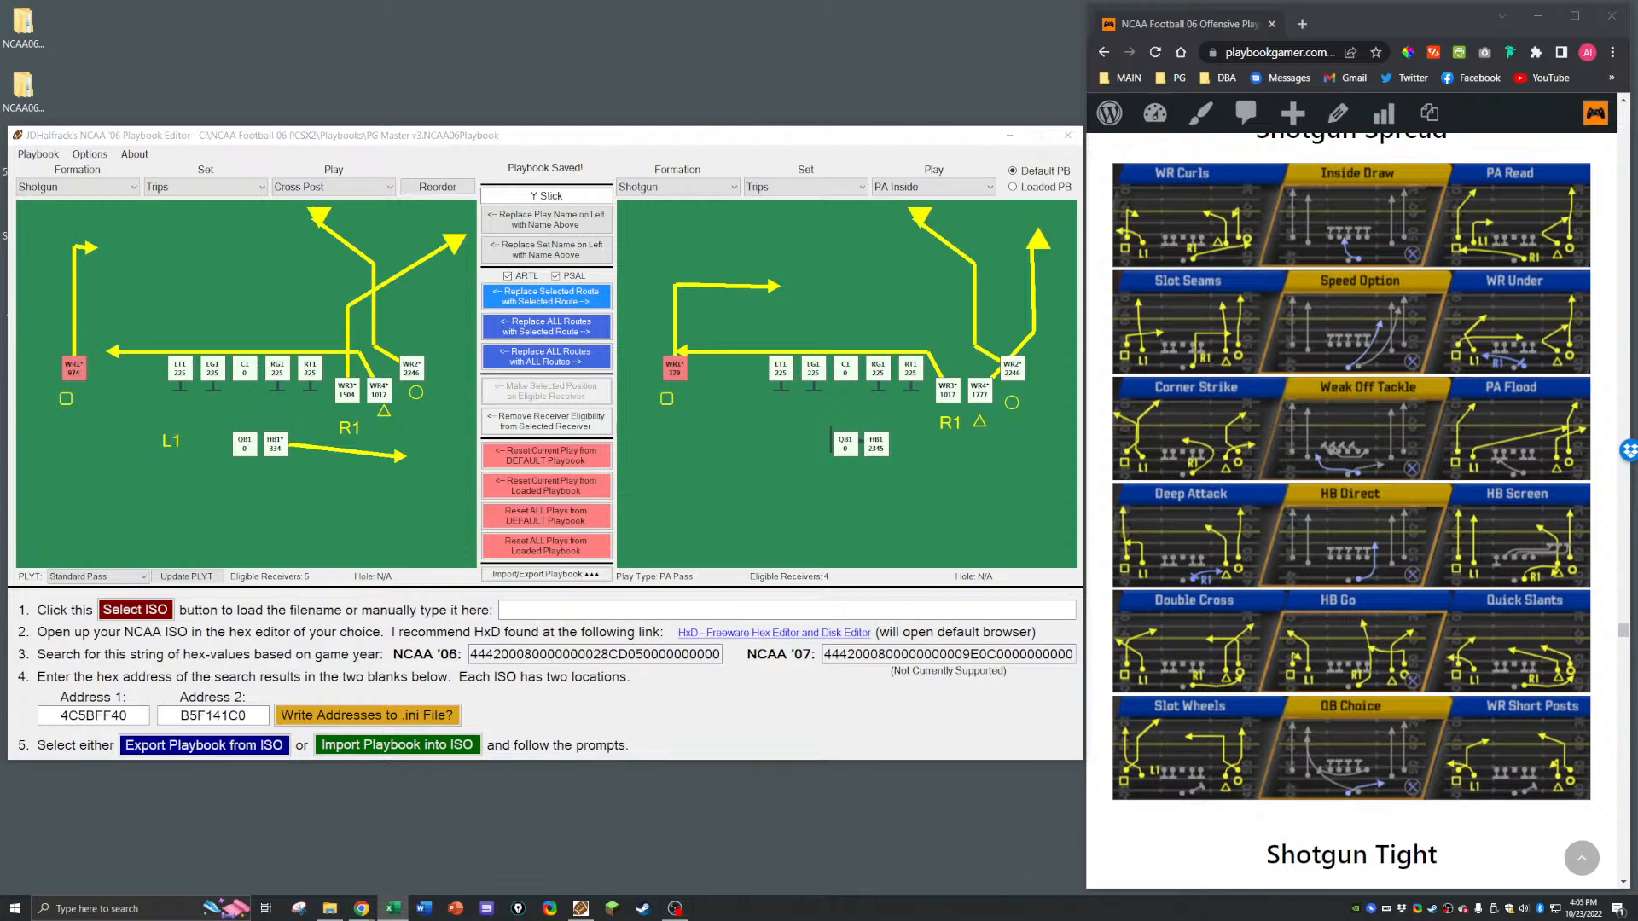
click(529, 136)
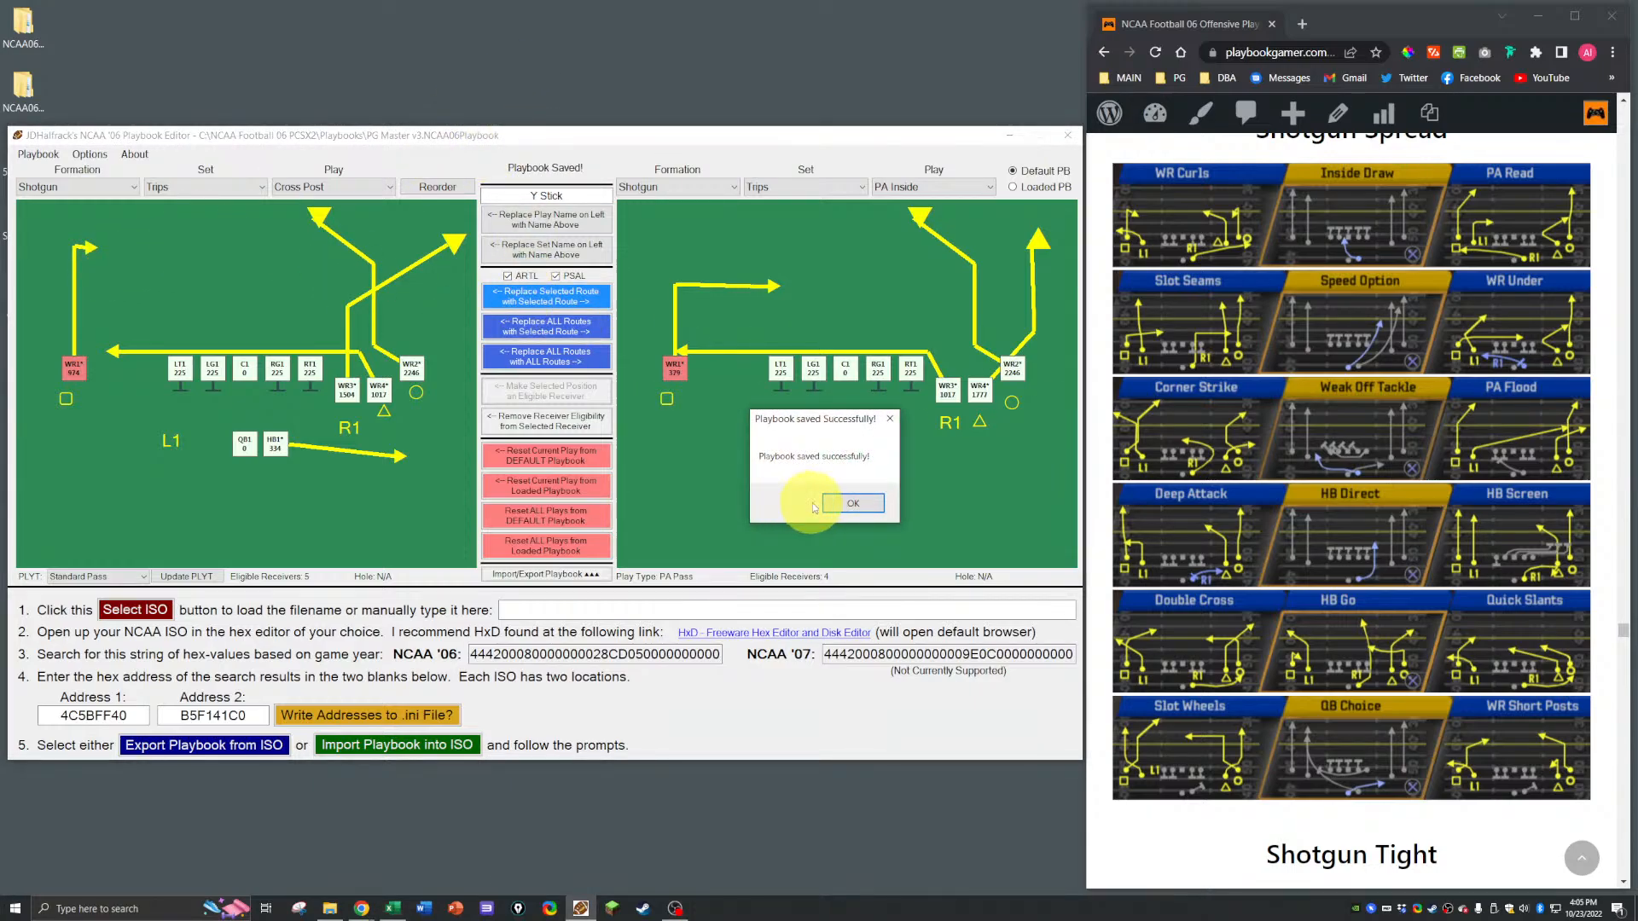
click(853, 503)
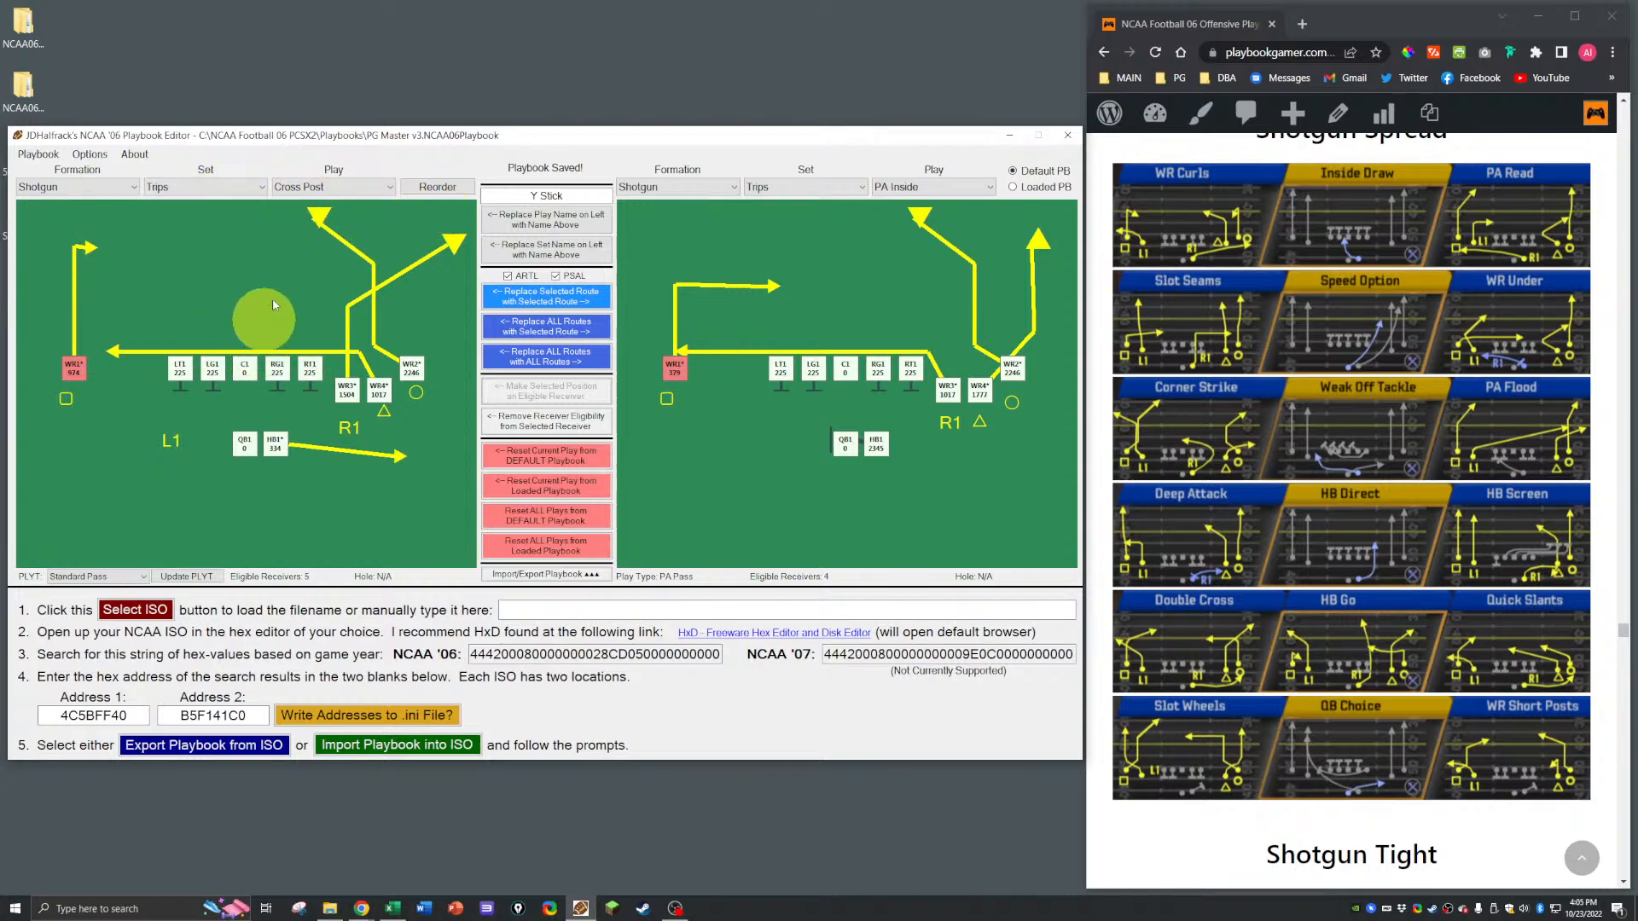
Step: Review the HB Out, Double Screens and QB Off Tackle plays of the Trips set against the Shotgun Trips play art on the web page
click(325, 187)
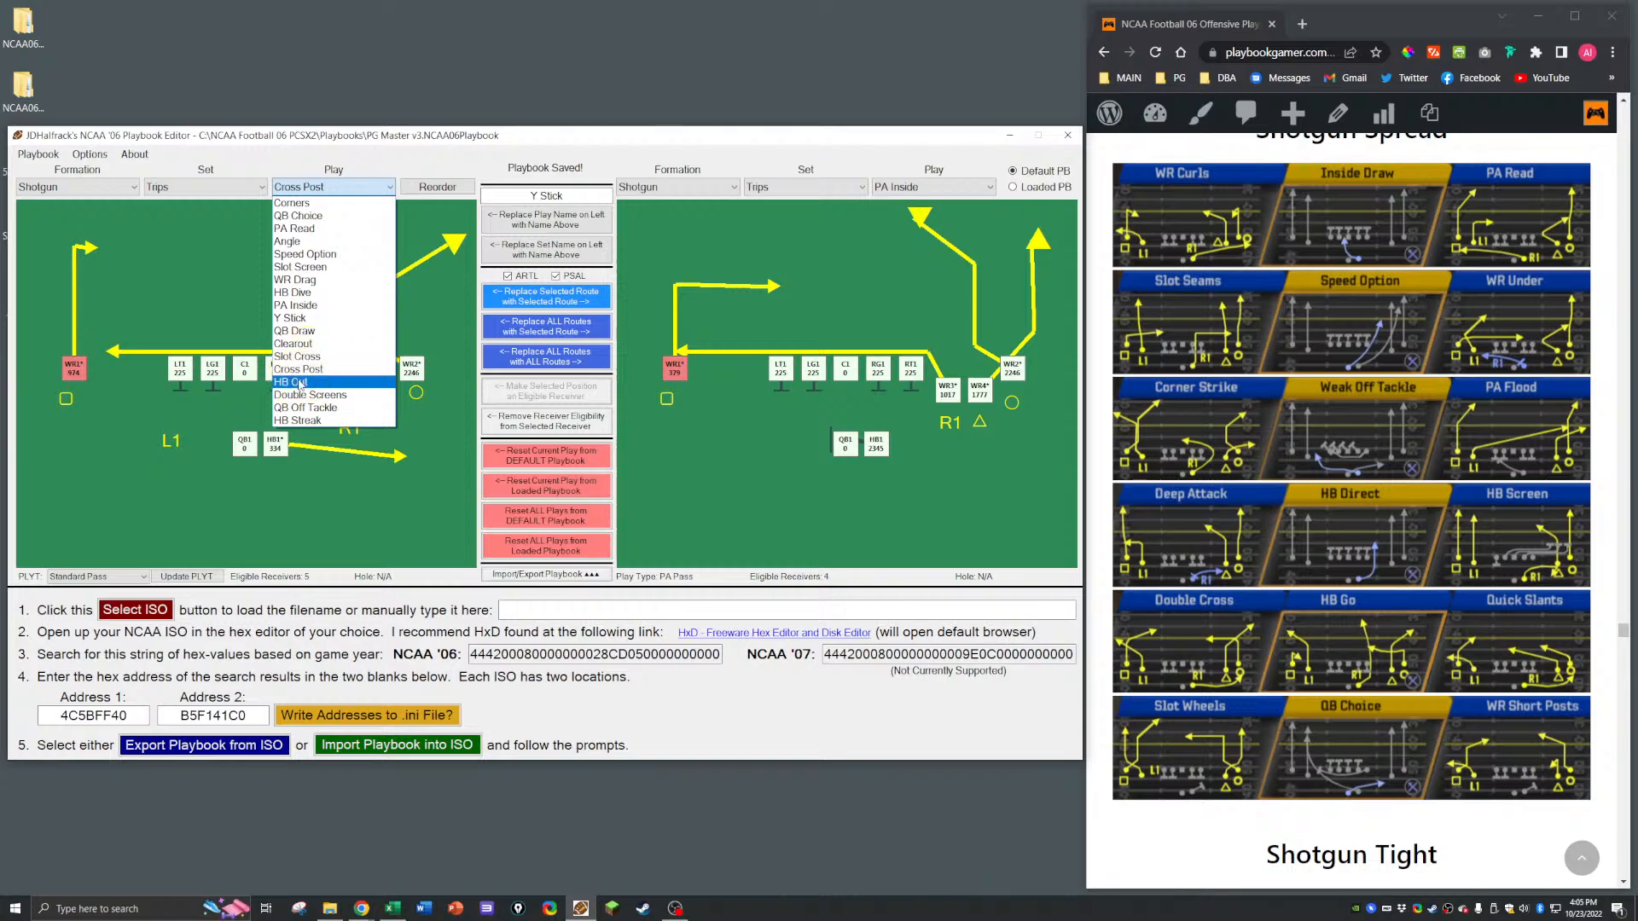
click(307, 381)
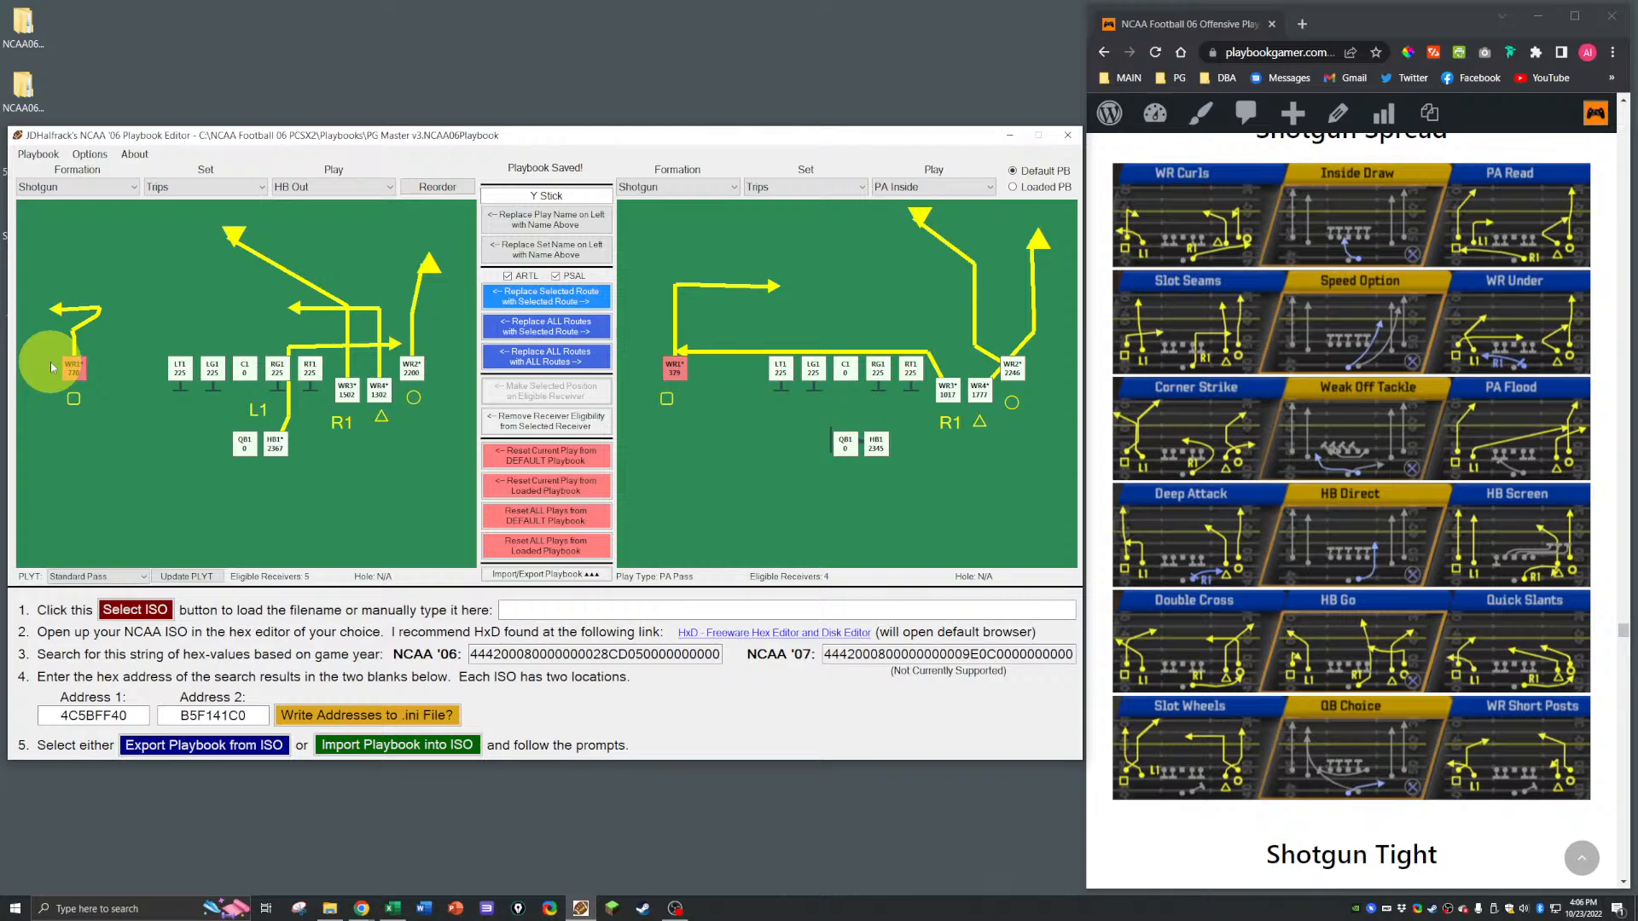
click(337, 187)
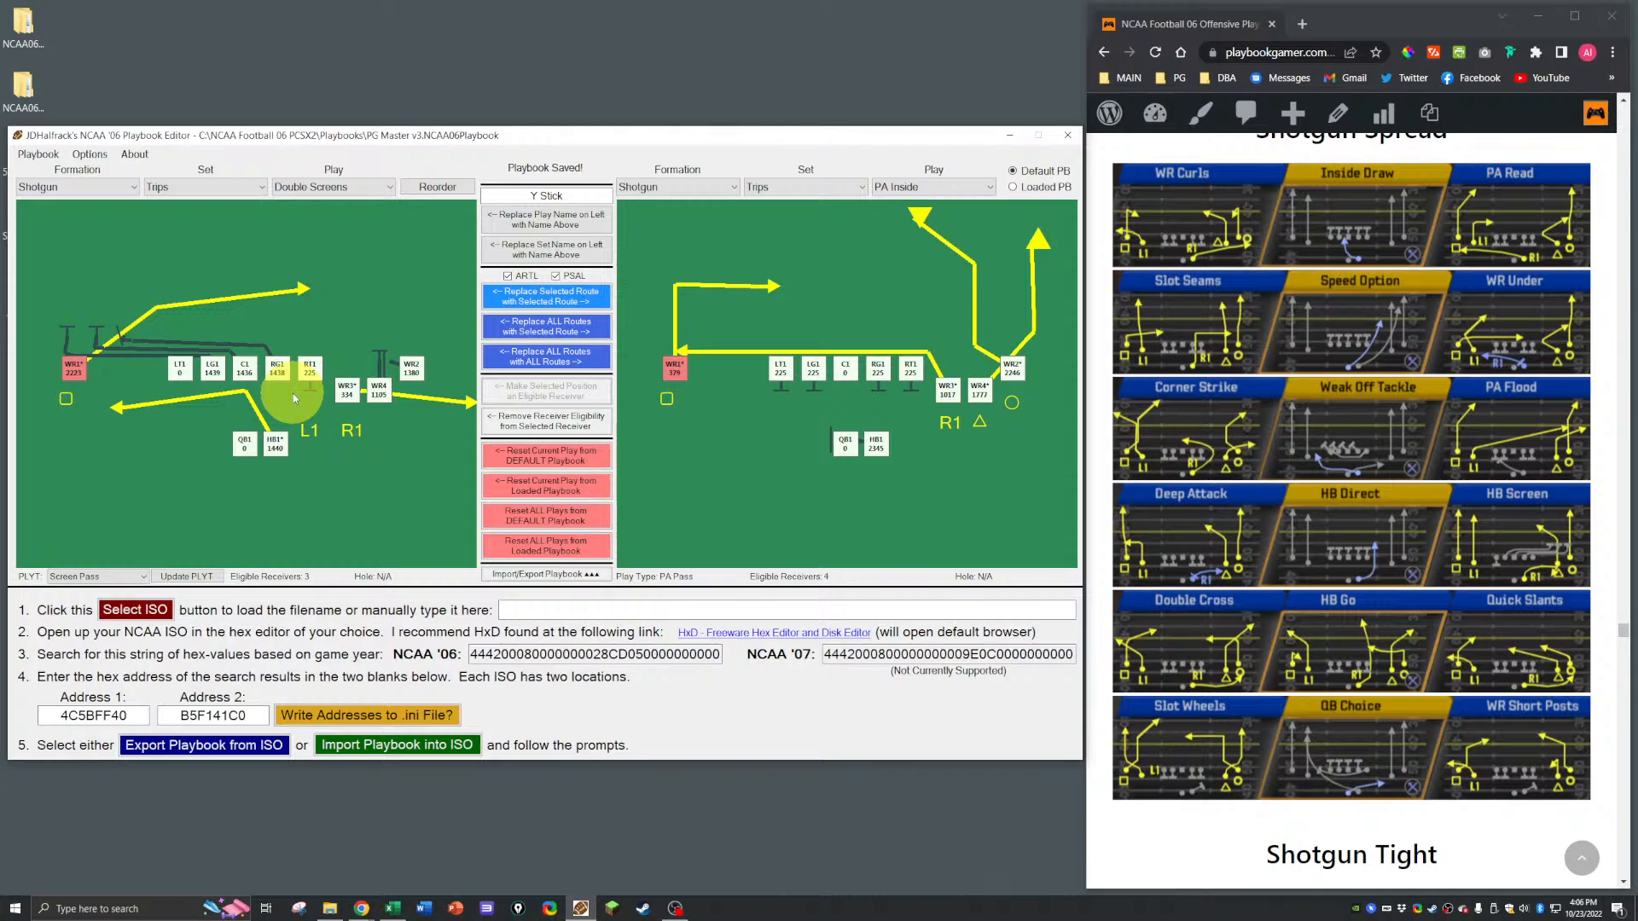
click(312, 193)
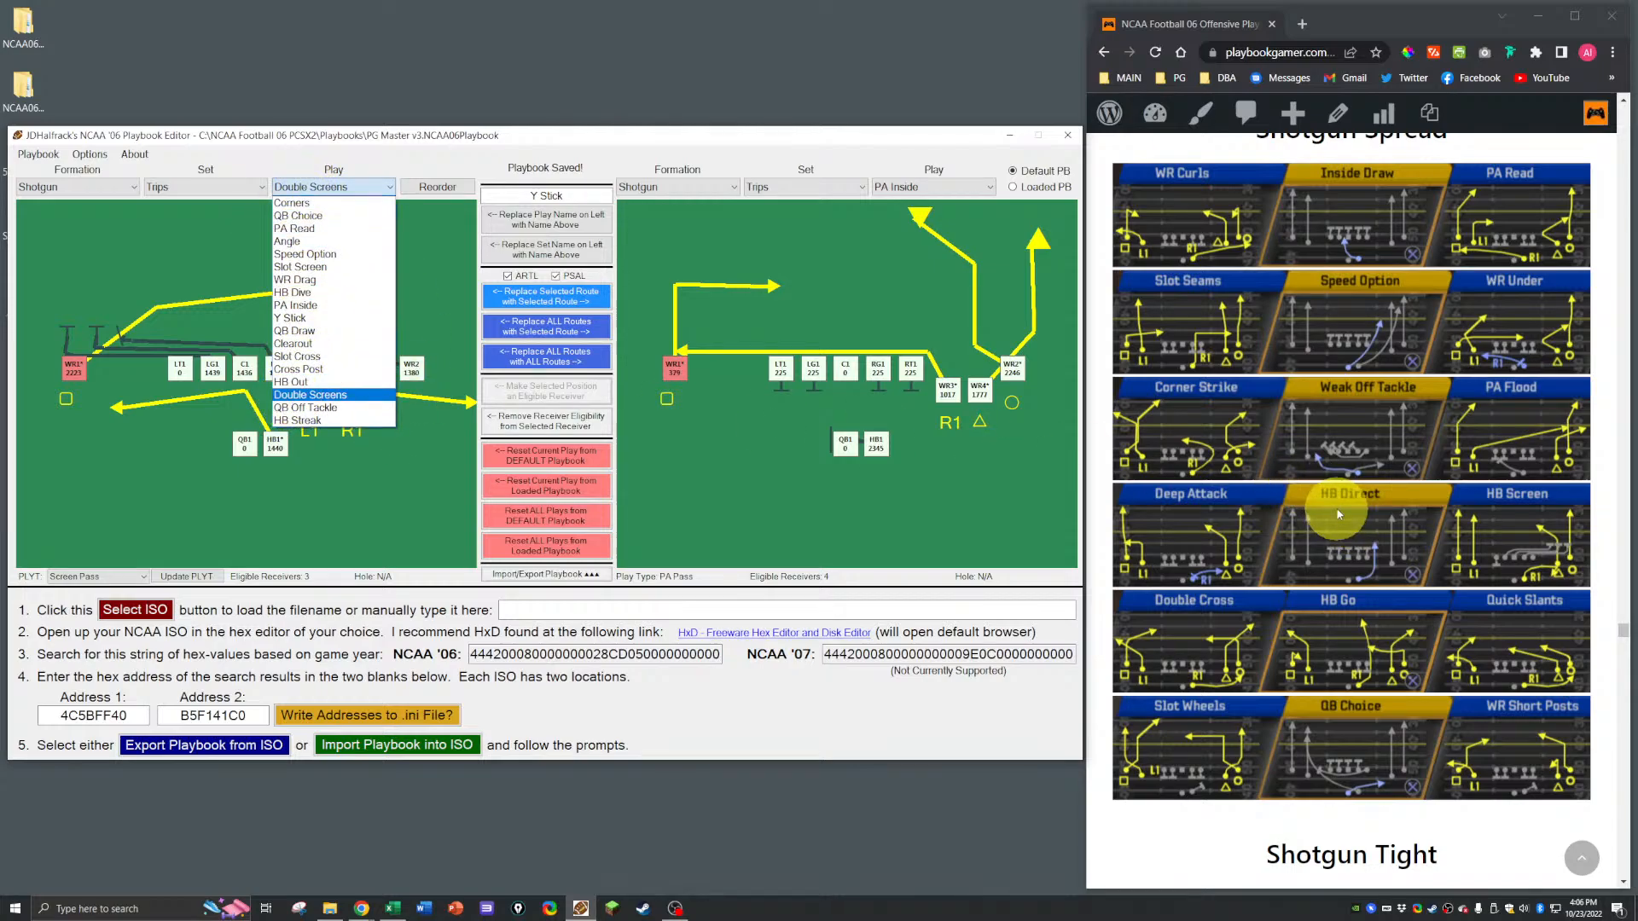
scroll(1332, 486, down, 5)
scroll(1332, 486, down, 15)
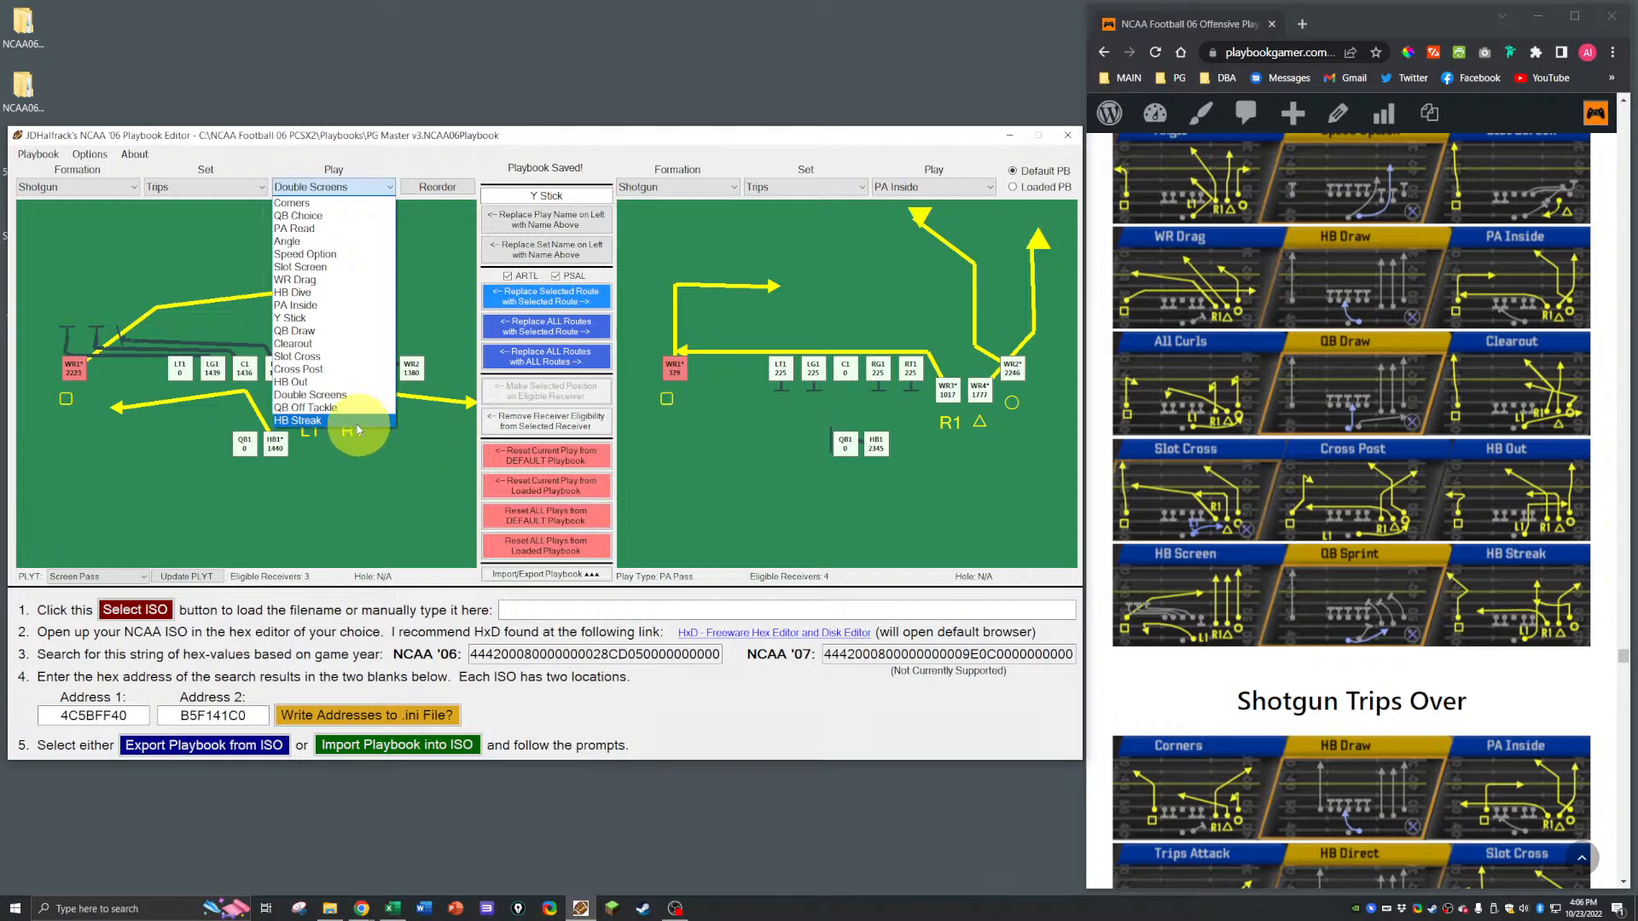
click(324, 411)
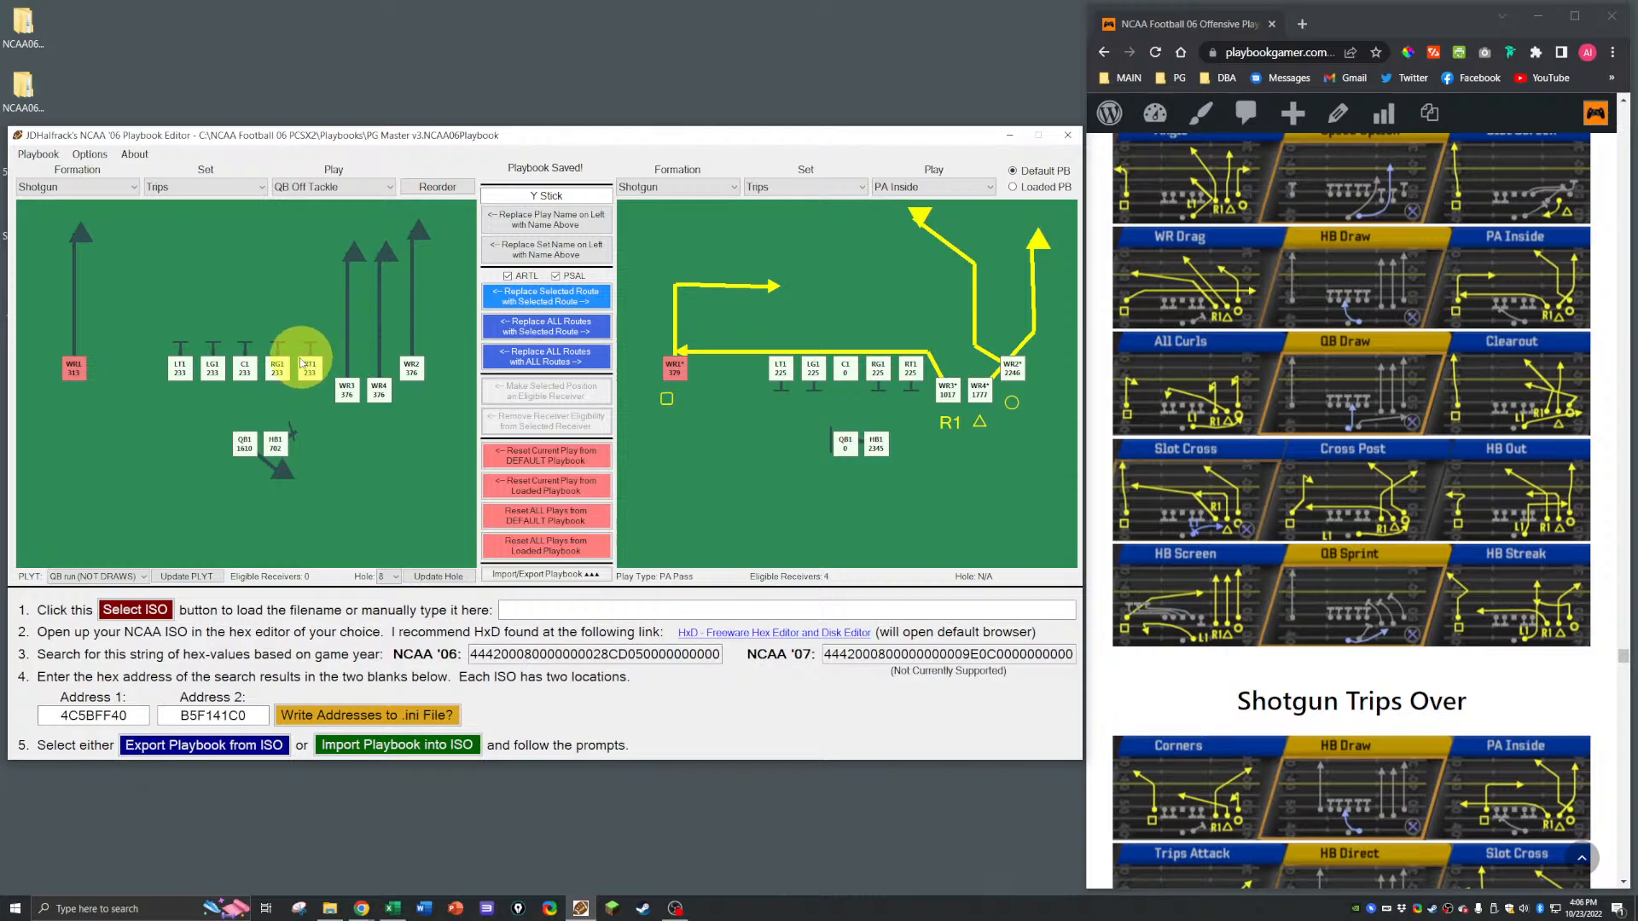
Step: Load the HB Streak play of the Trips set and show the full Shotgun Trips play art for reference
click(291, 184)
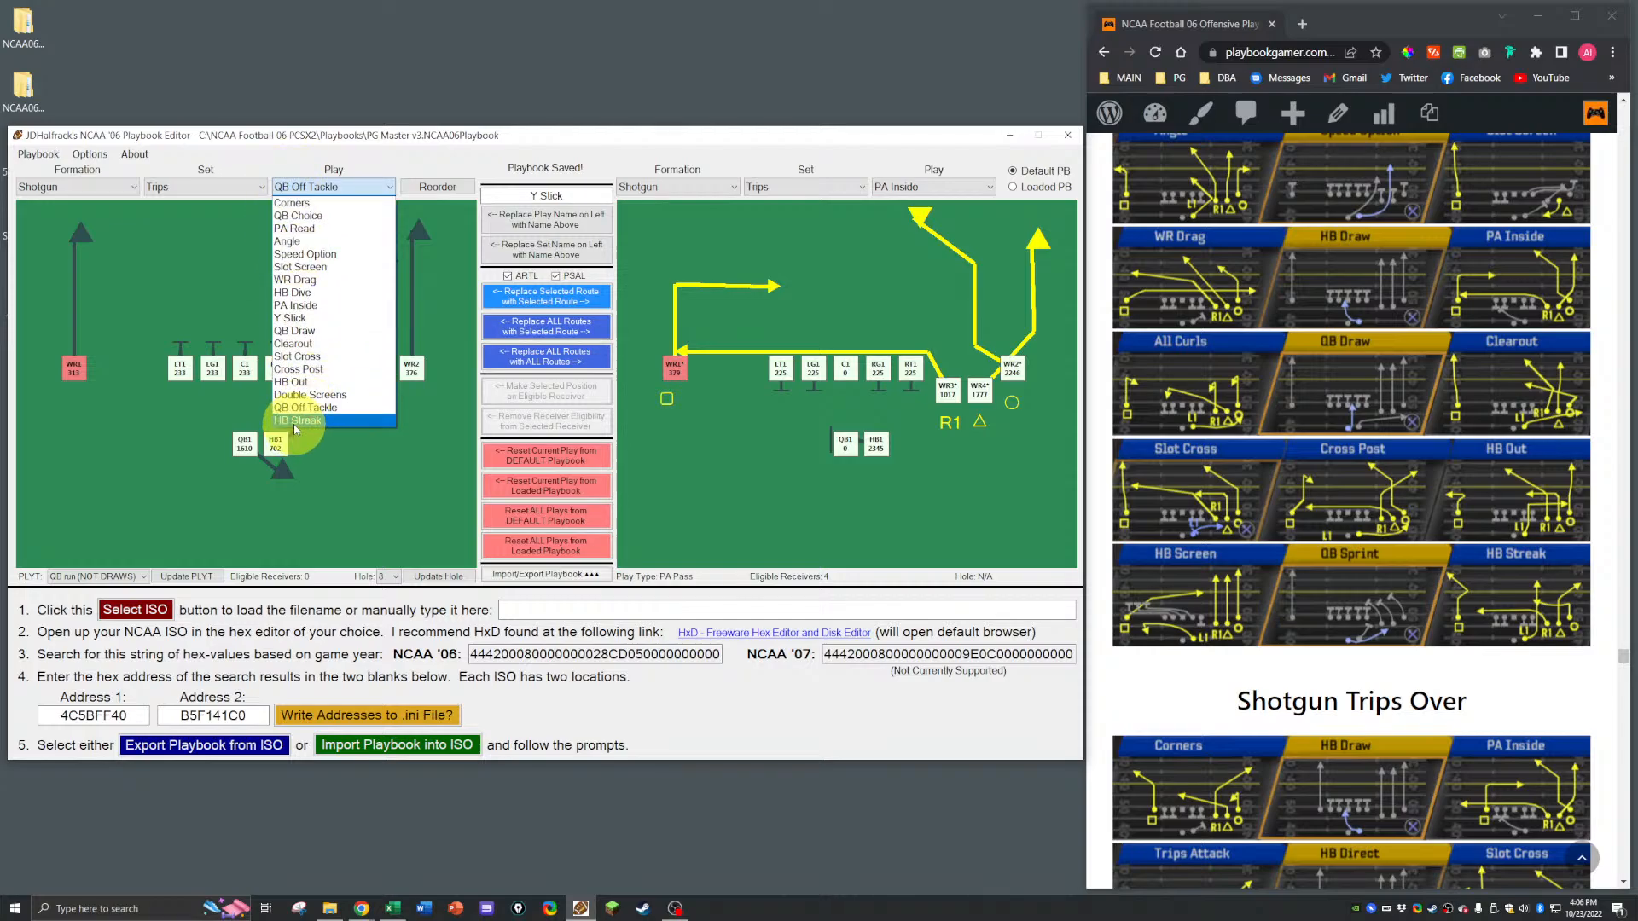
click(295, 428)
scroll(1355, 402, up, 2)
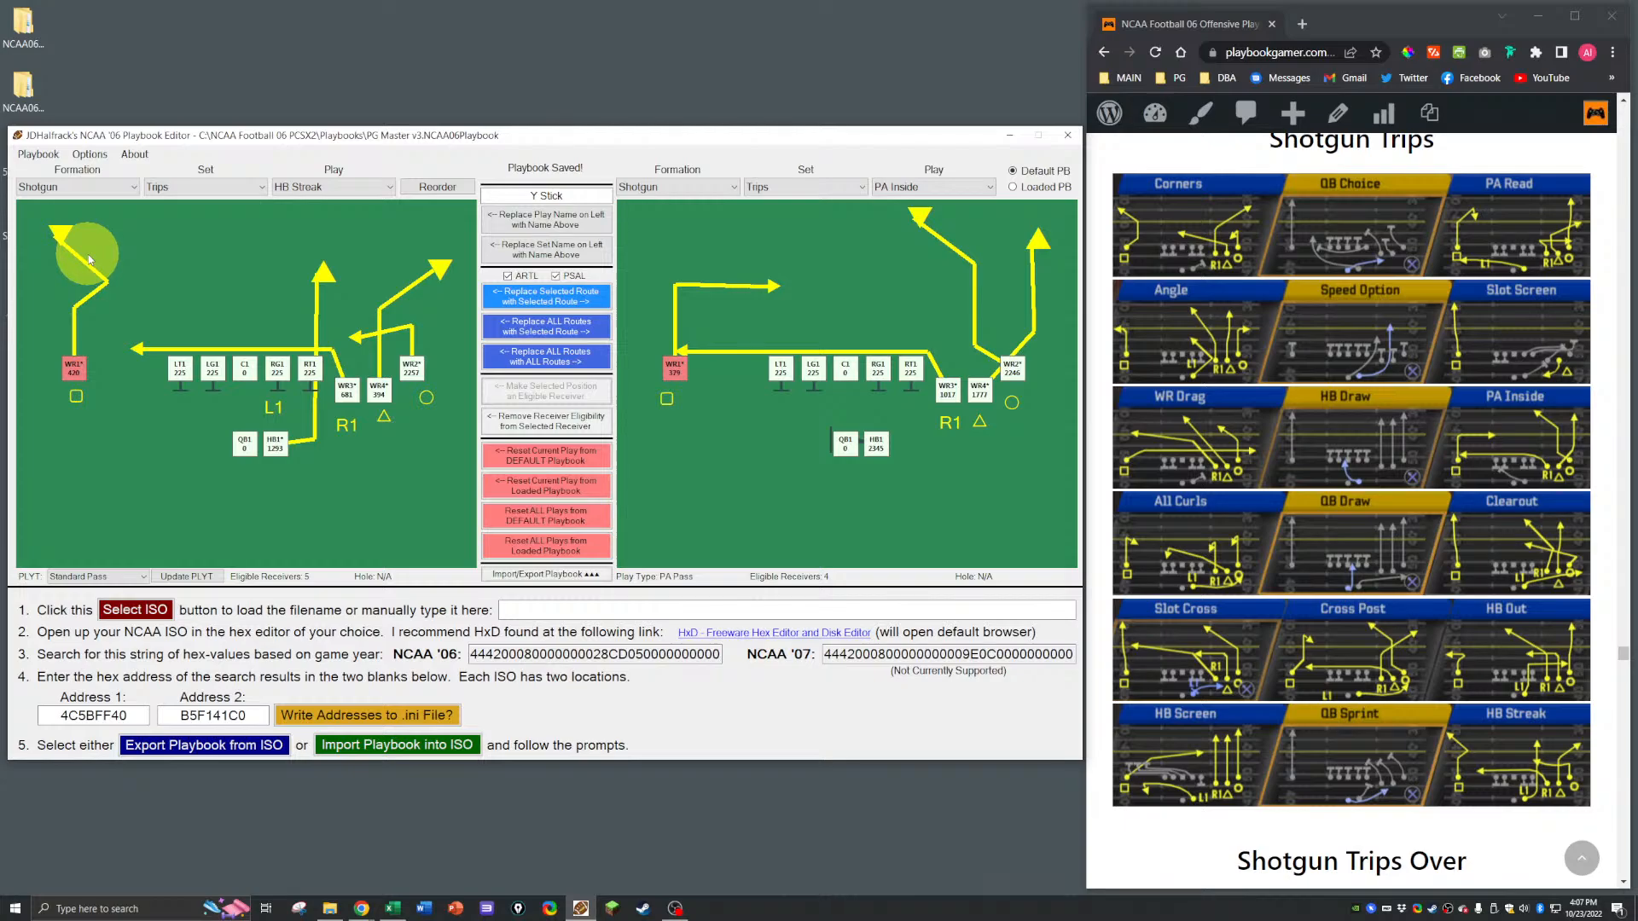
Step: Try the 15 Yard Angle Curl Right route on WR1 in HB Streak
right_click(70, 375)
mouse_move(149, 400)
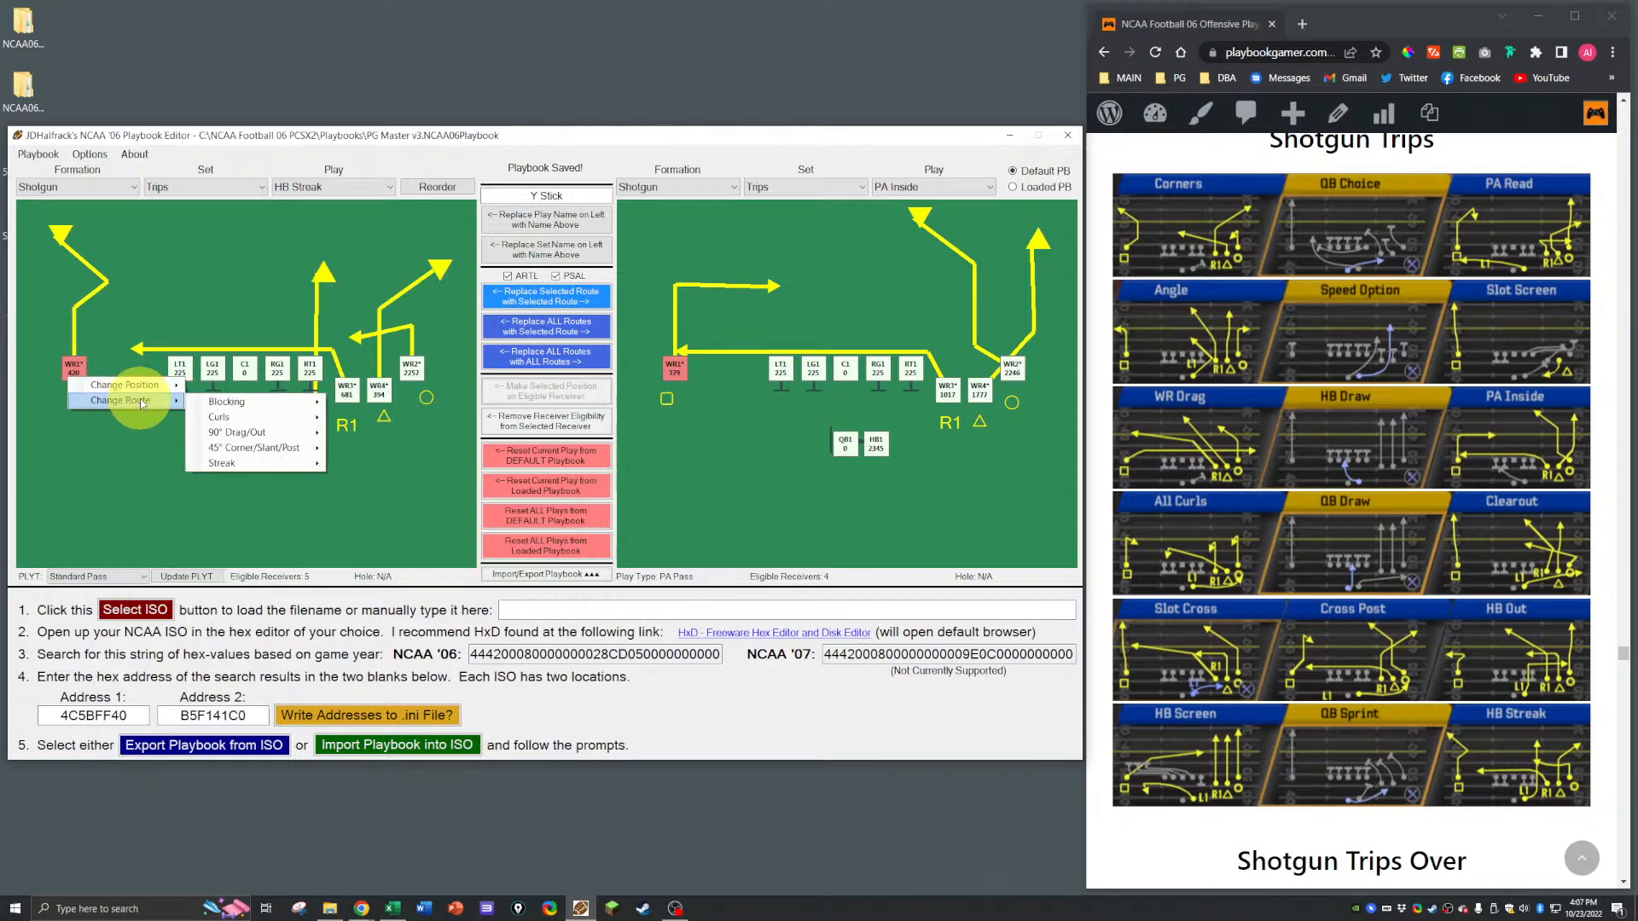
mouse_move(261, 425)
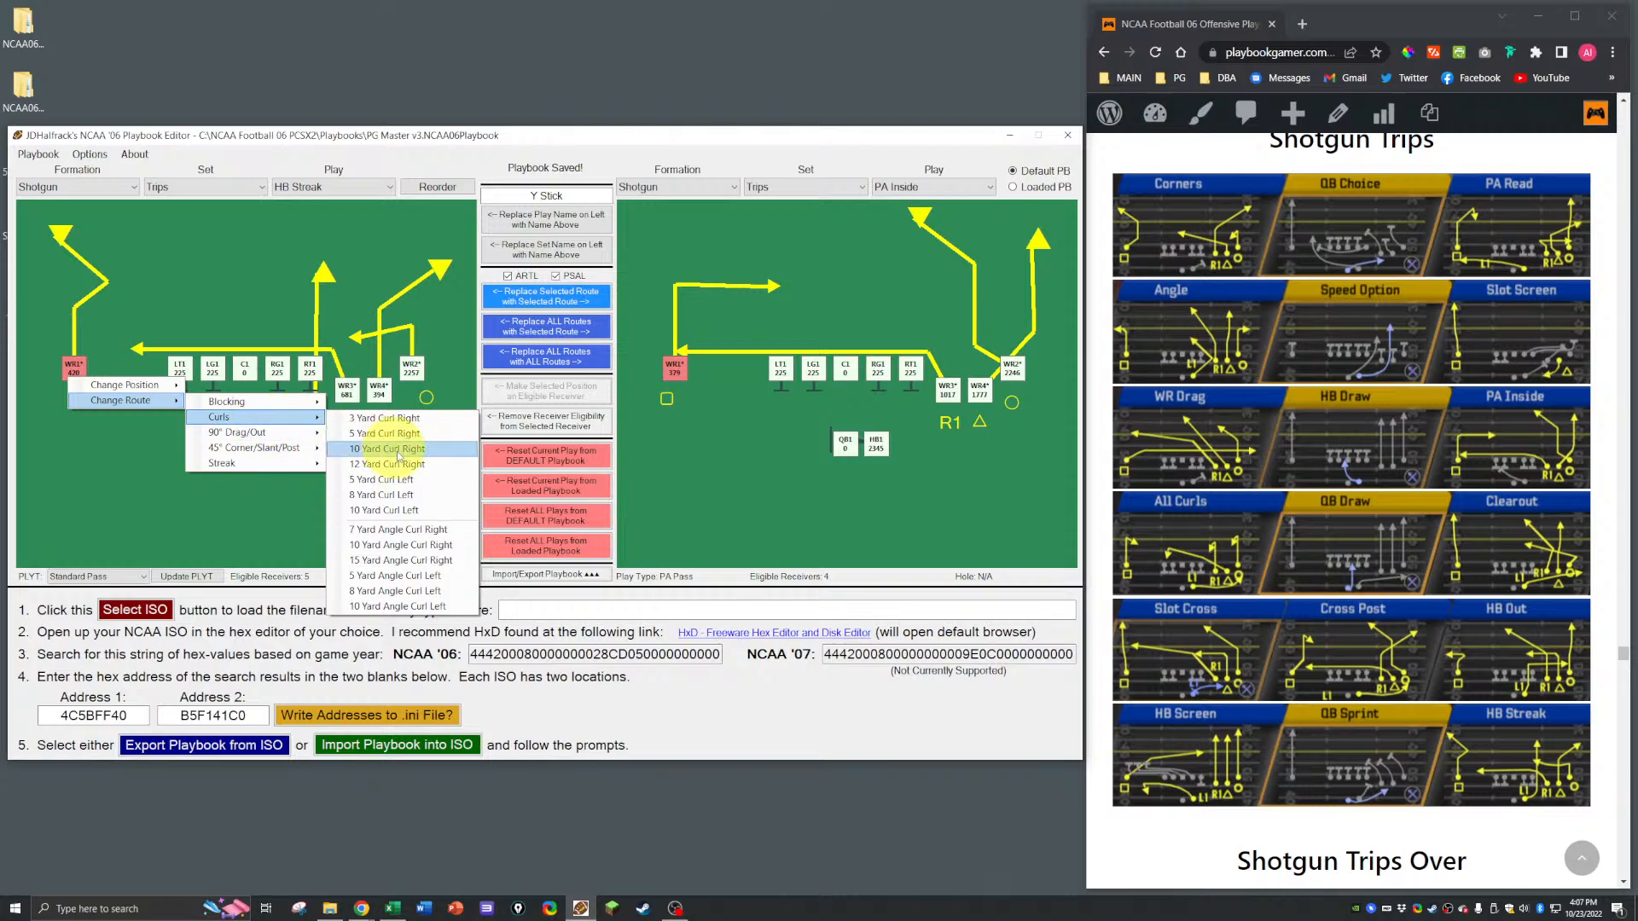
click(416, 560)
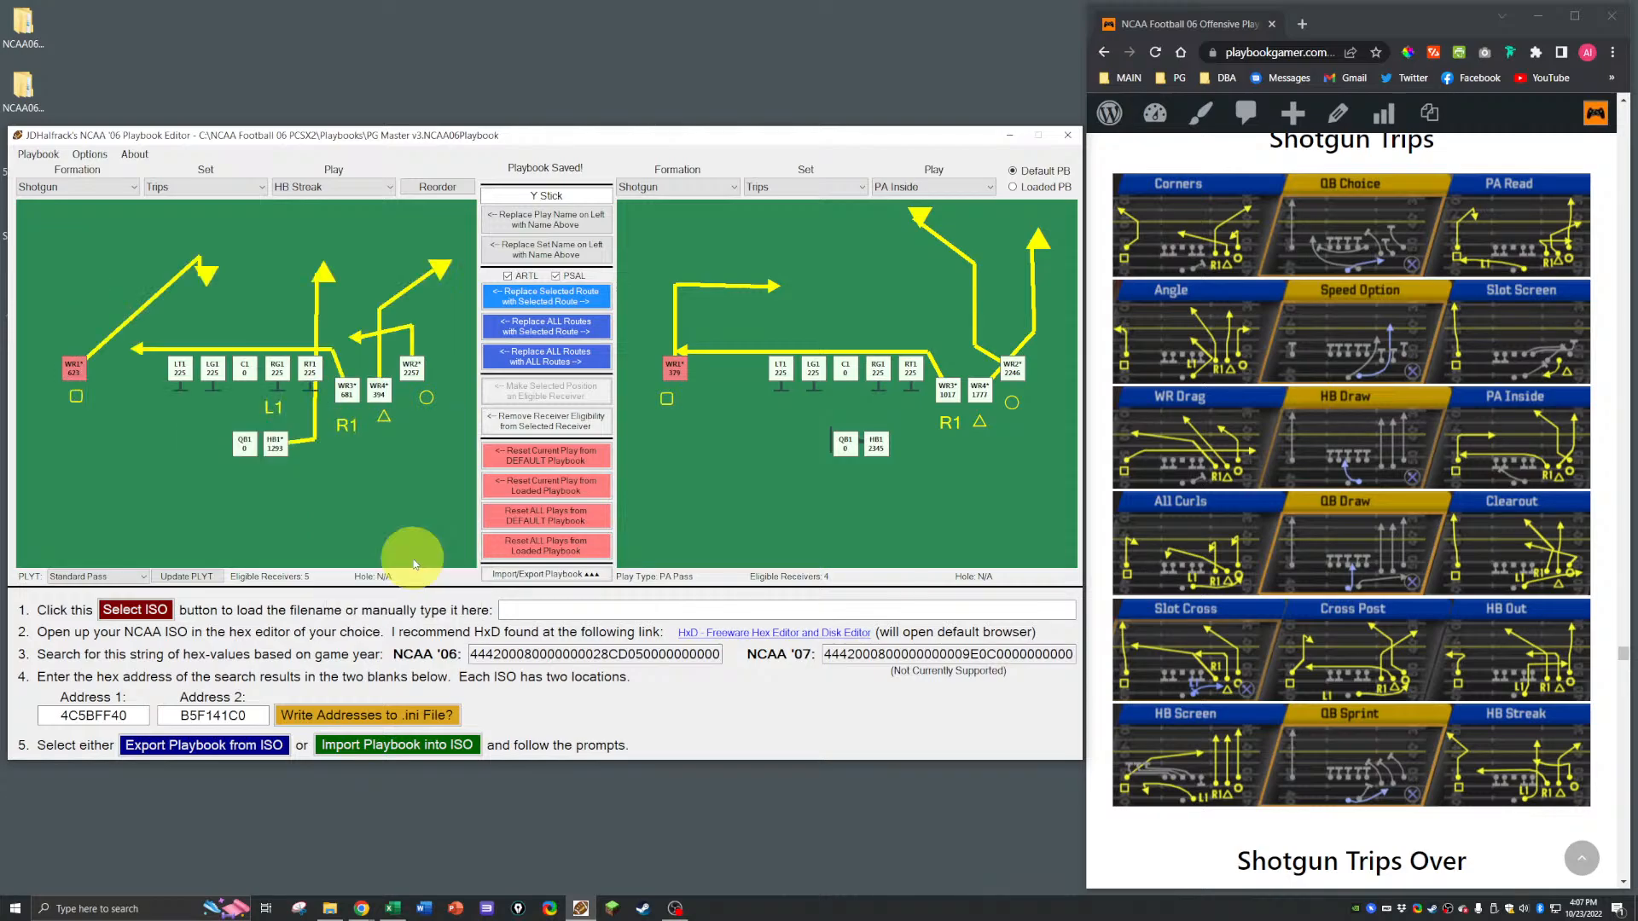
Step: Change WR1's route in HB Streak to 10 Yard Curl Left
right_click(79, 373)
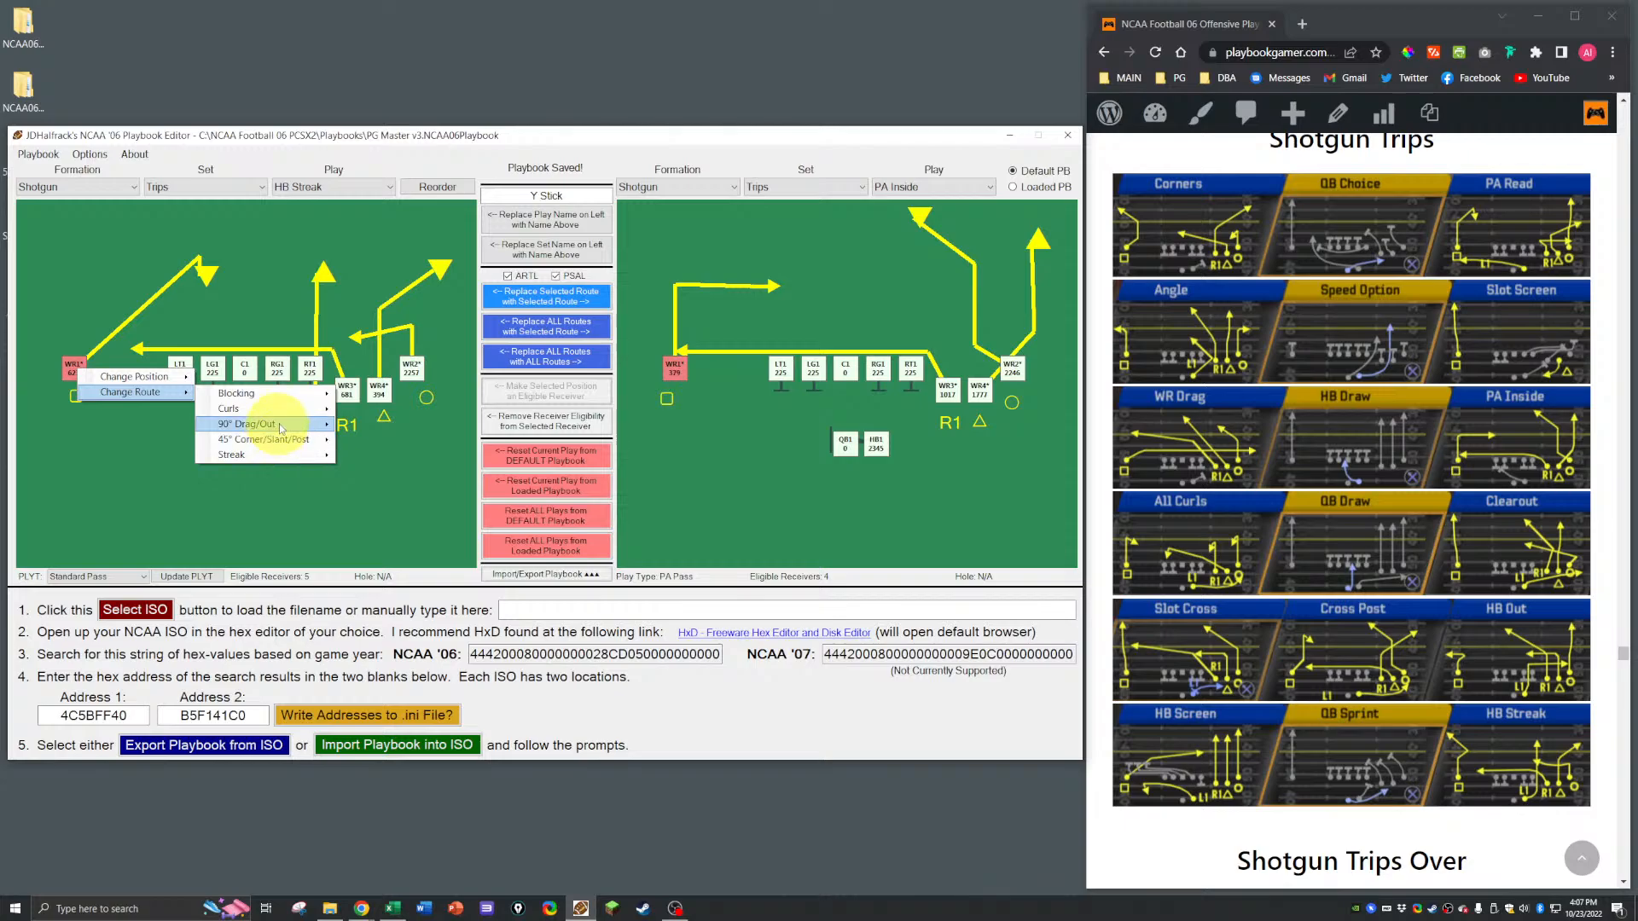
mouse_move(296, 418)
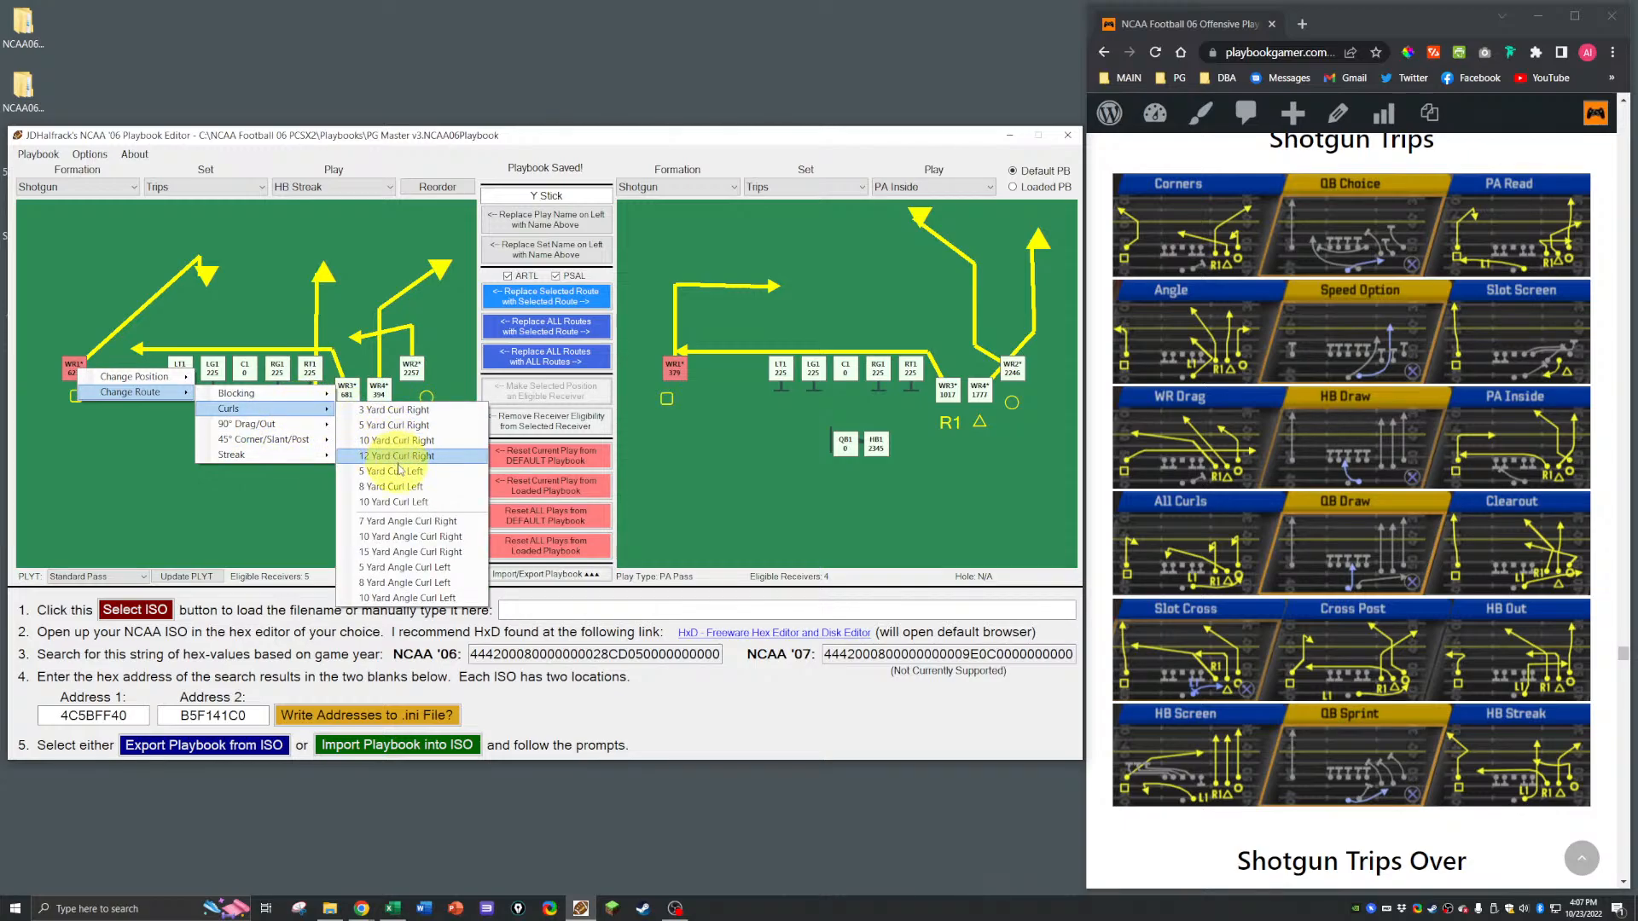
click(404, 504)
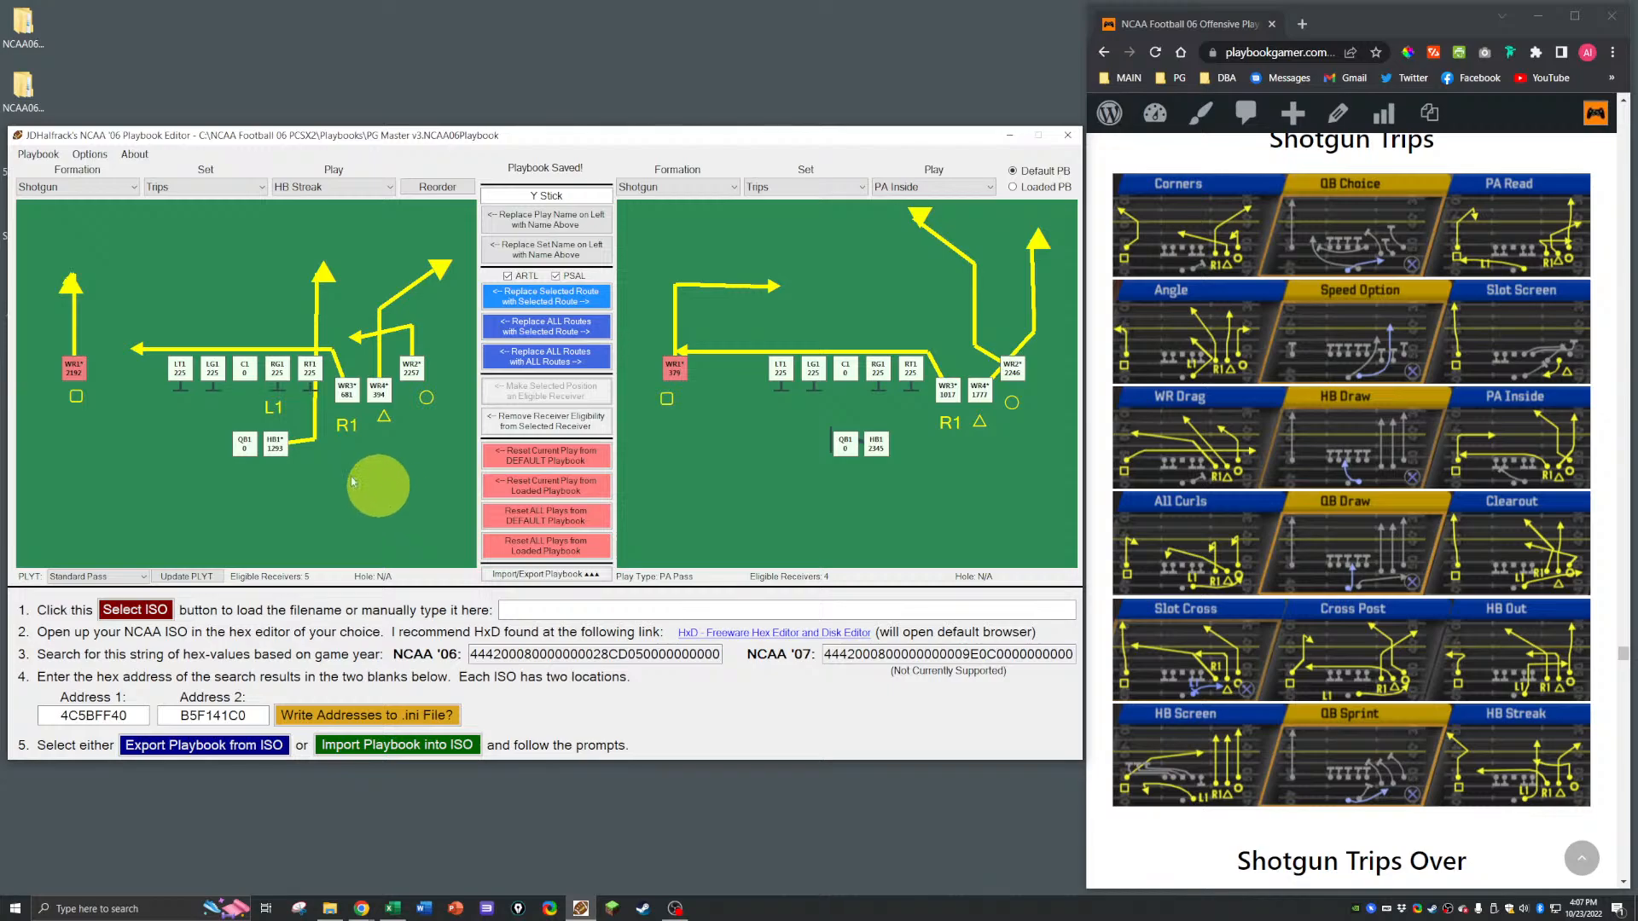
click(74, 368)
right_click(73, 368)
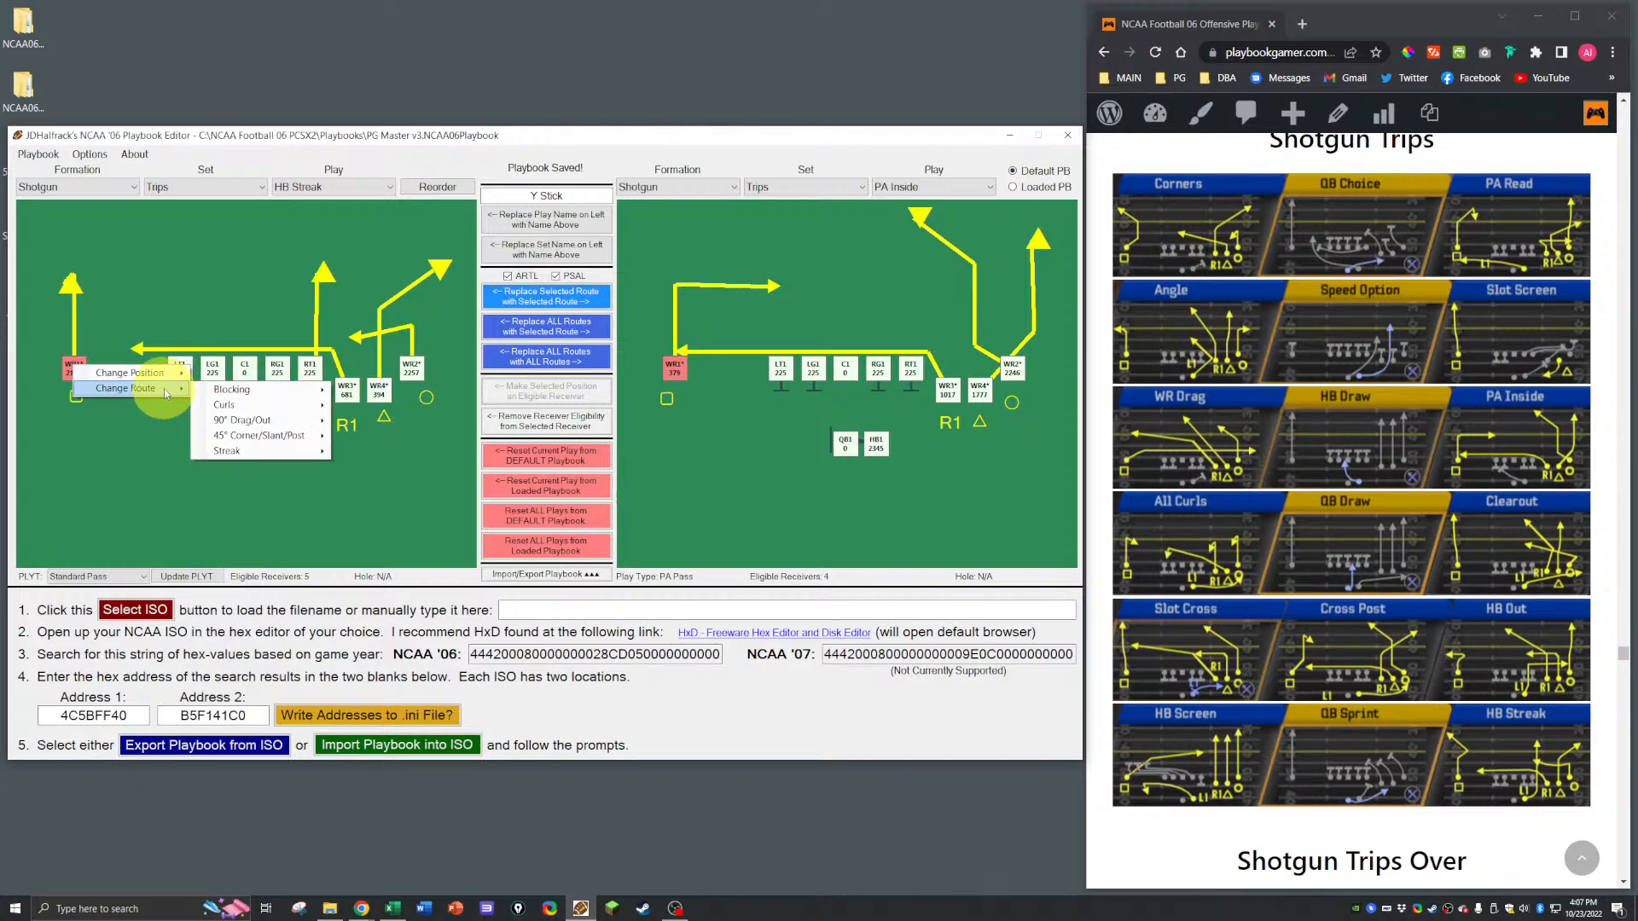
mouse_move(282, 408)
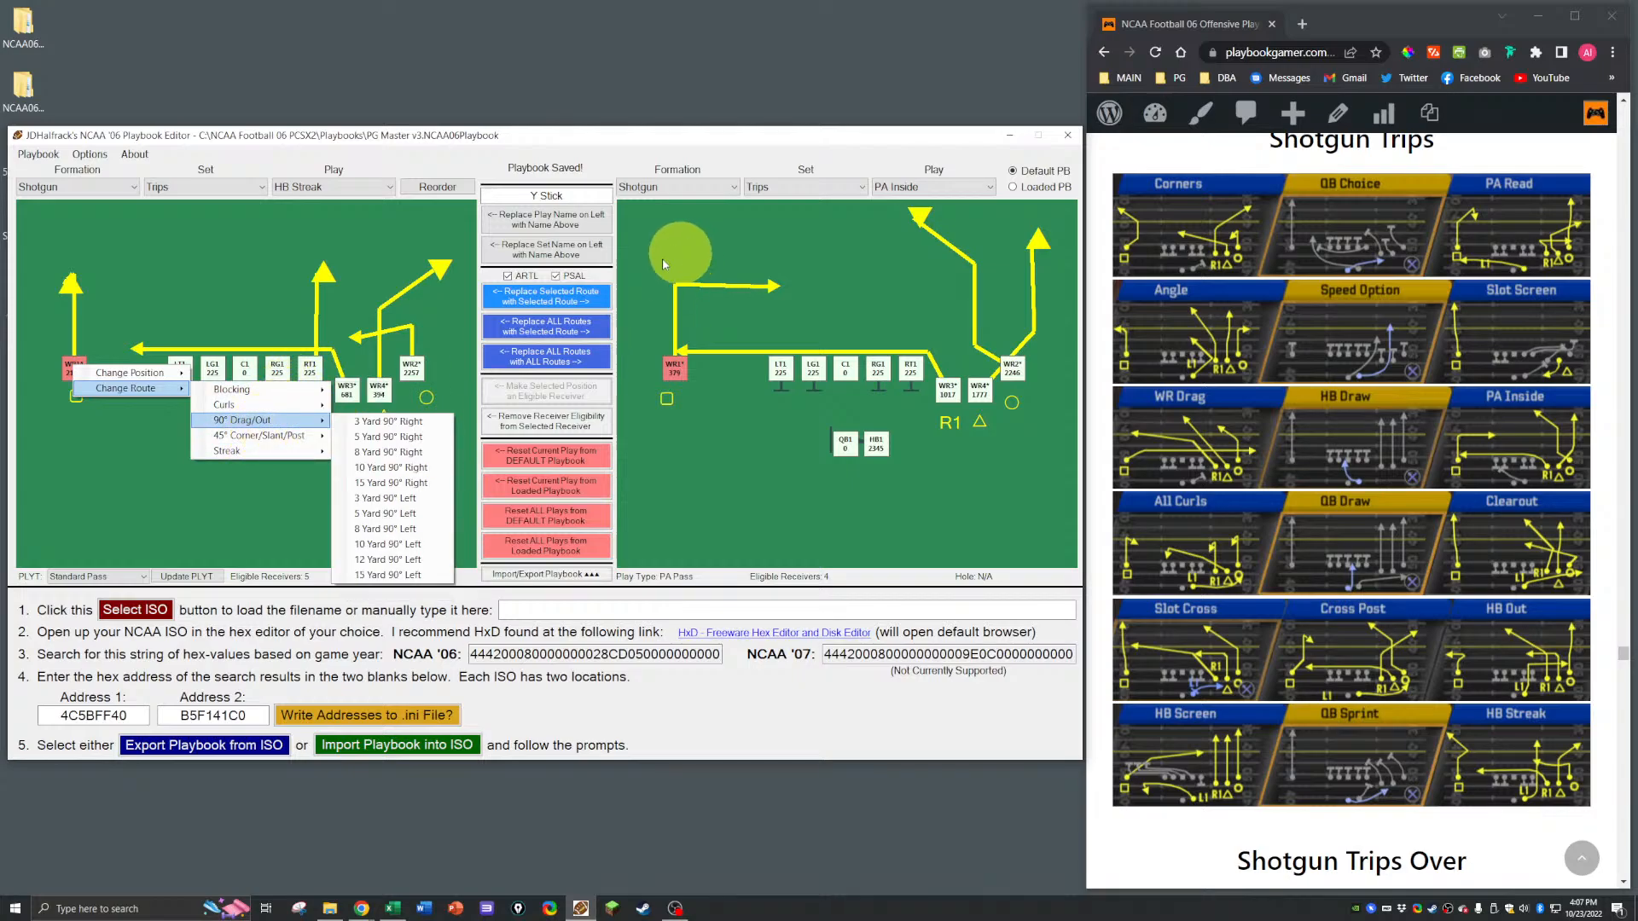
Step: Replace WR1's route in HB Streak with the WR1 route from the Shotgun 2 Back Slot play HB Circle
click(785, 188)
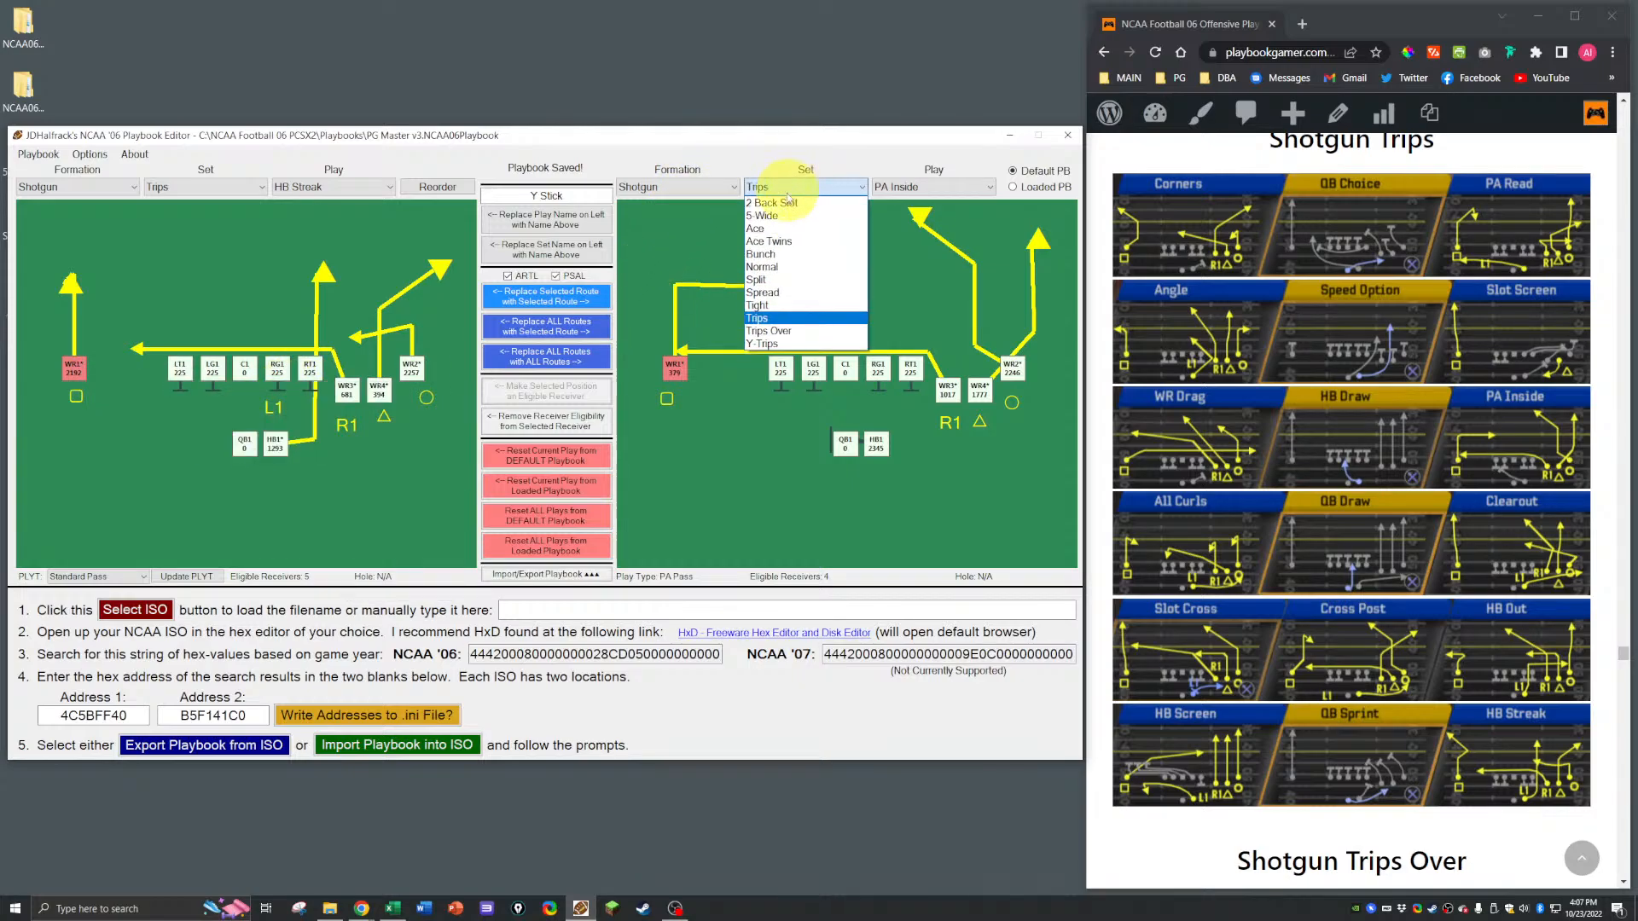
click(786, 202)
click(902, 186)
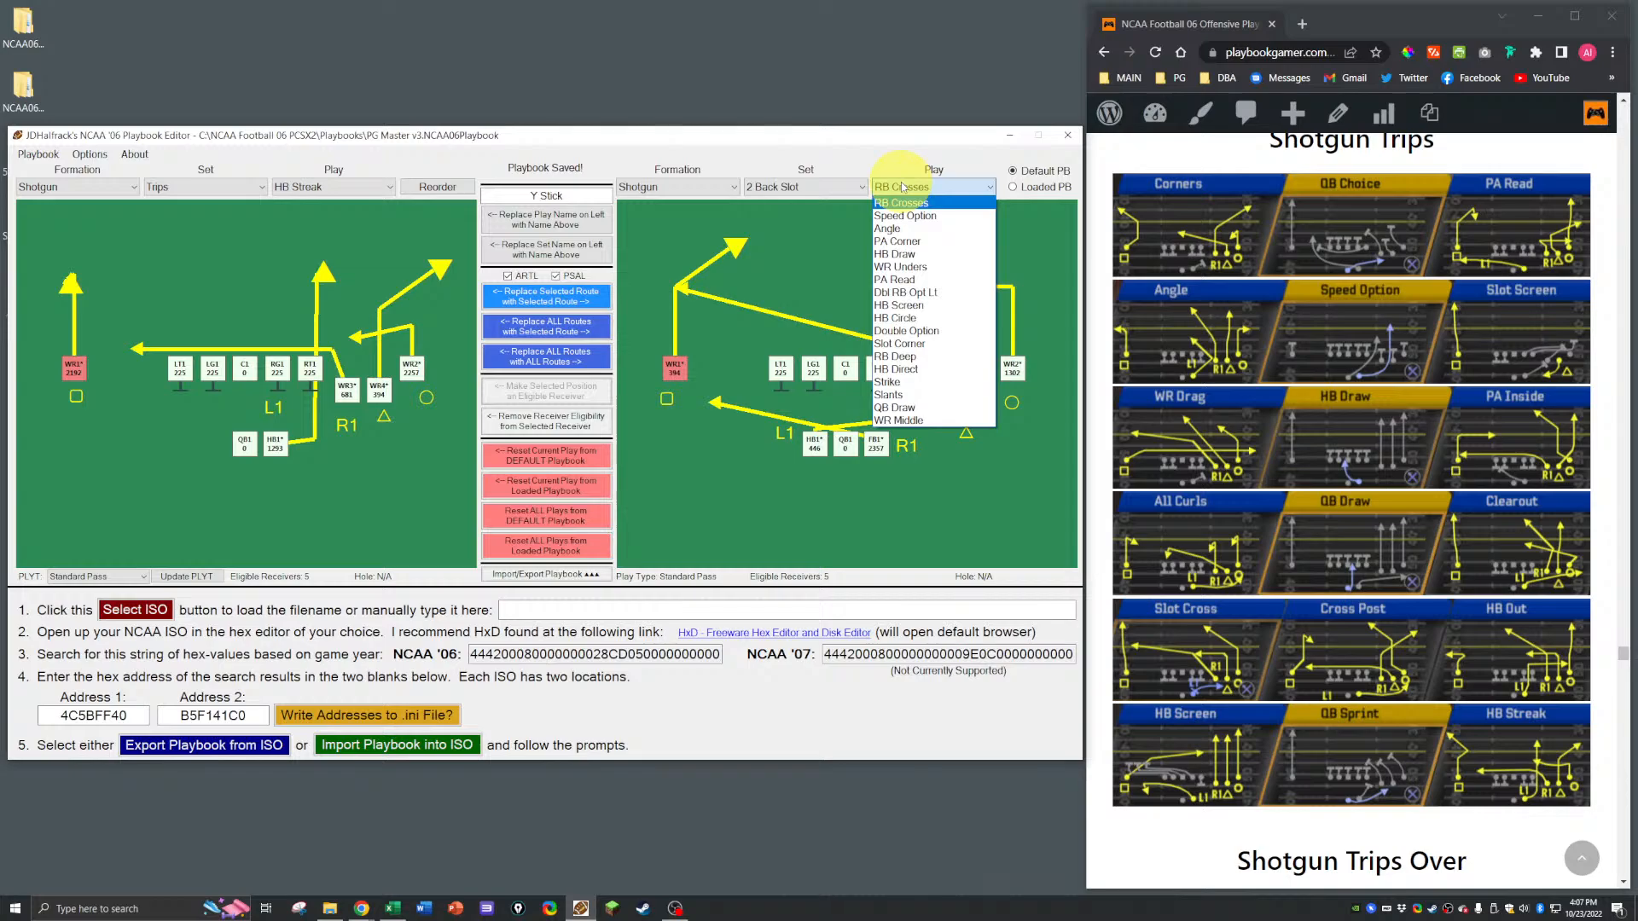
click(894, 317)
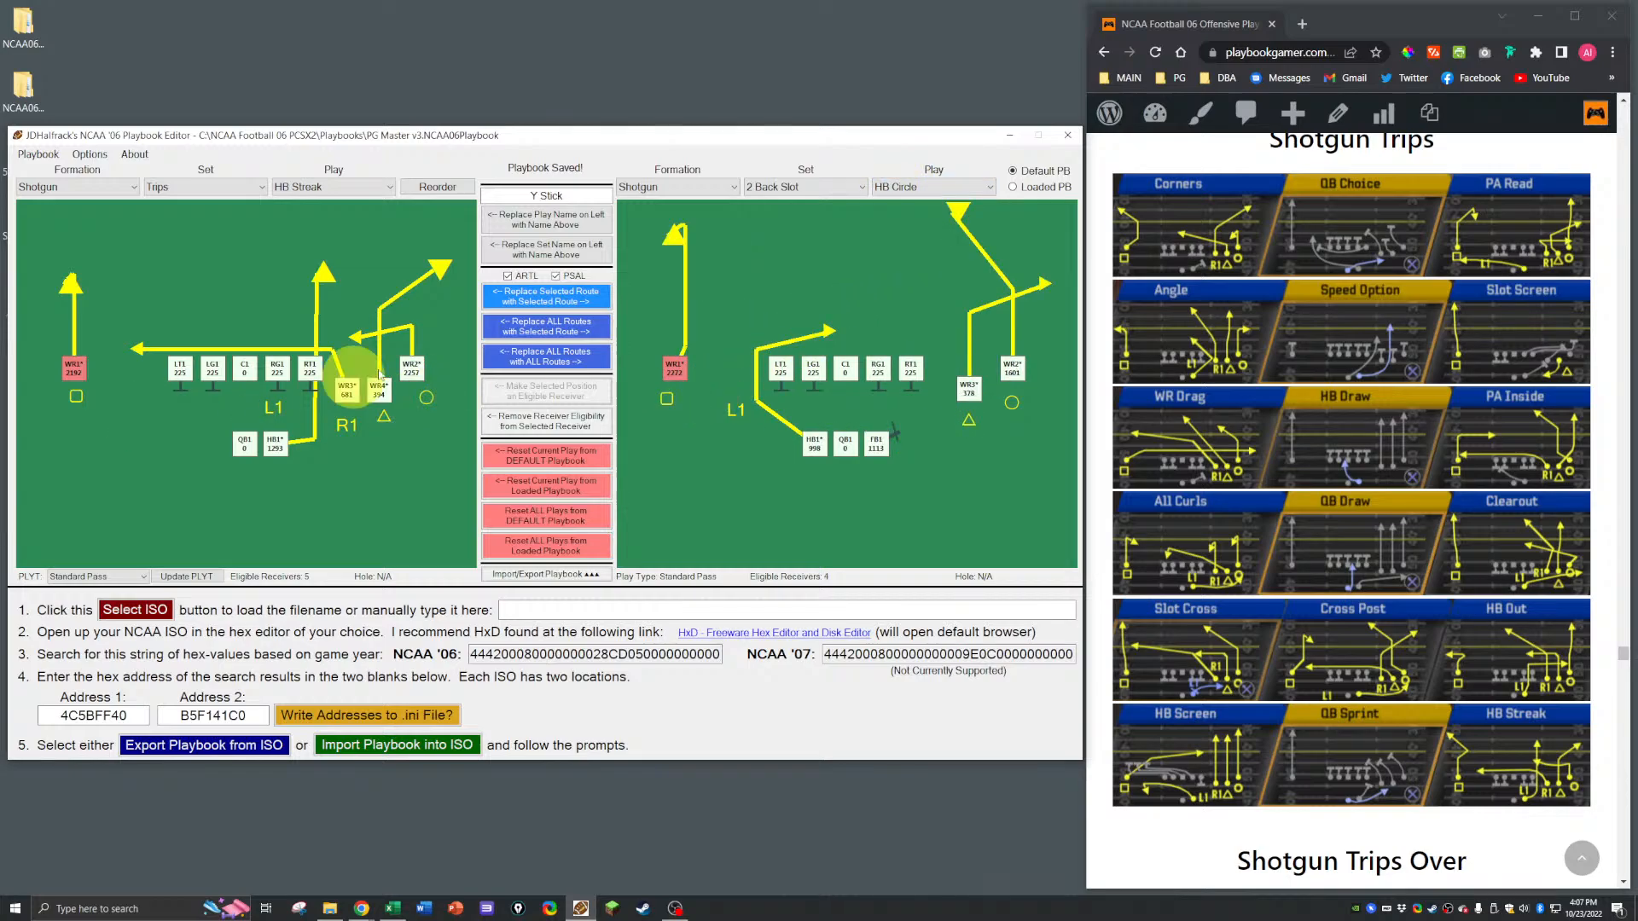
click(546, 296)
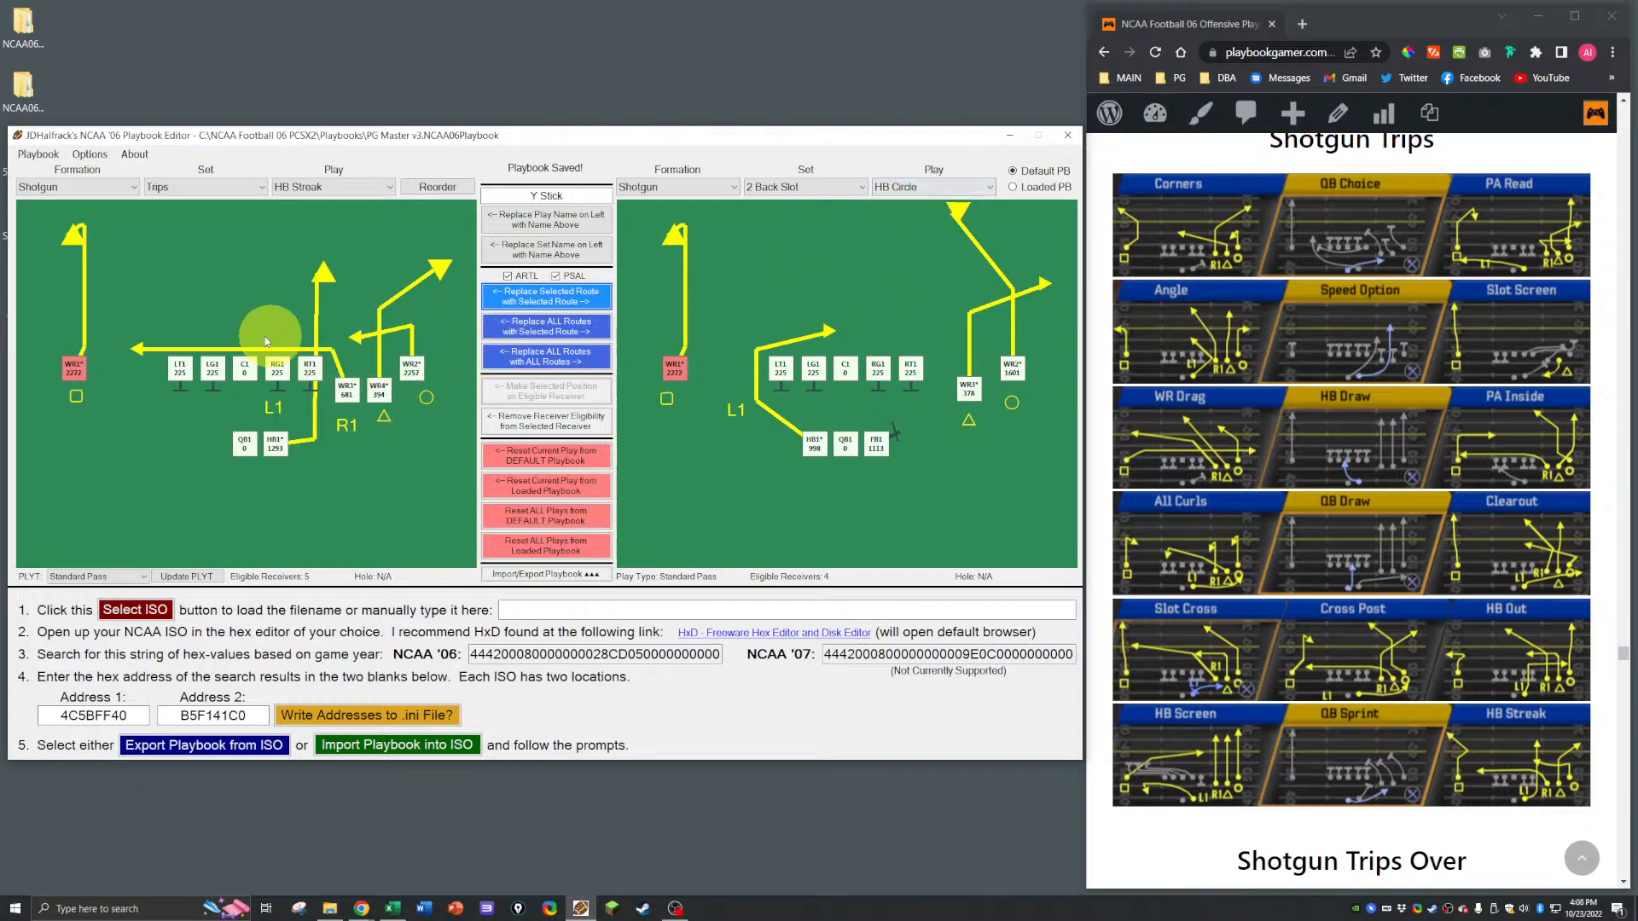
Step: Replace WR2's route in HB Streak with the WR2 route from the Shotgun Trips play Clearout, and save the playbook
click(938, 186)
click(772, 187)
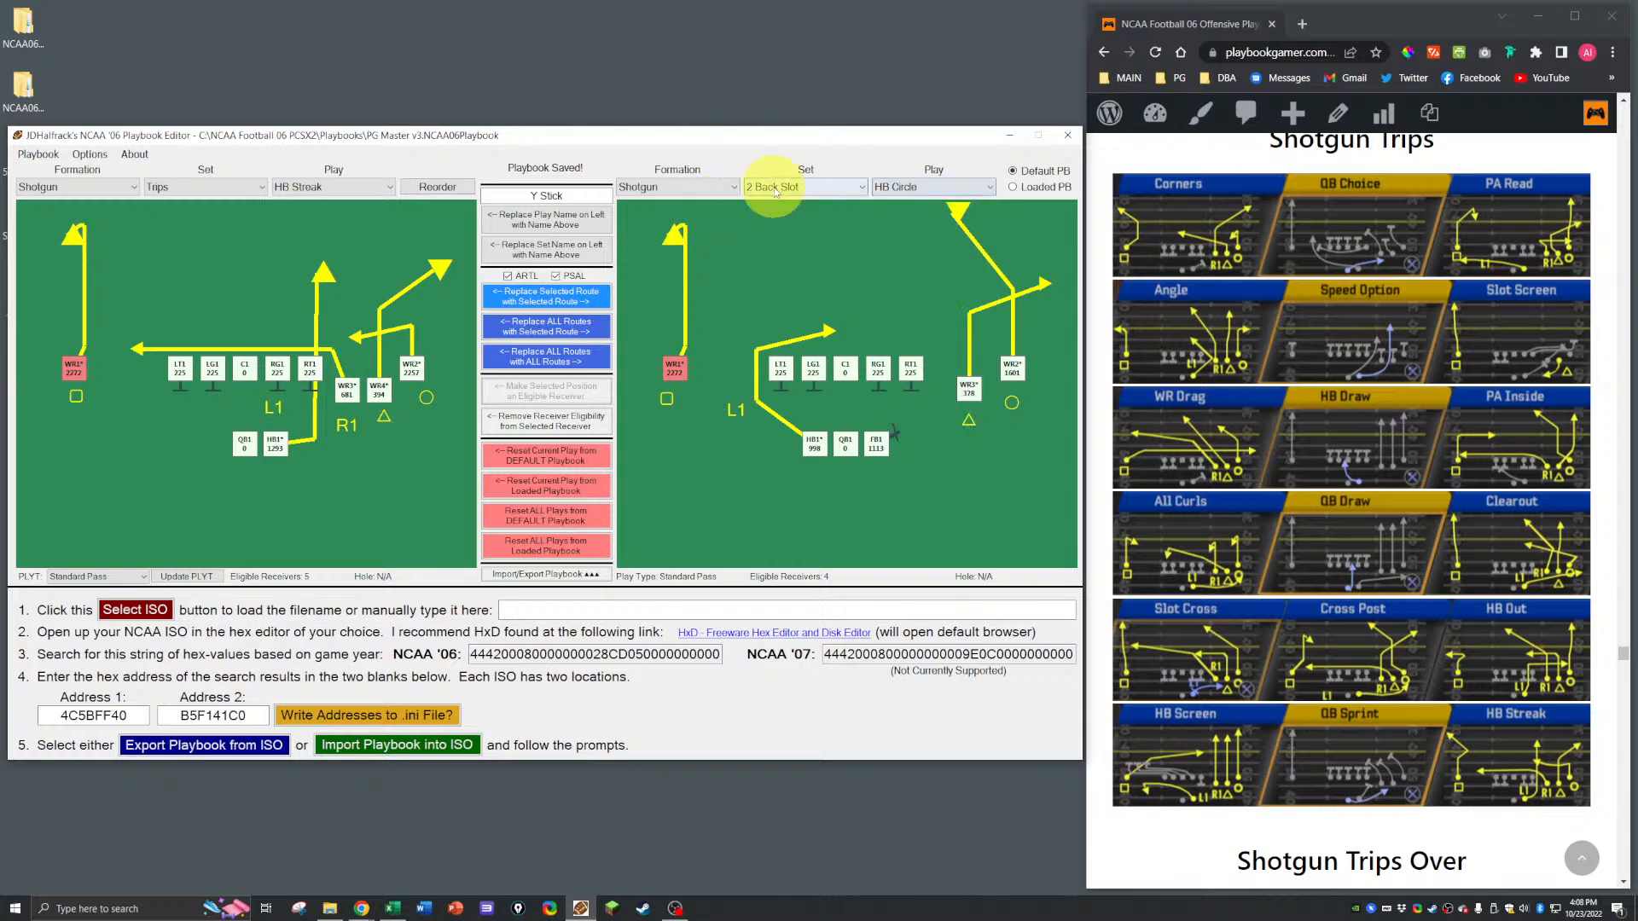
click(776, 187)
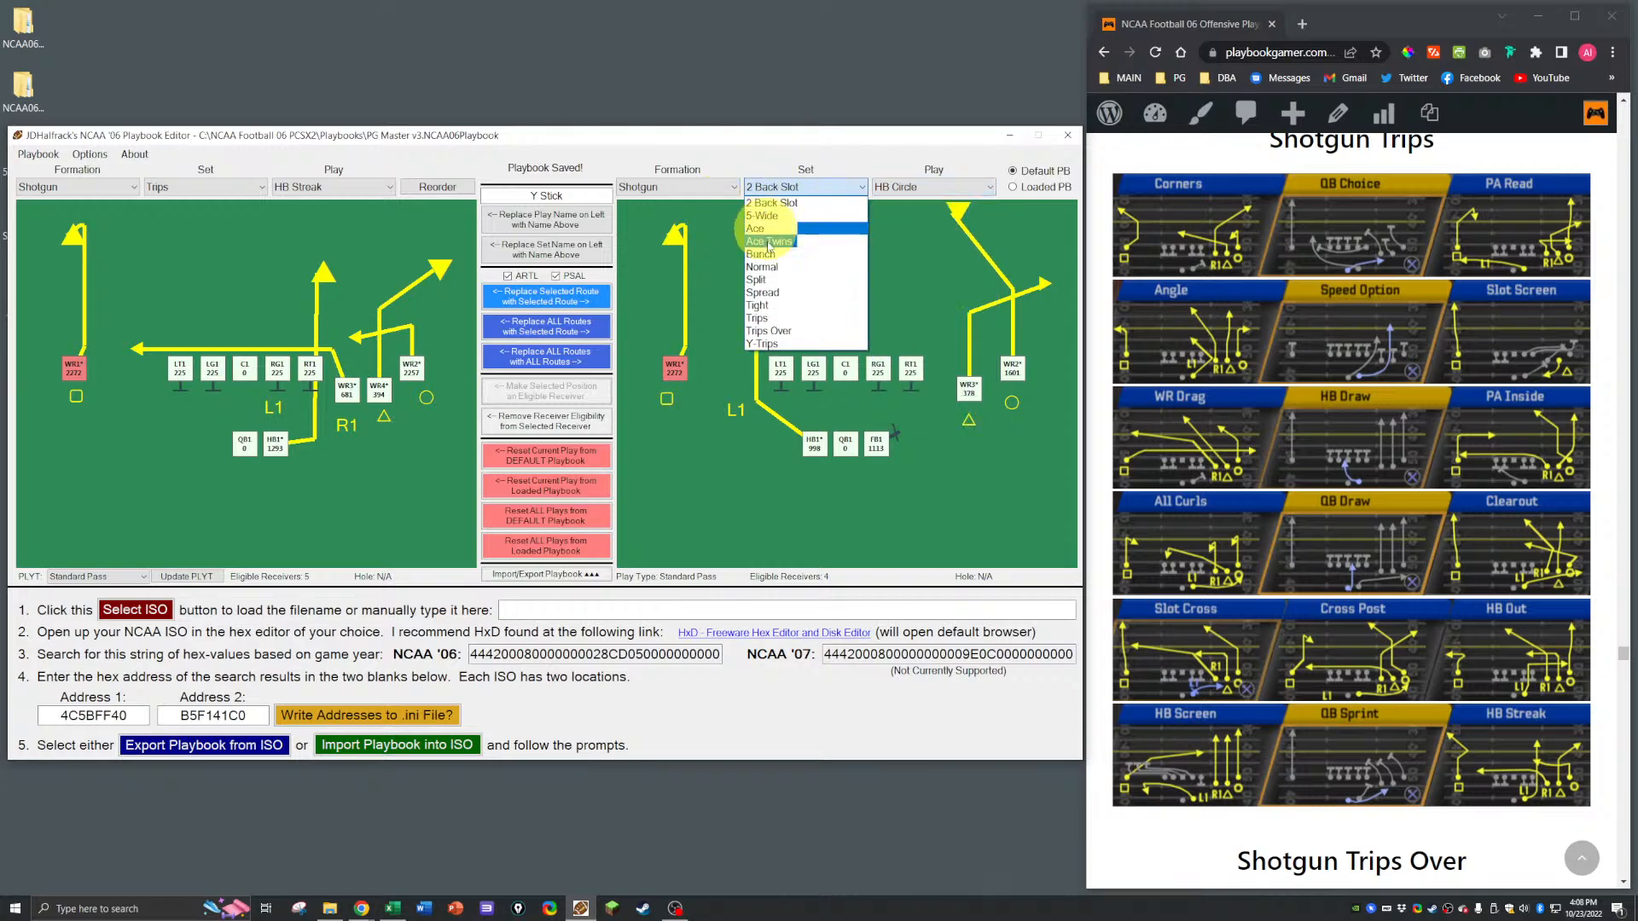
click(758, 318)
click(932, 187)
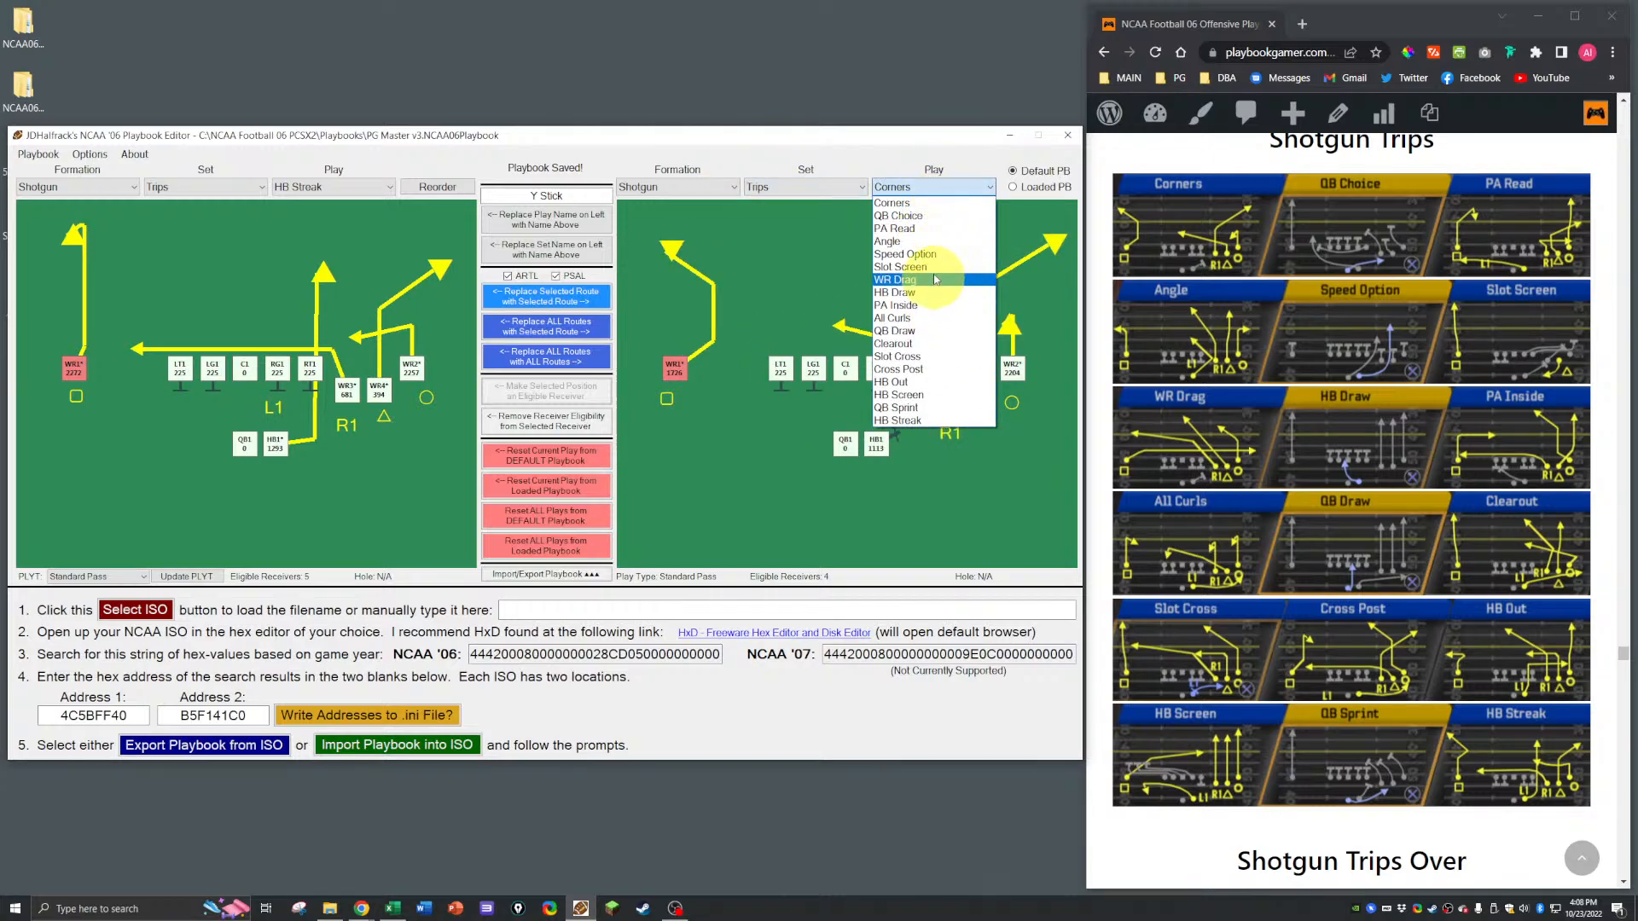
click(896, 343)
click(1011, 372)
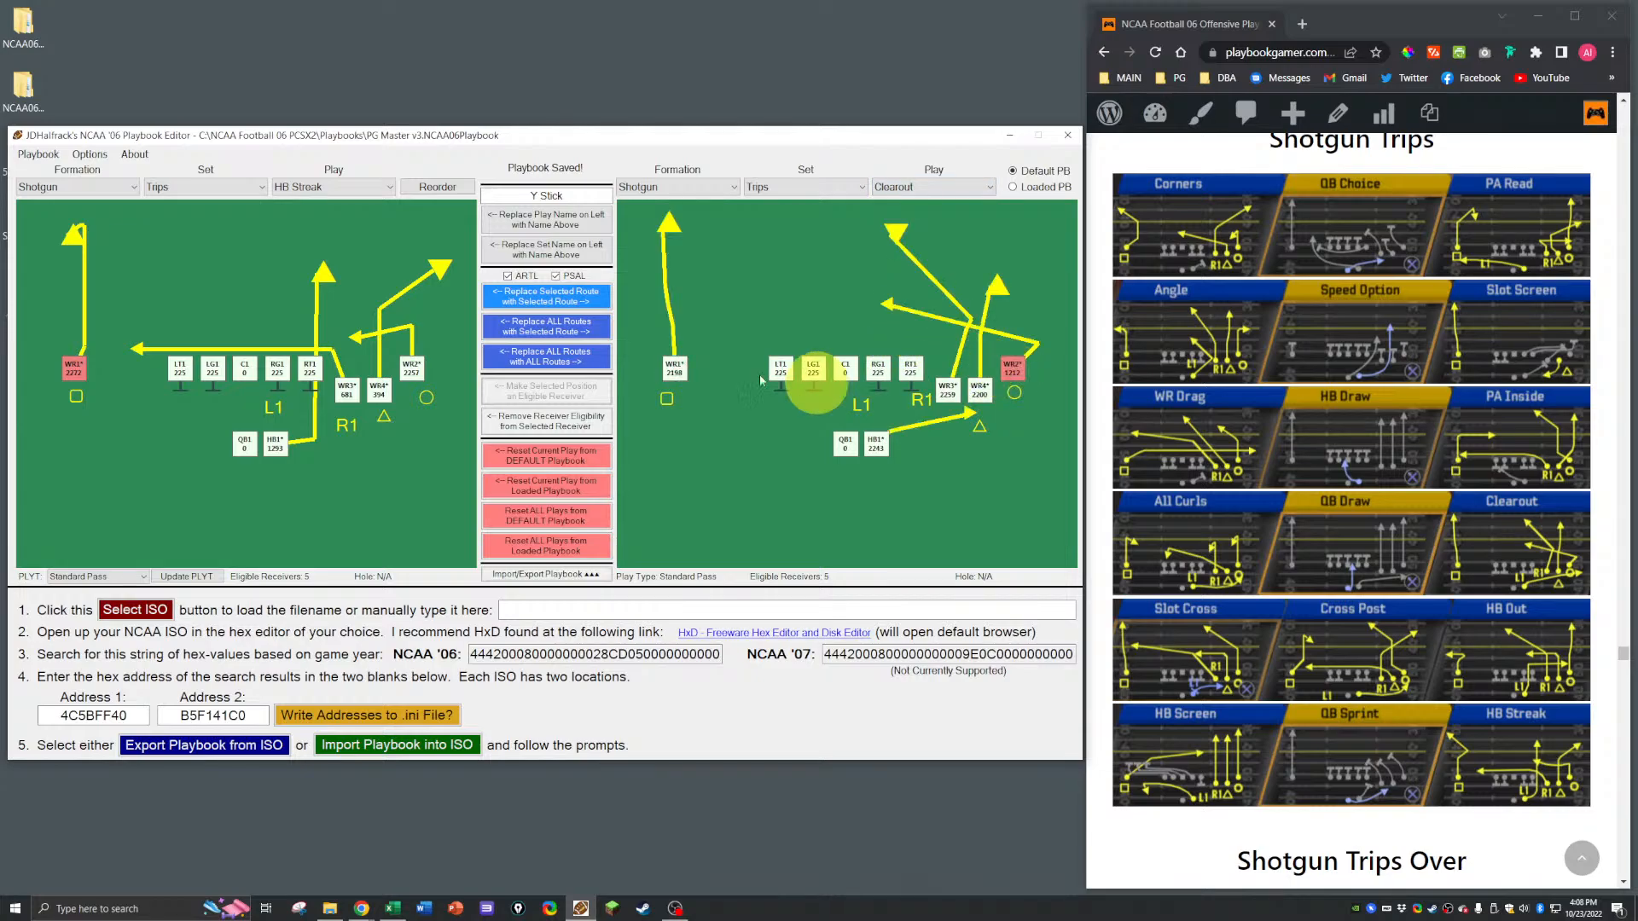
click(411, 368)
click(522, 309)
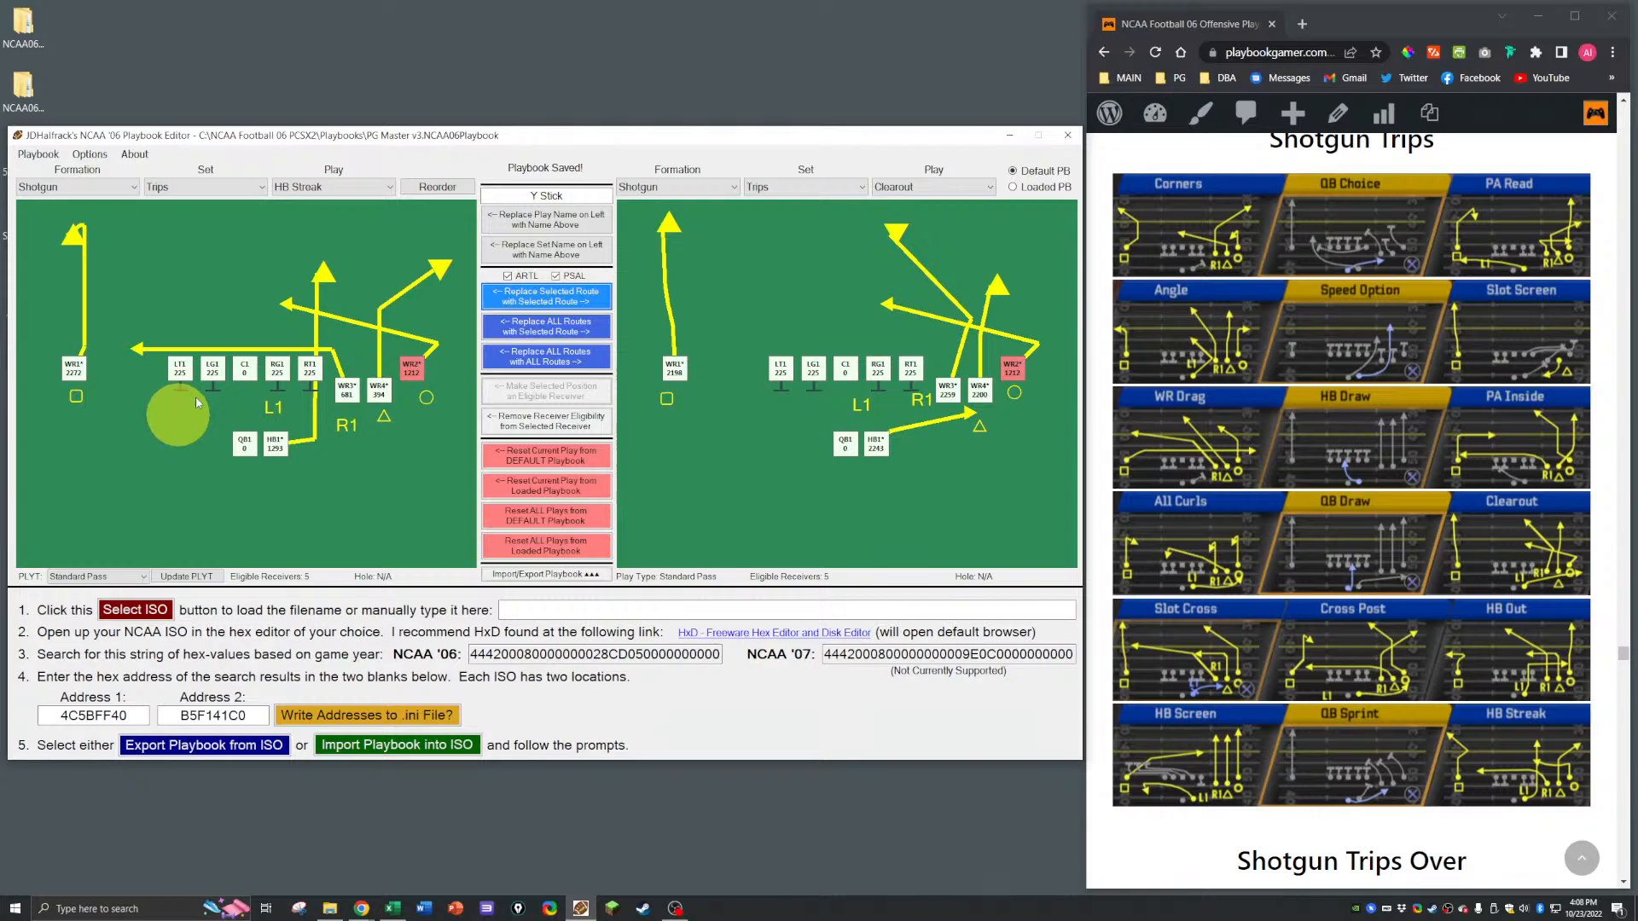
key(ctrl+s)
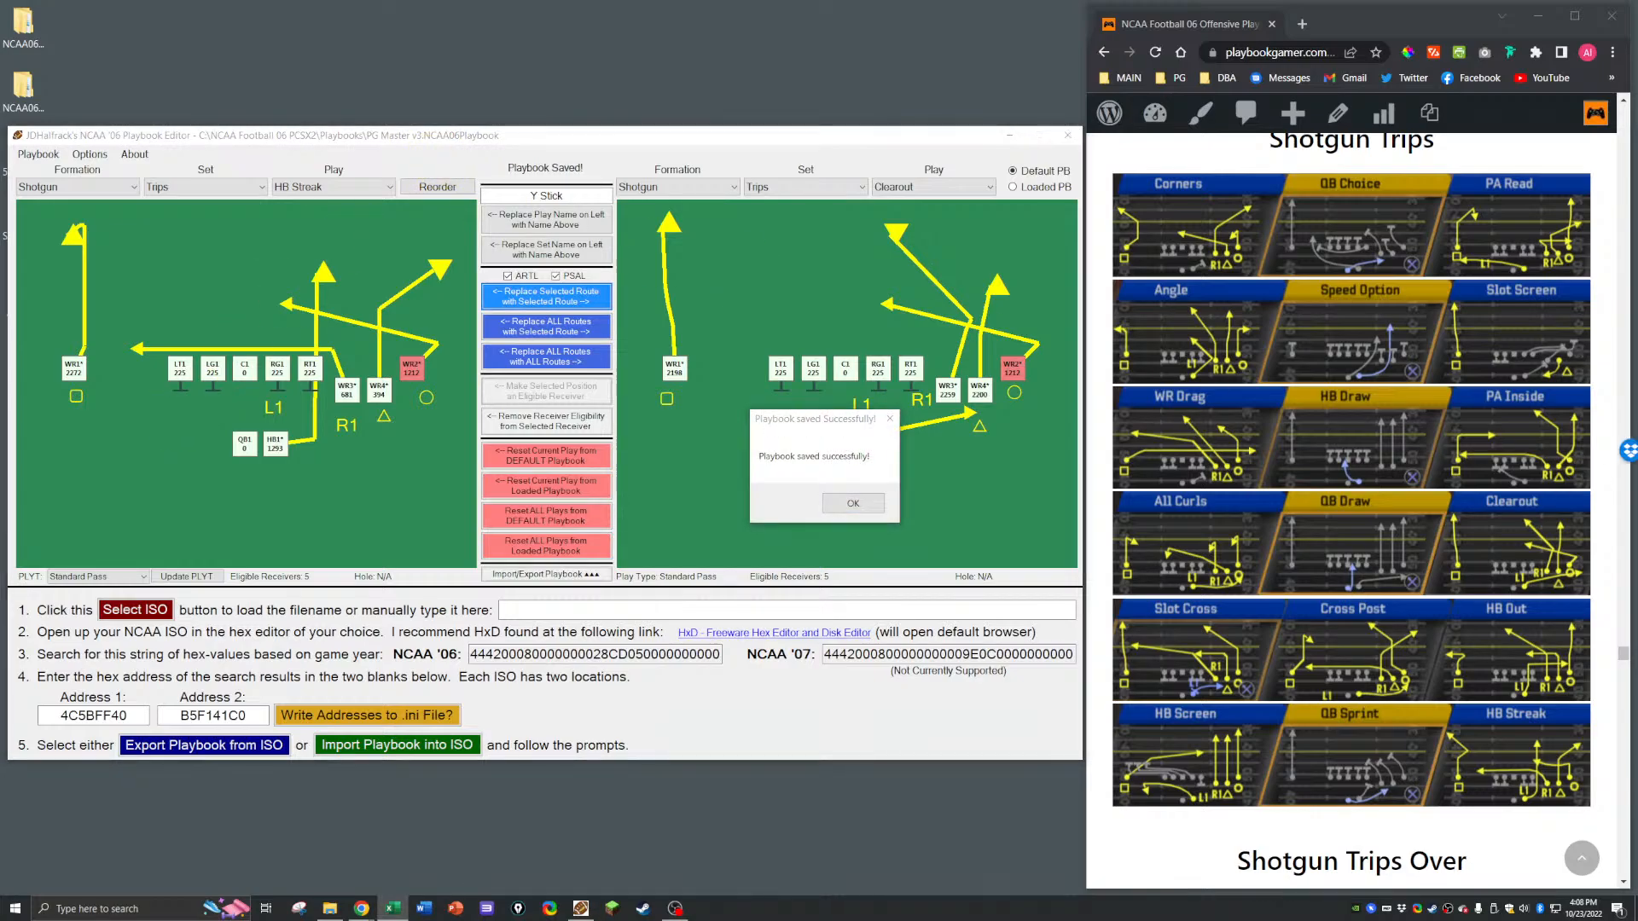
Step: Switch to the Excel changes list and add a row 319 entry with formation Gun Trips and play HB Streak
drag(1637, 269, 421, 336)
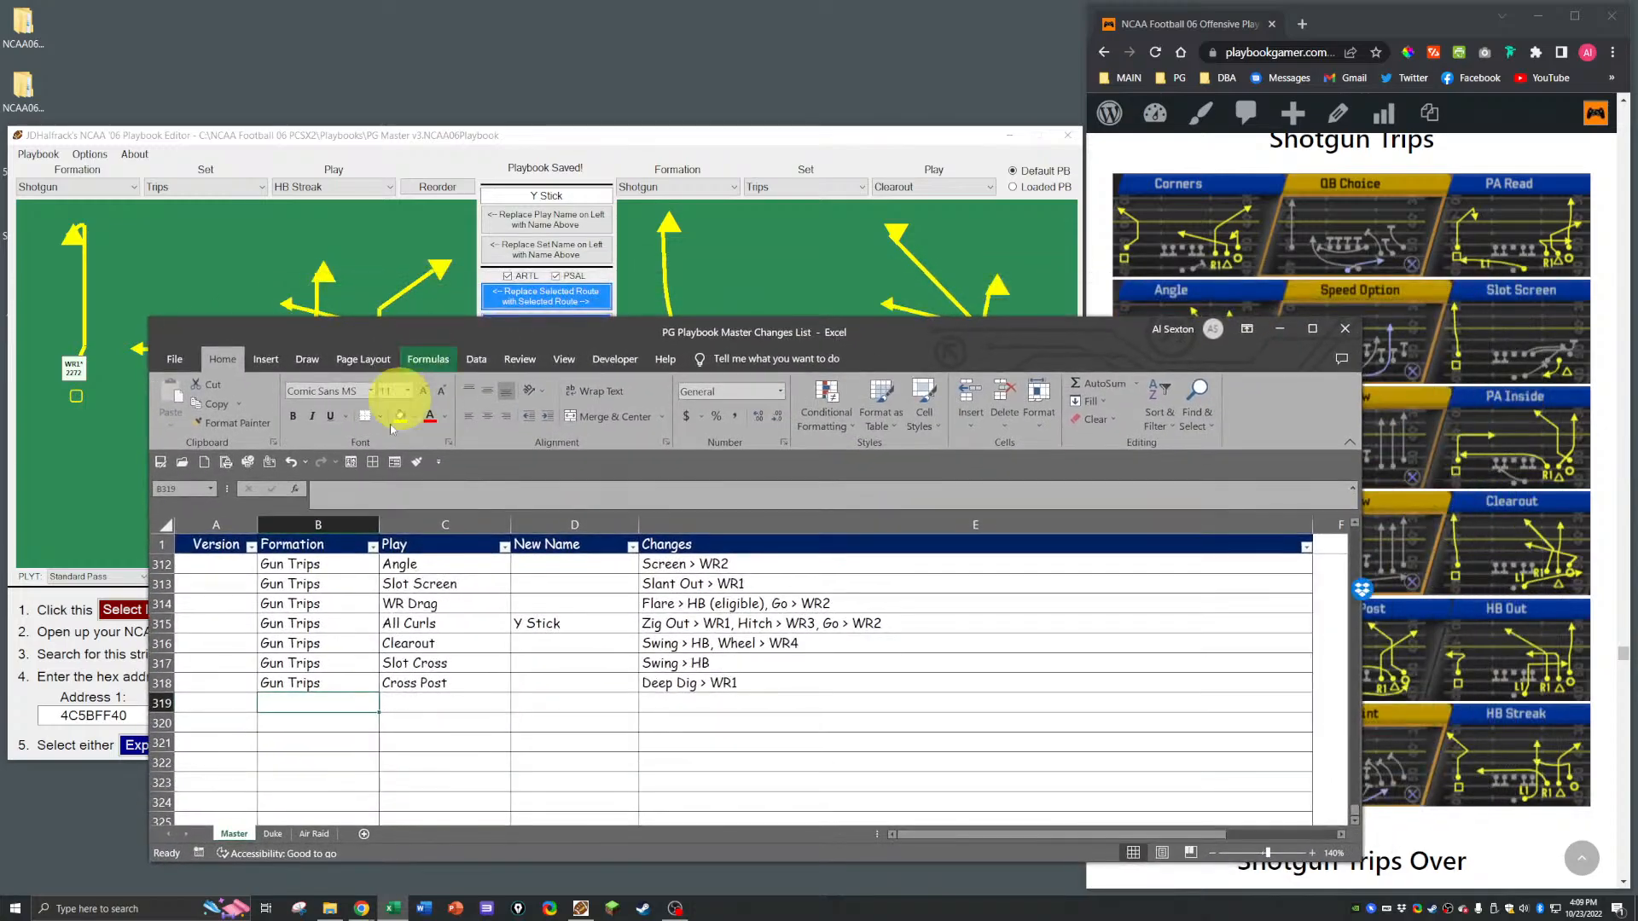
key(Up)
key(ctrl+c)
key(Down)
key(ctrl+v)
key(Tab)
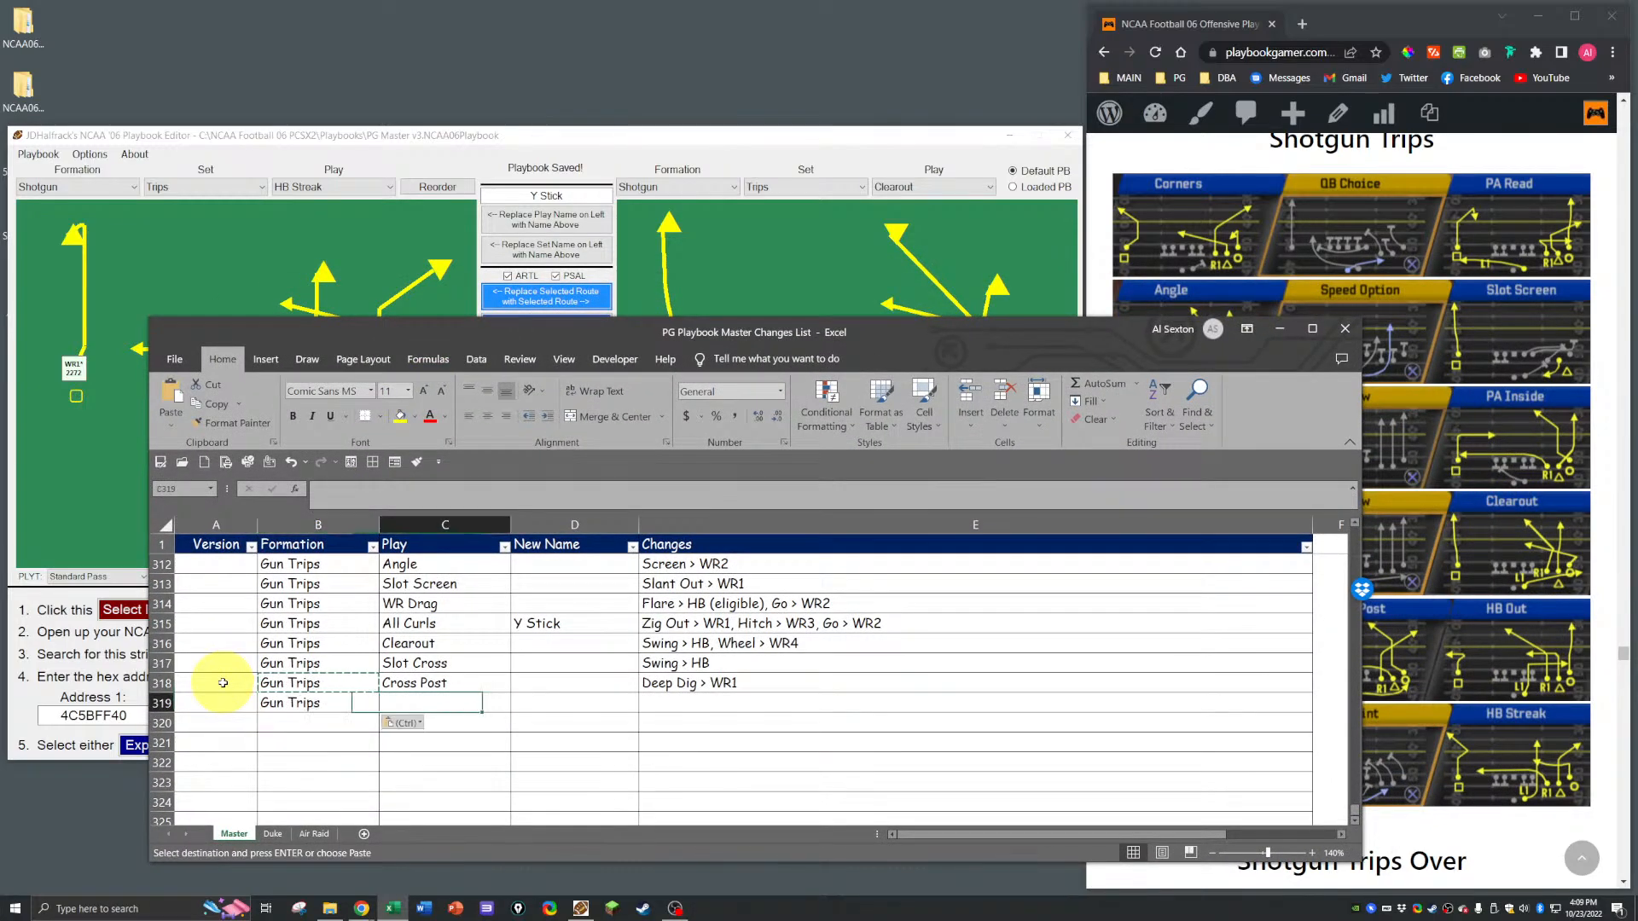
text(HB)
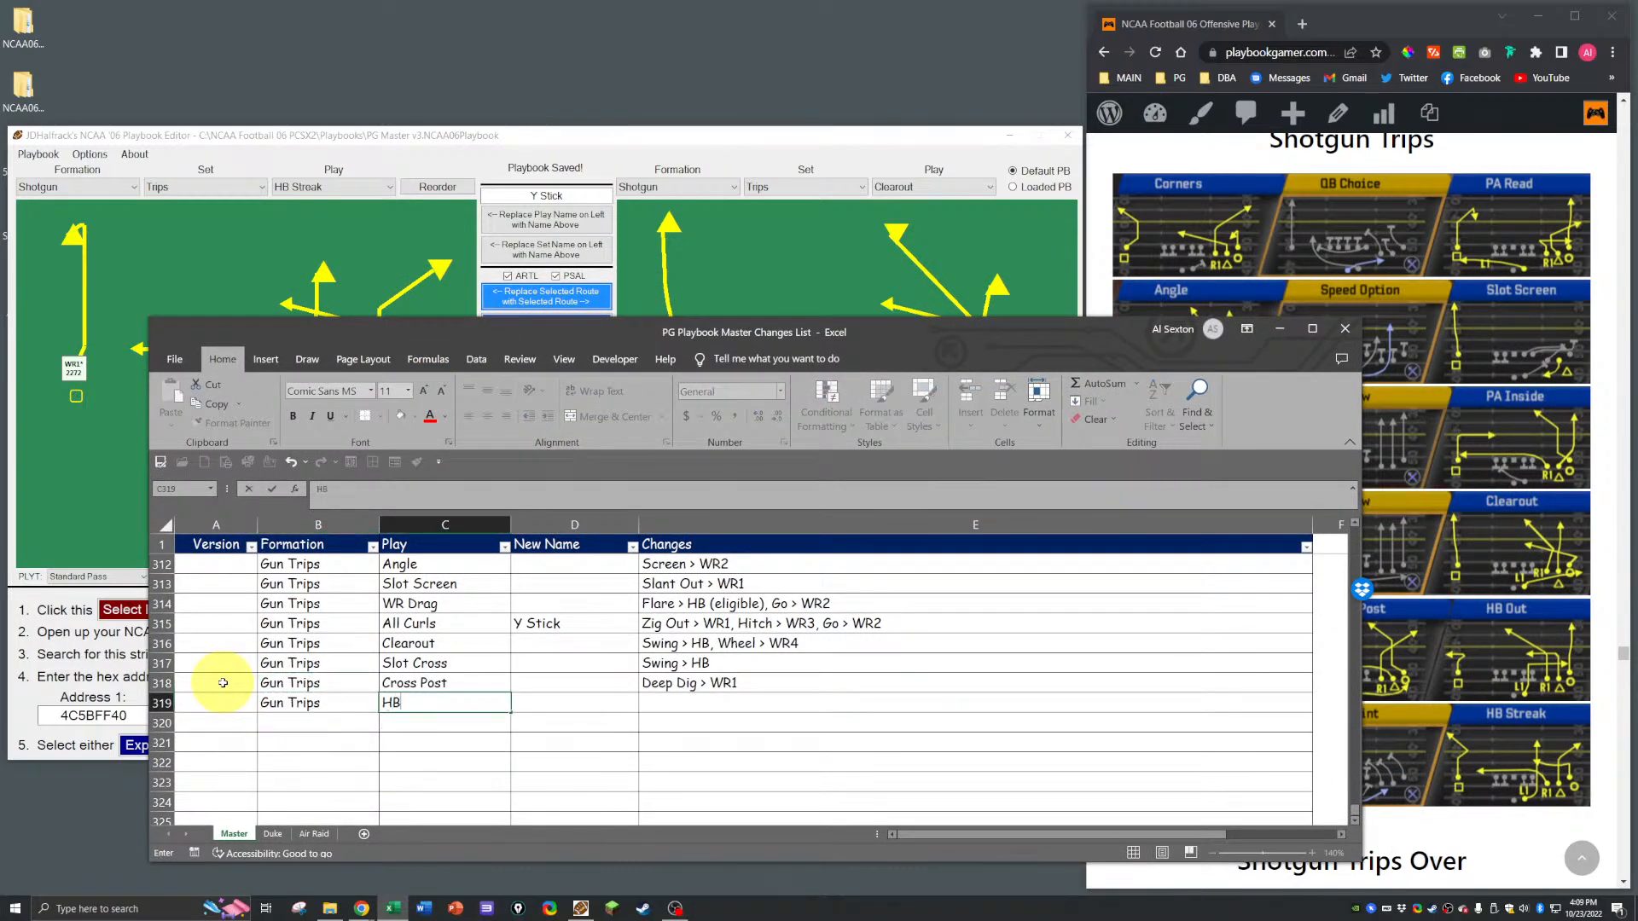
text( Streak)
key(Tab)
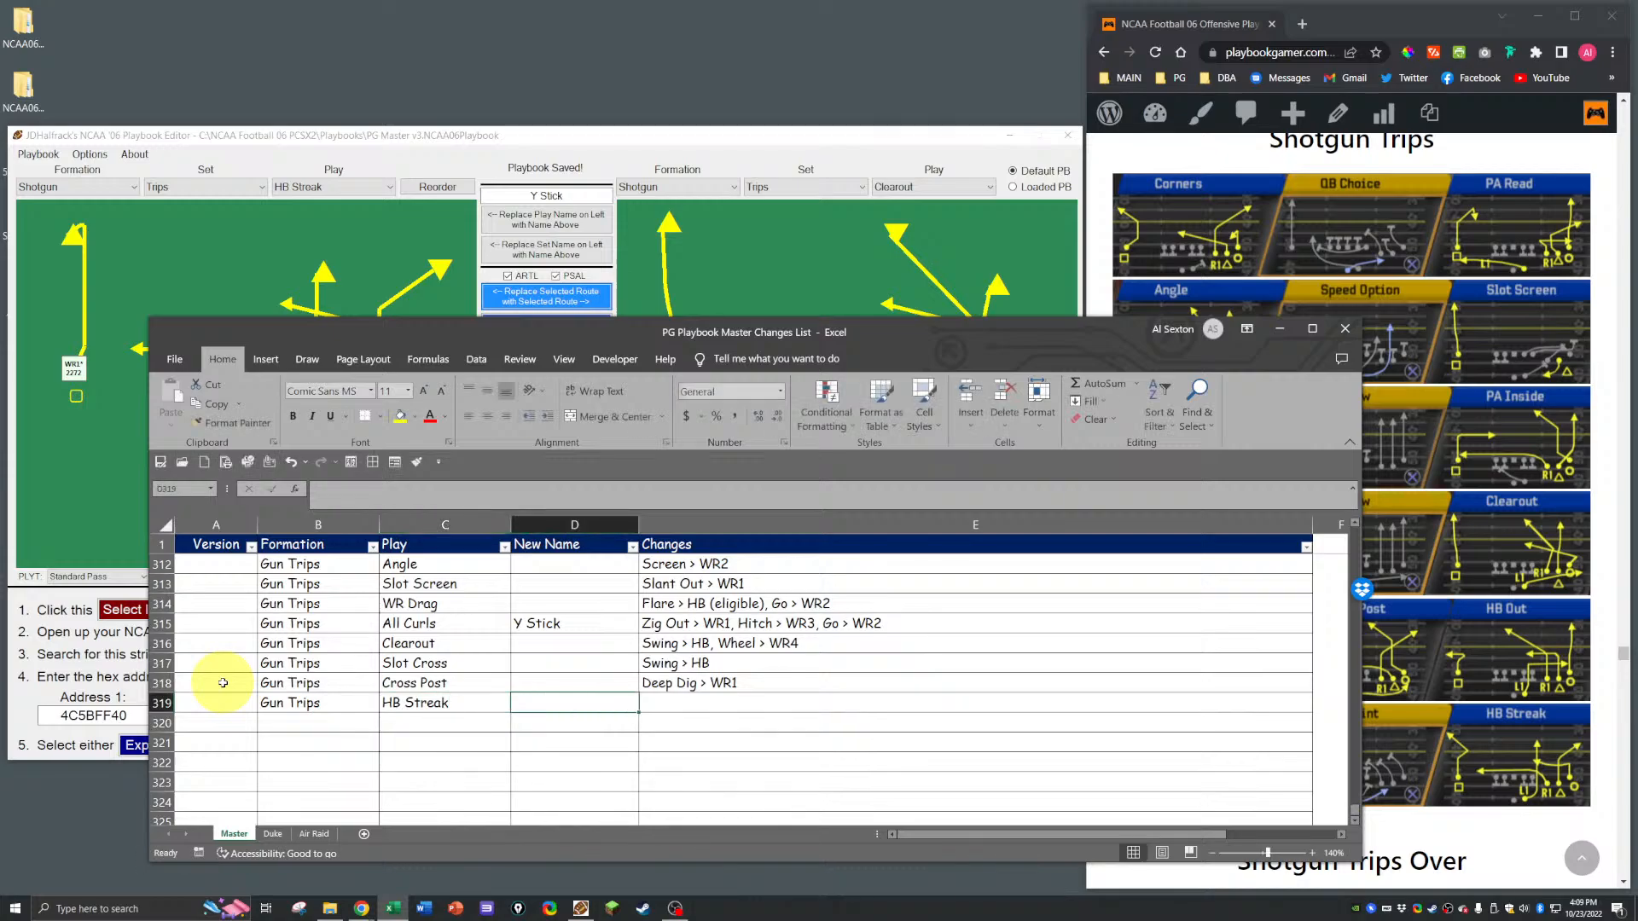
key(Tab)
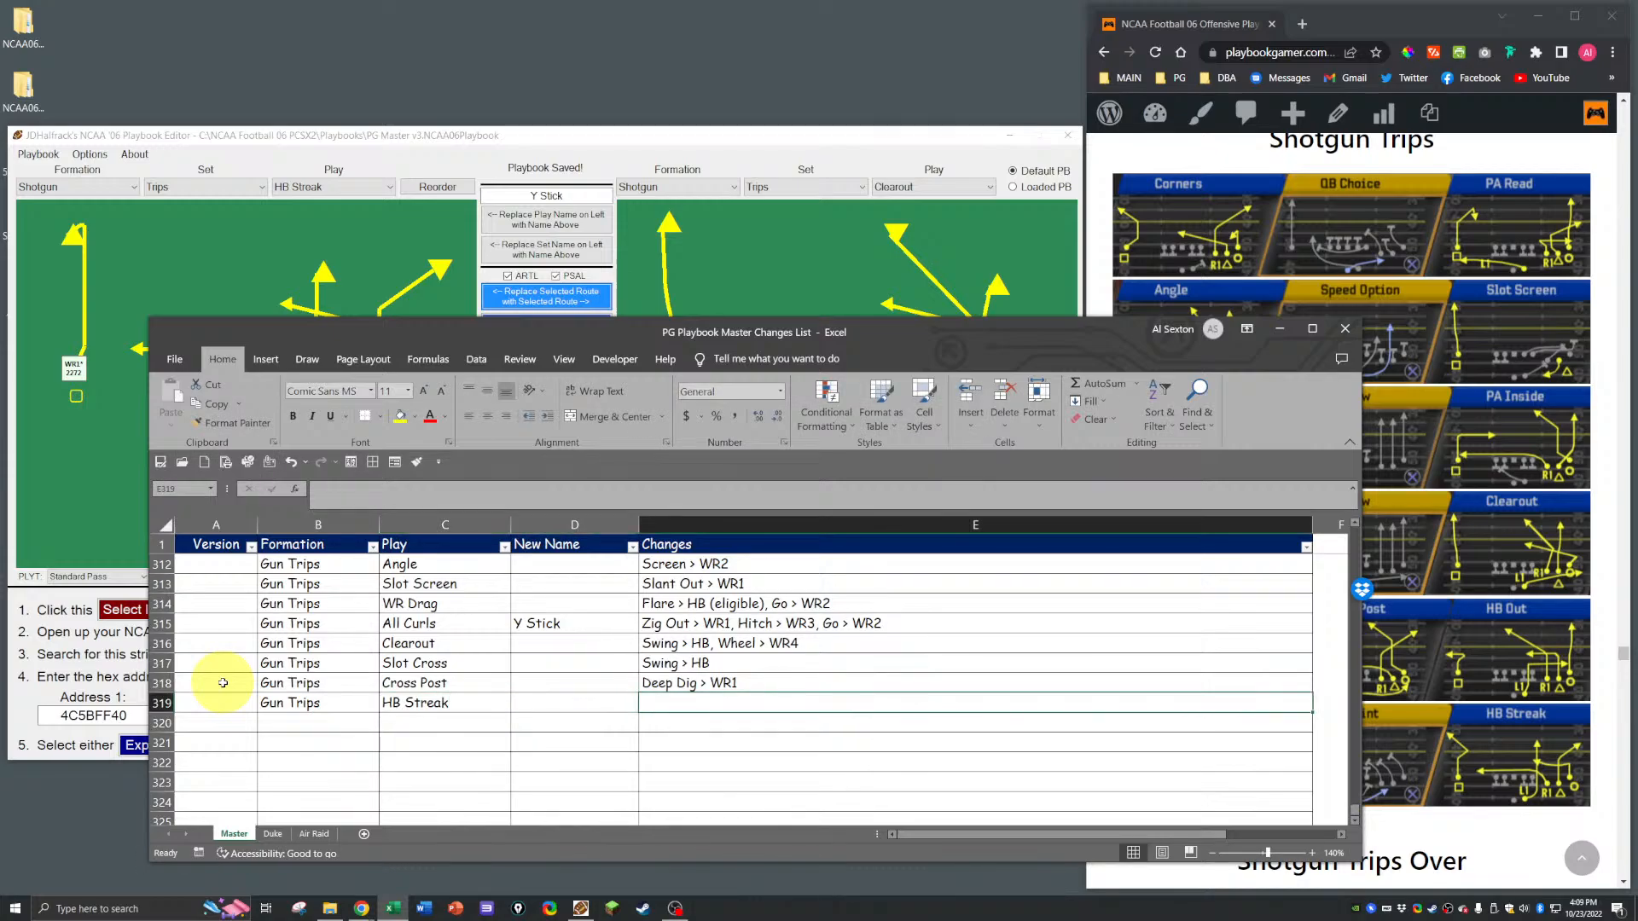
Step: Enter "Comeback > WR1, Slant > WR2" as the HB Streak changes, and move the Excel window out of the way
text(Comeb)
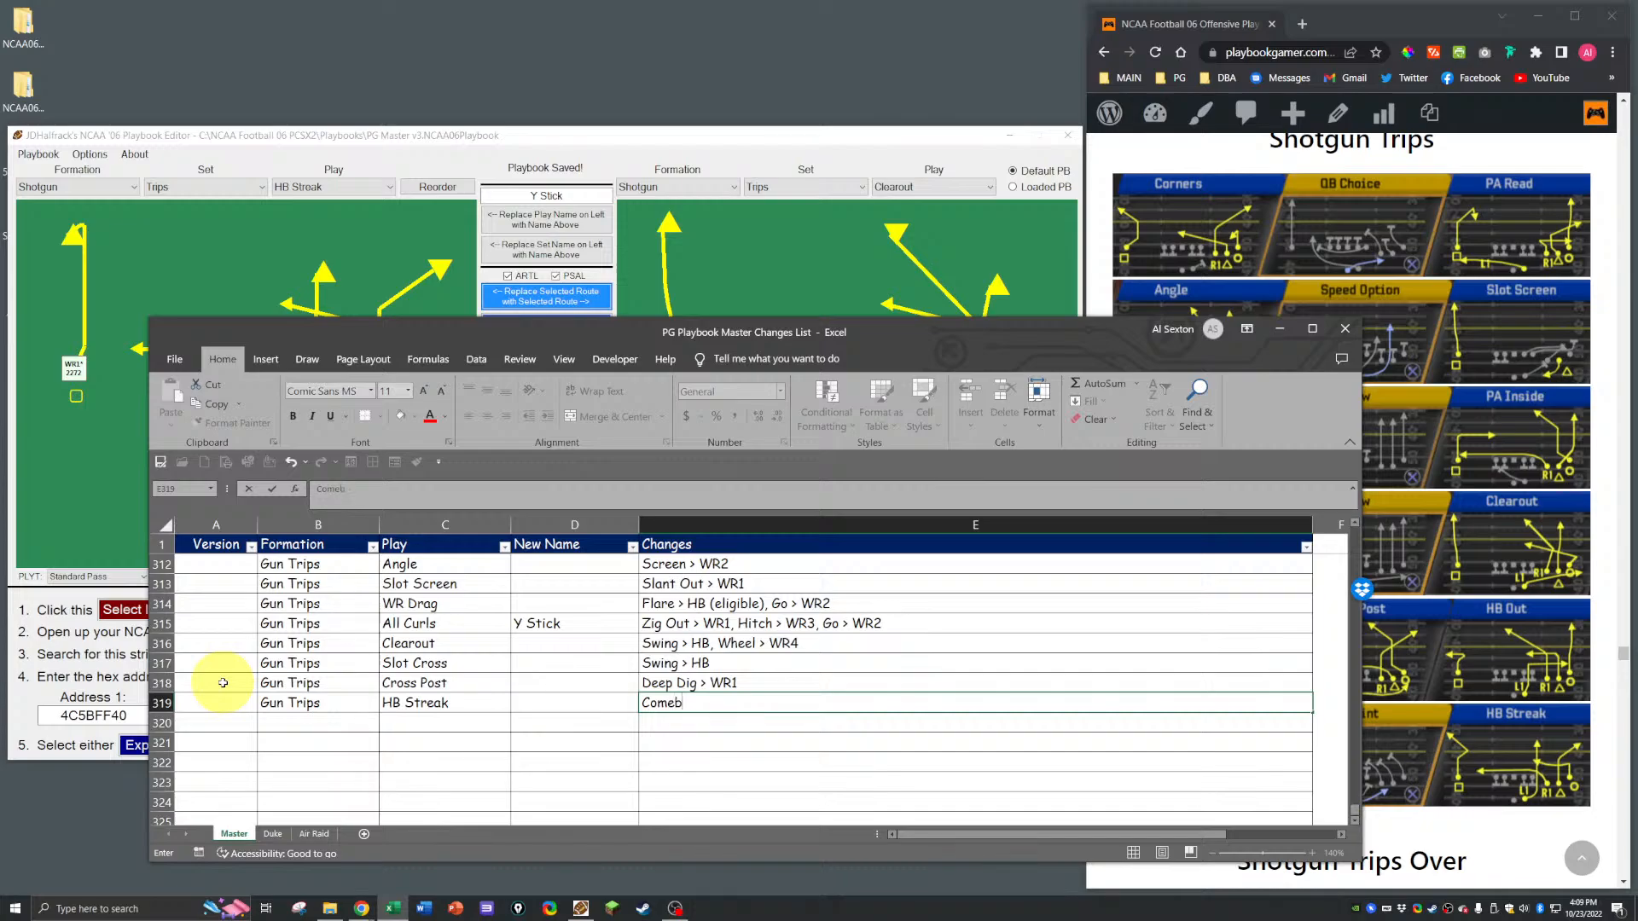
text(ack > WR1,)
click(612, 357)
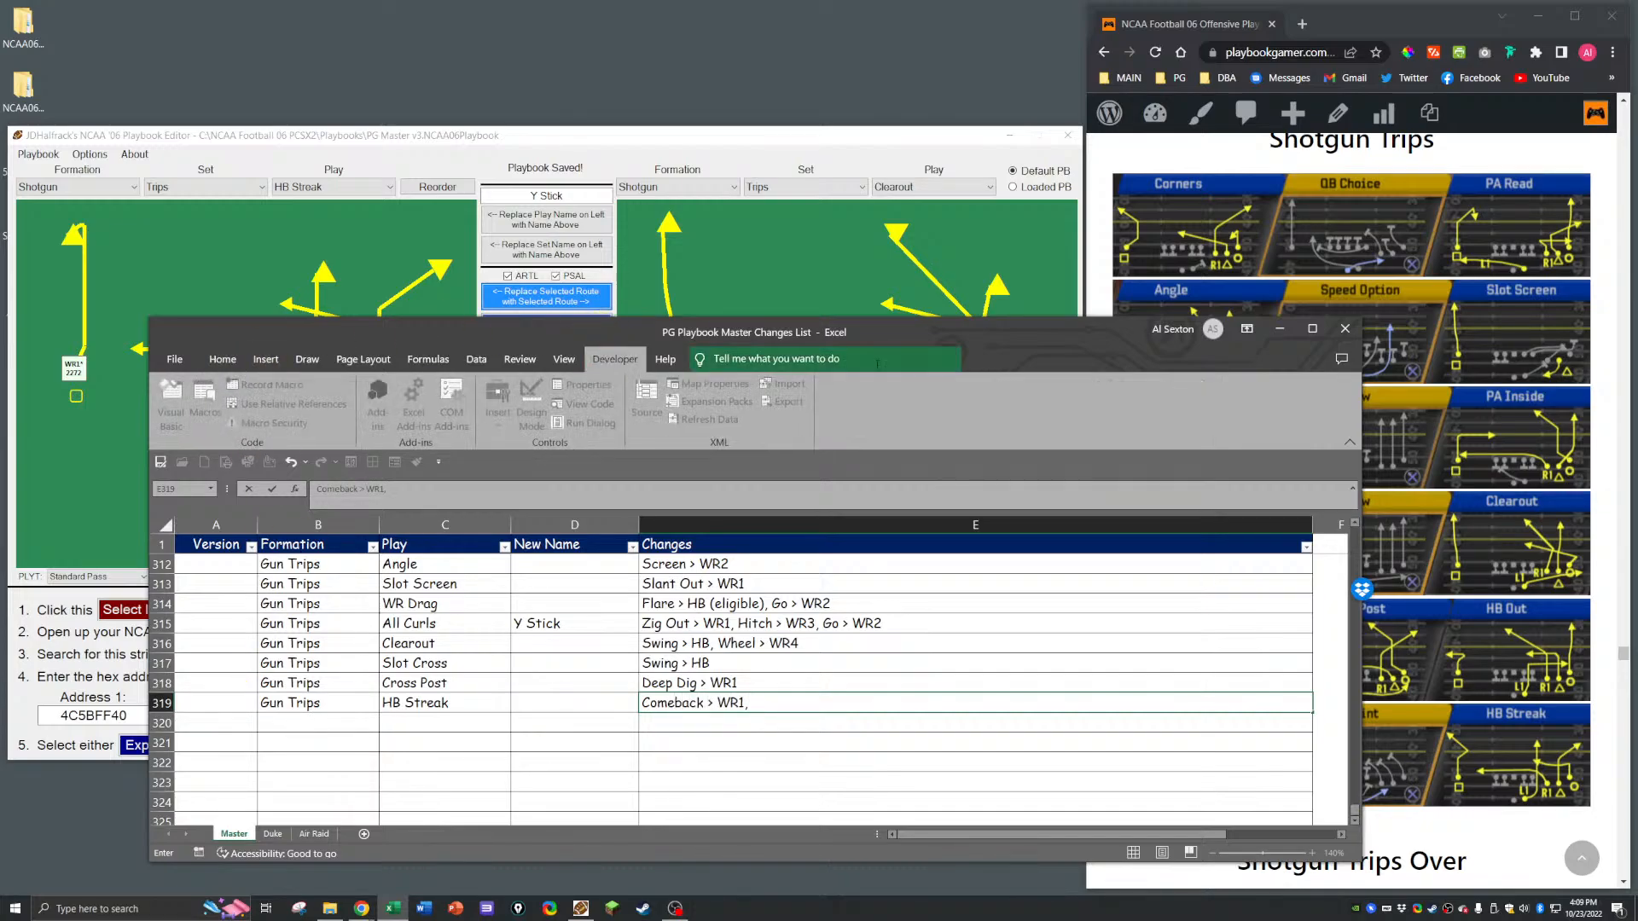
drag(818, 328, 1119, 321)
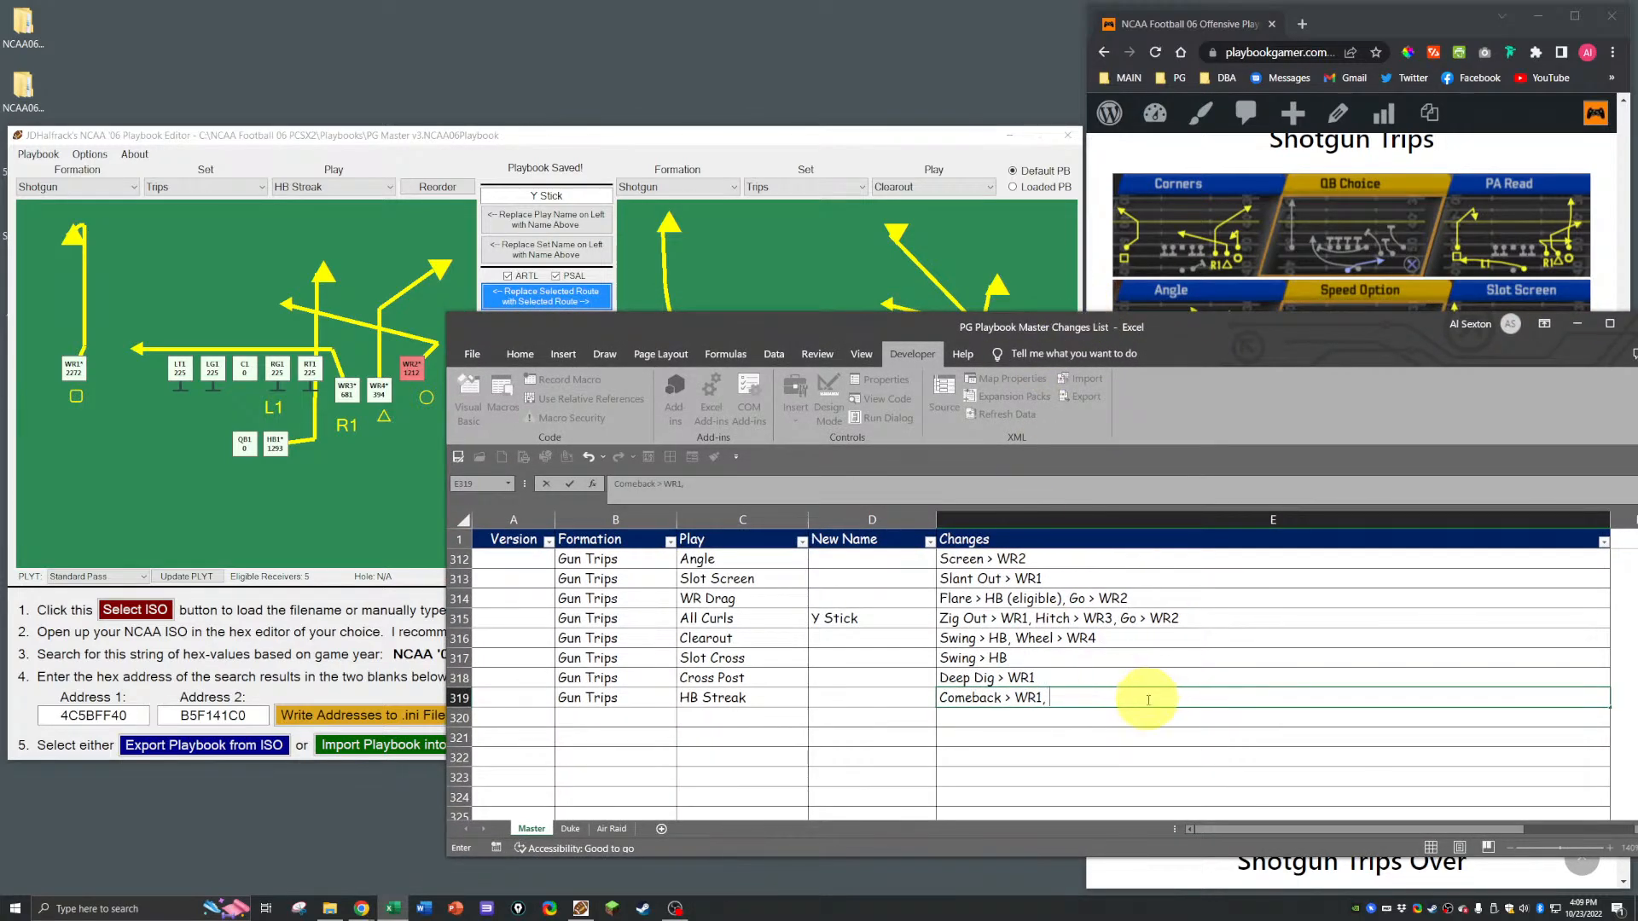
text(Slant)
key(shift+F10)
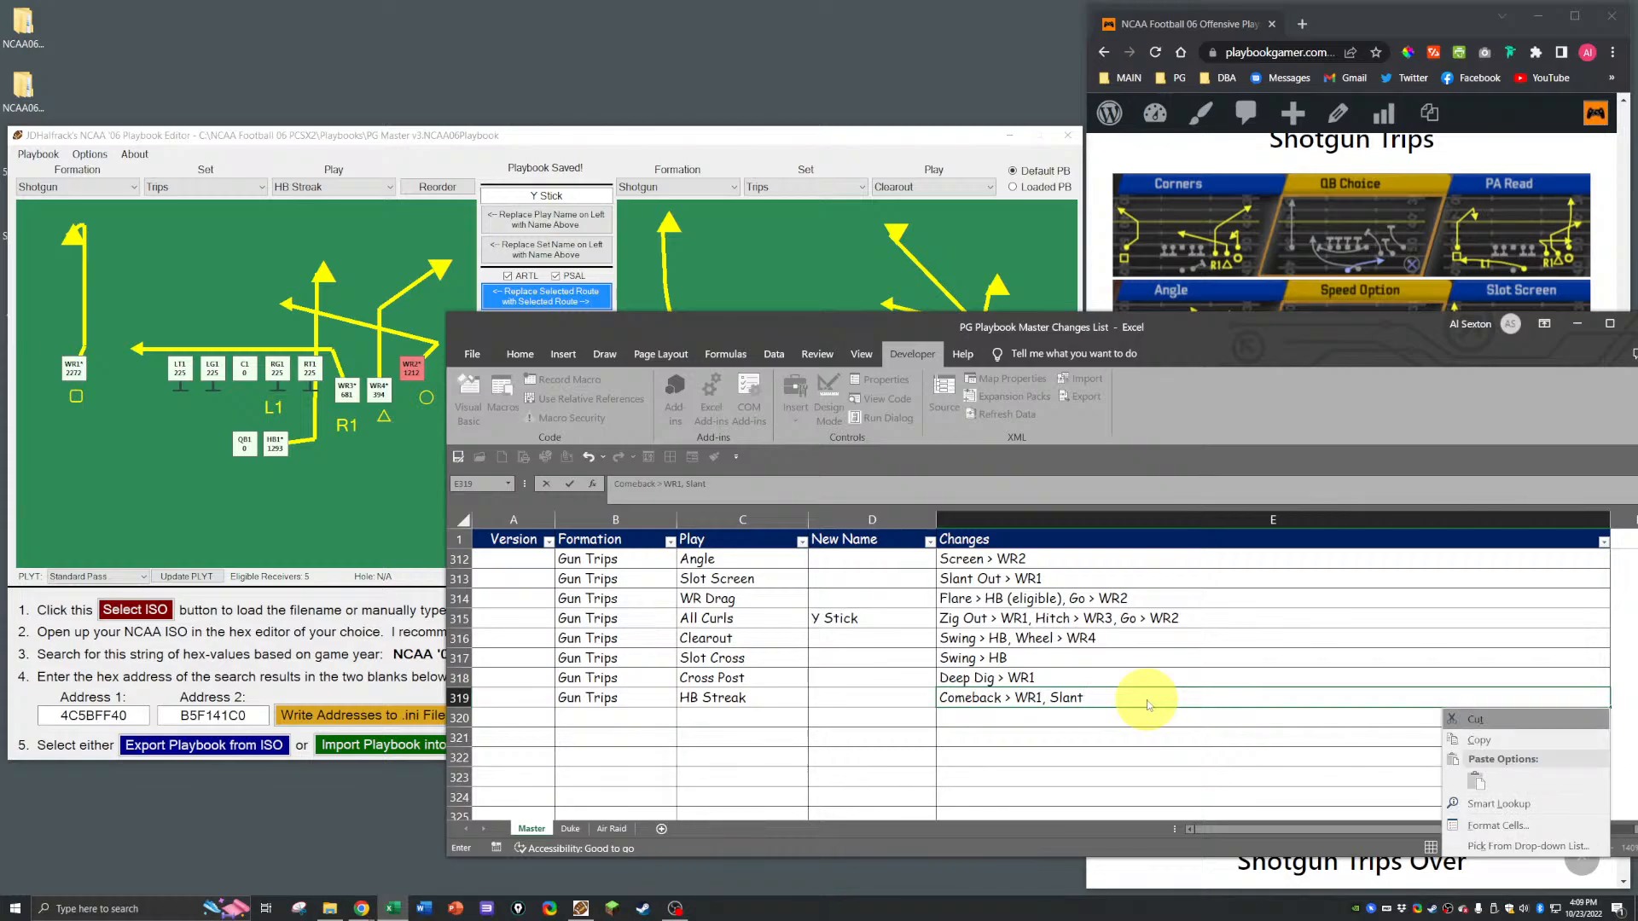
key(Escape)
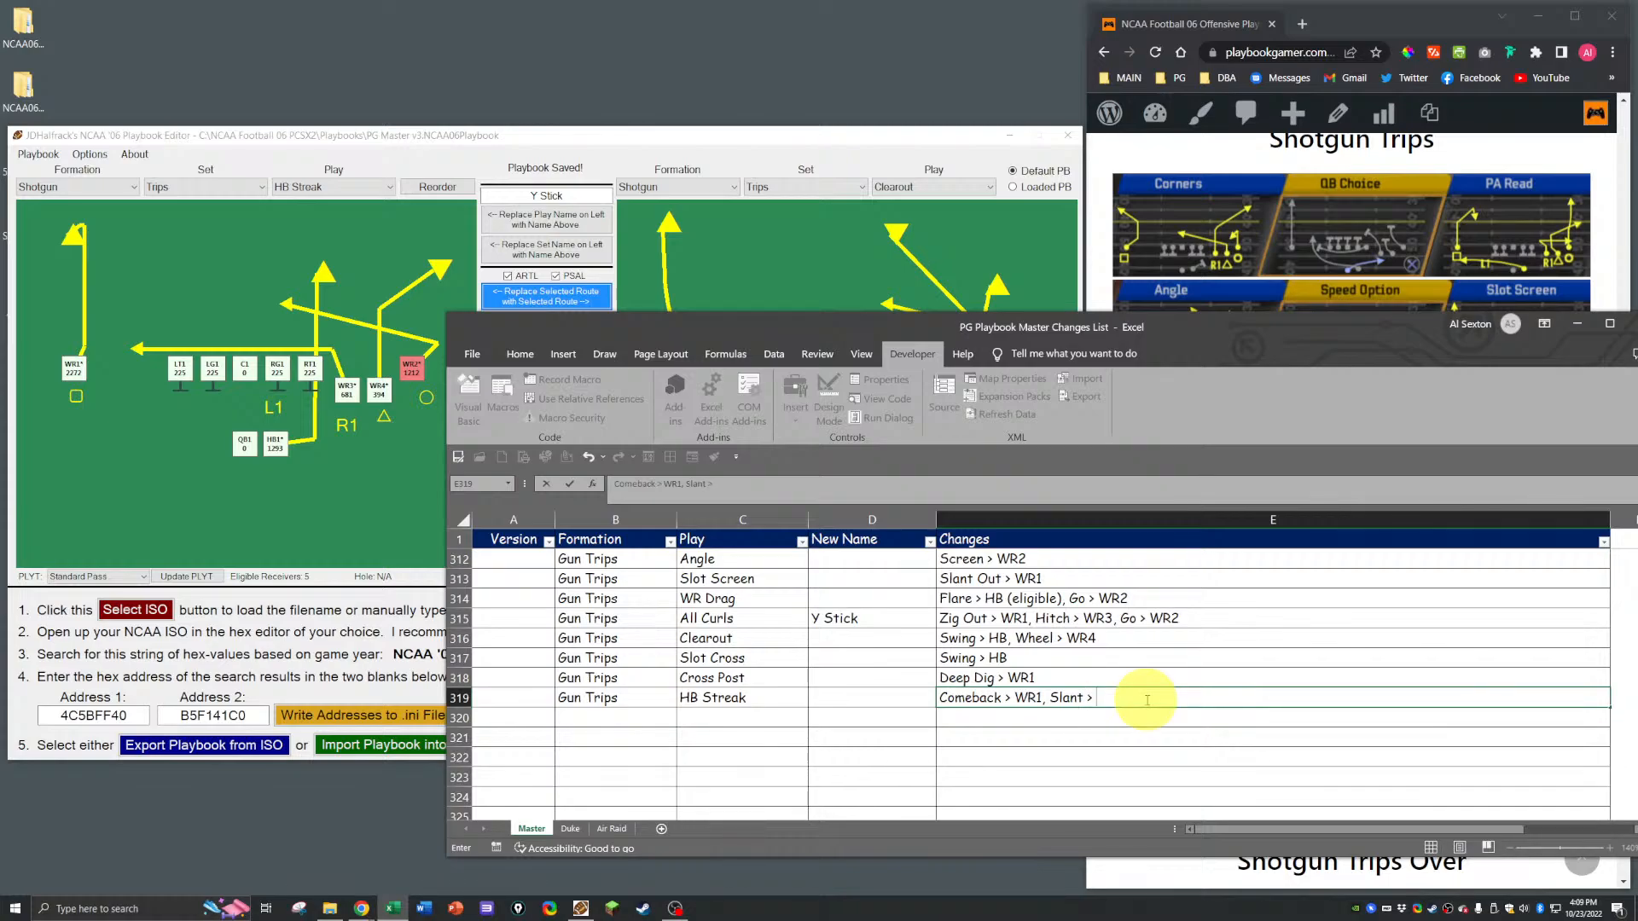
key(Return)
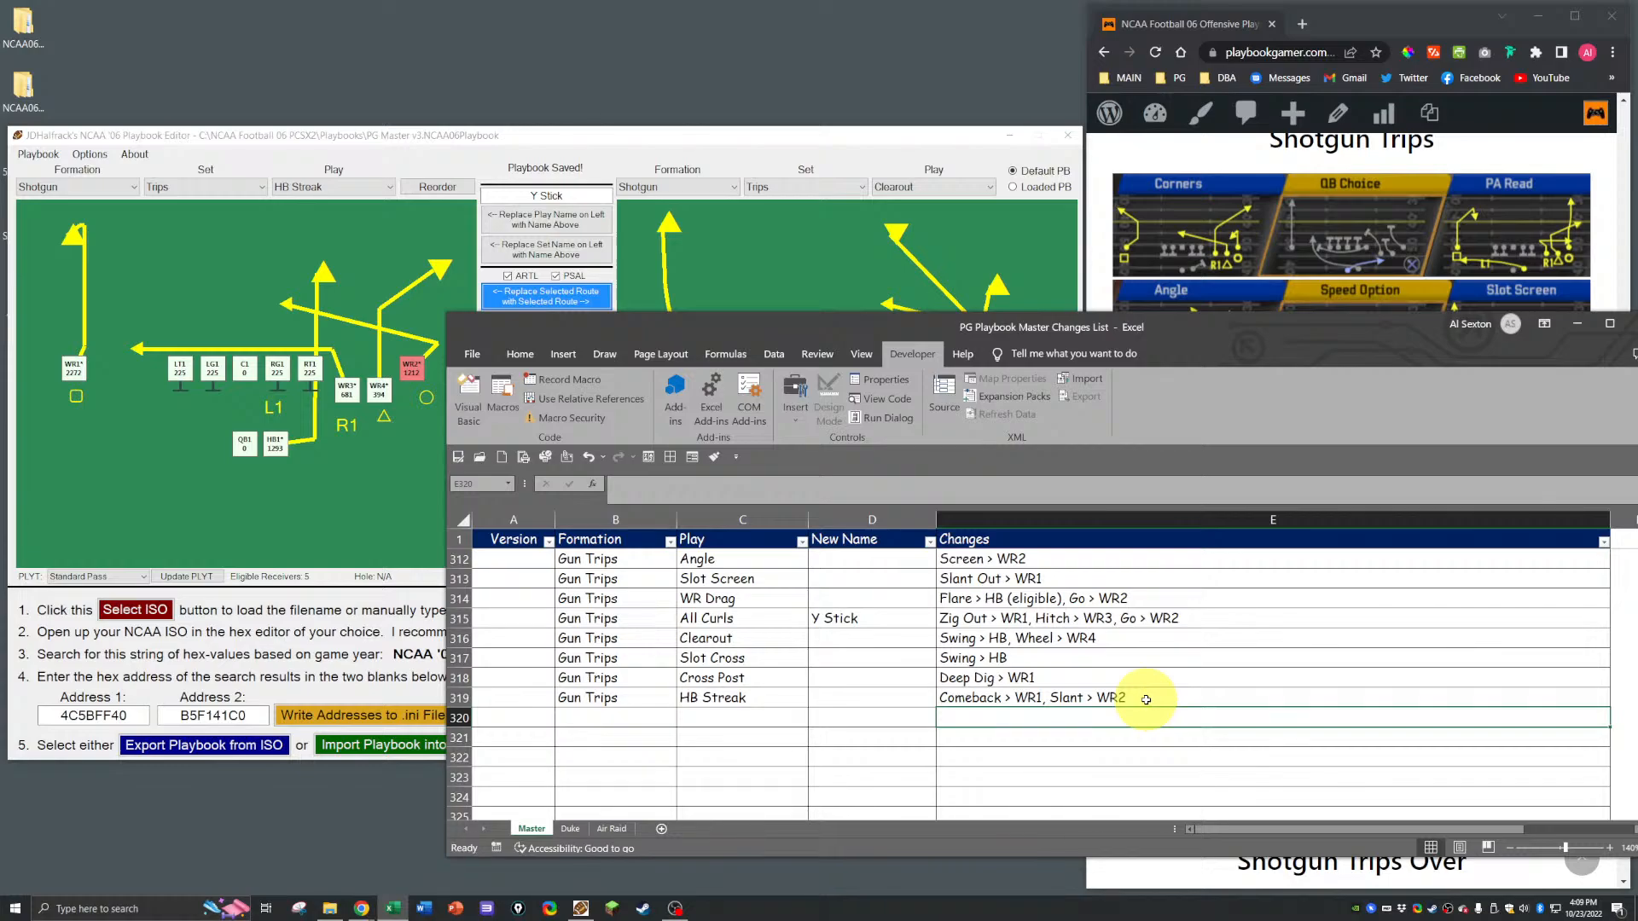
drag(1313, 324, 1637, 325)
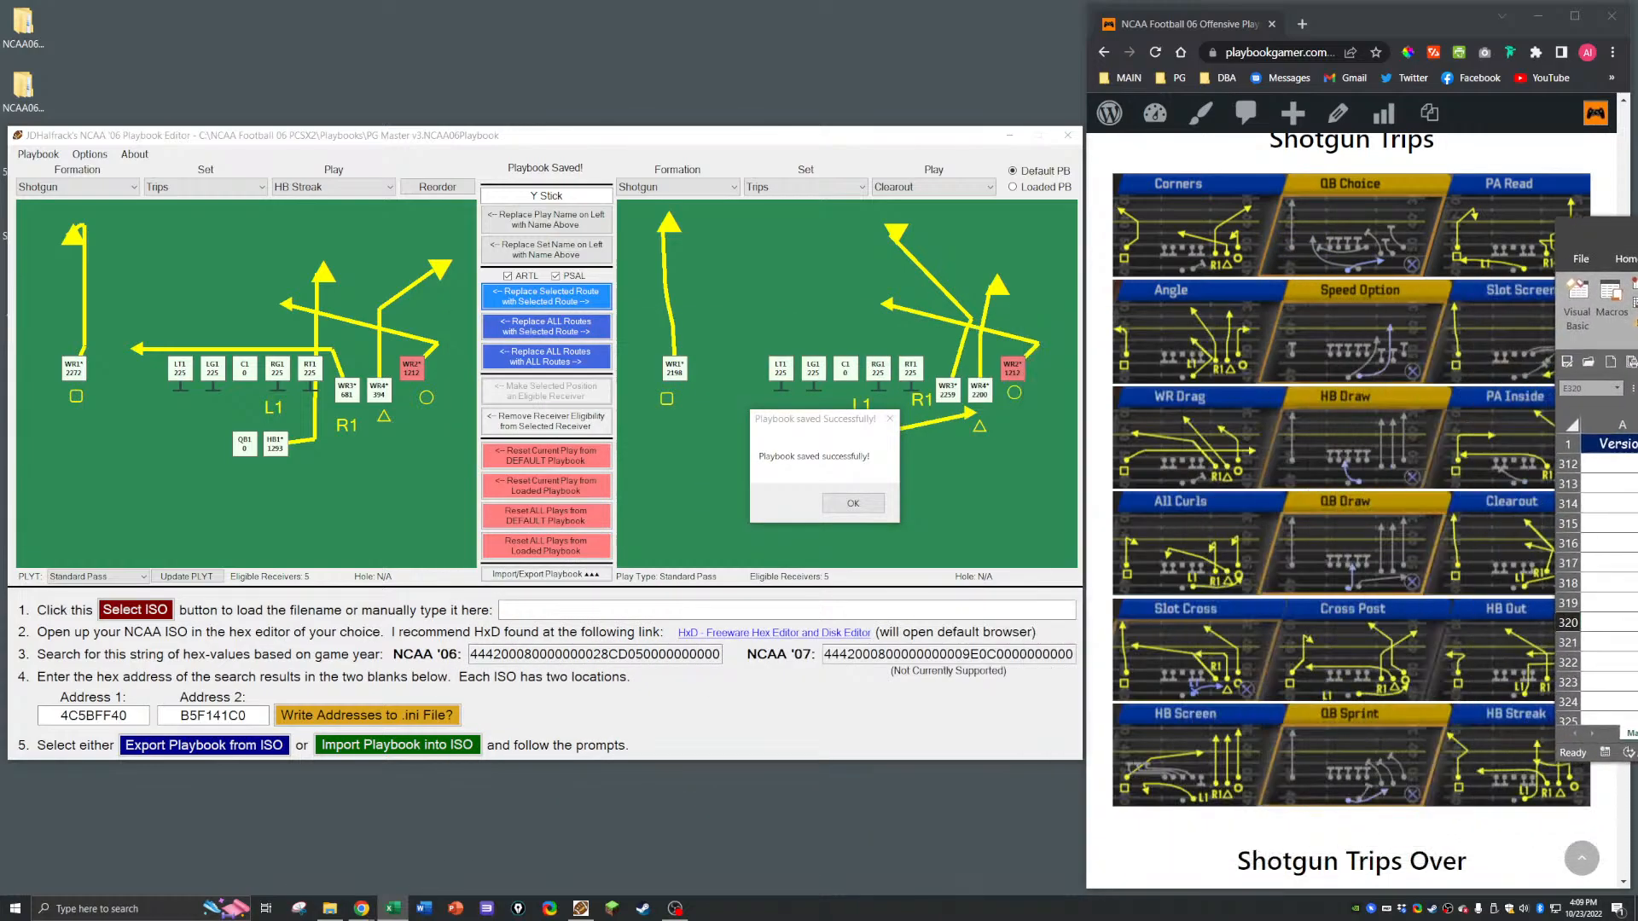
Step: Return to the playbook editor, dismiss the save message, and load the Shotgun Trips Over set for editing
click(770, 143)
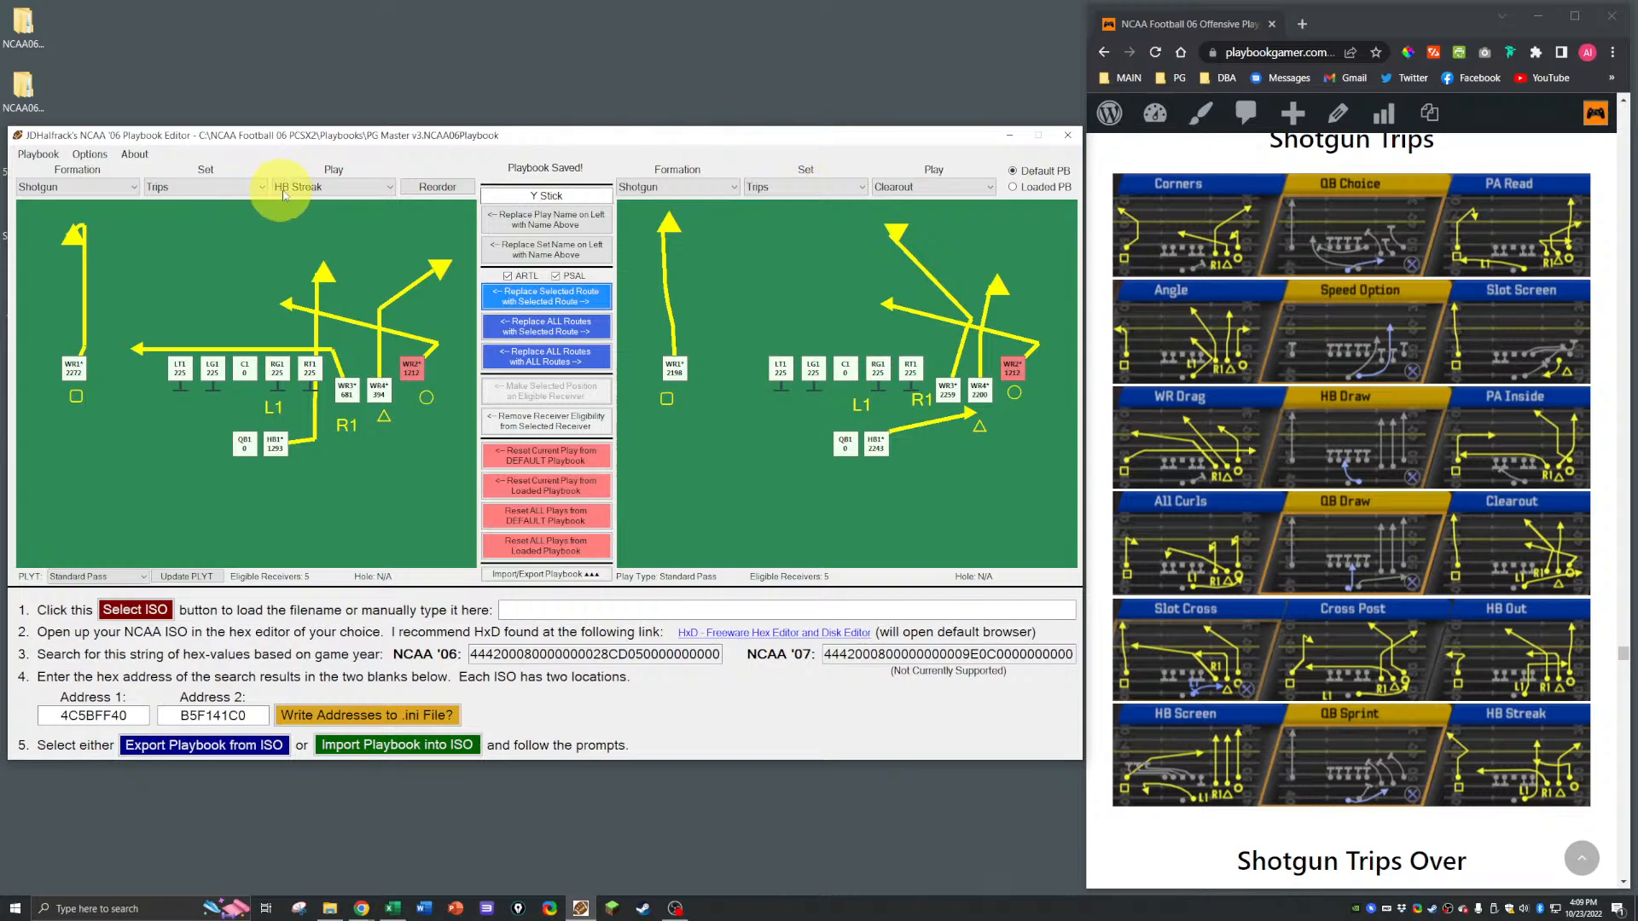
click(329, 186)
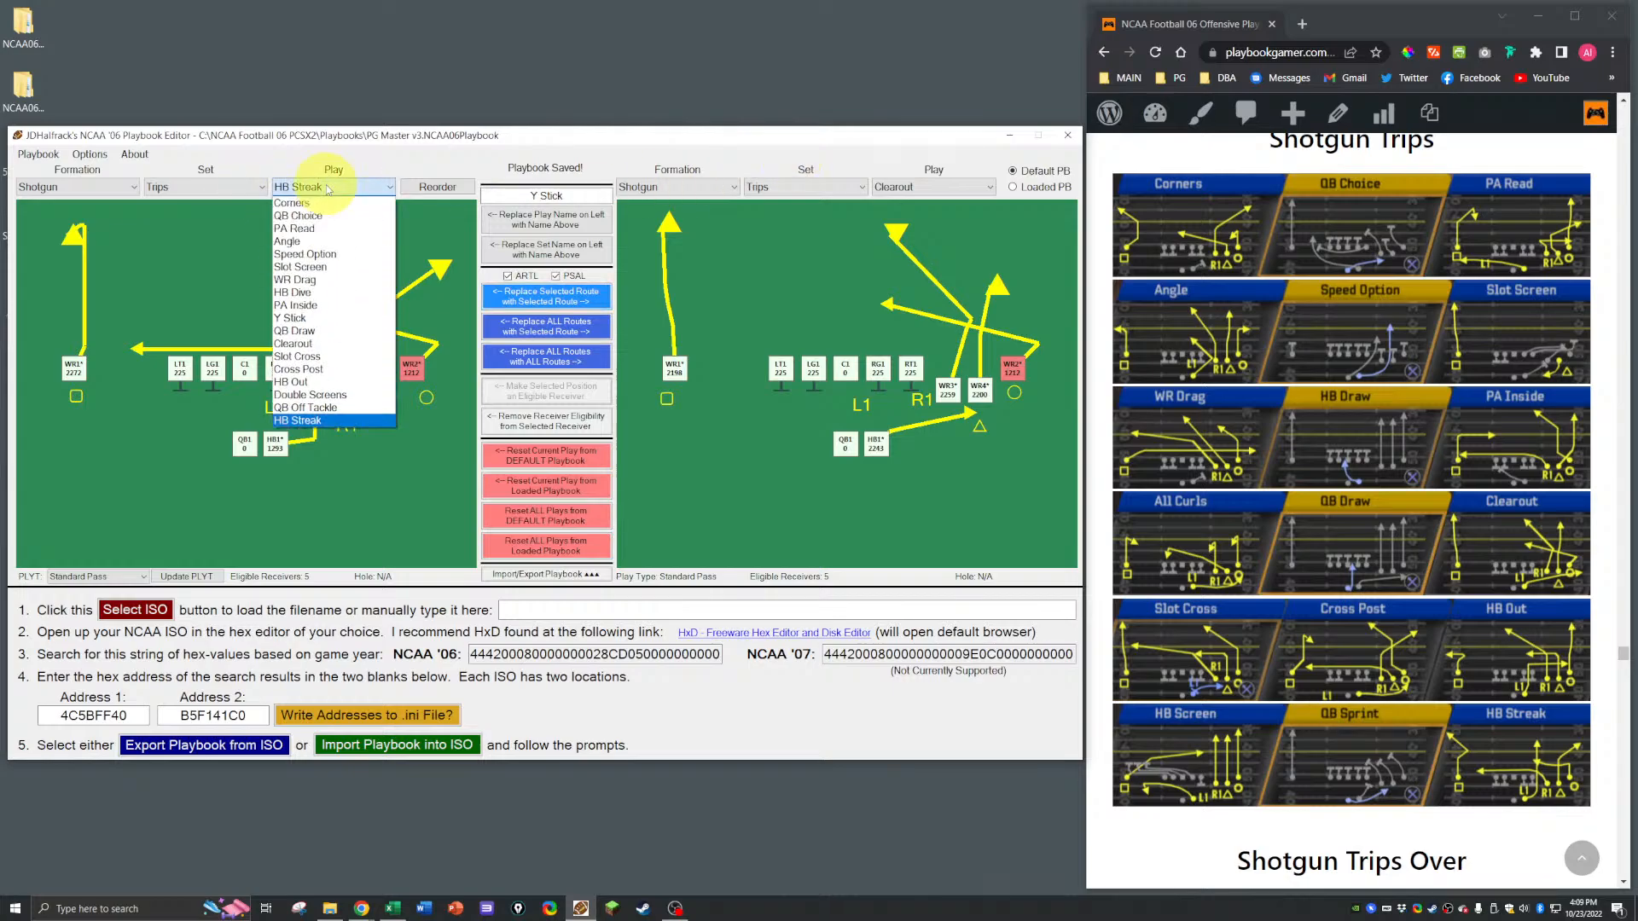
click(197, 187)
click(197, 187)
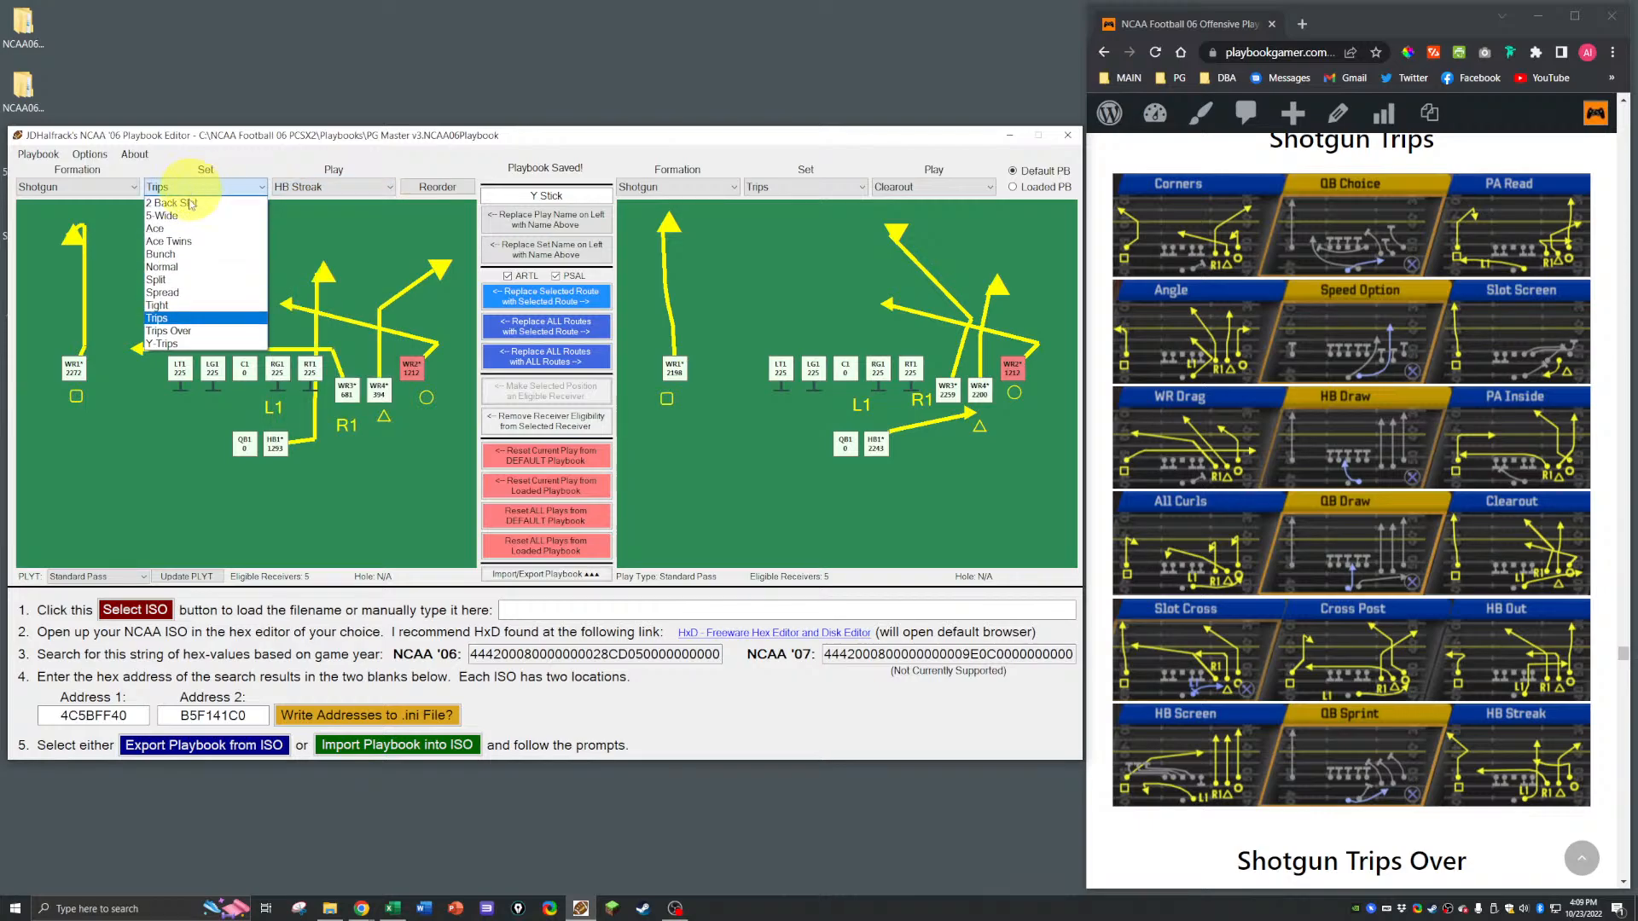
click(174, 331)
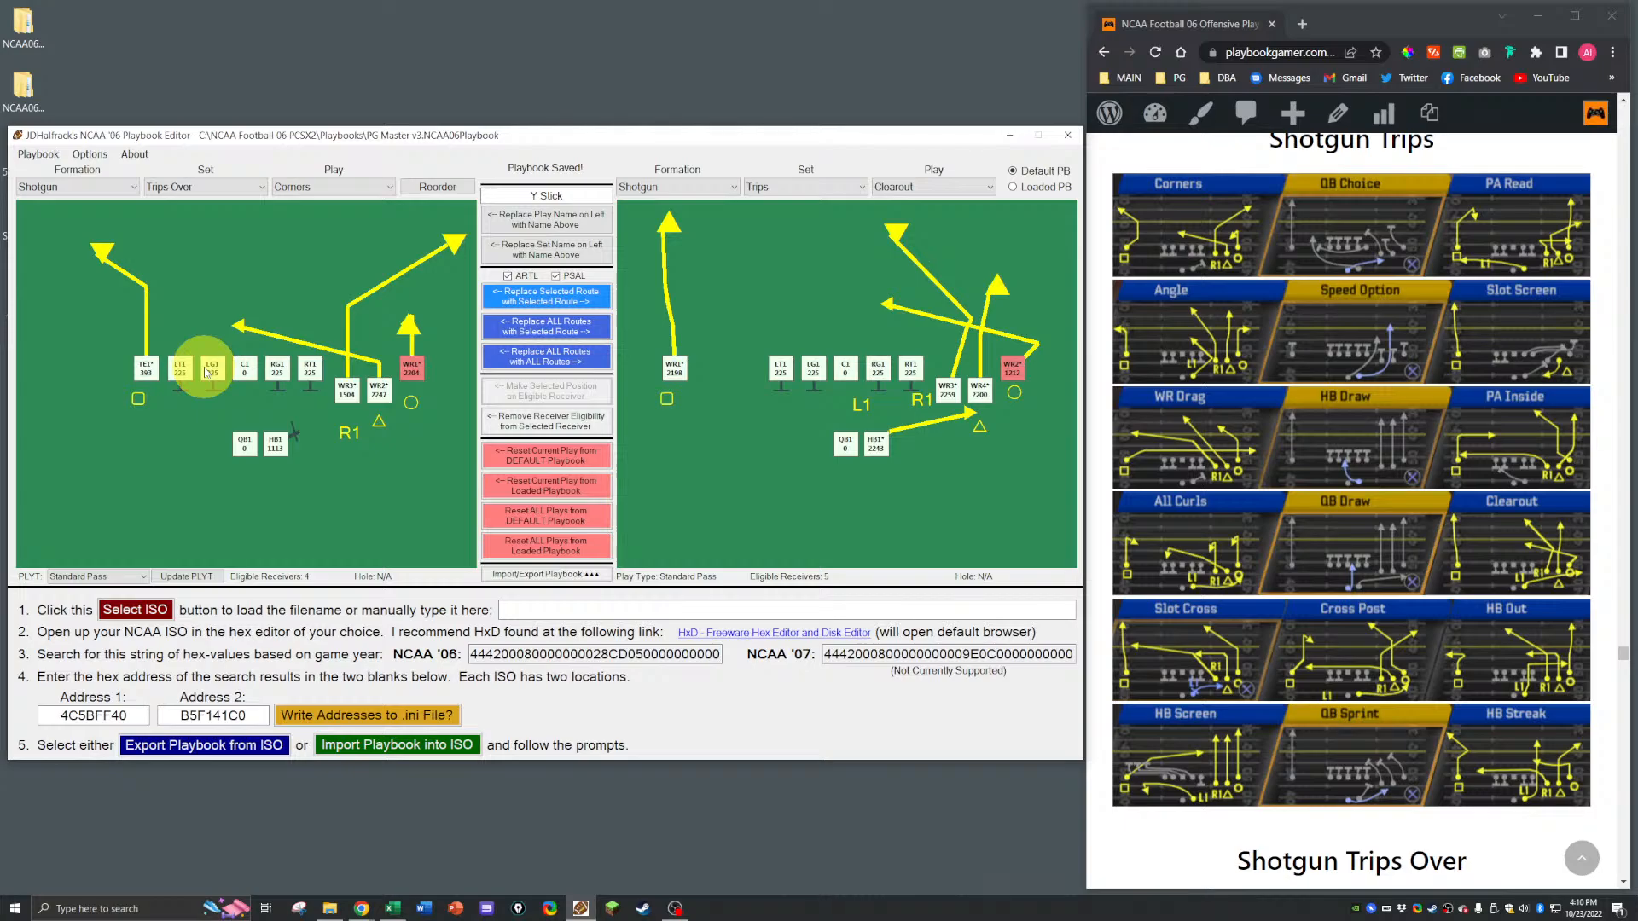
Step: Show Shotgun Trips Corners from the loaded playbook as the reference play, and switch the reference back to the default playbook
click(1015, 188)
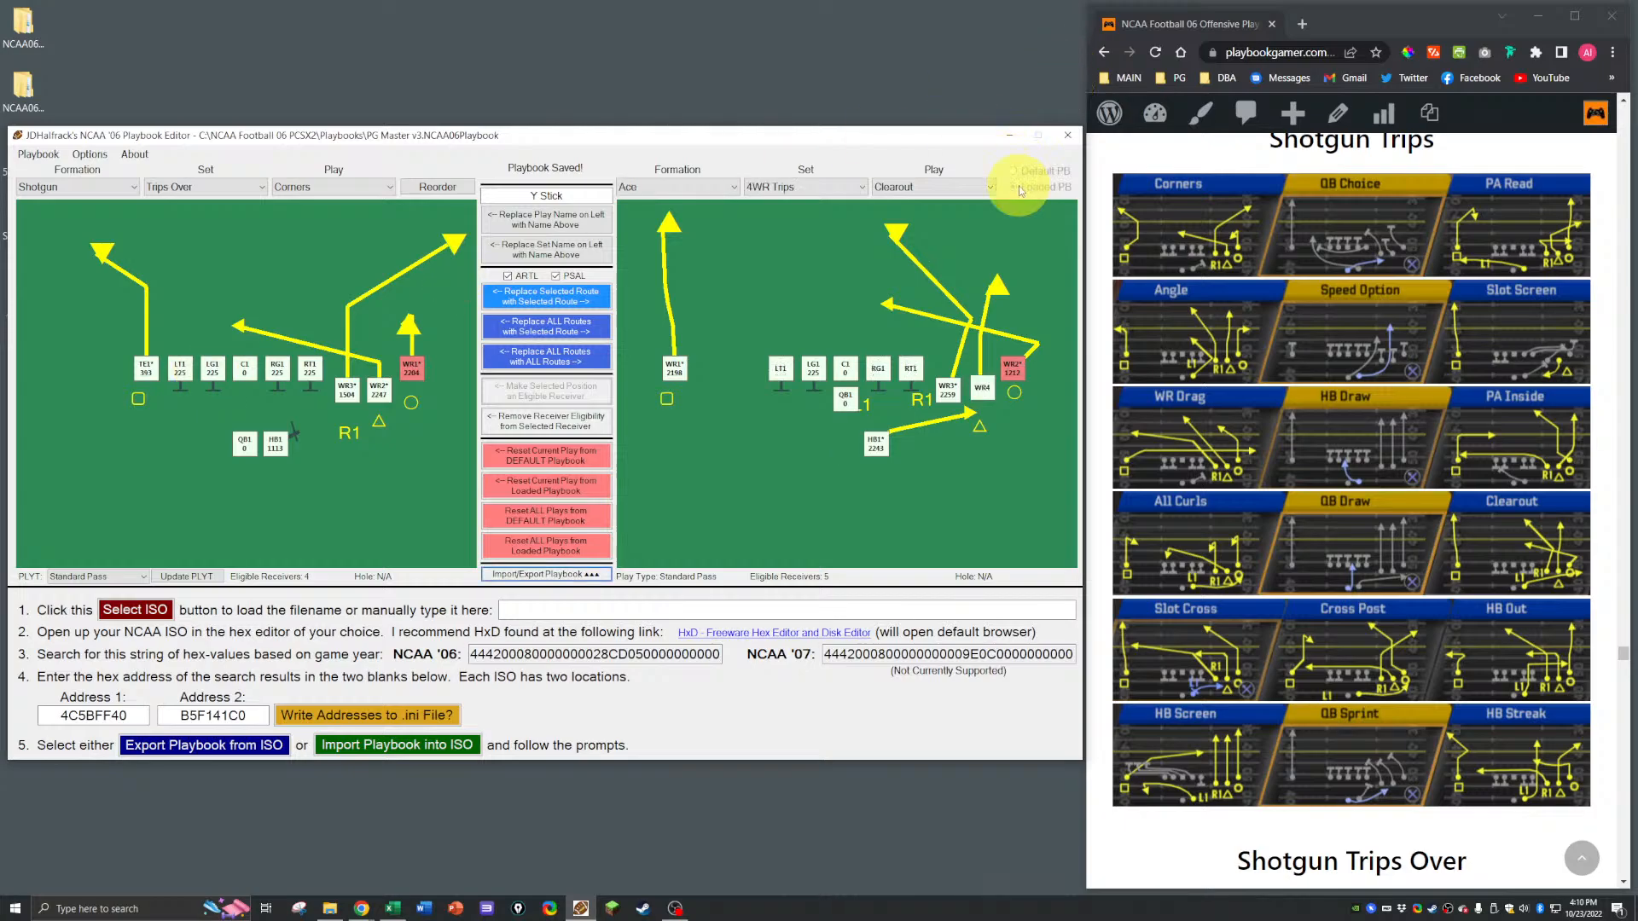
click(688, 184)
click(665, 332)
click(858, 187)
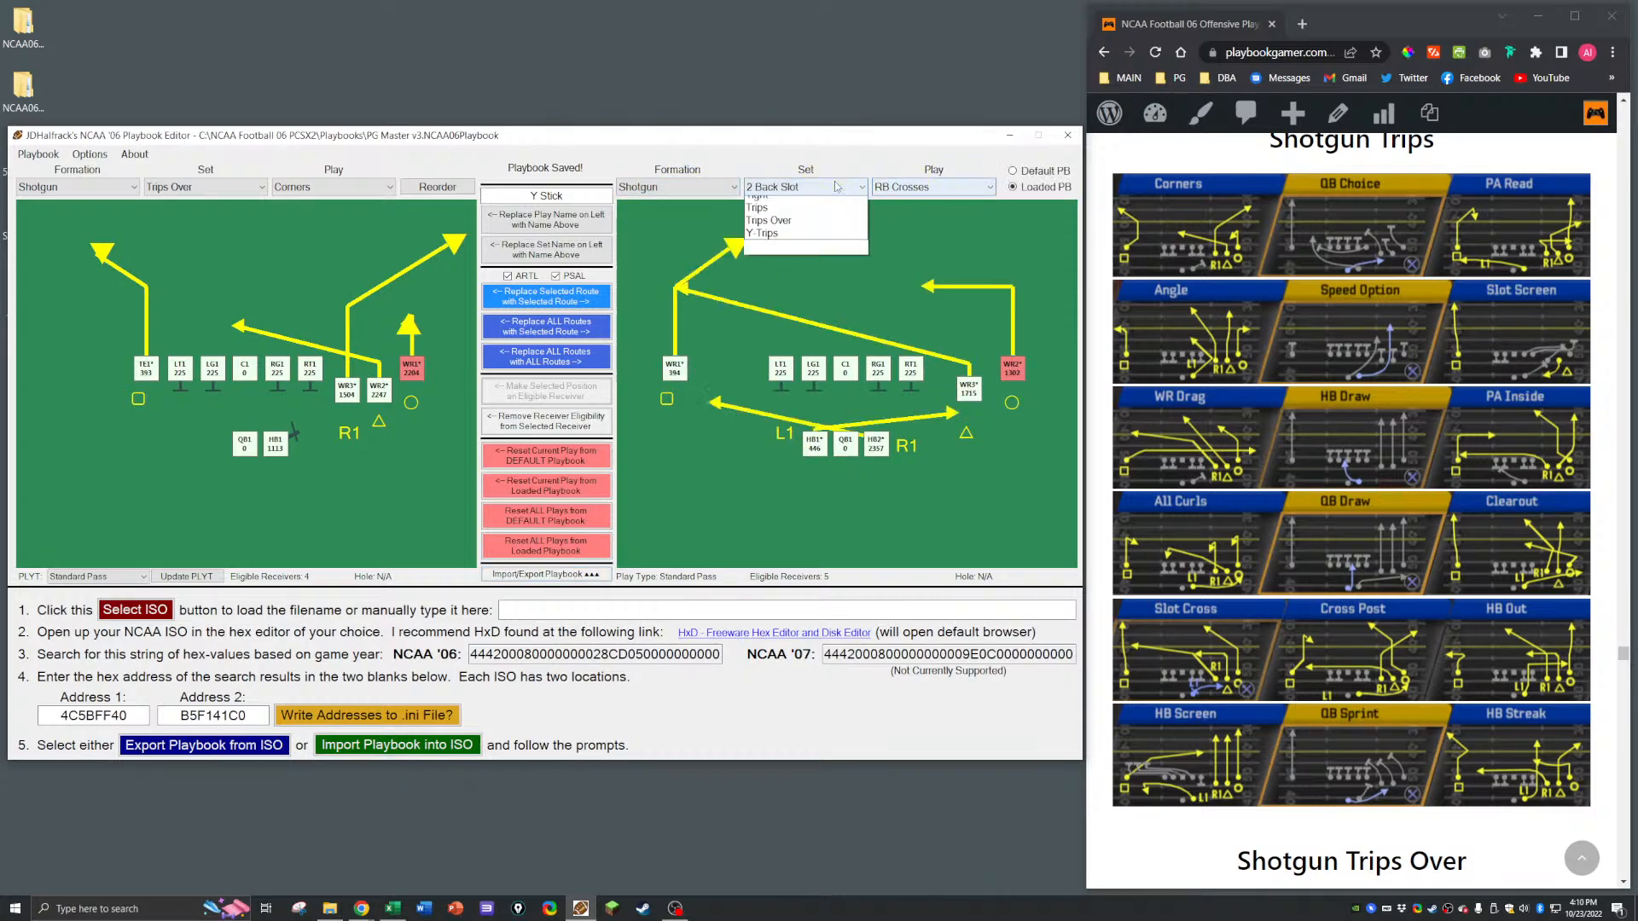
click(776, 324)
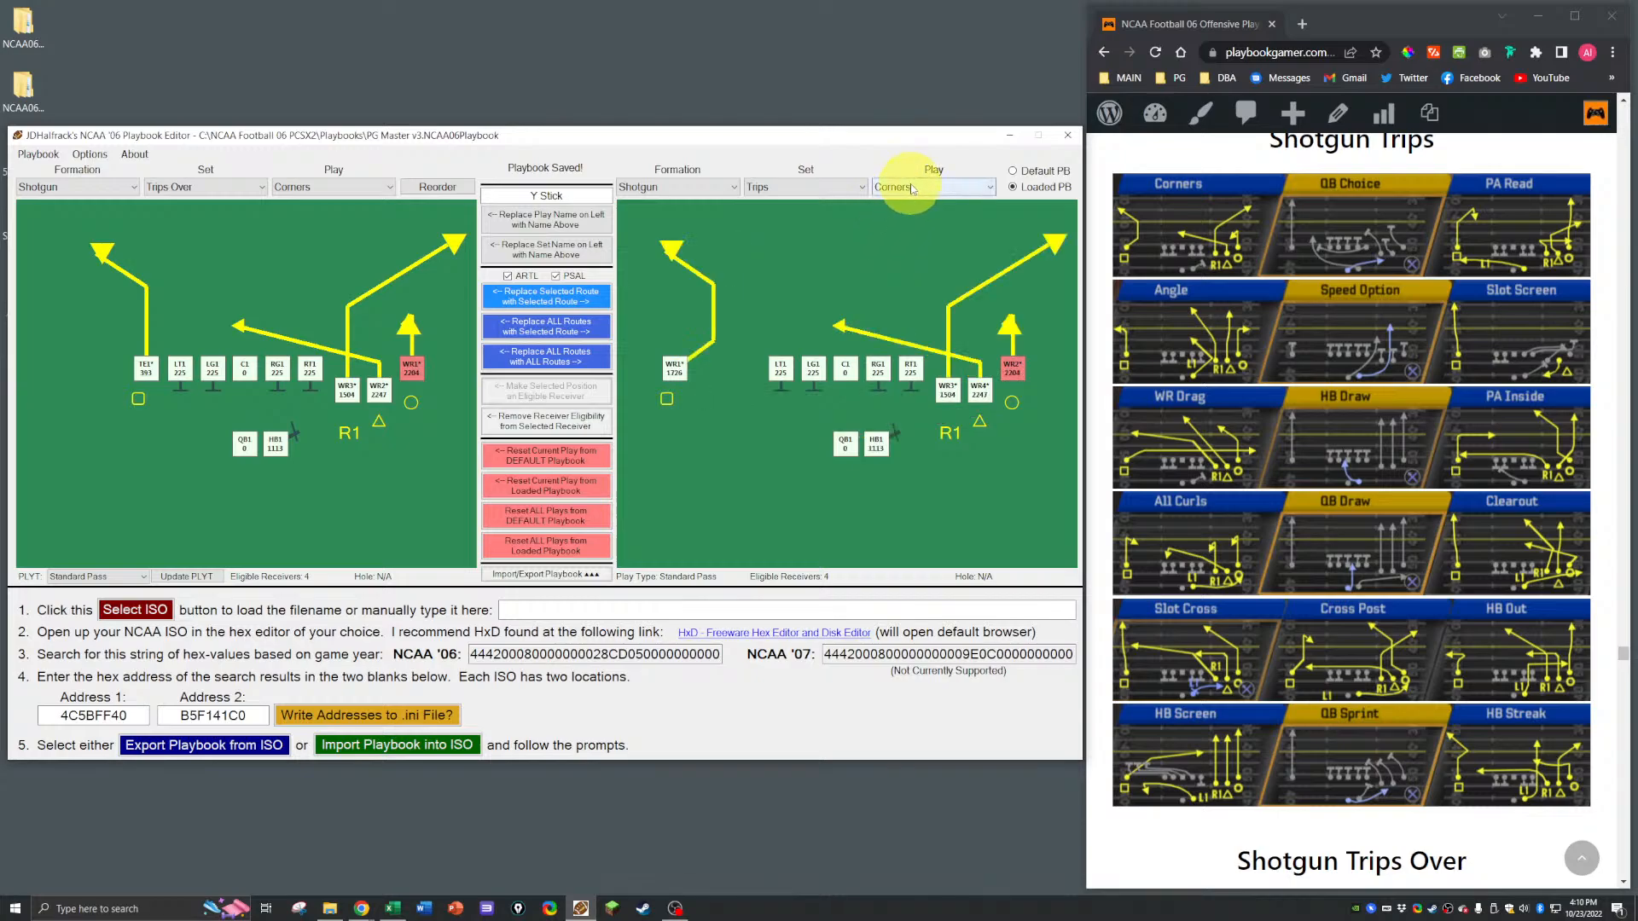
click(1013, 171)
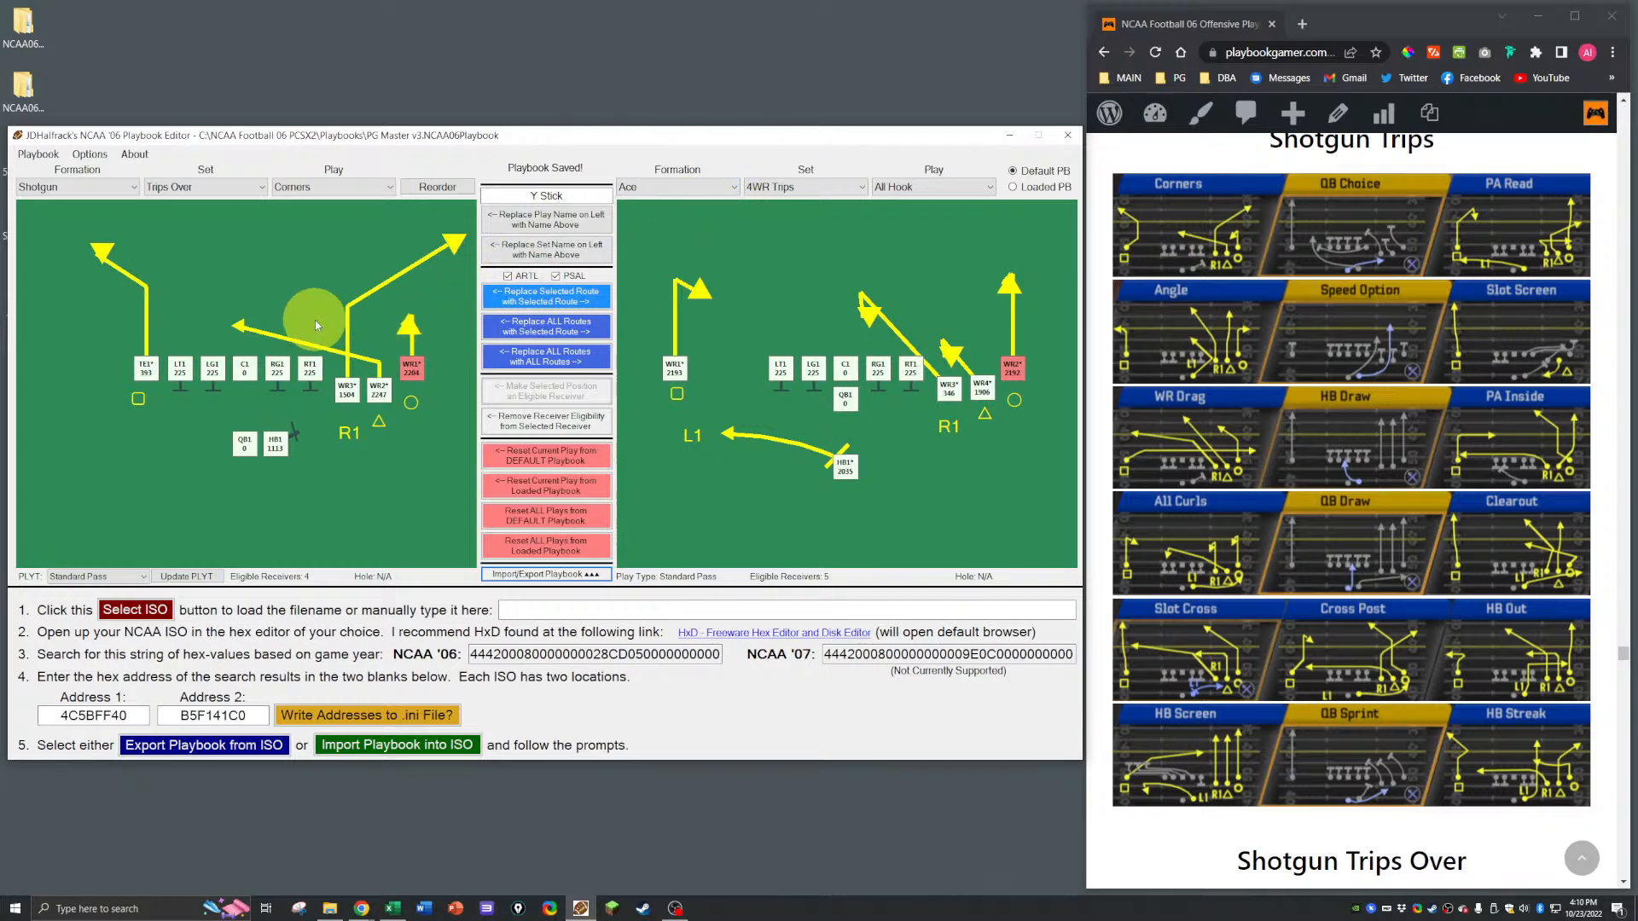
Step: Load the Corners play of the Shotgun Trips set on the editing side
click(212, 184)
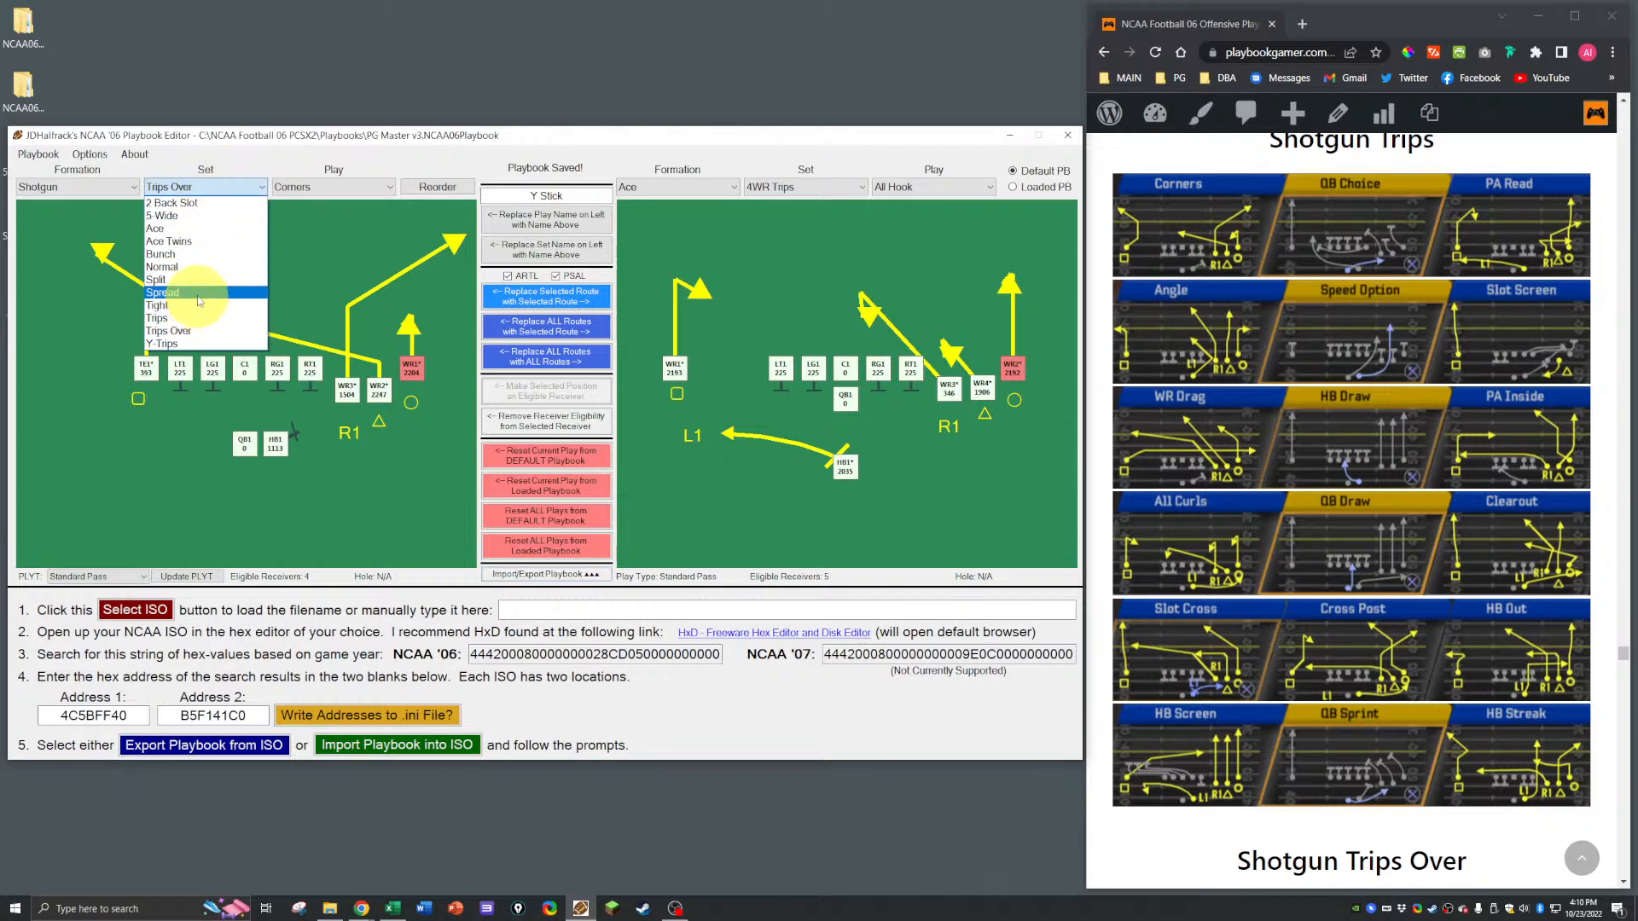
click(189, 338)
click(183, 187)
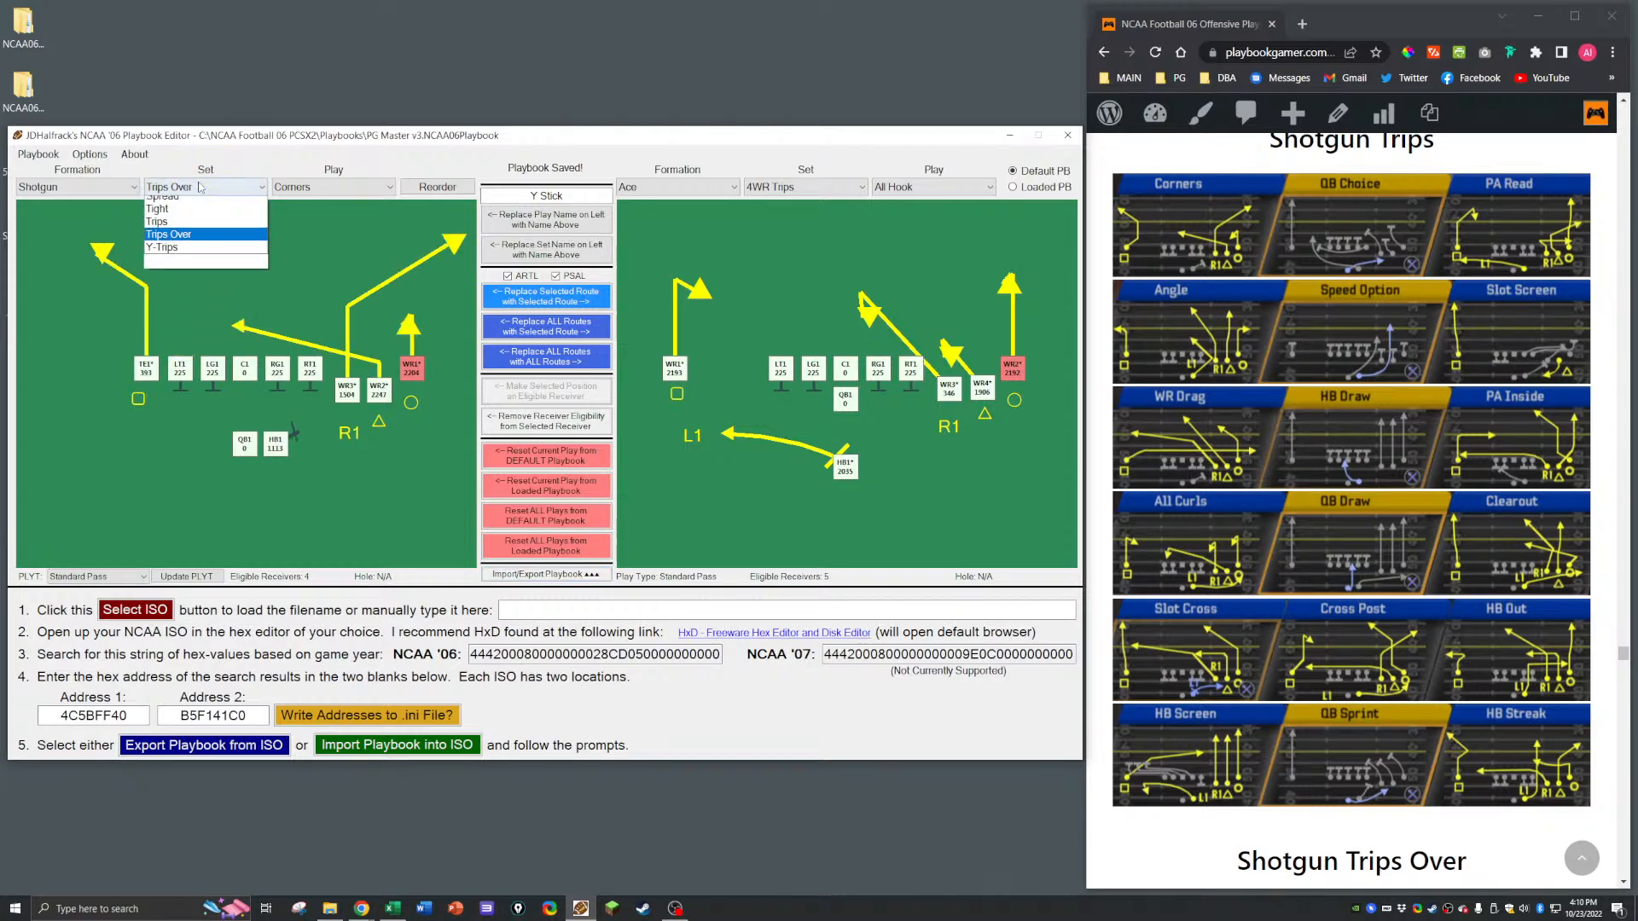
click(171, 318)
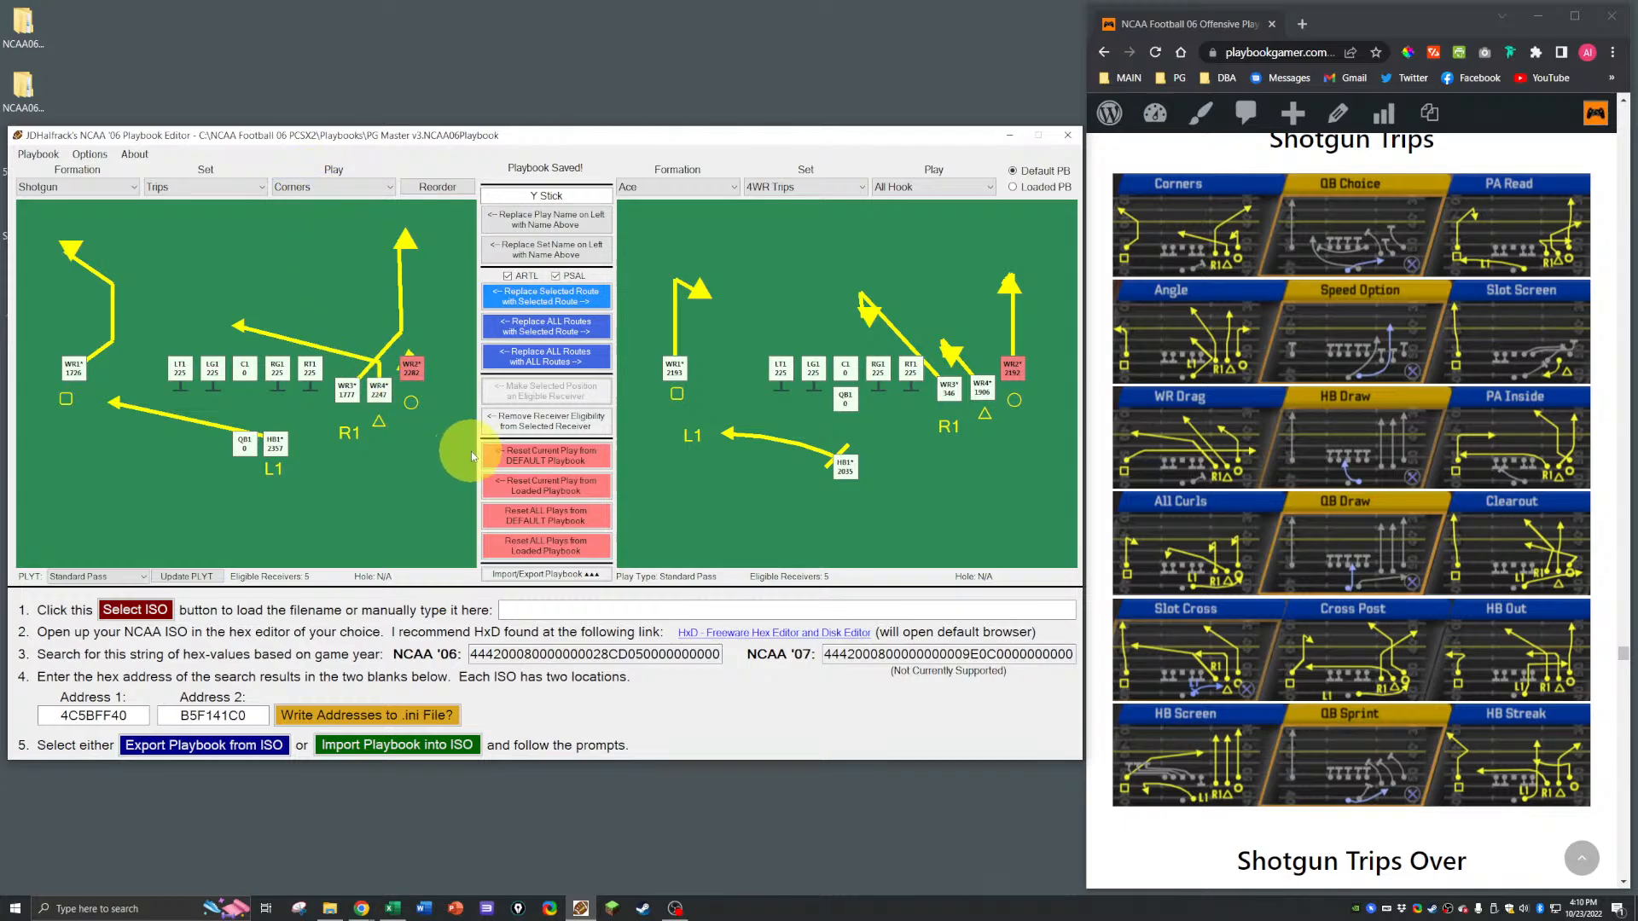
Step: Capture the Shotgun Trips Corners play area as a snip, open it in Snip & Sketch, and move it off the editing side
key(super+shift+s)
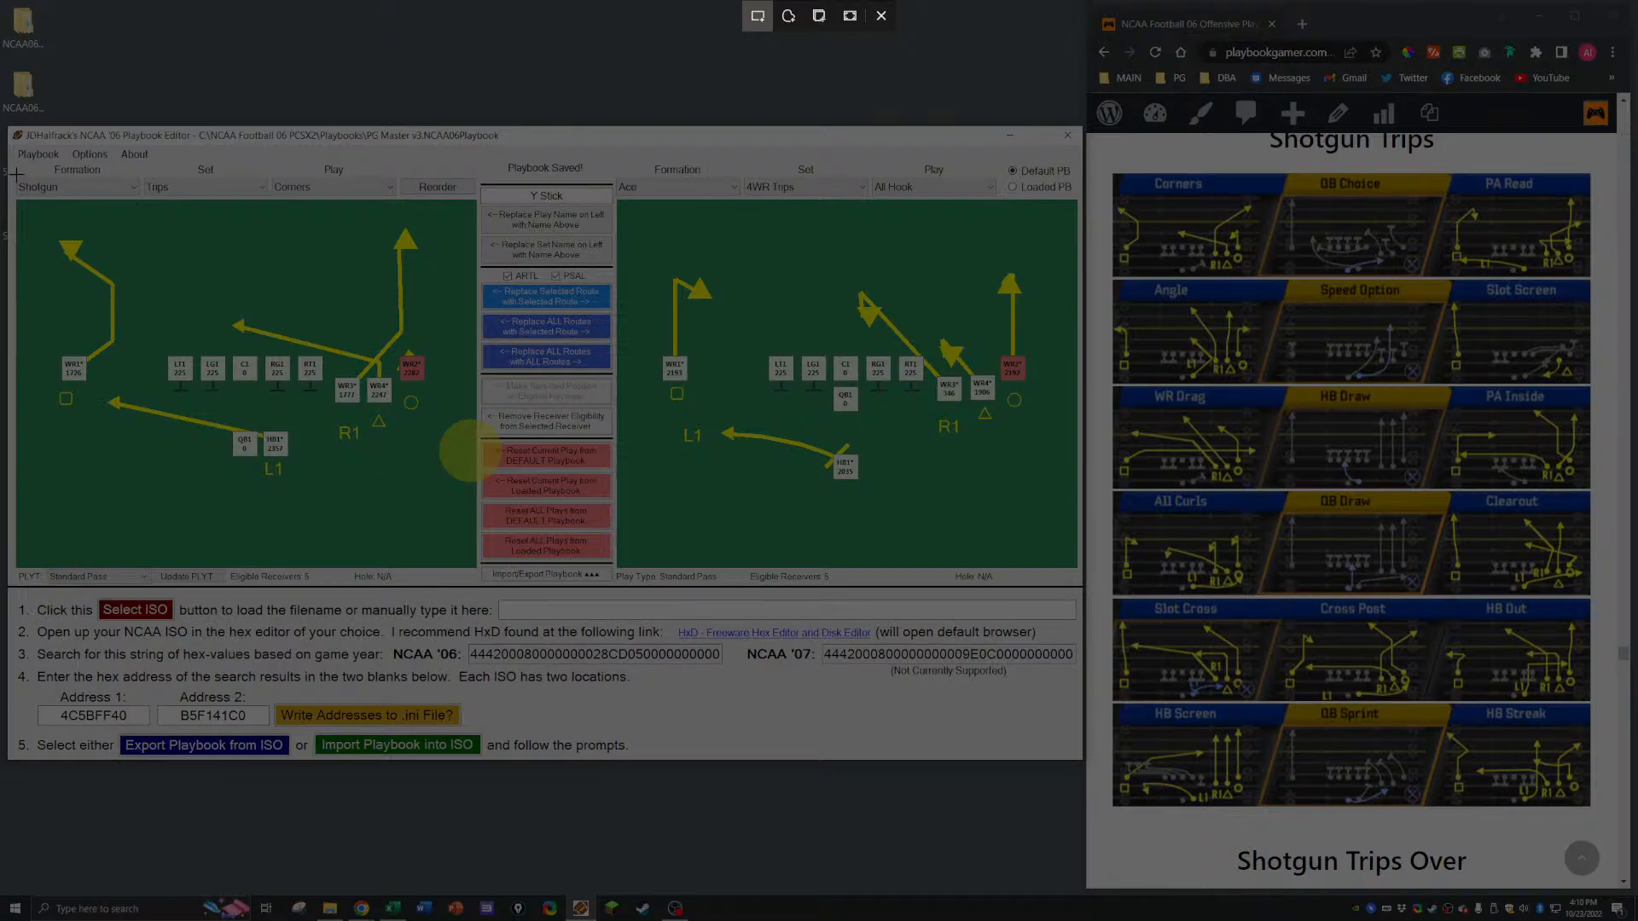
drag(5, 171, 494, 588)
click(1435, 723)
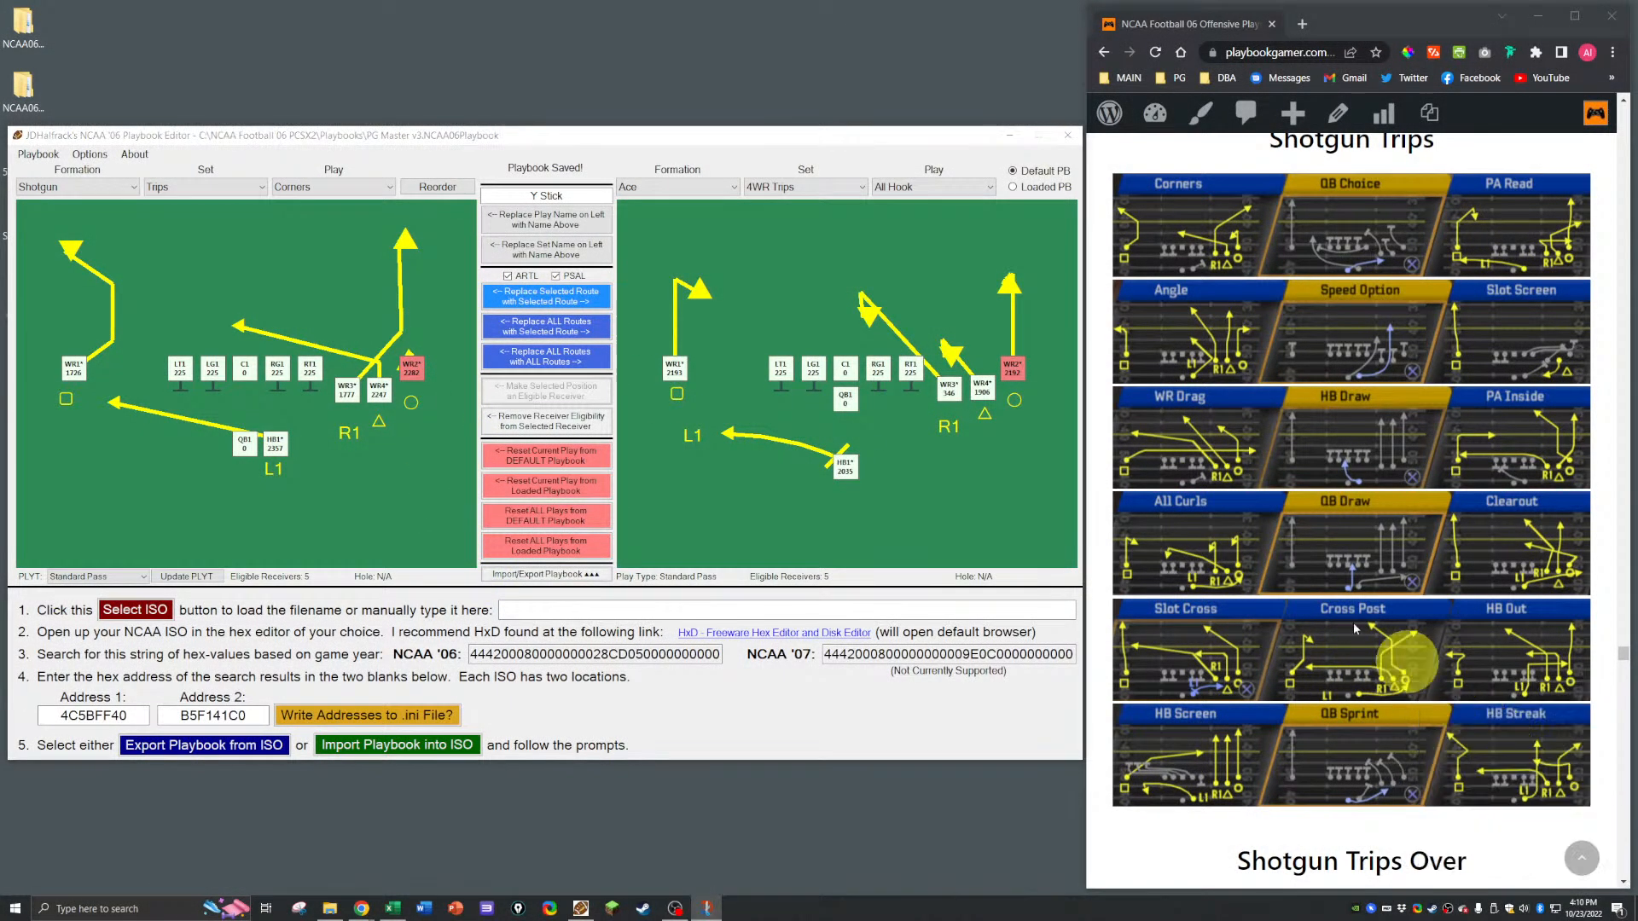
mouse_move(775, 197)
mouse_down()
mouse_move(1143, 210)
mouse_move(1175, 128)
mouse_up()
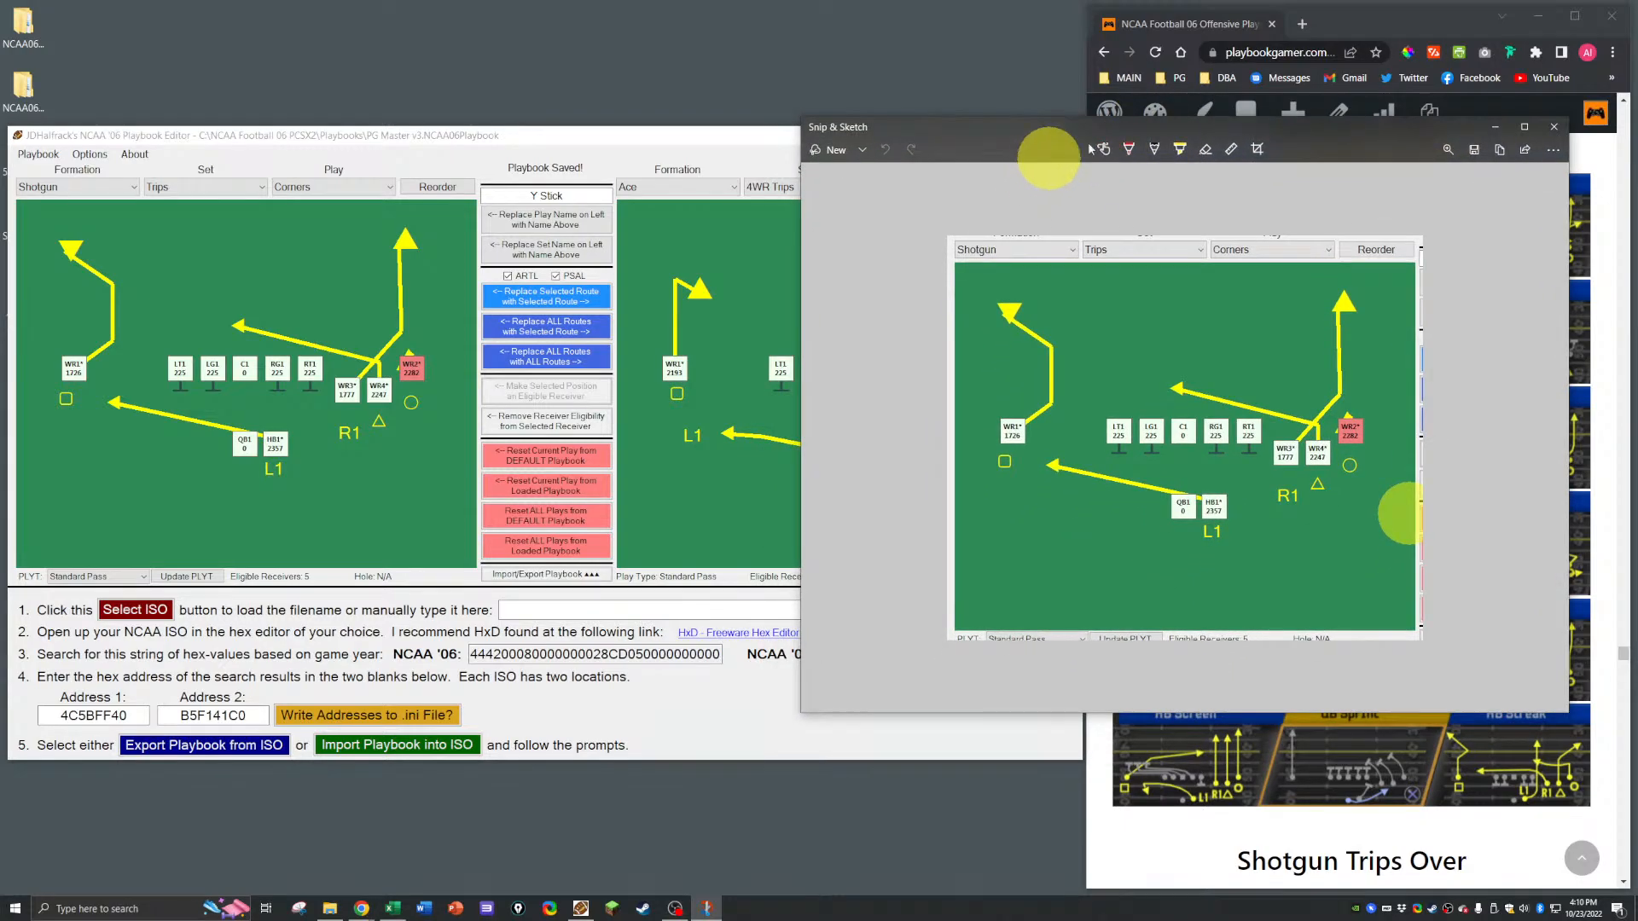
Step: Load the Corners play of the Shotgun Trips Over set for editing, and keep the Trips Corners snip visible alongside it
click(215, 187)
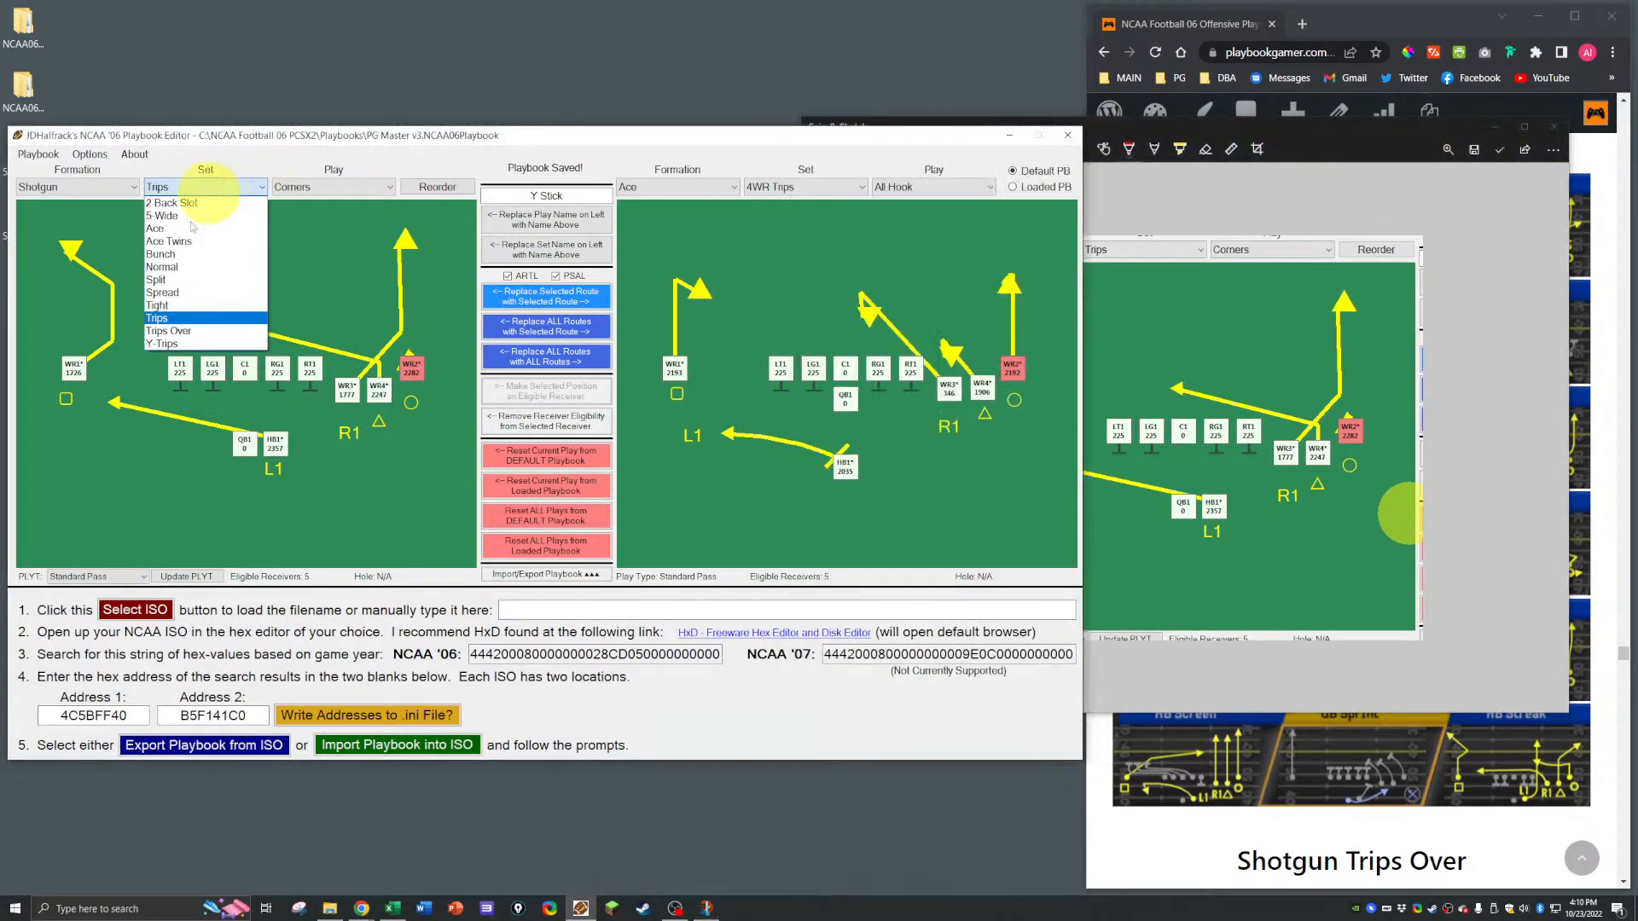
click(175, 317)
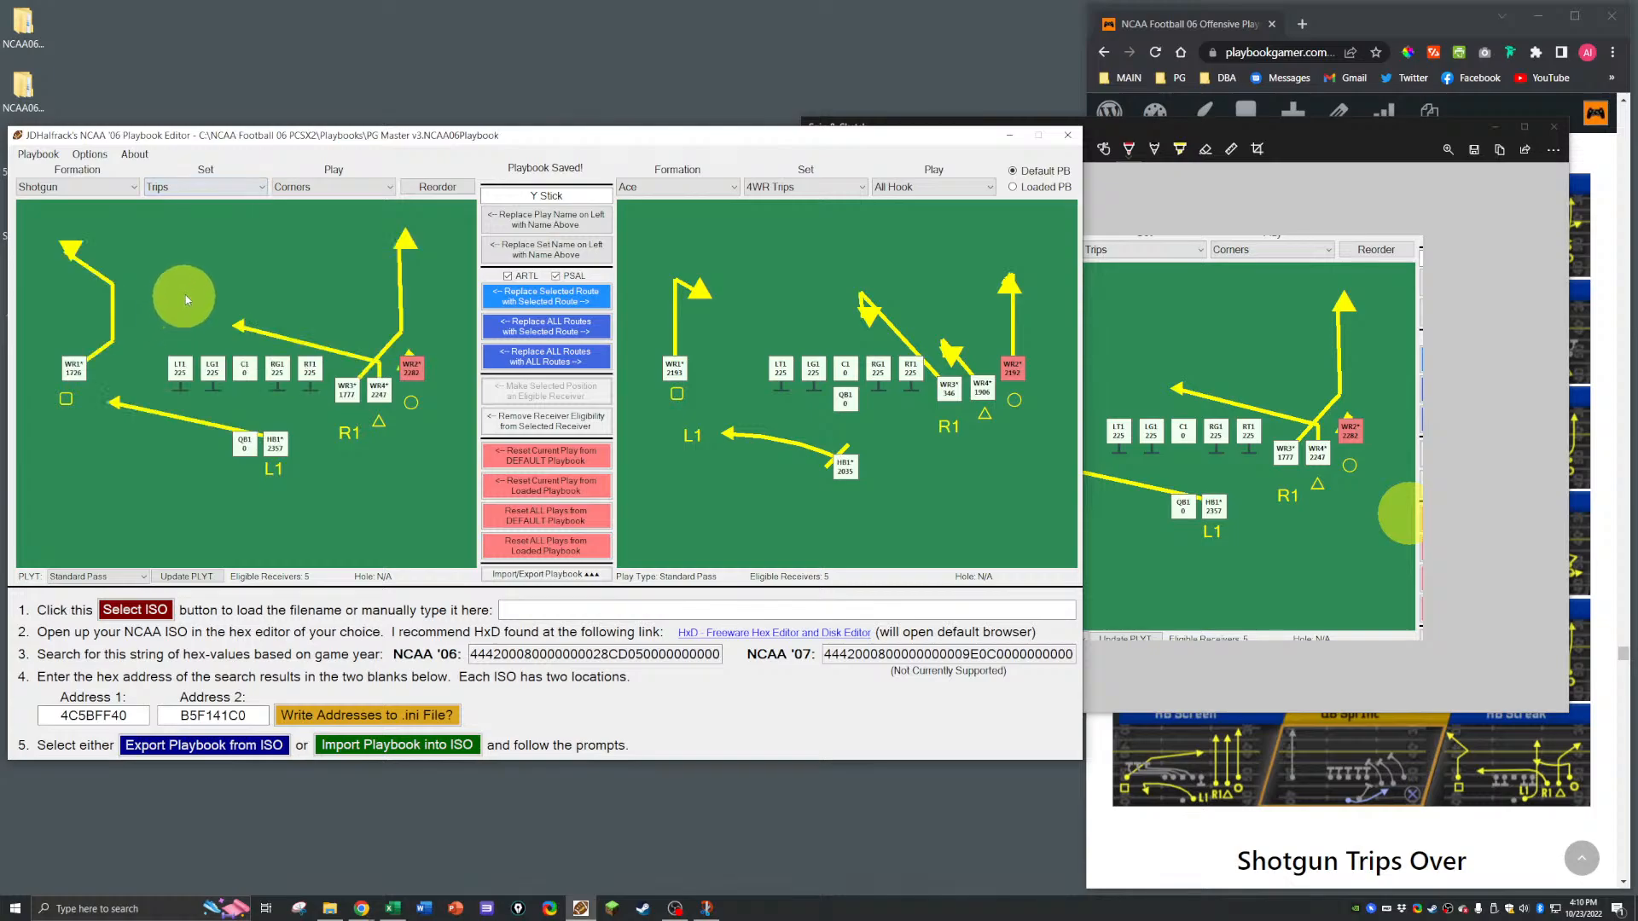
click(229, 195)
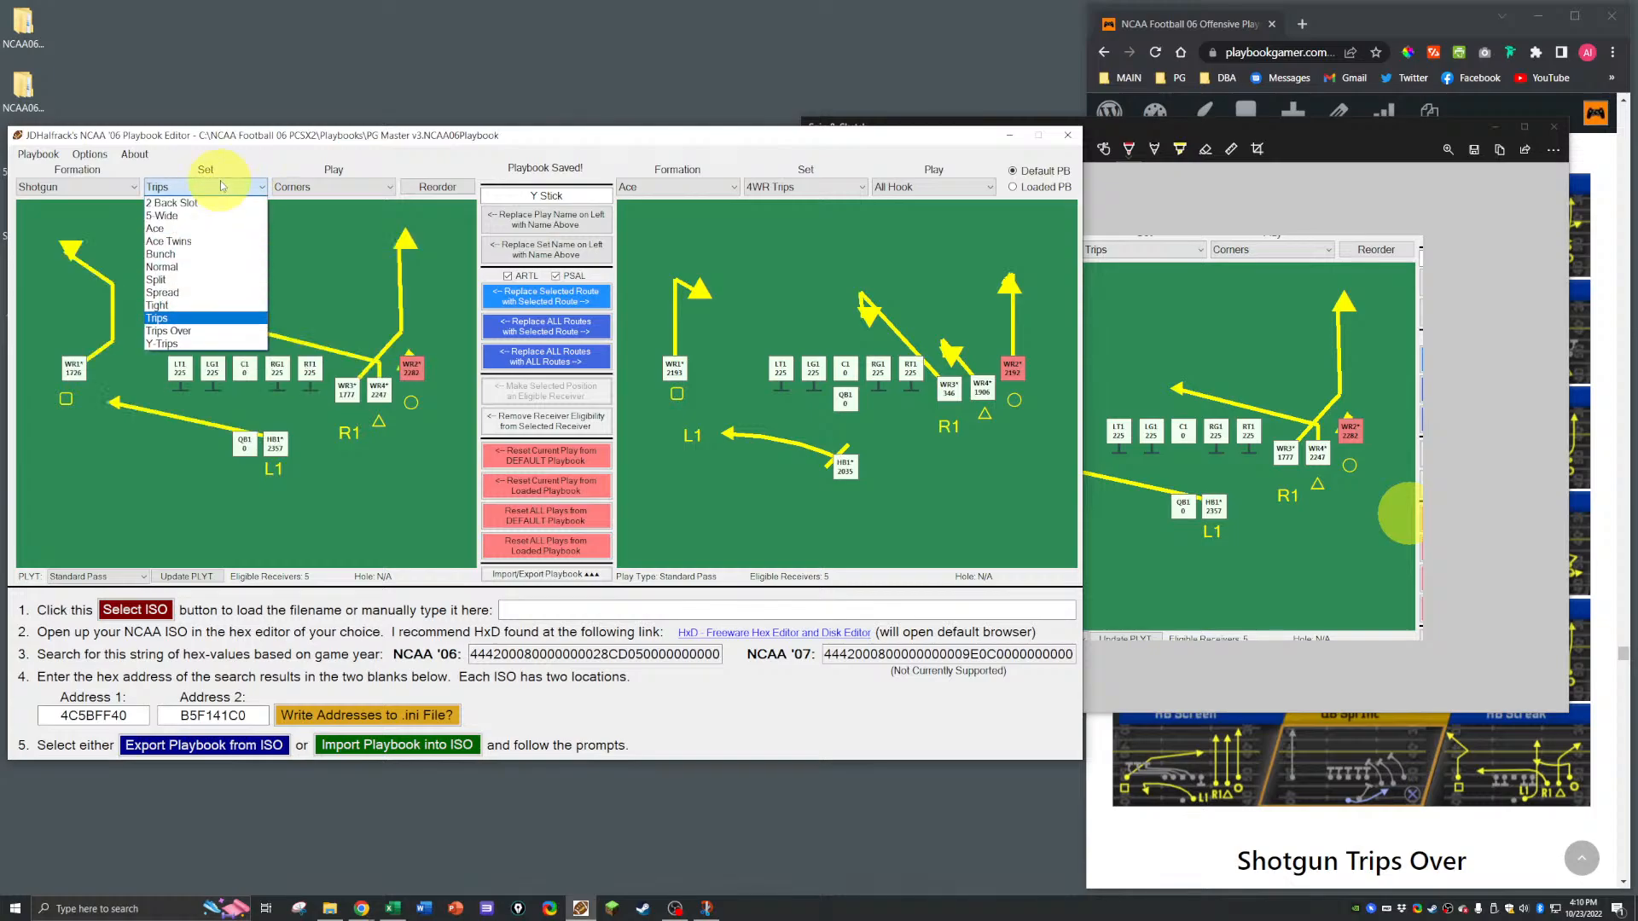
click(200, 328)
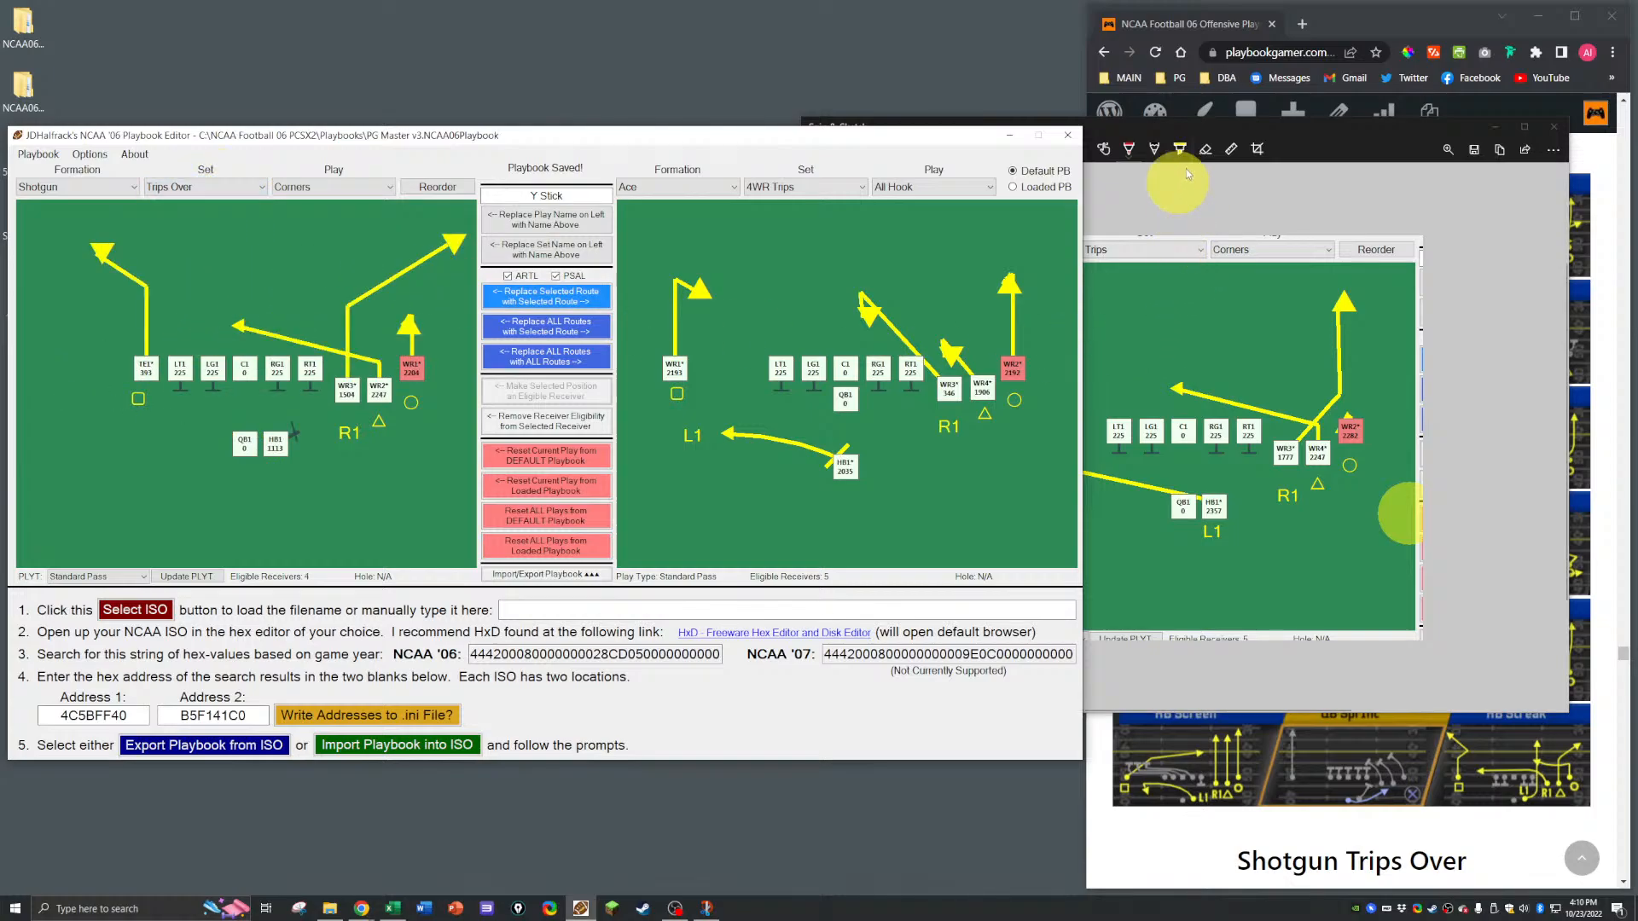
mouse_move(1241, 134)
mouse_down()
mouse_move(1442, 145)
mouse_move(1418, 145)
mouse_up()
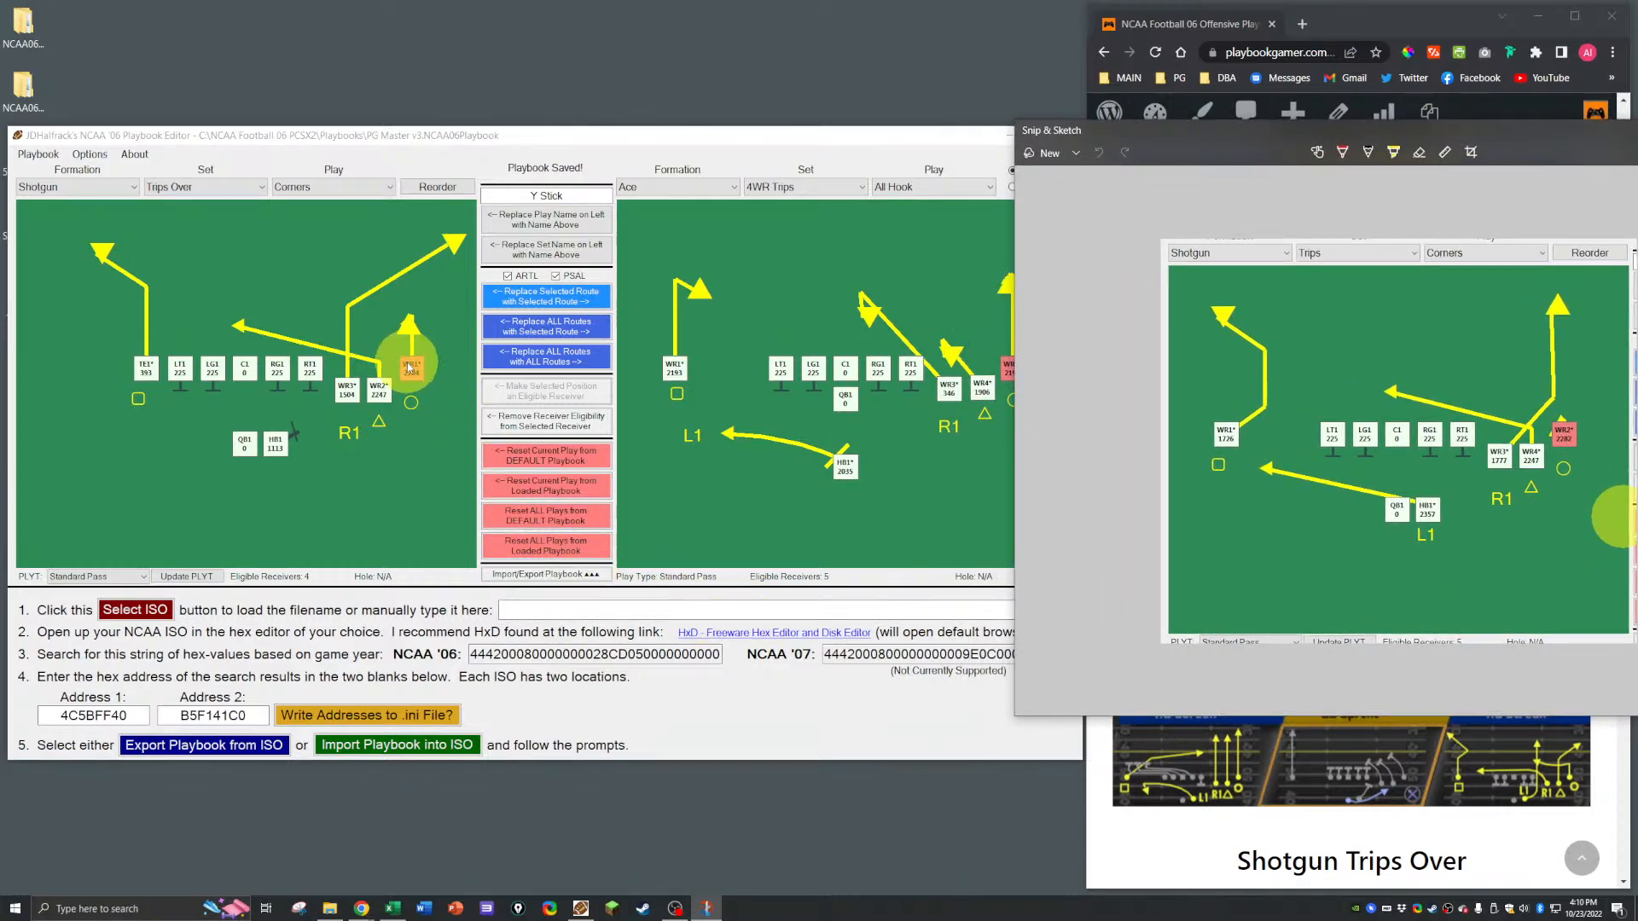
click(777, 143)
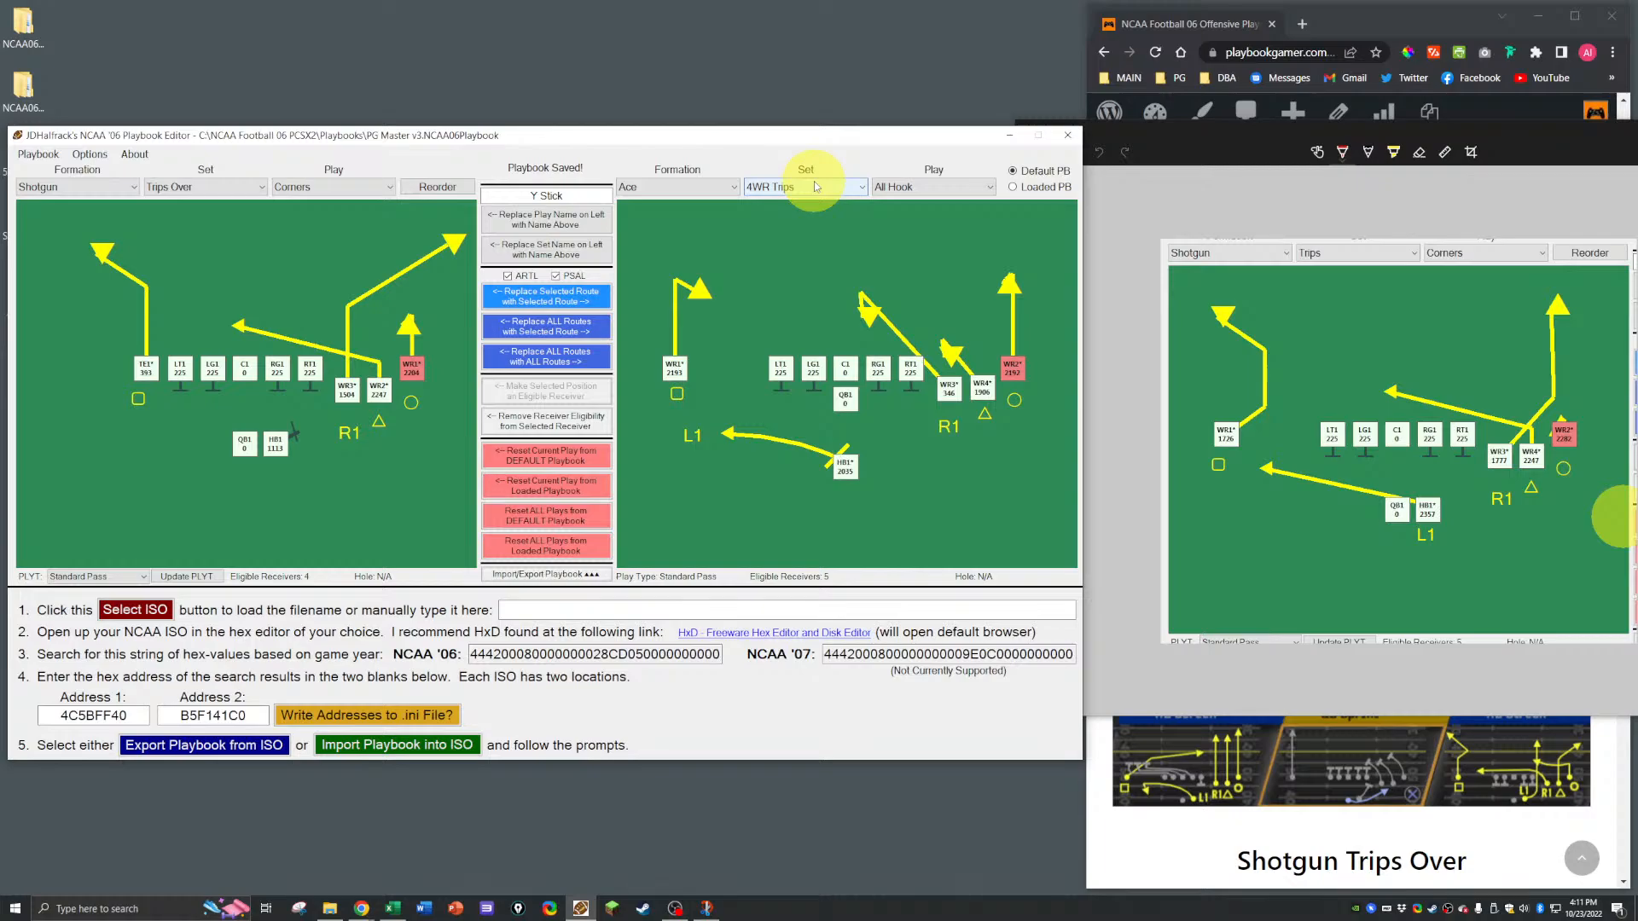
Step: Show the FL Quick Scn play of the Ace Y-Trips set as the reference play
click(816, 186)
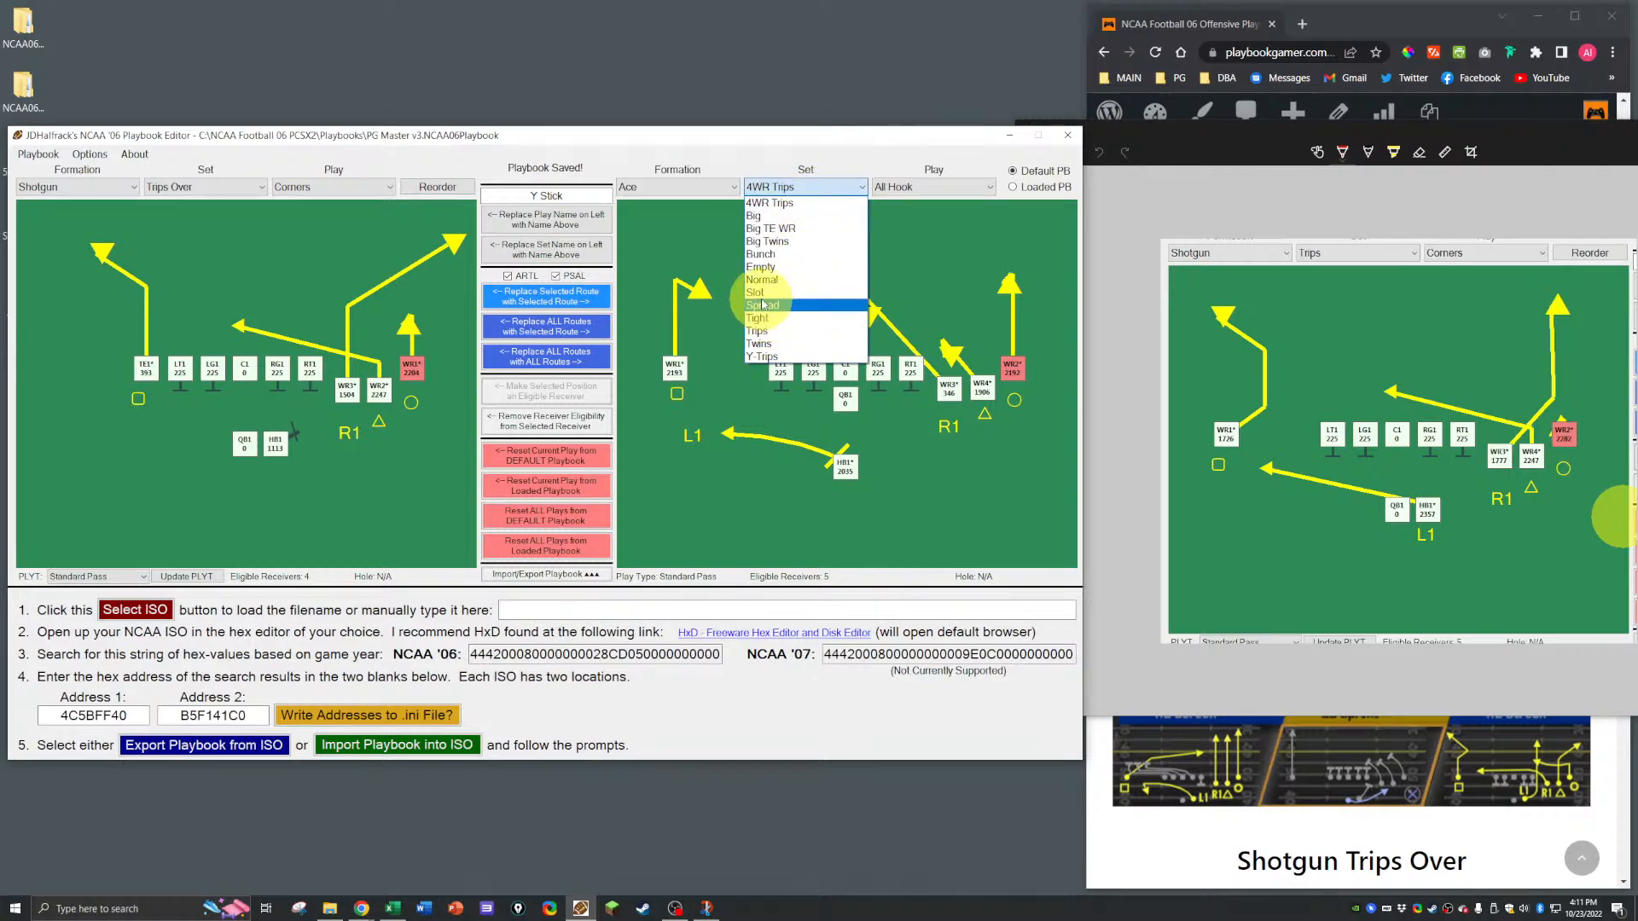
click(771, 356)
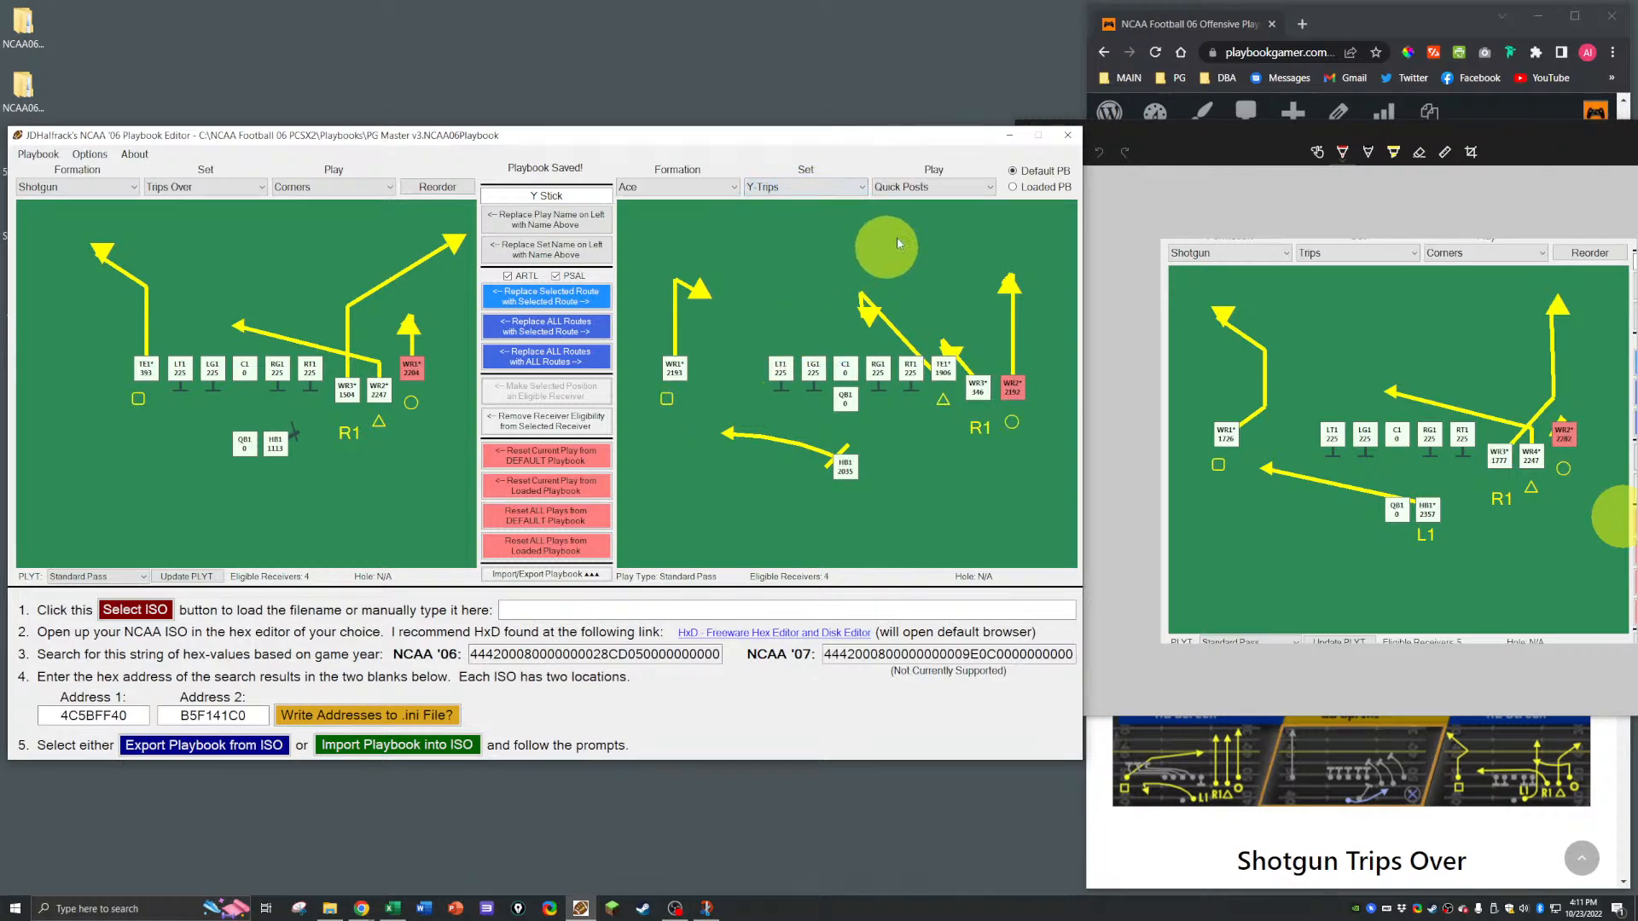
click(942, 187)
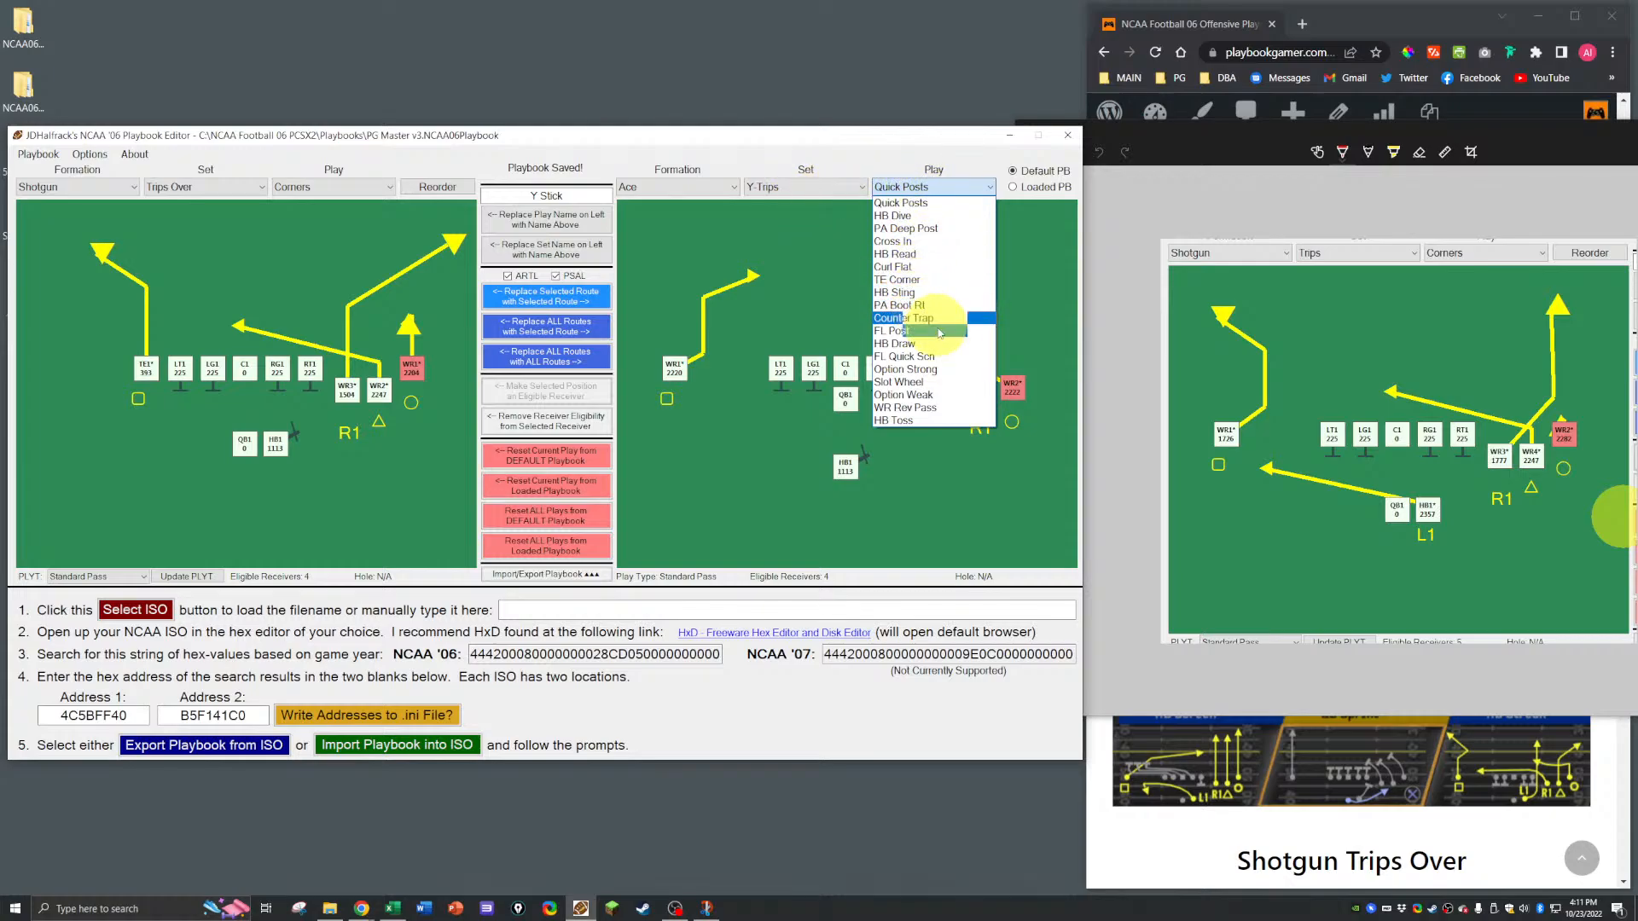
click(935, 357)
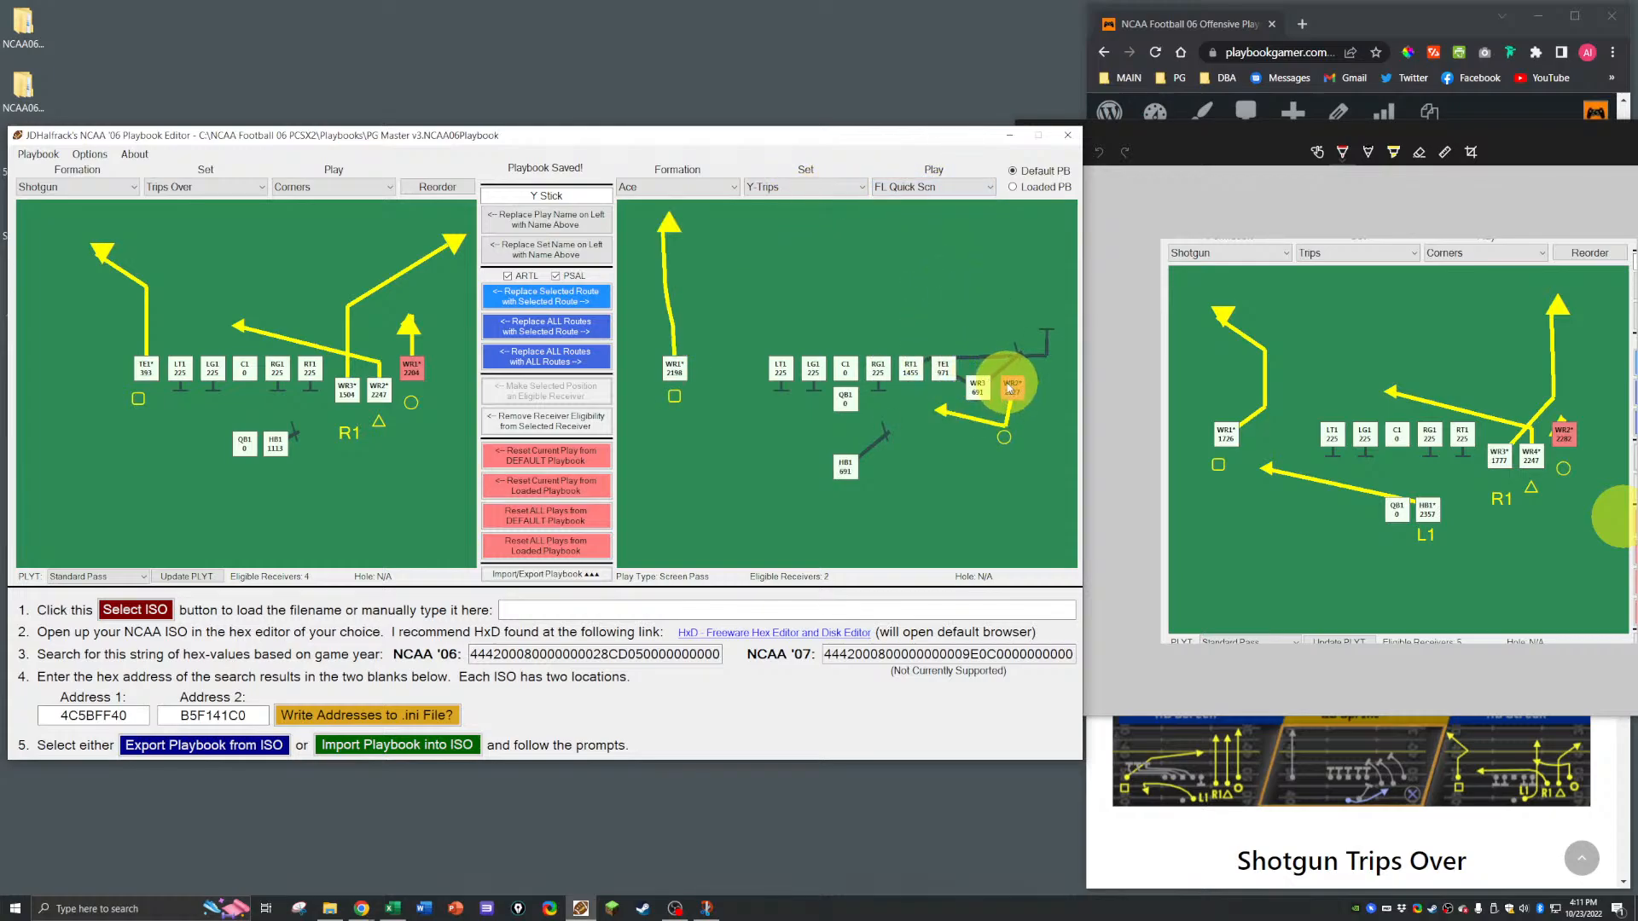
Step: Replace WR1's route in Trips Over Corners with the WR2 route from the Shotgun Y-Trips FL Screen play
click(670, 186)
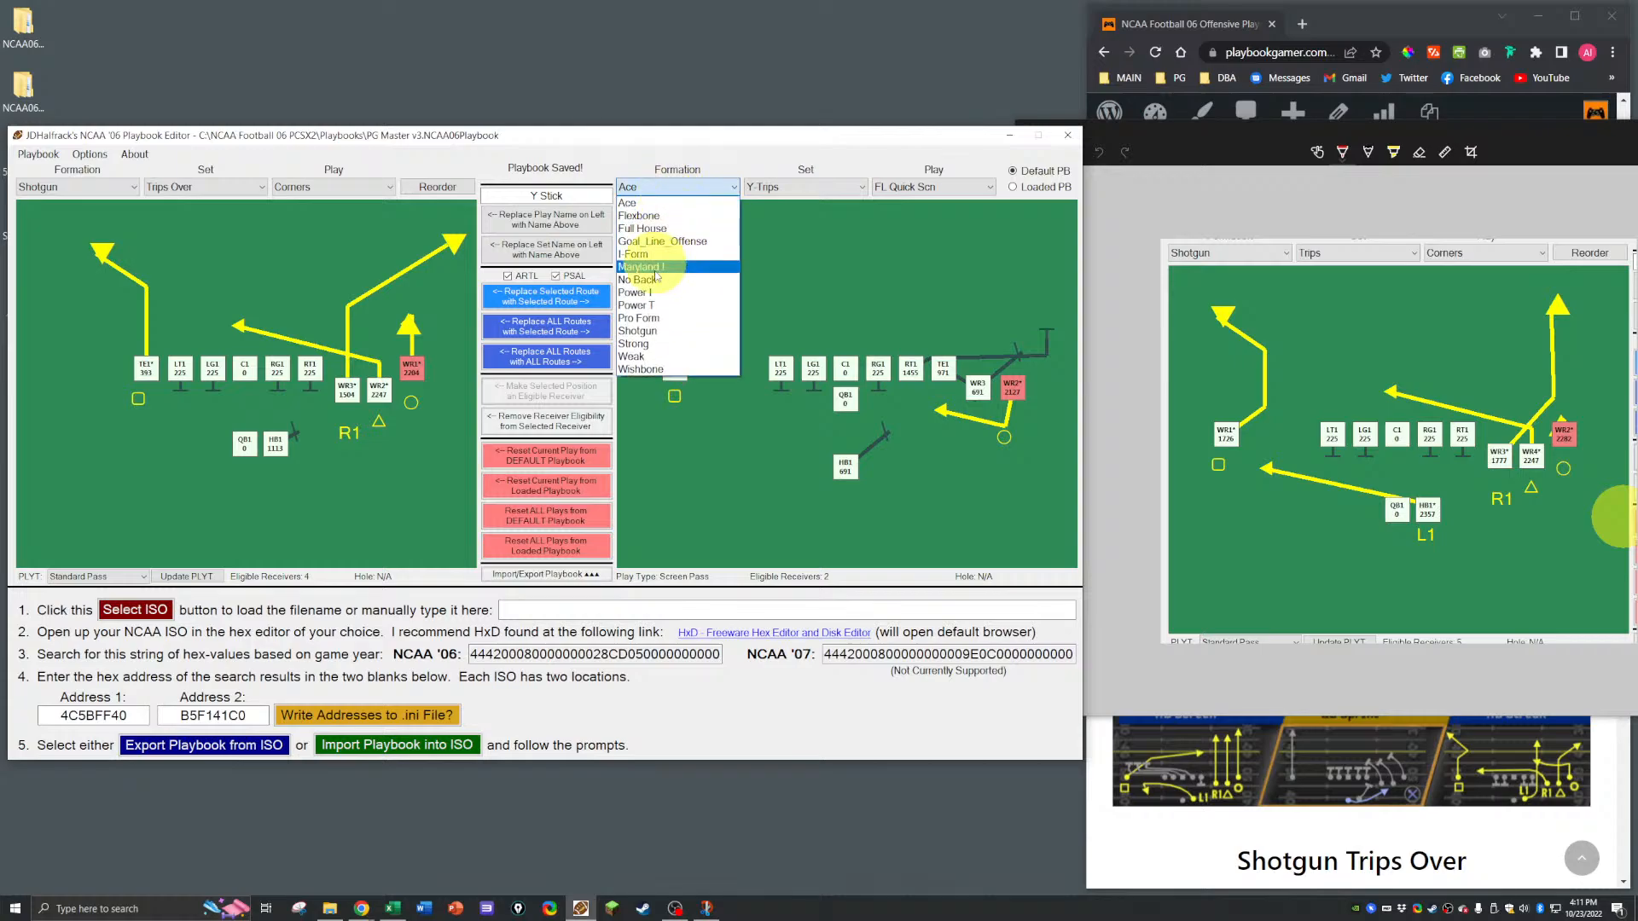
click(659, 331)
click(772, 187)
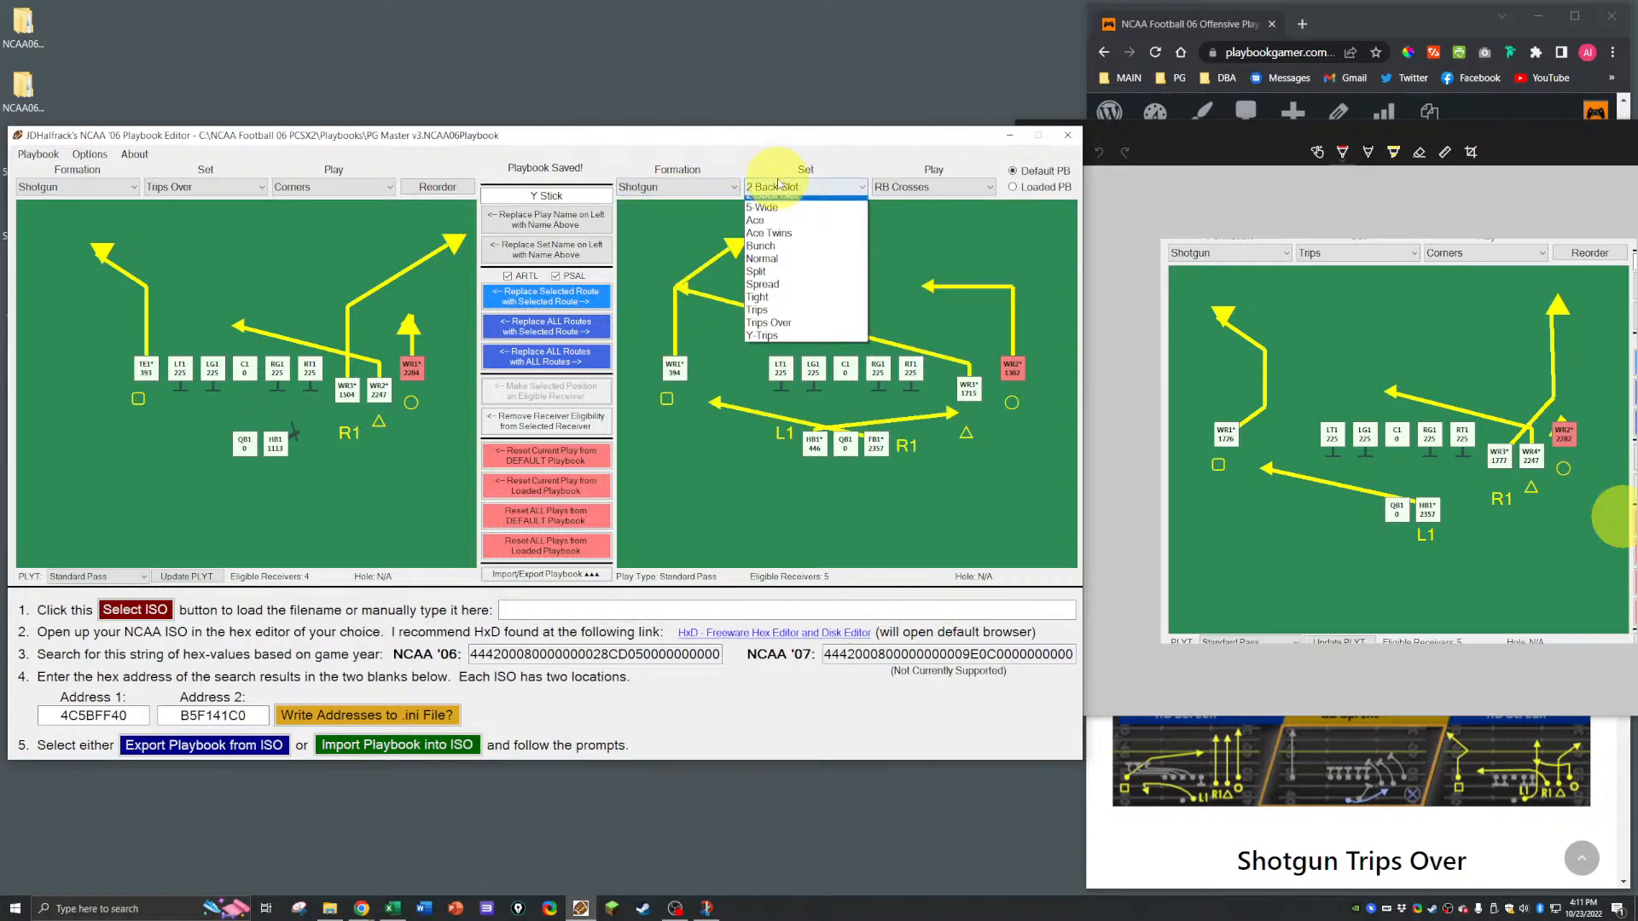
click(763, 343)
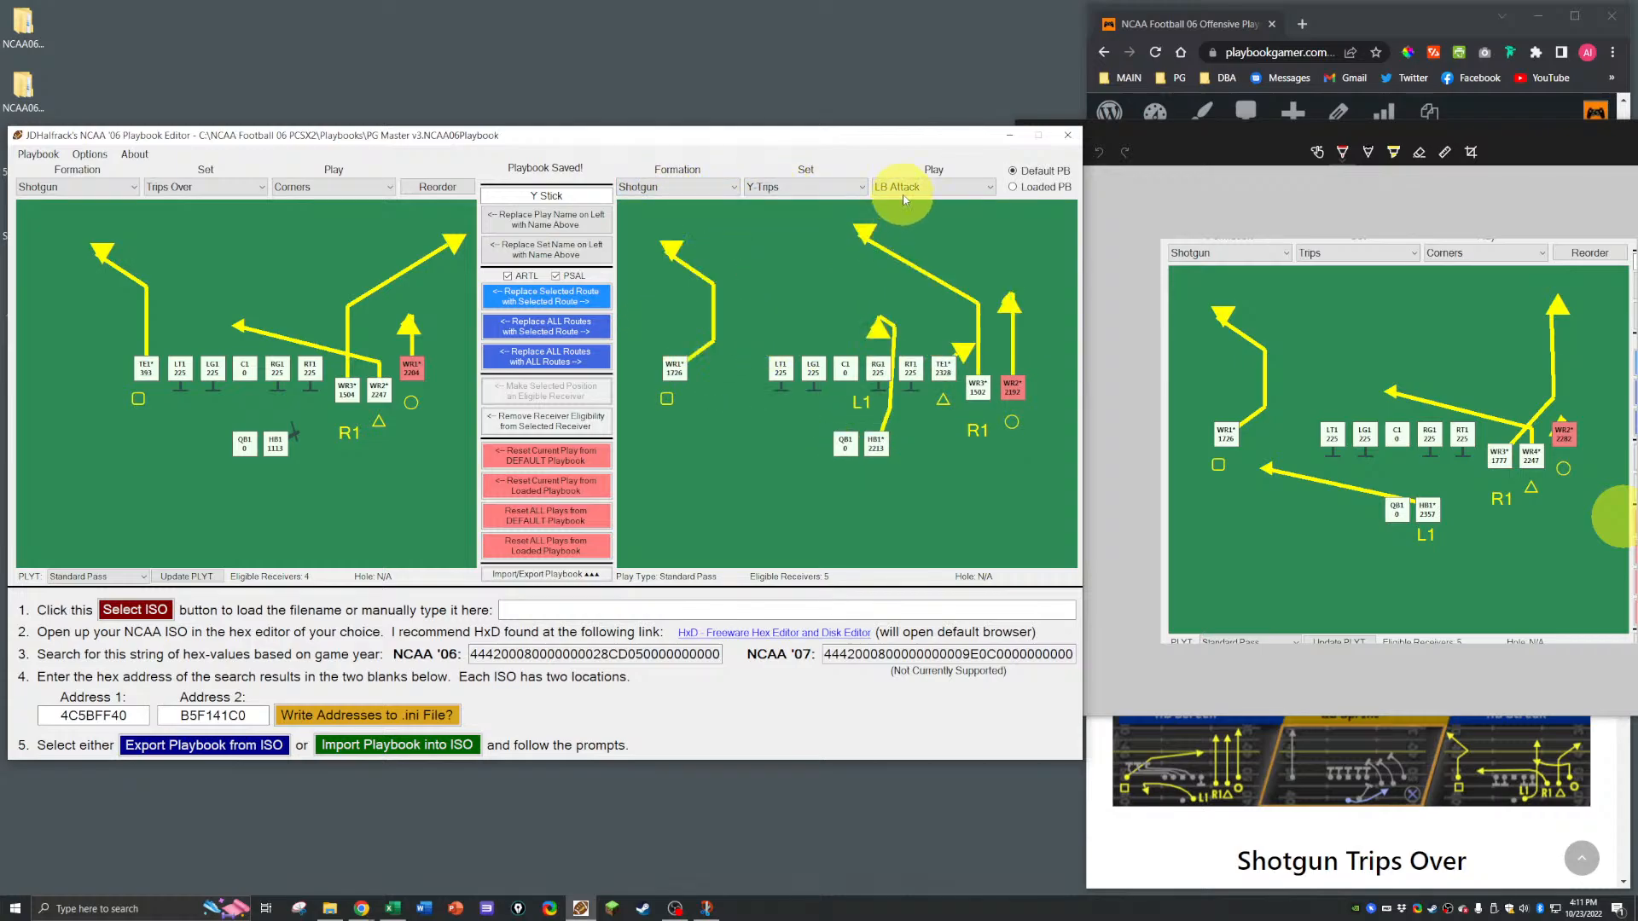
click(891, 187)
click(930, 370)
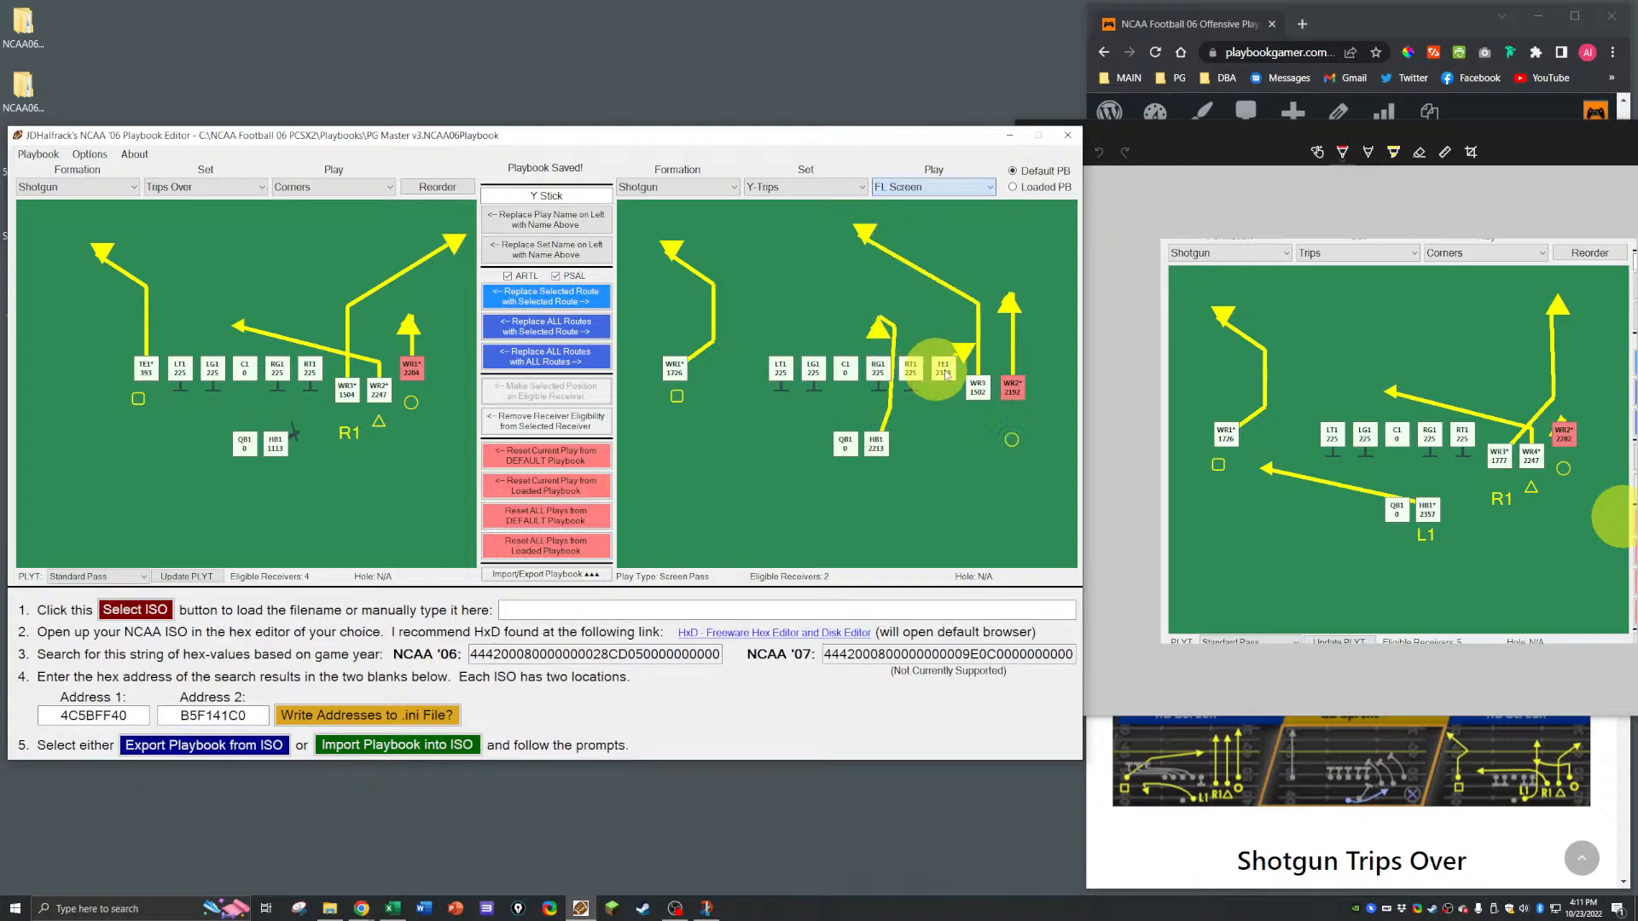
click(411, 369)
click(502, 297)
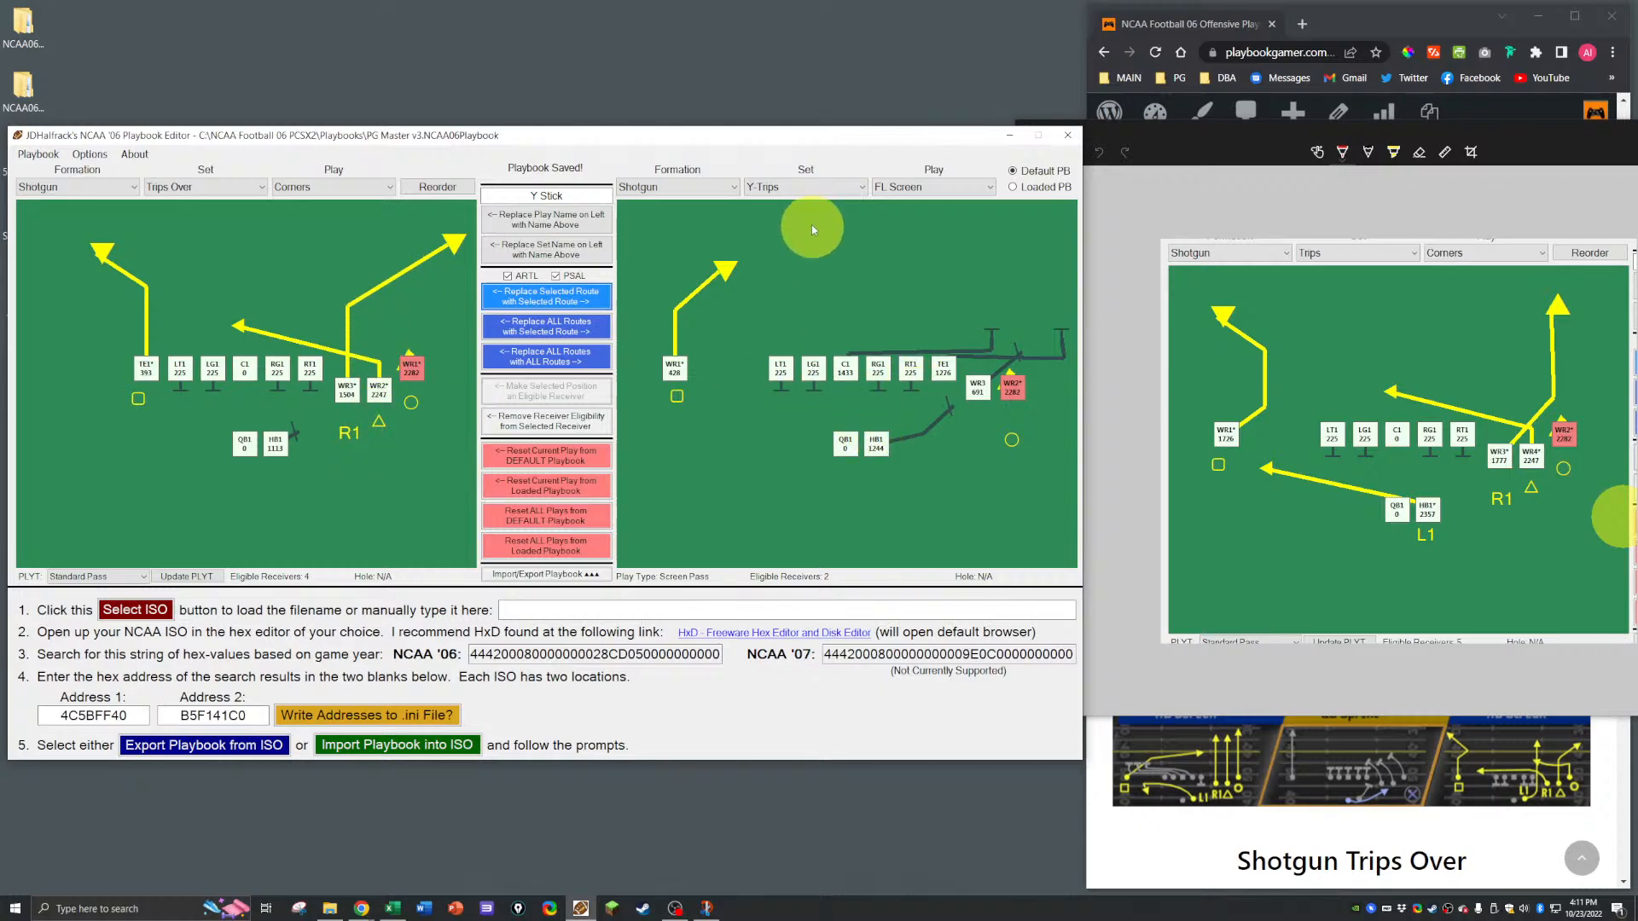
Step: Replace the HB1 route with the HB route from Shotgun Y-Trips PA Read, and make HB1 an eligible receiver
click(953, 186)
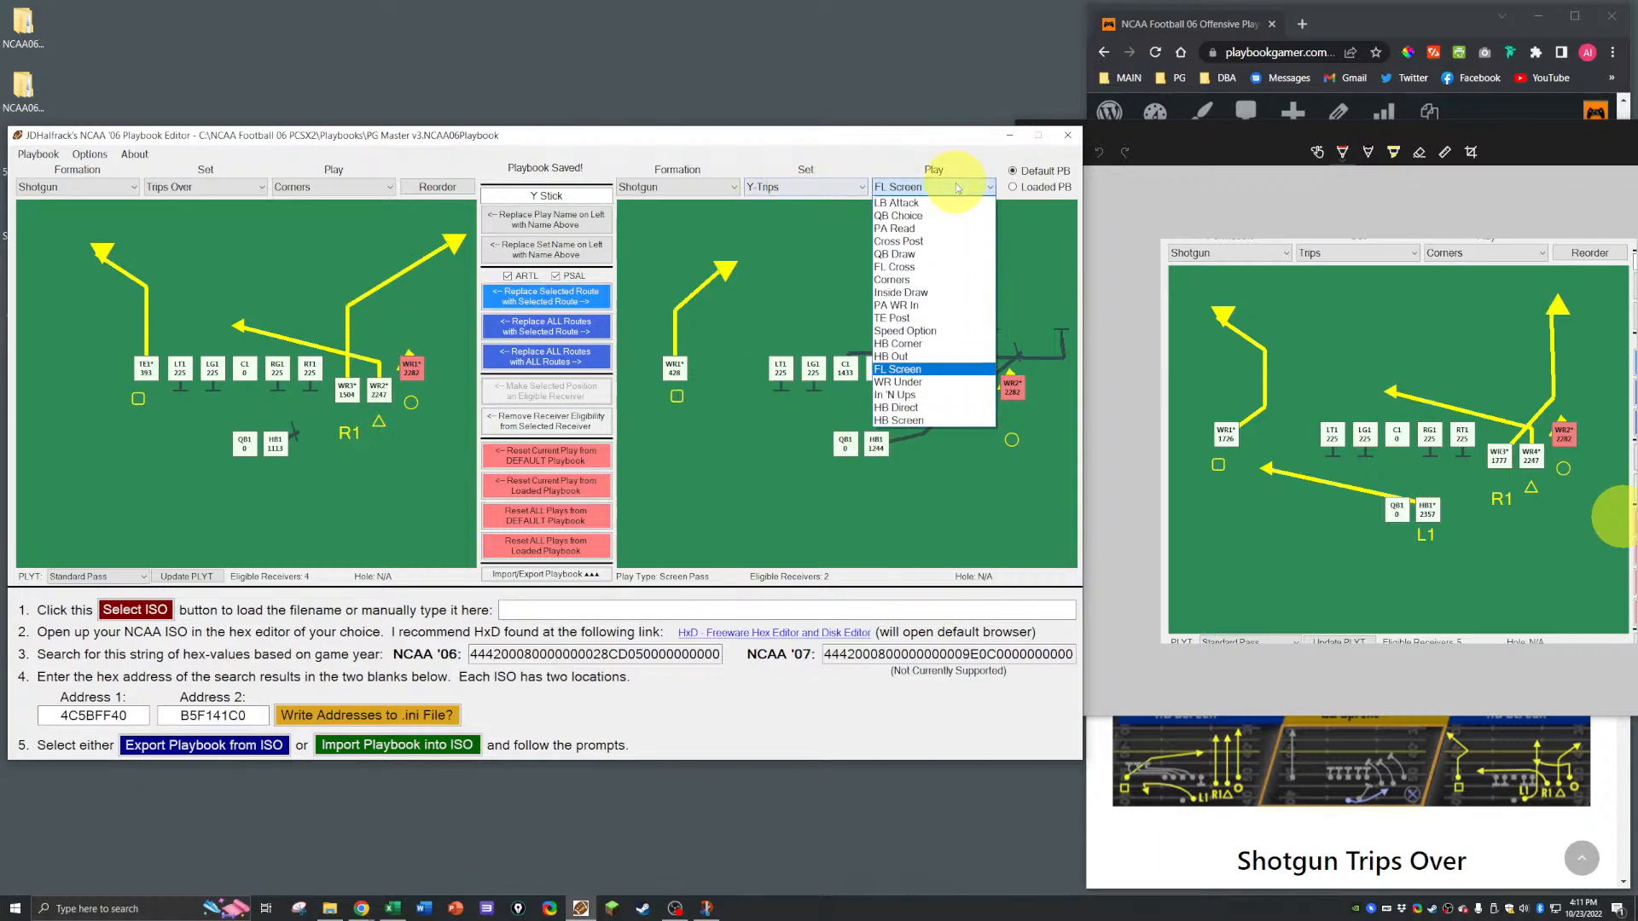
click(924, 229)
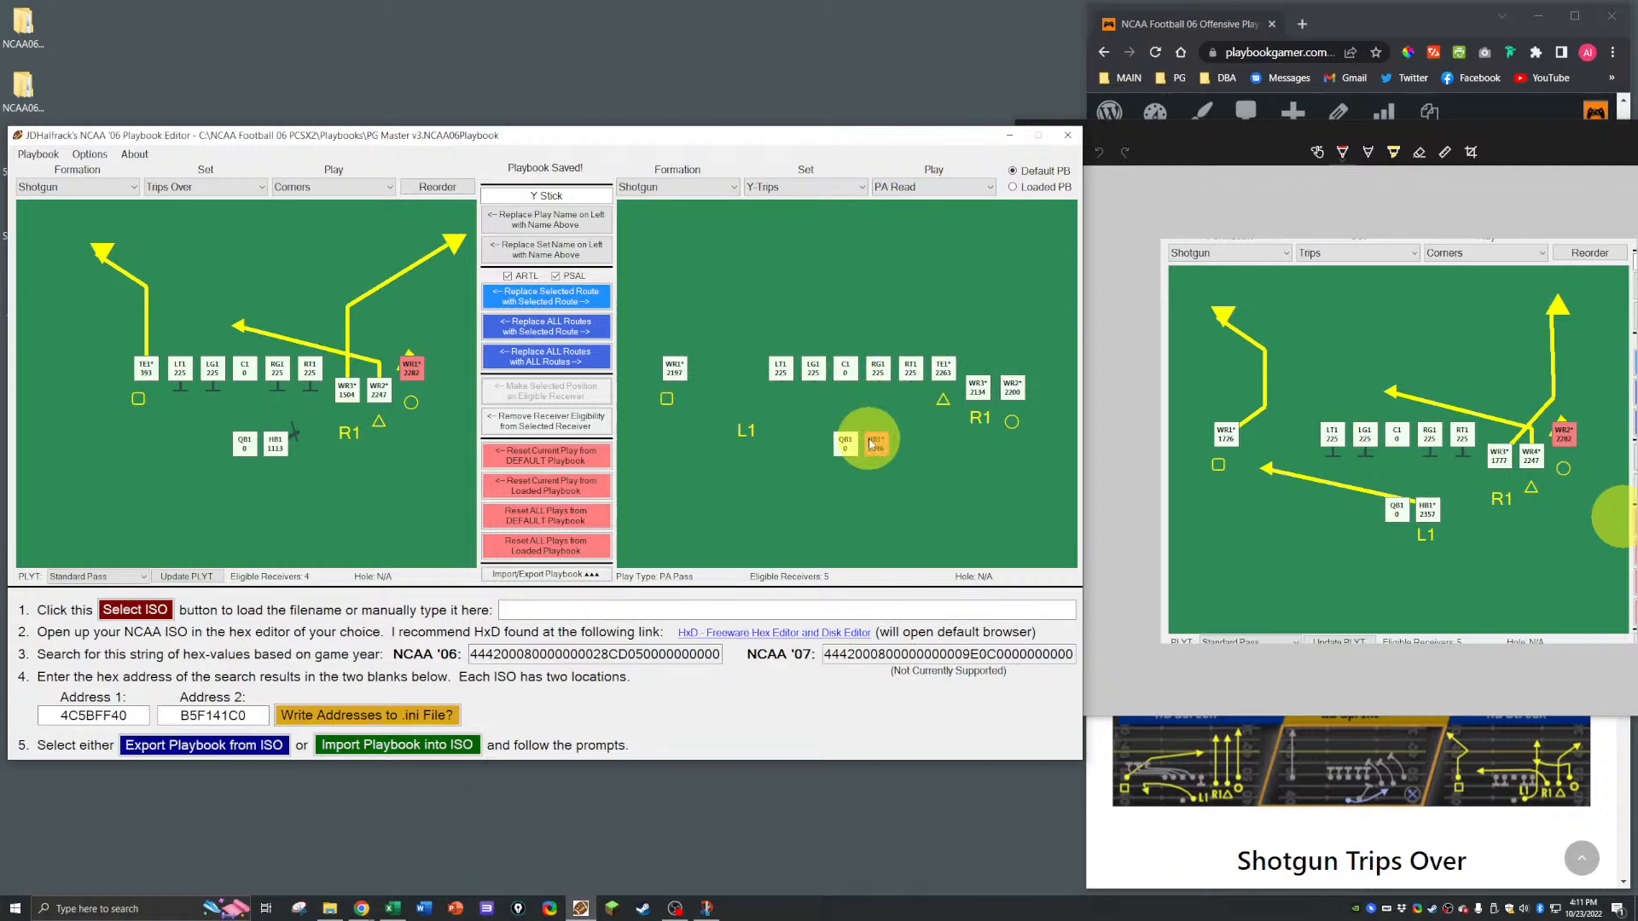
click(274, 444)
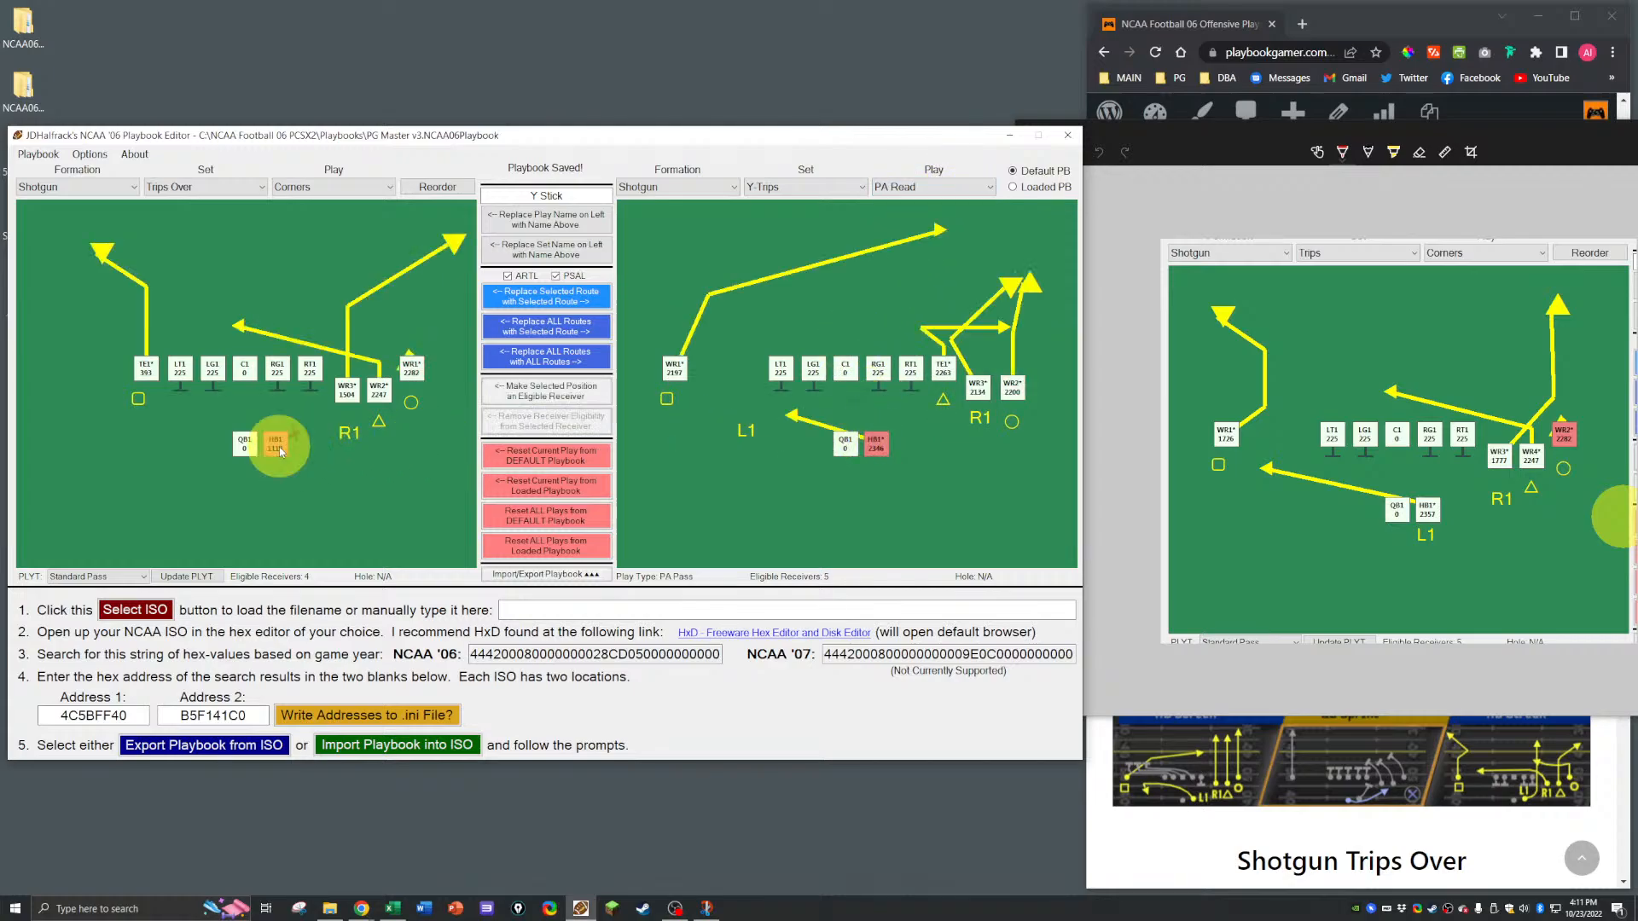
click(529, 300)
click(533, 390)
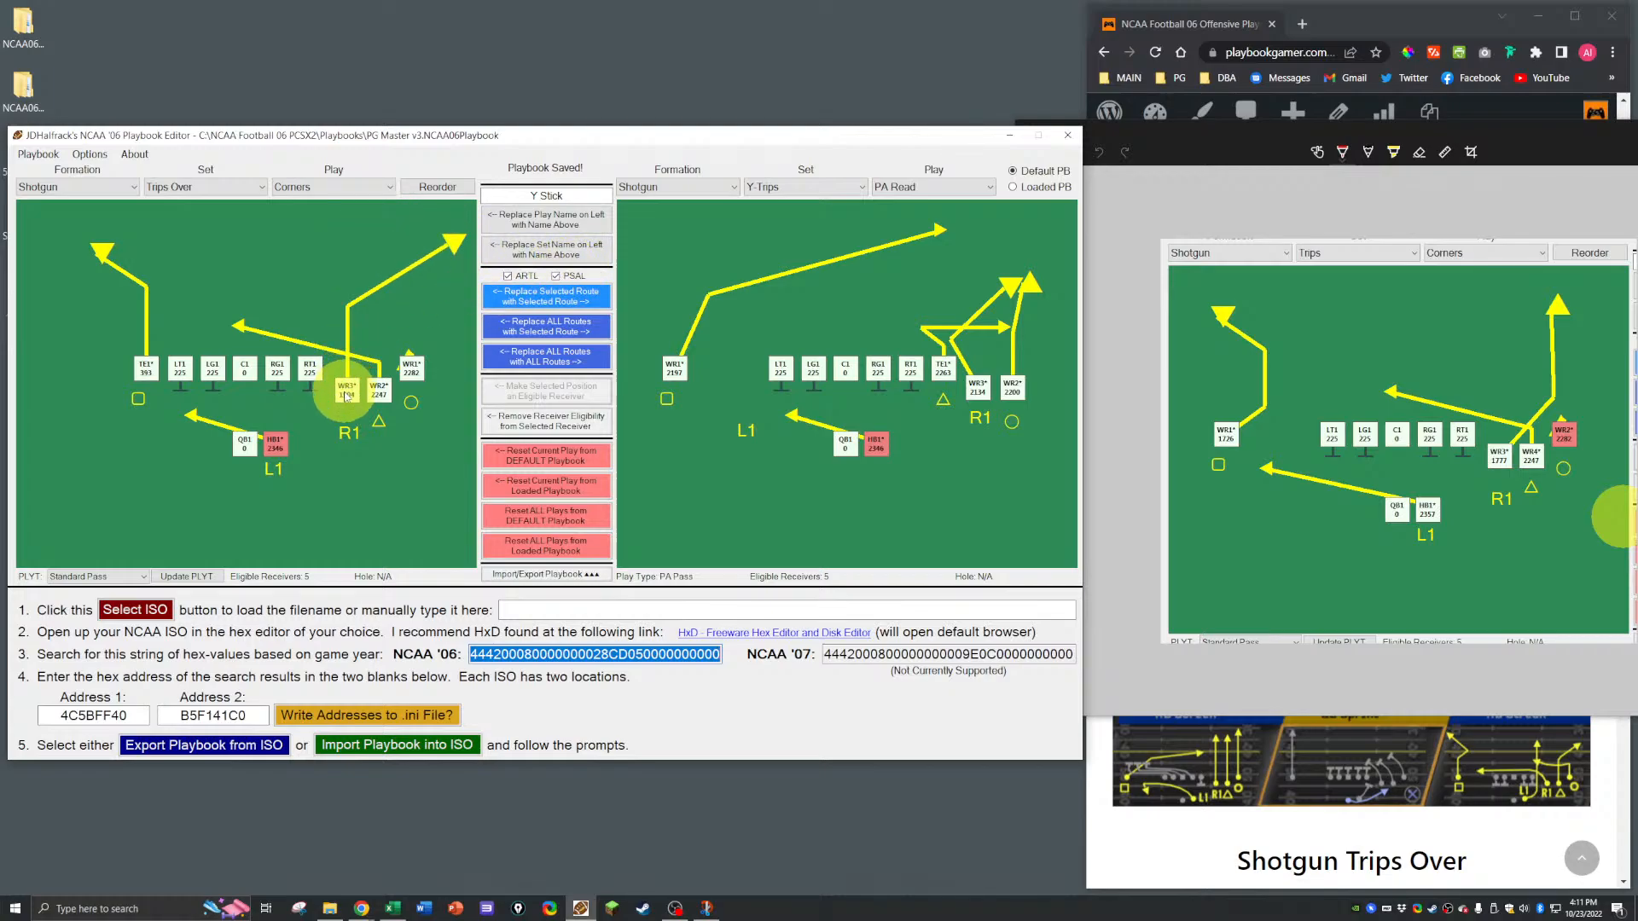
Step: Replace WR3's route in Trips Over Corners with WR3's route from the Shotgun Y-Trips PA WR In play
click(921, 185)
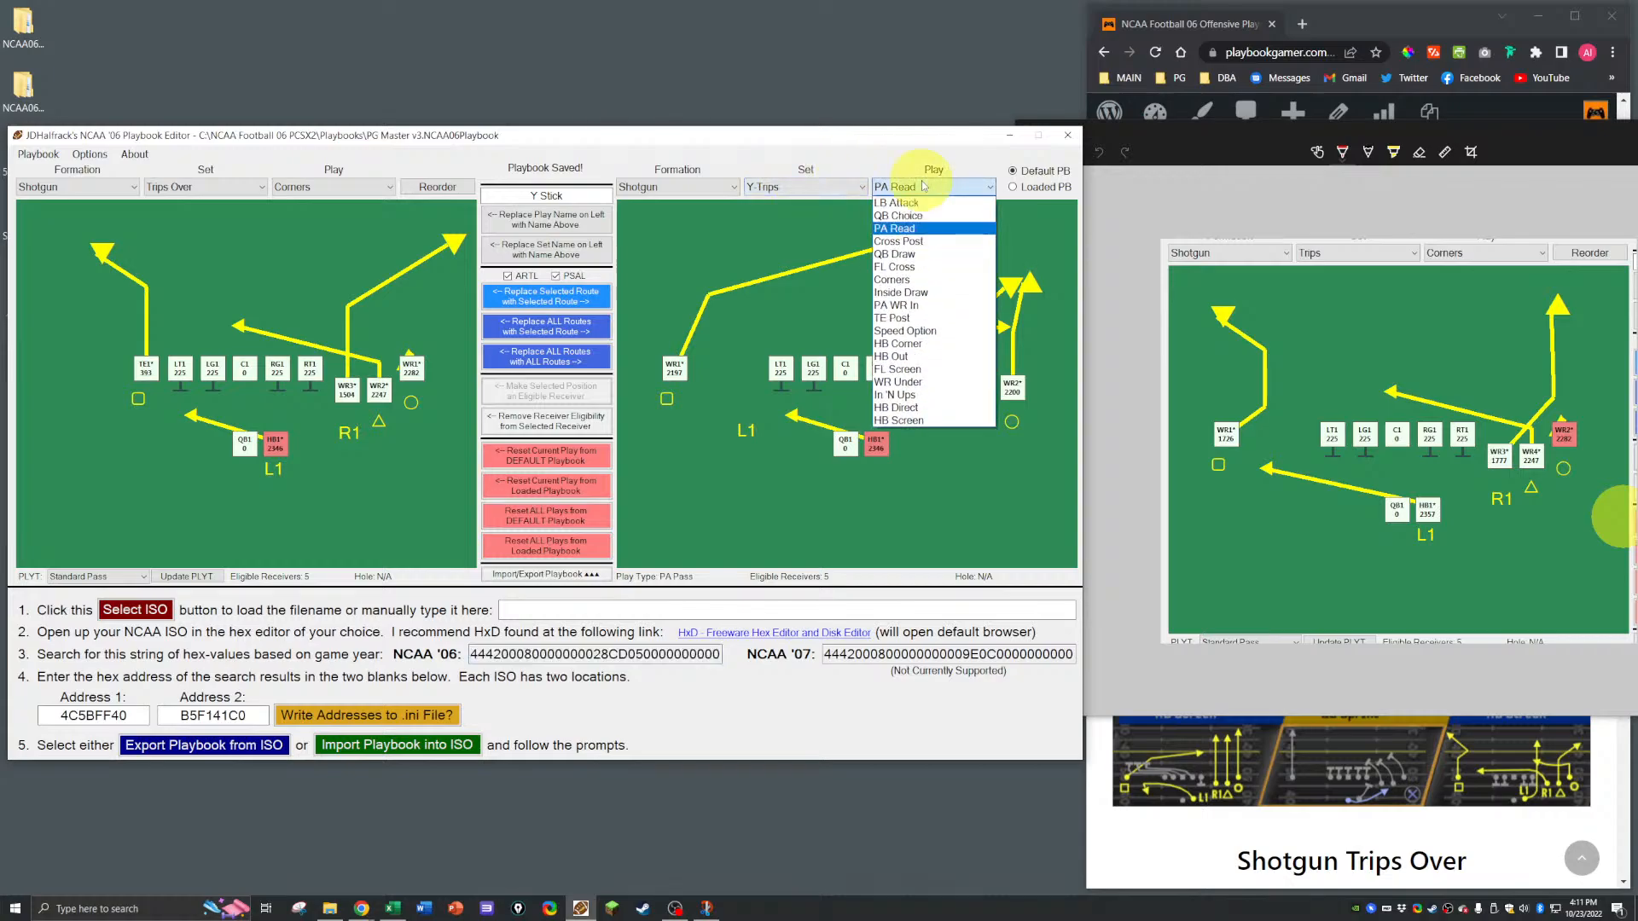
click(905, 305)
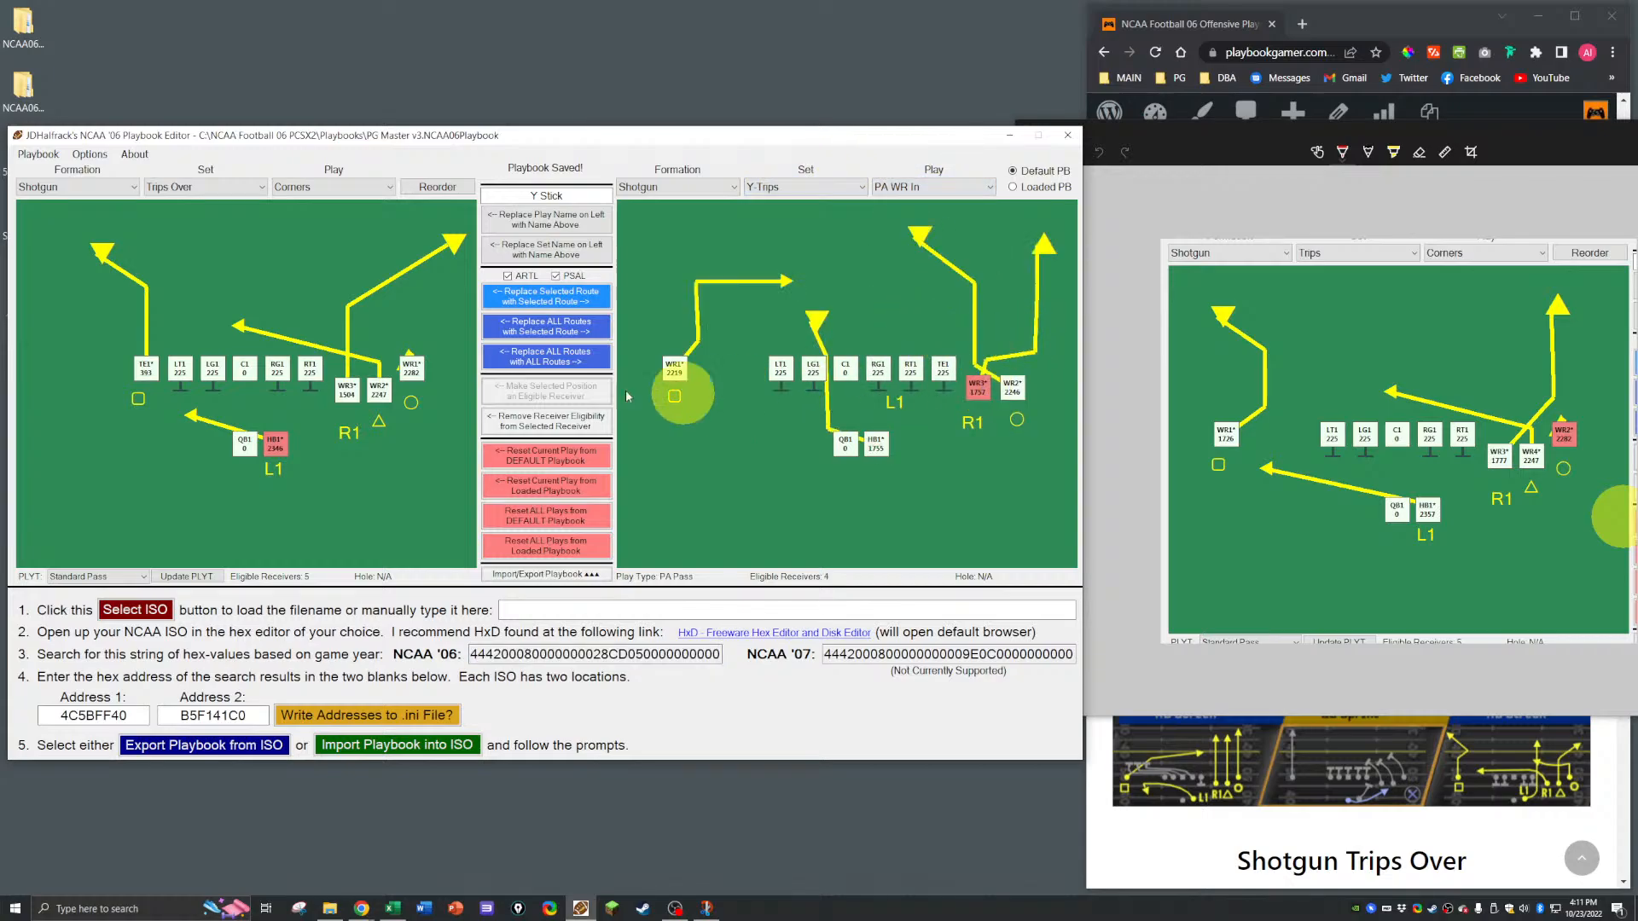
click(347, 394)
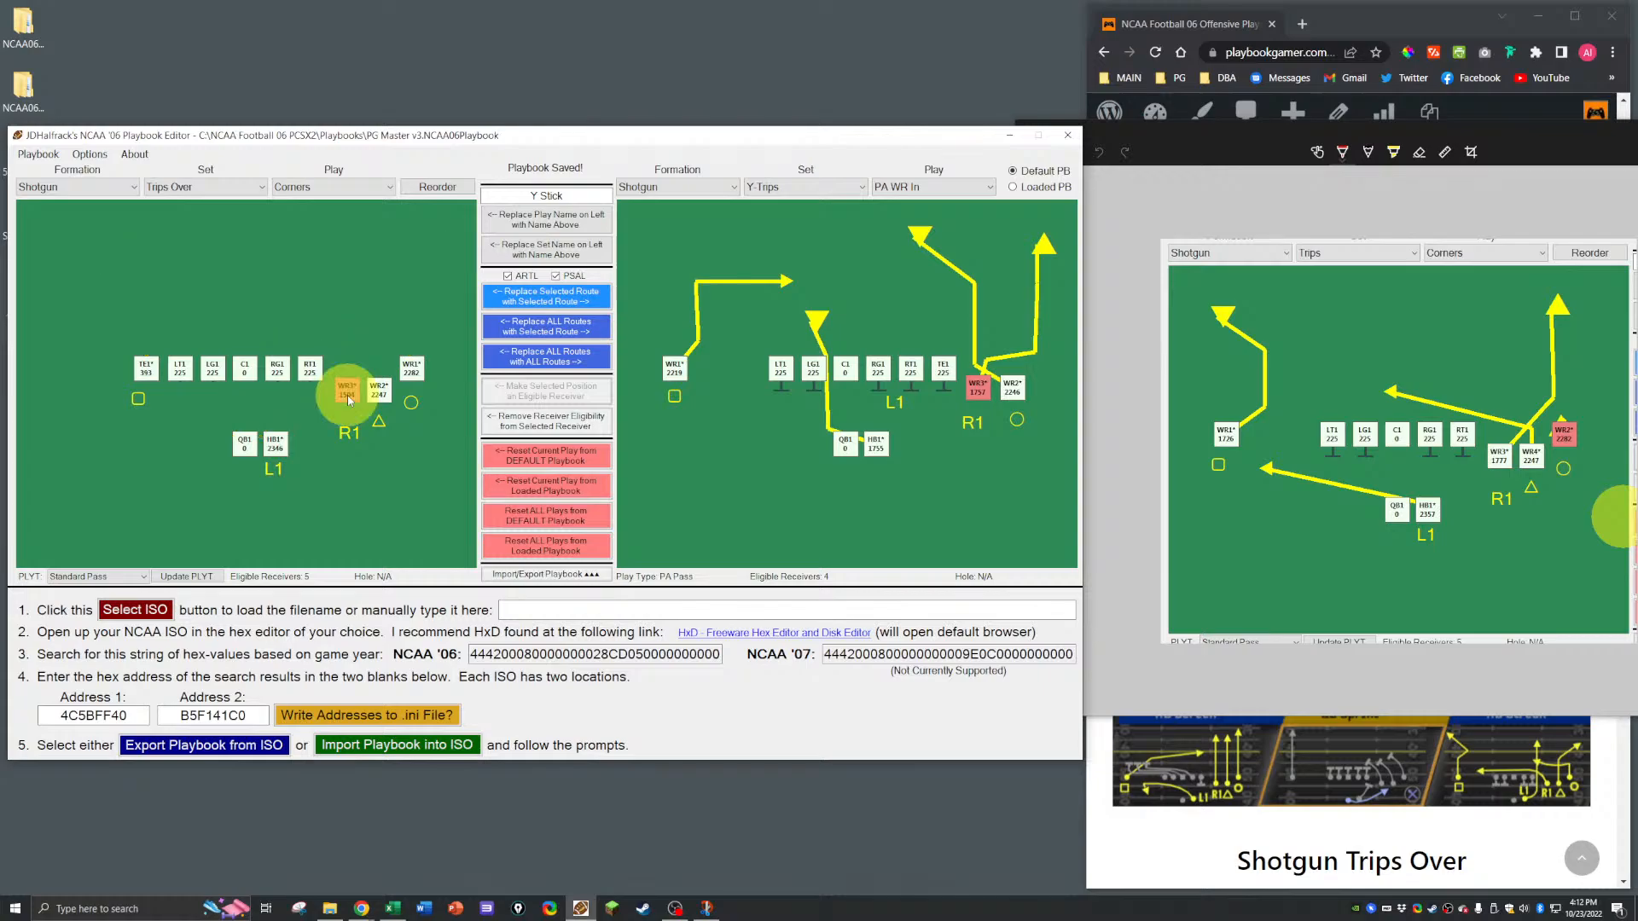
click(546, 299)
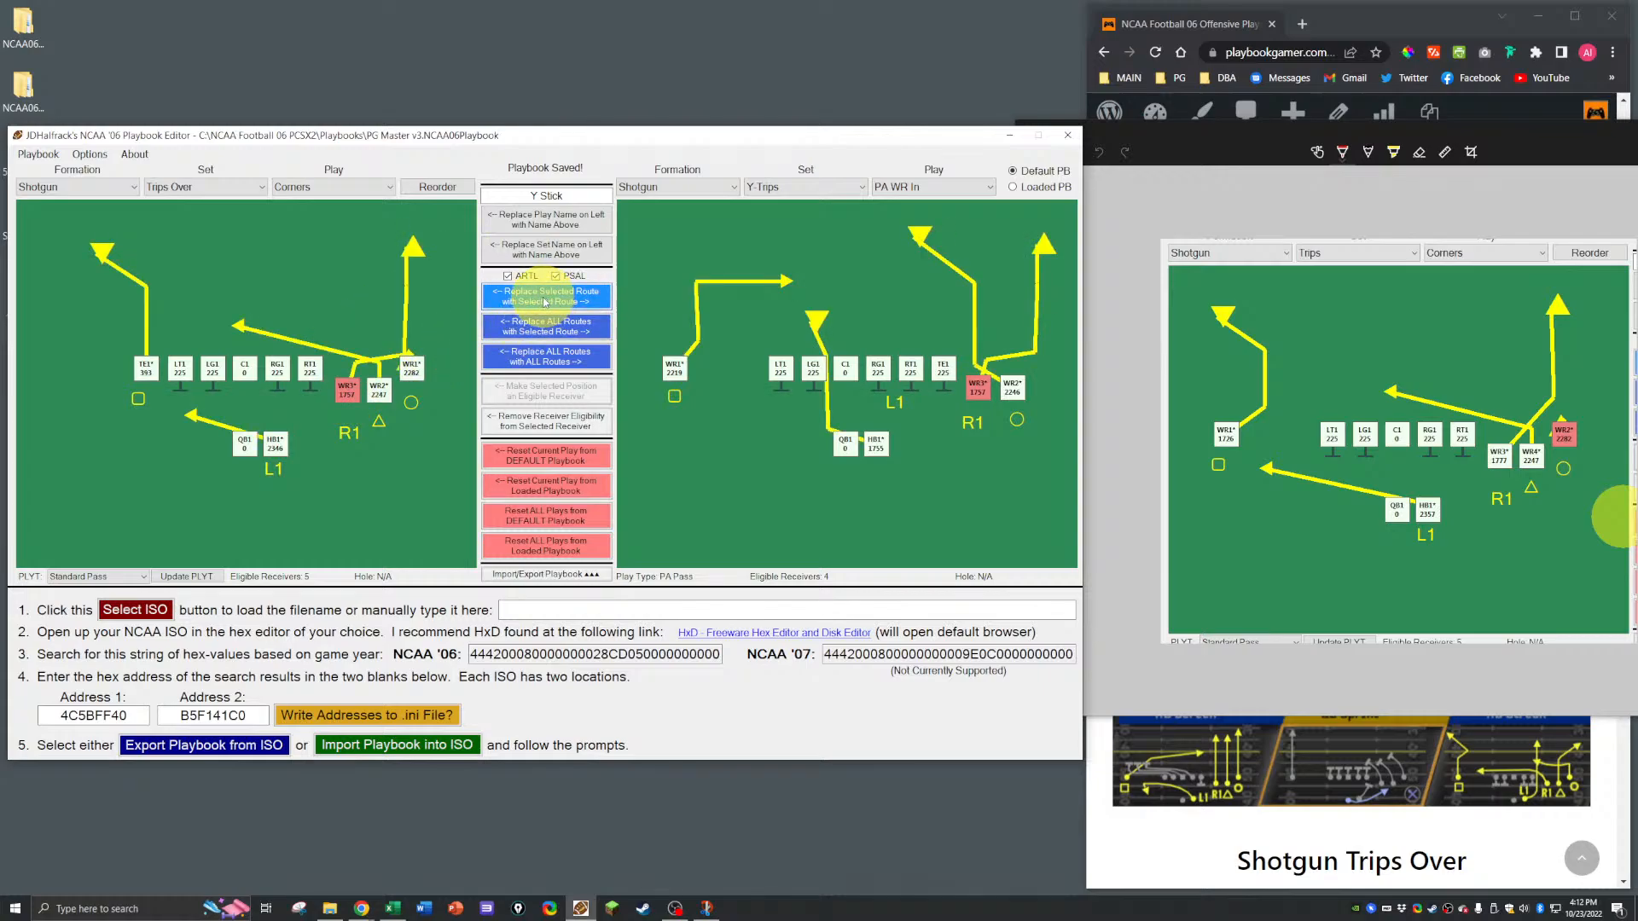
right_click(348, 395)
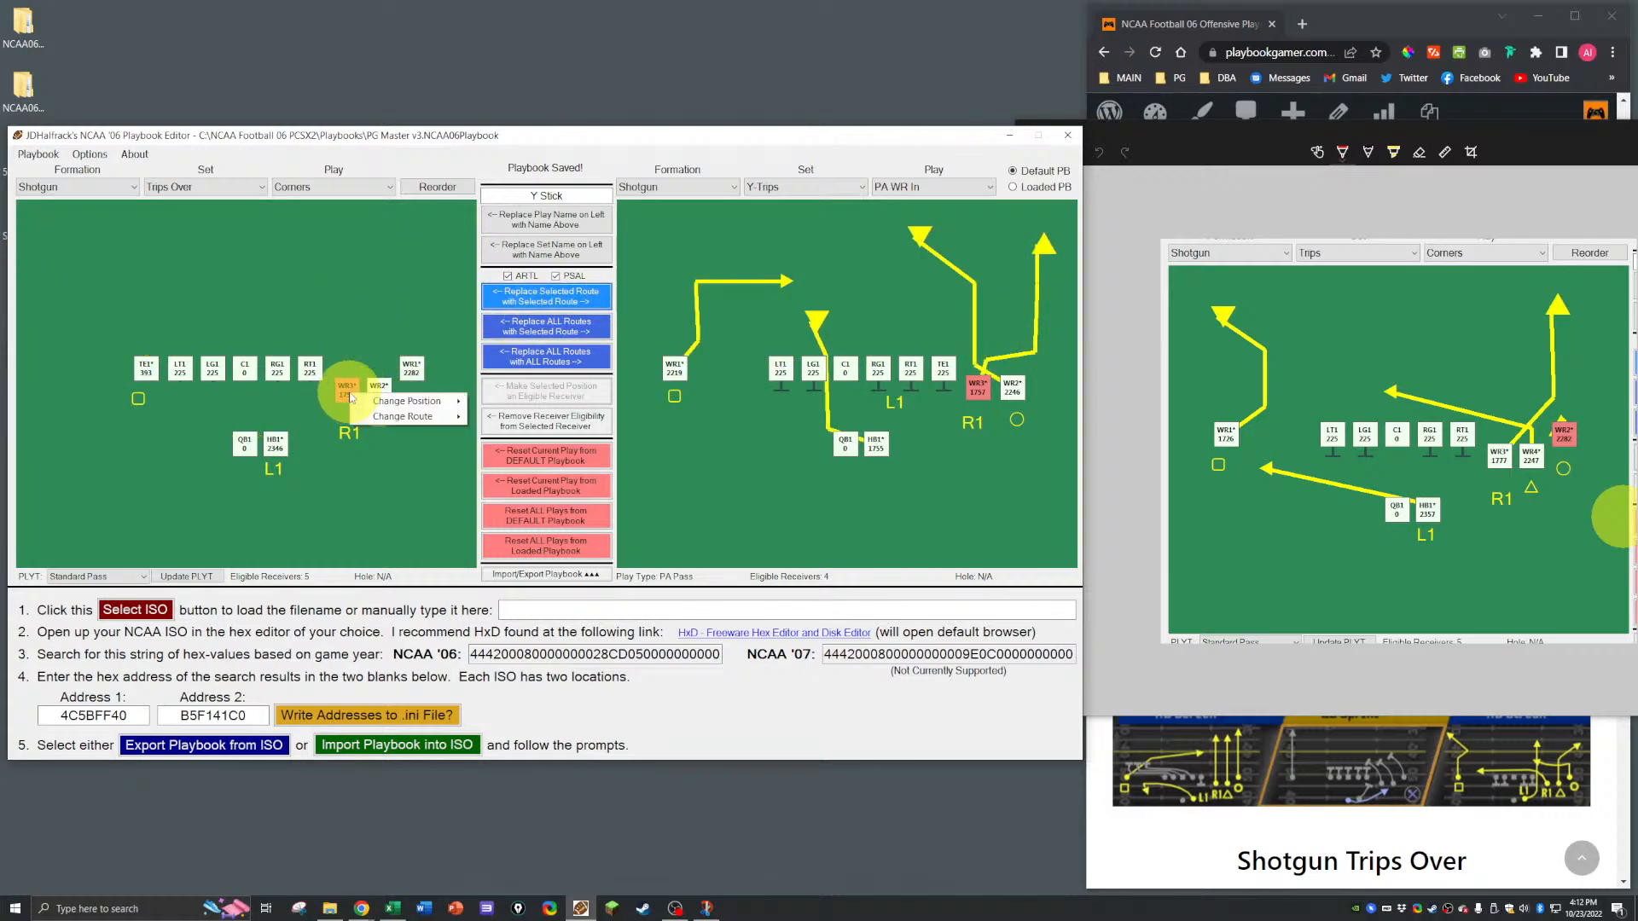
mouse_move(427, 416)
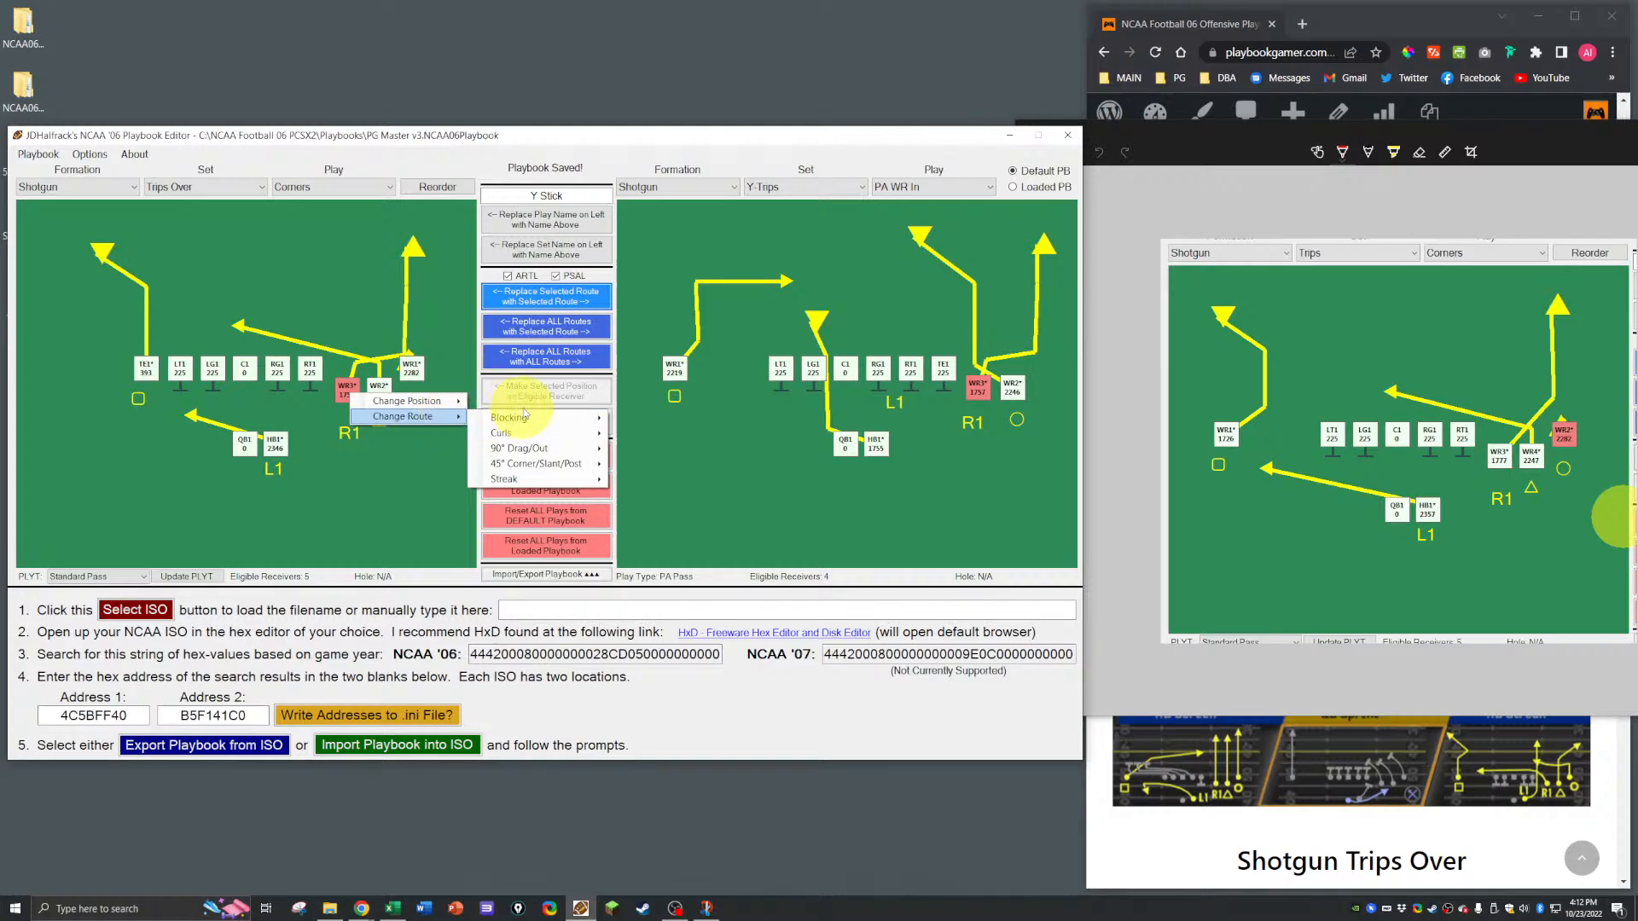
mouse_move(555, 464)
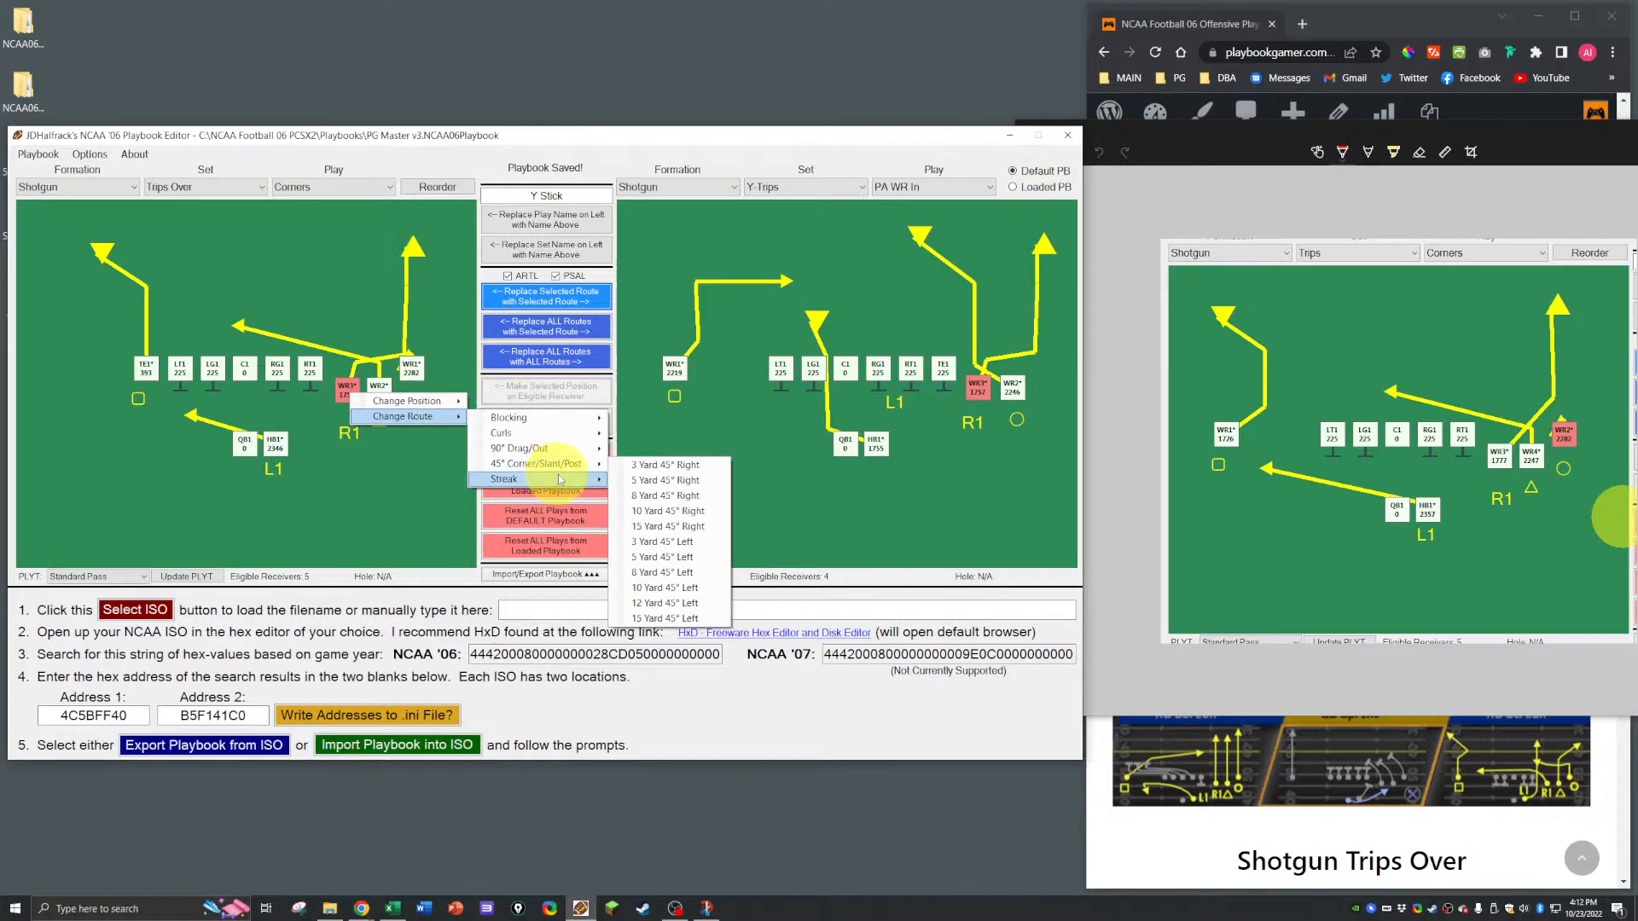
Step: Replace WR3's route in Trips Over Corners with WR4's route from the Shotgun Trips PA Inside play
click(848, 187)
click(793, 318)
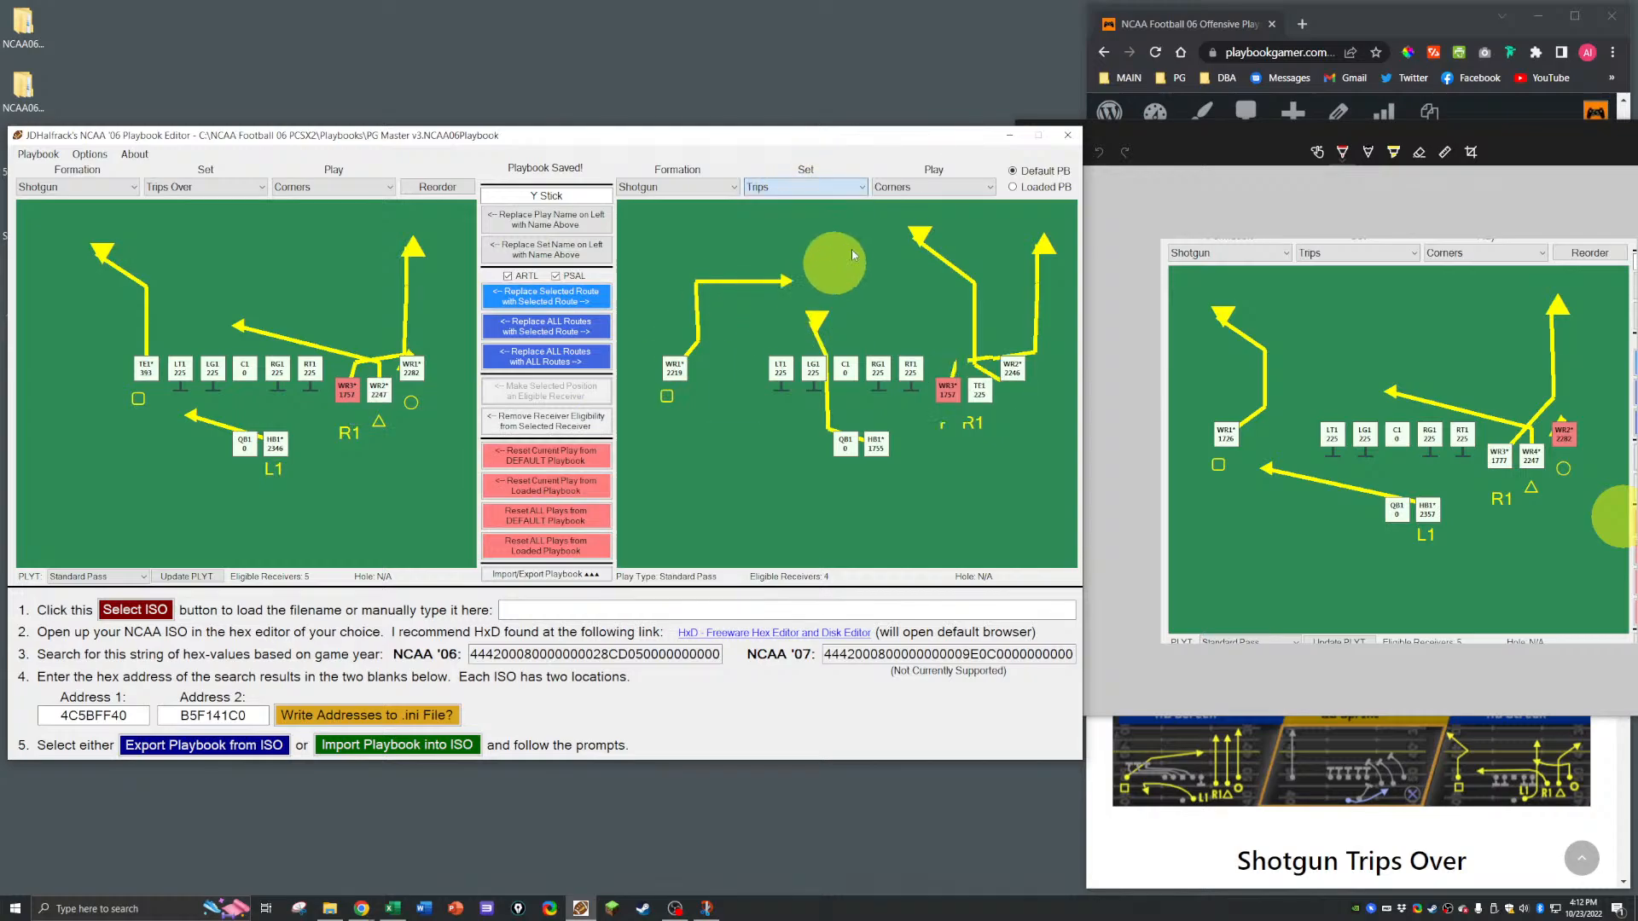
click(909, 186)
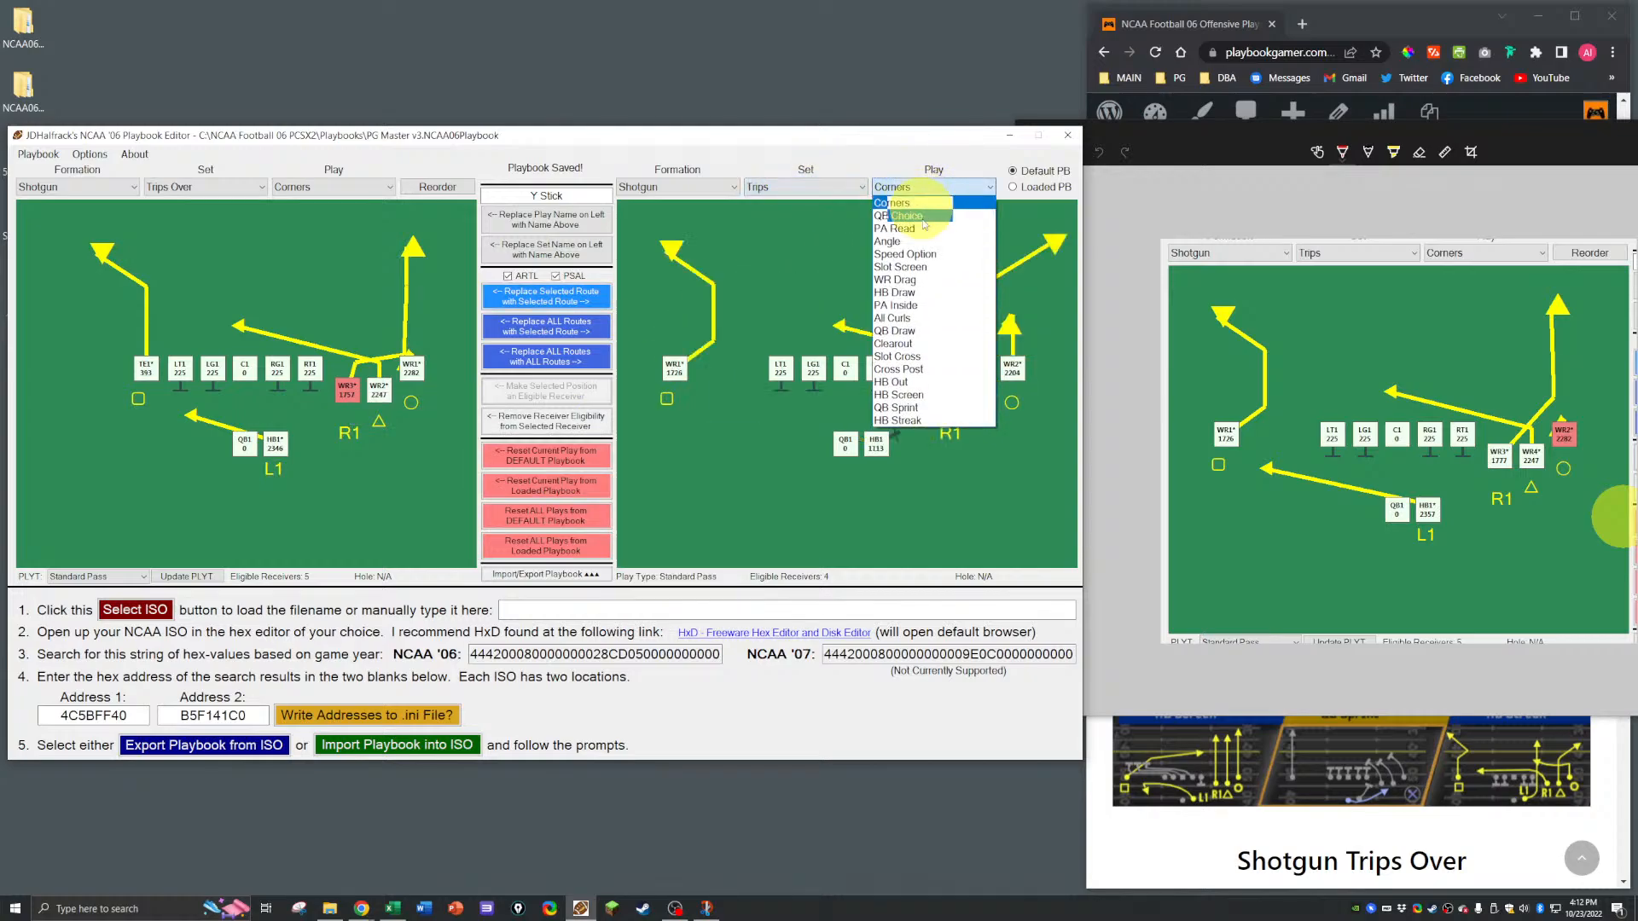
click(898, 306)
click(978, 388)
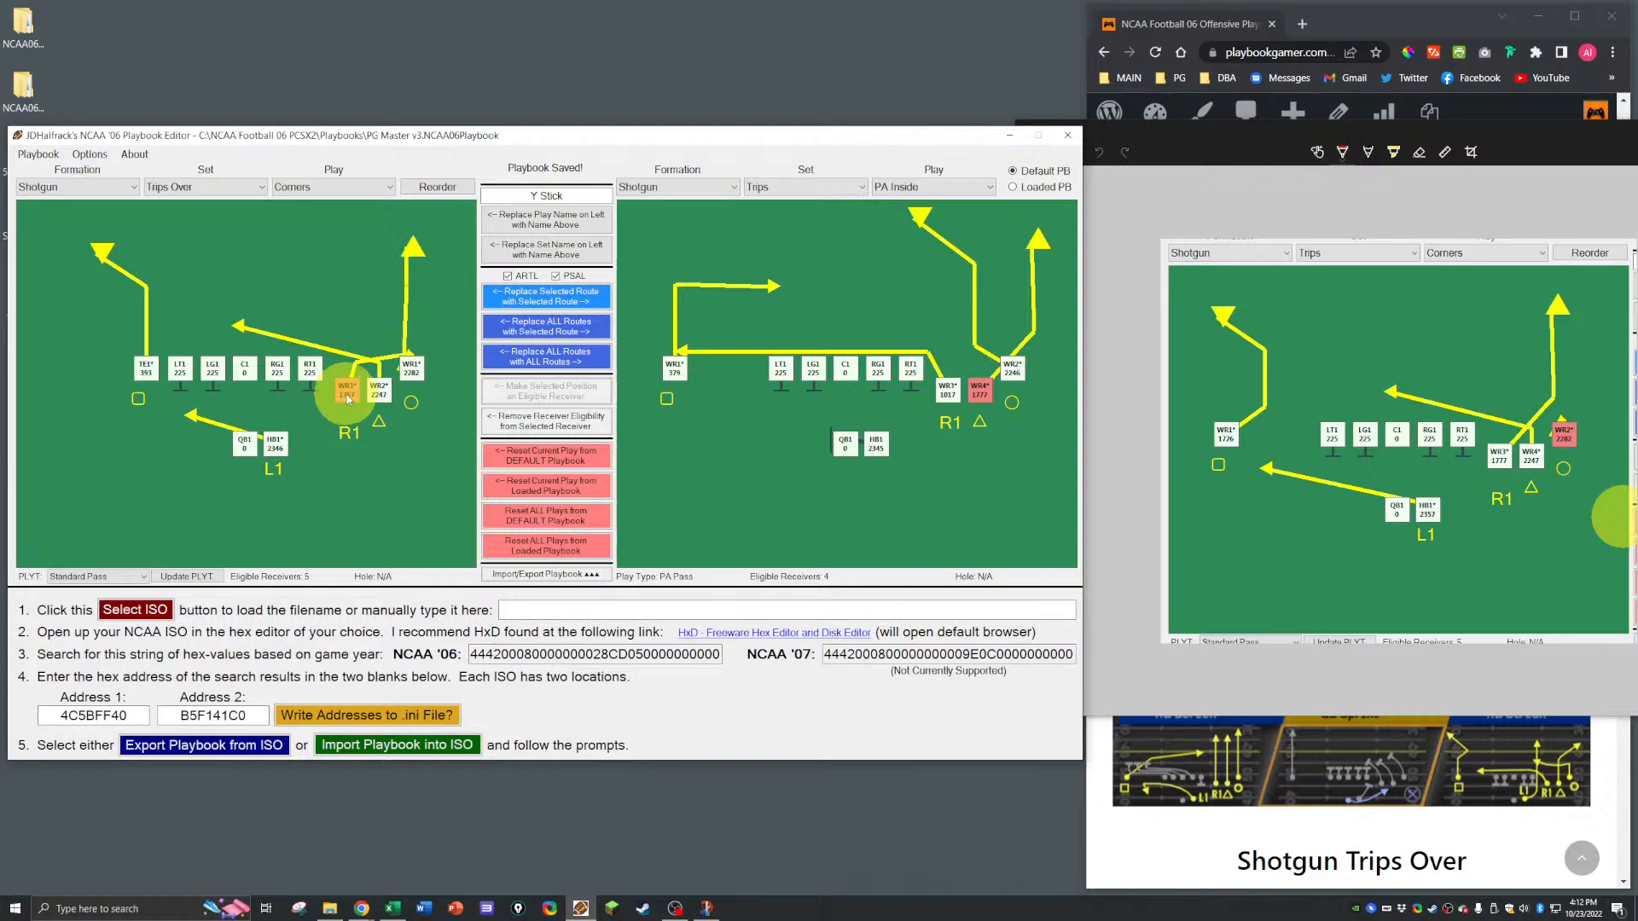
click(573, 300)
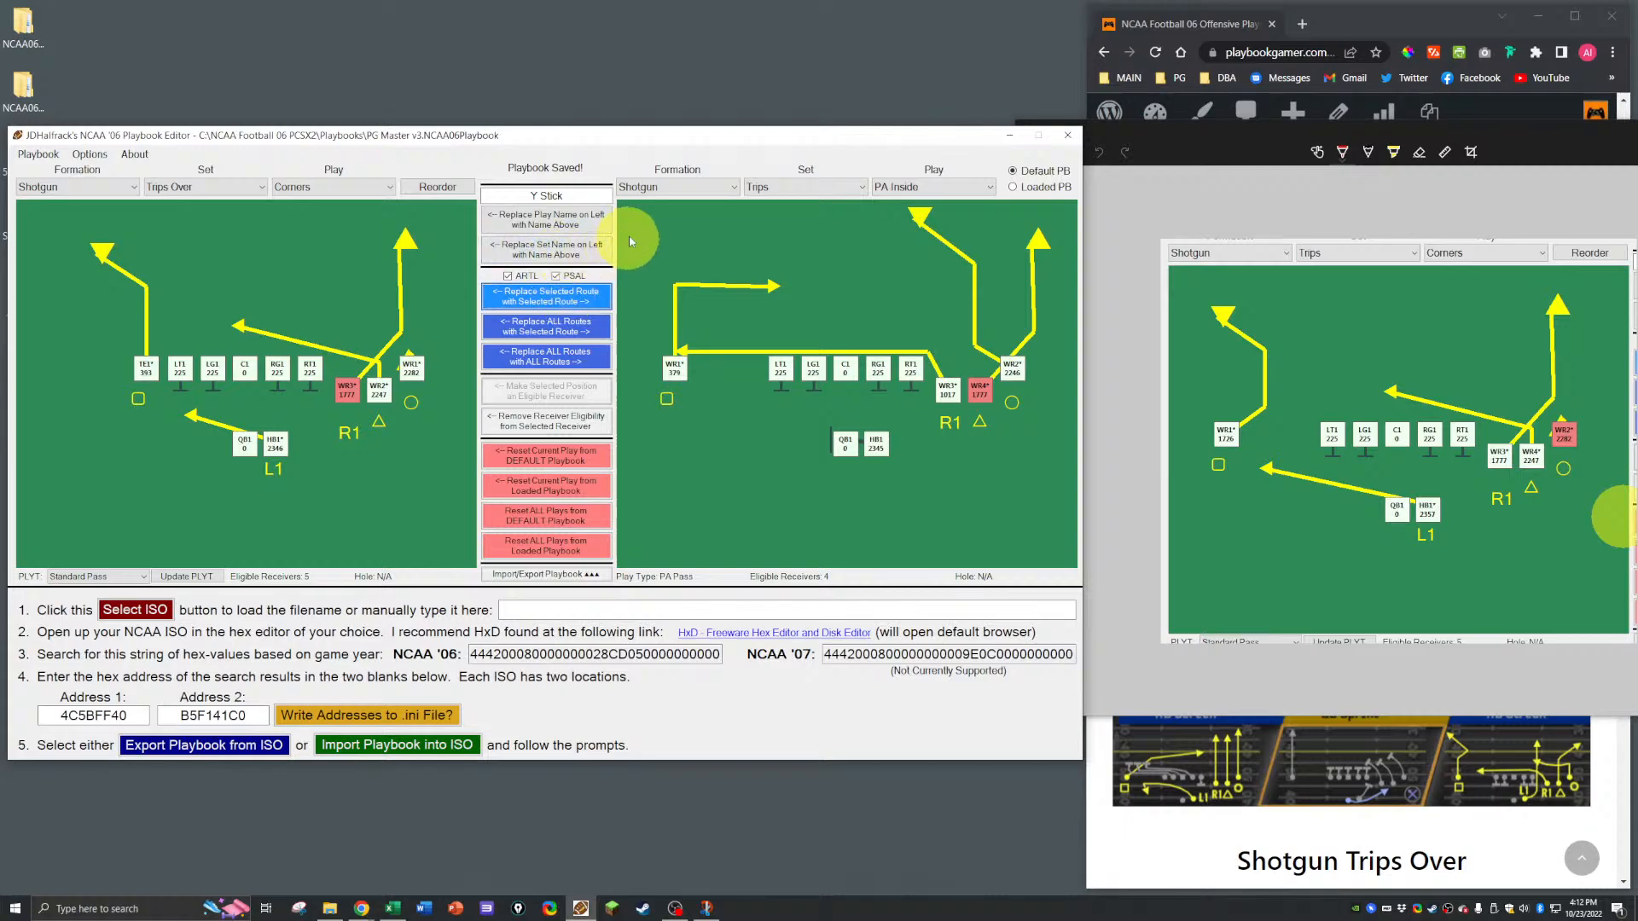
Step: Change TE1's route in Trips Over Corners to an 8 Yard 90° Left out
click(146, 368)
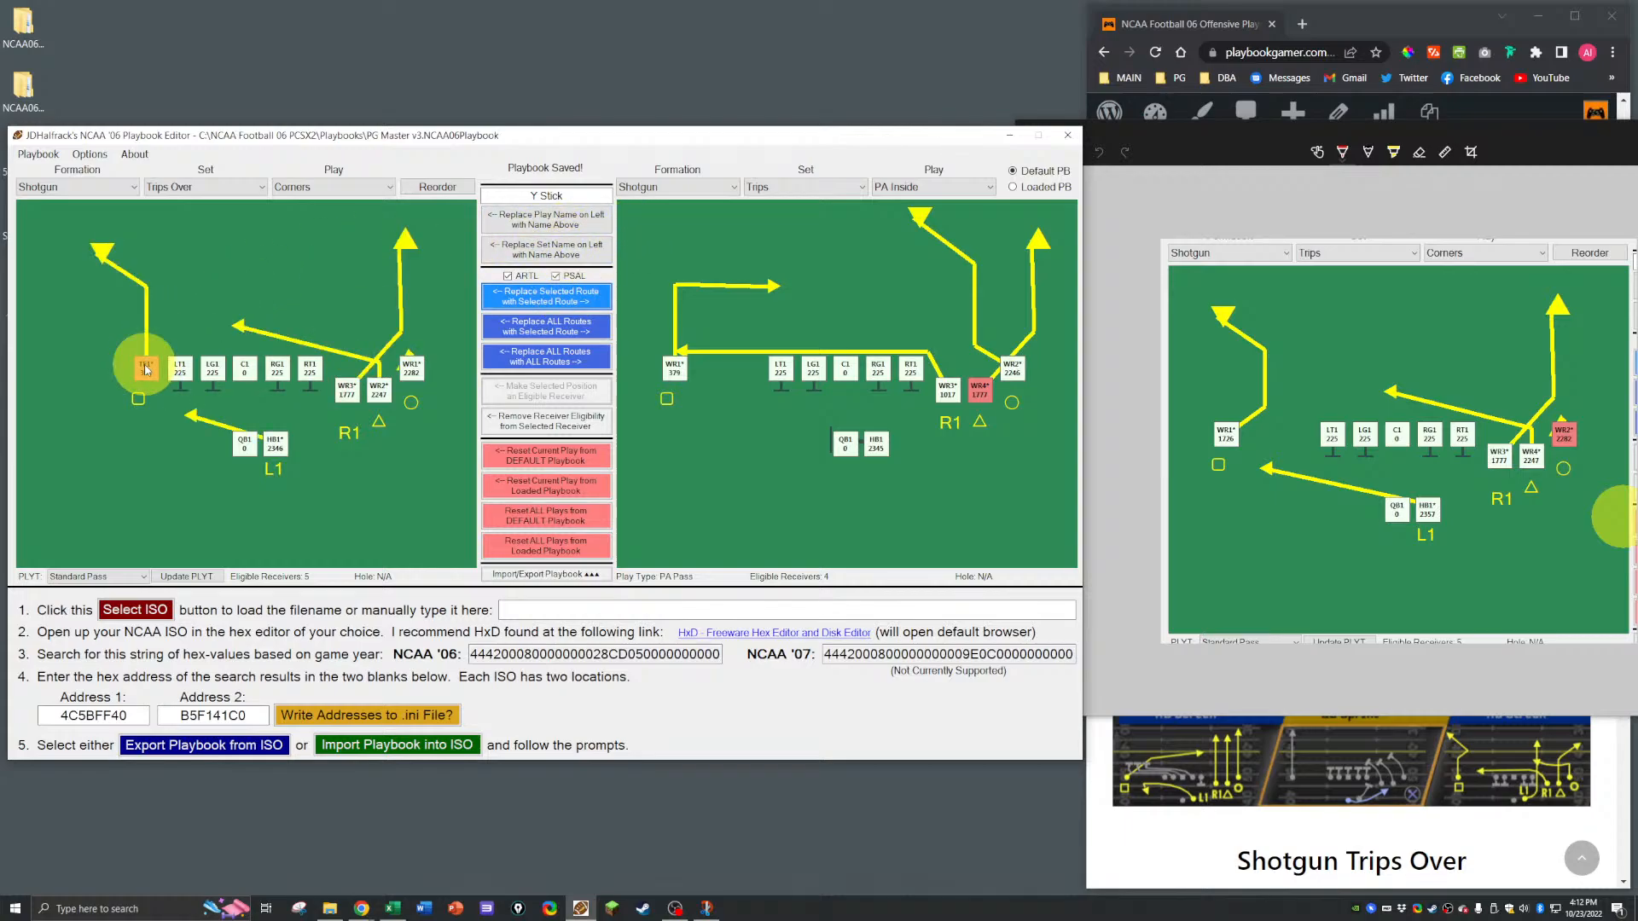
right_click(146, 369)
mouse_move(235, 397)
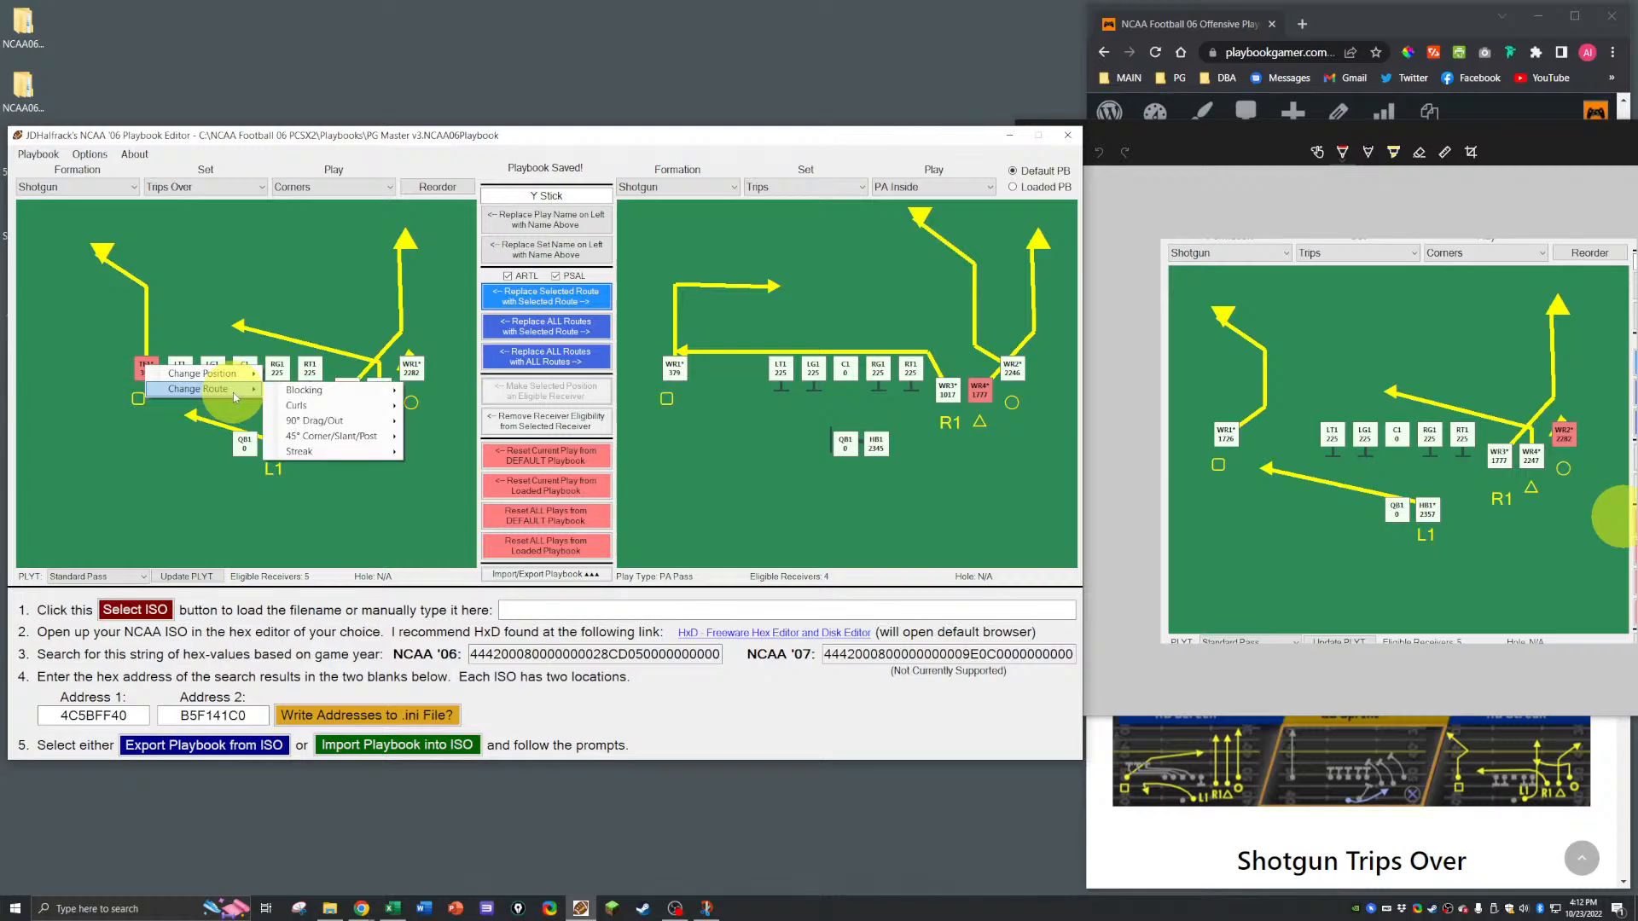
mouse_move(364, 422)
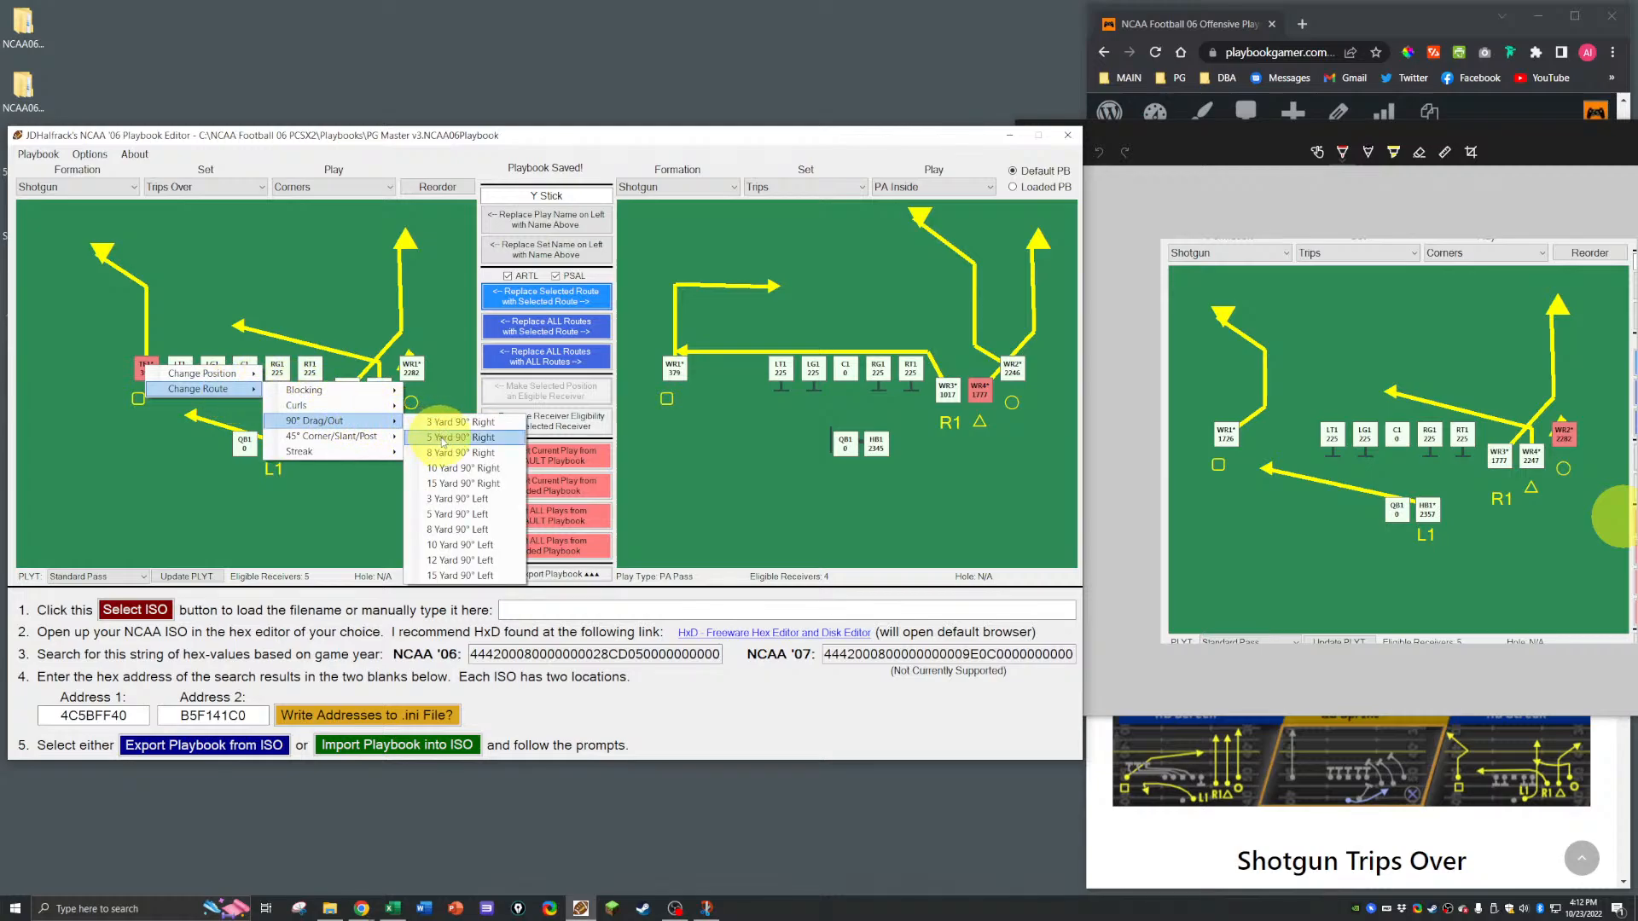
click(453, 530)
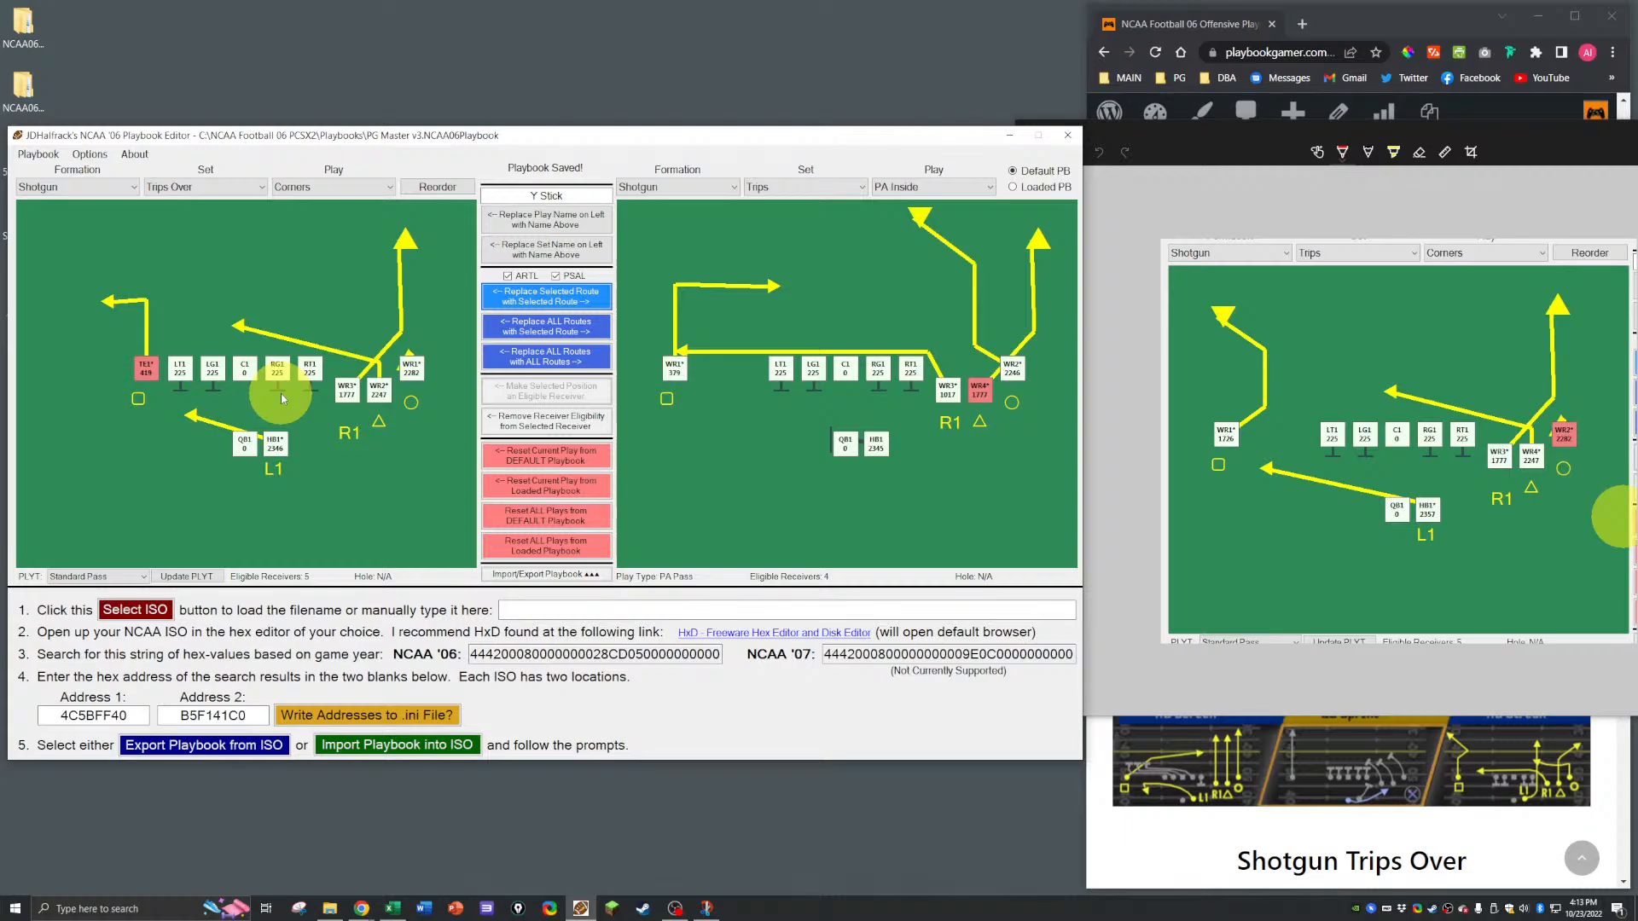
Step: Set TE1's route in Trips Over Corners to 10 Yard 90° Left
right_click(147, 372)
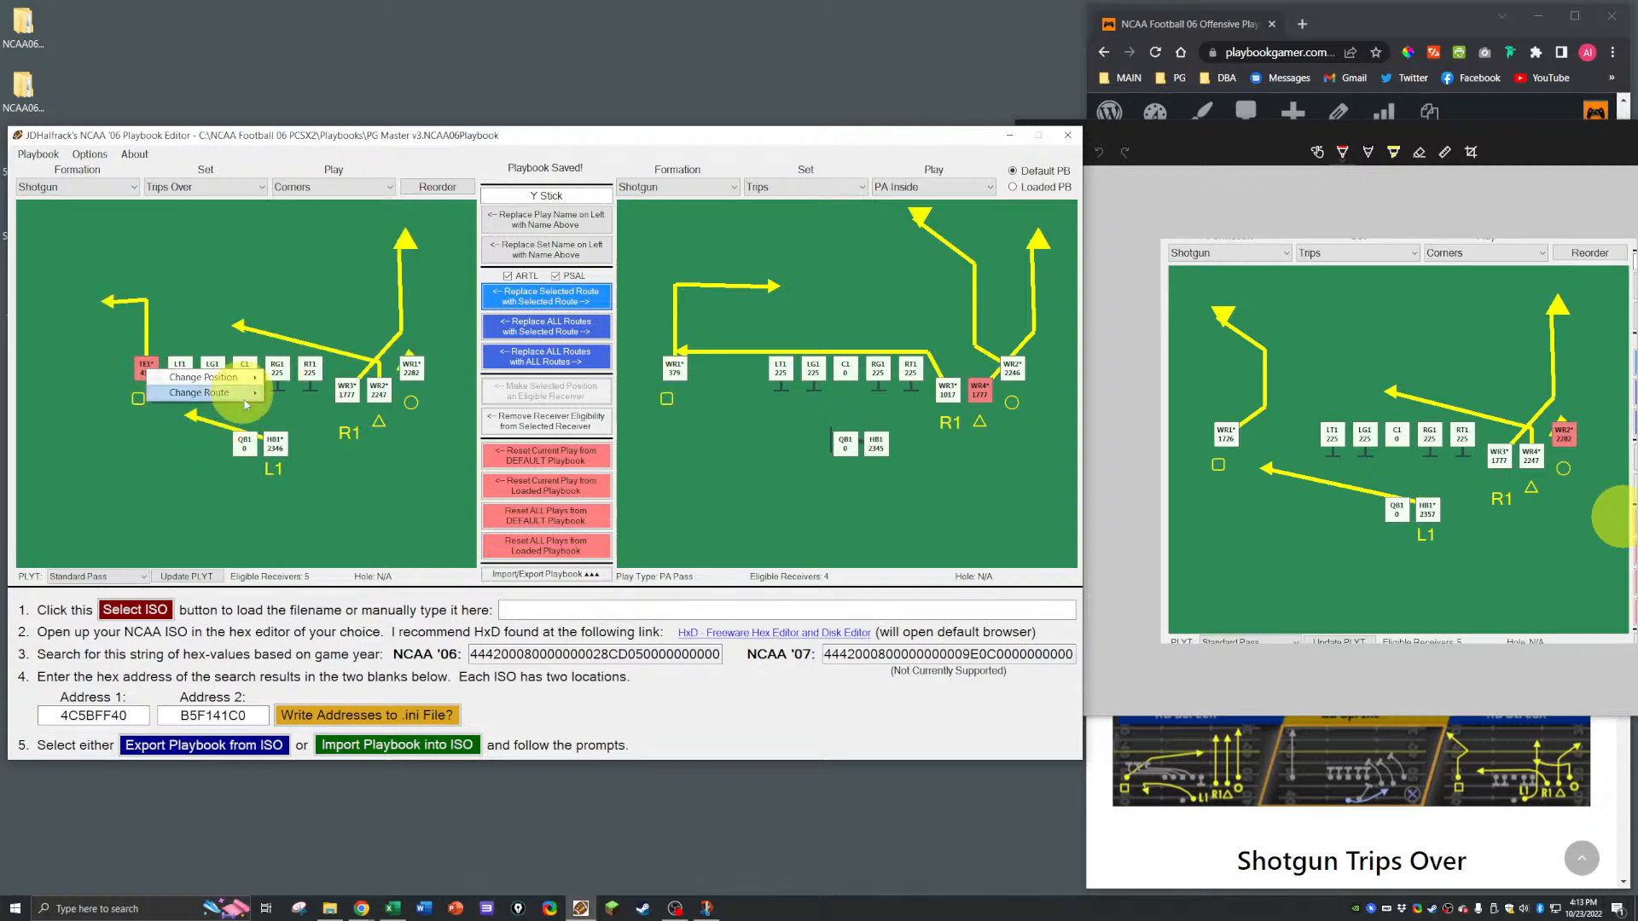
mouse_move(243, 393)
mouse_move(376, 424)
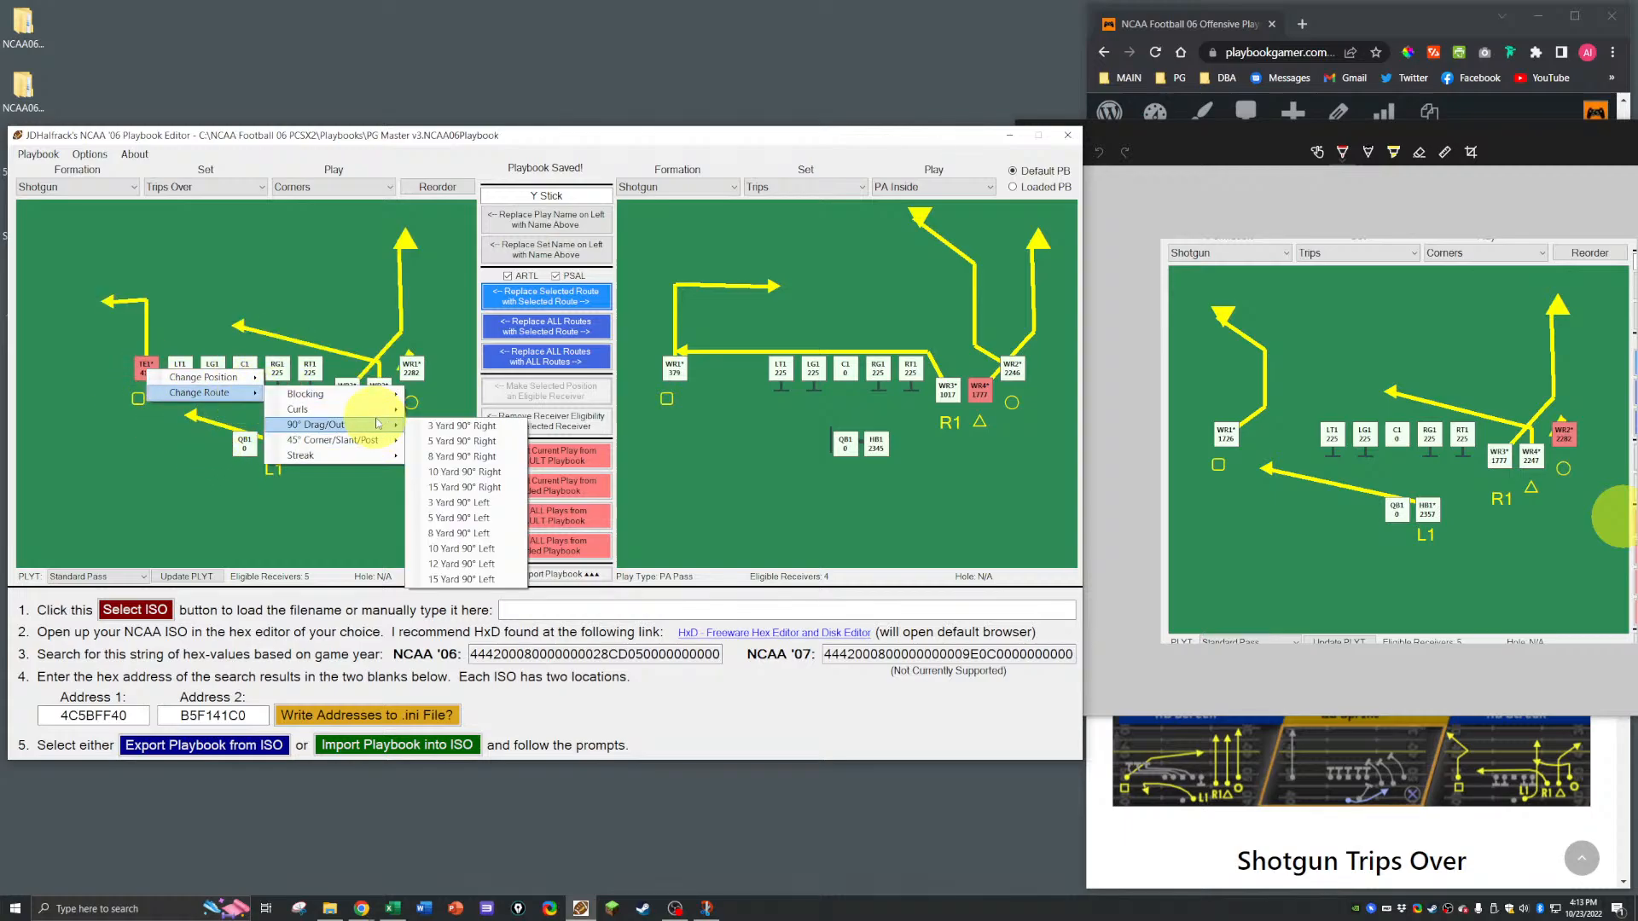
click(449, 552)
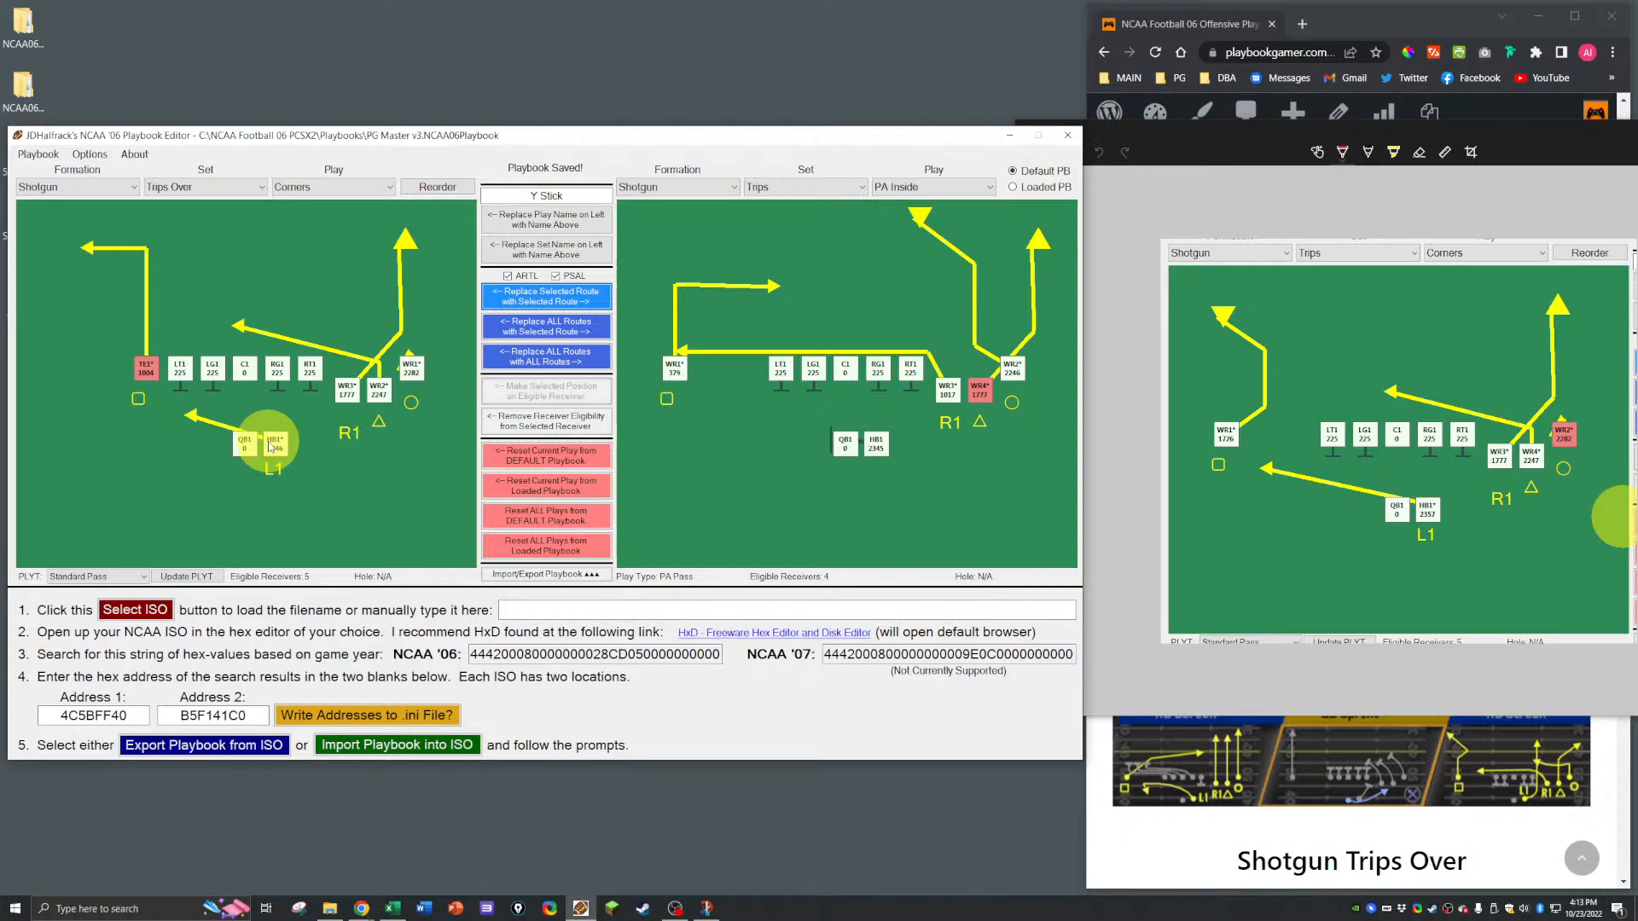
Step: Load the Y-Trips set as the route source and bring up the Shotgun Y-Trips play diagrams in the browser
click(812, 189)
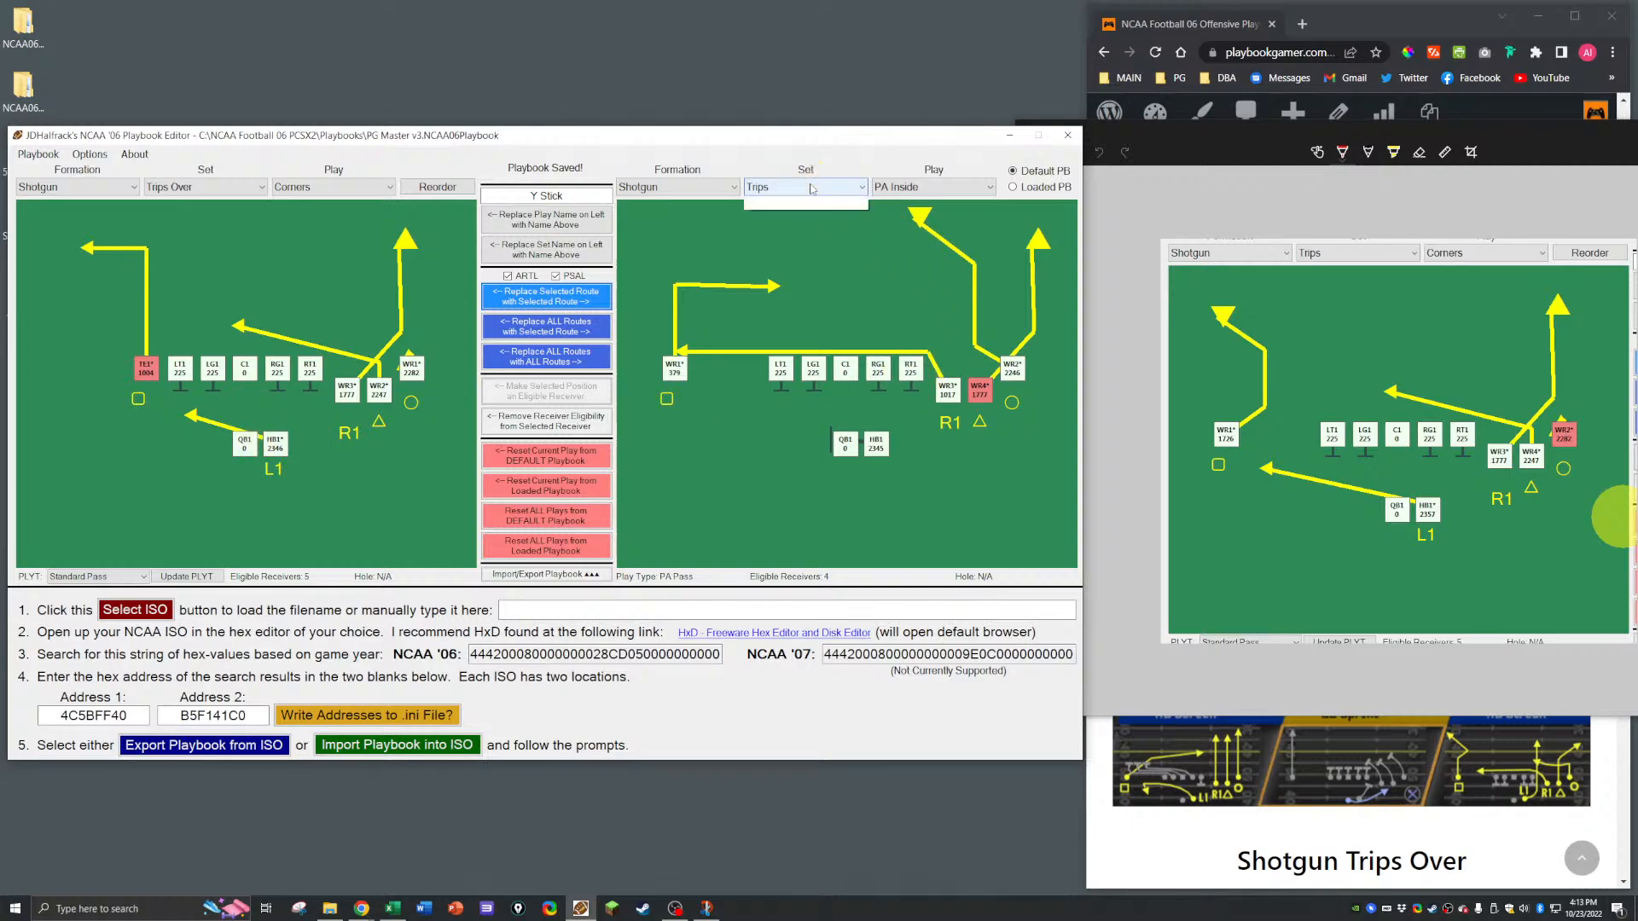
click(780, 332)
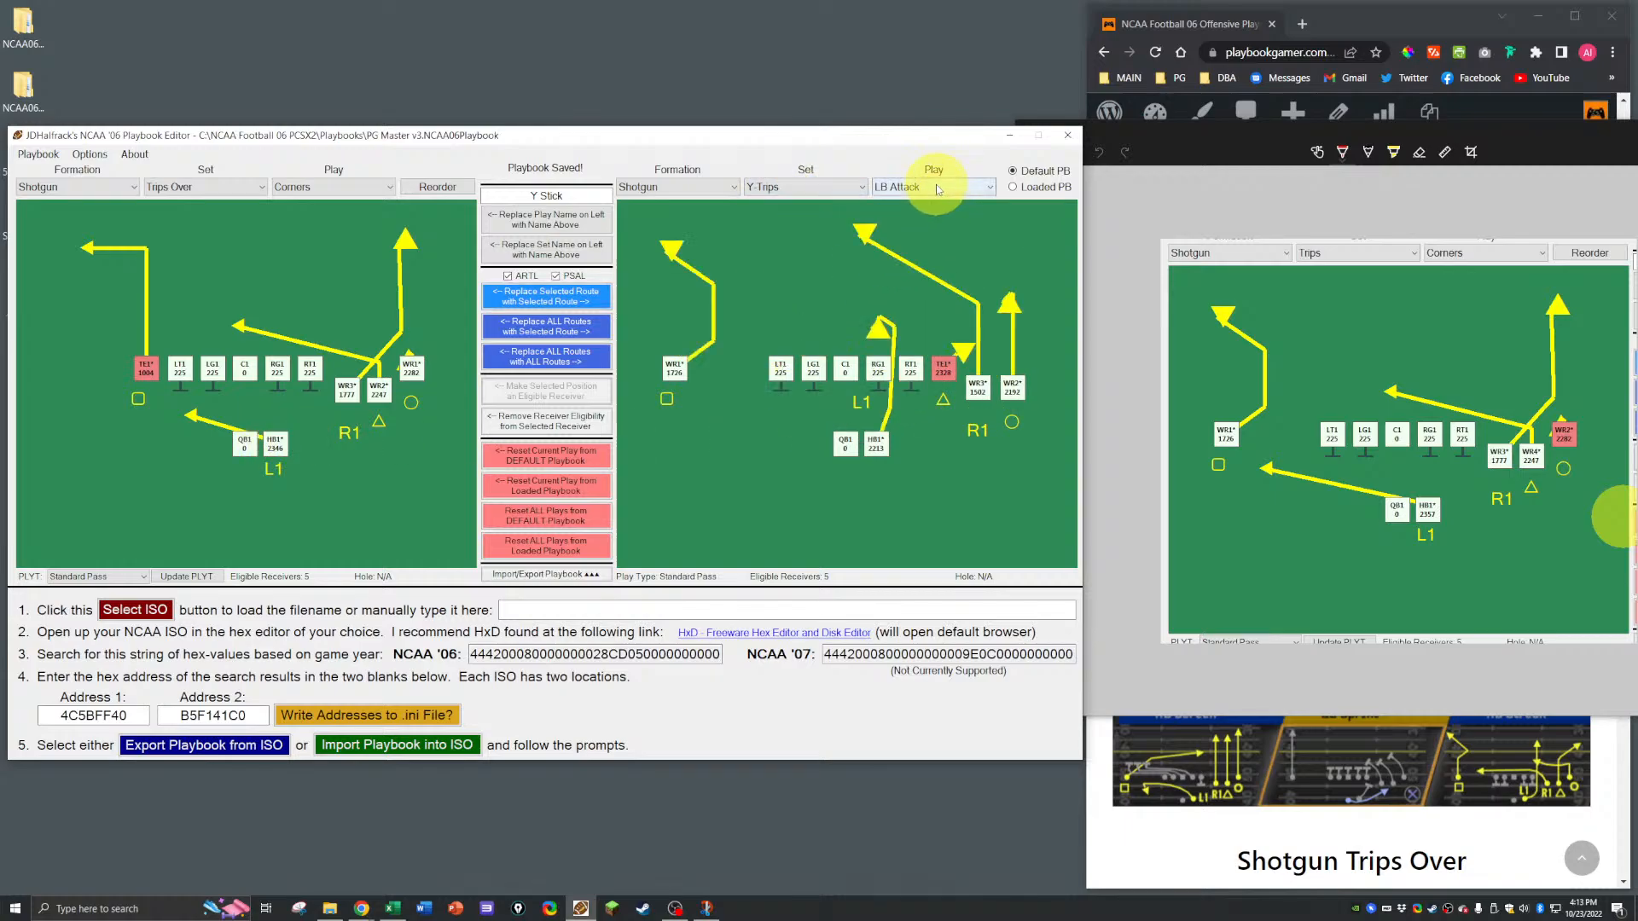
click(937, 188)
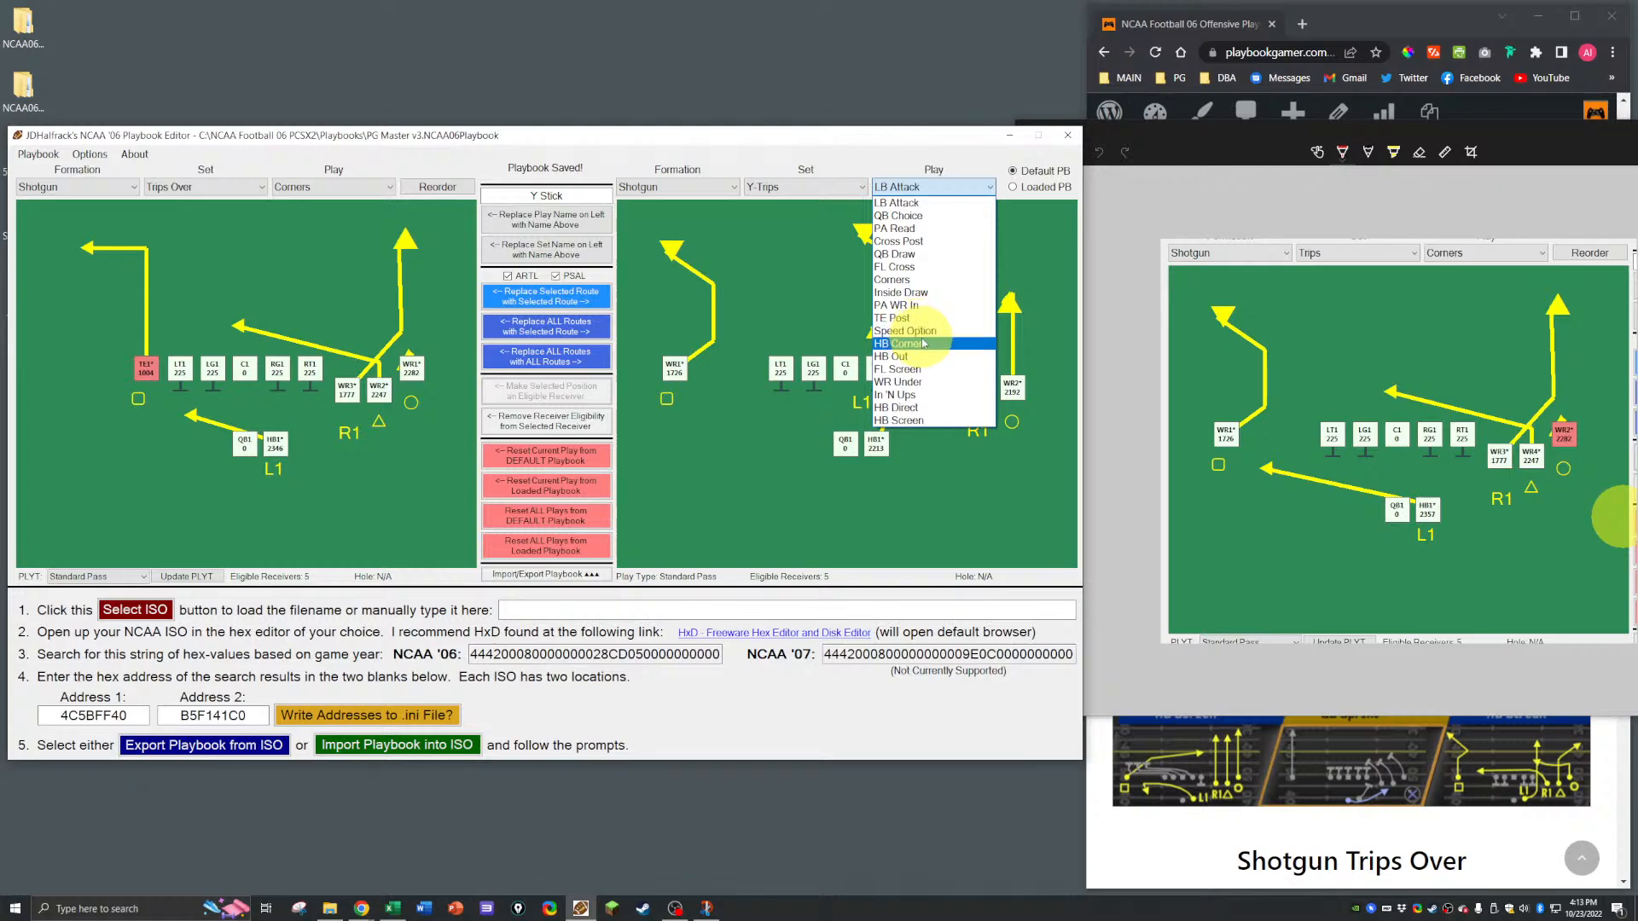
click(1194, 798)
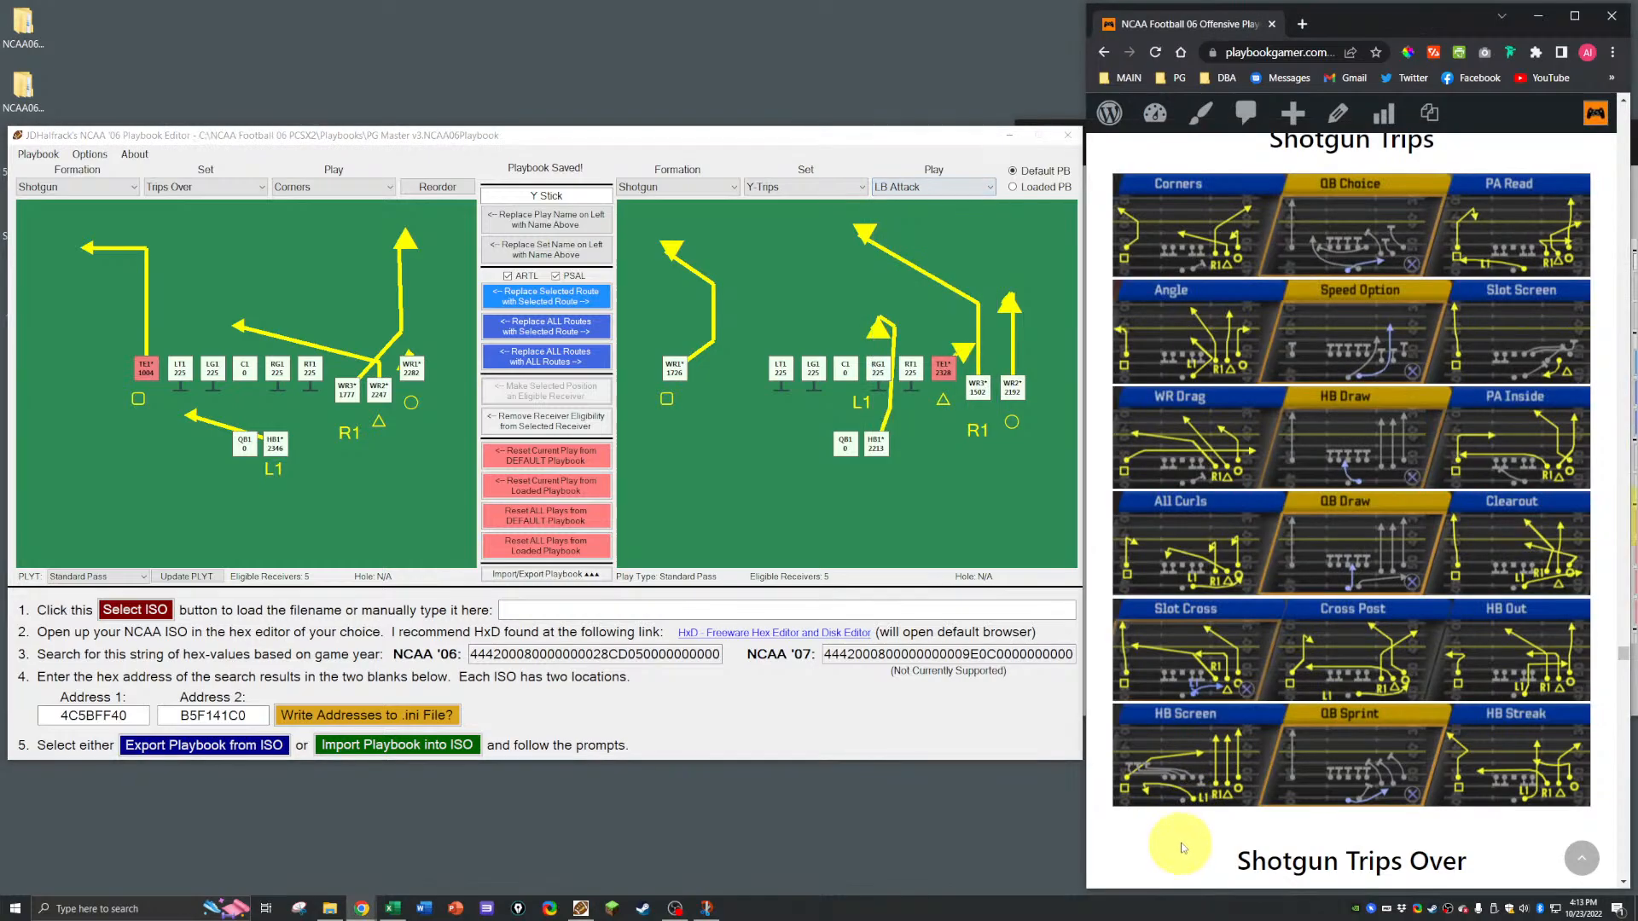
scroll(1201, 799, down, 6)
scroll(1194, 789, down, 11)
scroll(1185, 771, up, 1)
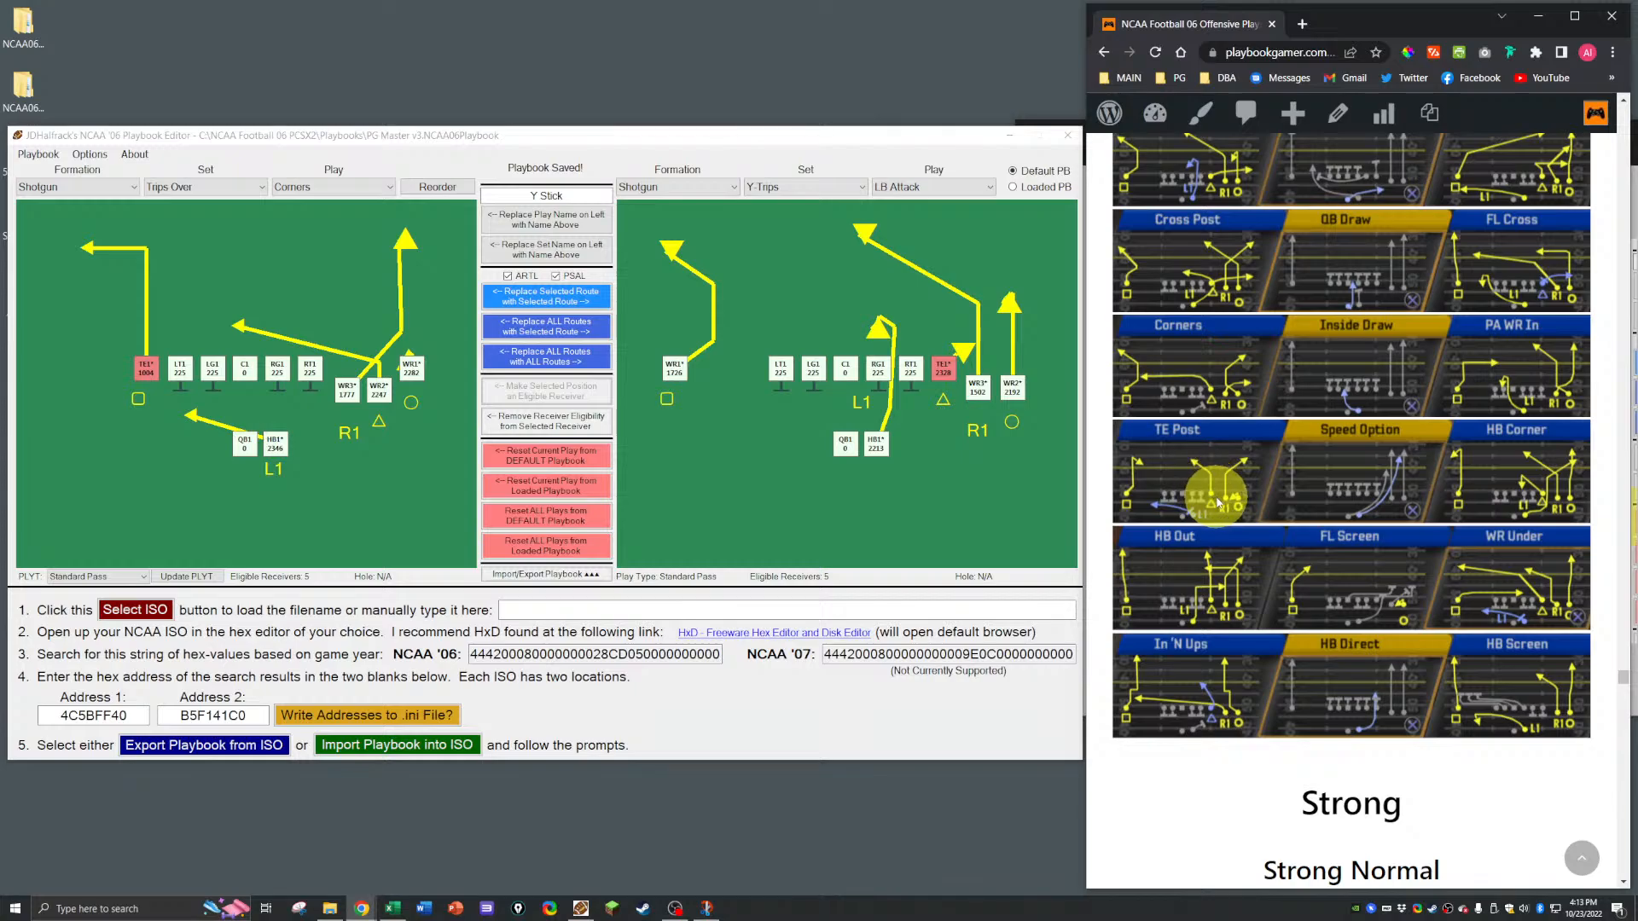
scroll(1218, 501, up, 1)
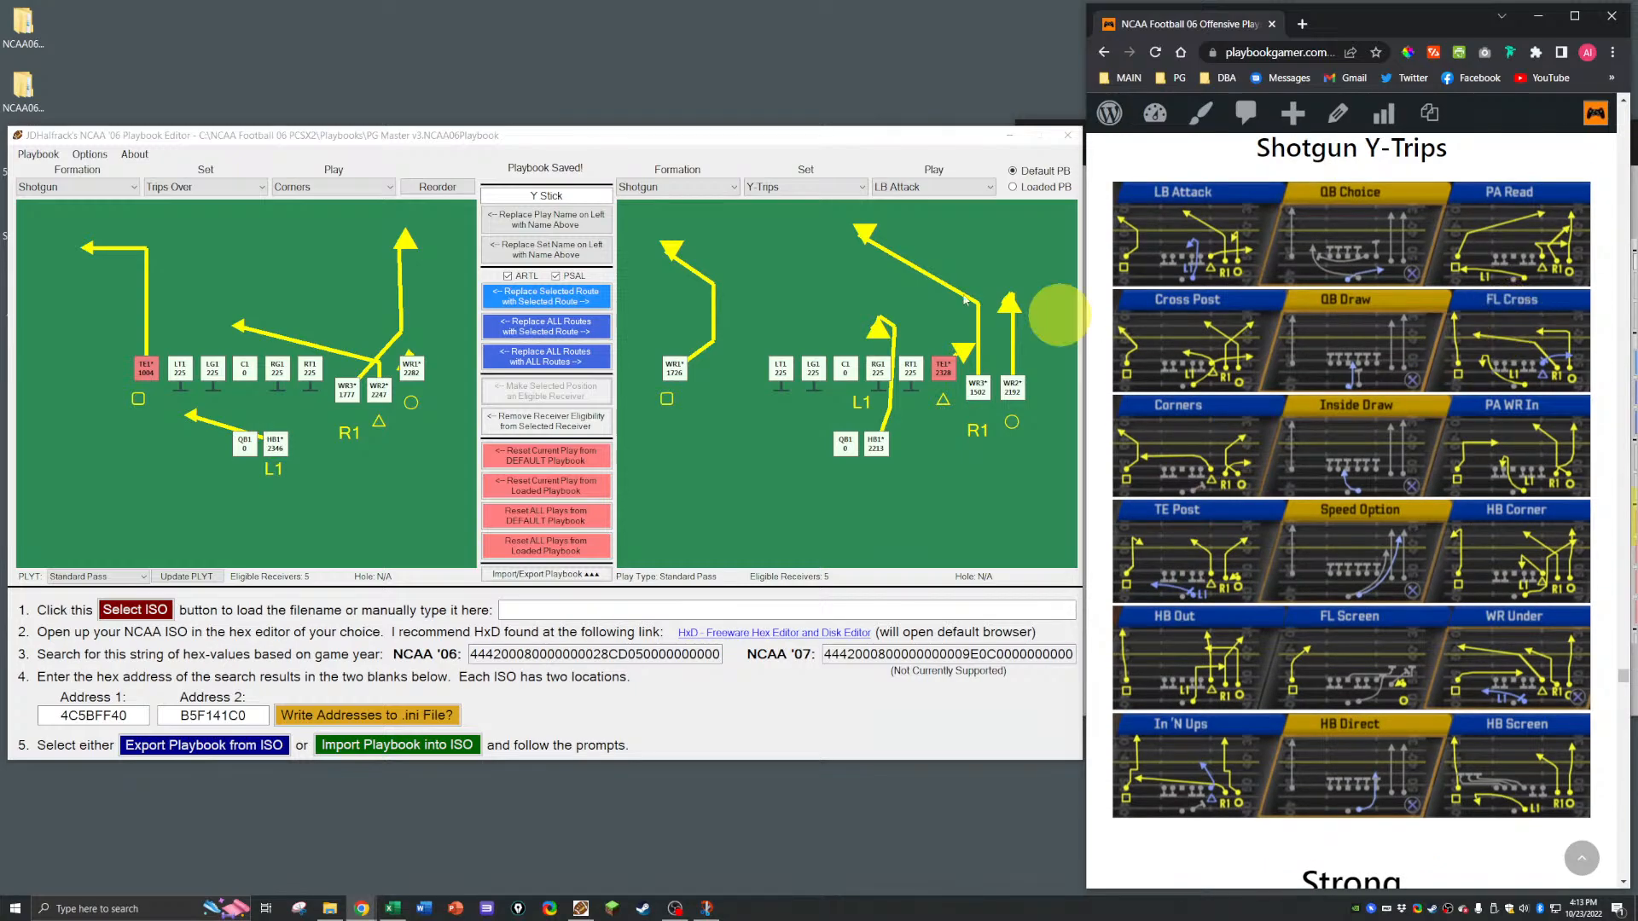
Step: Replace HB1's route in Trips Over Corners with HB1's route from the Shotgun Y-Trips FL Cross play
click(906, 188)
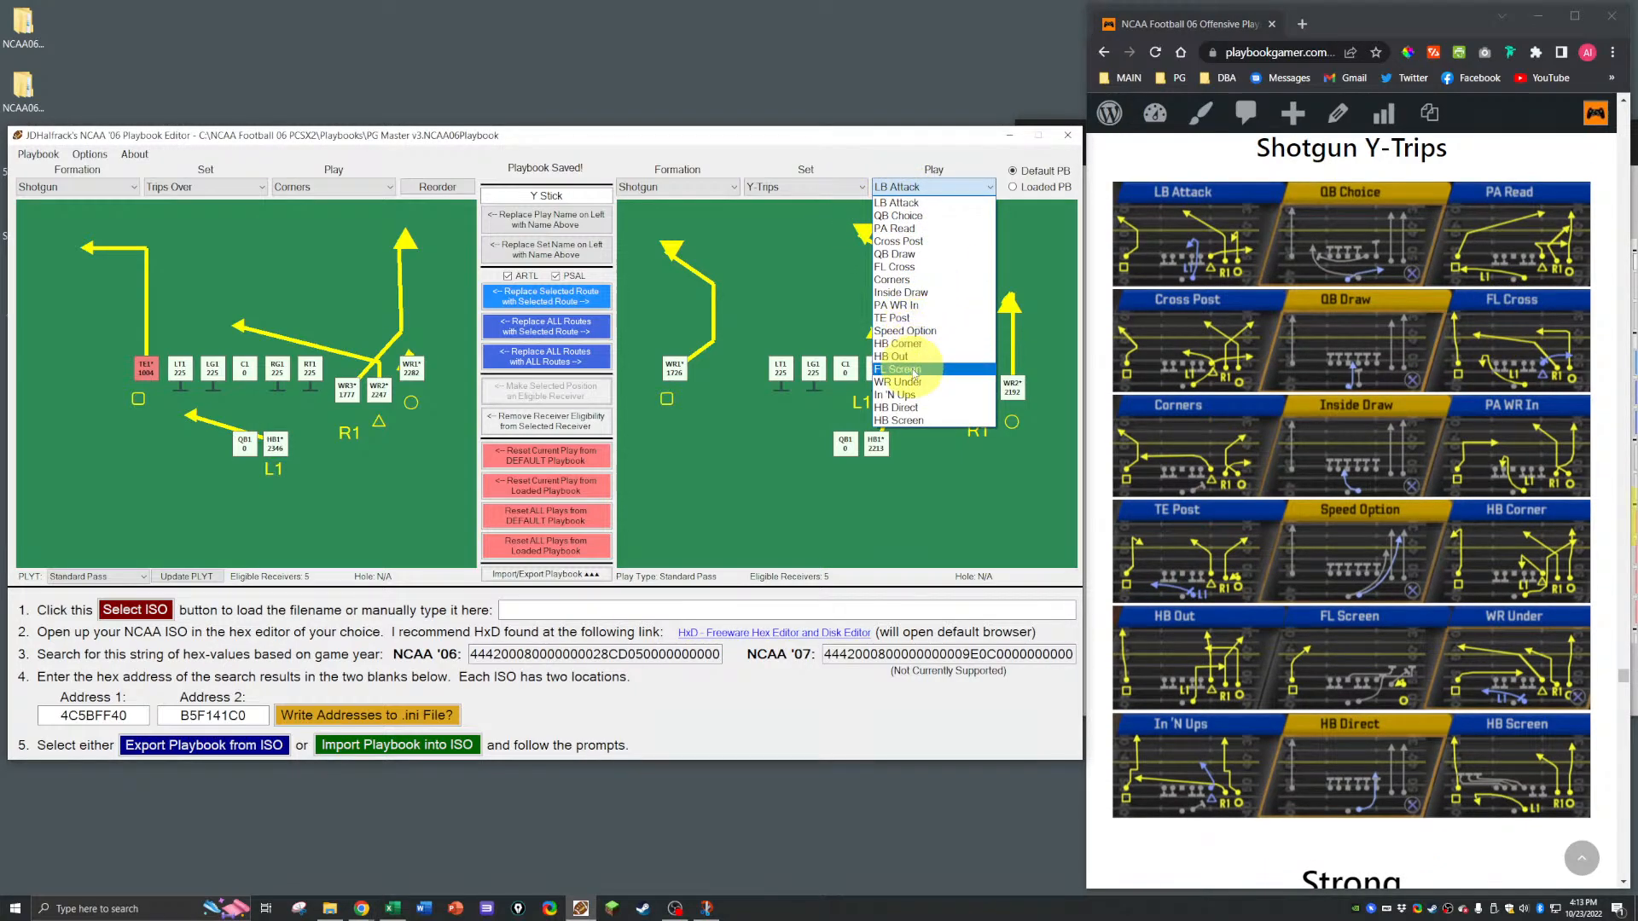
click(893, 267)
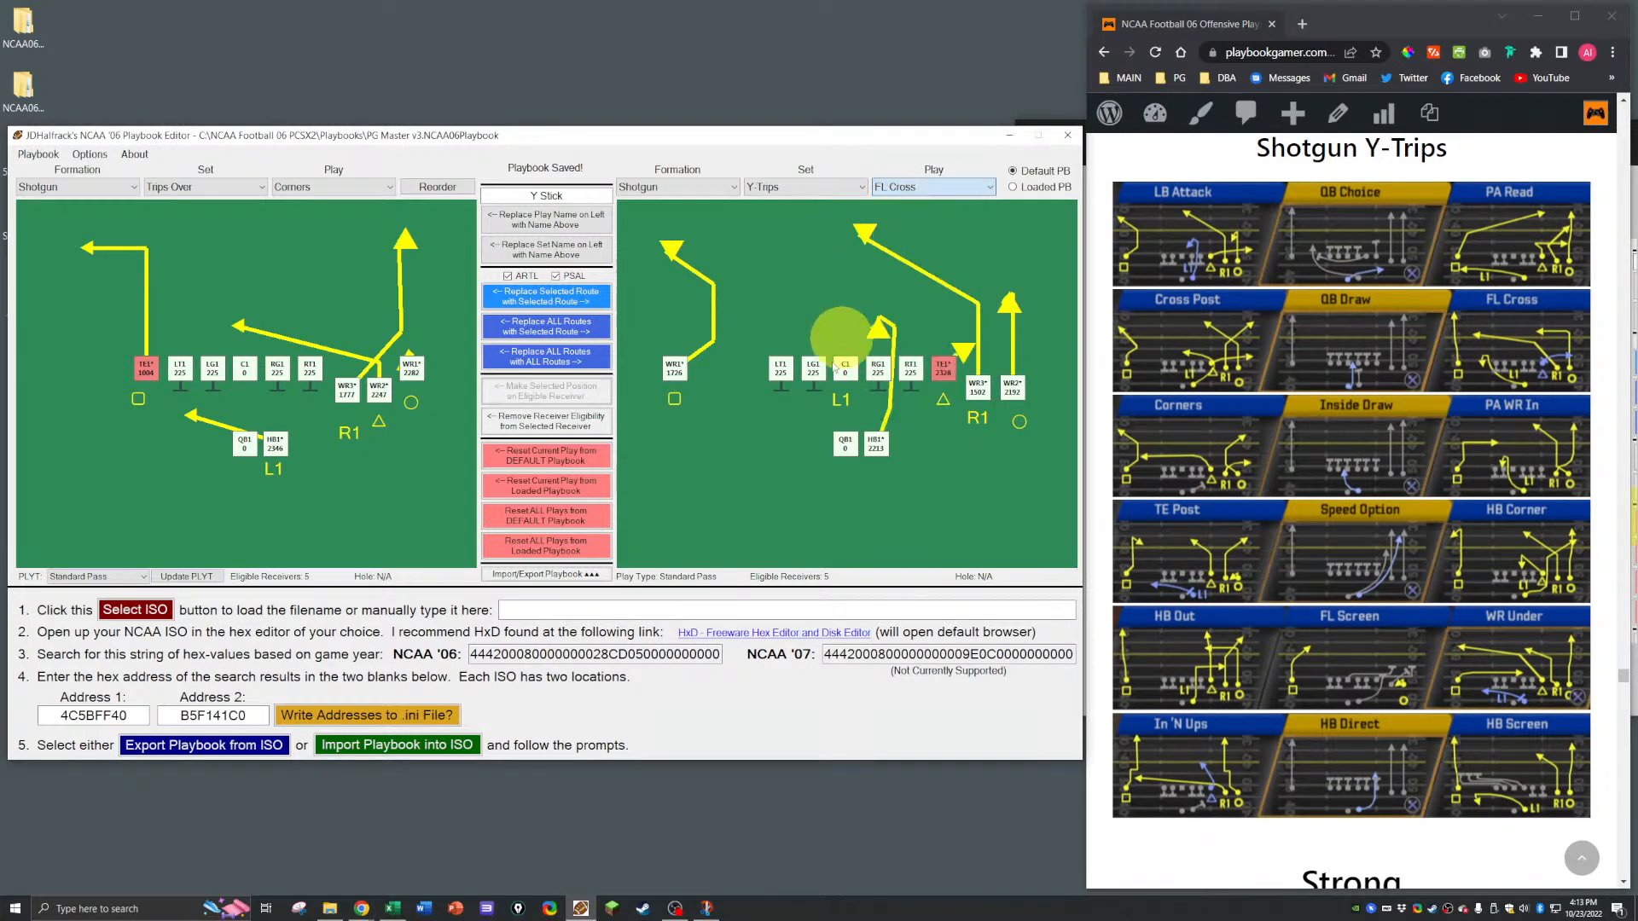
click(876, 445)
click(274, 443)
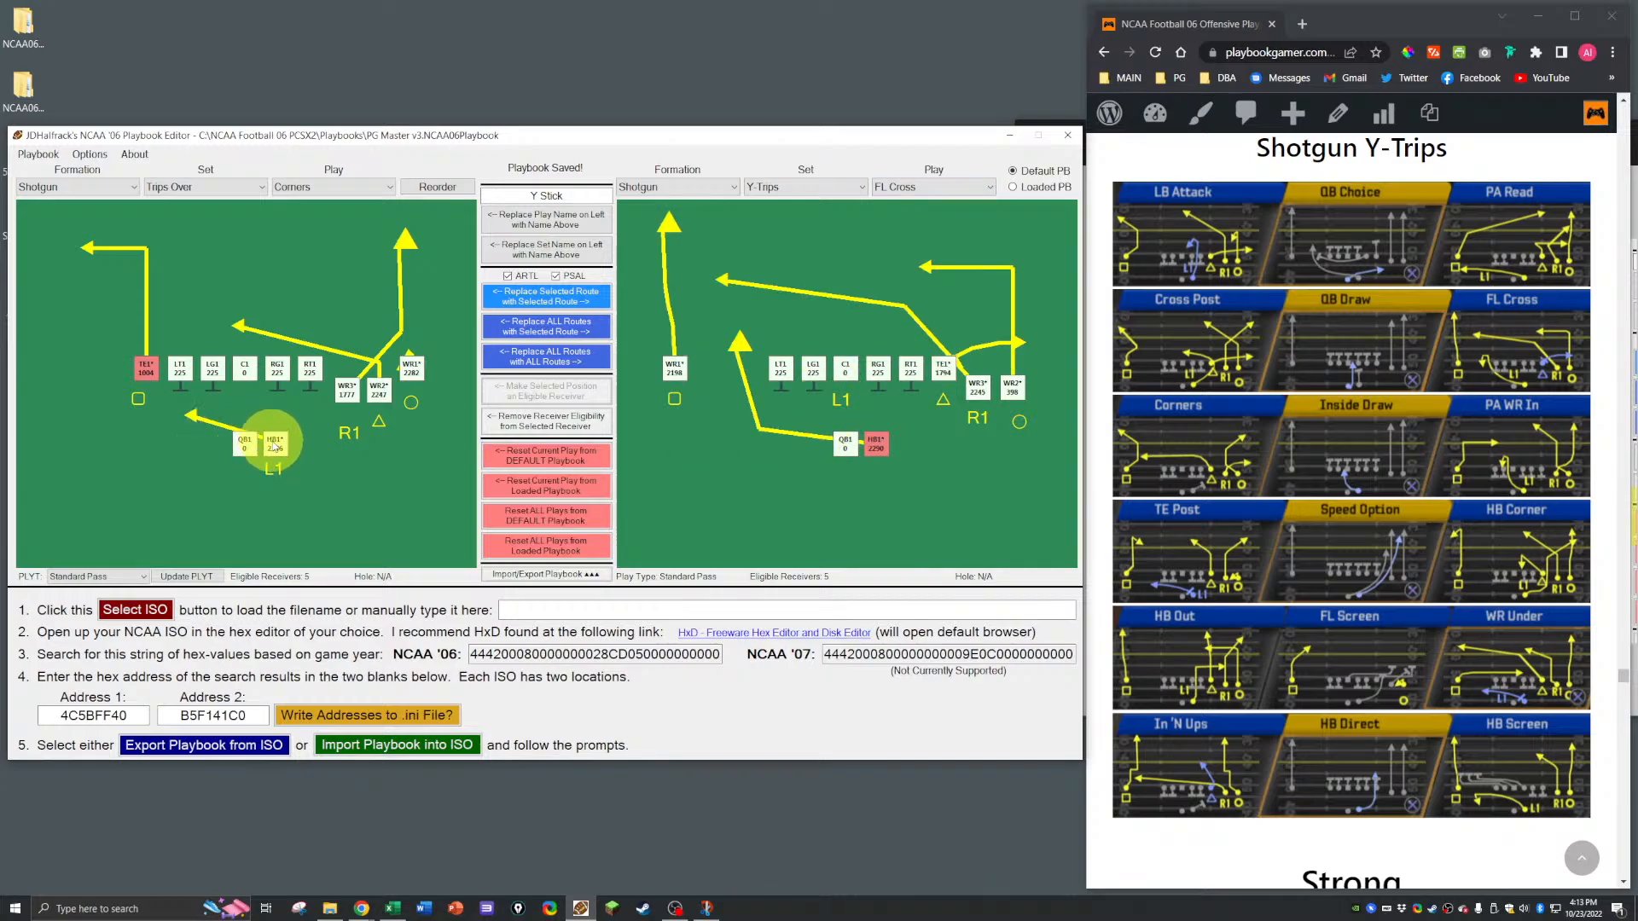
click(533, 296)
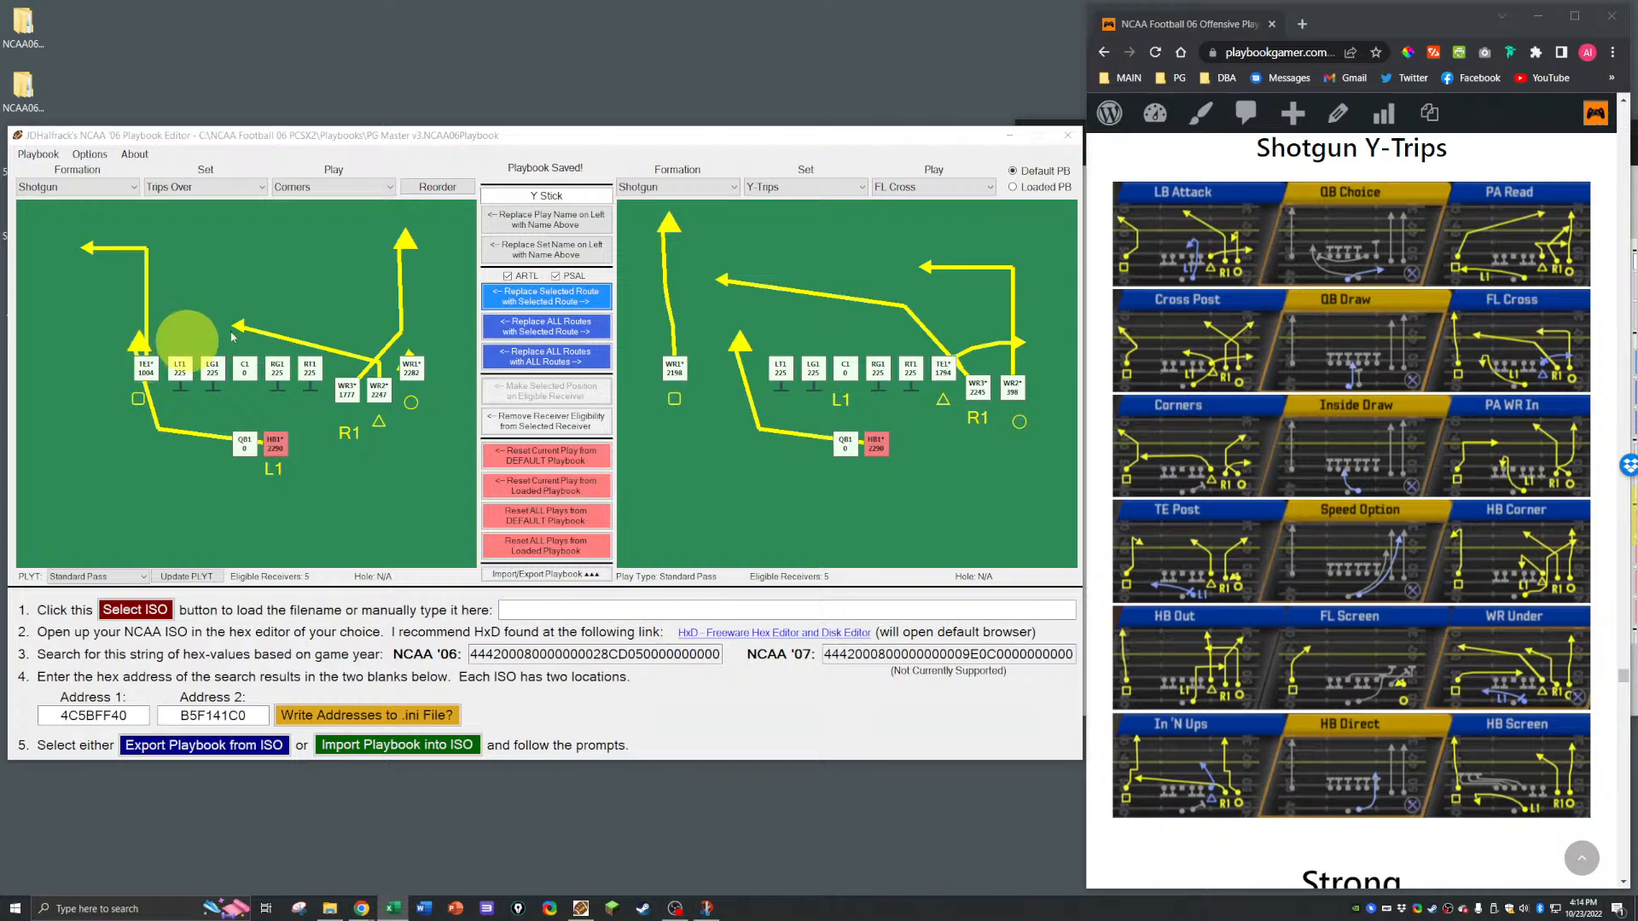
Step: Switch to the PG Playbook Master Changes List in Excel and copy the last Gun Trips formation entry into cell B320
drag(1637, 220, 482, 206)
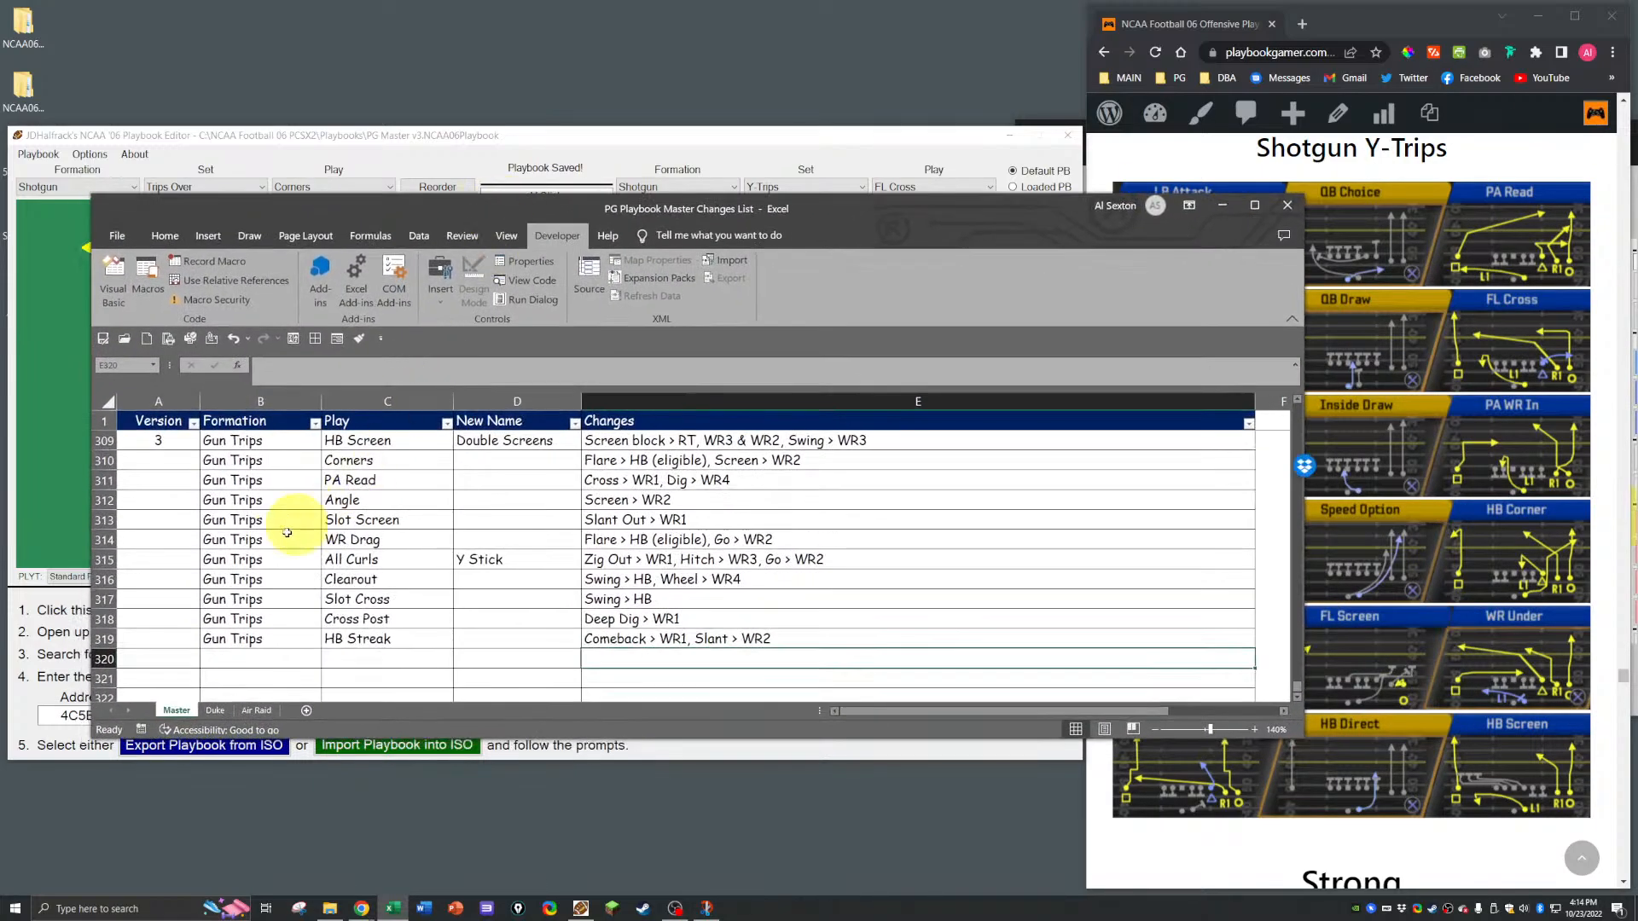
click(250, 641)
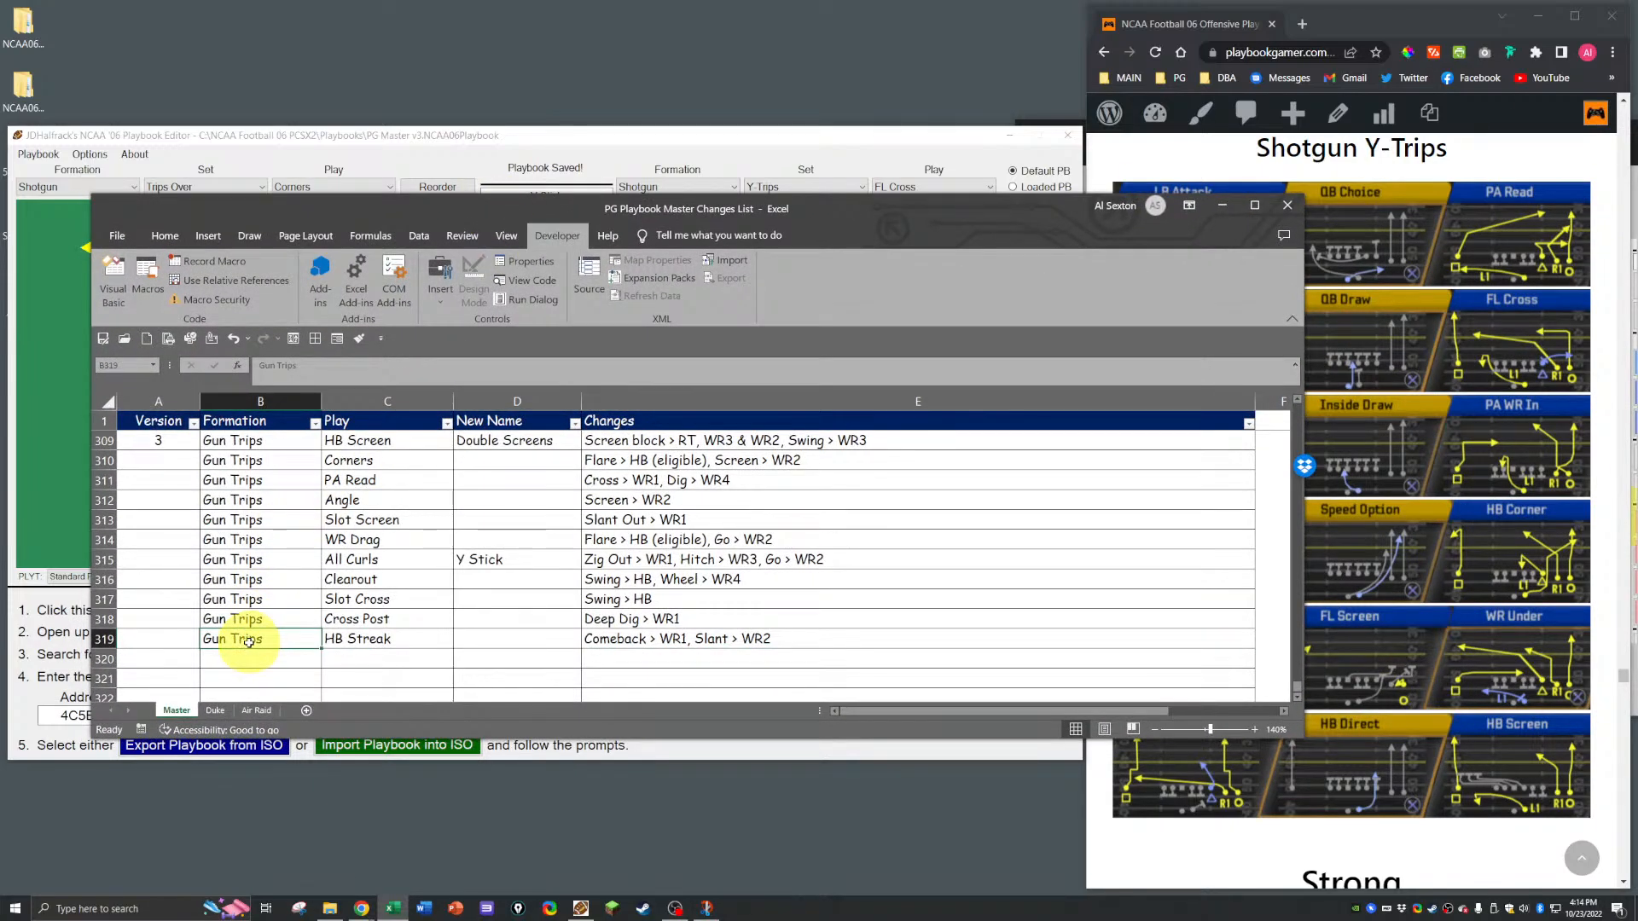
key(ctrl+c)
key(Down)
key(ctrl+v)
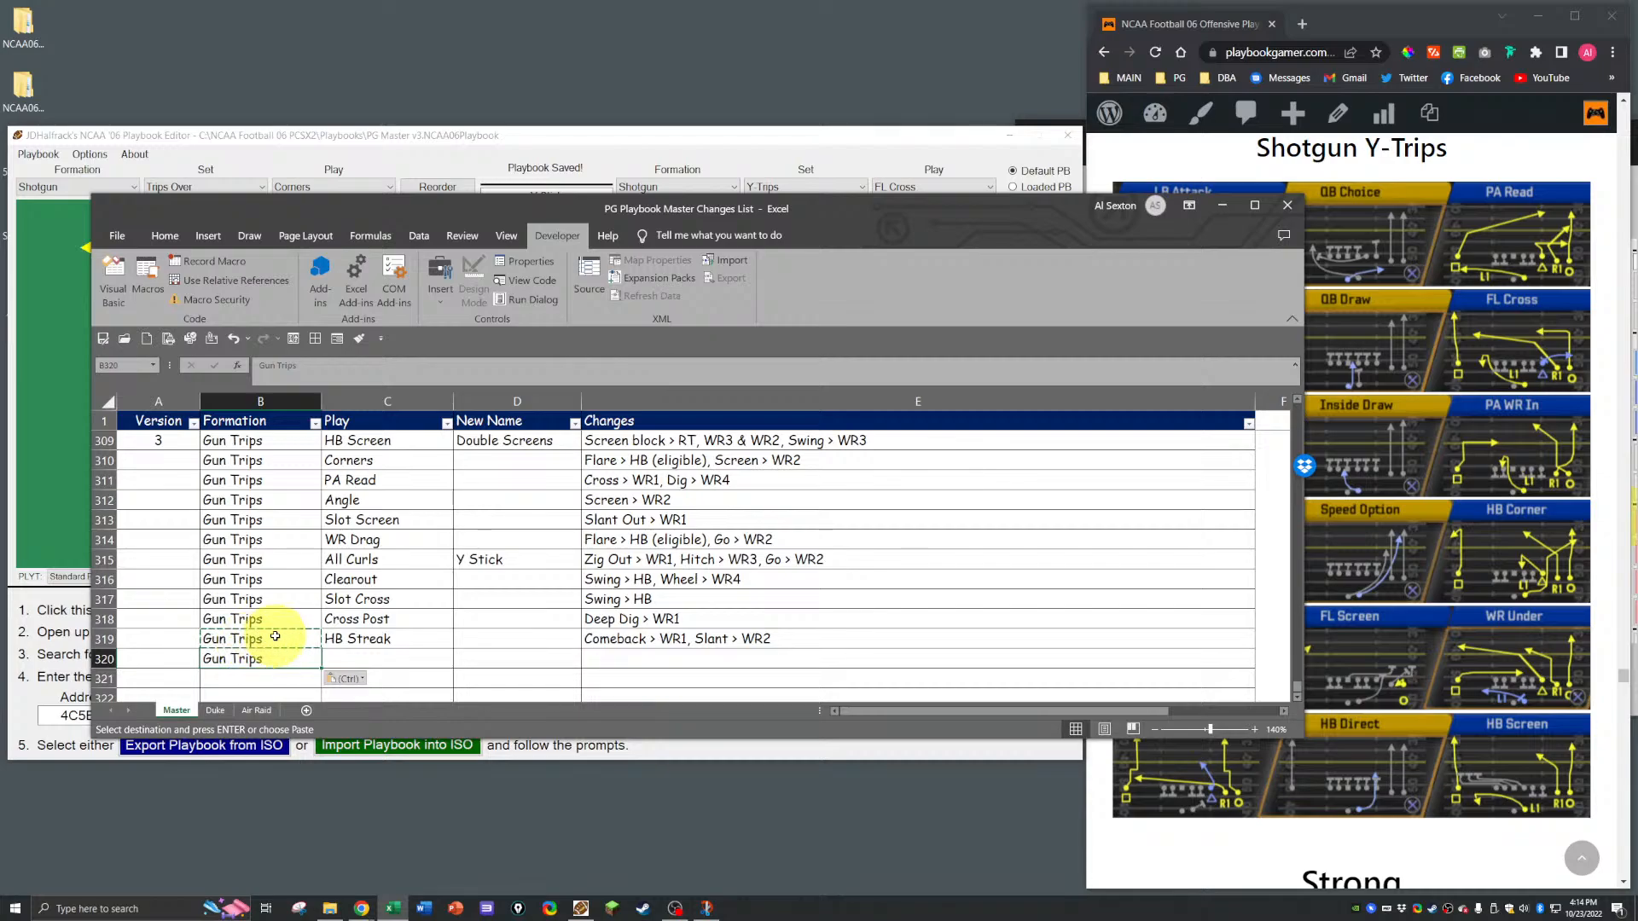
Step: Change the formation in row 320 to "Gun Trips Over" and enter "Clearout" as its play
double_click(267, 658)
text(Over)
key(BackSpace)
key(BackSpace)
key(BackSpace)
key(BackSpace)
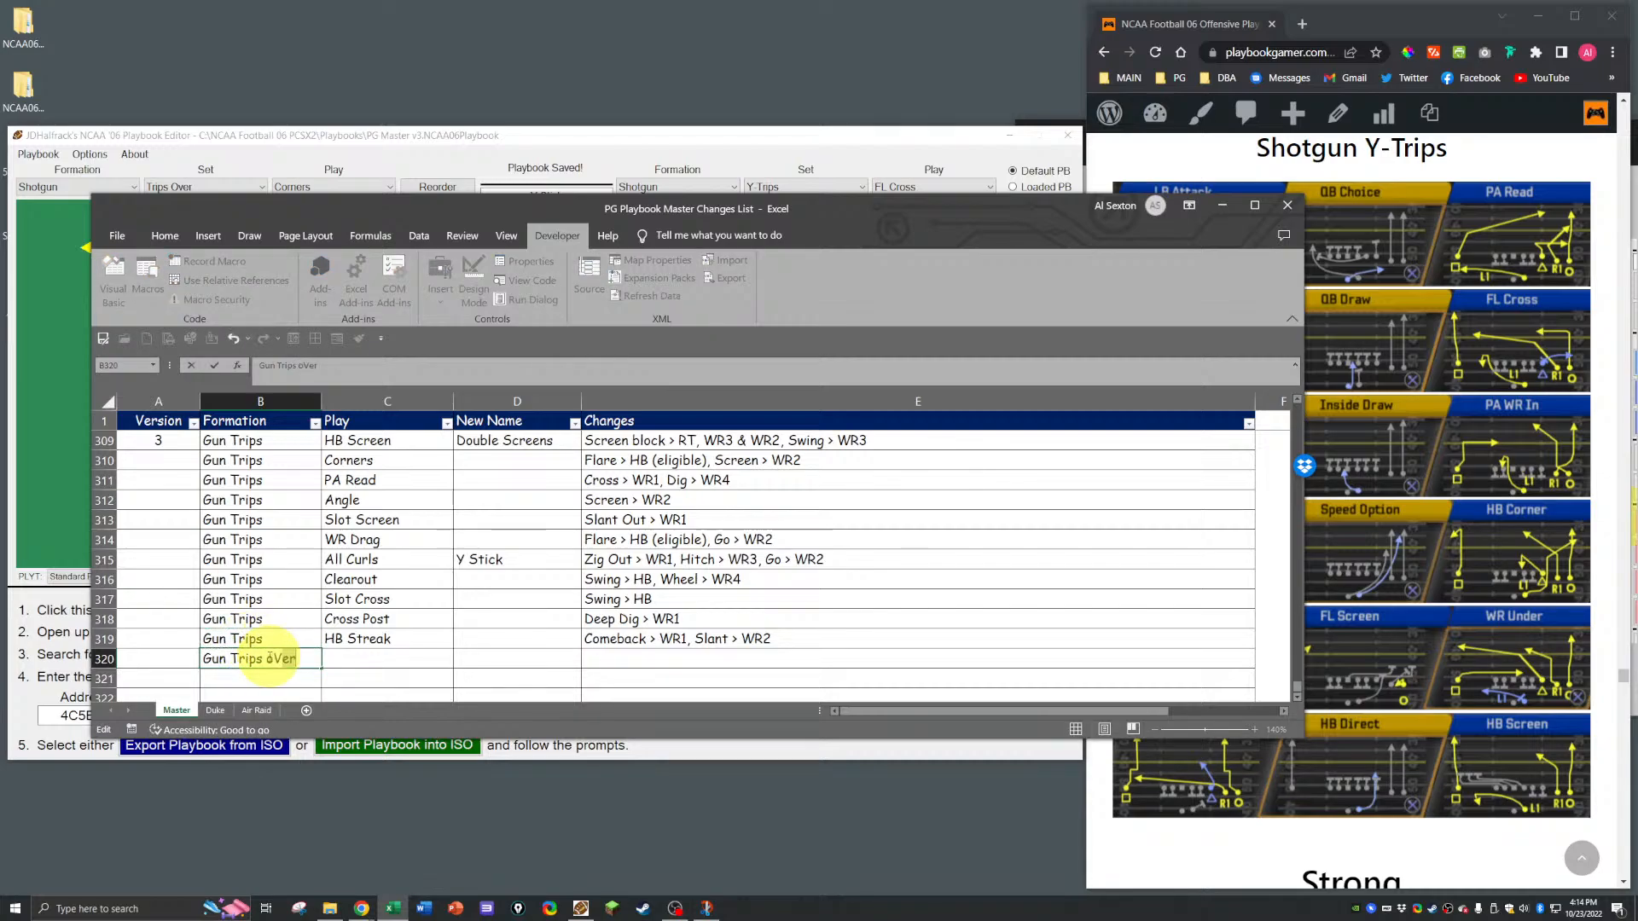
text(Over)
key(Tab)
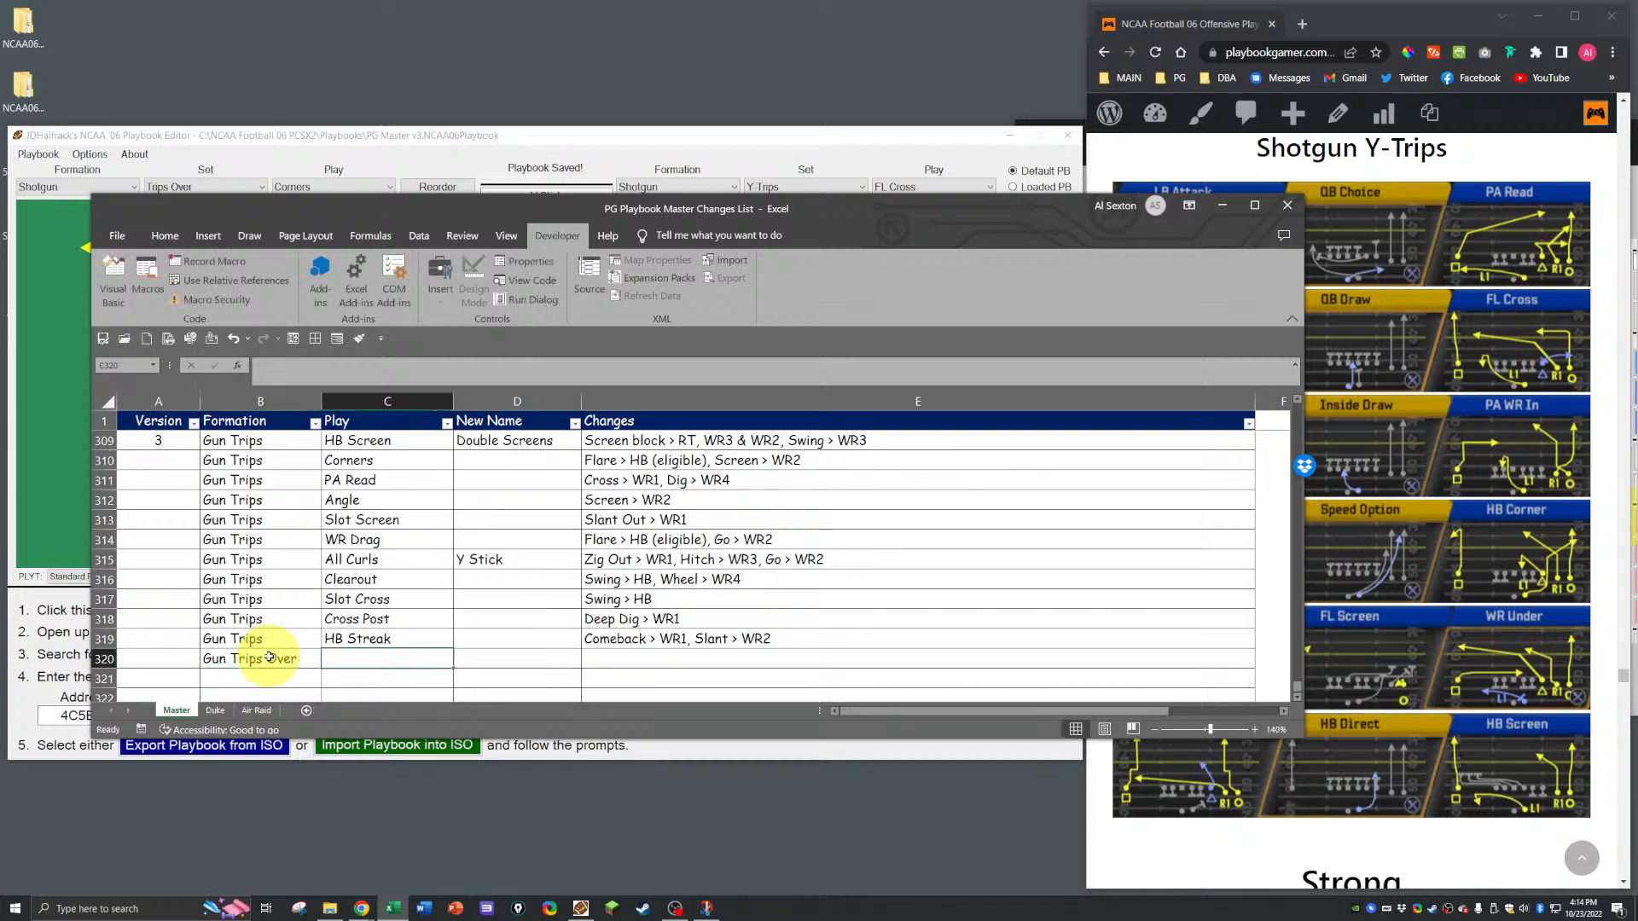
text(Clearout)
key(Return)
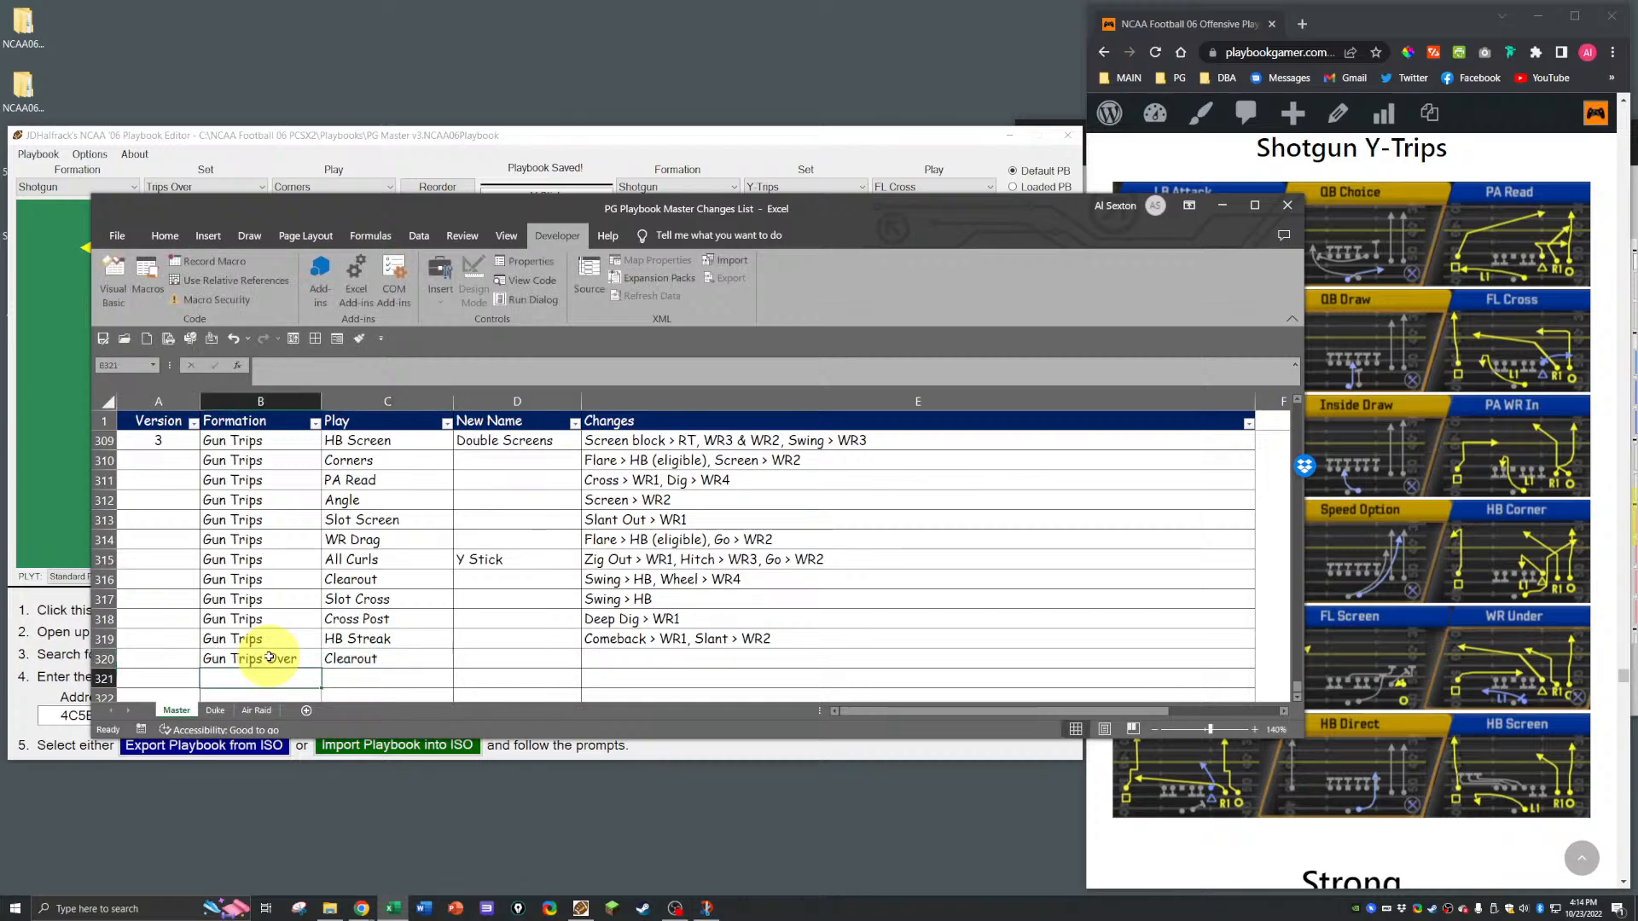
Step: Record the changes for the Gun Trips Over Clearout row as "10 yd Out > TE, Hook > HB, Wheel > WR3, Screen > WR1"
key(Up)
key(Right)
key(Right)
key(Right)
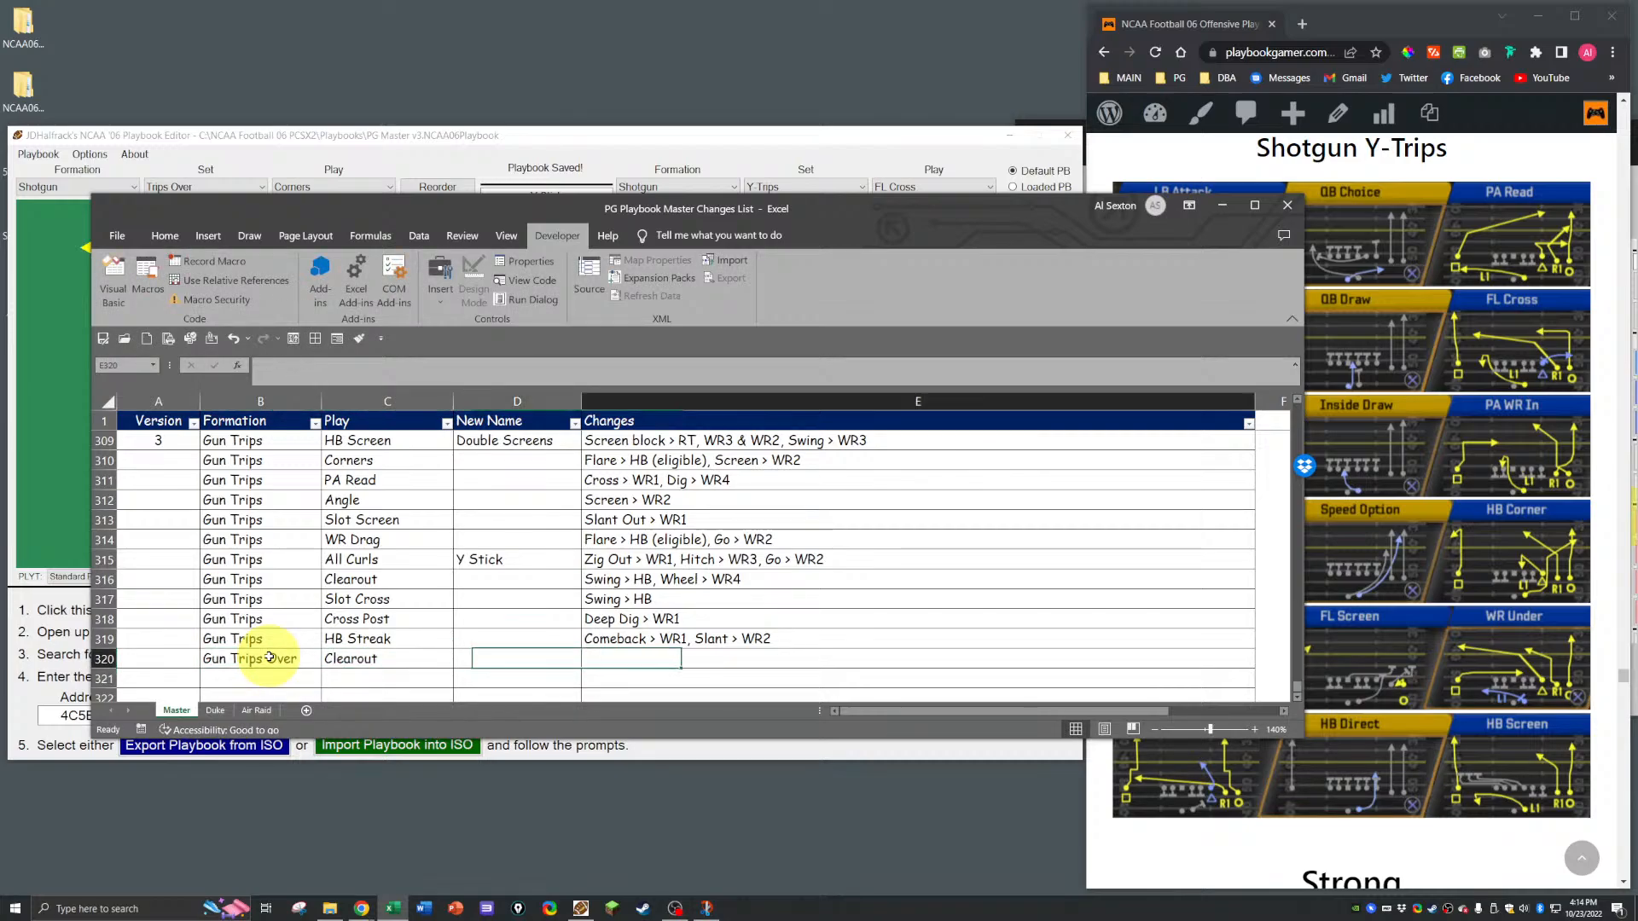
drag(903, 217, 1309, 347)
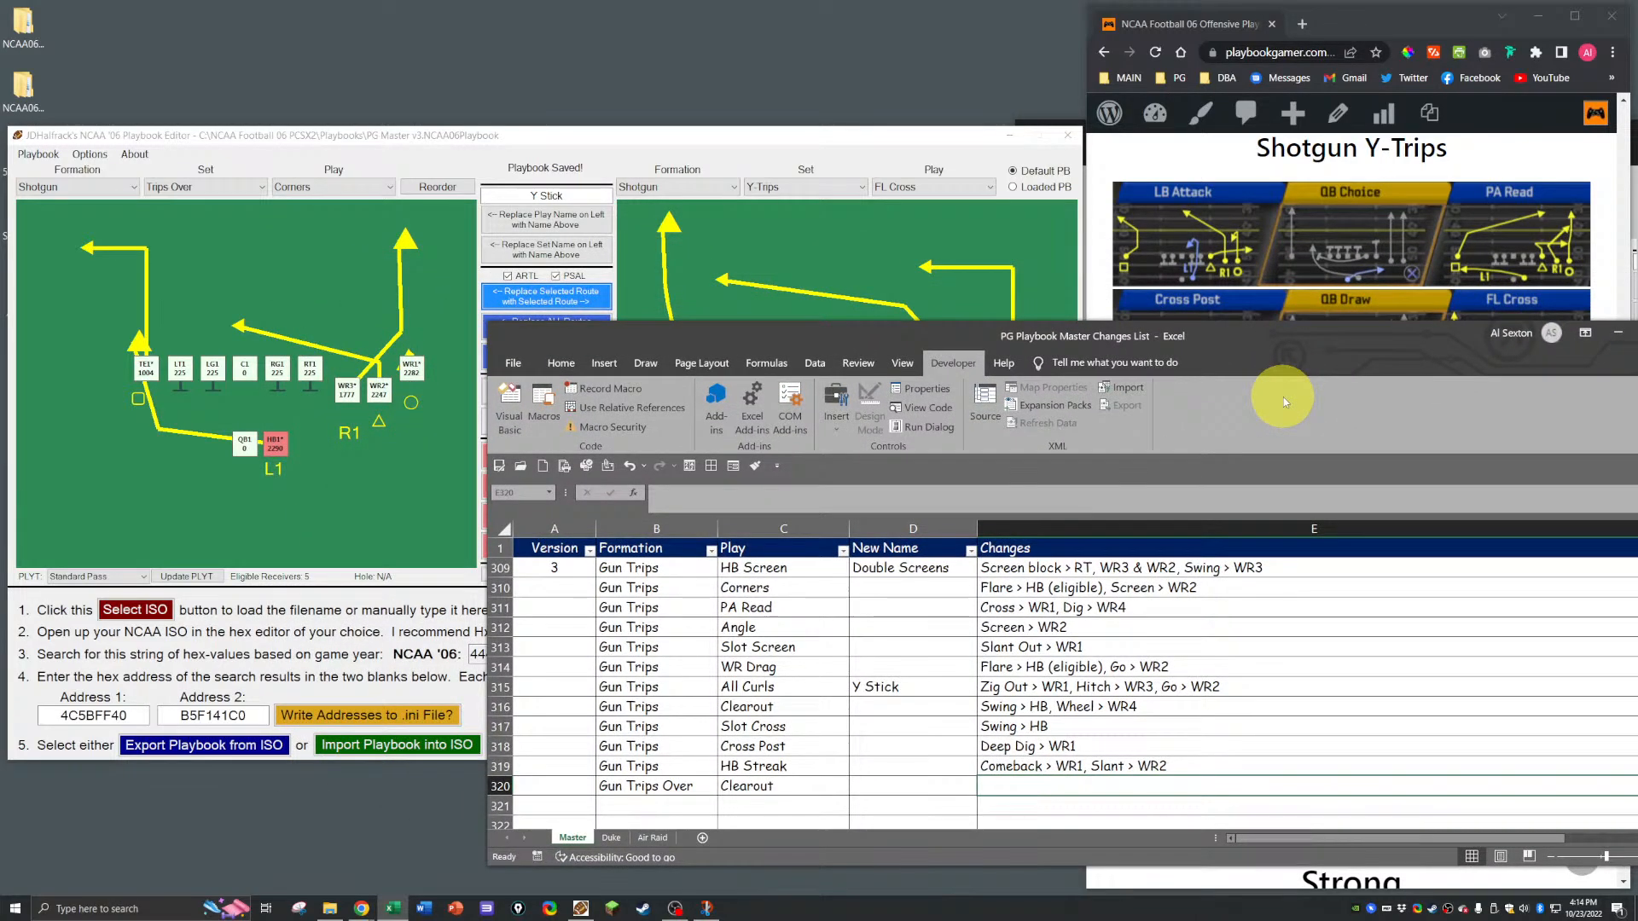
text(Out >)
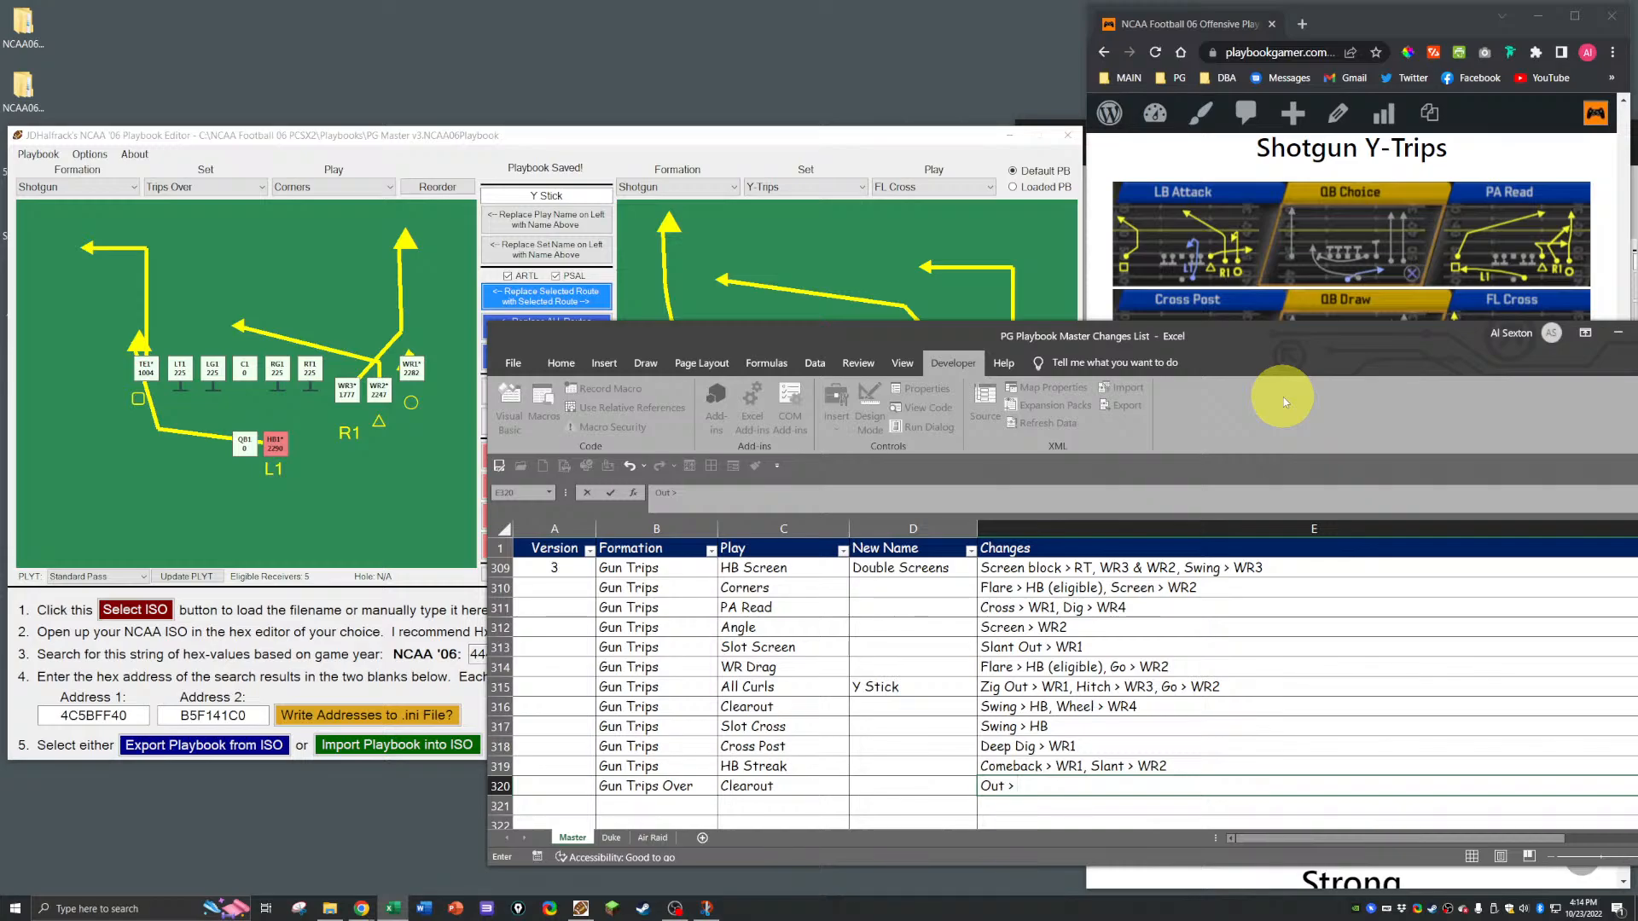
key(BackSpace)
key(BackSpace)
key(BackSpace)
text(10 yd Out > TE,)
text(Hook)
text(> HB, Wheel)
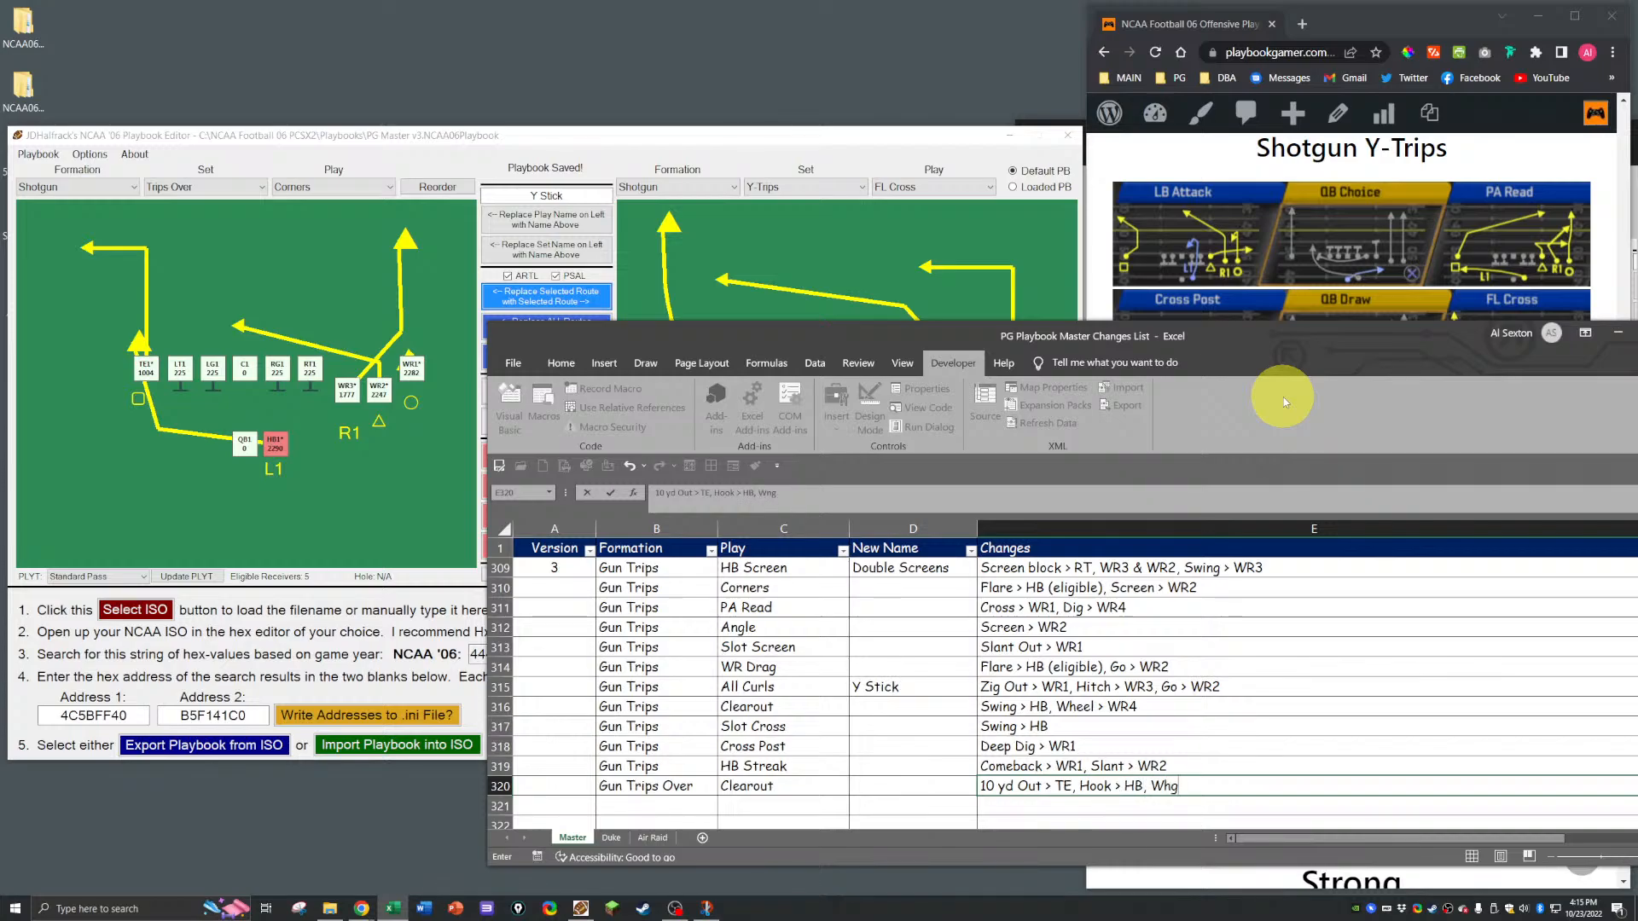
text( > WR3, H)
key(BackSpace)
text(Screen > WR)
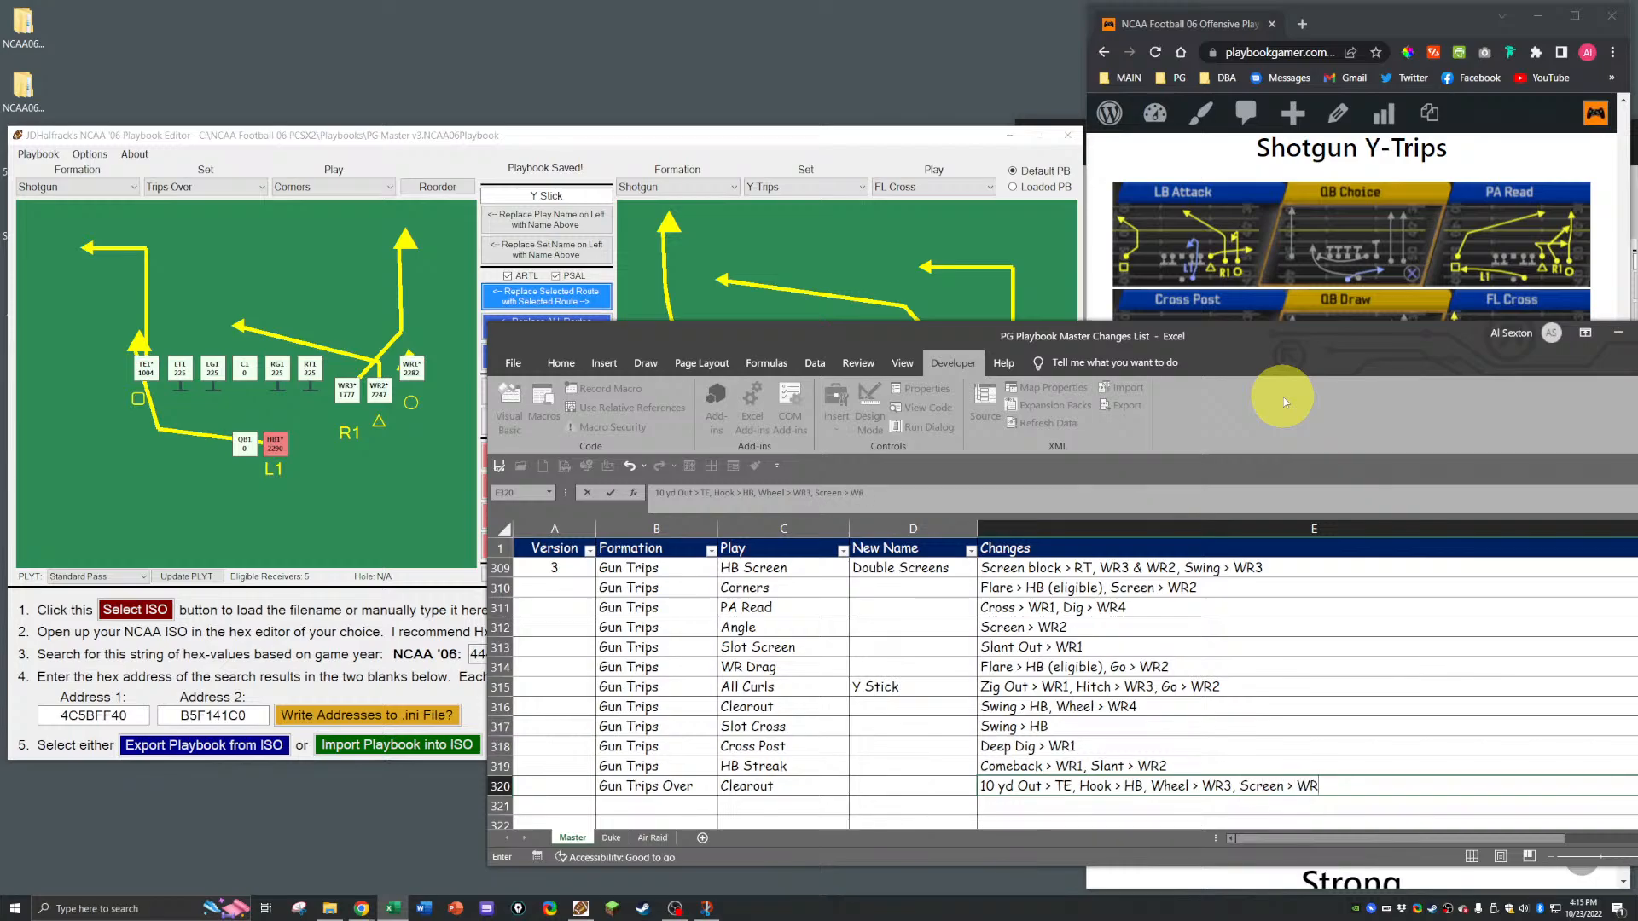
text(1)
key(Return)
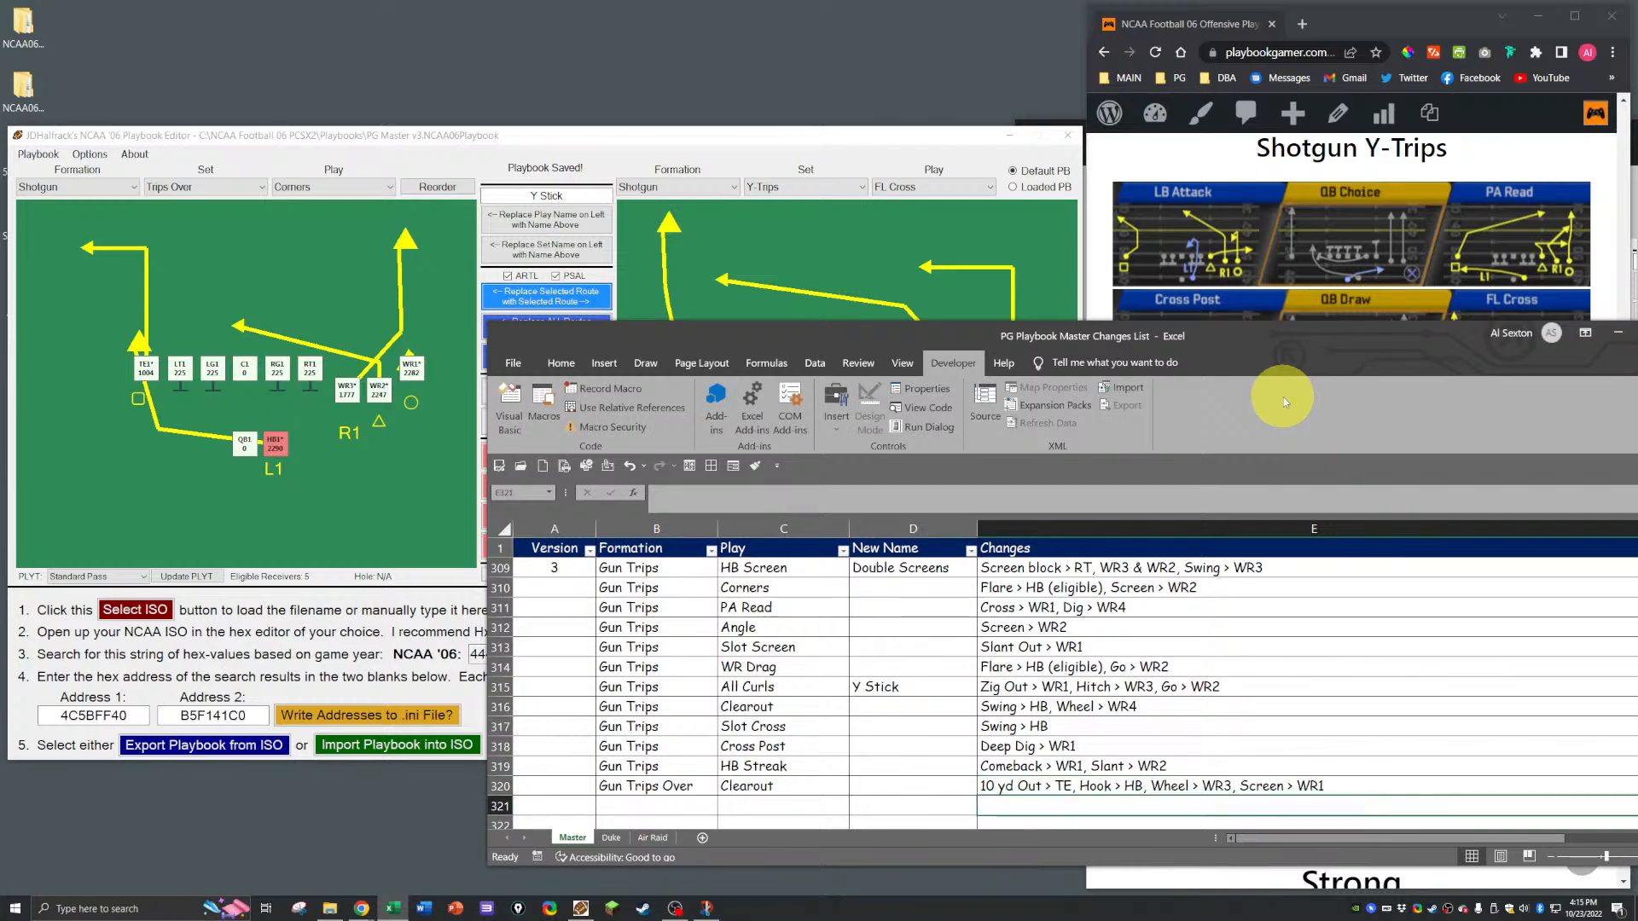
Step: Move the Excel window out of the way, switch to the NCAA '06 Playbook Editor and save the playbook
drag(1264, 331, 1637, 242)
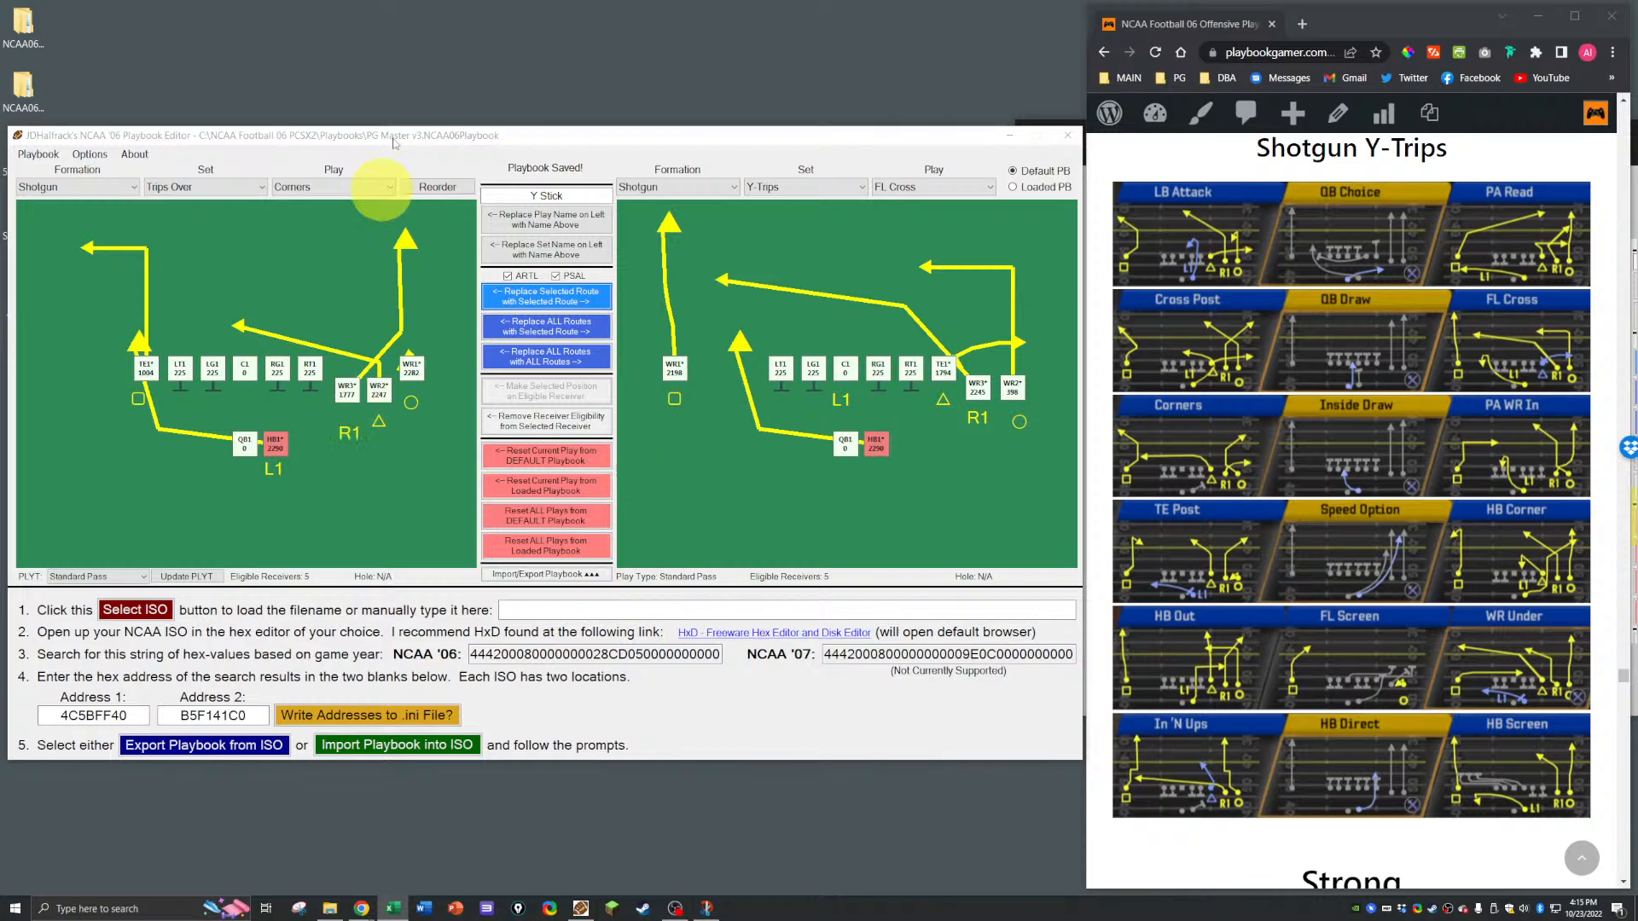
click(478, 154)
key(ctrl+s)
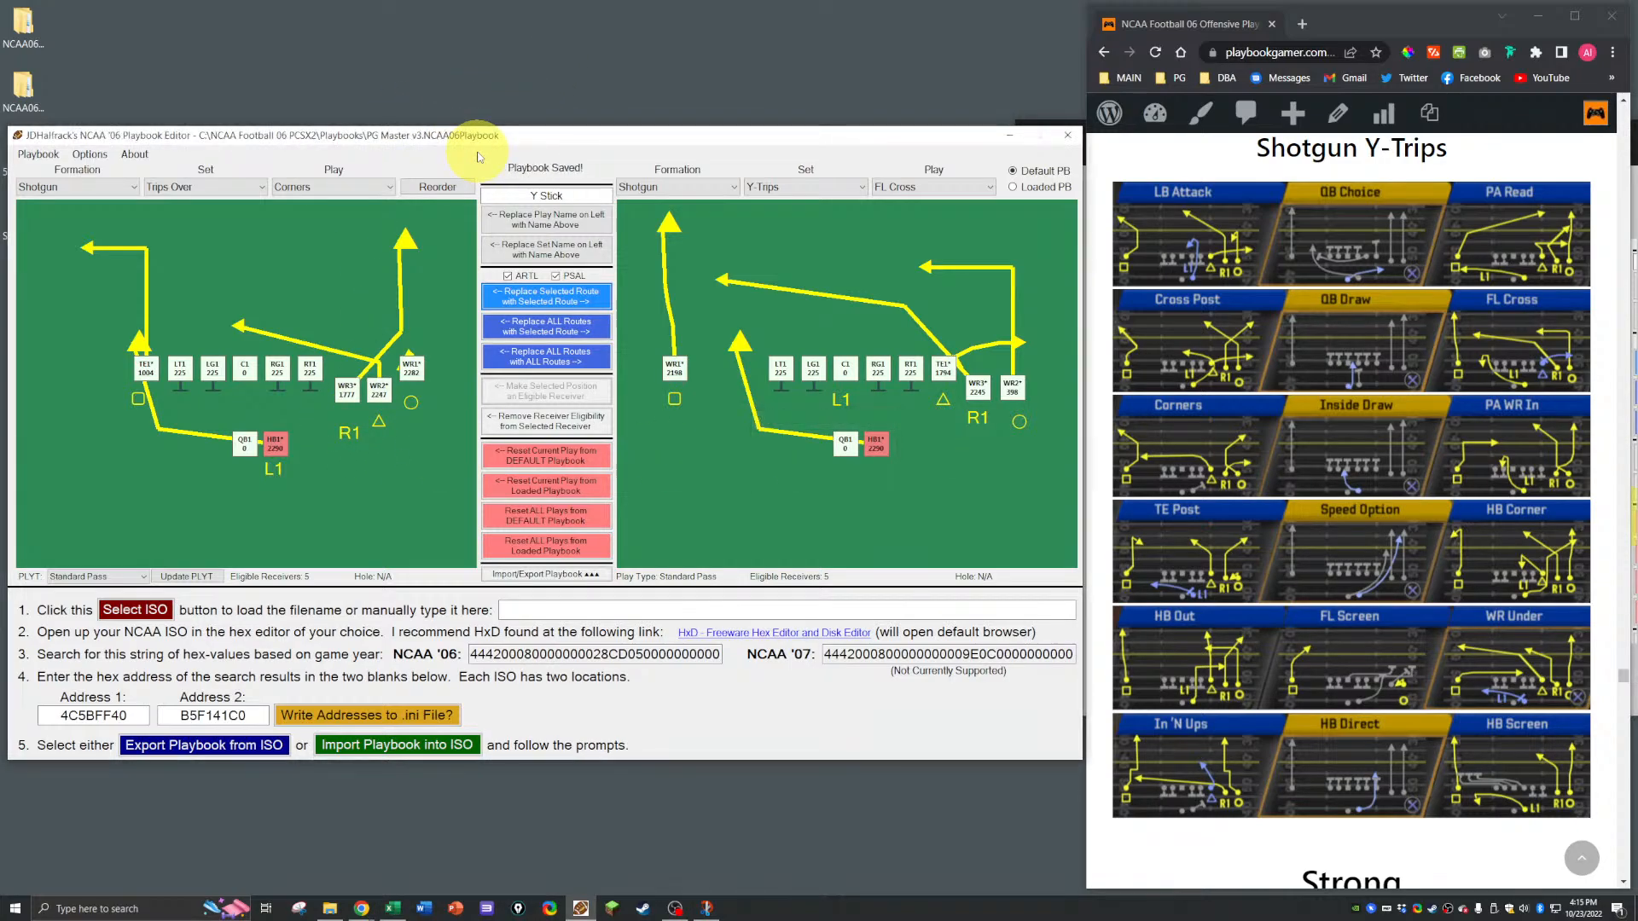
key(ctrl+s)
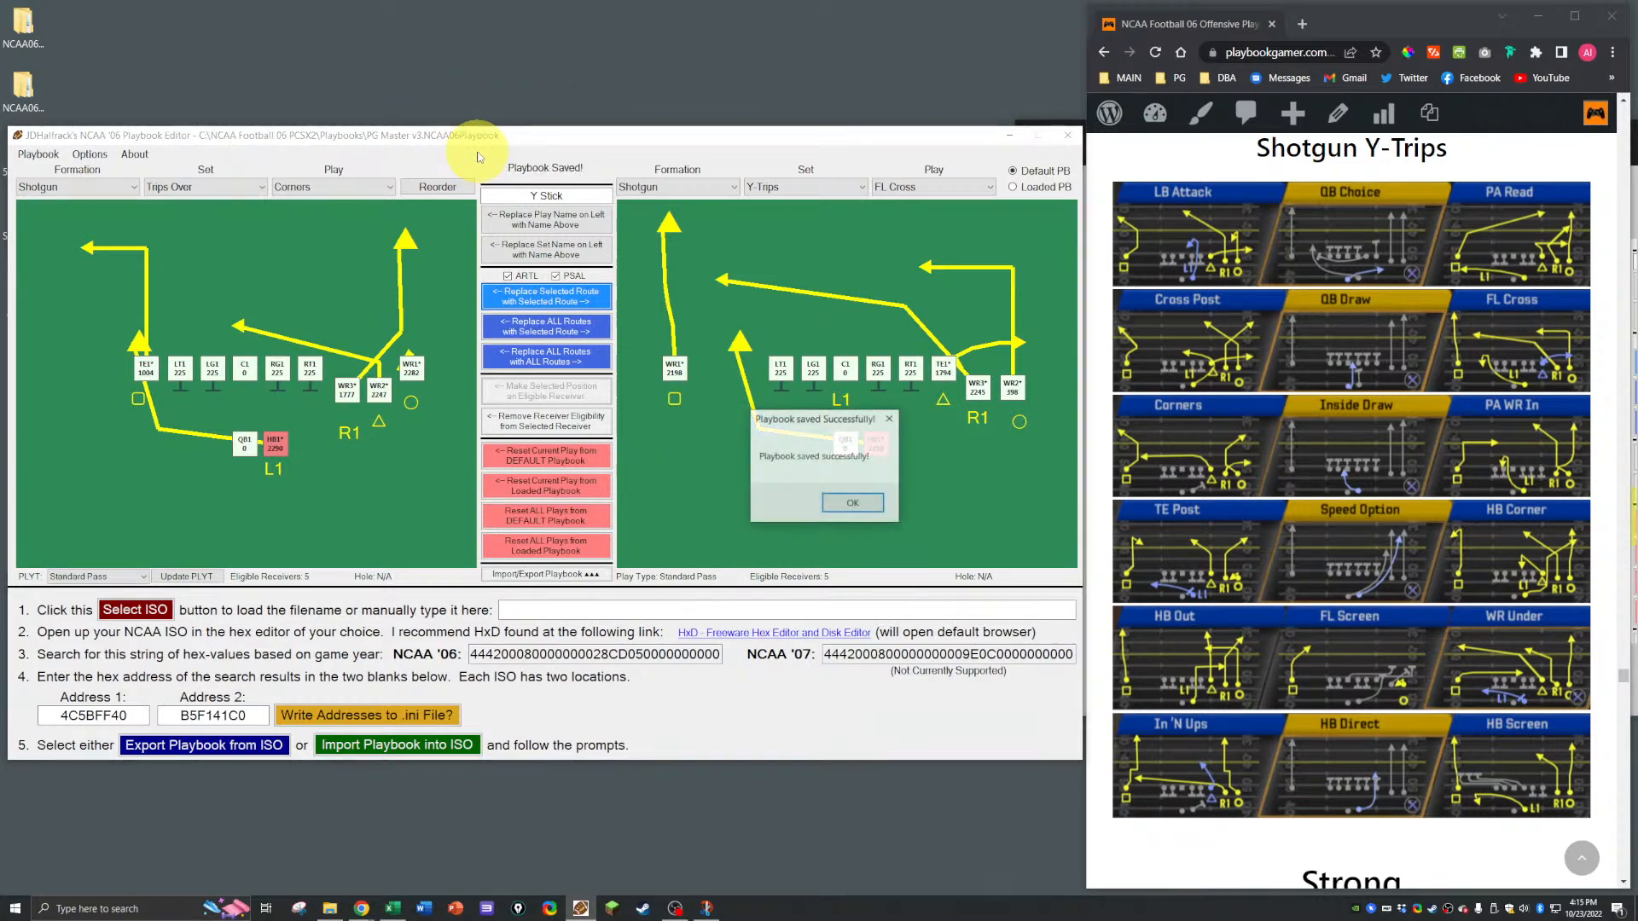
key(Return)
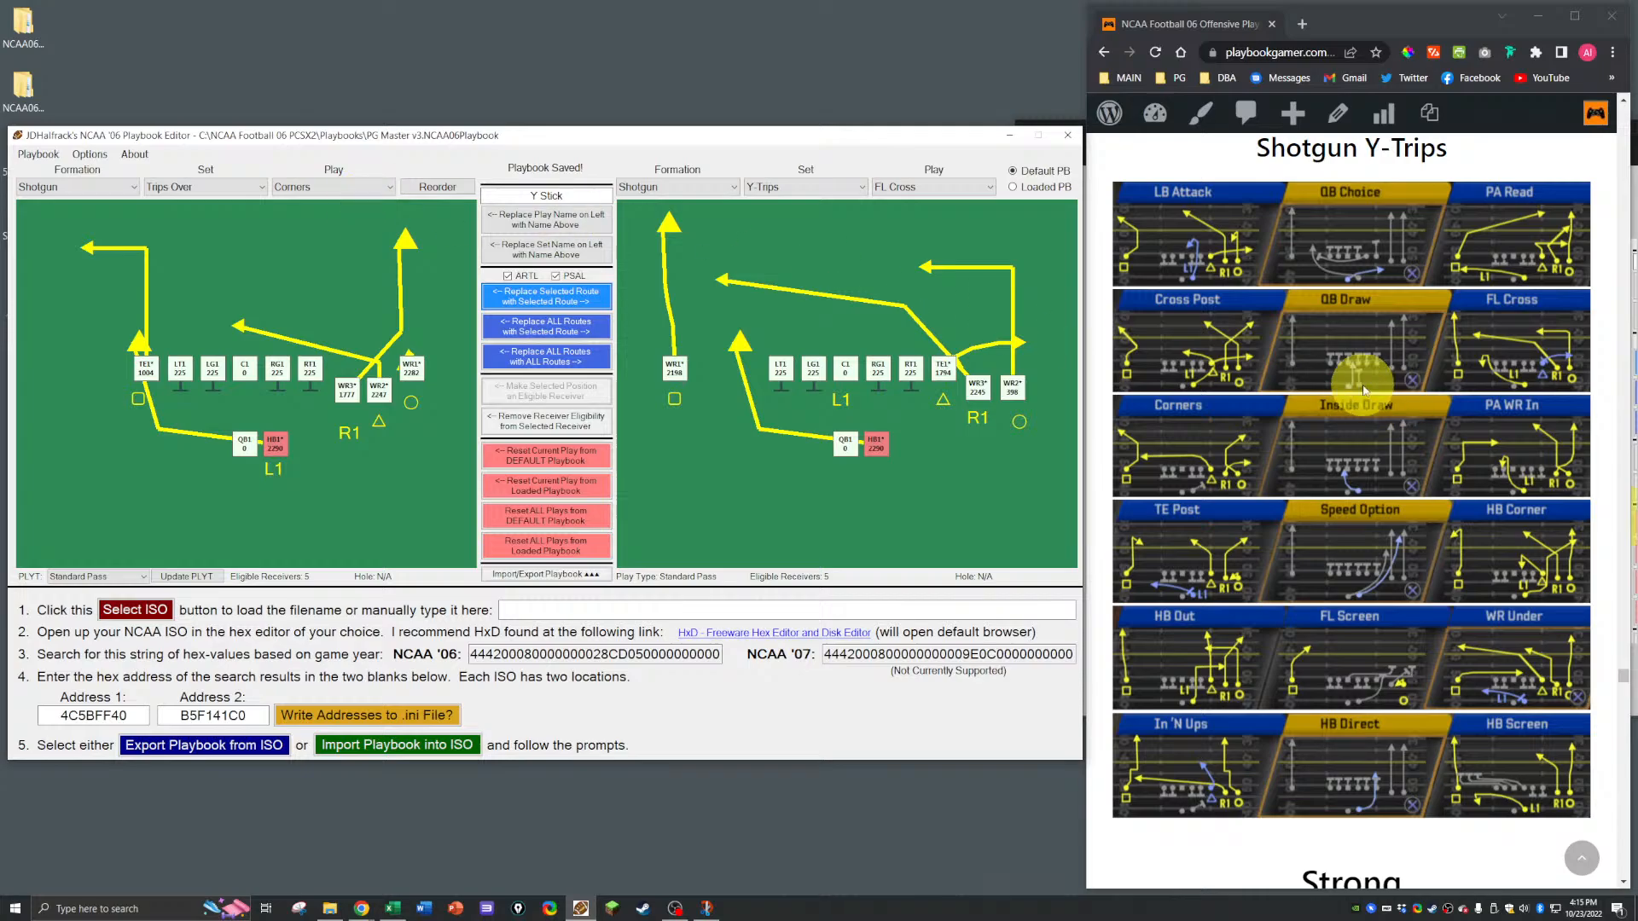
Step: Bring up the Shotgun Trips Over diagrams in the browser, look at PA Inside and load Trips Attack as the play to edit
scroll(1323, 412, up, 8)
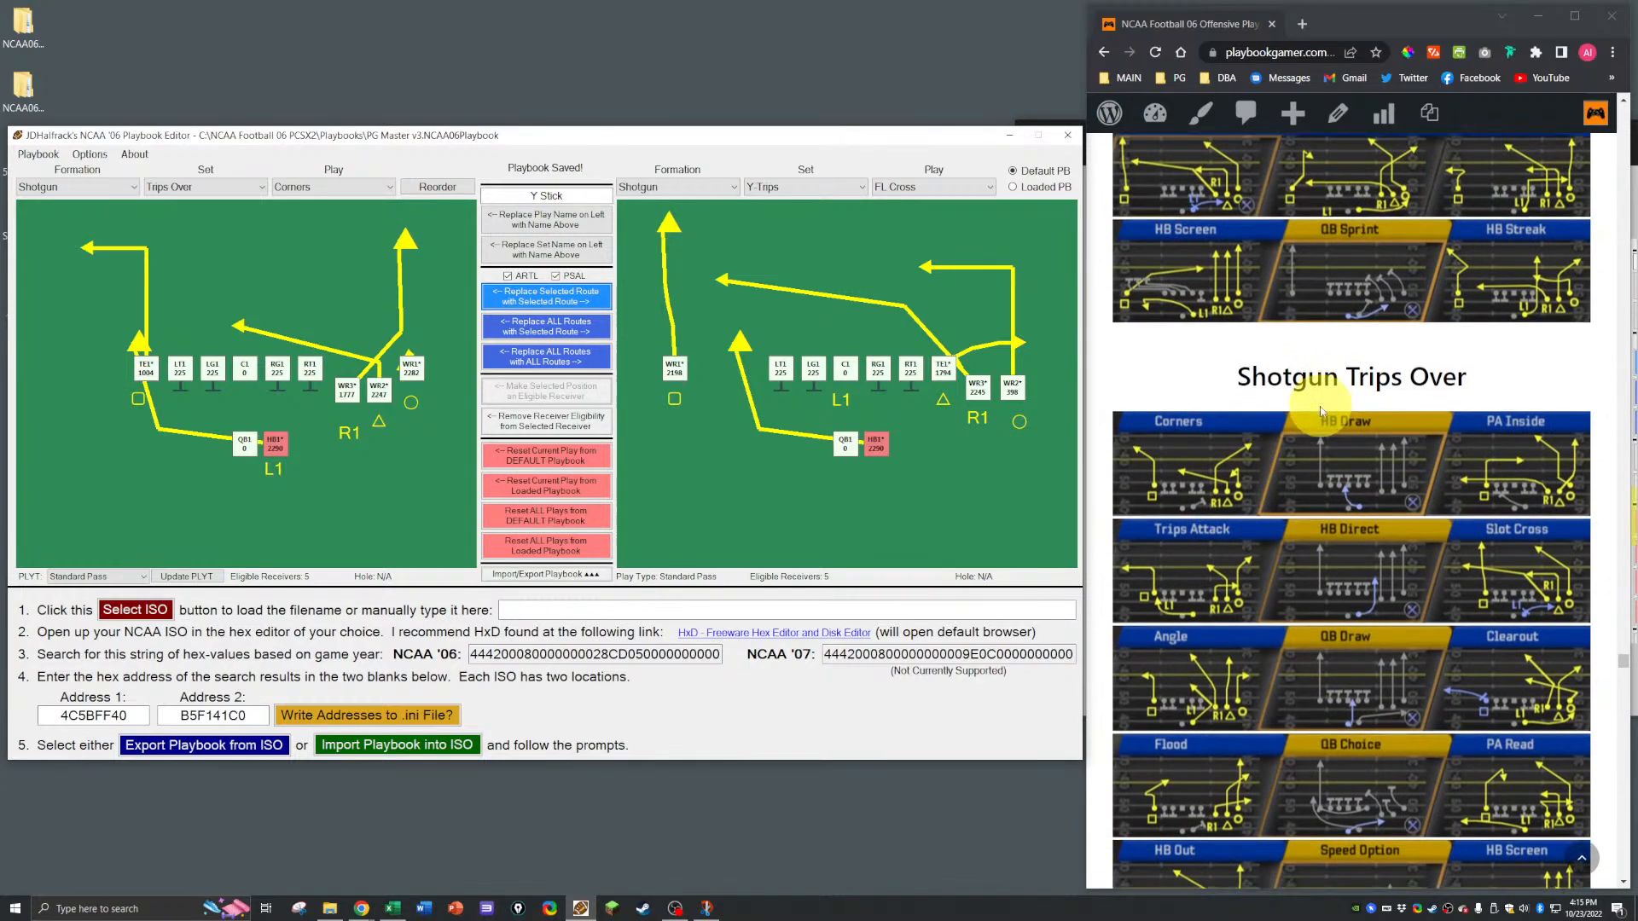
click(309, 187)
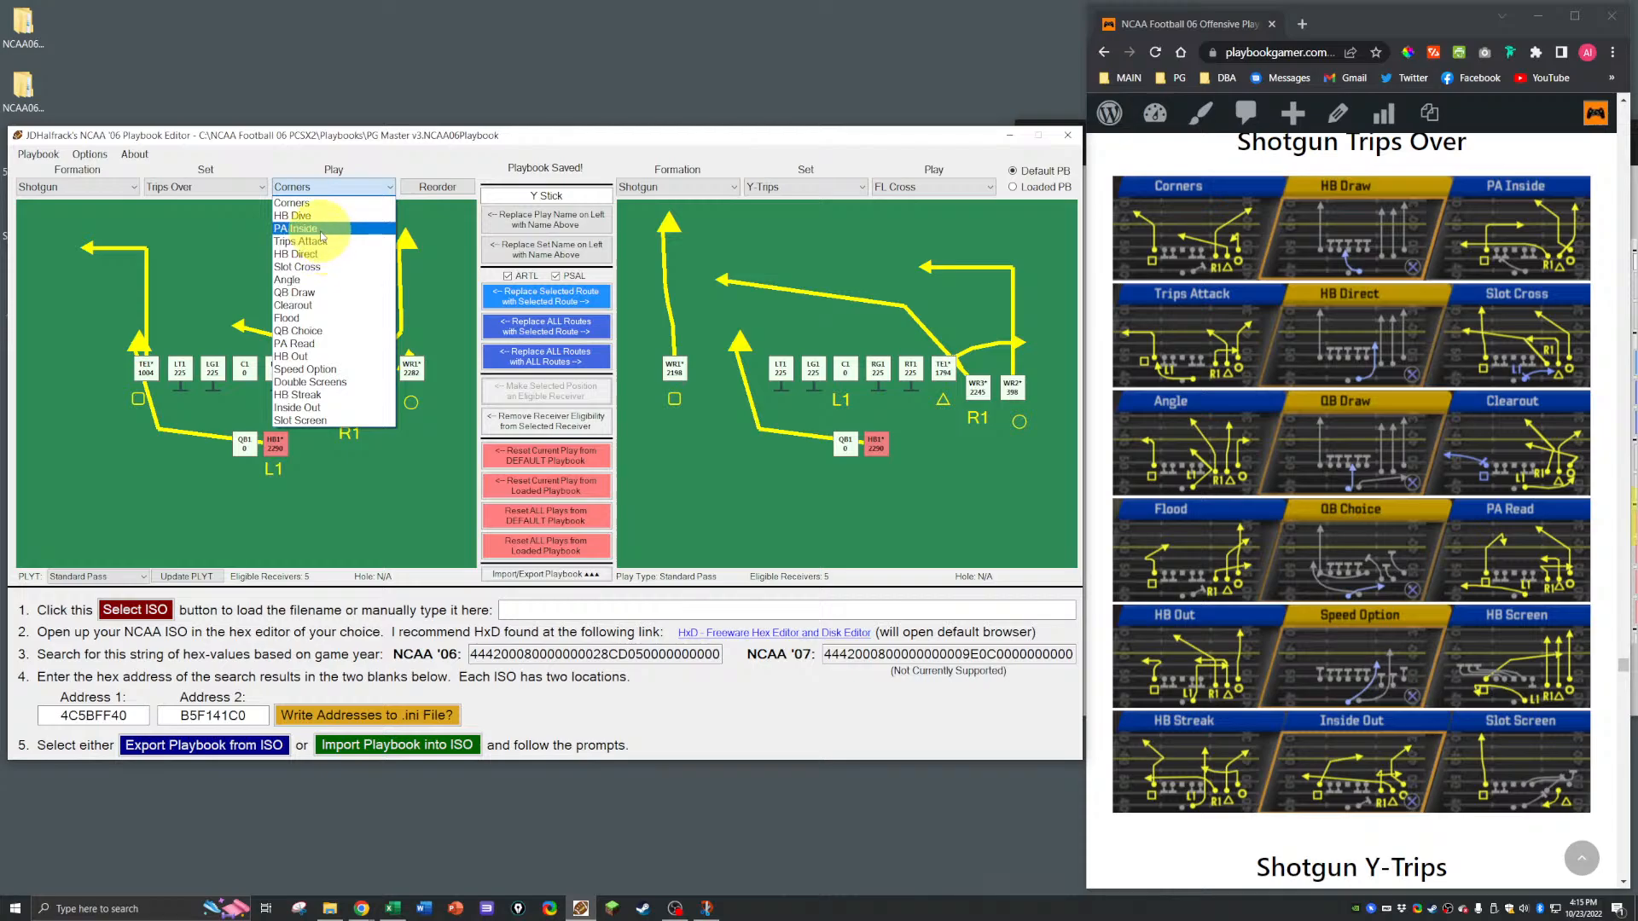
click(317, 229)
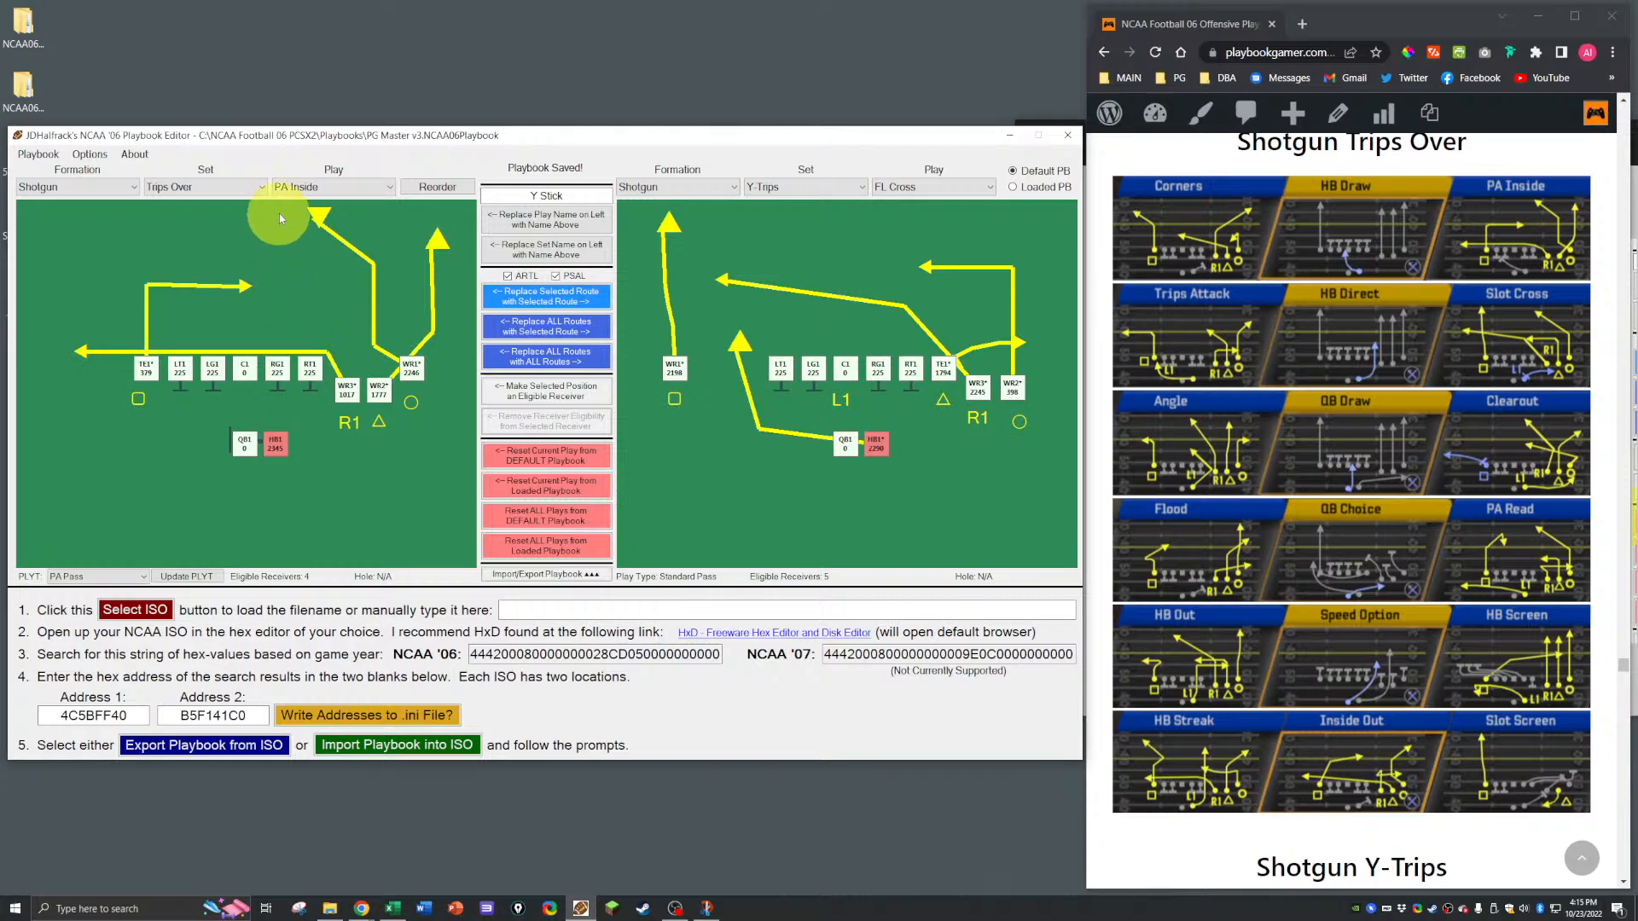
click(315, 187)
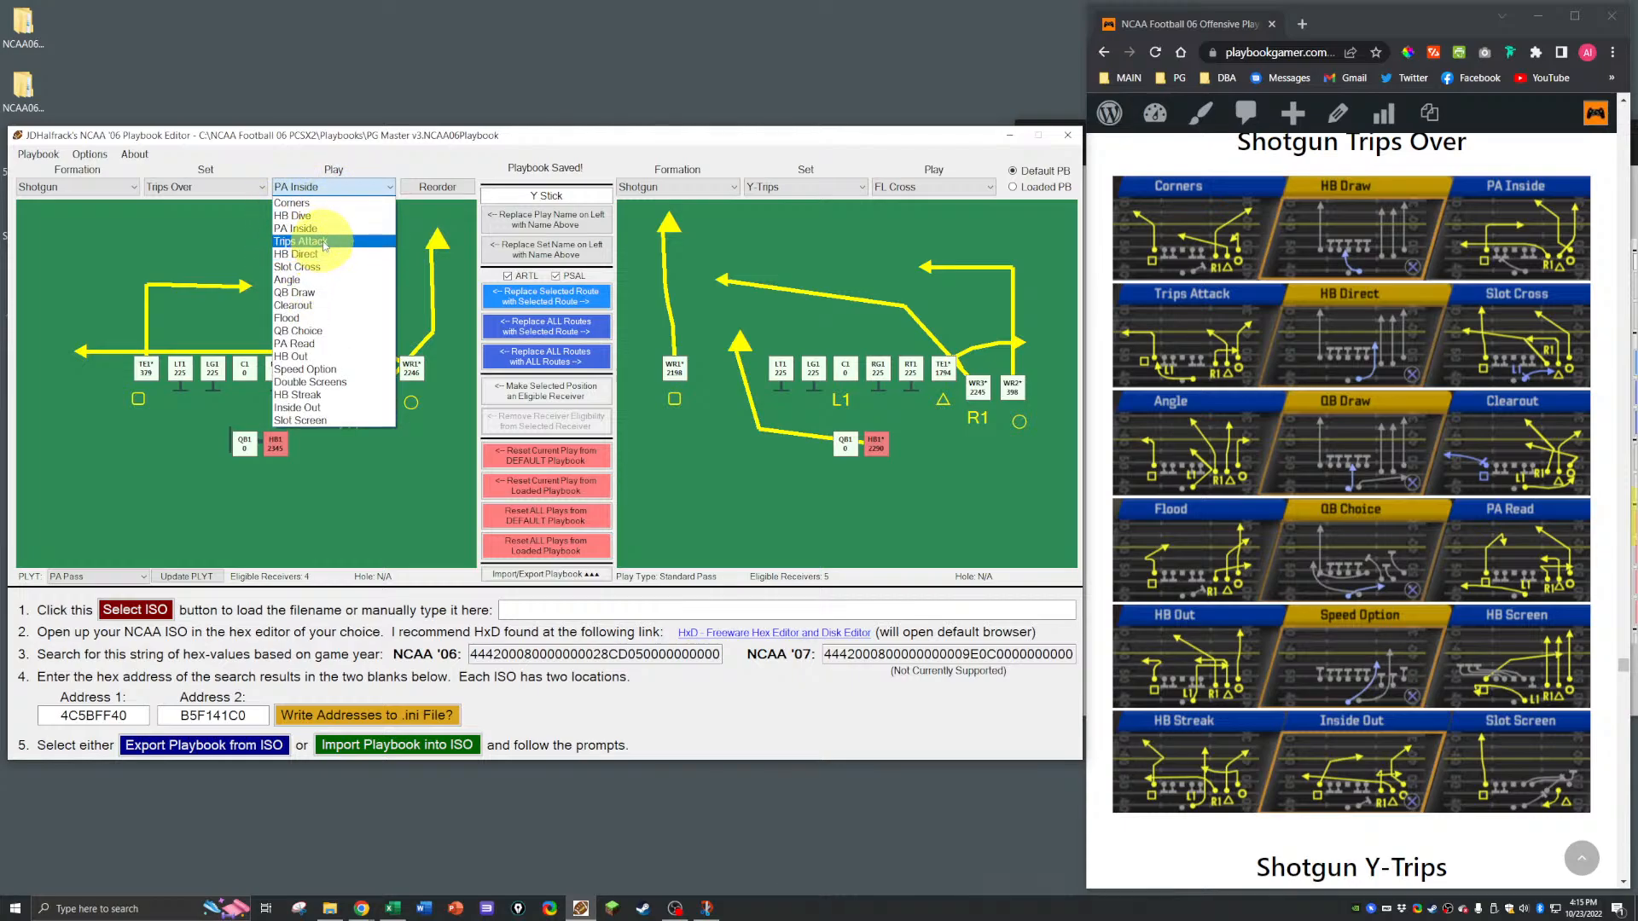
click(303, 241)
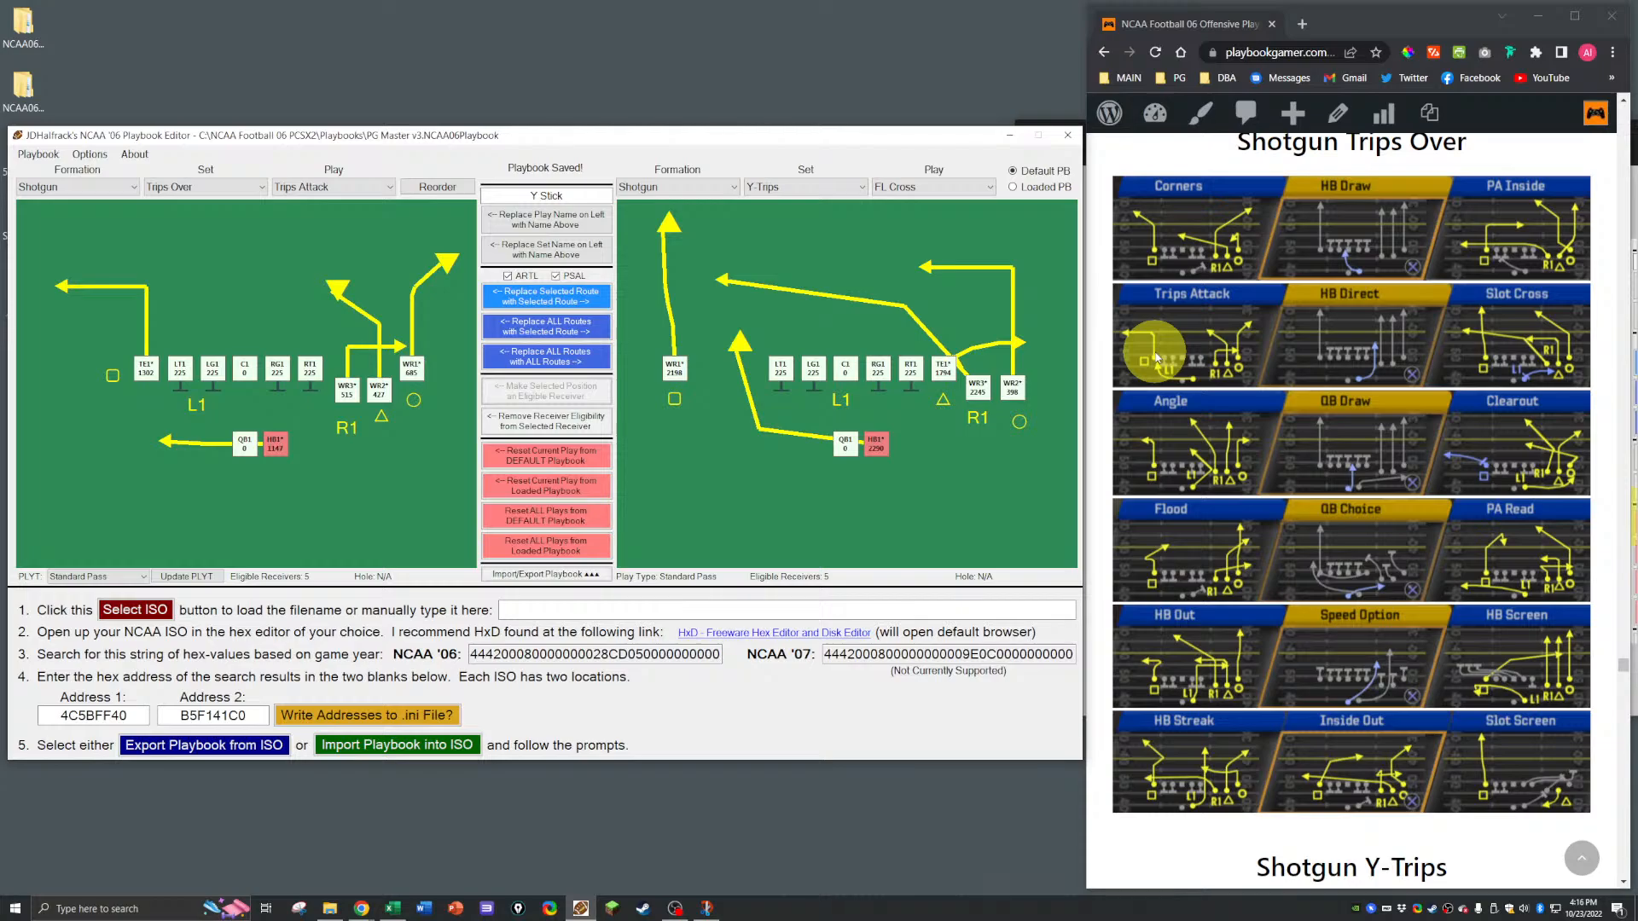
Step: Change WR1's route in Trips Attack to a streak
click(411, 367)
right_click(411, 369)
mouse_move(515, 397)
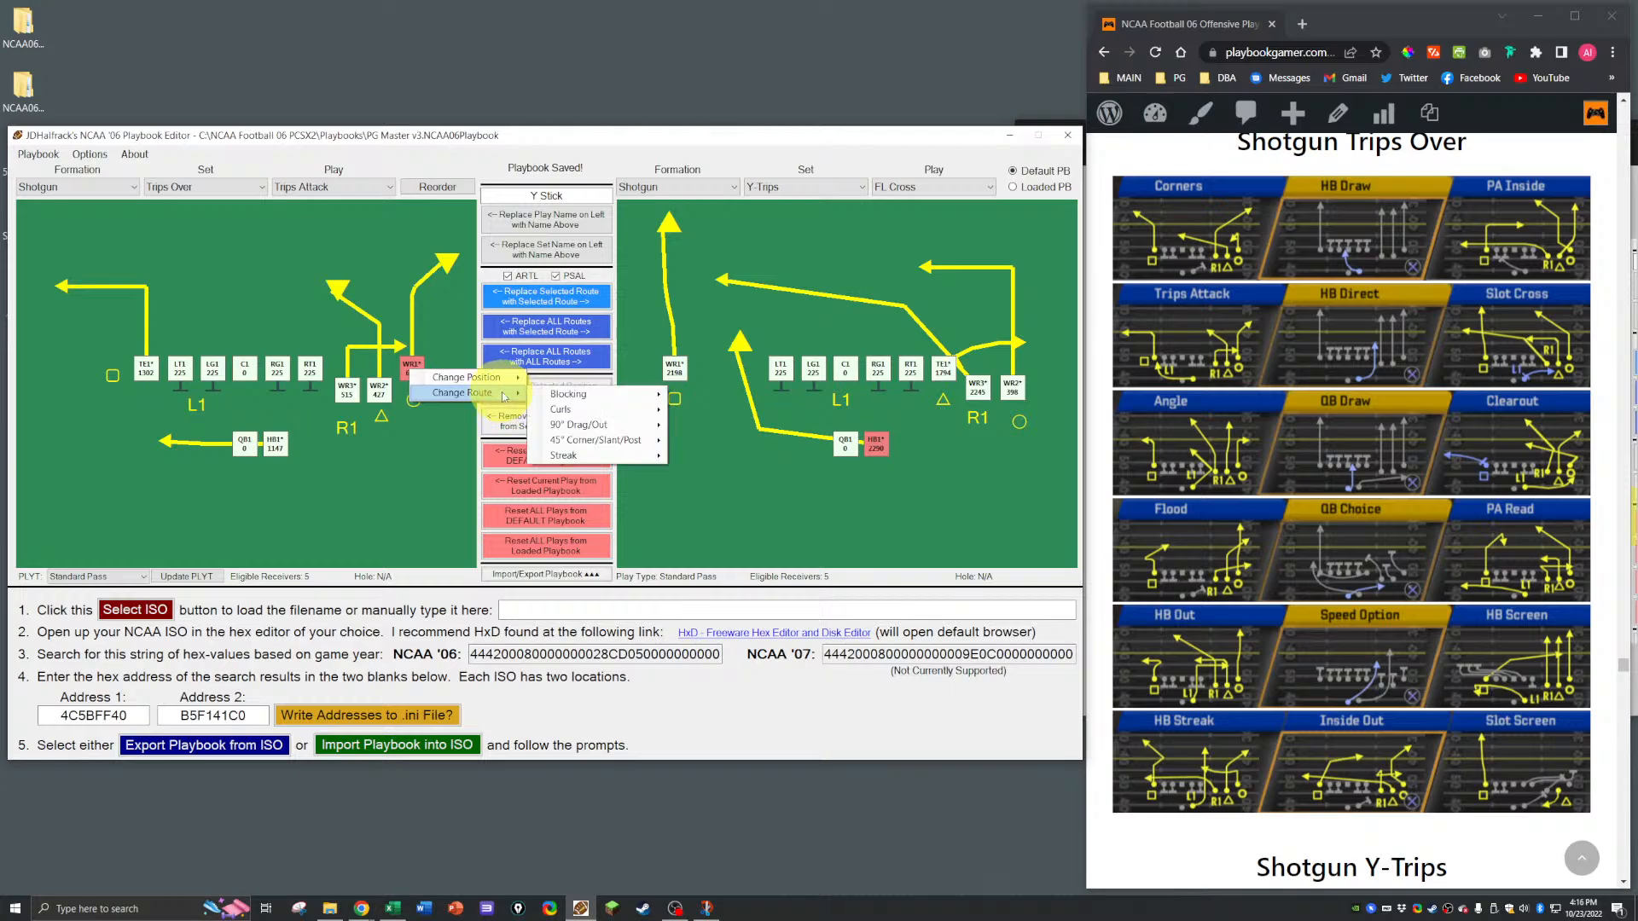
mouse_move(629, 458)
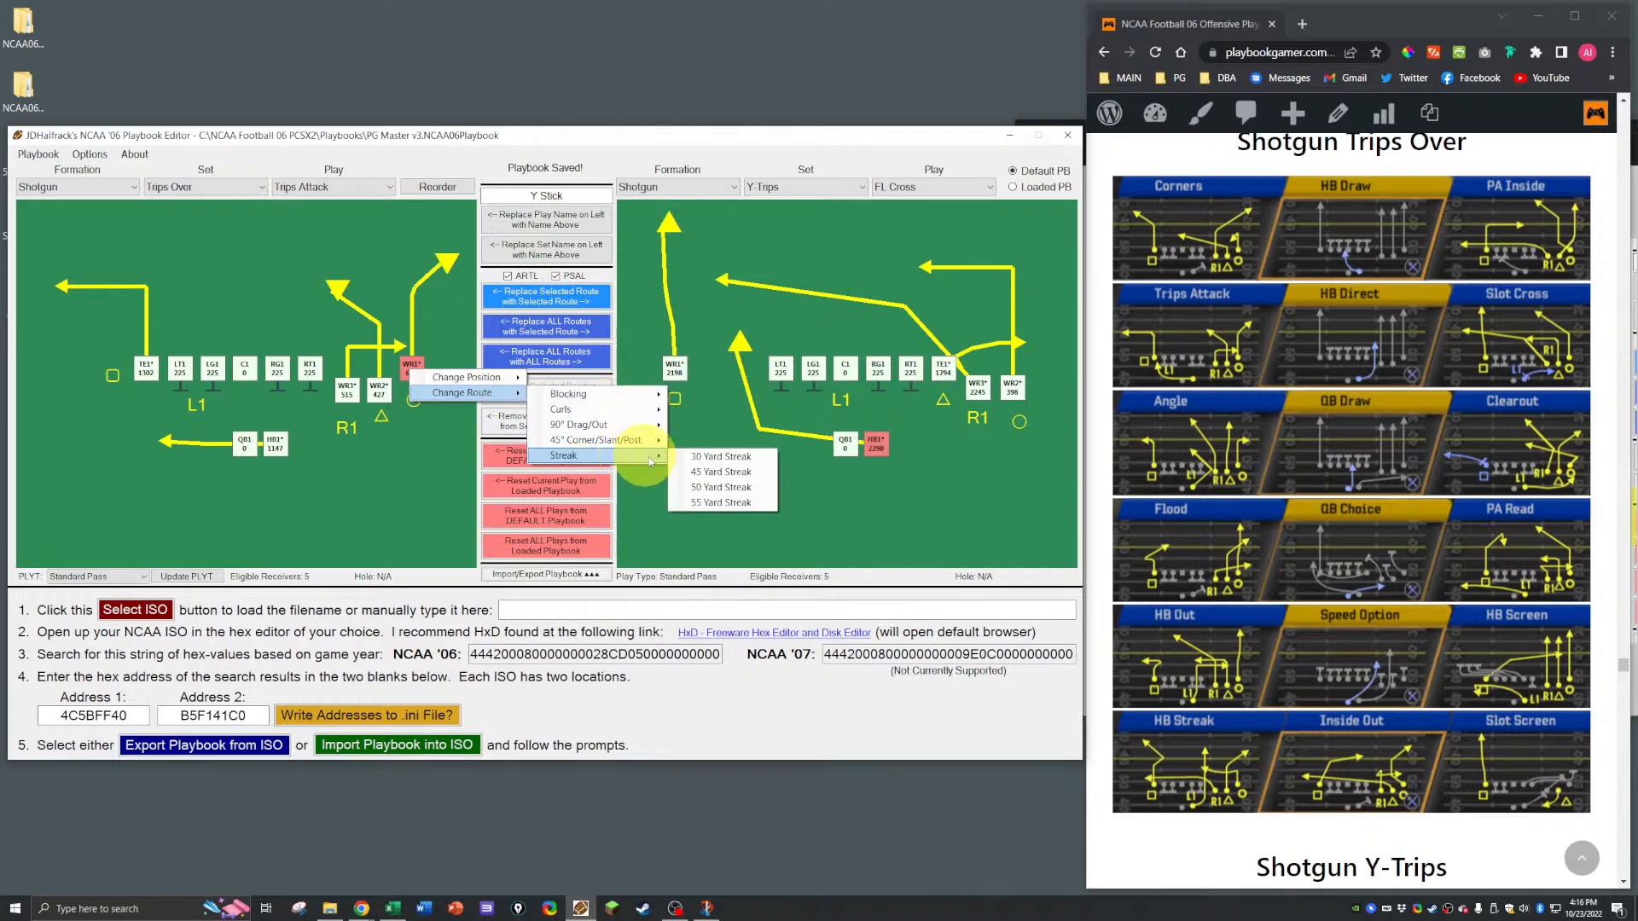
click(708, 481)
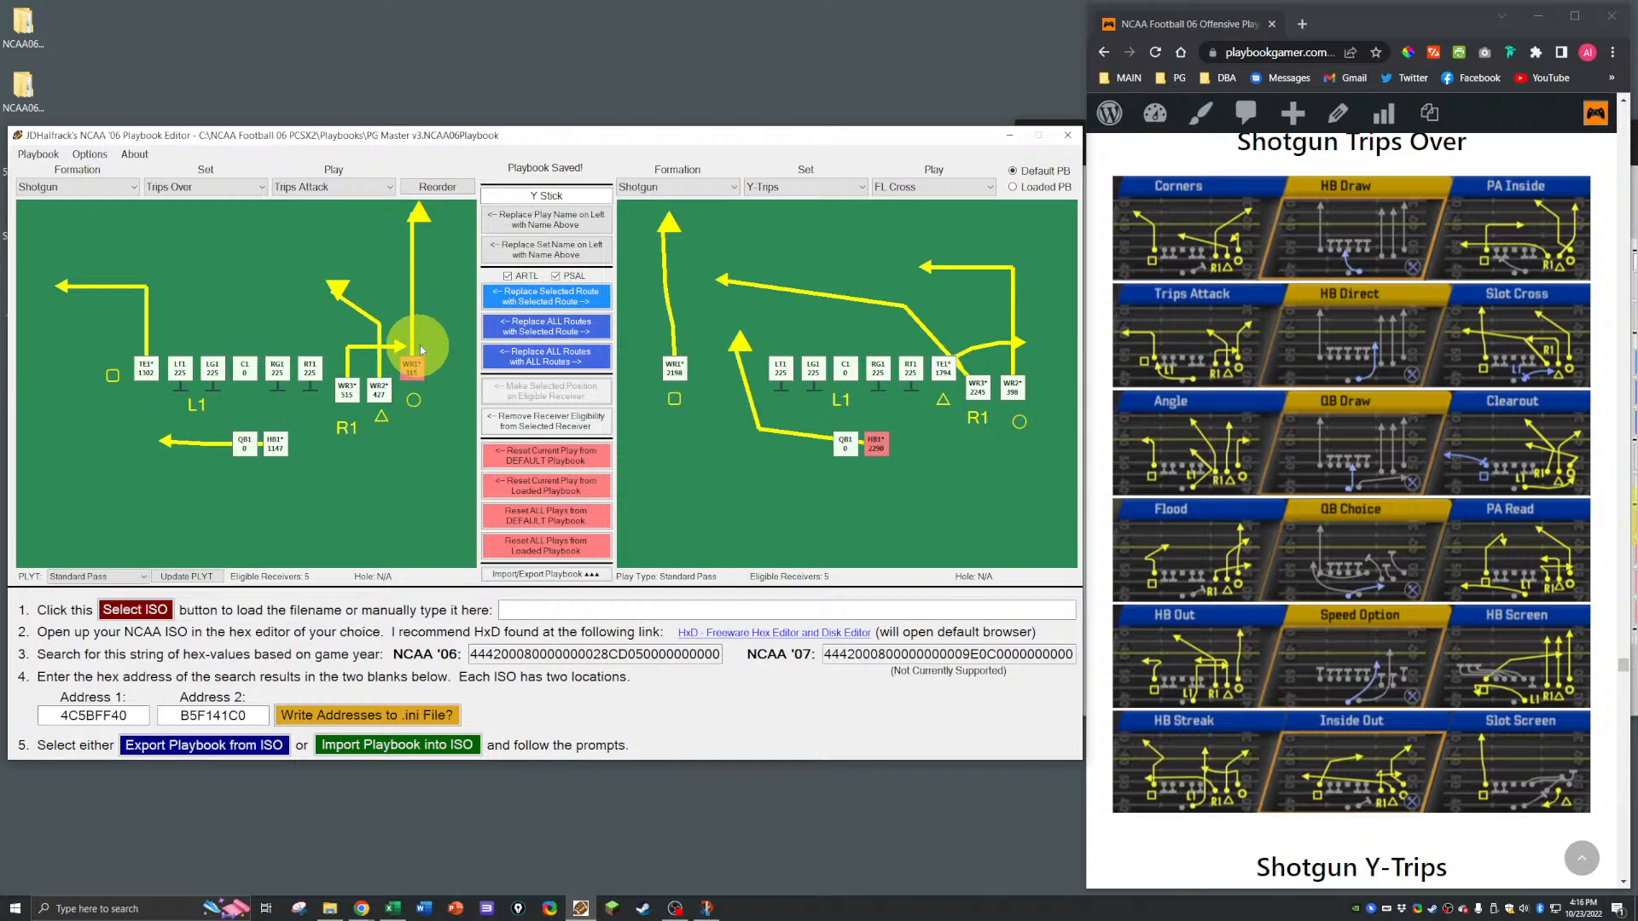
Step: Replace WR1's route in Trips Attack with WR2's route from the Shotgun Y-Trips HB Corner play
click(904, 188)
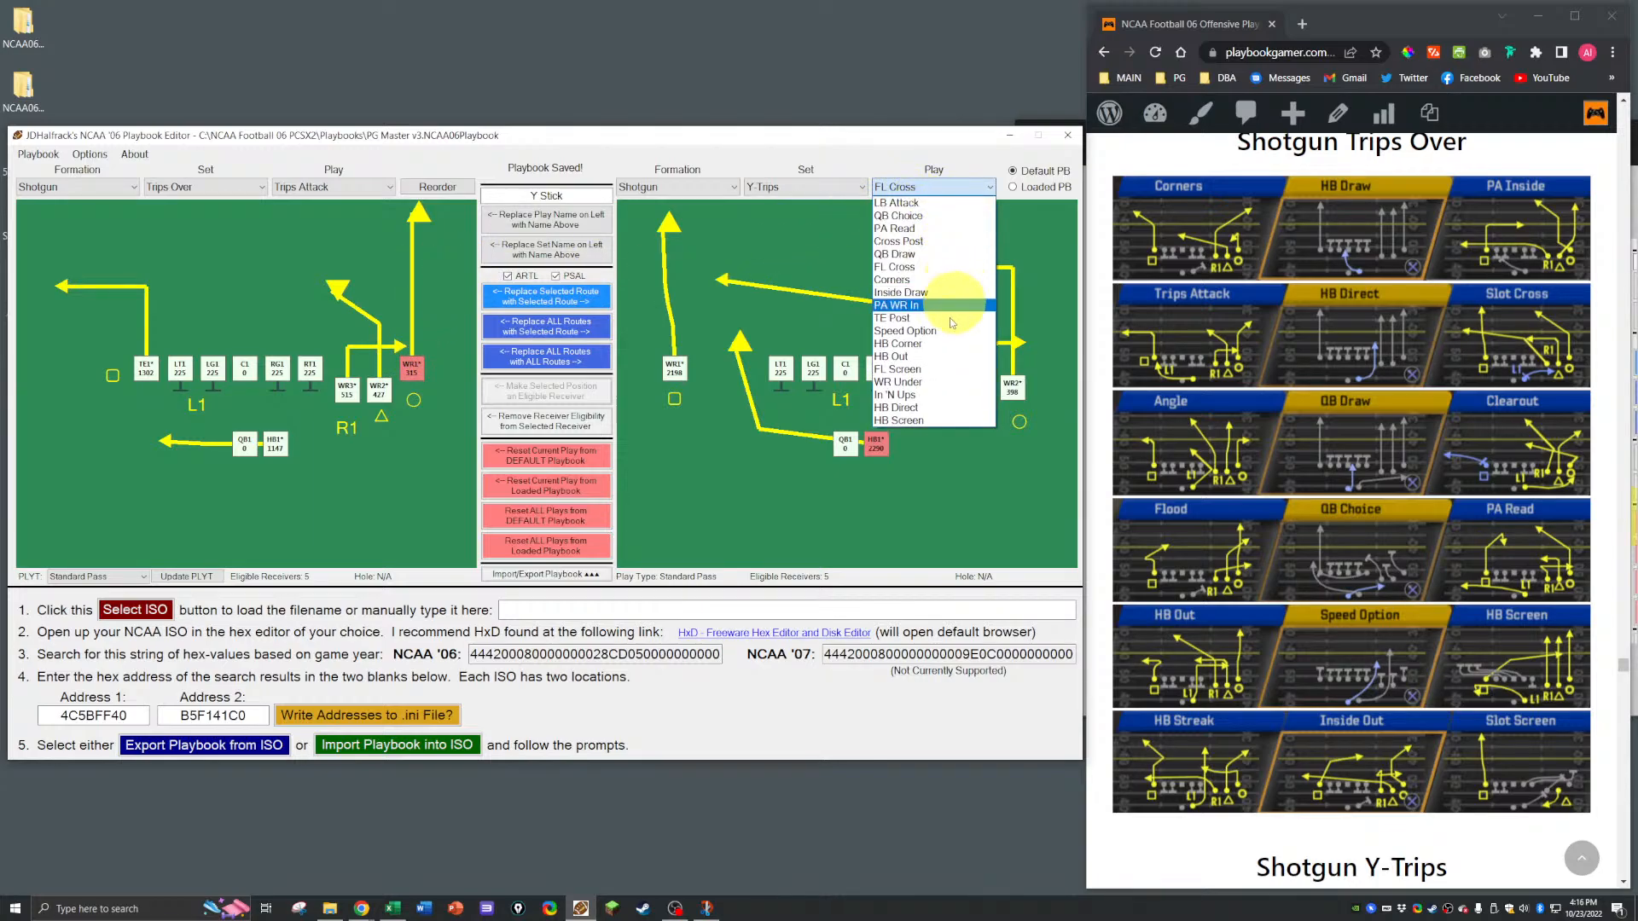
click(943, 343)
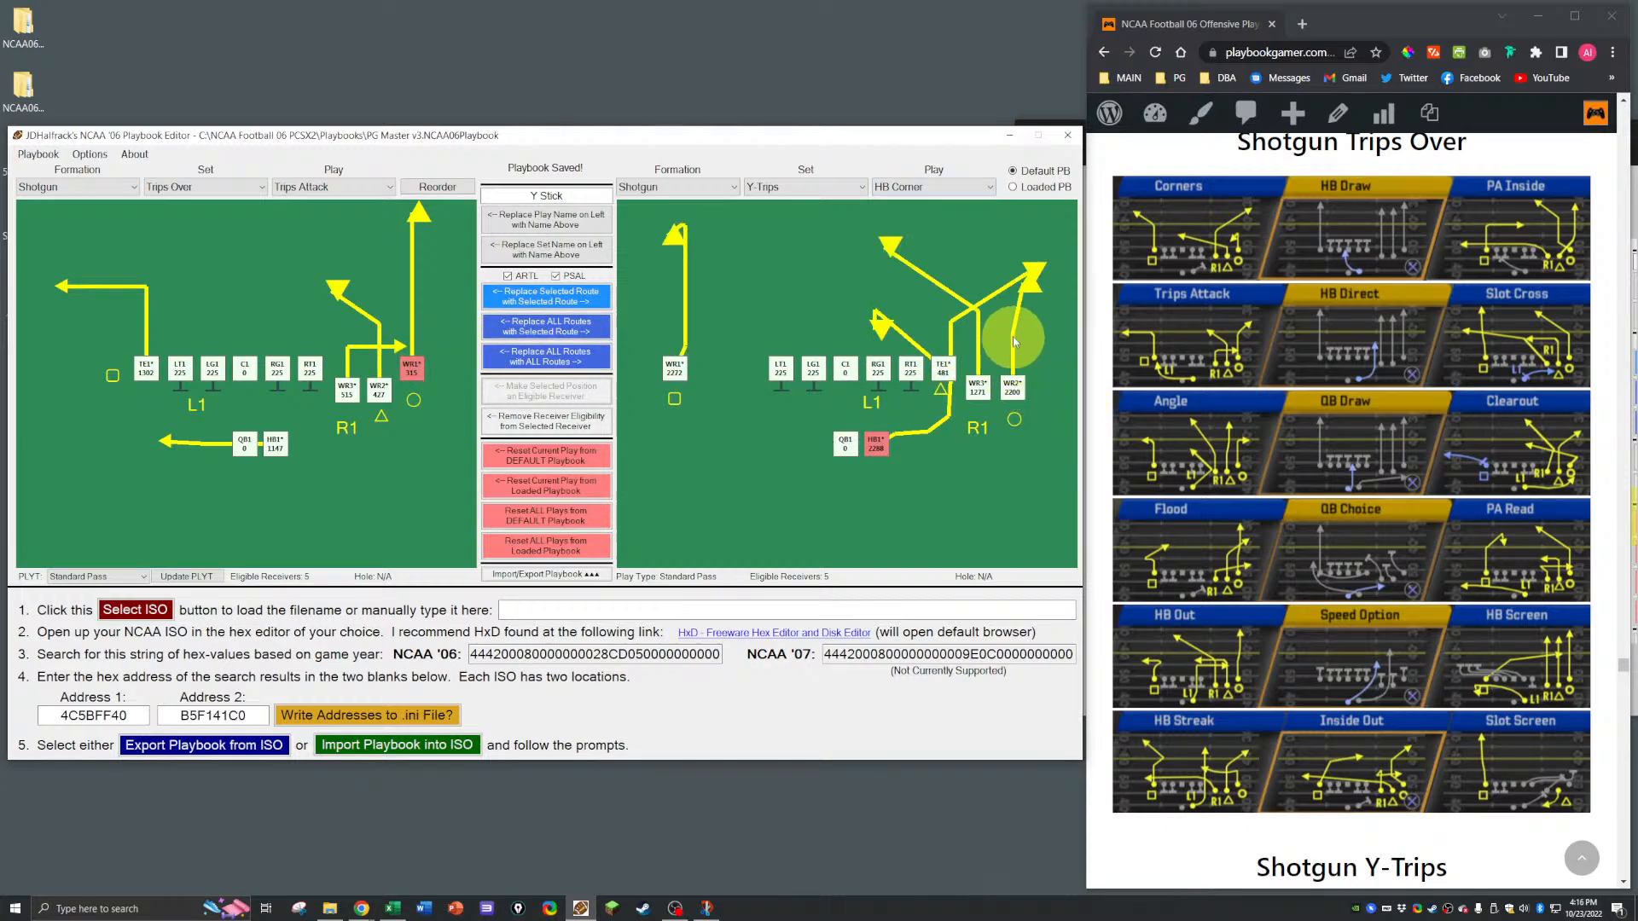
click(1012, 391)
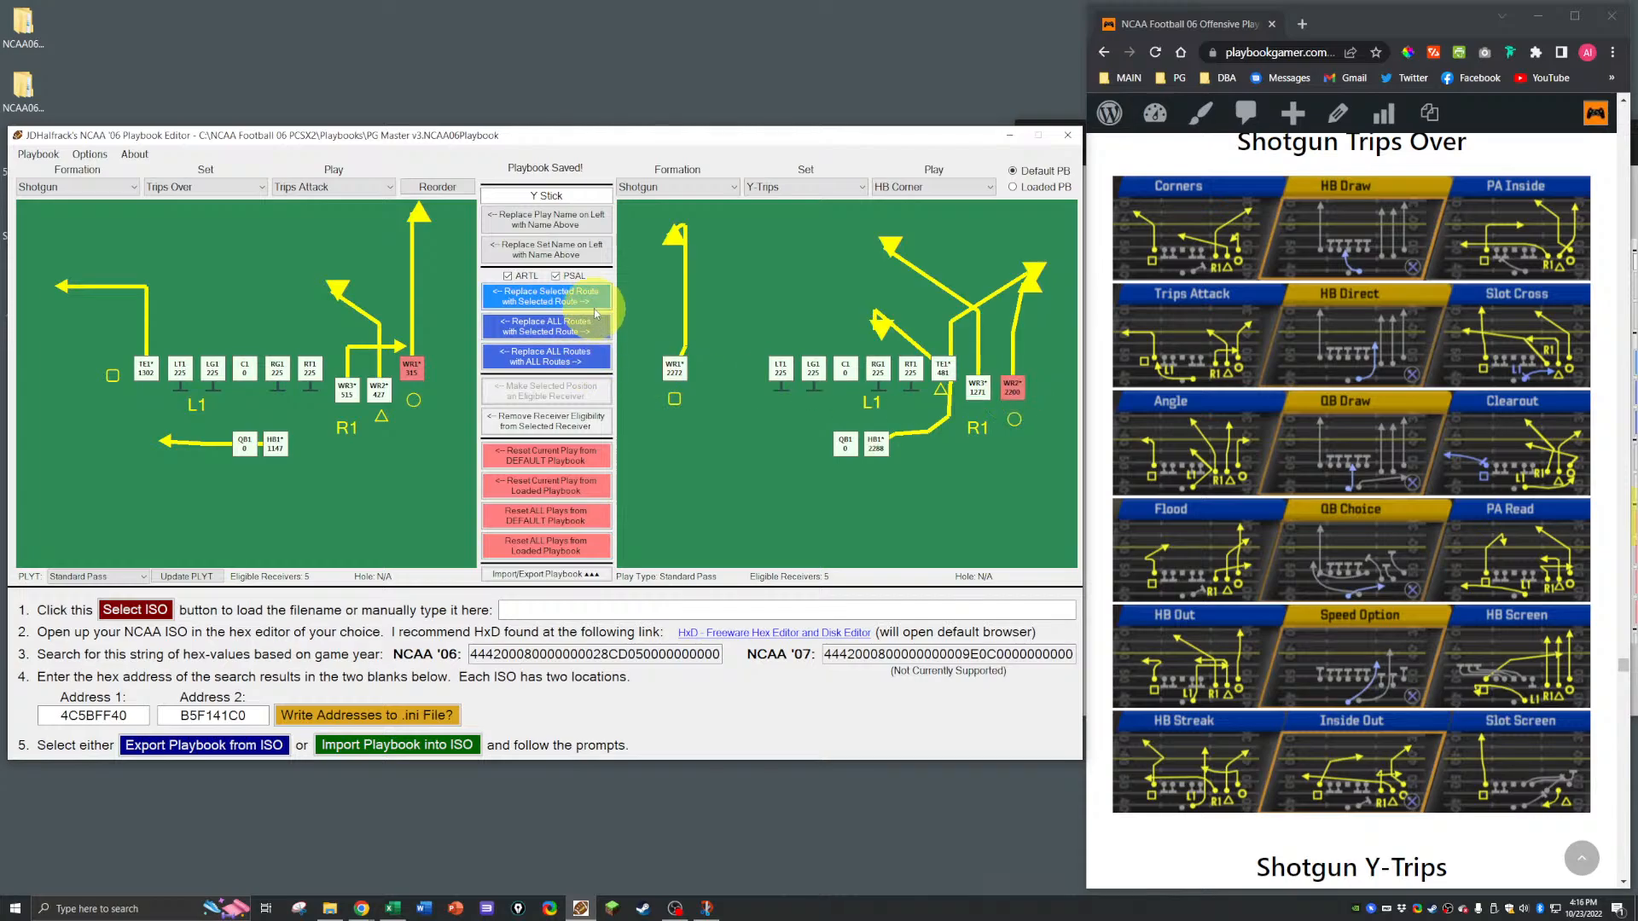
click(581, 302)
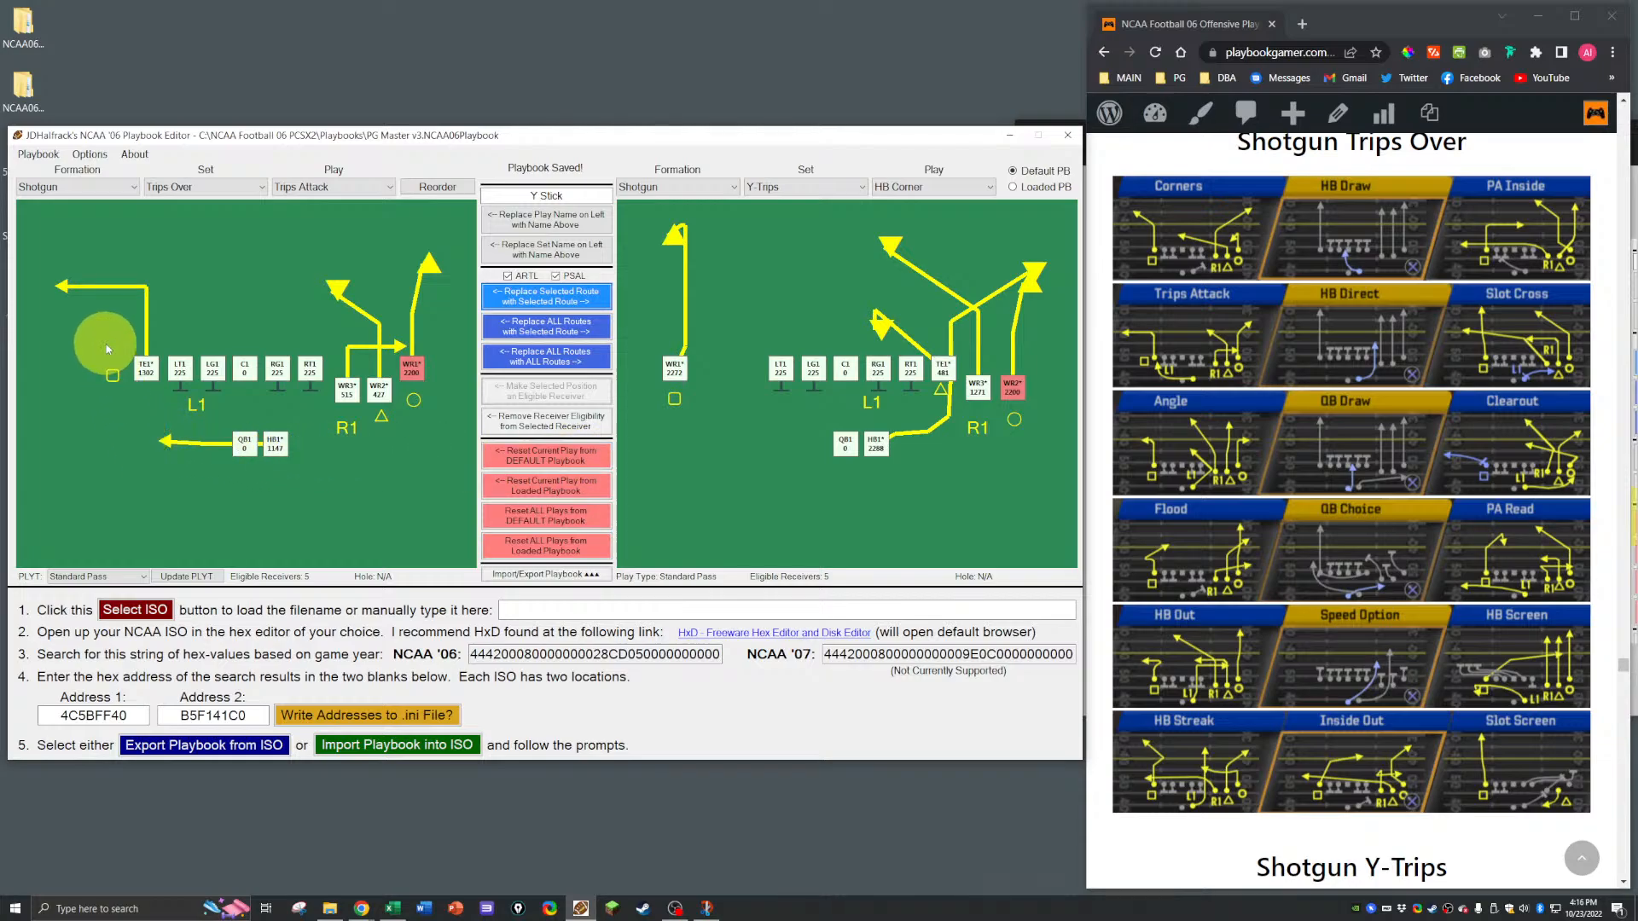
Step: Change TE1's route in Trips Attack to the 10 Yard 90° Left out and save the playbook
click(148, 369)
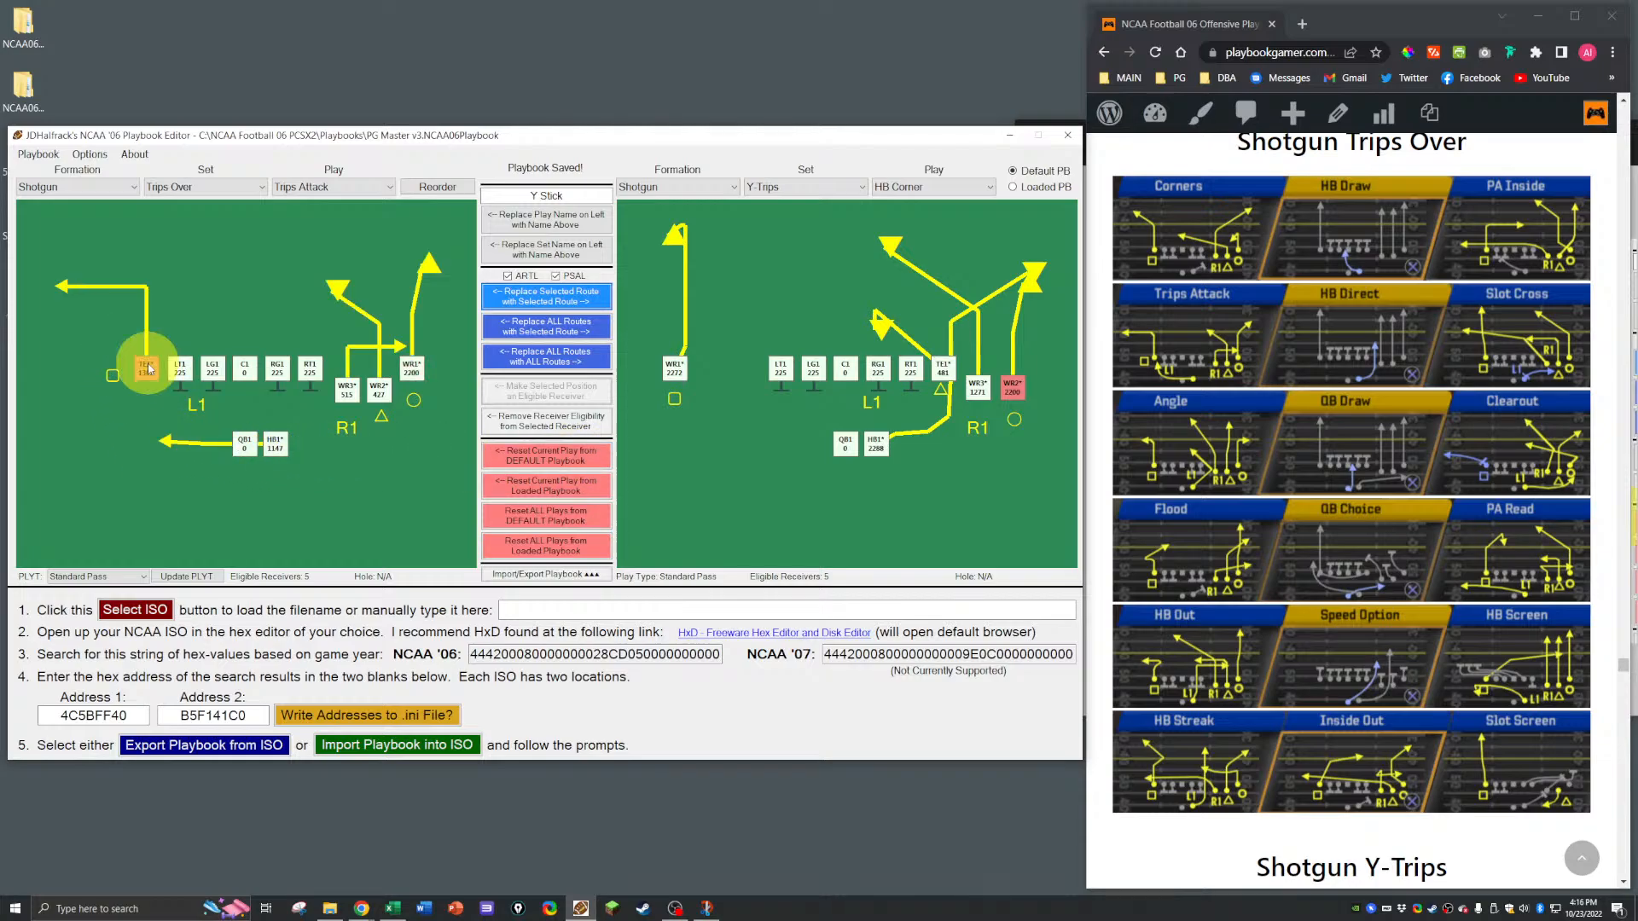
right_click(149, 368)
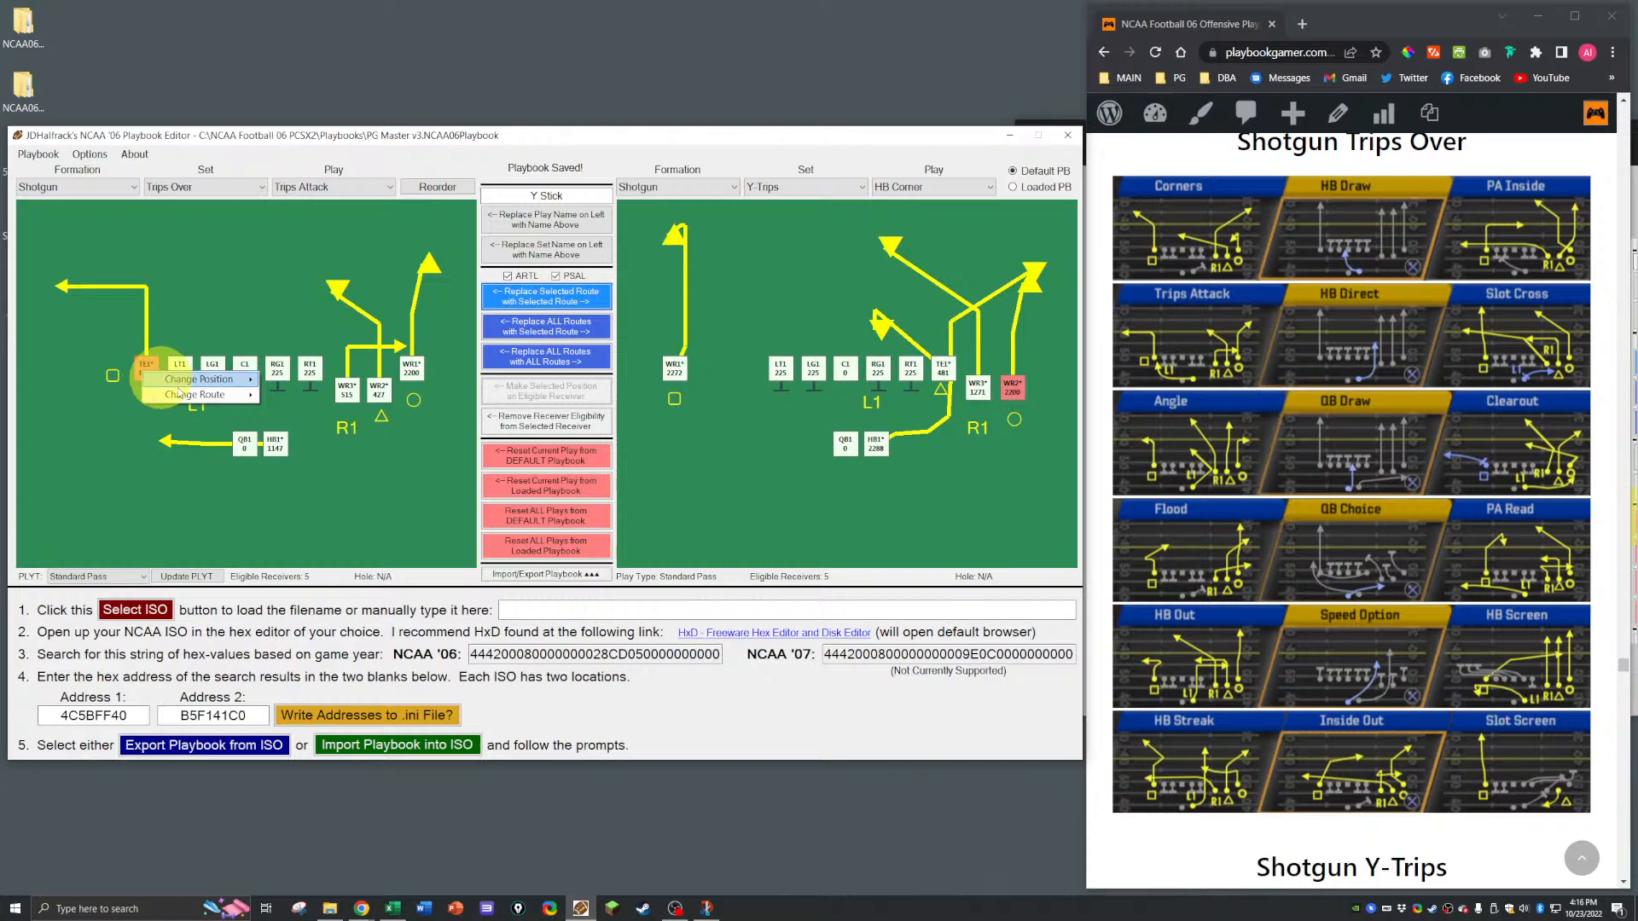
mouse_move(205, 394)
mouse_move(337, 427)
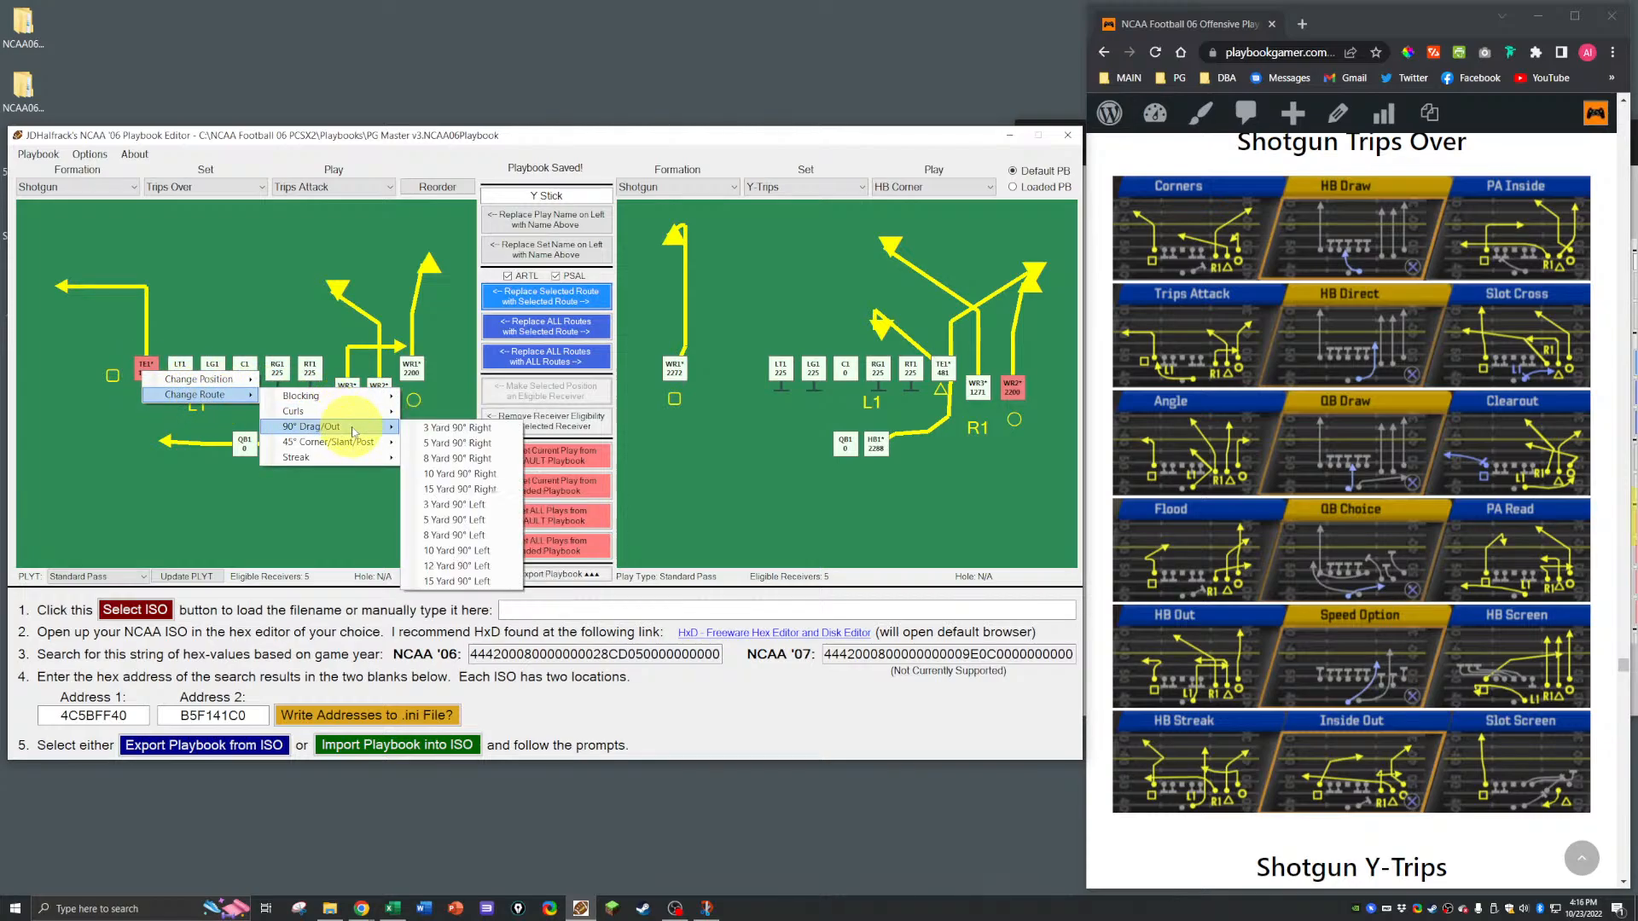
click(453, 550)
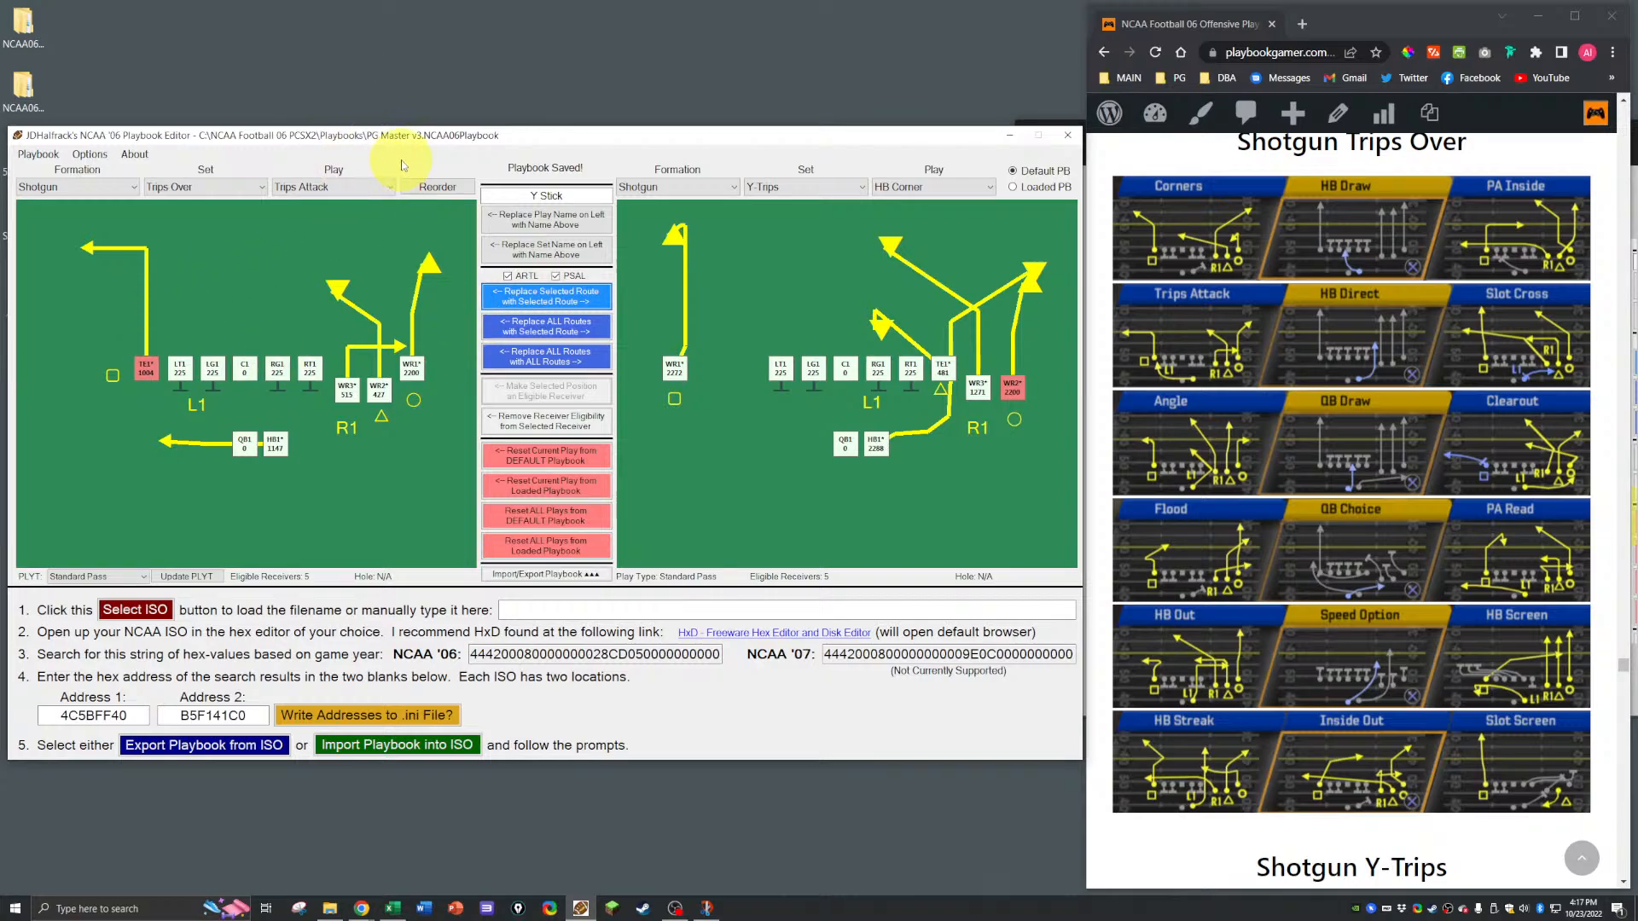
key(ctrl+s)
key(Return)
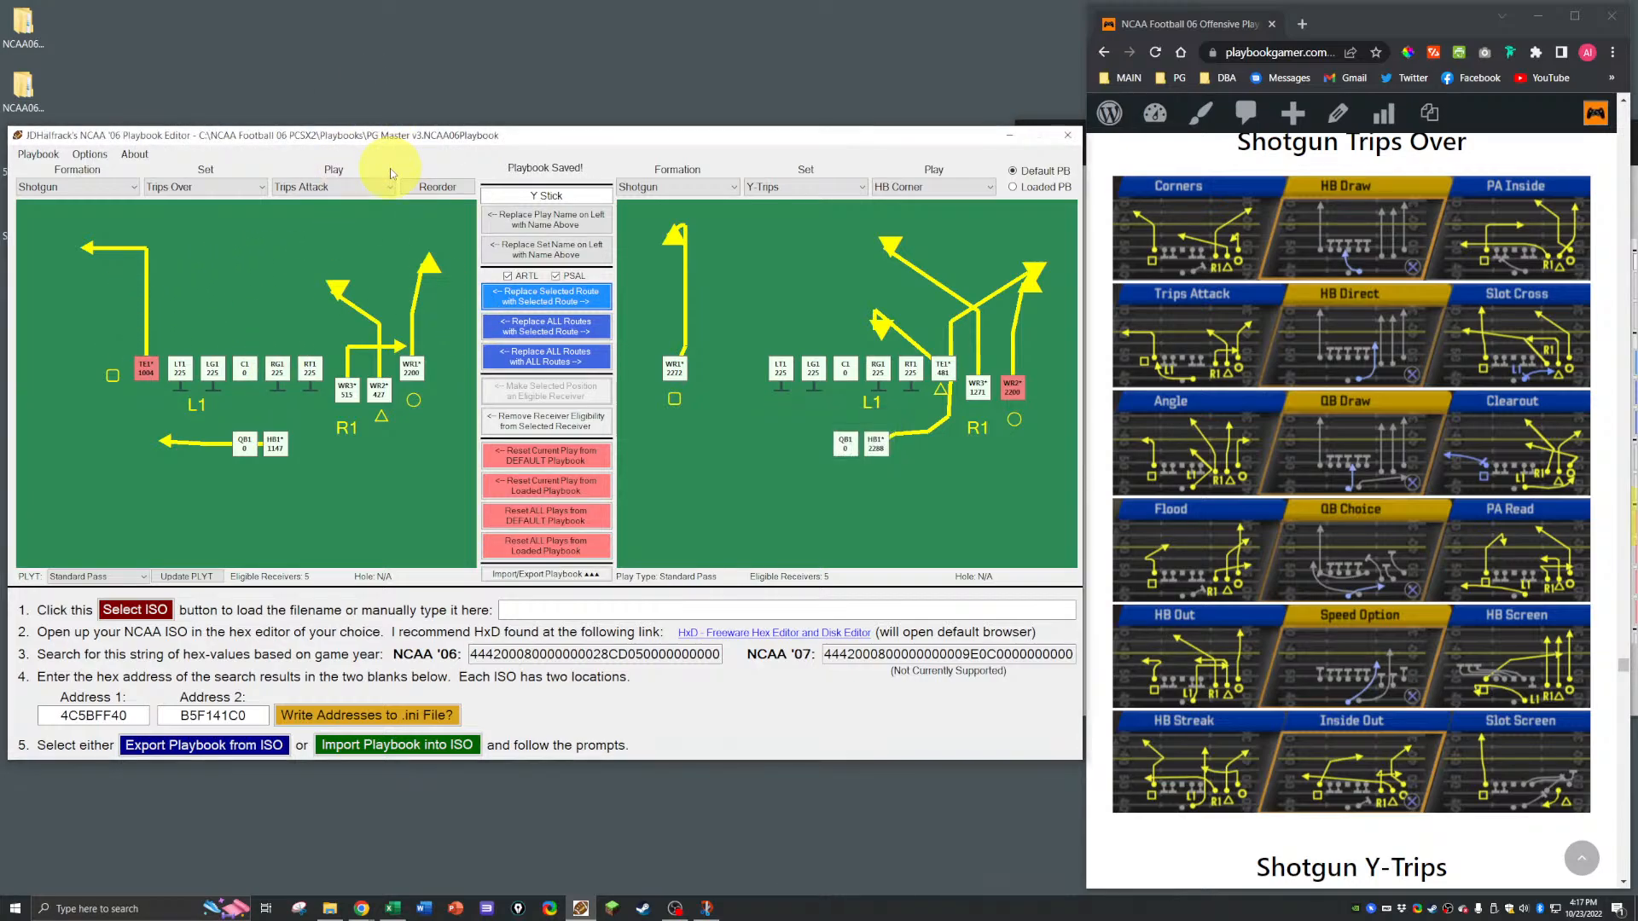
Step: Move the Excel window aside, look at HB Direct and load Slot Cross as the Trips Over play to edit
drag(1636, 154, 1637, 358)
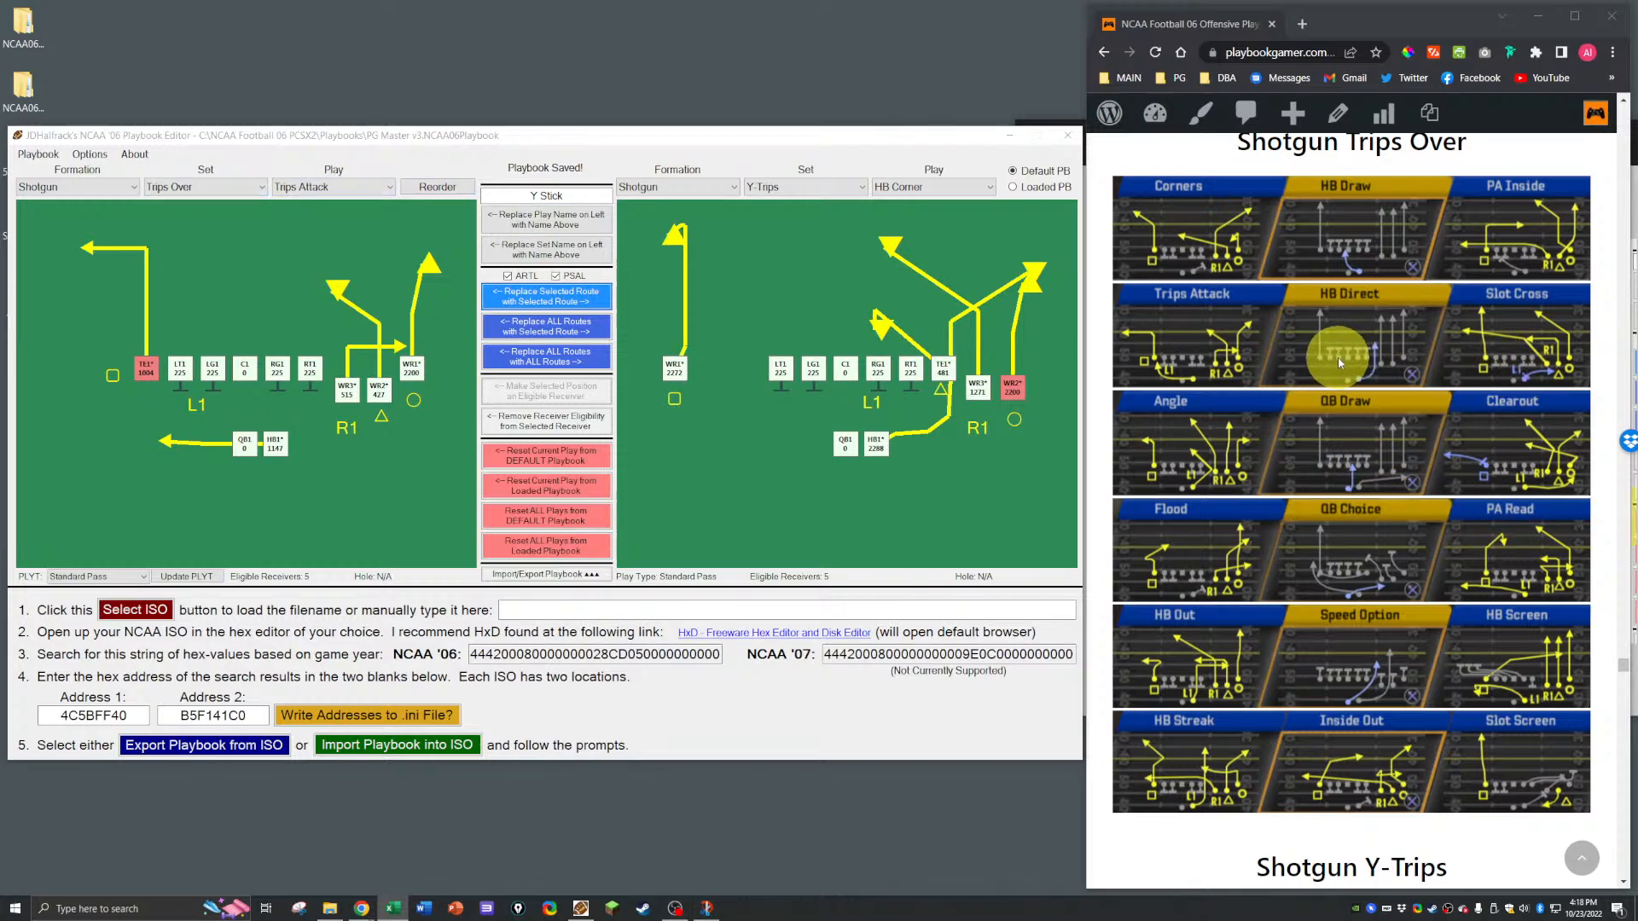
click(314, 188)
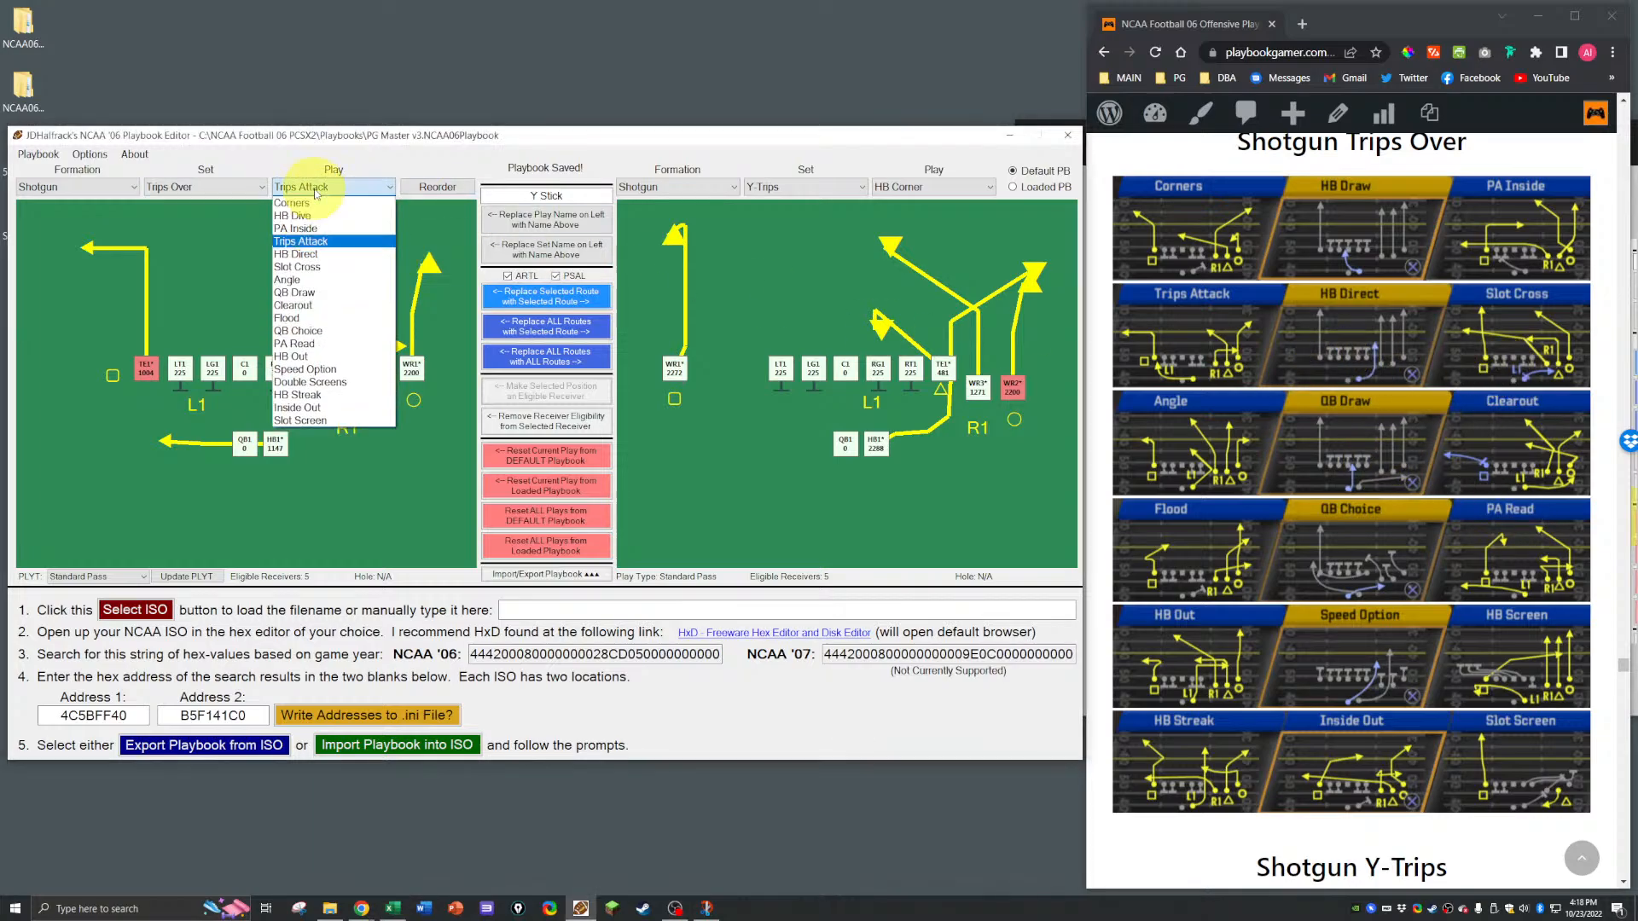
click(304, 255)
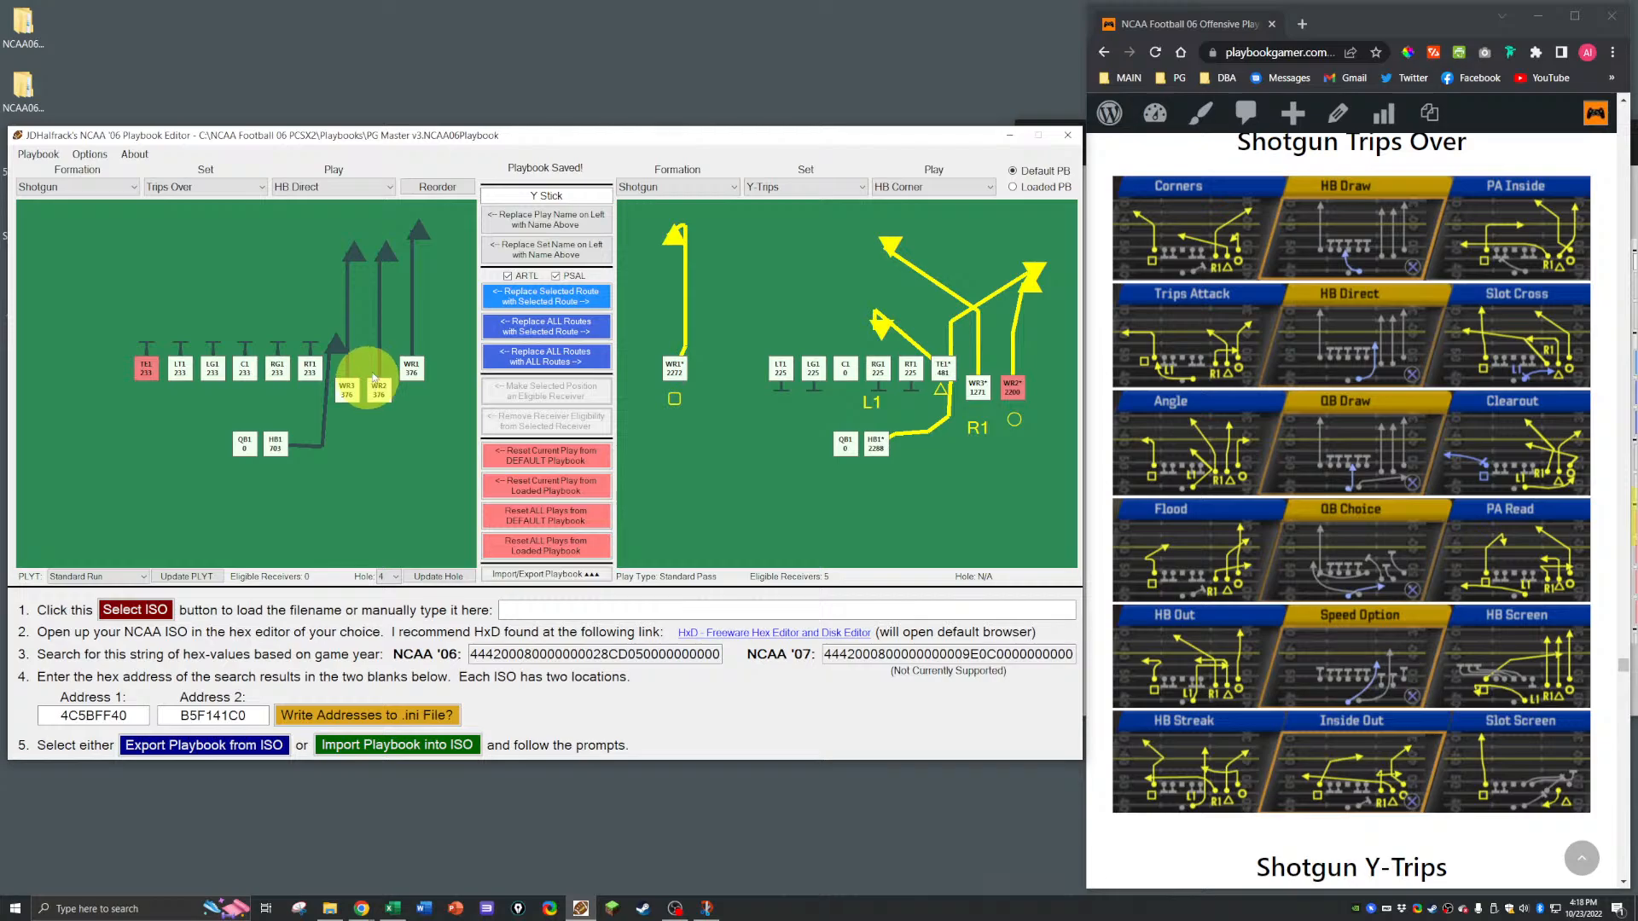
click(324, 187)
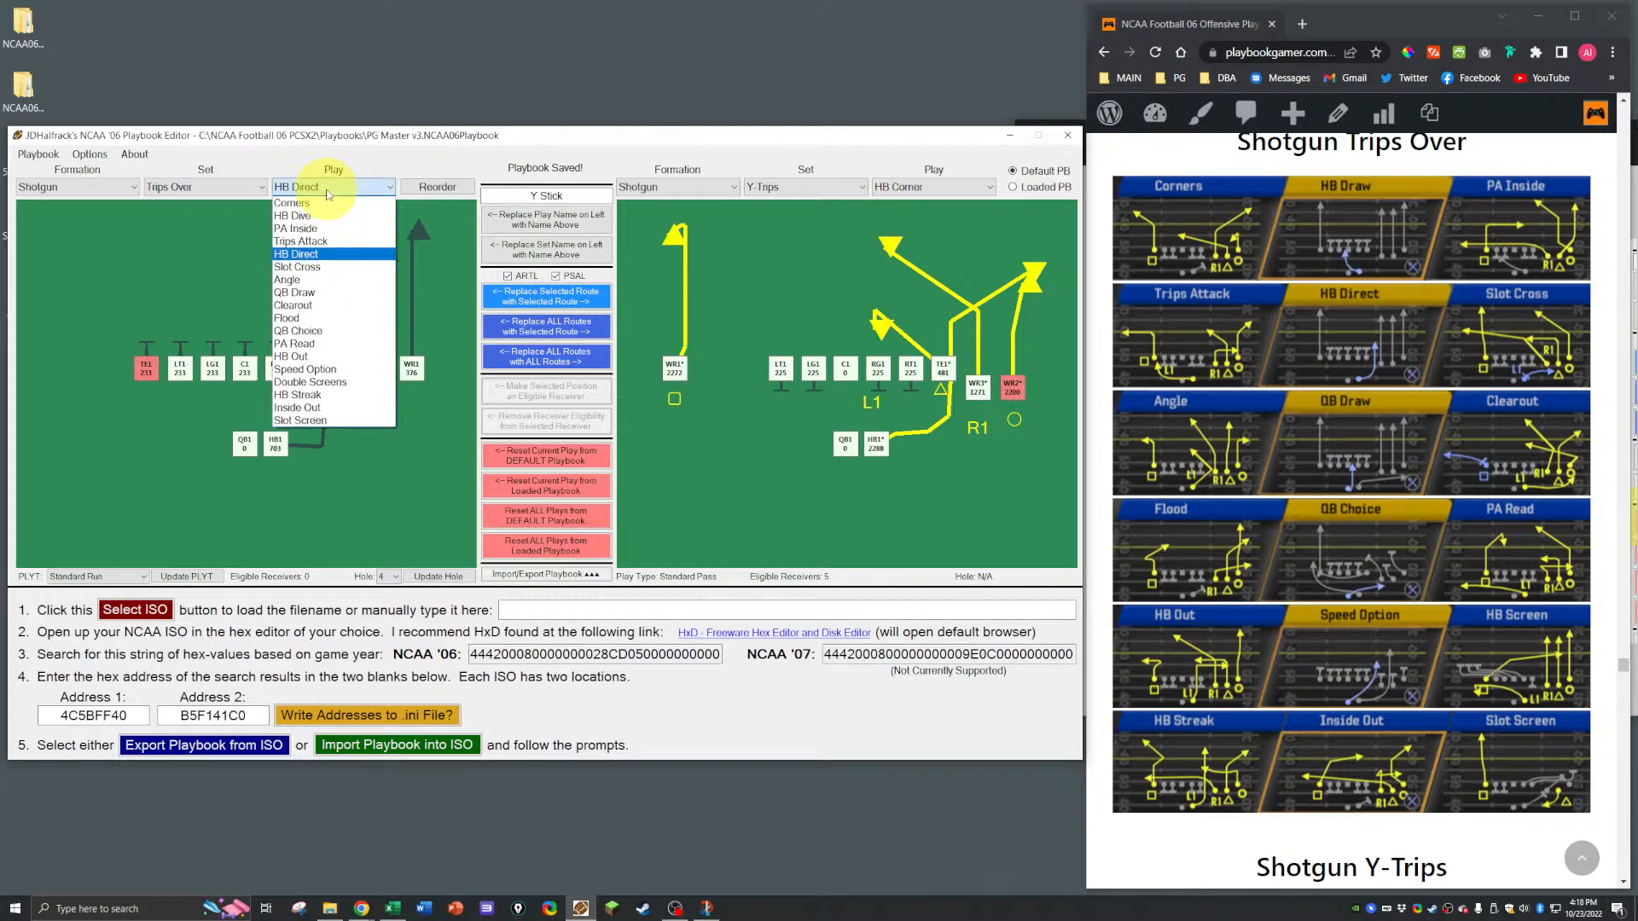
click(299, 268)
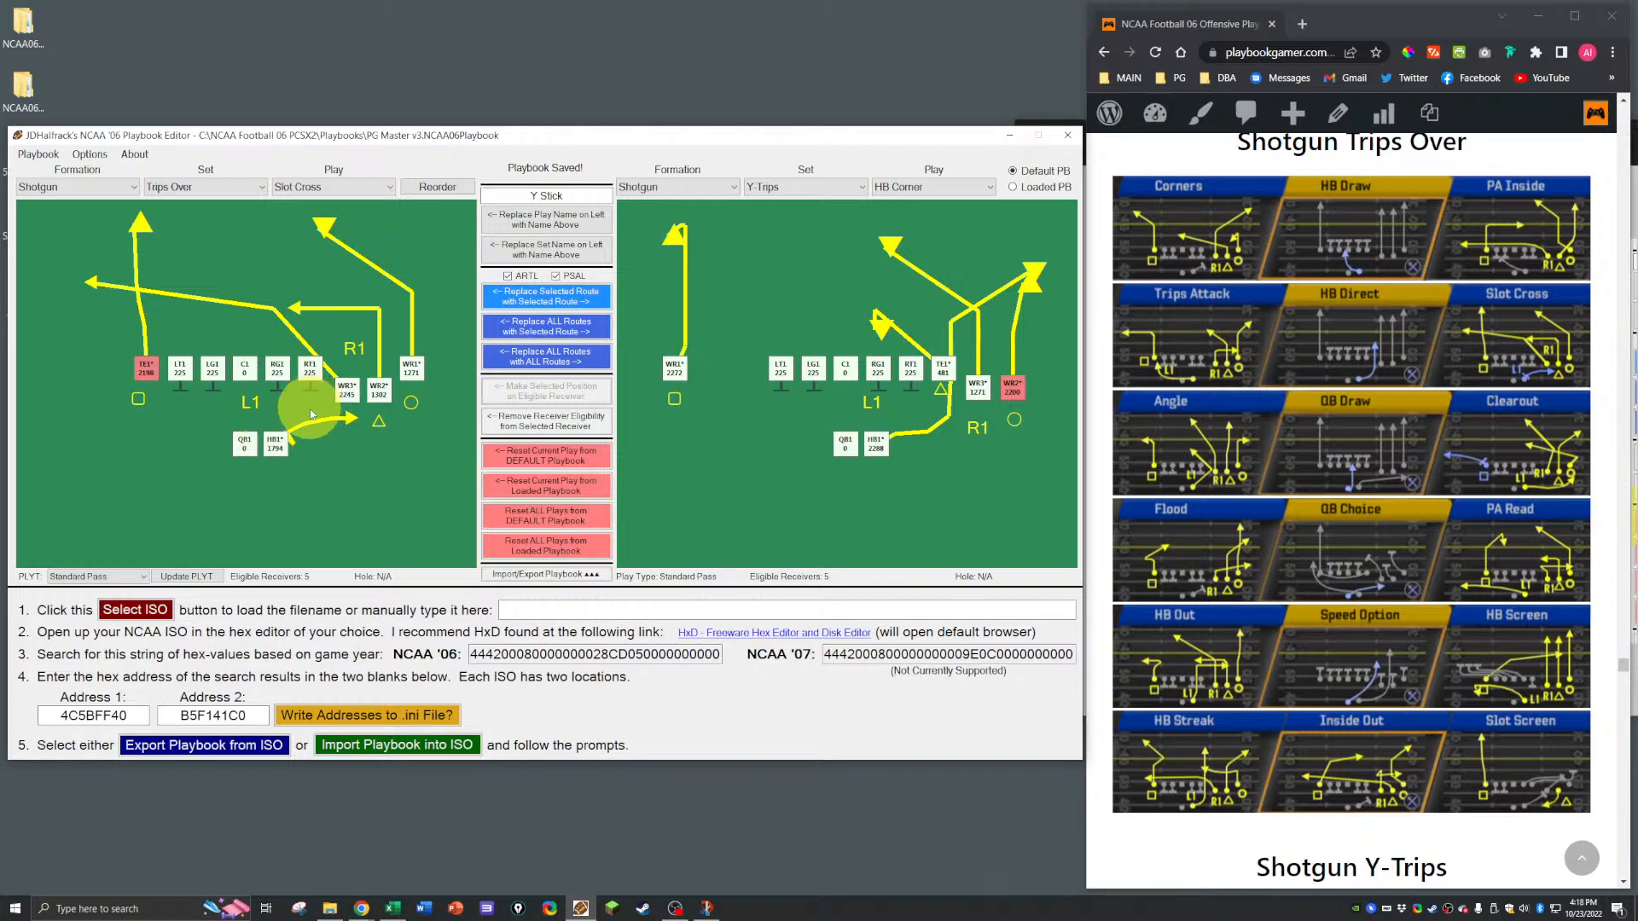
Step: Replace HB1's route in Slot Cross with HB1's route from the Shotgun Trips All Curls play and save the playbook
click(277, 442)
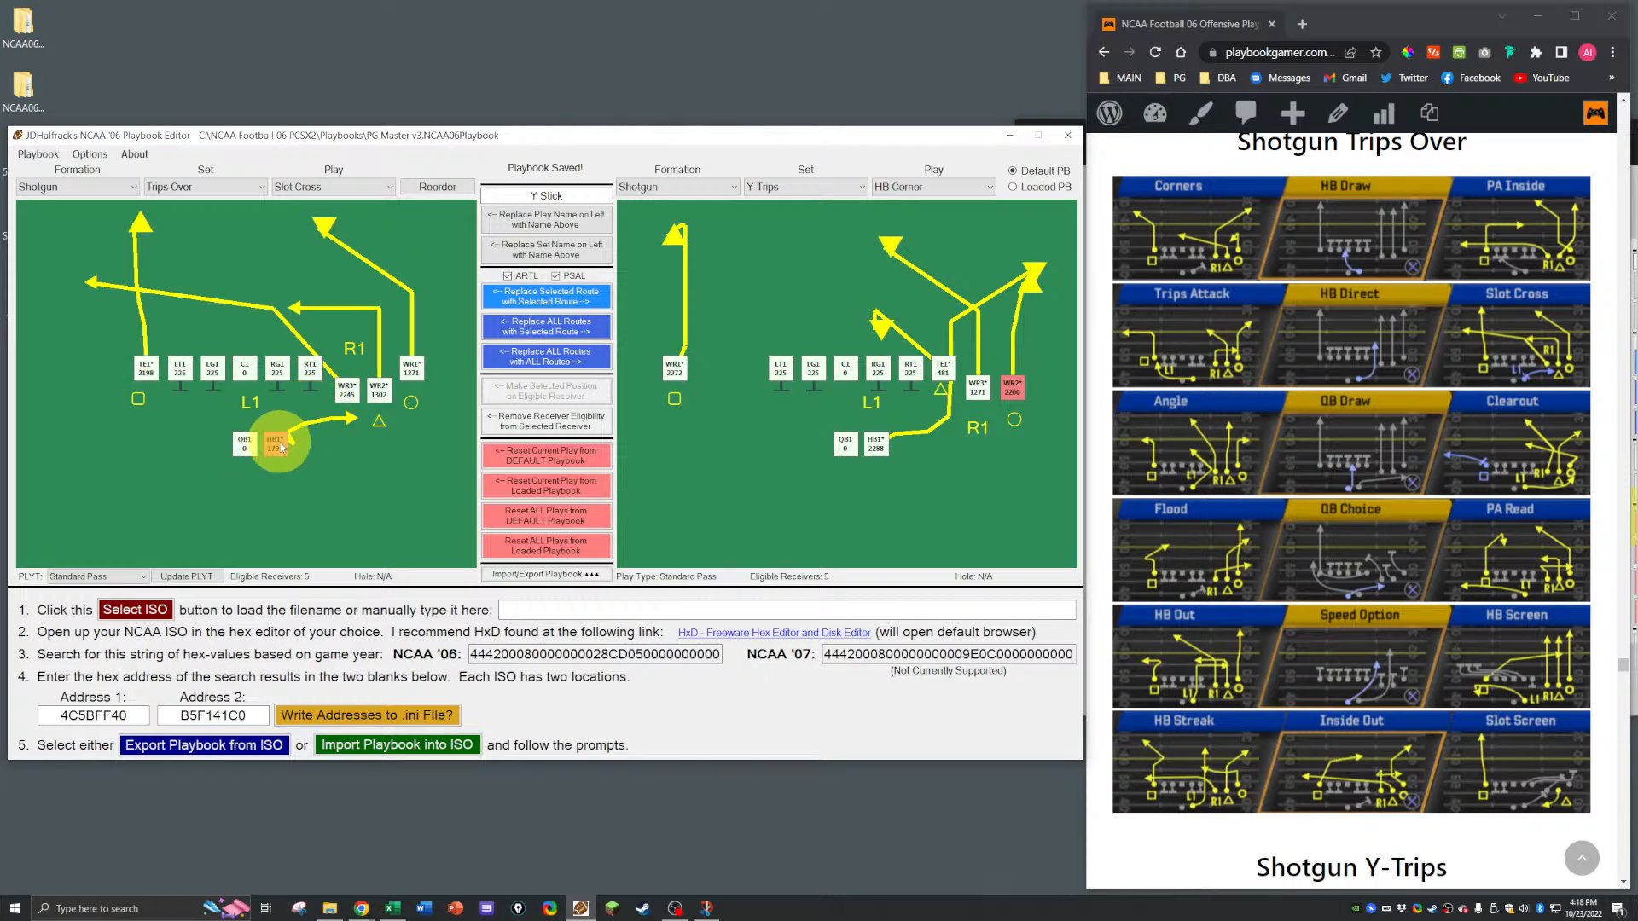
click(772, 187)
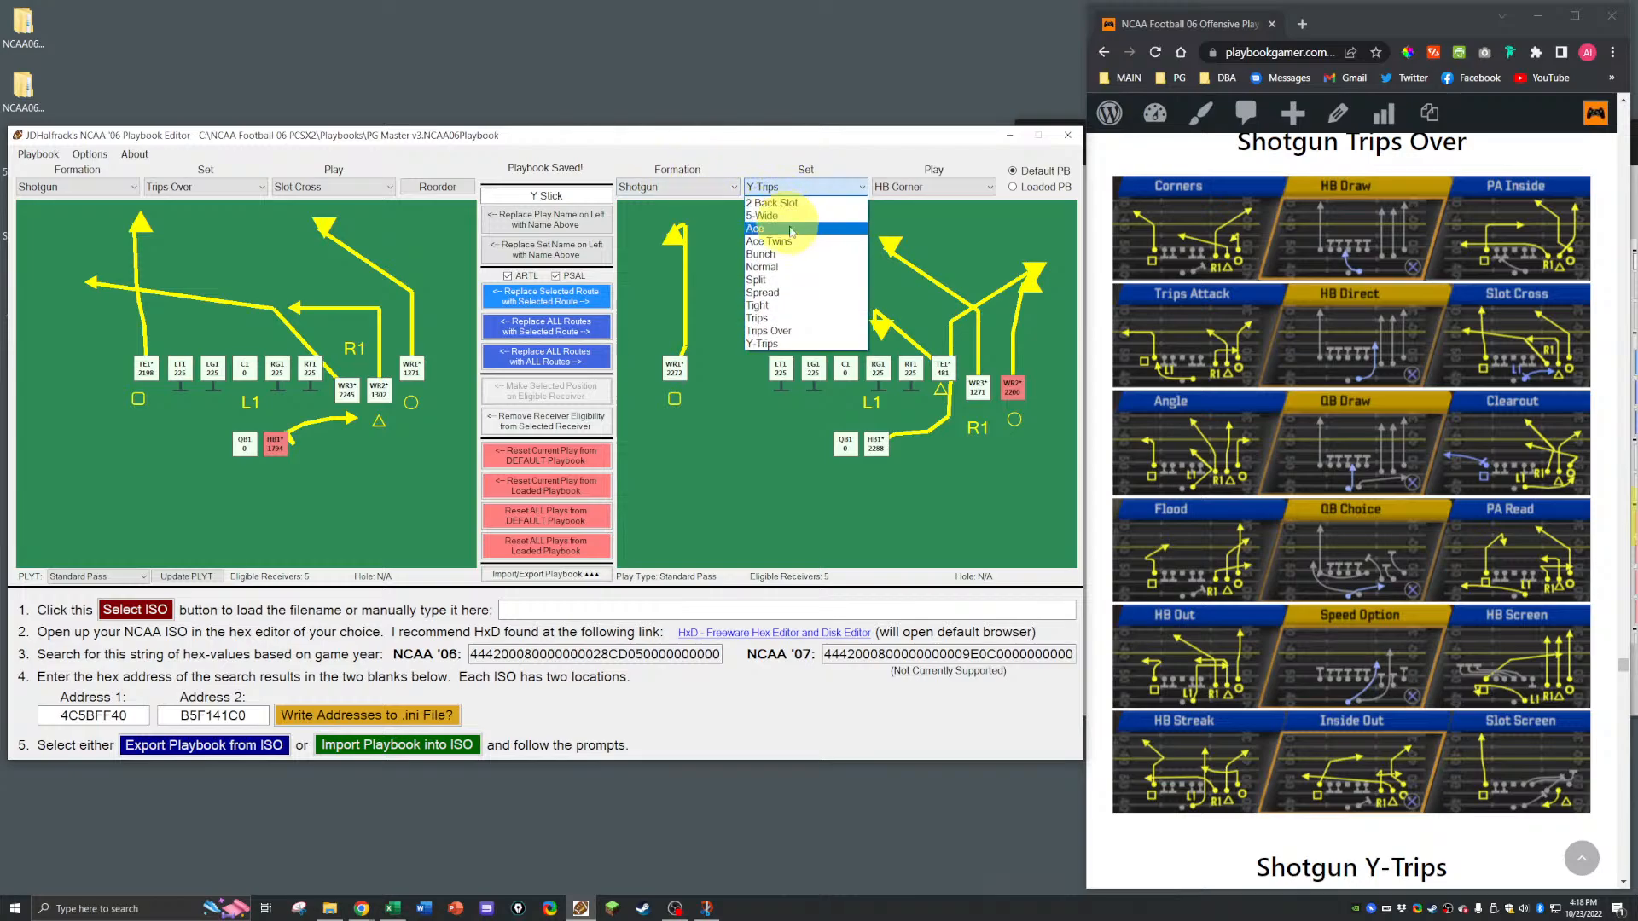
click(759, 319)
click(904, 187)
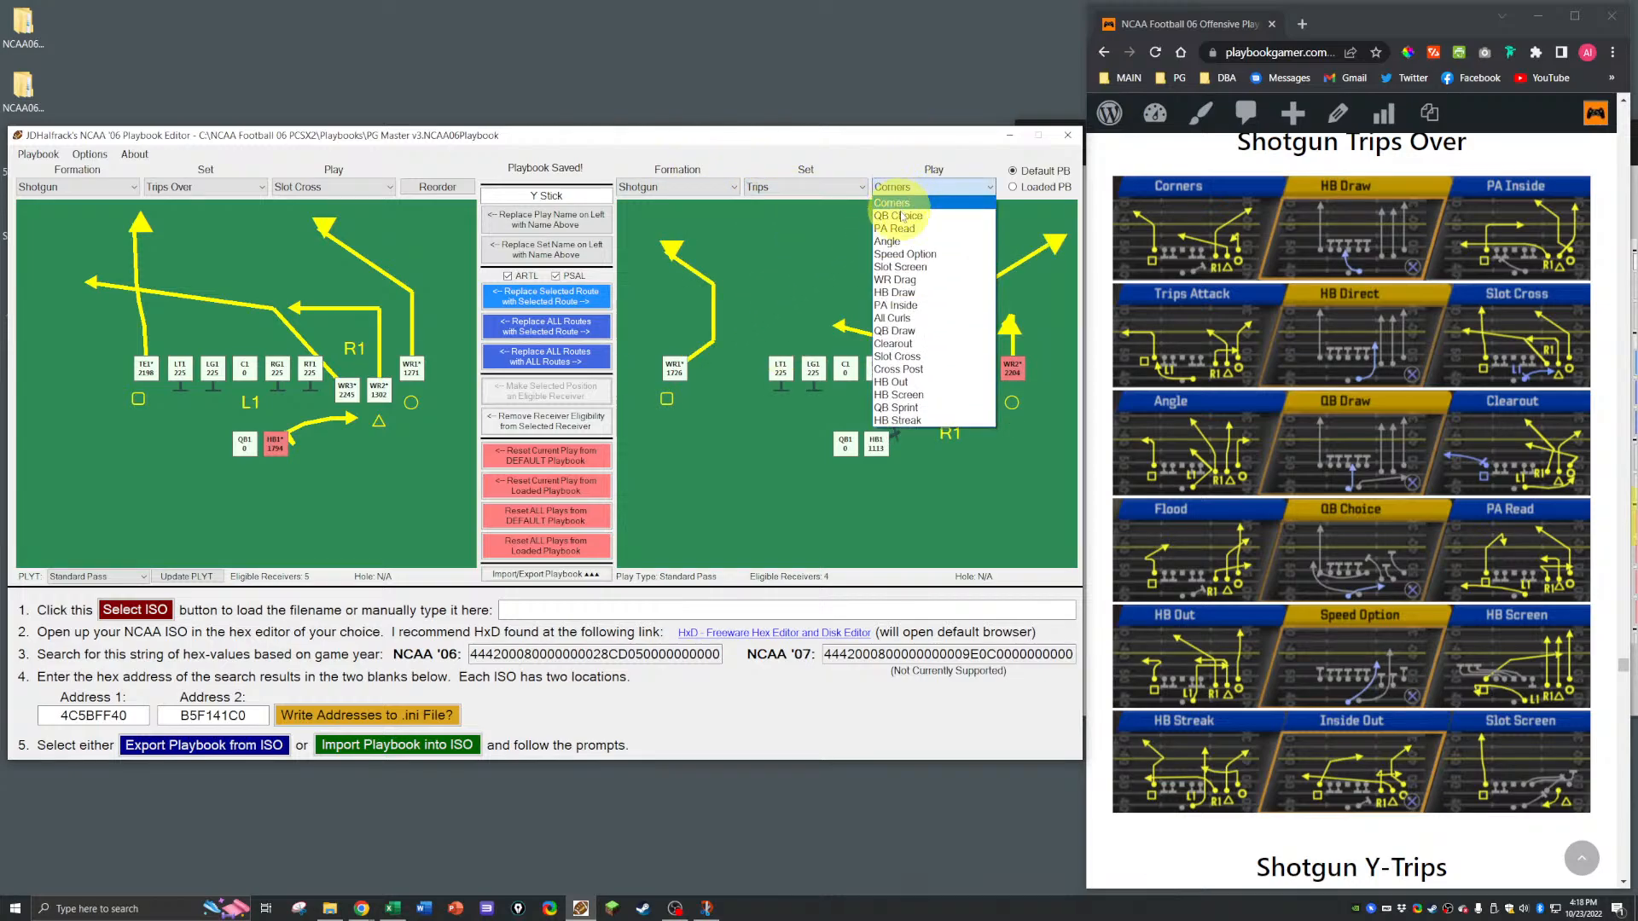
click(914, 319)
click(873, 444)
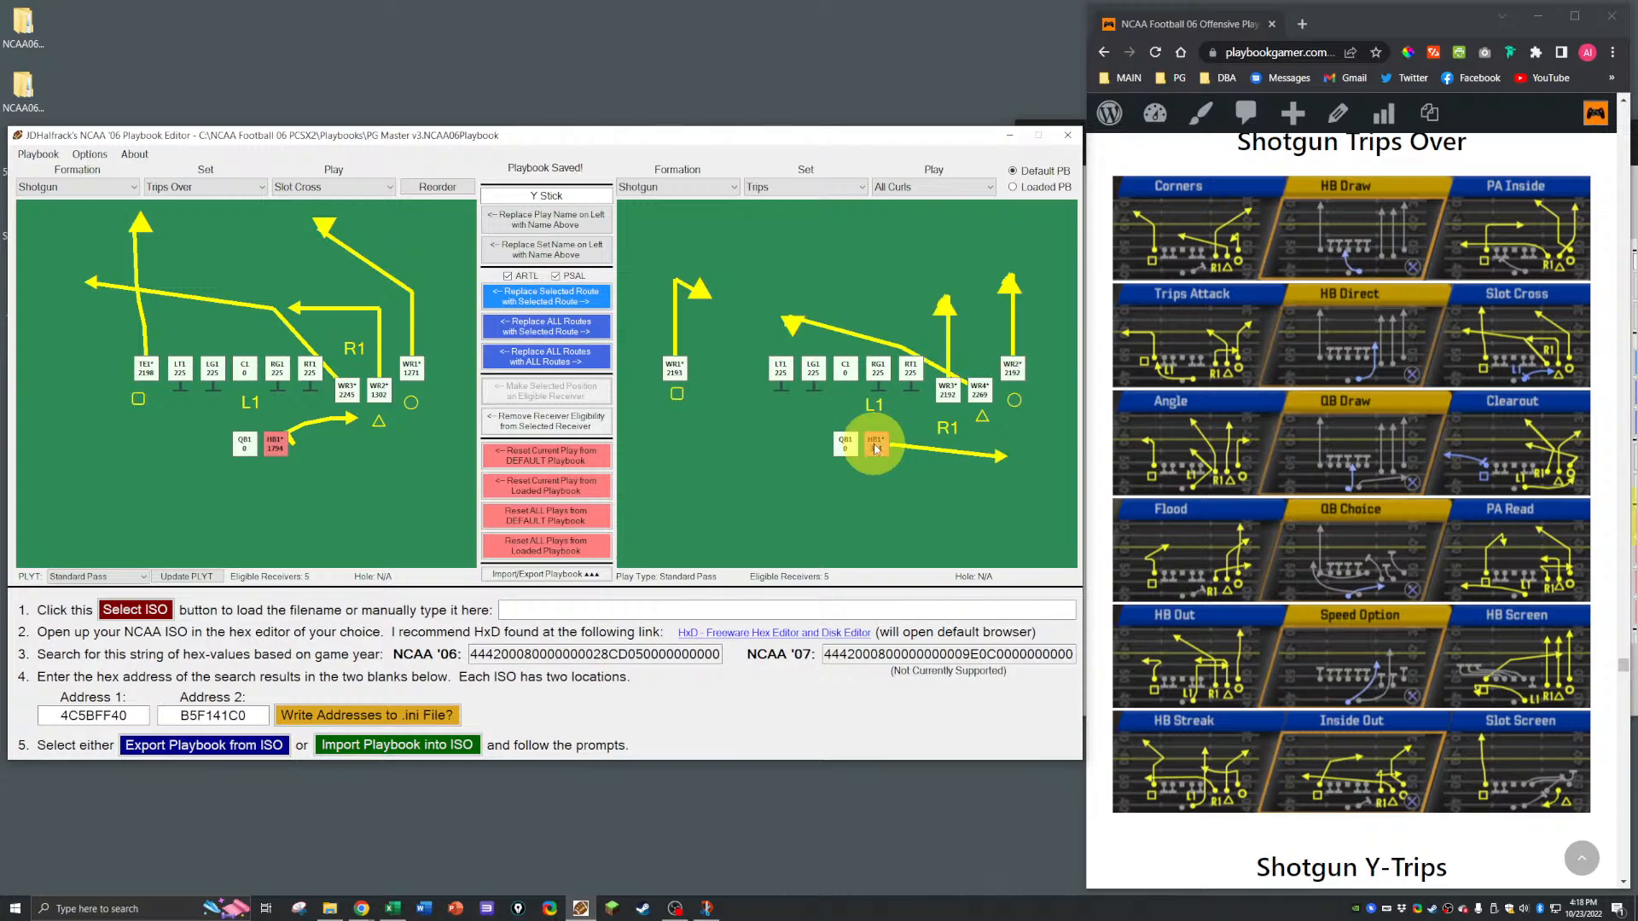
click(520, 297)
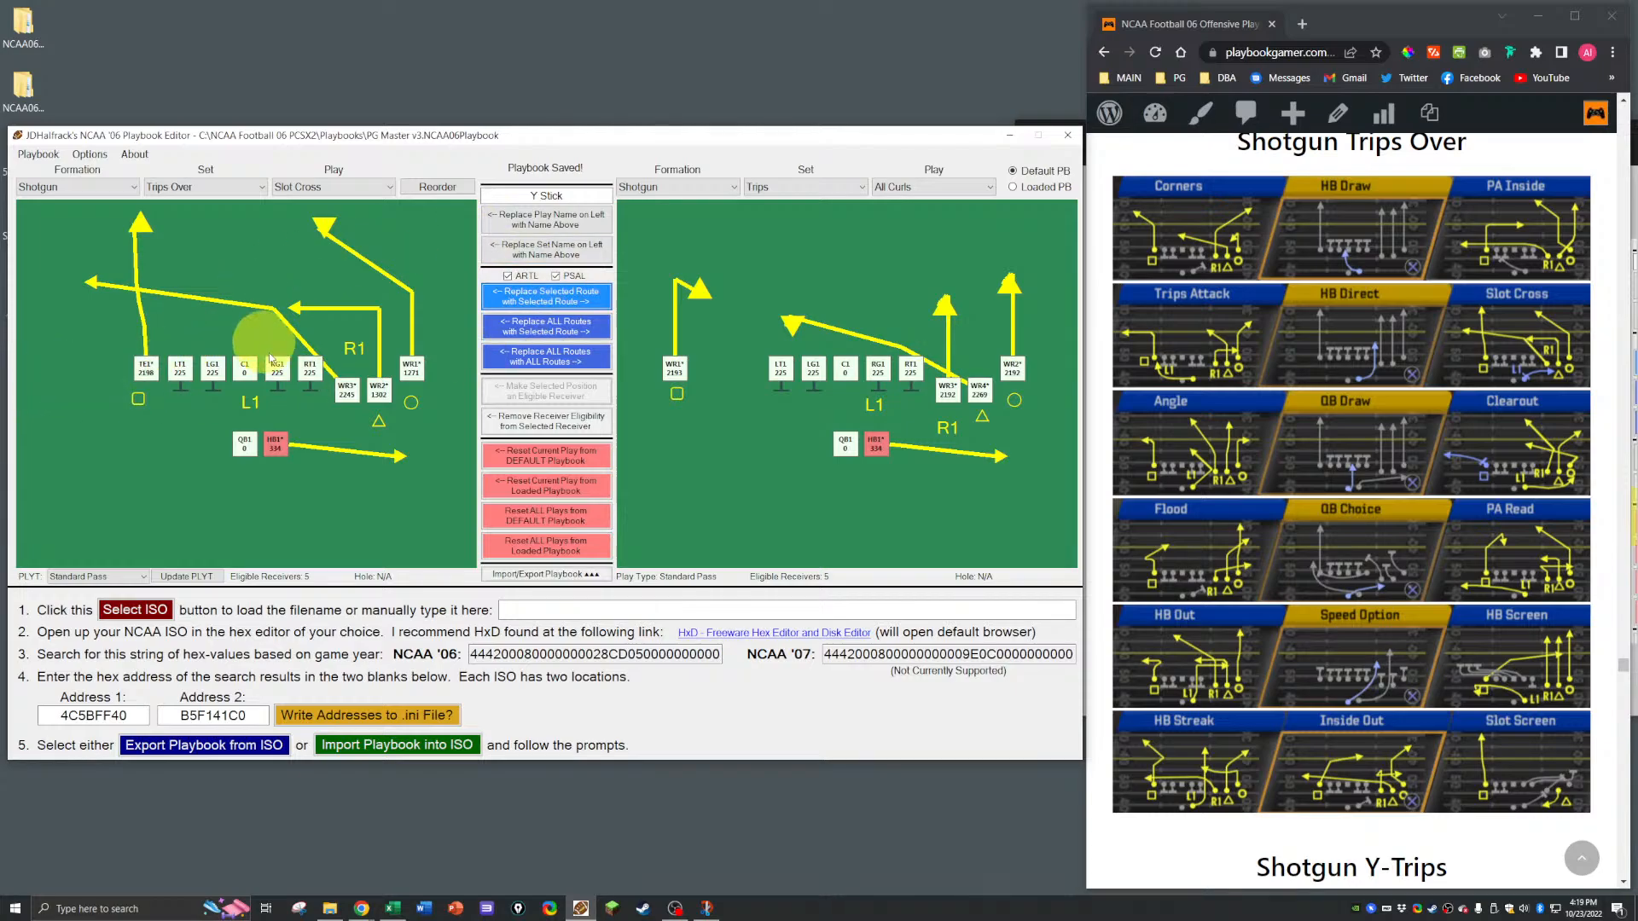
key(ctrl+s)
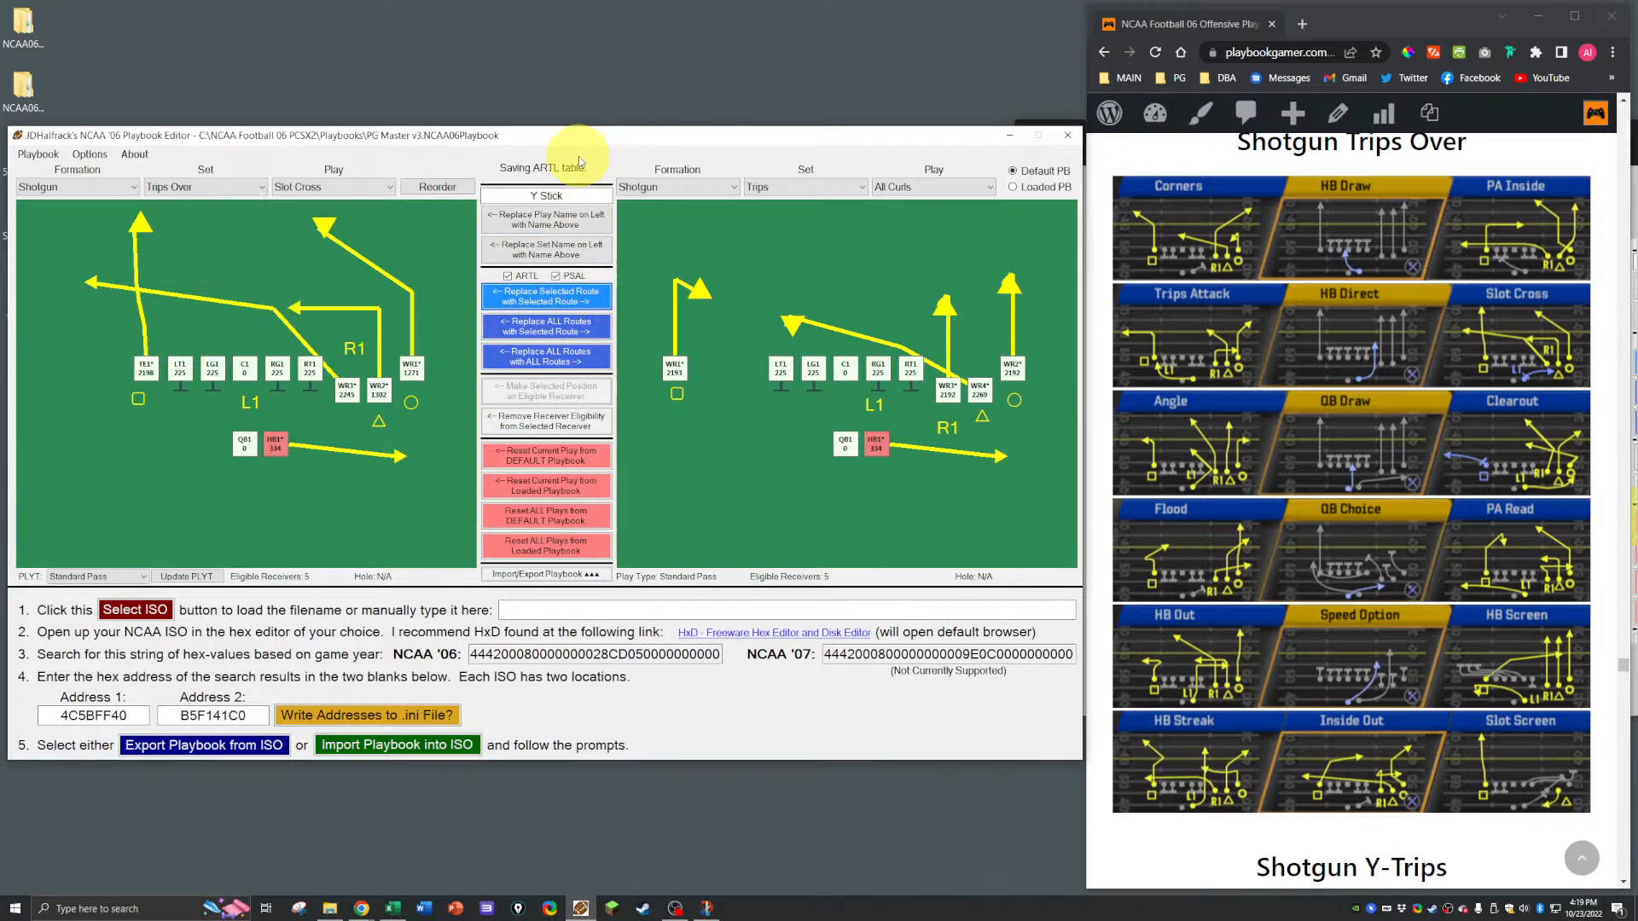
key(Return)
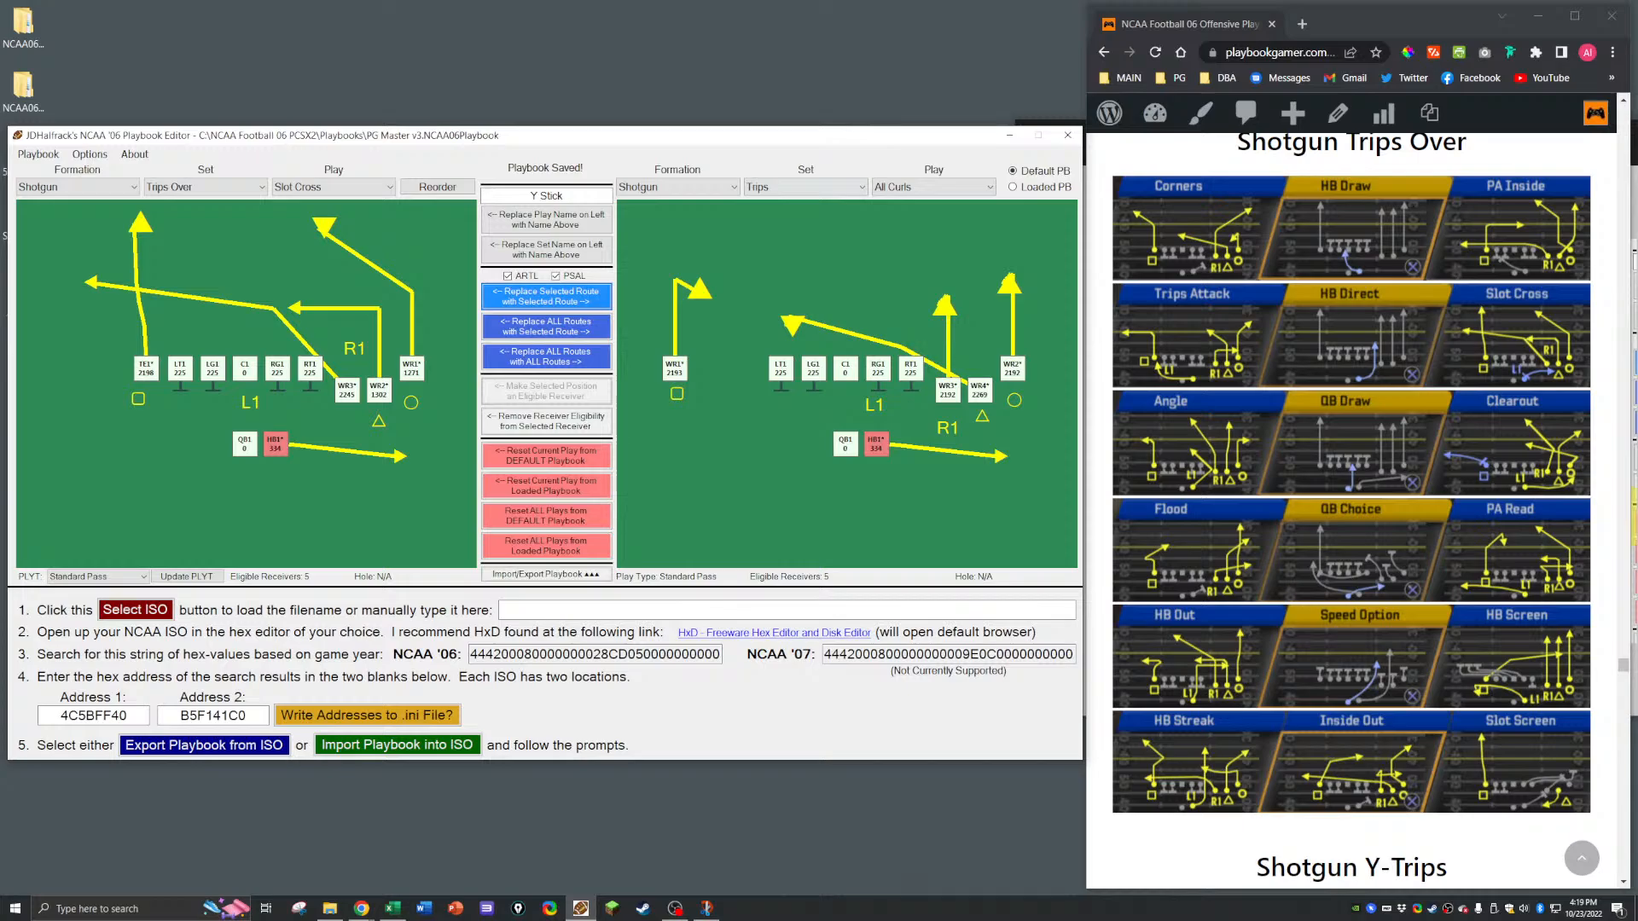
Step: Browse the Shotgun diagrams on the reference page and load Angle as the Trips Over play to edit, with WR1 as target
key(alt+Tab)
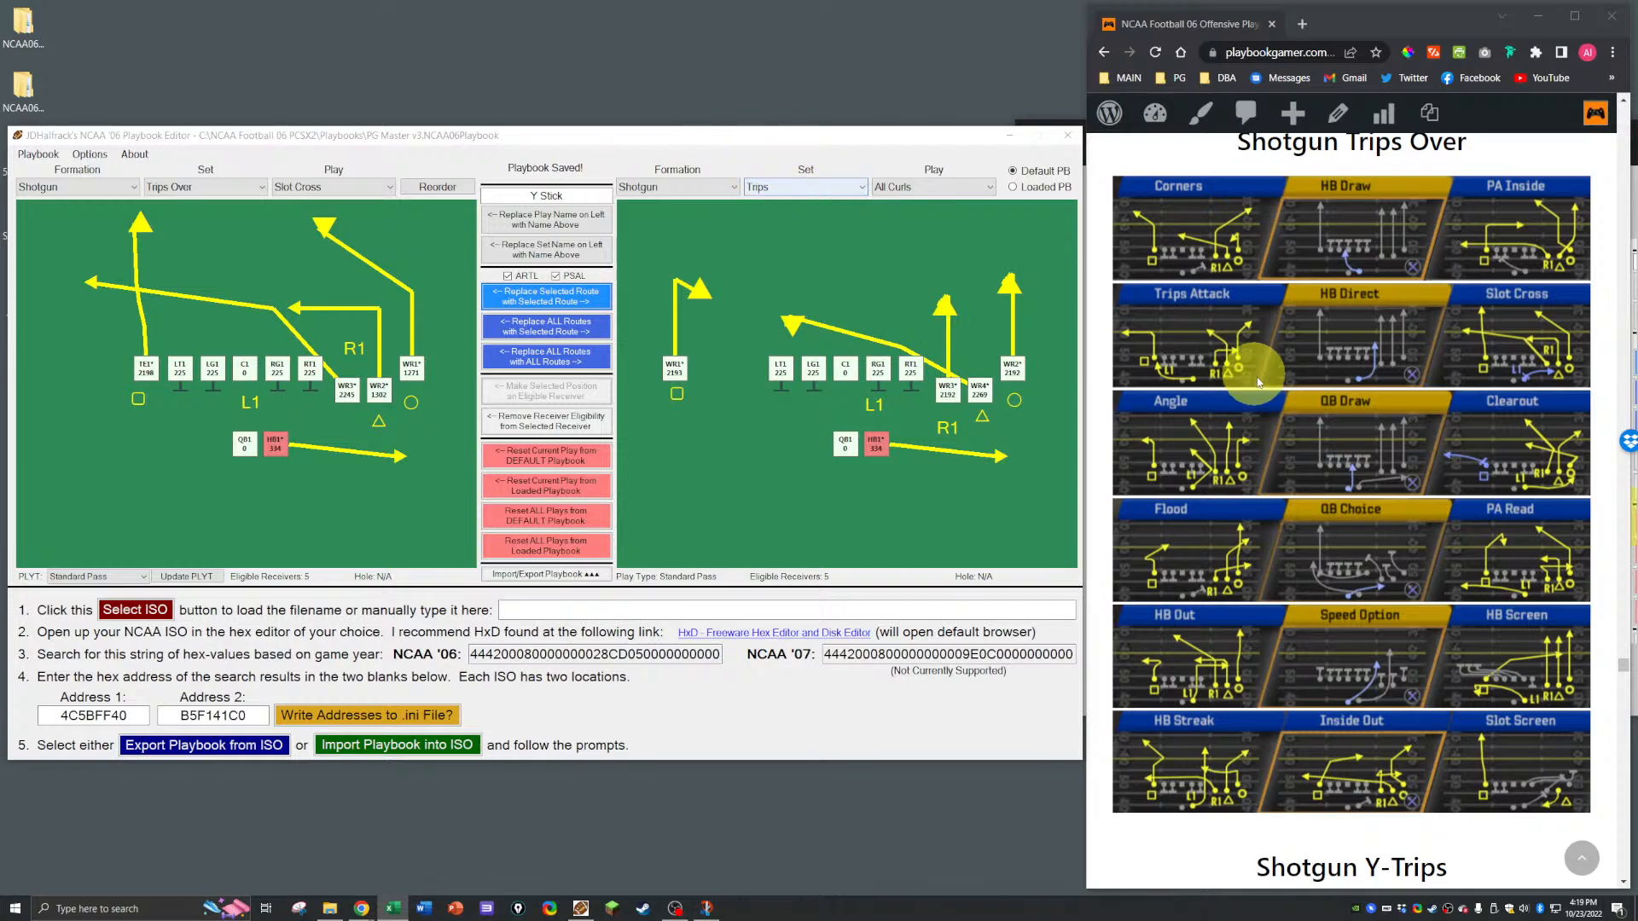
scroll(1206, 440, down, 10)
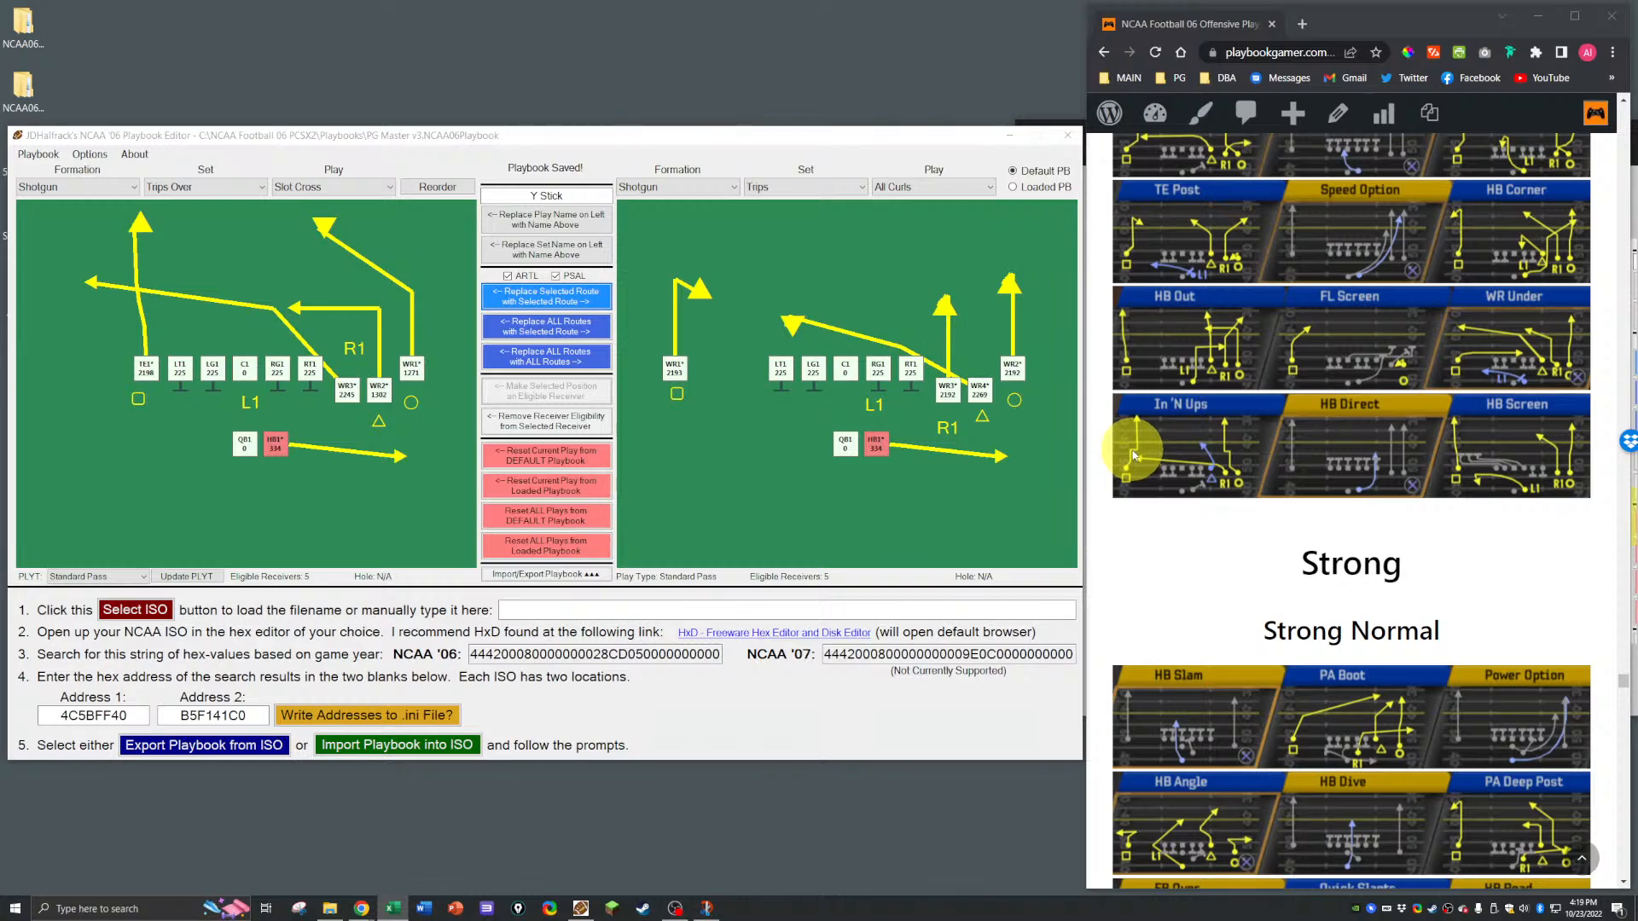
scroll(1135, 455, up, 5)
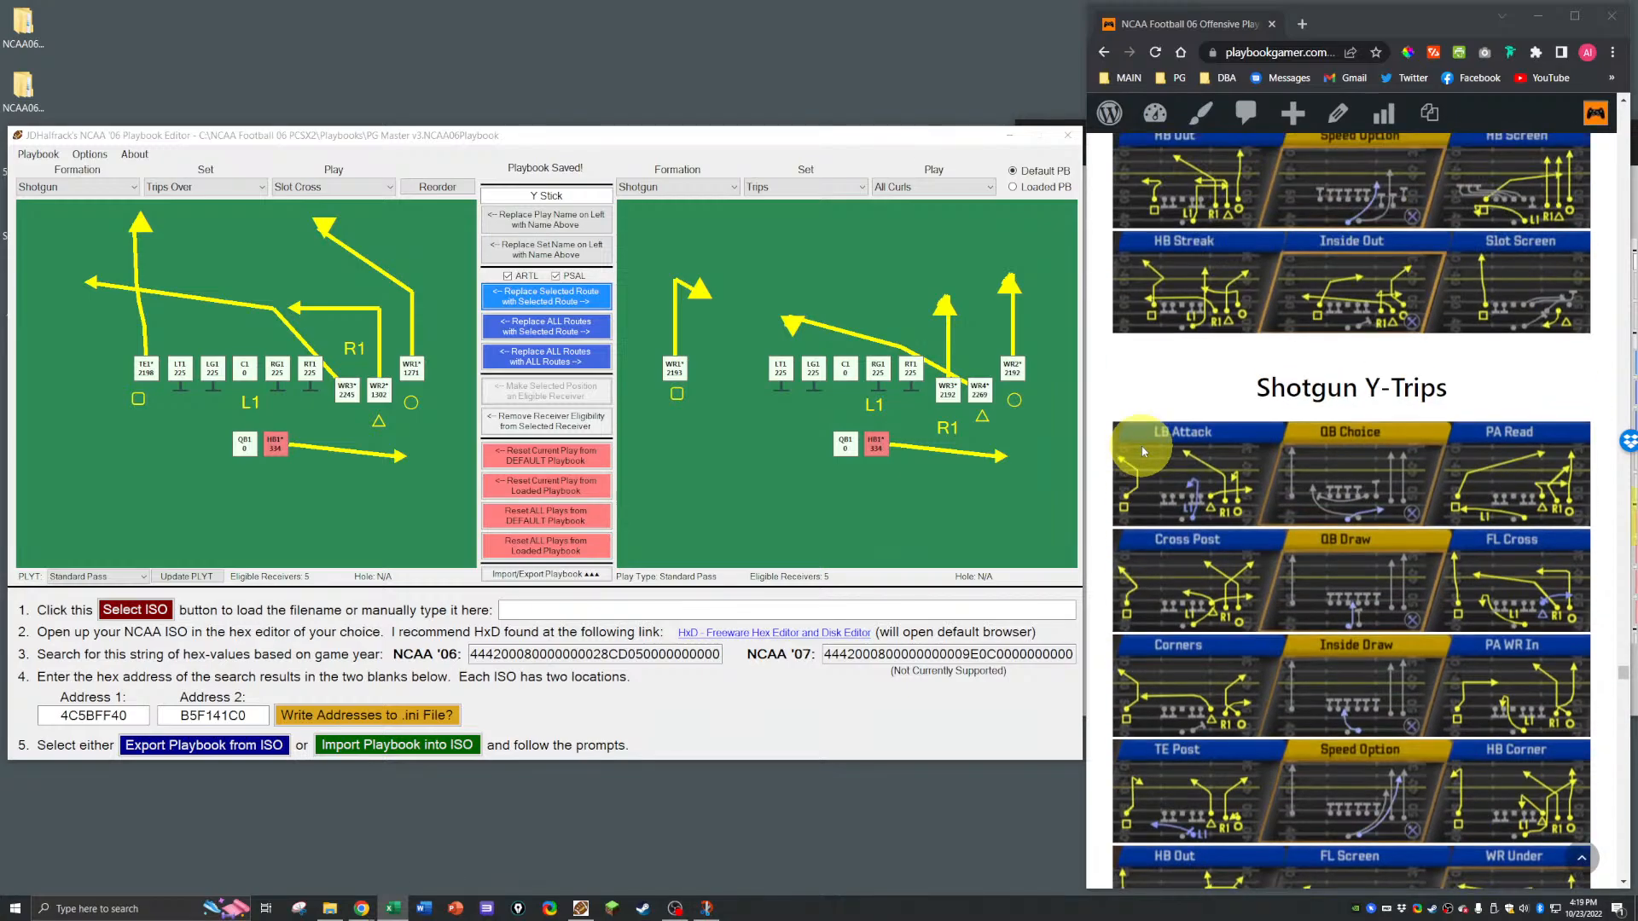
scroll(1330, 499, up, 5)
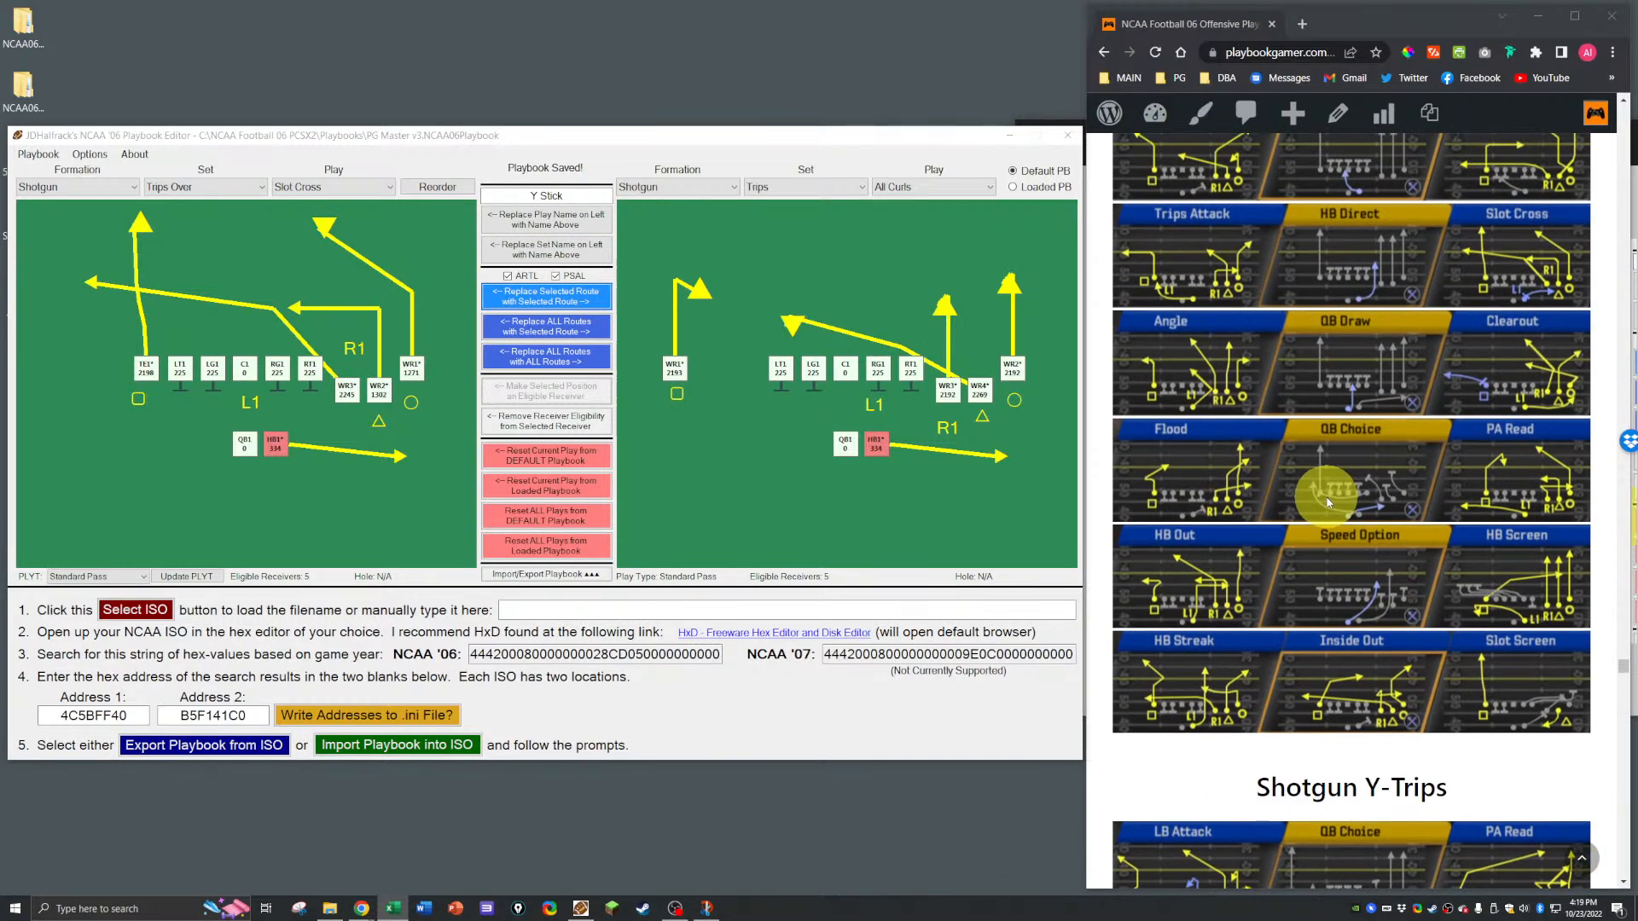
scroll(1328, 501, down, 1)
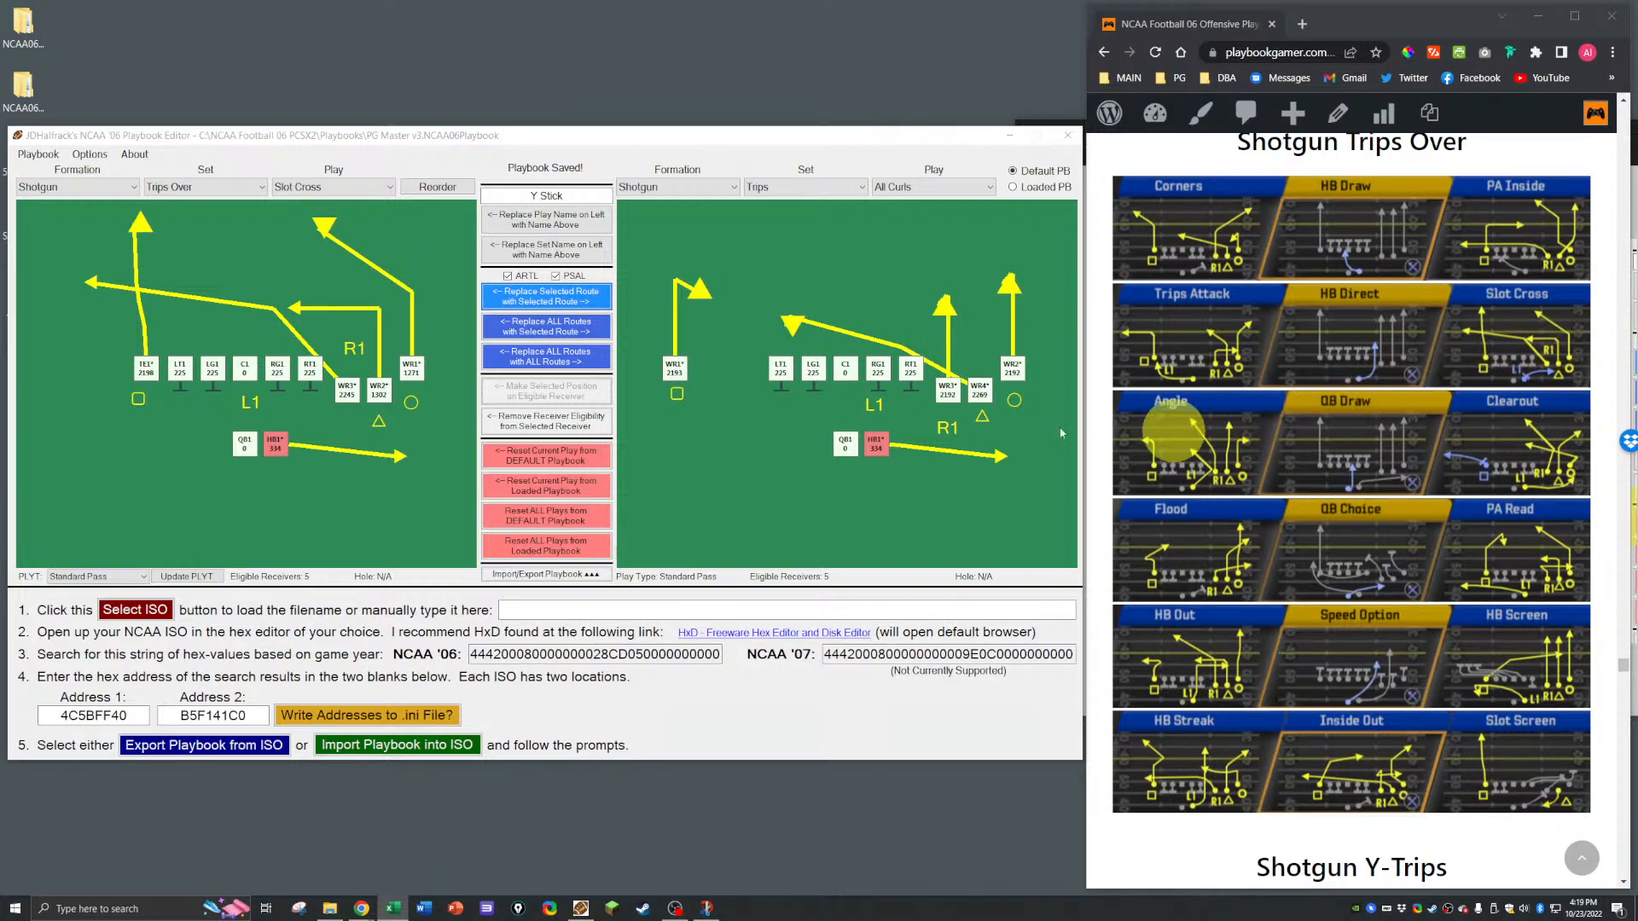
click(313, 188)
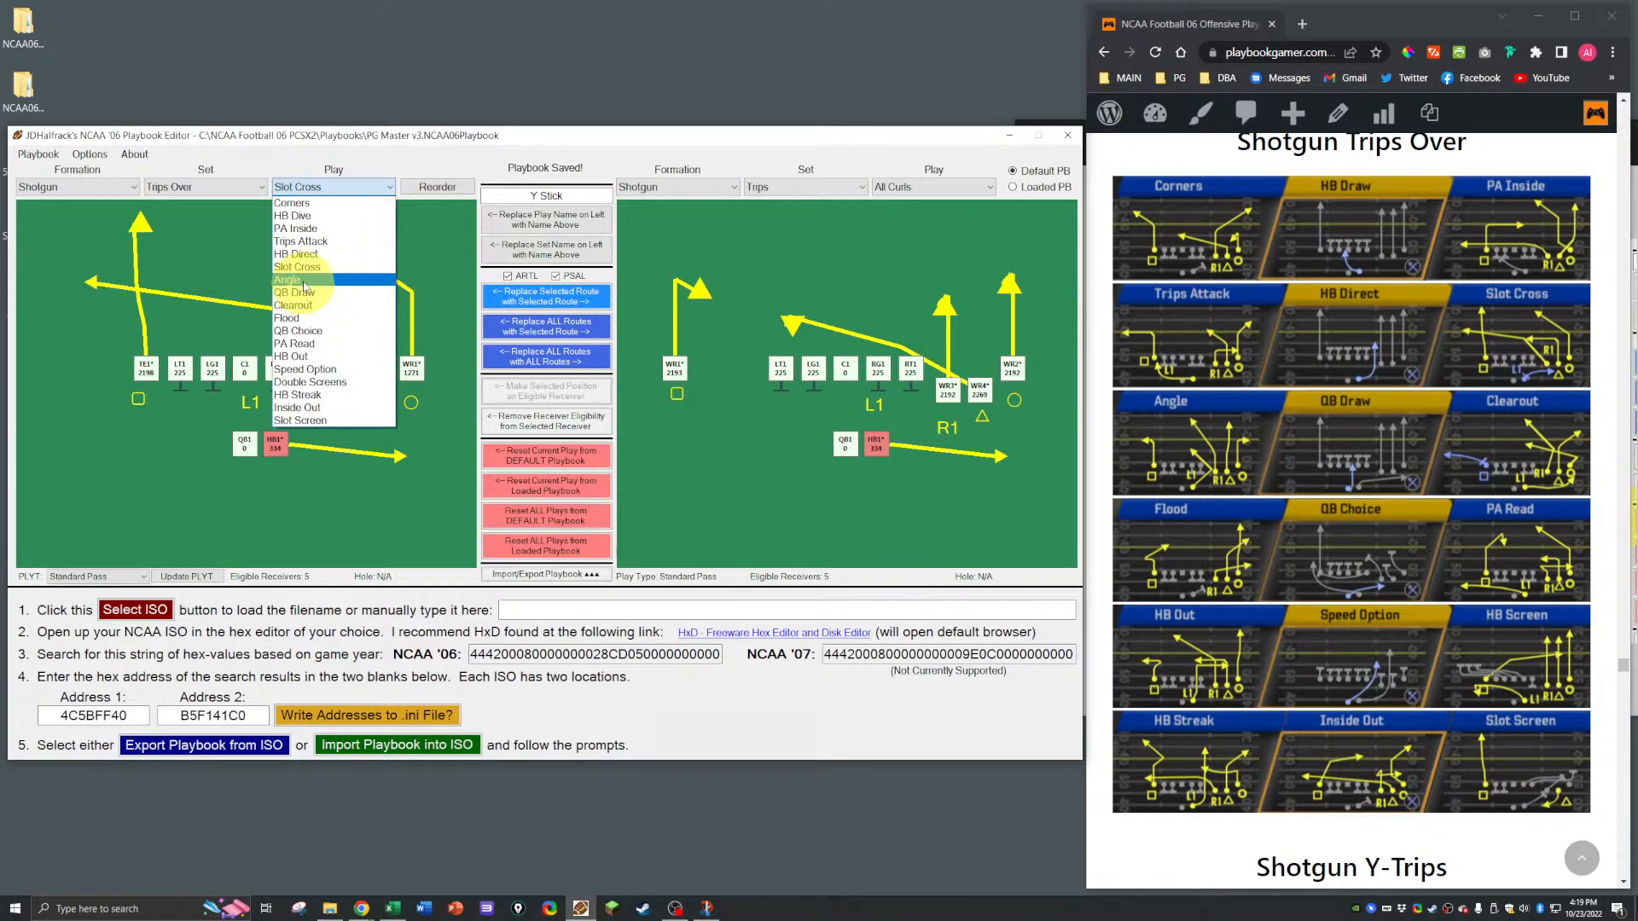
click(312, 264)
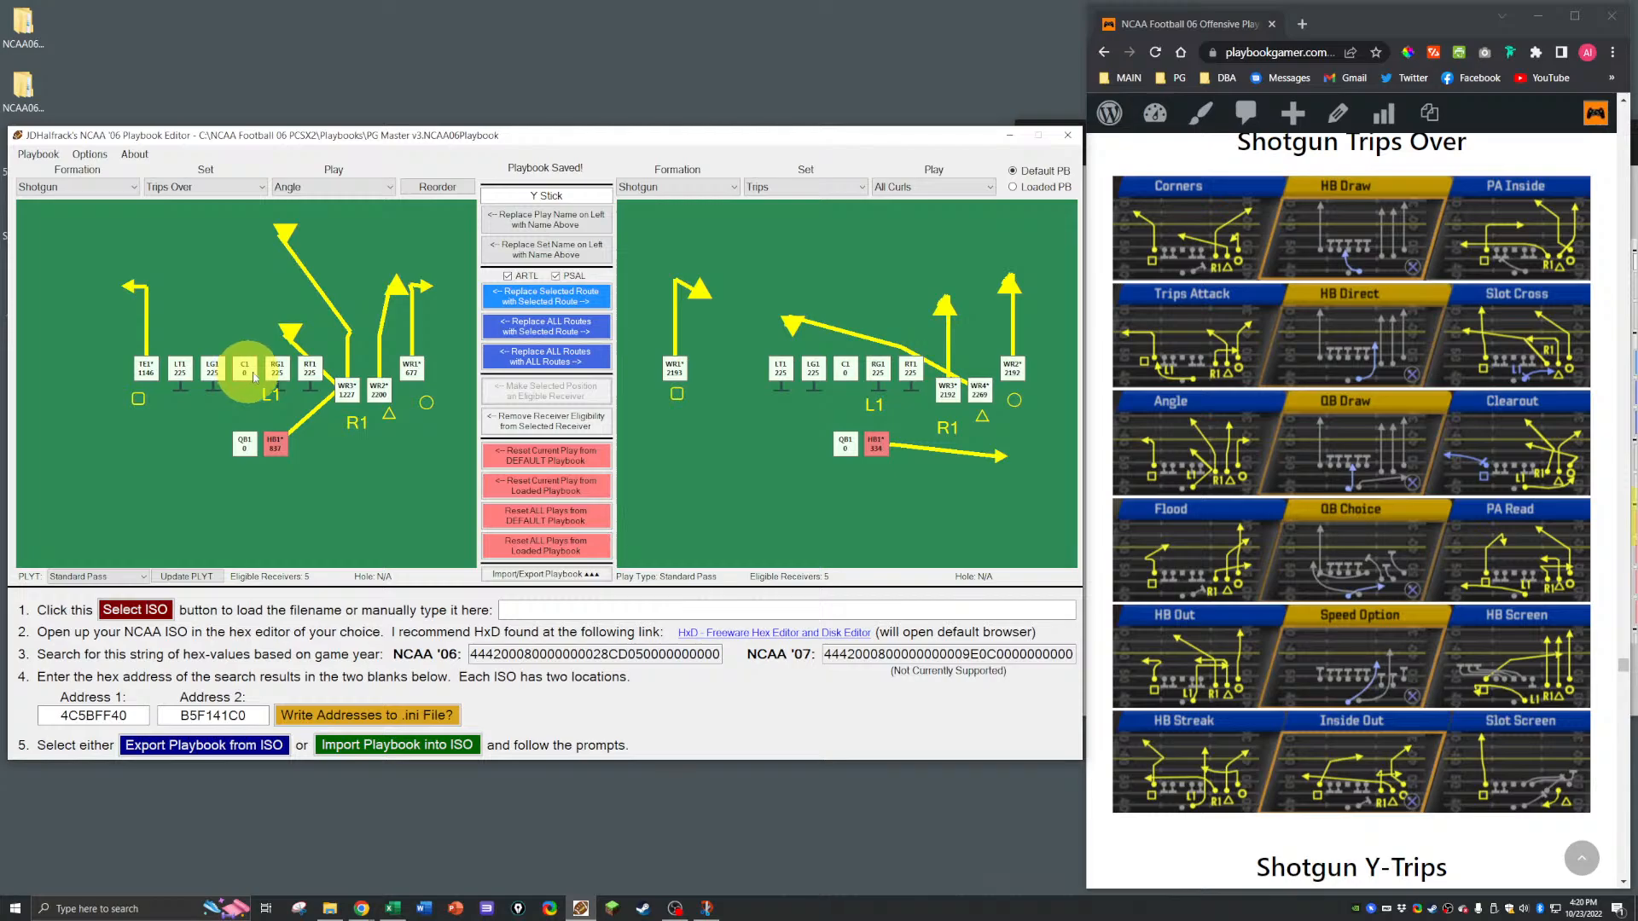
click(414, 365)
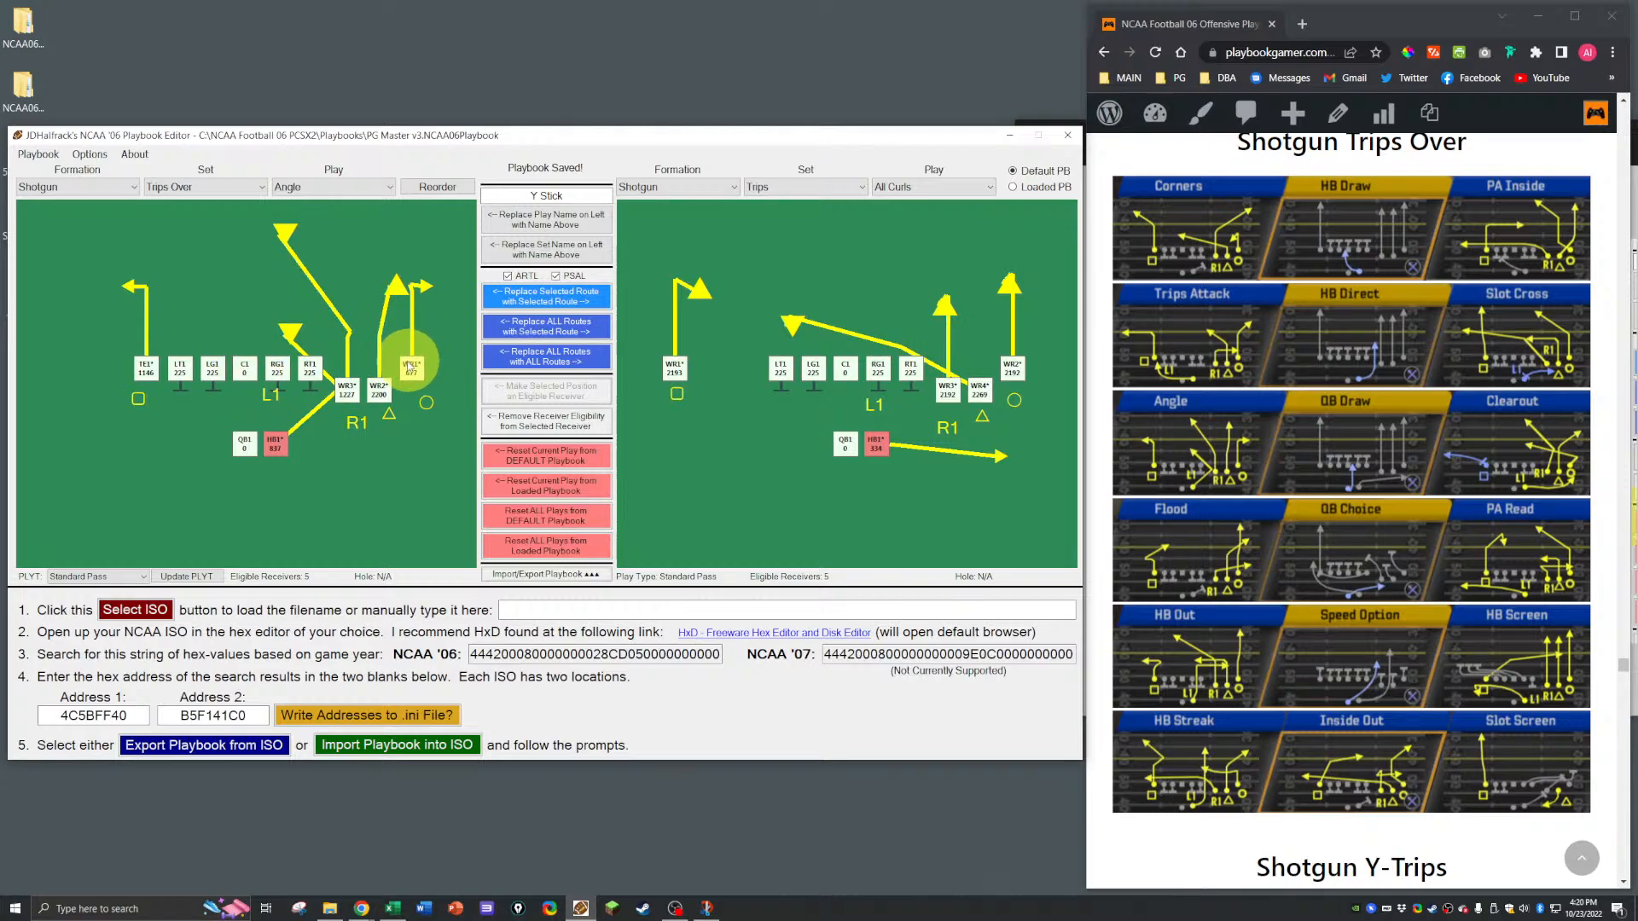
Step: View the Angle play of the Shotgun Trips set to compare its routes
click(249, 188)
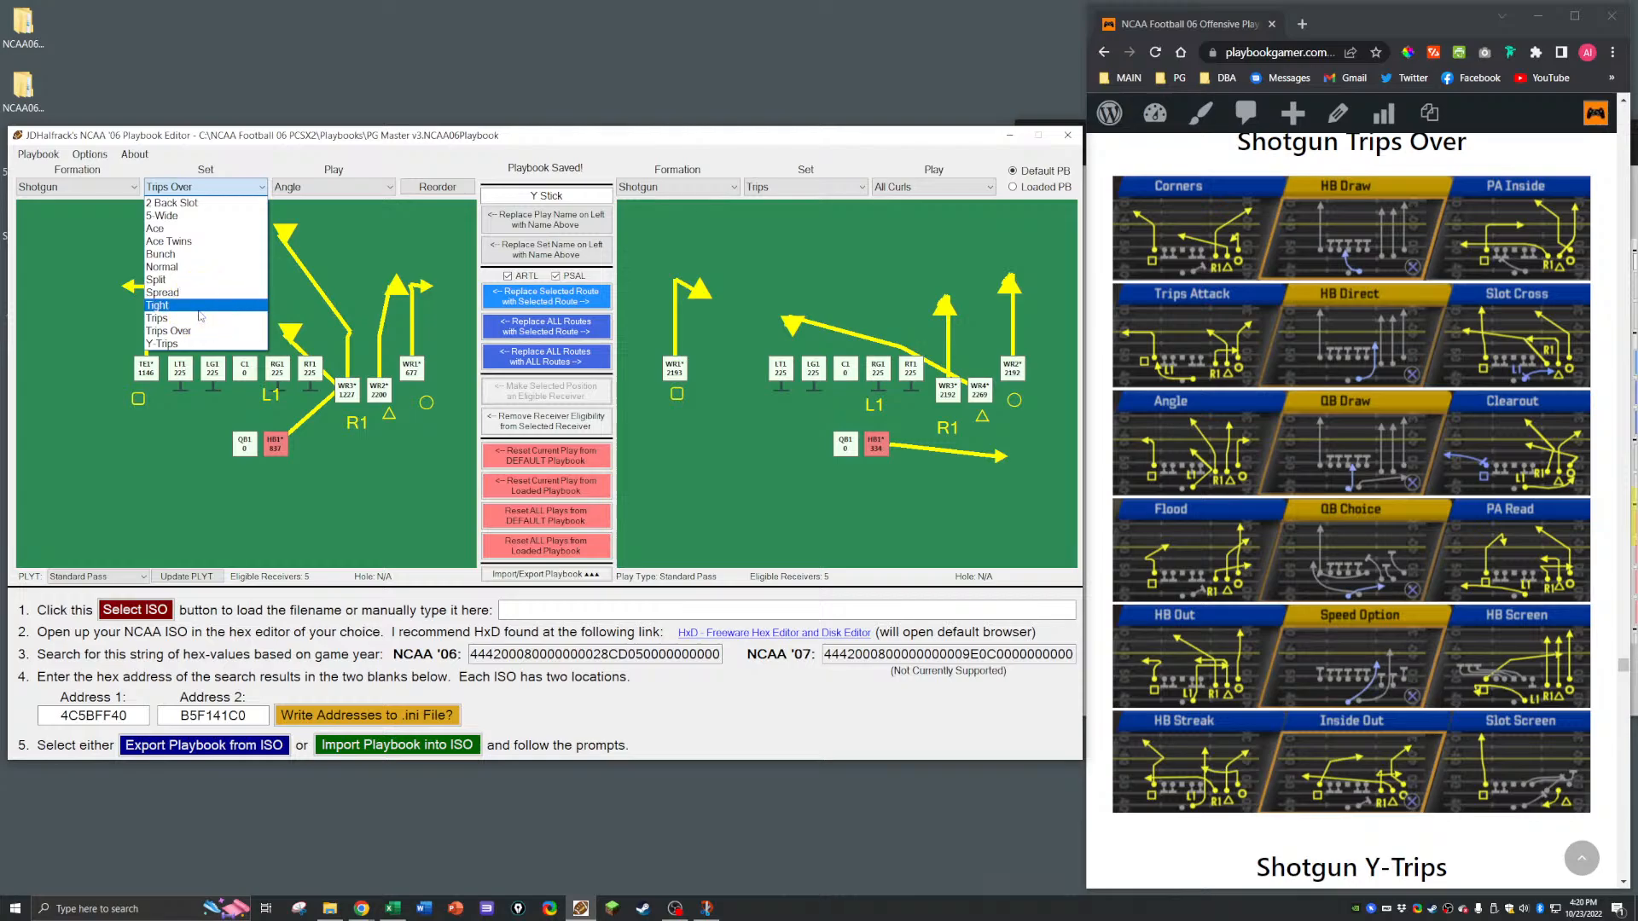
click(201, 309)
click(248, 187)
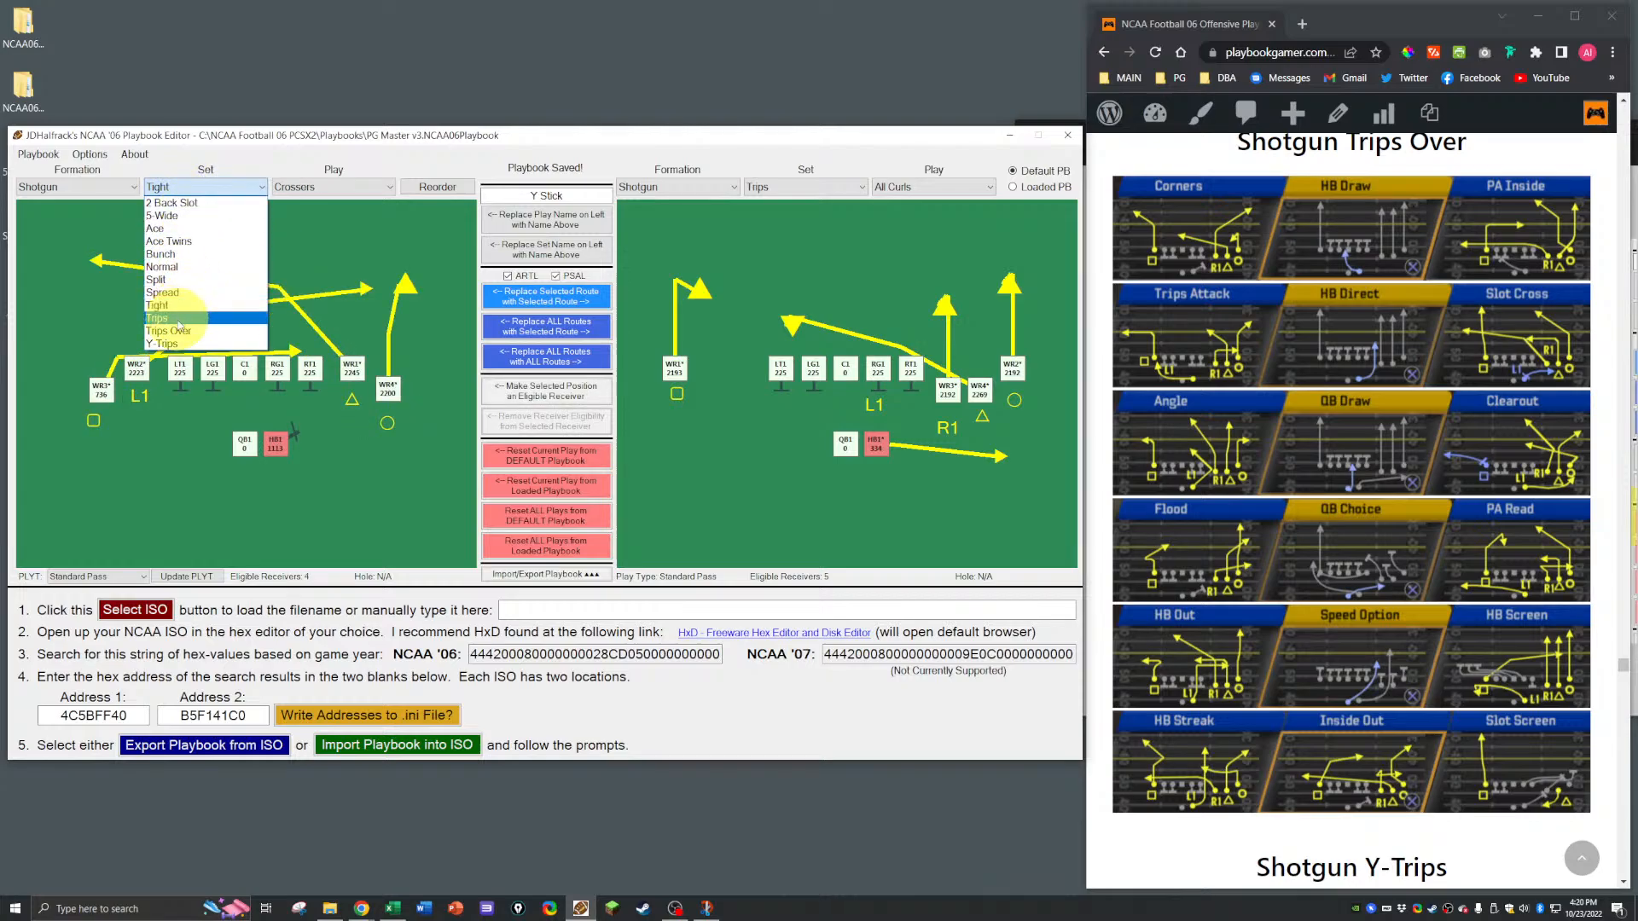
click(179, 321)
click(327, 188)
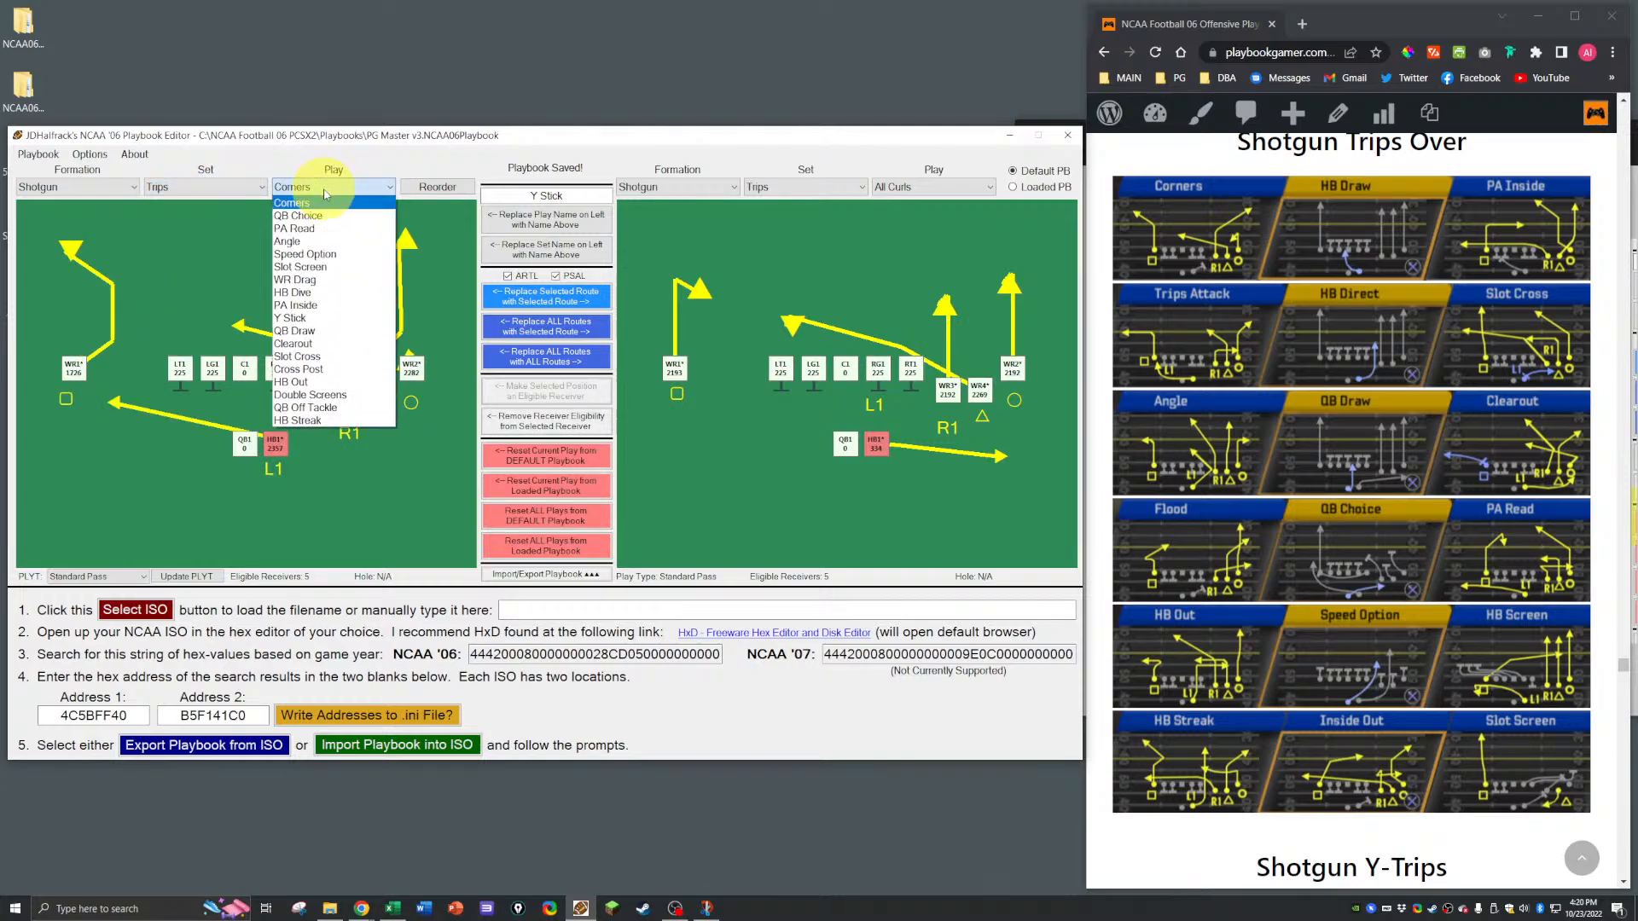
click(330, 242)
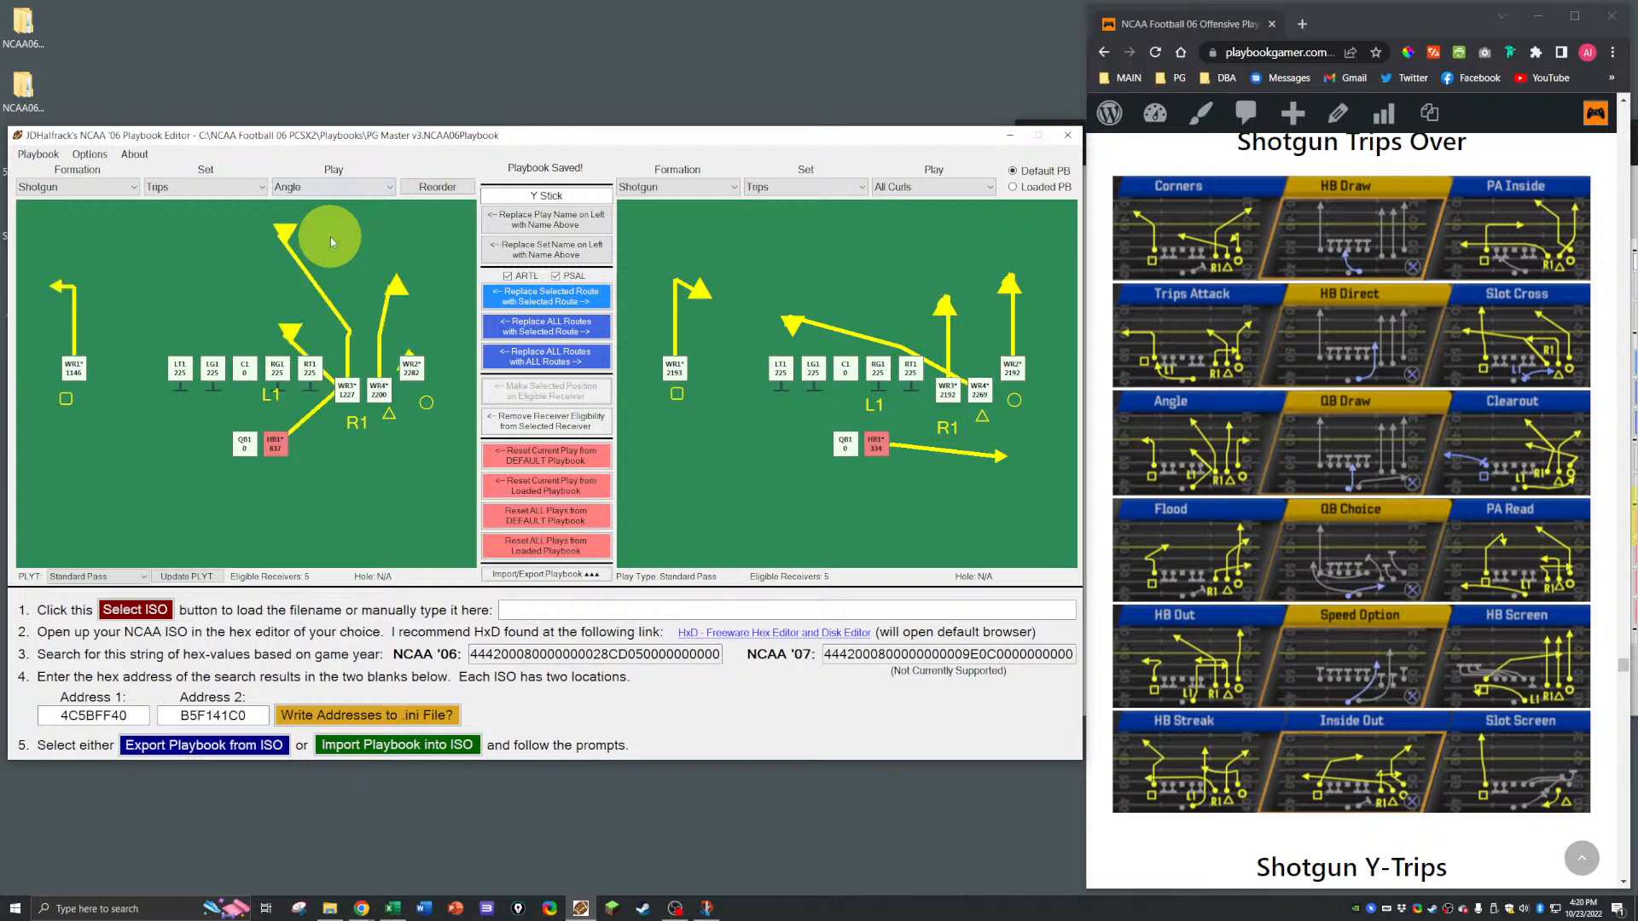
Step: Return to the Trips Over set and reload its Angle play for editing
click(218, 190)
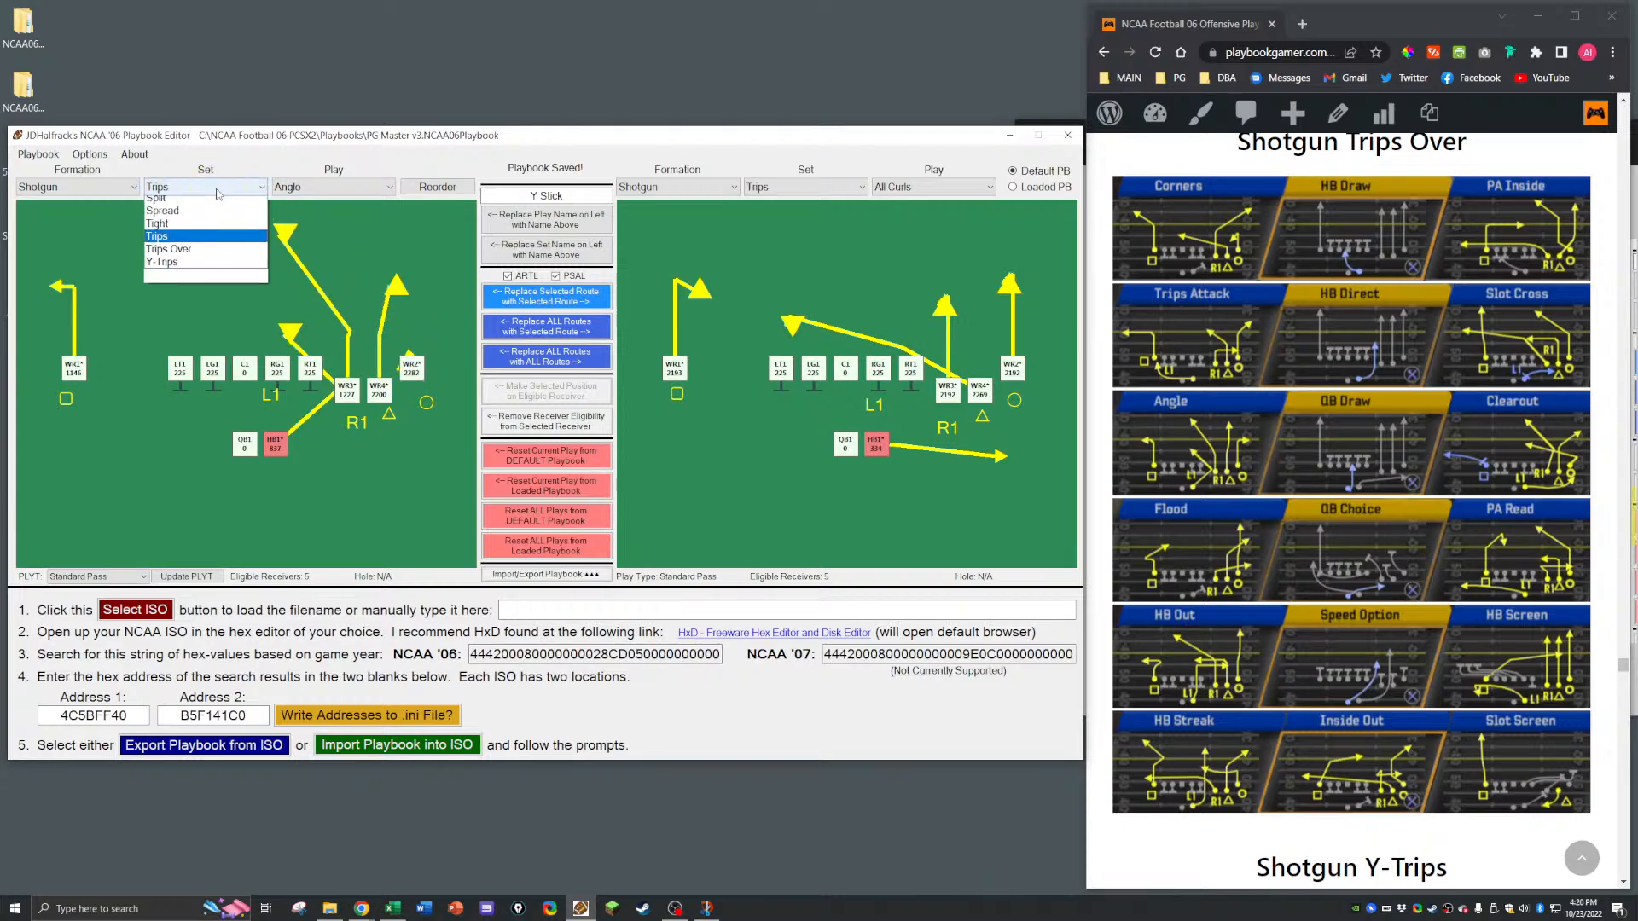
click(169, 249)
click(313, 188)
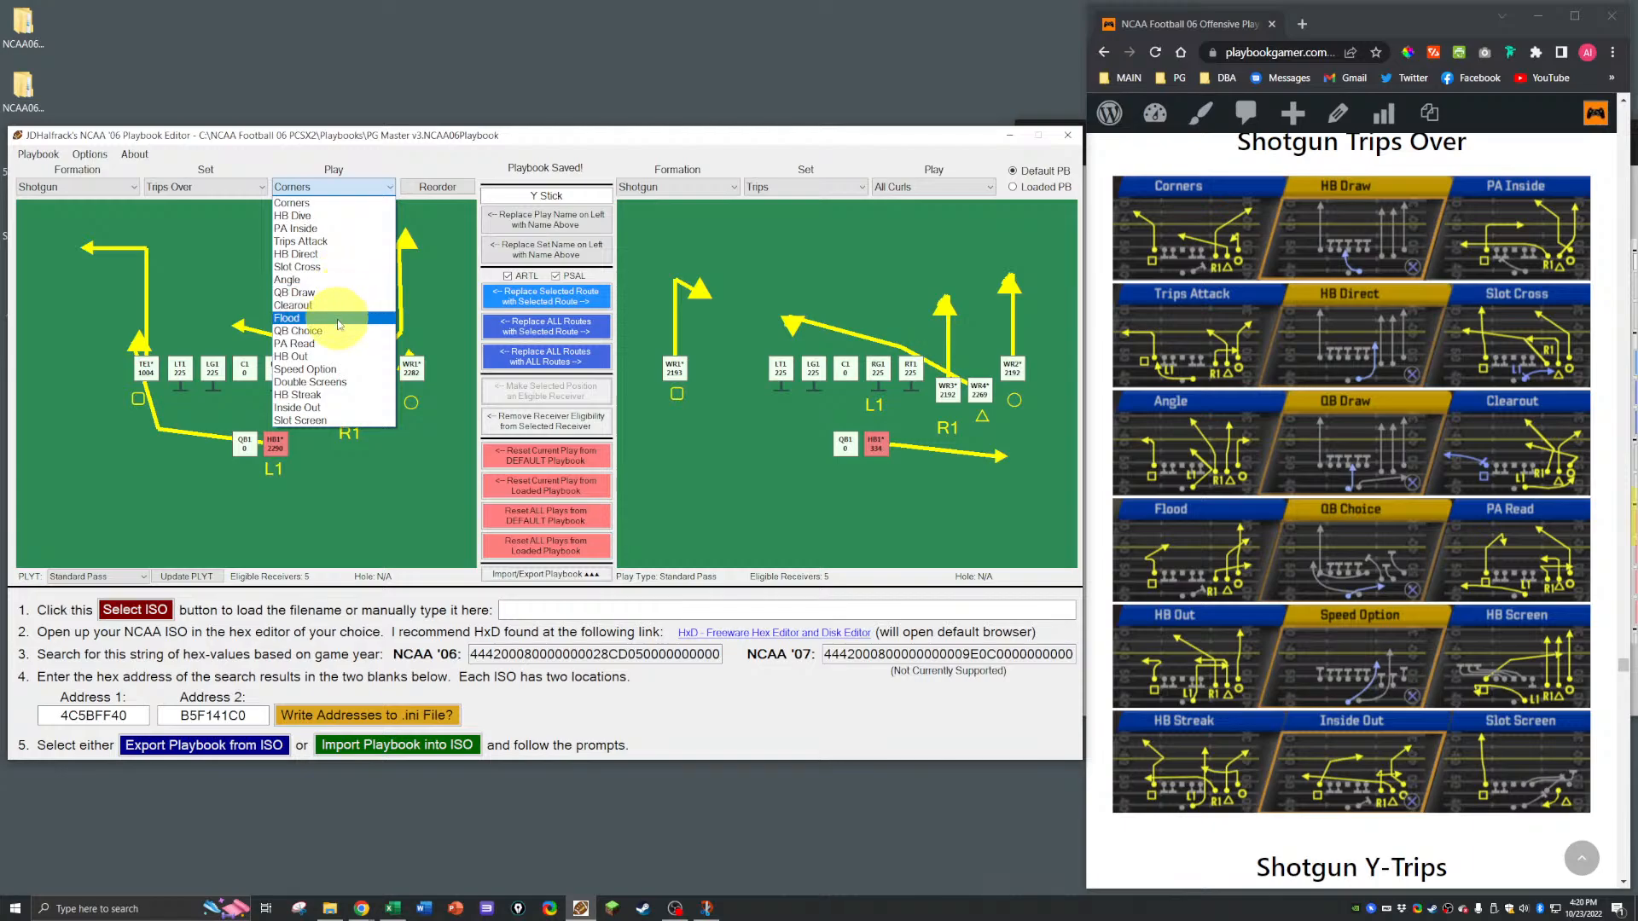
click(329, 279)
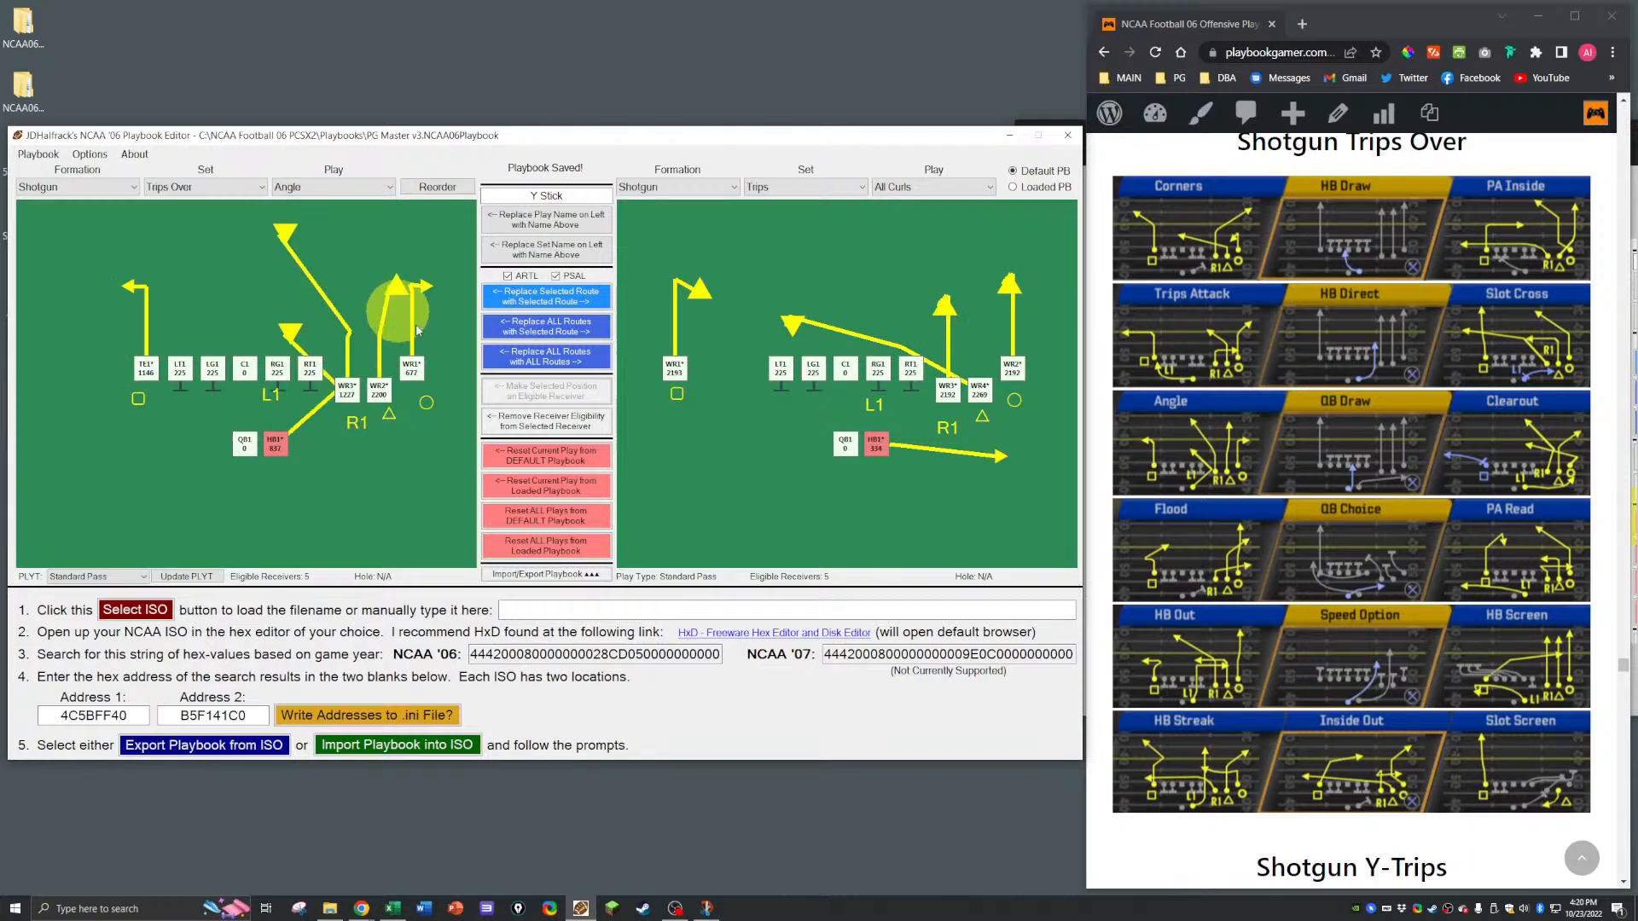
Step: Replace WR1's route in Trips Over Angle with WR2's route from the Shotgun Y-Trips FL Screen play and save the playbook
click(412, 367)
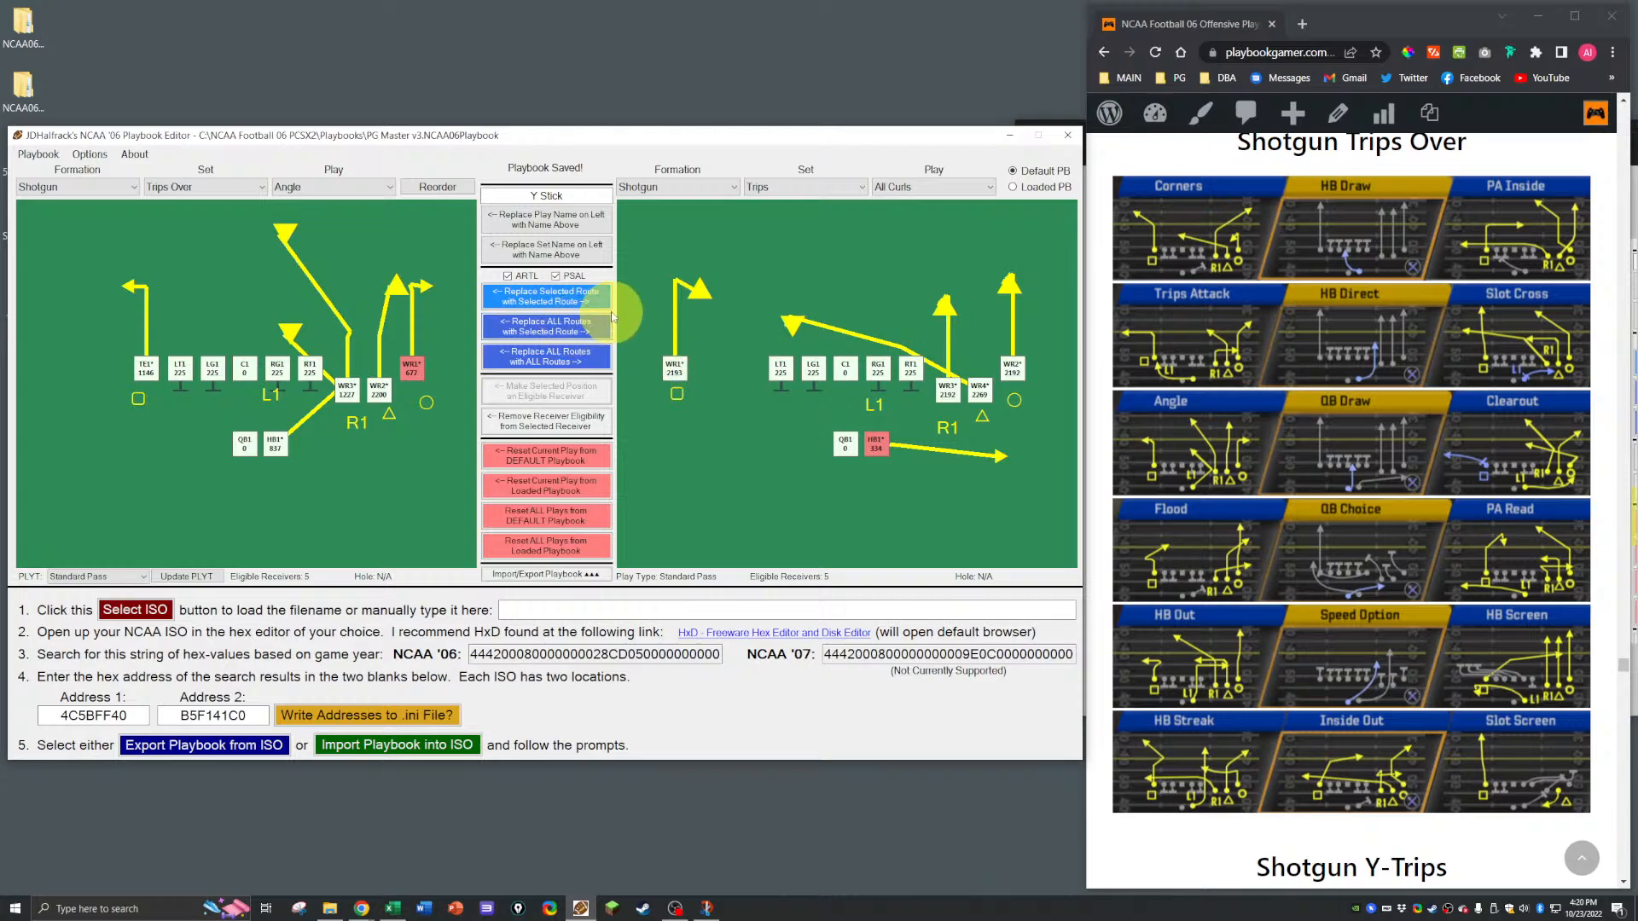
click(810, 192)
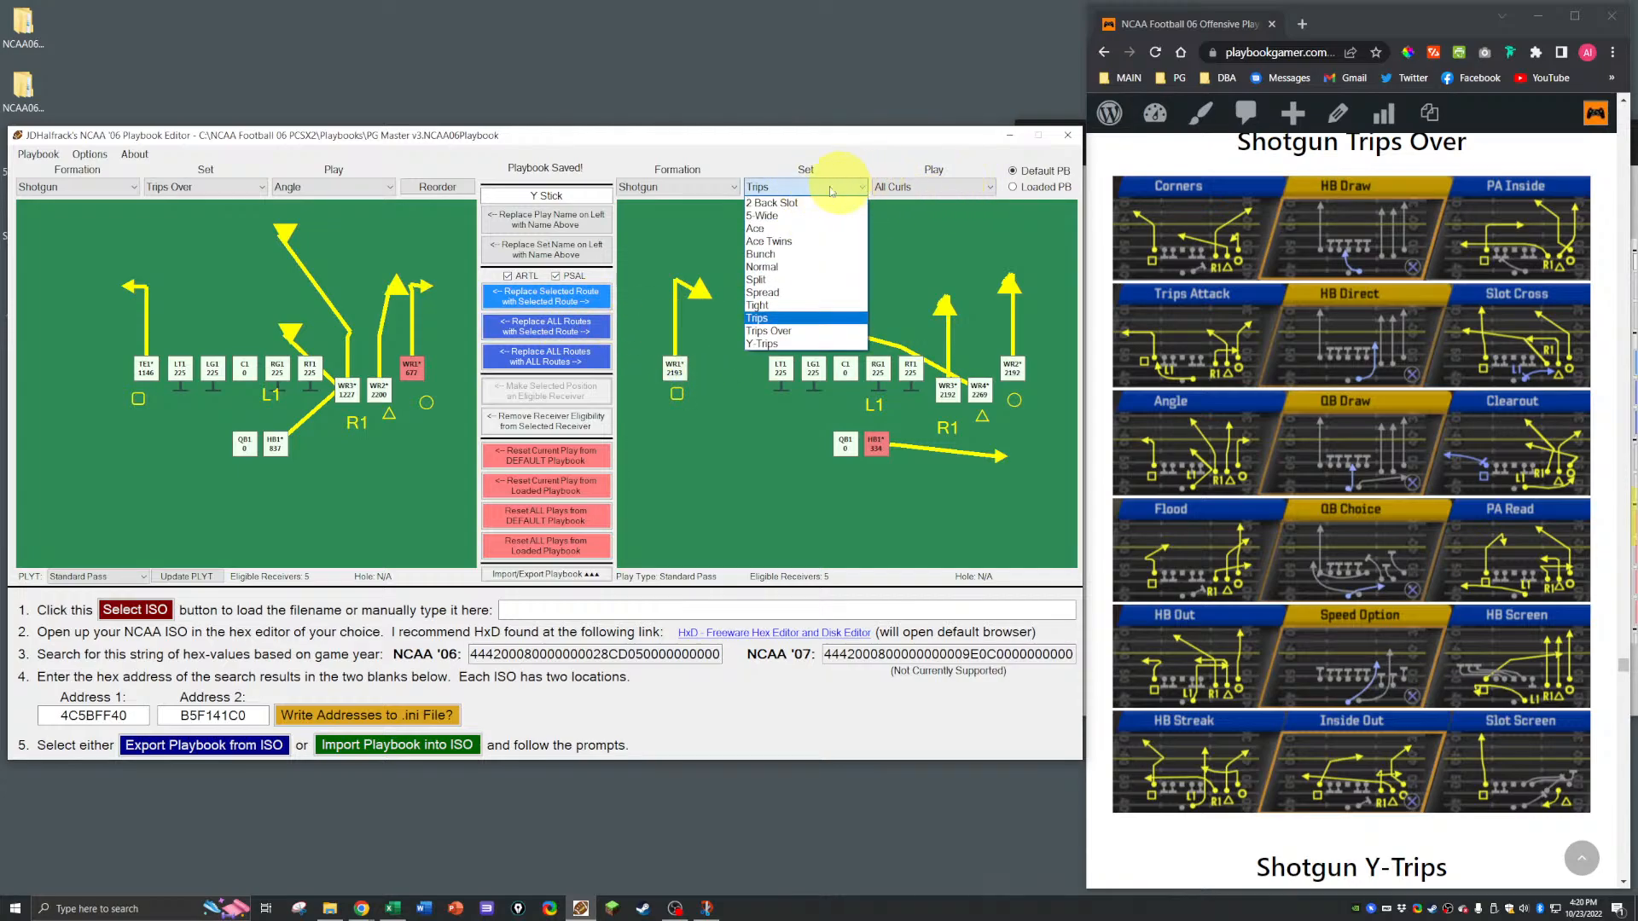
click(762, 343)
click(924, 189)
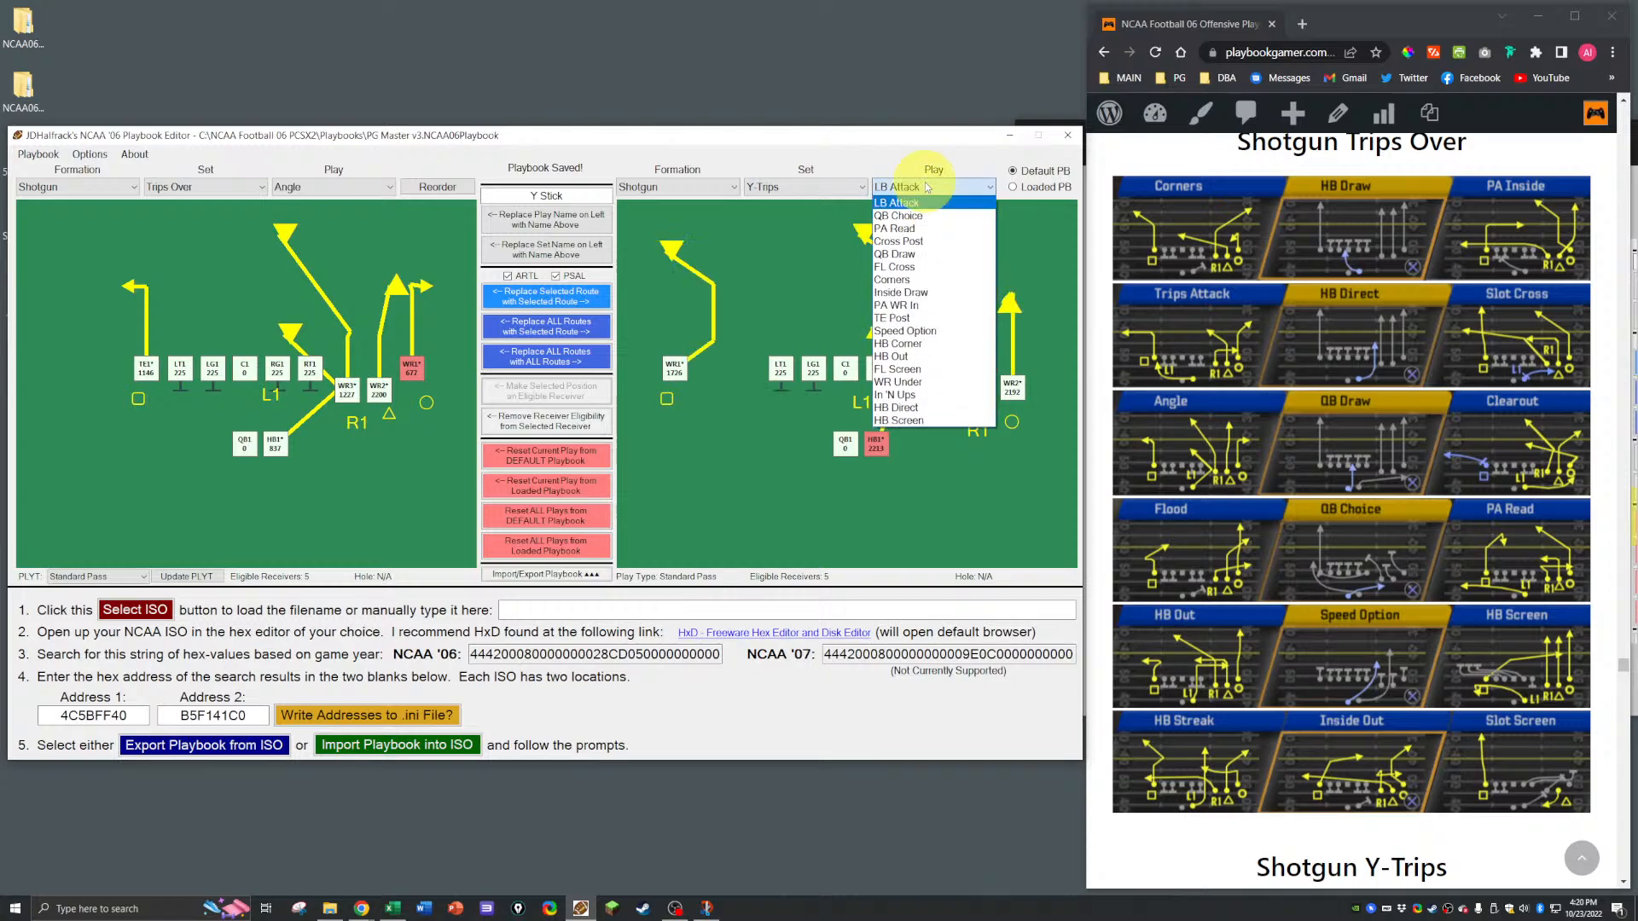
click(922, 369)
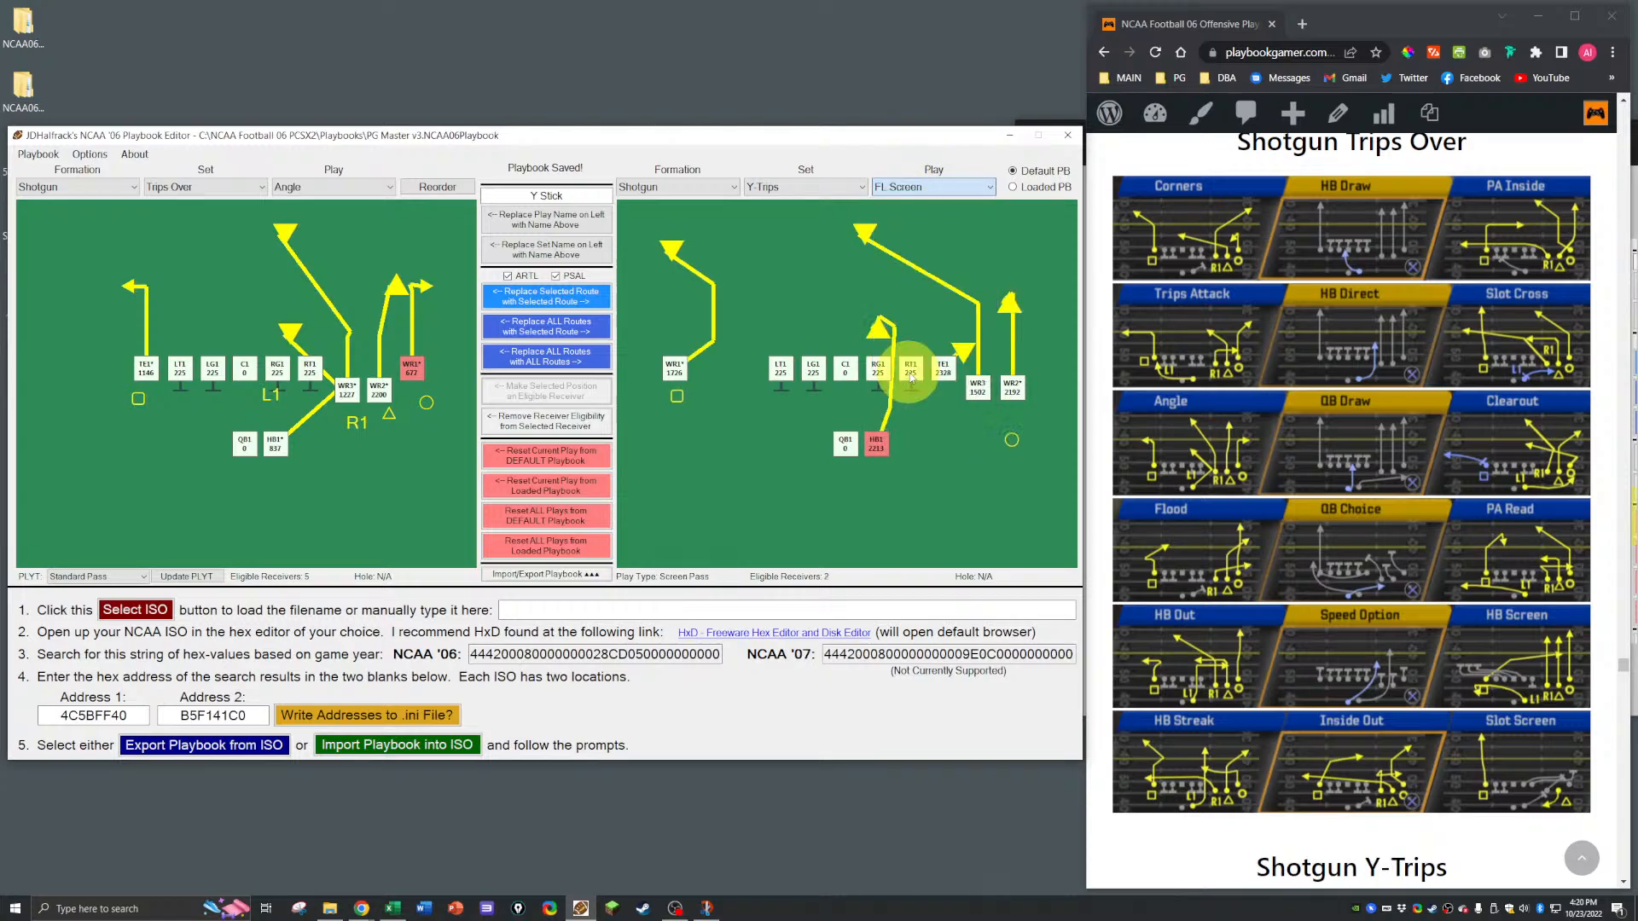
click(1010, 388)
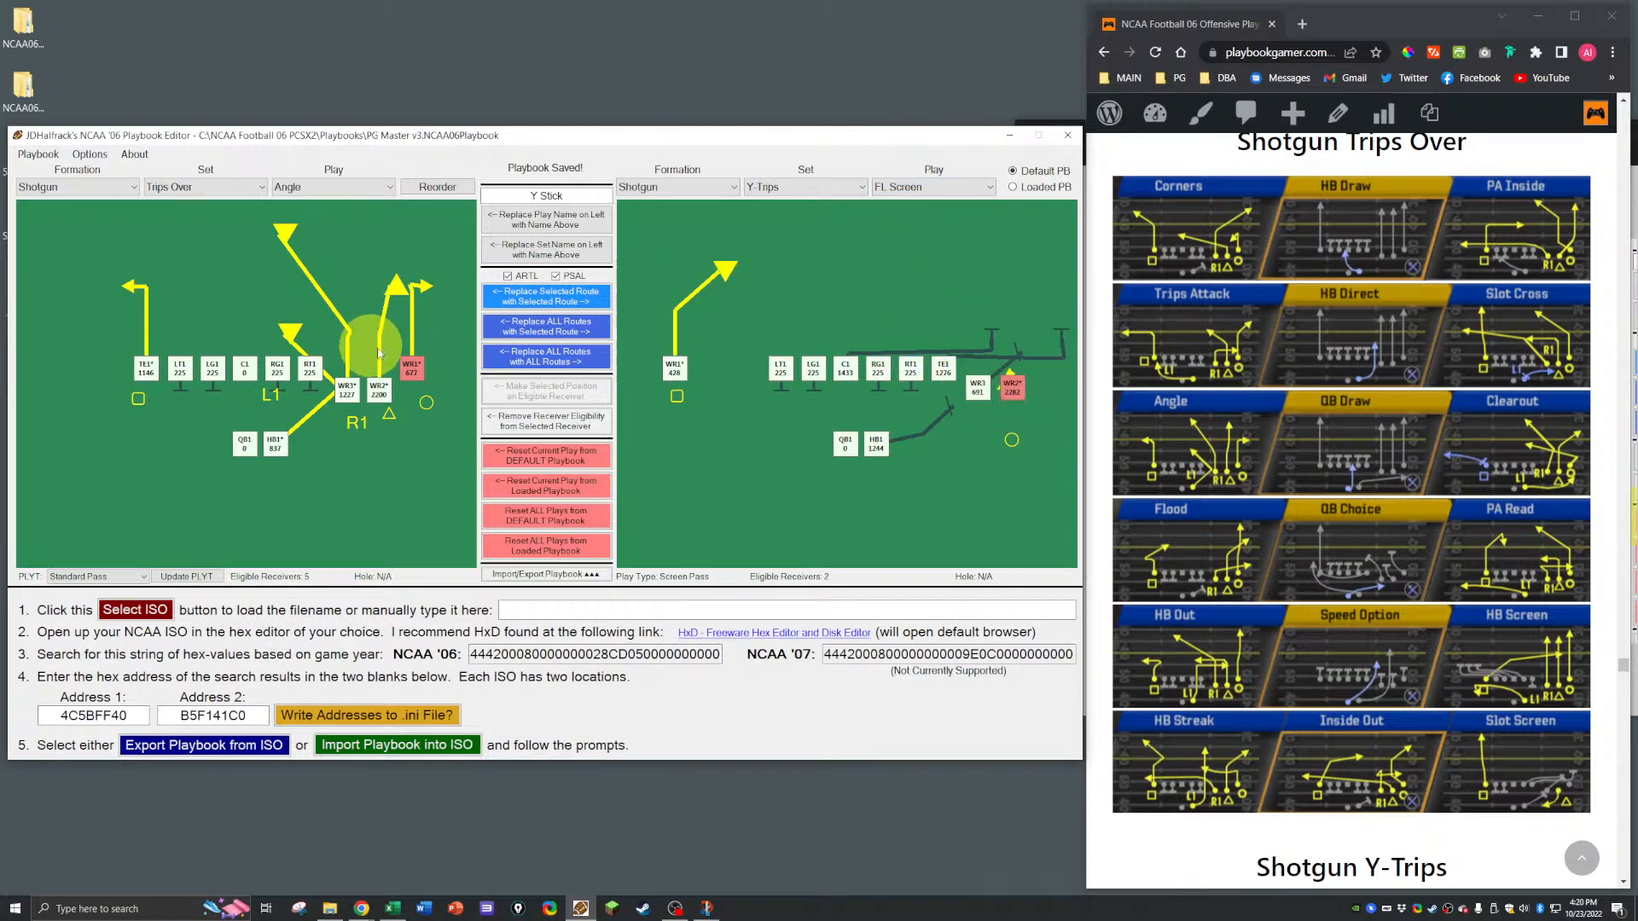
click(549, 299)
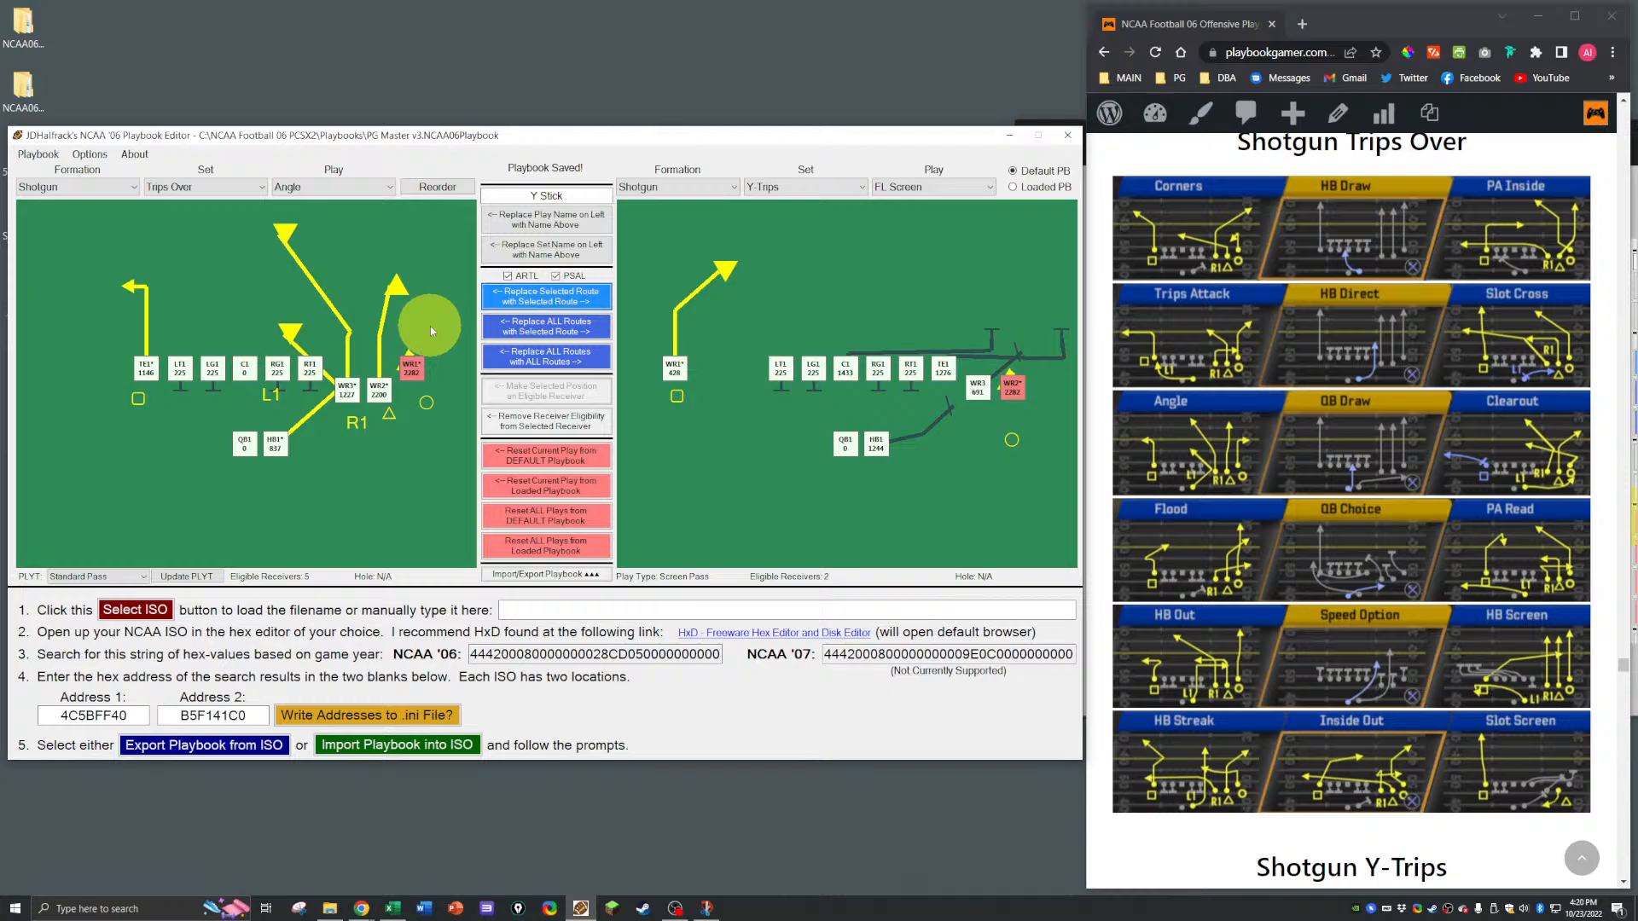
click(1634, 495)
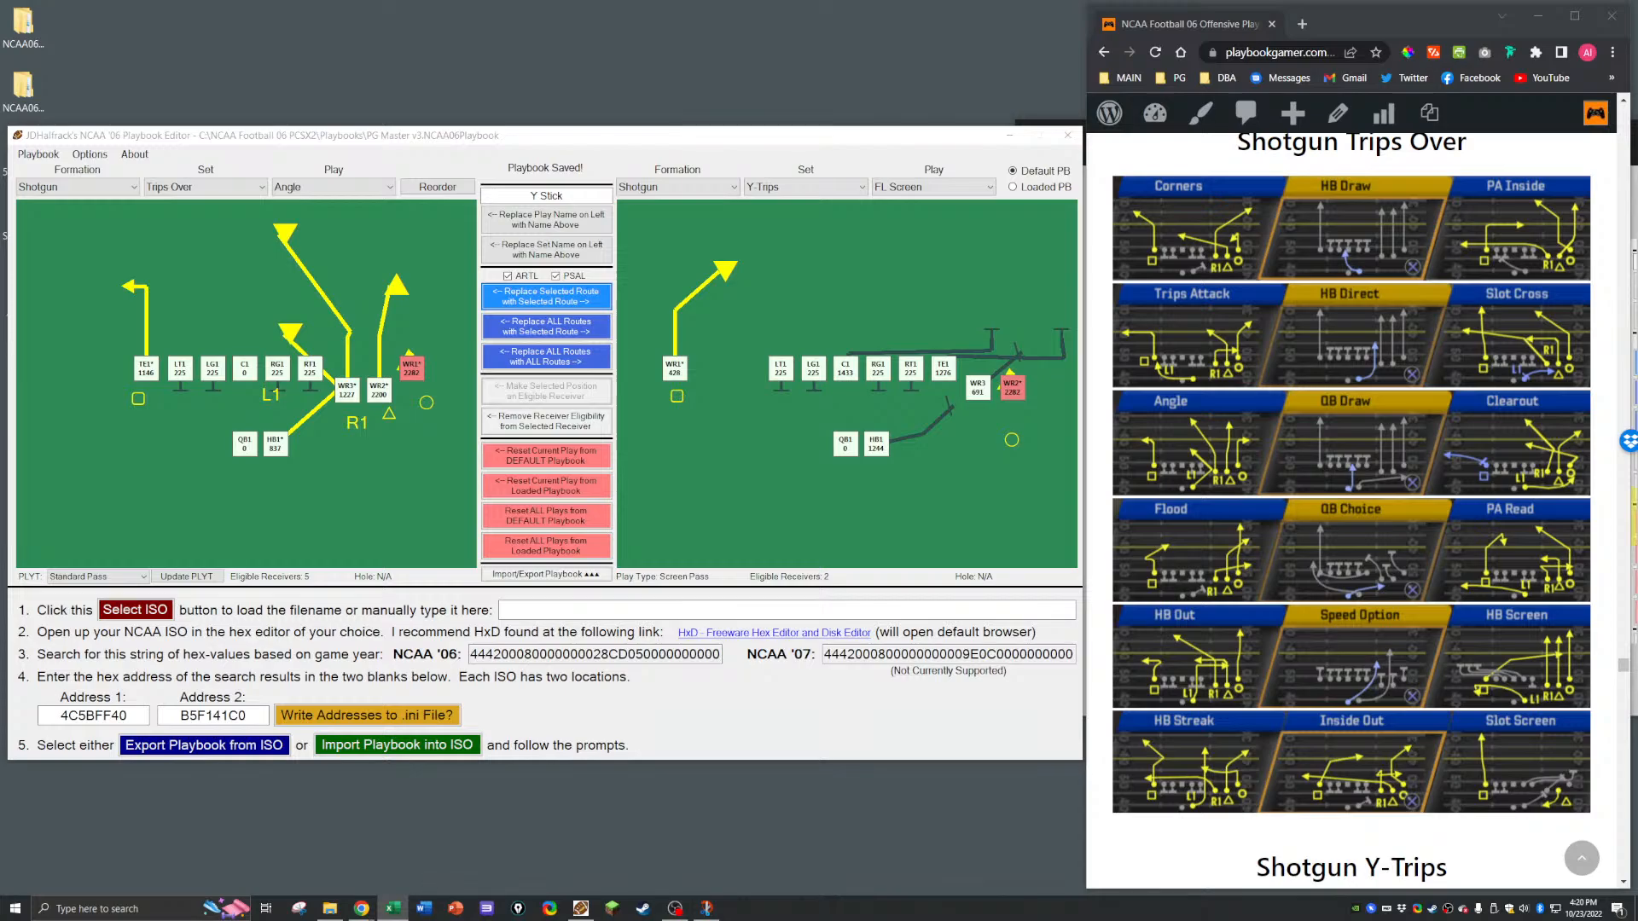
key(ctrl+s)
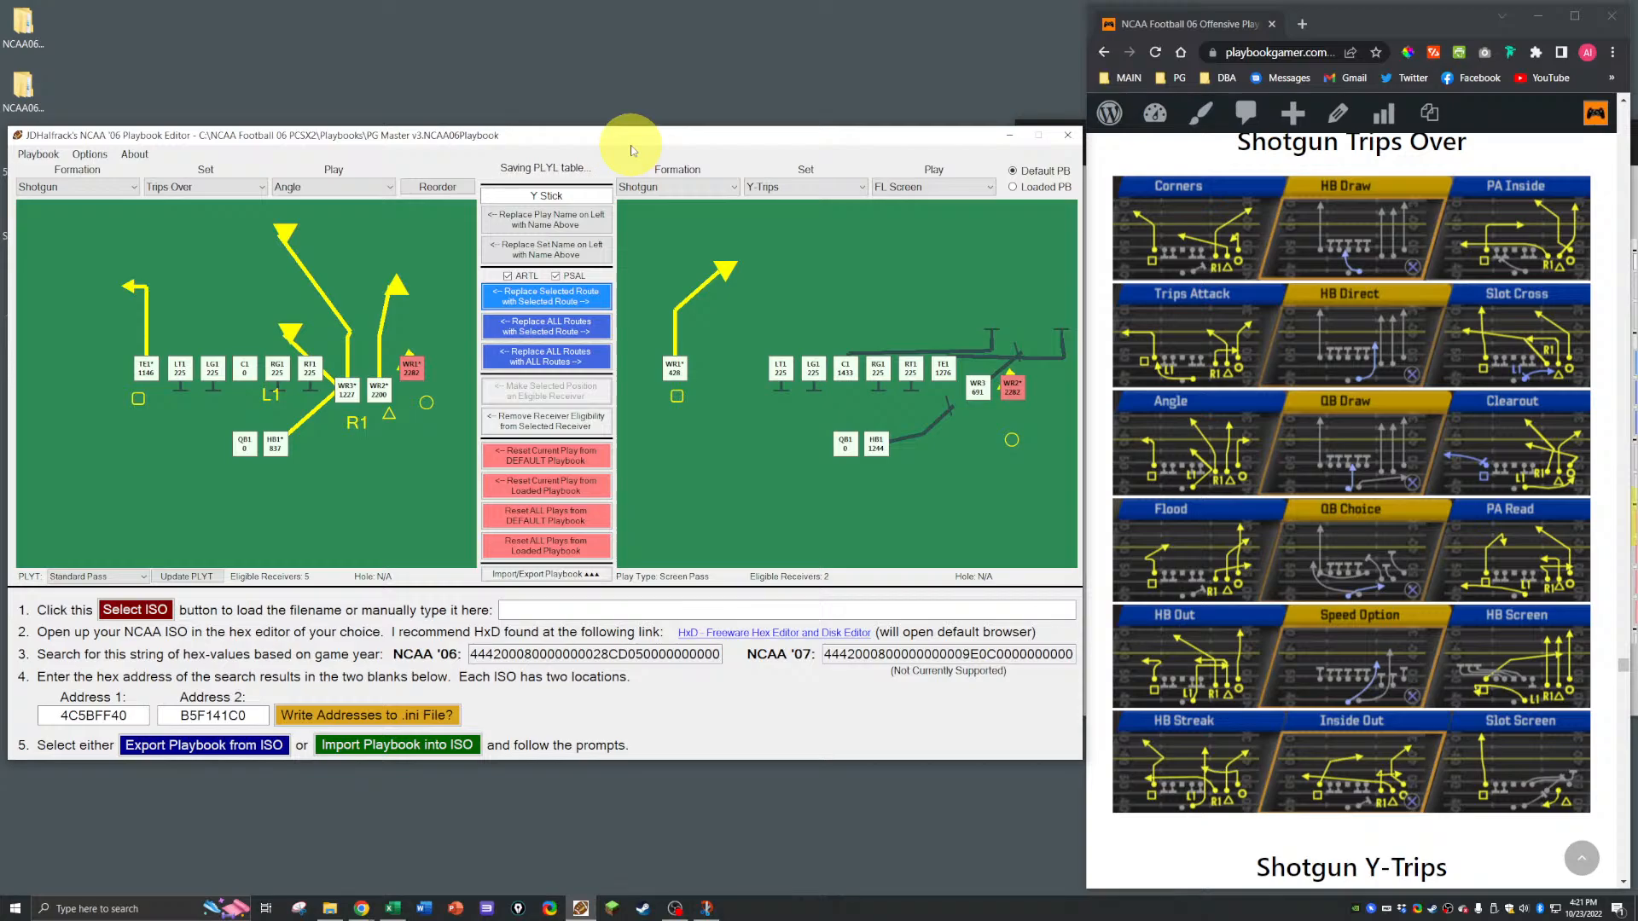
key(Return)
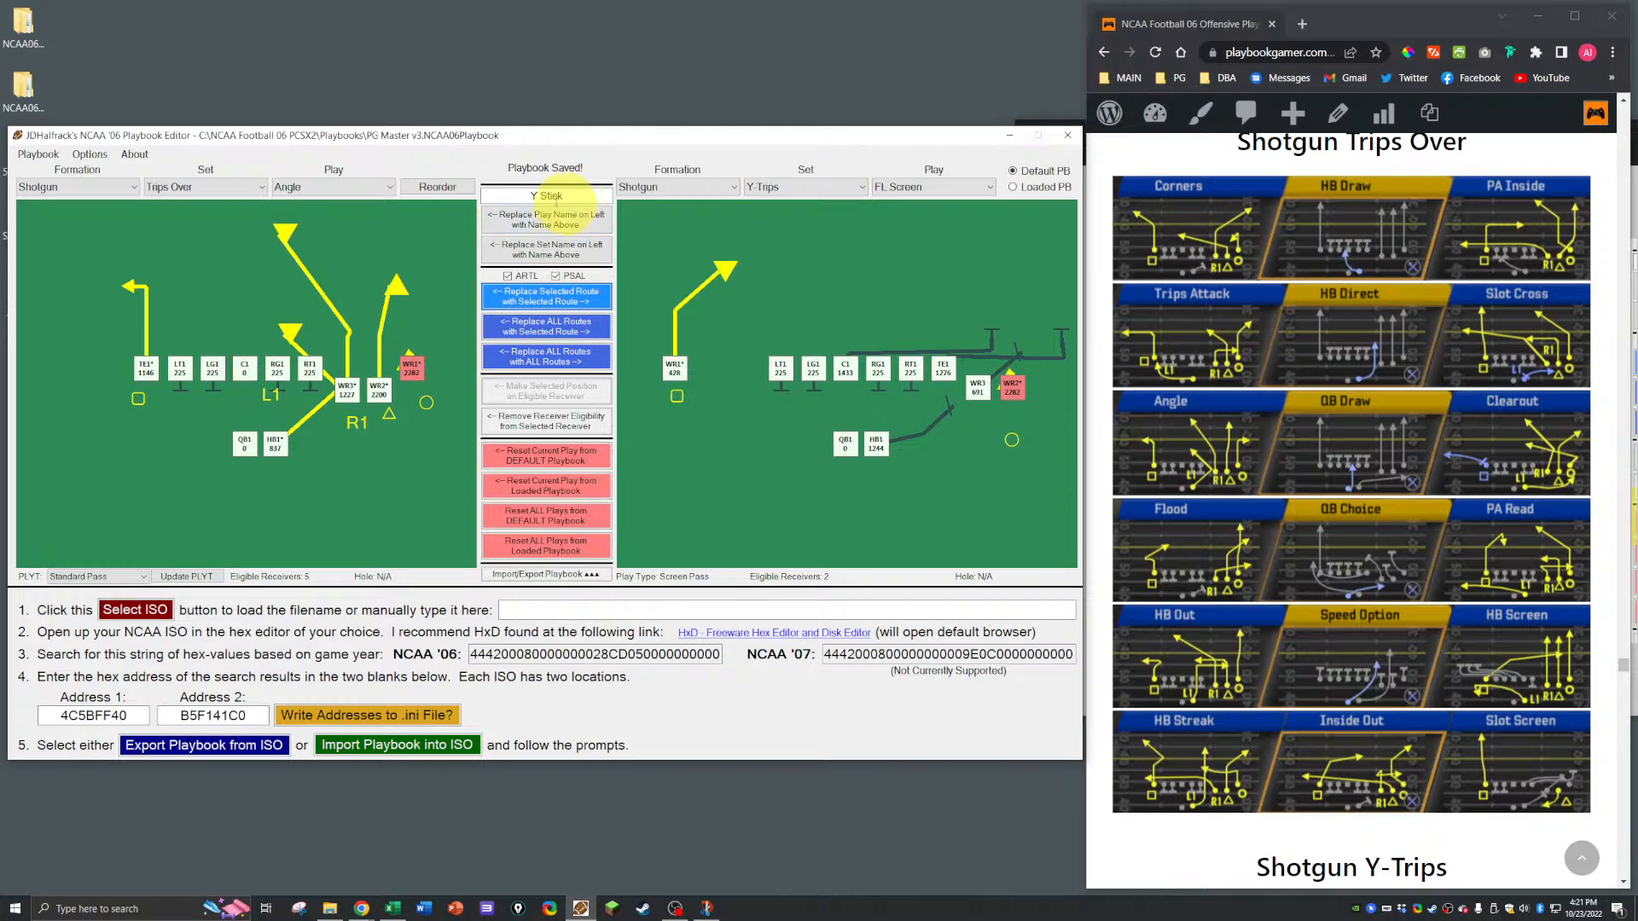
Step: Look at QB Draw and load Clearout as the Trips Over play to edit
click(315, 189)
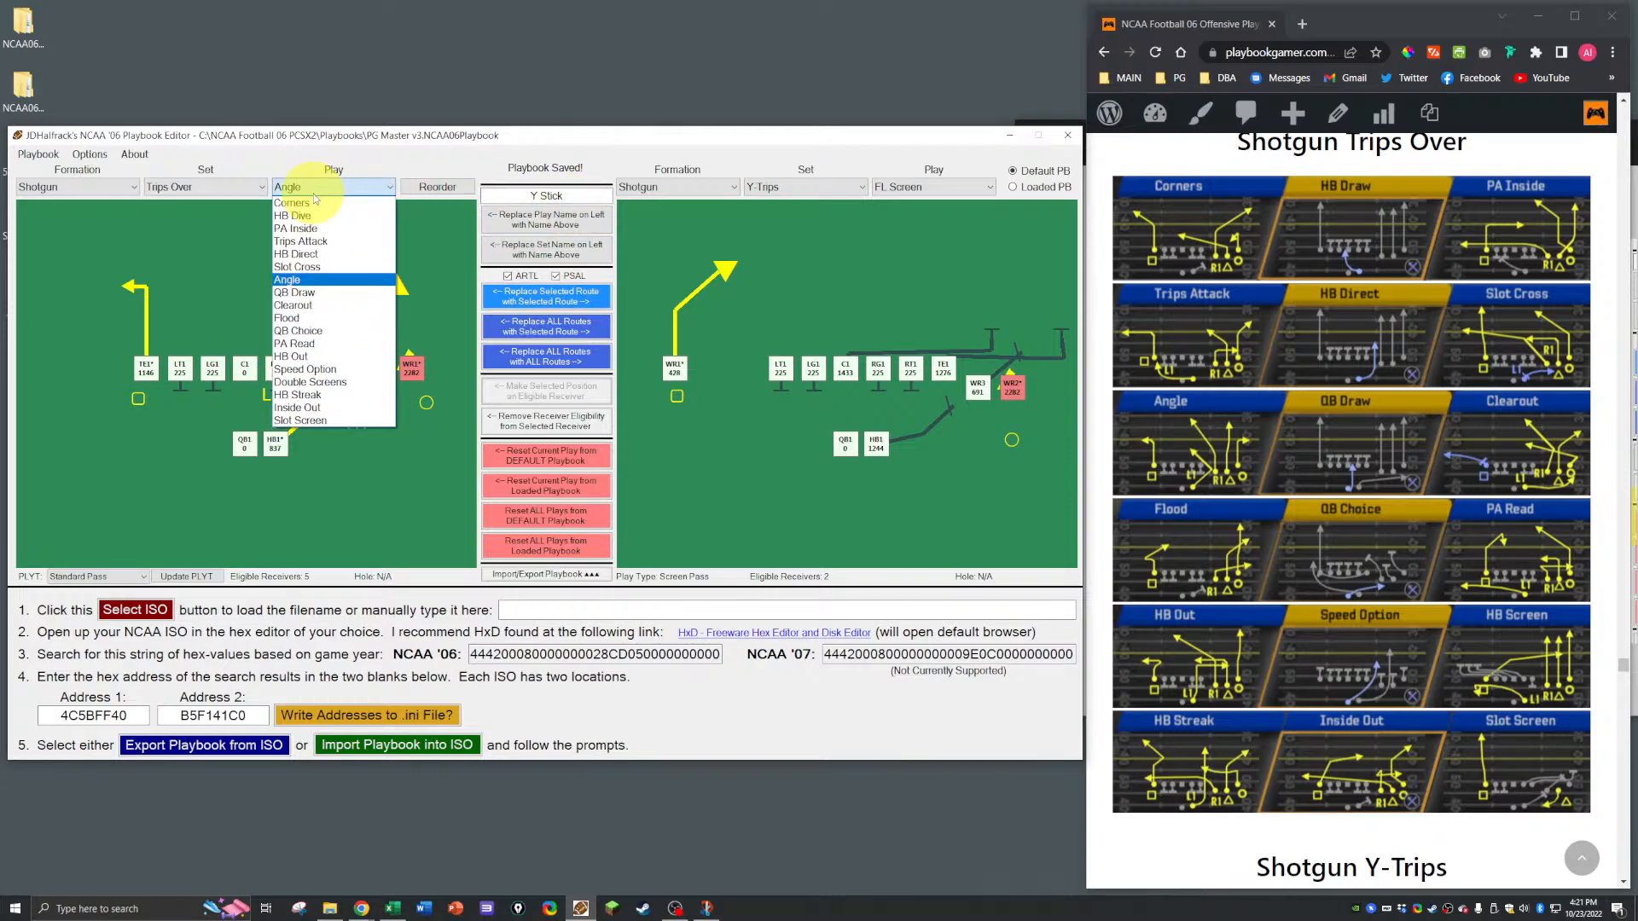
click(310, 295)
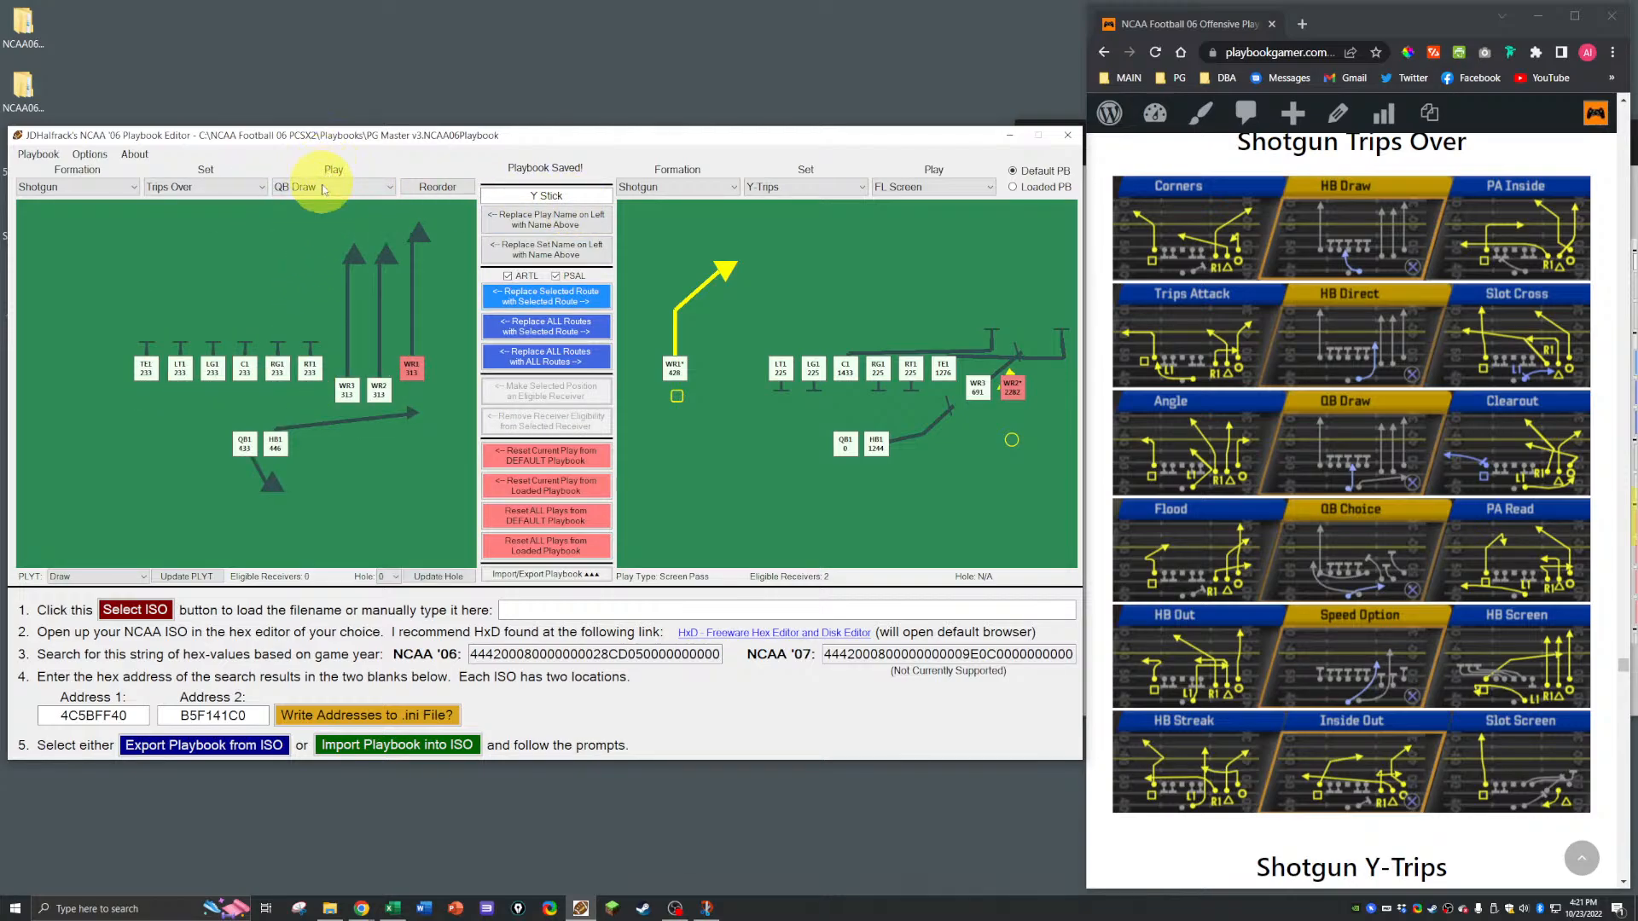
click(322, 187)
click(313, 305)
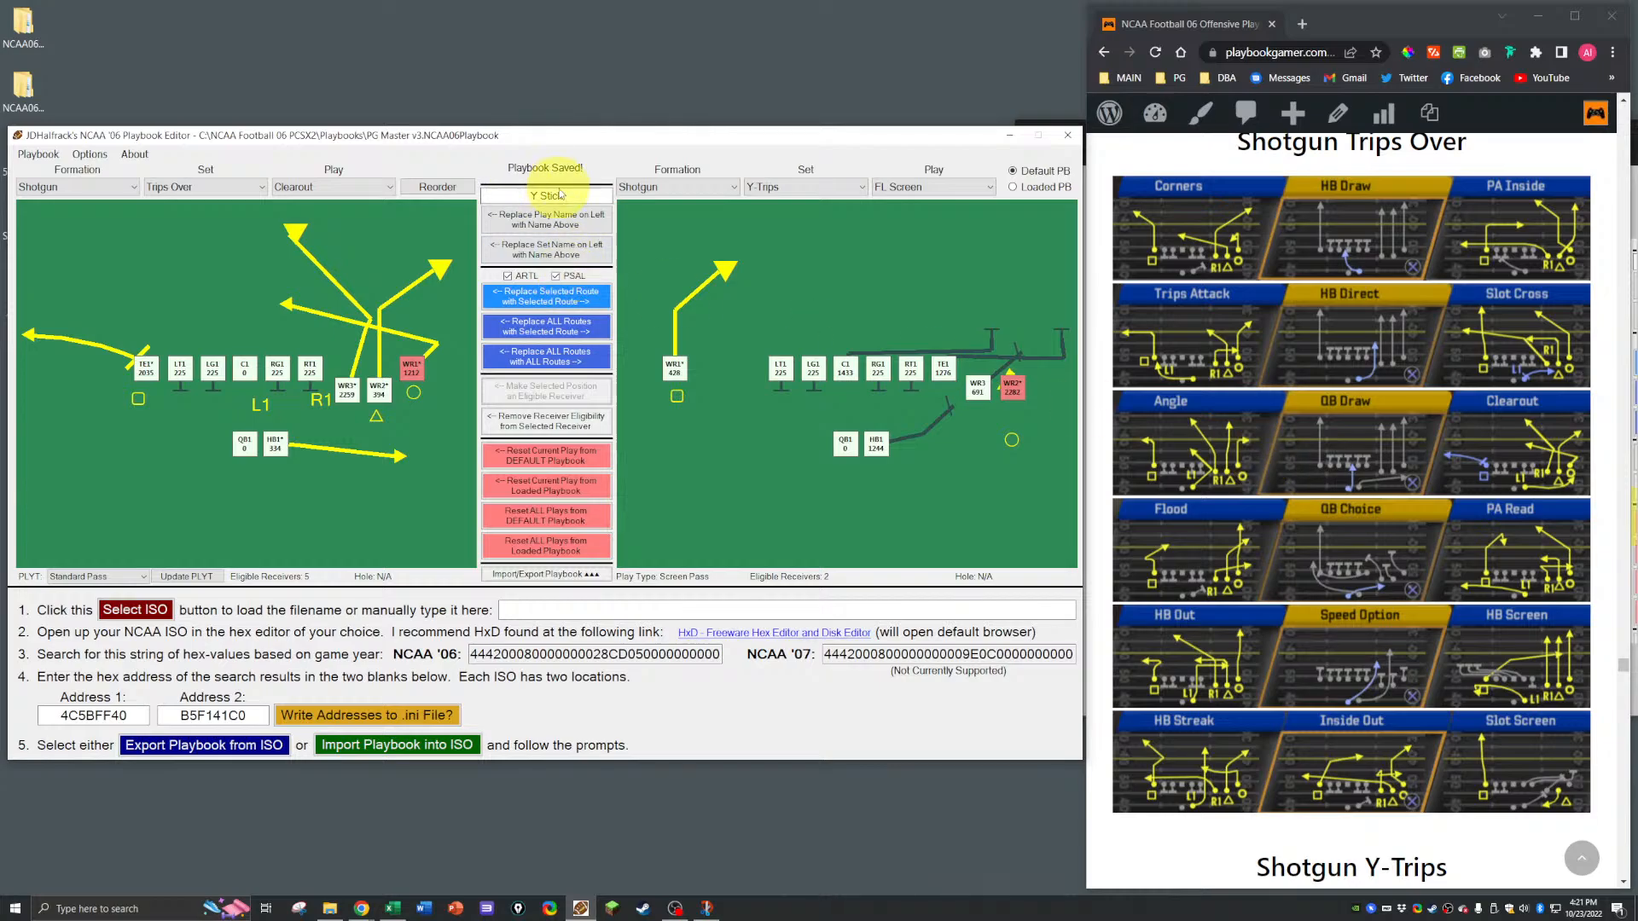
Step: Load the Clearout play of the Shotgun Trips set and capture a snip of its route diagram
click(192, 186)
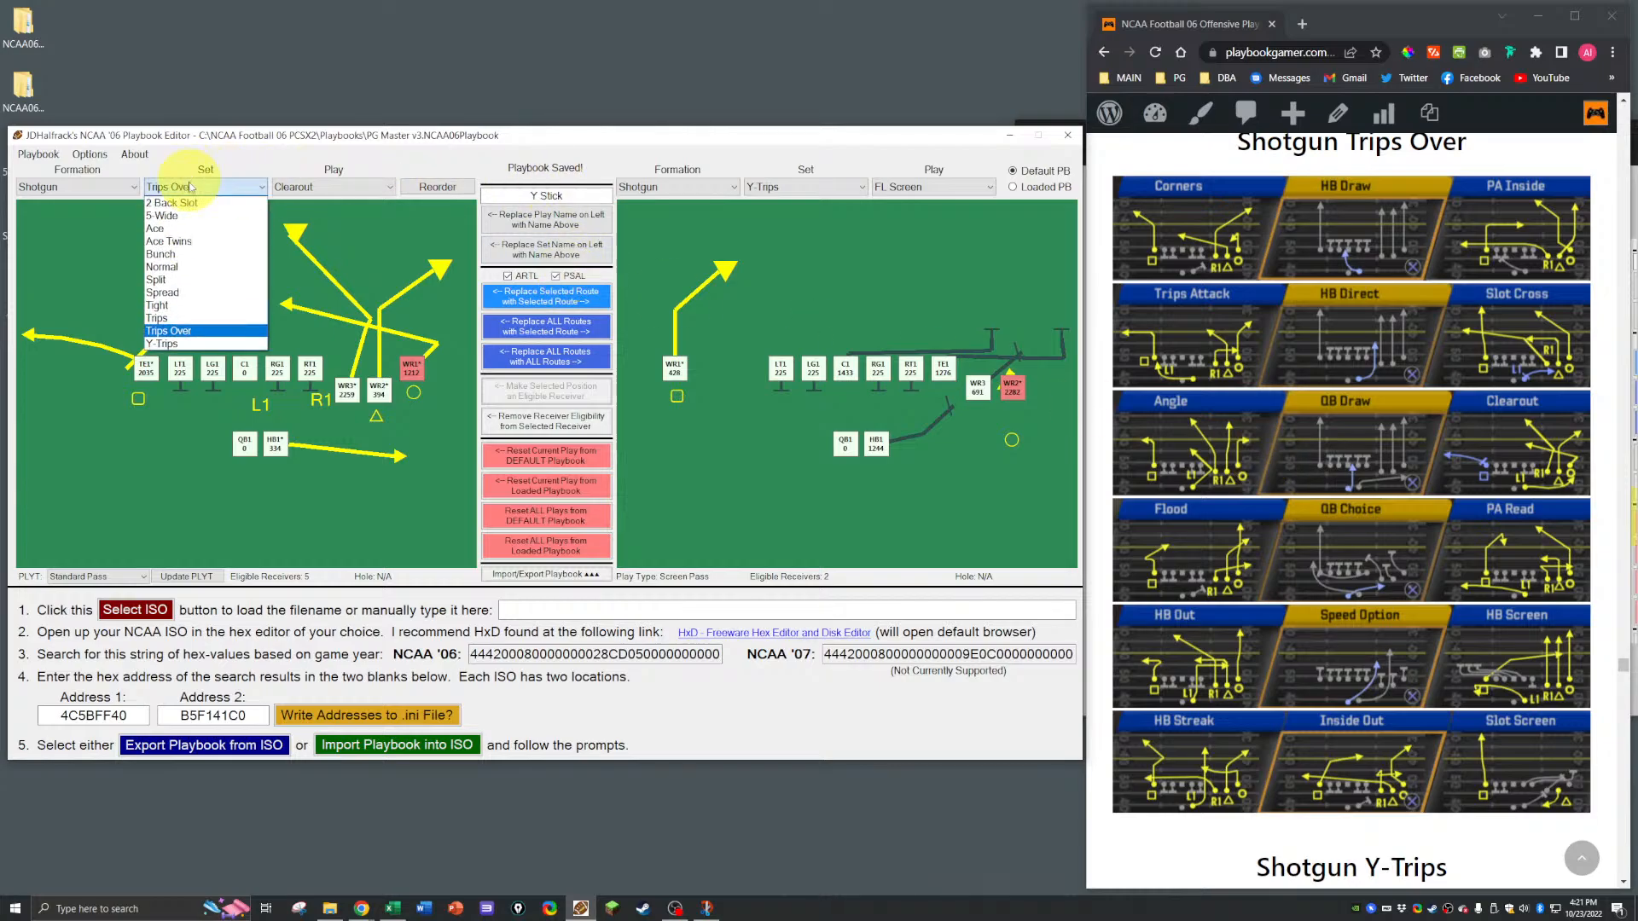
click(160, 318)
click(316, 185)
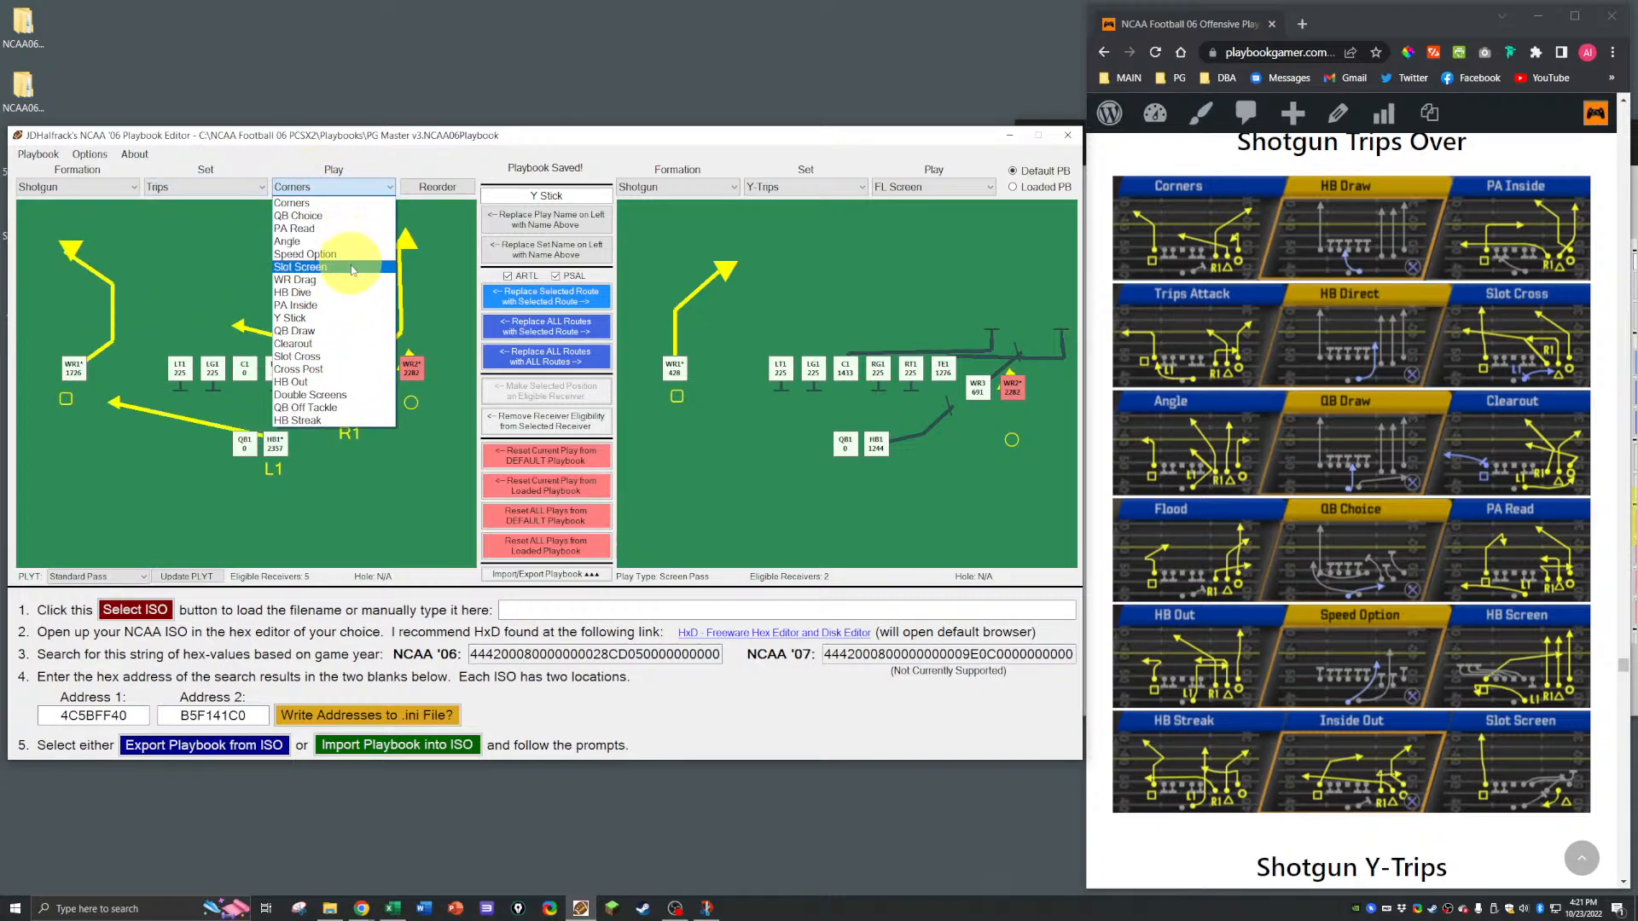
click(339, 342)
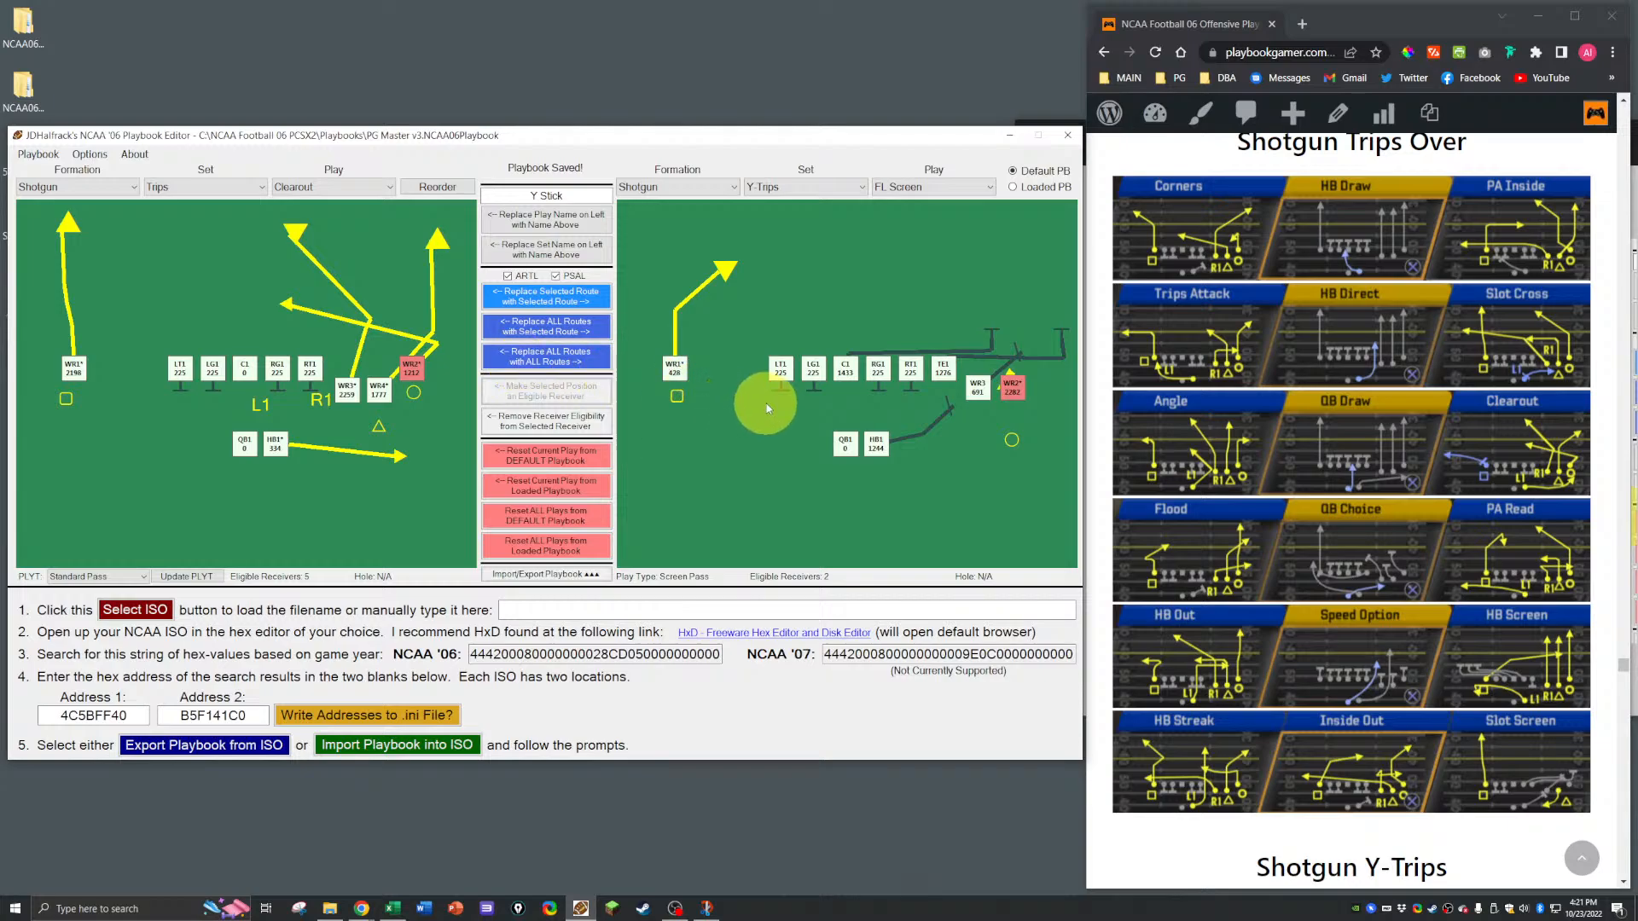
key(super+shift+s)
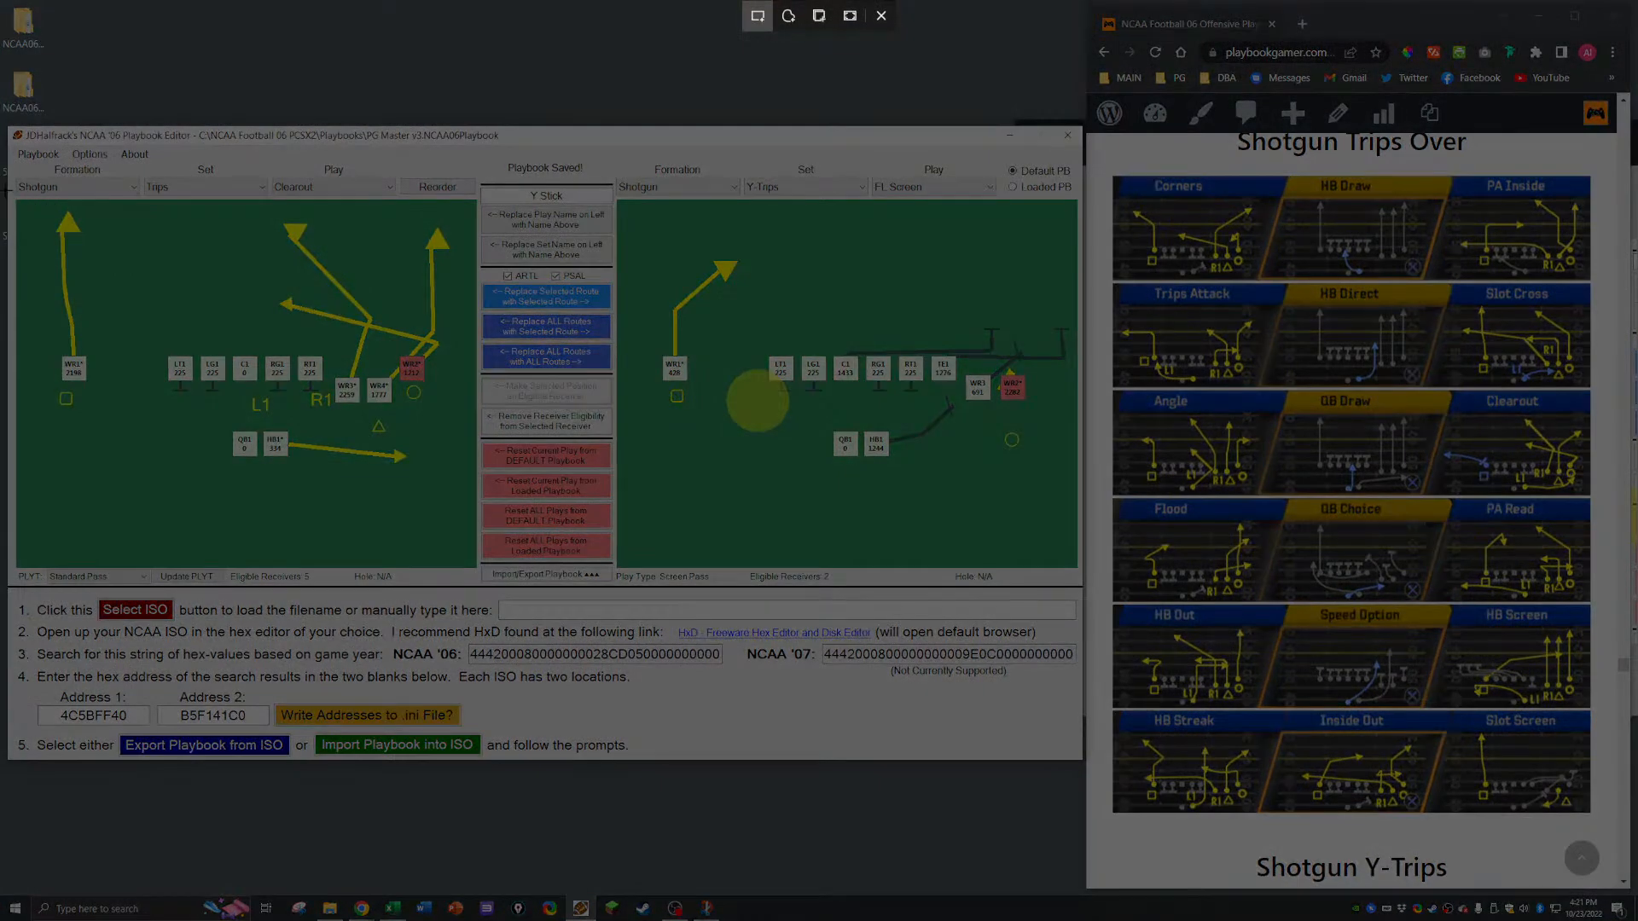
drag(4, 189, 509, 594)
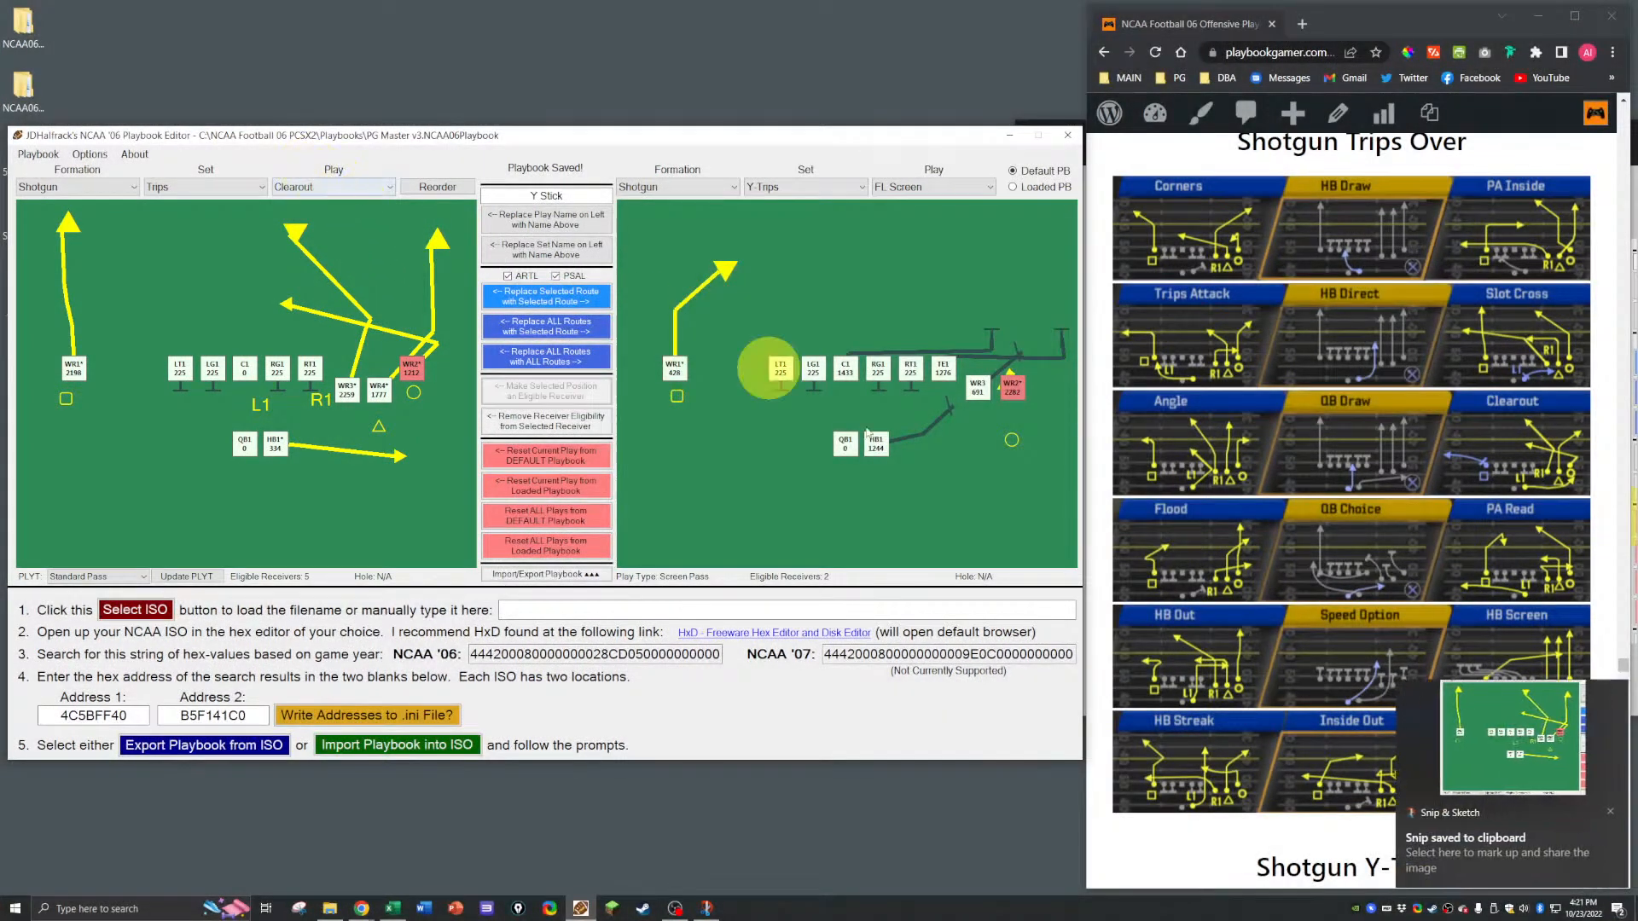
Step: Open the new Clearout snip, close the old Corners snip, and place the new one beside the playbook editor
click(1501, 848)
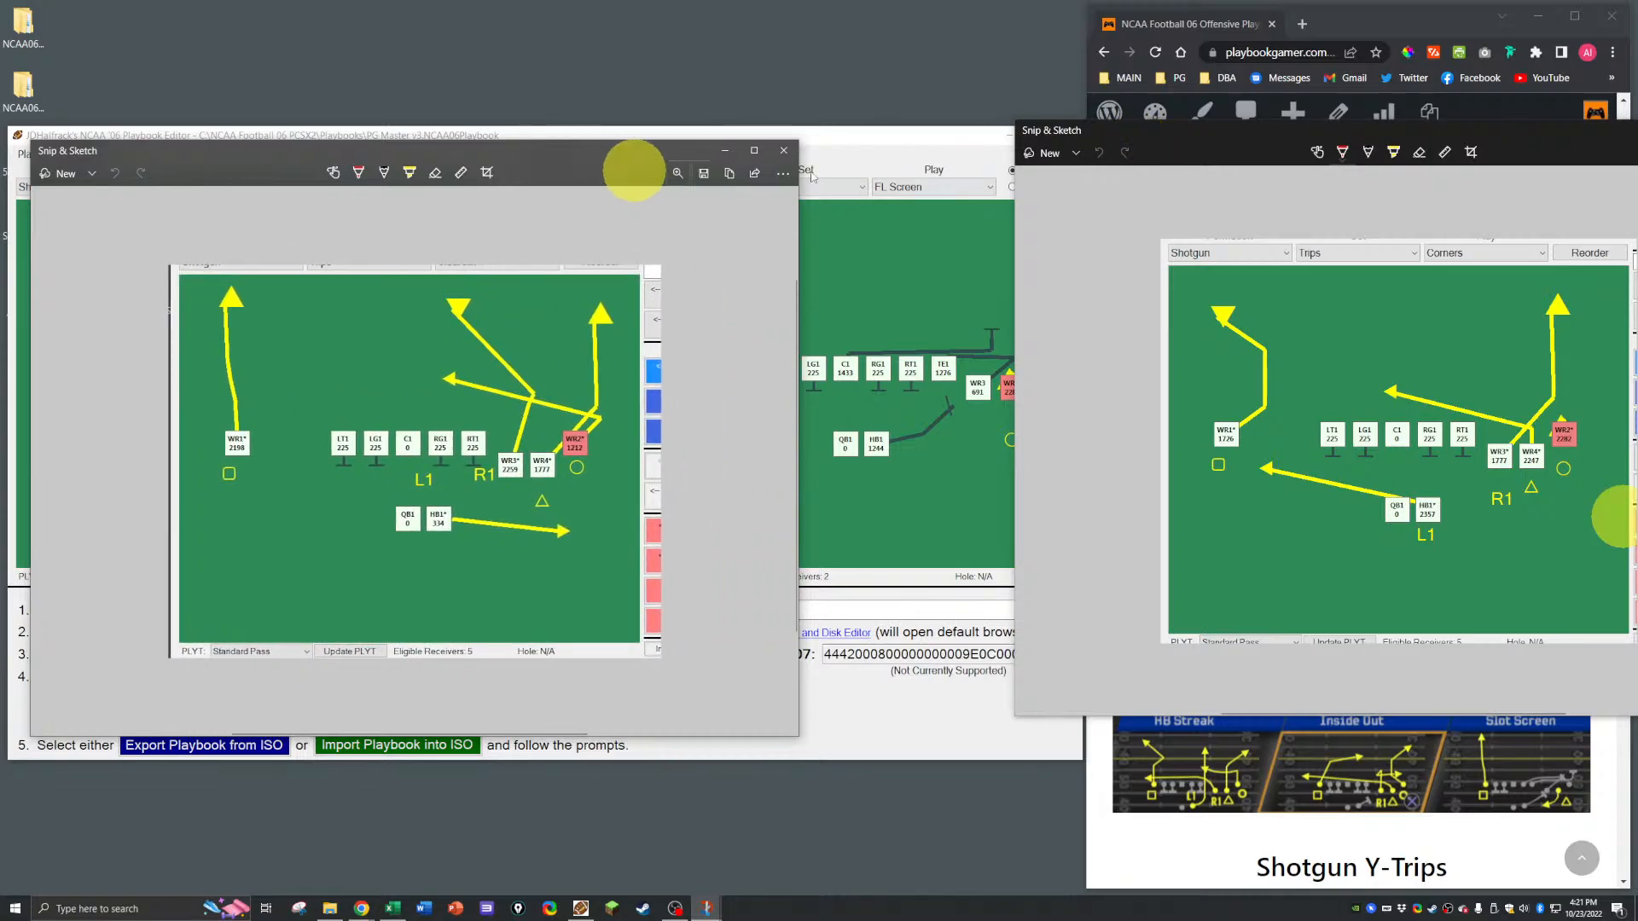
click(1501, 134)
drag(1532, 129, 1302, 175)
click(1534, 178)
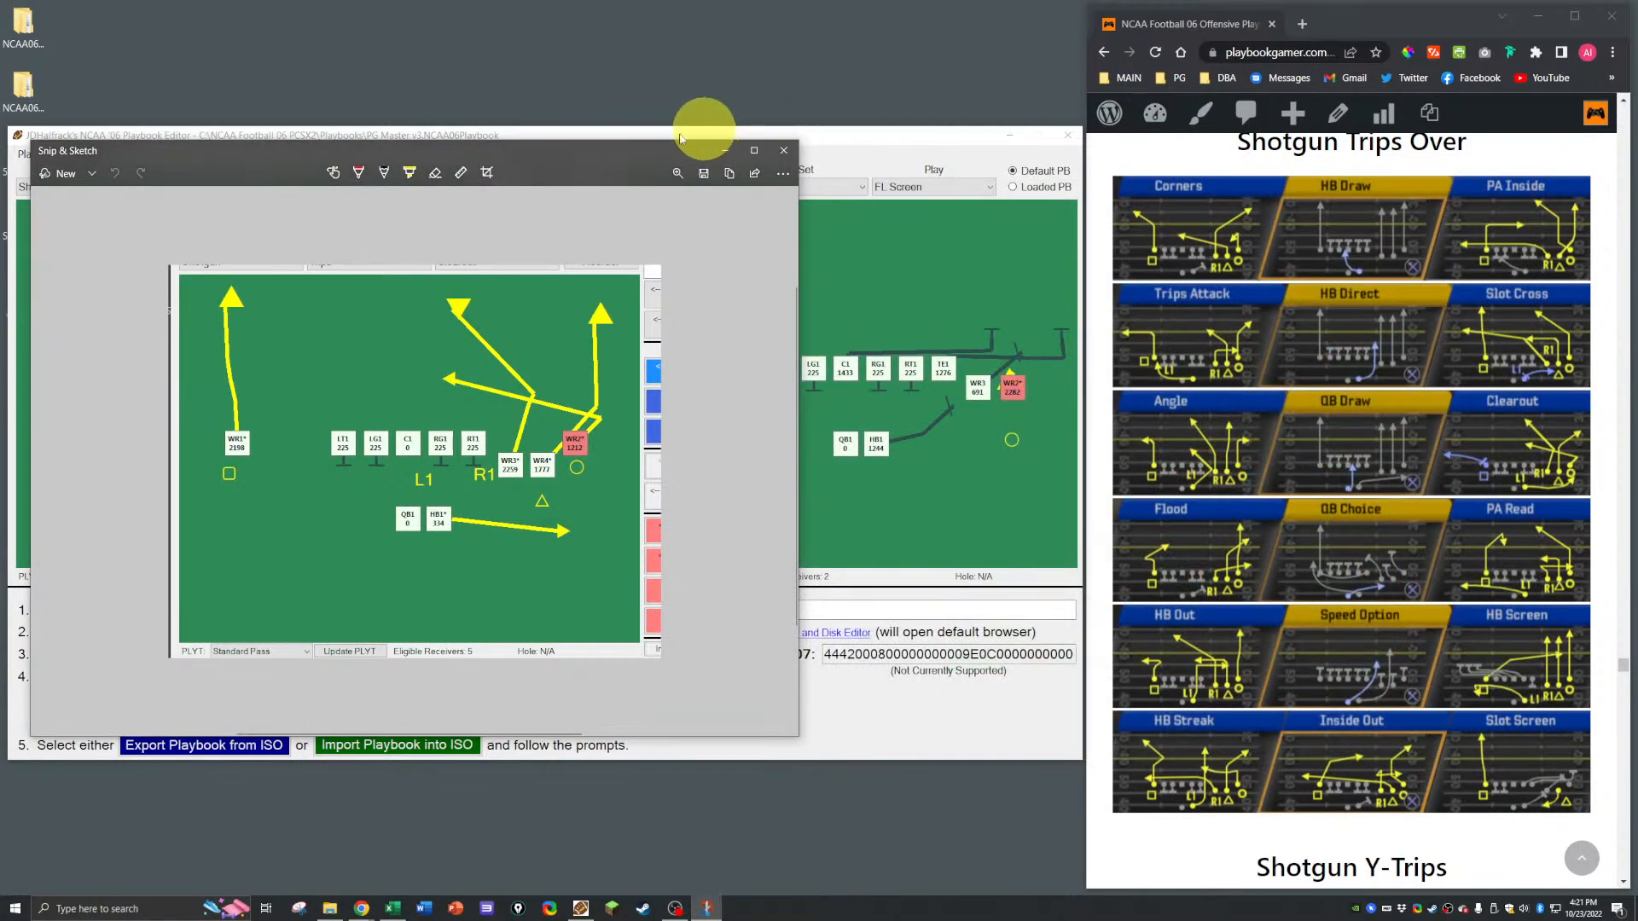
drag(615, 155, 1579, 130)
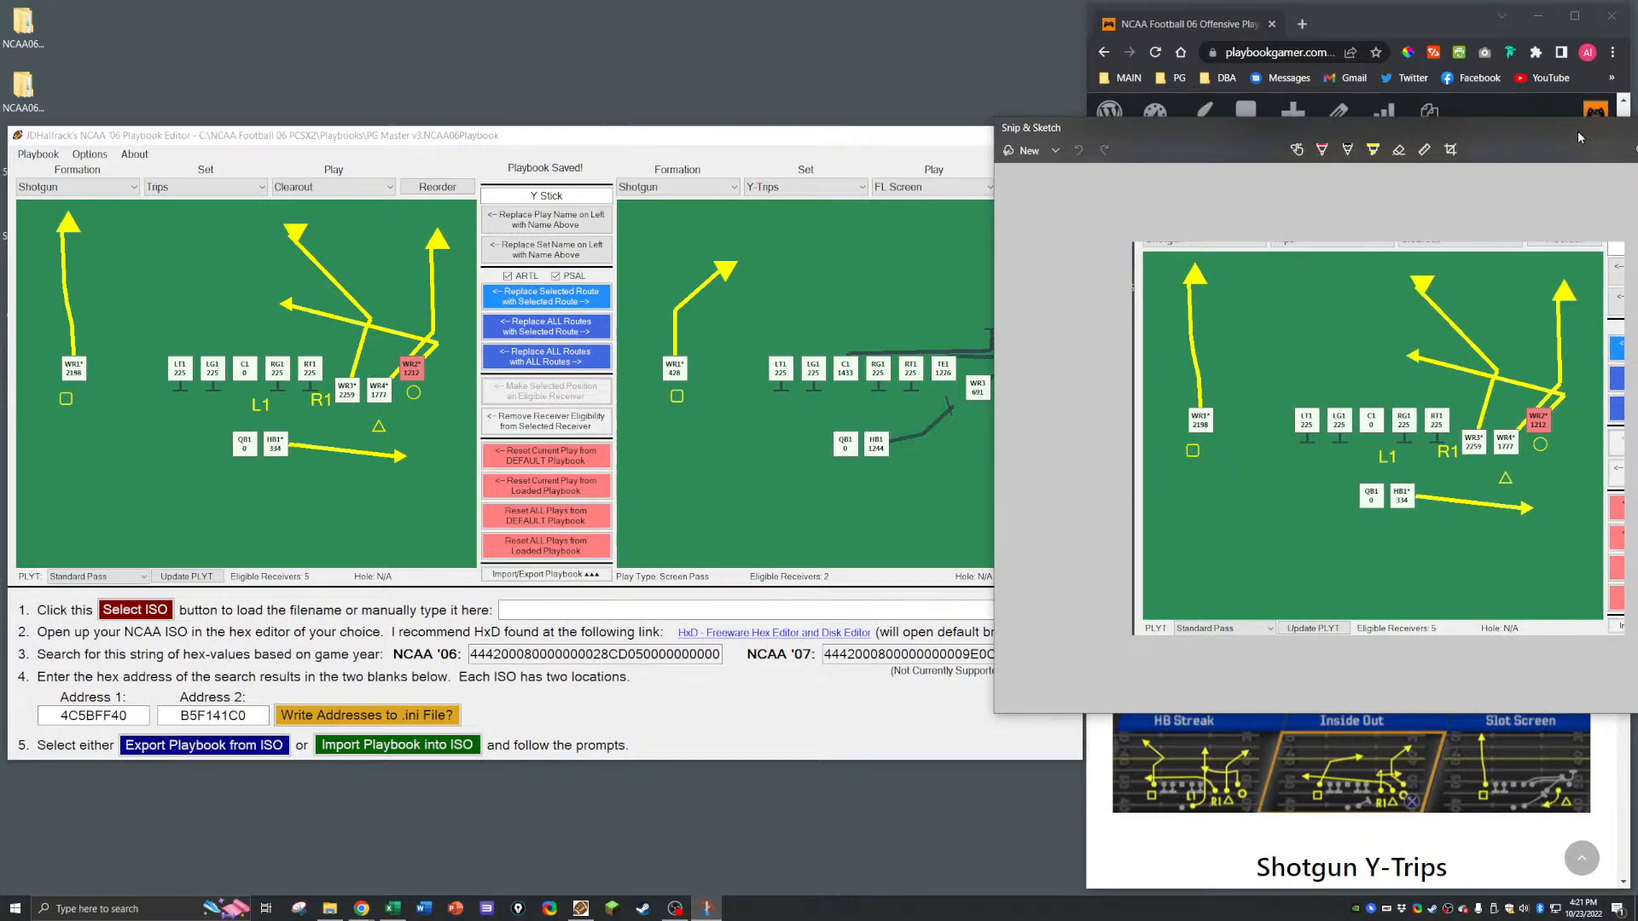
click(861, 135)
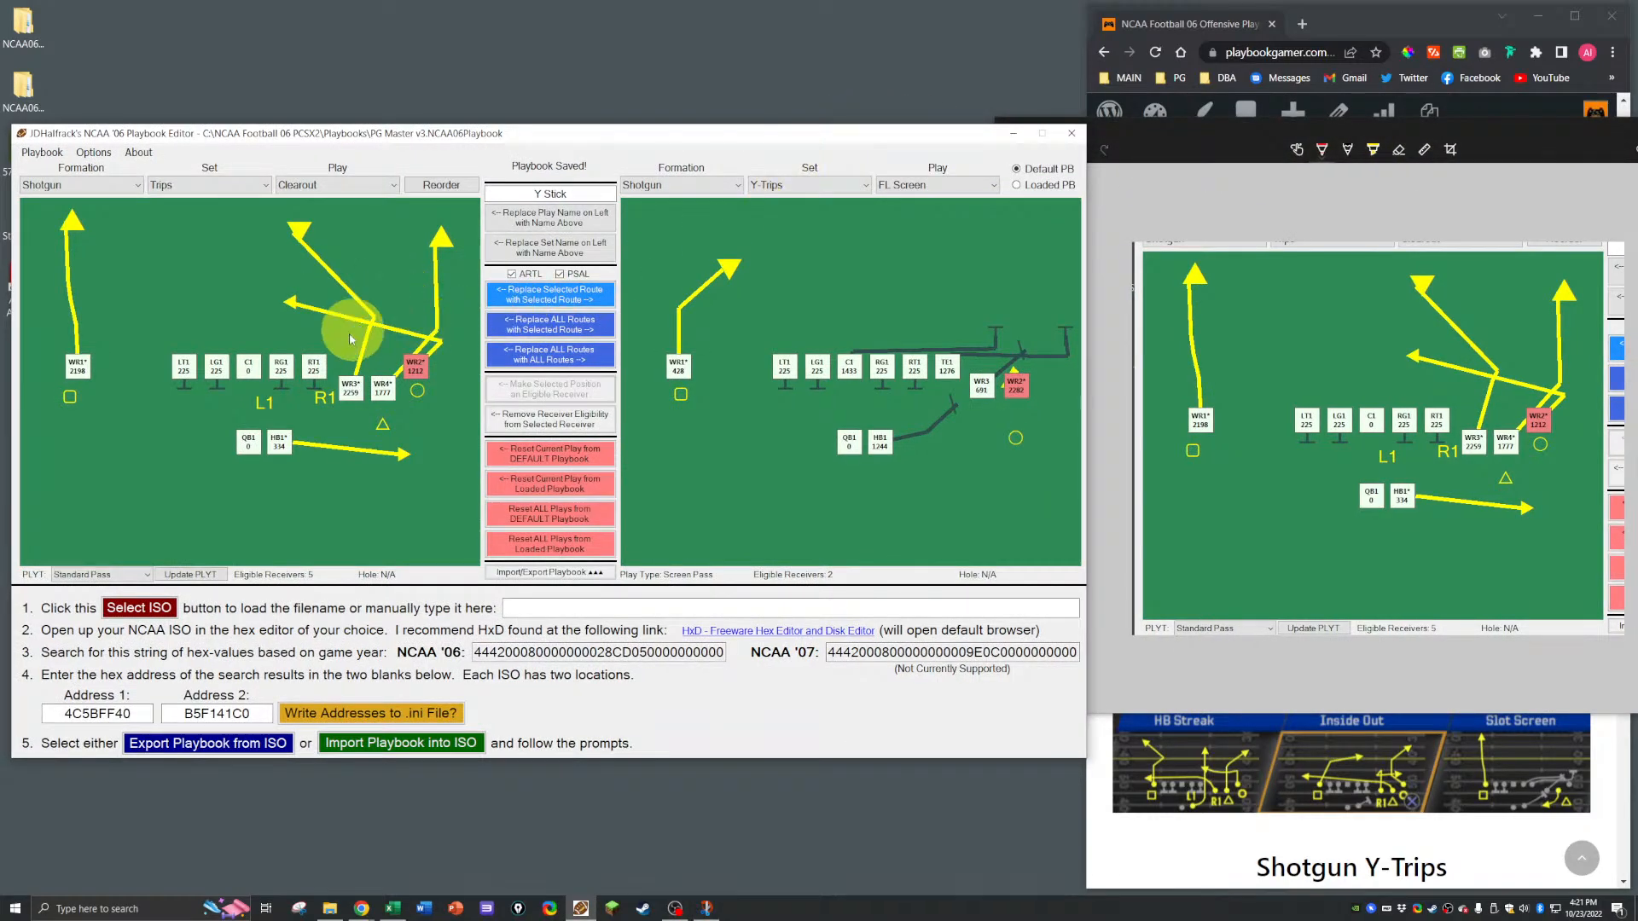
Step: Return to the Trips Over set and reload its Clearout play for editing
click(249, 184)
click(179, 329)
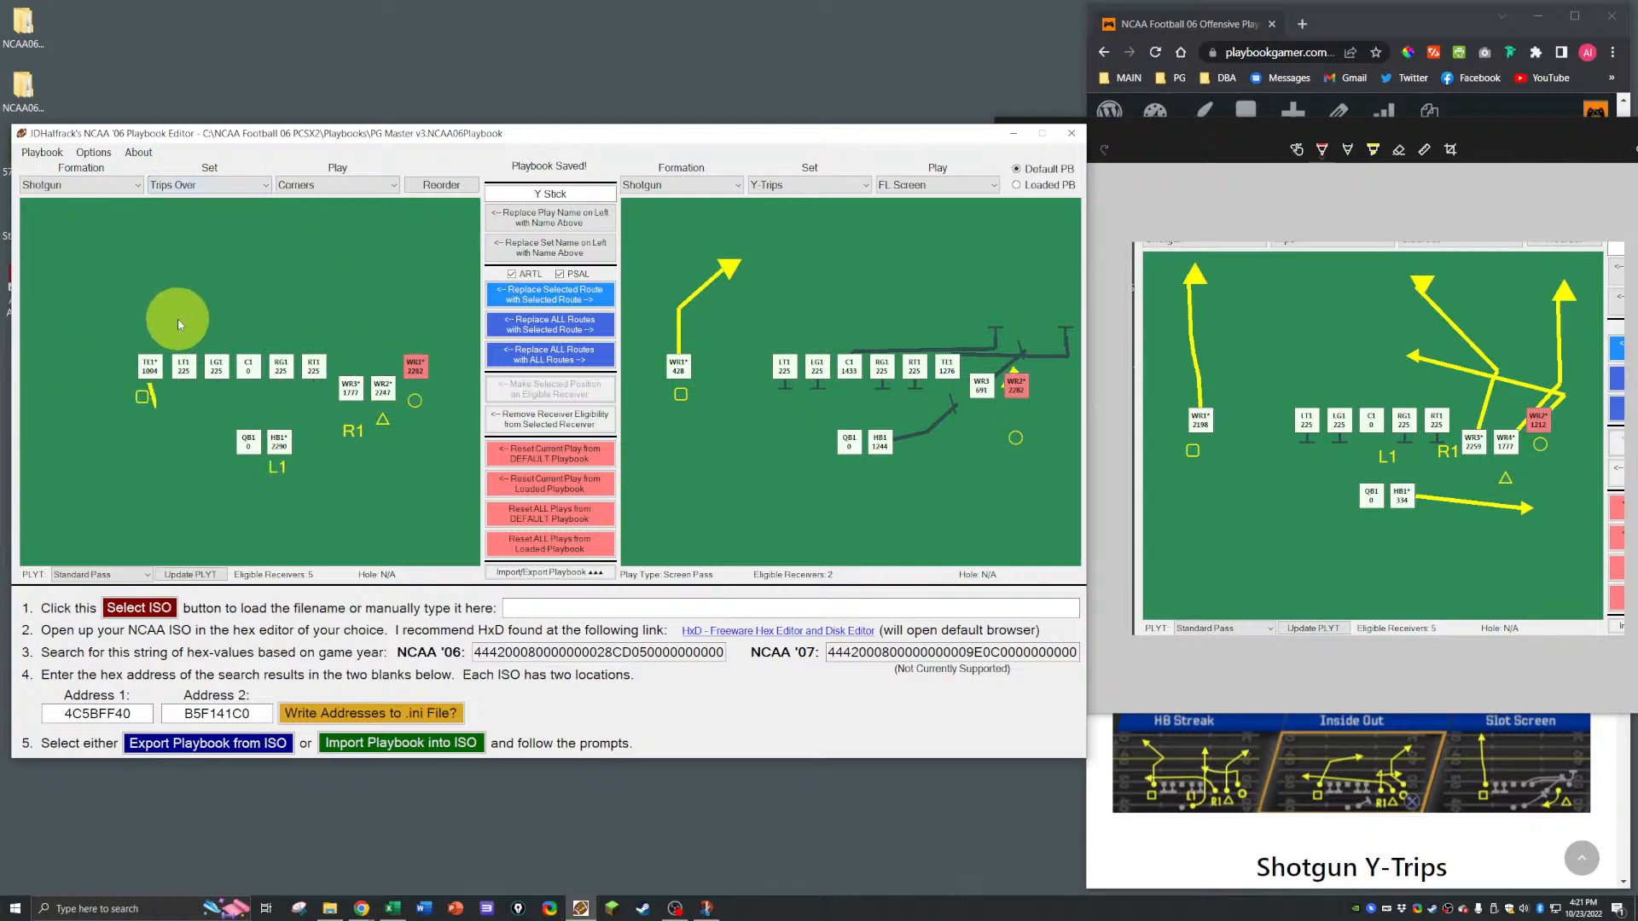
click(305, 185)
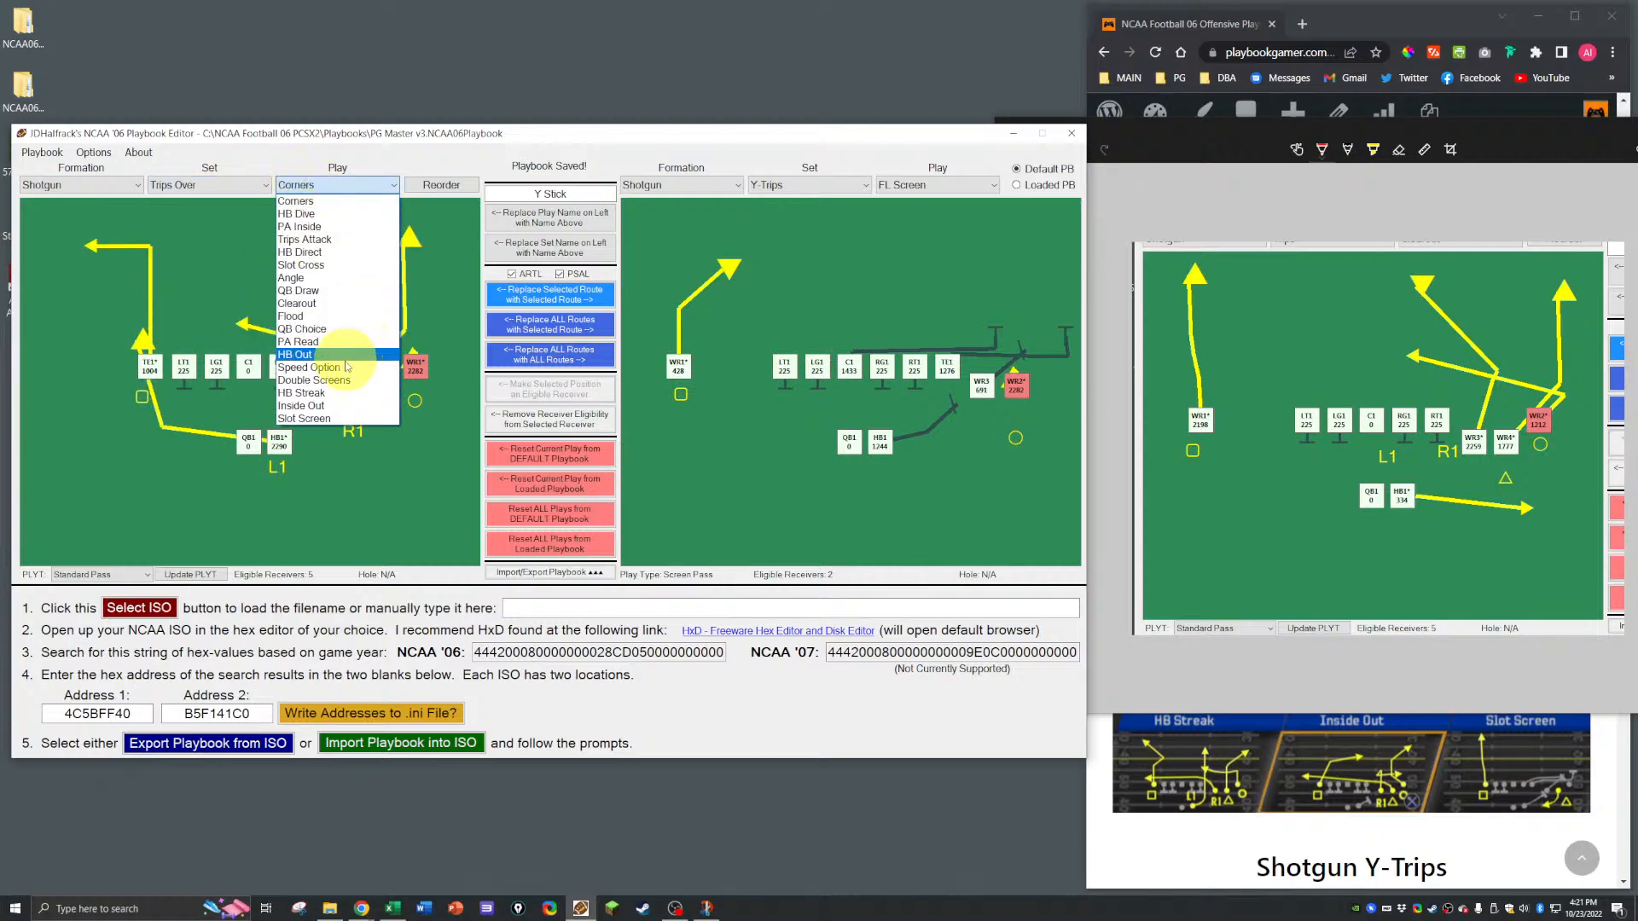
click(311, 304)
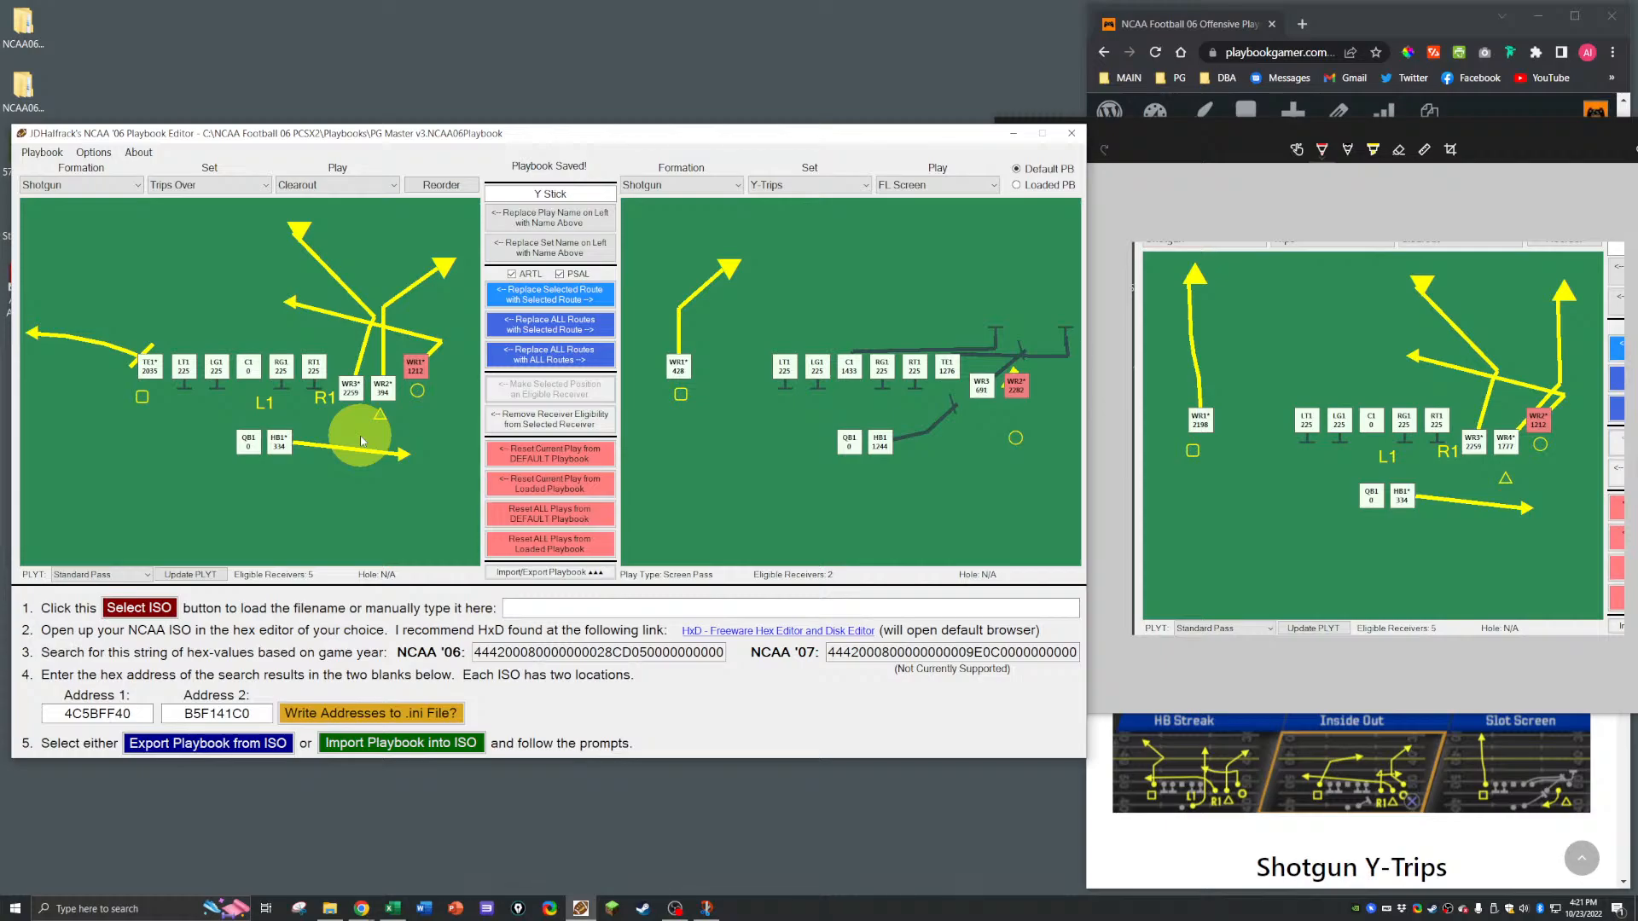
Step: Change TE1's route in Trips Over Clearout to the 8 Yard 90° Left drag/out
click(148, 371)
right_click(149, 371)
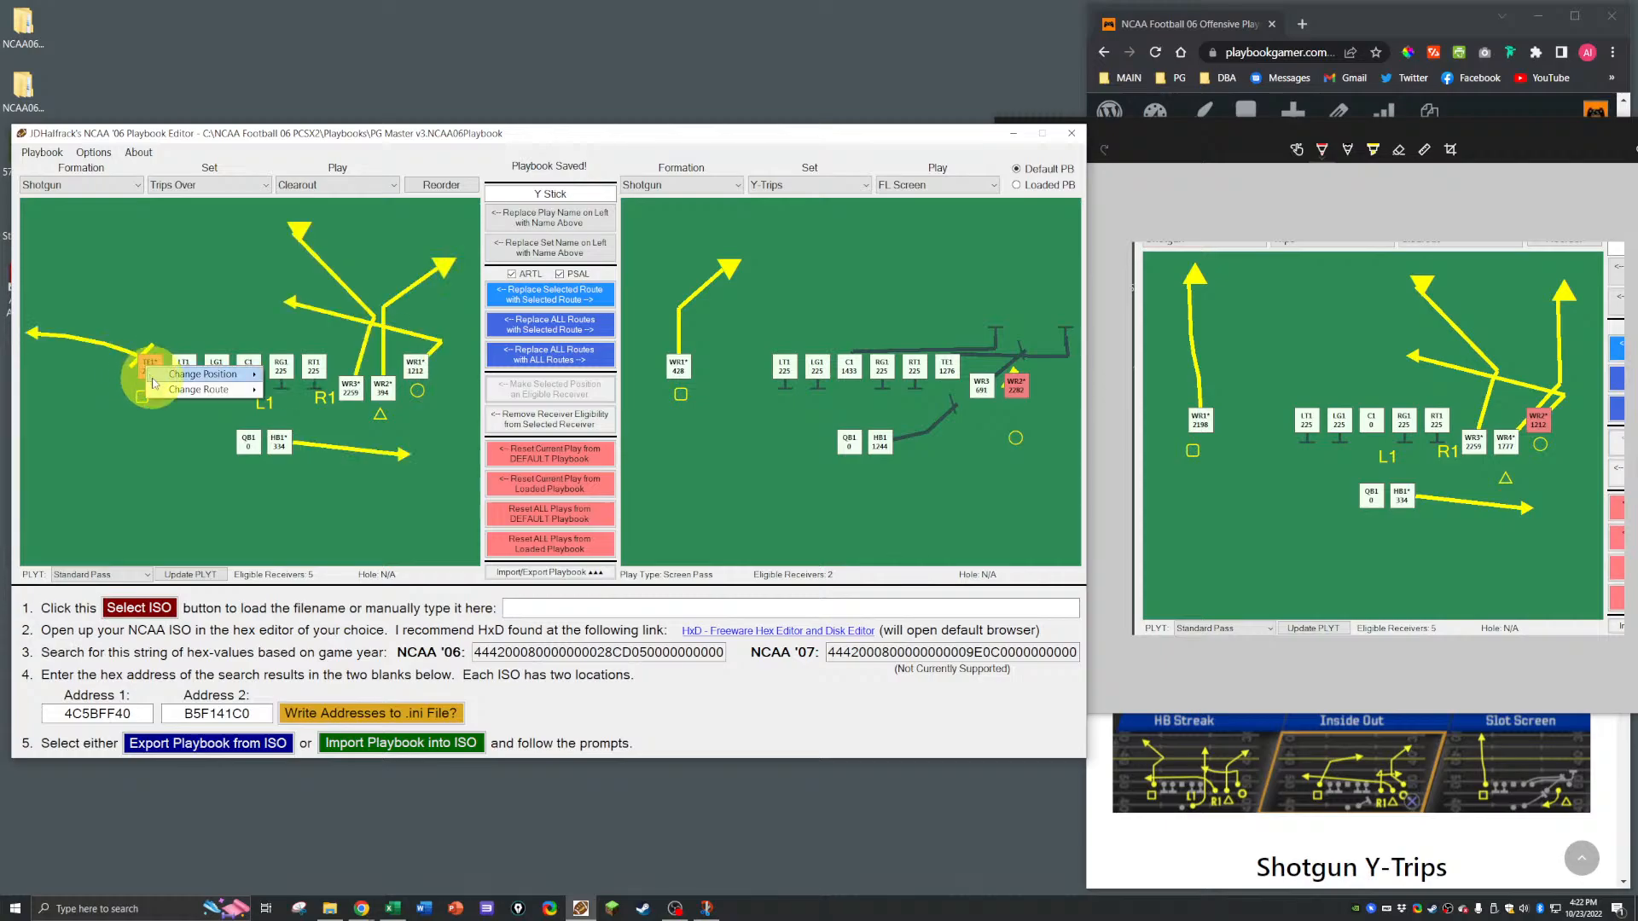
mouse_move(209, 390)
mouse_move(388, 421)
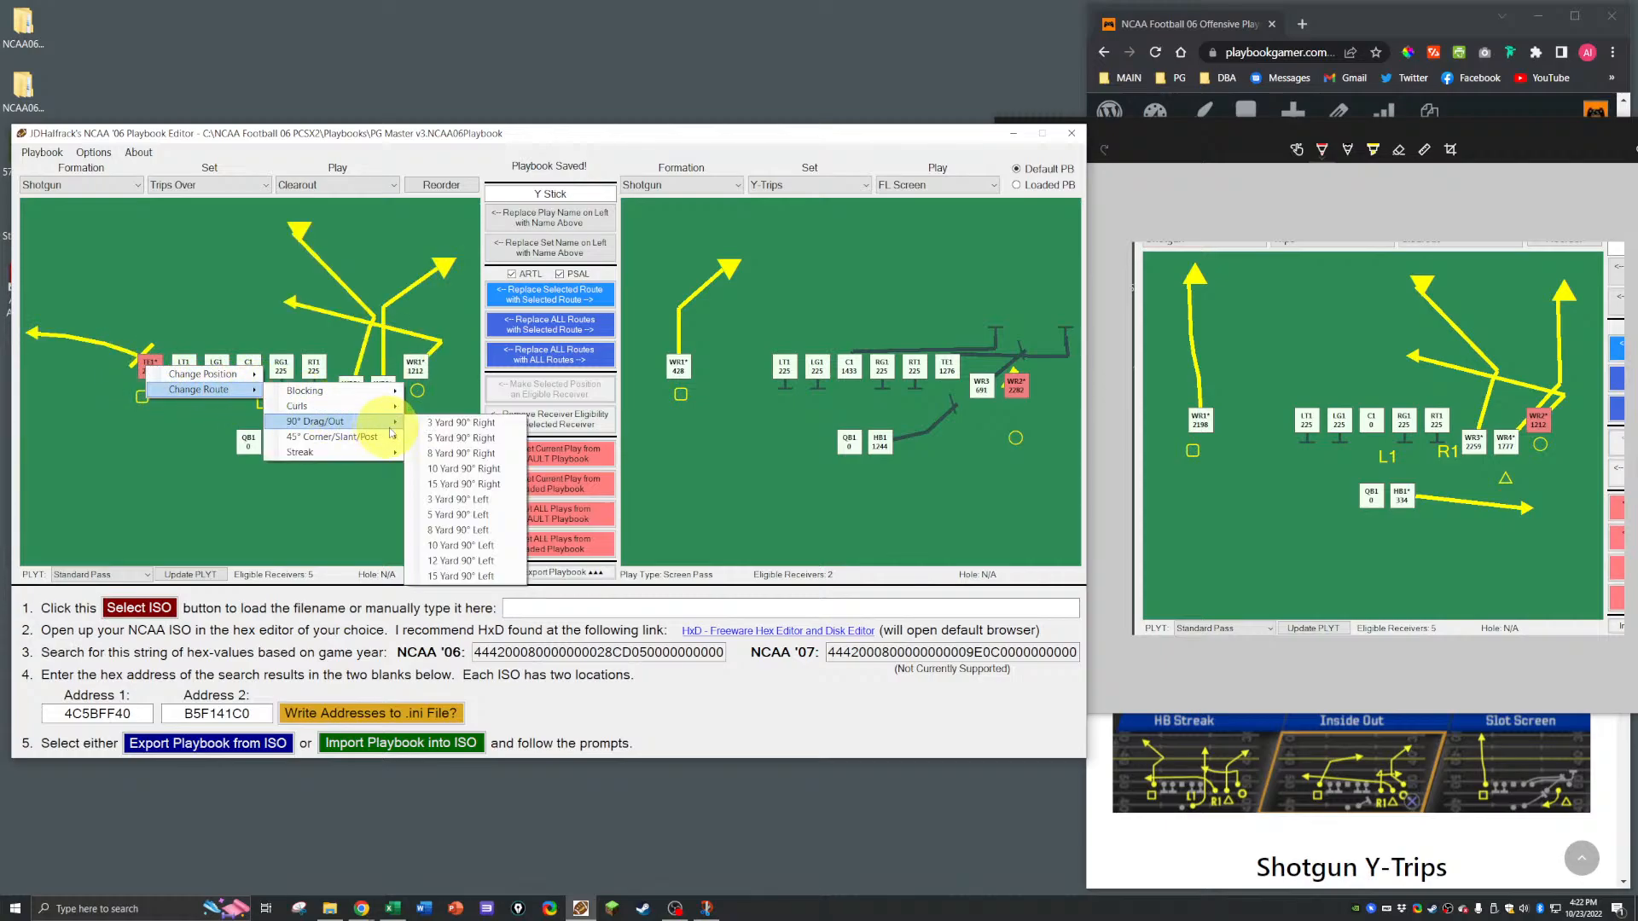
click(444, 530)
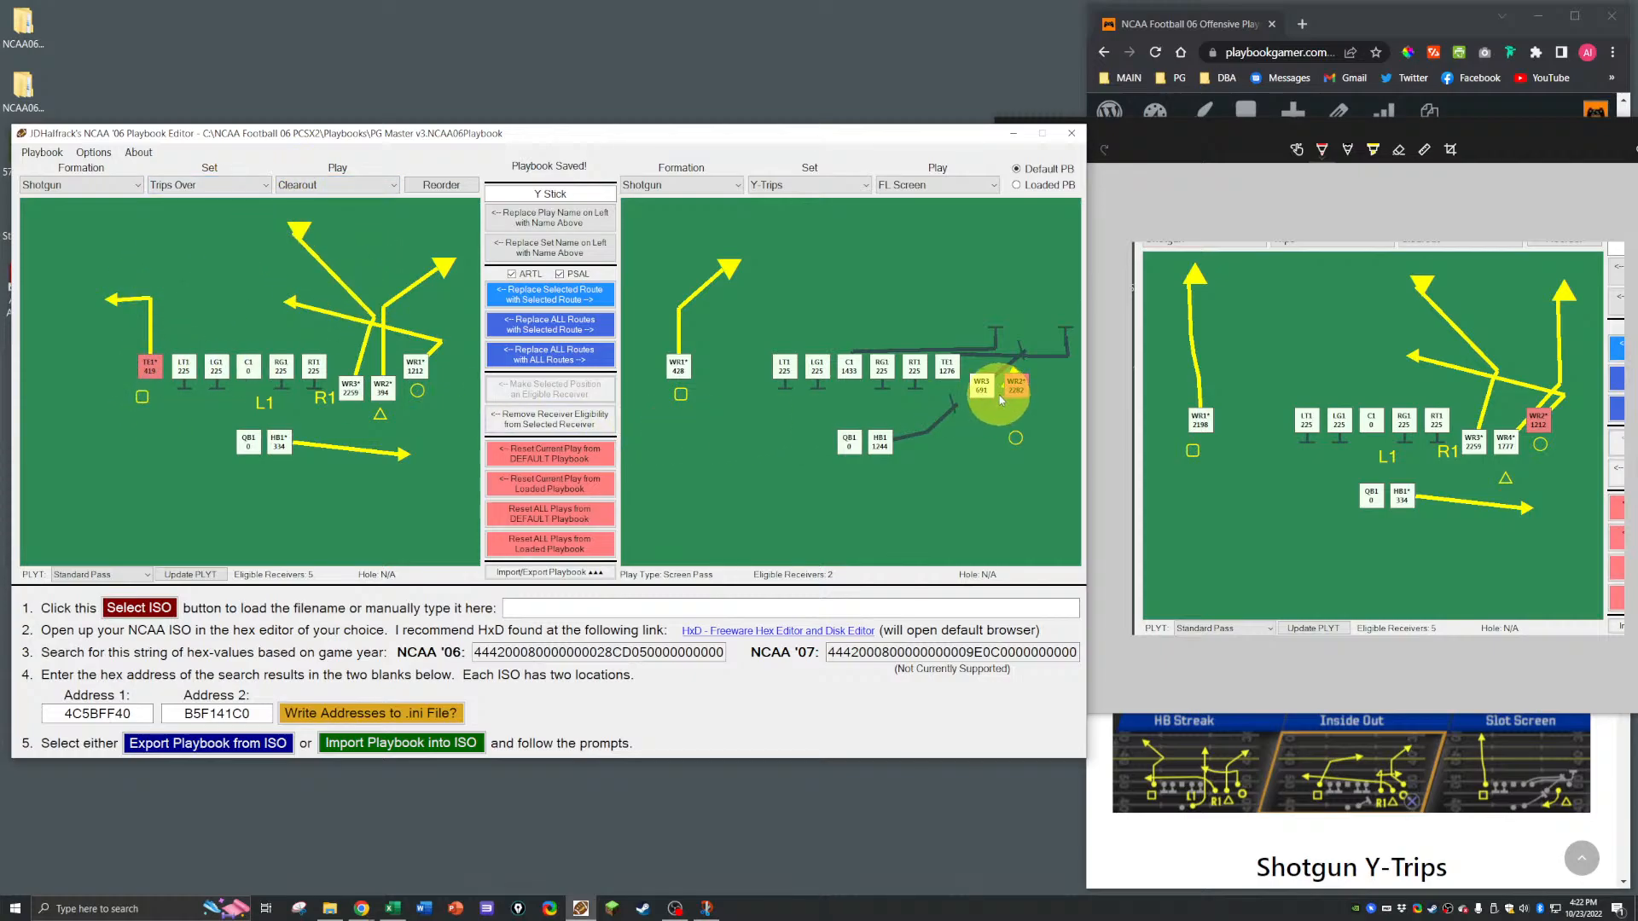
Step: Replace TE1's route in Trips Over Clearout with WR3's route from the Shotgun Spread Slot Wheels play
click(789, 185)
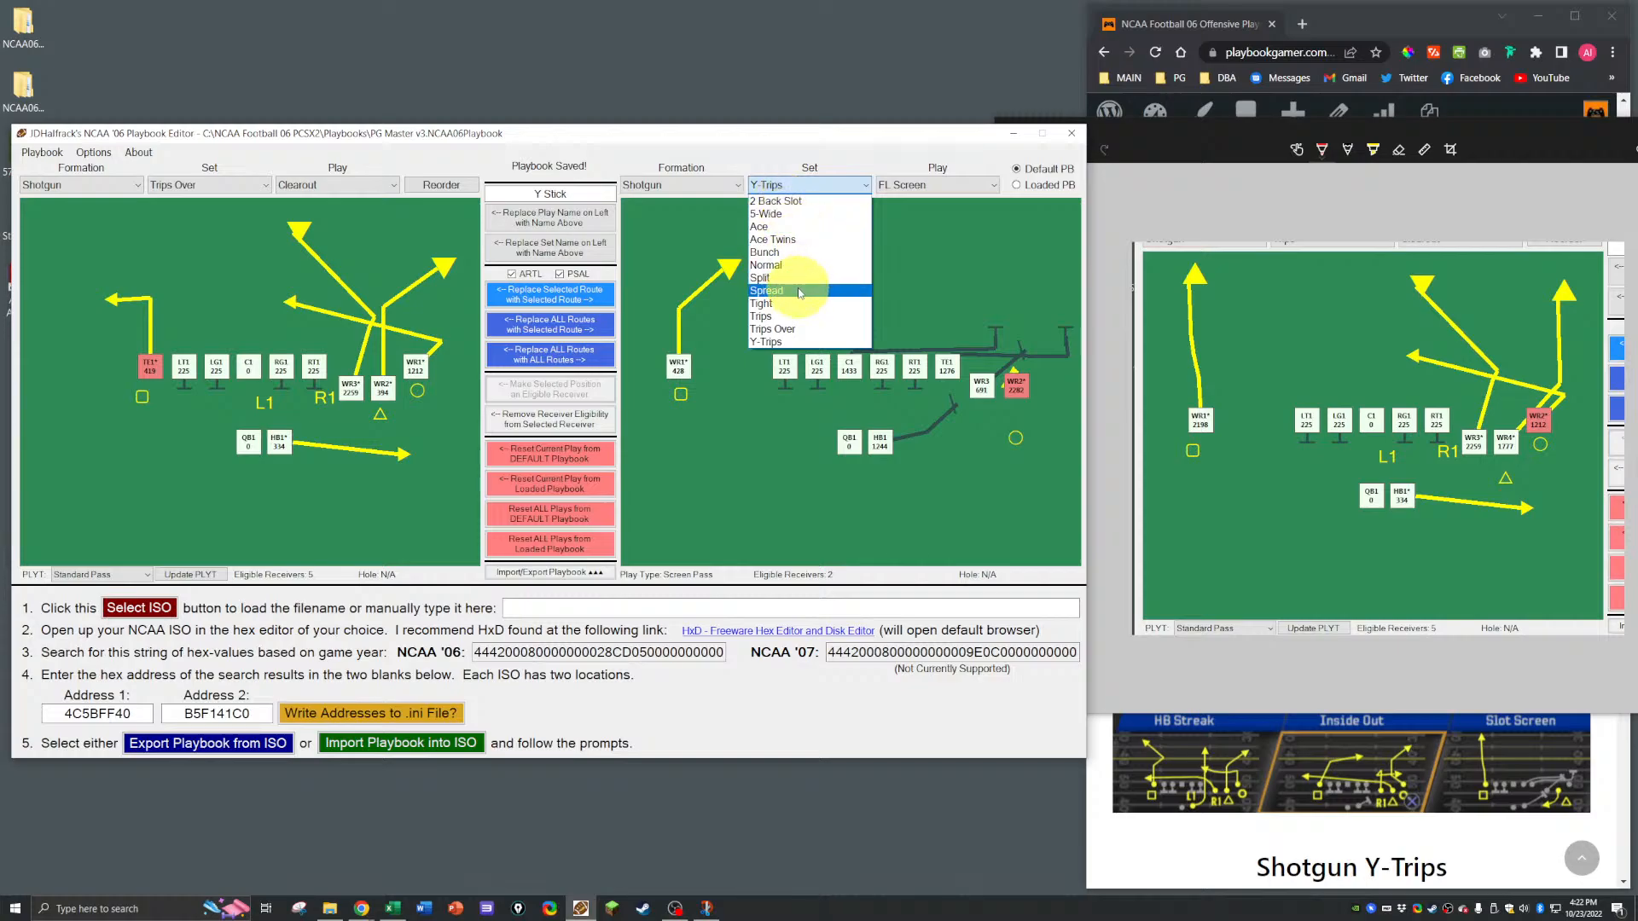
click(801, 286)
click(896, 189)
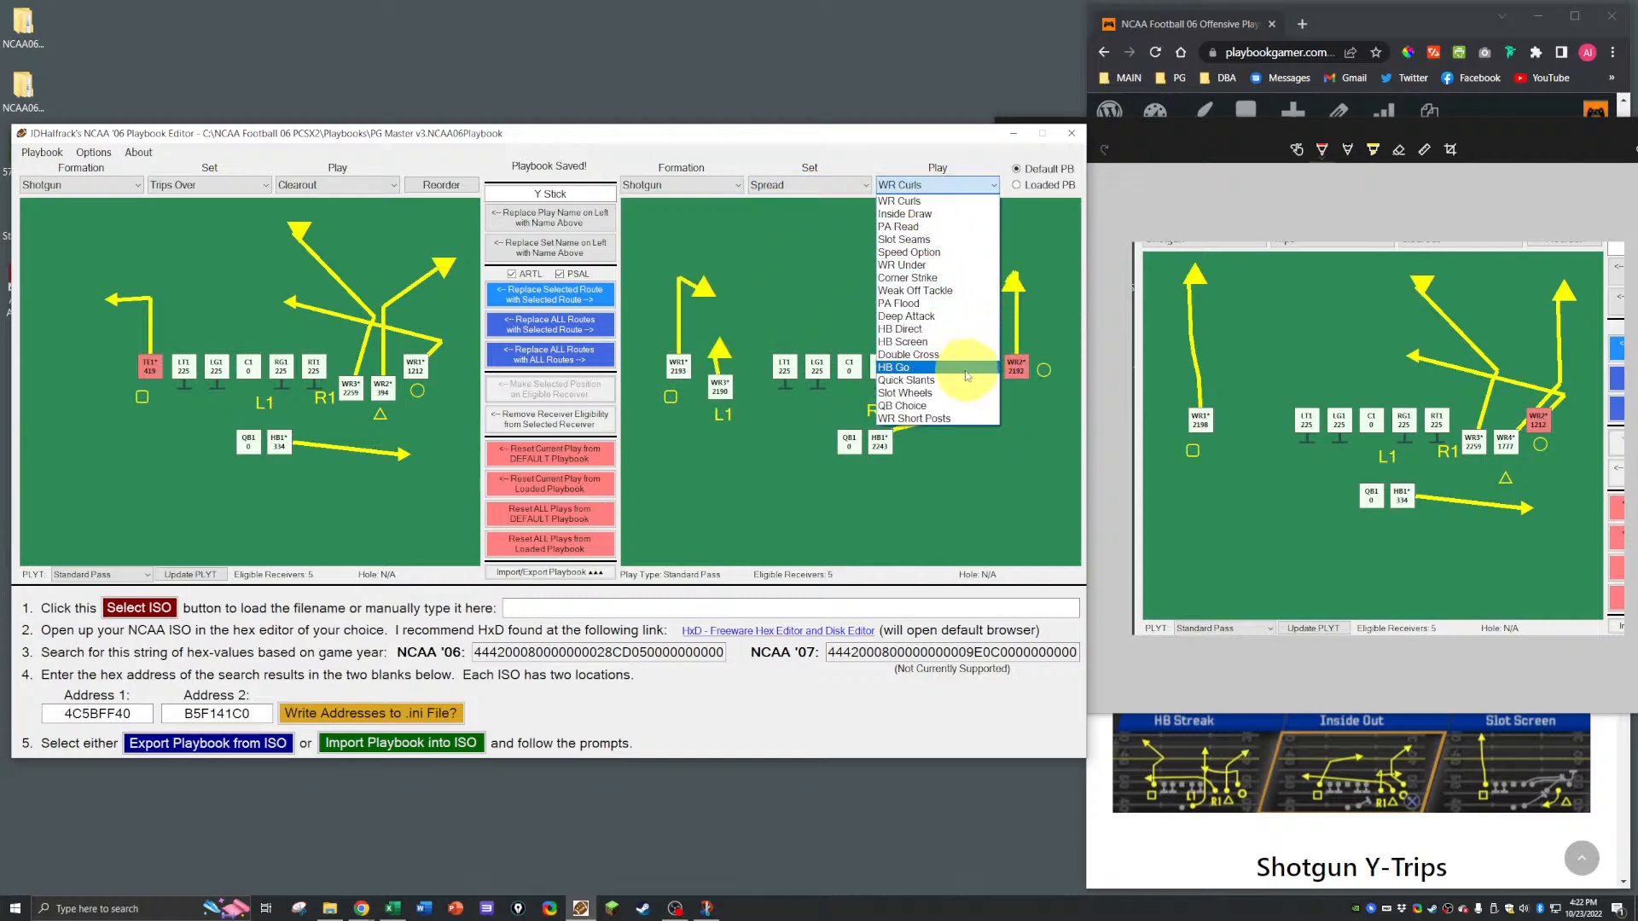
click(936, 393)
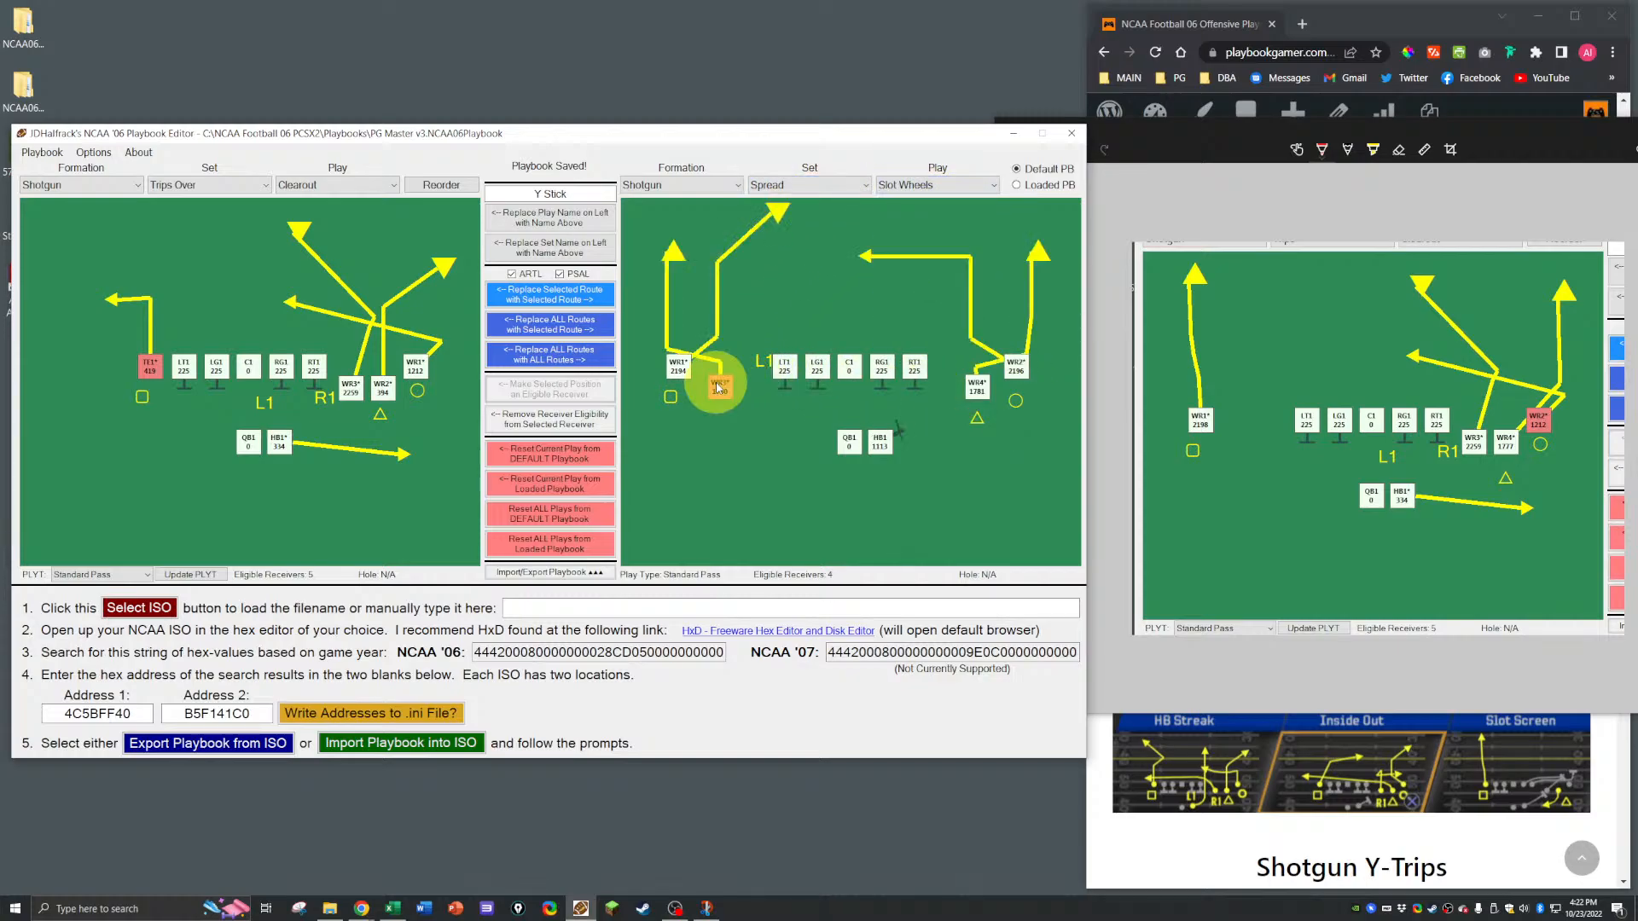
click(549, 295)
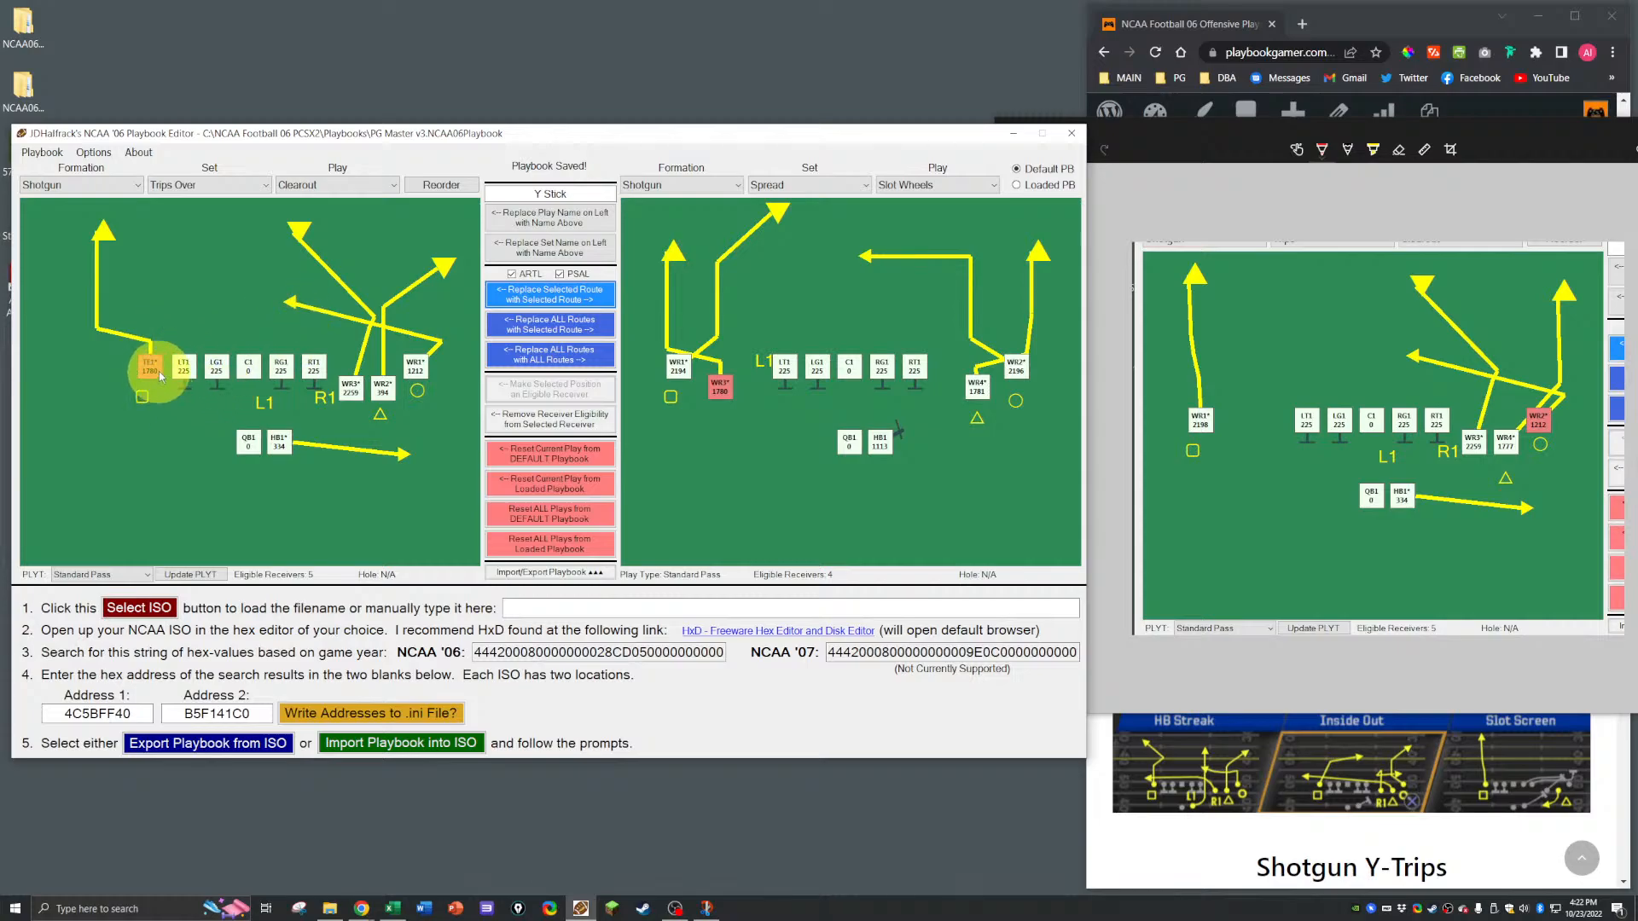
Step: Change TE1's route in Trips Over Clearout to a shallow 90° drag/out breaking left
right_click(148, 366)
mouse_move(205, 388)
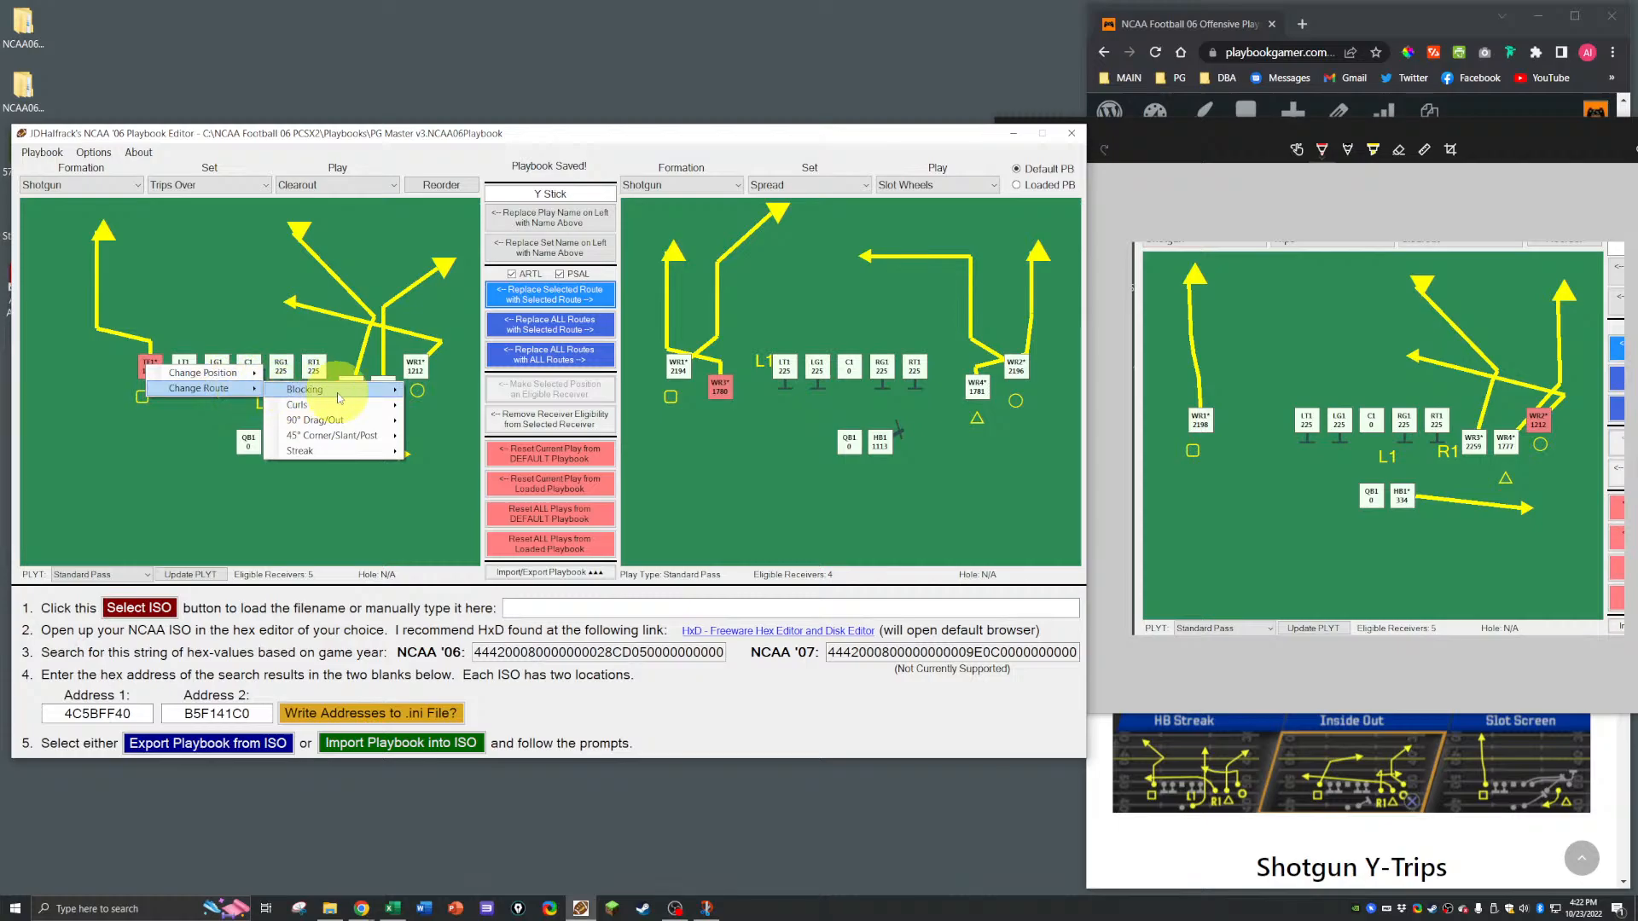
mouse_move(359, 422)
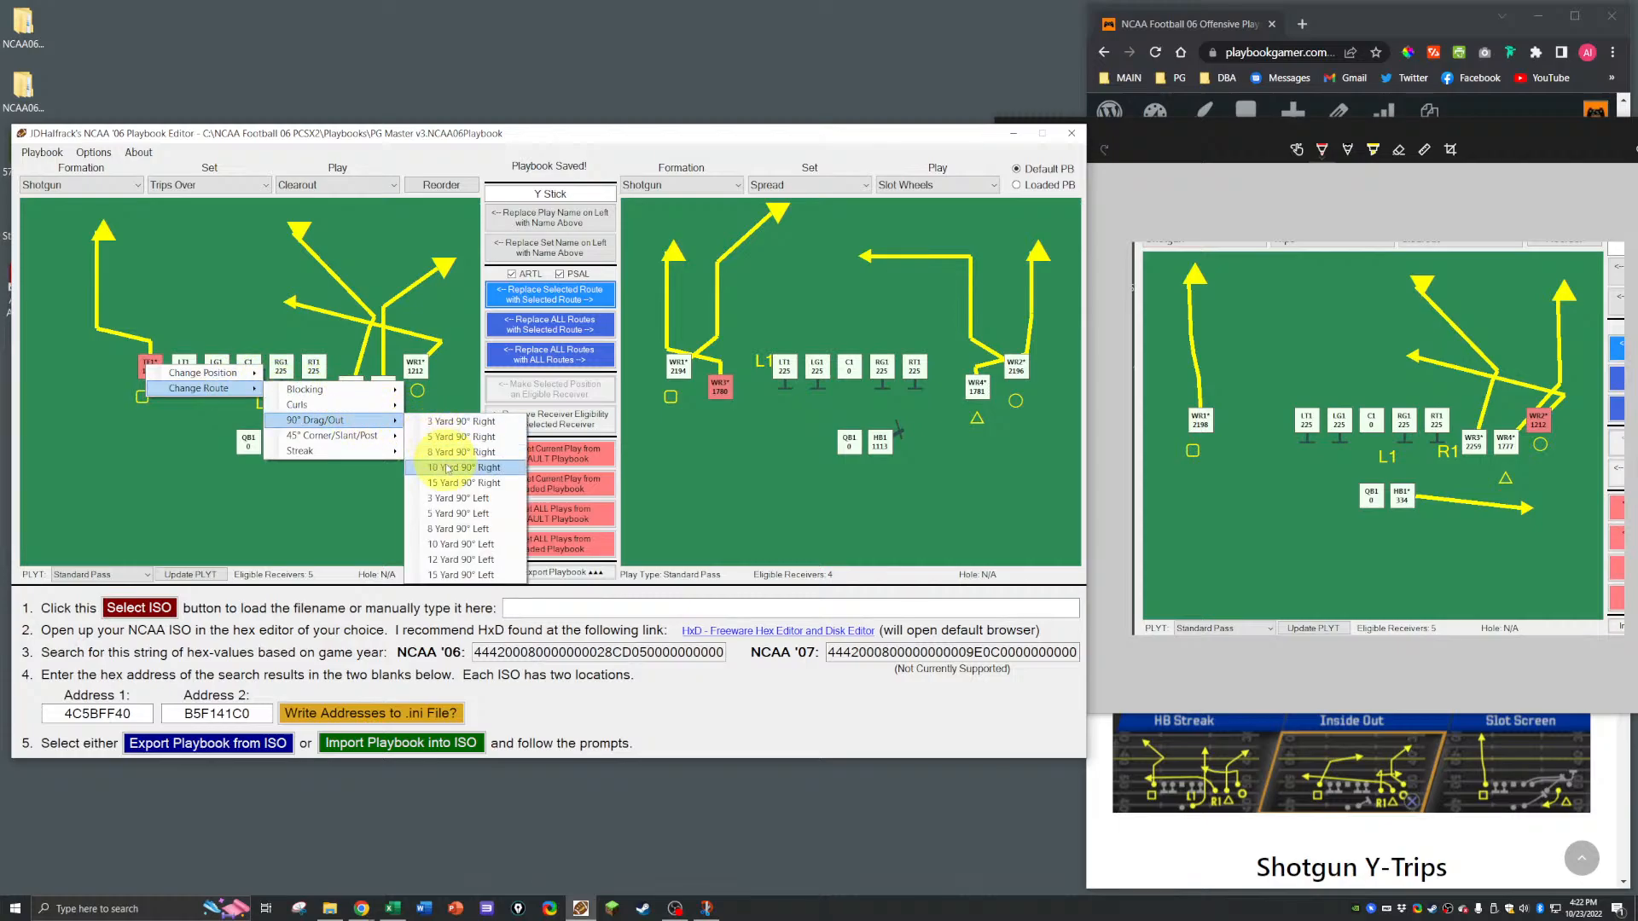
click(450, 524)
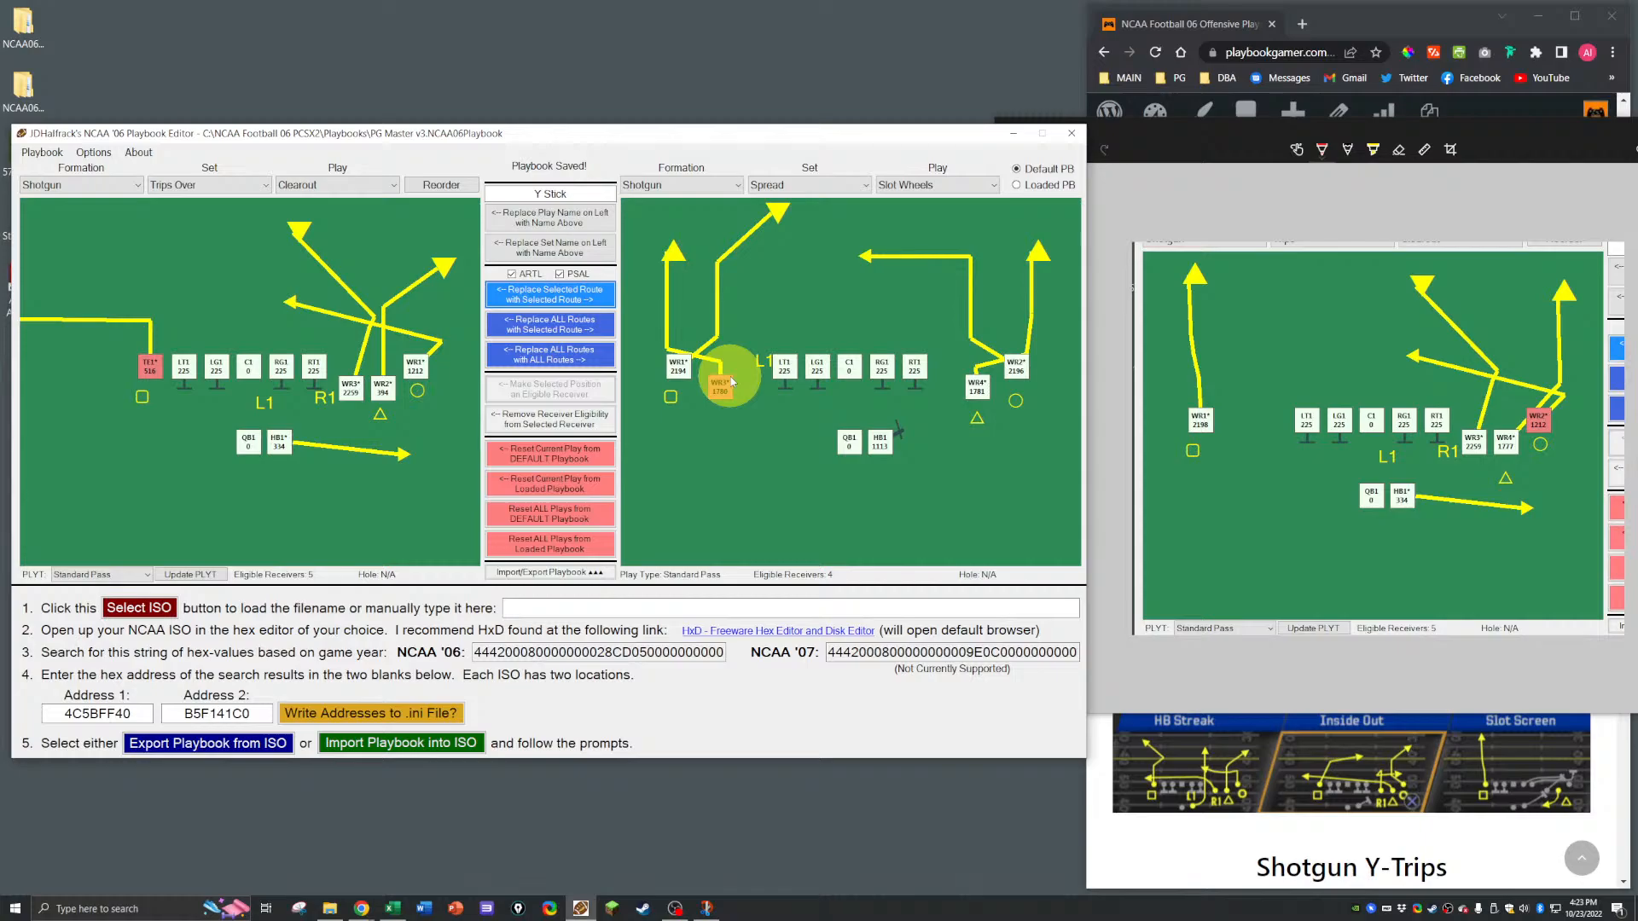
Step: Replace WR2's route in Trips Over Clearout with WR4's route from the Shotgun Trips PA Inside play
click(813, 191)
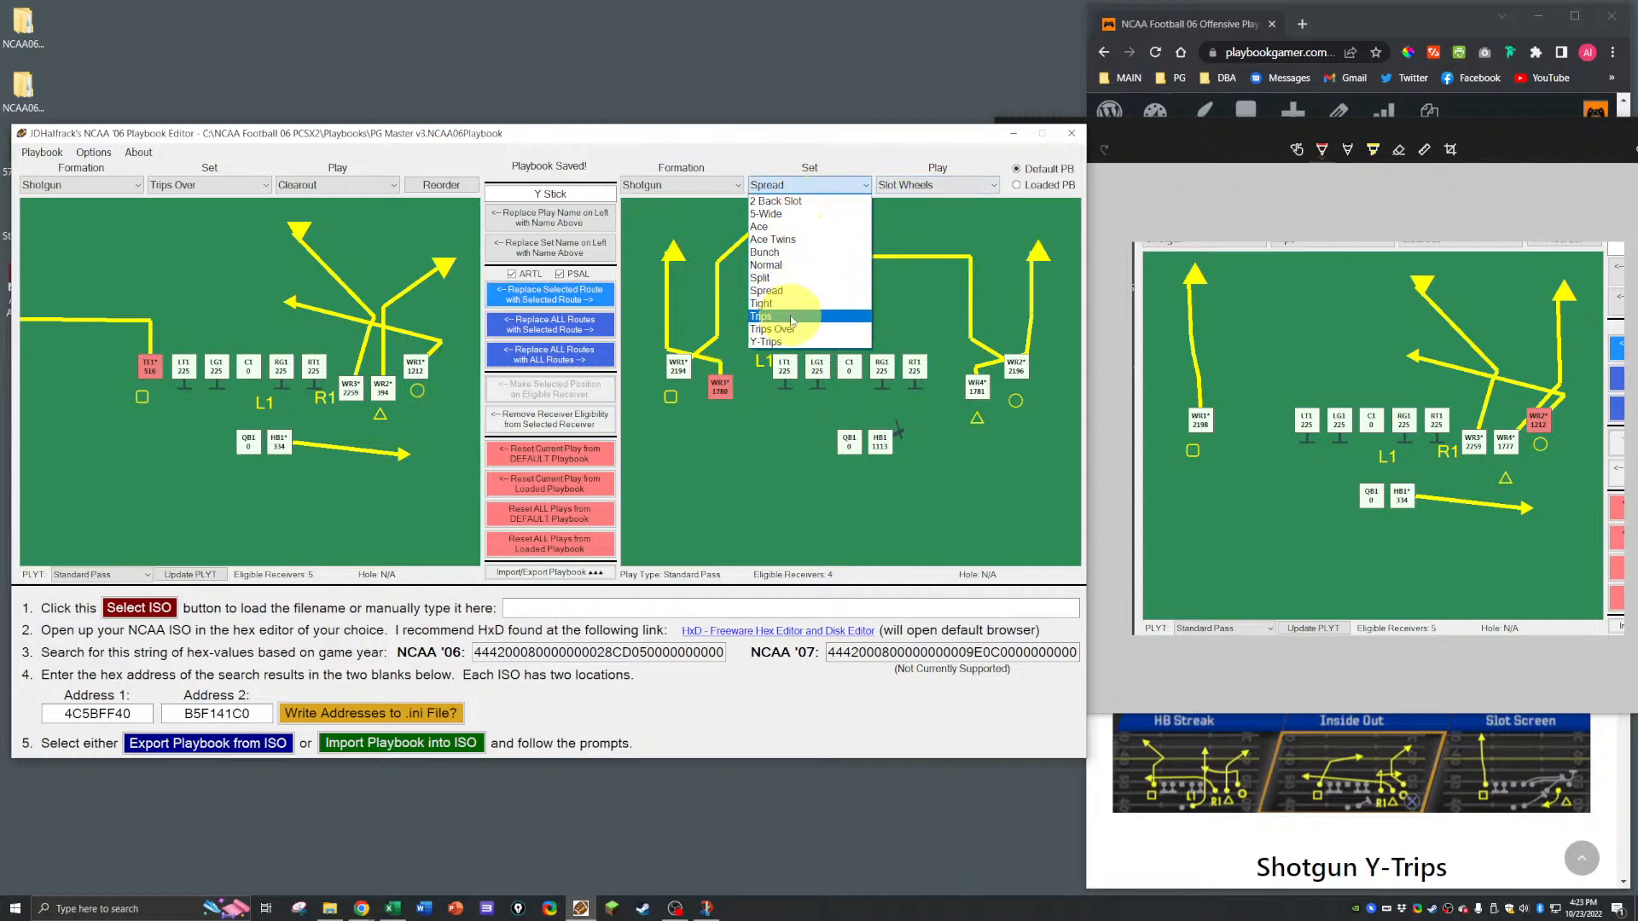
click(760, 264)
click(939, 185)
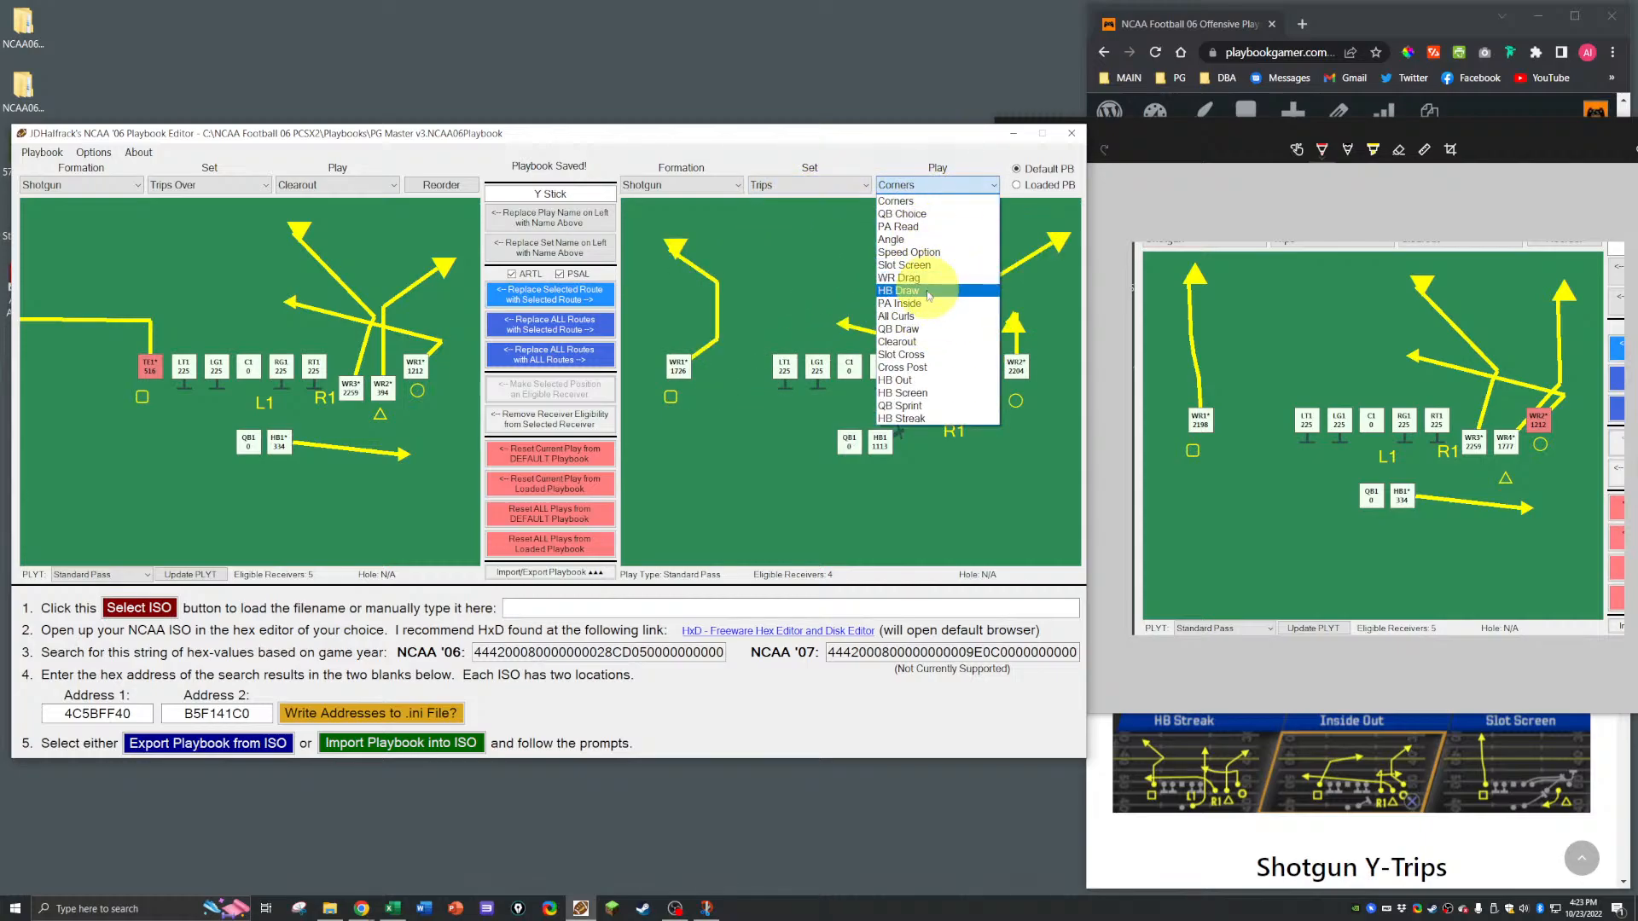
click(911, 303)
click(381, 387)
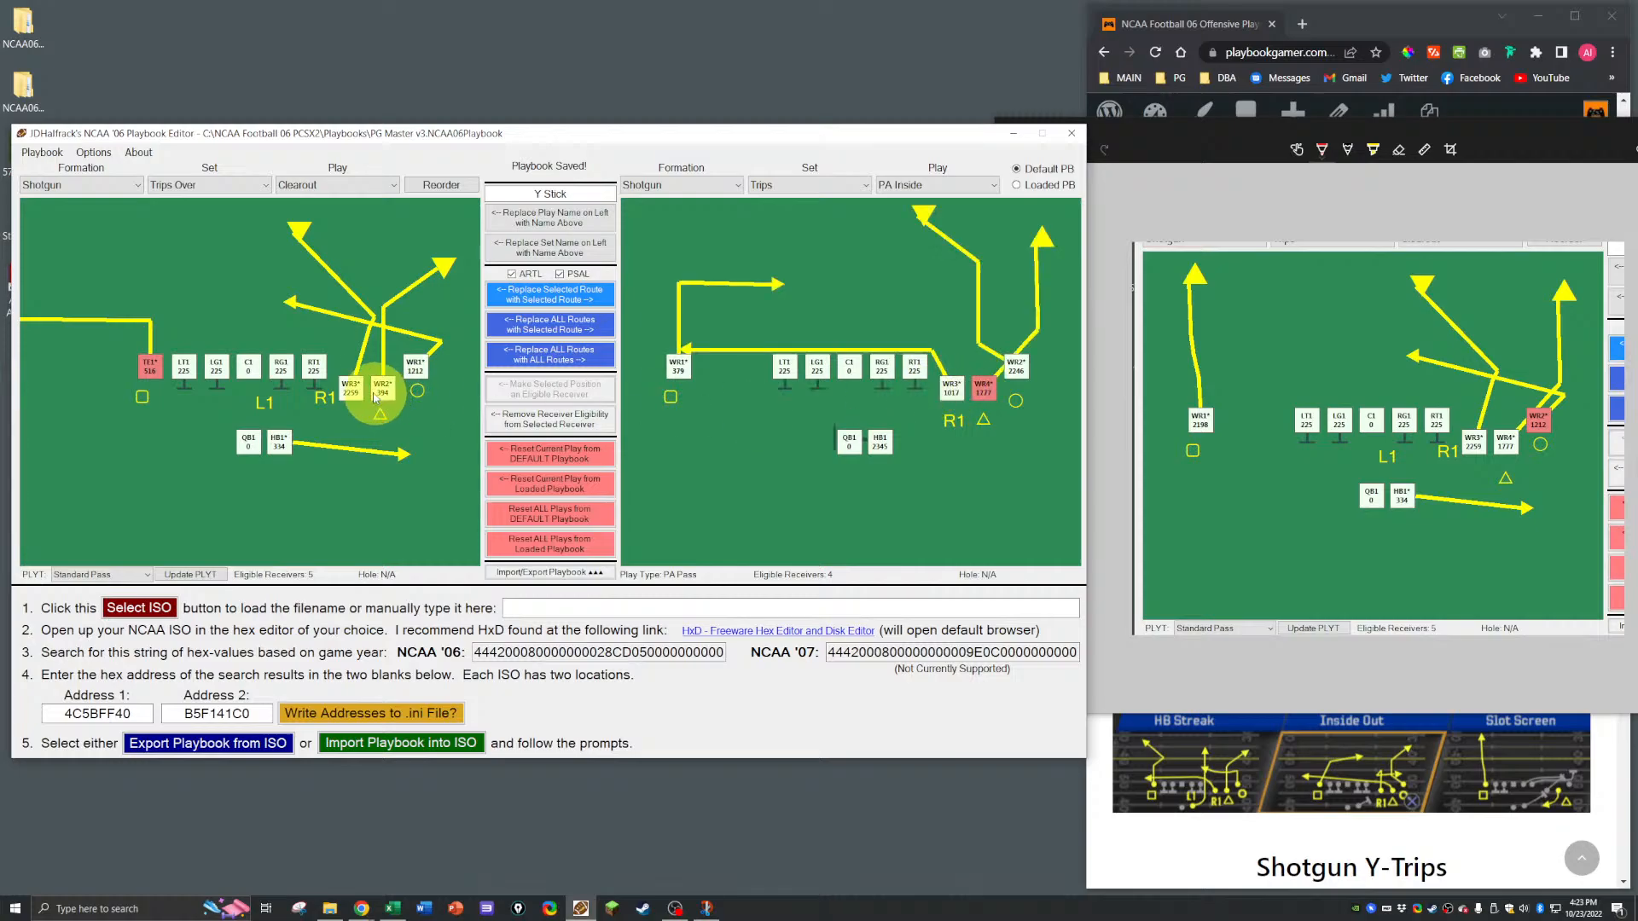
click(535, 299)
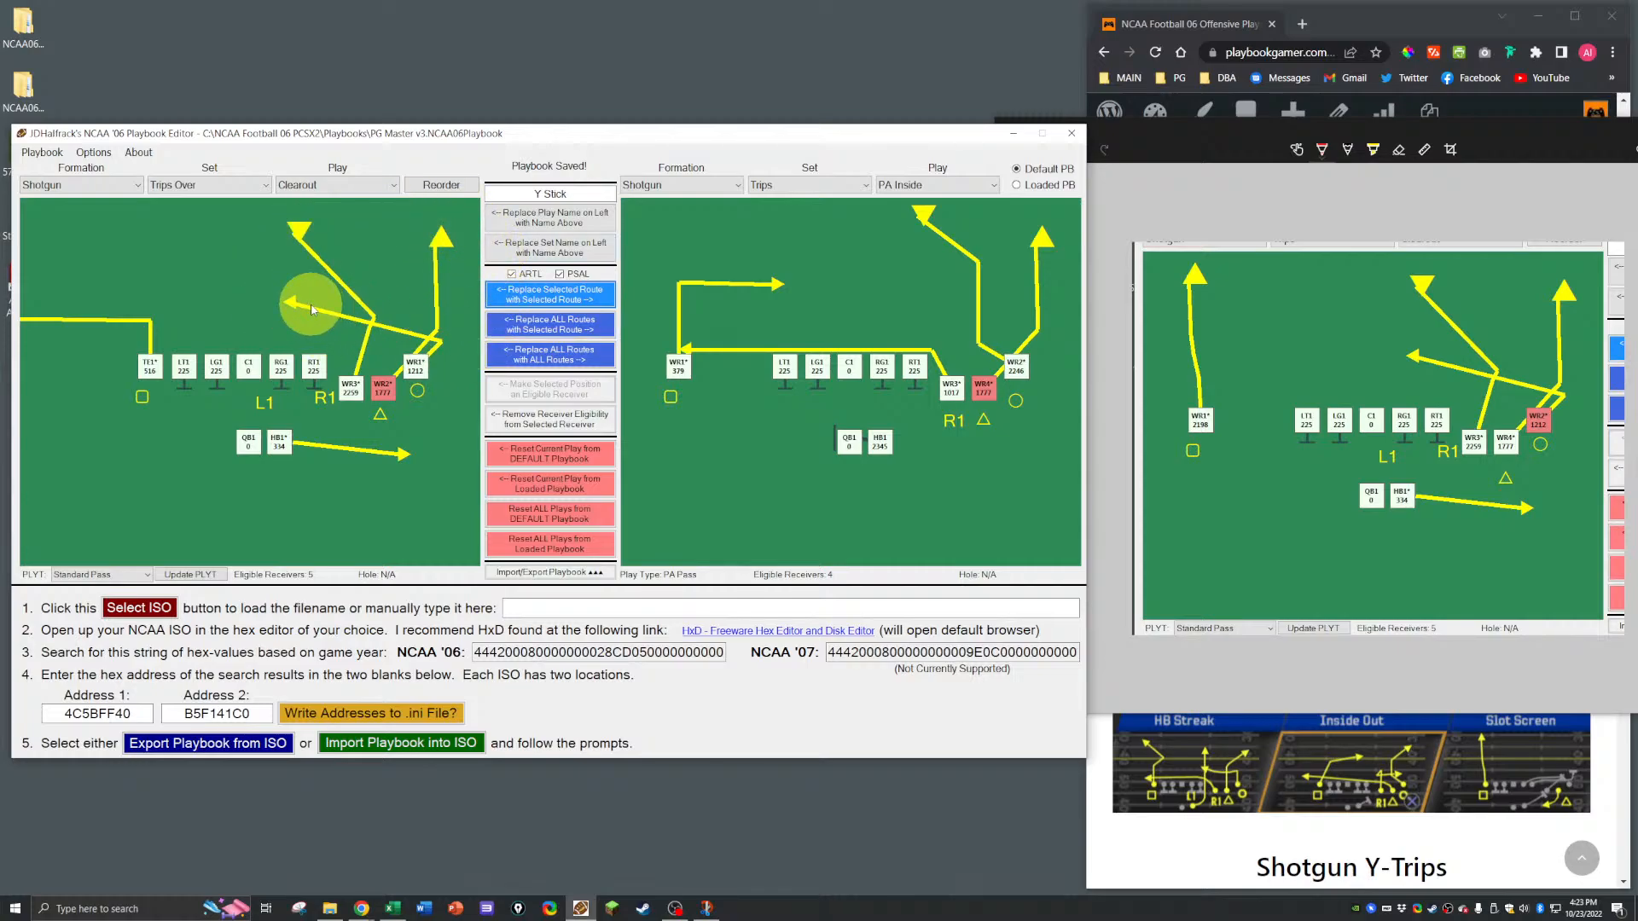
Step: Save the playbook with the reworked Clearout play and switch to the Excel list
key(ctrl+s)
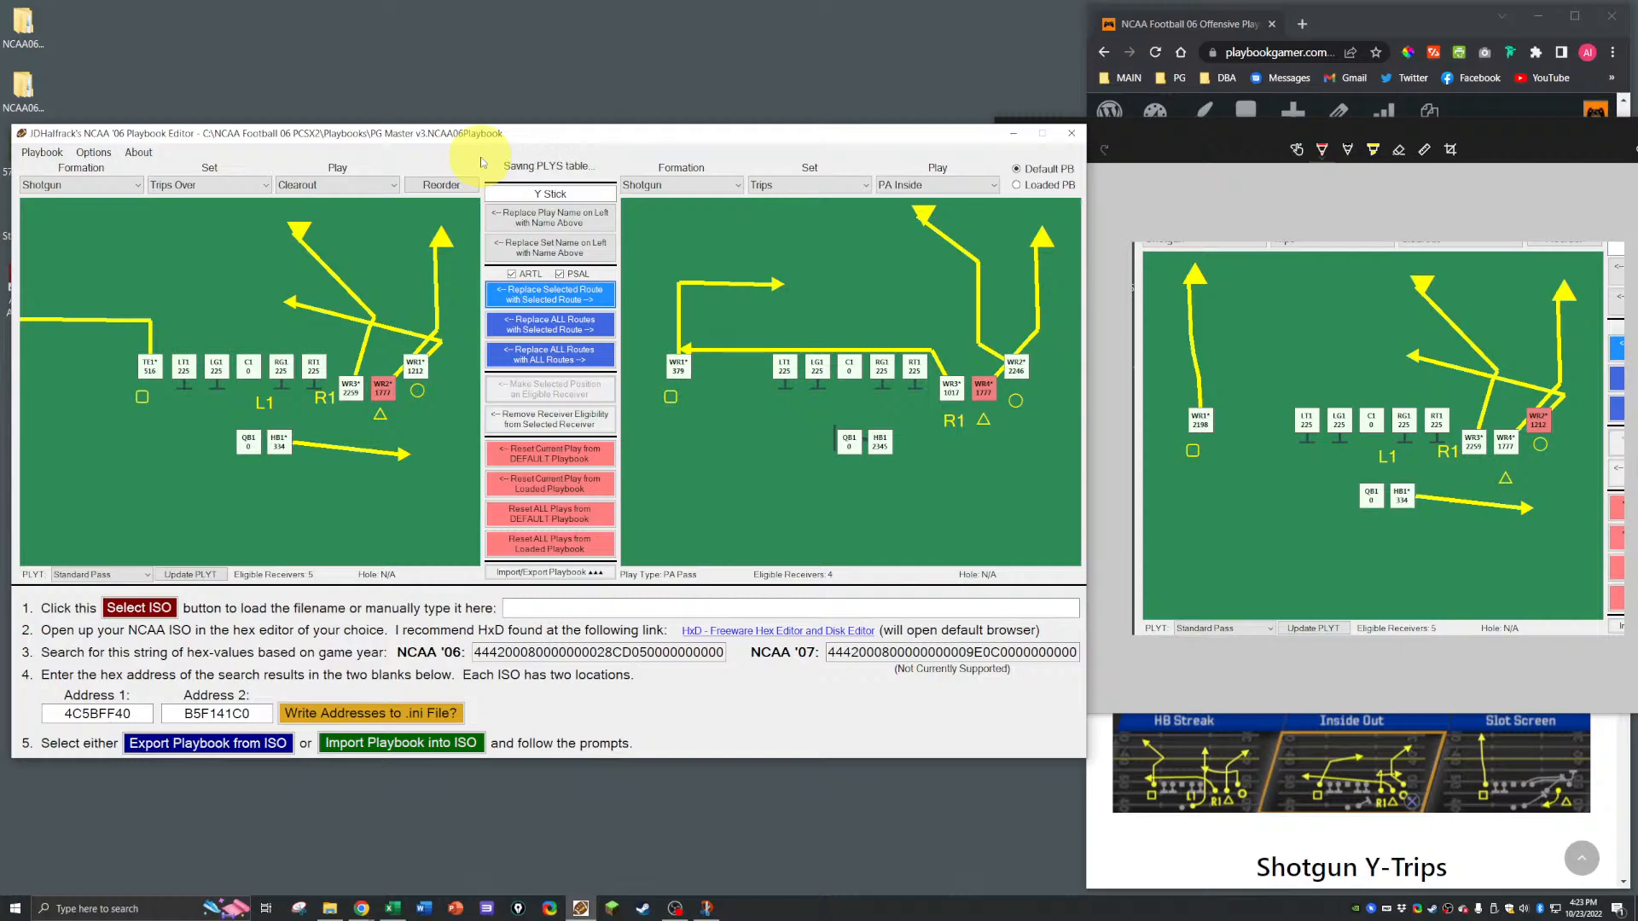
key(alt+Tab)
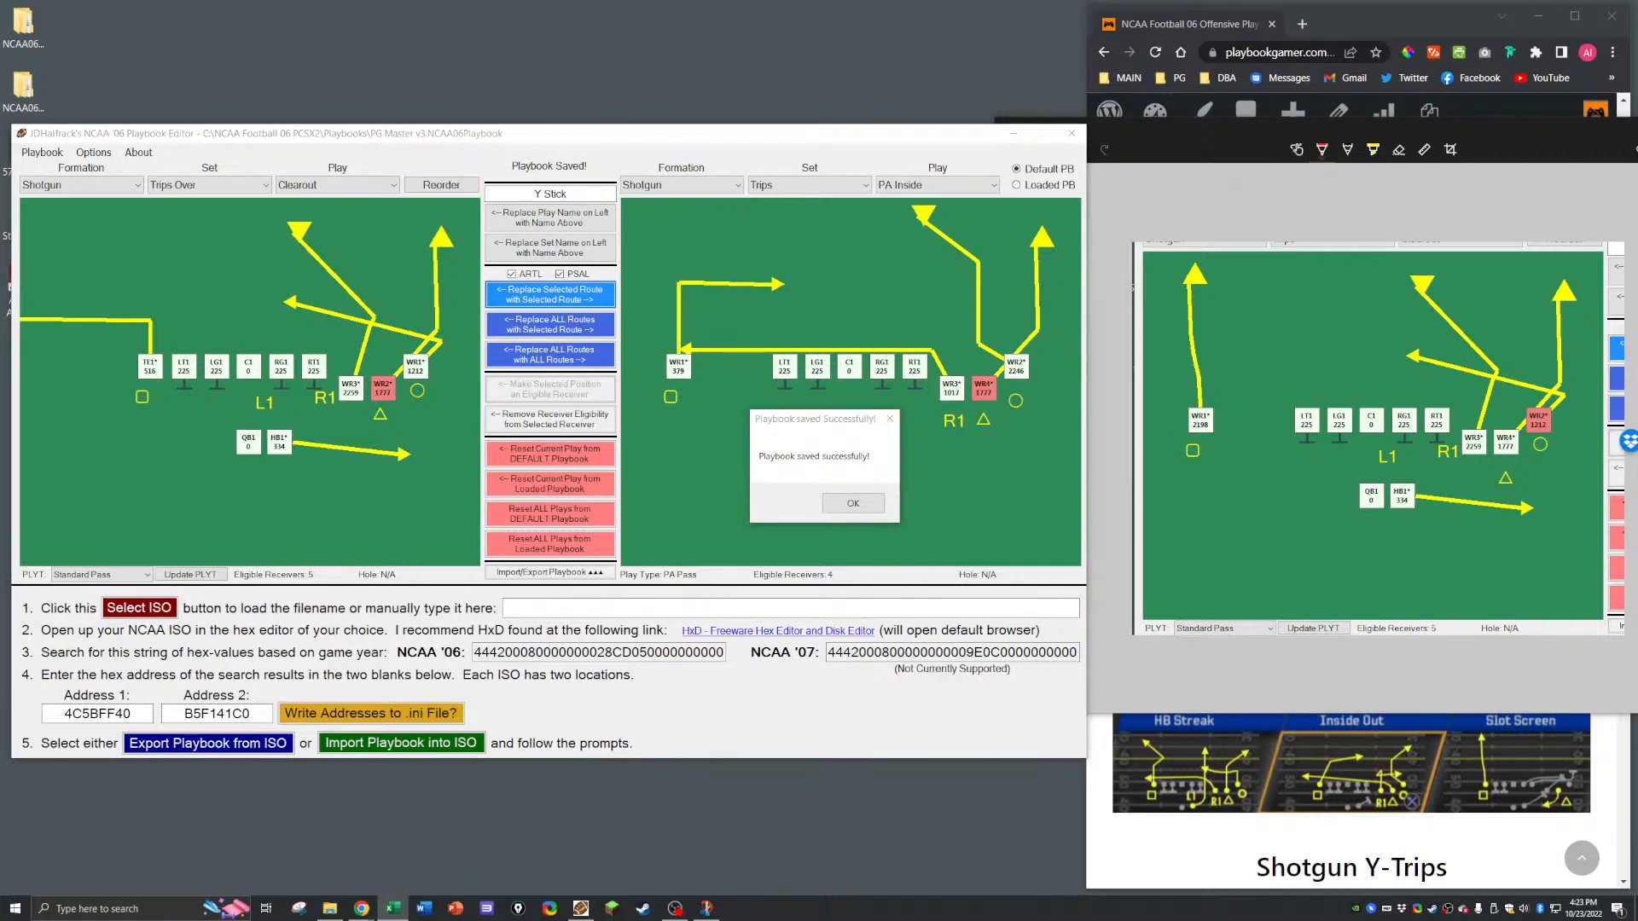
click(852, 502)
key(alt+Tab)
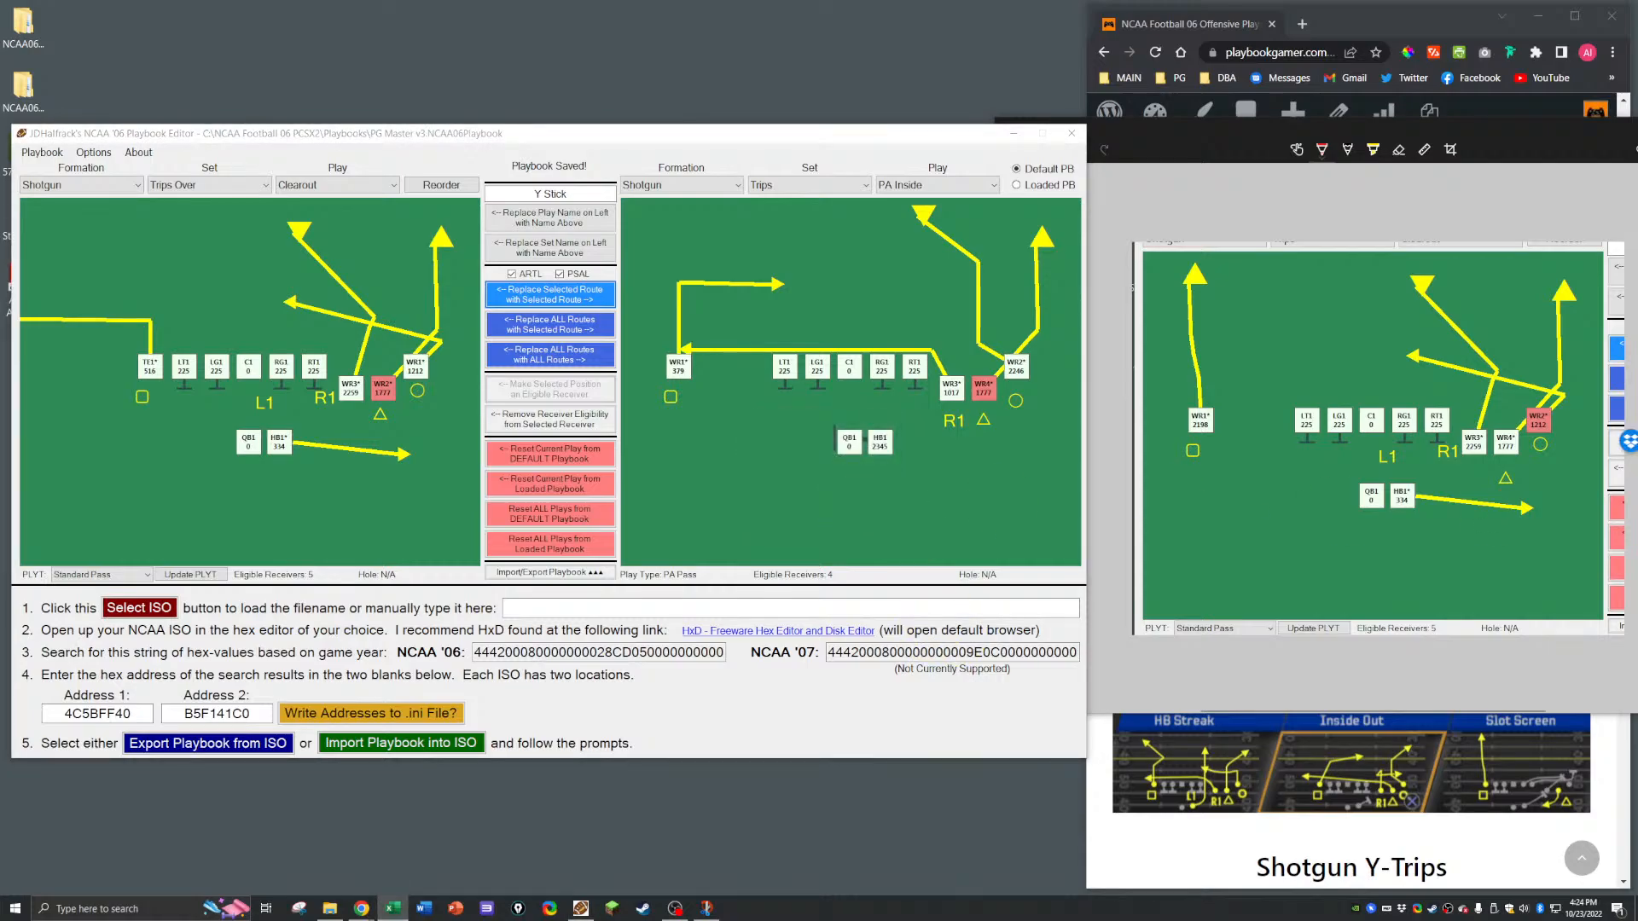
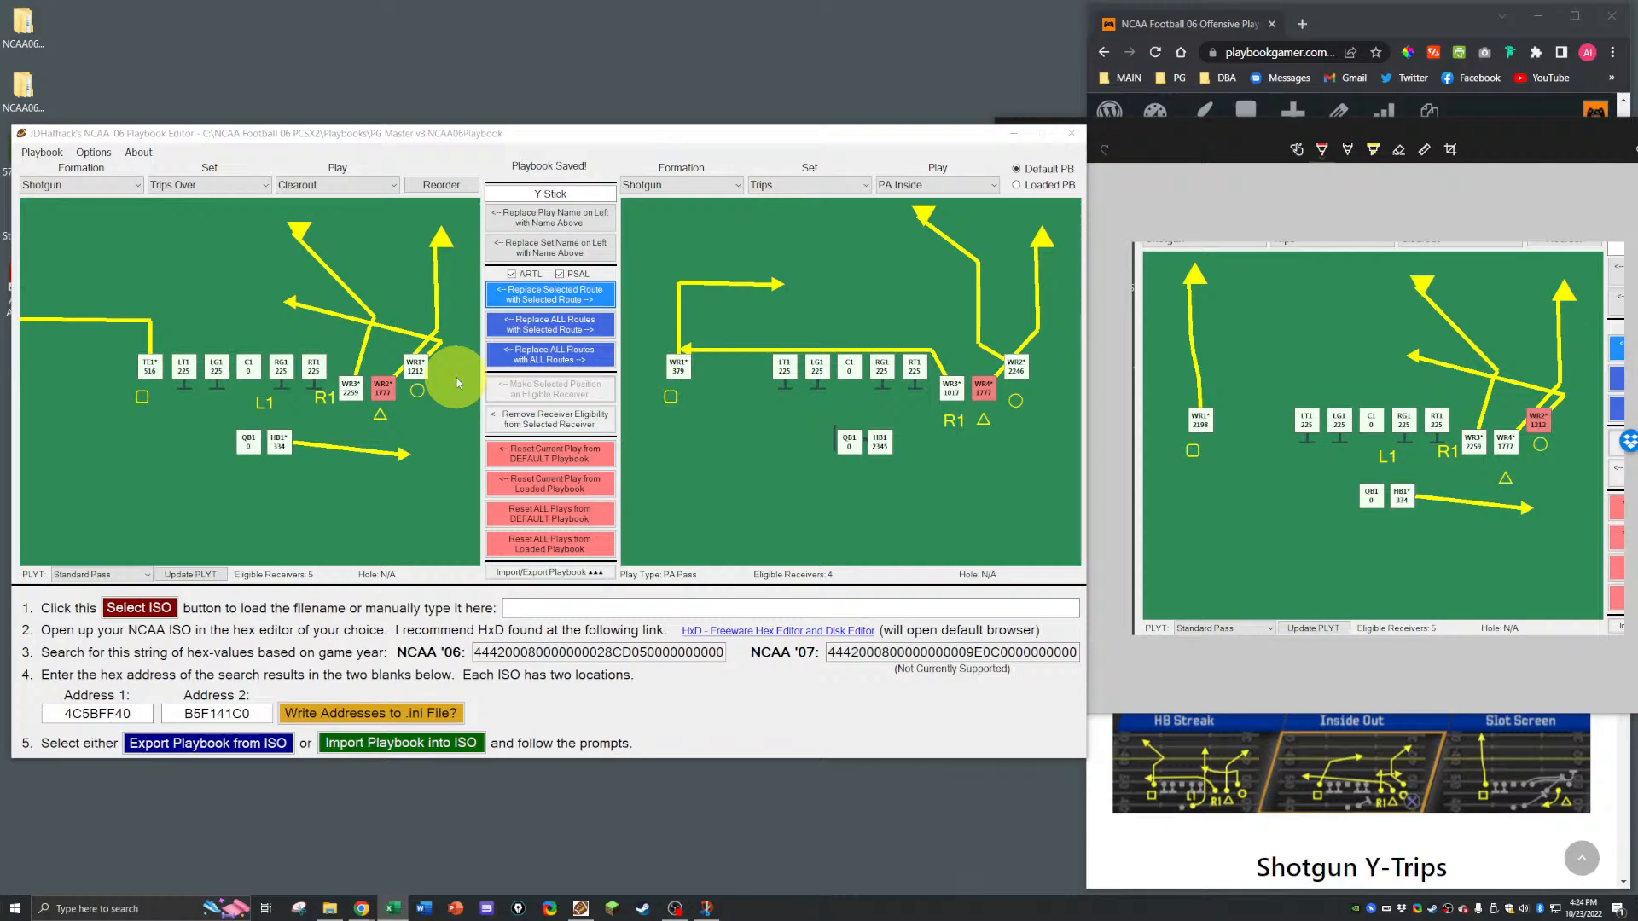
Step: Close the Clearout reference snip and save the playbook again
click(1535, 139)
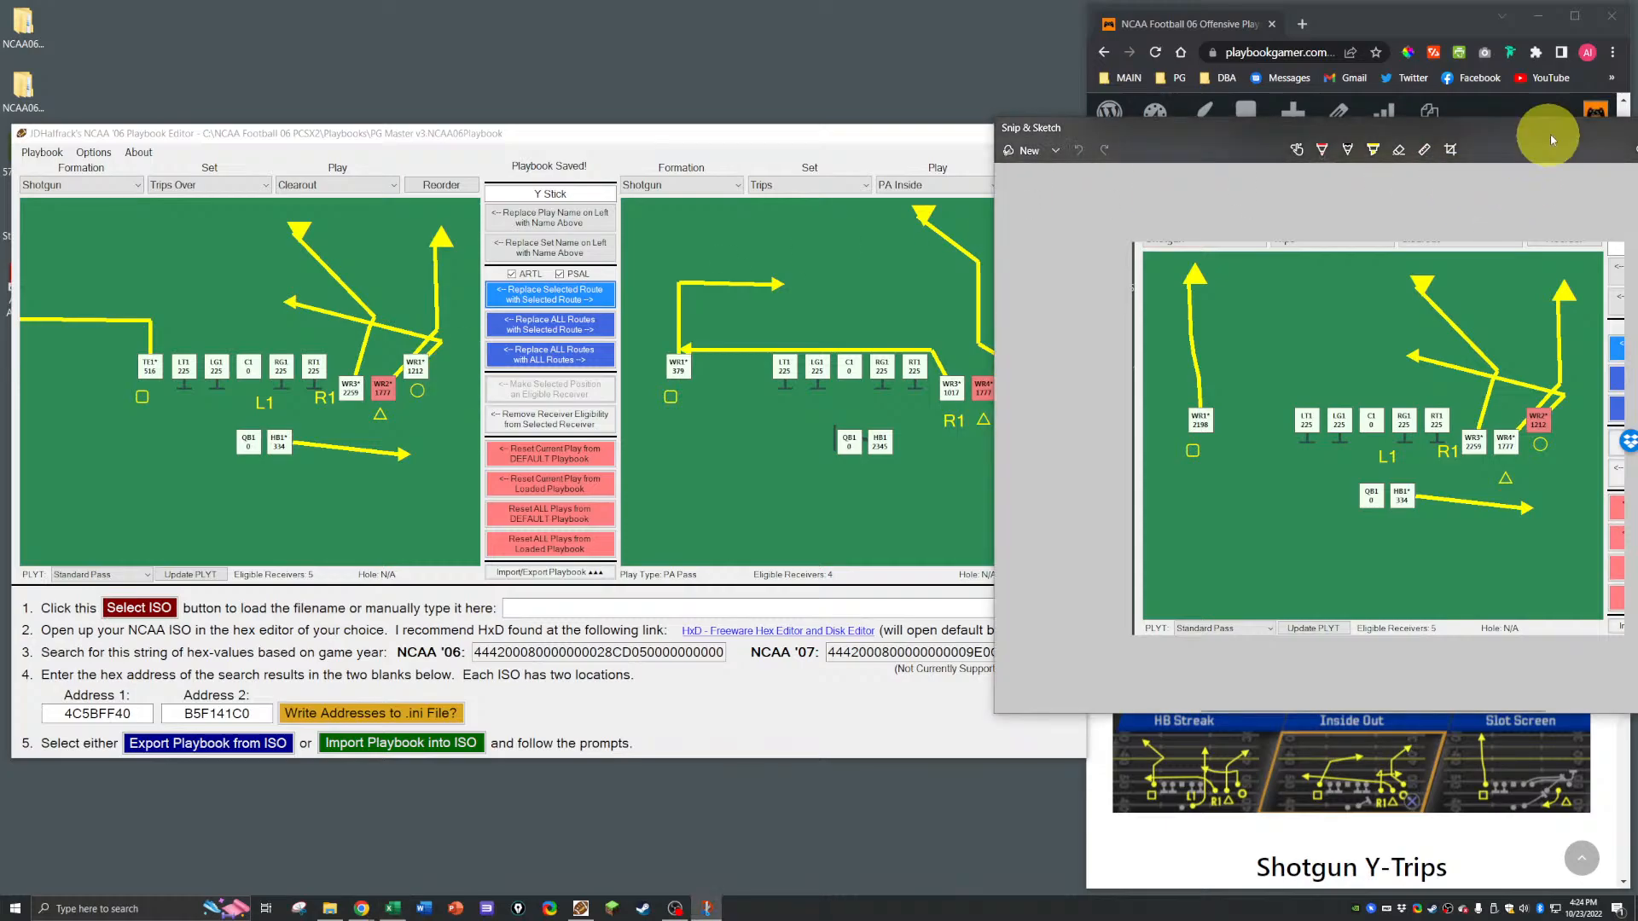
drag(1488, 128, 1210, 148)
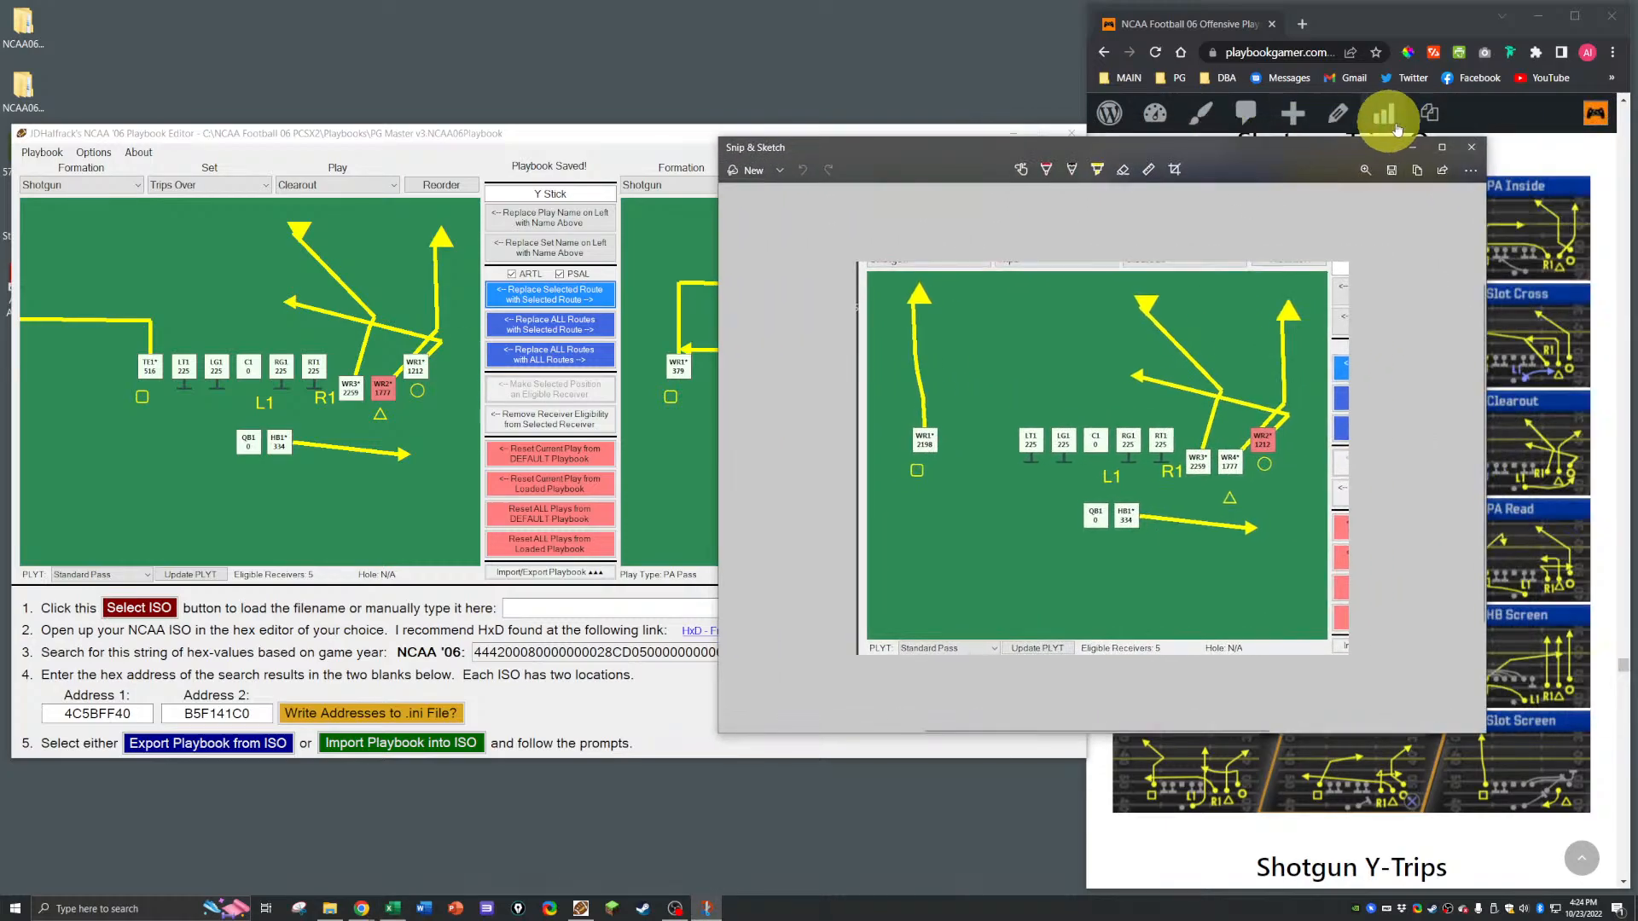
click(1471, 147)
click(563, 145)
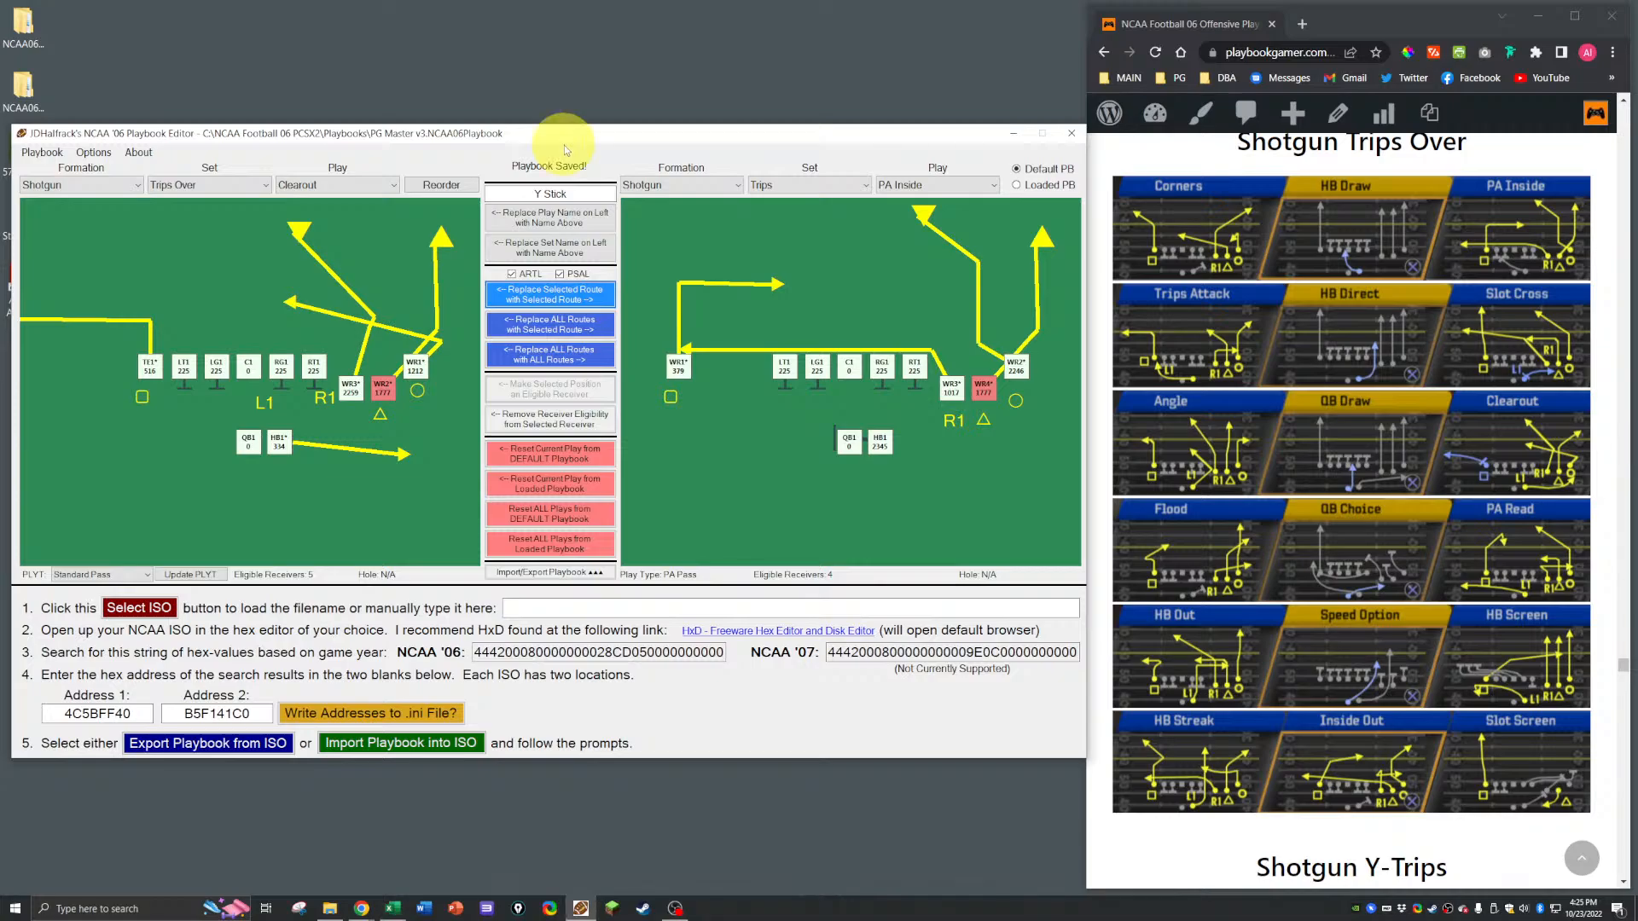
key(ctrl+s)
key(Return)
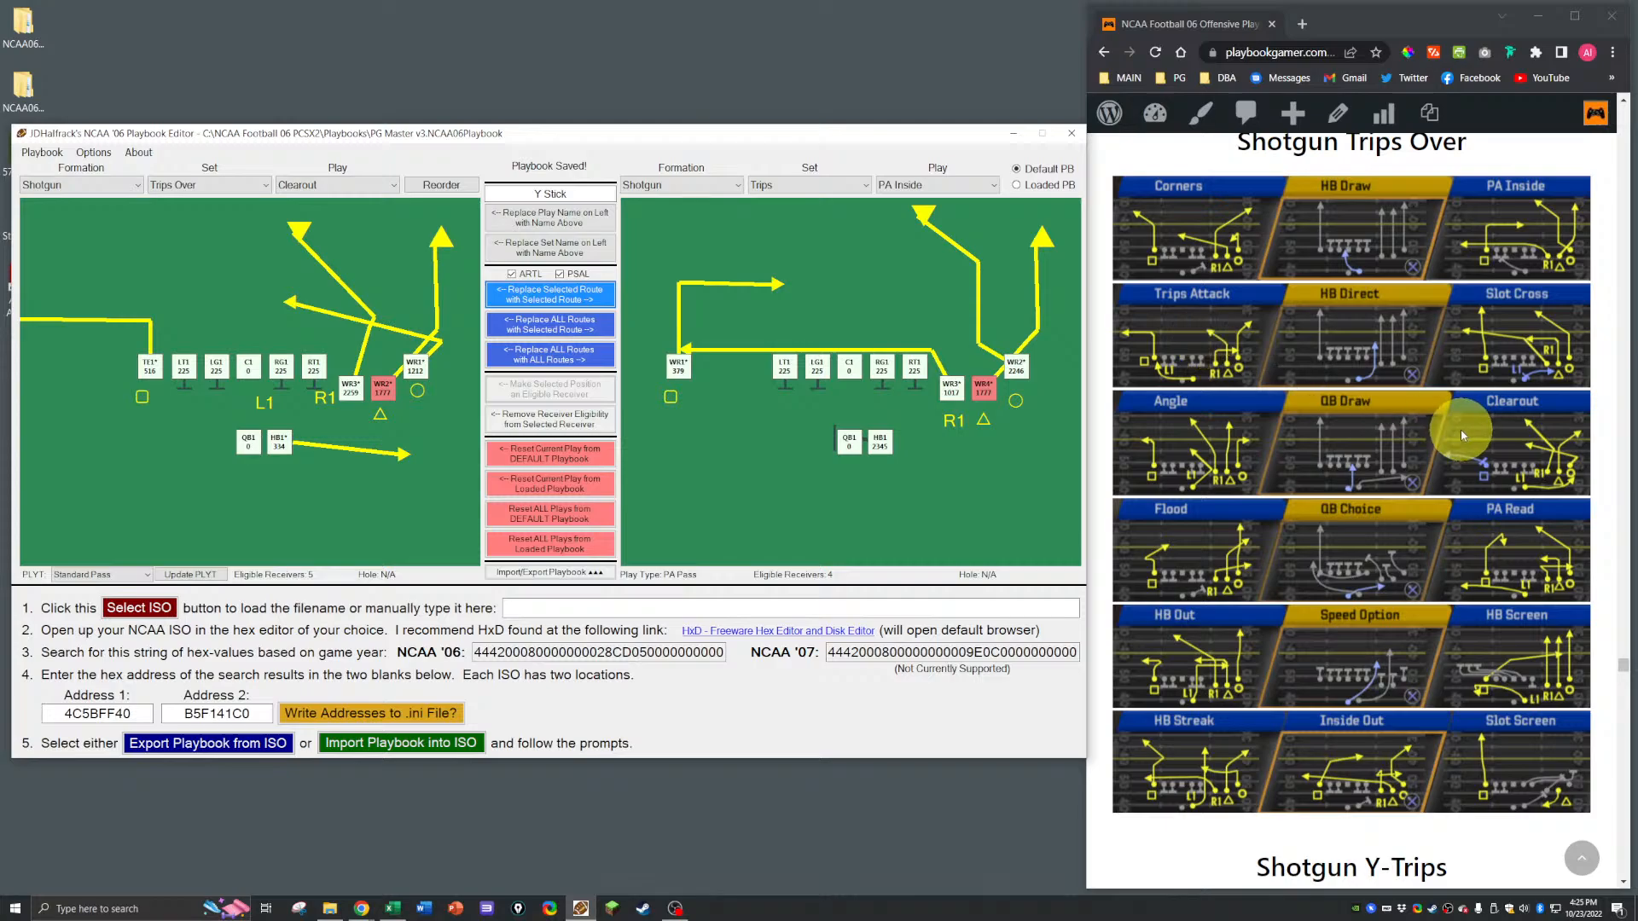
Step: Open the Flood play of the Shotgun Trips Over set for editing and select WR2
click(317, 186)
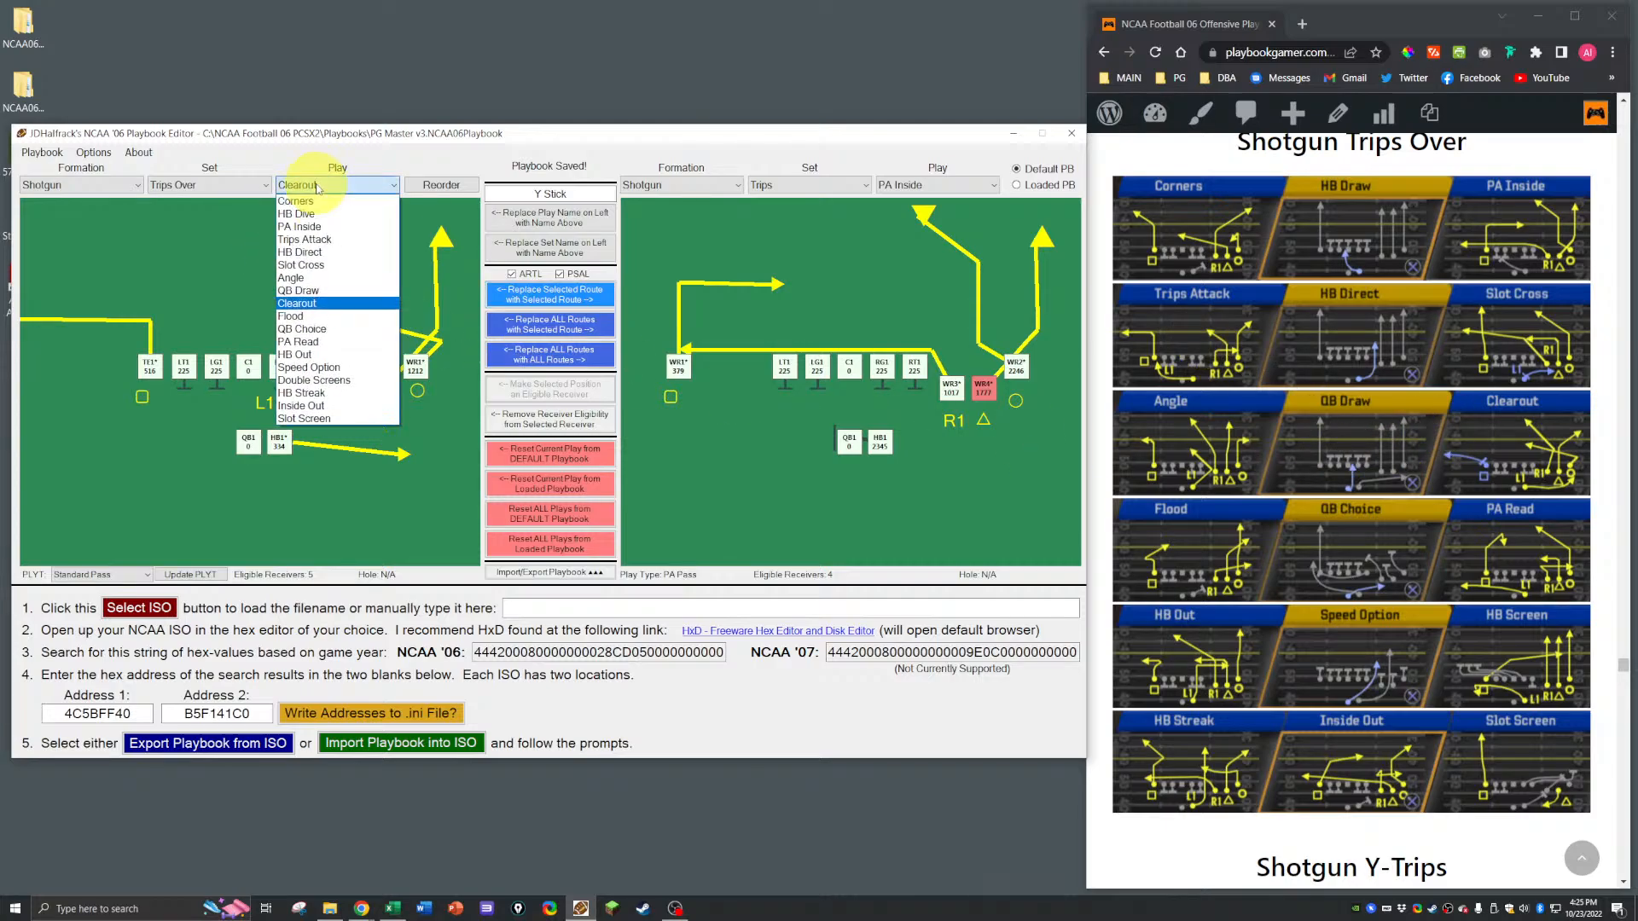
click(313, 316)
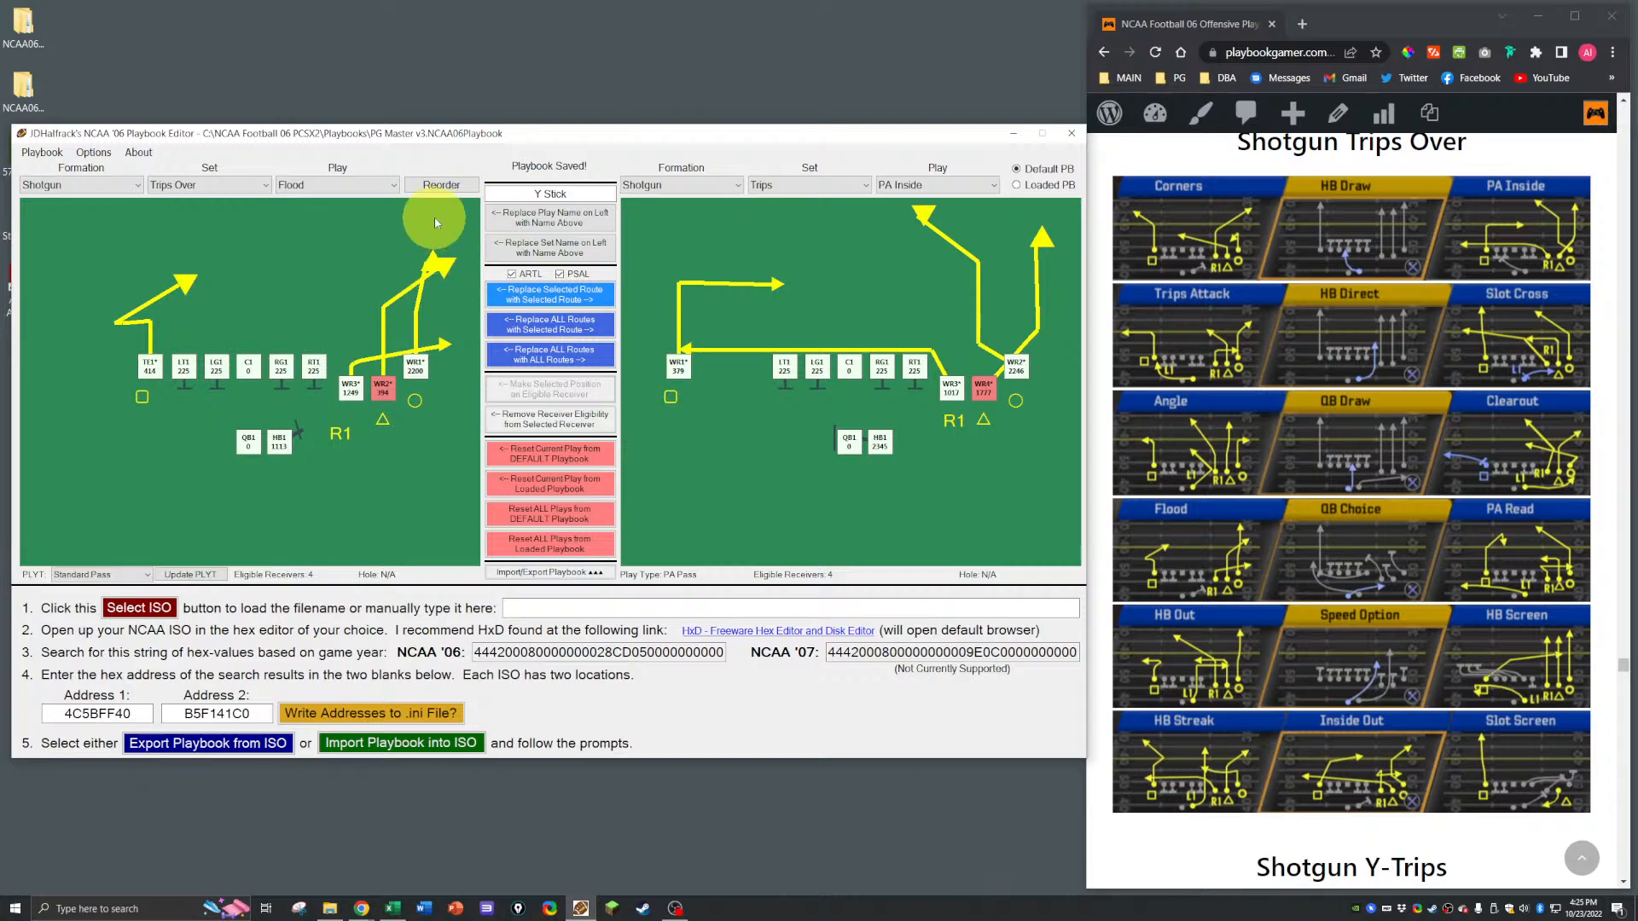
click(373, 386)
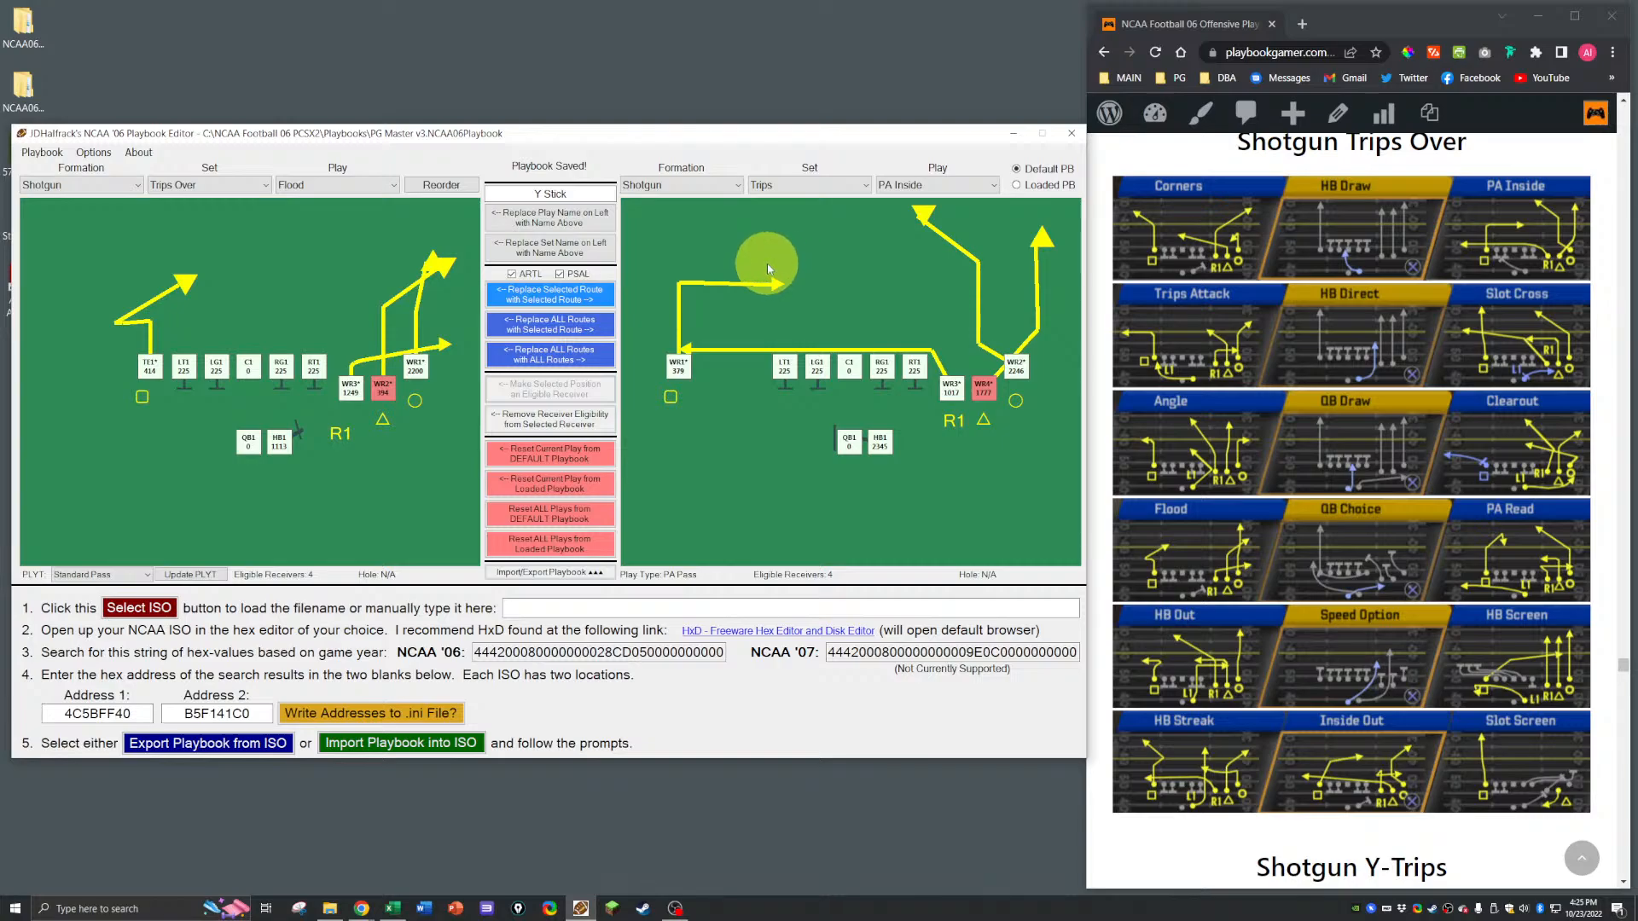
Step: Replace WR3's route in Trips Over Flood with WR4's route from the Shotgun Spread Corner Strike play
click(764, 190)
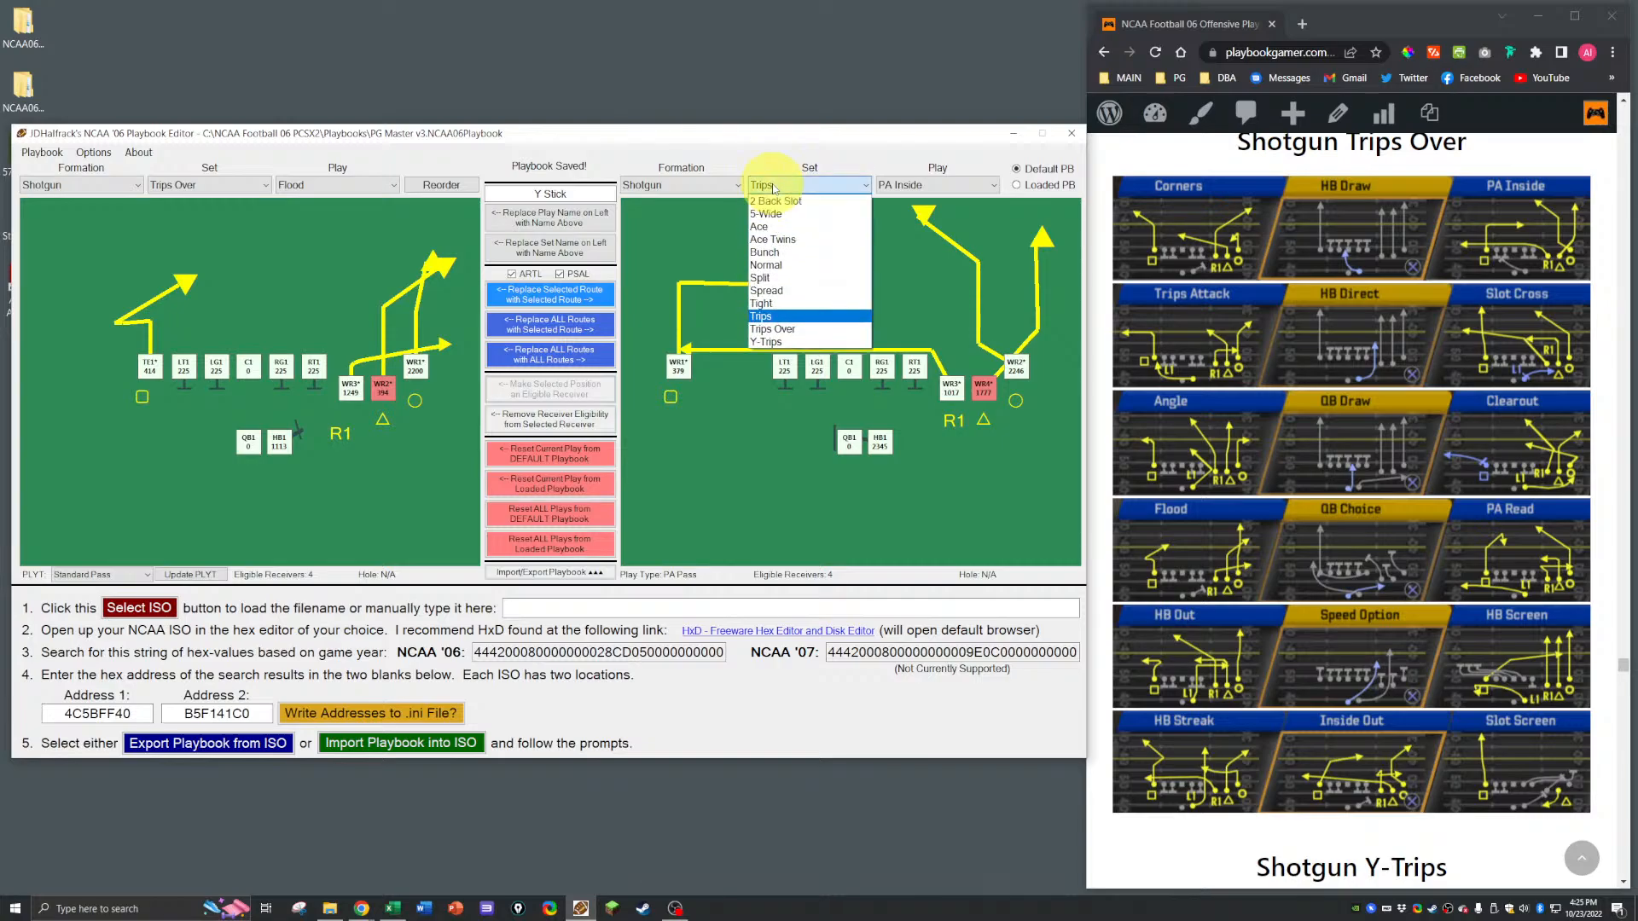
click(787, 291)
click(955, 186)
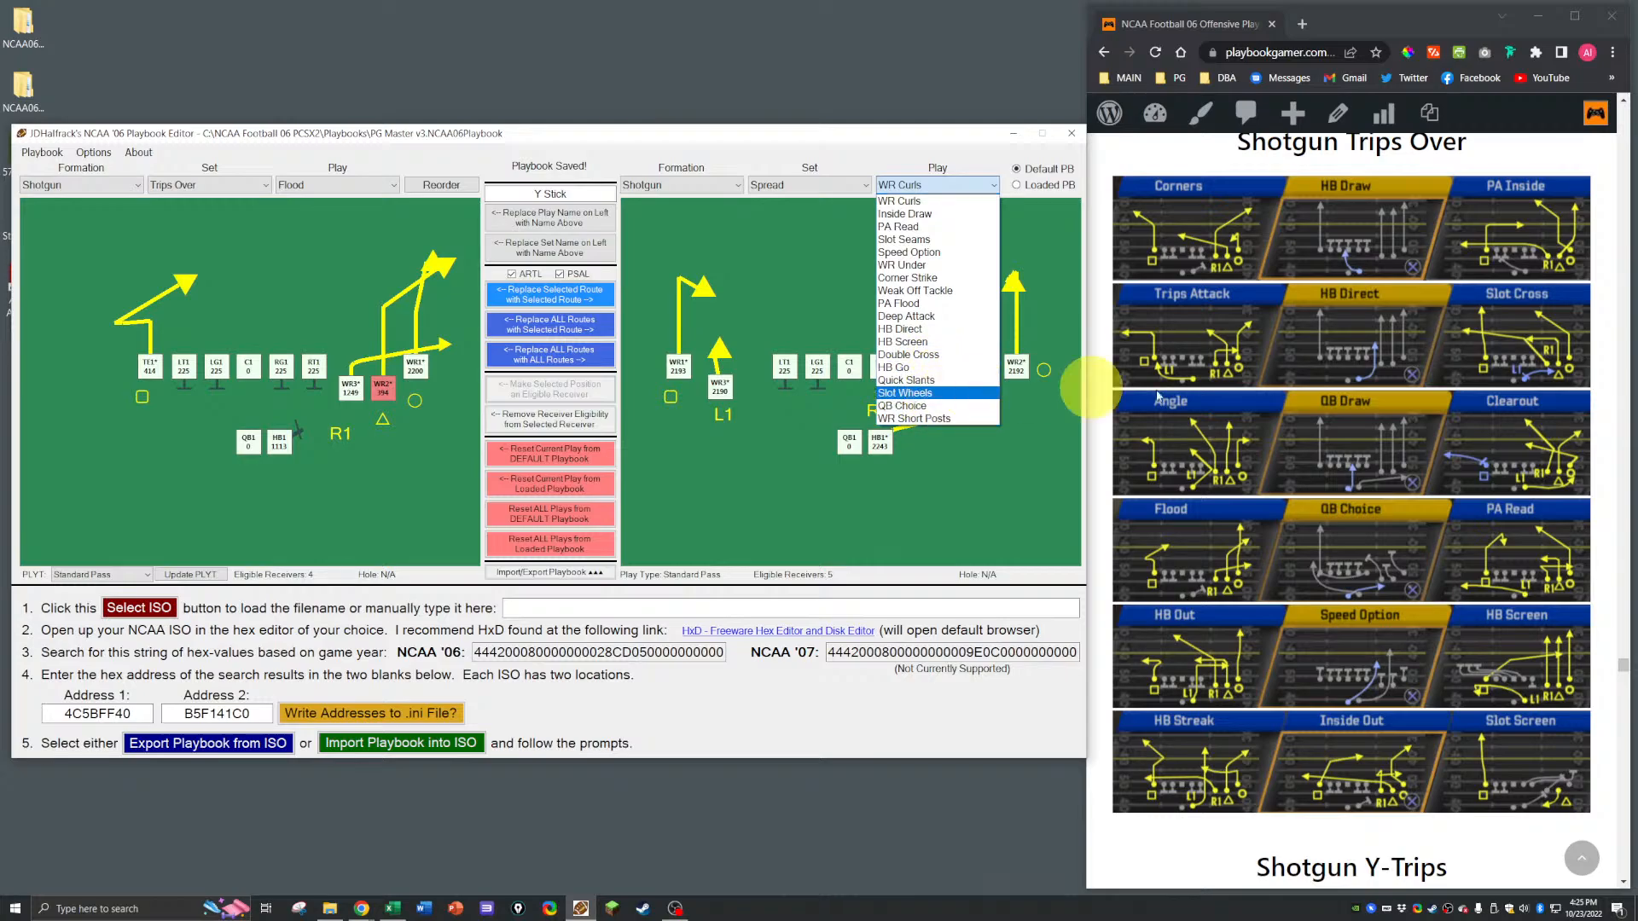
scroll(1306, 384, up, 10)
scroll(1306, 391, up, 15)
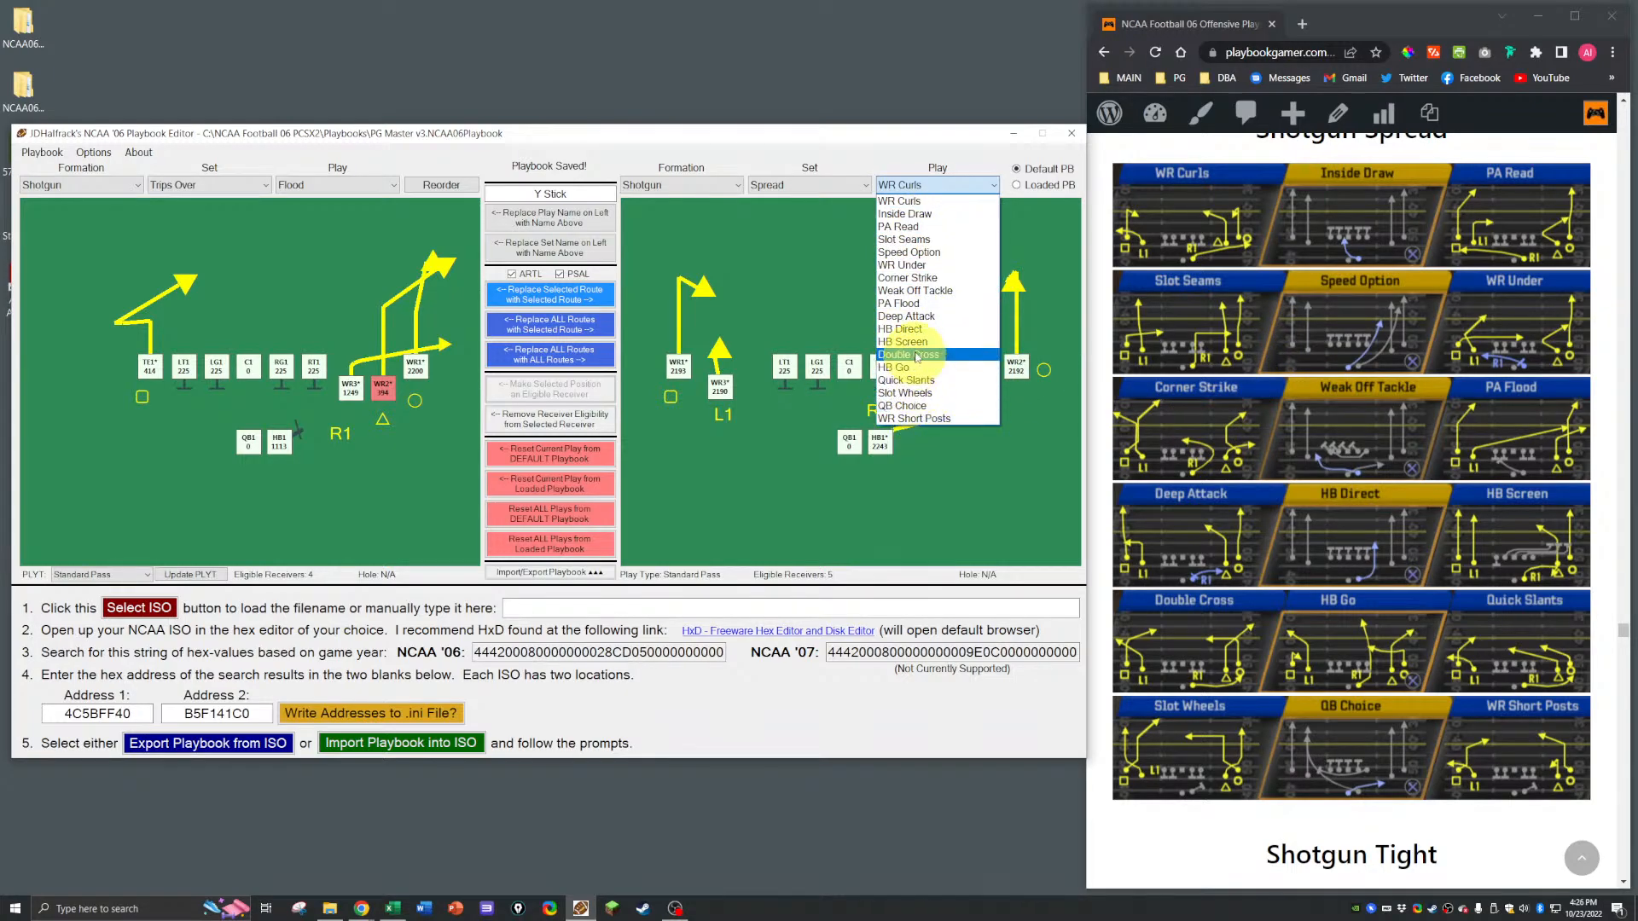
click(918, 279)
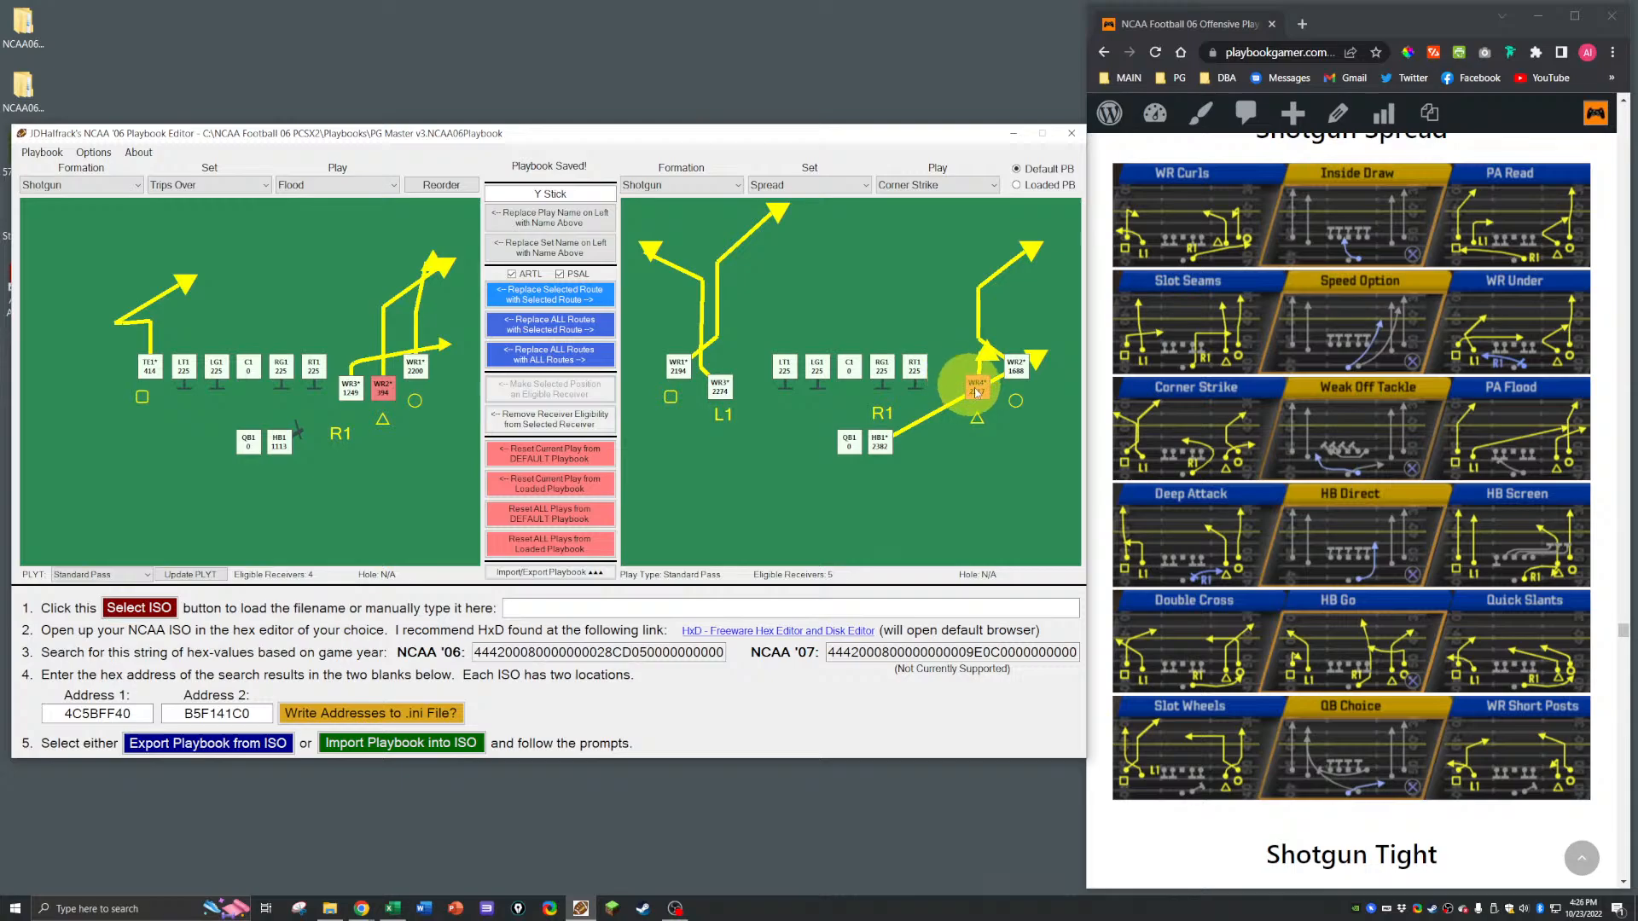
click(977, 390)
click(351, 389)
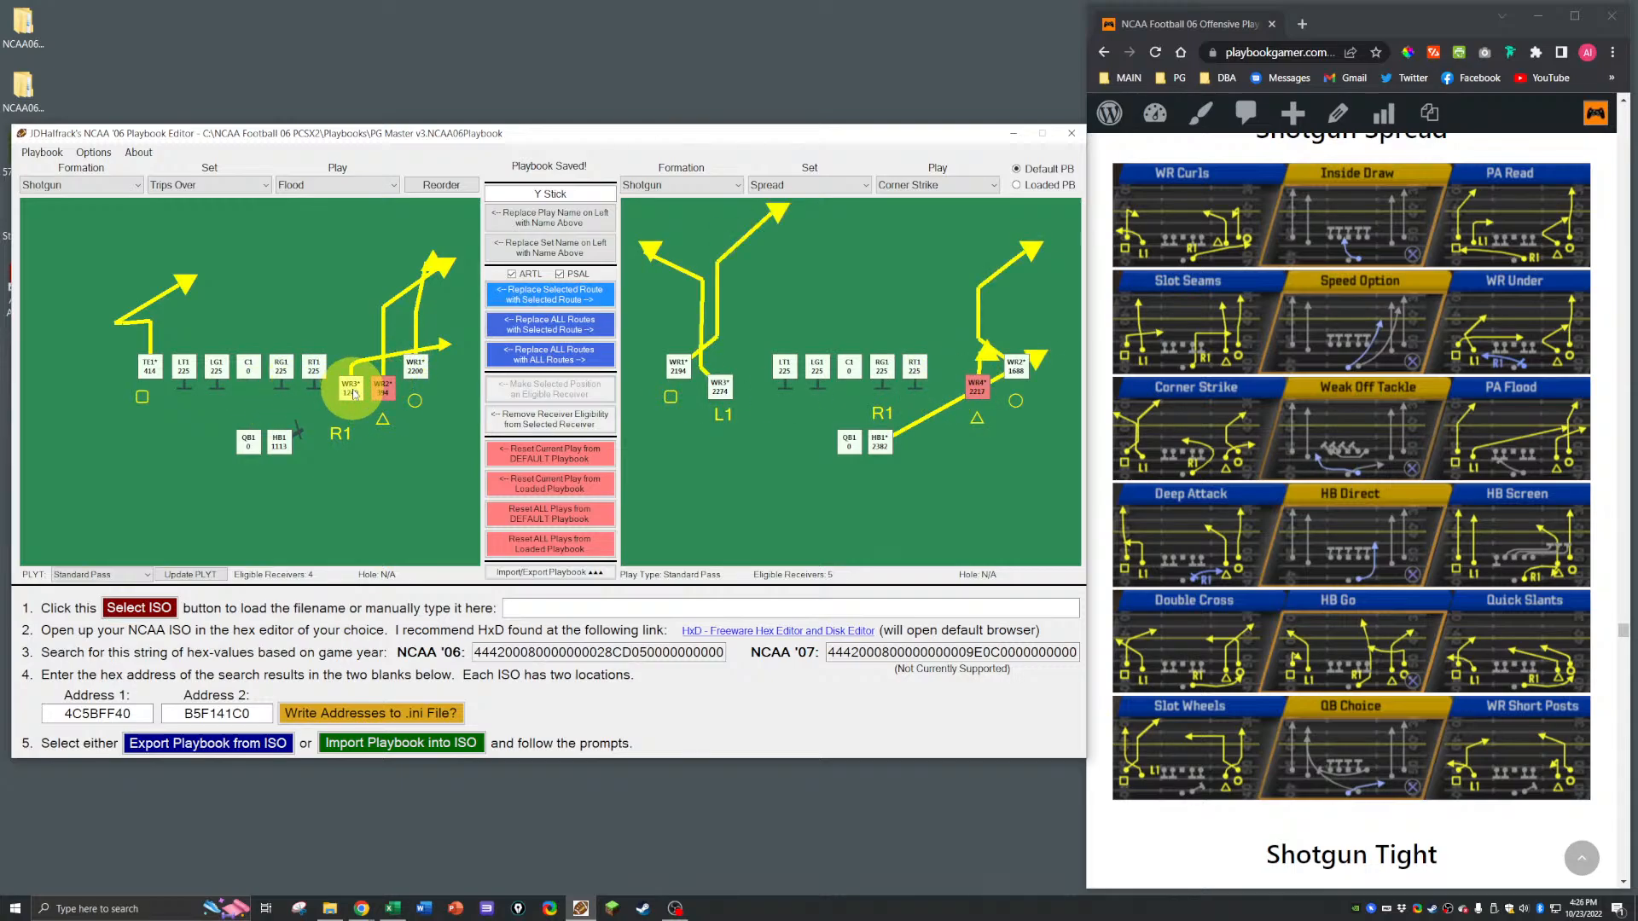
click(556, 295)
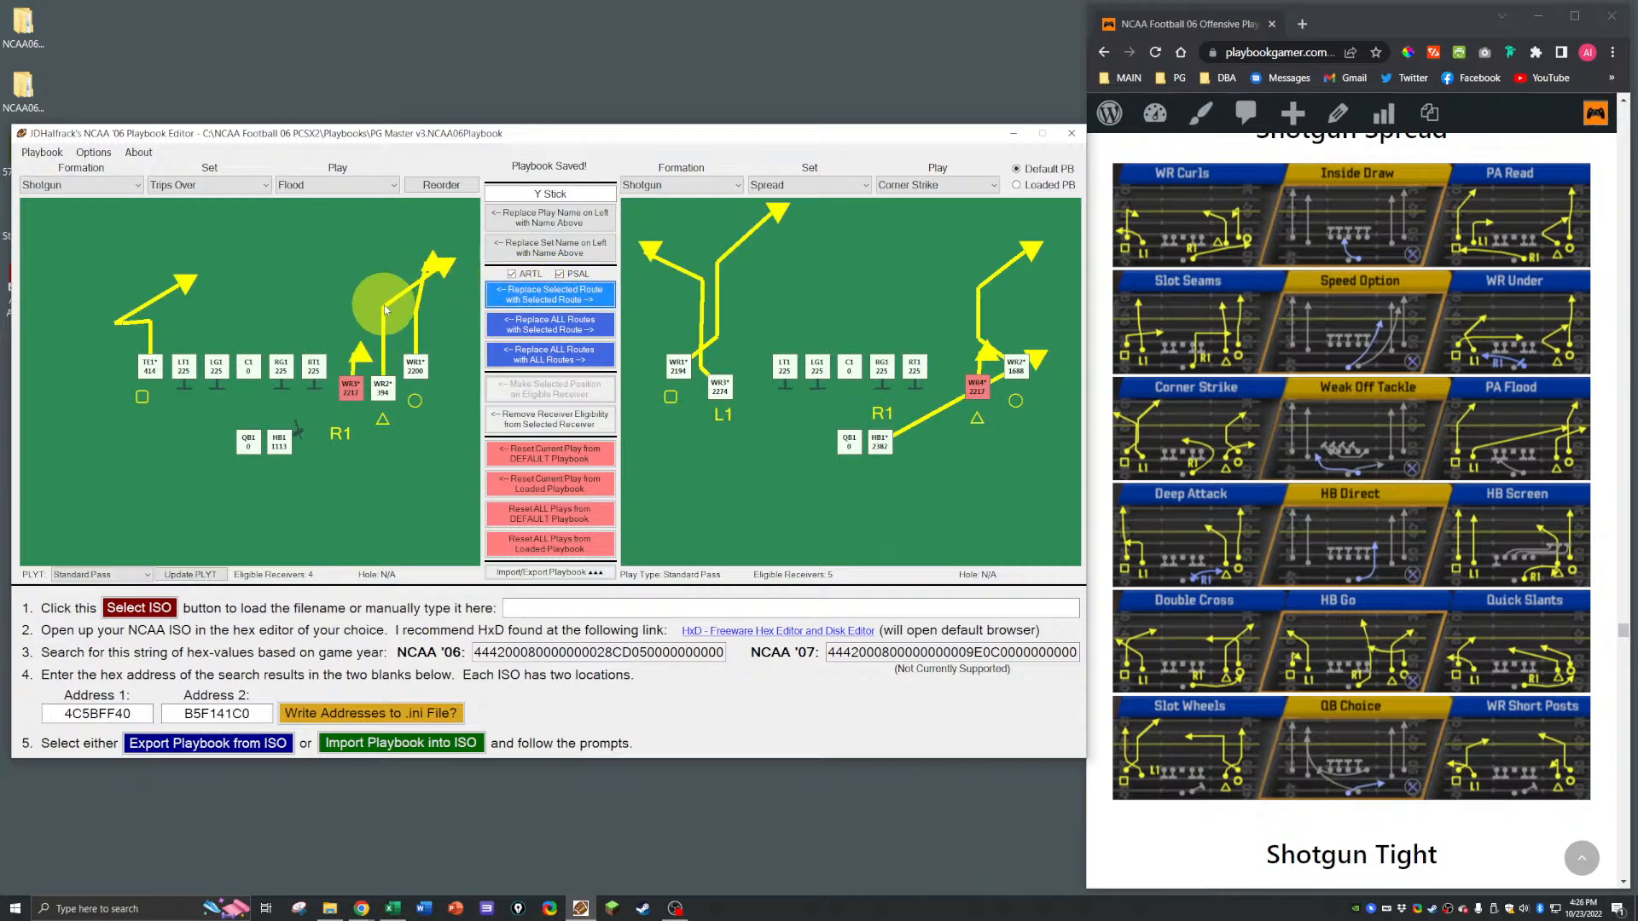
Step: Change WR2's route in Trips Over Flood to a 10 Yard 90° Right drag/out
right_click(388, 388)
mouse_move(468, 413)
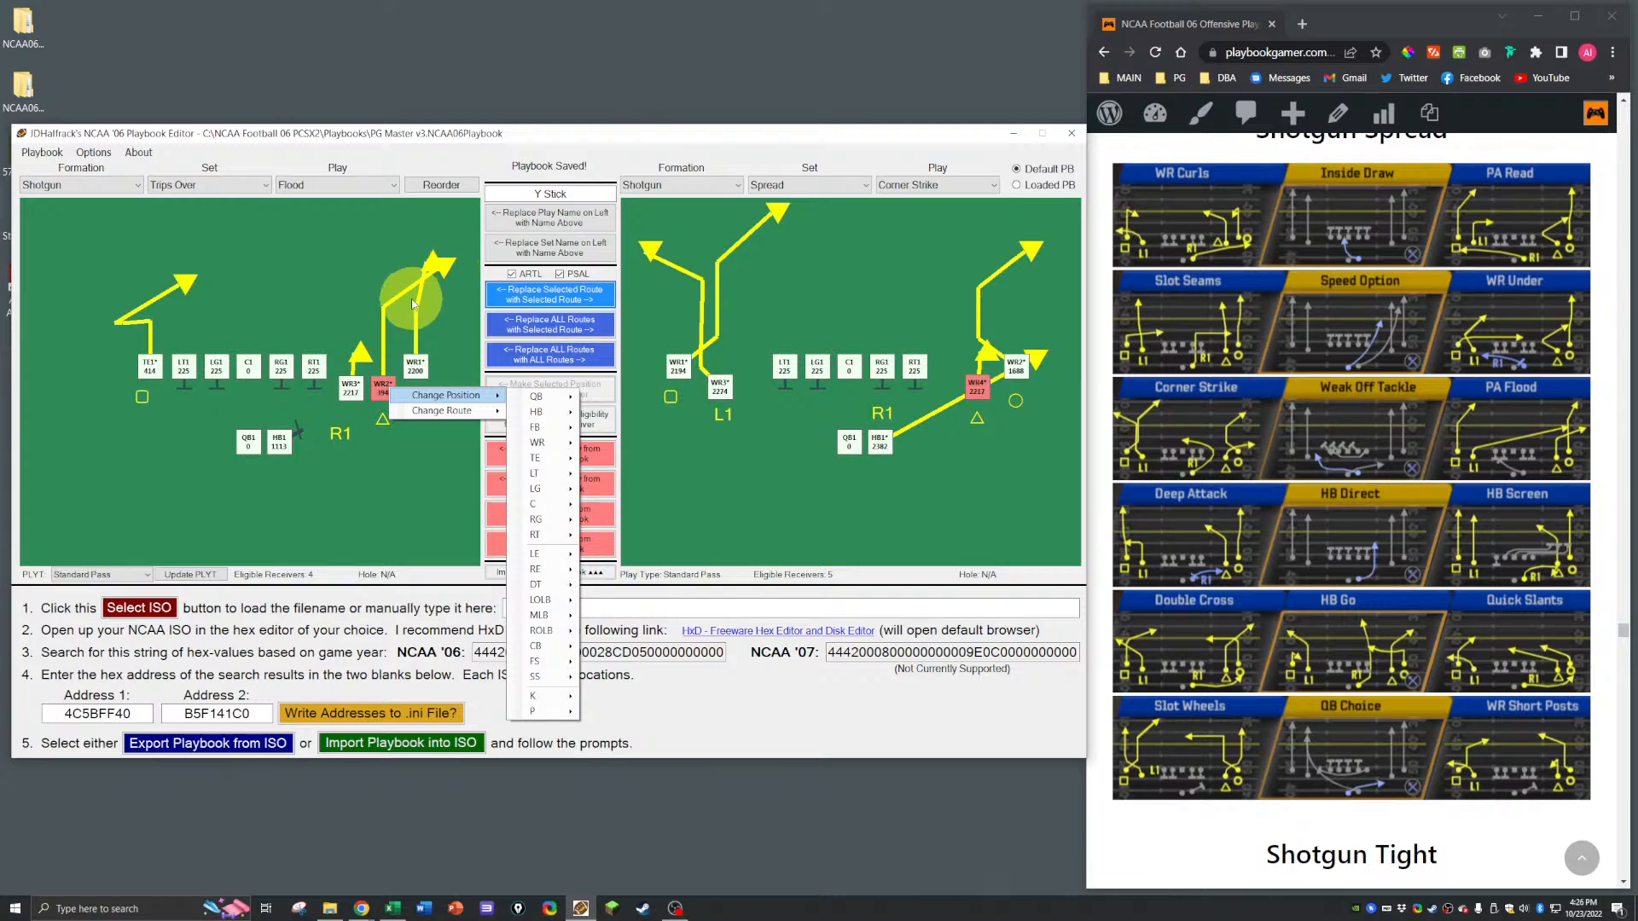
mouse_move(472, 413)
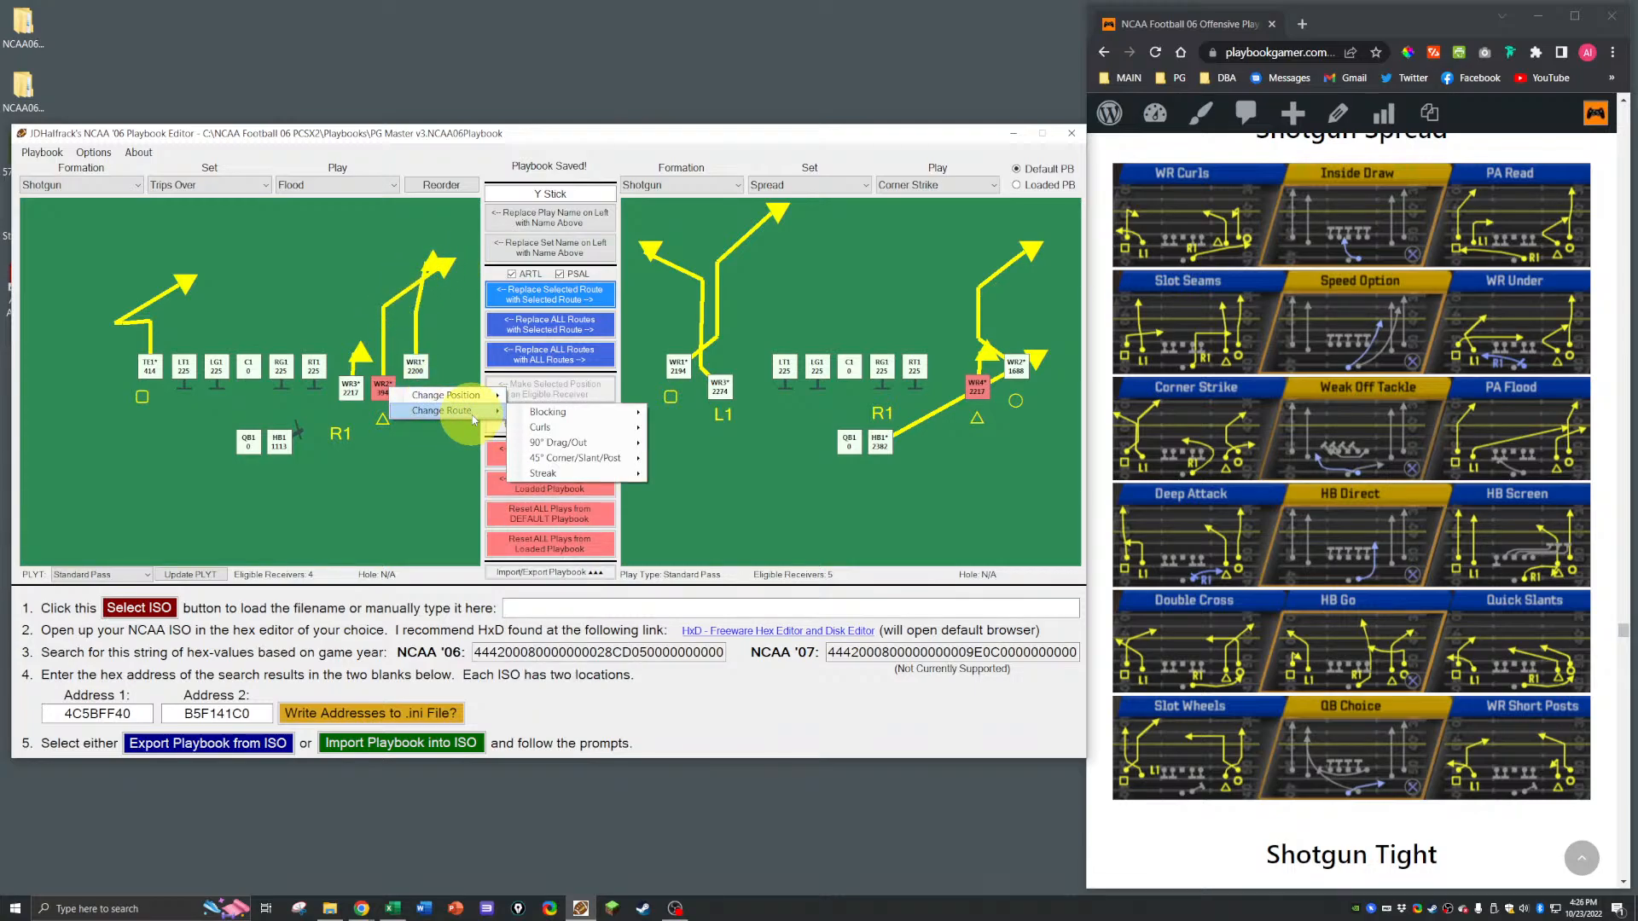
mouse_move(597, 443)
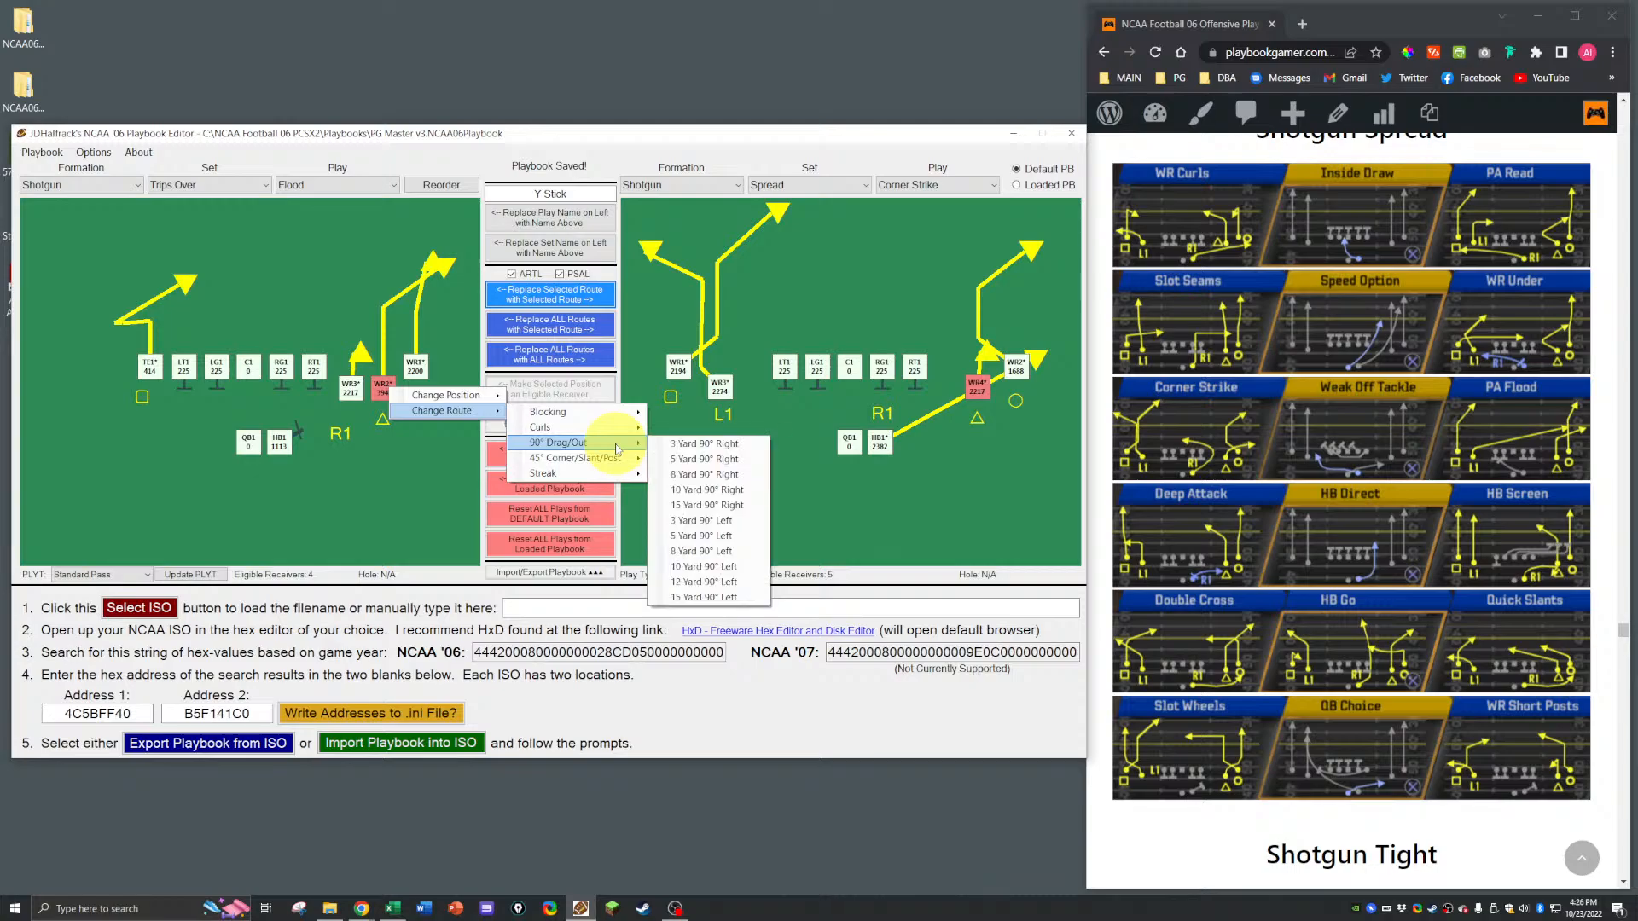
click(694, 489)
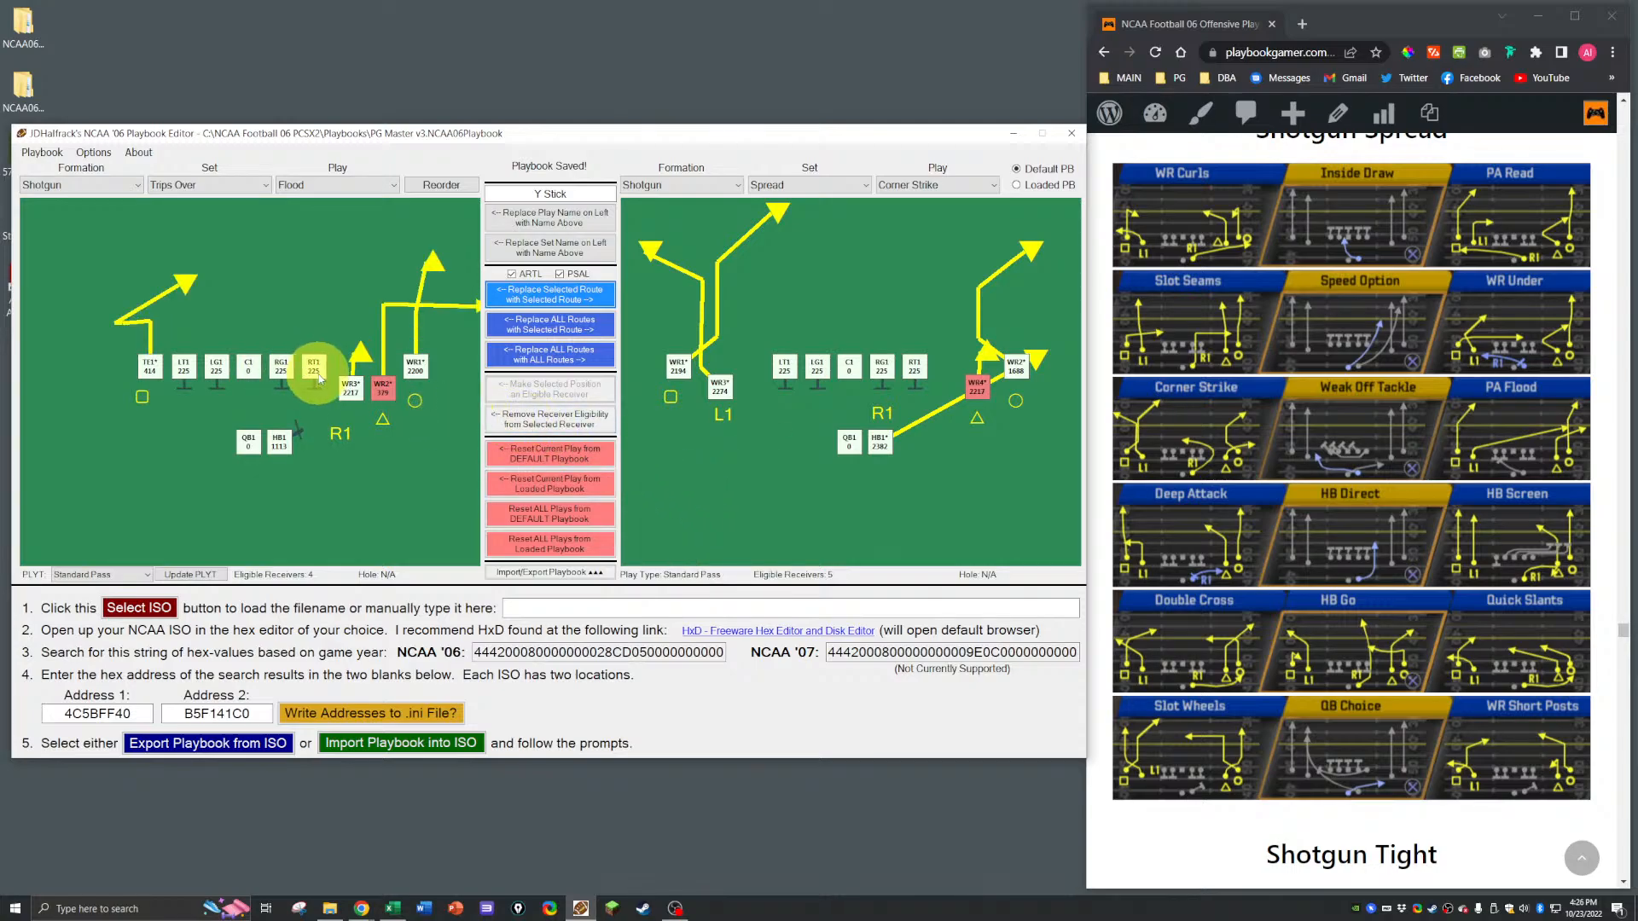
Step: Try a 12 Yard 90° Left route for WR2 in Flood and set it back to 10 Yard 90° Right
right_click(385, 392)
mouse_move(465, 412)
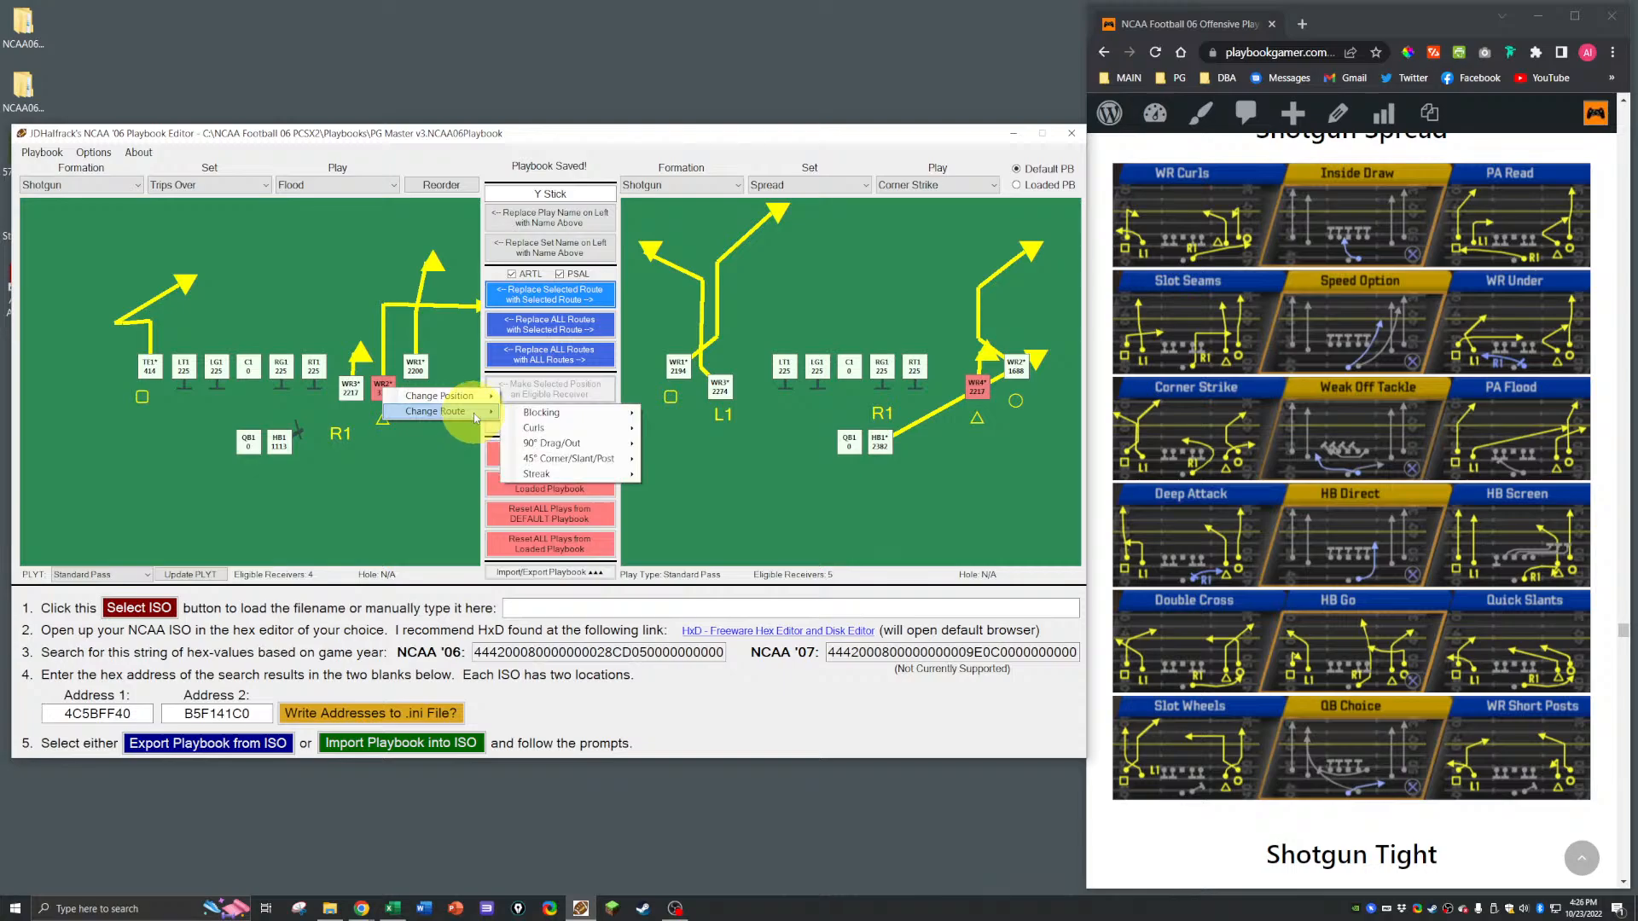
mouse_move(603, 448)
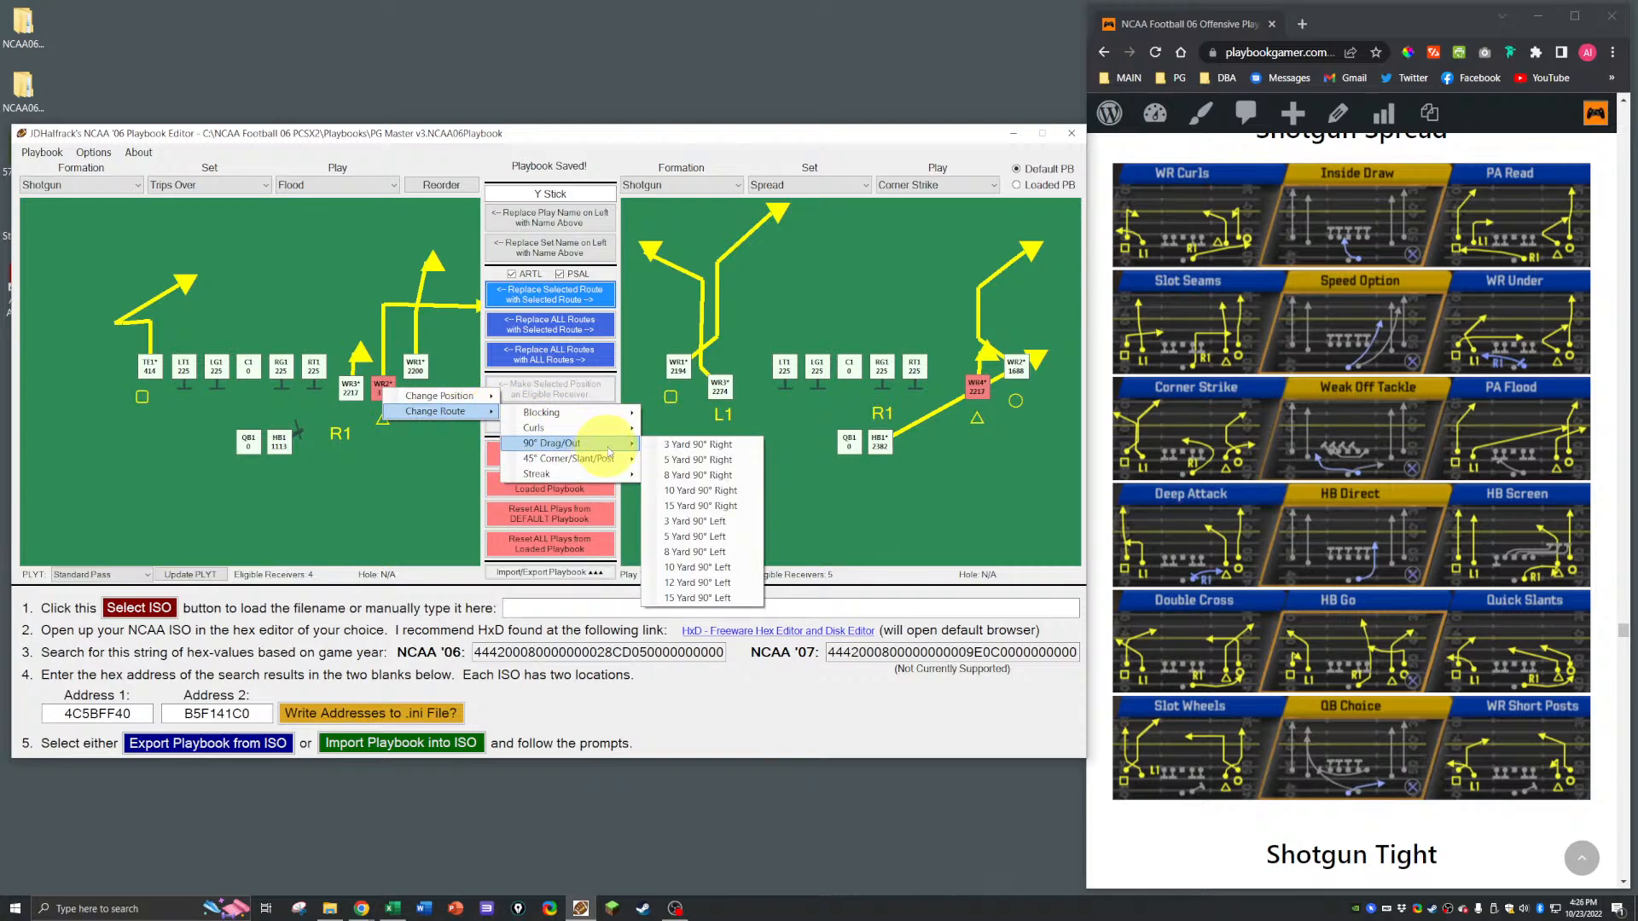
click(696, 584)
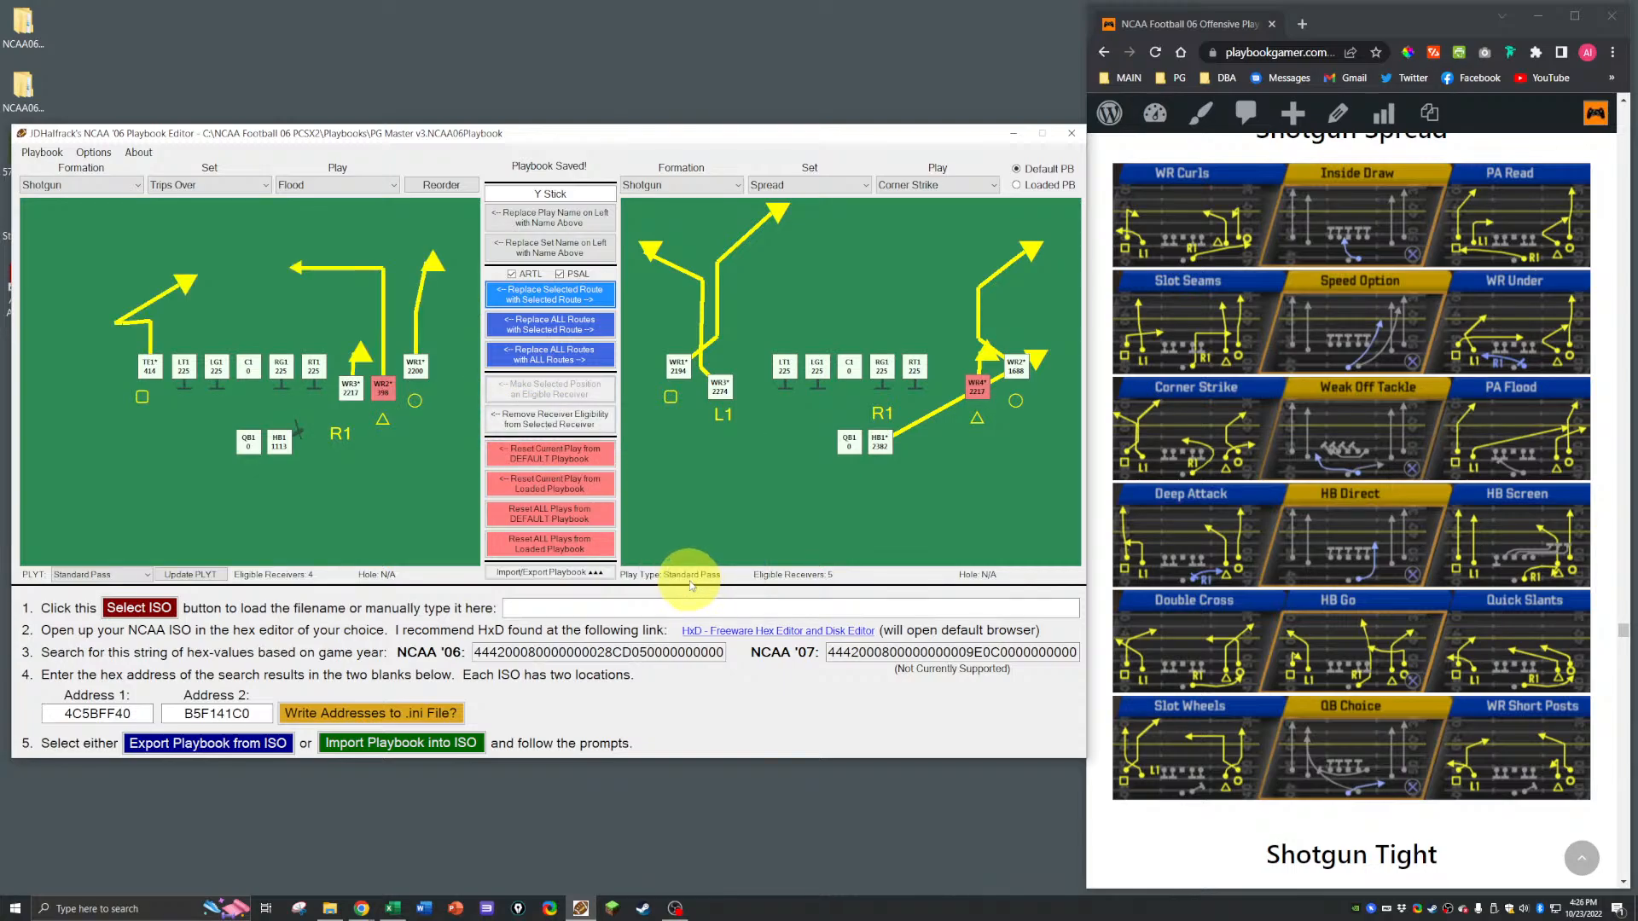
right_click(383, 389)
mouse_move(460, 414)
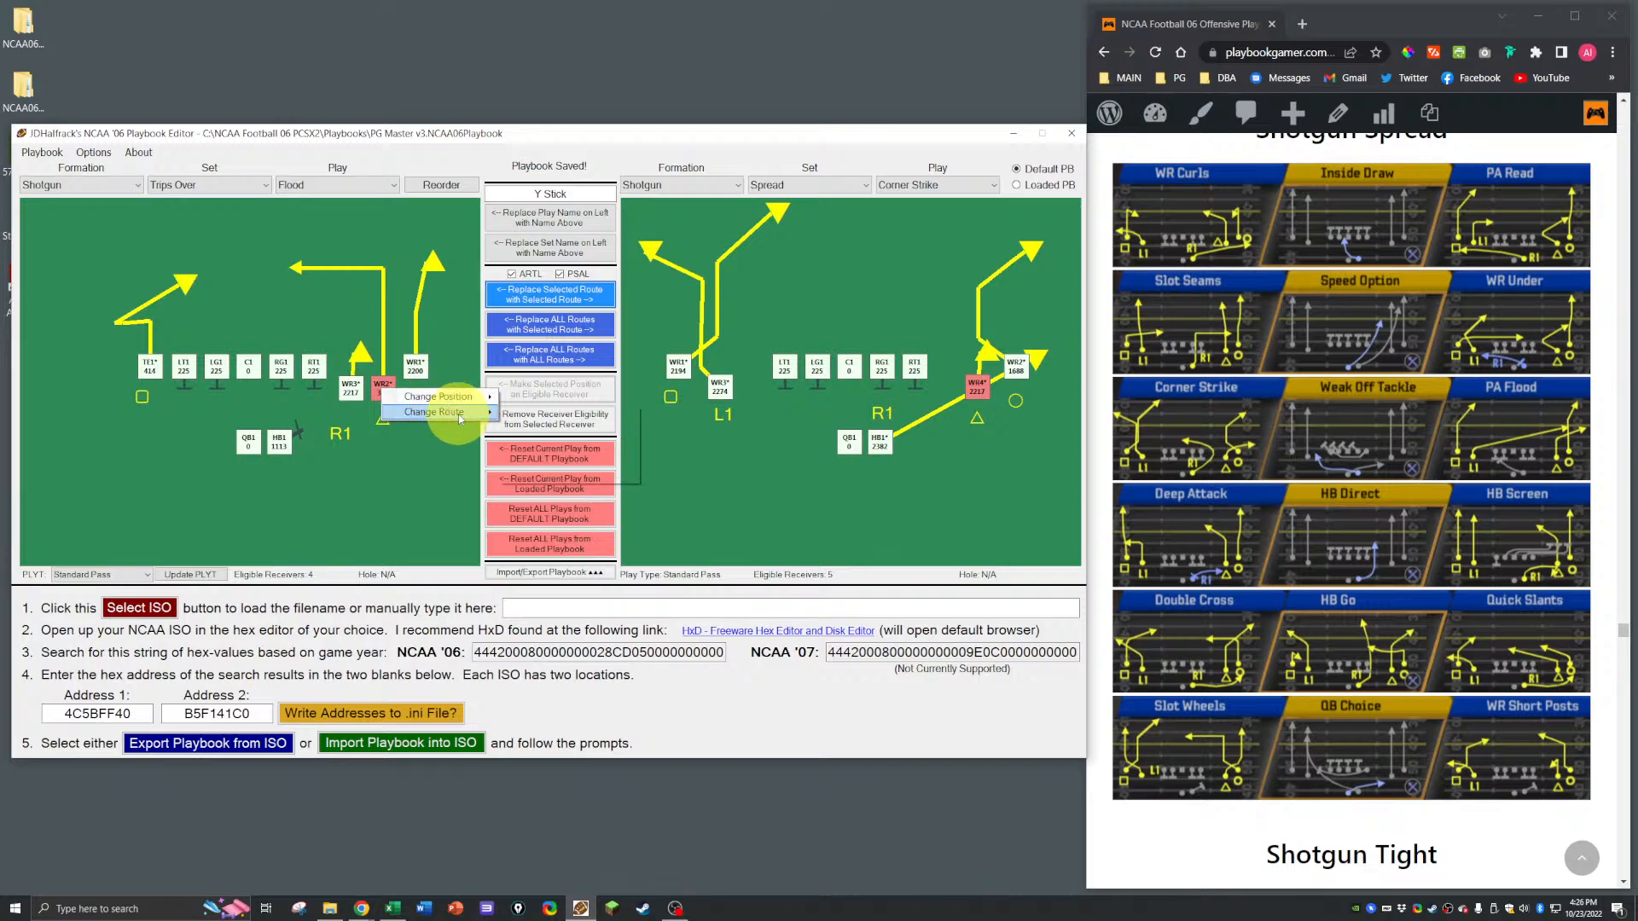
mouse_move(601, 443)
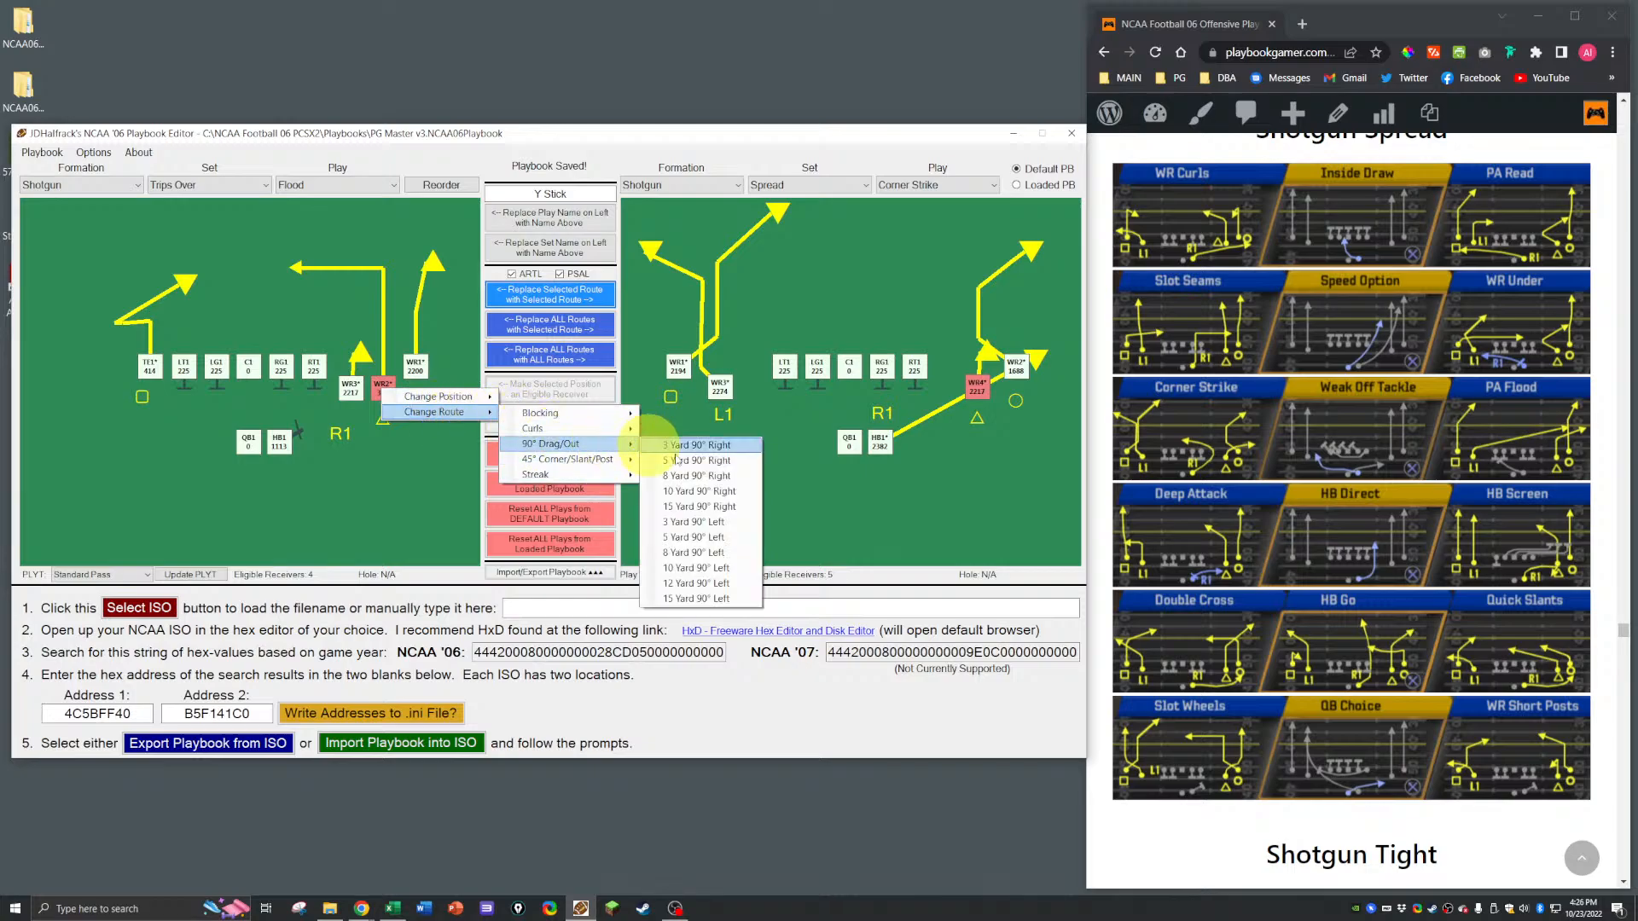
click(706, 491)
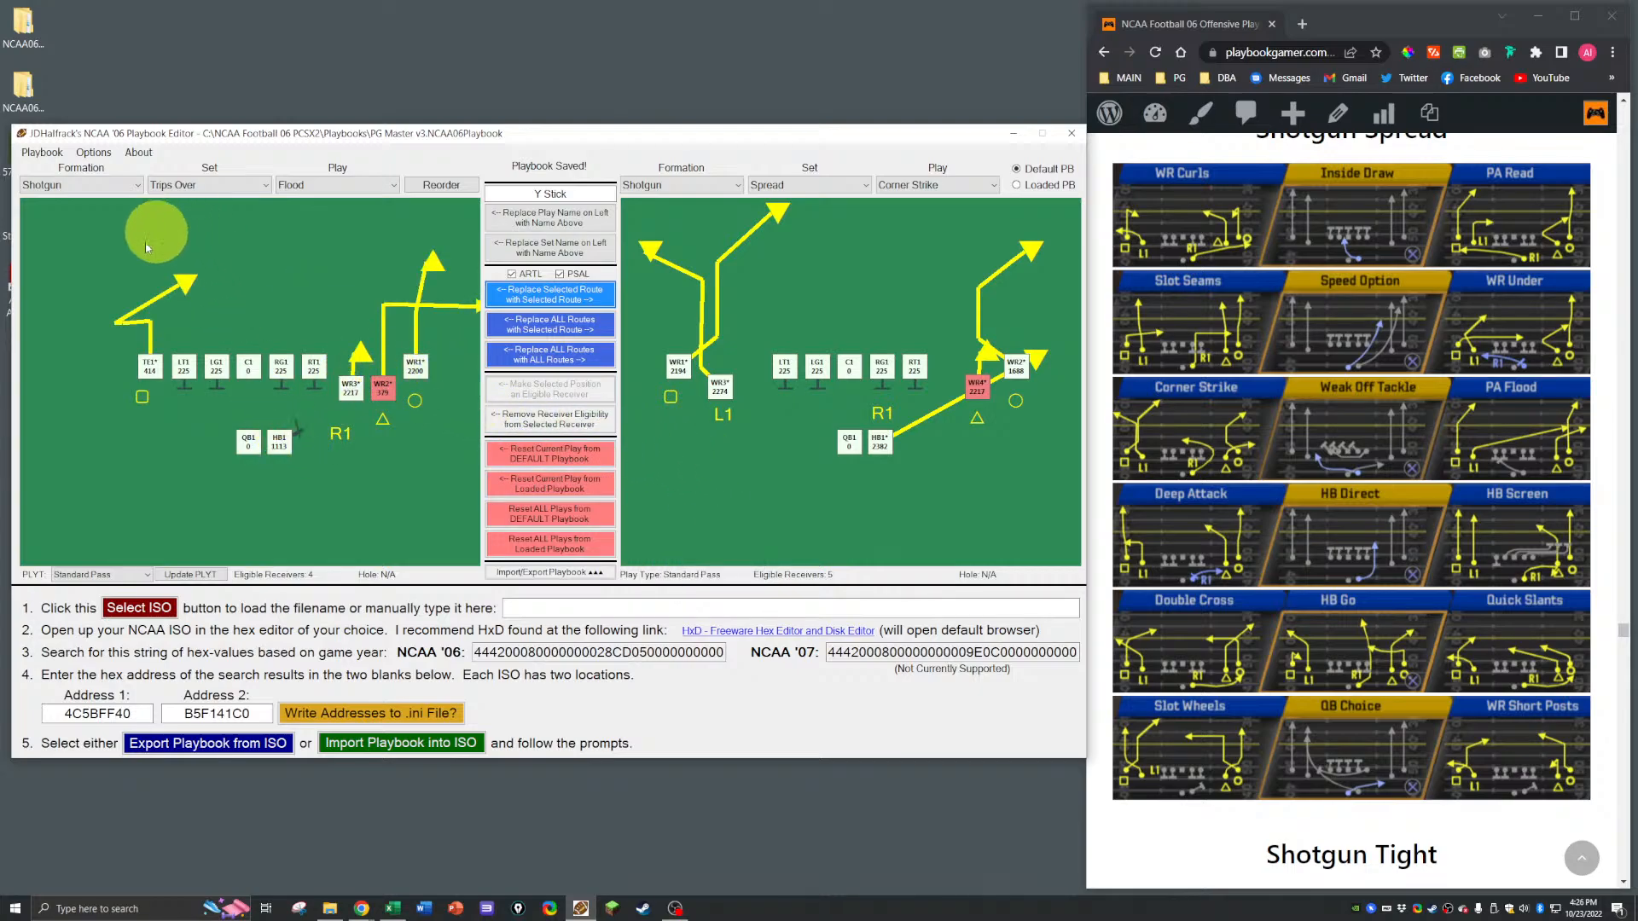
Step: Replace TE1's route in Trips Over Flood with the far-left wide receiver's route from the Shotgun Ace Slant Outs play
click(152, 366)
click(689, 184)
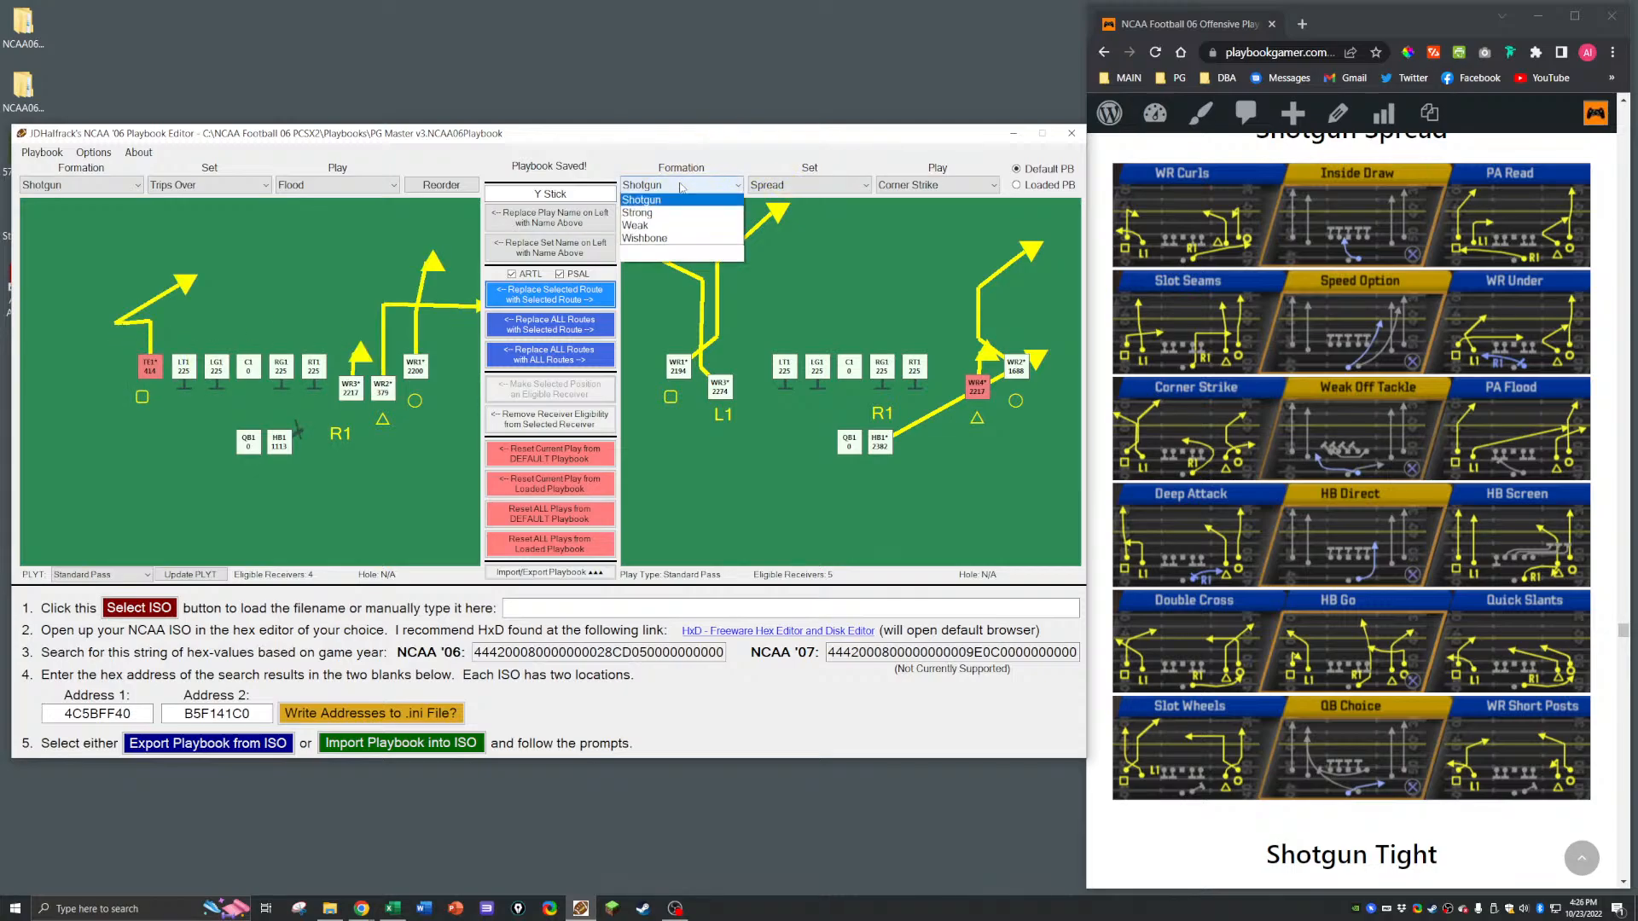
click(789, 183)
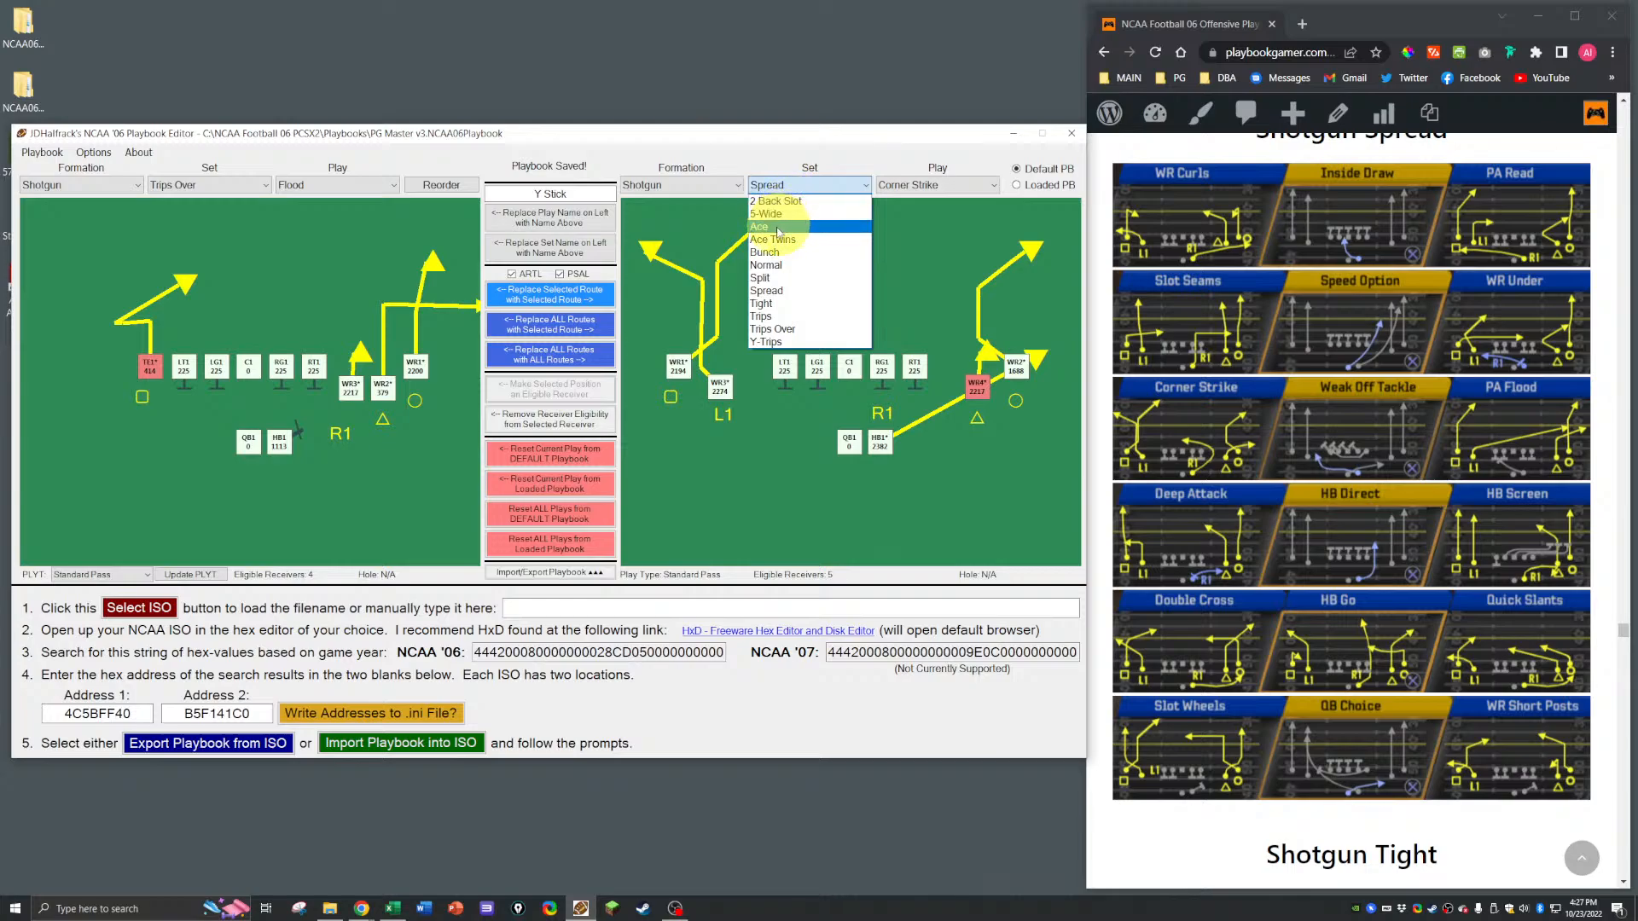
click(779, 226)
click(914, 189)
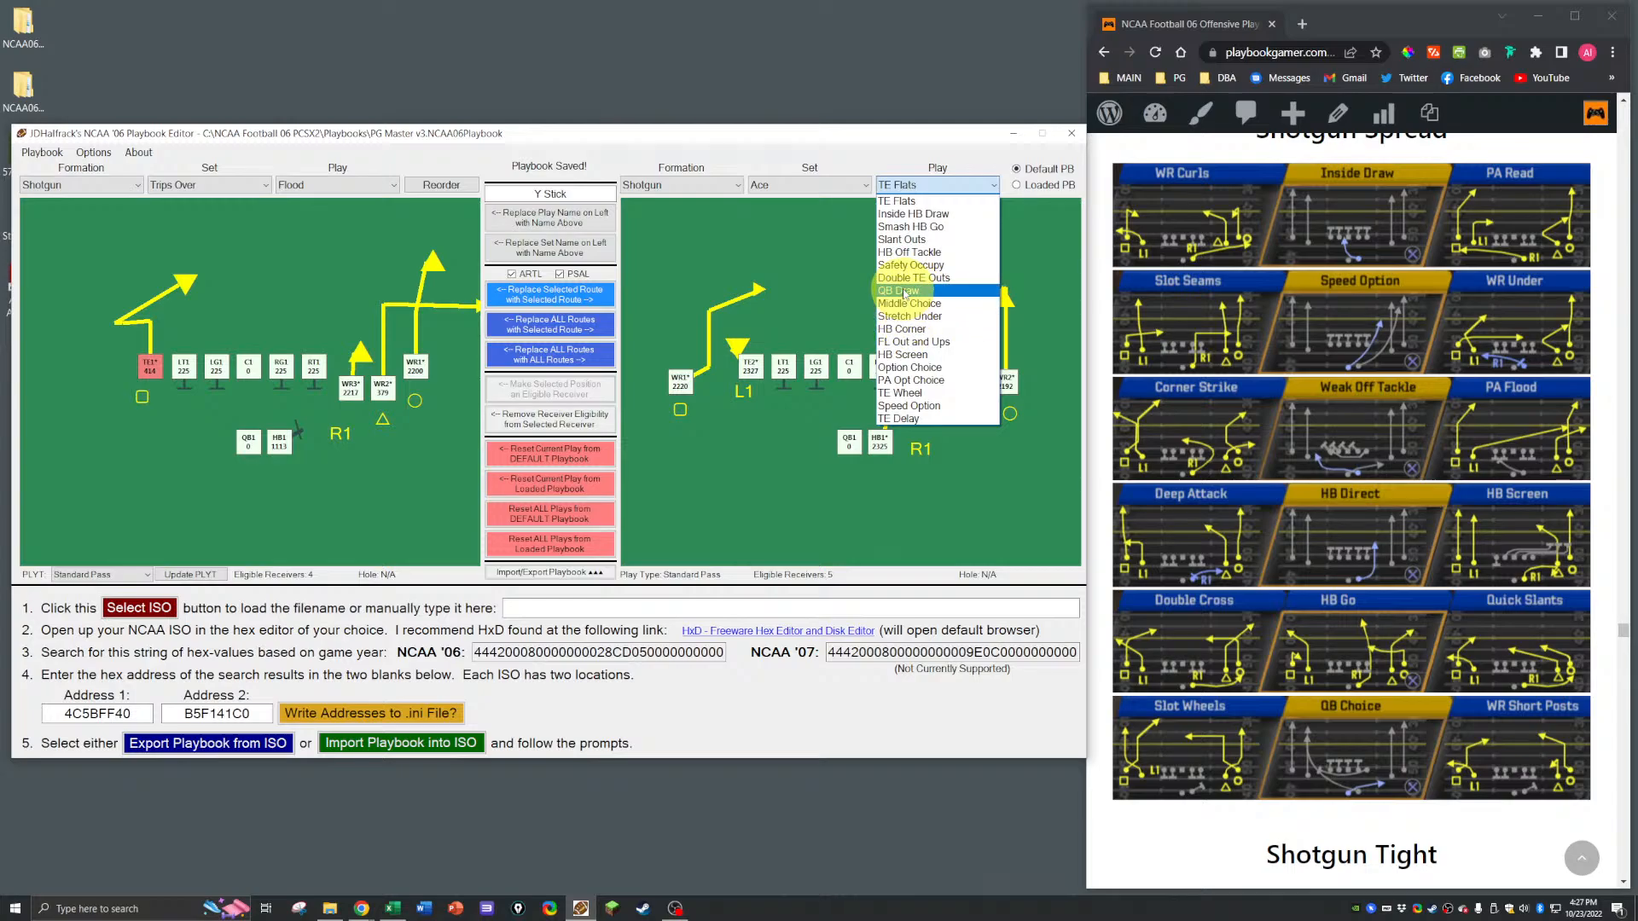
click(902, 240)
click(682, 379)
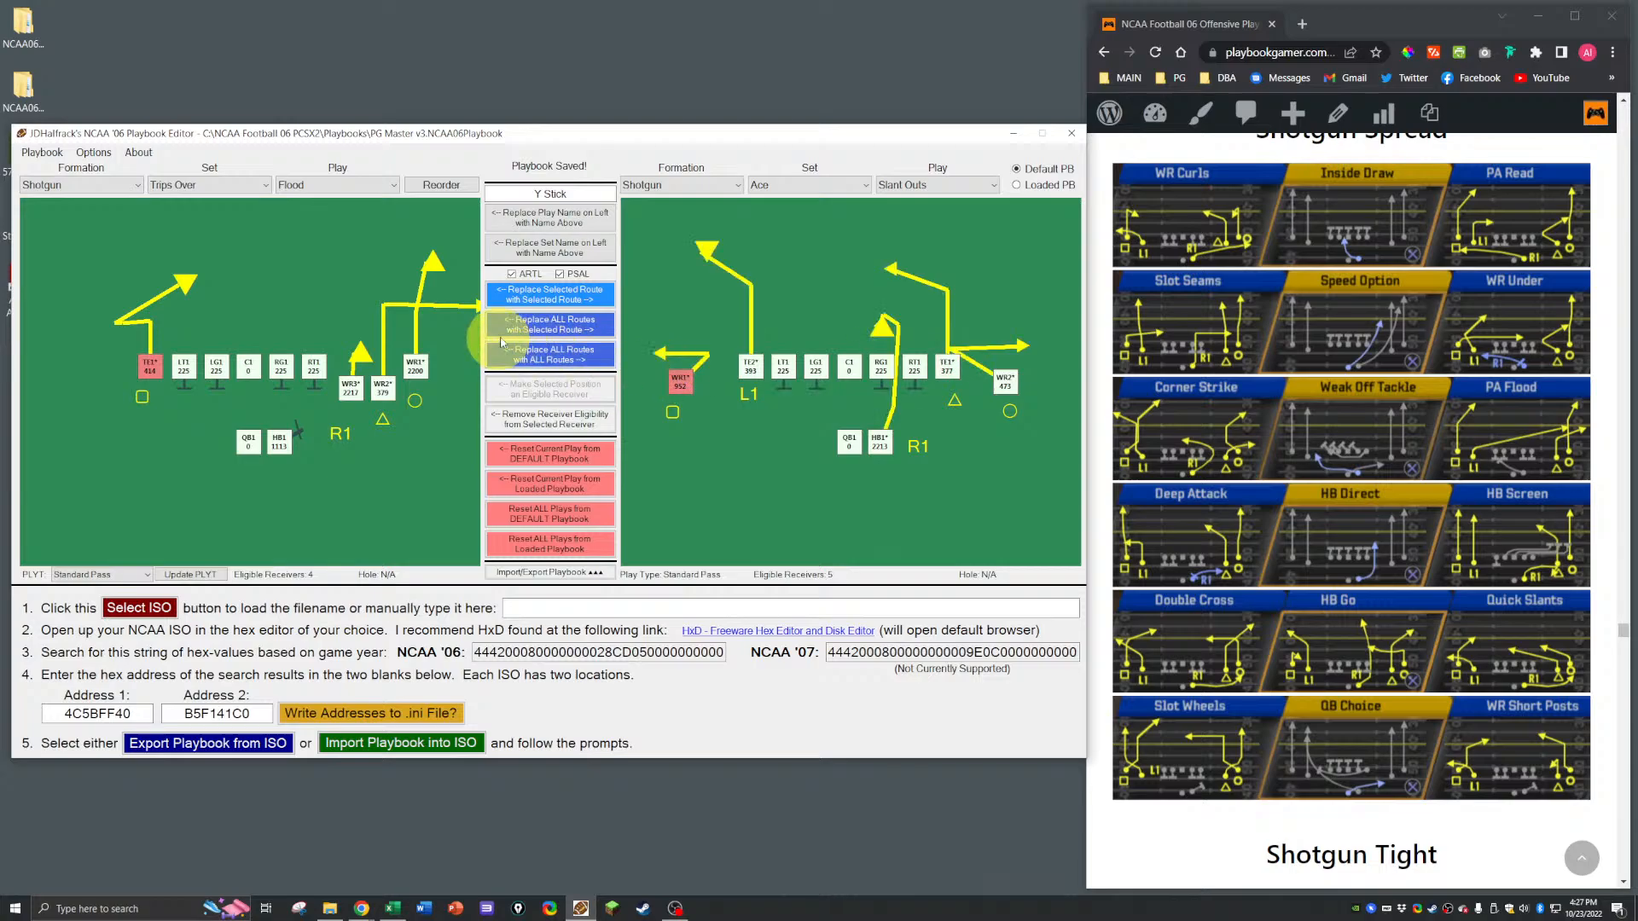
click(550, 294)
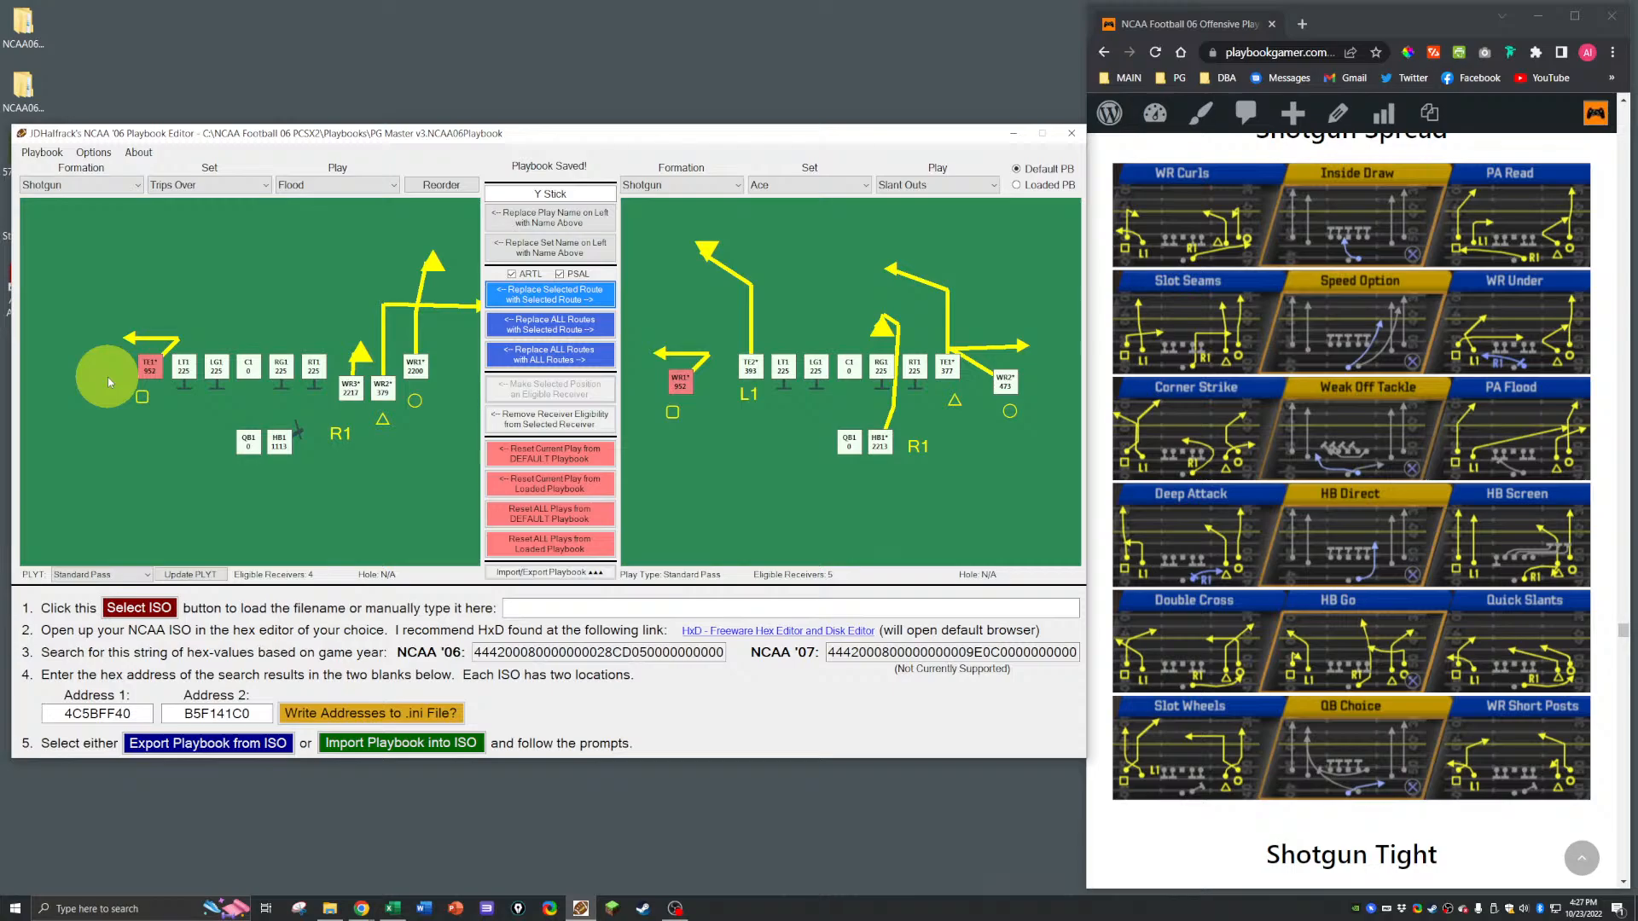
Step: Replace WR2's route in Trips Over Flood with WR4's route from the Shotgun Spread Corner Strike play
click(383, 388)
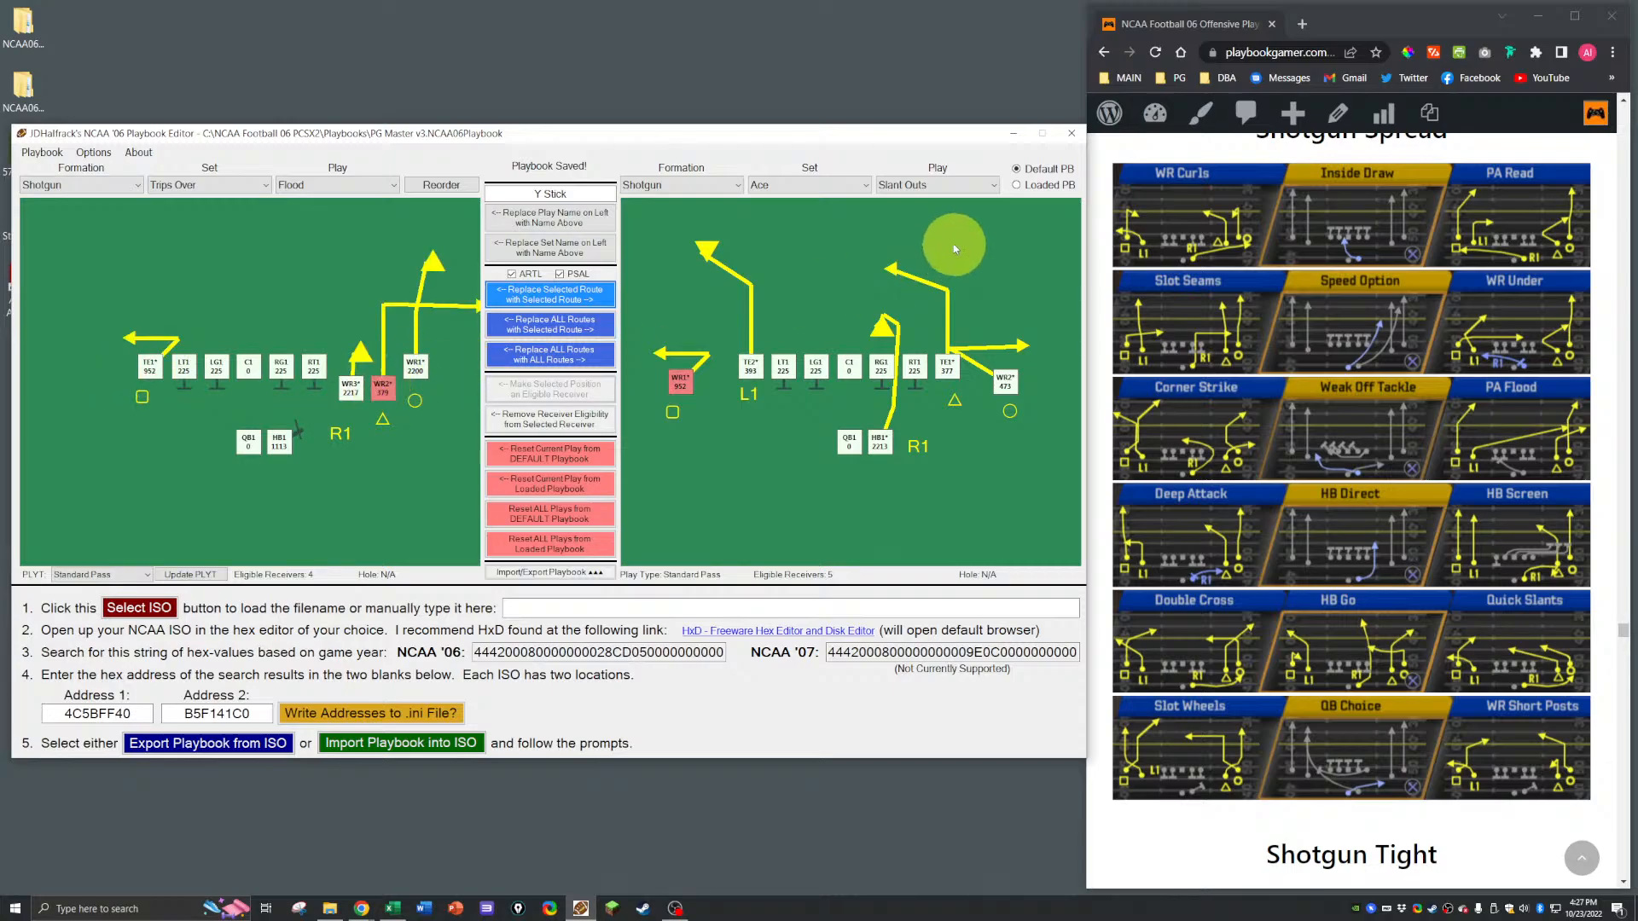
click(810, 185)
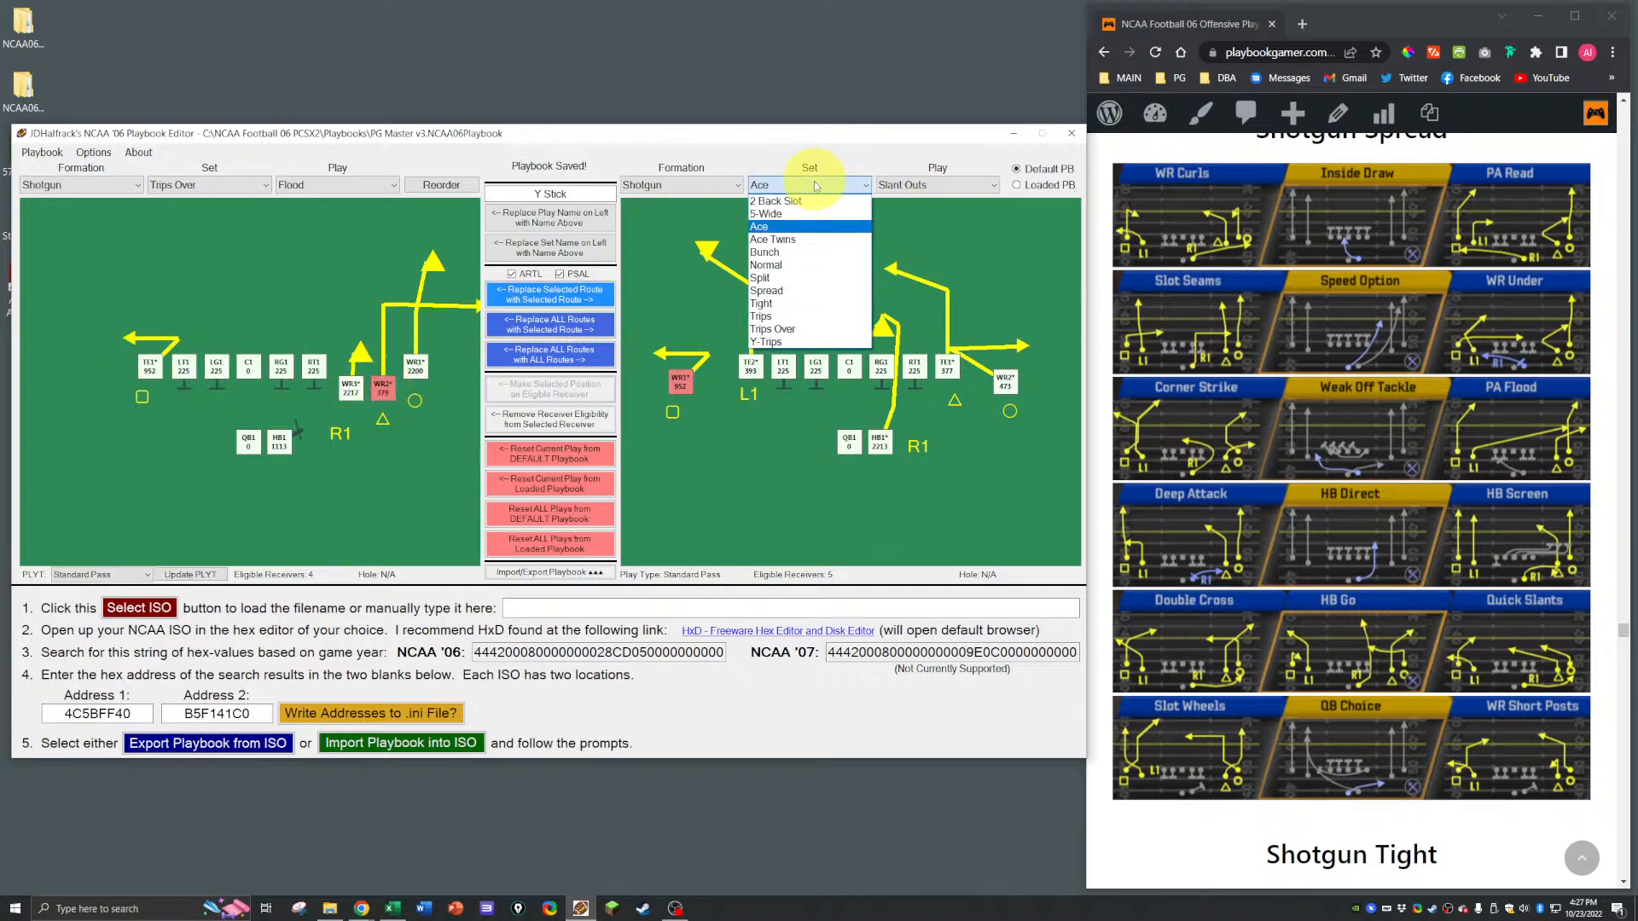
click(768, 291)
click(937, 185)
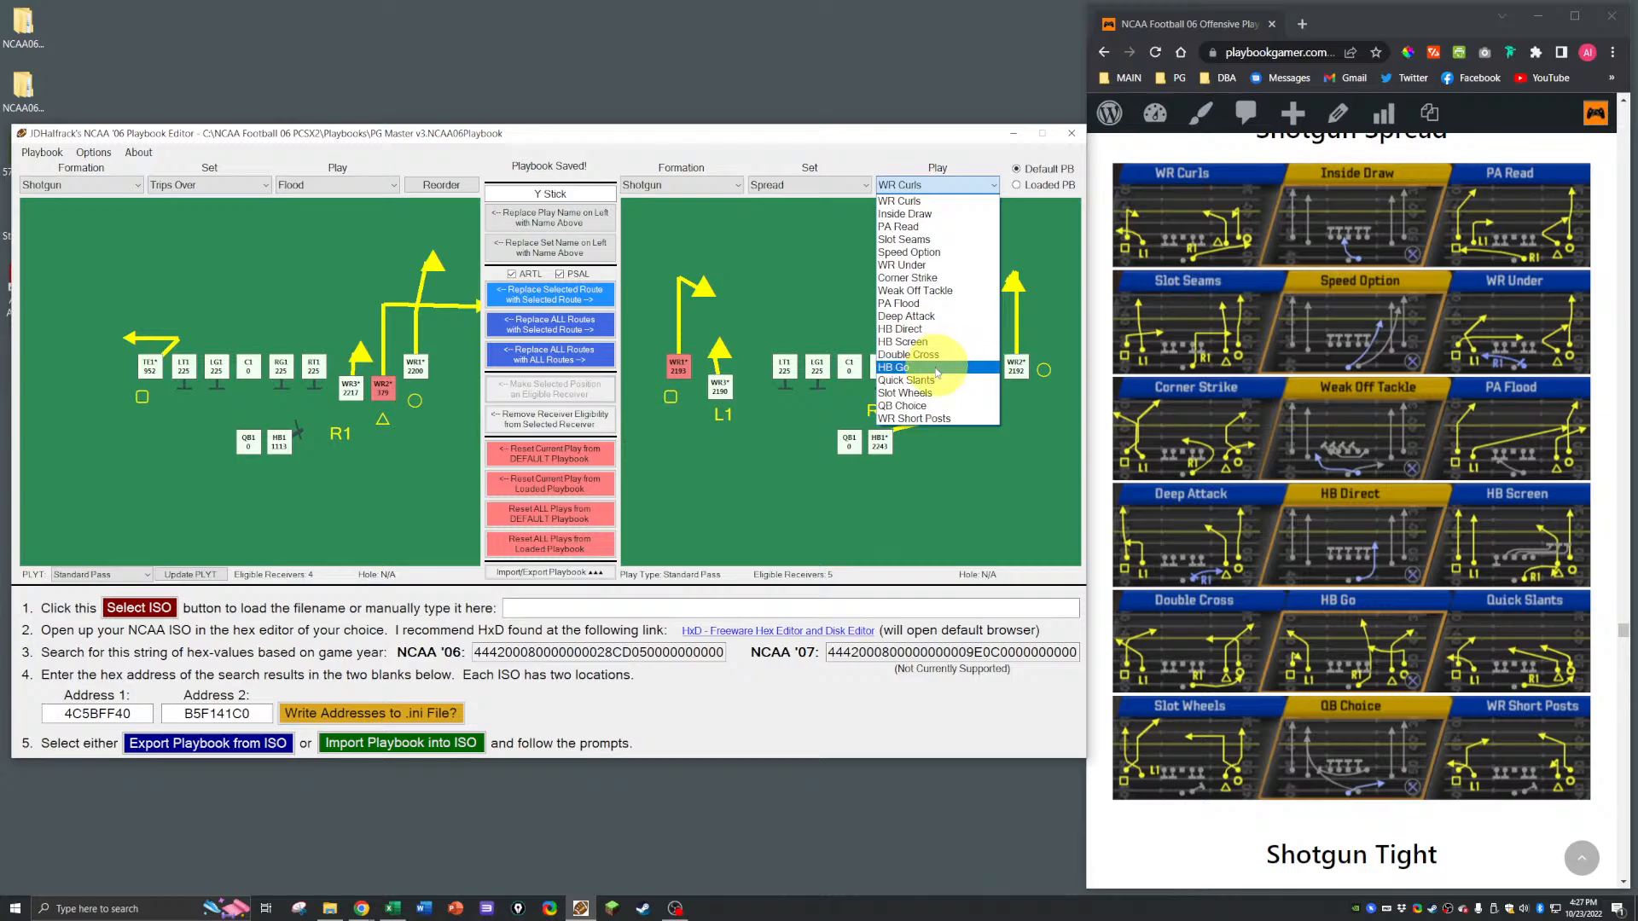
click(908, 278)
click(977, 382)
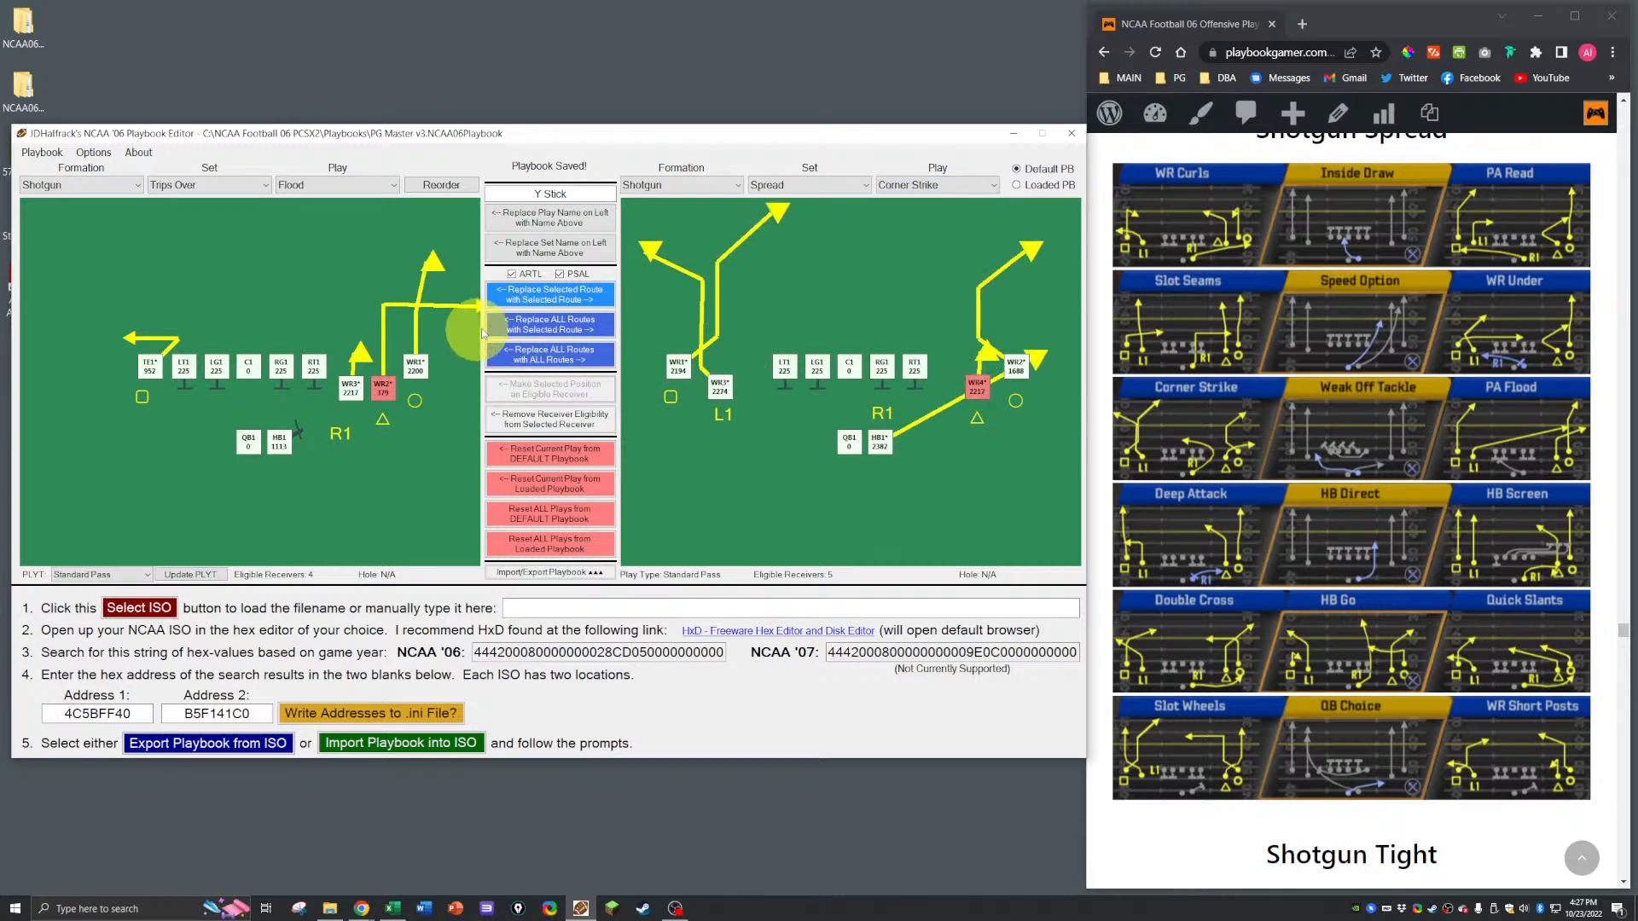
click(532, 296)
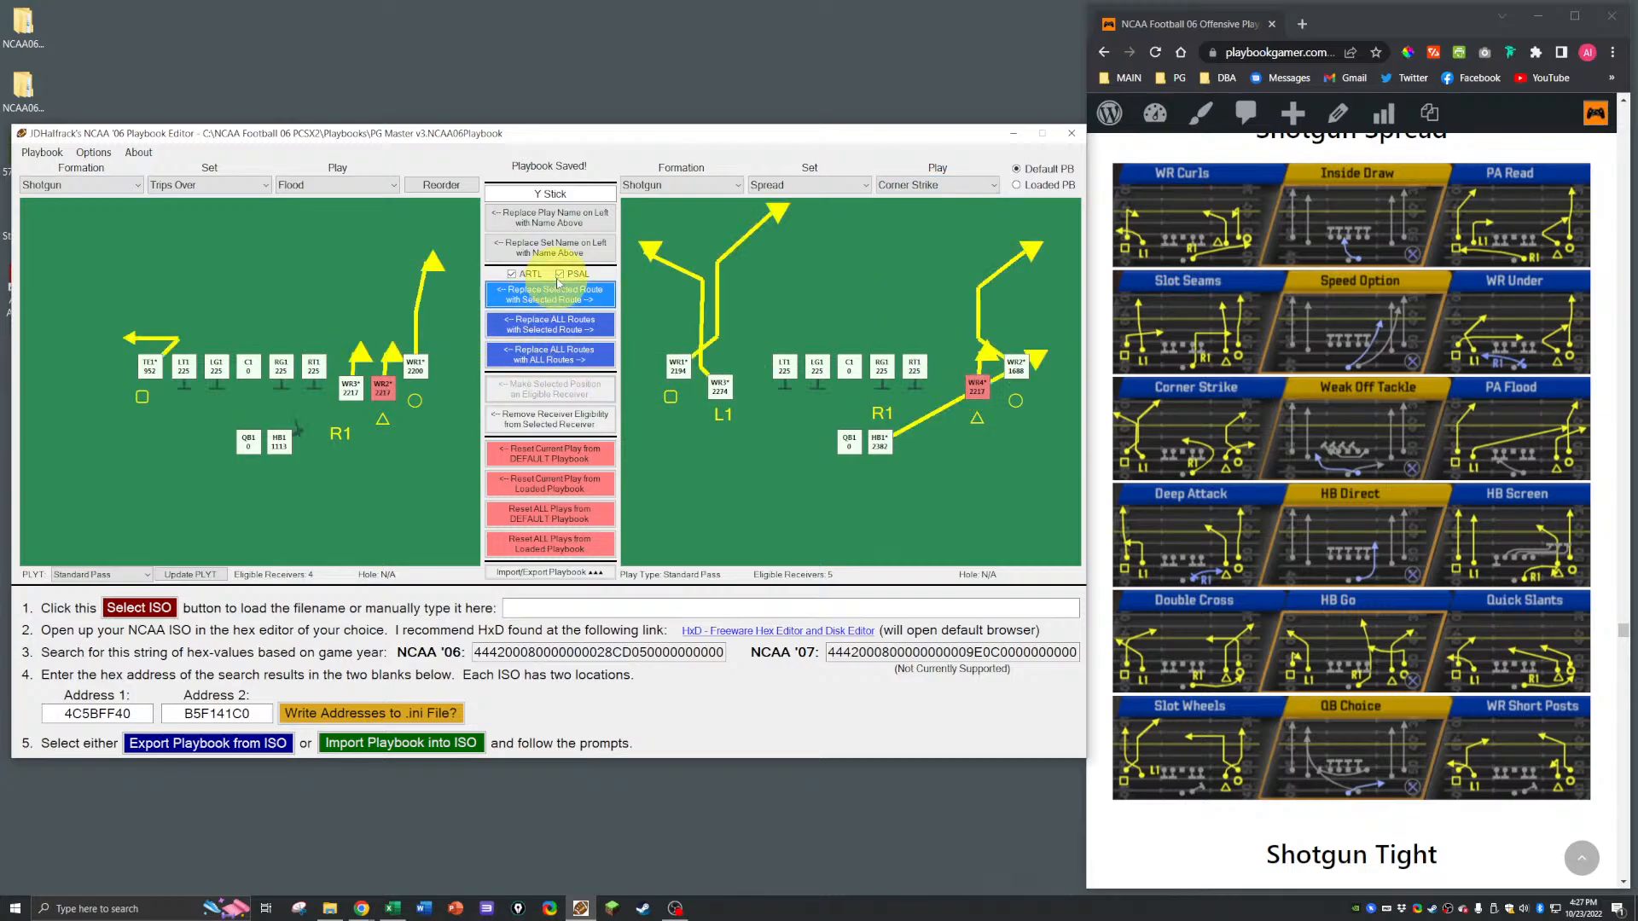
Step: Change WR3's route in Trips Over Flood to a 3 Yard 90° Left drag/out
right_click(351, 394)
mouse_move(456, 412)
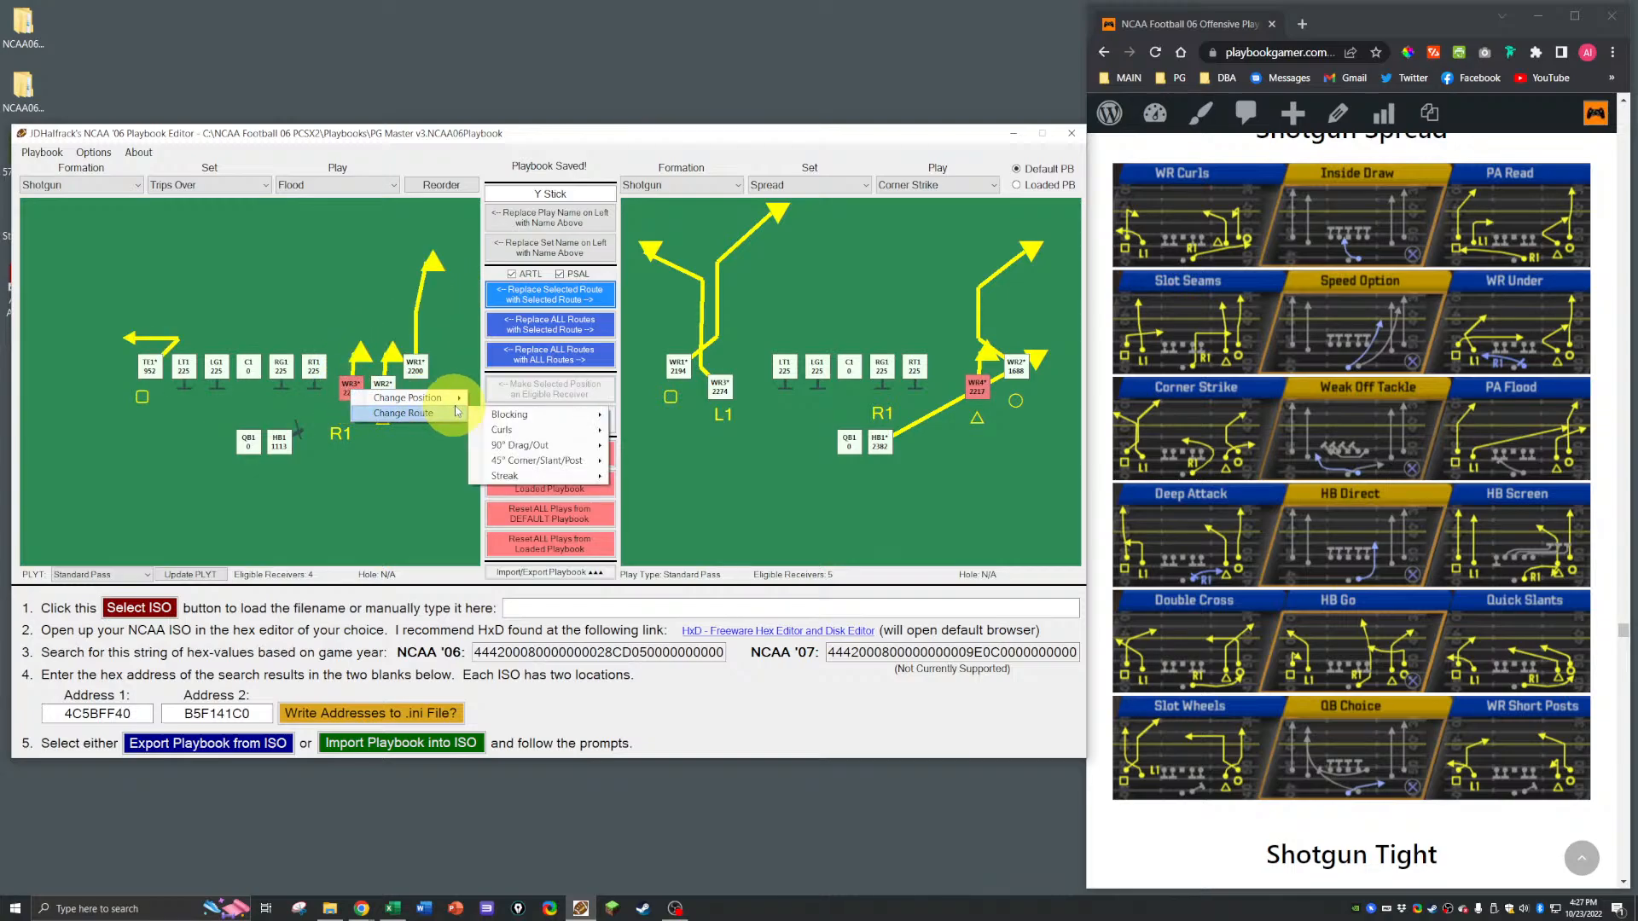
mouse_move(542, 444)
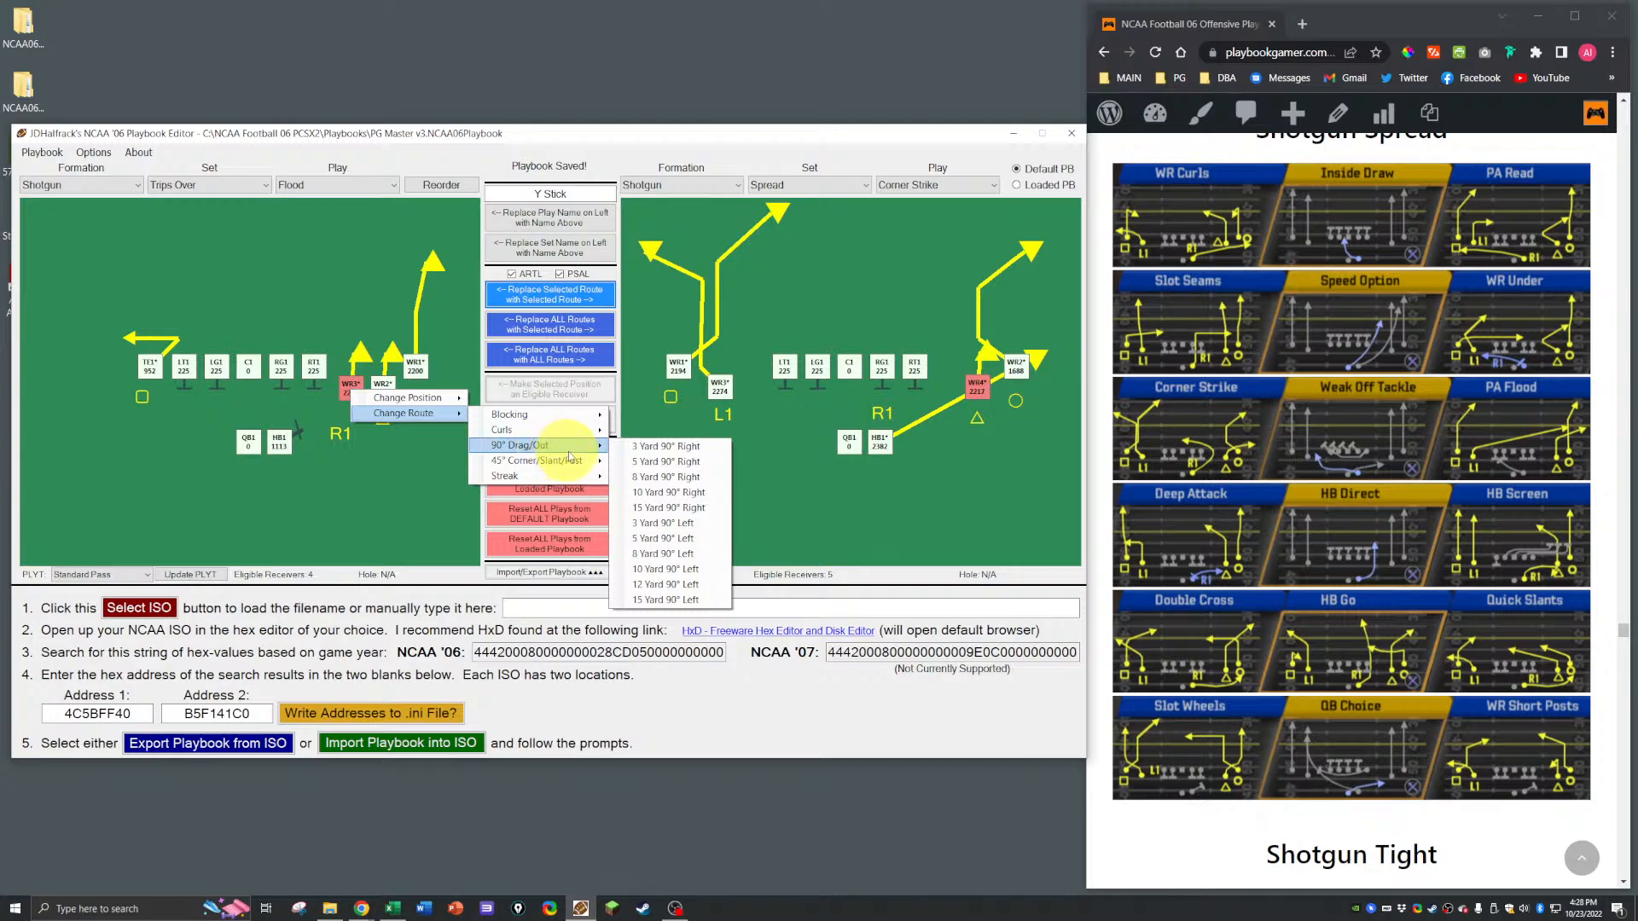
click(651, 523)
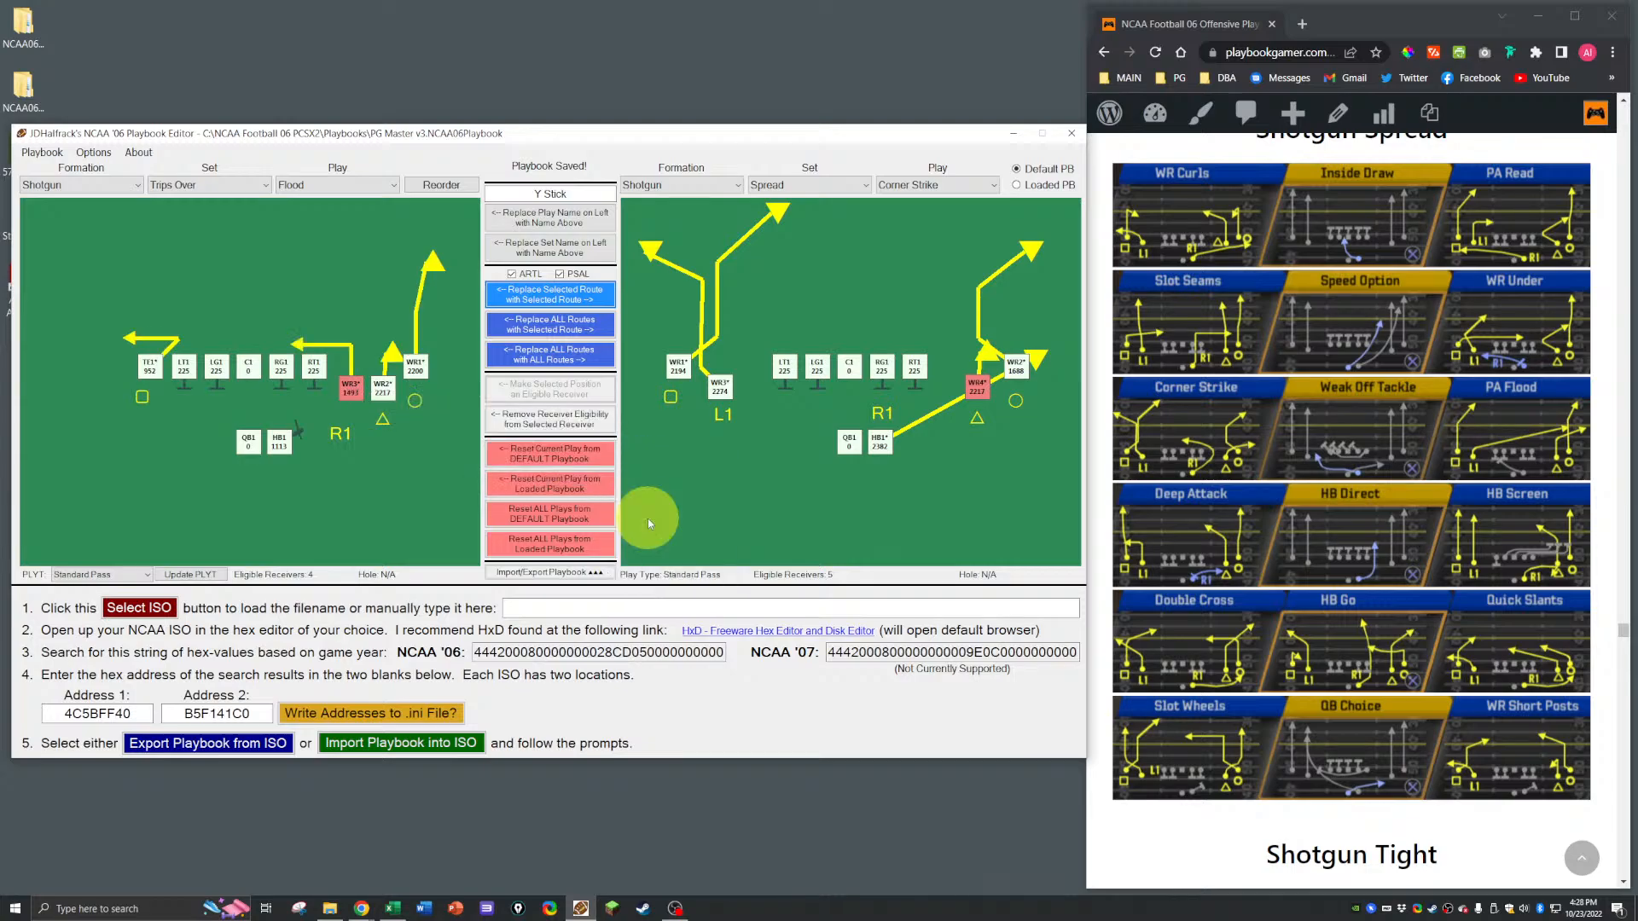
Step: Replace WR3's route in Trips Over Flood with WR3's route from the Shotgun Trips PA Inside play
right_click(349, 394)
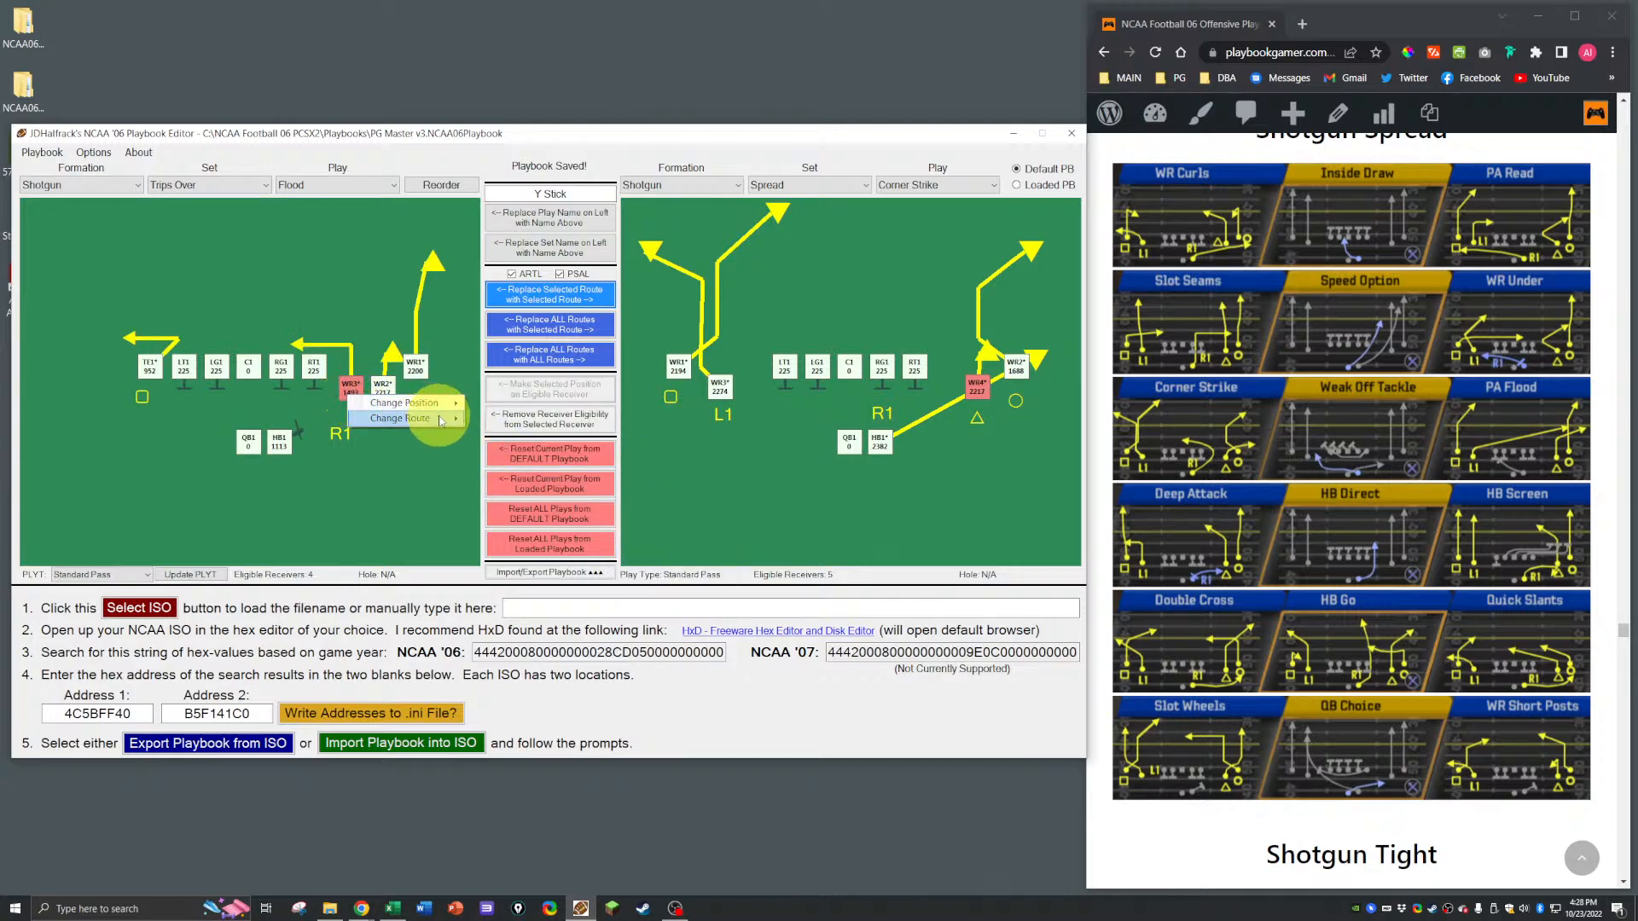
mouse_move(440, 419)
mouse_move(524, 452)
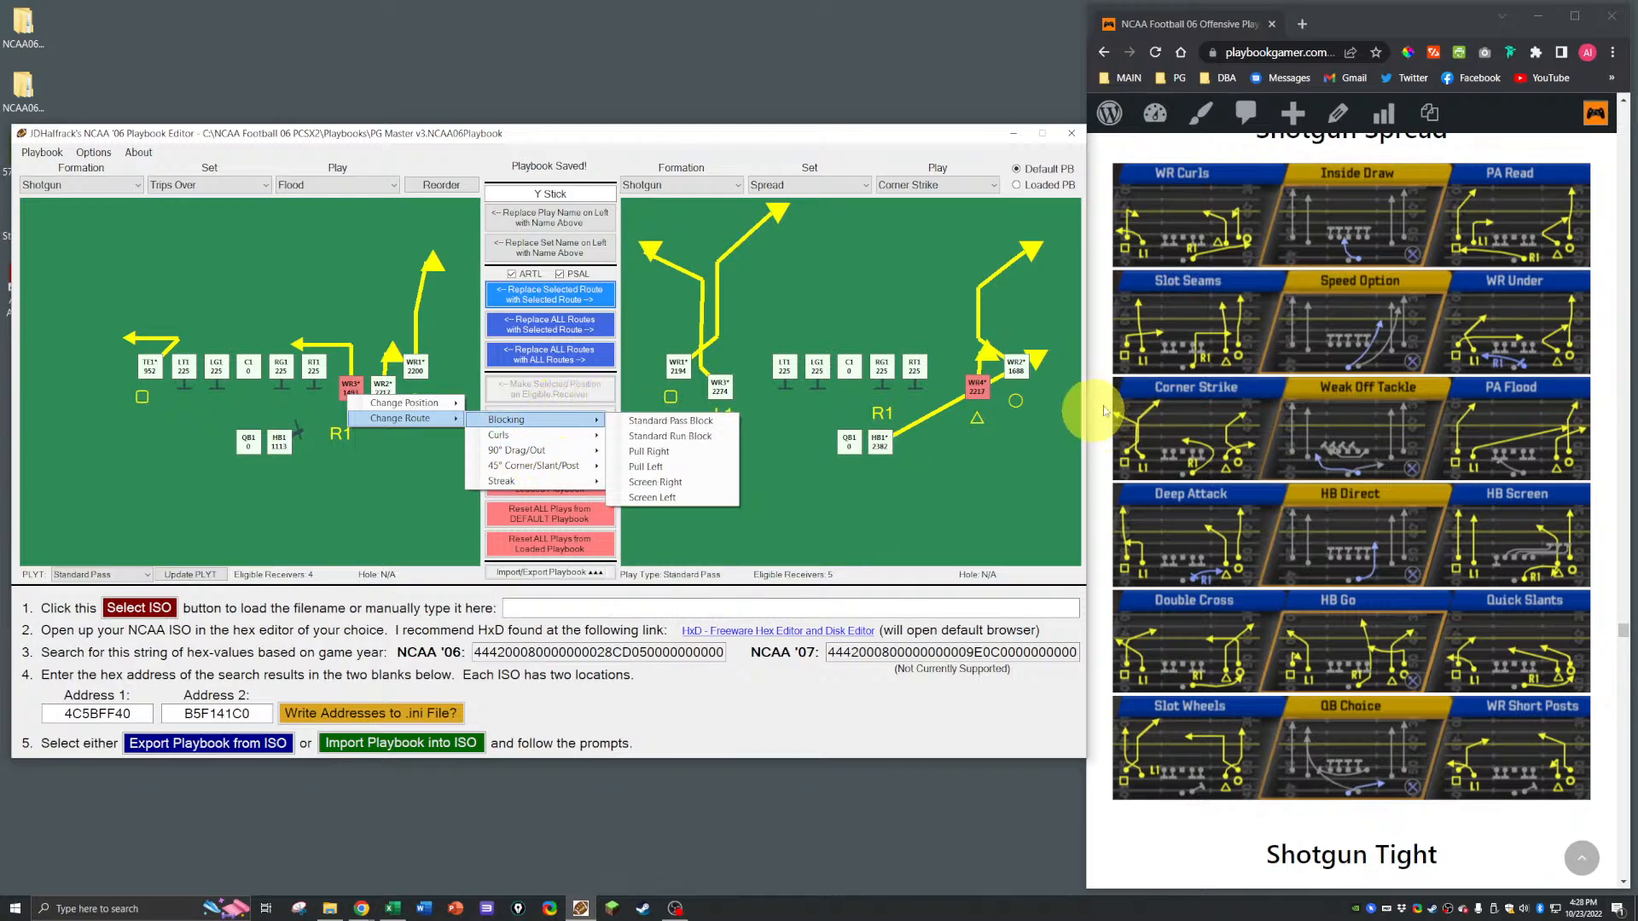
click(790, 183)
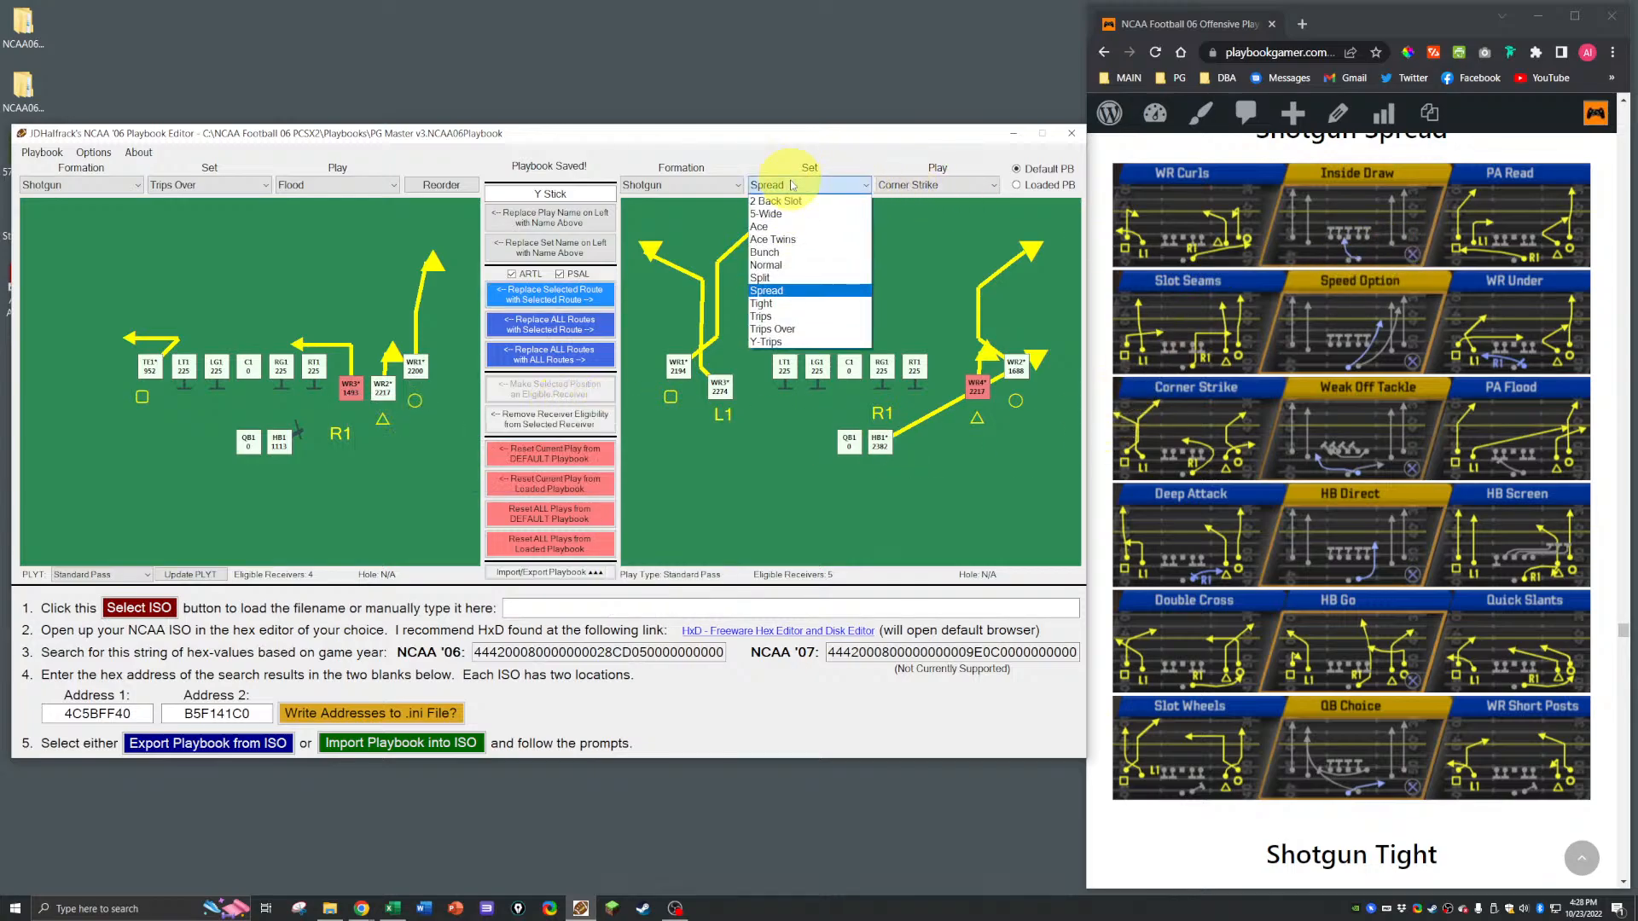
click(794, 309)
click(929, 188)
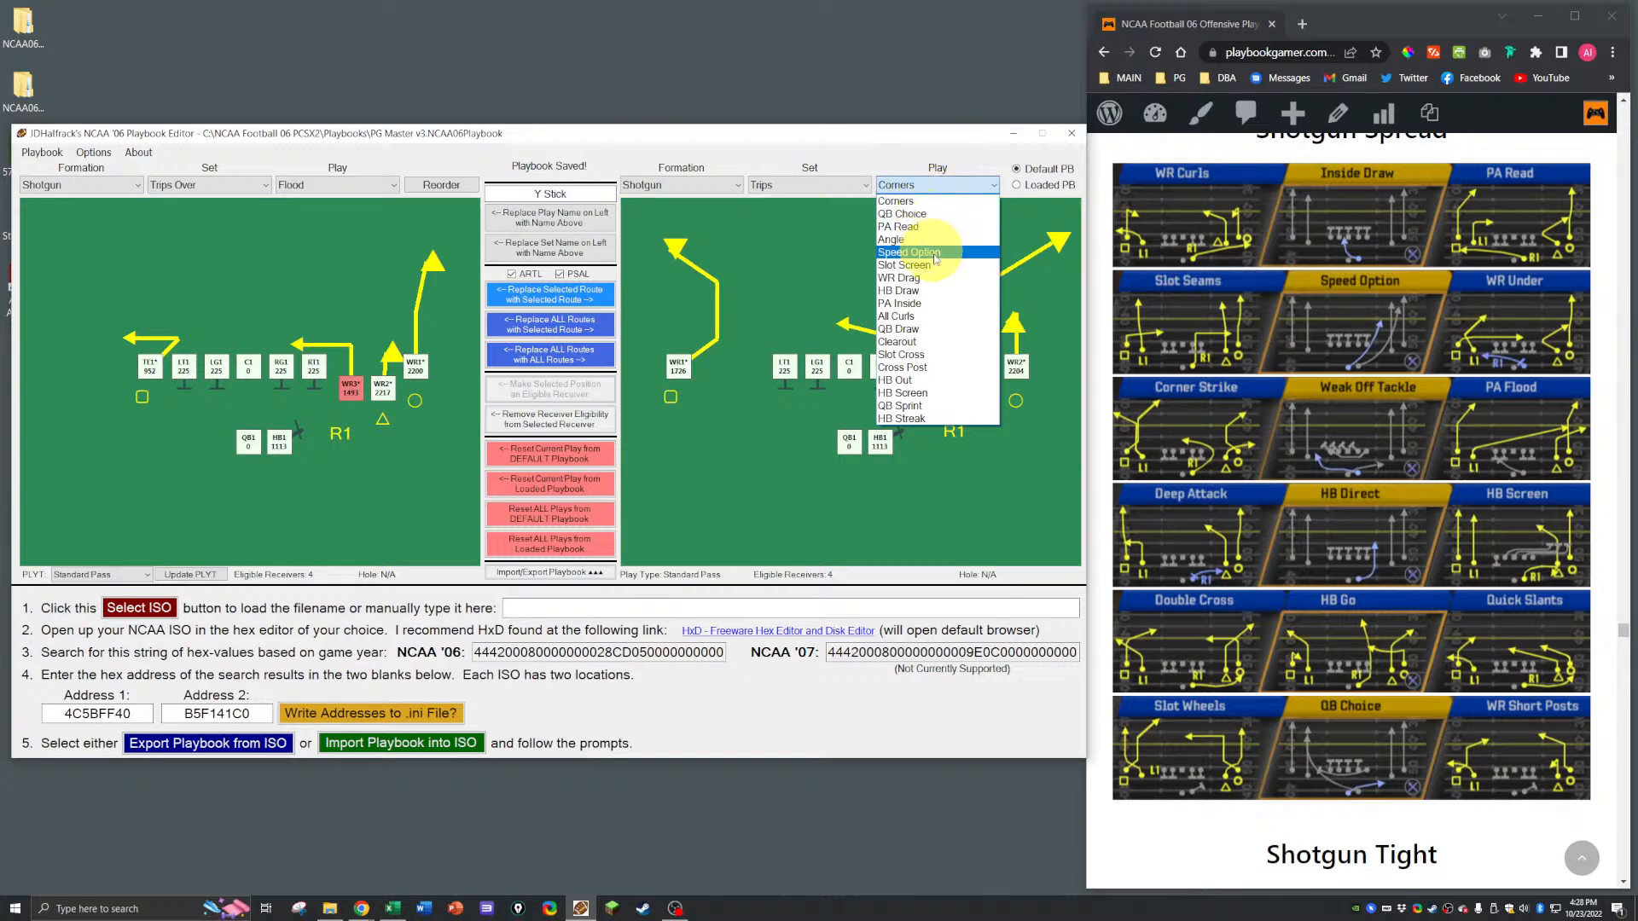
click(929, 303)
click(944, 365)
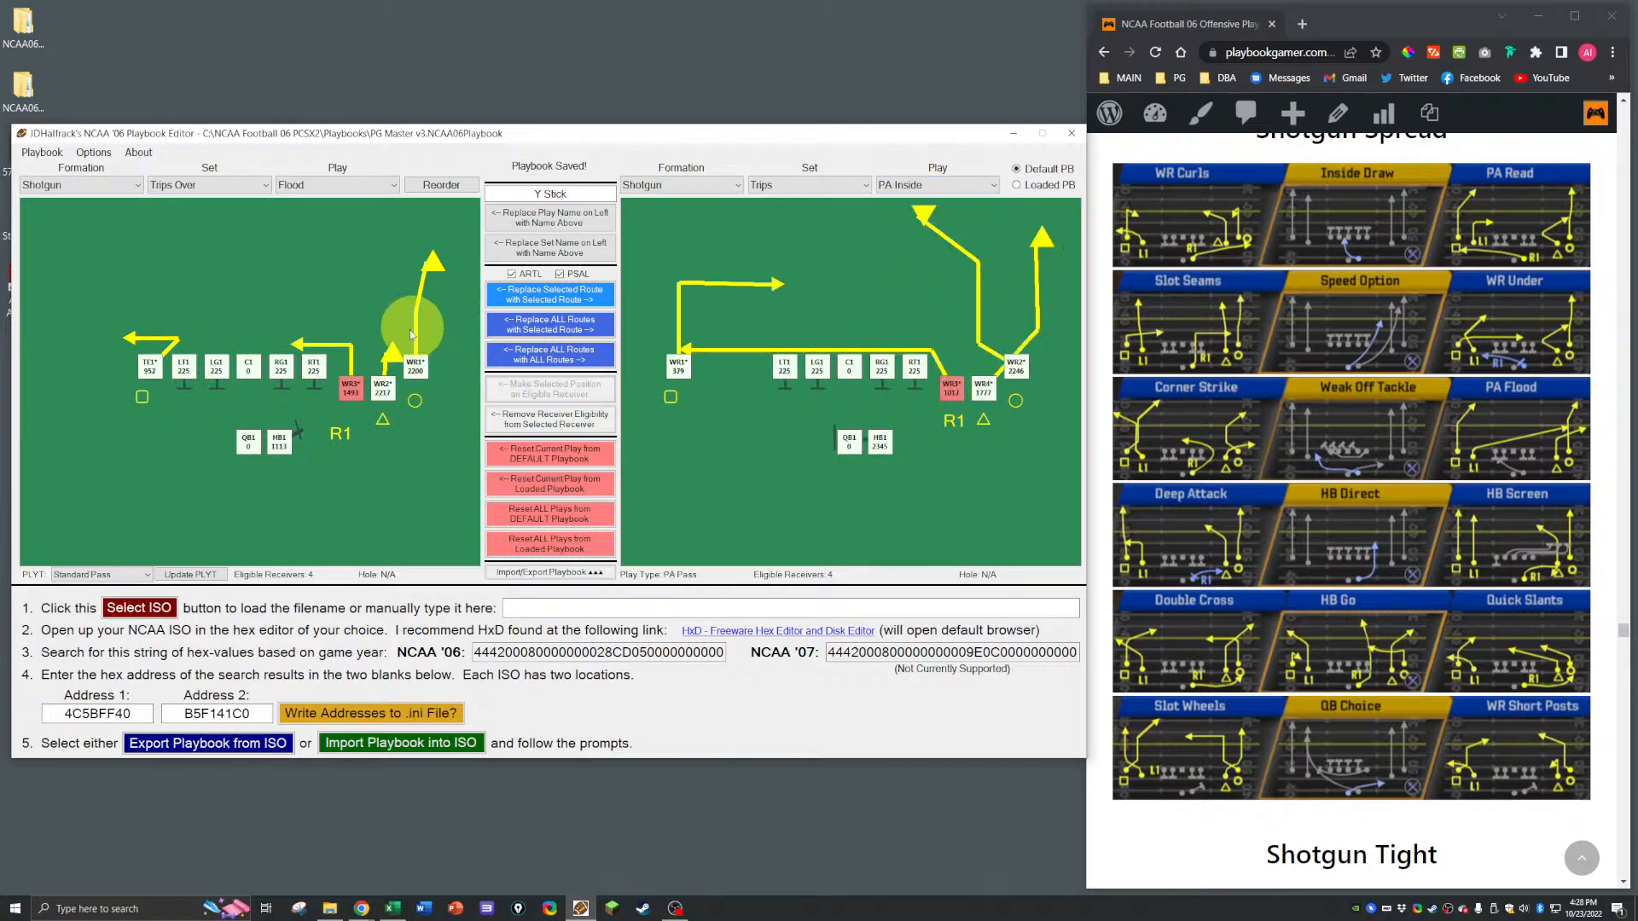
click(534, 296)
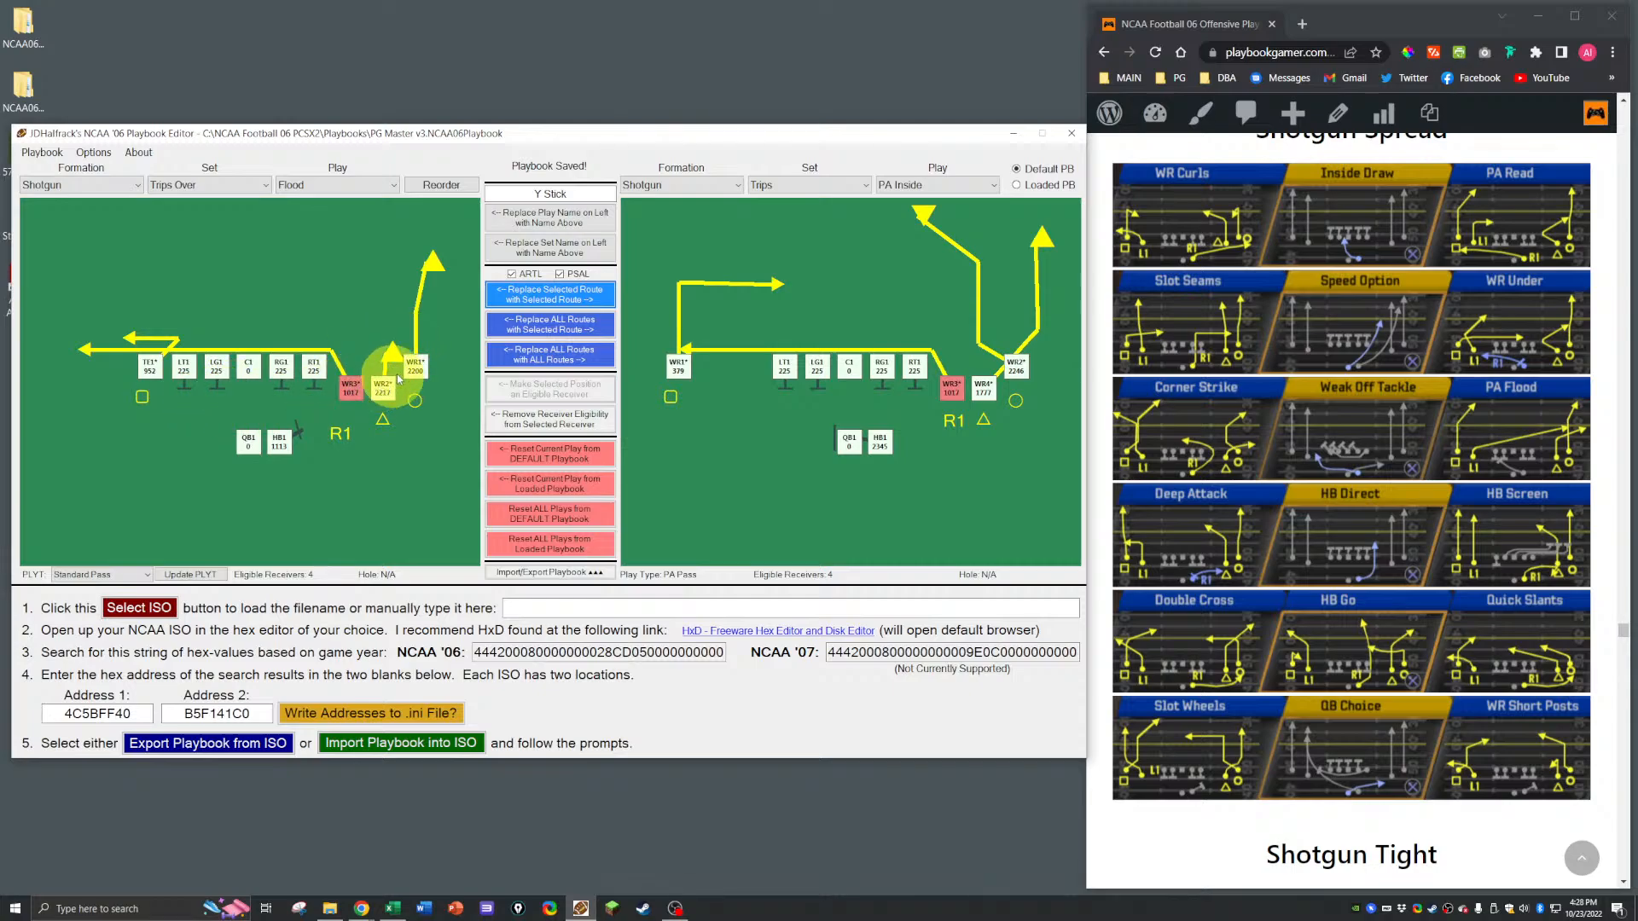
Step: Replace TE1's route in Trips Over Flood with the far-left wide receiver's route from the Shotgun Spread Deep Attack play
click(155, 371)
right_click(153, 370)
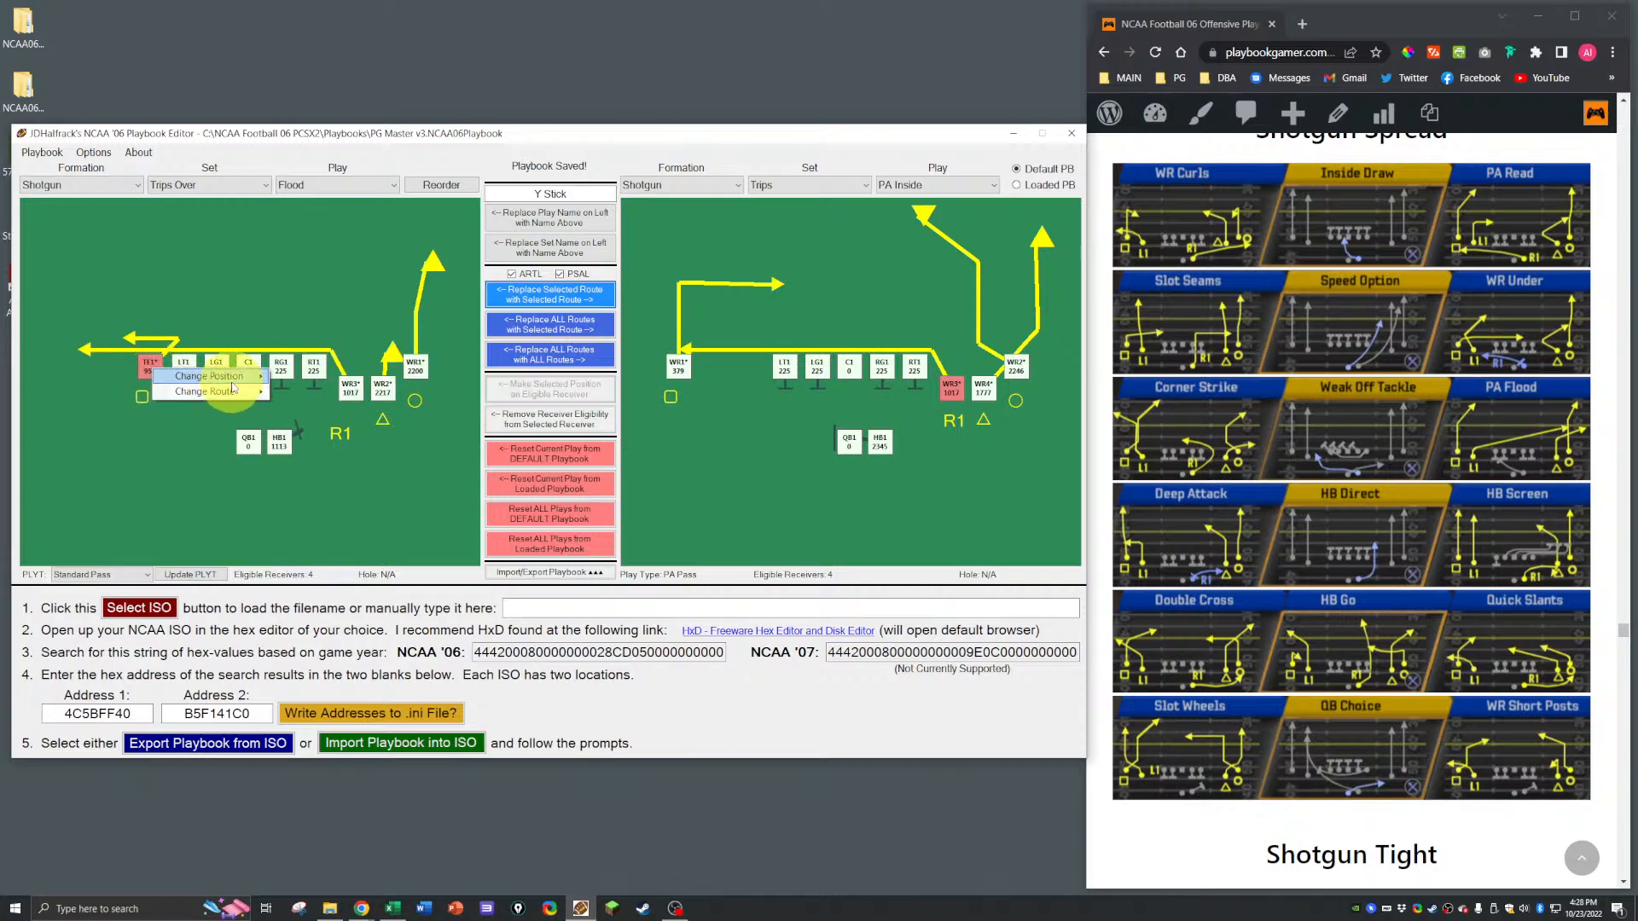
mouse_move(235, 393)
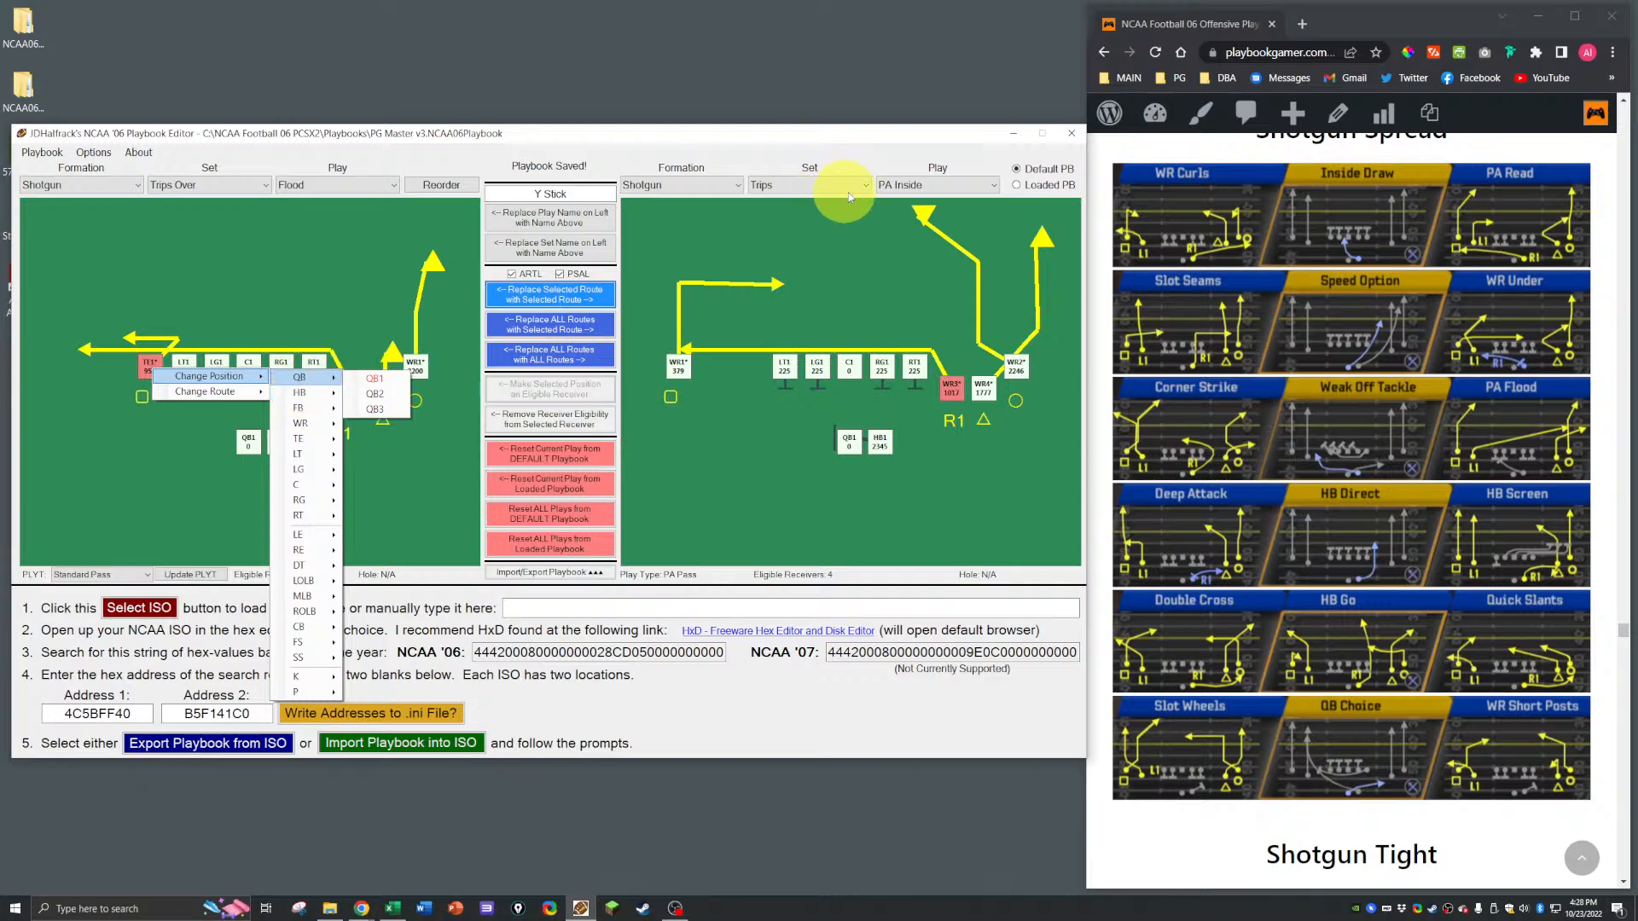
click(810, 185)
click(778, 294)
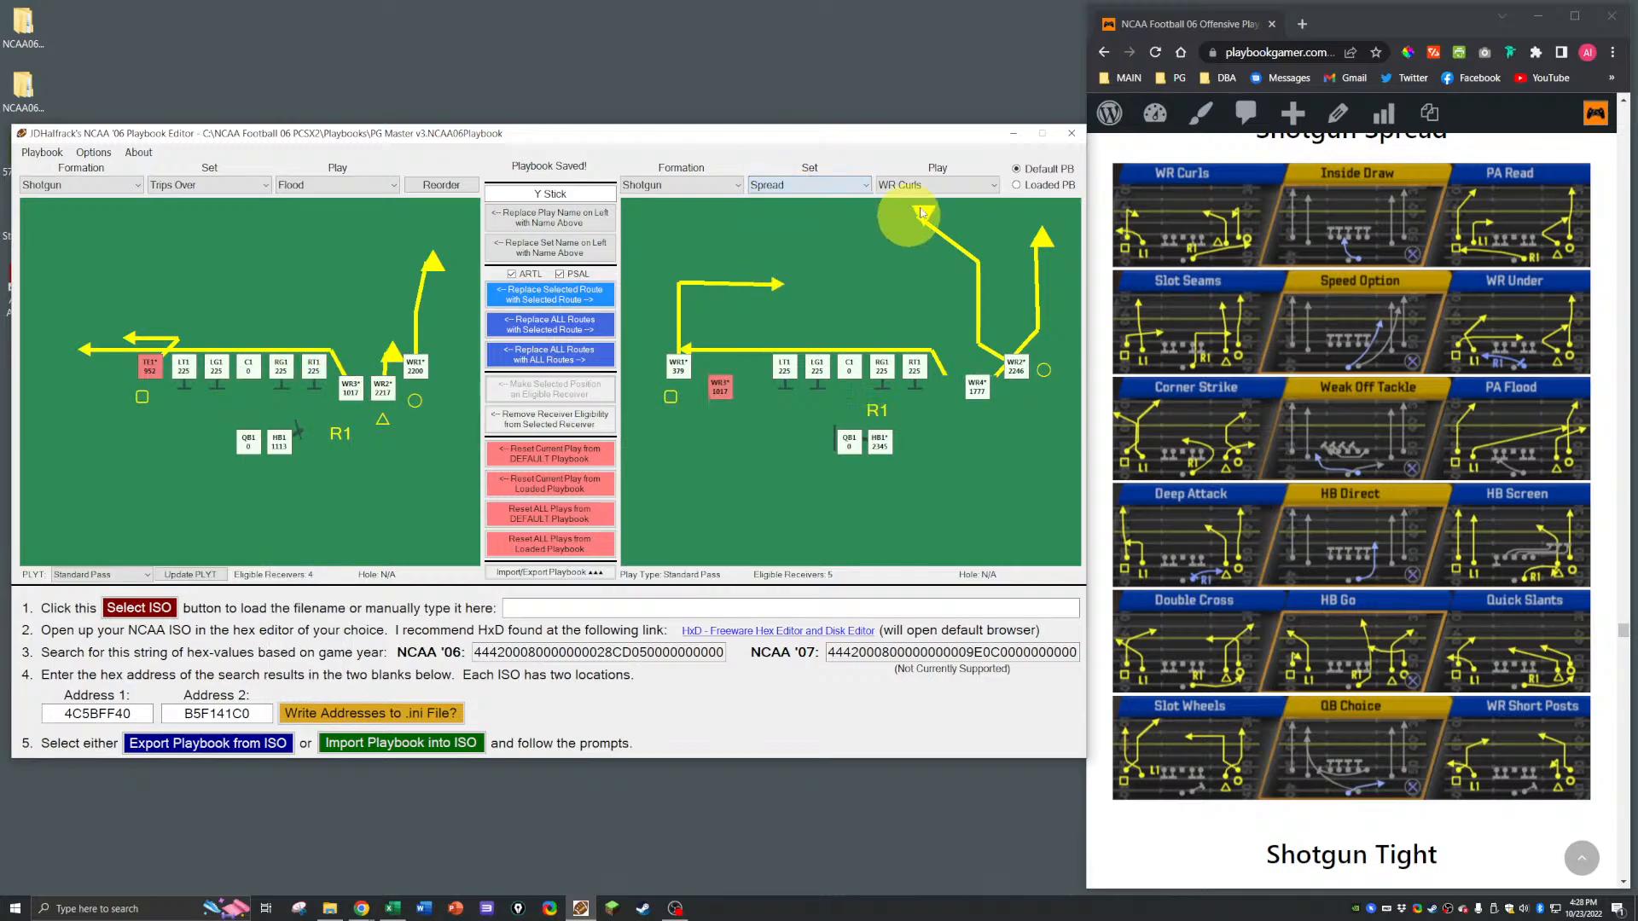
click(930, 185)
click(928, 311)
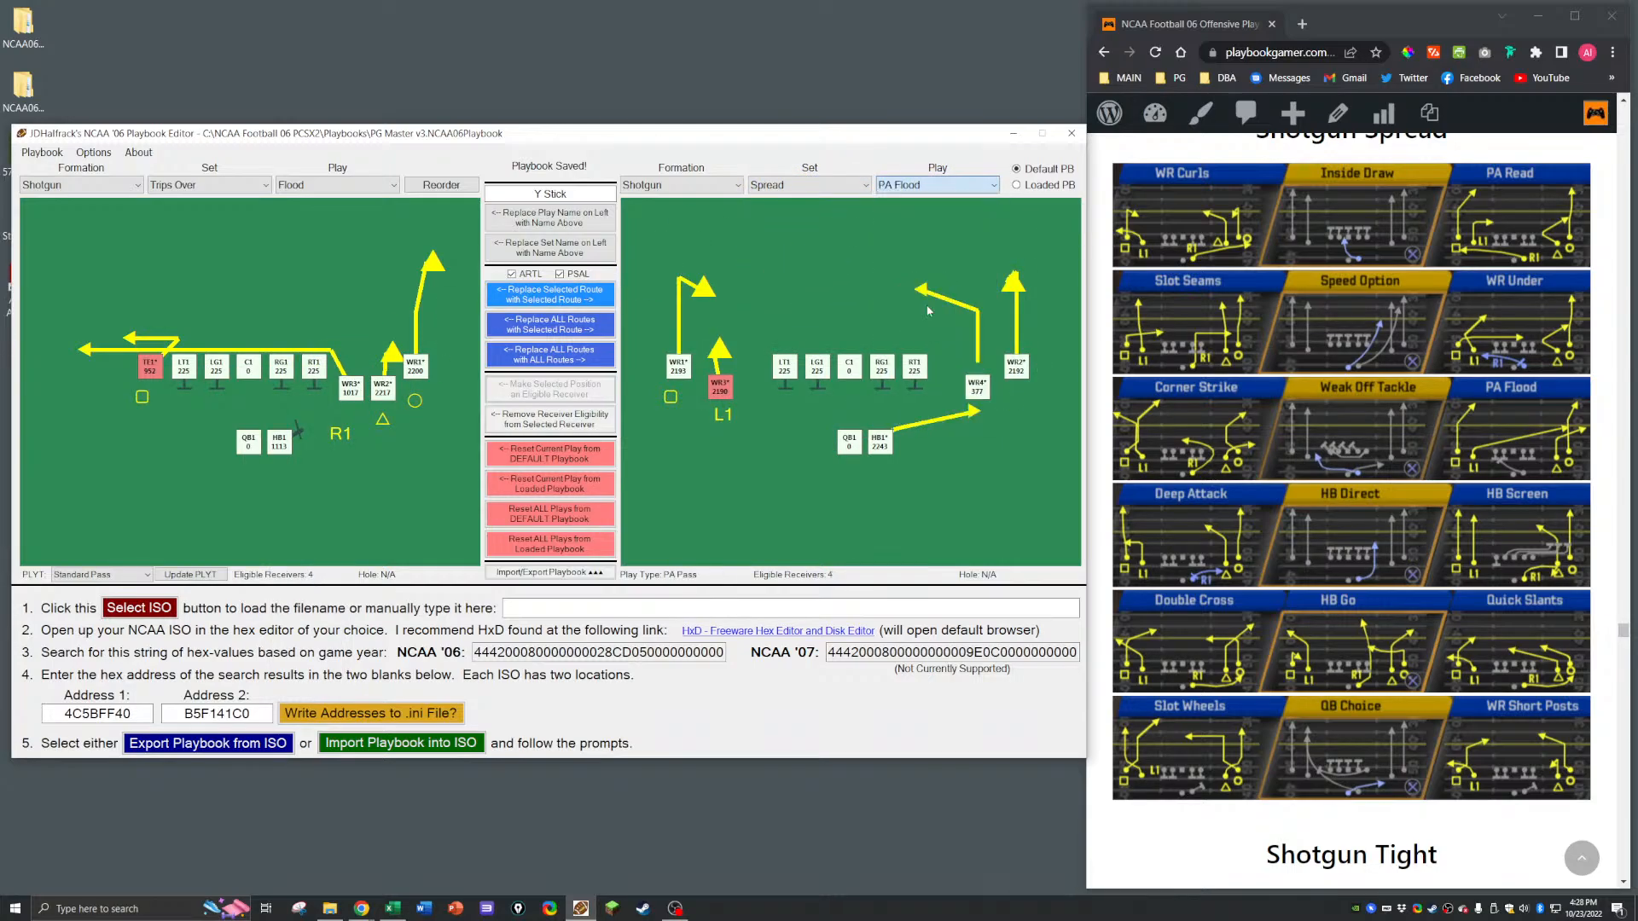
click(934, 185)
click(921, 323)
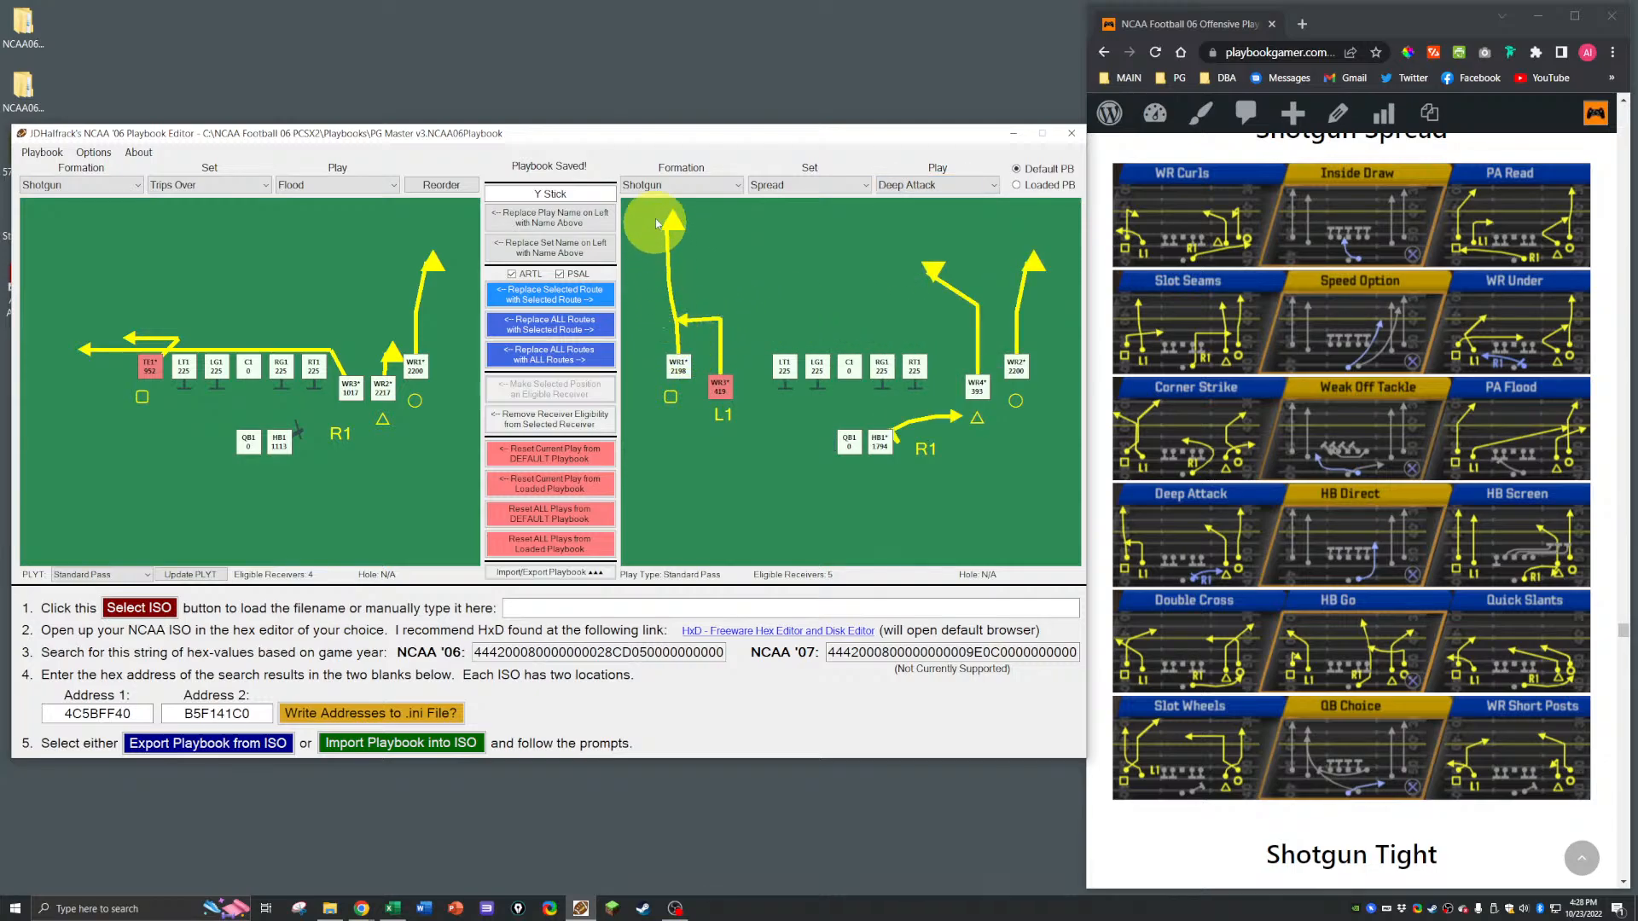
click(675, 365)
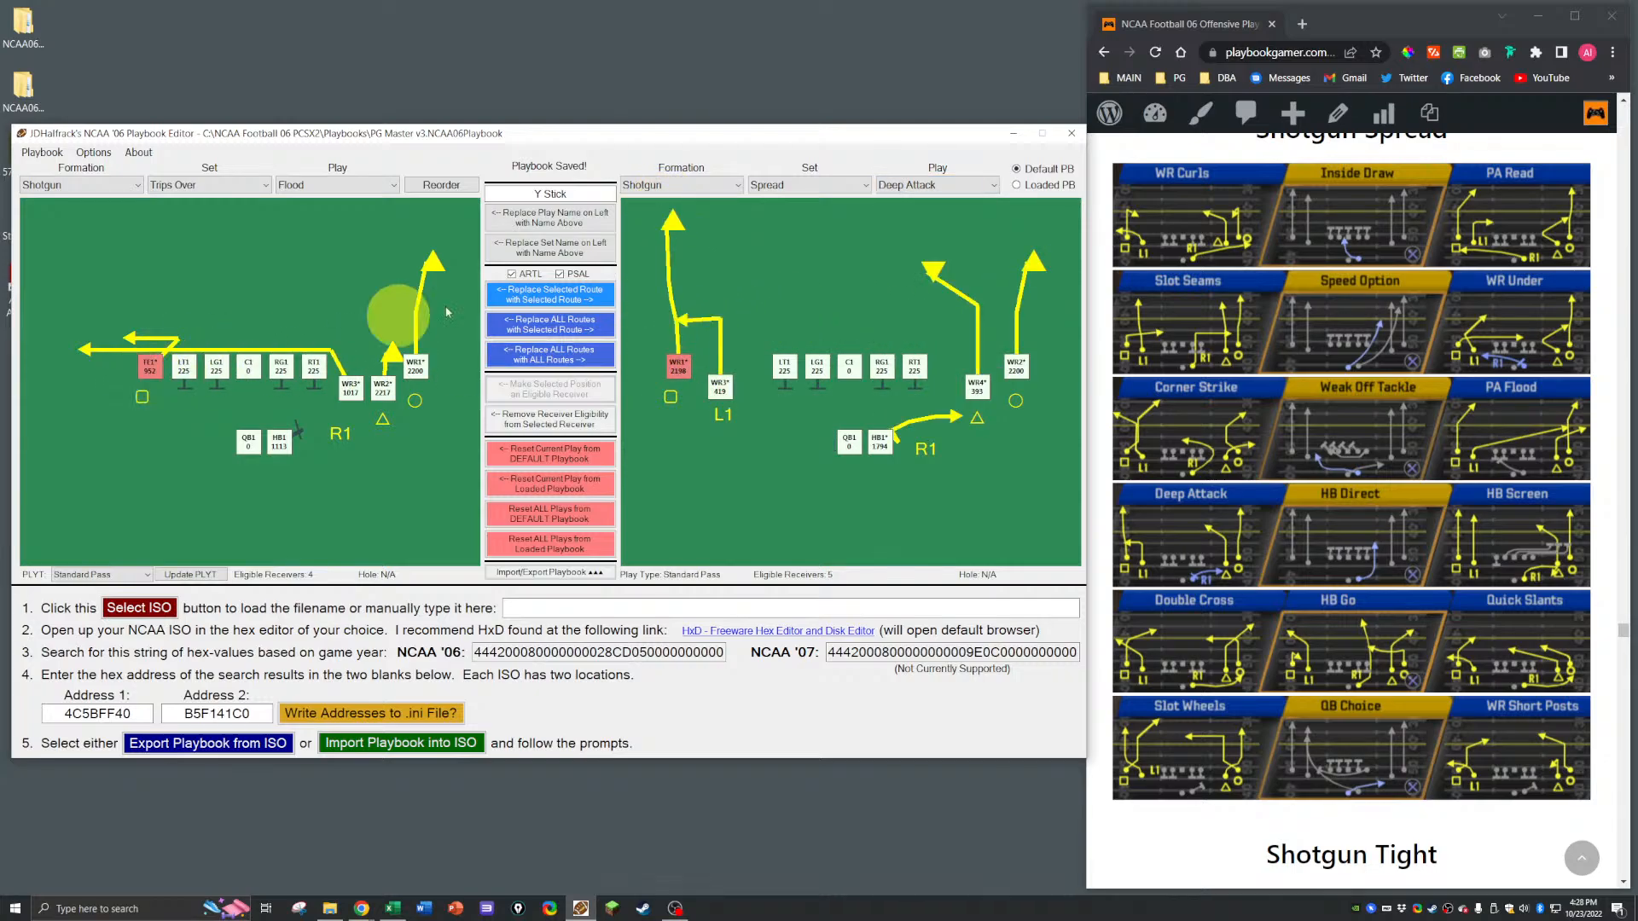
click(563, 294)
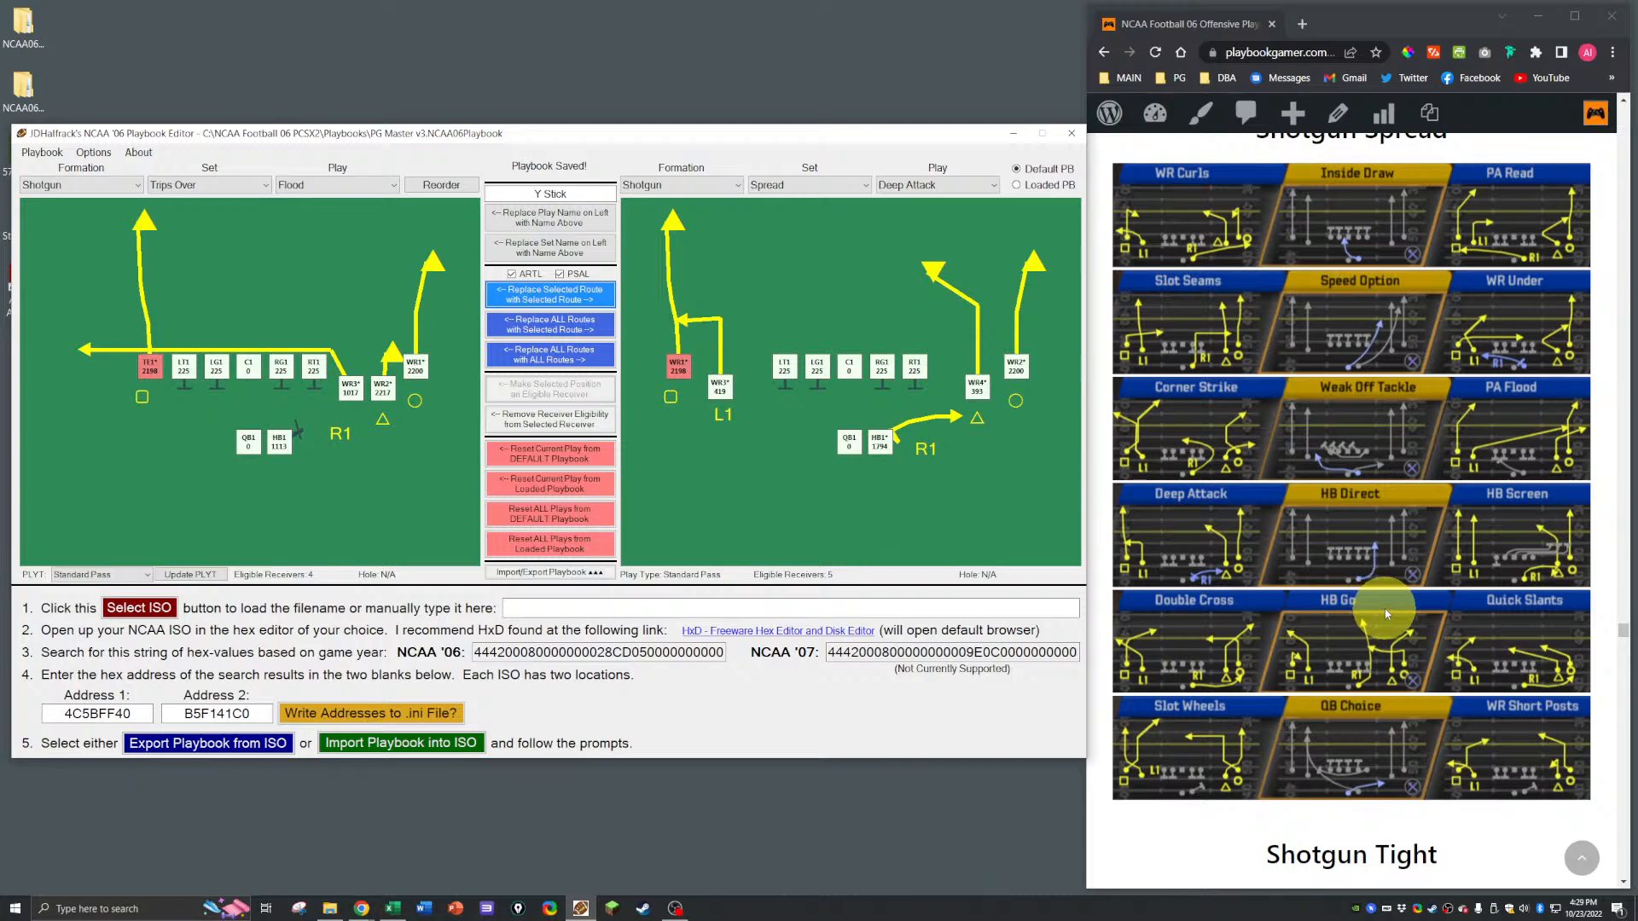
Step: Check the Shotgun play names in the online playbook and rename the Trips Over Flood play as Stretch
scroll(1245, 520, down, 12)
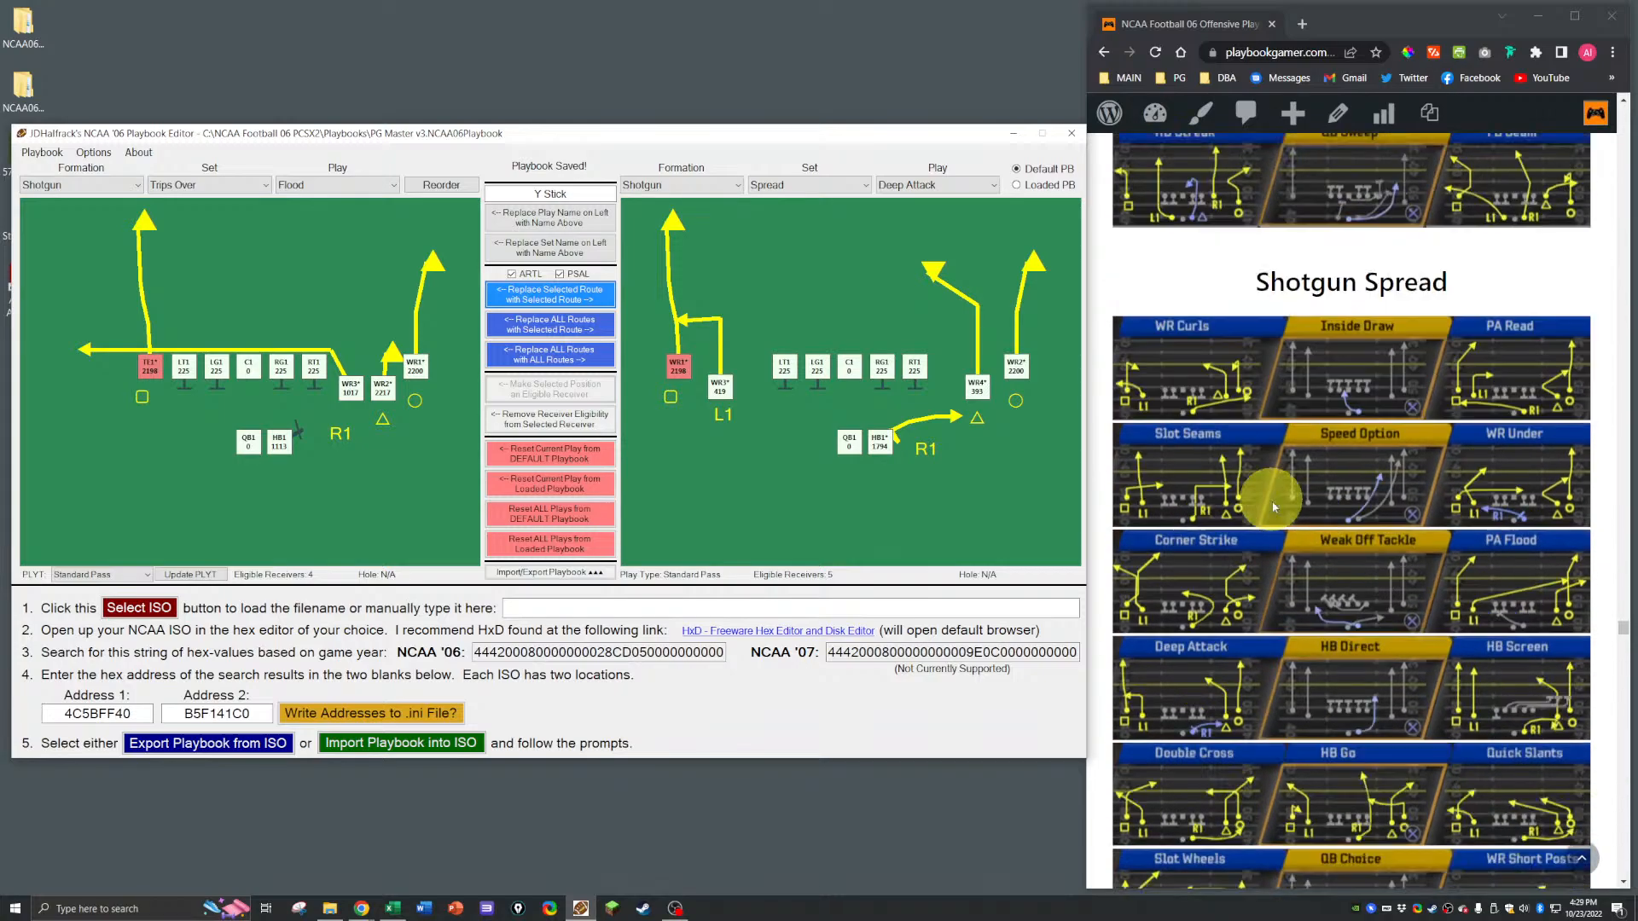
scroll(1270, 508, down, 15)
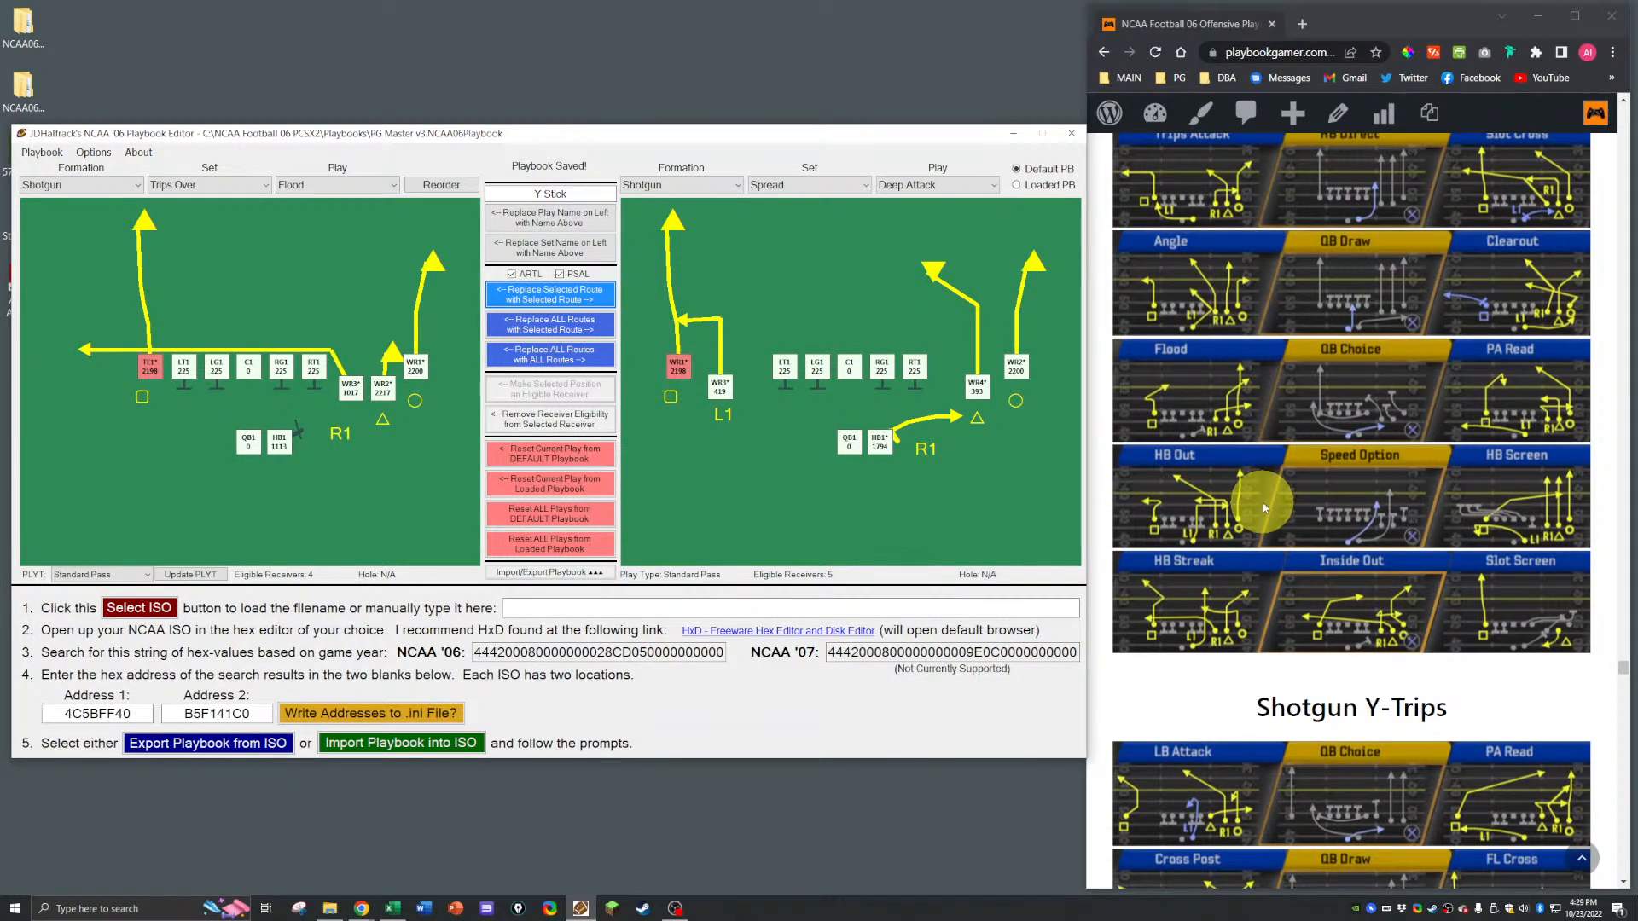
scroll(1220, 503, up, 1)
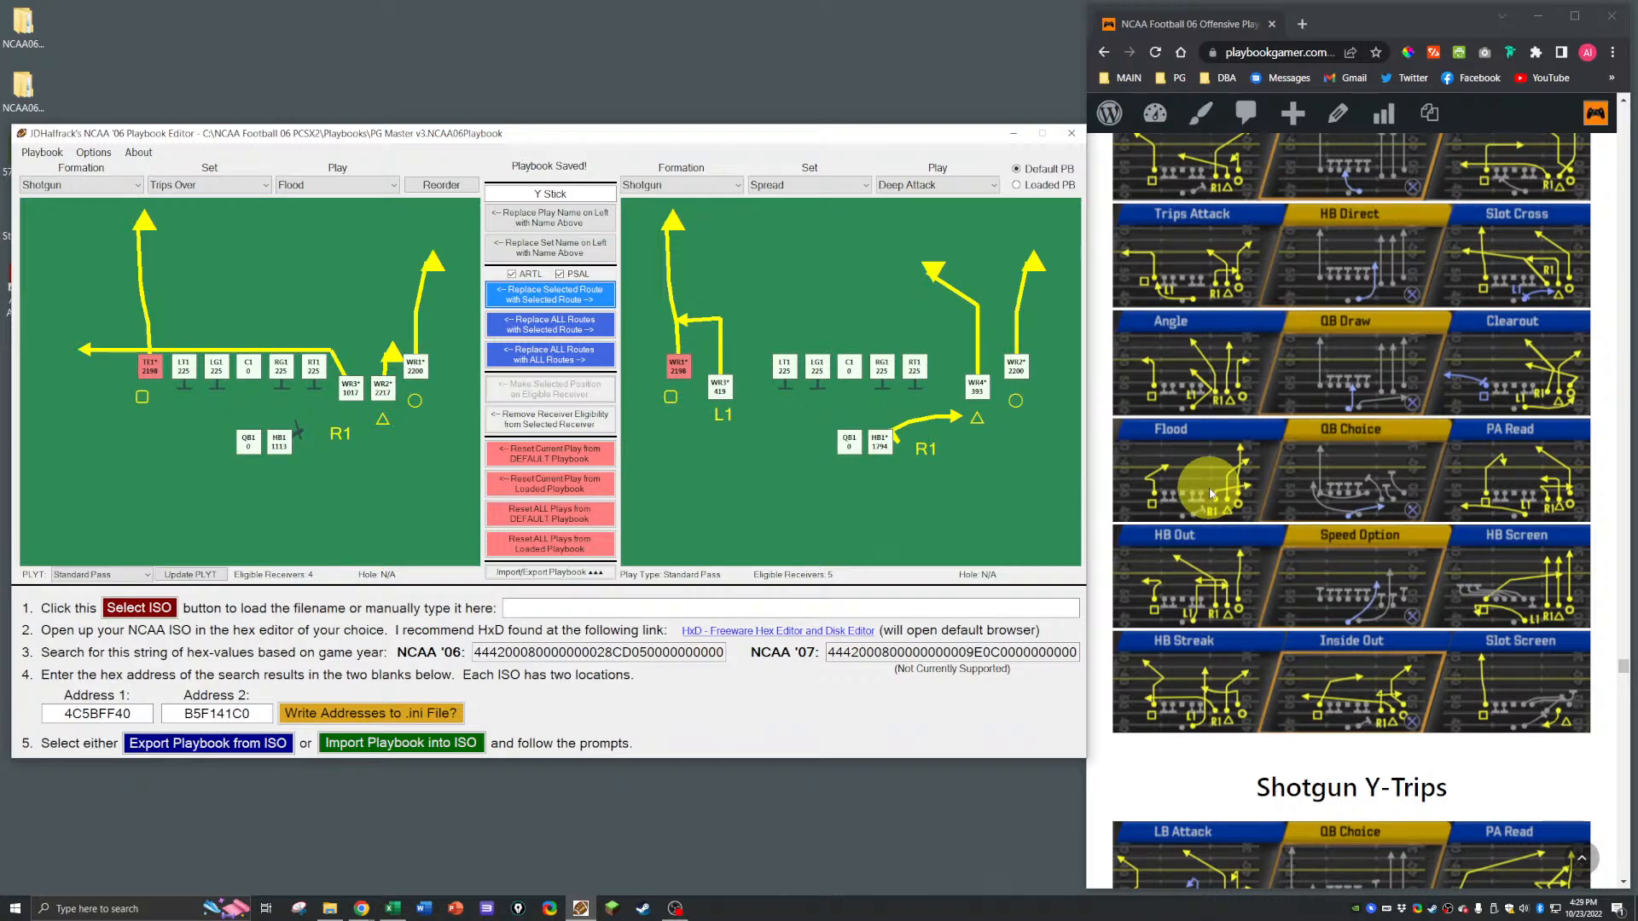
scroll(1211, 493, down, 10)
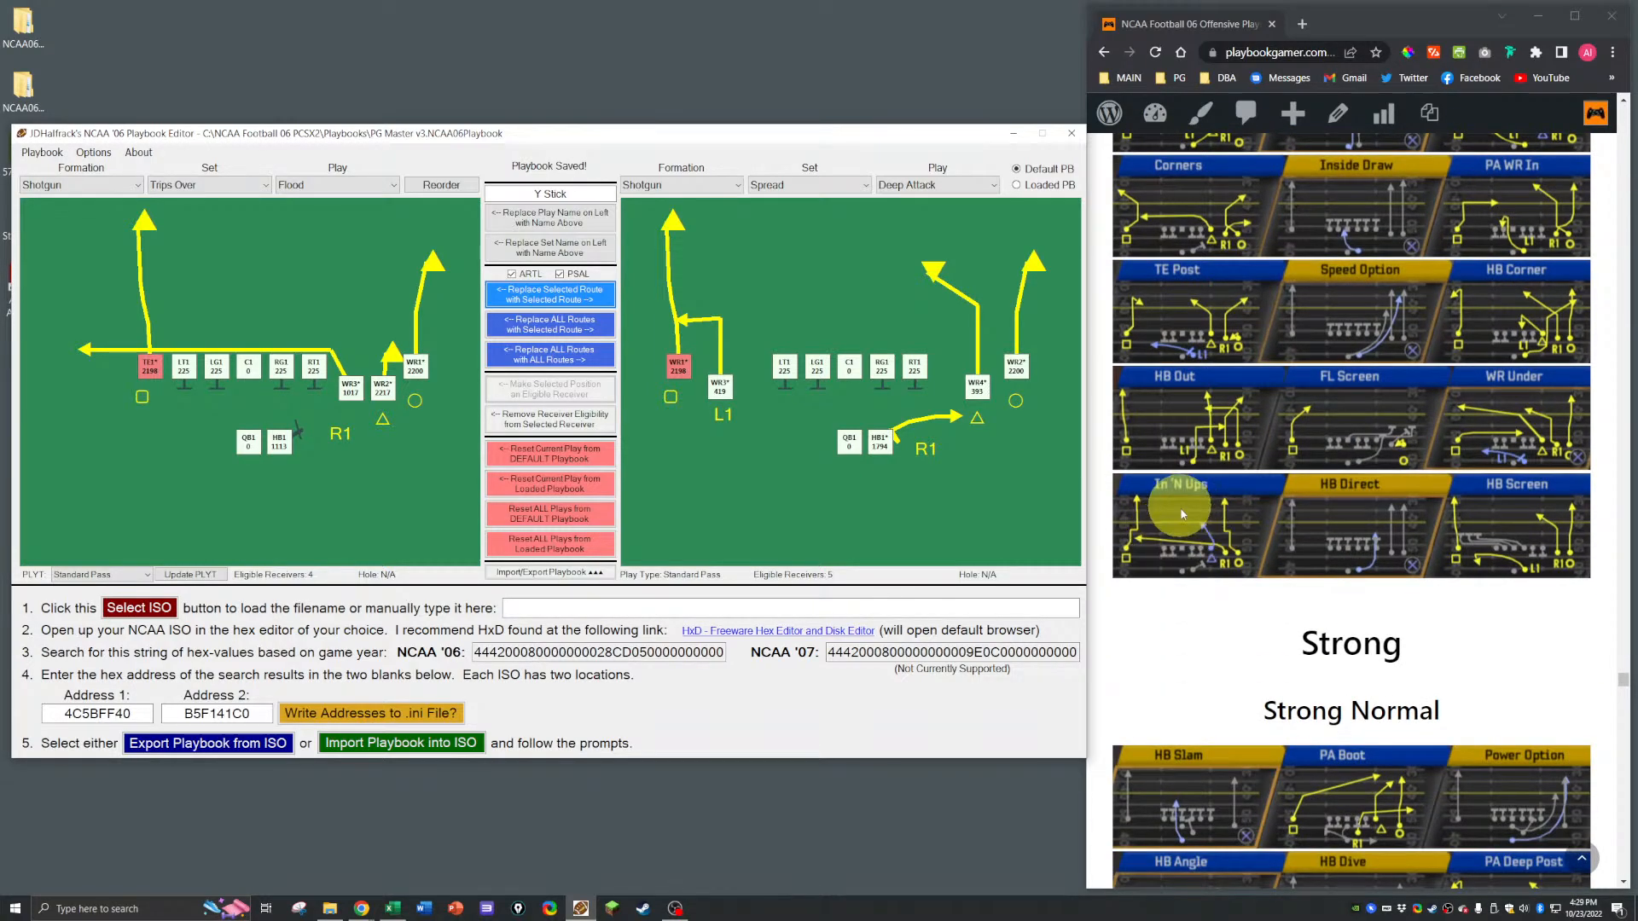
scroll(1182, 512, up, 5)
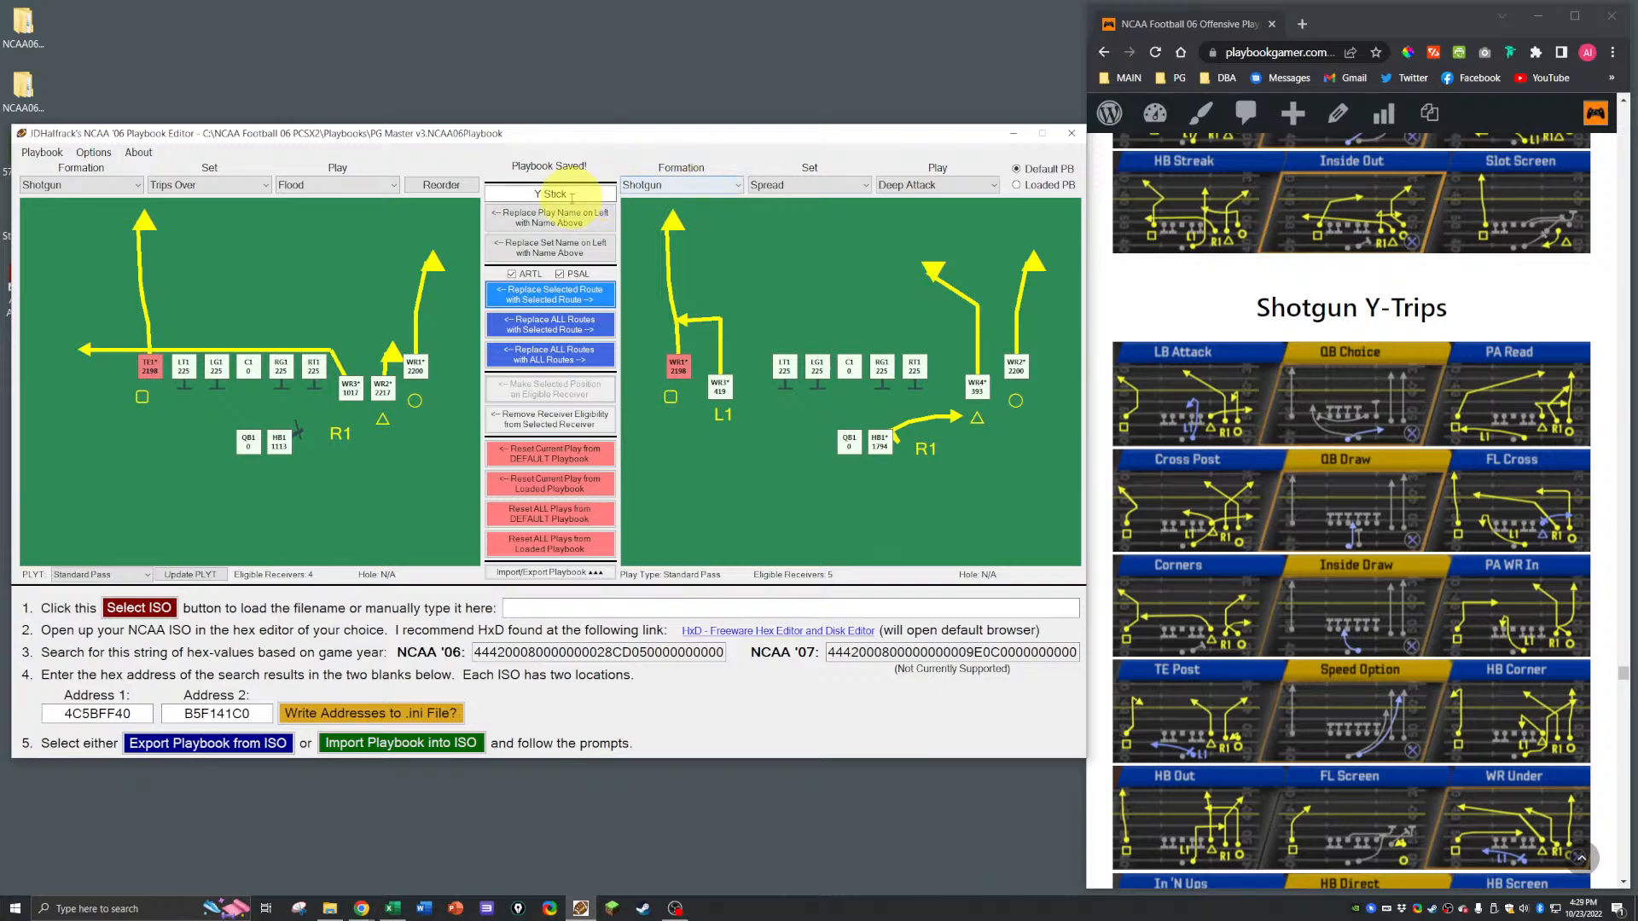
drag(572, 197, 525, 196)
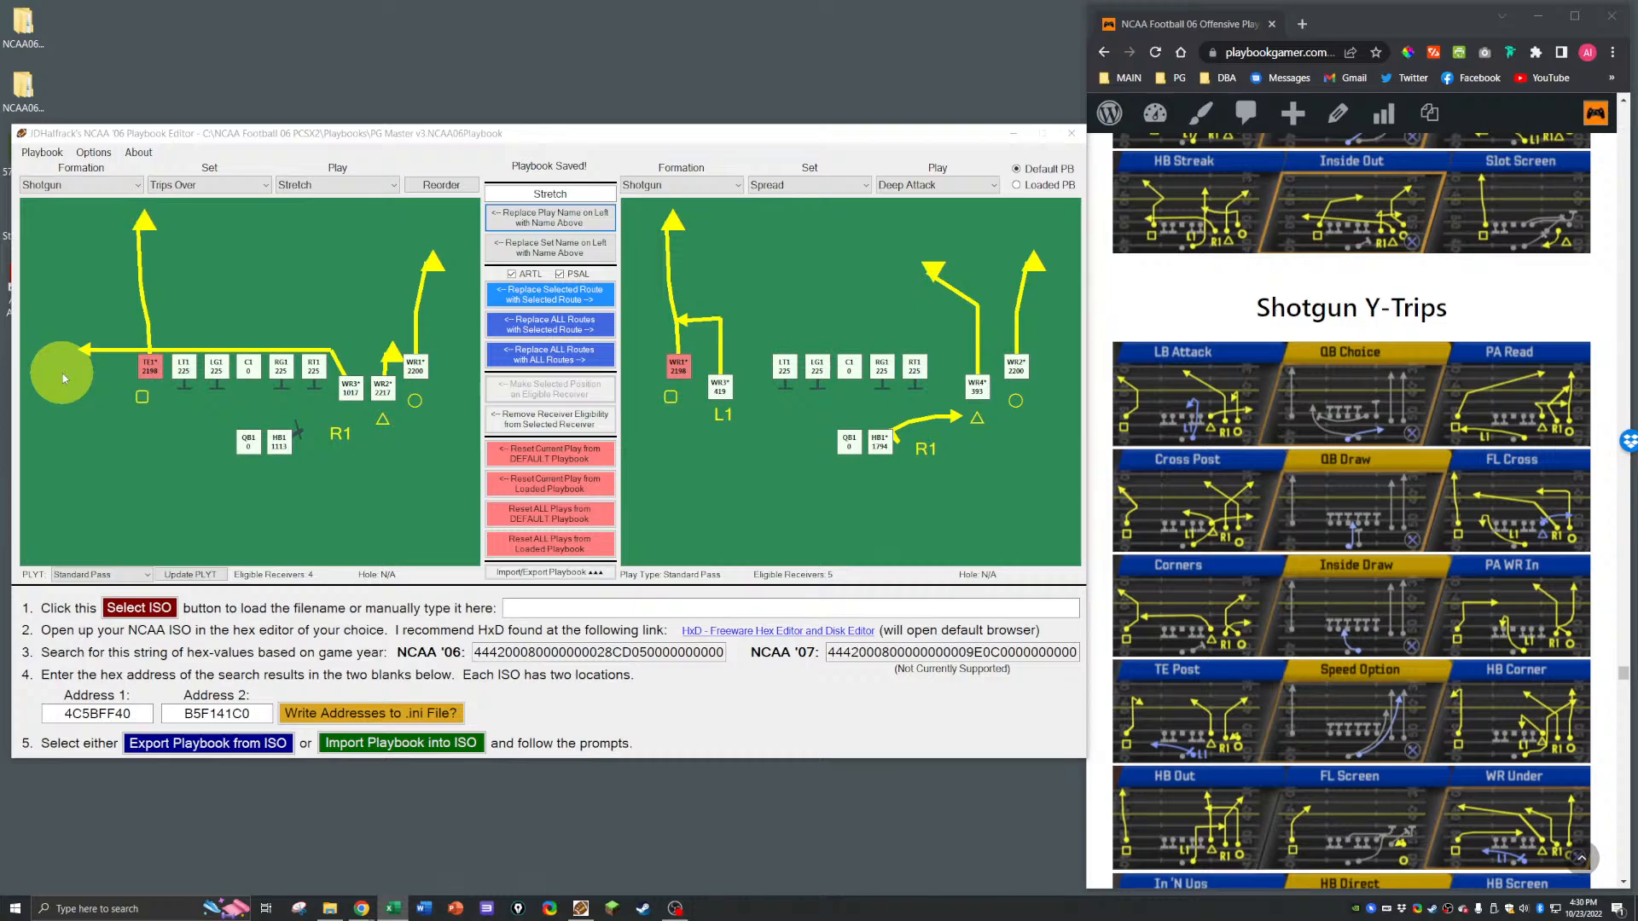
Step: Give HB1 in Trips Over Stretch the halfback's route from Shotgun Normal HB Angle and make HB1 an eligible receiver
click(272, 442)
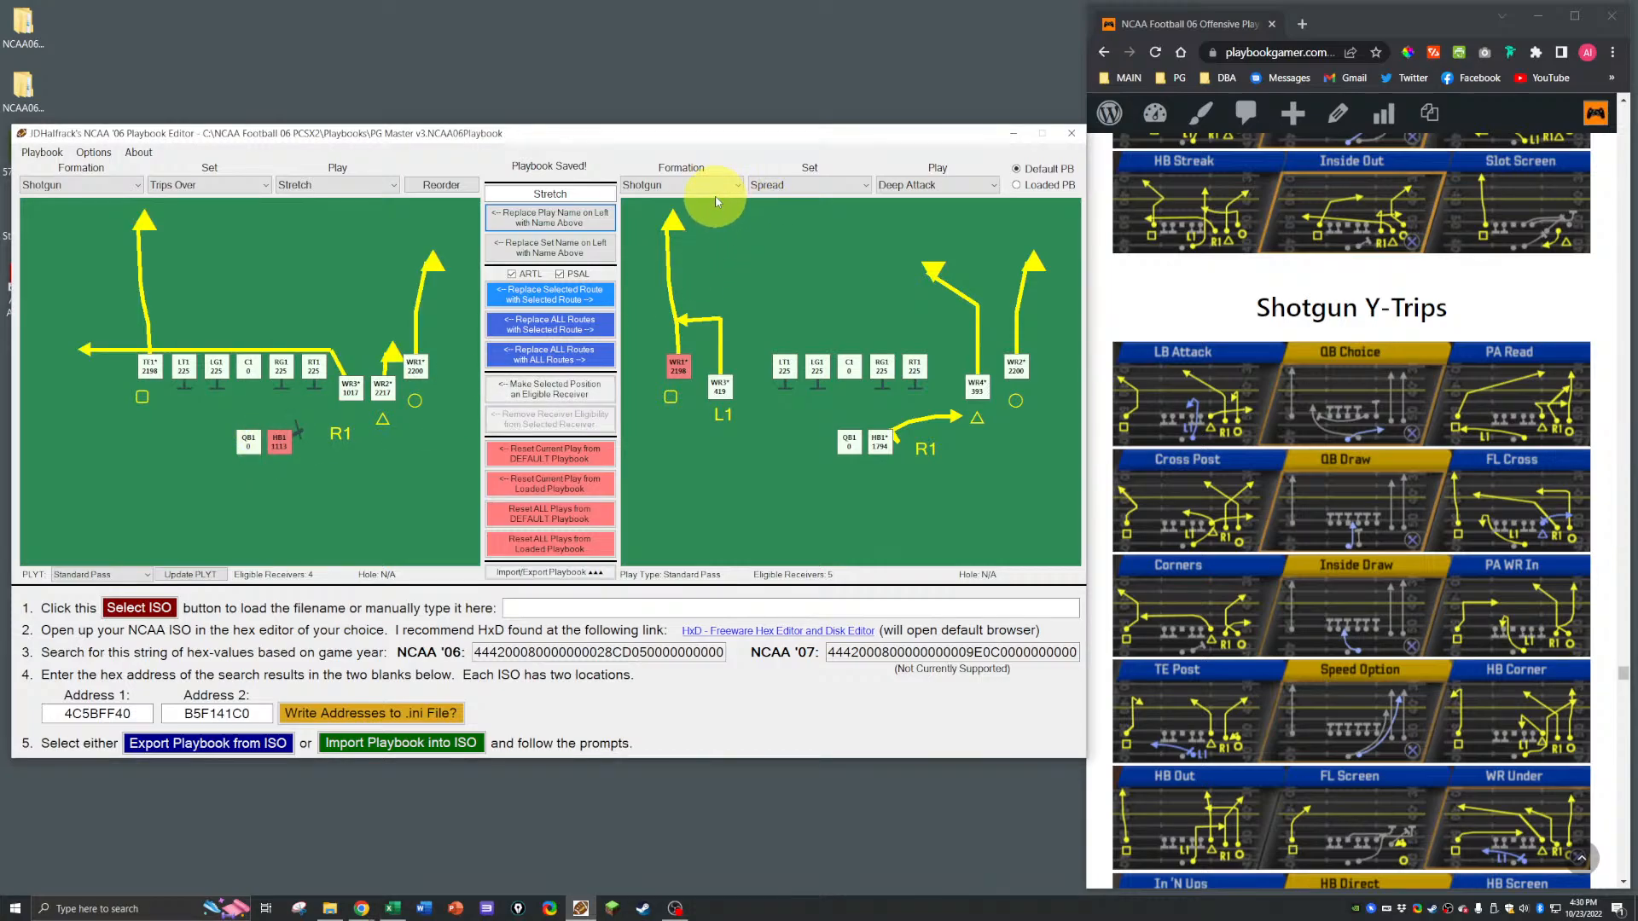
click(764, 189)
click(788, 265)
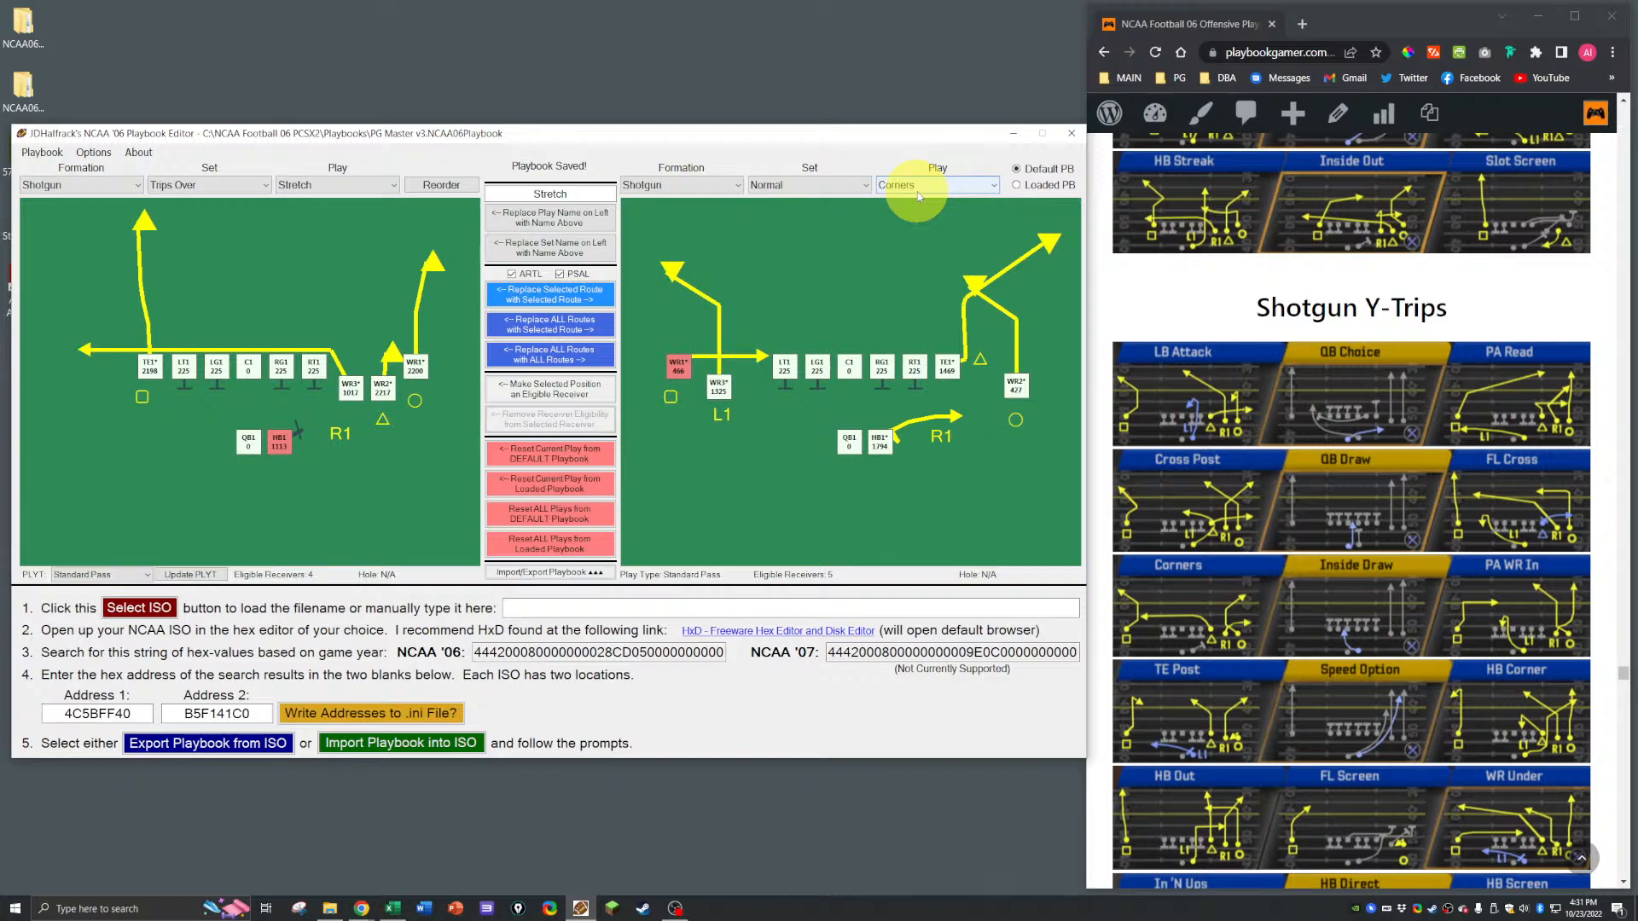
click(917, 192)
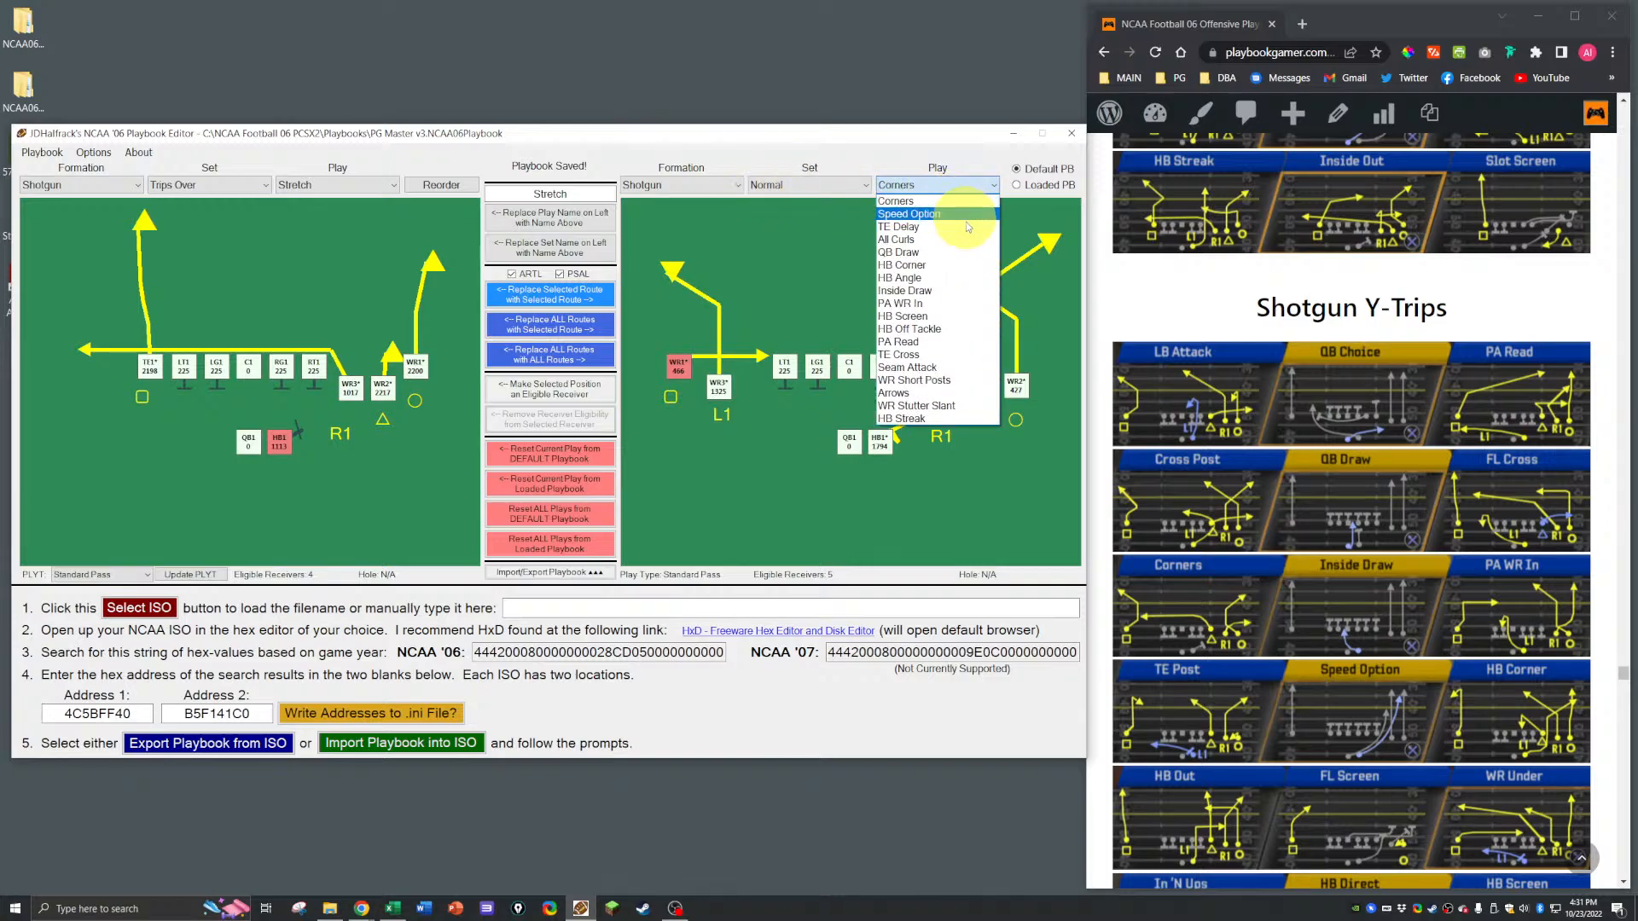
click(919, 278)
click(879, 442)
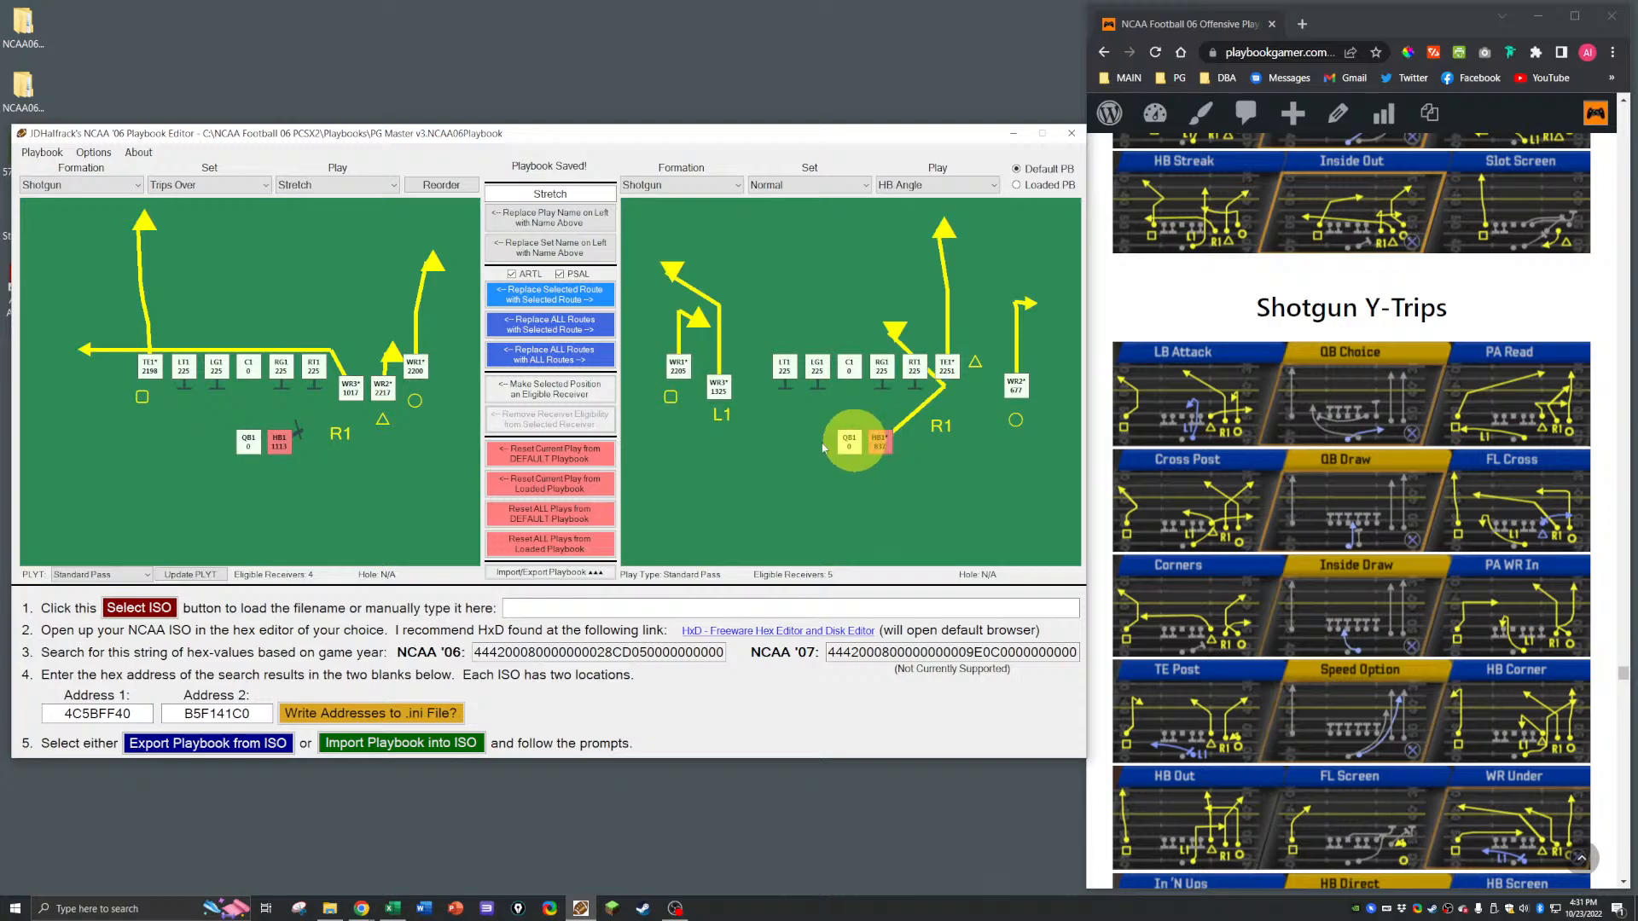
click(511, 307)
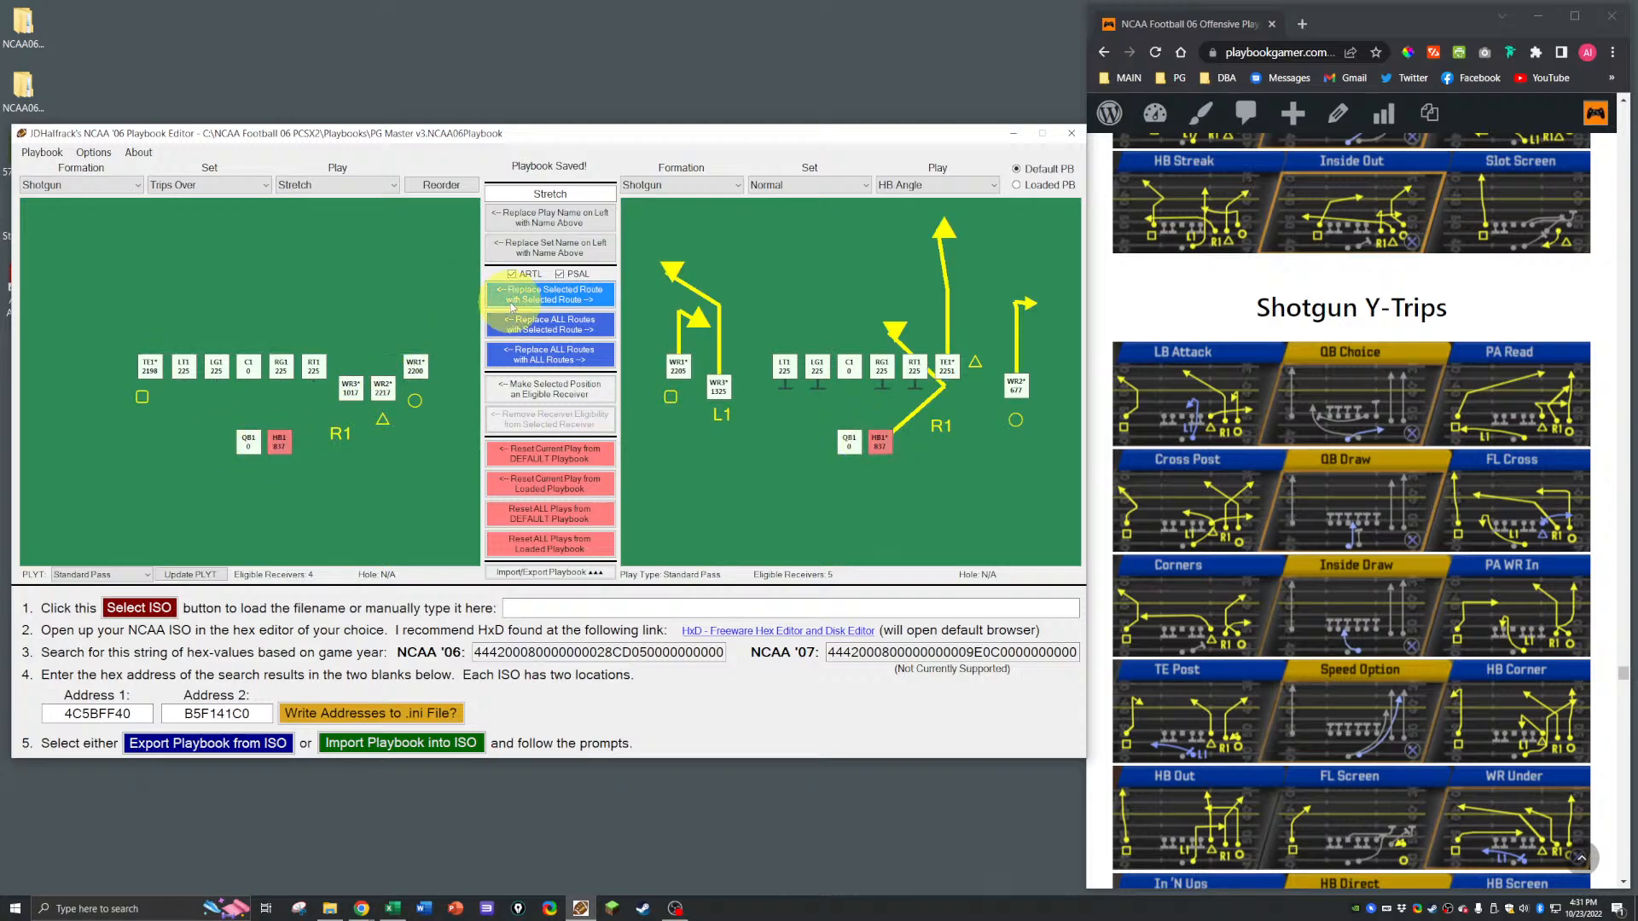
click(530, 389)
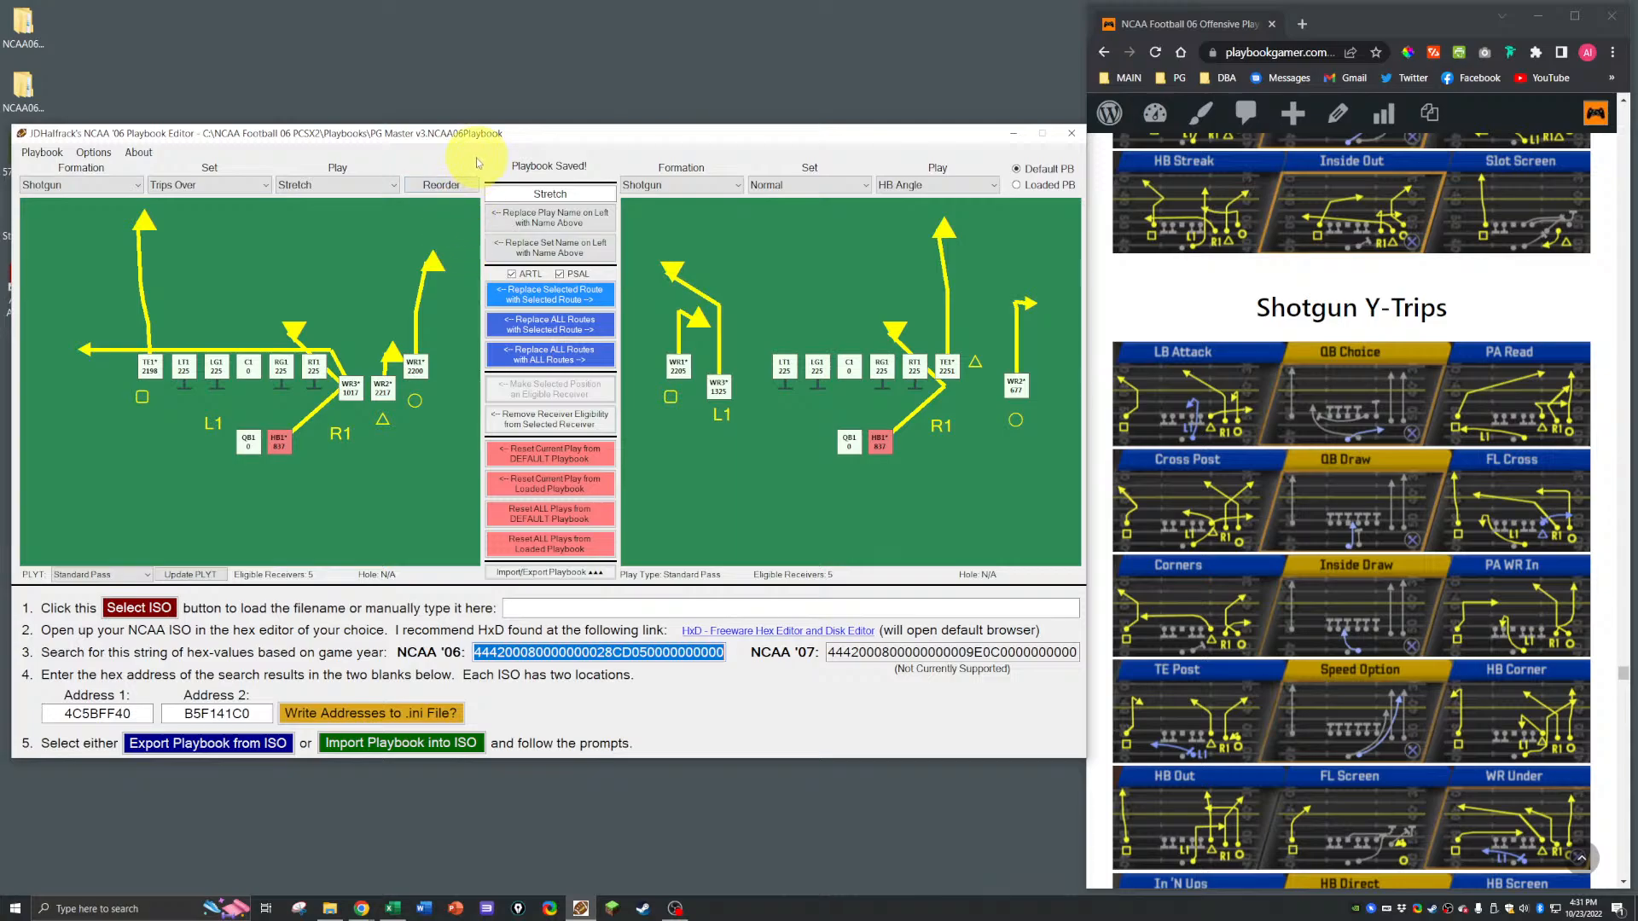
Step: Save the playbook and switch to Excel
key(ctrl+s)
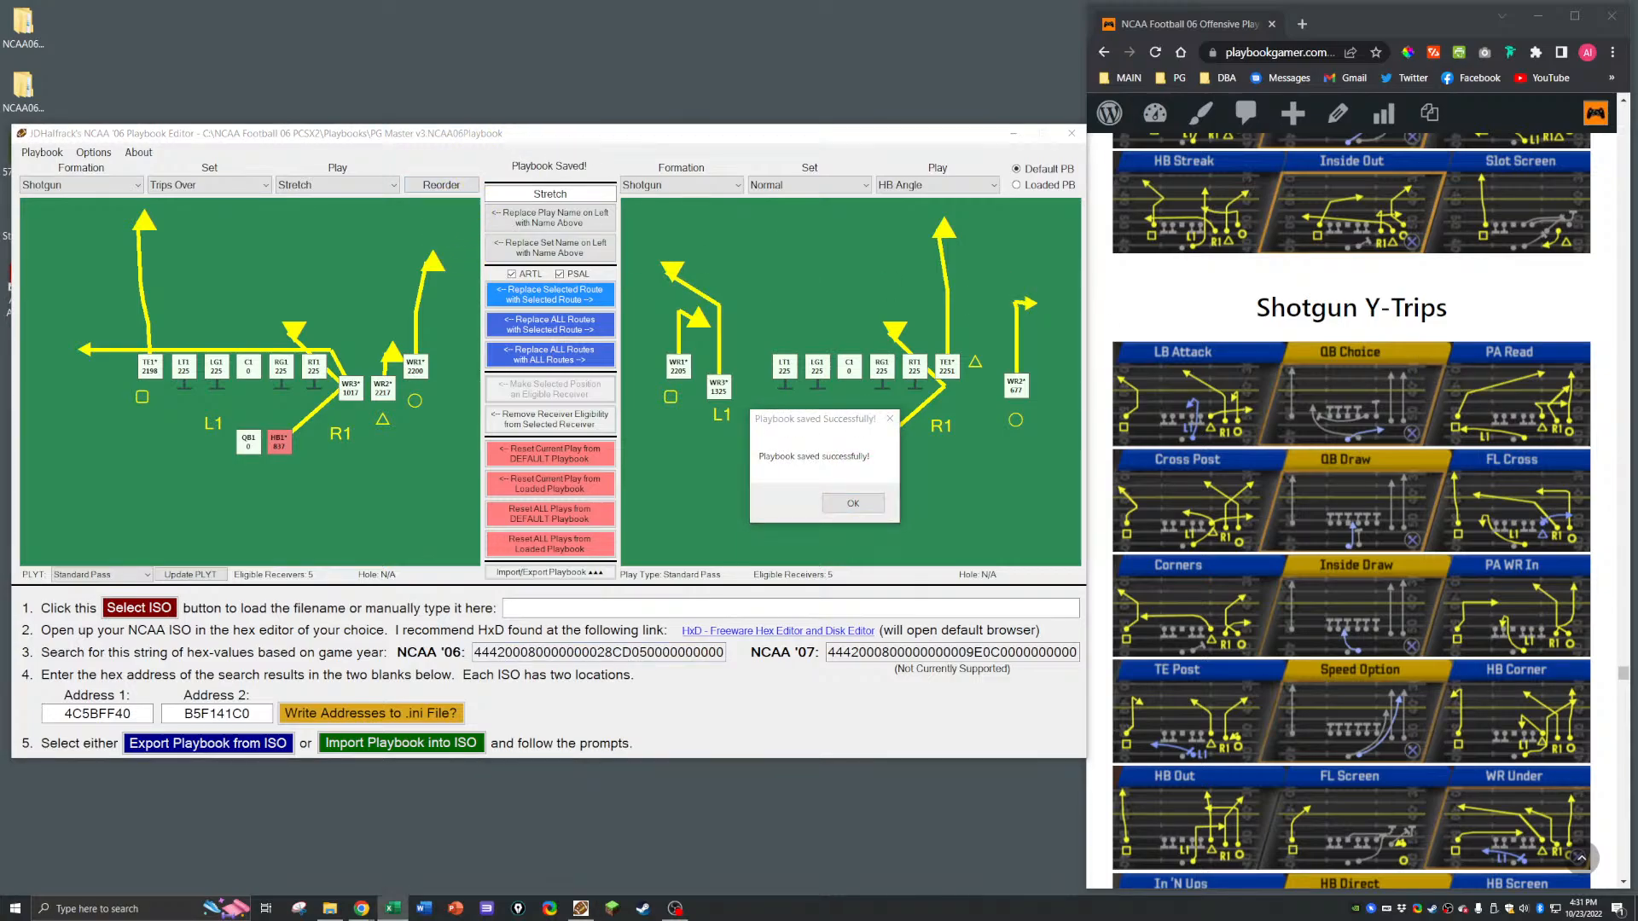
click(853, 503)
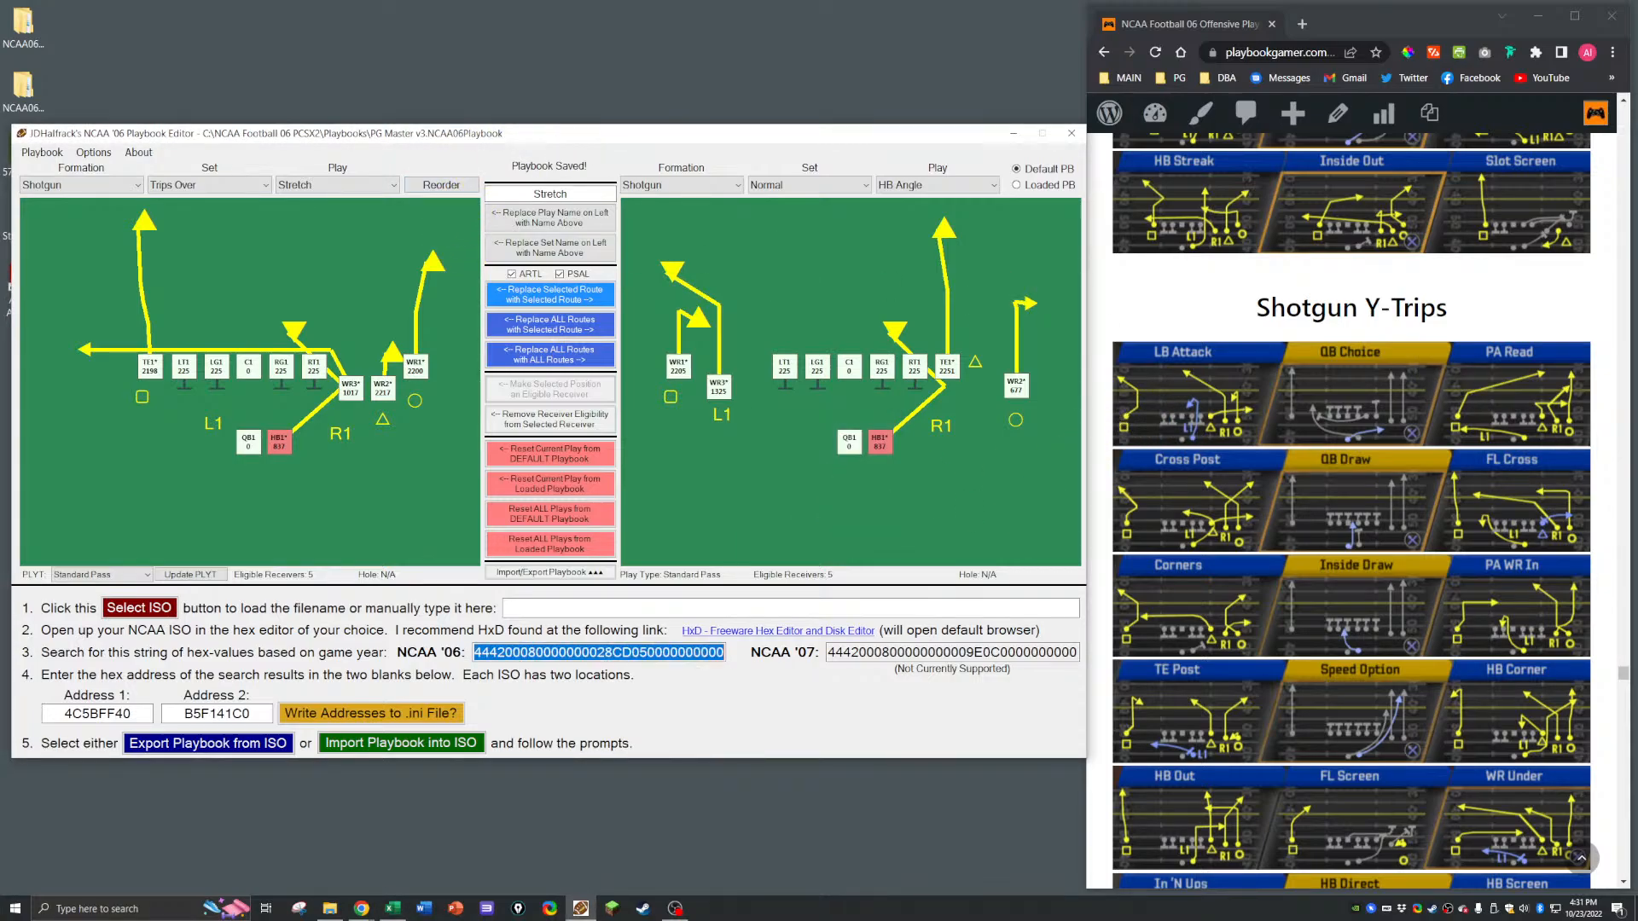
key(alt+Tab)
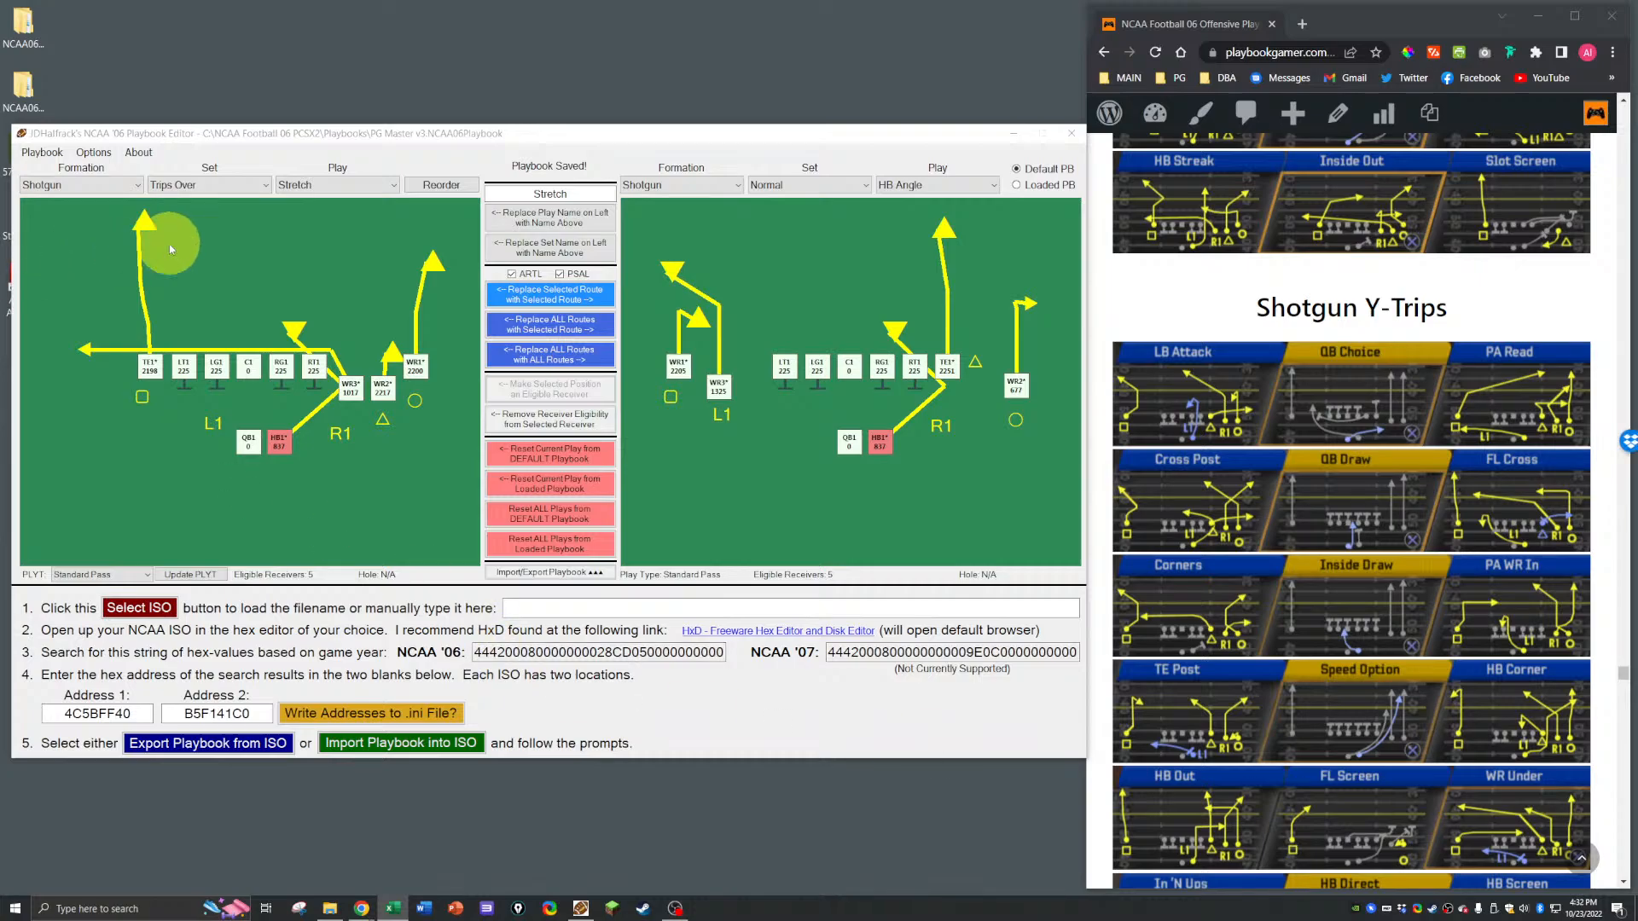
Step: Return to the playbook editor and load the PA Read play of the Shotgun Trips Over set for editing
scroll(1238, 461, up, 6)
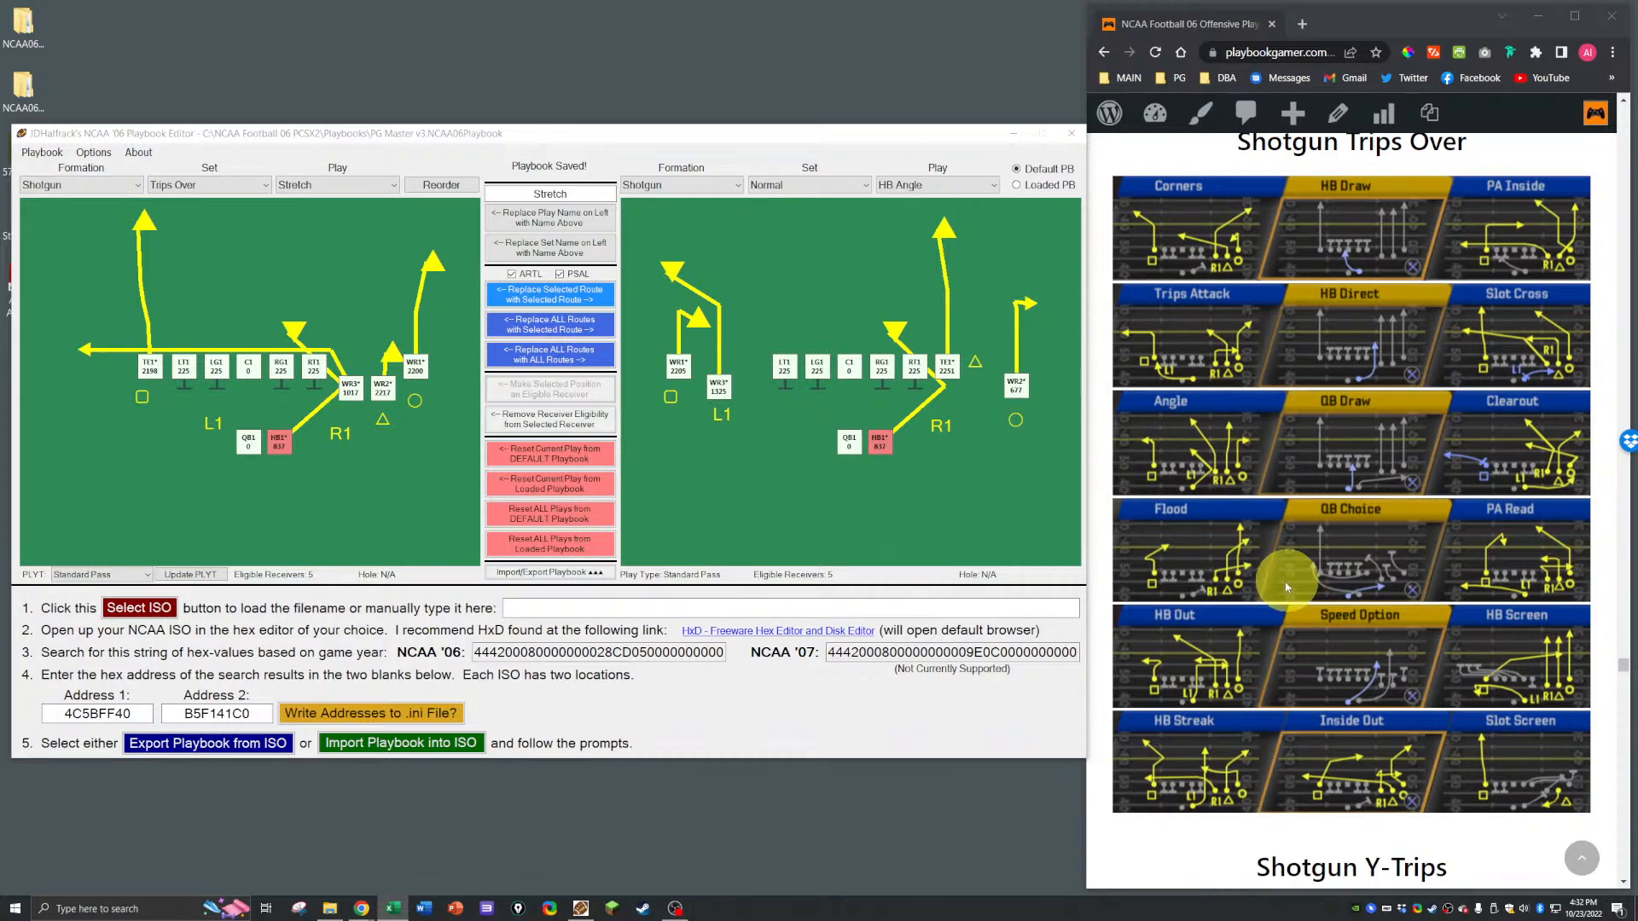
click(356, 186)
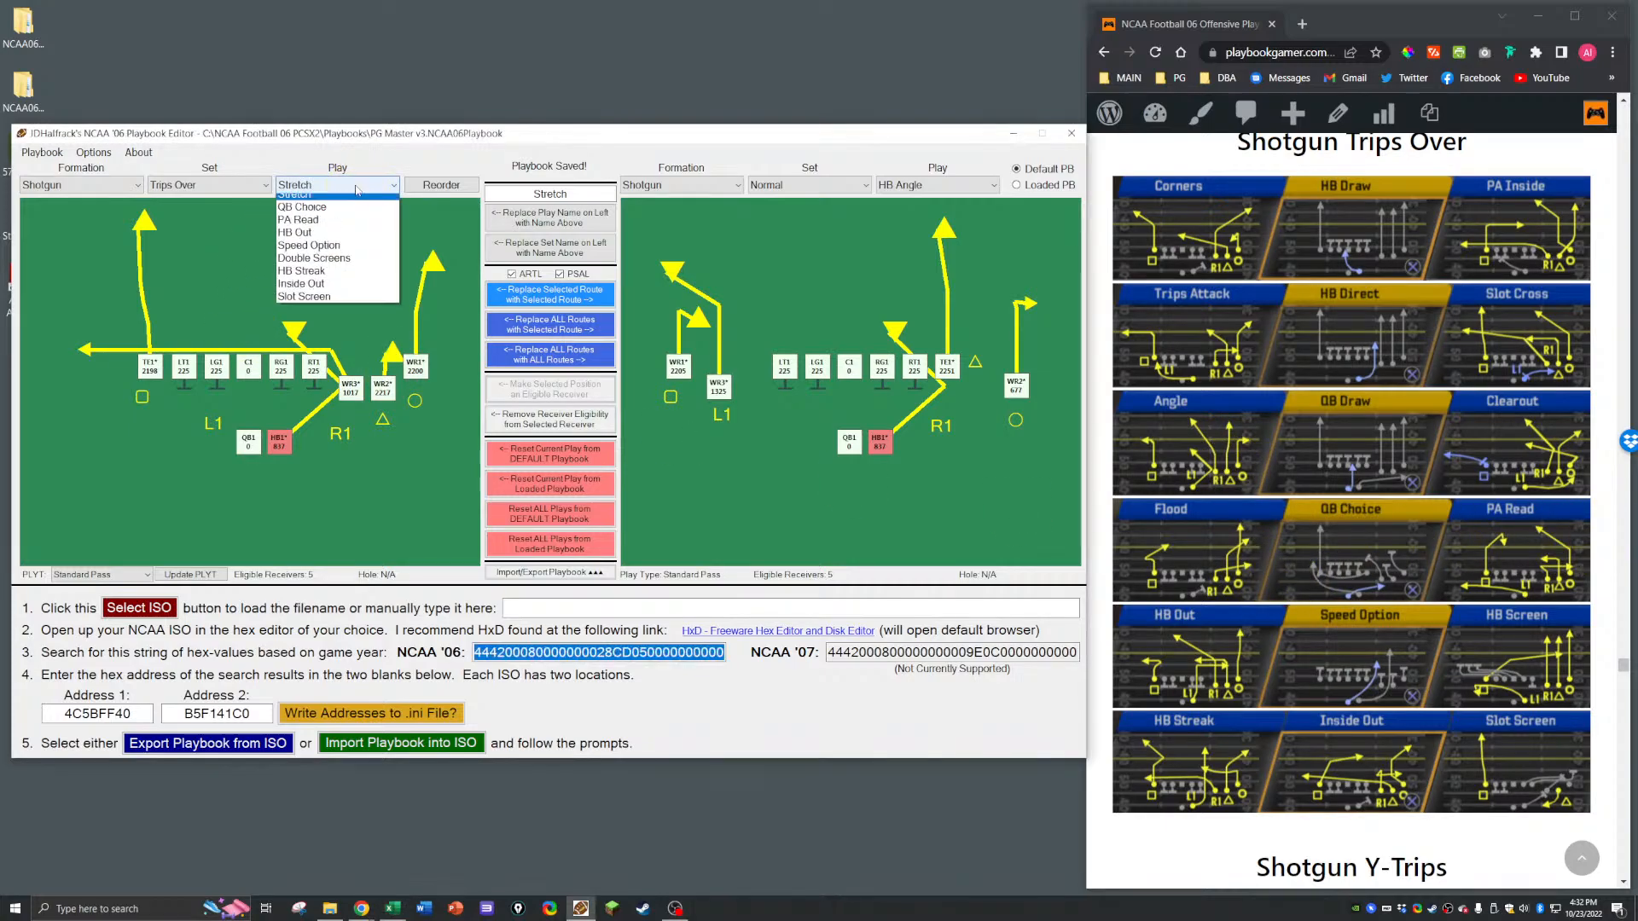
click(329, 305)
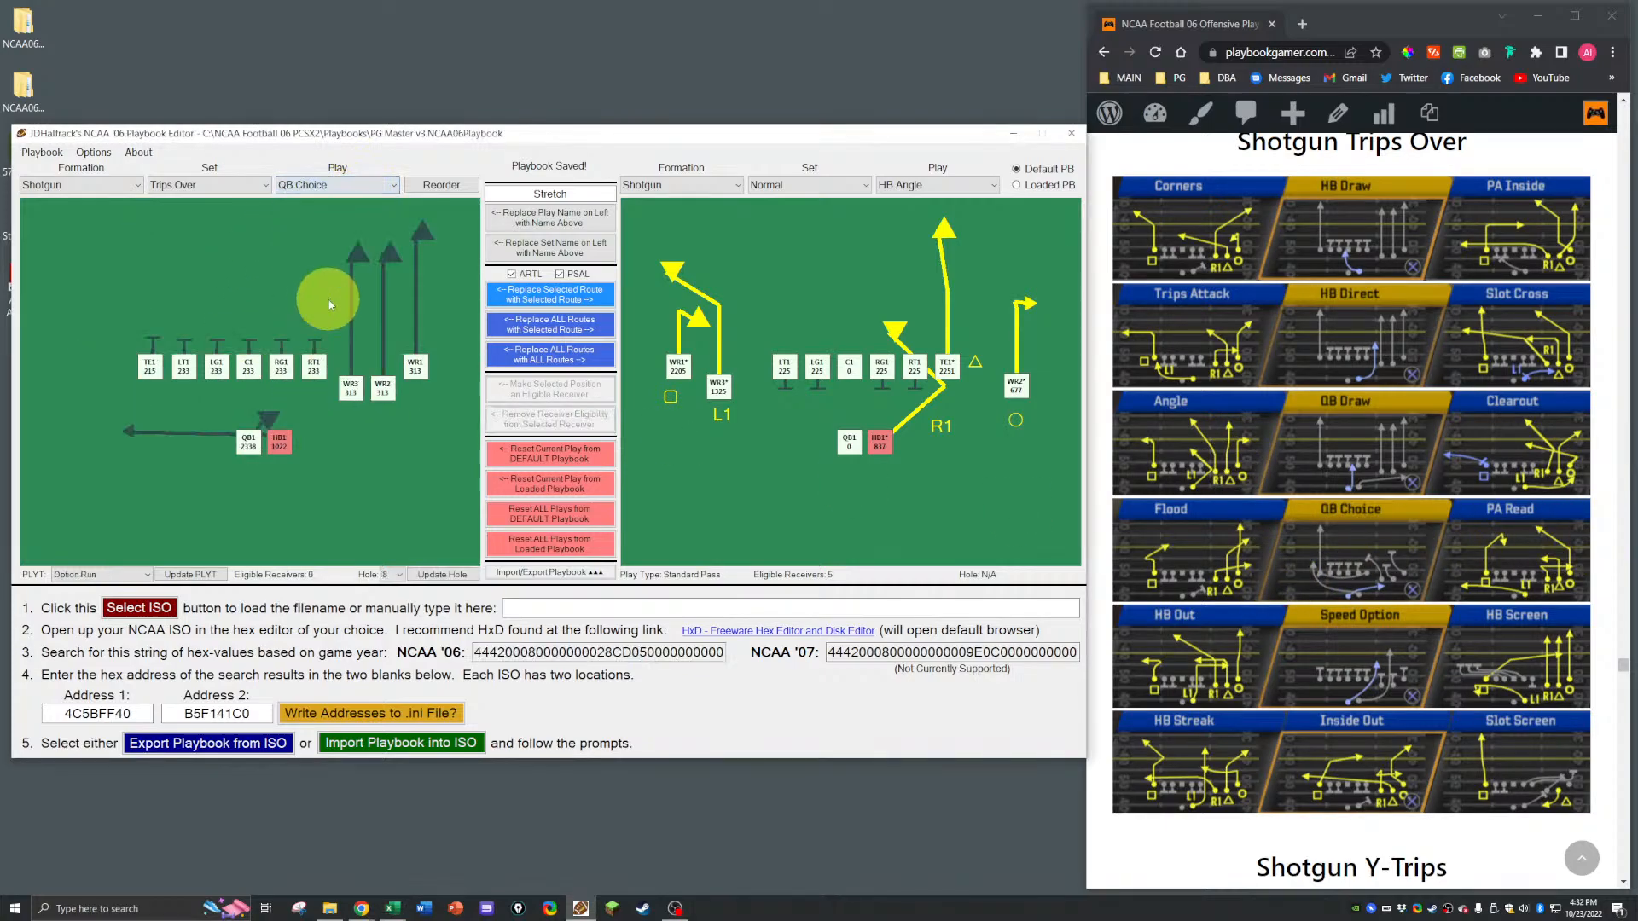
click(336, 185)
click(312, 341)
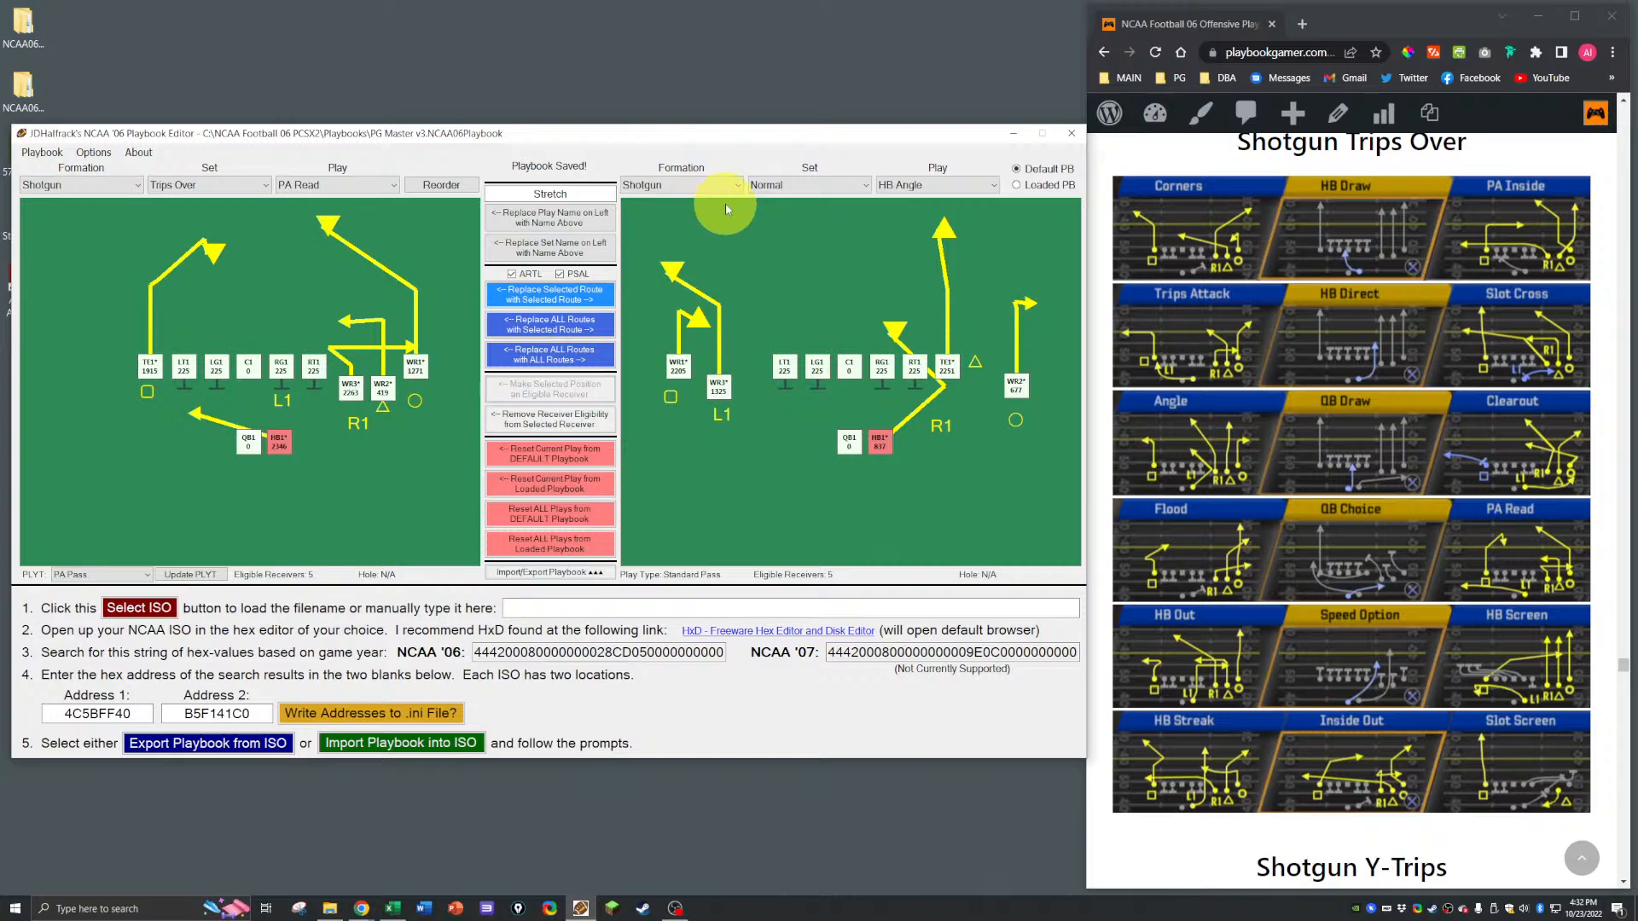
Step: Give TE1 in the Trips Over PA Read play the WR1 route from Shotgun Y-Trips LB Attack
click(773, 185)
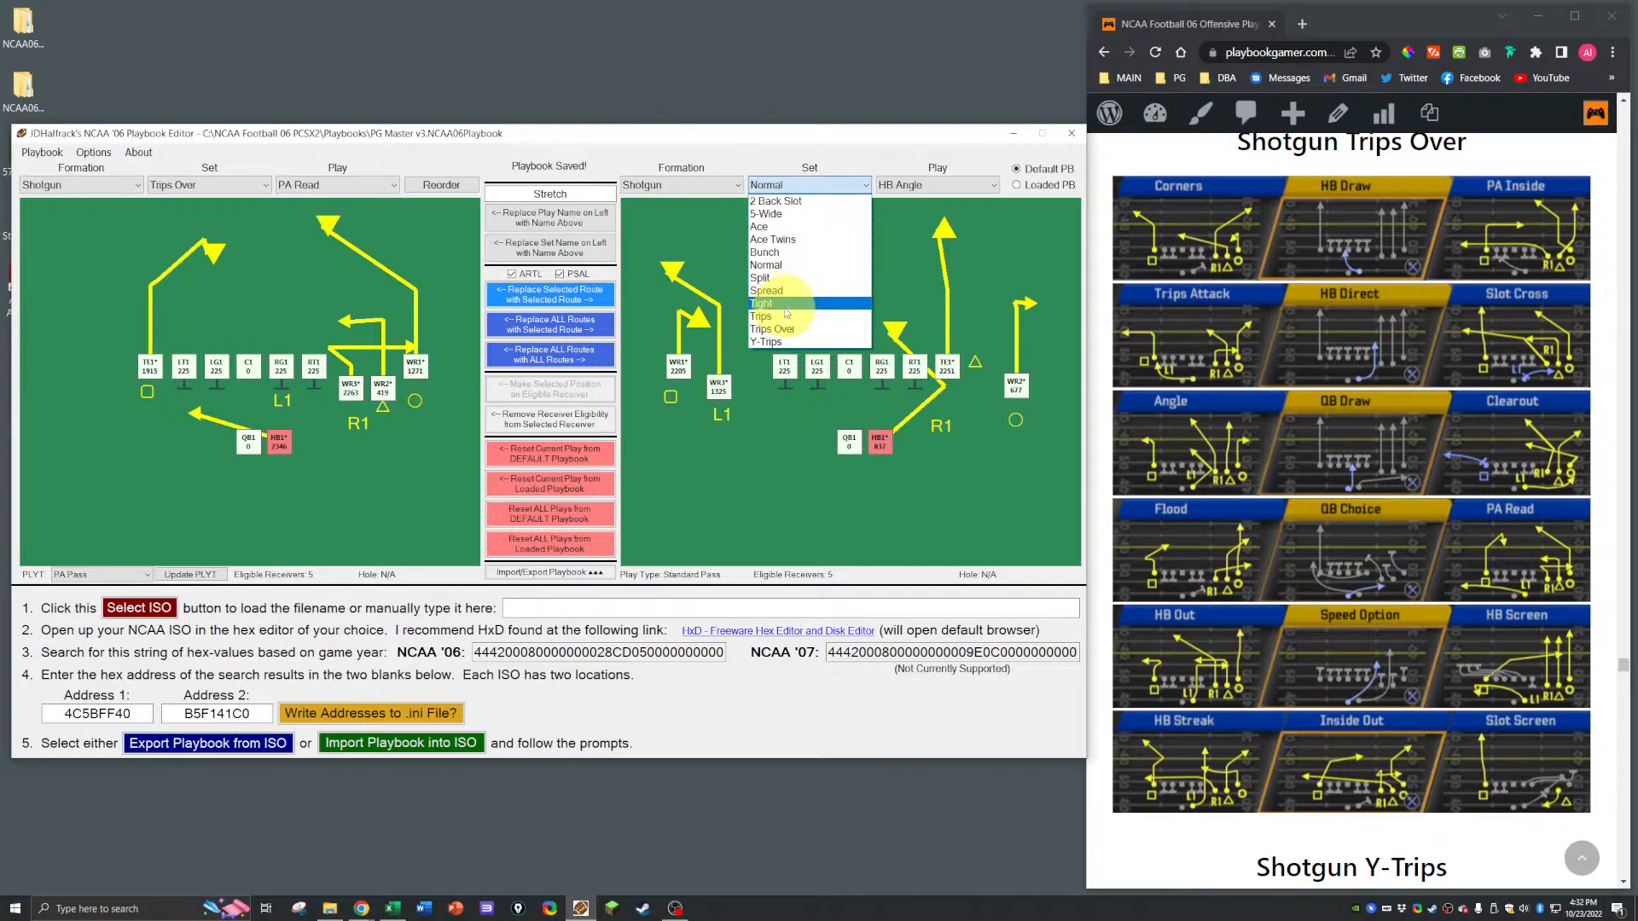
click(148, 372)
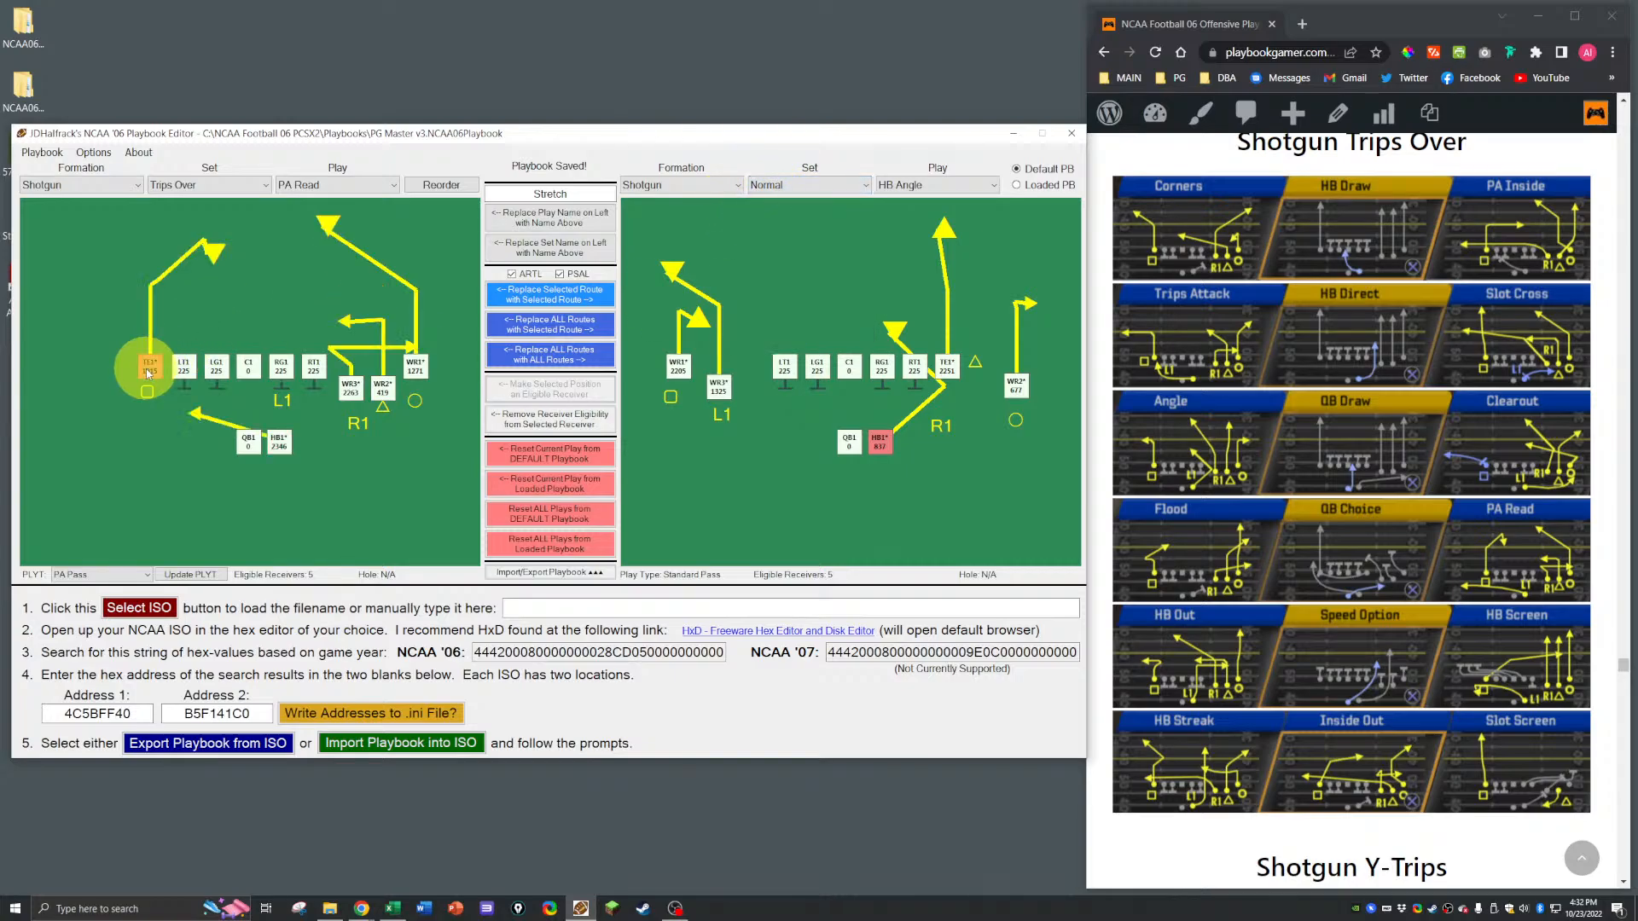
right_click(148, 371)
mouse_move(238, 395)
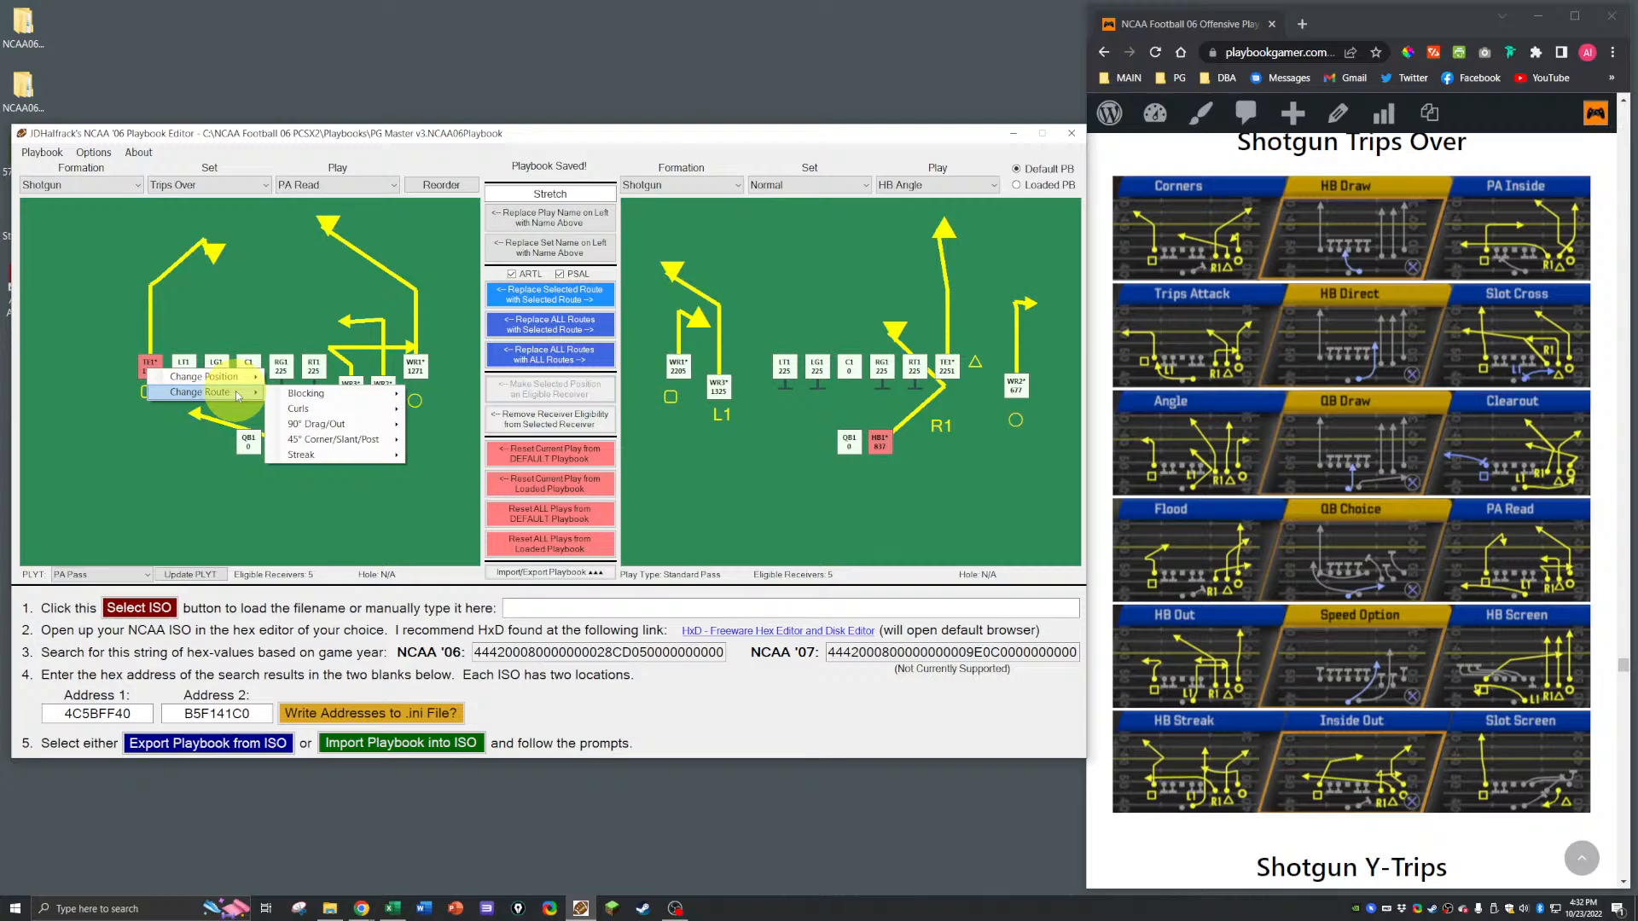
mouse_move(359, 440)
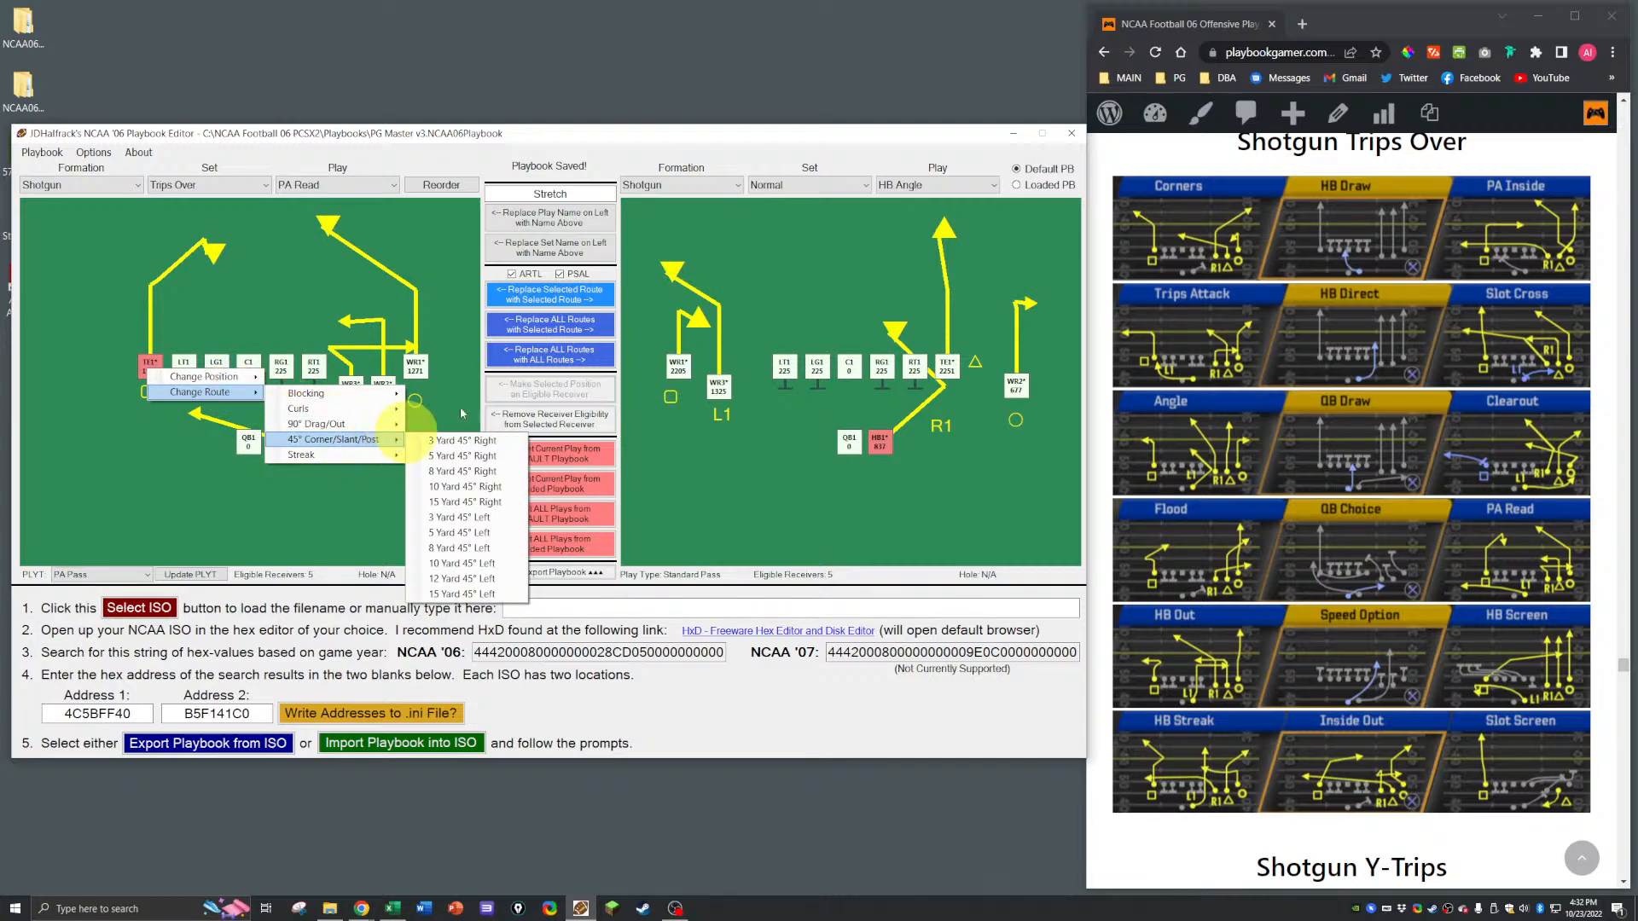
click(809, 185)
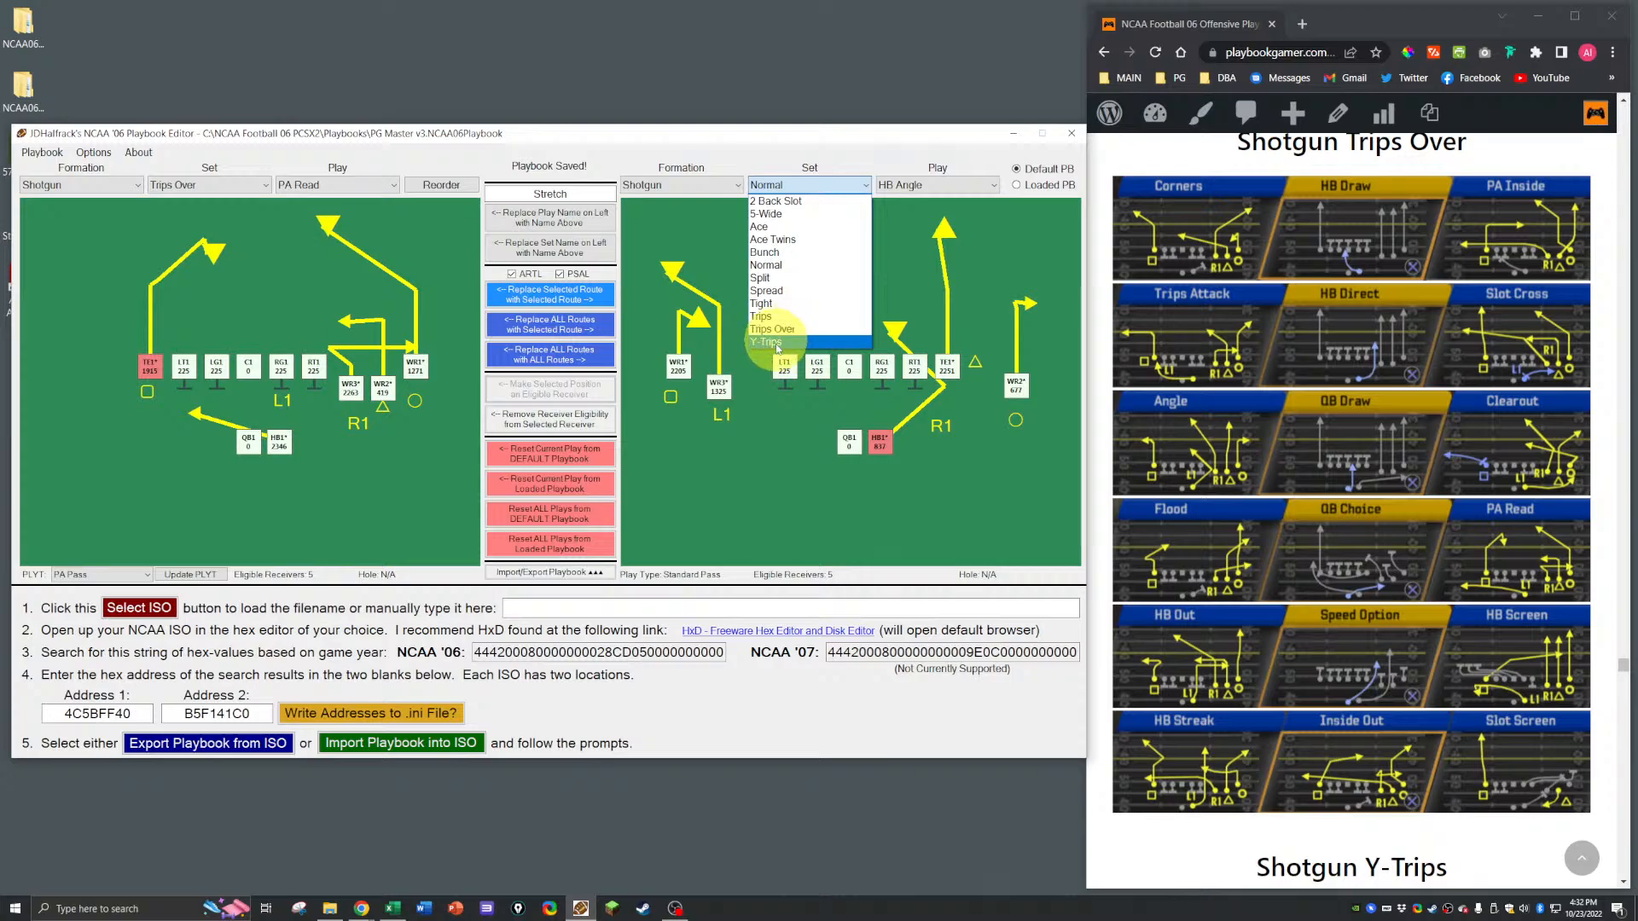
click(772, 342)
click(678, 365)
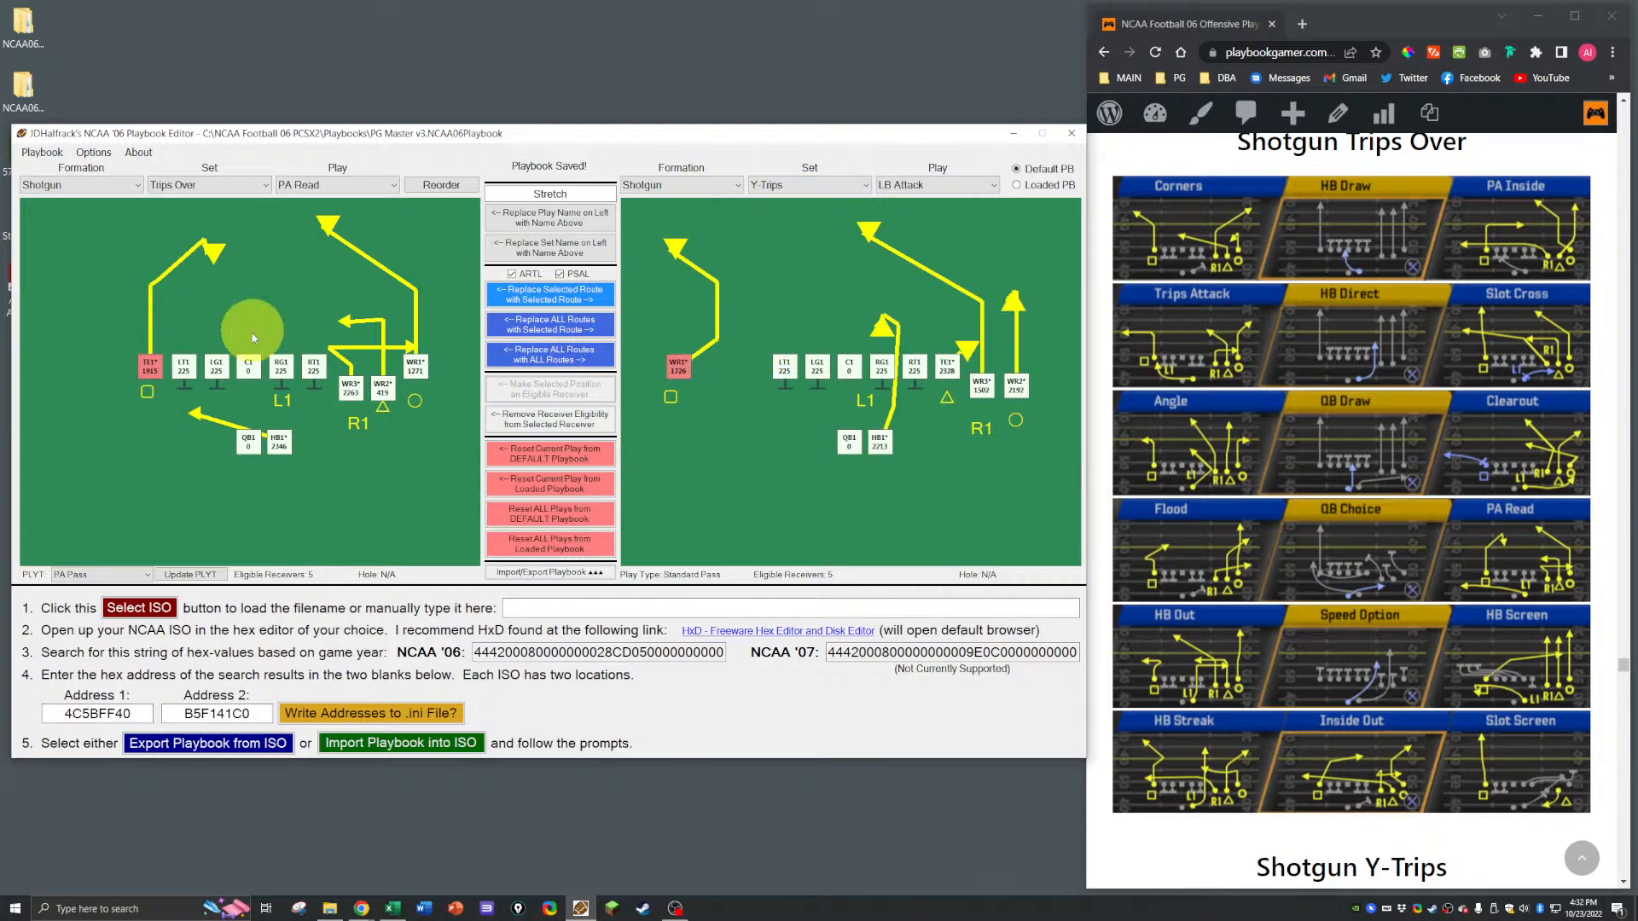
click(496, 291)
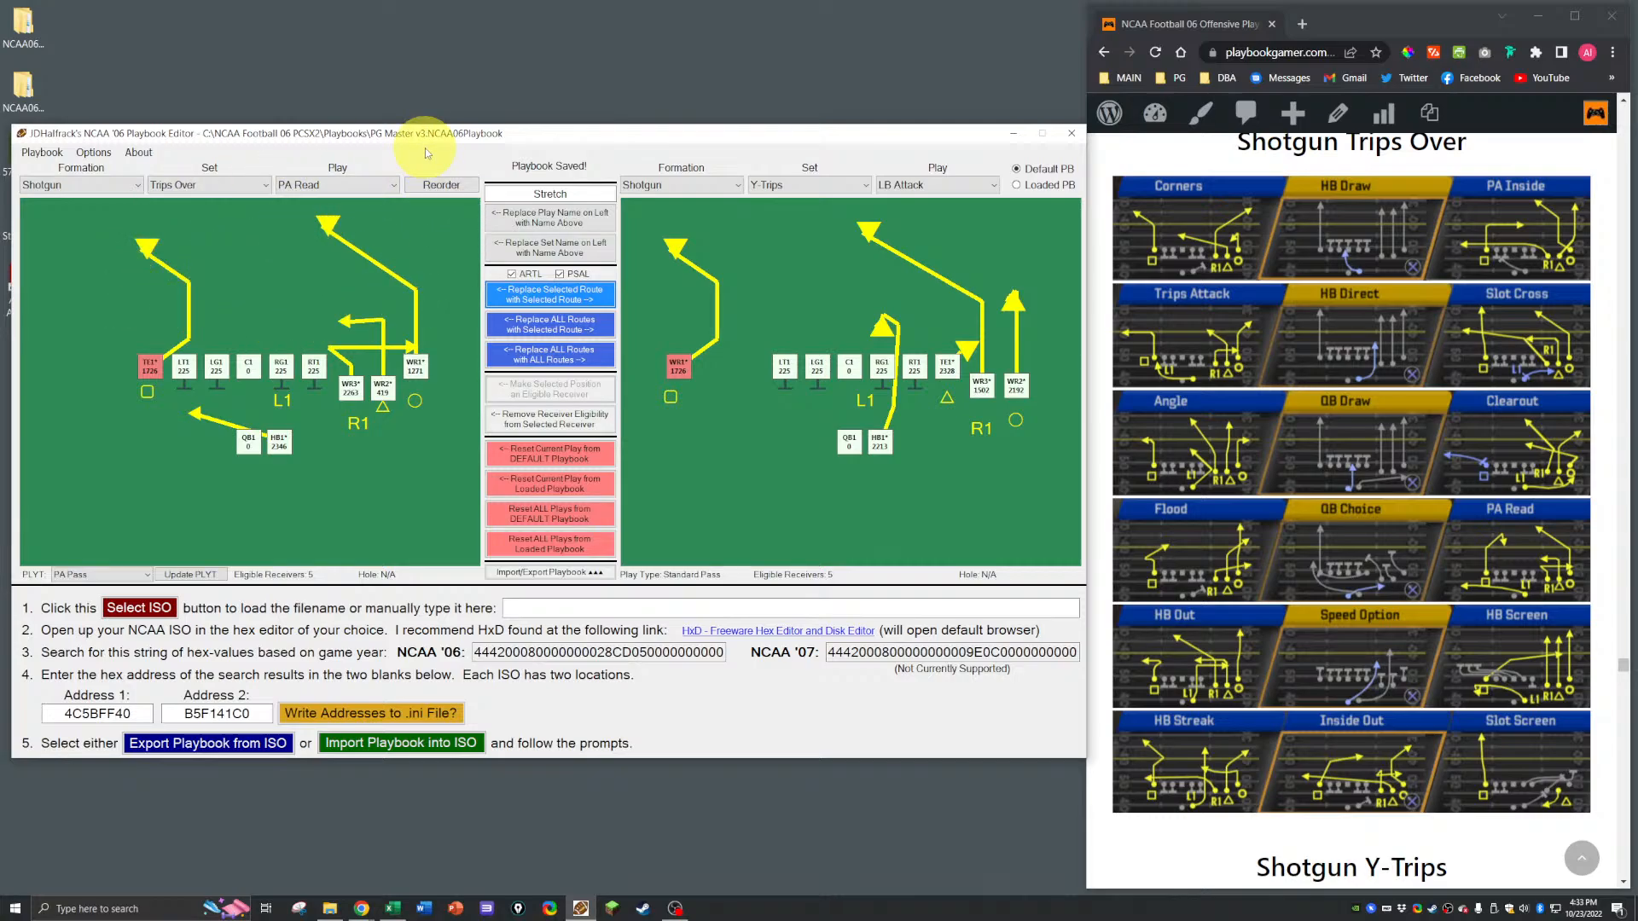
Step: Save the playbook with the PA Read change and switch to Excel
key(ctrl+s)
click(856, 502)
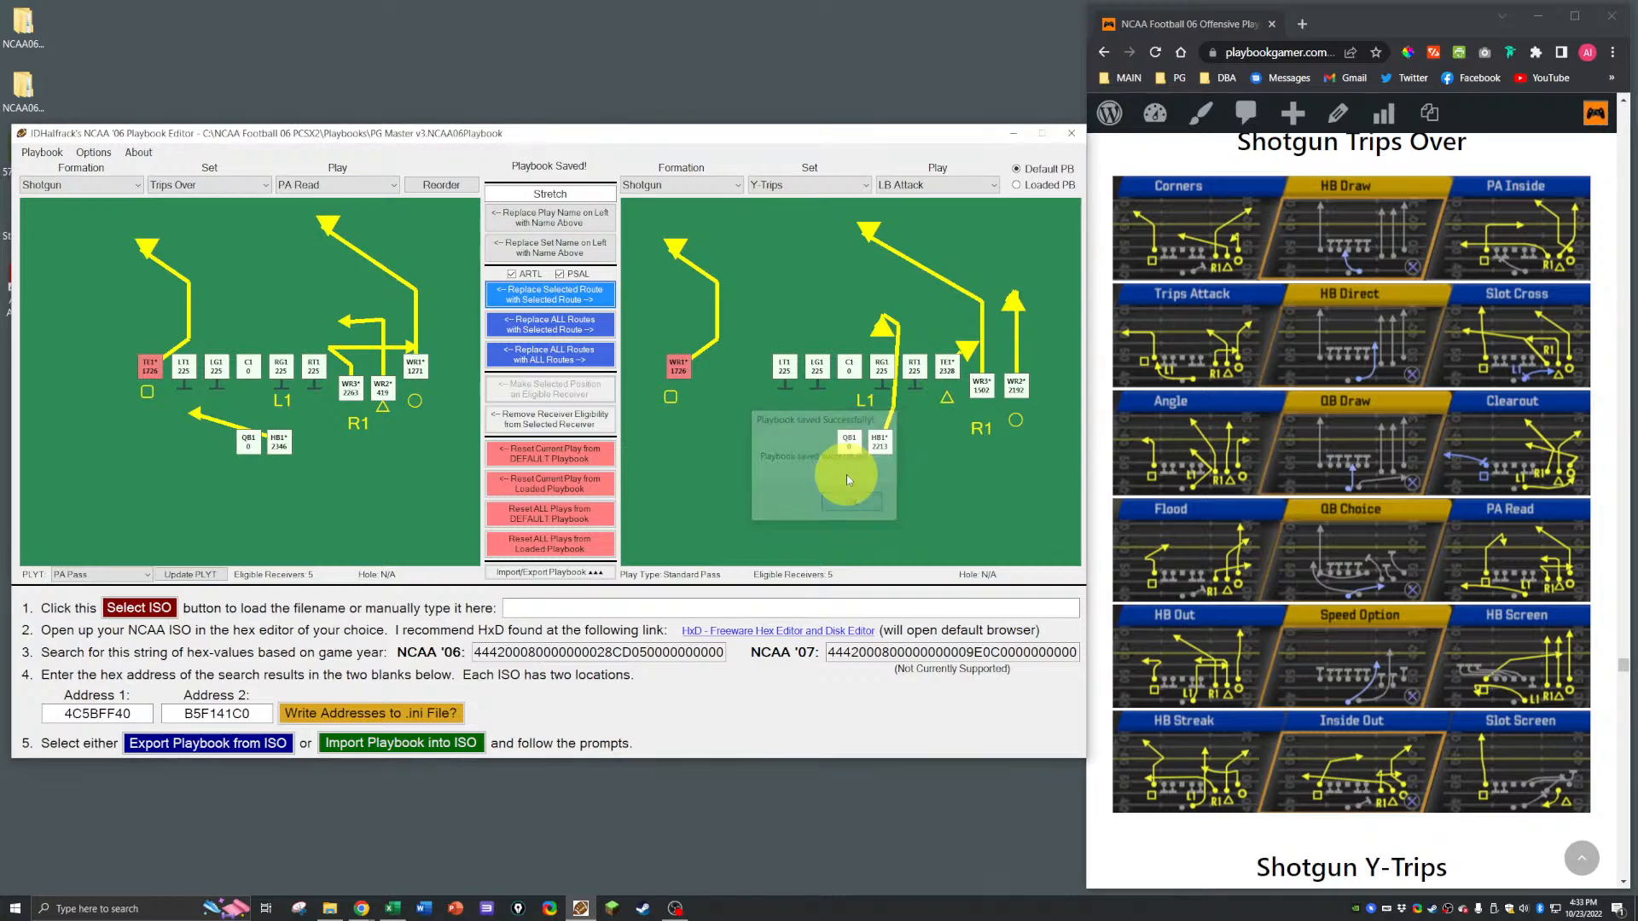
key(alt+Tab)
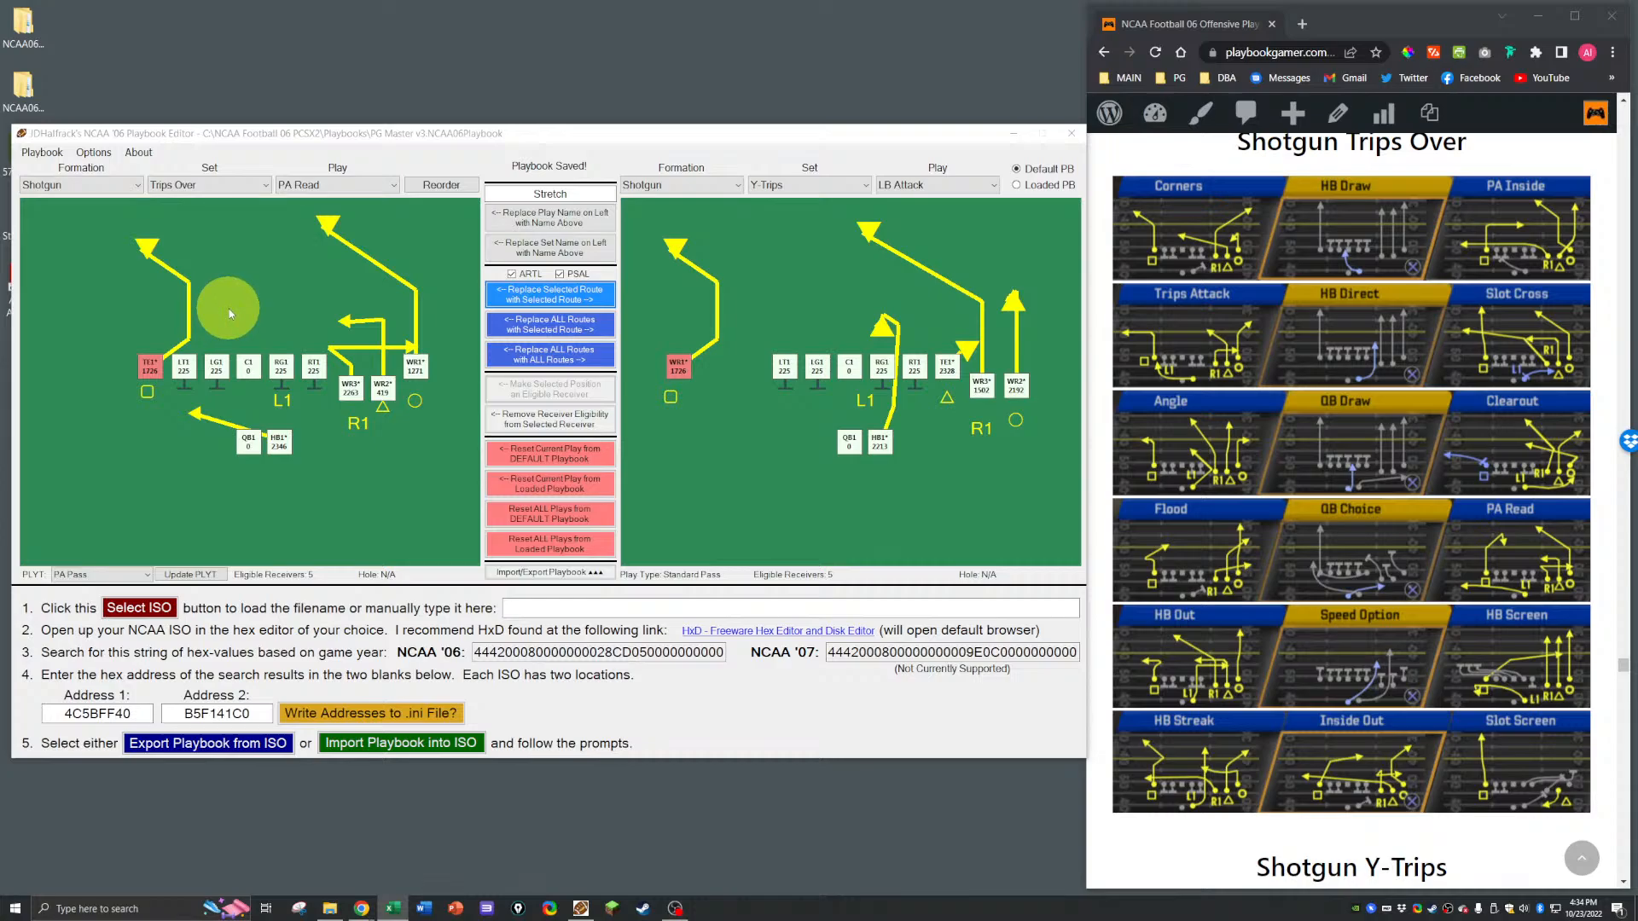
Step: Load the Shotgun Trips Over HB Out play and change TE1's route to 8 Yard 90° Left
click(301, 185)
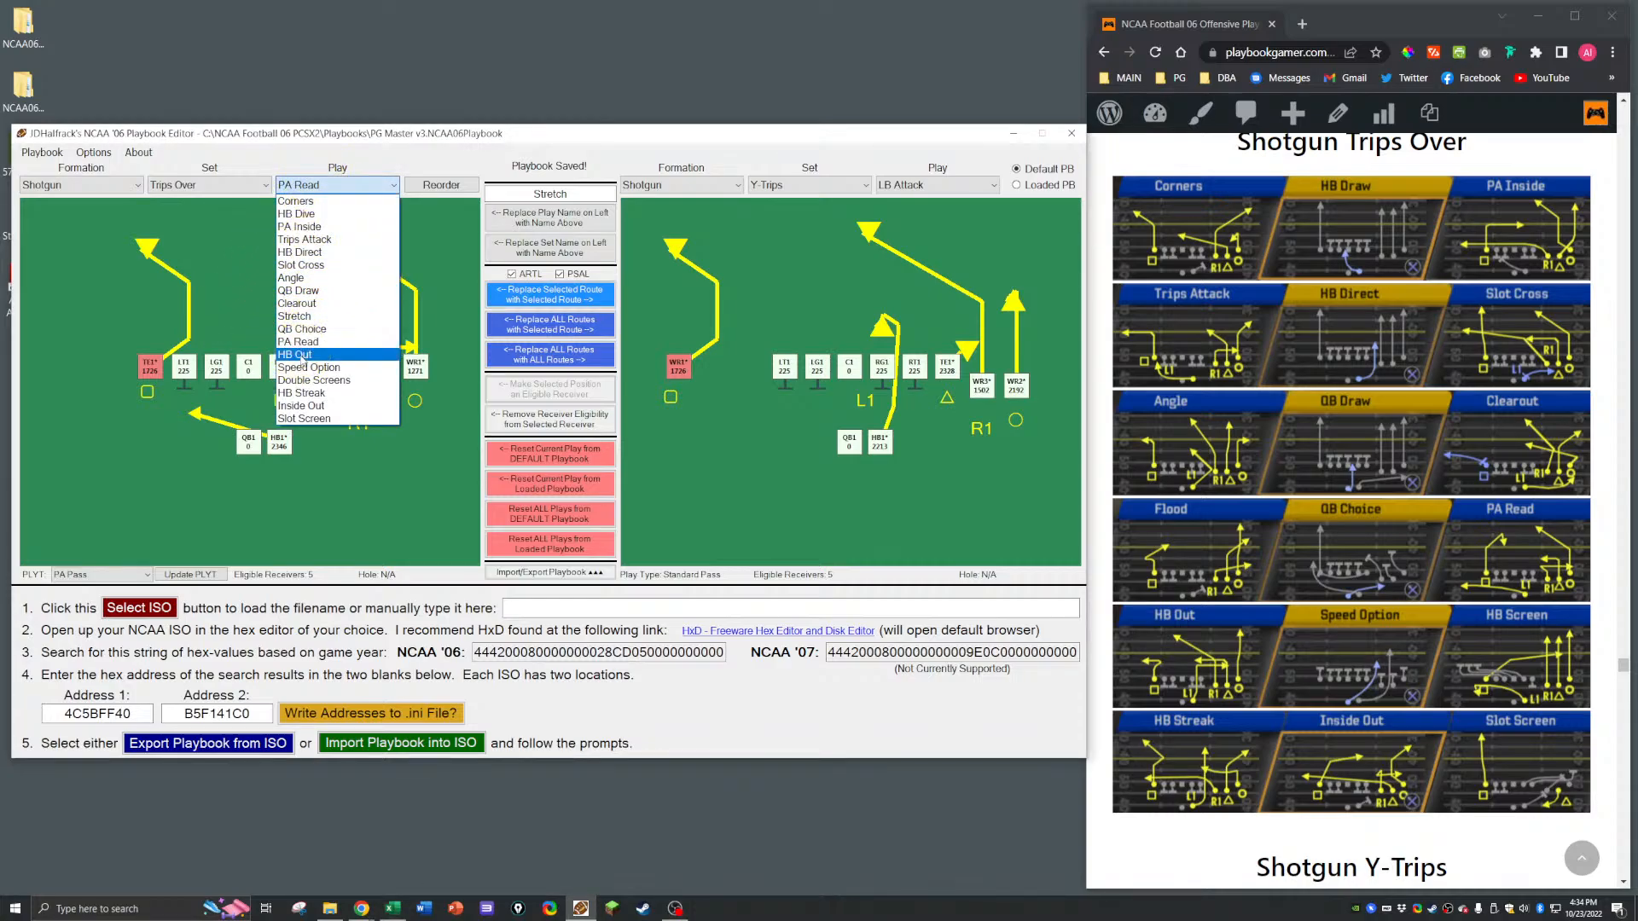
click(298, 353)
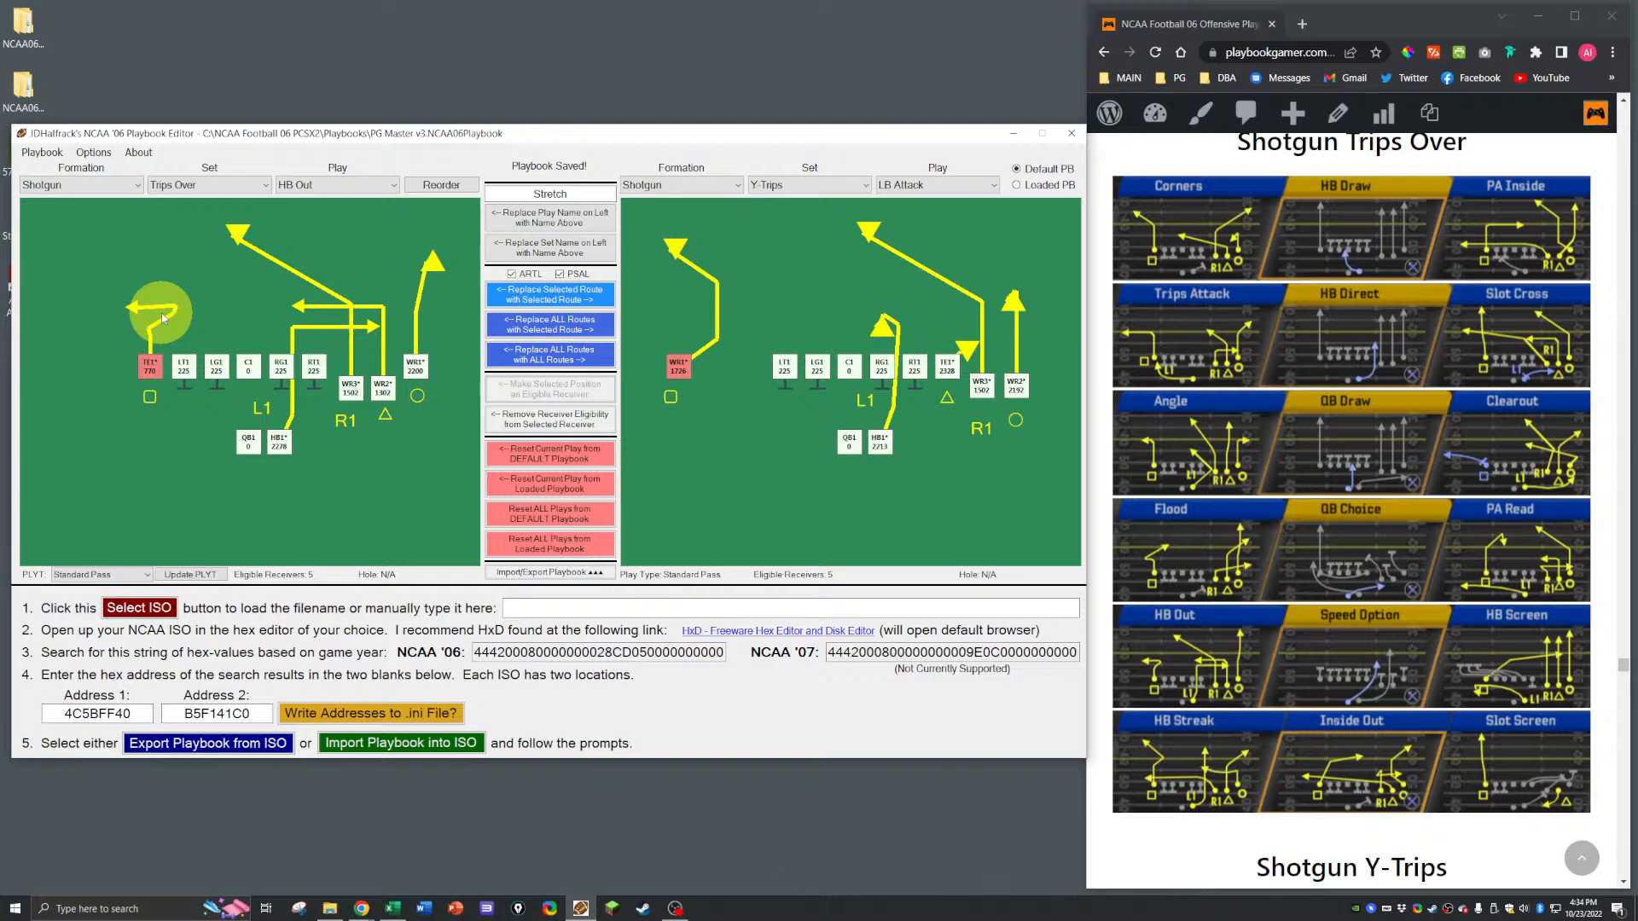
right_click(149, 360)
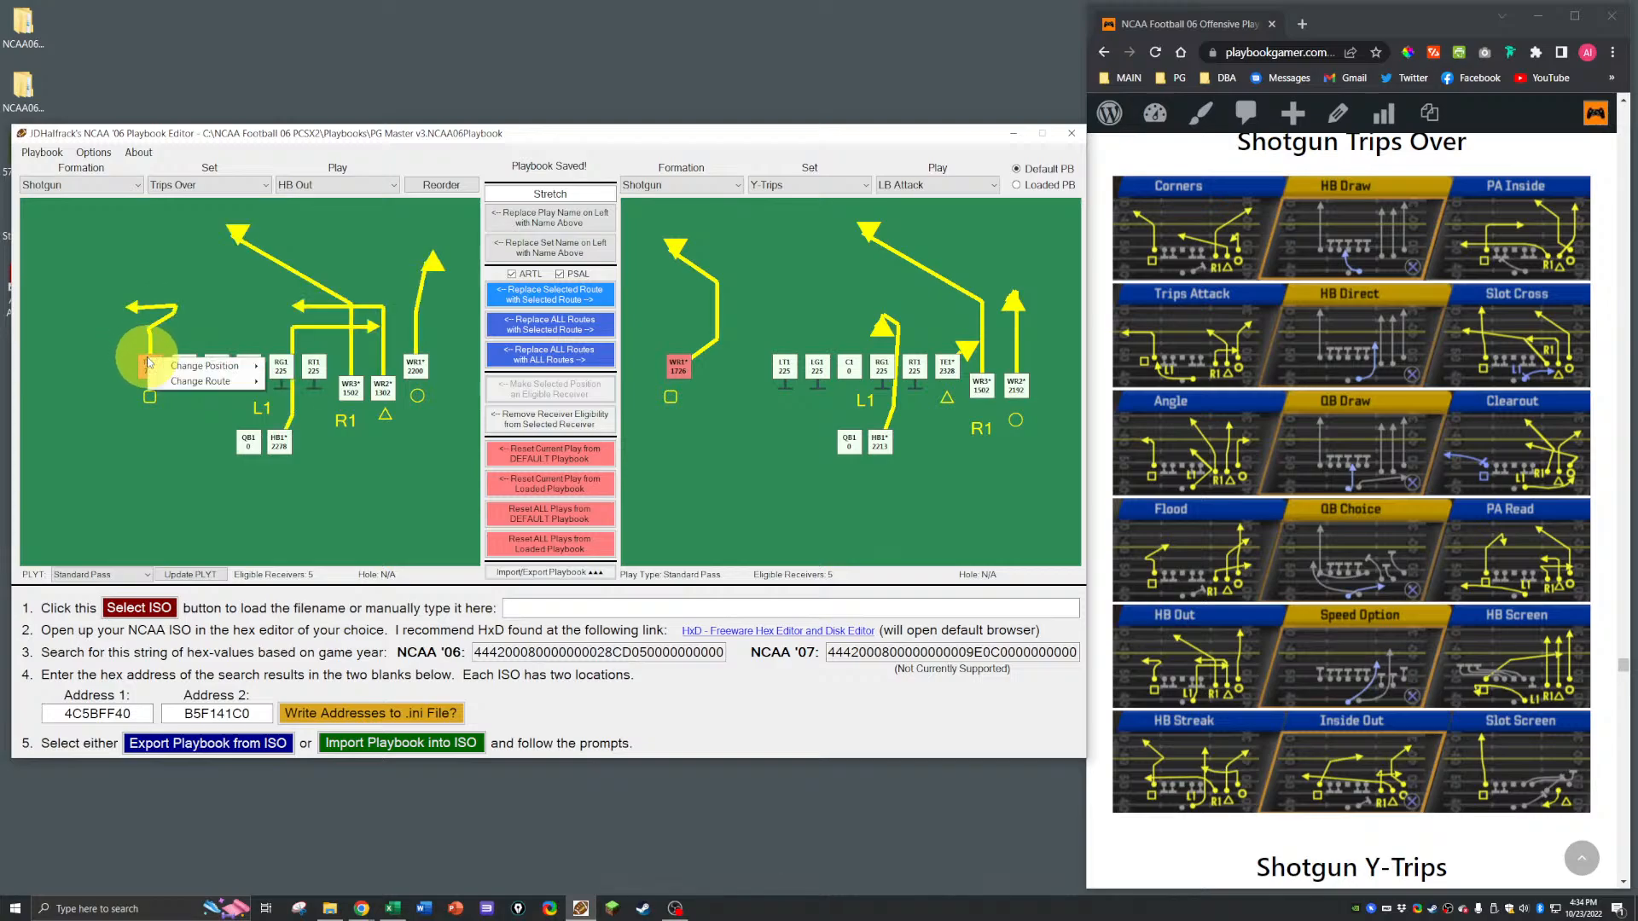
mouse_move(214, 381)
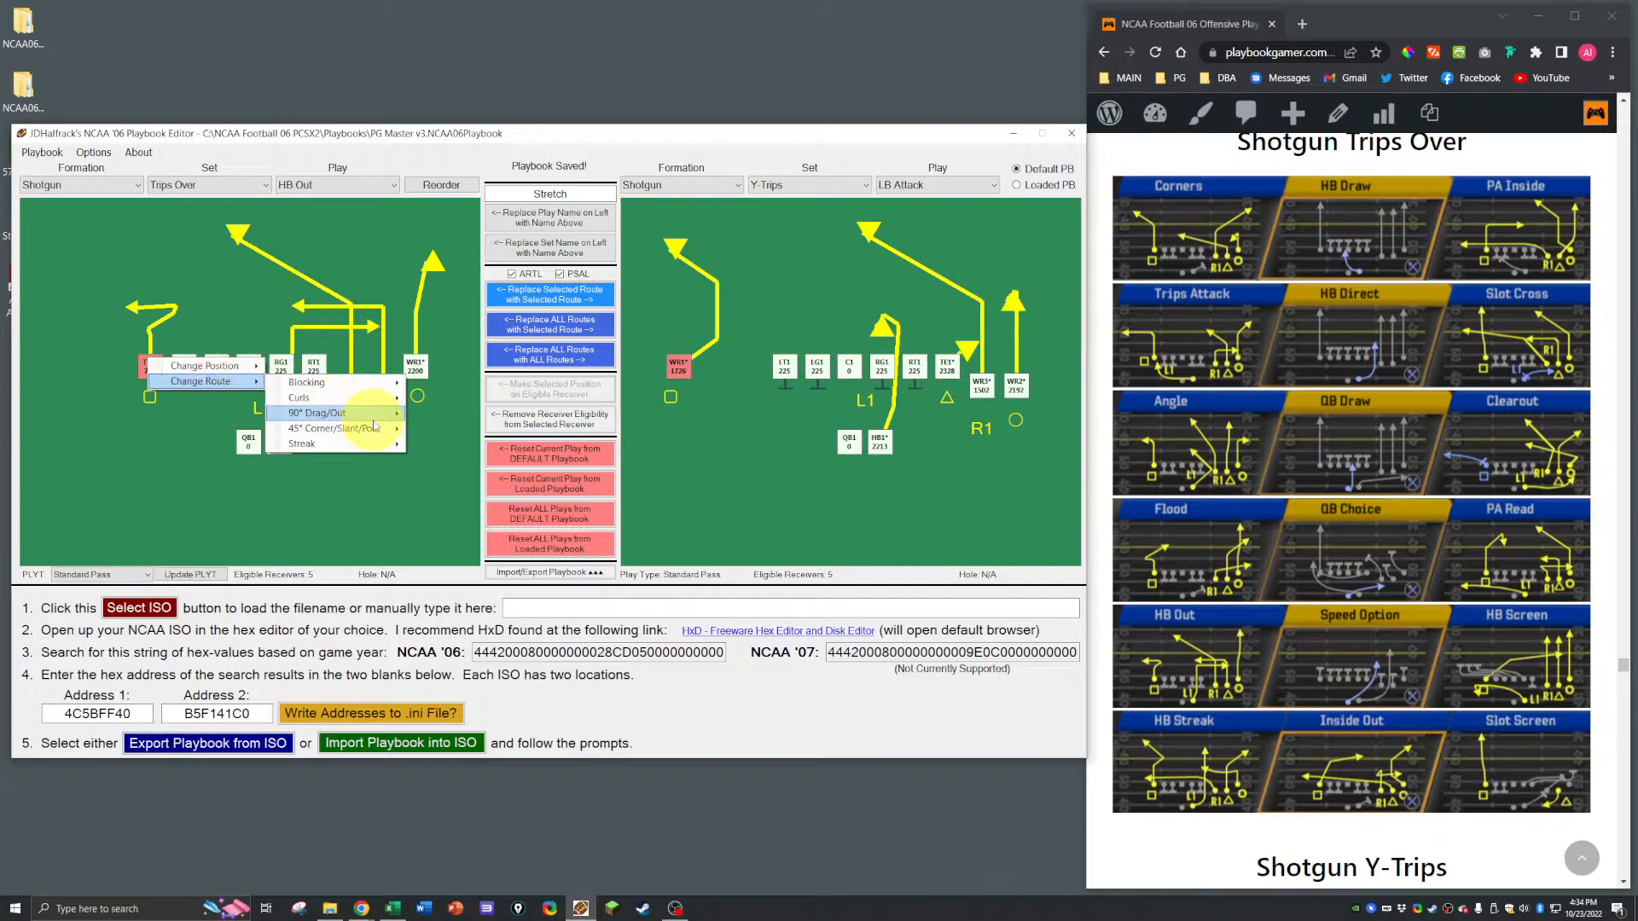
mouse_move(341, 413)
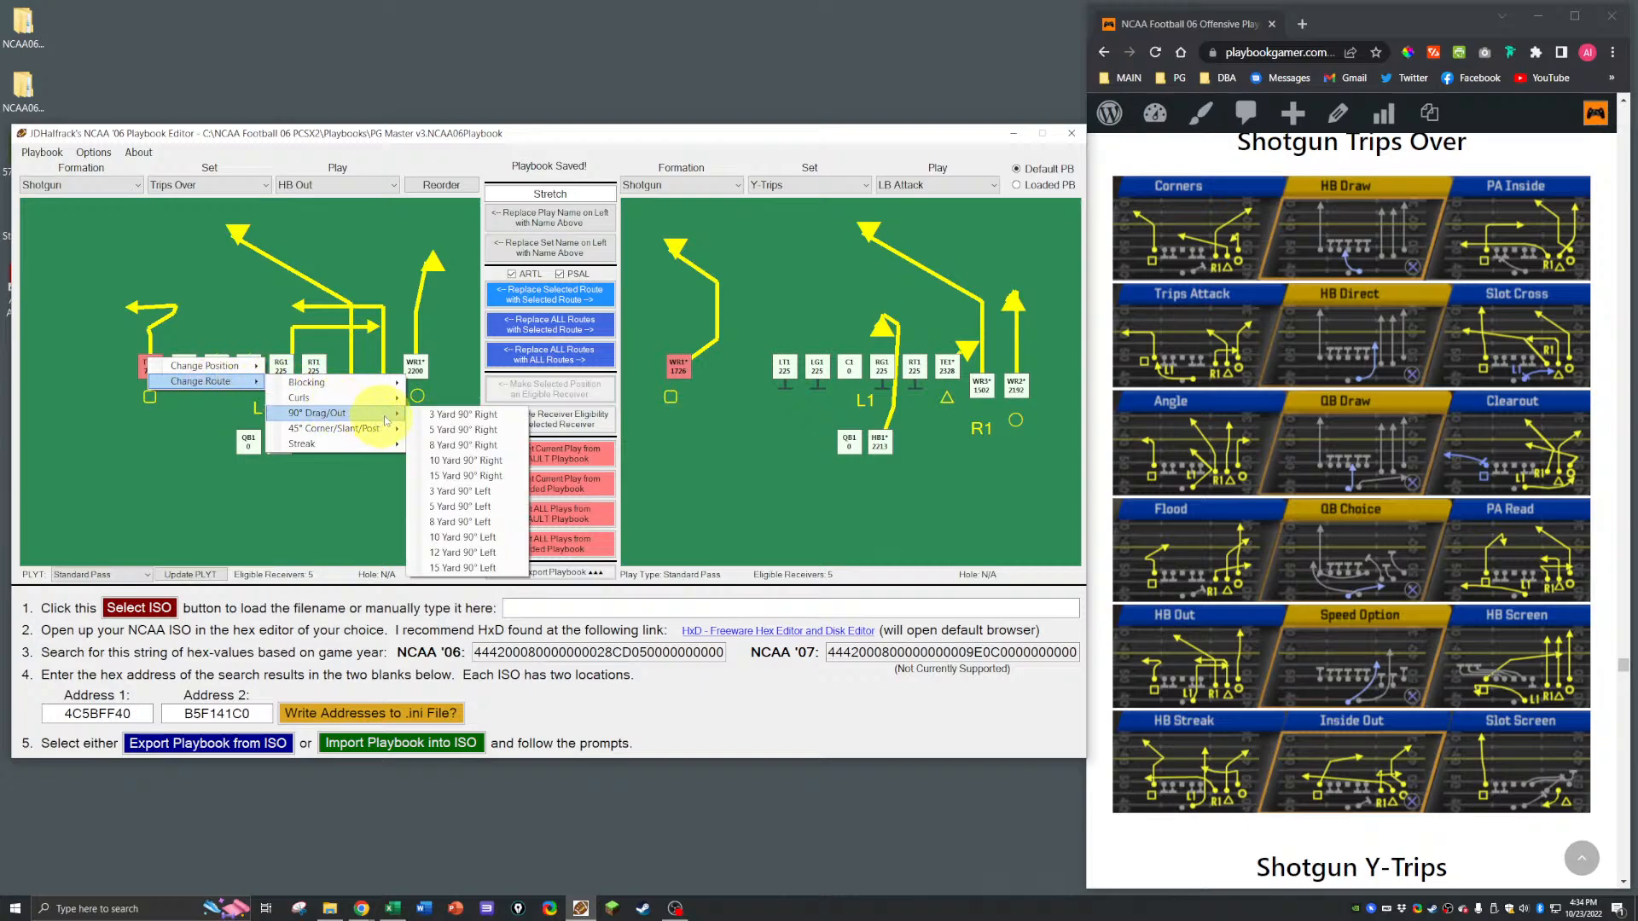
click(458, 520)
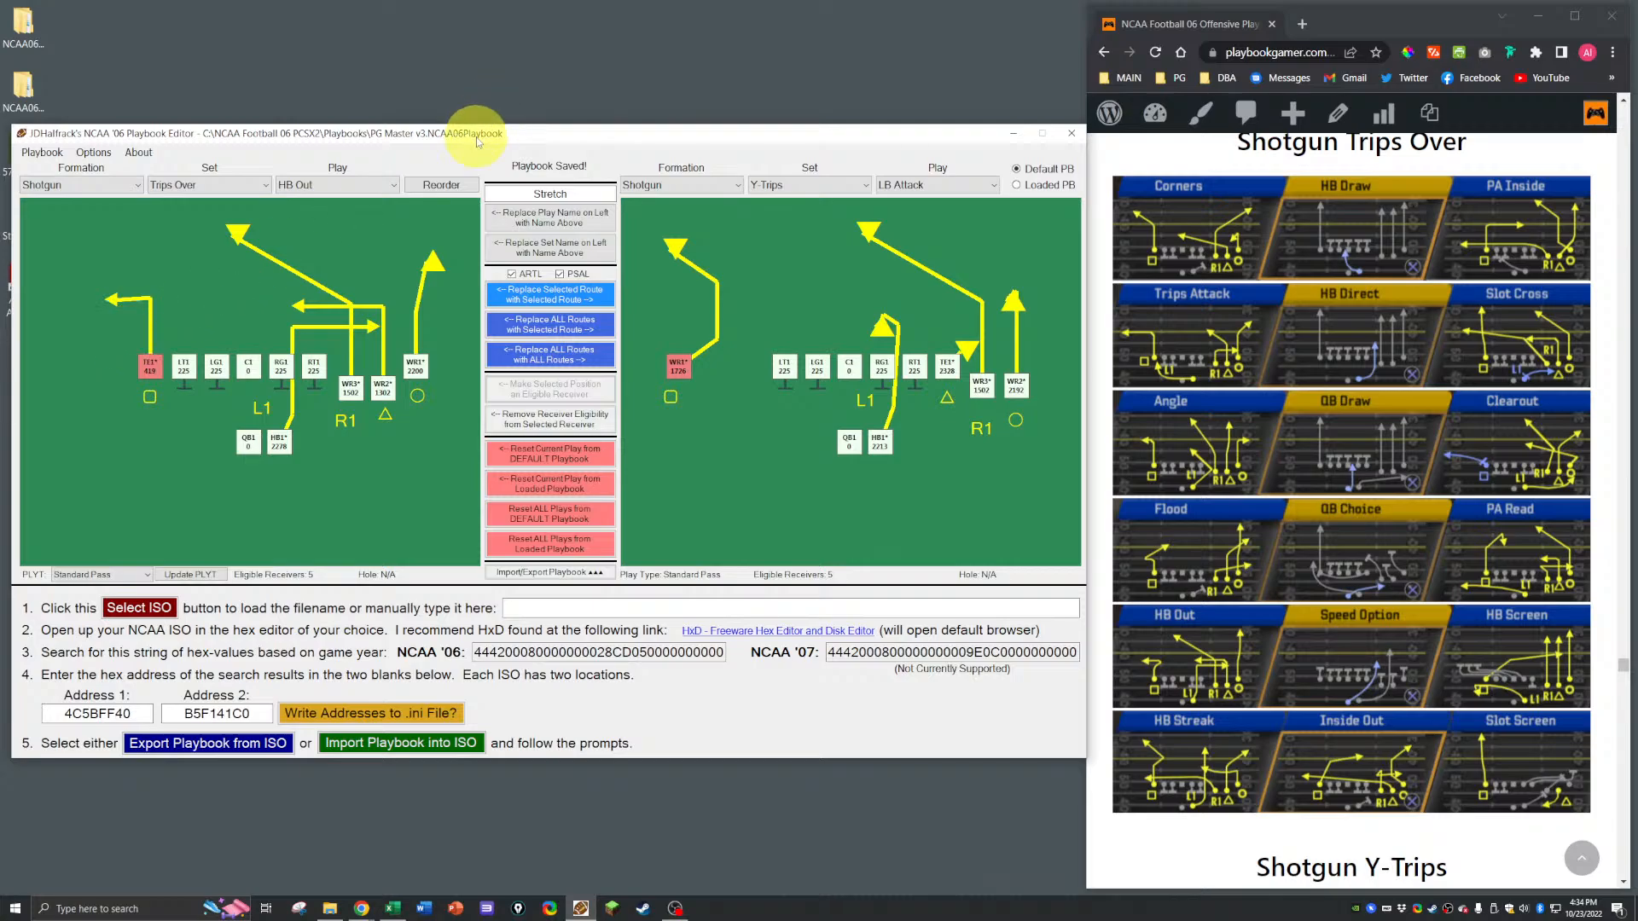
Step: Save the playbook with the HB Out change and switch to Excel
key(ctrl+s)
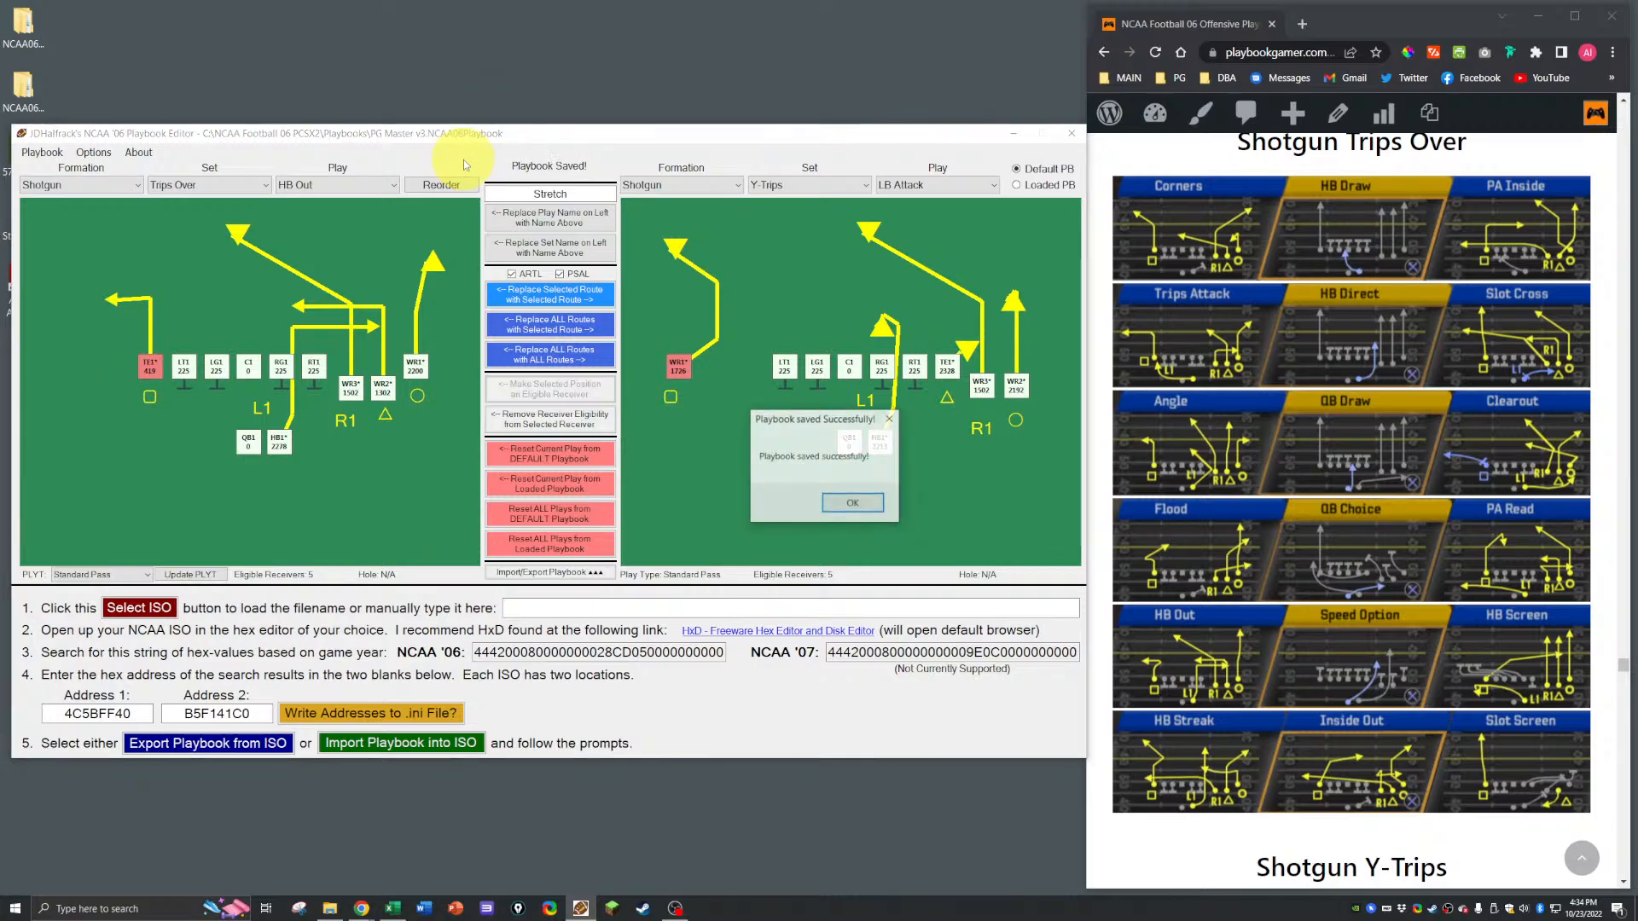
key(Return)
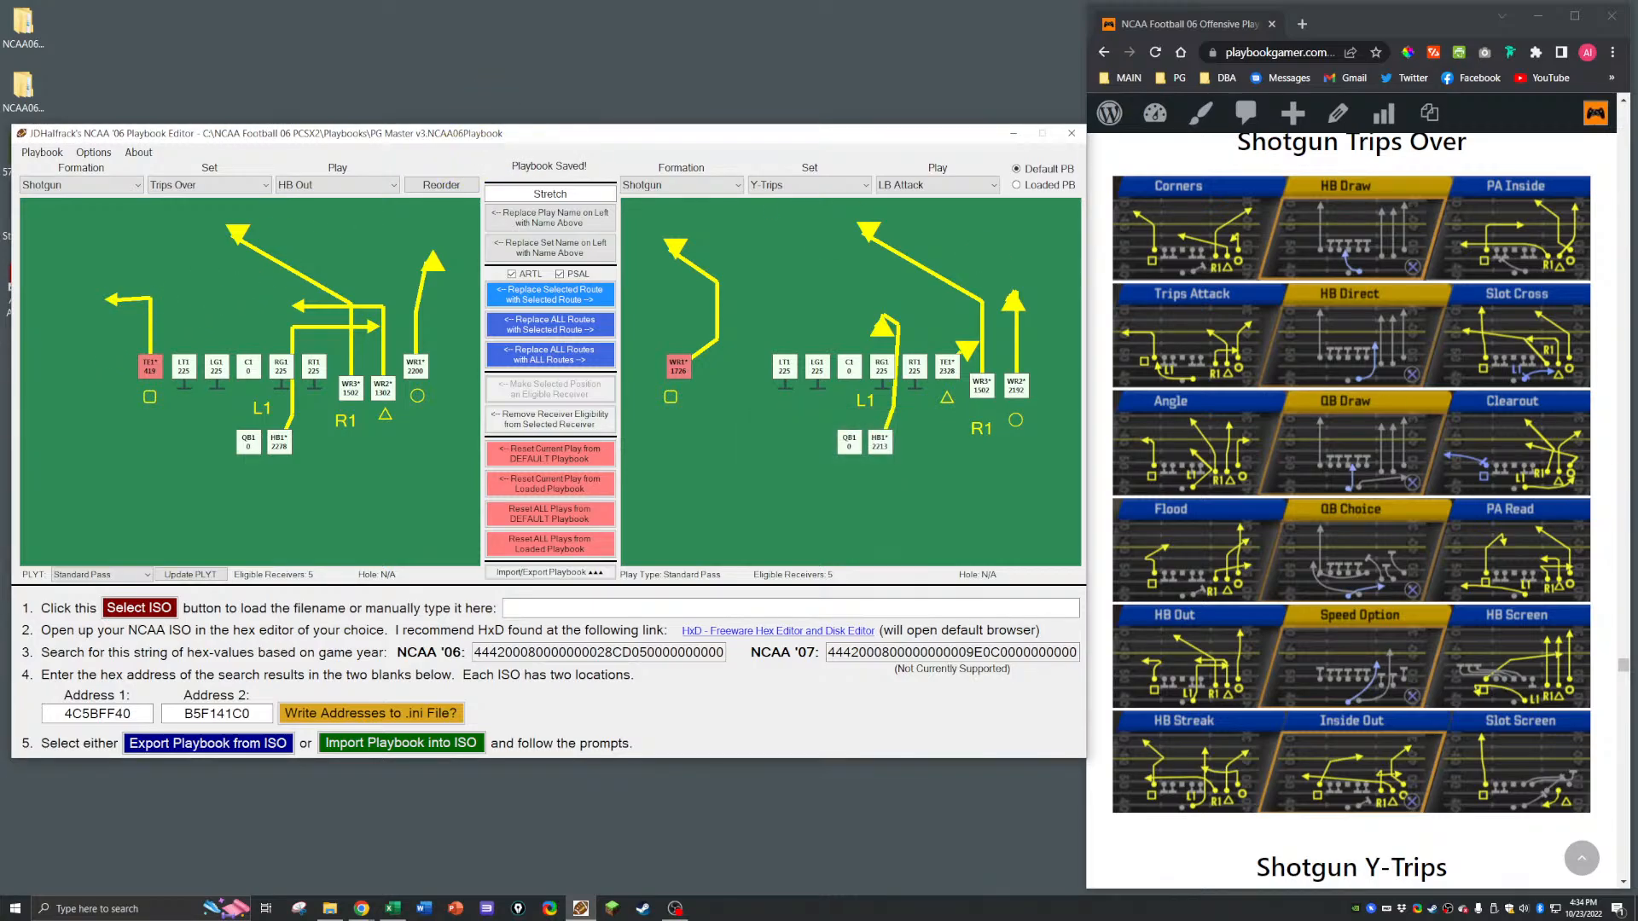
key(alt+Tab)
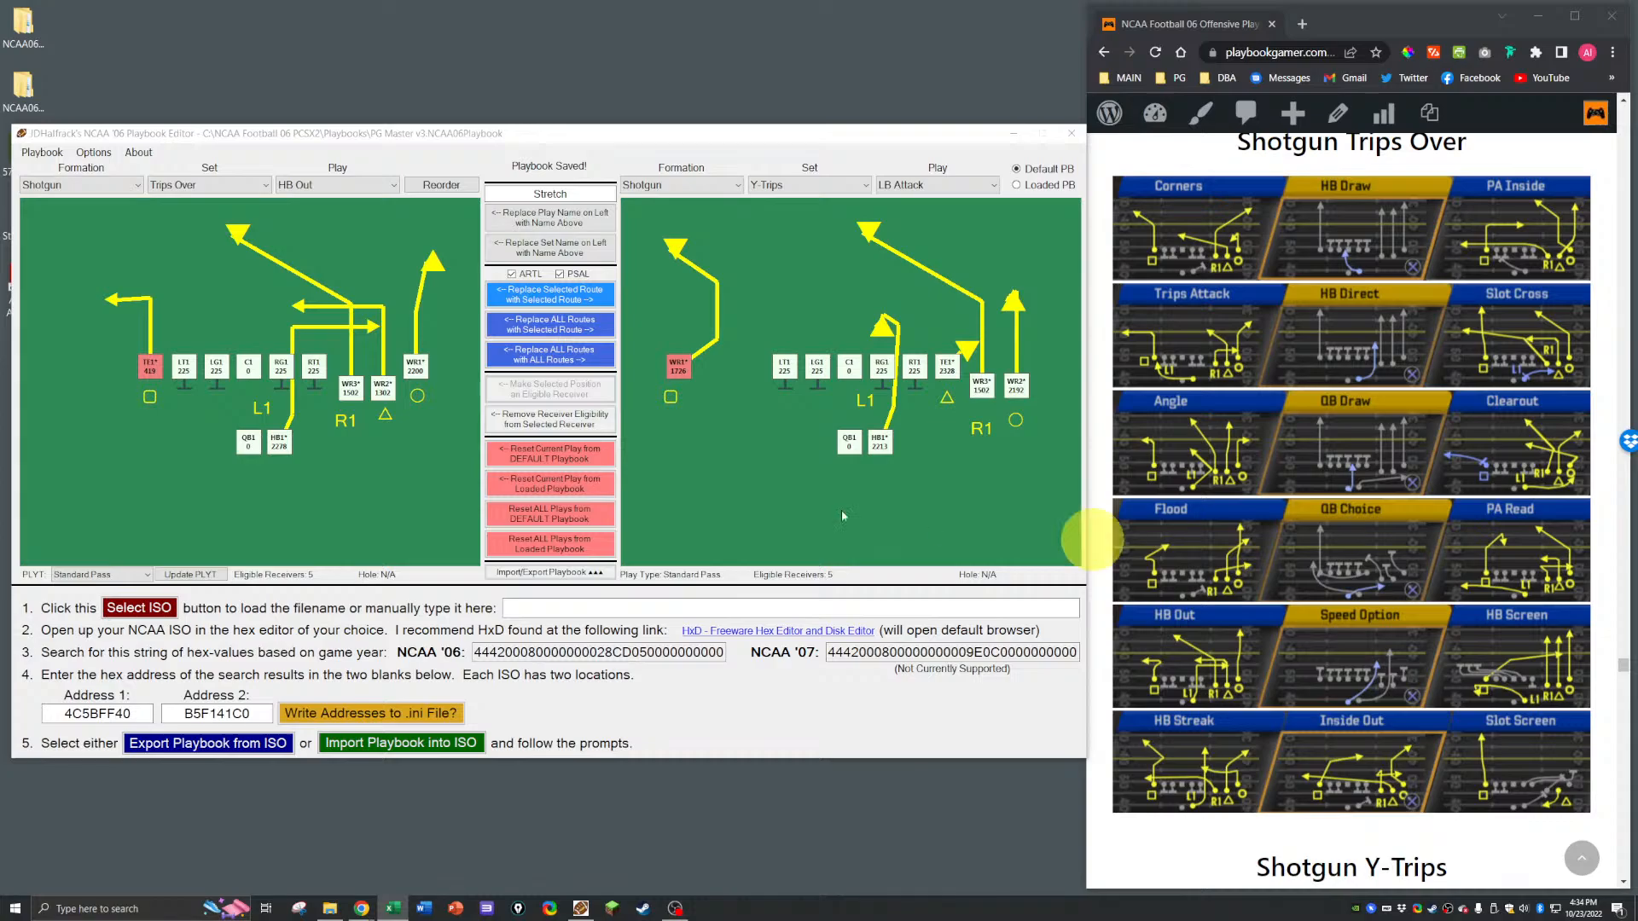
Step: Return to the playbook editor and save the playbook again
click(623, 158)
key(ctrl+s)
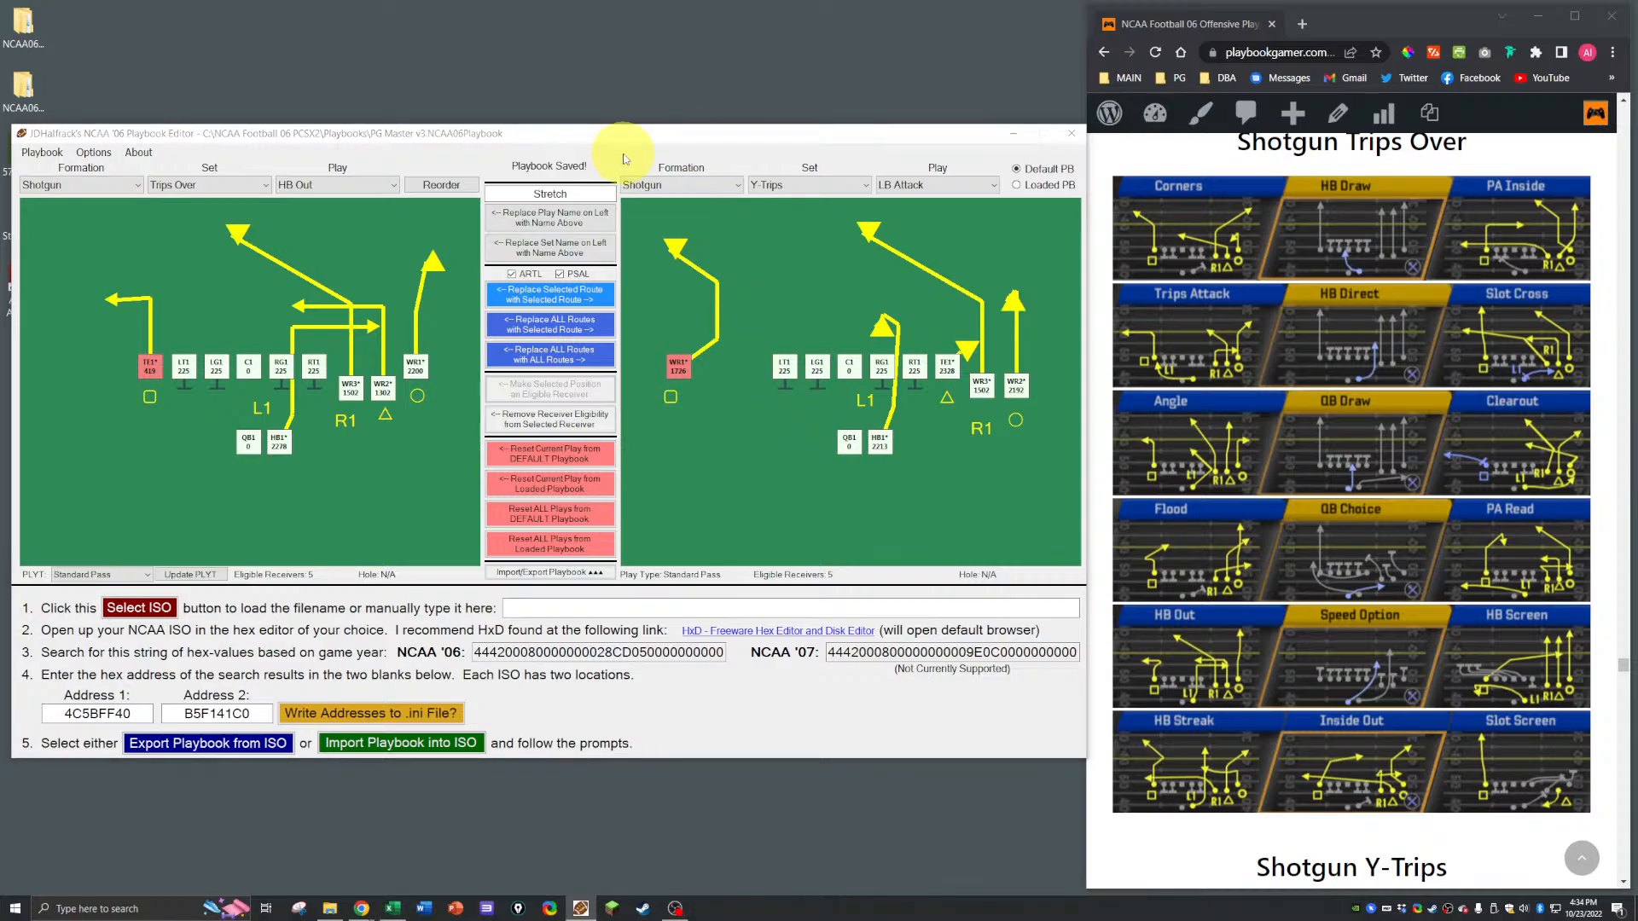
key(Return)
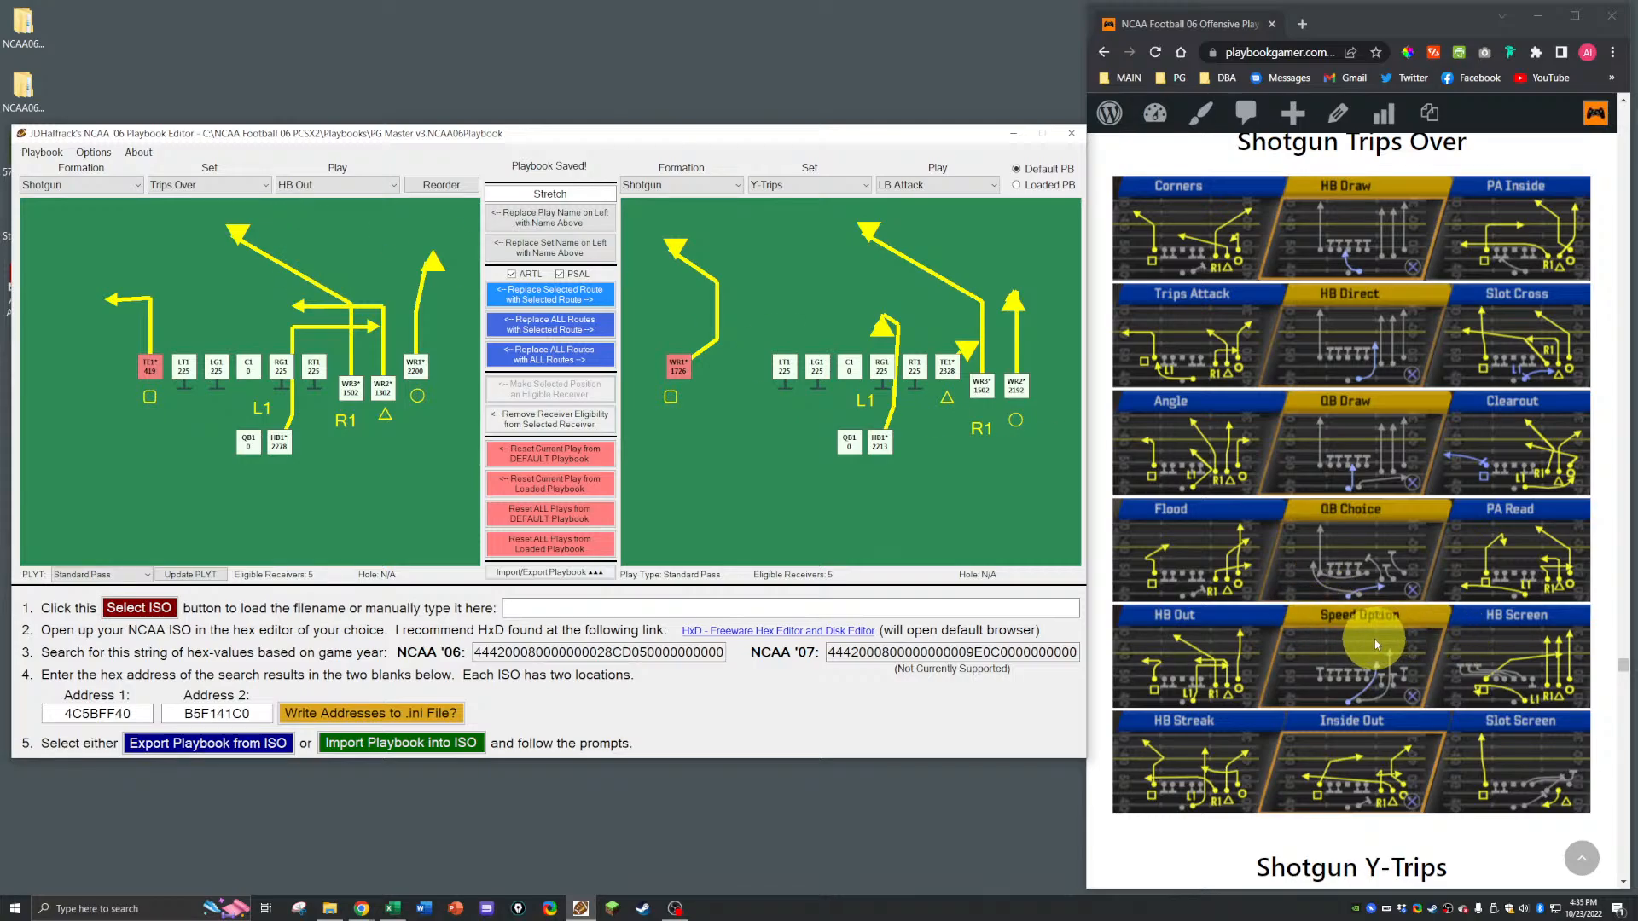
Step: Examine the Speed Option, Double Screens and HB Streak plays of the Shotgun Trips Over set
click(312, 189)
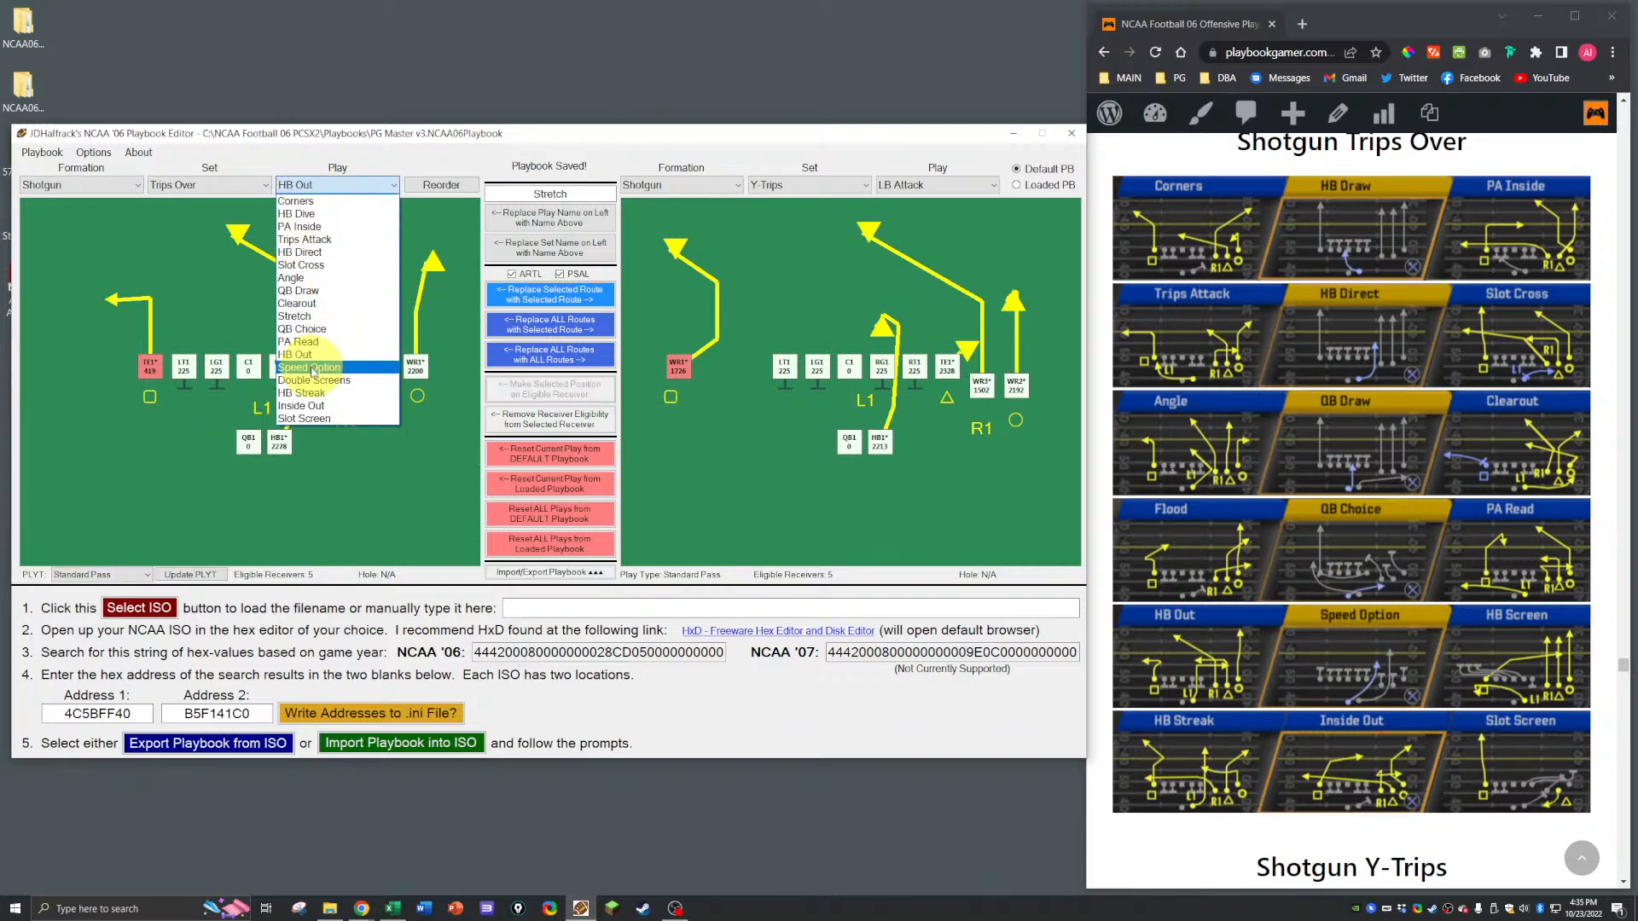
click(312, 346)
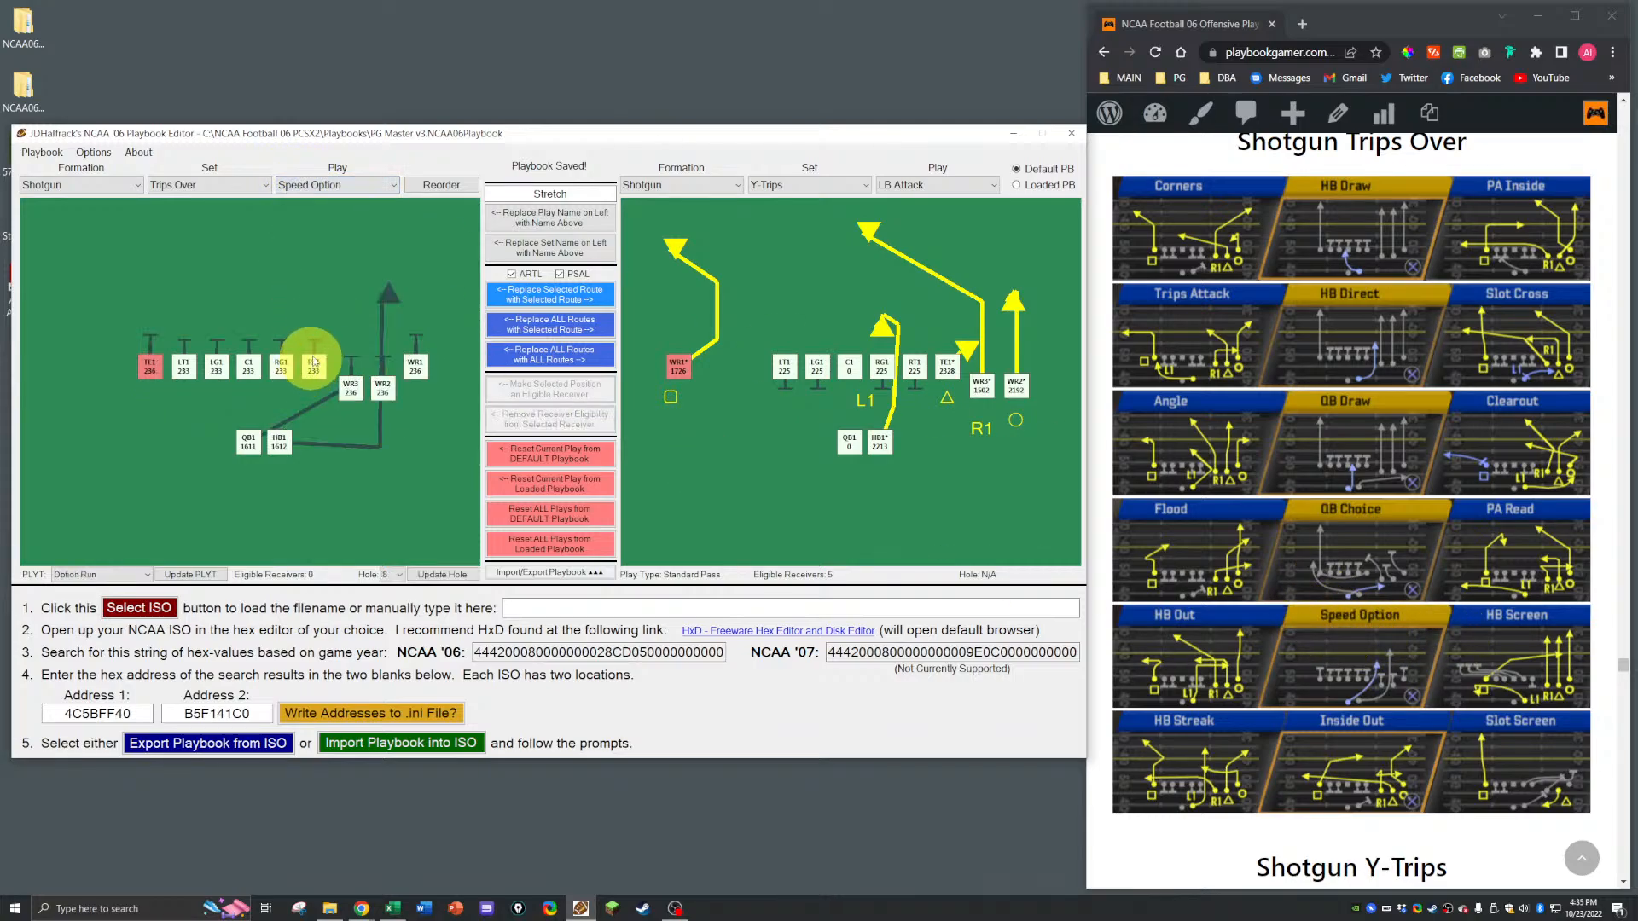
click(324, 185)
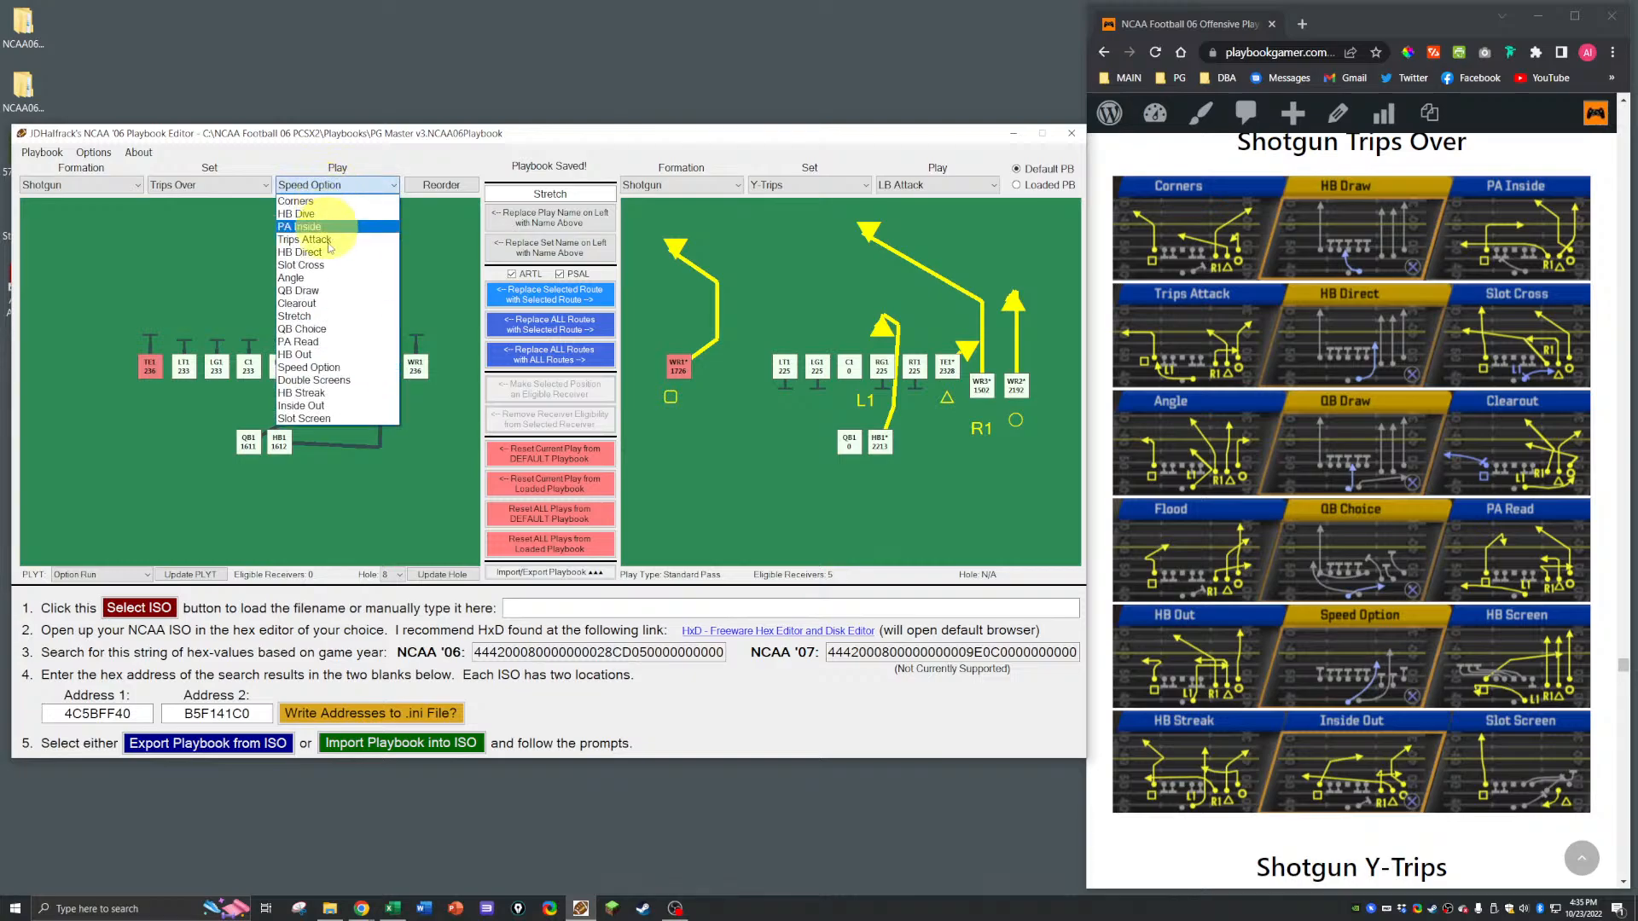
click(313, 380)
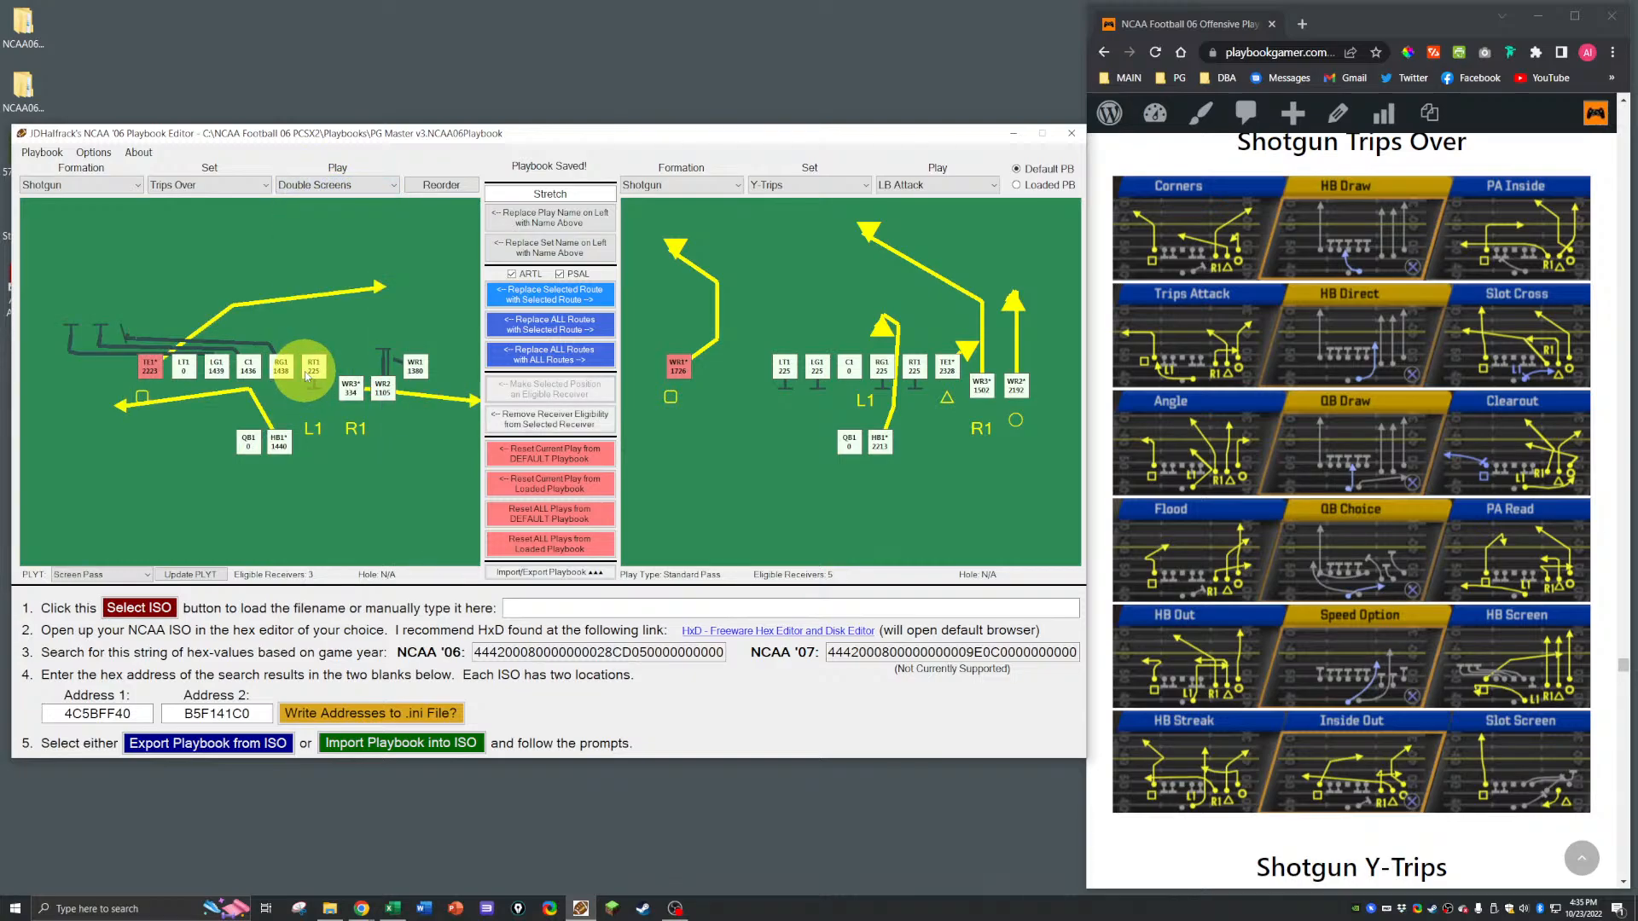
click(328, 184)
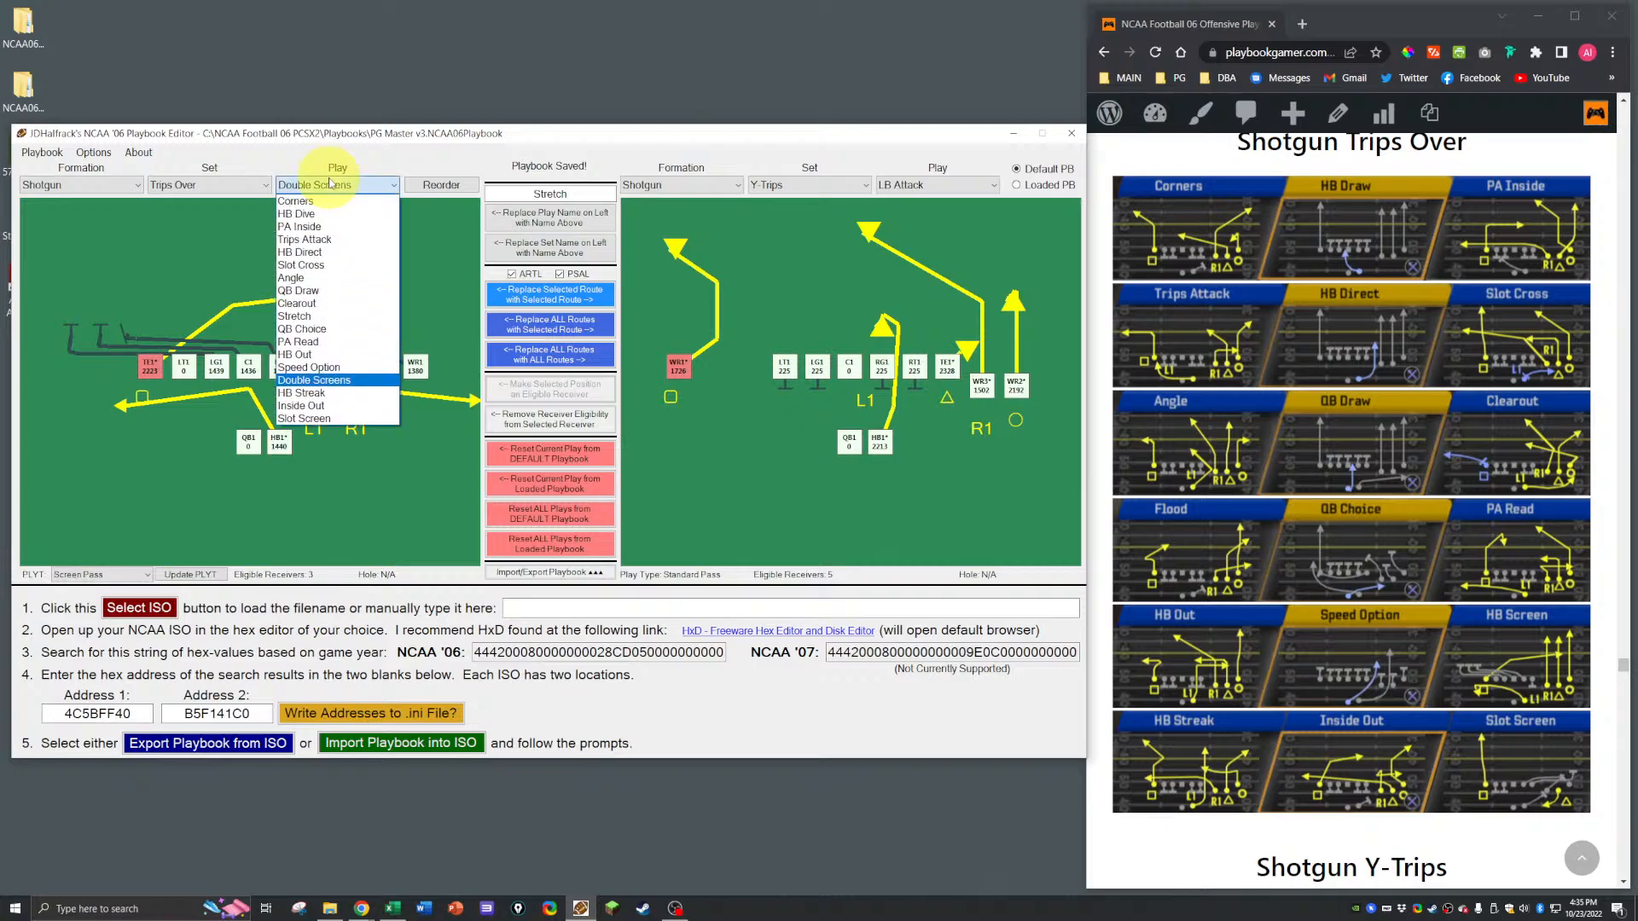
click(306, 394)
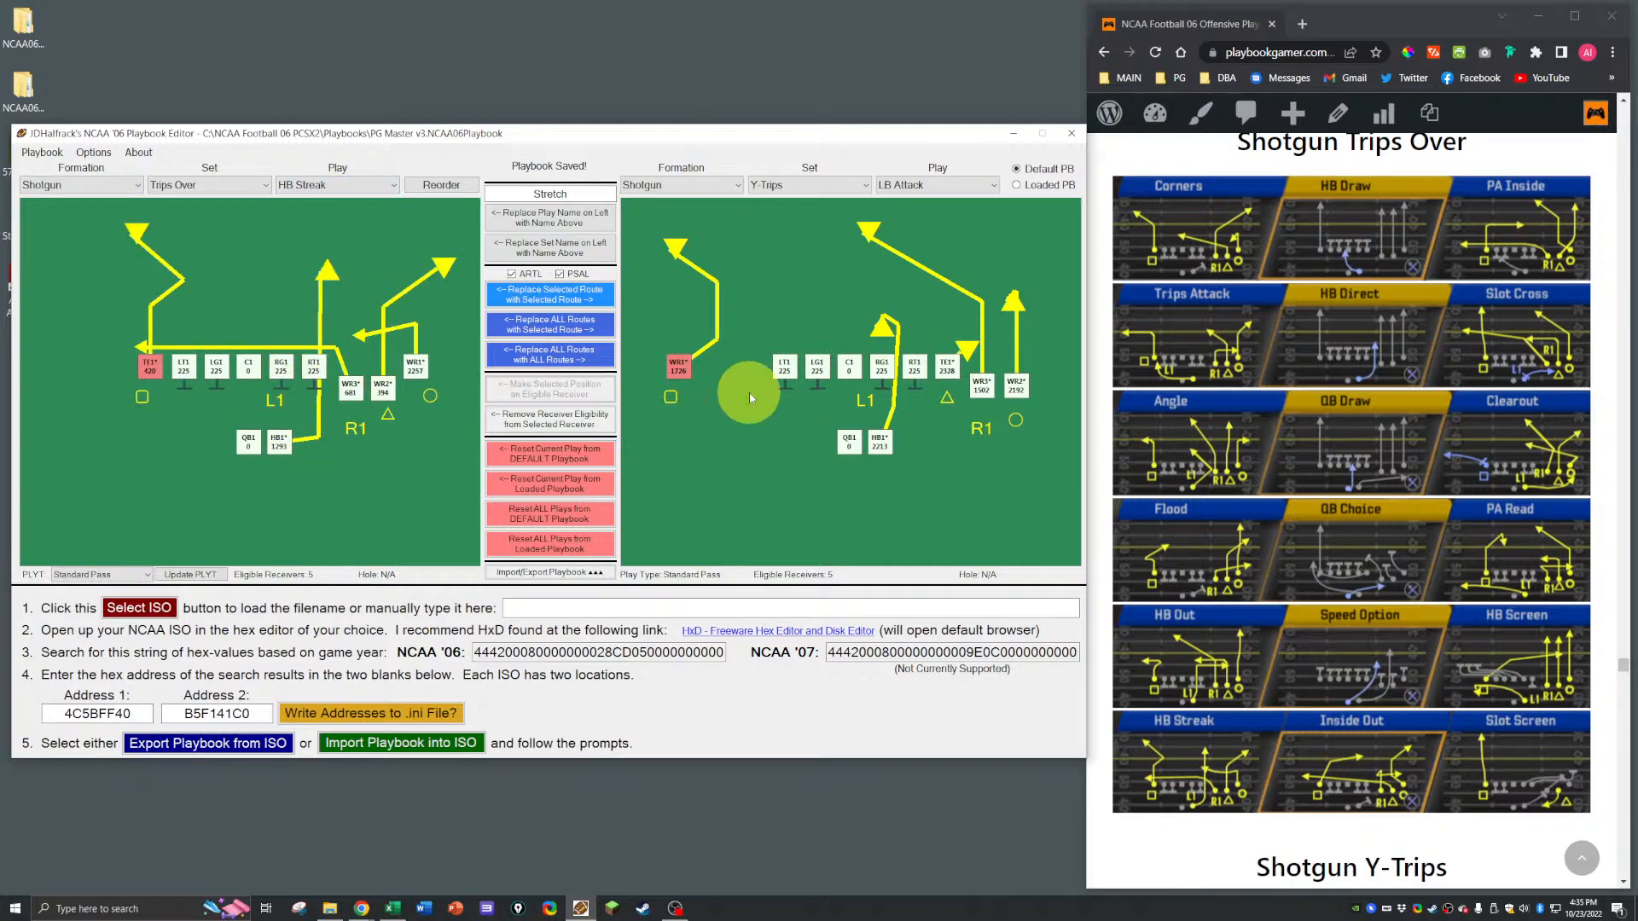
Step: Load the HB Streak play of the Shotgun Trips set as a reference for comparison
click(203, 185)
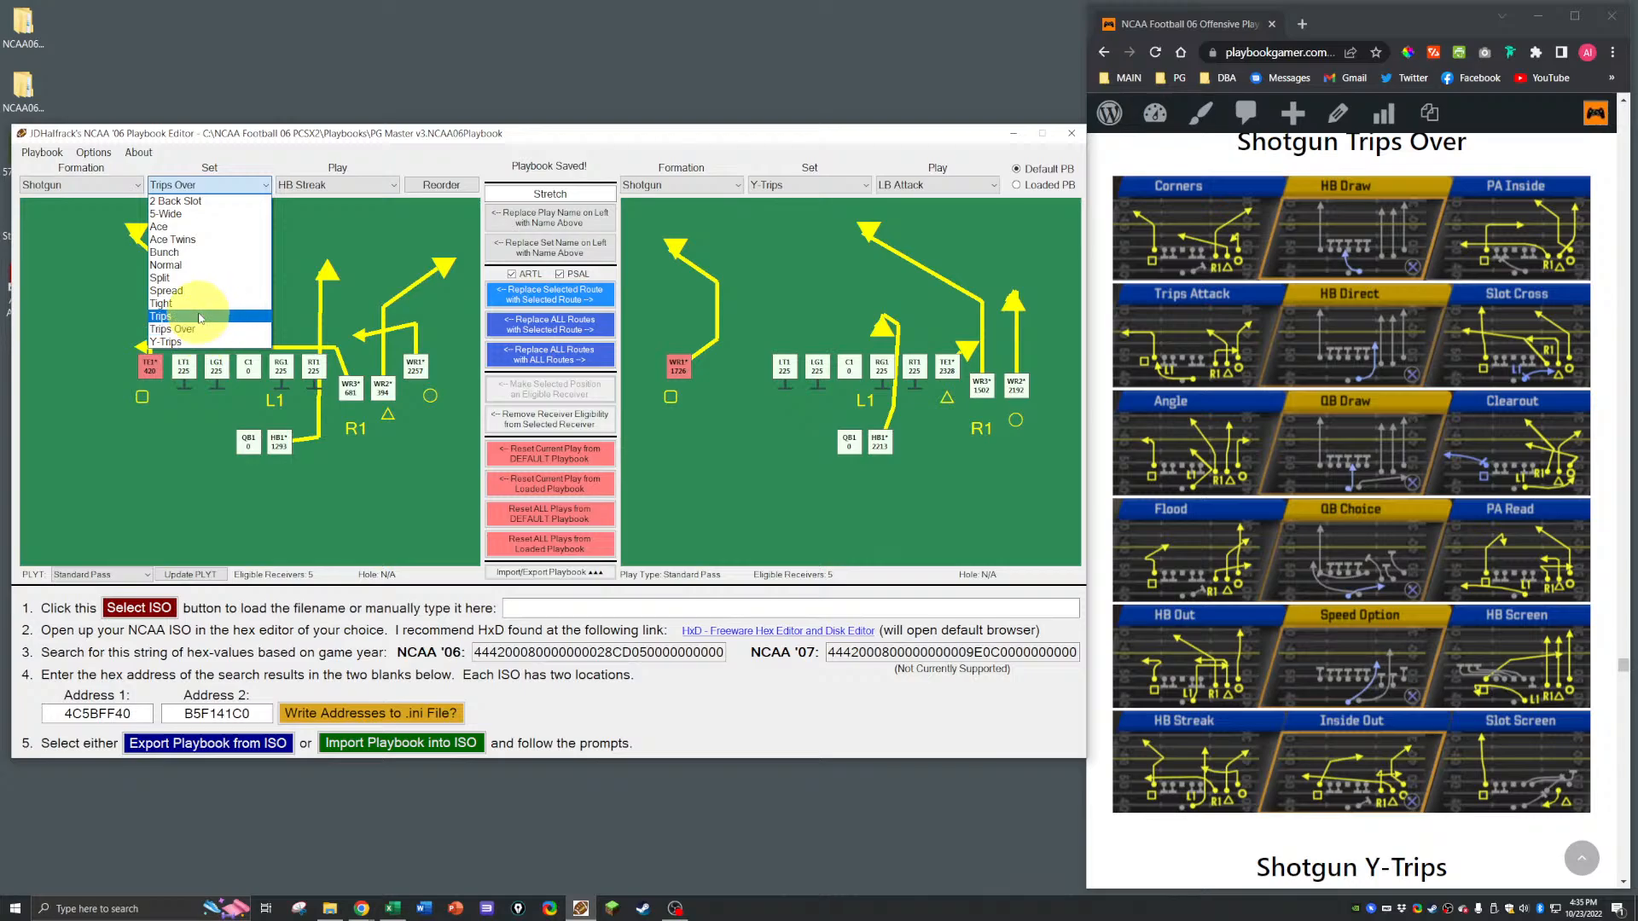
click(210, 317)
click(307, 185)
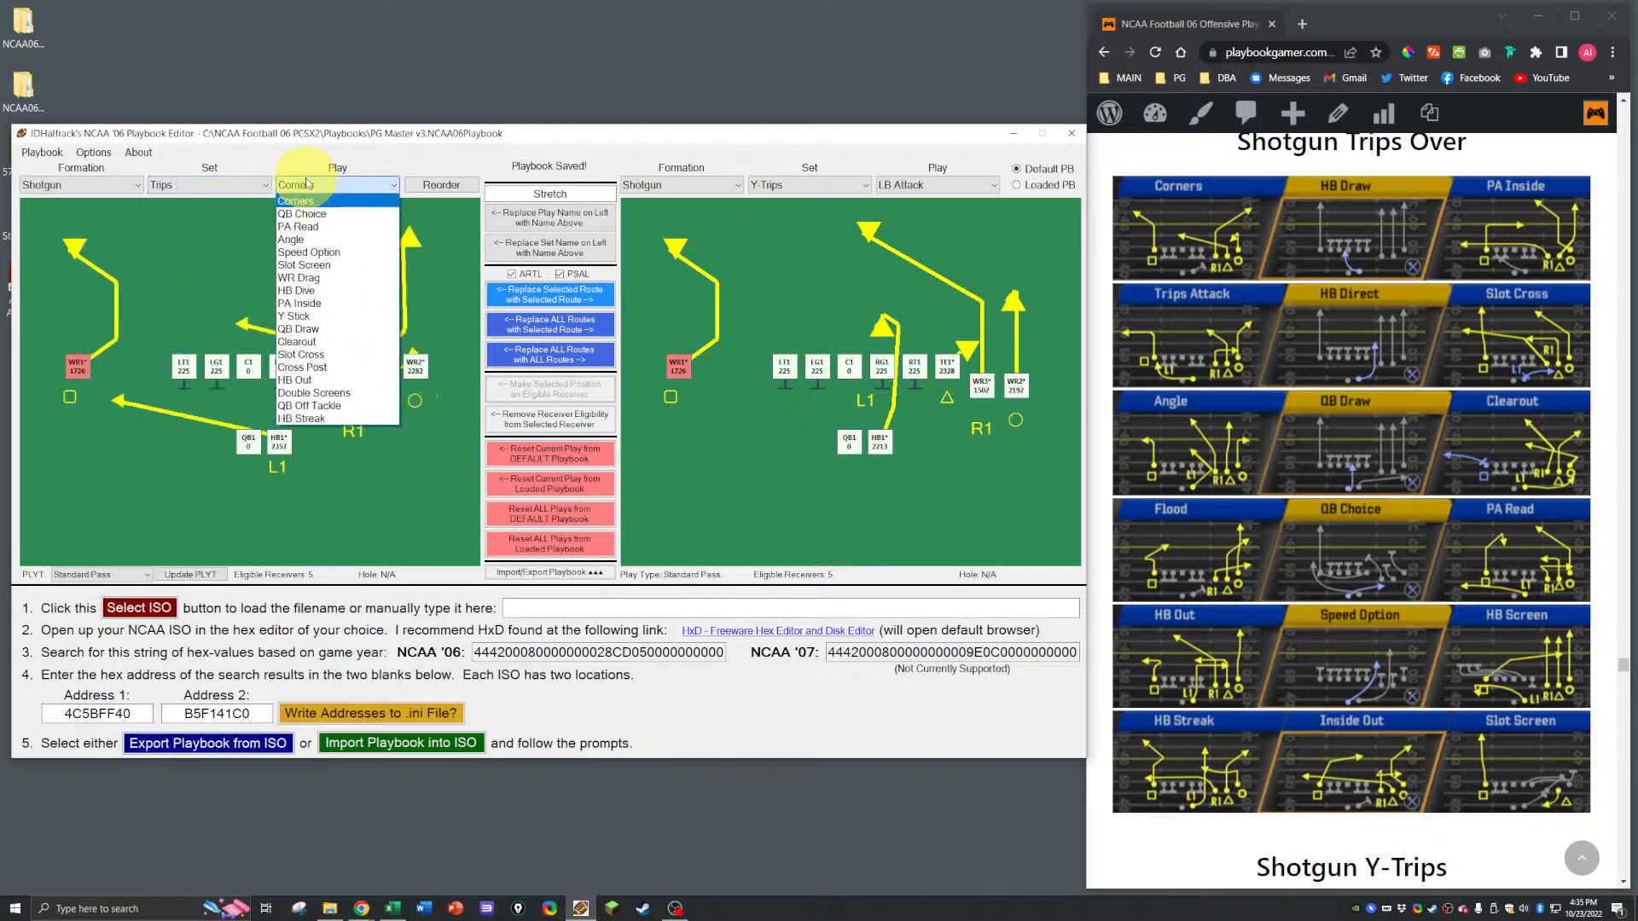
click(315, 418)
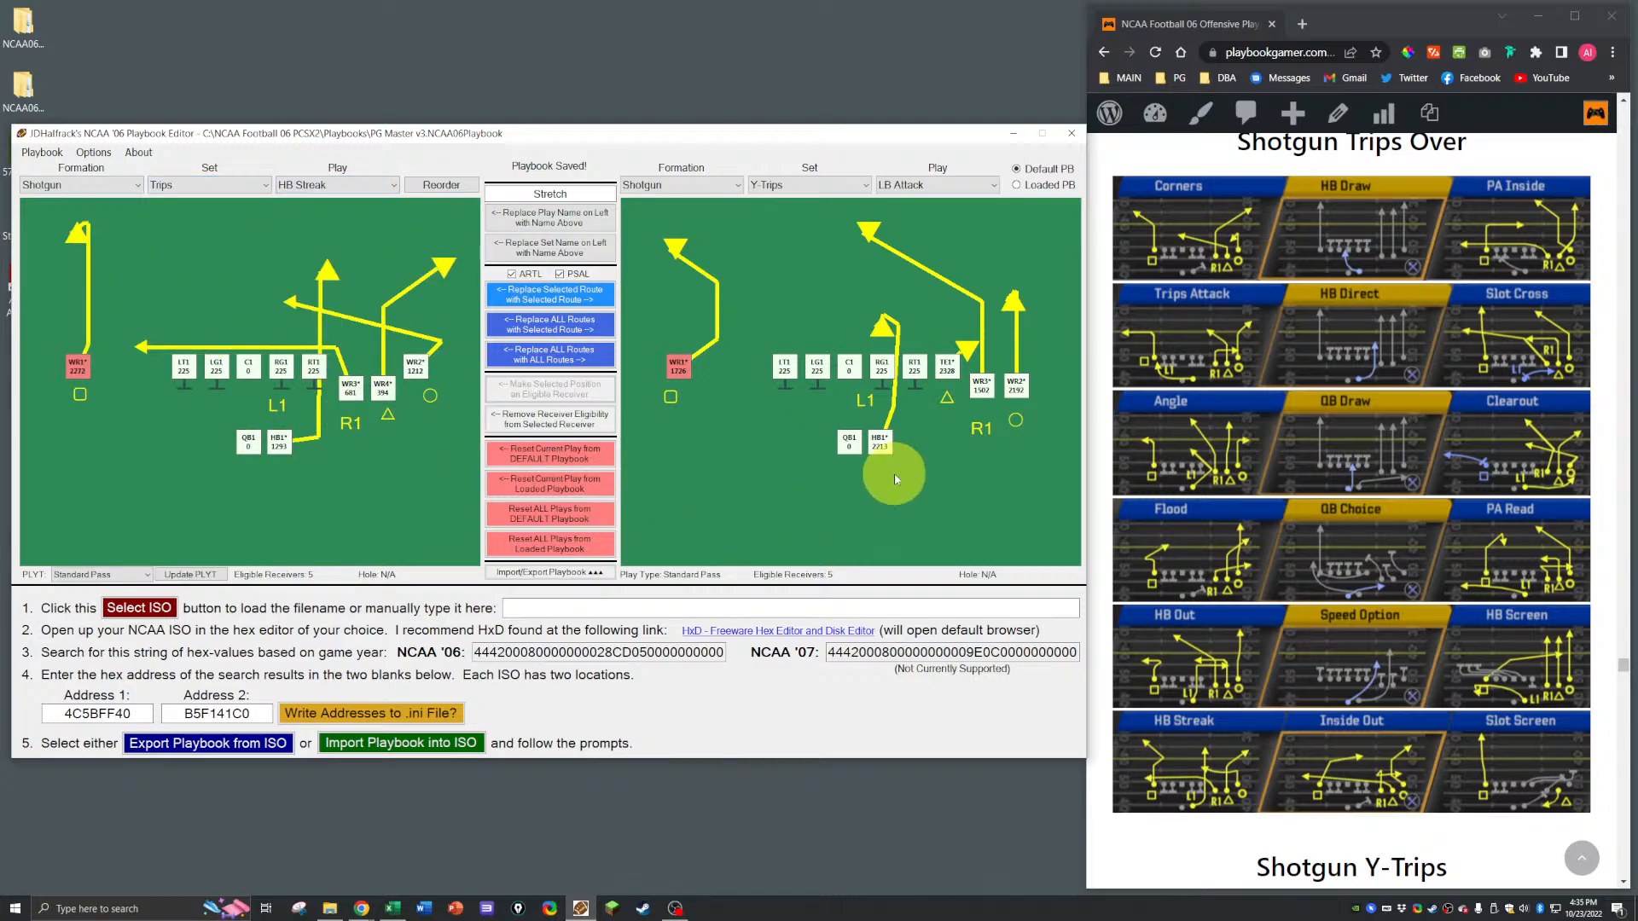
Step: Capture a screenshot of the Trips HB Streak diagram, open it in Snip & Sketch and place that window over the web browser
key(shift+super+s)
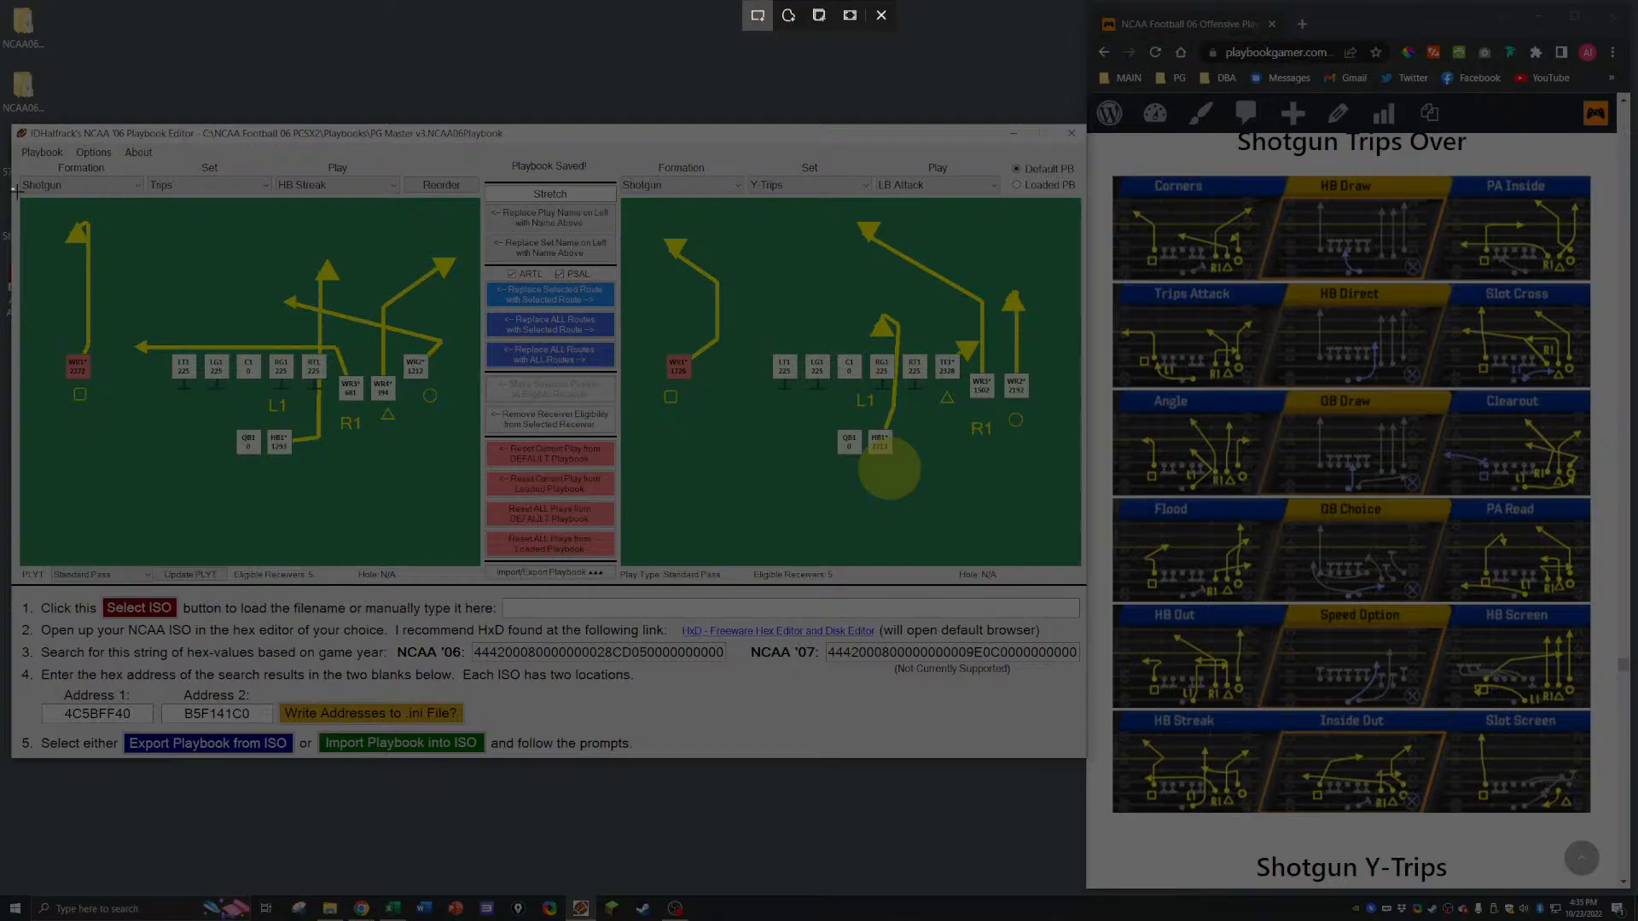
drag(12, 187, 504, 591)
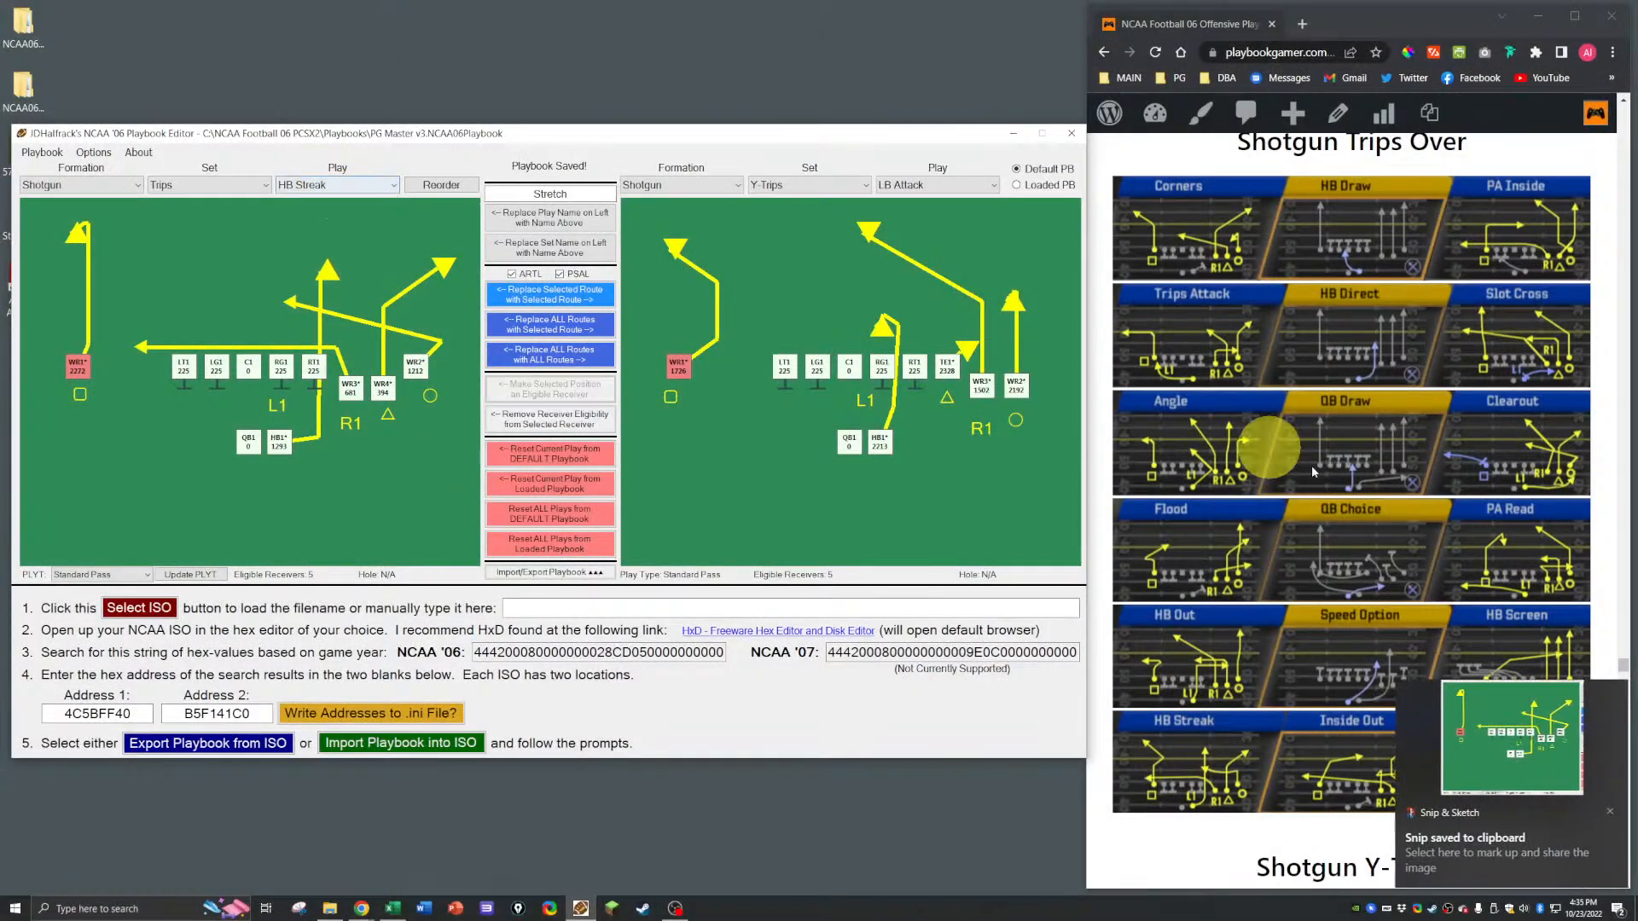
click(1540, 727)
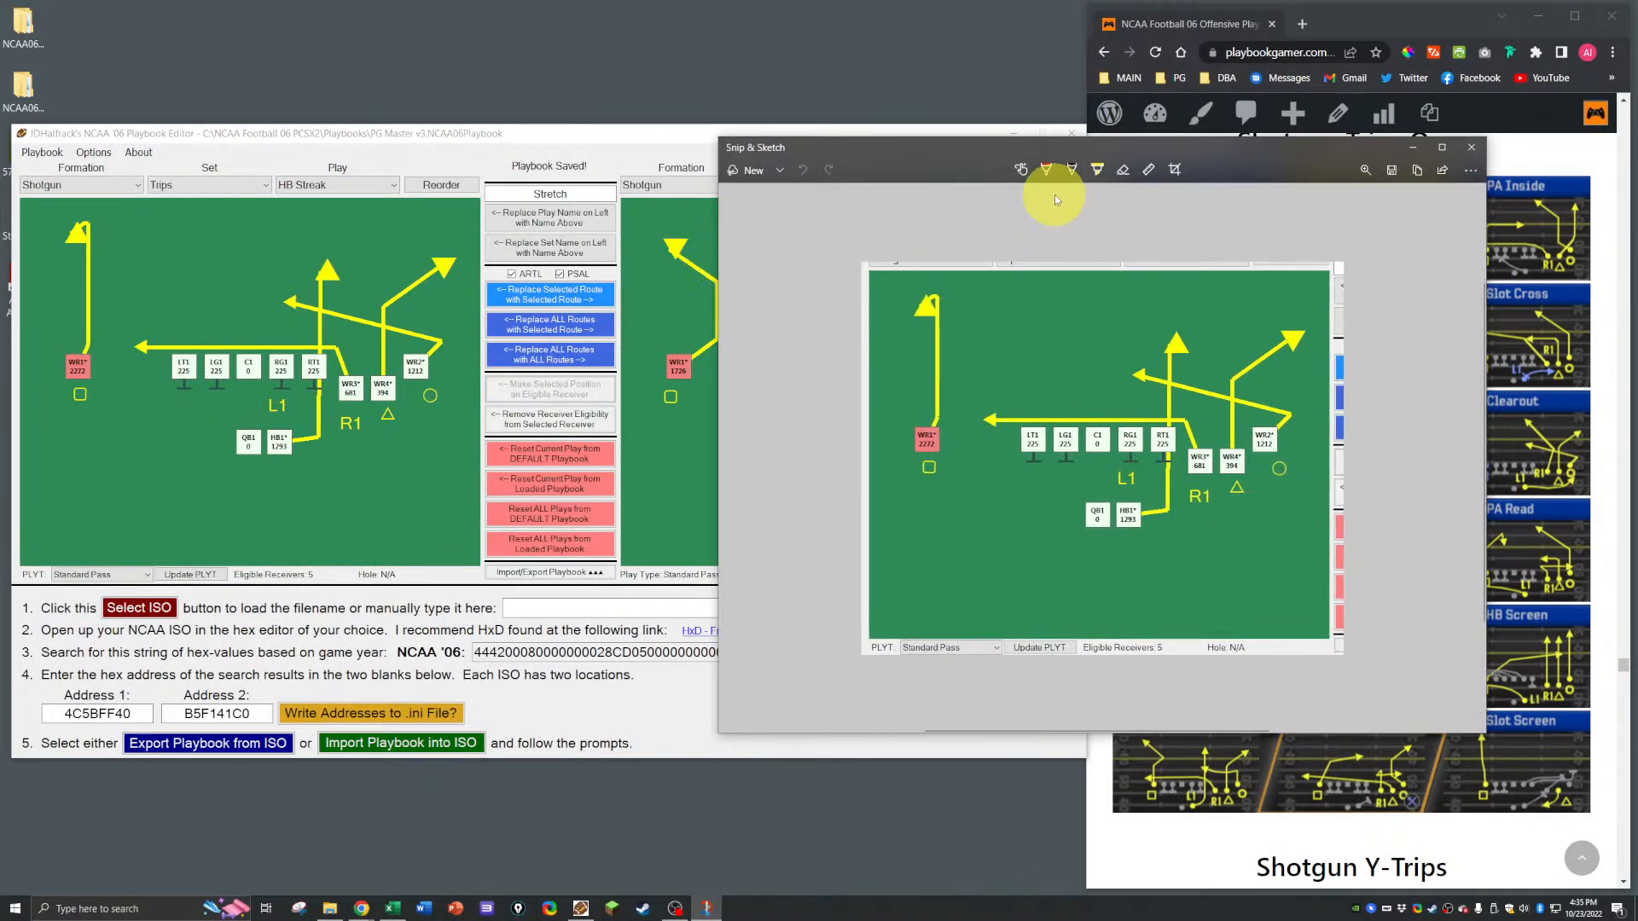
mouse_move(957, 152)
mouse_down()
mouse_move(1345, 131)
mouse_move(1276, 118)
mouse_move(1242, 91)
mouse_up()
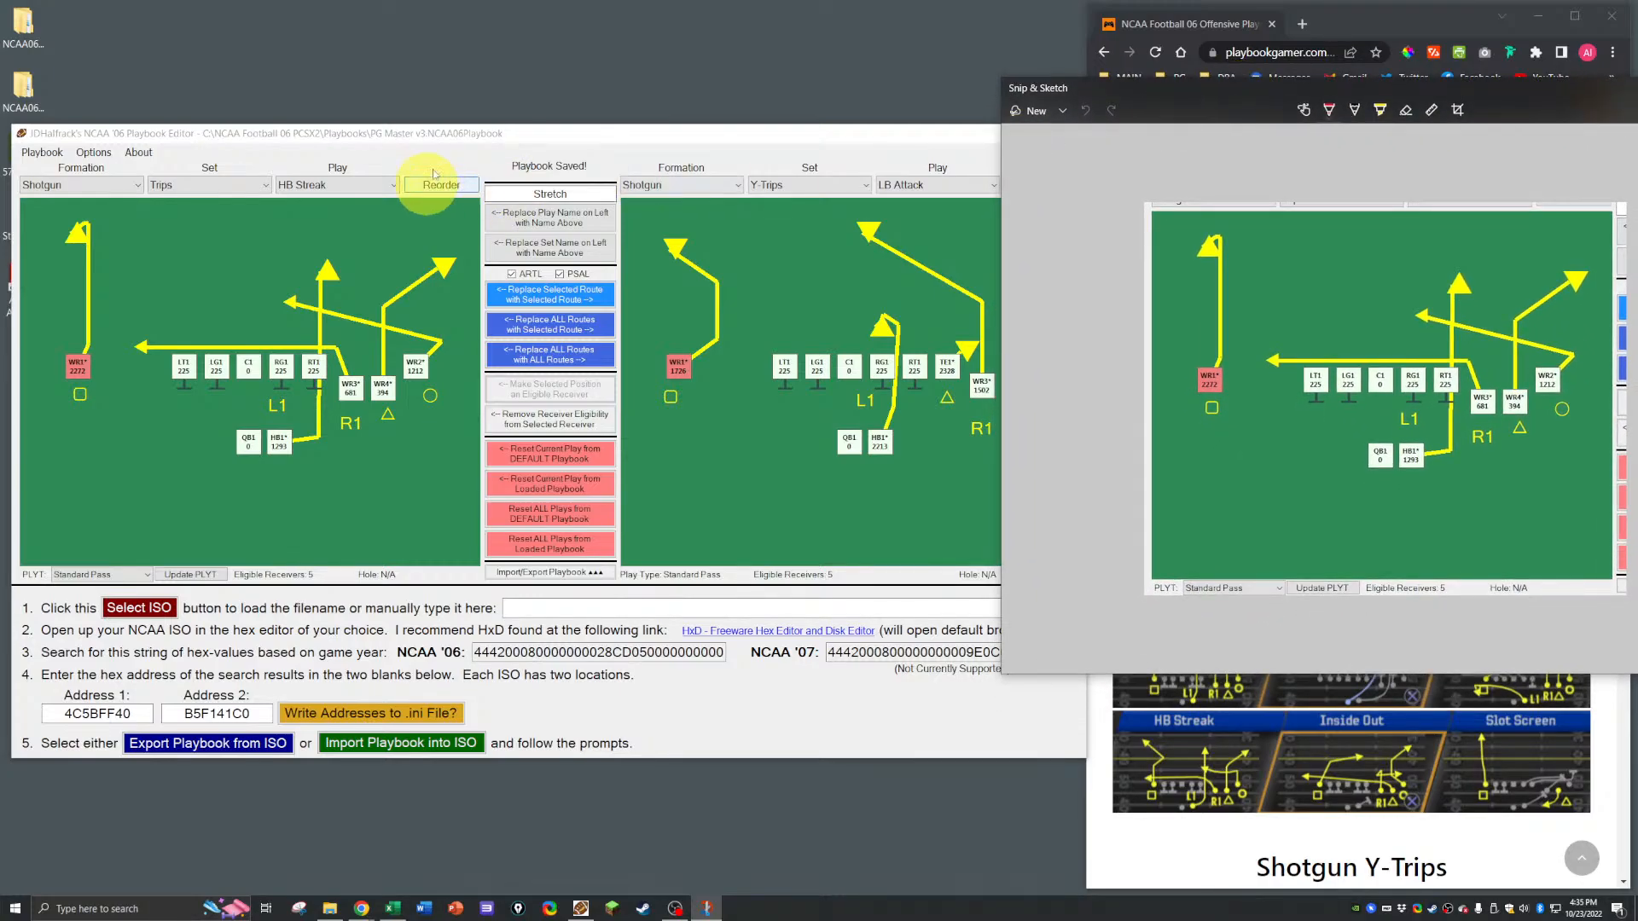
Step: Return to the playbook editor and load the HB Streak play of the Shotgun Trips Over set
click(447, 134)
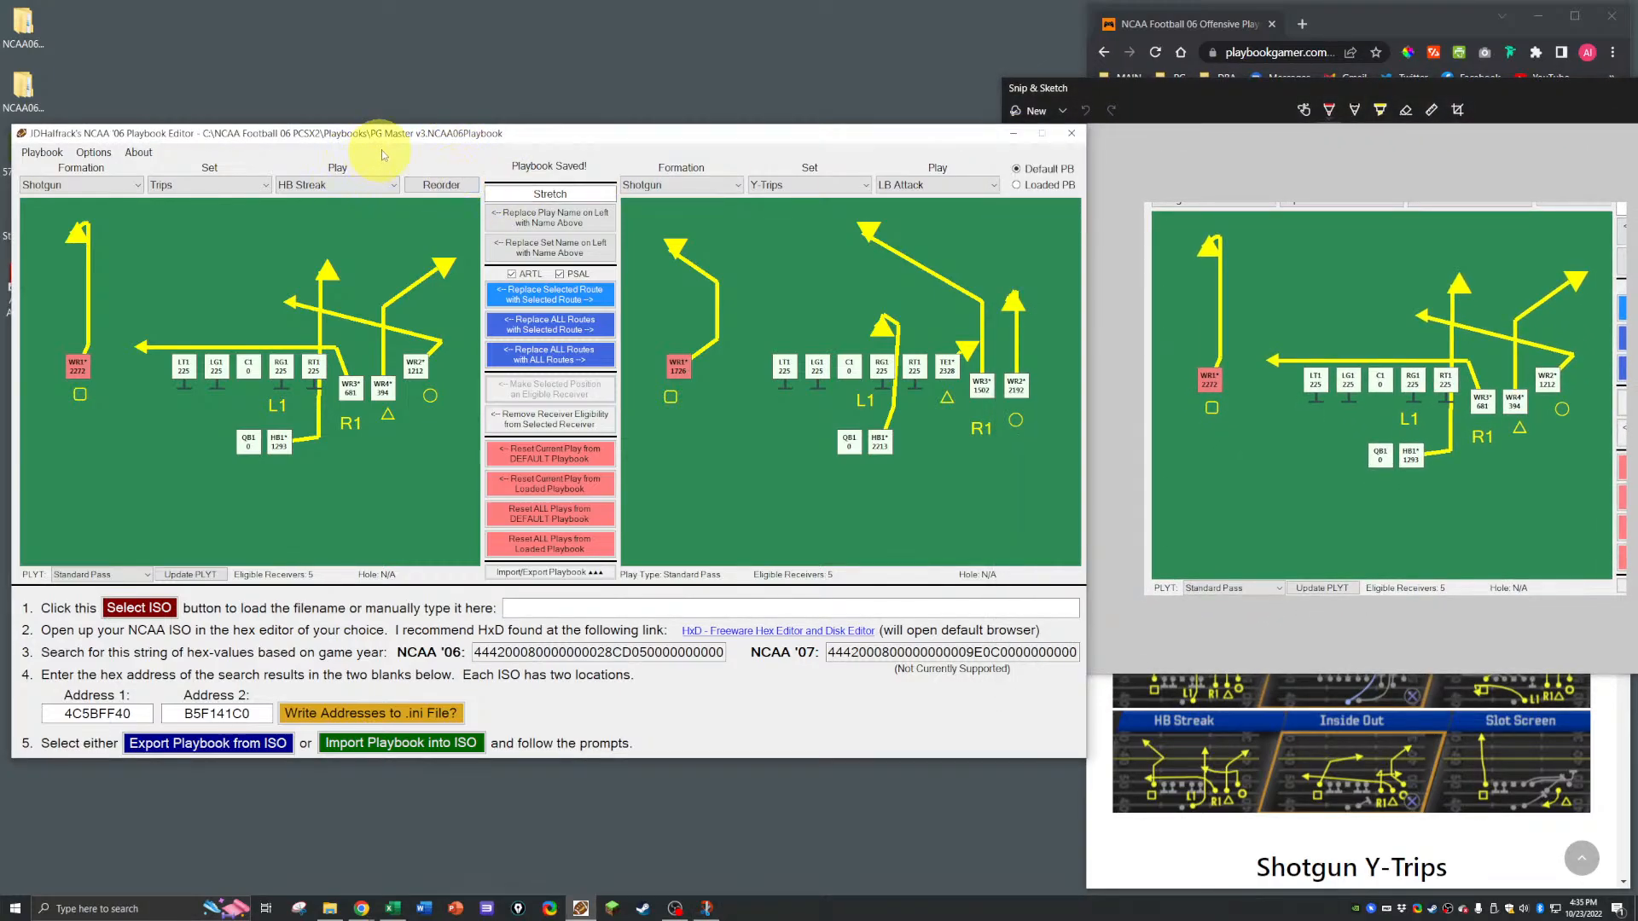
click(171, 185)
click(184, 328)
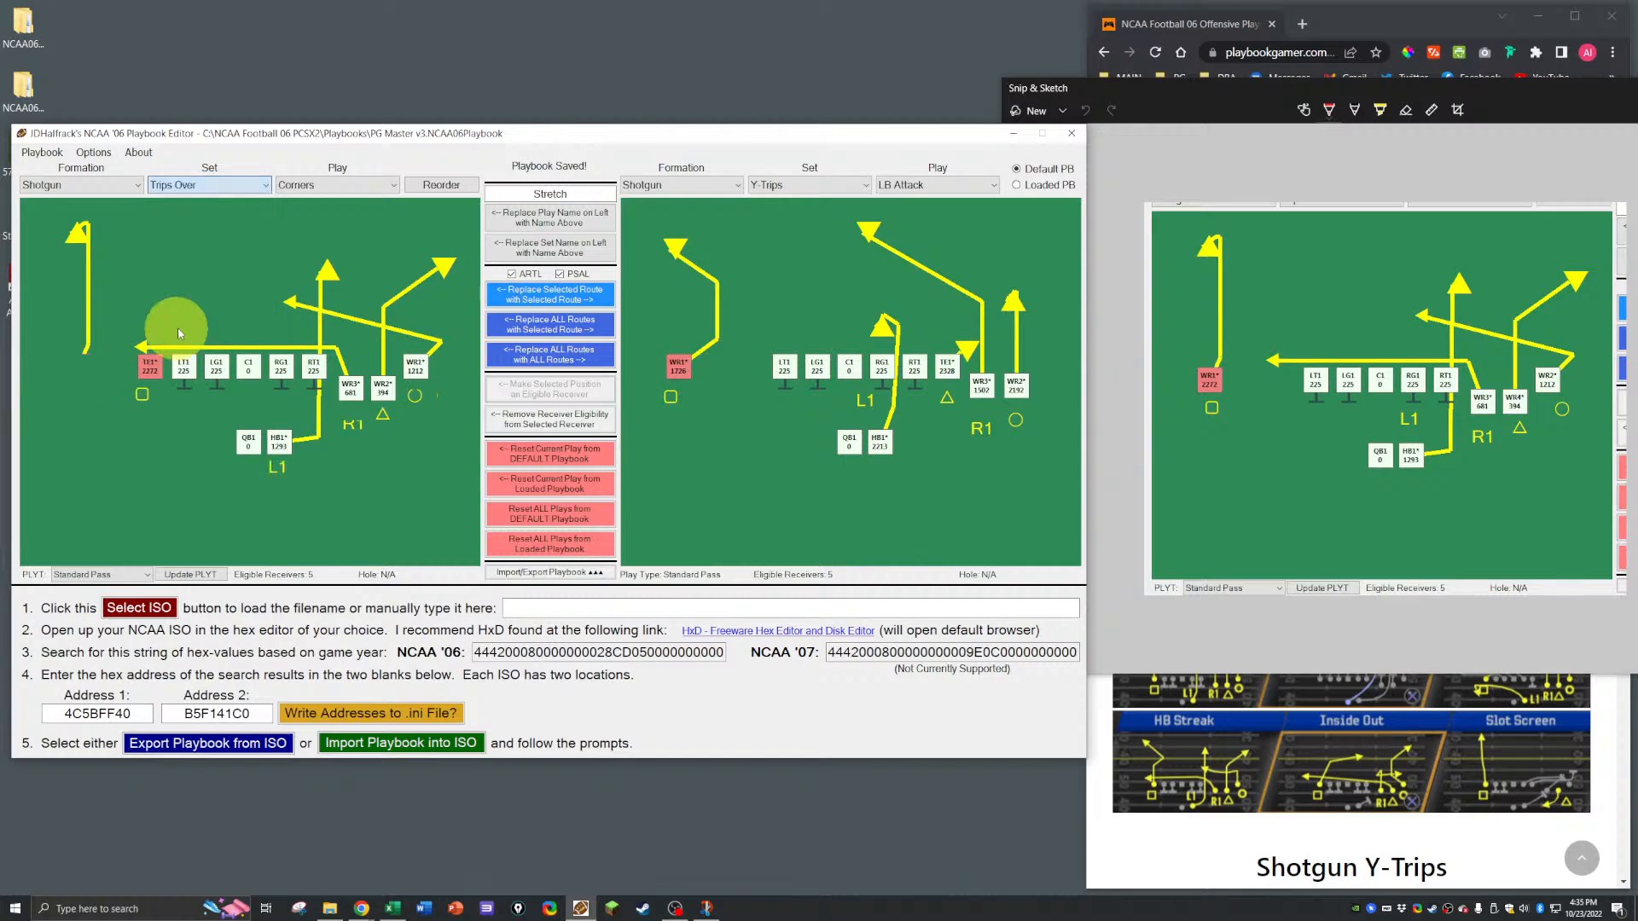
click(333, 184)
click(299, 394)
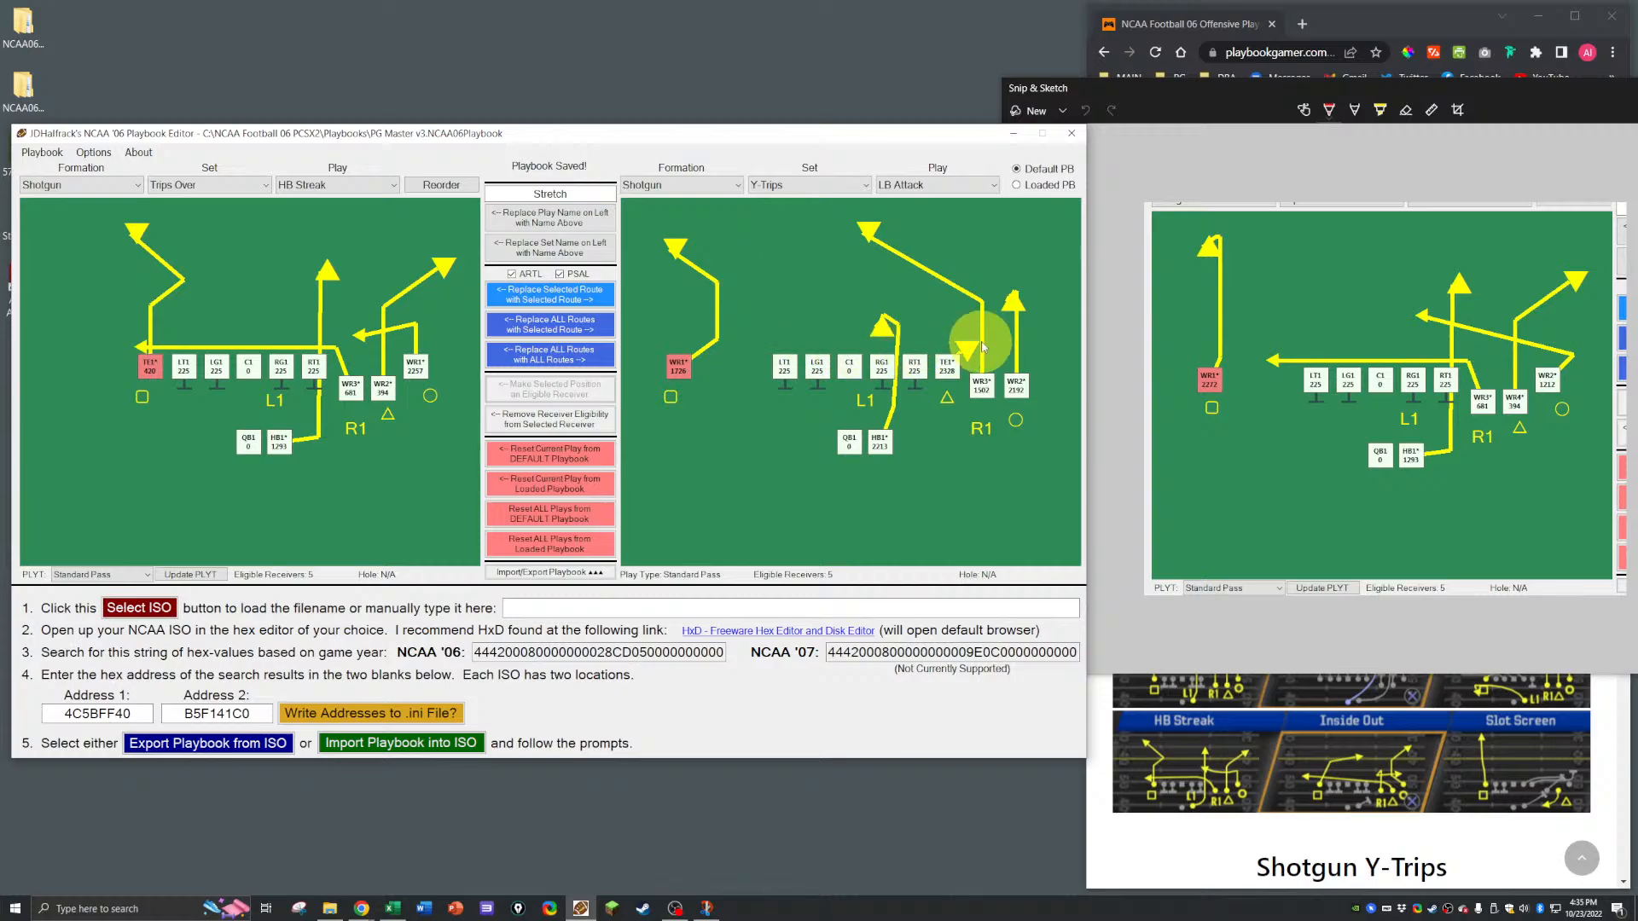
Step: Replace WR1's route in HB Streak with WR2's route from the Ace 4WR Trips Slot Clearout play
click(695, 185)
click(697, 202)
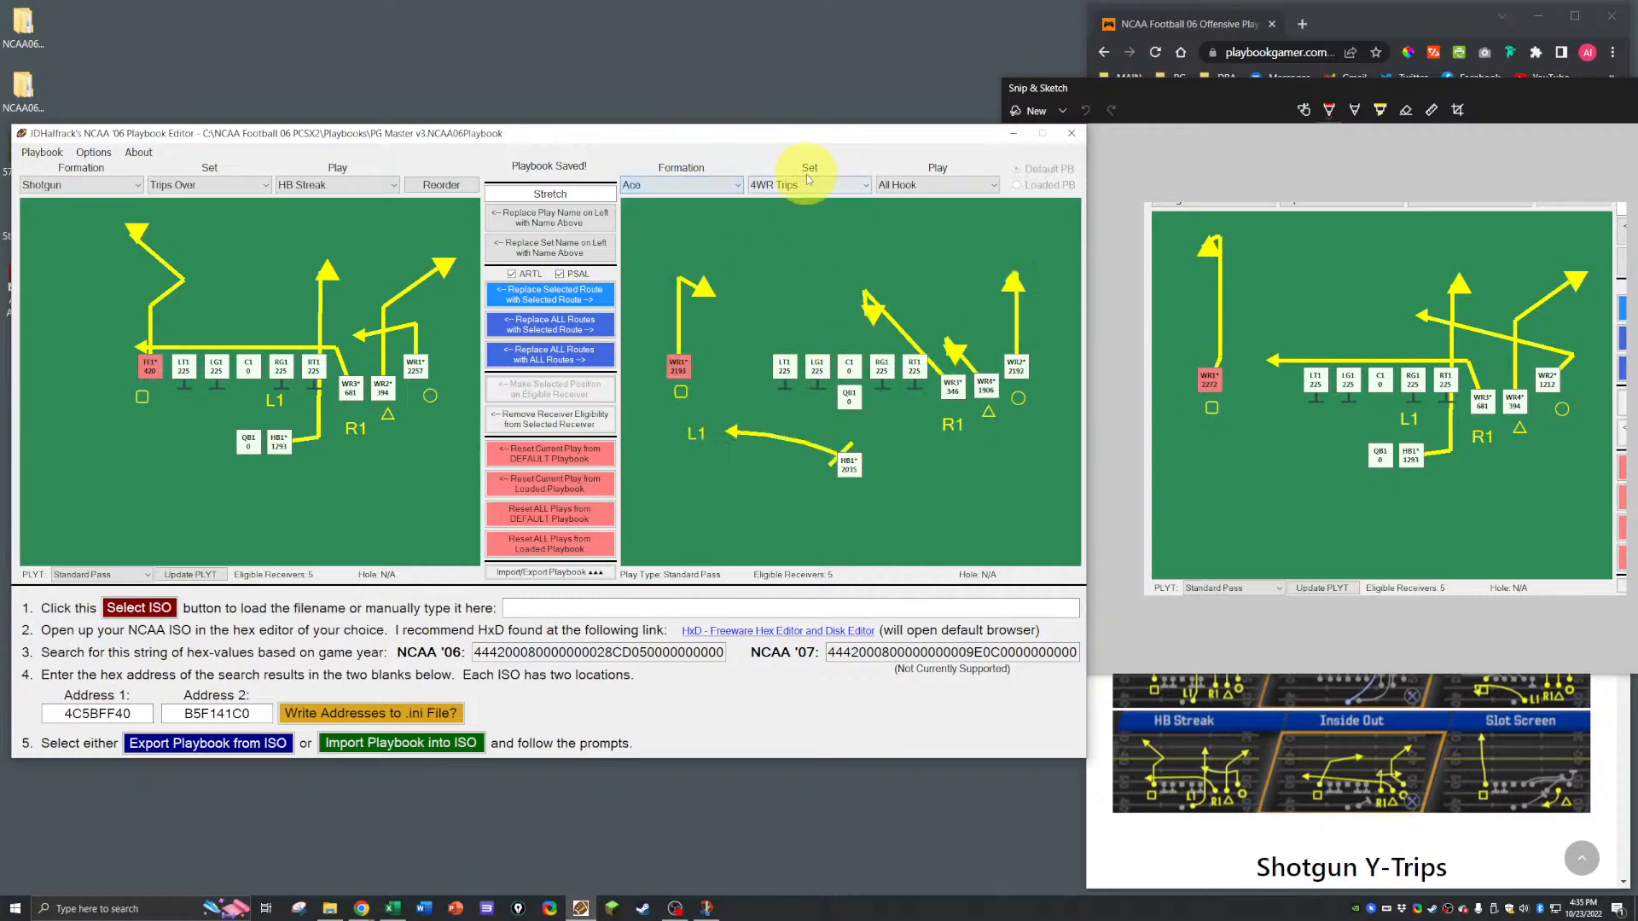
click(923, 184)
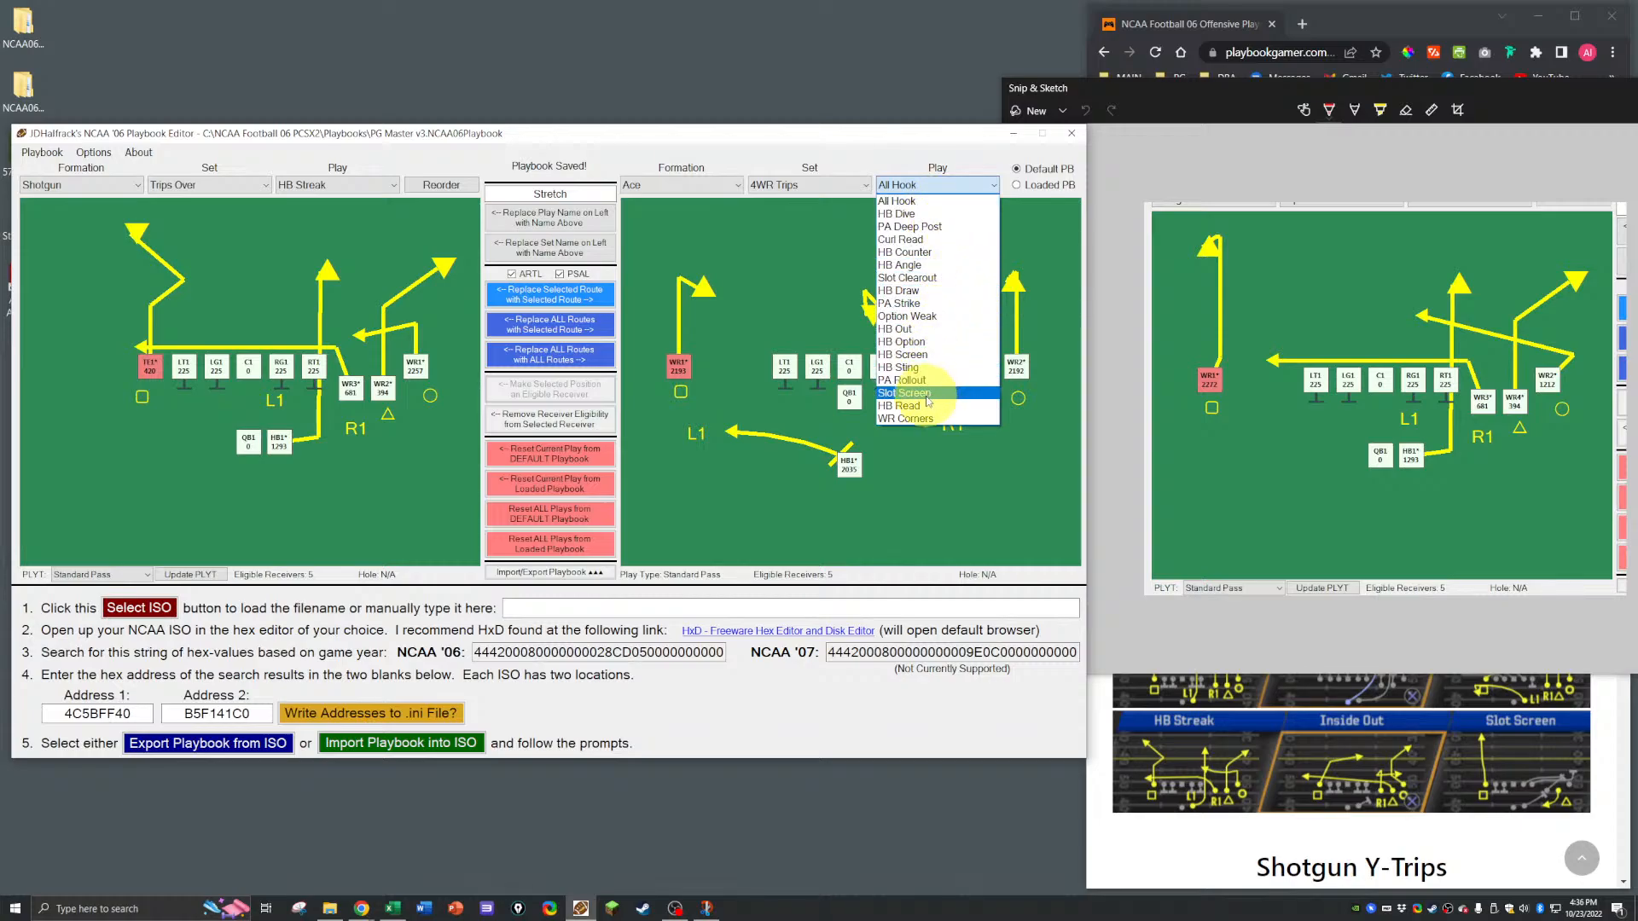
click(906, 266)
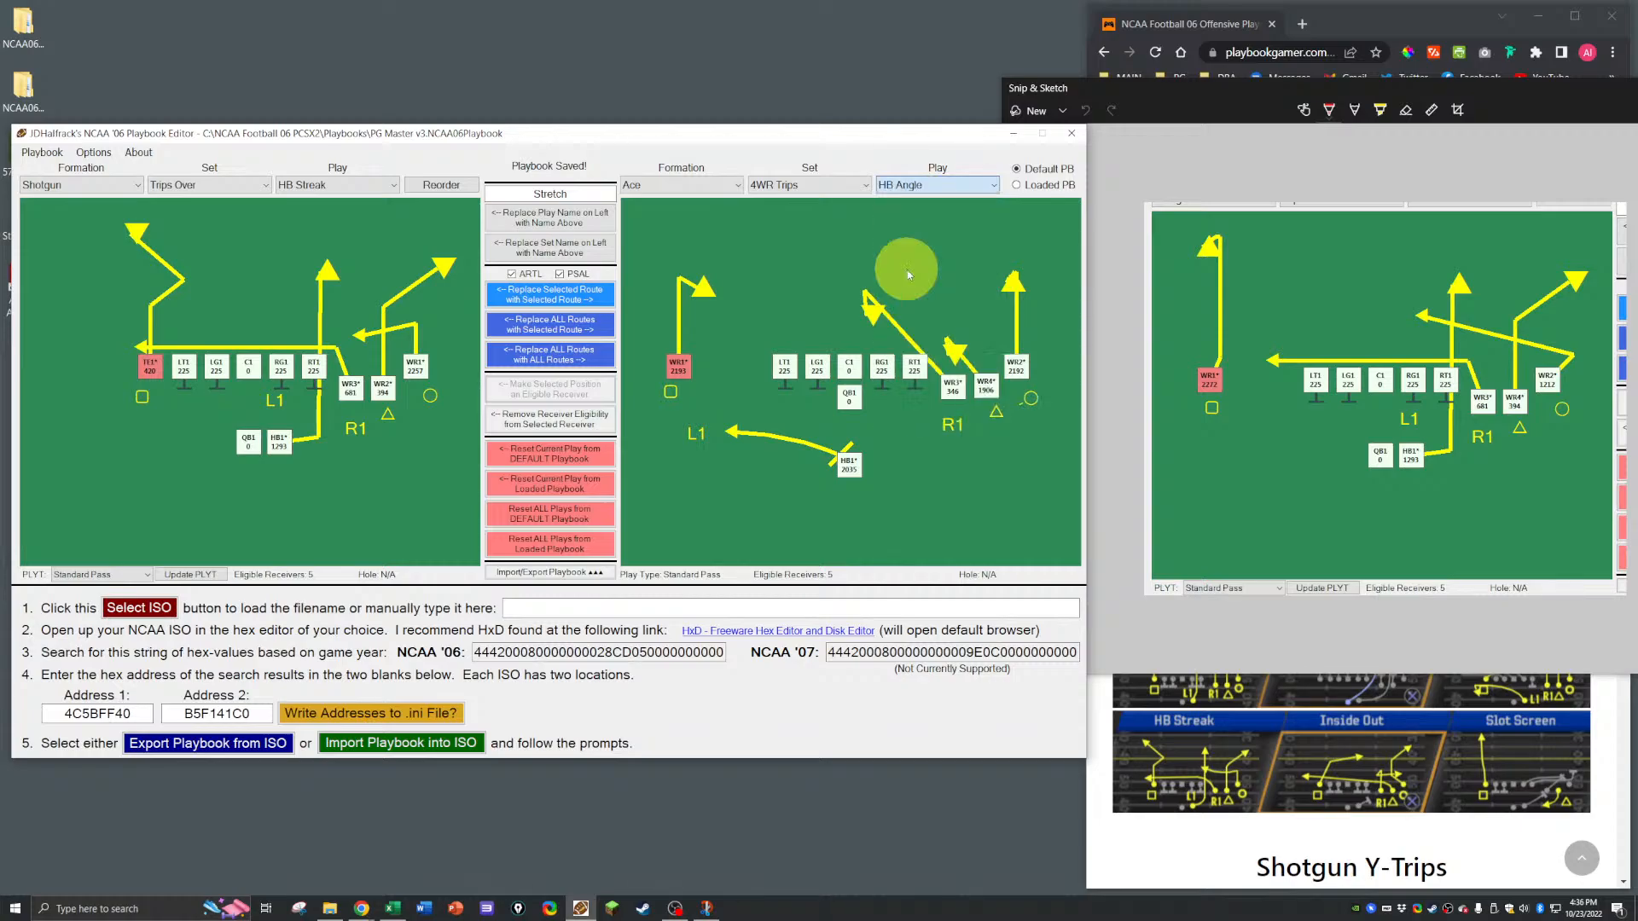
click(921, 187)
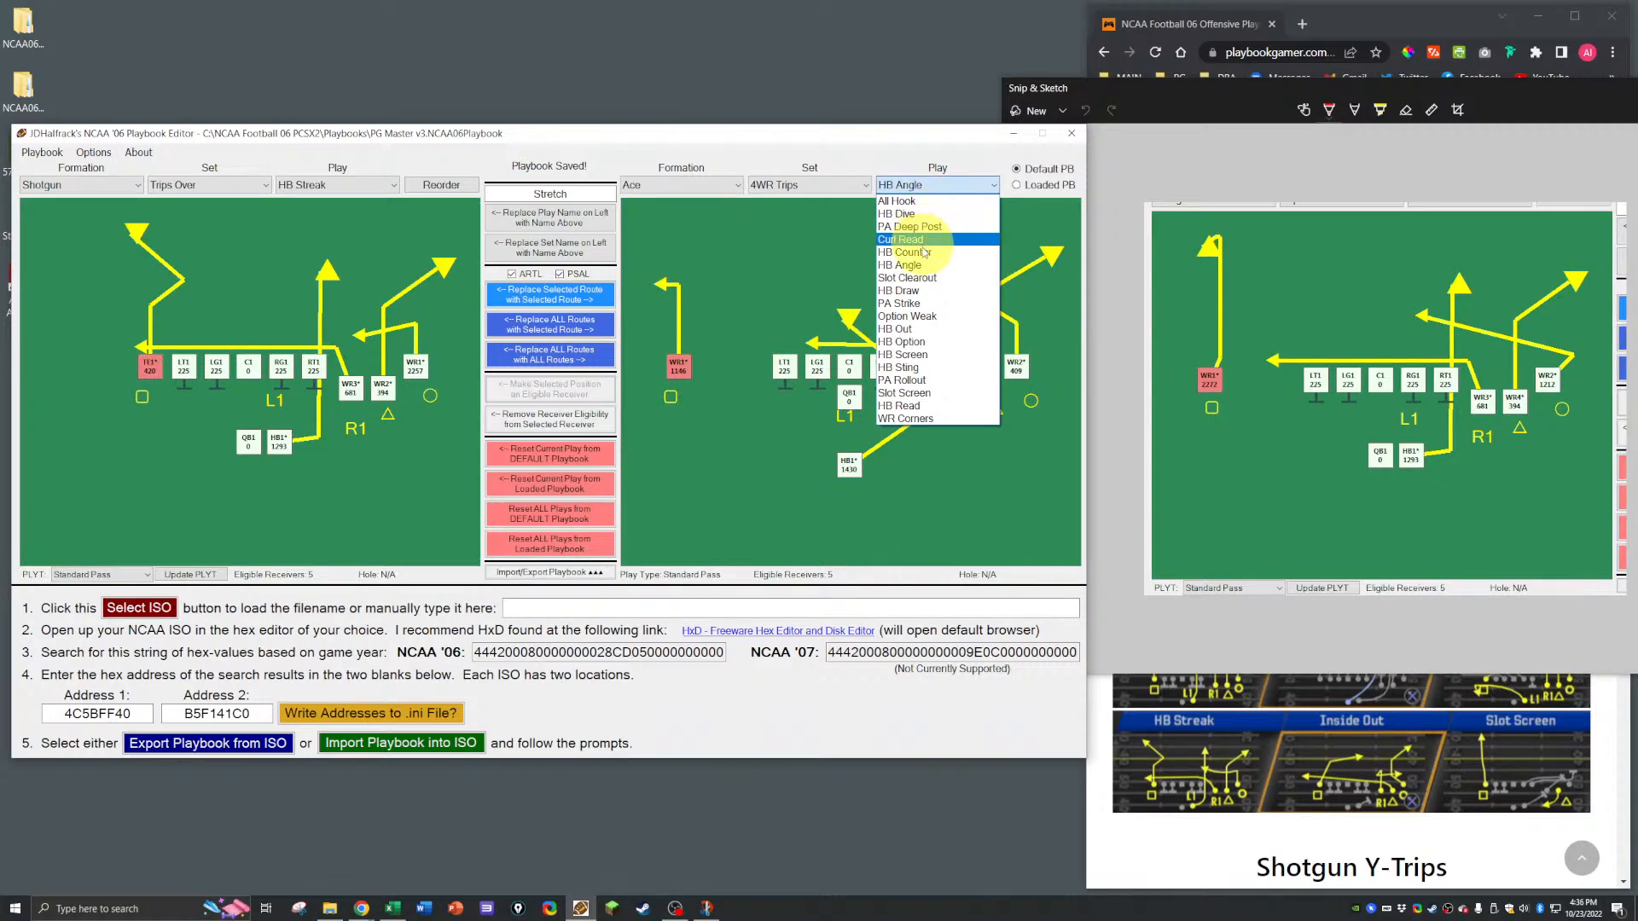
click(919, 278)
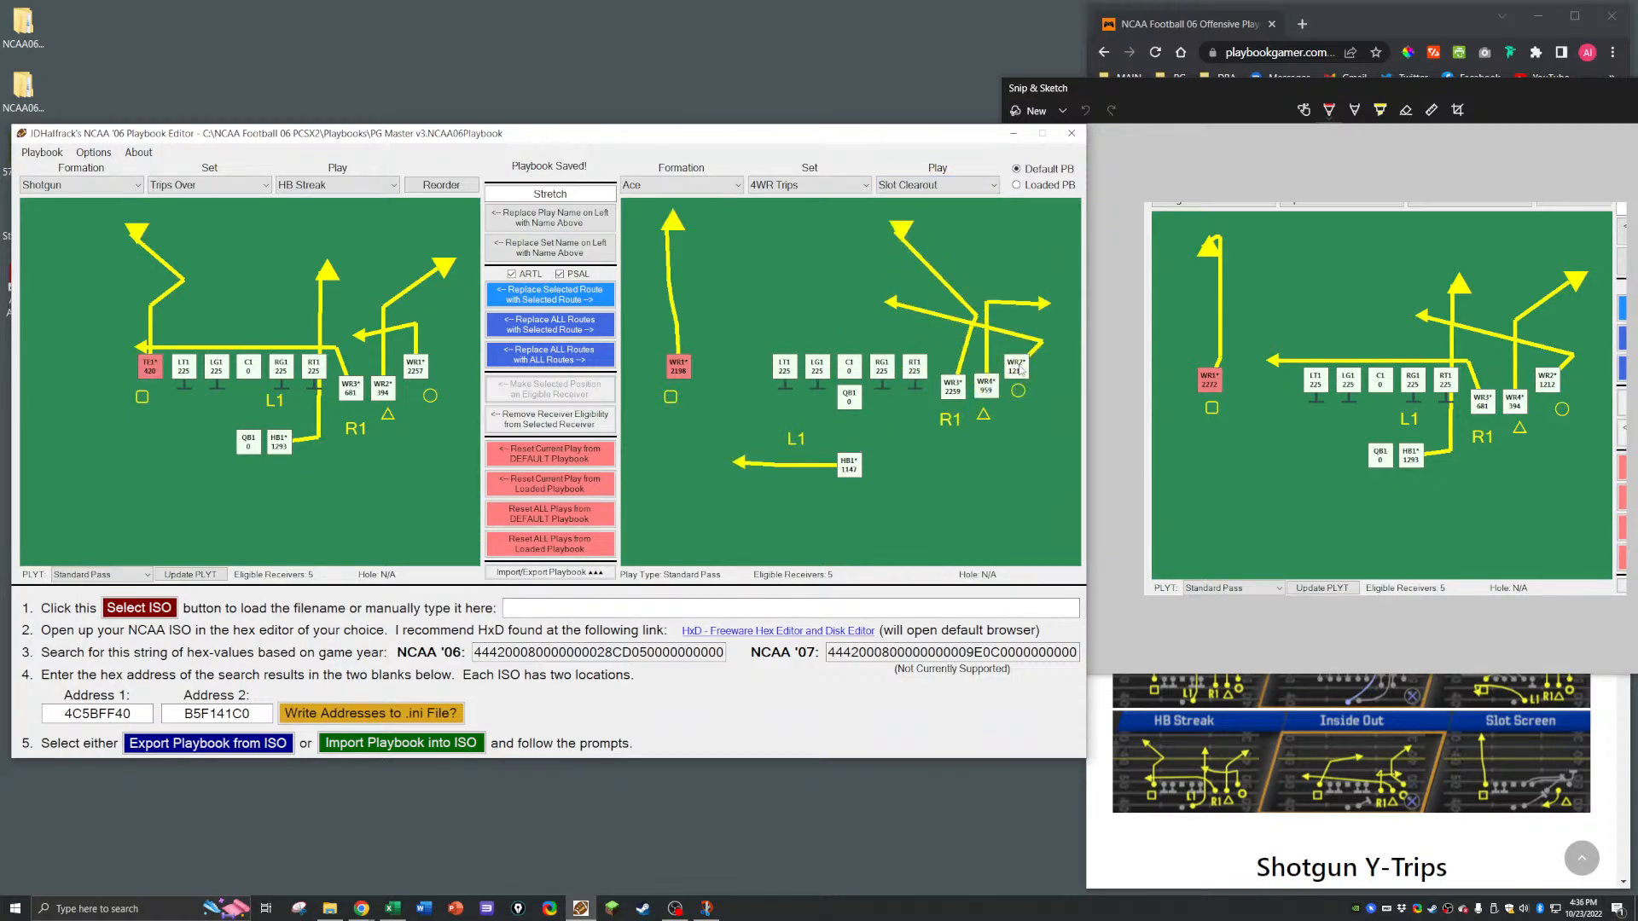
click(418, 367)
click(548, 298)
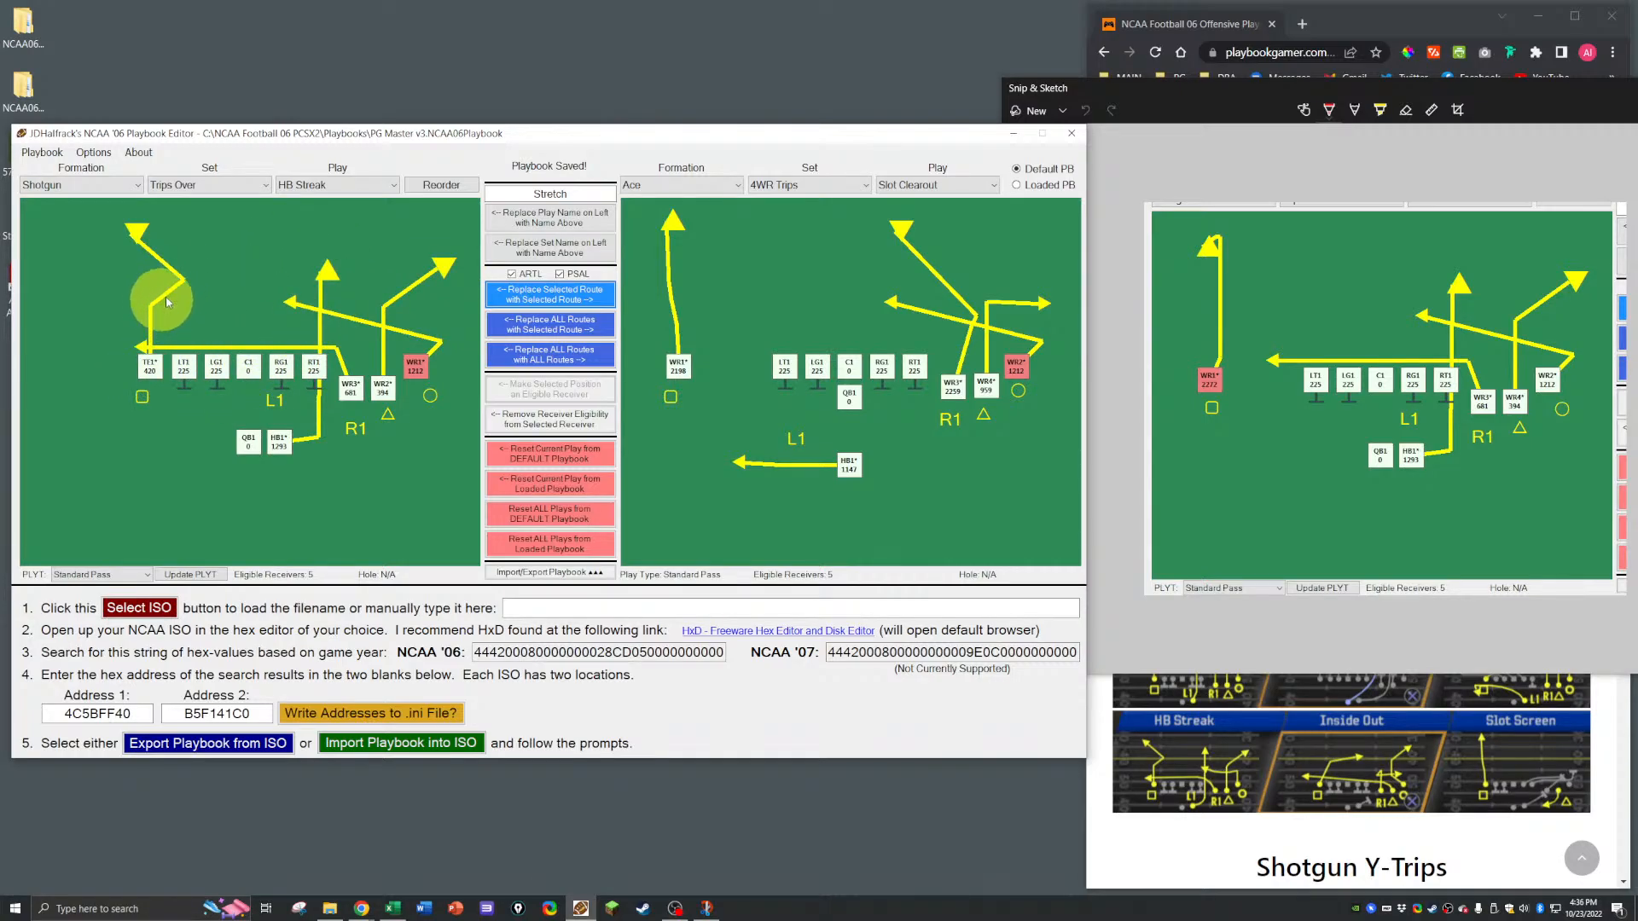
Step: Change TE1's route in HB Streak to the 12 Yard 90° Left preset and save the playbook
click(150, 366)
right_click(150, 366)
mouse_move(245, 396)
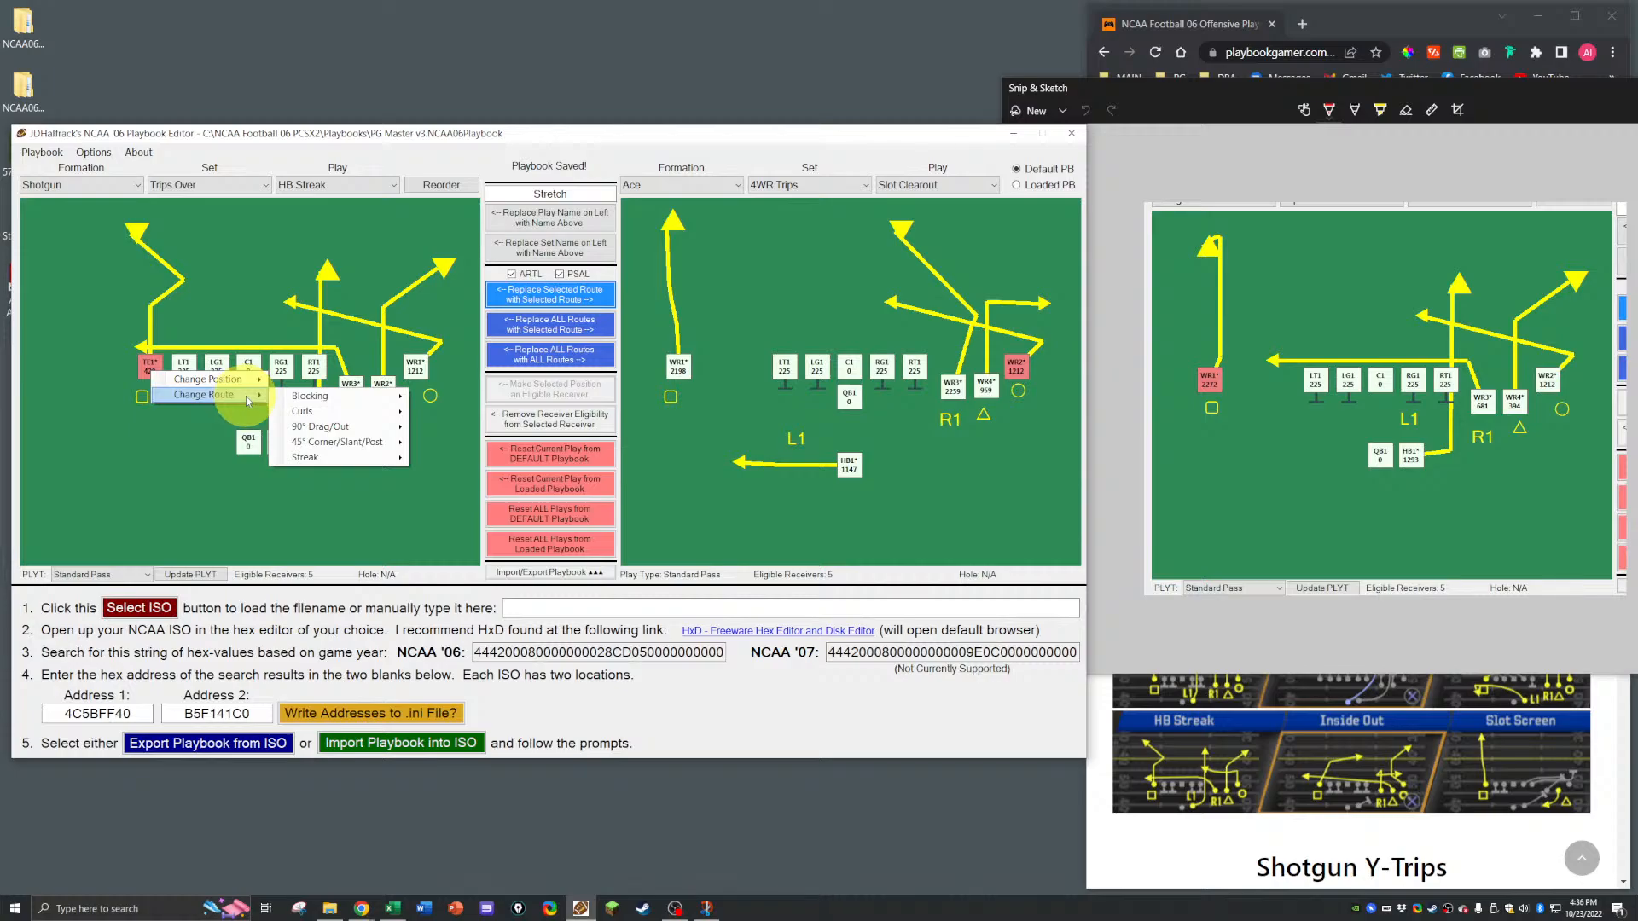
mouse_move(359, 426)
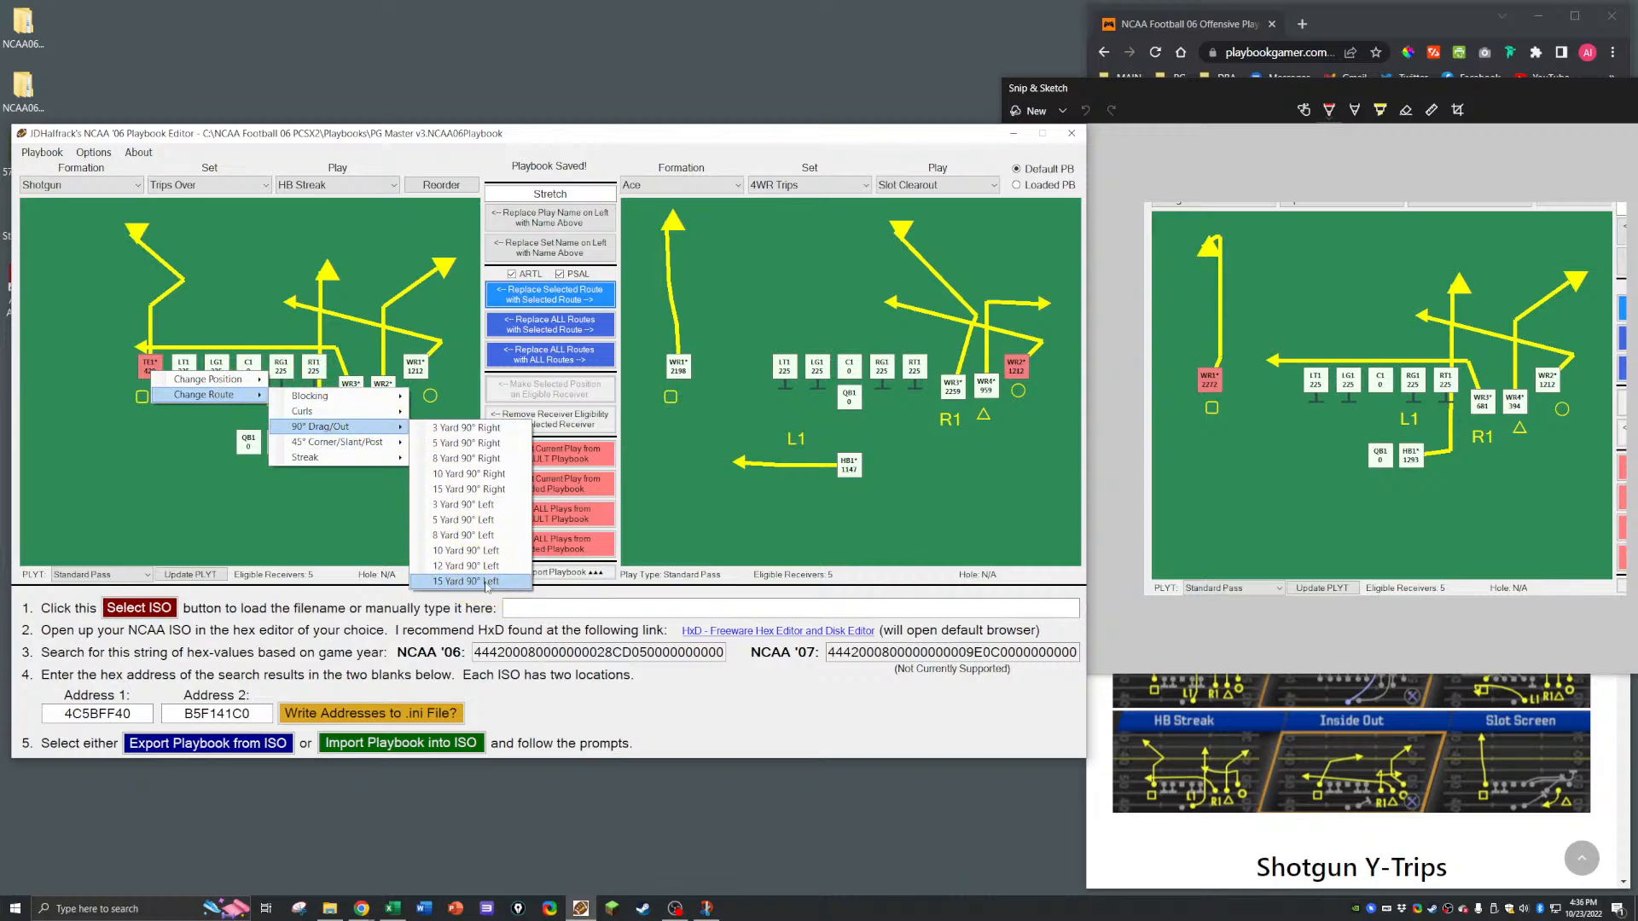
click(465, 566)
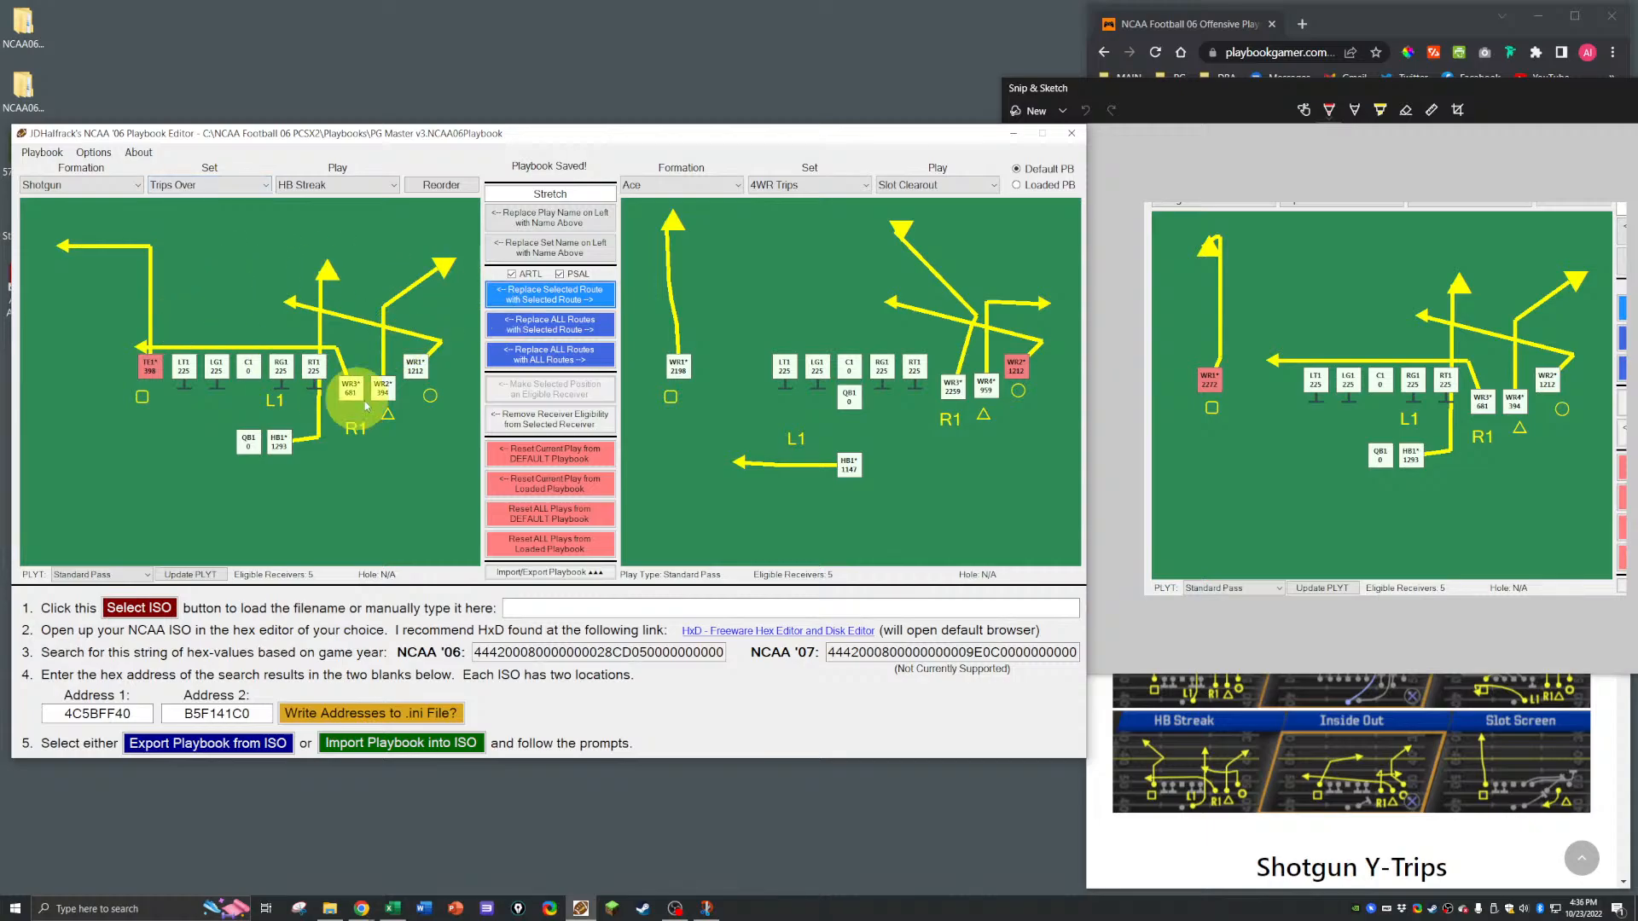
key(ctrl+s)
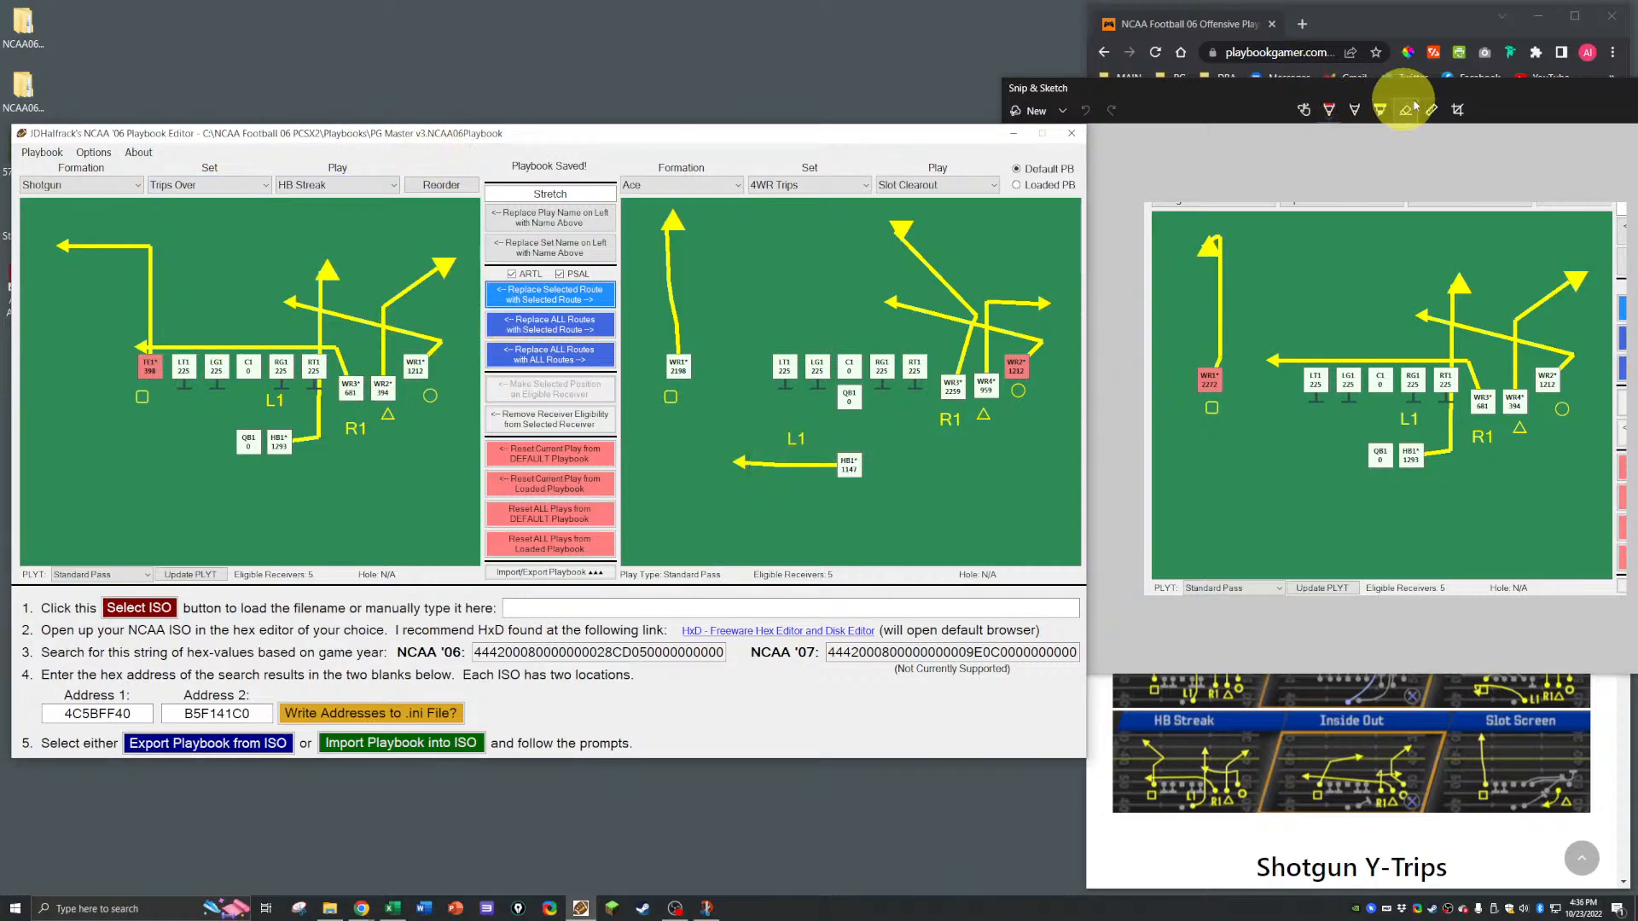
Step: Move the Snip & Sketch reference window off the browser and close it
drag(1538, 96, 1159, 107)
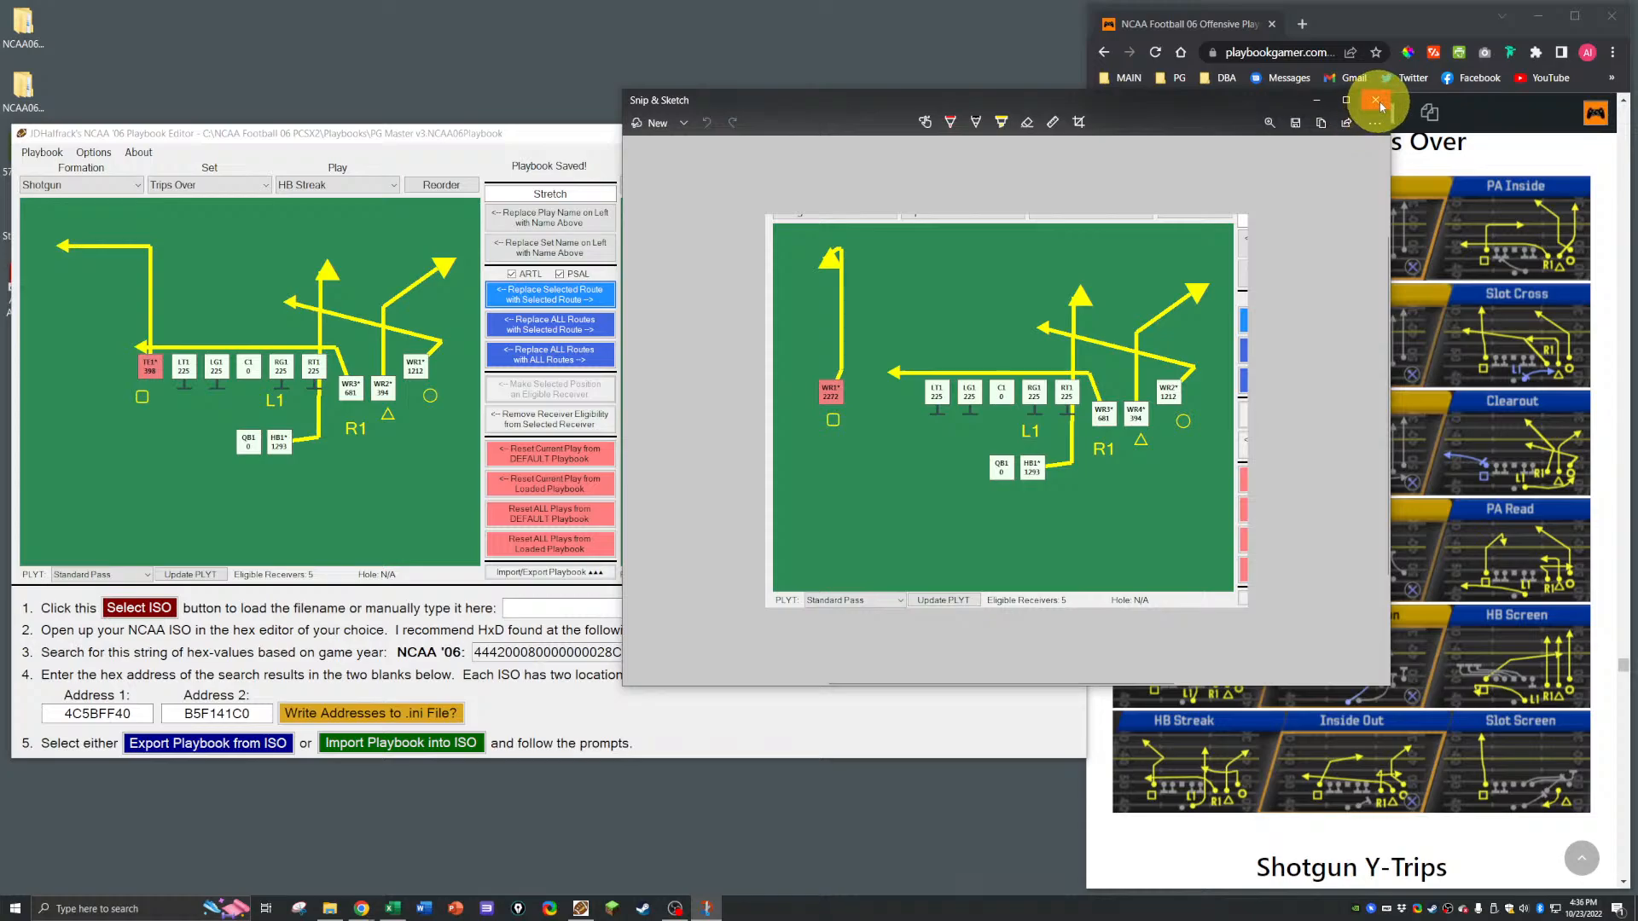
click(1379, 104)
key(alt+Tab)
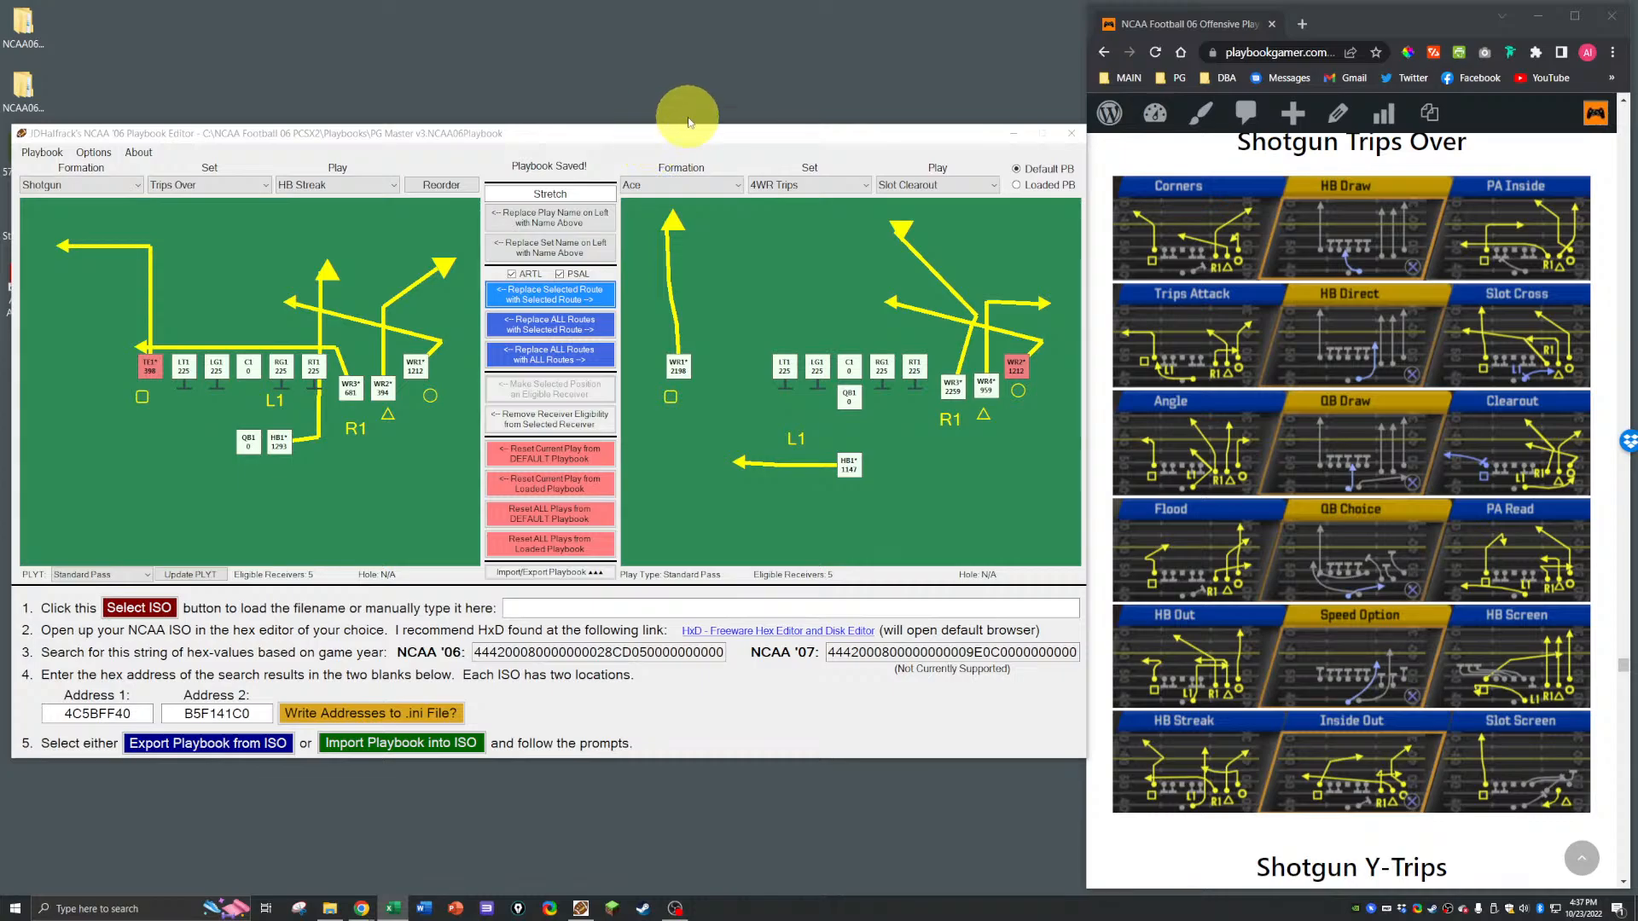
Step: Load Inside Out beside the Shotgun Normal All Curls reference play, and select the reference TE1 and Inside Out's WR3
click(324, 184)
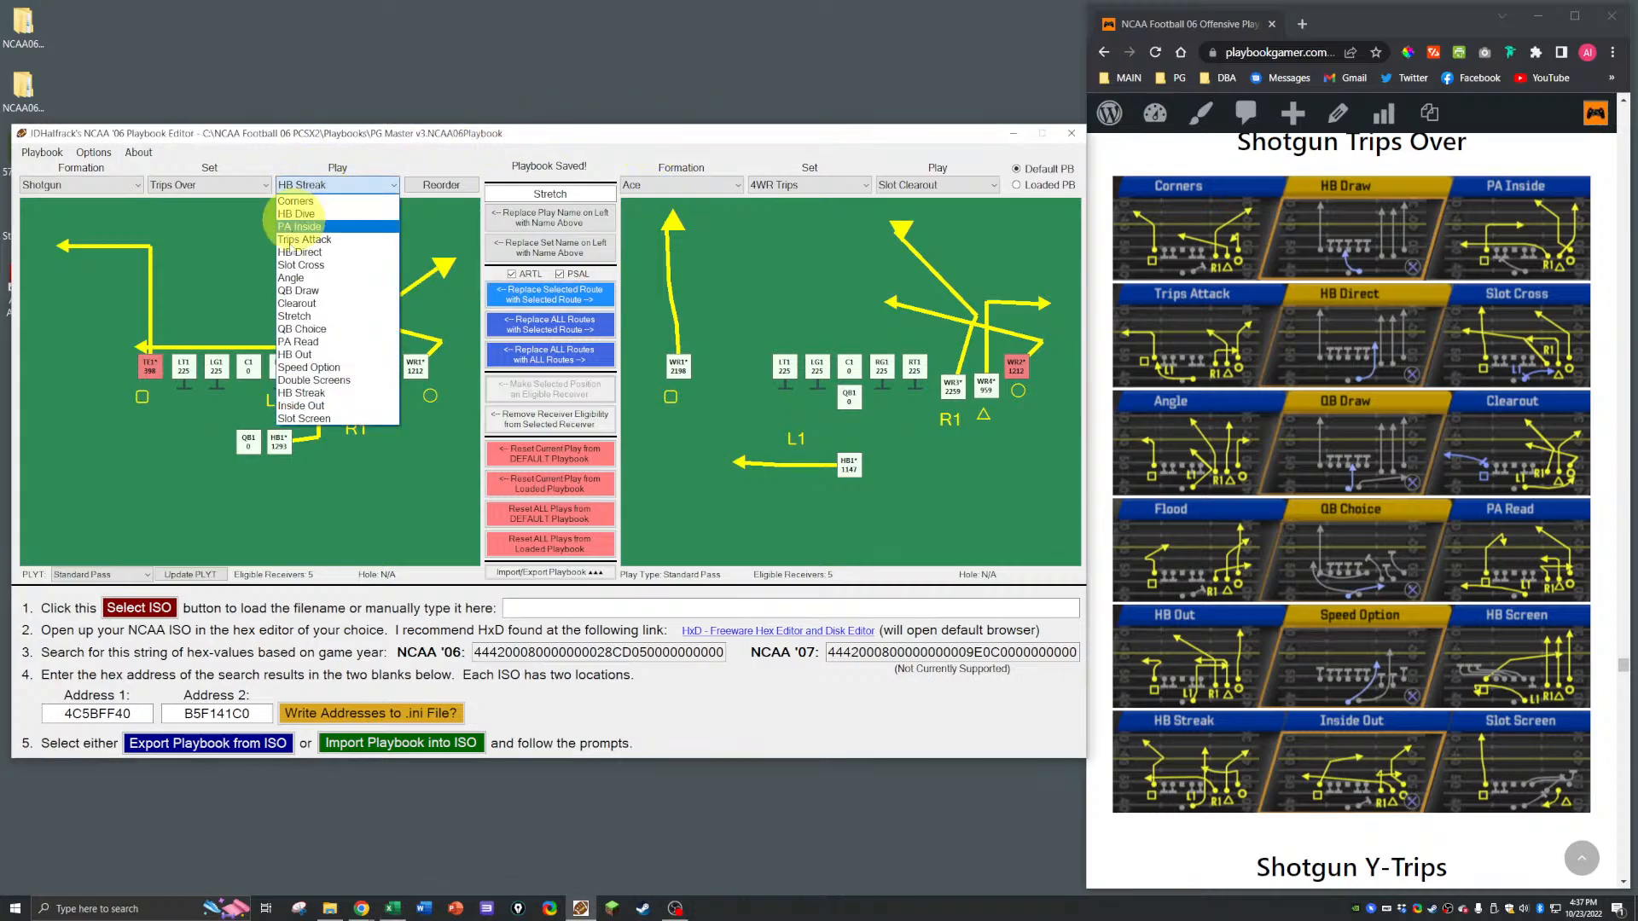
click(301, 406)
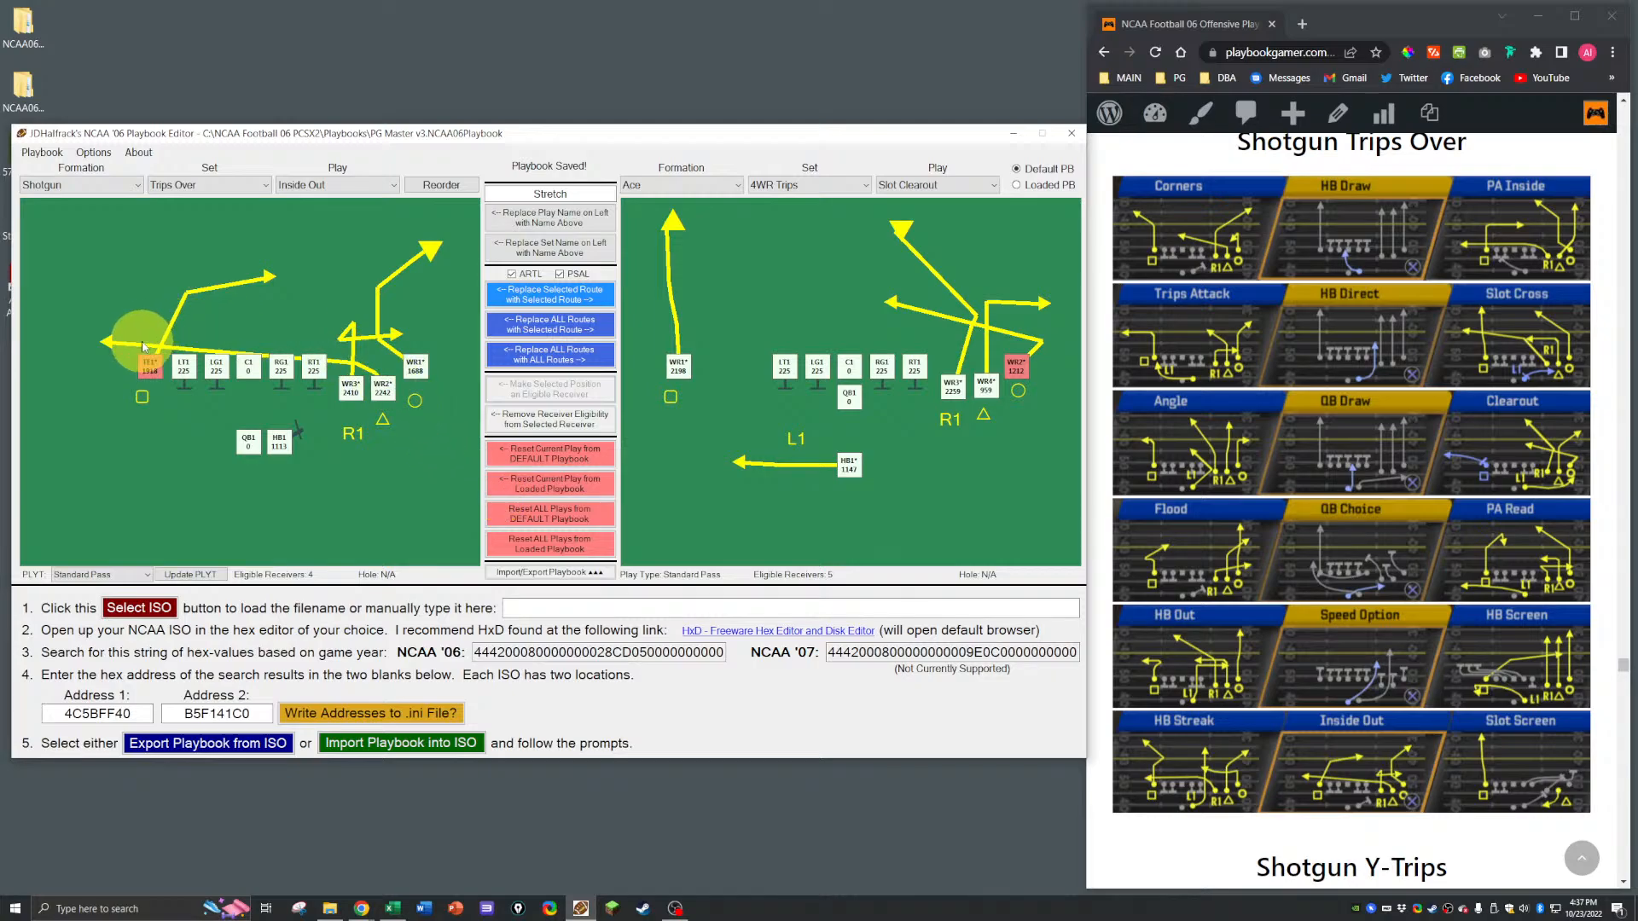
click(797, 186)
click(778, 266)
click(687, 184)
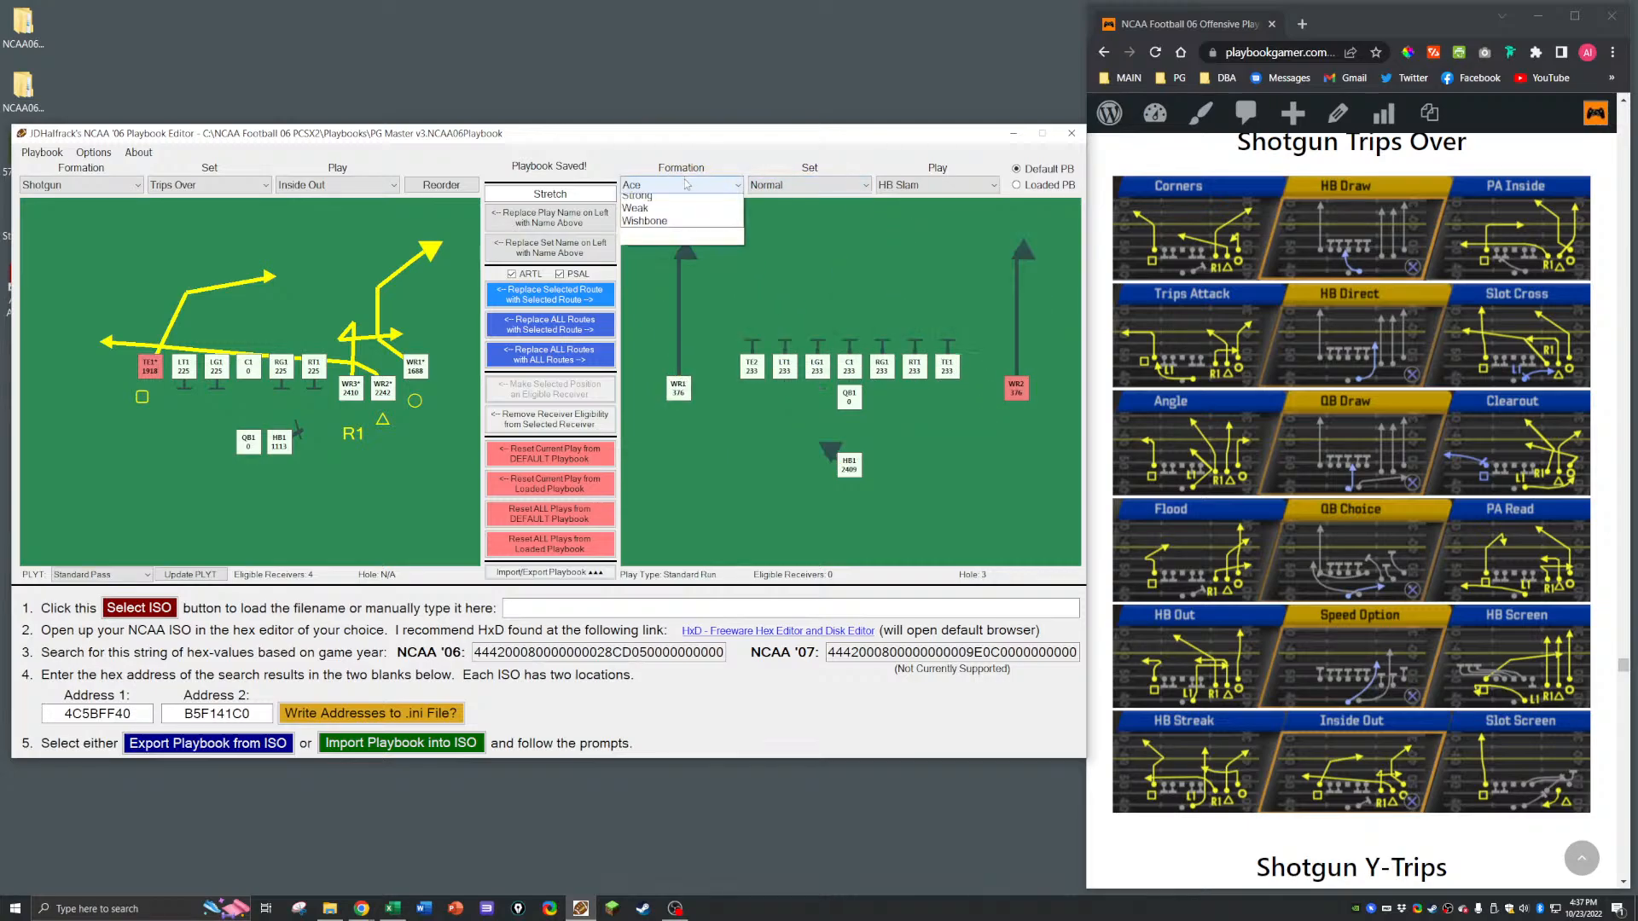
click(669, 330)
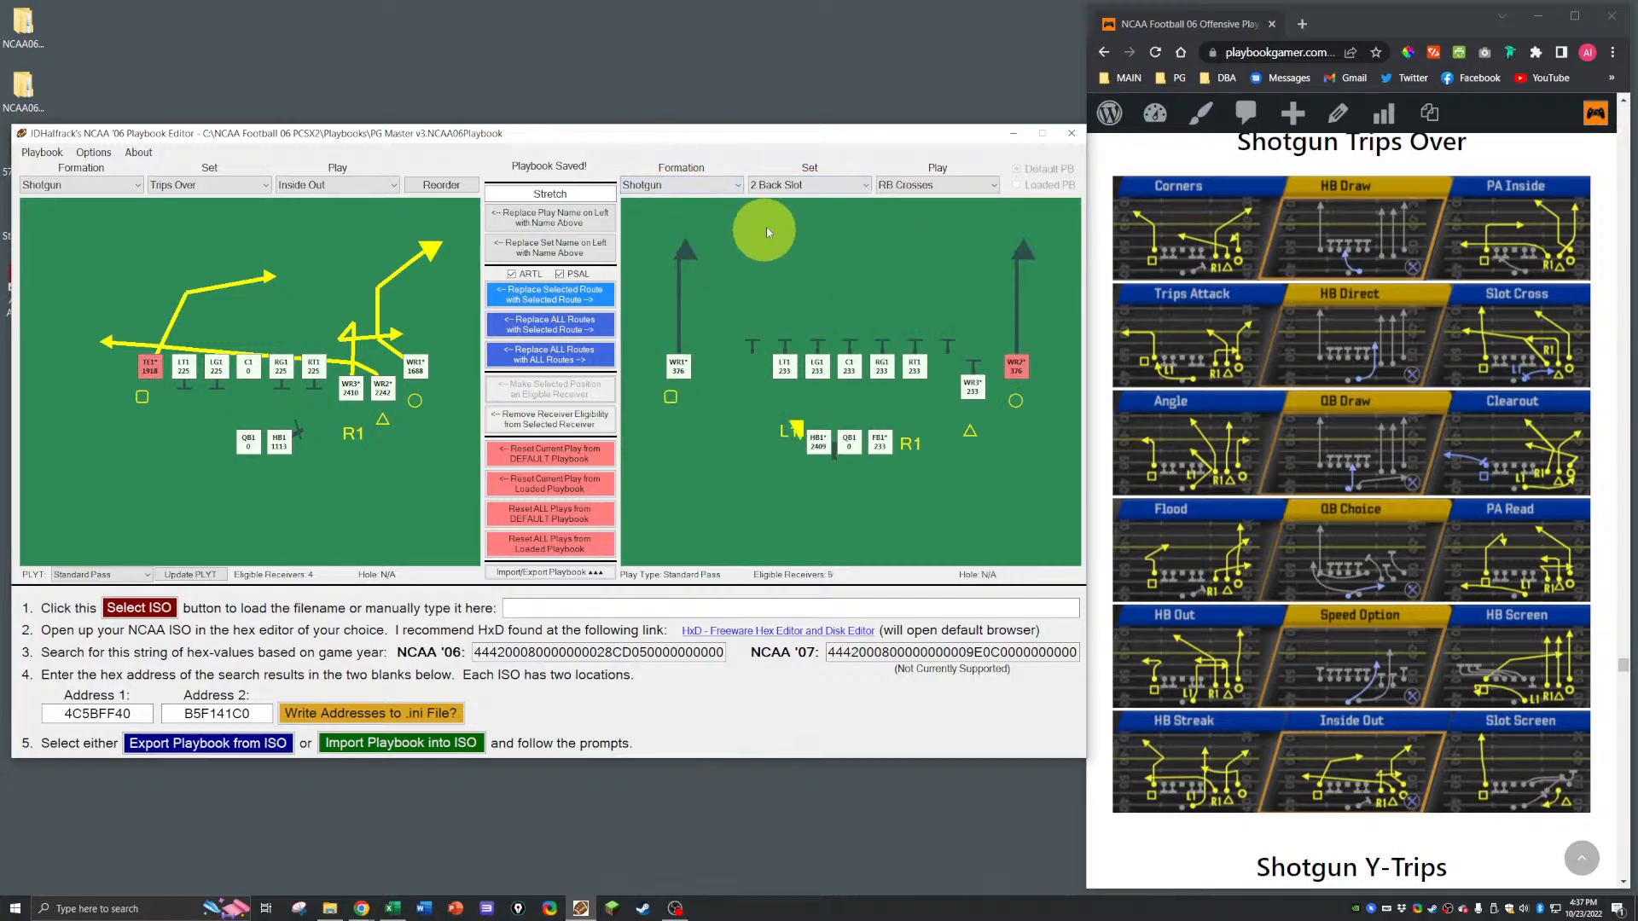
click(802, 181)
click(764, 269)
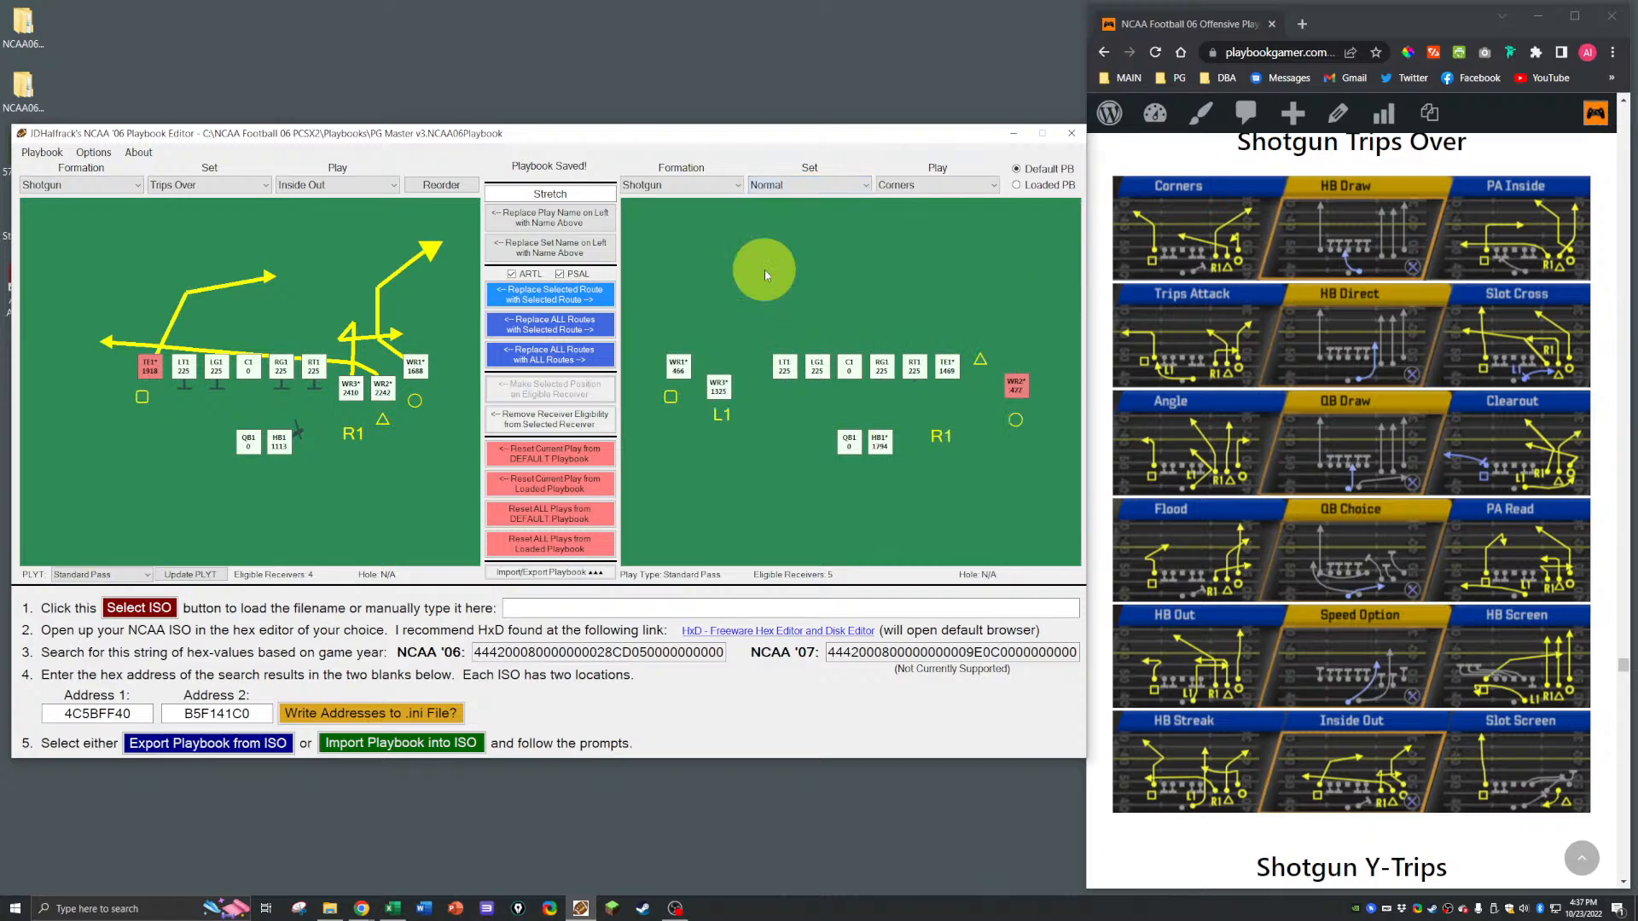
click(955, 185)
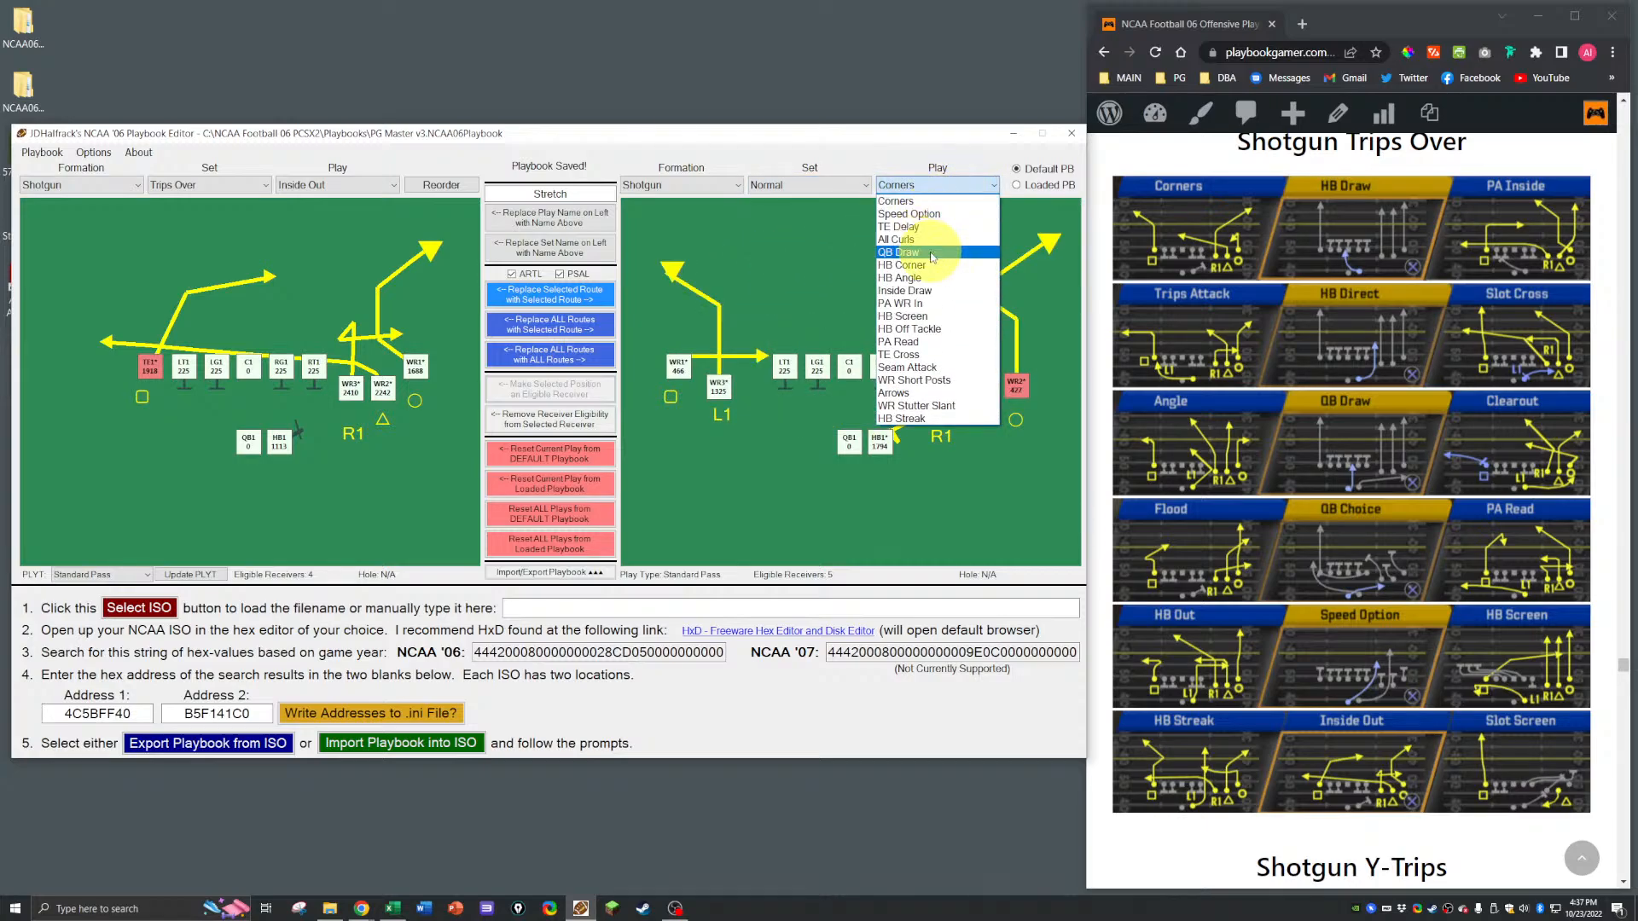
click(927, 240)
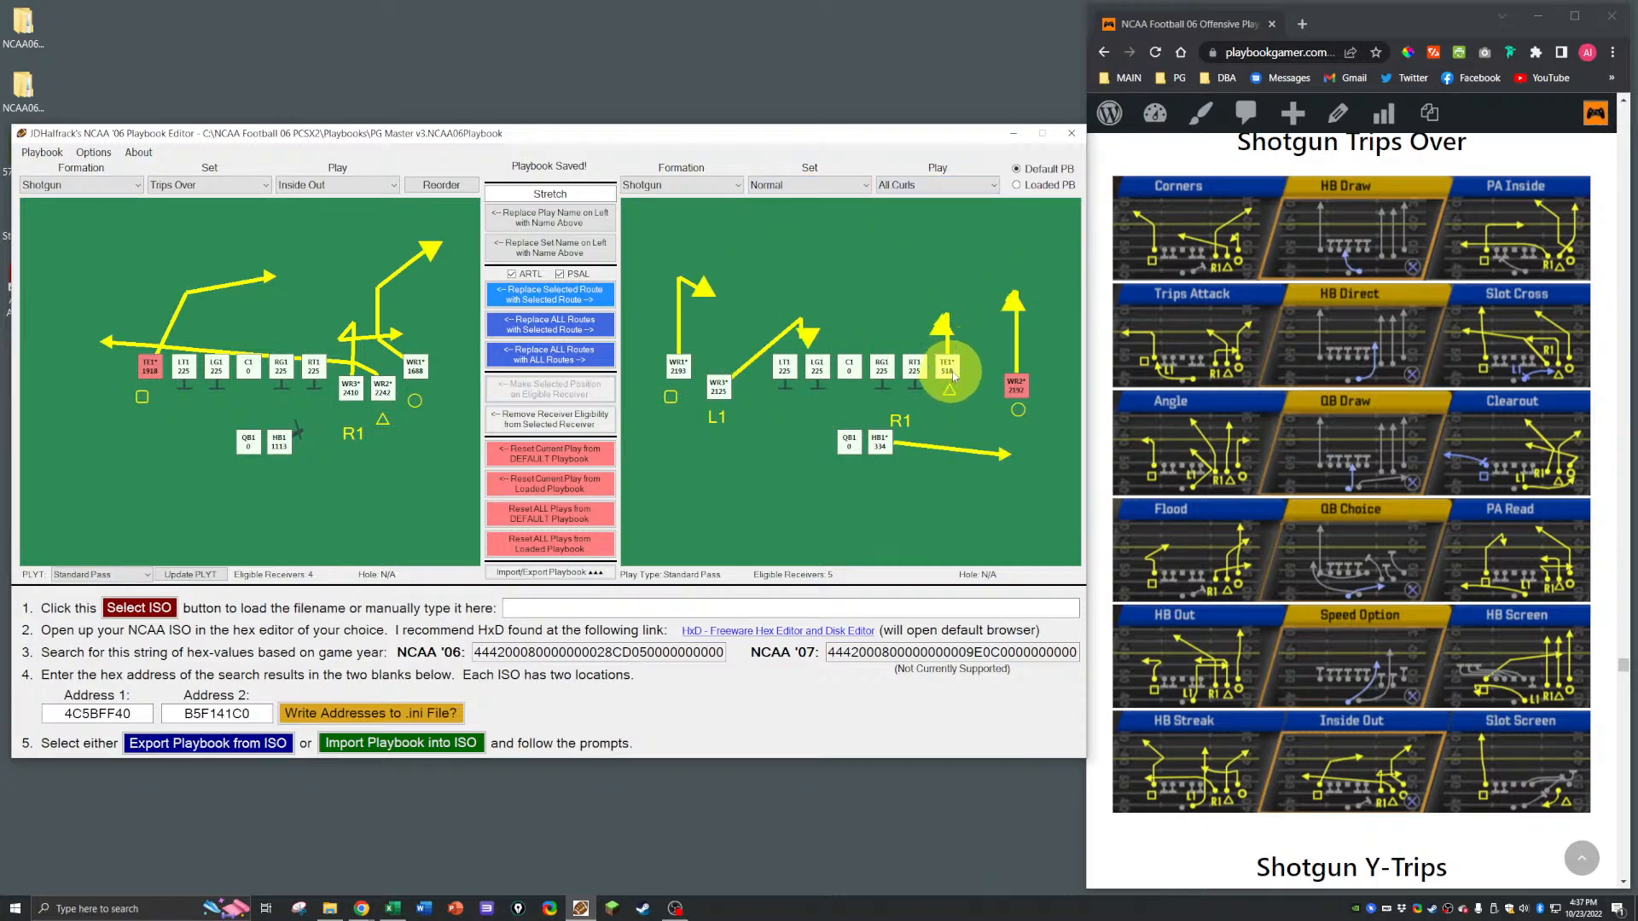
click(948, 368)
click(351, 389)
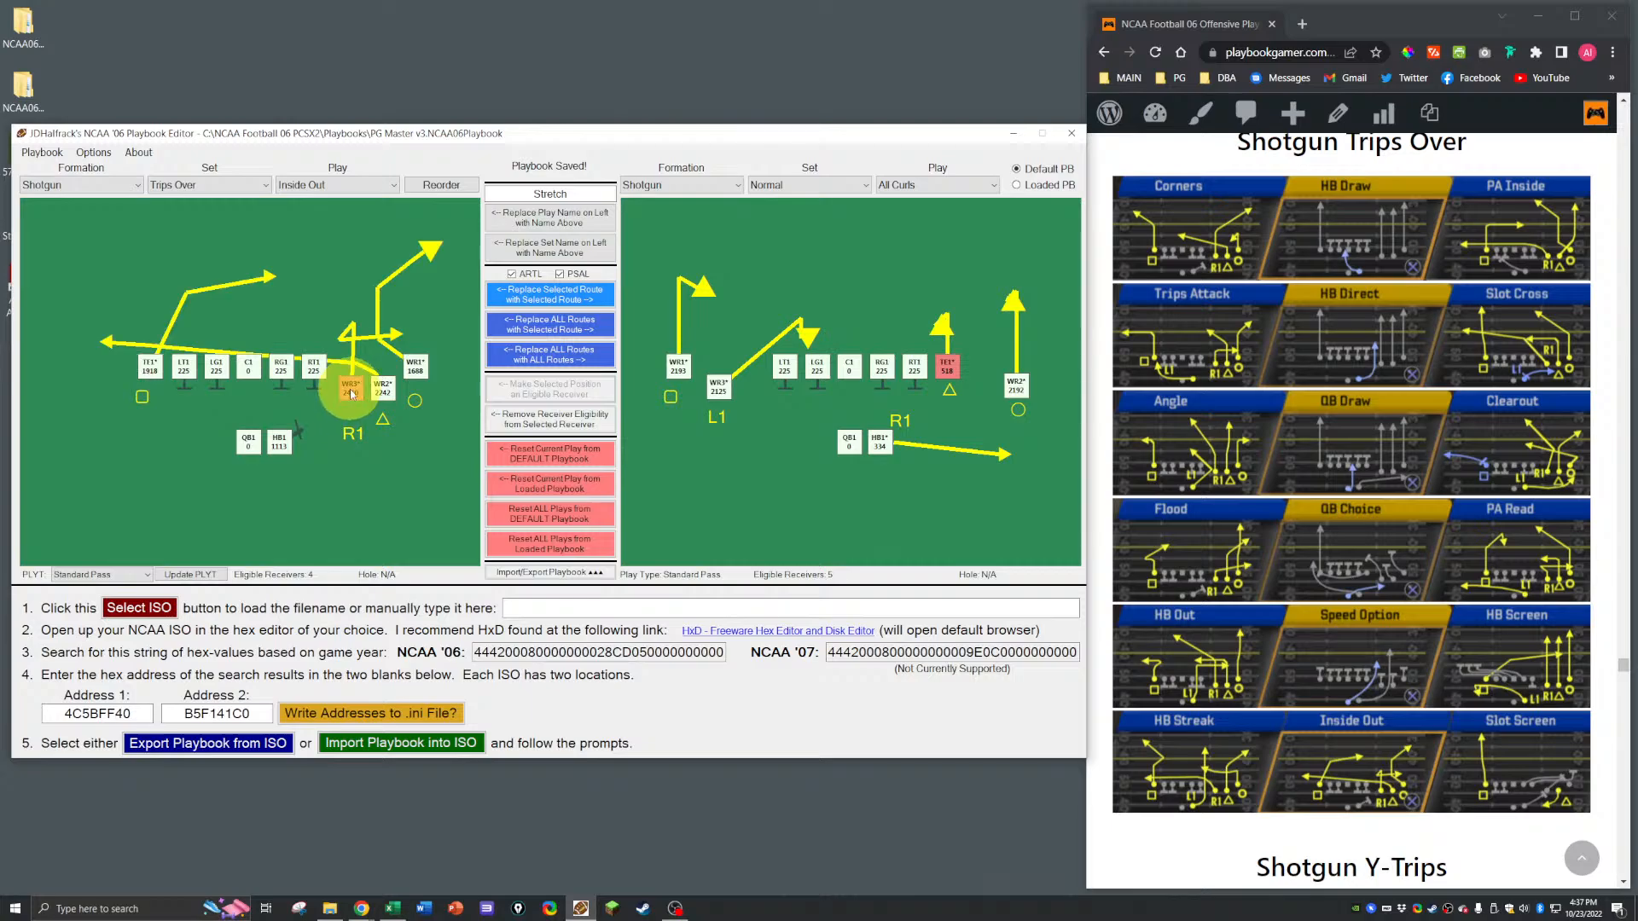
Step: Try a short left curl preset as WR3's route in the Inside Out play
right_click(351, 392)
mouse_move(406, 413)
mouse_move(538, 432)
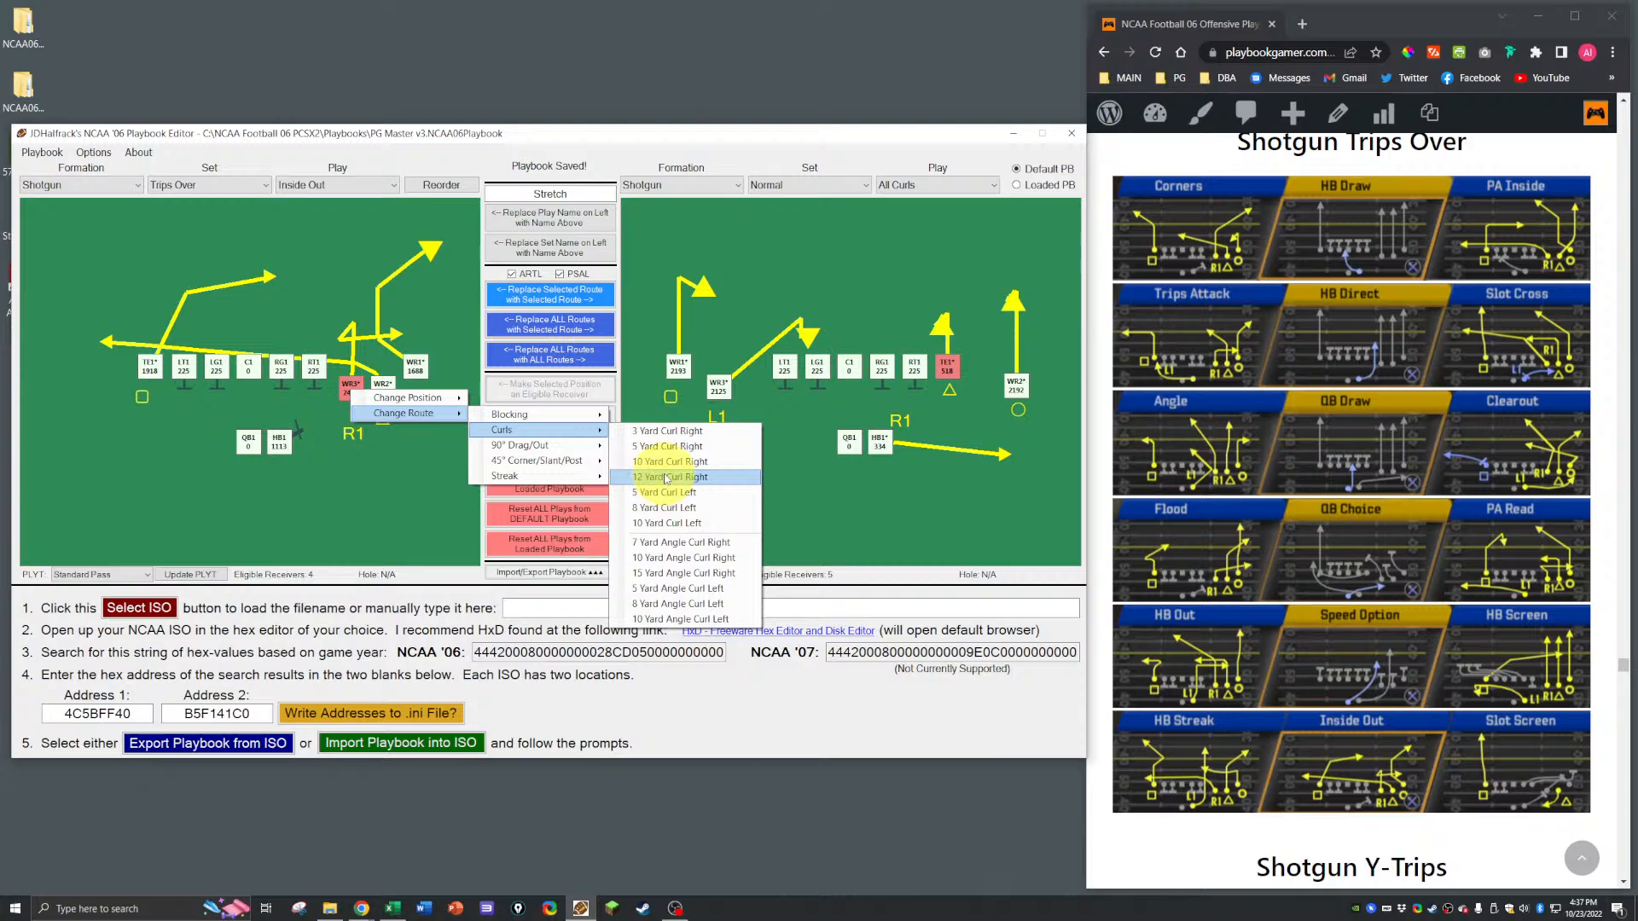
click(653, 500)
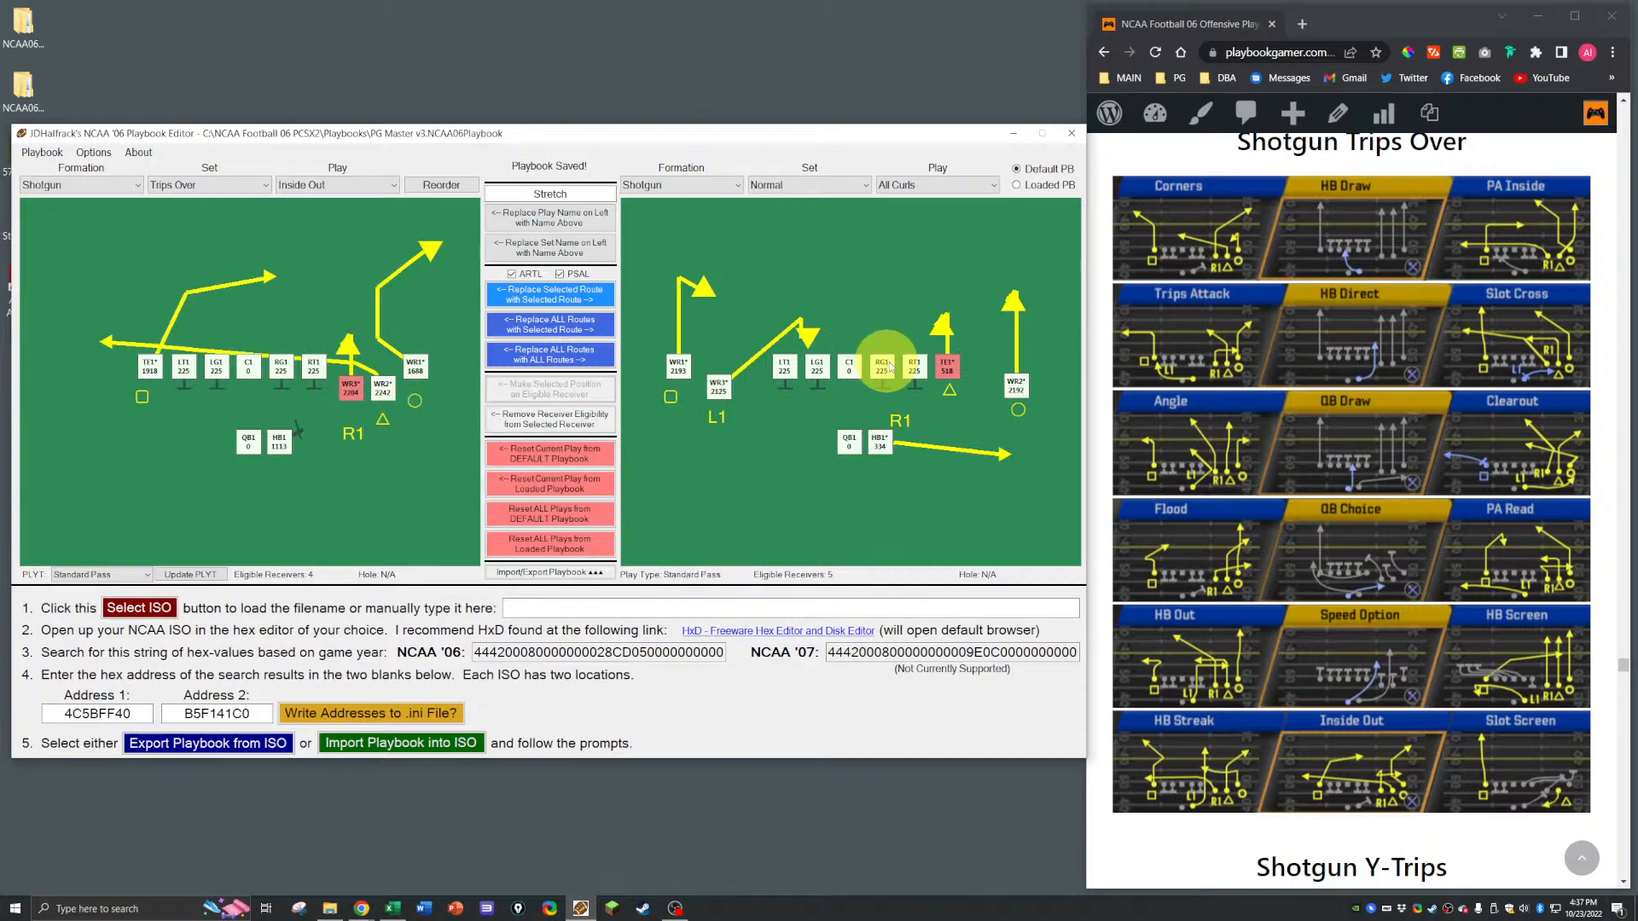
Step: Replace WR3's route in Inside Out with TE1's curl route from the All Curls play
click(942, 372)
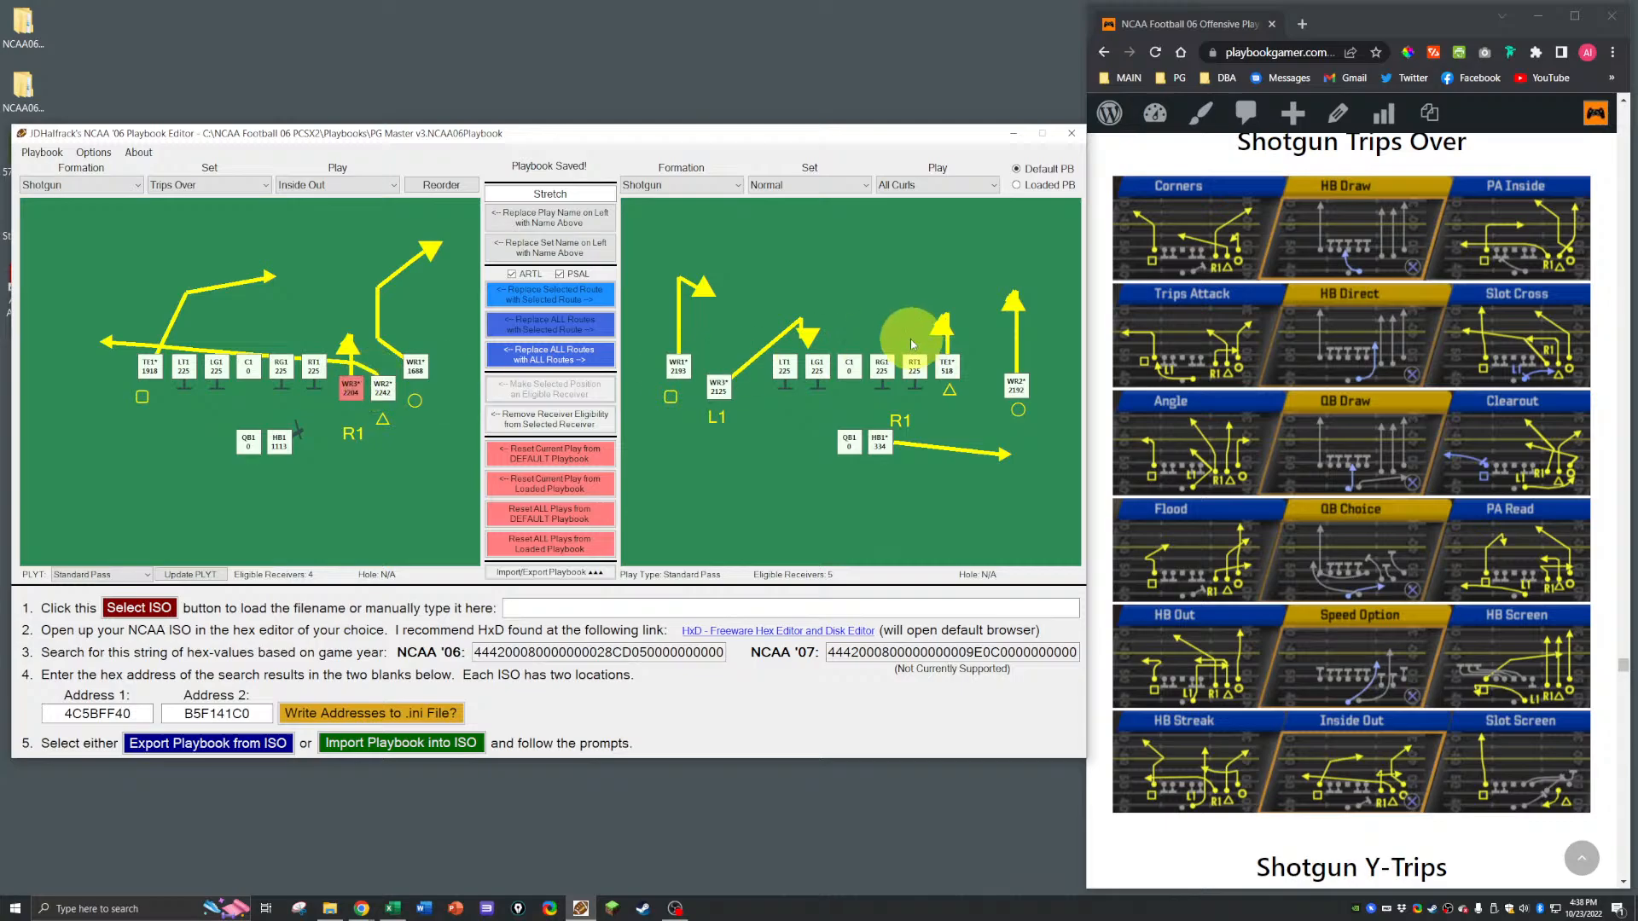
click(945, 367)
click(580, 301)
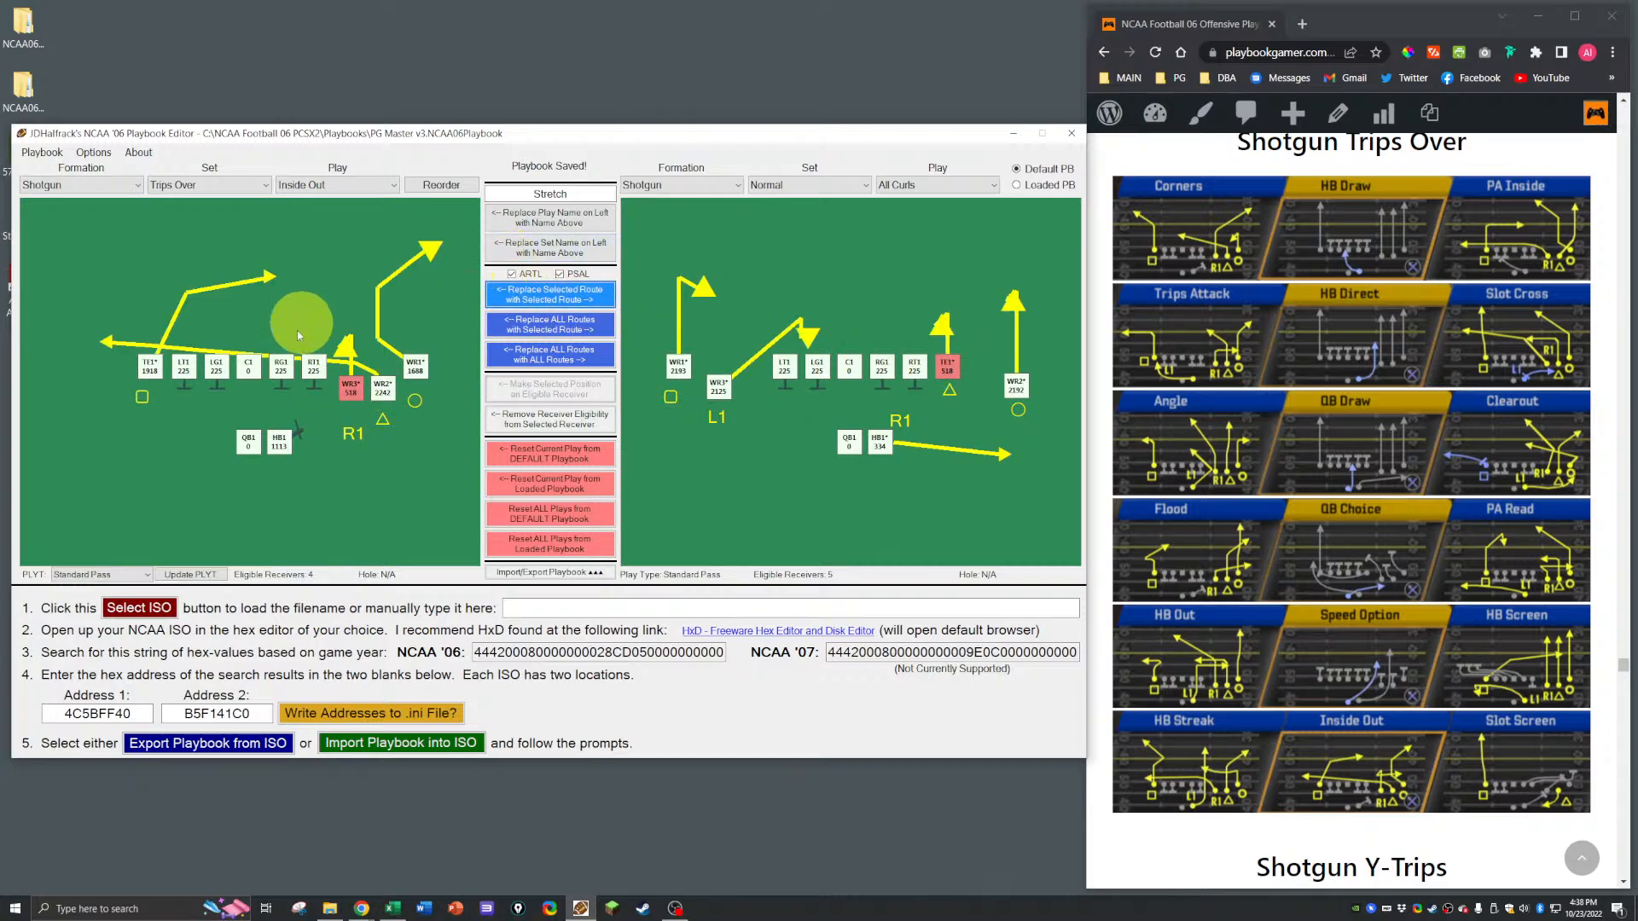
Step: Replace HB1's route in Inside Out with the HB1 route from All Curls and make HB1 an eligible receiver
click(877, 444)
click(278, 443)
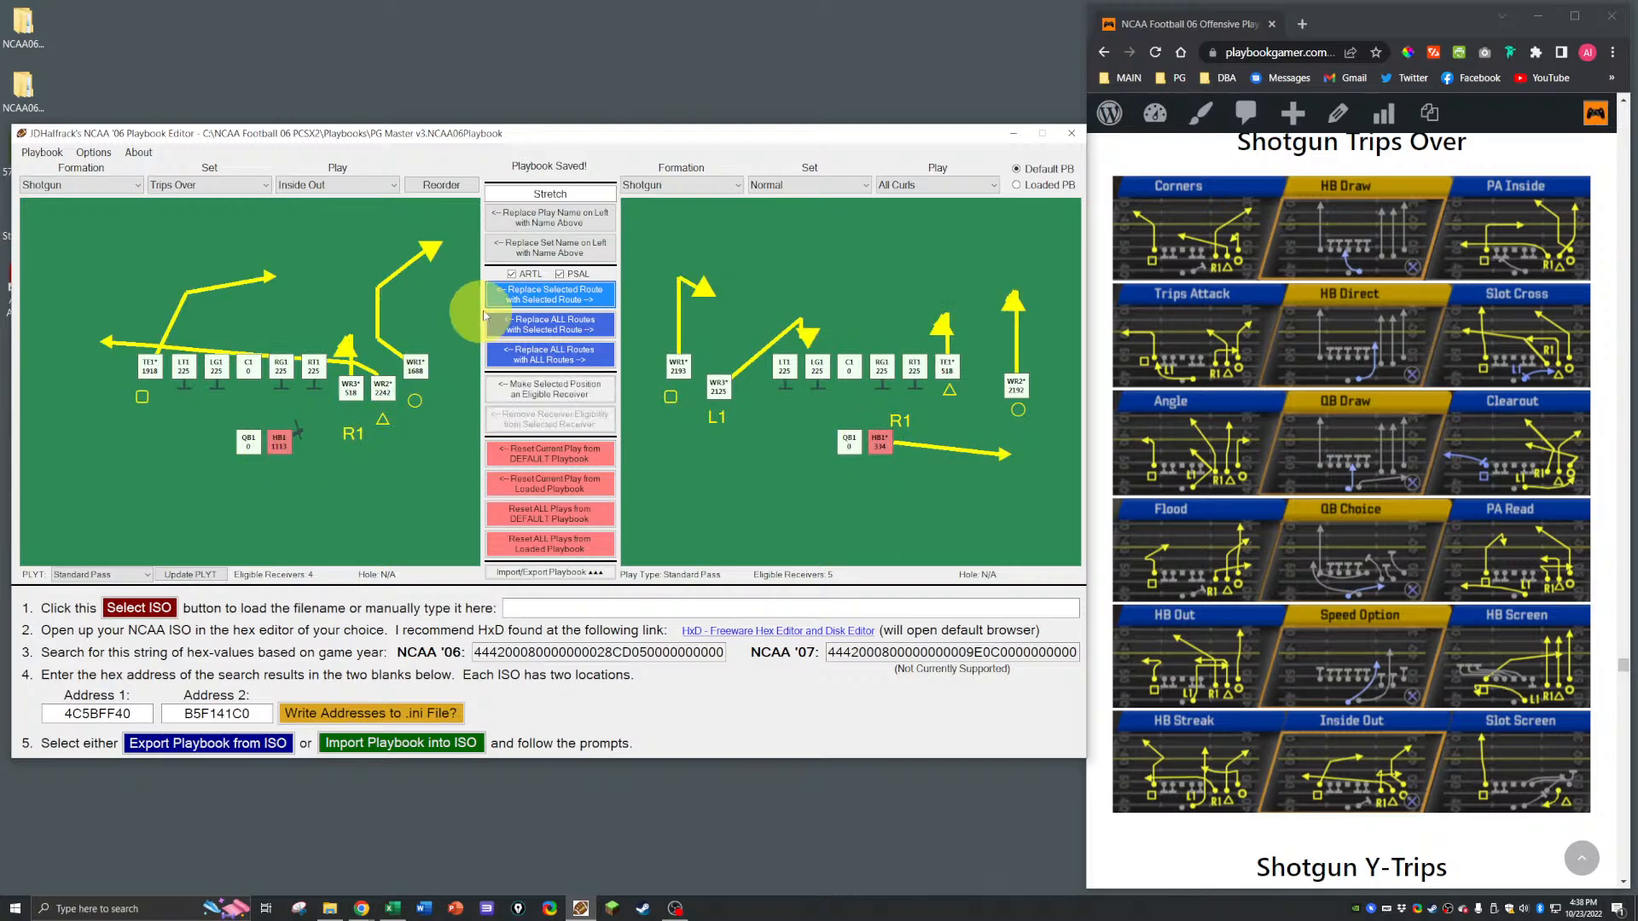
click(519, 298)
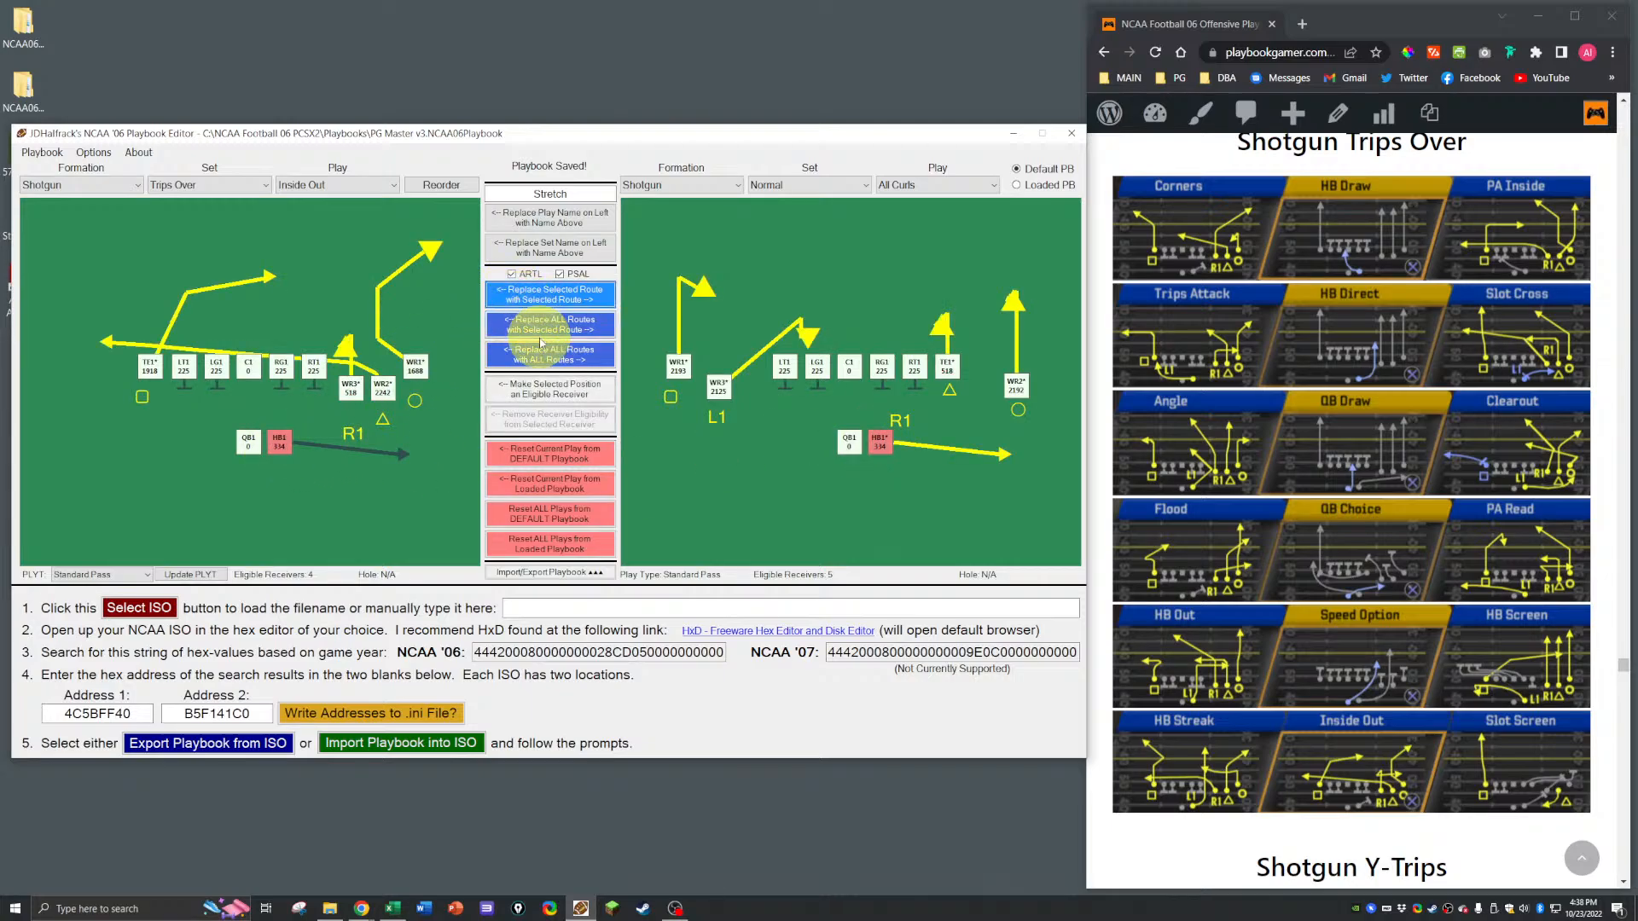
click(532, 384)
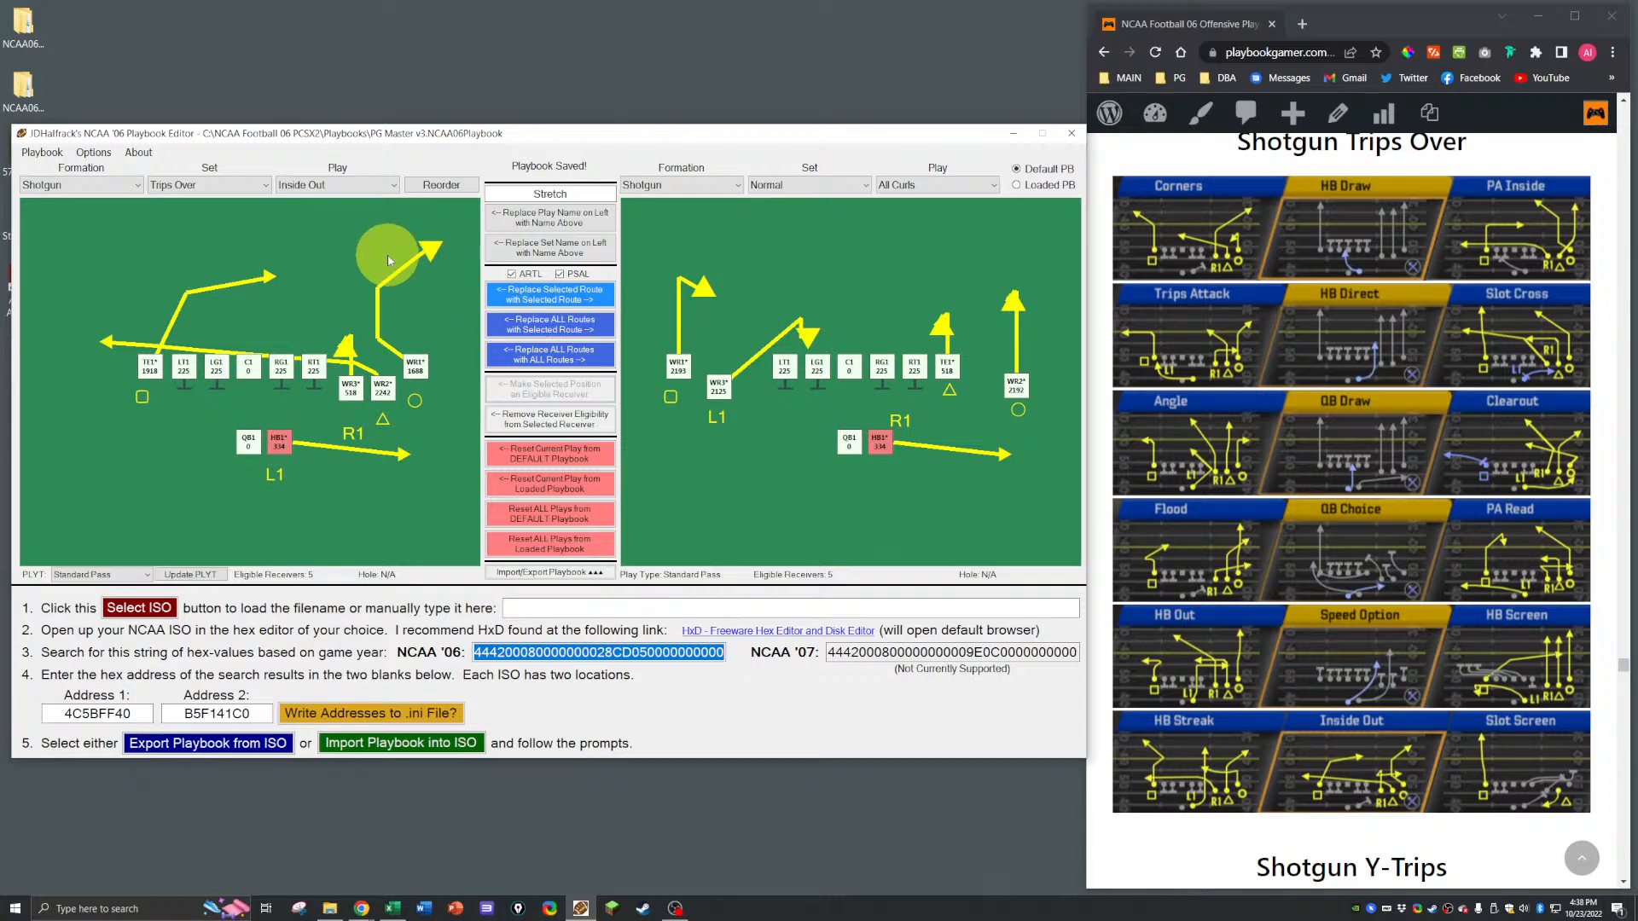
Step: Replace WR1's route in Inside Out with WR2's route from the Shotgun Spread Deep Attack play and save the playbook
click(410, 371)
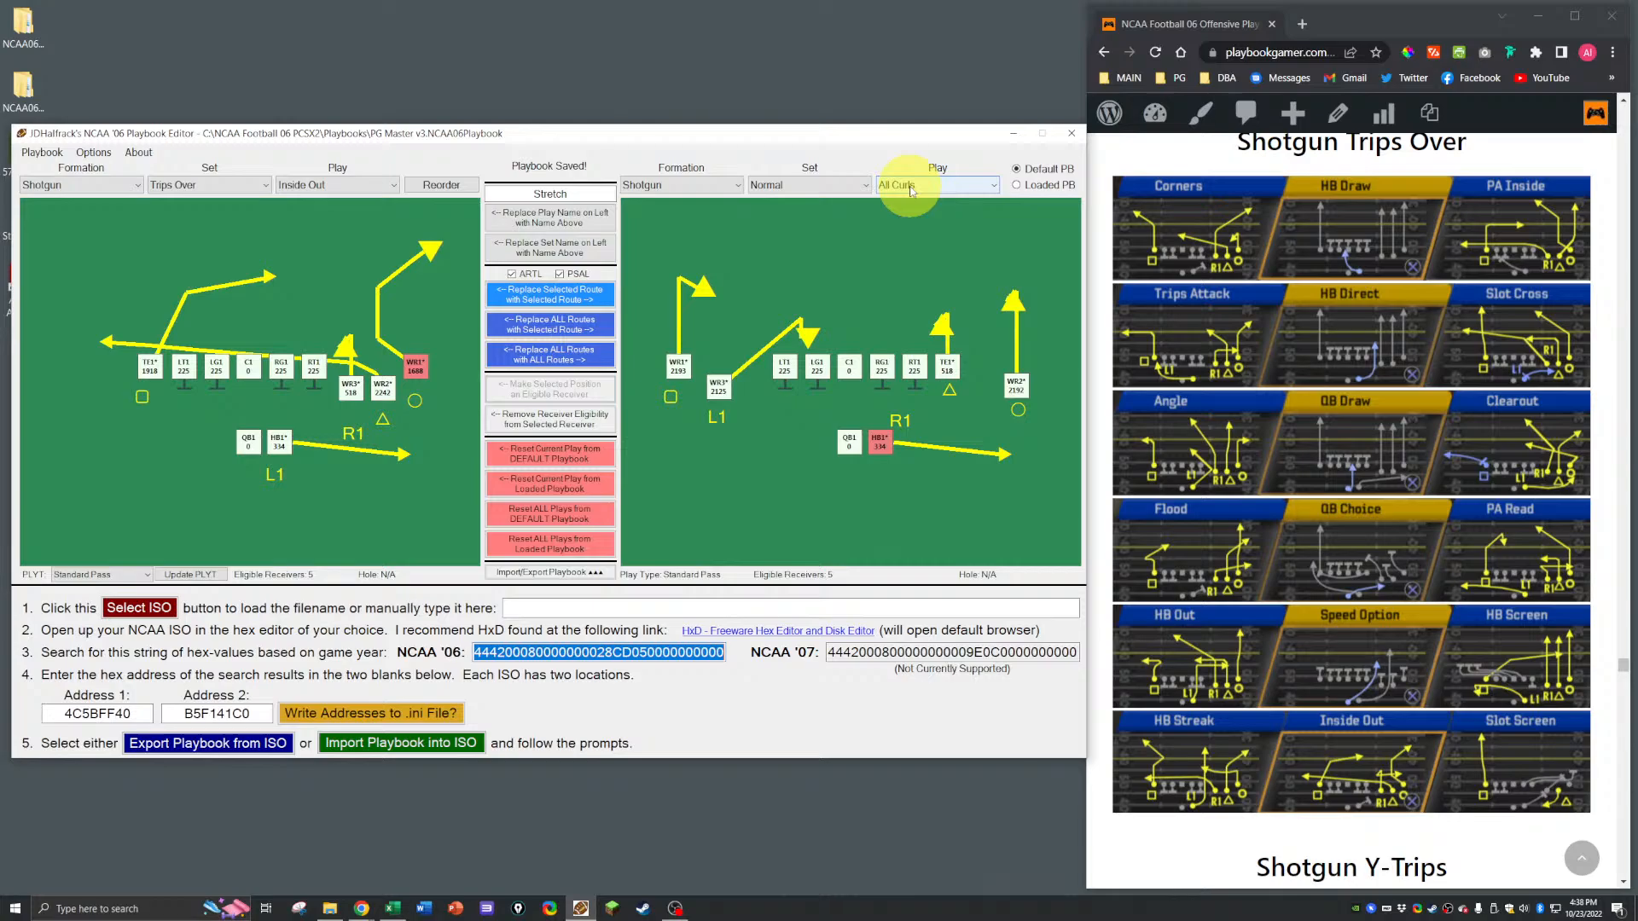
click(820, 186)
click(801, 291)
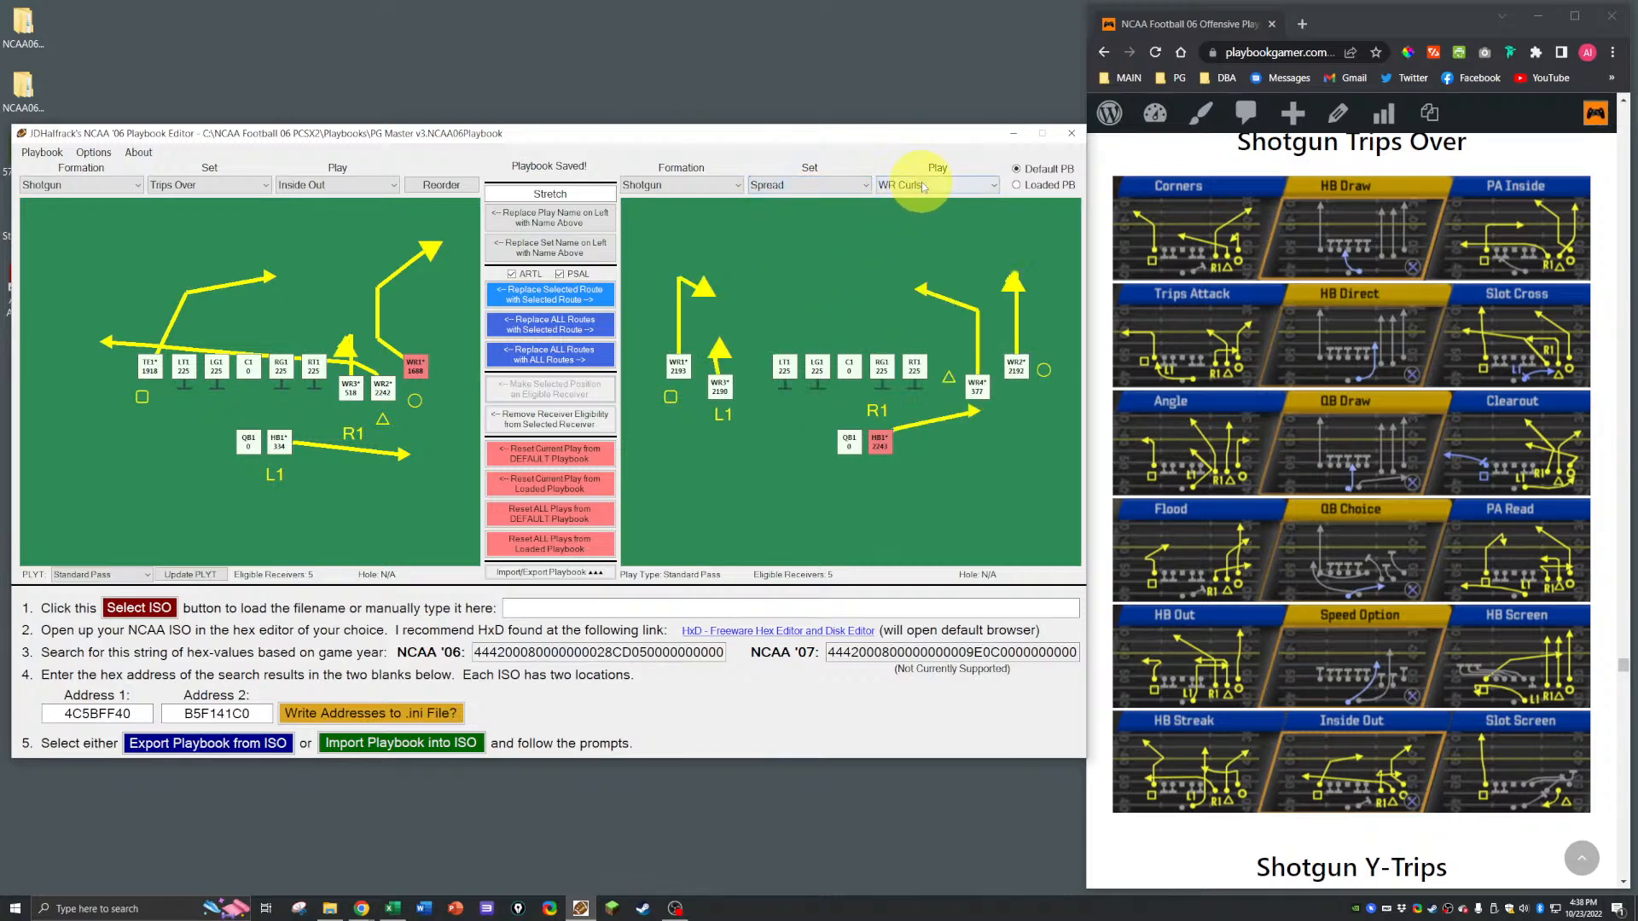
click(923, 186)
click(955, 333)
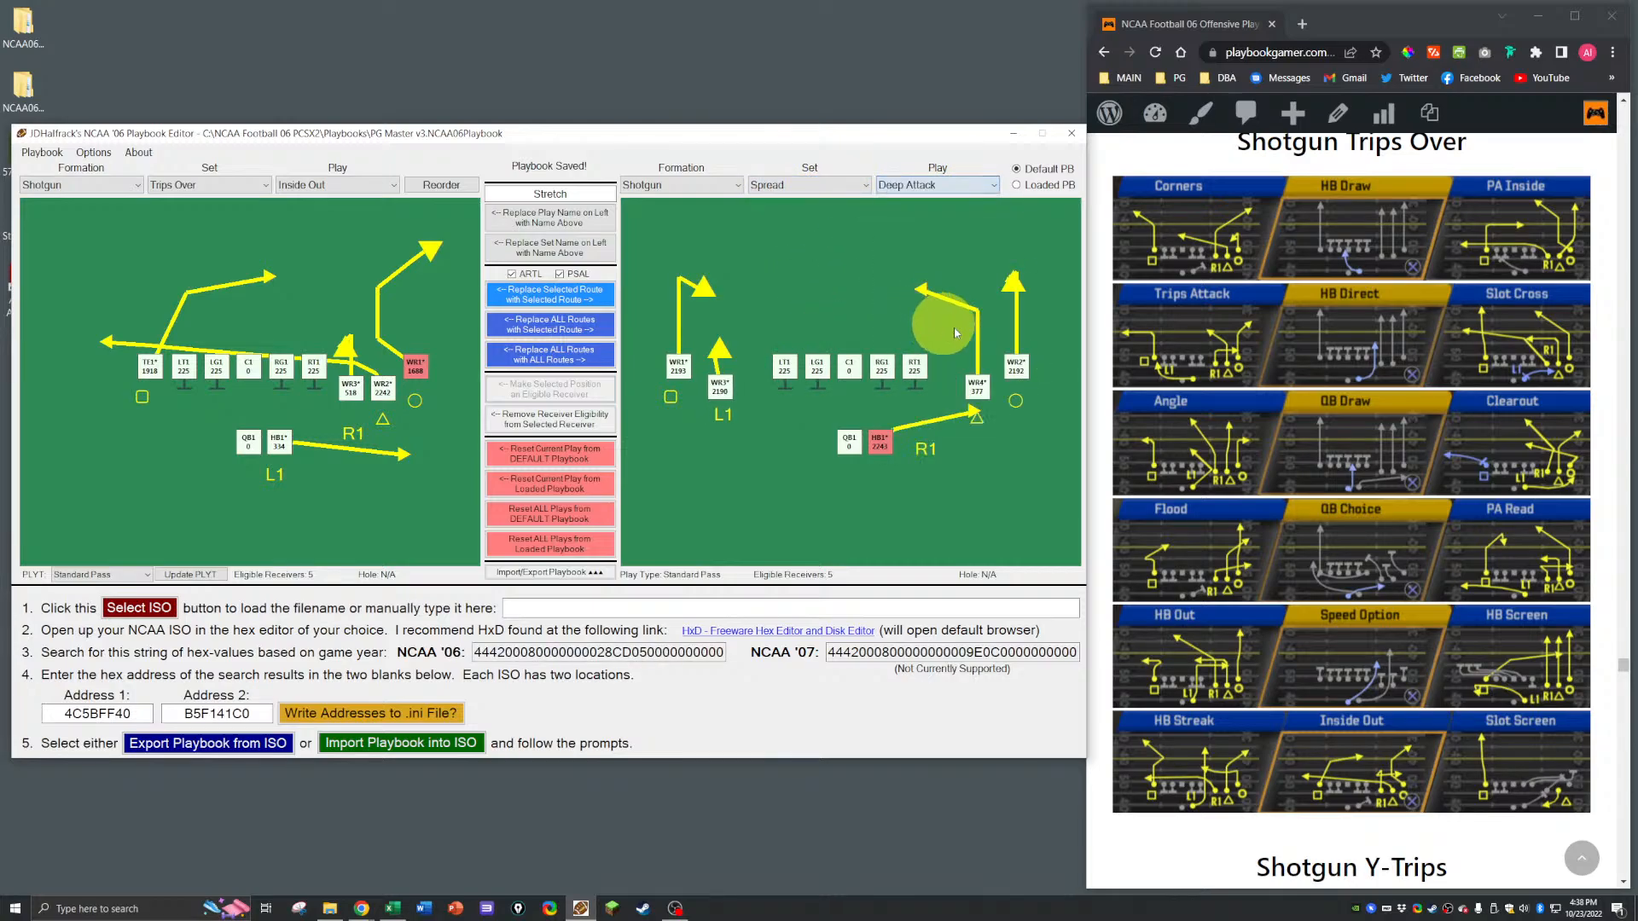
click(1011, 365)
click(414, 366)
click(562, 291)
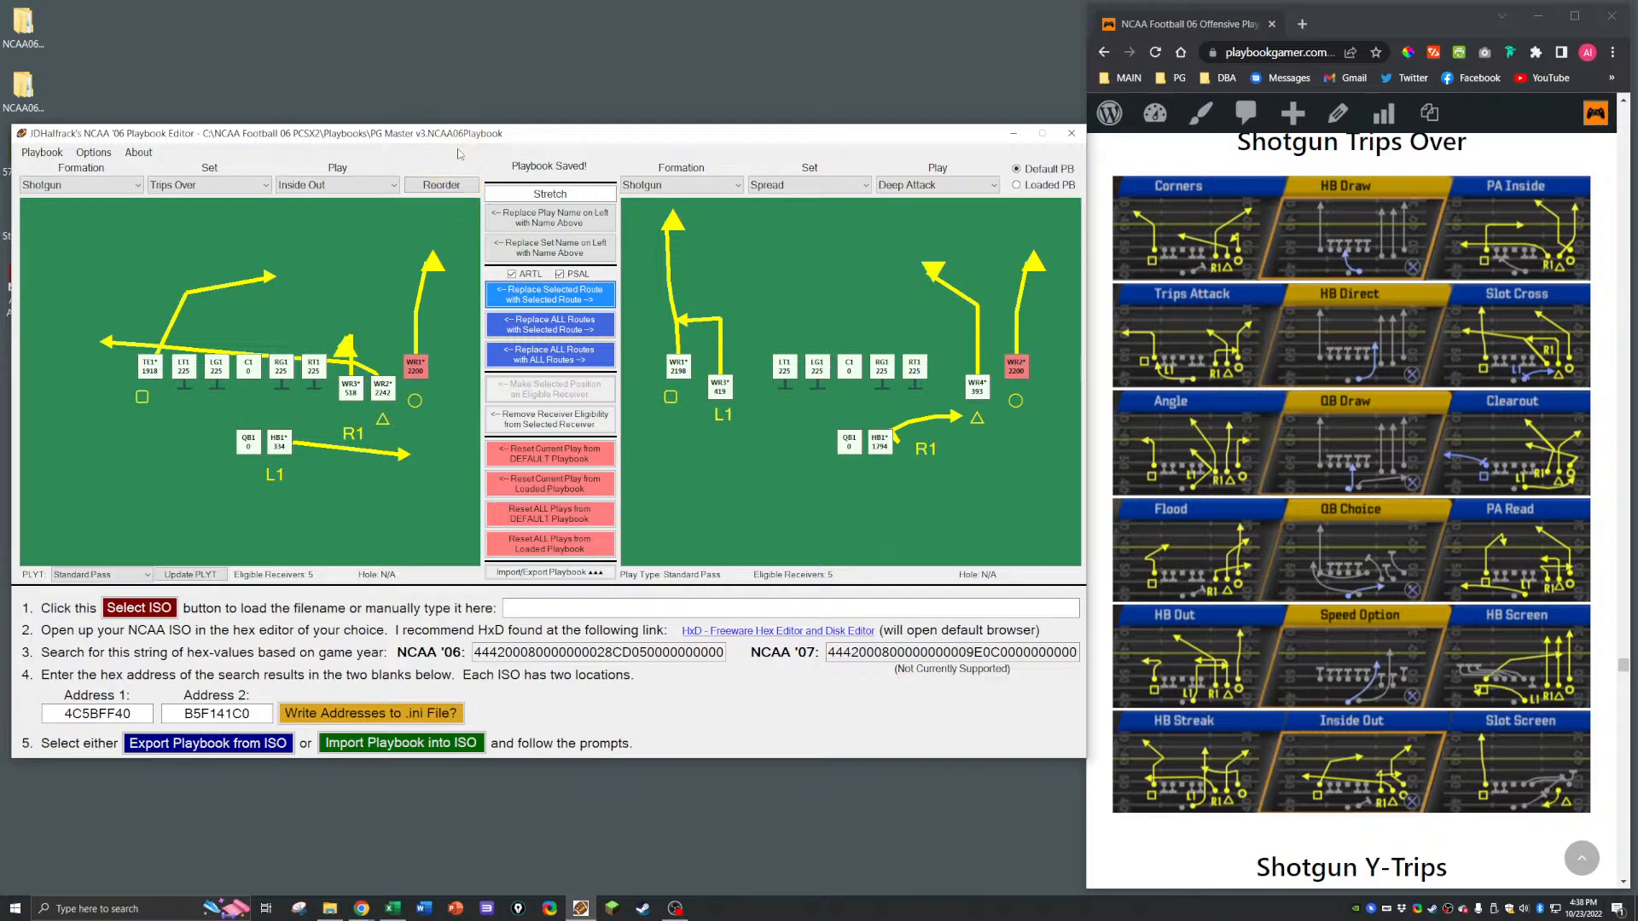
key(ctrl+s)
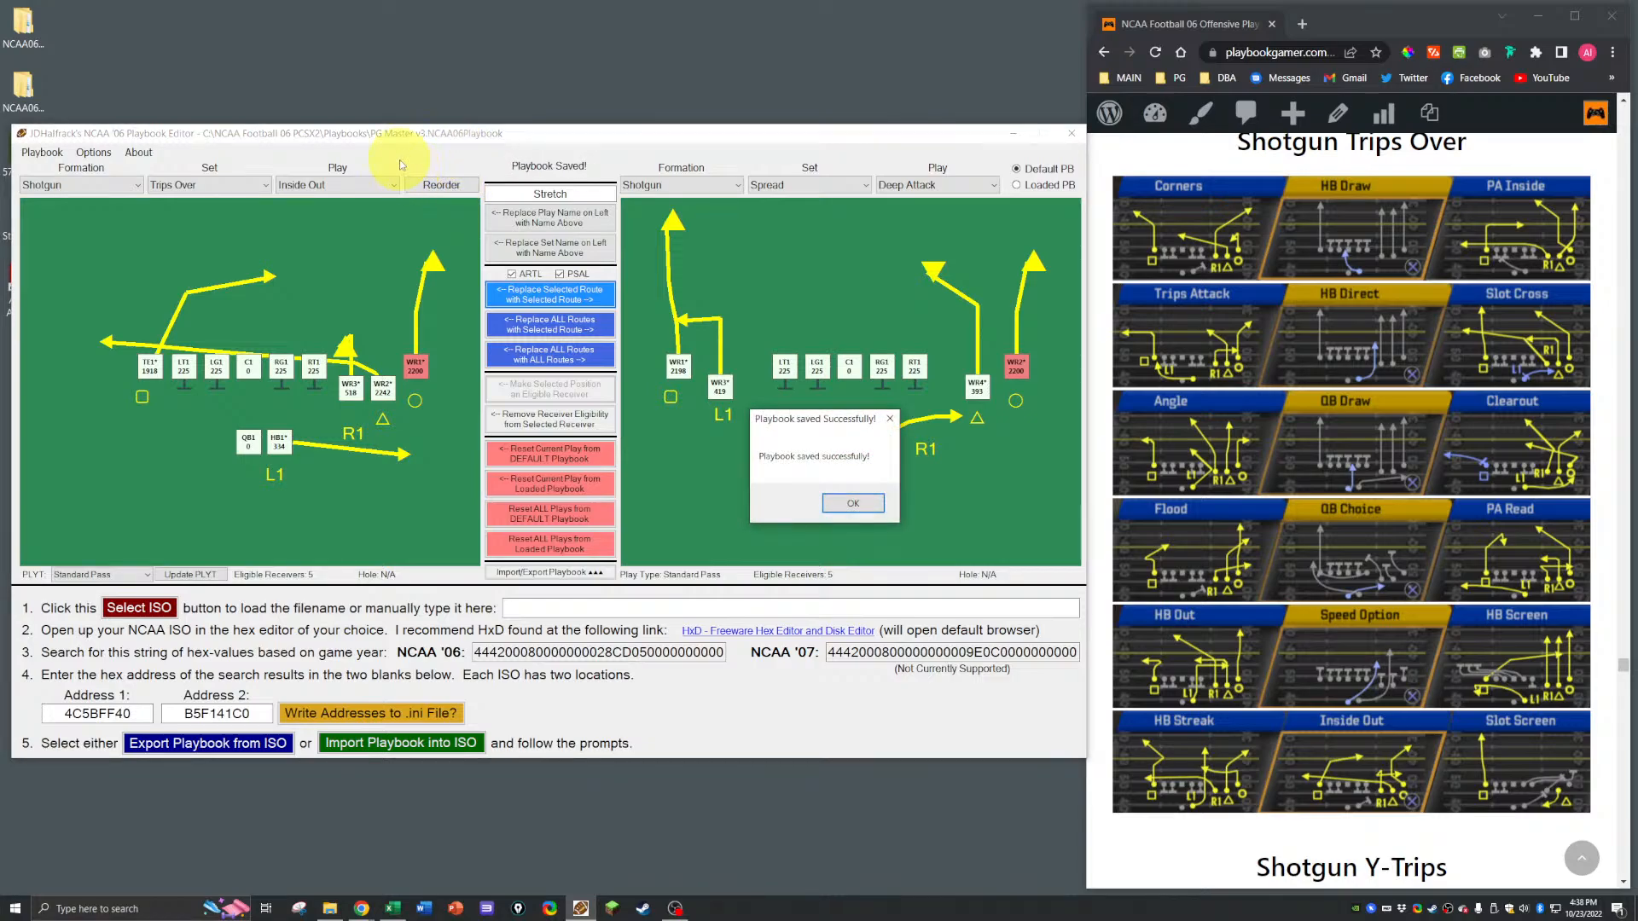
Step: Rename the Inside Out play to Y Stick and save the playbook
key(Return)
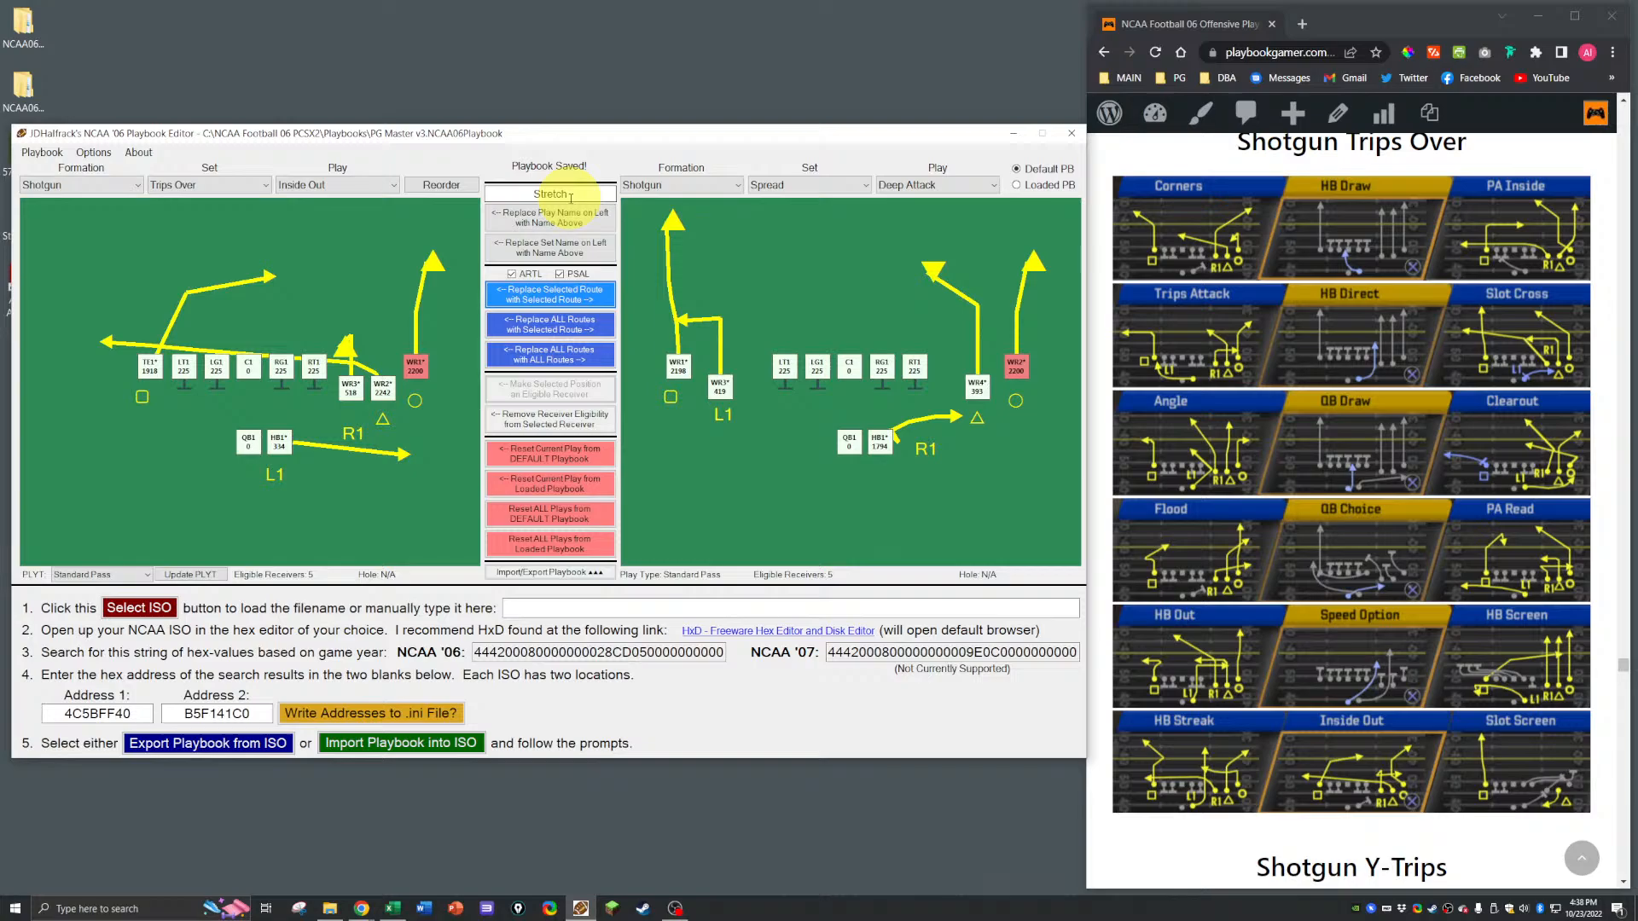
double_click(570, 198)
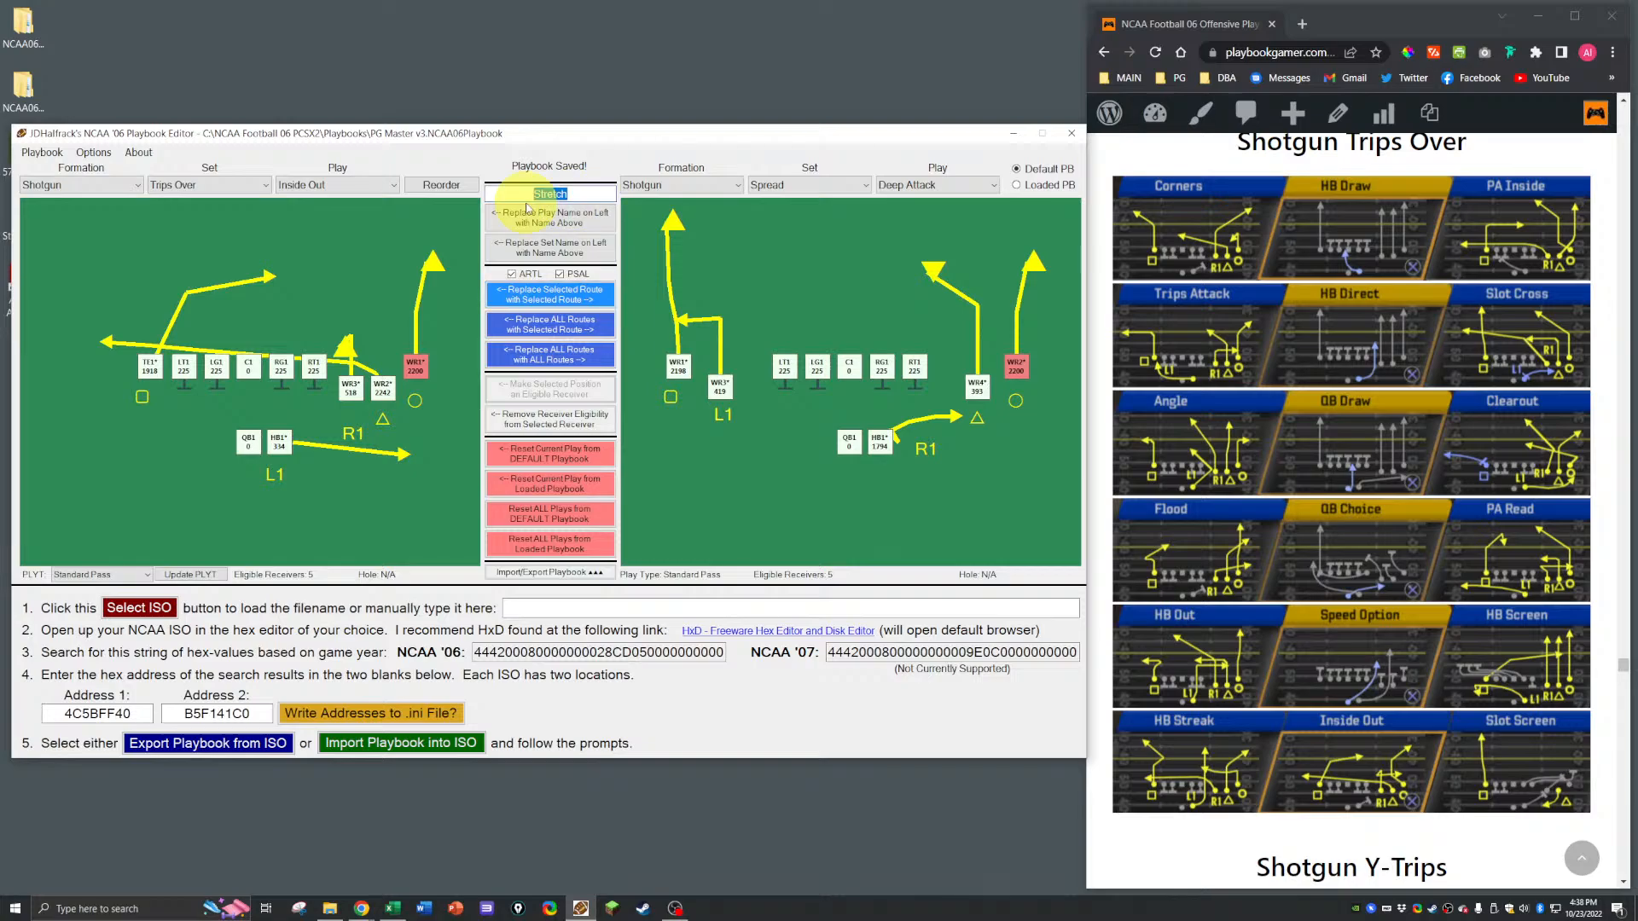
text(y Stick)
click(533, 216)
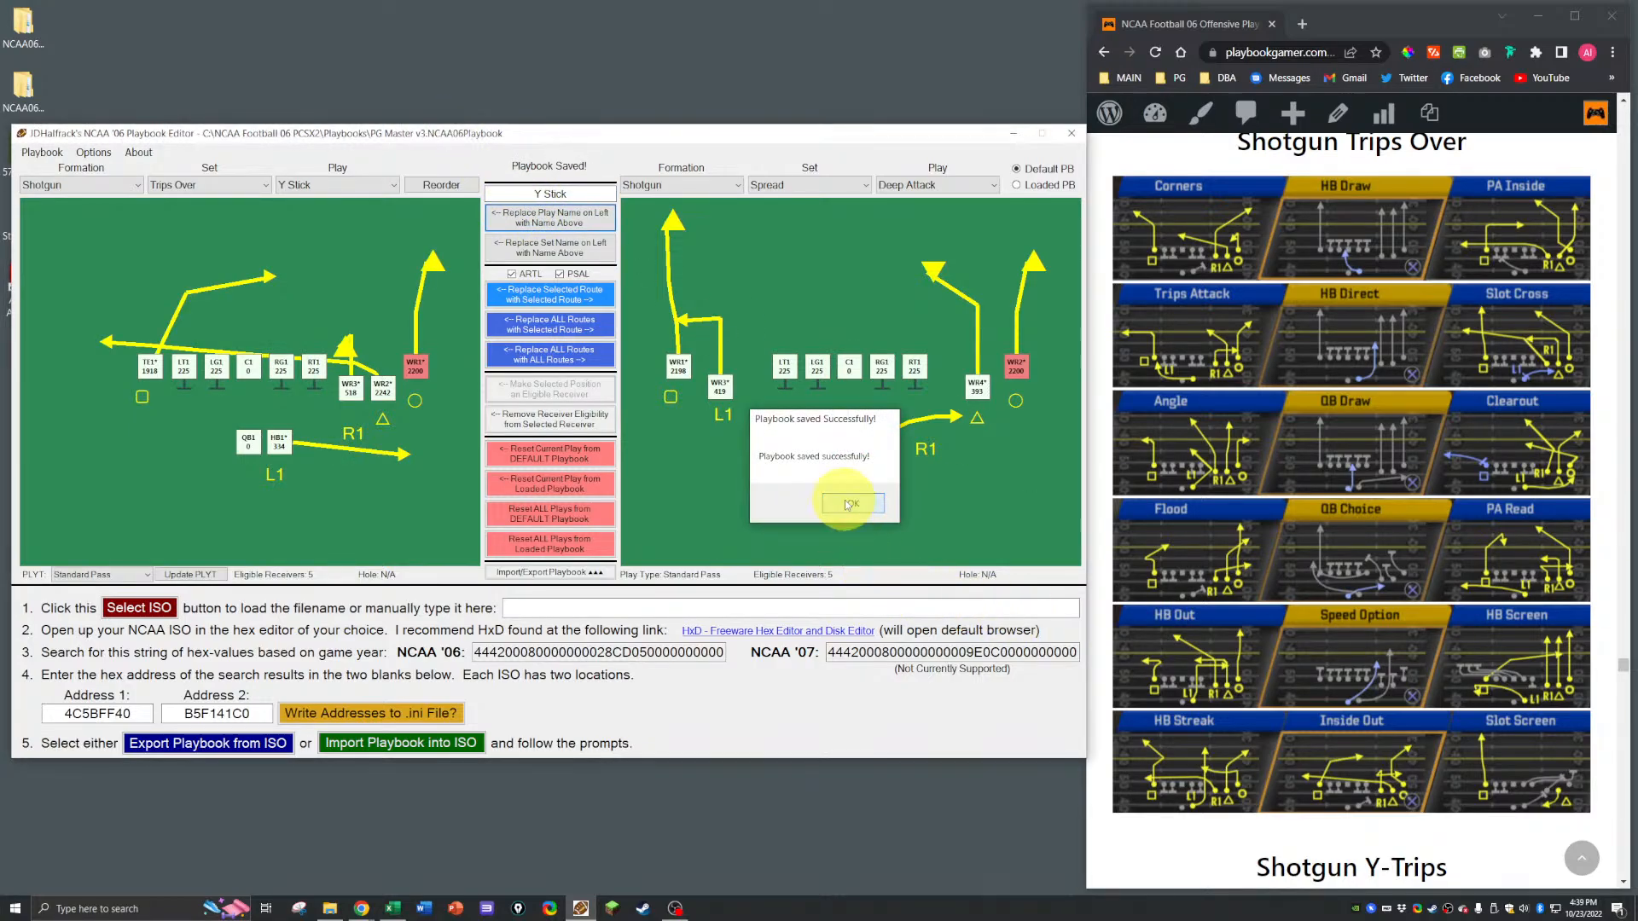
click(849, 505)
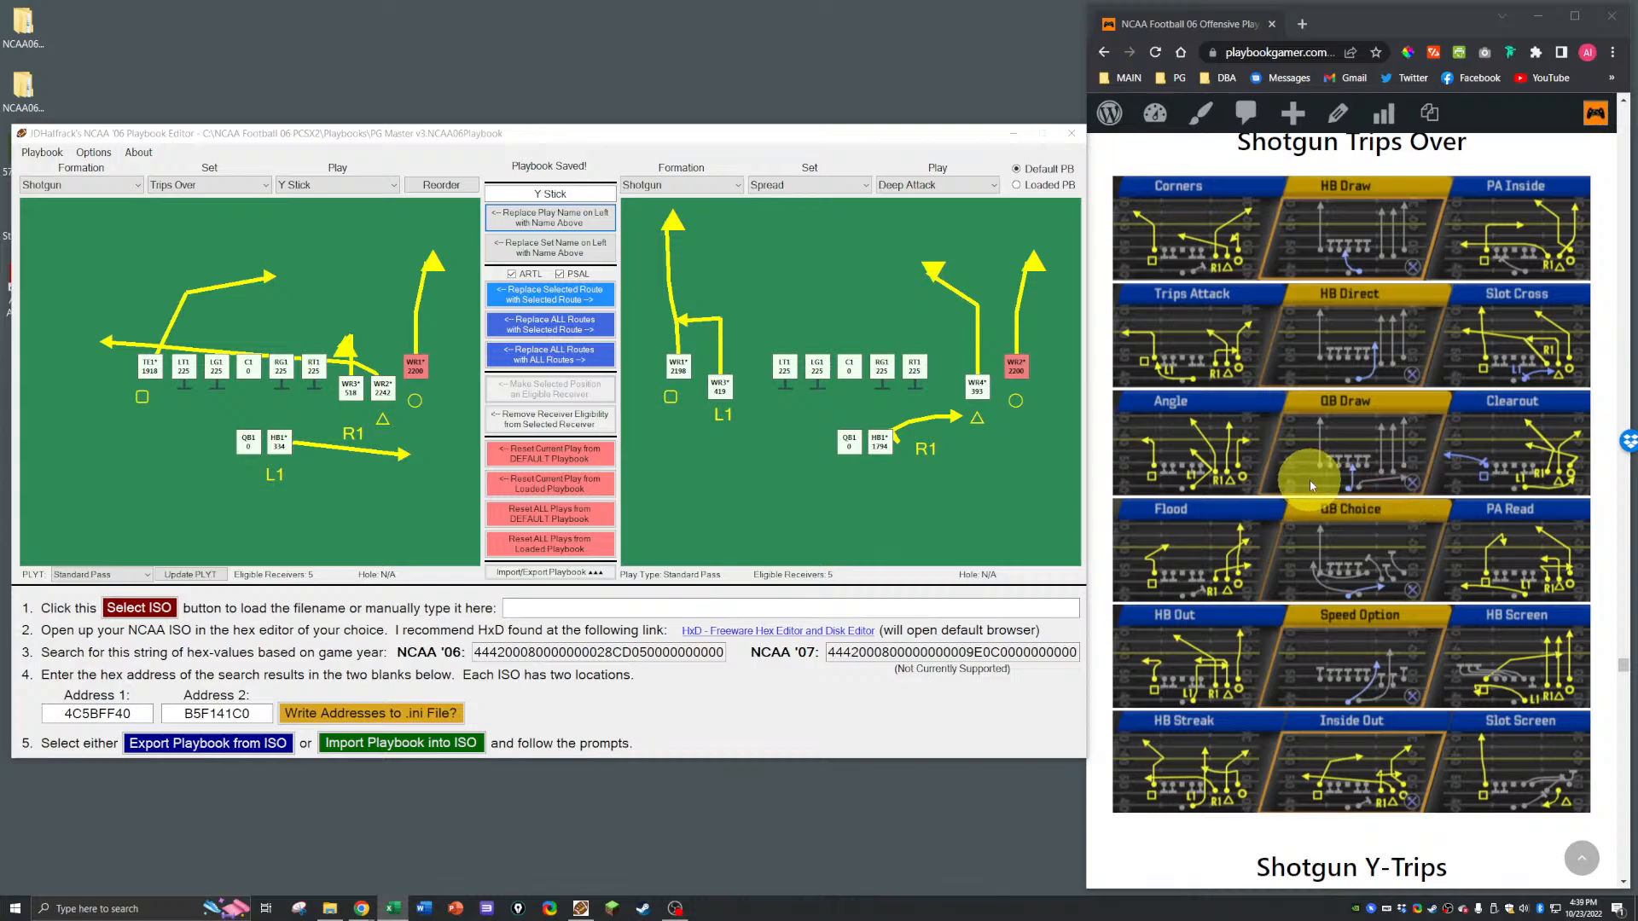
Step: Change TE1's route in the Trips Over Slot Screen play to the 5 Yard 90° Left preset and save the playbook
click(299, 185)
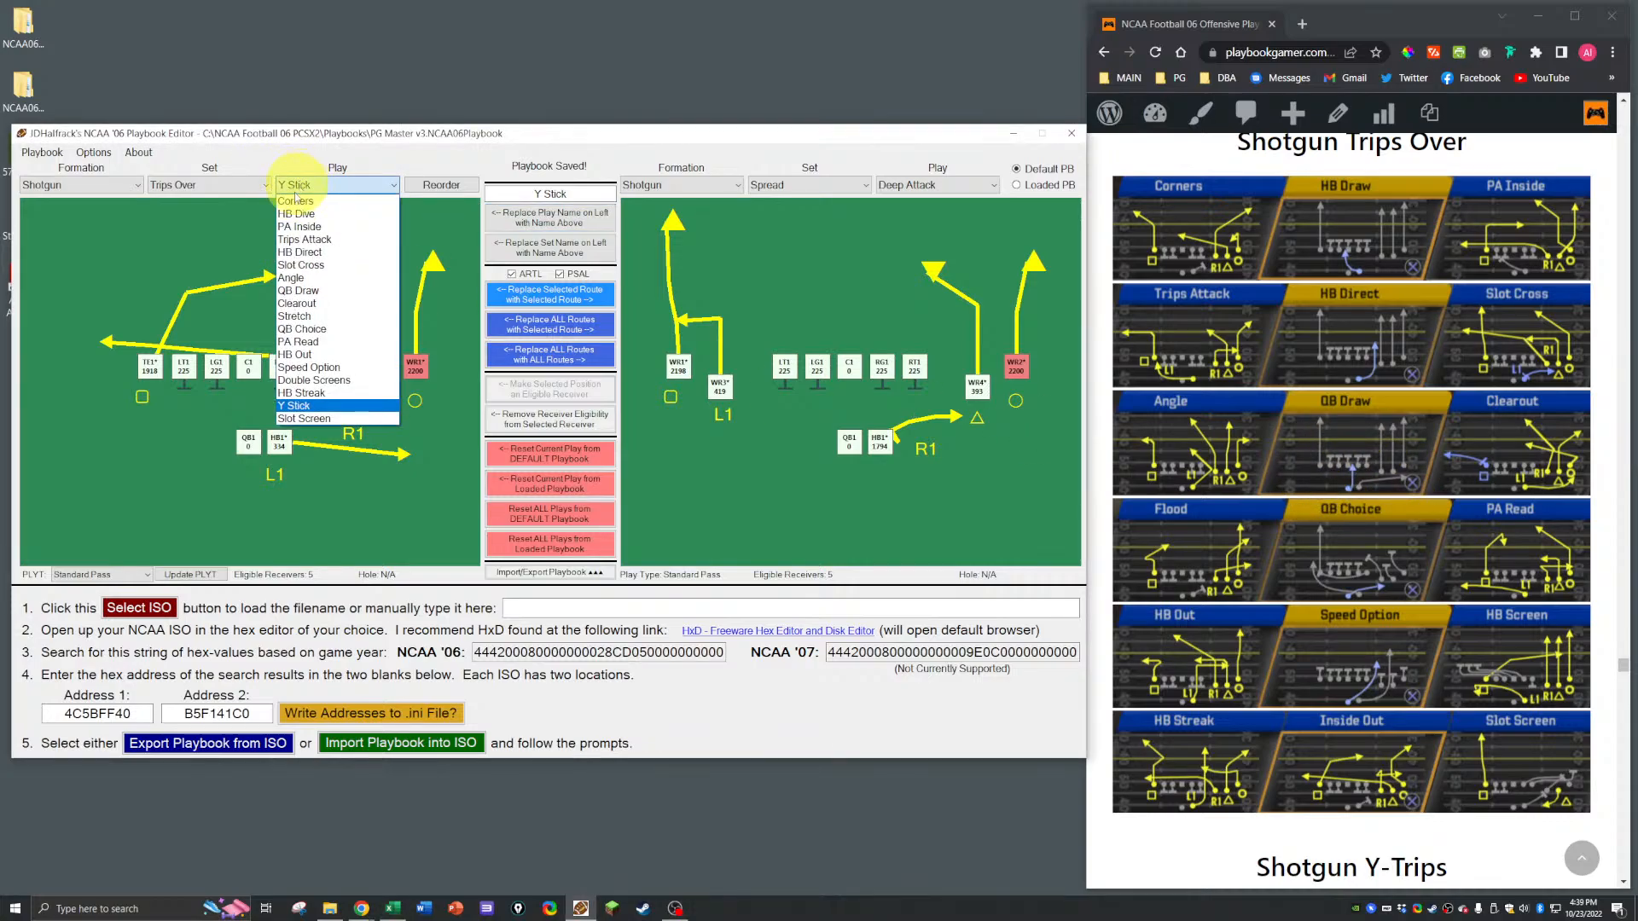
click(305, 418)
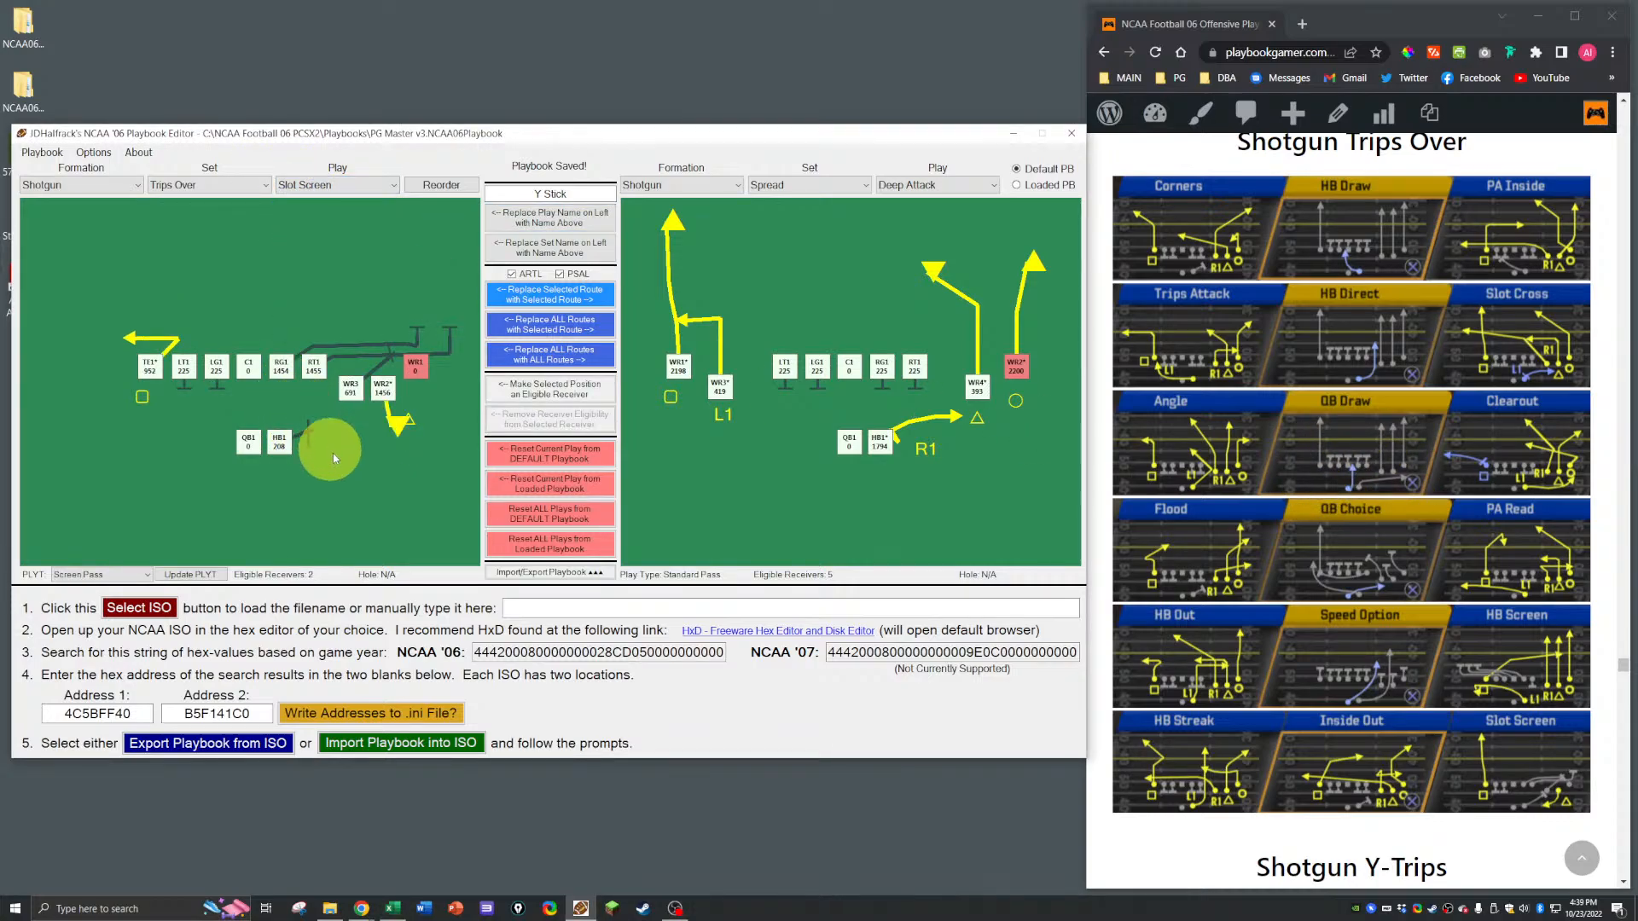
right_click(154, 373)
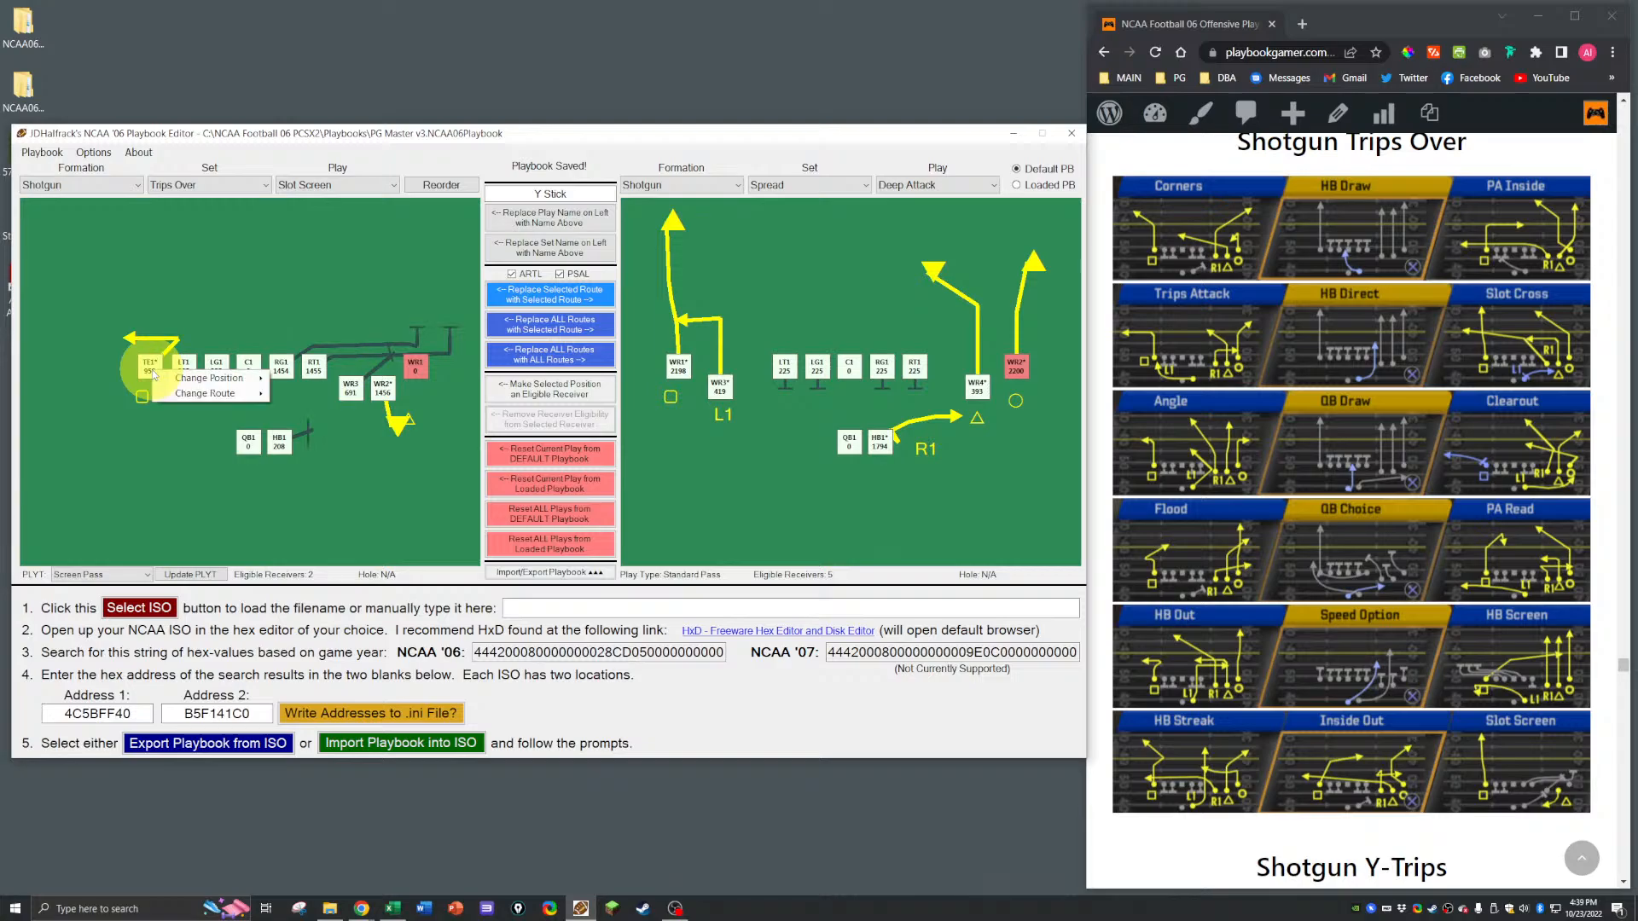
mouse_move(228, 395)
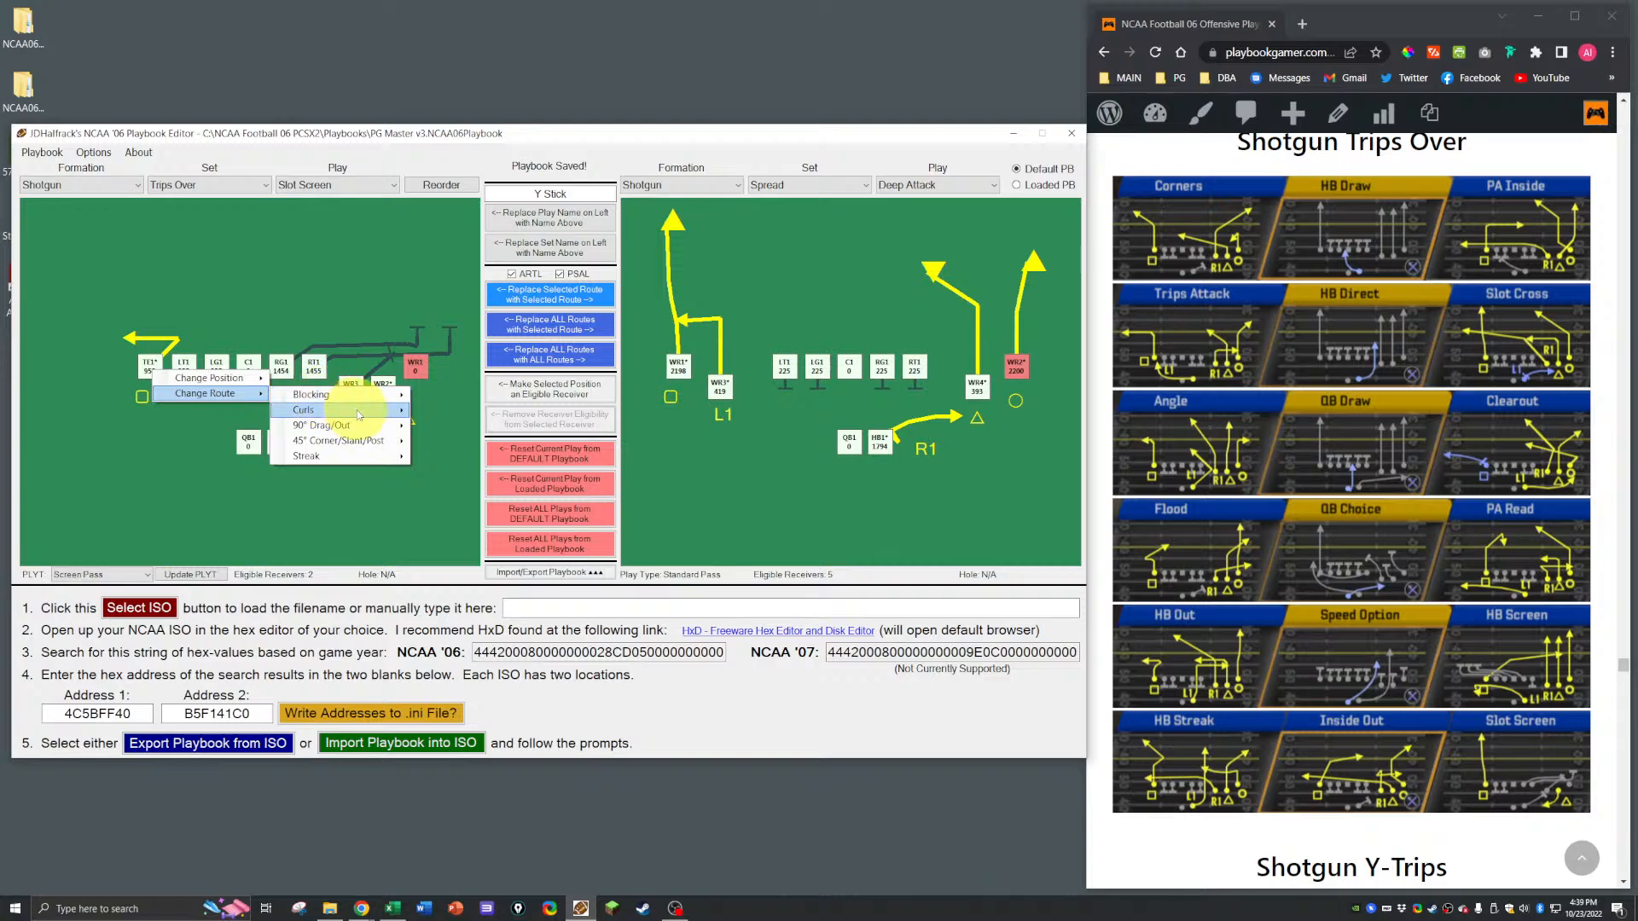
mouse_move(381, 429)
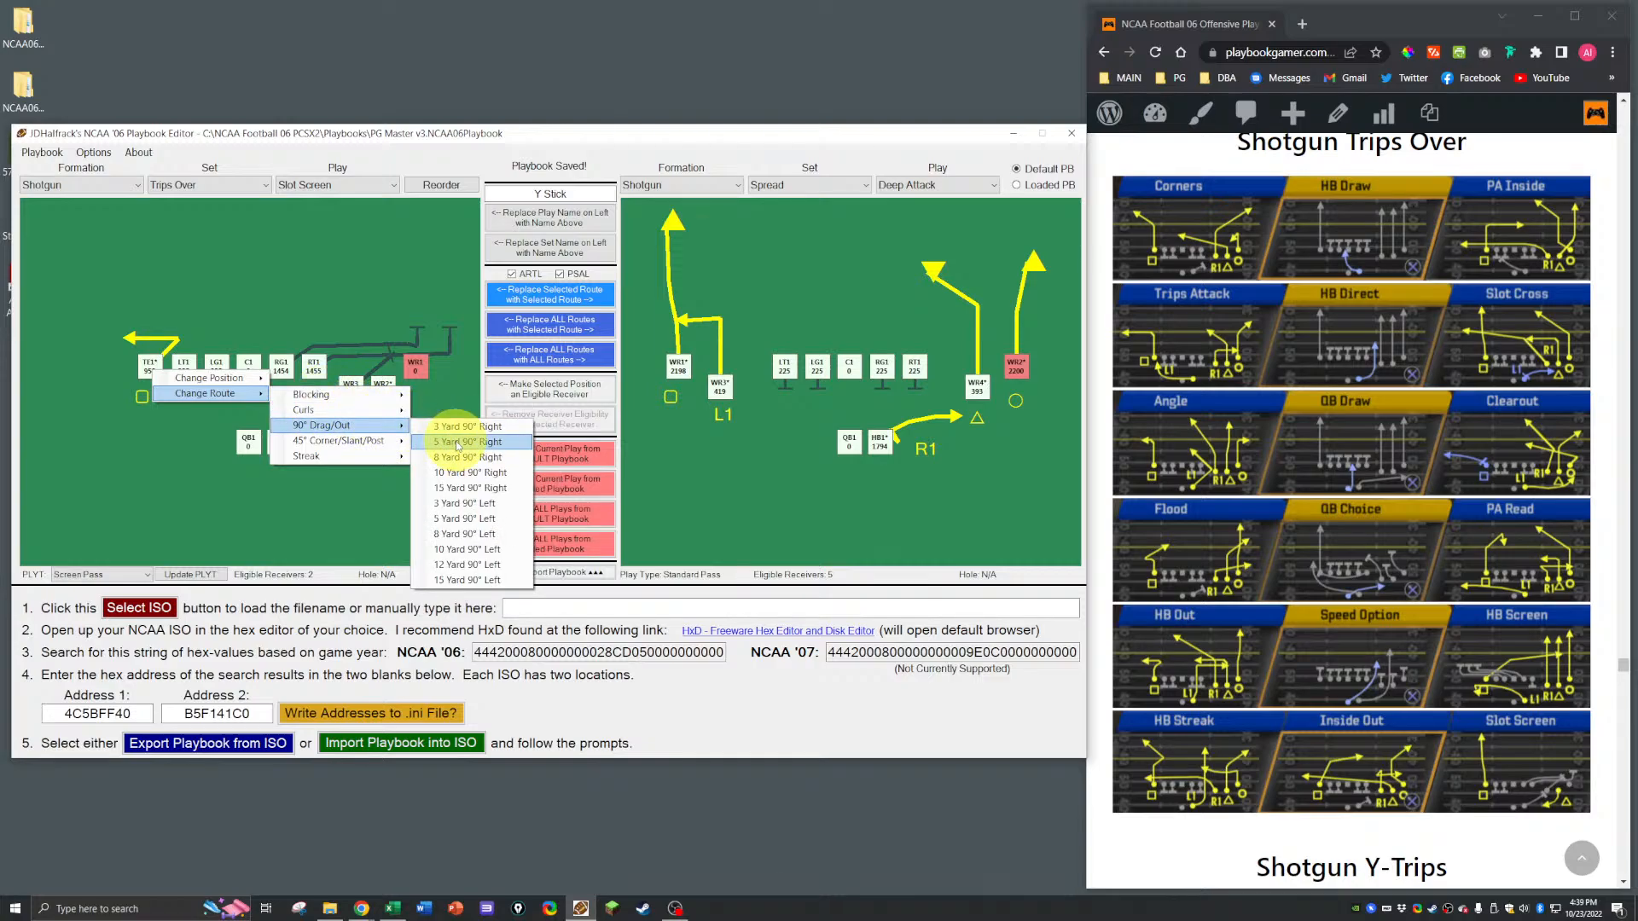
click(452, 519)
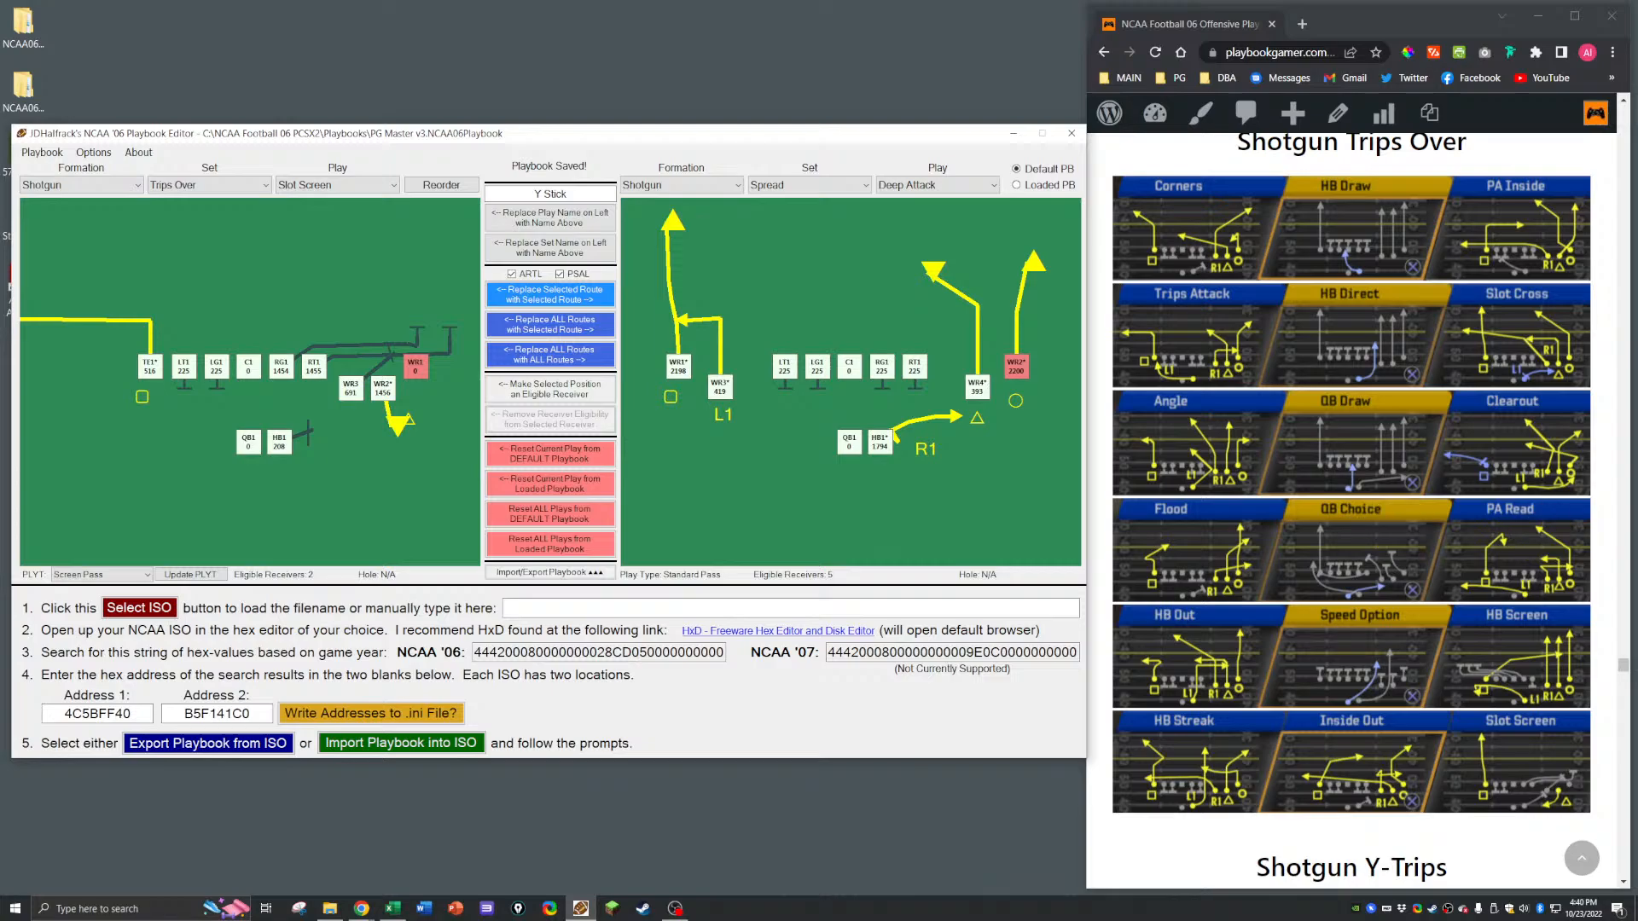
key(ctrl+s)
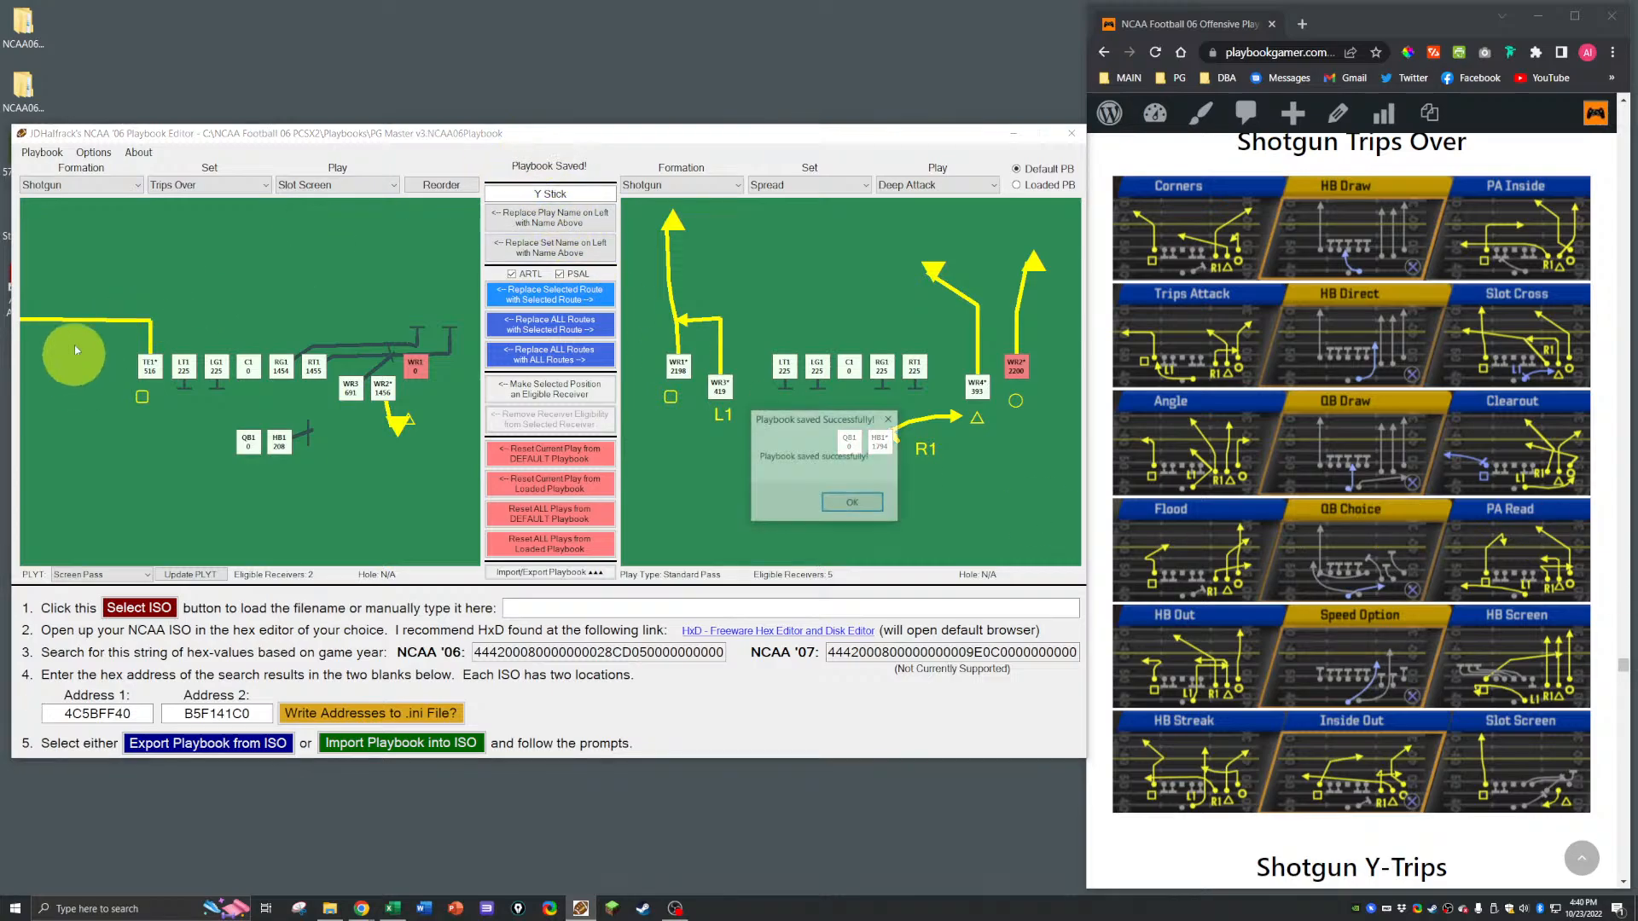
click(844, 501)
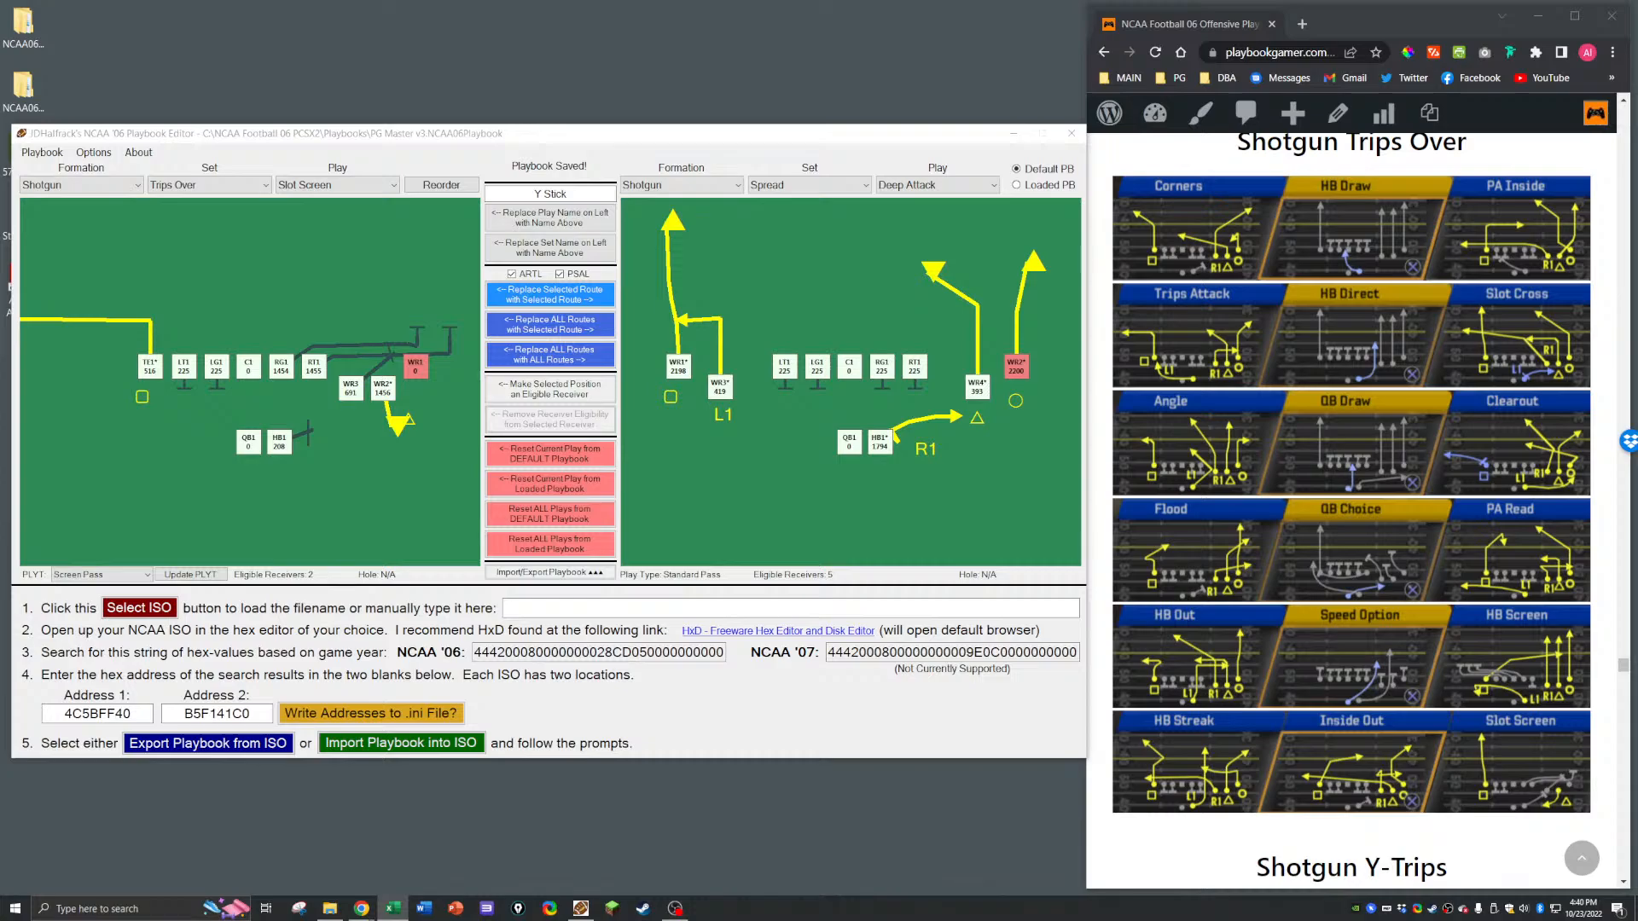
Step: Switch to the Excel changes list and select the Version cells of all version 3 entries, A300 to A330, to count them
drag(1637, 256, 1059, 166)
click(351, 528)
scroll(351, 528, up, 6)
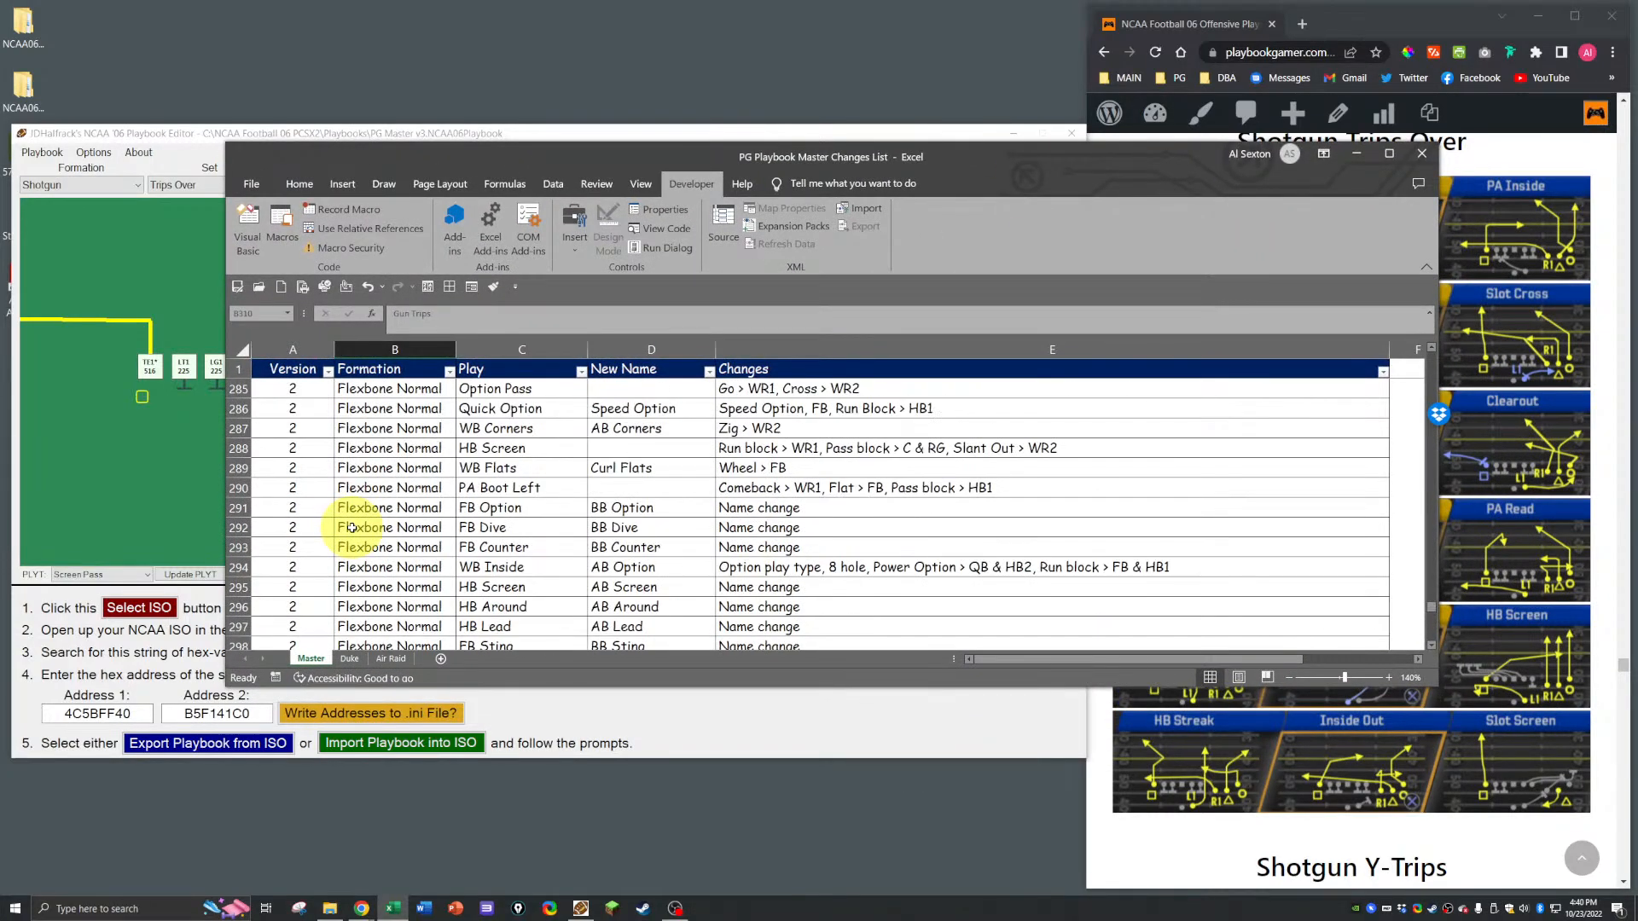
scroll(346, 521, down, 5)
scroll(316, 487, up, 1)
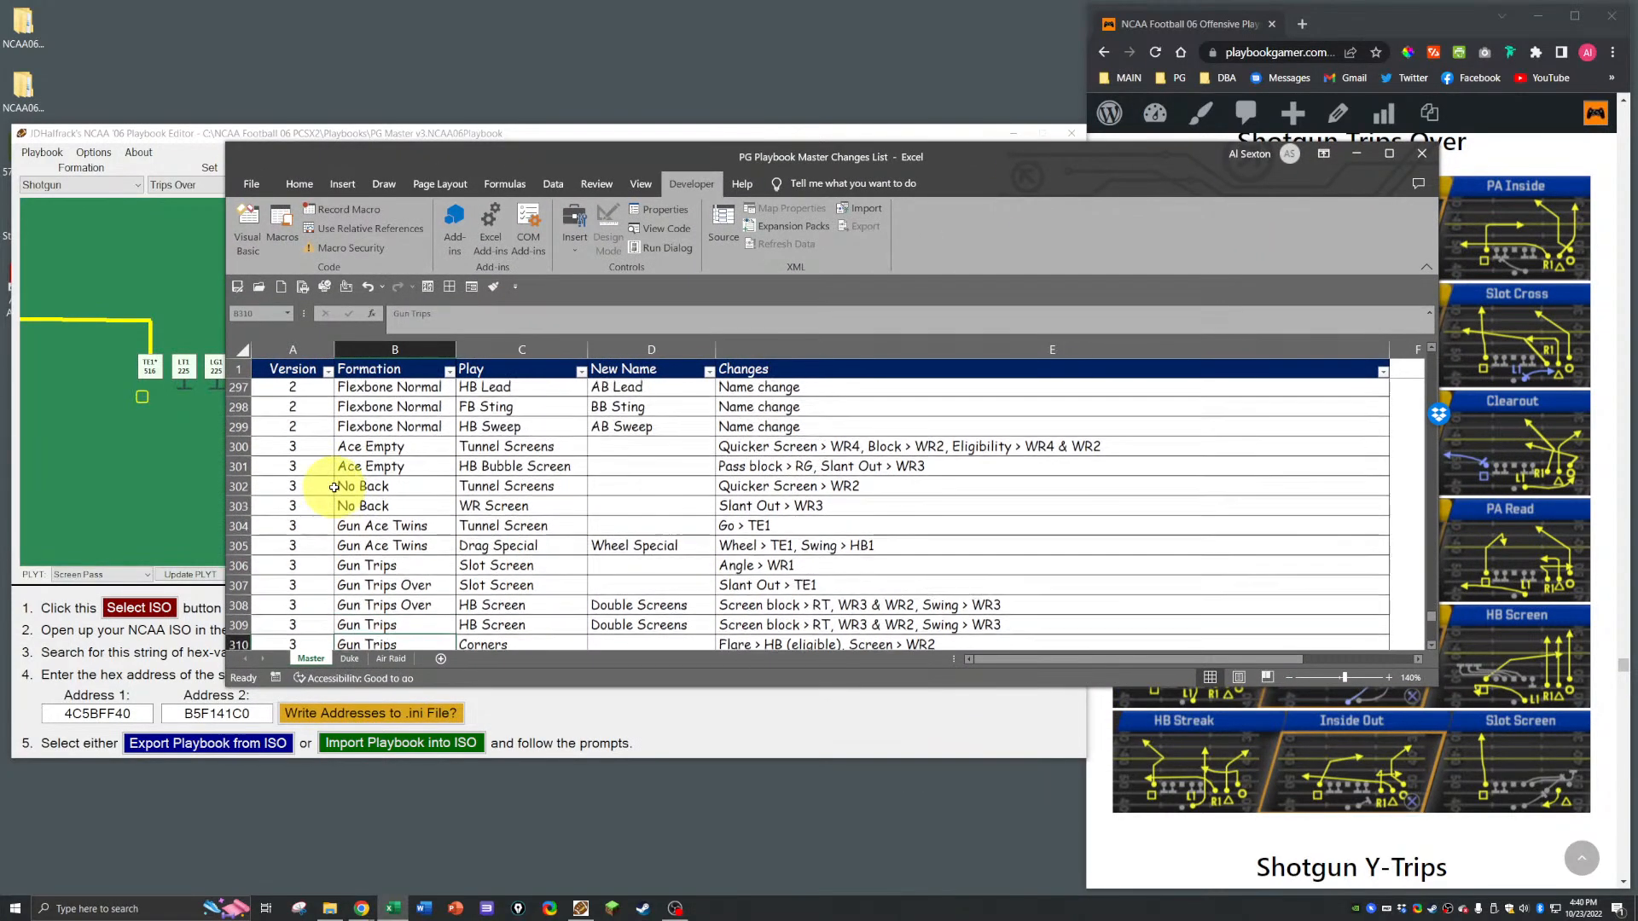
click(294, 449)
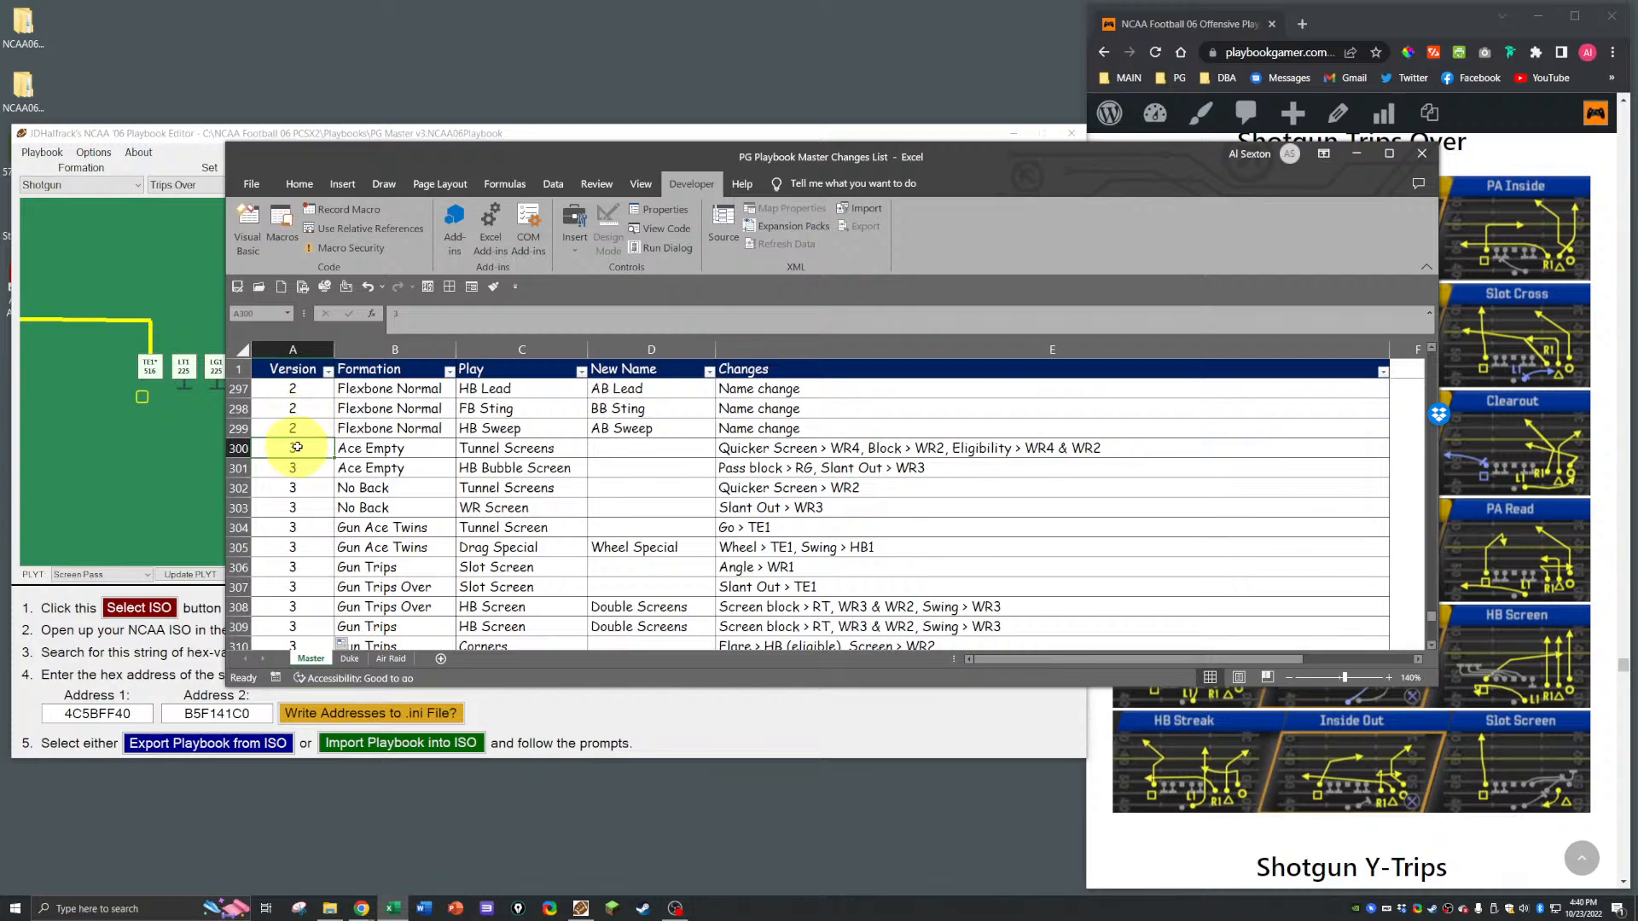
drag(294, 449, 305, 606)
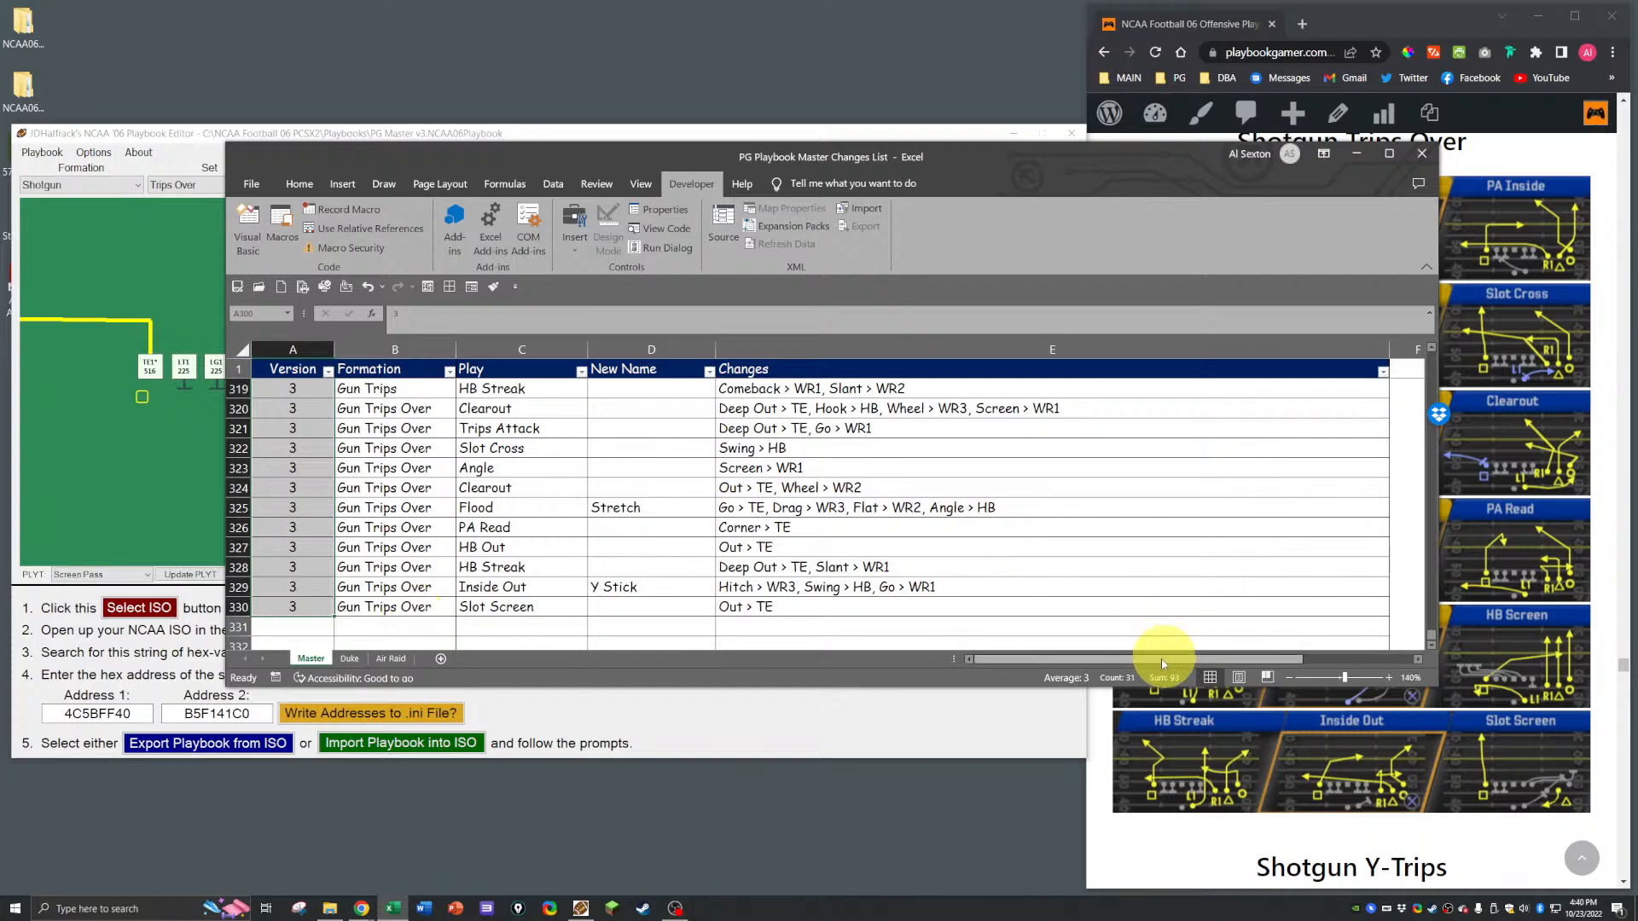
click(982, 546)
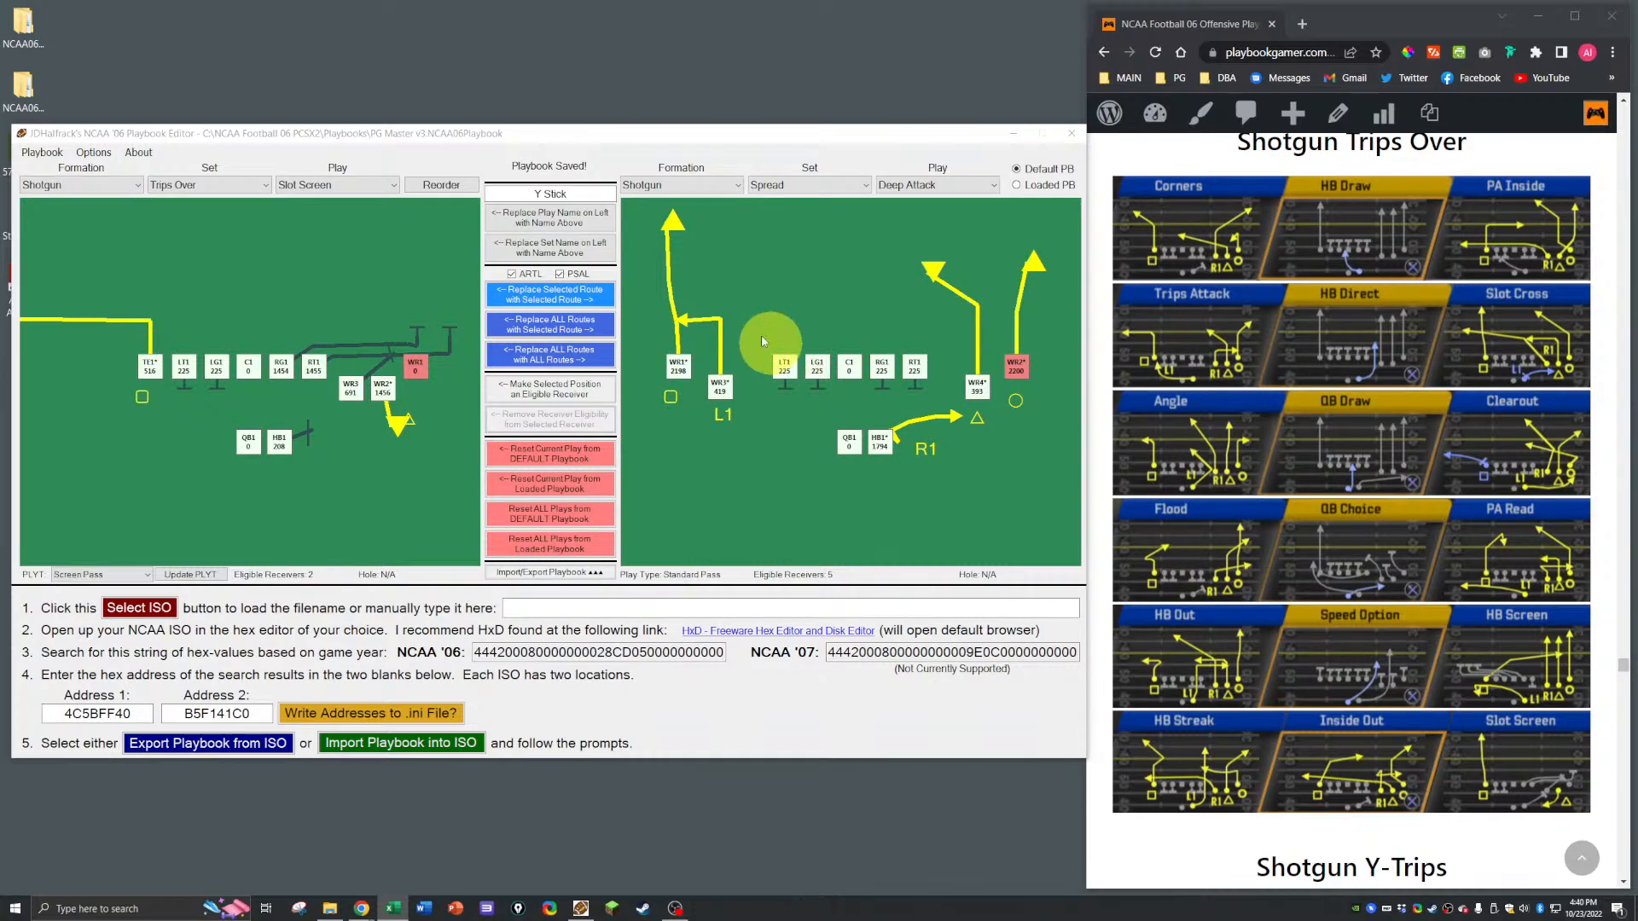
Step: Return to the playbook editor and save the playbook again
click(570, 148)
key(ctrl+s)
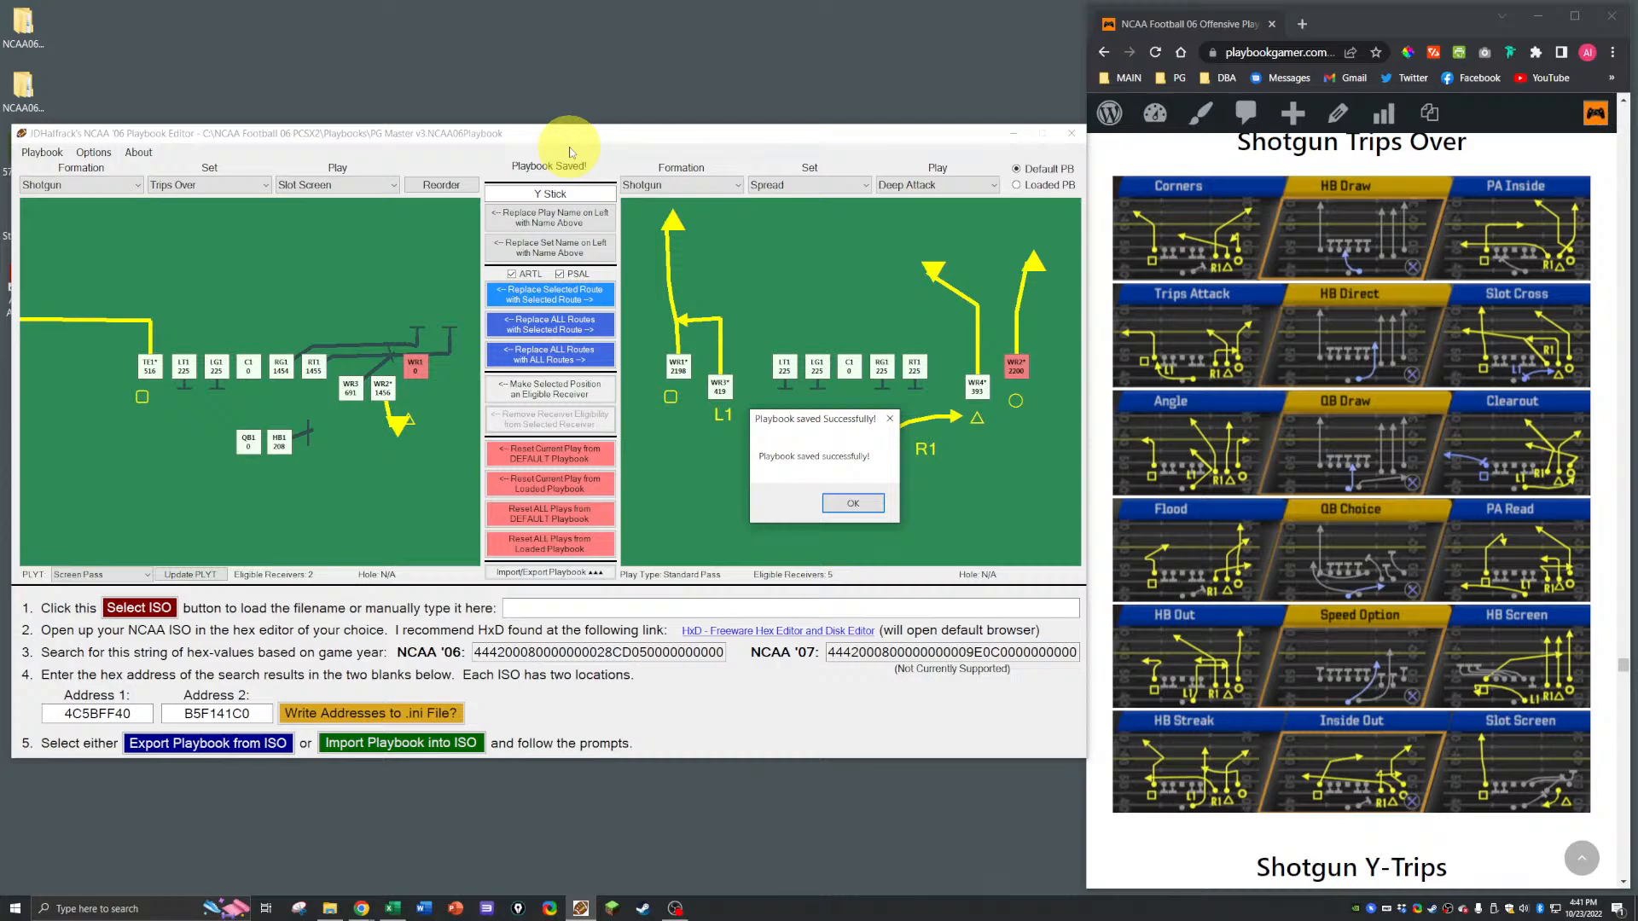
key(Return)
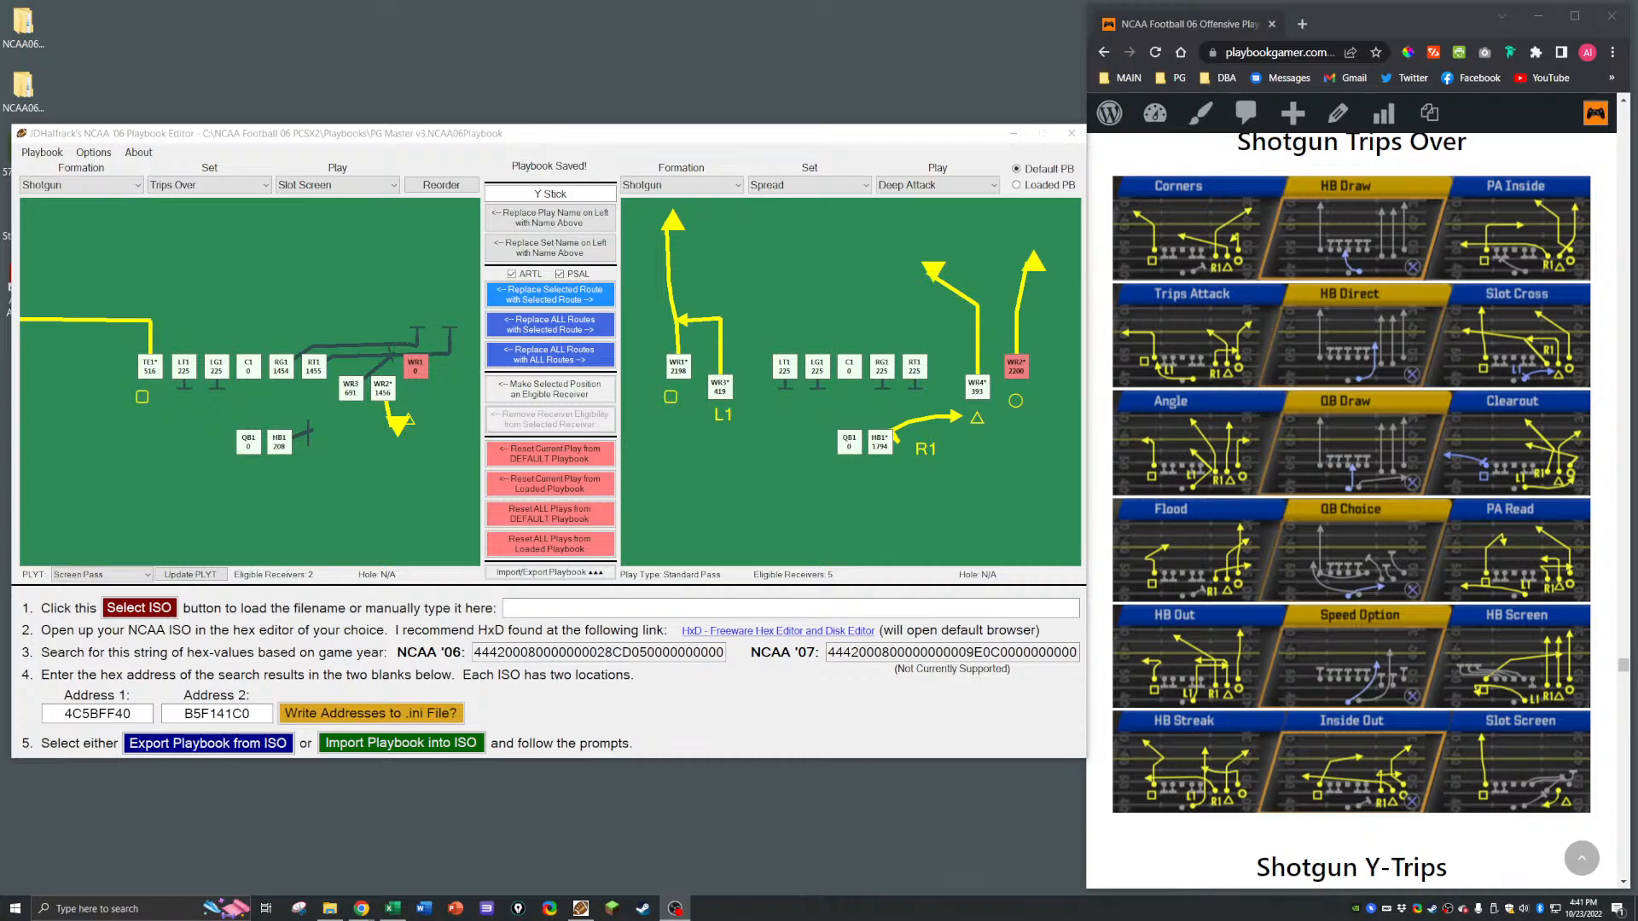
Step: Load the Shotgun 5-Wide set for editing and bring up the Shotgun 5-Wide play diagrams on the NCAA Football 06 Offensive Plays page
click(208, 184)
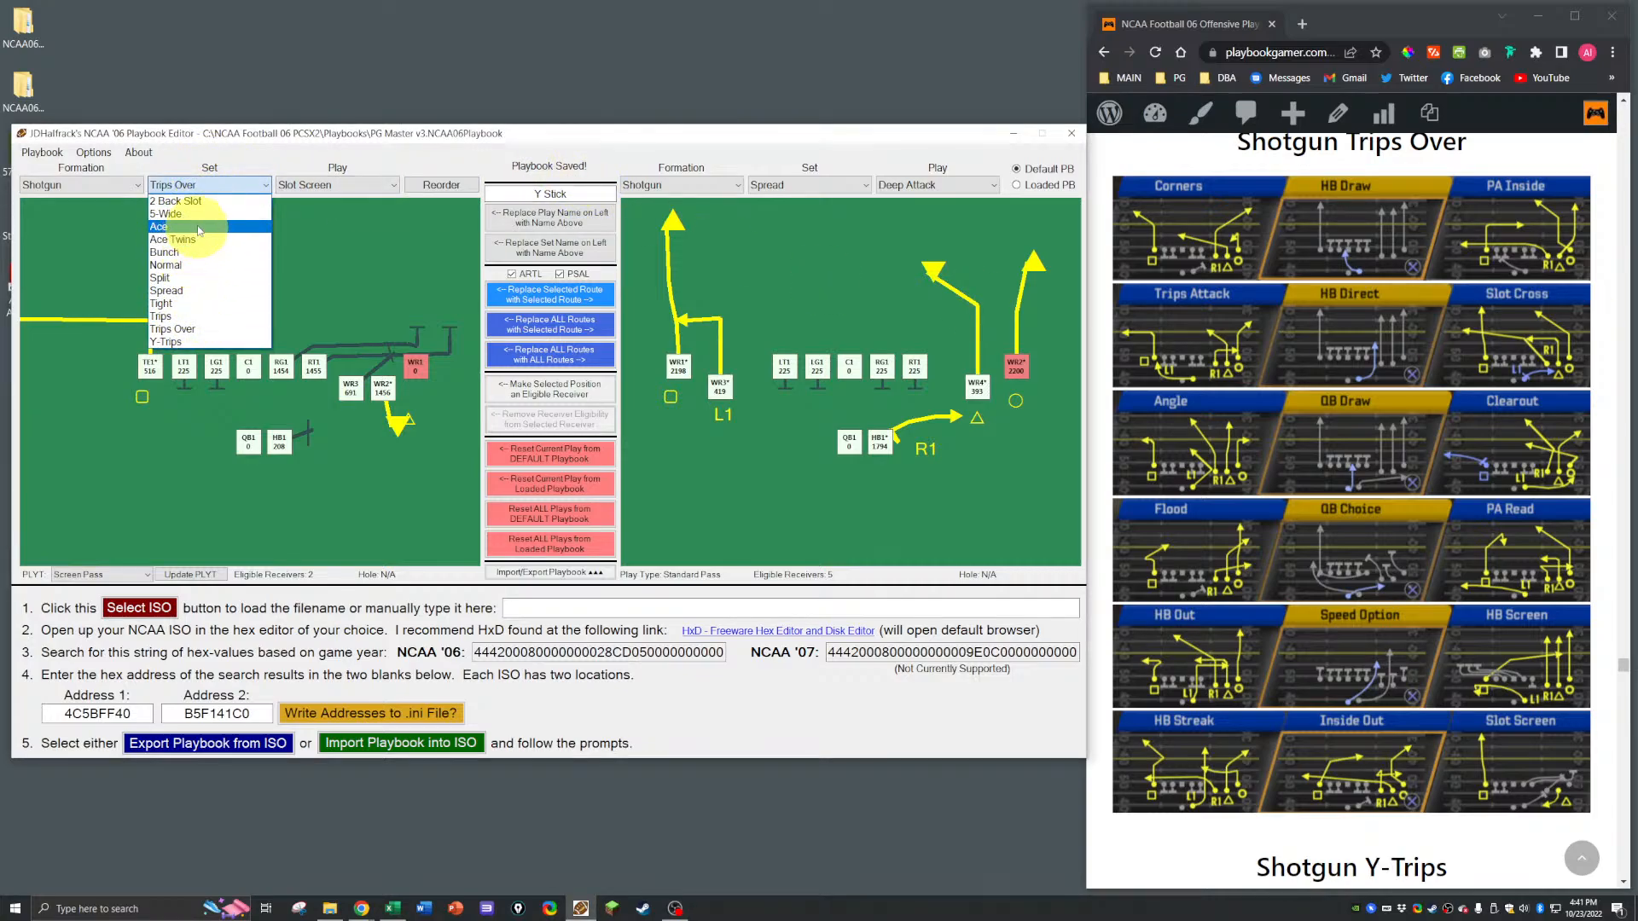
click(195, 213)
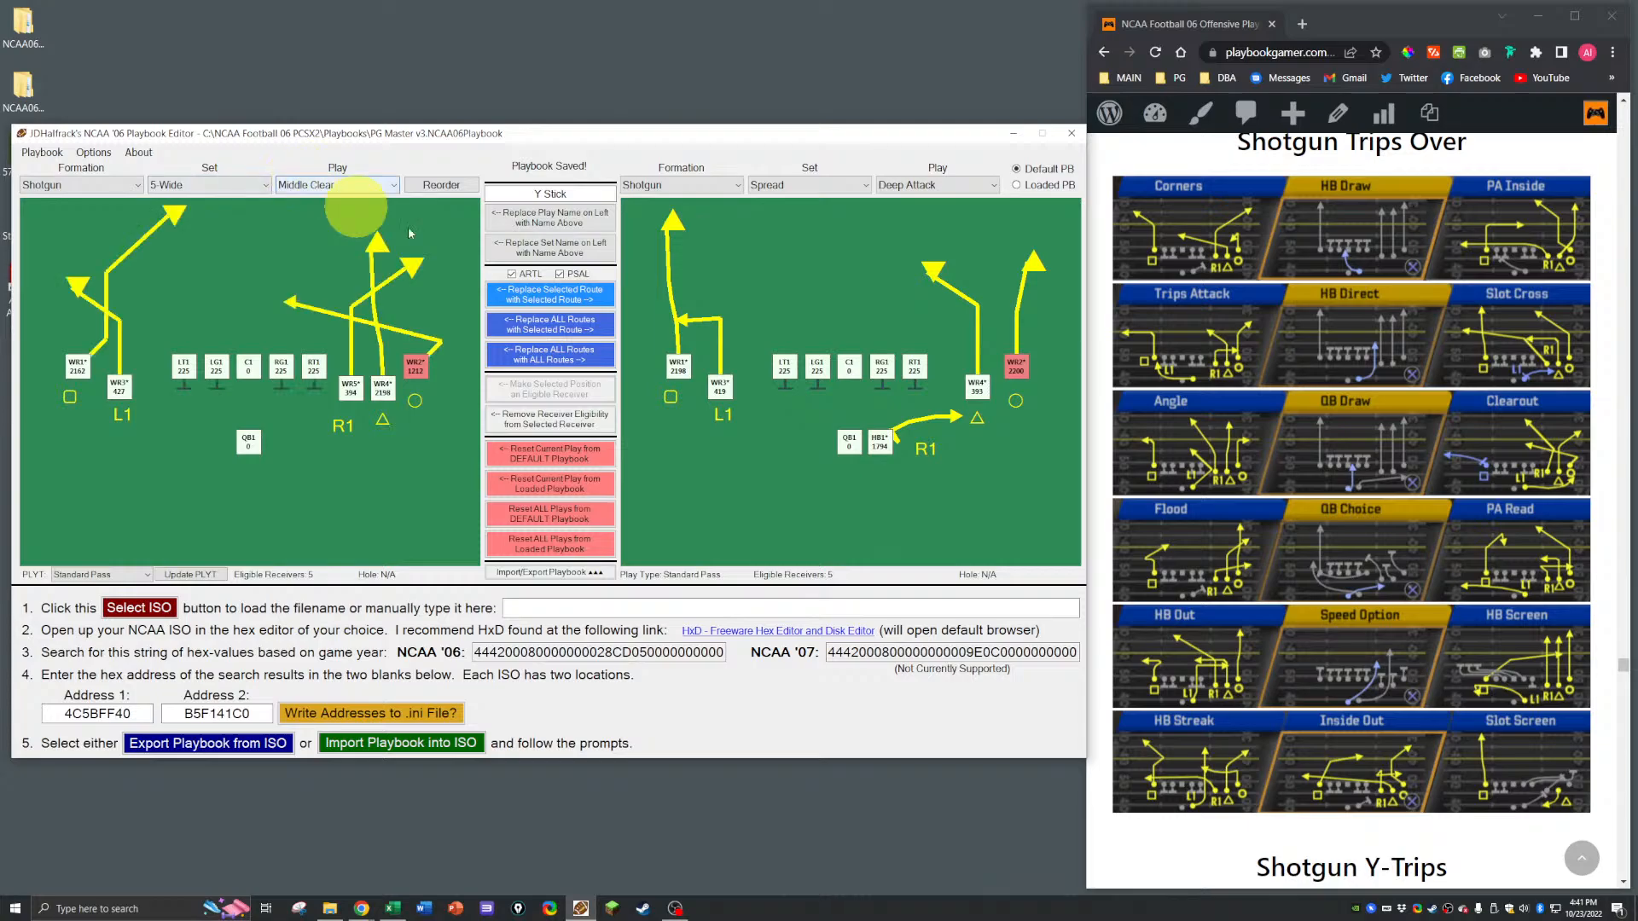
scroll(1324, 401, up, 5)
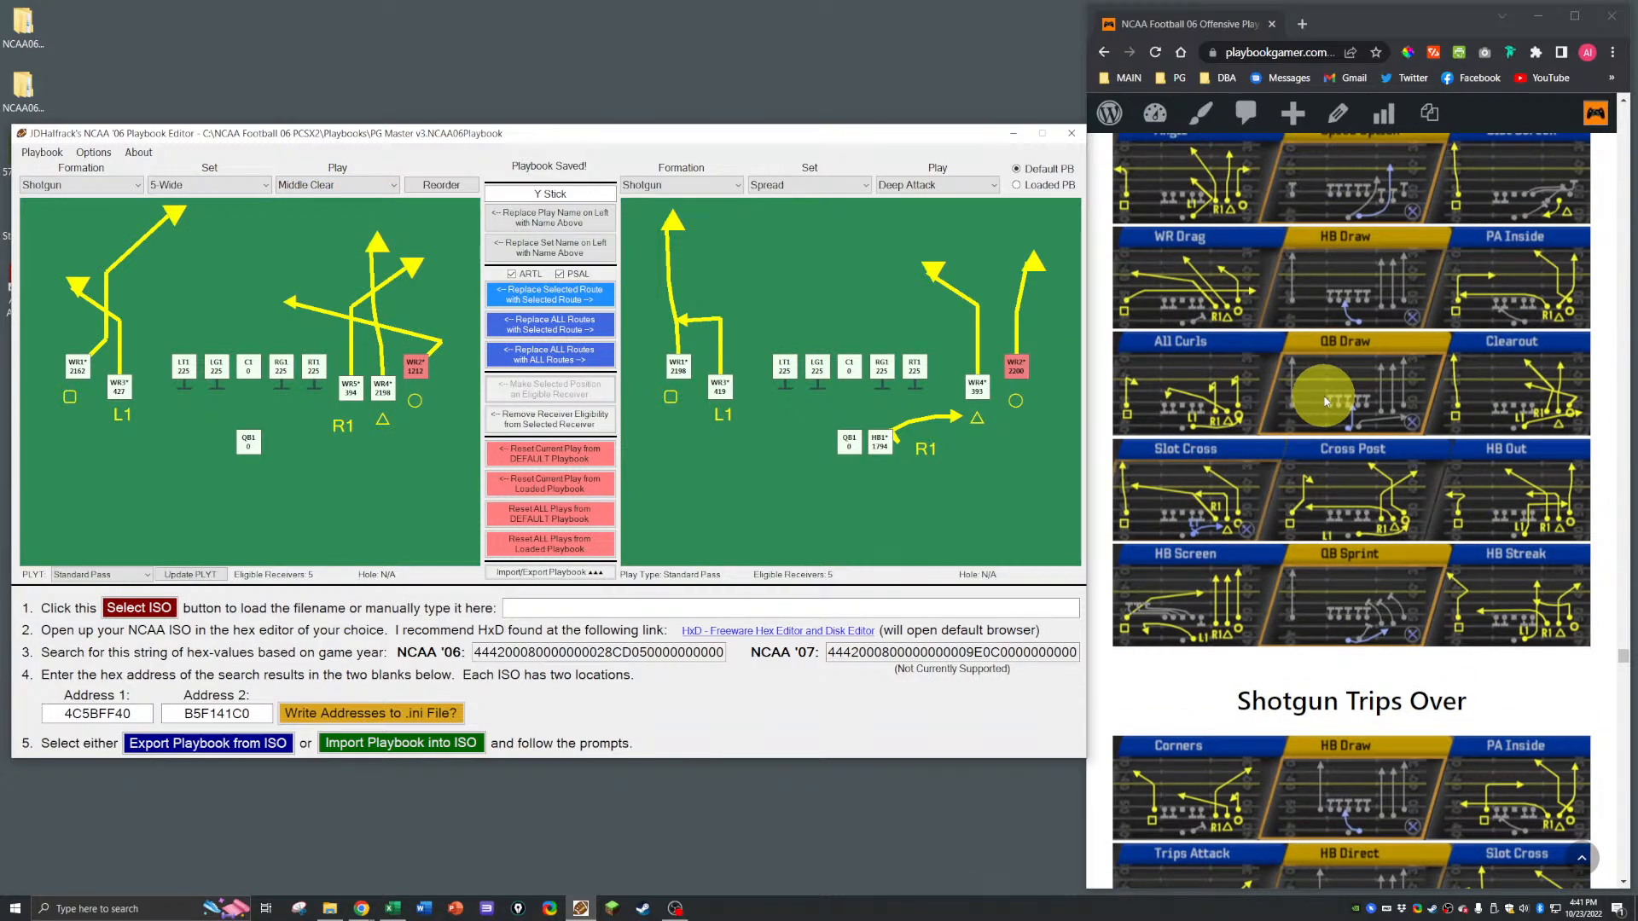
click(1582, 858)
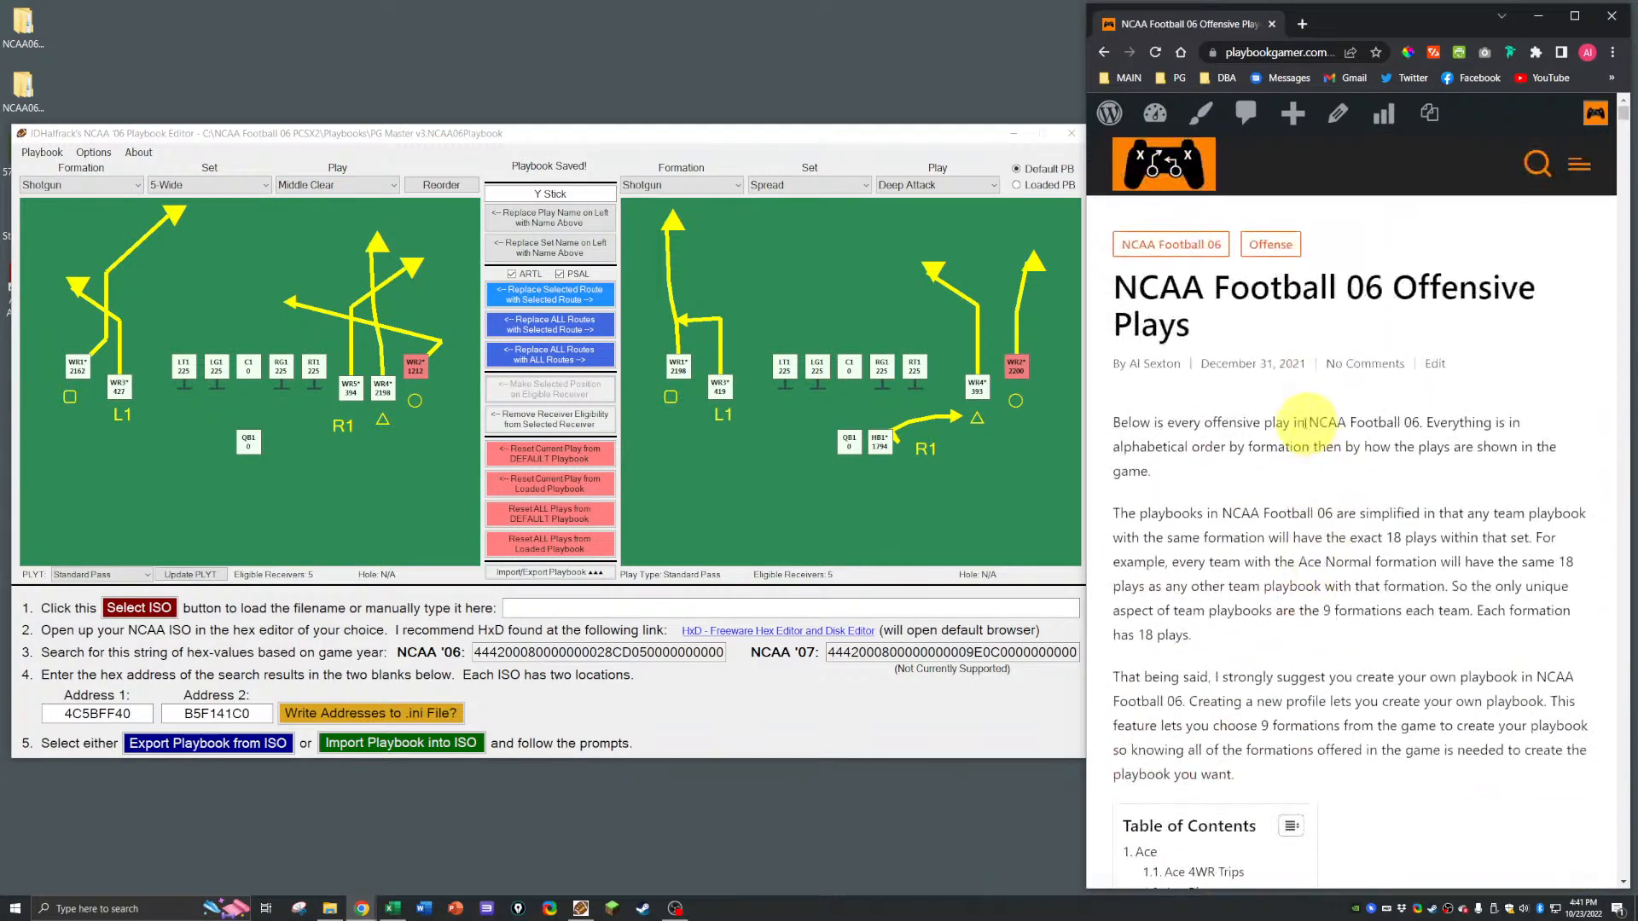
scroll(1305, 420, down, 15)
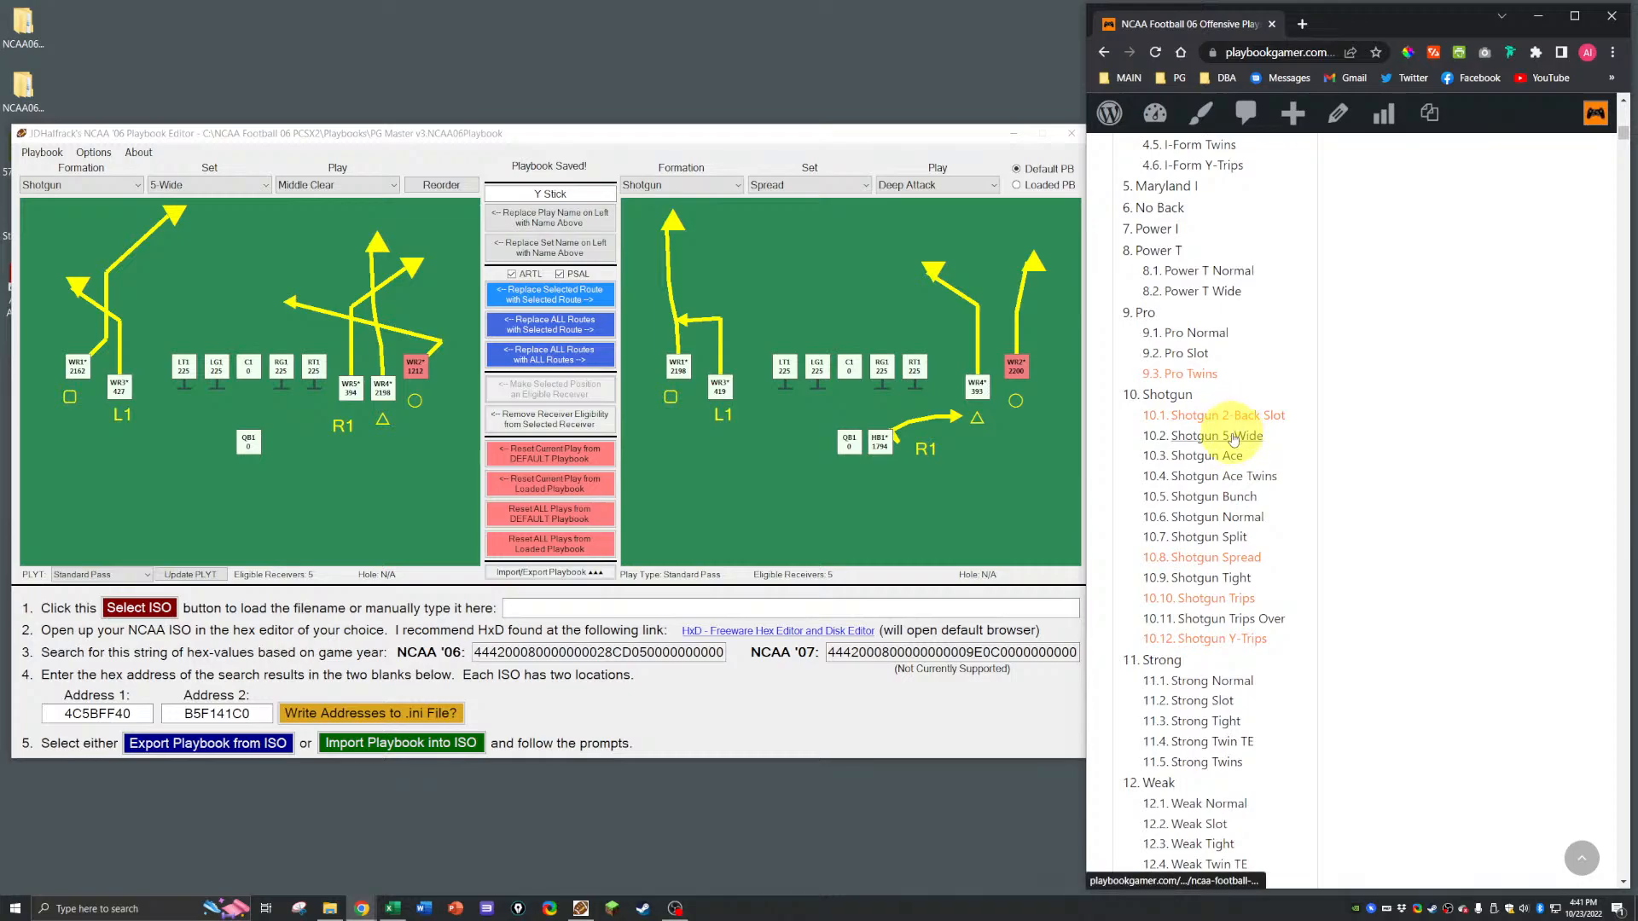
click(1232, 437)
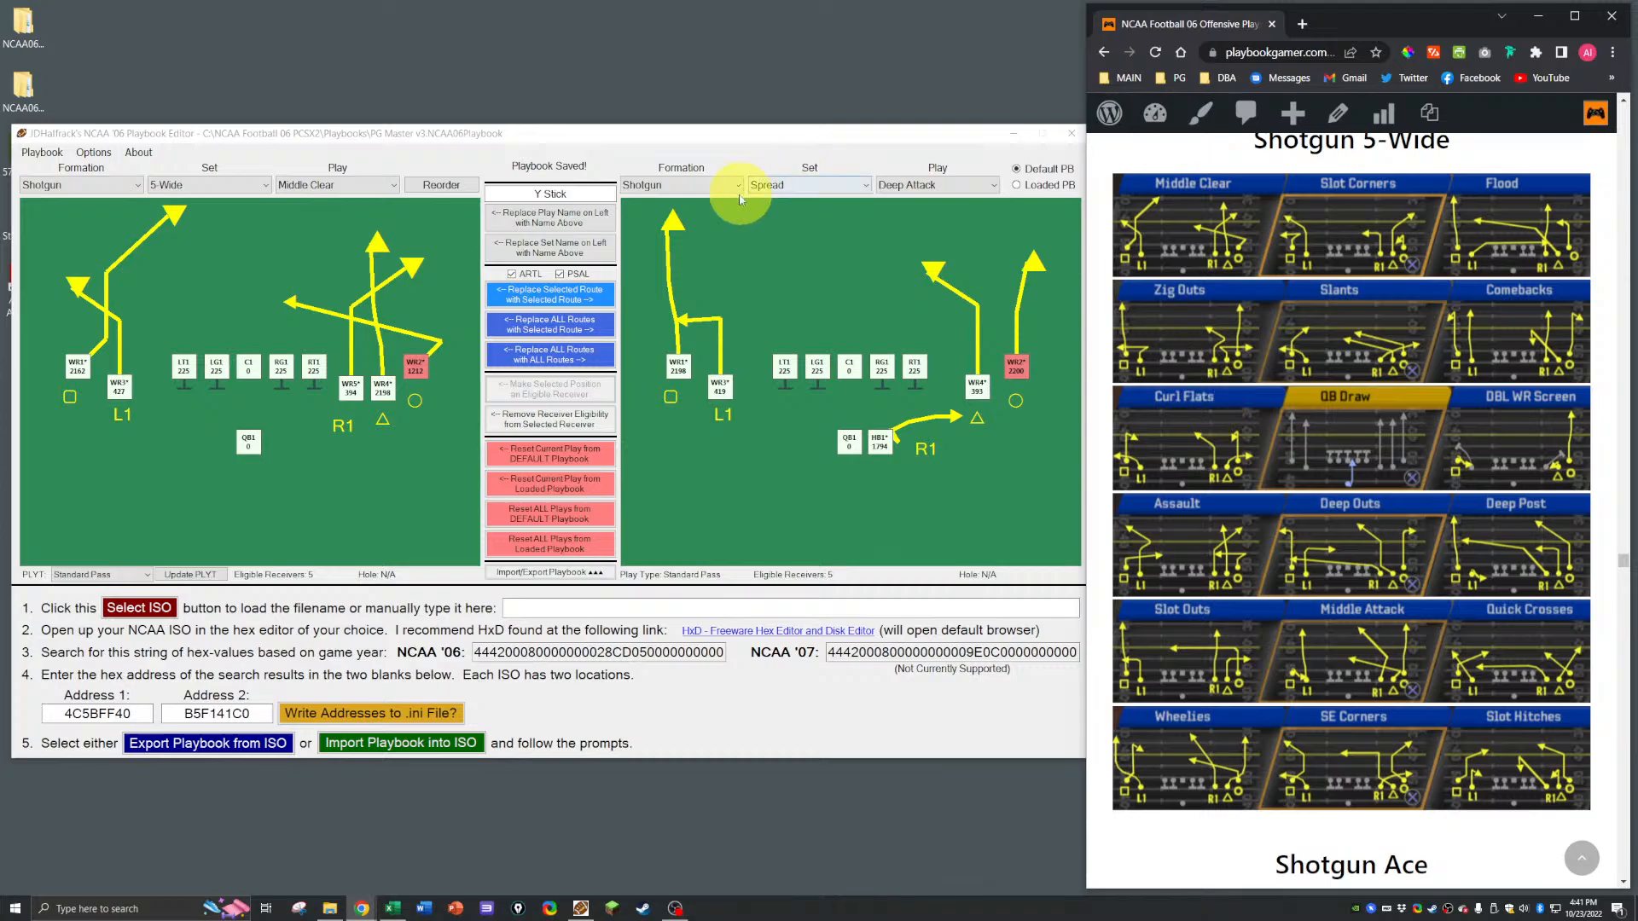
click(678, 185)
click(633, 202)
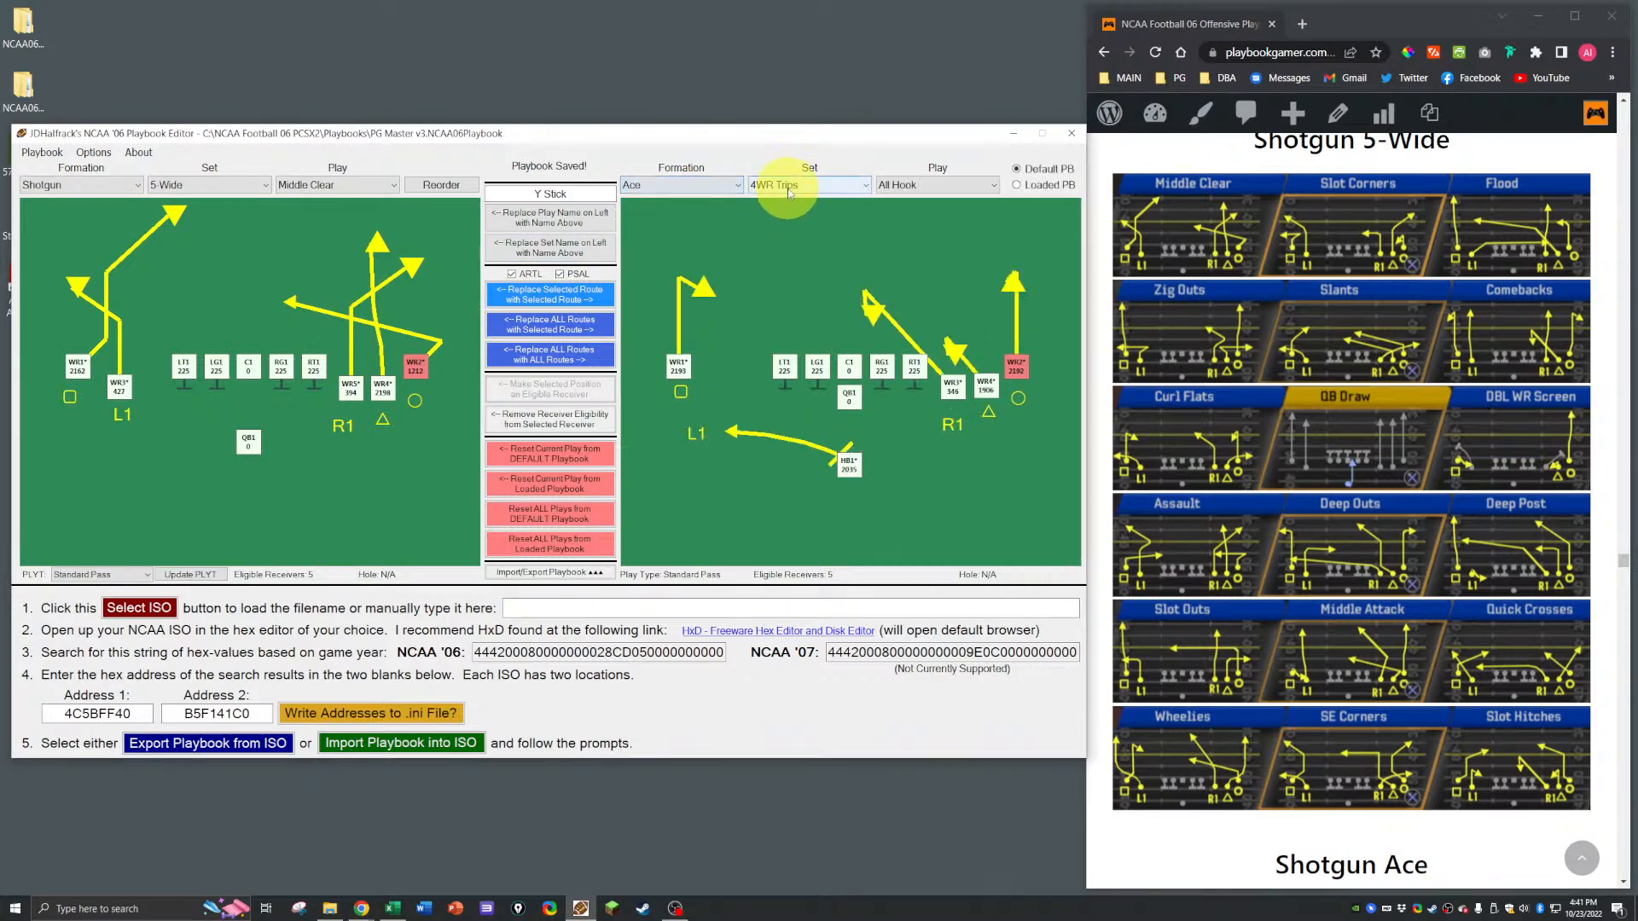
click(778, 186)
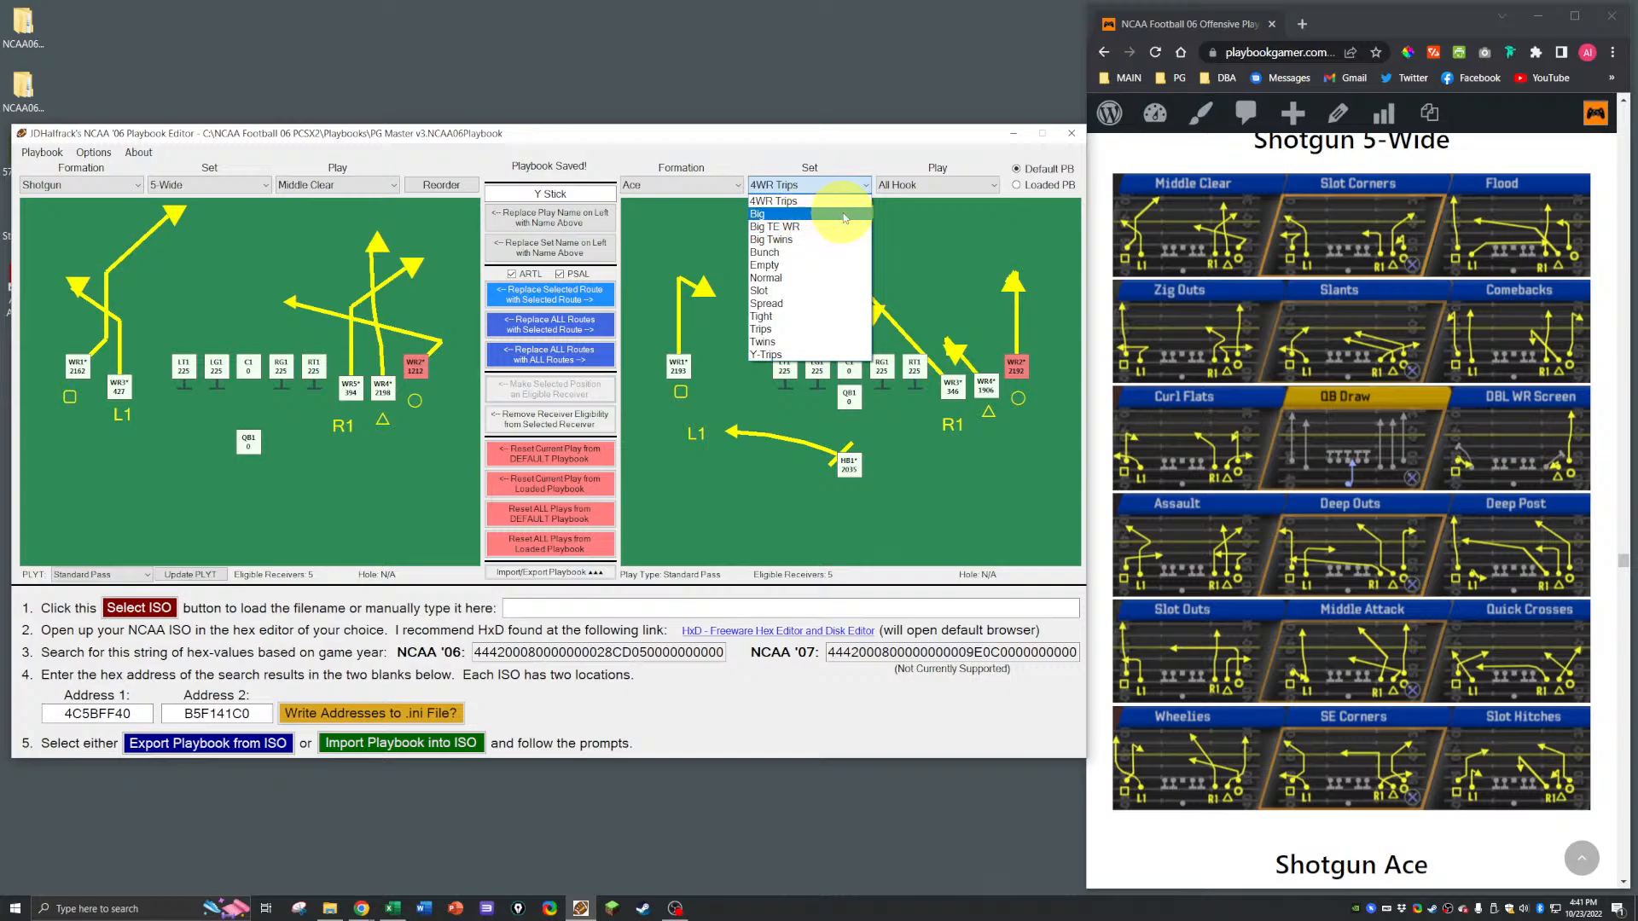
click(773, 201)
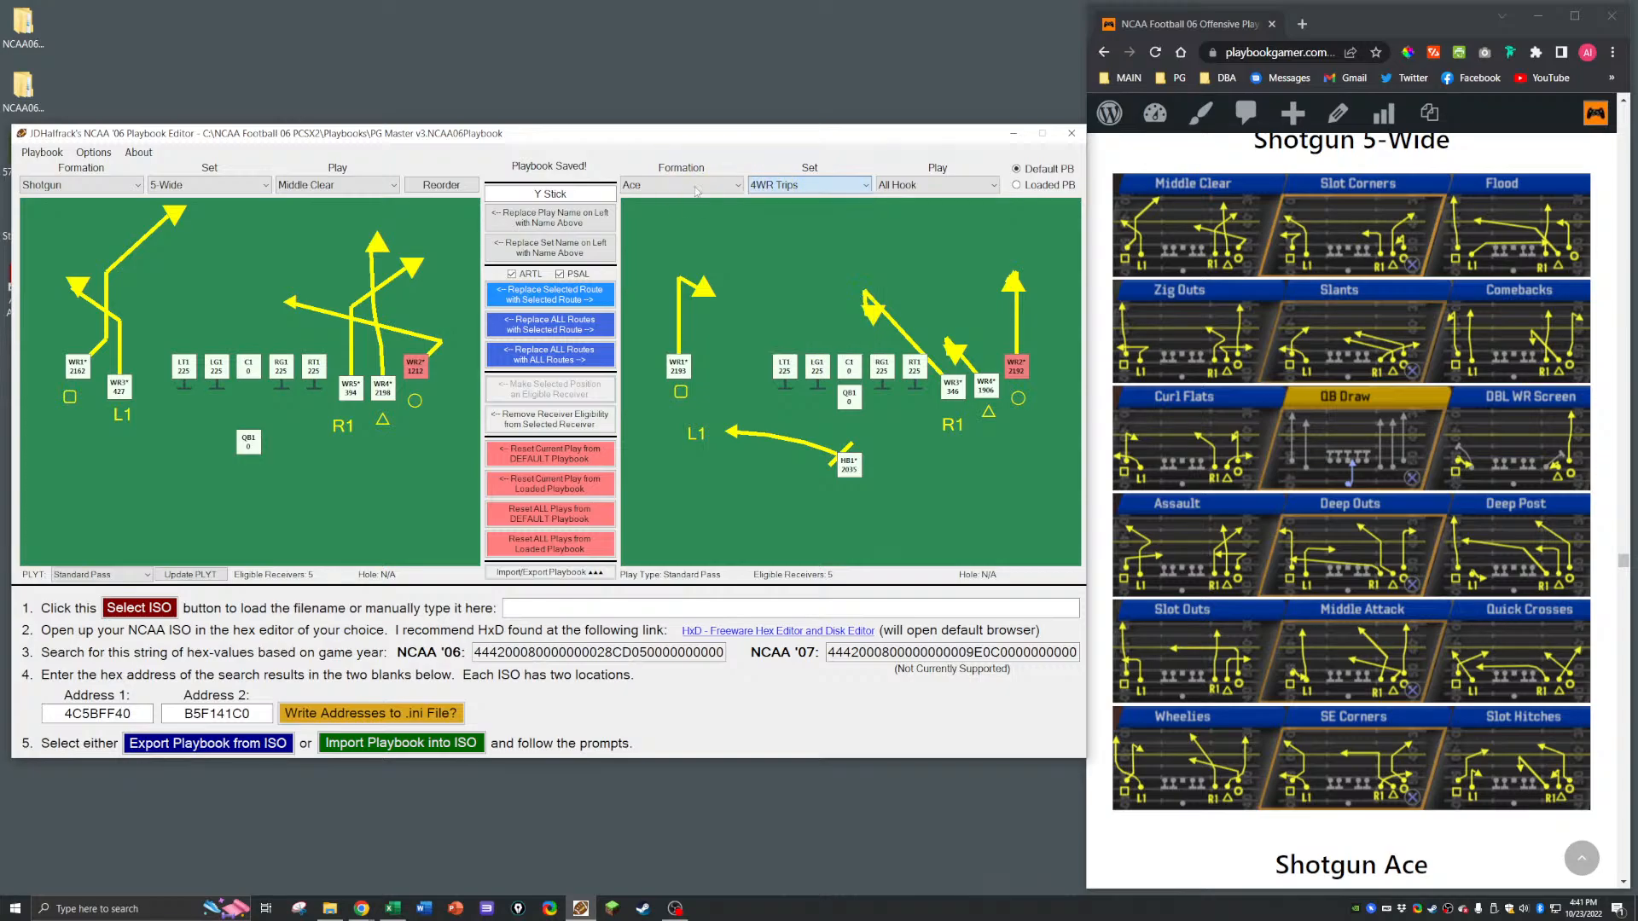
Step: Load the Slant Outs play from the Shotgun Ace set as the source play for routes
click(670, 184)
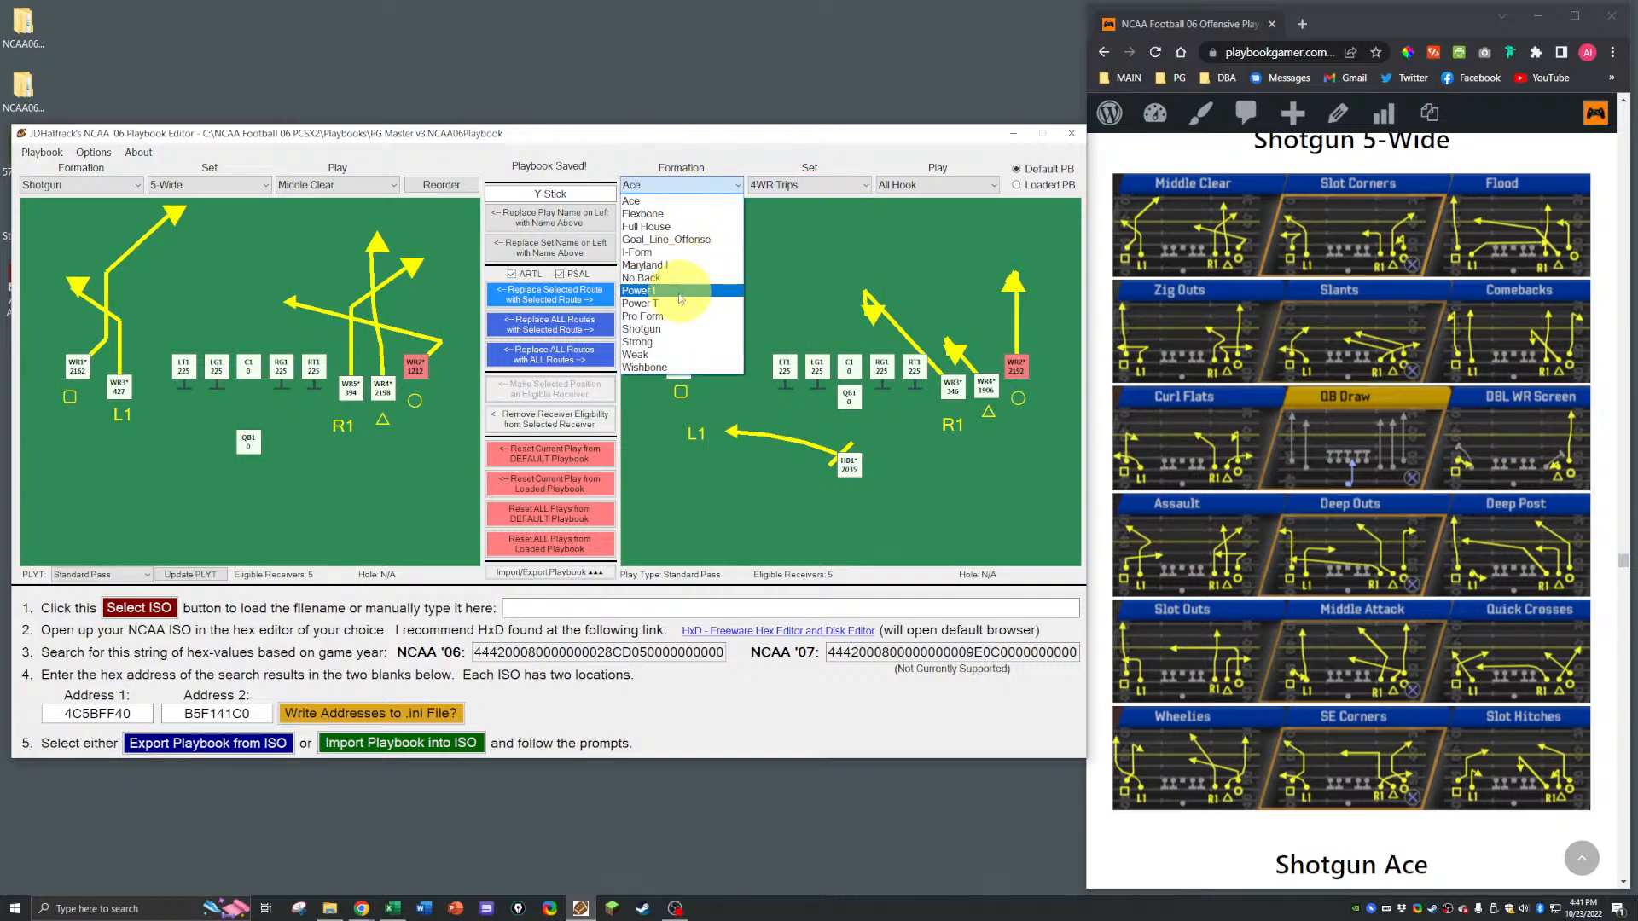
click(641, 330)
click(796, 186)
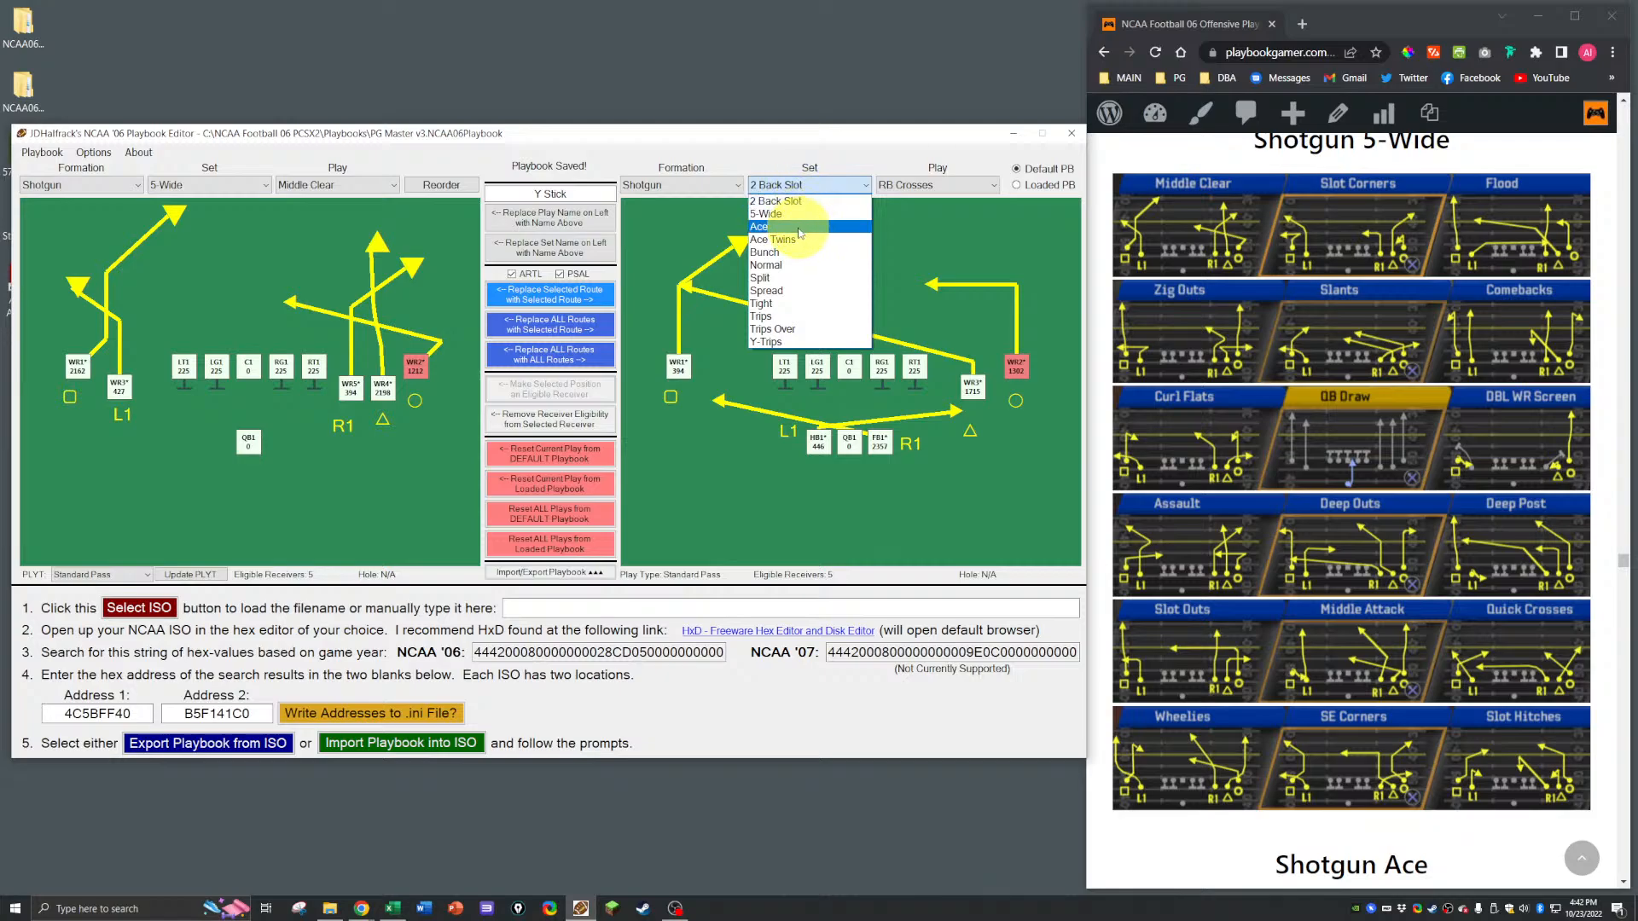
click(772, 226)
click(887, 185)
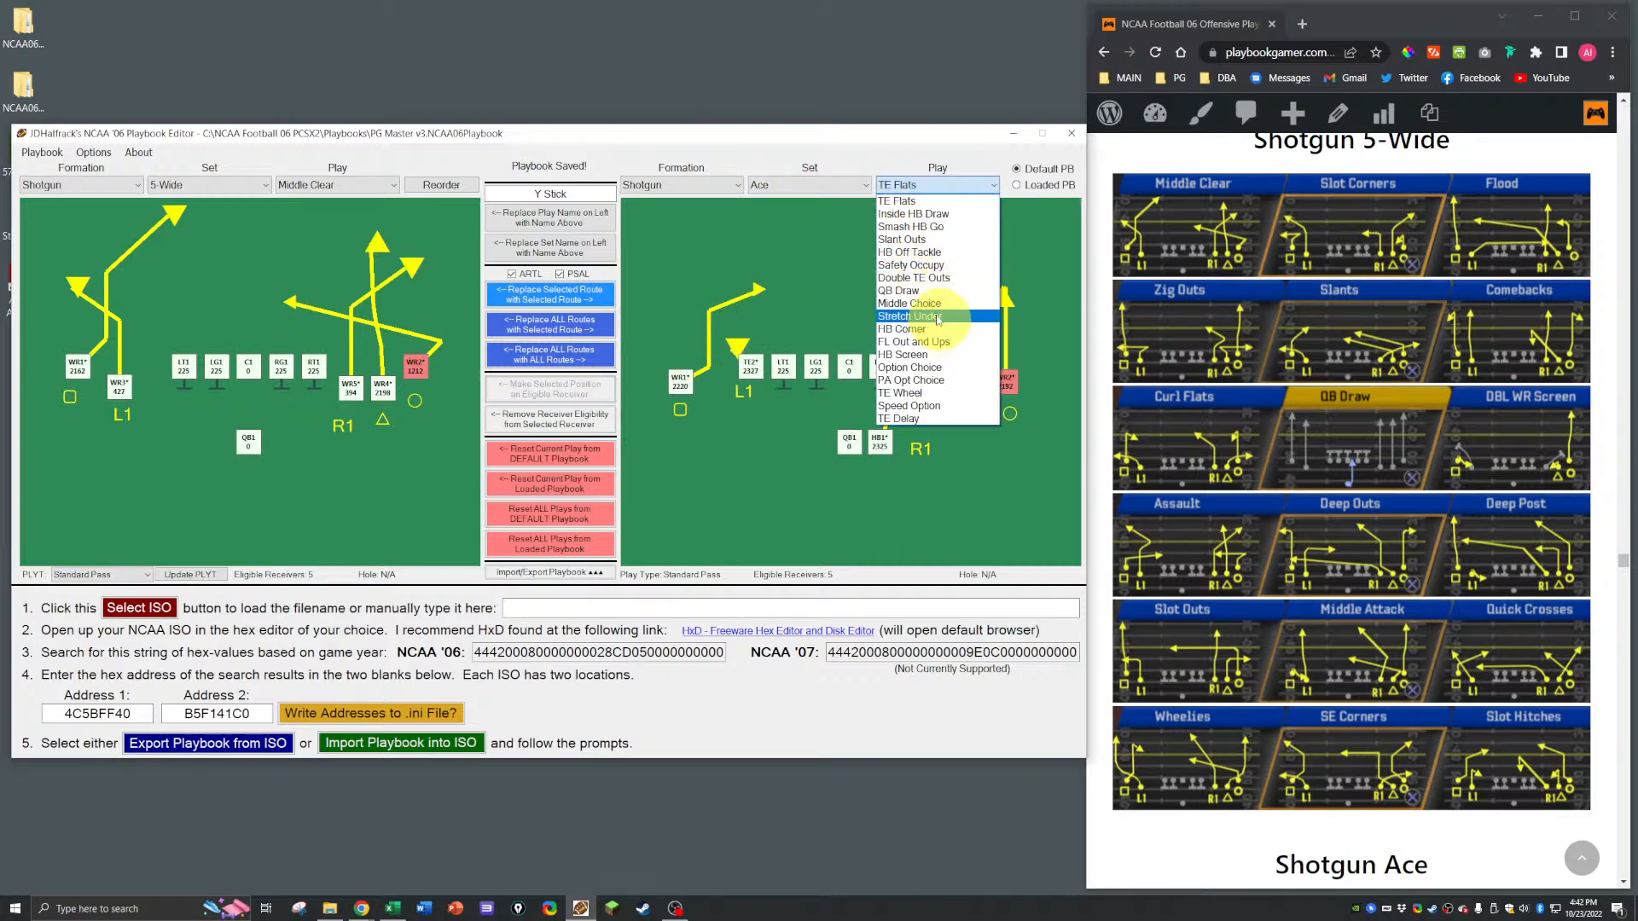
click(924, 243)
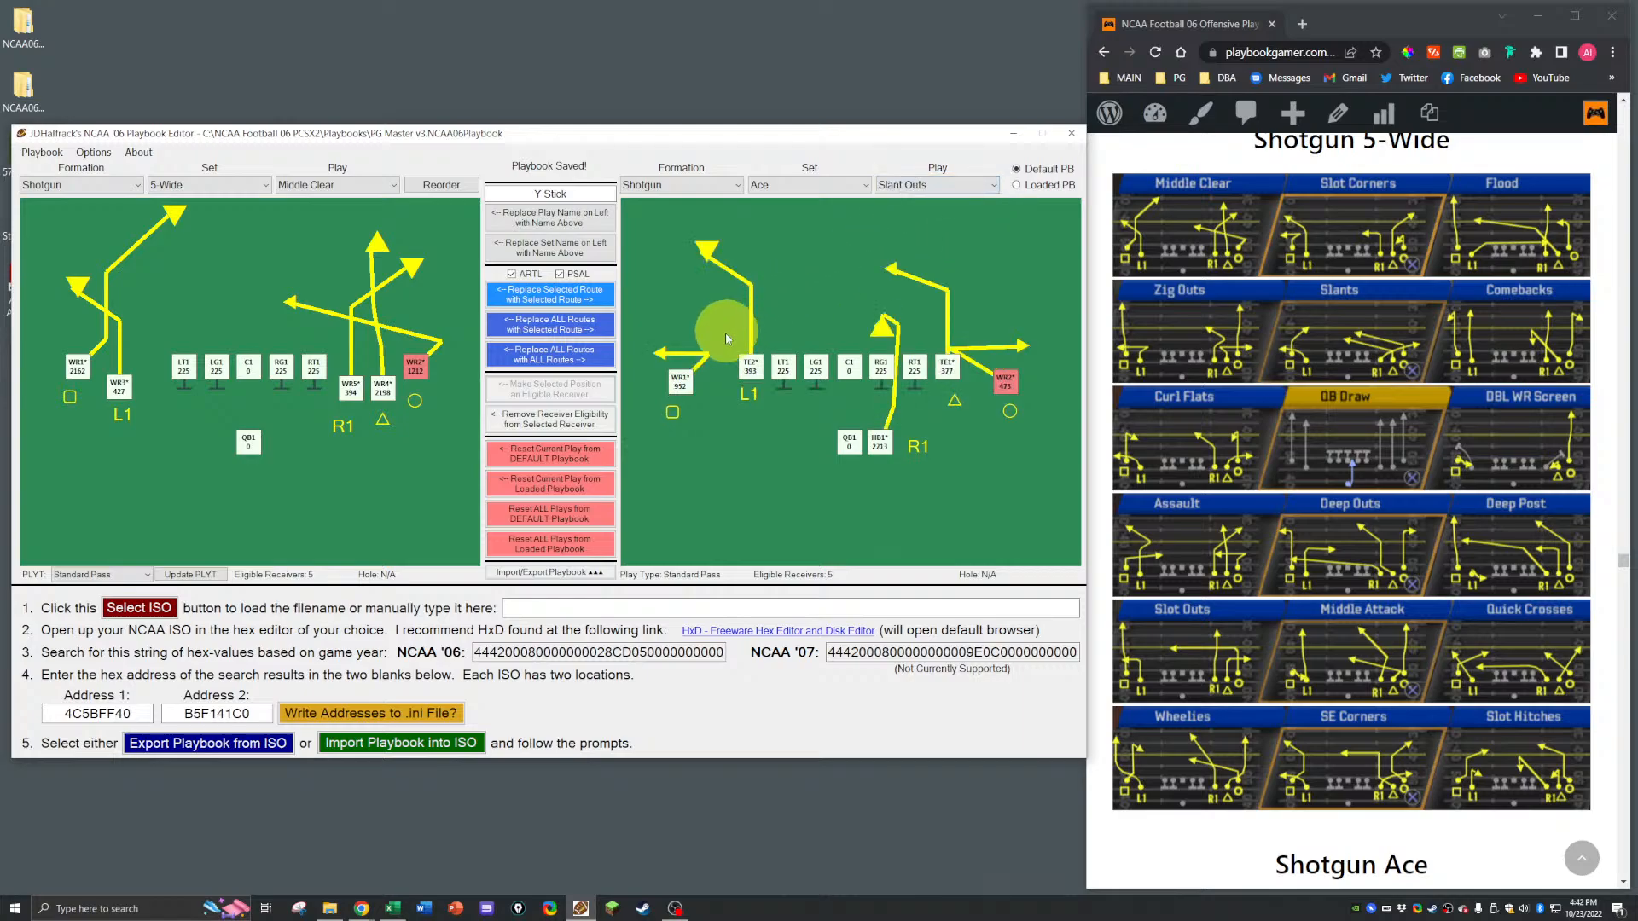
Step: Replace WR3's route in the 5-Wide Middle Clear play with WR1's route from Slant Outs
click(119, 385)
click(519, 297)
click(296, 463)
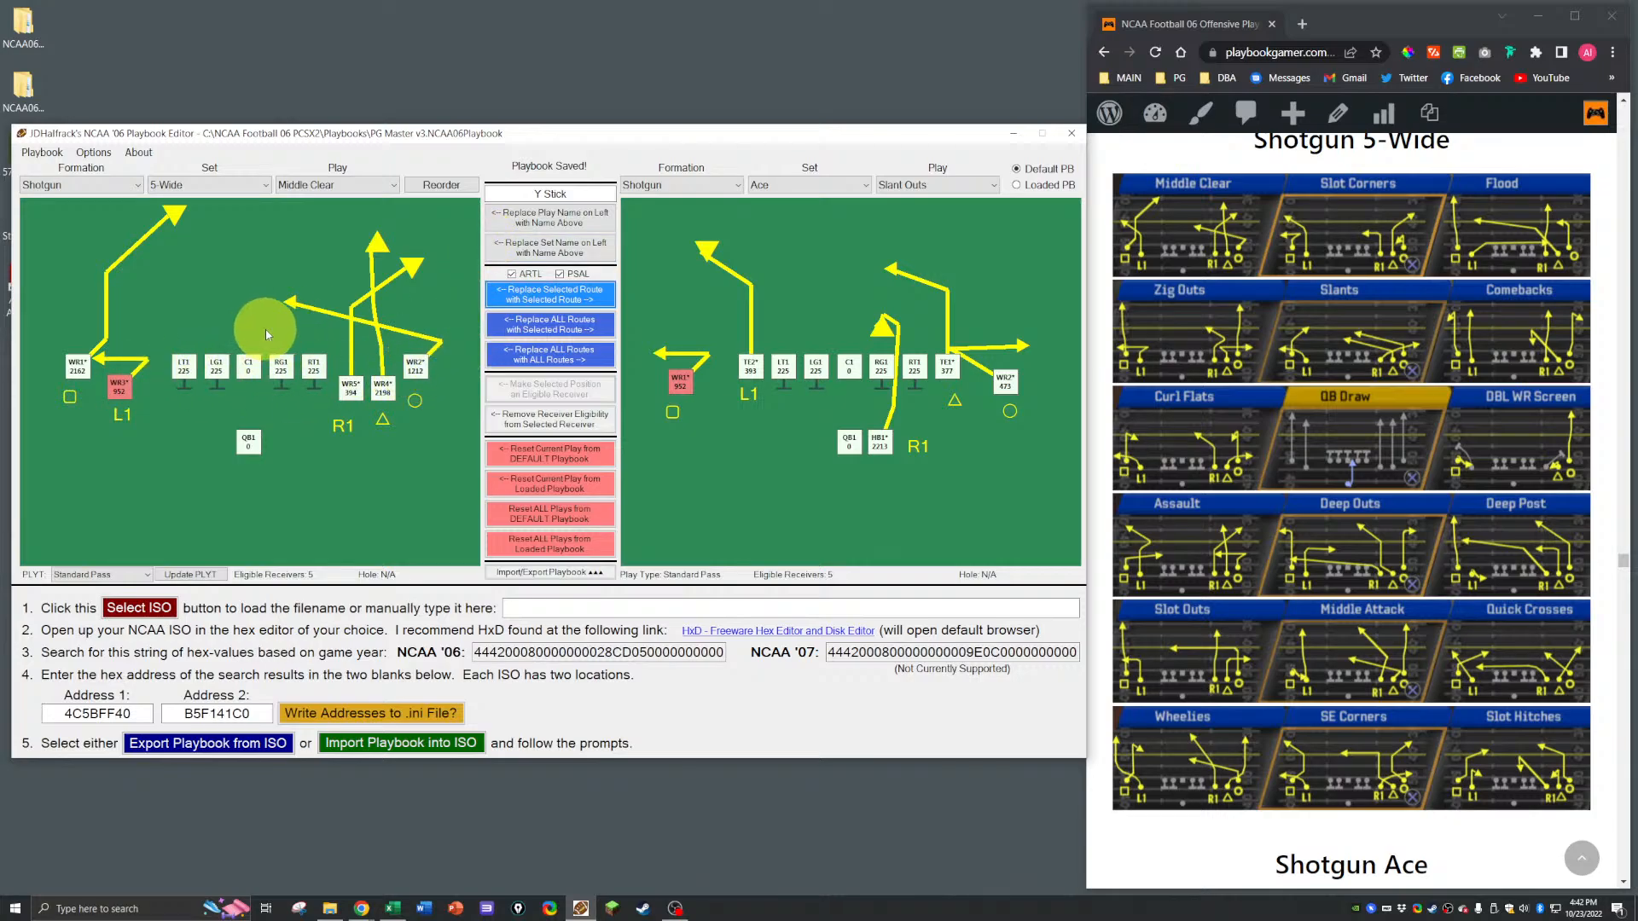
Step: Change WR5's route in the 5-Wide Middle Clear play to a 10 Yard 90° Right out
click(351, 388)
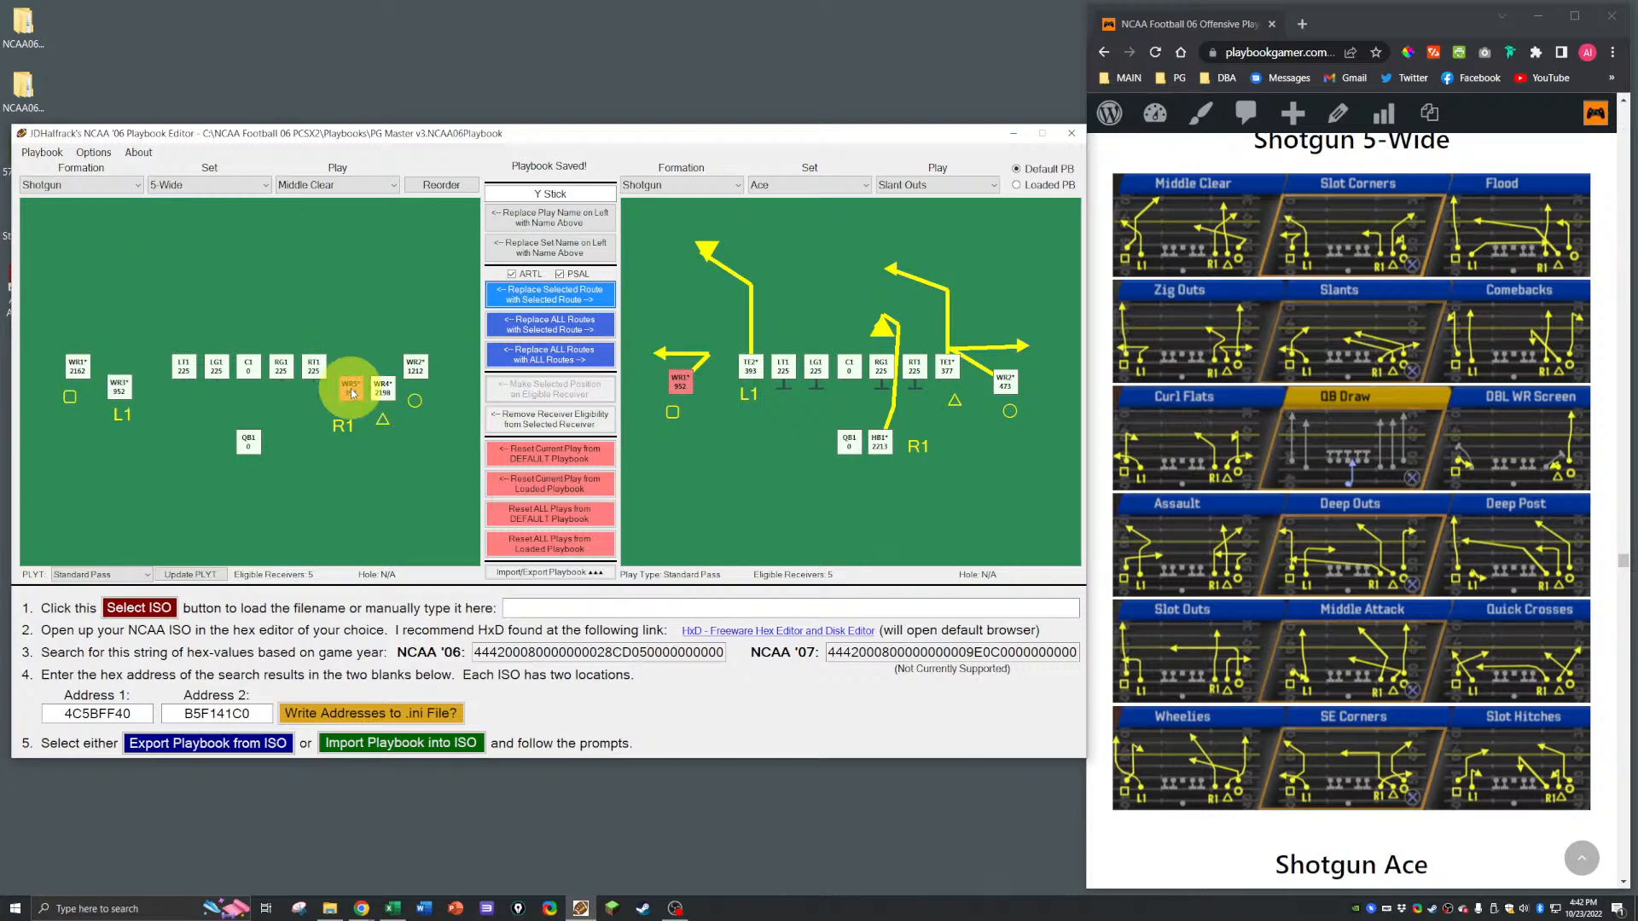
right_click(350, 390)
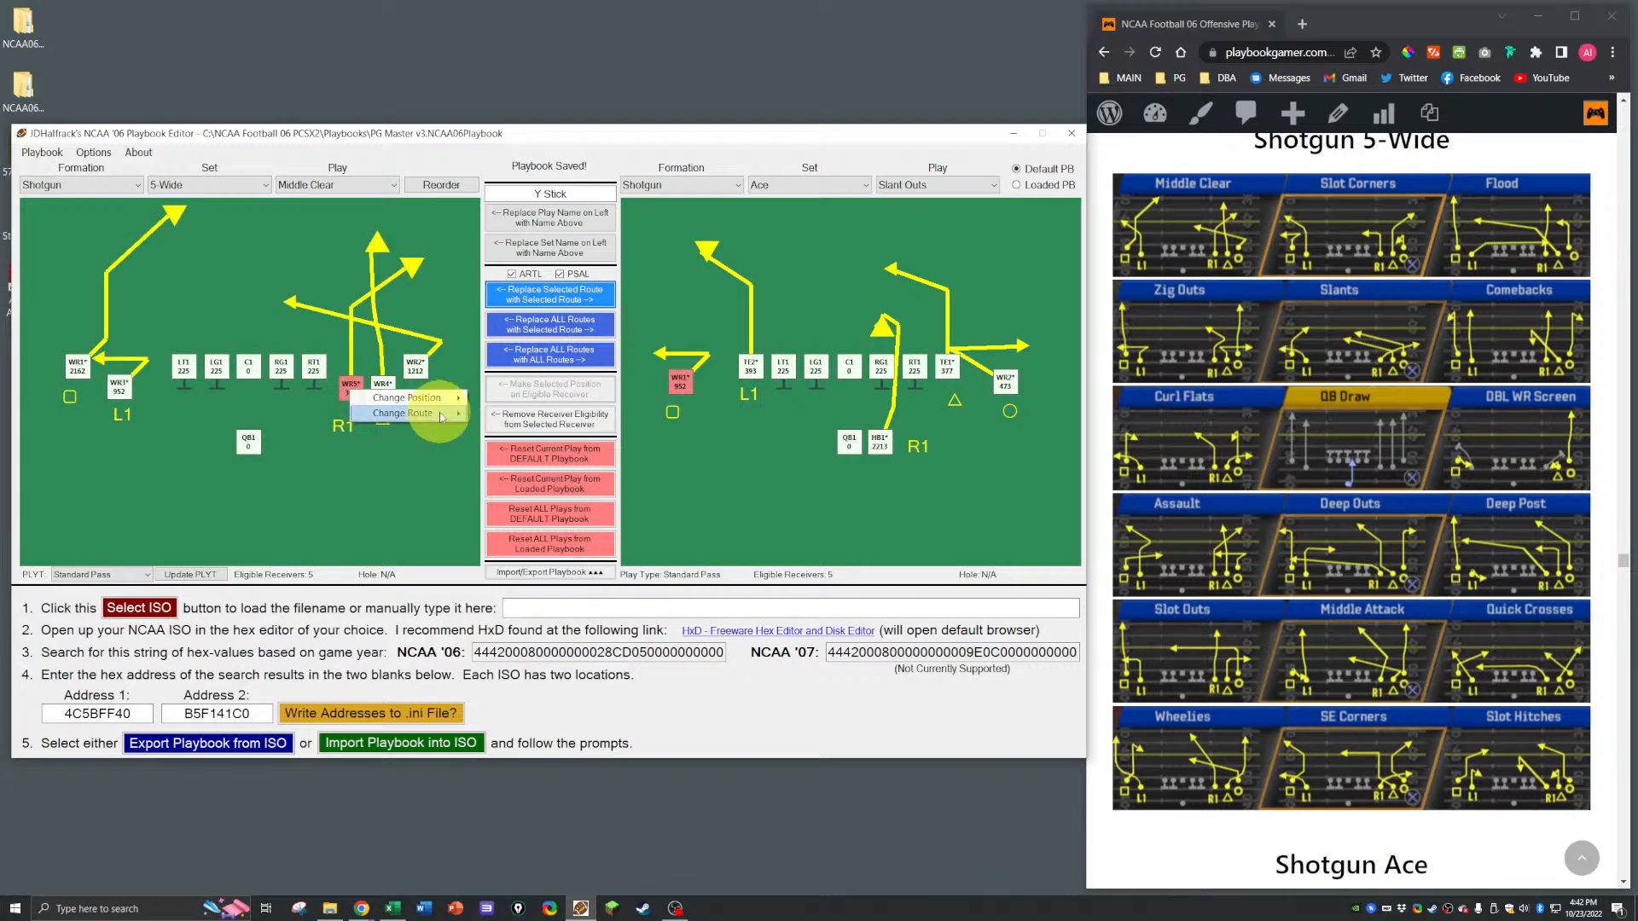
mouse_move(402, 413)
mouse_move(552, 441)
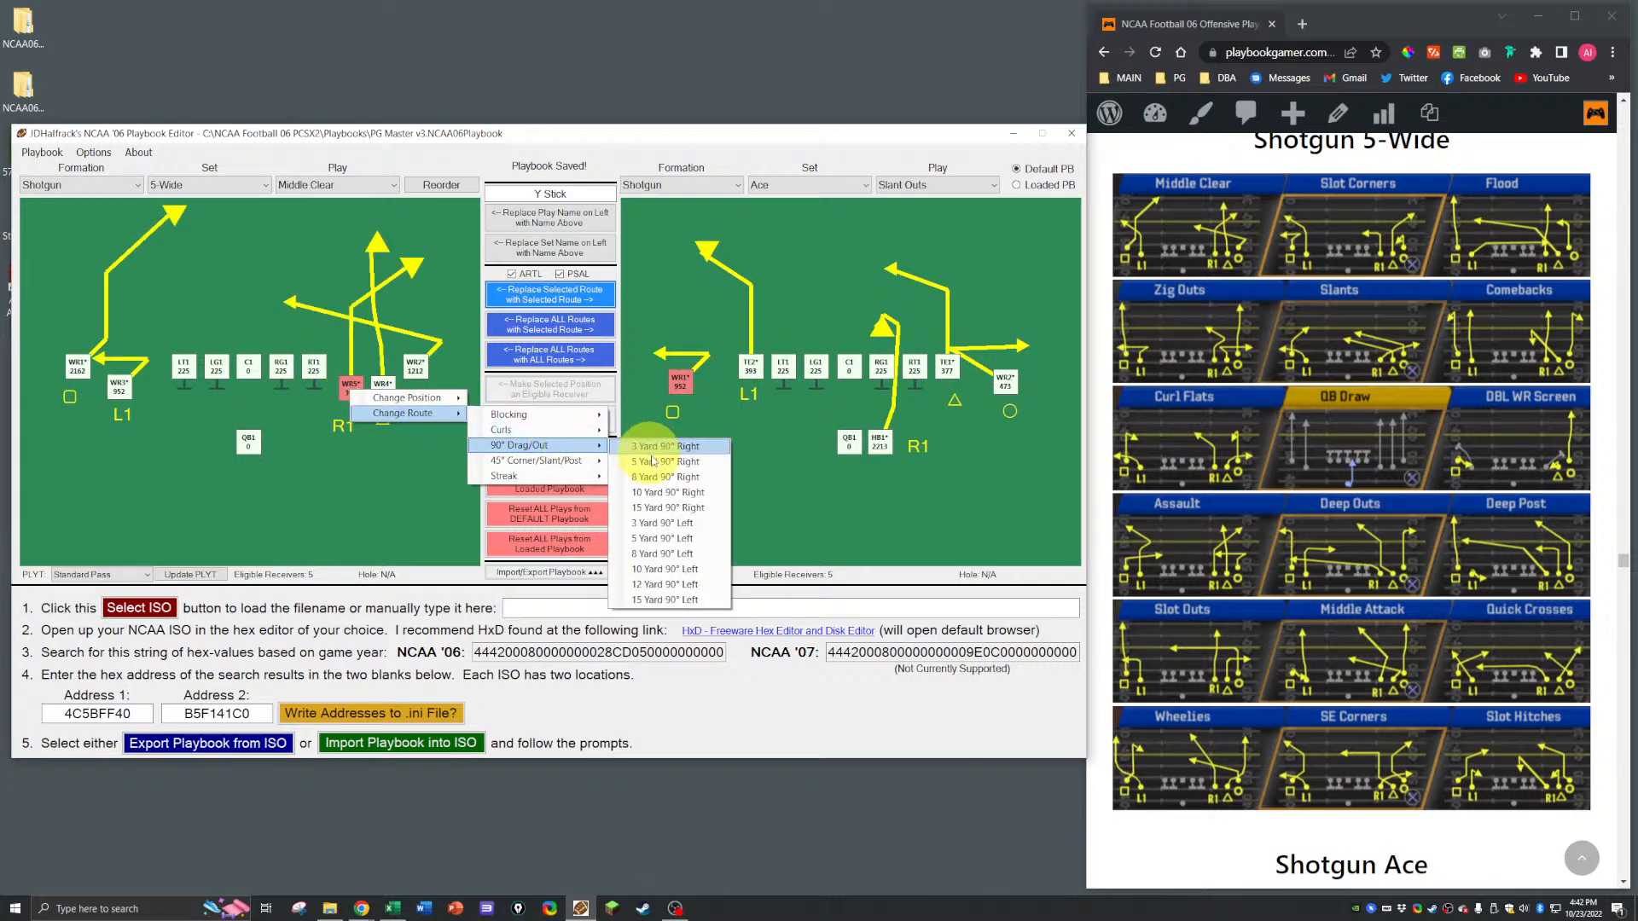
click(672, 498)
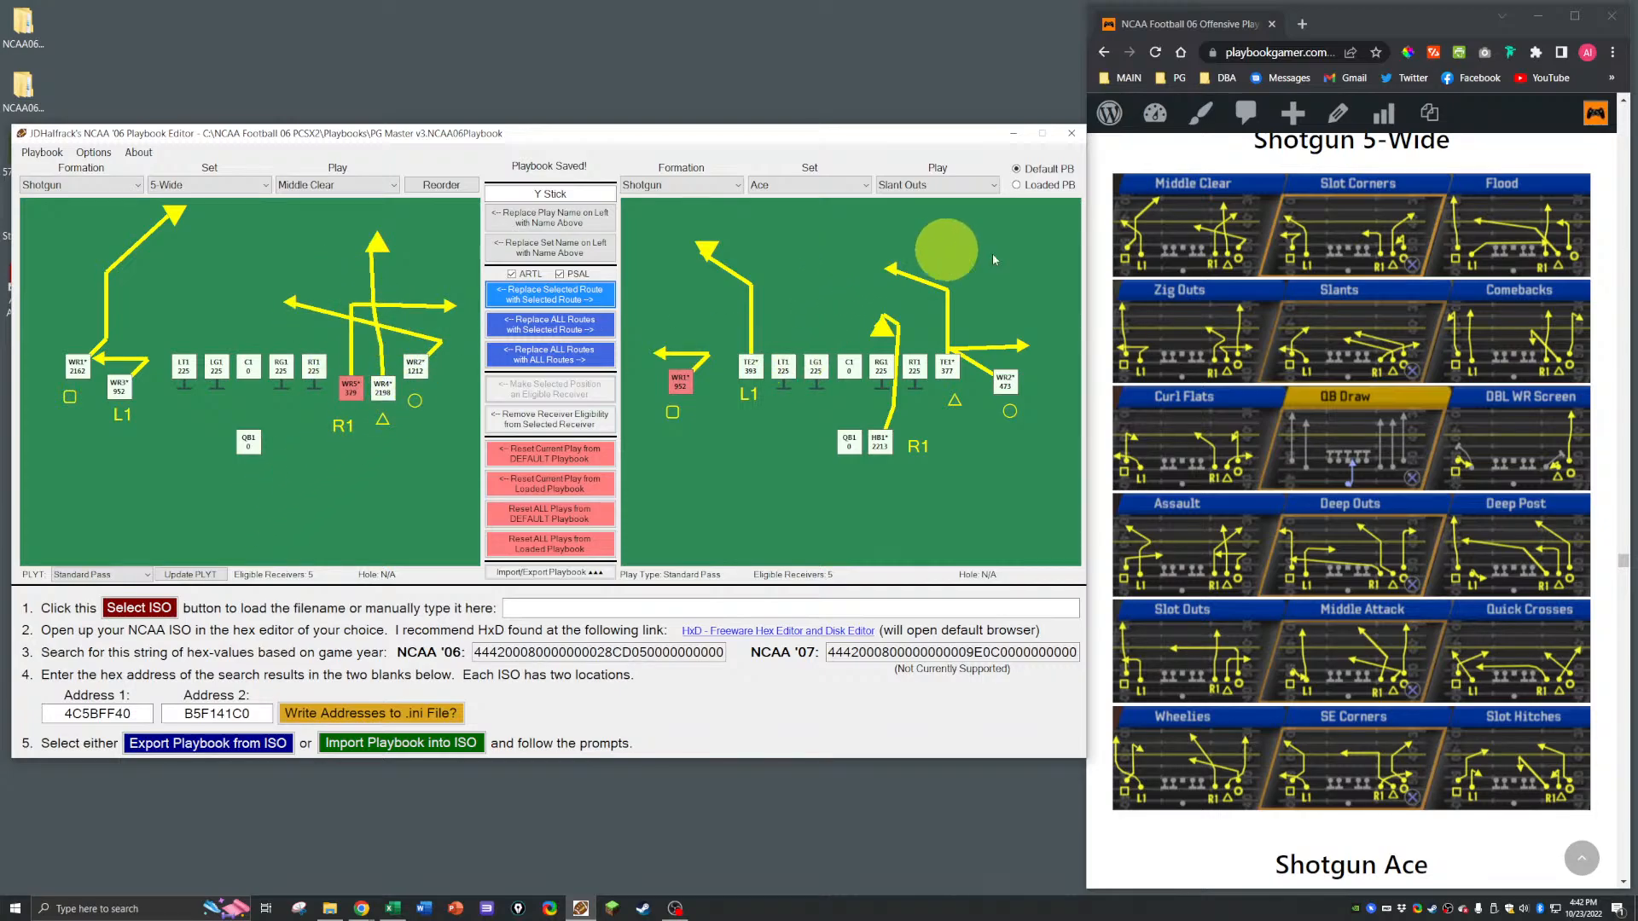
Step: Bring up the Slot Clearout play from the Ace 4WR Trips set to compare its routes with Middle Clear
click(674, 184)
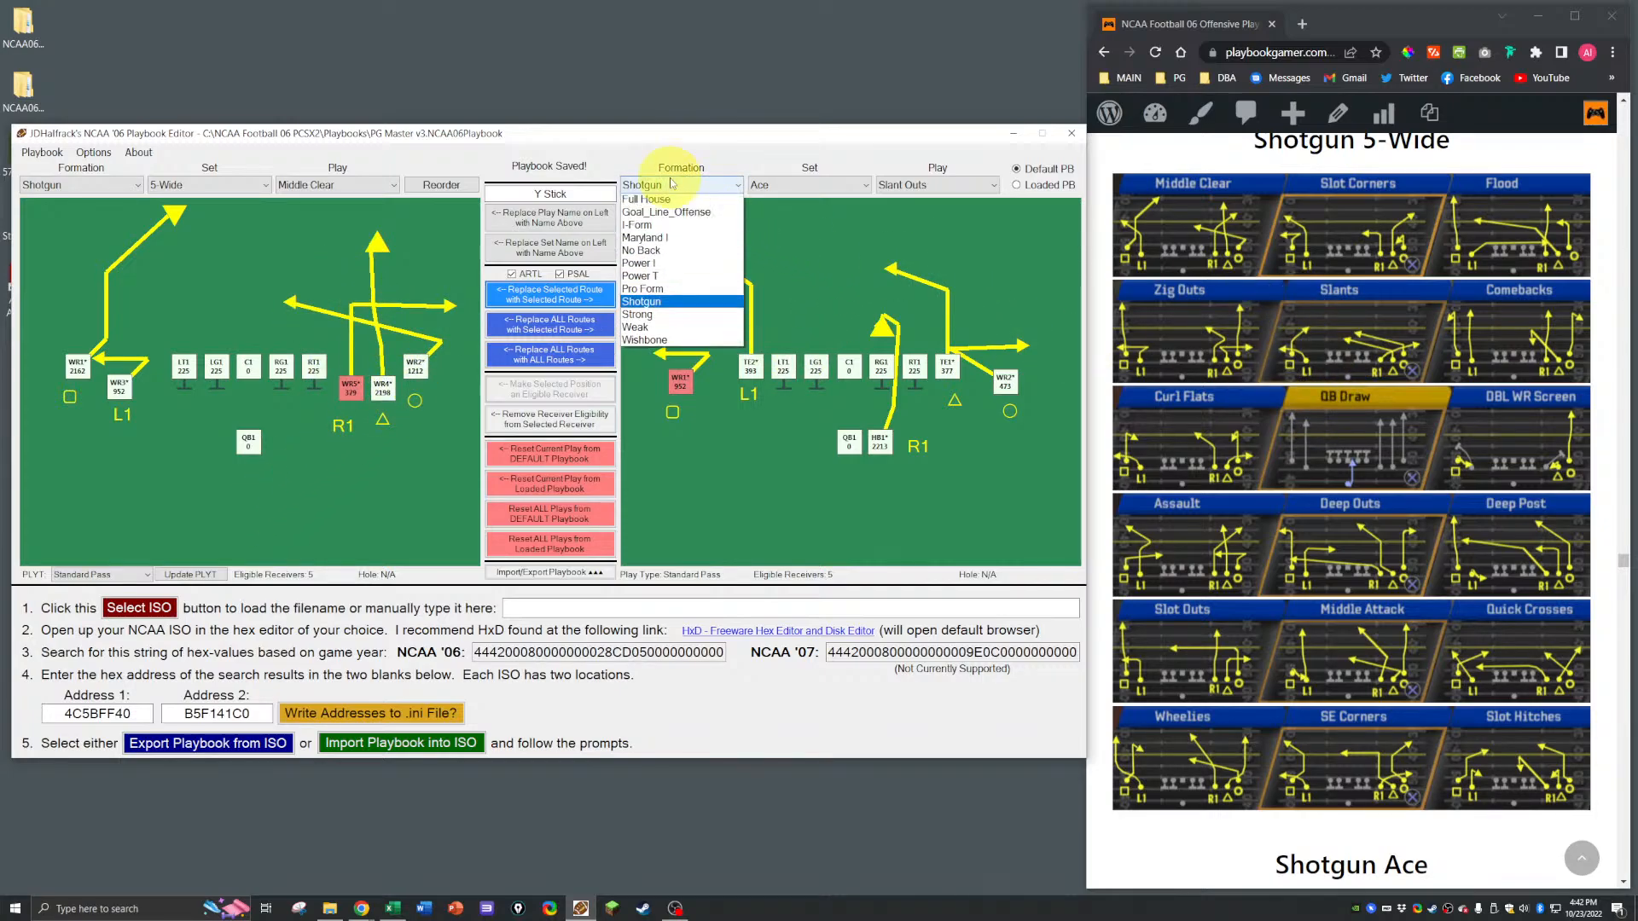
click(674, 198)
click(891, 184)
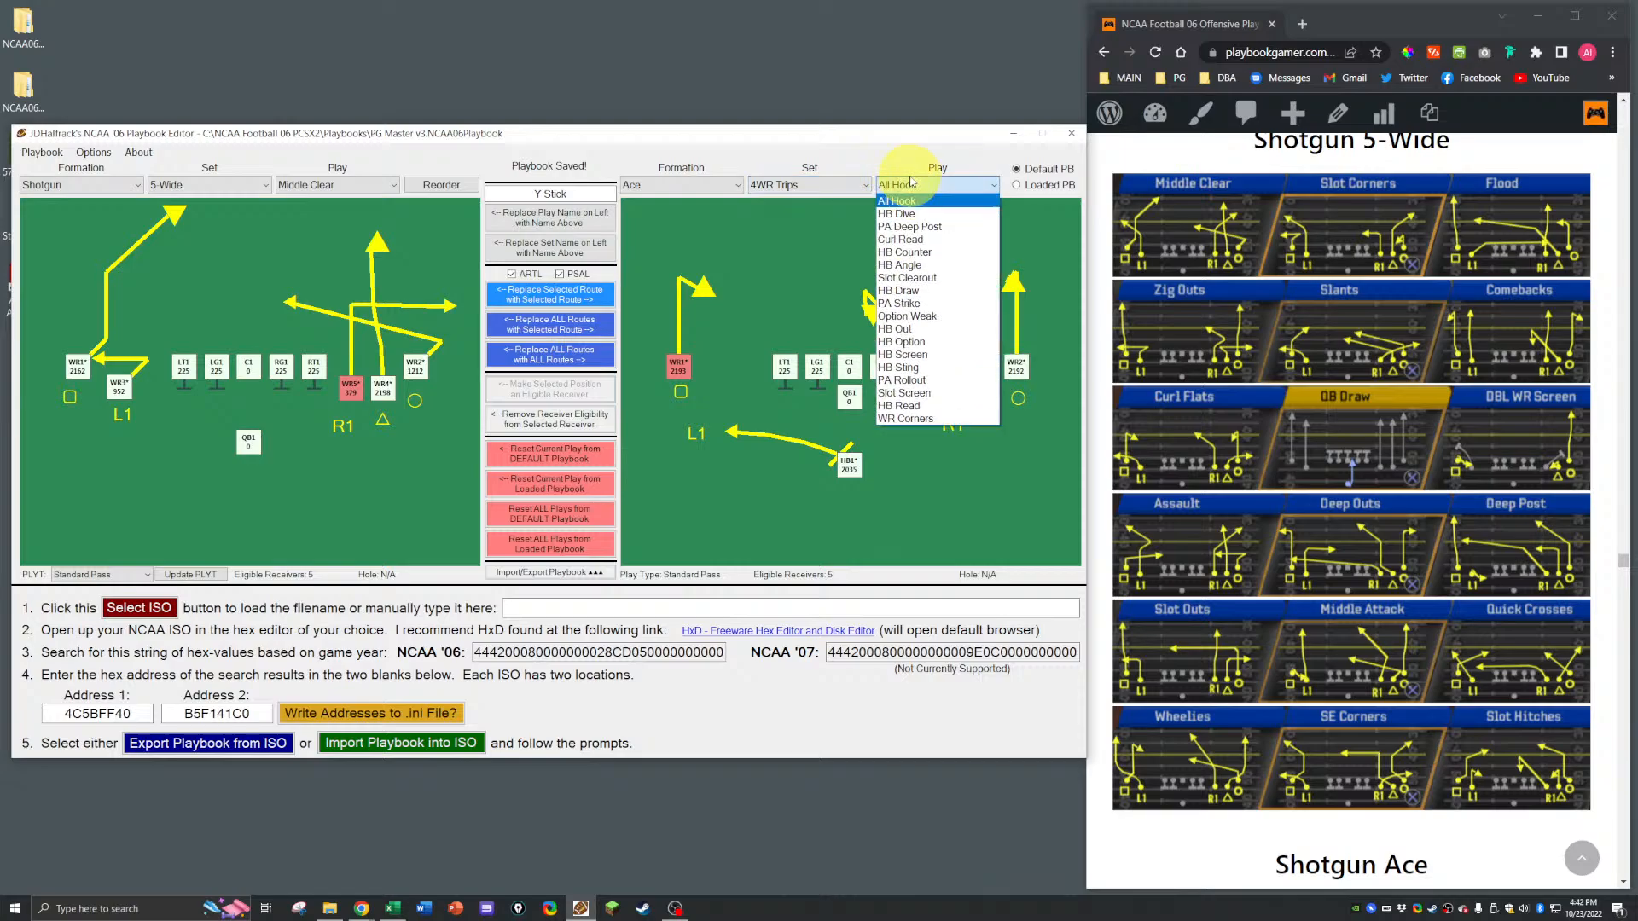
click(920, 279)
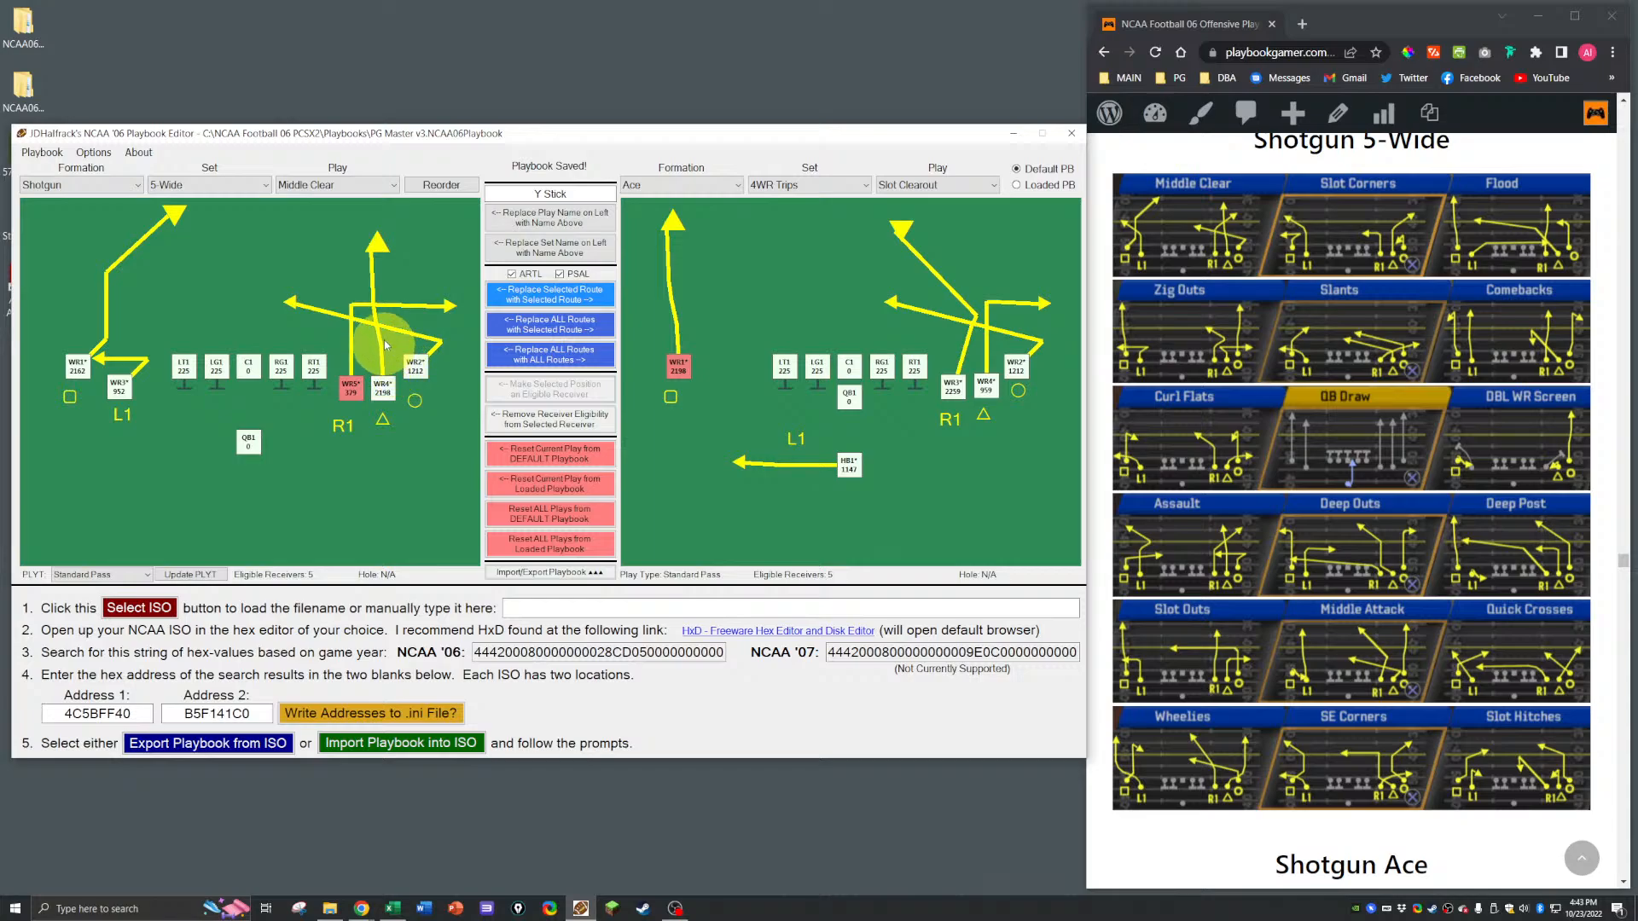
Step: Load the Deep Attack play from the Shotgun Spread set as the source play for routes
click(689, 188)
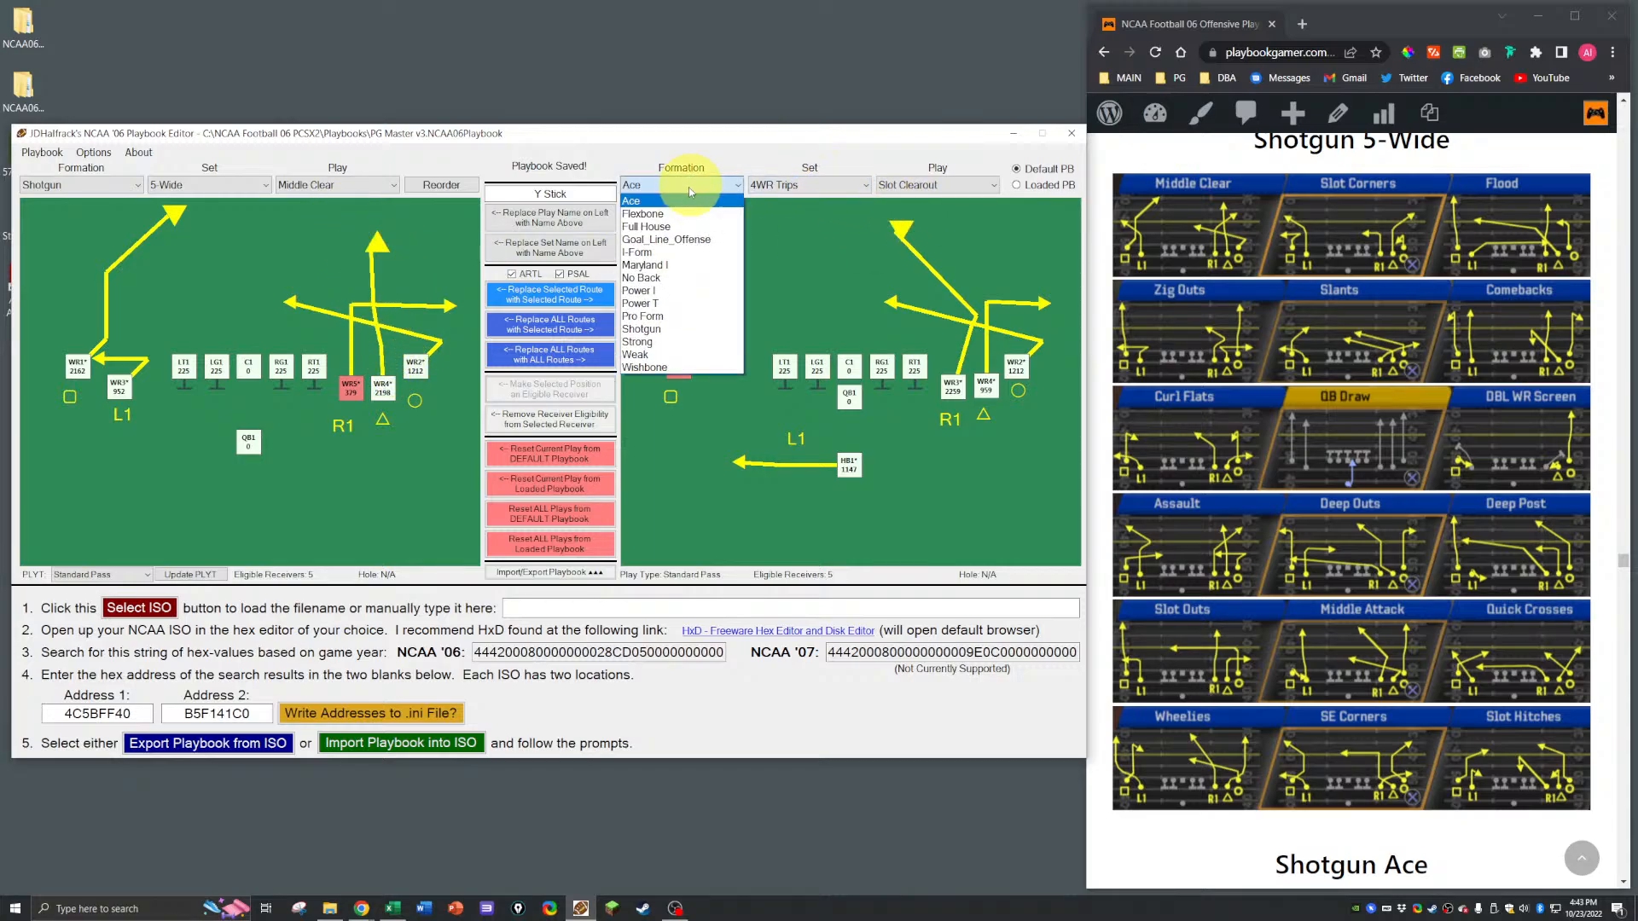
click(649, 329)
click(802, 186)
click(763, 279)
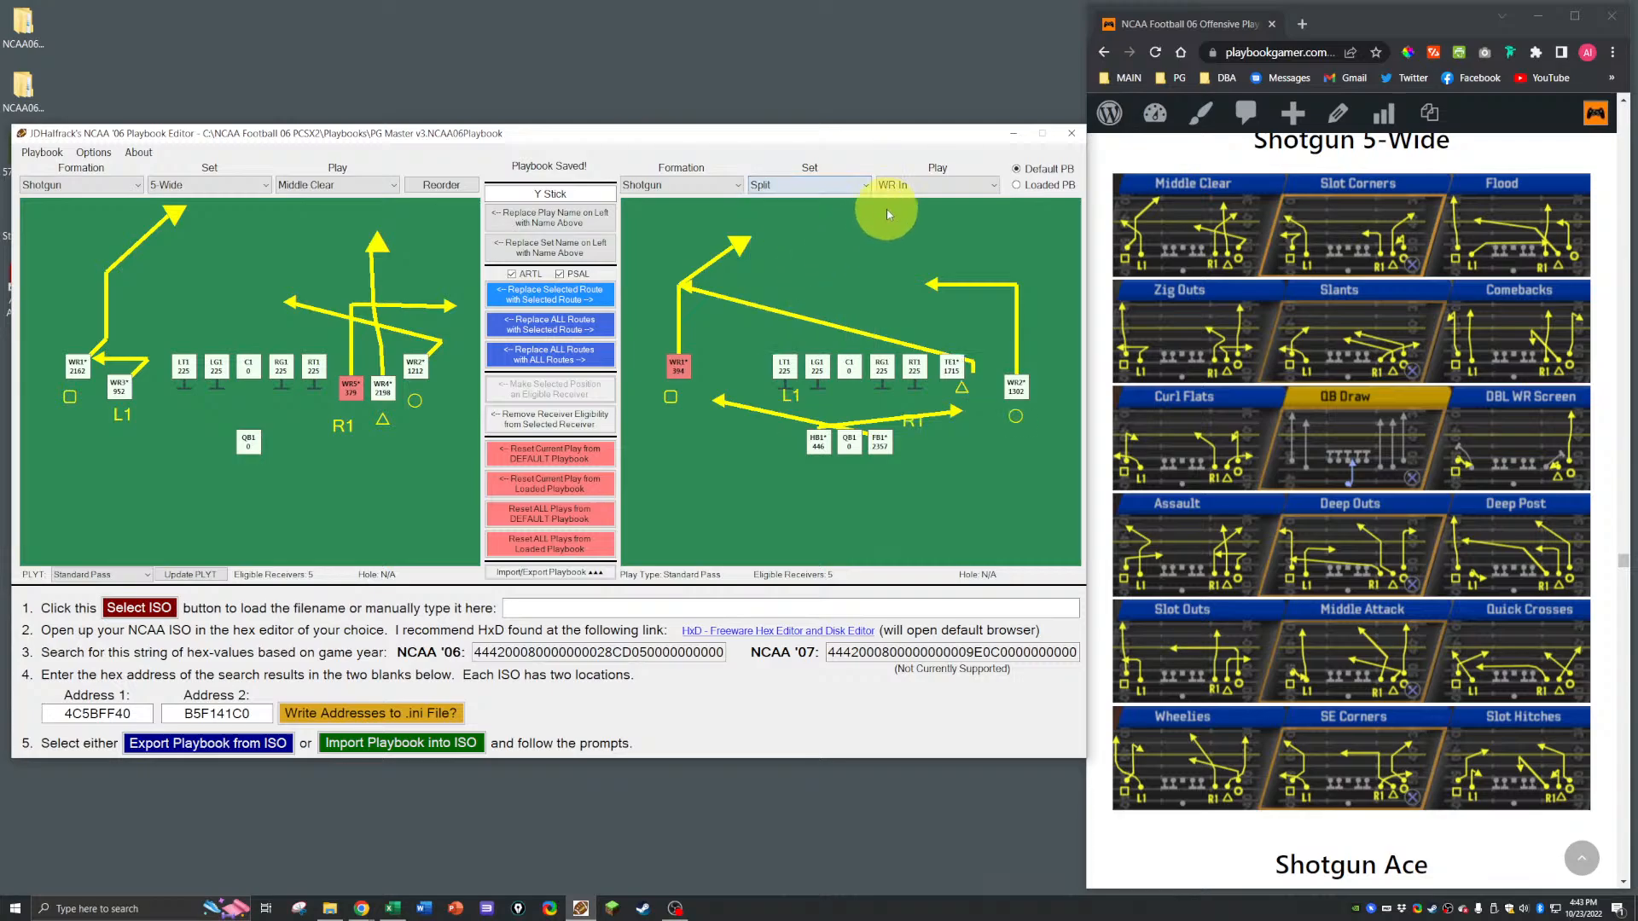
click(891, 186)
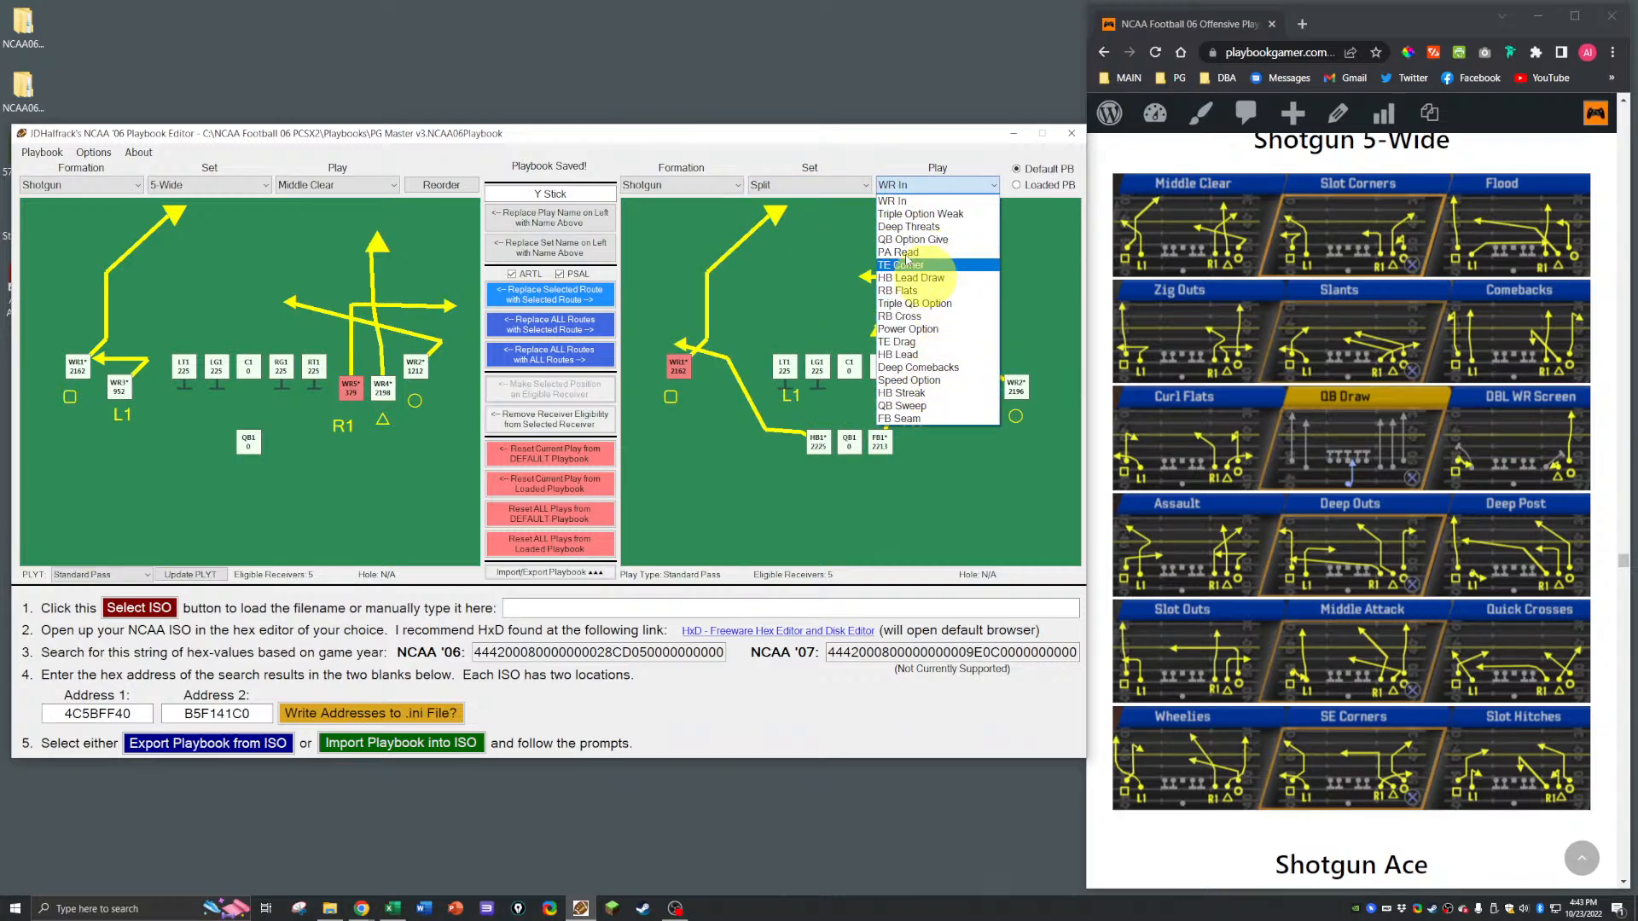
click(818, 185)
click(819, 185)
click(786, 279)
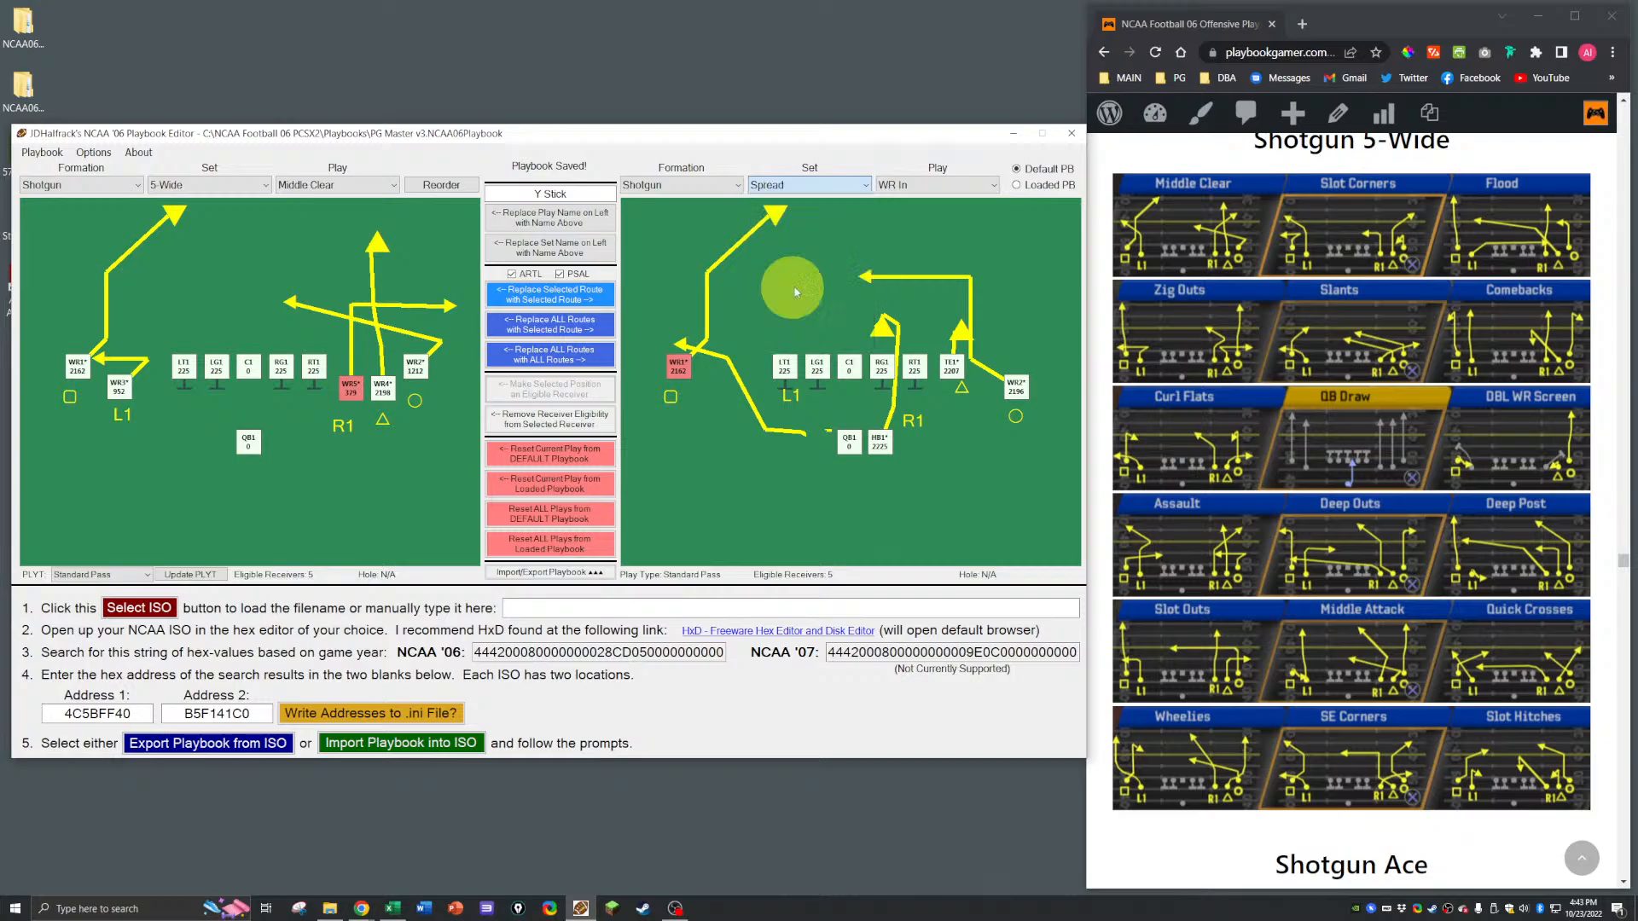
click(926, 186)
click(906, 316)
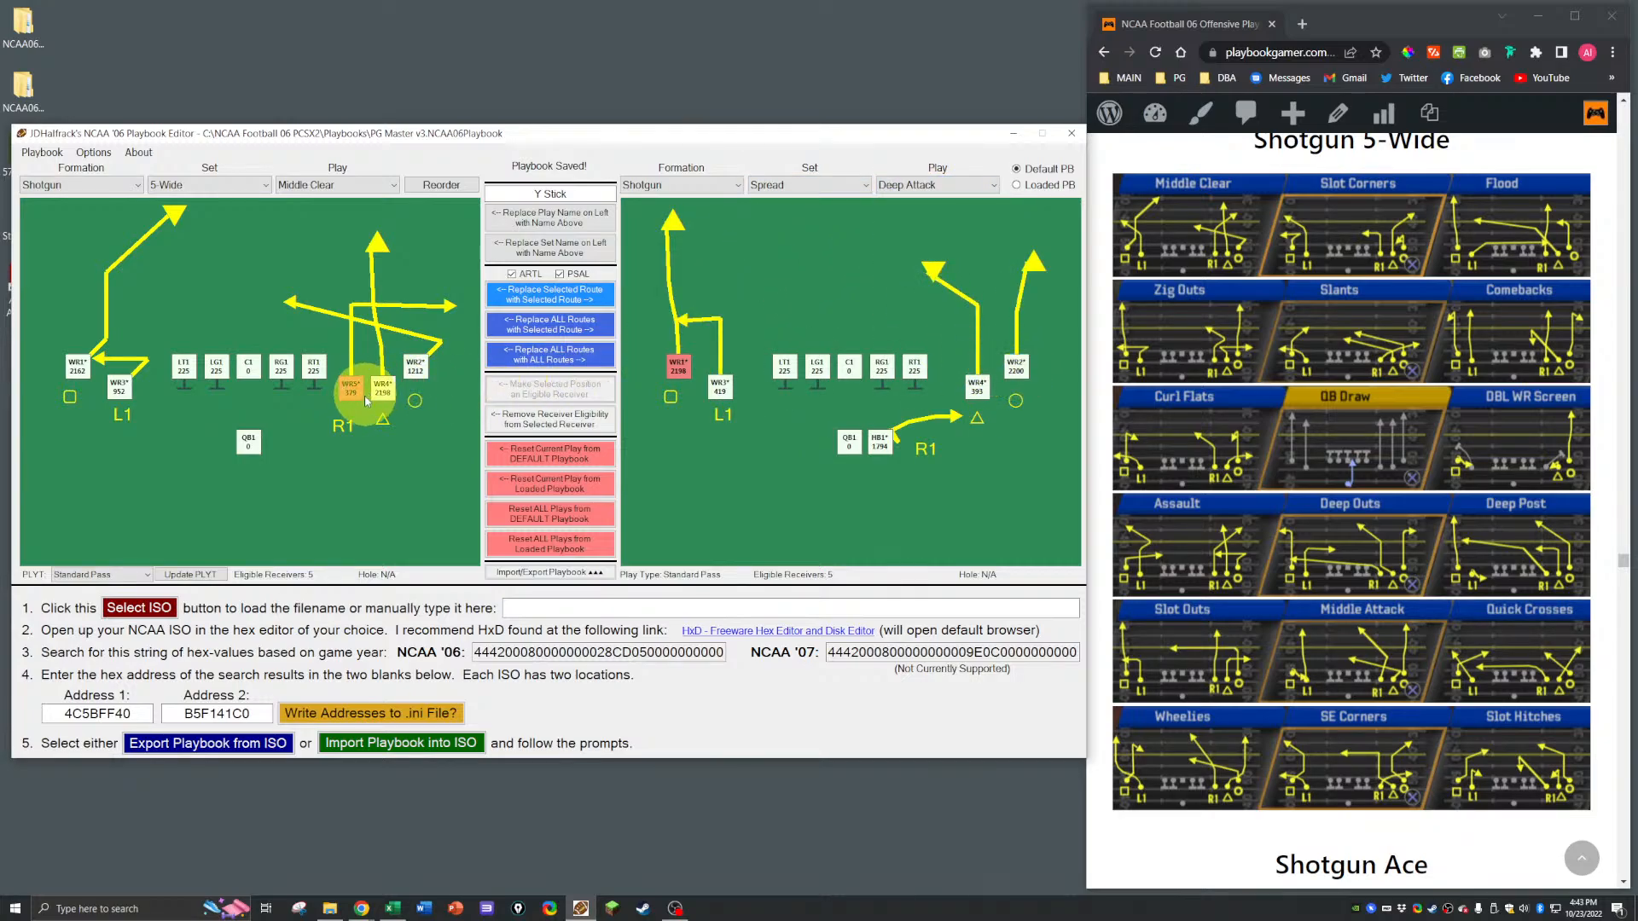
Step: Replace WR4's route in Middle Clear with WR2's route from Deep Attack and save the playbook
click(1015, 364)
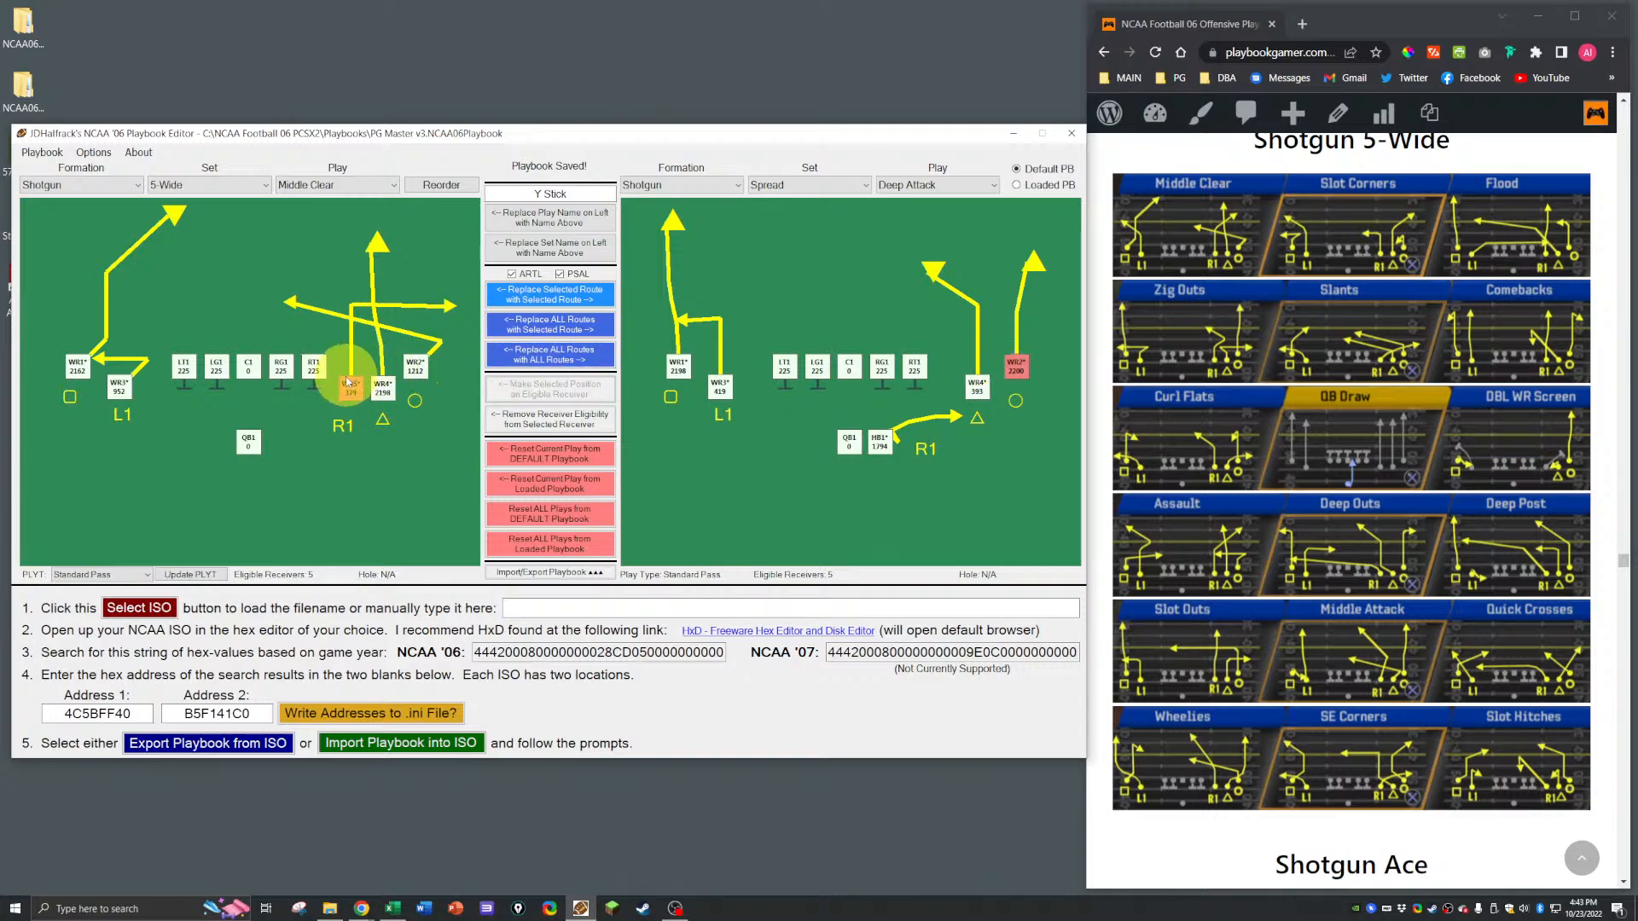
click(383, 388)
click(533, 299)
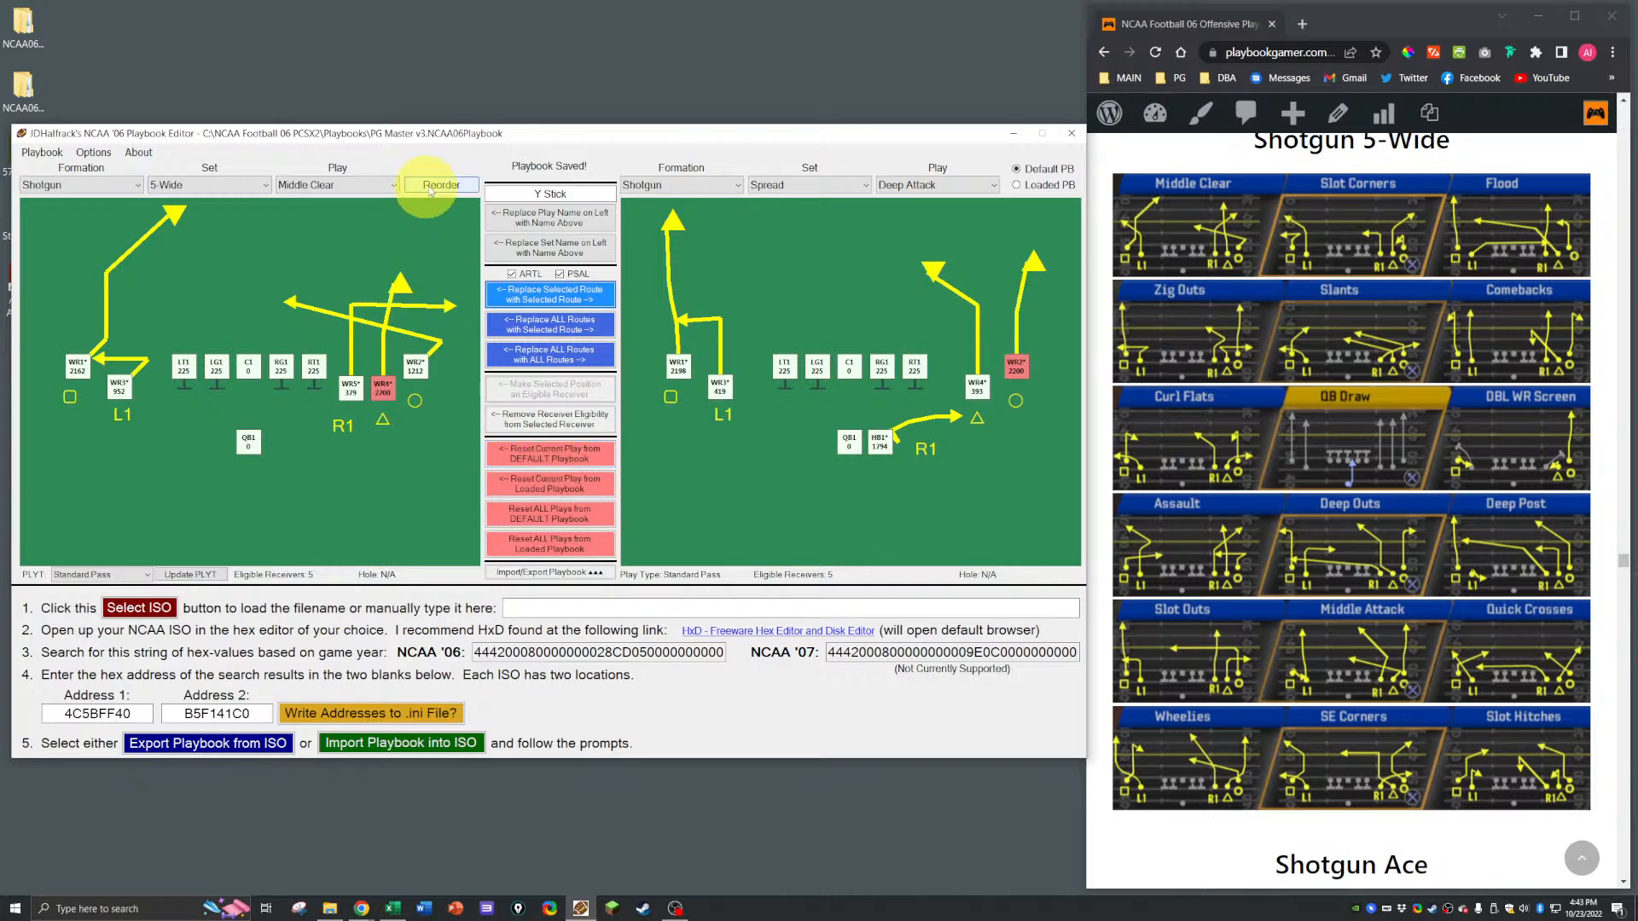
key(ctrl+s)
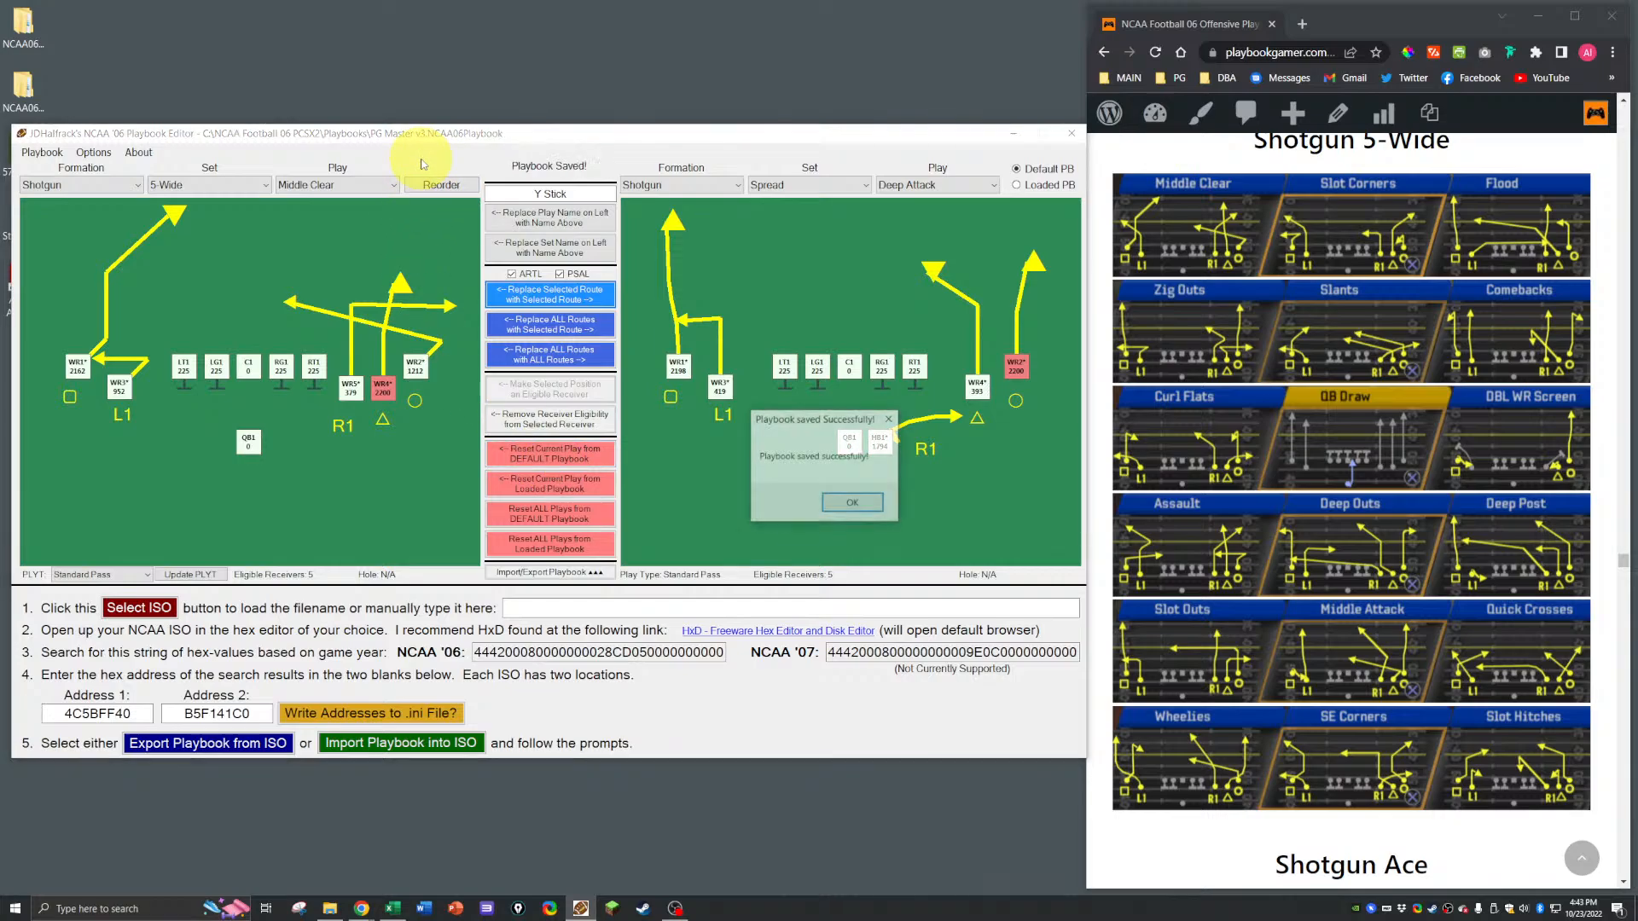
click(870, 502)
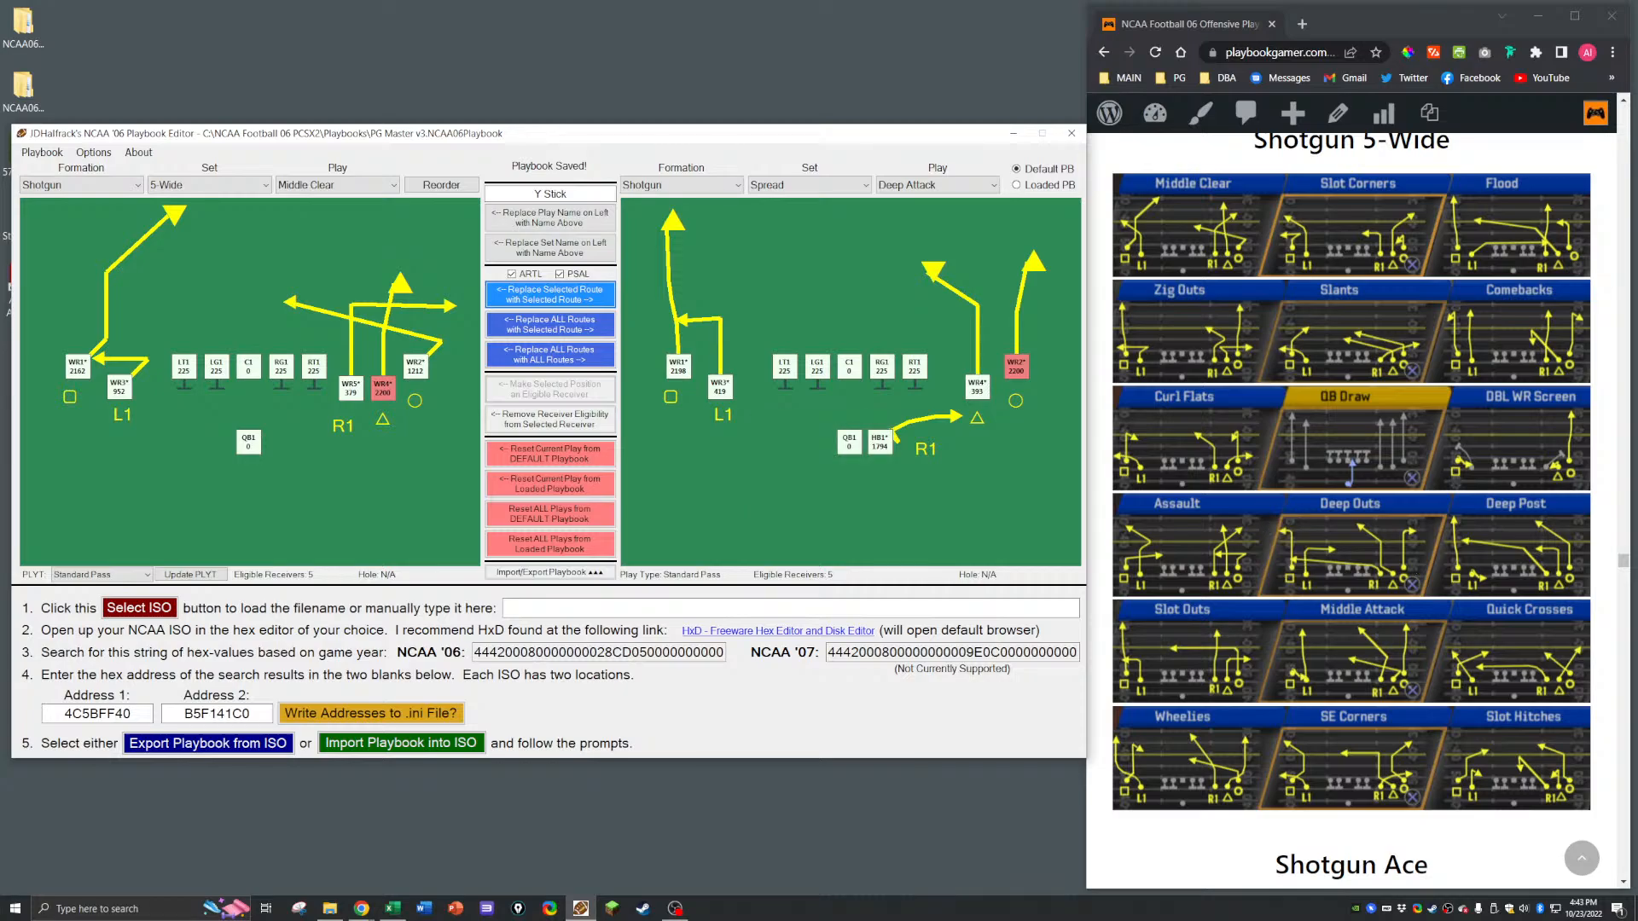
Step: Switch to Excel, return to the playbook editor and save the playbook again
key(alt+Tab)
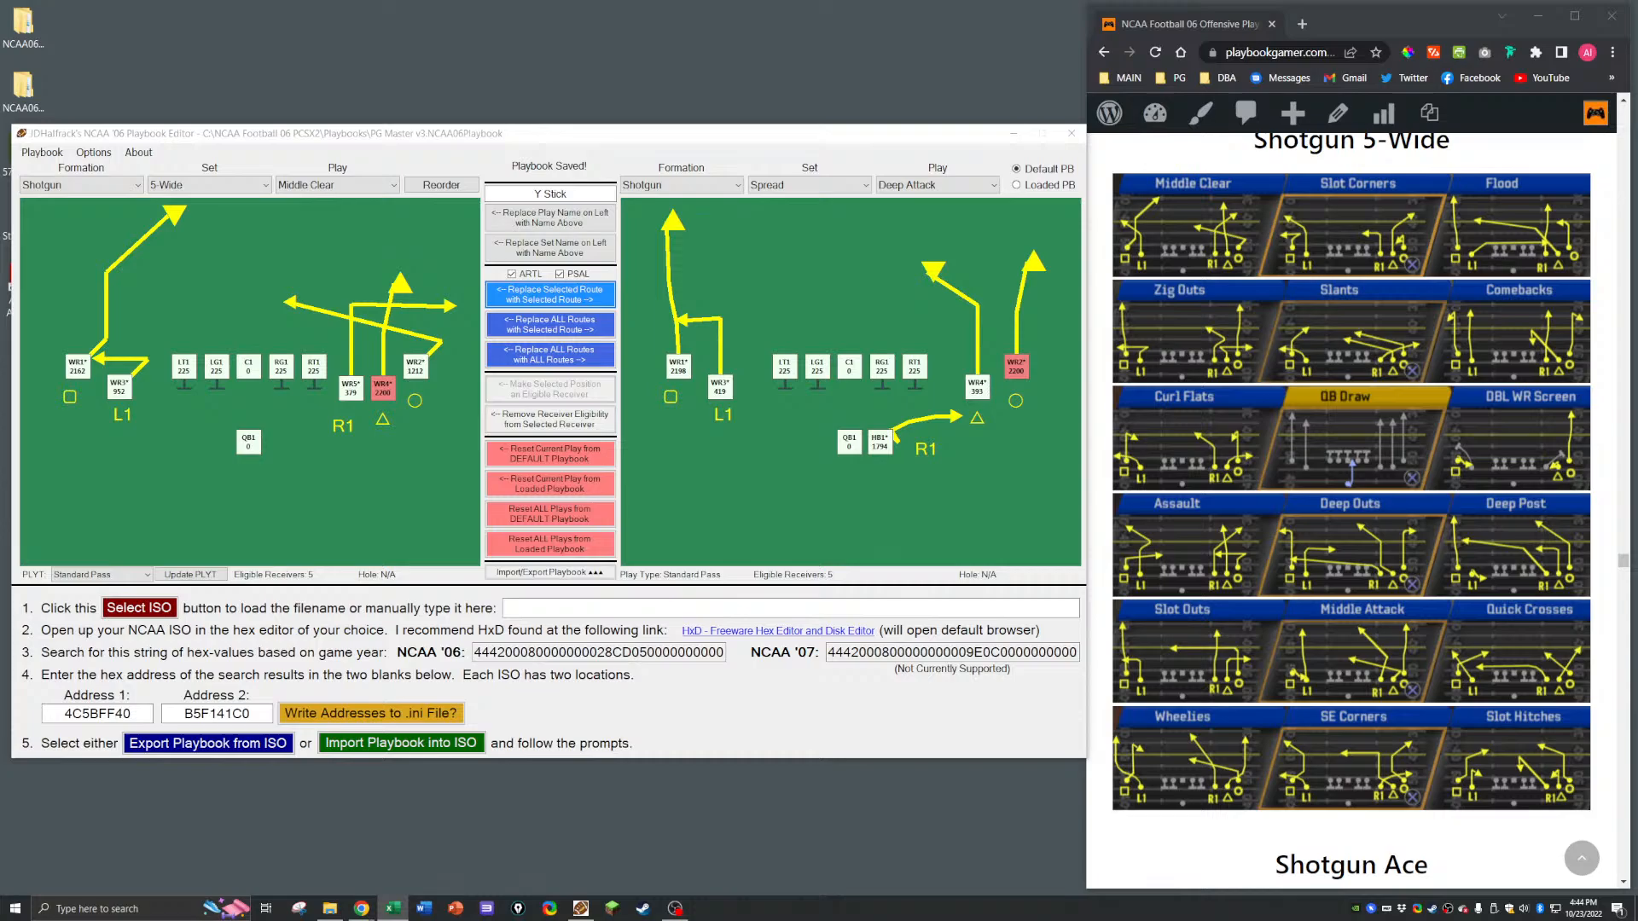
click(574, 137)
key(ctrl+s)
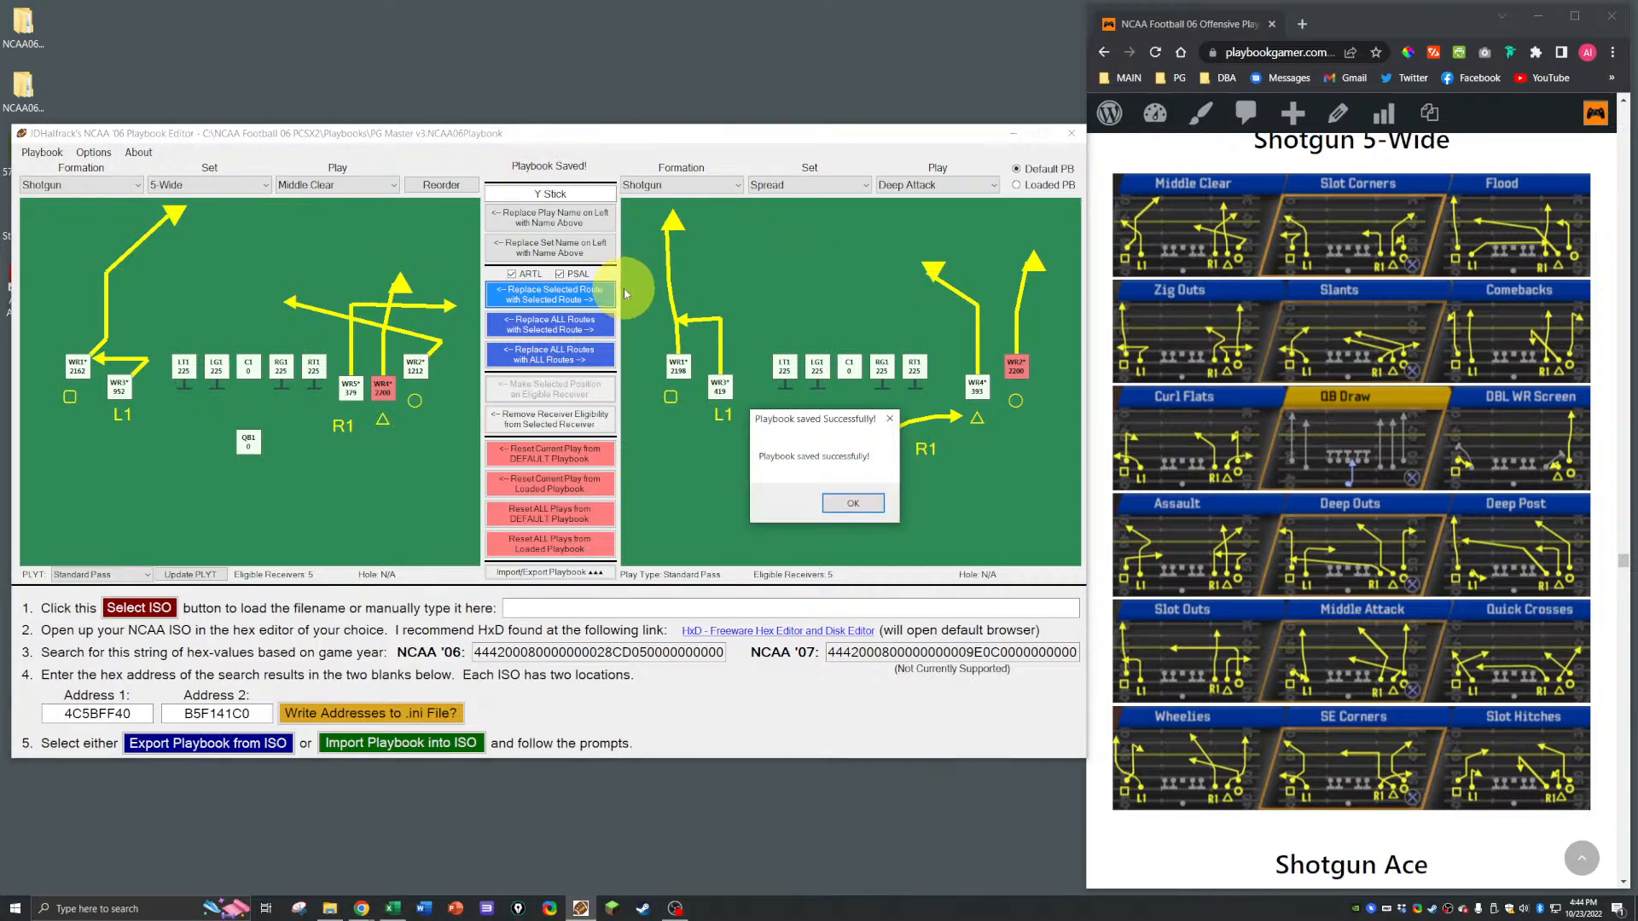
key(Return)
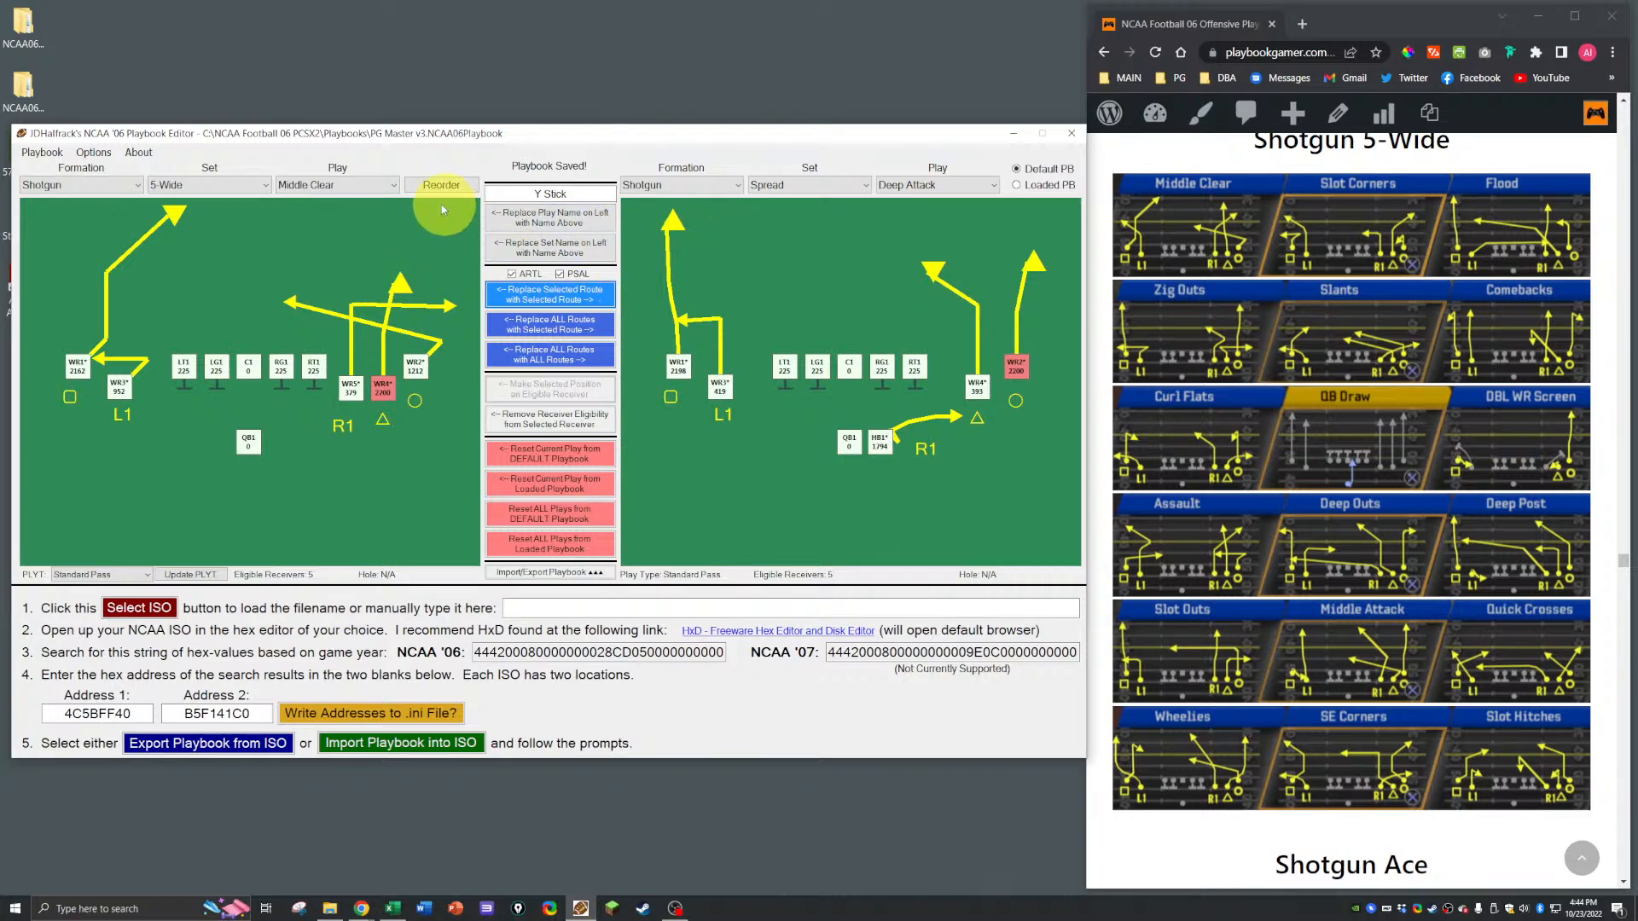
Step: Load the 5-Wide Slot Corners play for editing and replace WR3's route with WR2's route from Deep Attack
click(340, 185)
click(337, 215)
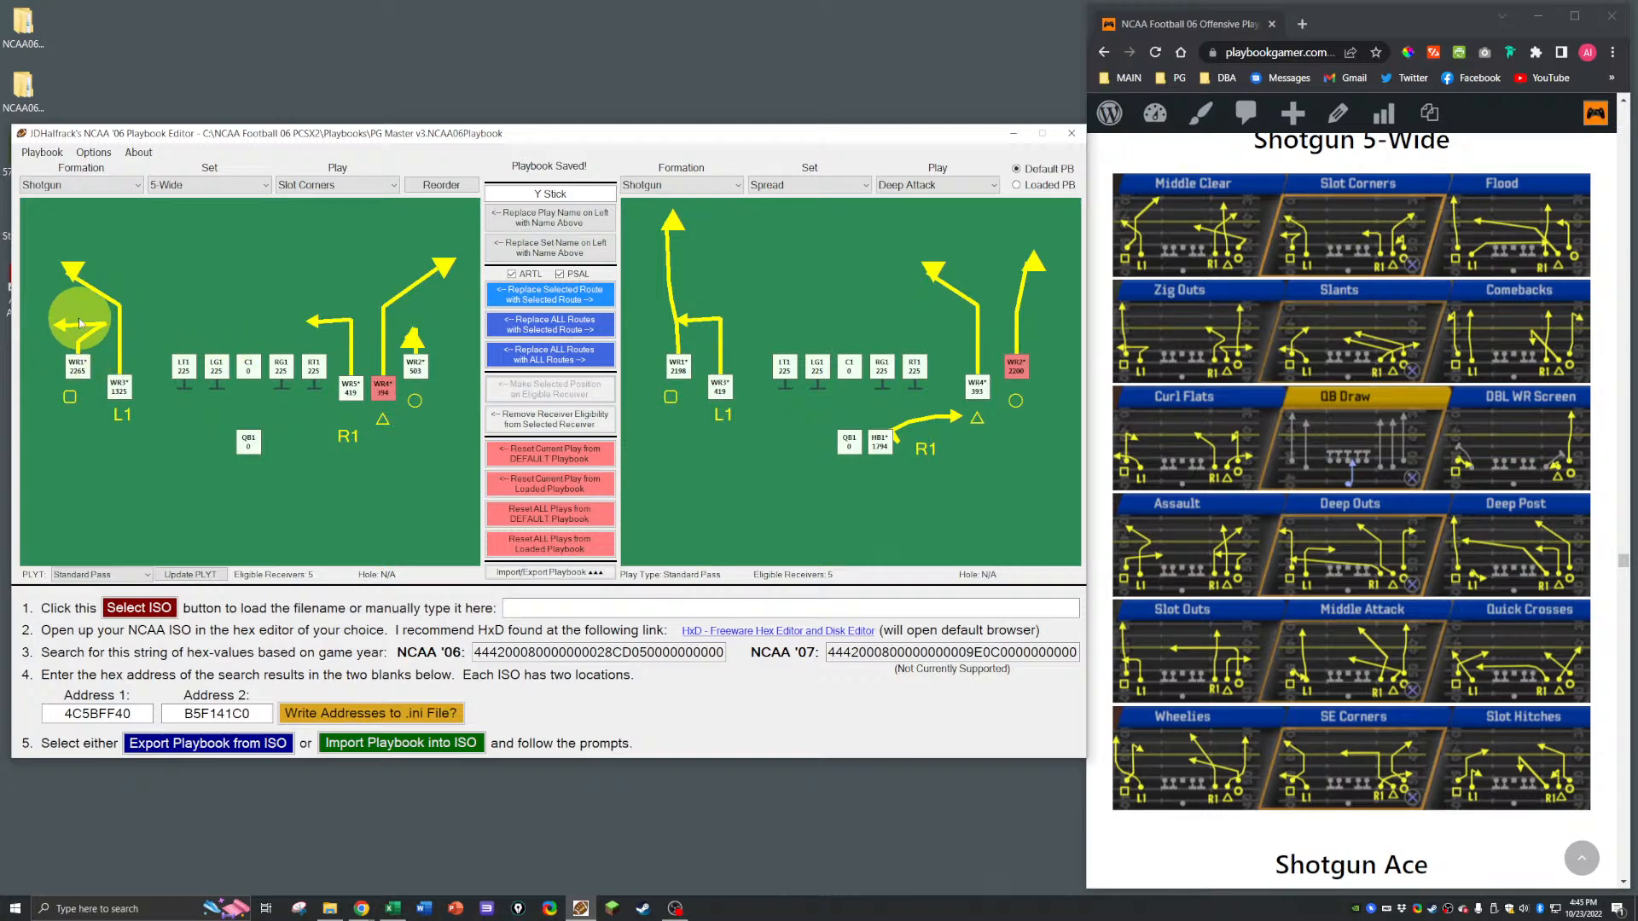
click(122, 388)
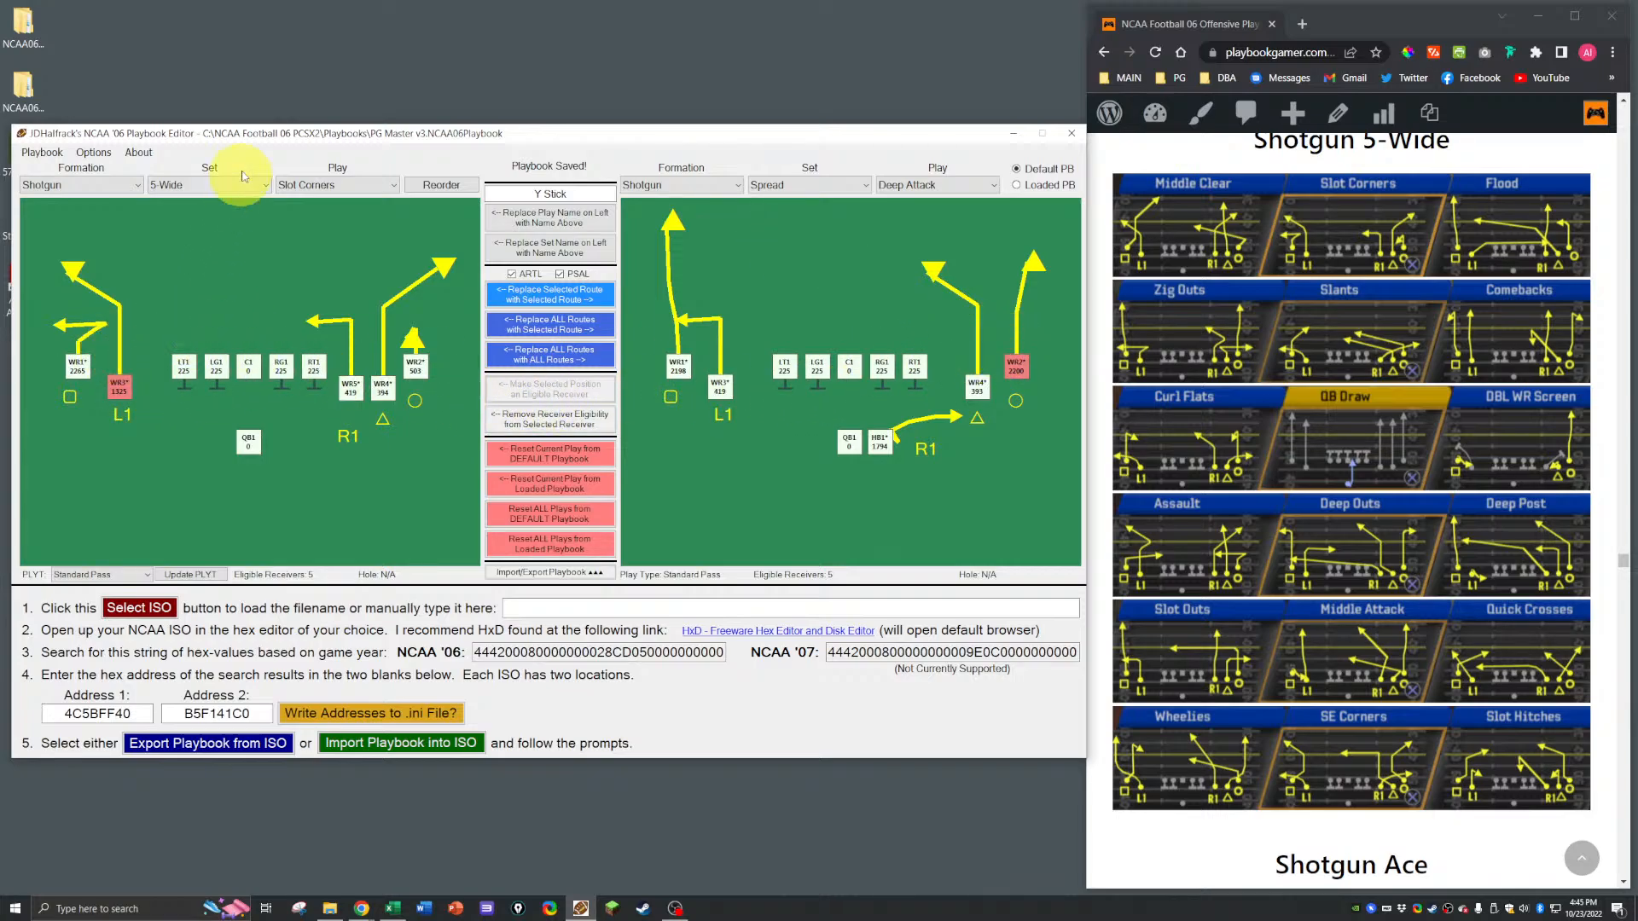
click(563, 293)
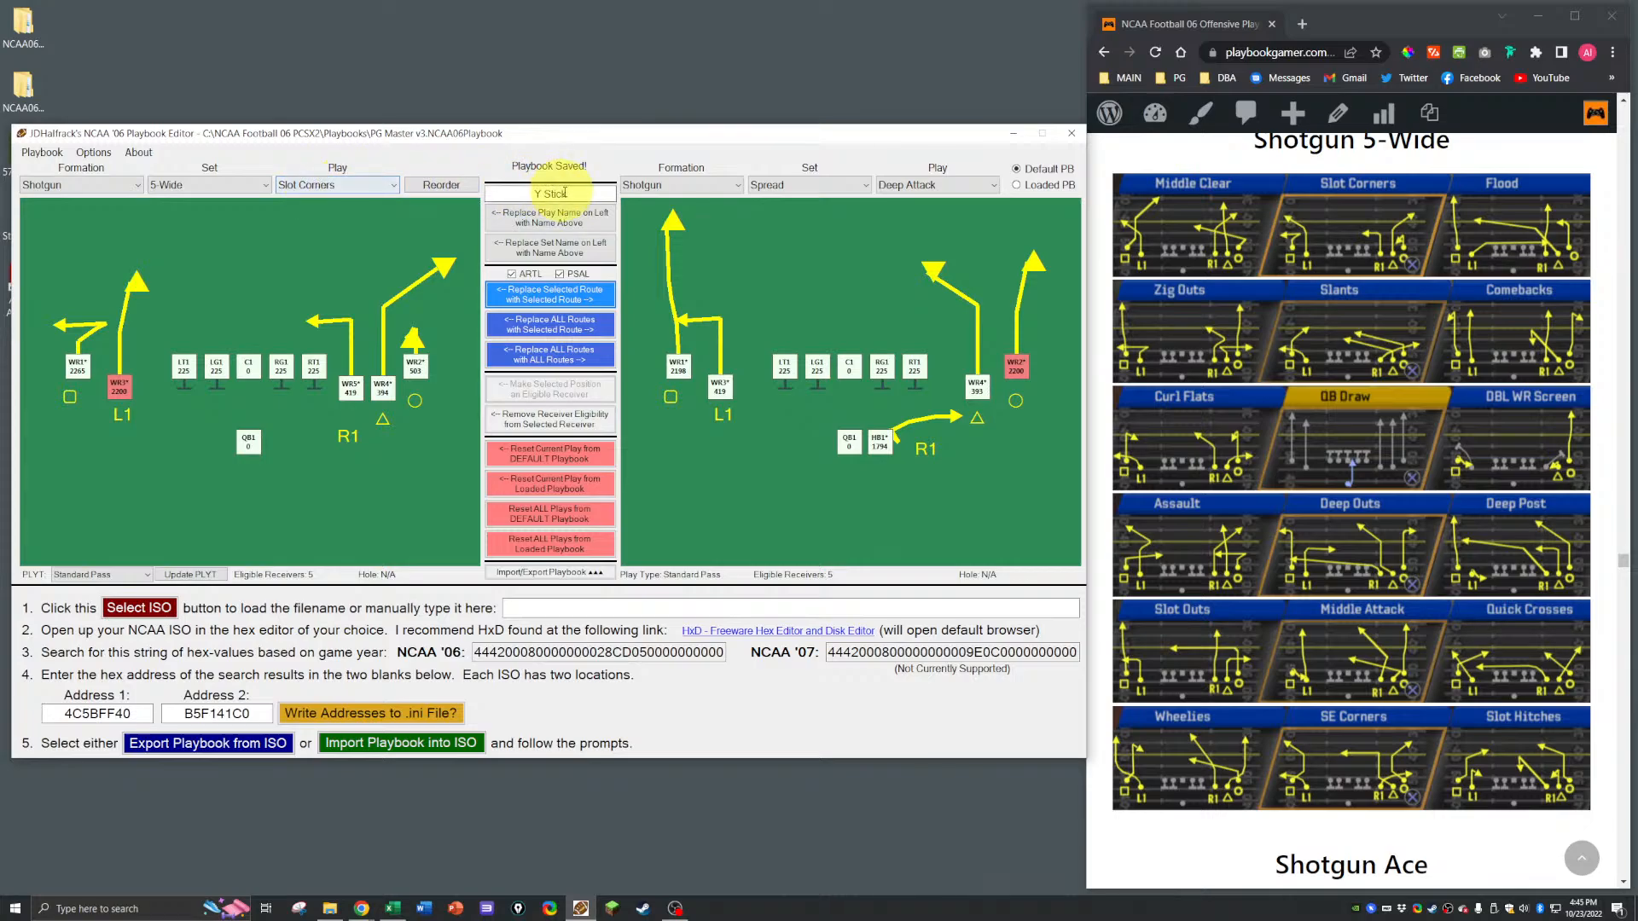
Step: Enter Slot Corner as the replacement name text for the play
drag(570, 193, 384, 197)
text(sLOT)
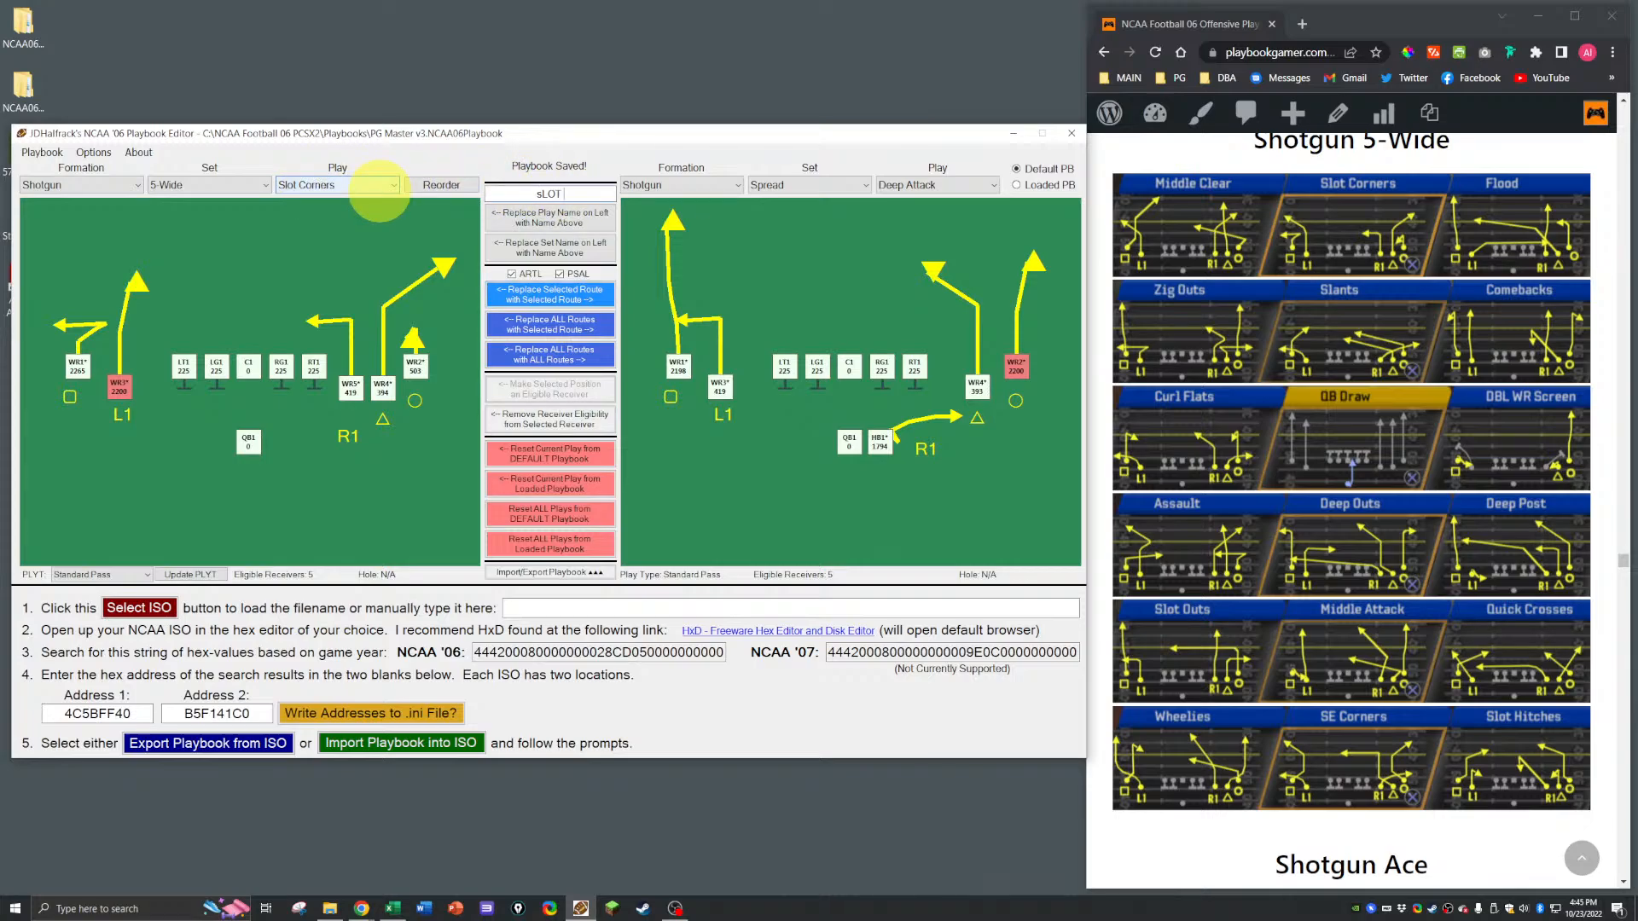
key(BackSpace)
key(BackSpace)
key(BackSpace)
text(Slot)
text(Corner)
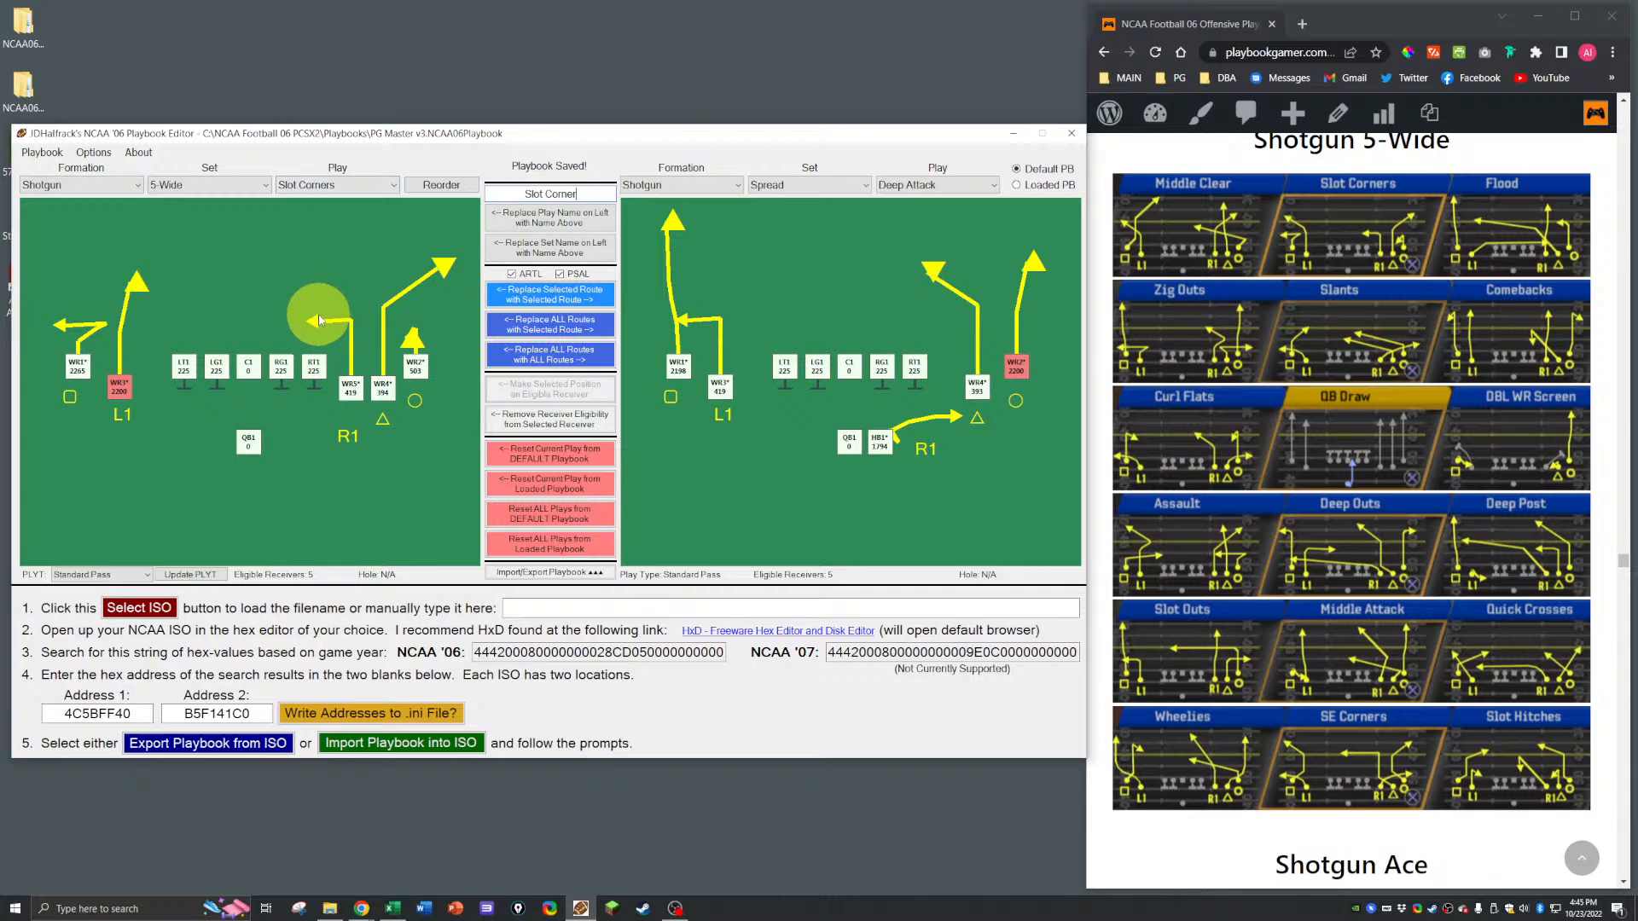
Step: Load Slot Seam from the Ace Slot set as the source play and copy its WR3 route to WR3 in Slot Corners
click(712, 185)
click(684, 203)
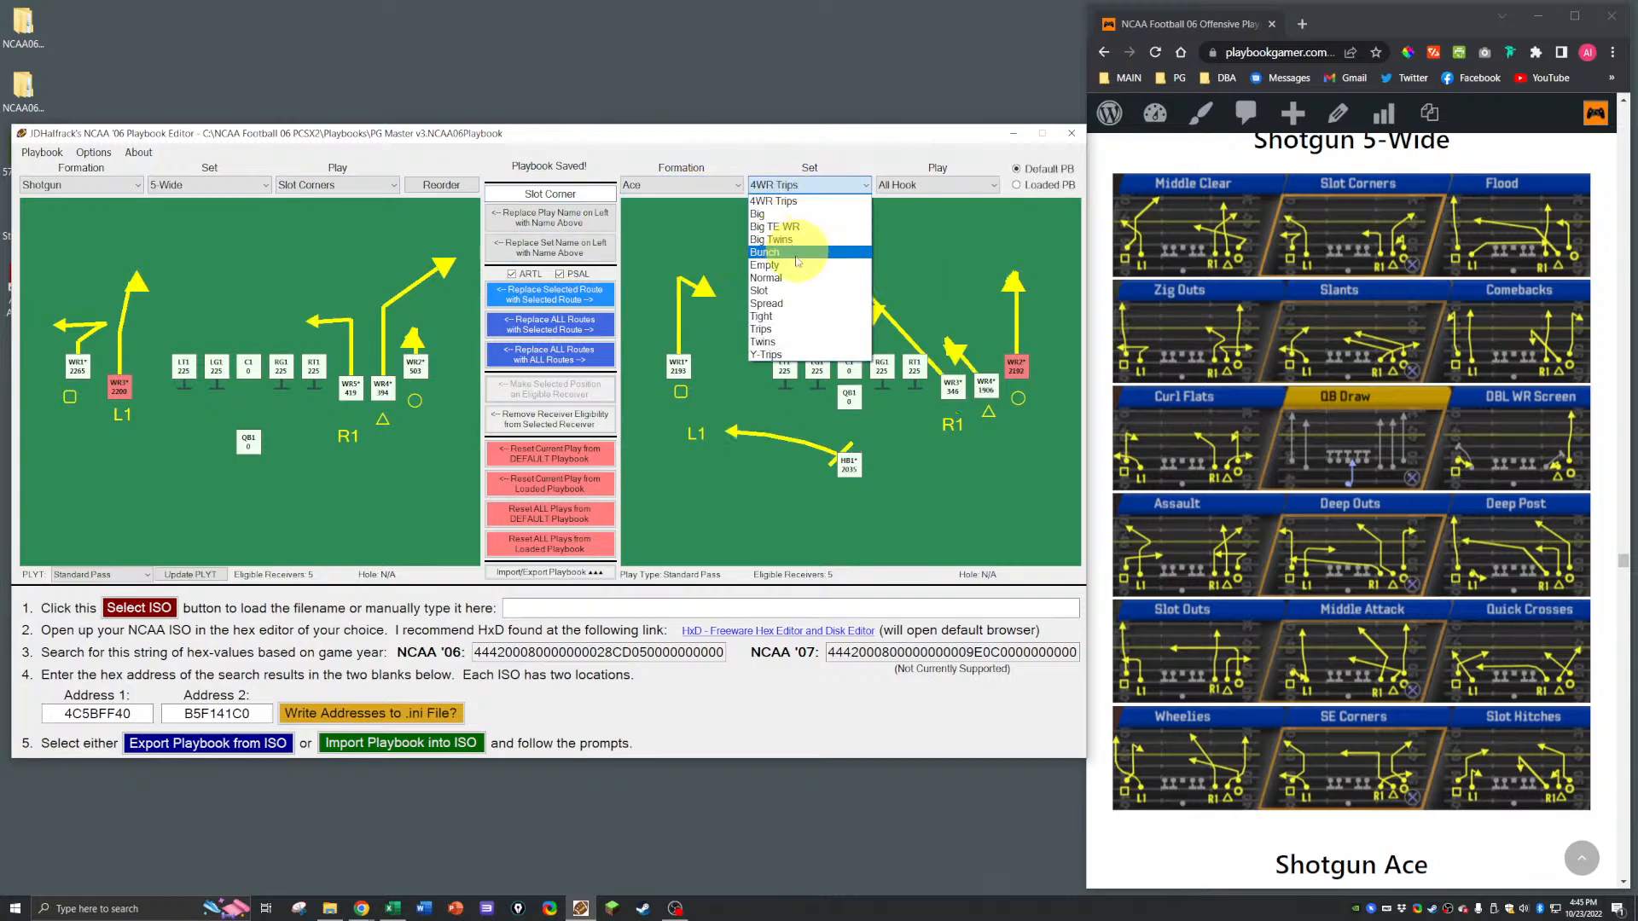
click(779, 232)
click(780, 185)
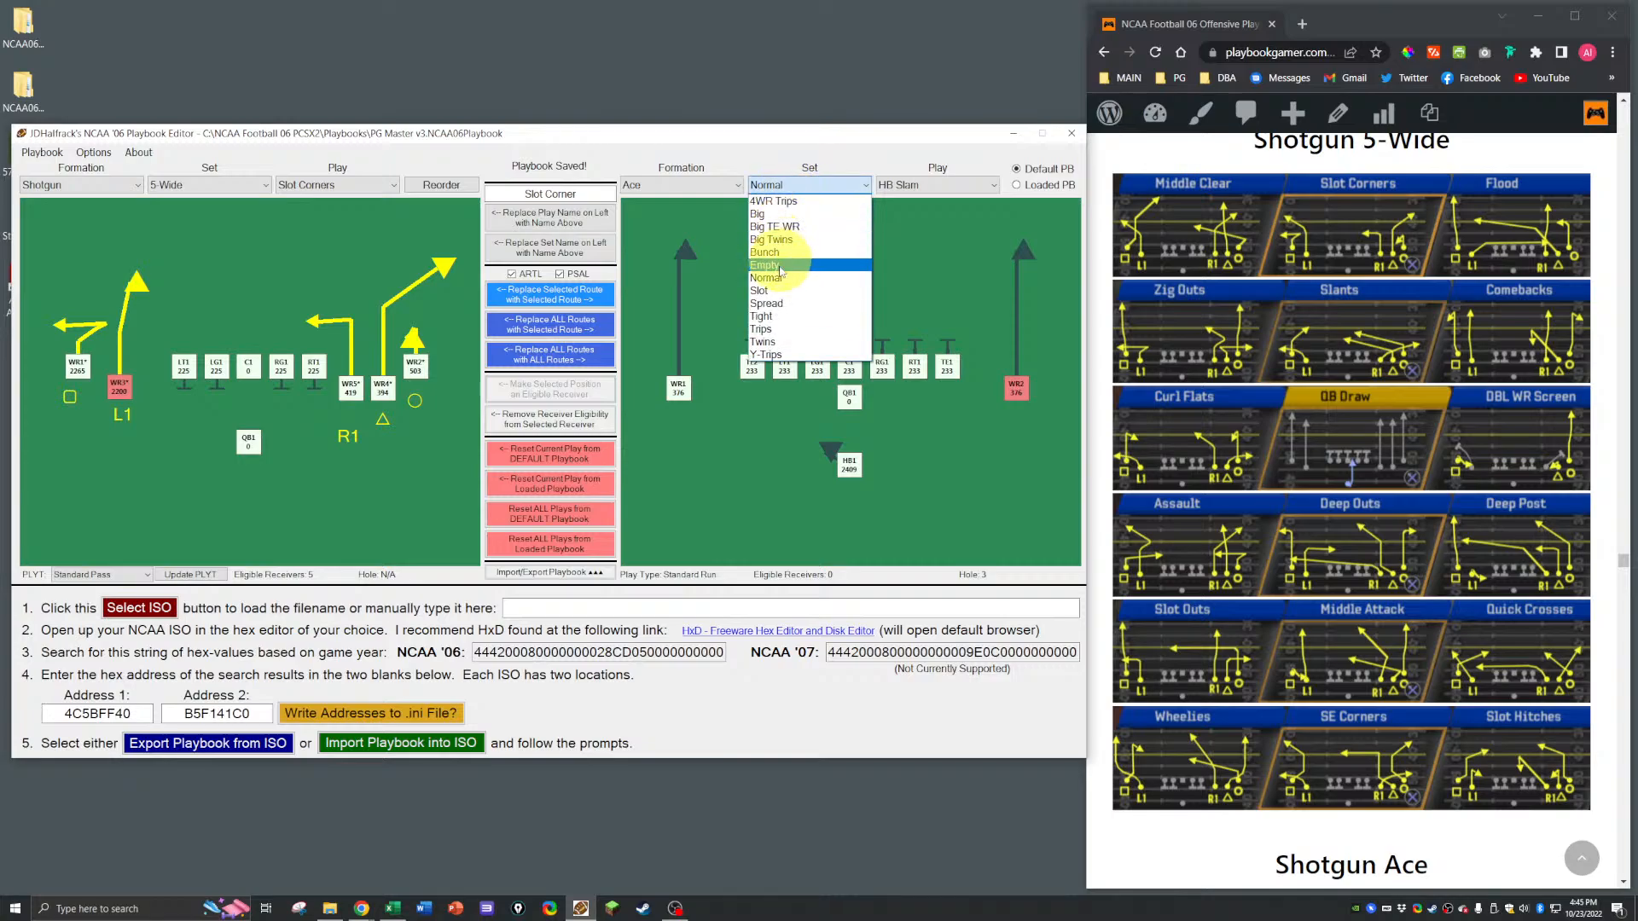
click(765, 291)
click(906, 185)
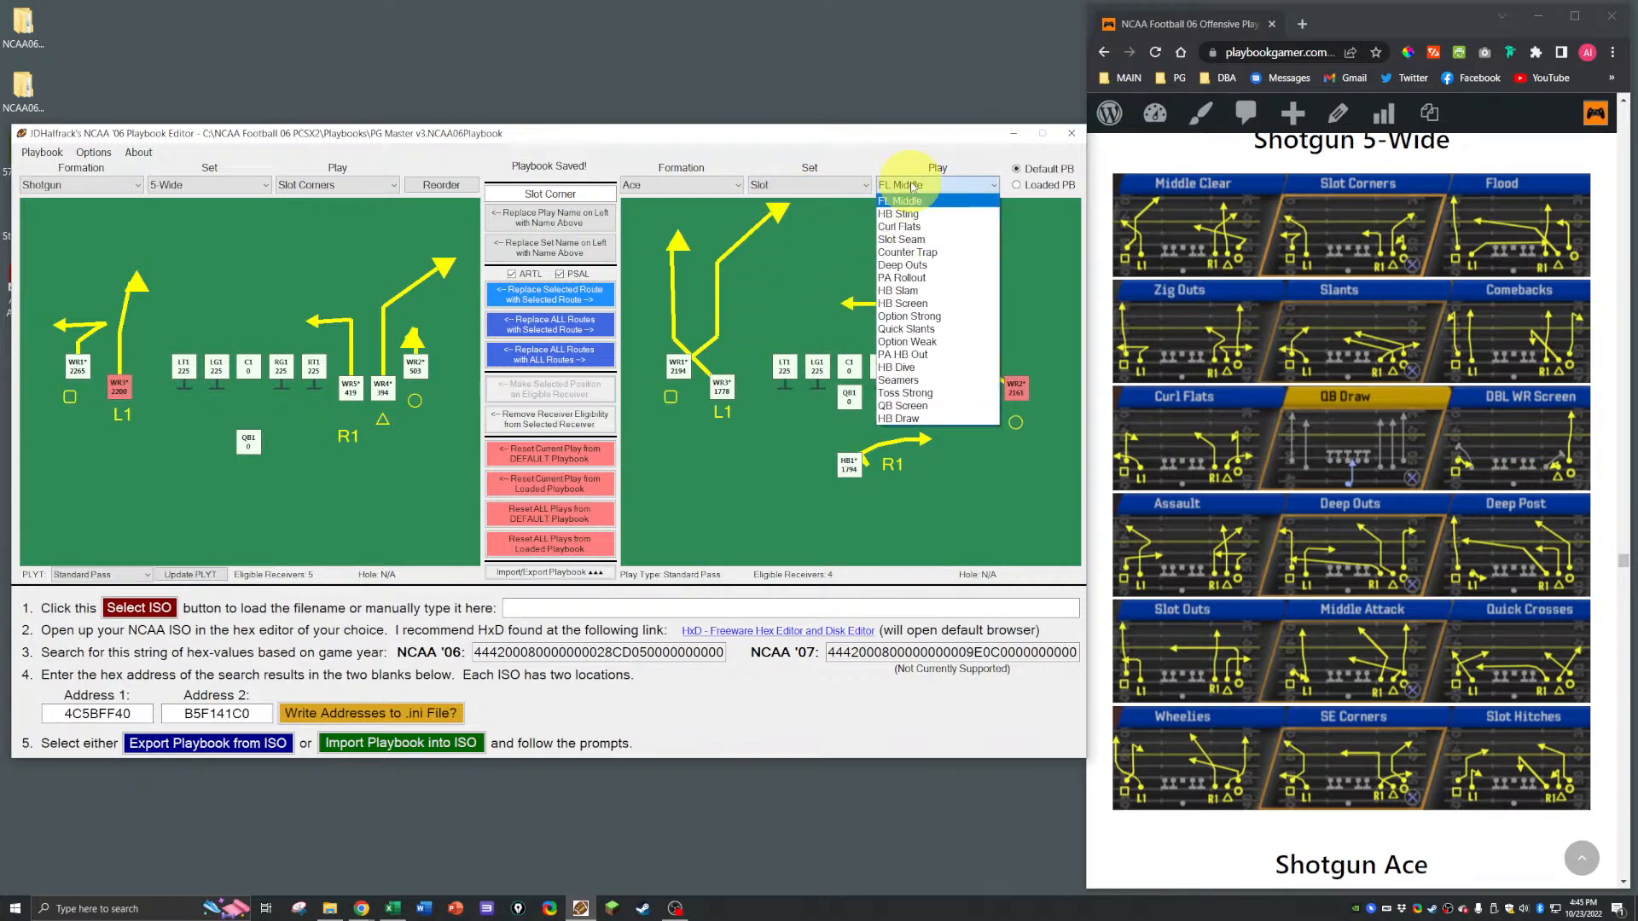
click(924, 240)
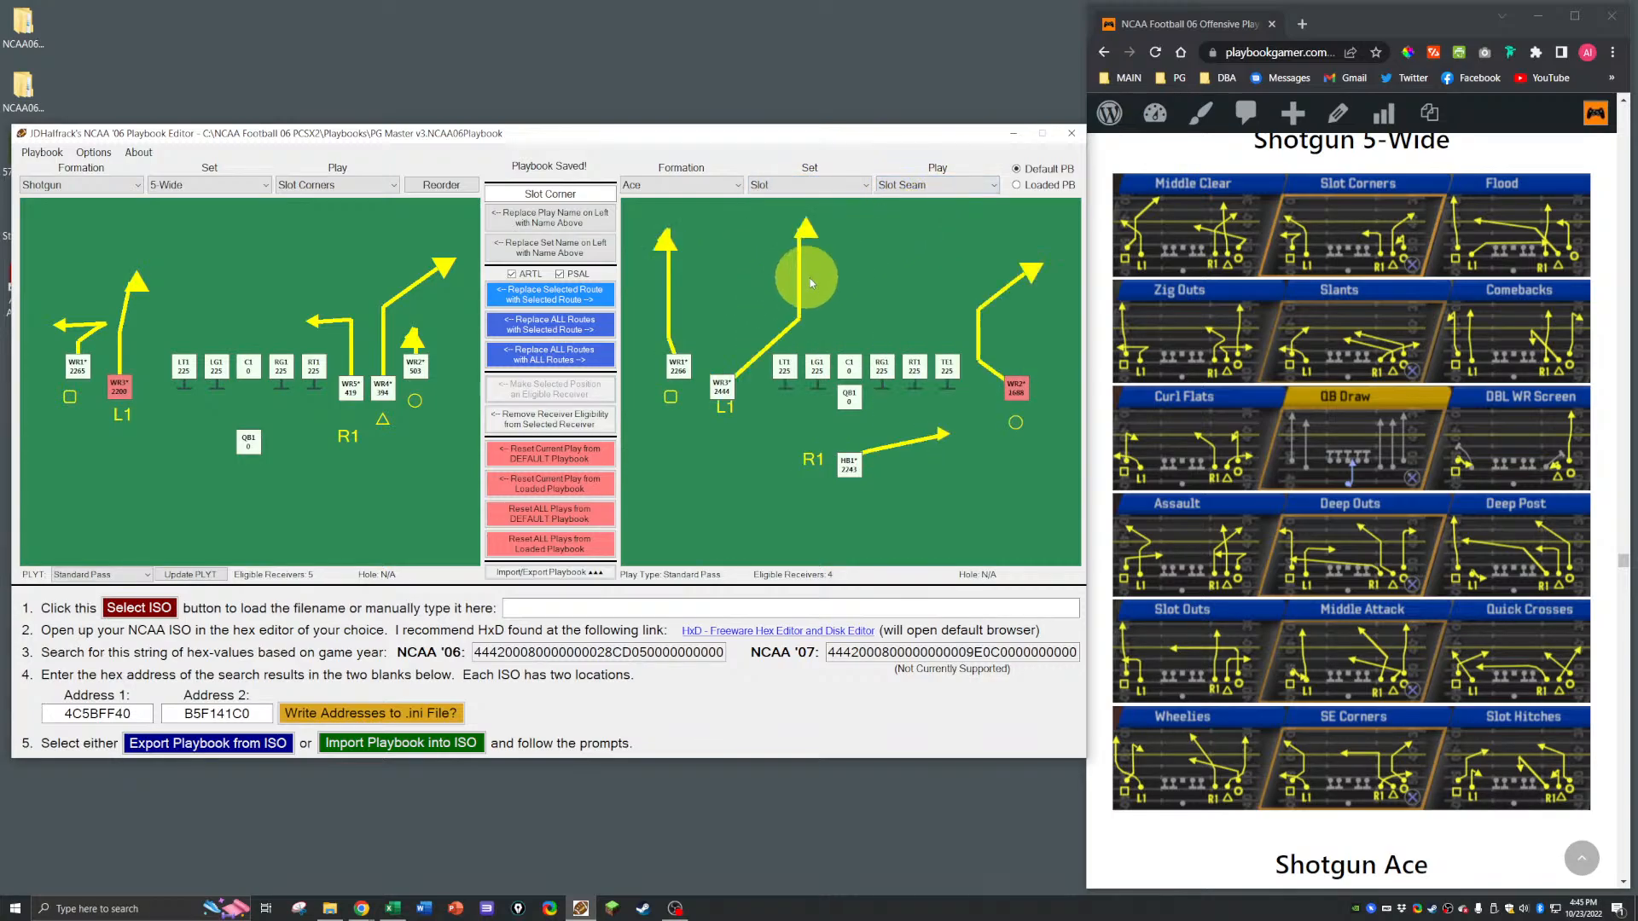
click(722, 384)
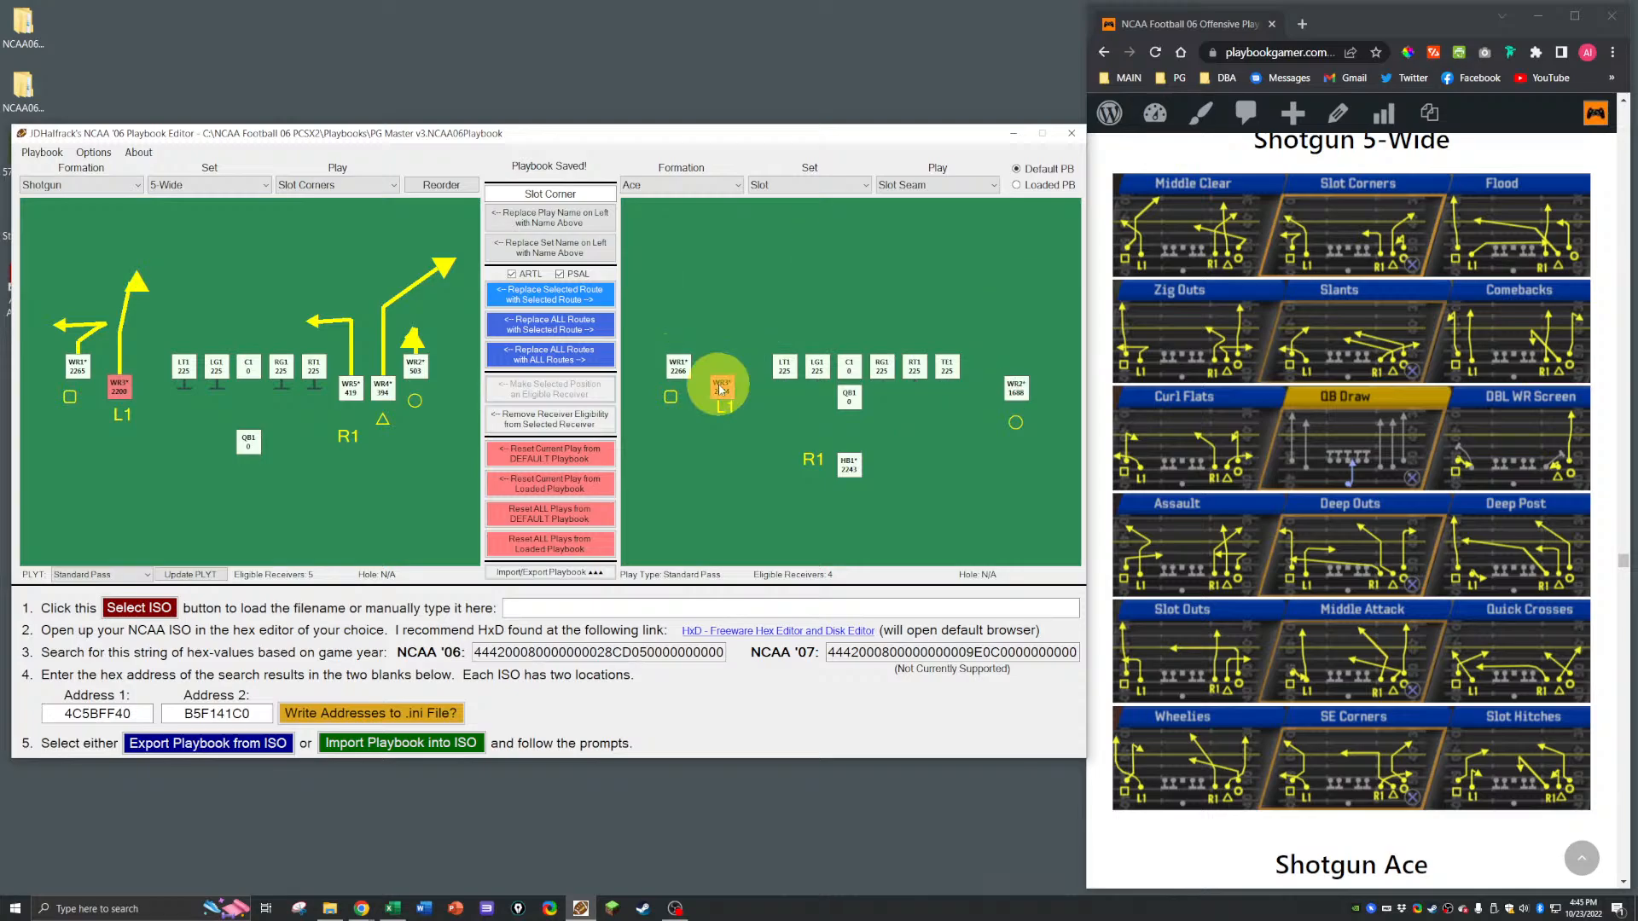
click(570, 299)
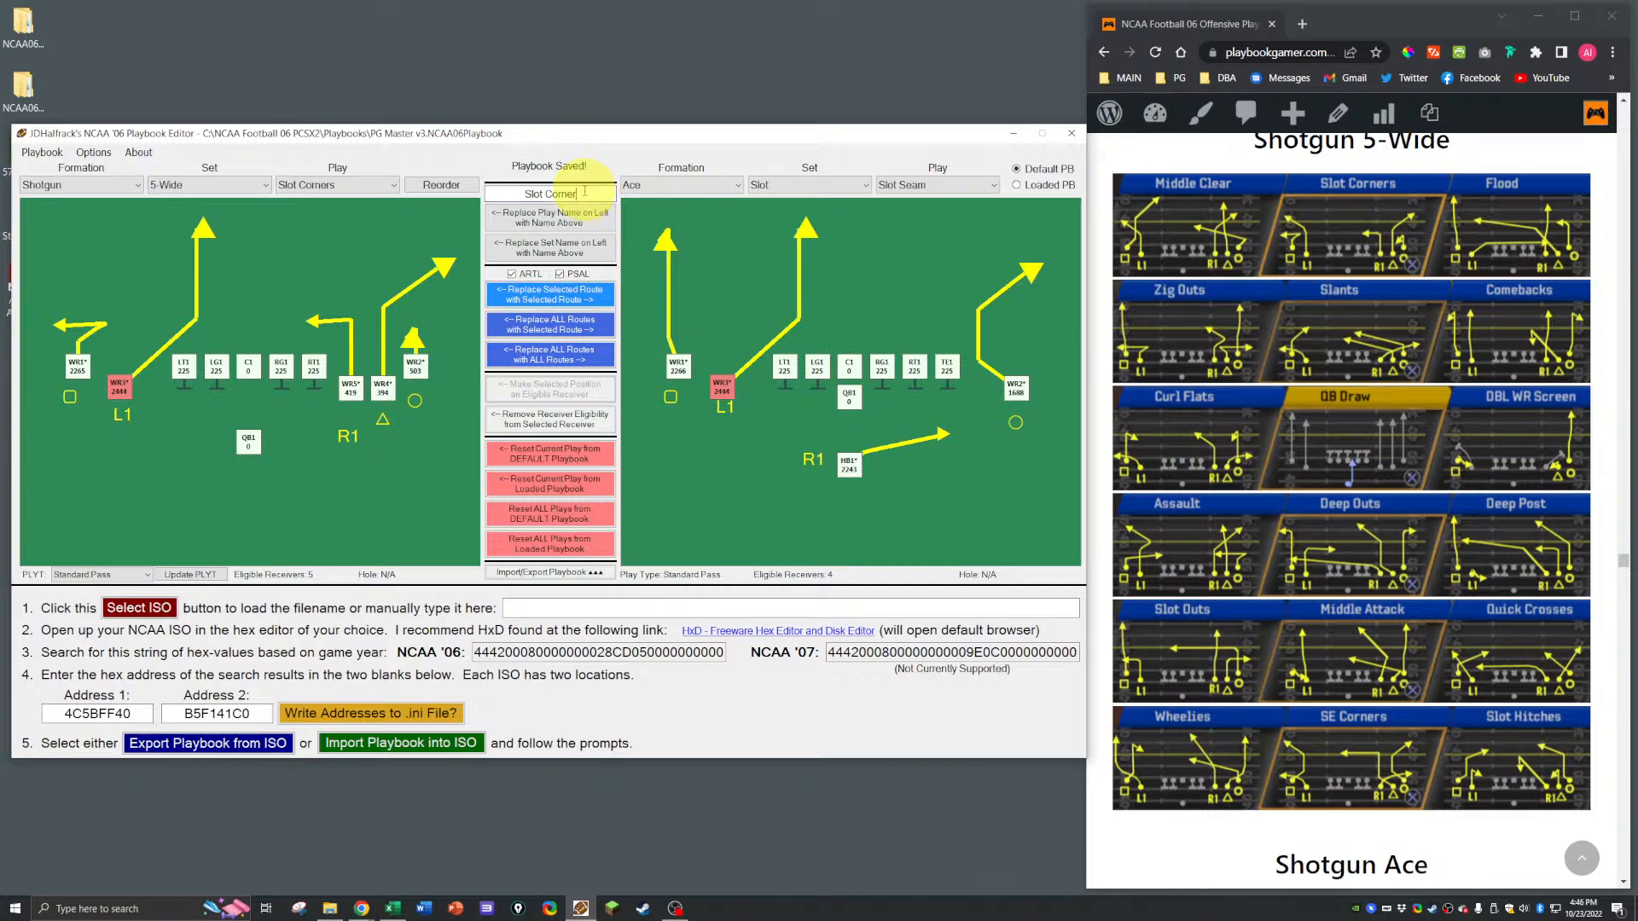
Step: Rename the 5-Wide Slot Corners play to Slot Seam and switch to Excel
key(BackSpace)
key(BackSpace)
key(BackSpace)
key(BackSpace)
key(BackSpace)
text(eam)
click(559, 220)
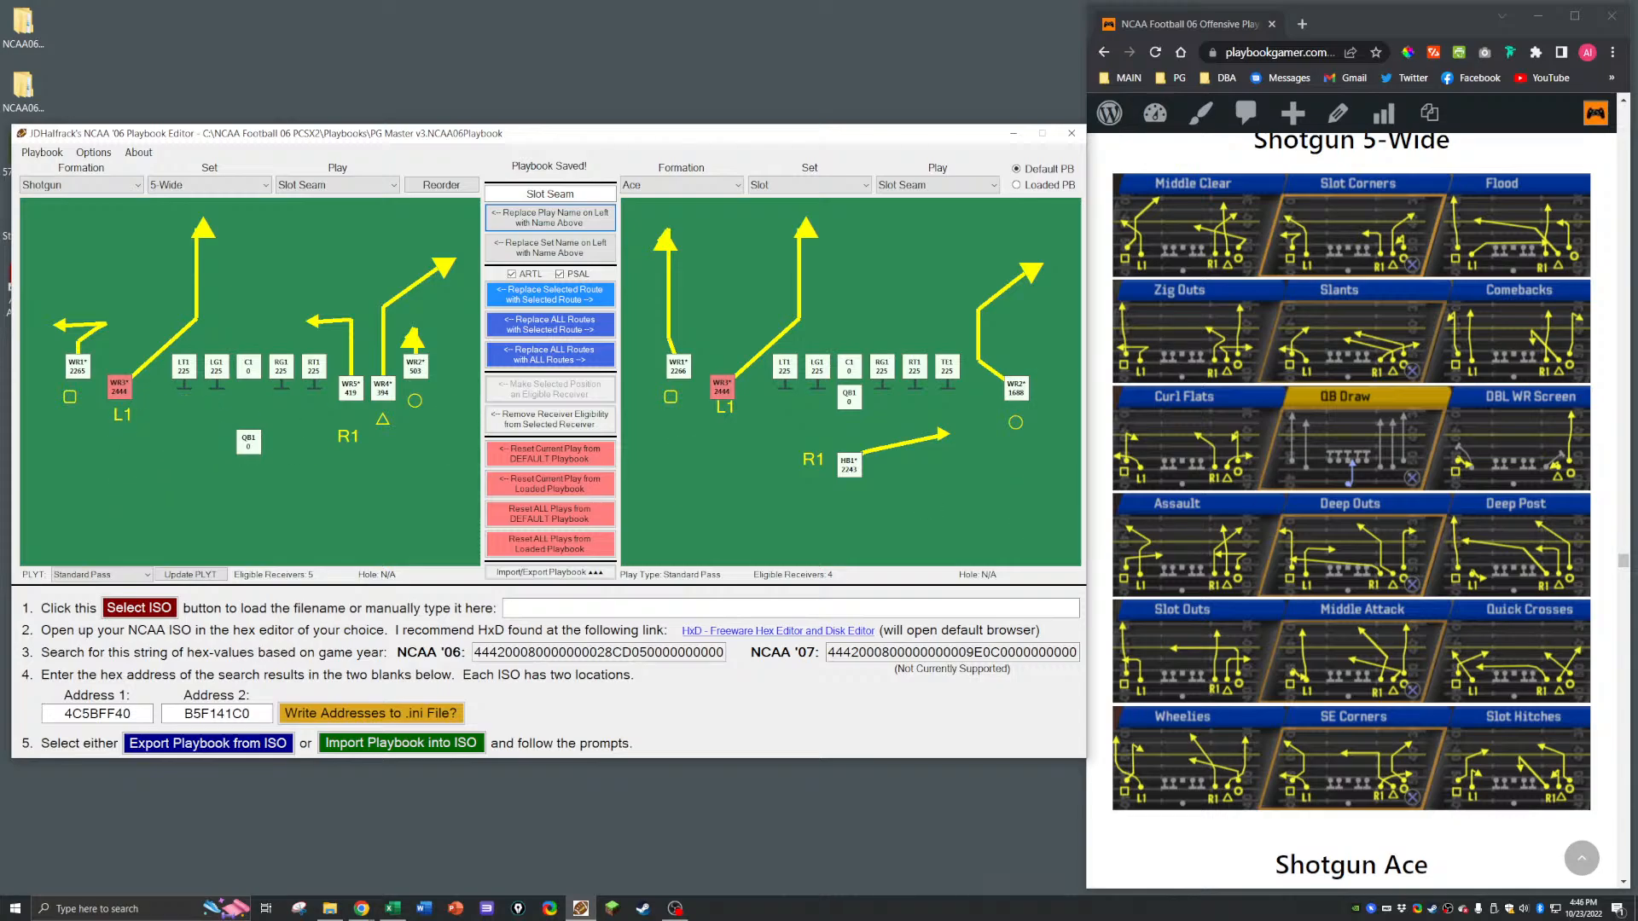
key(alt+Tab)
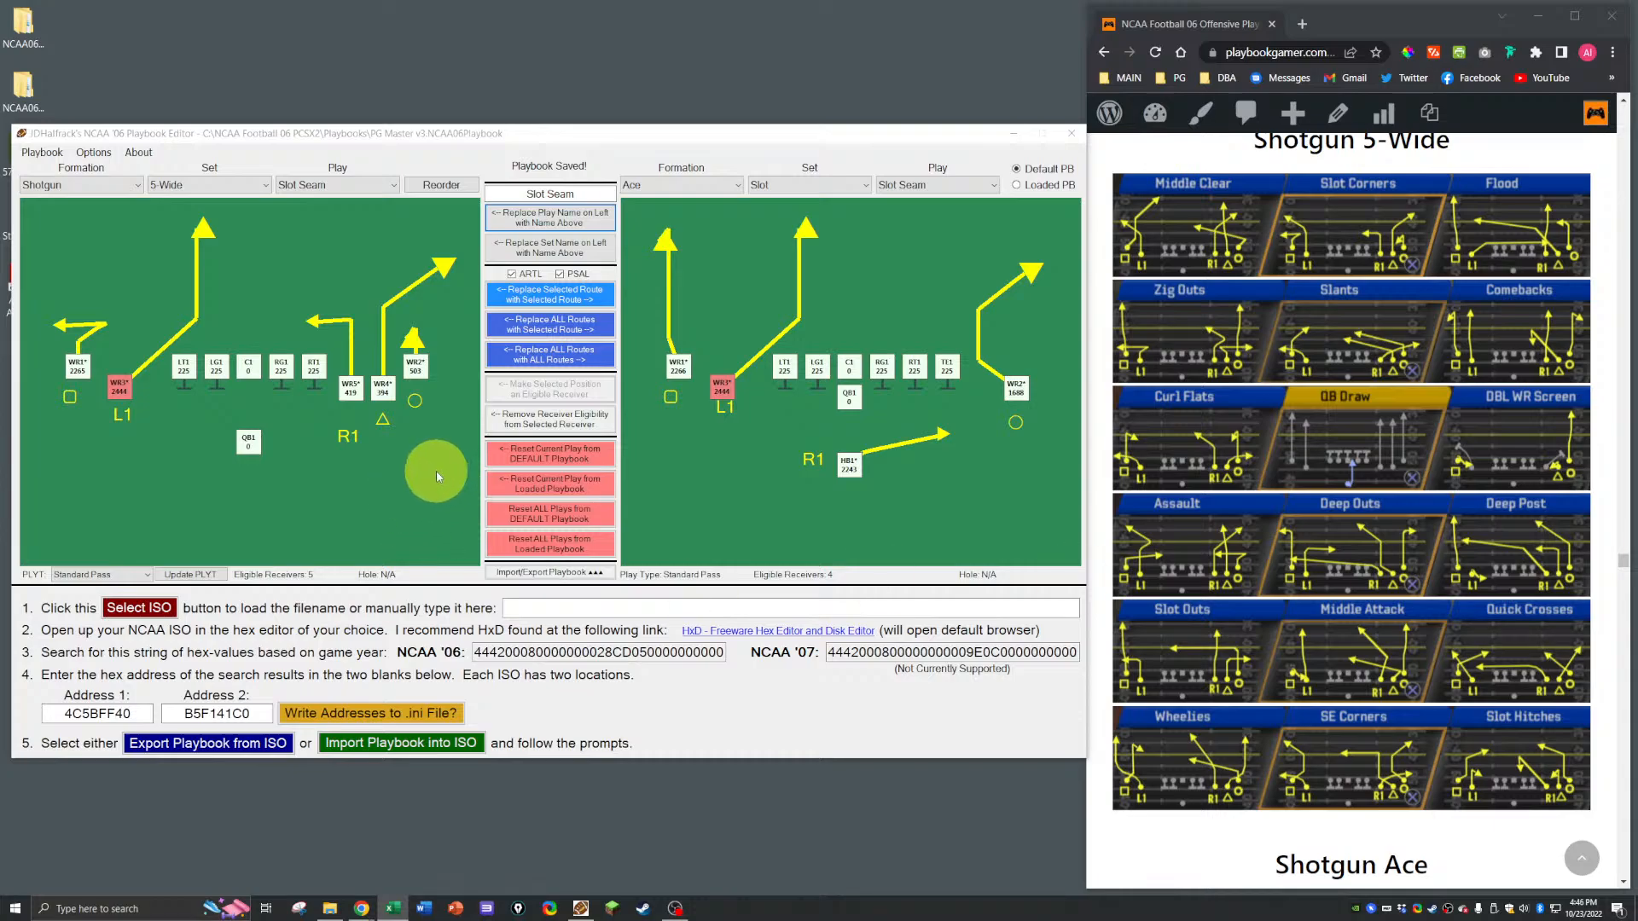
Step: Look over the Flood play in the Shotgun 5-Wide set and load Zig Outs for editing
click(304, 186)
click(318, 224)
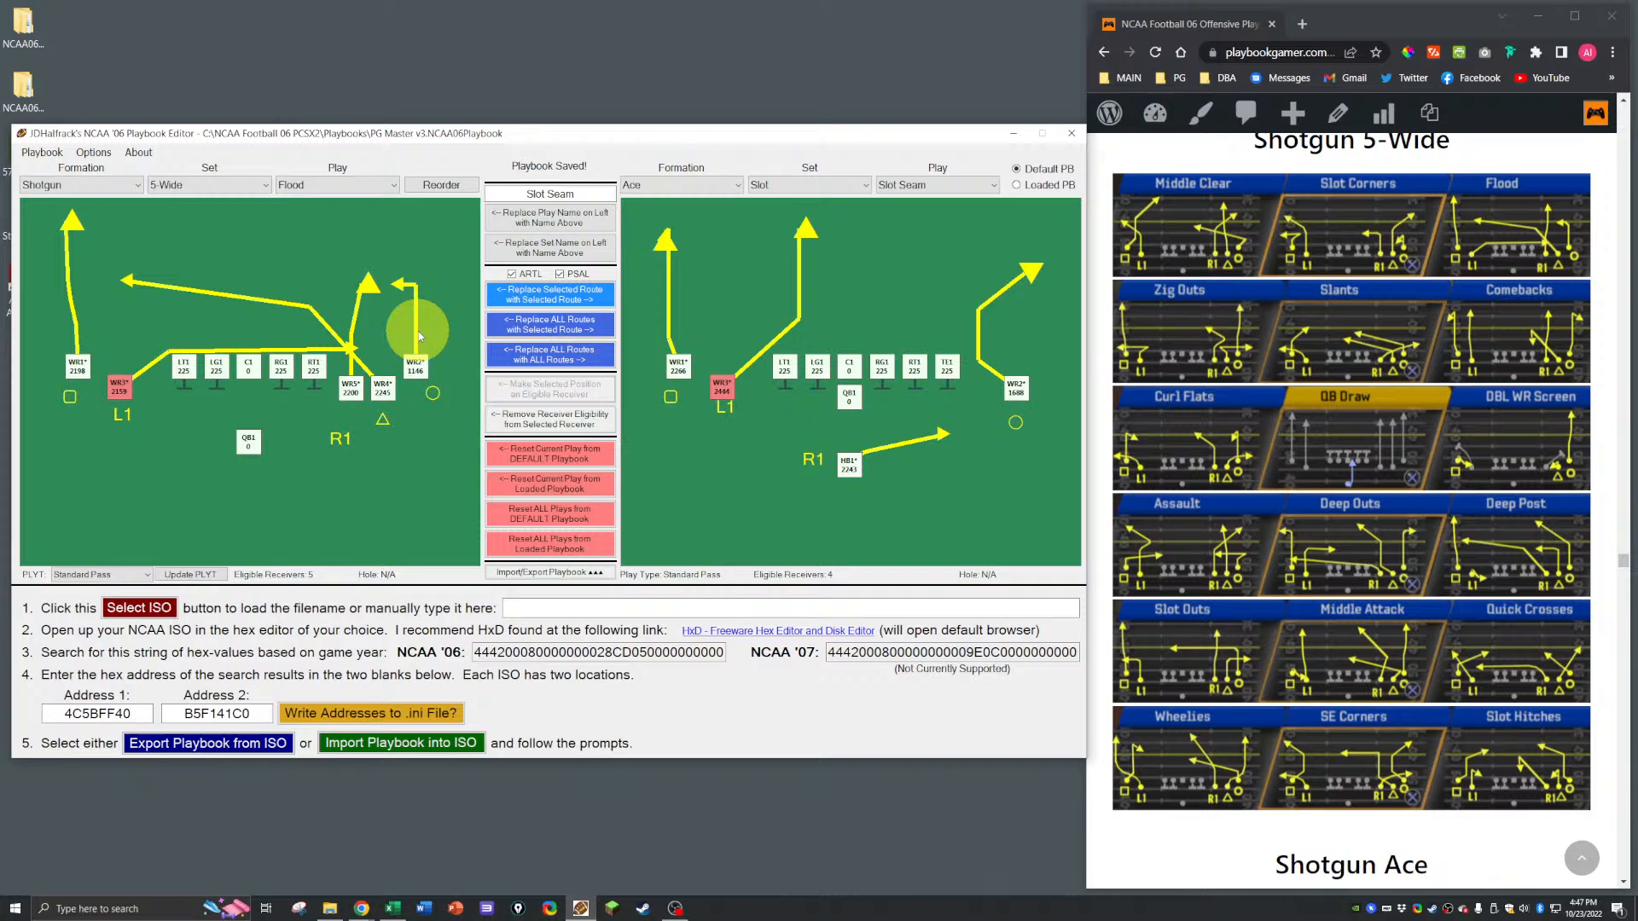
click(300, 185)
click(304, 239)
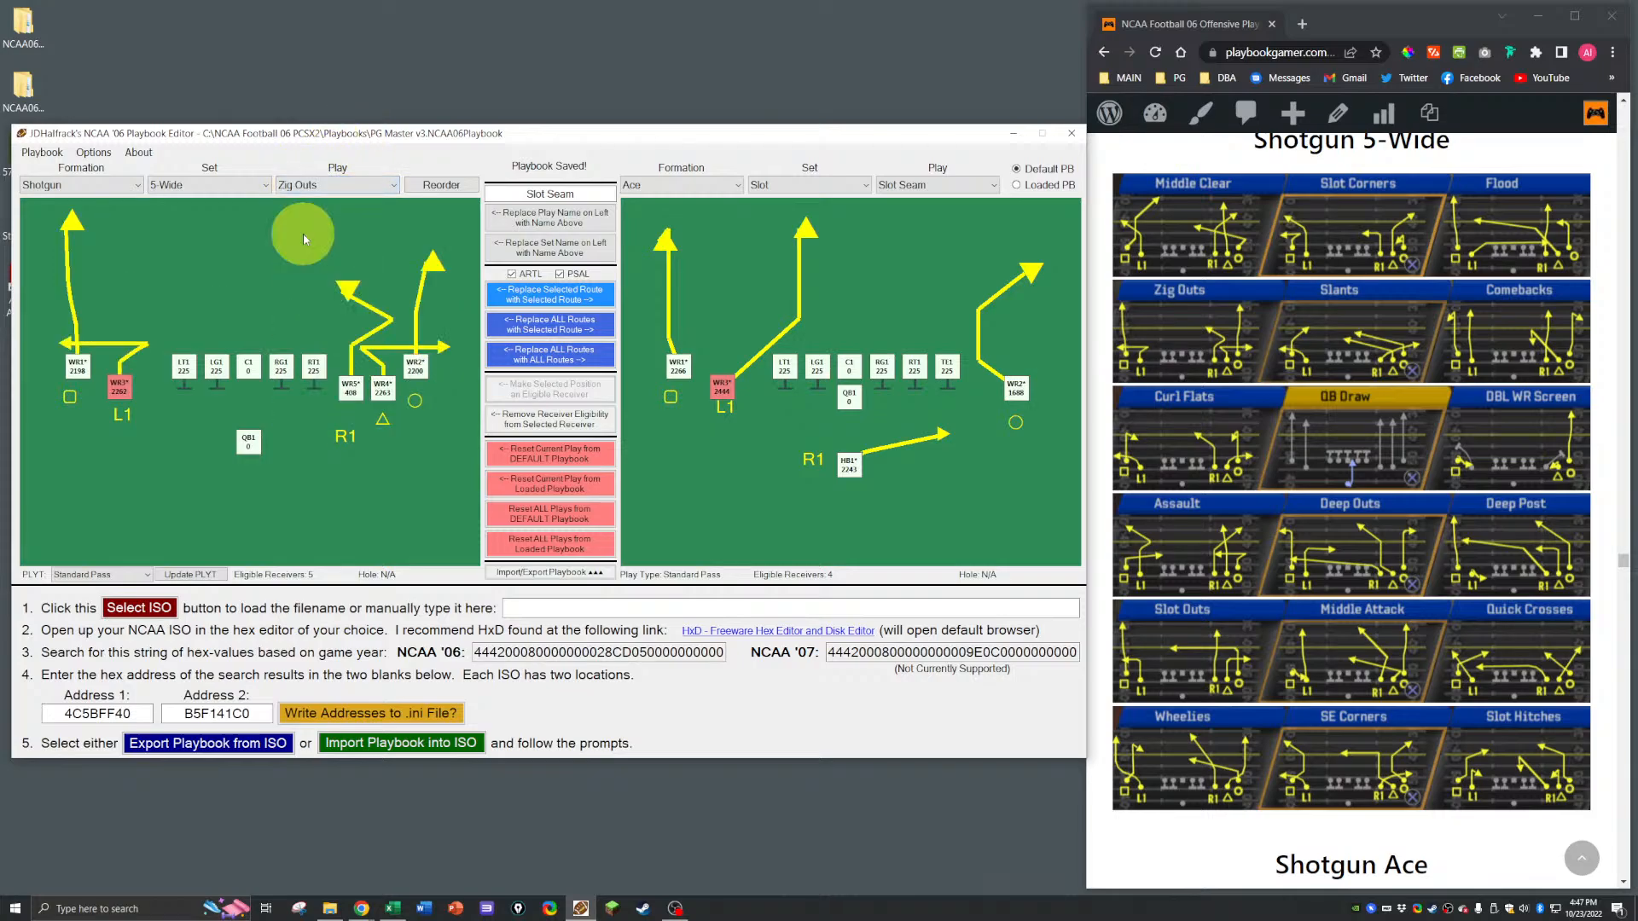
Step: Load Deep Attack from the Shotgun Spread set as the source play and copy its WR4 route to WR5 in Zig Outs
click(348, 391)
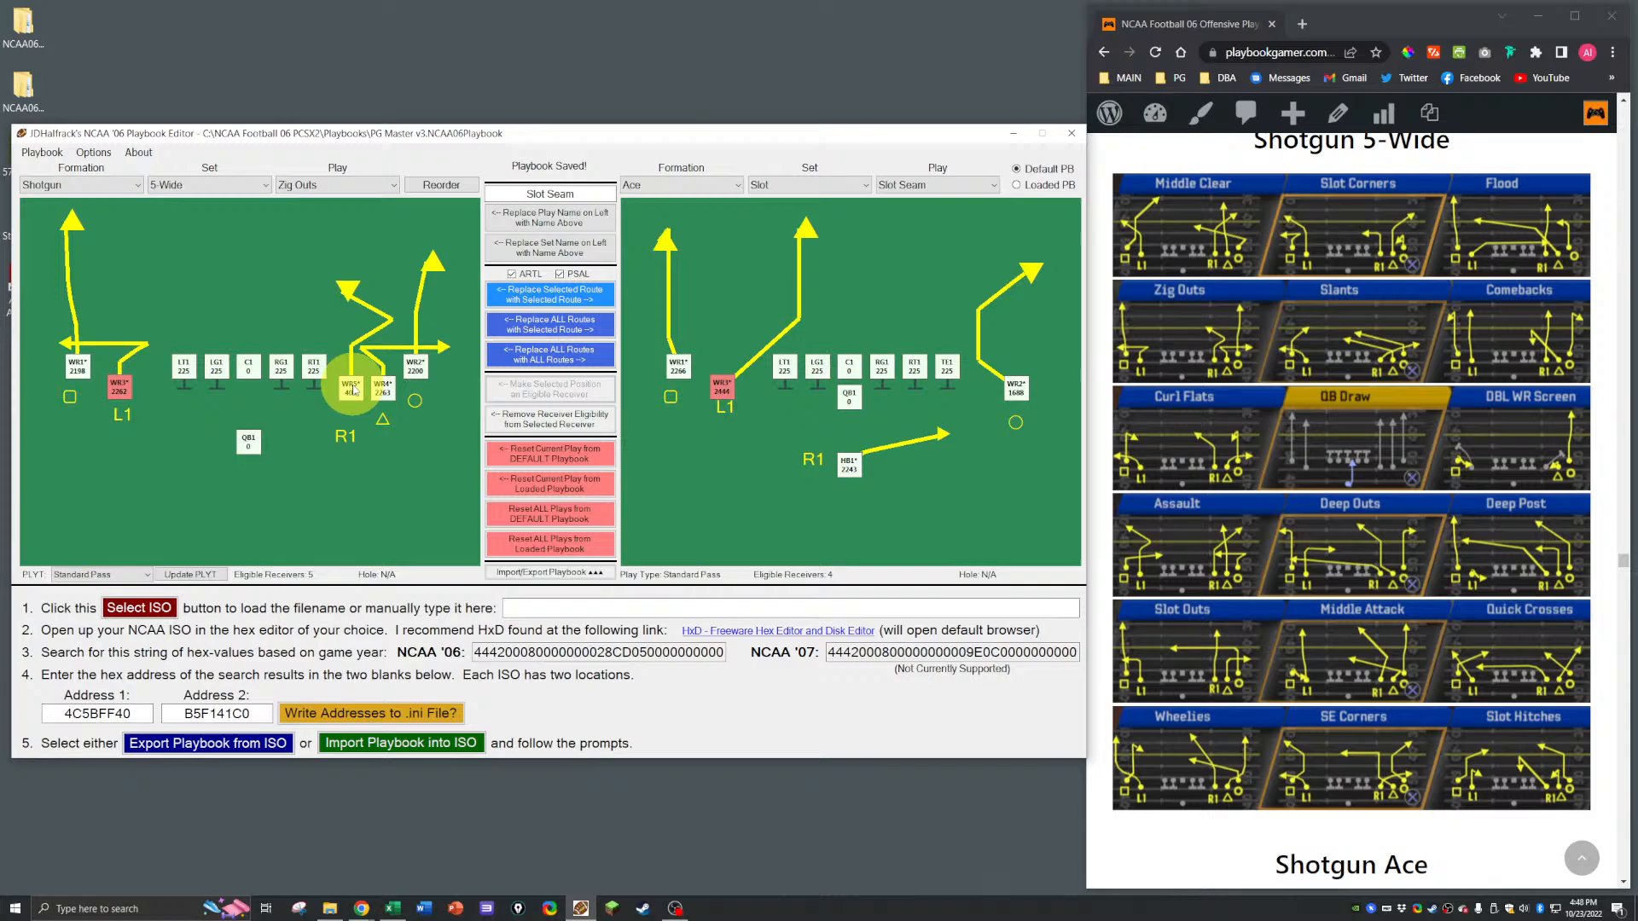
click(716, 184)
click(648, 330)
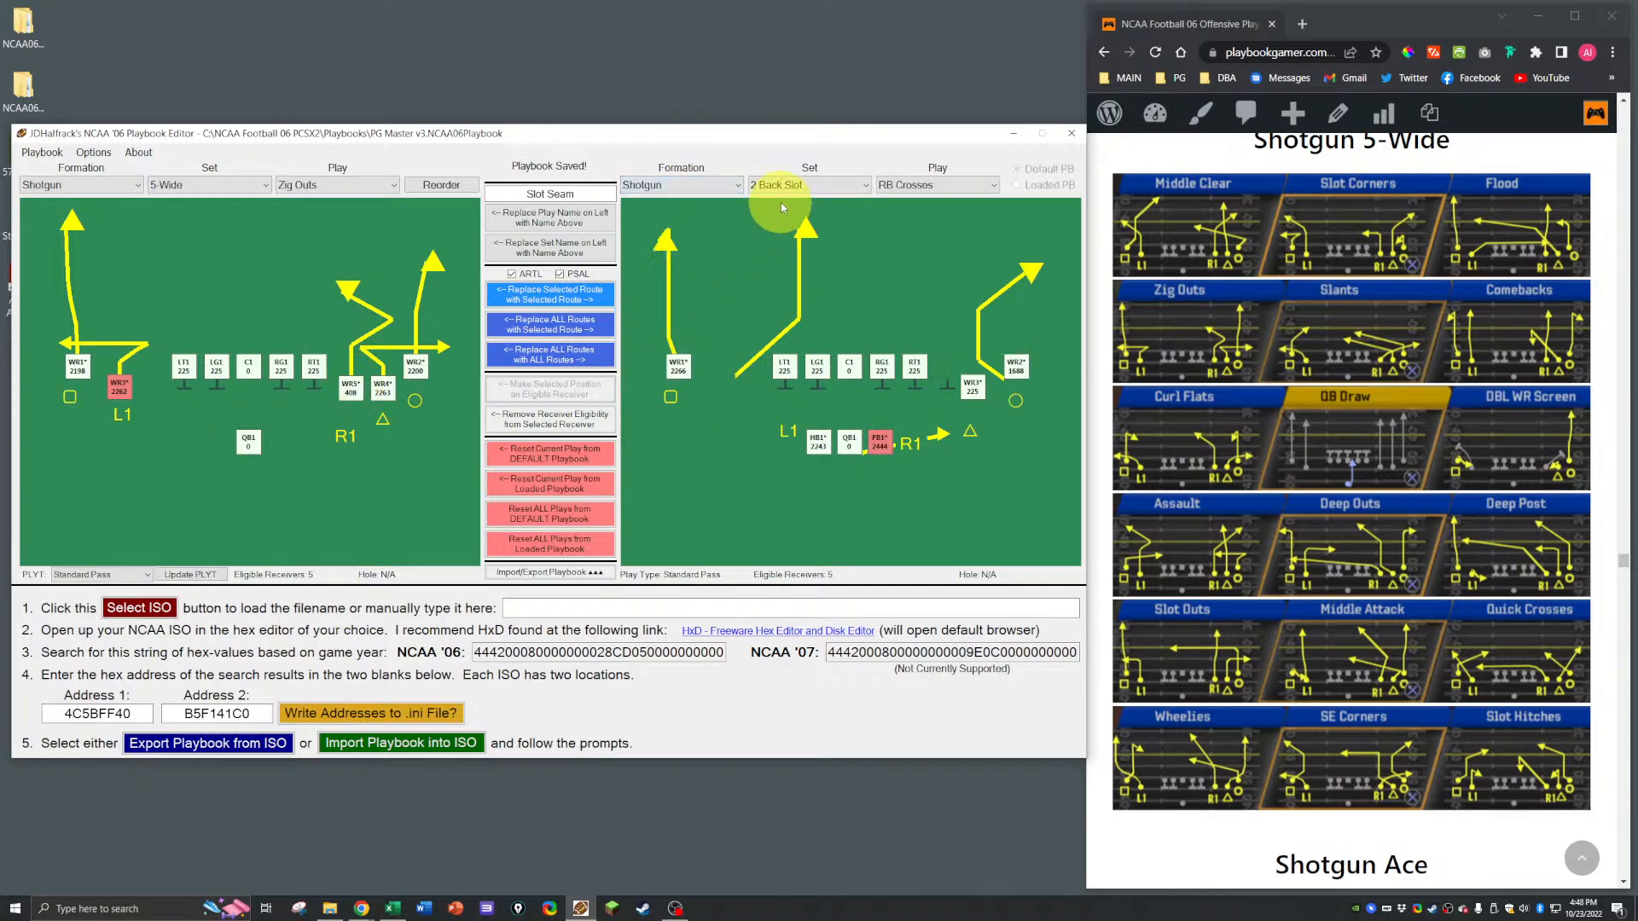
click(809, 184)
click(859, 246)
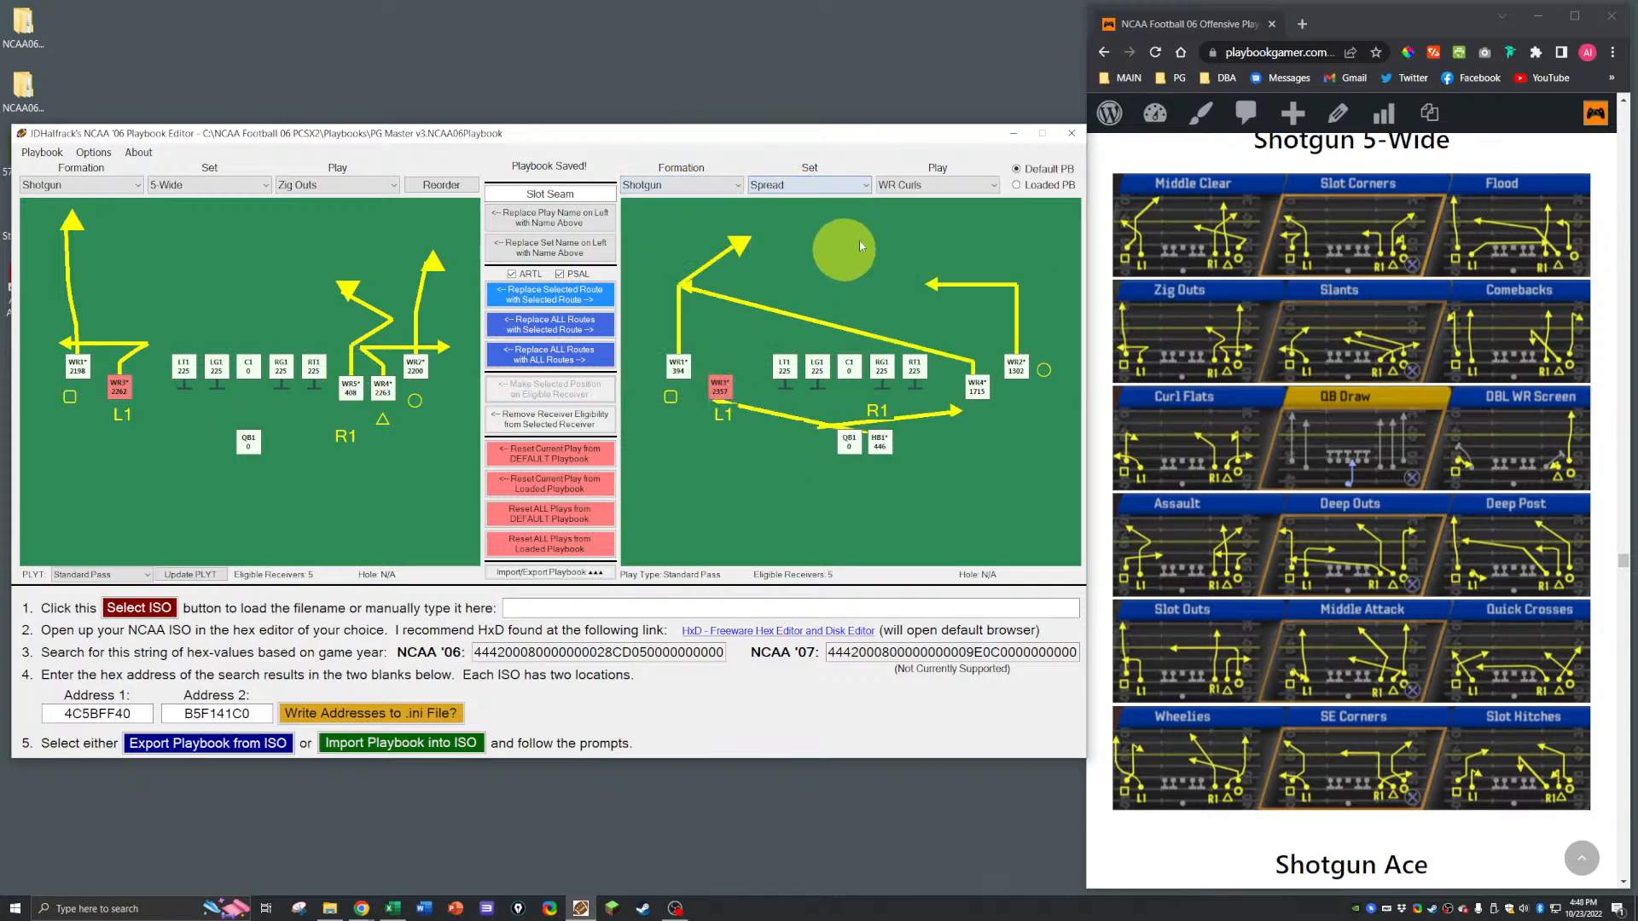
click(906, 184)
click(919, 323)
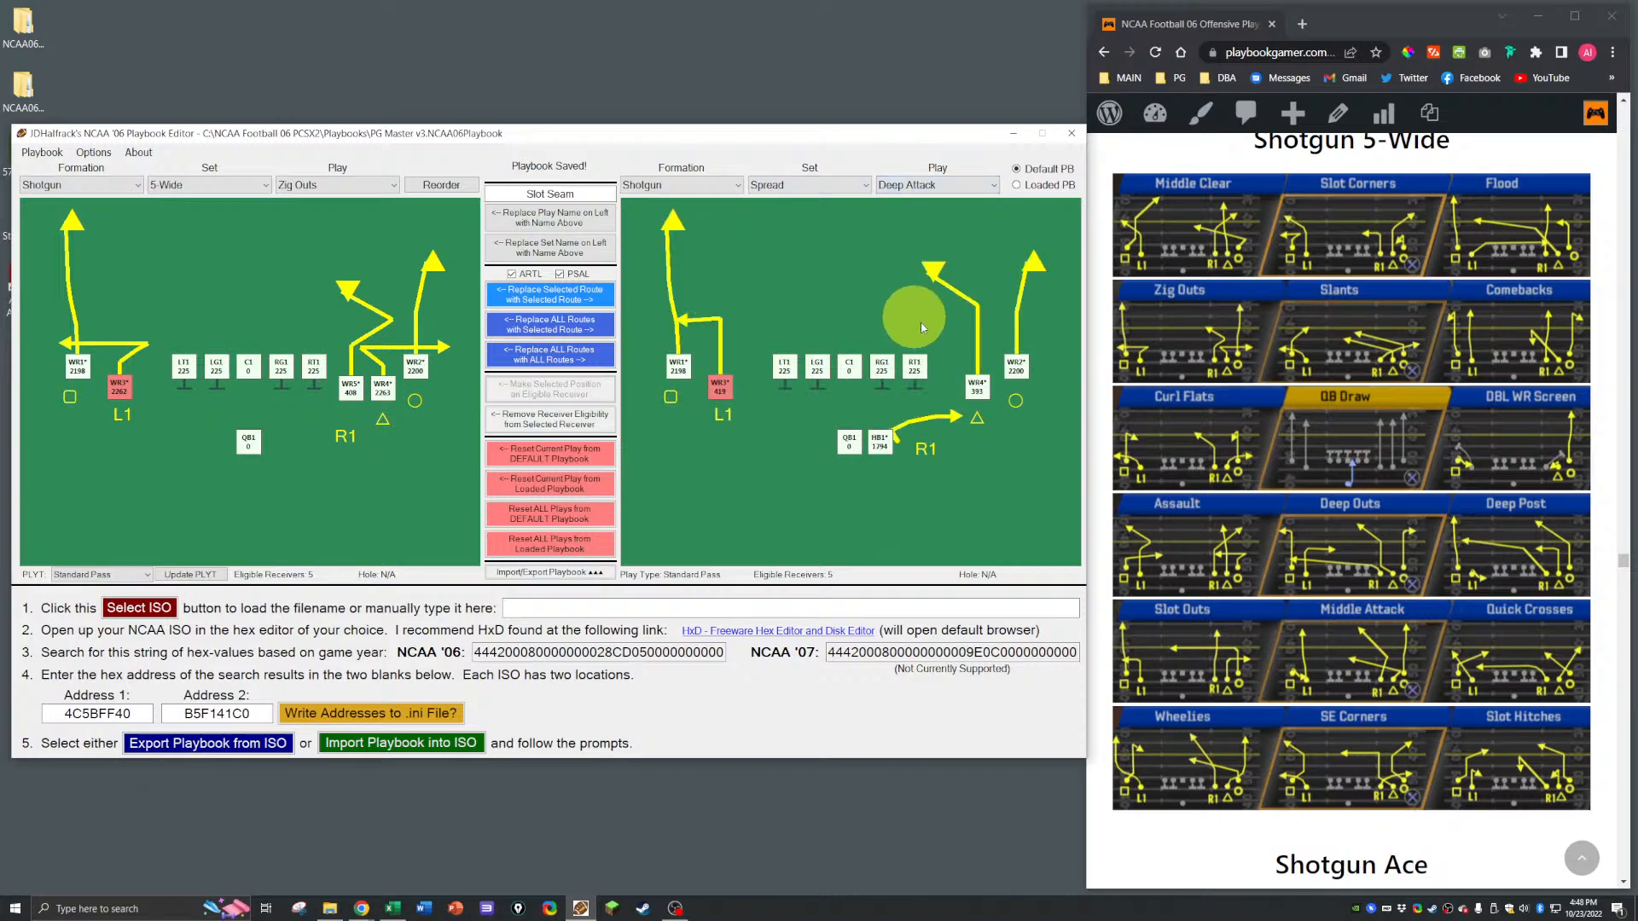
click(975, 384)
click(350, 385)
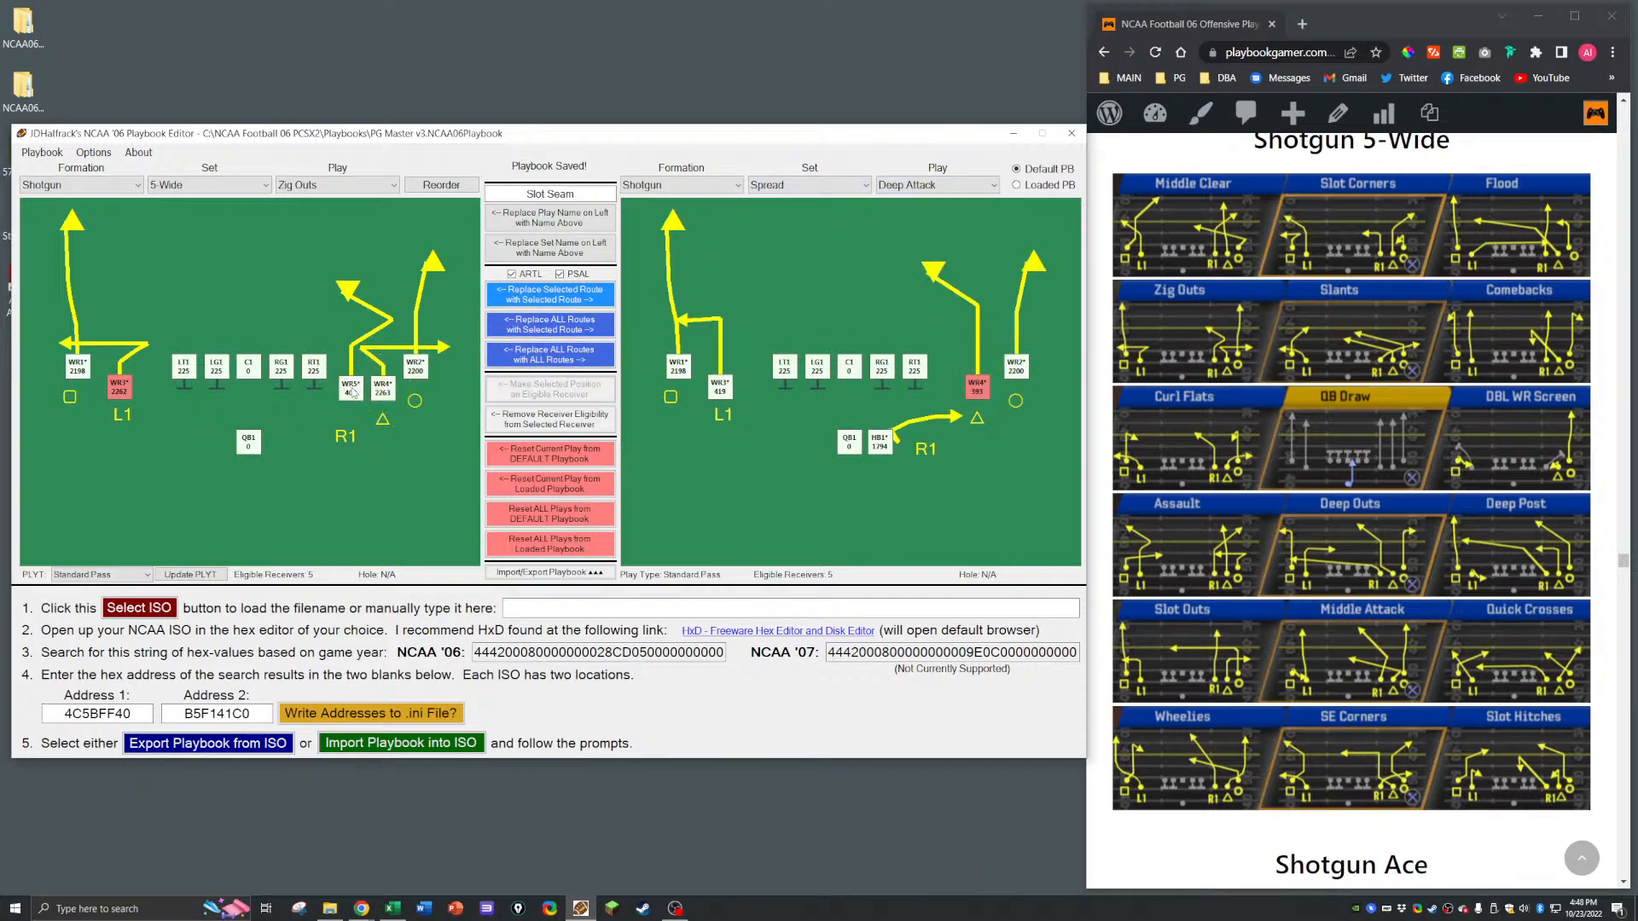
click(549, 294)
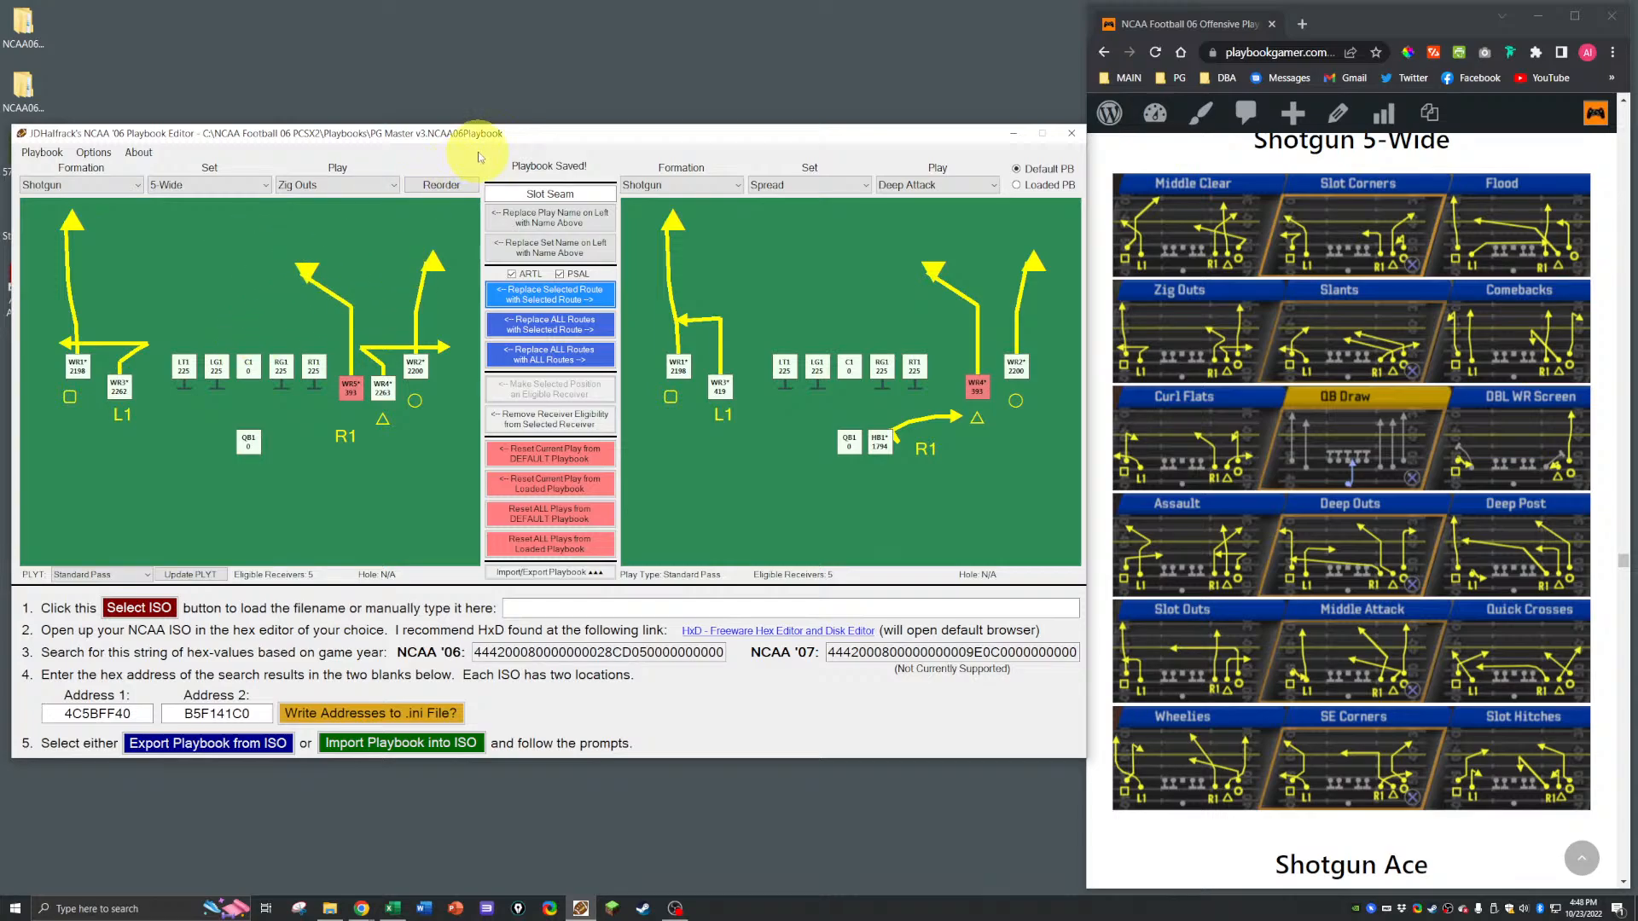
Step: Save the playbook with the edited Zig Outs play and switch to Excel
key(ctrl+s)
key(Return)
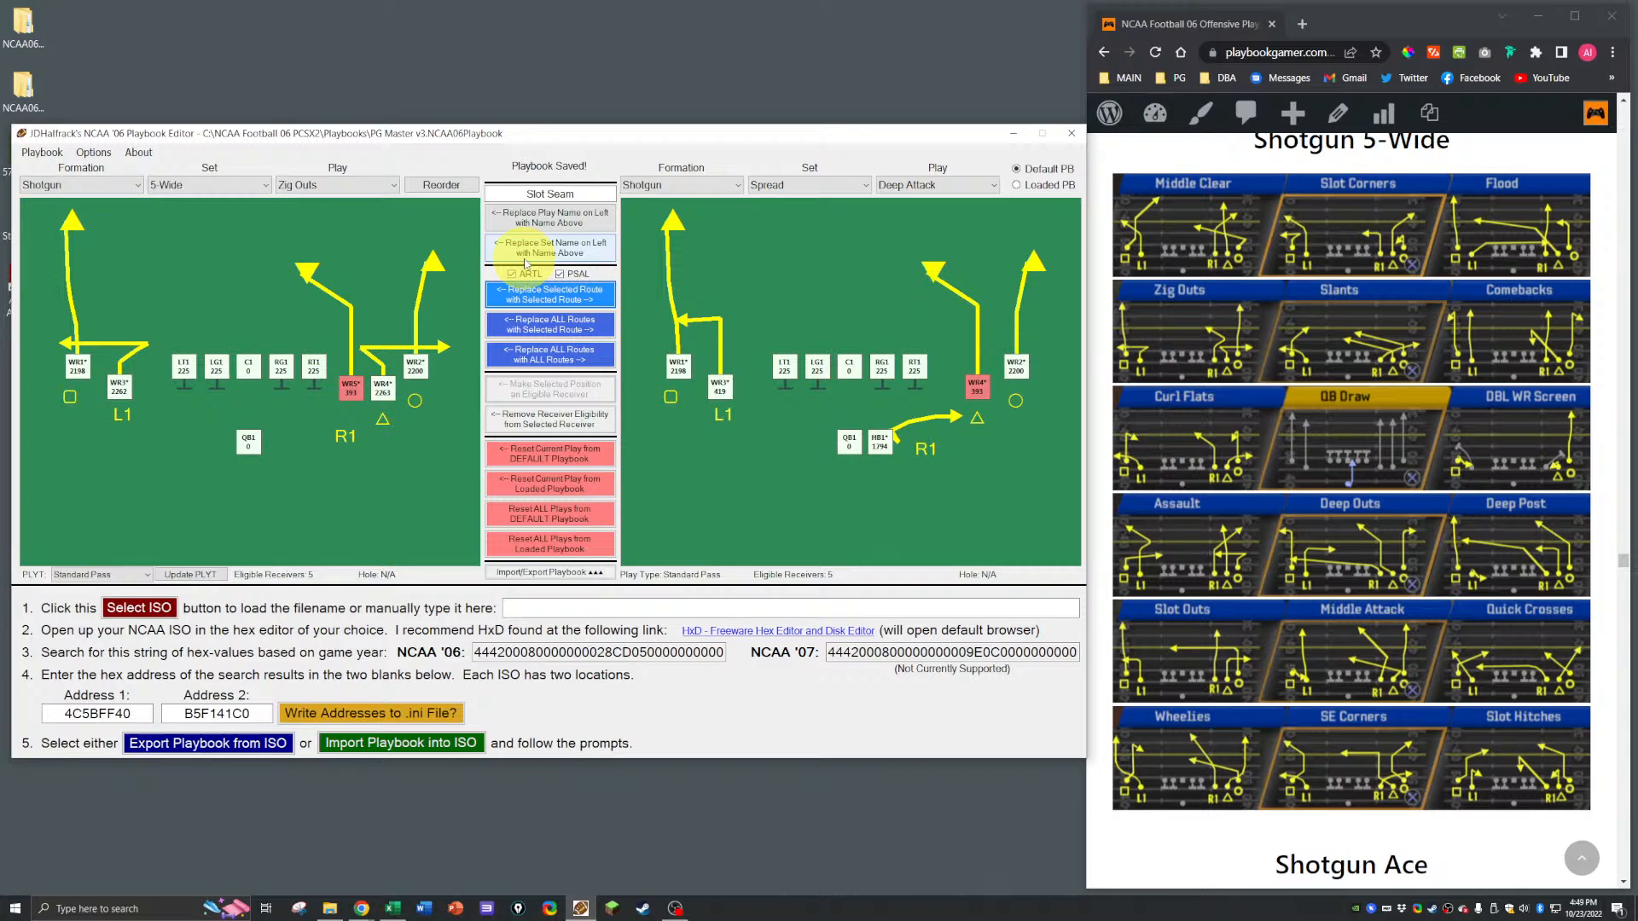
key(alt+Tab)
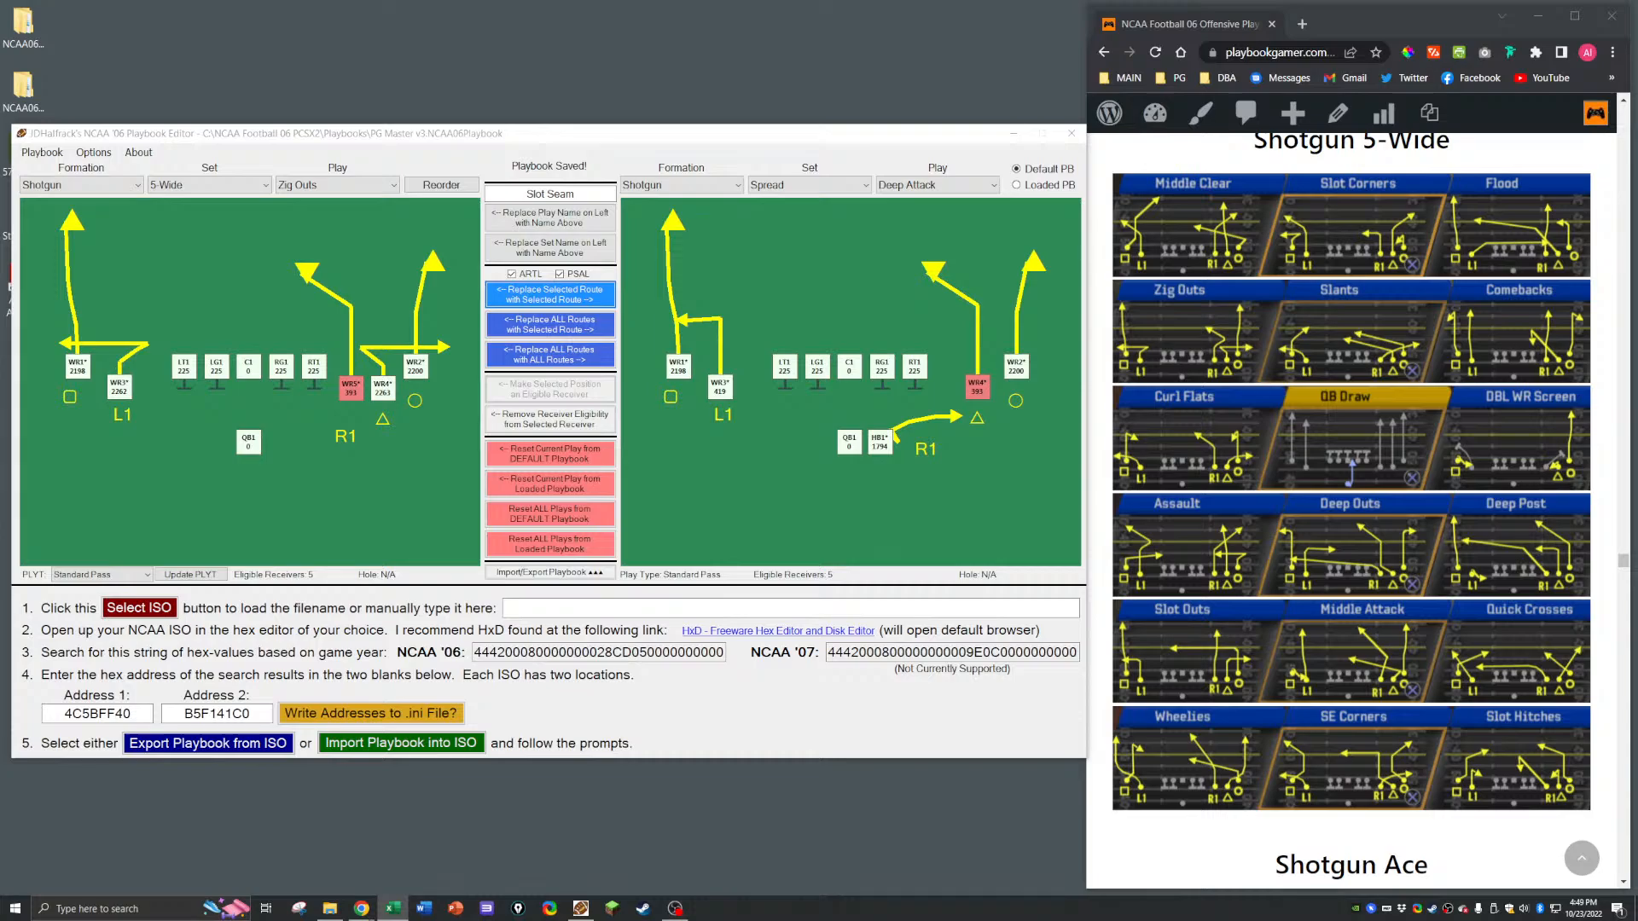
Step: Return to the playbook editor, load the 5-Wide Slants play and select its WR1 receiver
click(573, 156)
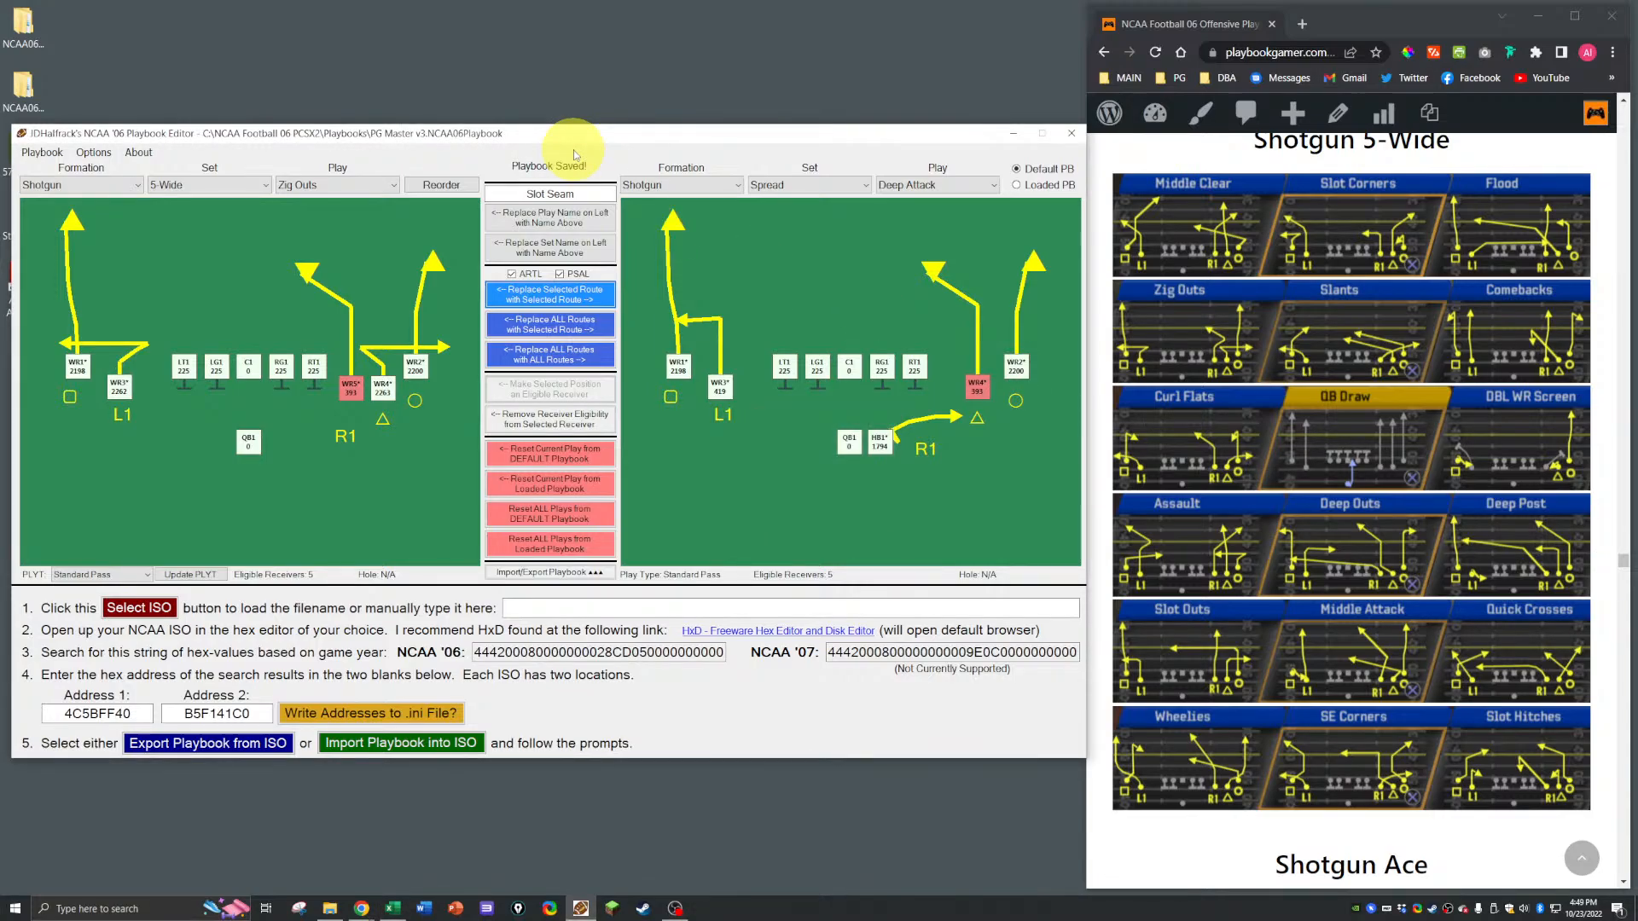
click(344, 188)
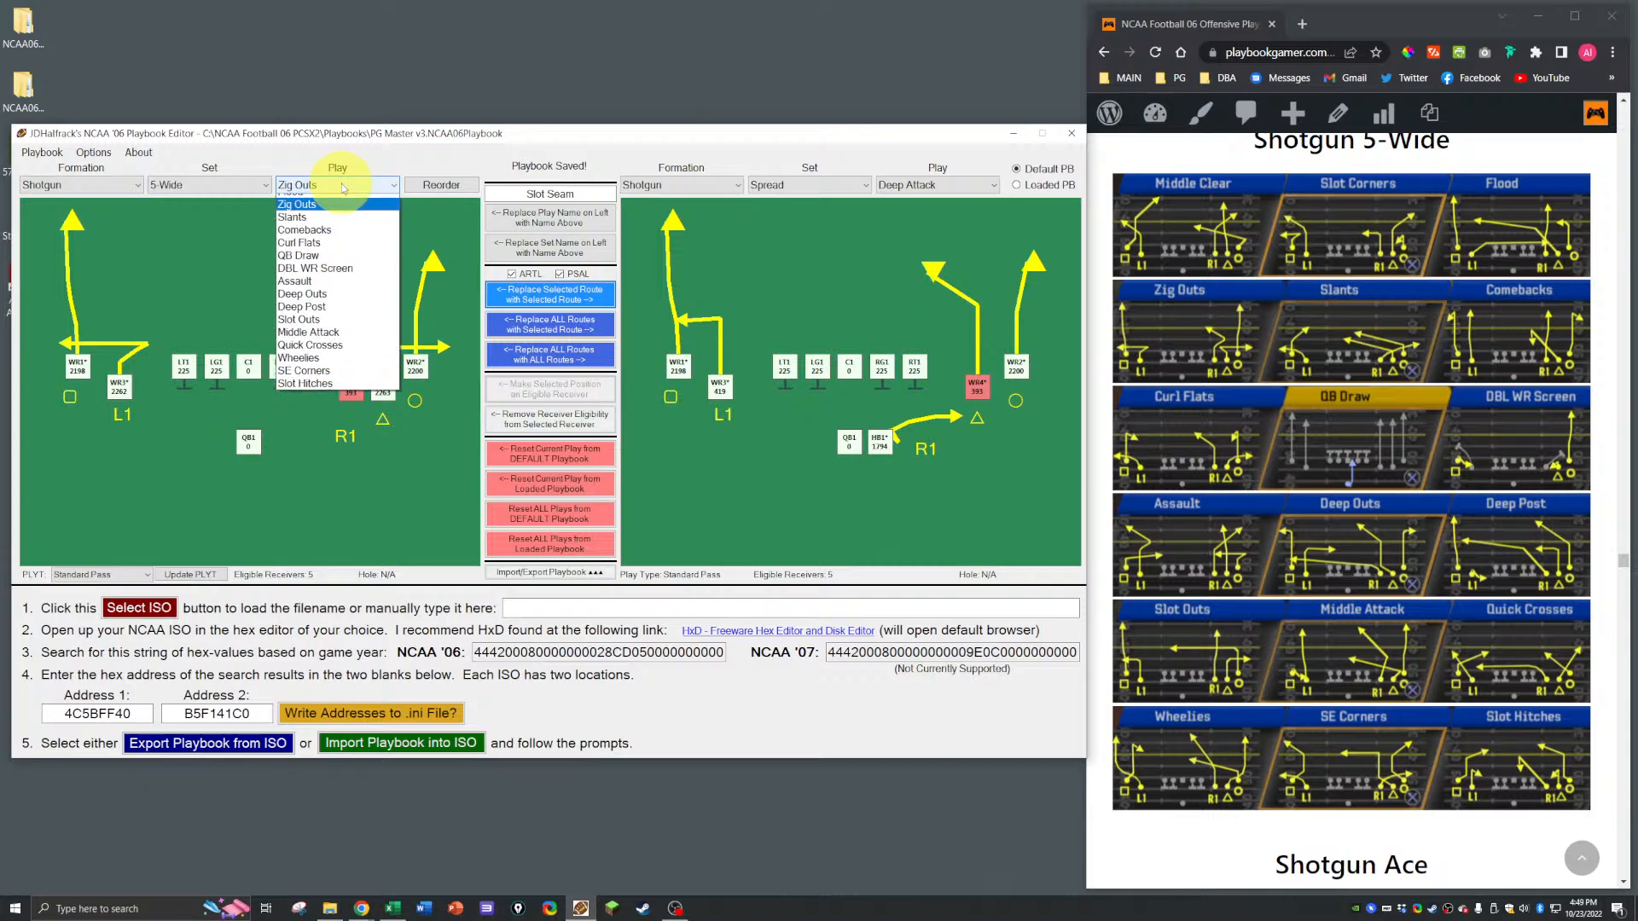
click(321, 253)
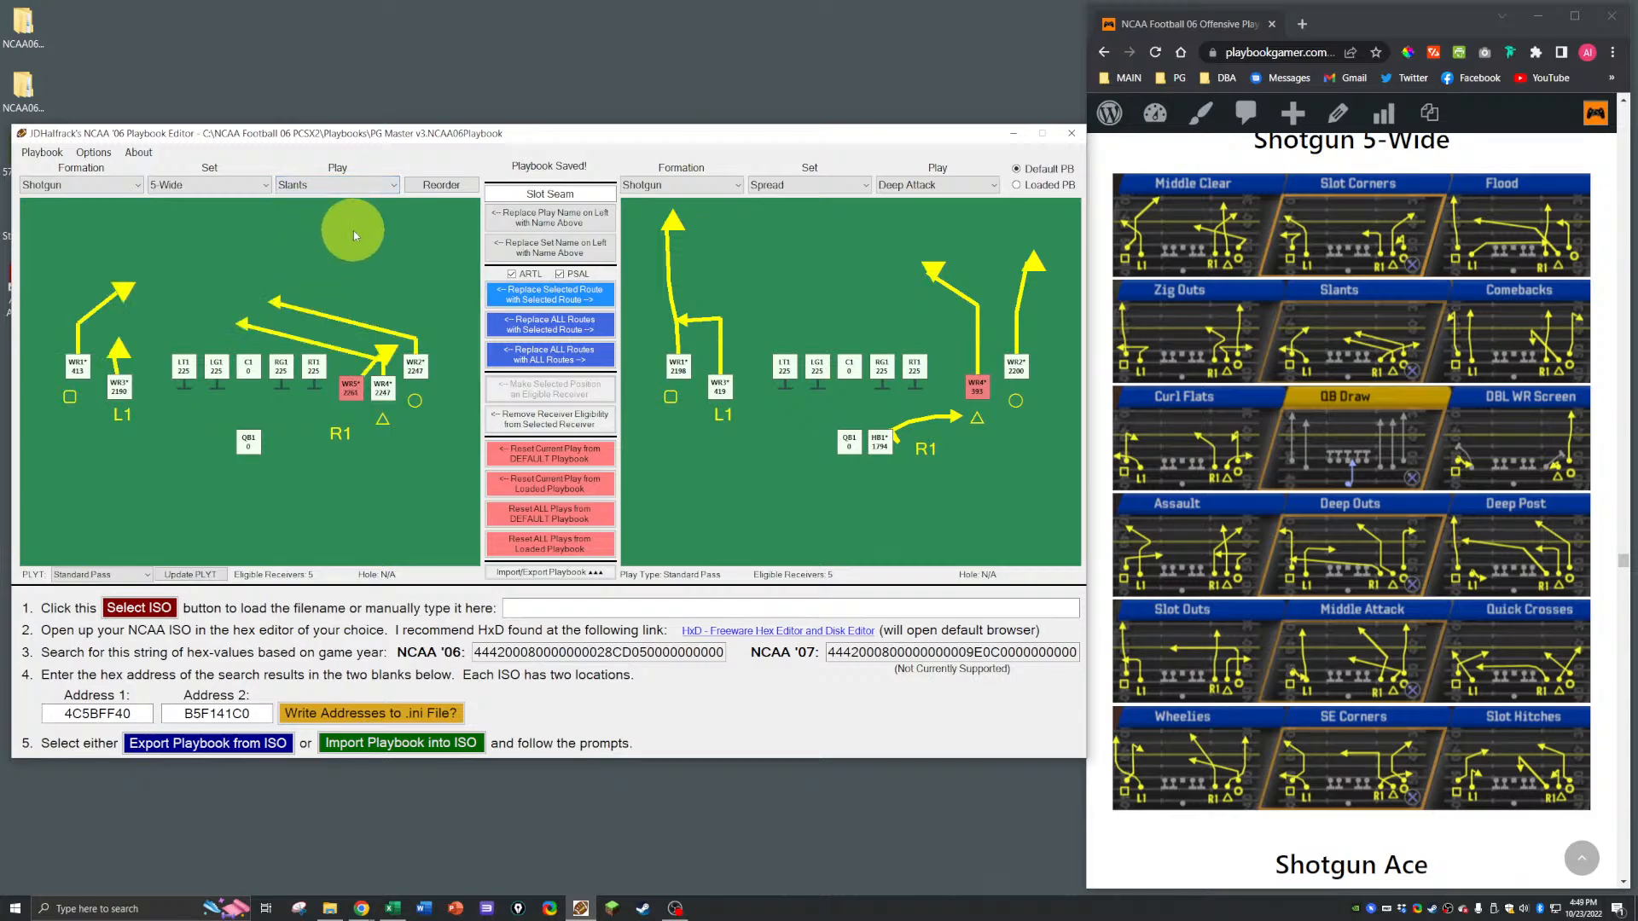
click(350, 393)
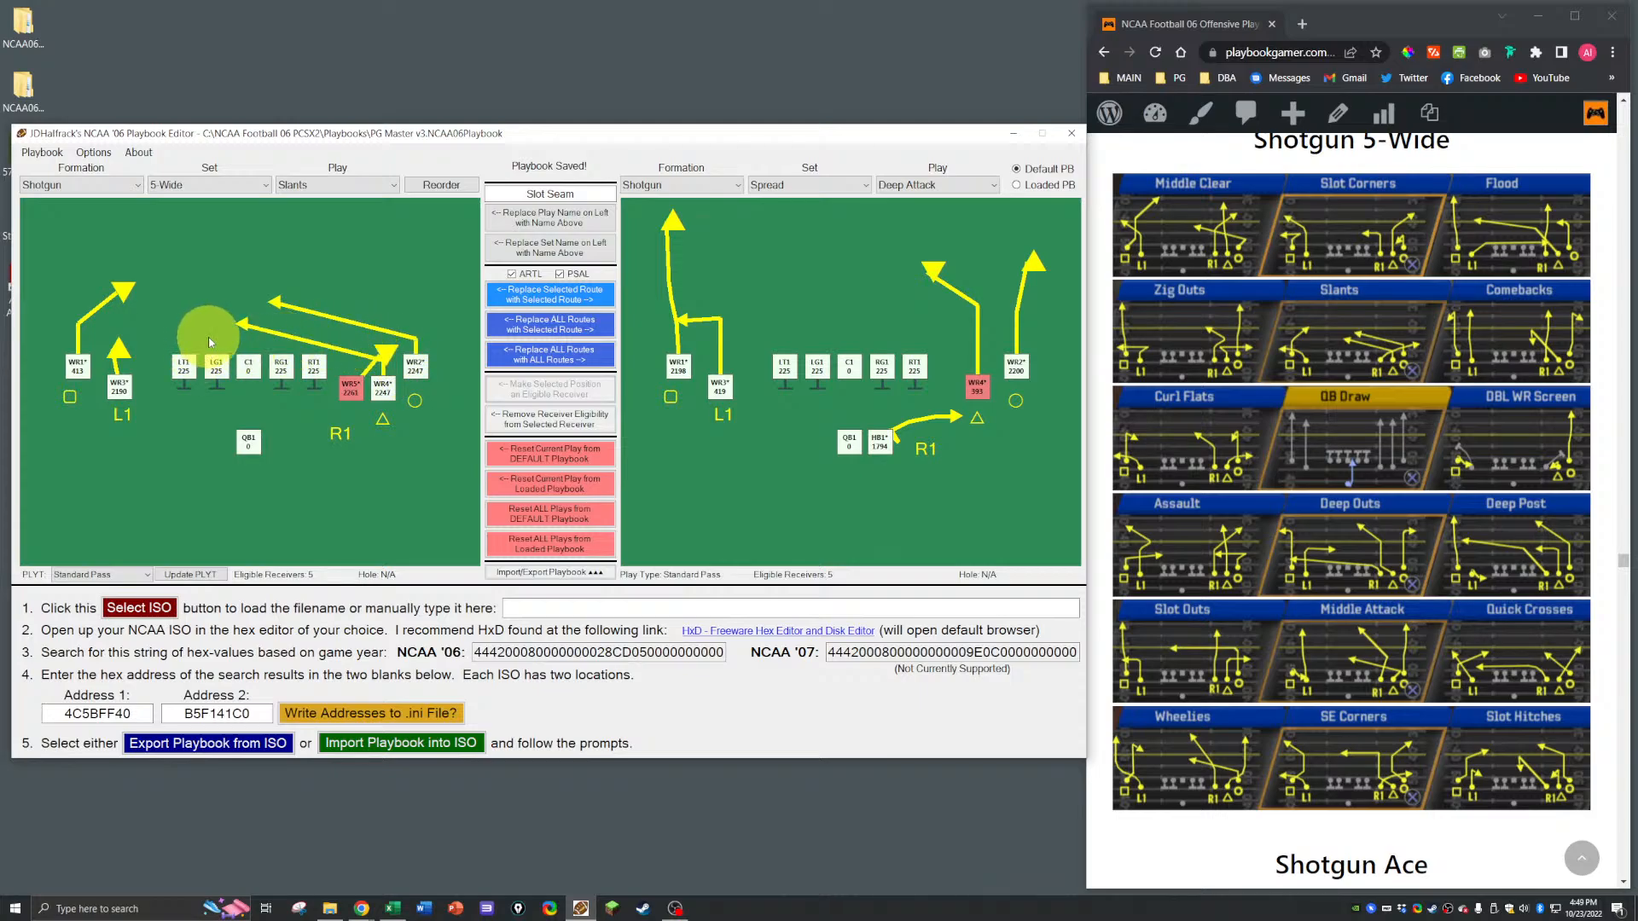
click(76, 367)
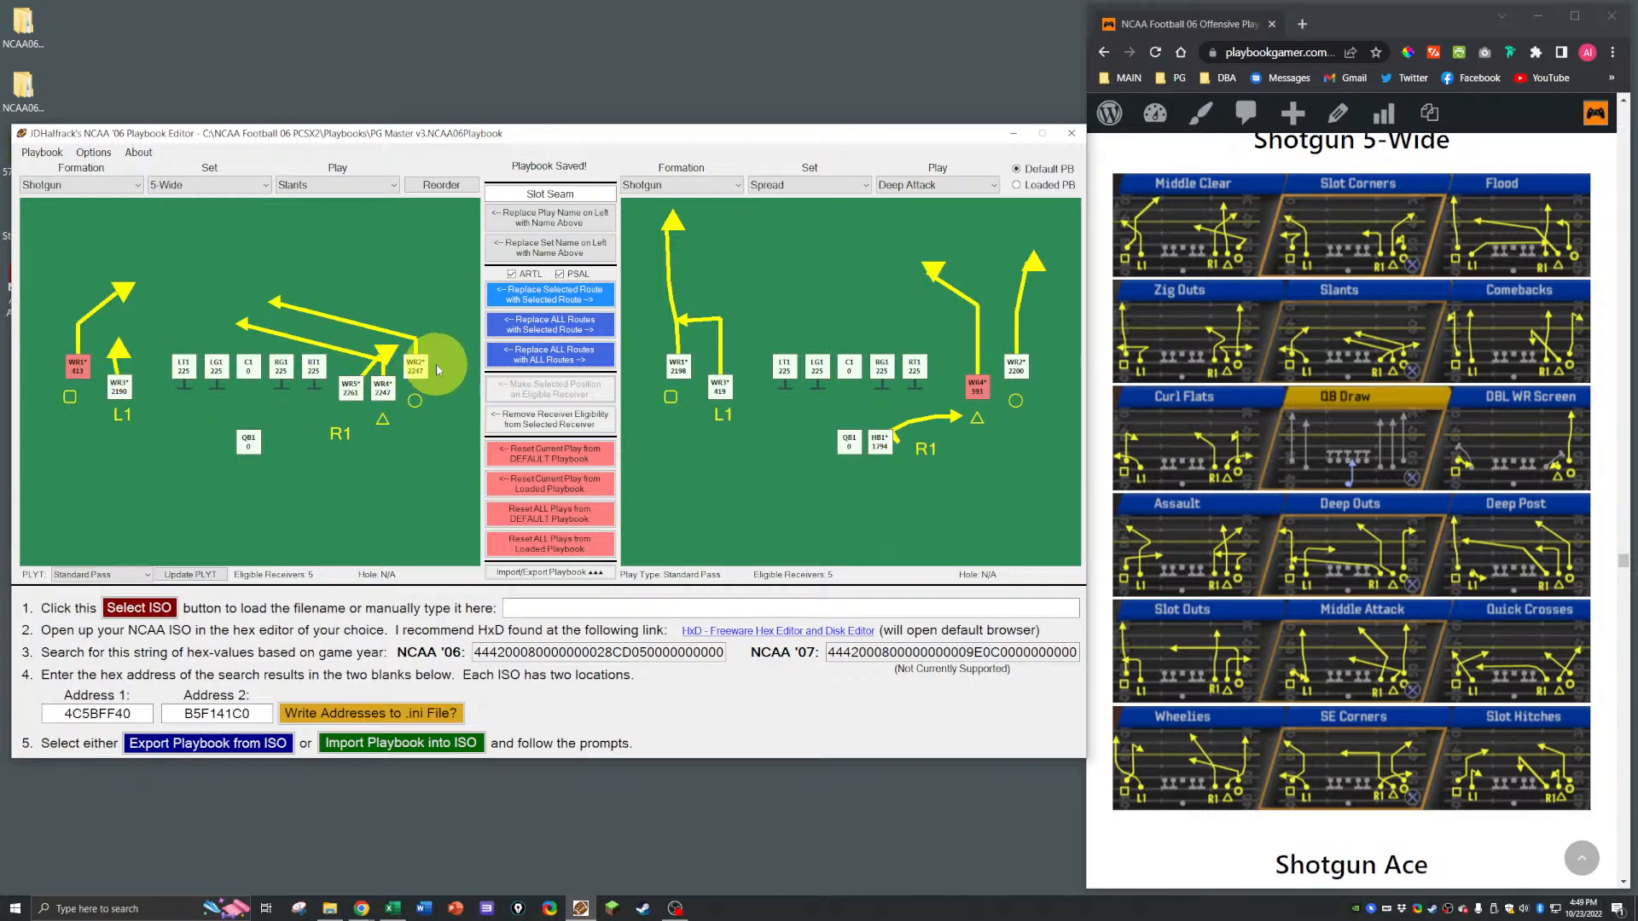
Step: Try replacing WR1's route in Slants with WR1's route from Deep Attack
click(678, 367)
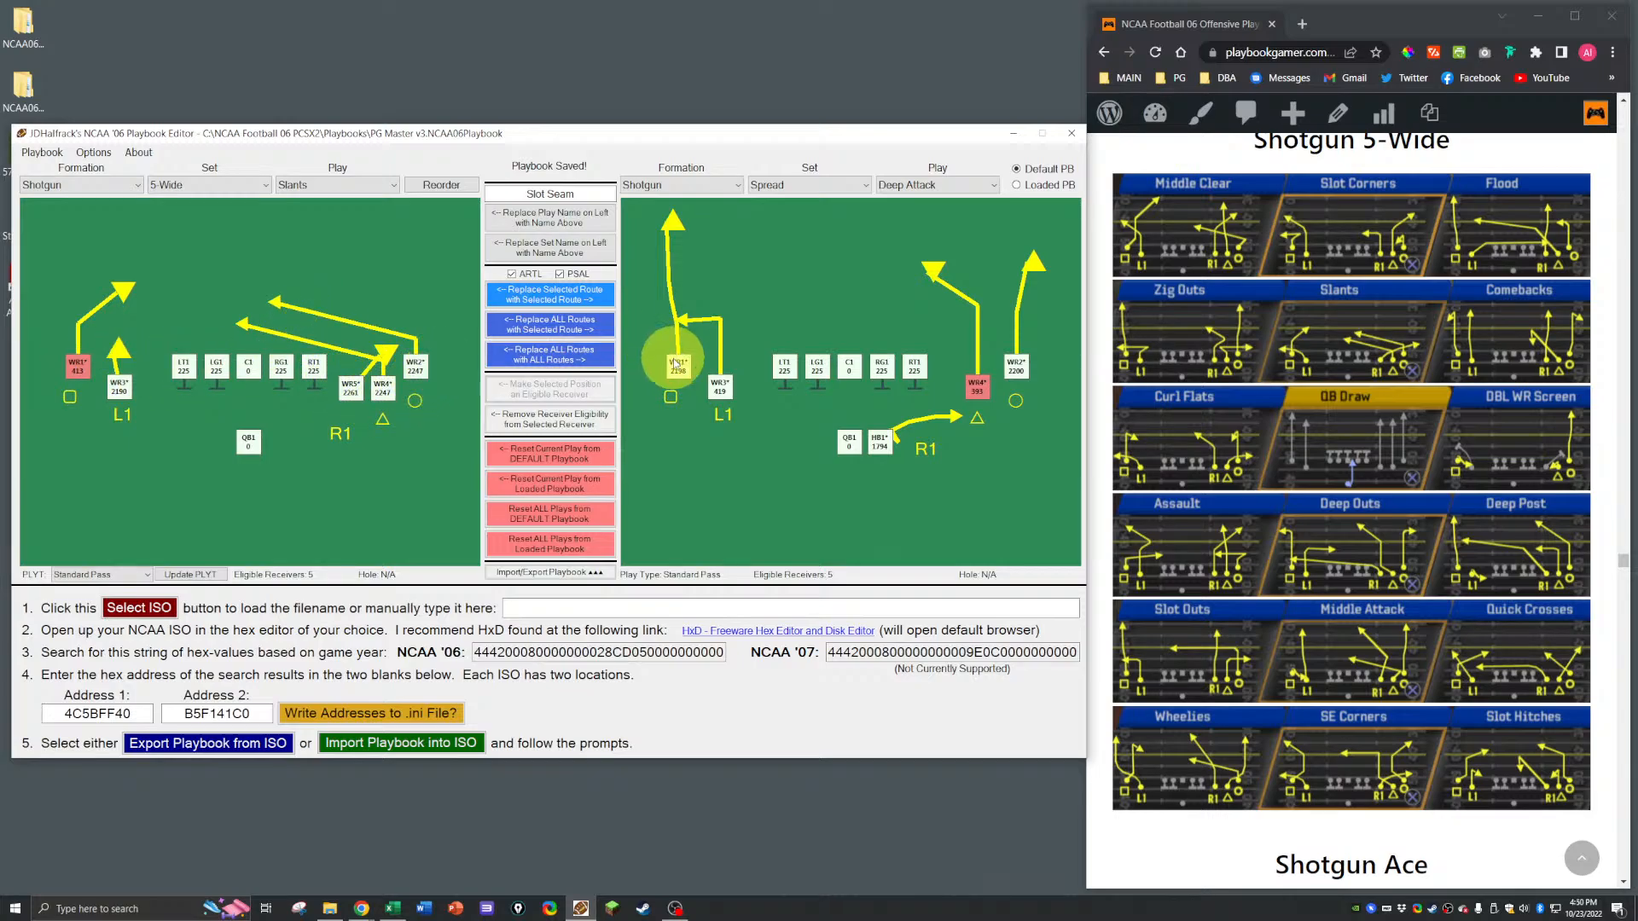
click(558, 296)
click(246, 455)
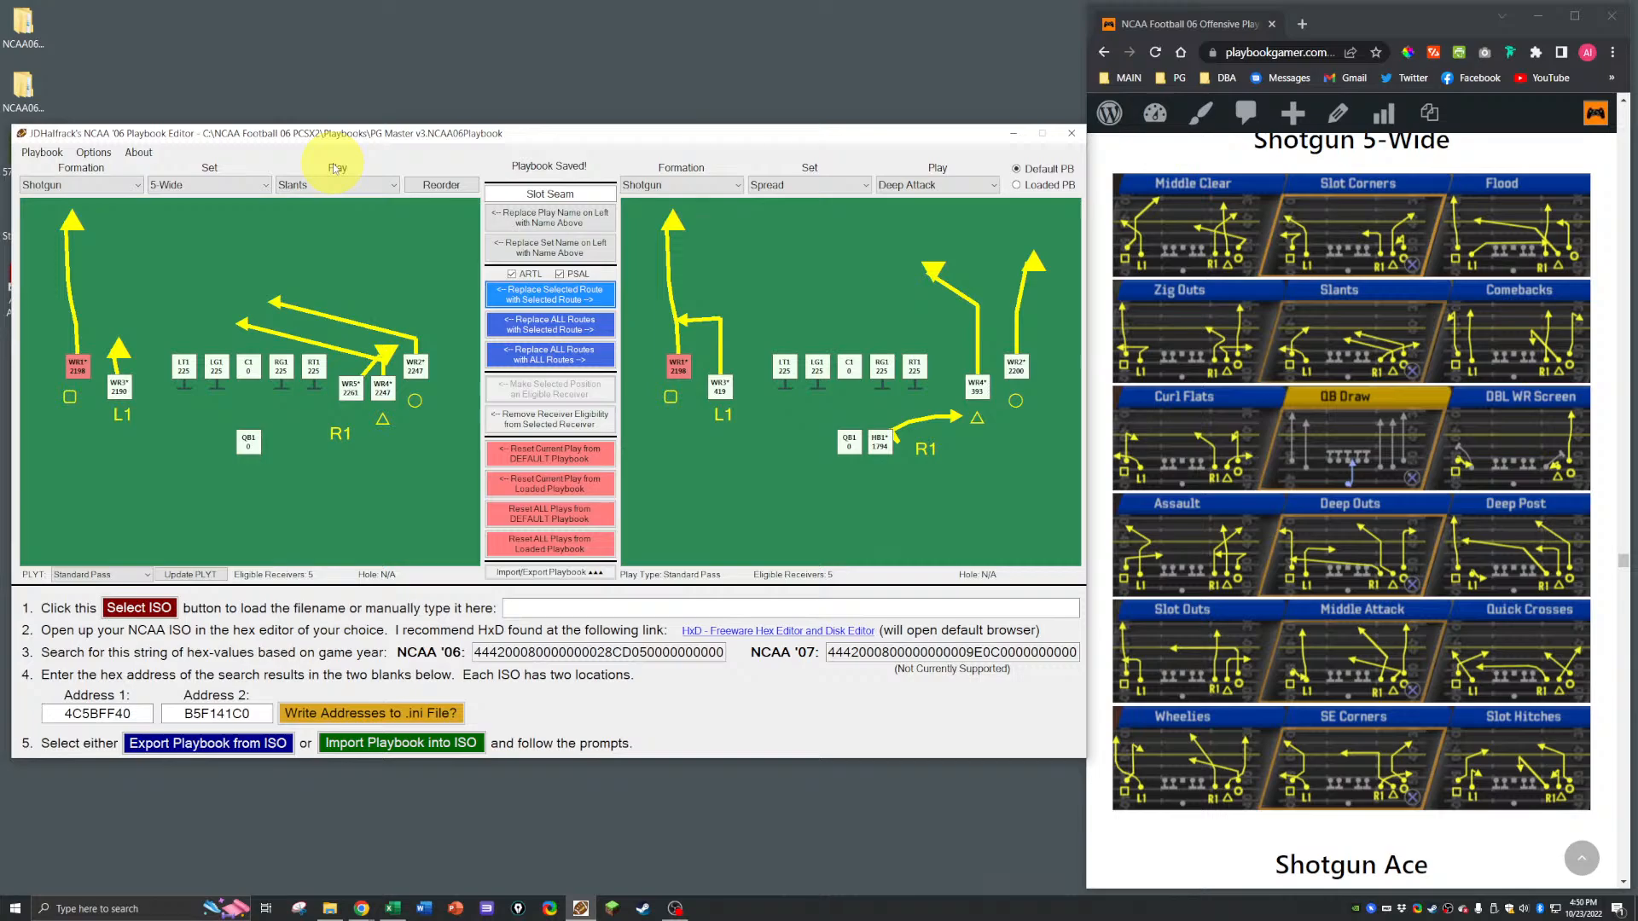
Step: Copy the WR1 route of PA Rollout from the Ace 4WR Trips set to WR1 in Slants and save the playbook
click(701, 187)
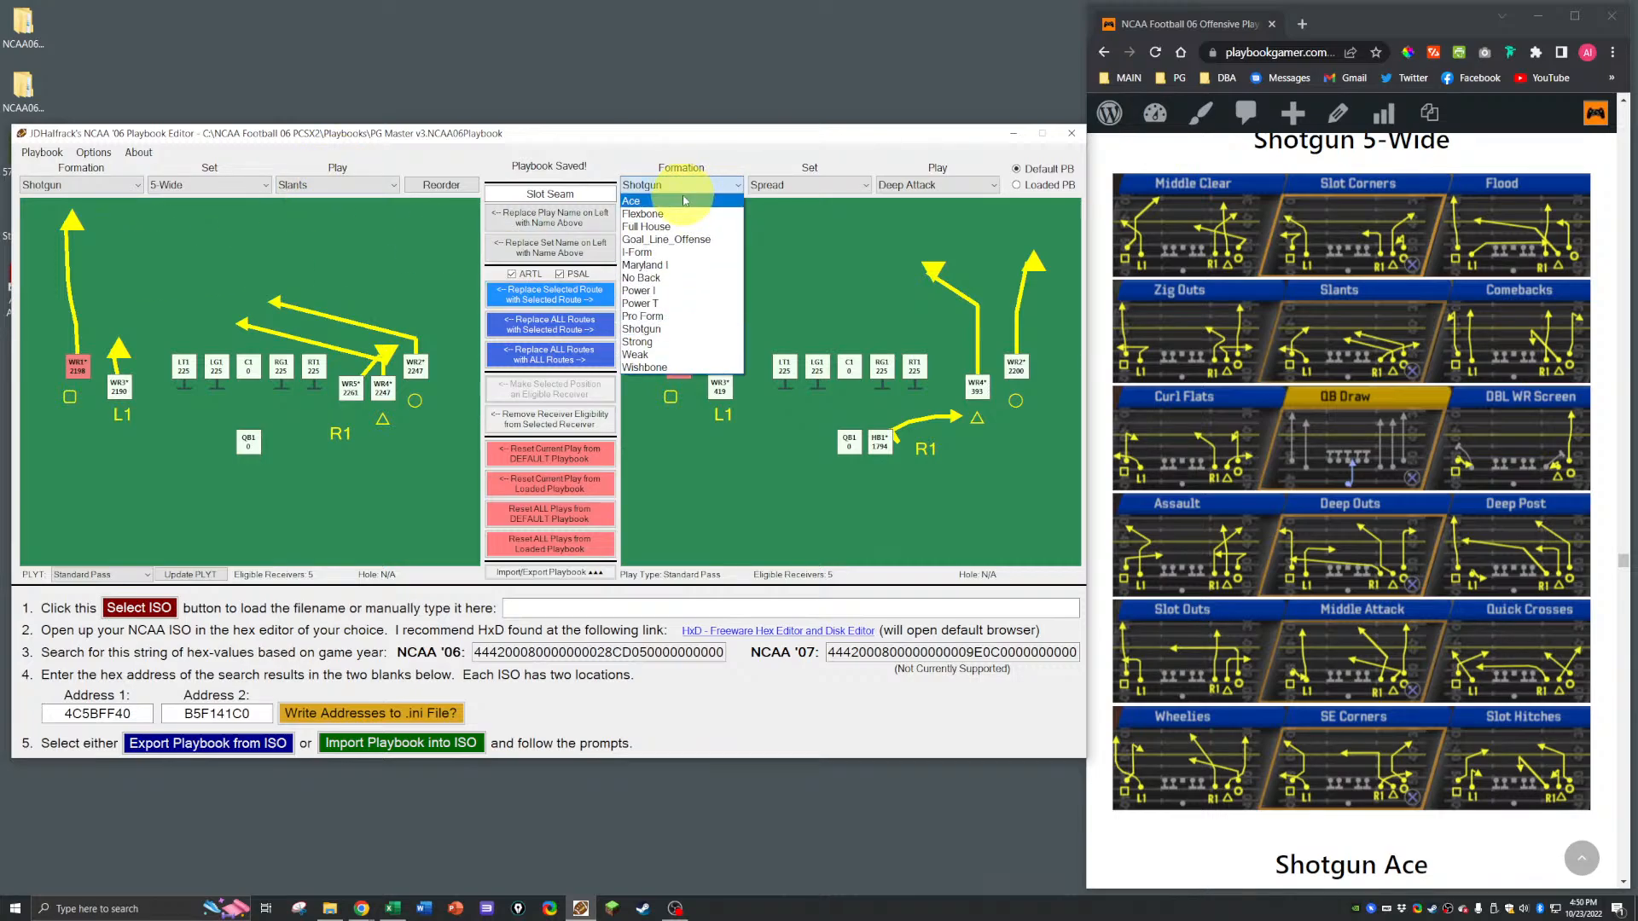
click(684, 200)
click(918, 186)
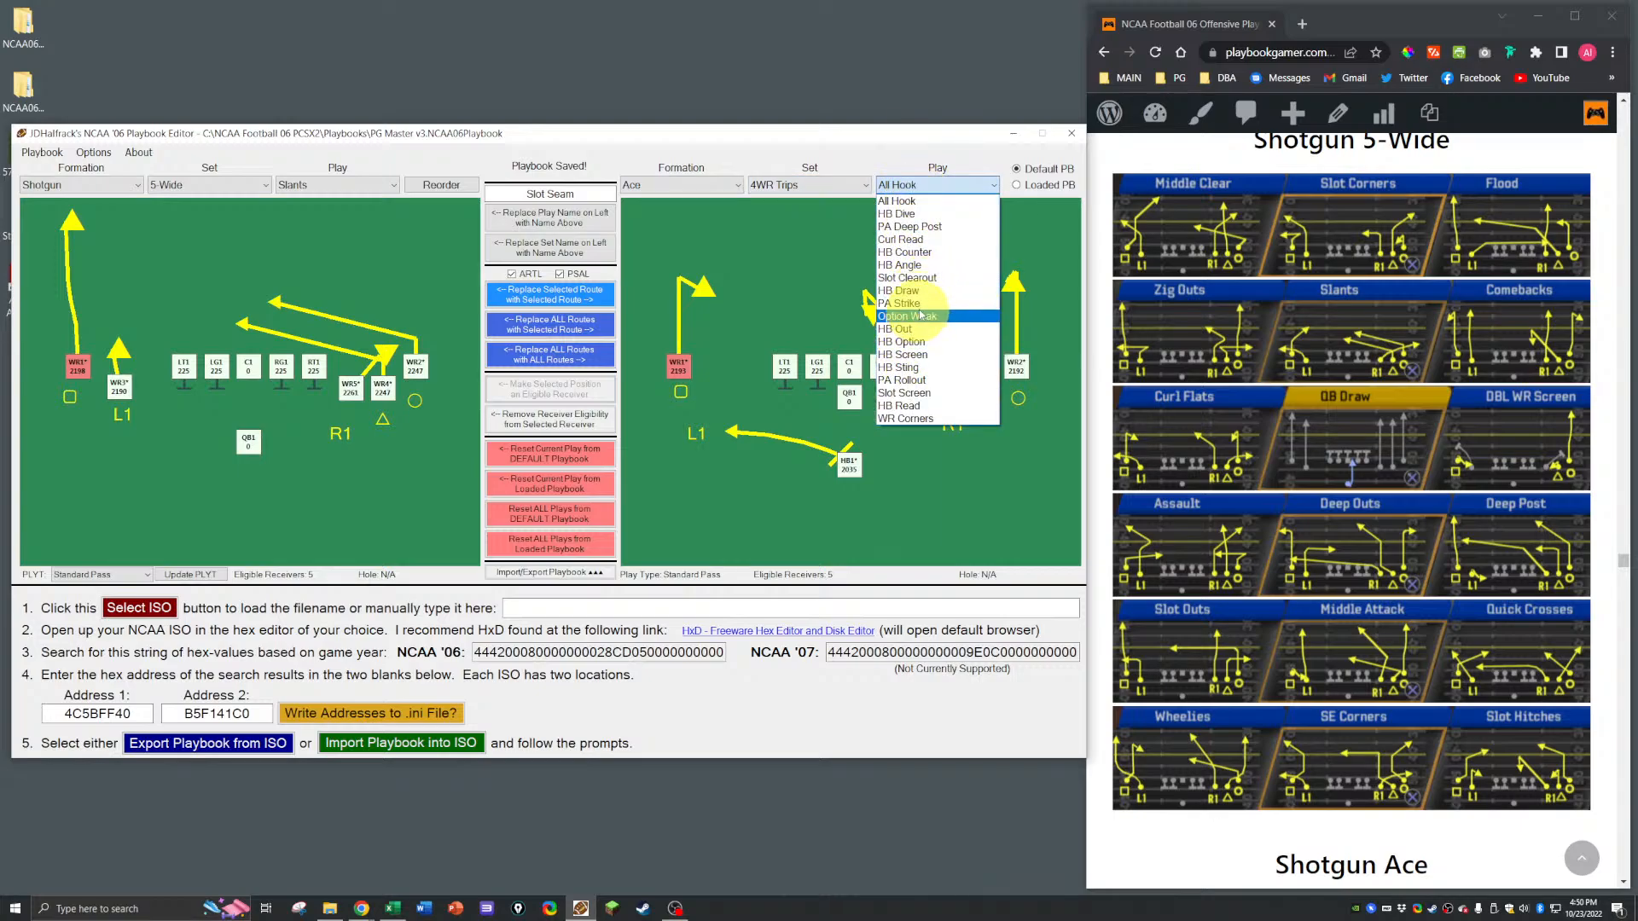
click(902, 379)
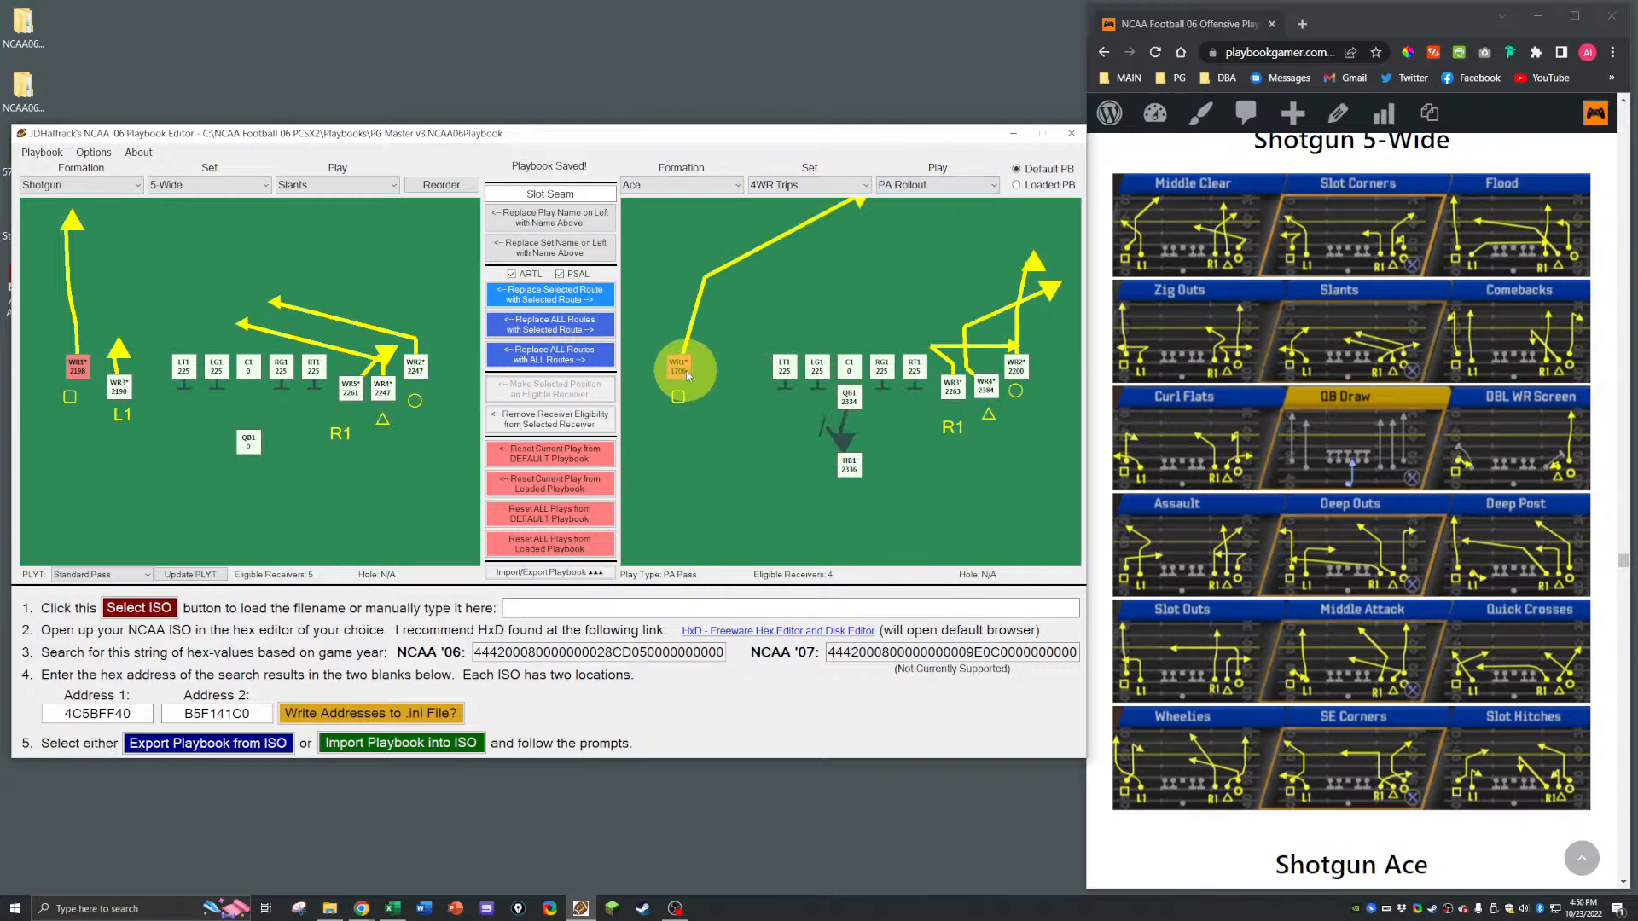
click(550, 295)
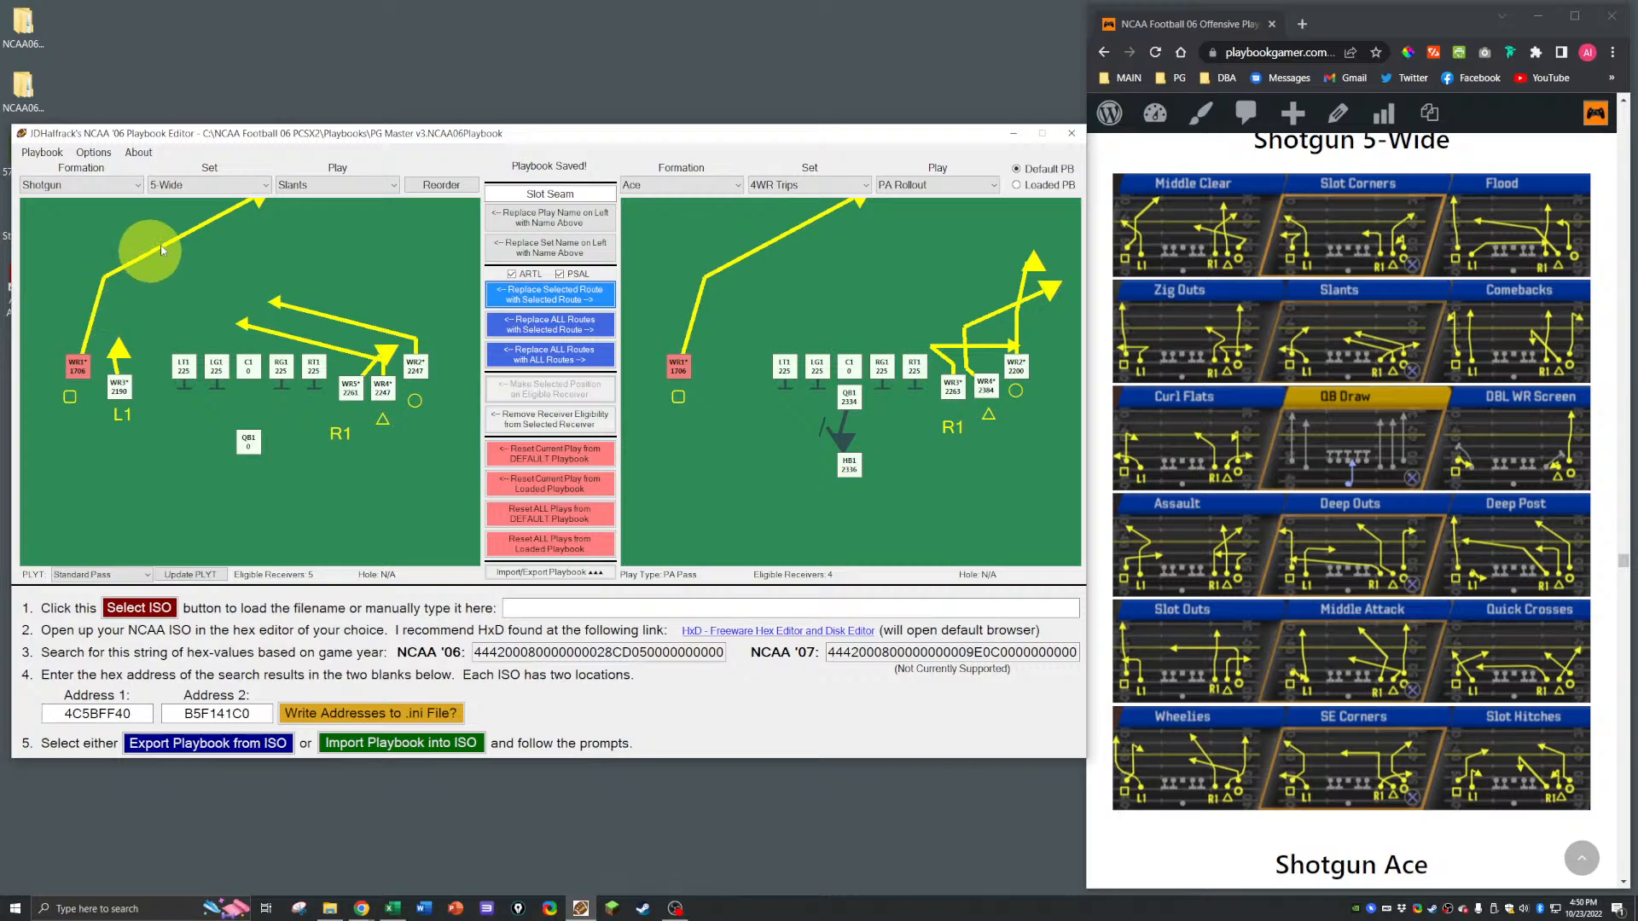
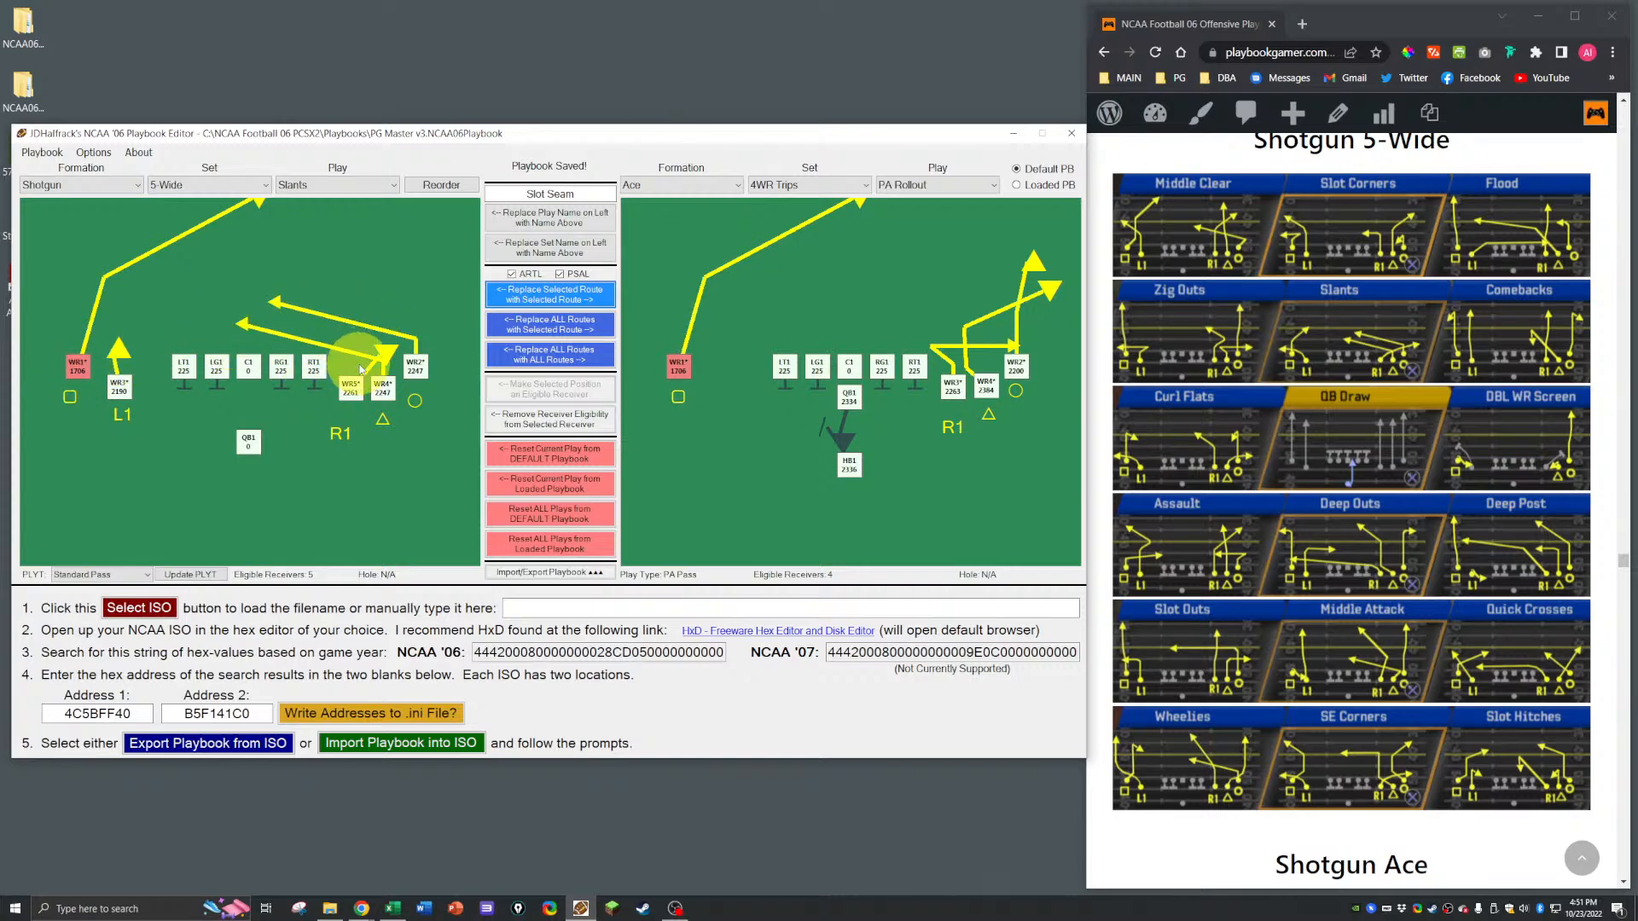
click(512, 165)
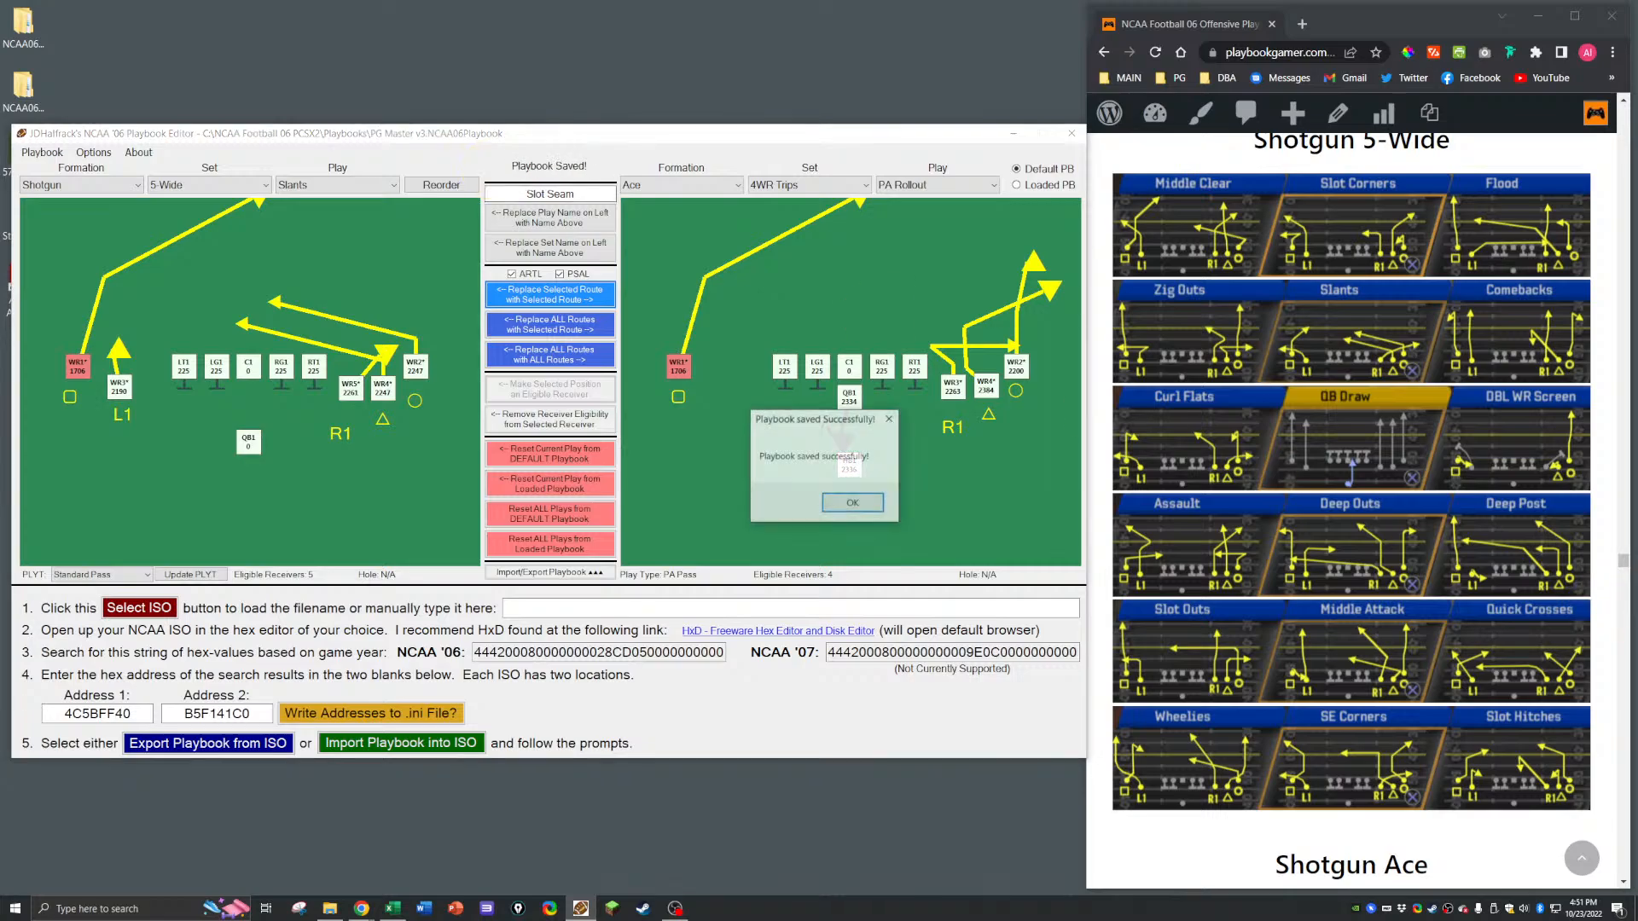
click(852, 504)
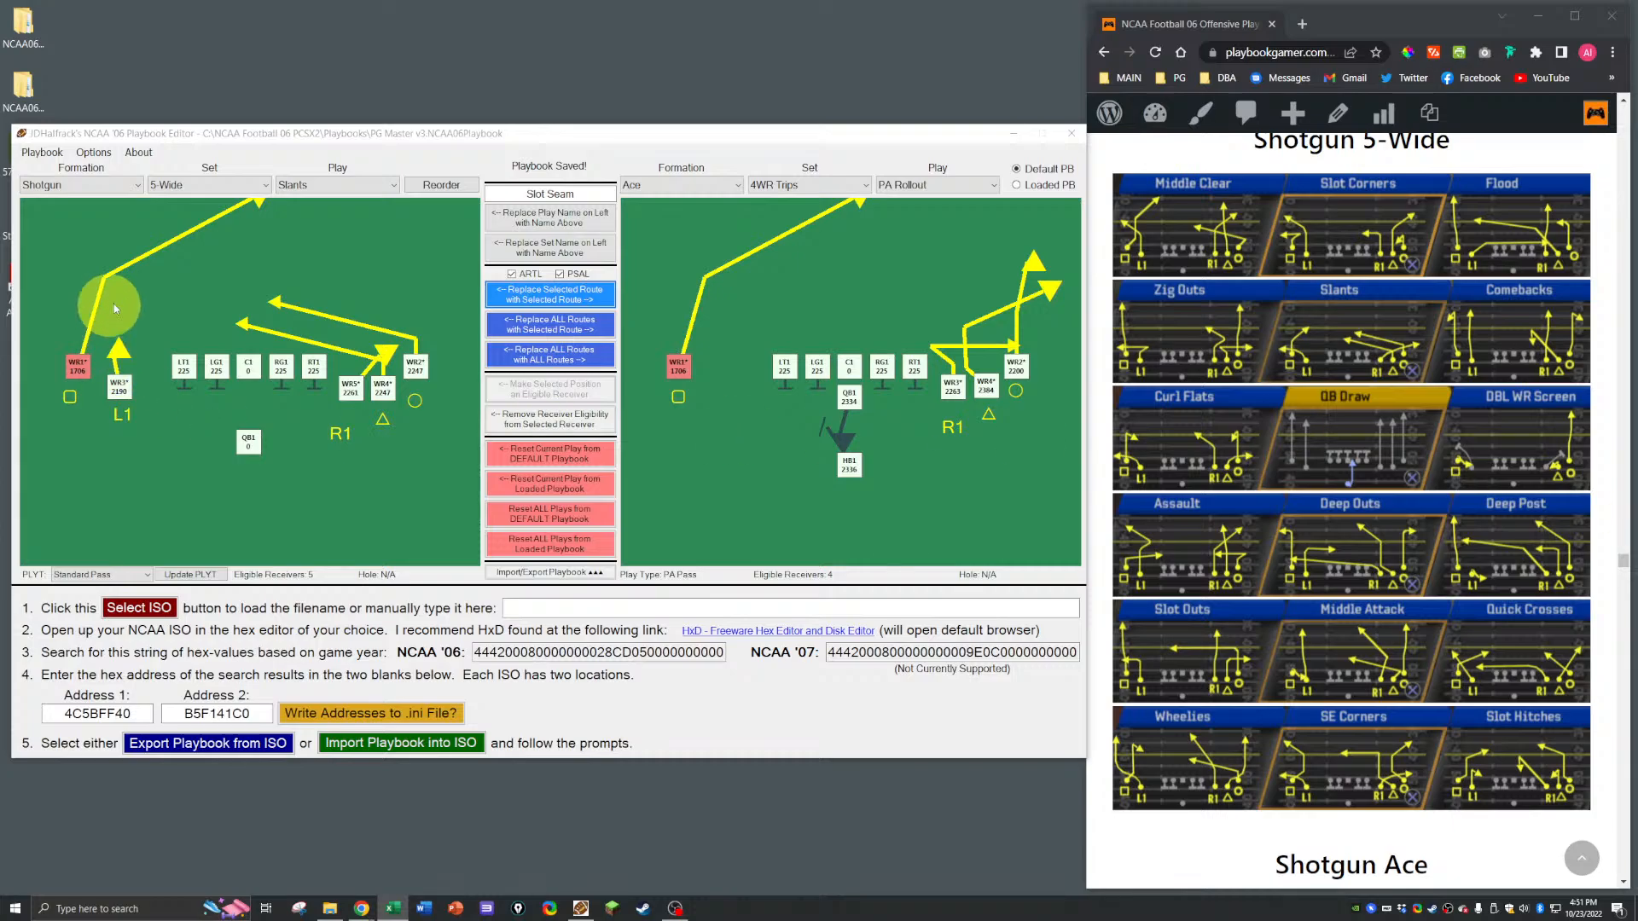
Step: Load the 5-Wide Comebacks play and replace WR1's route with WR1's route from HB Circle in the Shotgun 2 Back Slot set
click(369, 183)
click(314, 266)
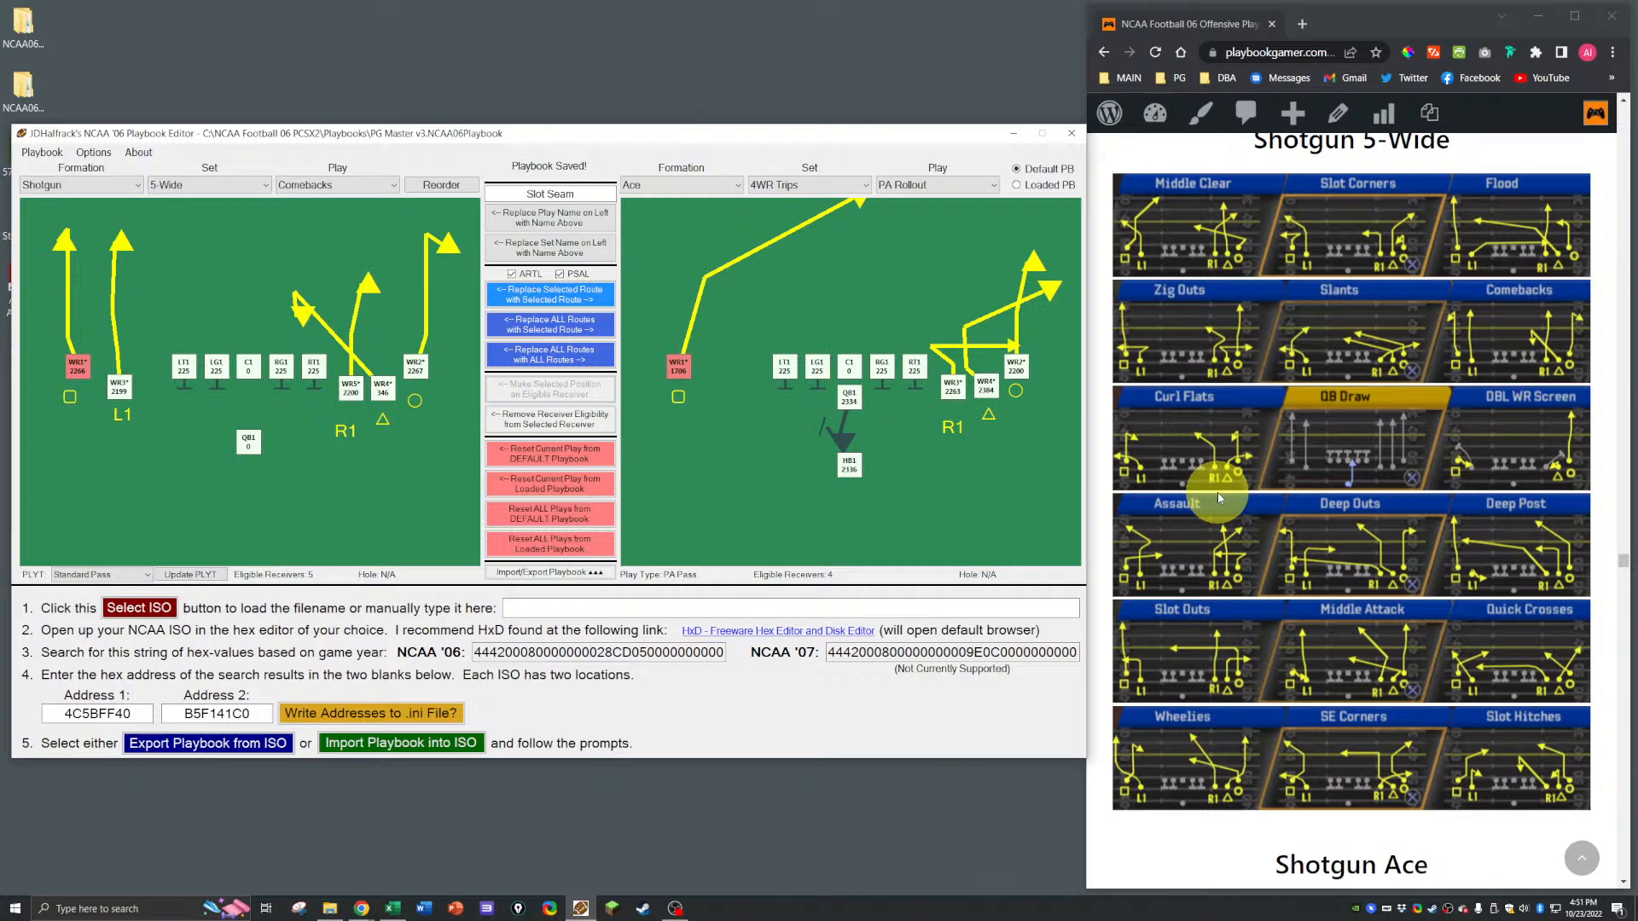
click(680, 185)
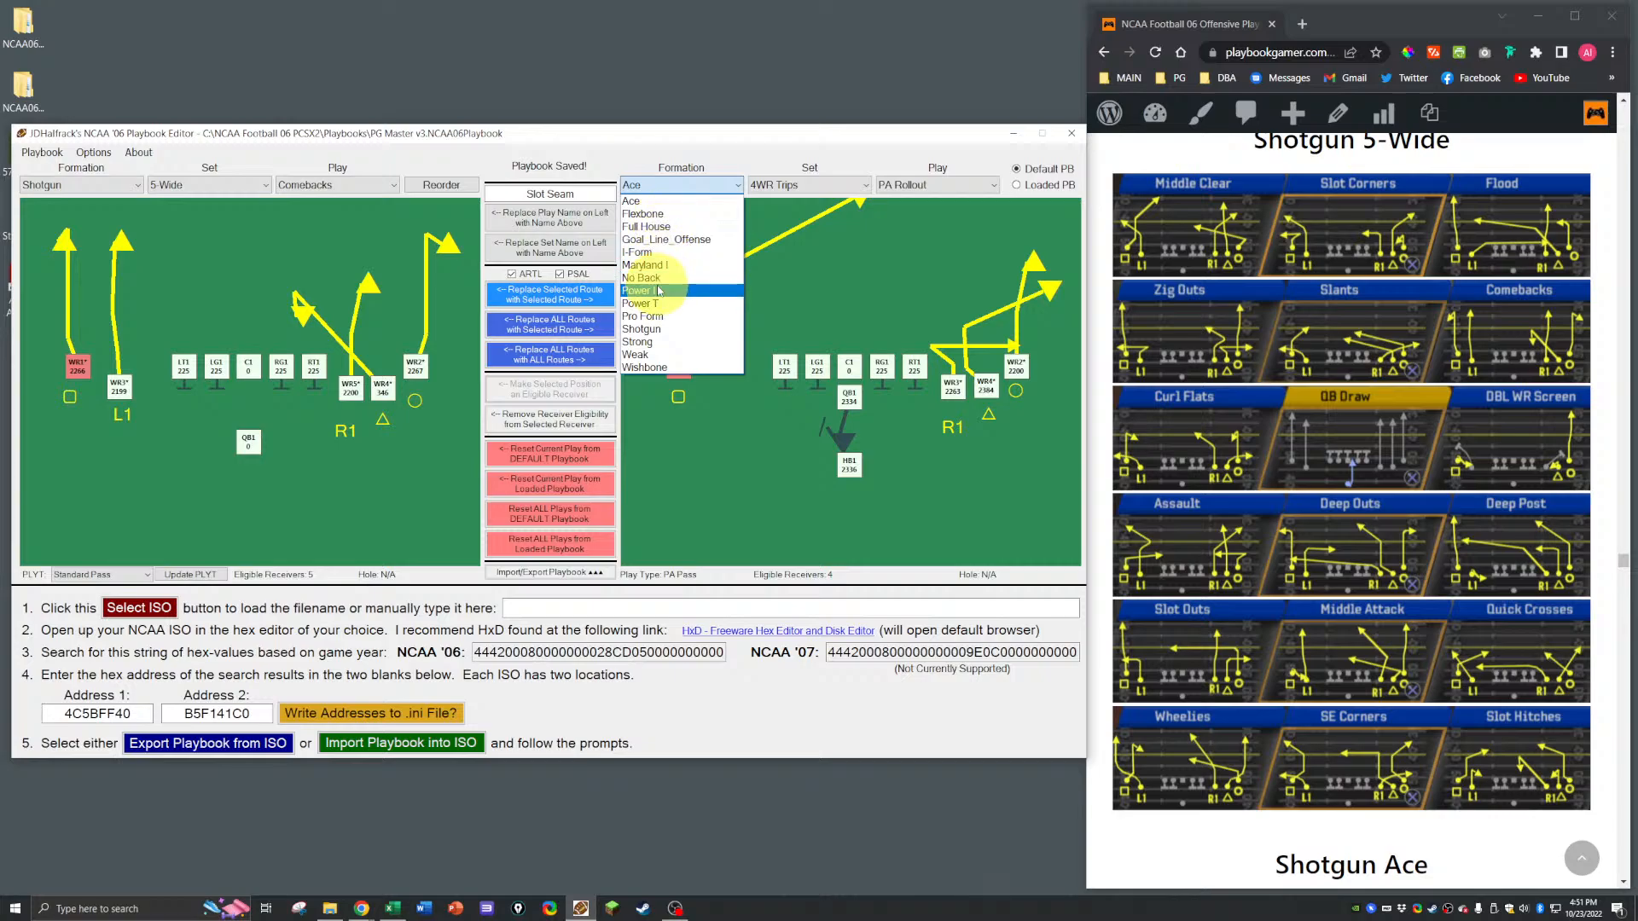
click(641, 329)
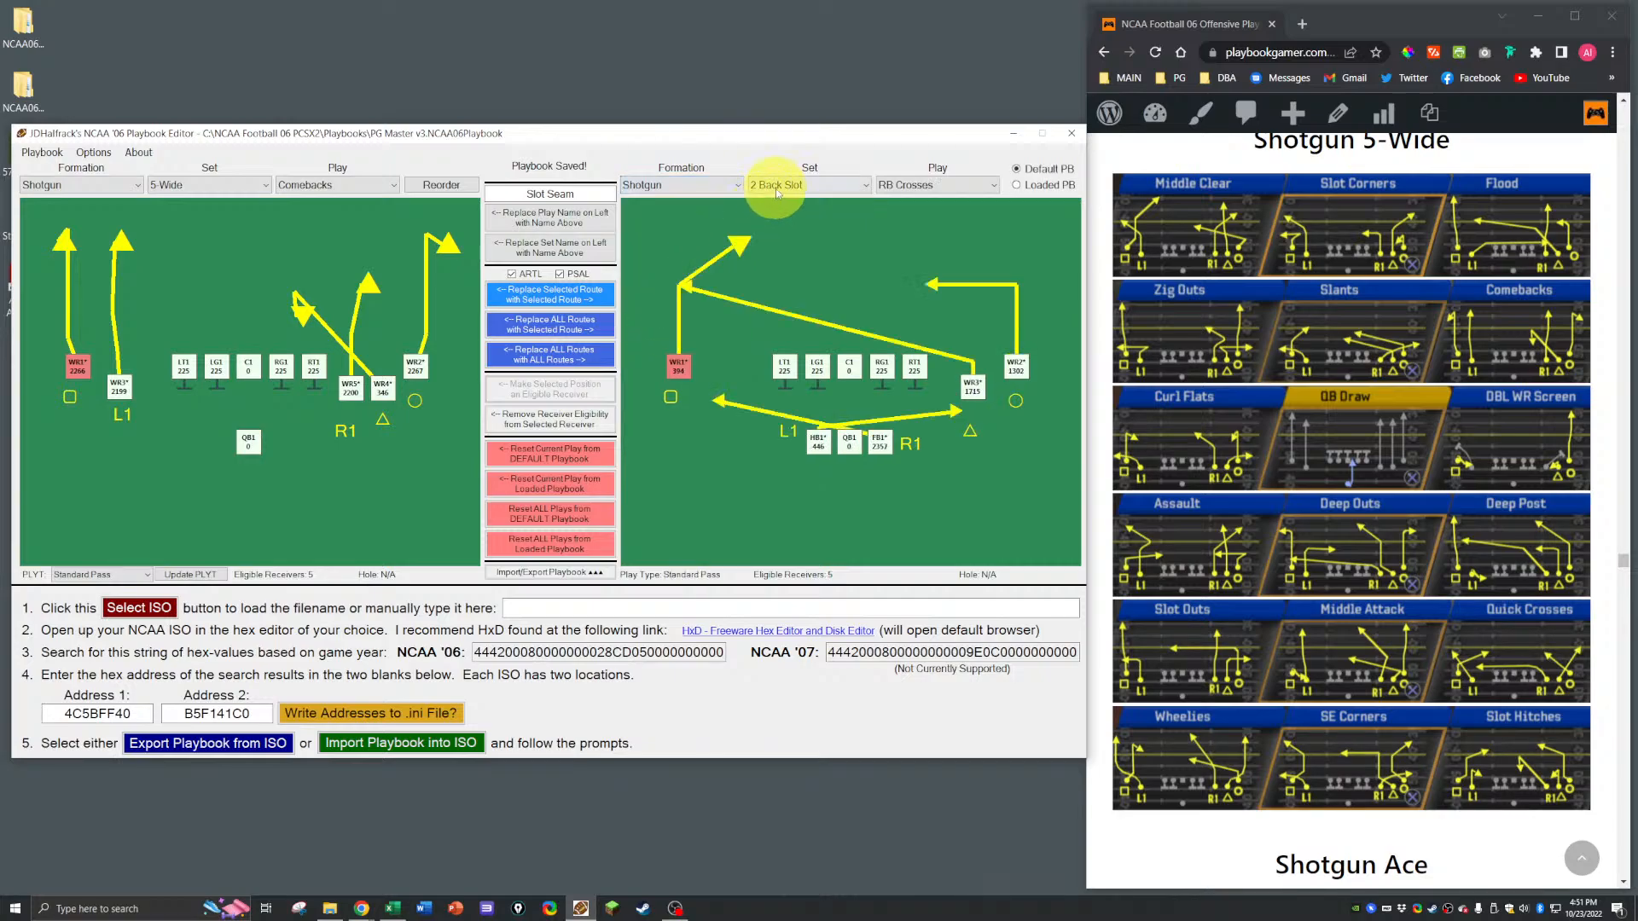
click(936, 185)
click(947, 317)
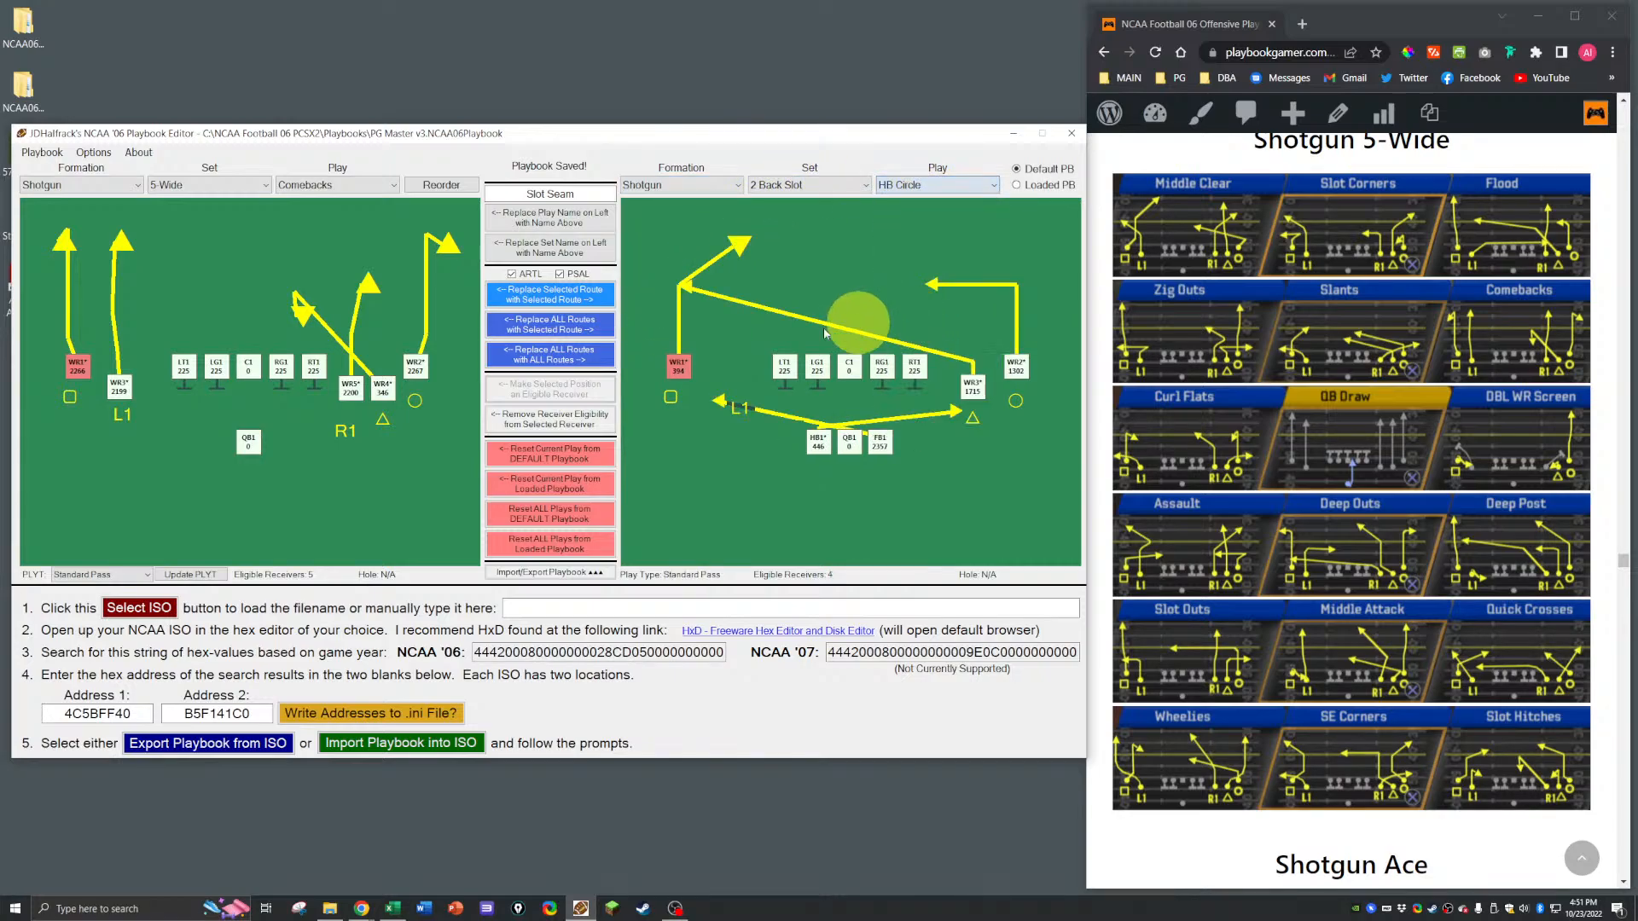
click(551, 298)
click(257, 365)
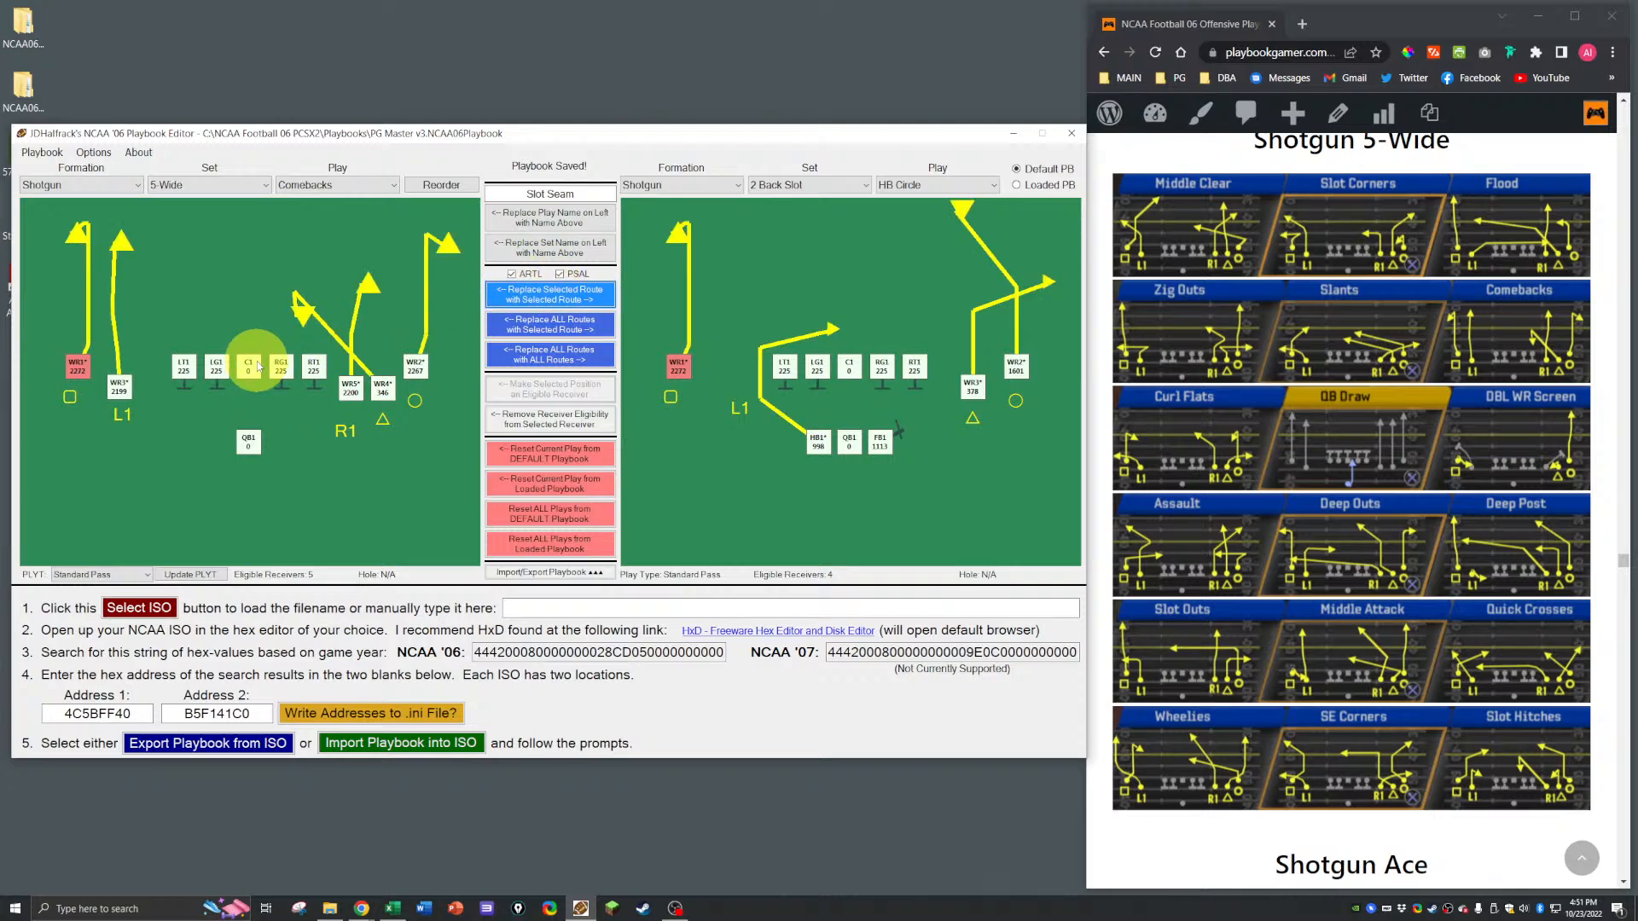
Step: Load Deep Attack from the Shotgun Spread set as the source play and replace WR3's route in Comebacks with its WR2 route
click(130, 388)
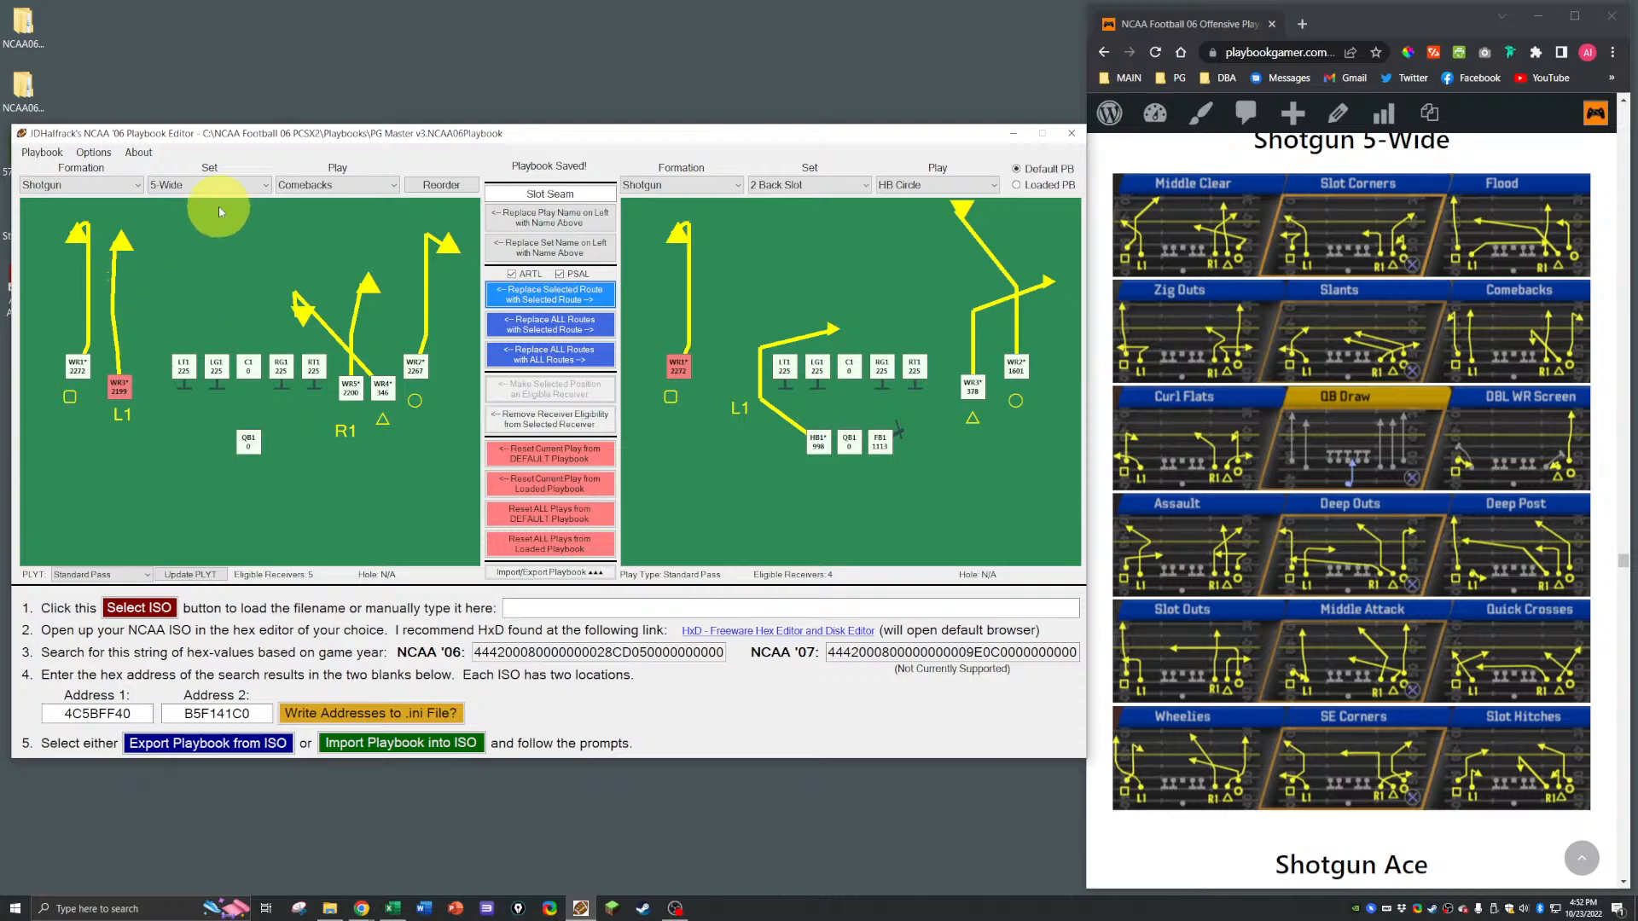
click(867, 185)
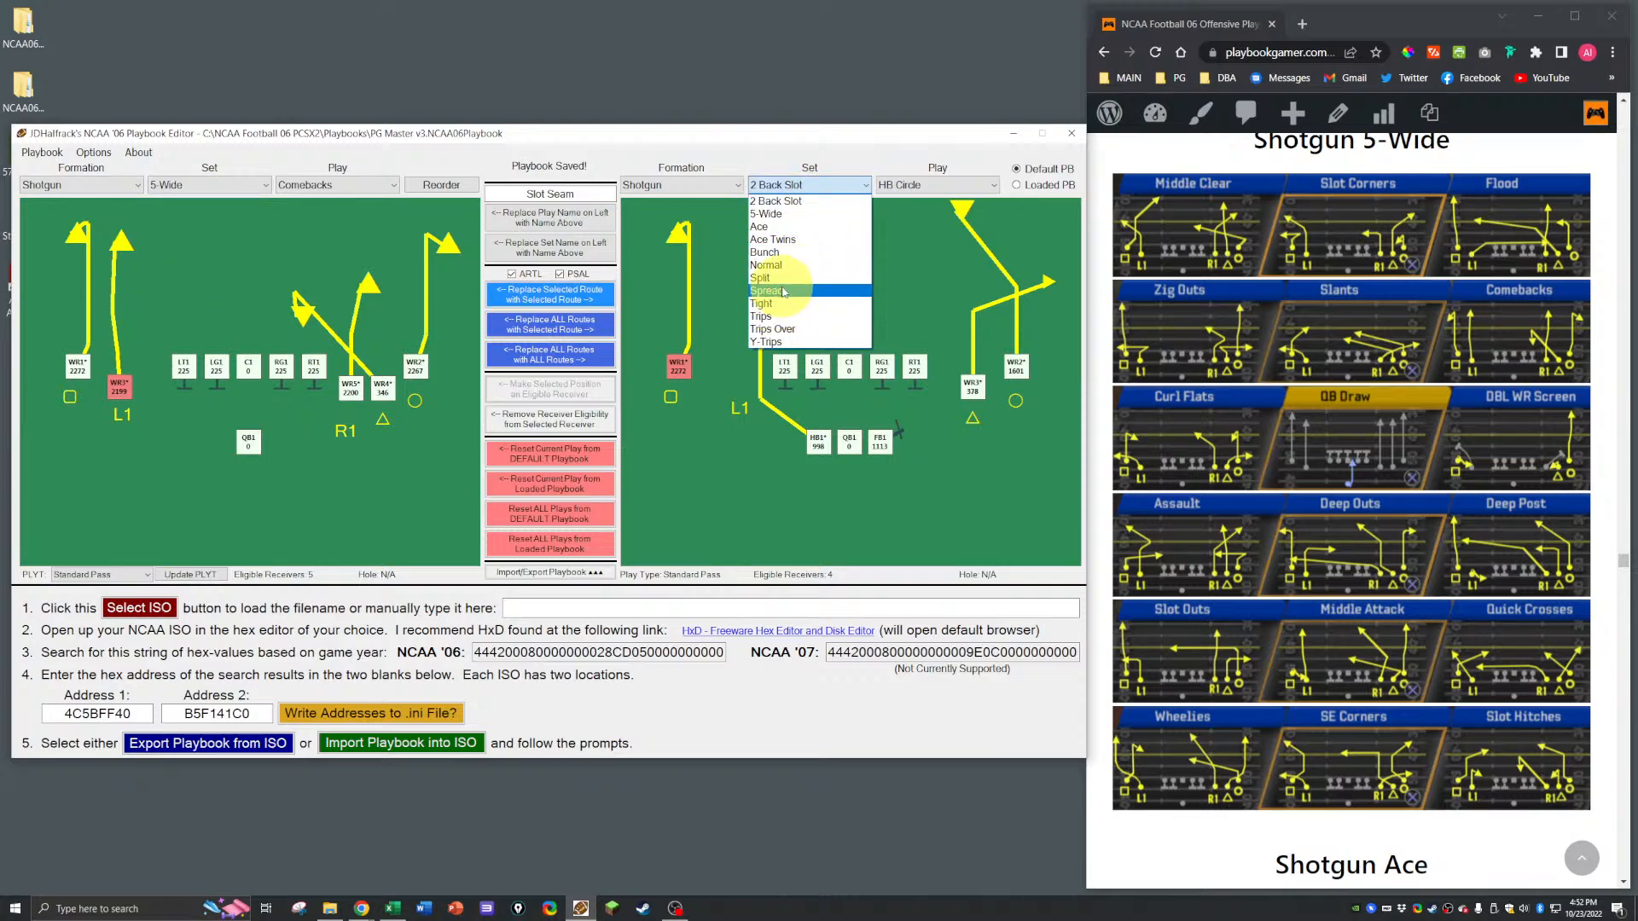
click(802, 319)
click(878, 186)
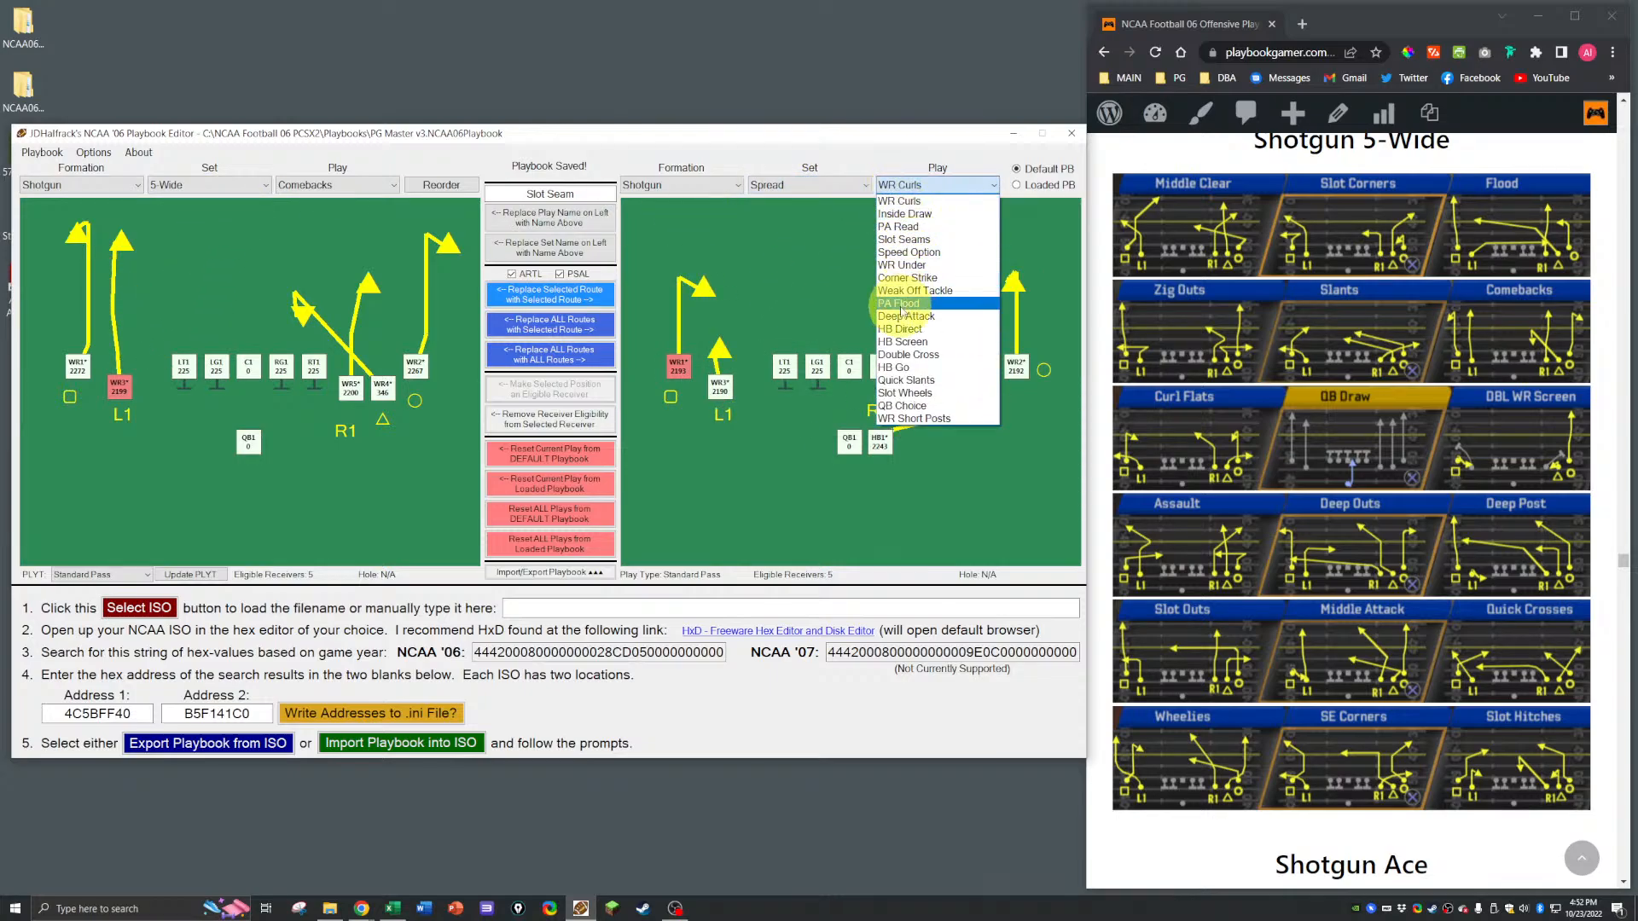
click(895, 324)
click(1015, 366)
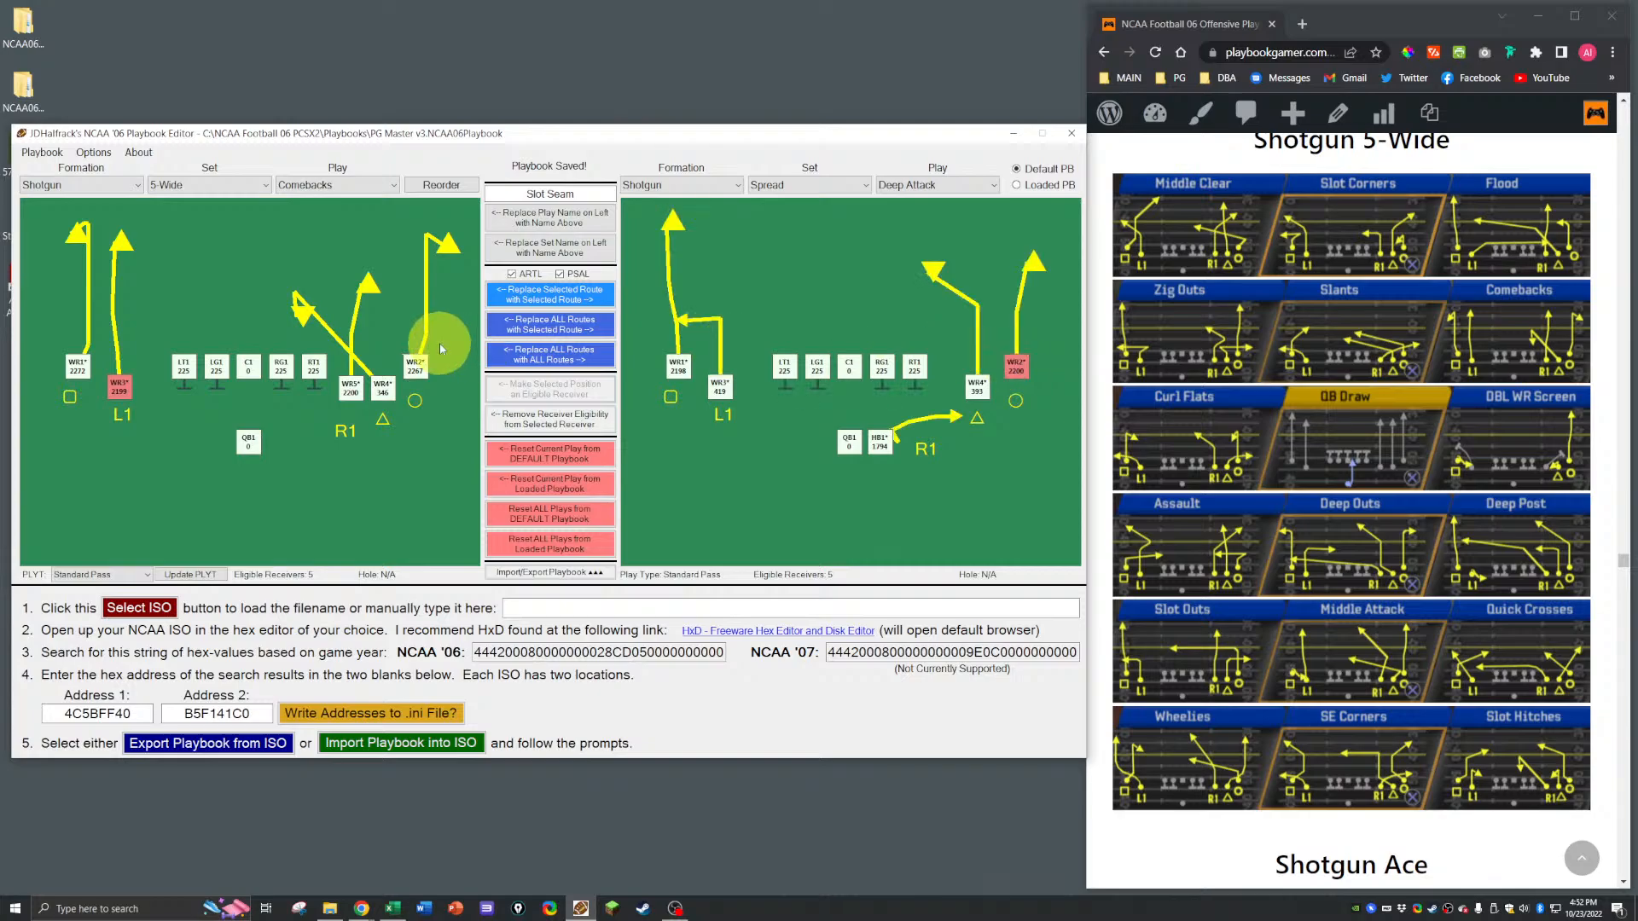
click(539, 291)
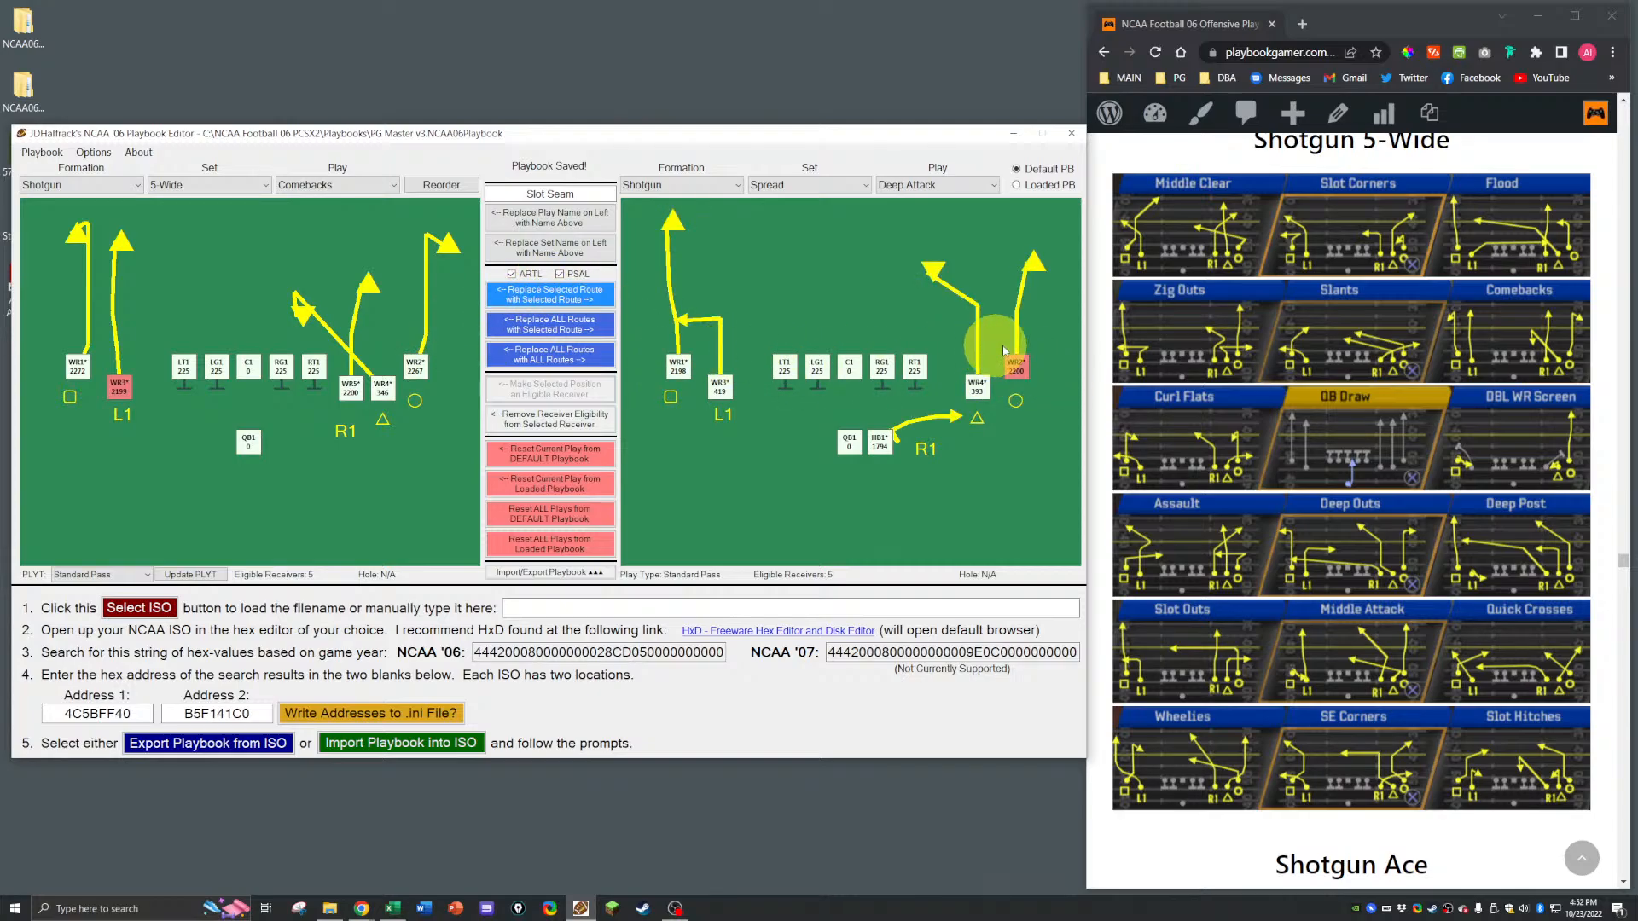
Step: Try WR2's route from Shotgun Spread Deep Attack on WR3 in the Shotgun 5-Wide Comebacks play
click(546, 294)
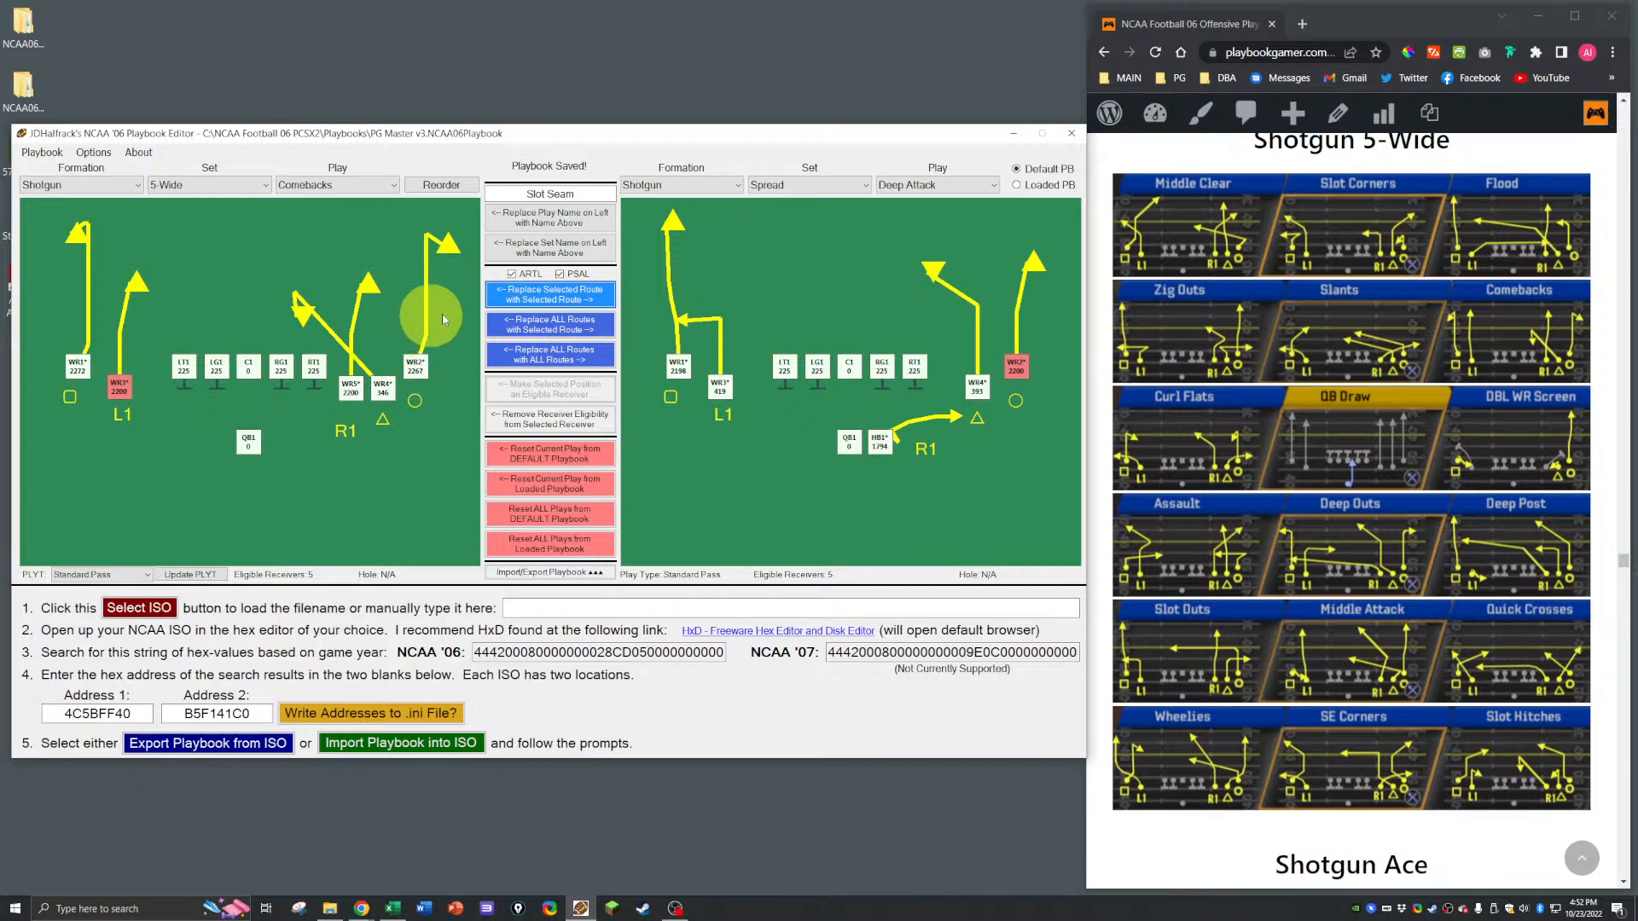
Step: Replace WR2's route in the Comebacks play with WR2's route from the default Weak Normal PA Rollout play
click(673, 185)
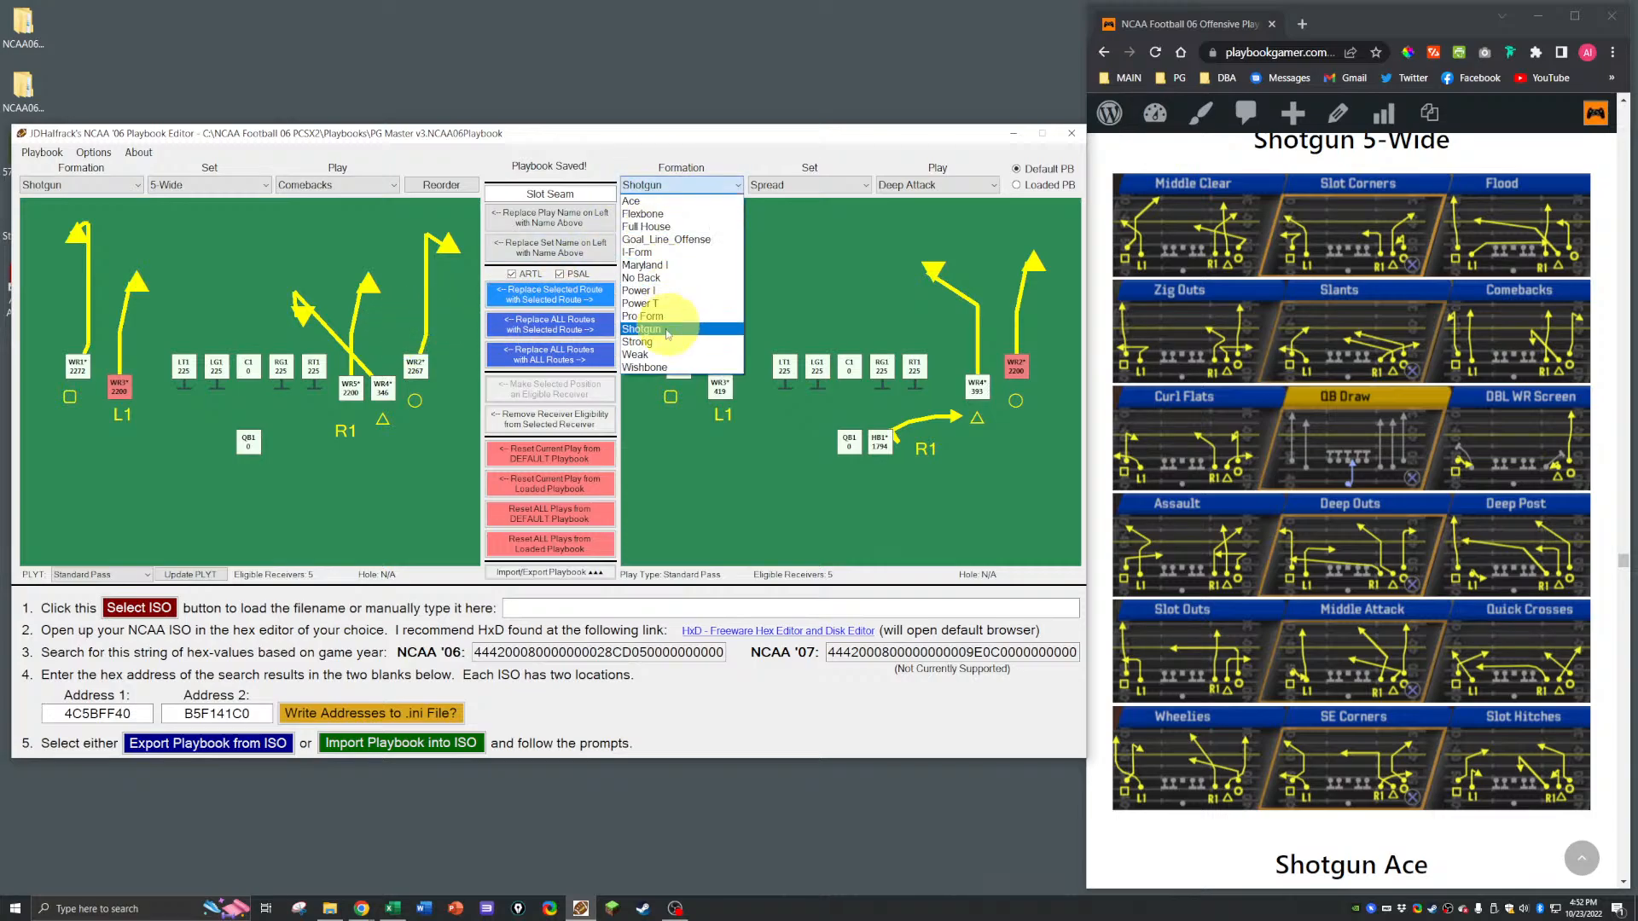
click(648, 354)
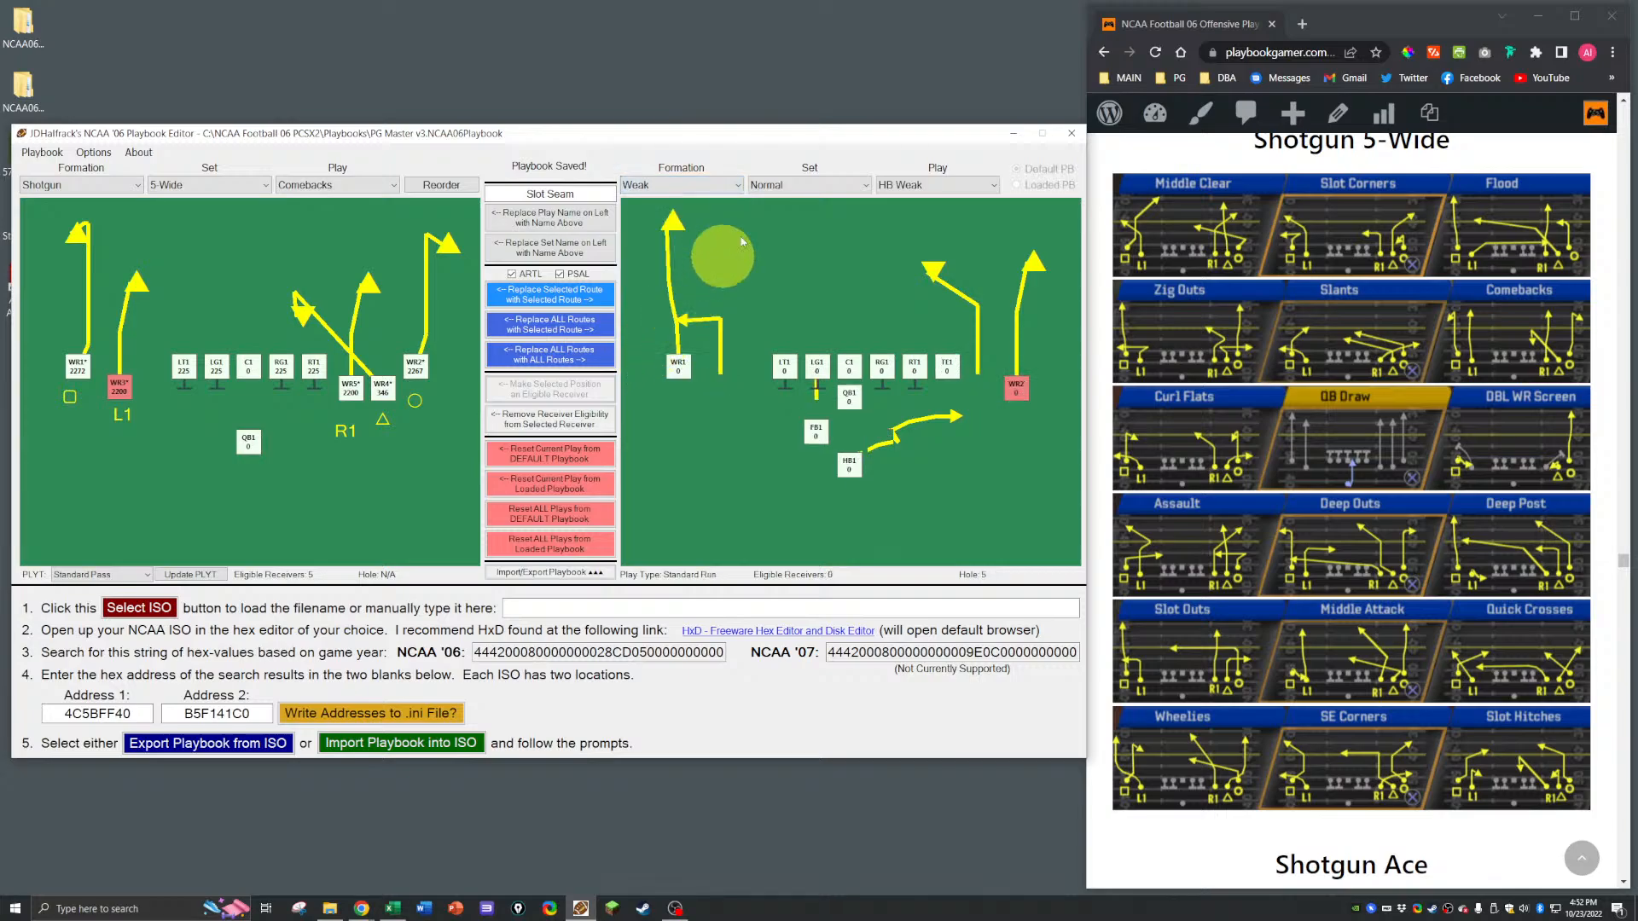
click(907, 184)
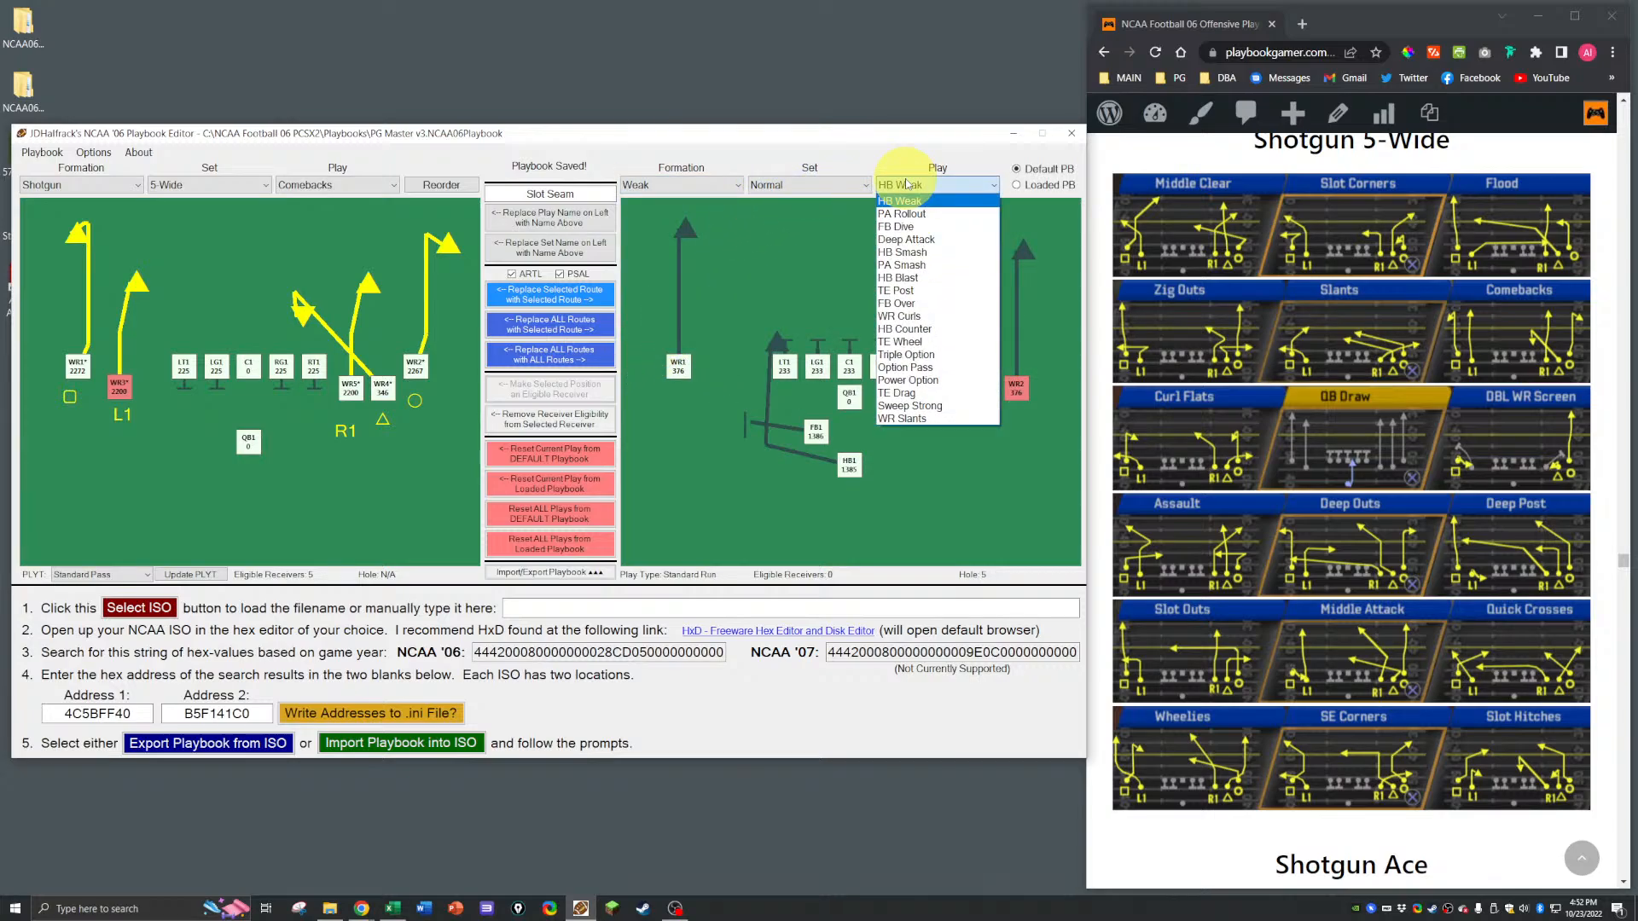
click(912, 241)
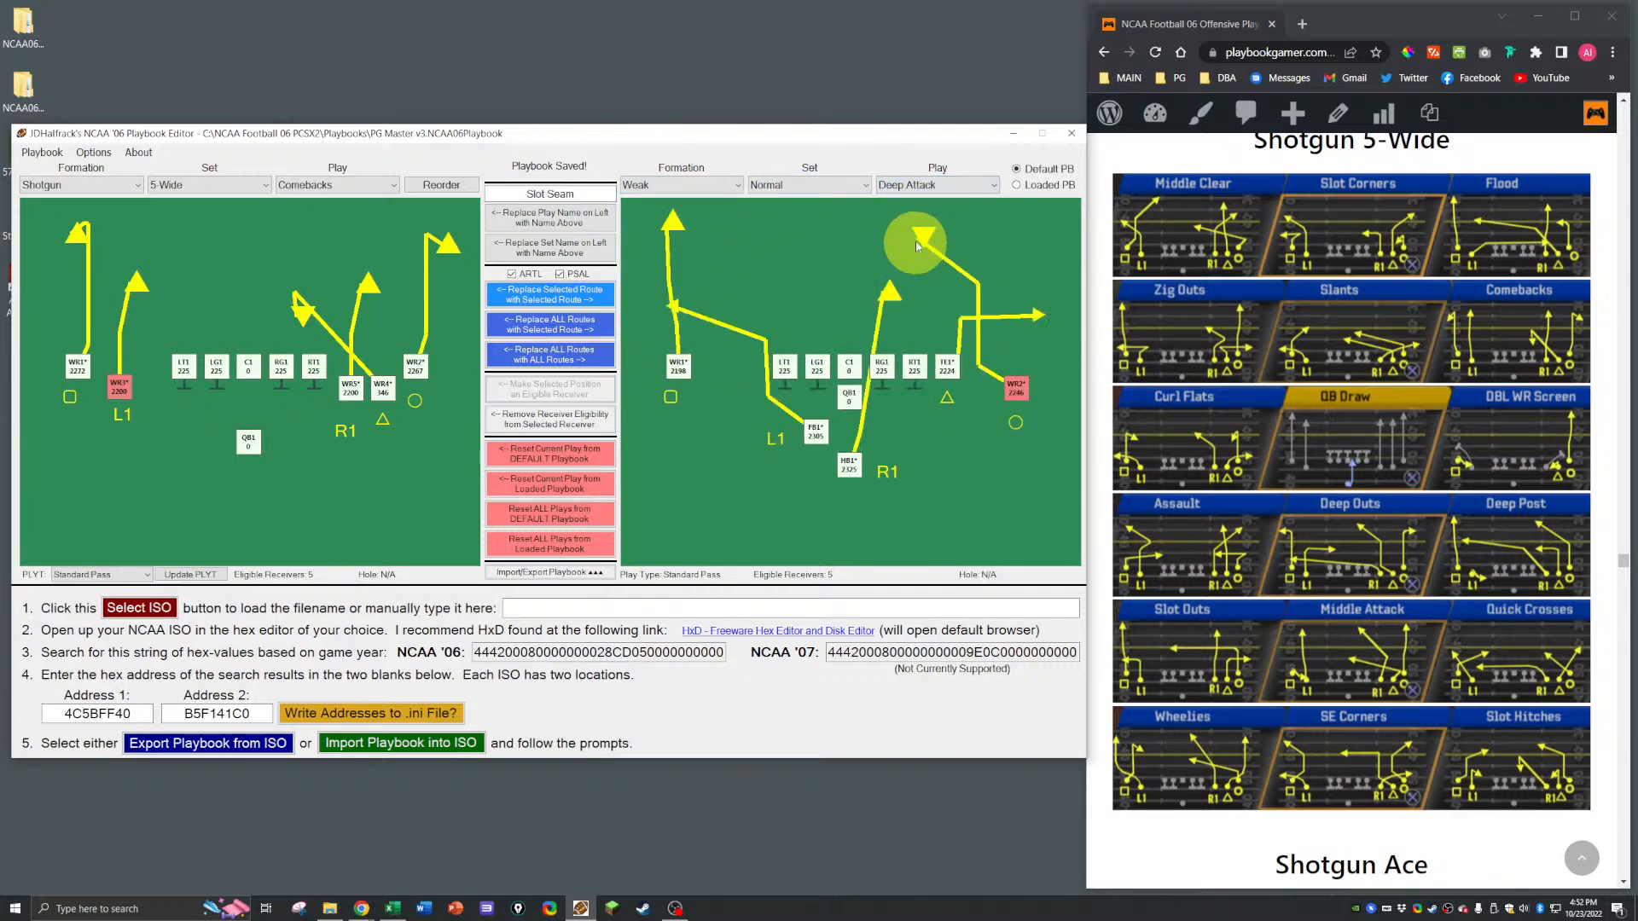
click(900, 184)
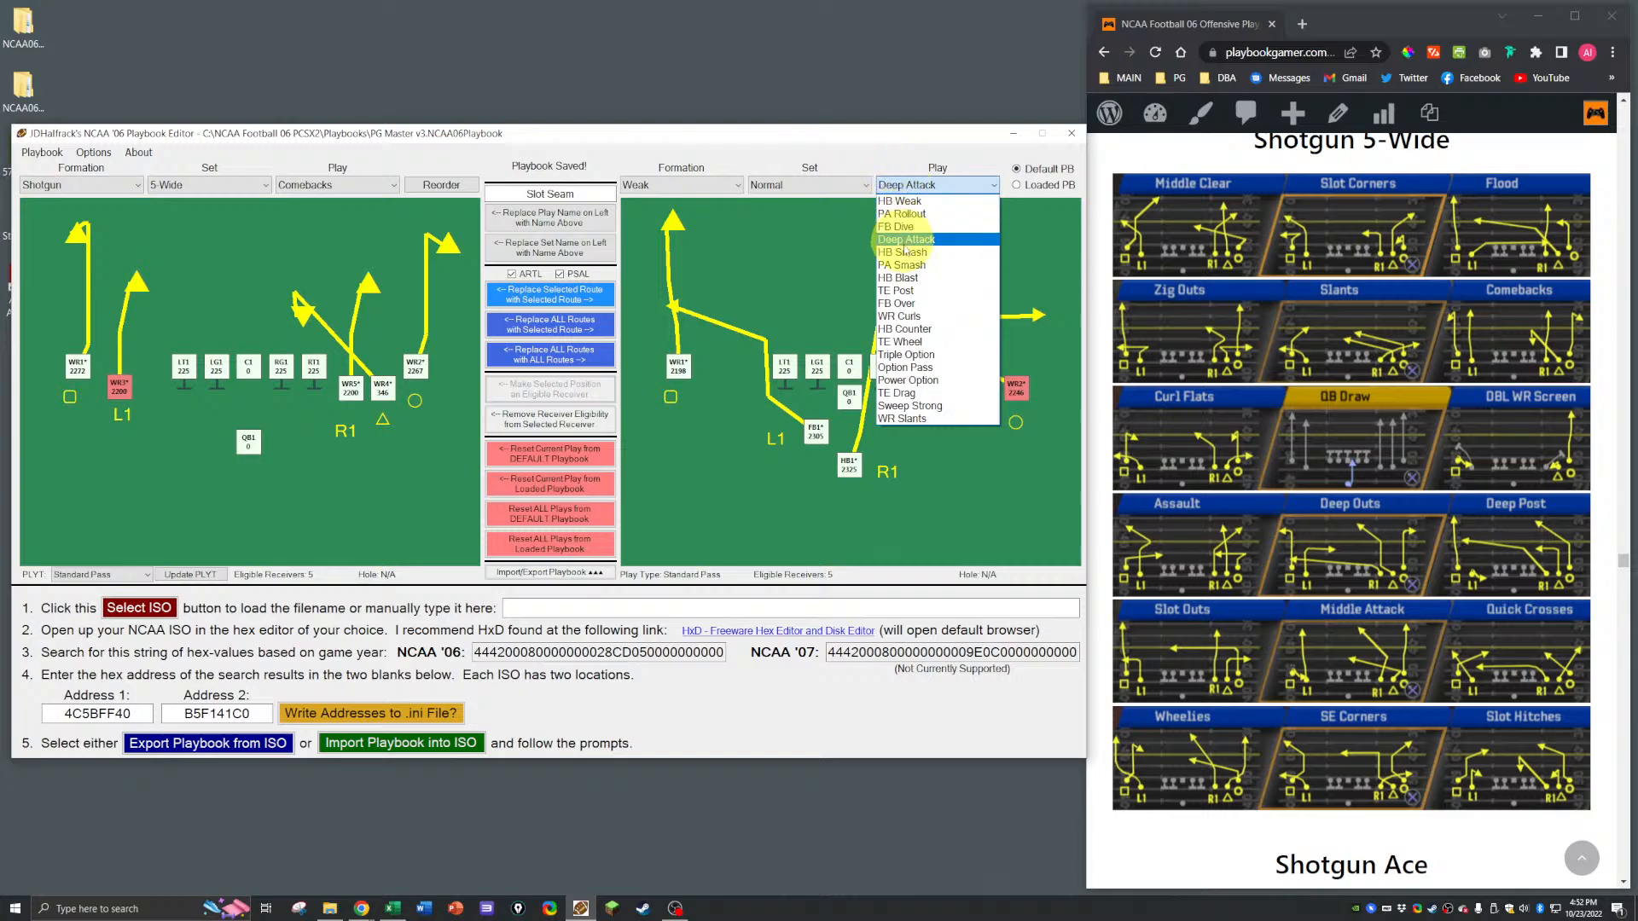
click(909, 265)
click(918, 185)
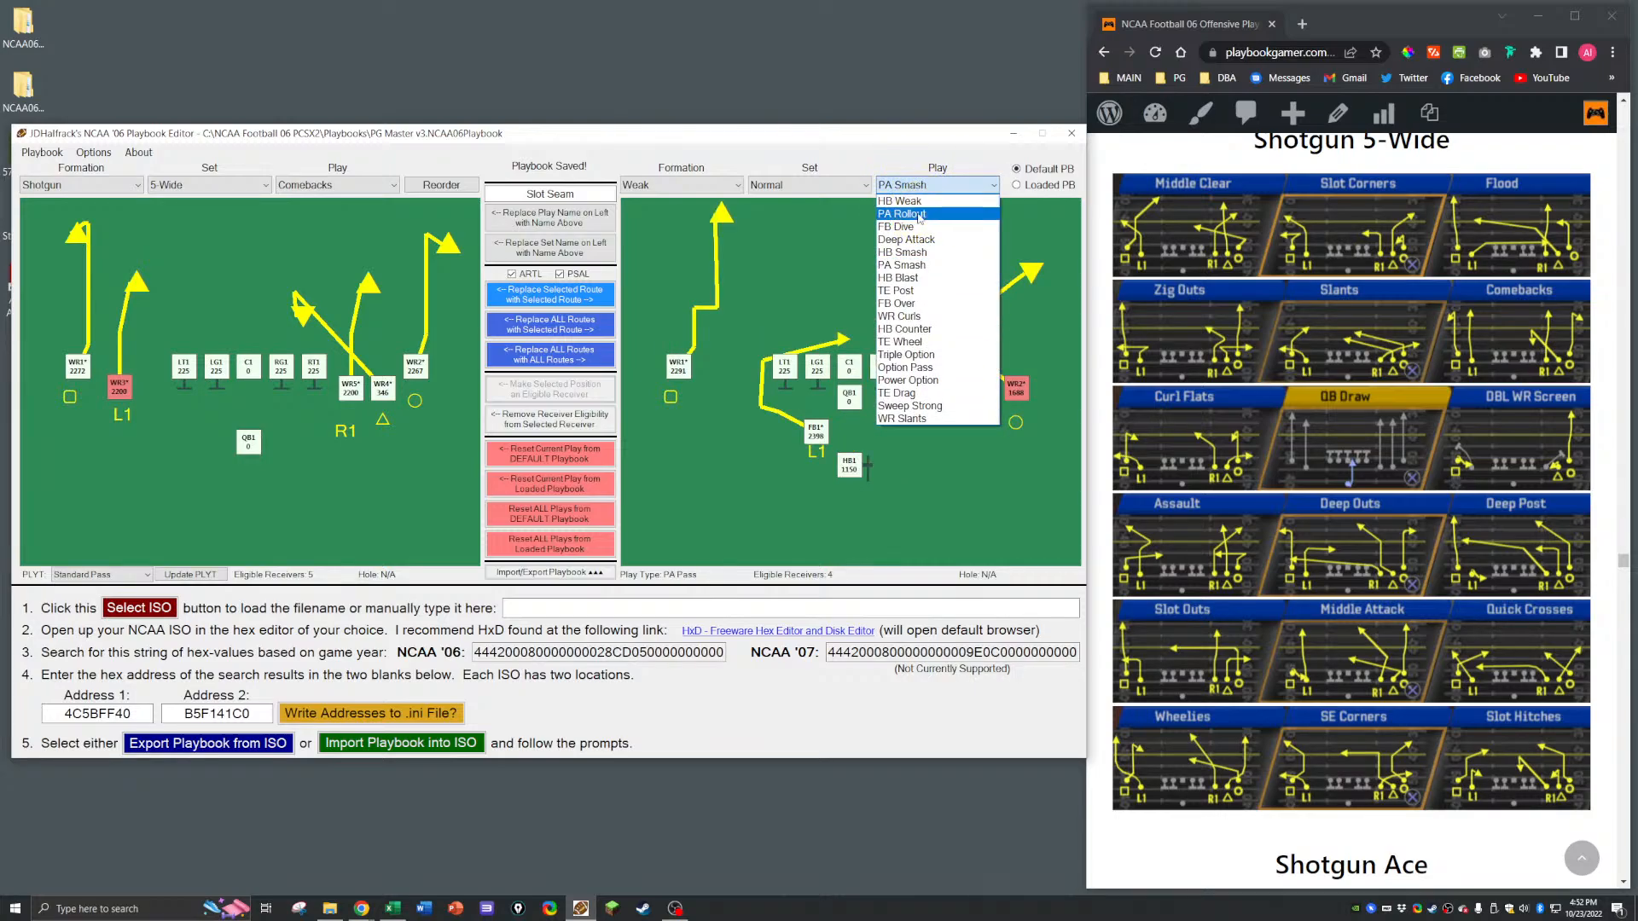
click(904, 214)
click(415, 367)
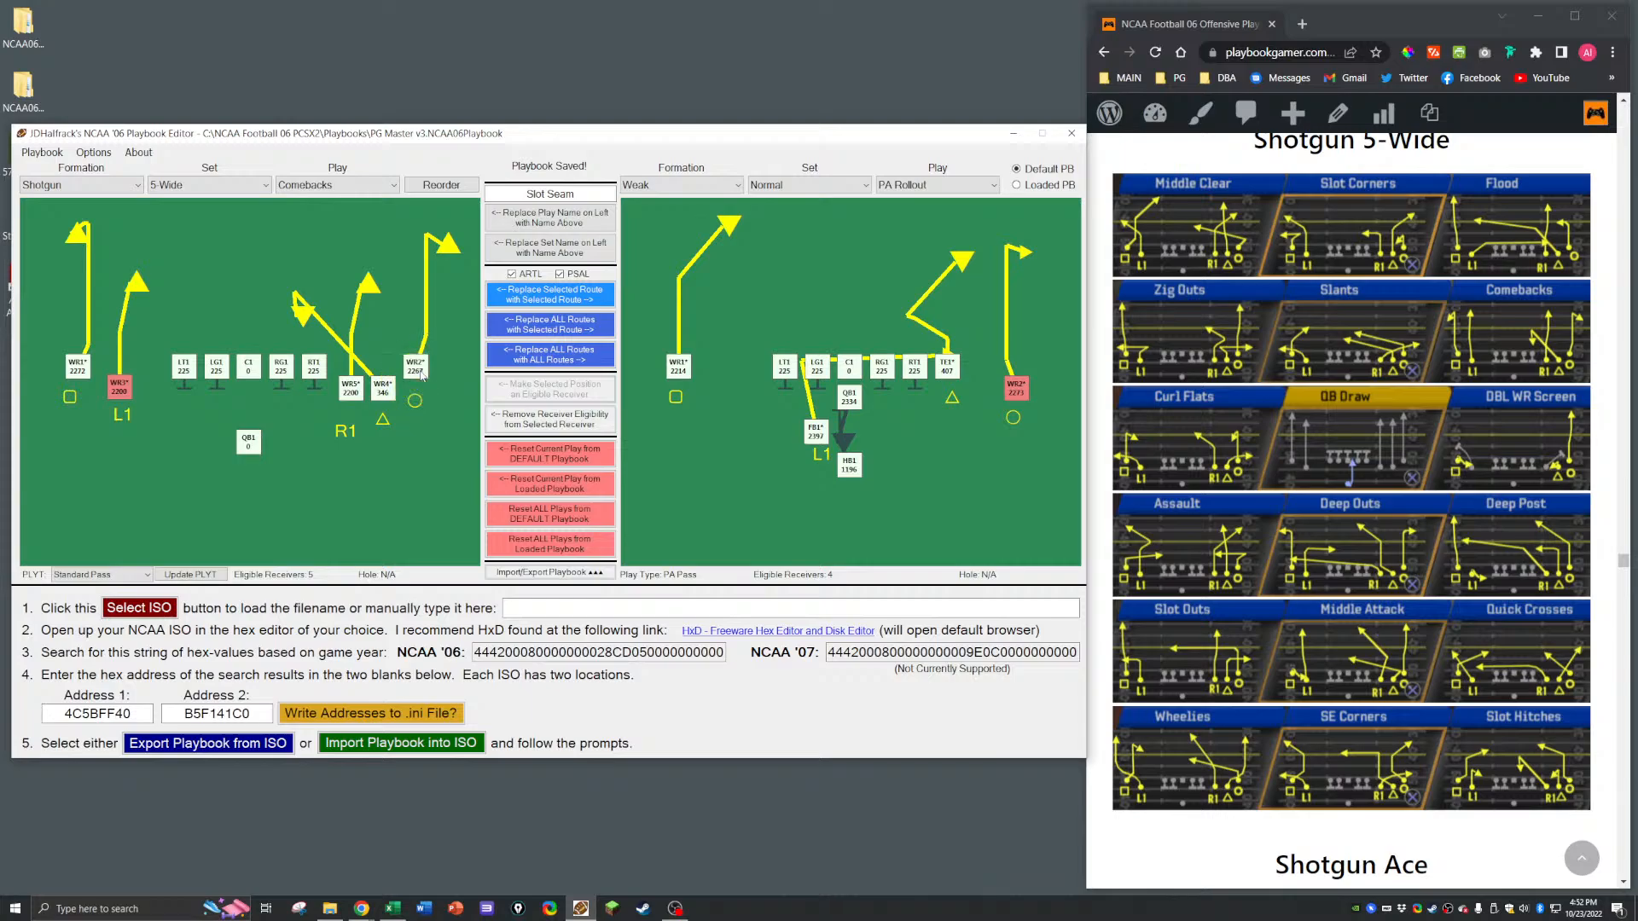
click(524, 296)
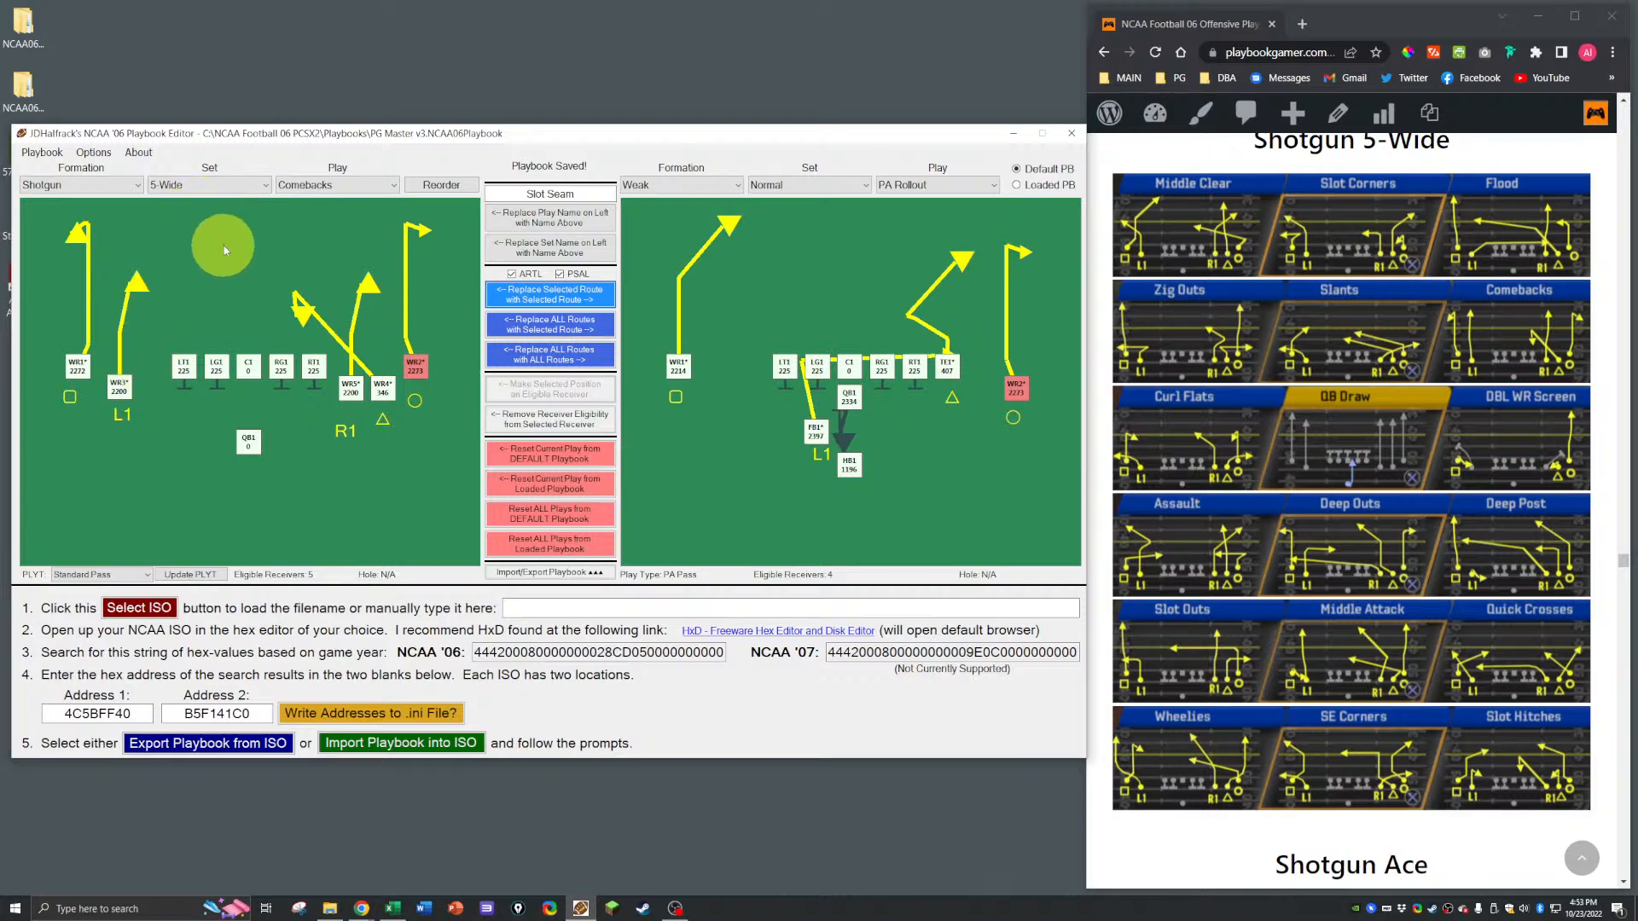
Step: Change WR5's route in the Comebacks play to a preset streak
right_click(350, 387)
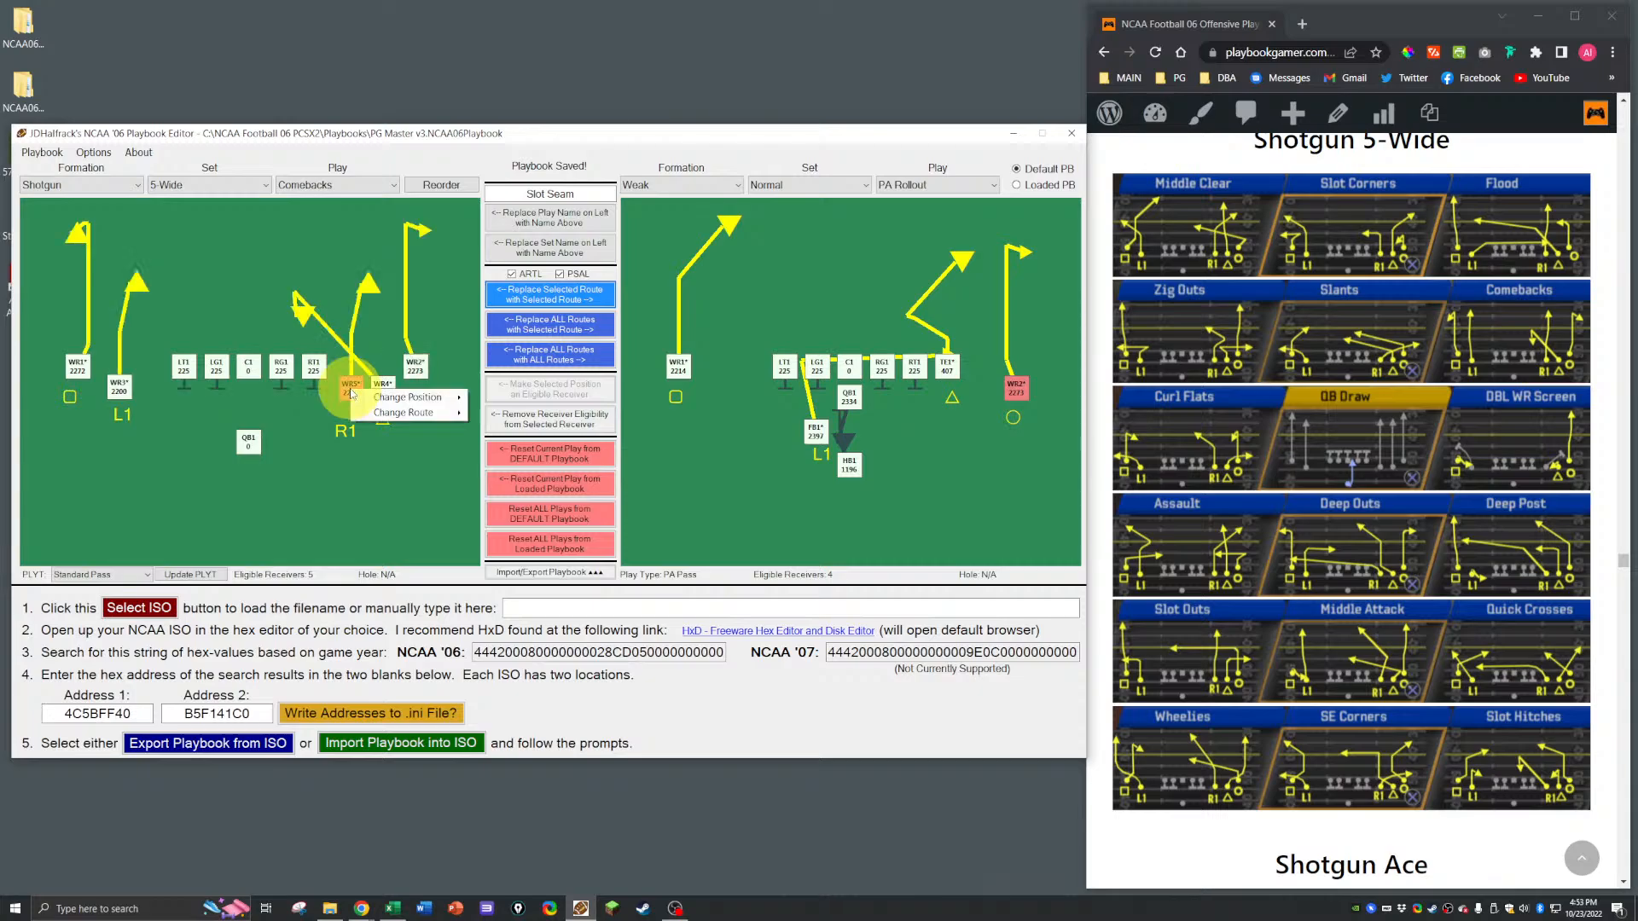
mouse_move(421, 416)
mouse_move(533, 475)
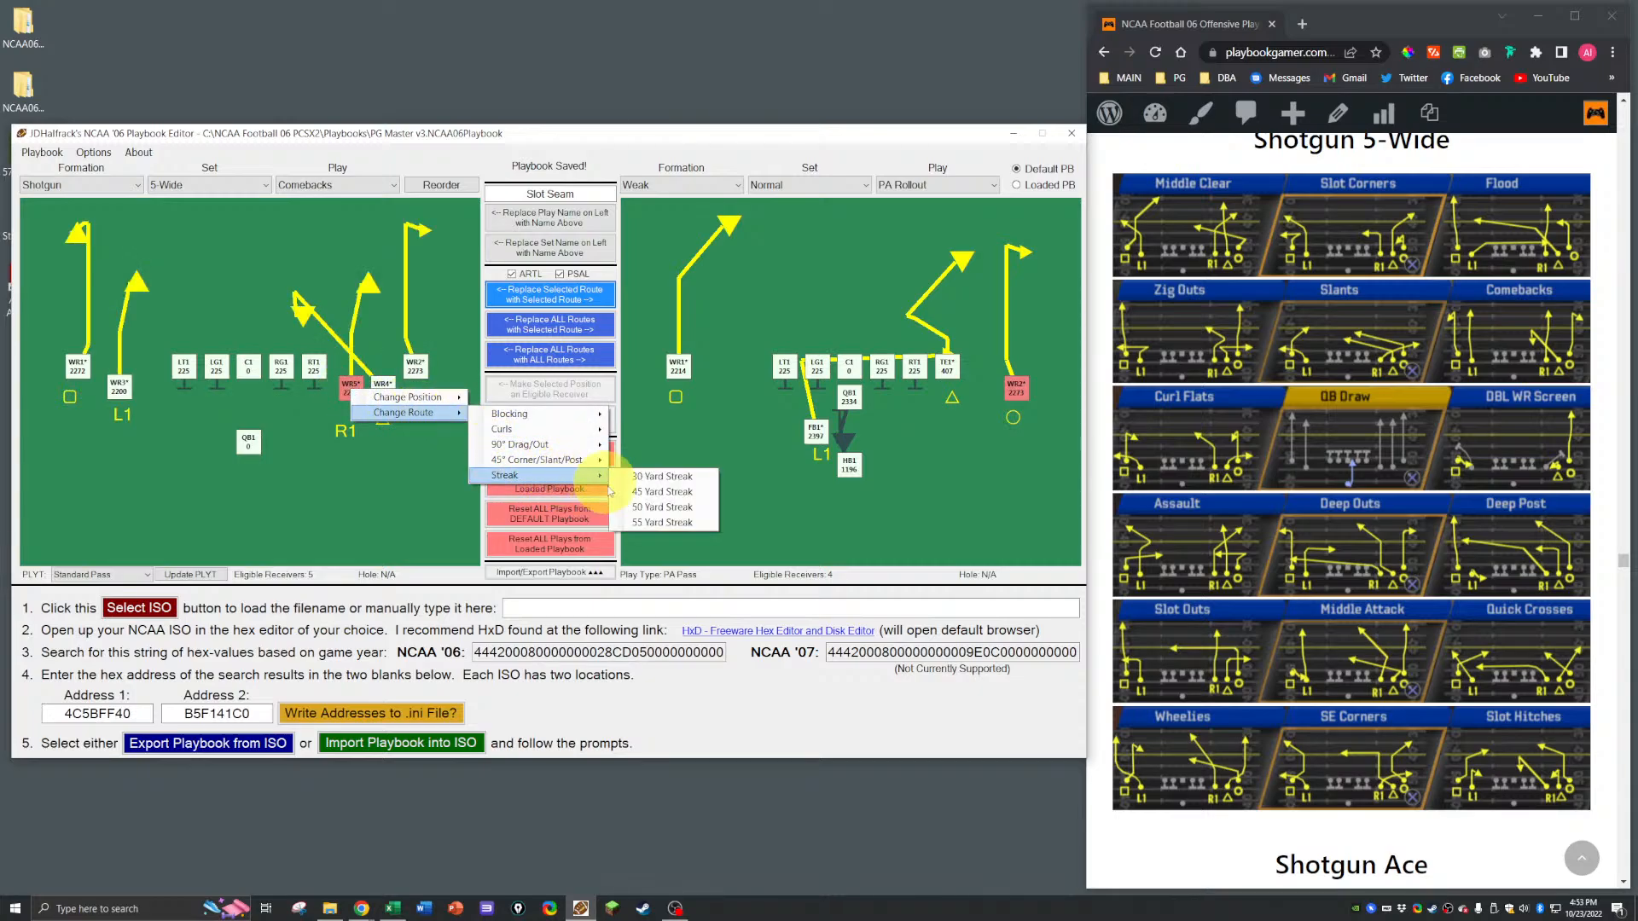
click(639, 515)
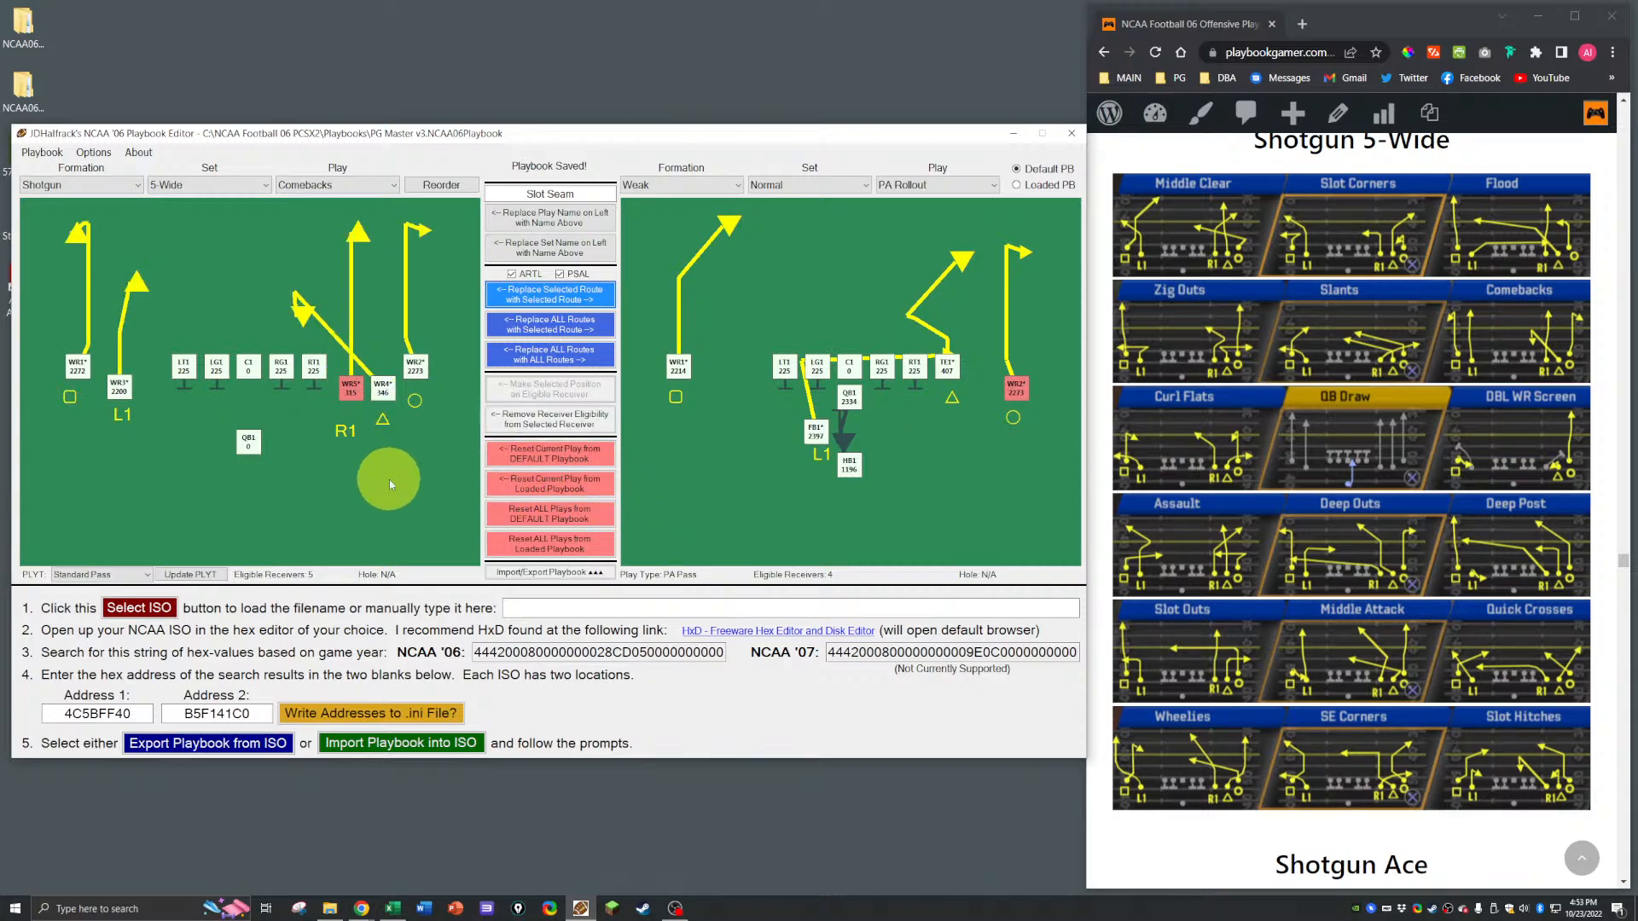
Step: Try the preset 5 Yard 90° Left route on WR4 in the Comebacks play
right_click(384, 390)
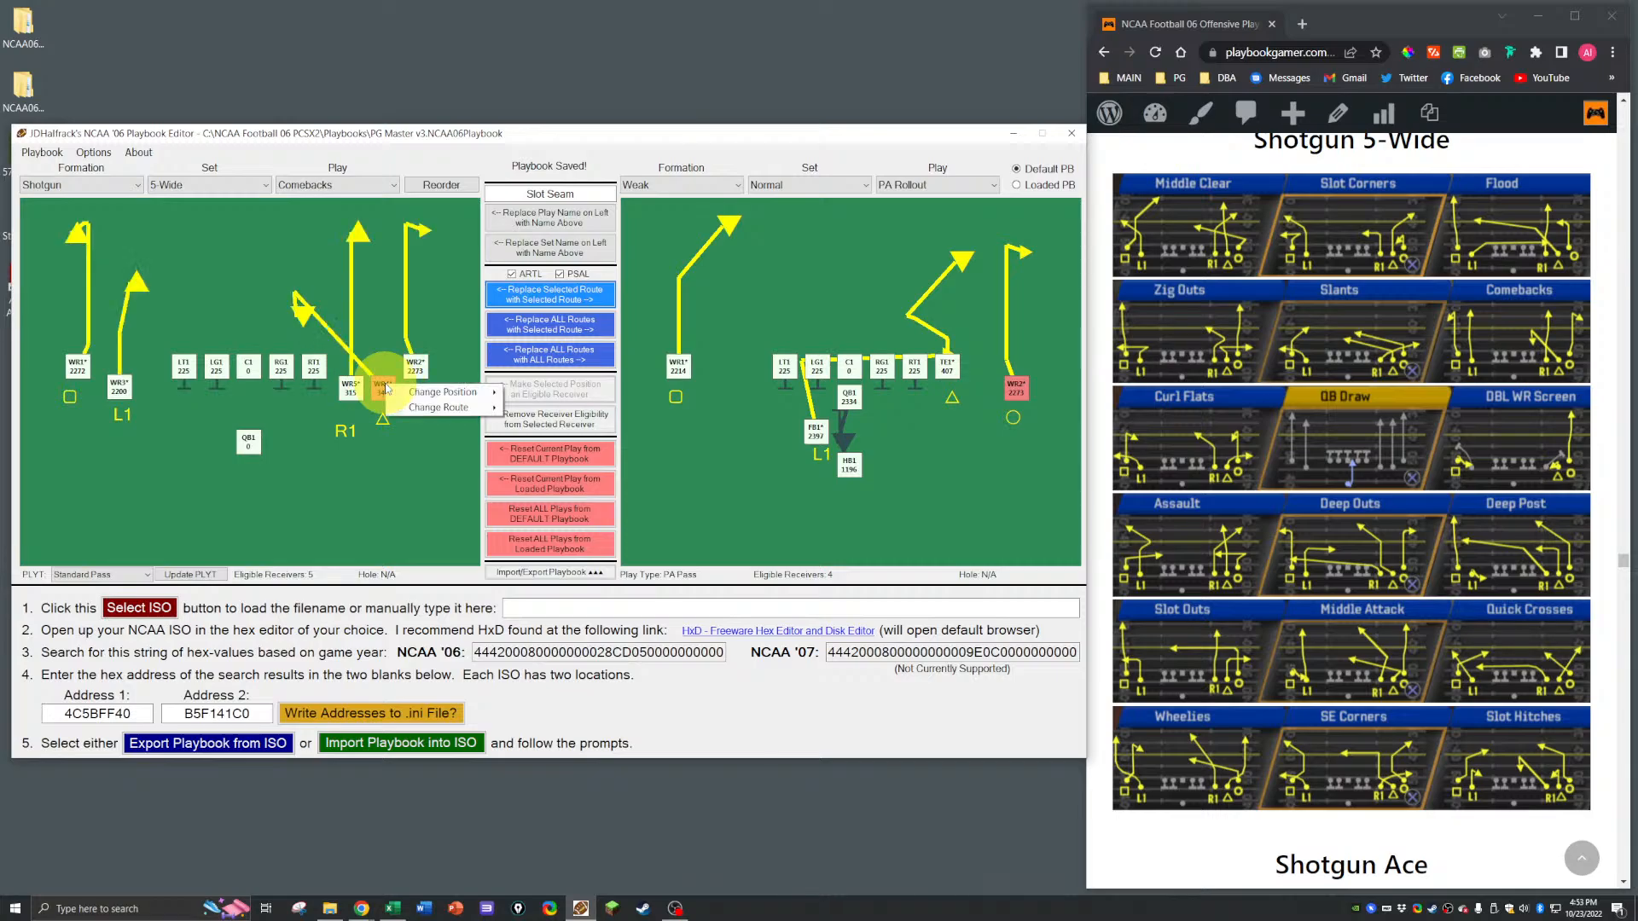
mouse_move(474, 408)
mouse_move(585, 440)
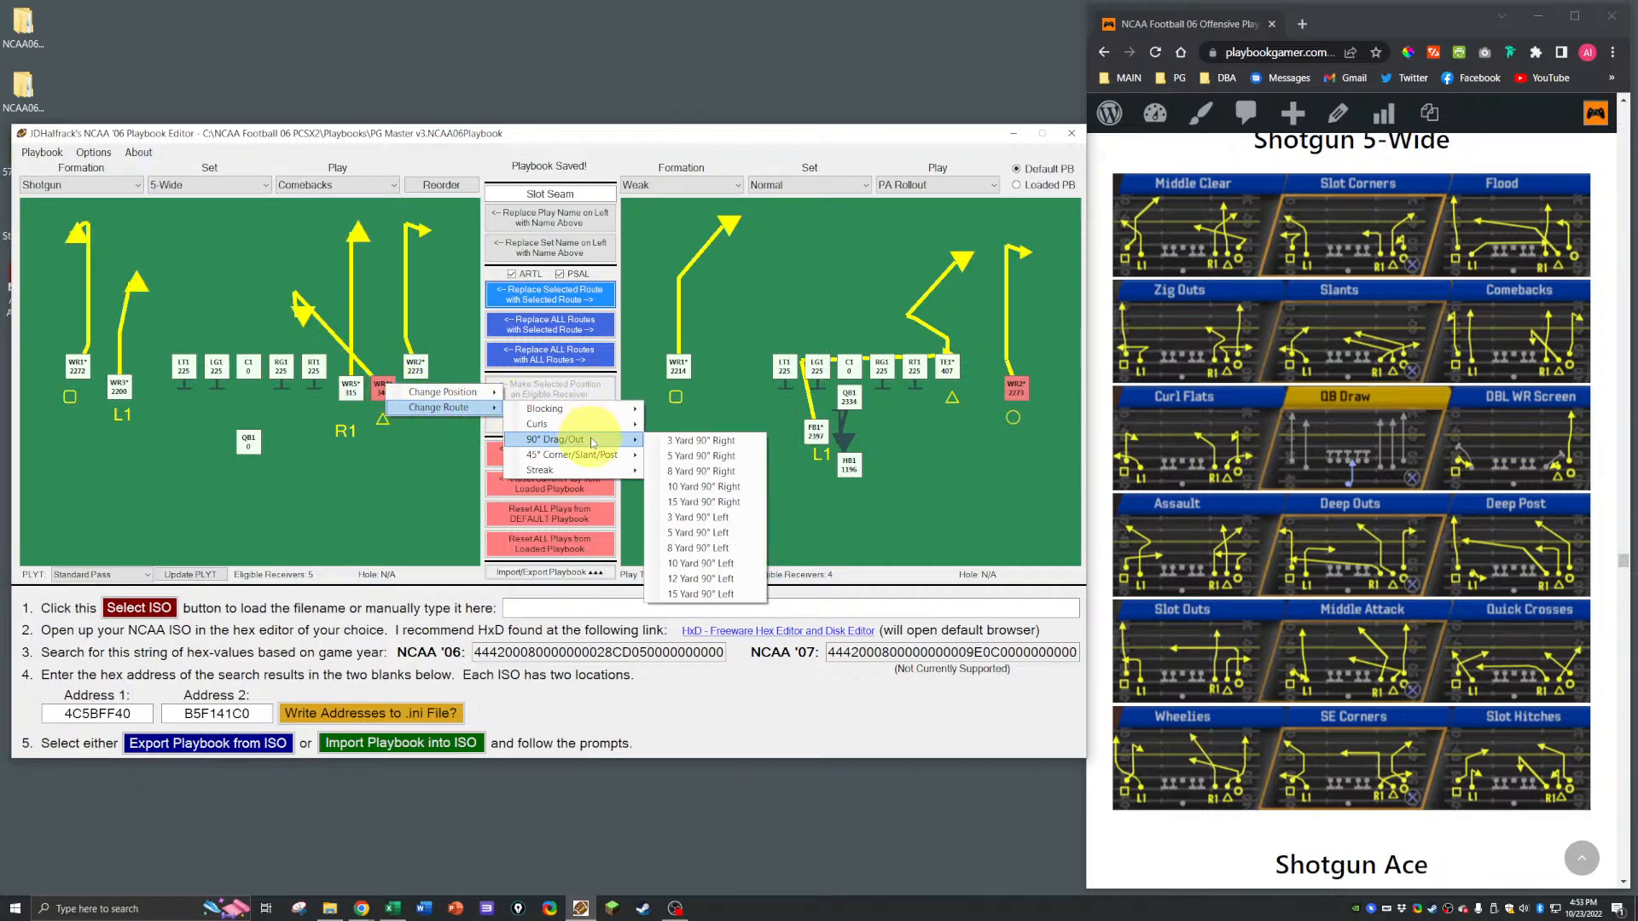
click(700, 533)
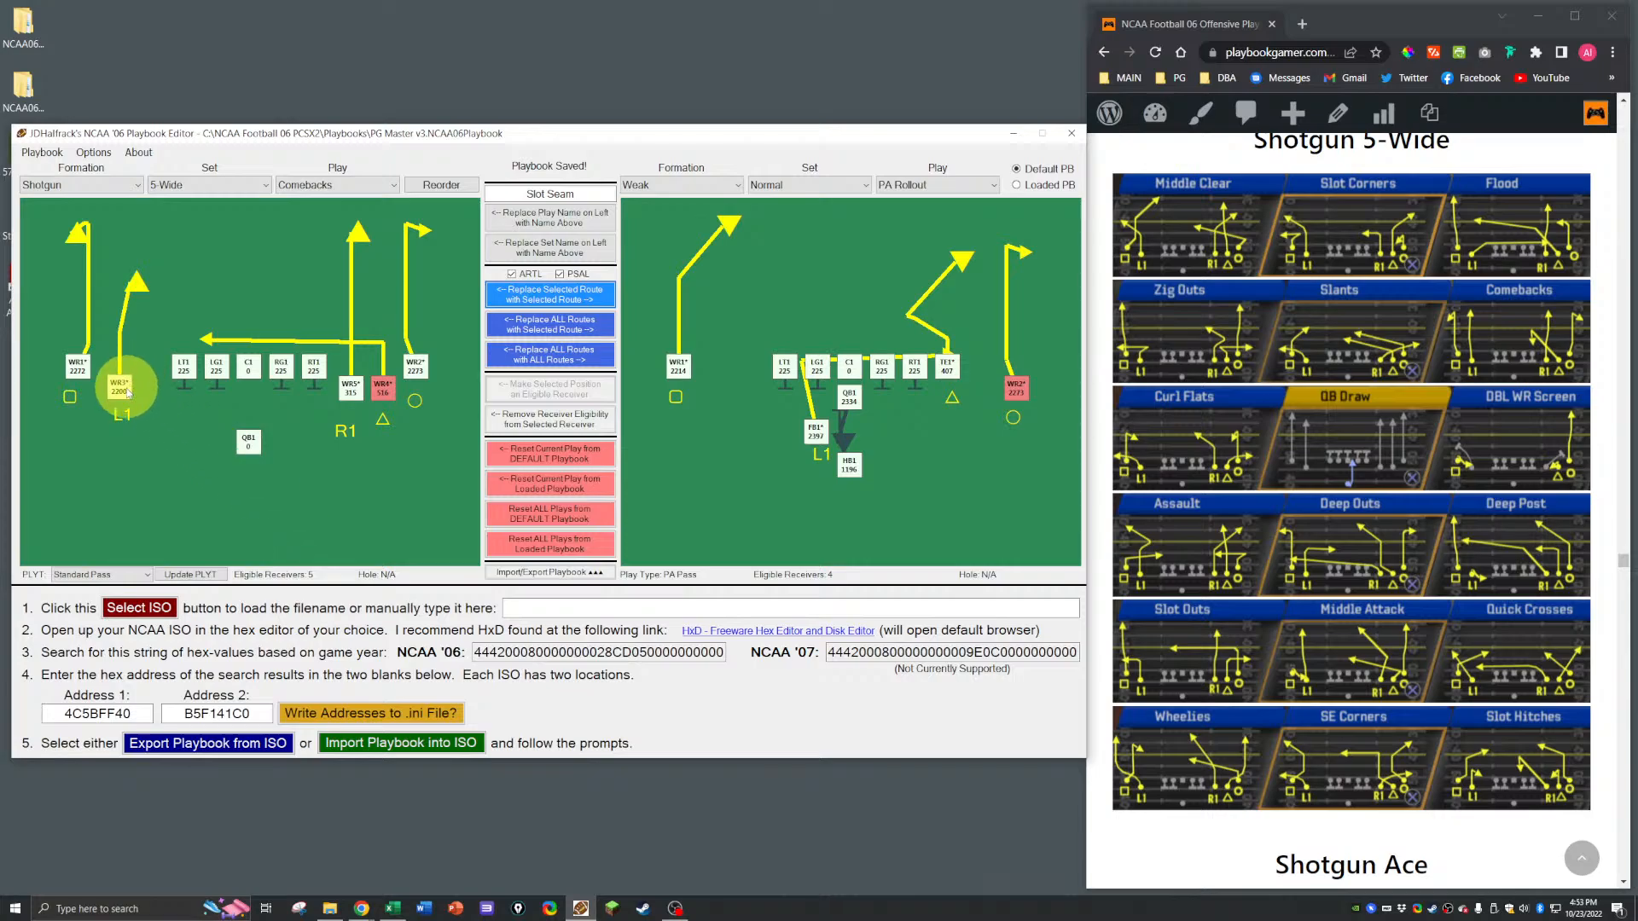
Step: Try the preset 3 Yard 45° Left route on WR4 in the Comebacks play
right_click(380, 390)
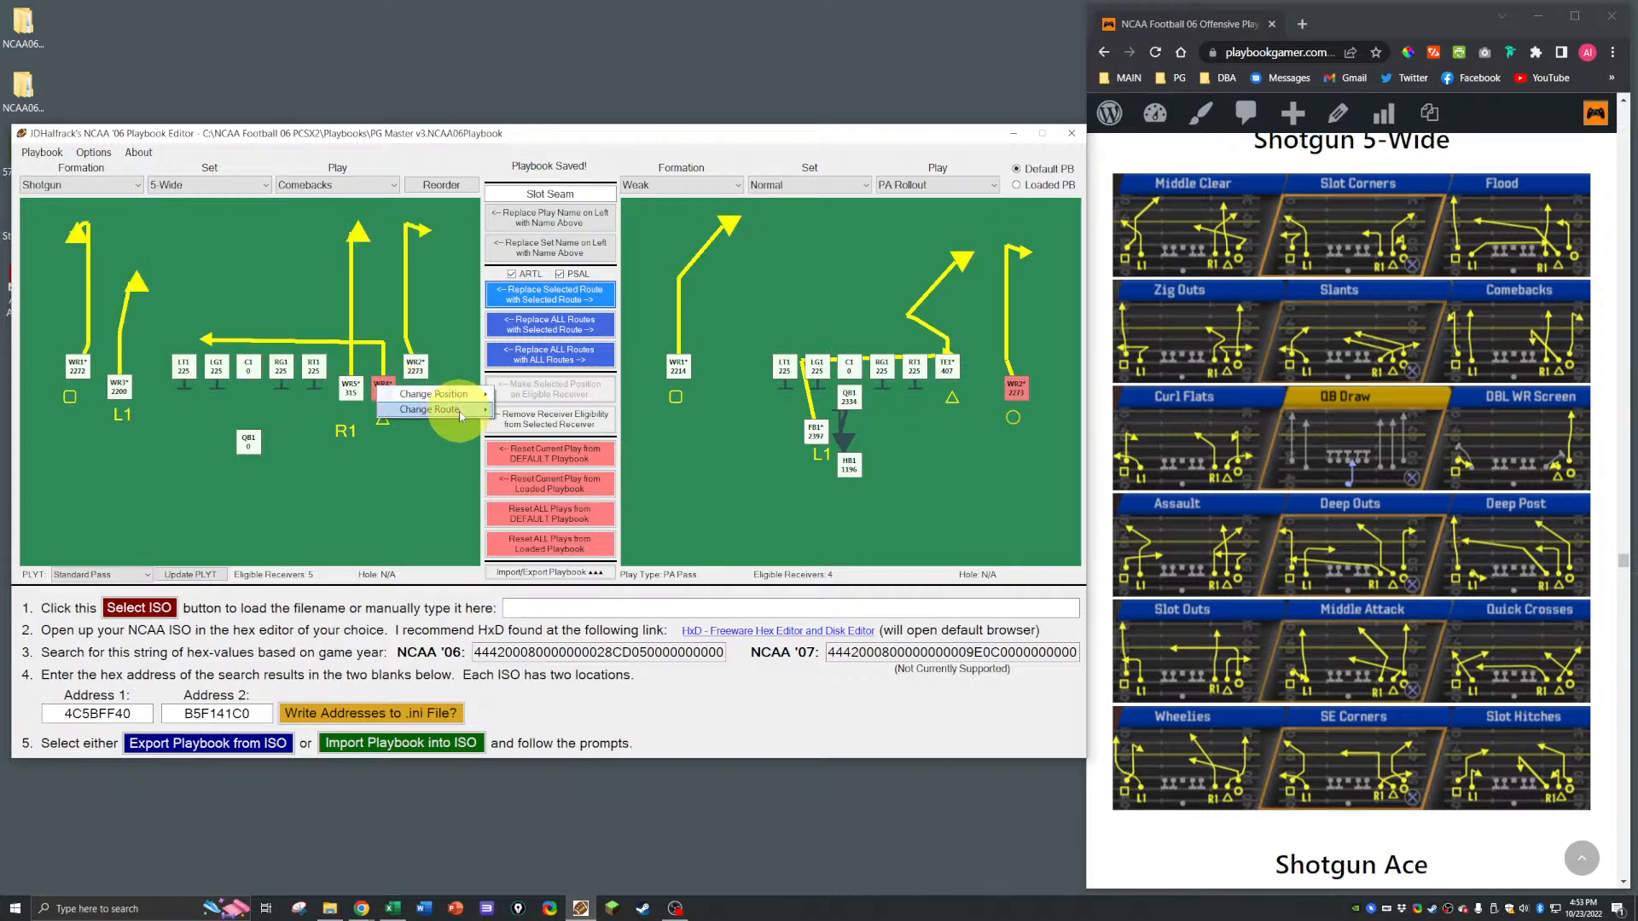
mouse_move(465, 411)
mouse_move(604, 457)
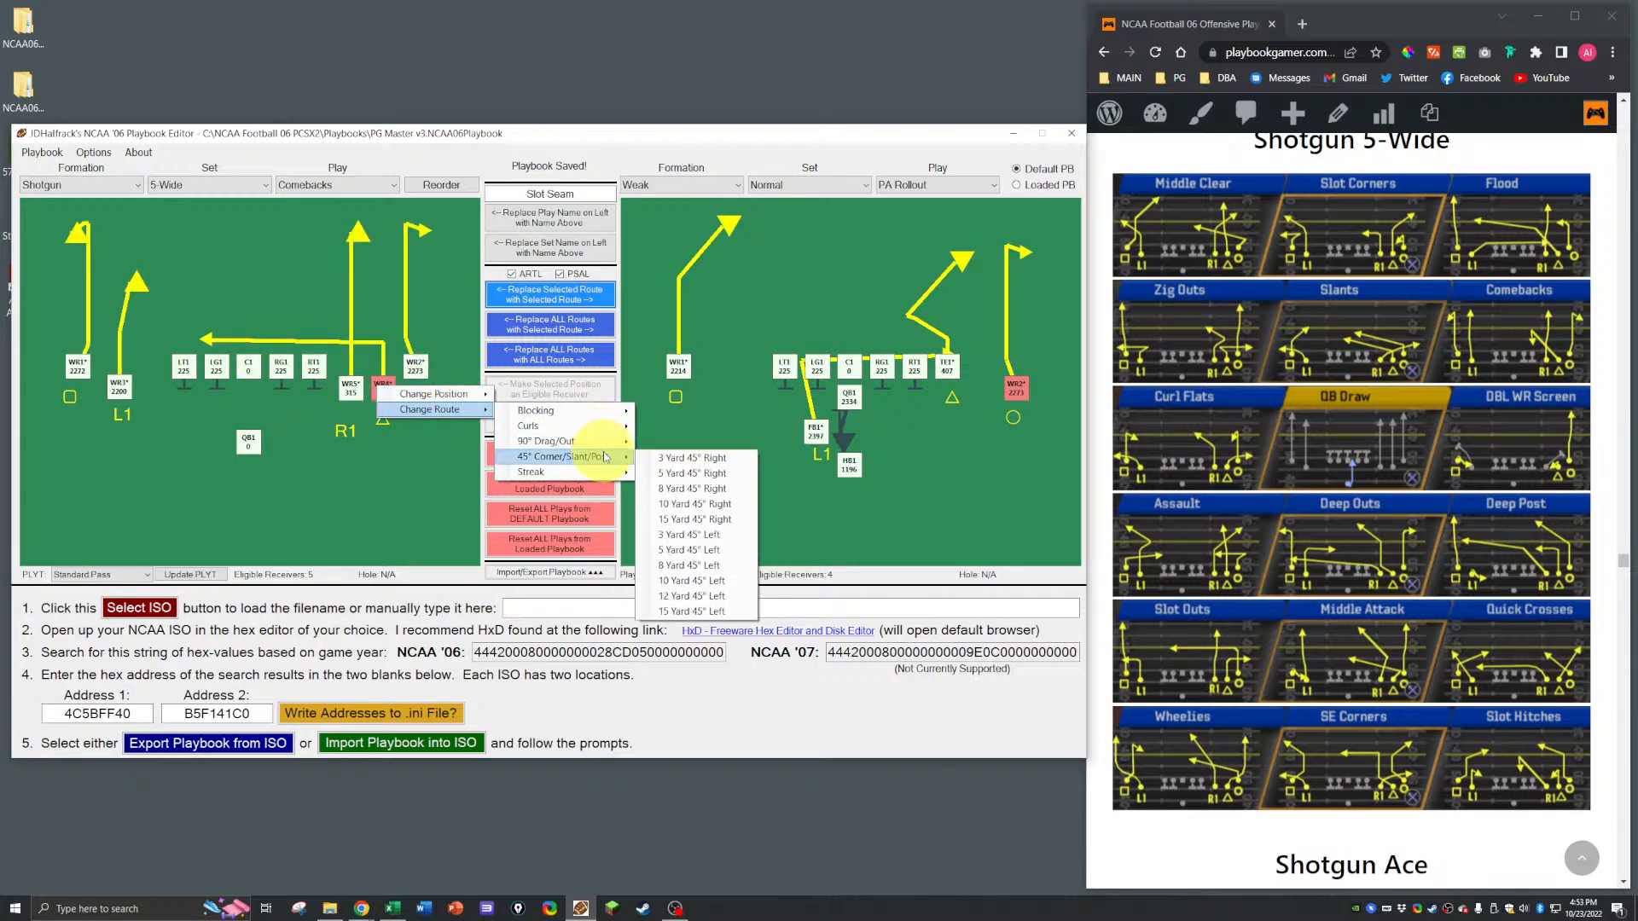
click(684, 535)
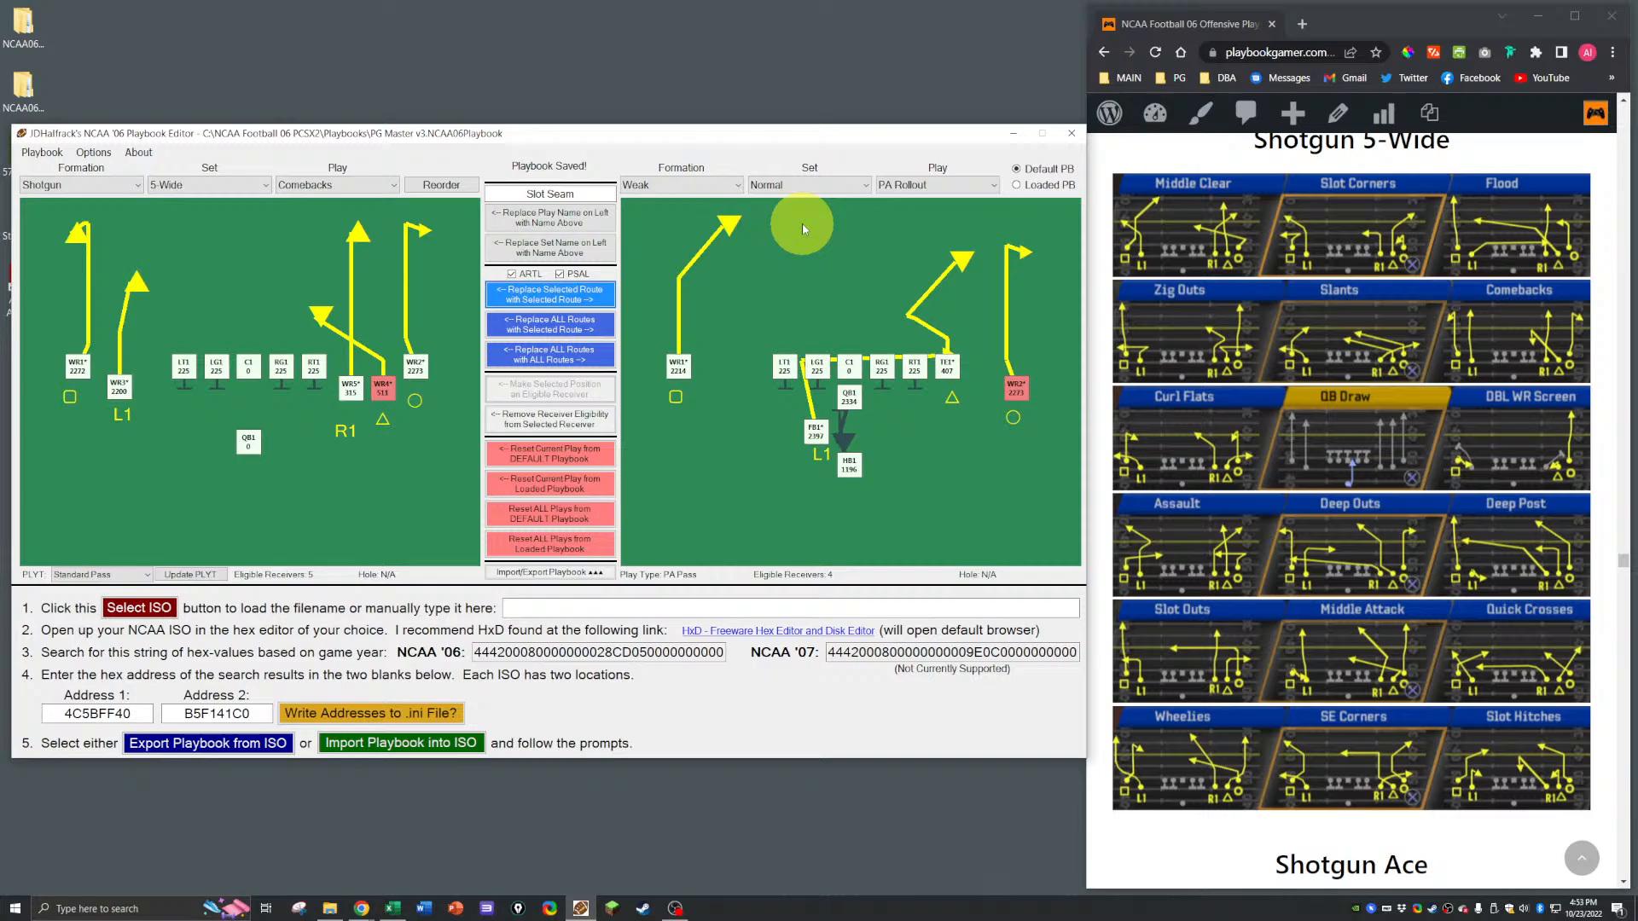
Step: Try WR3's route from the default Shotgun 2 Back Slot RB Crosses play on WR4 in Comebacks
click(682, 185)
click(679, 328)
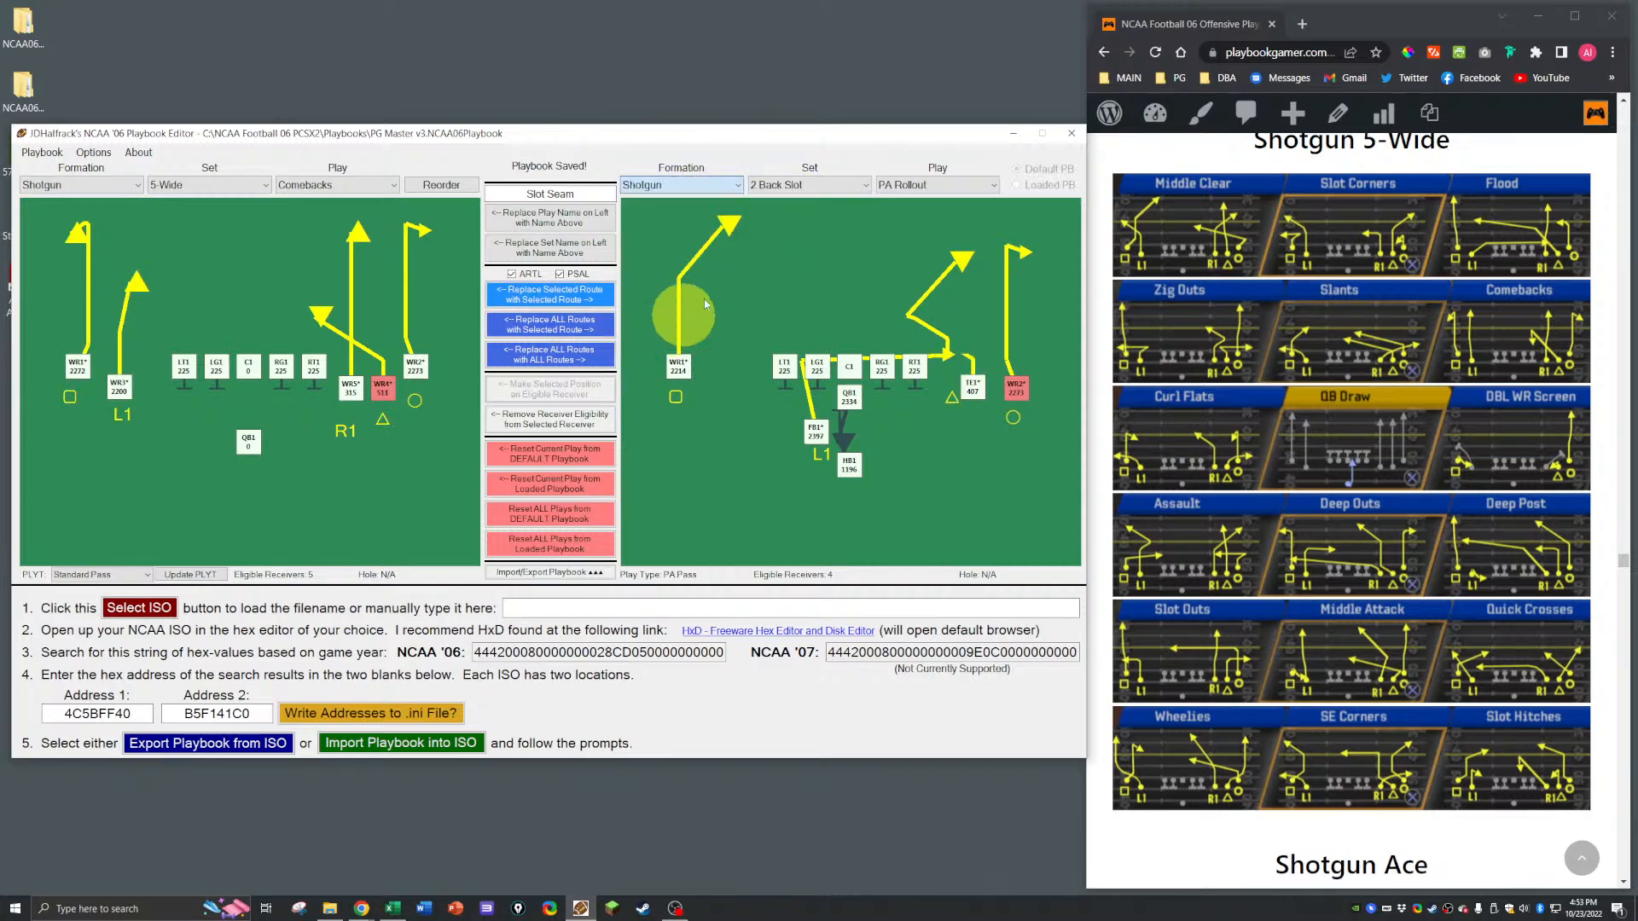
click(810, 185)
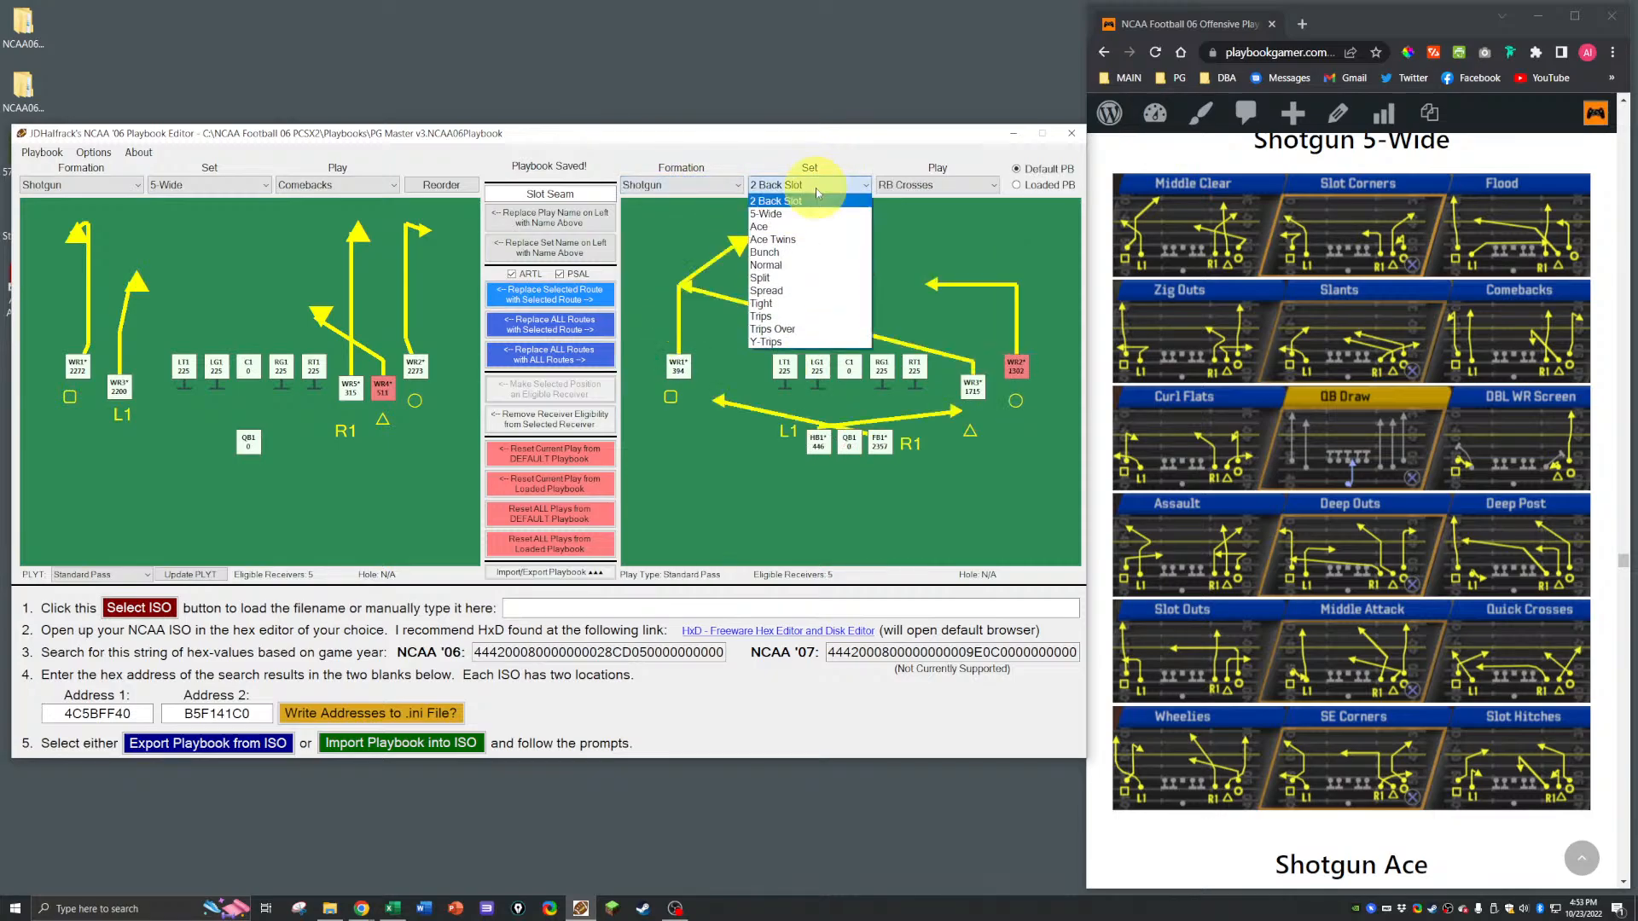
click(972, 387)
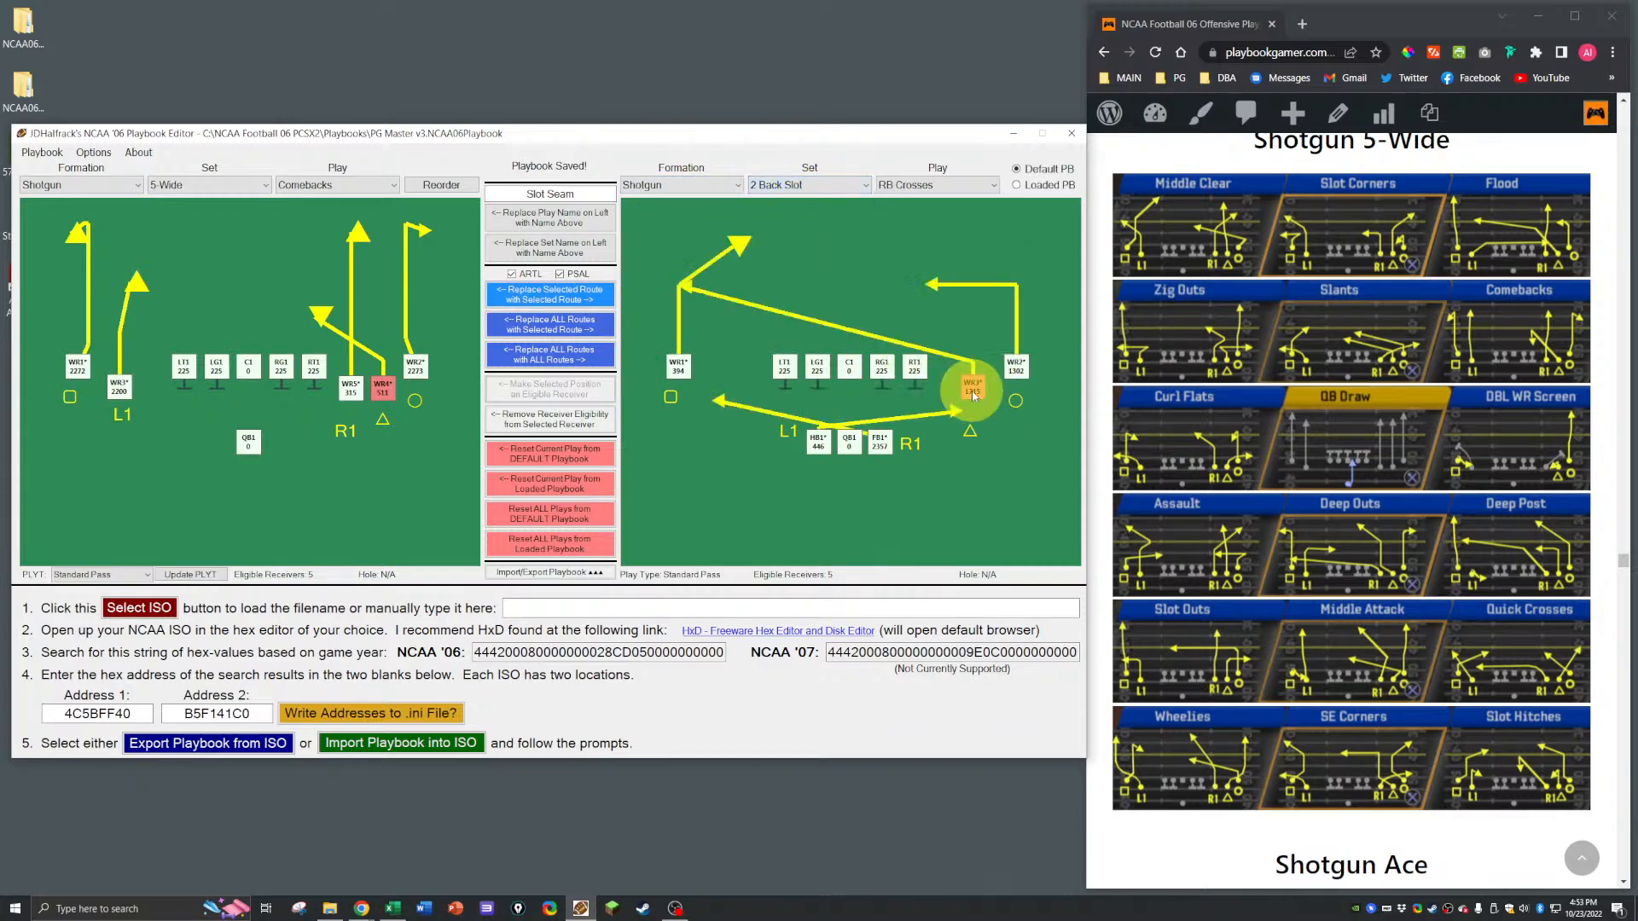
click(550, 295)
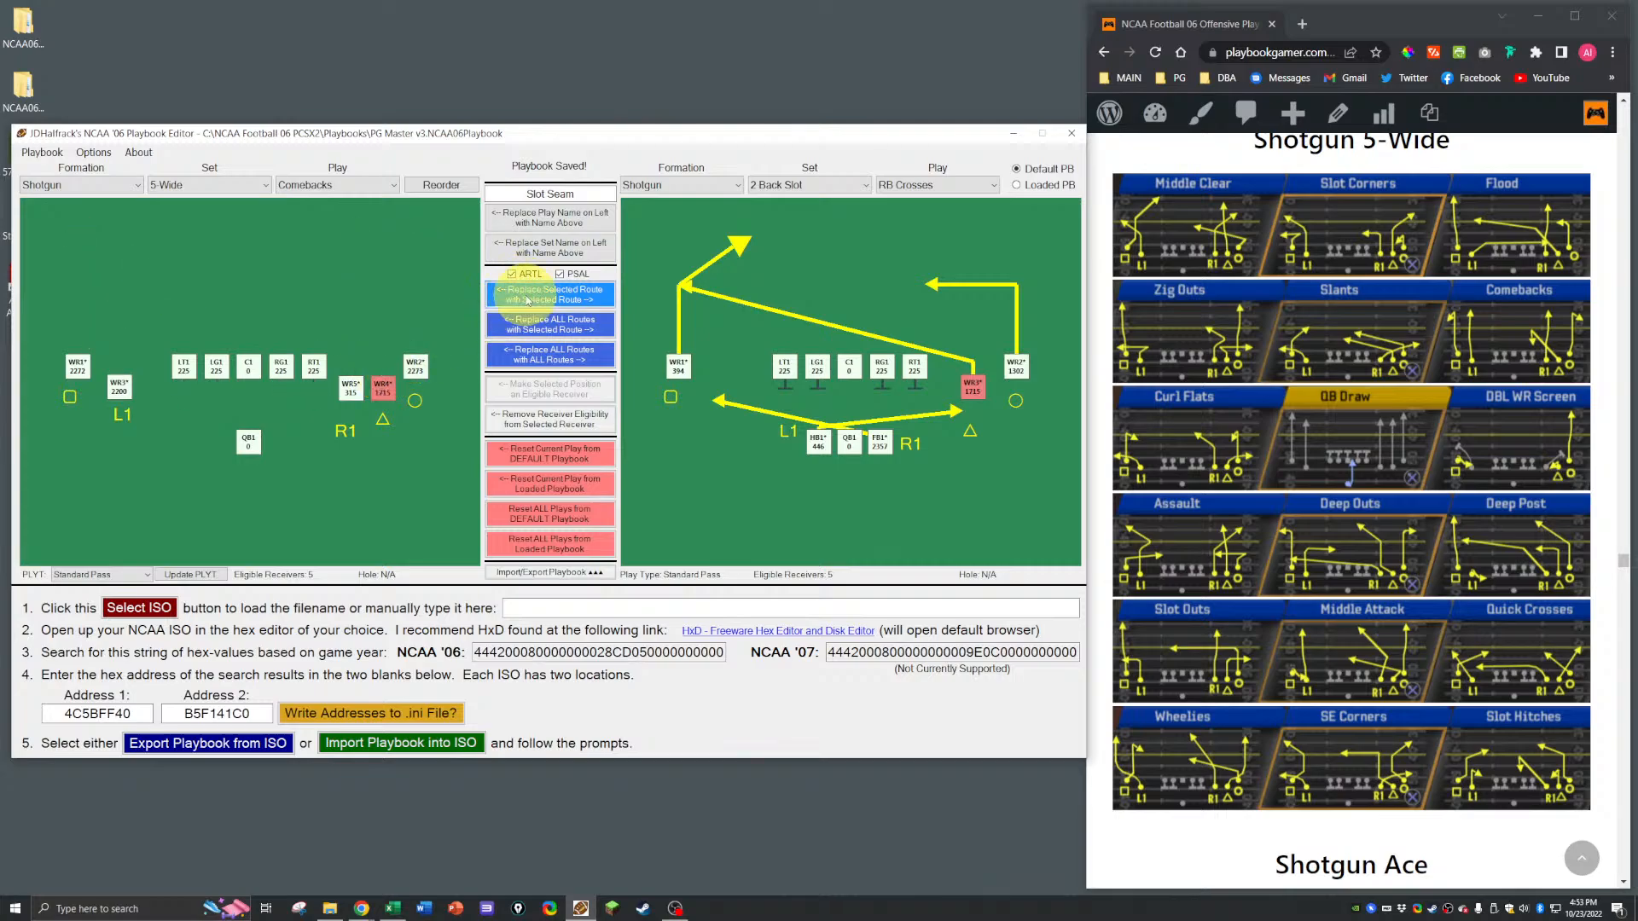
Step: Replace WR3's route in Comebacks with WR1's route from Shotgun 2 Back Slot RB Crosses and save the playbook
click(118, 388)
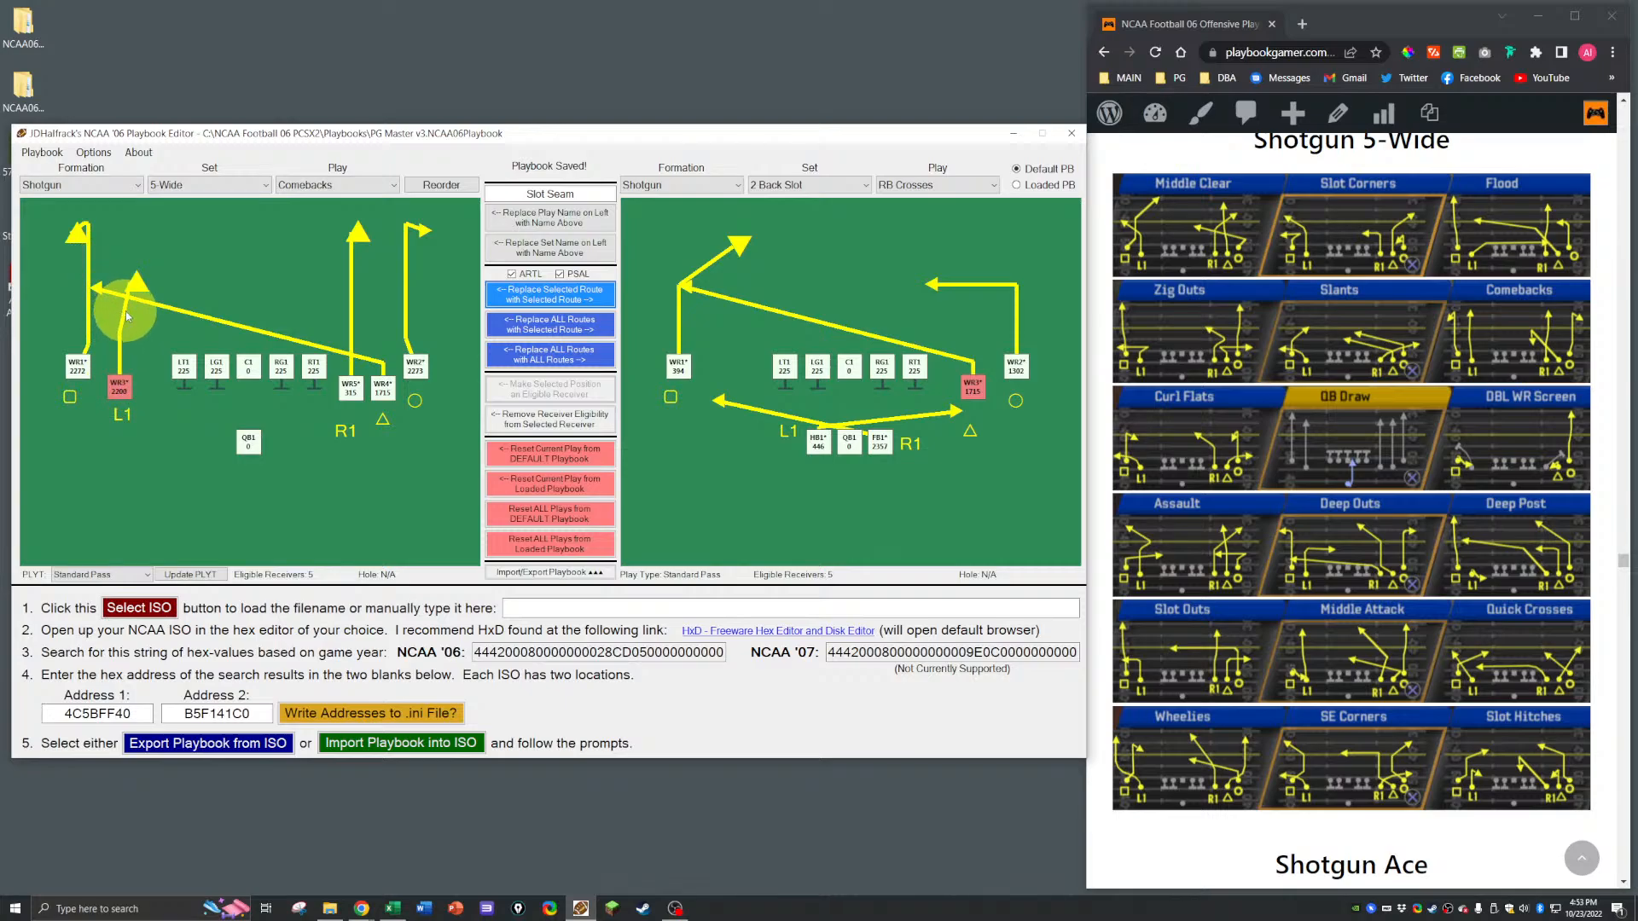
click(678, 367)
click(550, 294)
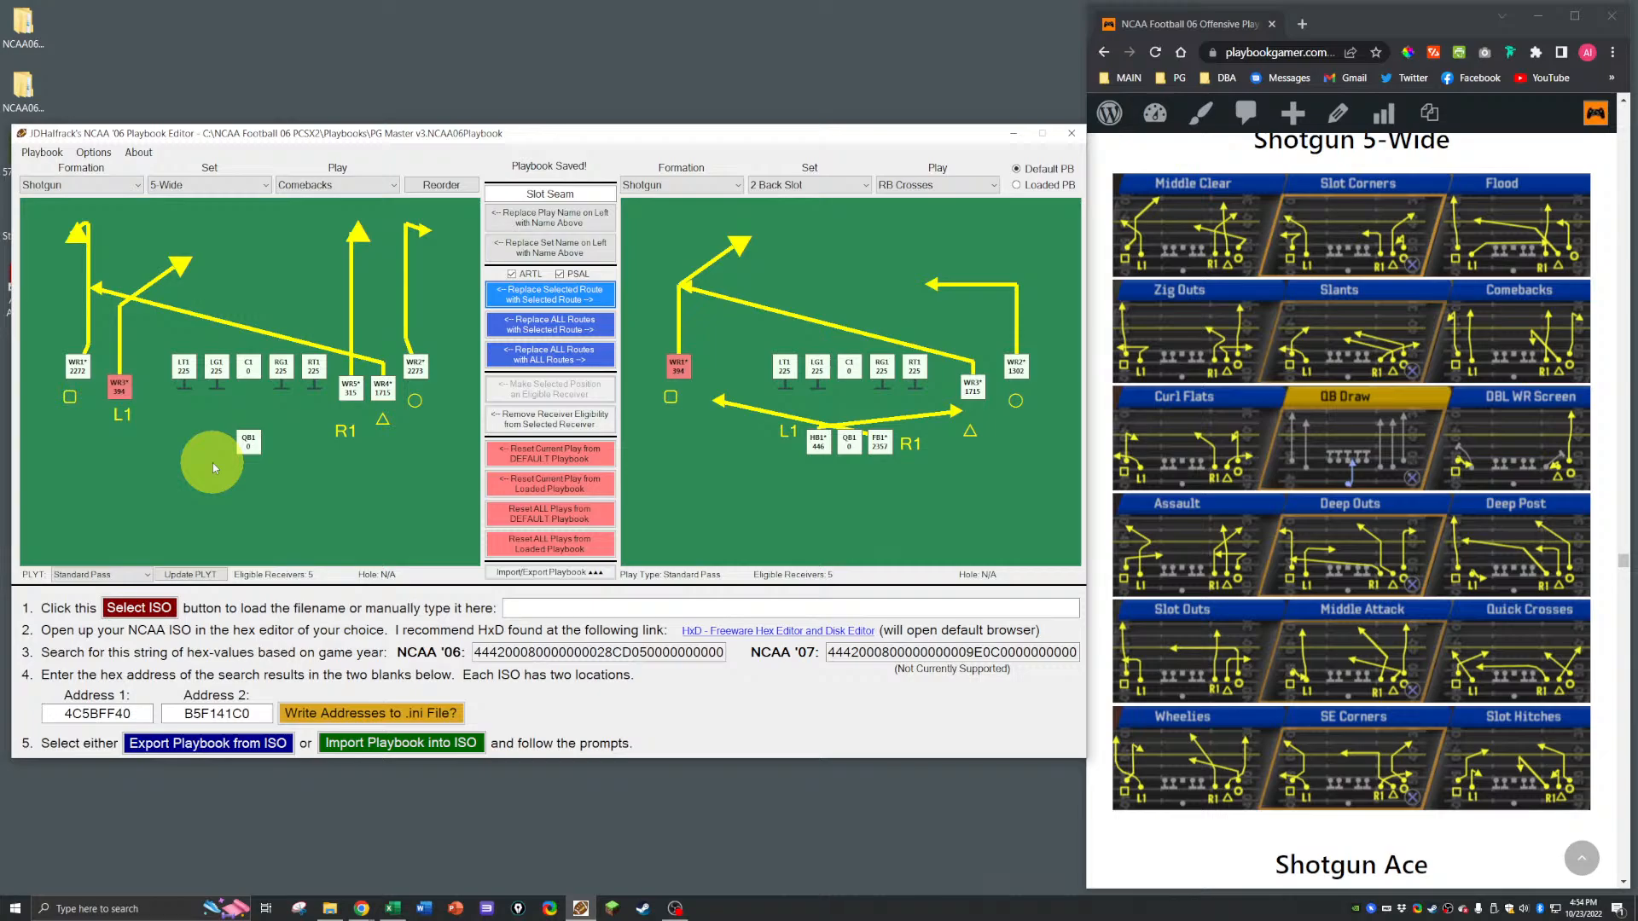
key(ctrl+s)
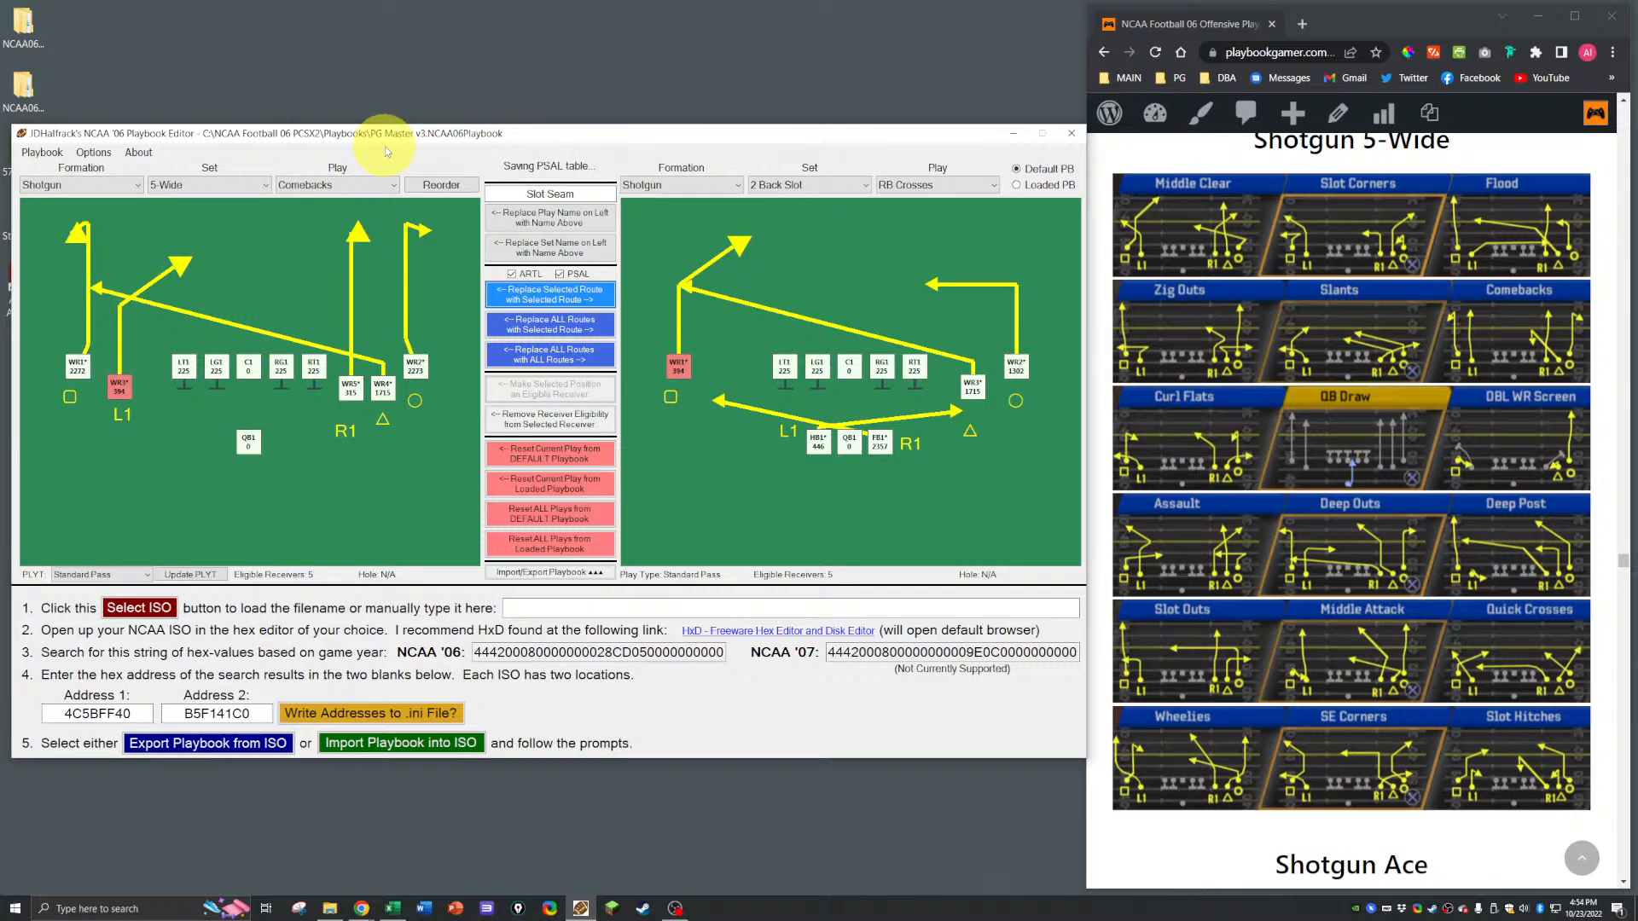
key(Return)
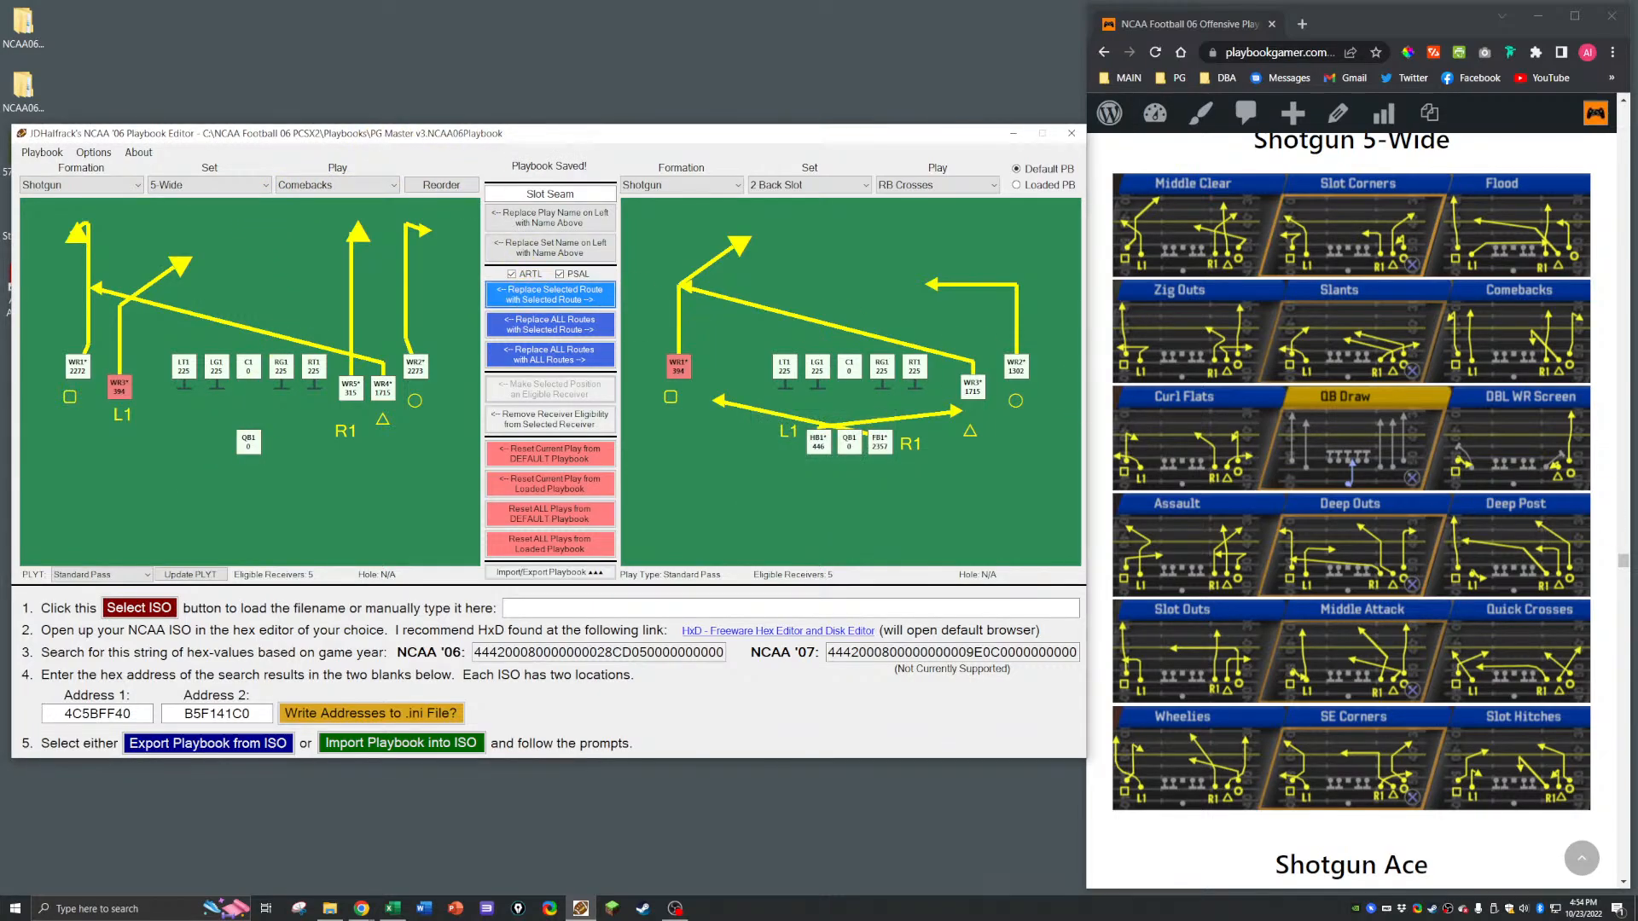
Step: Replace WR4's route in Comebacks with WR4's route from the default Shotgun 5-Wide Slants play and save the playbook
key(alt+Tab)
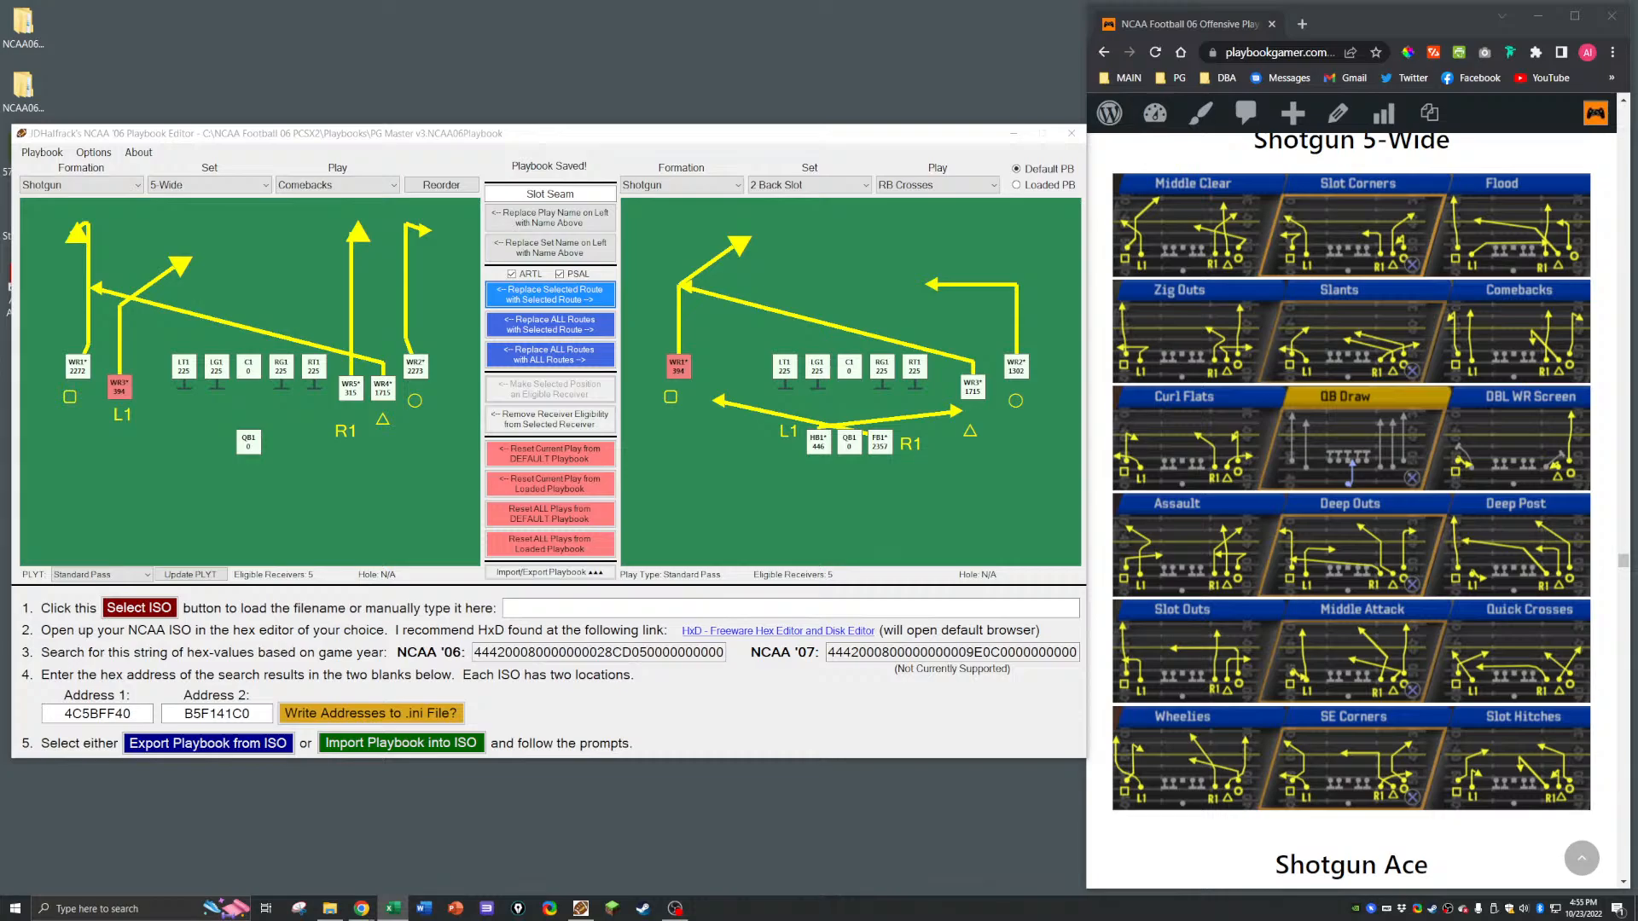
click(812, 186)
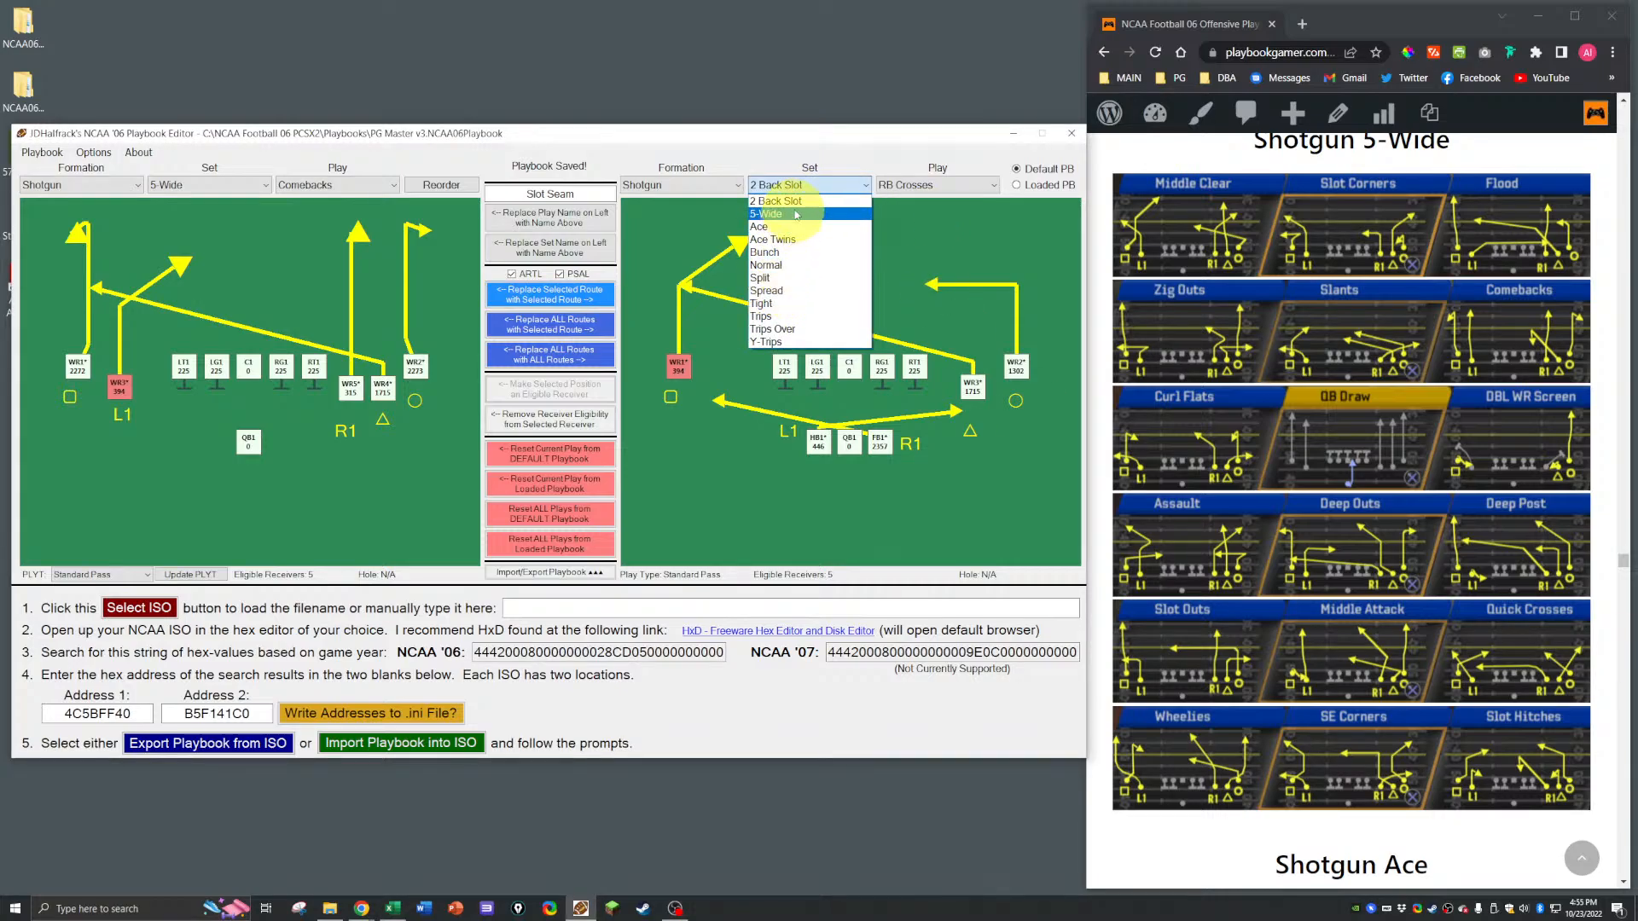
click(765, 214)
click(915, 185)
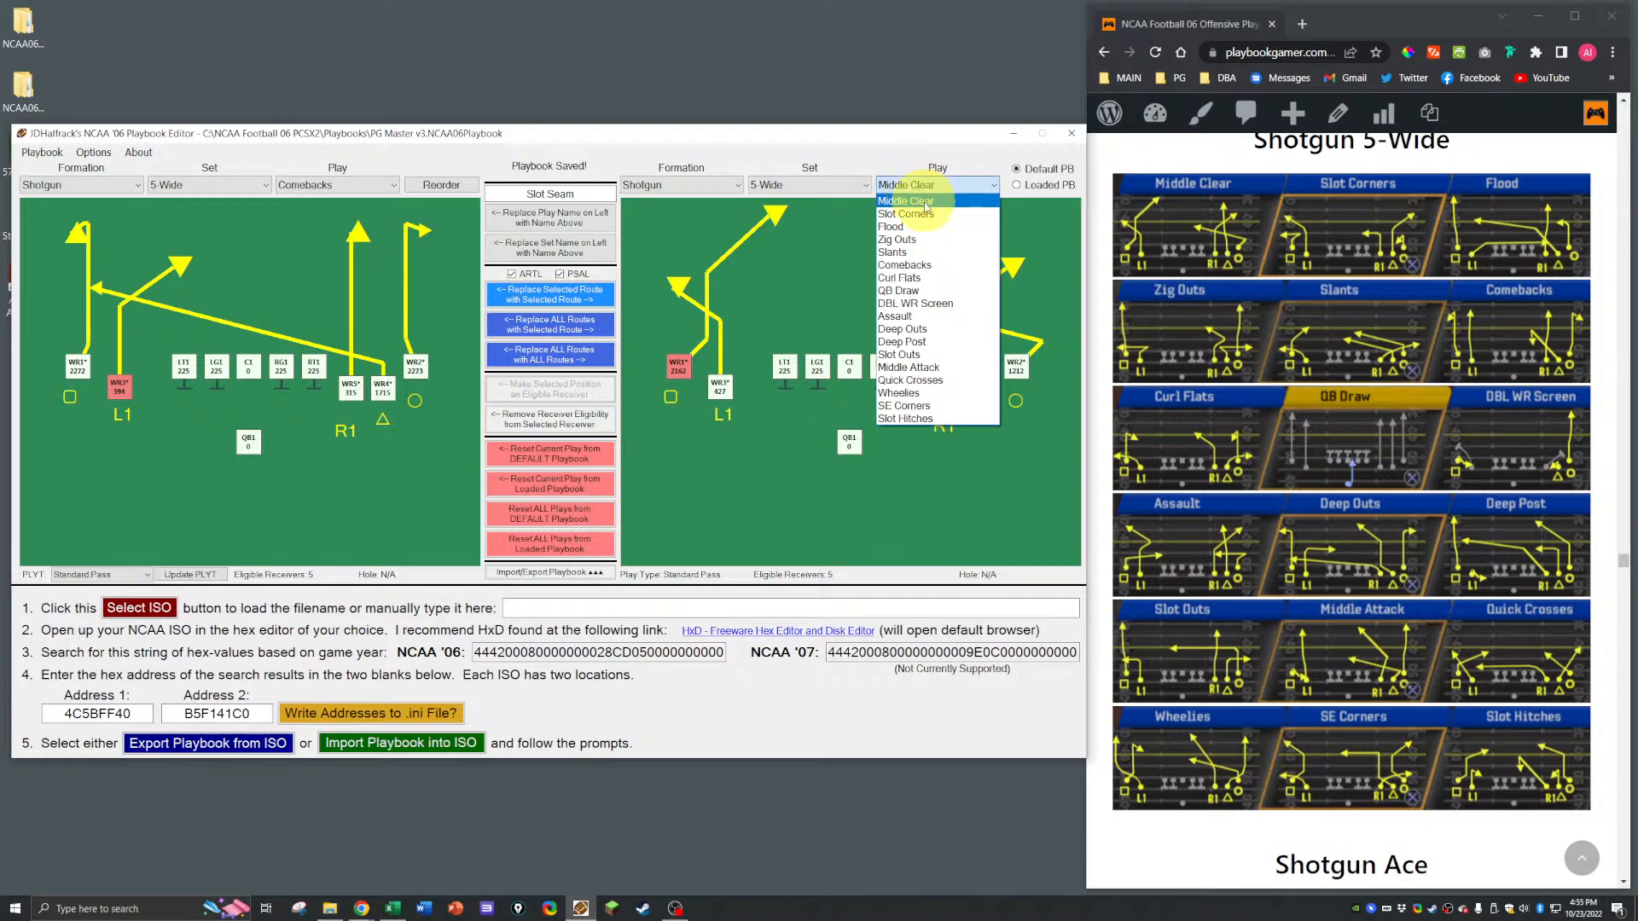
click(906, 252)
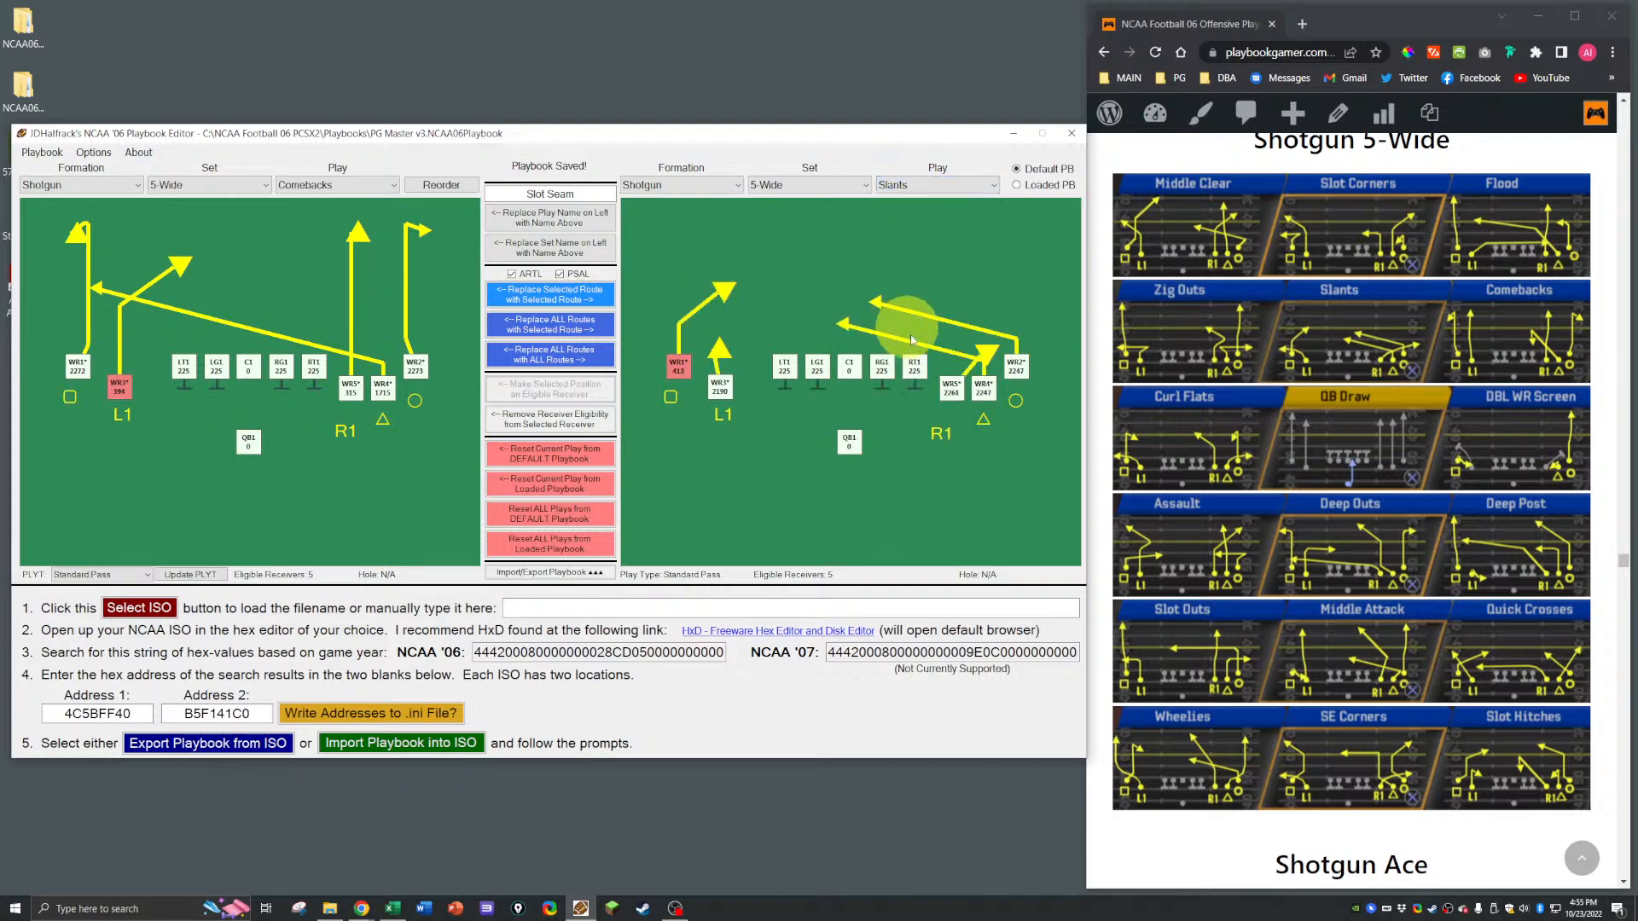
click(981, 384)
click(391, 390)
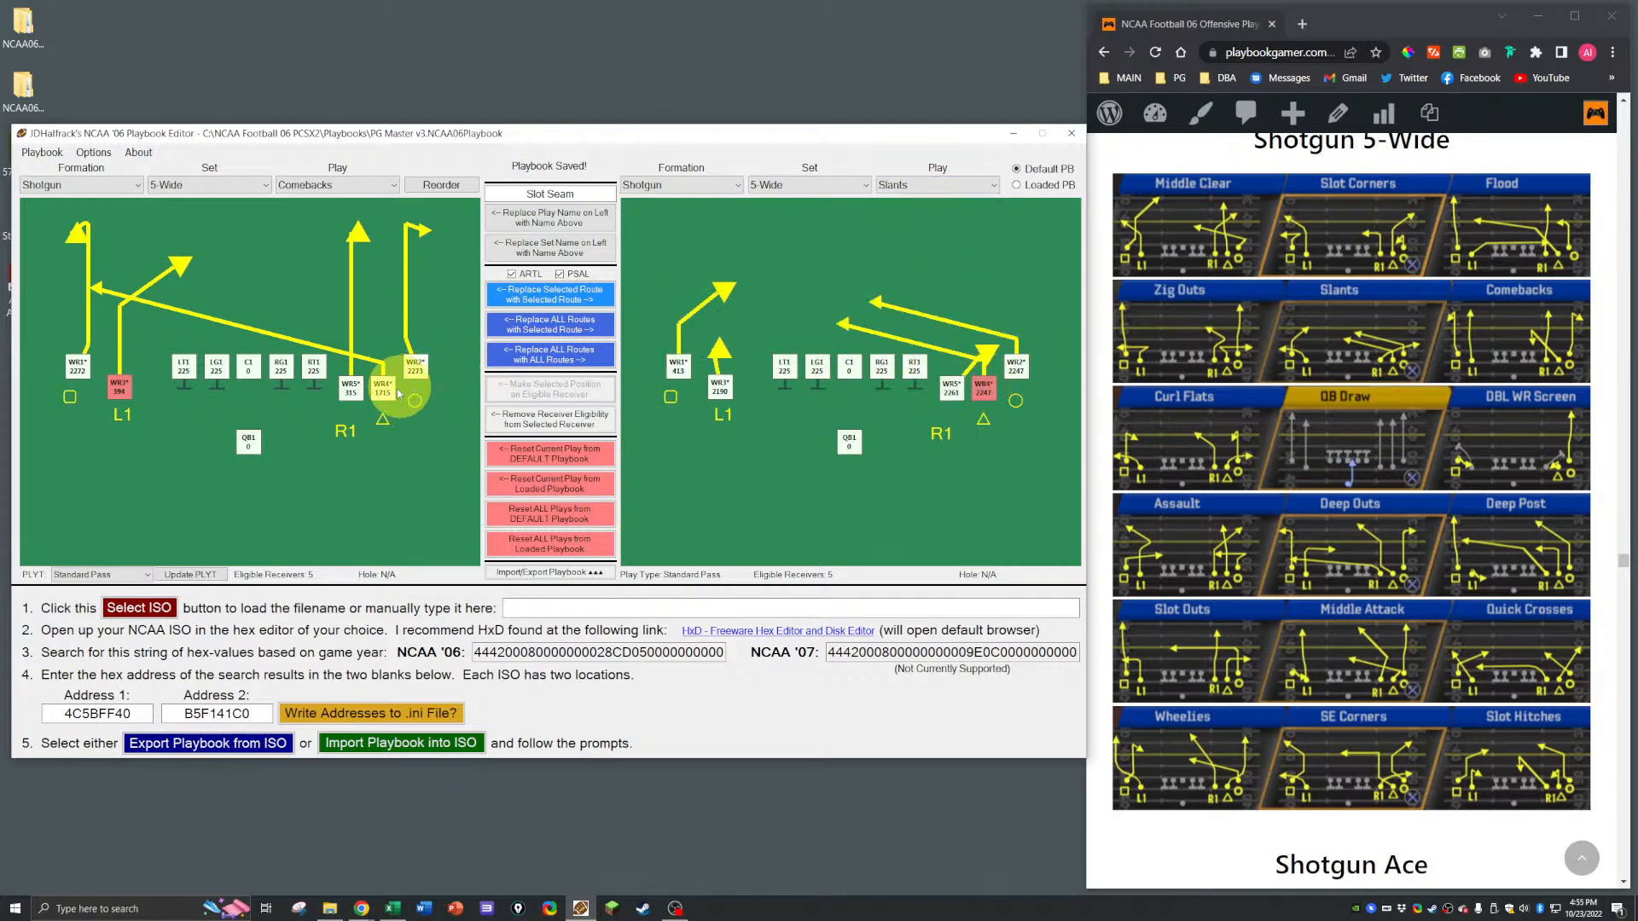
click(533, 294)
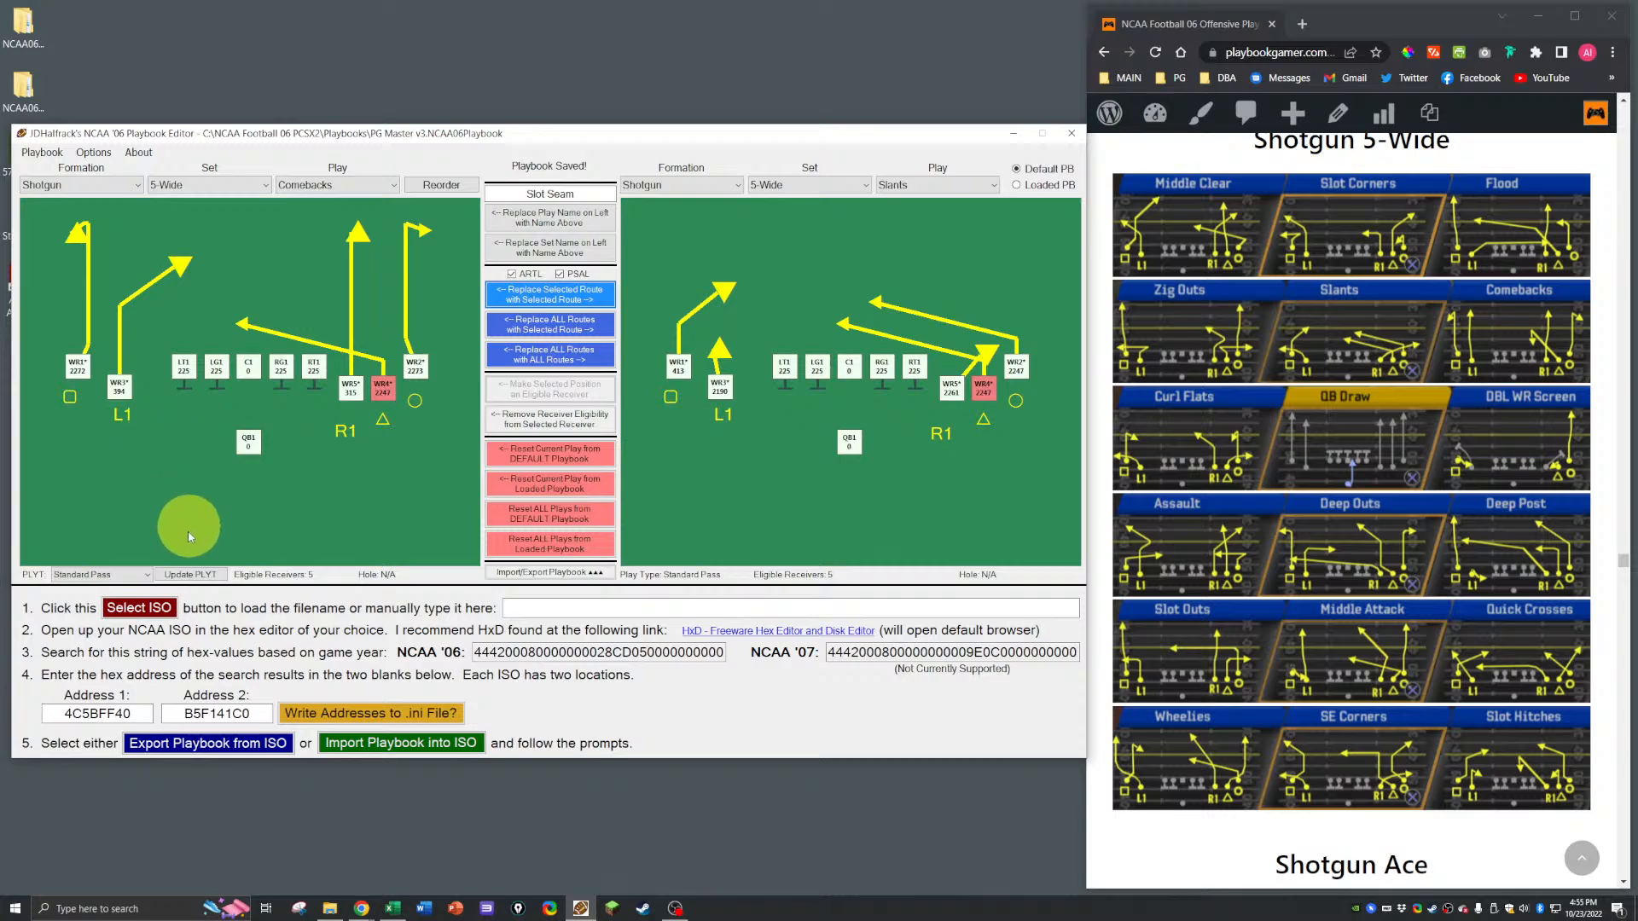
key(ctrl+s)
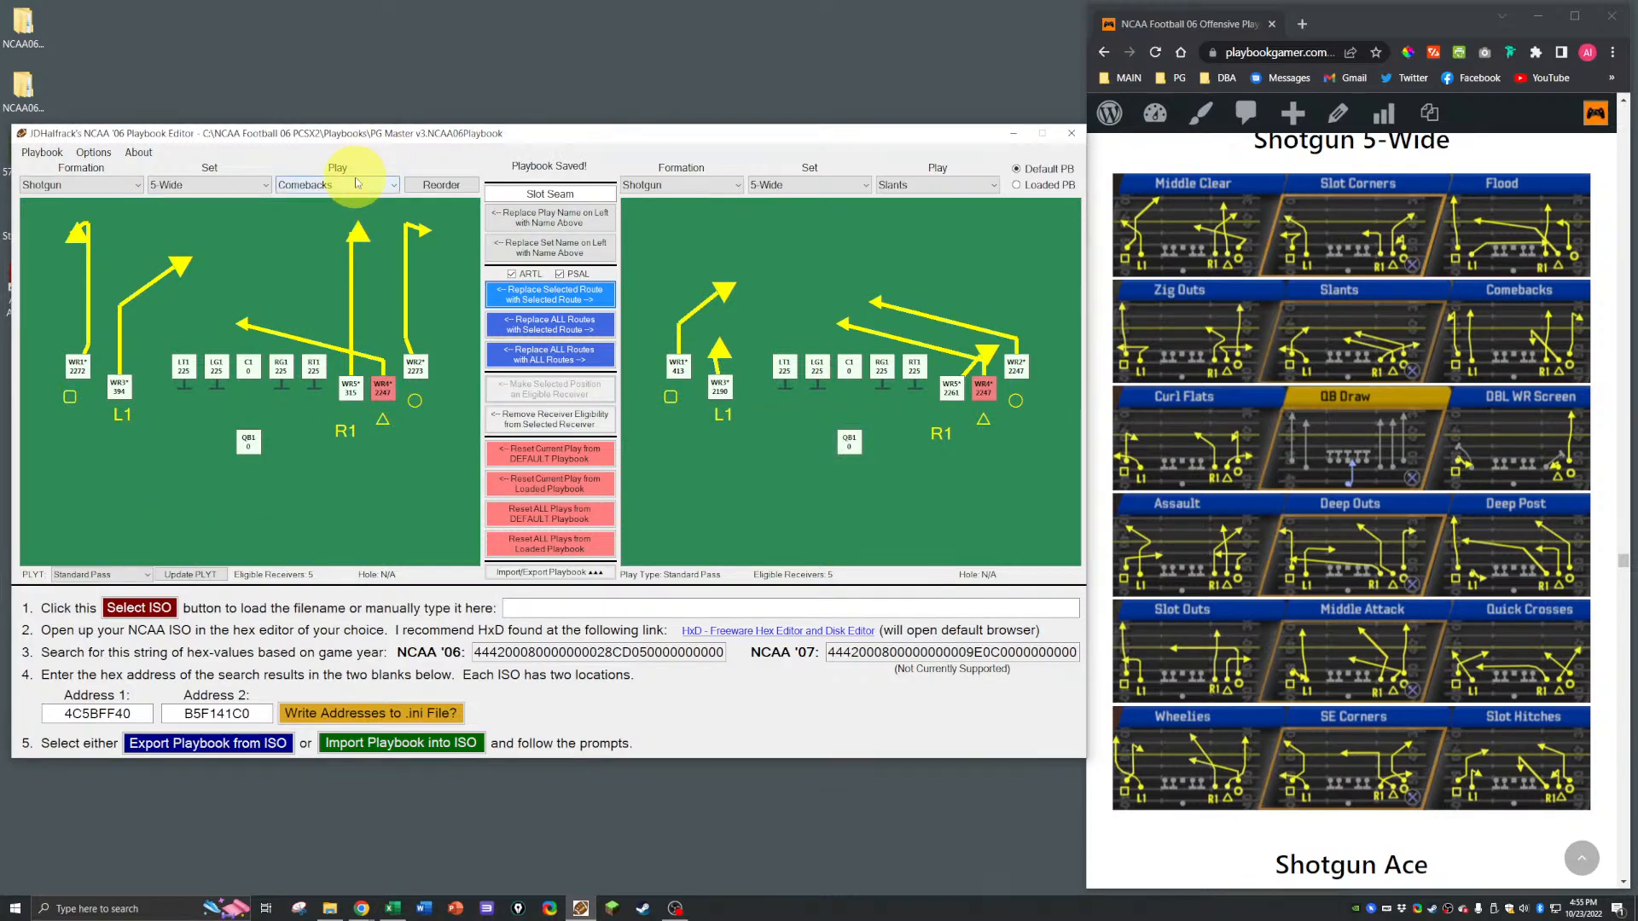
Step: Open the Shotgun 5-Wide Curl Flats play in the custom playbook
click(323, 246)
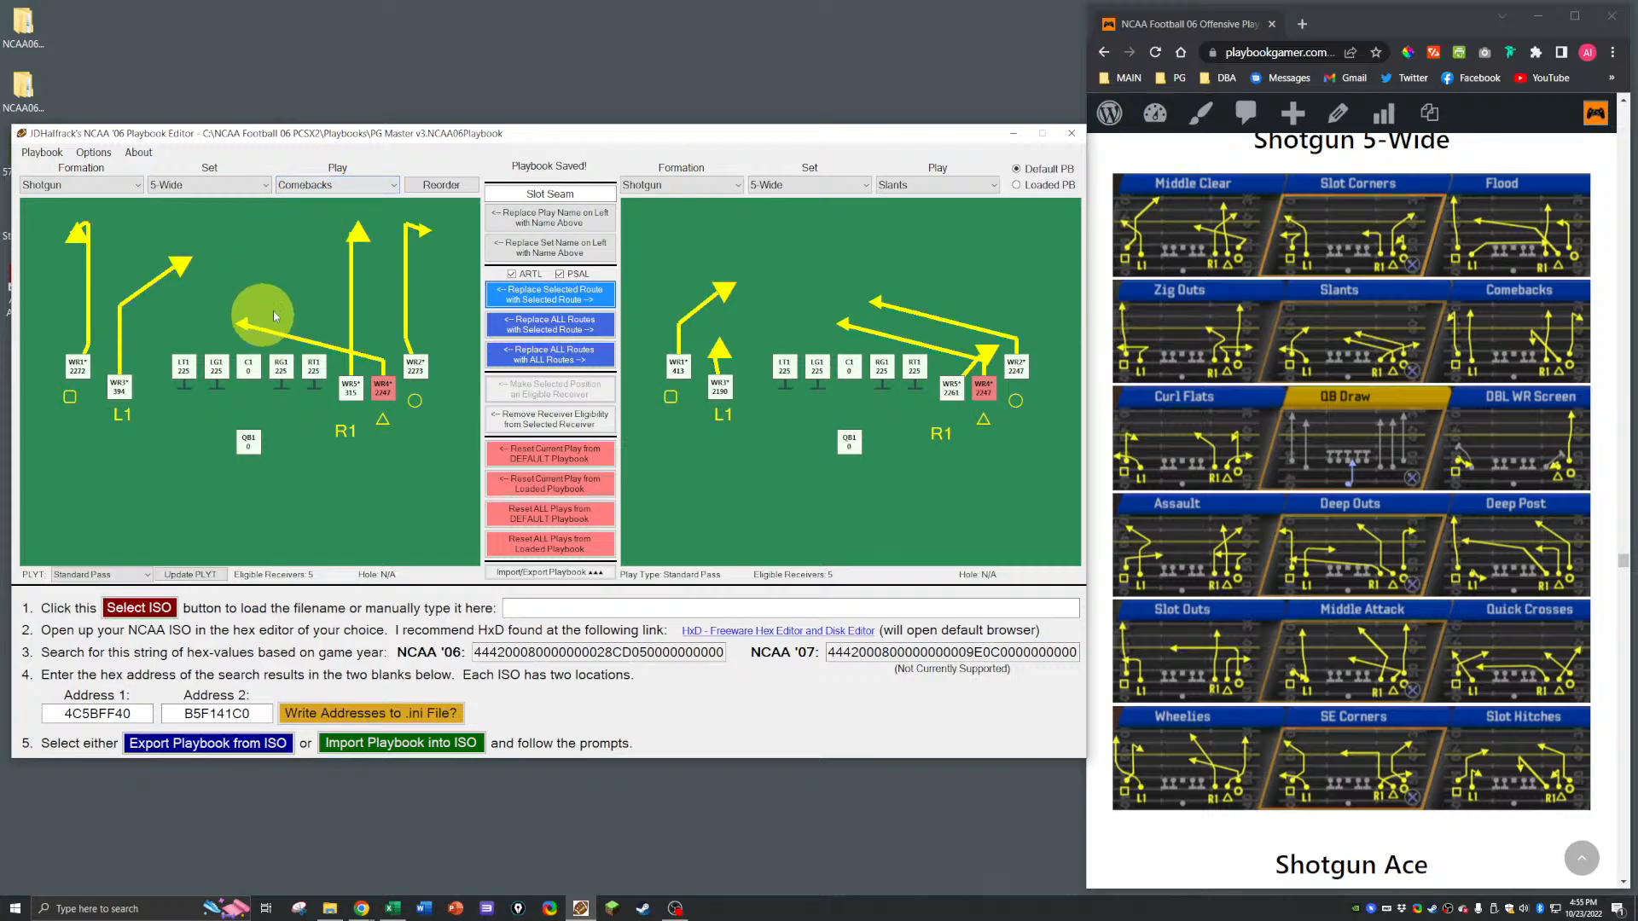
click(343, 186)
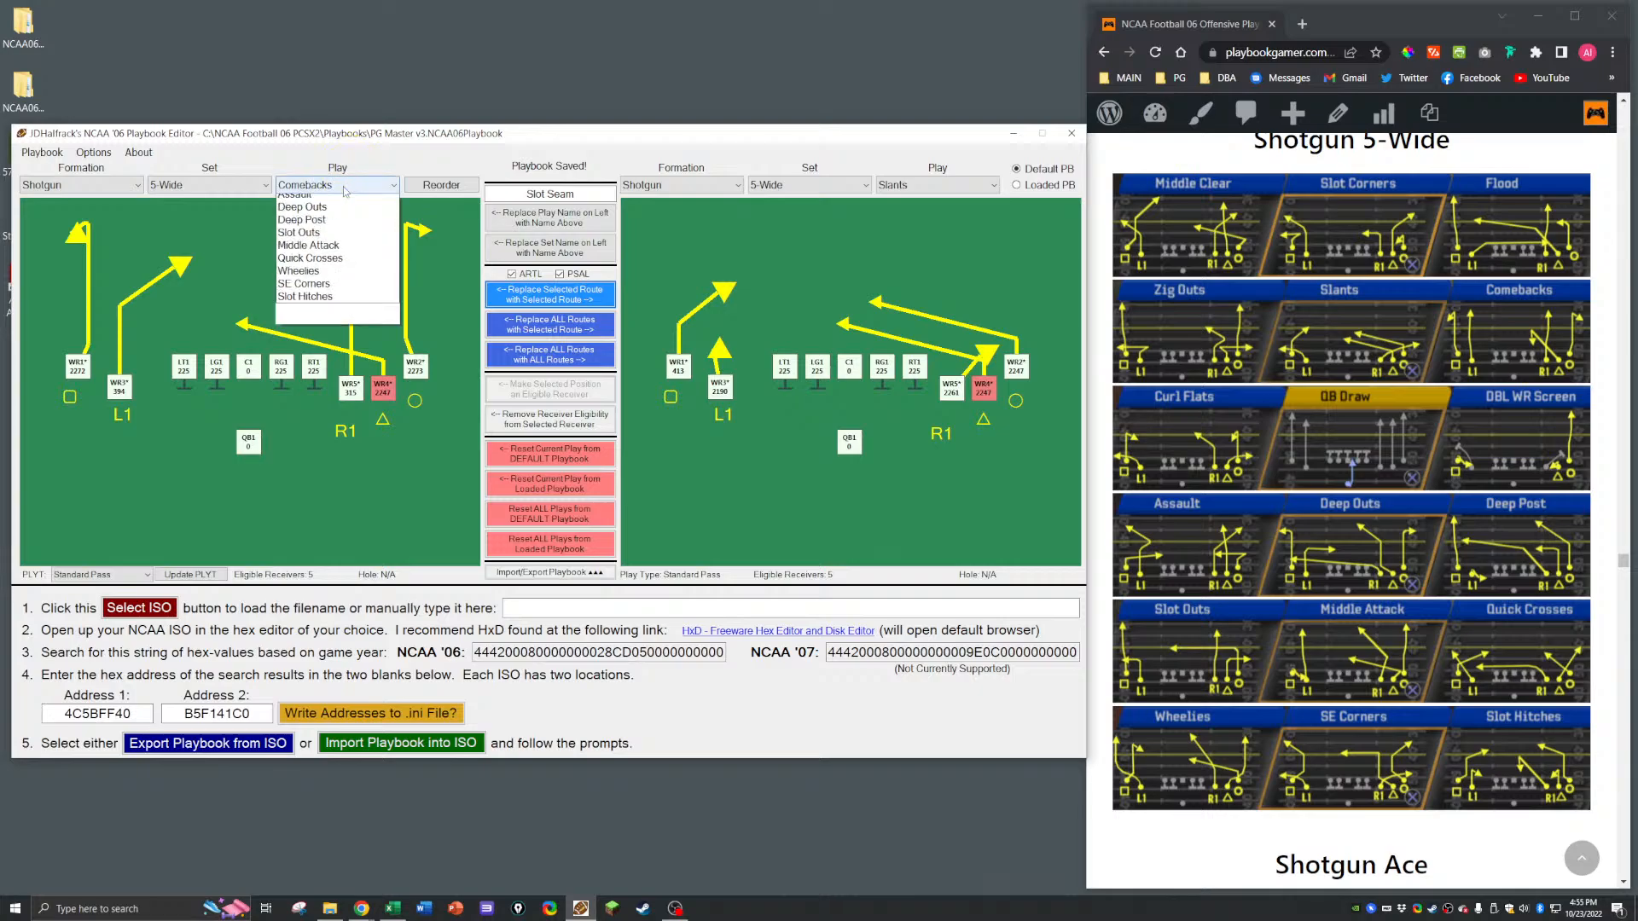
click(307, 277)
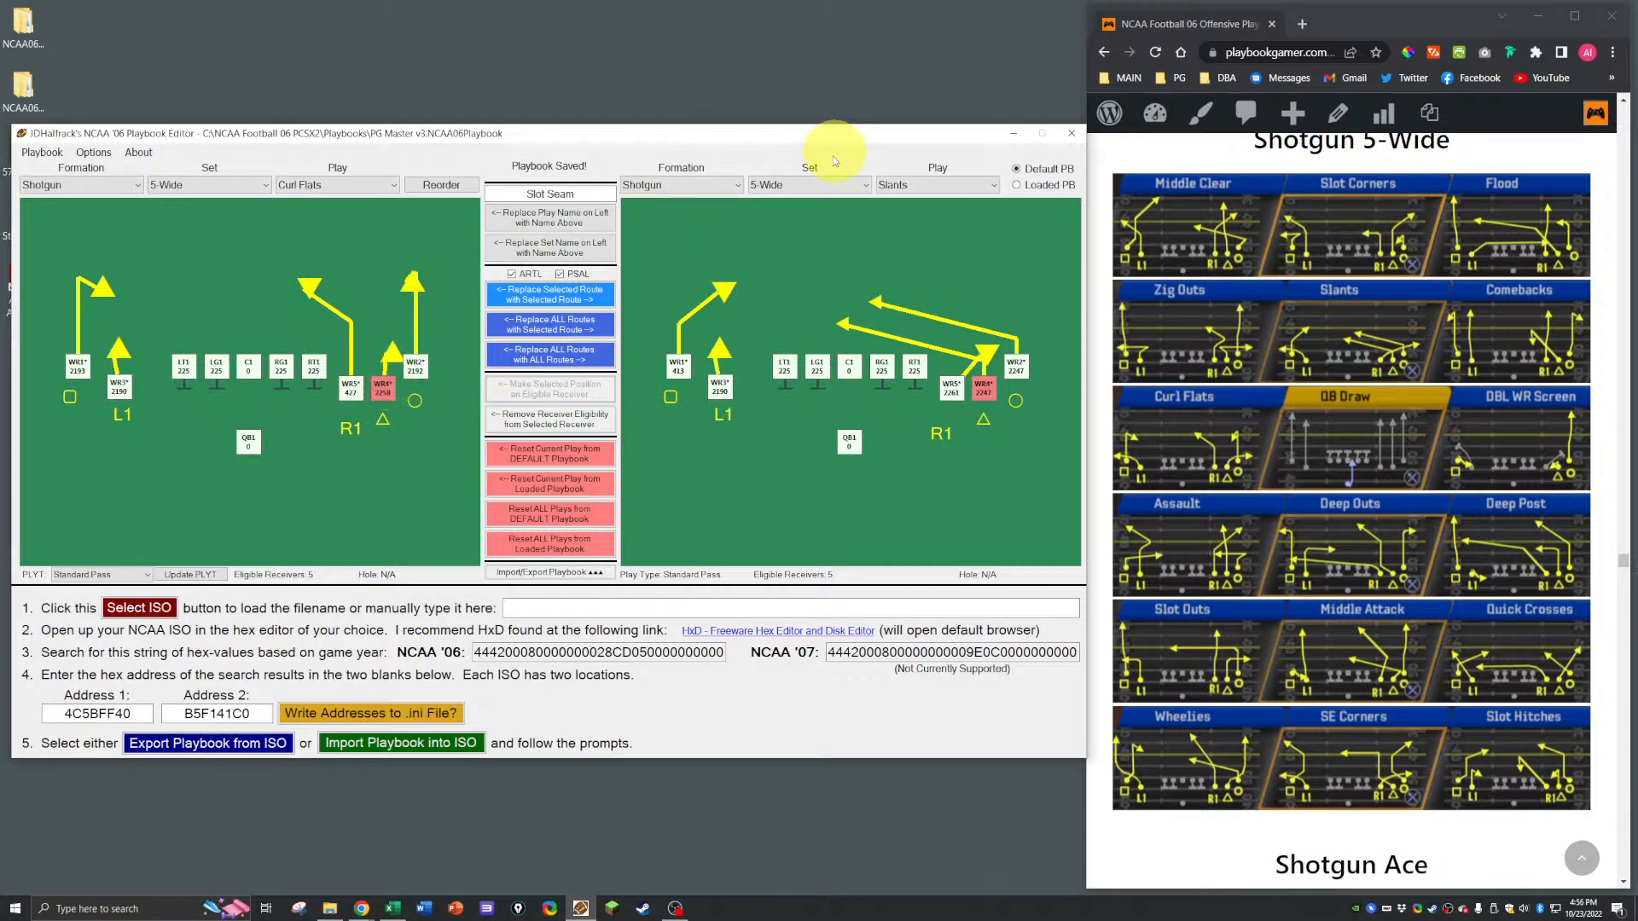
Step: Try WR2's route from the default Shotgun Y-Trips In 'N Ups play on WR5 in Curl Flats
click(811, 185)
click(779, 343)
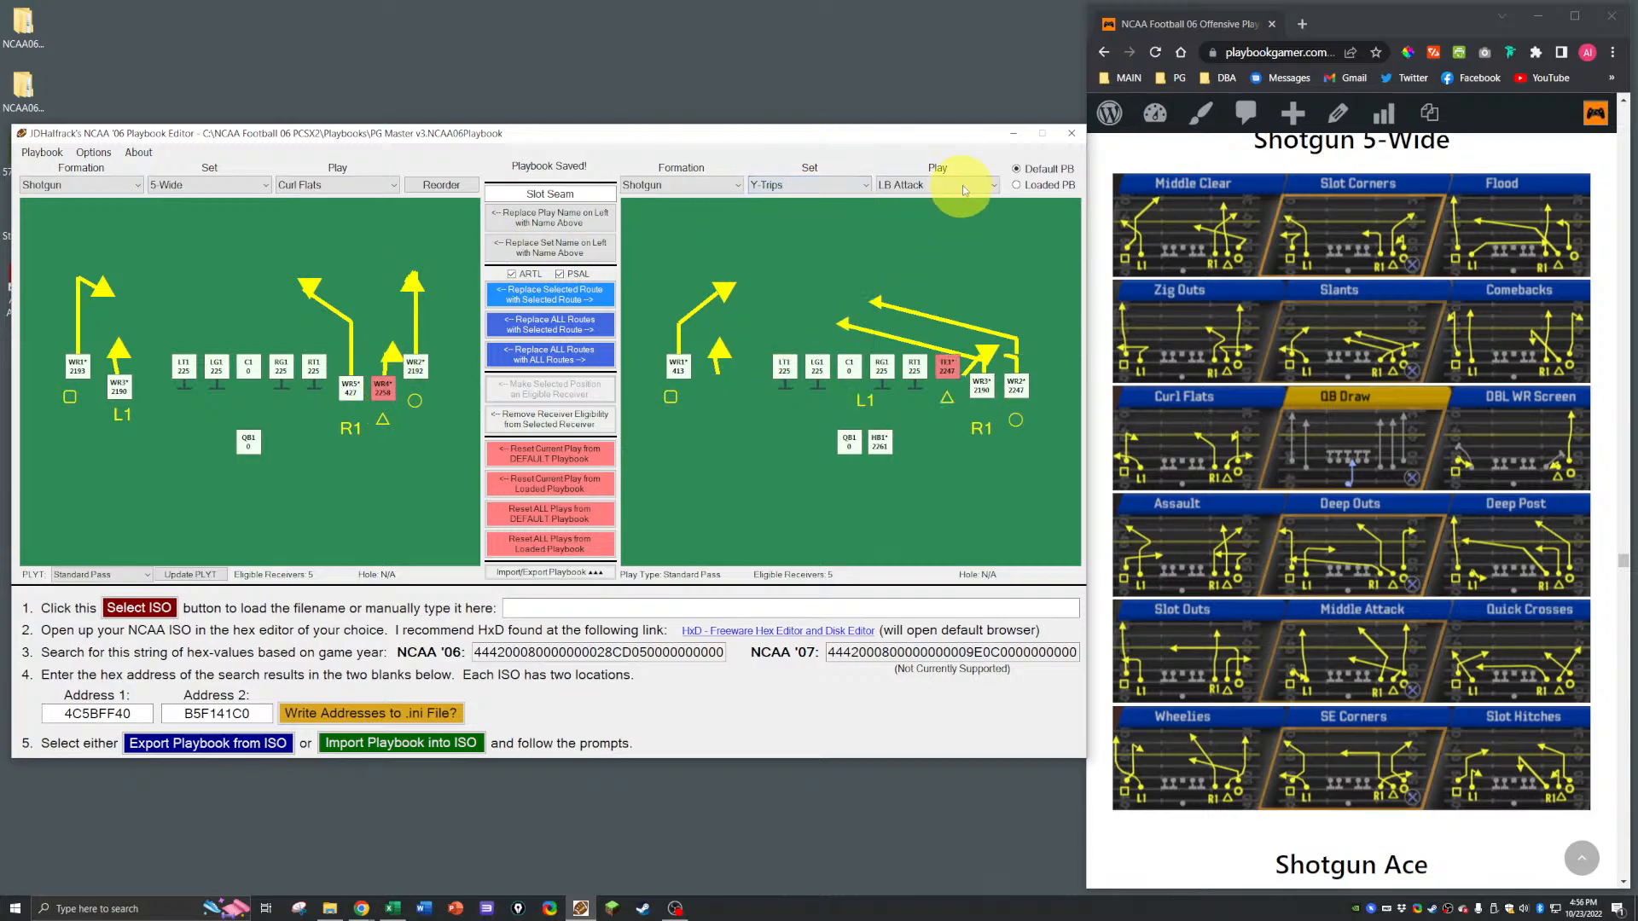
click(938, 185)
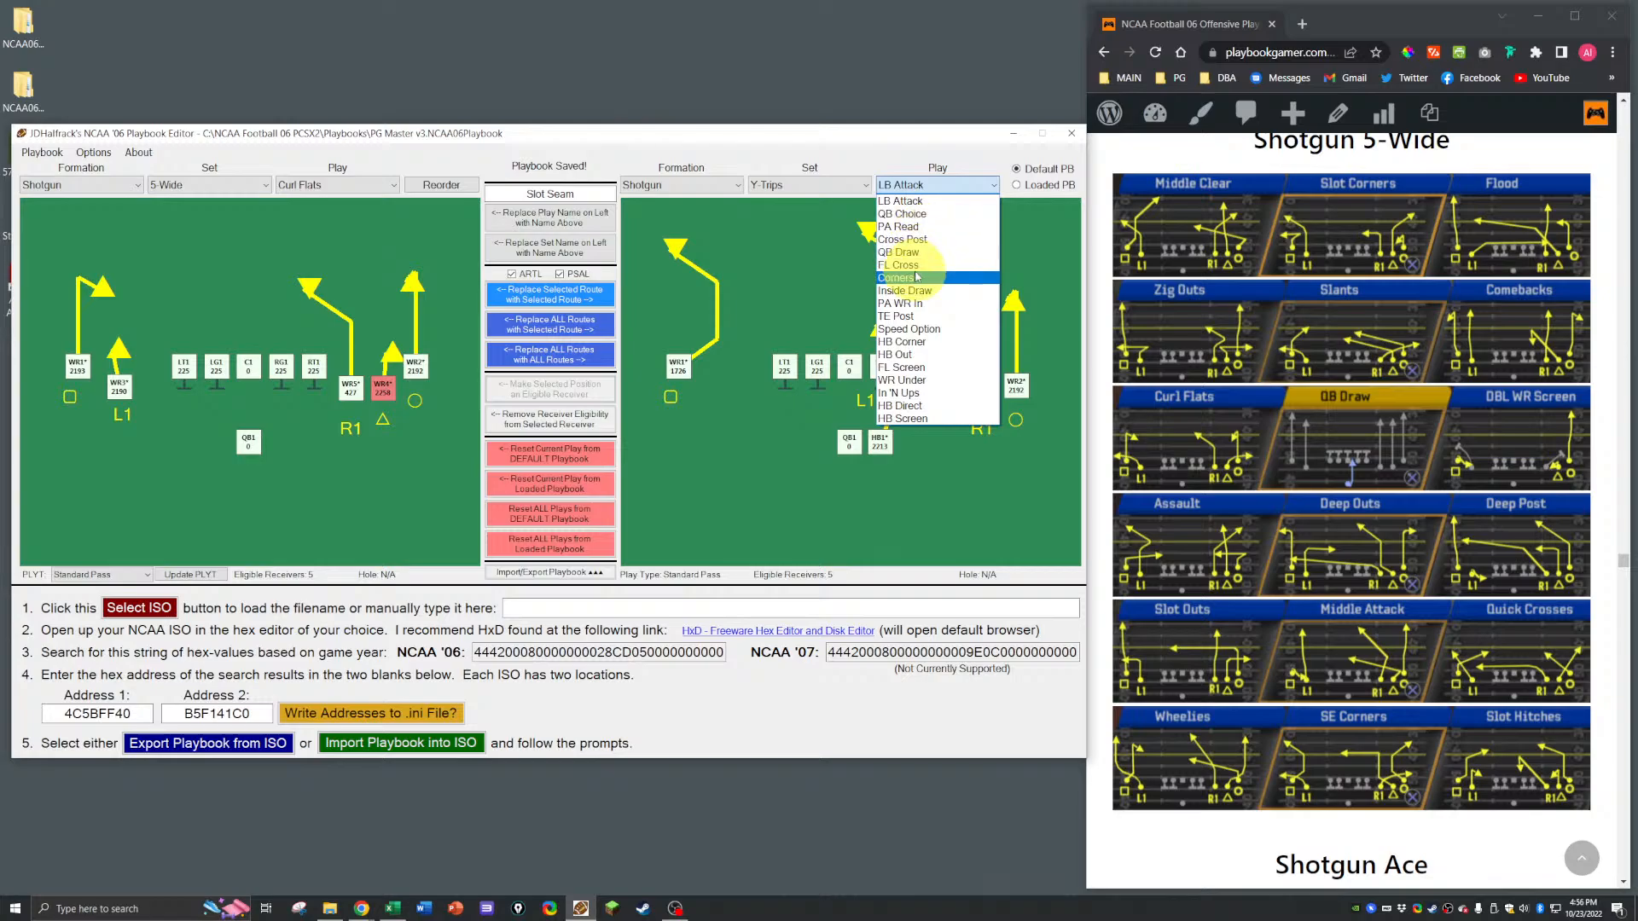
click(898, 393)
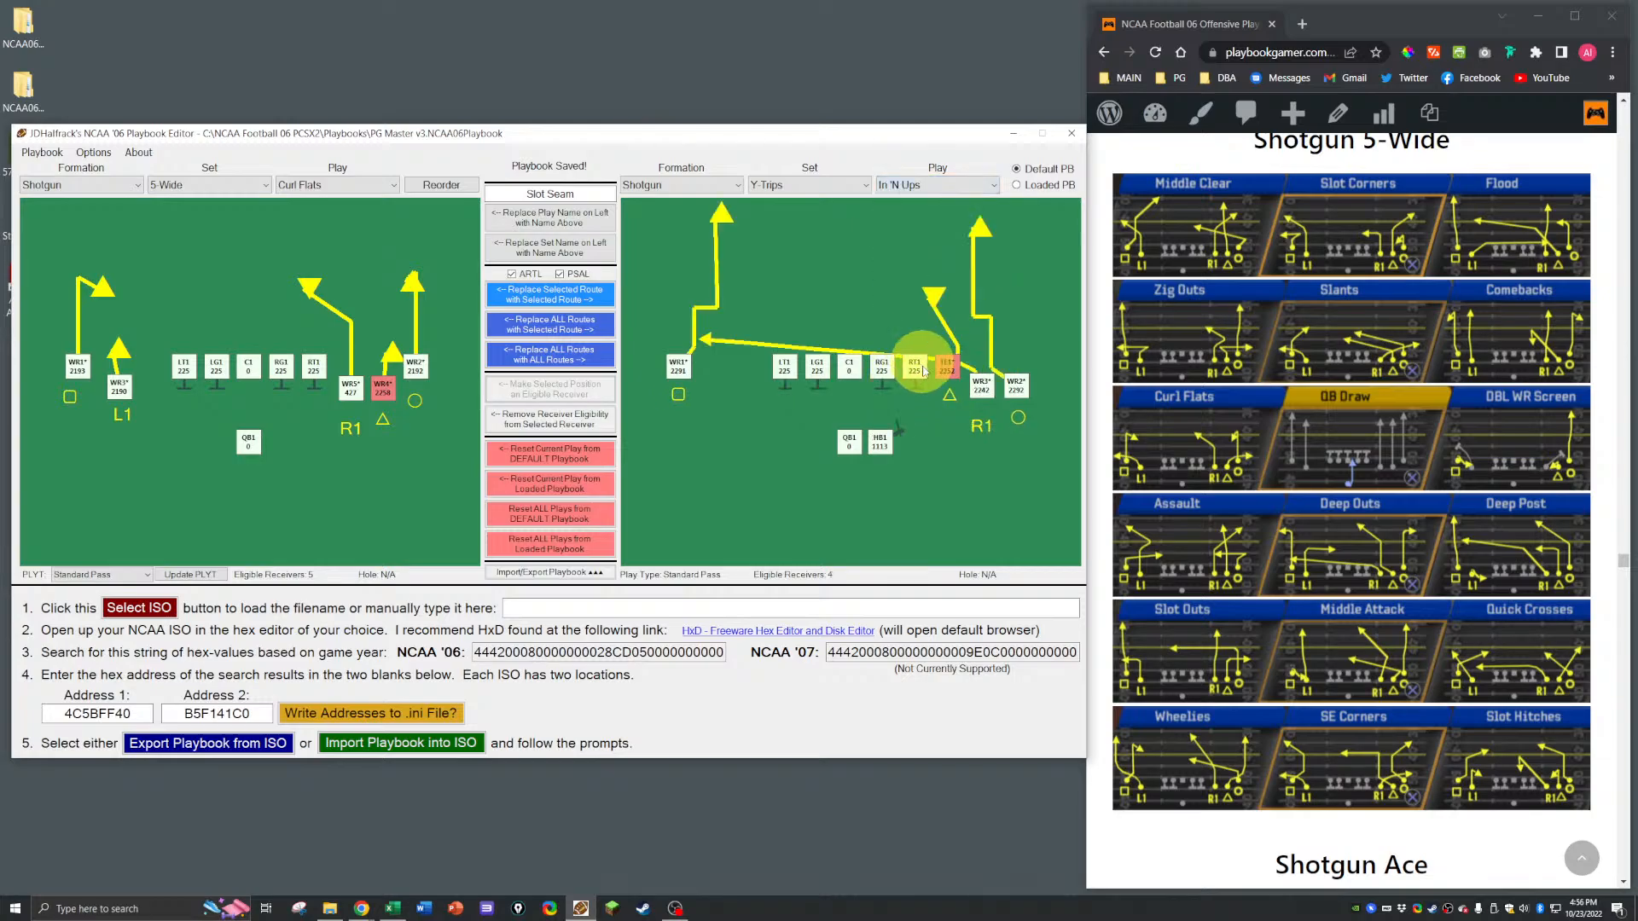
click(1013, 388)
click(355, 390)
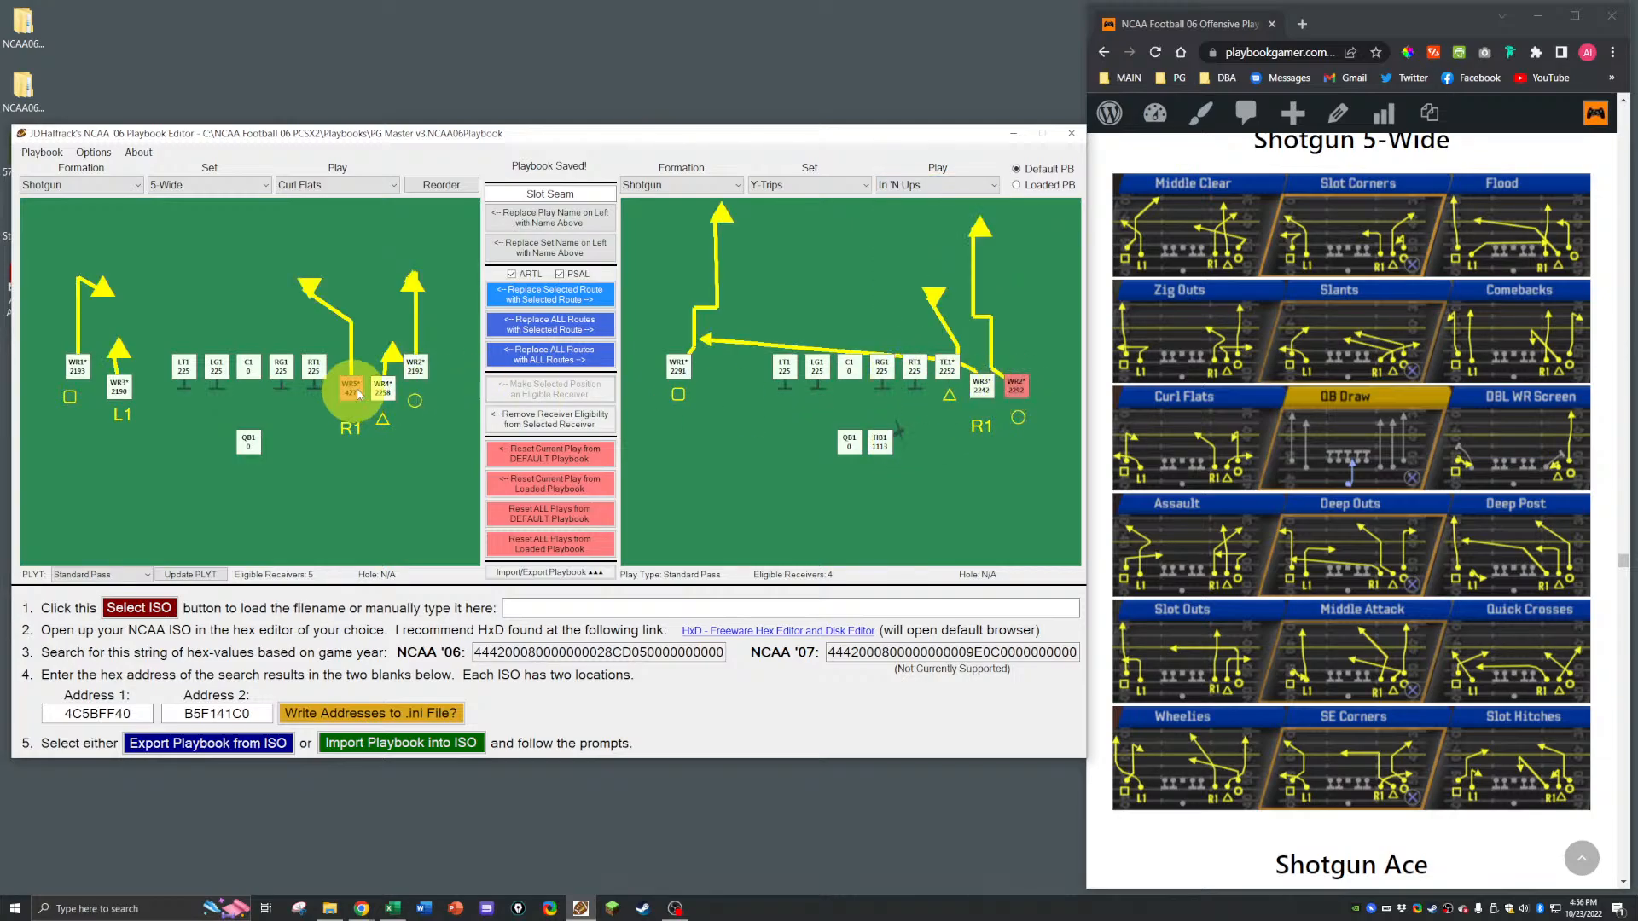
click(550, 294)
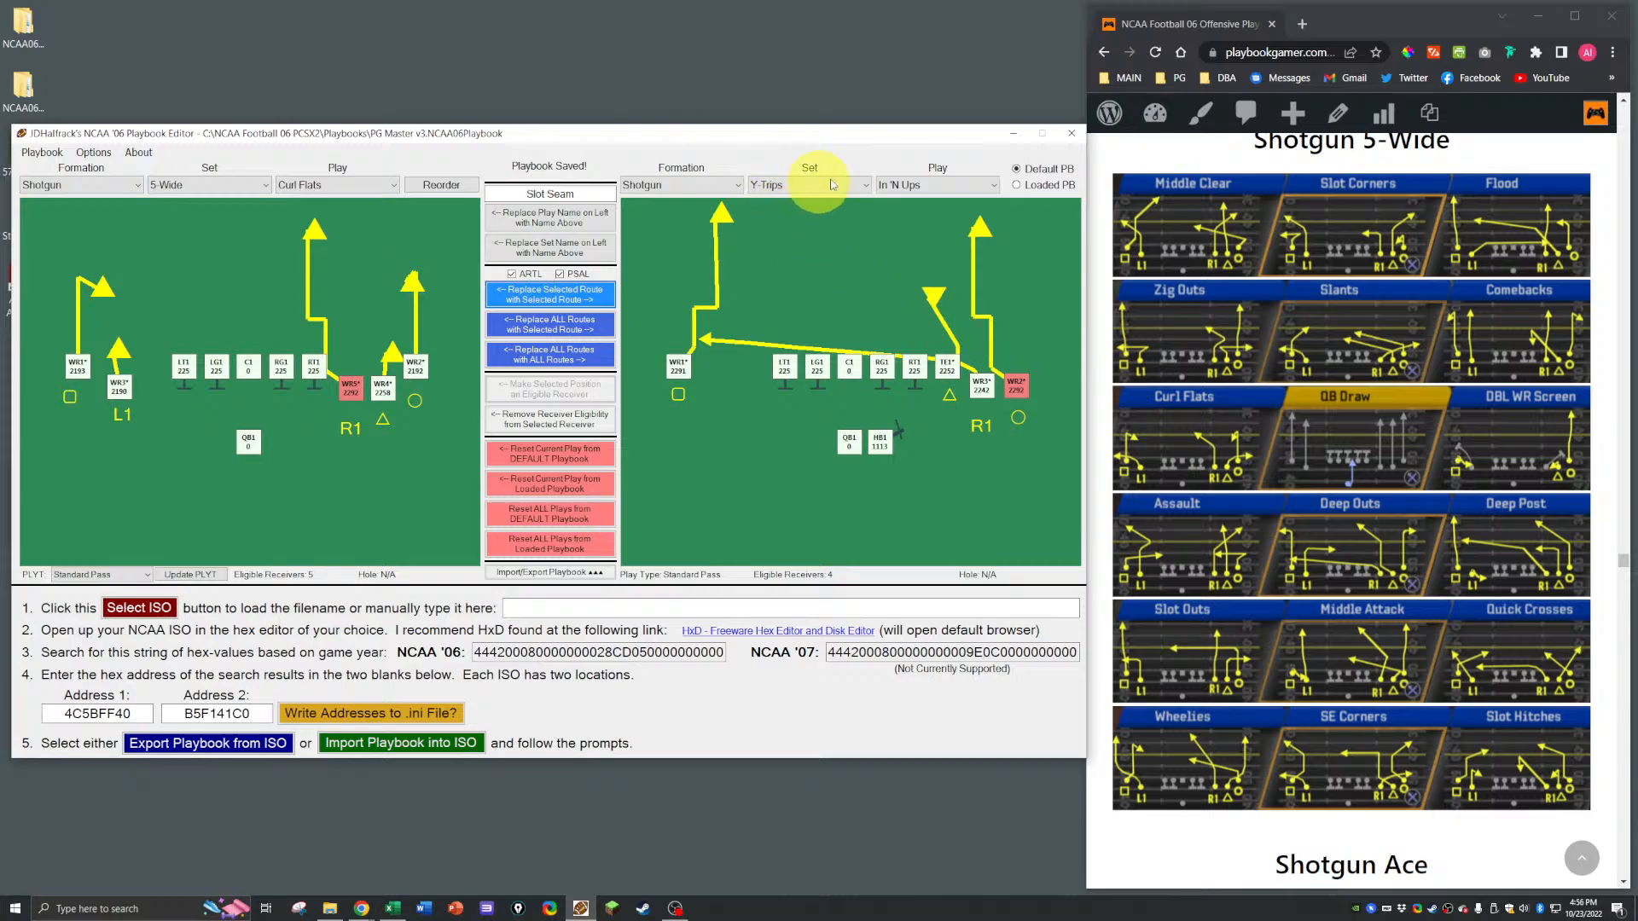
Step: Replace WR5's route in Curl Flats with WR3's route from the default Shotgun 5-Wide Wheelies play
click(939, 183)
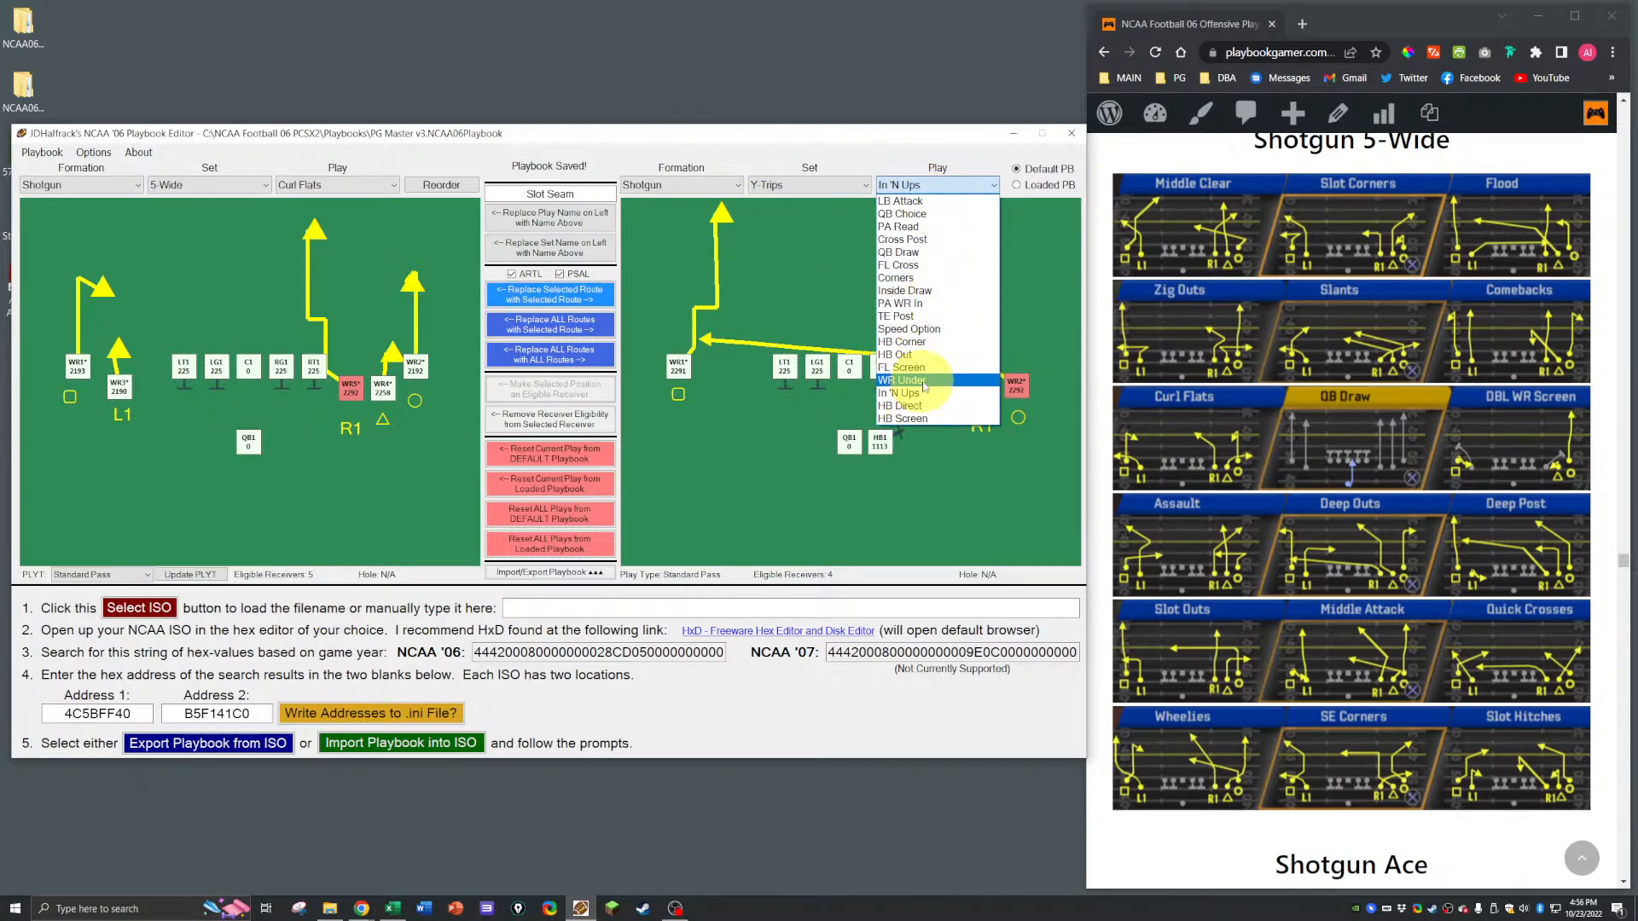
click(810, 198)
click(806, 185)
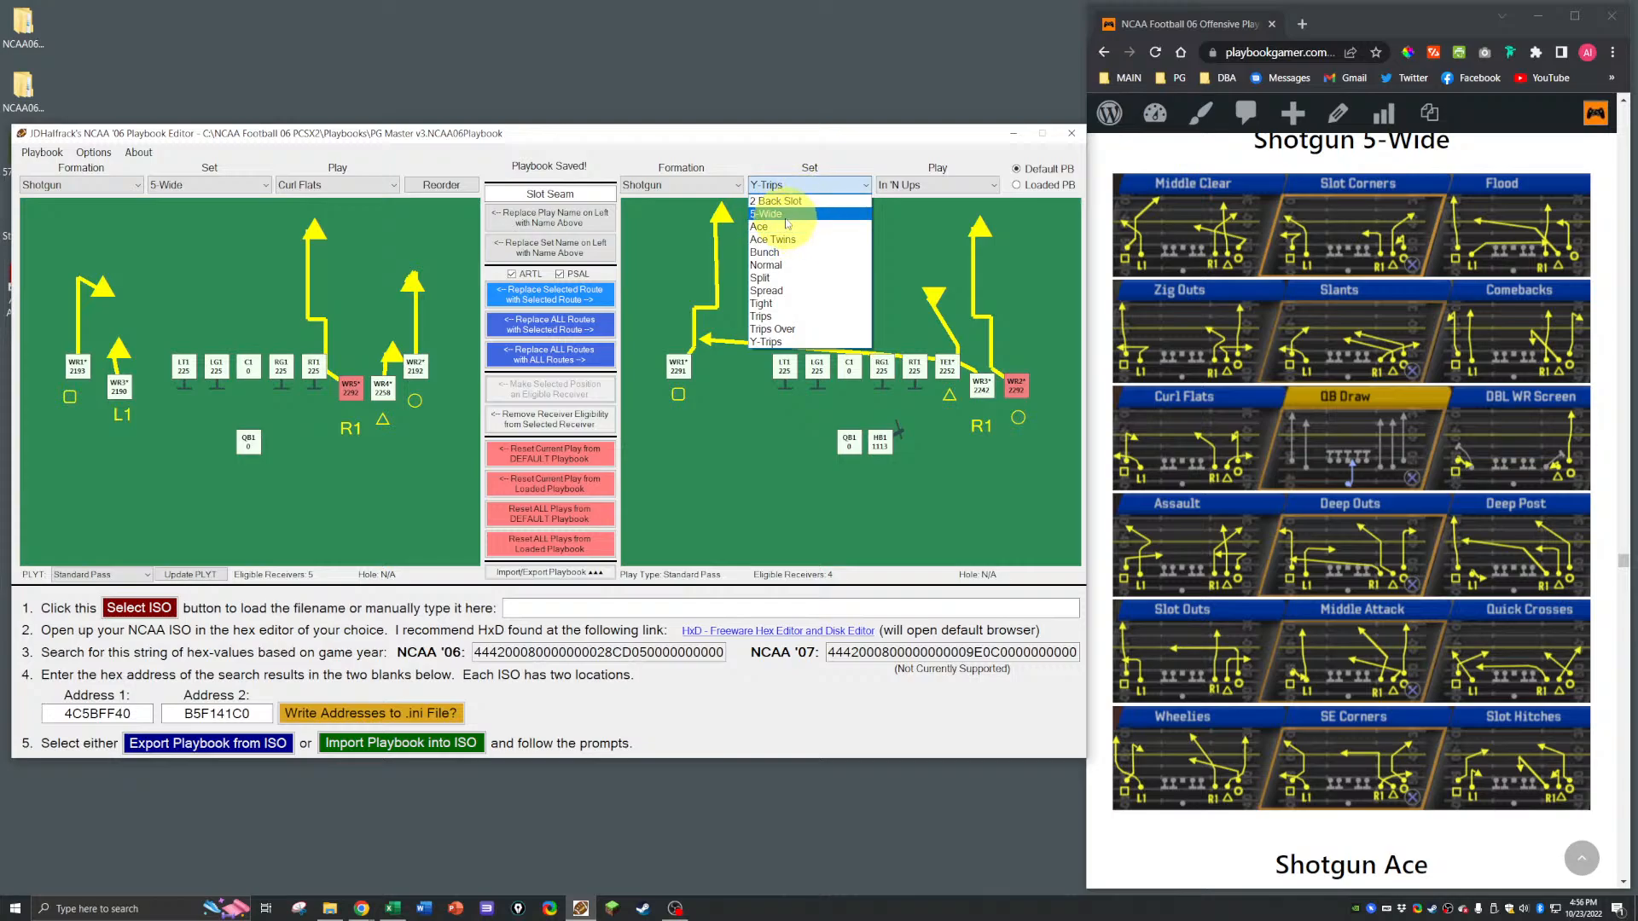
click(788, 215)
click(934, 189)
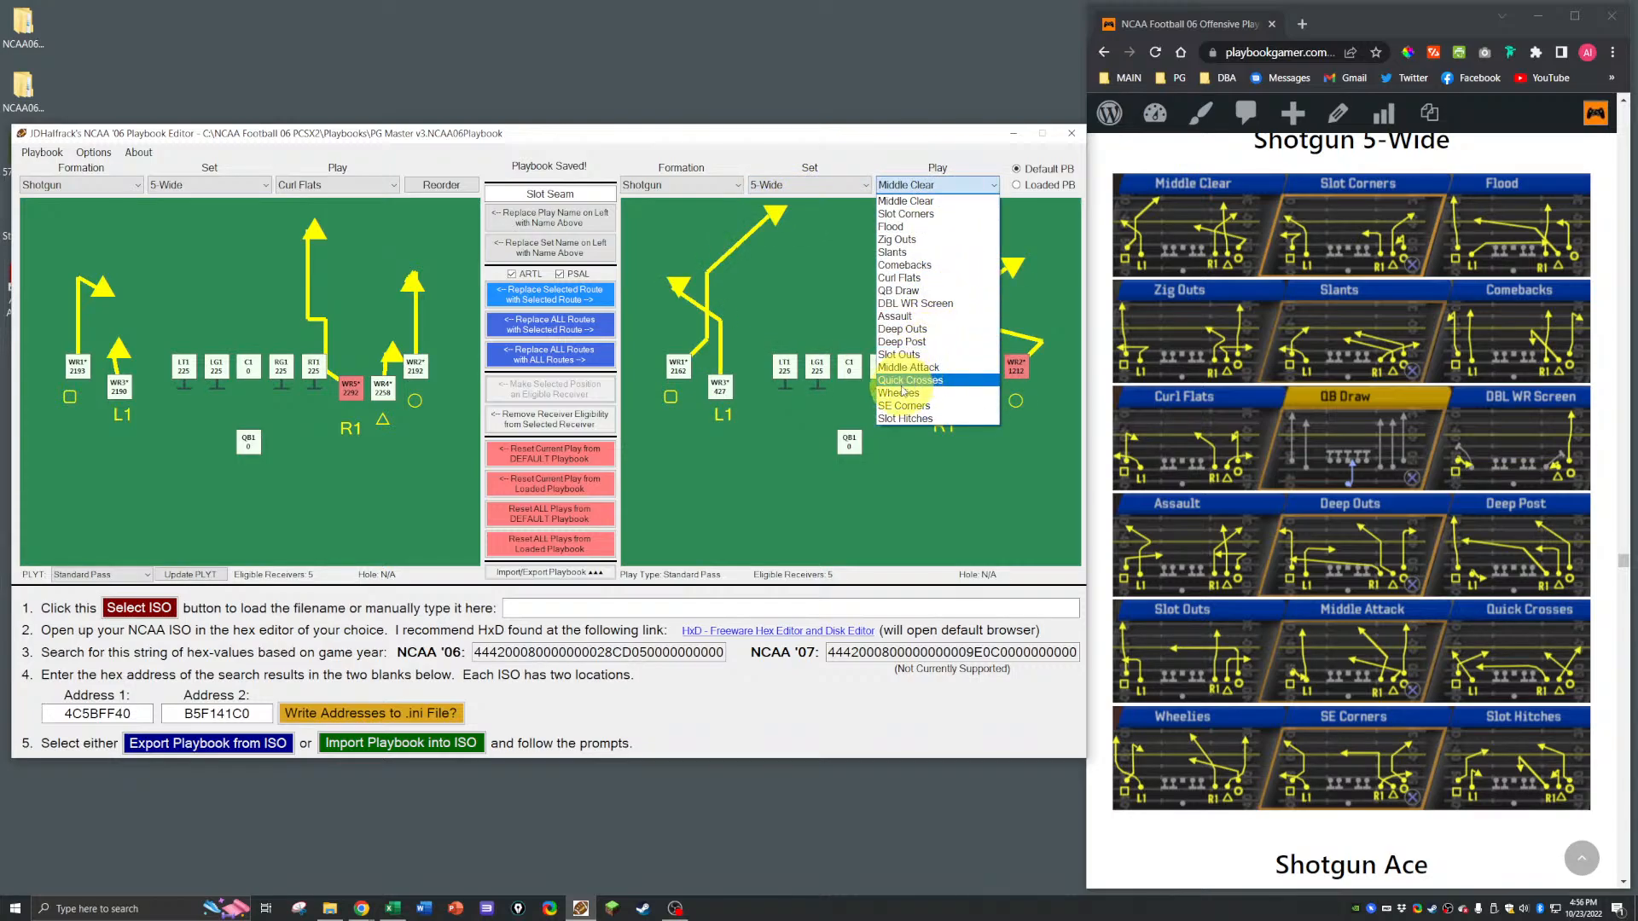
click(949, 376)
click(719, 385)
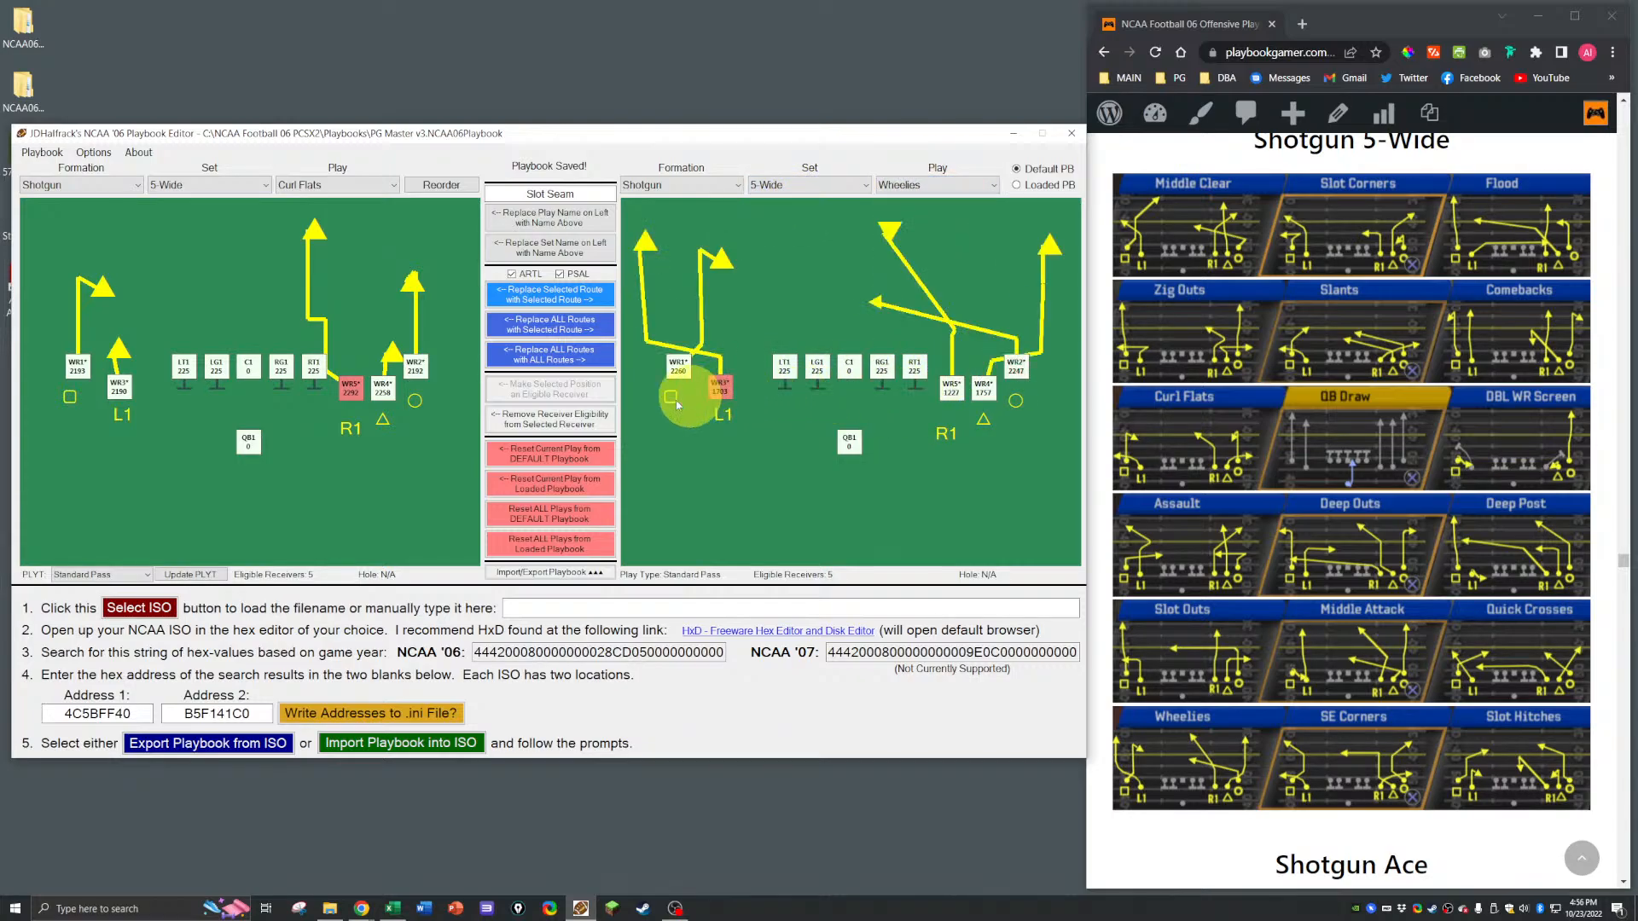
click(545, 296)
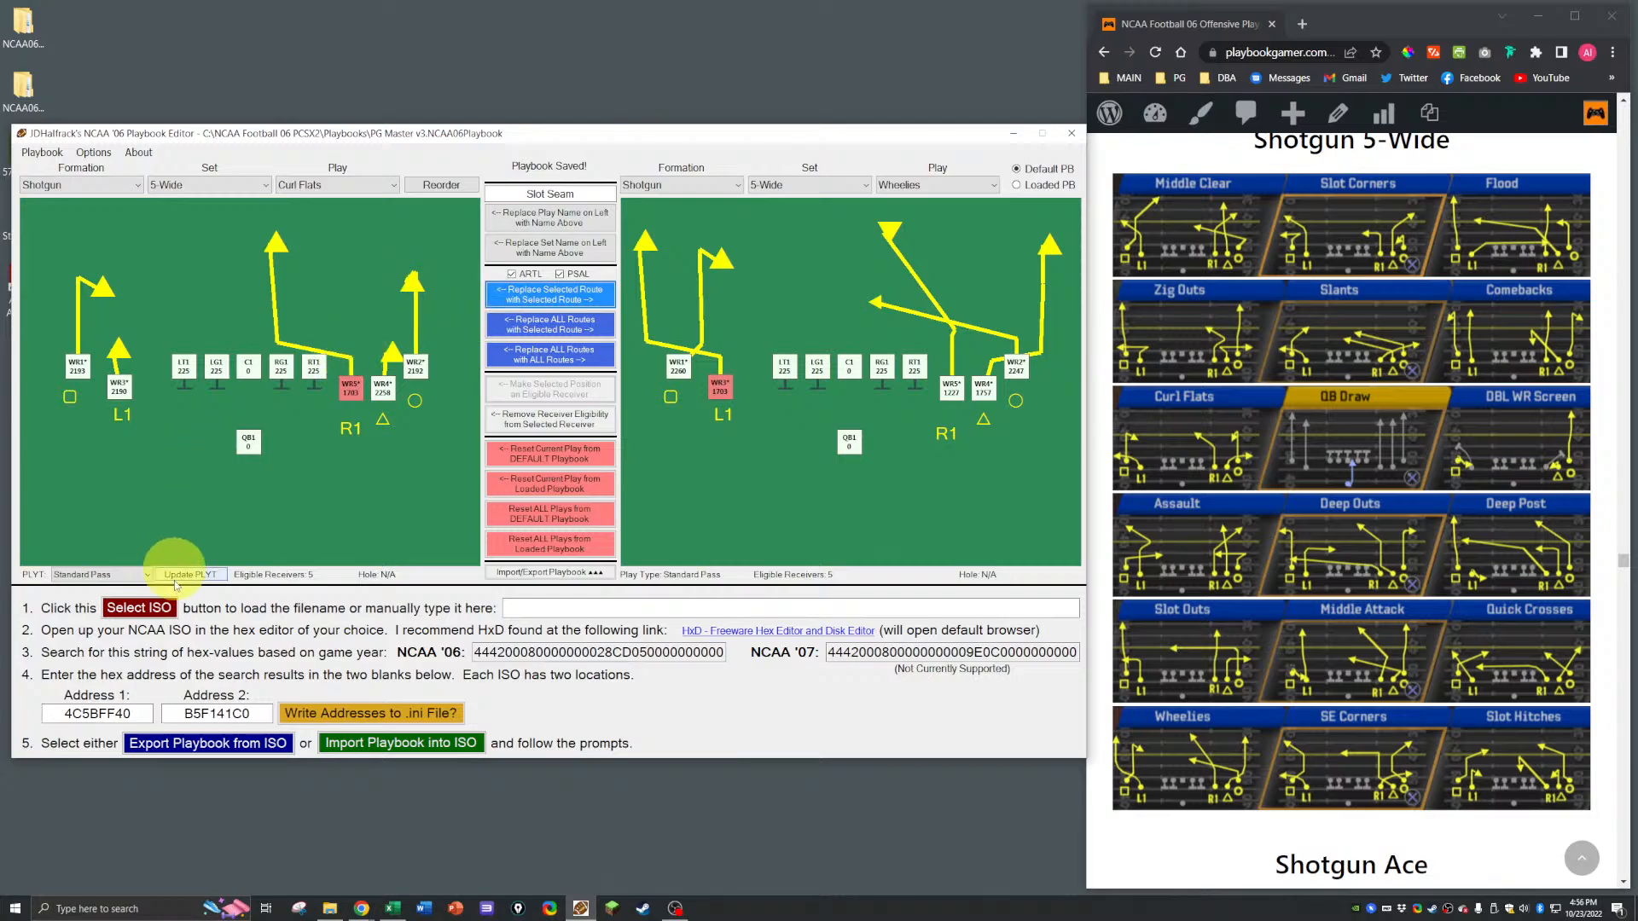
click(227, 552)
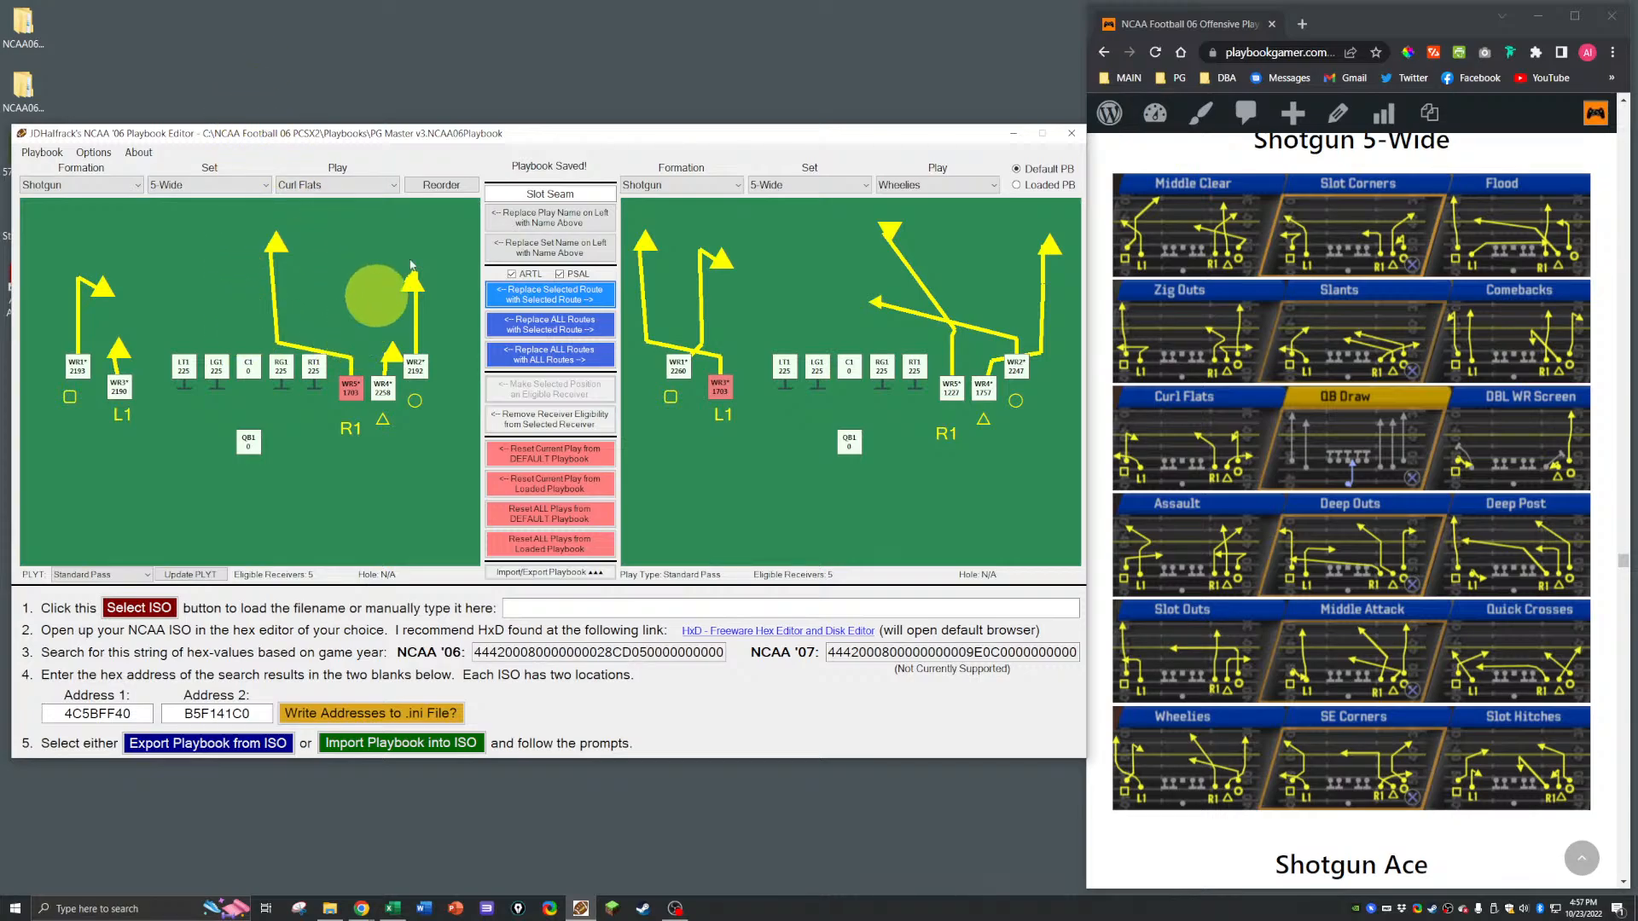
Step: Save the playbook with the reworked Curl Flats play
key(ctrl+s)
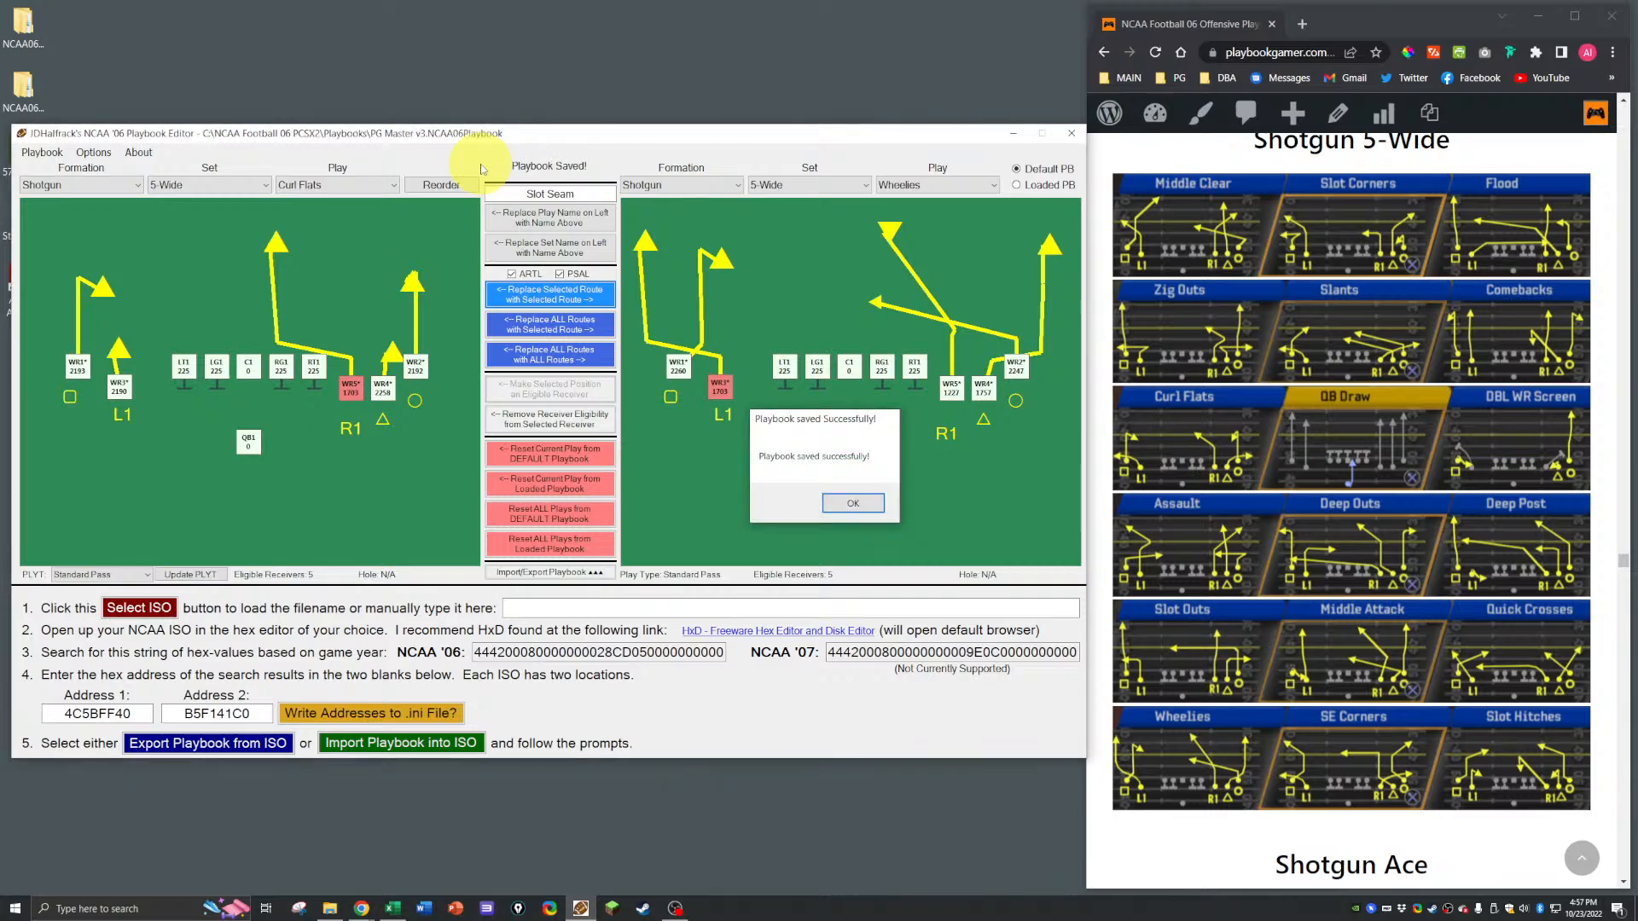
key(Return)
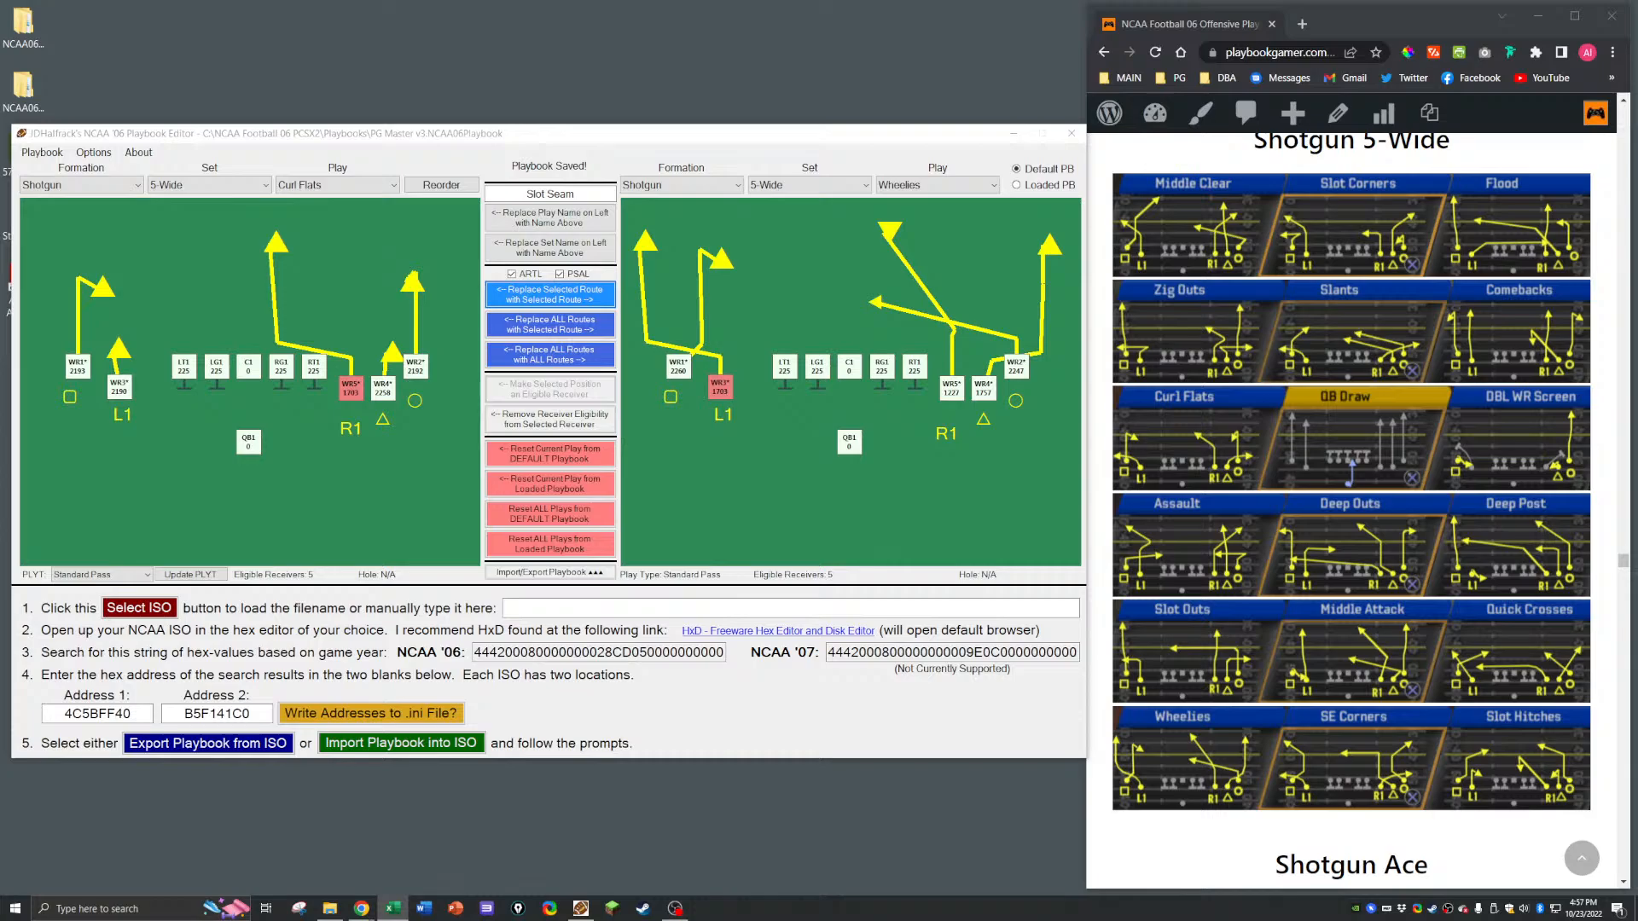
click(406, 157)
key(ctrl+s)
key(Return)
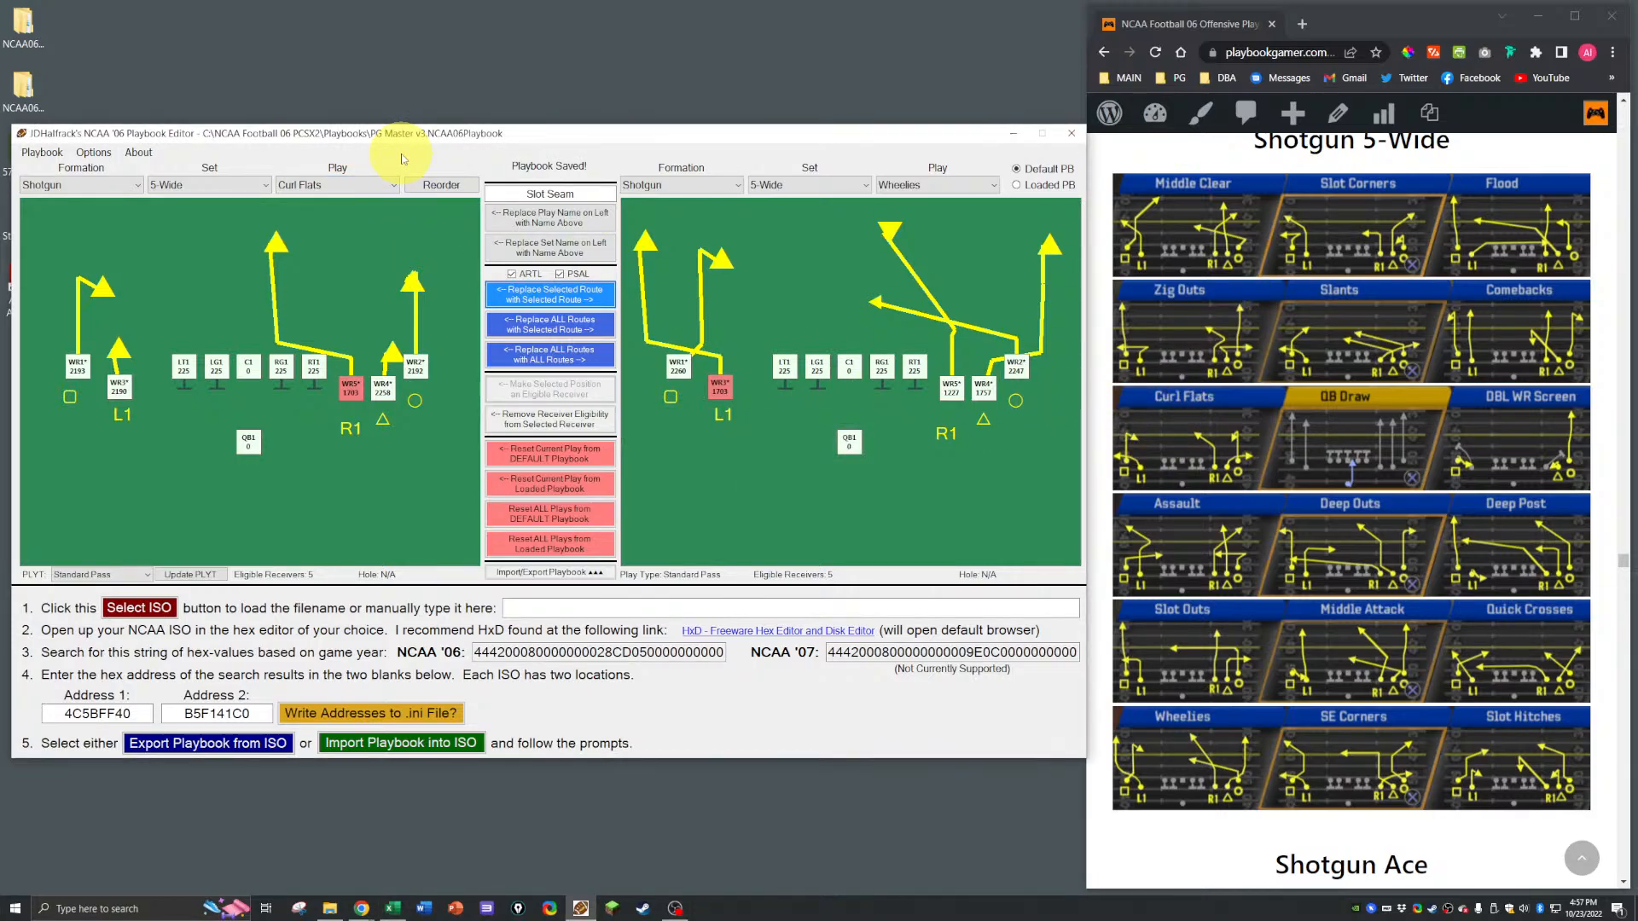
Step: Review the QB Draw play and compare DBL WR Screen with its default Shotgun 5-Wide version
click(380, 185)
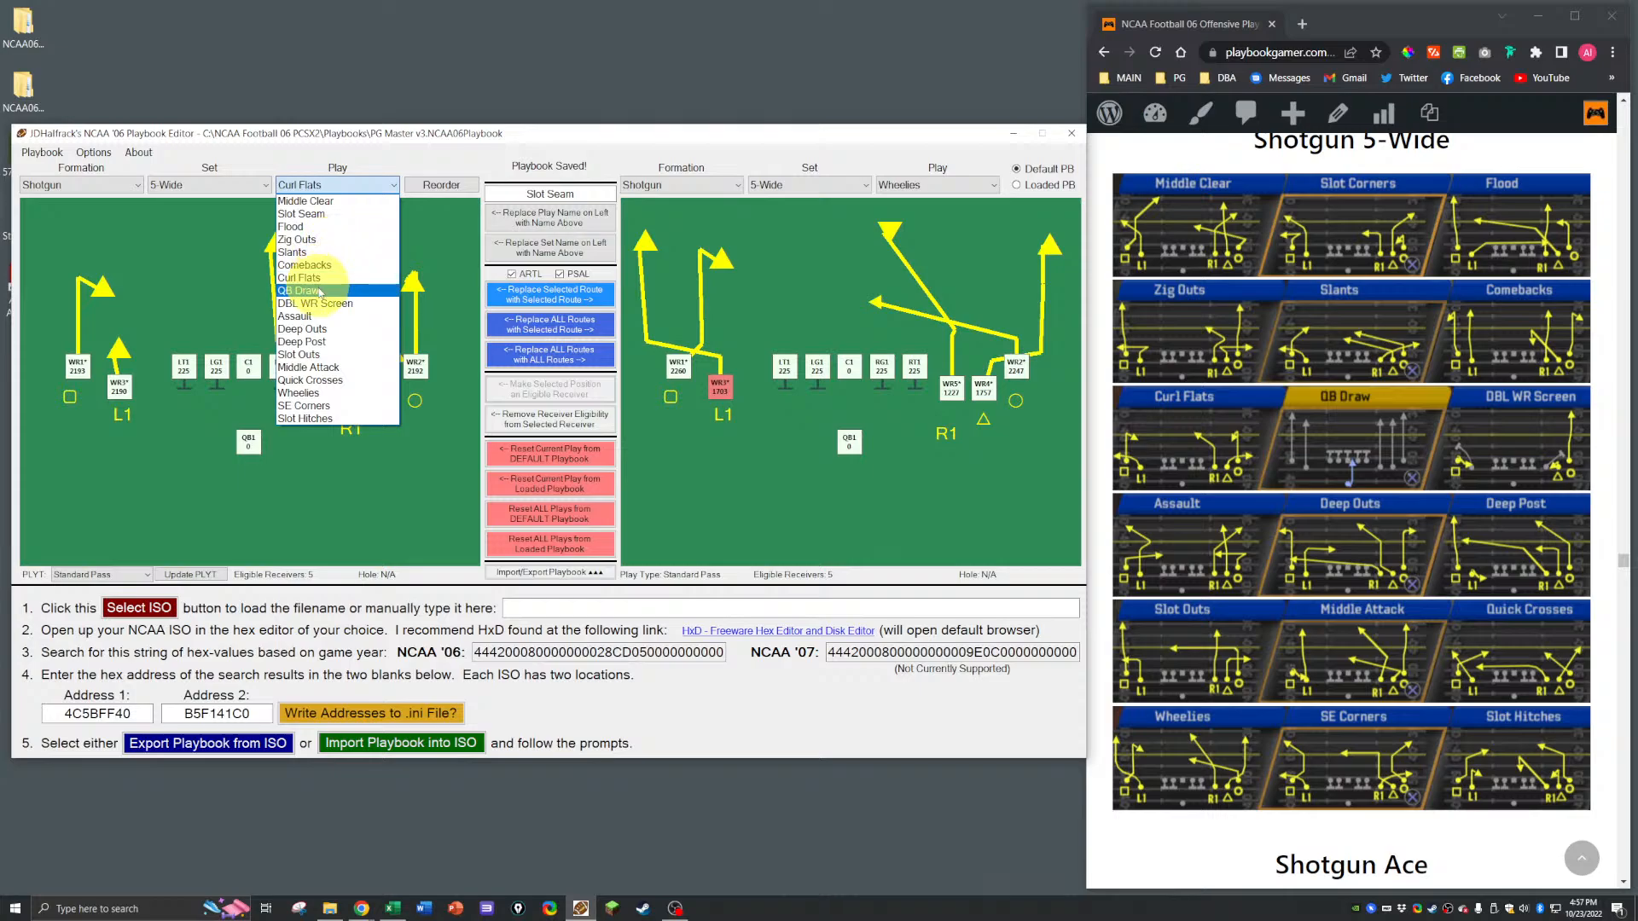
click(320, 291)
click(329, 200)
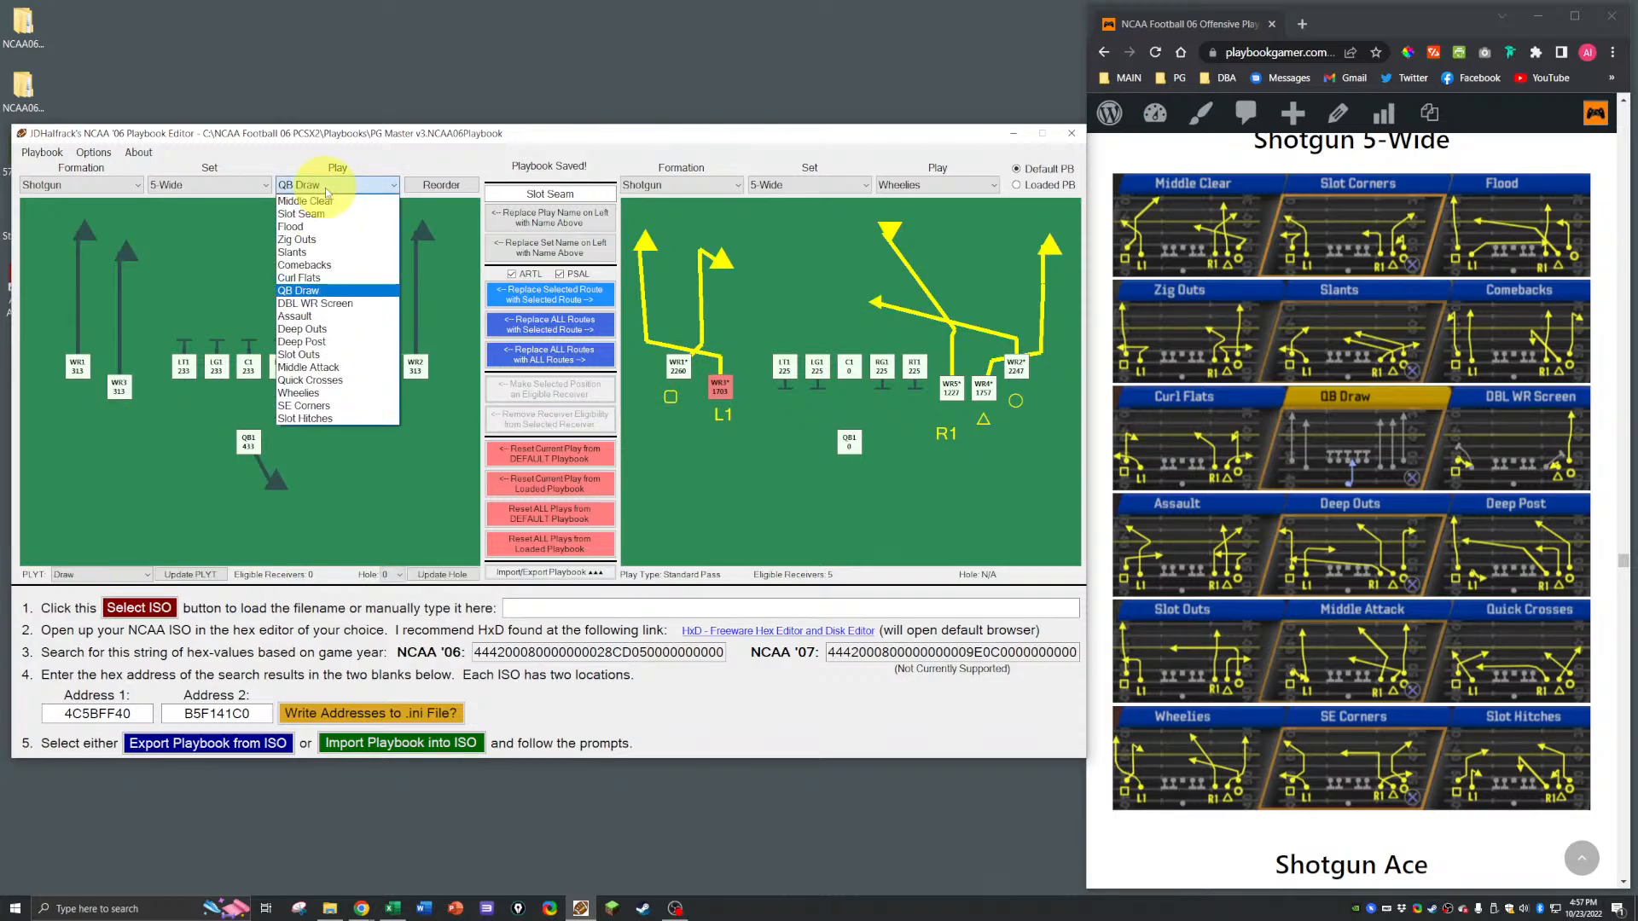
click(357, 303)
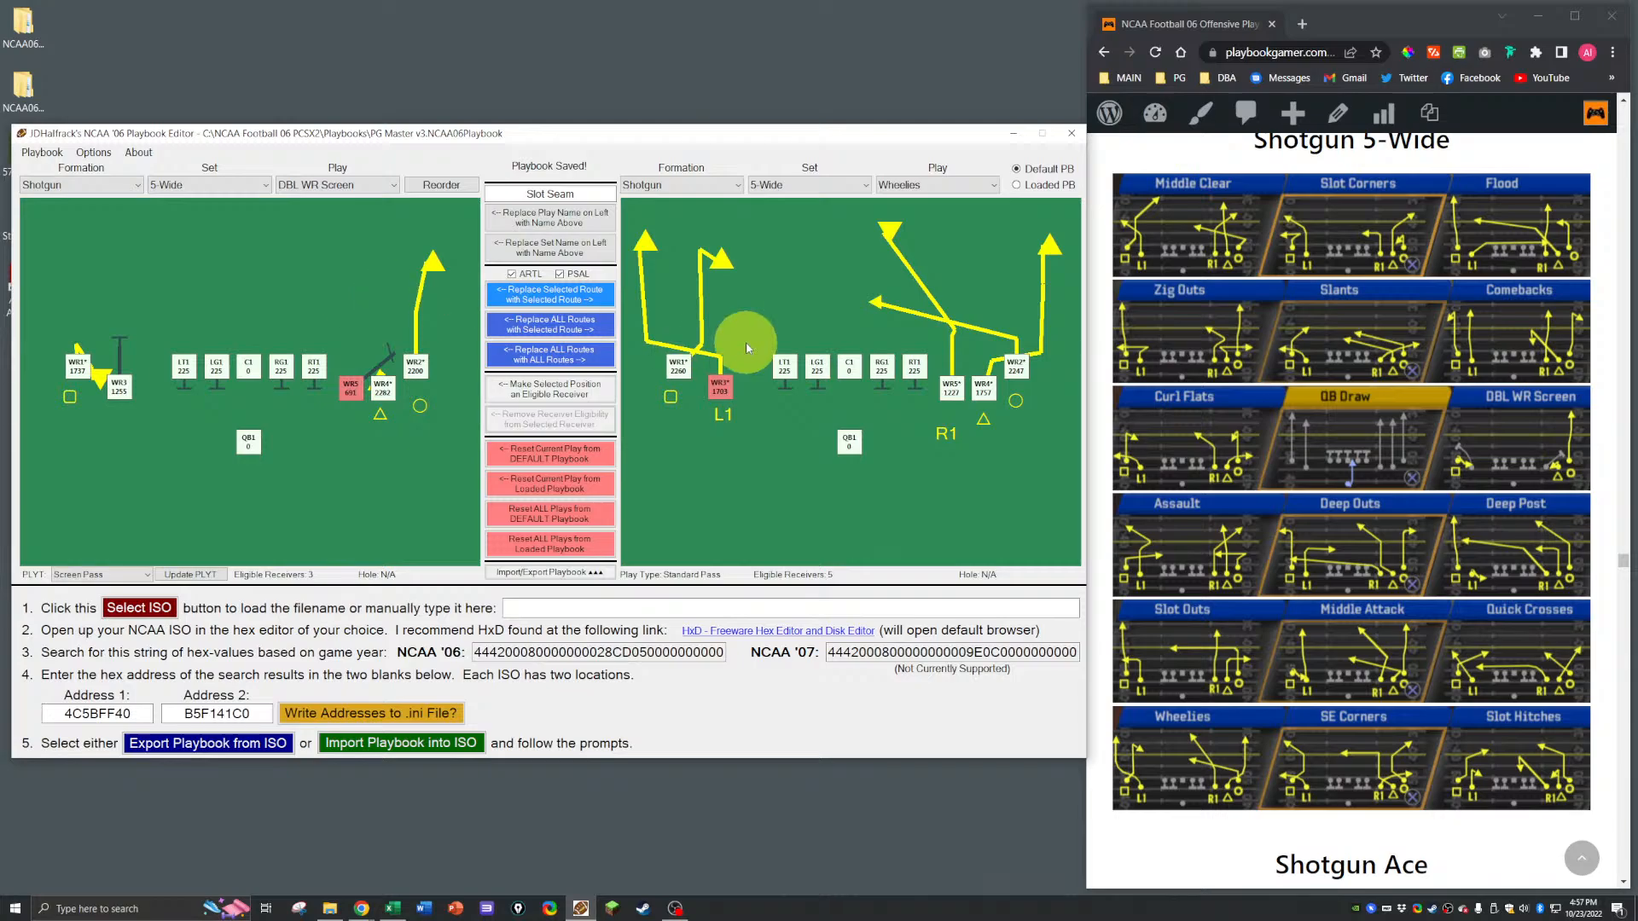
click(910, 183)
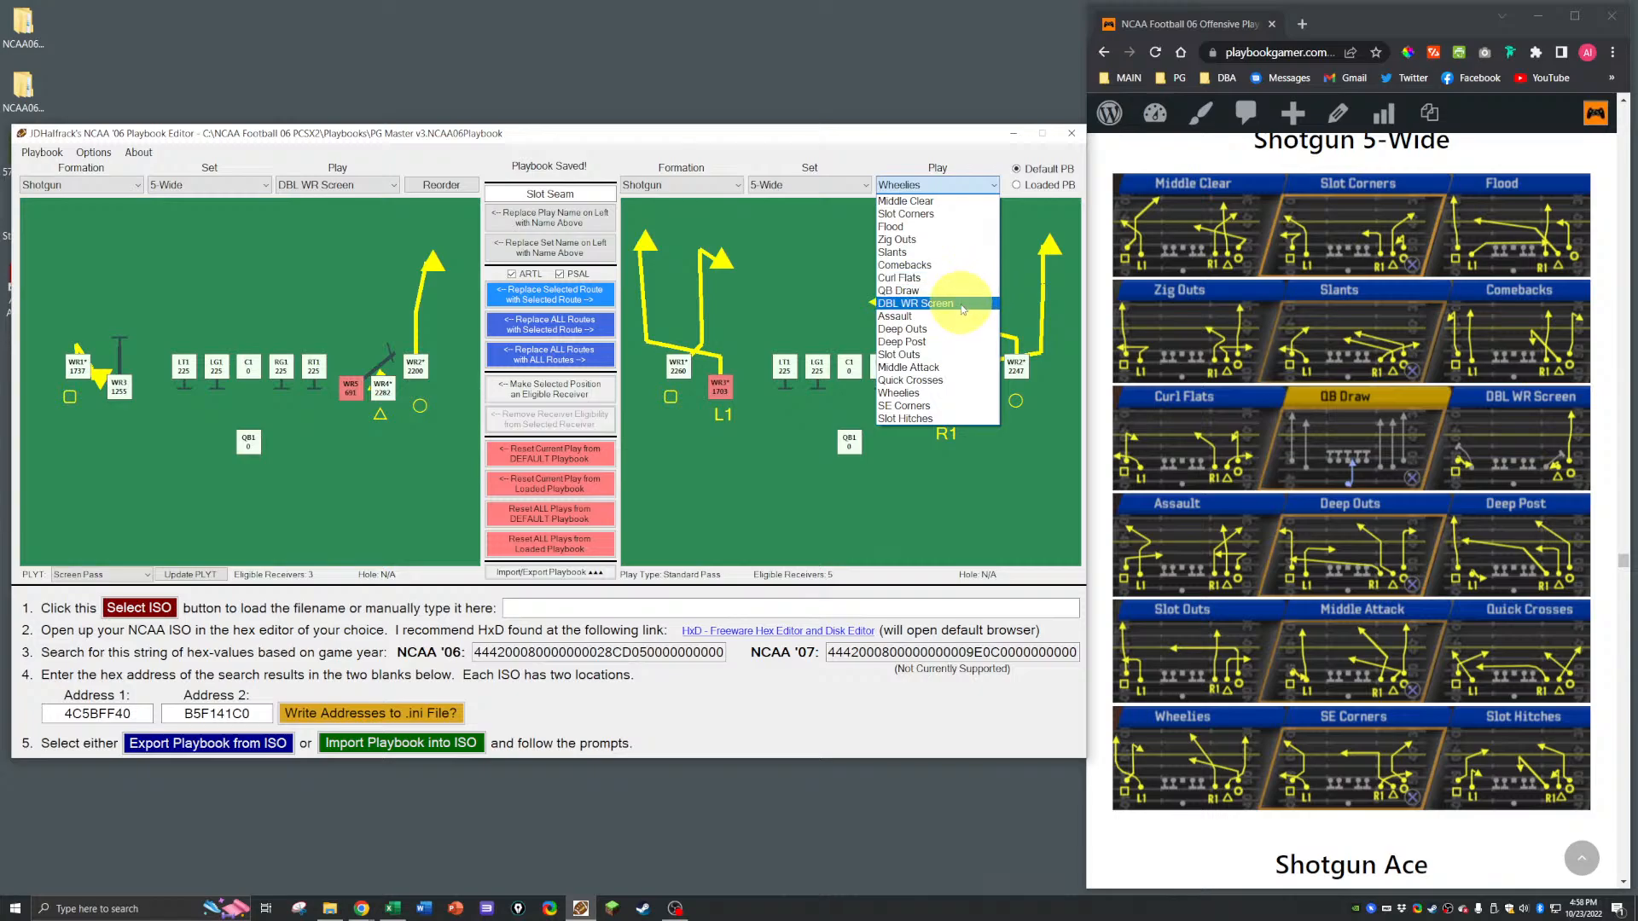
click(930, 304)
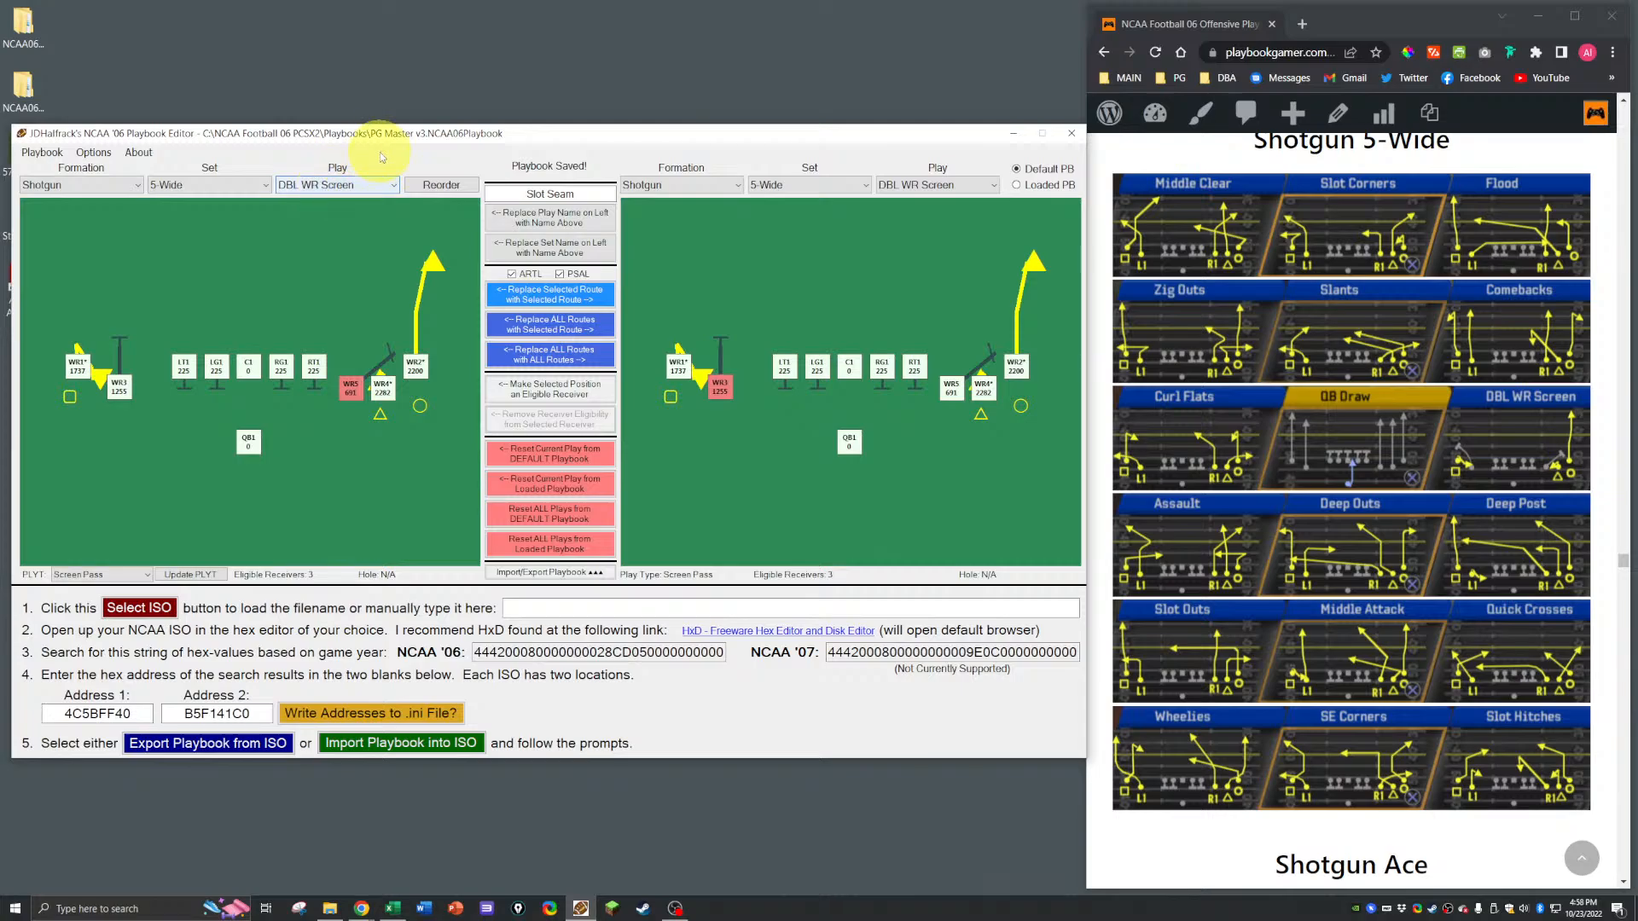
Step: Replace WR1's route in the Assault play with WR3's route from the default Shotgun 5-Wide Deep Post play
click(312, 185)
click(291, 317)
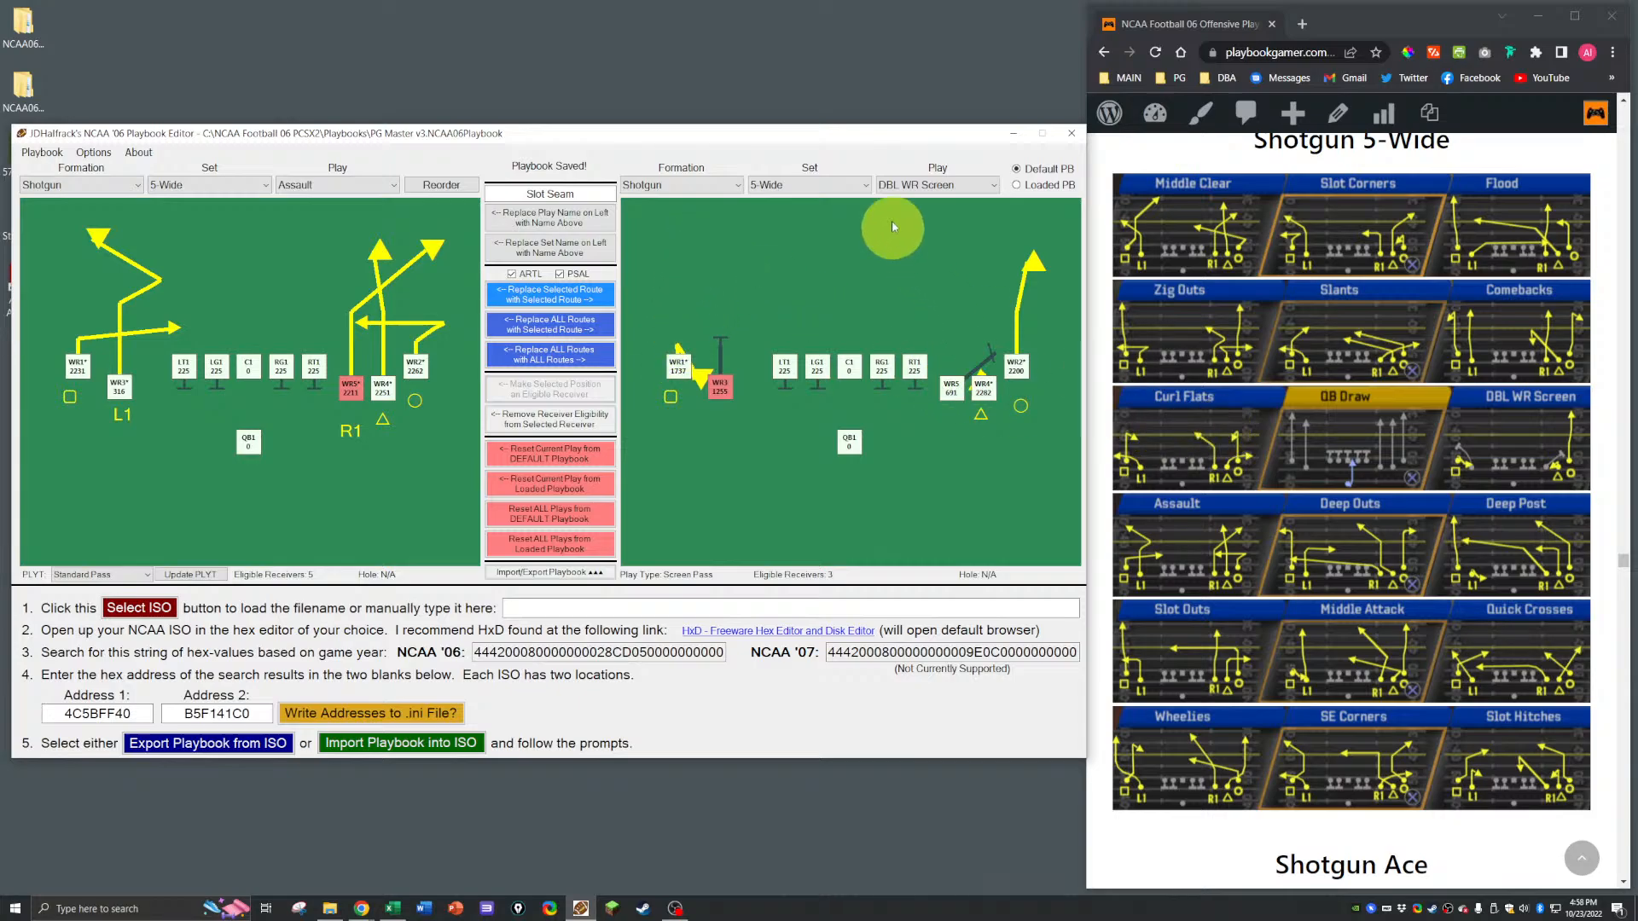
click(887, 184)
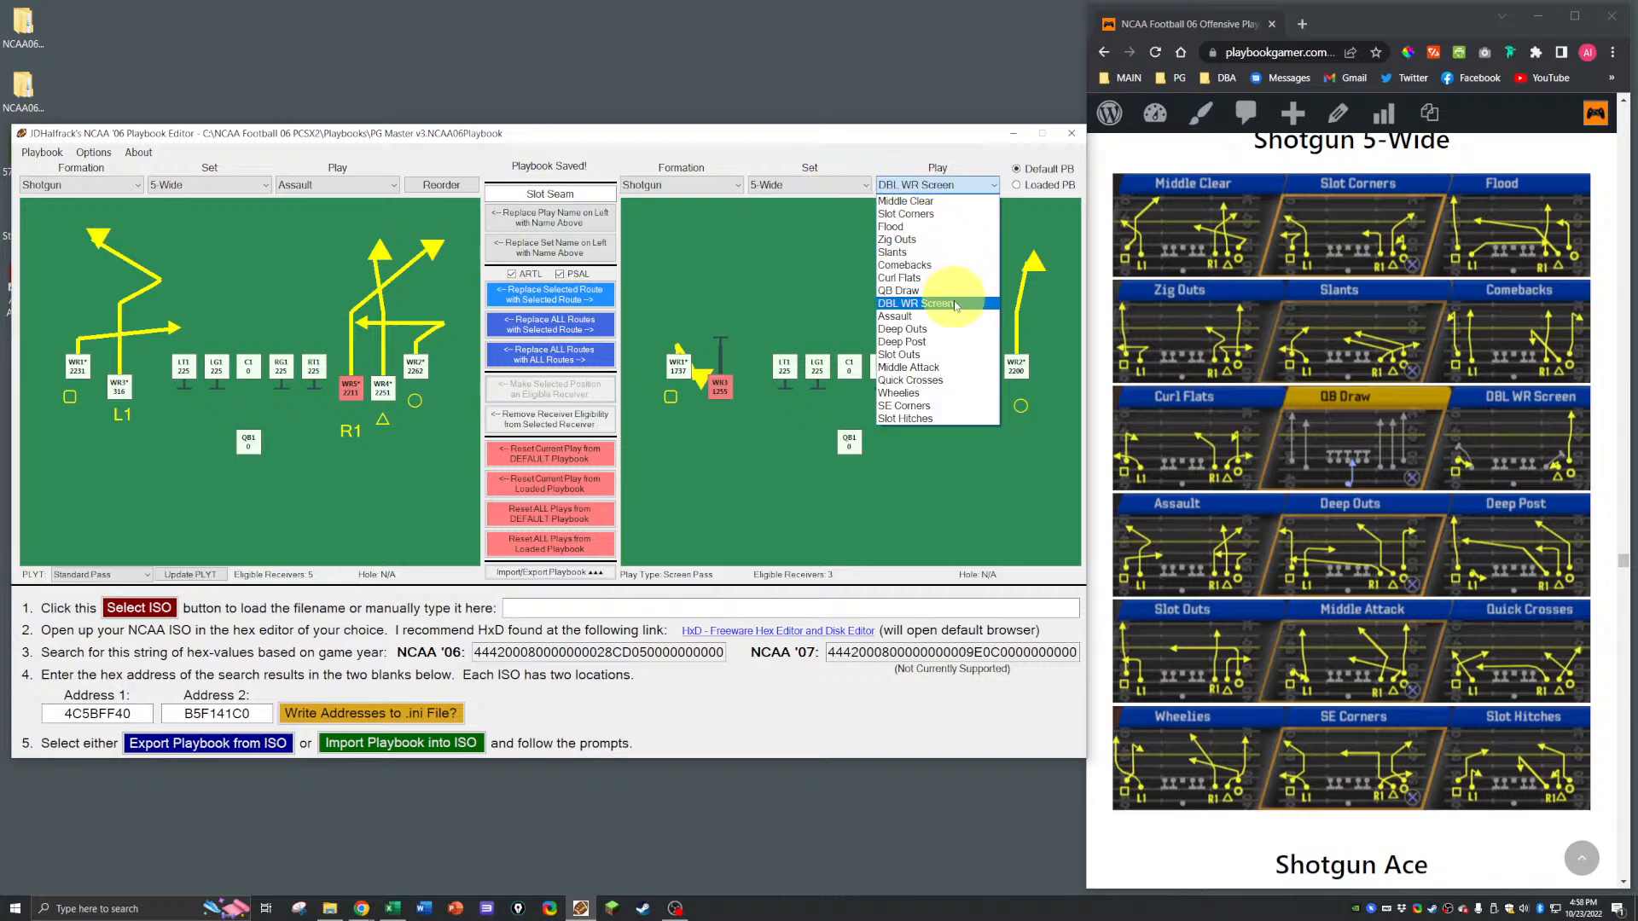
click(929, 341)
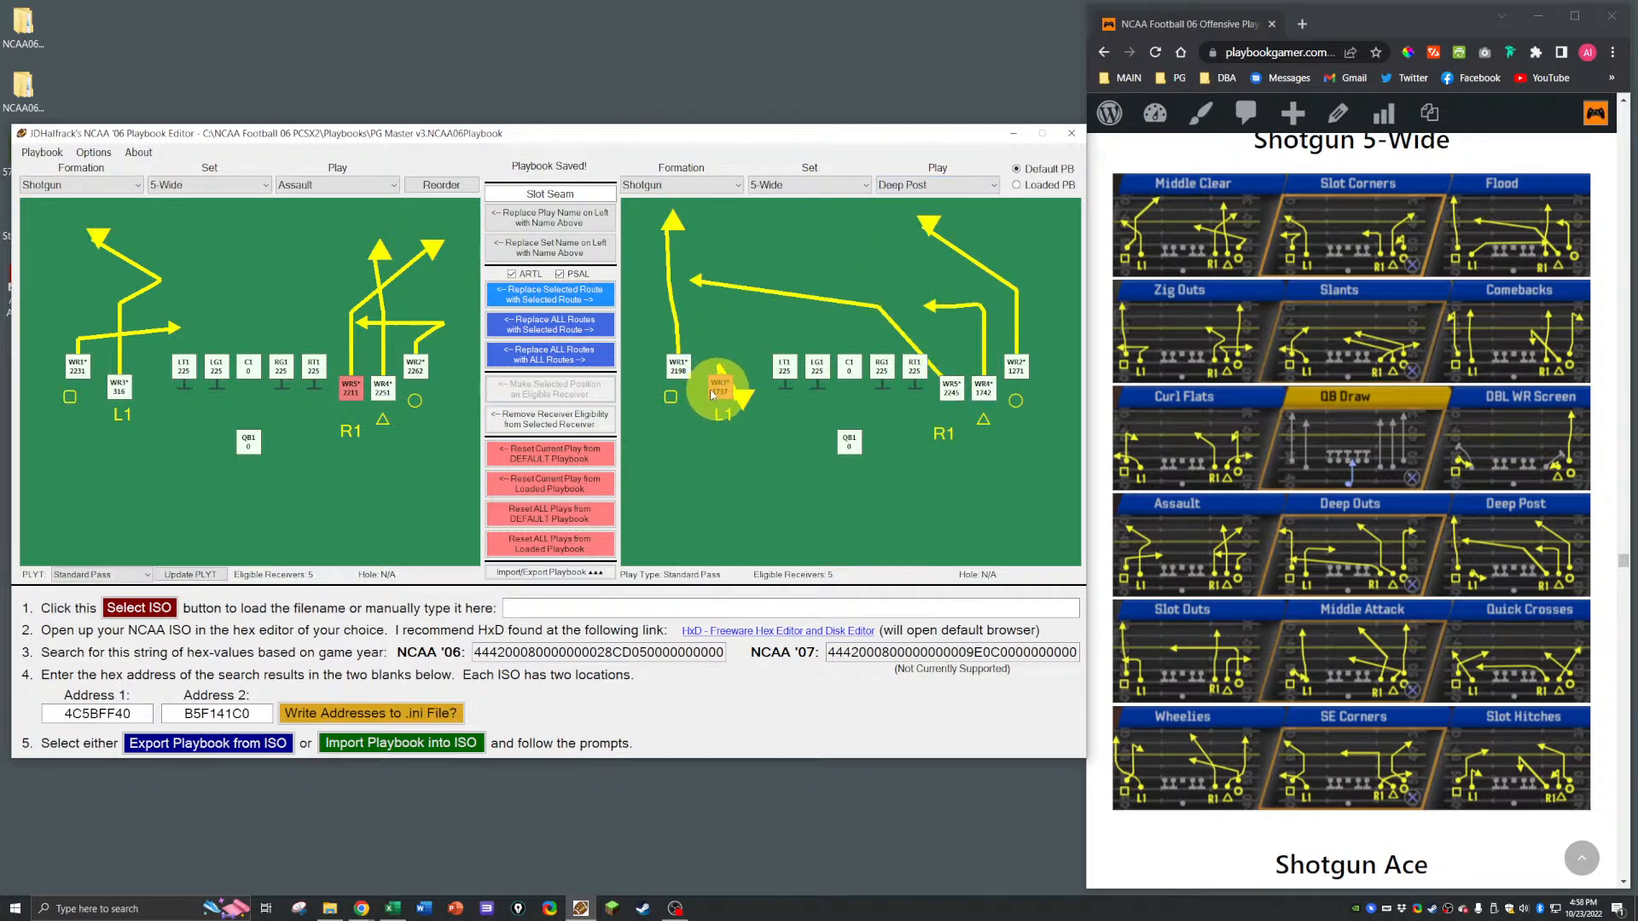
click(77, 366)
click(514, 299)
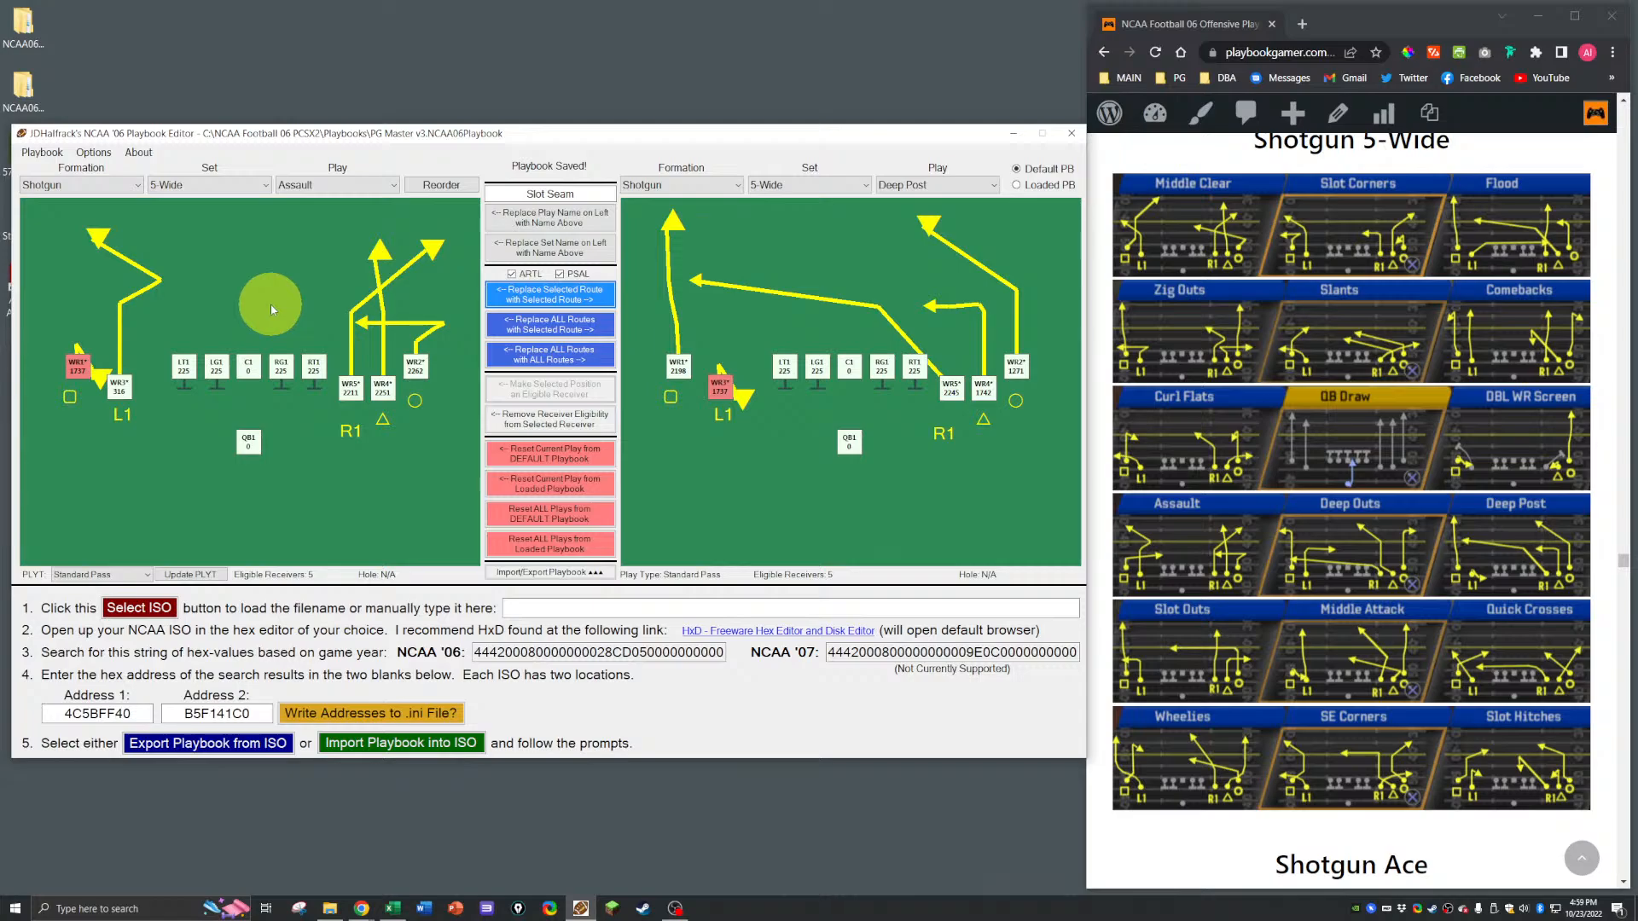
Step: Replace WR3's route in Assault with WR1's route from the default Shotgun Y-Trips LB Attack play
click(767, 185)
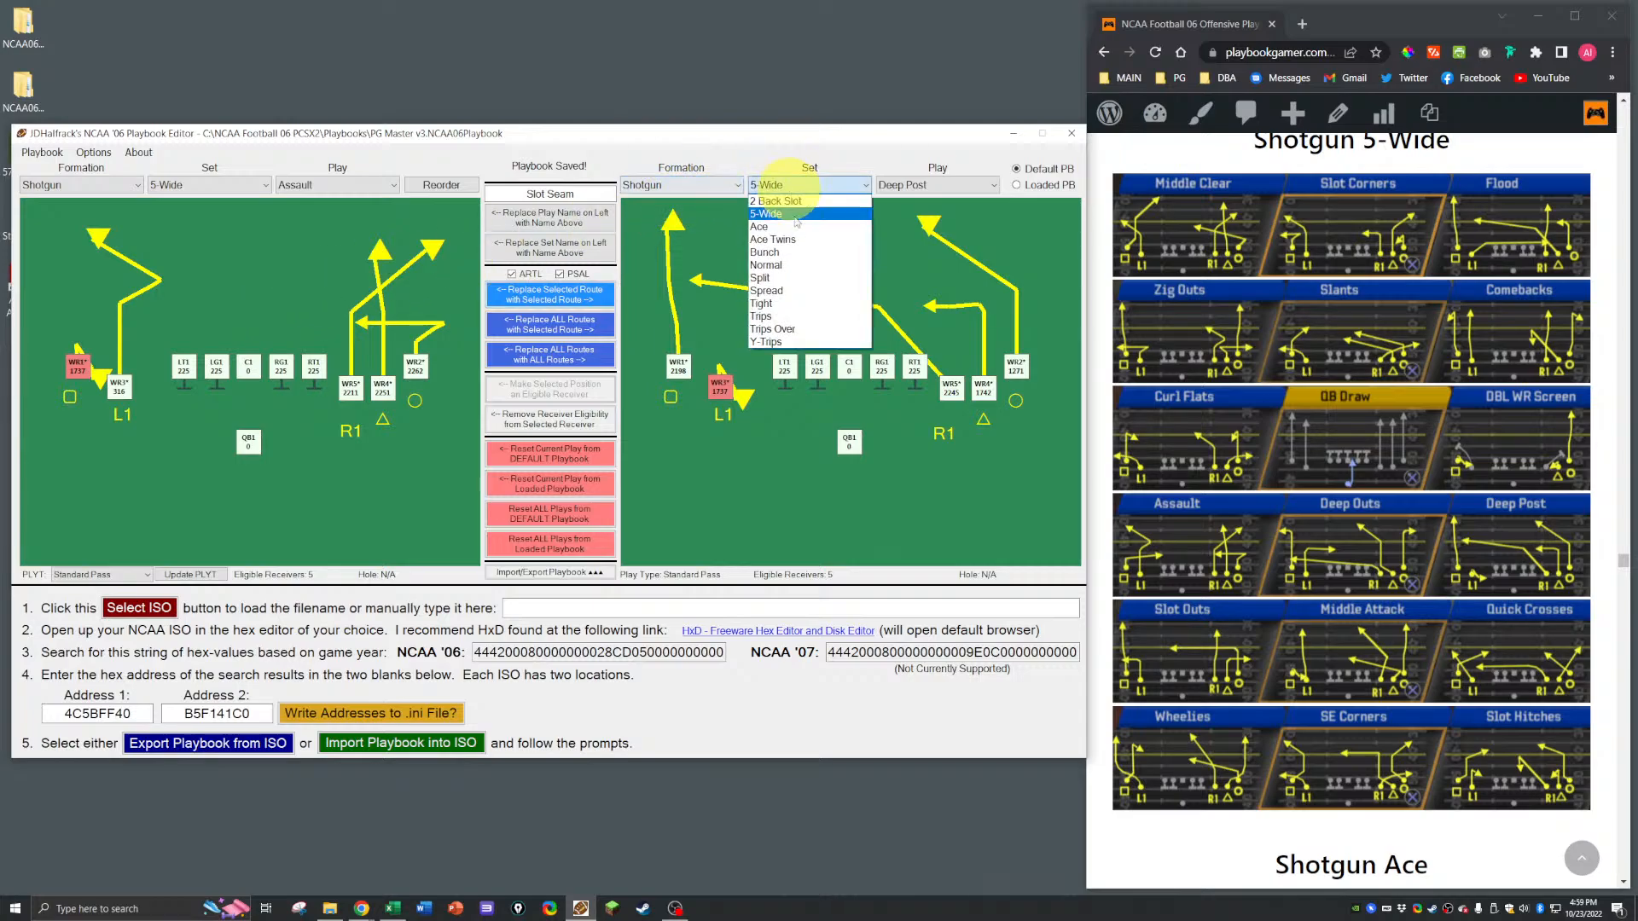
click(823, 318)
click(937, 186)
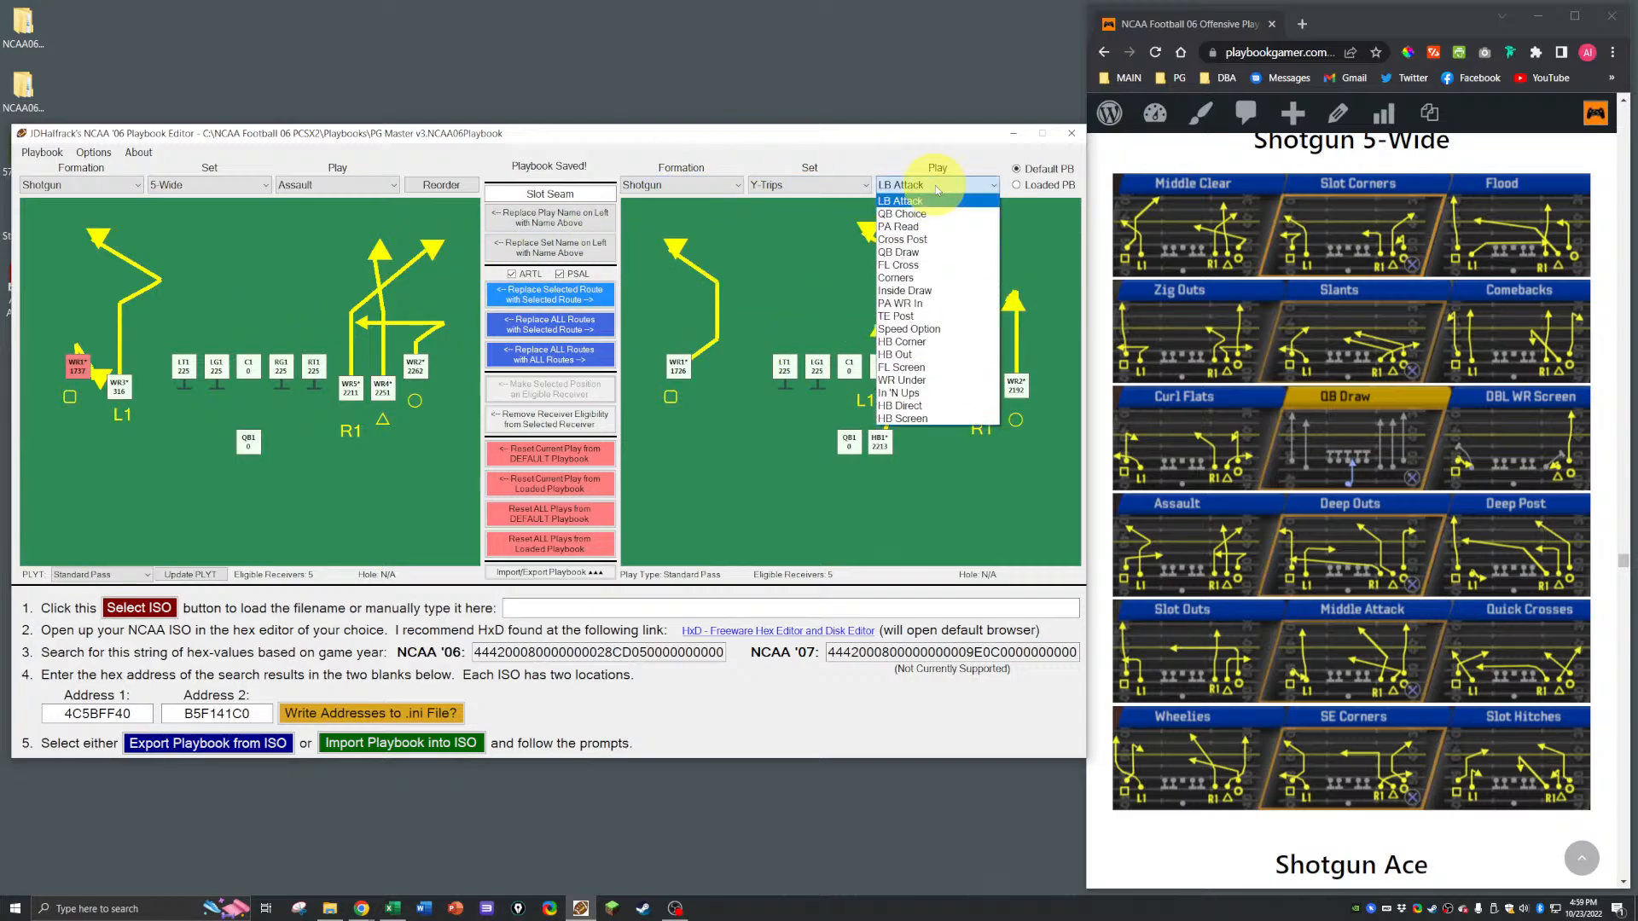
click(678, 367)
click(115, 390)
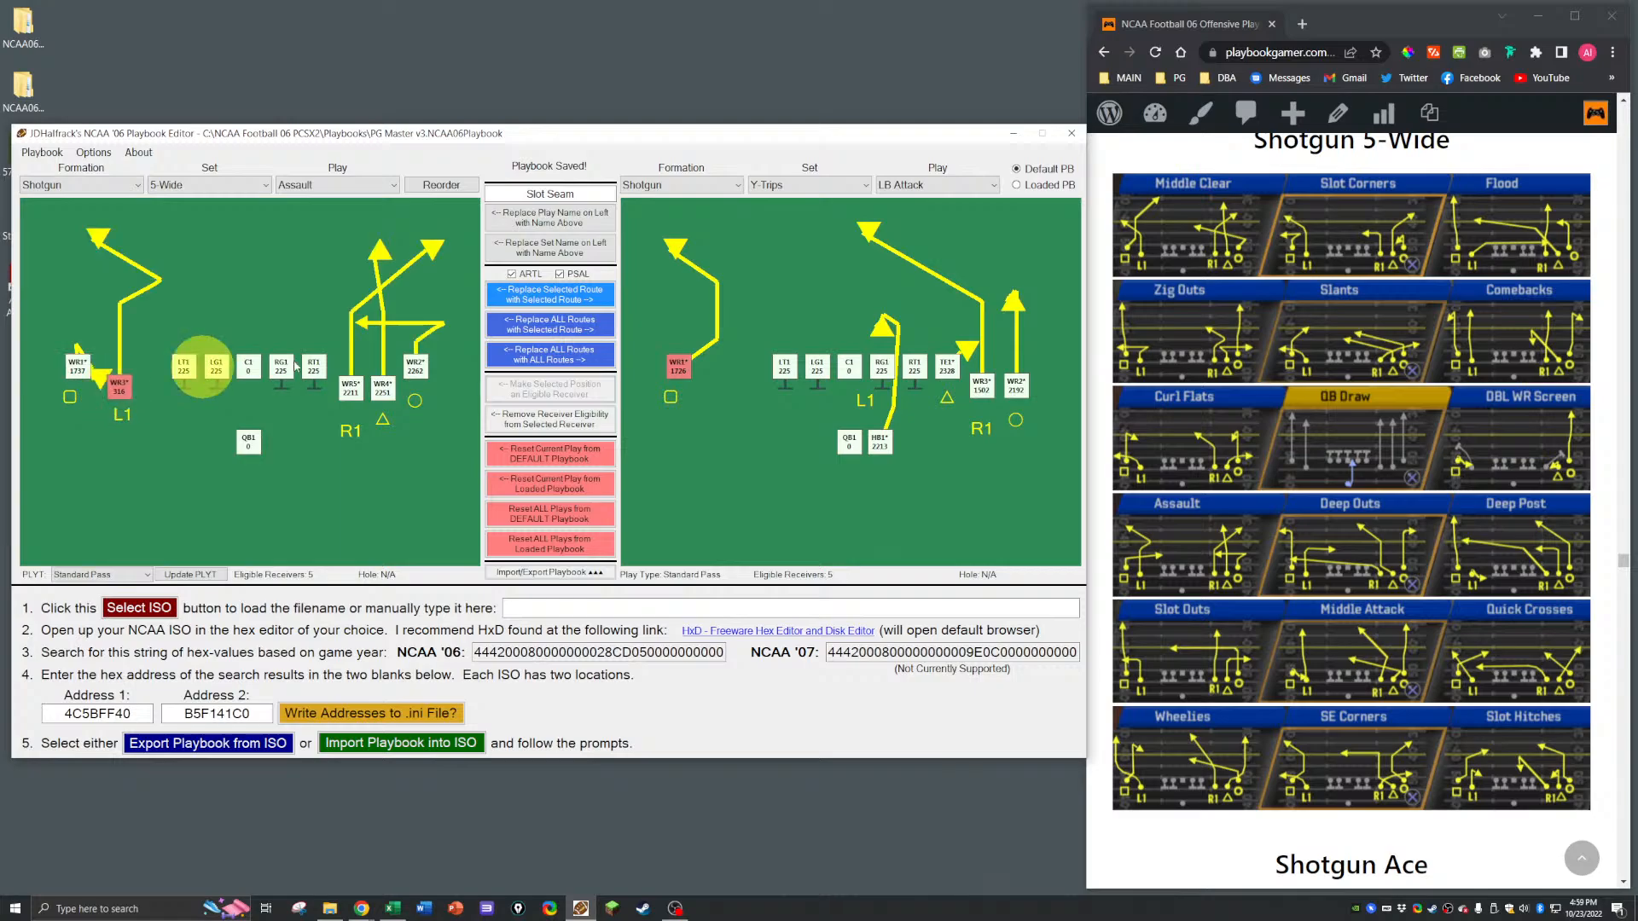
click(550, 294)
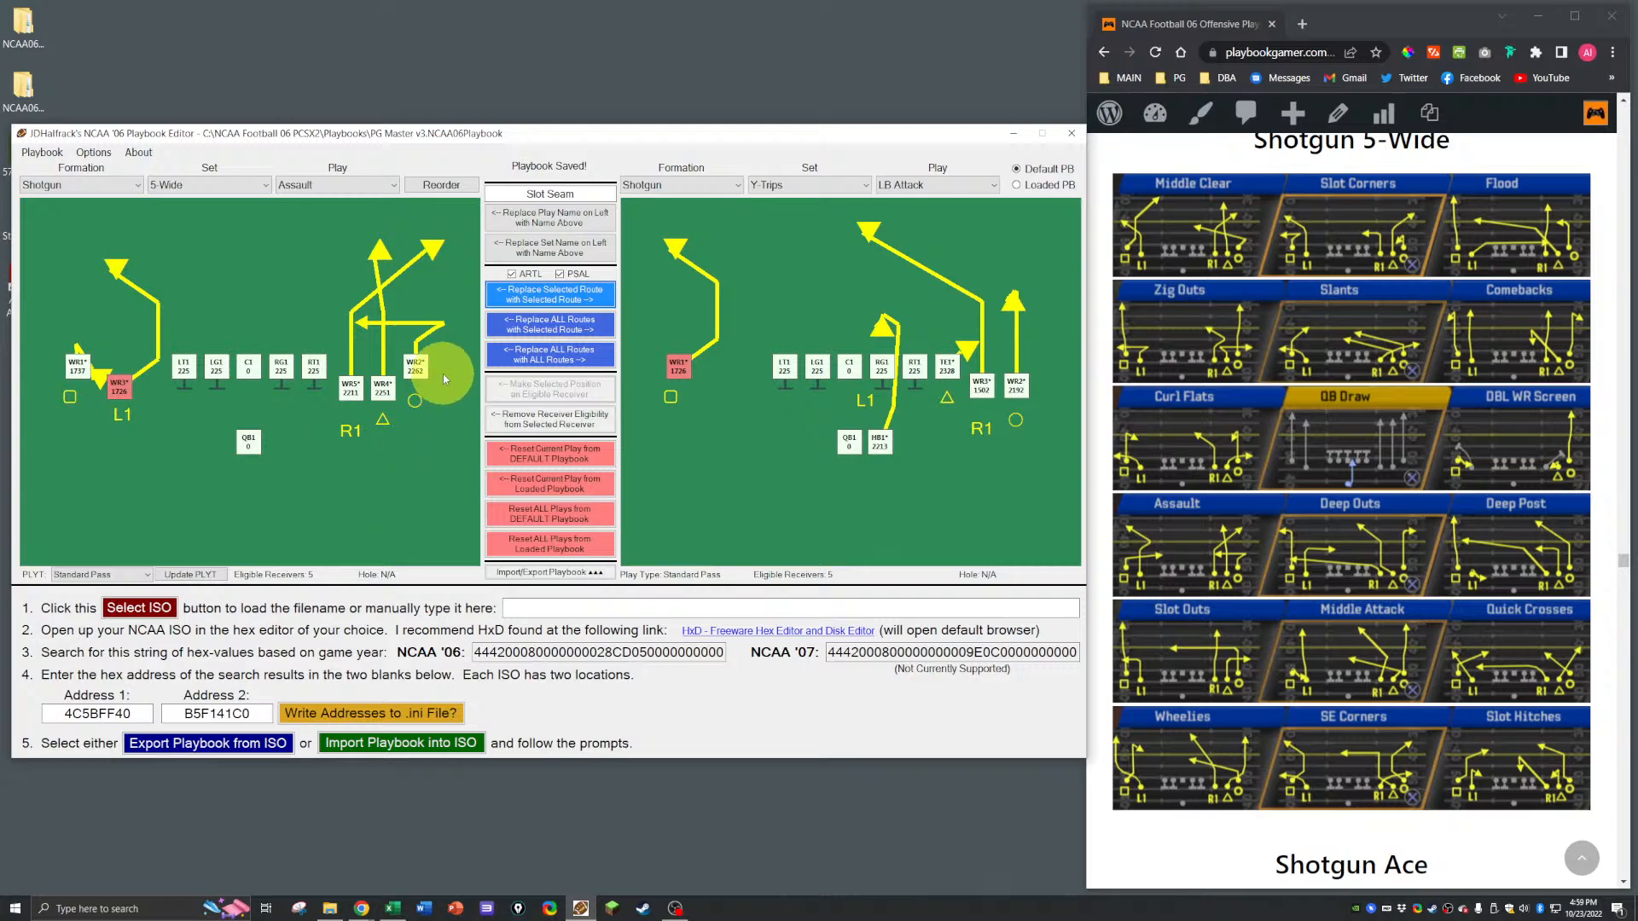
Step: Replace WR4's route in Assault with WR3's route from the default Shotgun Y-Trips LB Attack play
click(418, 368)
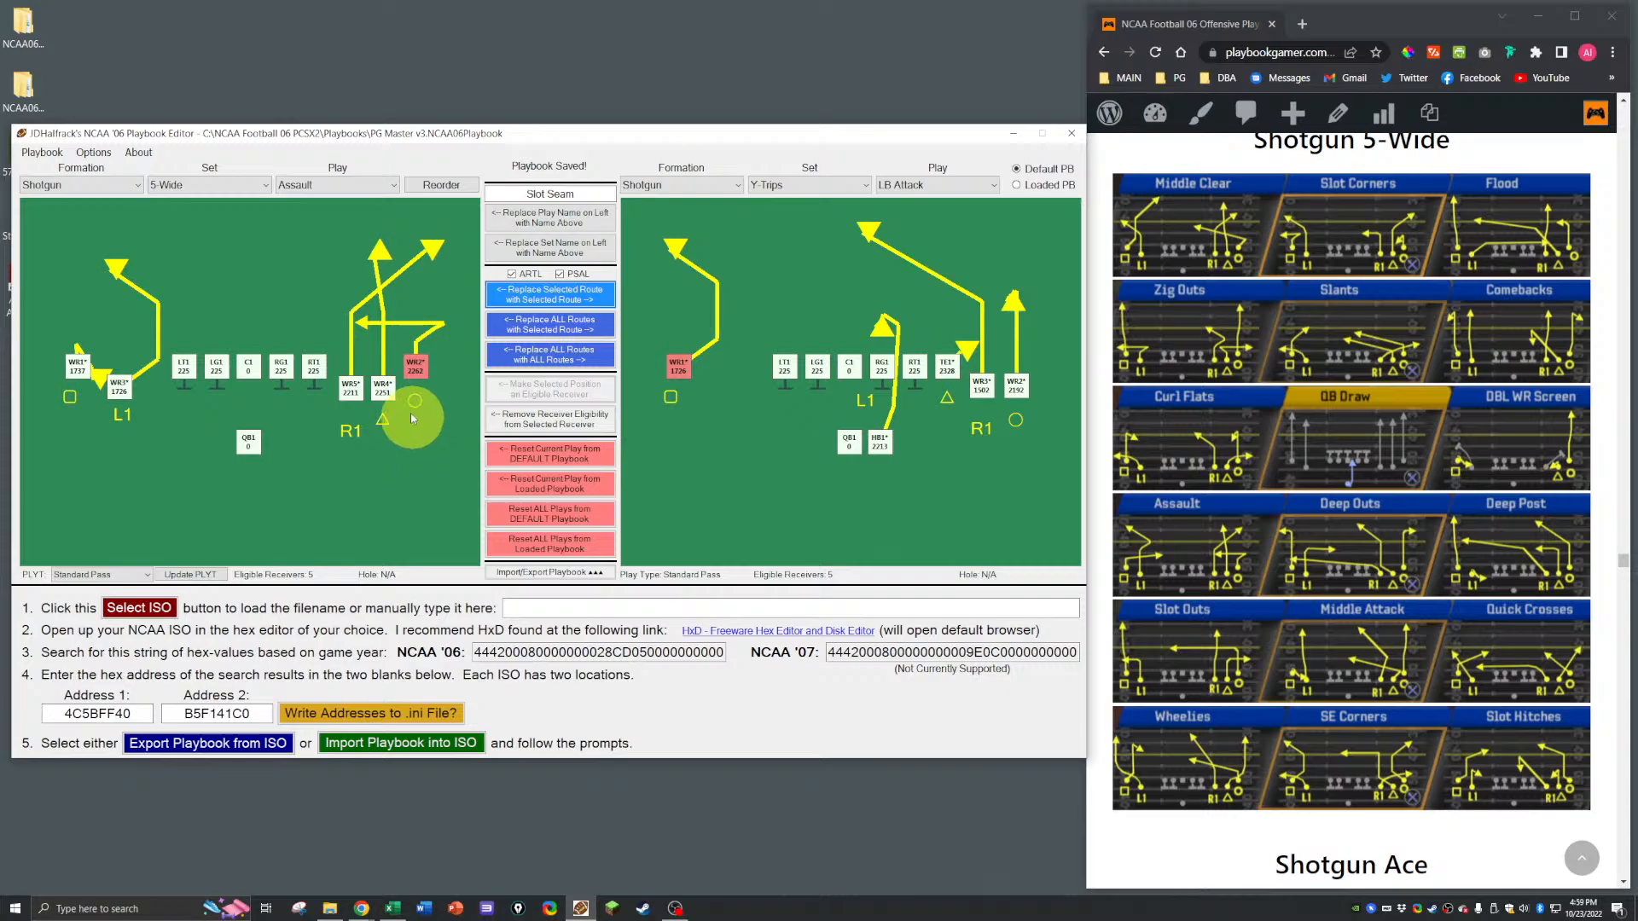
click(382, 387)
click(981, 385)
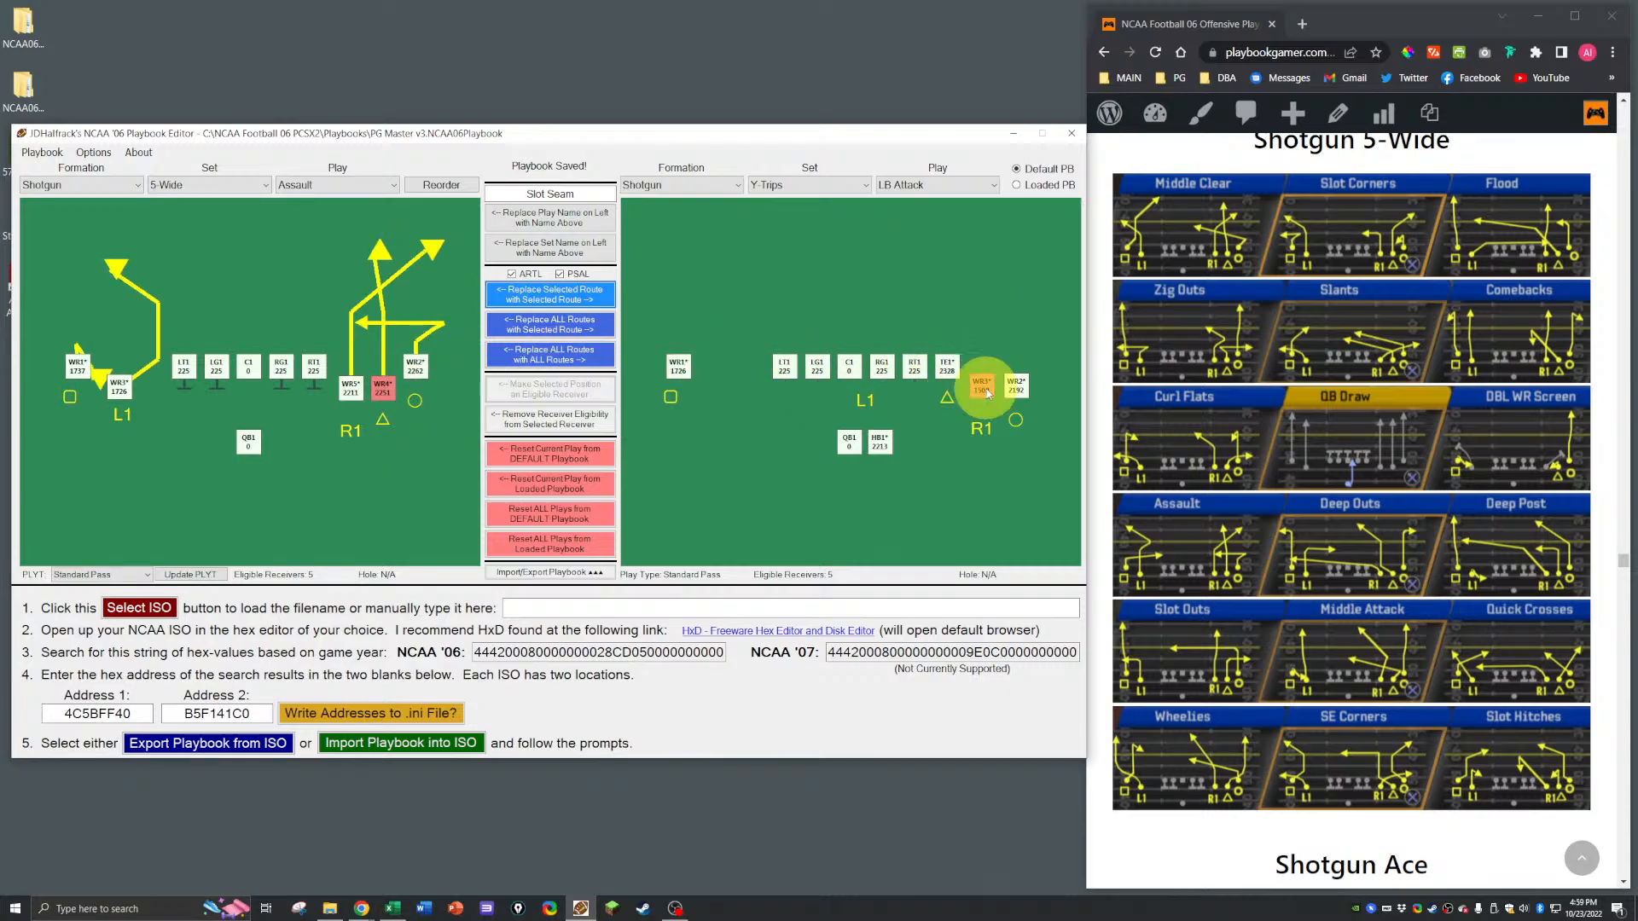
click(548, 294)
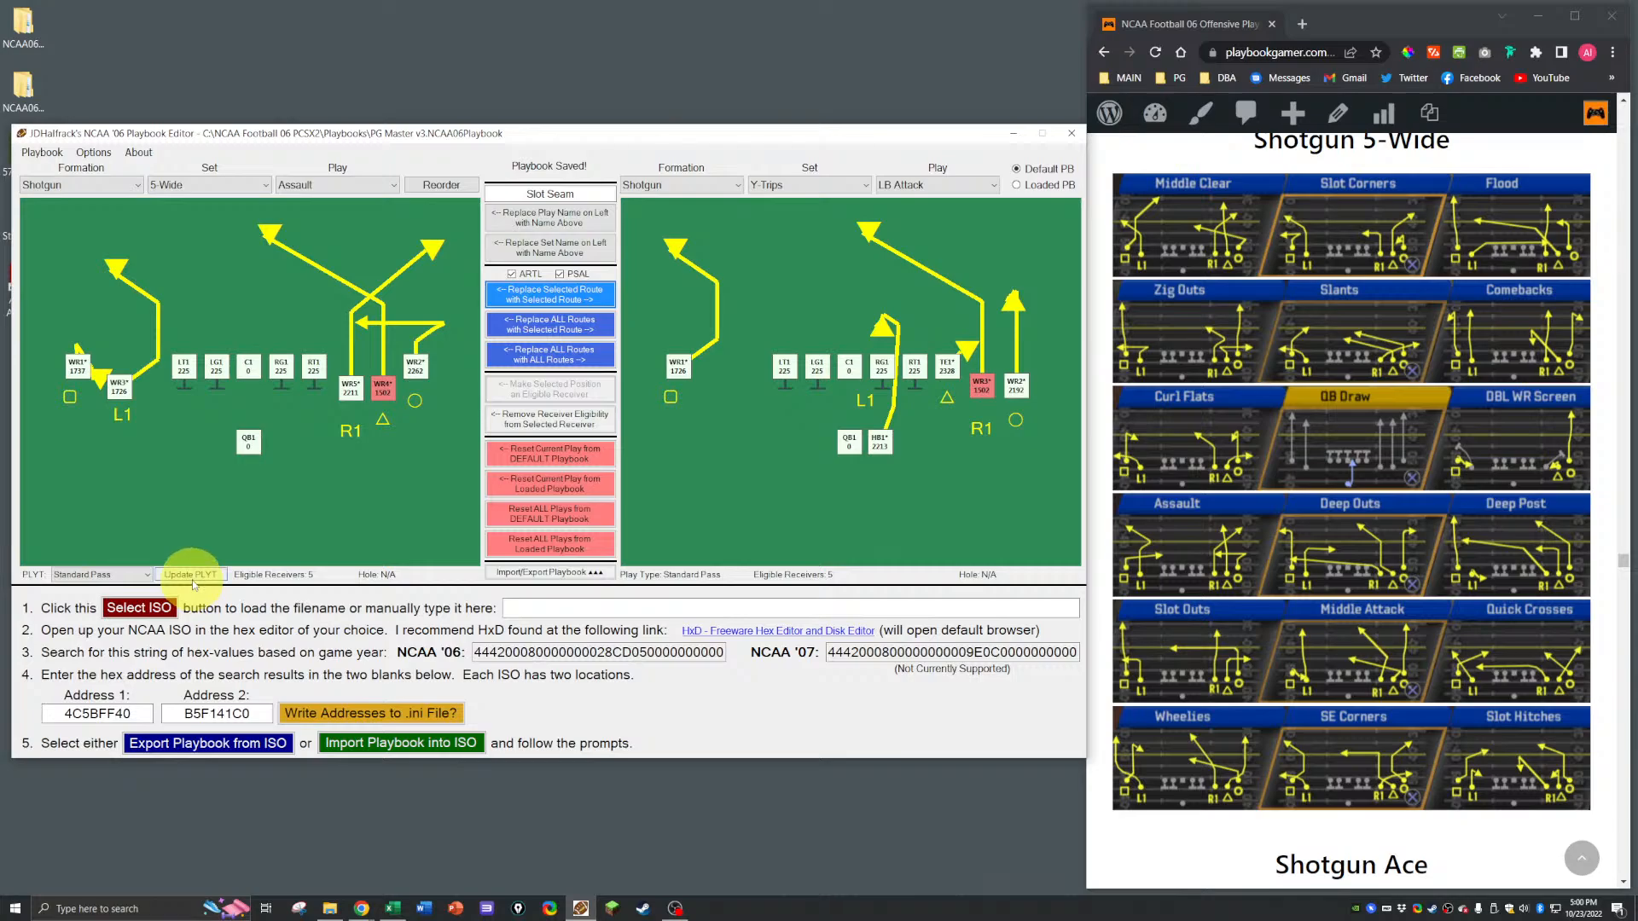
Step: Replace WR2's route in the Assault play with WR2's route from the default Shotgun Y-Trips FL Screen play
click(415, 366)
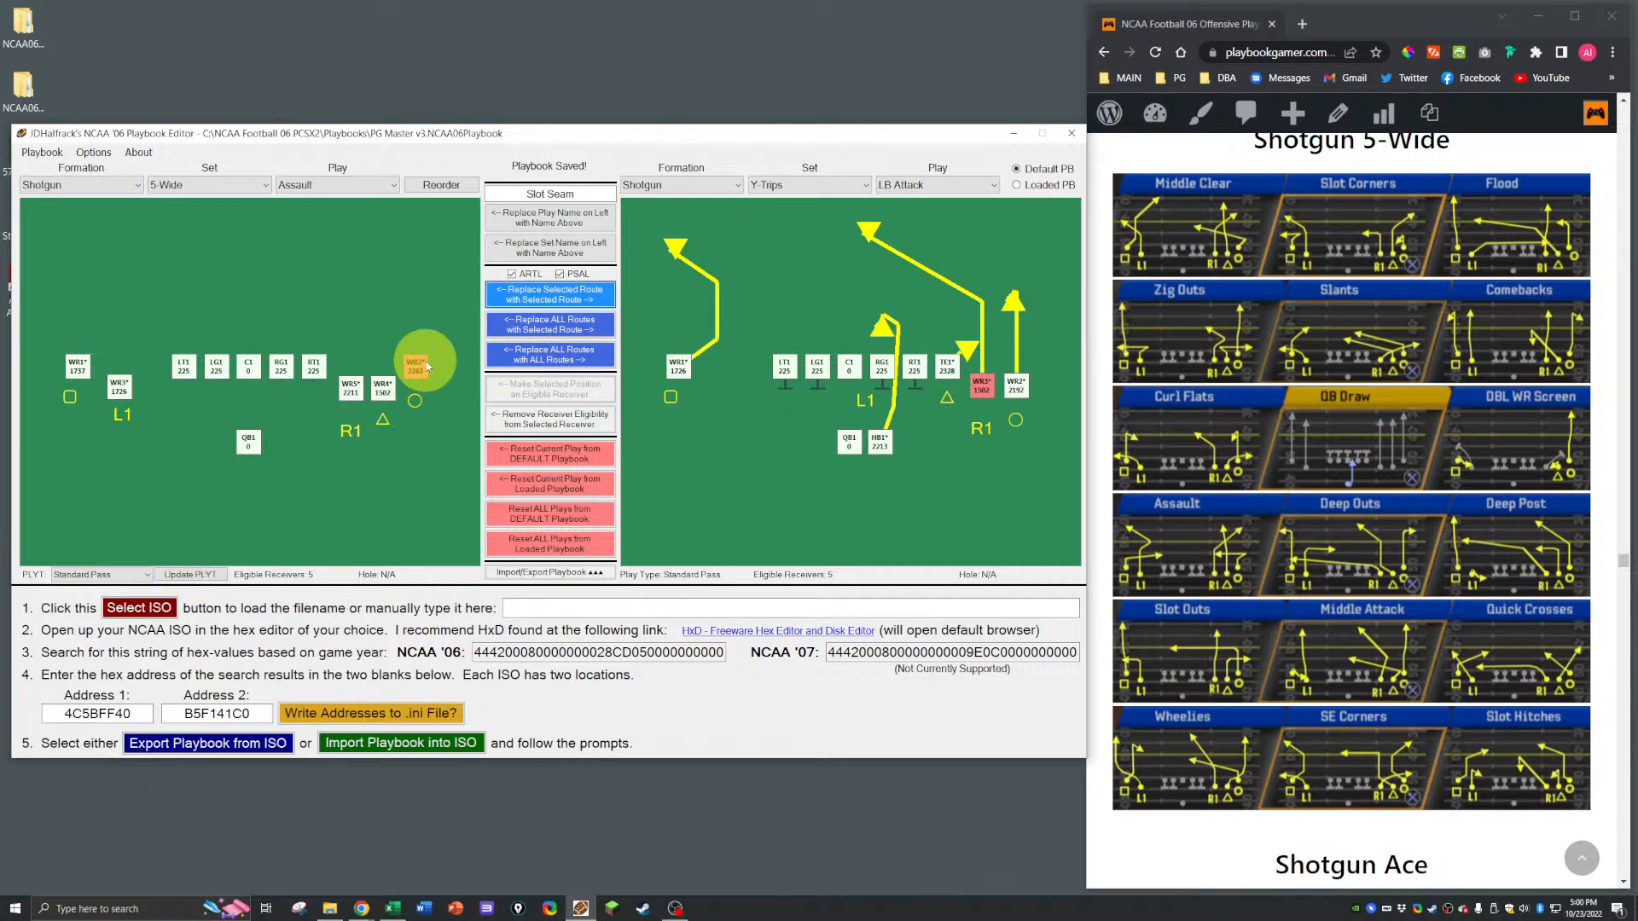
click(942, 185)
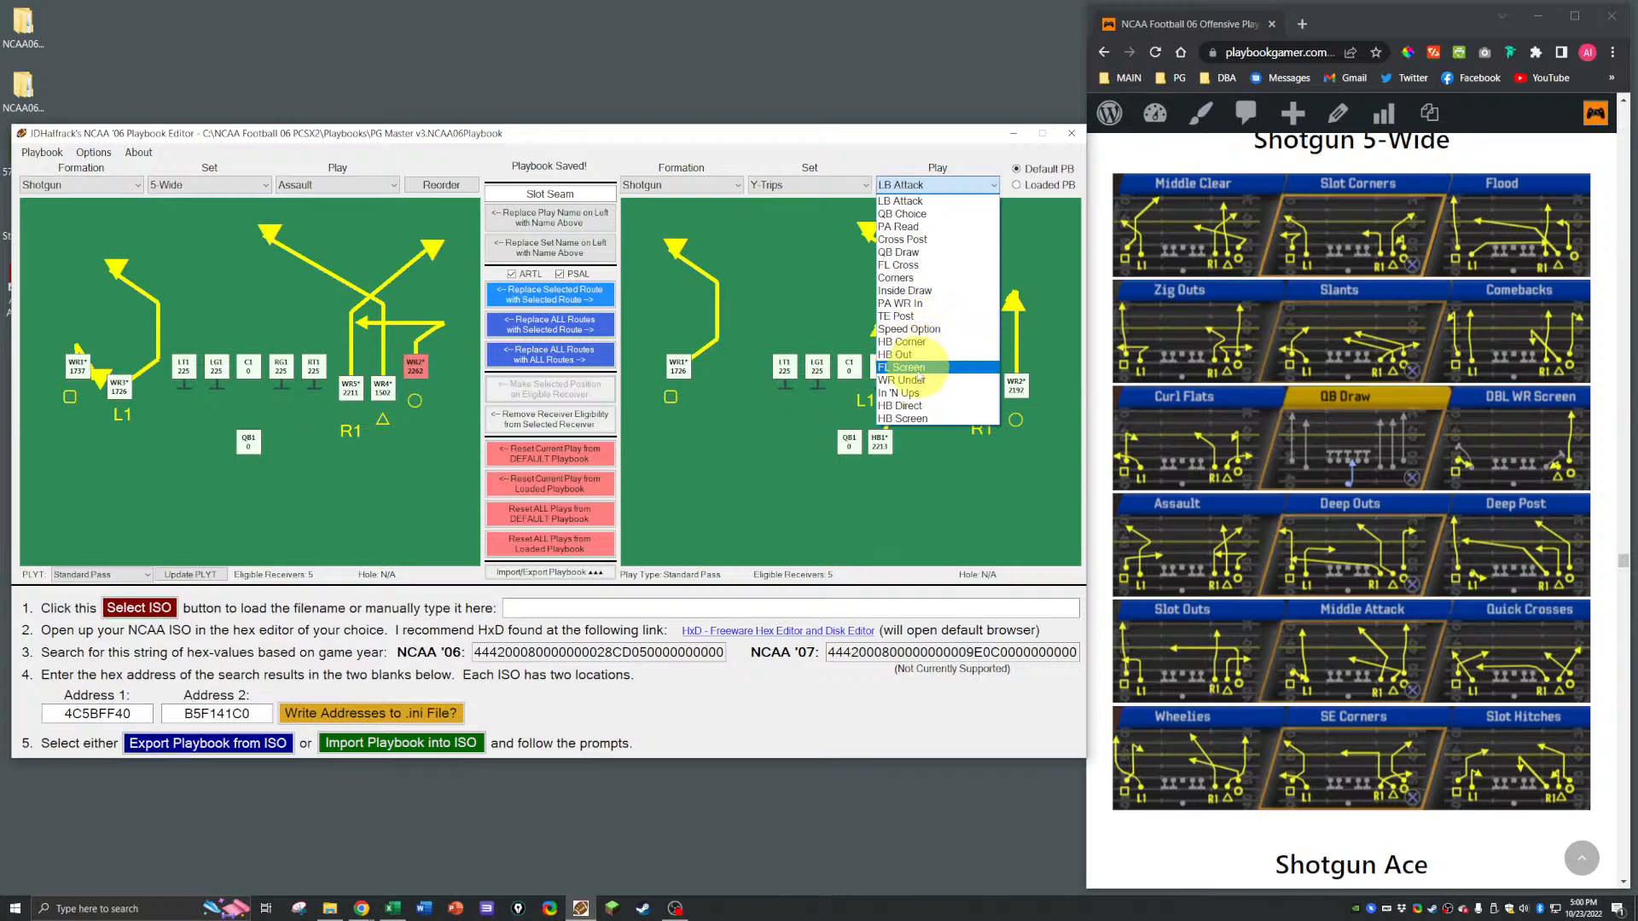
click(921, 368)
click(1015, 384)
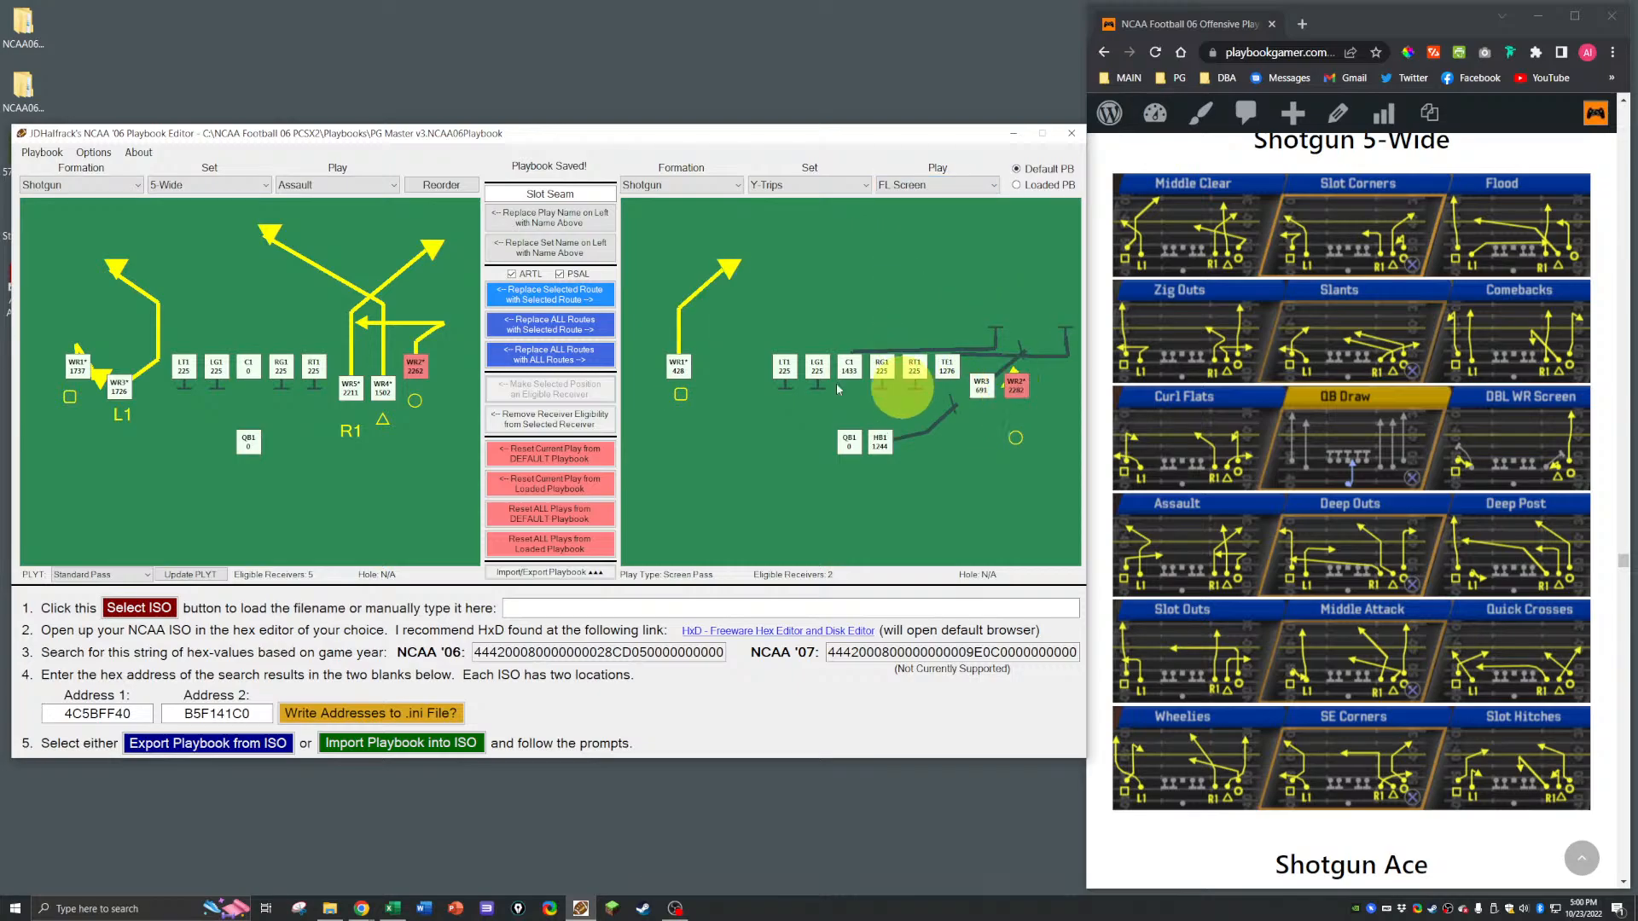
click(535, 298)
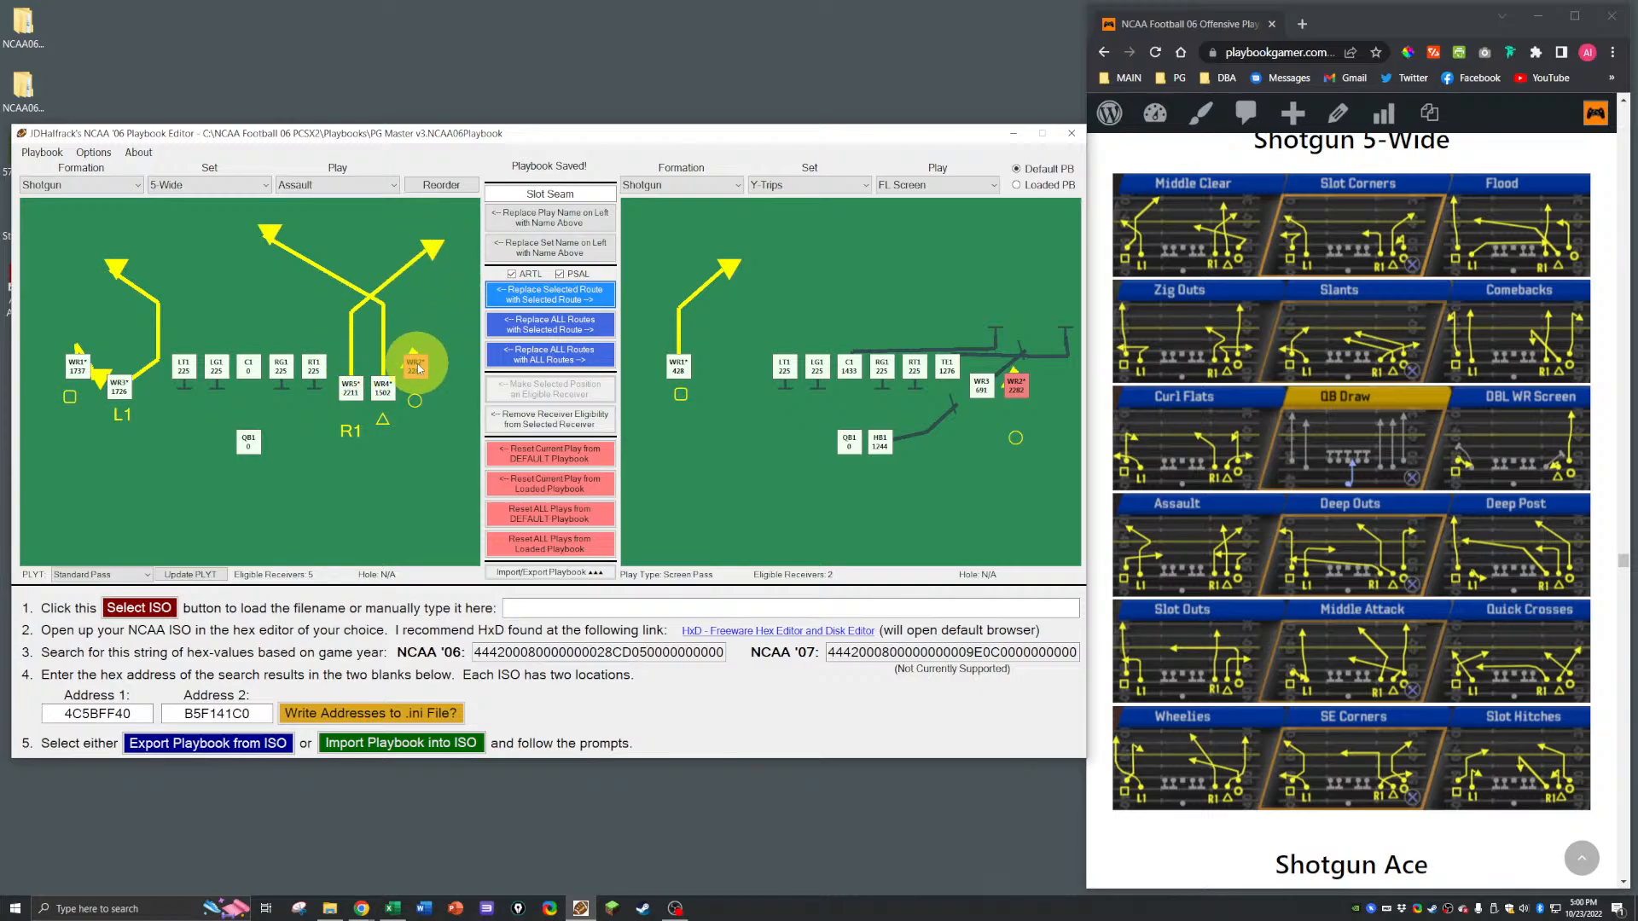
Step: Select receiver WR1 in the Assault play as the route to replace
click(88, 373)
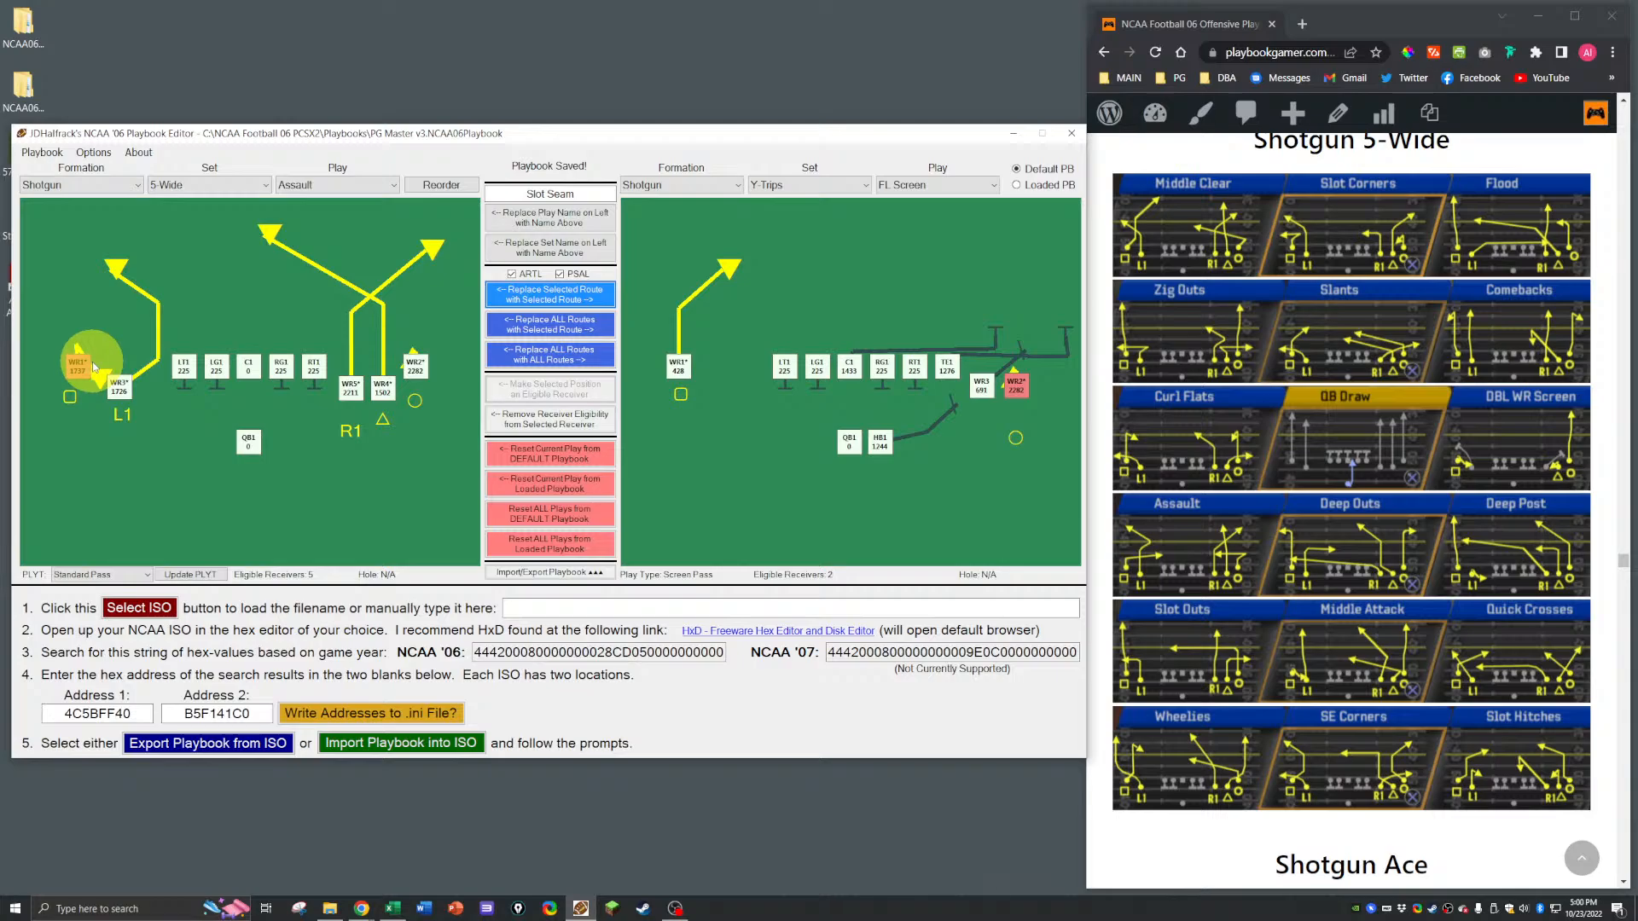
click(118, 389)
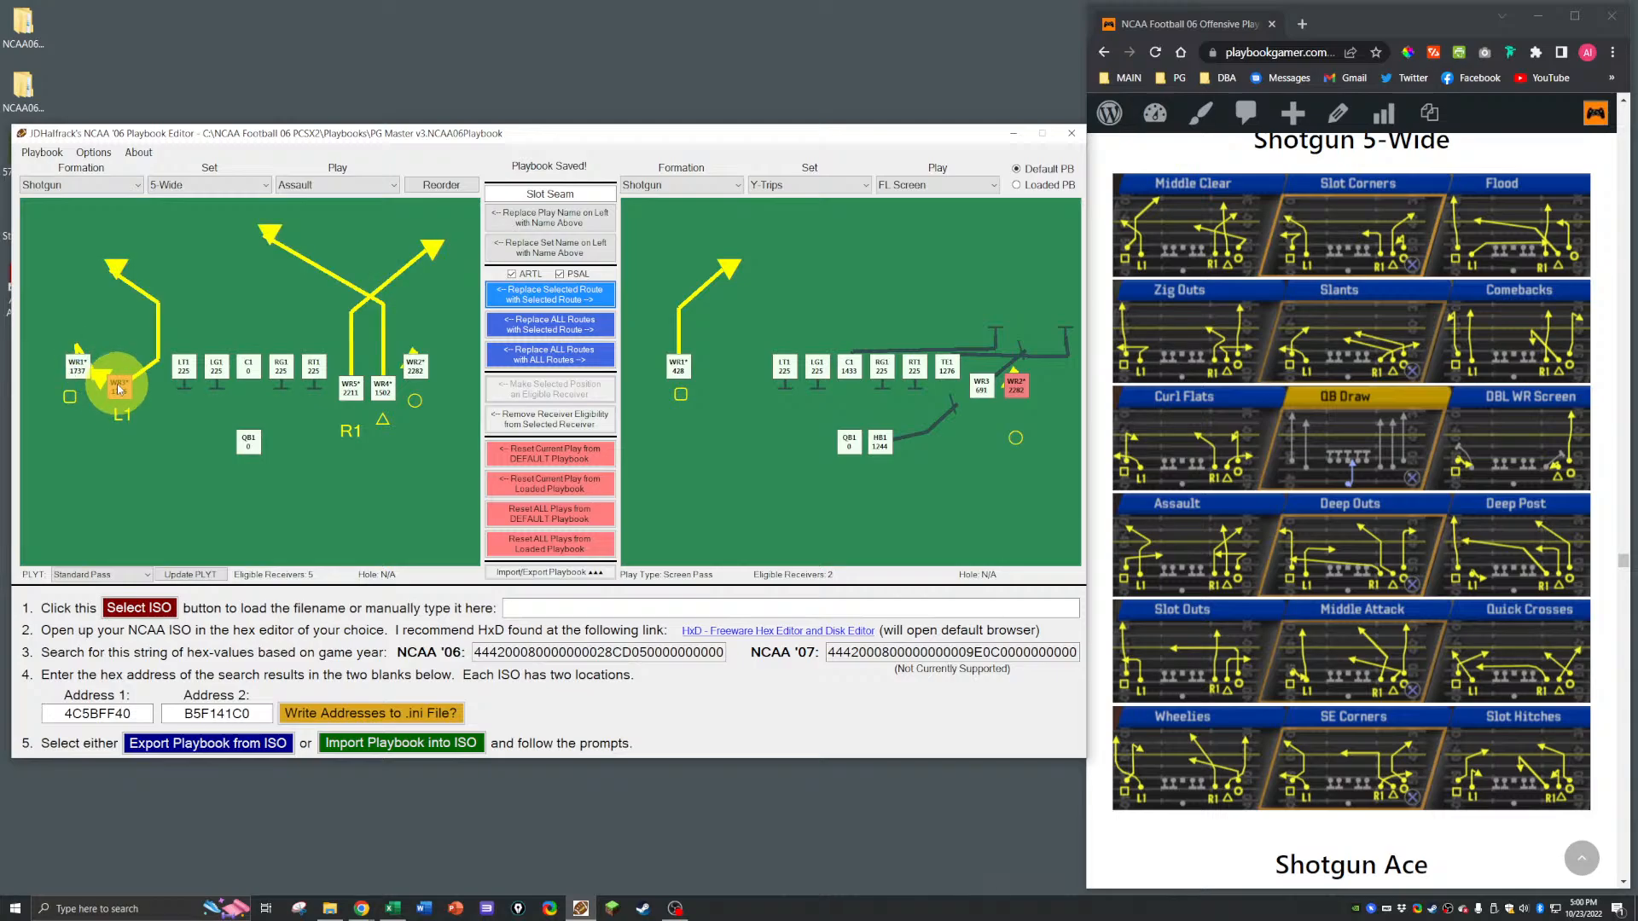
click(77, 372)
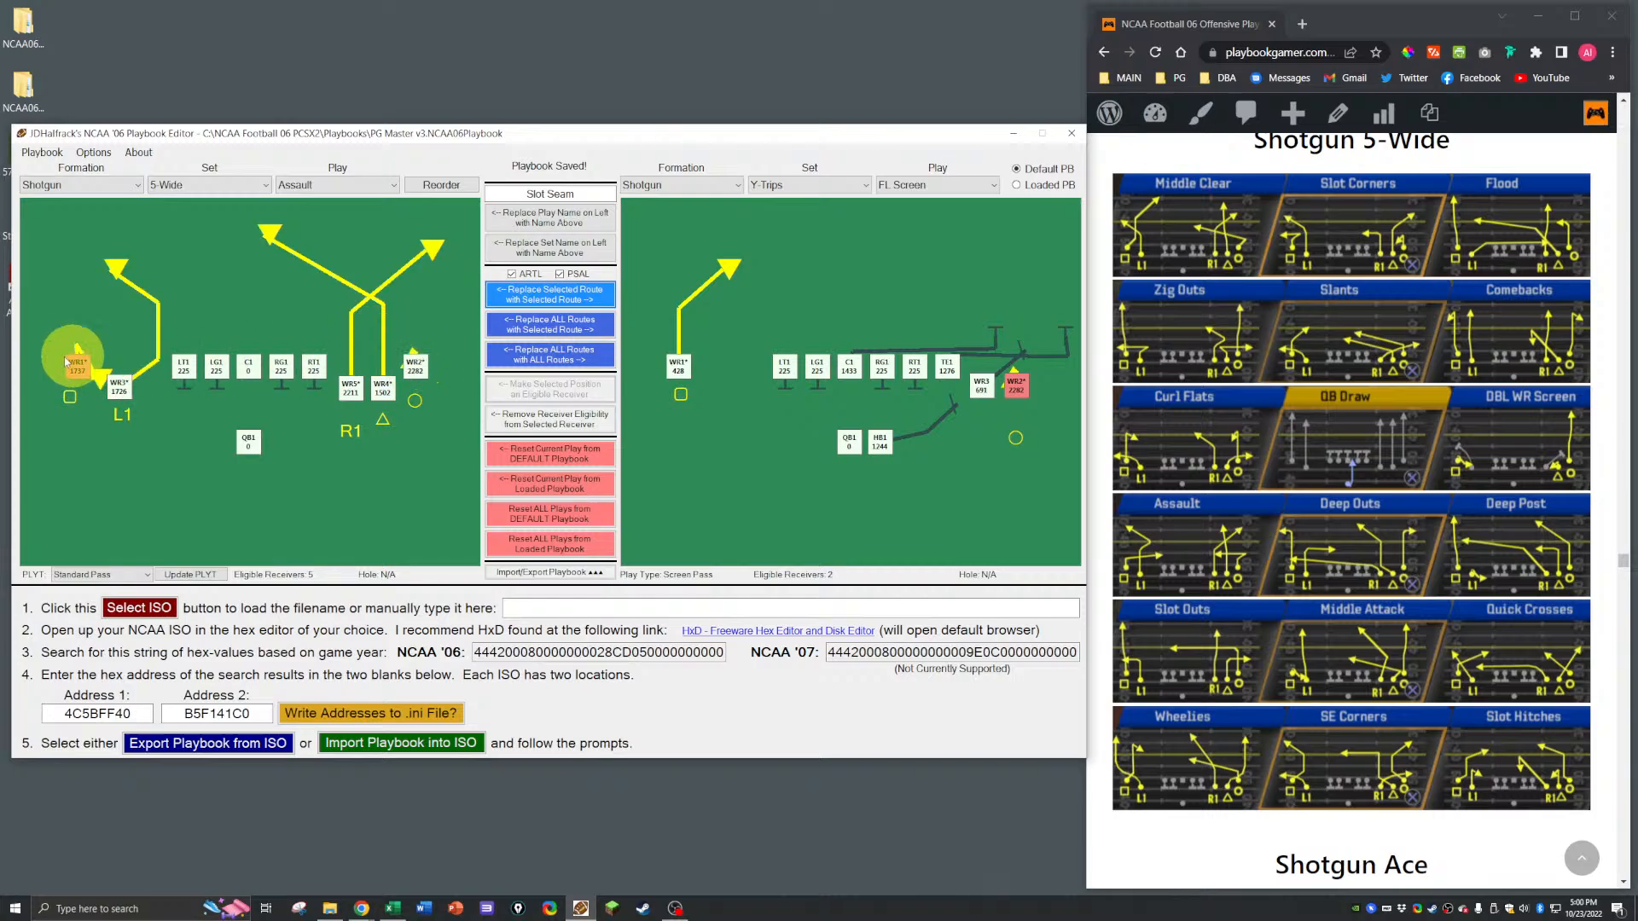
click(733, 184)
click(665, 199)
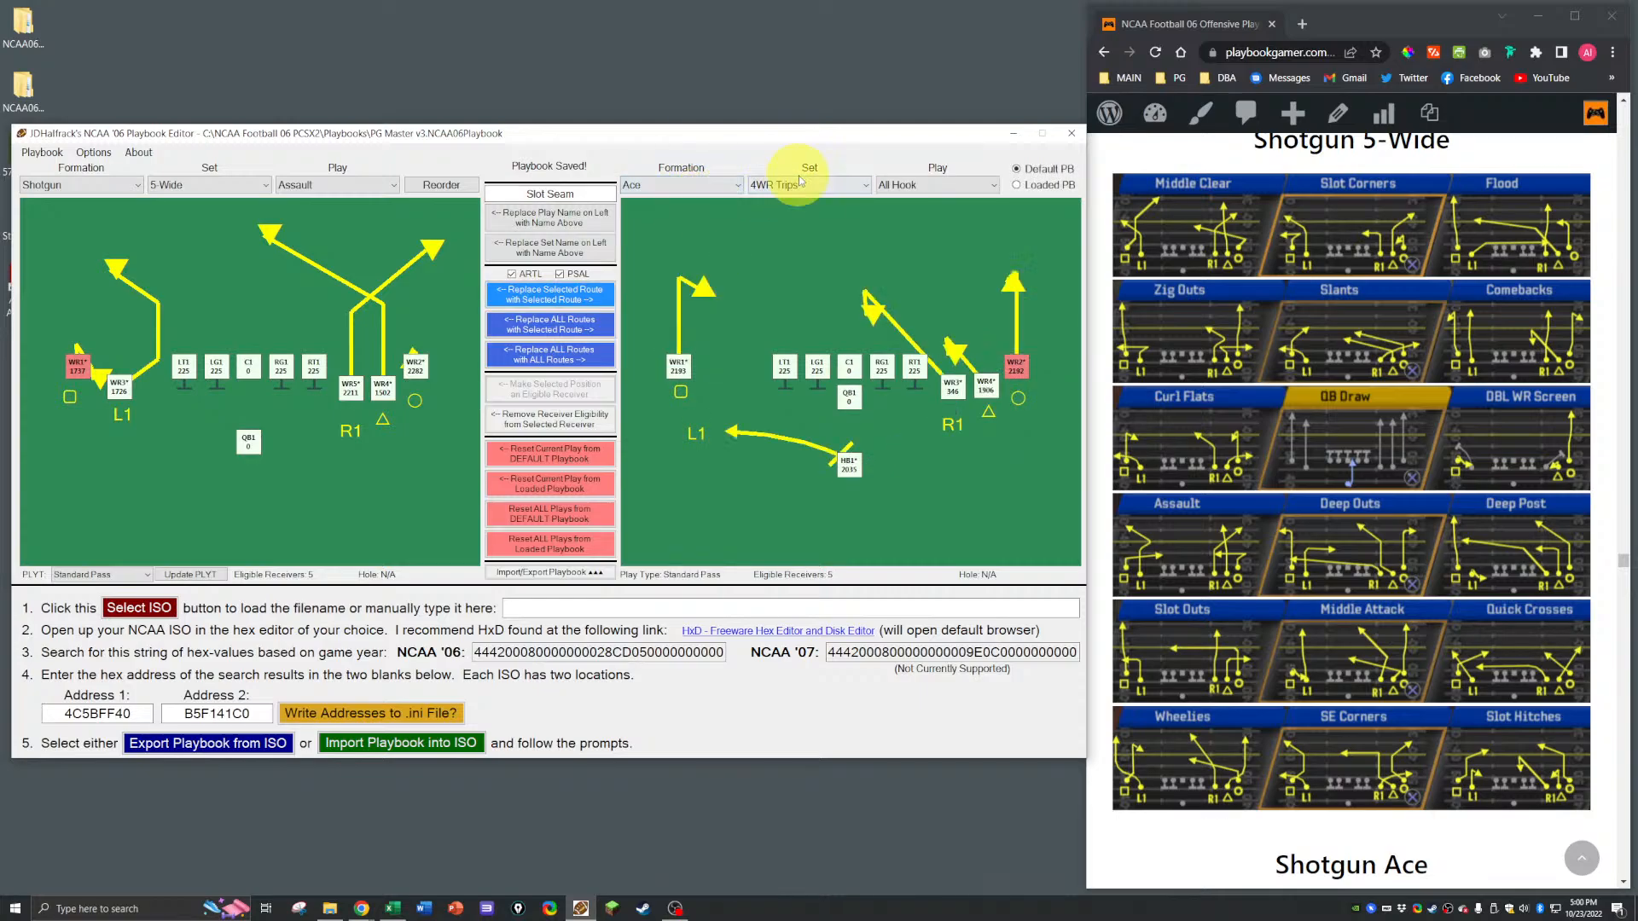
click(781, 184)
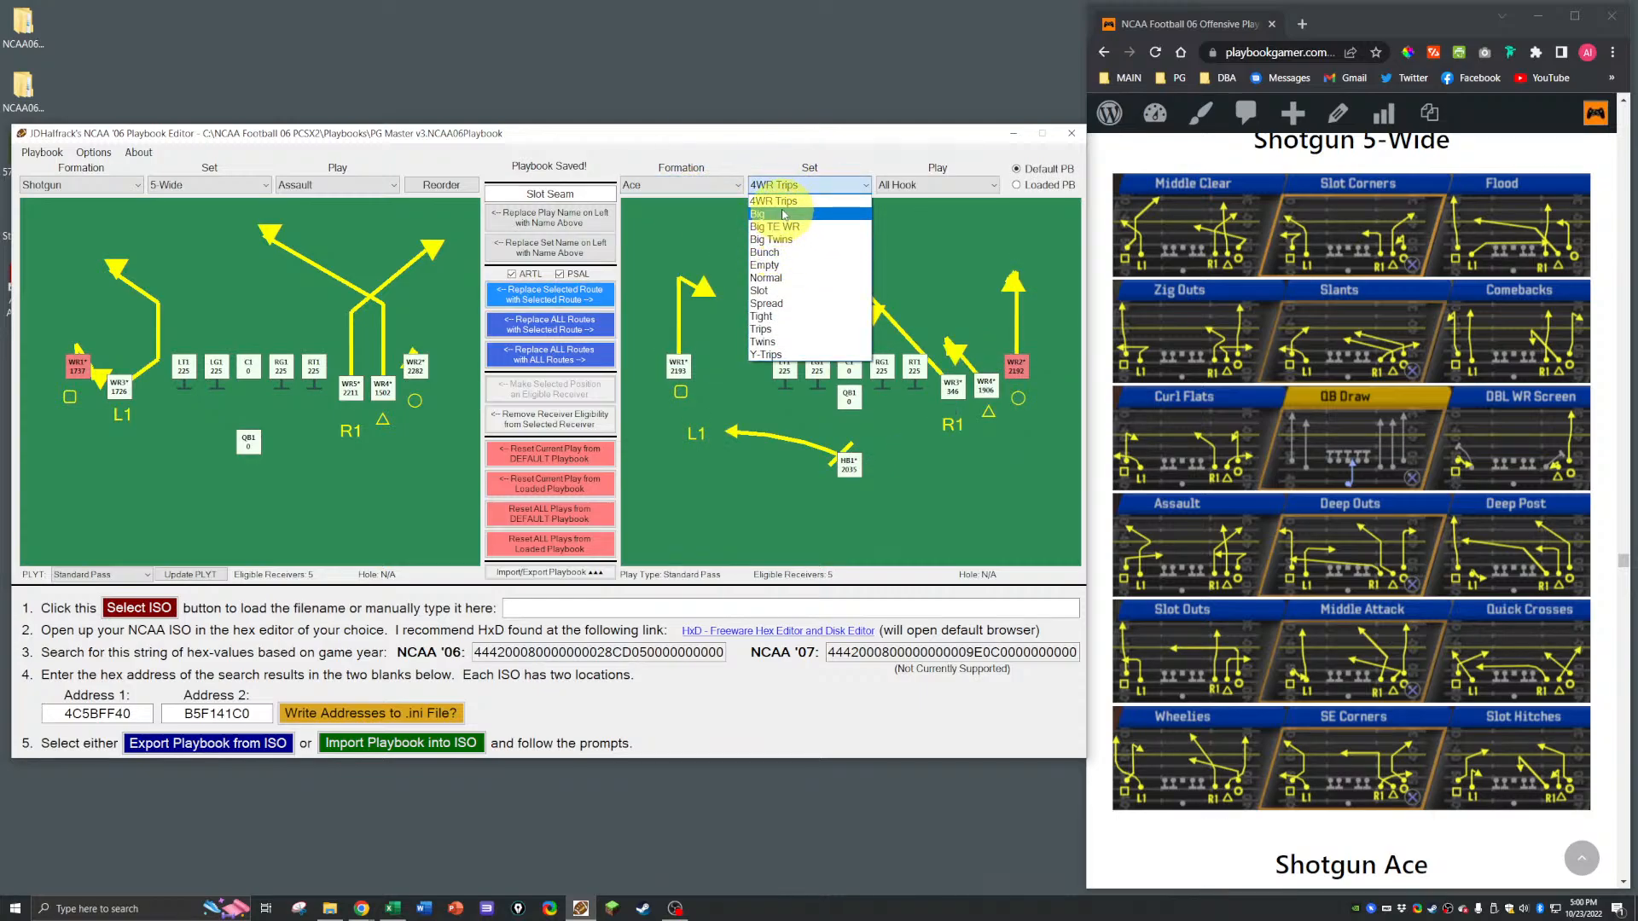
click(709, 183)
click(648, 186)
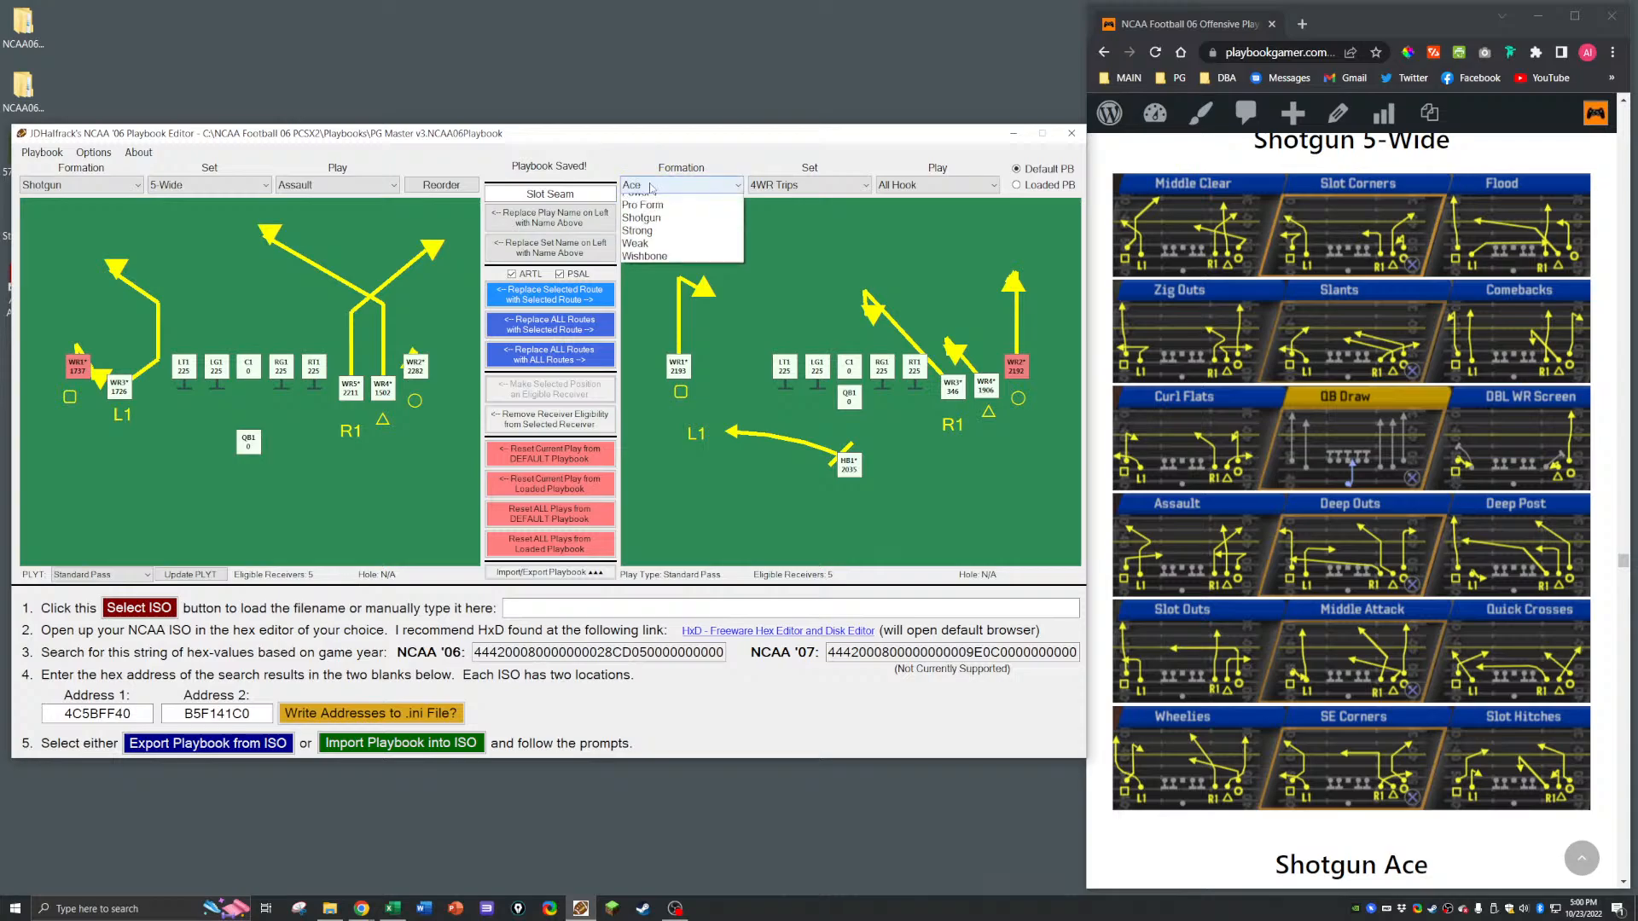
click(661, 322)
click(863, 185)
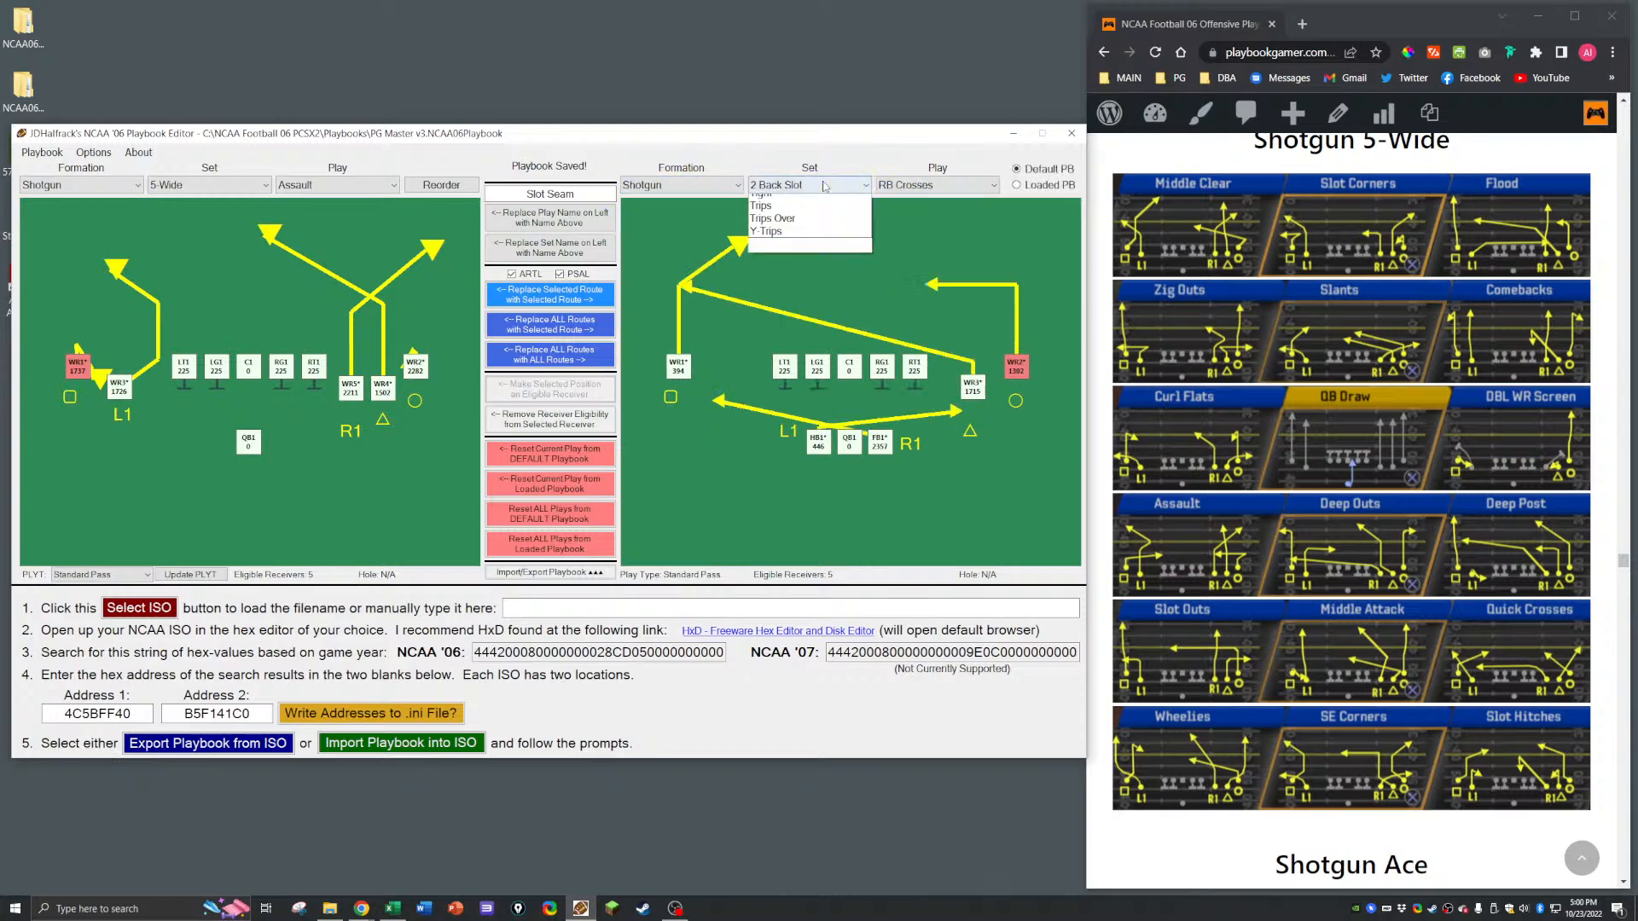
click(788, 201)
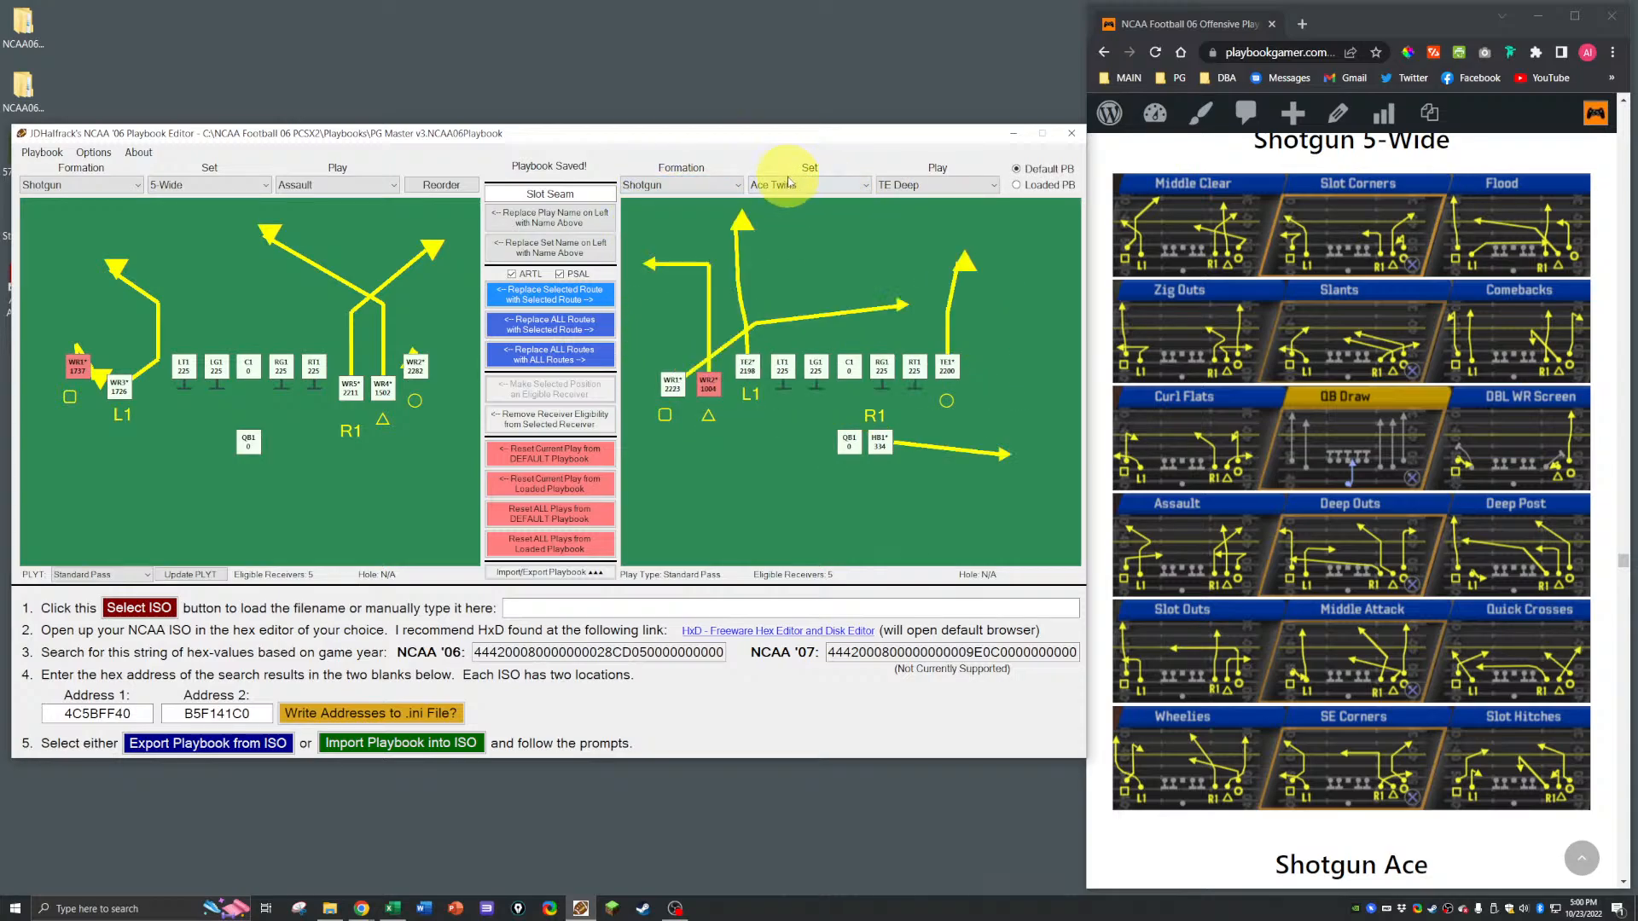
Step: Replace WR1's route in Assault with WR1's route from the default Shotgun Ace Slant Outs play and save the playbook
click(779, 185)
click(771, 239)
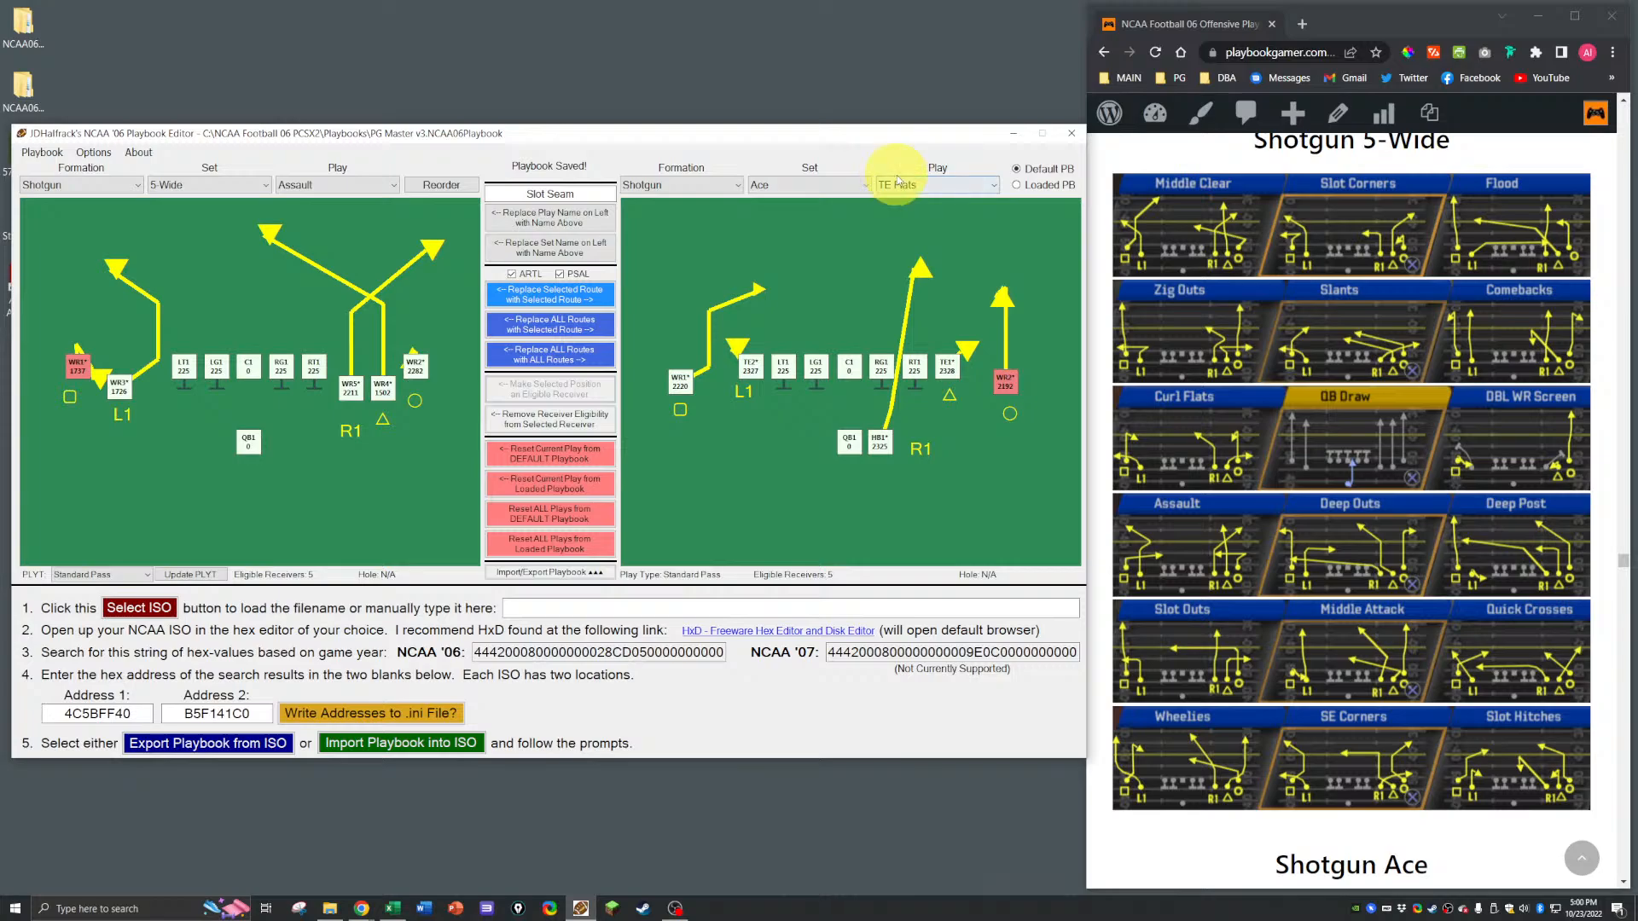
click(891, 186)
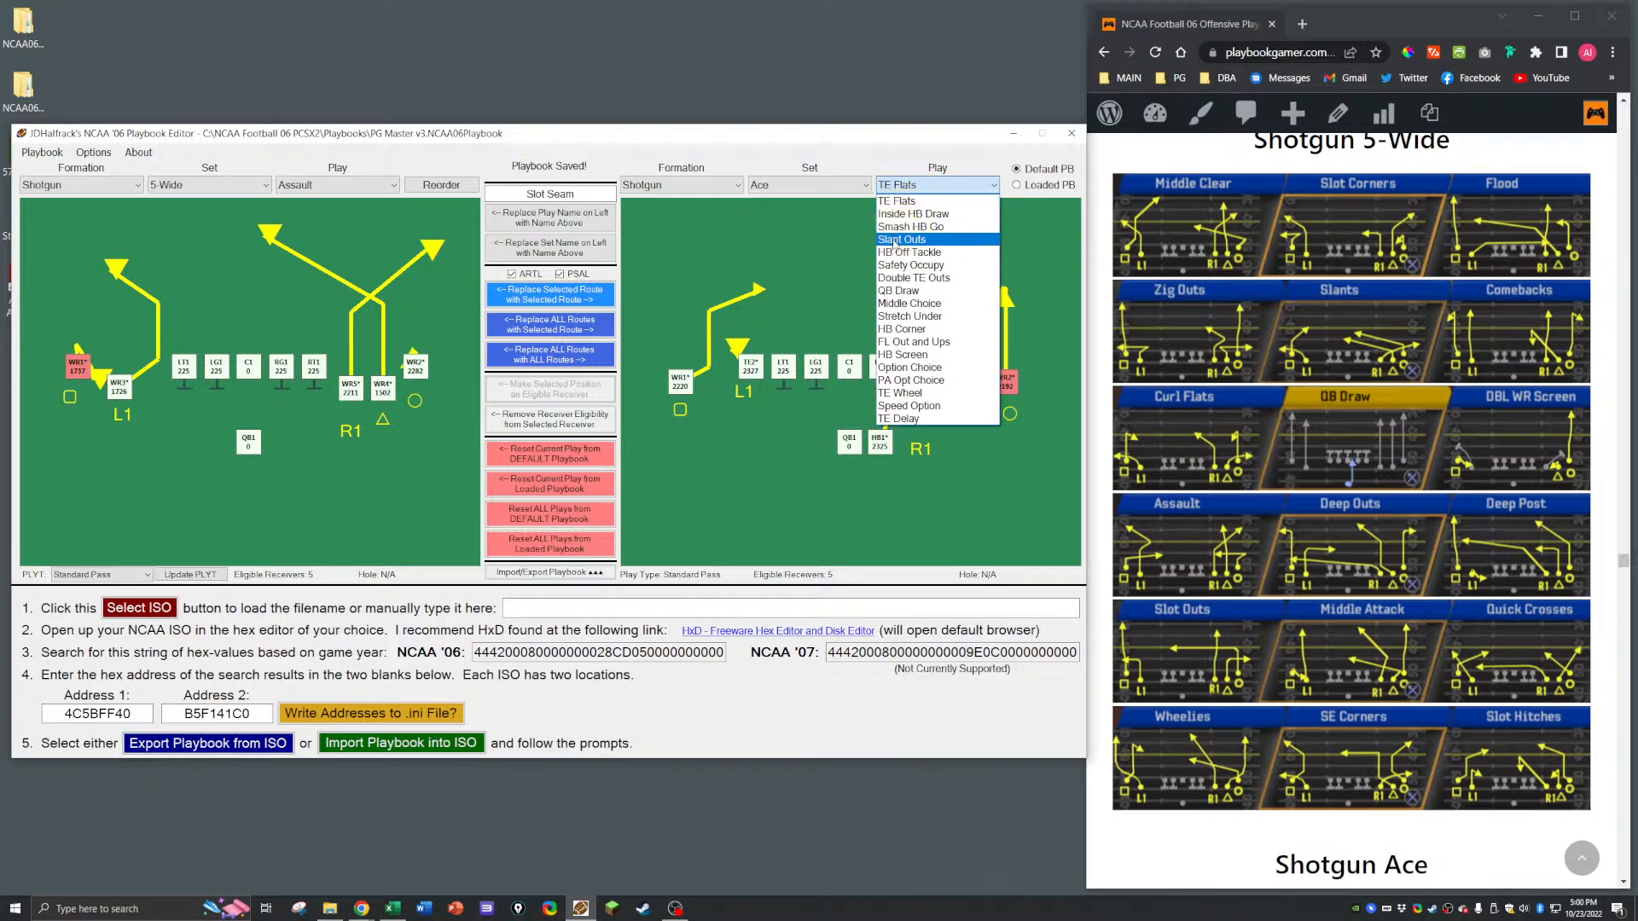
click(902, 240)
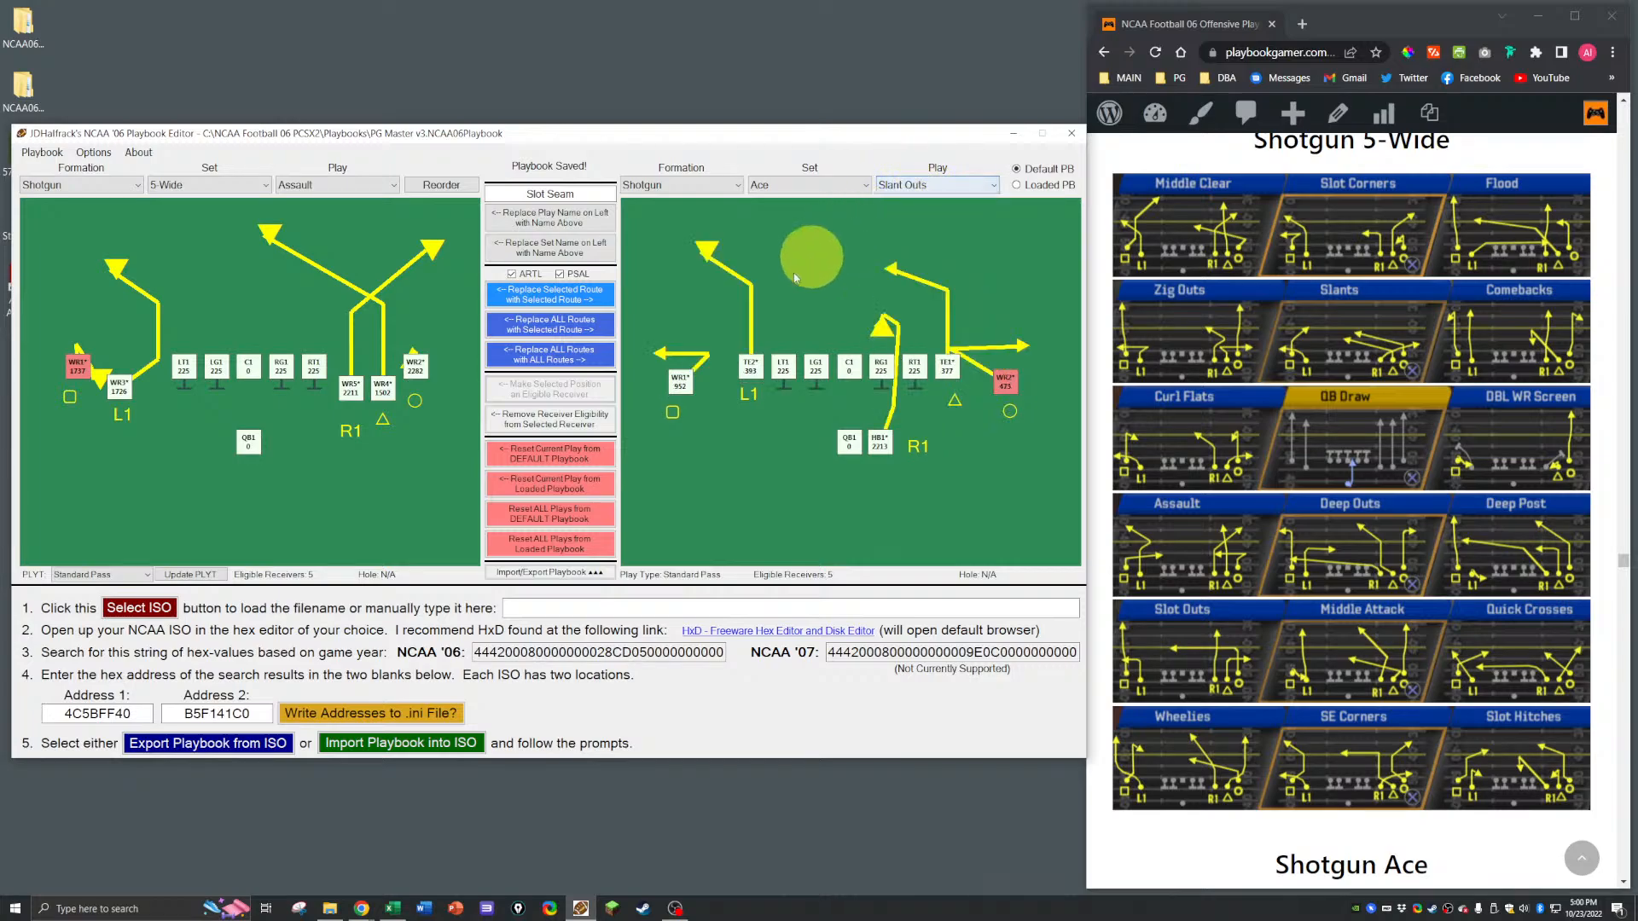
click(550, 297)
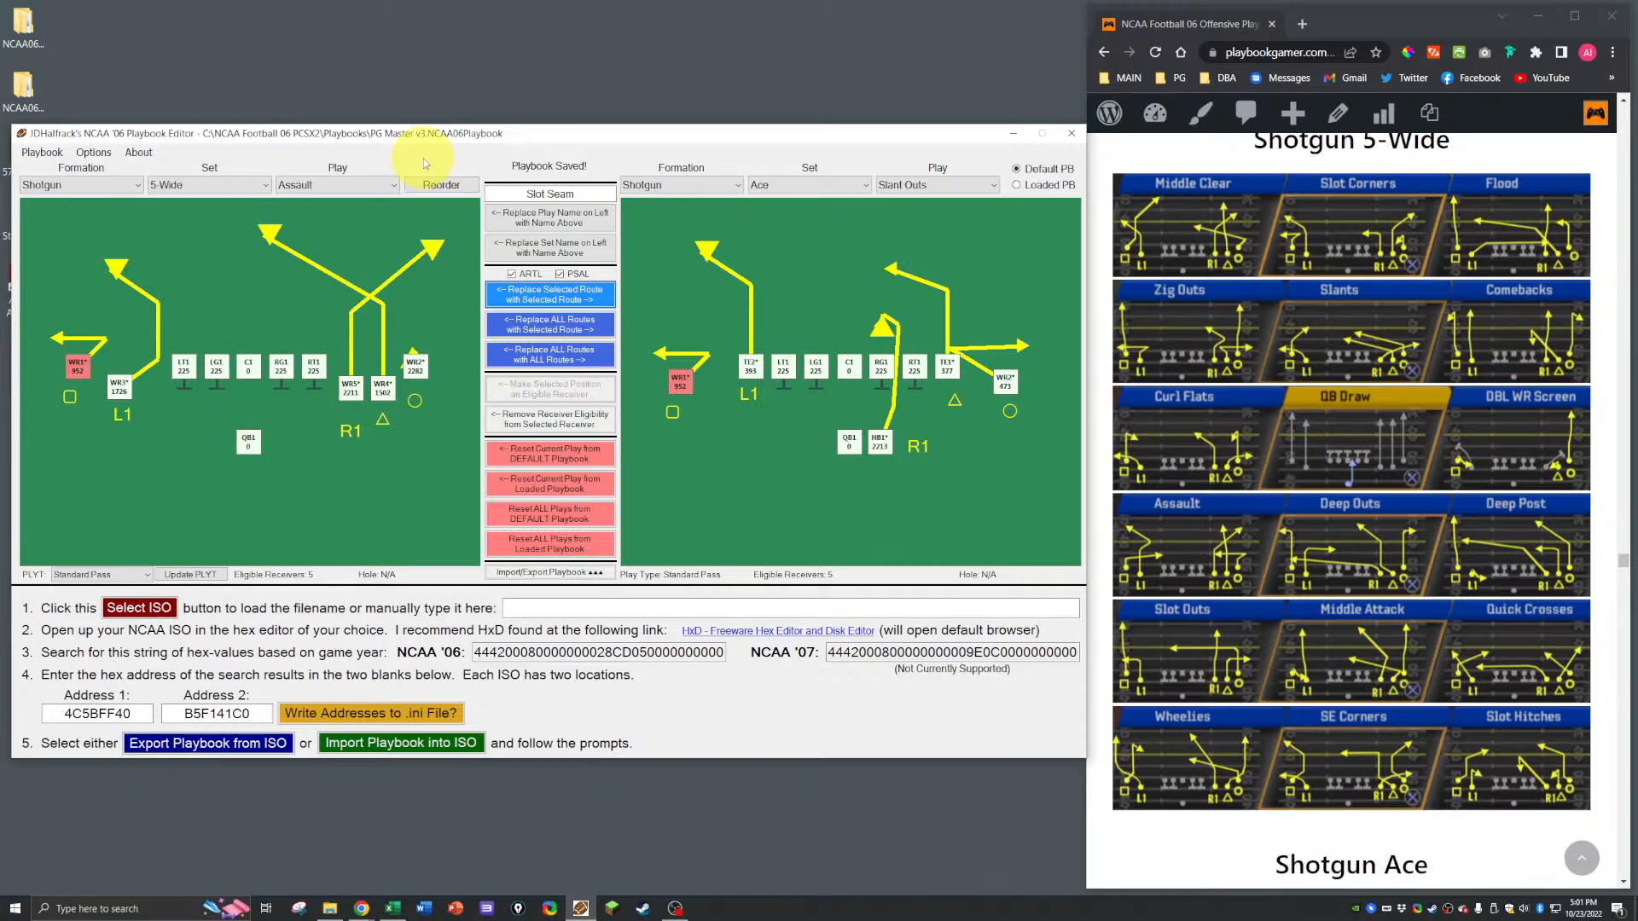
key(ctrl+s)
key(Return)
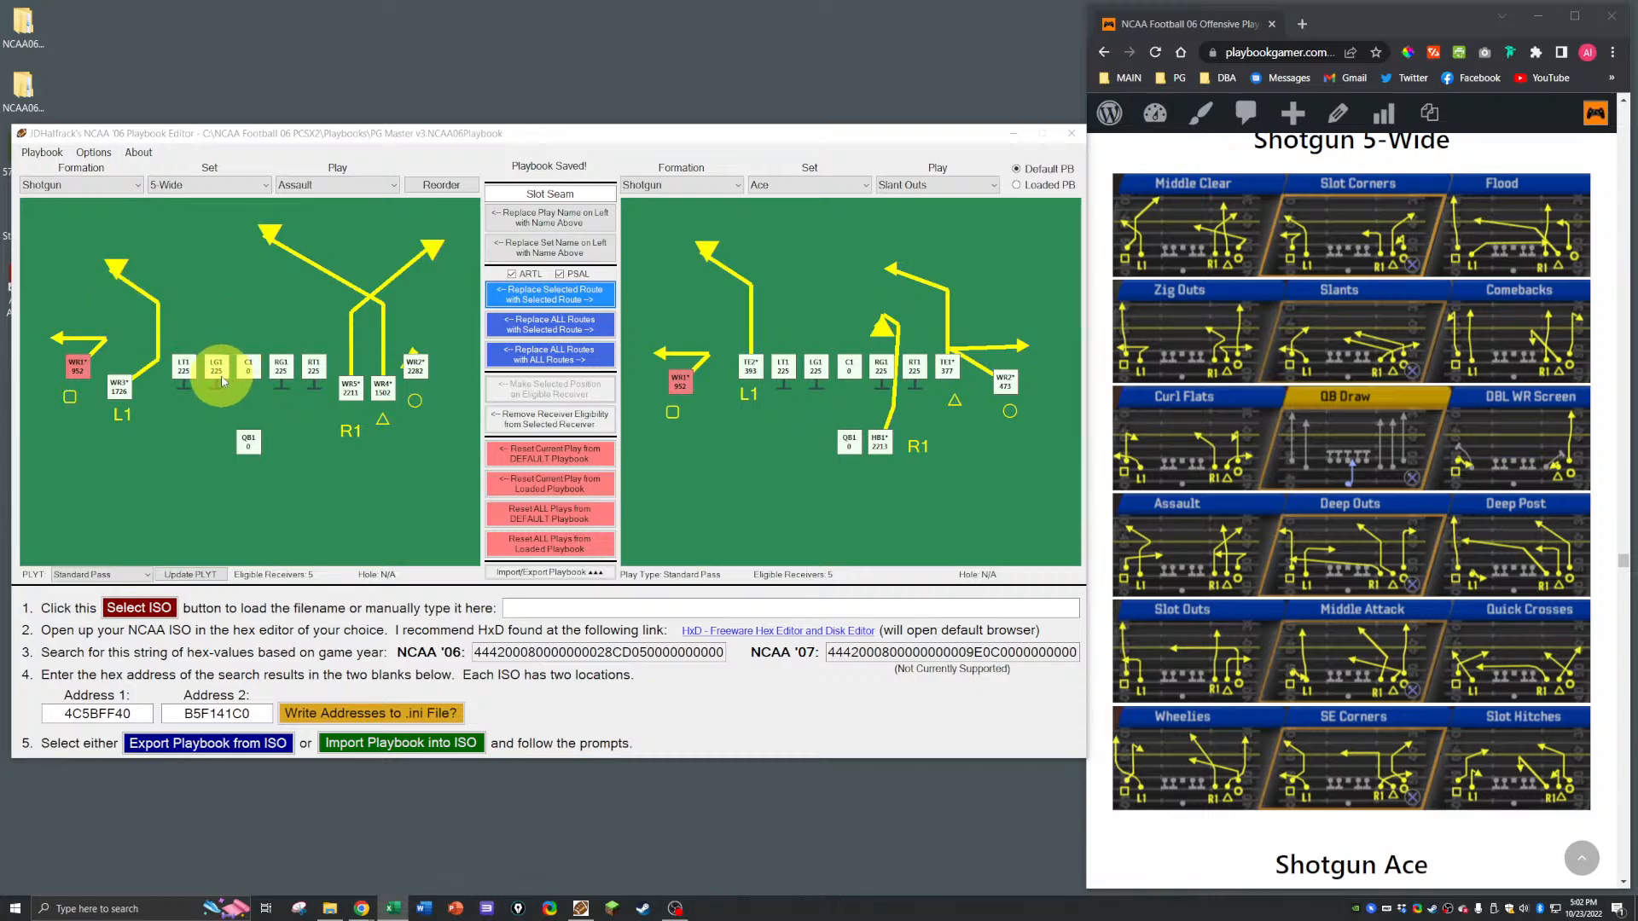
Step: Replace WR4's route in the Deep Outs play with WR4's route from the default Shotgun Spread Deep Attack play
click(311, 185)
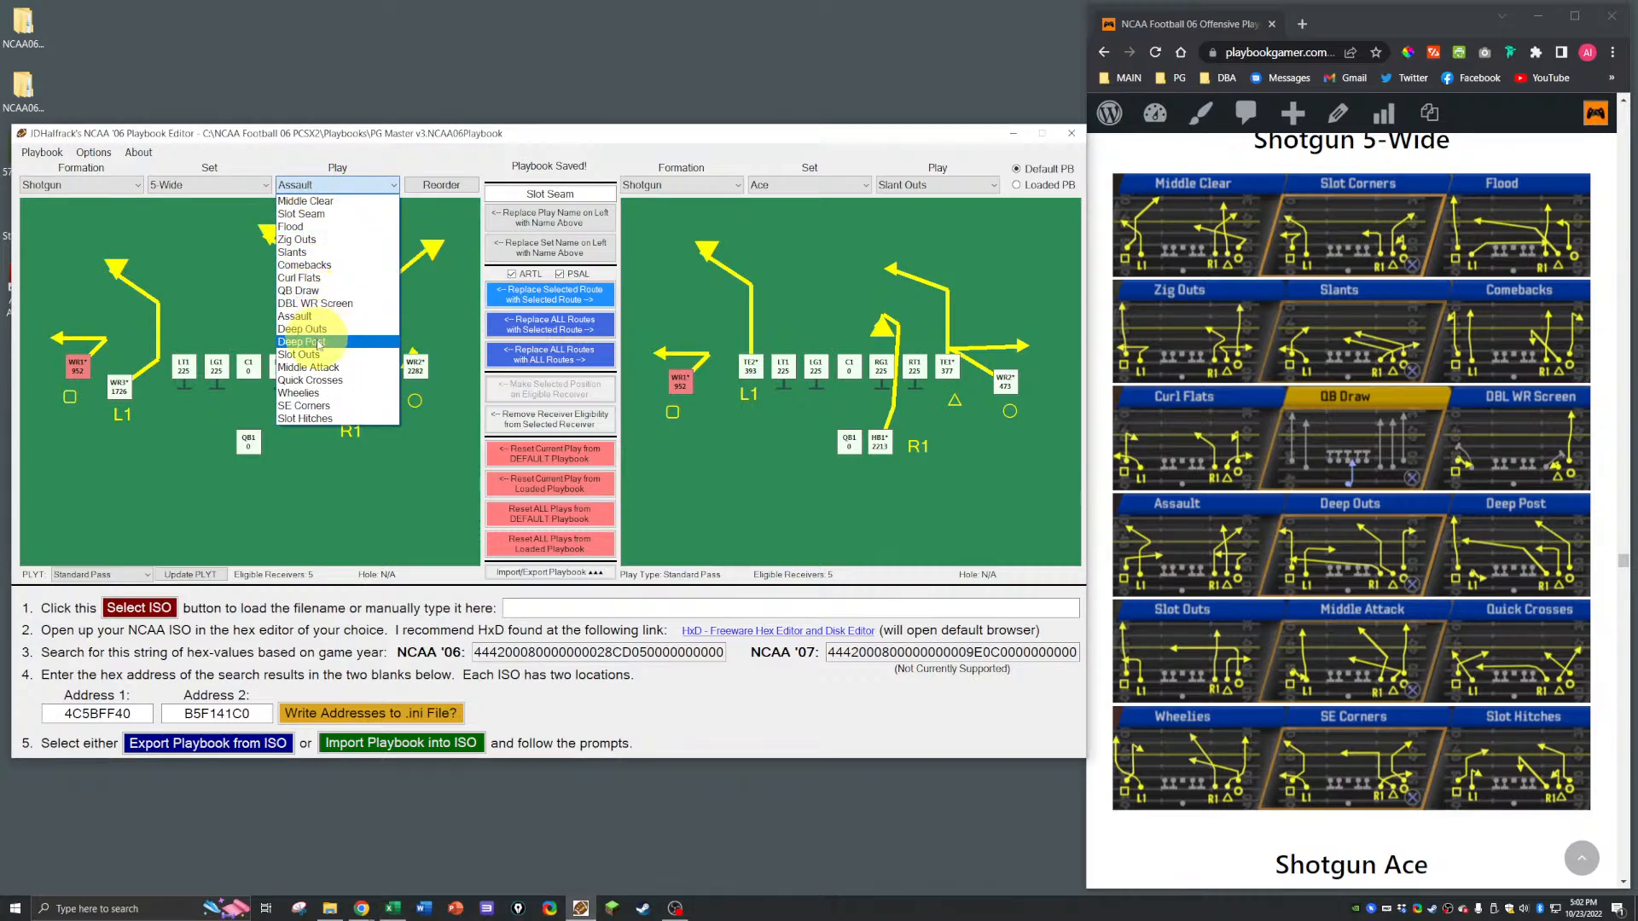
click(322, 333)
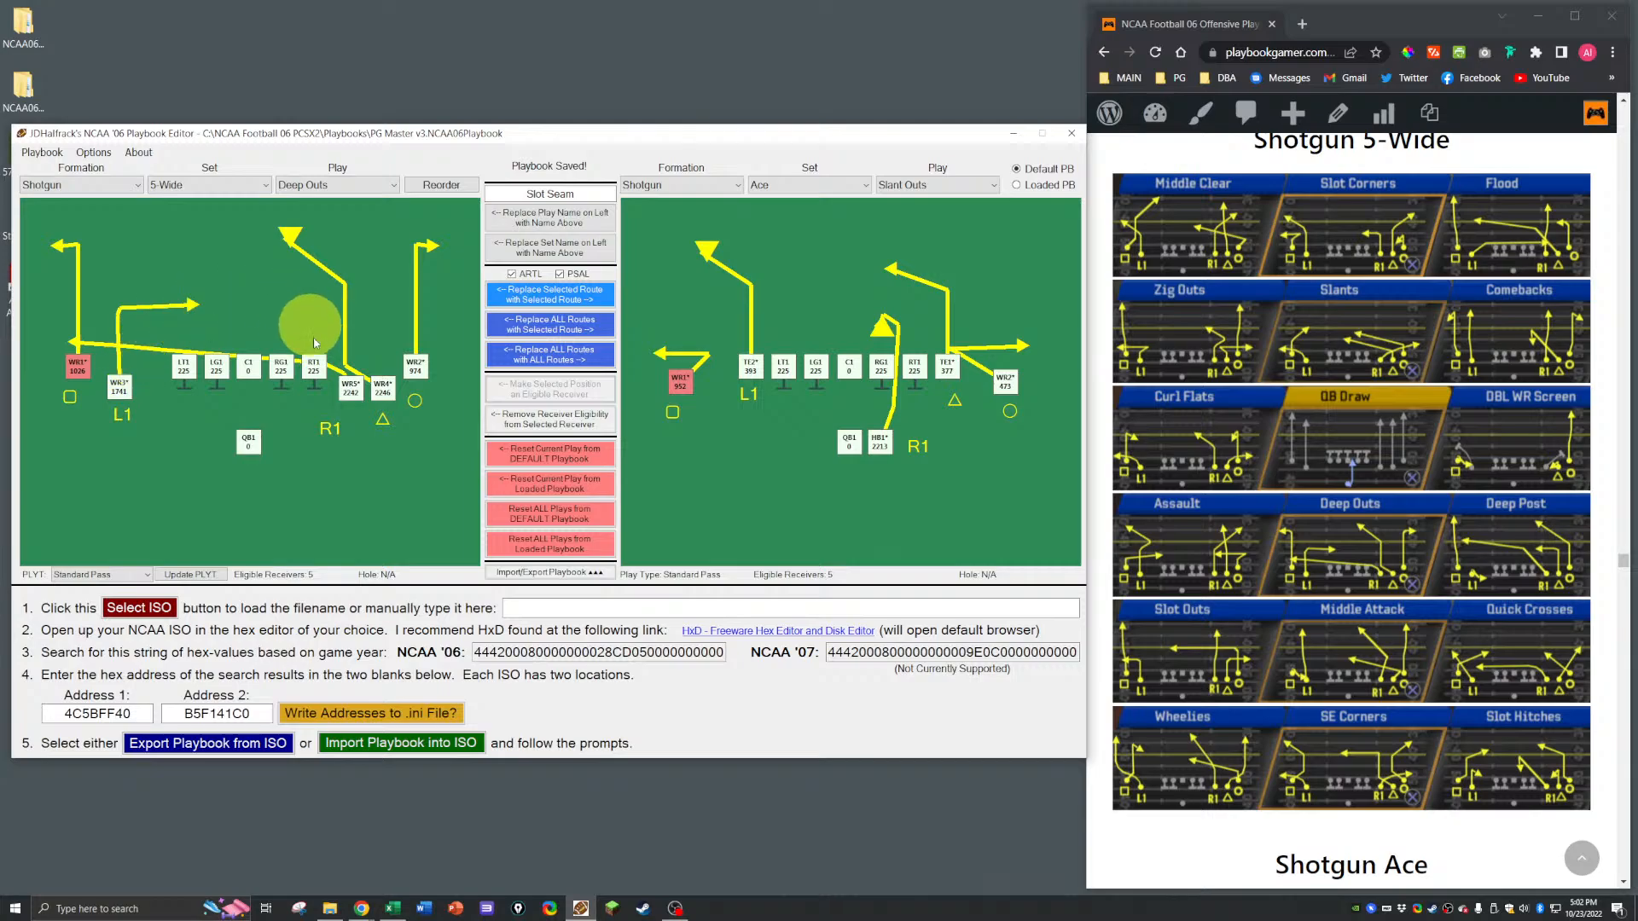
click(381, 389)
click(772, 185)
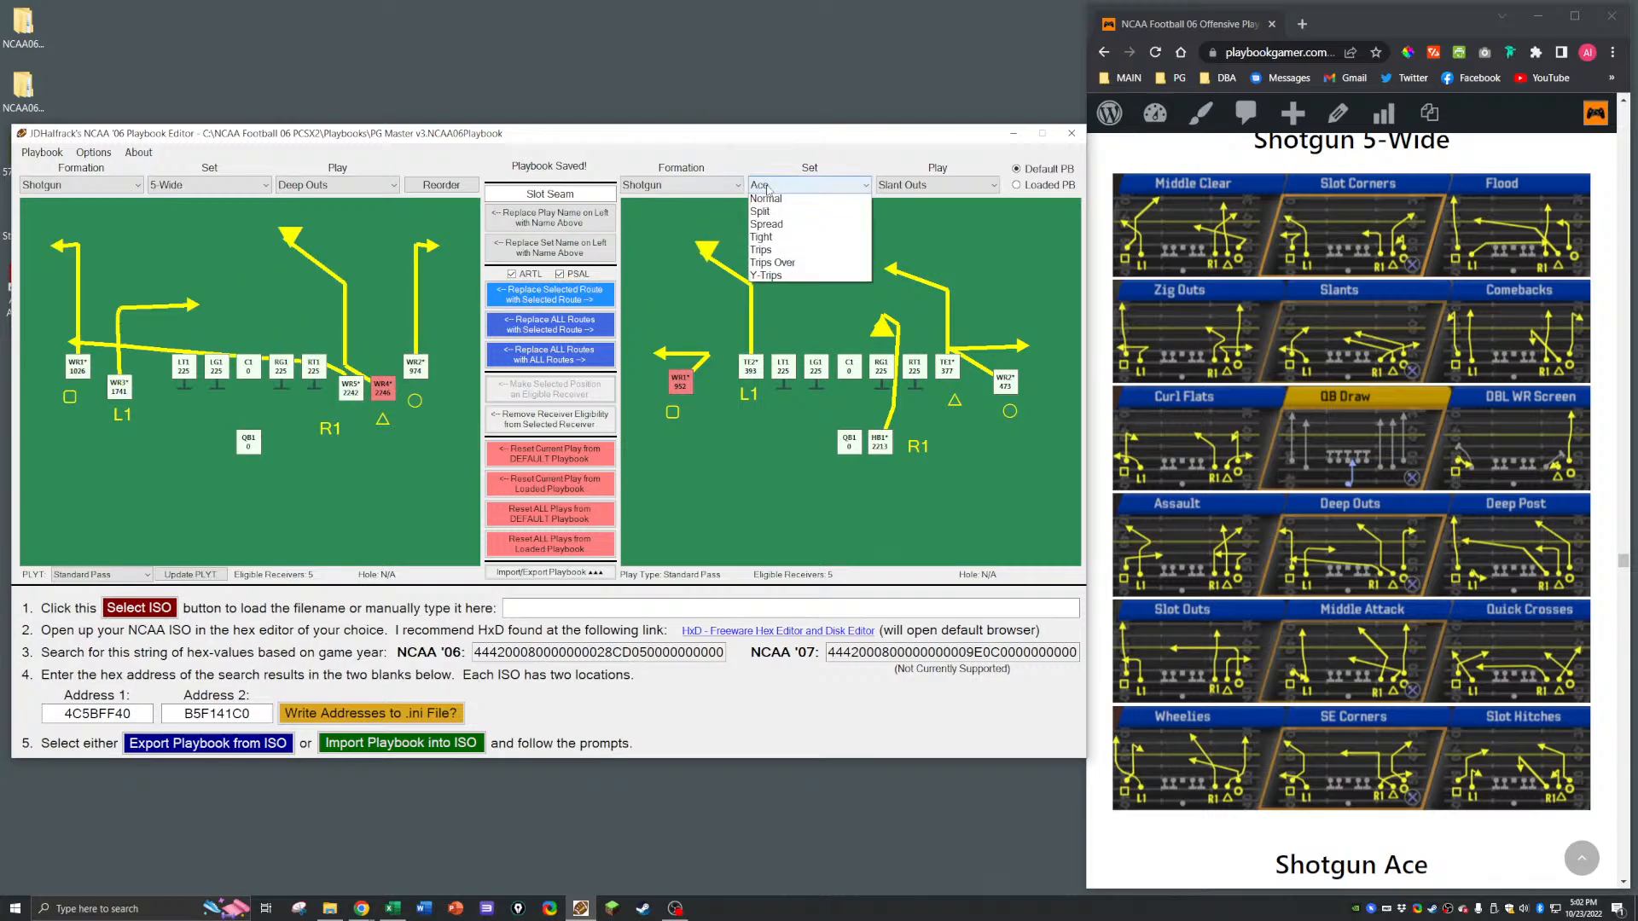
click(766, 291)
click(936, 186)
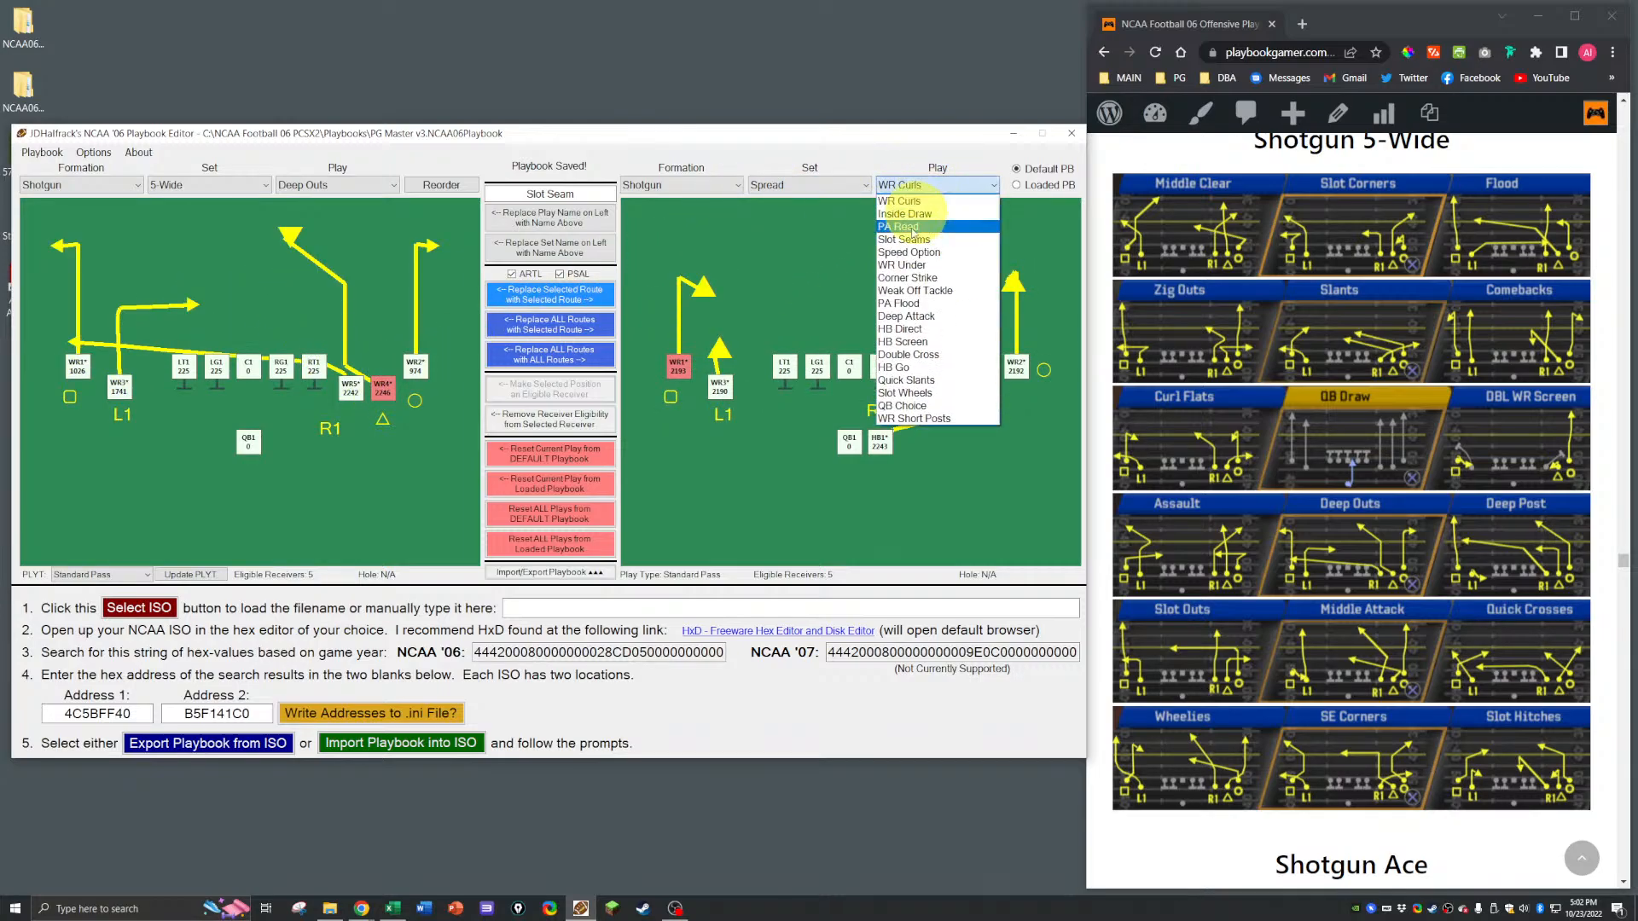
click(920, 318)
click(975, 385)
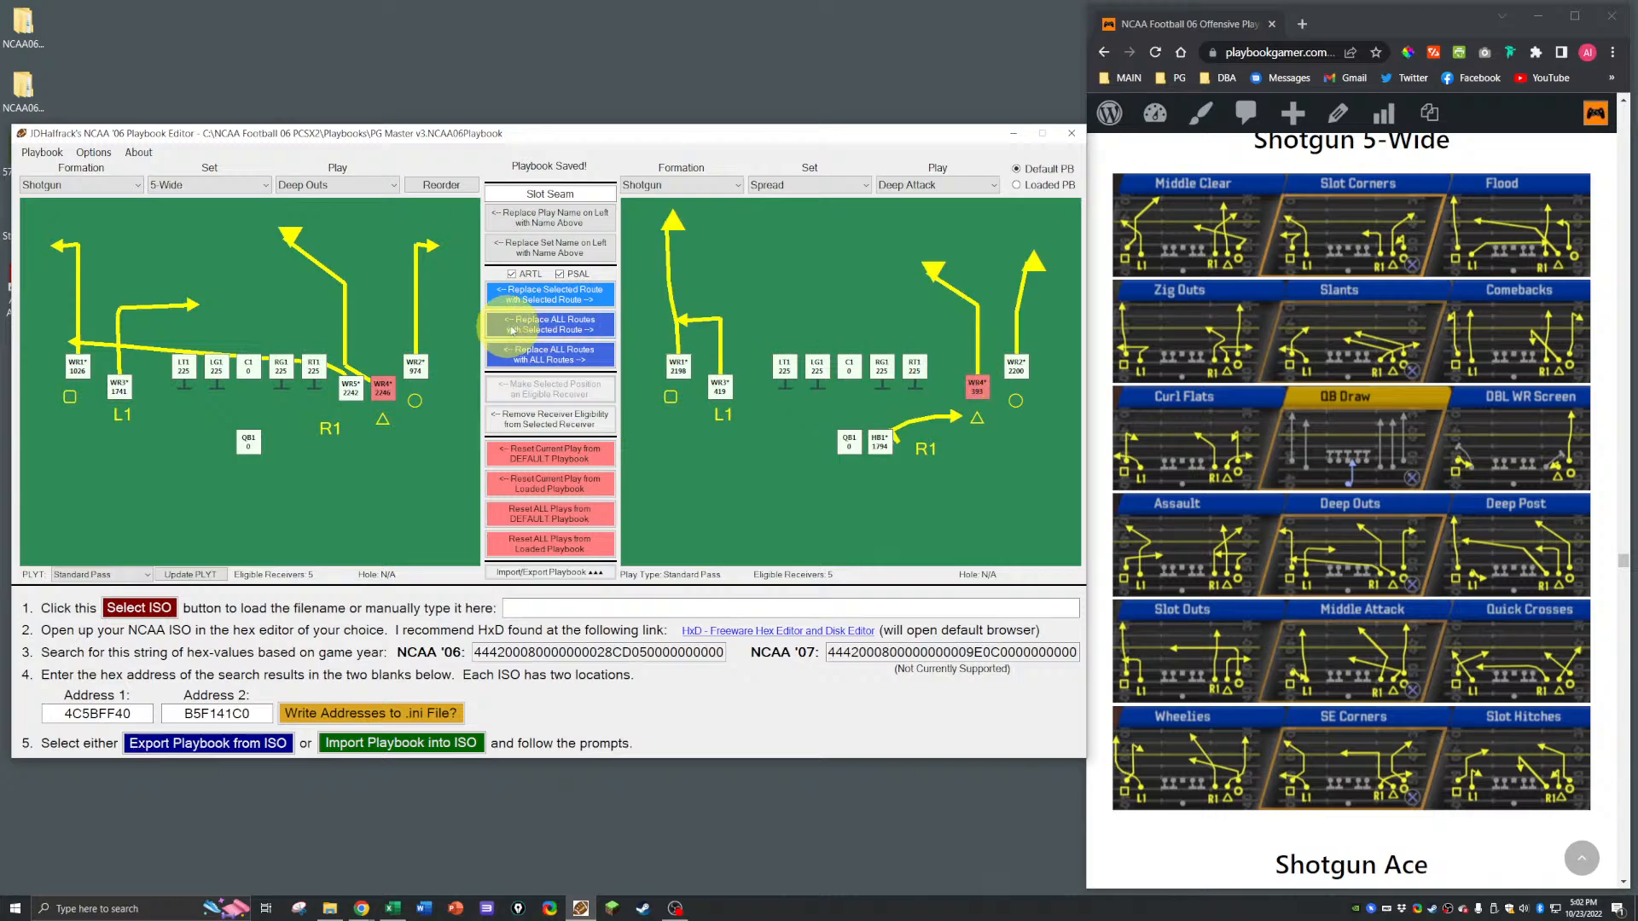
click(535, 298)
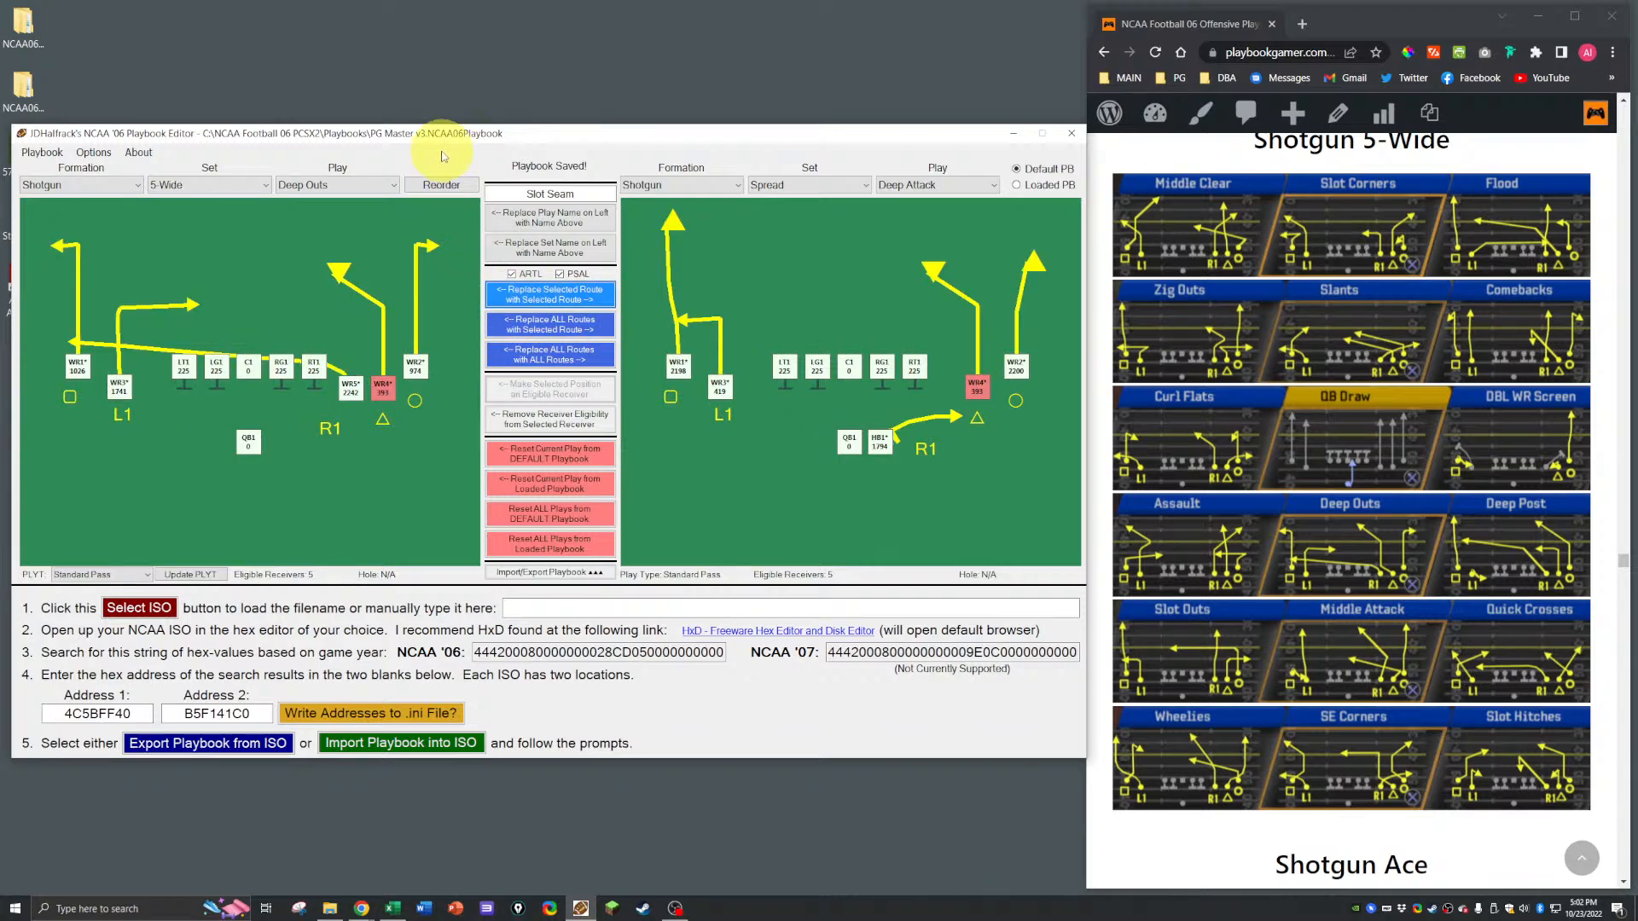
Step: Save the playbook with the reworked Deep Outs play
key(ctrl+s)
click(1637, 492)
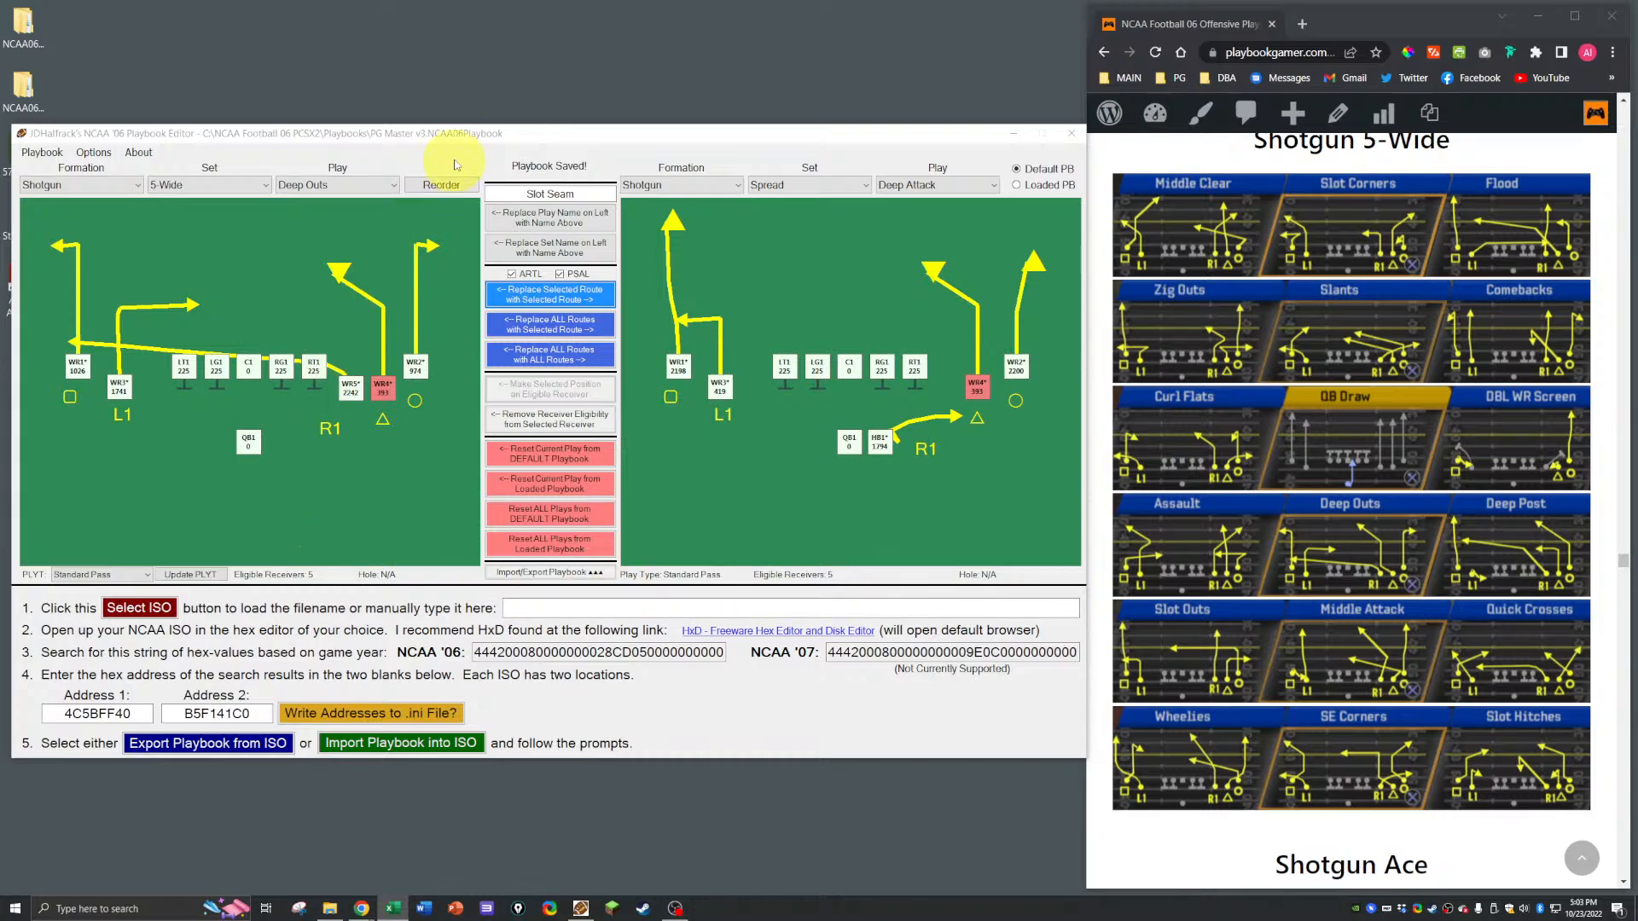
key(ctrl+s)
key(Return)
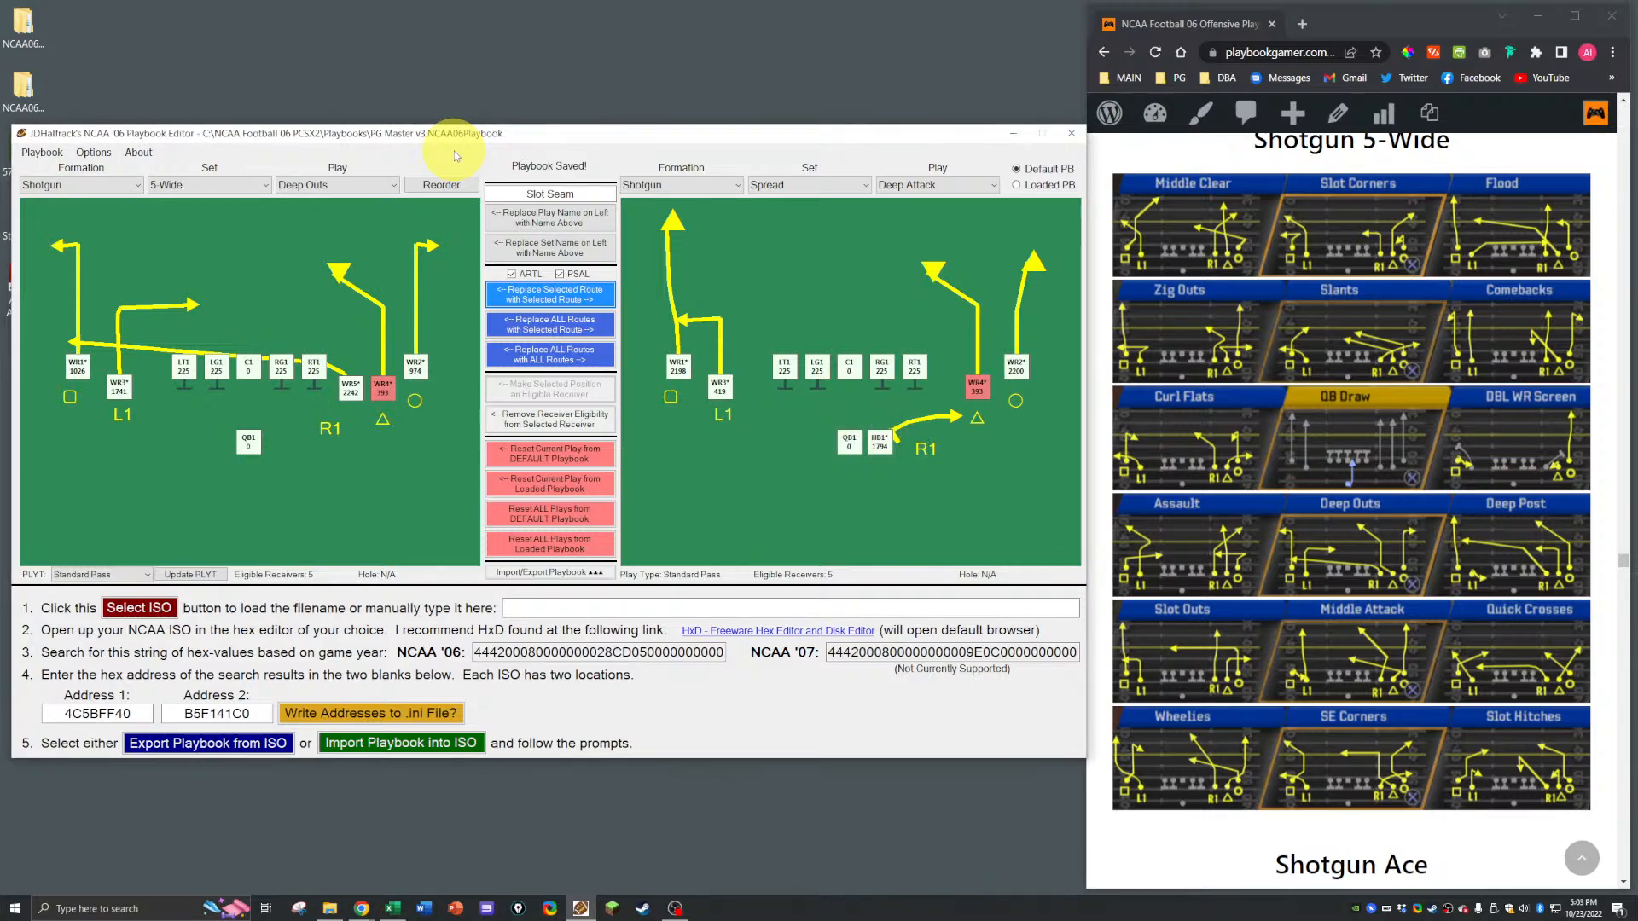
Step: Review the receiver routes of the Deep Post, Slot Outs and Middle Attack plays in the custom playbook
click(398, 187)
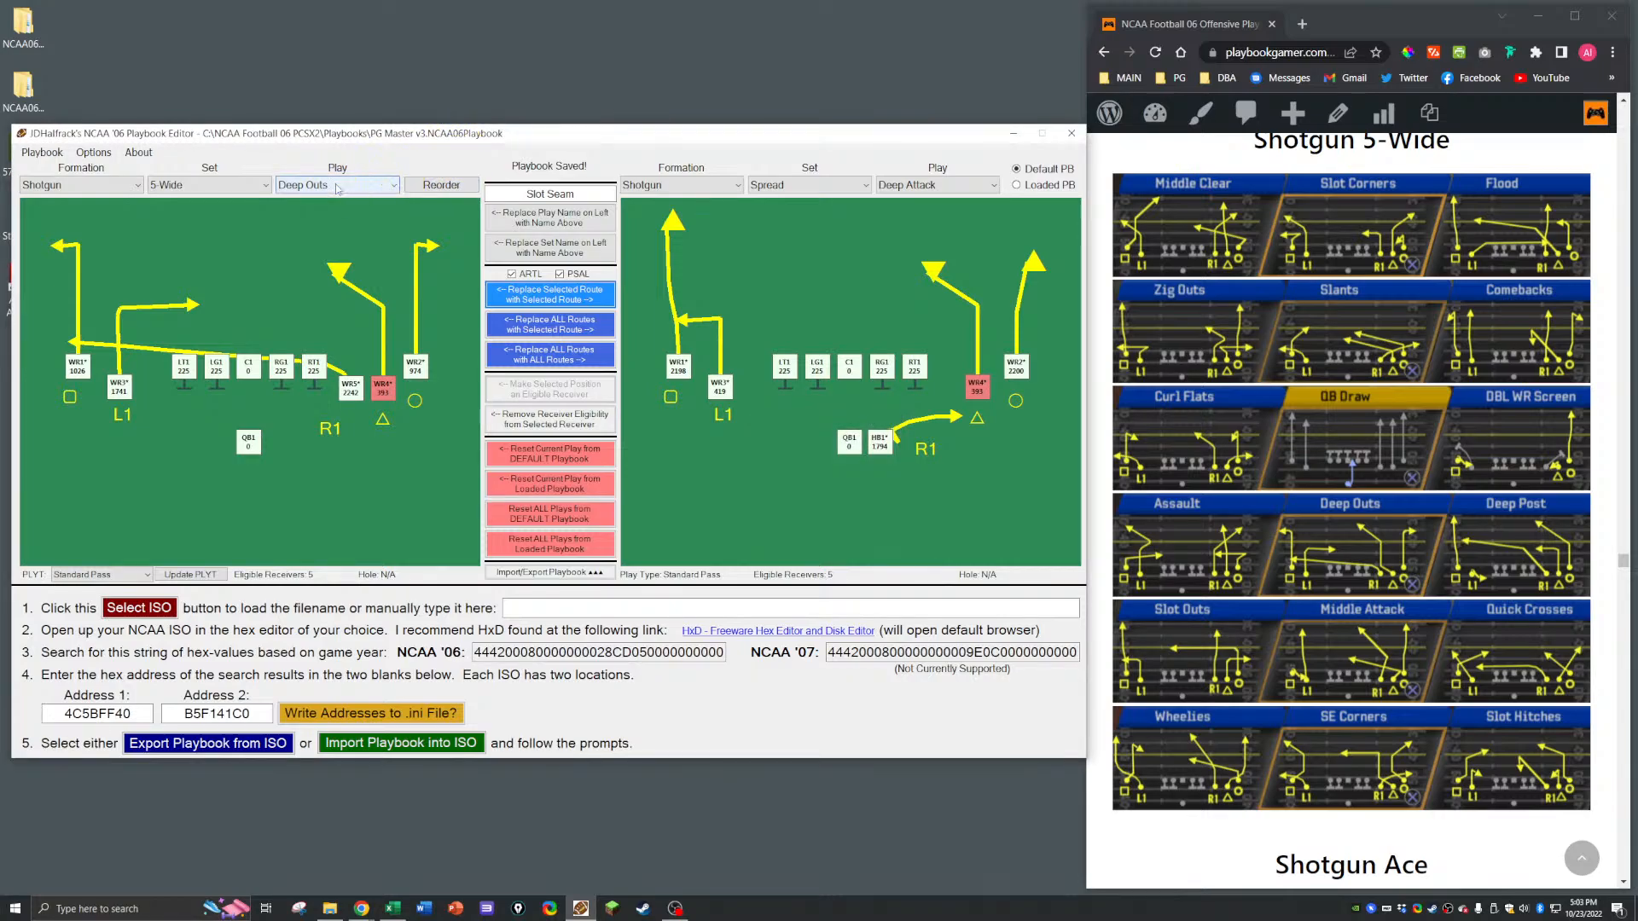
click(346, 314)
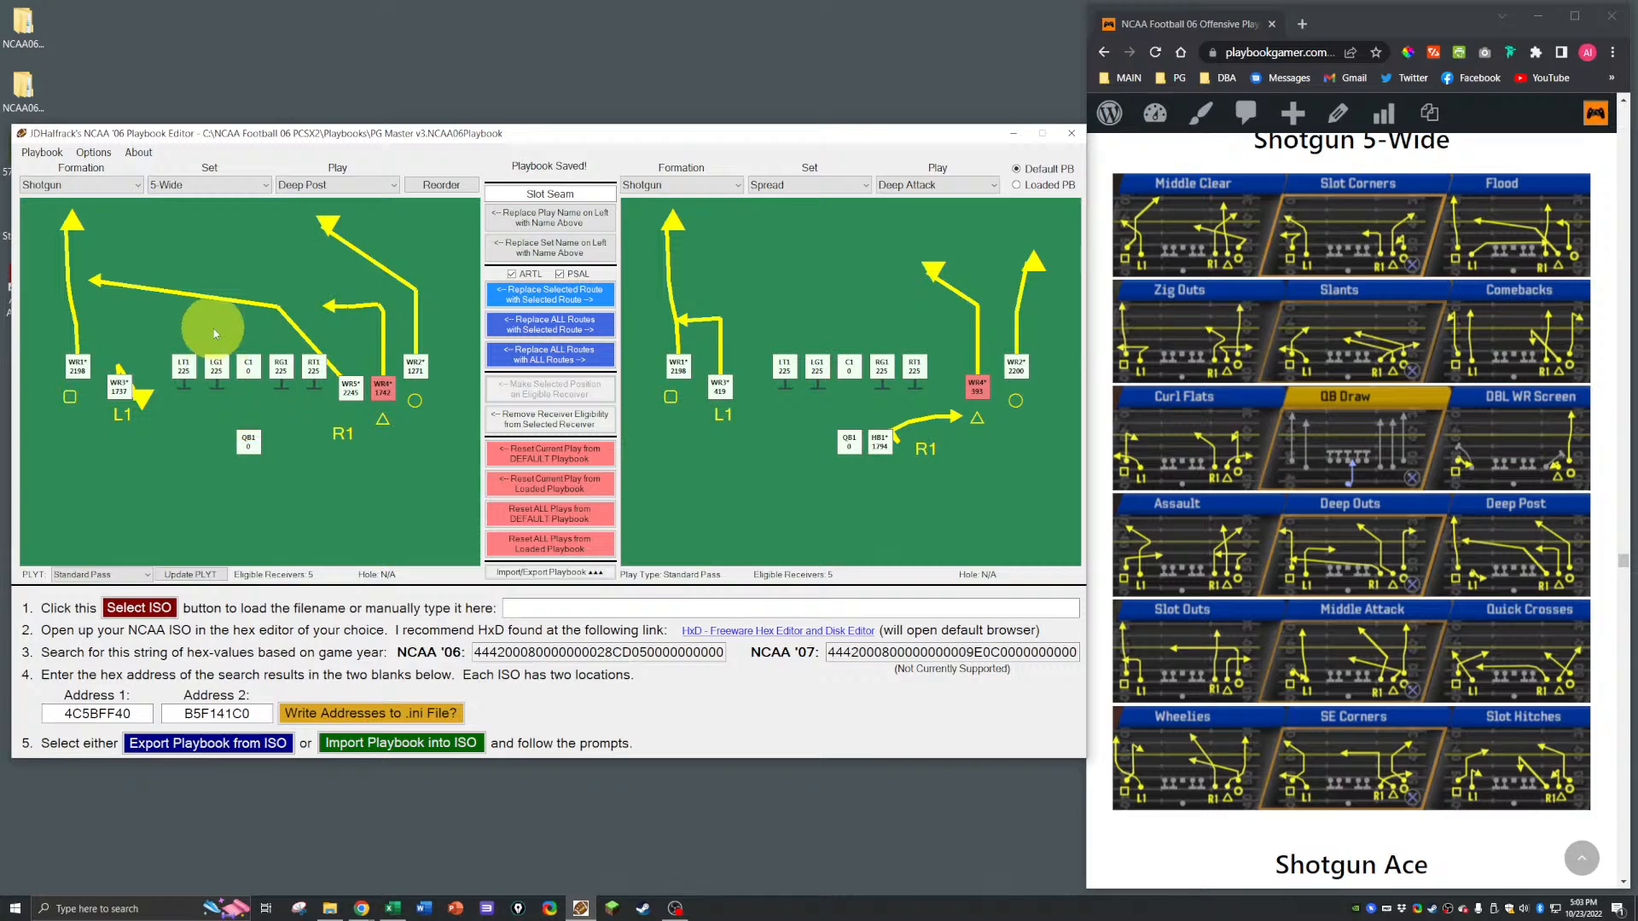
click(308, 184)
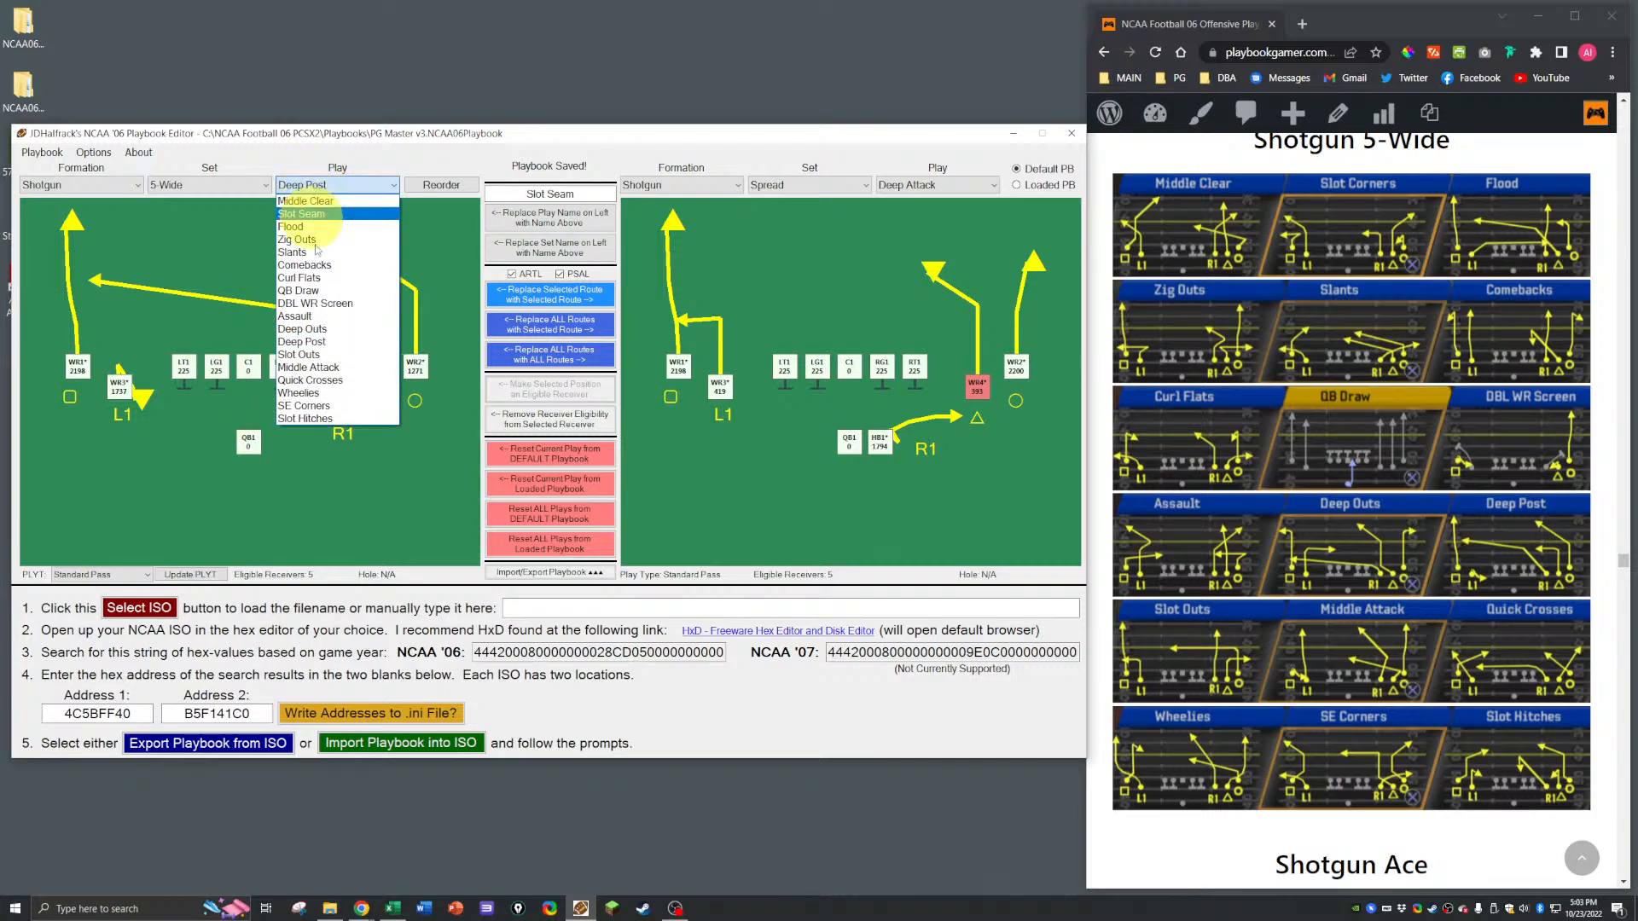
click(306, 354)
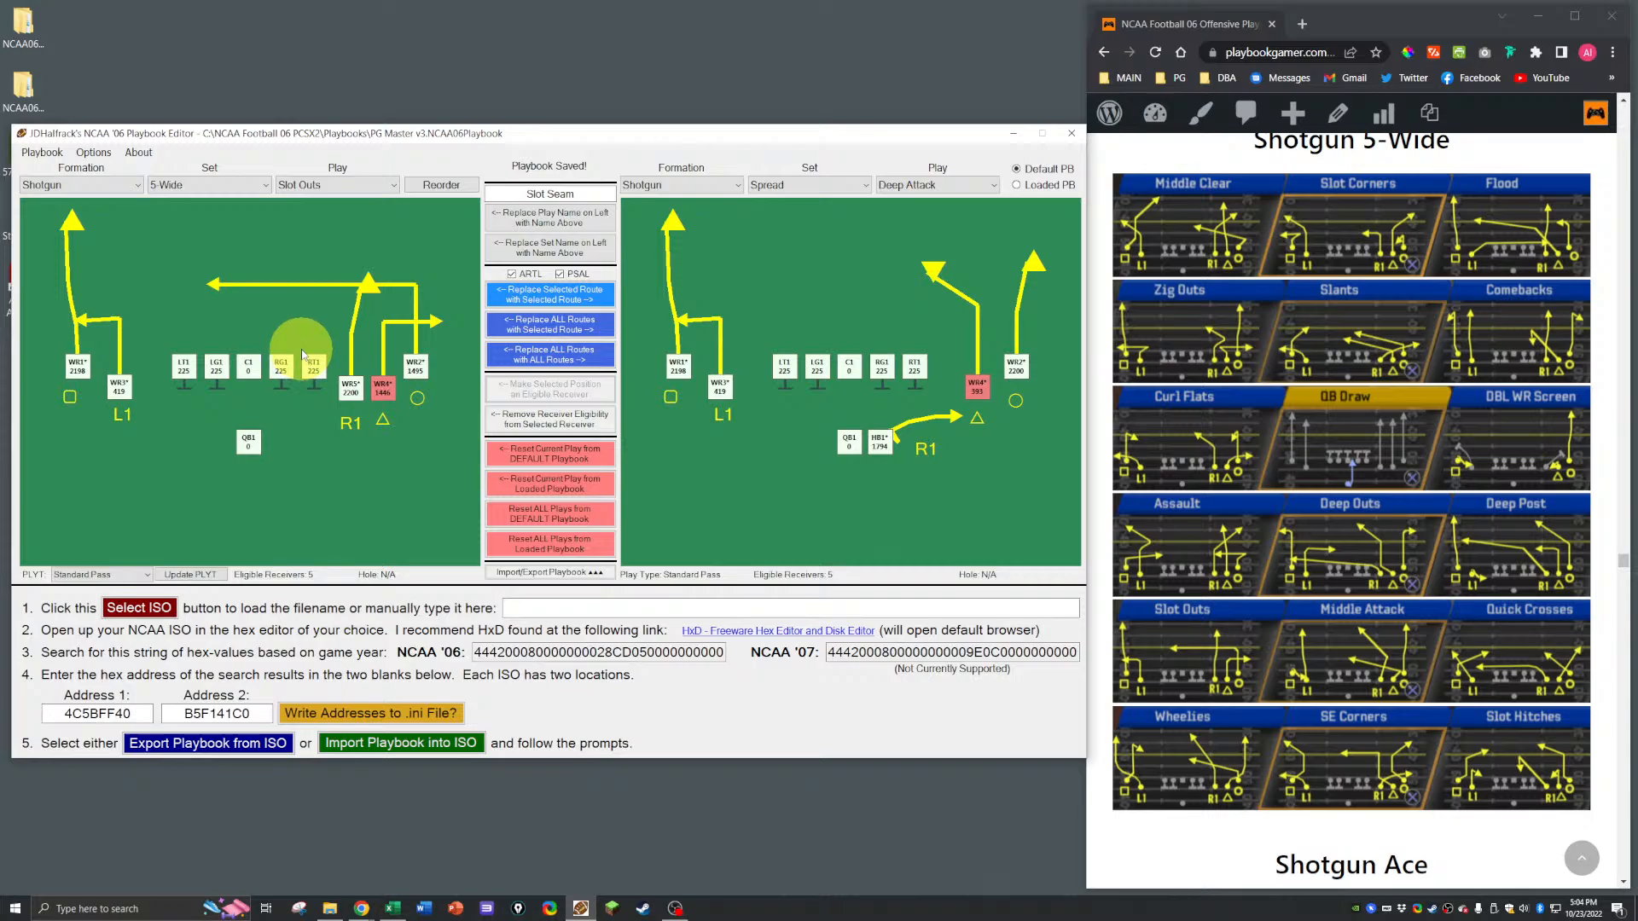
click(322, 185)
click(322, 372)
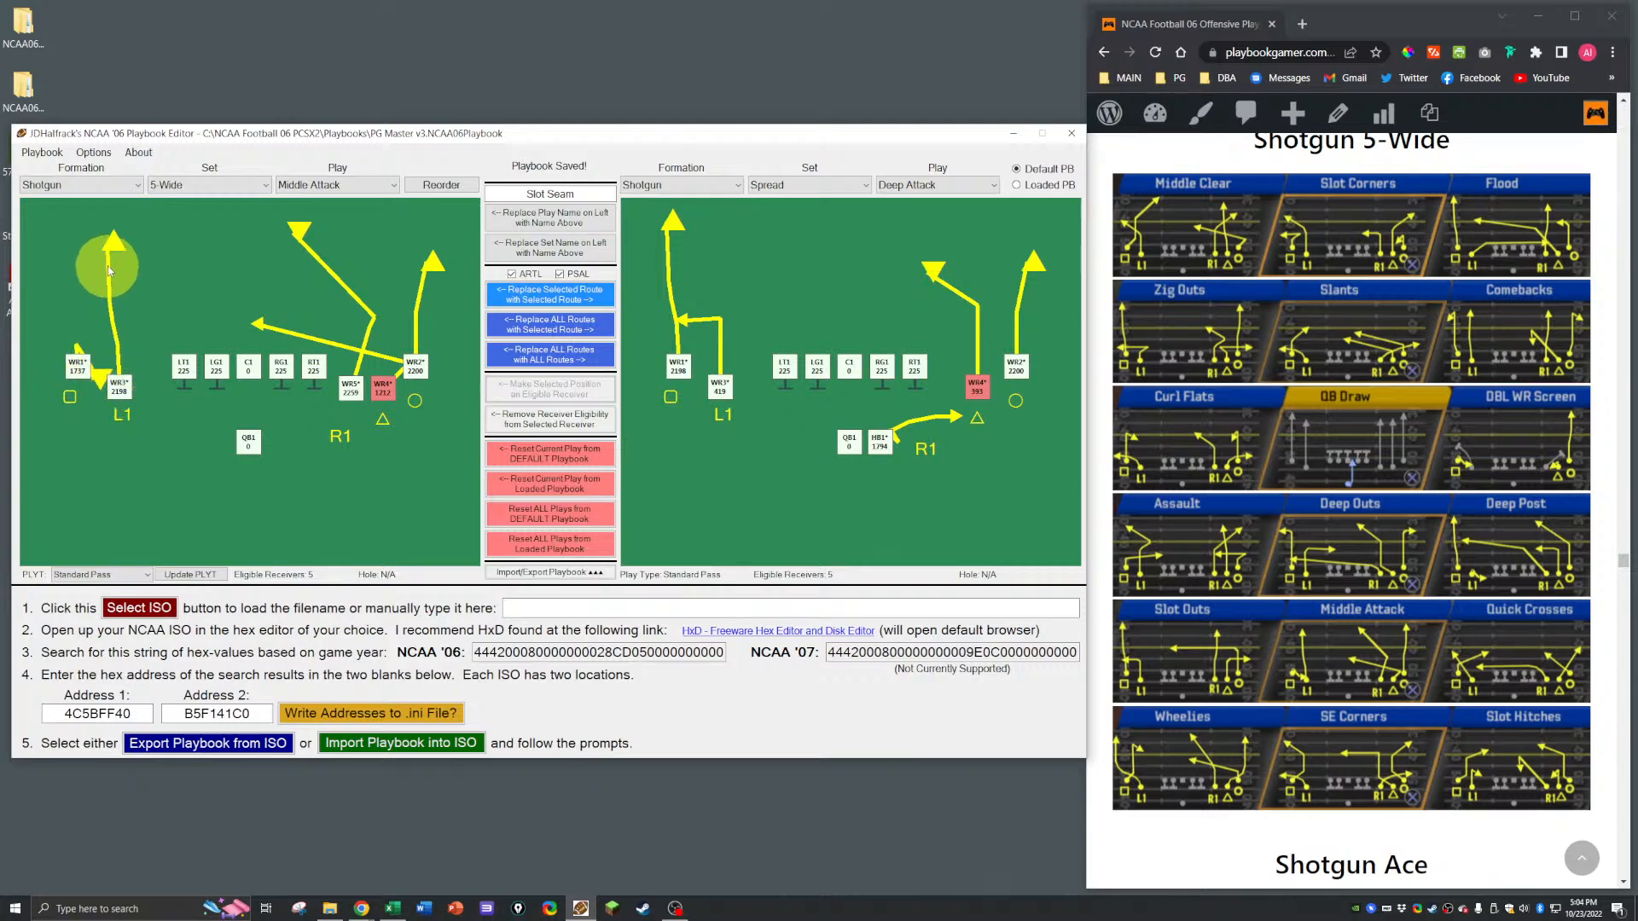
Step: Replace WR4's route in the Deep Post play with WR3's route from the default Shotgun Trips Corners play
click(329, 185)
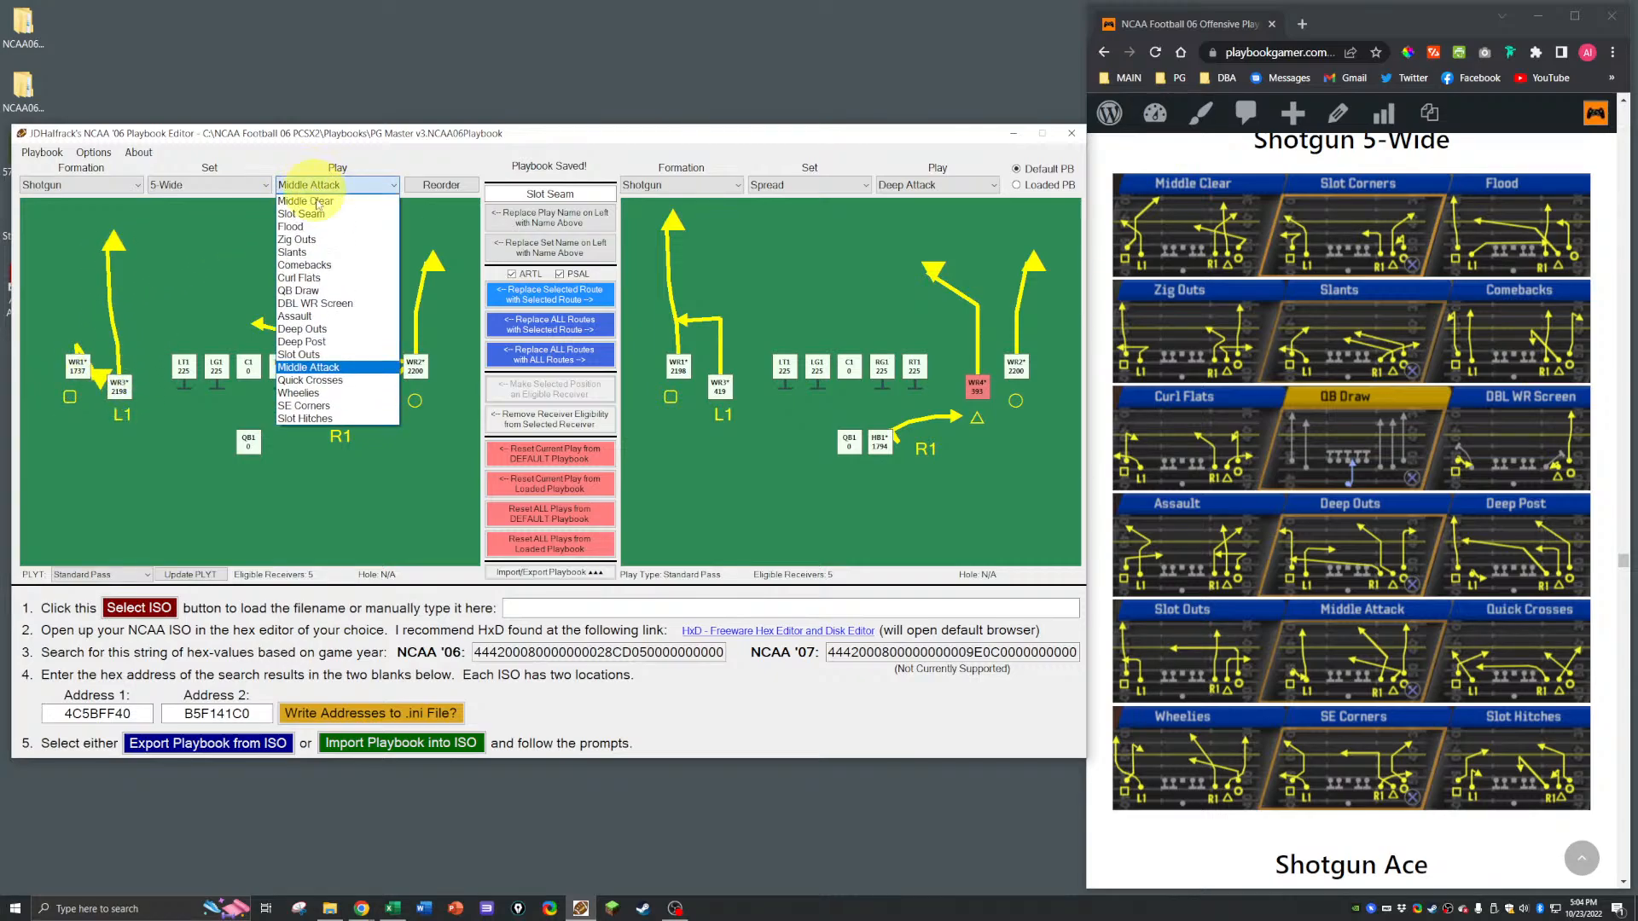
click(315, 343)
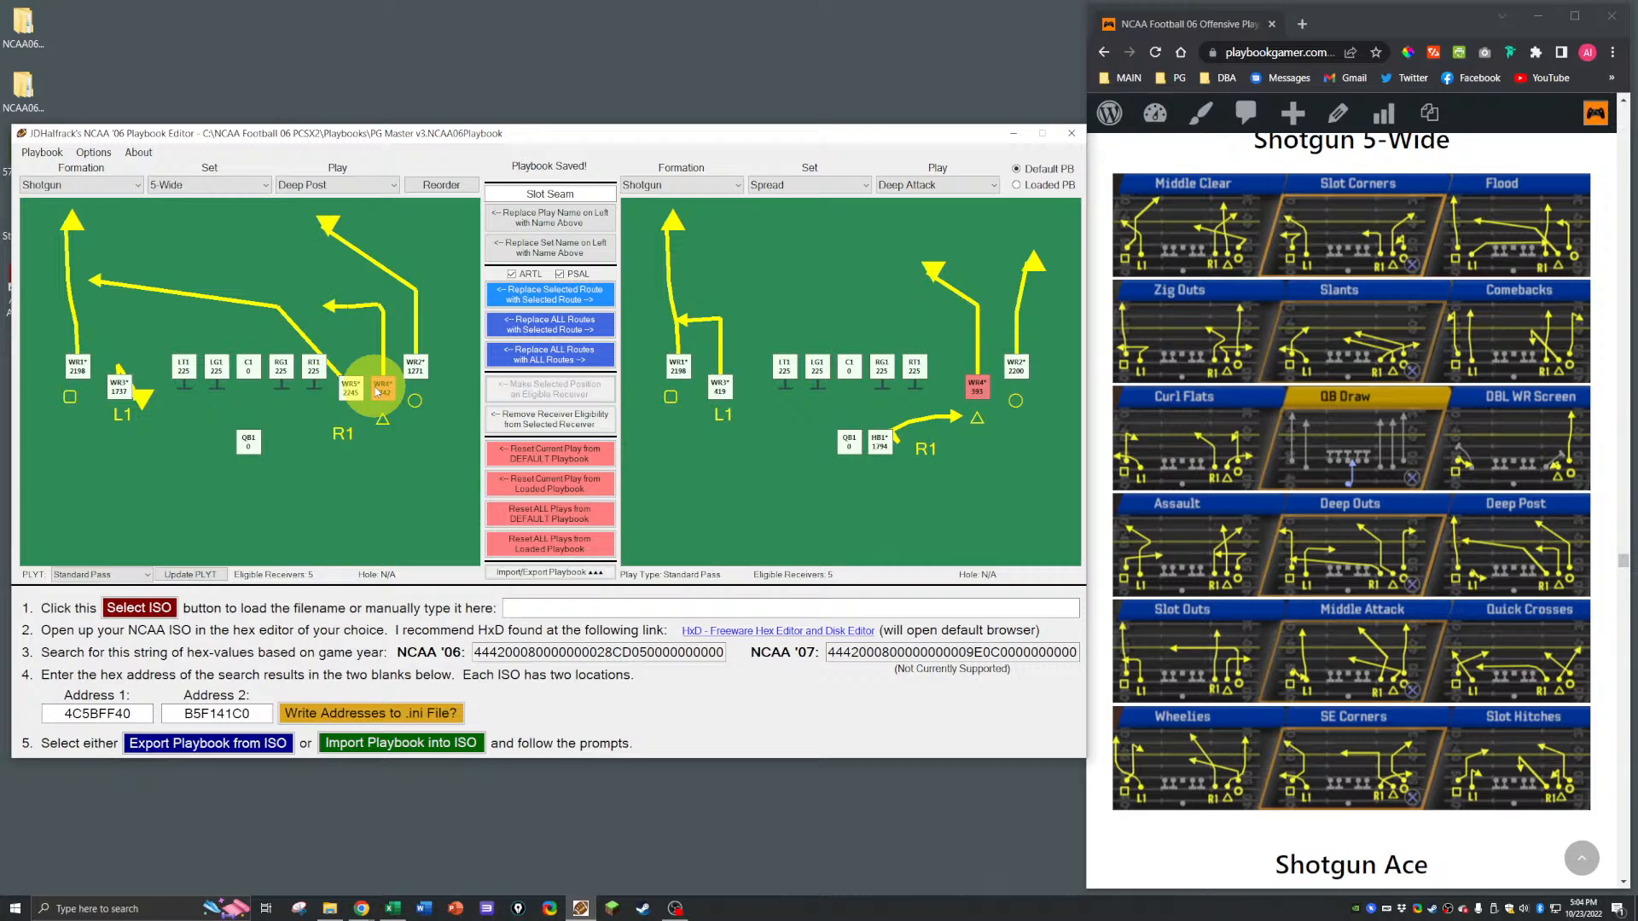
click(806, 185)
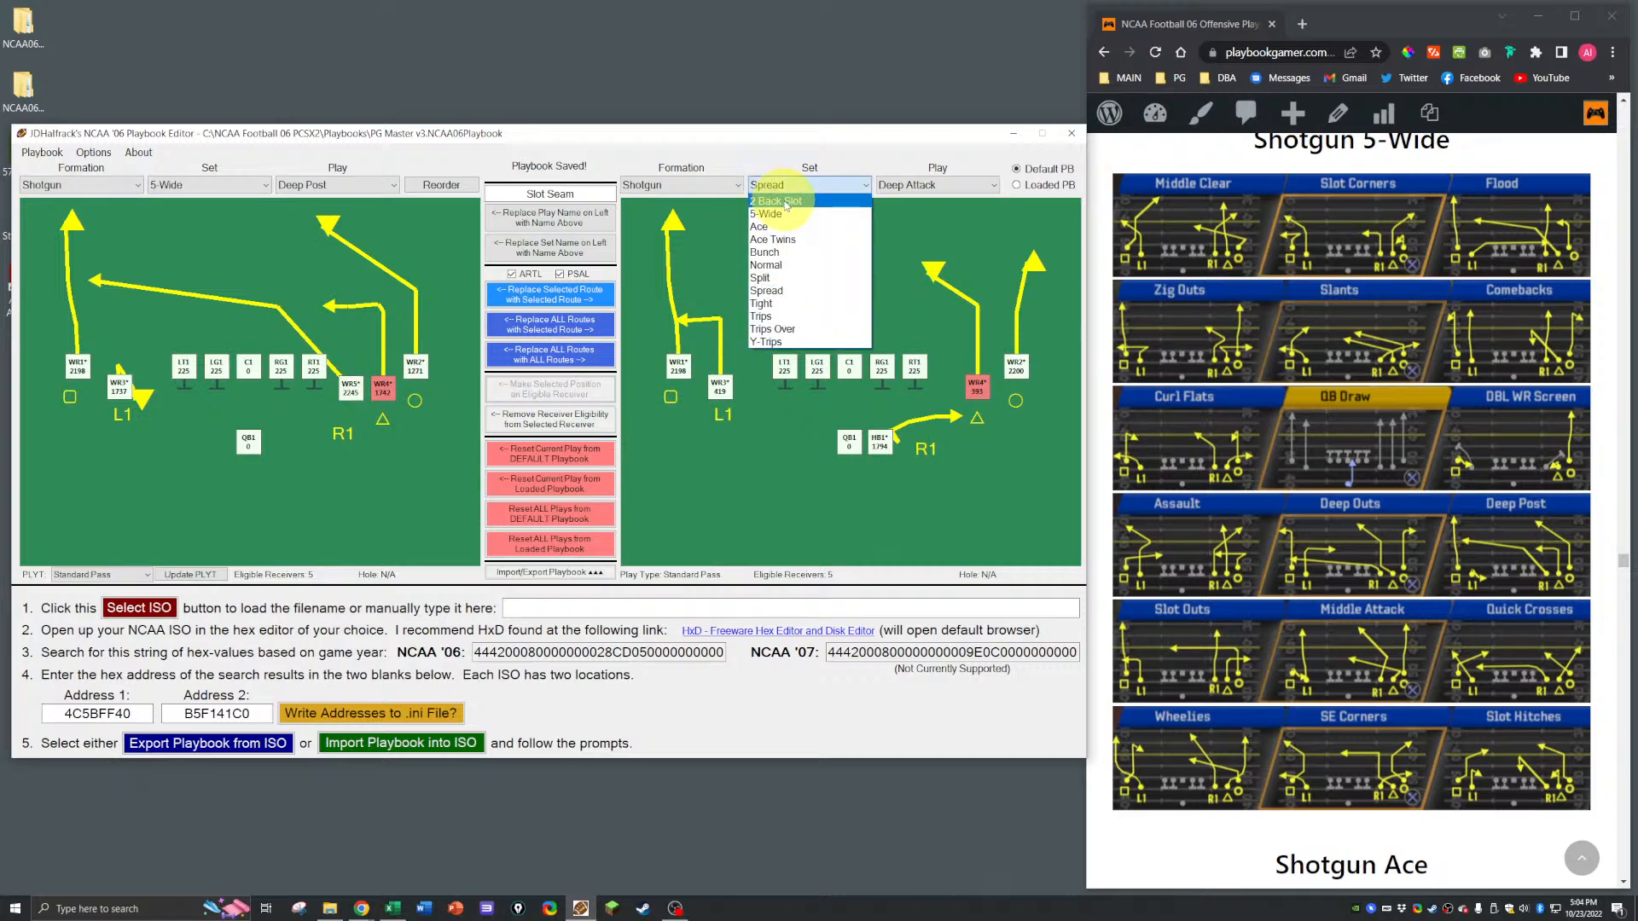
click(804, 202)
click(936, 185)
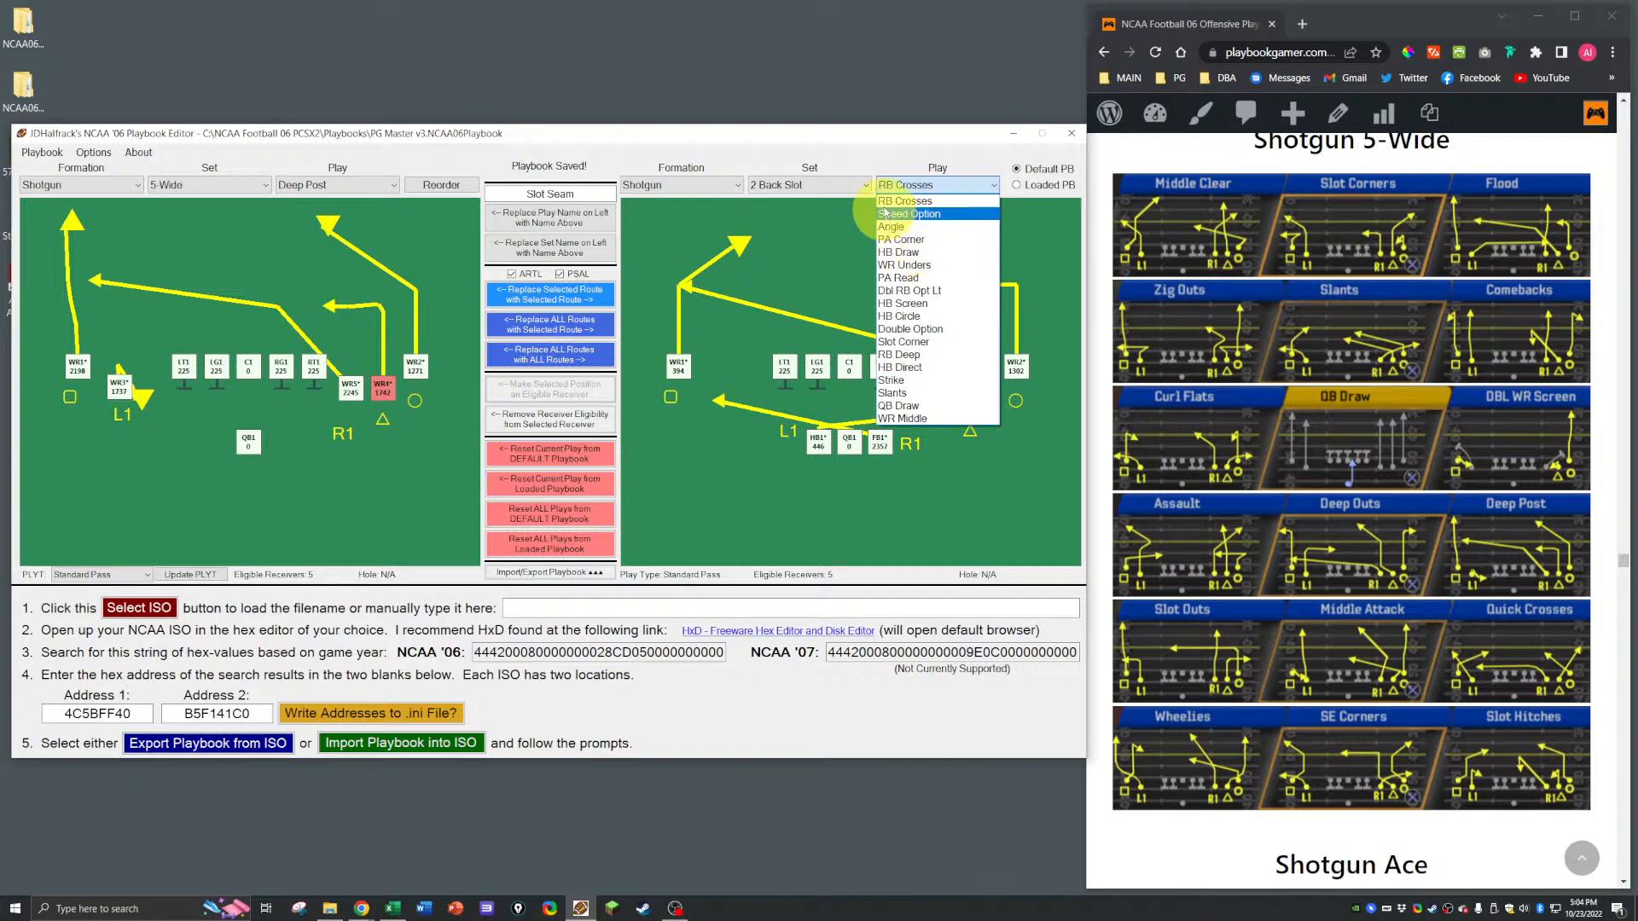
click(790, 183)
click(793, 185)
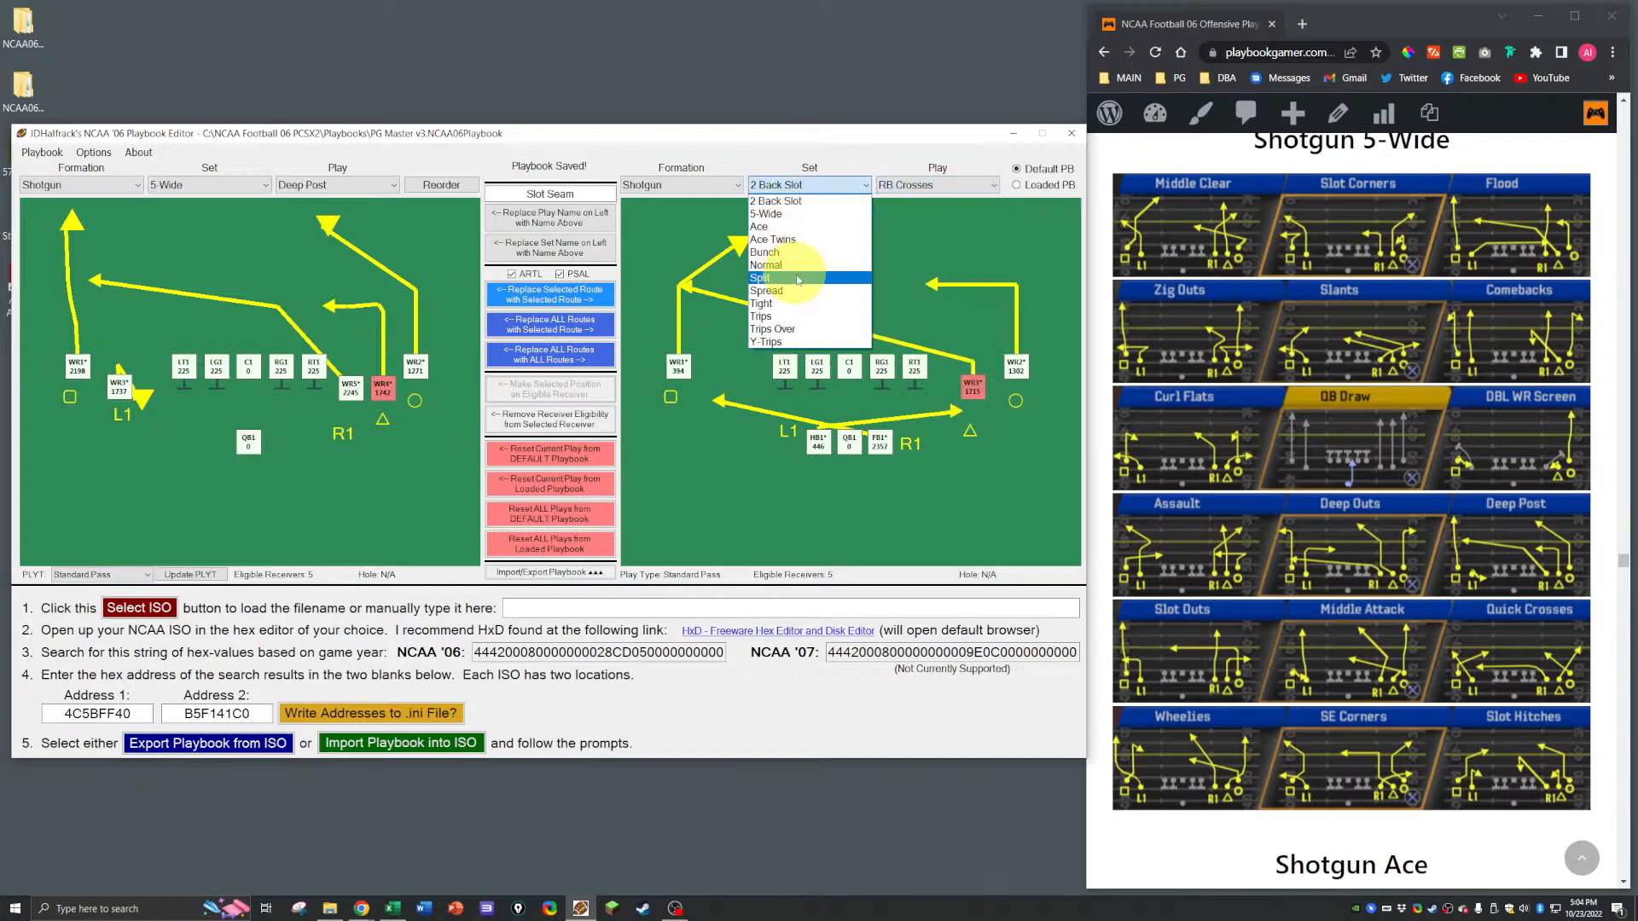
click(768, 317)
click(891, 185)
click(880, 200)
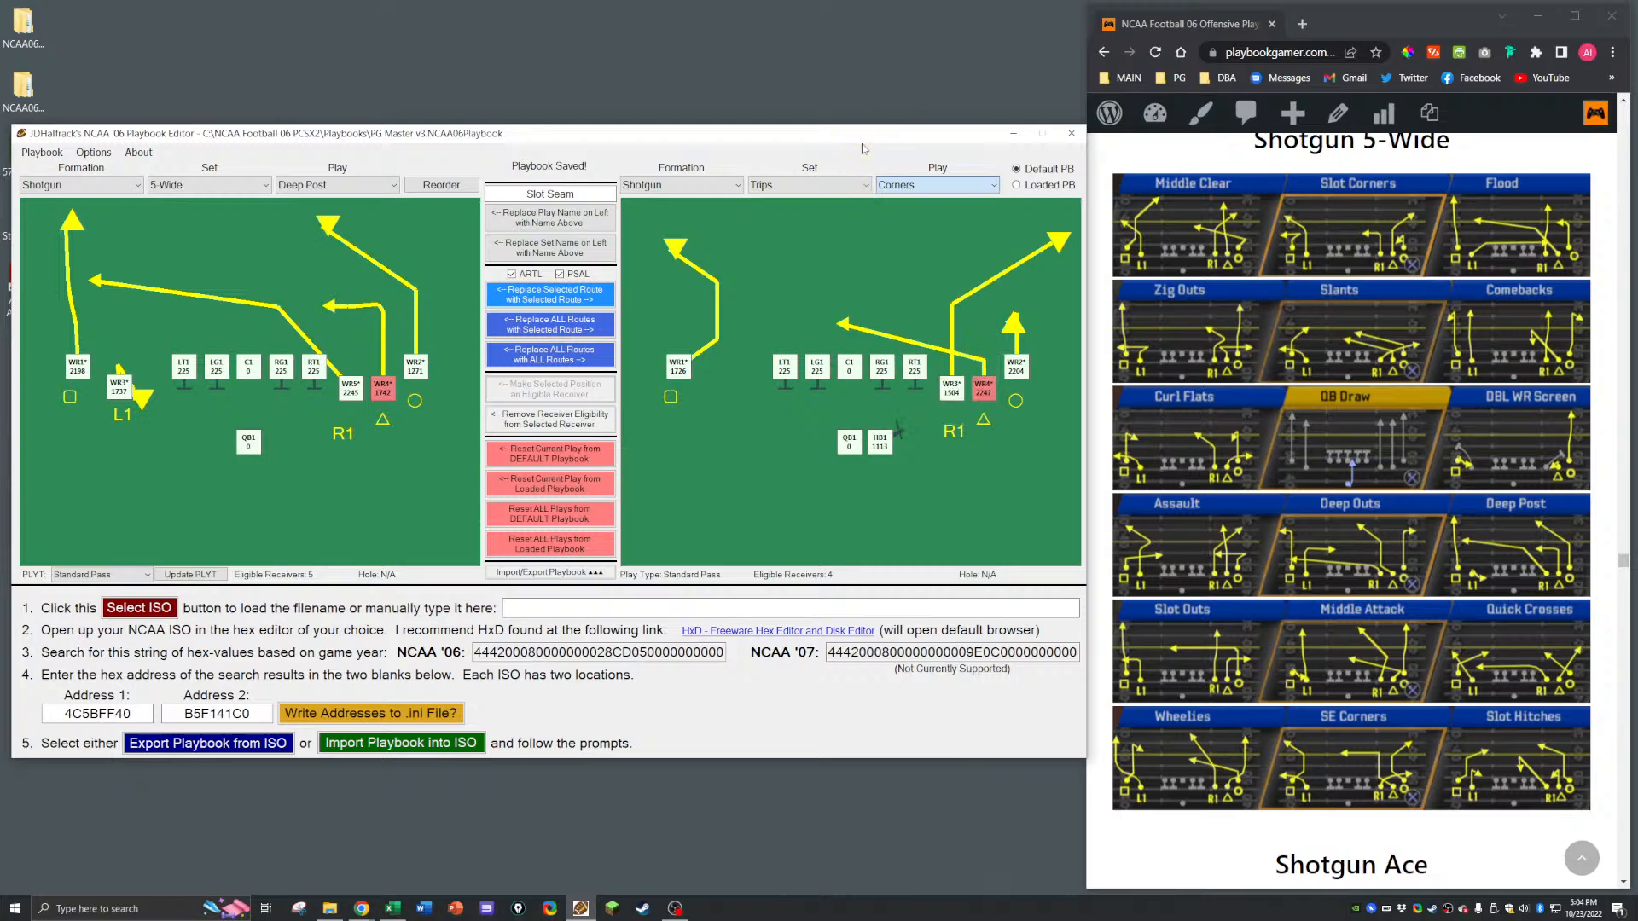
click(950, 381)
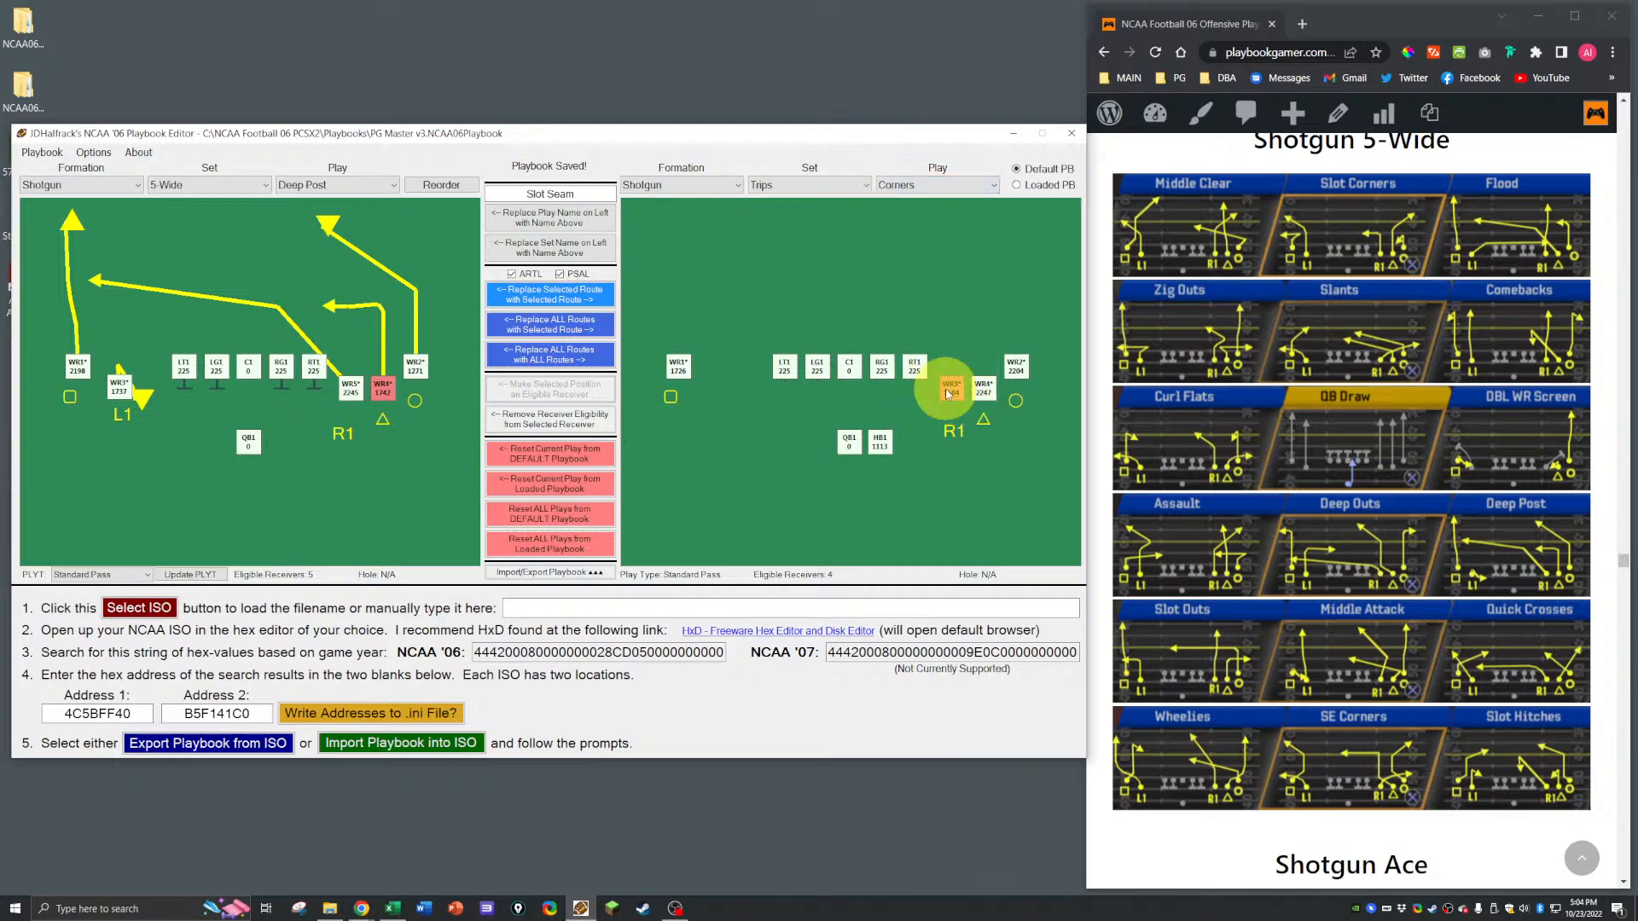
click(511, 294)
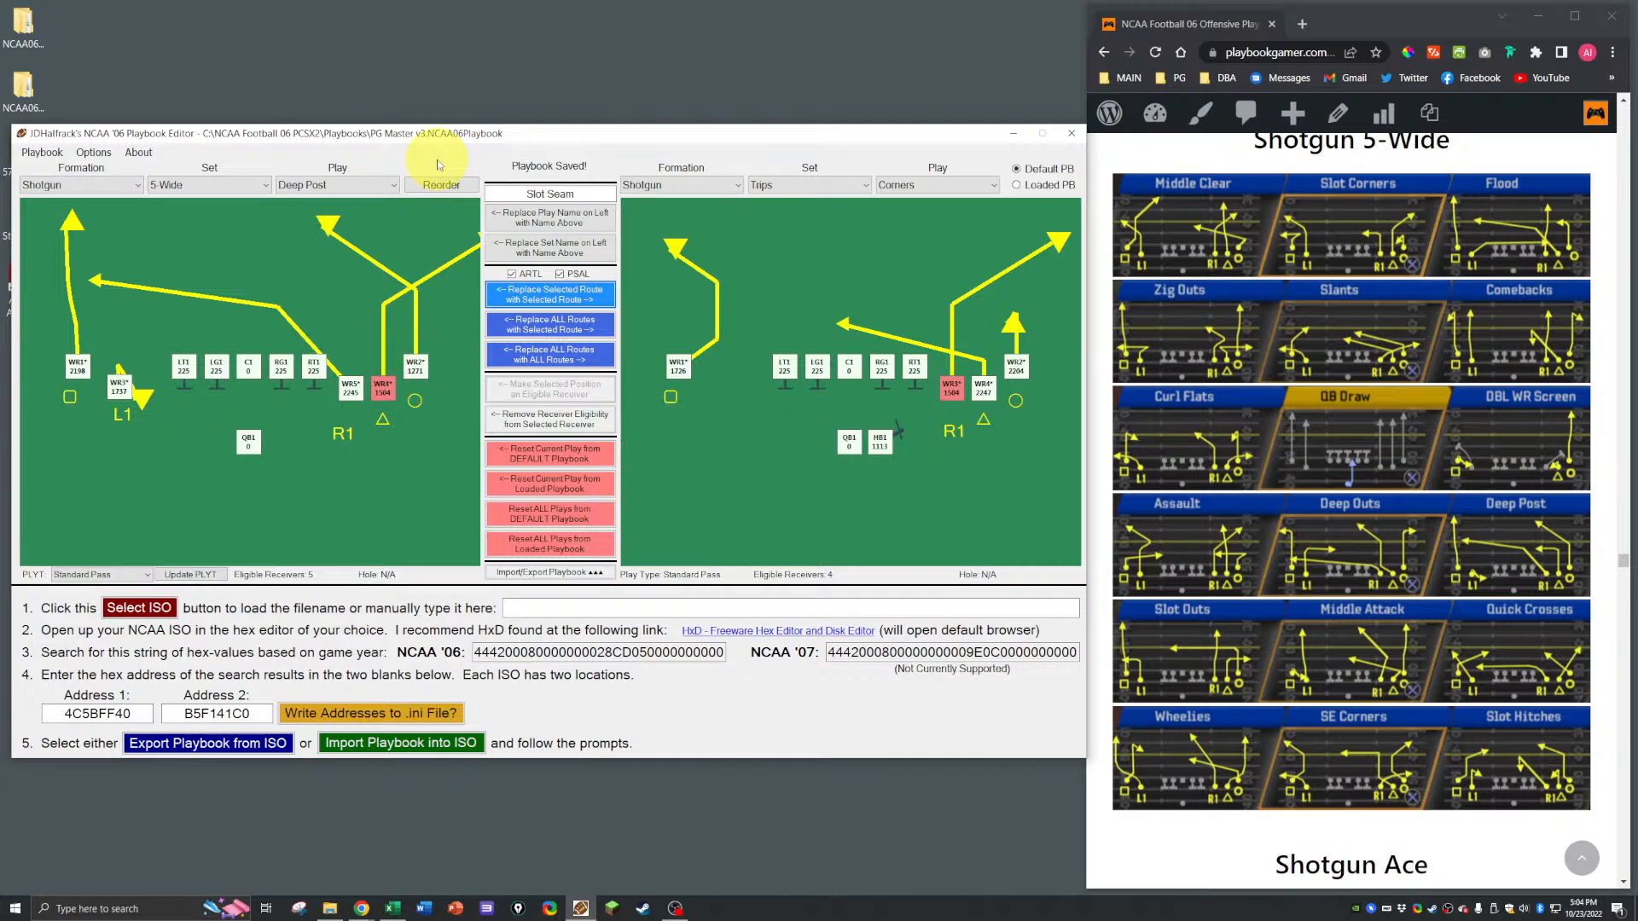
Step: Save the playbook with the reworked Deep Post play
key(ctrl+s)
key(Return)
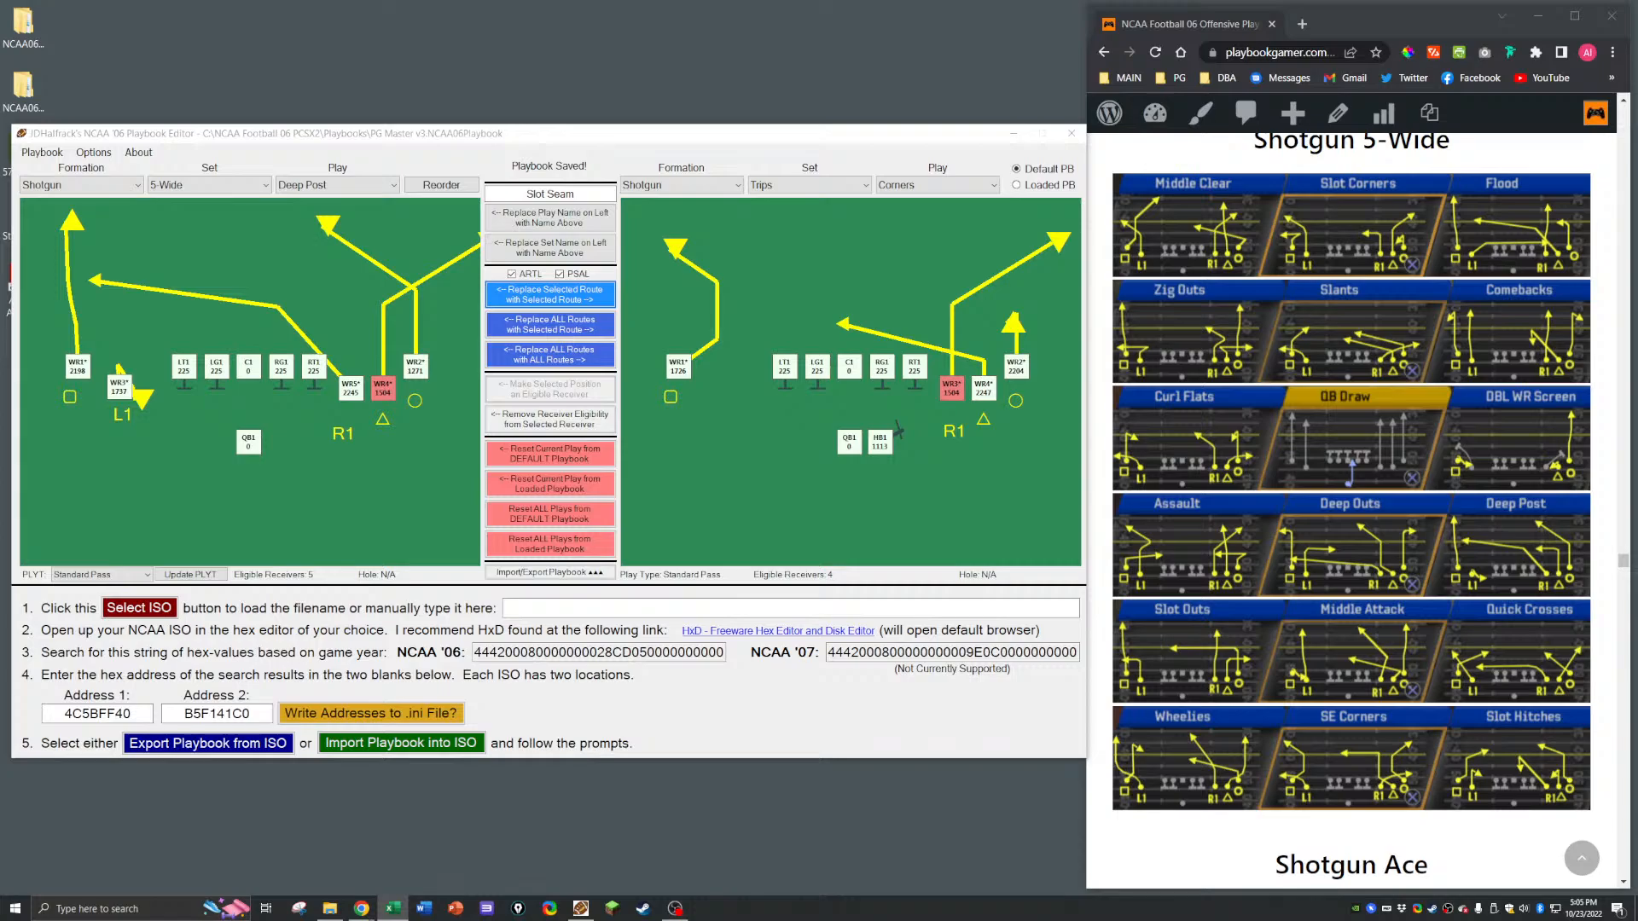
click(494, 153)
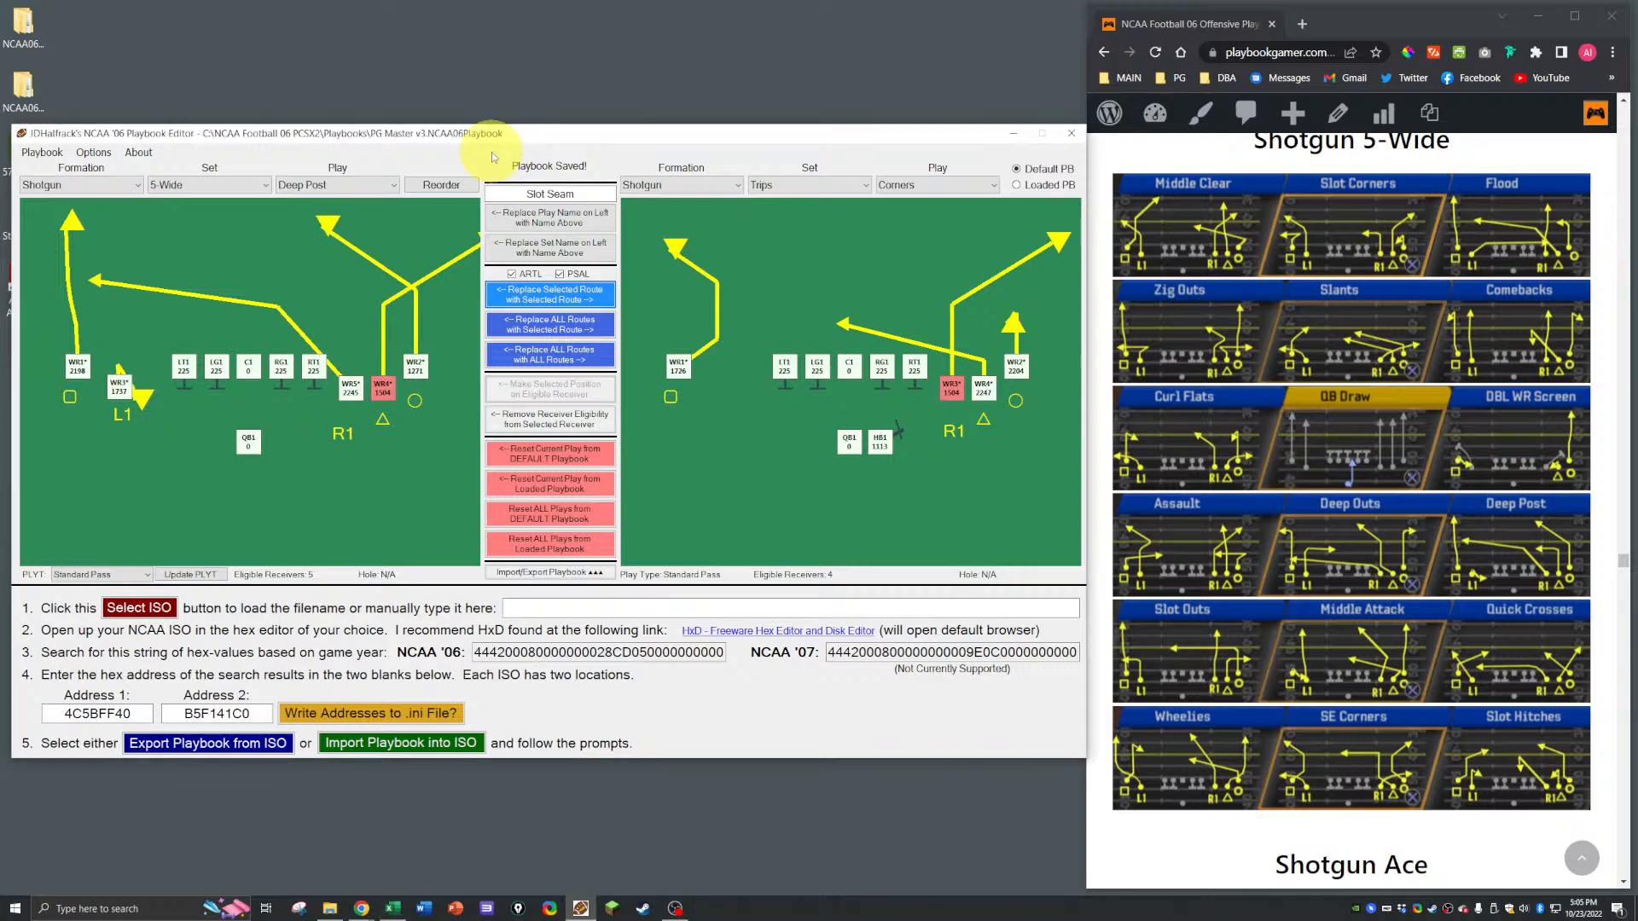
key(ctrl+s)
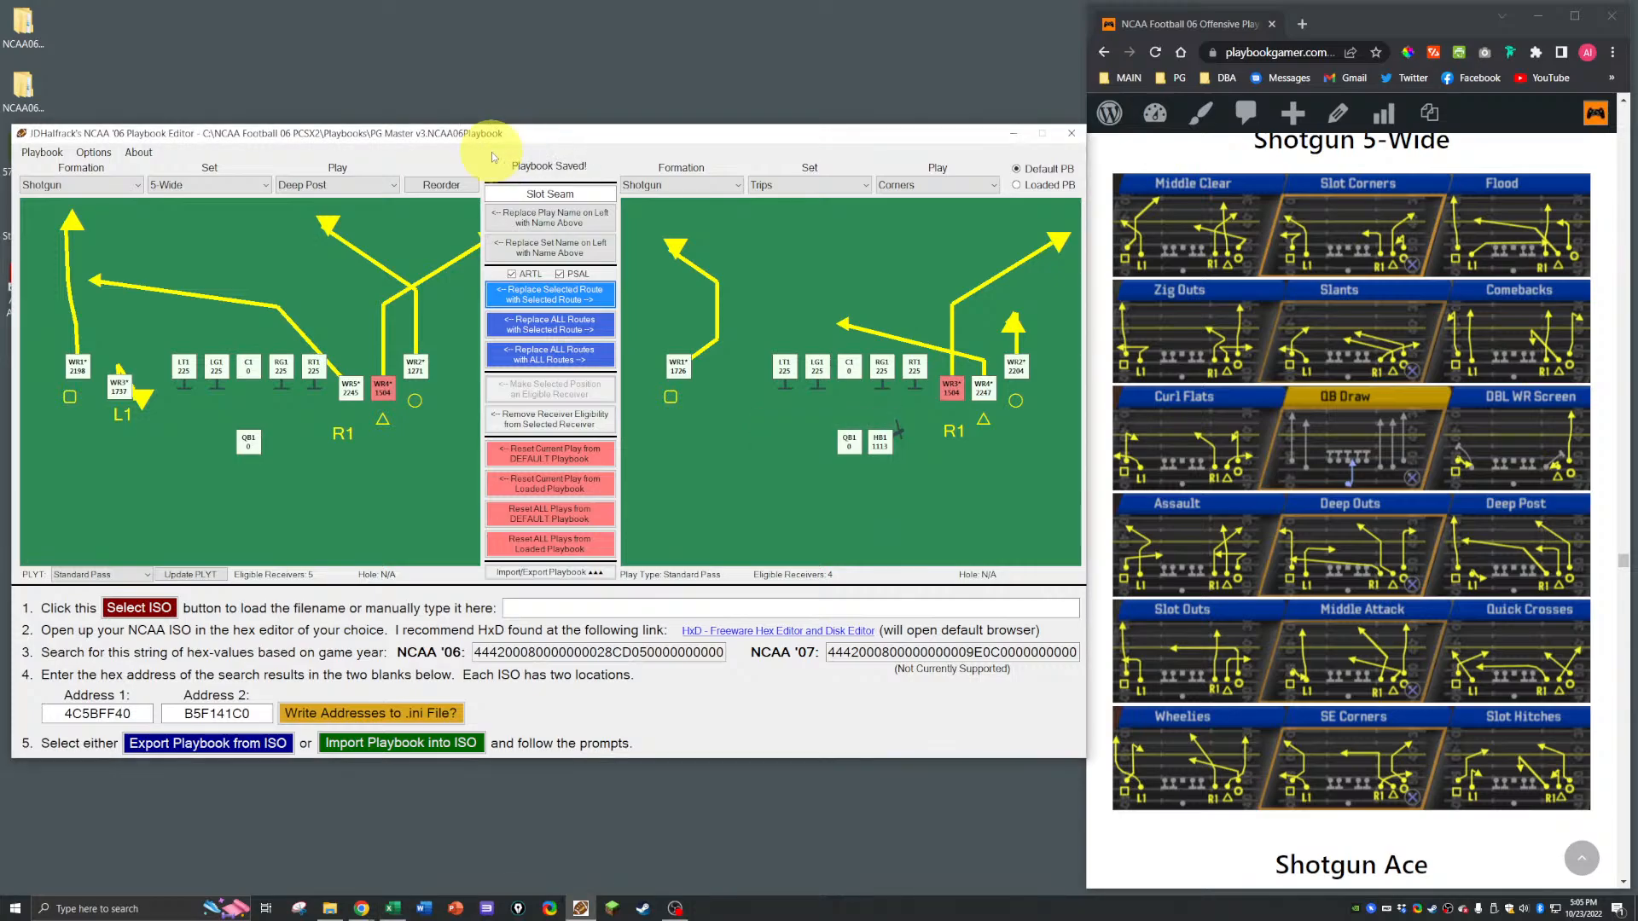
Step: Check the Slot Outs play and bring up Middle Attack in the custom playbook for editing
click(358, 185)
click(331, 326)
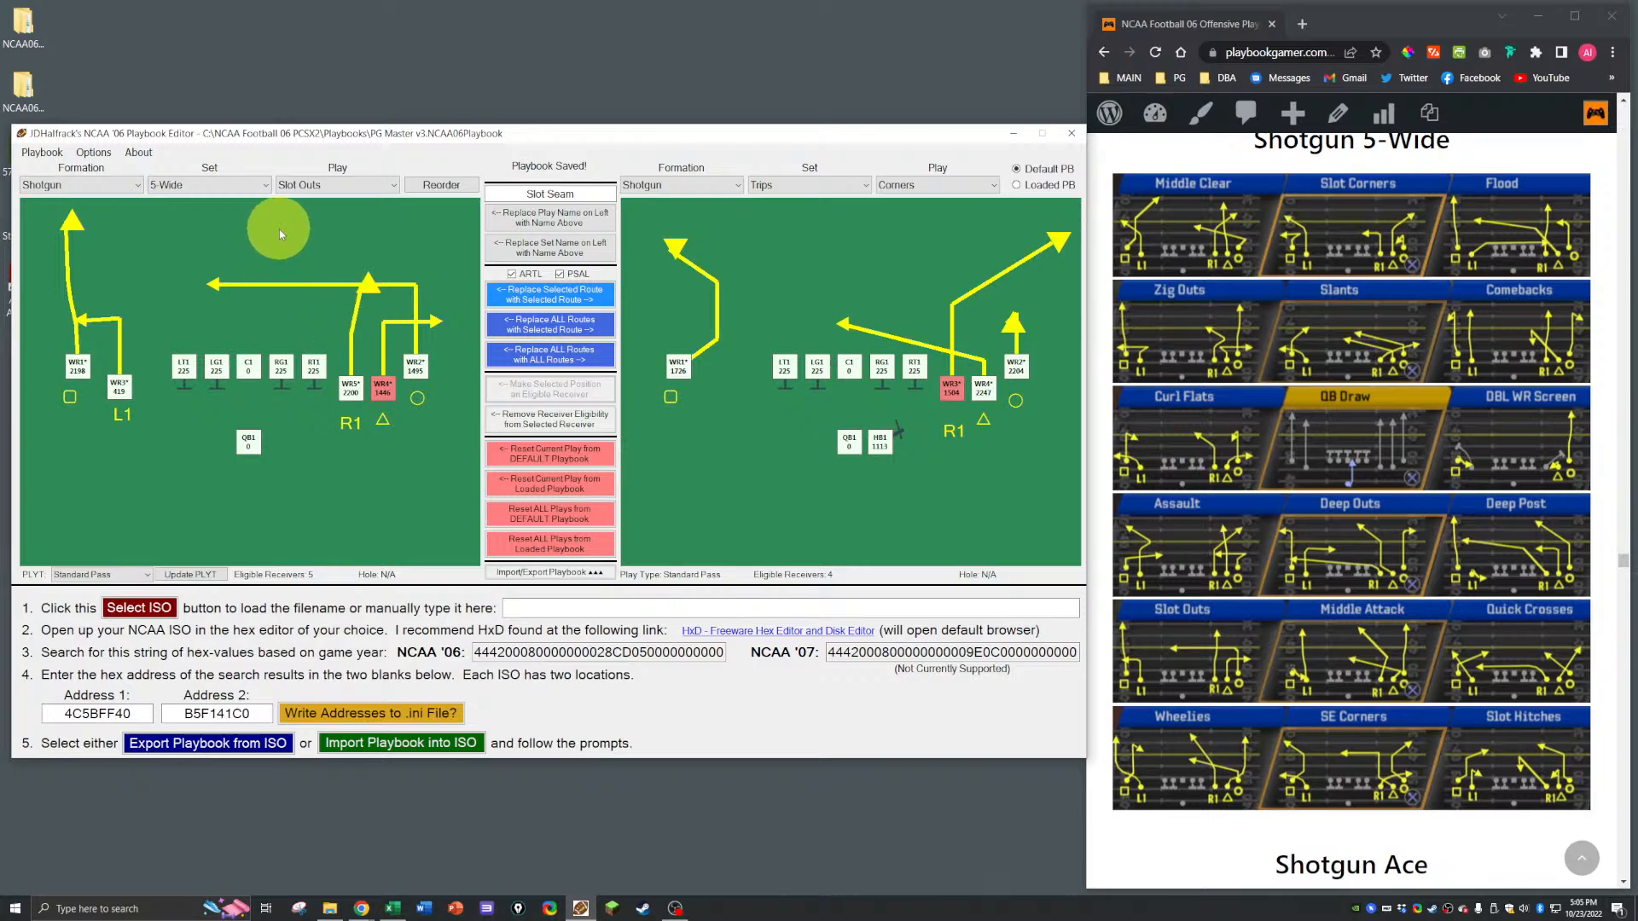
click(300, 185)
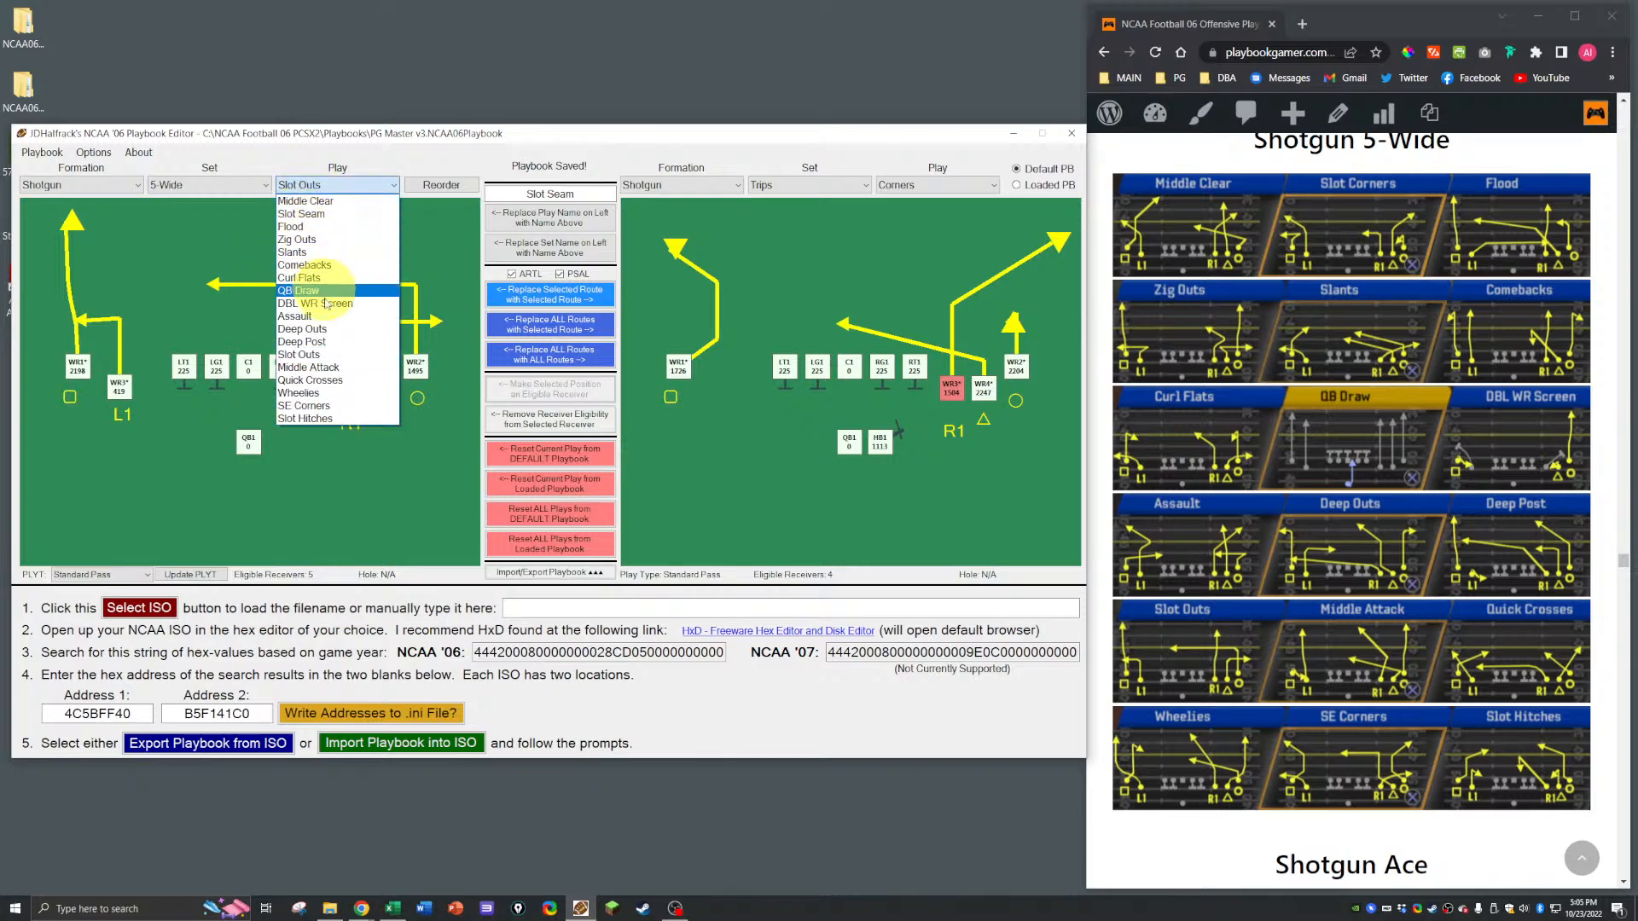
click(325, 369)
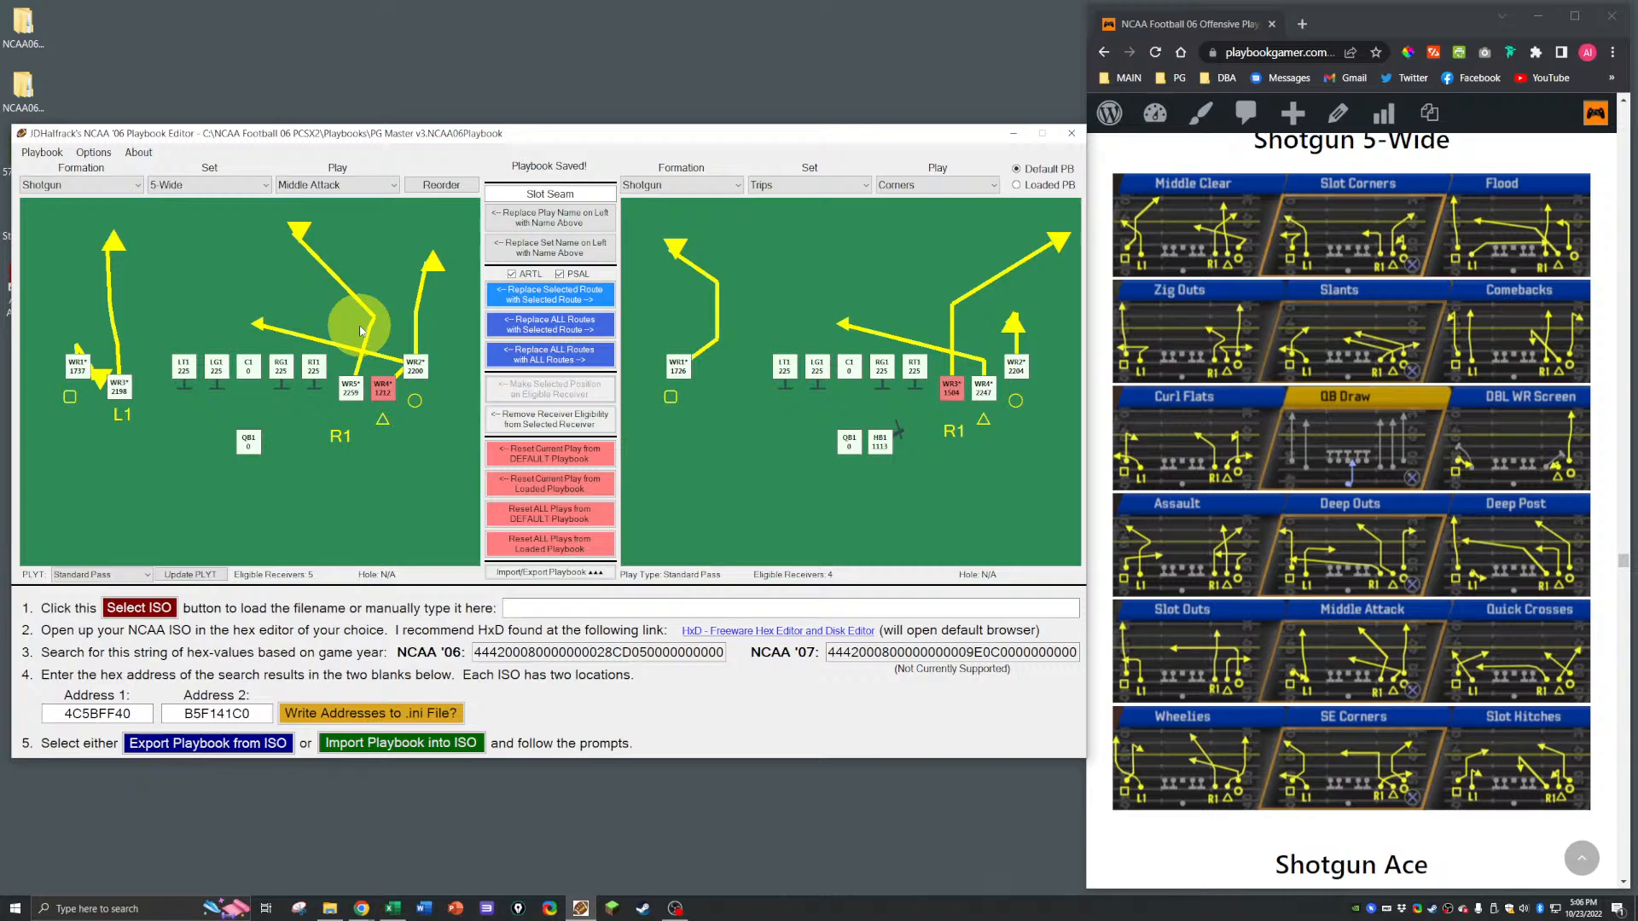
Step: Change WR5's route in Middle Attack to a 90° out breaking right
right_click(350, 391)
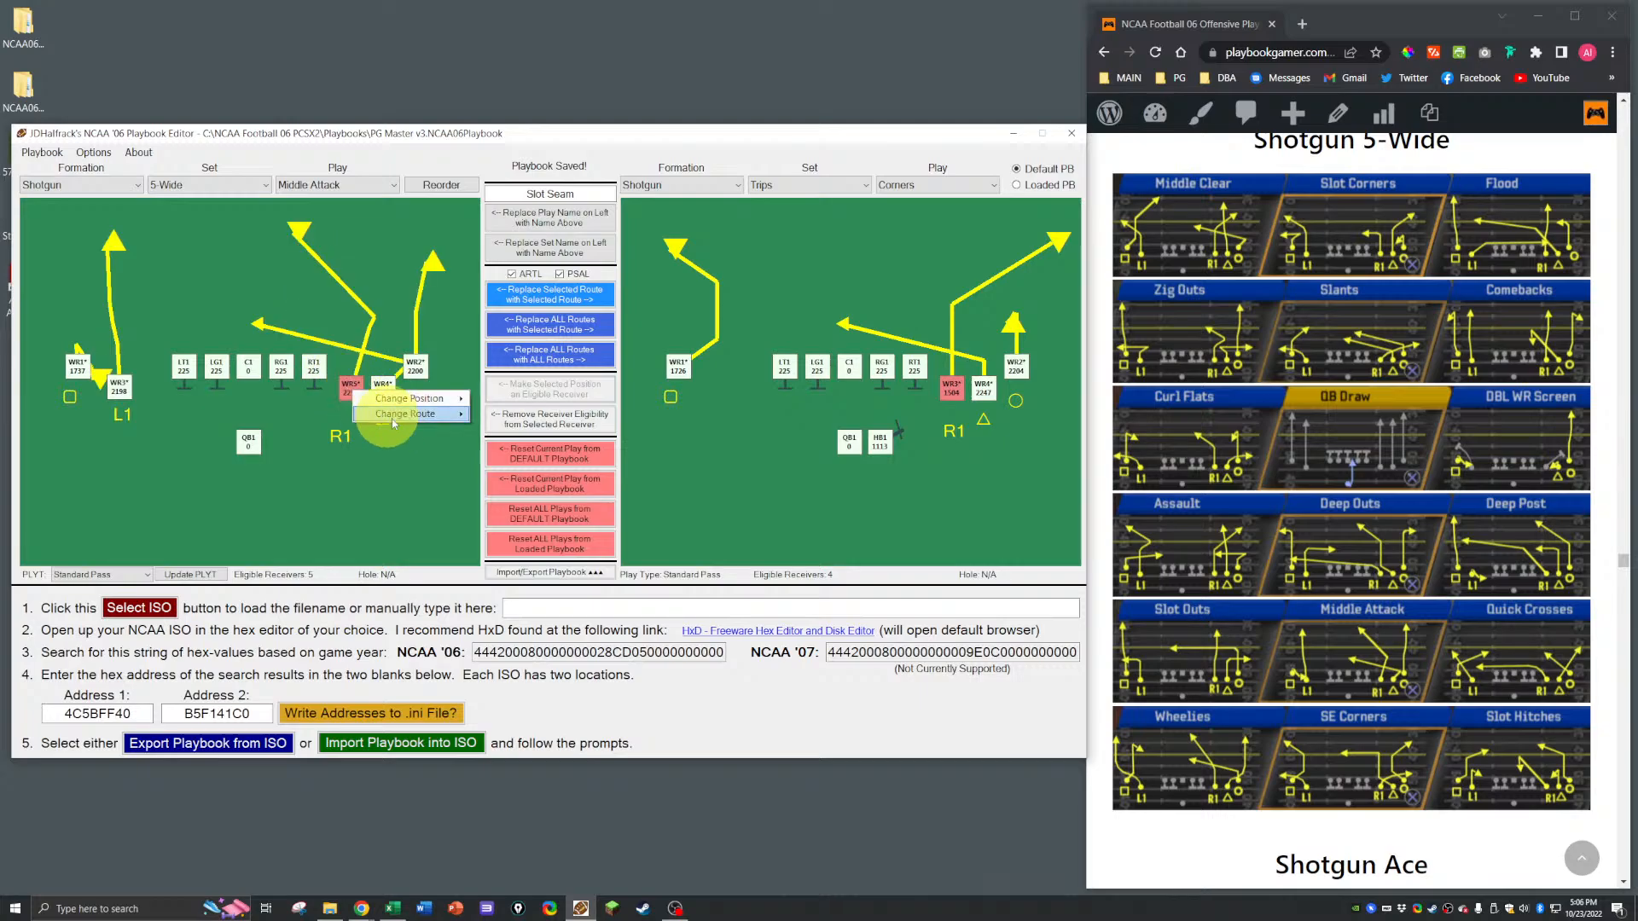
mouse_move(416, 418)
mouse_move(555, 450)
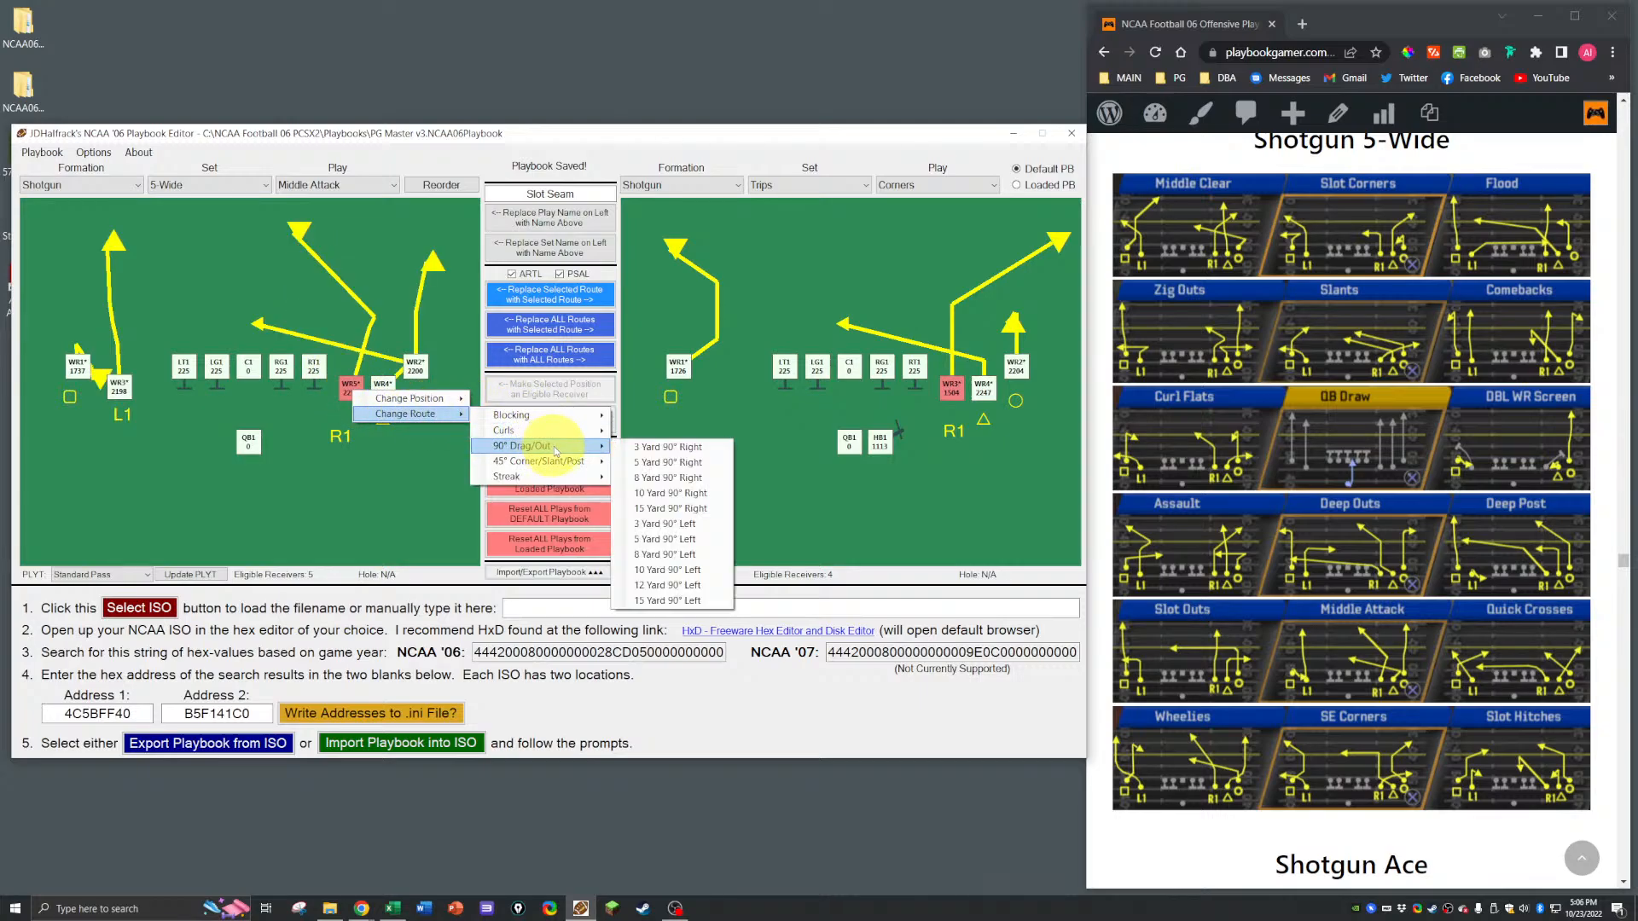
click(659, 478)
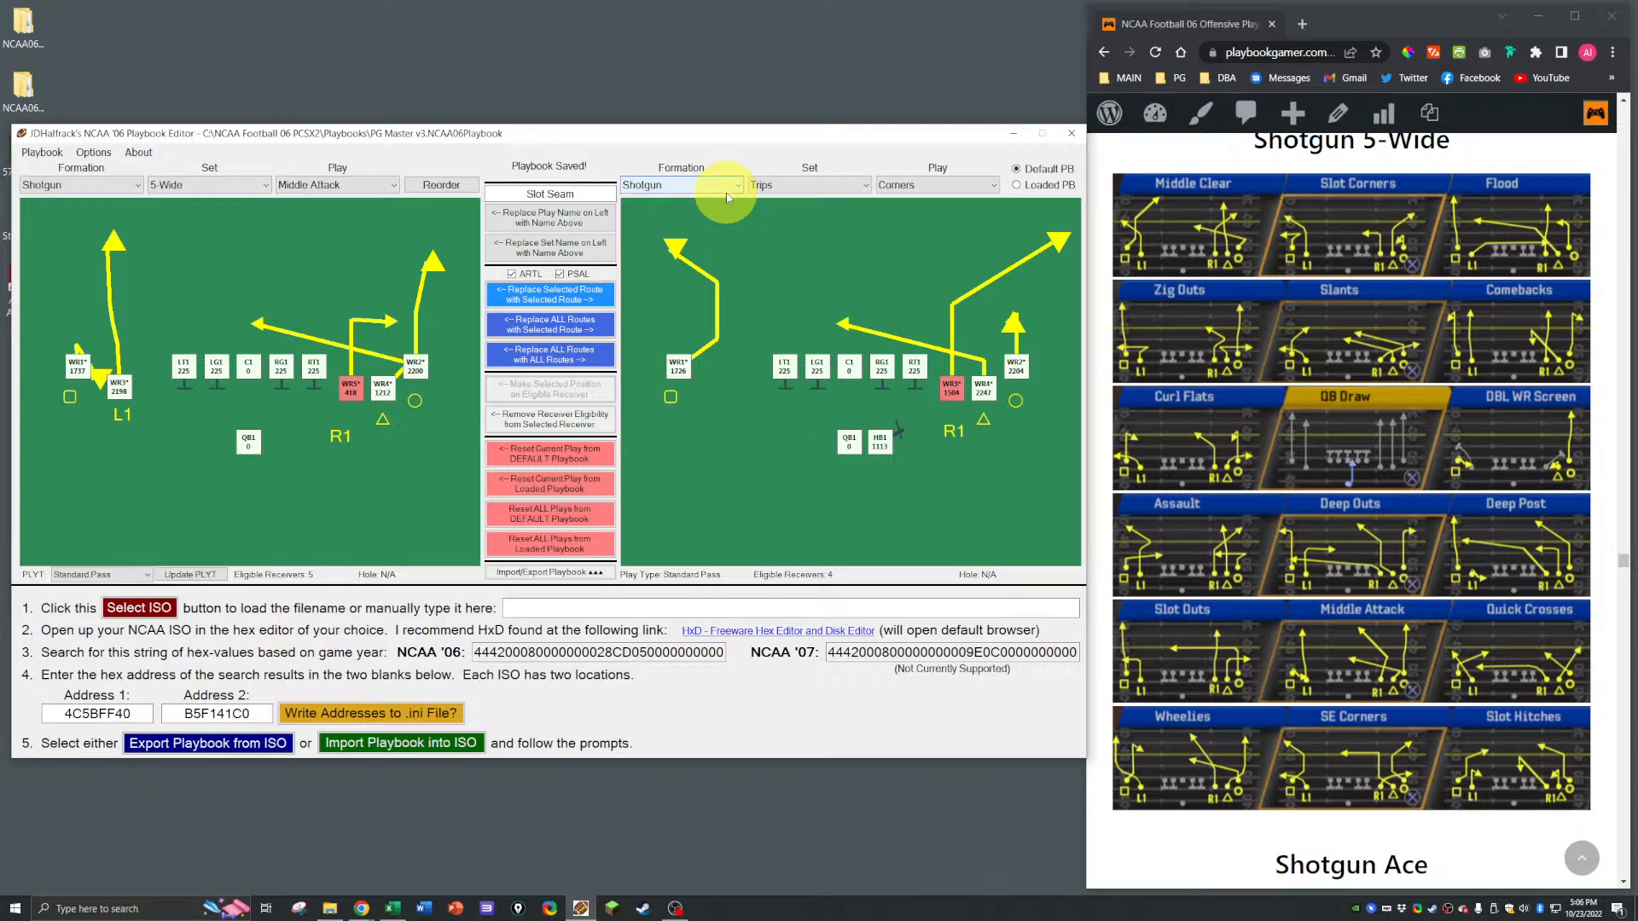
Step: Replace WR2's route in Middle Attack with WR2's route from the default Shotgun Trips Slot Cross play
click(416, 367)
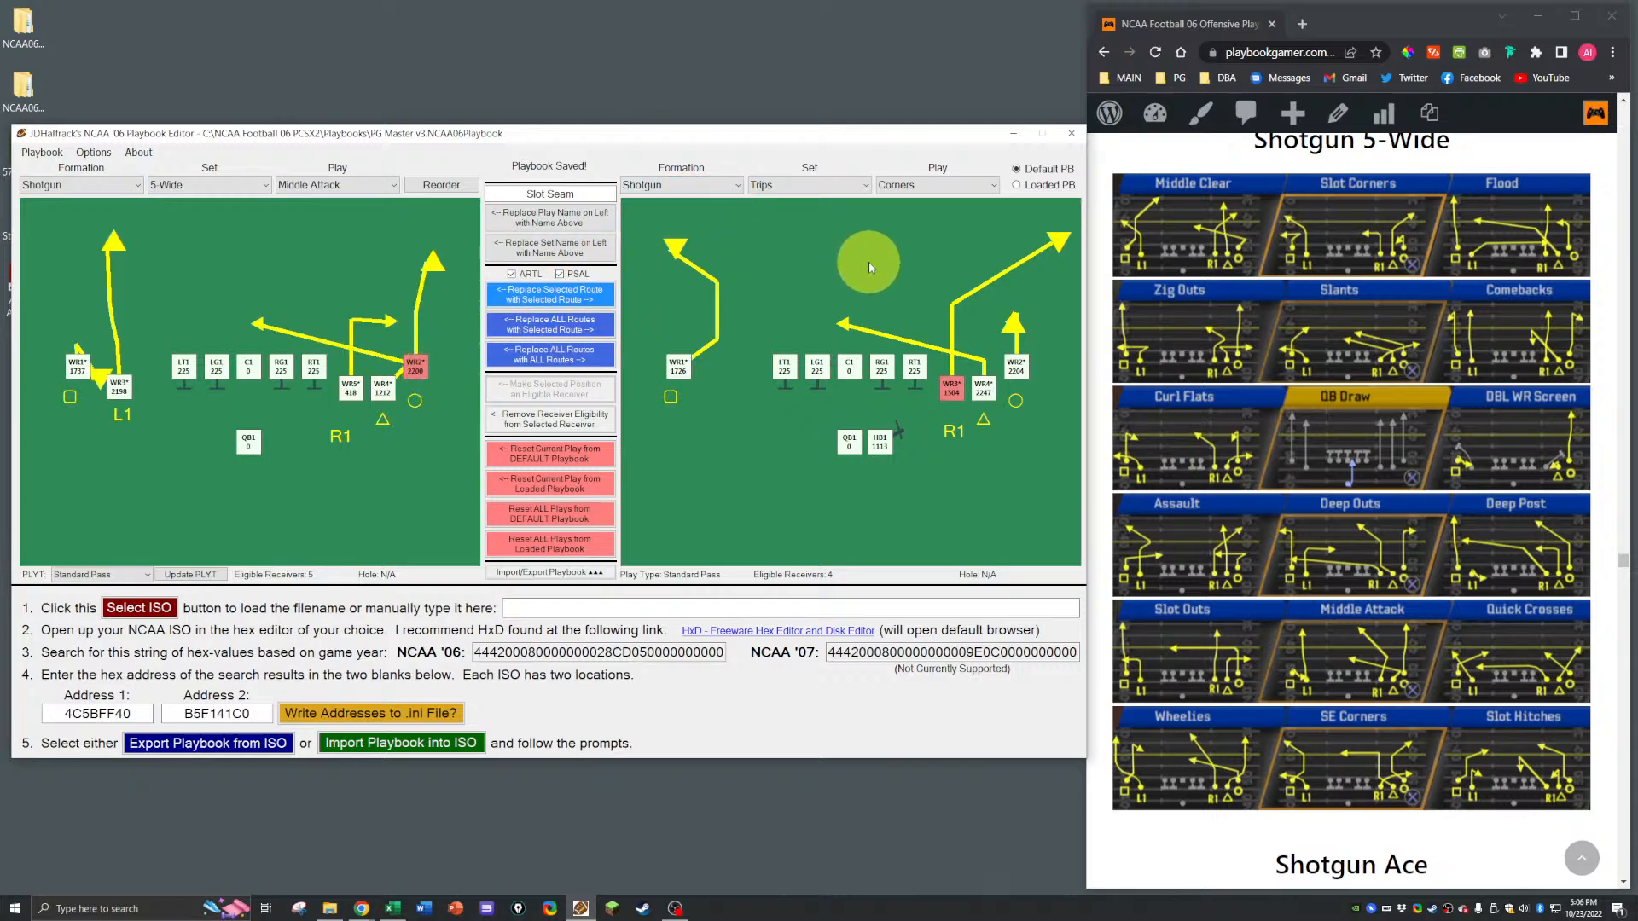
click(908, 186)
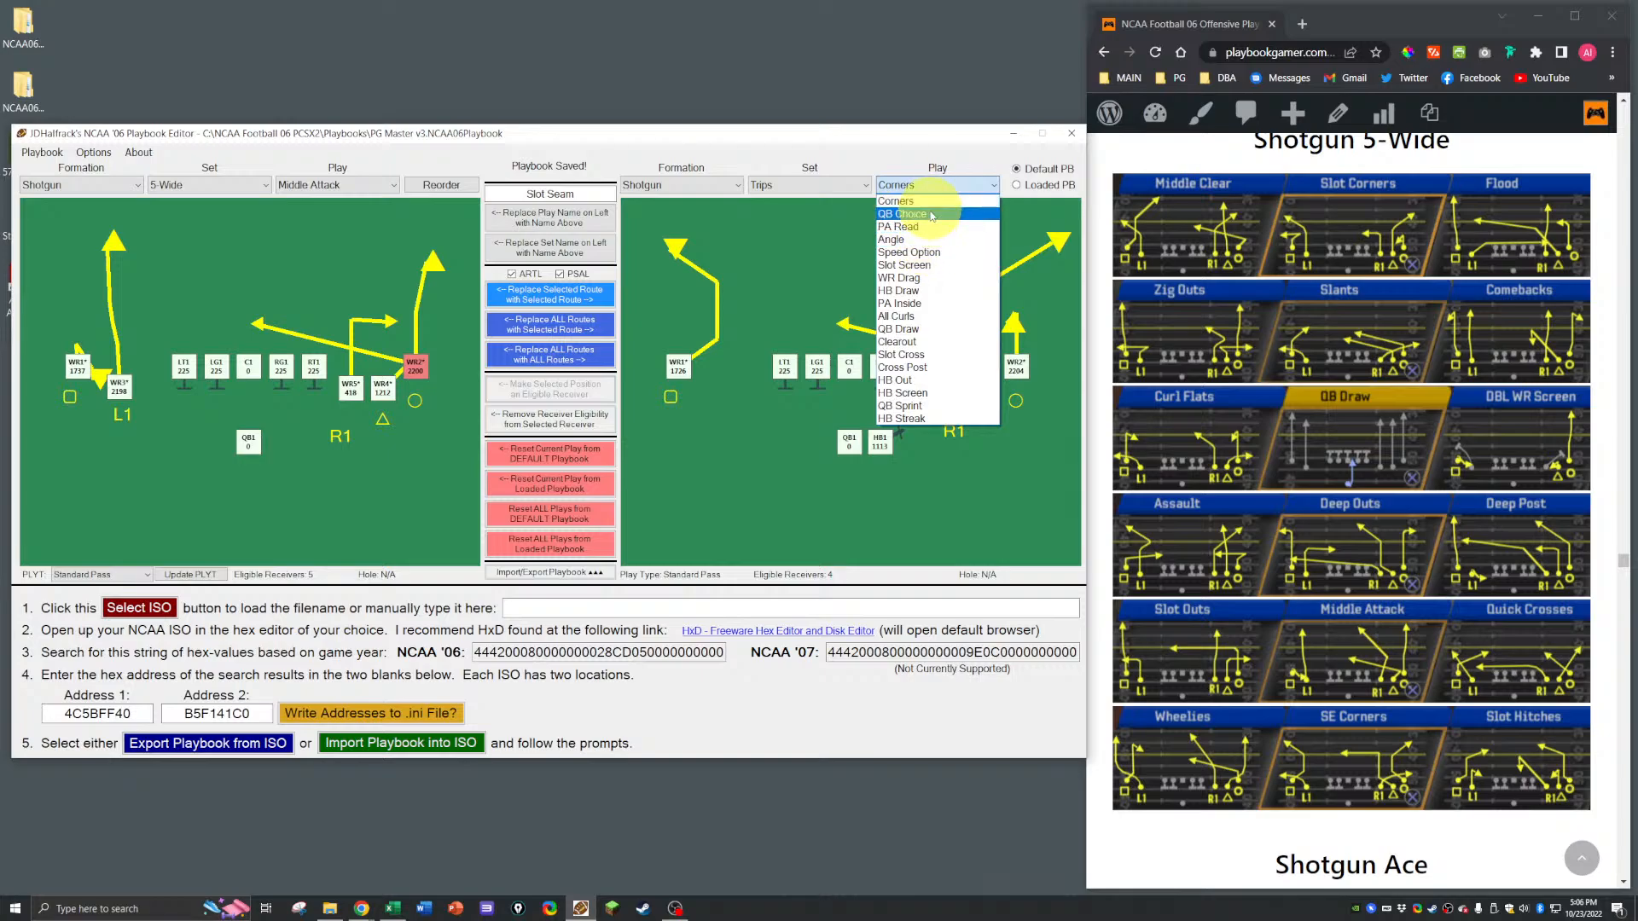
click(911, 368)
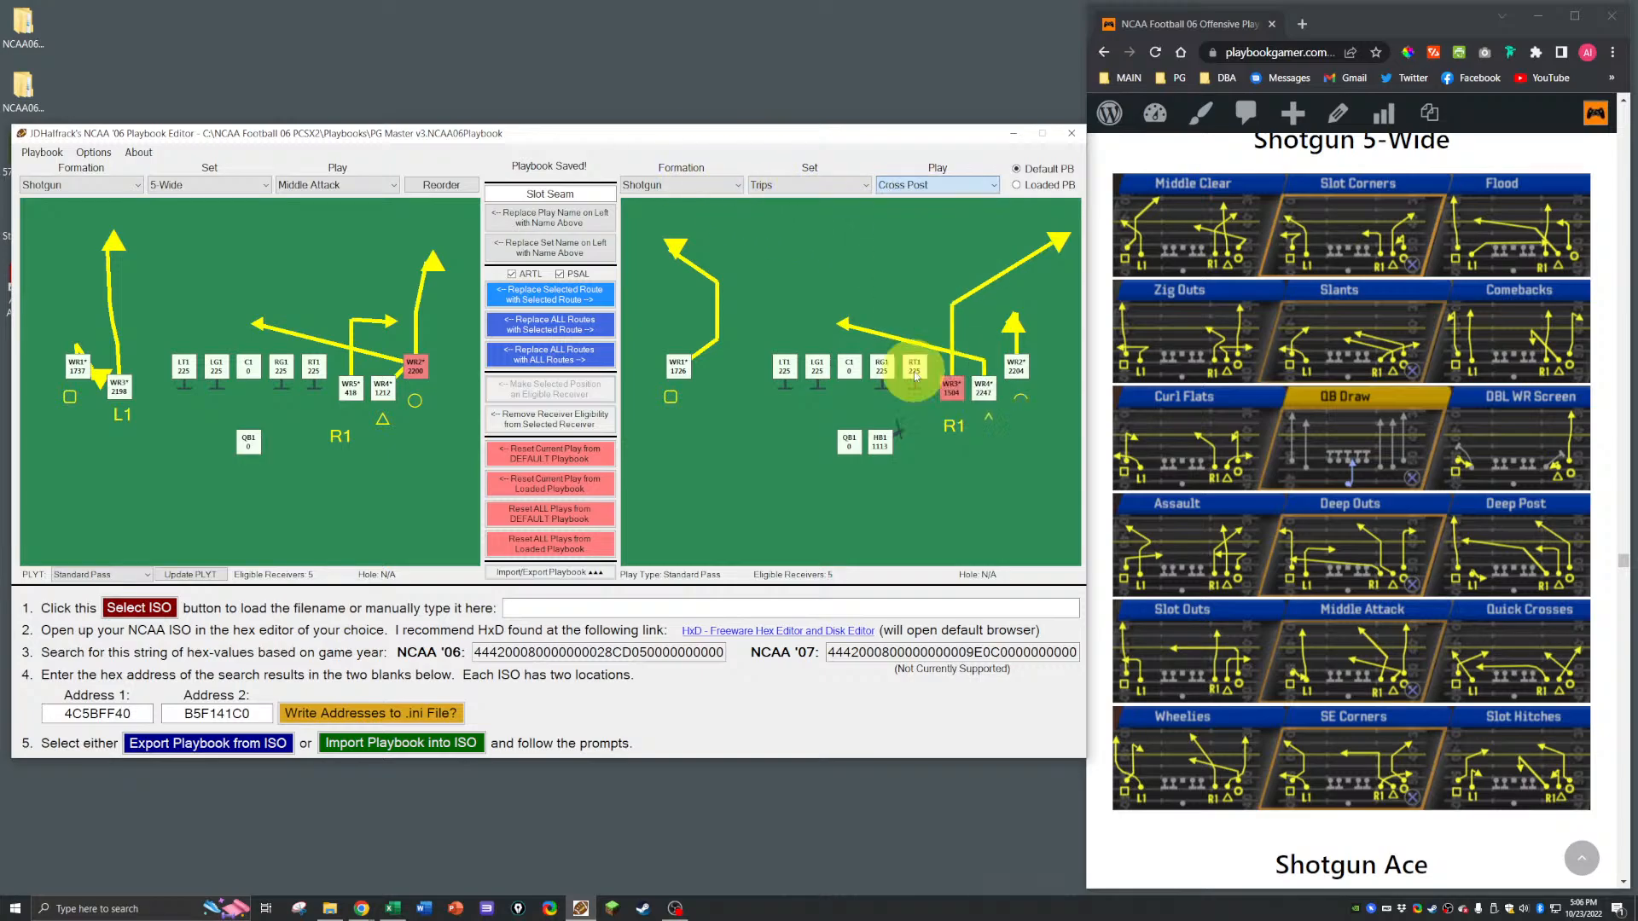
click(904, 184)
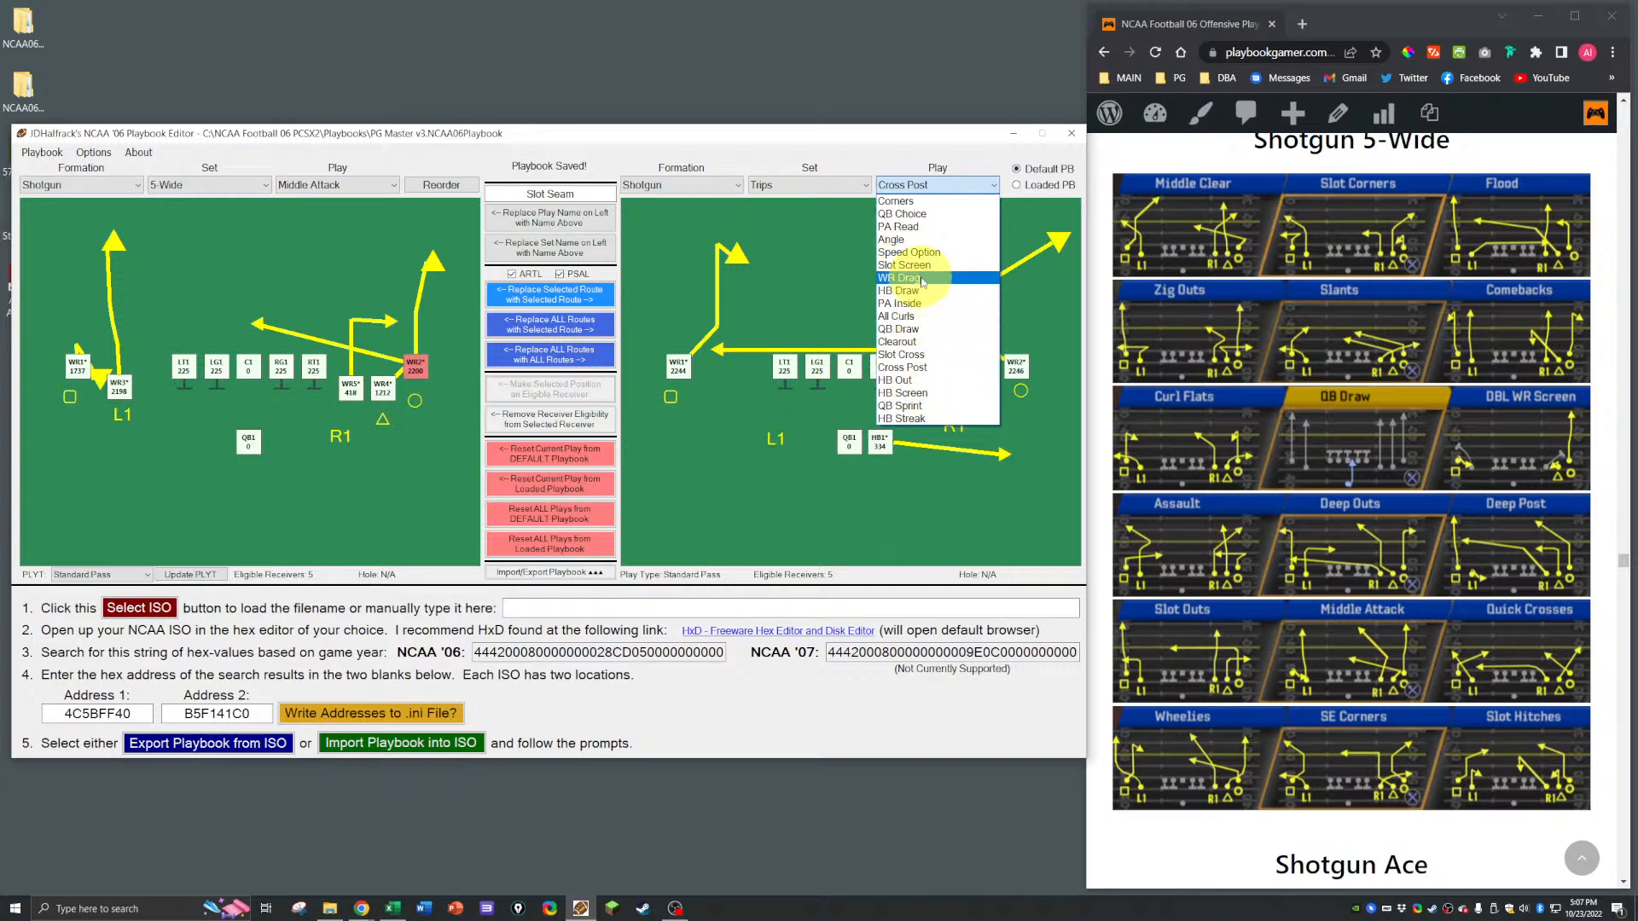
scroll(1331, 409, up, 4)
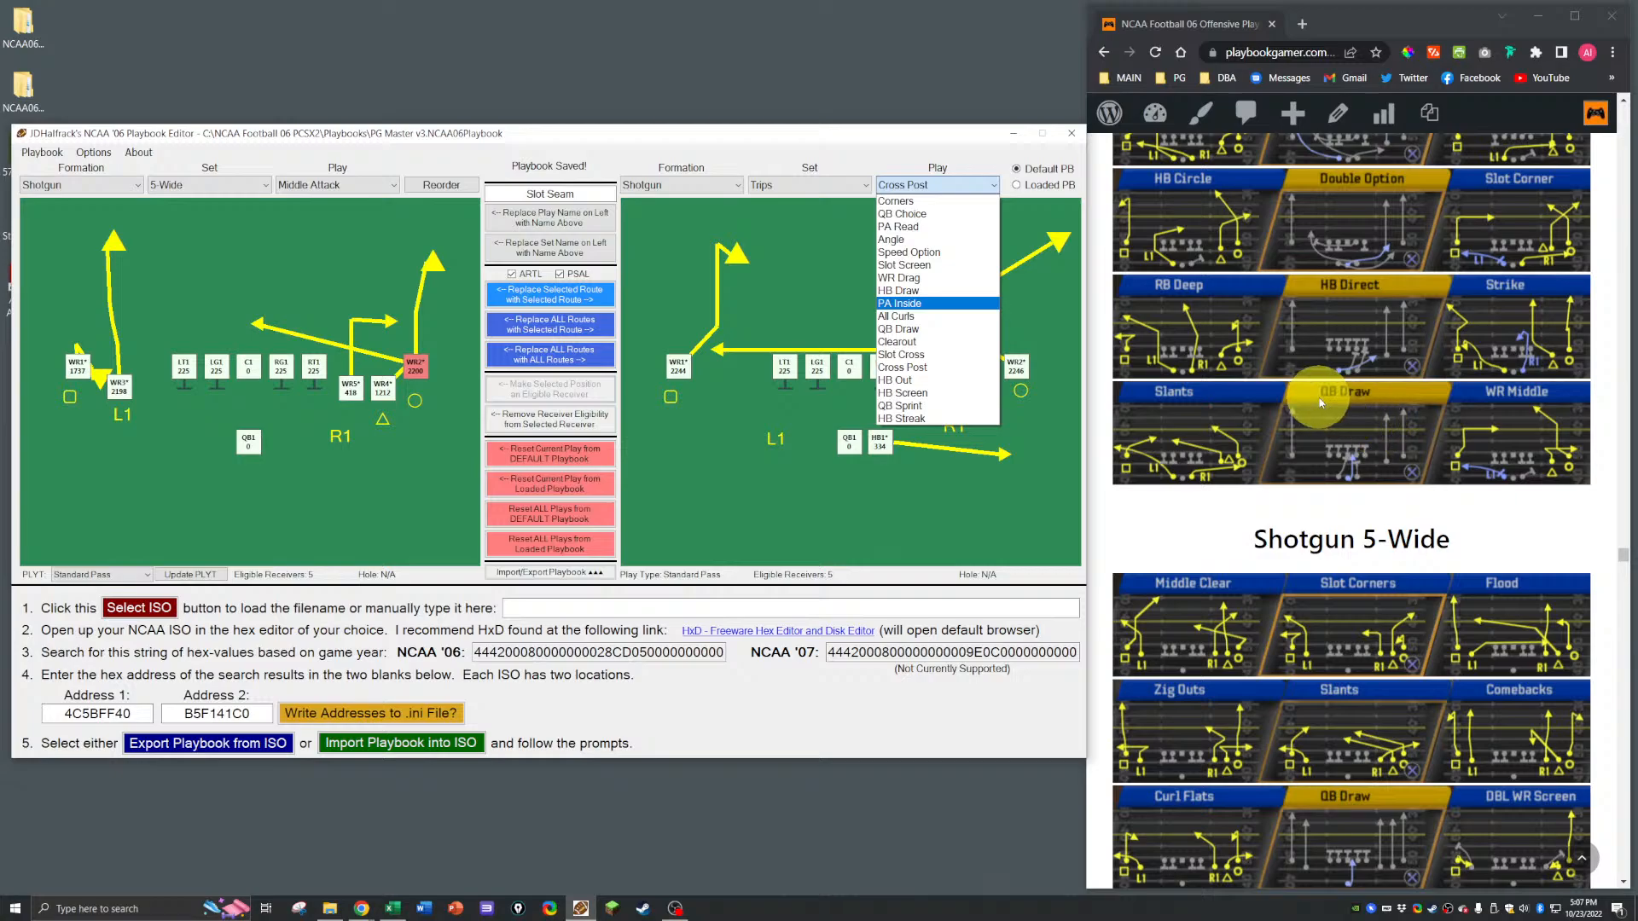
scroll(1312, 398, down, 1)
scroll(1312, 397, down, 1)
click(900, 354)
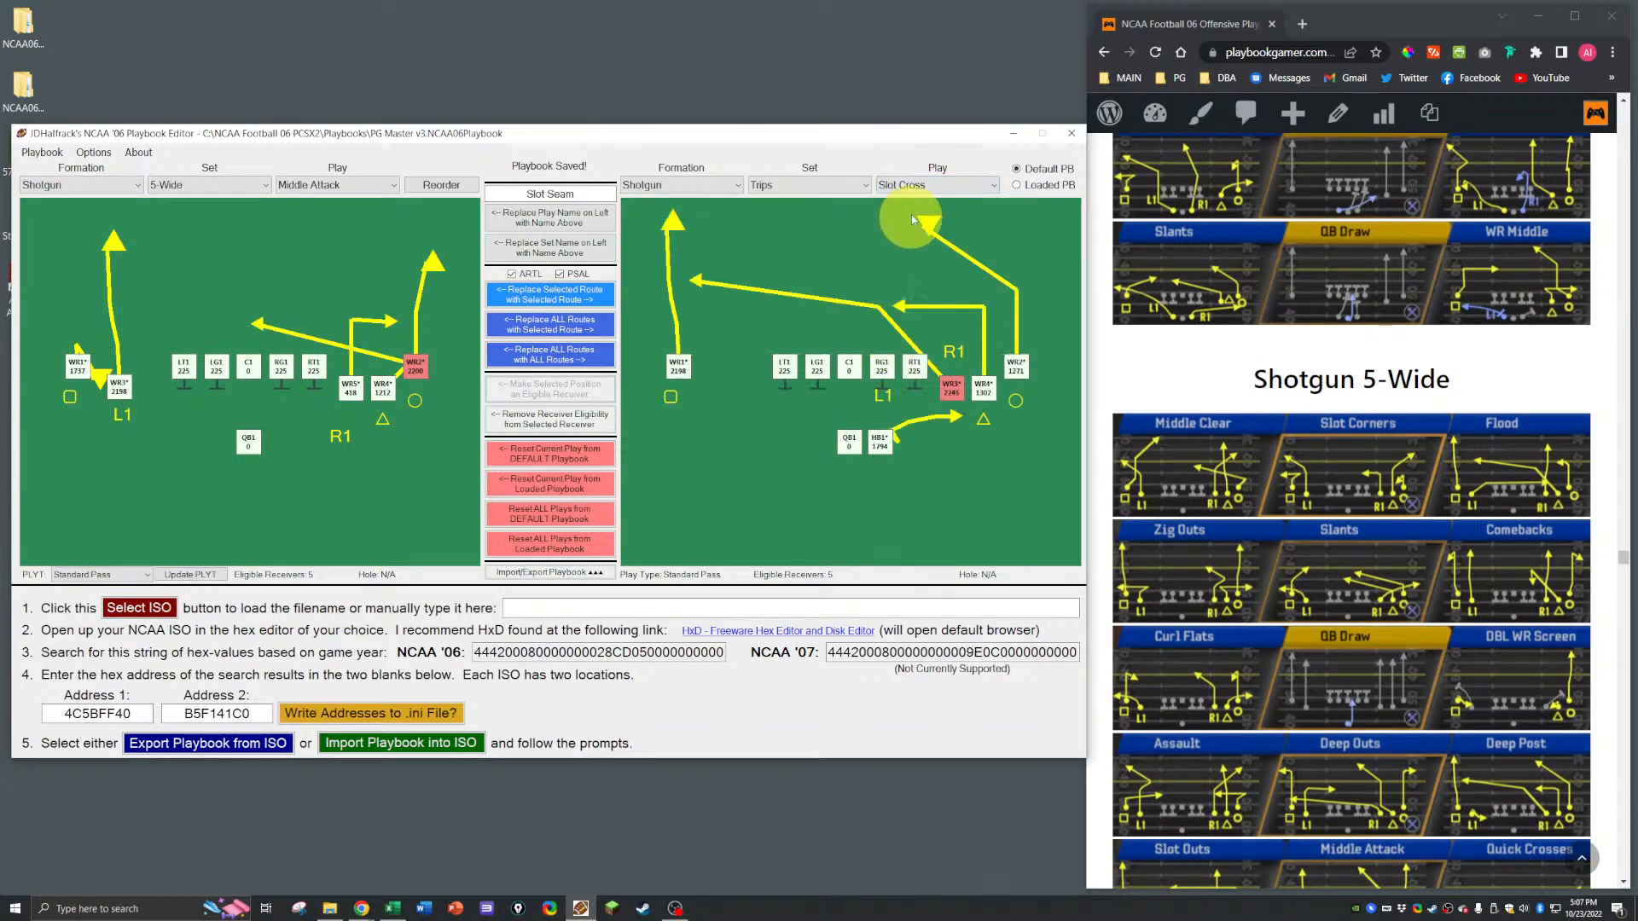
click(1015, 365)
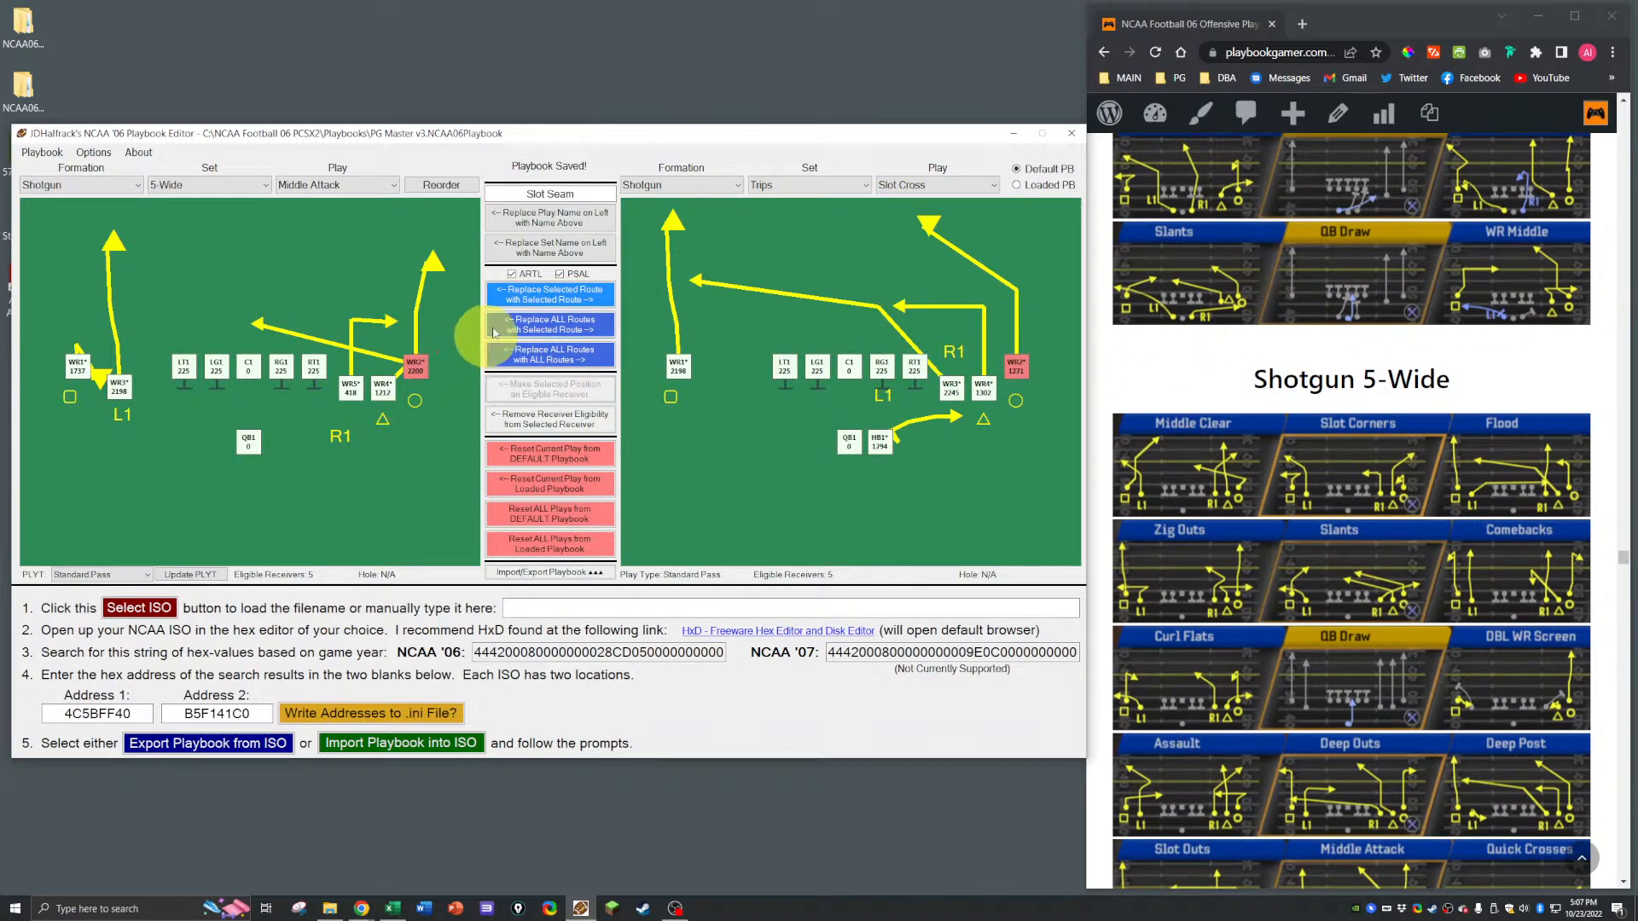
click(520, 300)
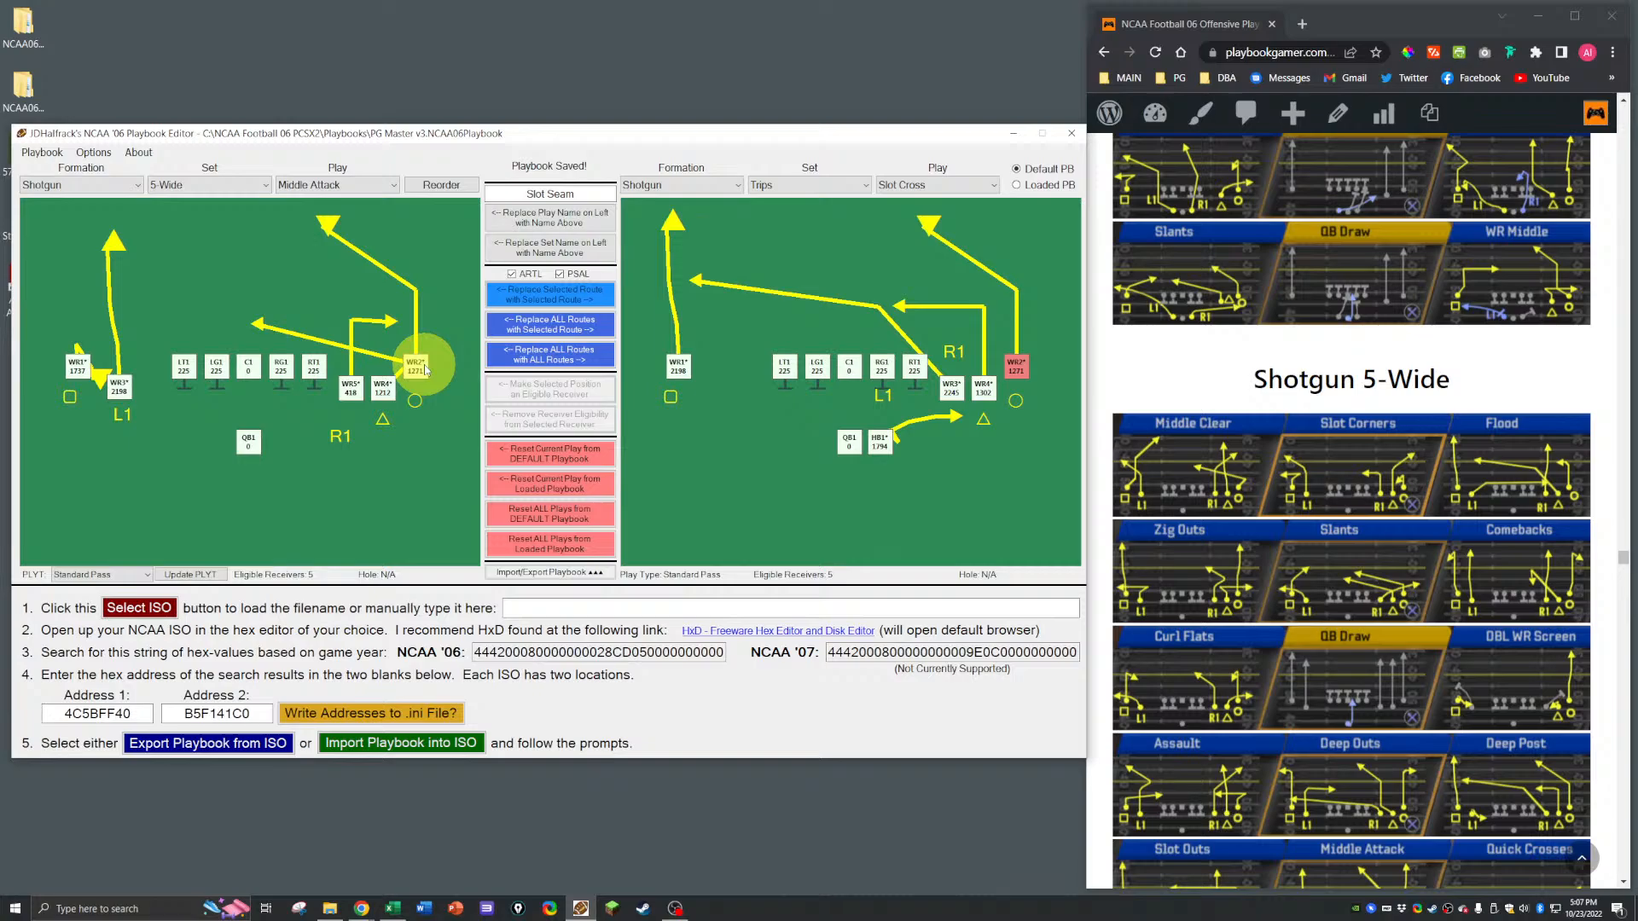
Step: Replace WR5's route in Middle Attack with WR2's route from the default Shotgun Spread Deep Attack play
click(357, 392)
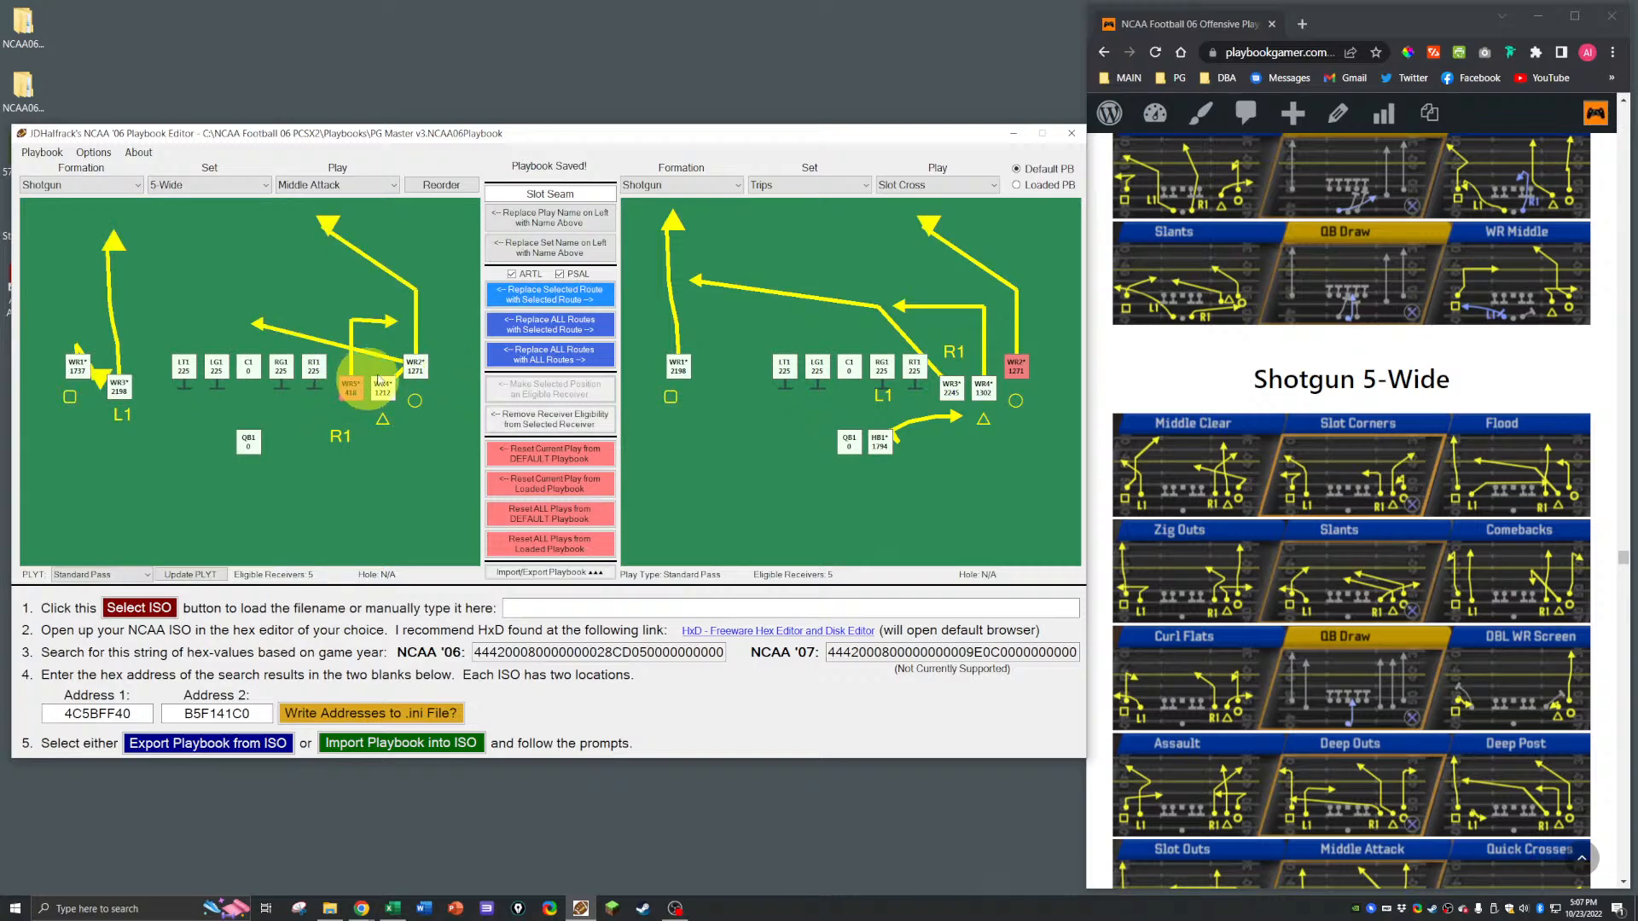
click(767, 186)
click(766, 290)
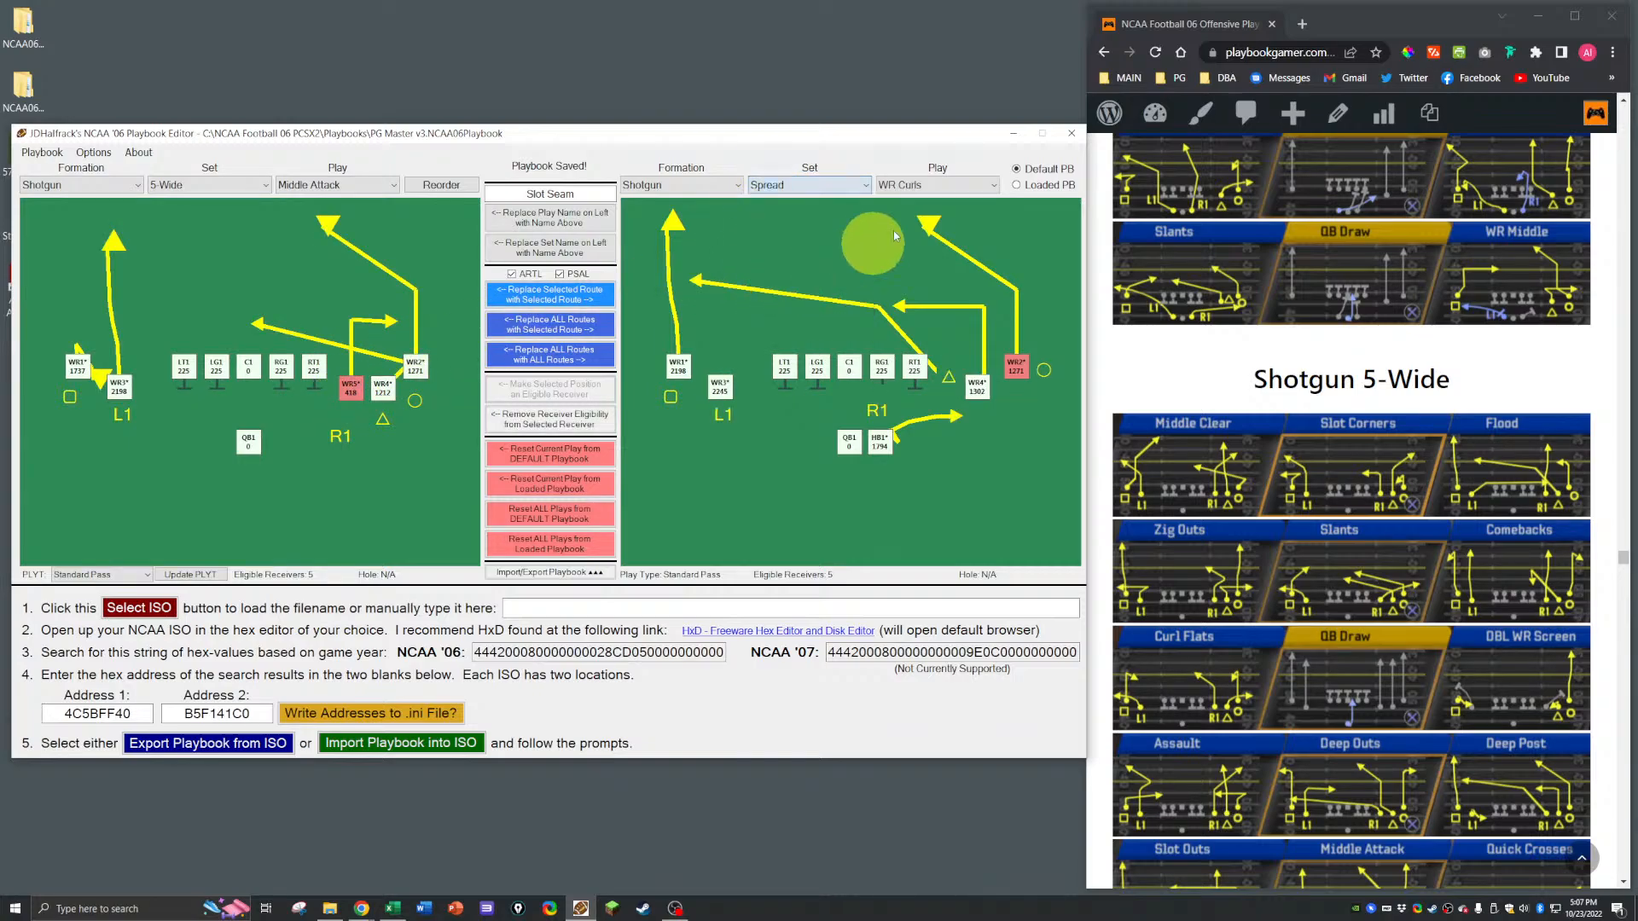
click(929, 185)
click(906, 316)
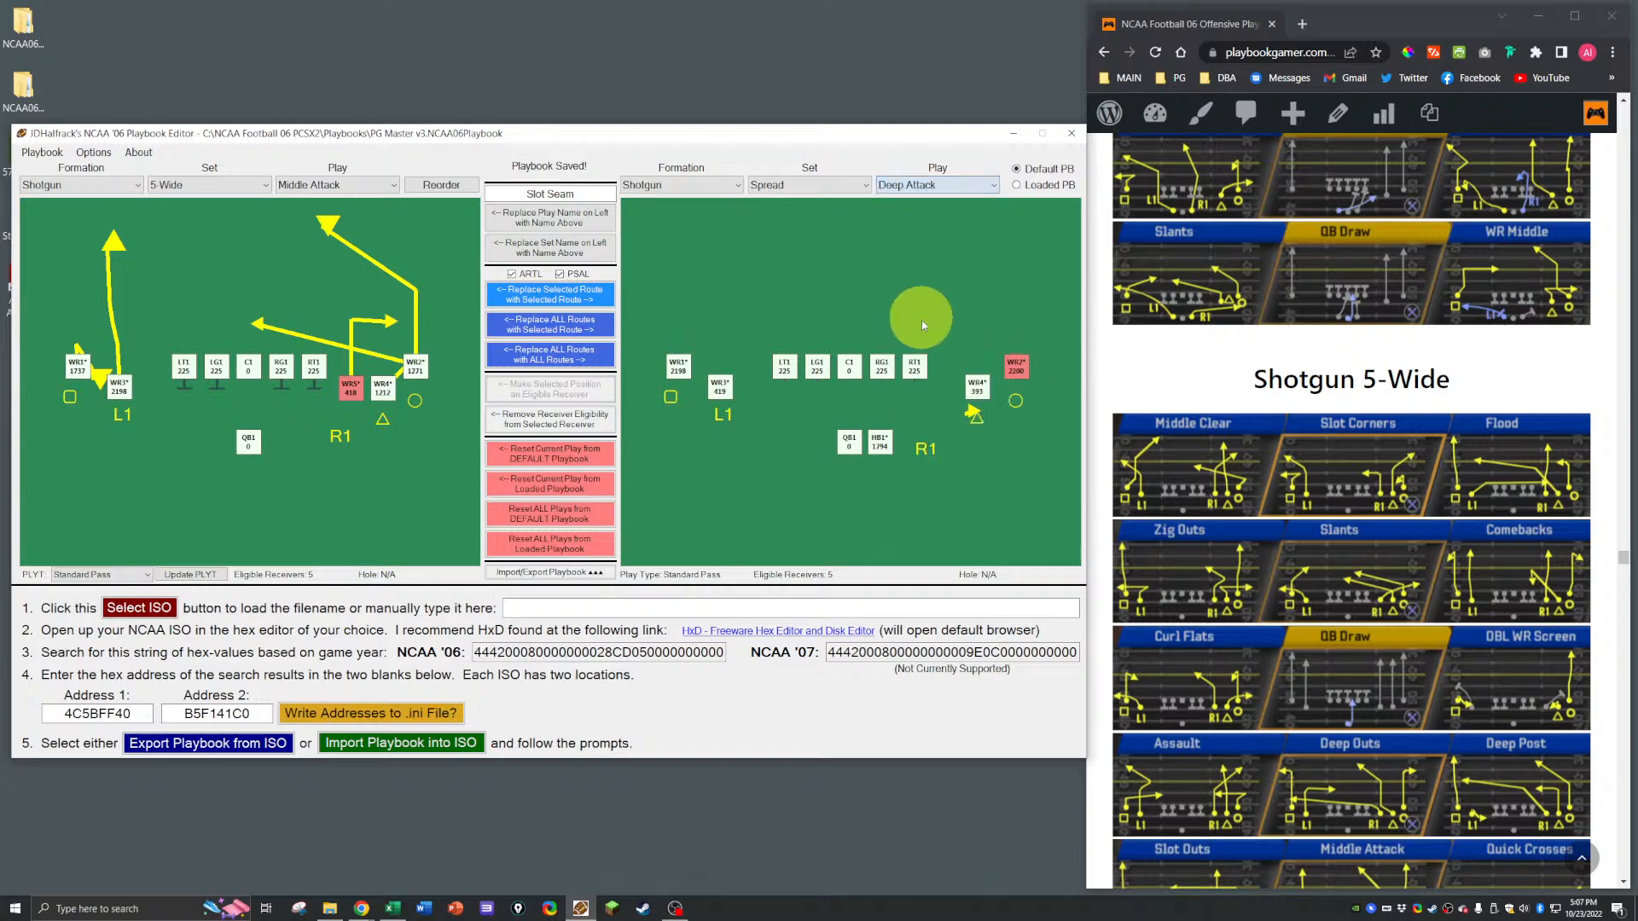
click(527, 298)
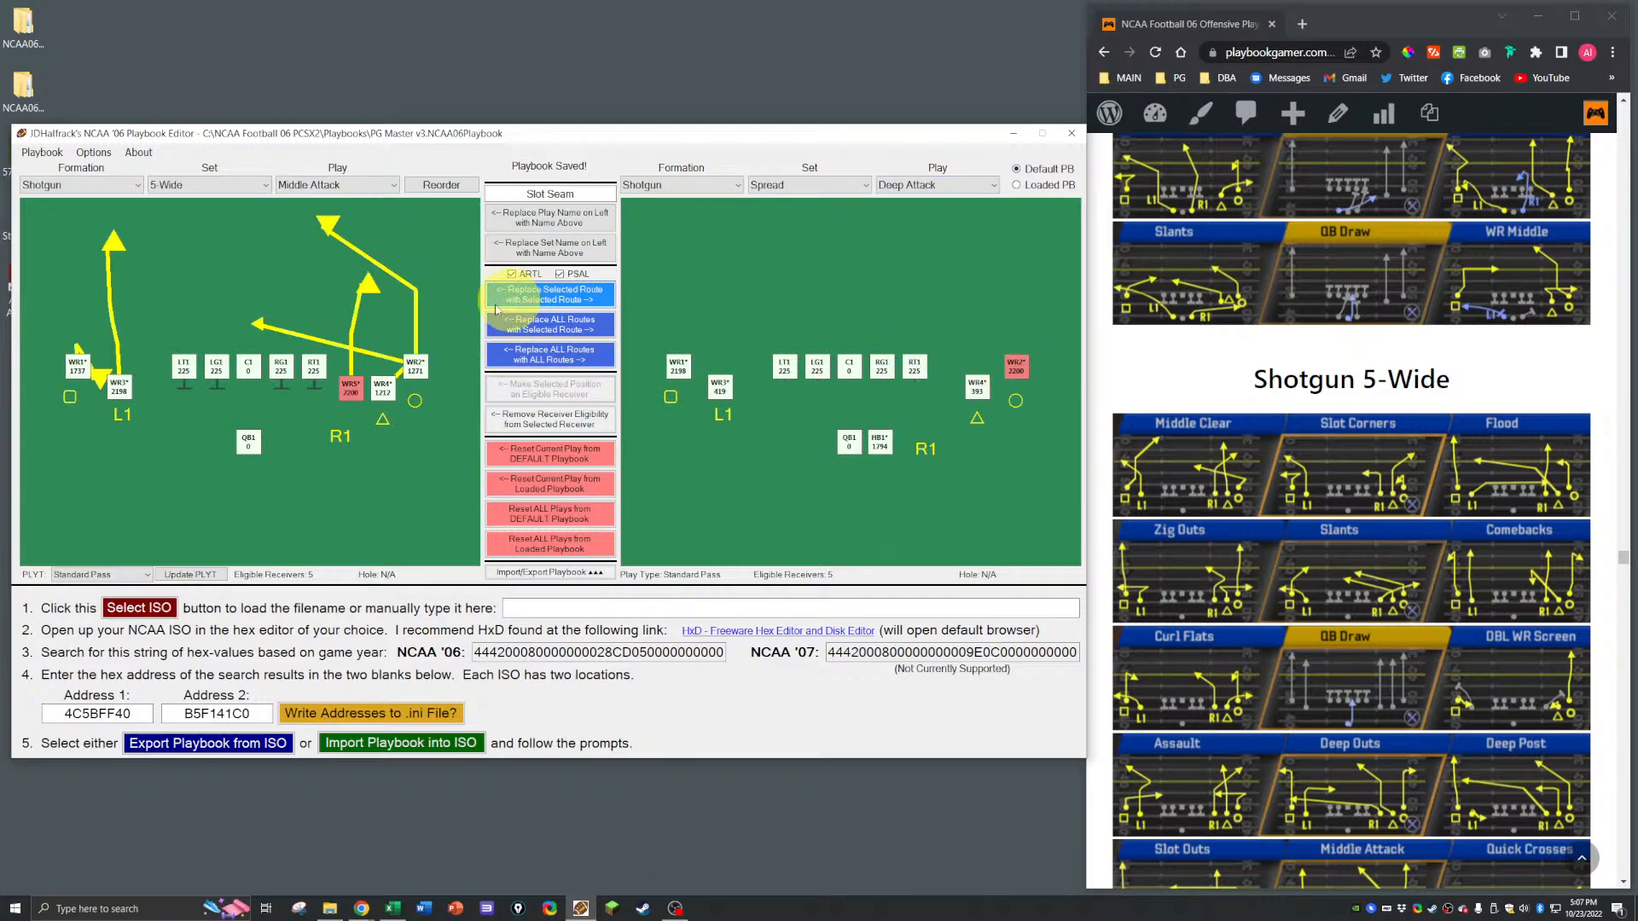
Step: Change WR2's route in Middle Attack to the 5 Yard 90° Right out route
right_click(417, 364)
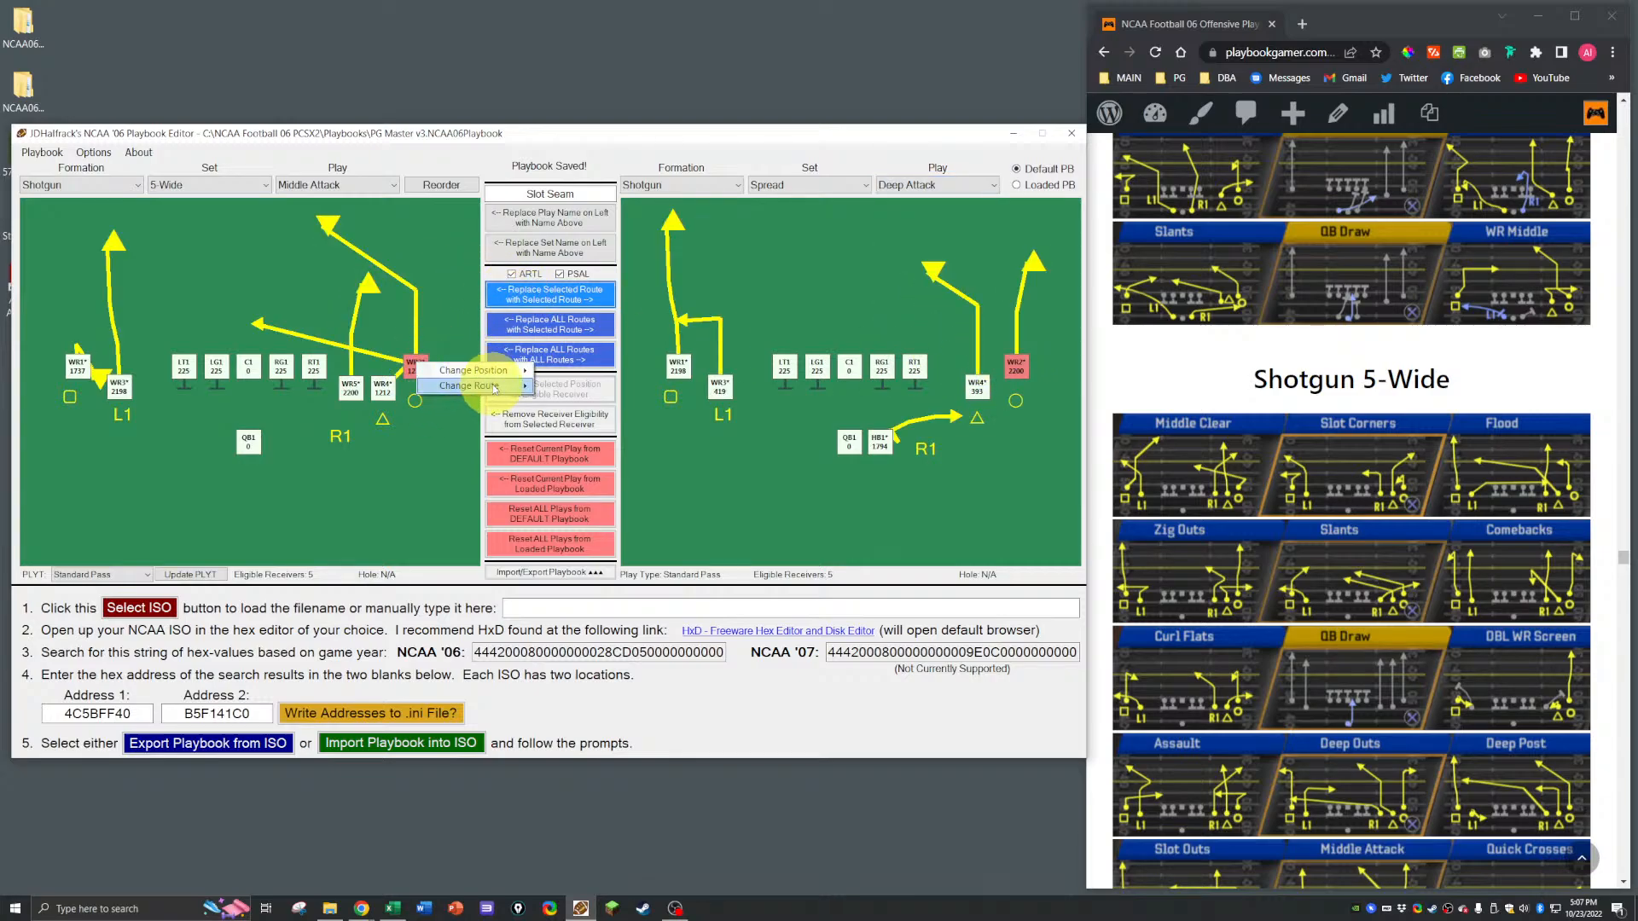
mouse_move(471, 386)
mouse_move(620, 426)
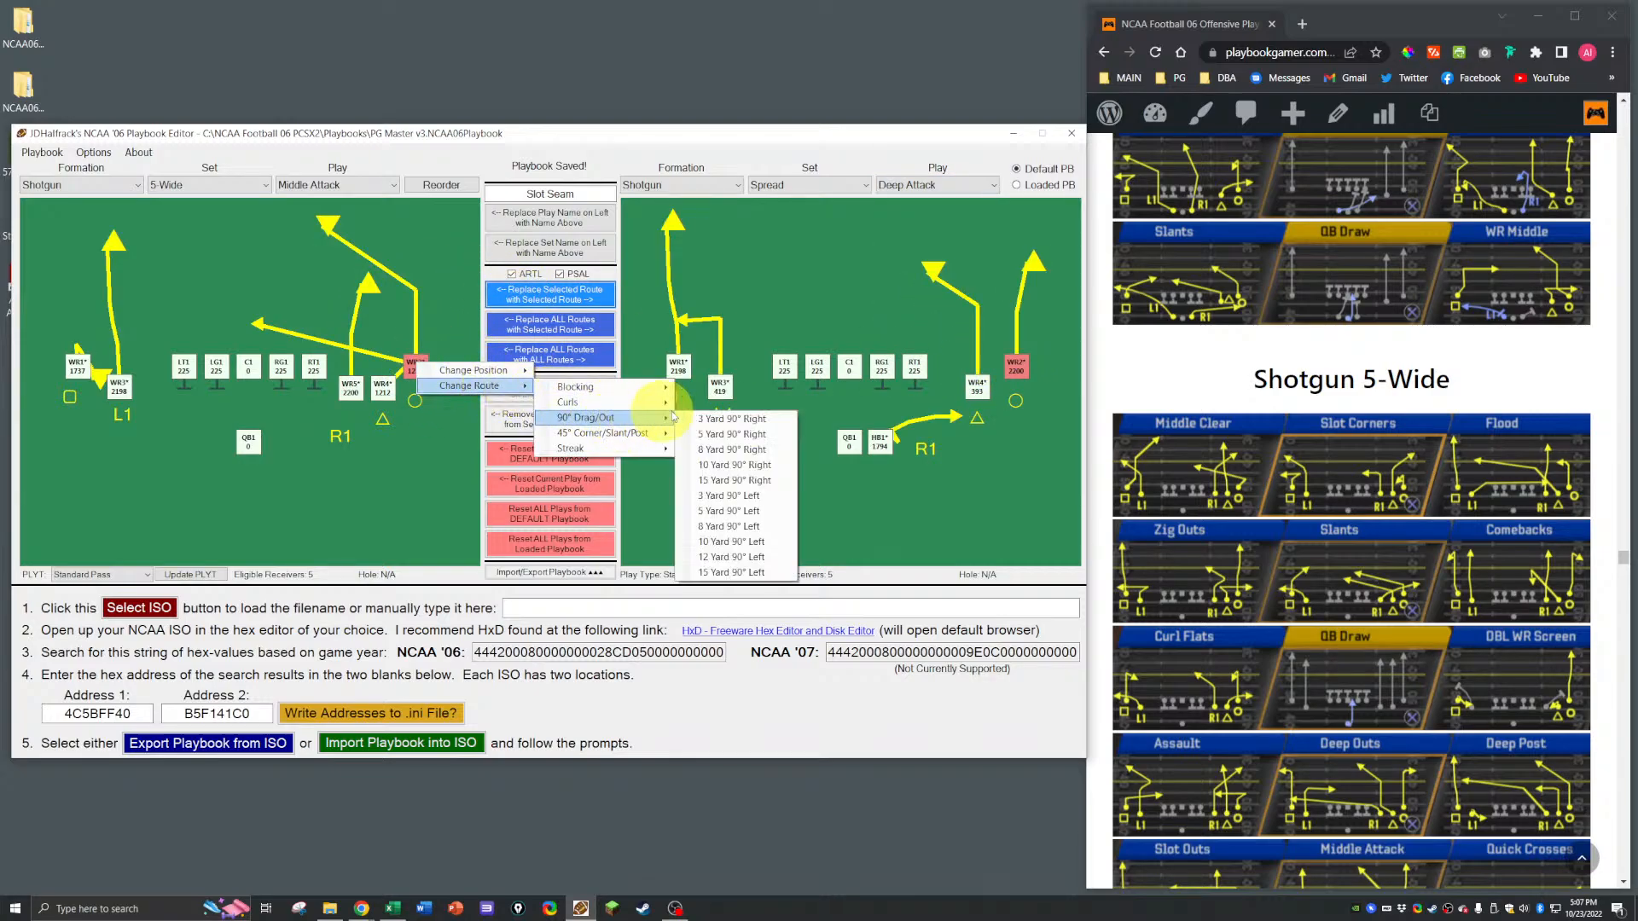
click(738, 435)
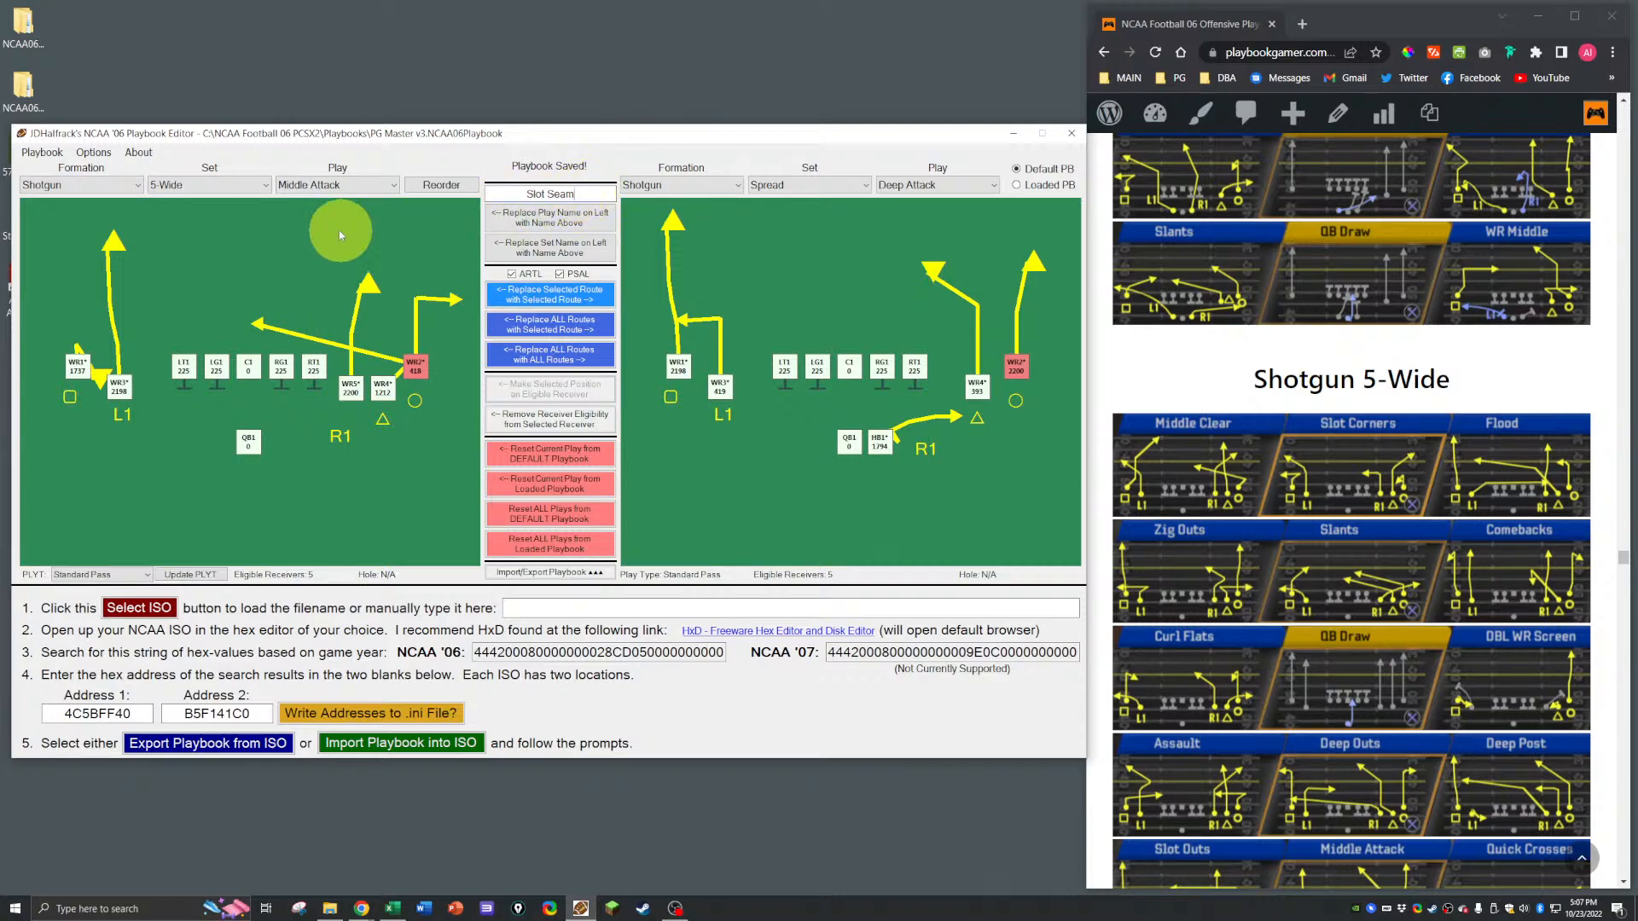
Step: Compare the routes of the Slot Outs play with those of the reworked Middle Attack play
click(320, 185)
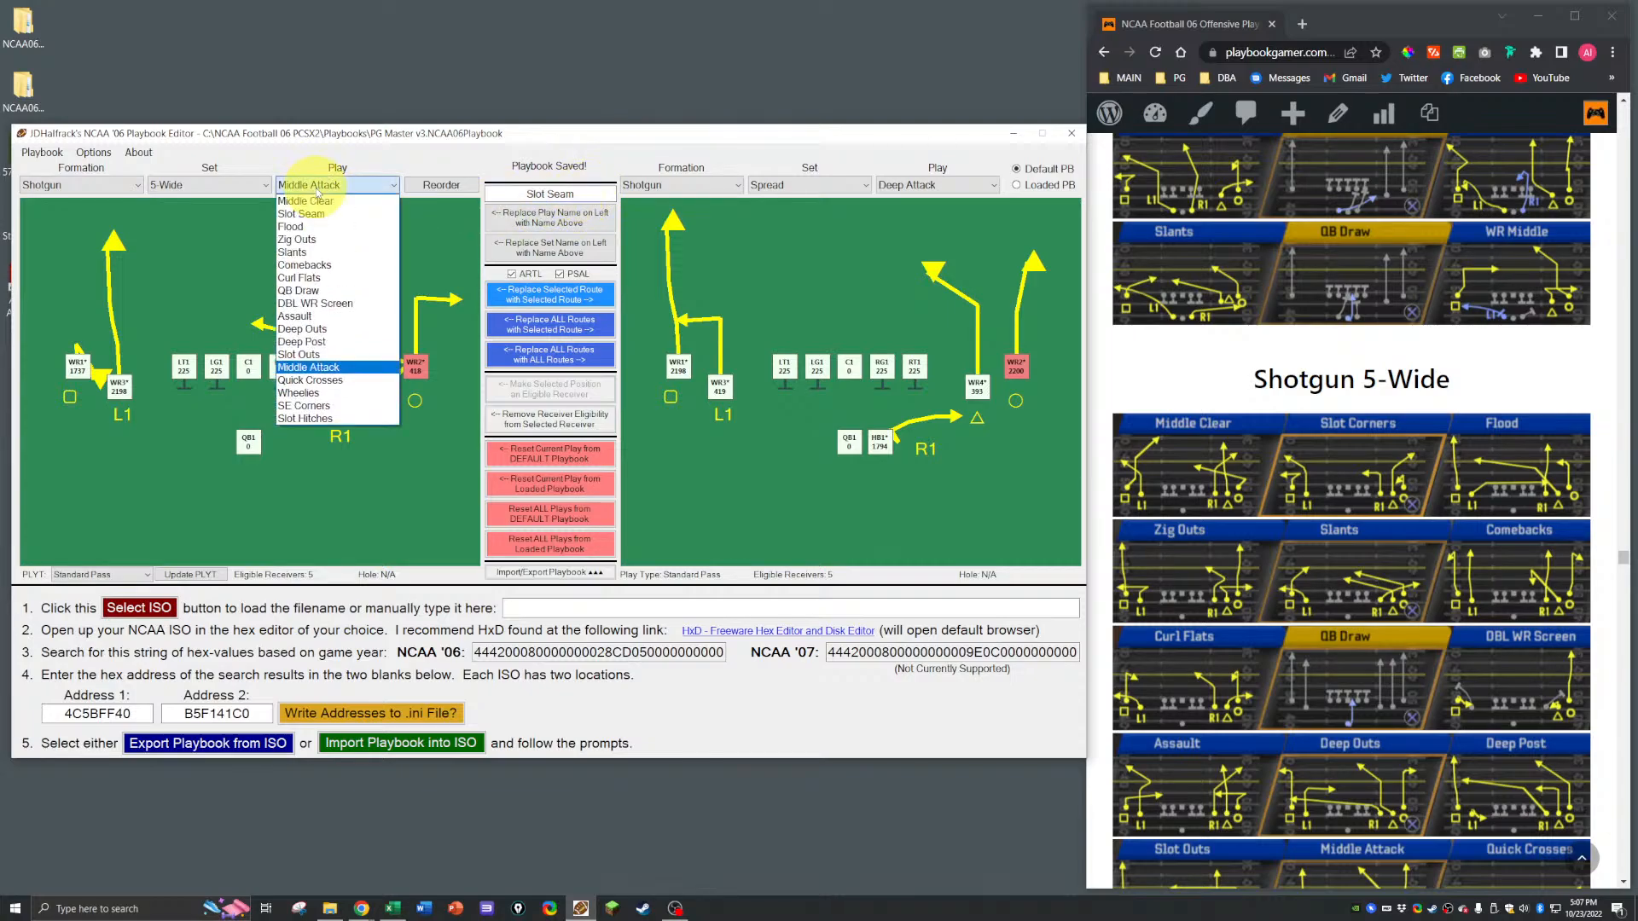
click(344, 355)
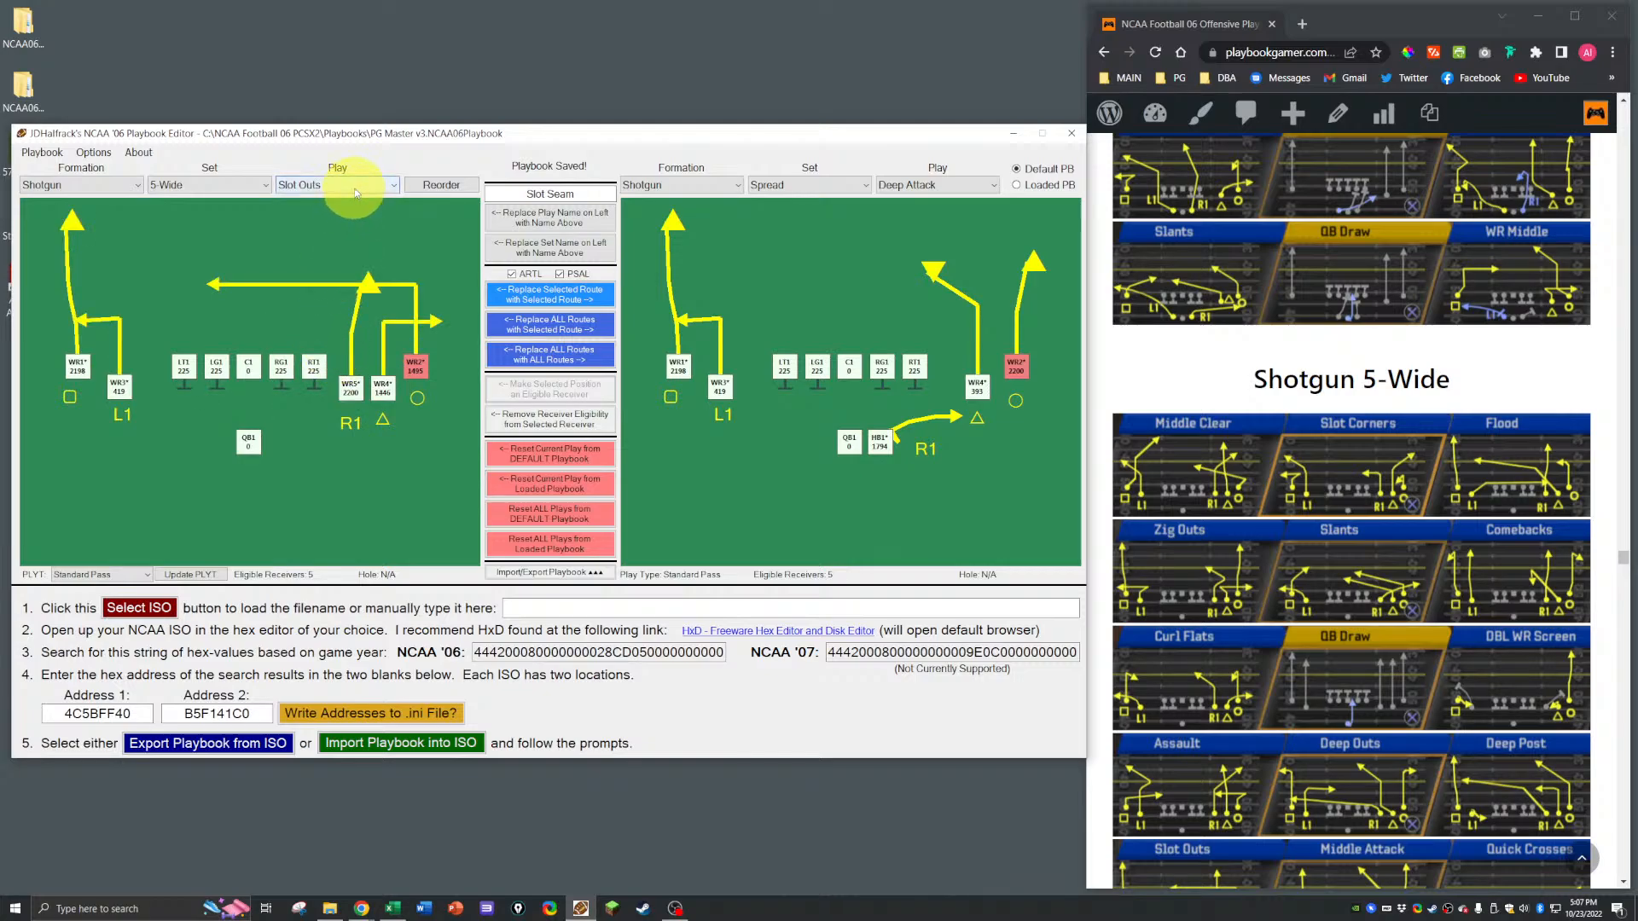
click(350, 185)
click(348, 368)
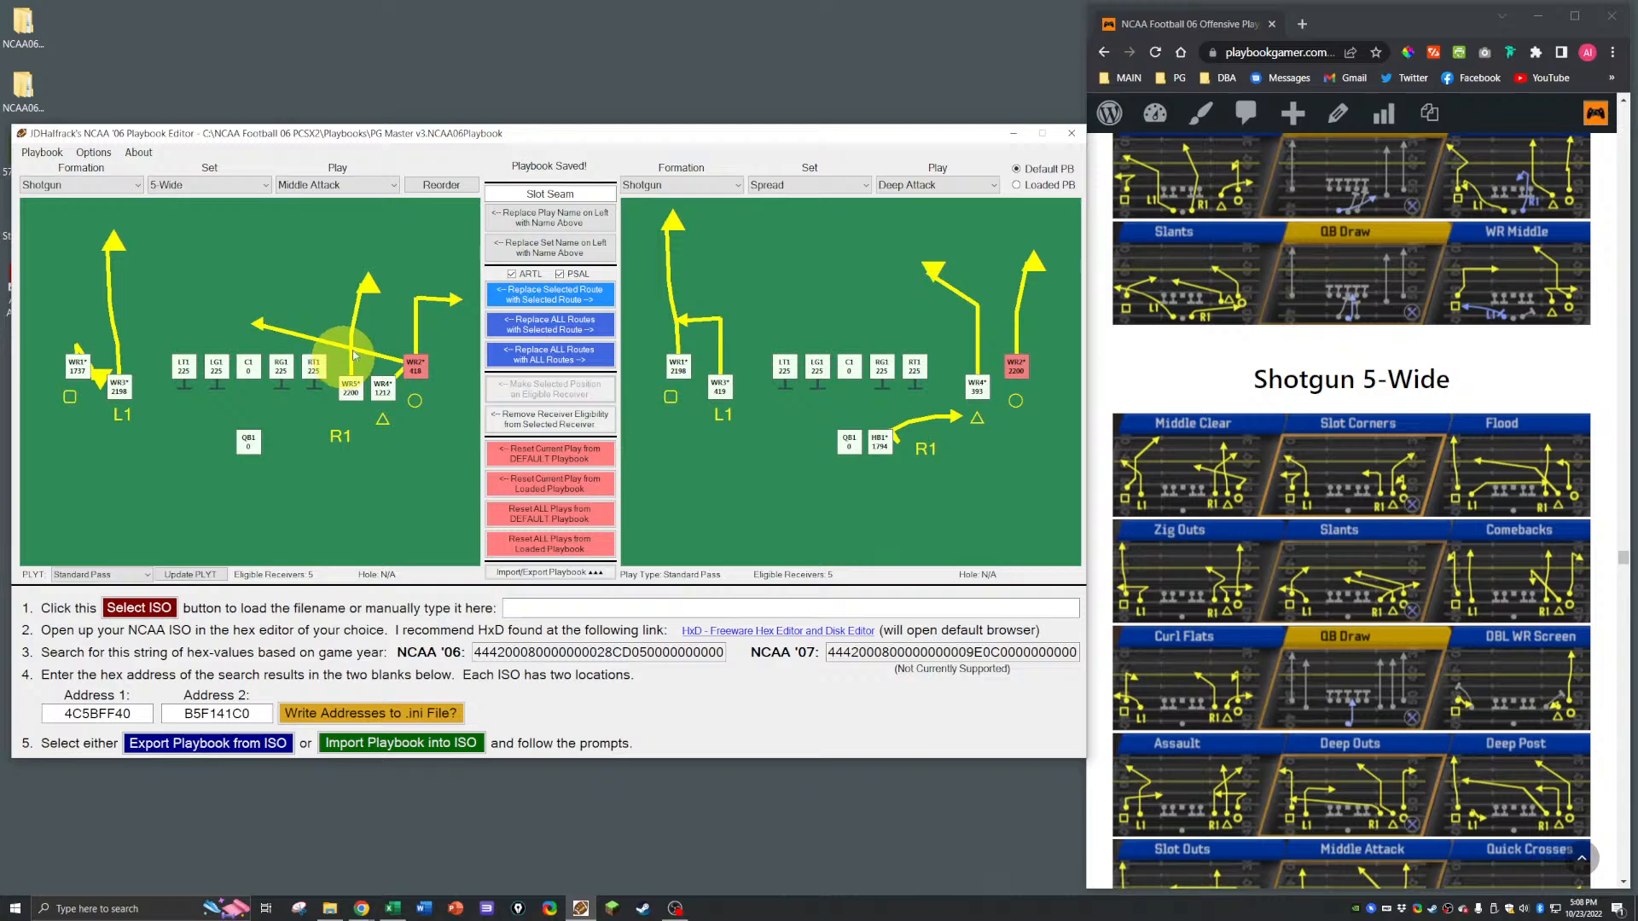
Step: Rename the Middle Attack play as Slot Fade and save the playbook
click(587, 195)
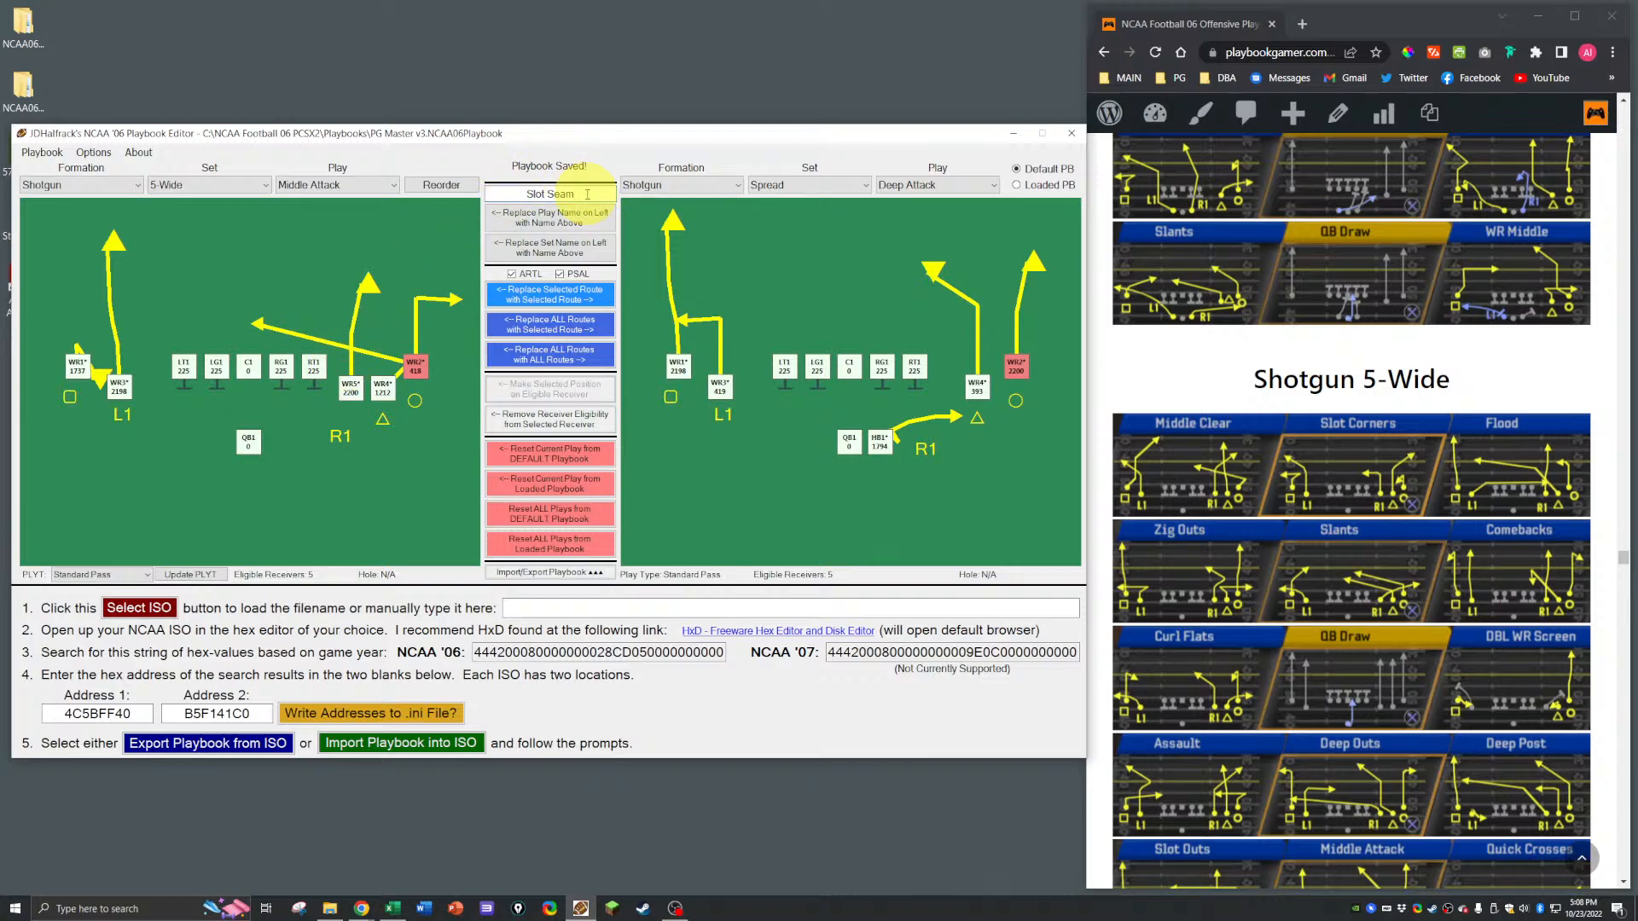
key(BackSpace)
key(BackSpace)
key(BackSpace)
key(BackSpace)
text(Fade)
click(572, 217)
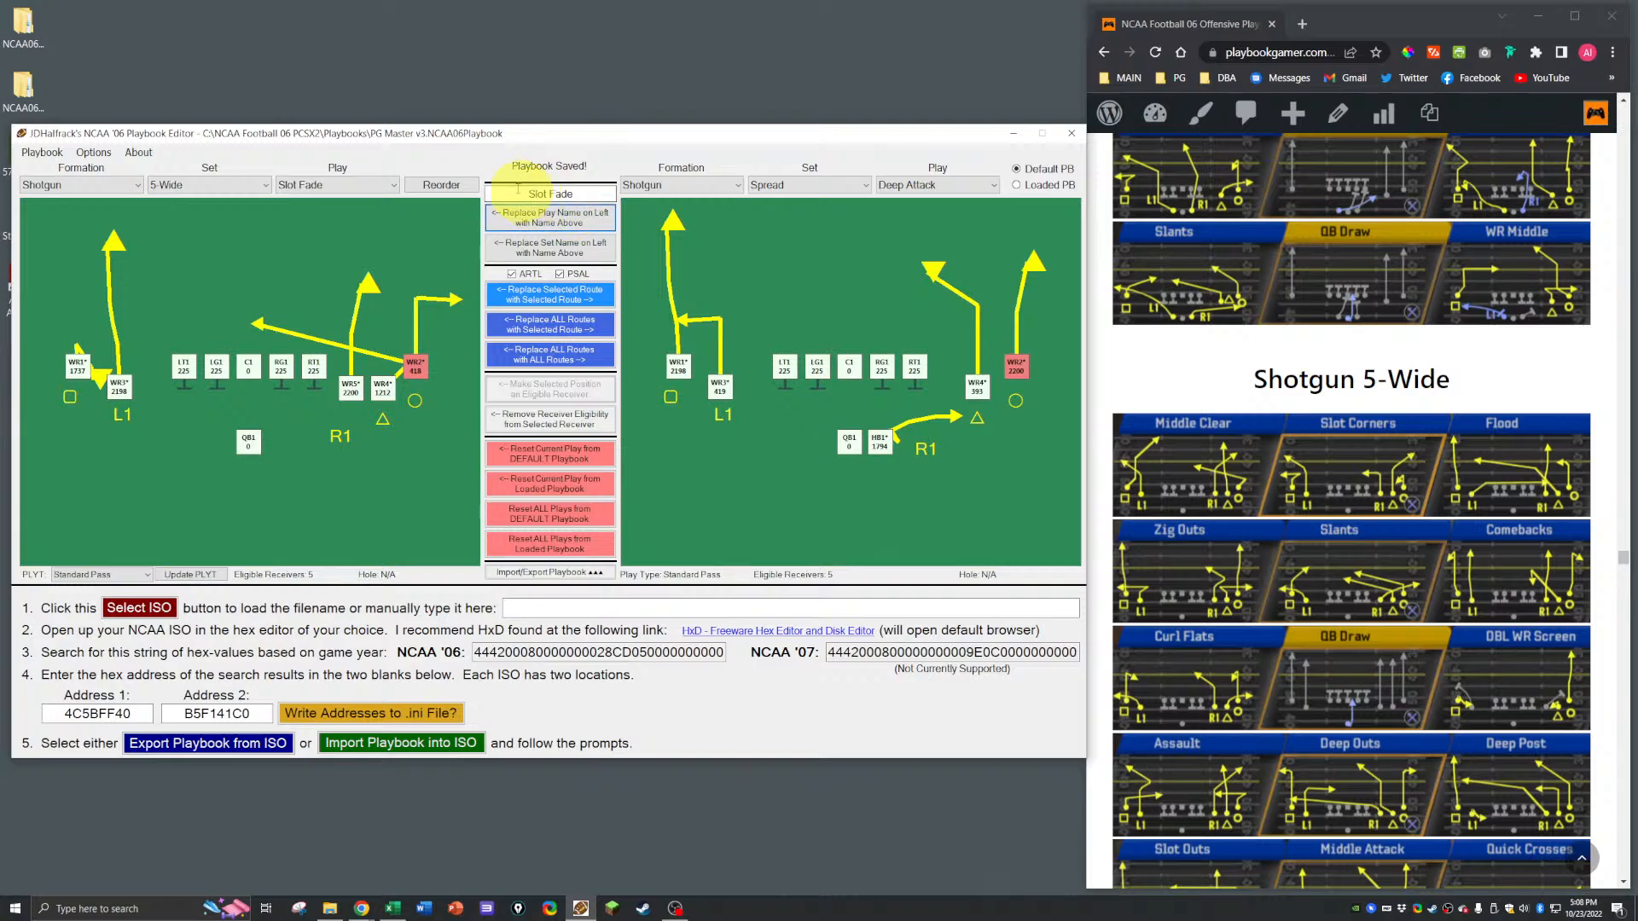
key(ctrl+s)
key(Return)
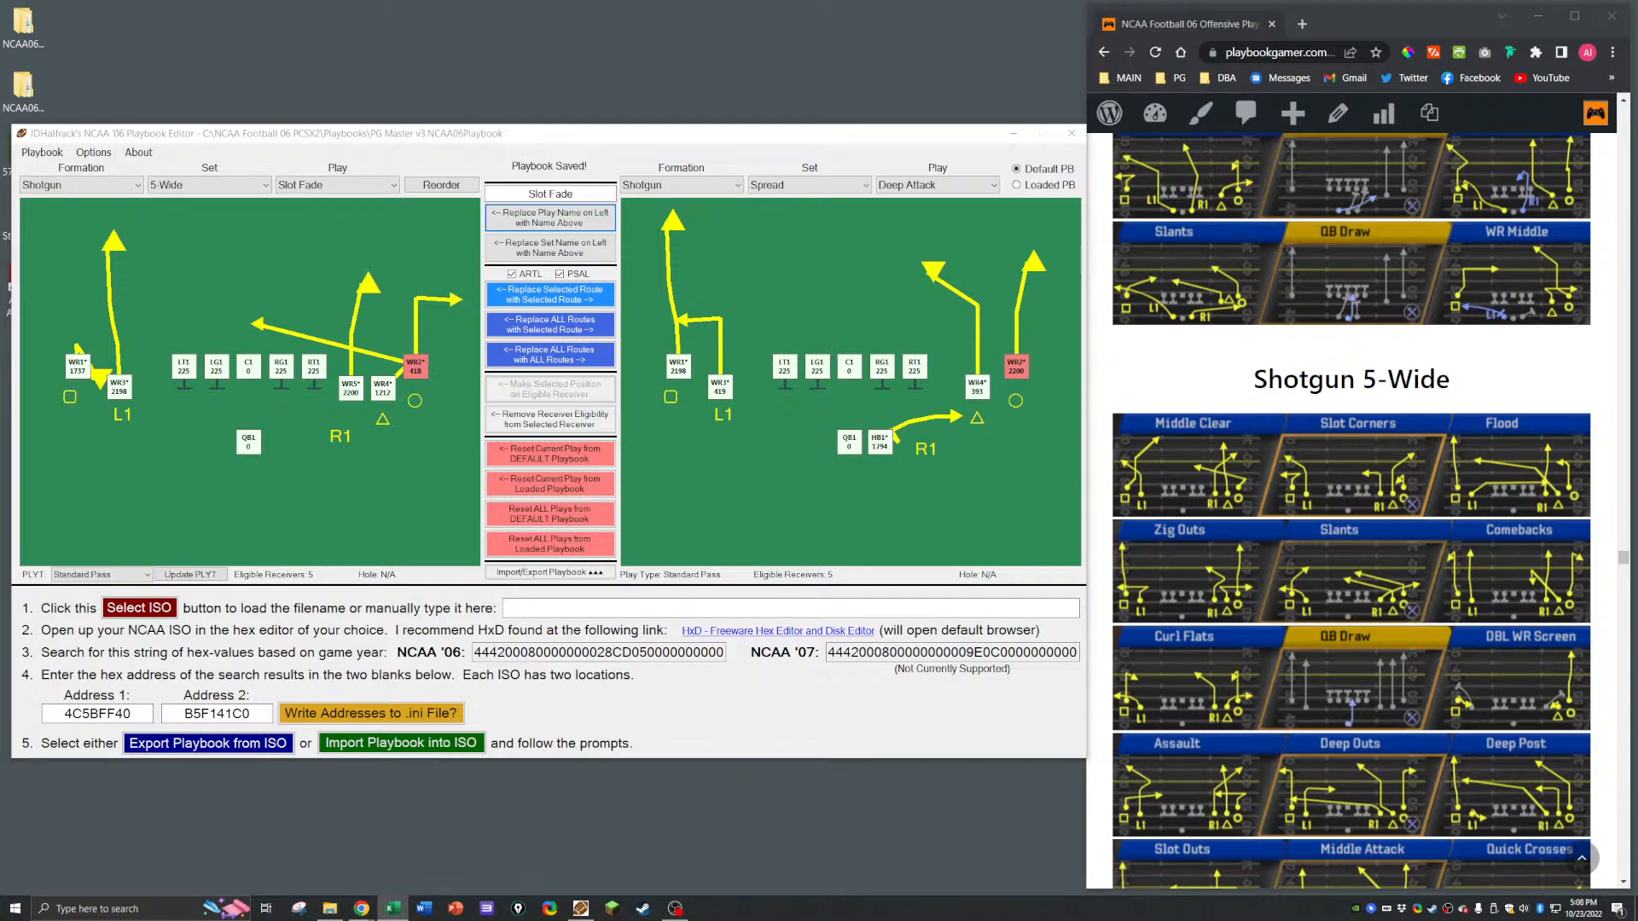
Step: Replace WR5's route in Quick Crosses with WR3's route from the default Shotgun Trips PA Inside play
scroll(1506, 537, down, 3)
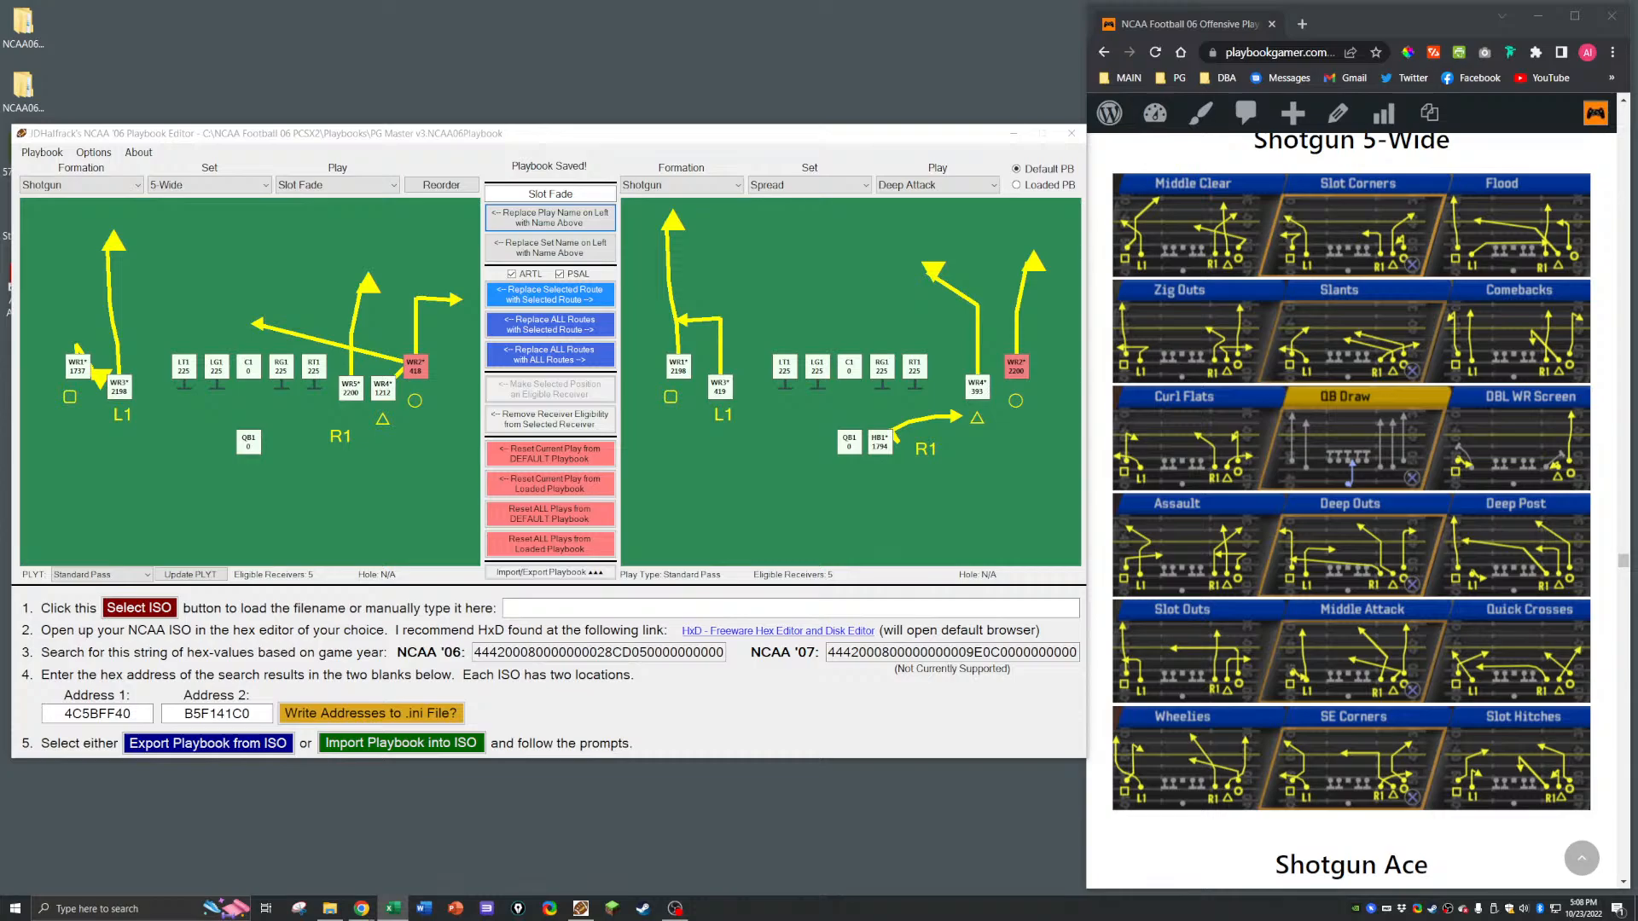
click(707, 139)
key(Return)
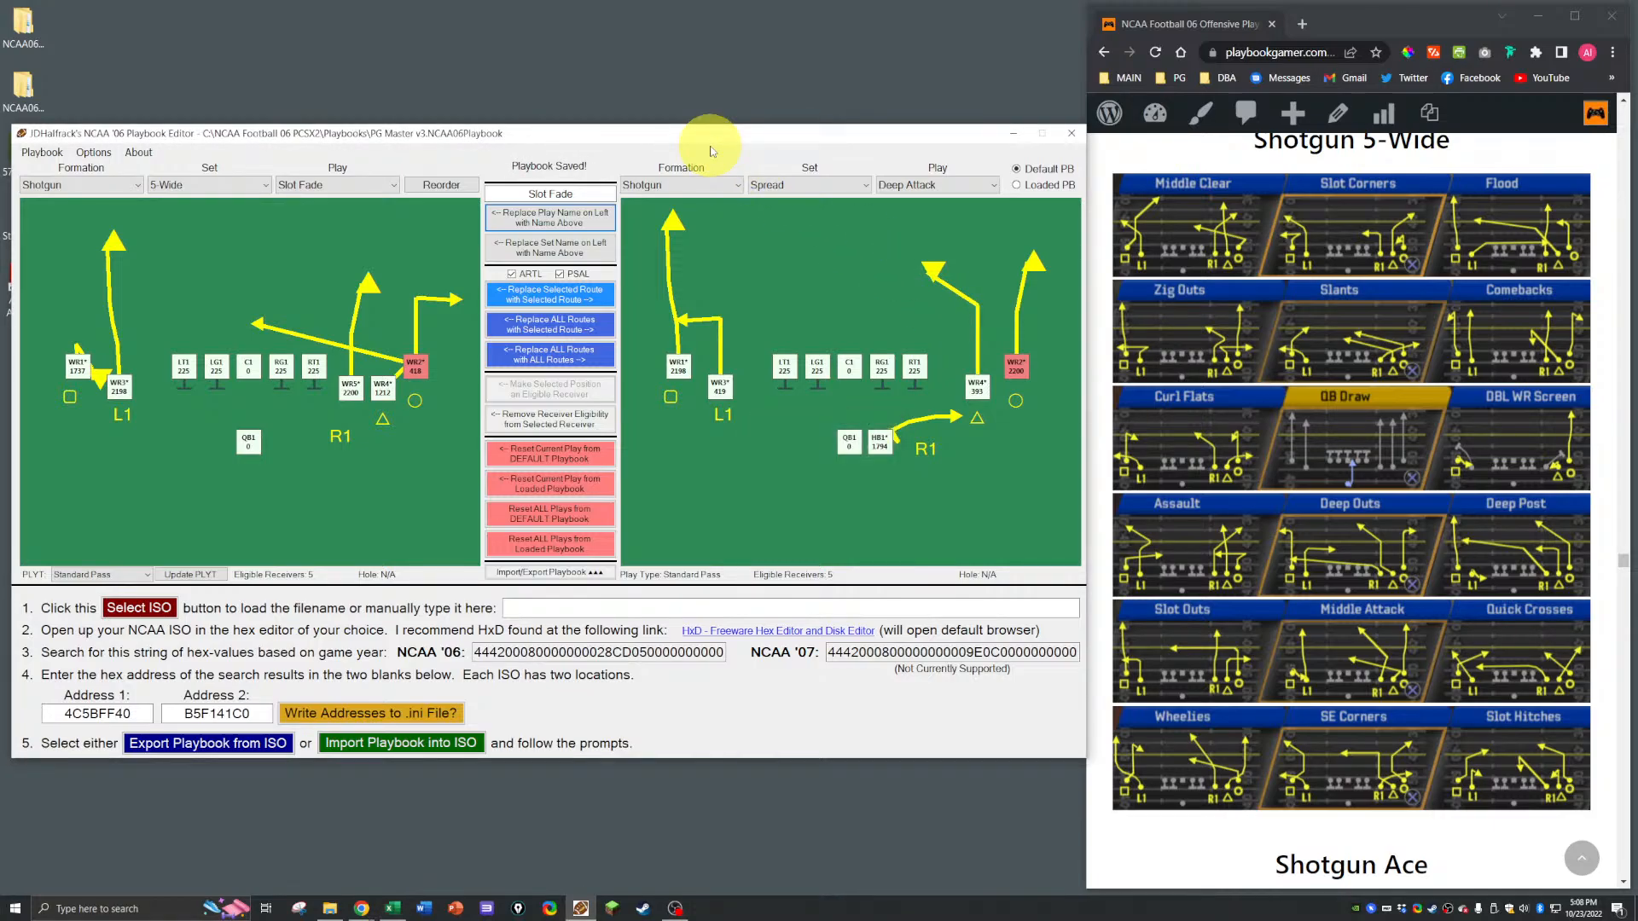
click(312, 188)
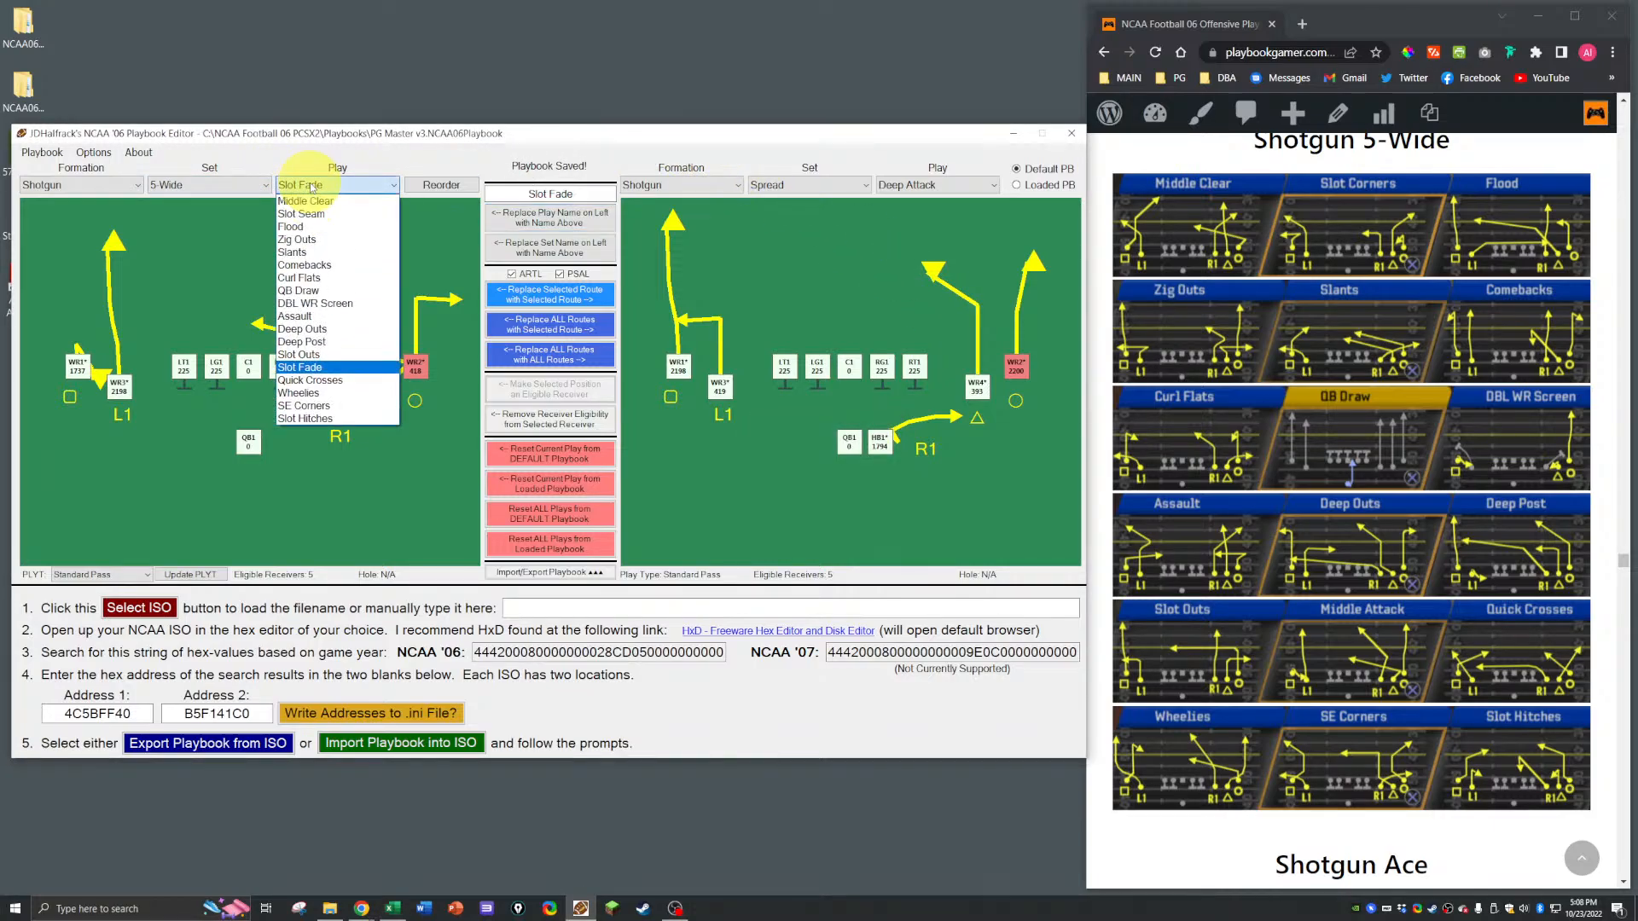
click(315, 375)
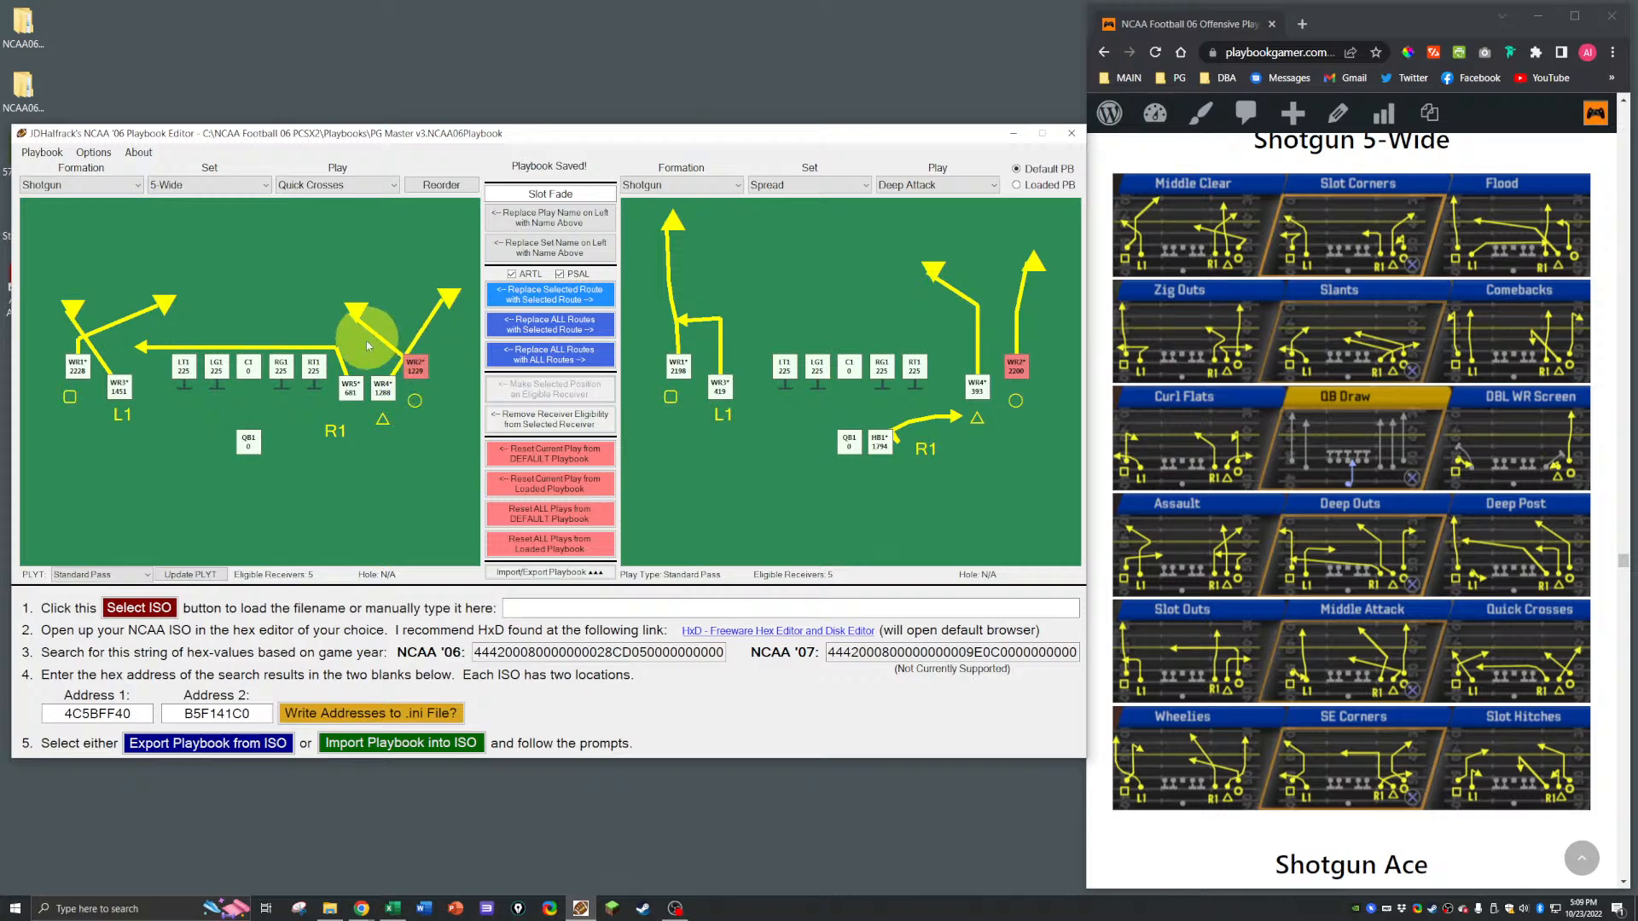
click(350, 385)
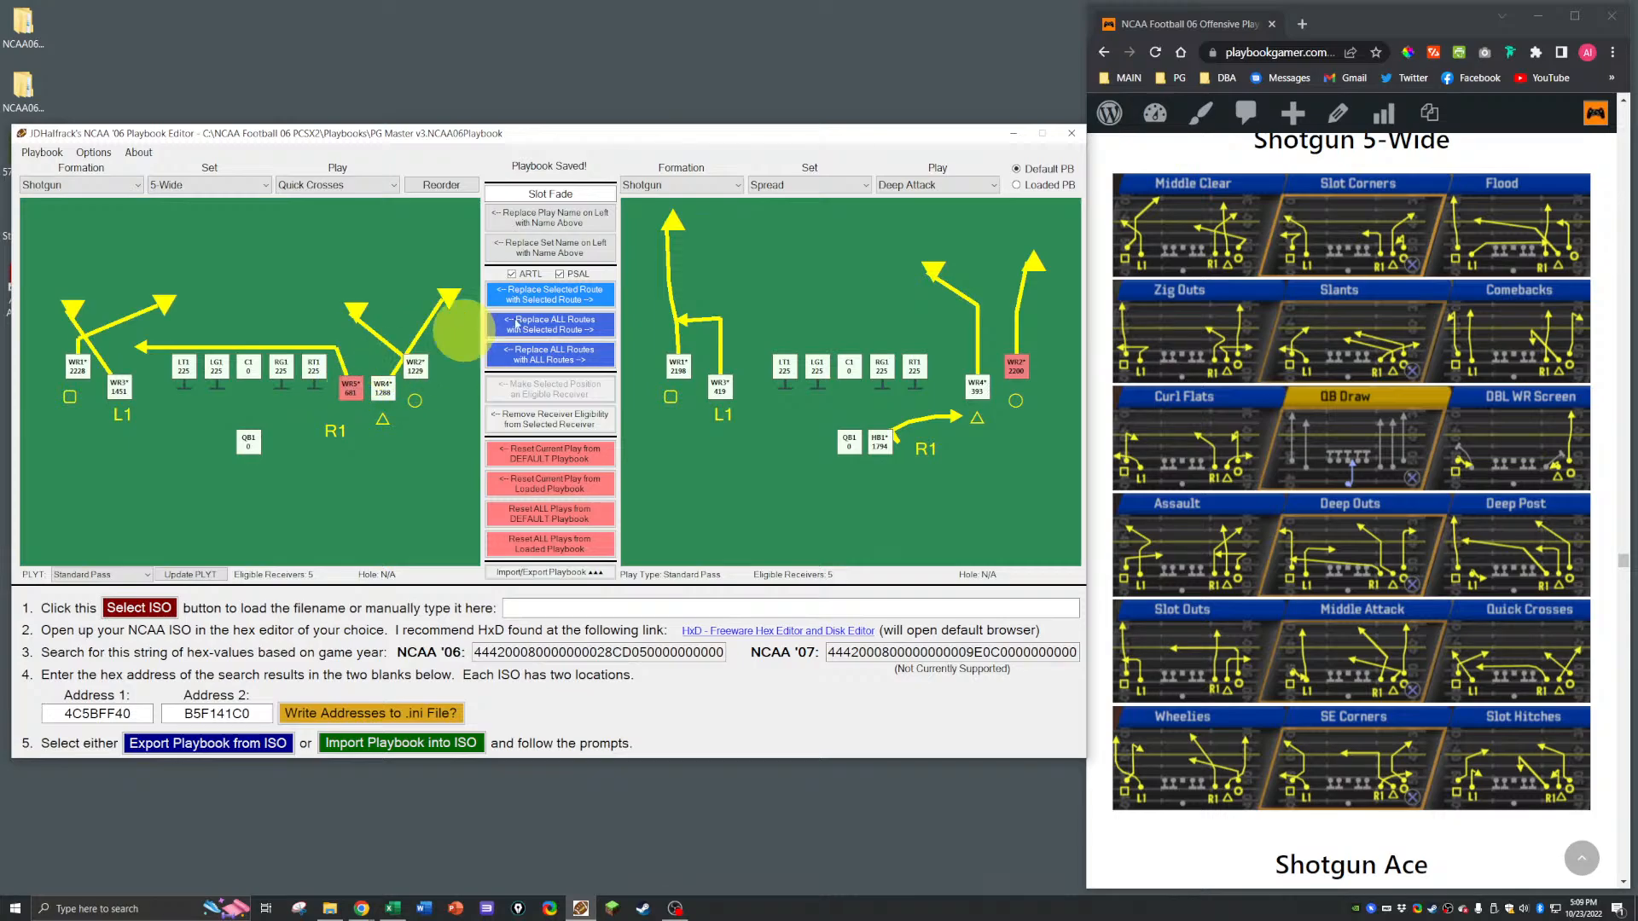
click(754, 185)
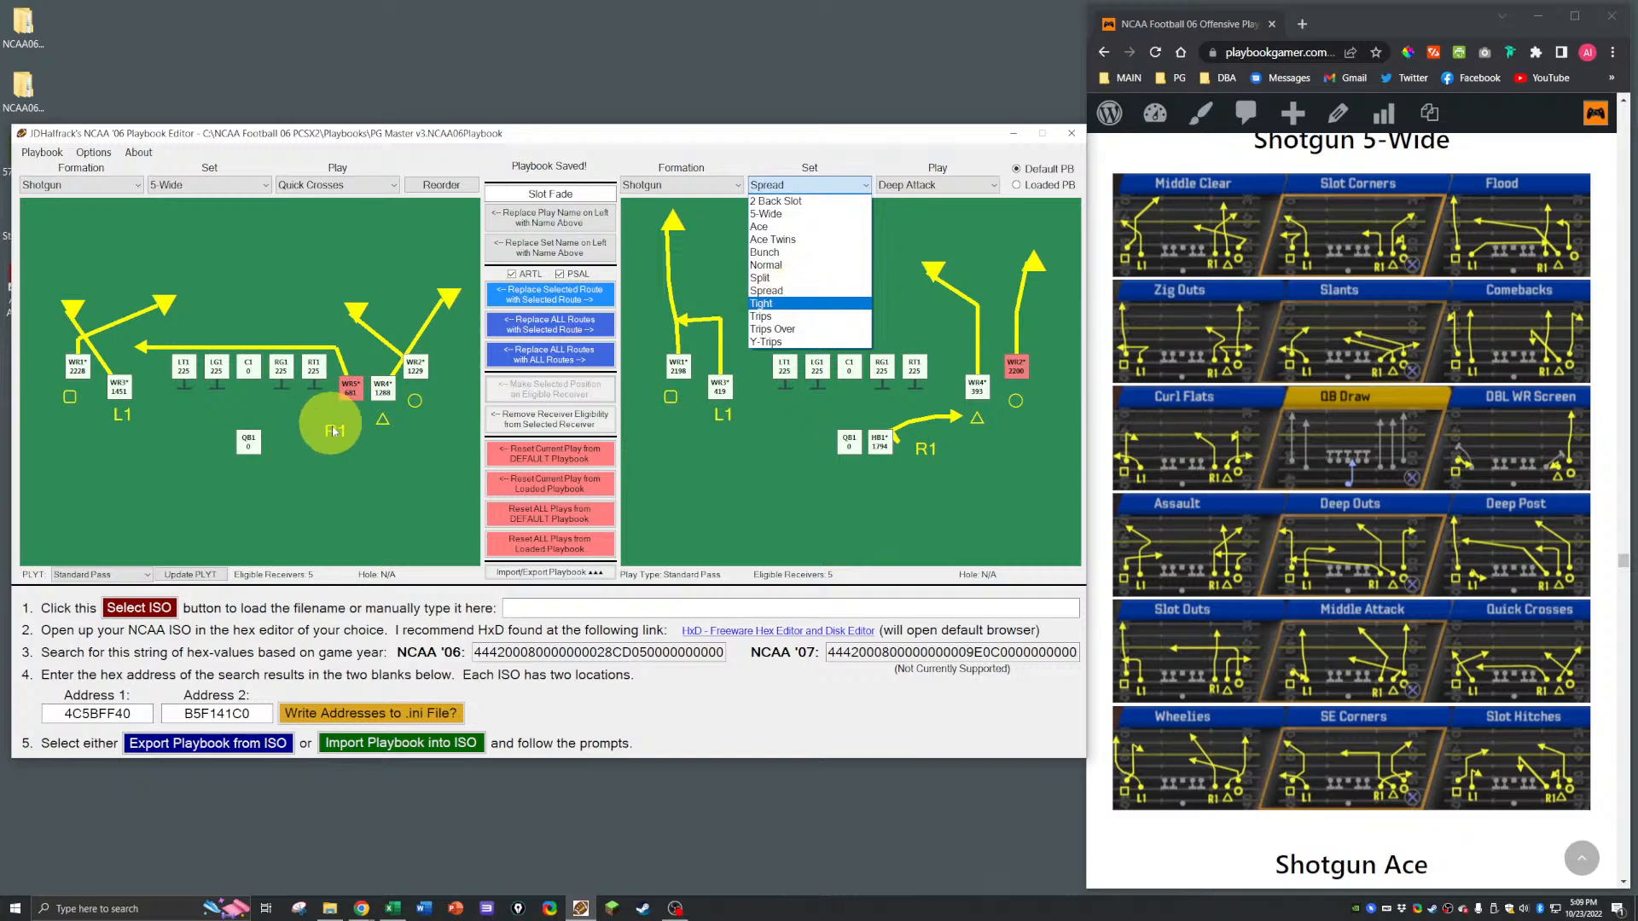
click(762, 316)
click(932, 186)
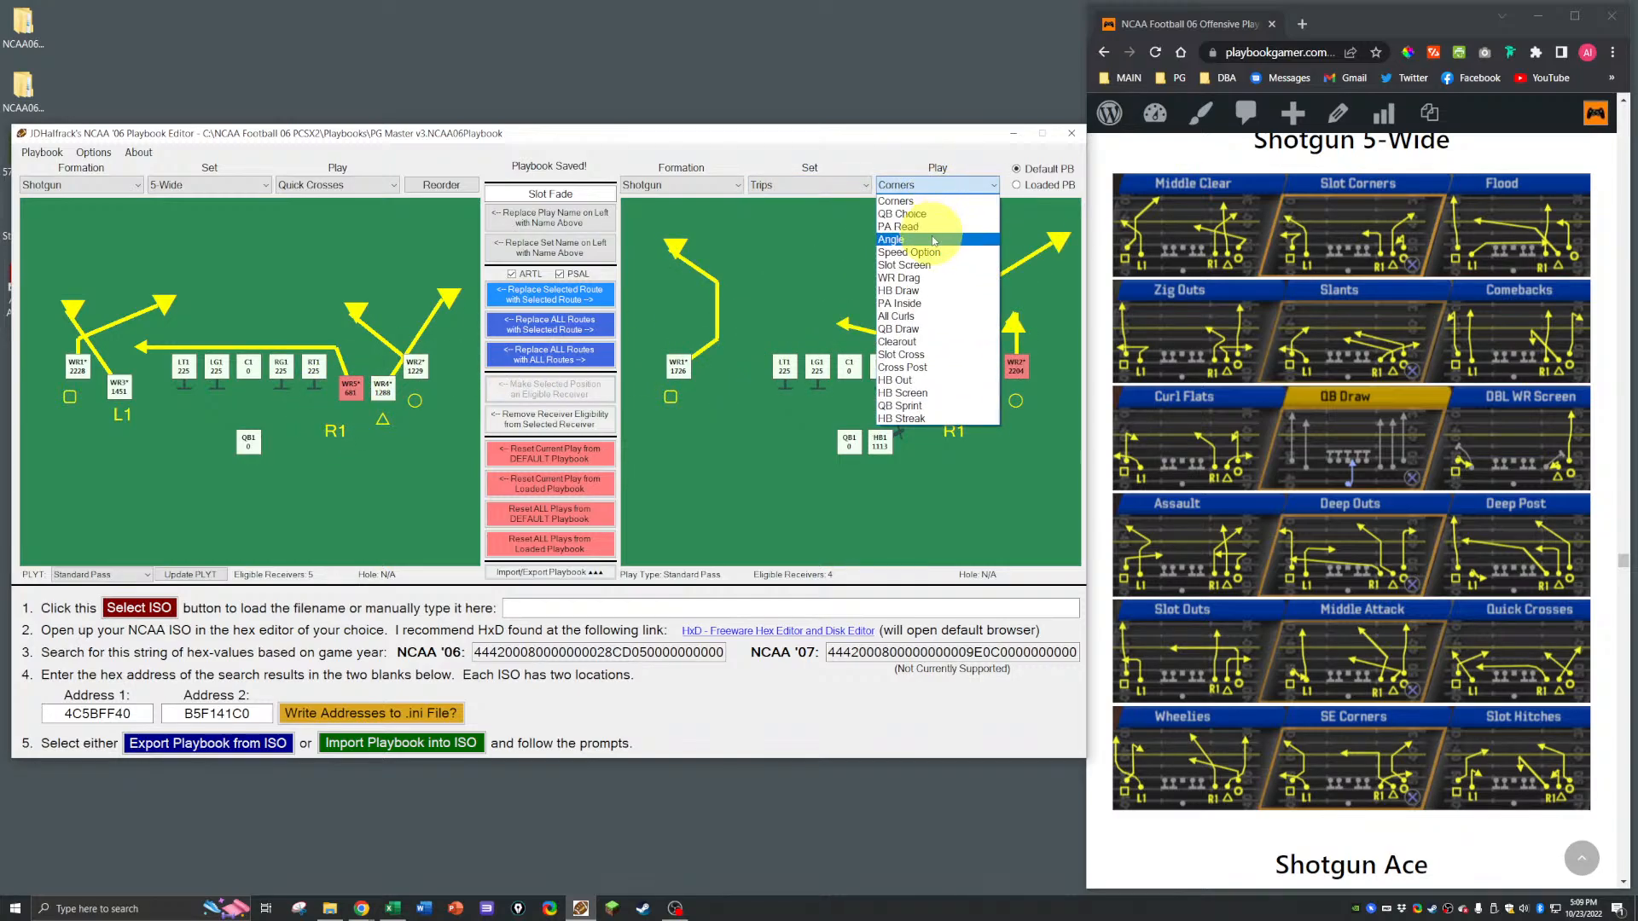
click(966, 304)
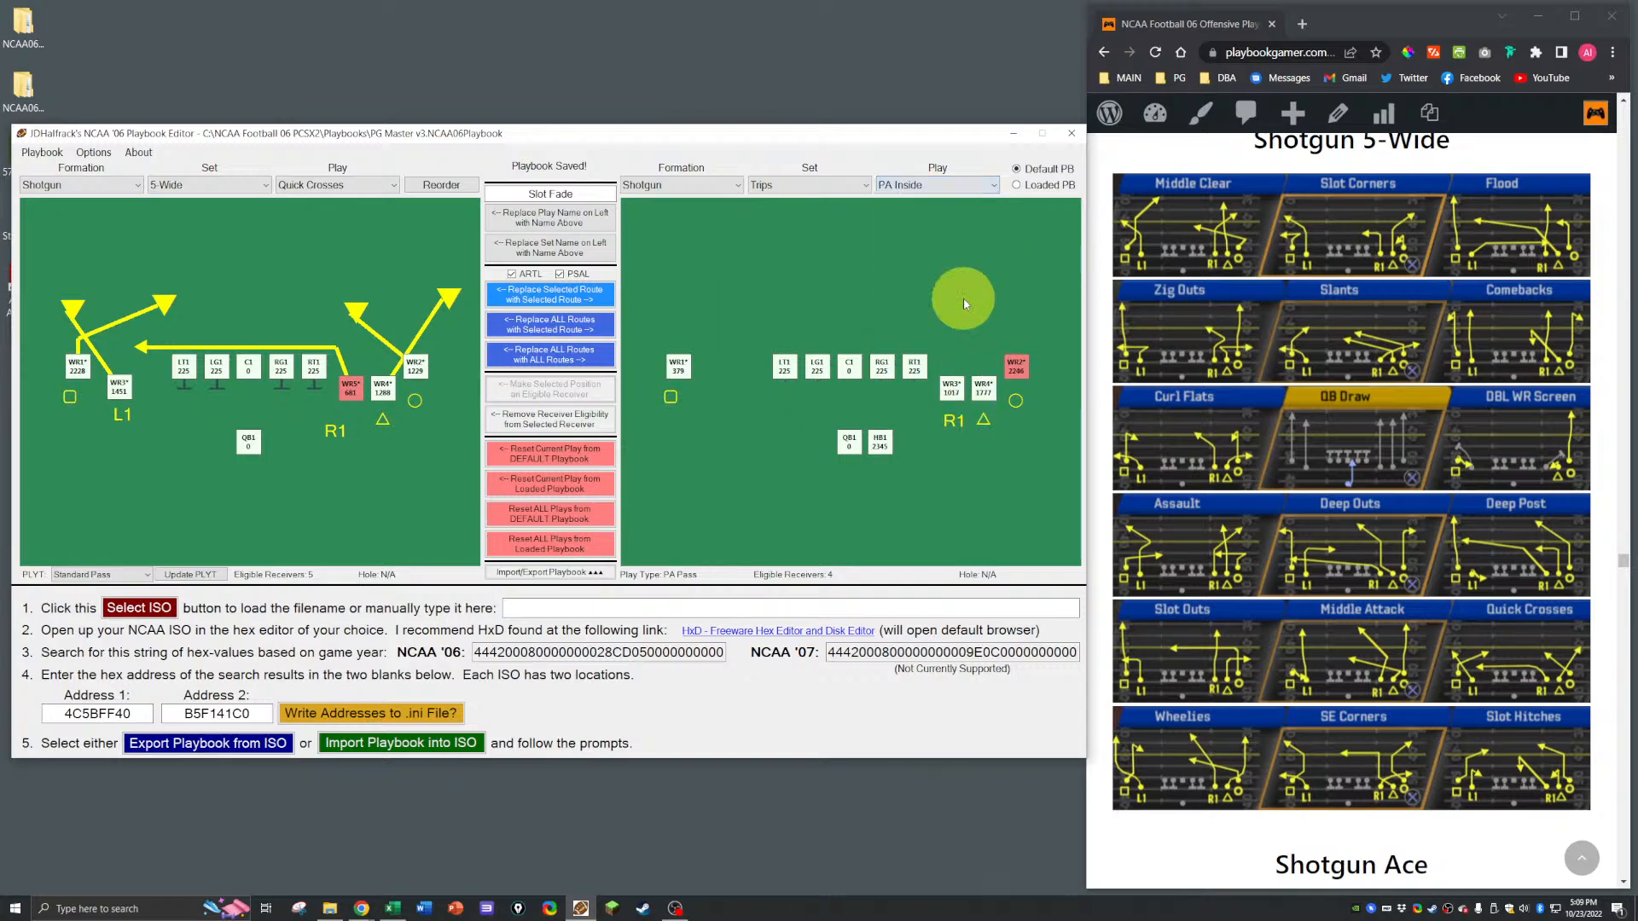
click(952, 390)
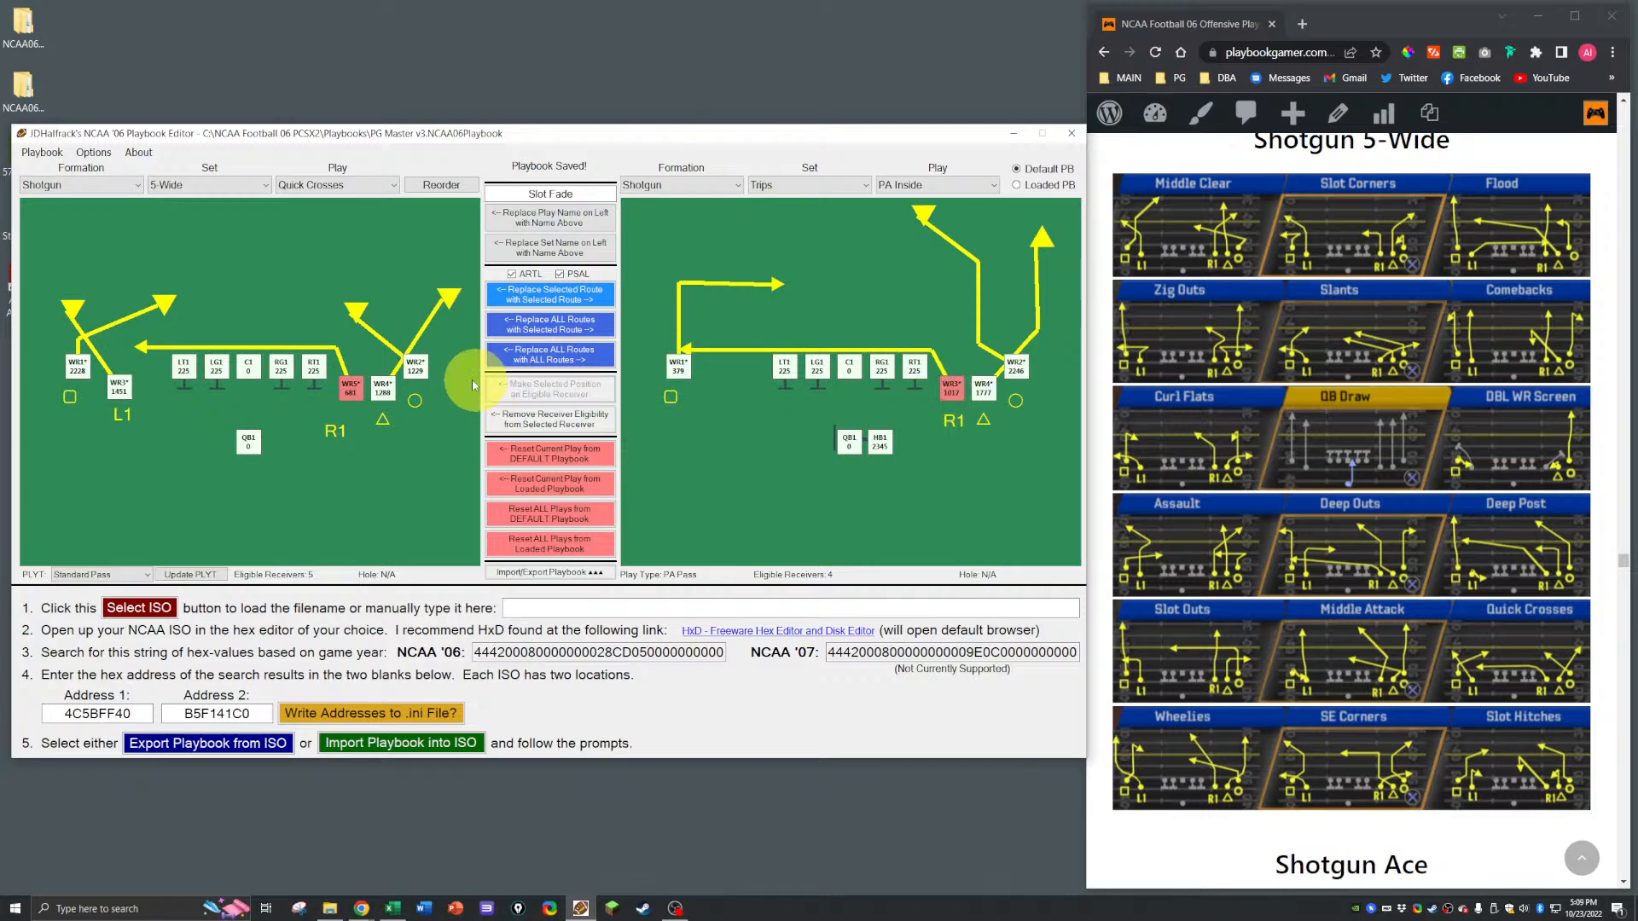
click(523, 296)
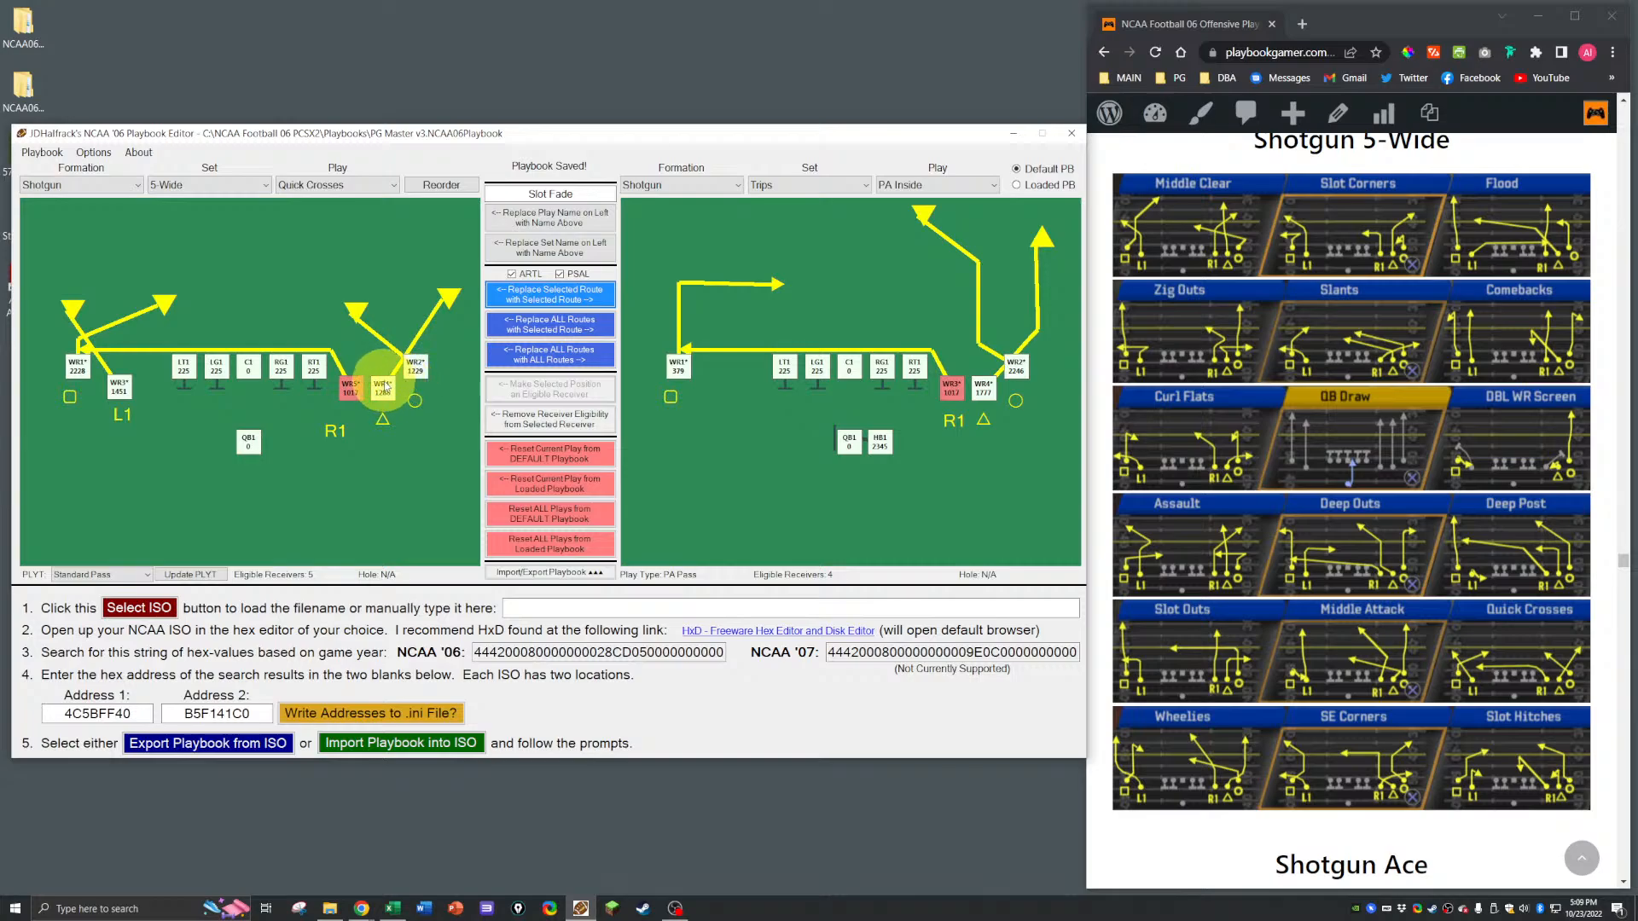
Step: Replace WR1's route in Quick Crosses with WR1's route from the default Shotgun Spread Deep Attack play
click(81, 368)
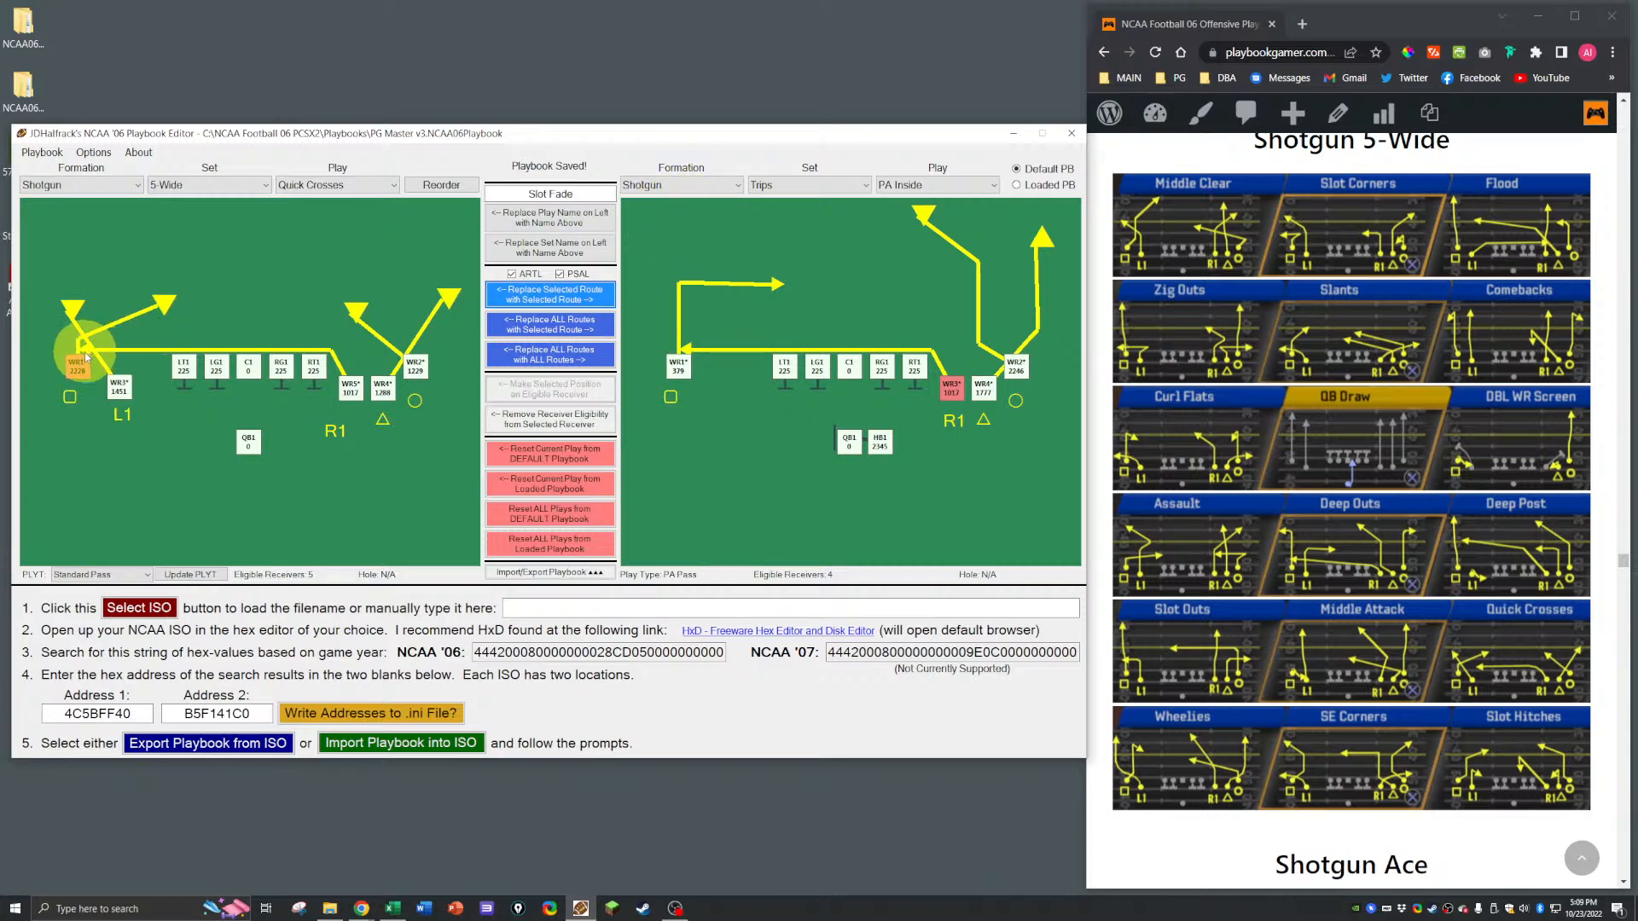
click(806, 184)
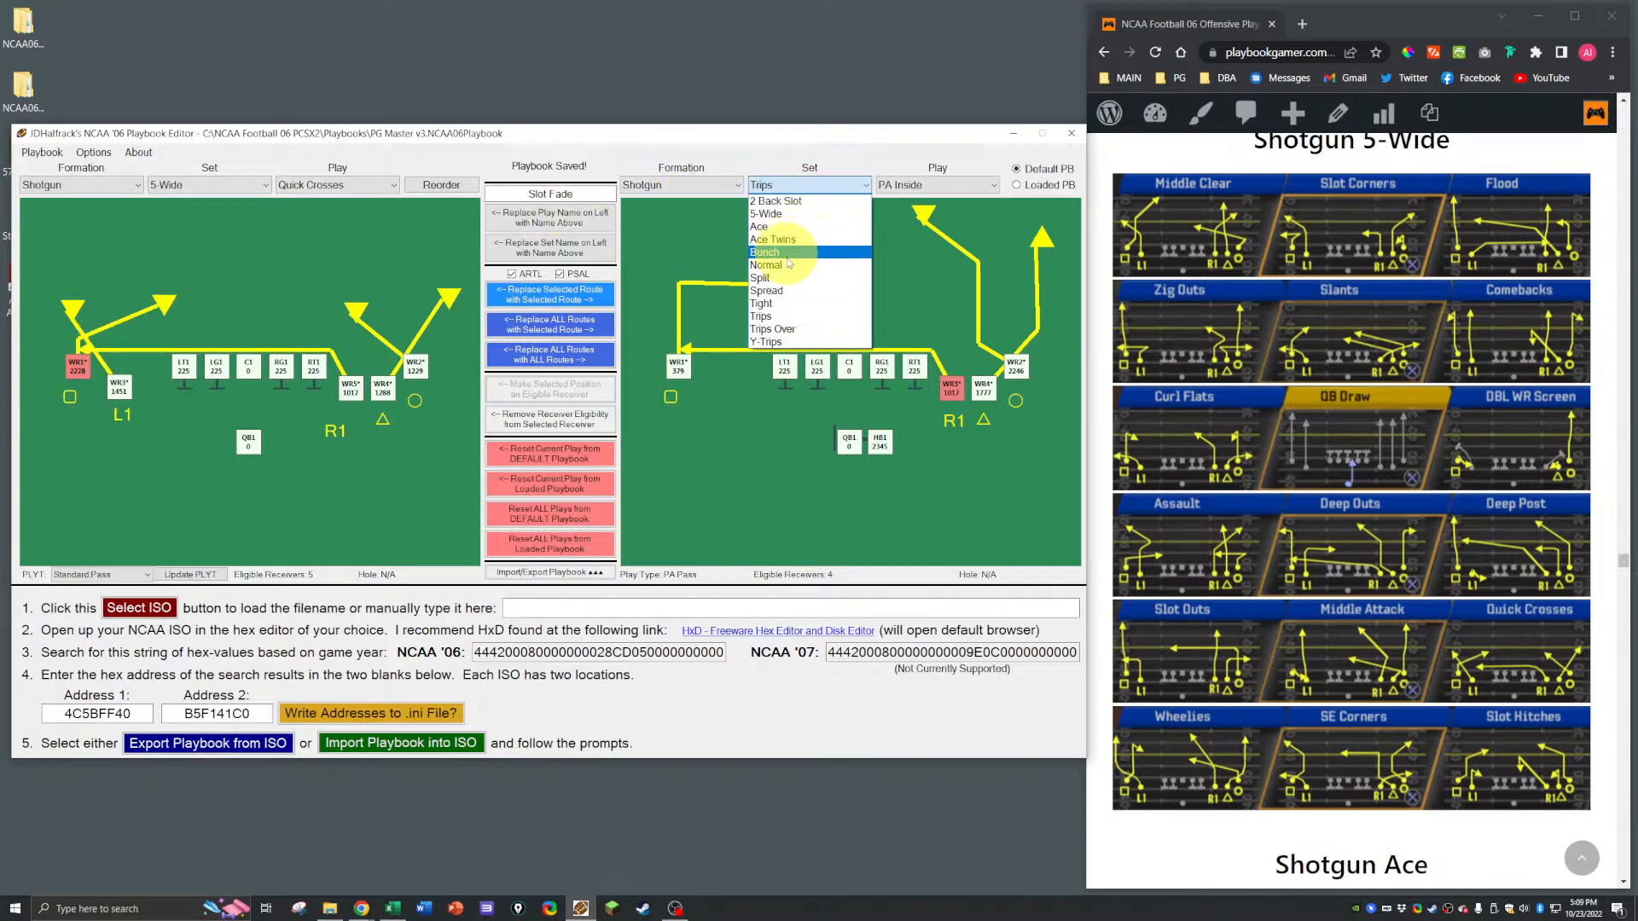
click(765, 290)
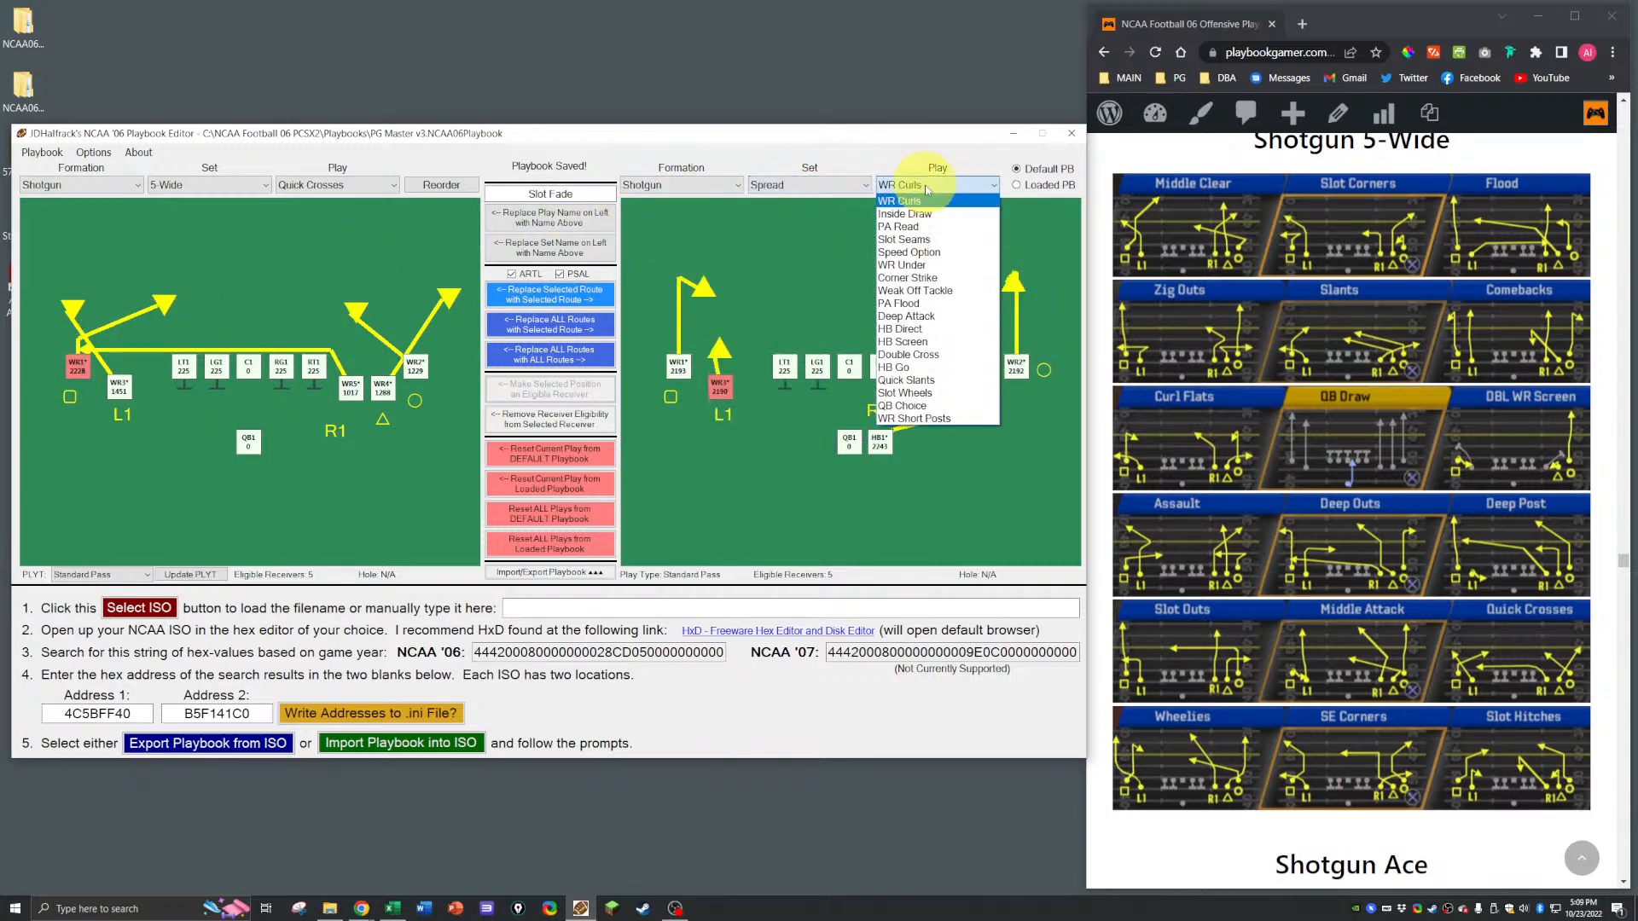
click(921, 316)
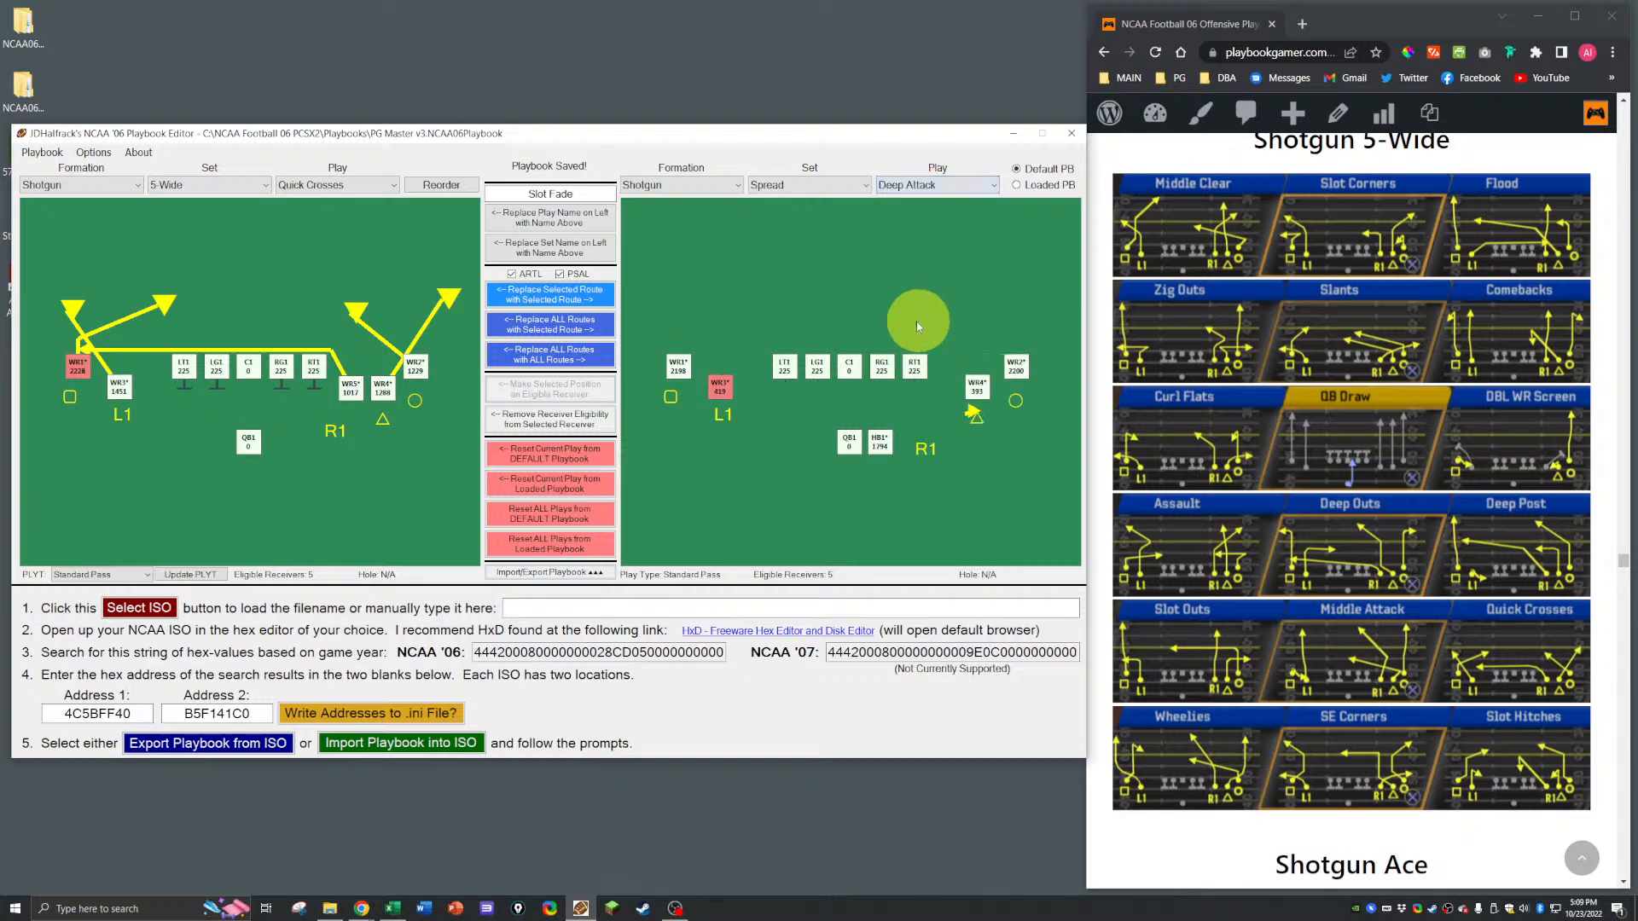
click(546, 294)
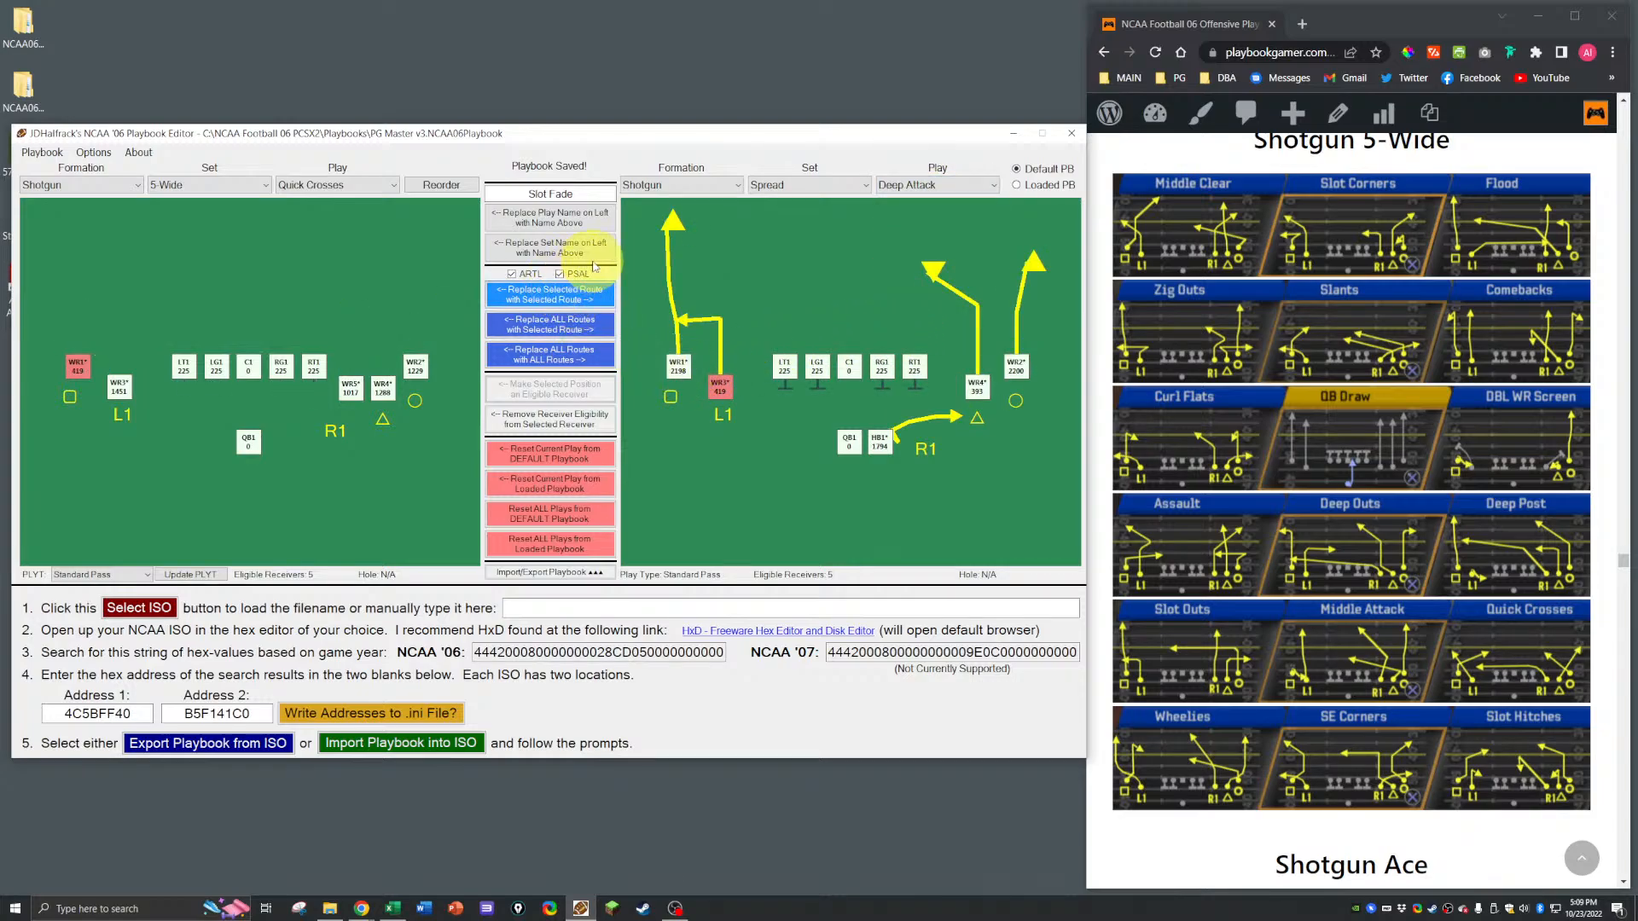
click(679, 367)
click(522, 296)
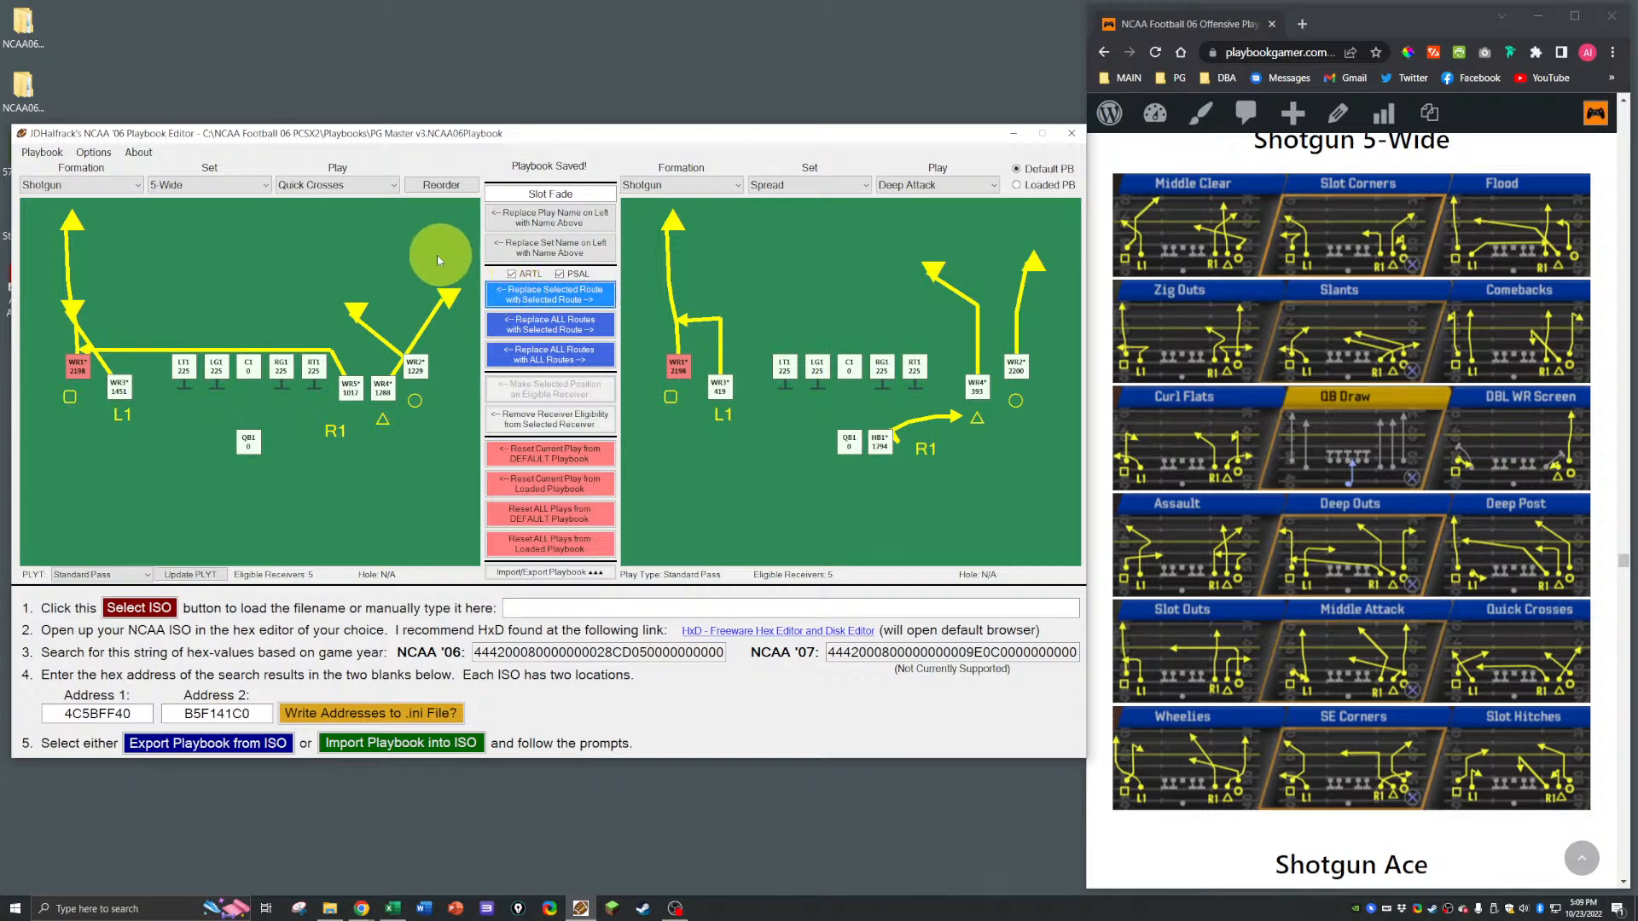
Step: Replace WR3's route in Quick Crosses with WR1's route from the default Ace 4WR Trips PA Rollout play
click(120, 389)
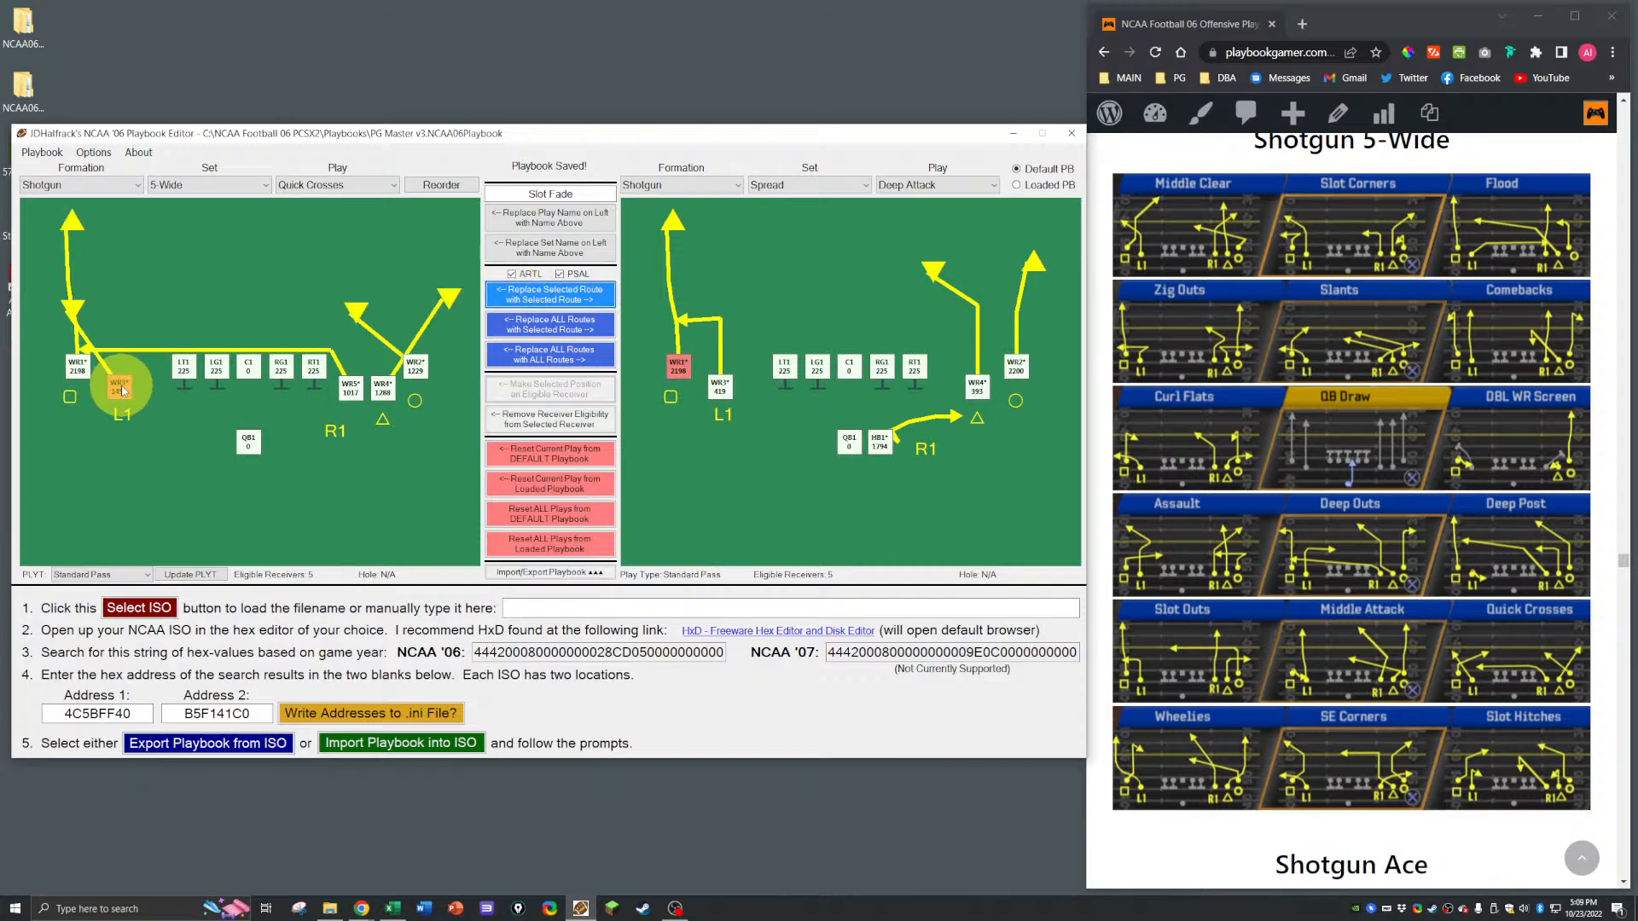
click(680, 186)
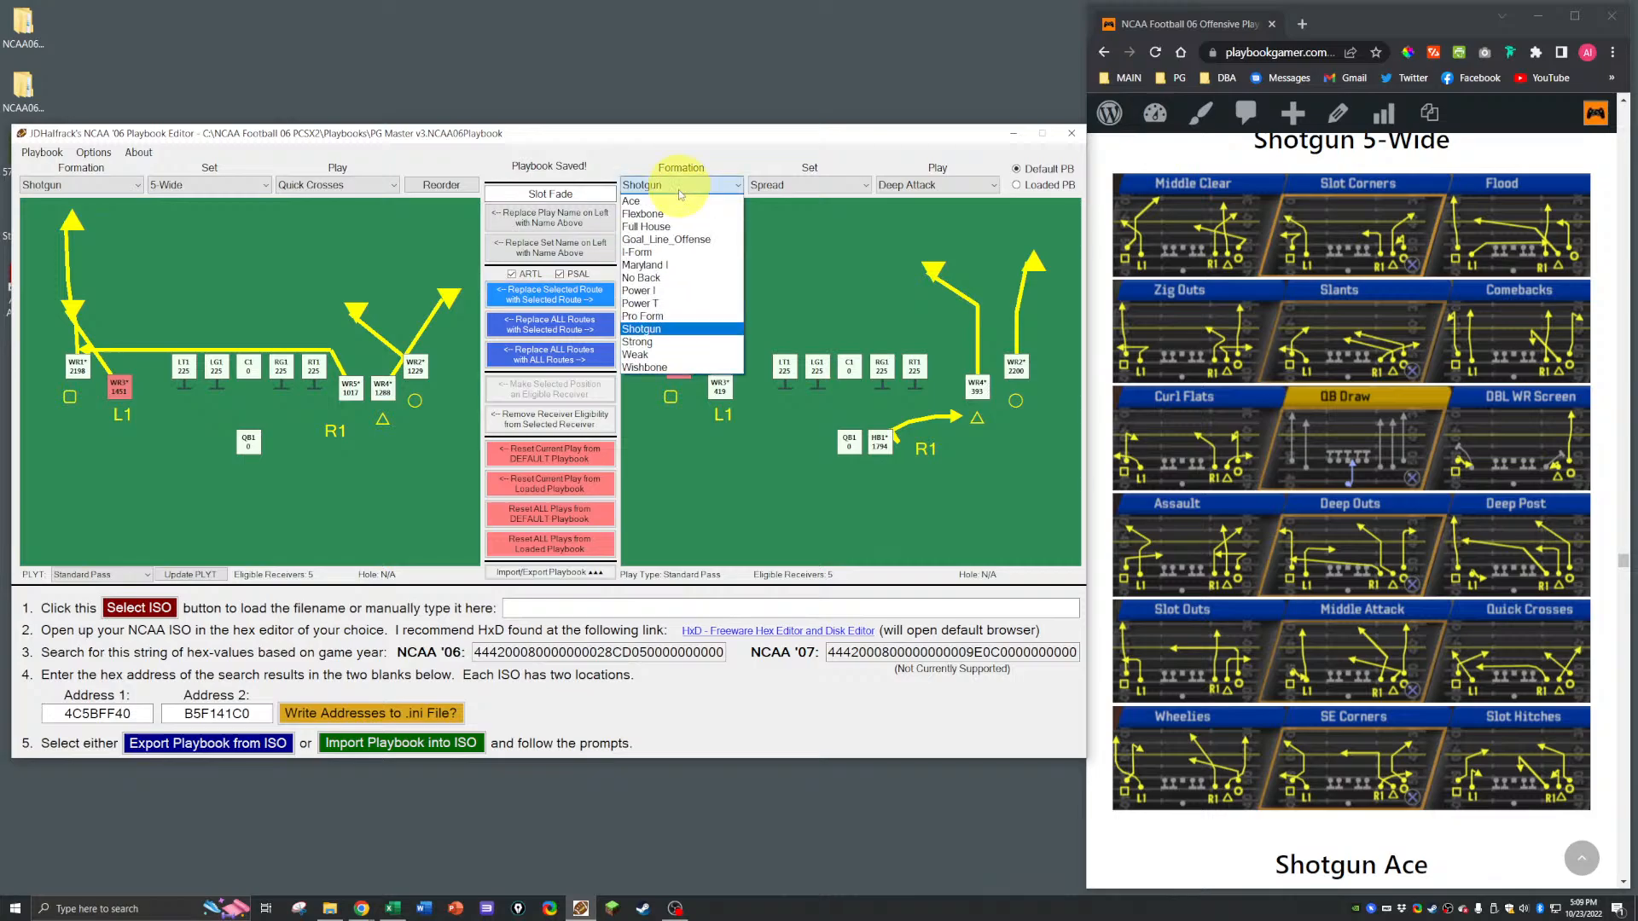
click(644, 202)
click(954, 185)
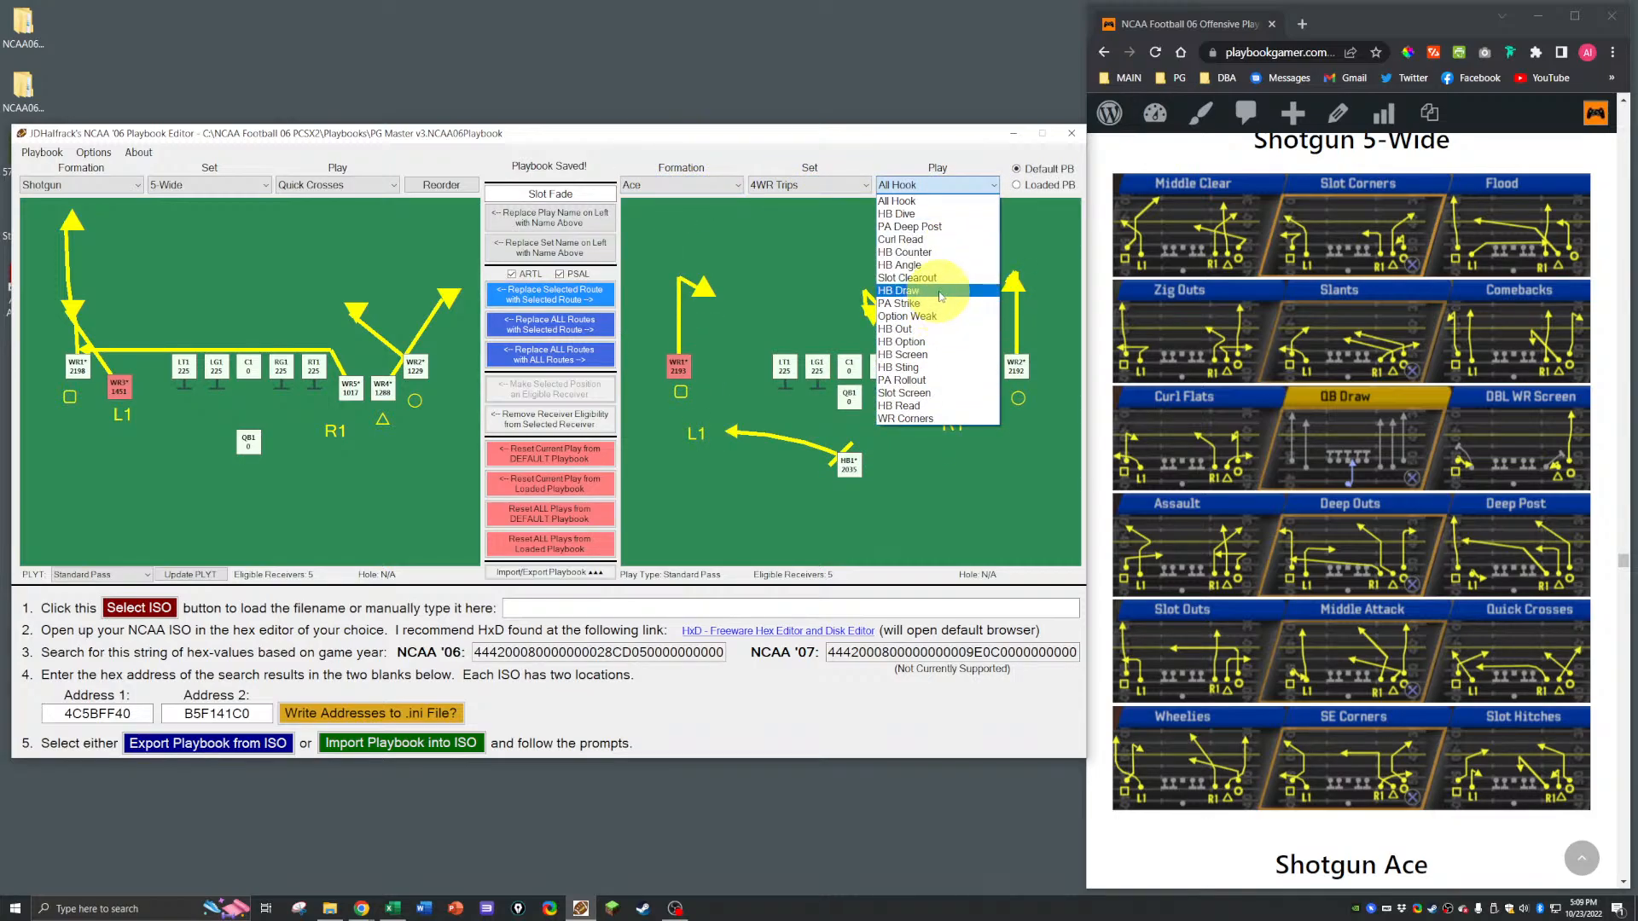
click(934, 380)
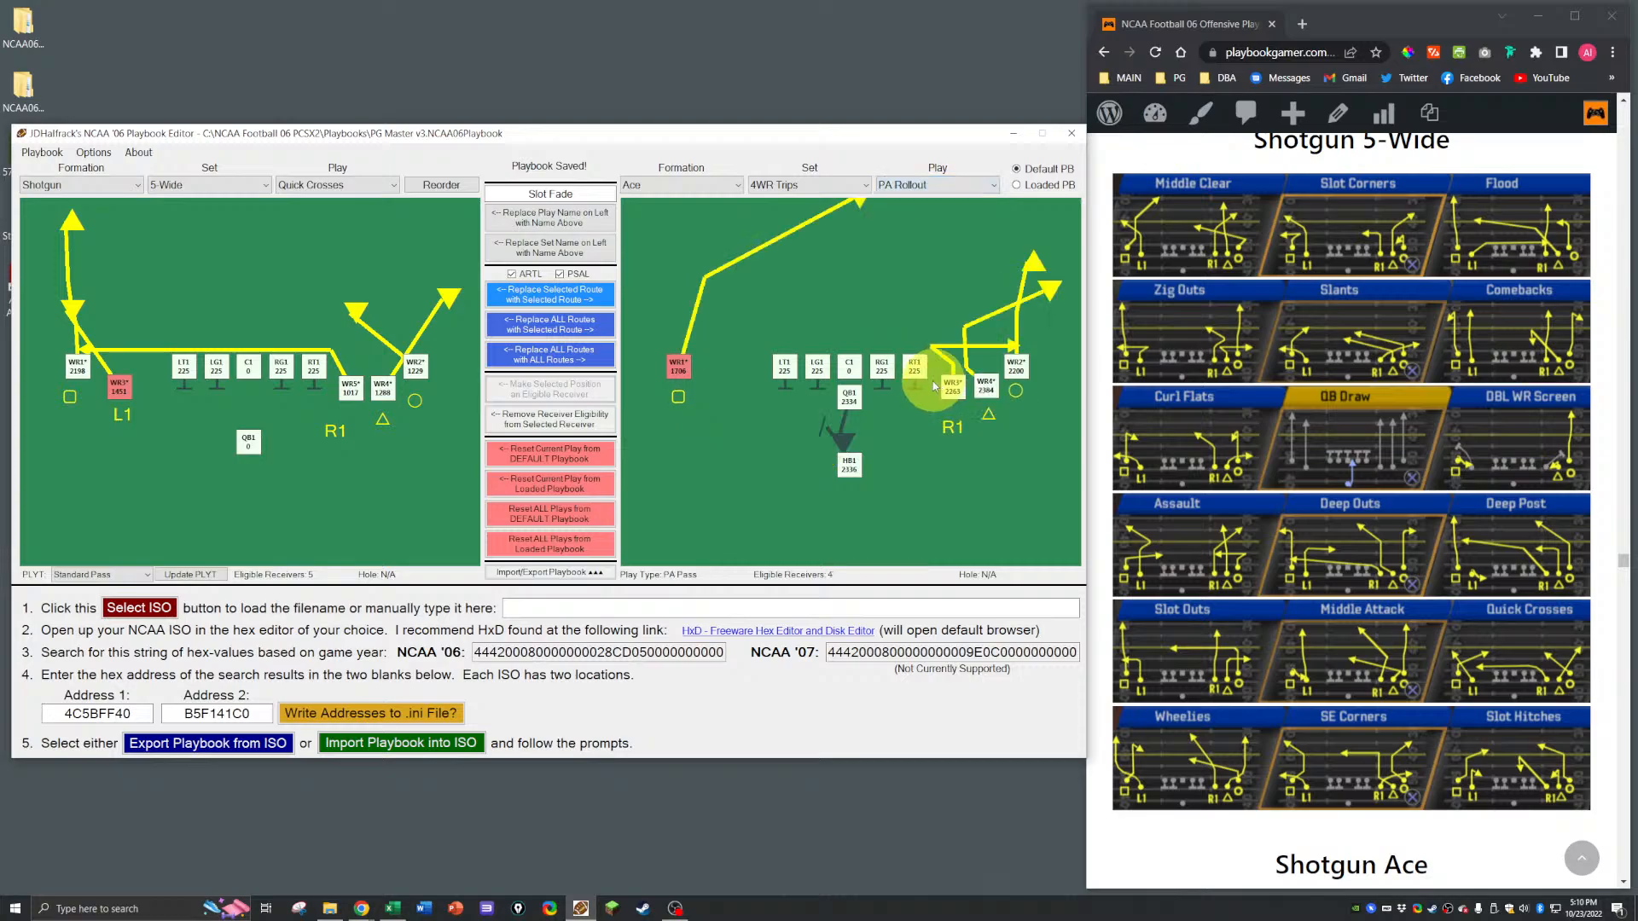
click(525, 298)
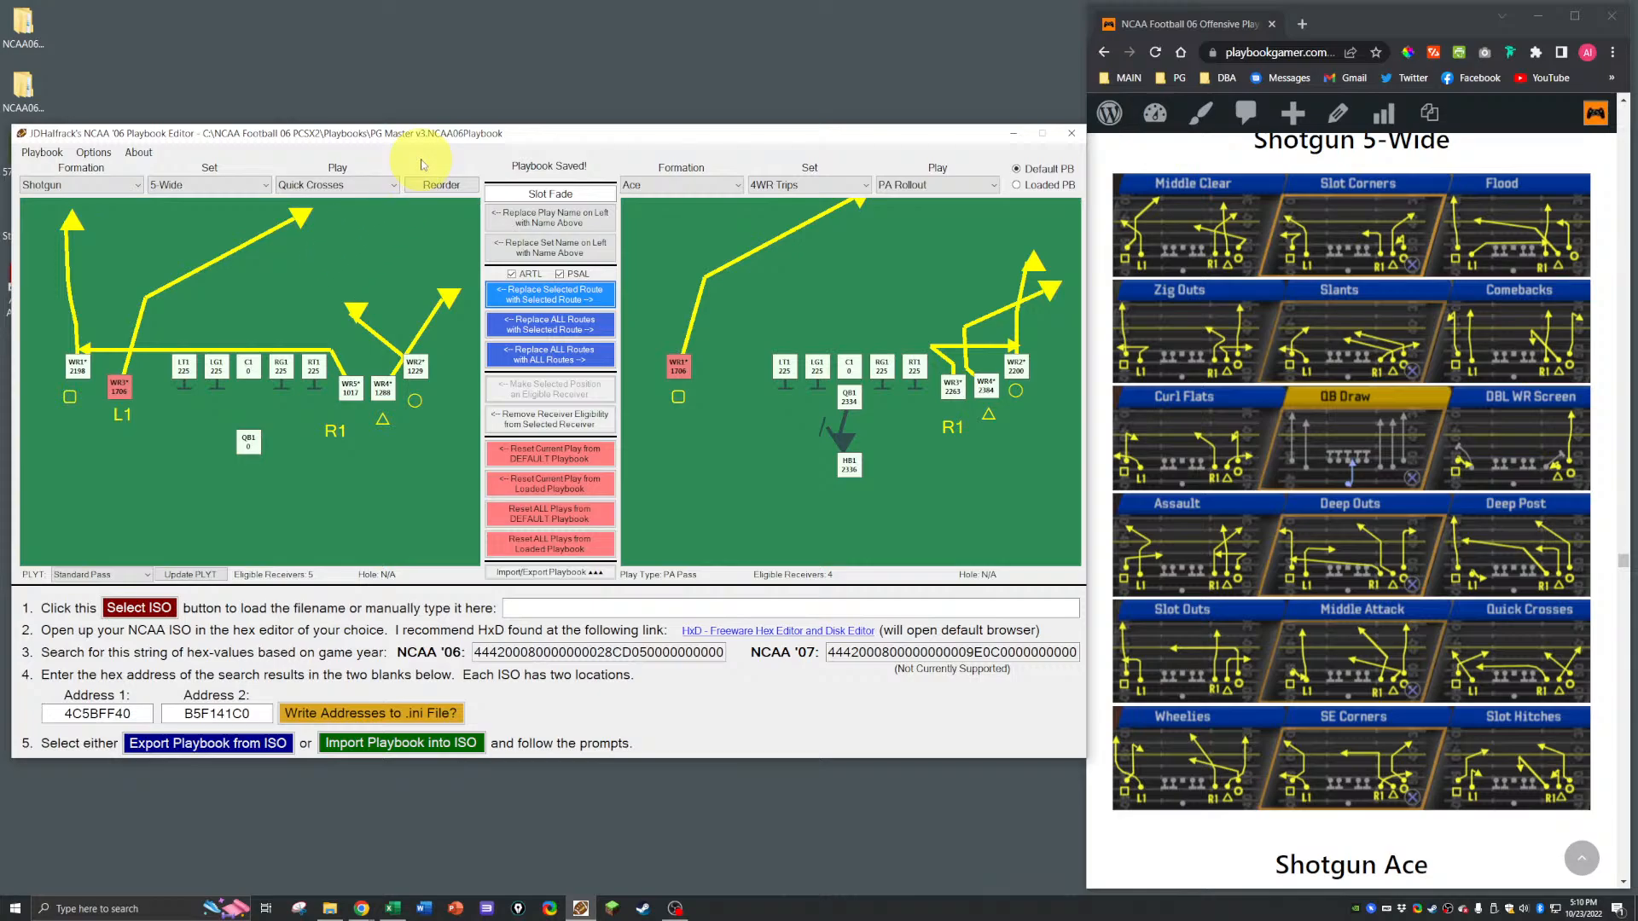
key(Return)
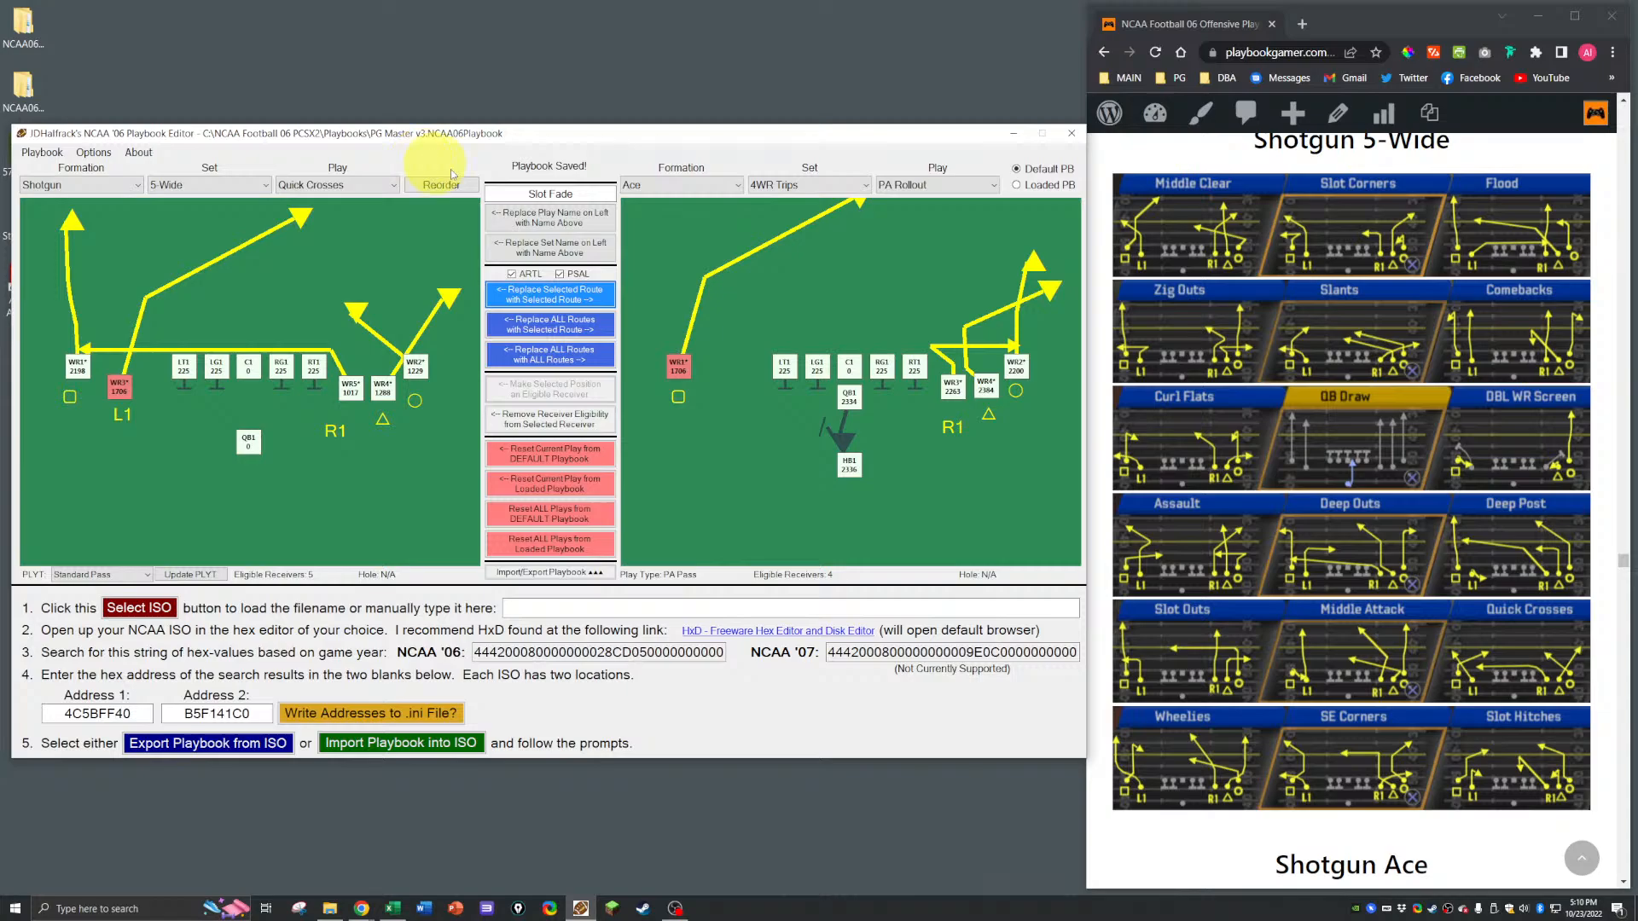
Step: Examine the receiver routes of the PA Boot play in the I-Form Tight set of the custom playbook
click(393, 908)
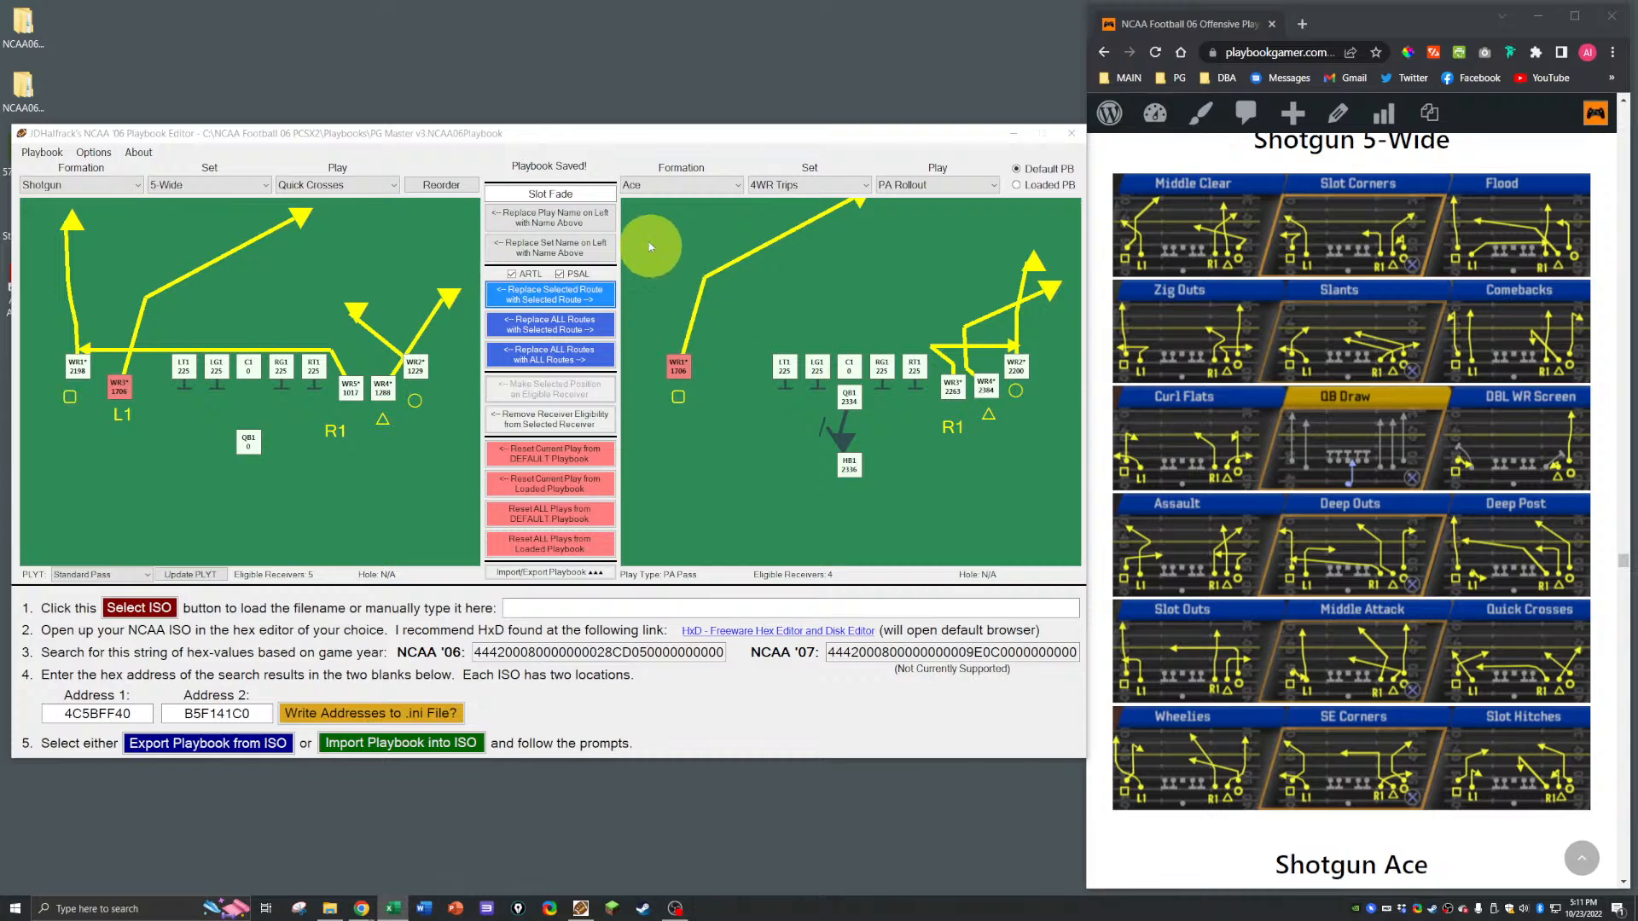
click(607, 132)
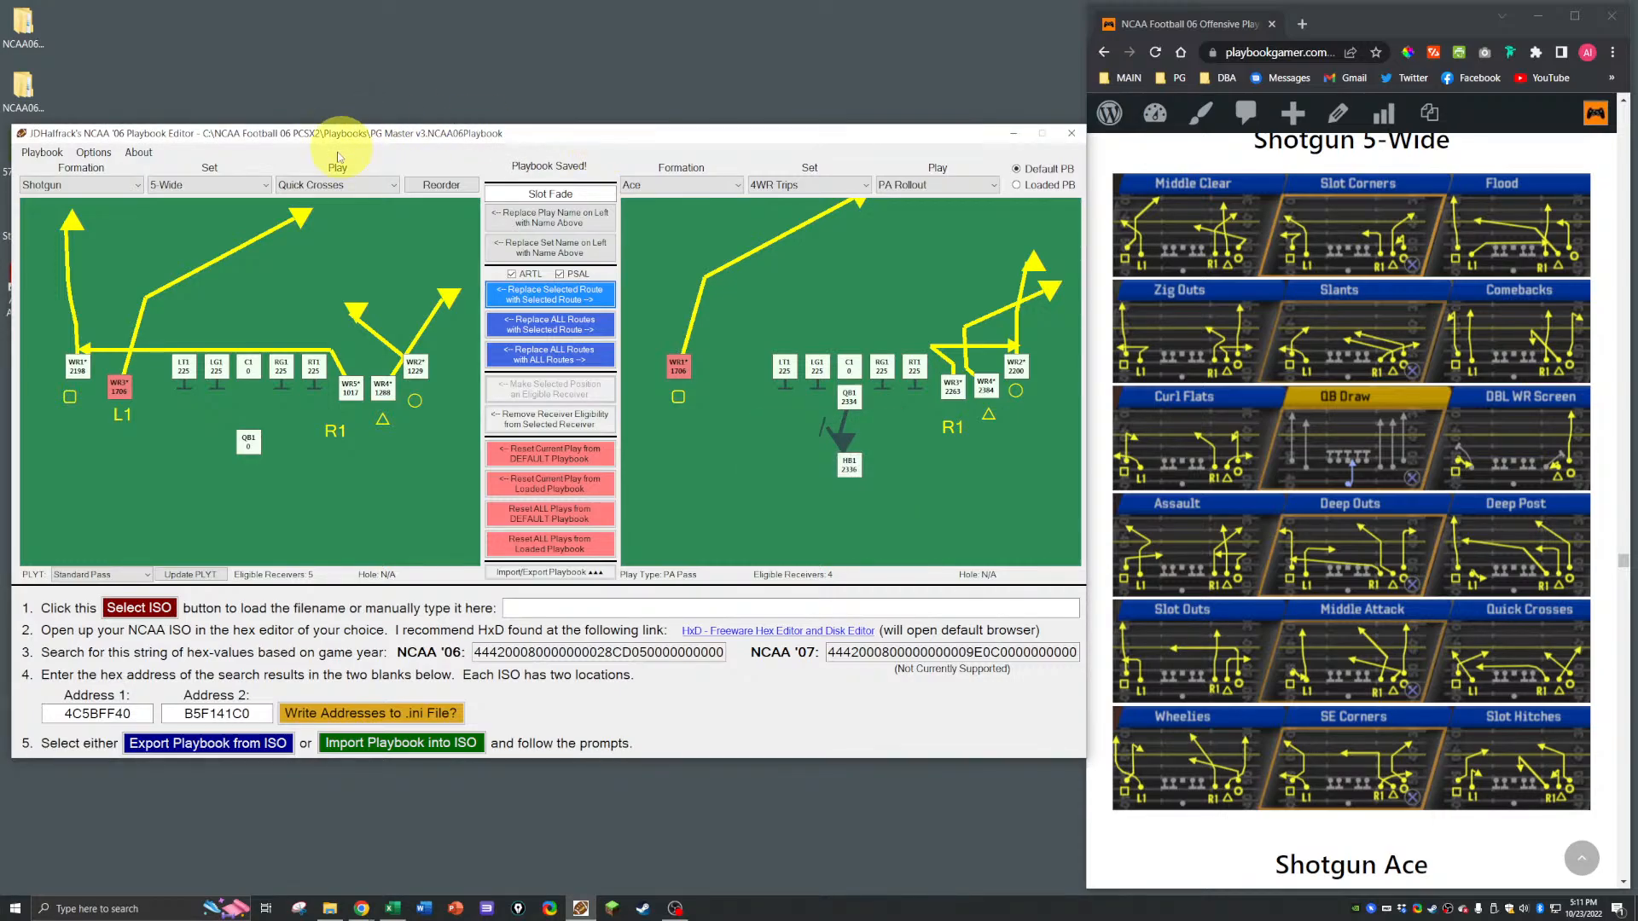
click(100, 186)
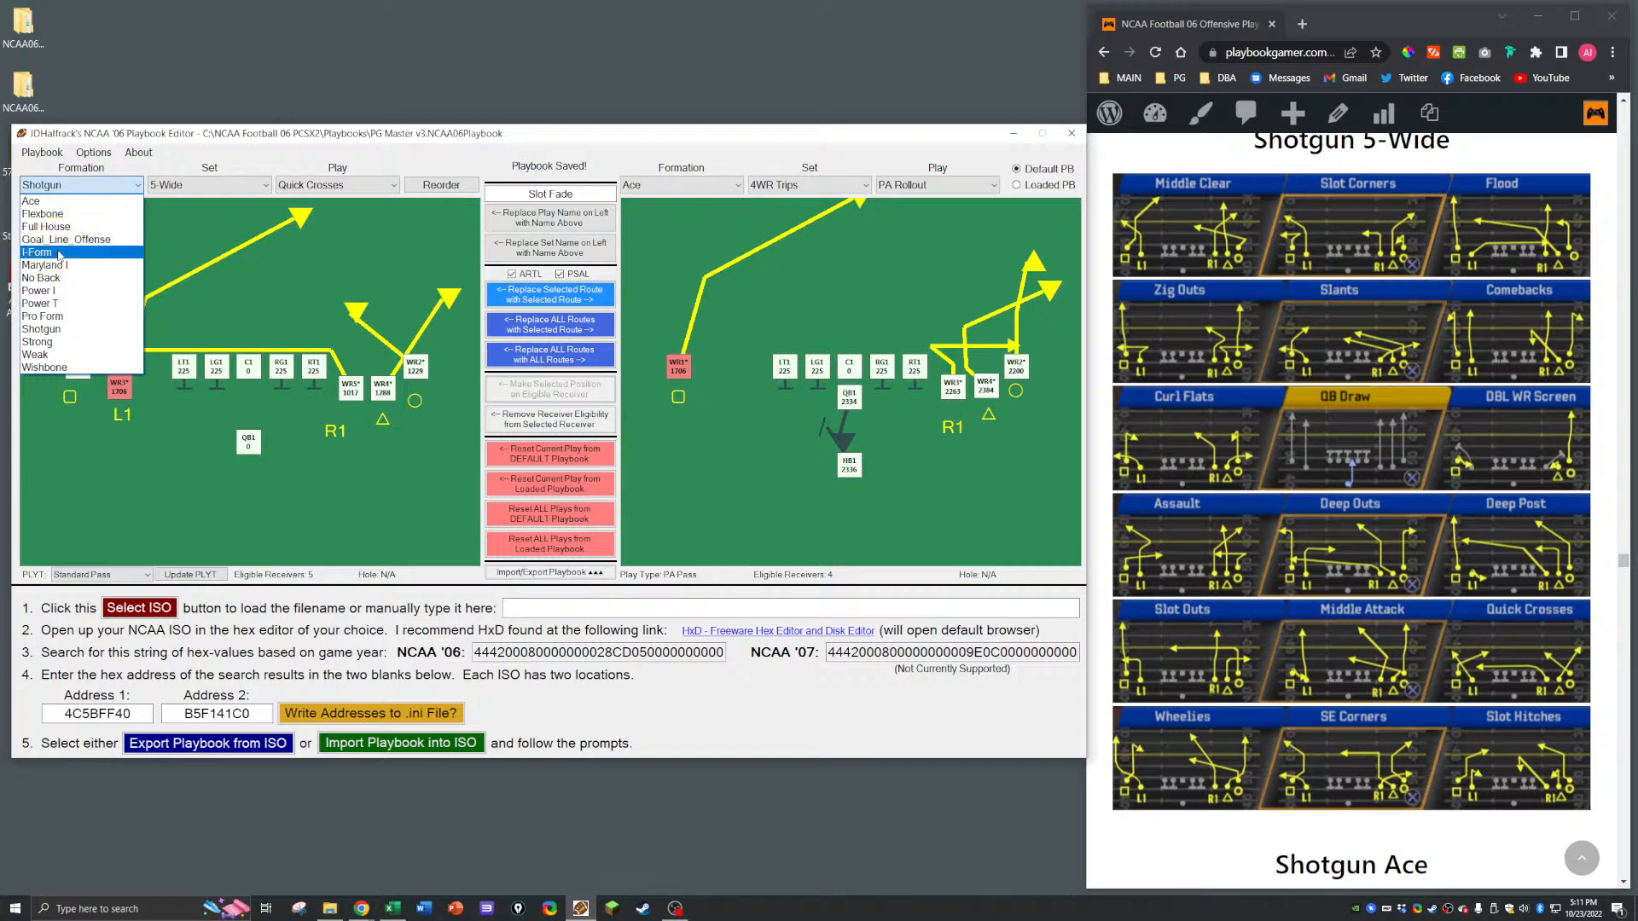
click(60, 249)
click(203, 185)
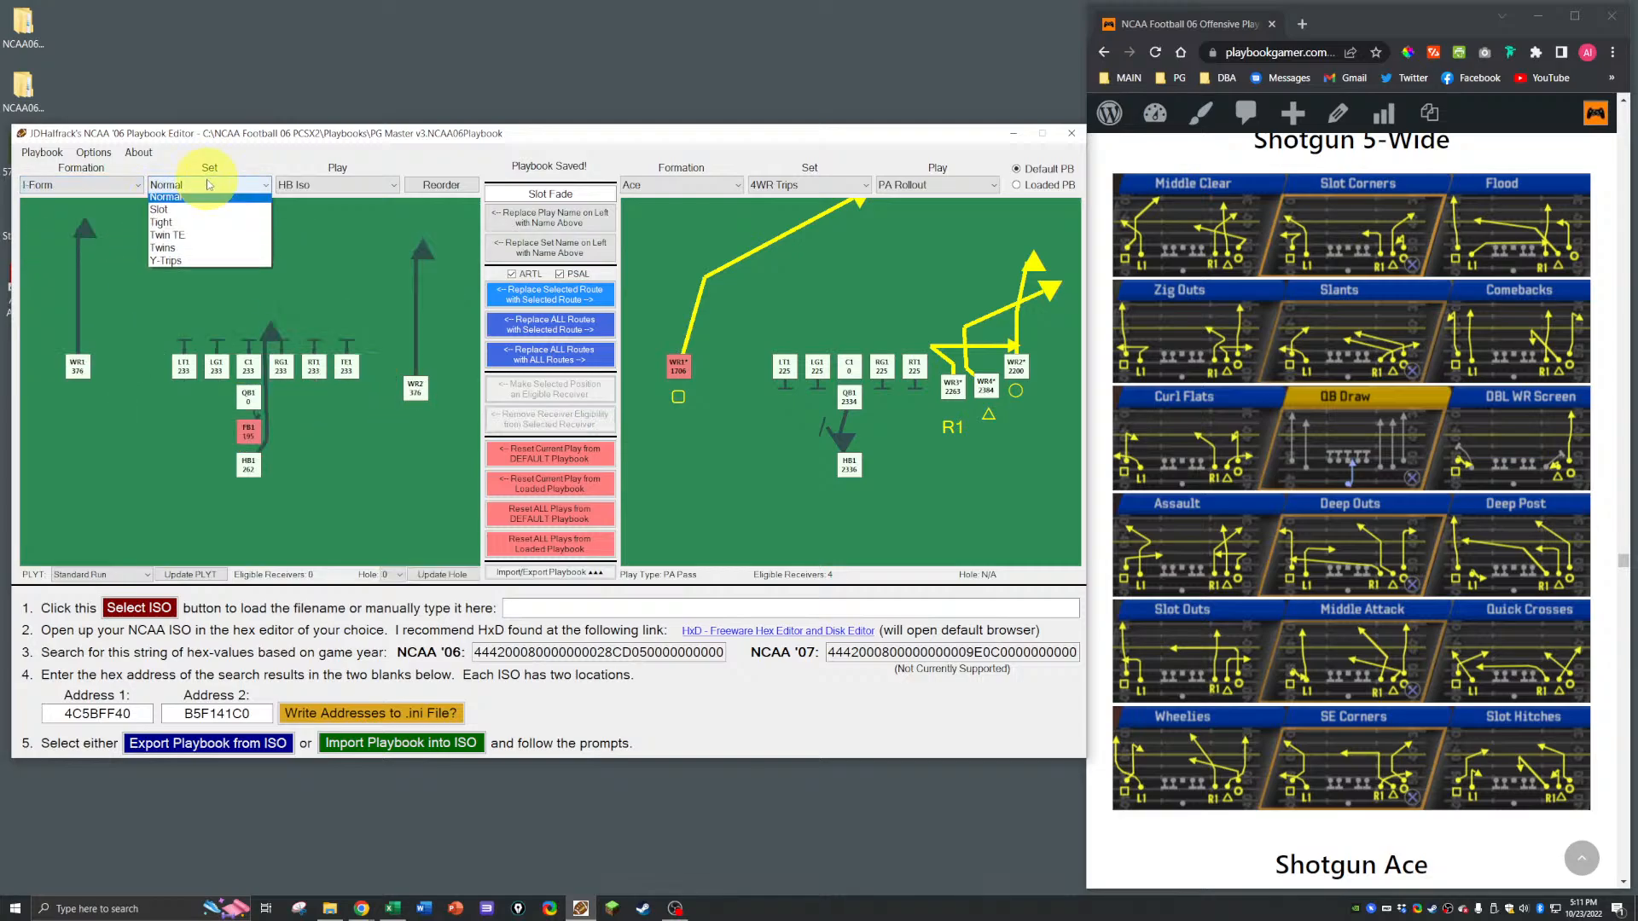
click(186, 228)
click(336, 186)
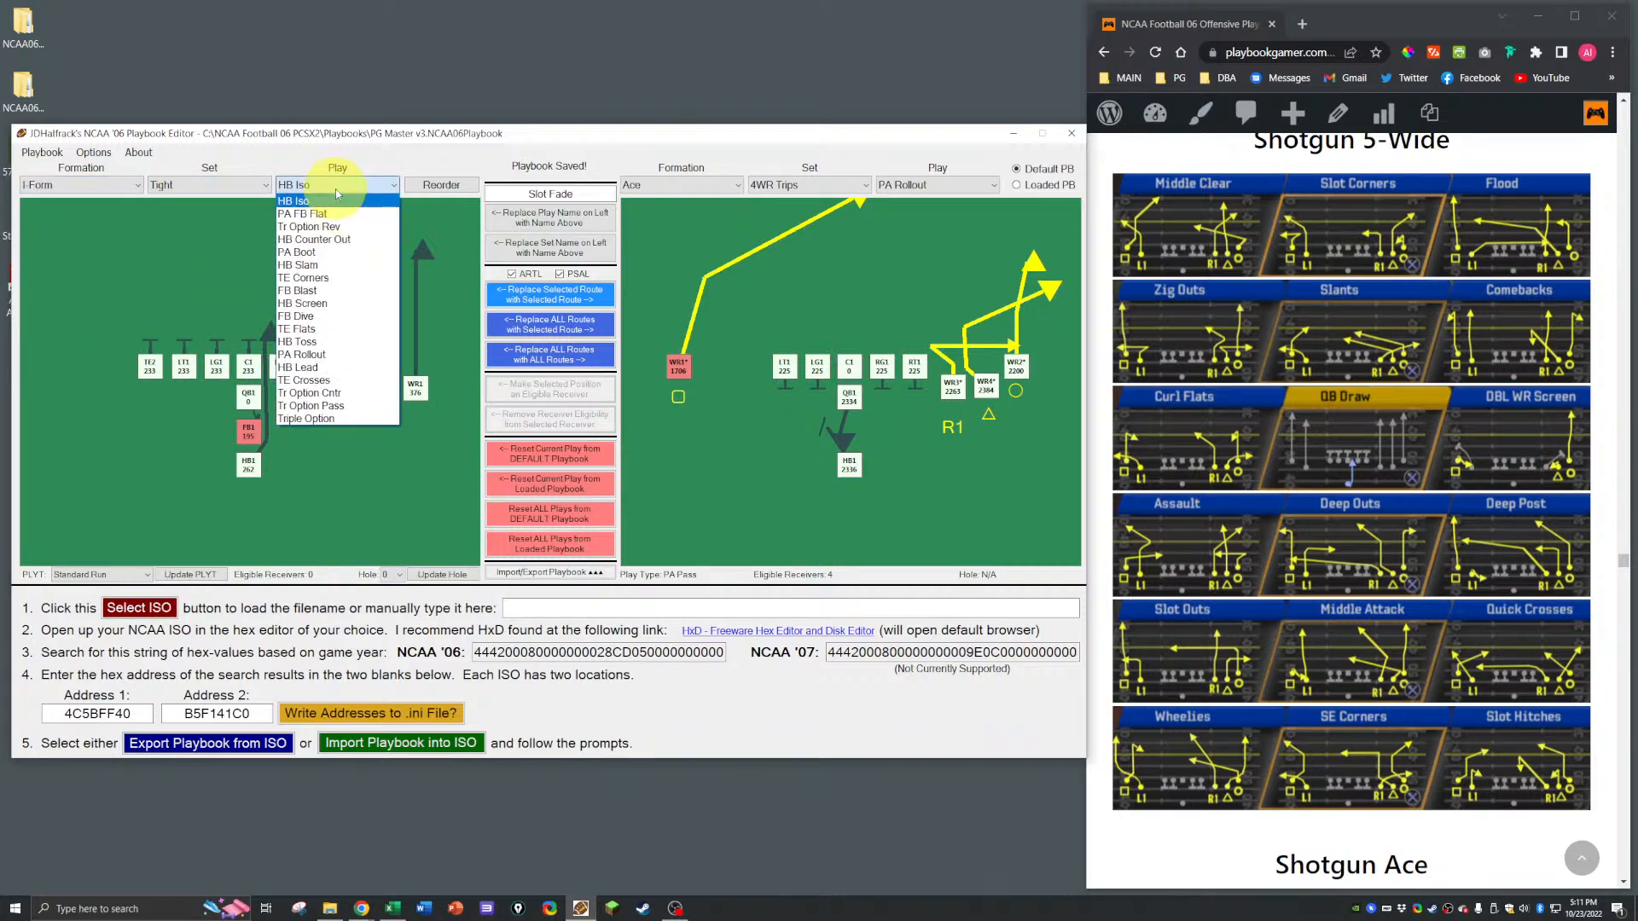
click(299, 251)
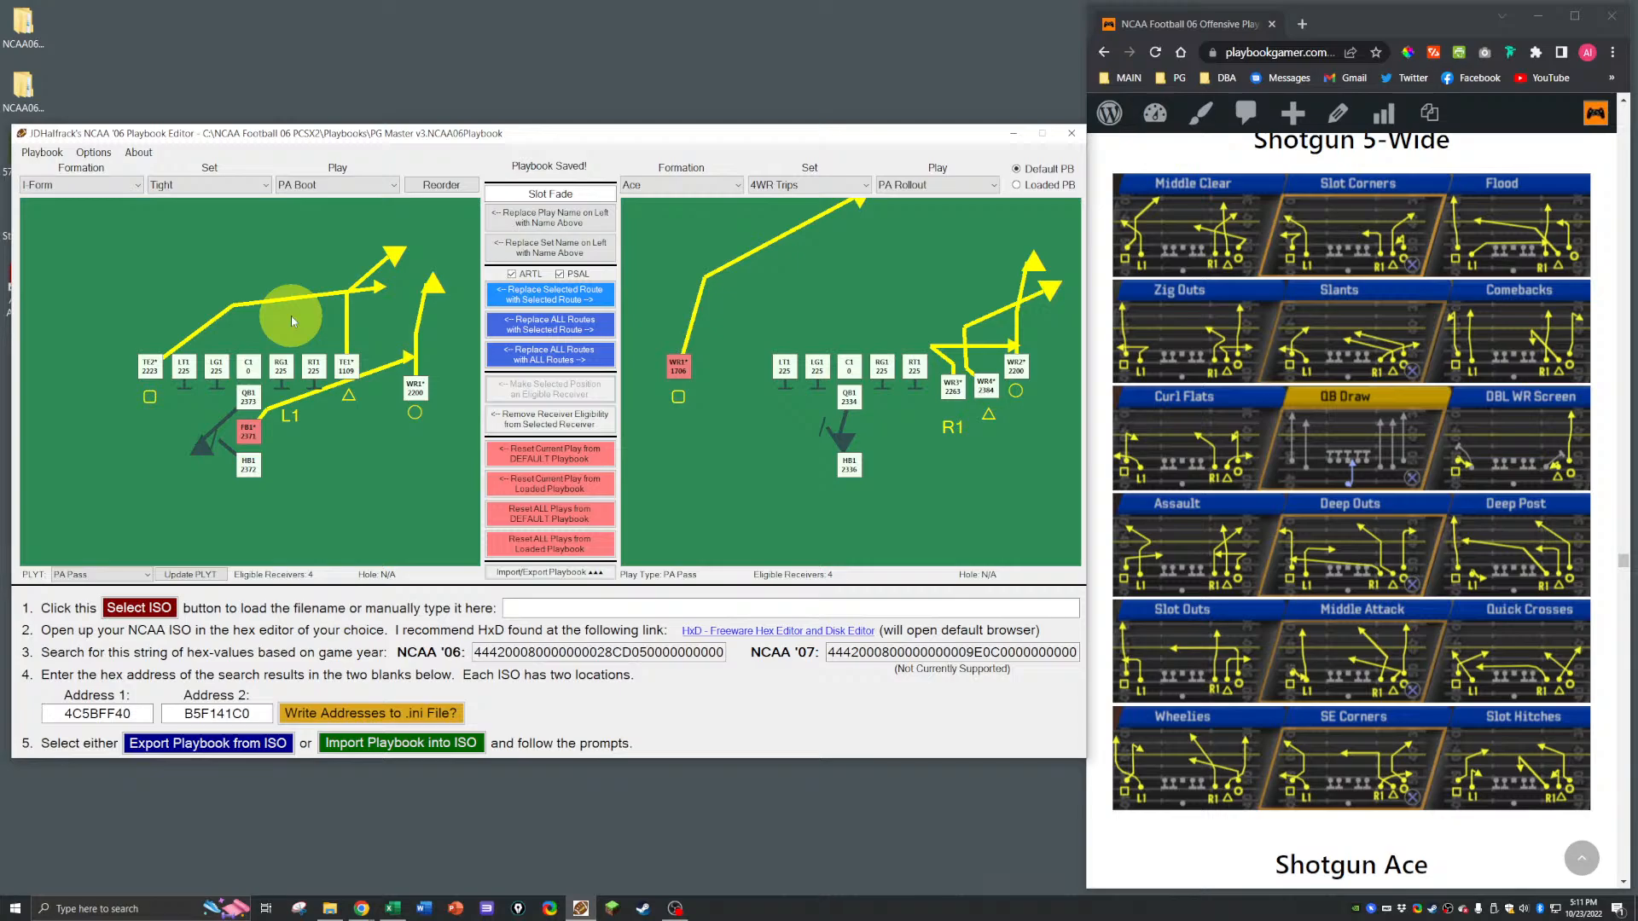
Step: Open the Wheelies play of the Shotgun 5-Wide set in the custom playbook
click(77, 184)
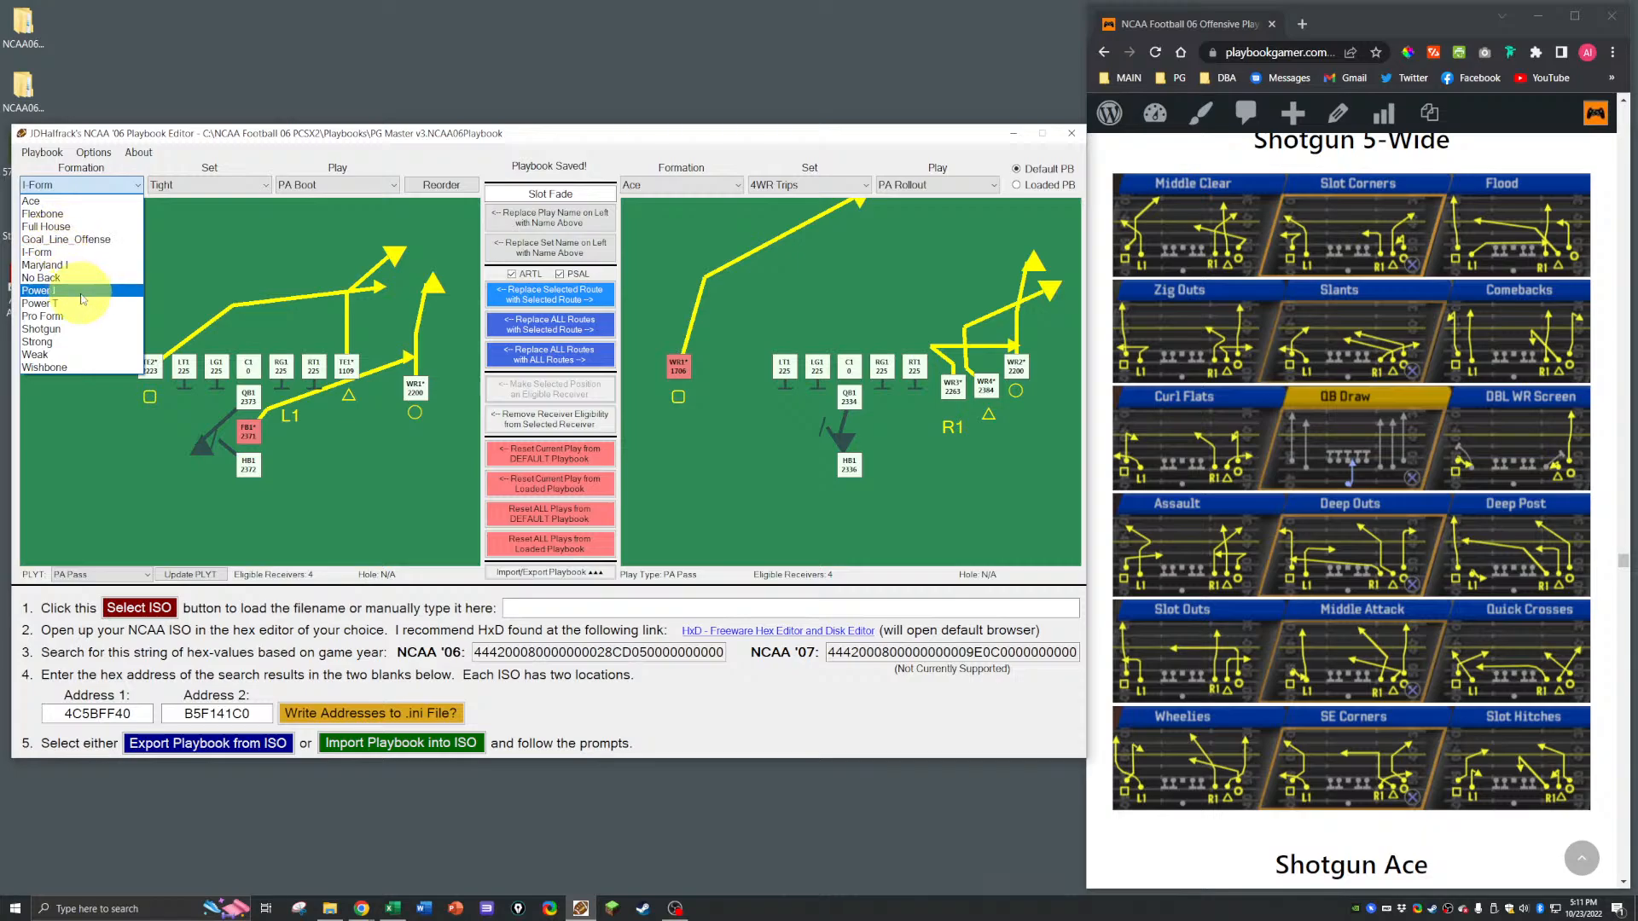
click(64, 330)
click(209, 184)
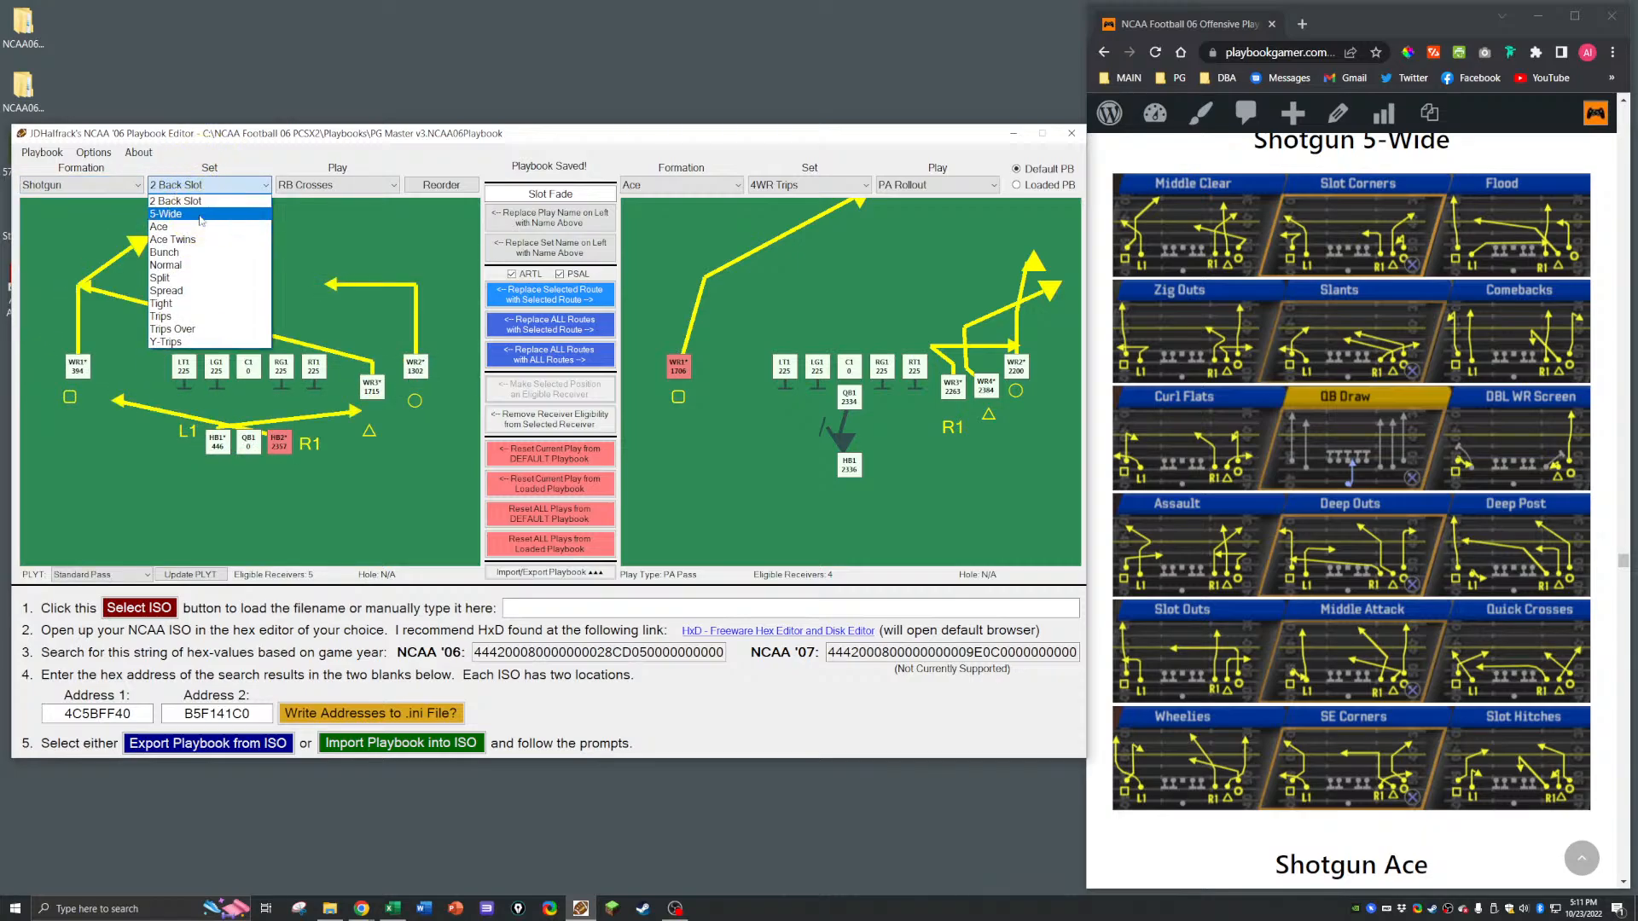
click(290, 196)
click(296, 186)
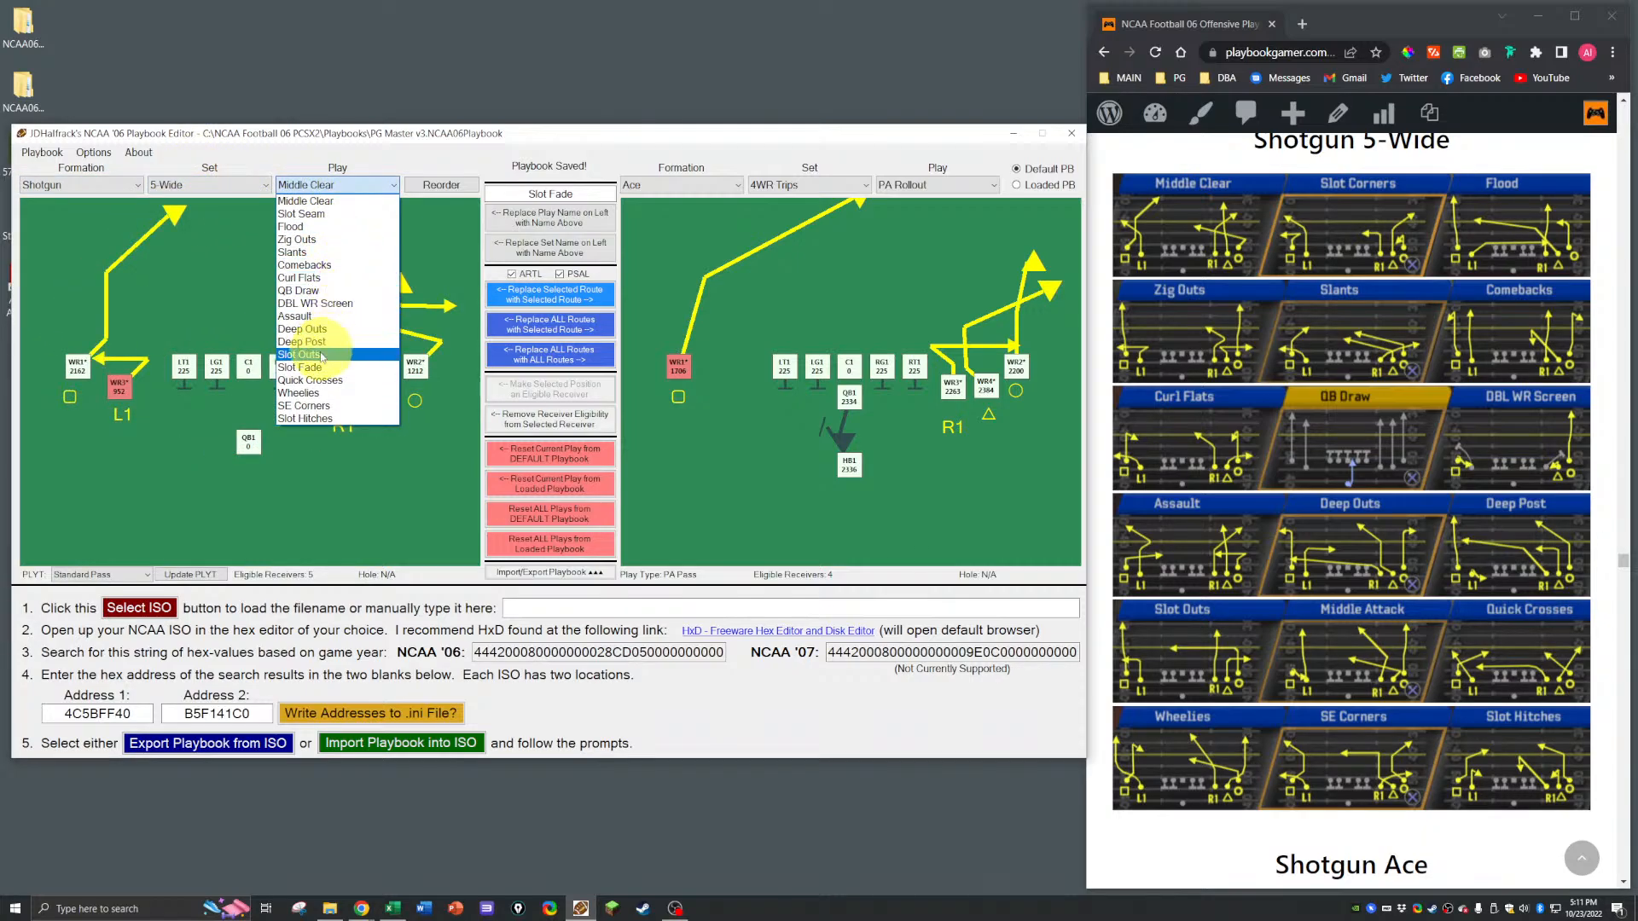
click(300, 393)
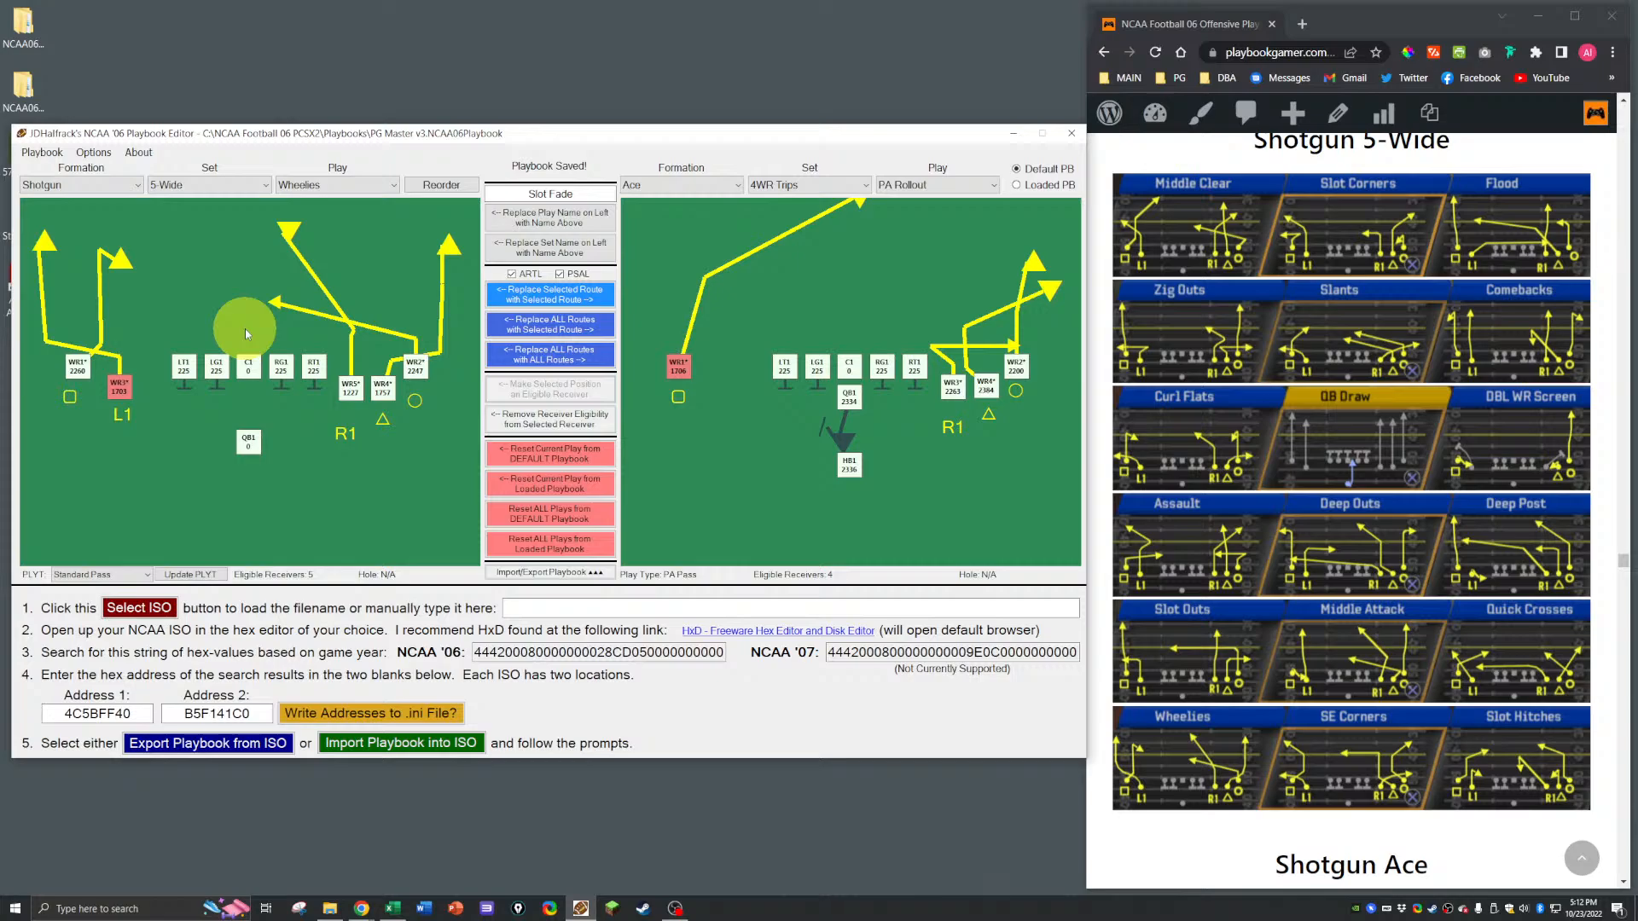
Step: Set WR1's route in the custom Wheelies play to 15 Yard 90° Right
click(417, 367)
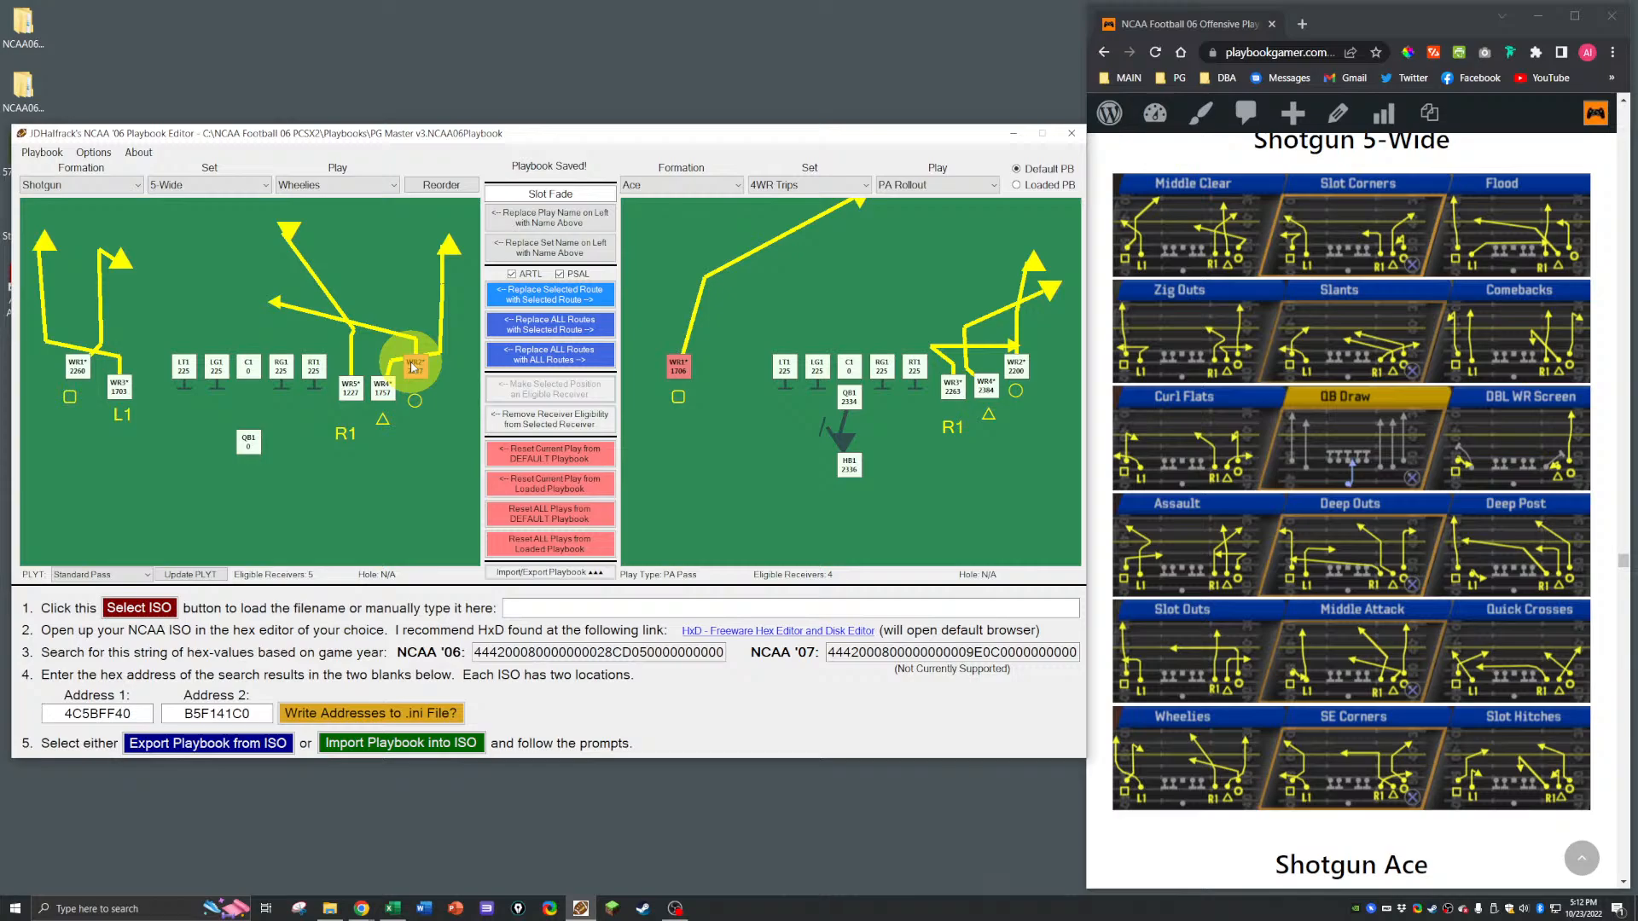
click(80, 371)
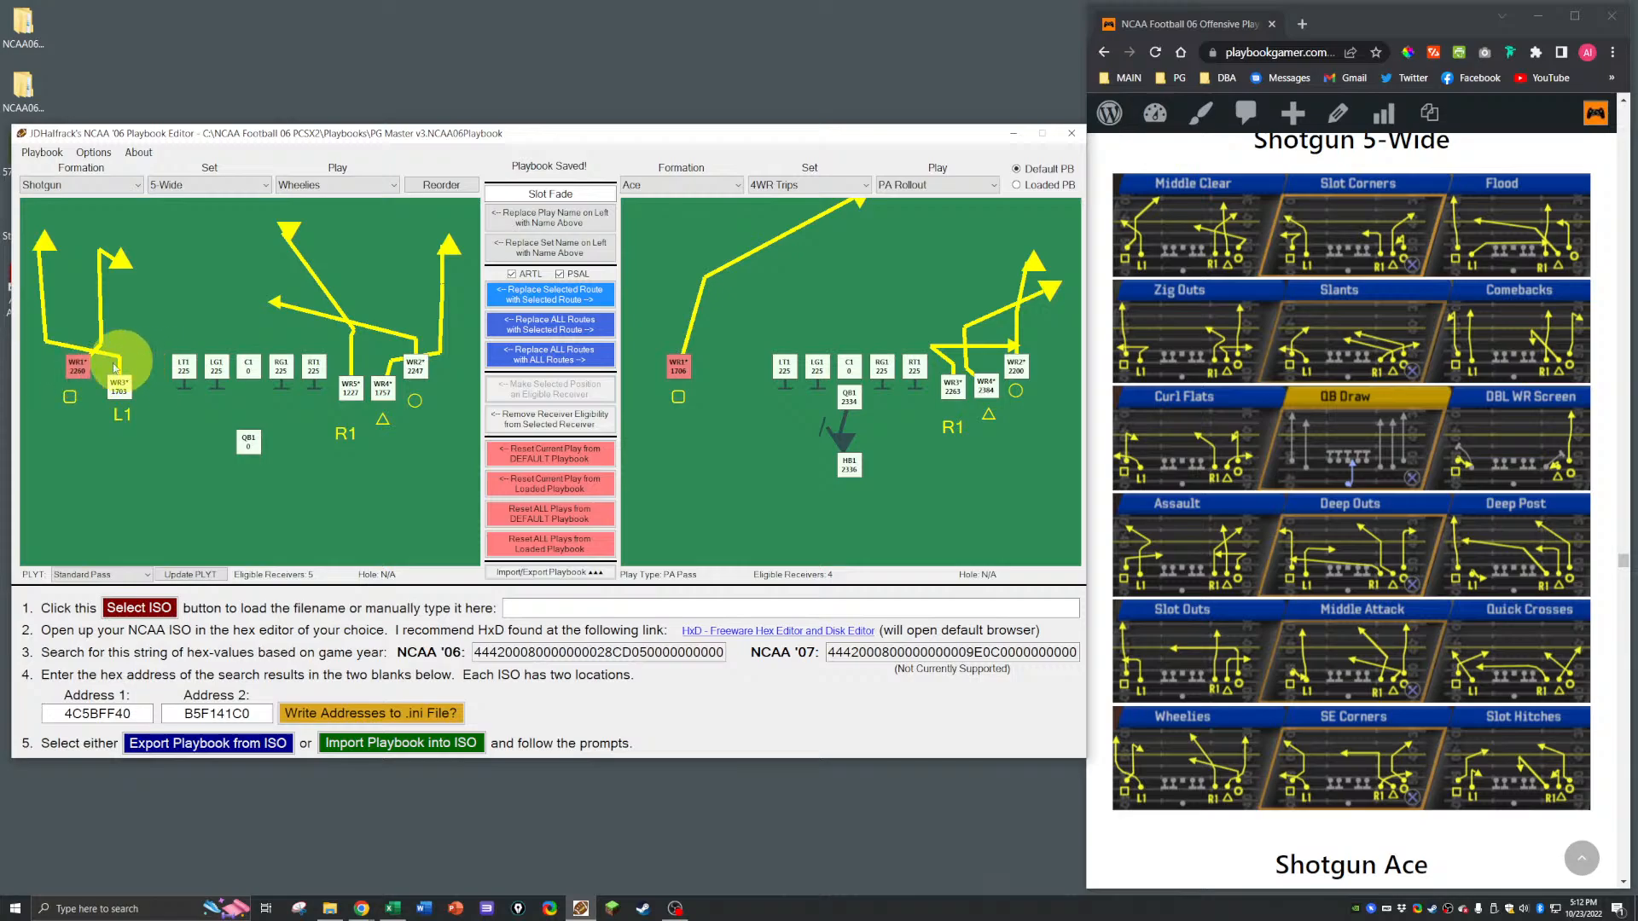
right_click(80, 367)
mouse_move(162, 389)
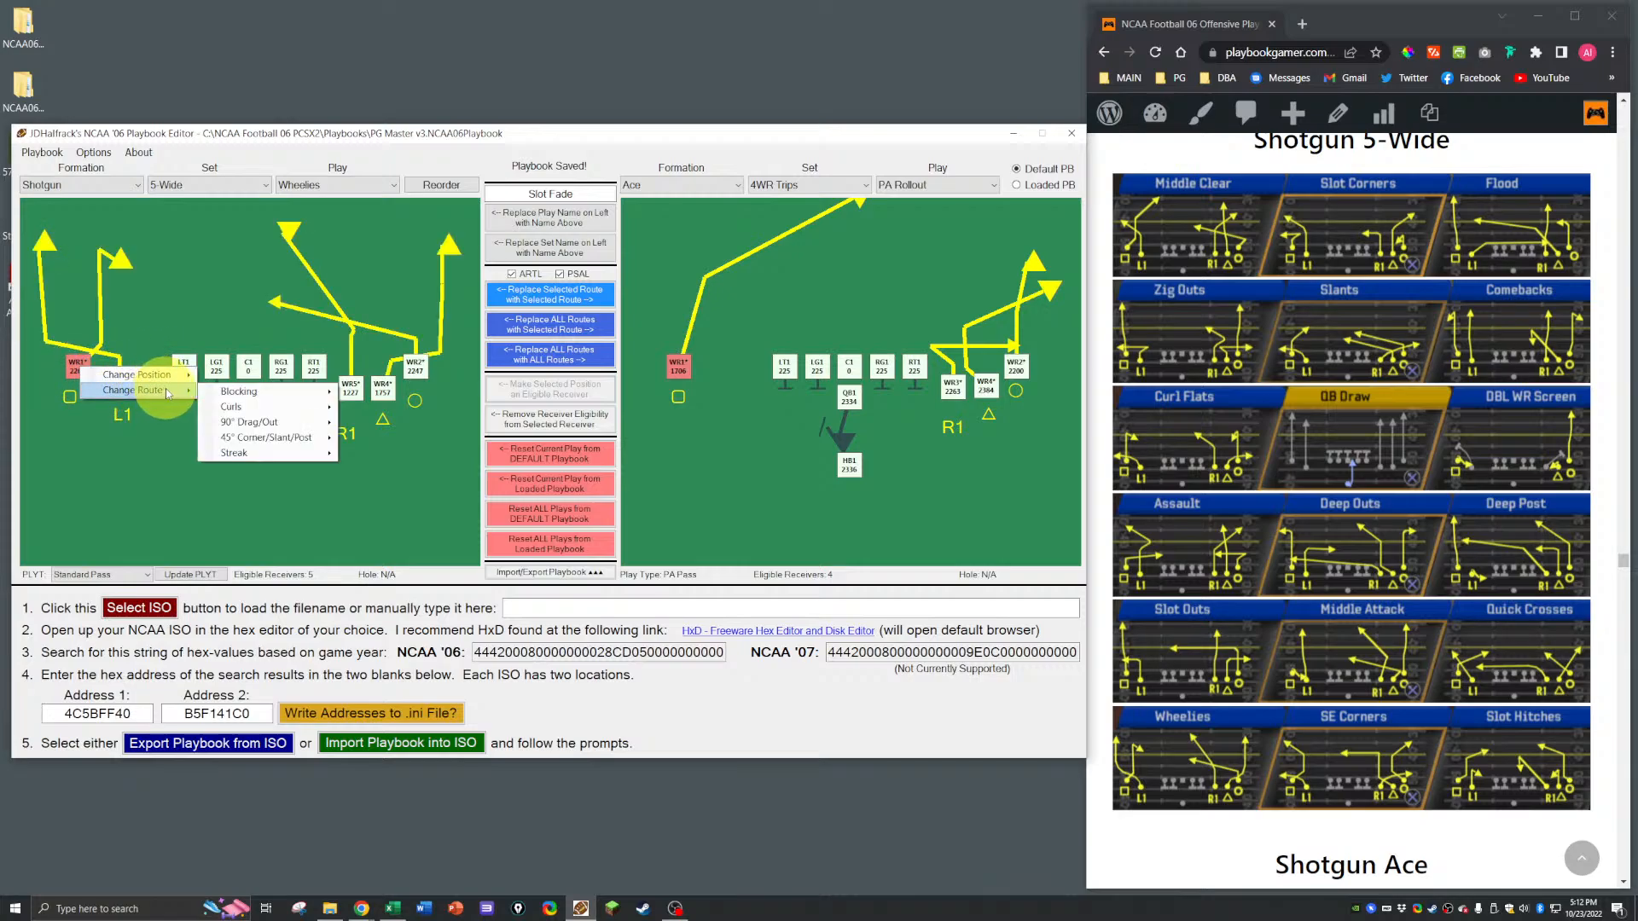
mouse_move(295, 422)
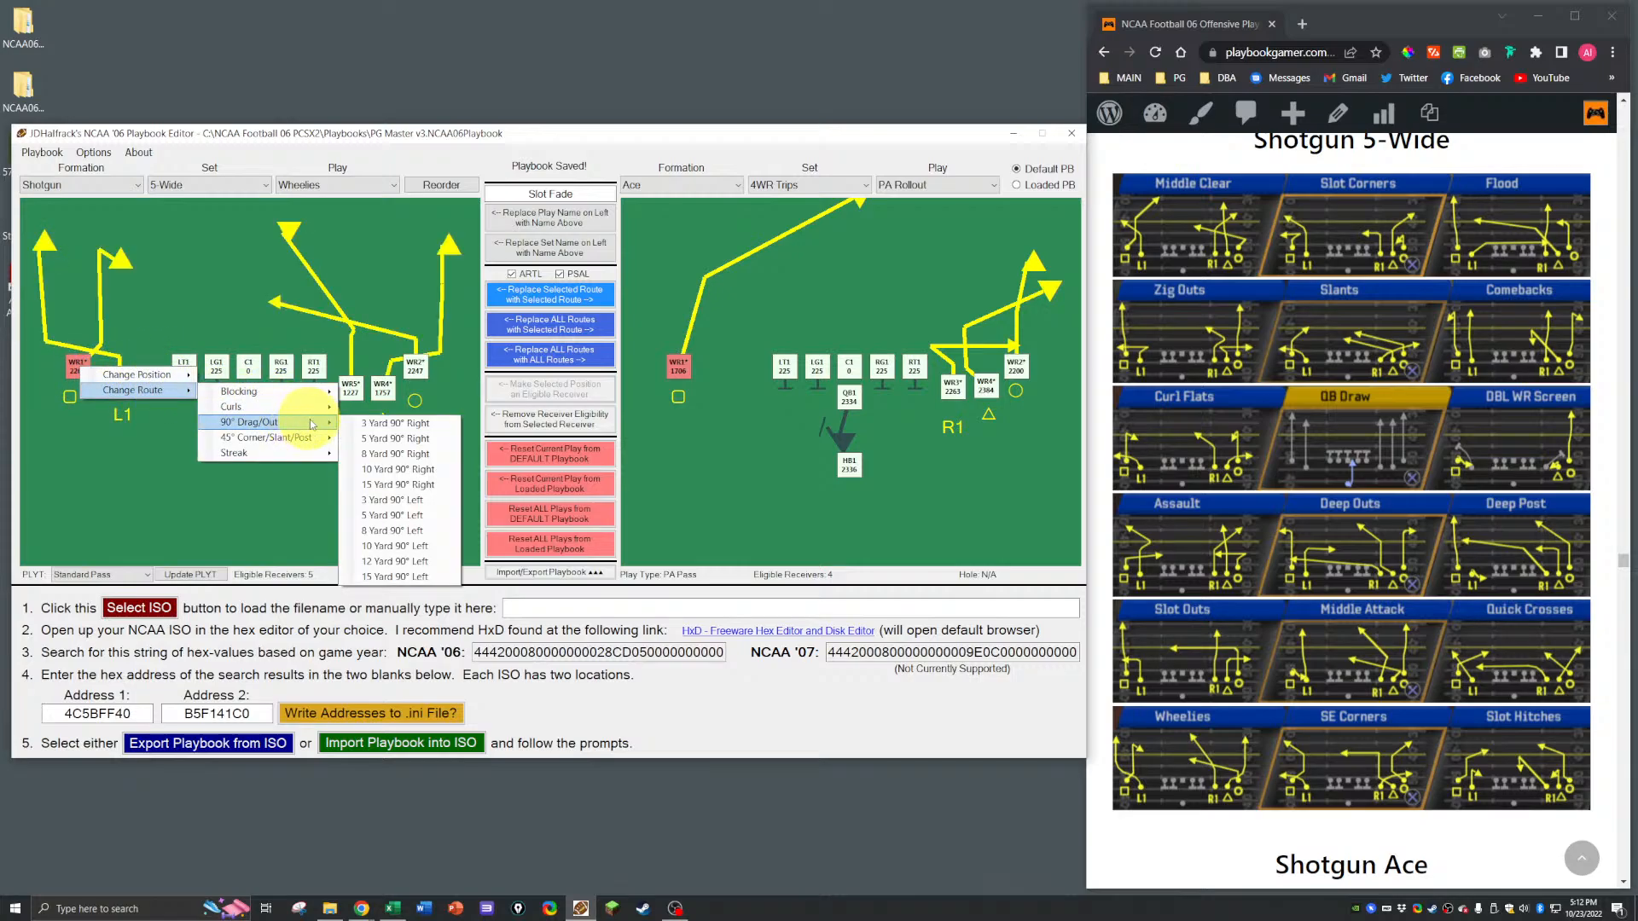
click(395, 484)
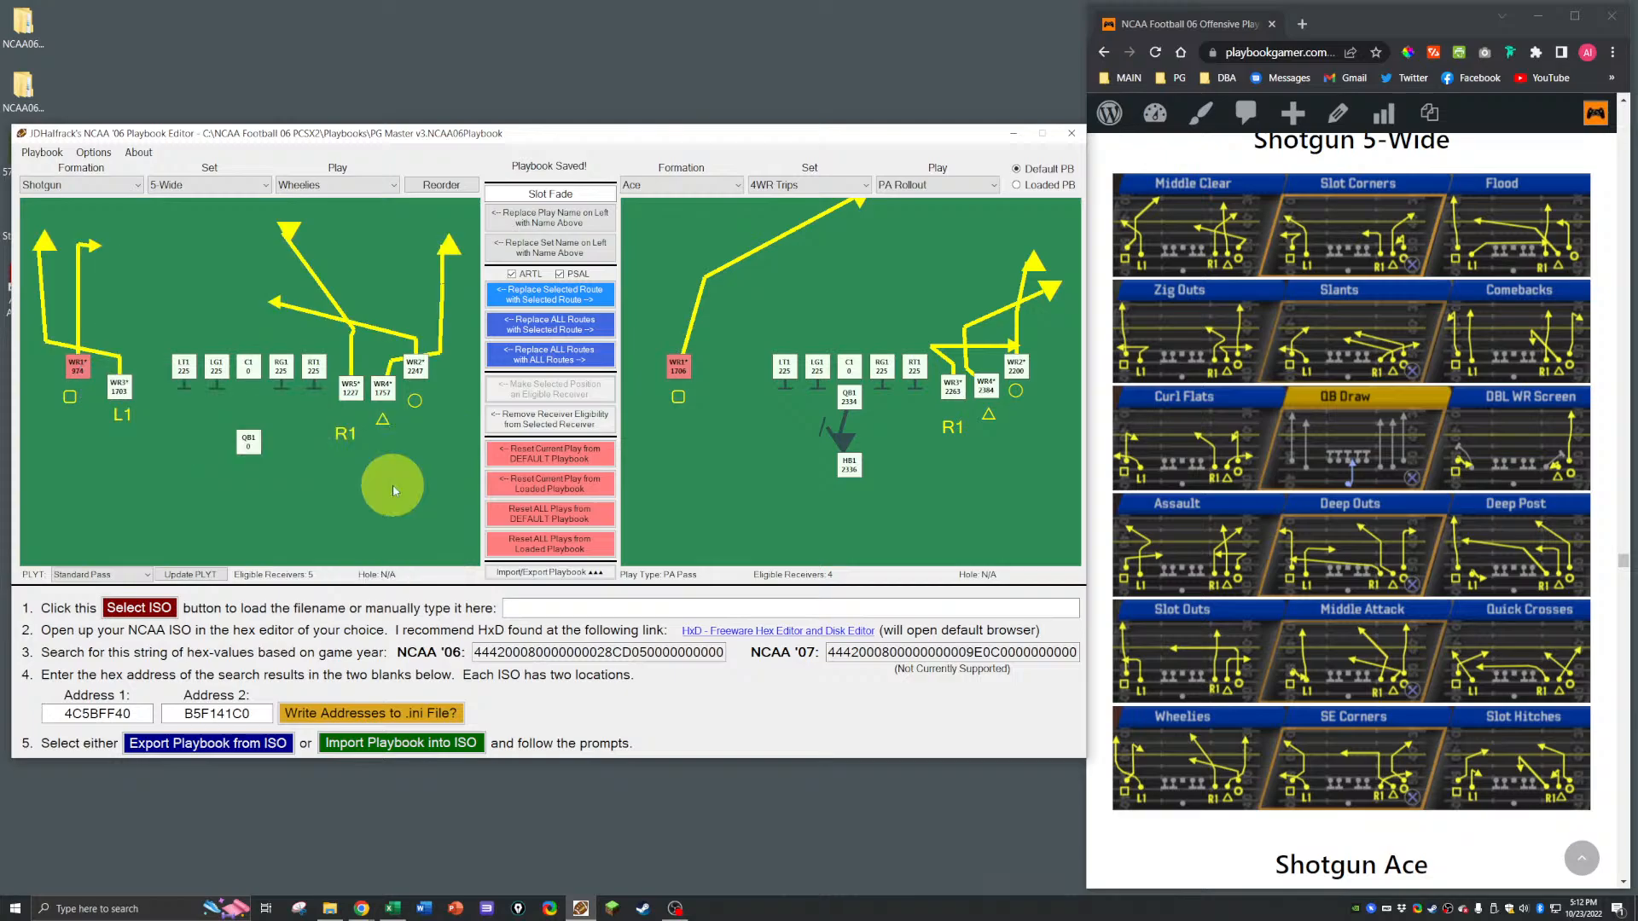
Step: Change WR1's route in Wheelies to a 10 Yard 90° Right route
right_click(77, 367)
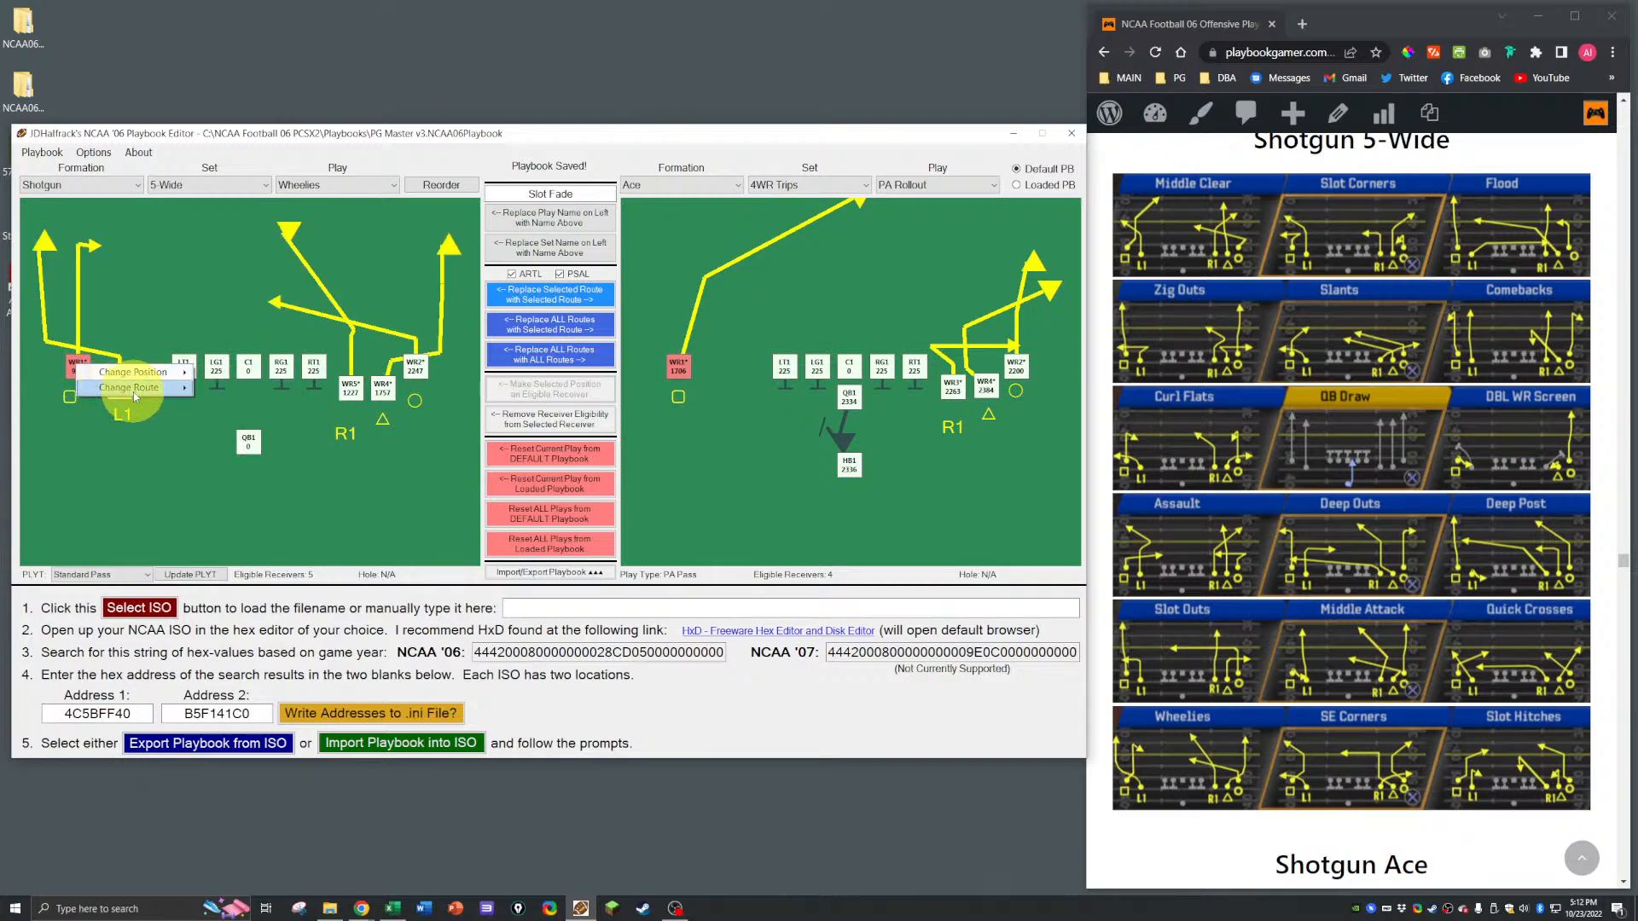
mouse_move(162, 388)
mouse_move(327, 420)
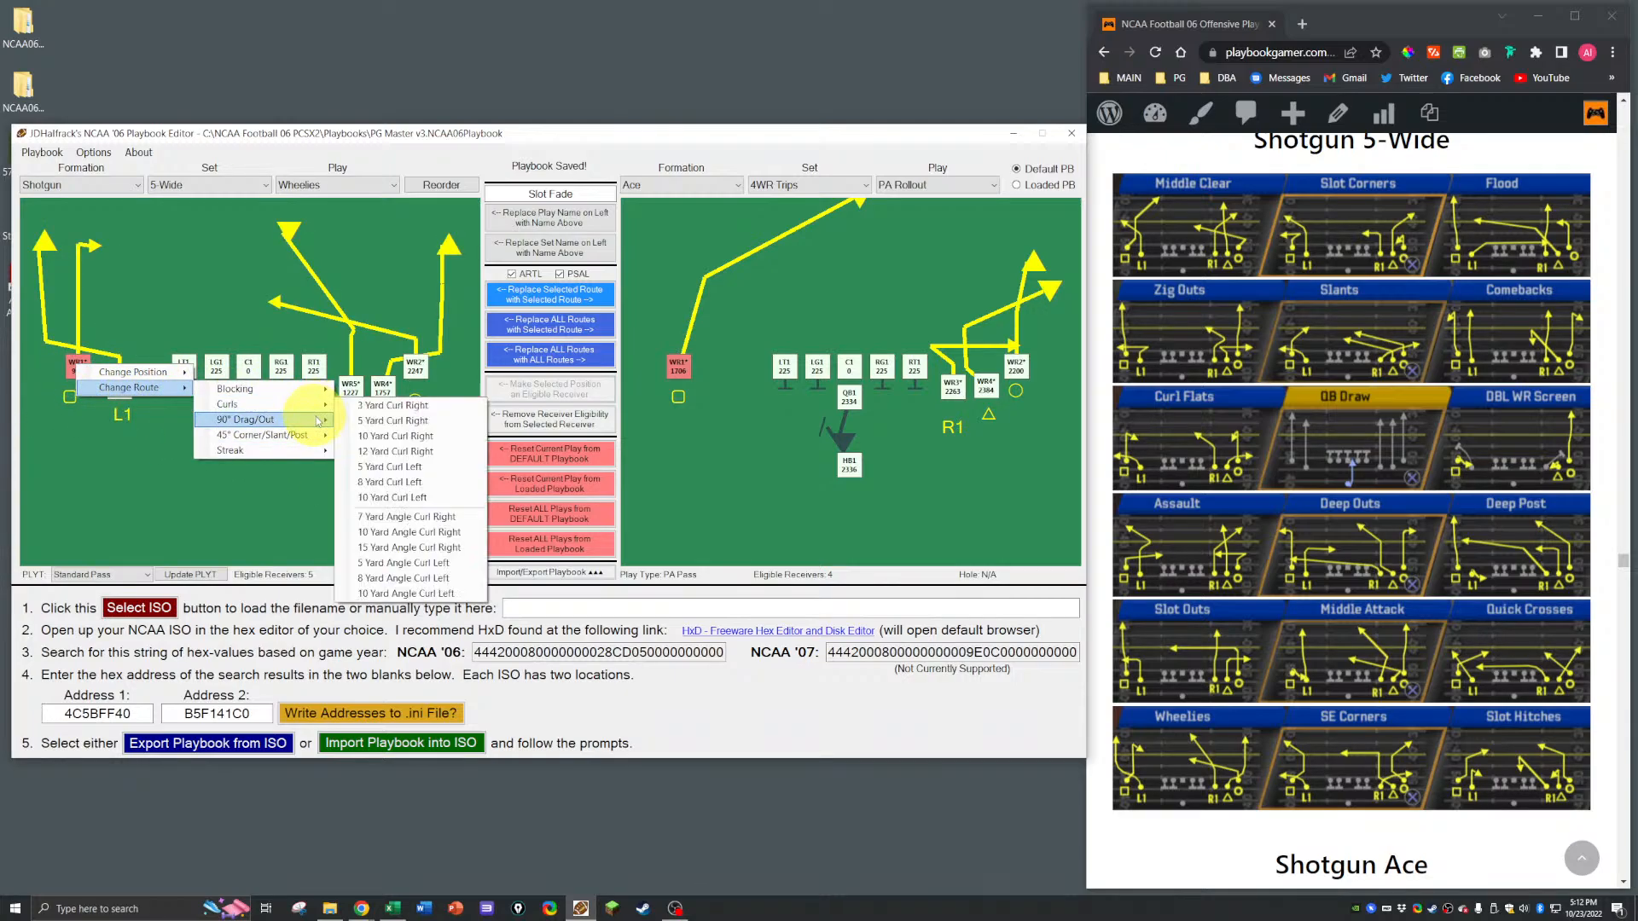
click(395, 437)
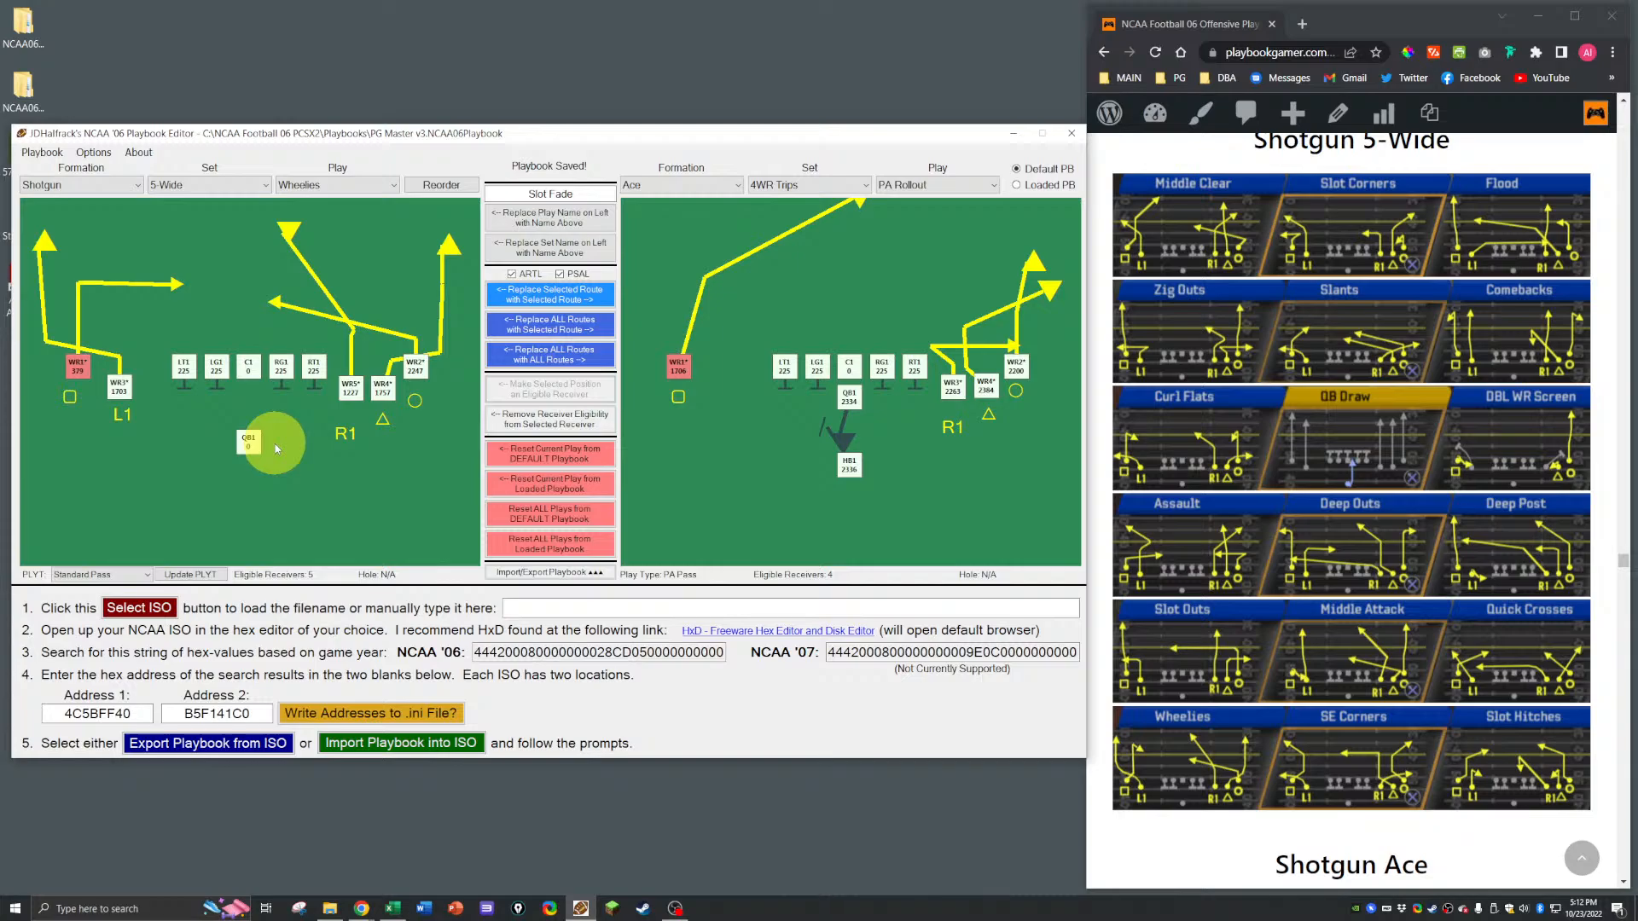
Step: Set WR2's route in Wheelies to a 5 Yard 90° Left route
right_click(412, 367)
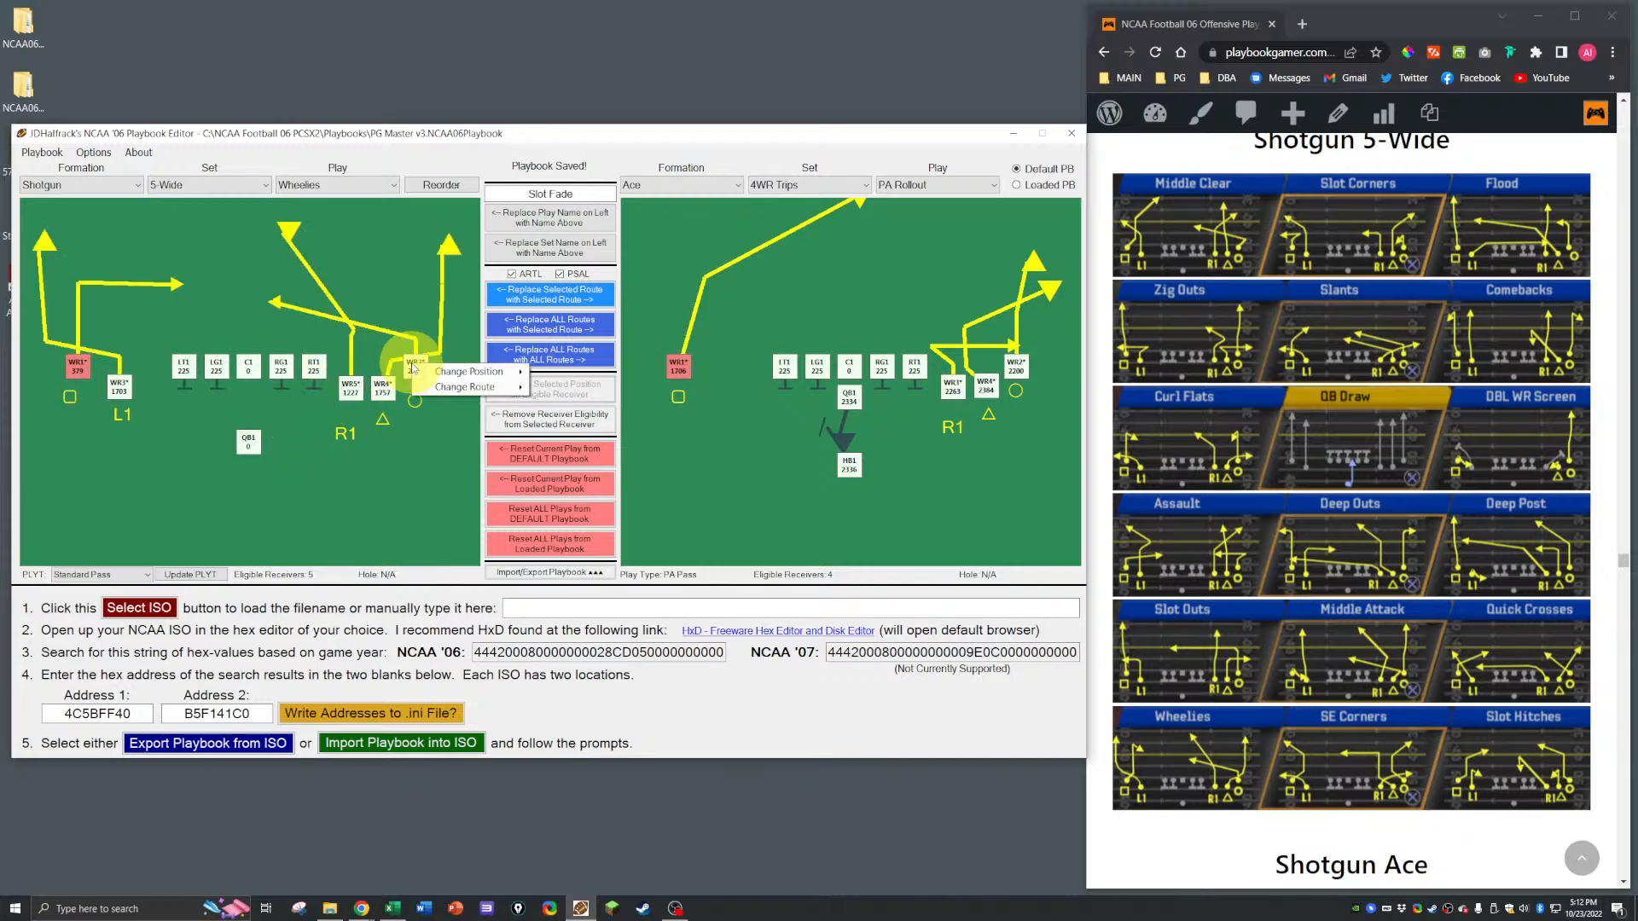
click(409, 369)
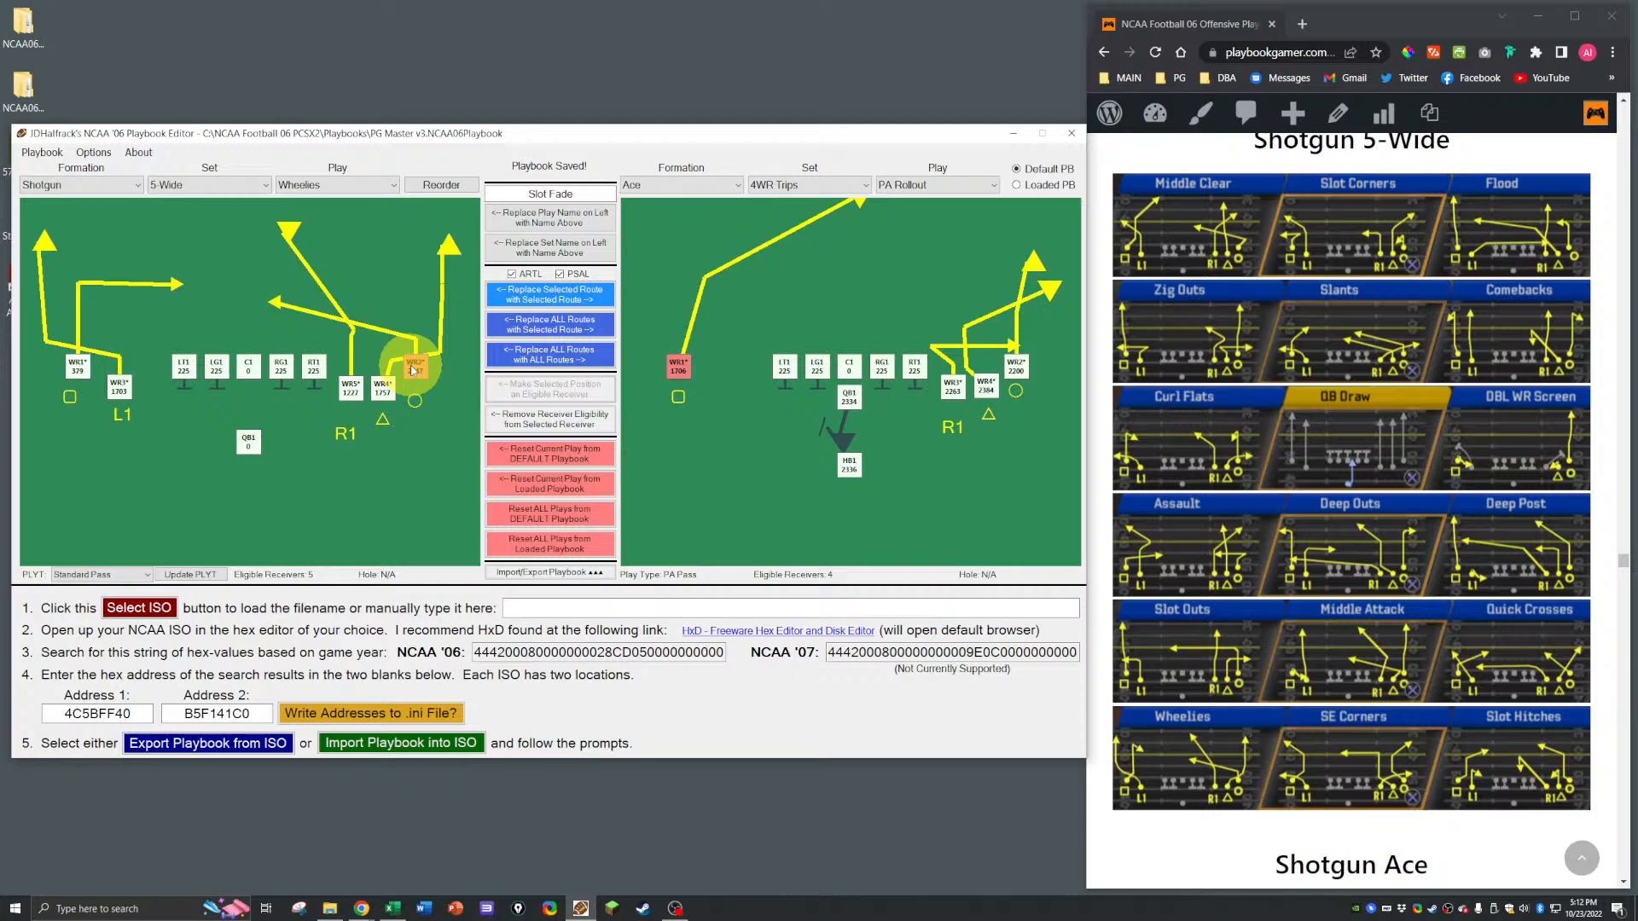
right_click(413, 366)
mouse_move(466, 389)
mouse_move(629, 421)
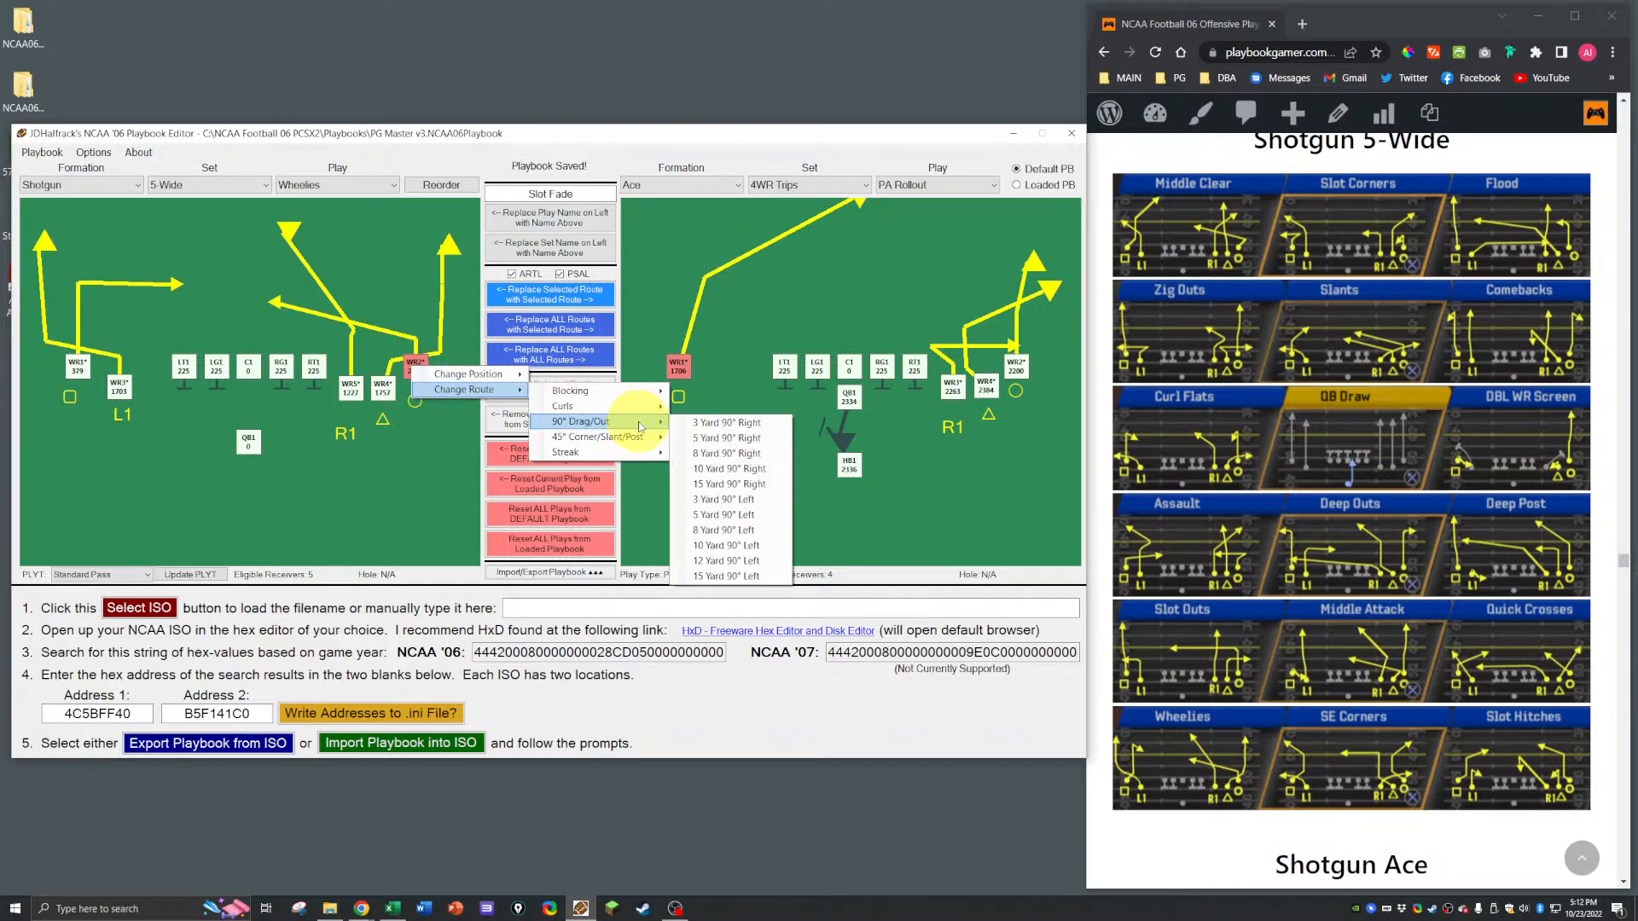
click(713, 483)
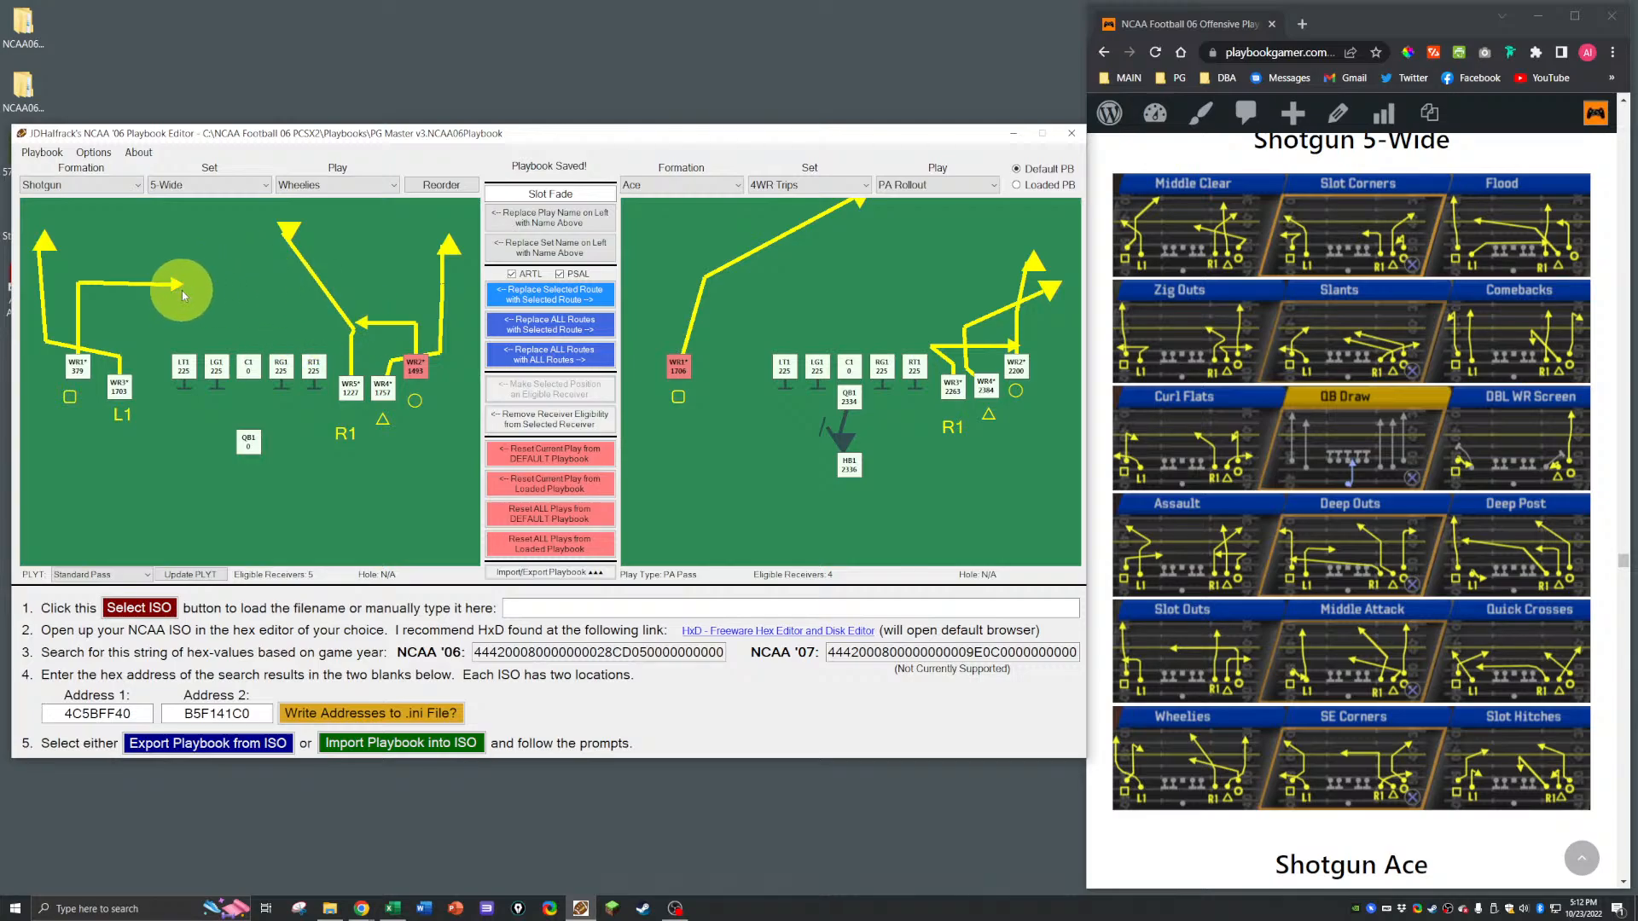
Step: Replace WR1's route in Wheelies with WR1's route from the default Shotgun Normal Arrows play and save the playbook
click(81, 367)
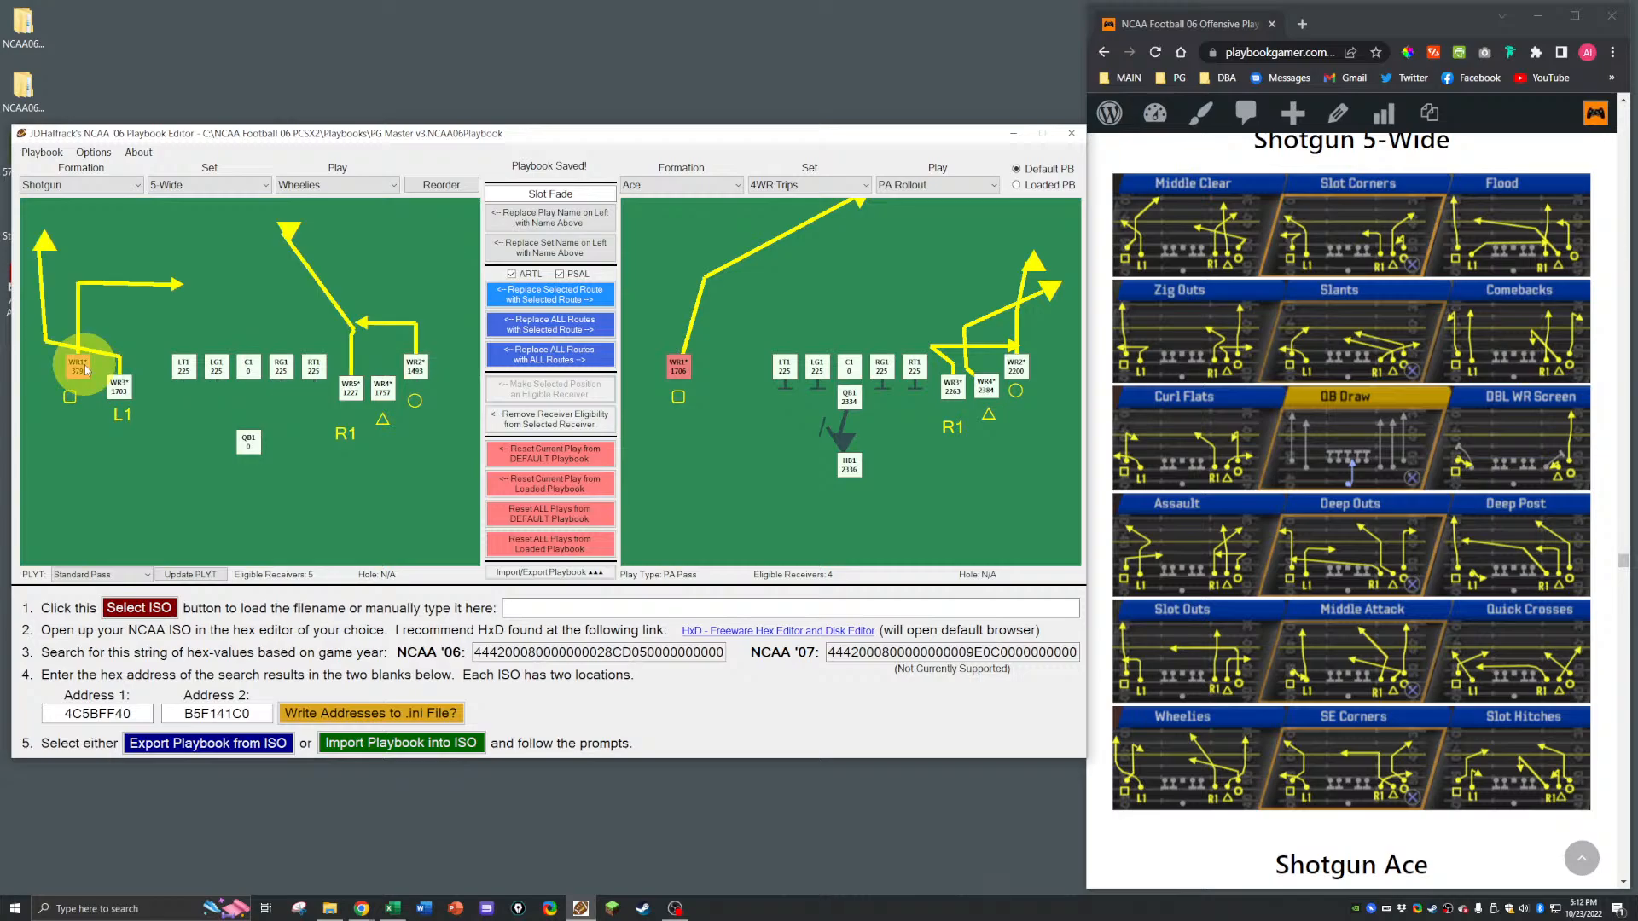
right_click(83, 368)
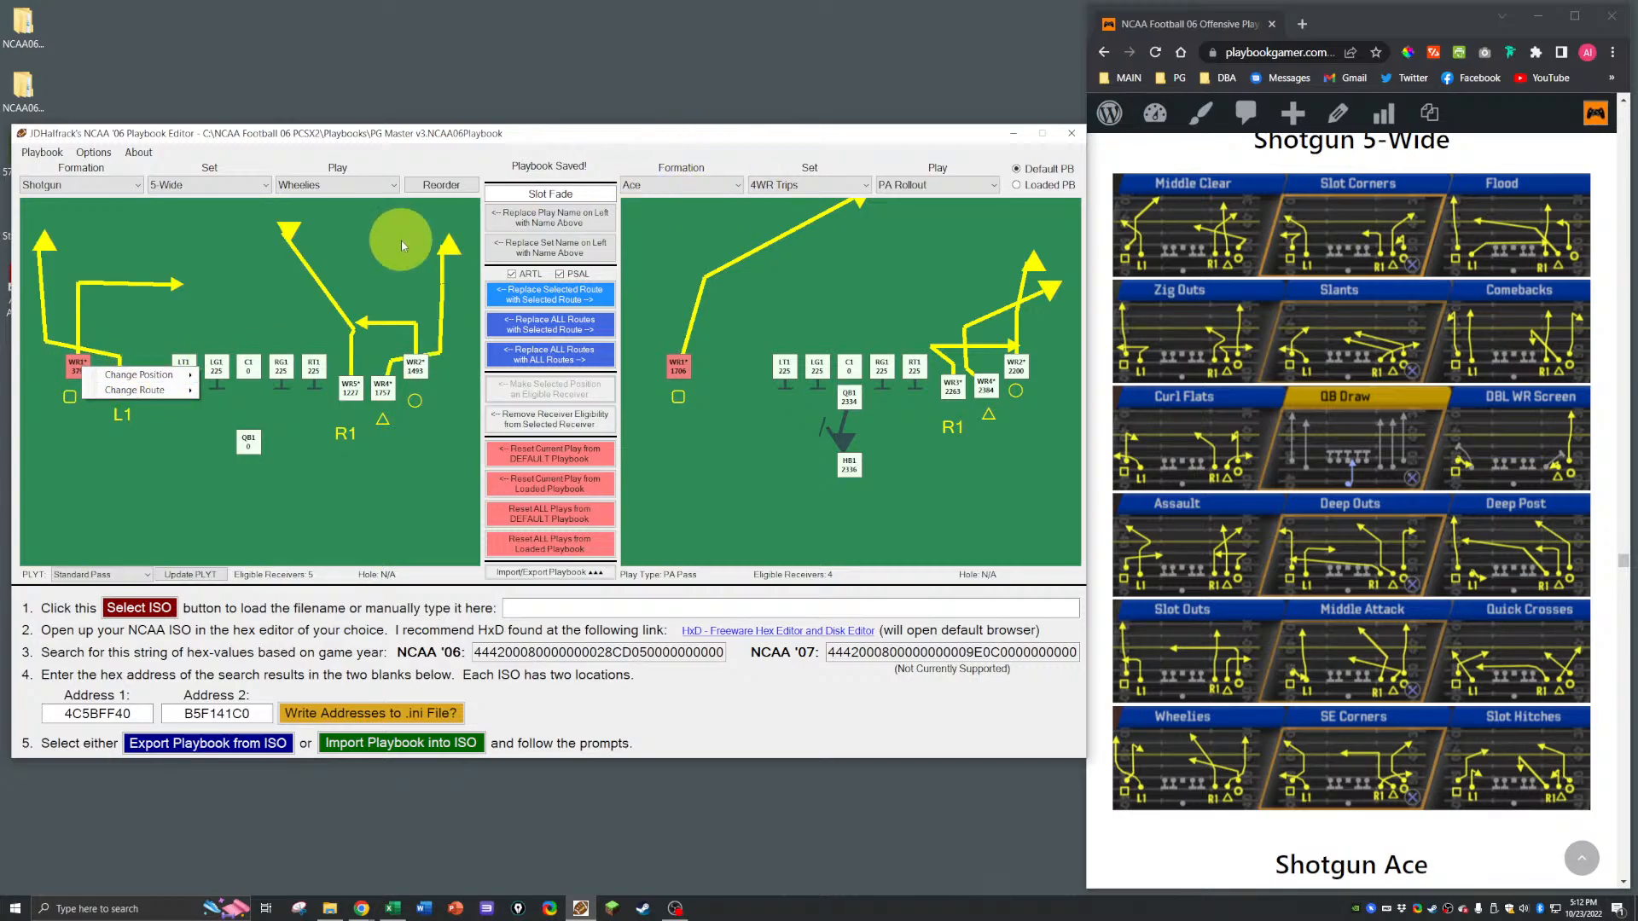
click(752, 186)
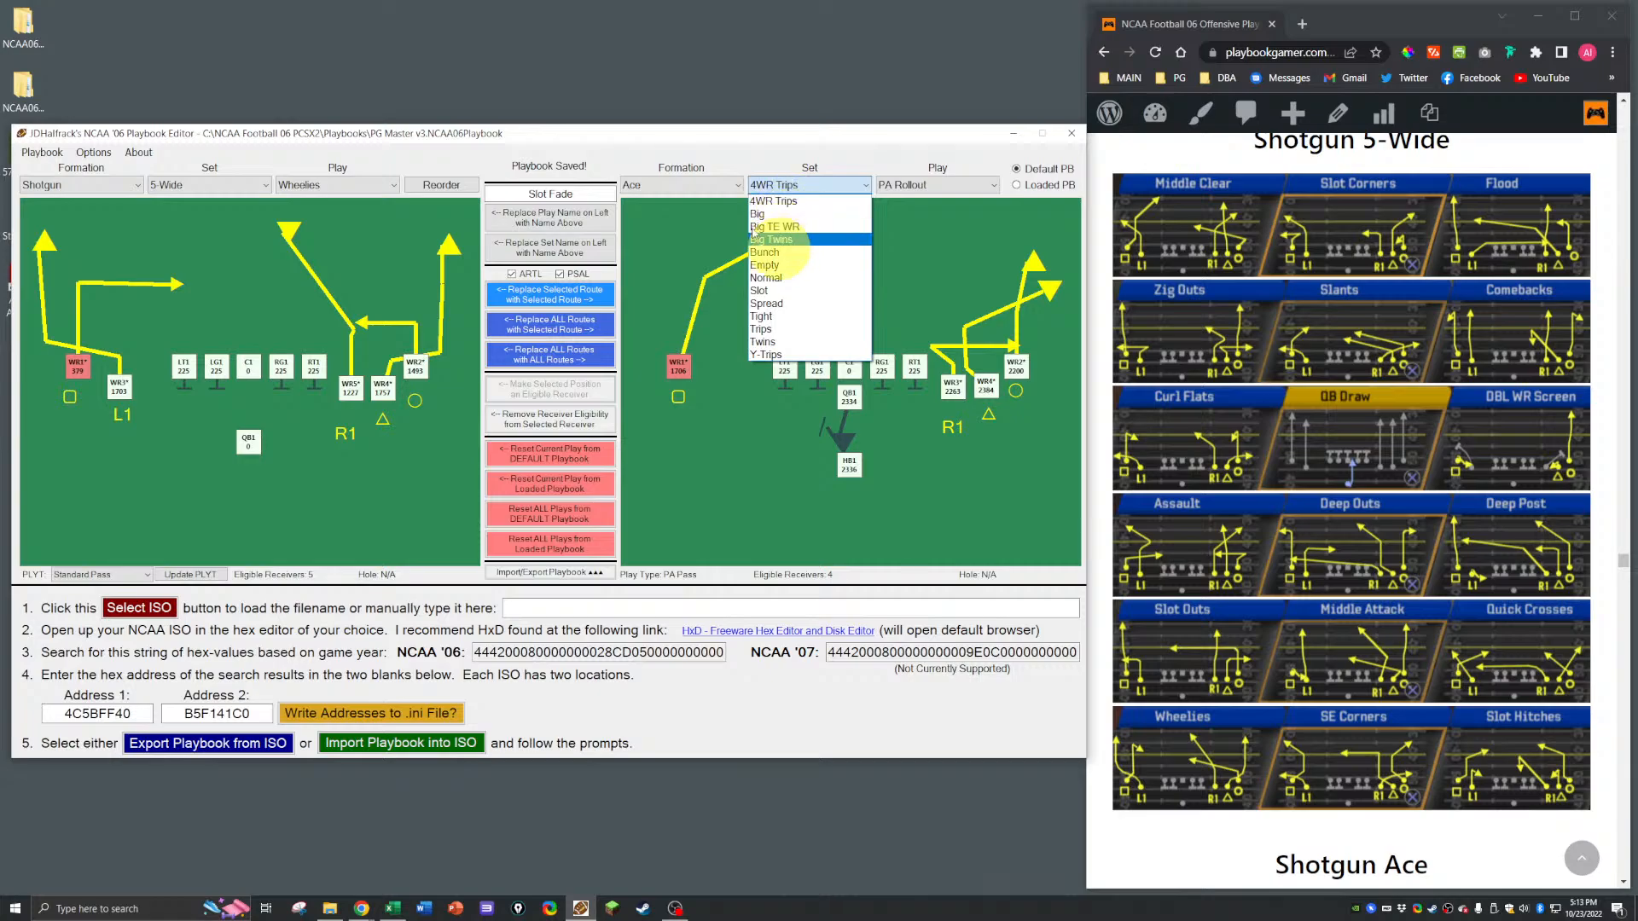
click(722, 187)
click(721, 185)
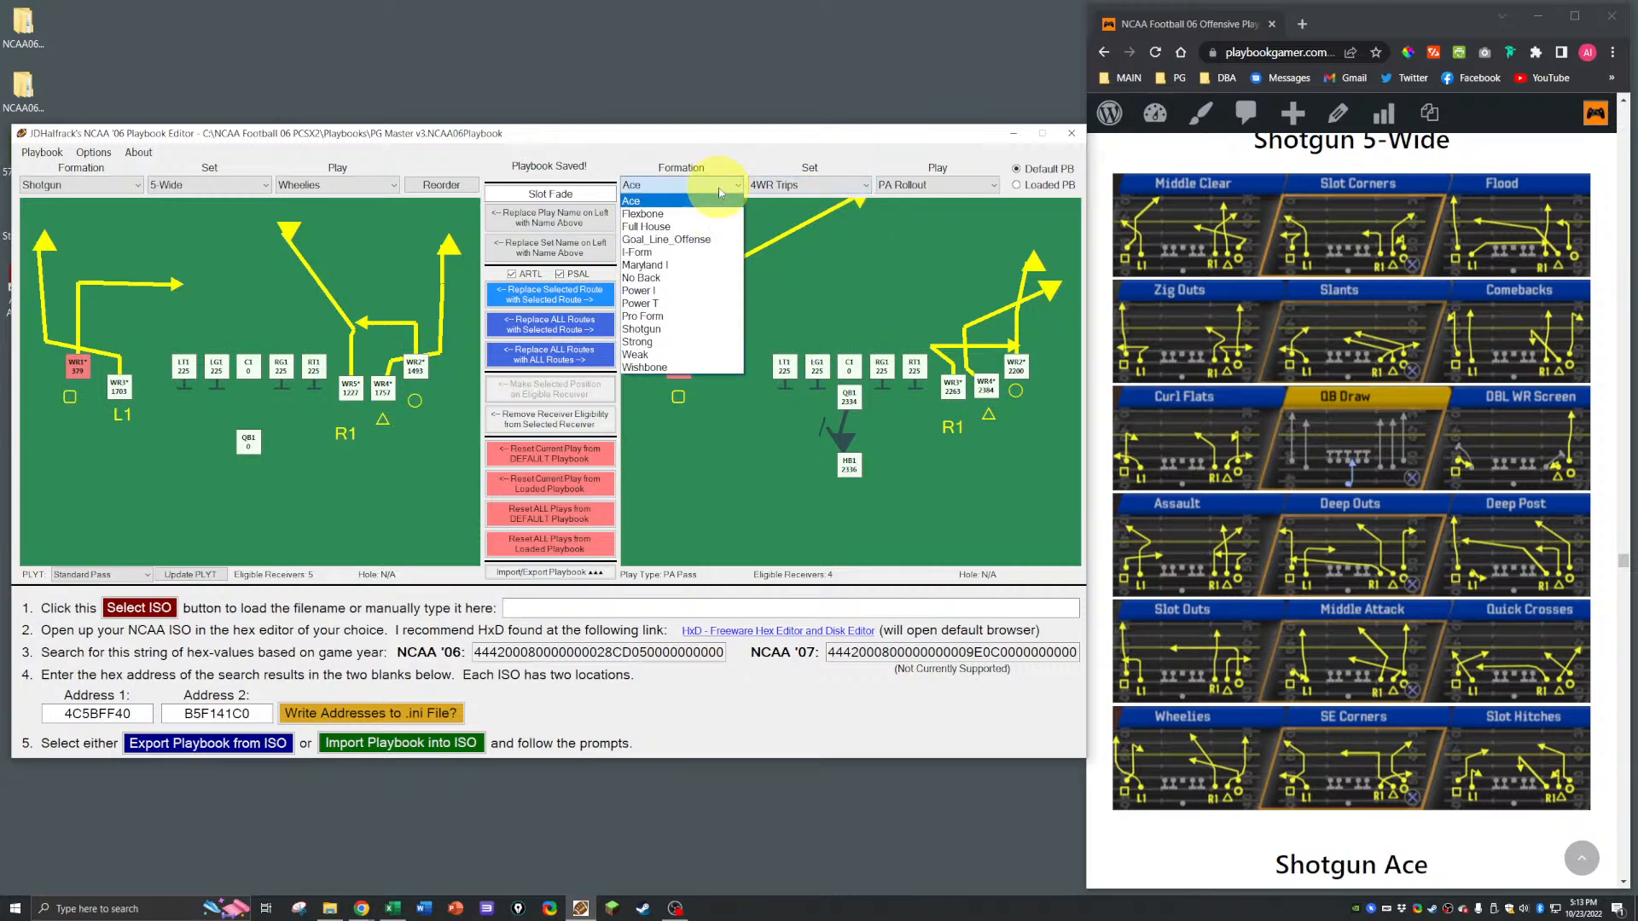
click(641, 330)
click(798, 185)
click(789, 272)
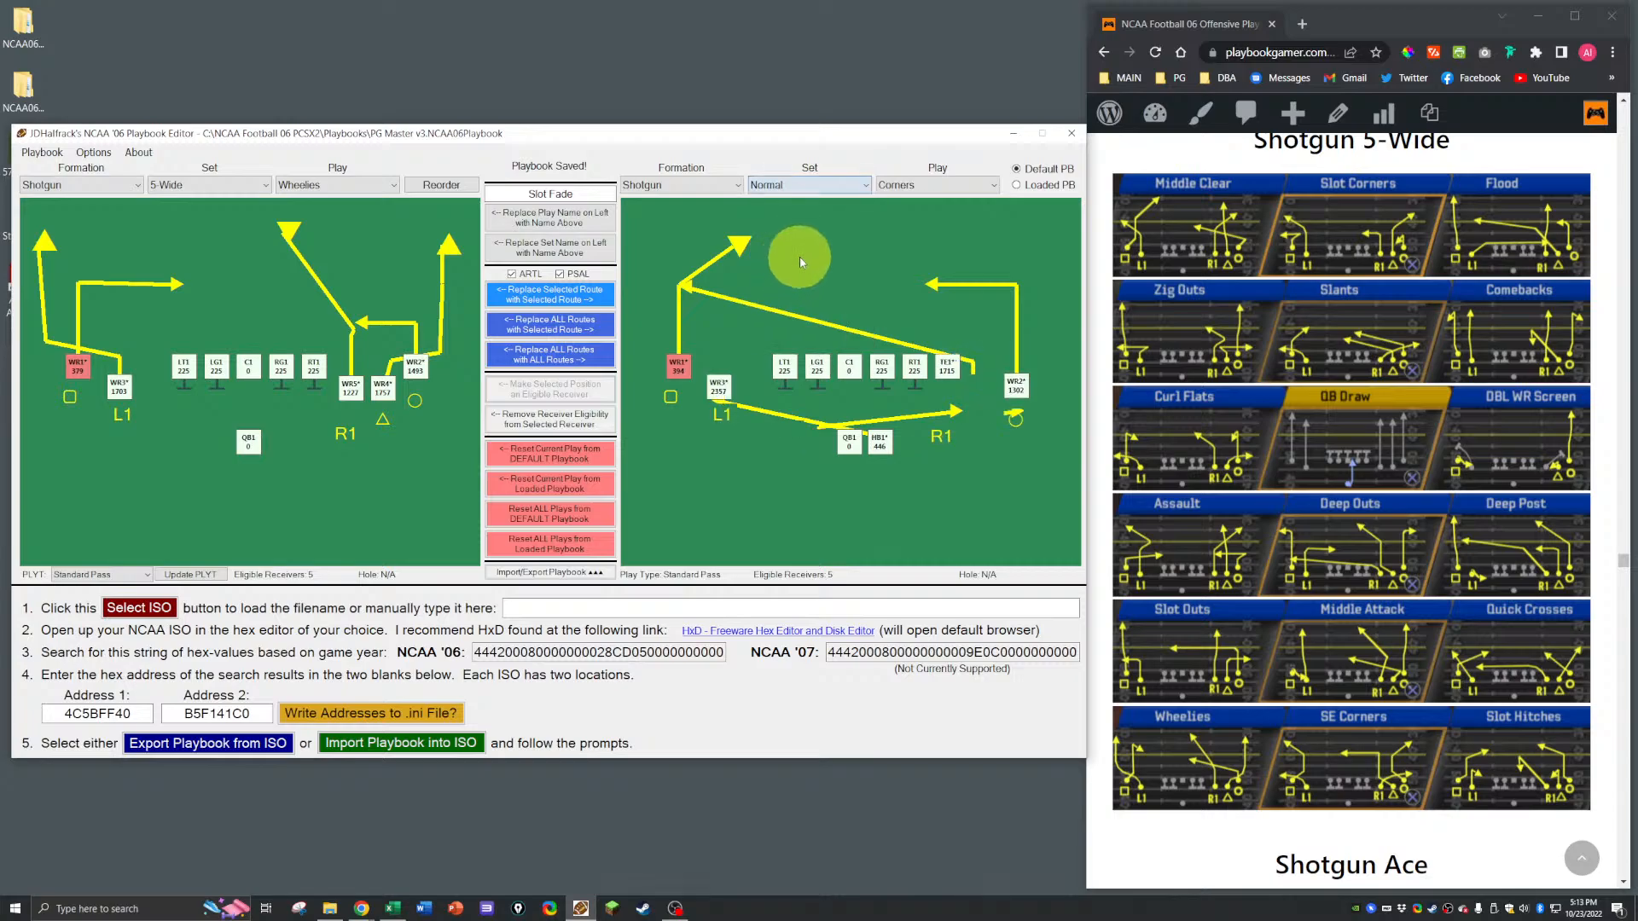
click(939, 186)
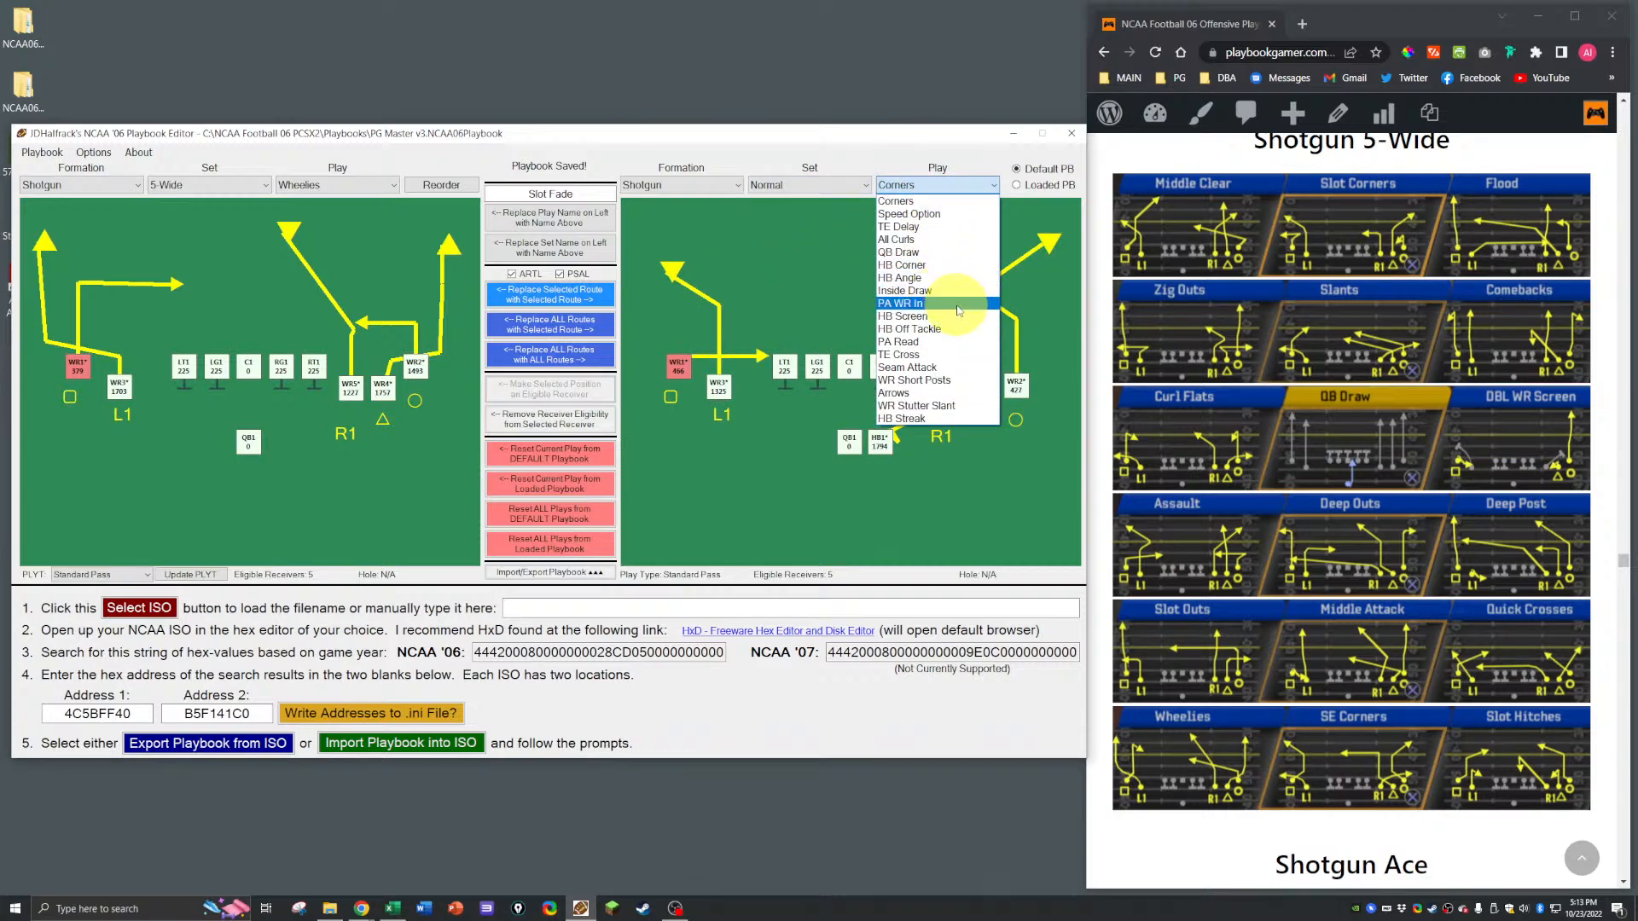
click(896, 392)
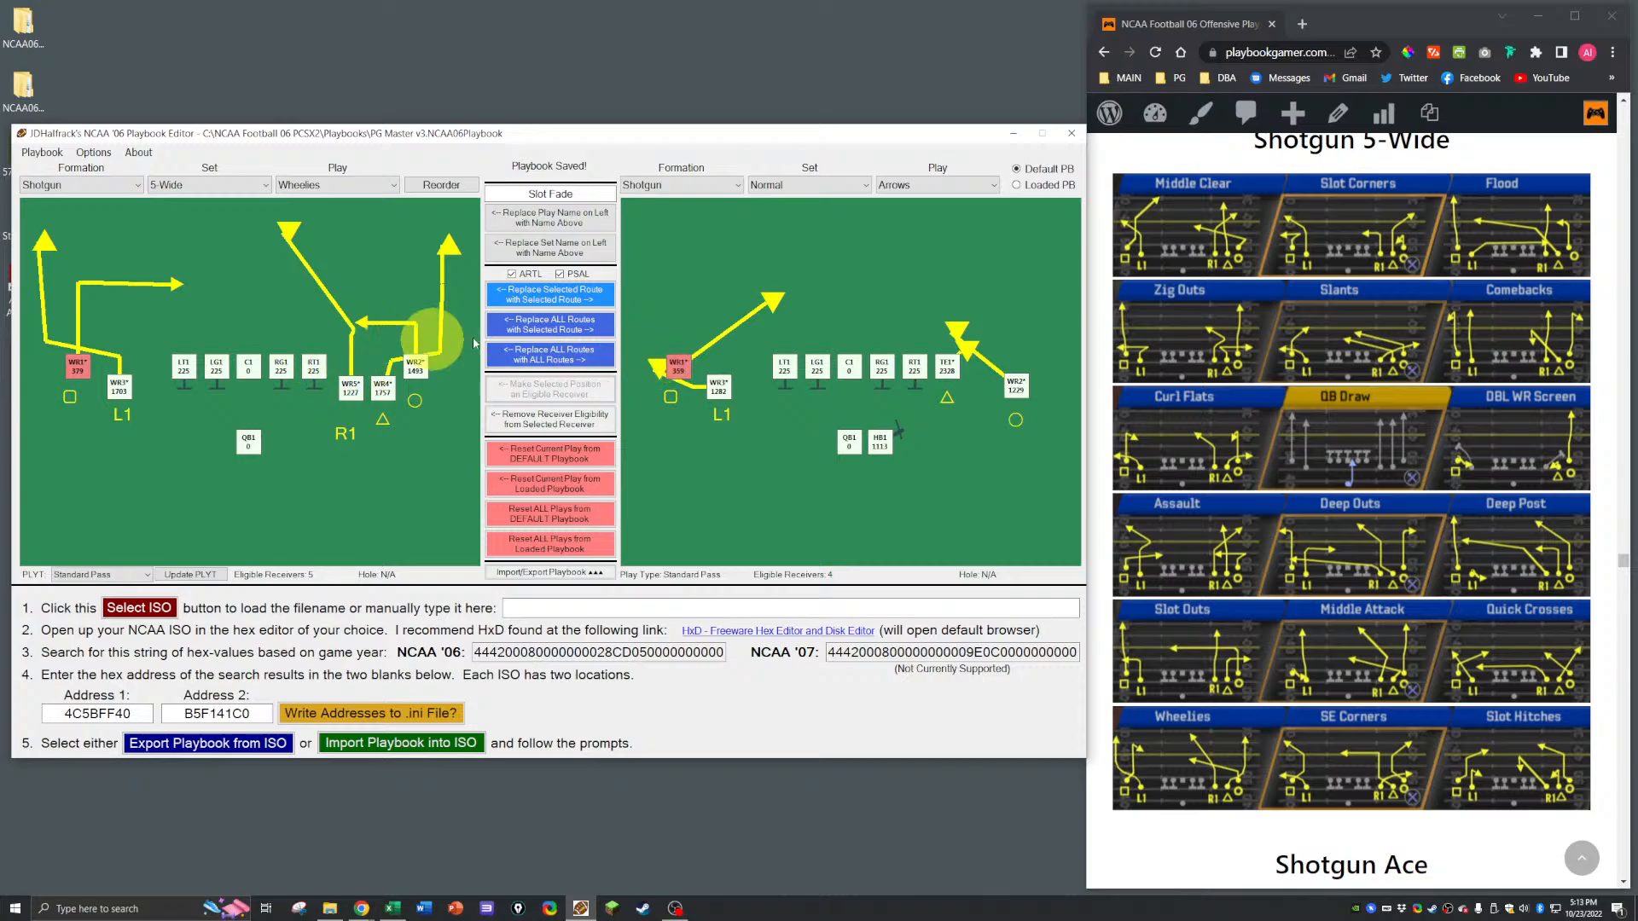
click(529, 294)
click(382, 430)
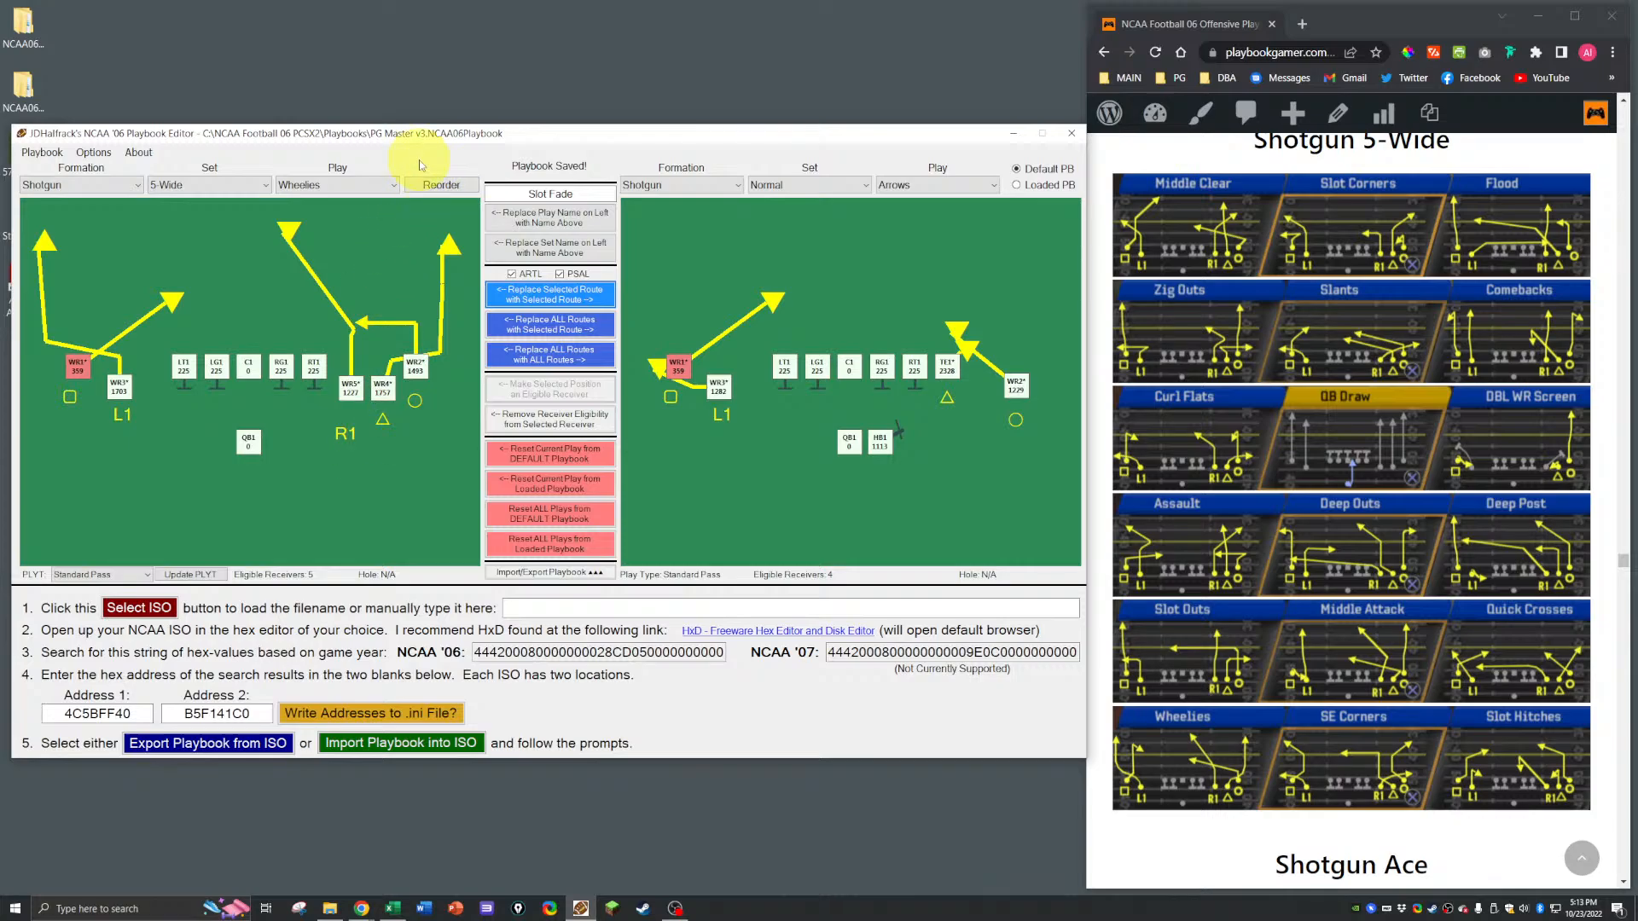
key(ctrl+s)
key(Return)
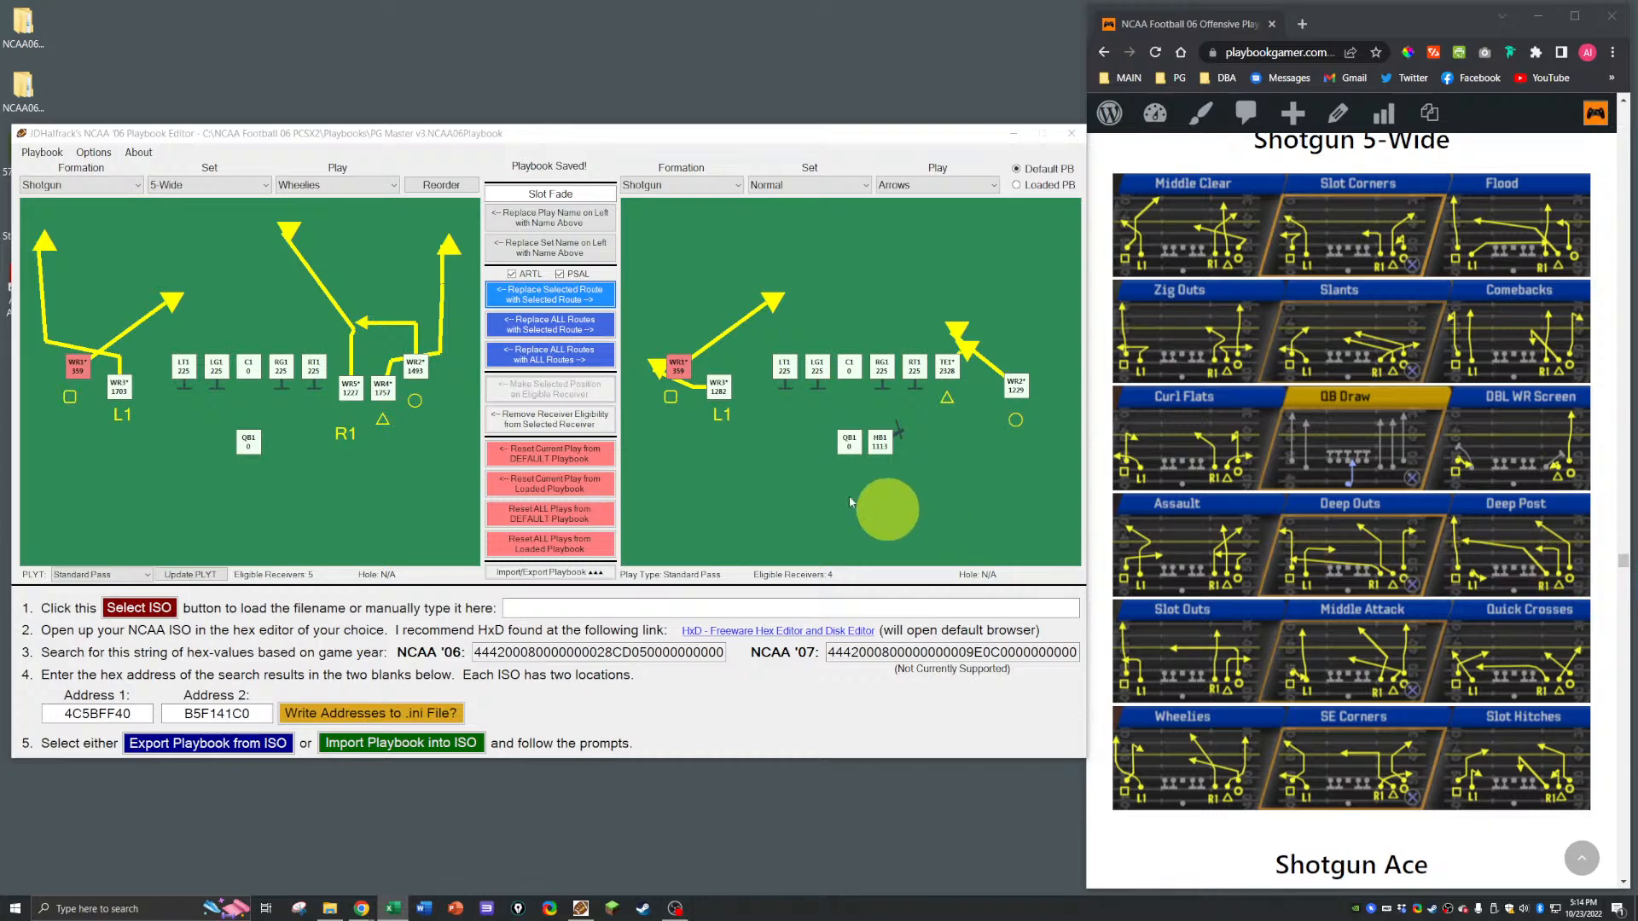
Step: Review the SE Corners play and open the Slot Hitches play of the custom Shotgun 5-Wide set
click(337, 184)
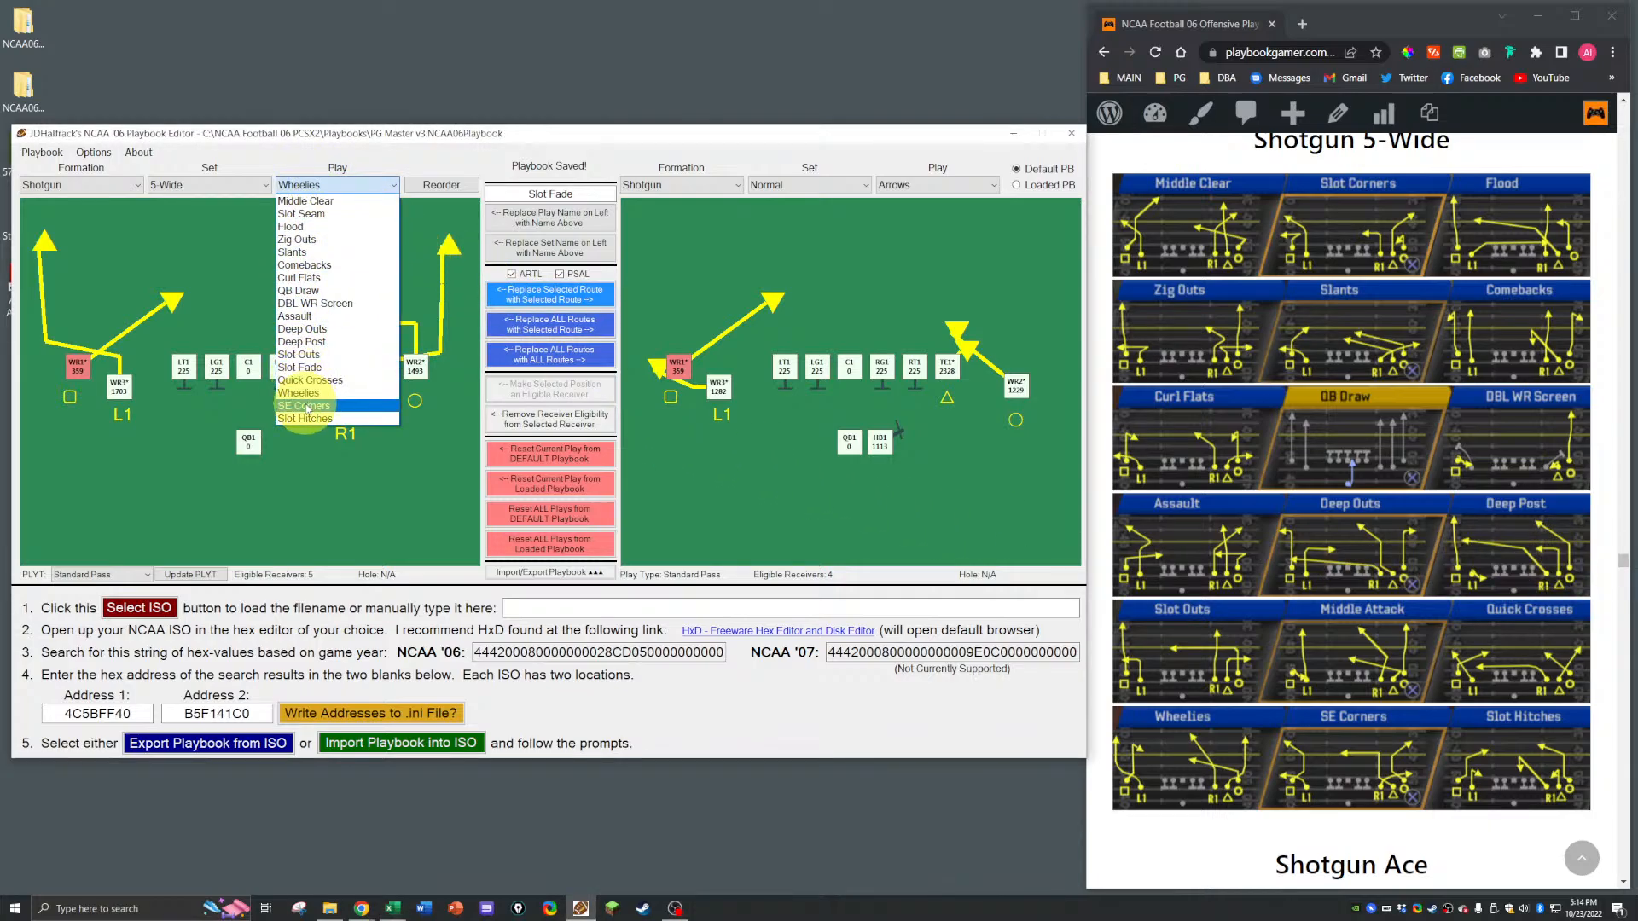
click(323, 418)
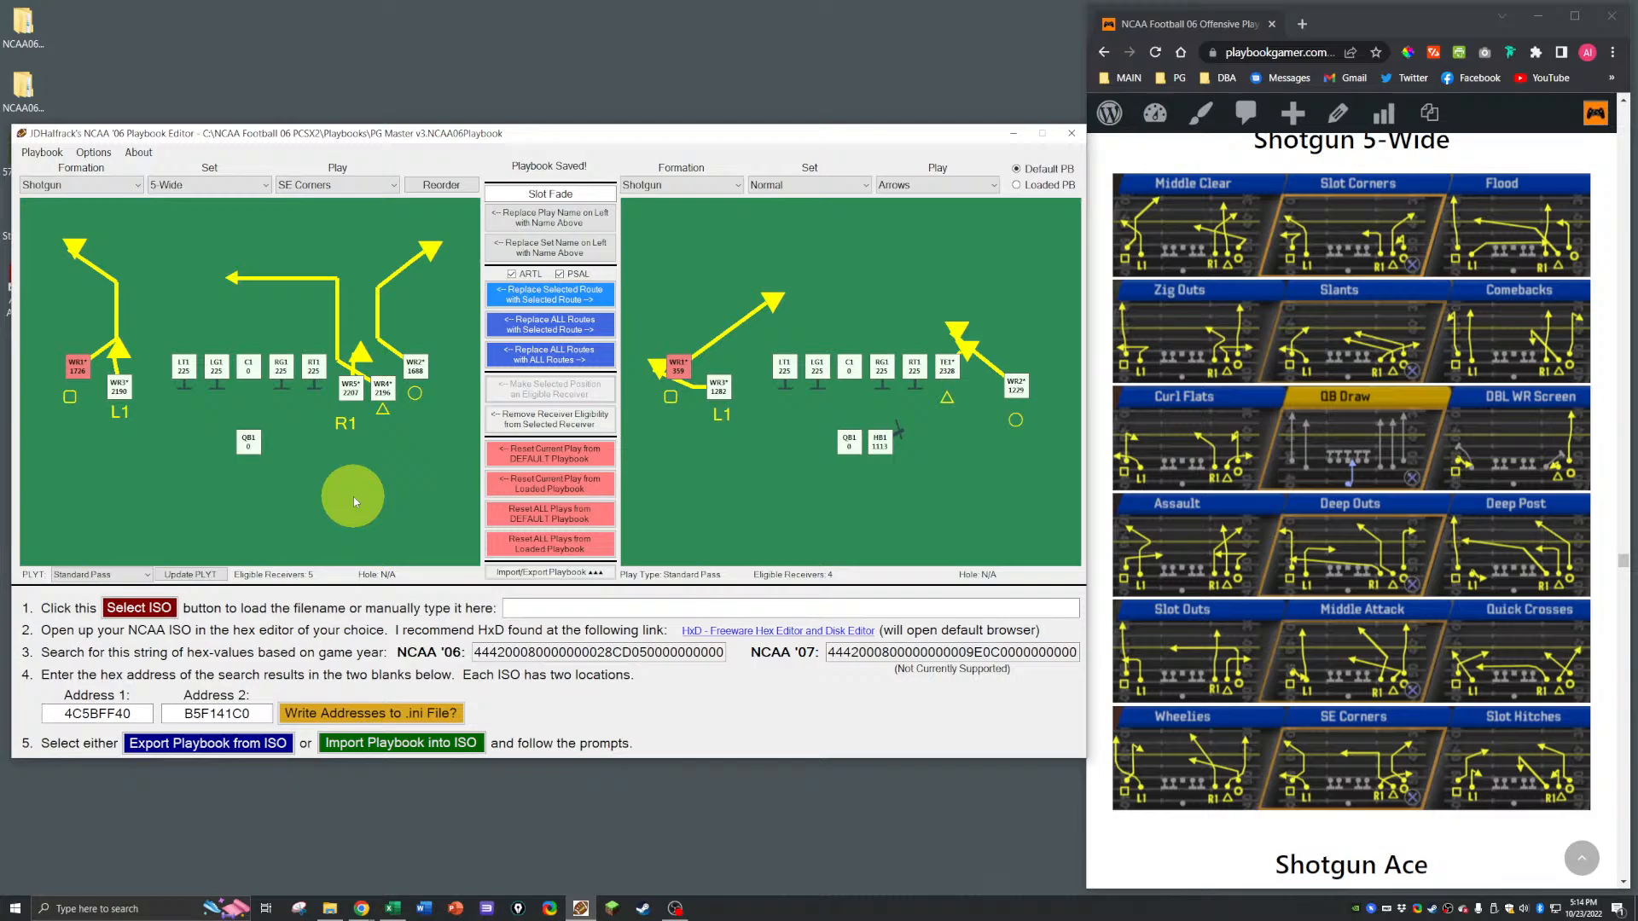
click(298, 184)
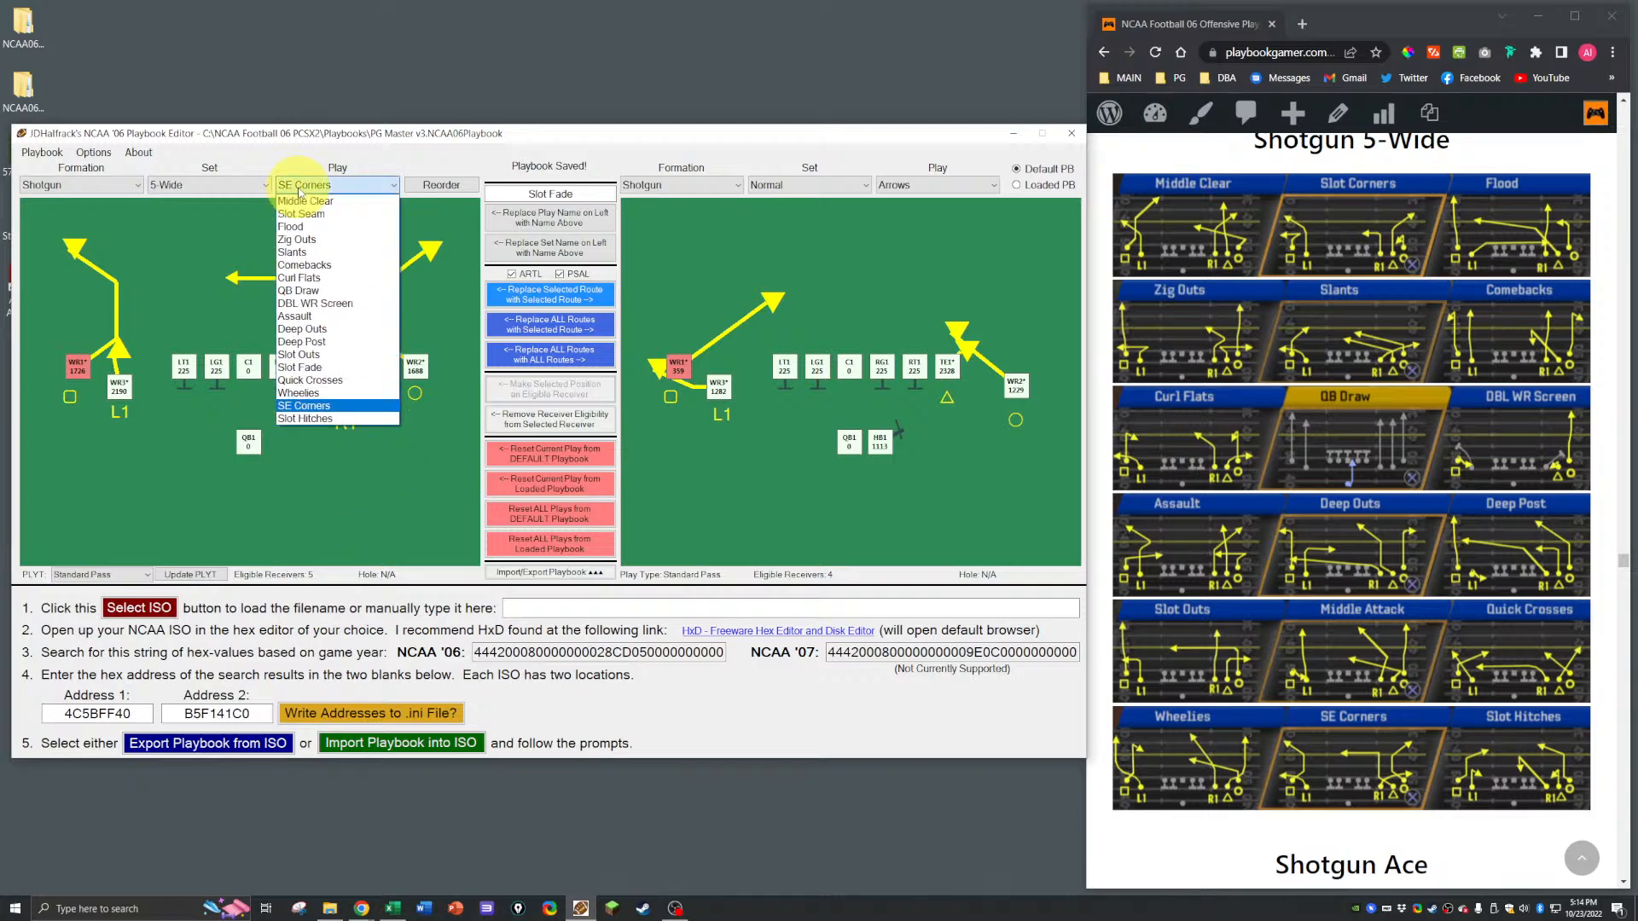
click(315, 420)
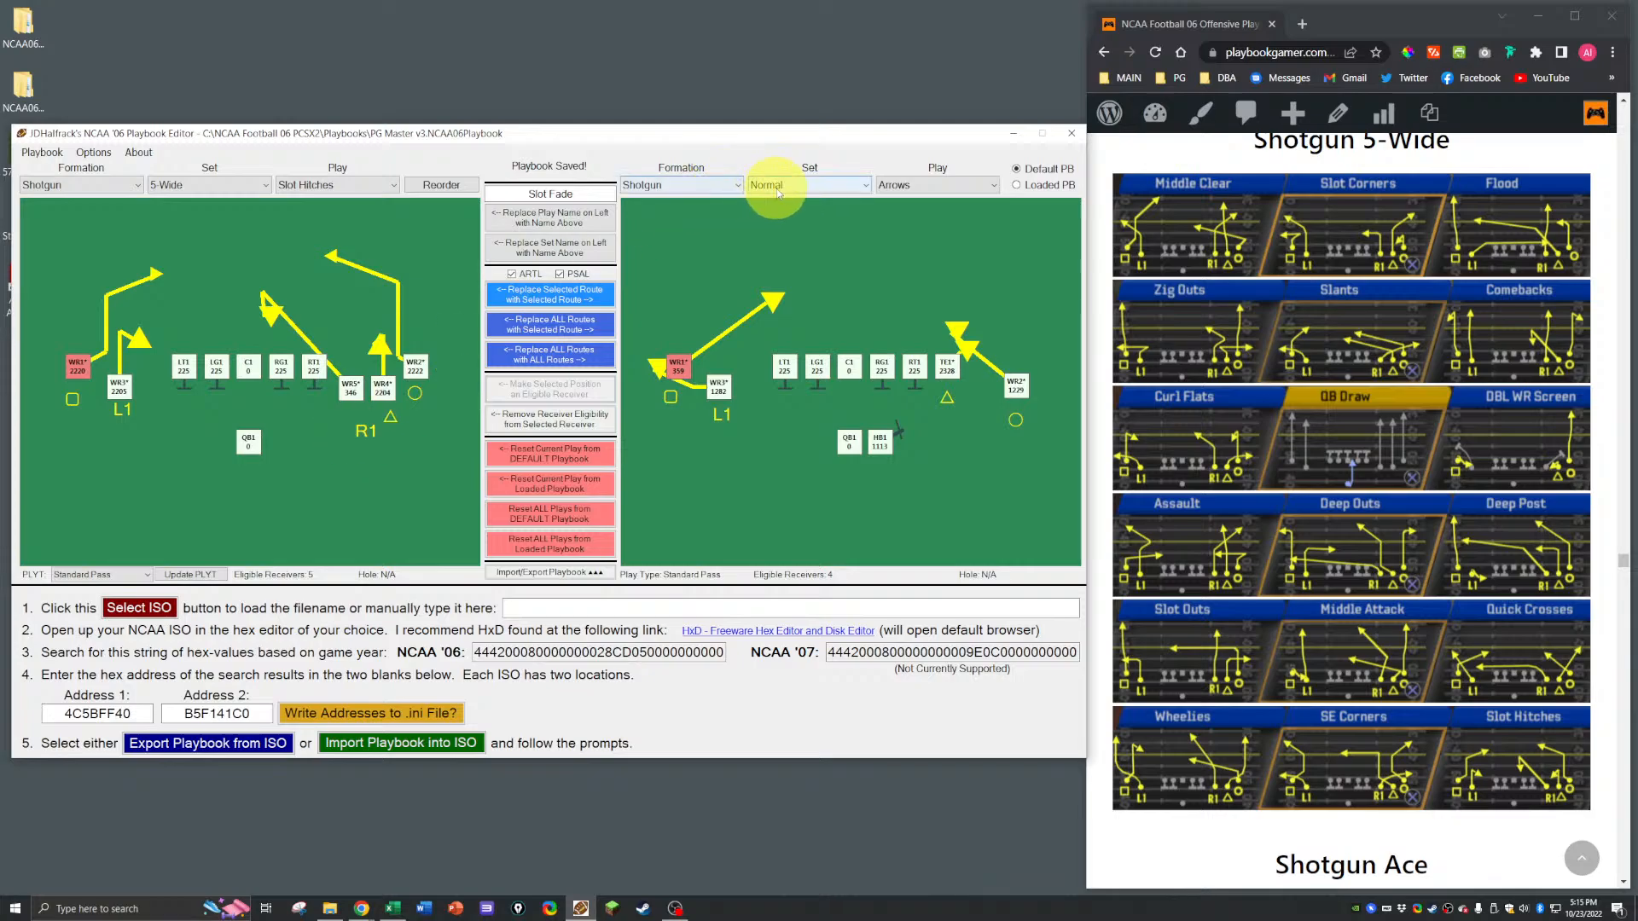
Step: Replace WR1's route in Slot Hitches with WR1's route from the default Shotgun Normal HB Corner play
click(929, 181)
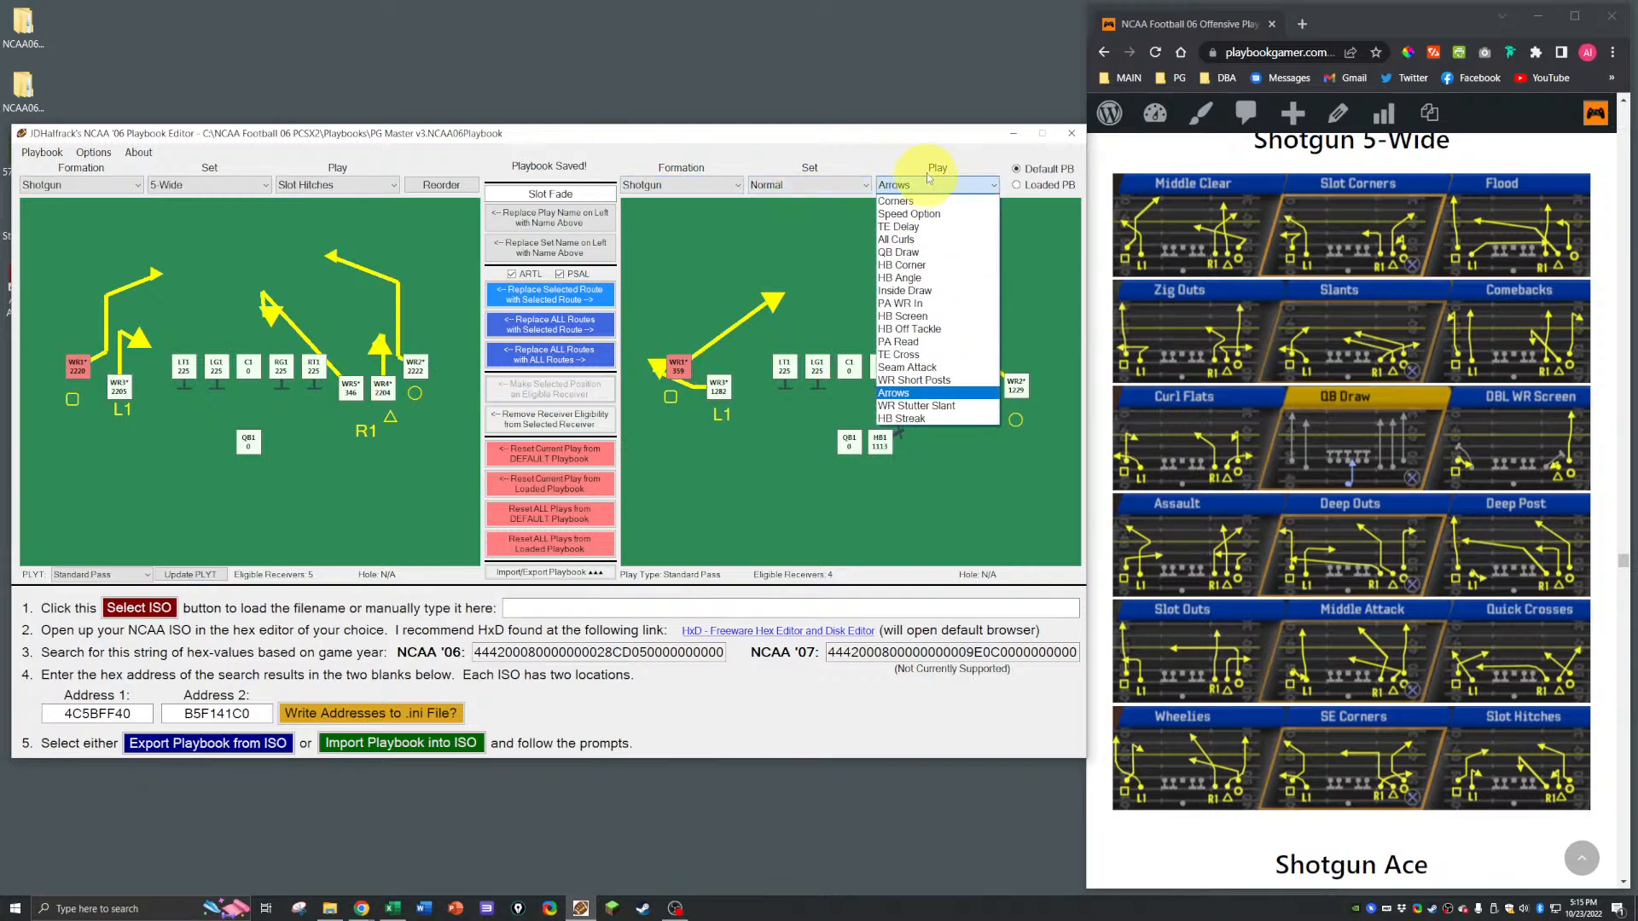
click(911, 266)
click(678, 368)
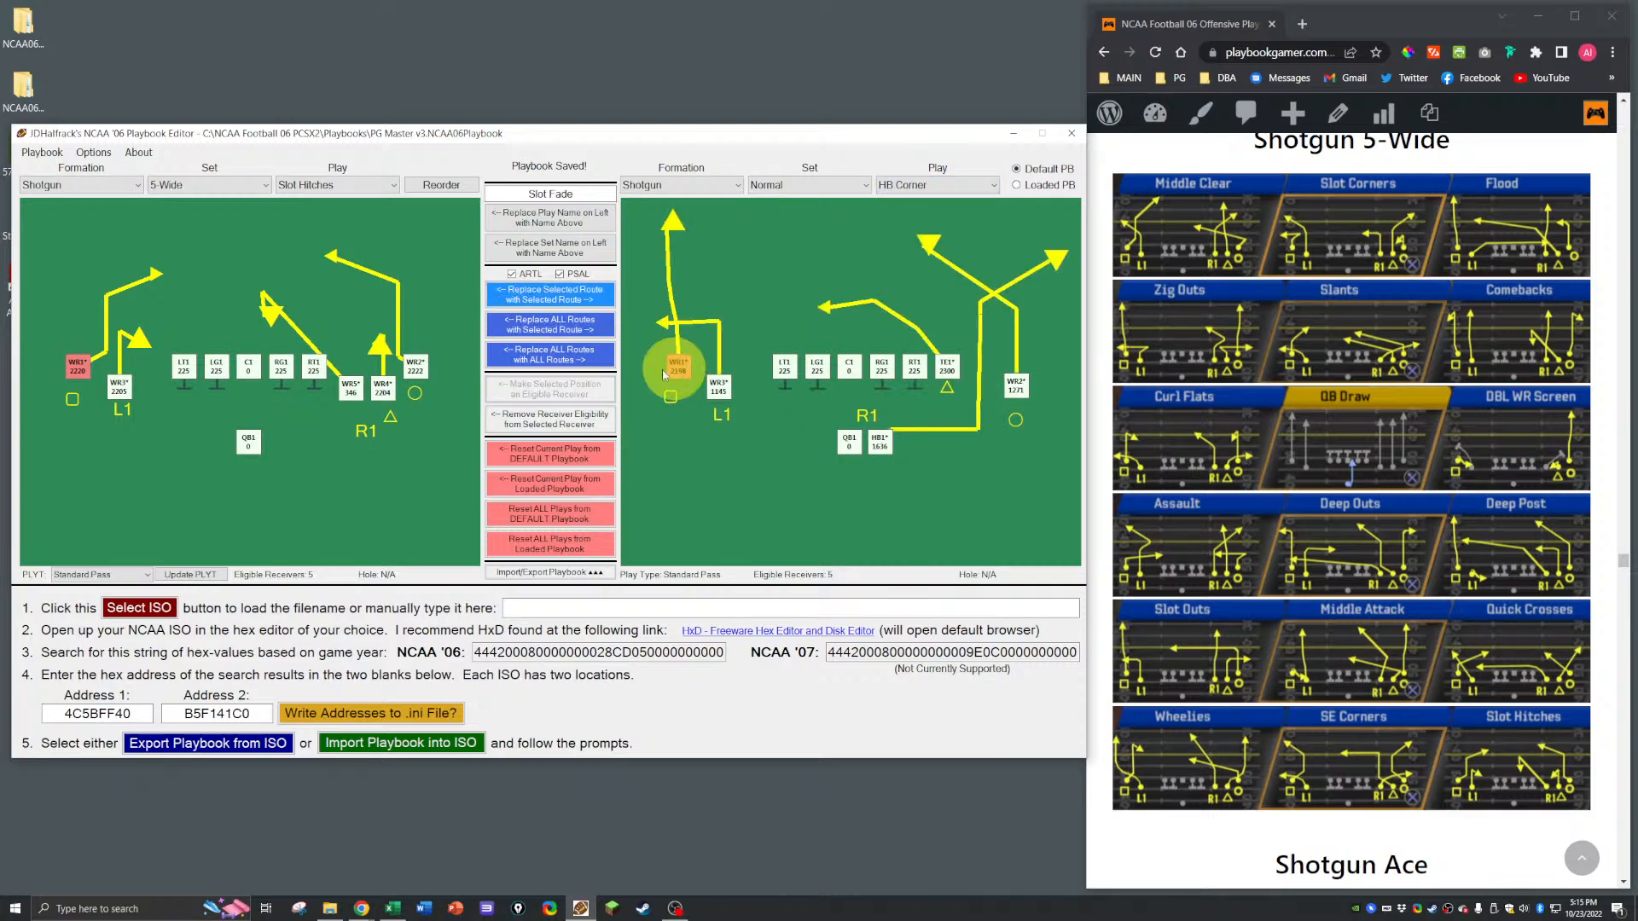
click(557, 304)
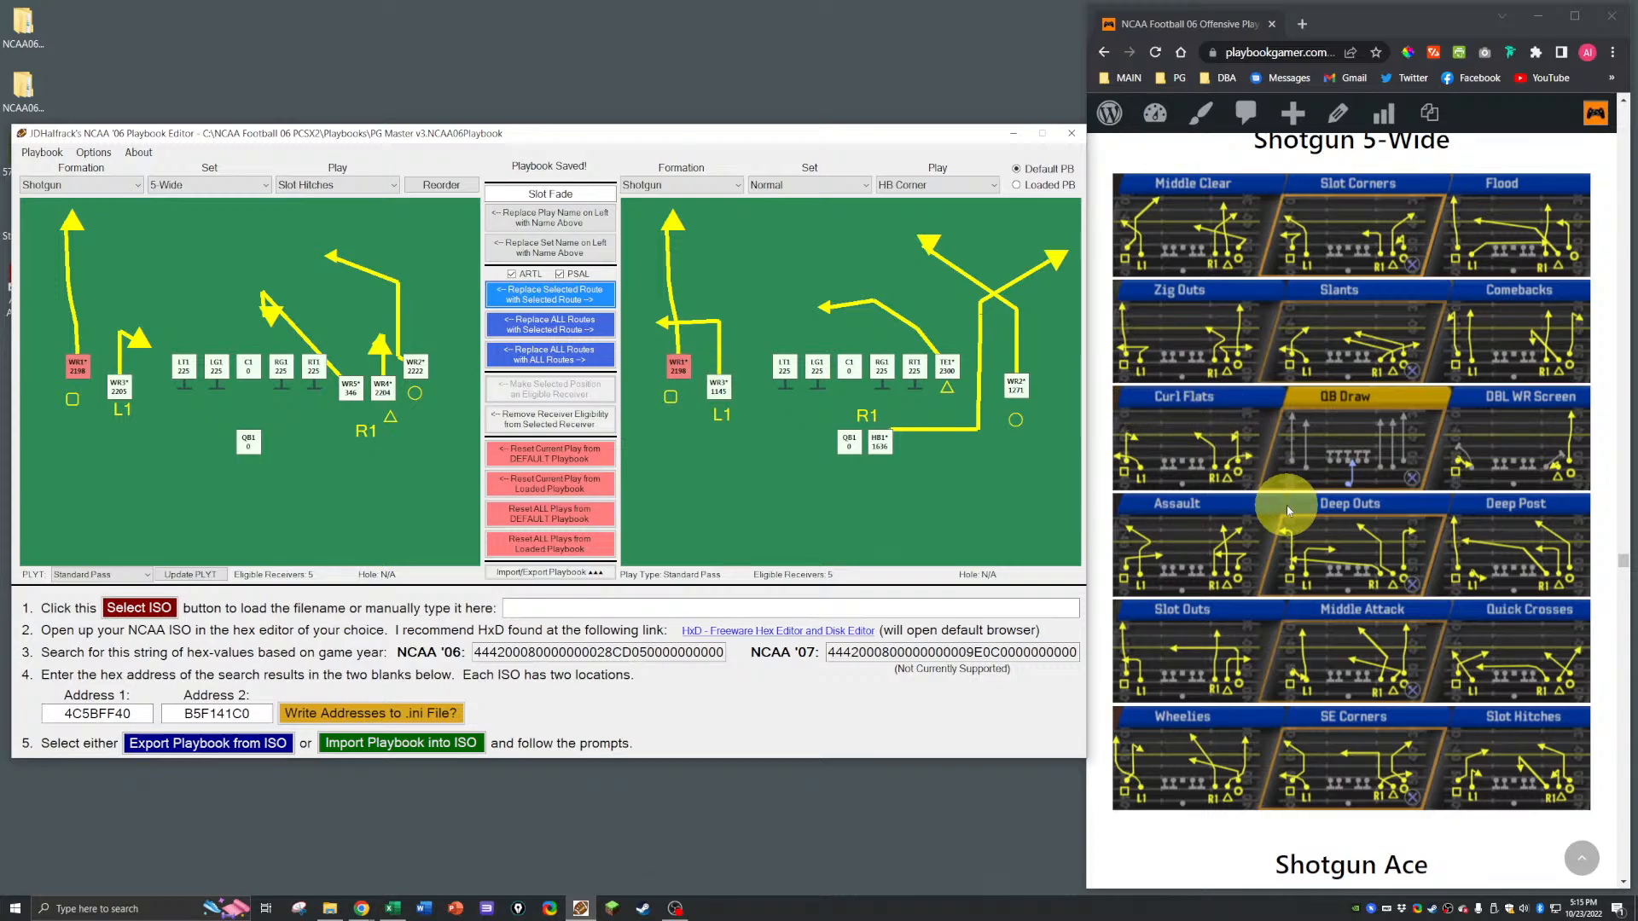
Step: Go to the Ace Empty play diagrams on the NCAA Football 06 playbook page in the browser
scroll(1292, 503, up, 10)
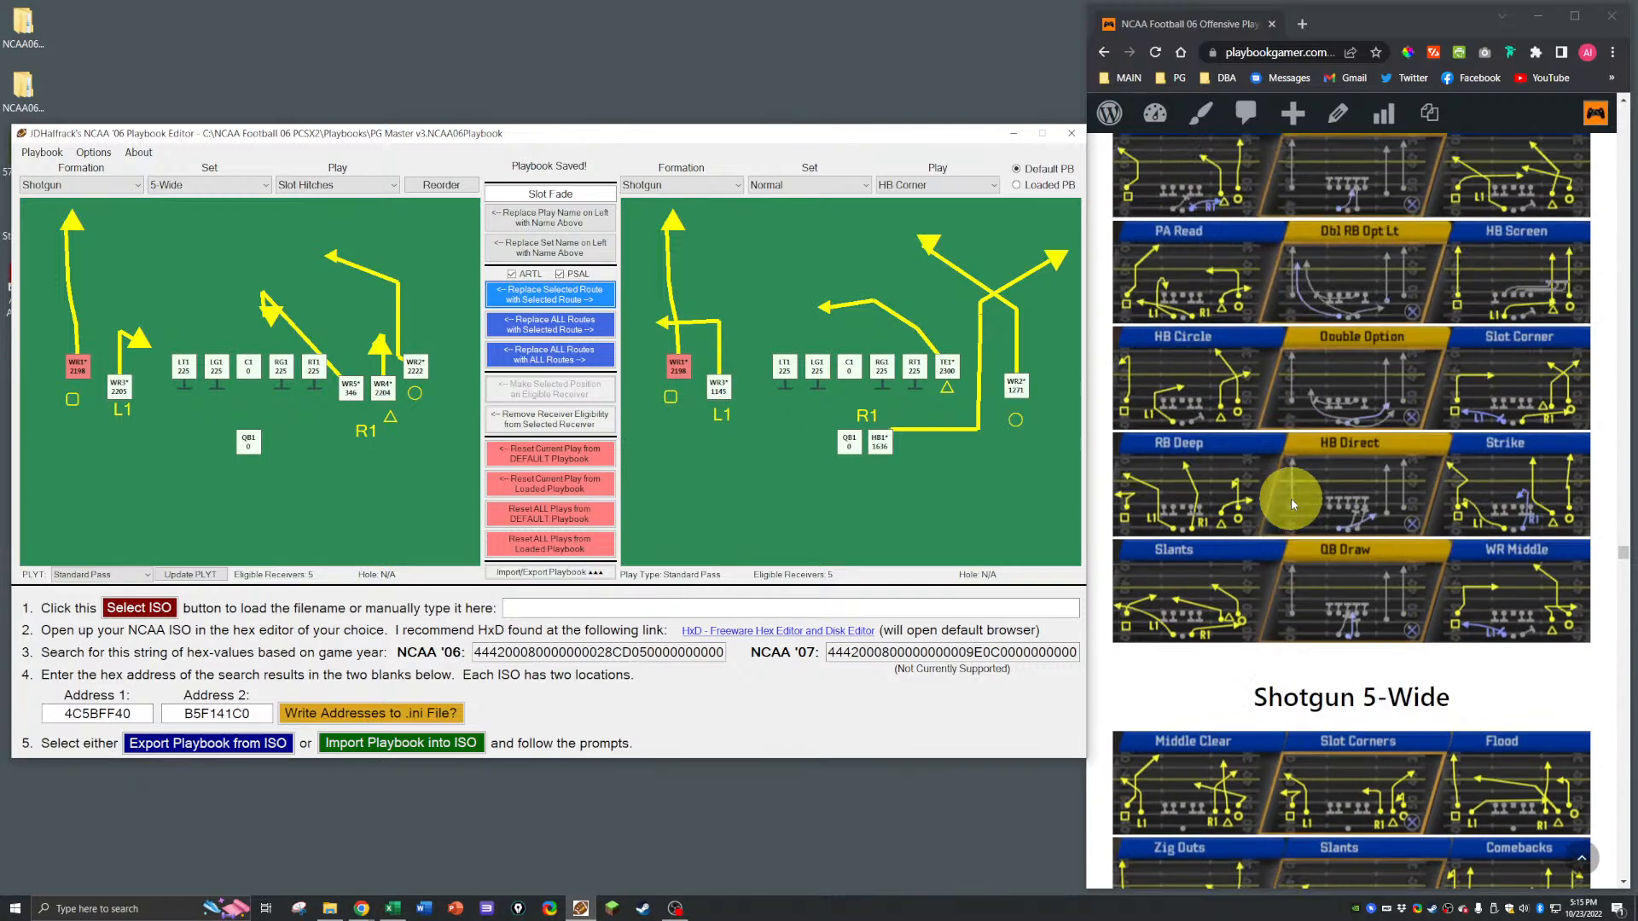
click(1582, 858)
scroll(1223, 529, down, 8)
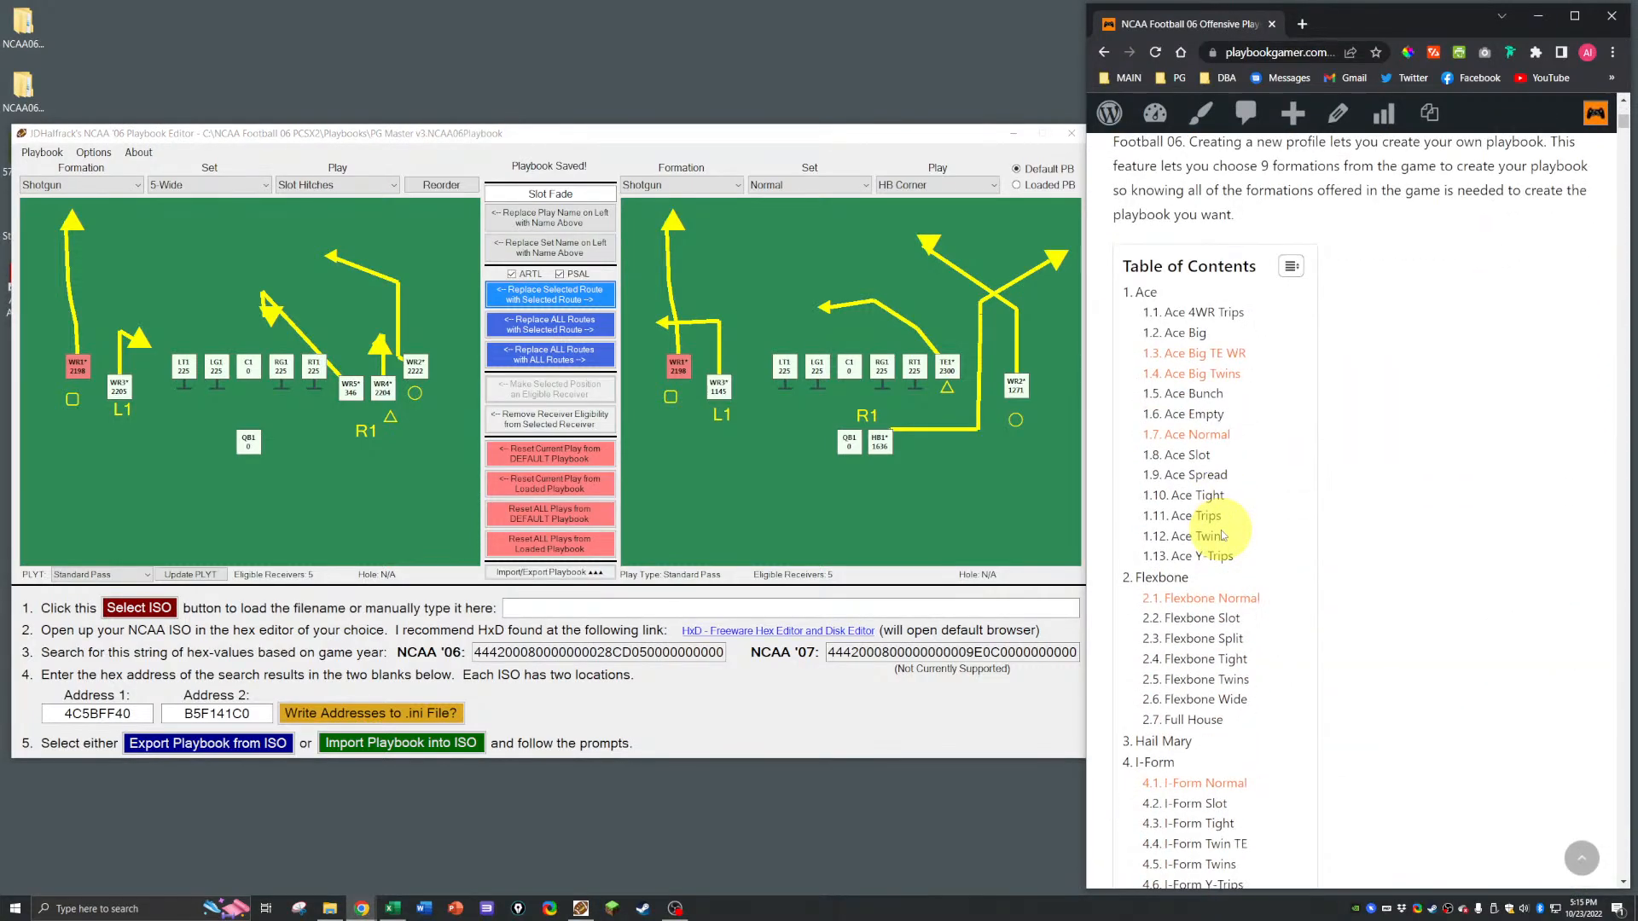
click(1186, 413)
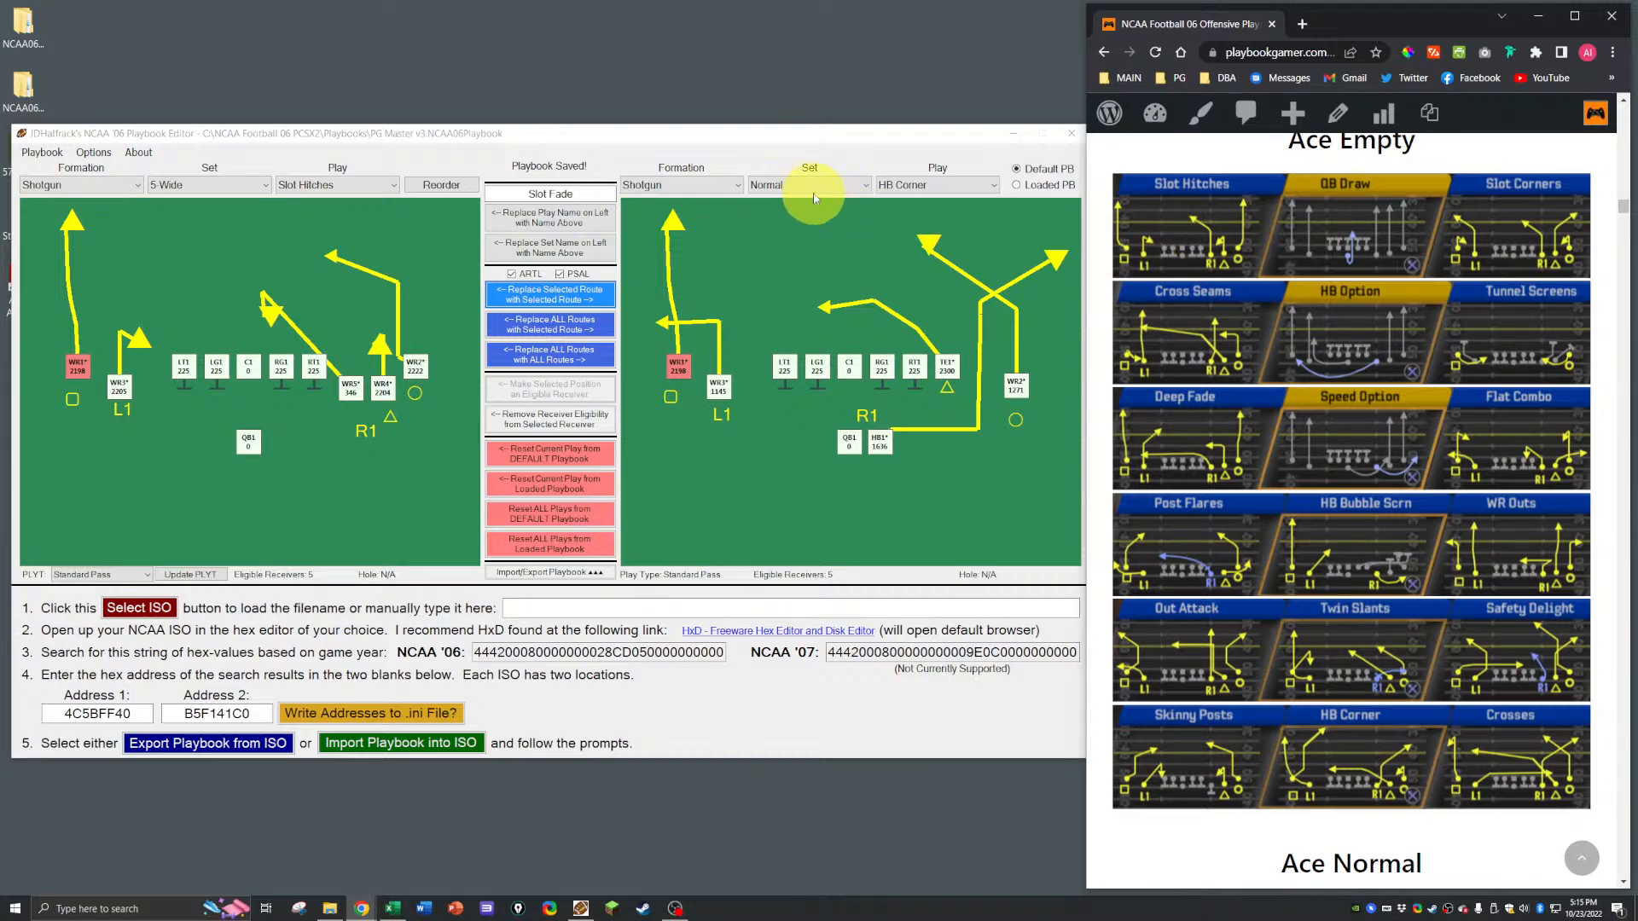
Step: Examine the Slot Hitches play of the default Ace Empty set and the Slot Crosses play of the default Ace Spread set
click(676, 185)
click(676, 201)
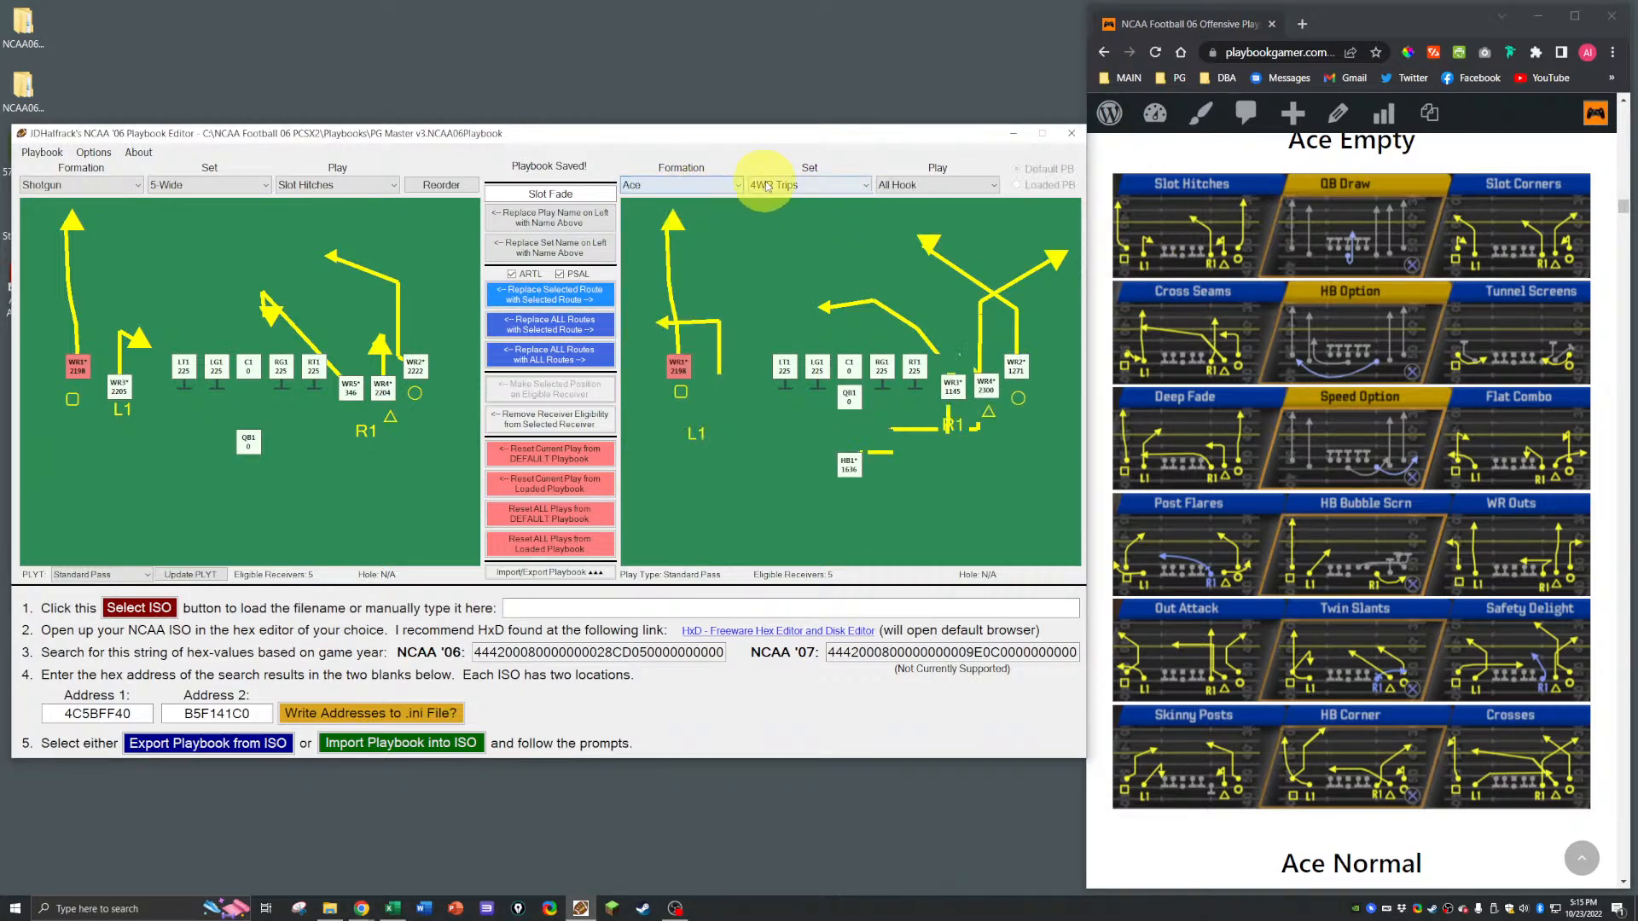
click(775, 186)
click(845, 227)
click(903, 186)
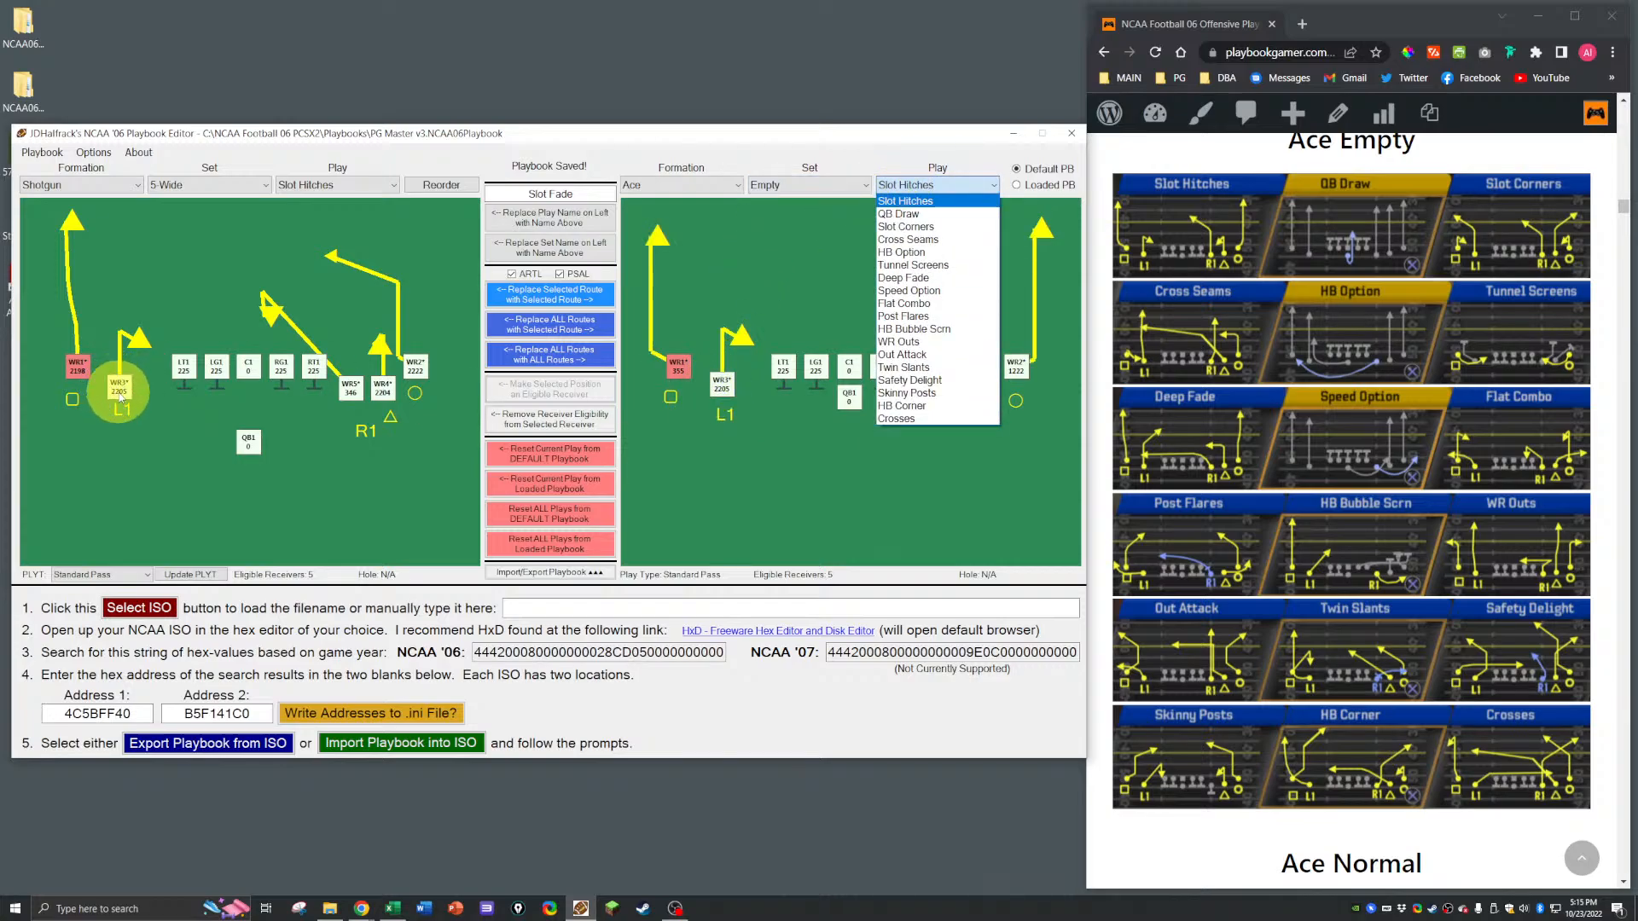
click(668, 141)
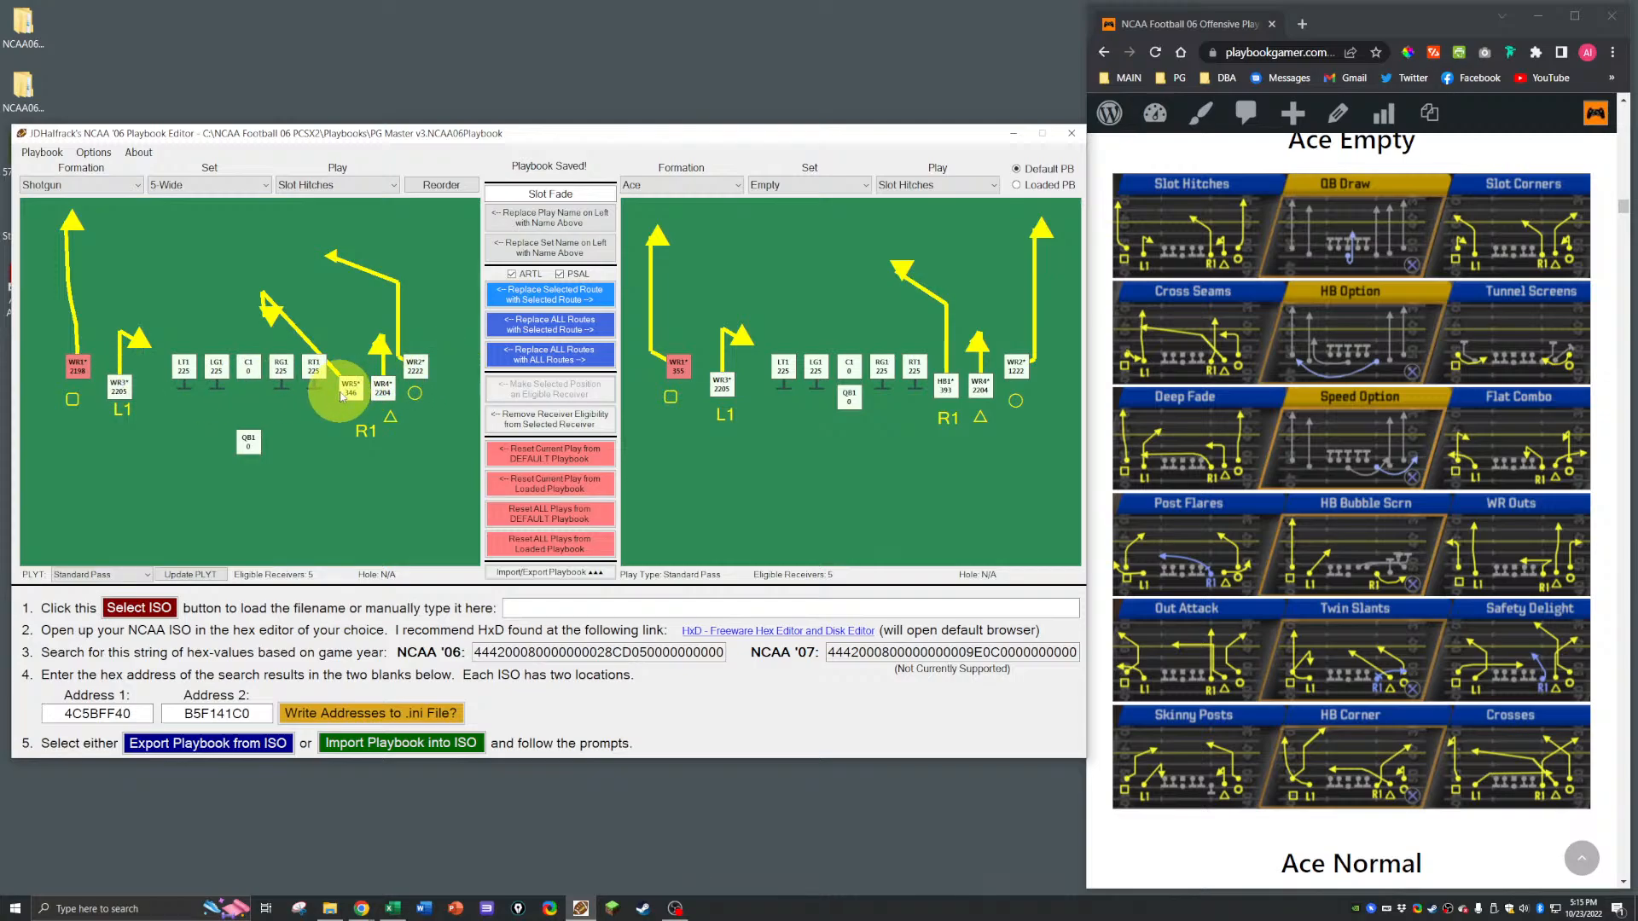
click(416, 367)
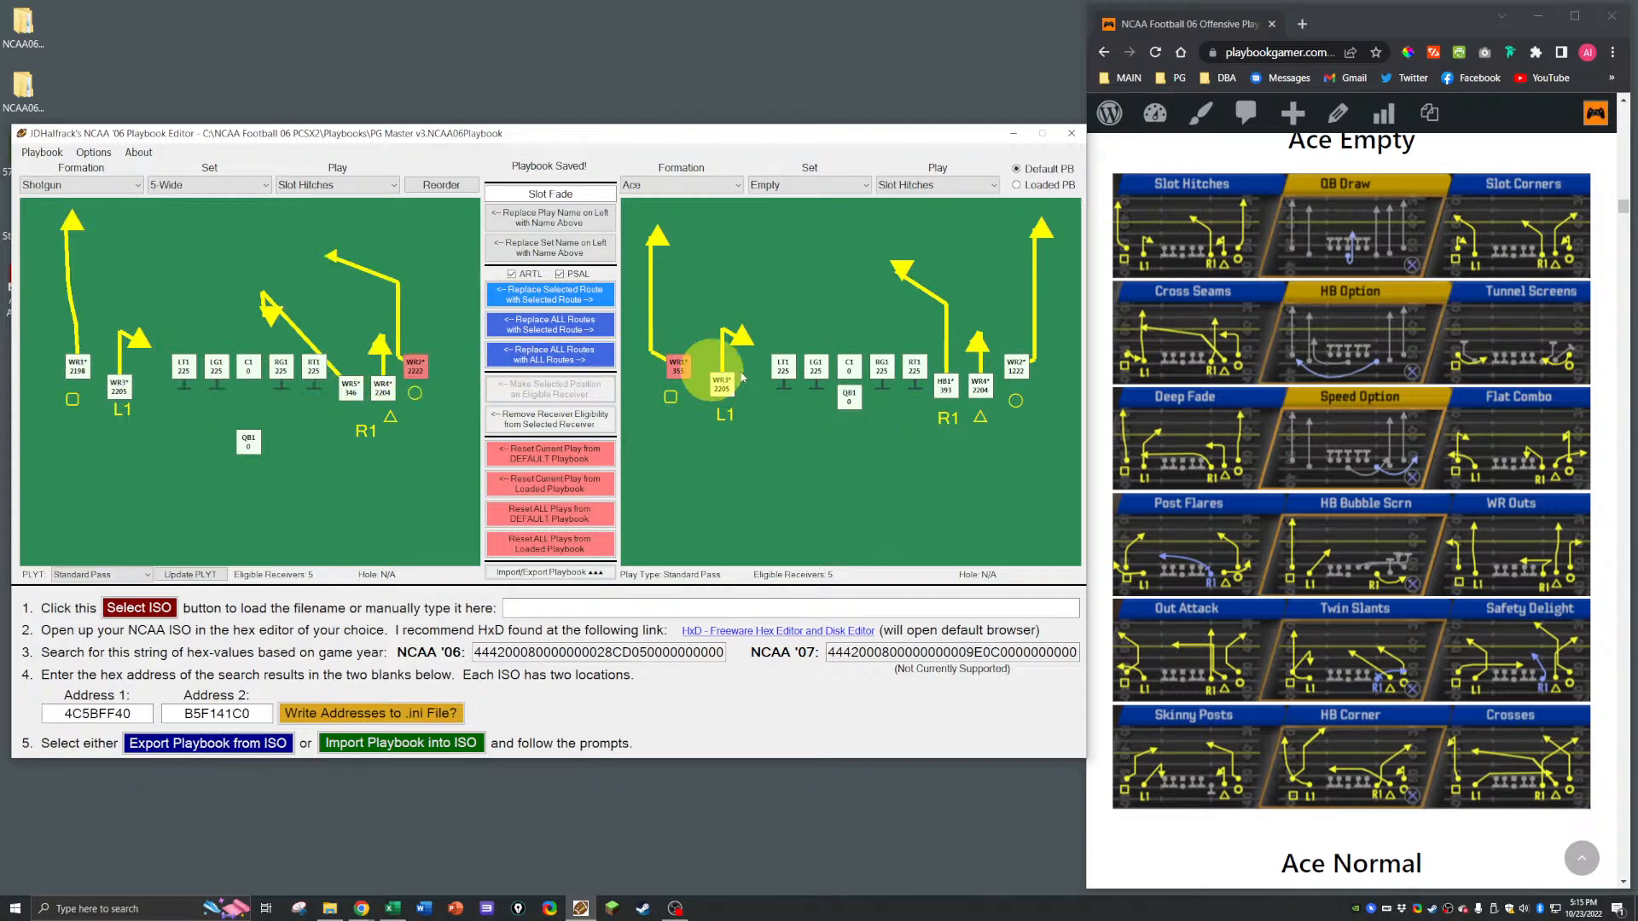
click(821, 186)
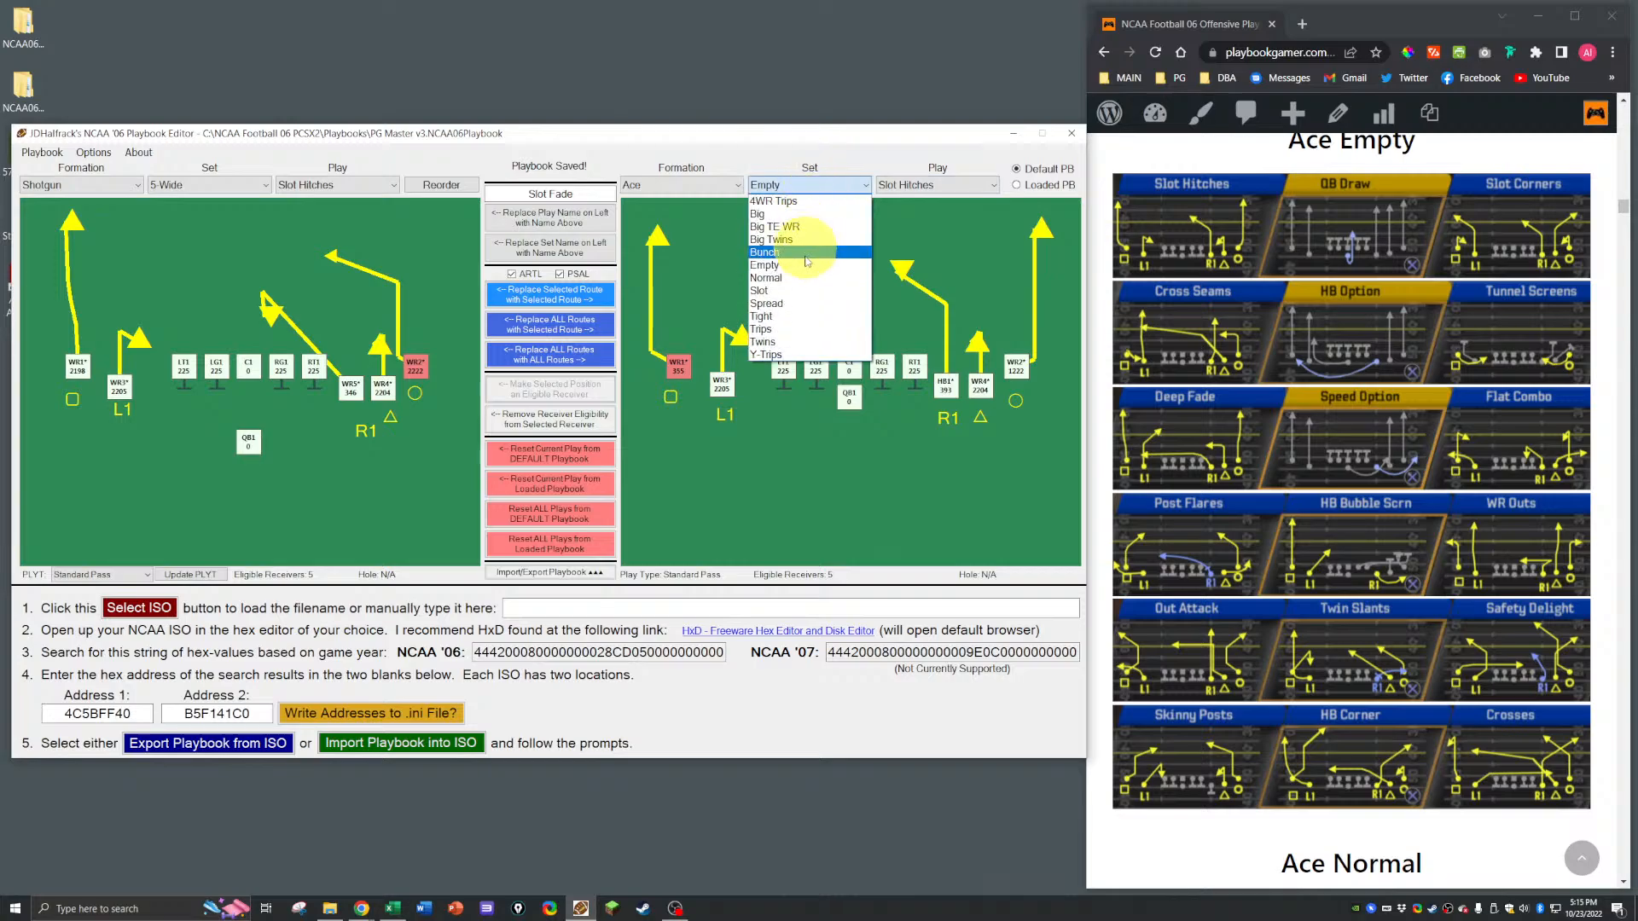
click(780, 303)
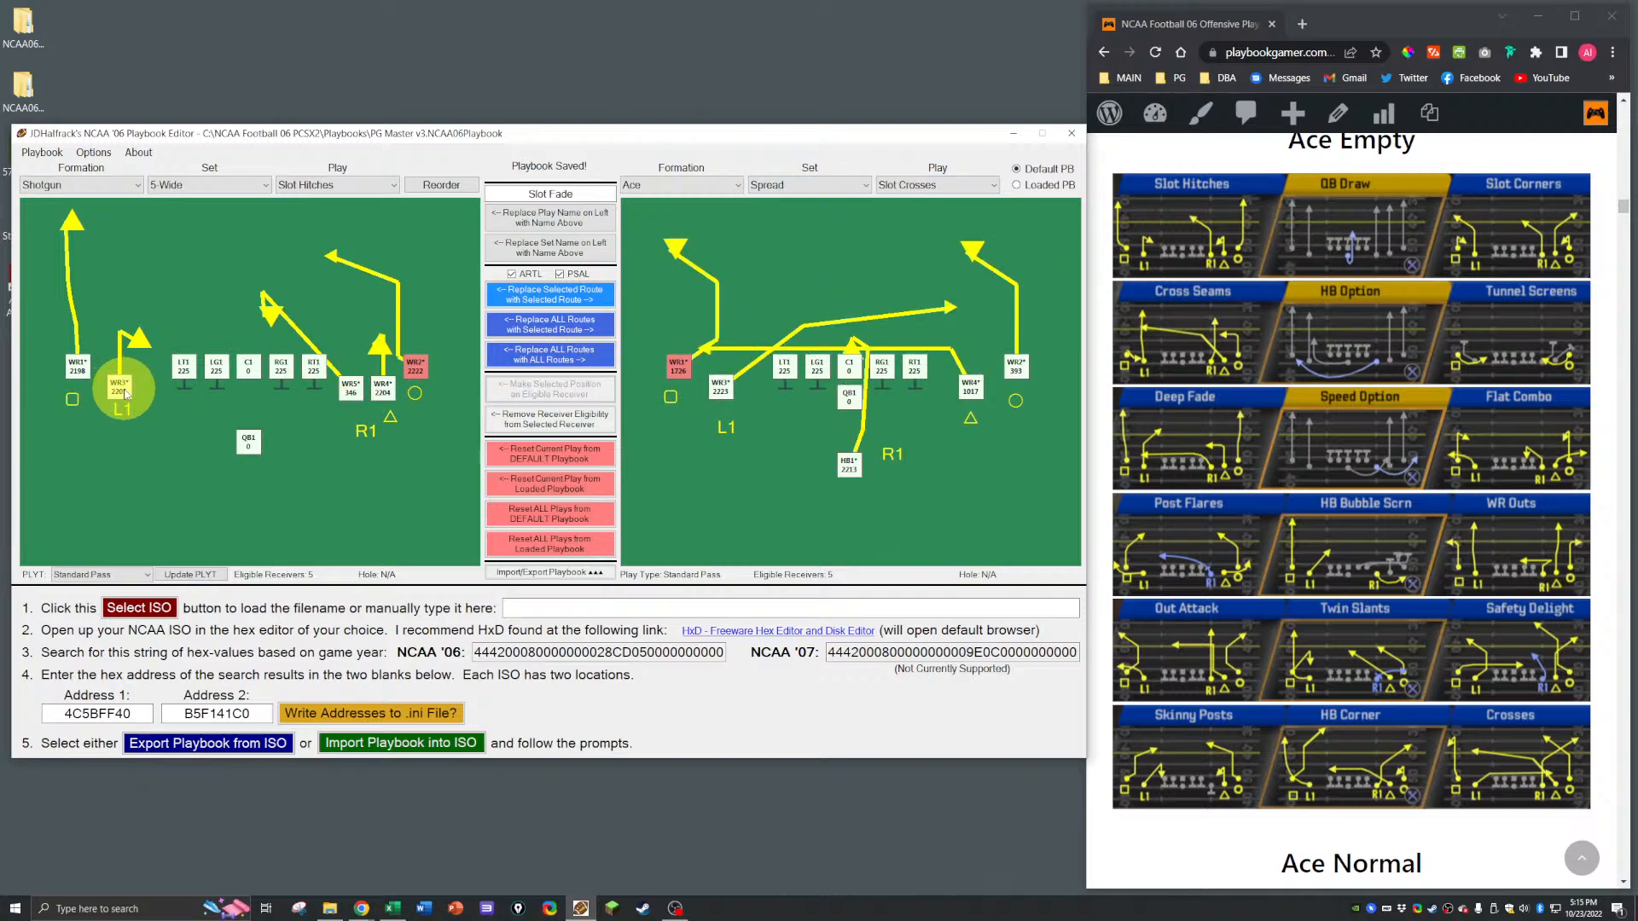
click(771, 185)
click(696, 188)
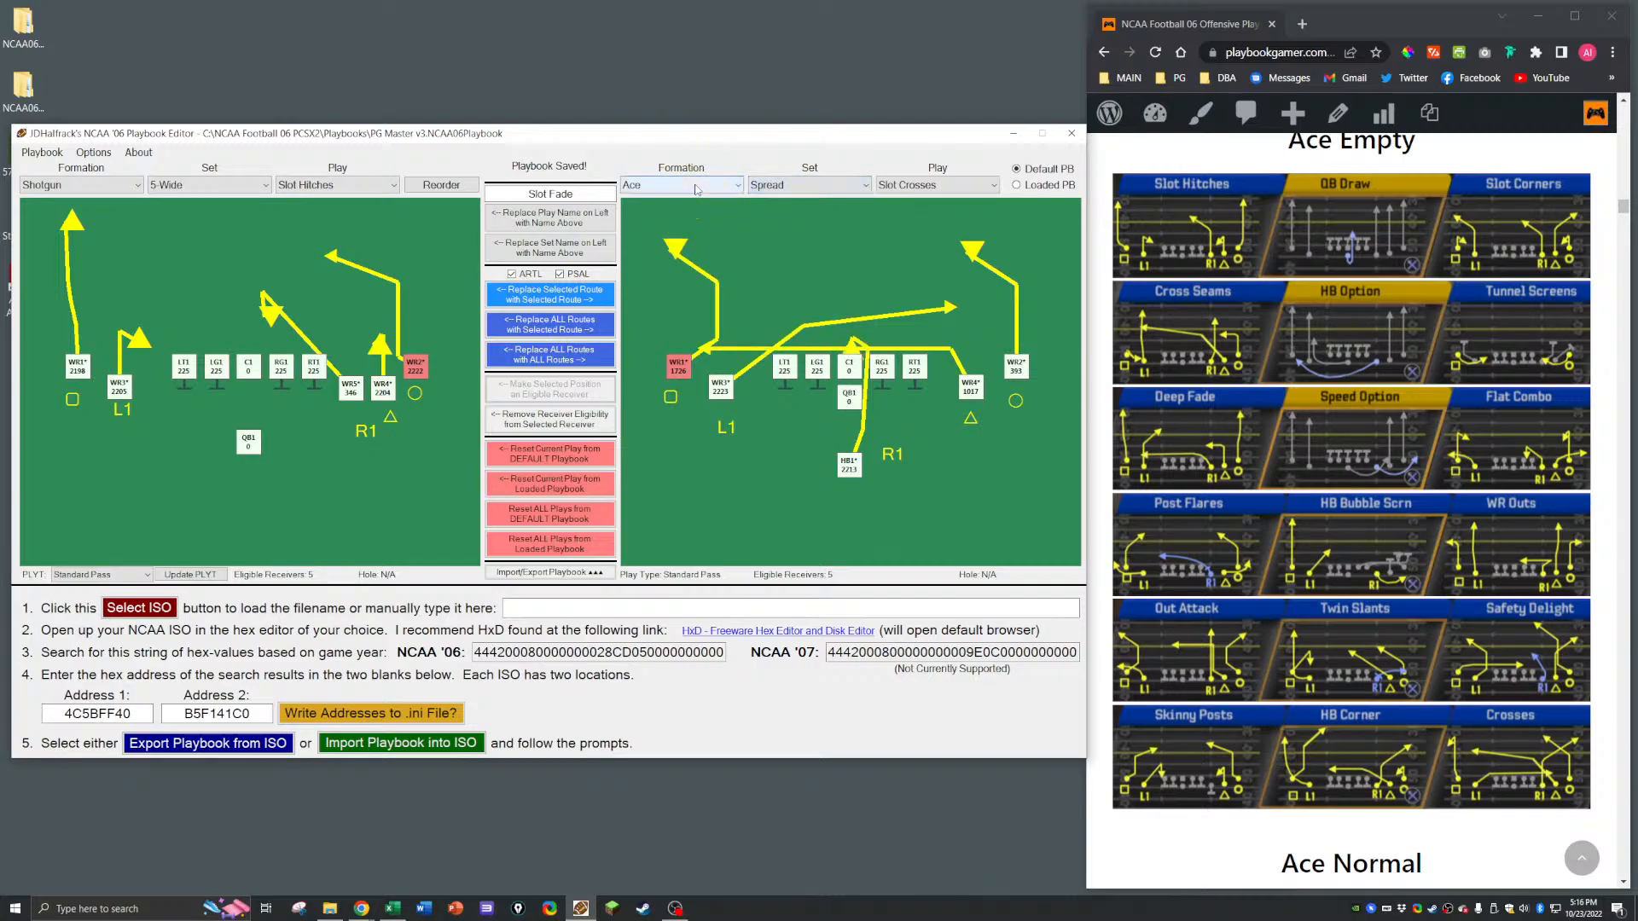
Step: Replace WR2's route in Slot Hitches with WR2's route from the default Shotgun Spread Deep Attack play
click(693, 186)
click(682, 329)
click(796, 184)
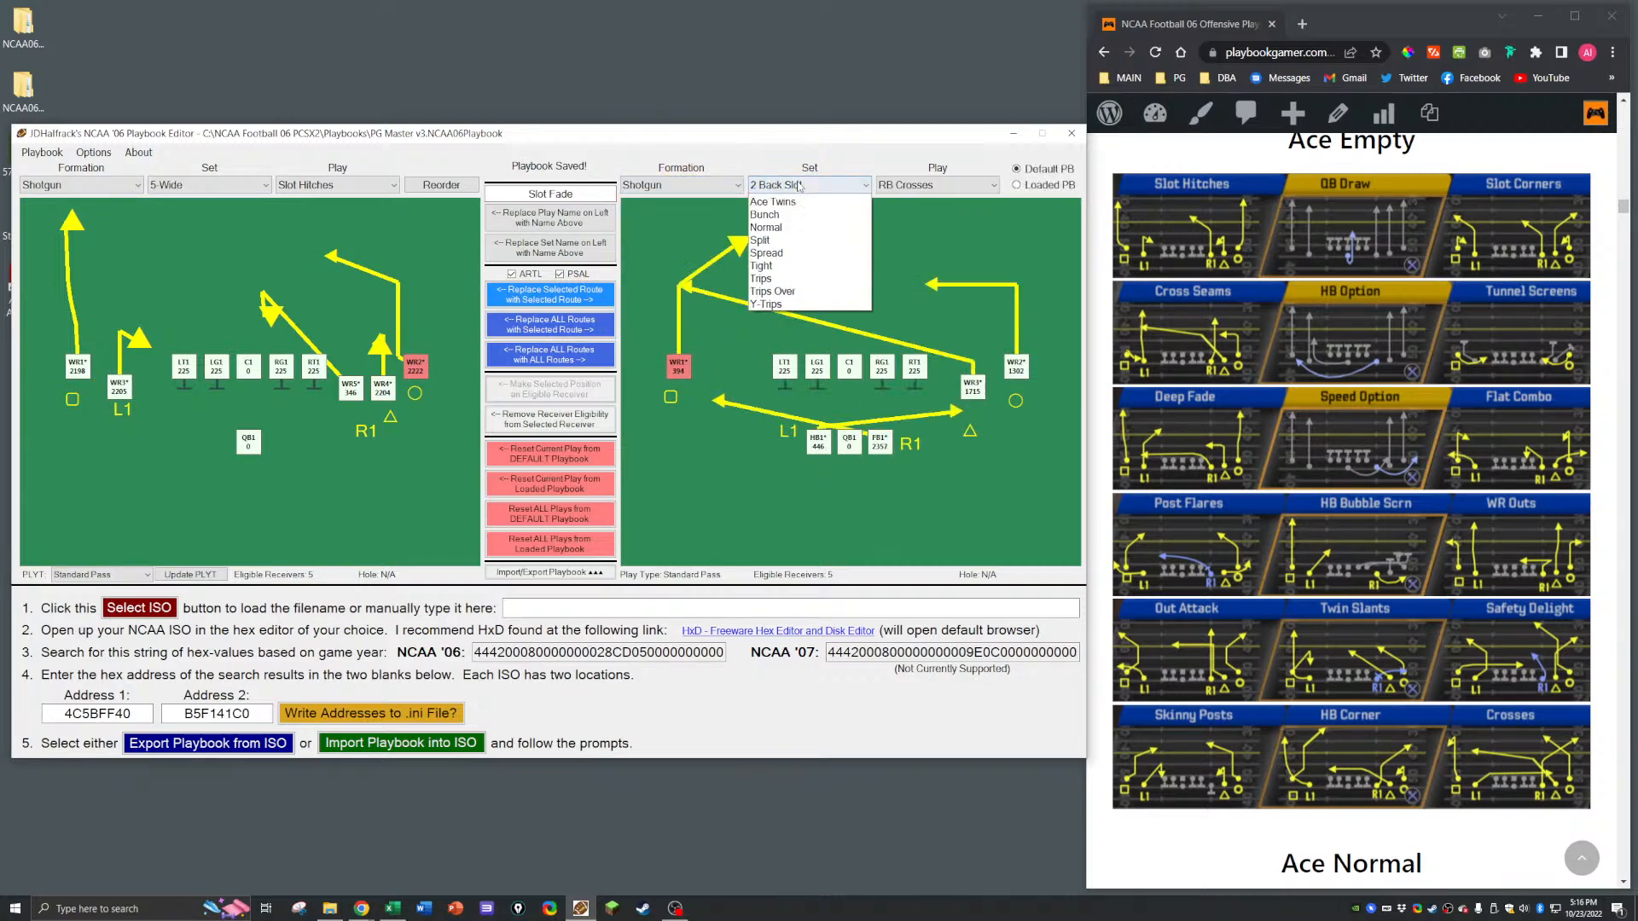
click(776, 281)
click(939, 186)
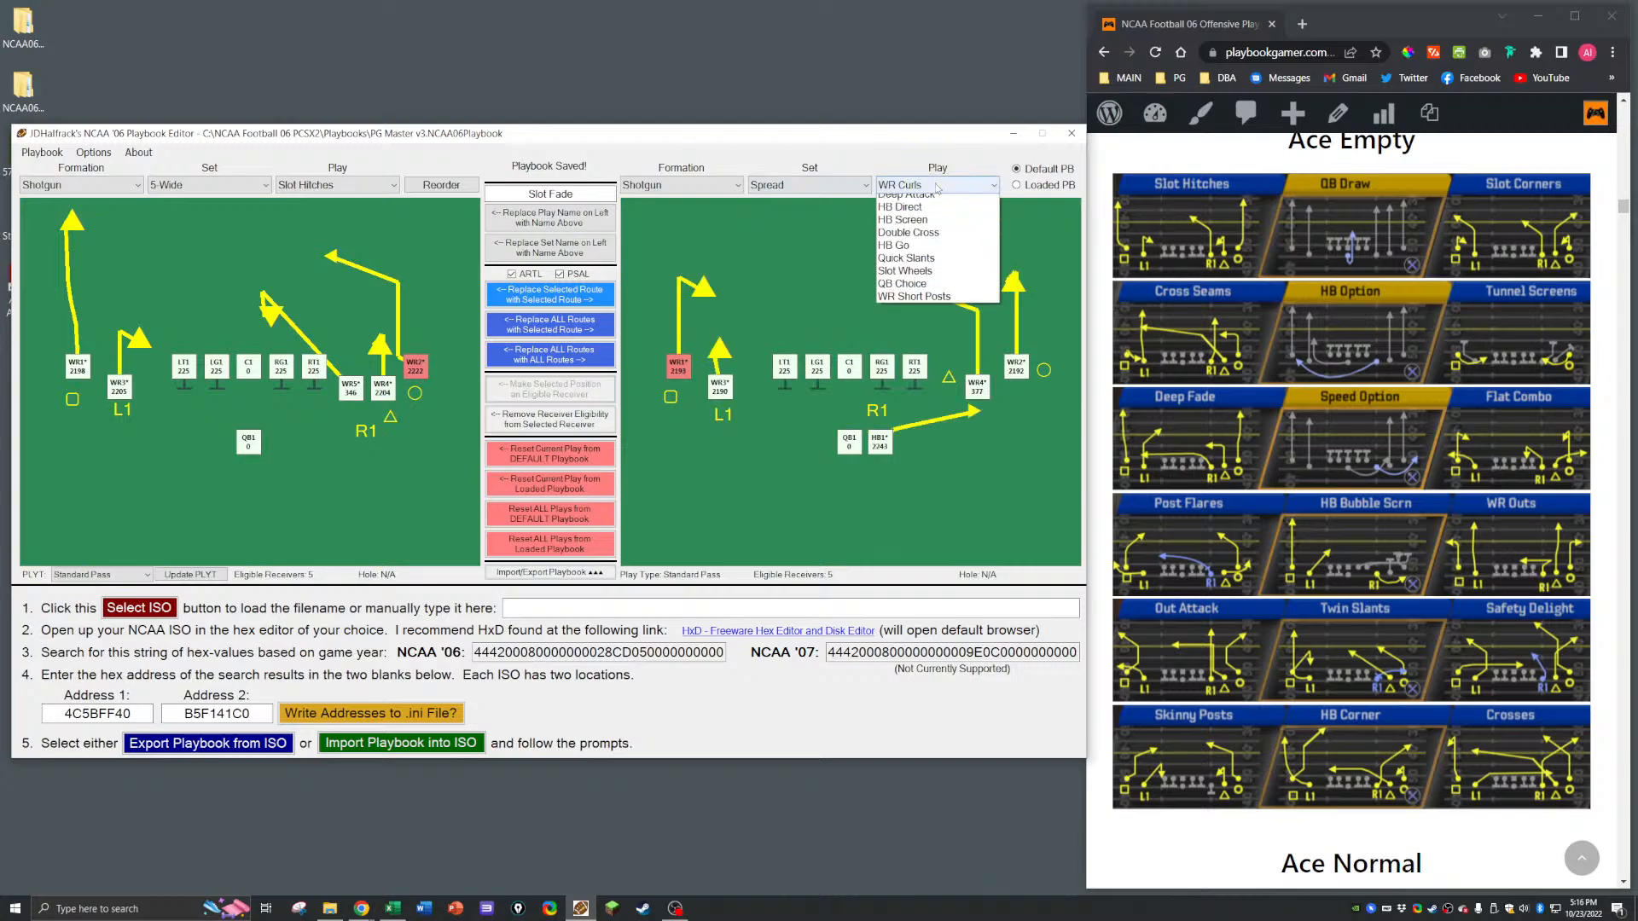
click(905, 315)
click(1020, 366)
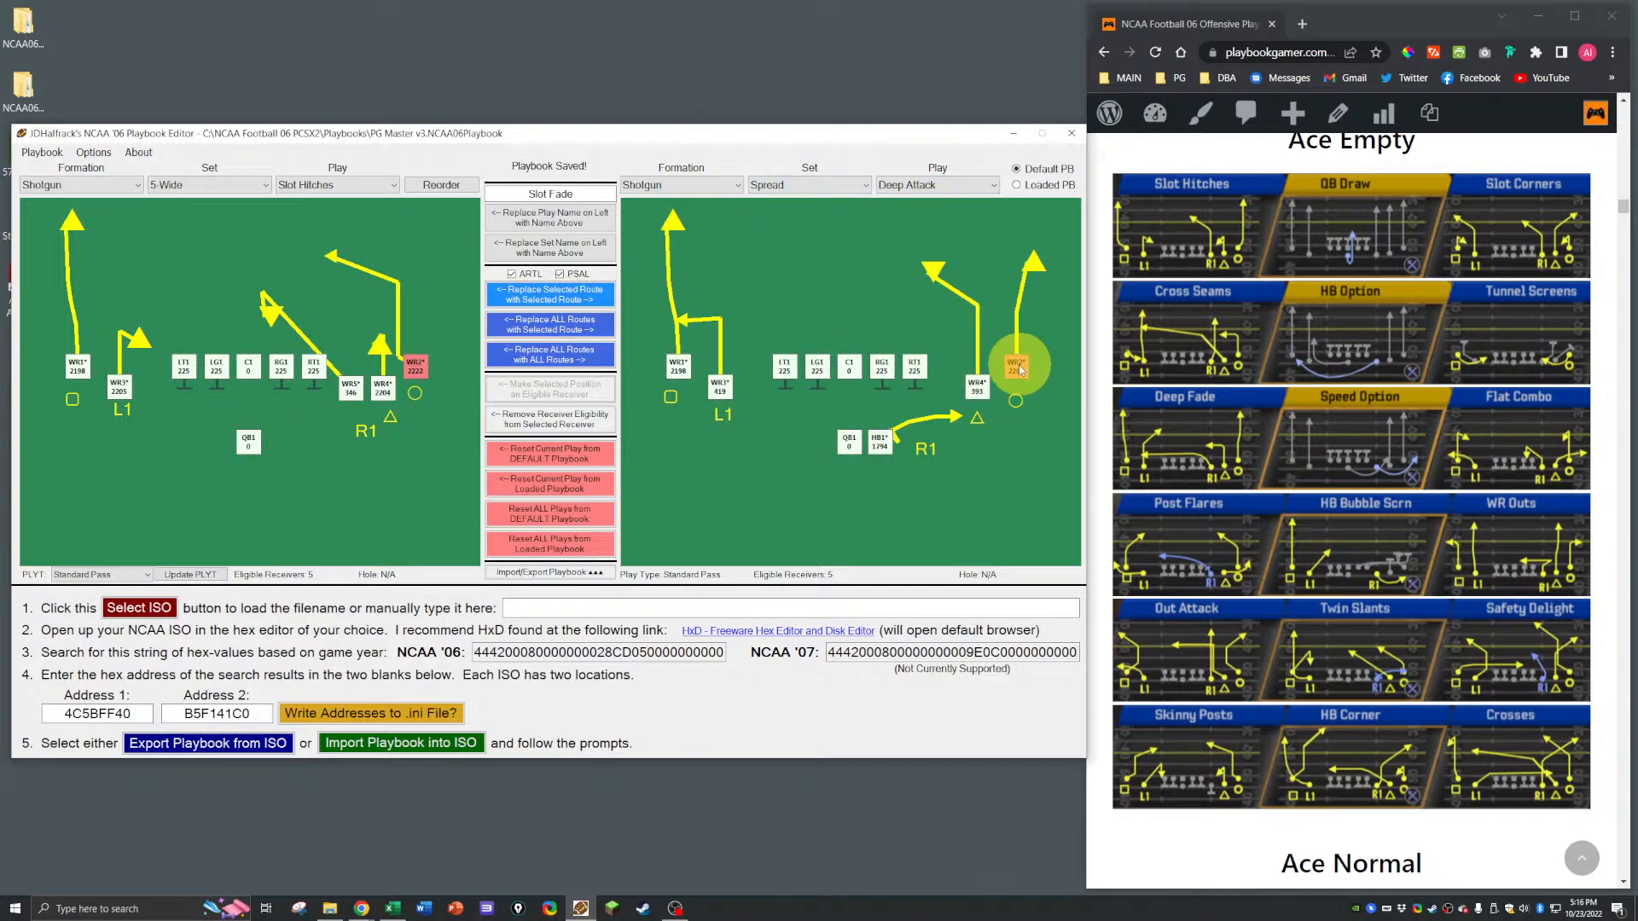
click(423, 361)
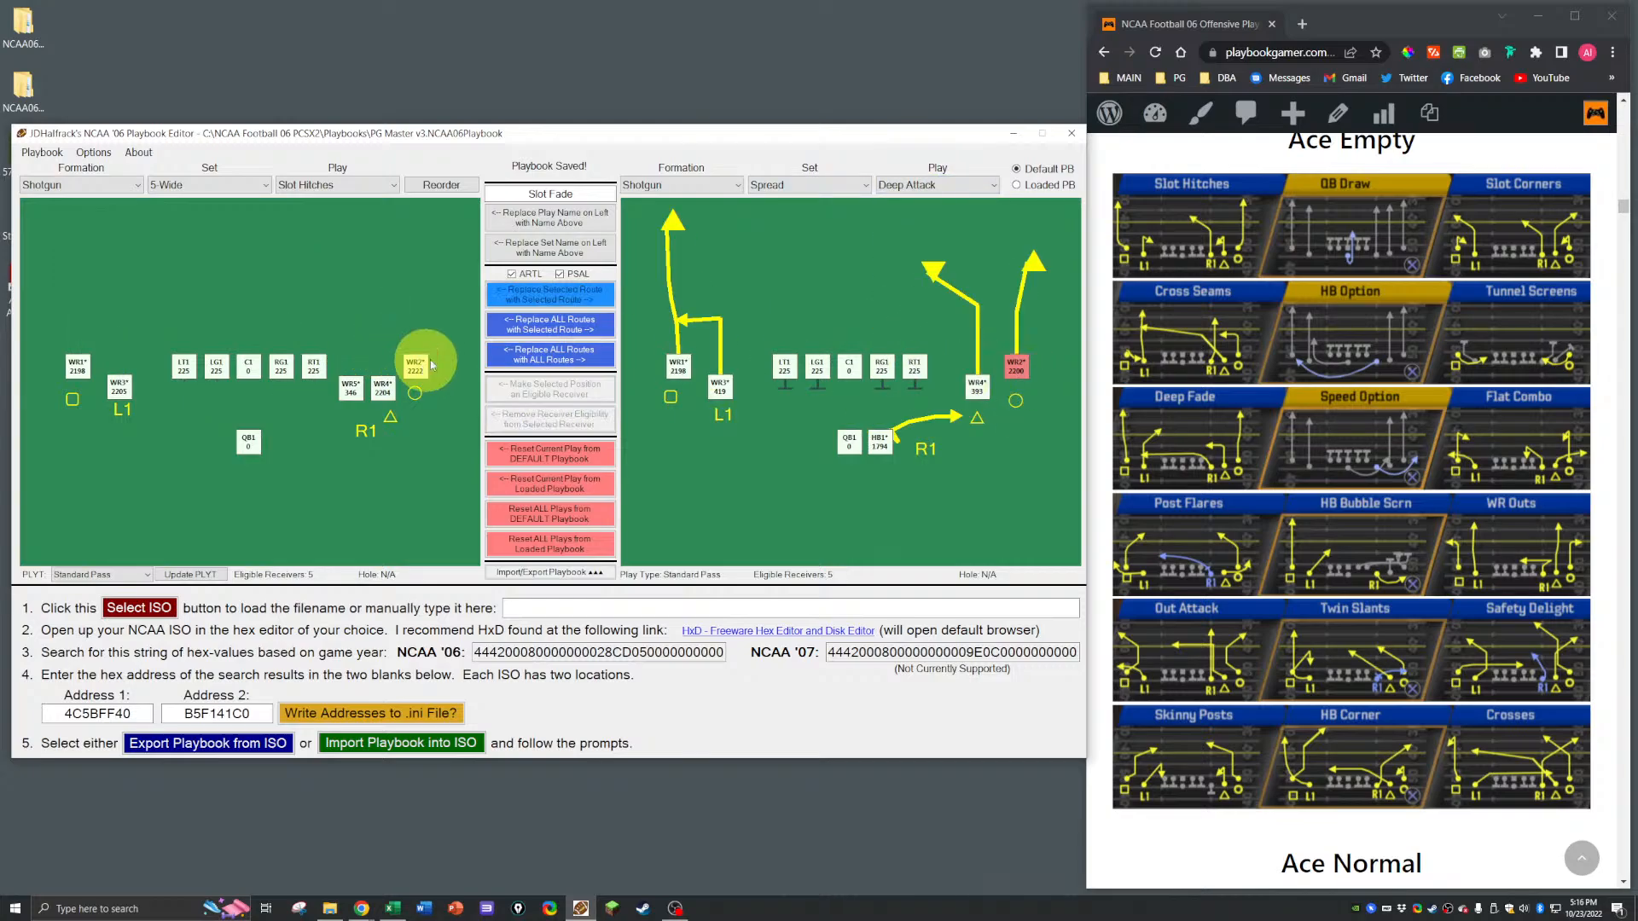
click(537, 294)
Step: Replace WR4's route in Slot Hitches with WR3's route from the default Shotgun Trips Over Trips Attack play
click(358, 391)
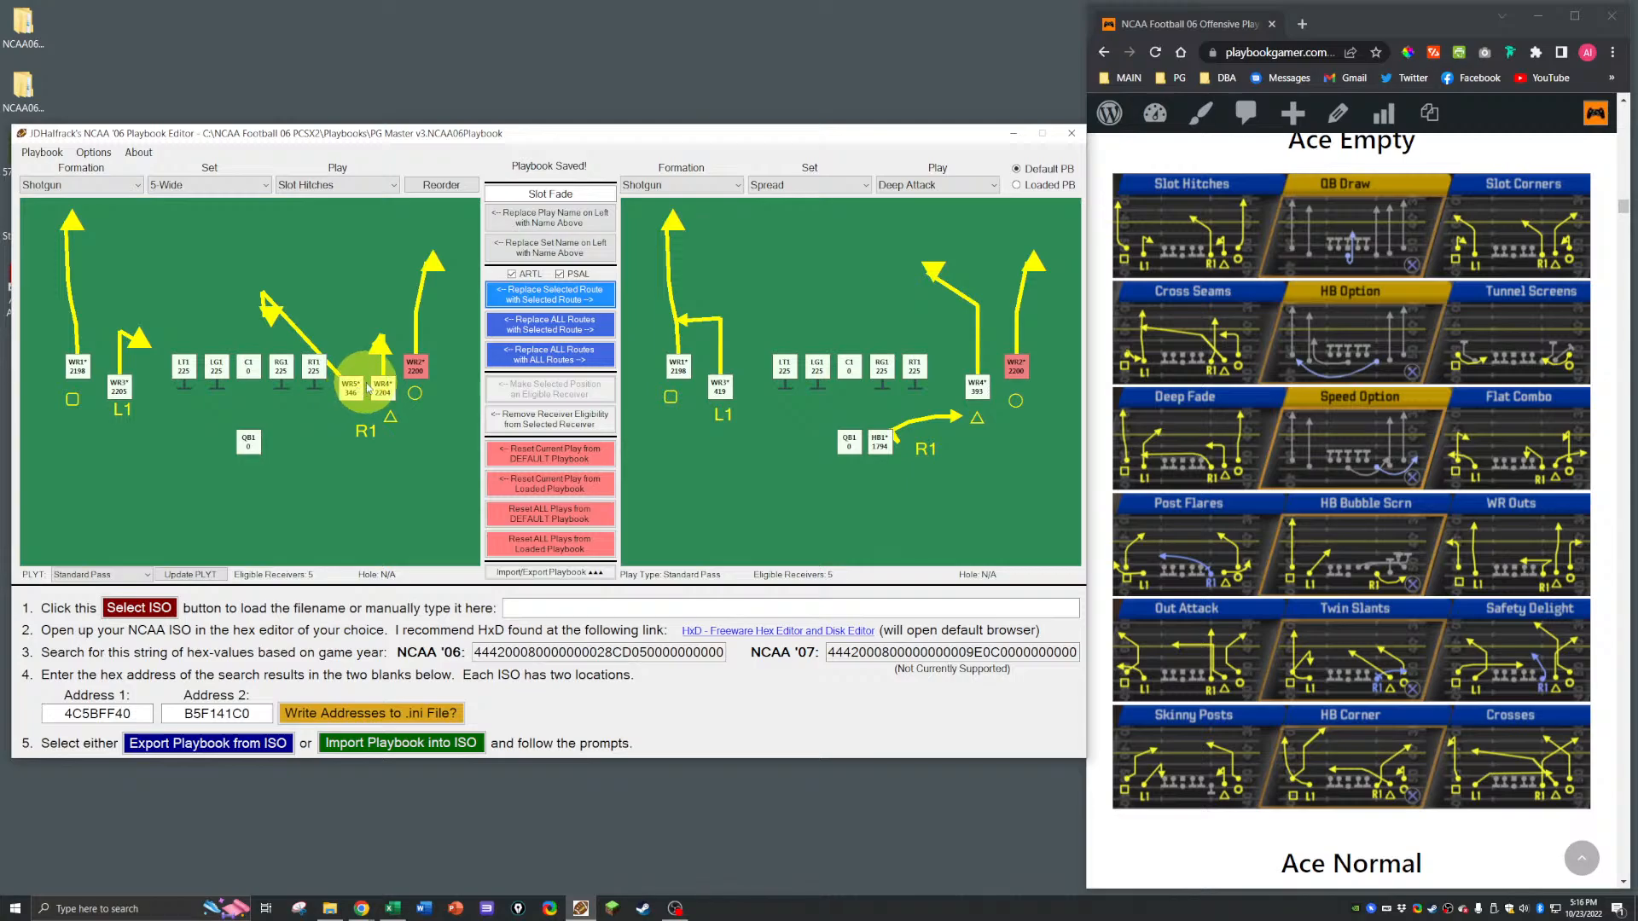
click(380, 389)
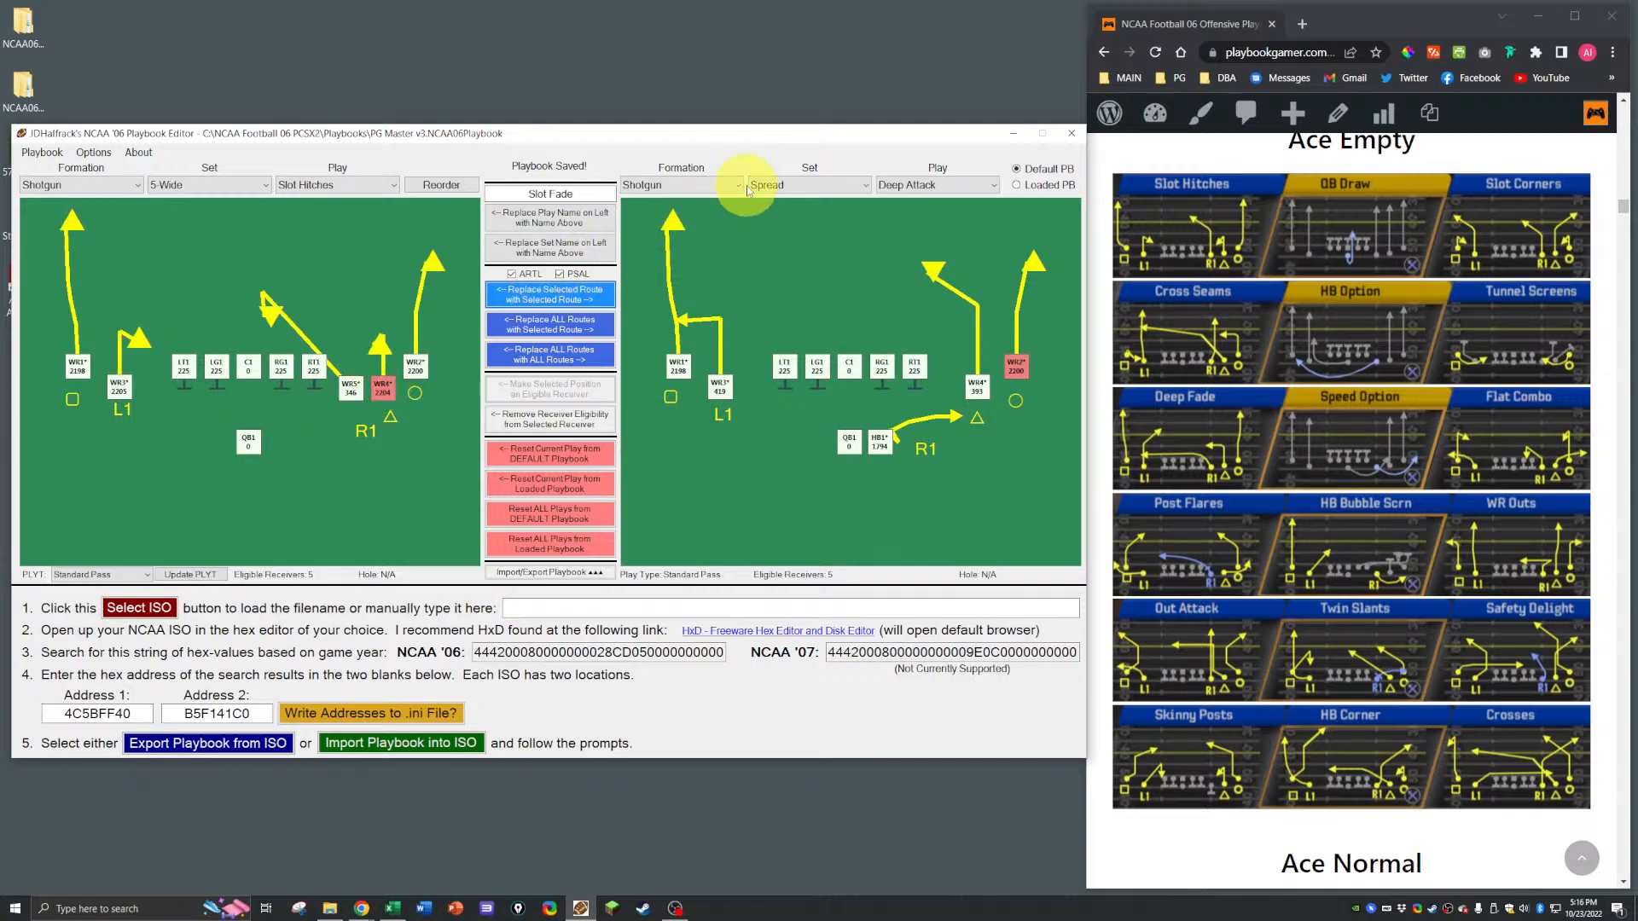
click(774, 186)
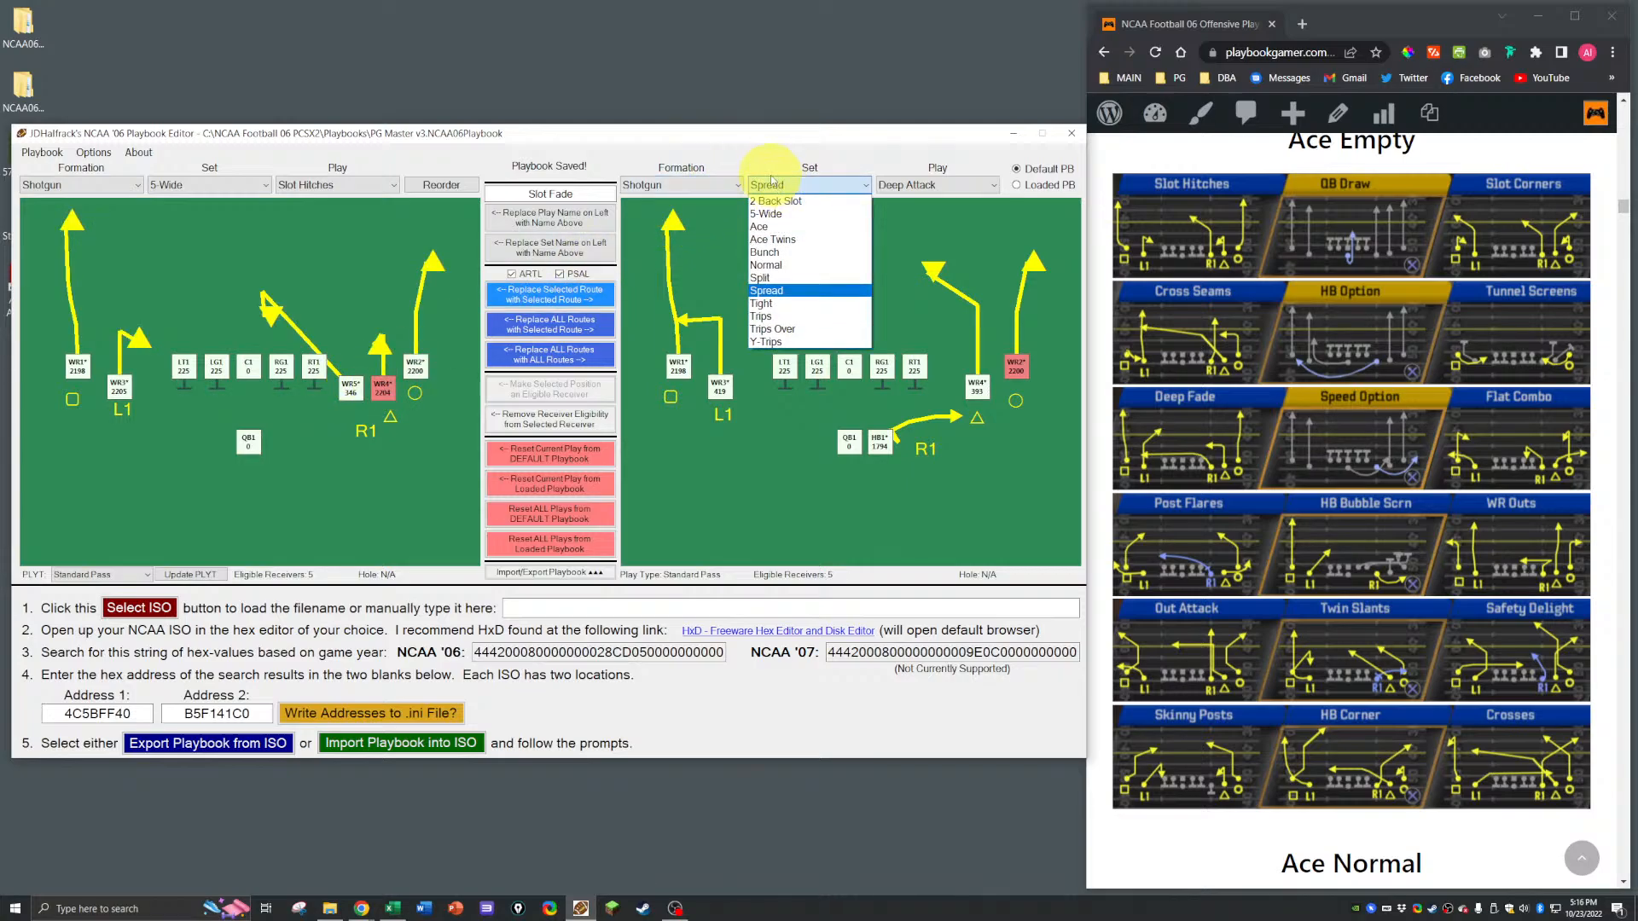
click(786, 335)
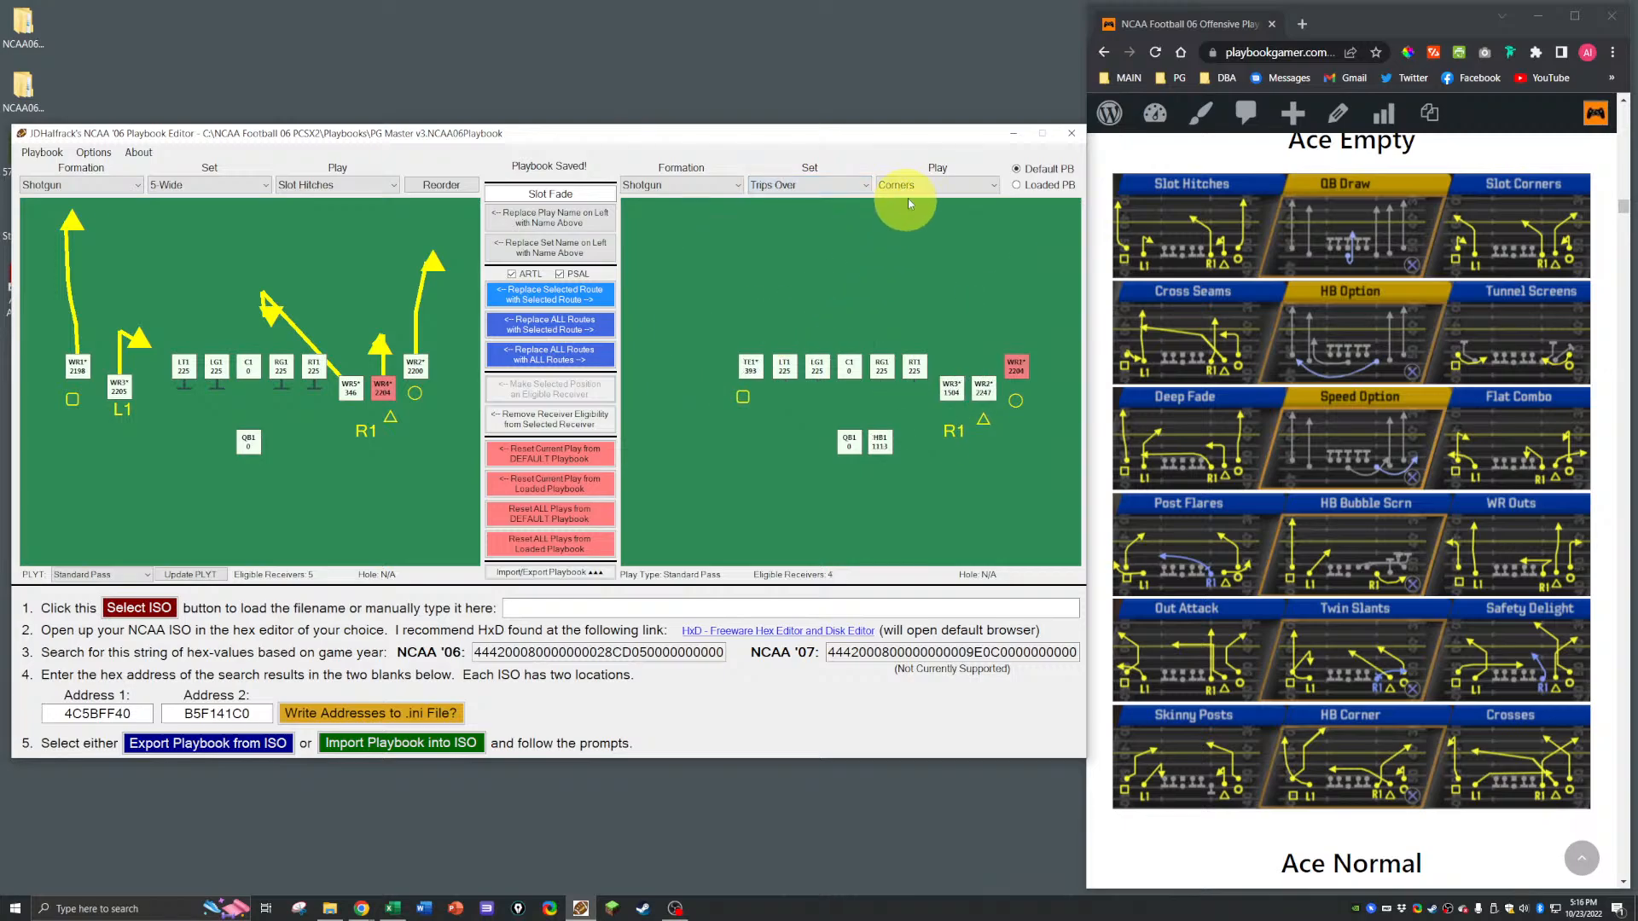
click(915, 185)
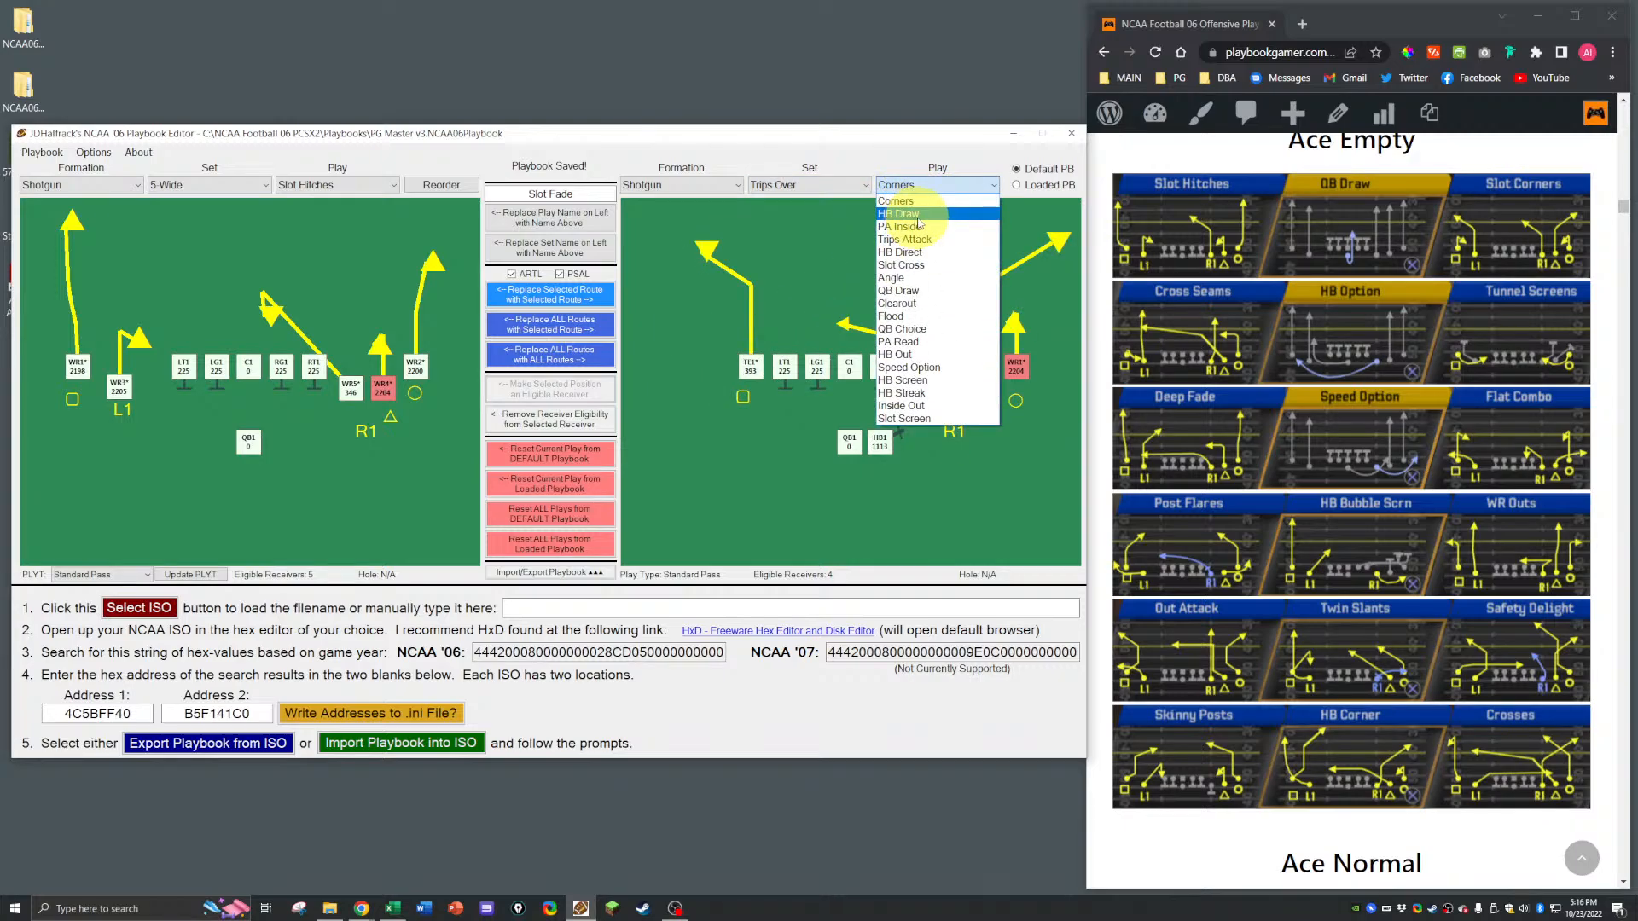
click(951, 388)
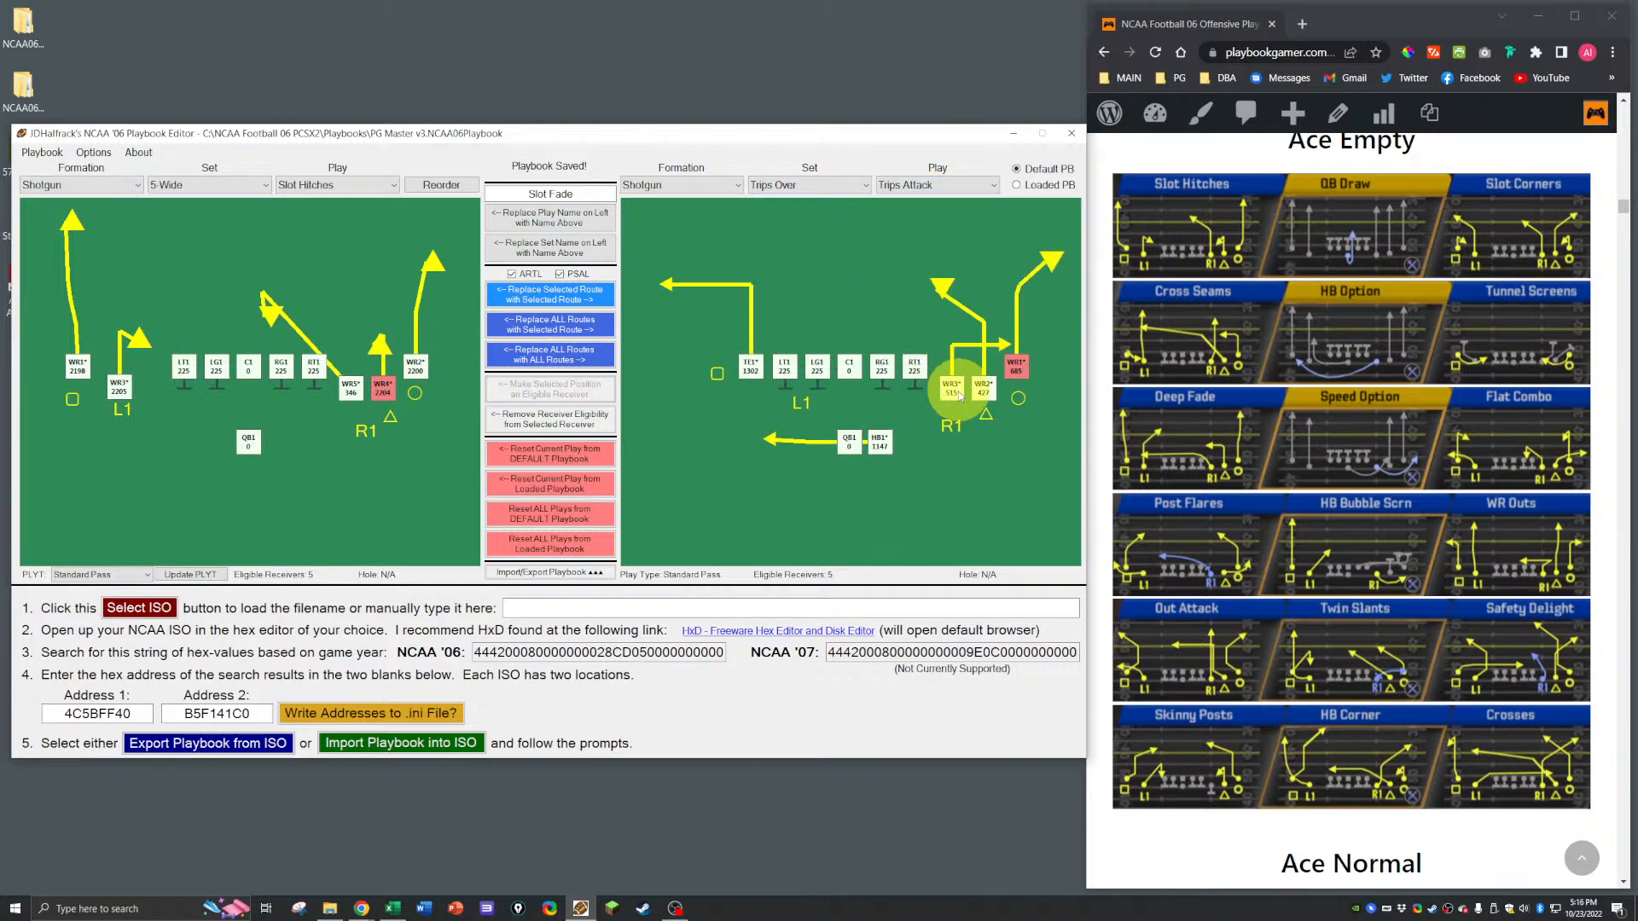
click(353, 386)
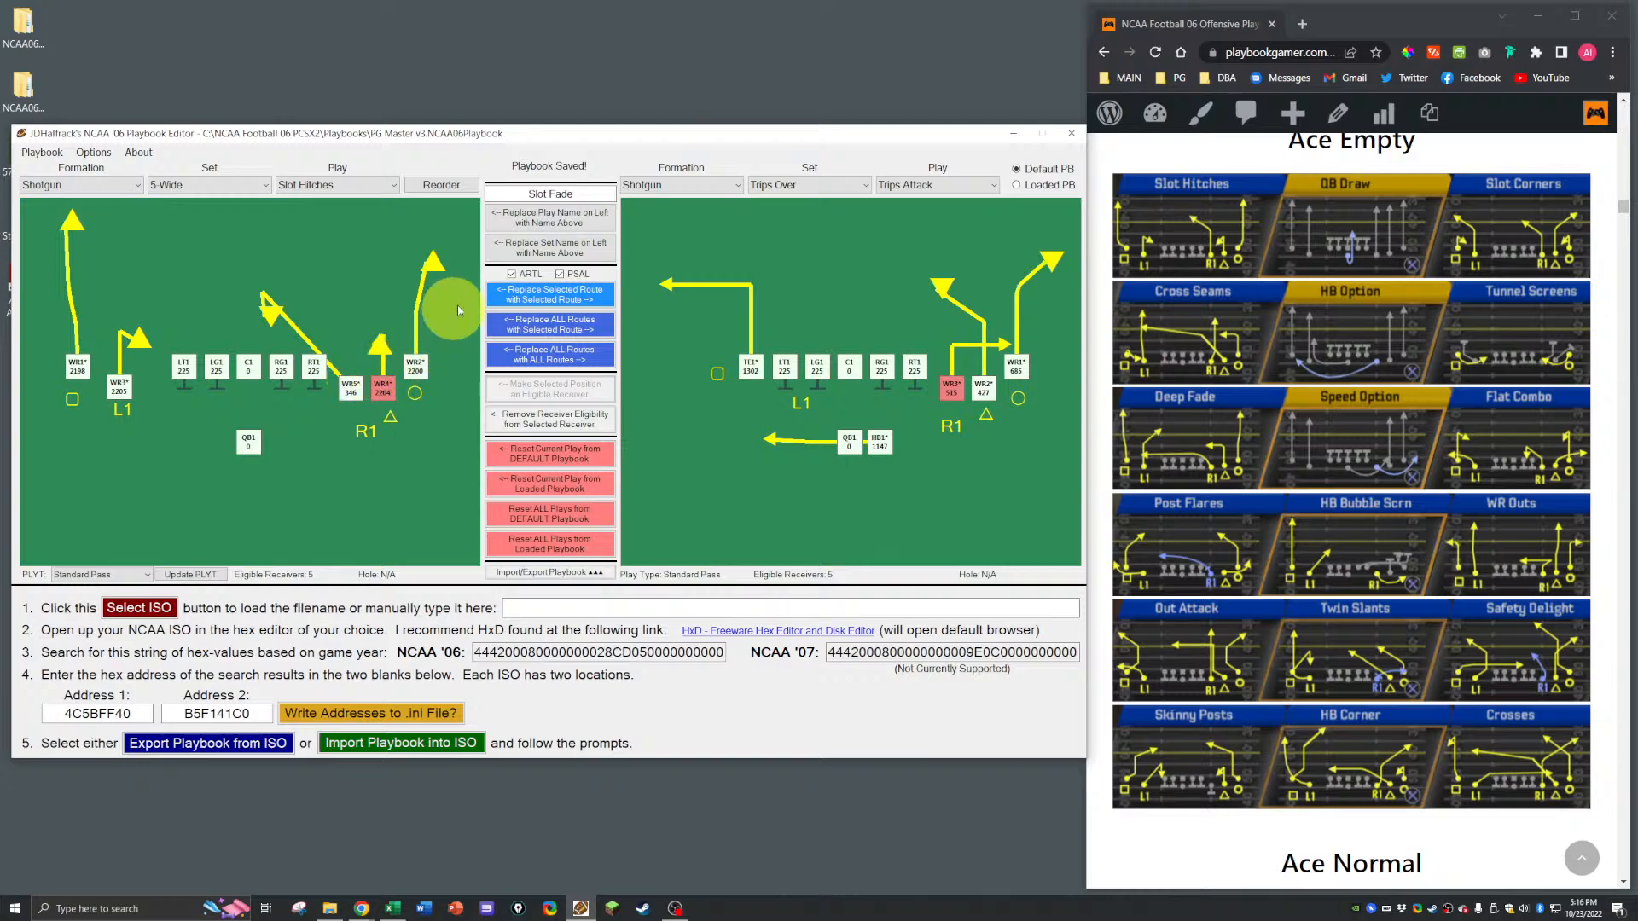
click(528, 294)
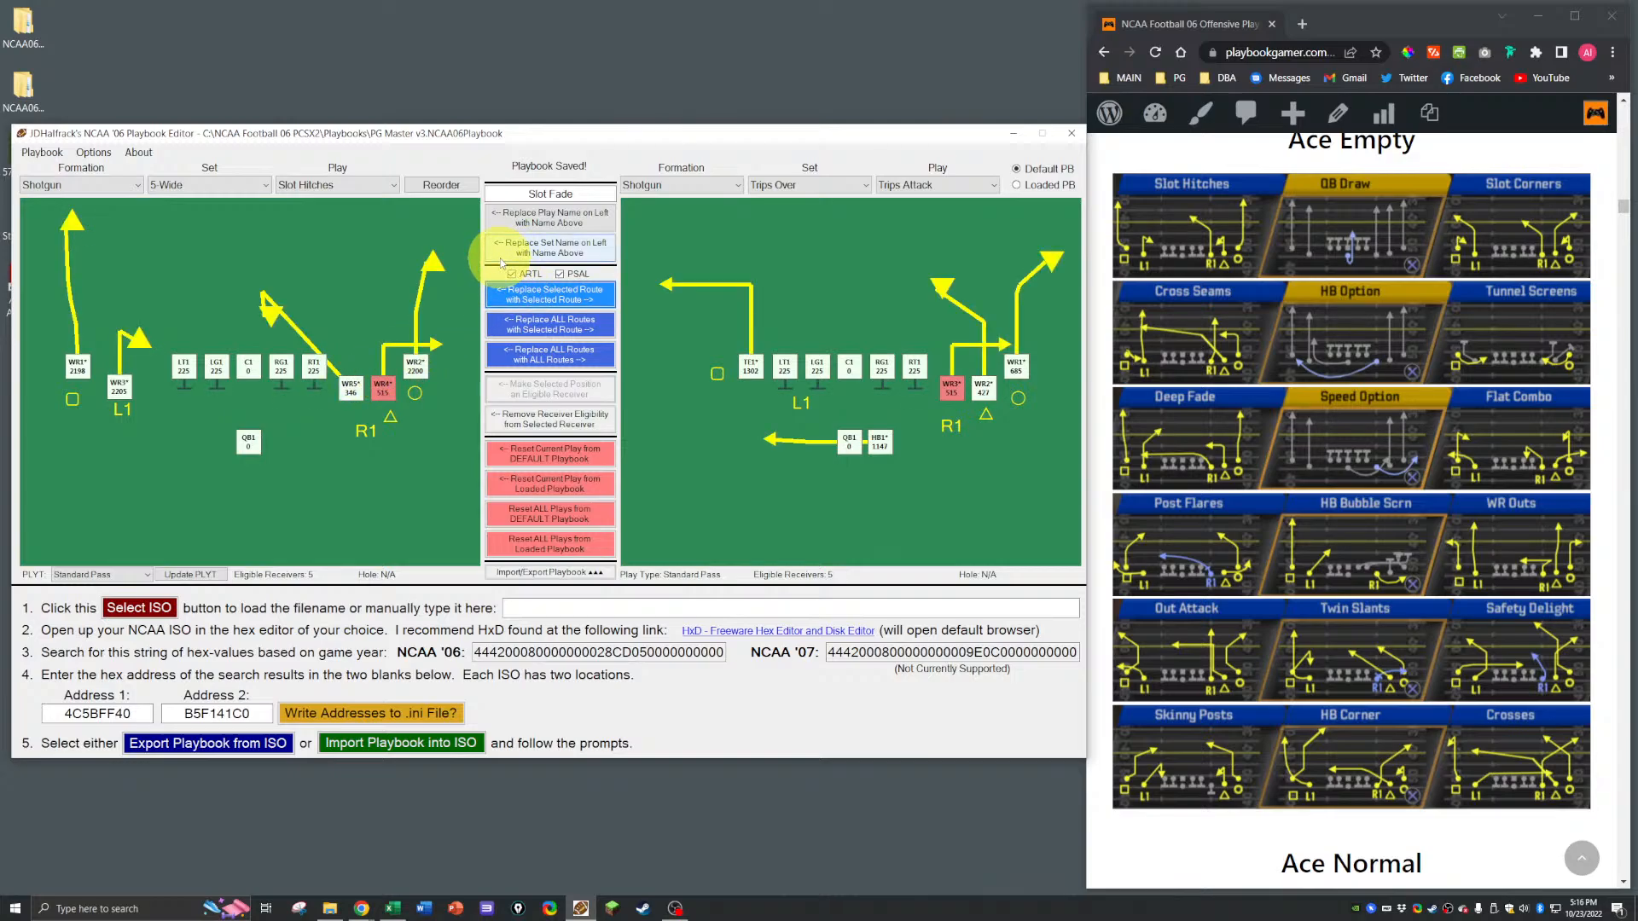
Step: Replace WR5's route in Slot Hitches with TE1's route from the default Shotgun Normal All Curls play
click(350, 386)
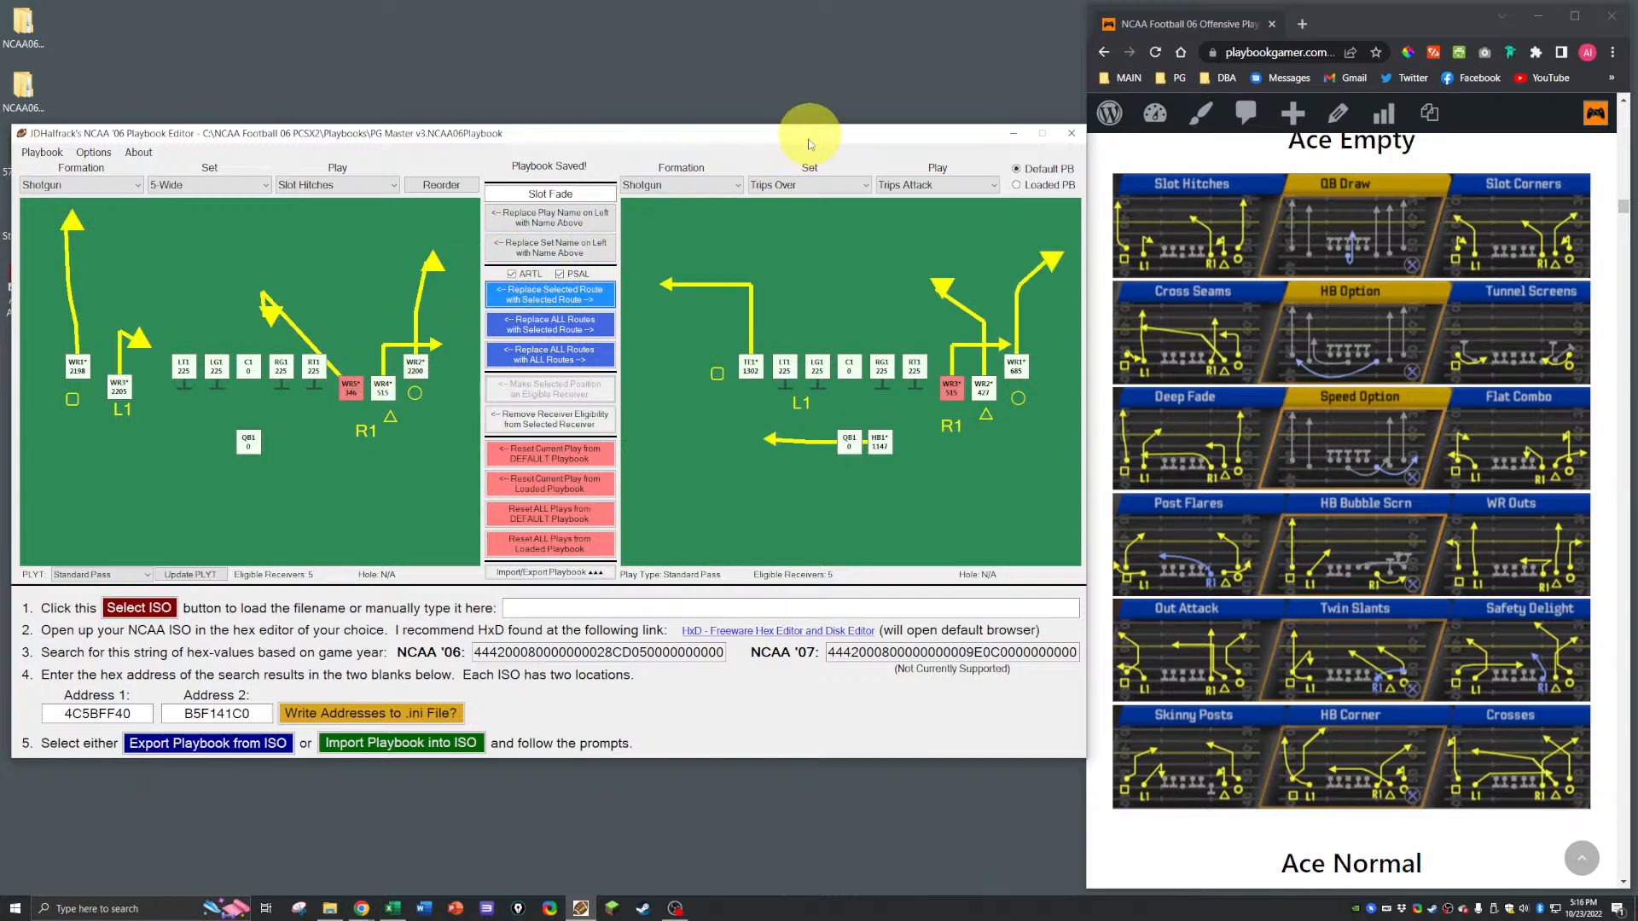
click(809, 185)
click(806, 249)
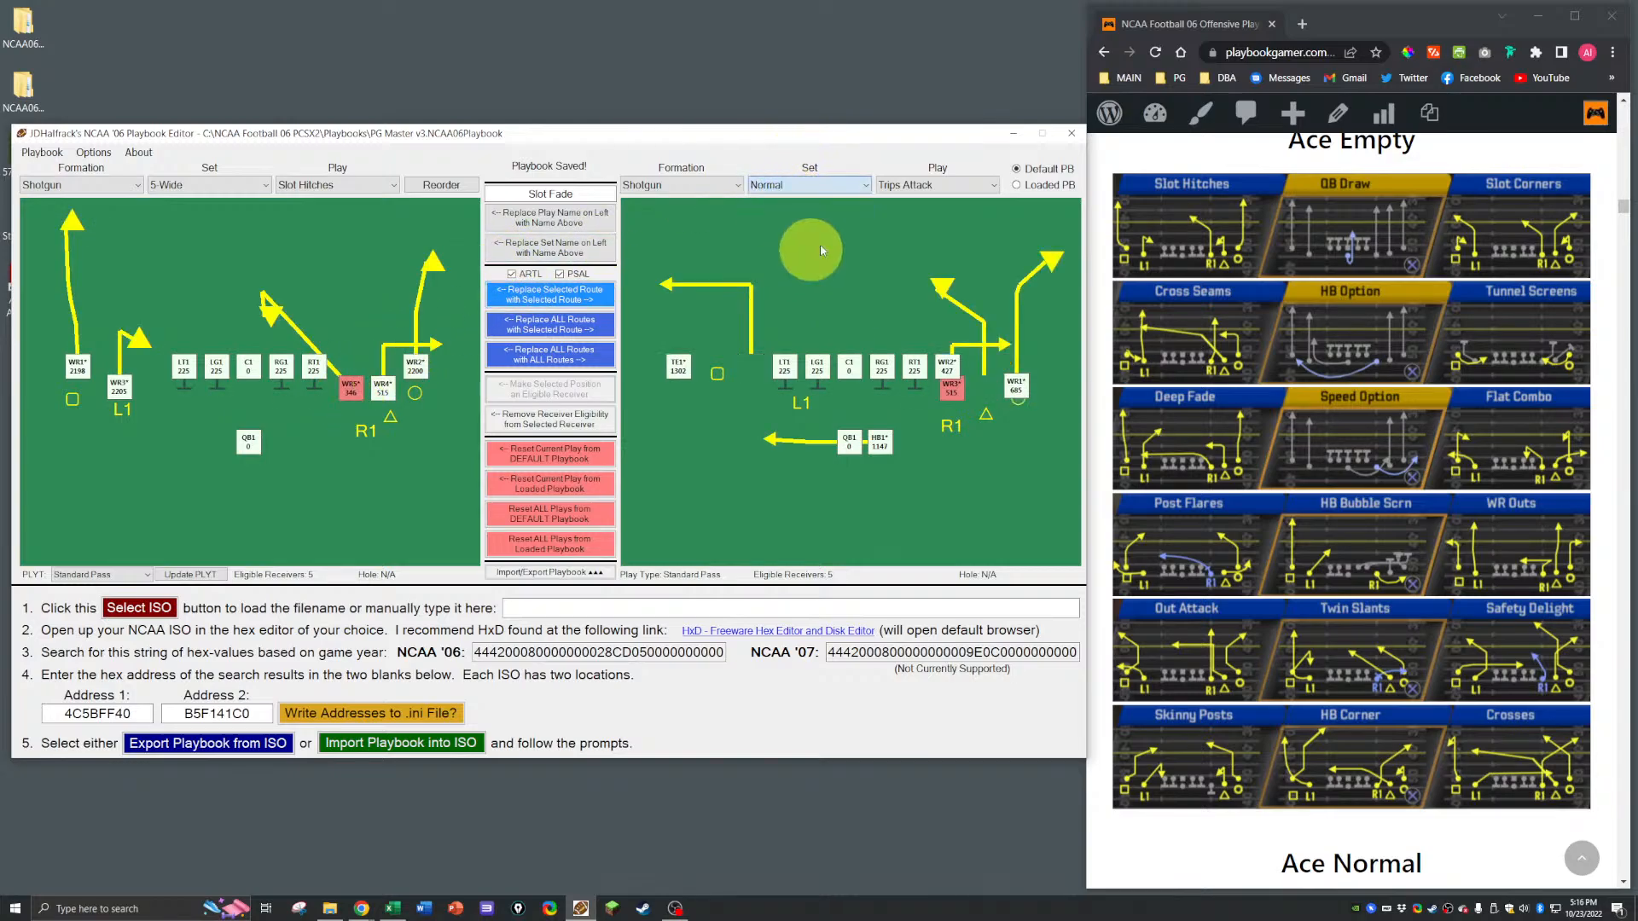
click(919, 186)
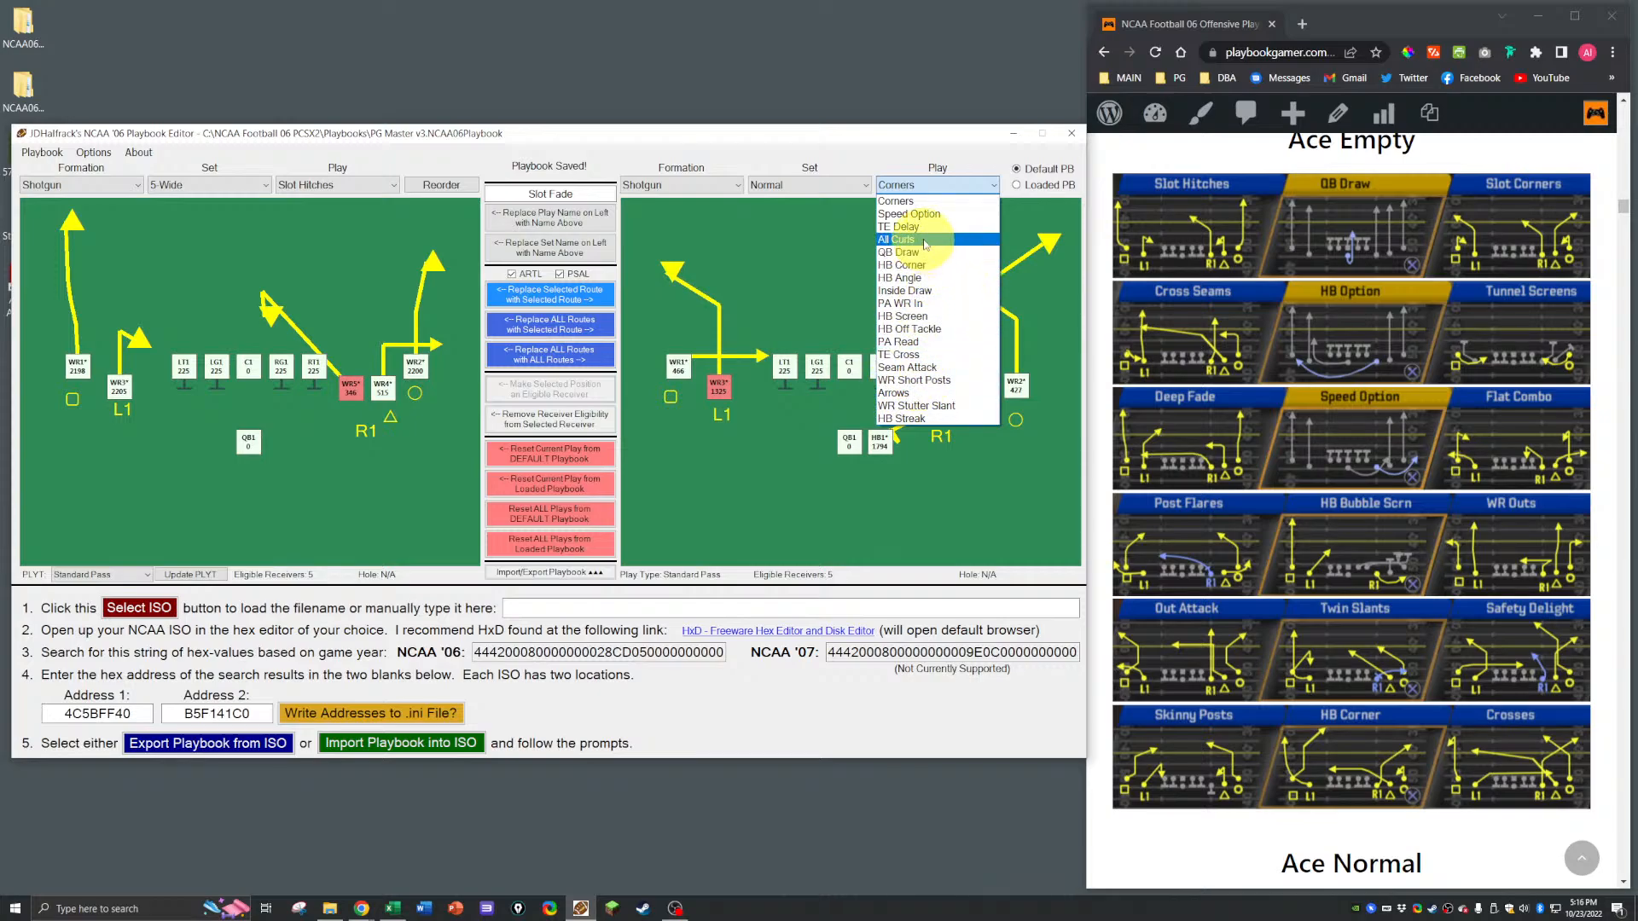
click(897, 240)
click(945, 366)
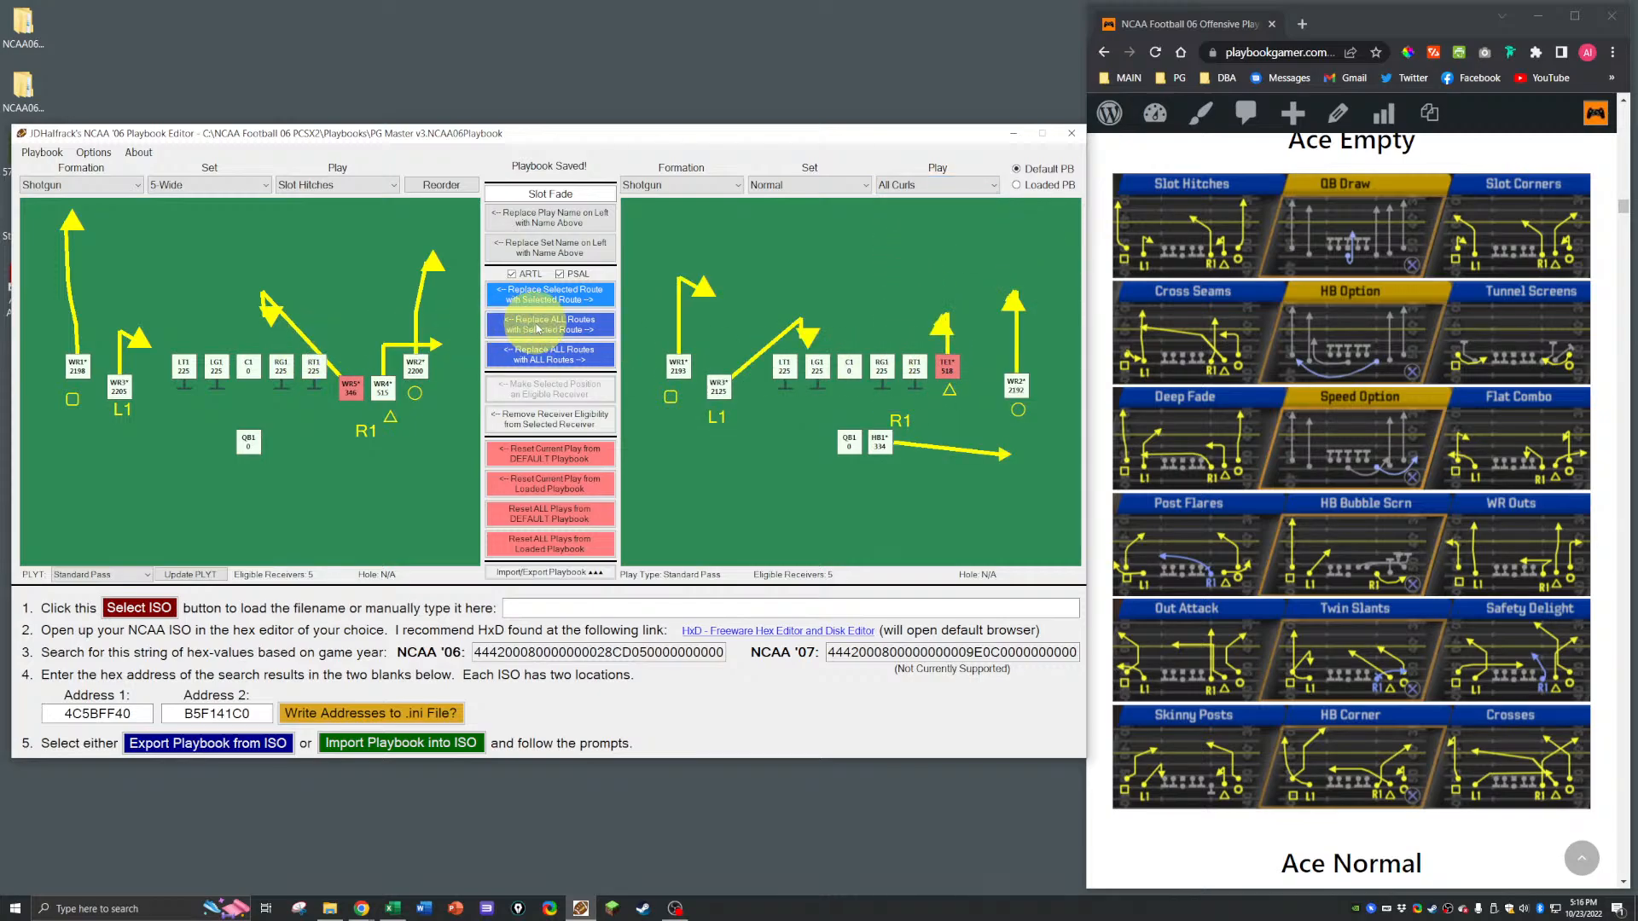
click(540, 296)
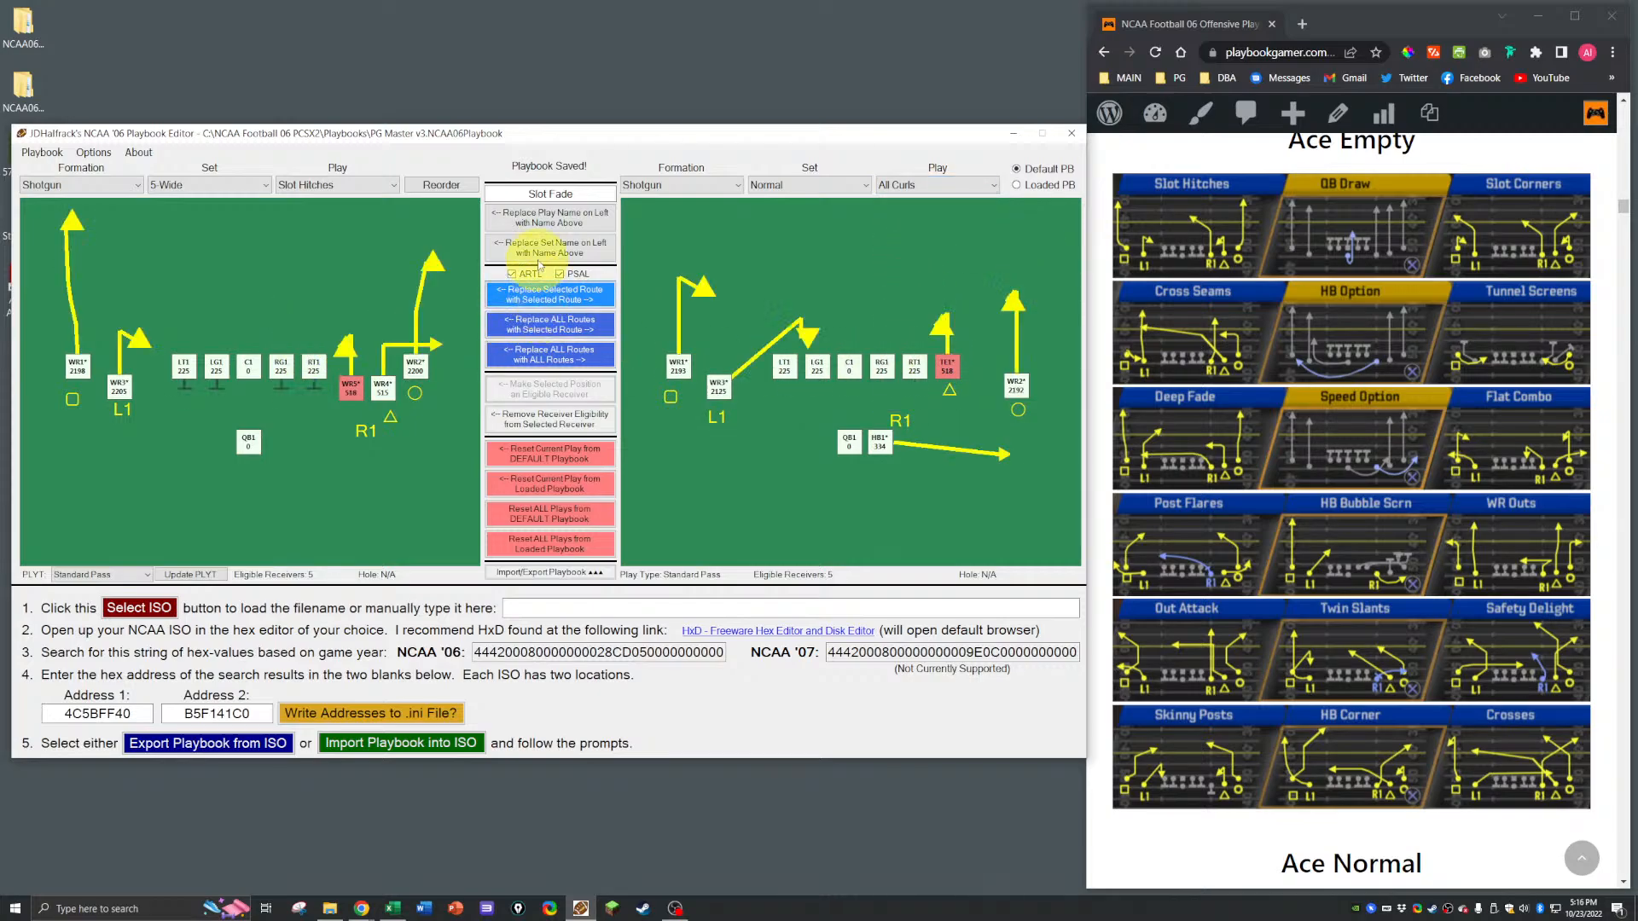
Step: Replace WR4's route in Slot Hitches with WR4's route from the default Shotgun Spread Corner Strike play
click(384, 389)
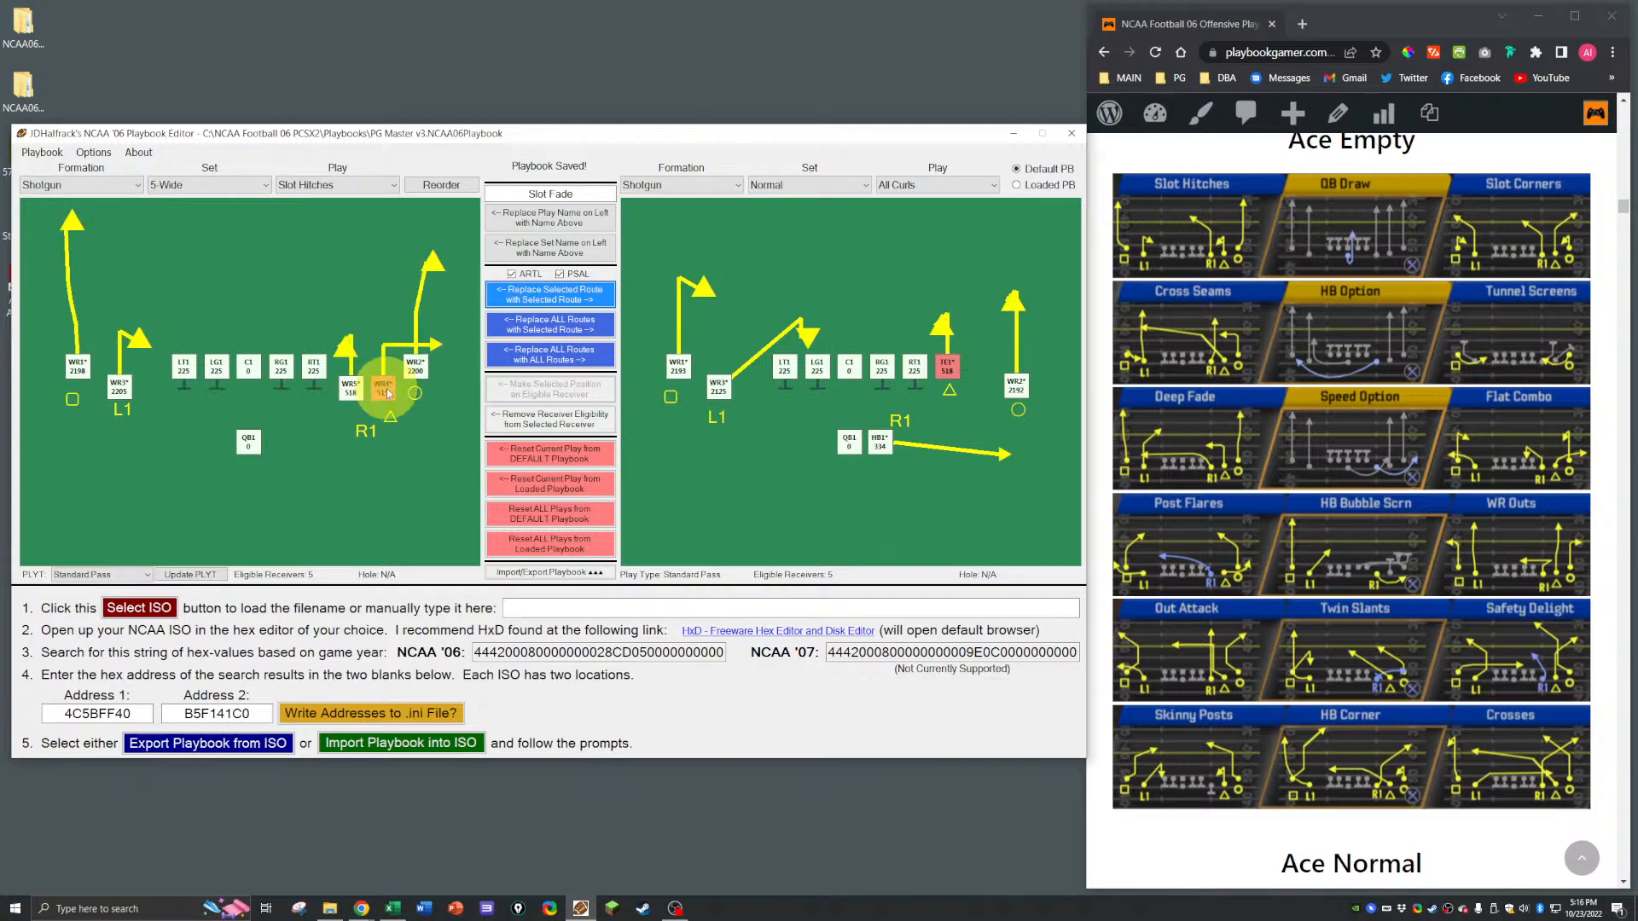
click(804, 186)
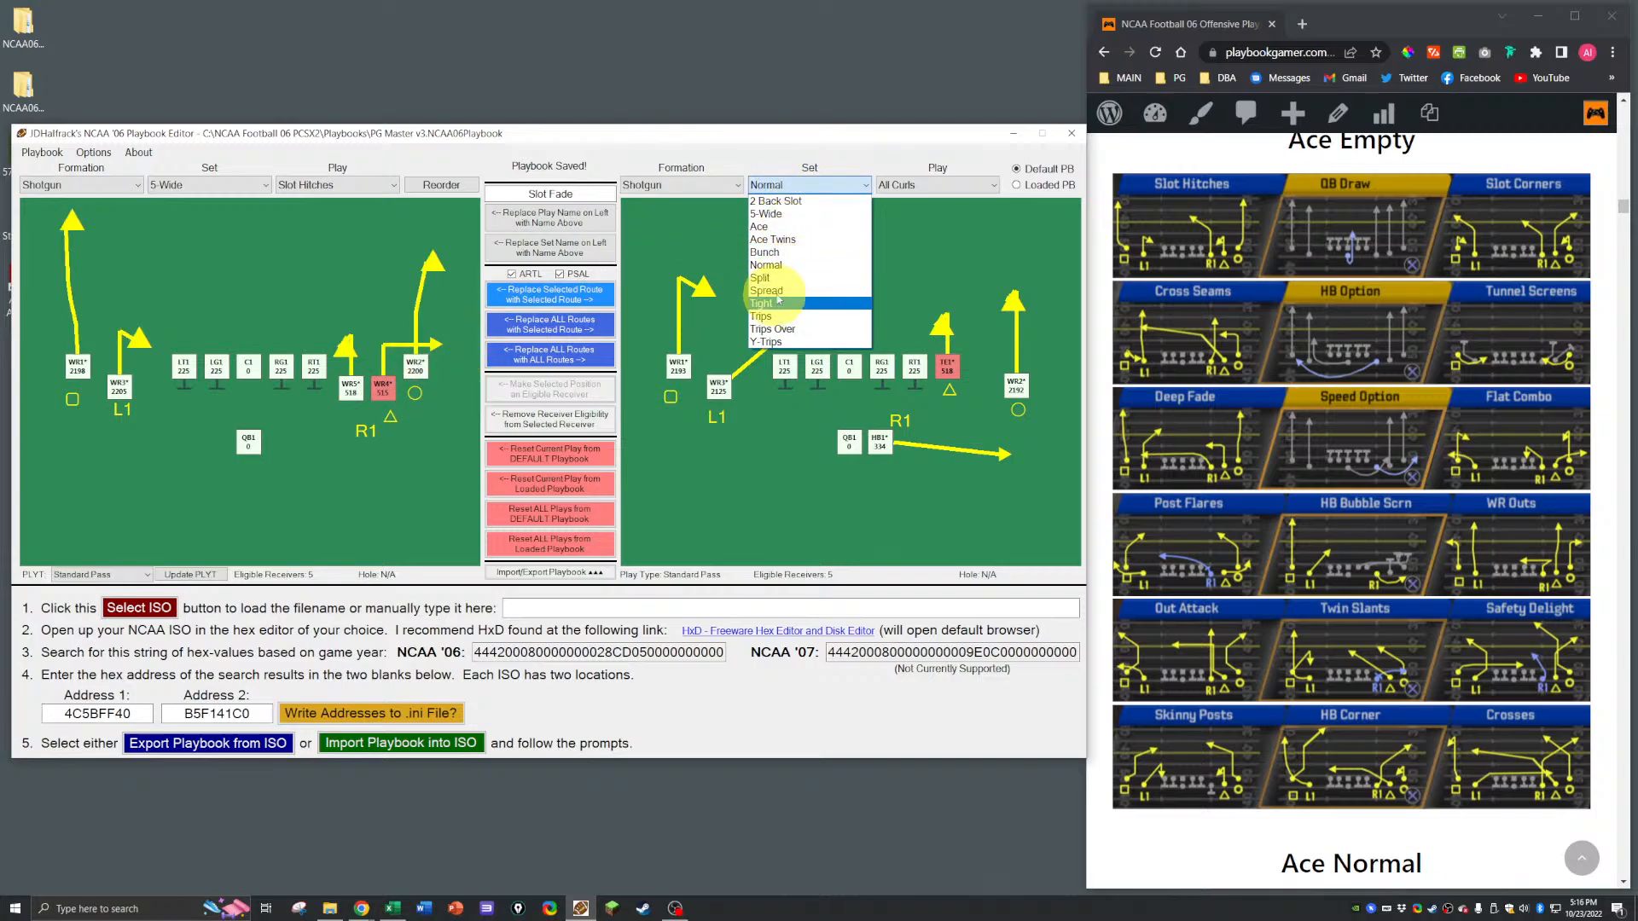
click(802, 290)
click(938, 185)
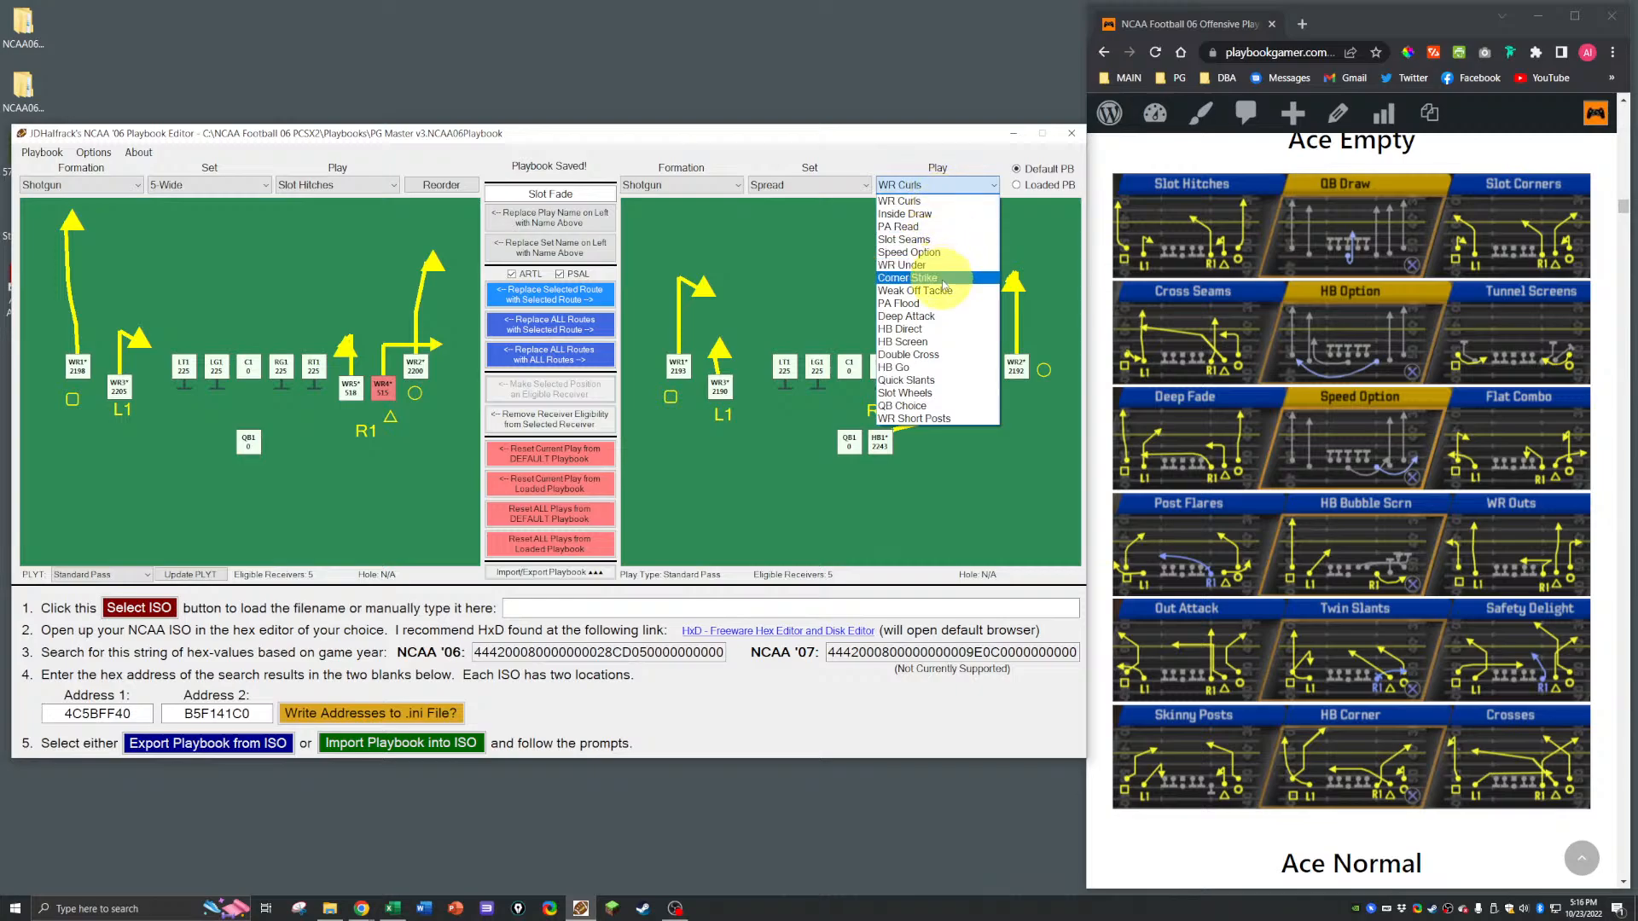
click(907, 278)
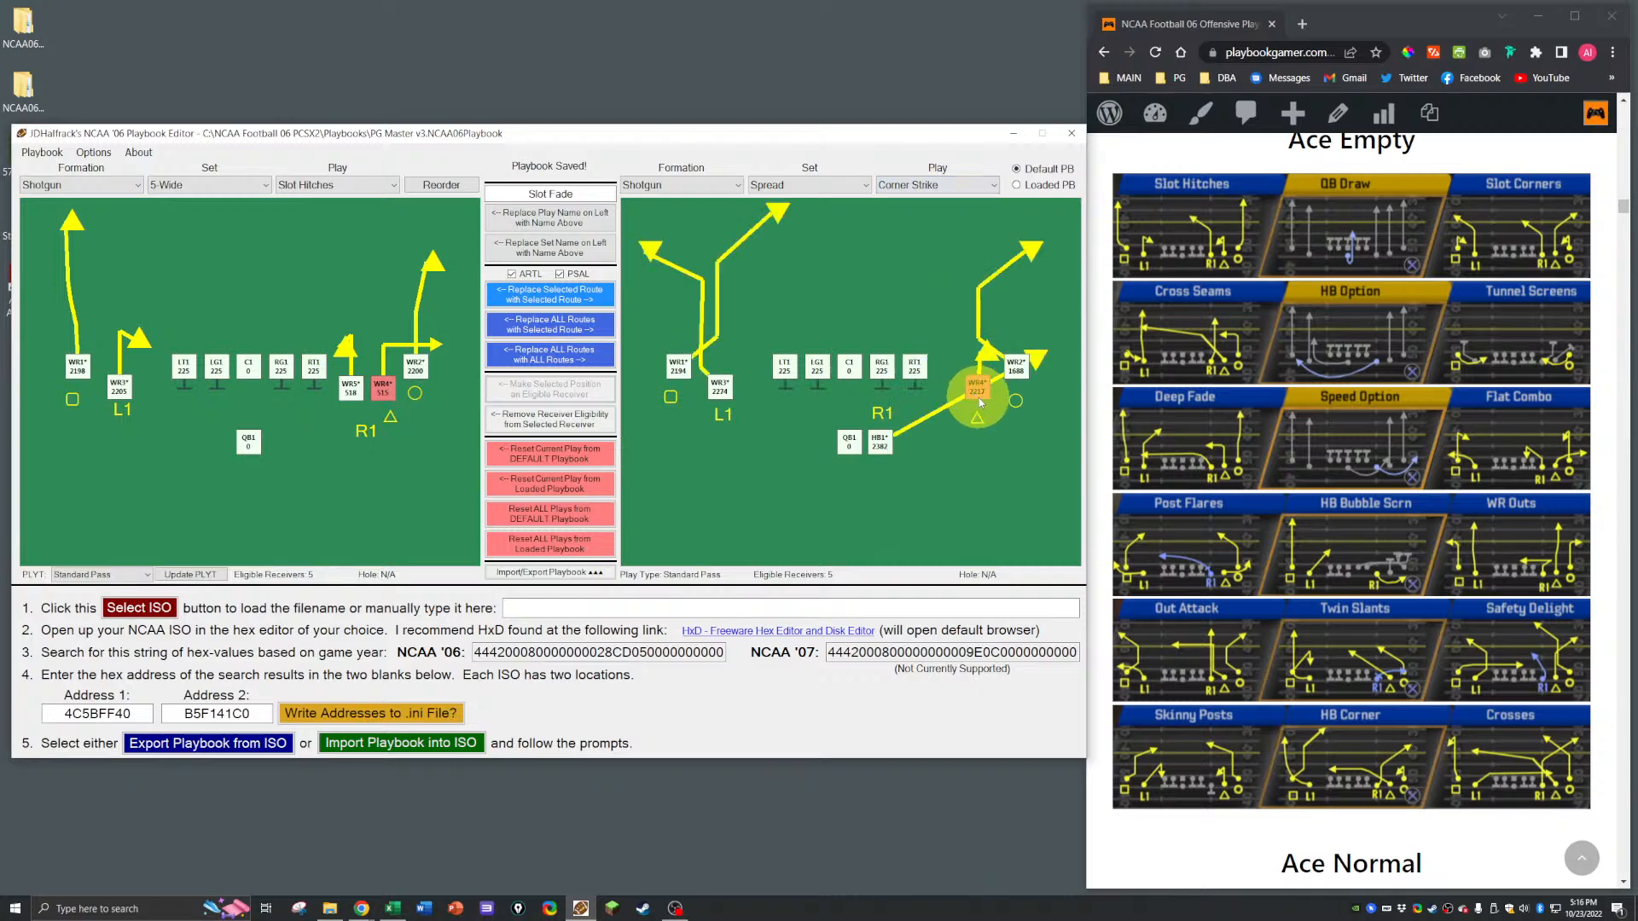
click(550, 294)
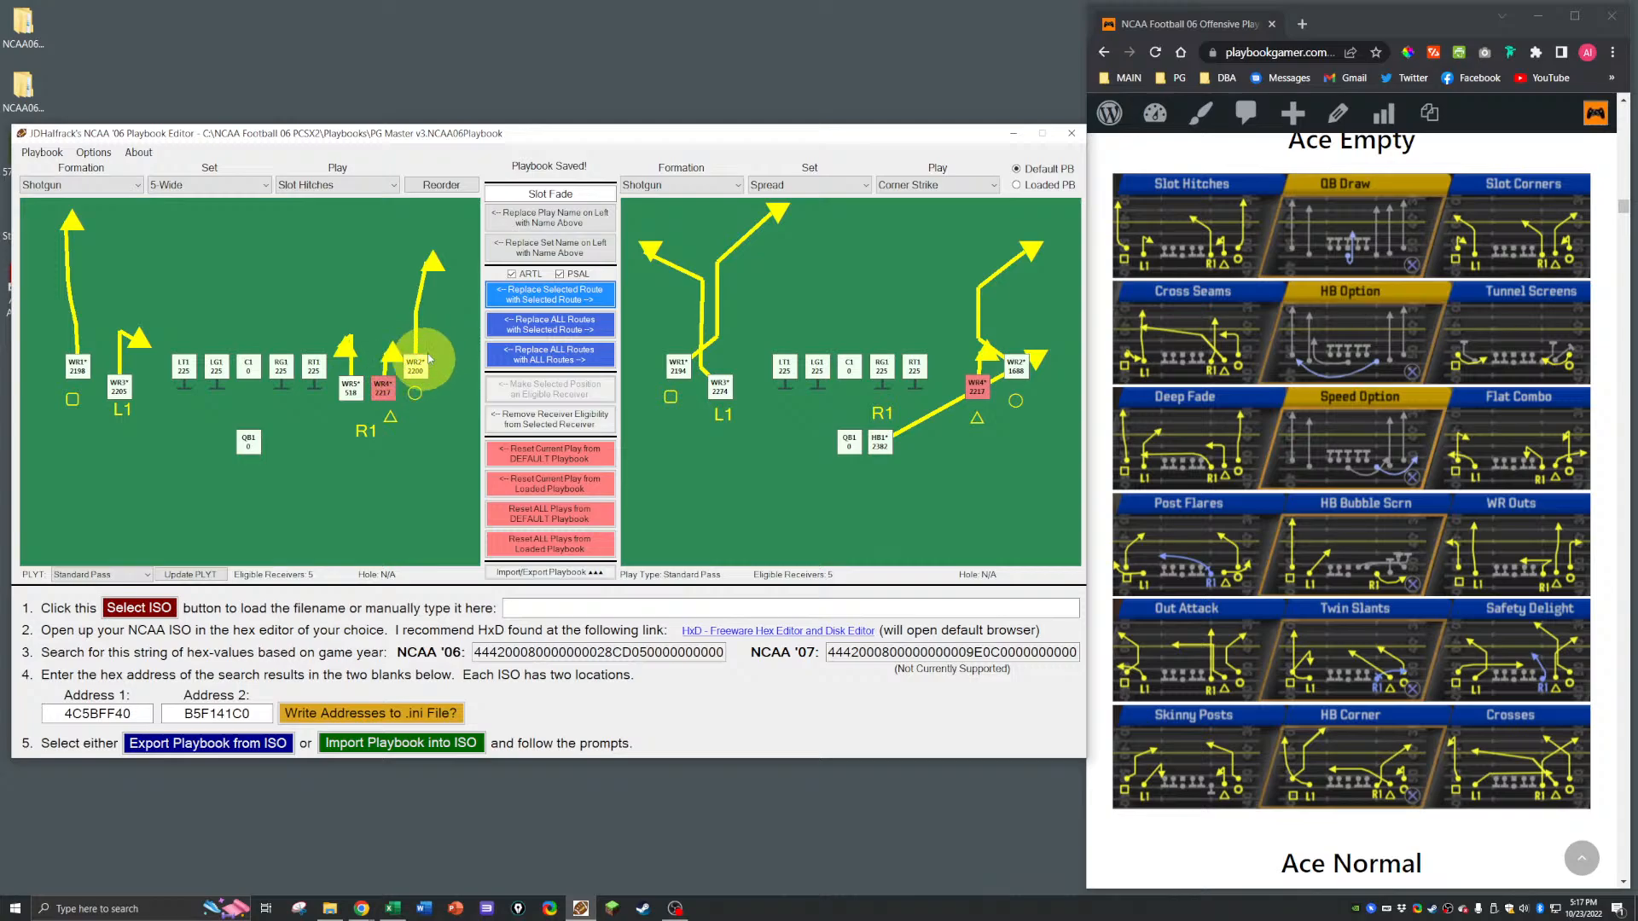
Step: Change WR3's route in Slot Hitches to the 3 Yard 90° Left route and save the playbook
click(121, 390)
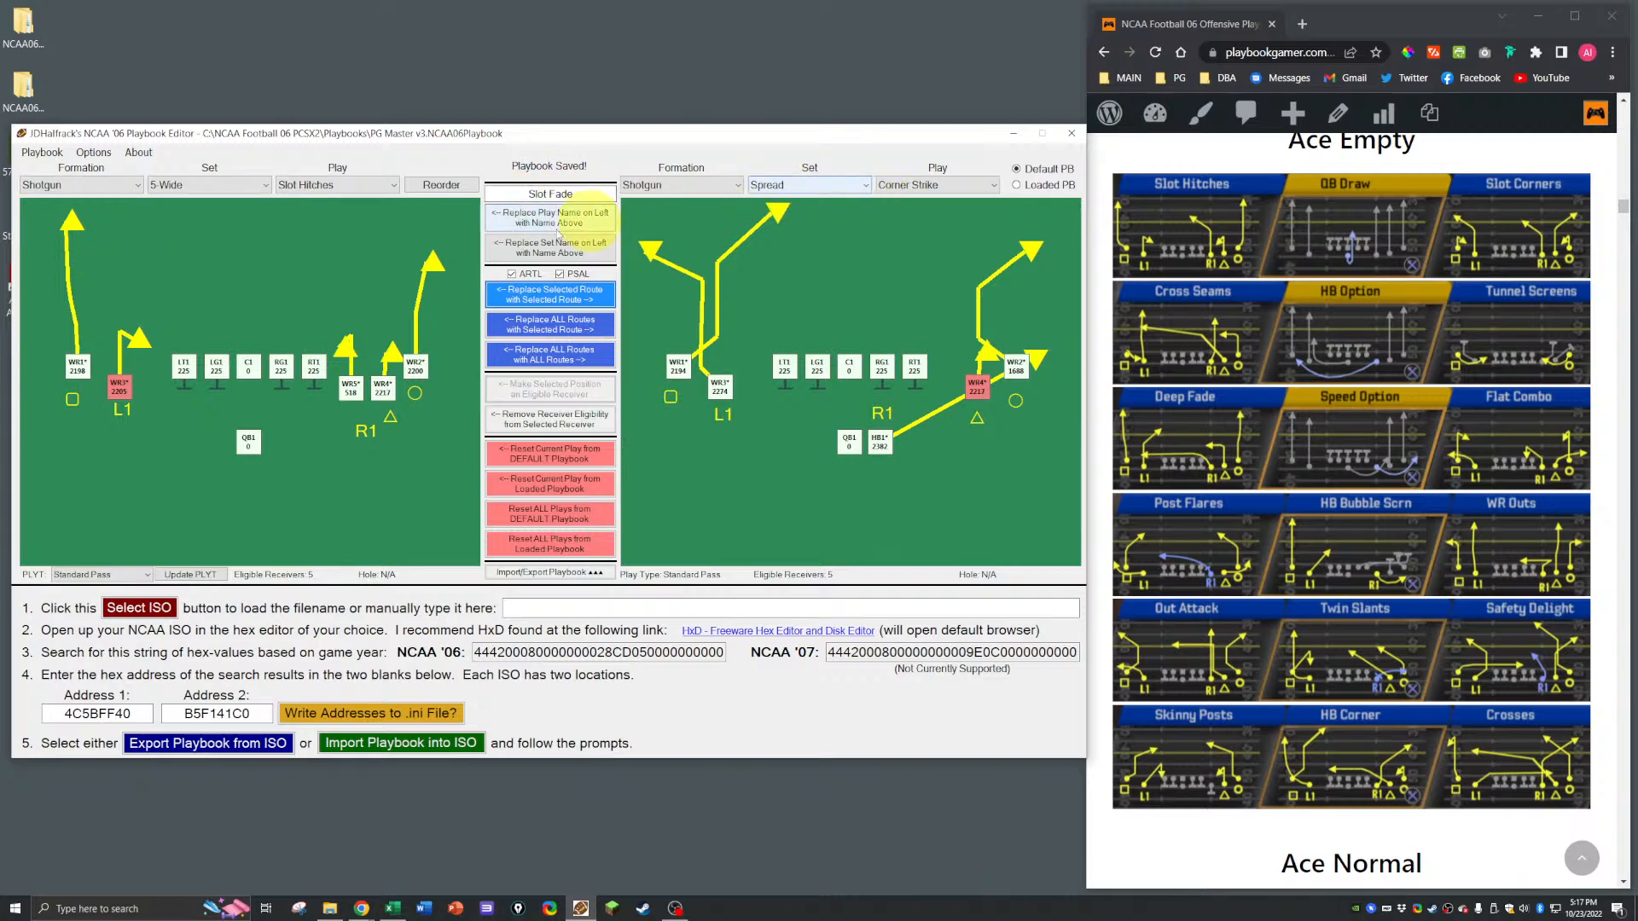
right_click(124, 393)
mouse_move(196, 416)
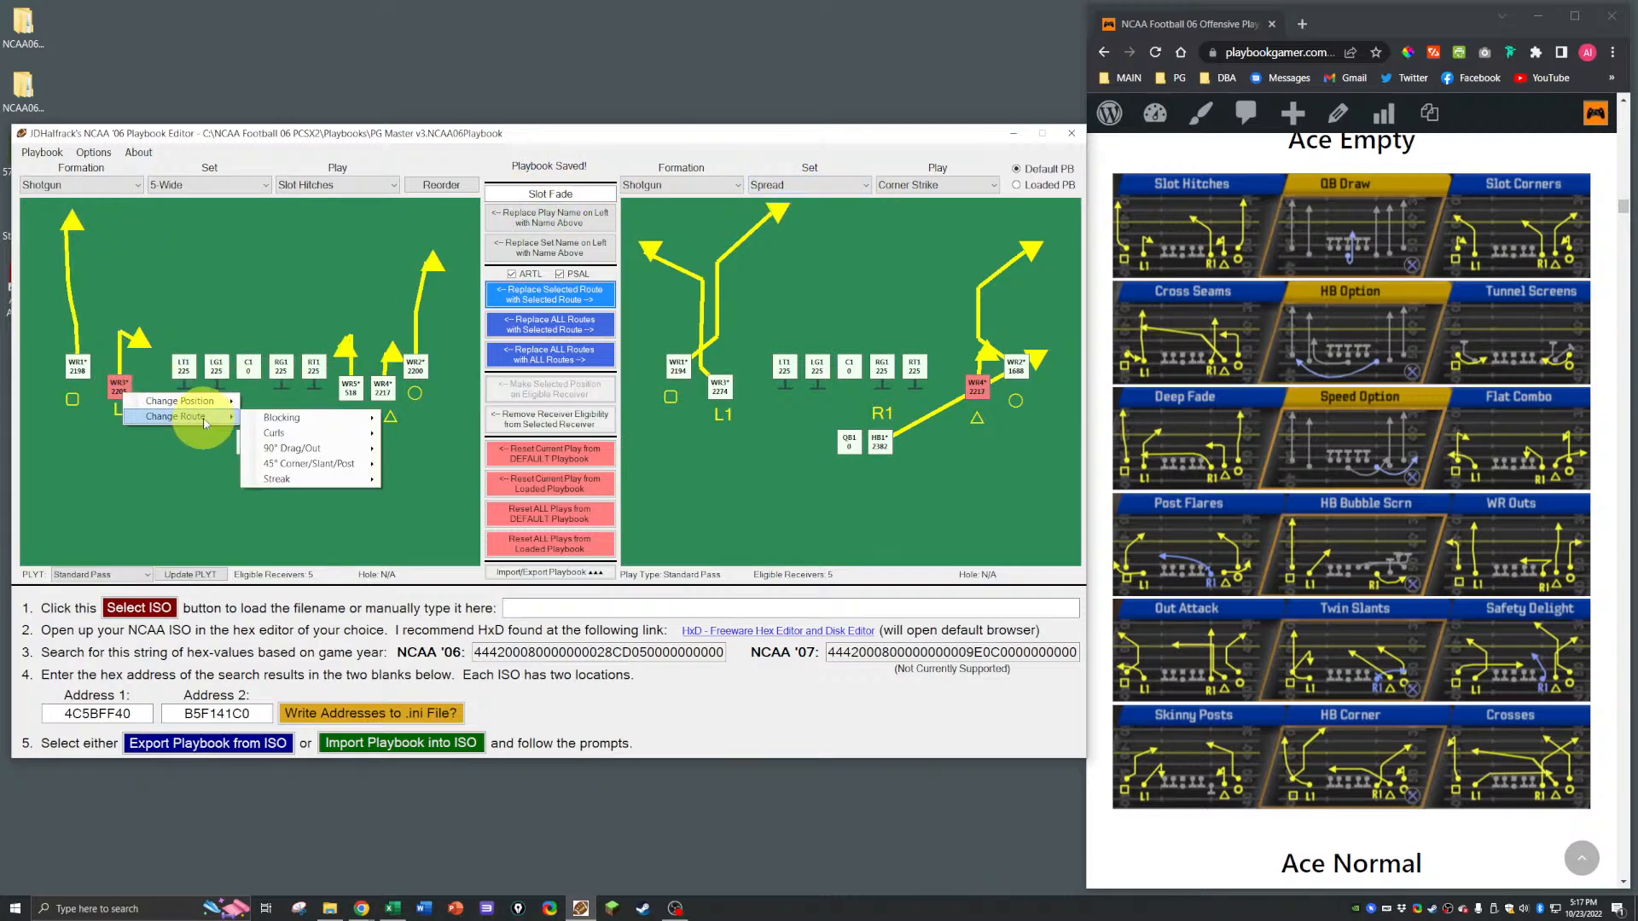
mouse_move(320, 453)
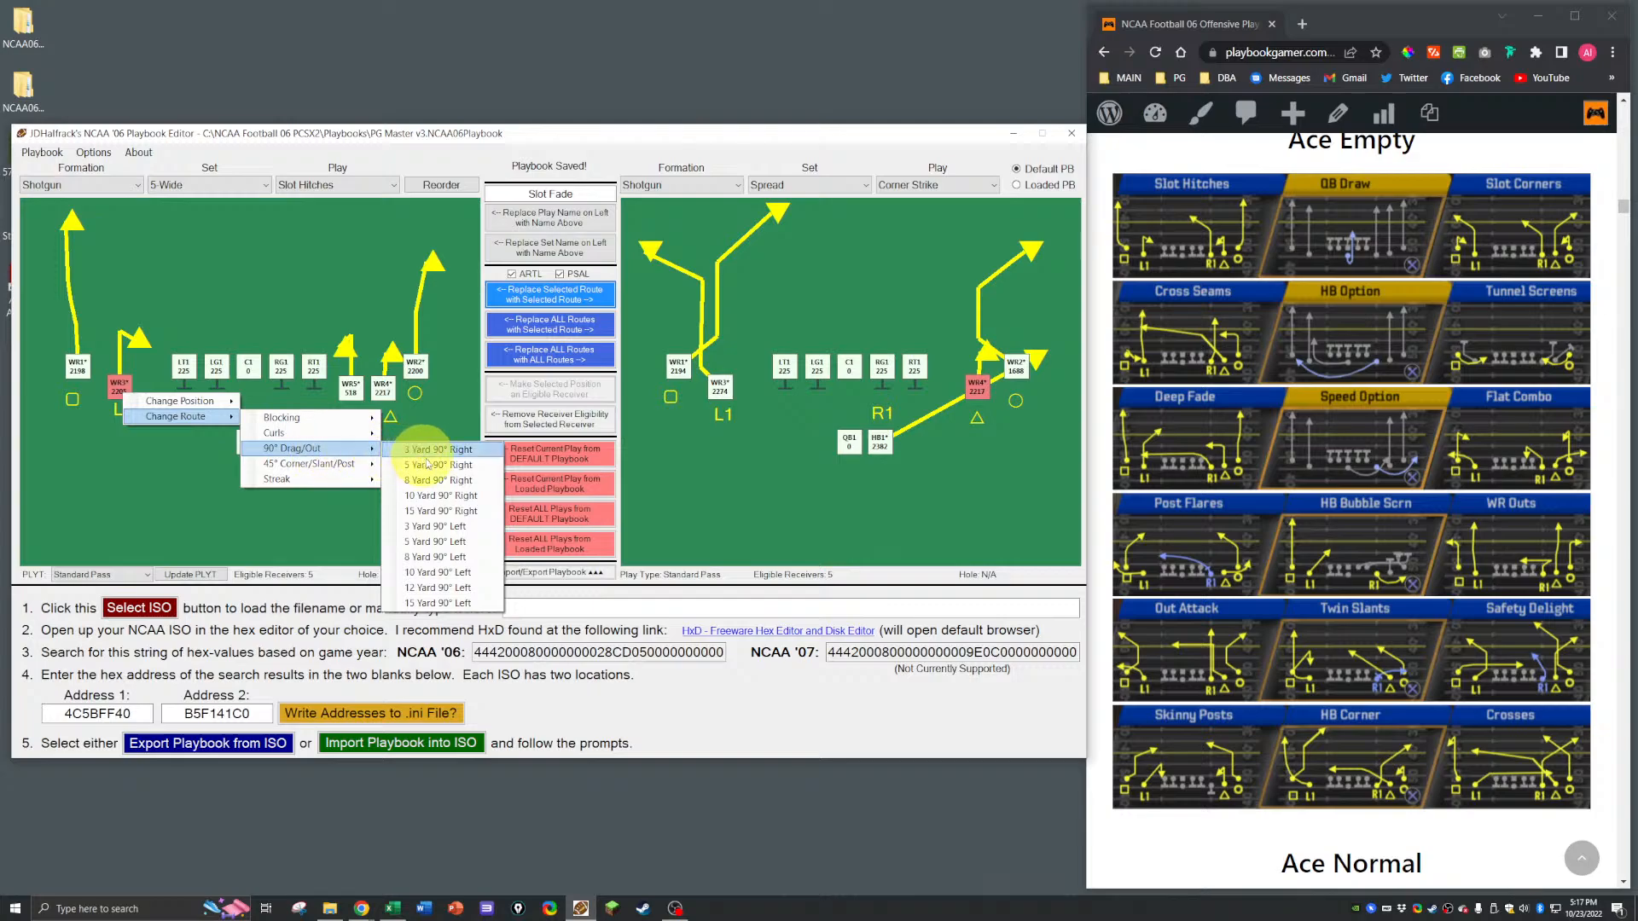
click(432, 528)
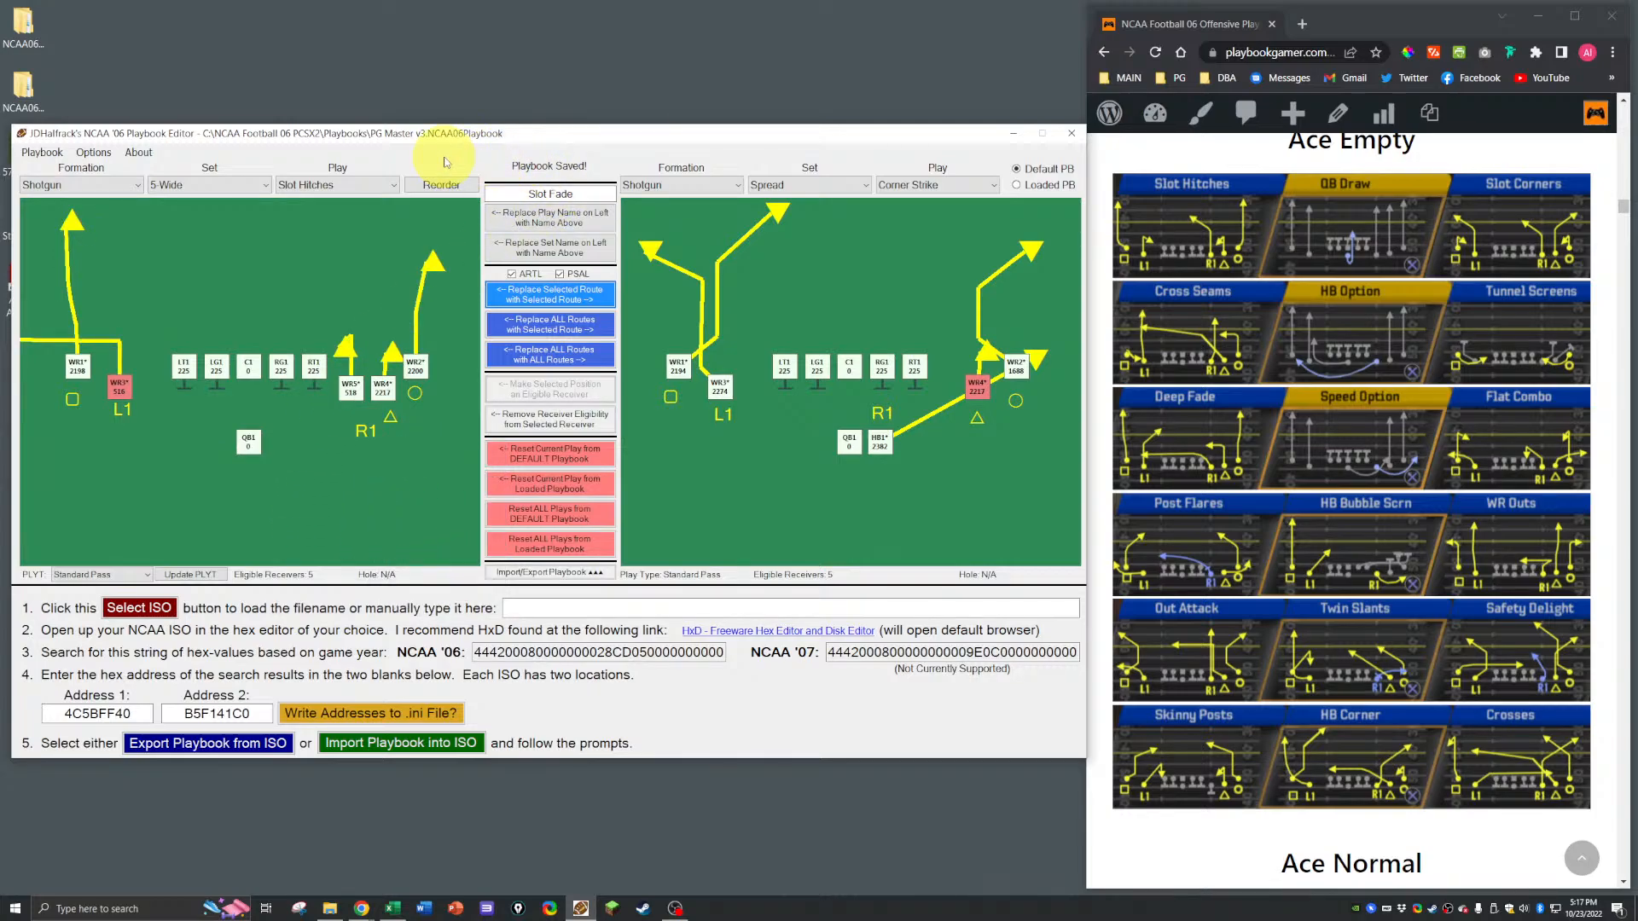
key(ctrl+s)
key(Return)
Step: Rename the Slot Hitches play as Y Stick and save the playbook
drag(587, 195, 495, 194)
text(y)
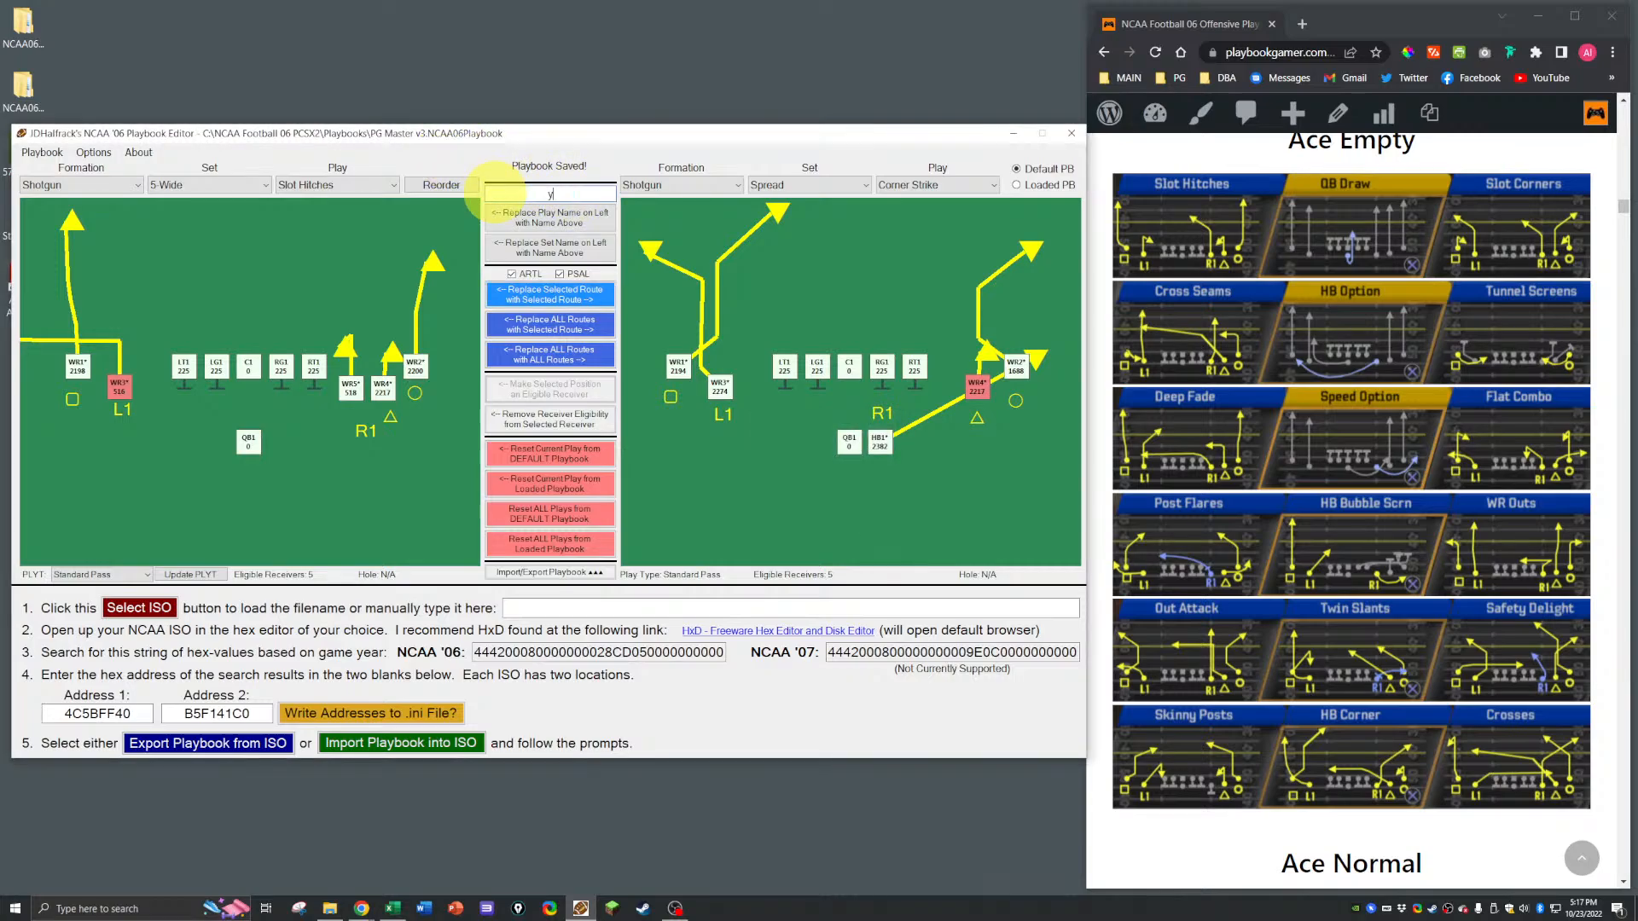
text(Y Stick)
click(524, 217)
key(ctrl+s)
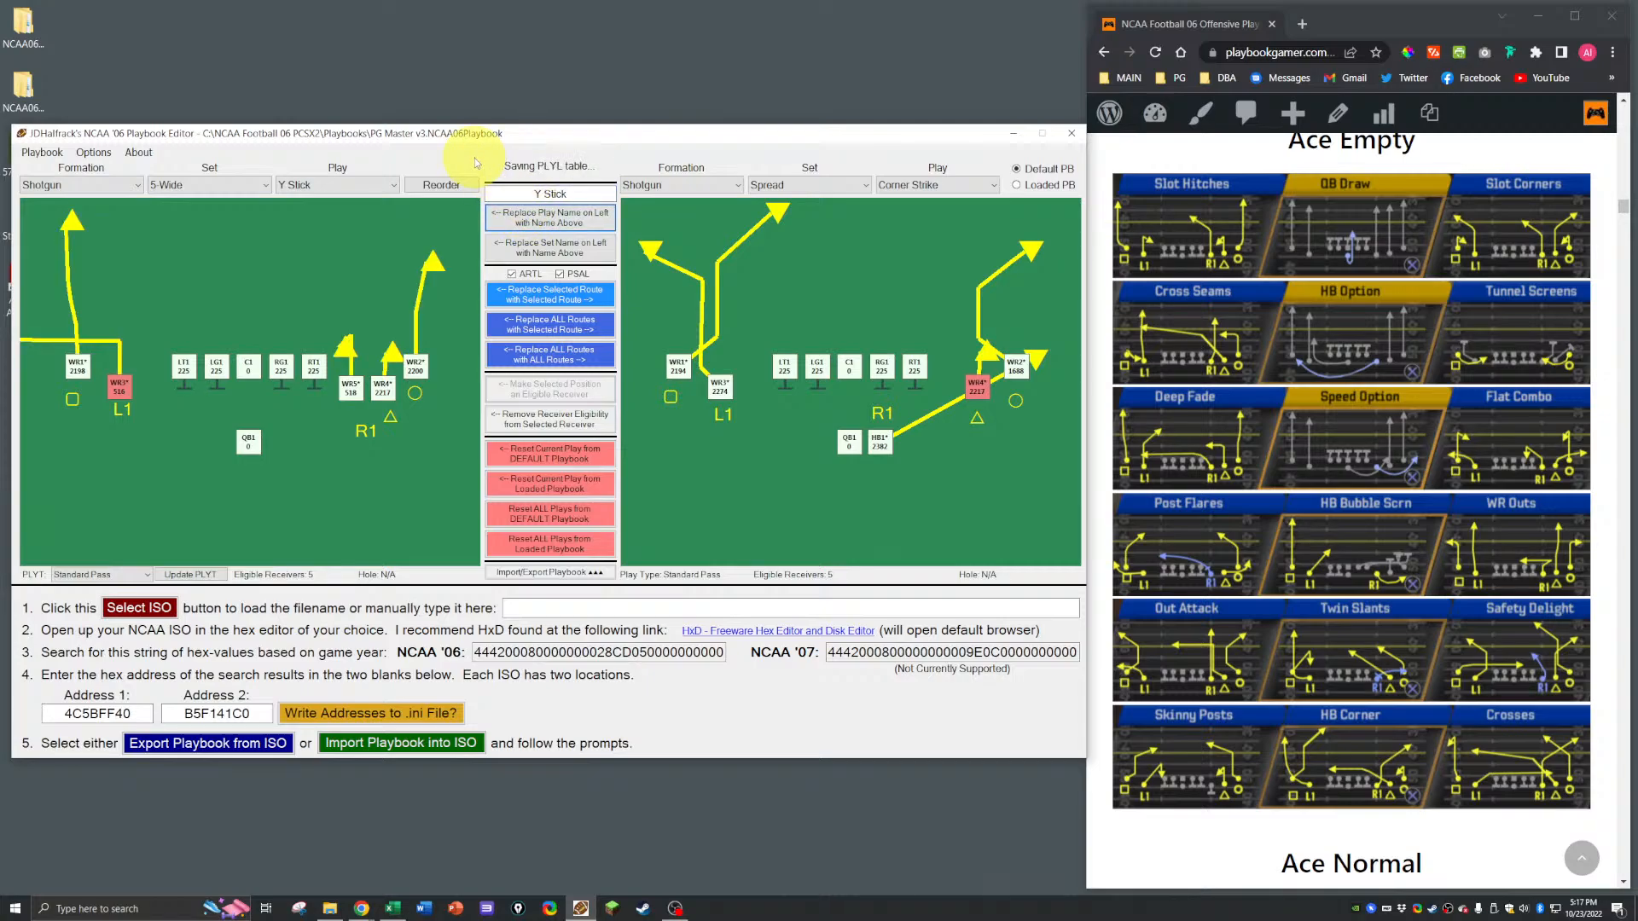
Step: Bring up the Shotgun 5-Wide play diagrams on the reference page and display the SE Corners play in the playbook editor
key(Return)
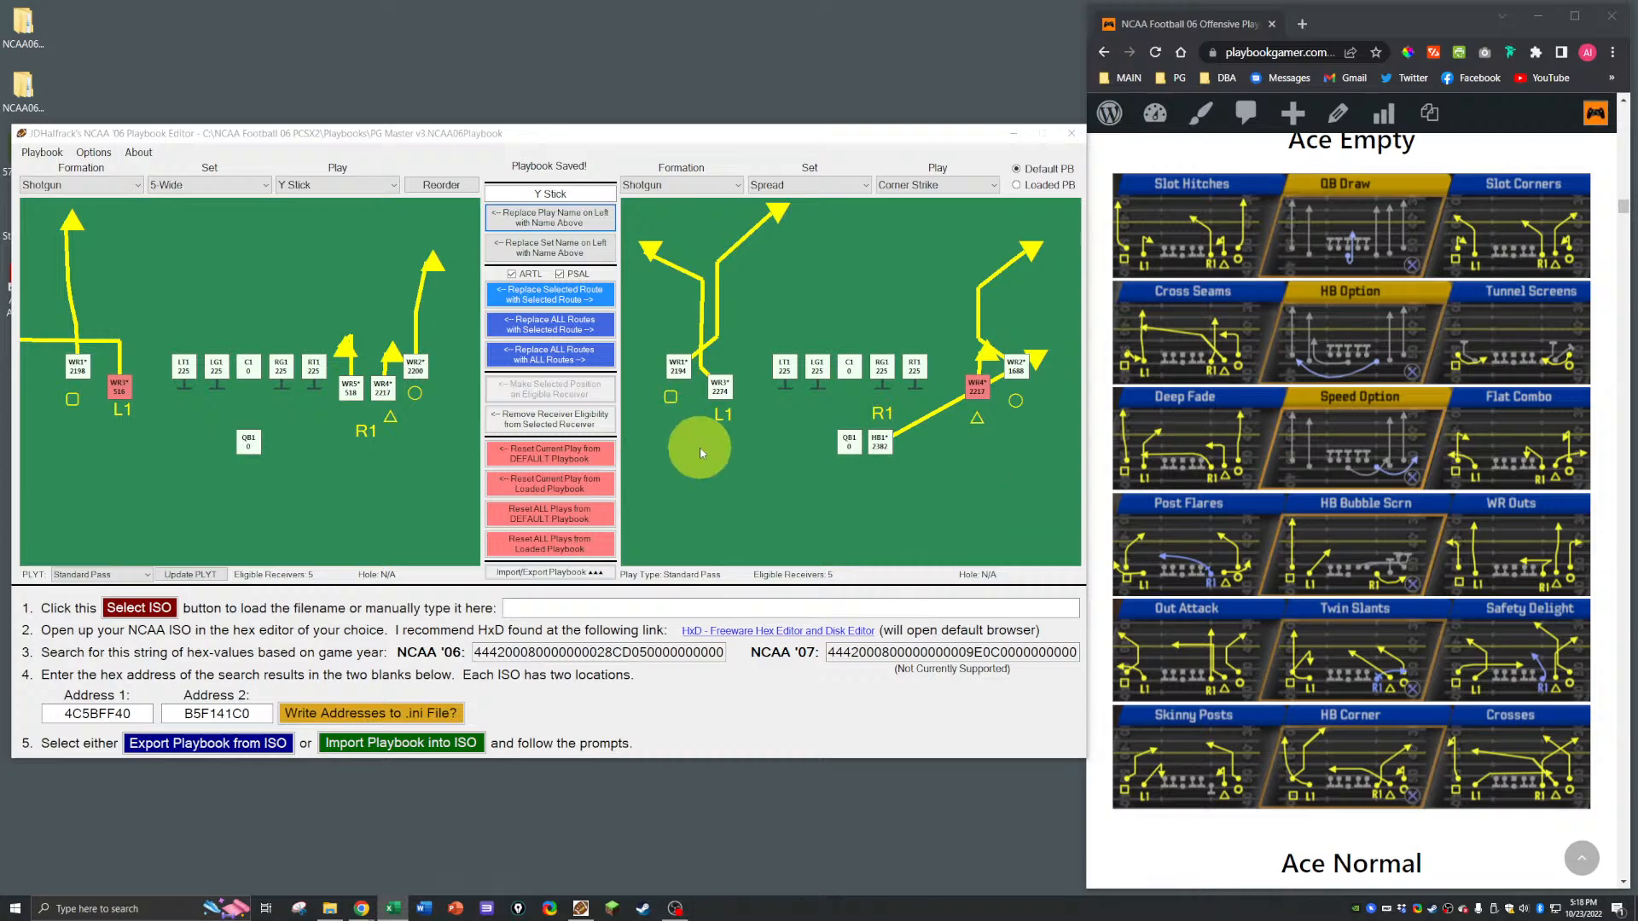
click(317, 190)
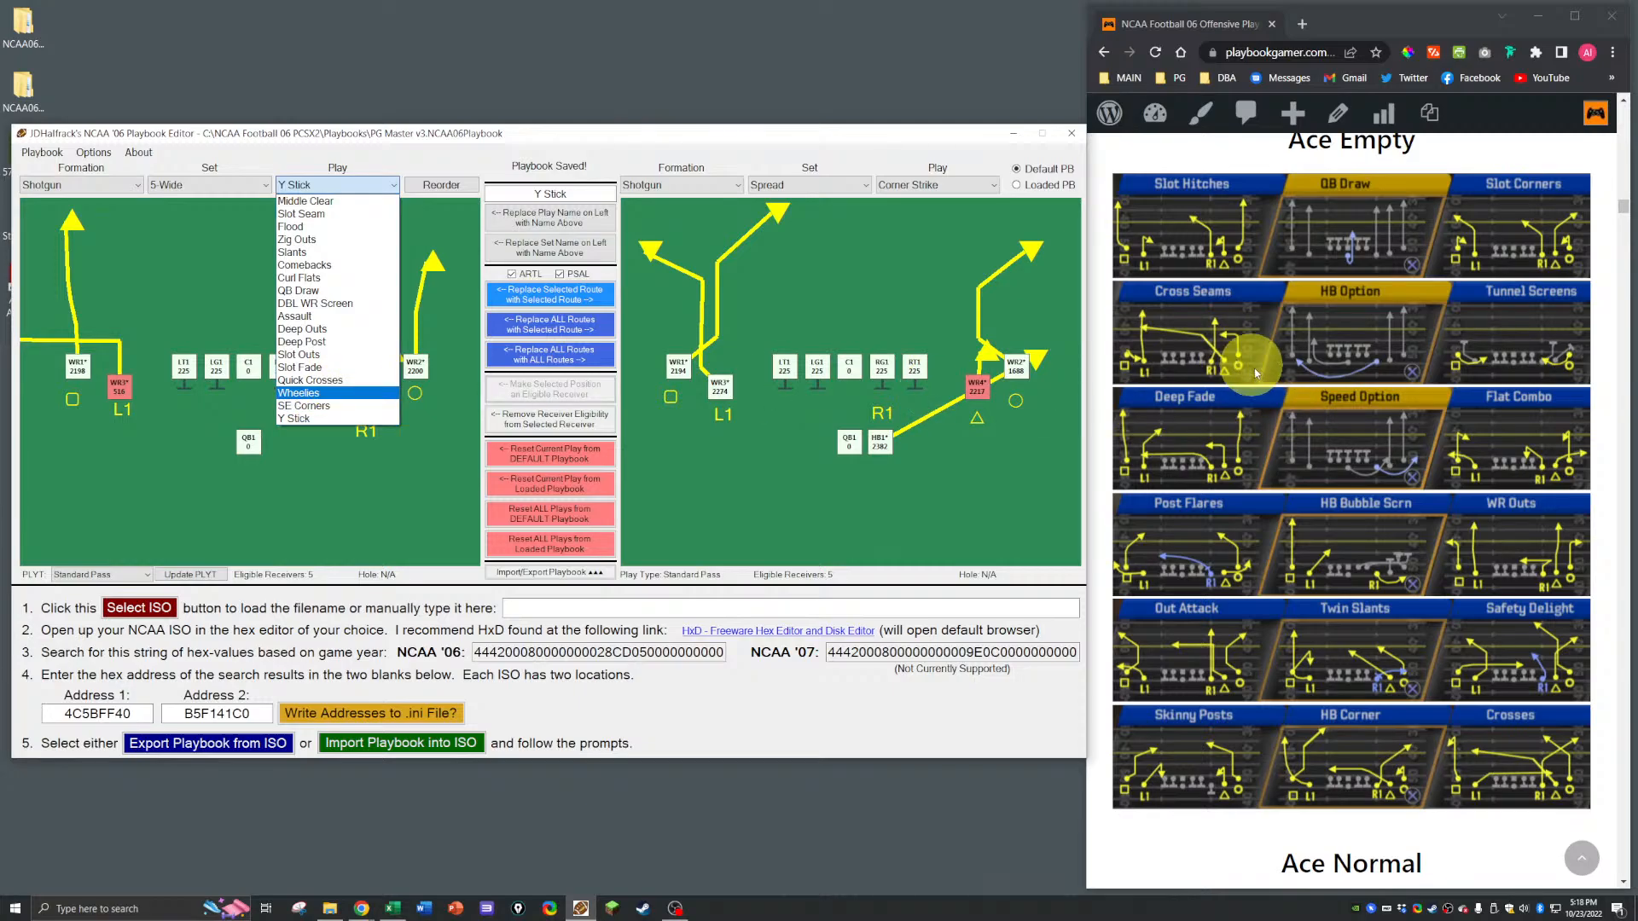
scroll(1268, 360, up, 7)
click(1581, 857)
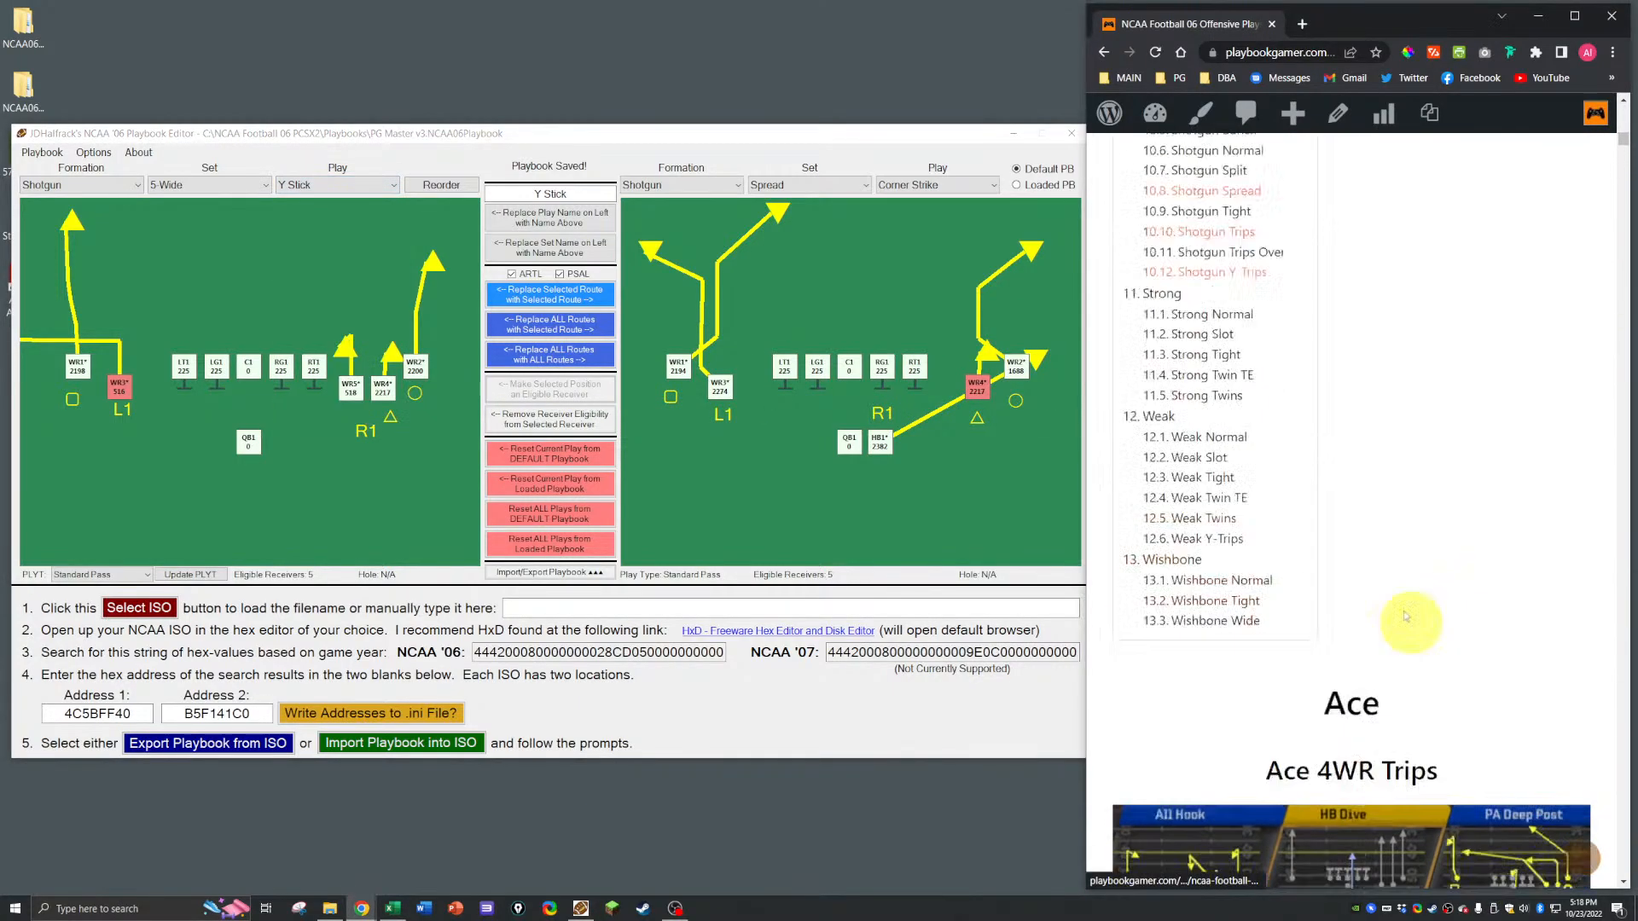
scroll(1237, 653, down, 8)
scroll(1208, 687, down, 7)
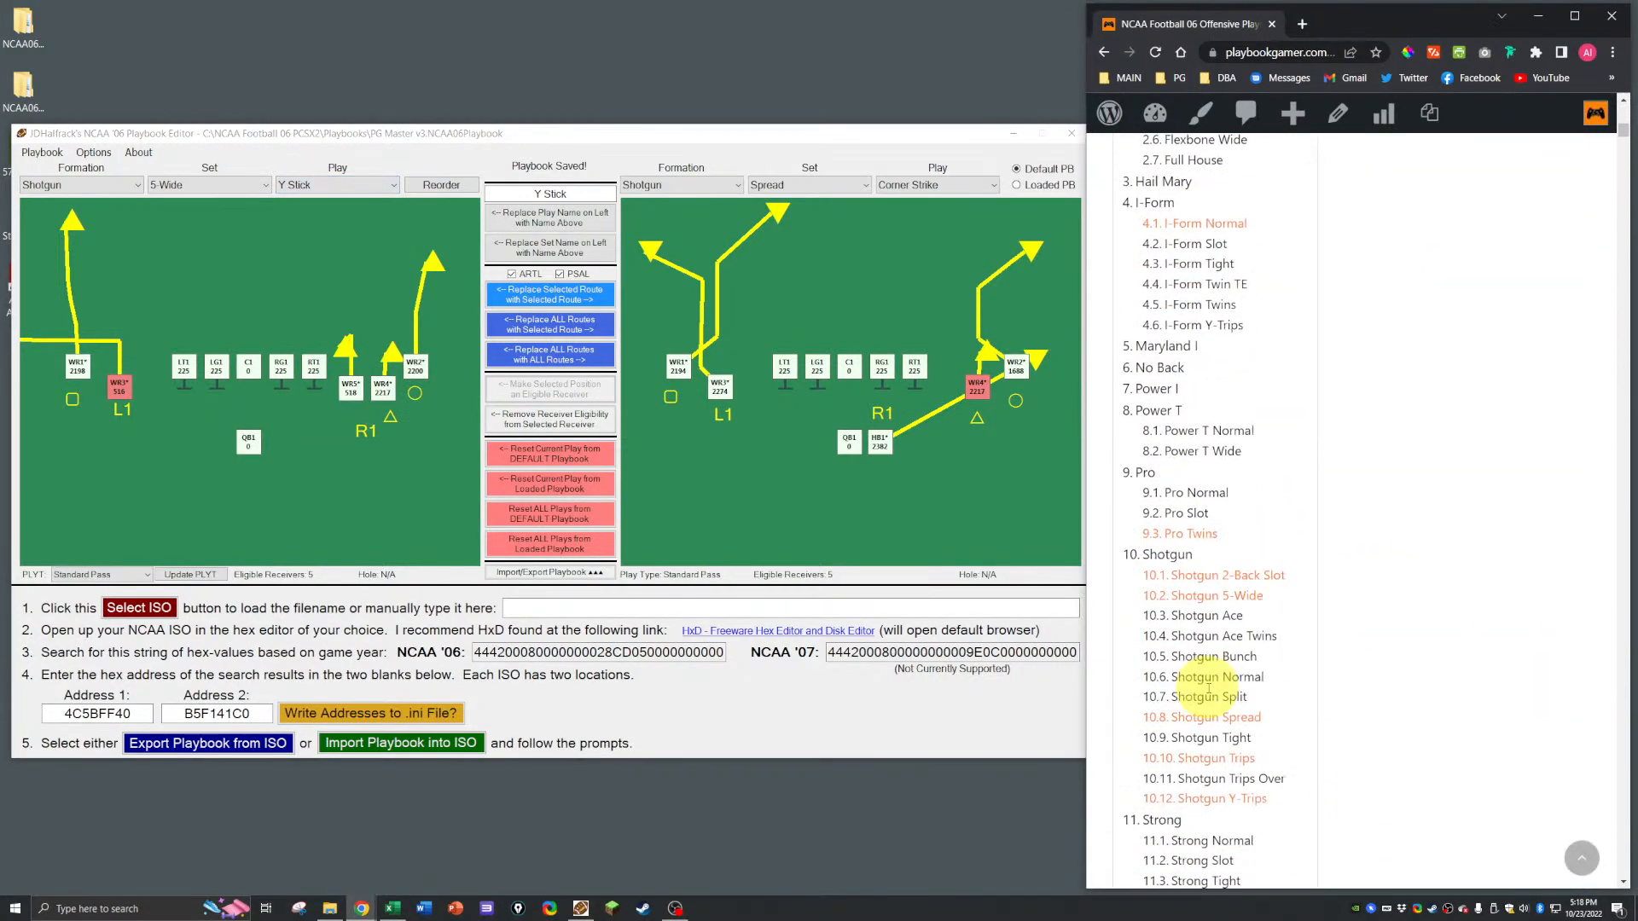
click(1211, 595)
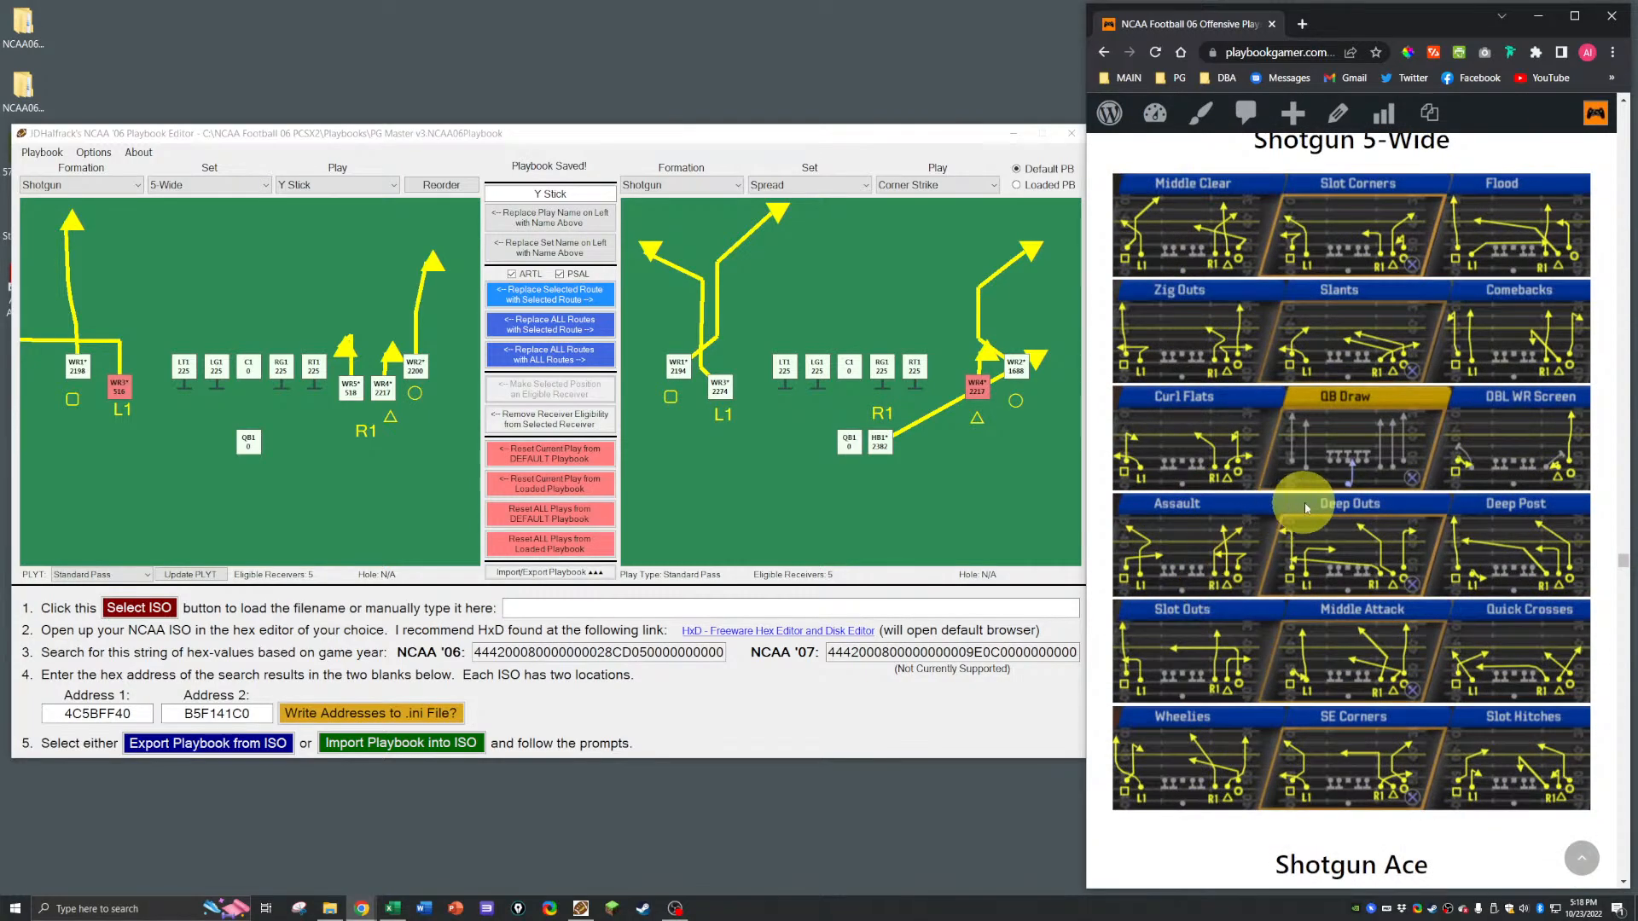
click(306, 184)
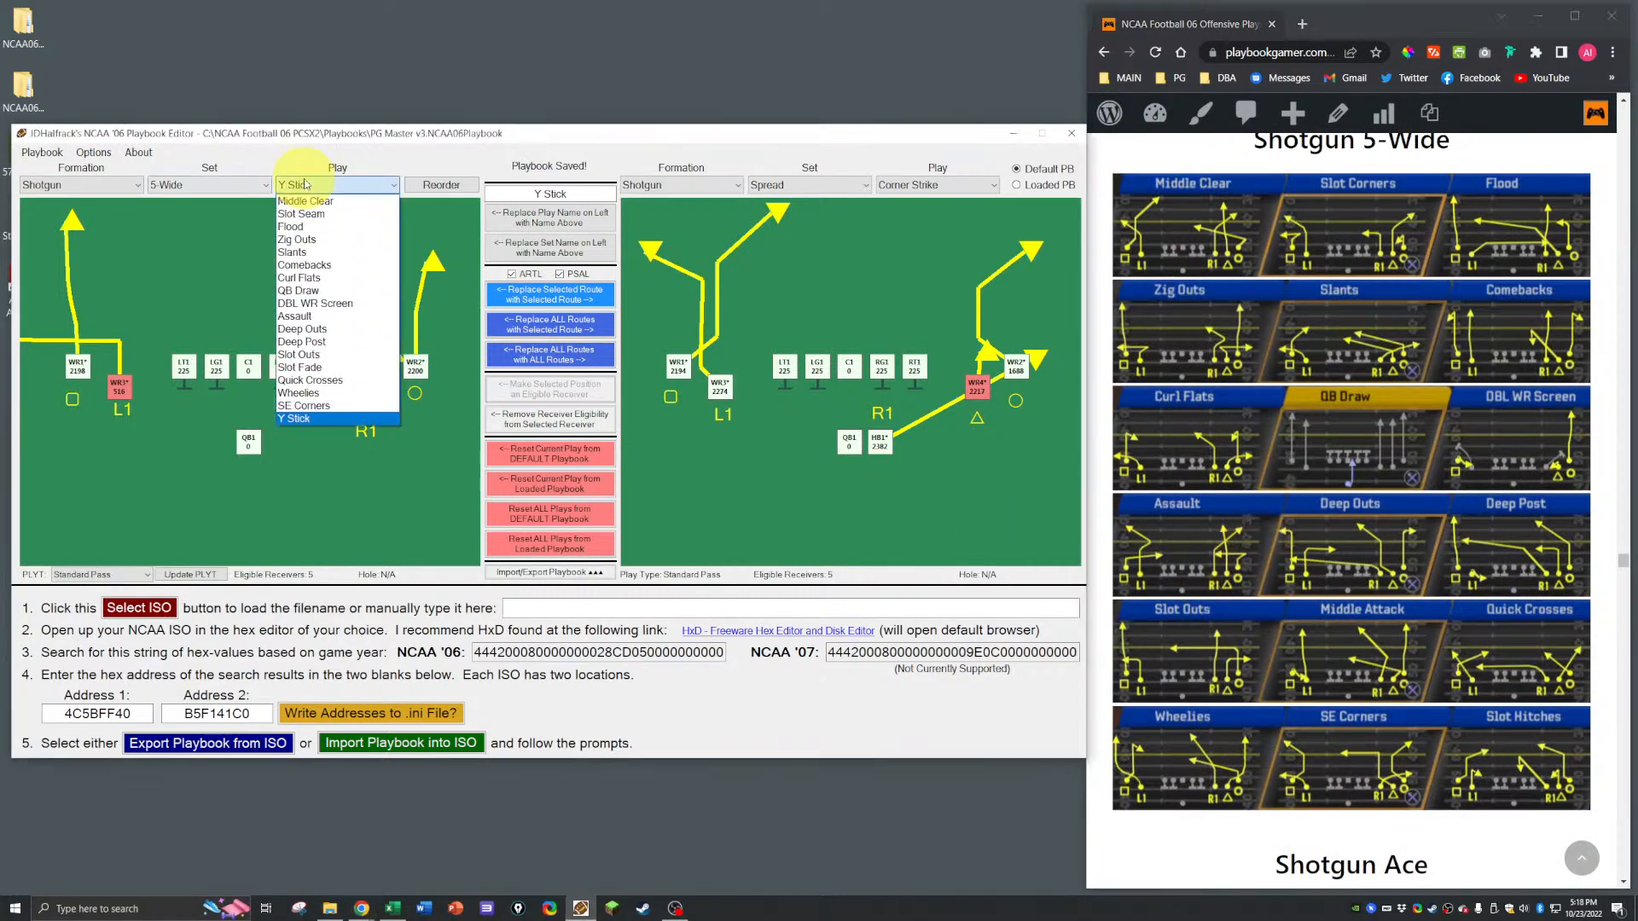
click(304, 406)
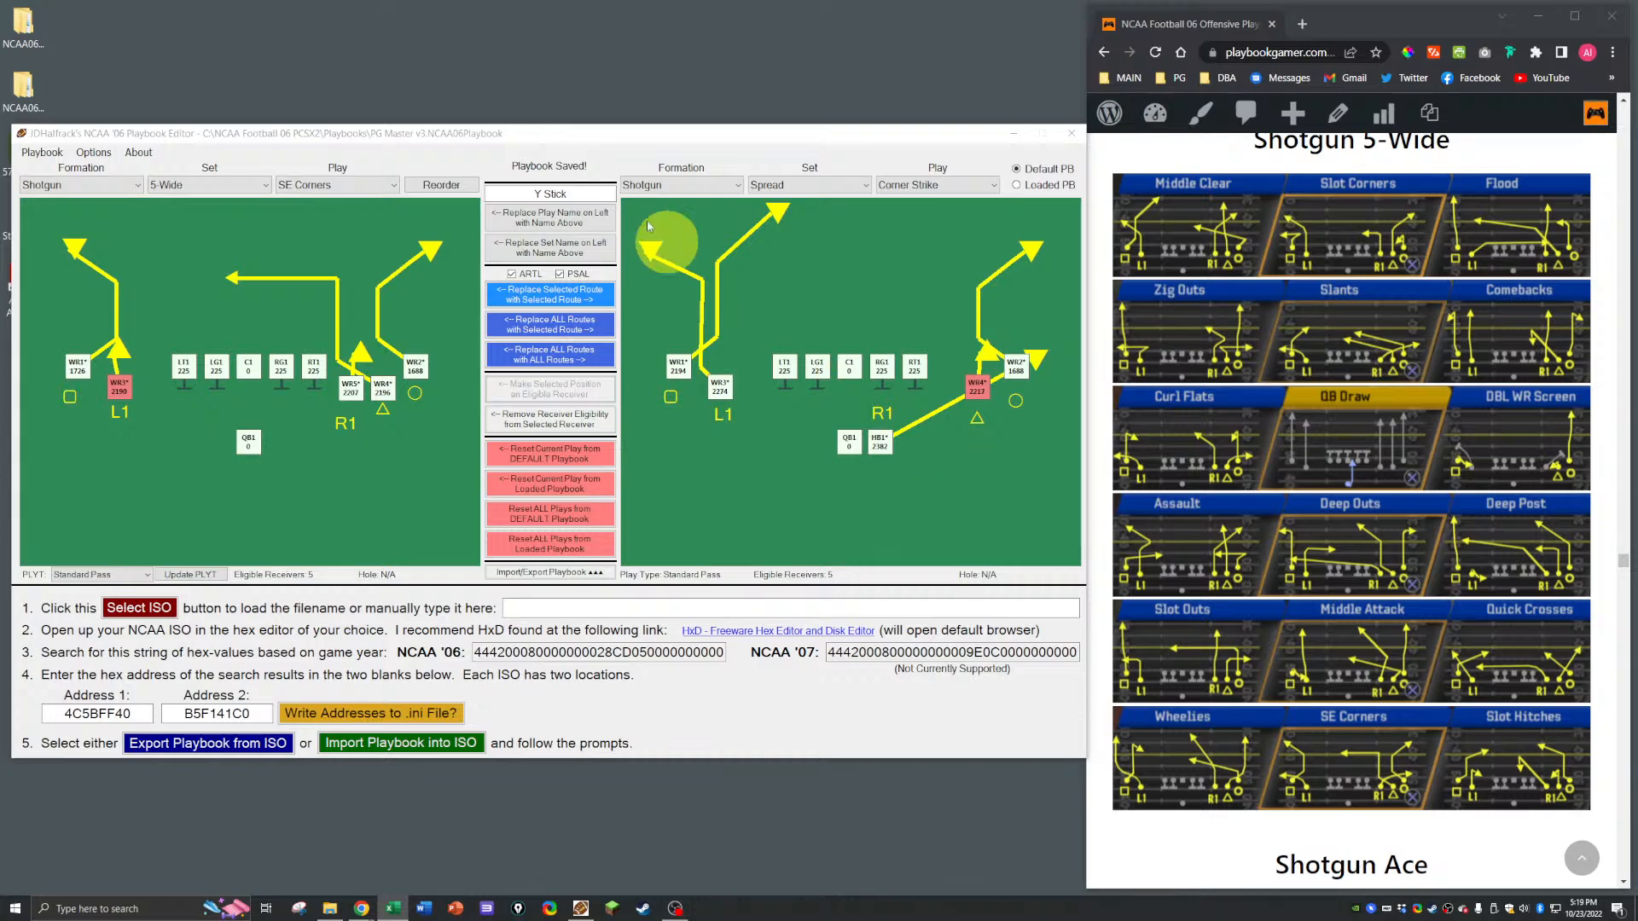
Step: Close the browser with the reference page and save the PG Master v3 playbook
click(1612, 17)
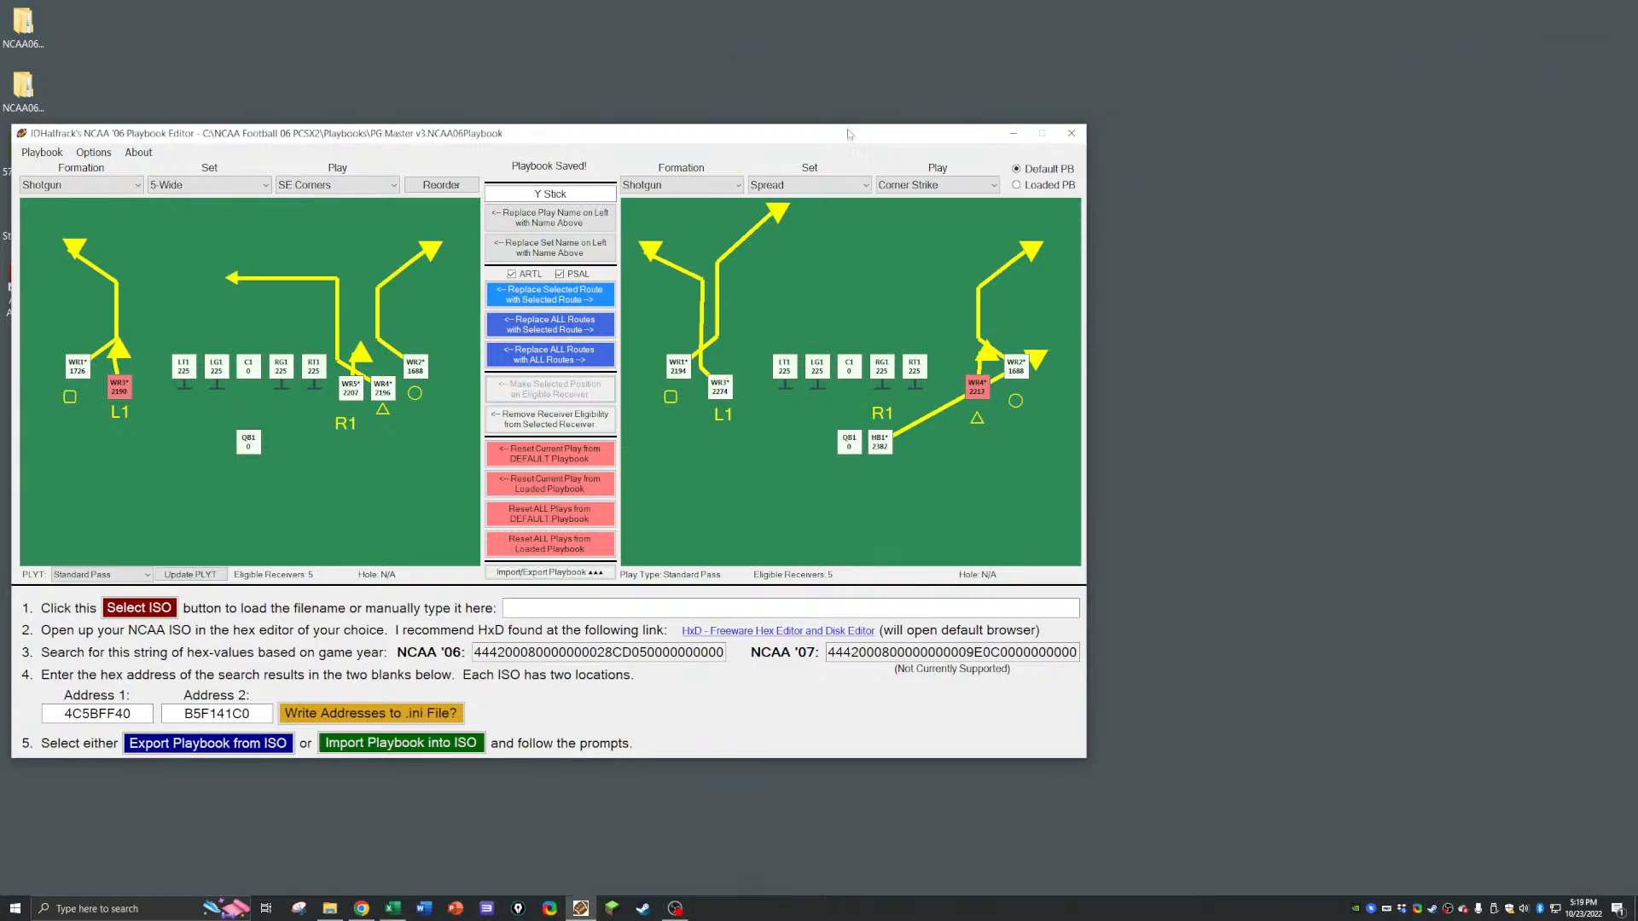
drag(656, 133, 773, 102)
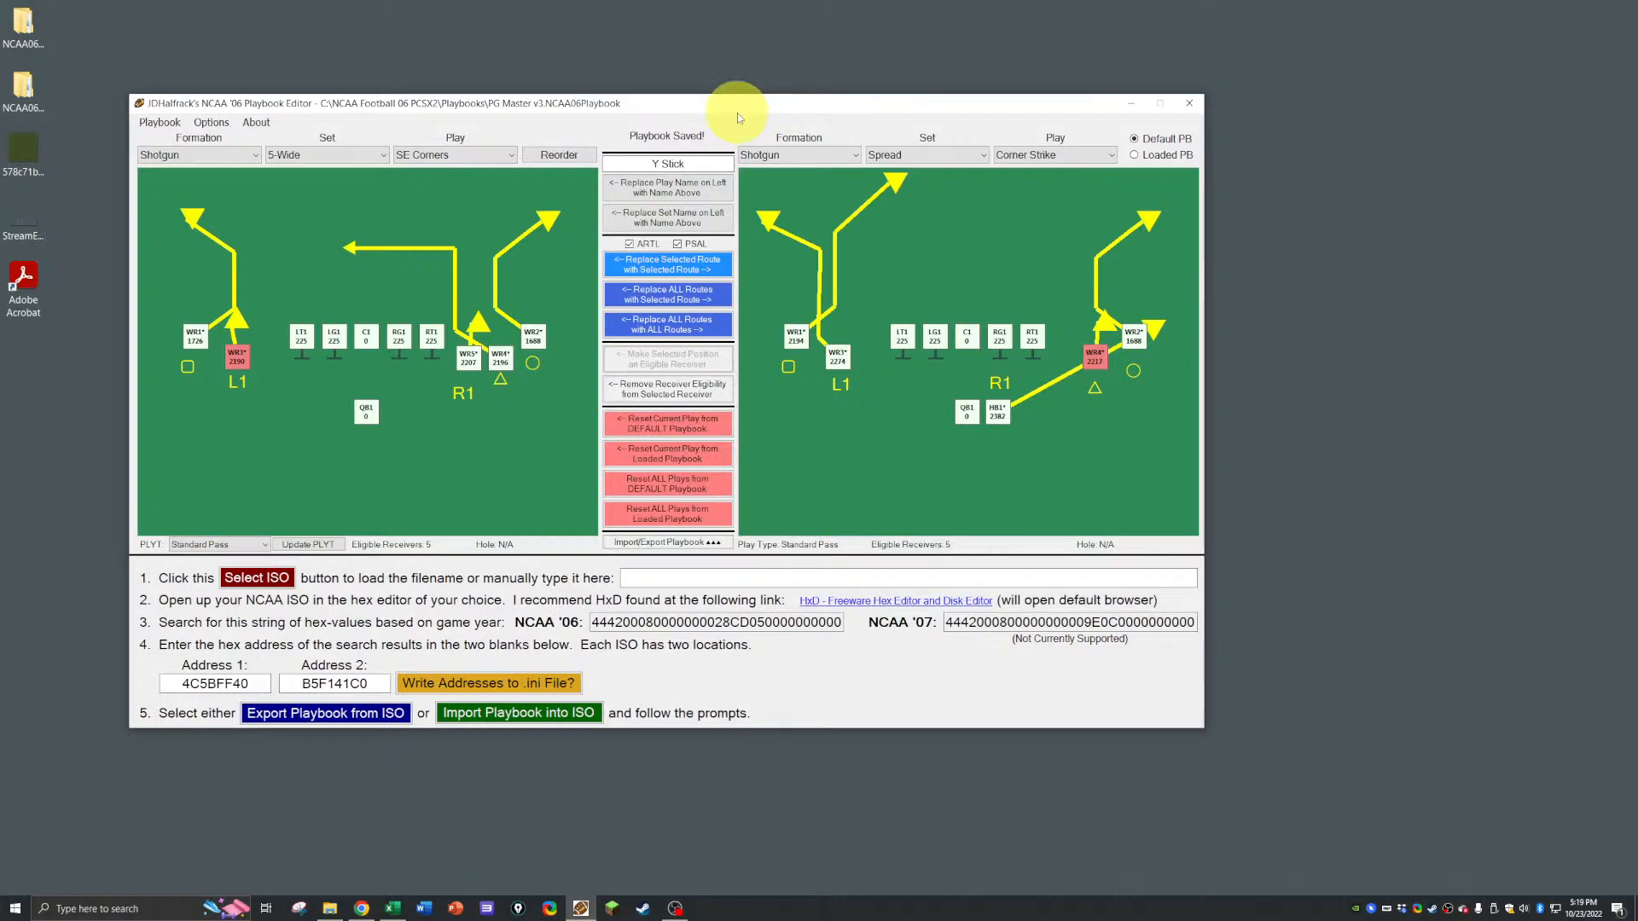
key(ctrl+s)
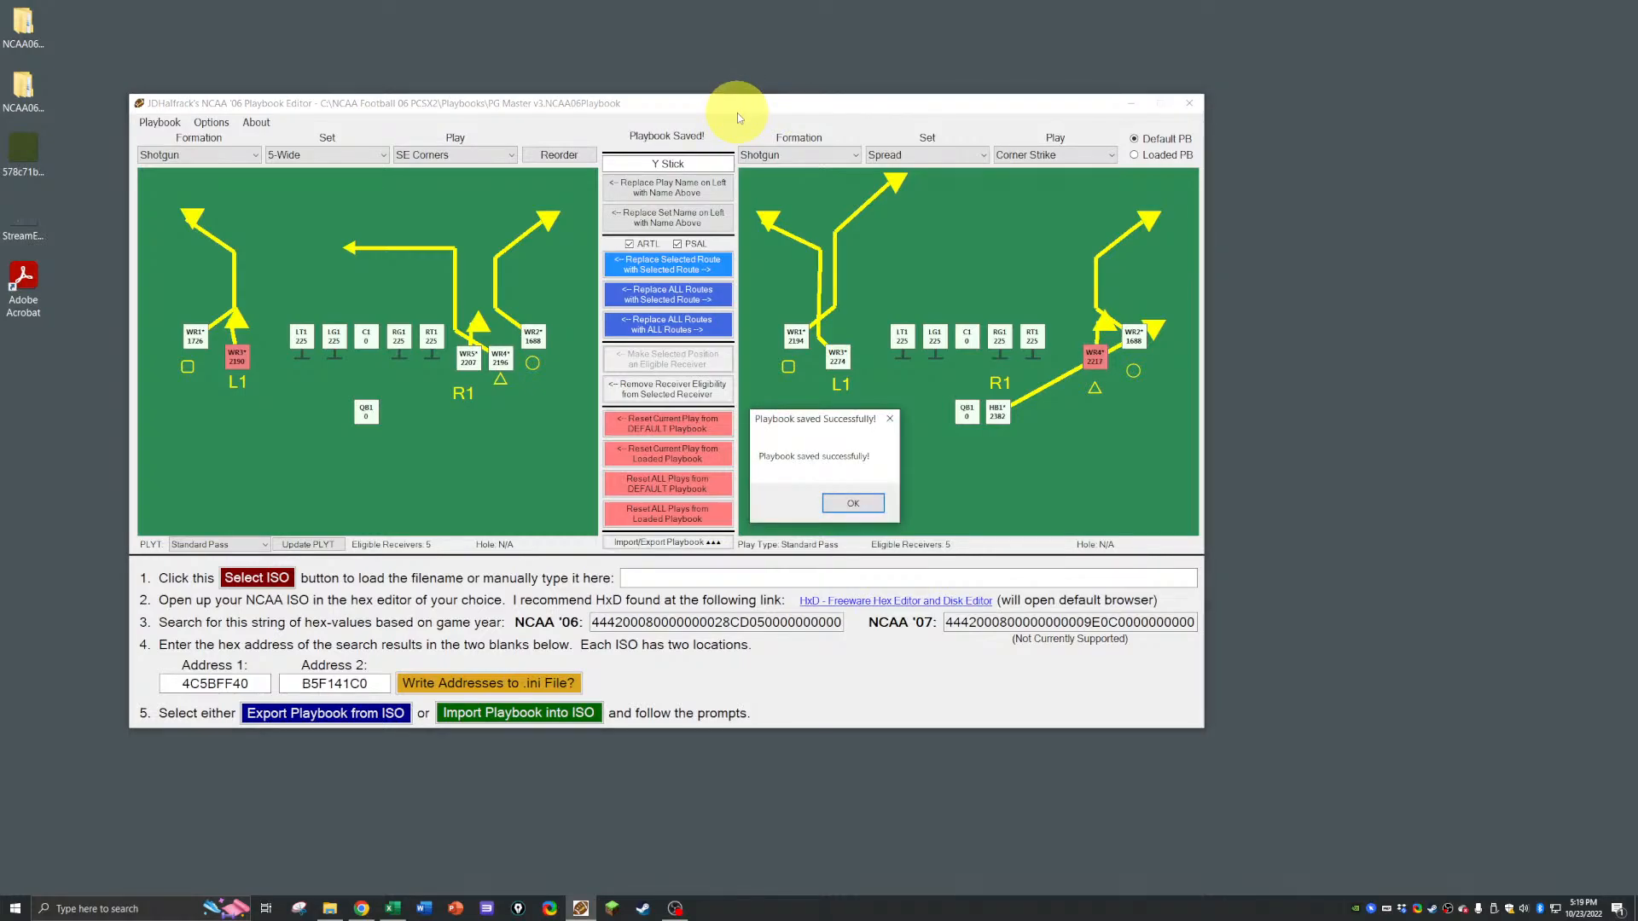
click(852, 503)
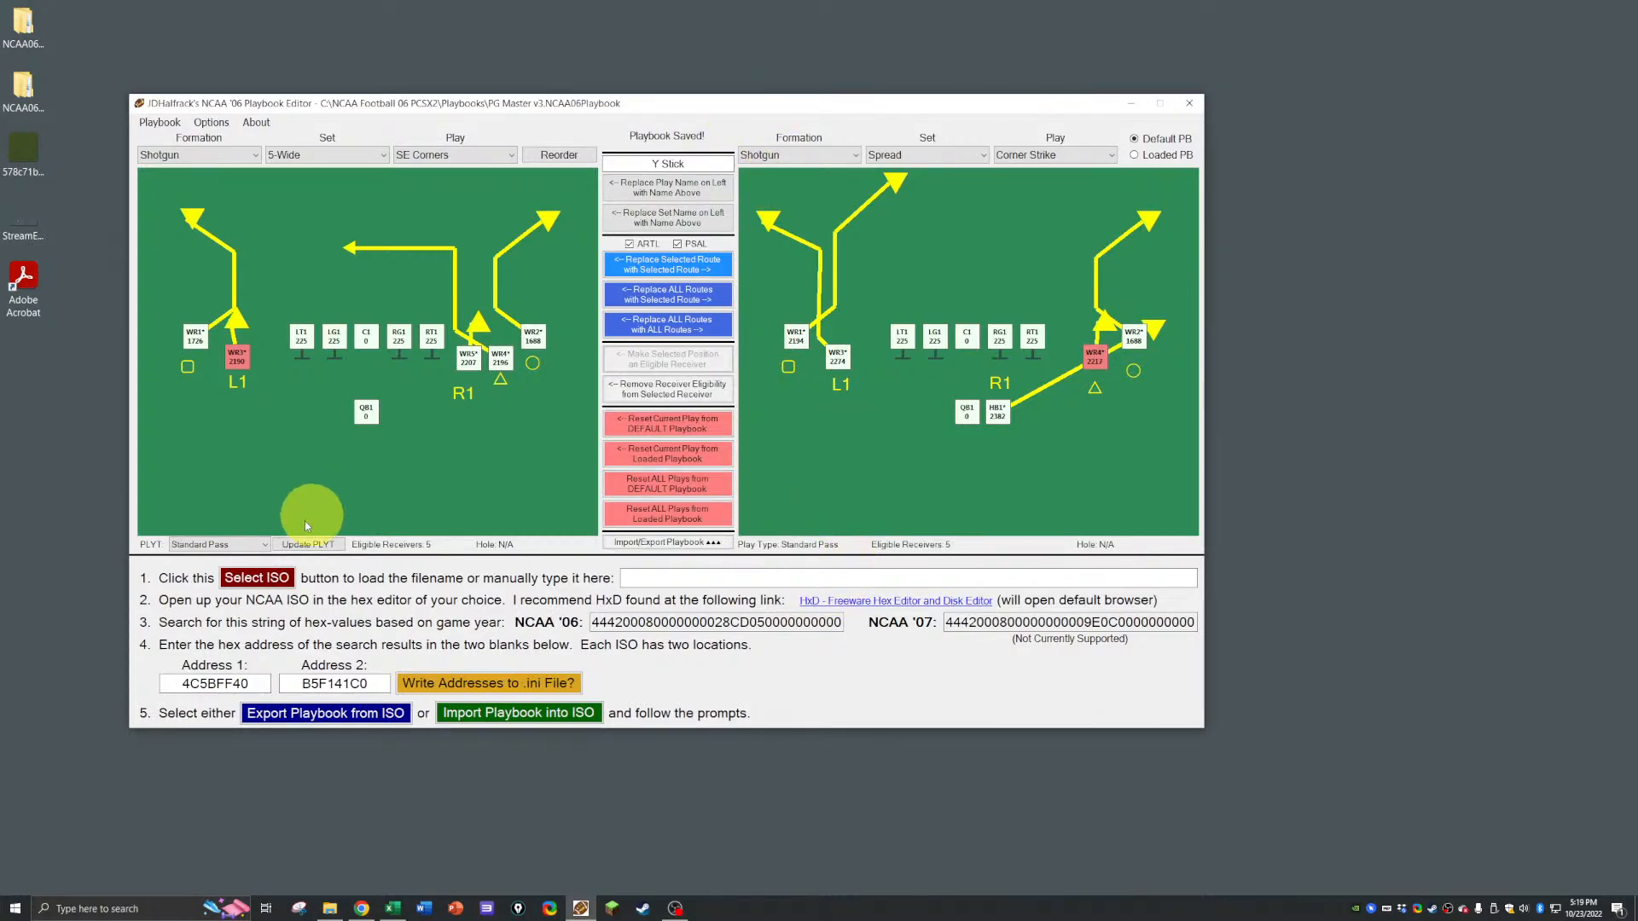
Step: Load NCAA Football 06 (USA) New Plays.iso from the NCAA Football 06 PCSX2 folder as the target ISO
click(256, 577)
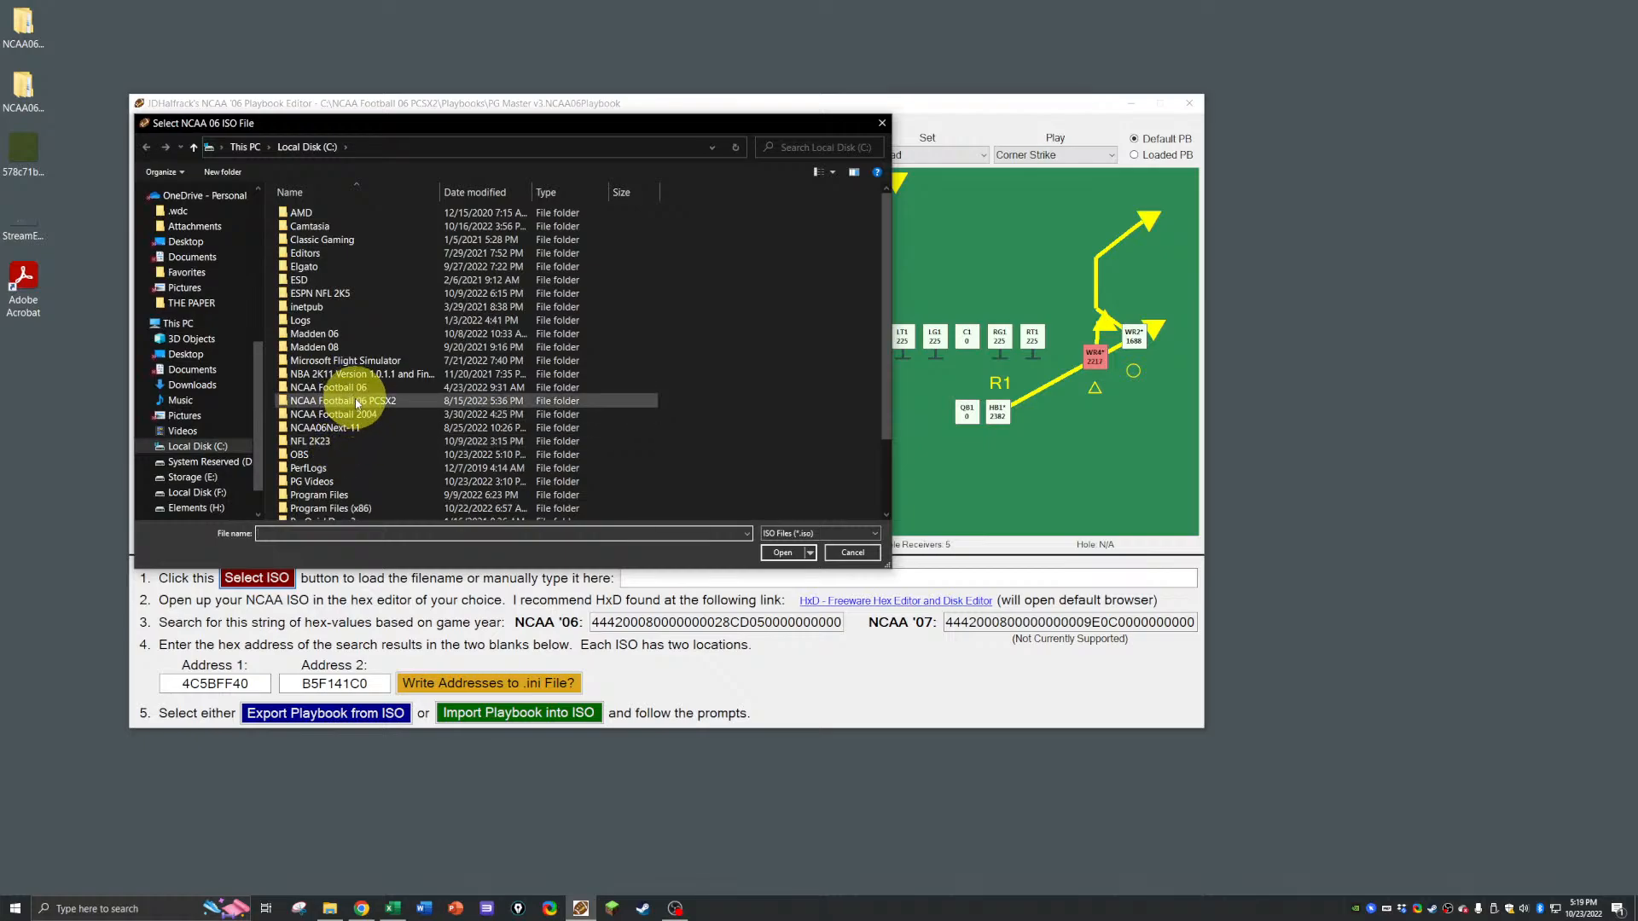
double_click(357, 403)
double_click(347, 245)
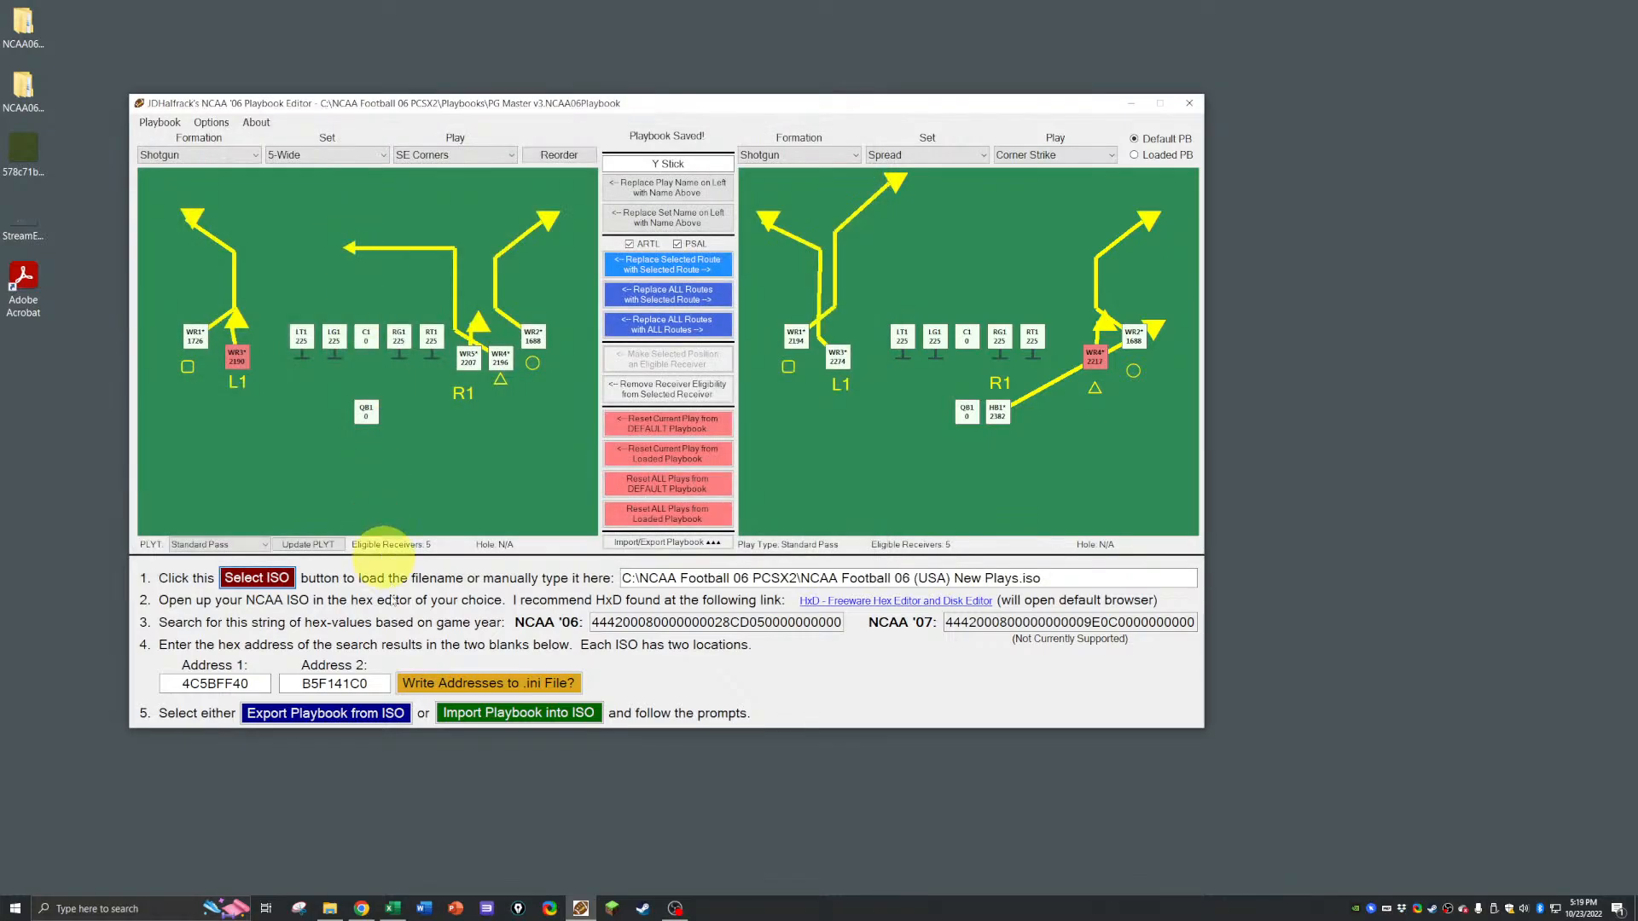
Step: Import PG Master v3.NCAA06Playbook from the NCAA Football 06 PCSX2 Playbooks folder into the ISO
click(477, 713)
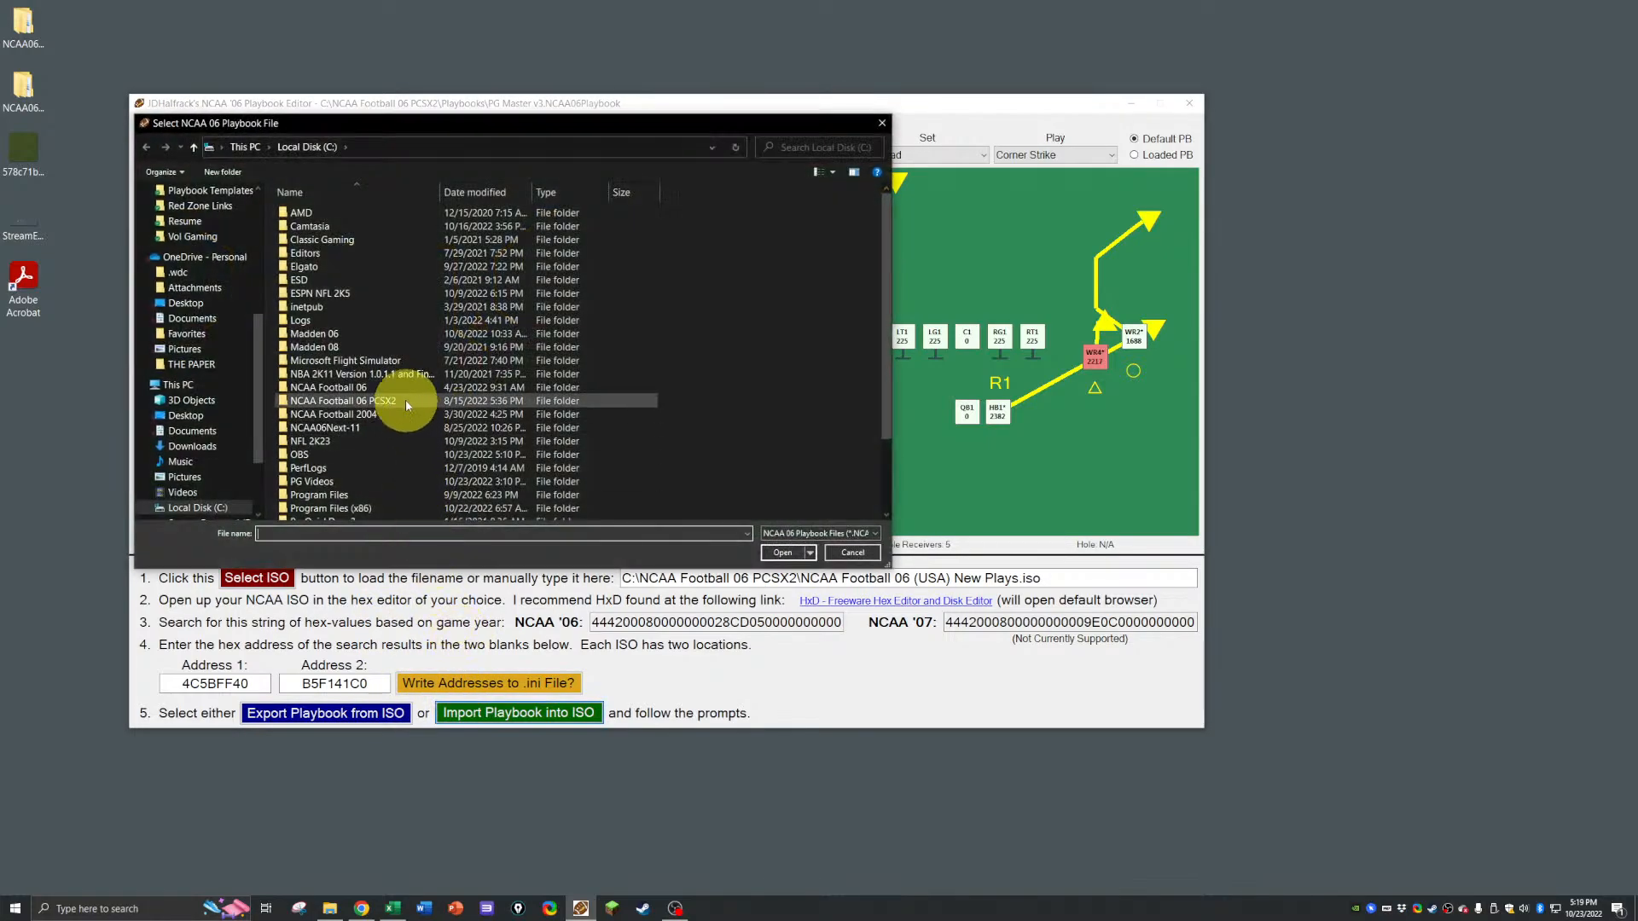
double_click(406, 401)
double_click(308, 226)
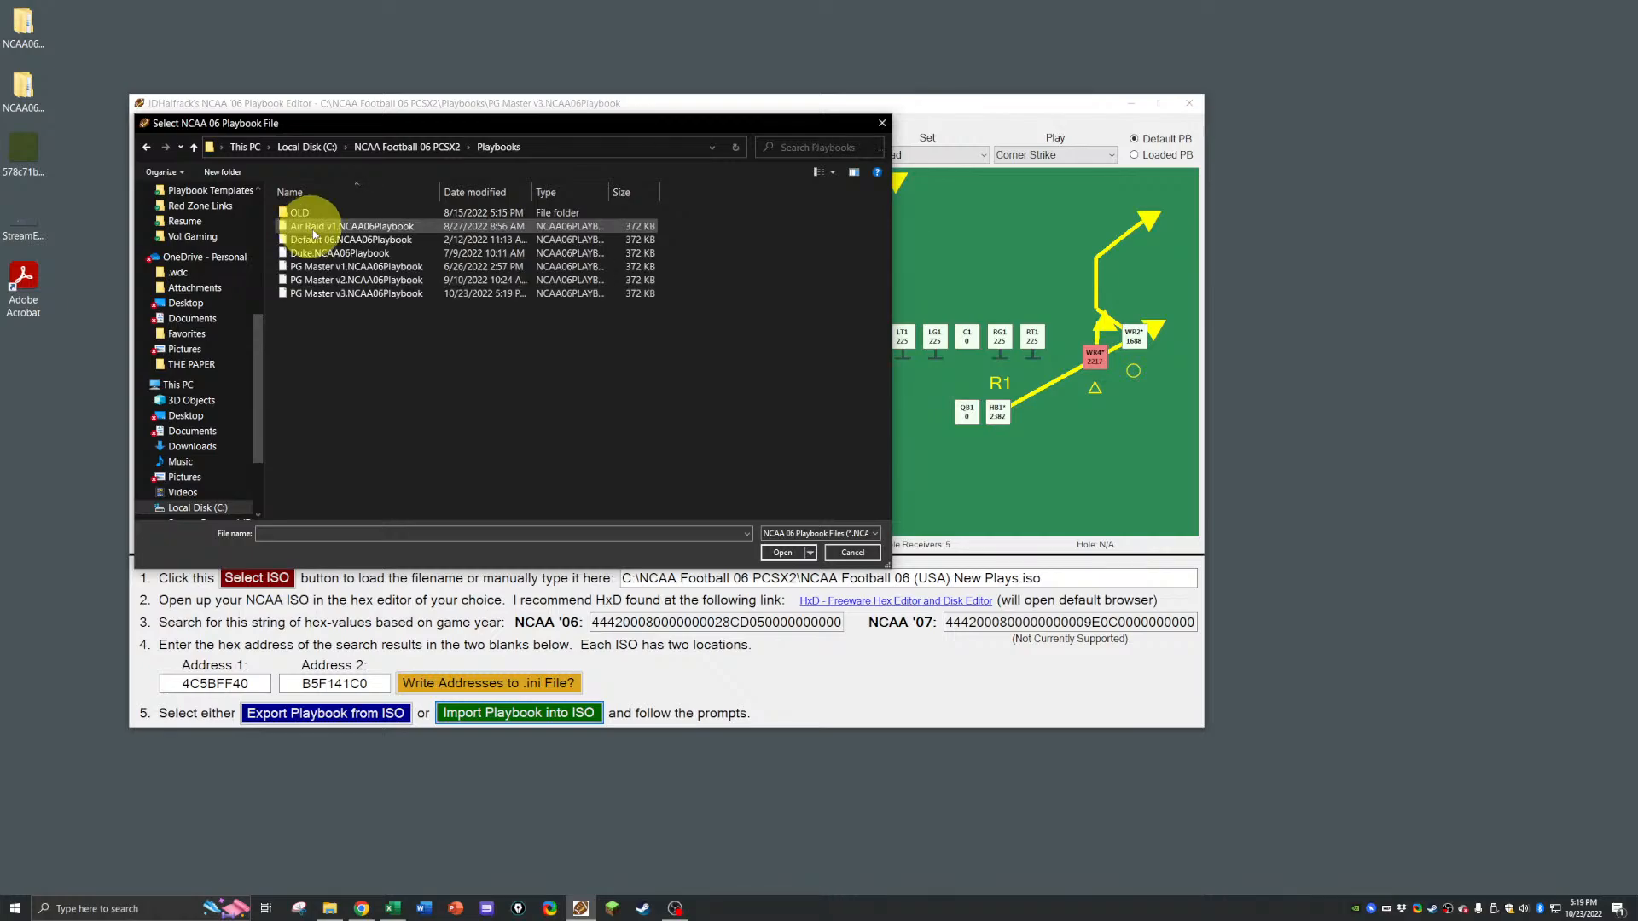
double_click(355, 294)
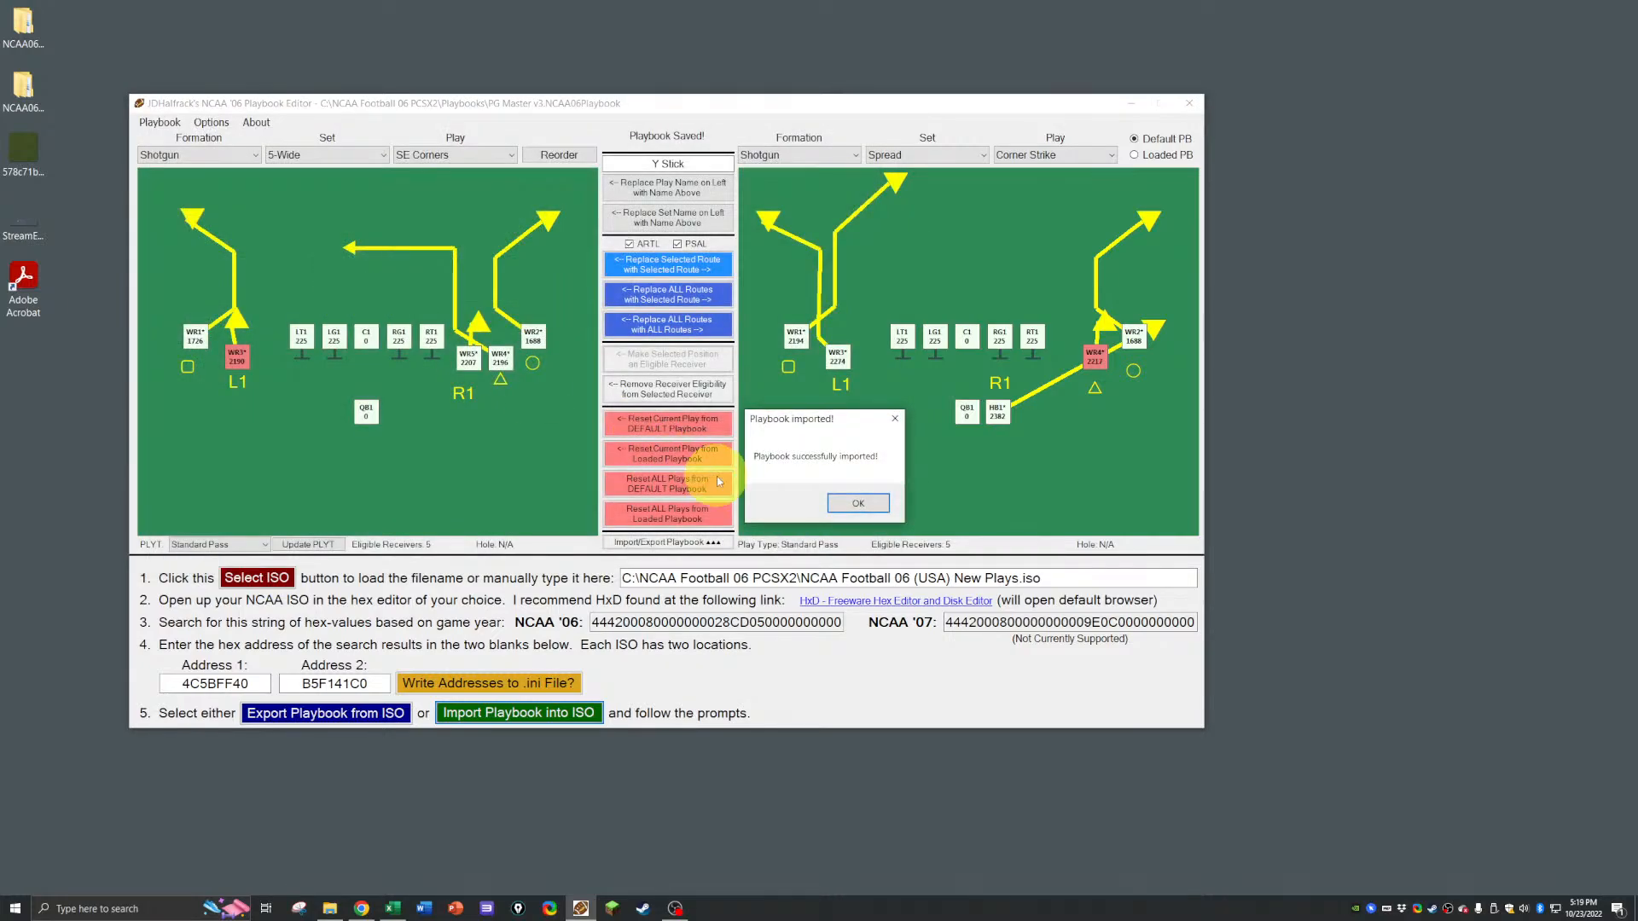
click(858, 507)
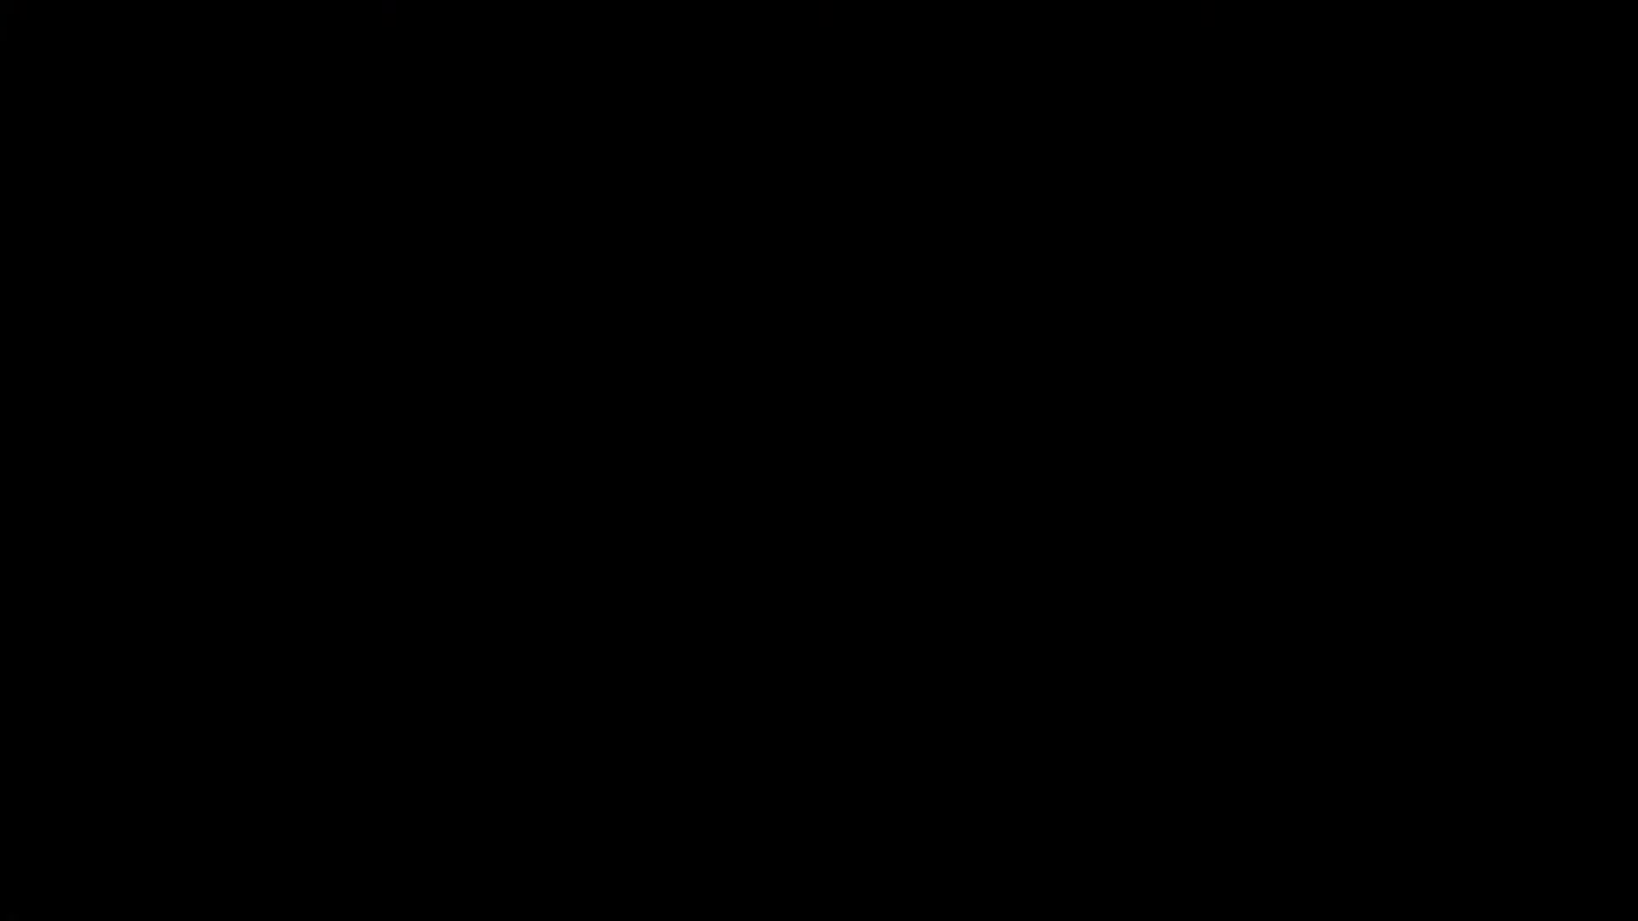
Step: Switch to the NCAA Football 06 game, get past its intro to the main menu, and open practice team selection
key(F4)
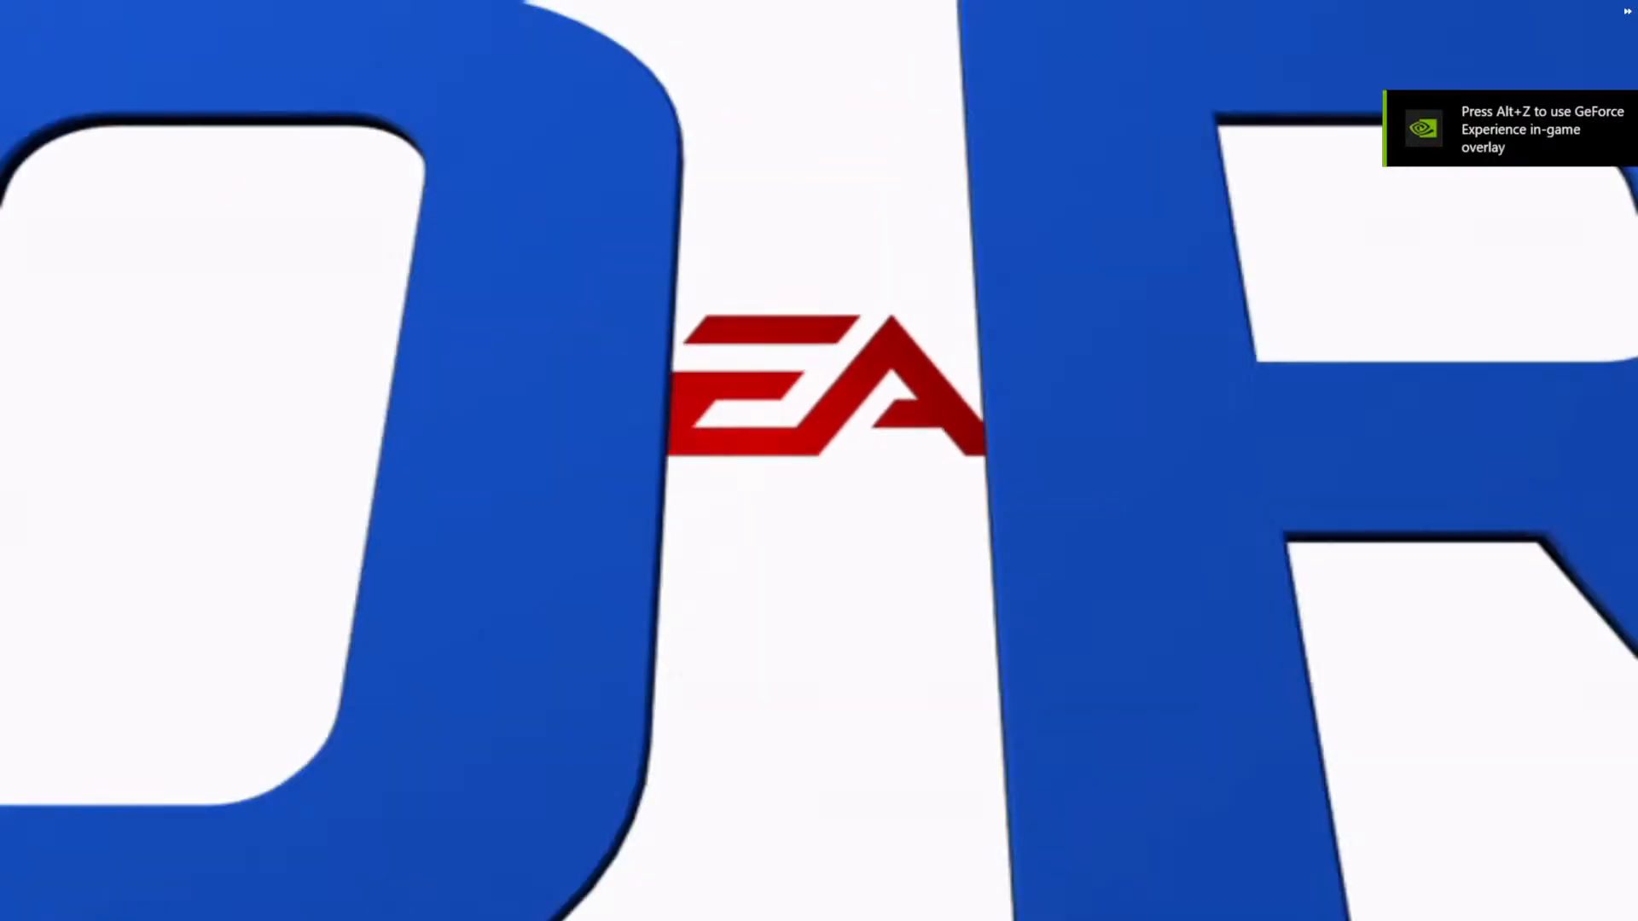
click(1550, 515)
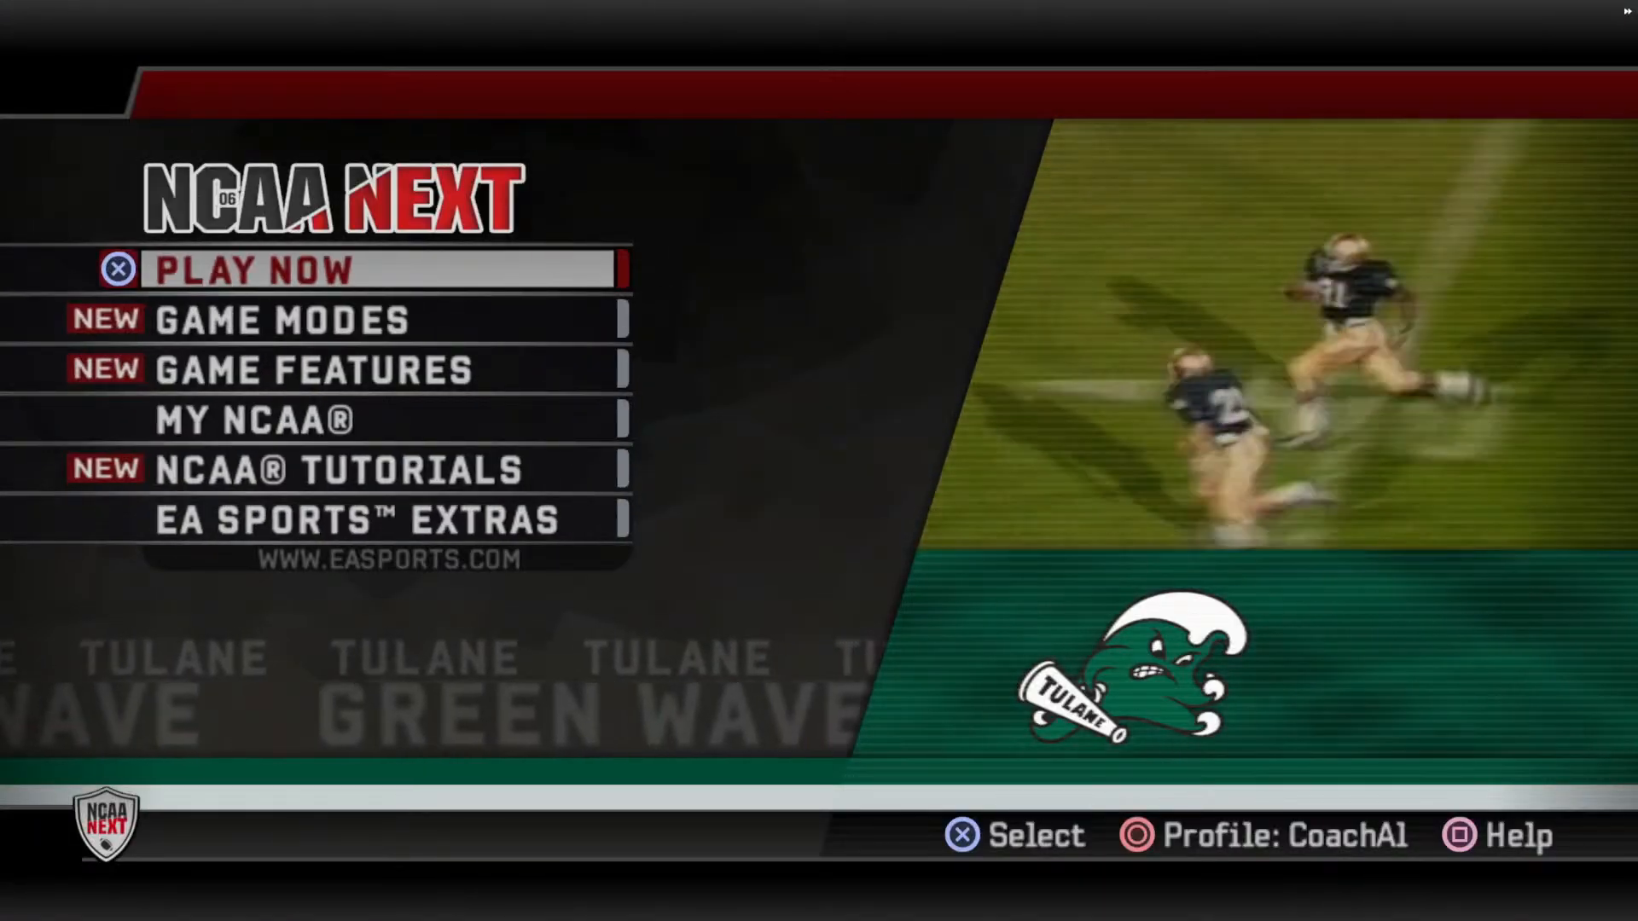
key(F4)
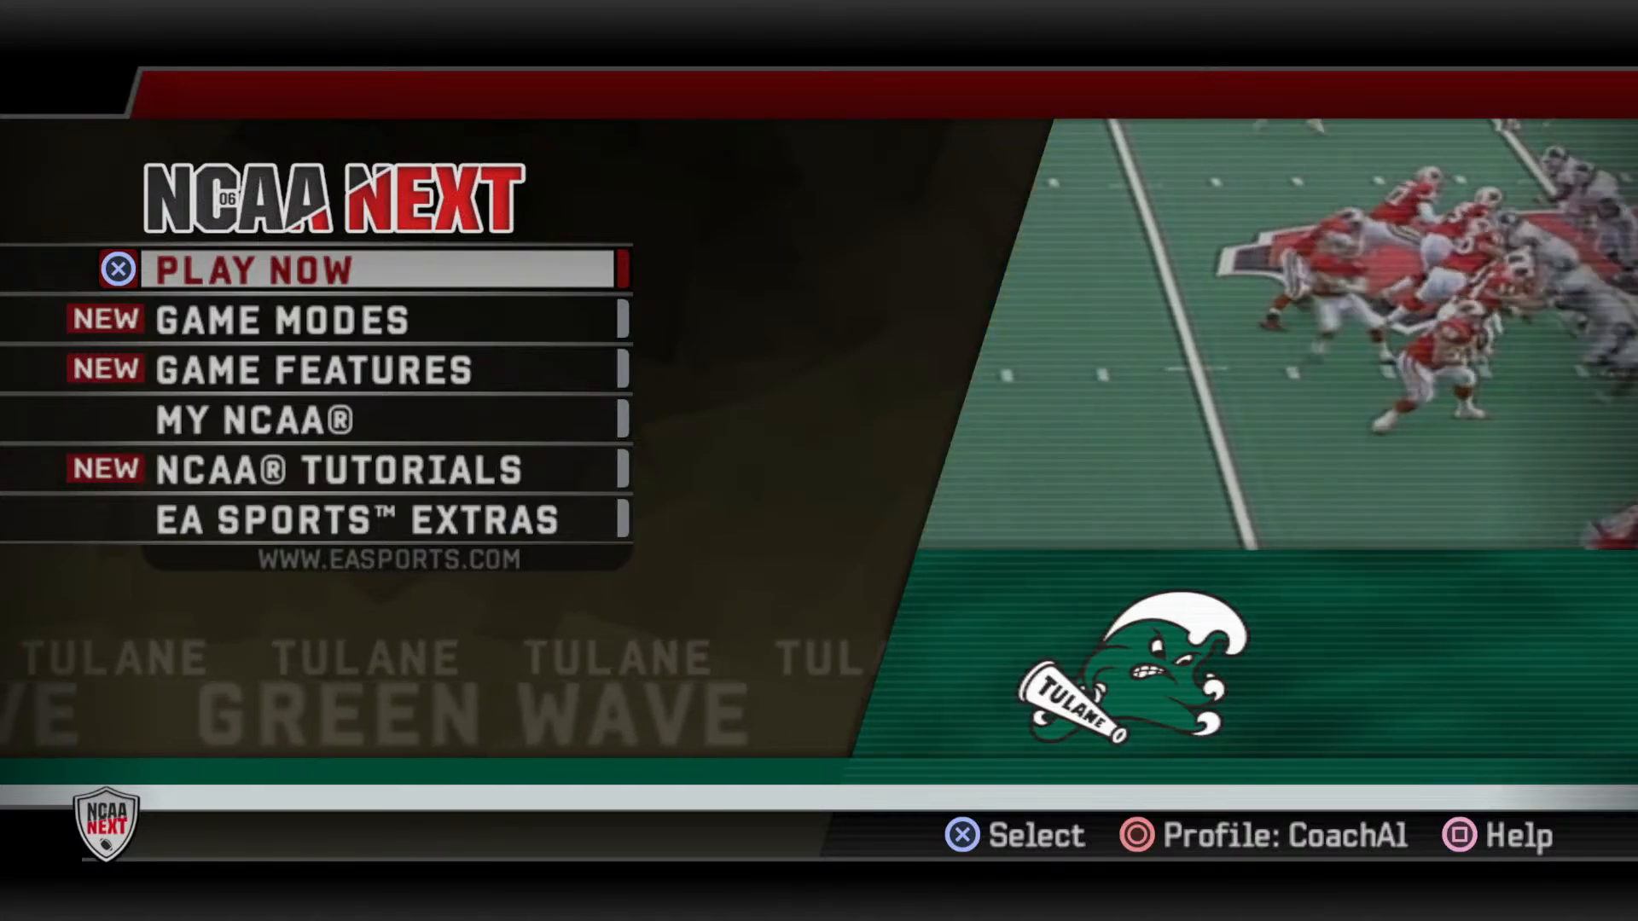
key(Down)
key(Return)
key(Up)
key(Return)
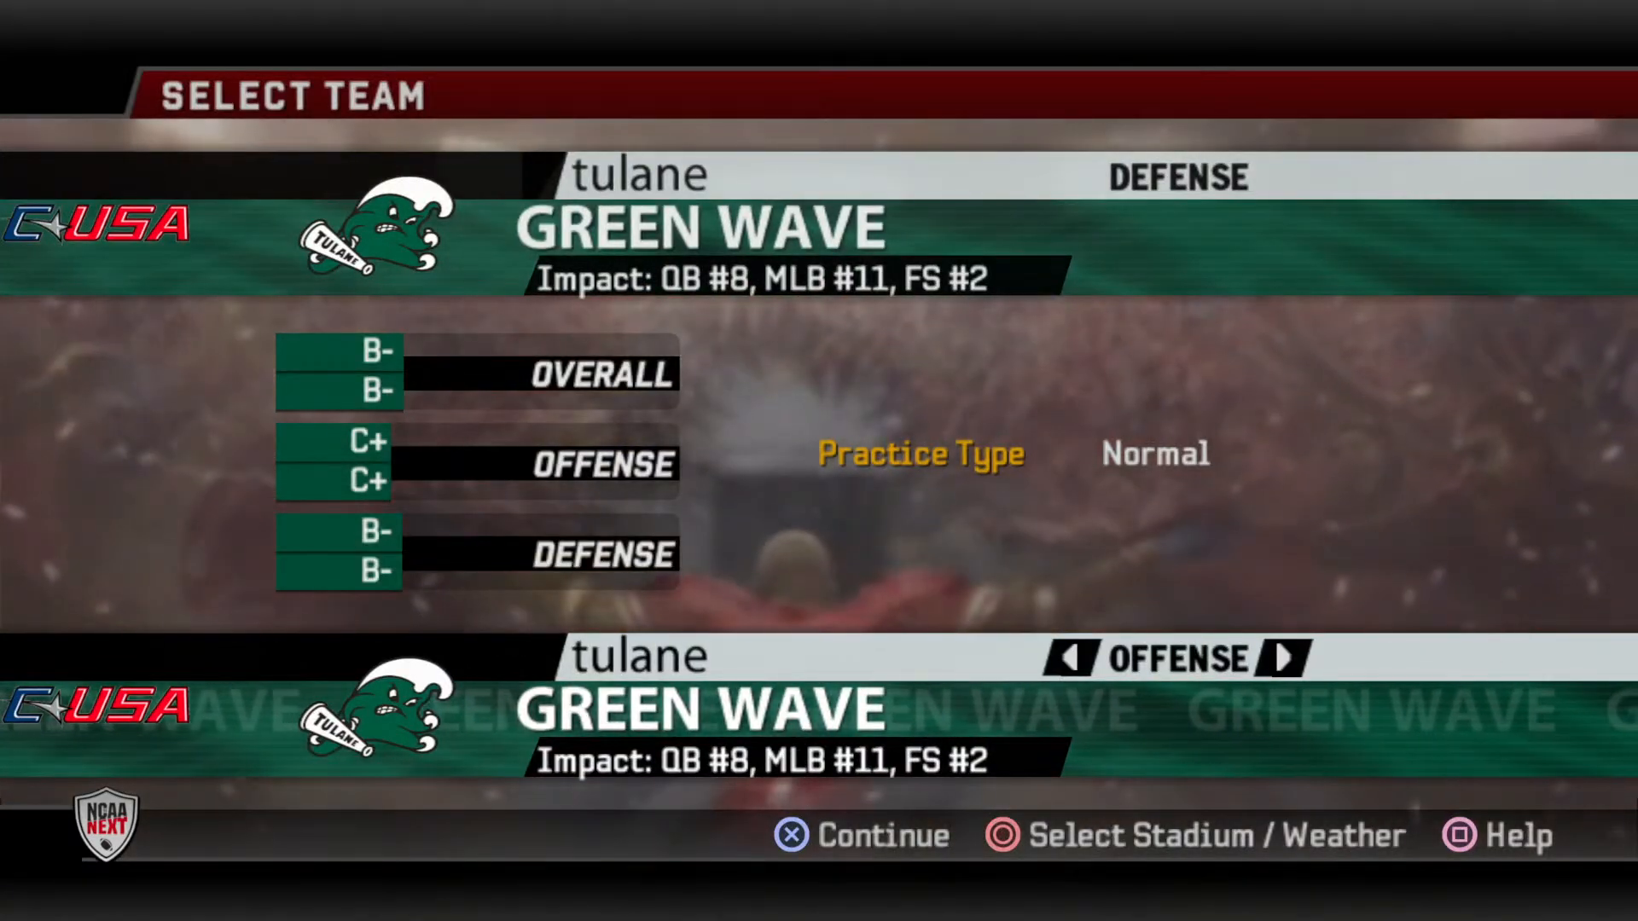
Step: Choose the Tennessee Volunteers as the offensive team for the practice session
key(Right)
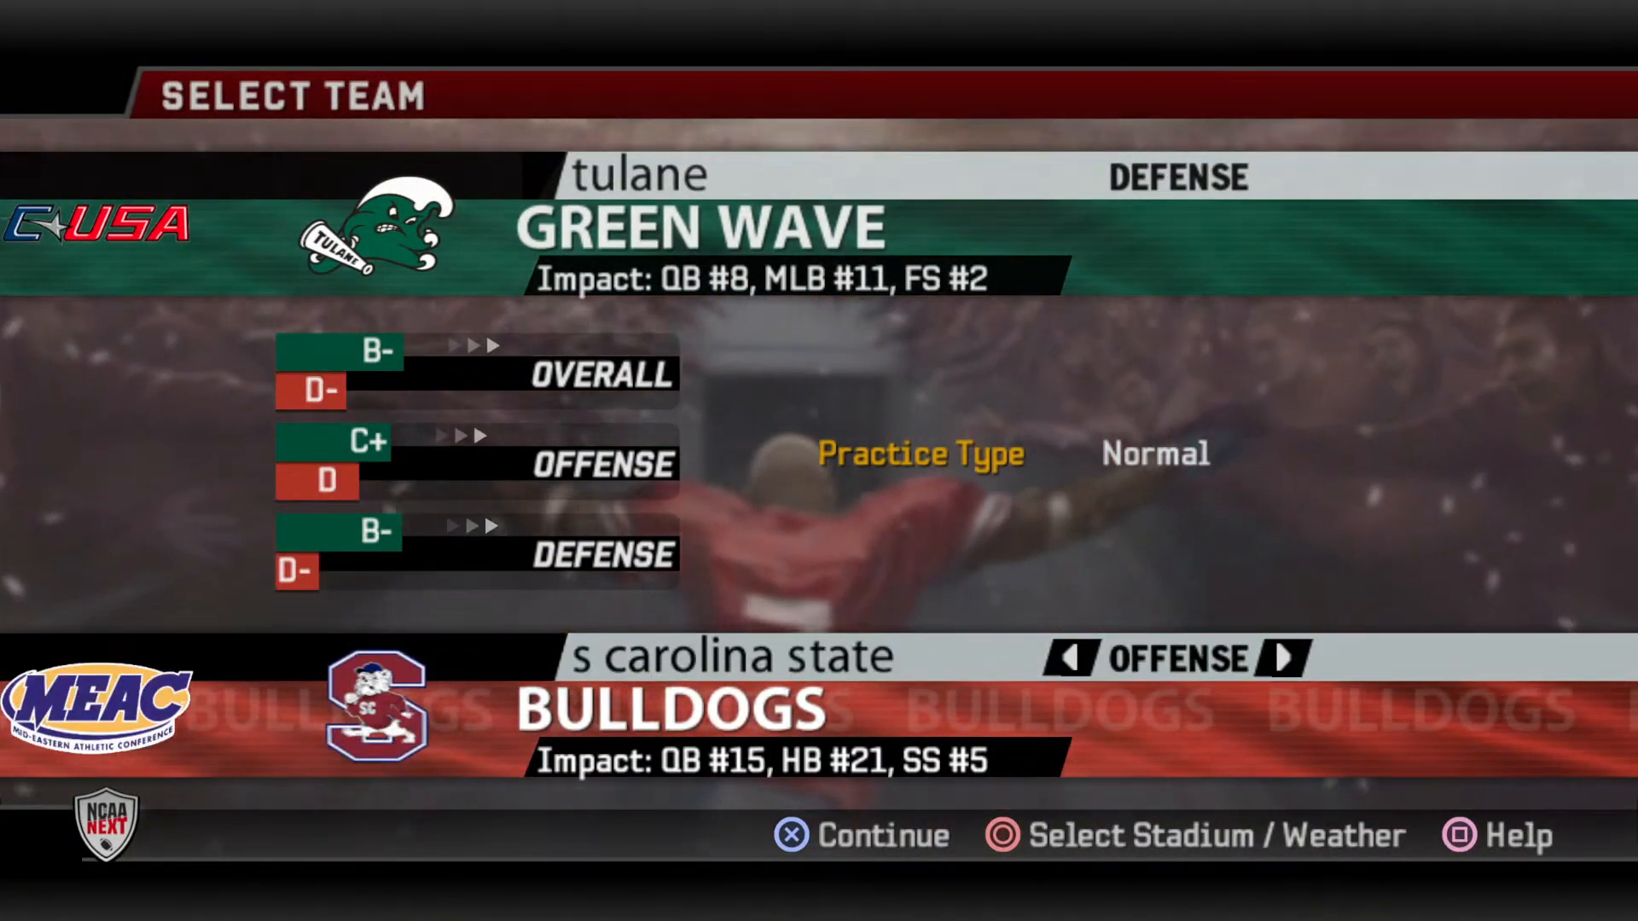
key(Right)
key(Right)
key(Right)
key(Right)
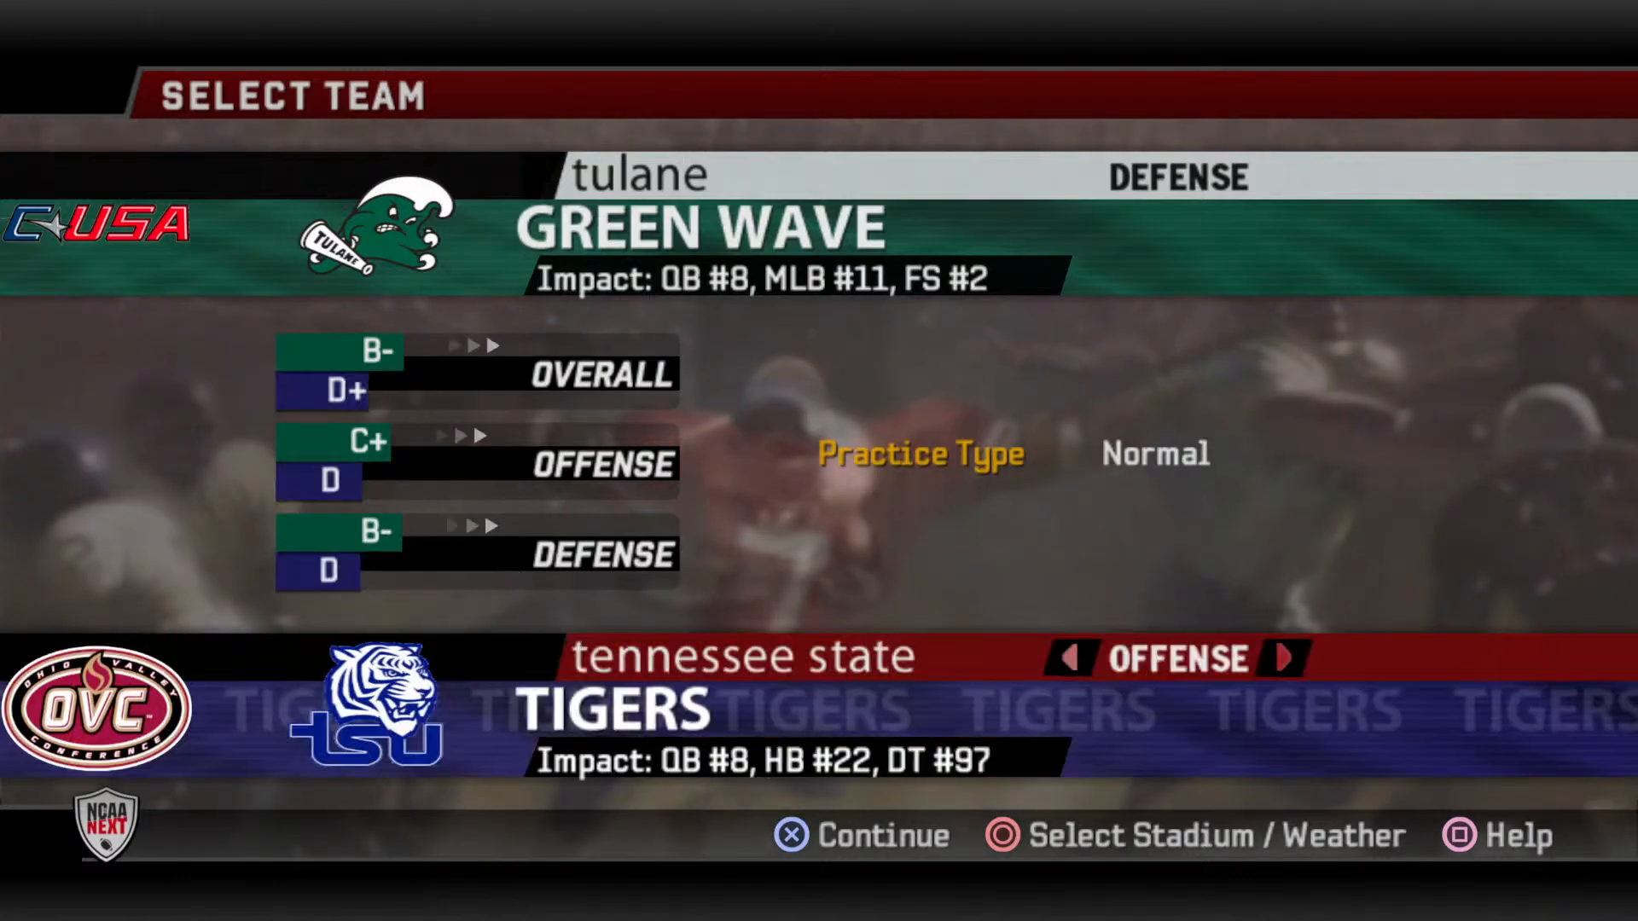
key(Right)
key(Right)
key(Right)
key(Right)
key(Right)
key(Left)
key(Left)
key(Left)
key(Left)
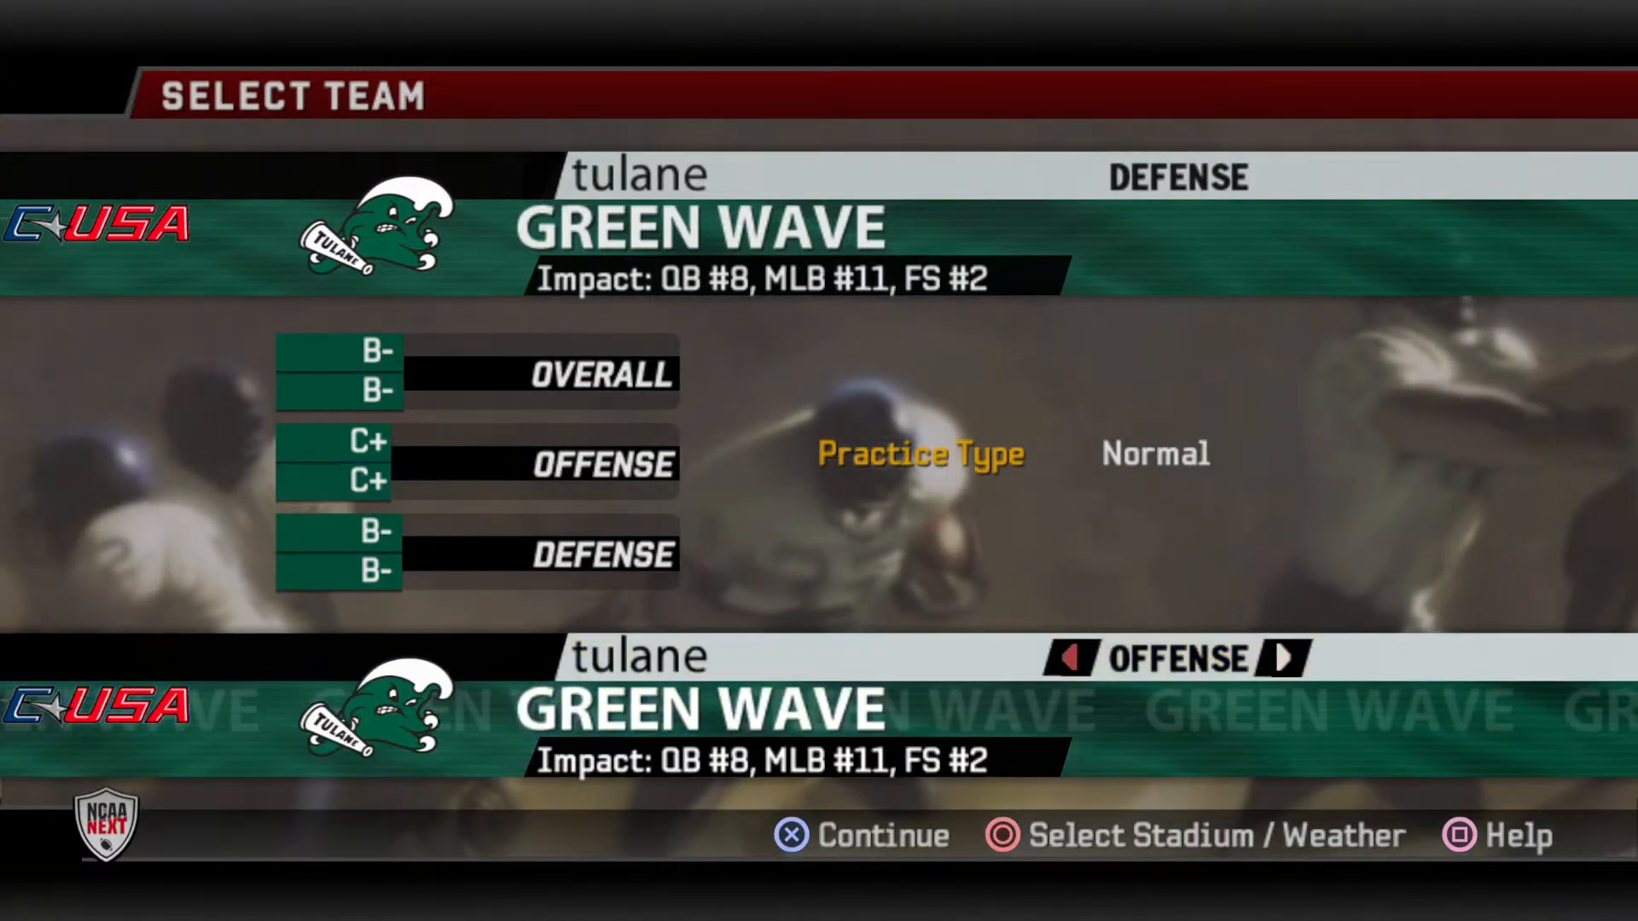
key(Left)
key(Left)
key(Left)
key(Left)
key(Left)
key(Left)
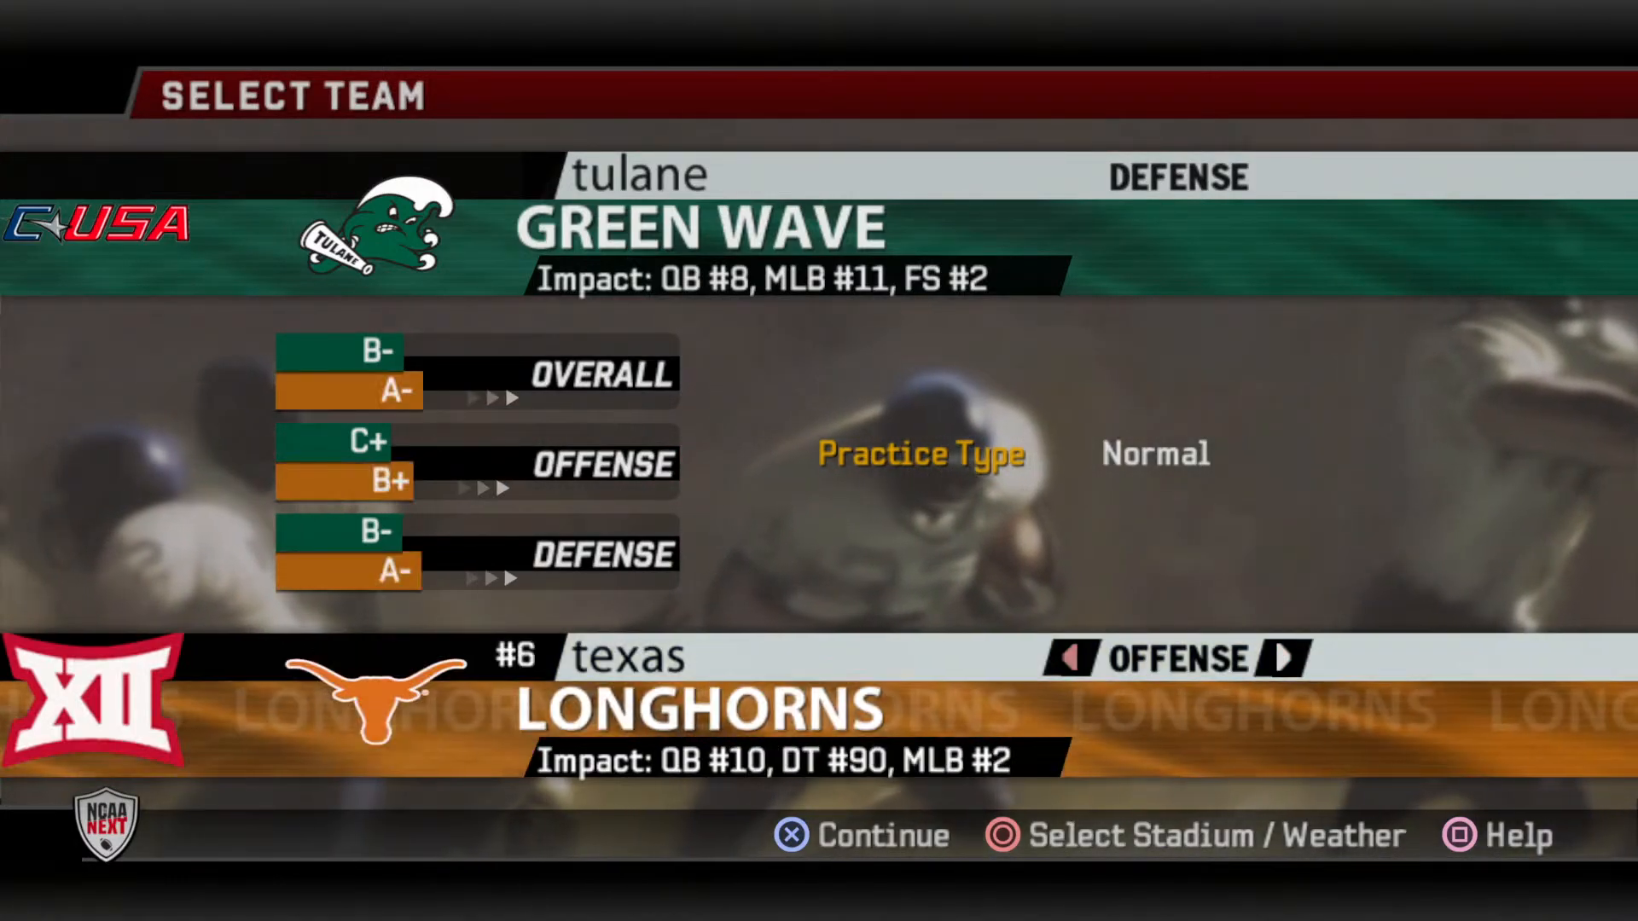
key(Right)
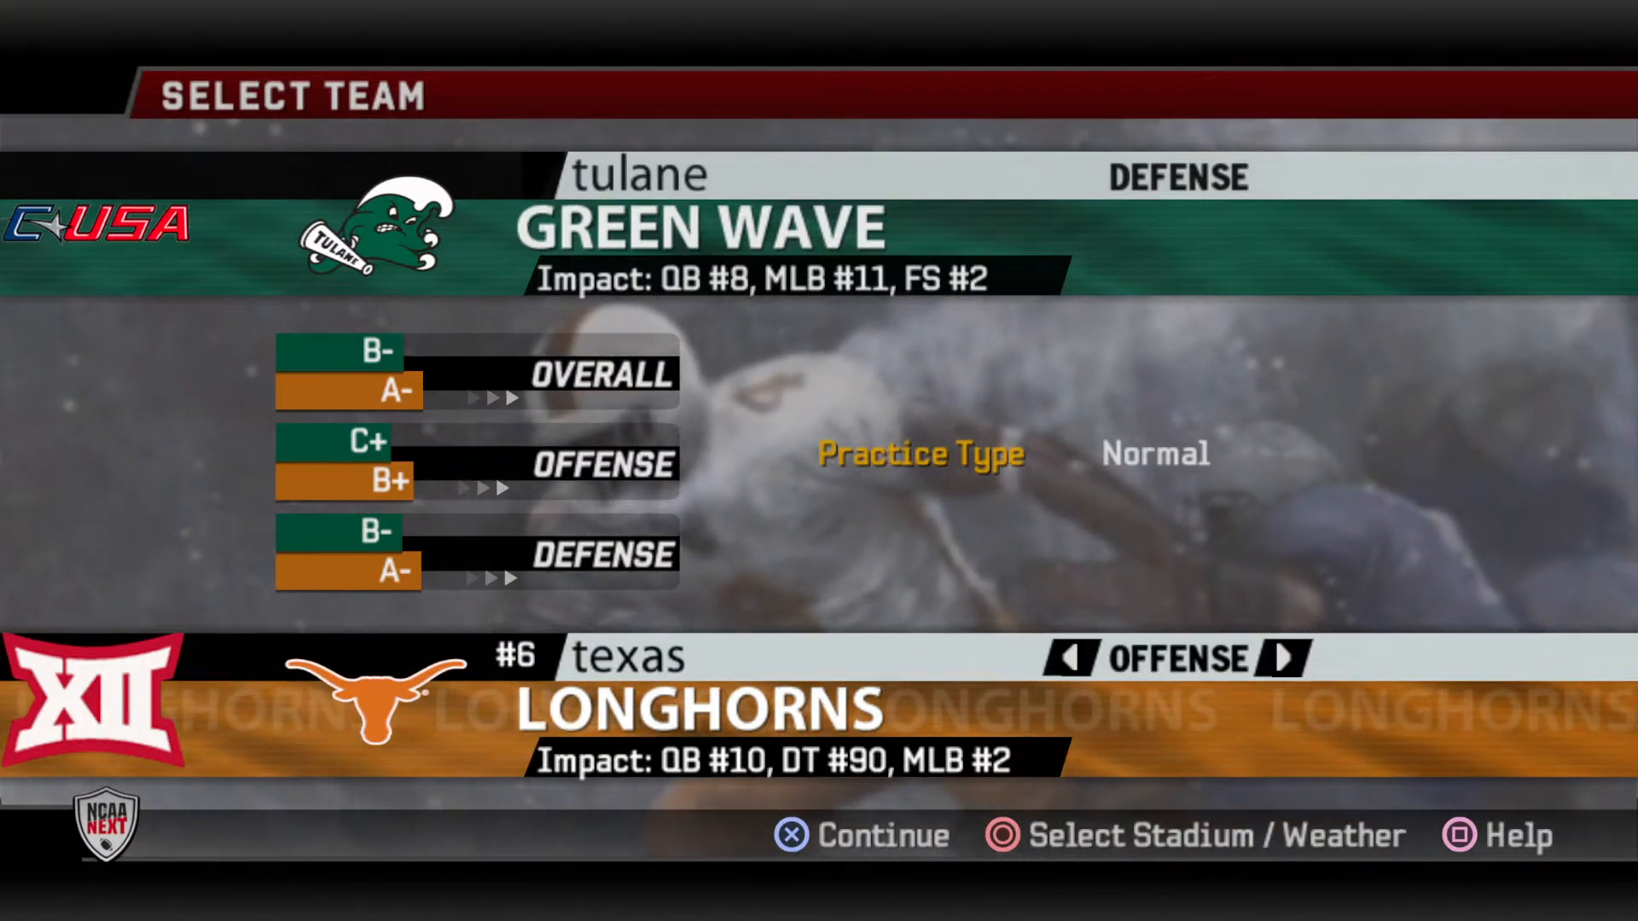
key(Left)
key(Left)
key(Left)
key(Left)
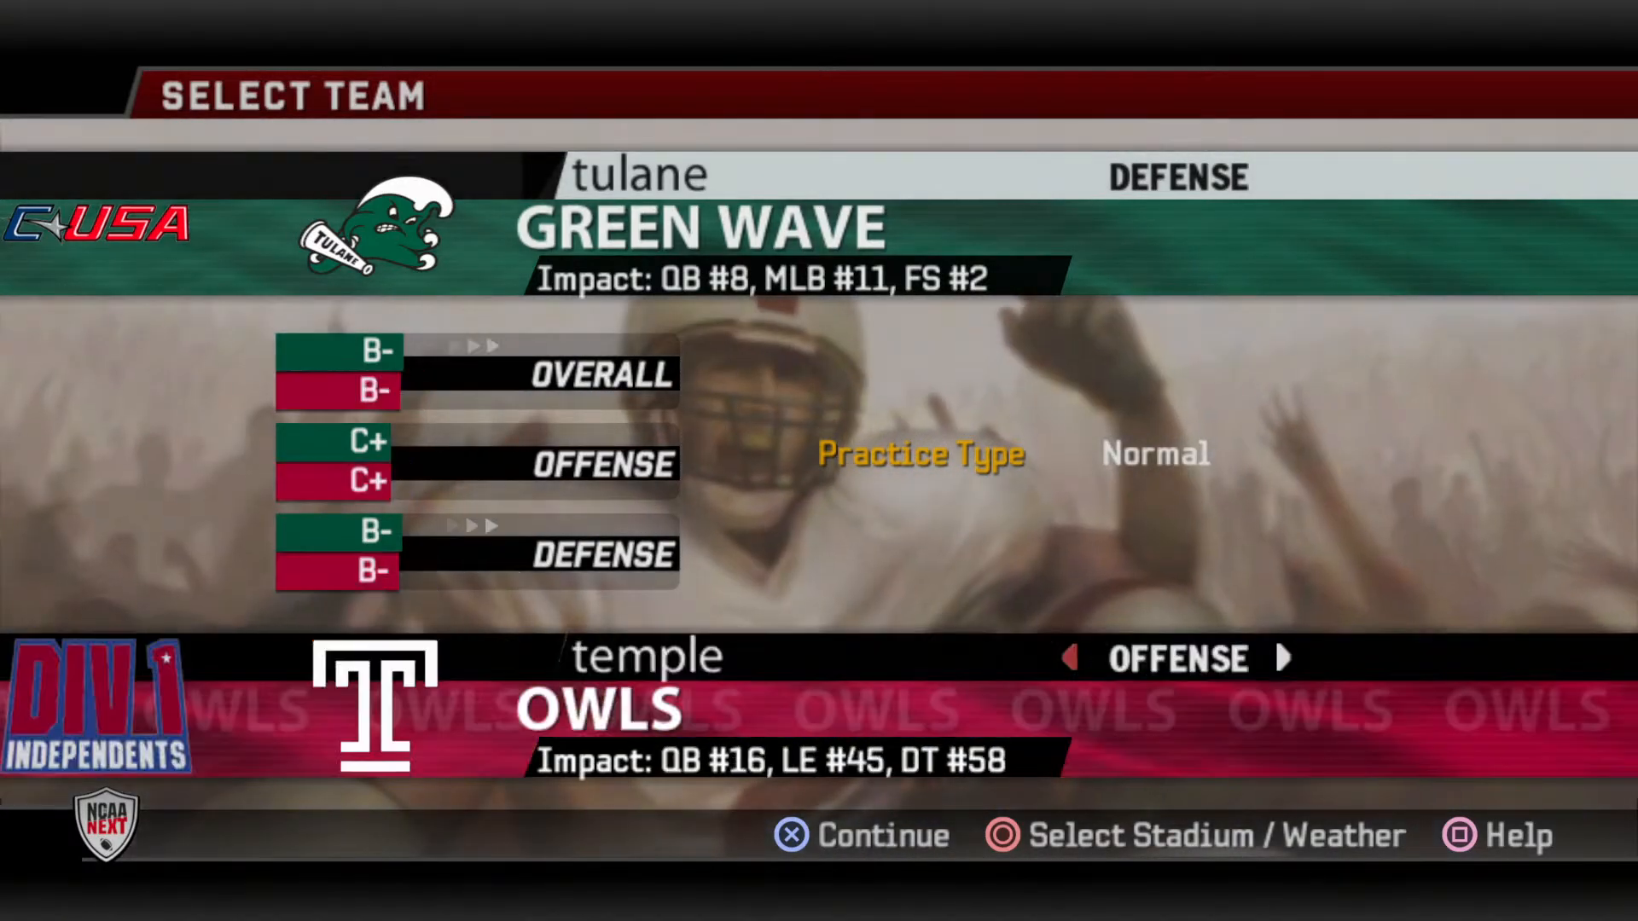
key(Right)
Step: Choose the S Carolina State Bulldogs as the defensive team for the practice session
key(Up)
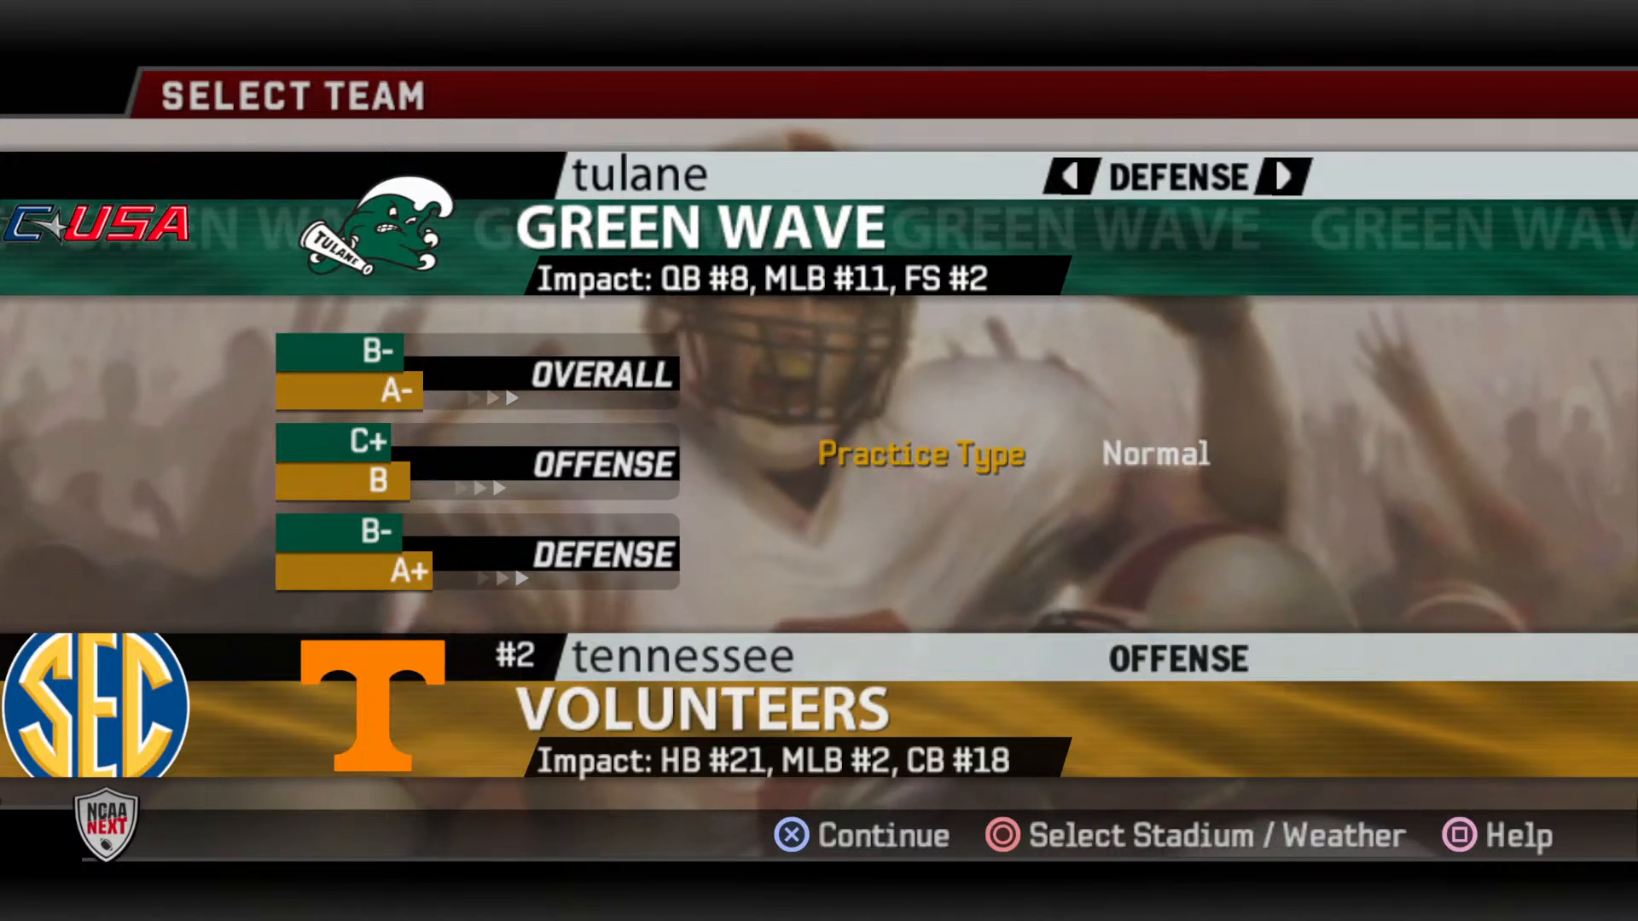
key(Left)
key(Left)
key(Right)
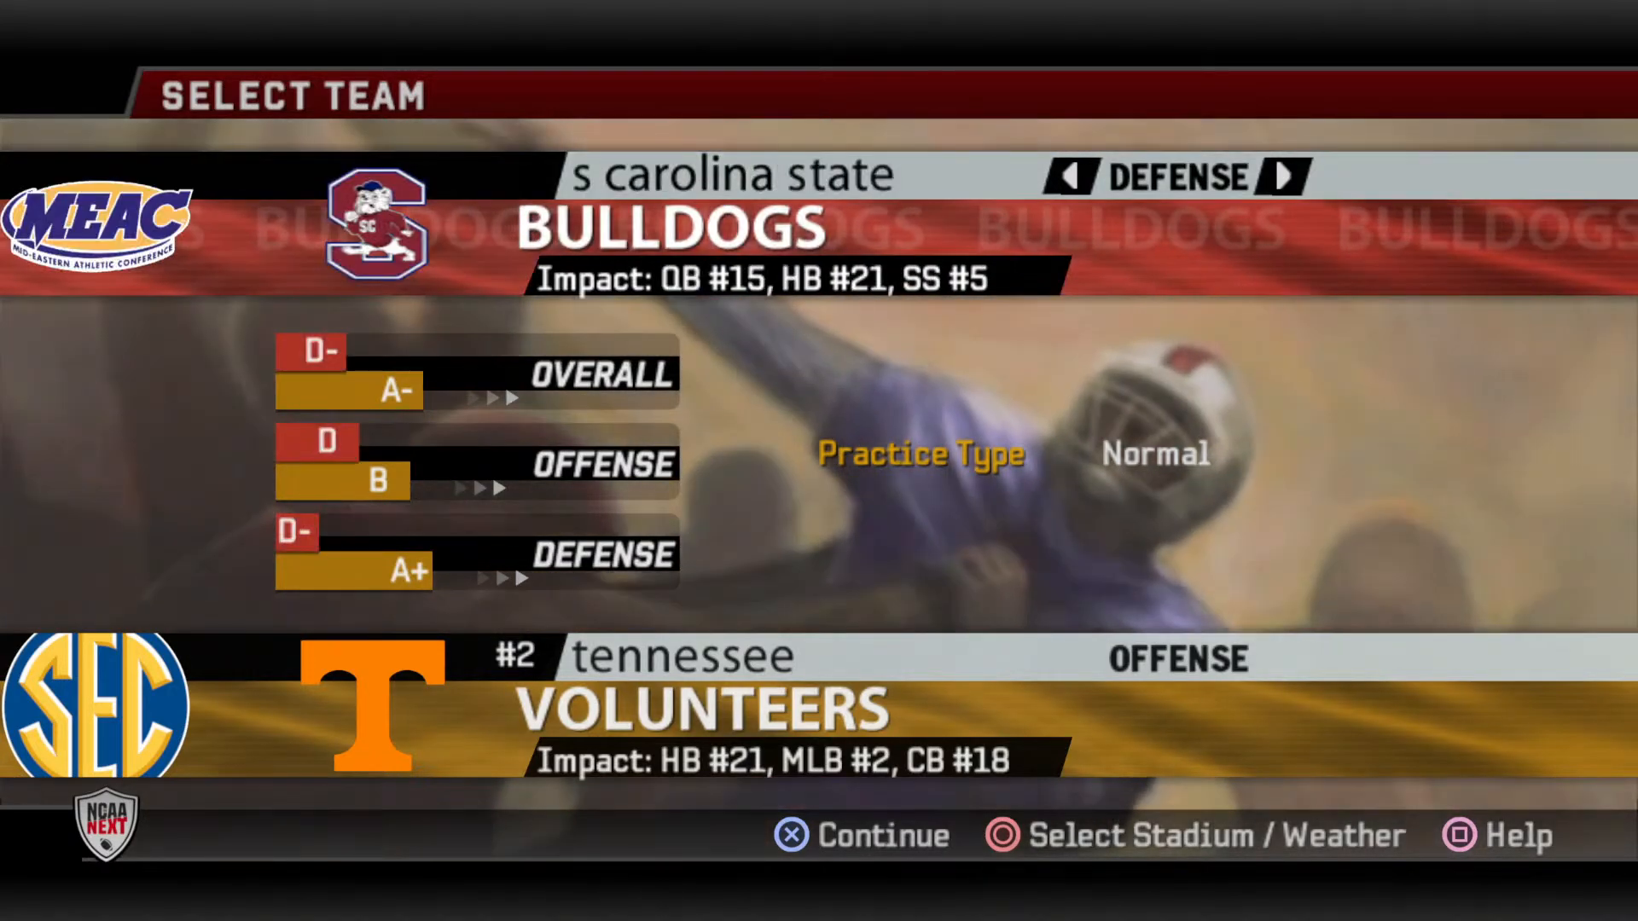
Step: Set the practice stadium to Tennessee's Neyland Stadium and continue to the controller selection
key(Down)
key(l)
key(Left)
key(Left)
key(Left)
key(Left)
key(Left)
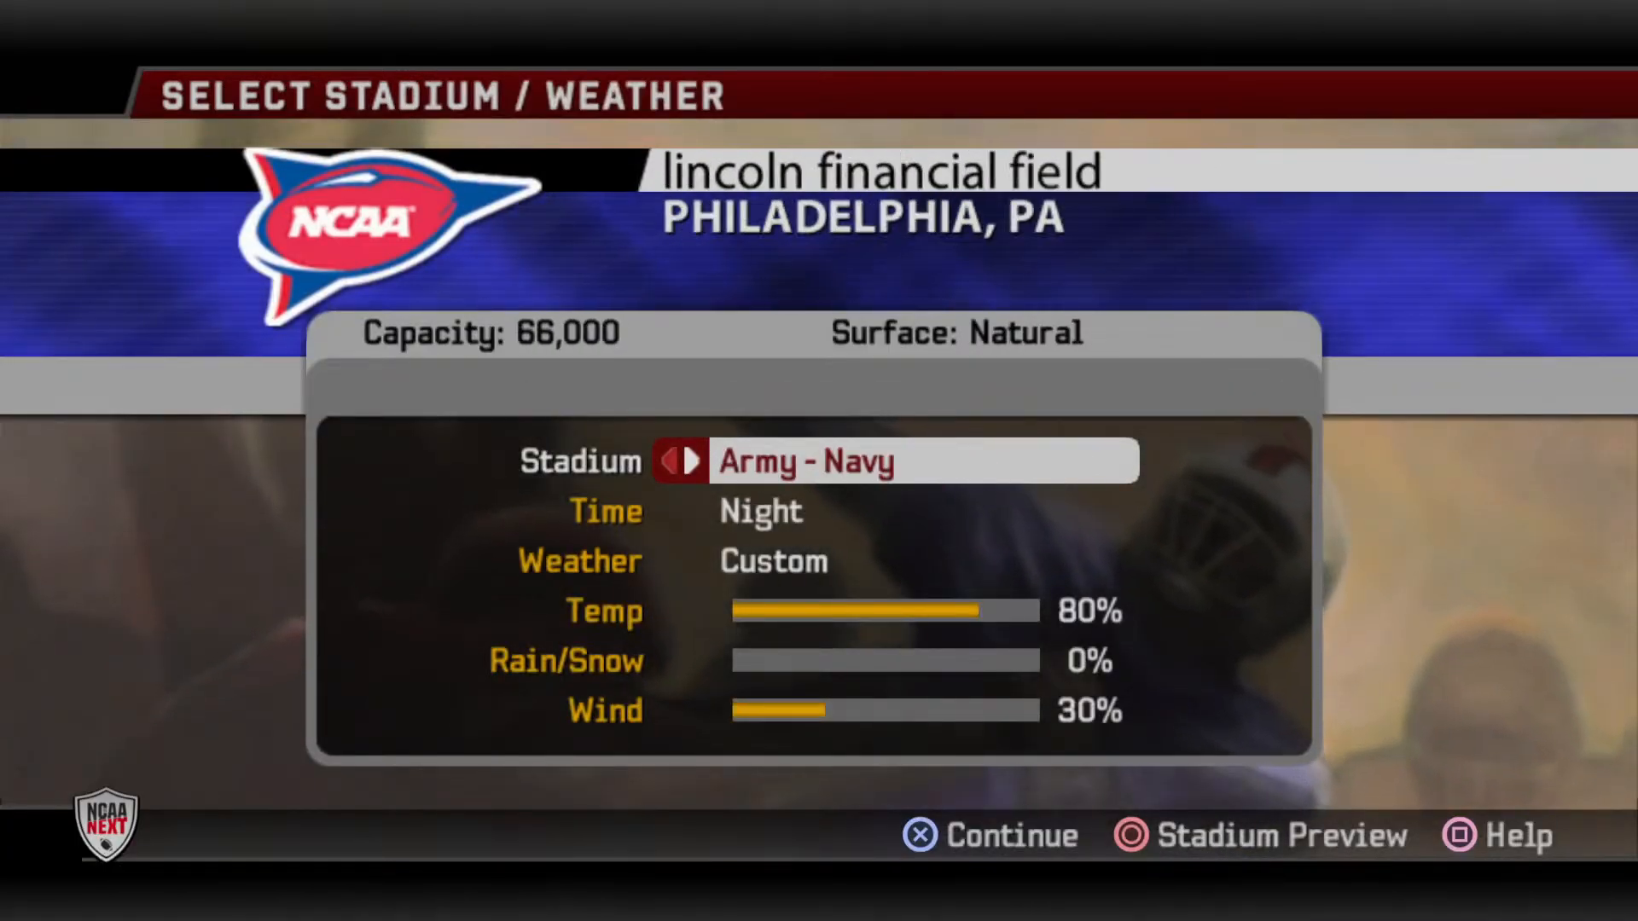
key(Left)
key(Left)
key(Left)
key(Left)
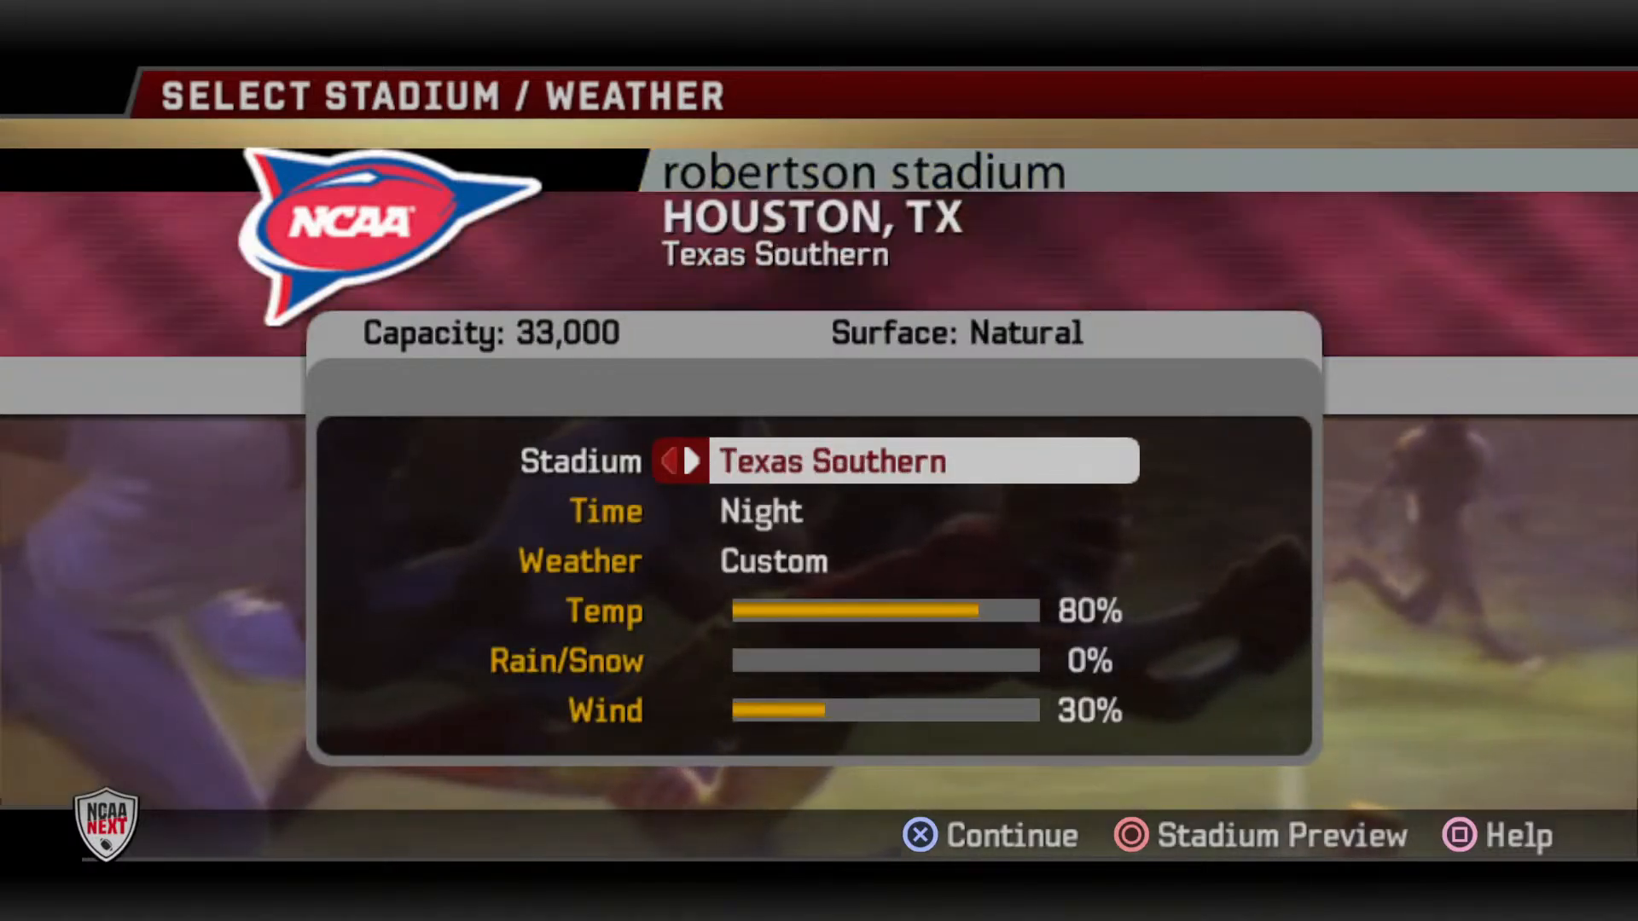
key(Left)
key(Left)
key(Right)
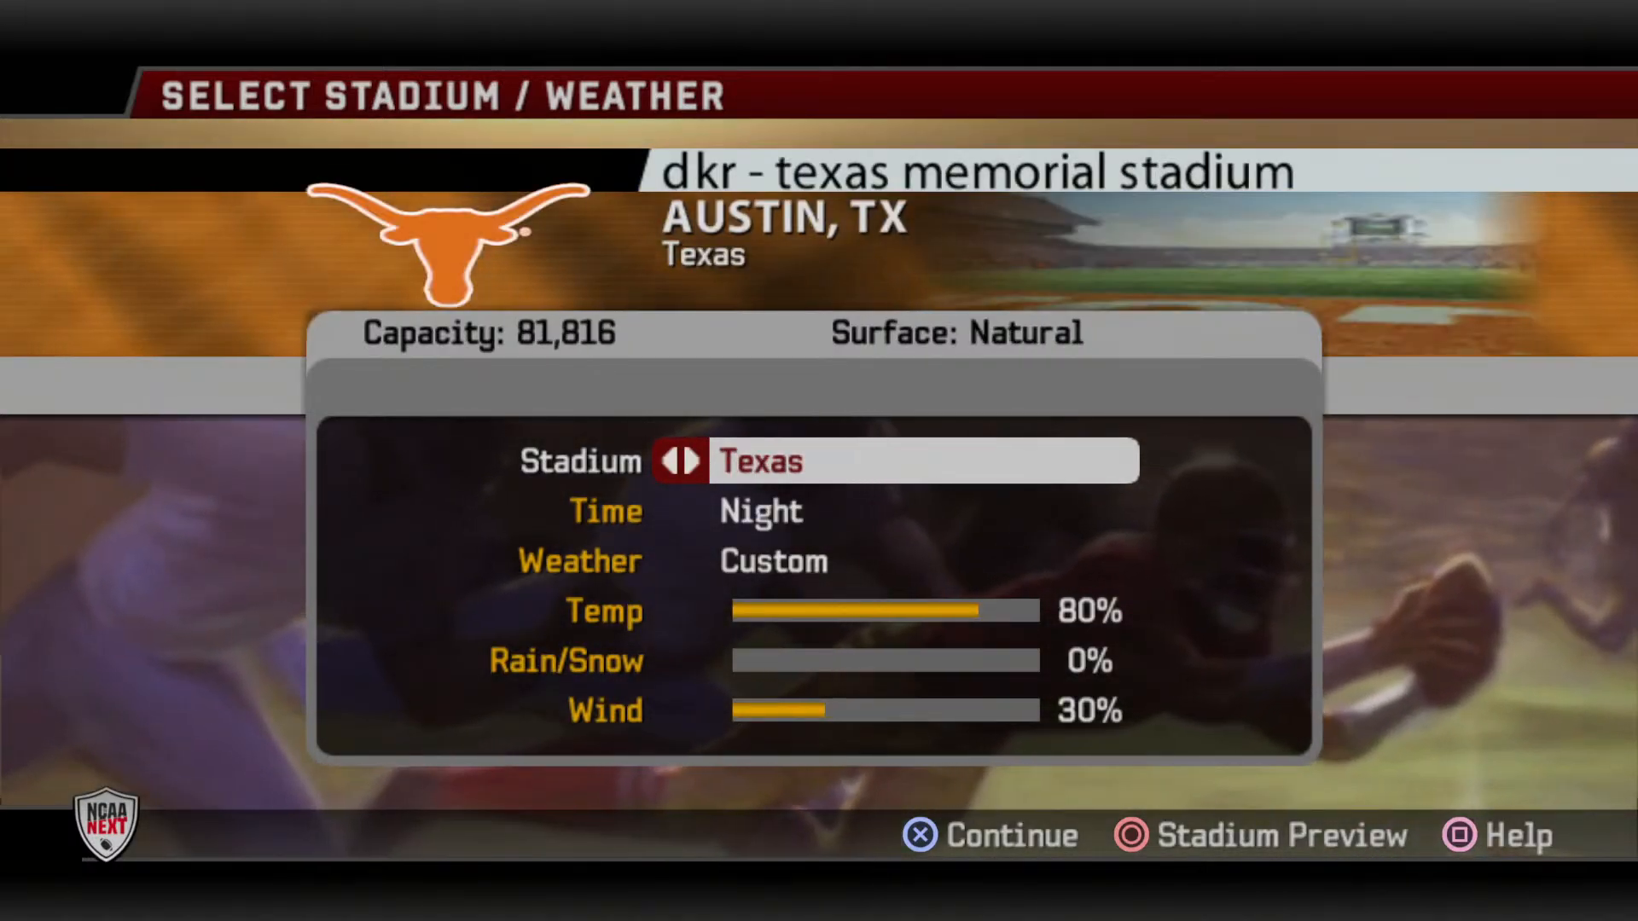
key(Left)
key(Left)
key(Left)
key(Left)
key(Down)
key(Down)
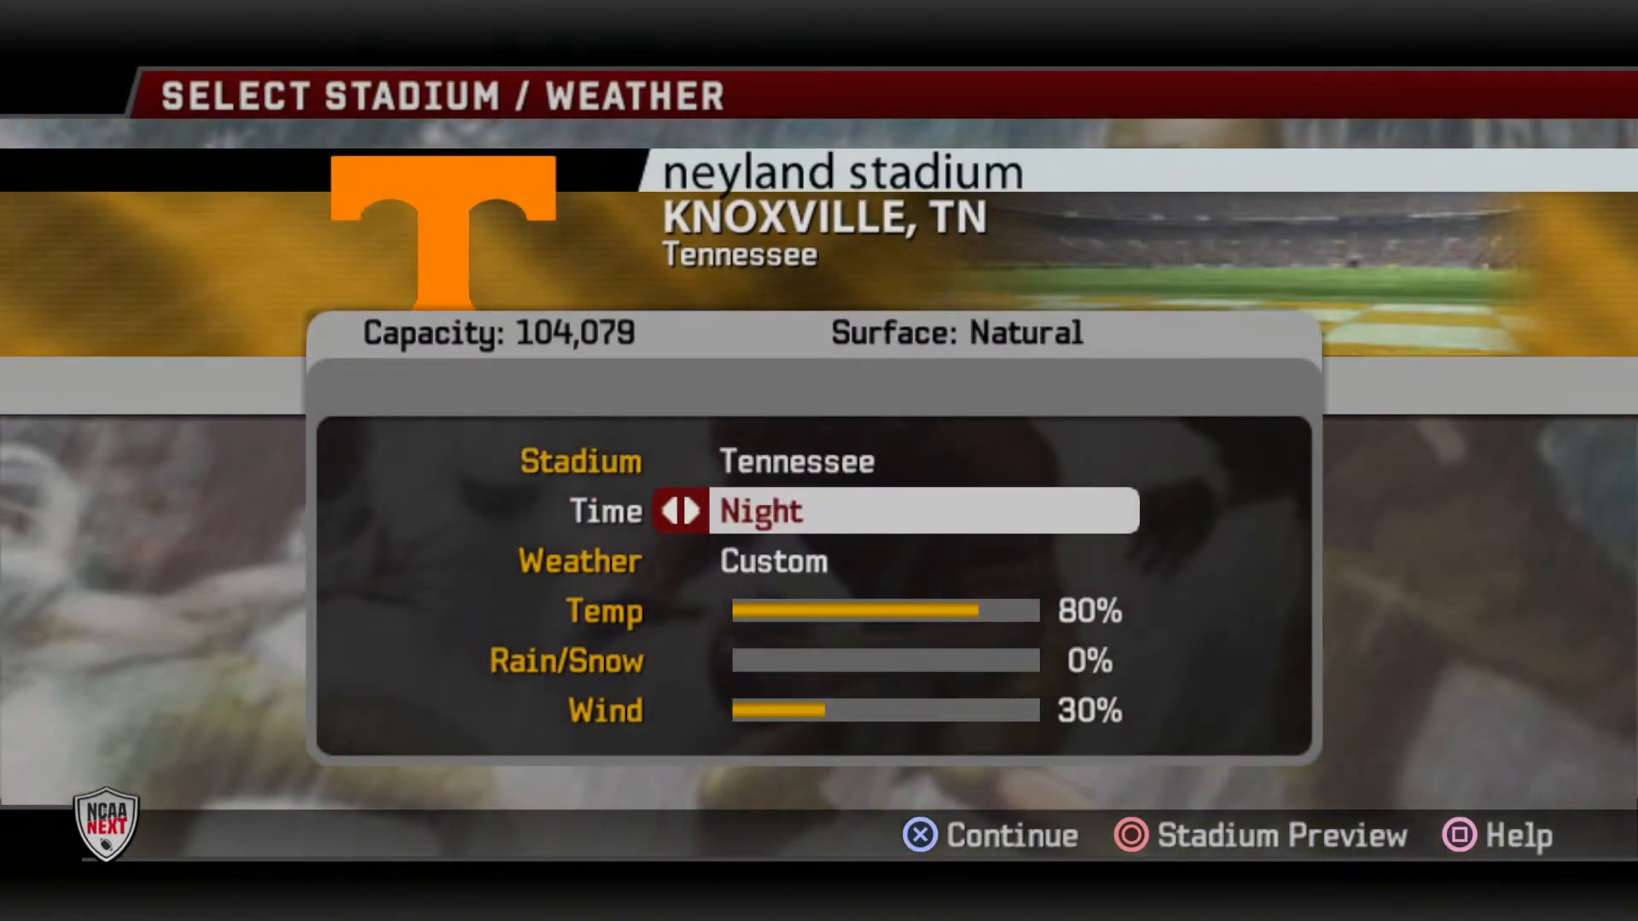
key(Down)
key(Return)
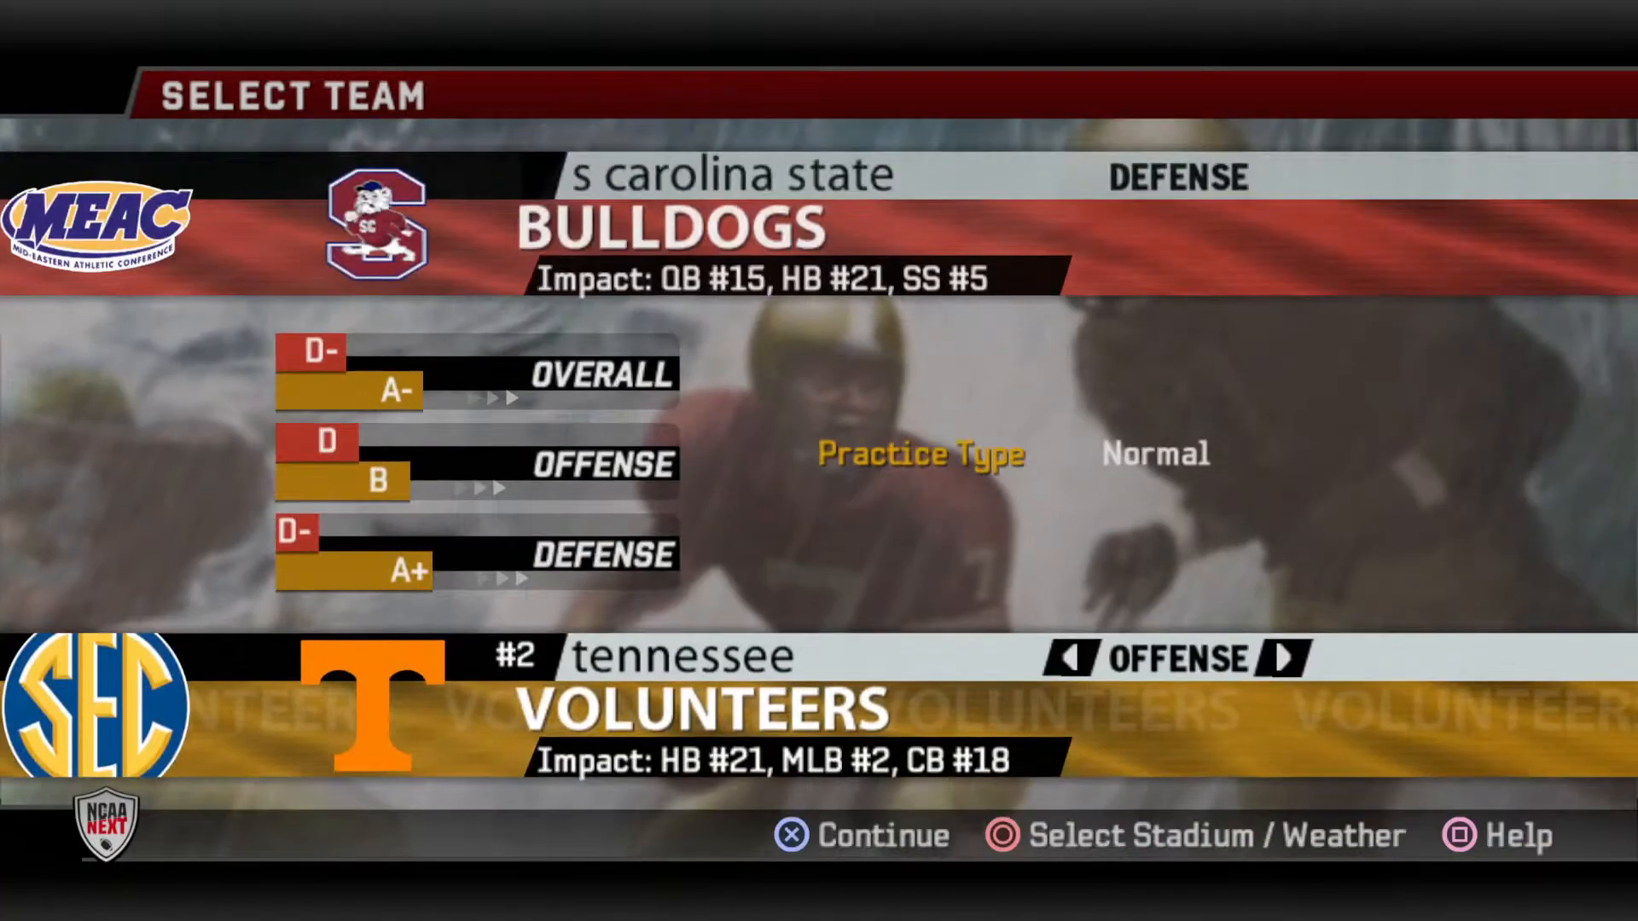
key(Return)
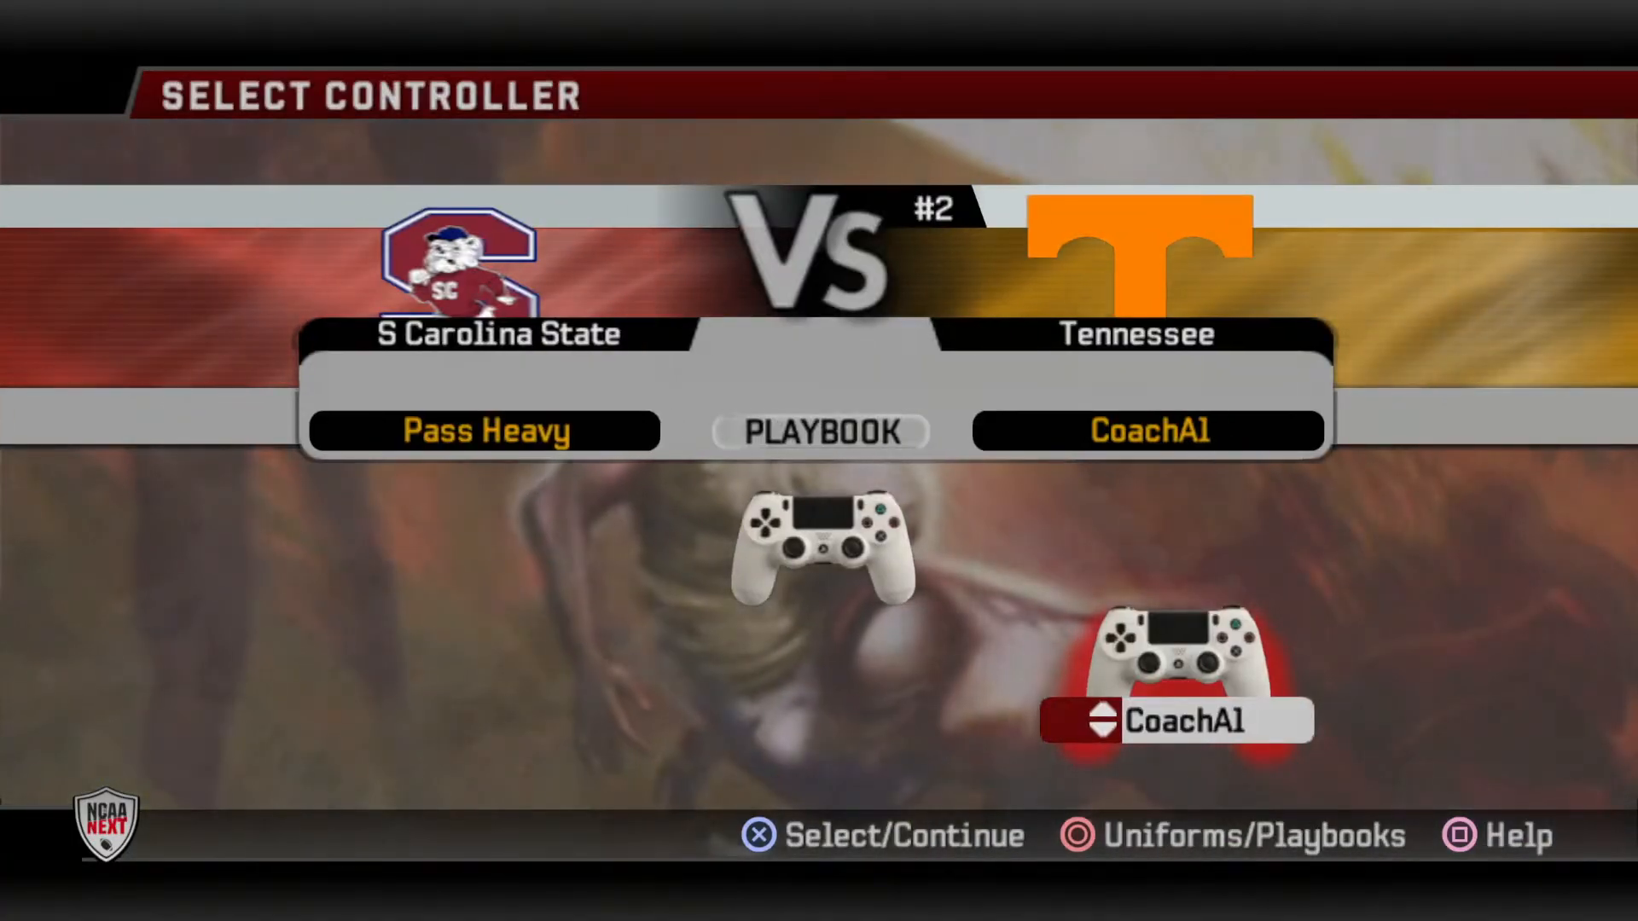
Step: Start the practice session as Tennessee and call an offensive play from the Shotgun-Trips formation
key(Return)
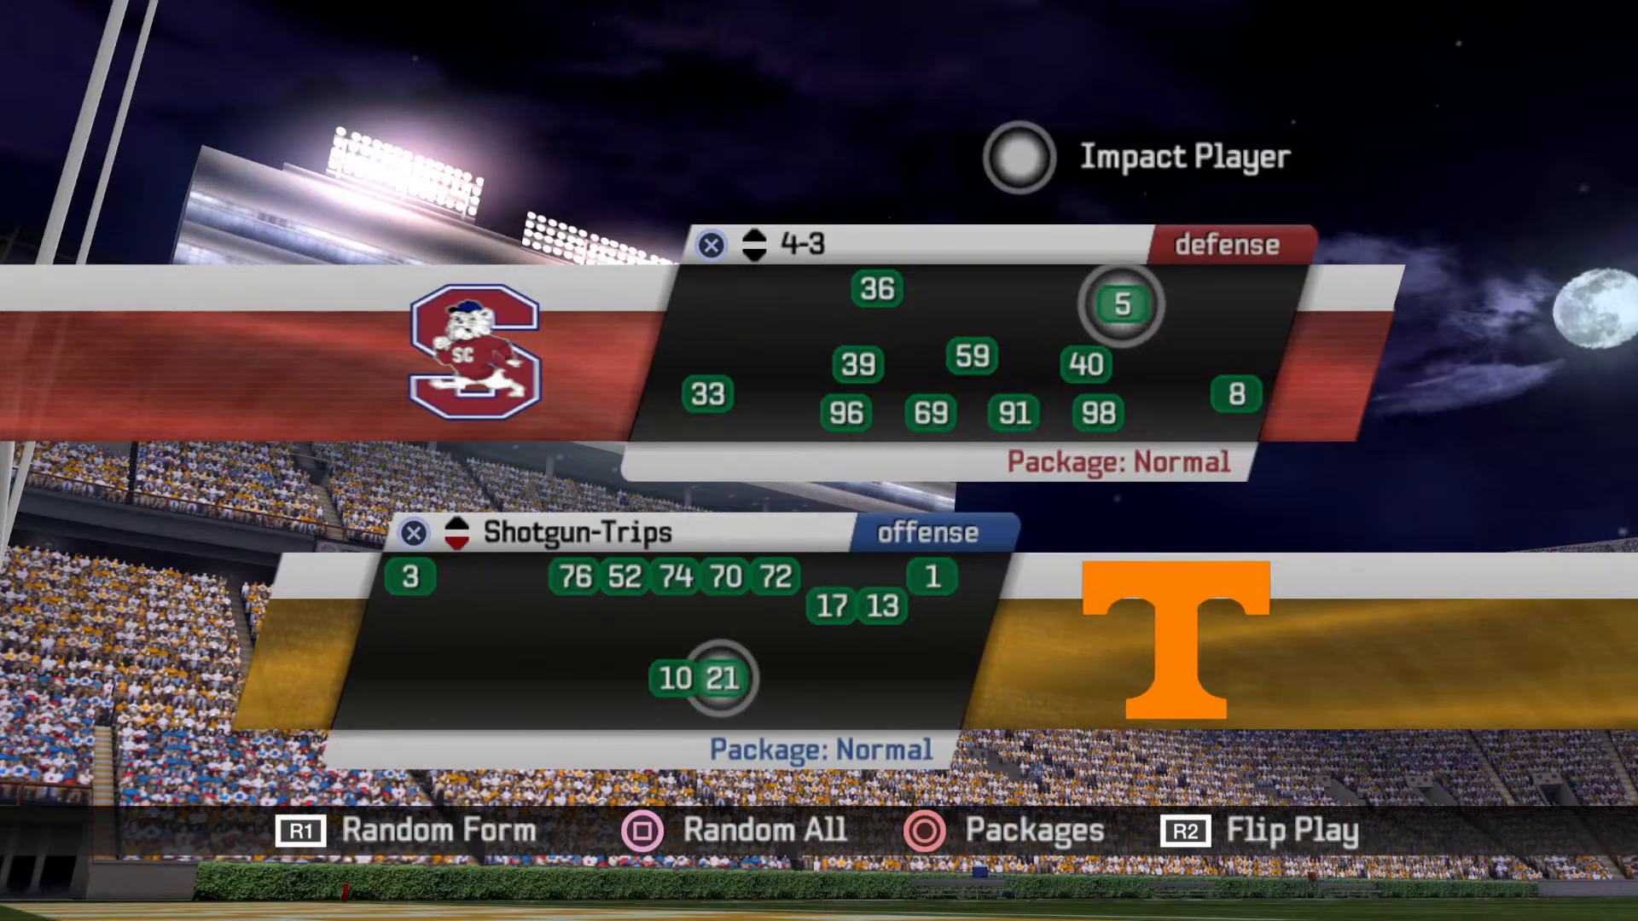
key(x)
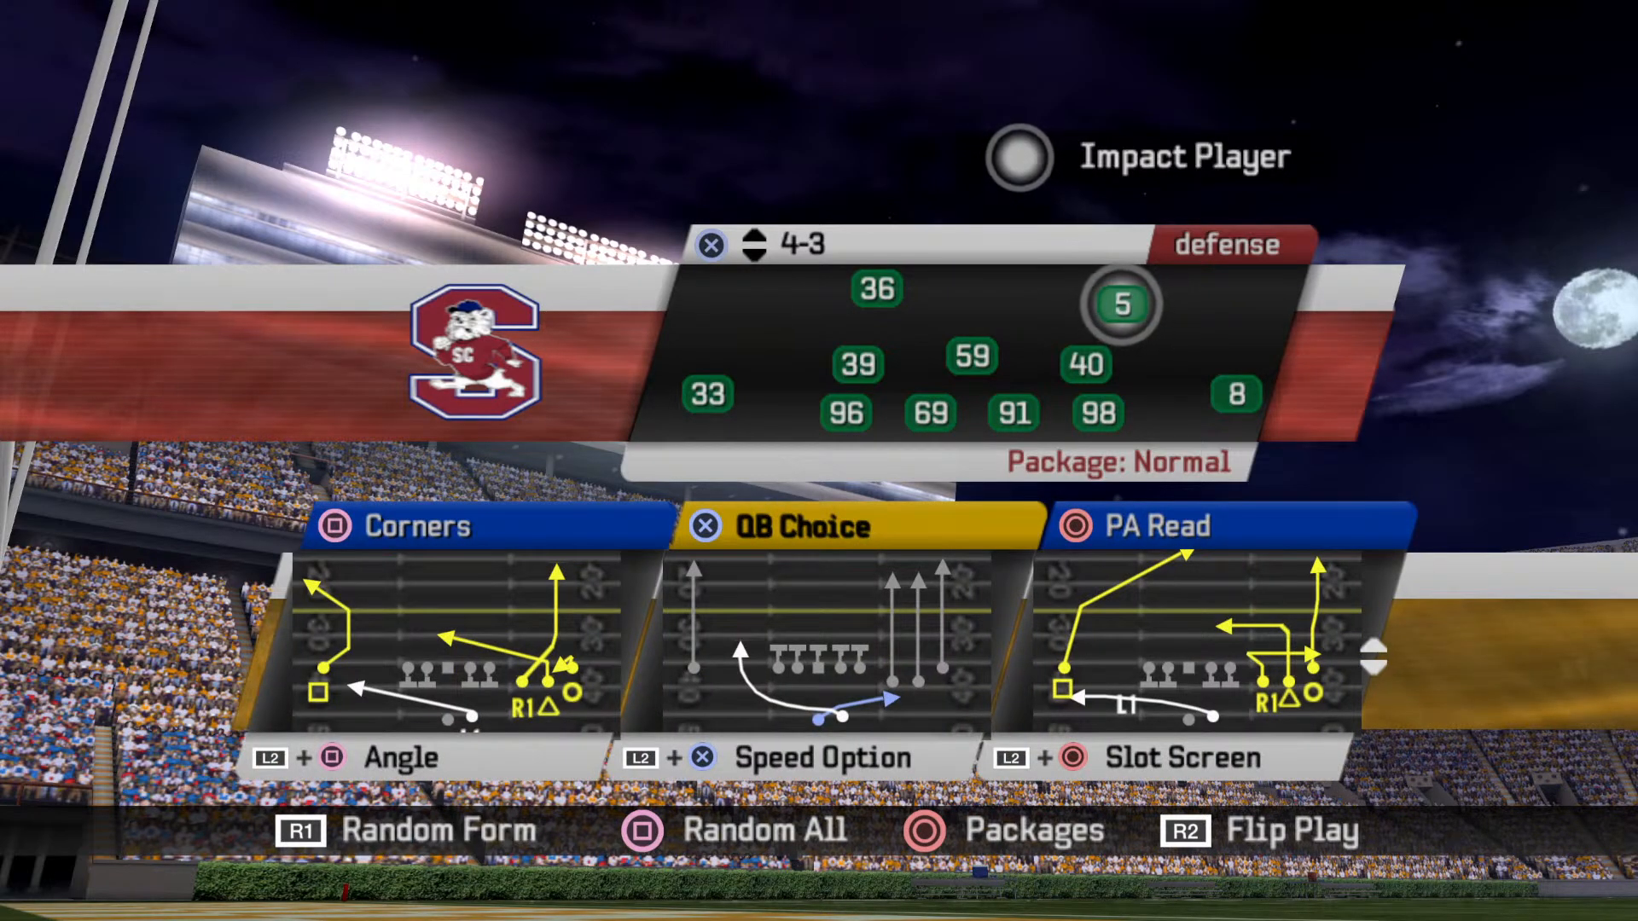
key(x)
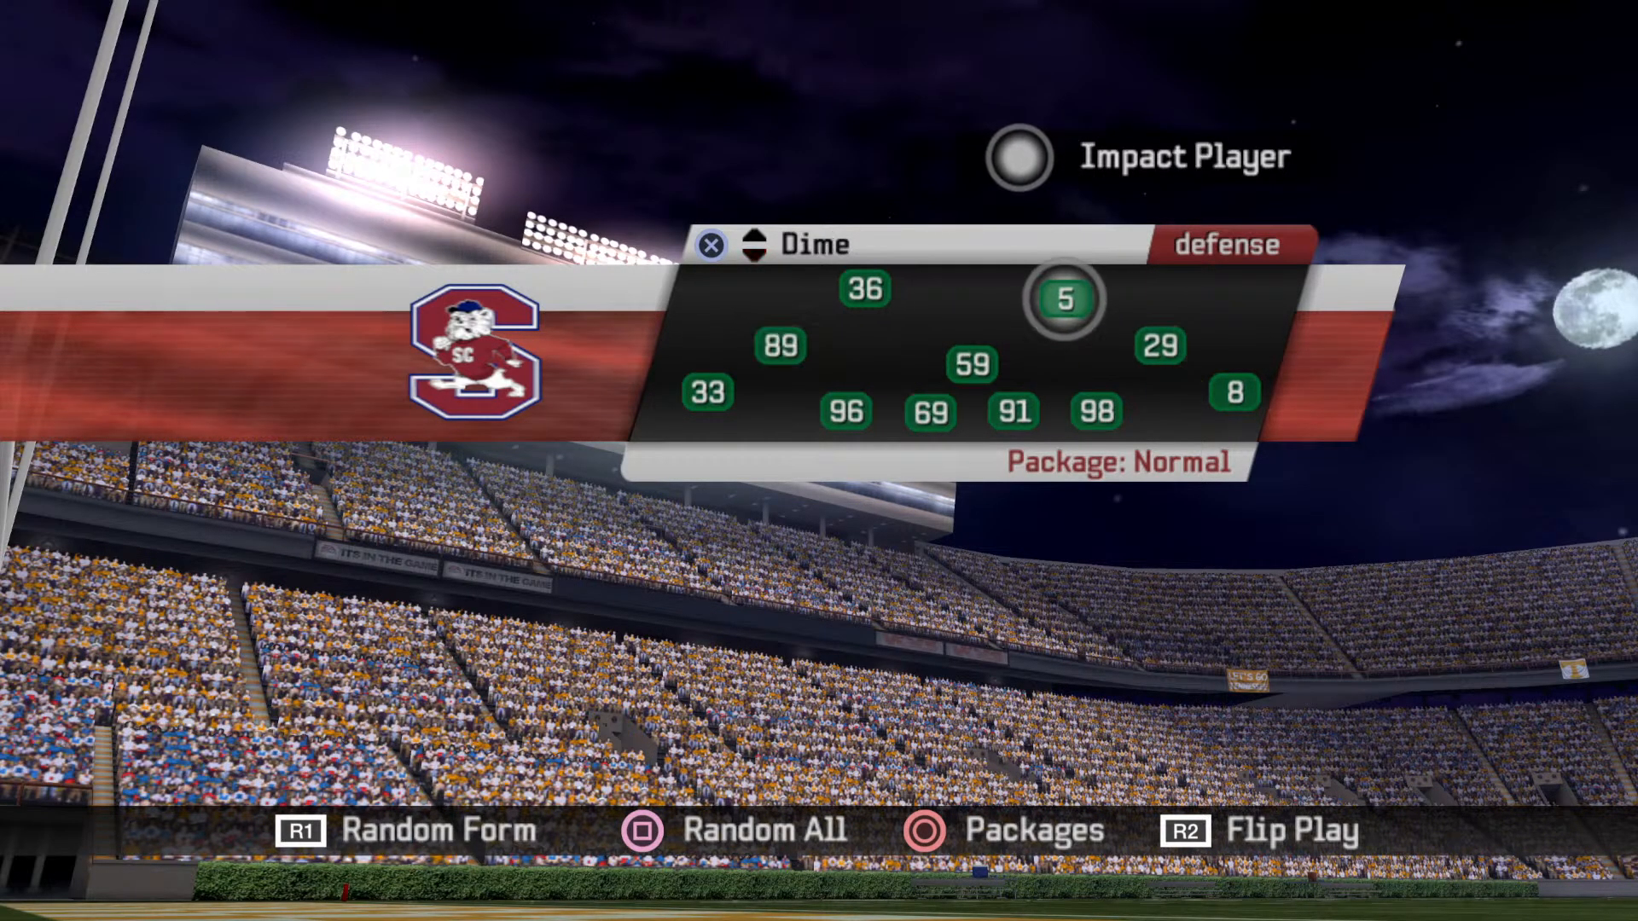
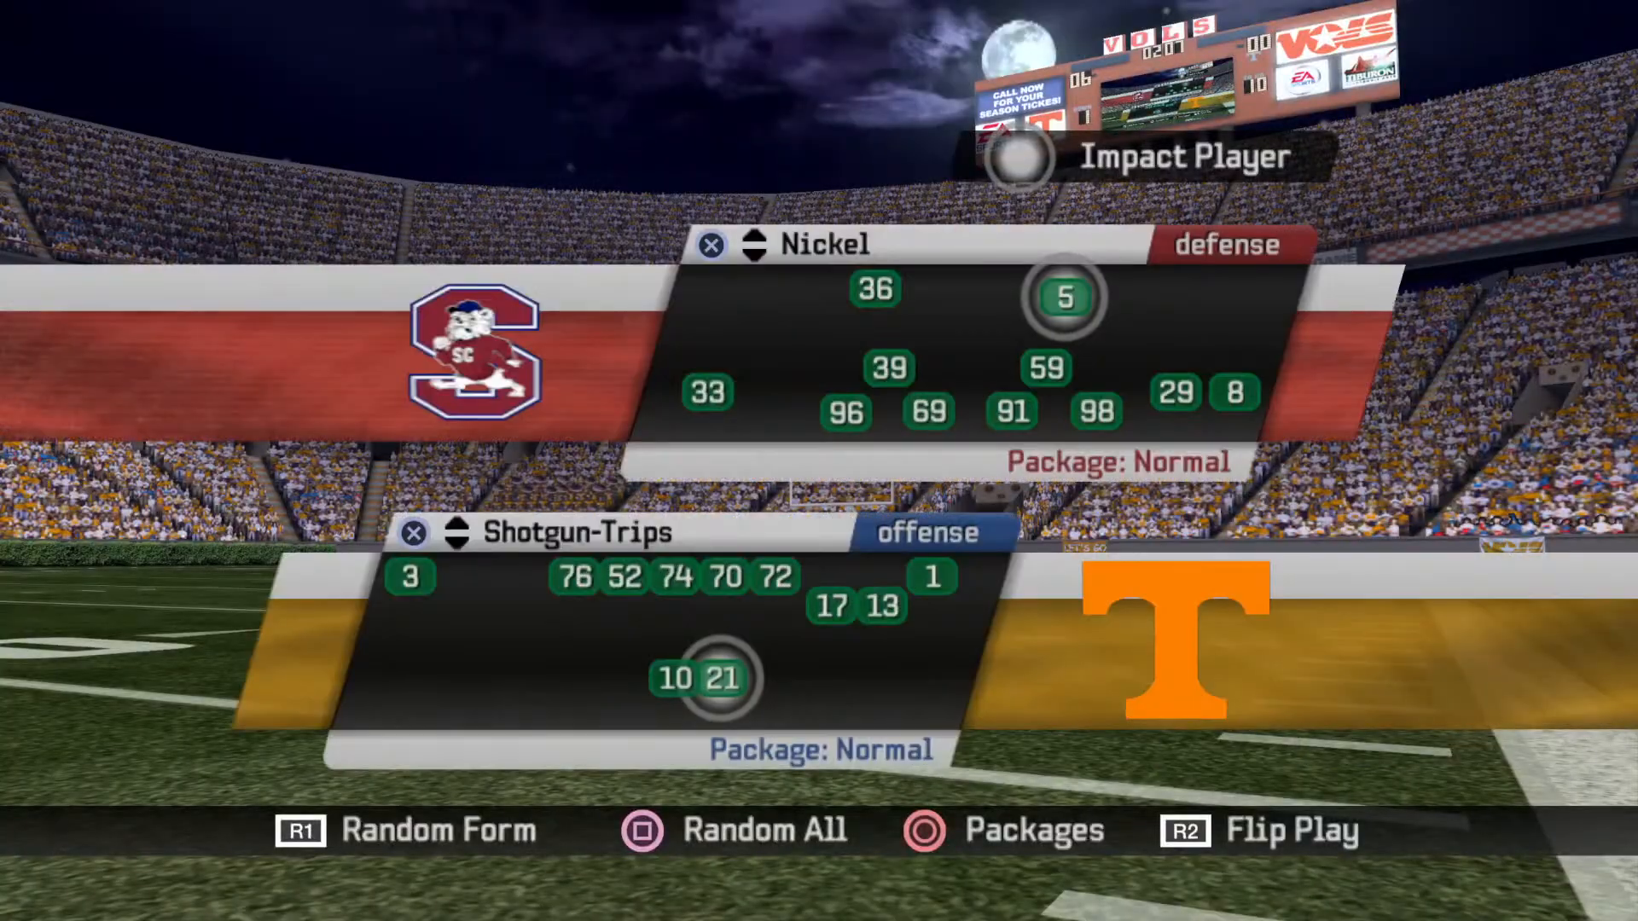
Step: Bring up the Shotgun-Trips set with Slot Cross, Cross Post and HB Out, and call a play from it
key(Return)
key(Up)
key(Up)
key(Up)
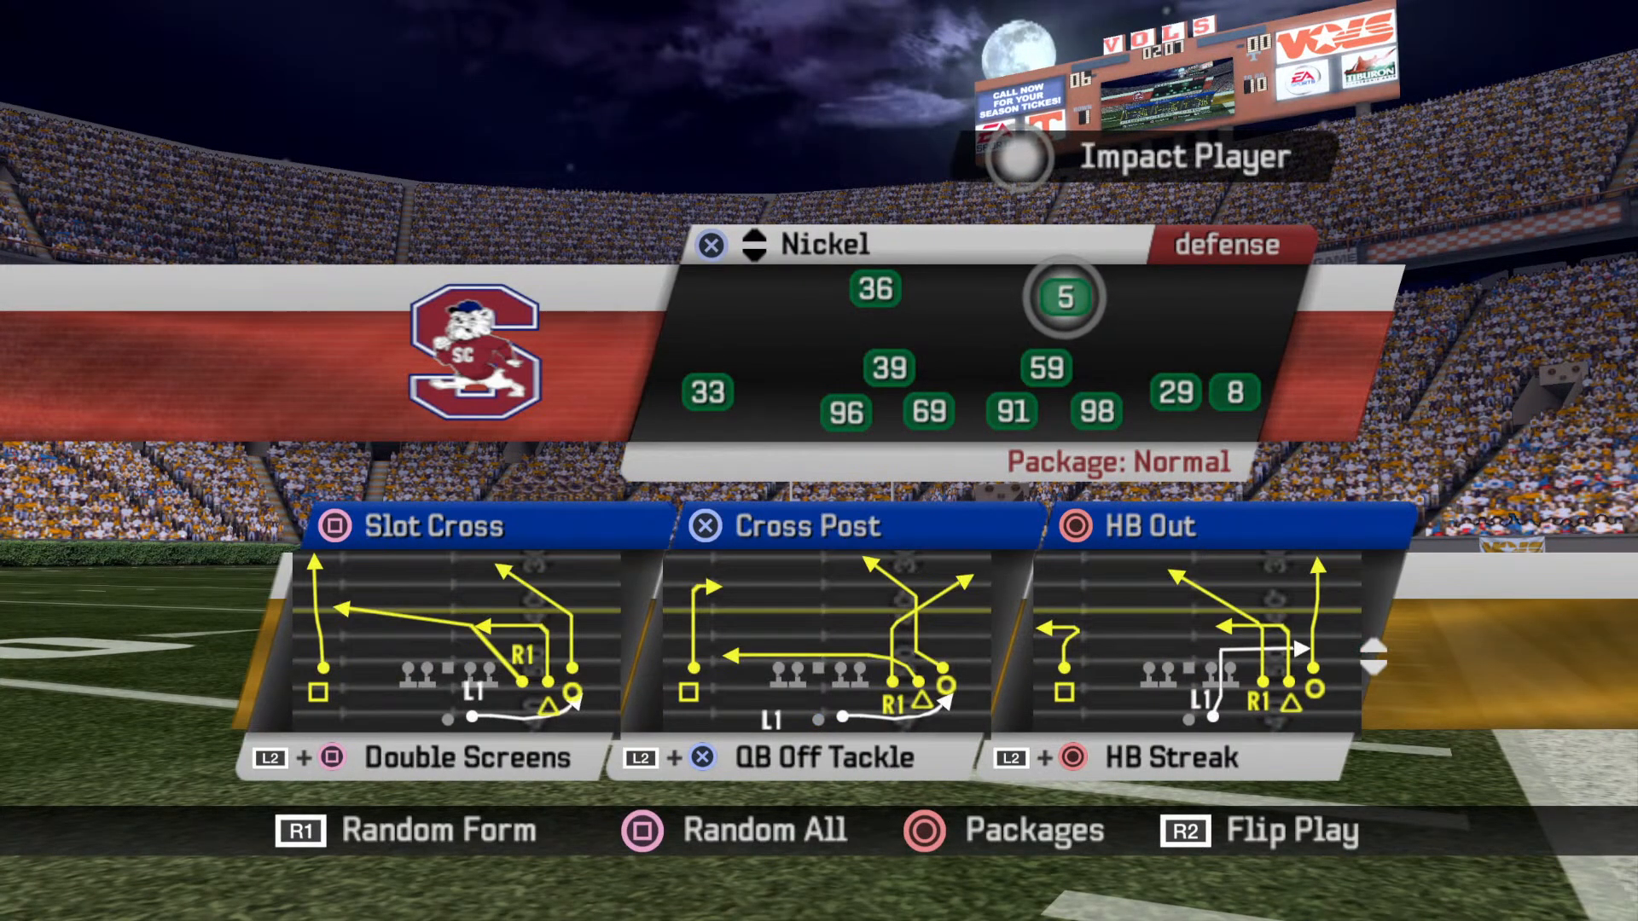
key(Down)
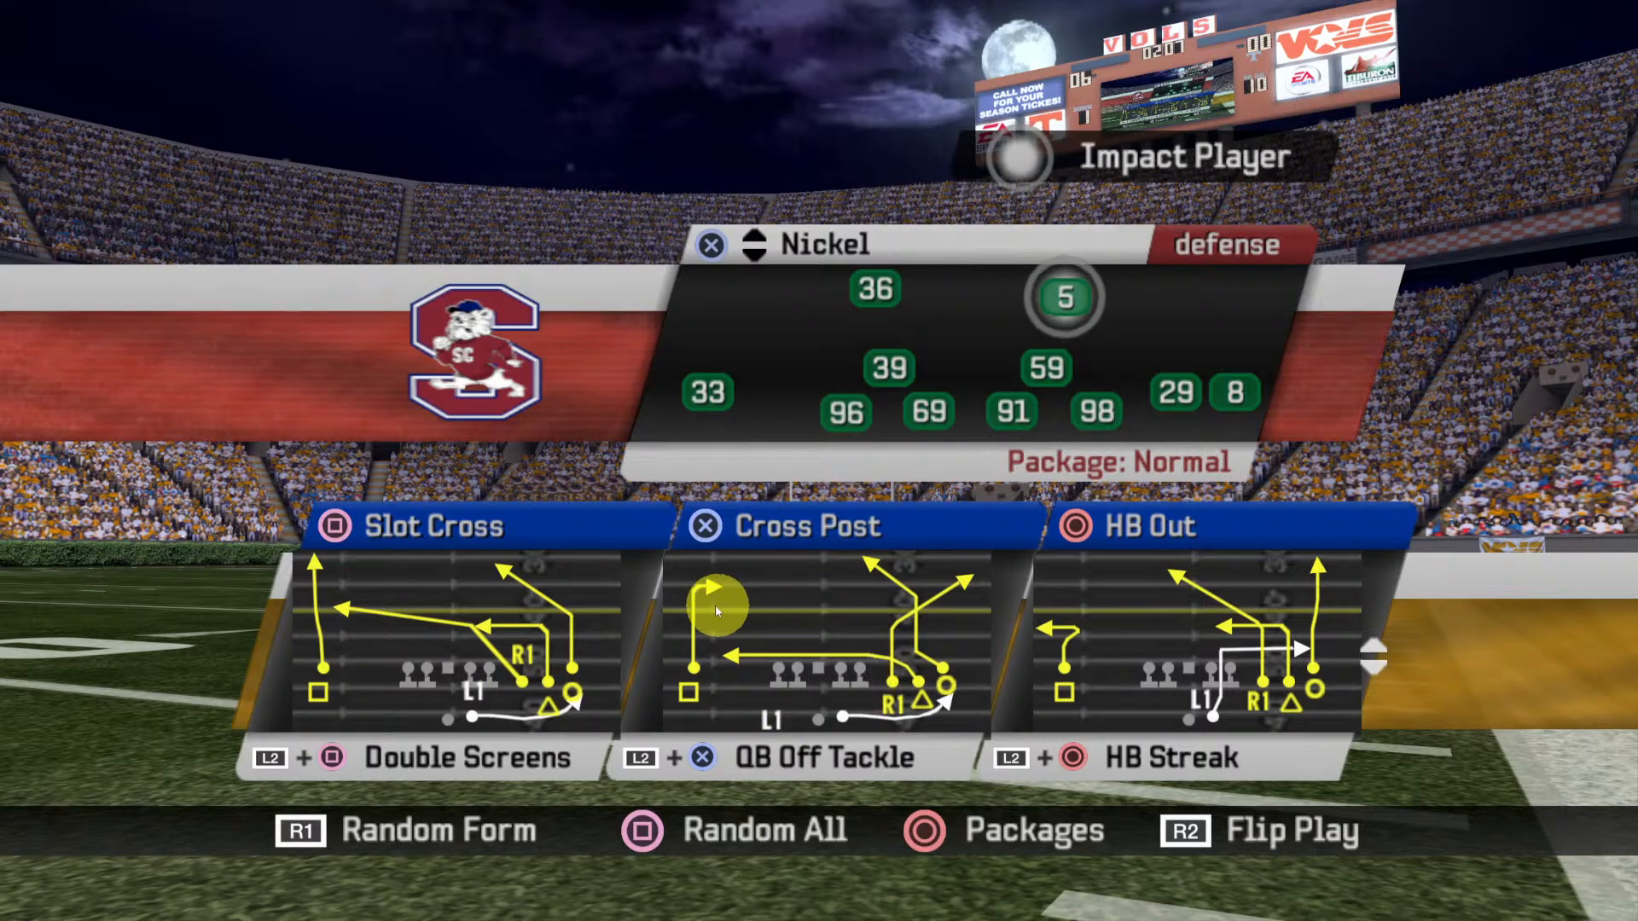
key(x)
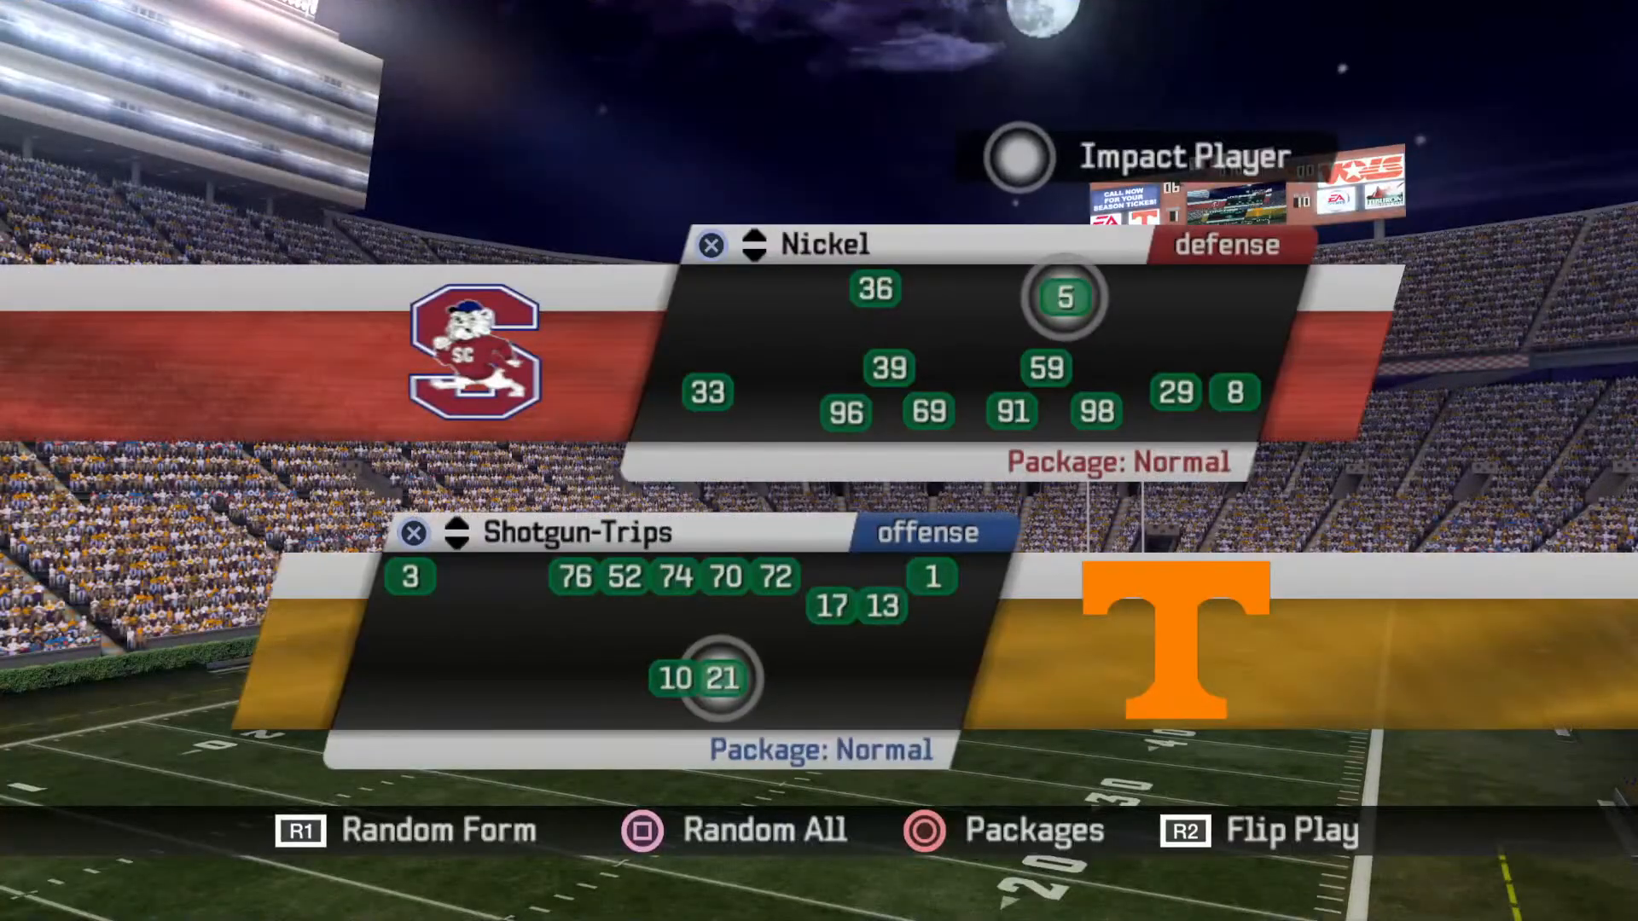
Step: Review the Shotgun-Trips plays, including the Double Screens, QB Off Tackle and HB Streak set, and return to formation selection
key(x)
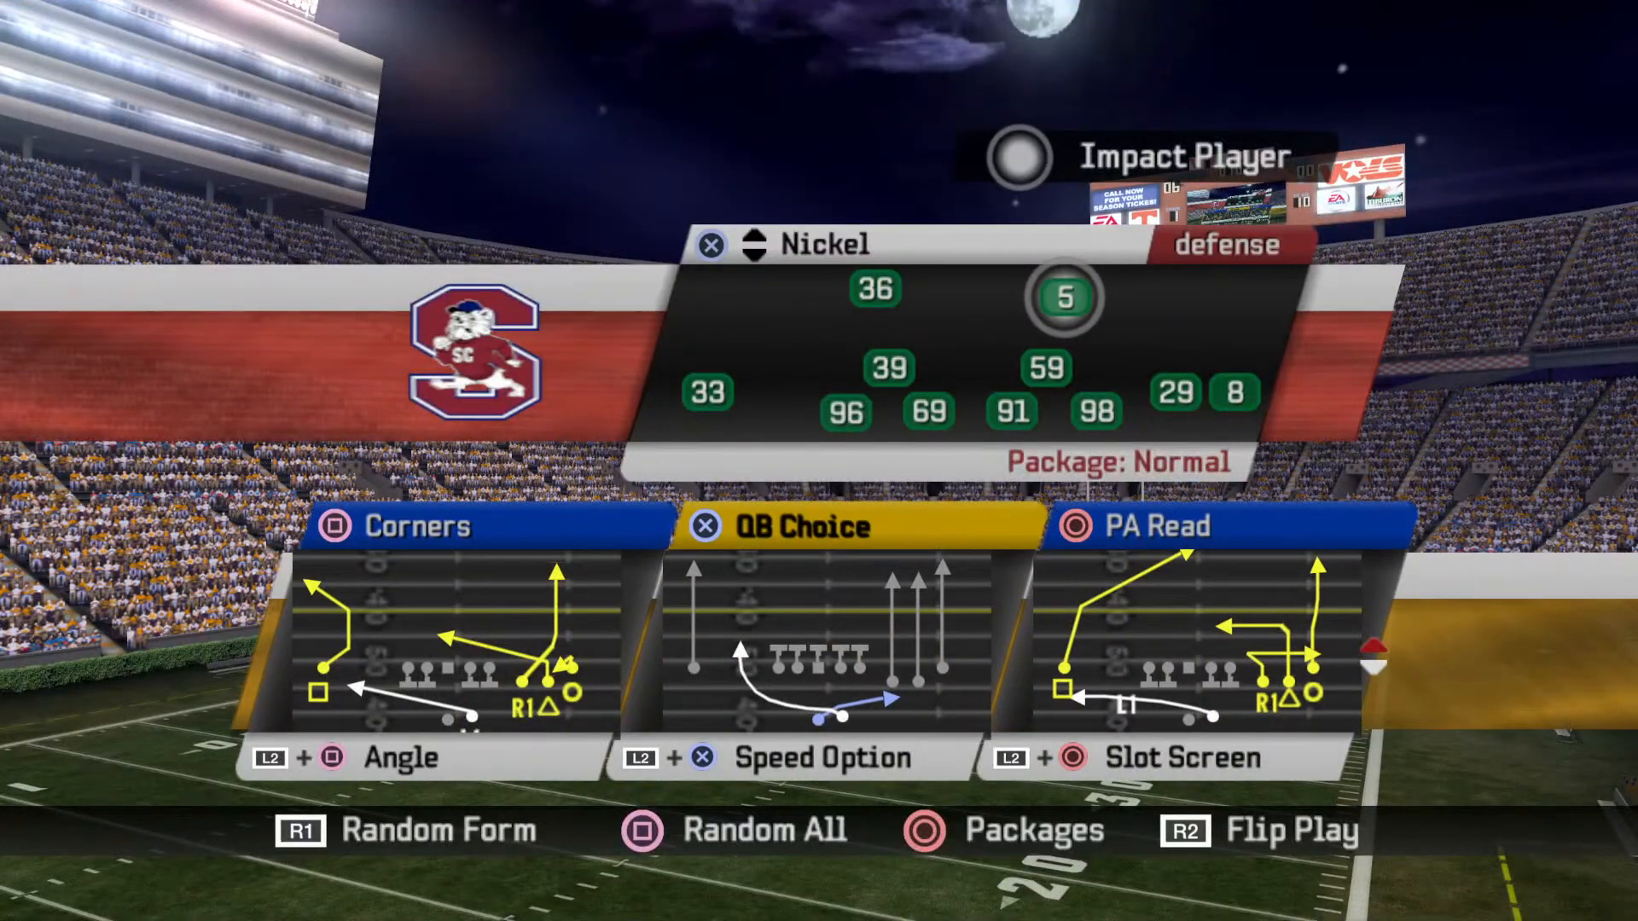
key(Up)
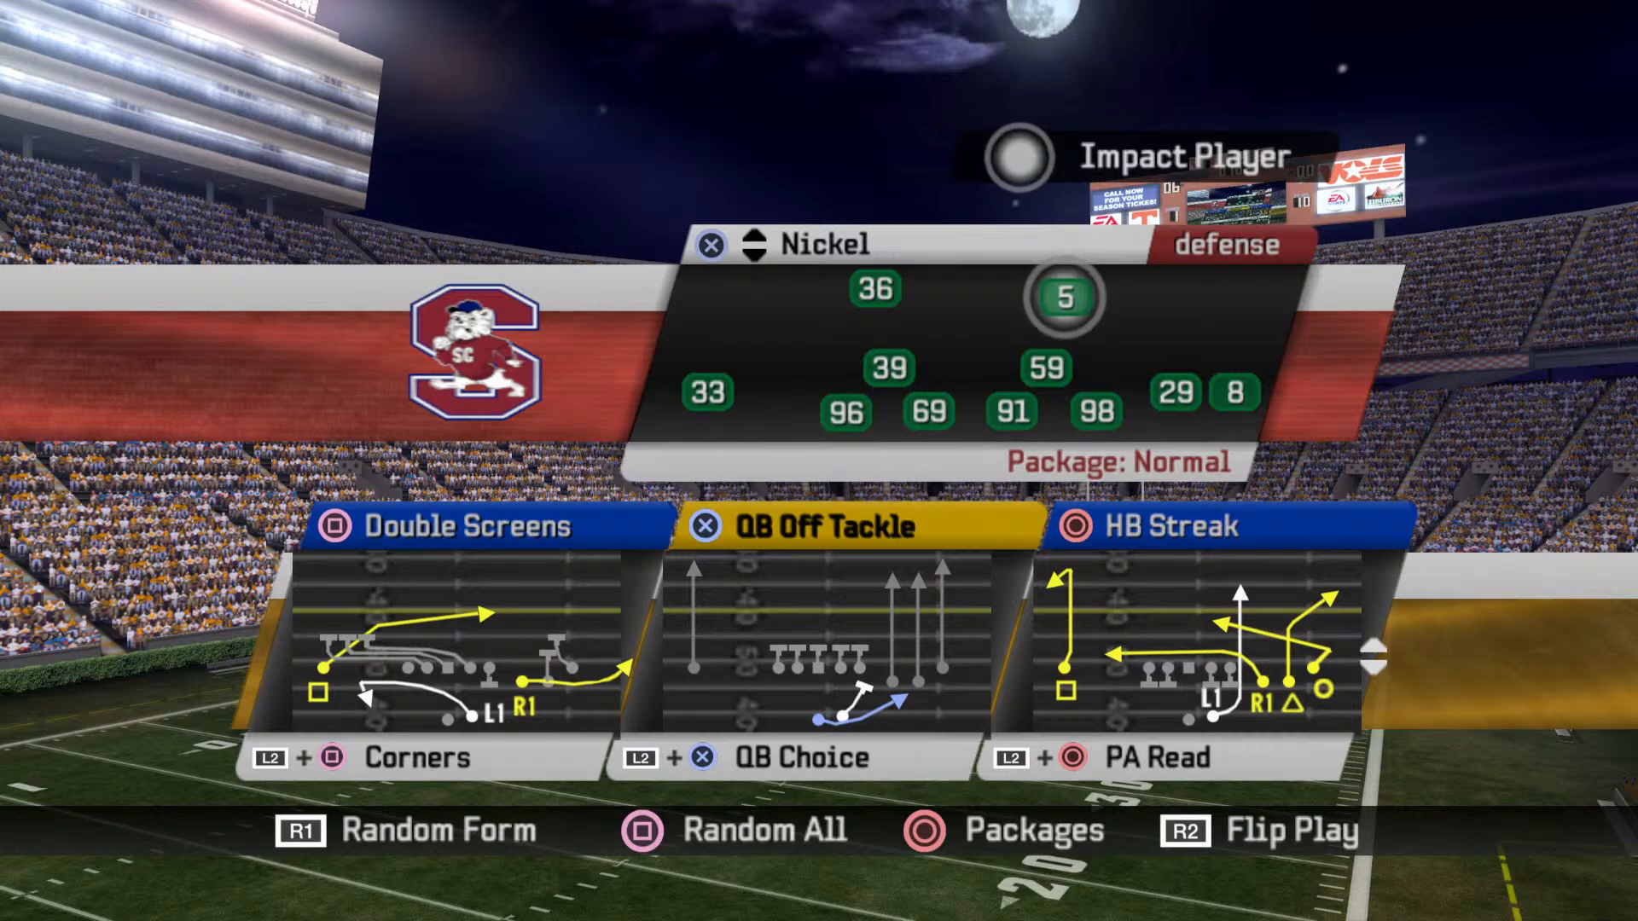
key(Down)
key(Escape)
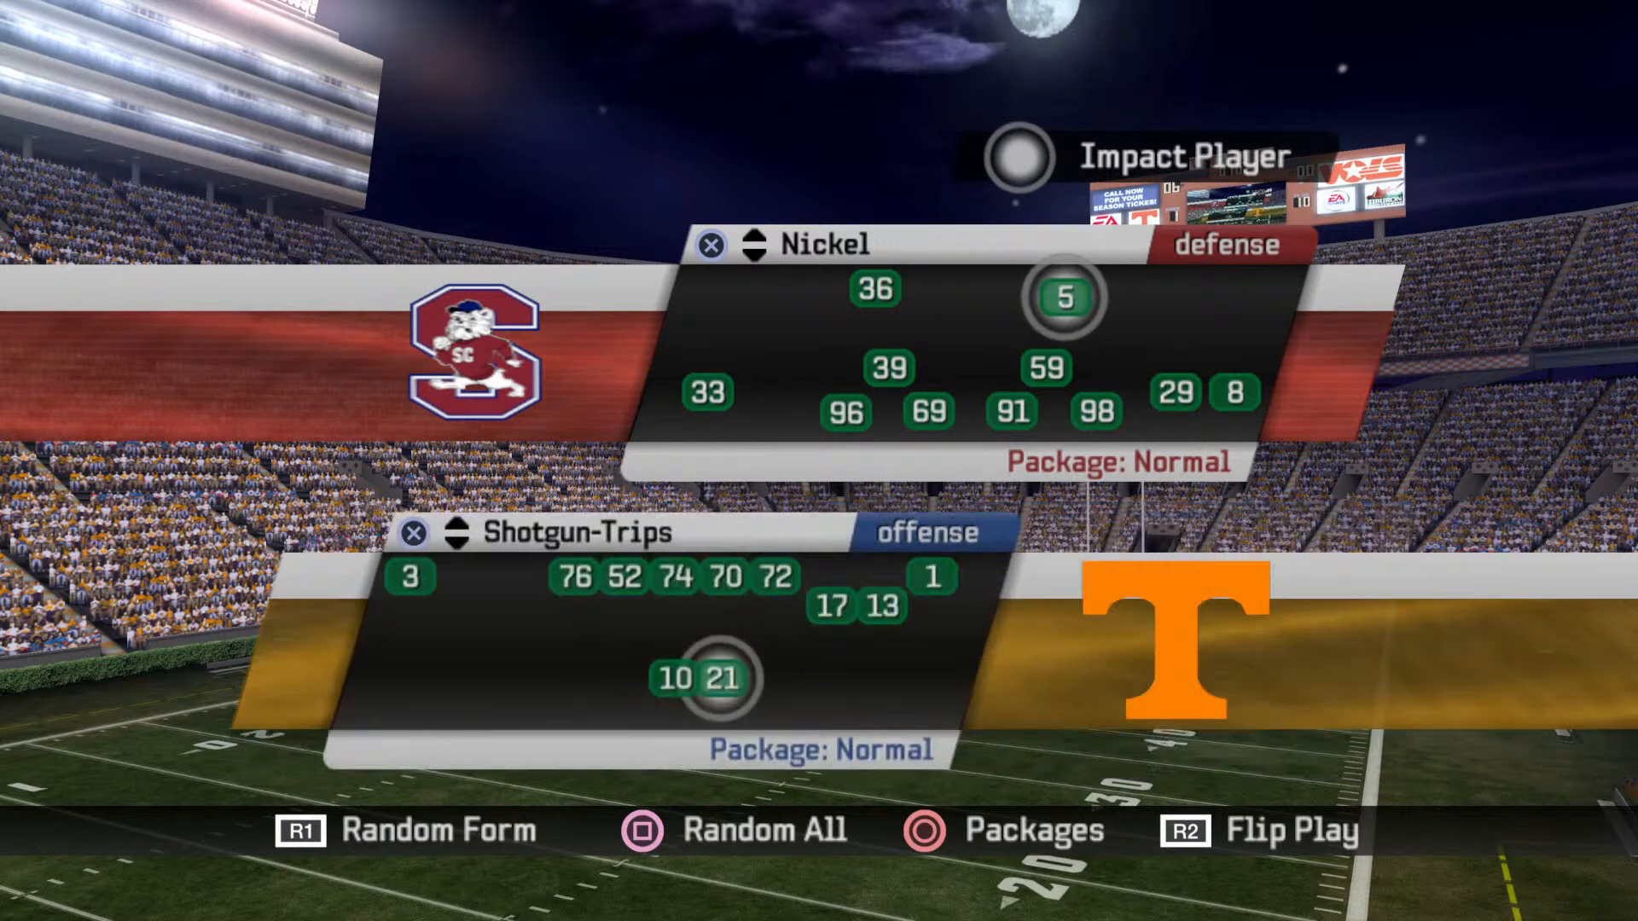
Step: Switch the offense to the Shotgun-Trips Over formation, call Corners, and run the play against the Nickel defense
key(x)
key(Escape)
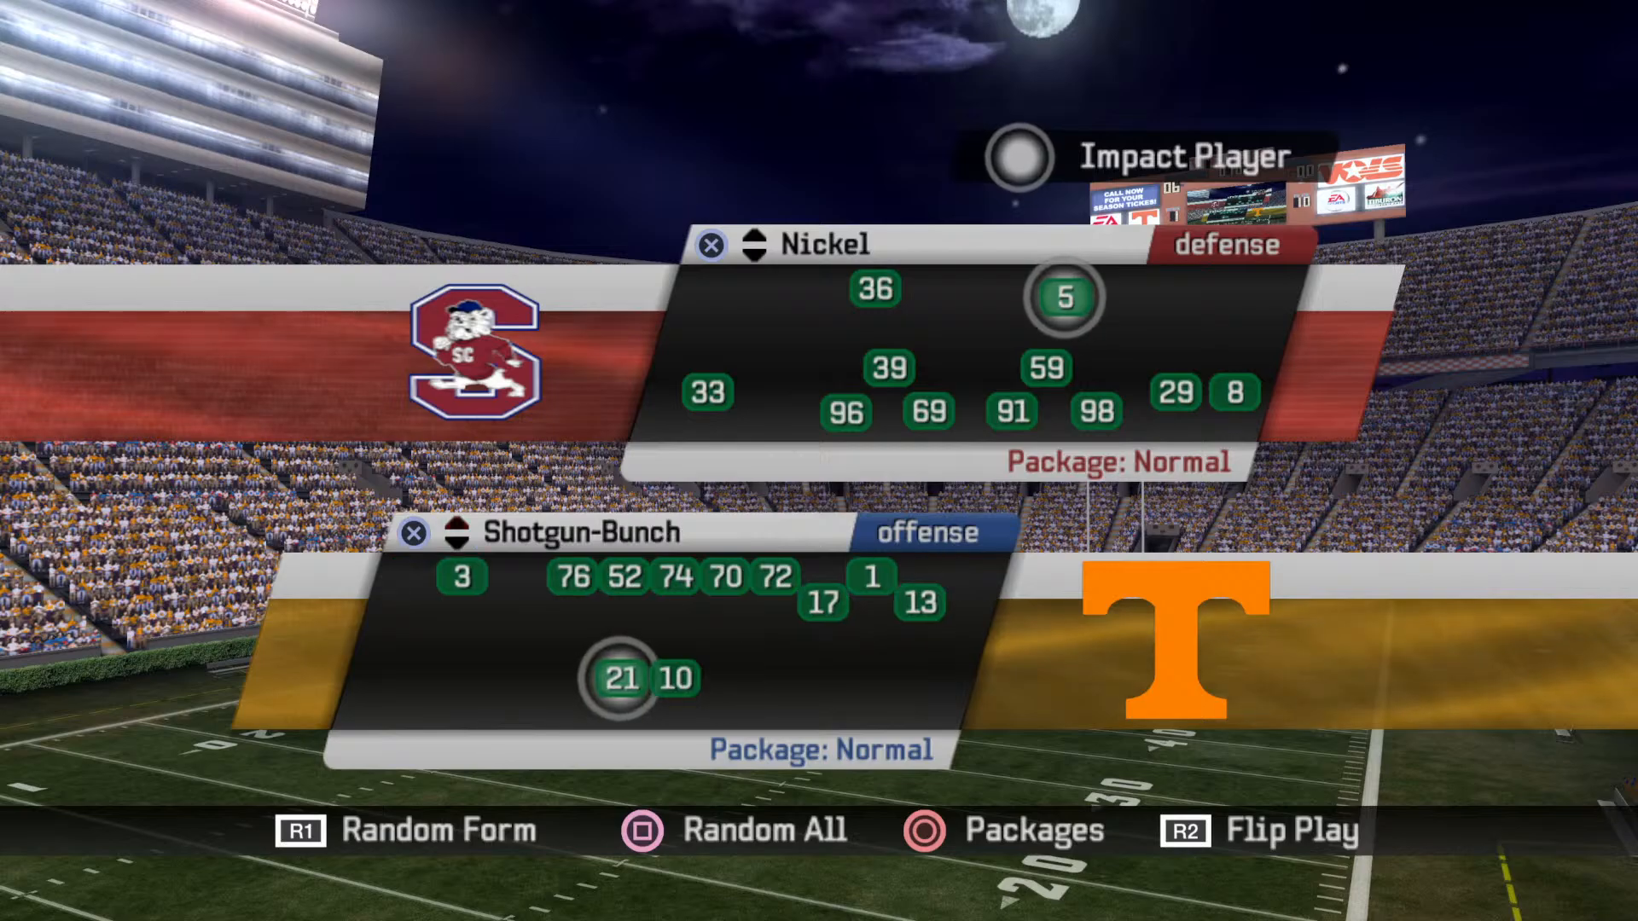
key(x)
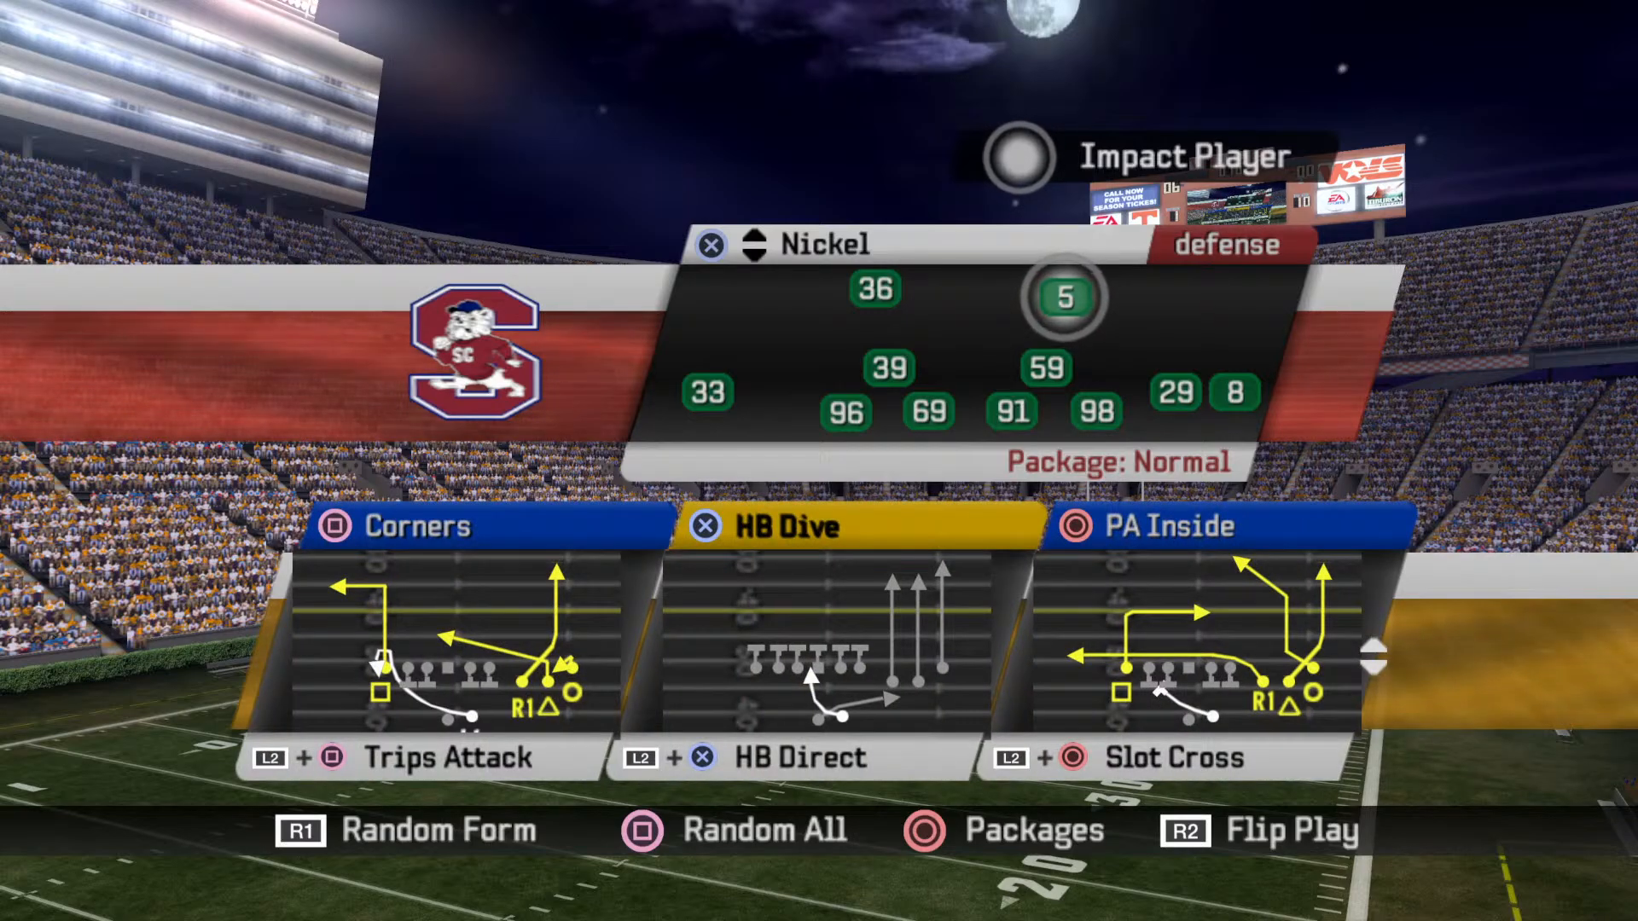
key(x)
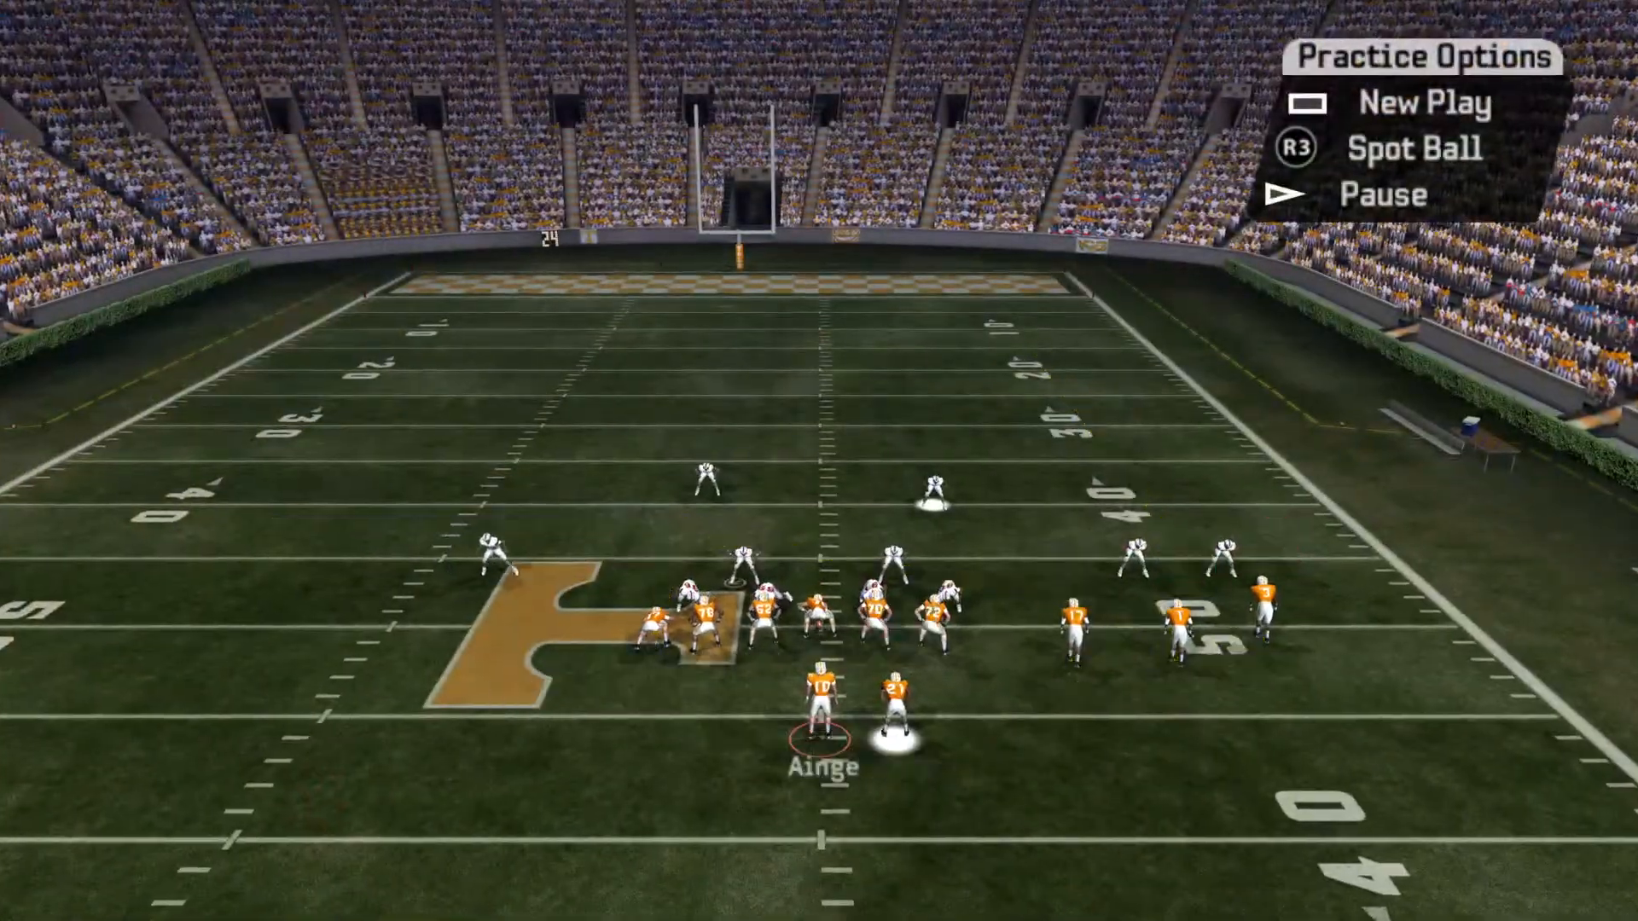
key(x)
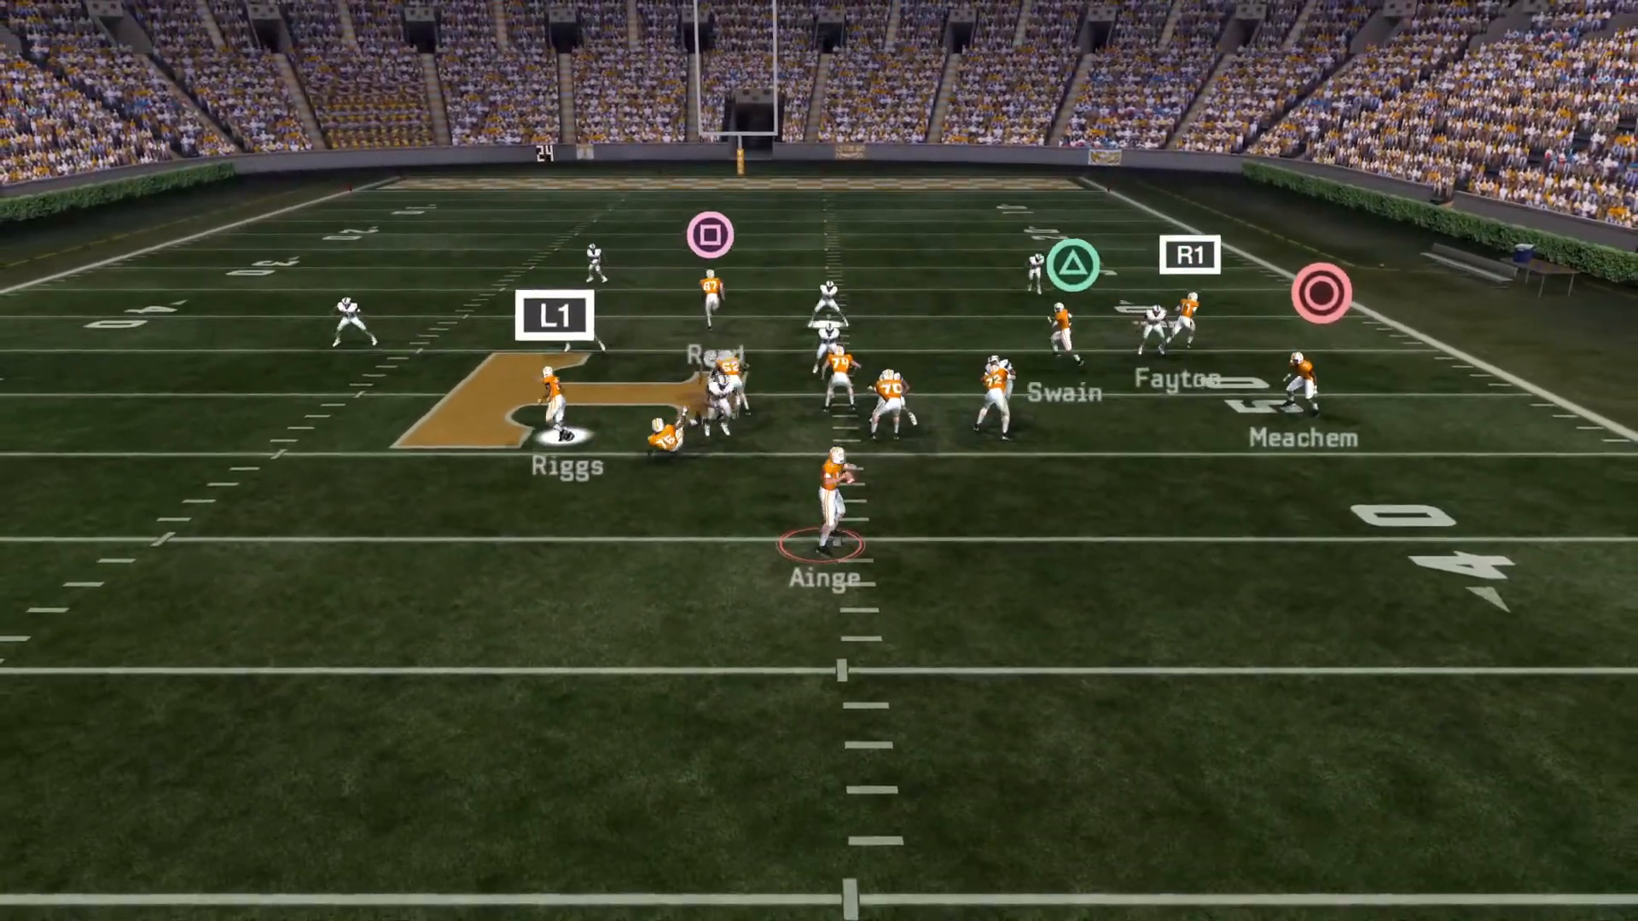
key(c)
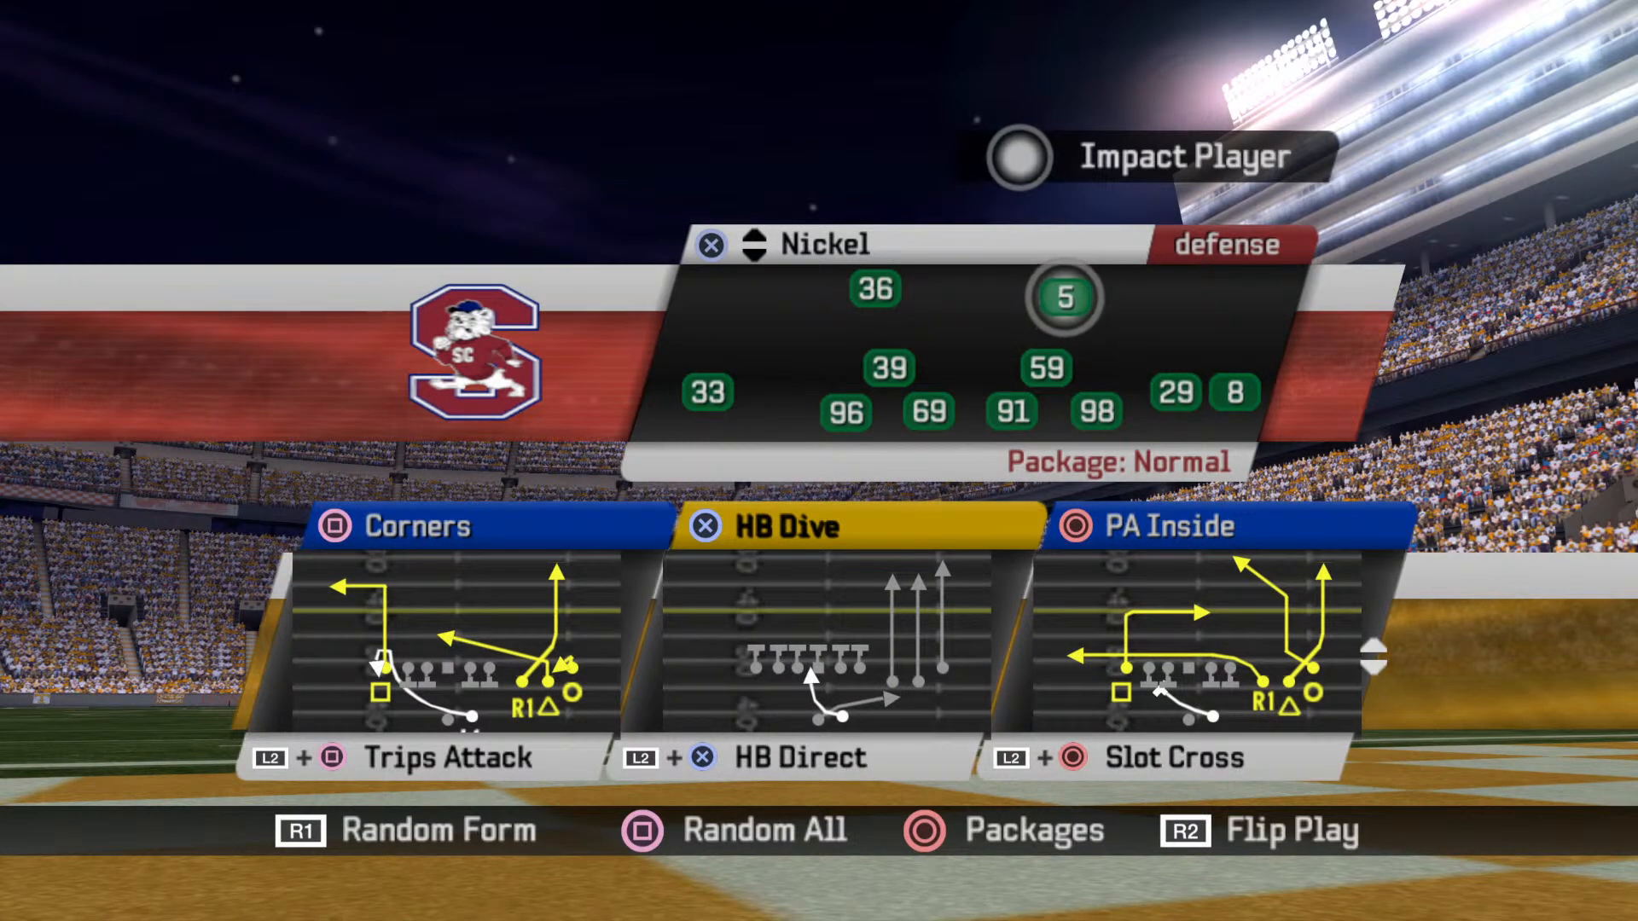
Step: Call Trips Attack from Shotgun-Trips Over and run it against the Nickel defense
key(Down)
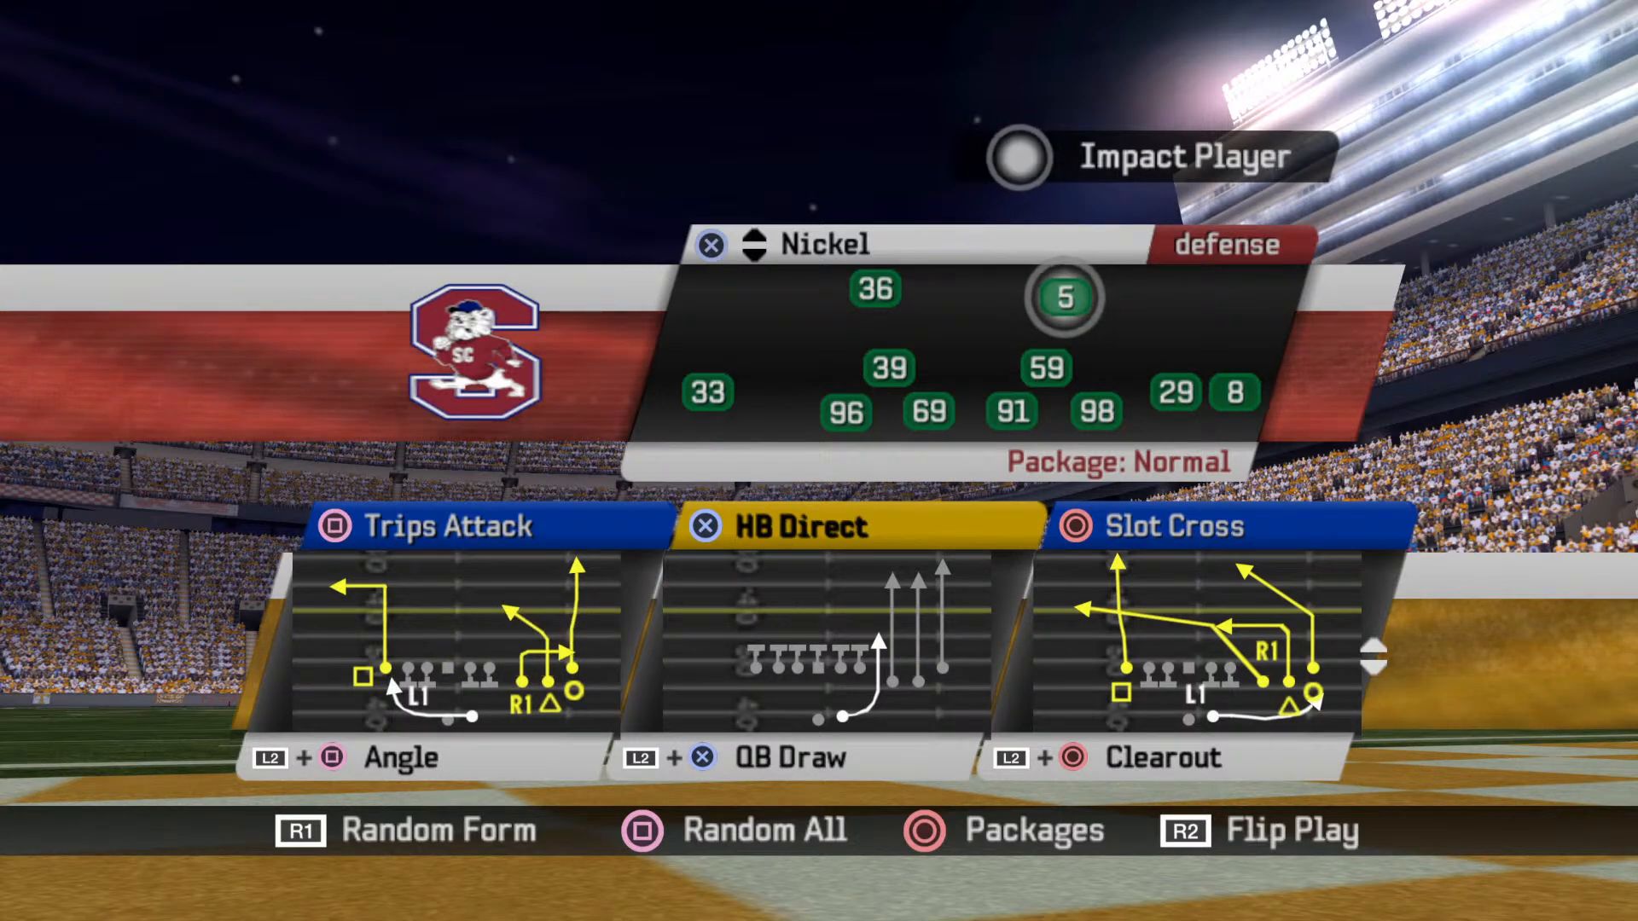
key(j)
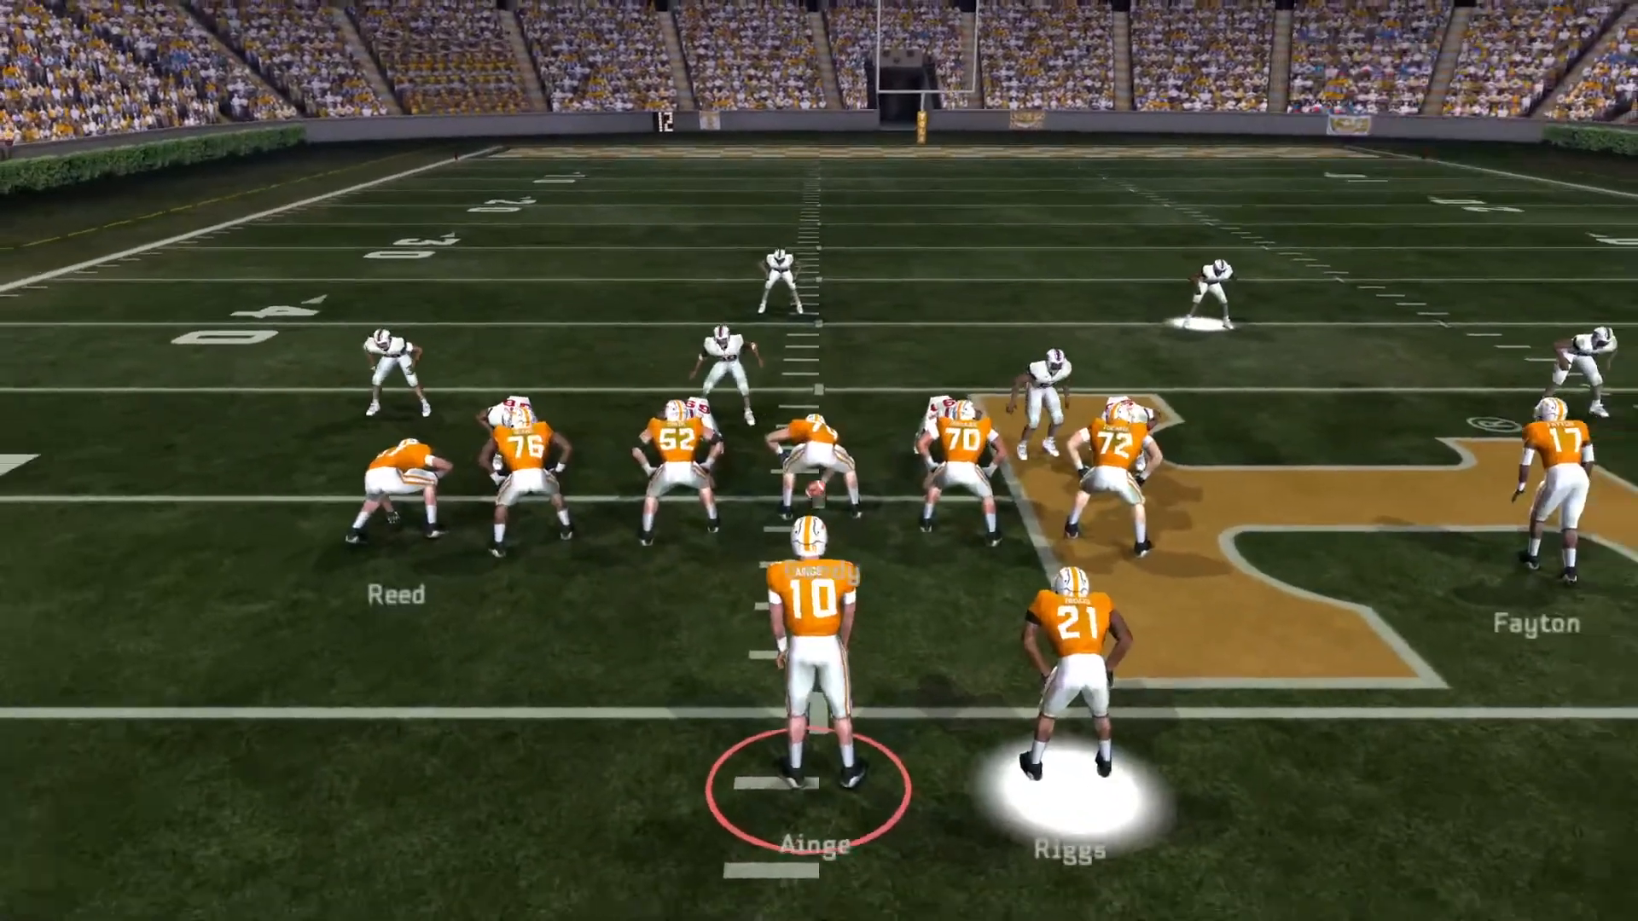
key(k)
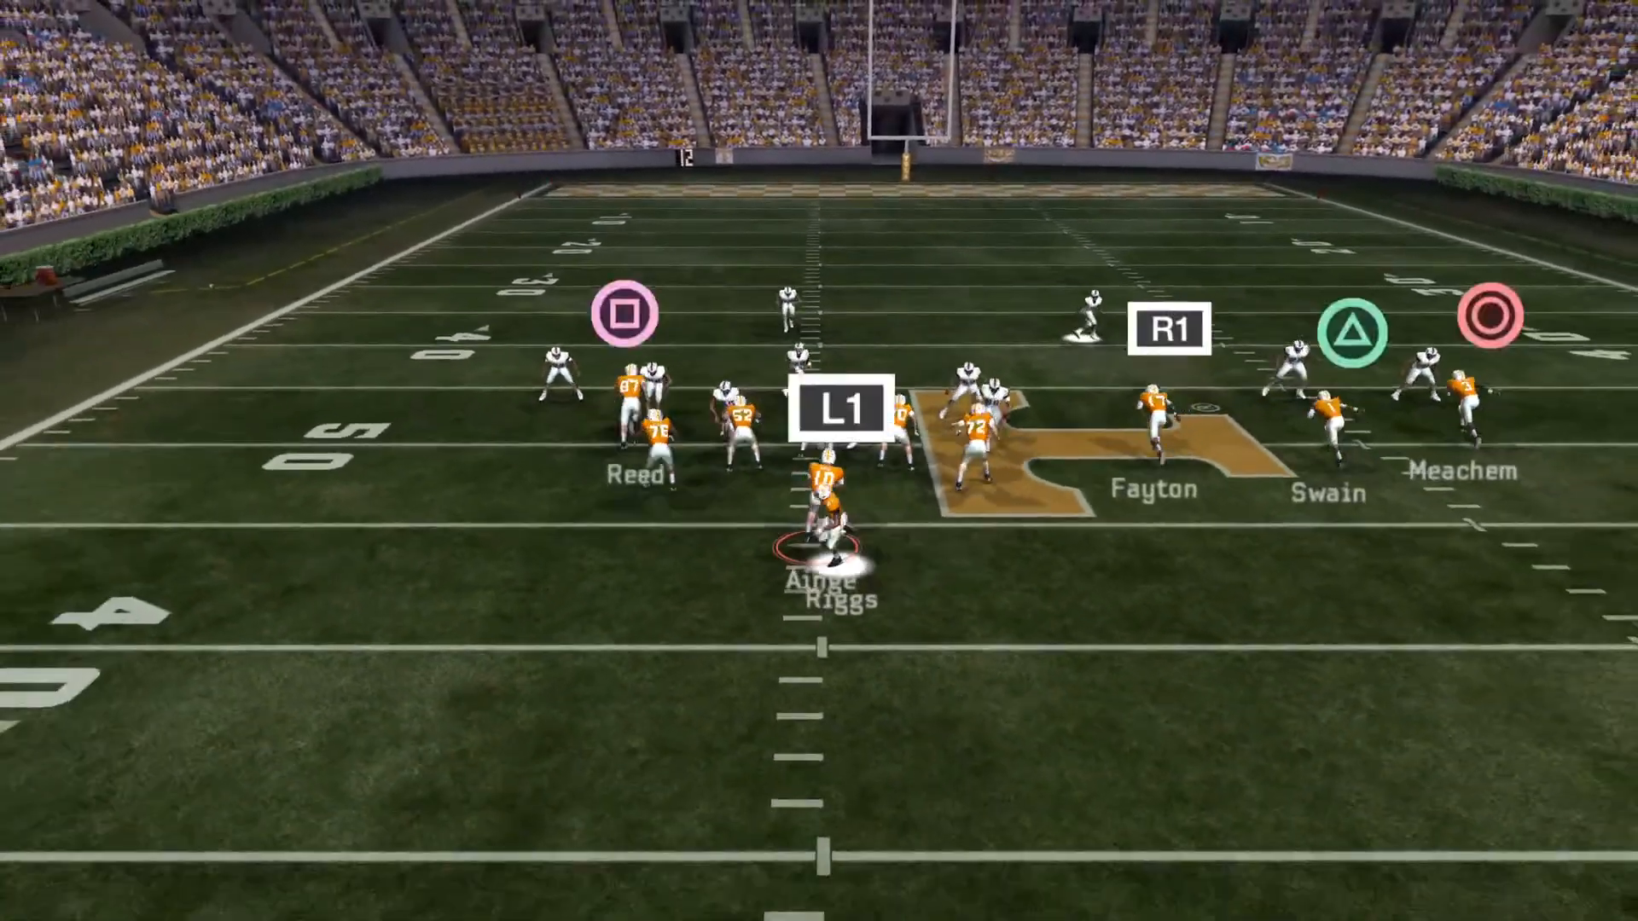
key(q)
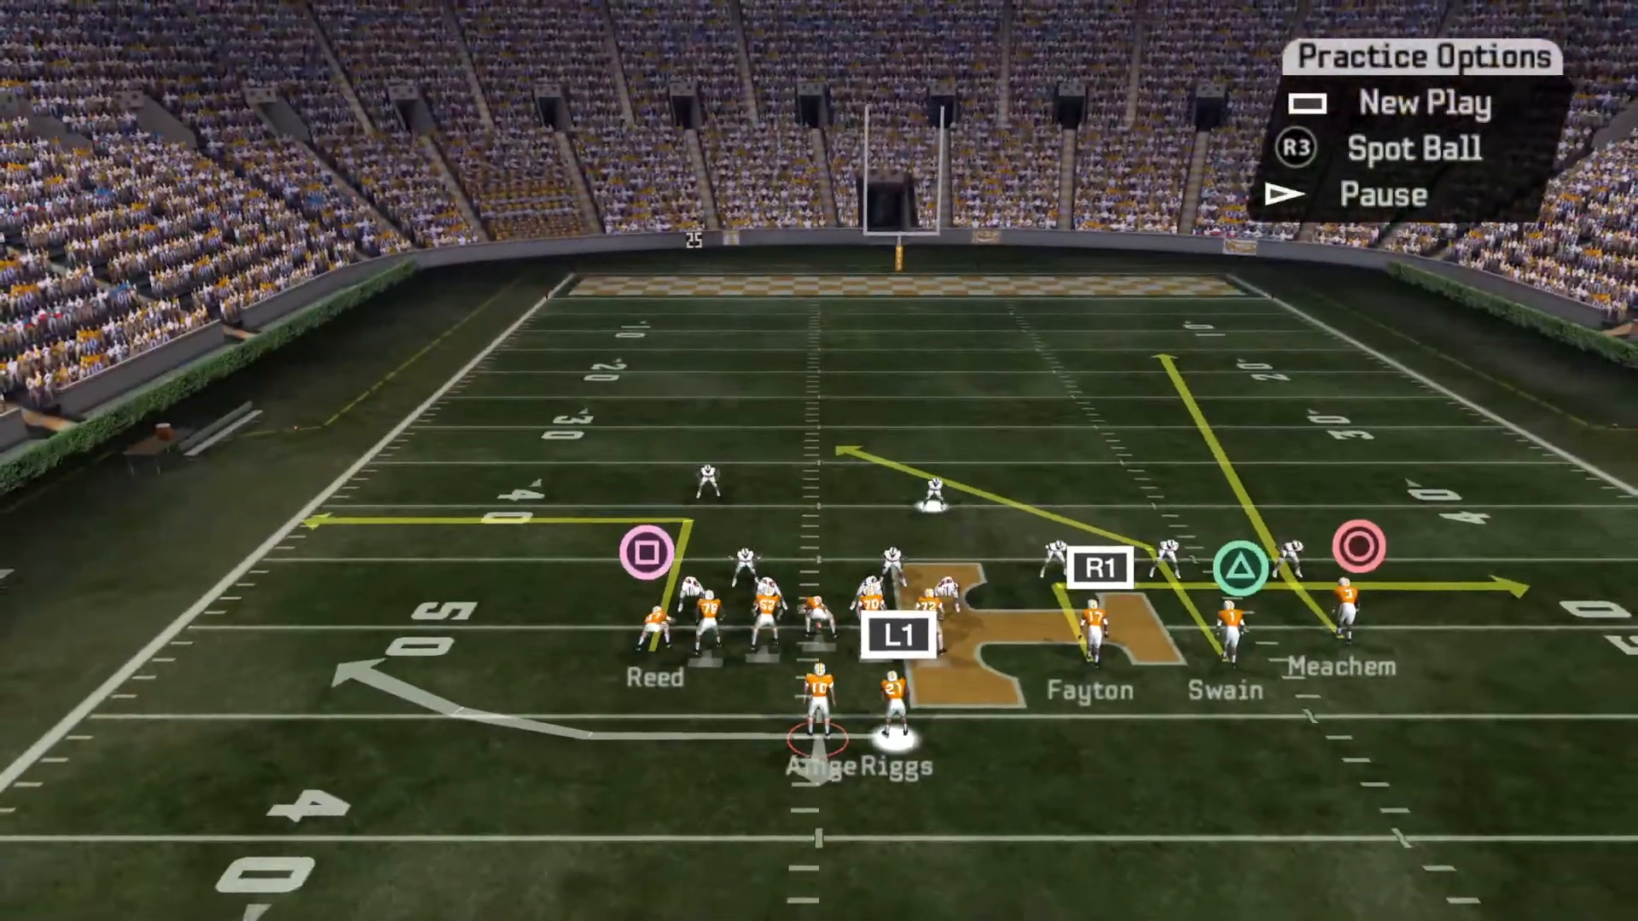
Step: Run Trips Attack two more times, throwing a pass on each attempt
key(k)
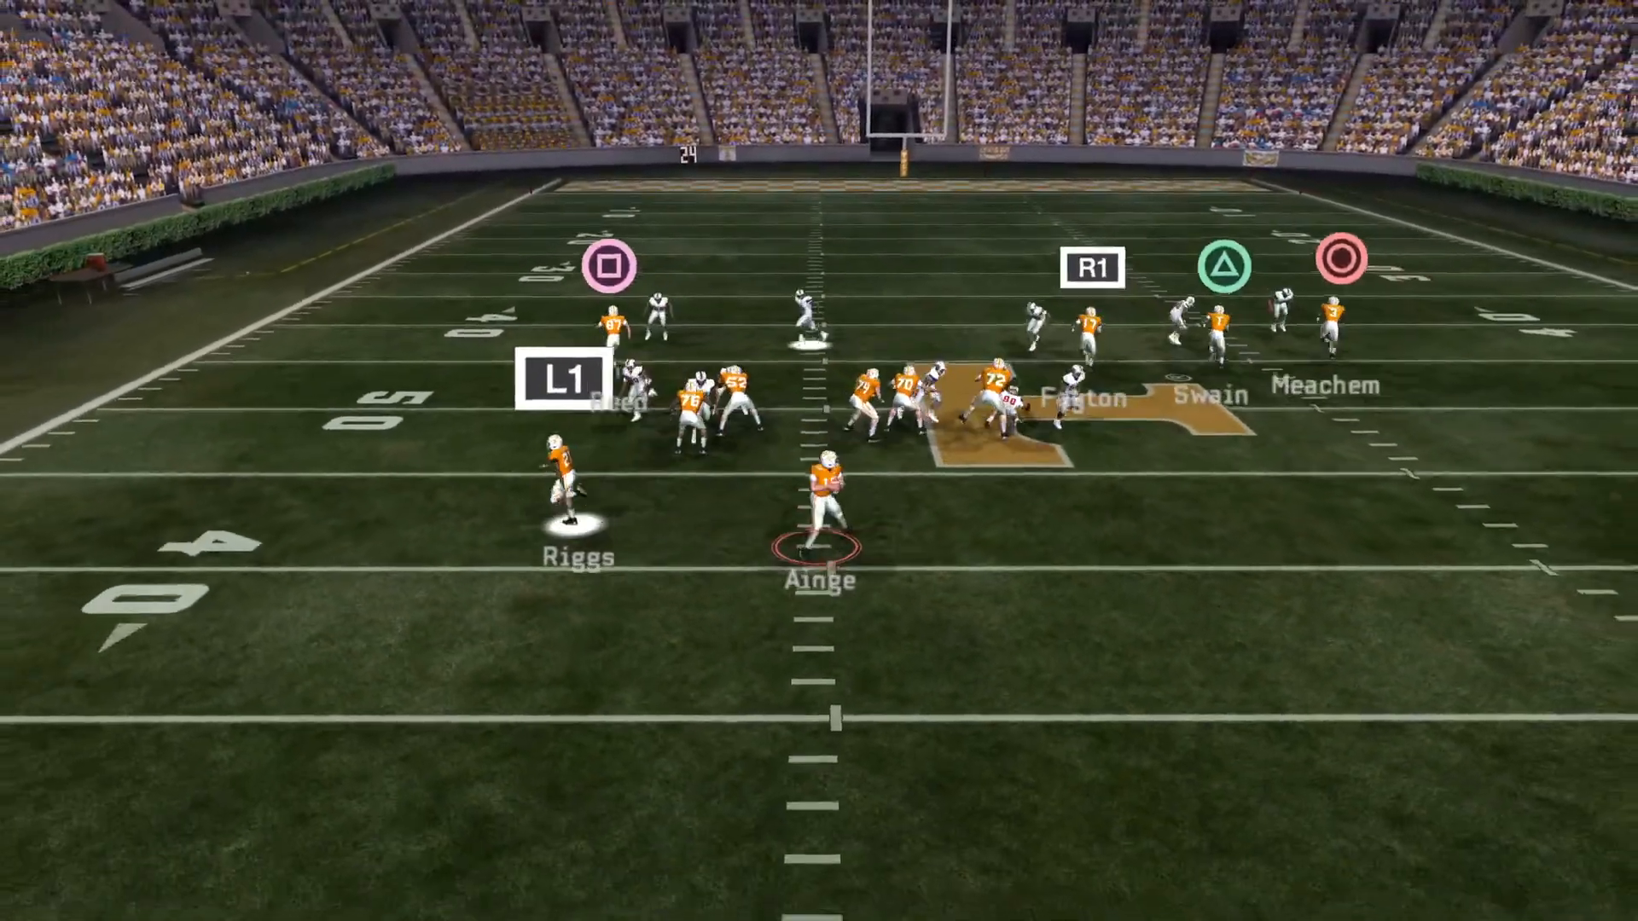
key(j)
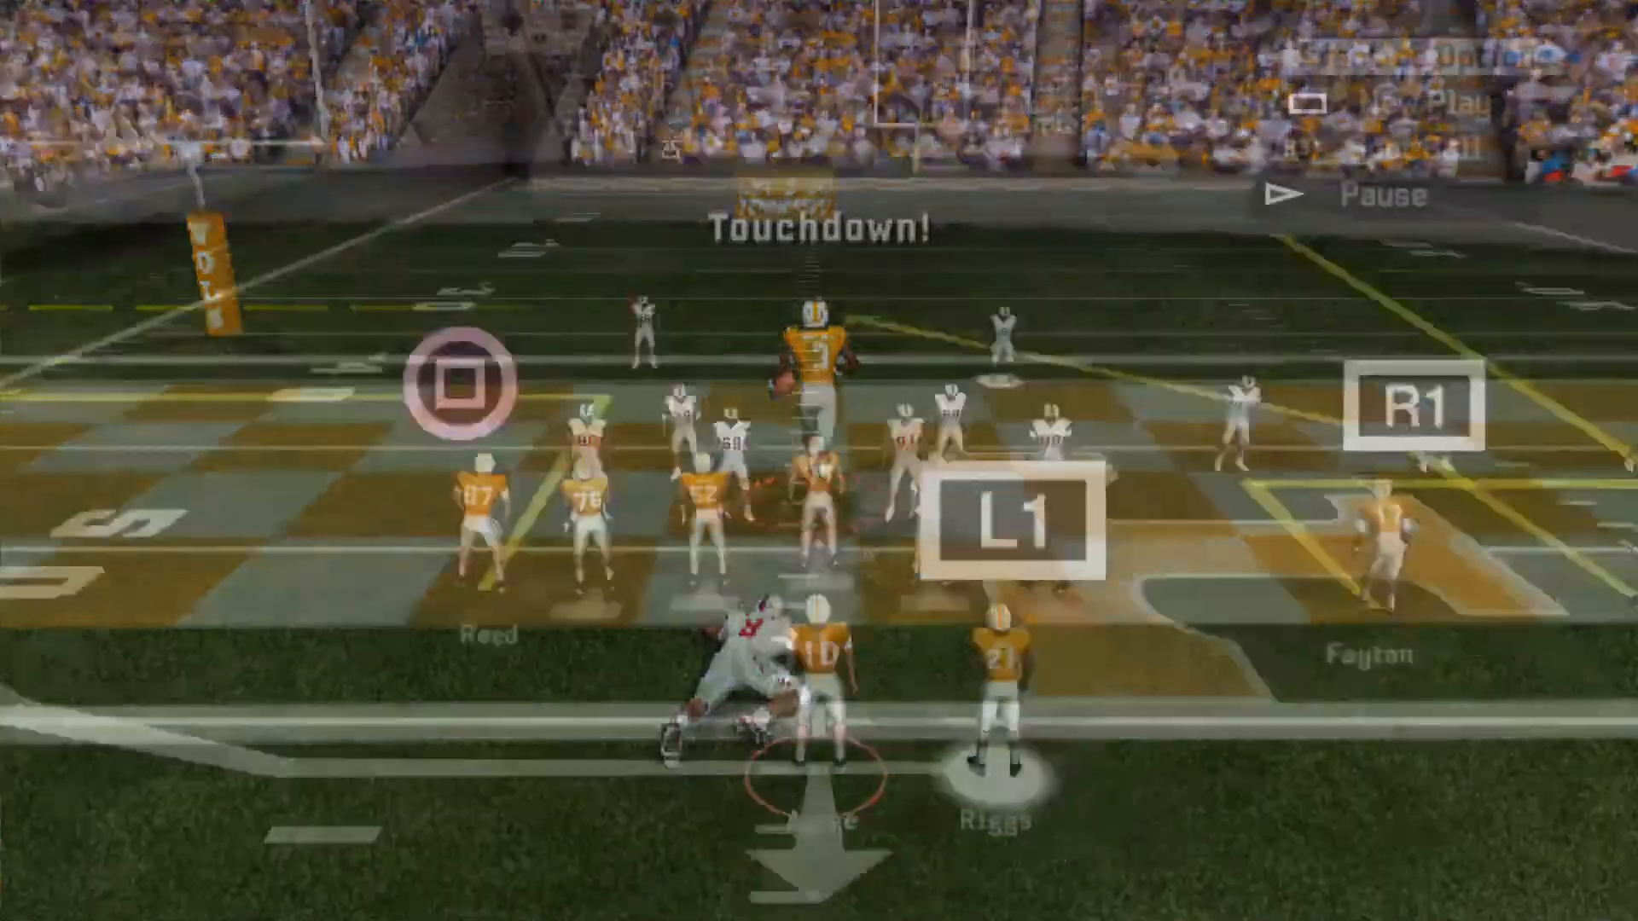
key(k)
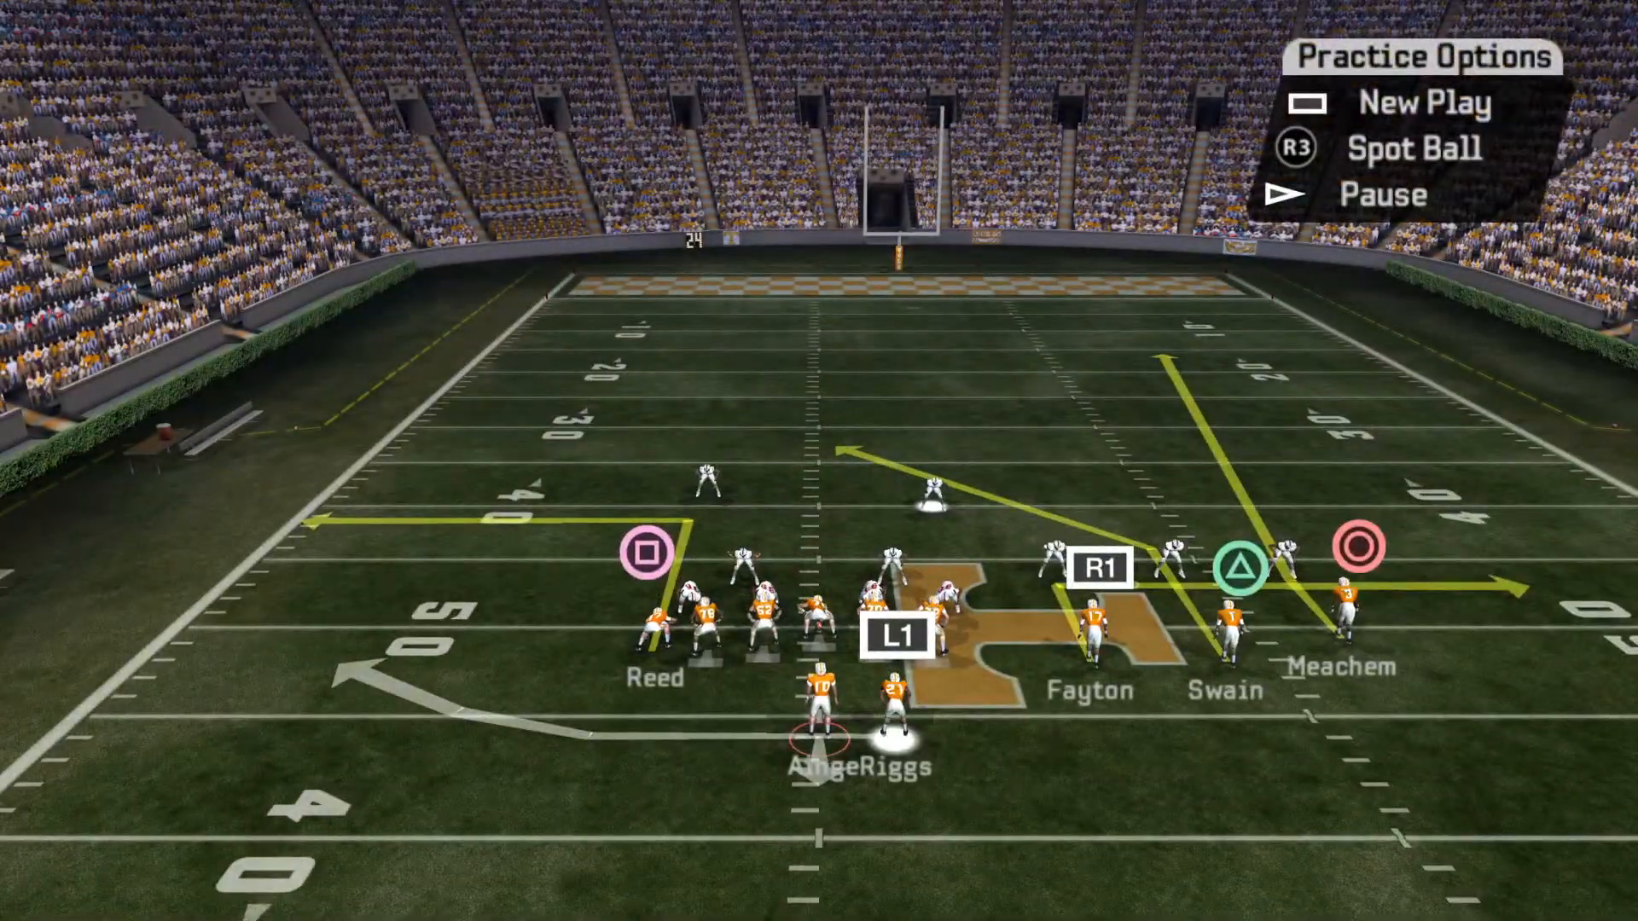
key(k)
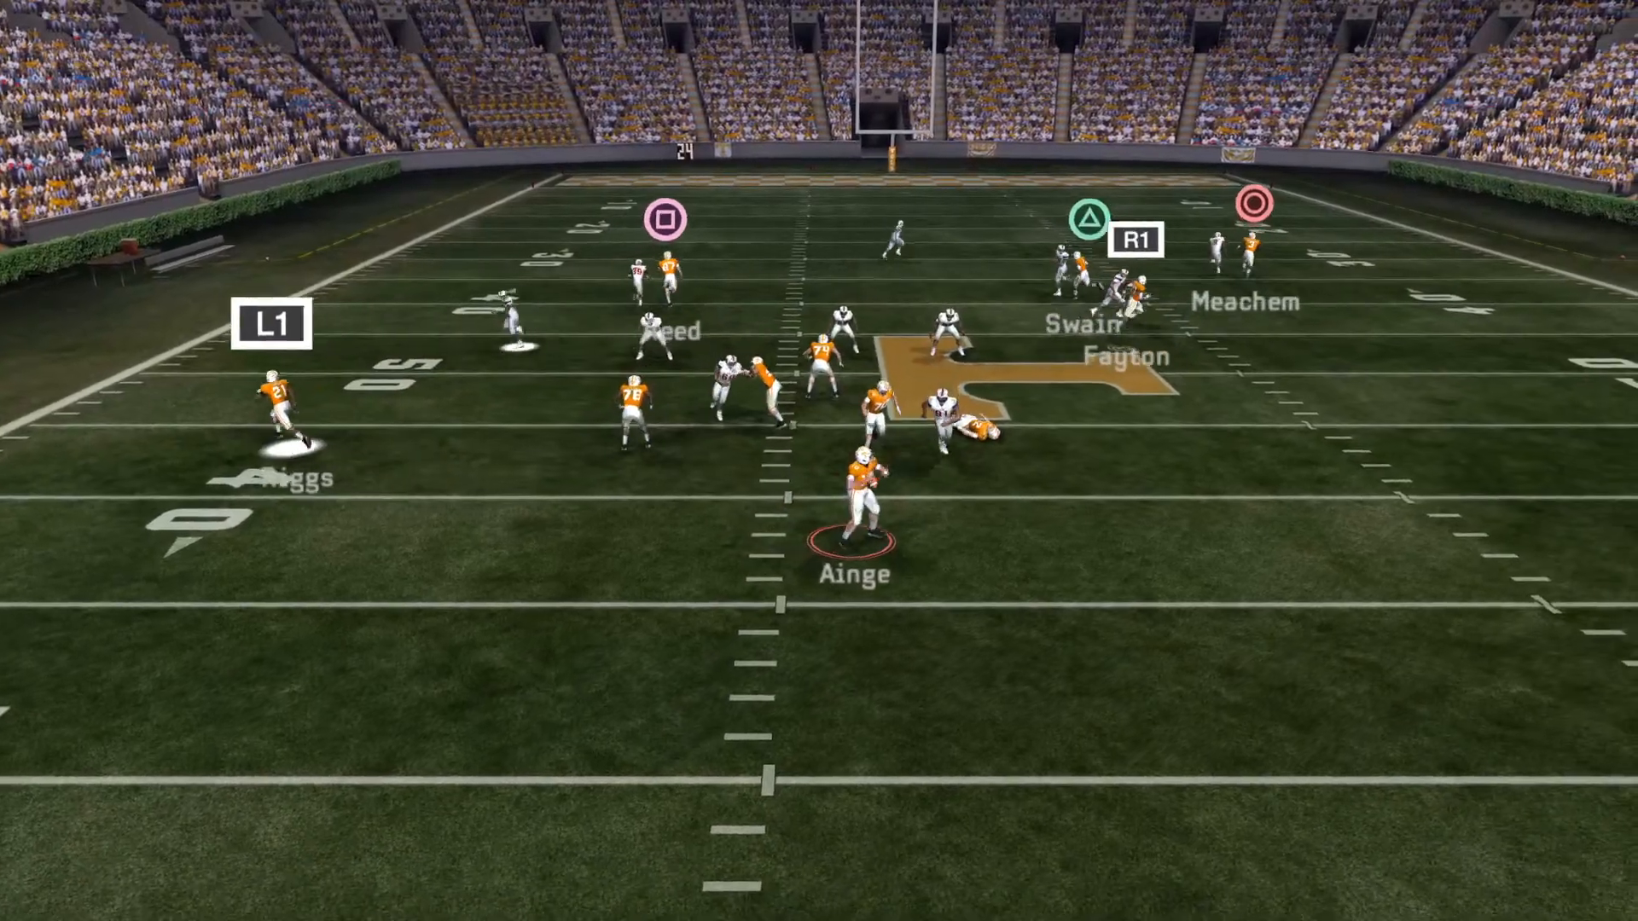
key(l)
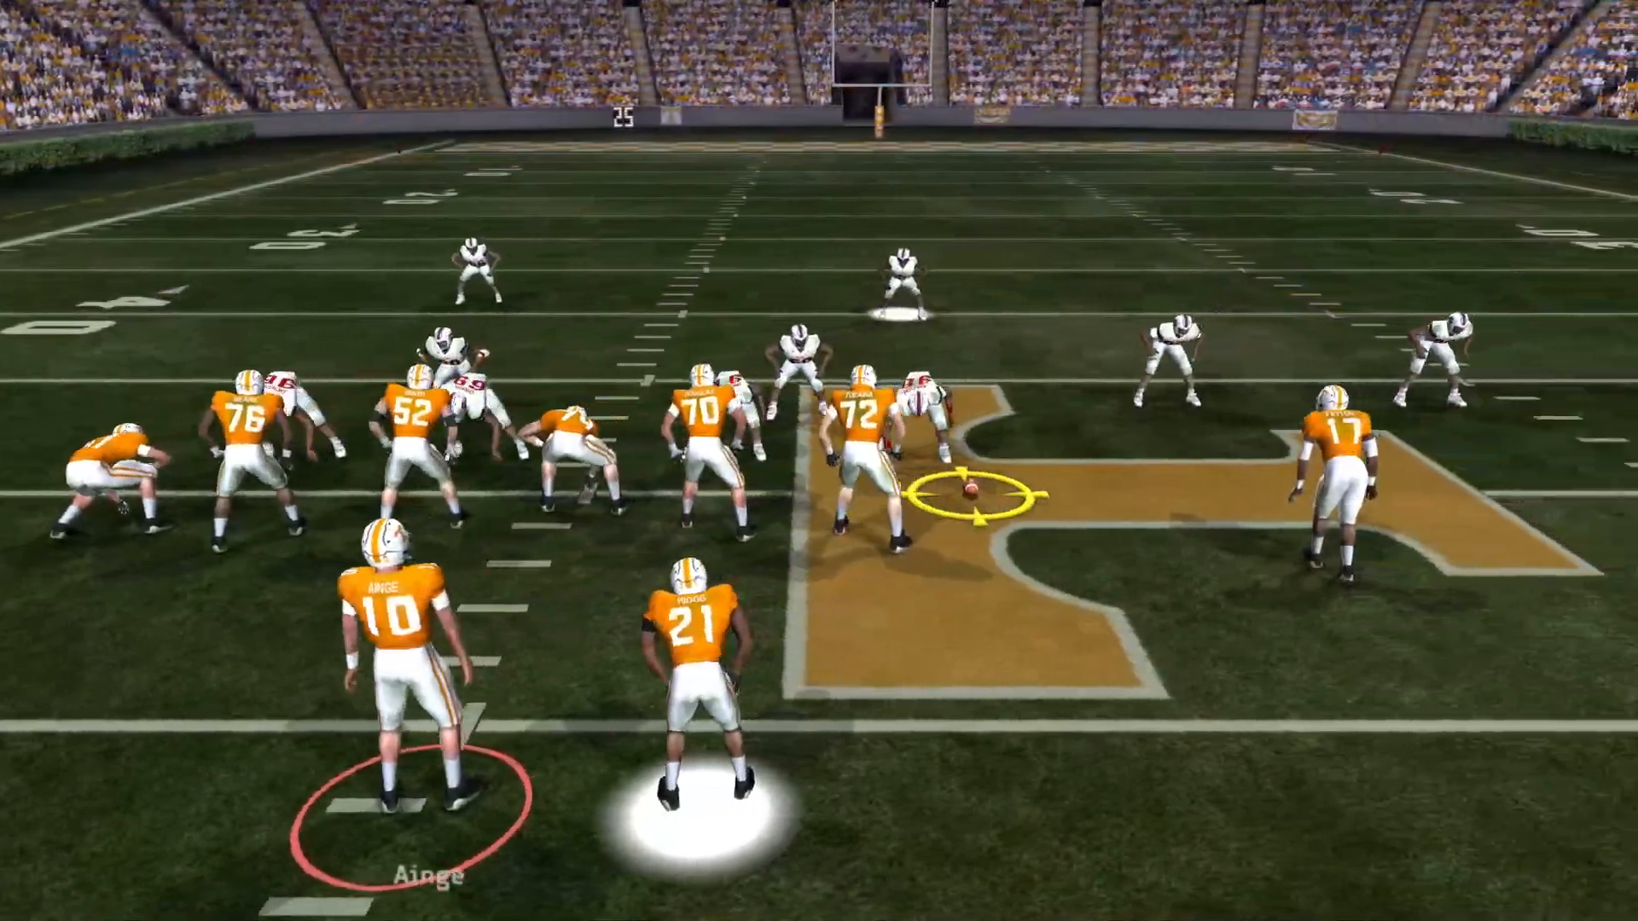
key(d)
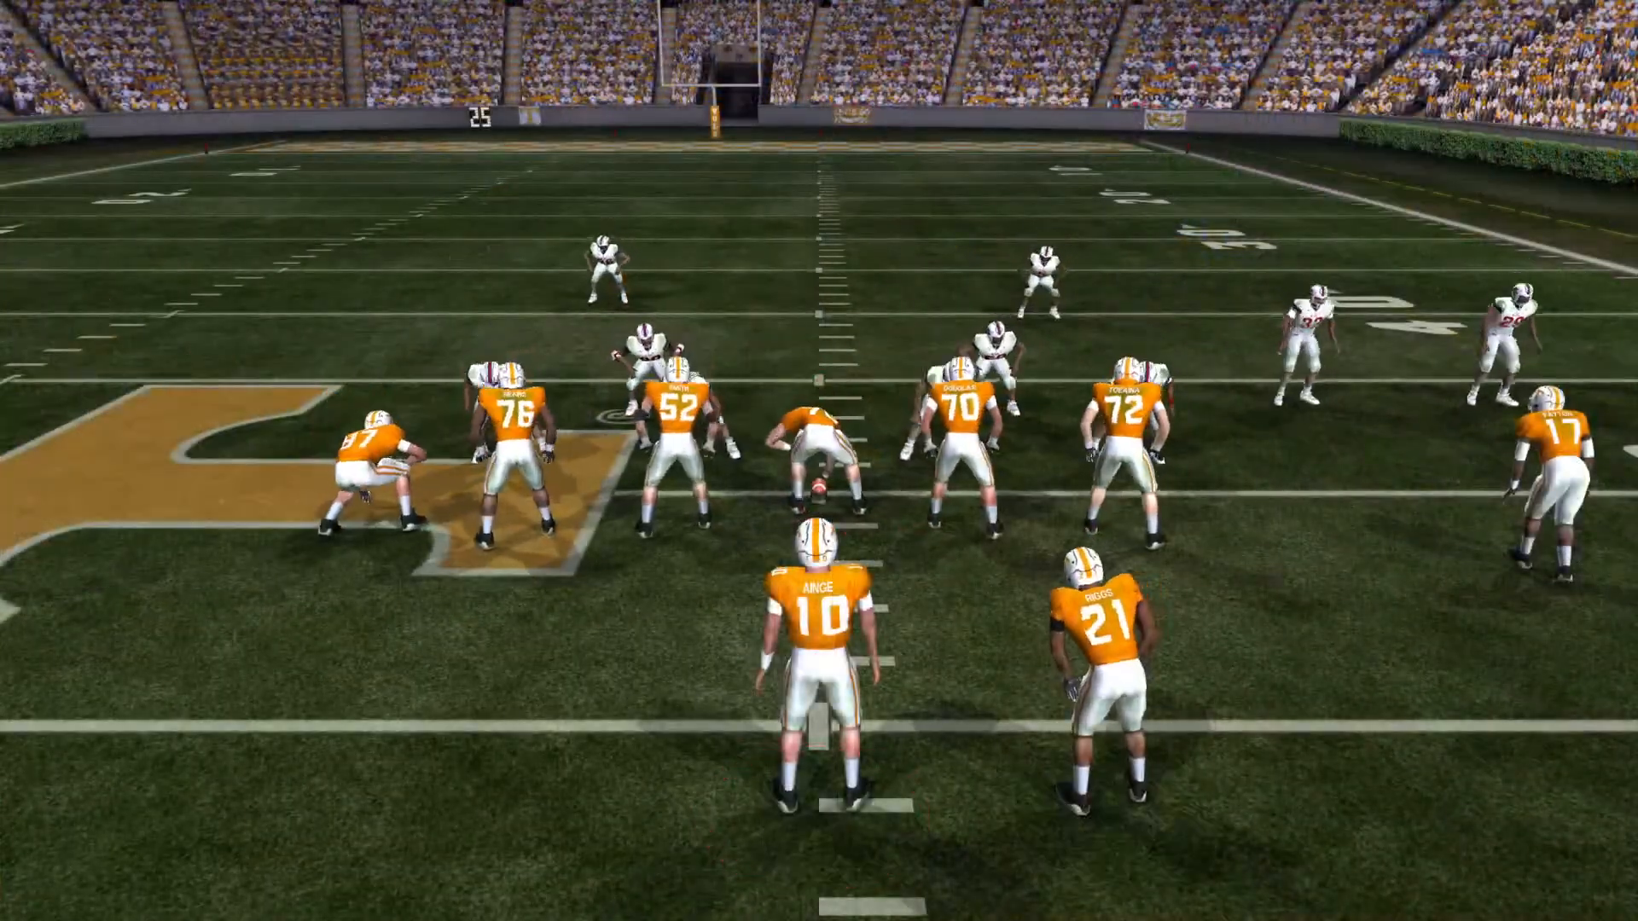
Step: Start a new play and call Clearout from the Shotgun-Trips Over formation
key(Return)
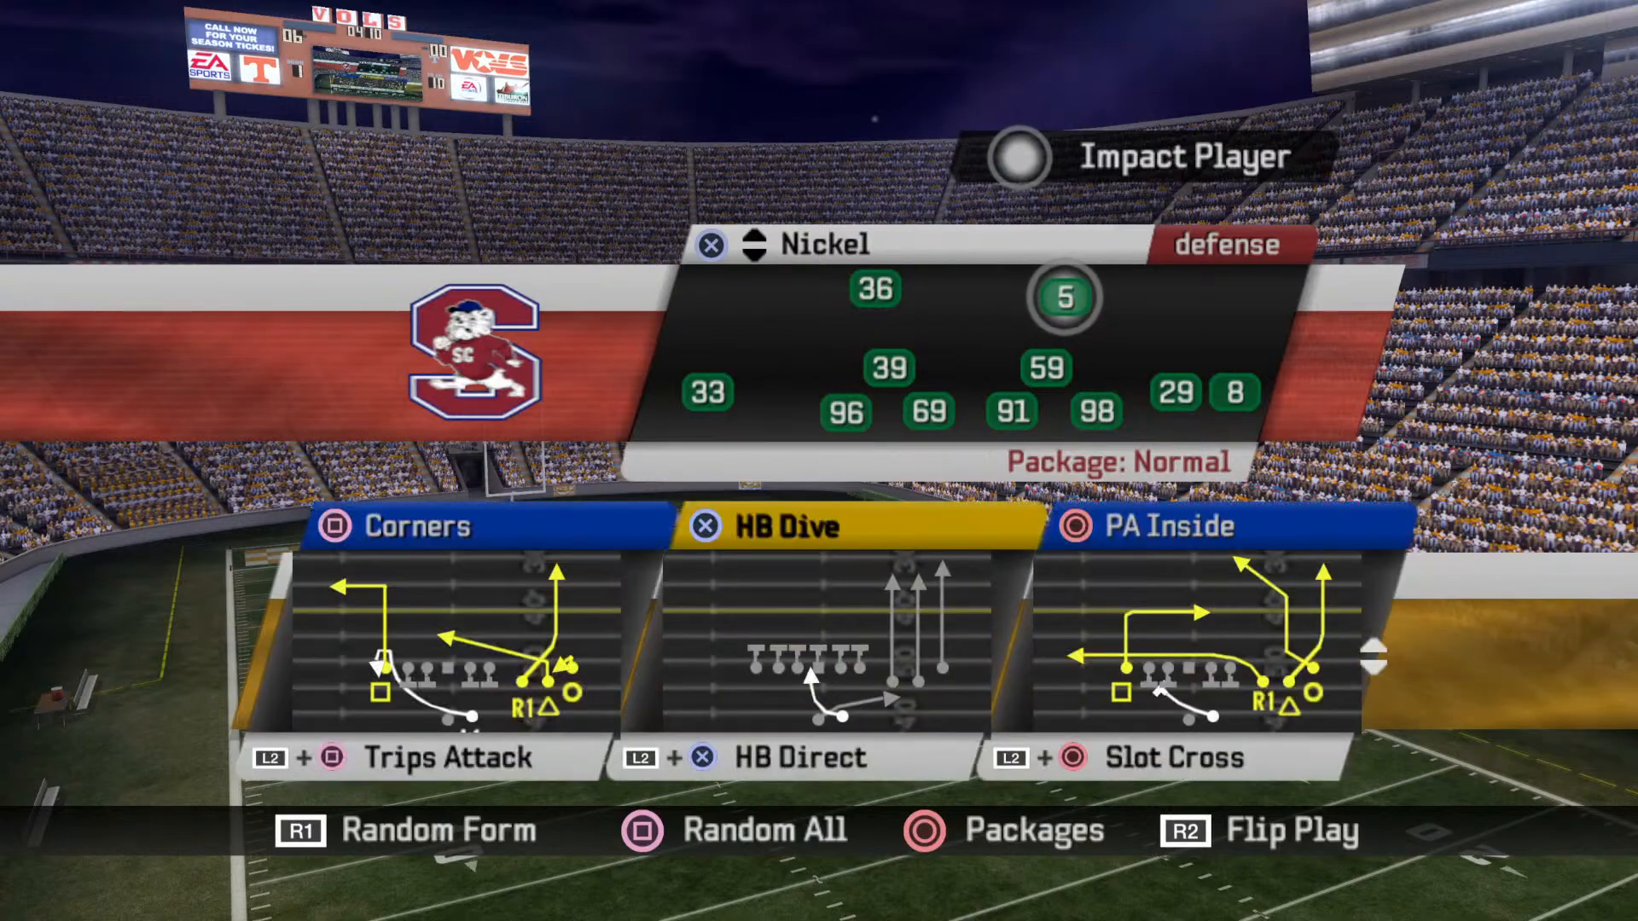
key(Up)
key(Up)
key(Up)
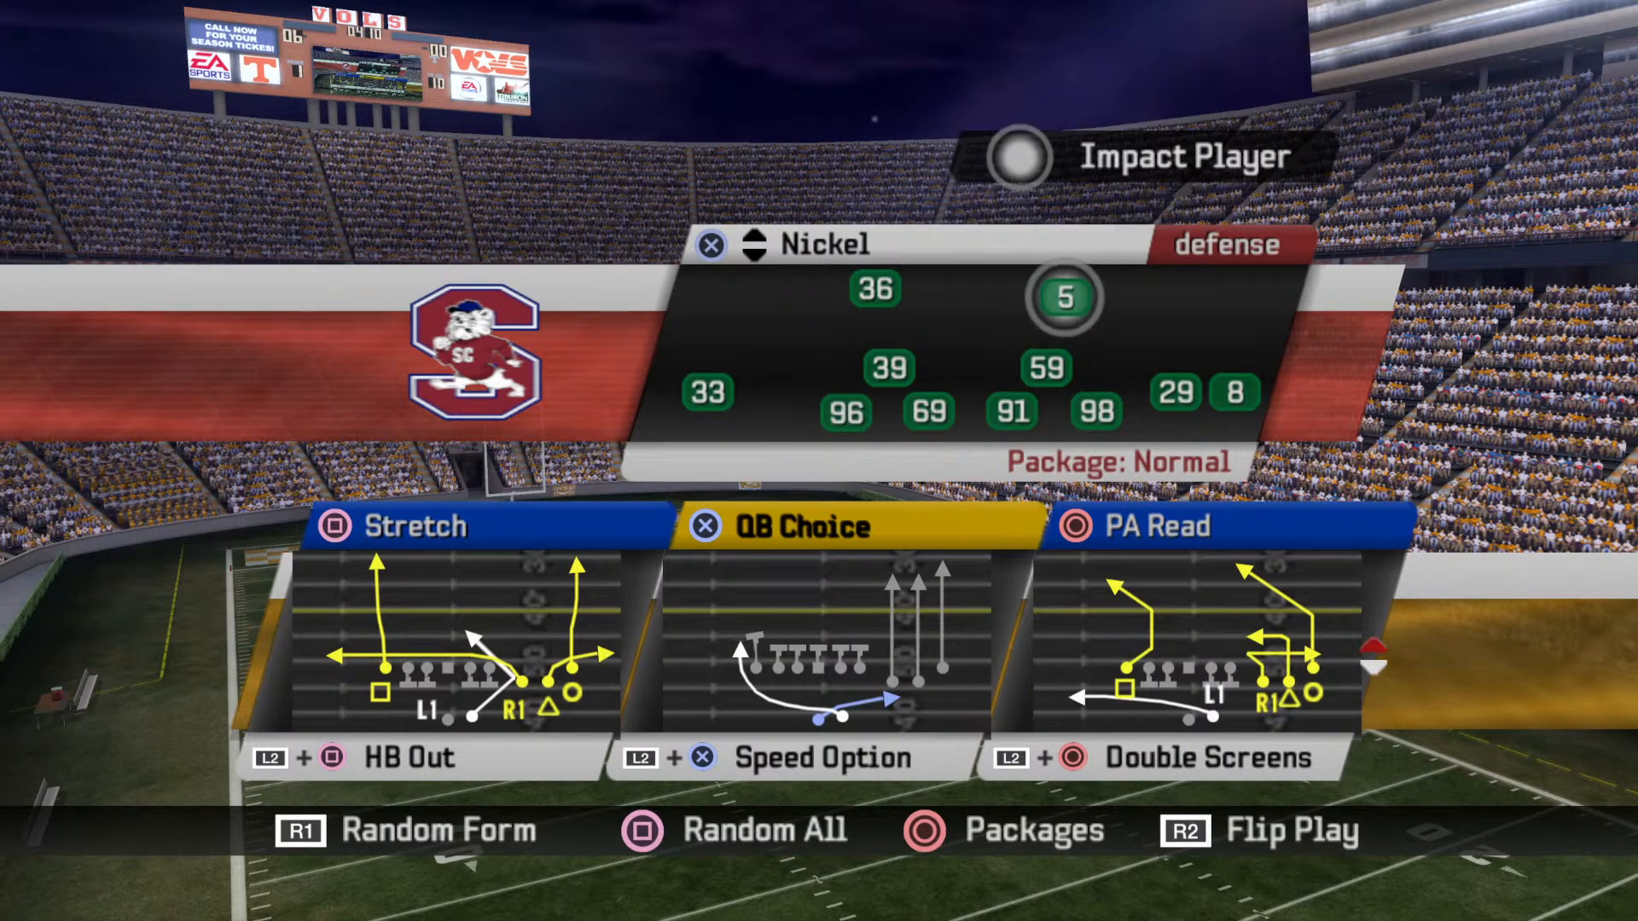
key(Up)
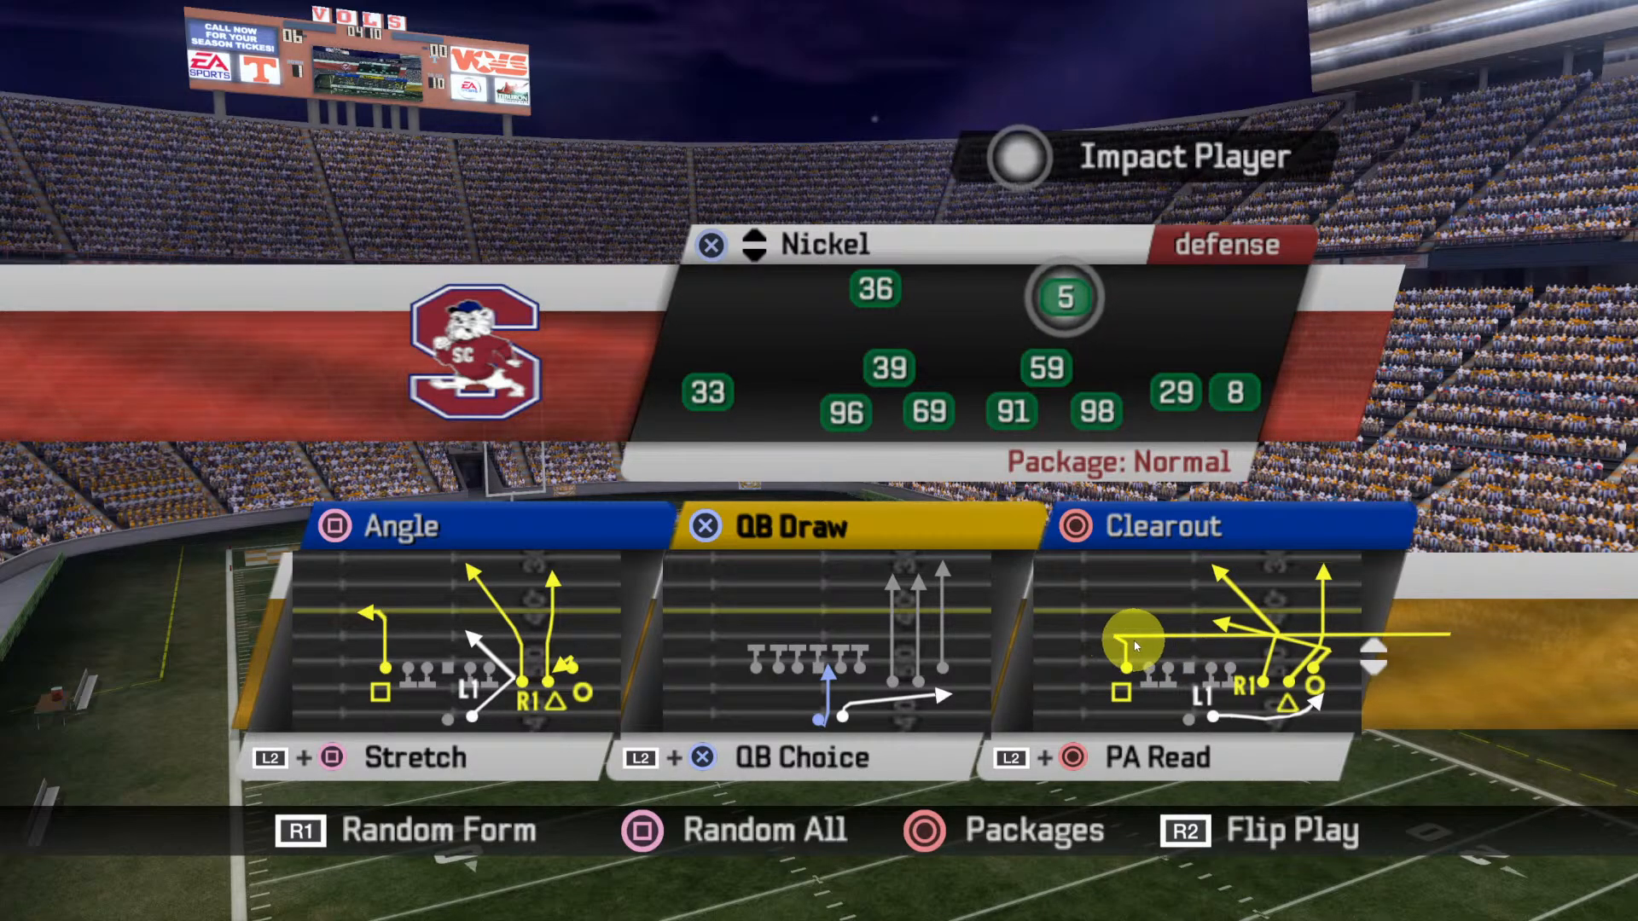
key(l)
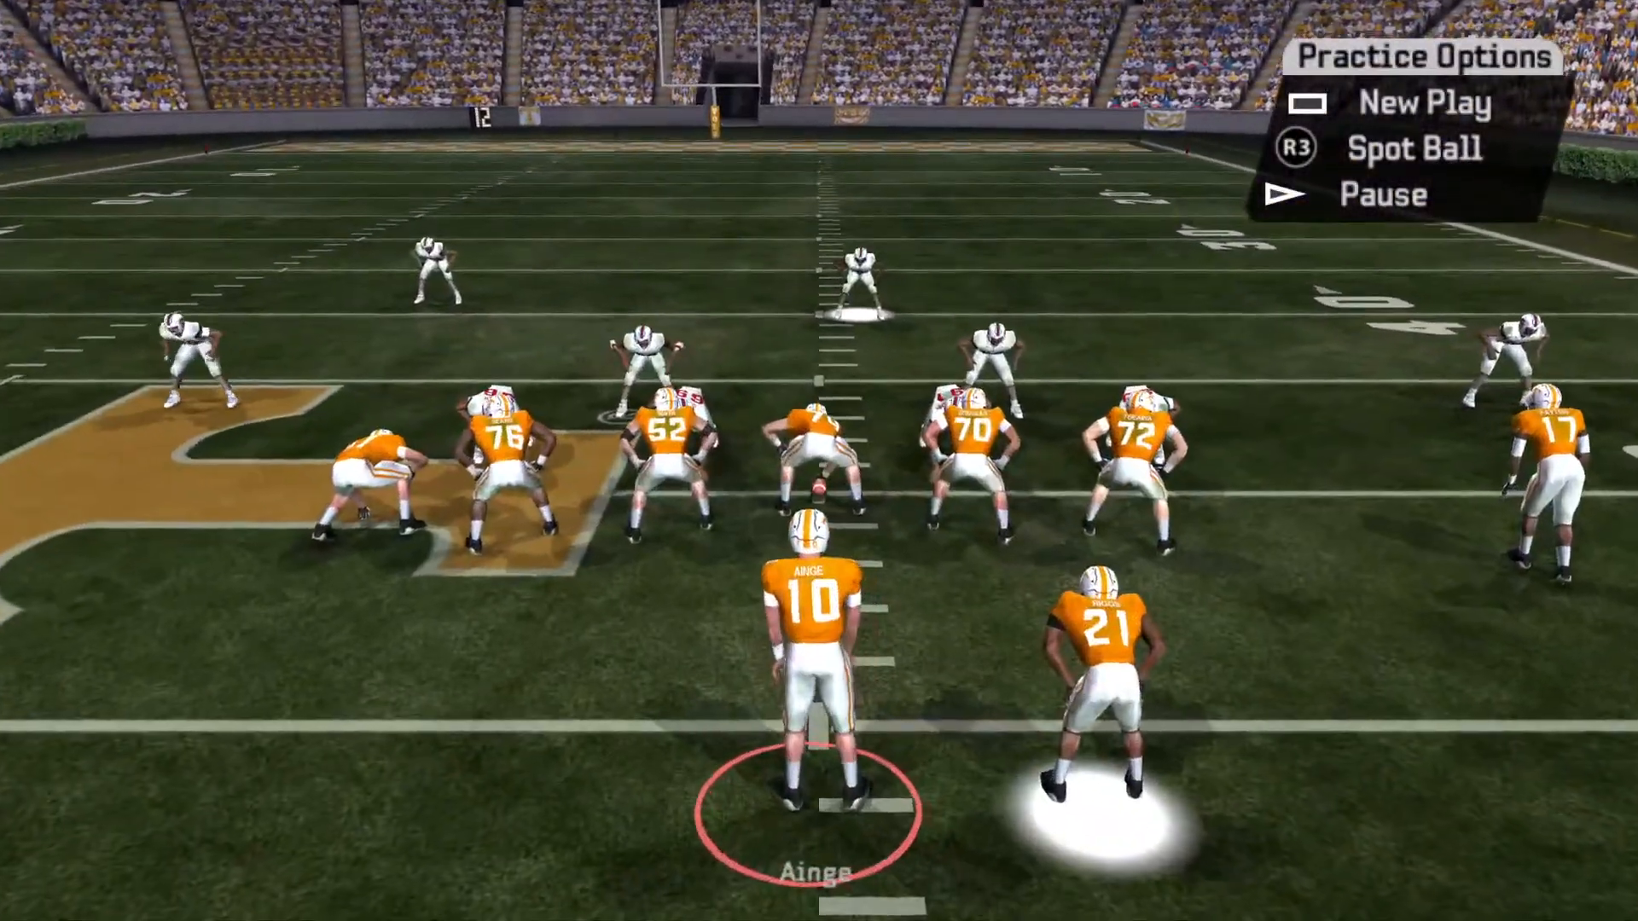
Step: Snap the ball on Clearout and throw a pass, closing the instant replay once the play ends
key(3)
key(k)
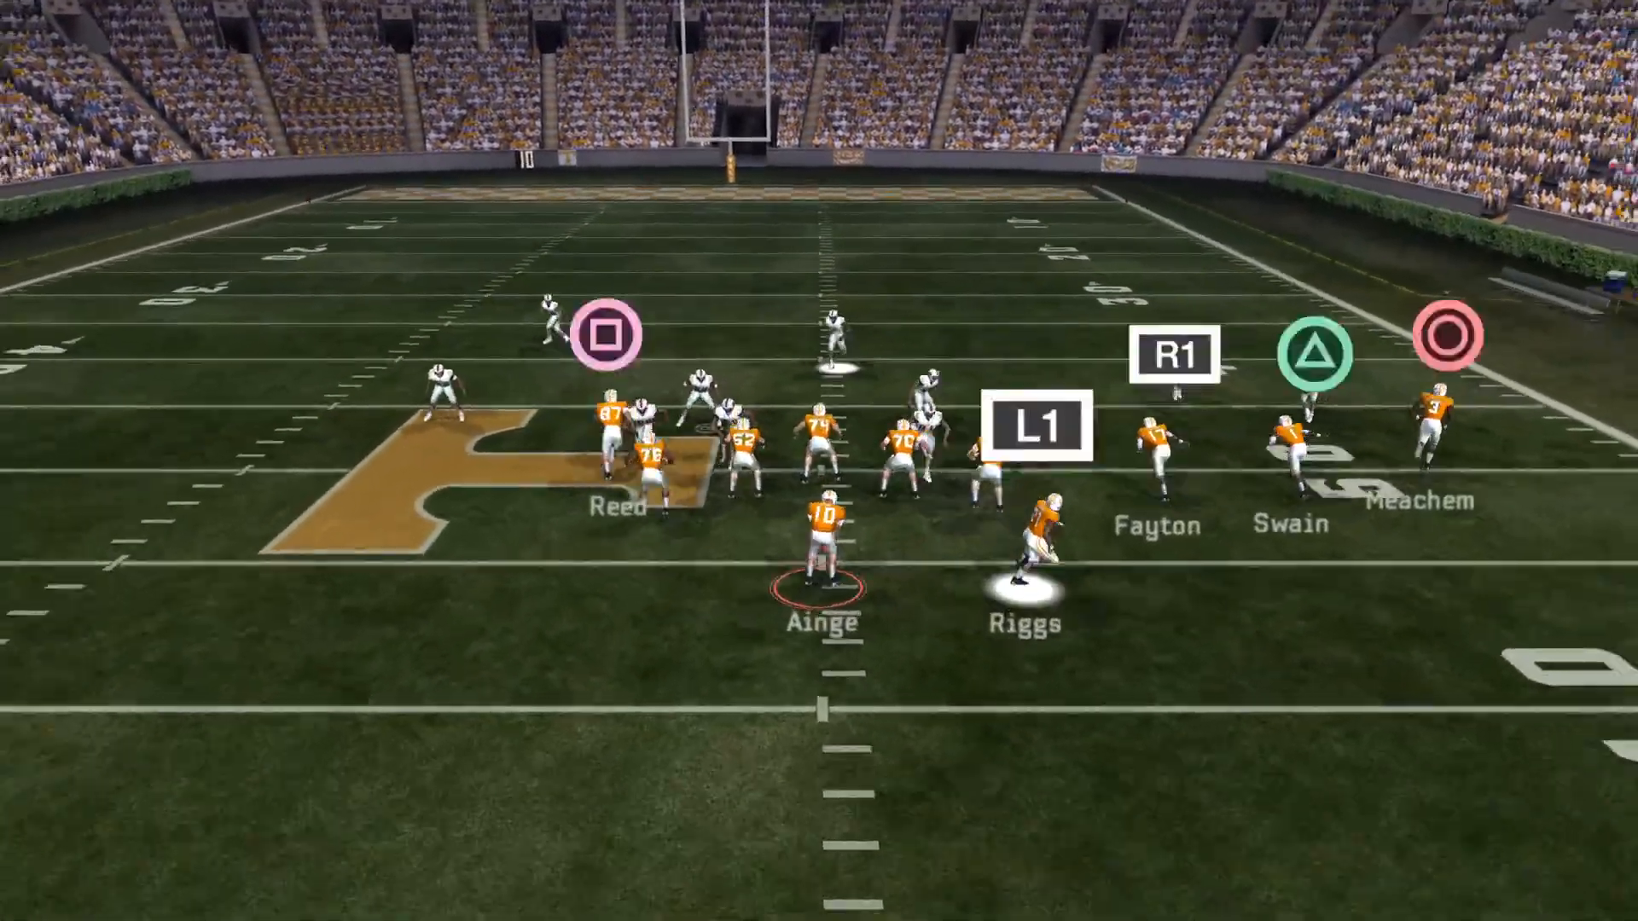
key(q)
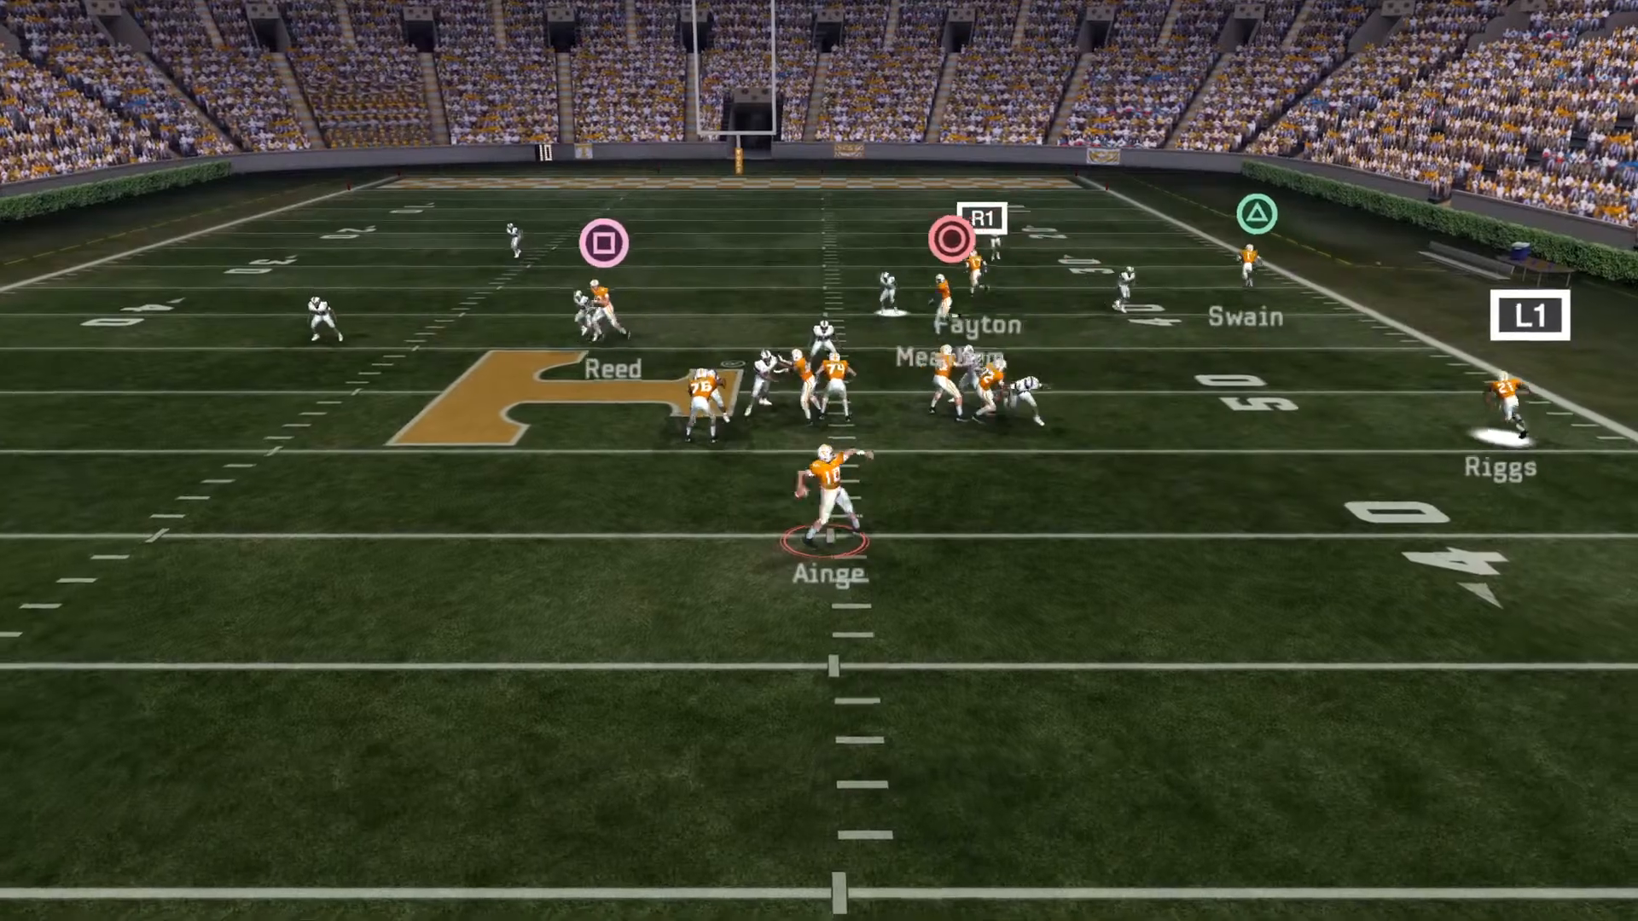
key(BackSpace)
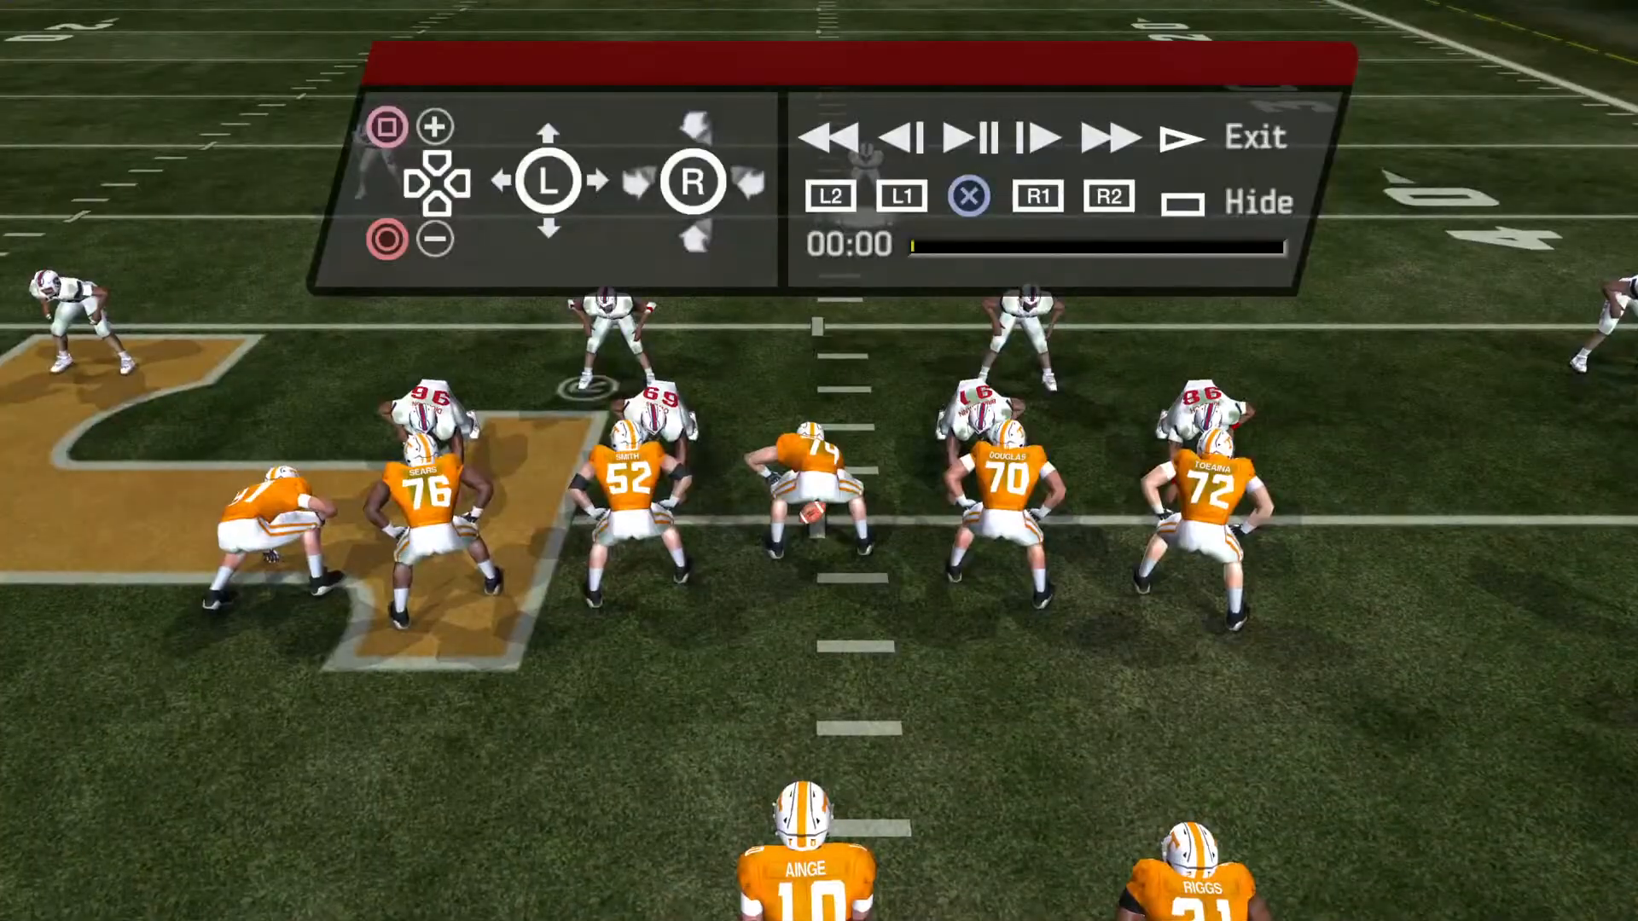
key(Return)
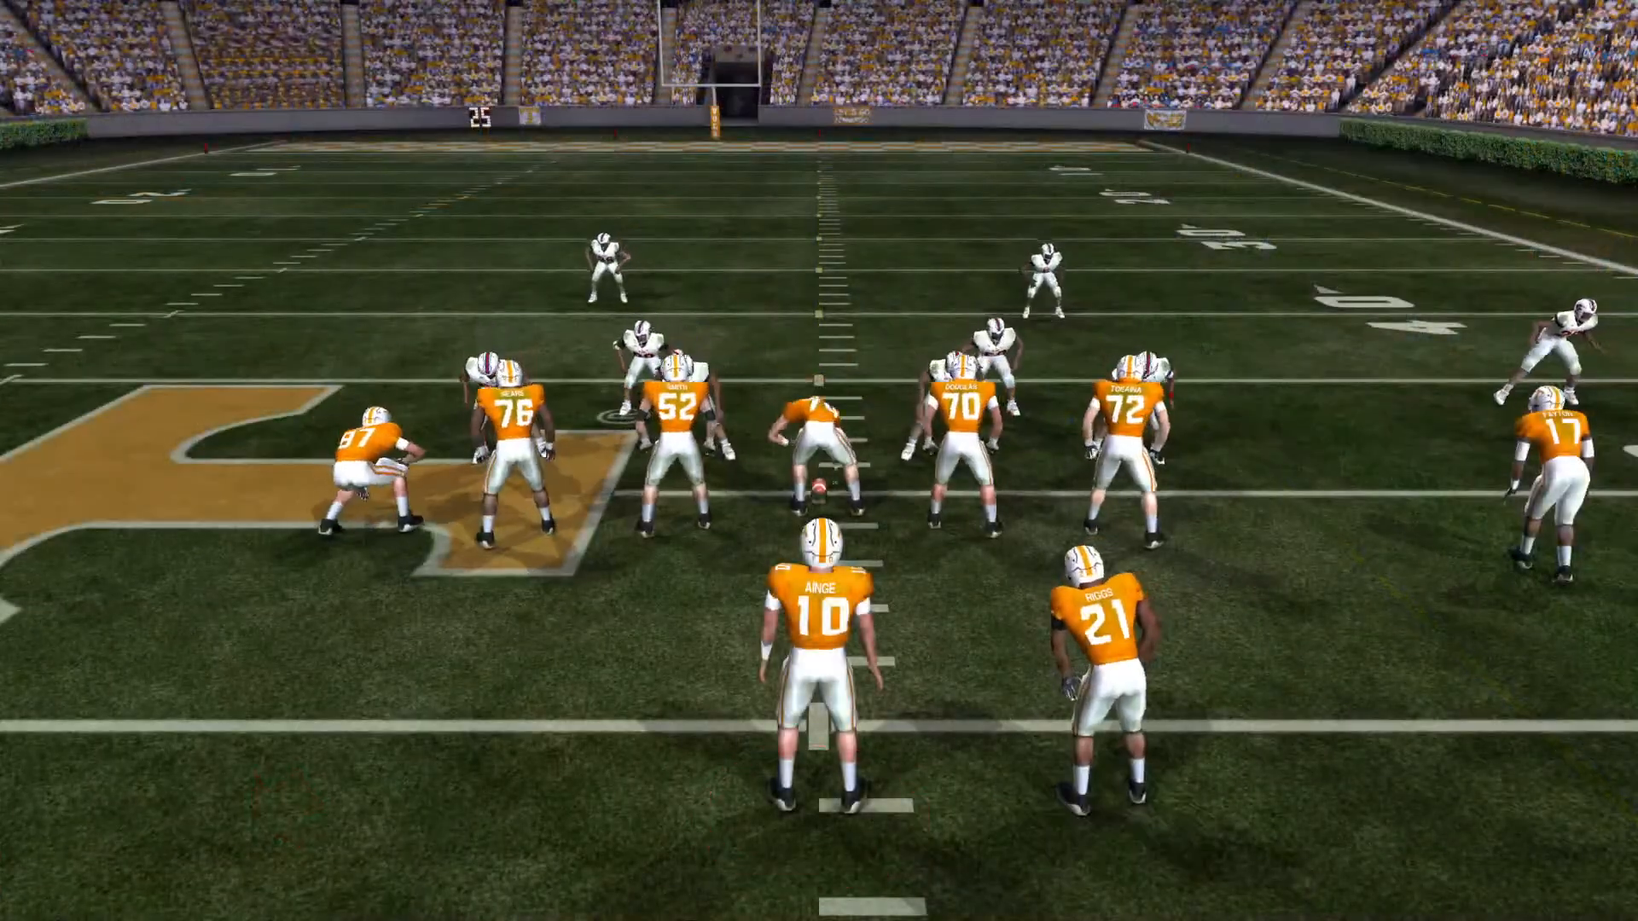
Step: Start a new play, call PA Read from Shotgun-Trips Over against the Nickel defense, and snap the ball
key(BackSpace)
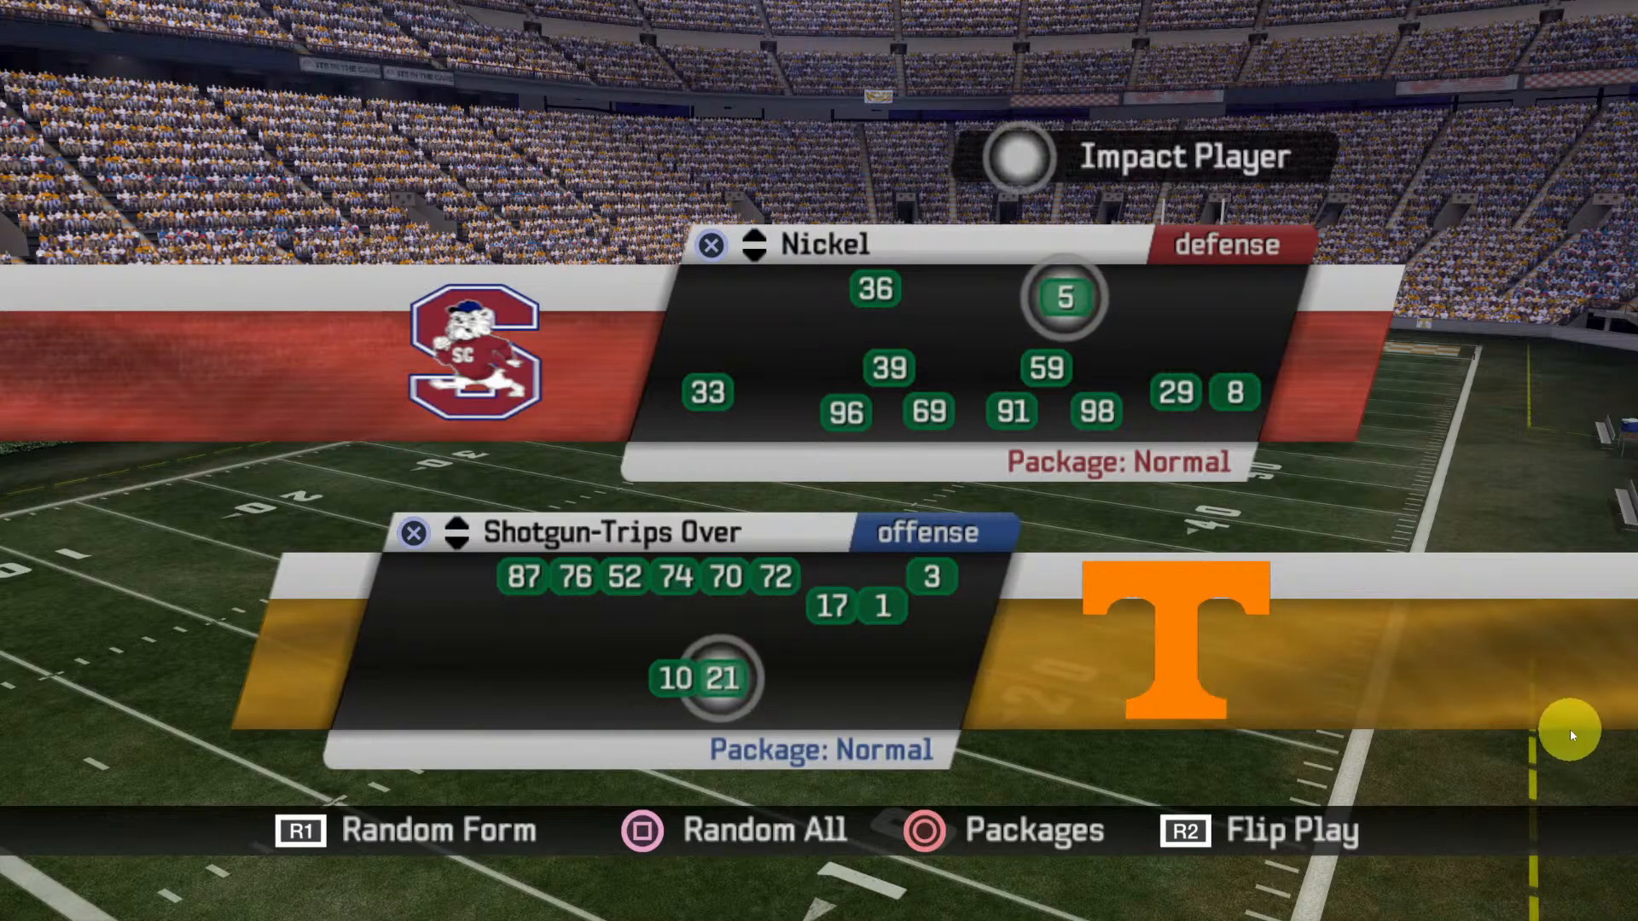
key(x)
key(Down)
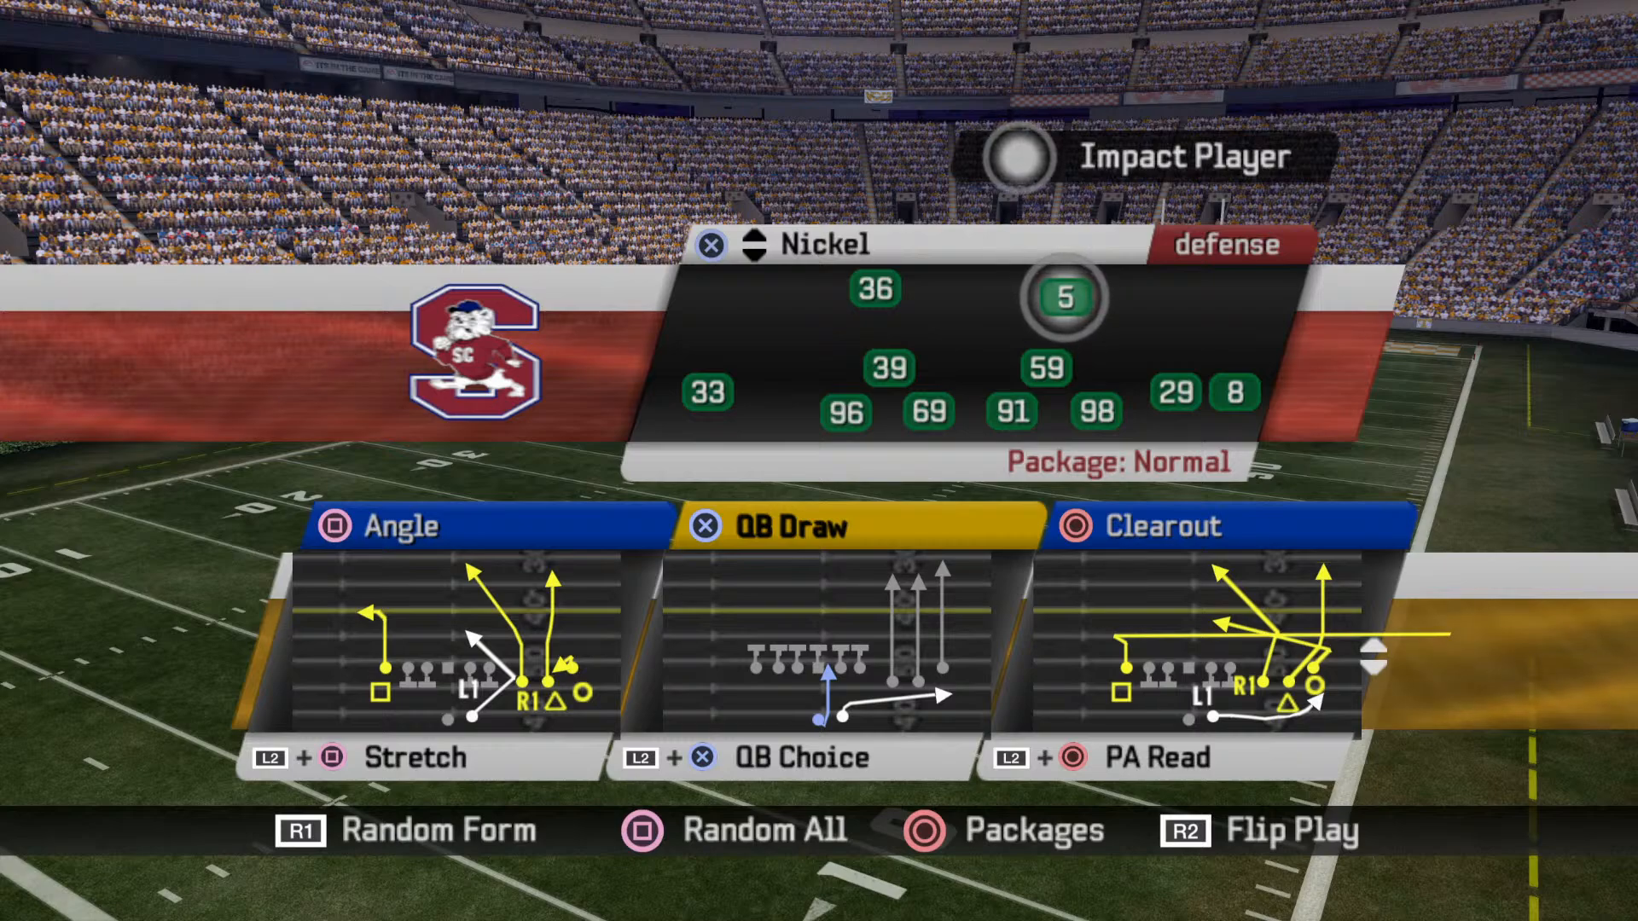
key(Down)
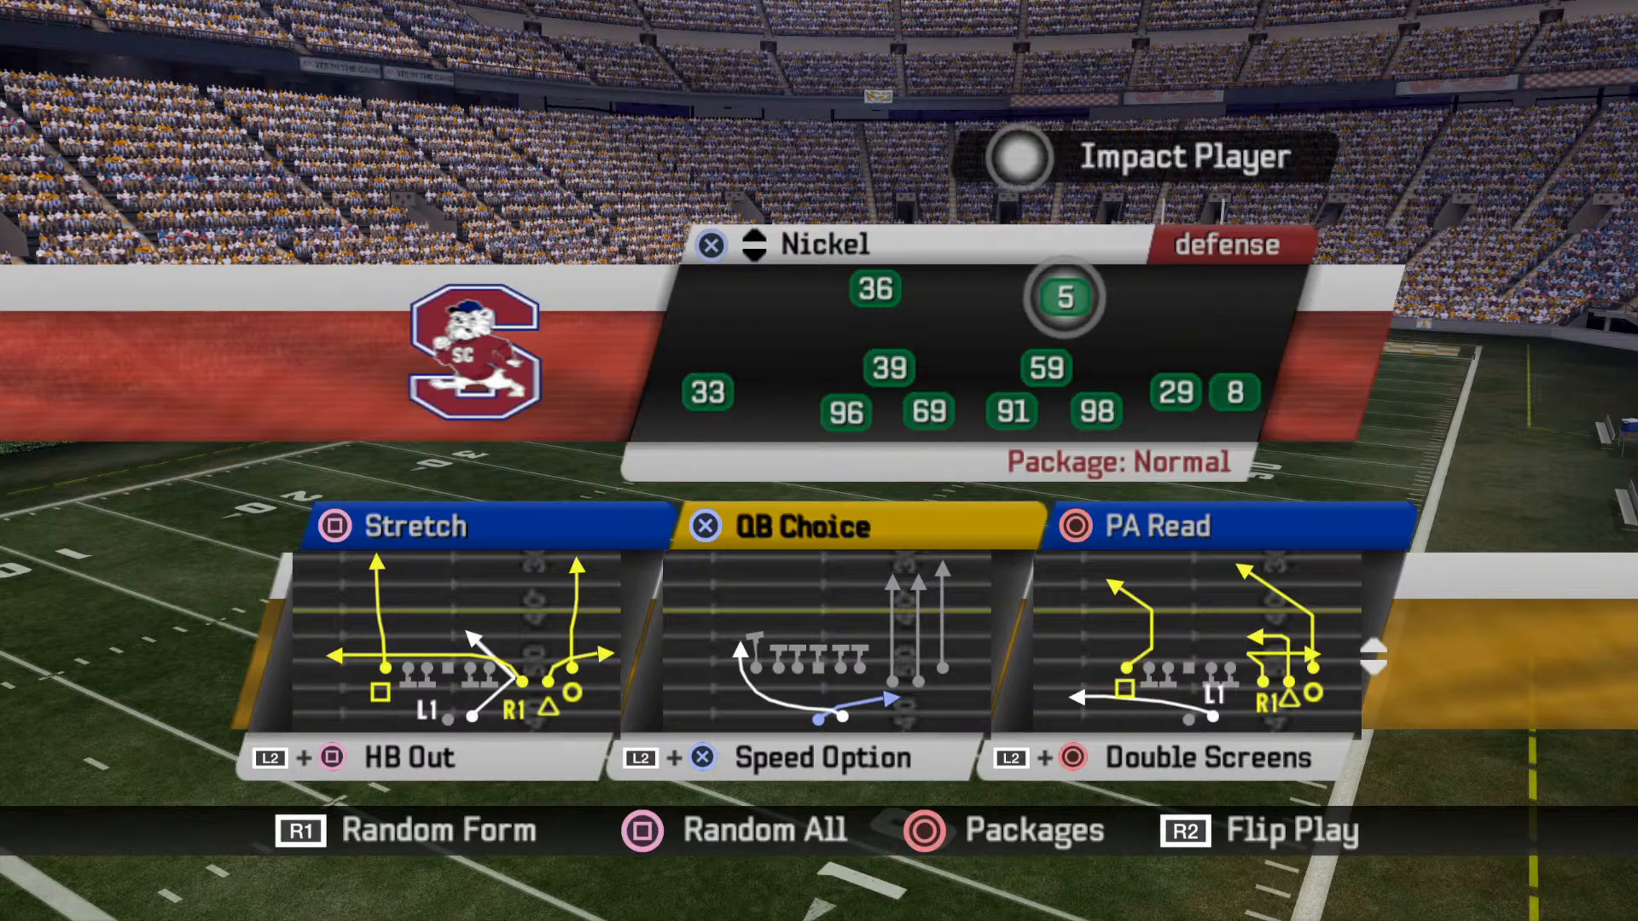
key(Return)
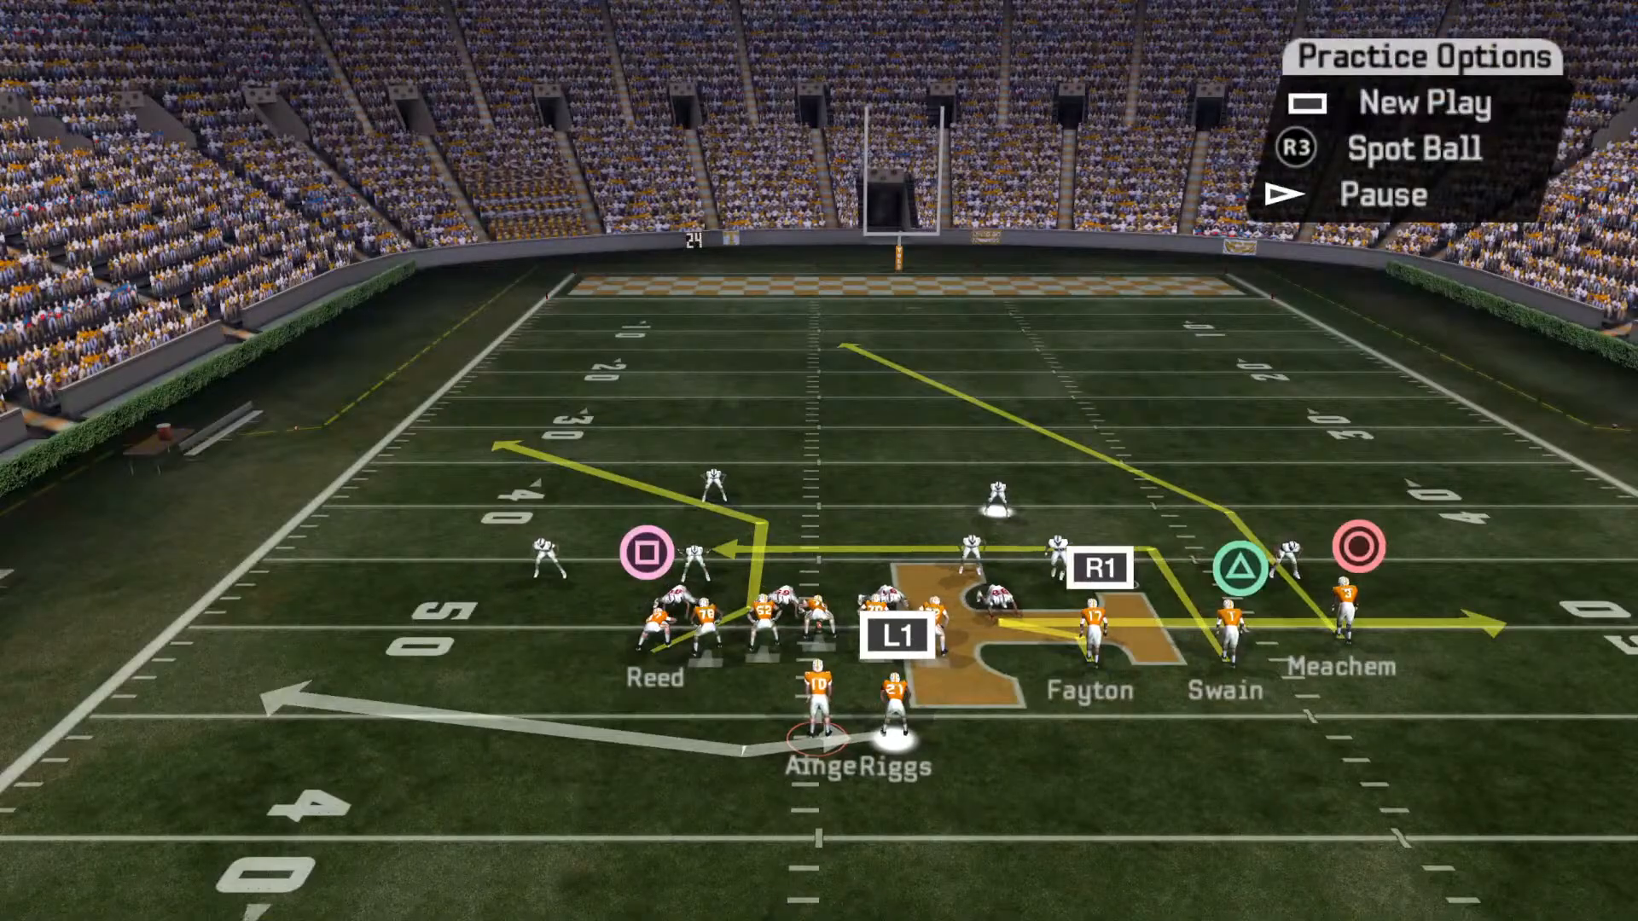
key(x)
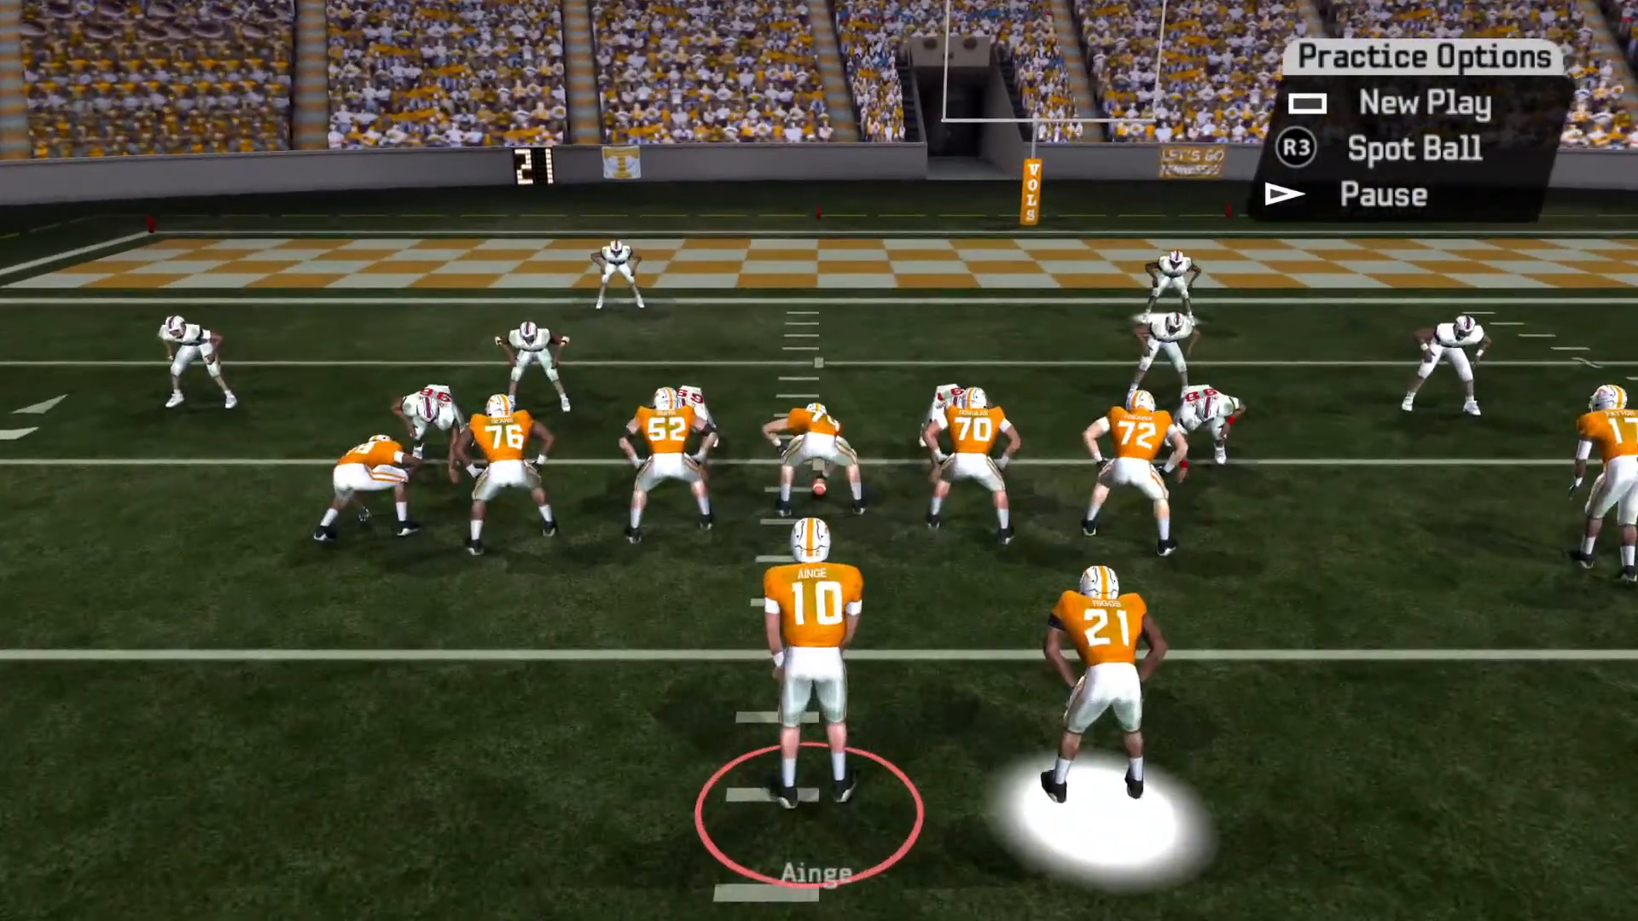
Step: Run the handoff play, then start a new one against the 4-3 from Shotgun-Trips Over's HB Streak, Y Stick and Slot Screen set
key(x)
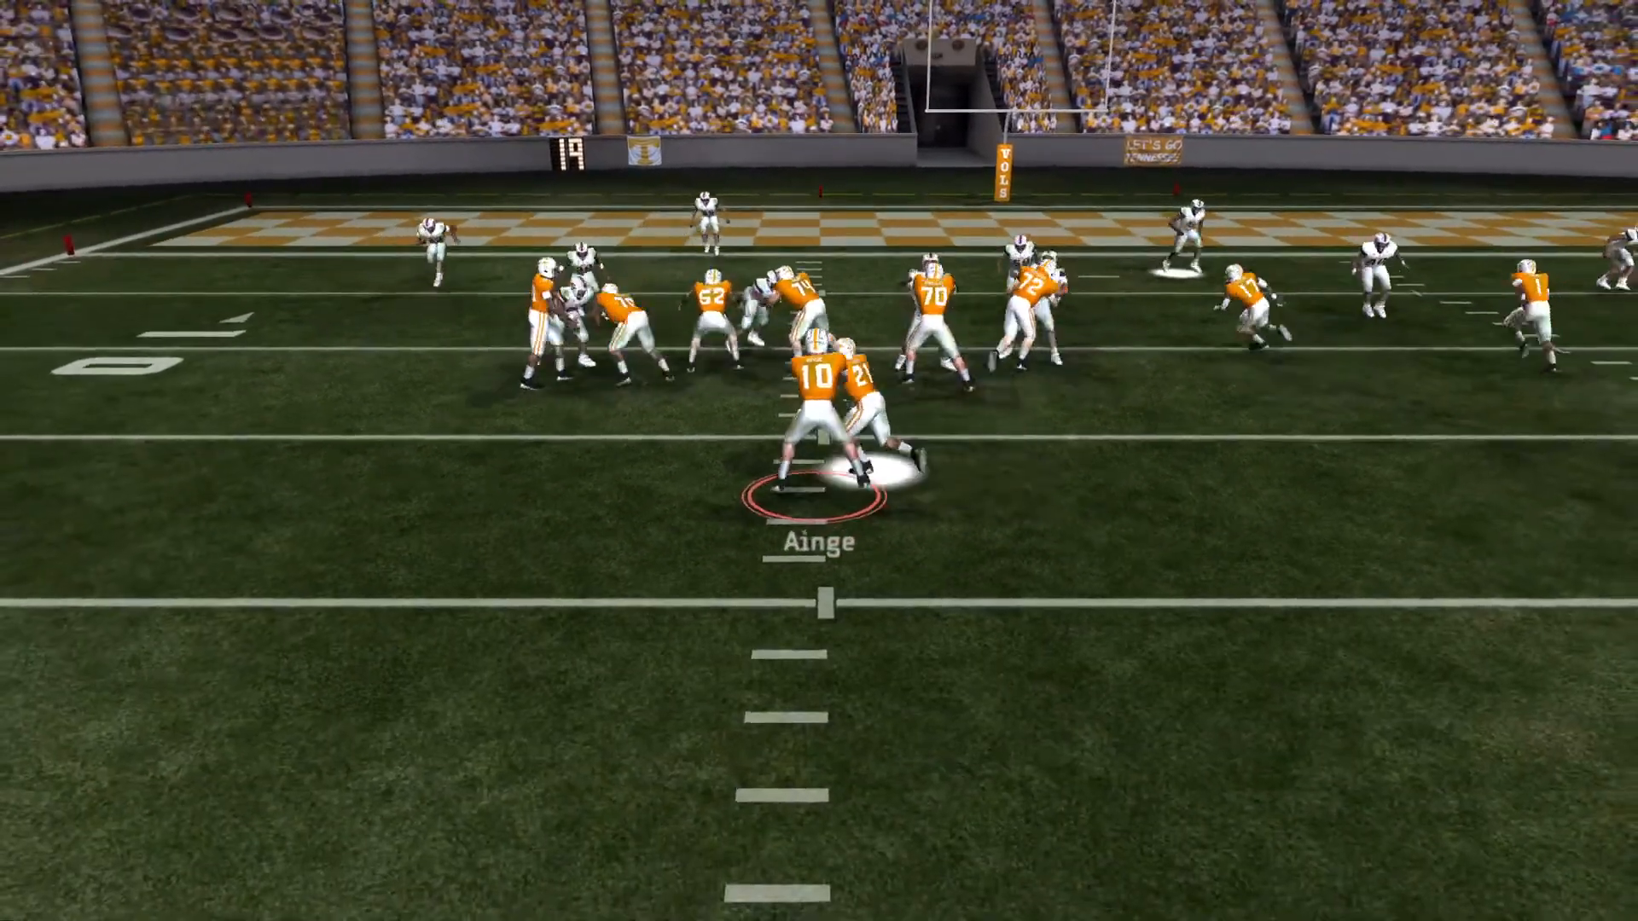
key(q)
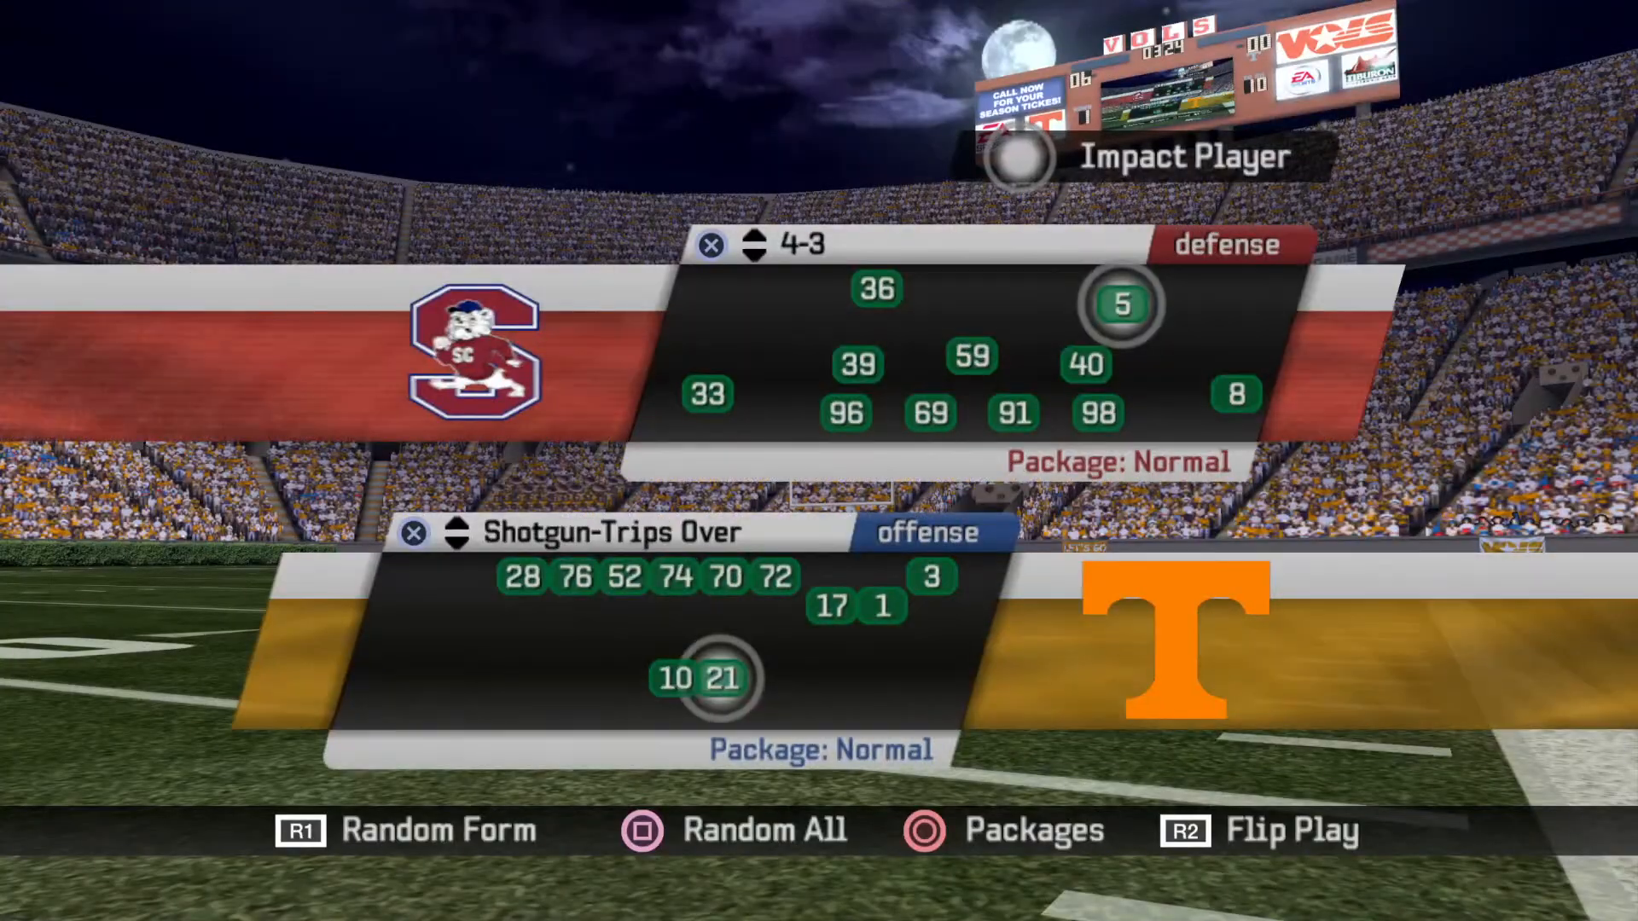
key(k)
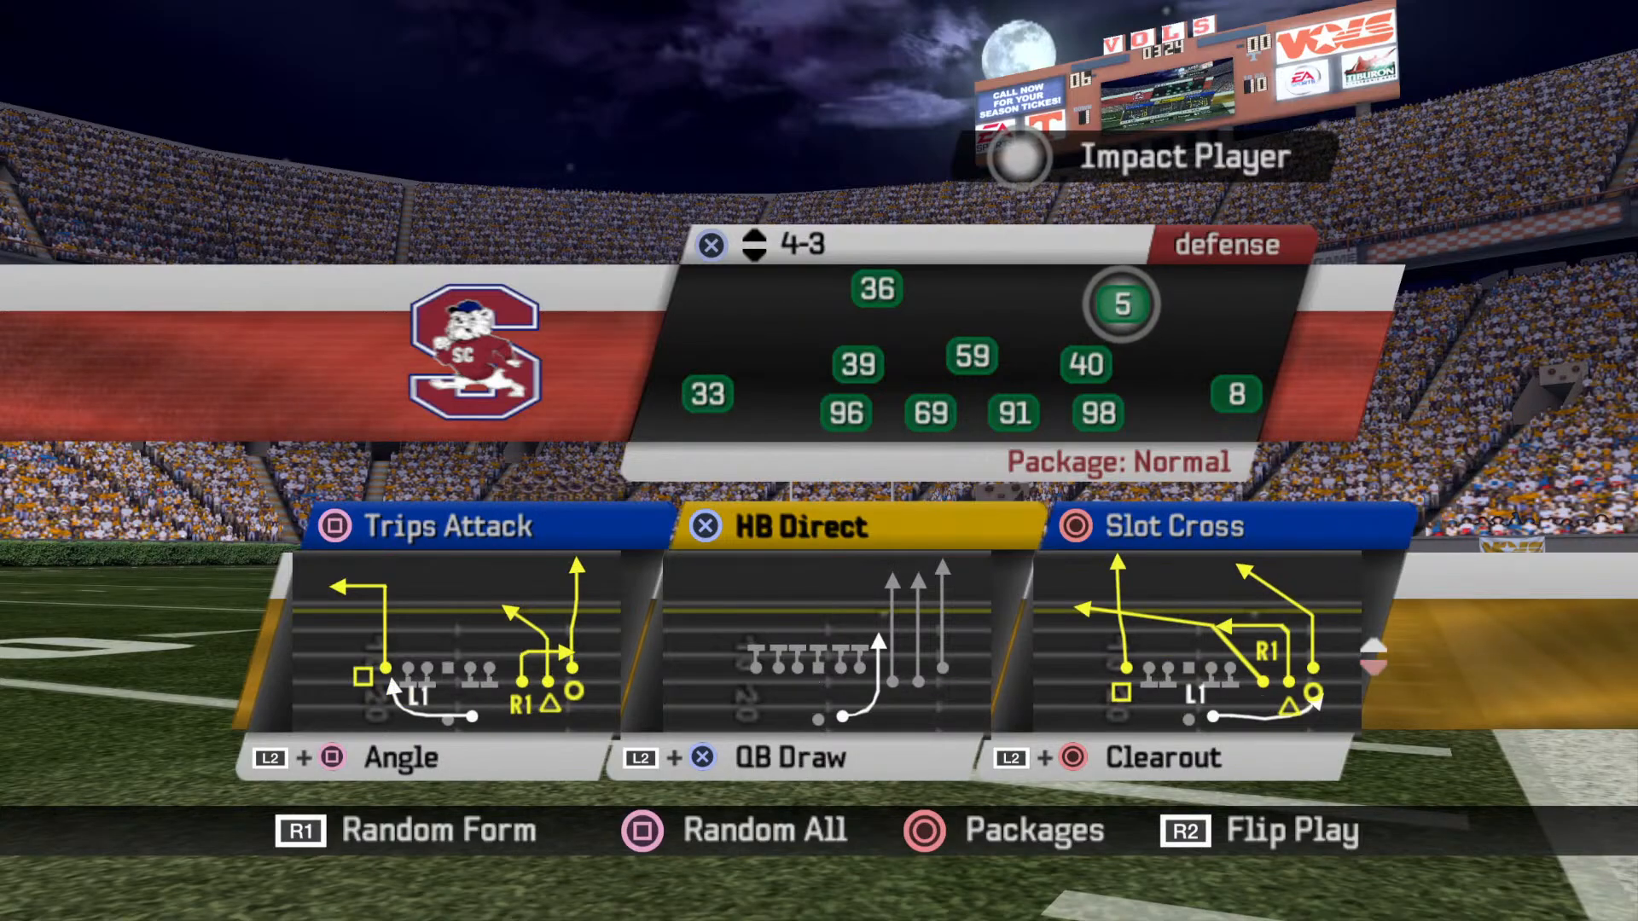
key(Down)
key(Down)
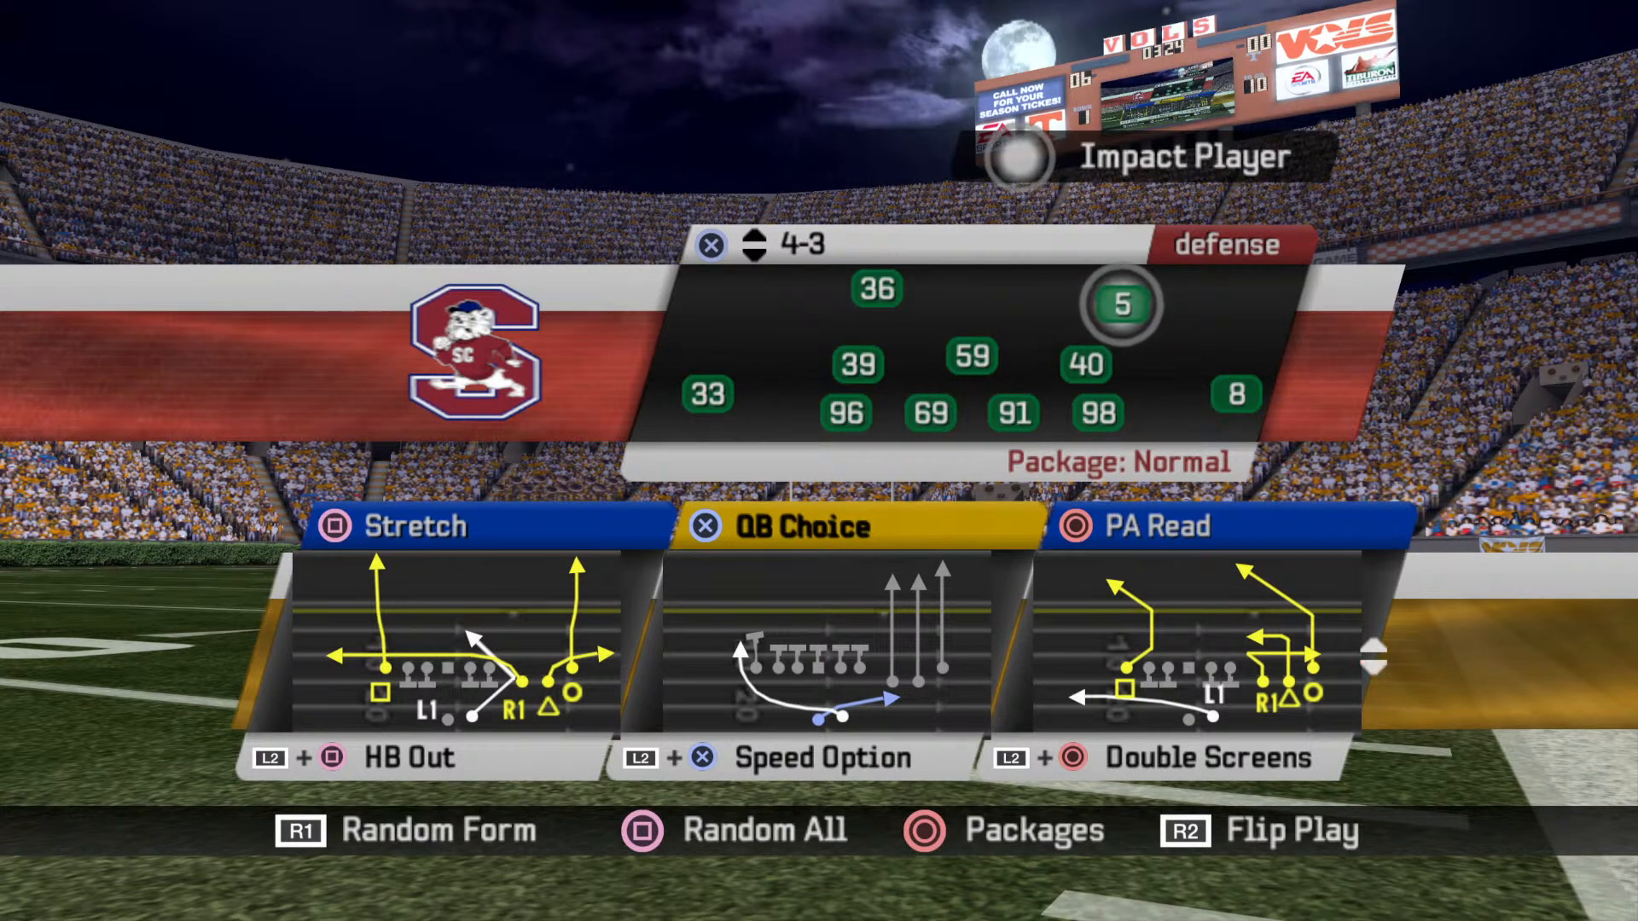
key(Down)
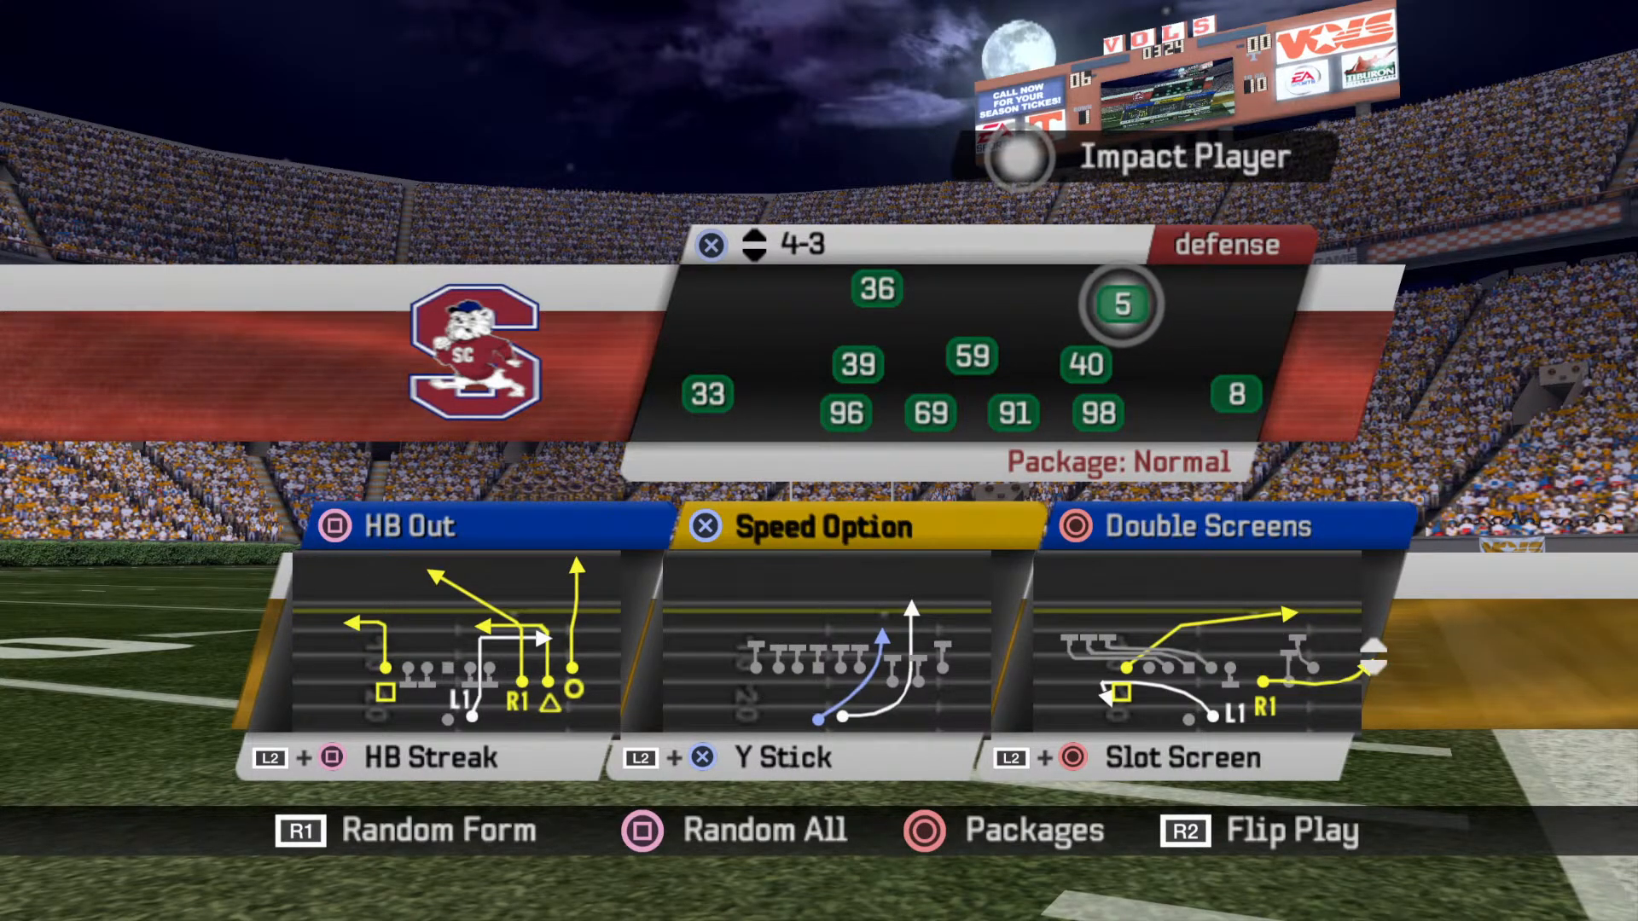
key(Down)
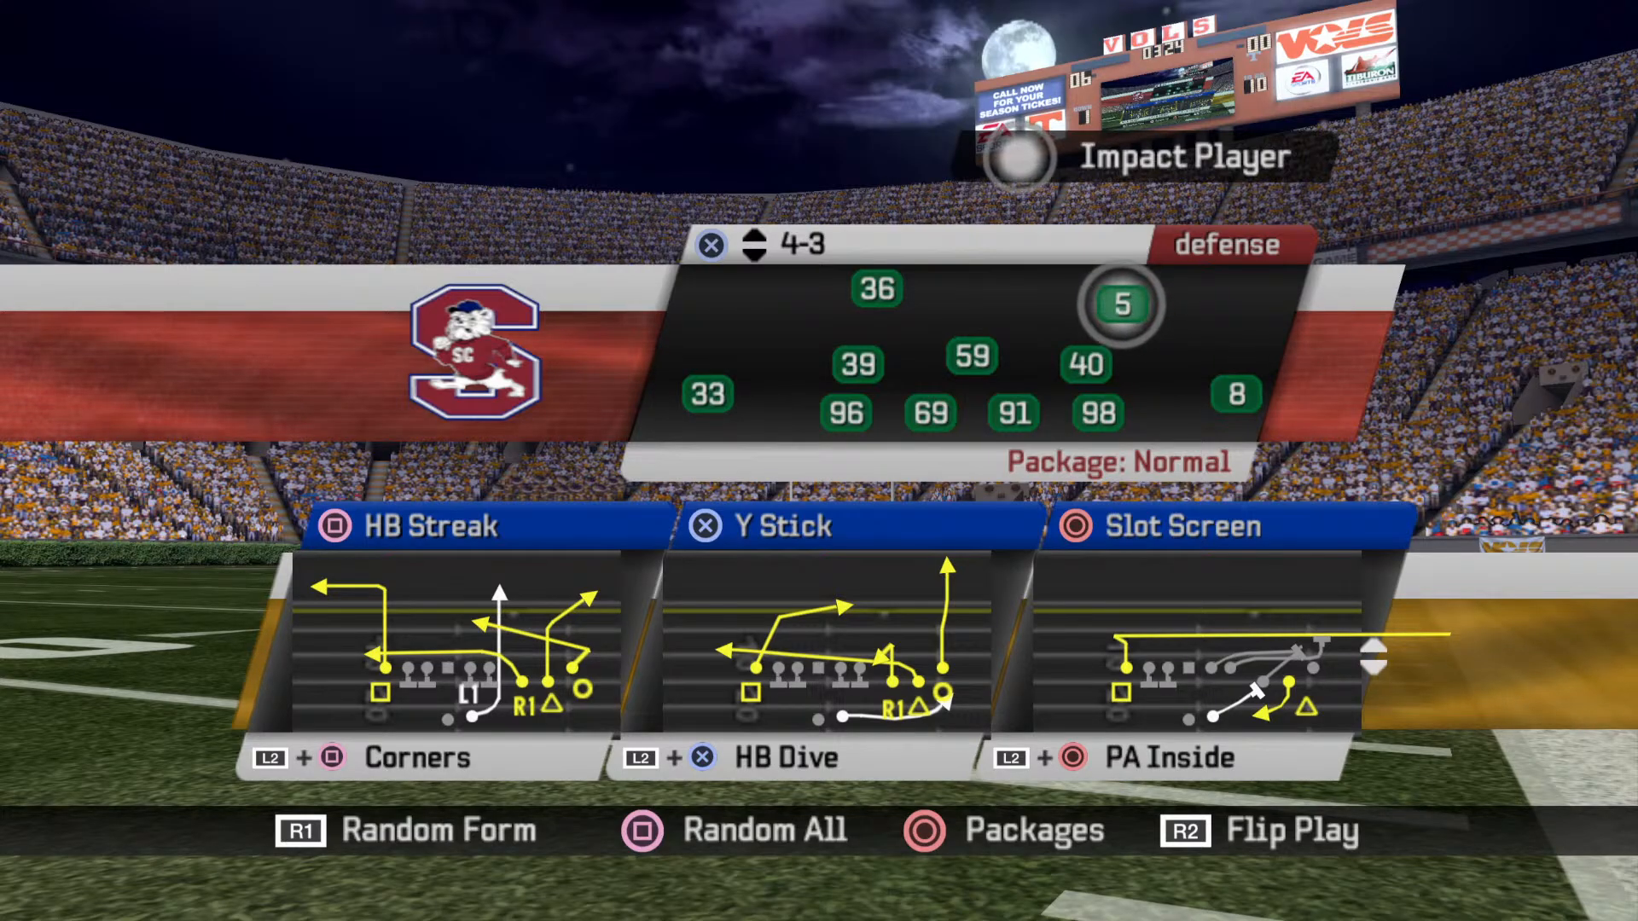
key(x)
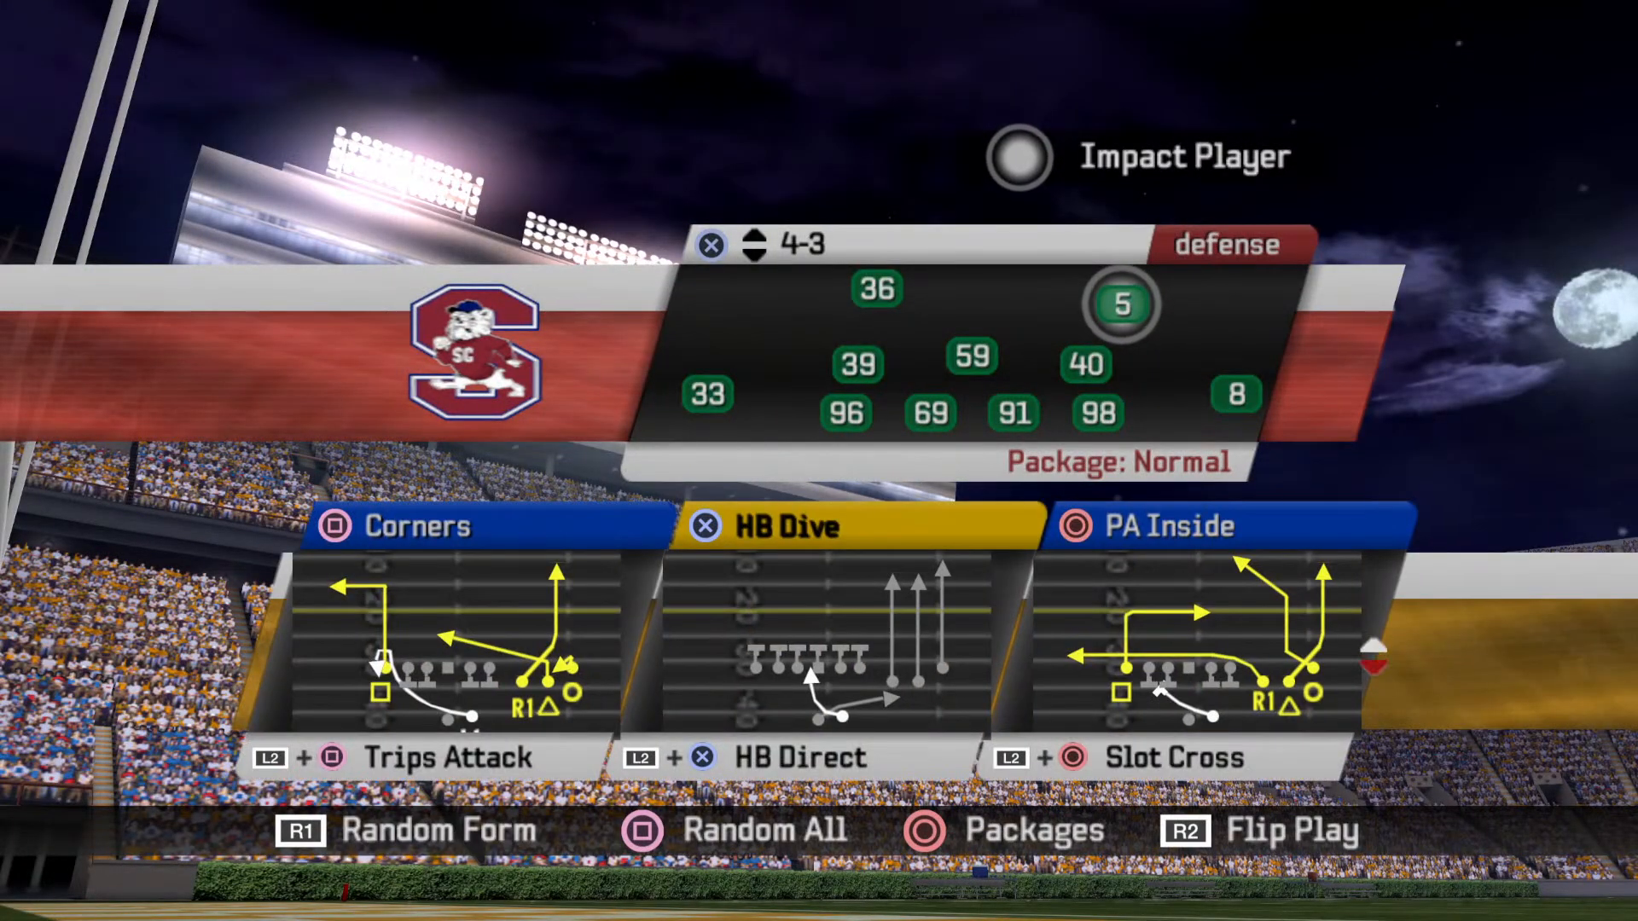
Step: Examine the Shotgun-Trips Over plays available against the 4-3 defense, including the Speed Option, QB Draw and QB Choice sets
key(Down)
key(Down)
key(Down)
key(Down)
key(Down)
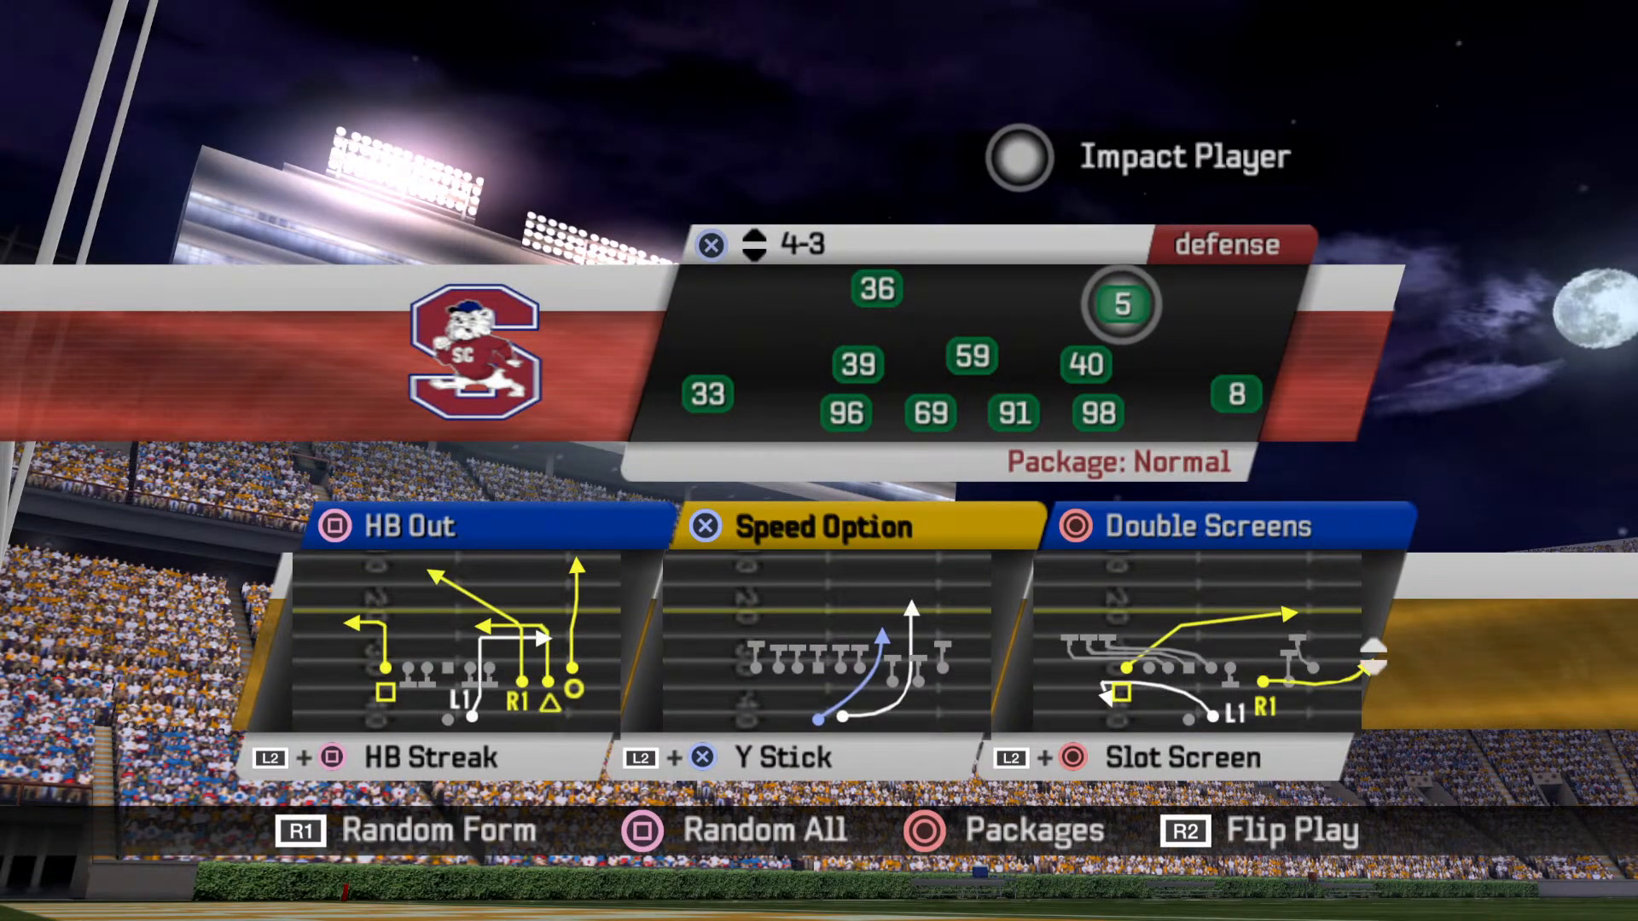
key(Down)
key(Up)
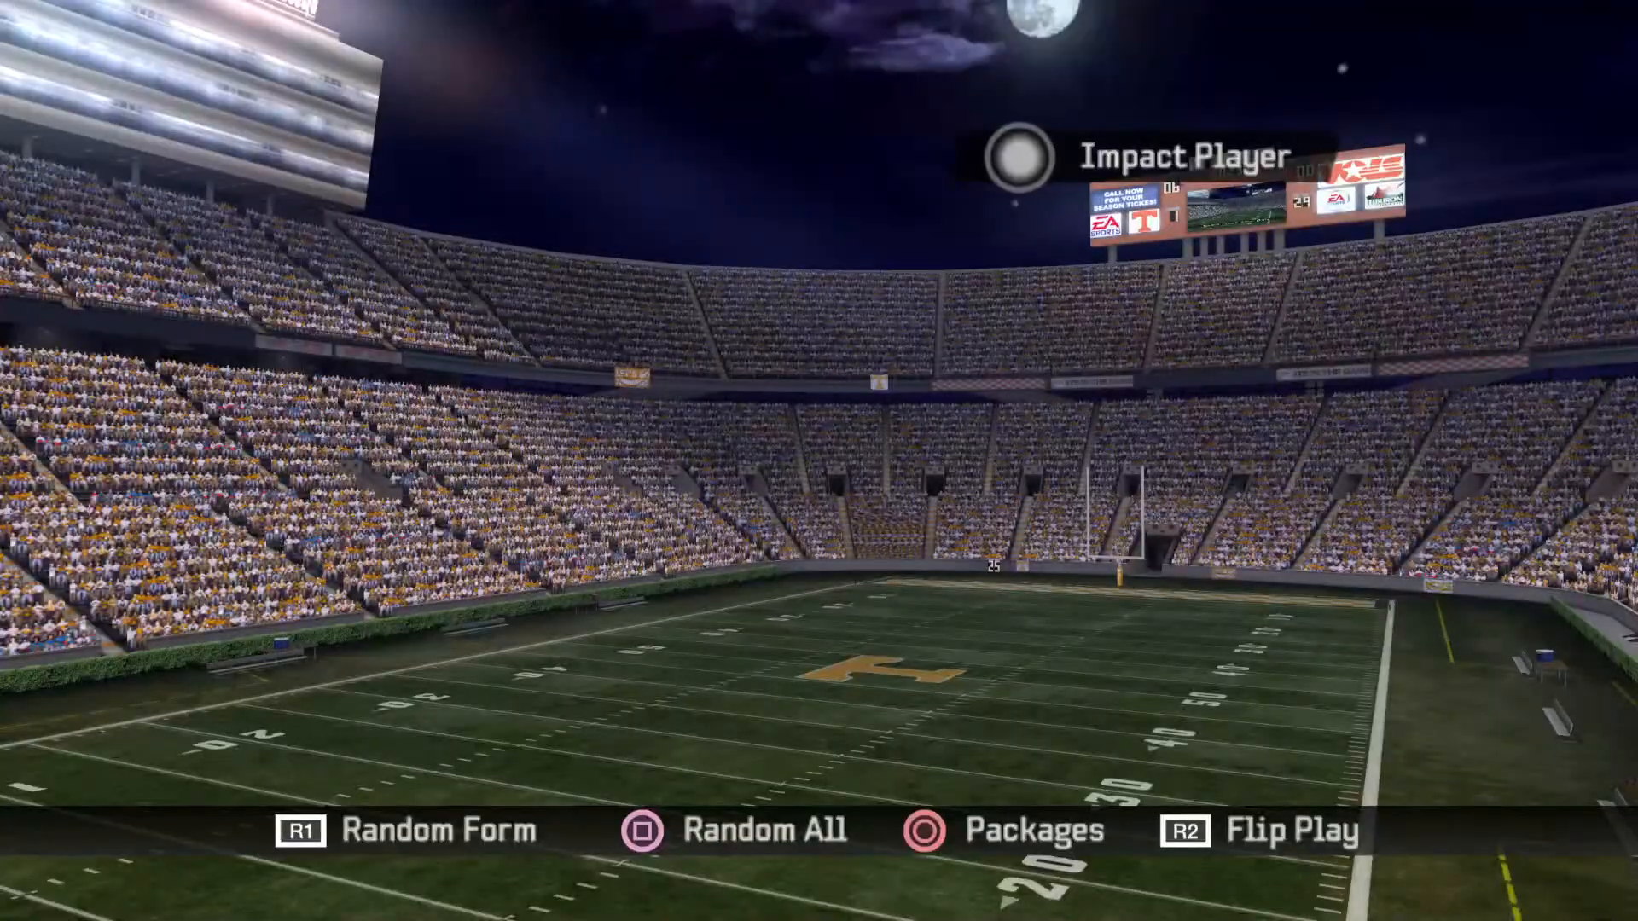
key(Down)
key(Down)
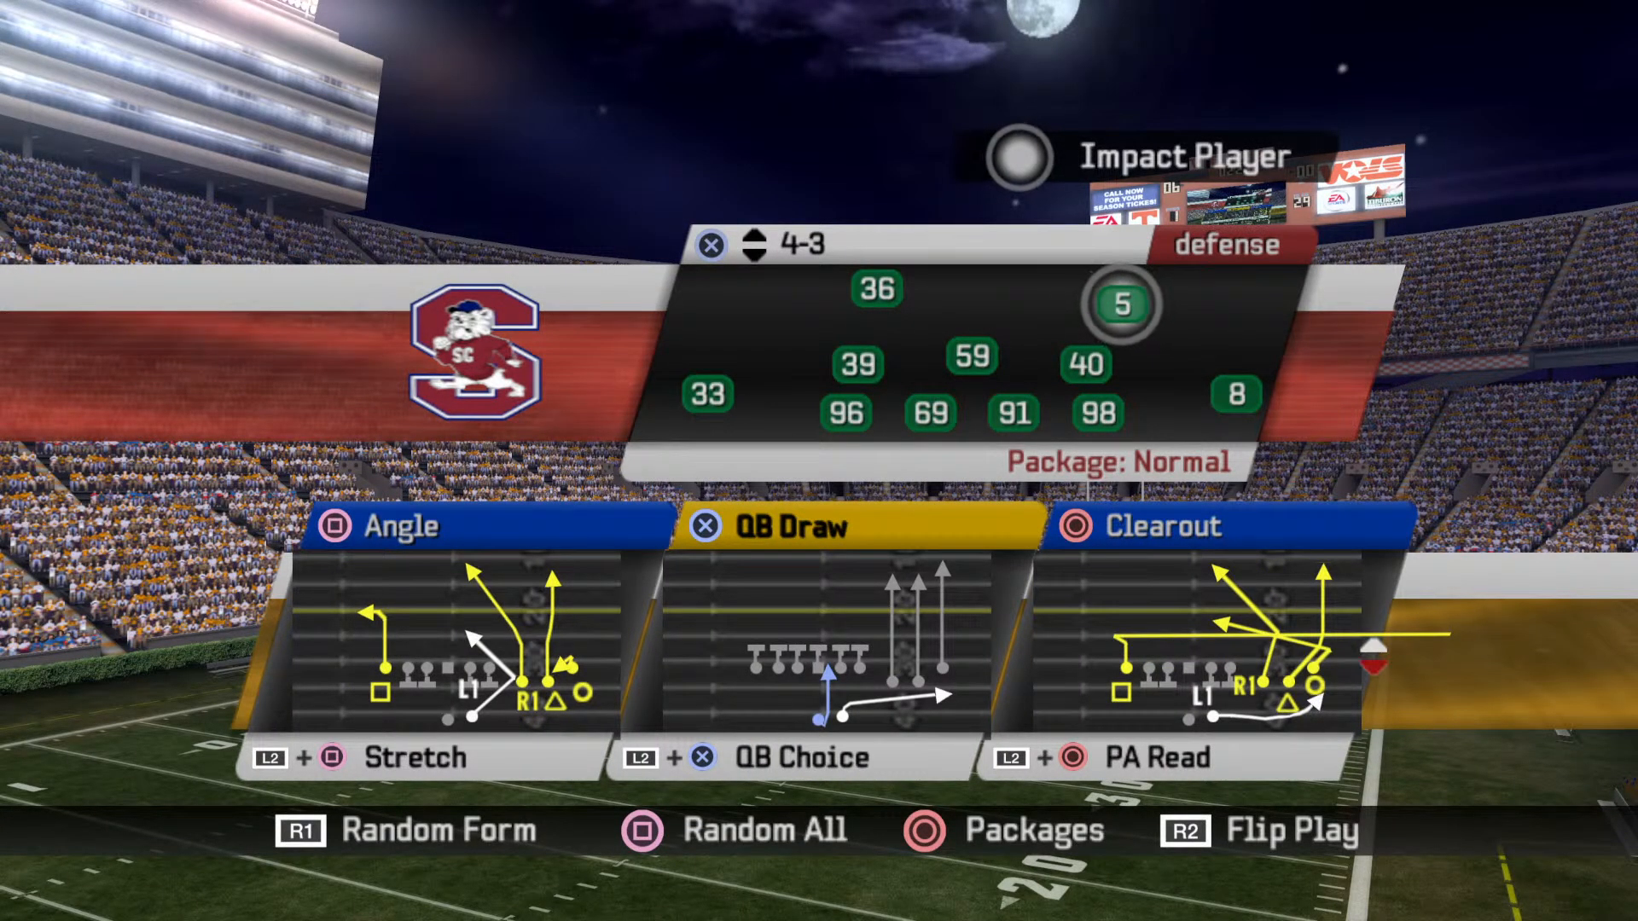
key(Down)
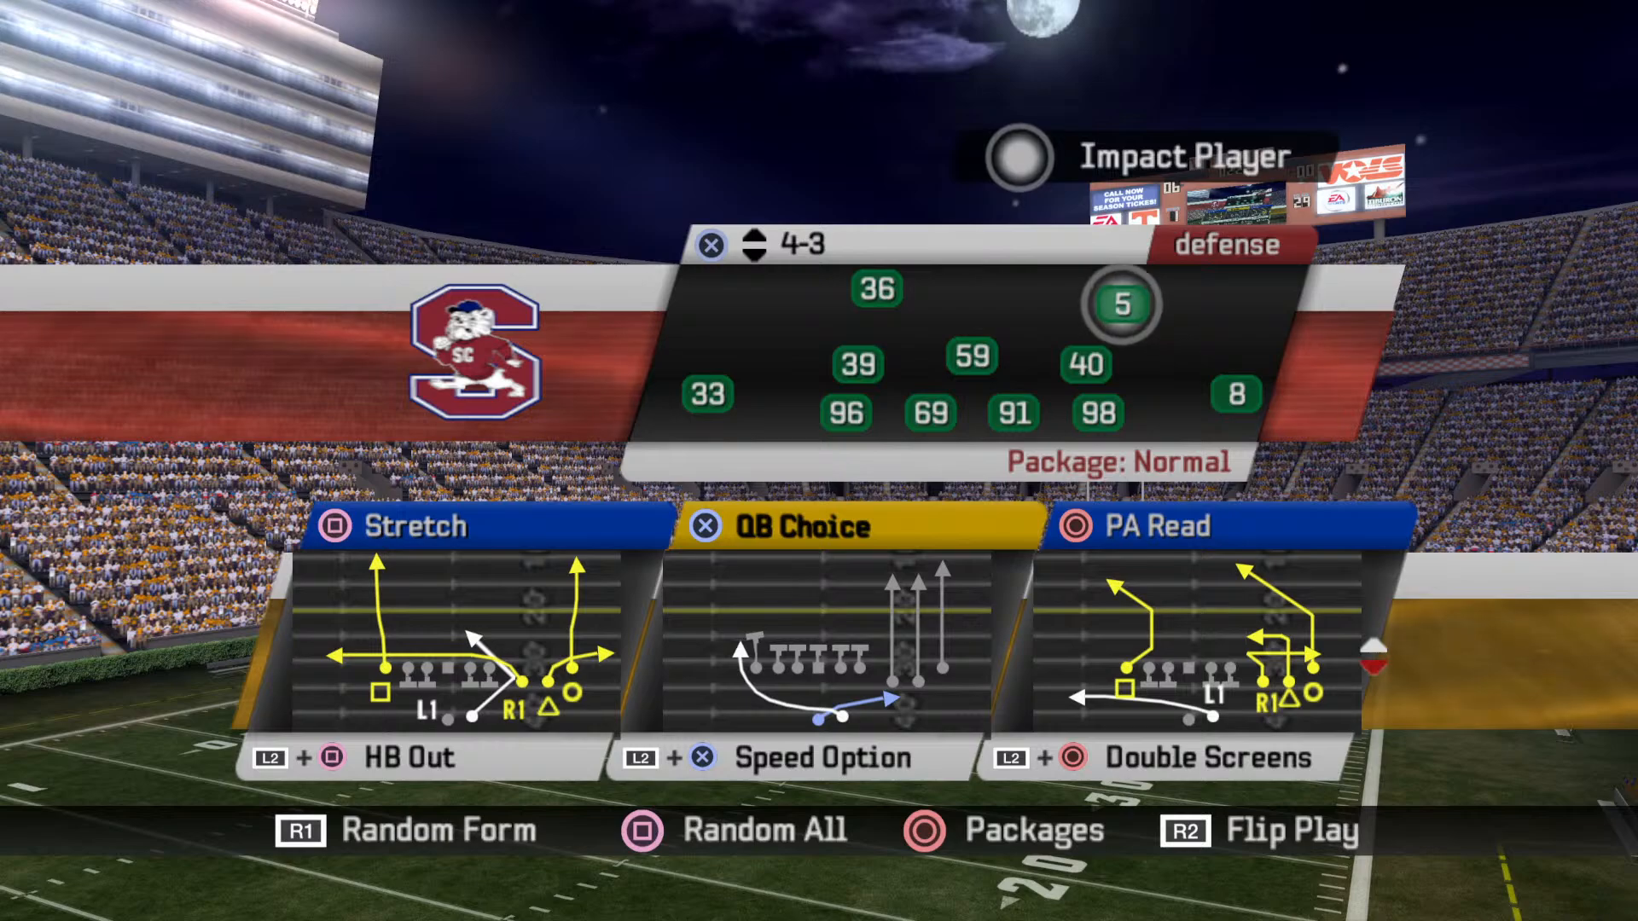
key(Down)
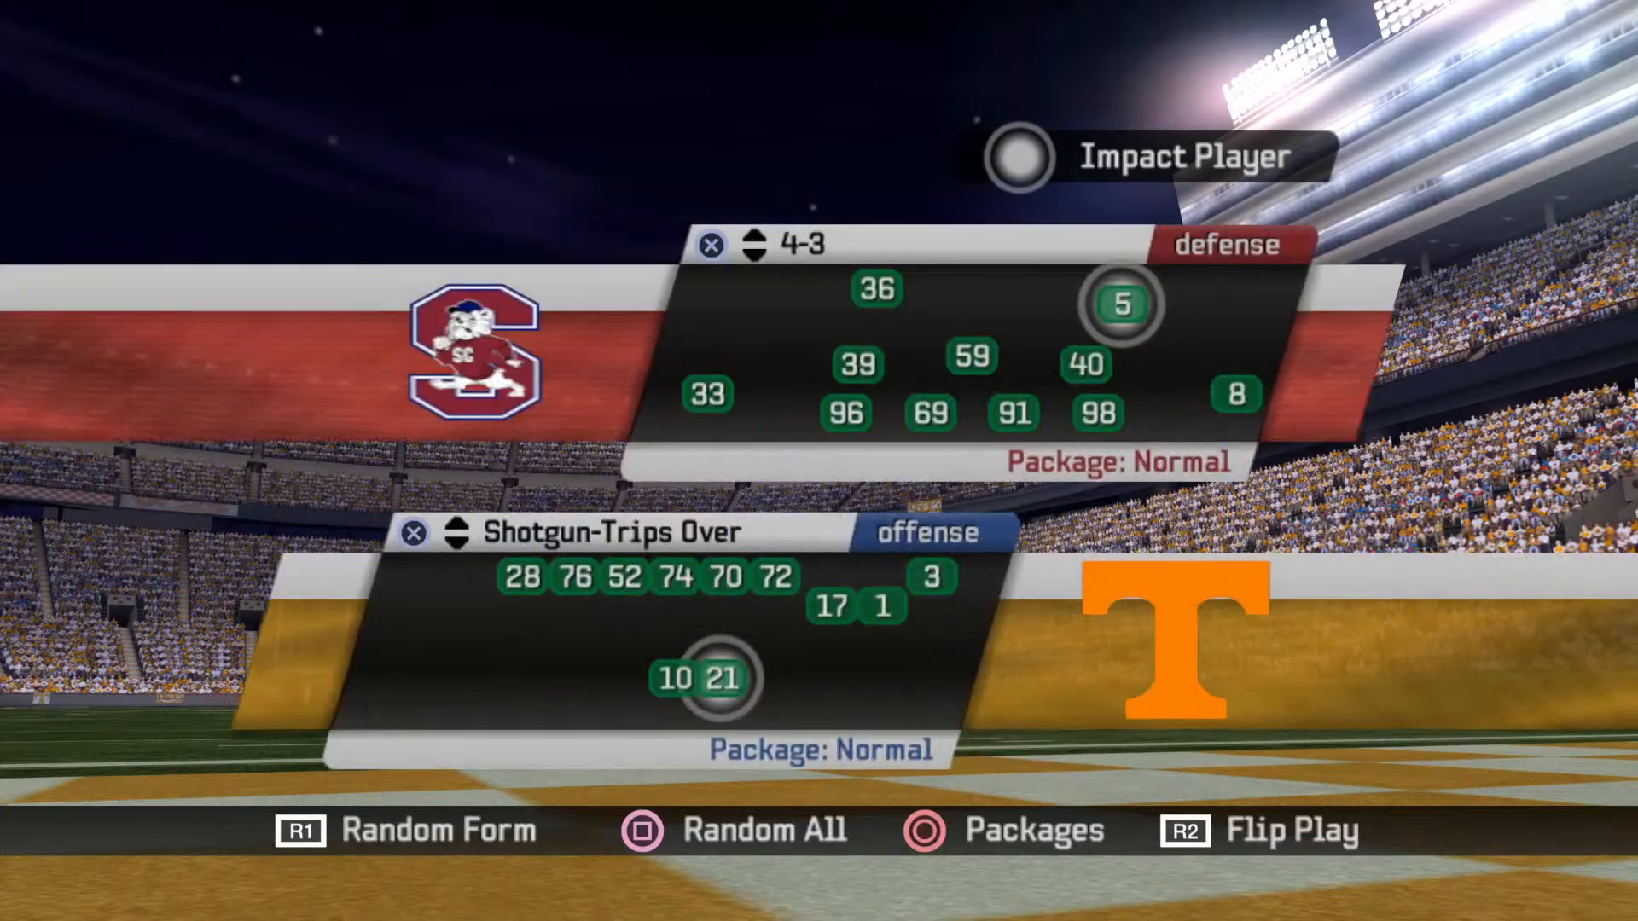
Step: Go through the remaining Shotgun-Trips Over plays, switch to the Shotgun-5-Wide formation, and call Slot Fade
key(Down)
key(Down)
key(Down)
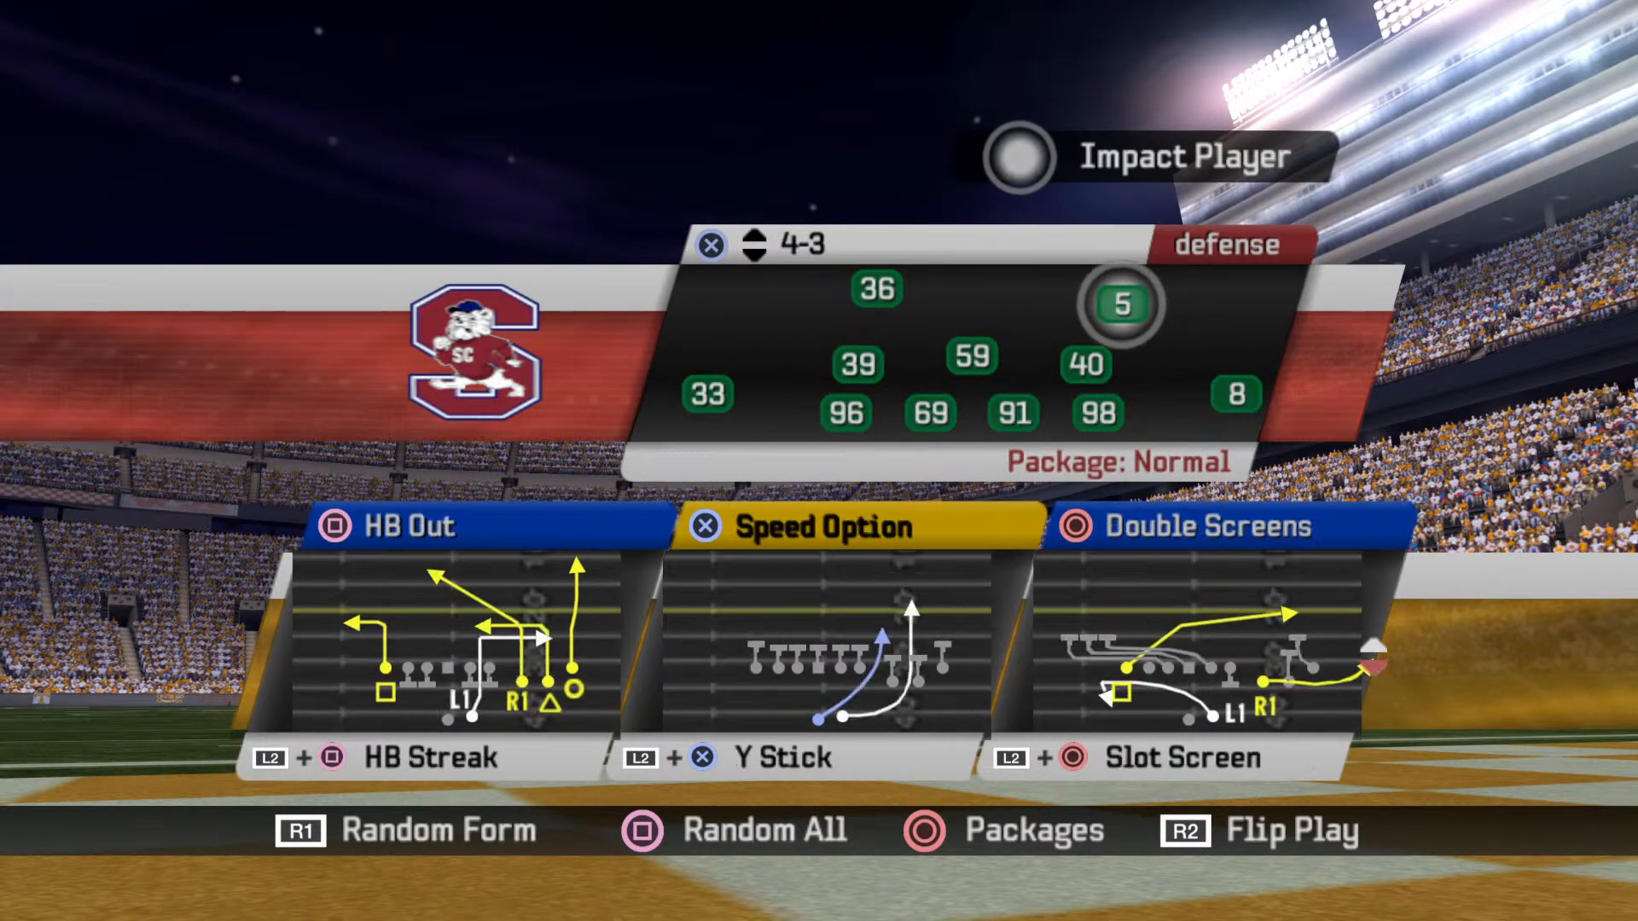
key(Down)
key(Down)
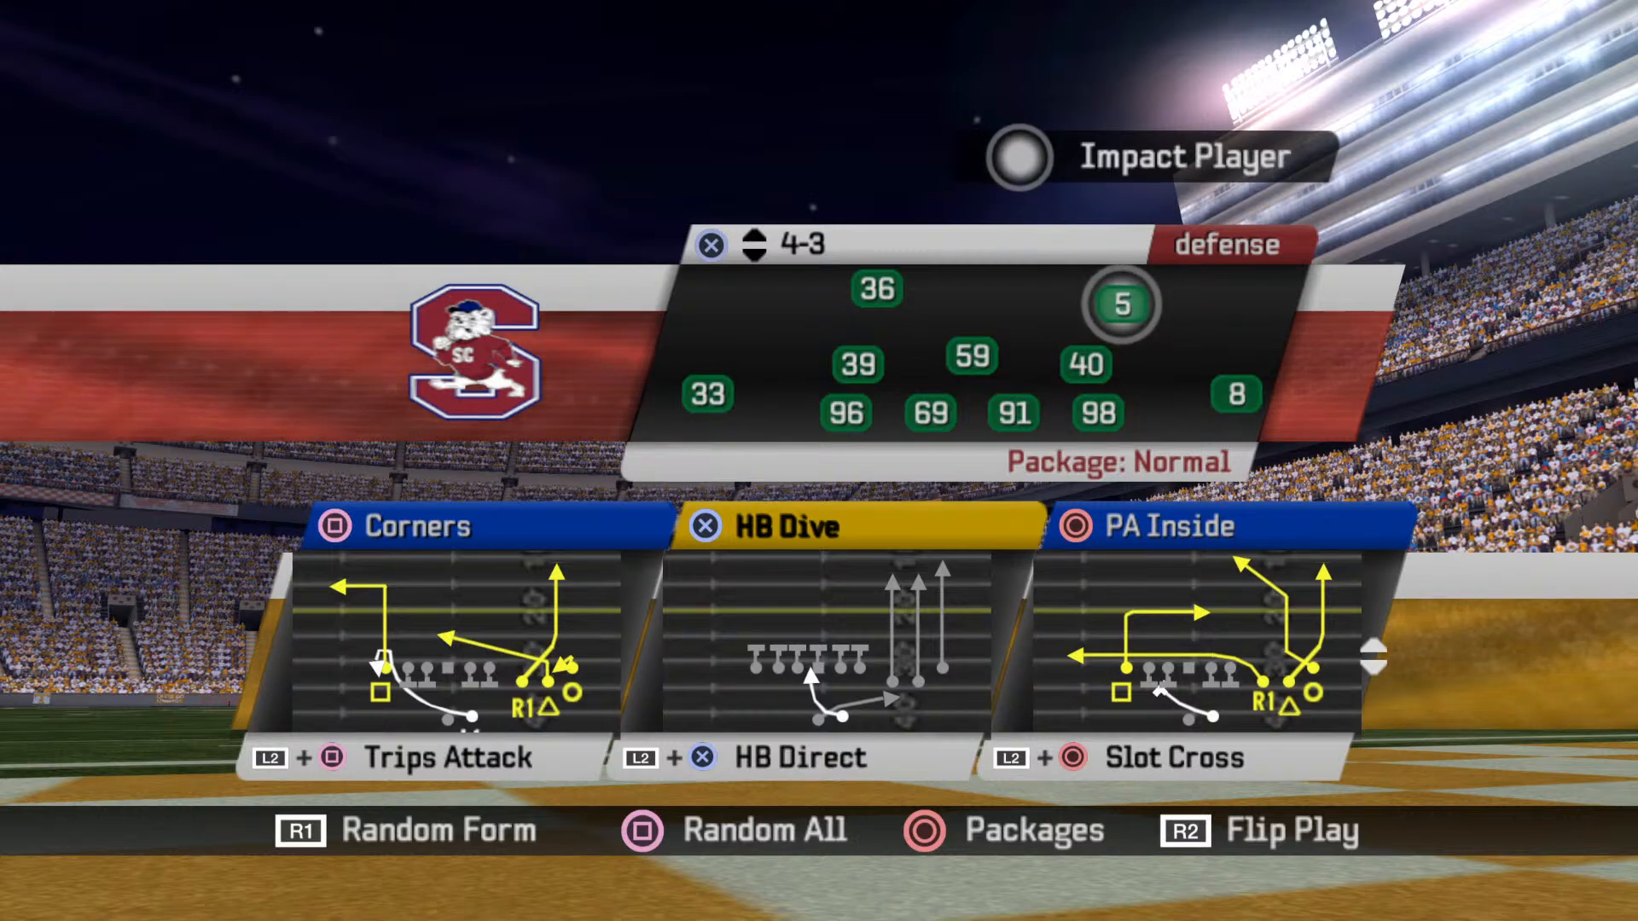
key(Down)
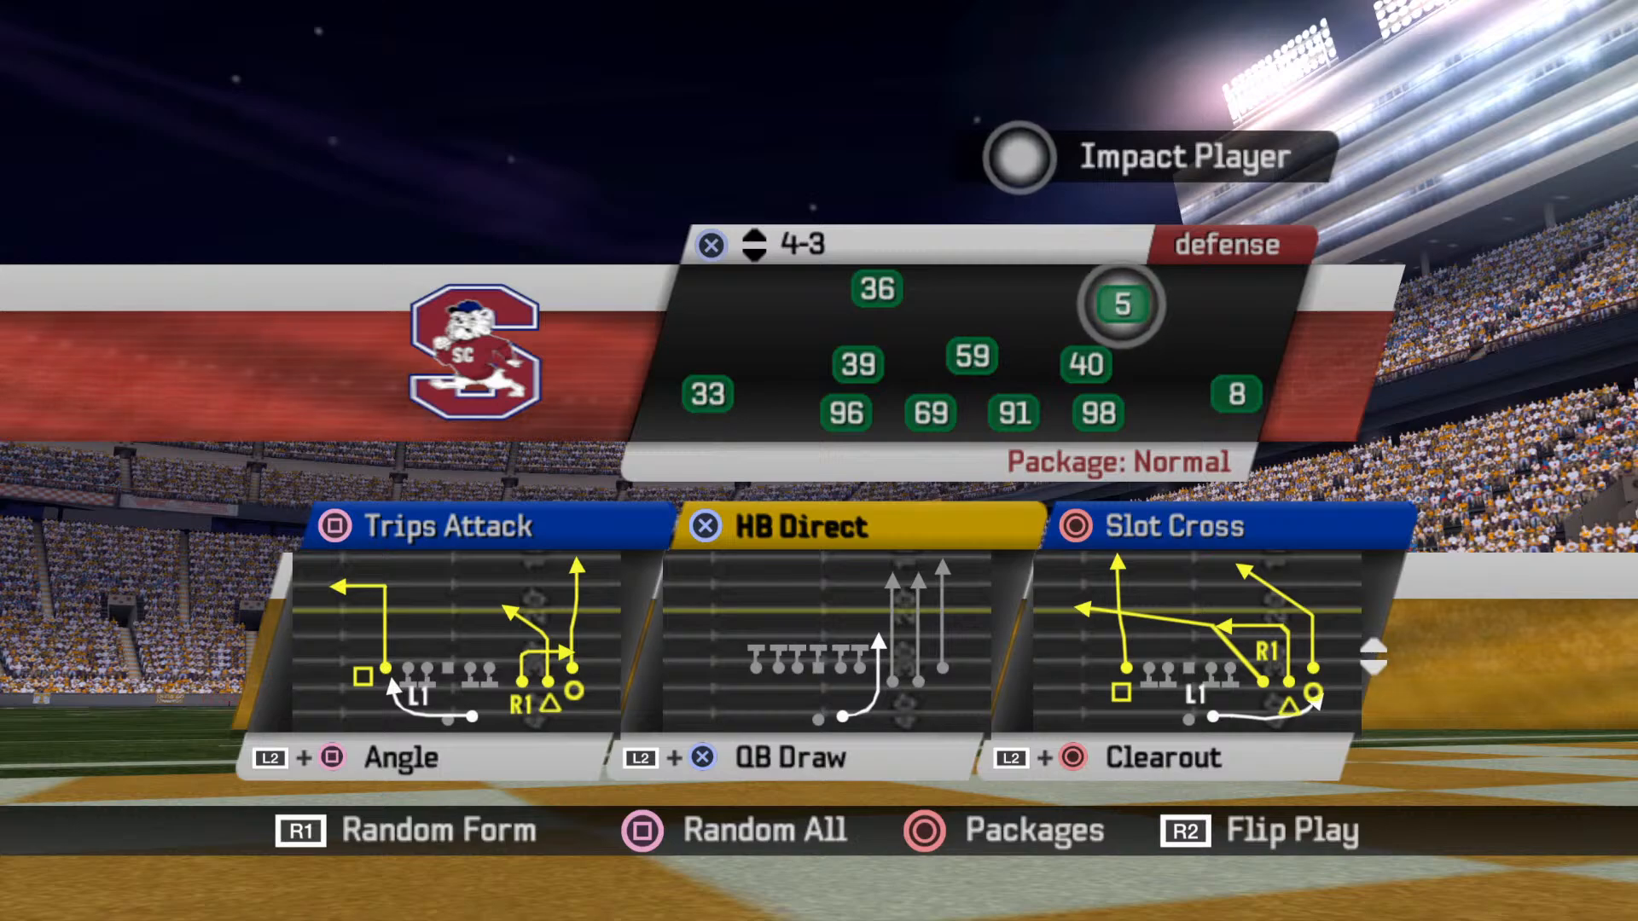
key(Return)
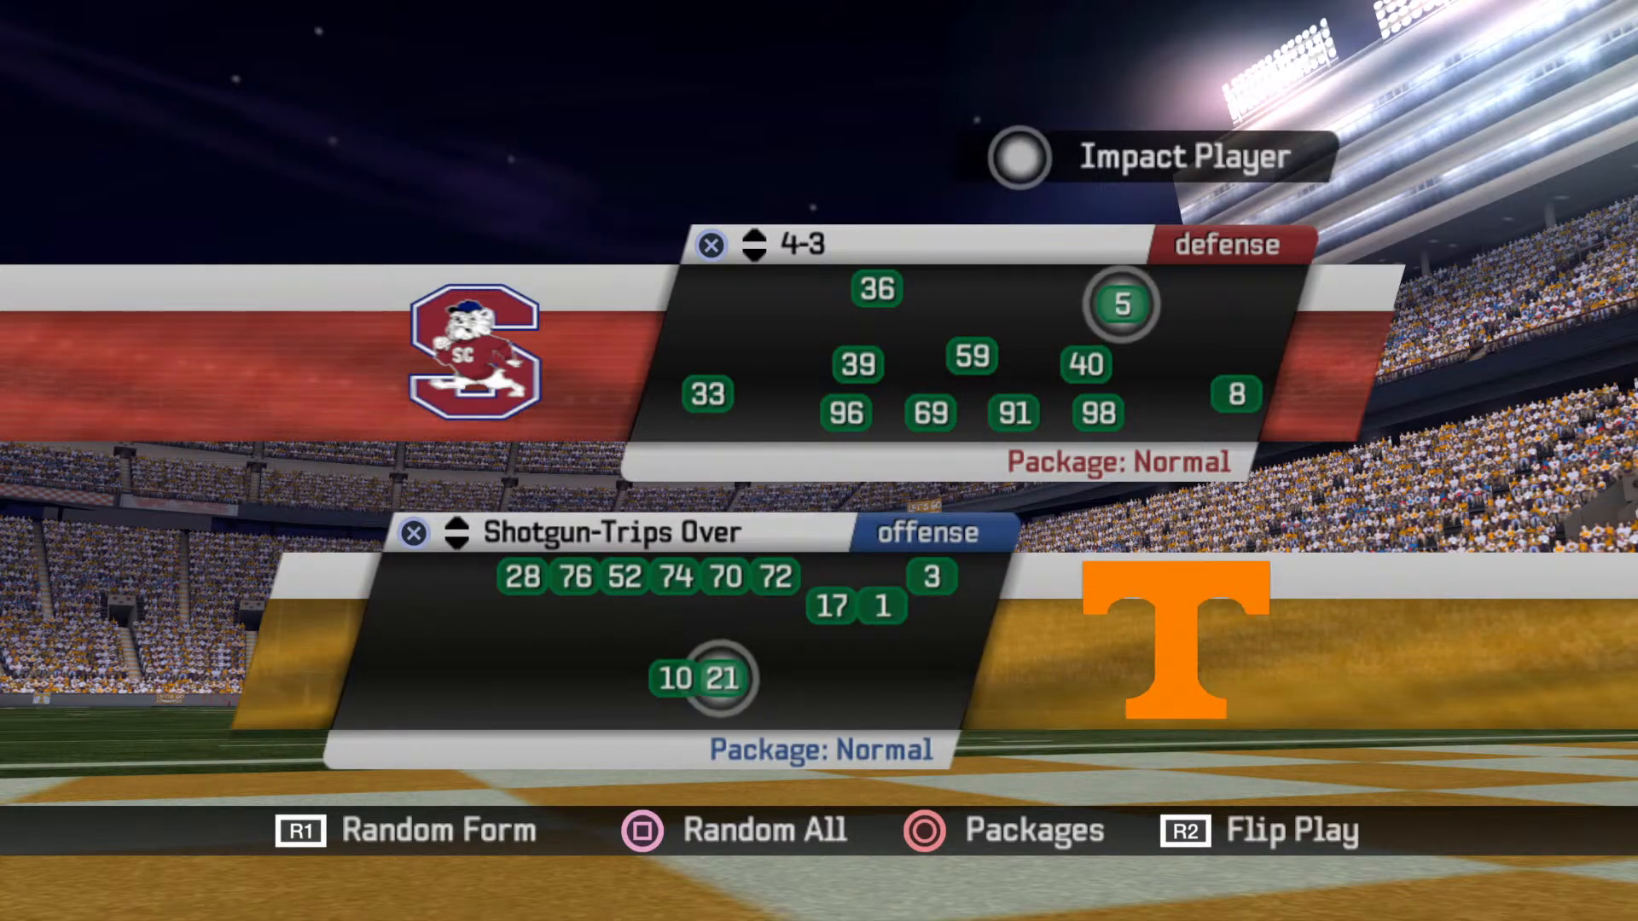
key(Down)
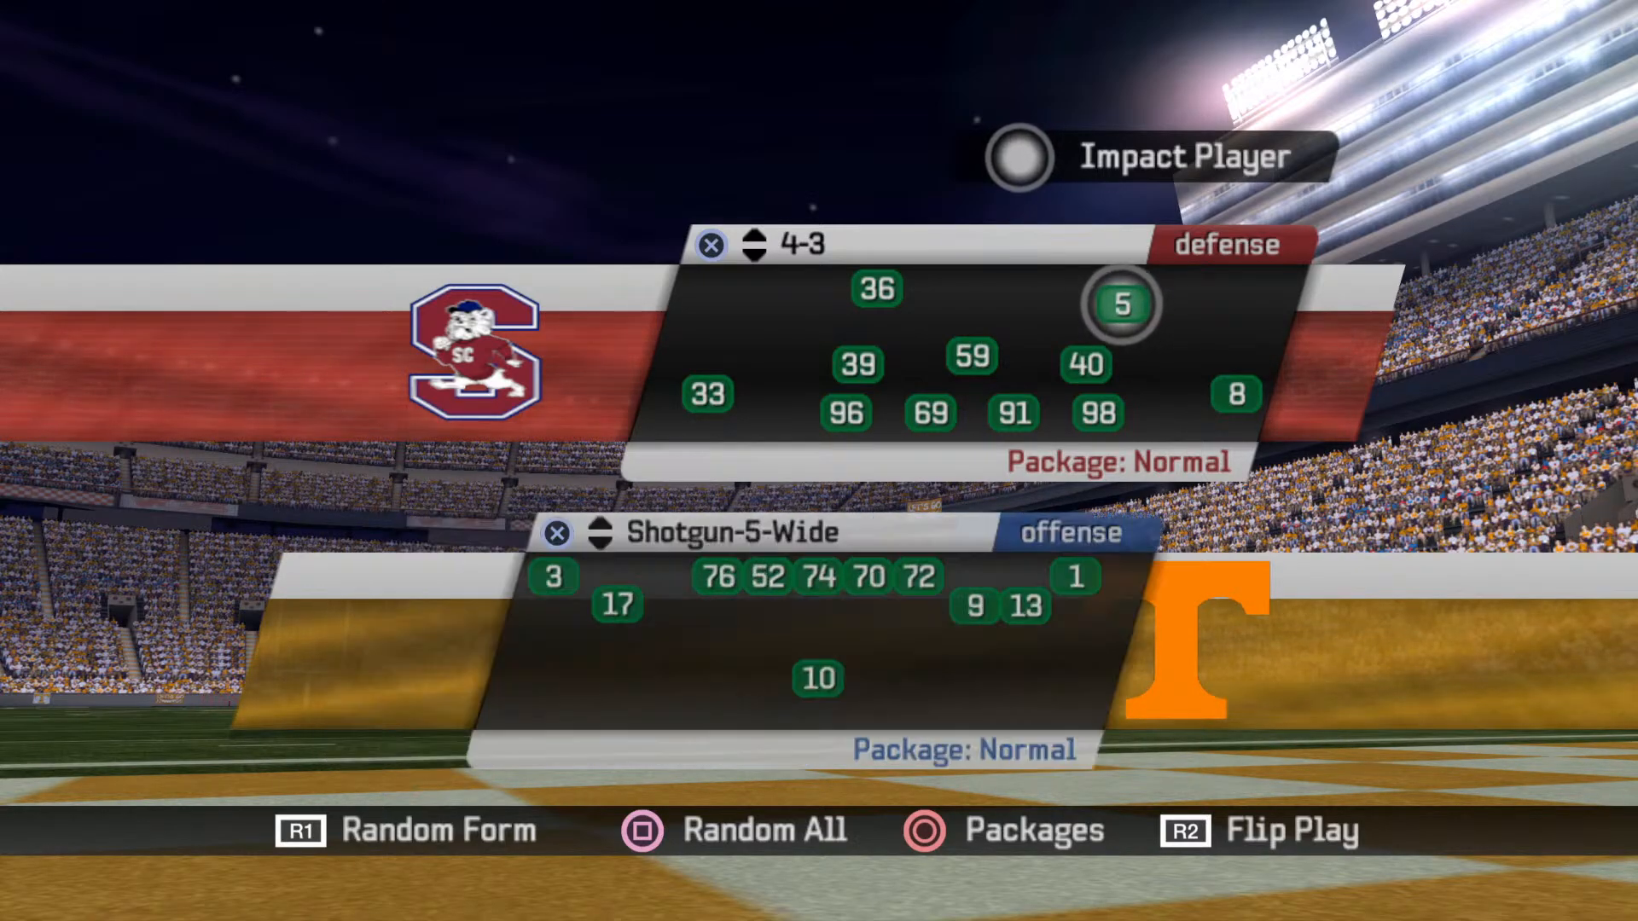
key(Return)
key(Return)
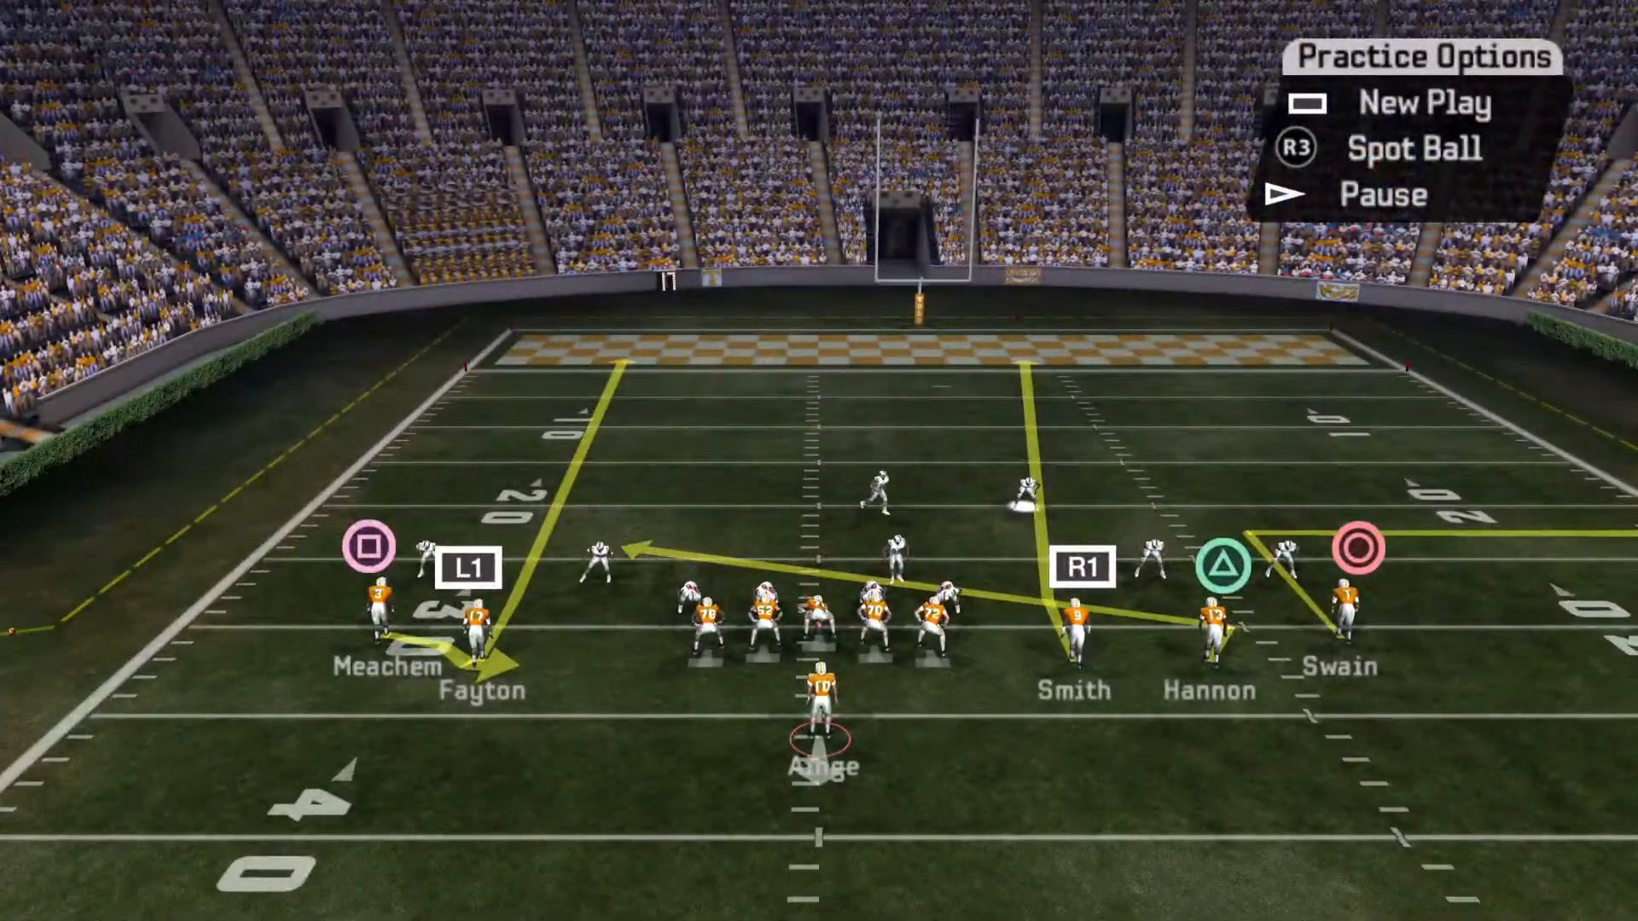
Step: Run Slot Fade three times, throwing once to the outside receiver on the three-receiver side and twice to the slot receiver beside him
key(x)
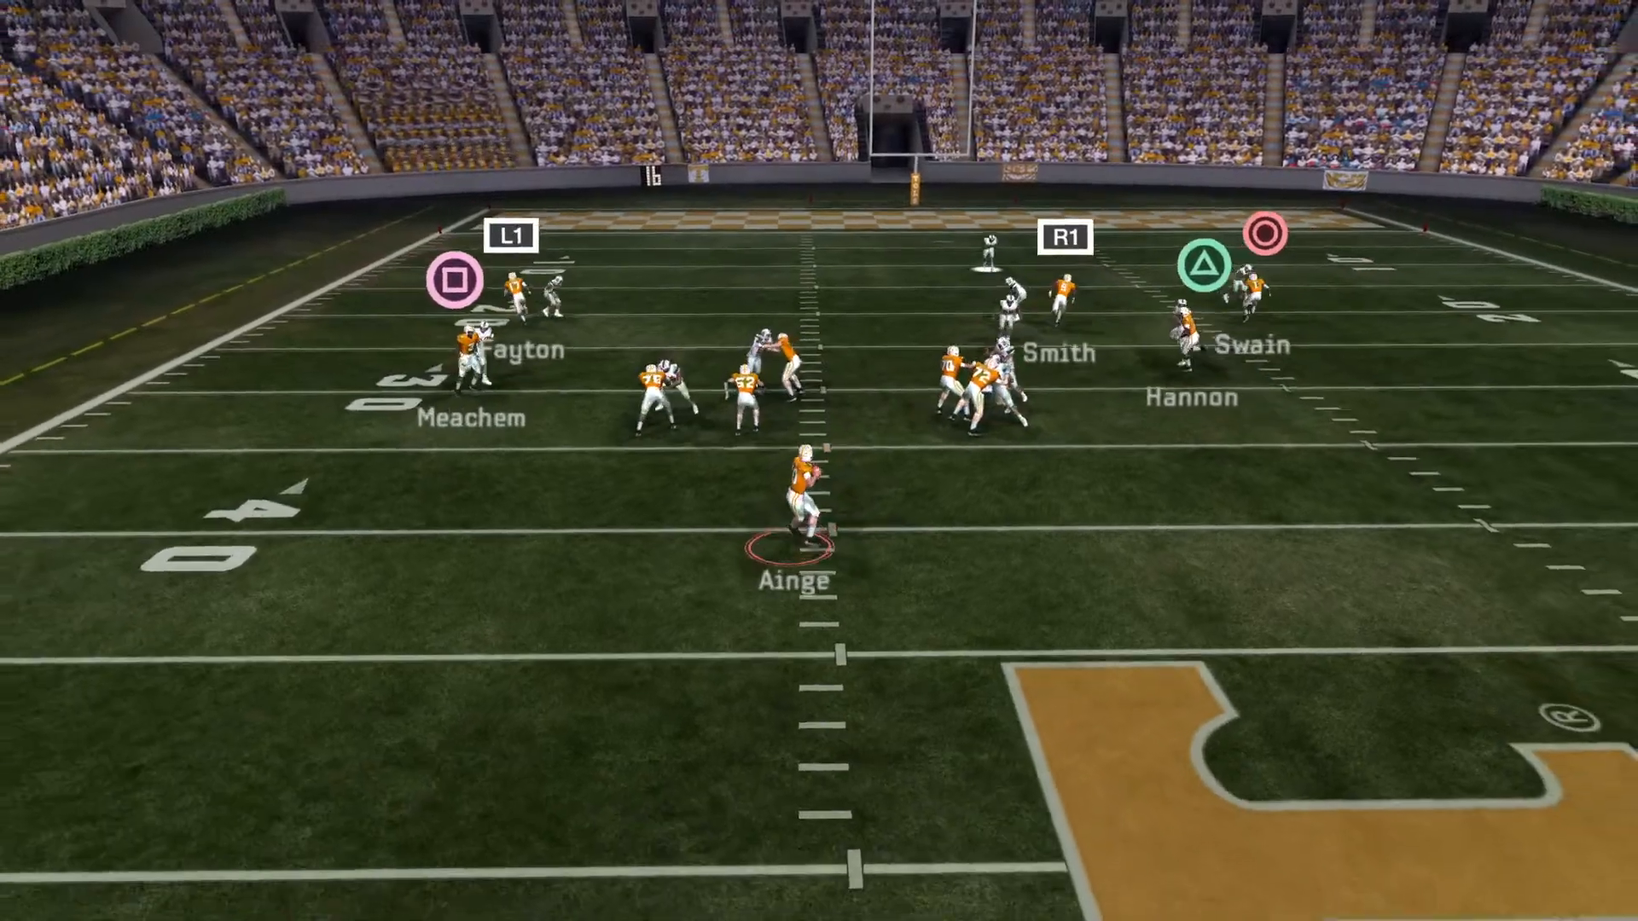
key(o)
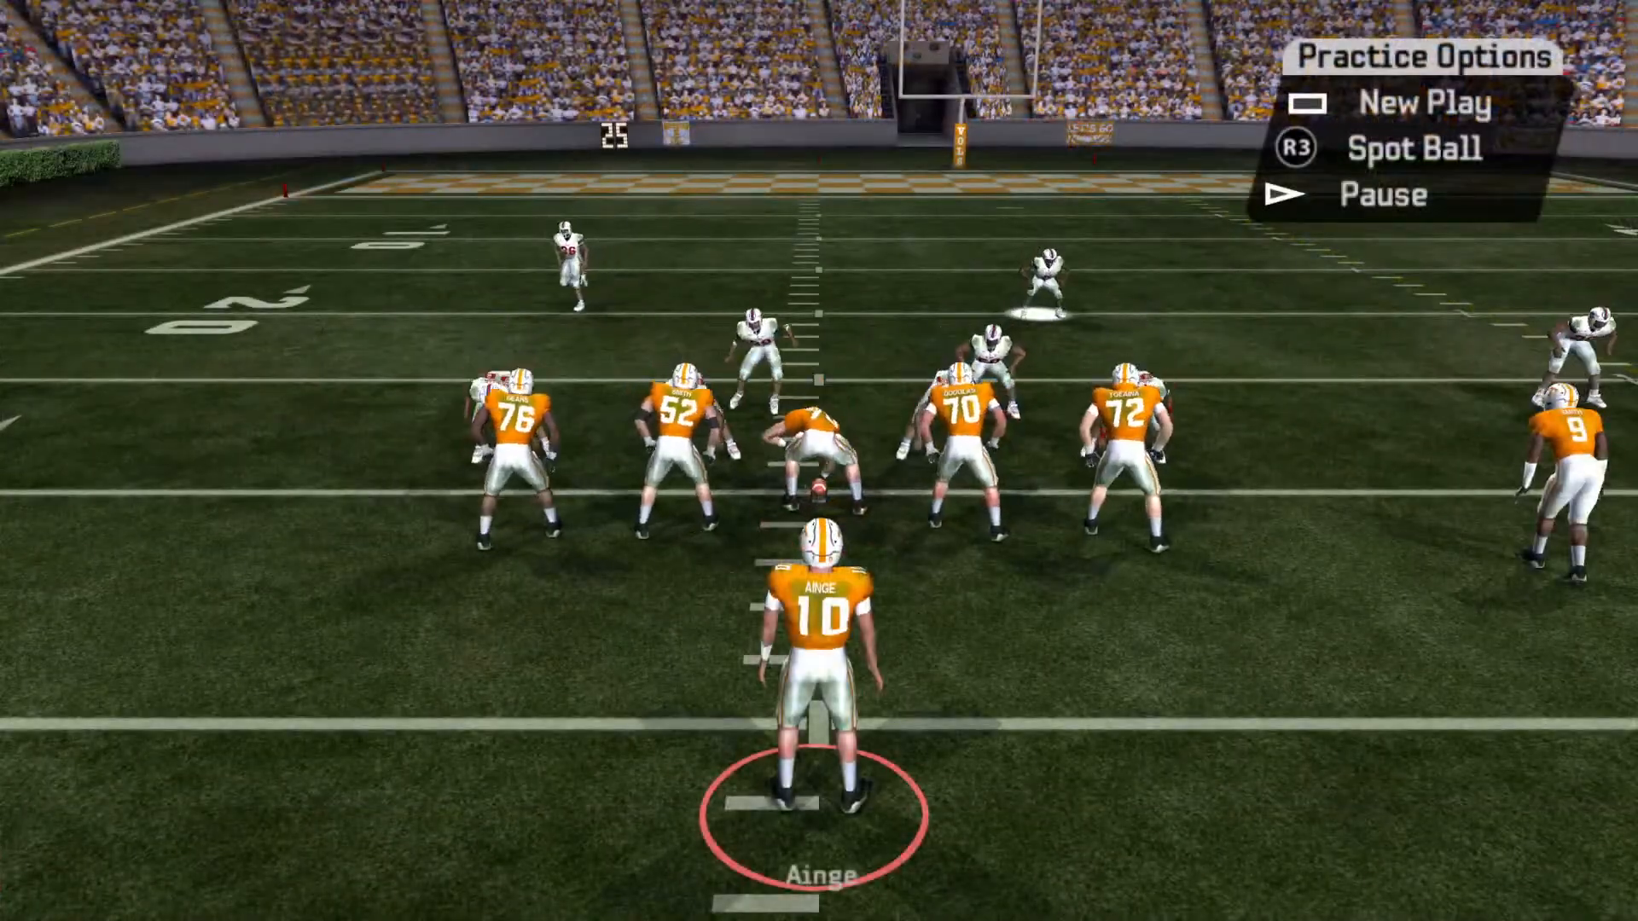
key(x)
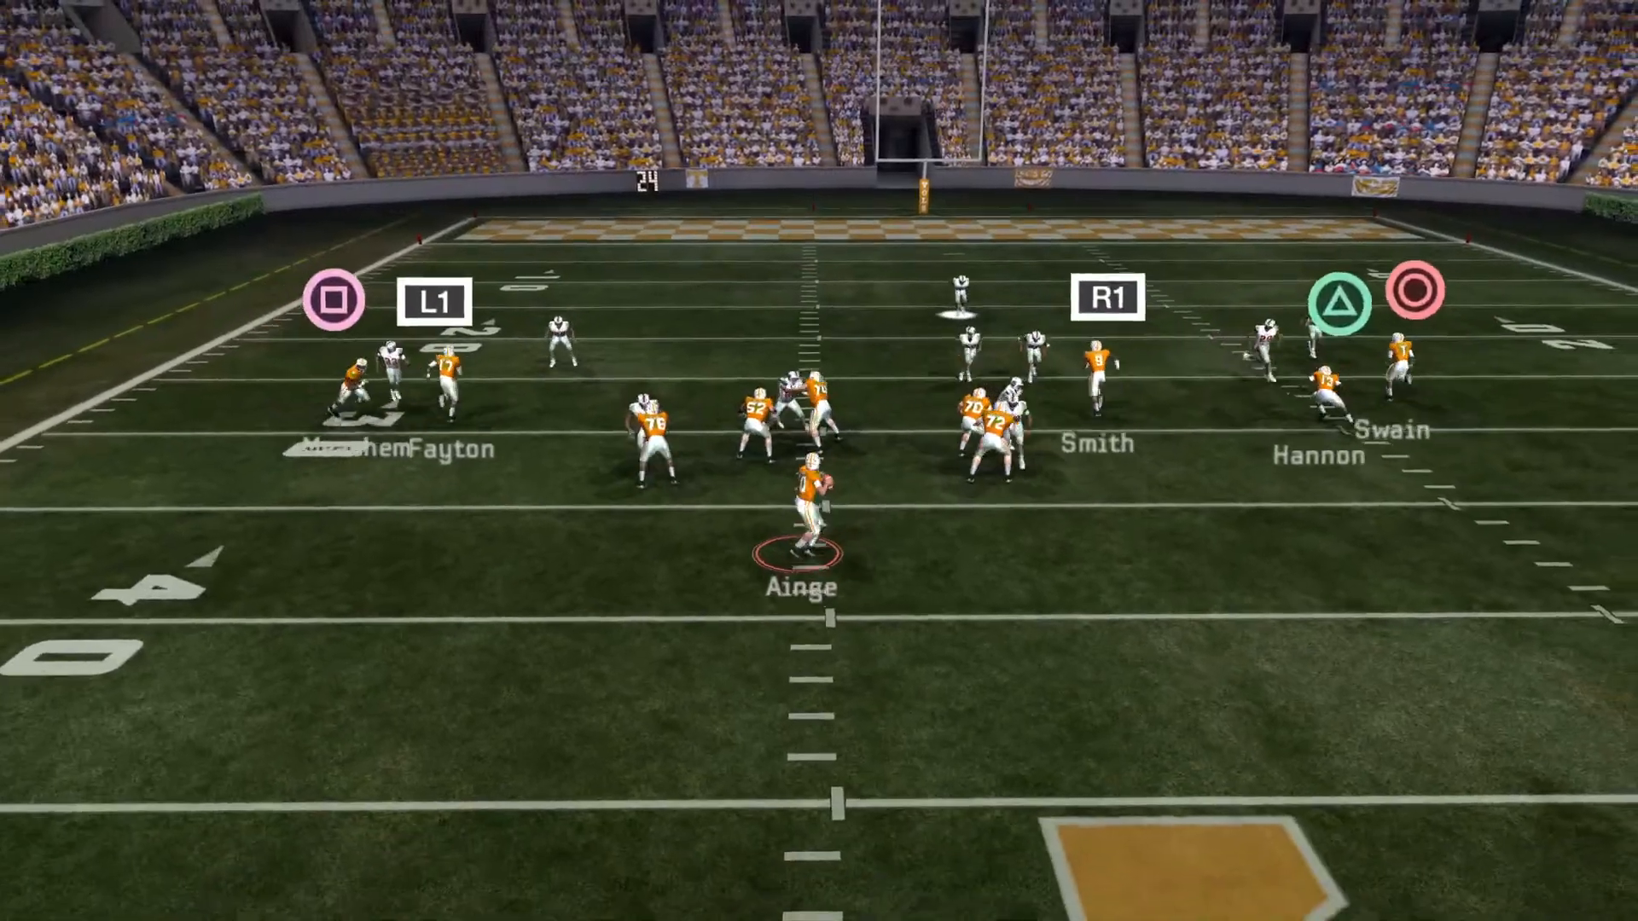
key(t)
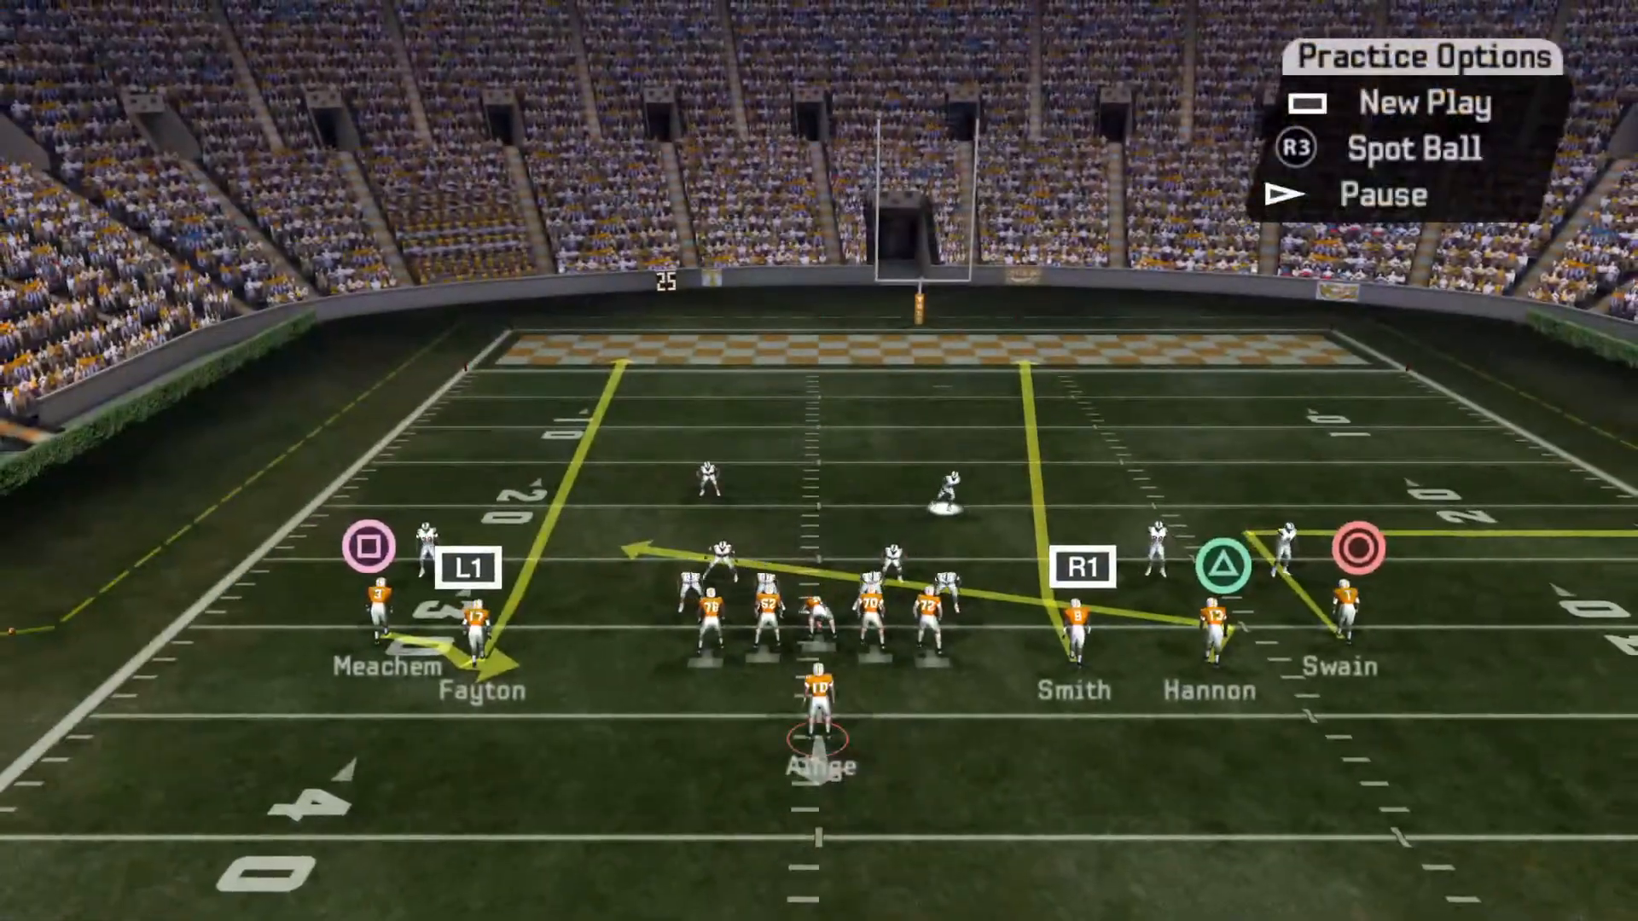
key(x)
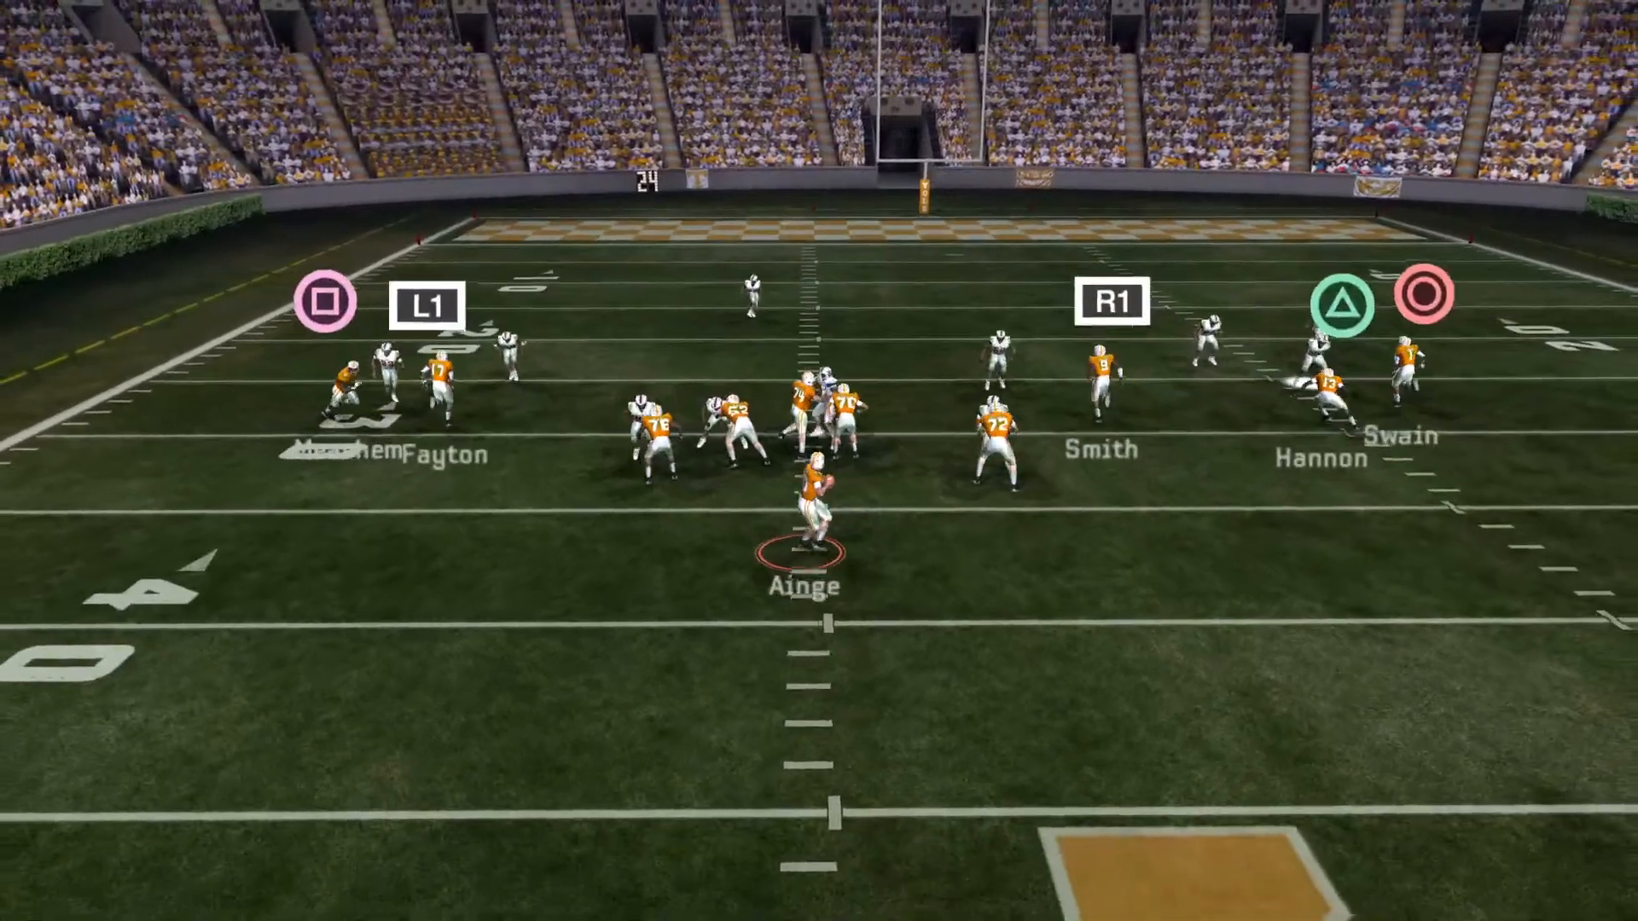
key(t)
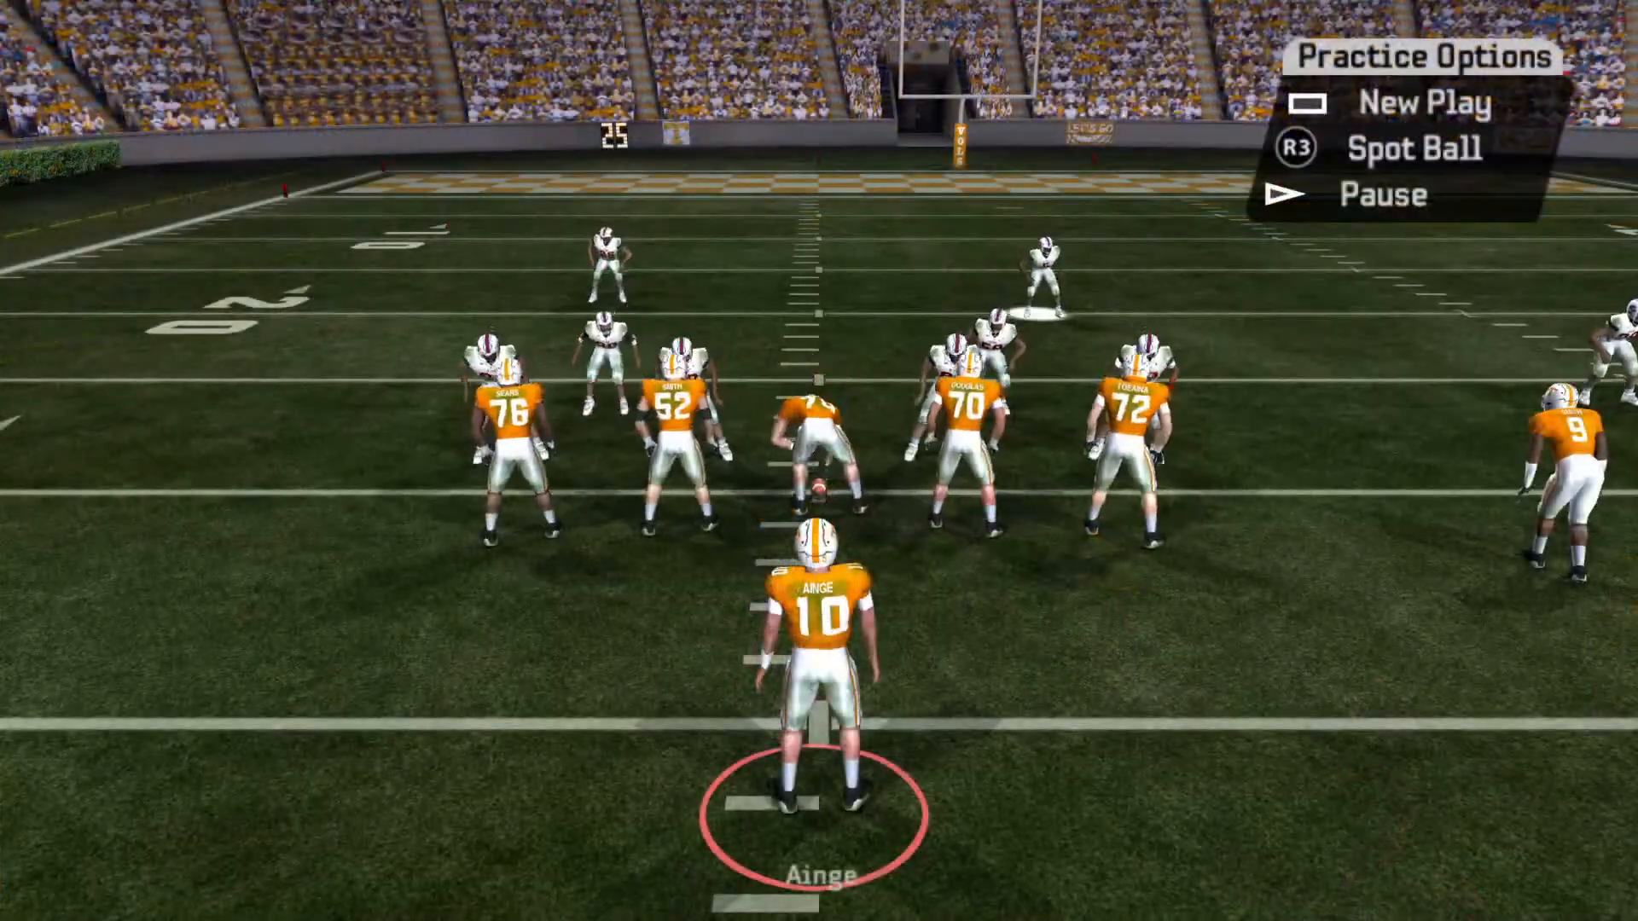
Step: Call Quick Crosses from Shotgun-5-Wide against the Nickel and throw to the inside slot receiver dragging across the field
key(x)
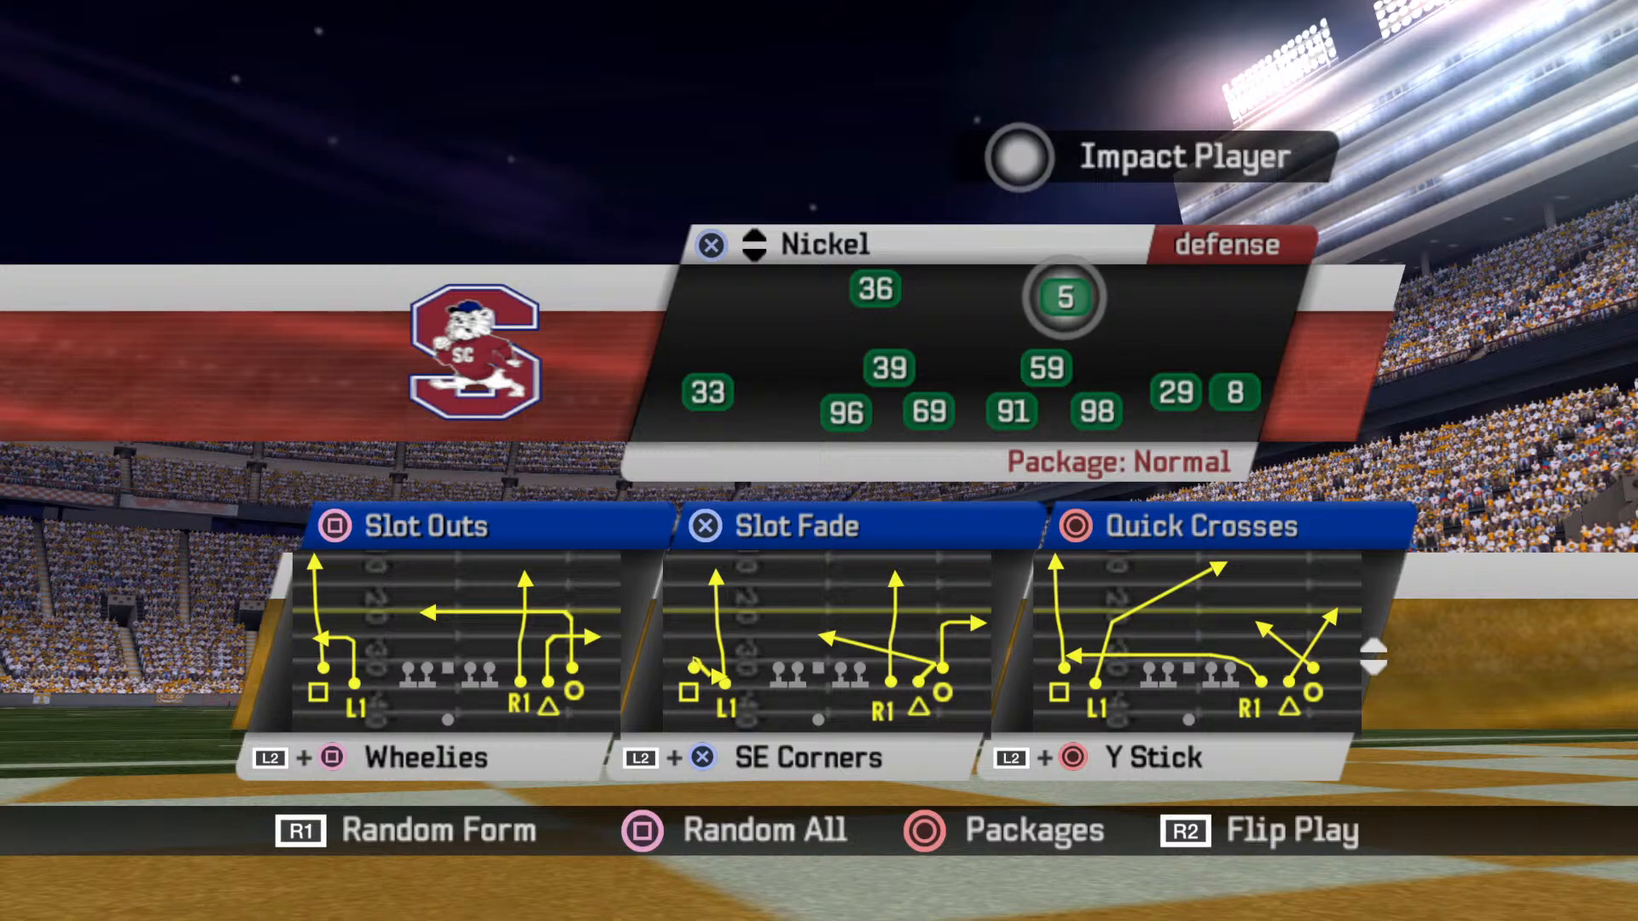
key(x)
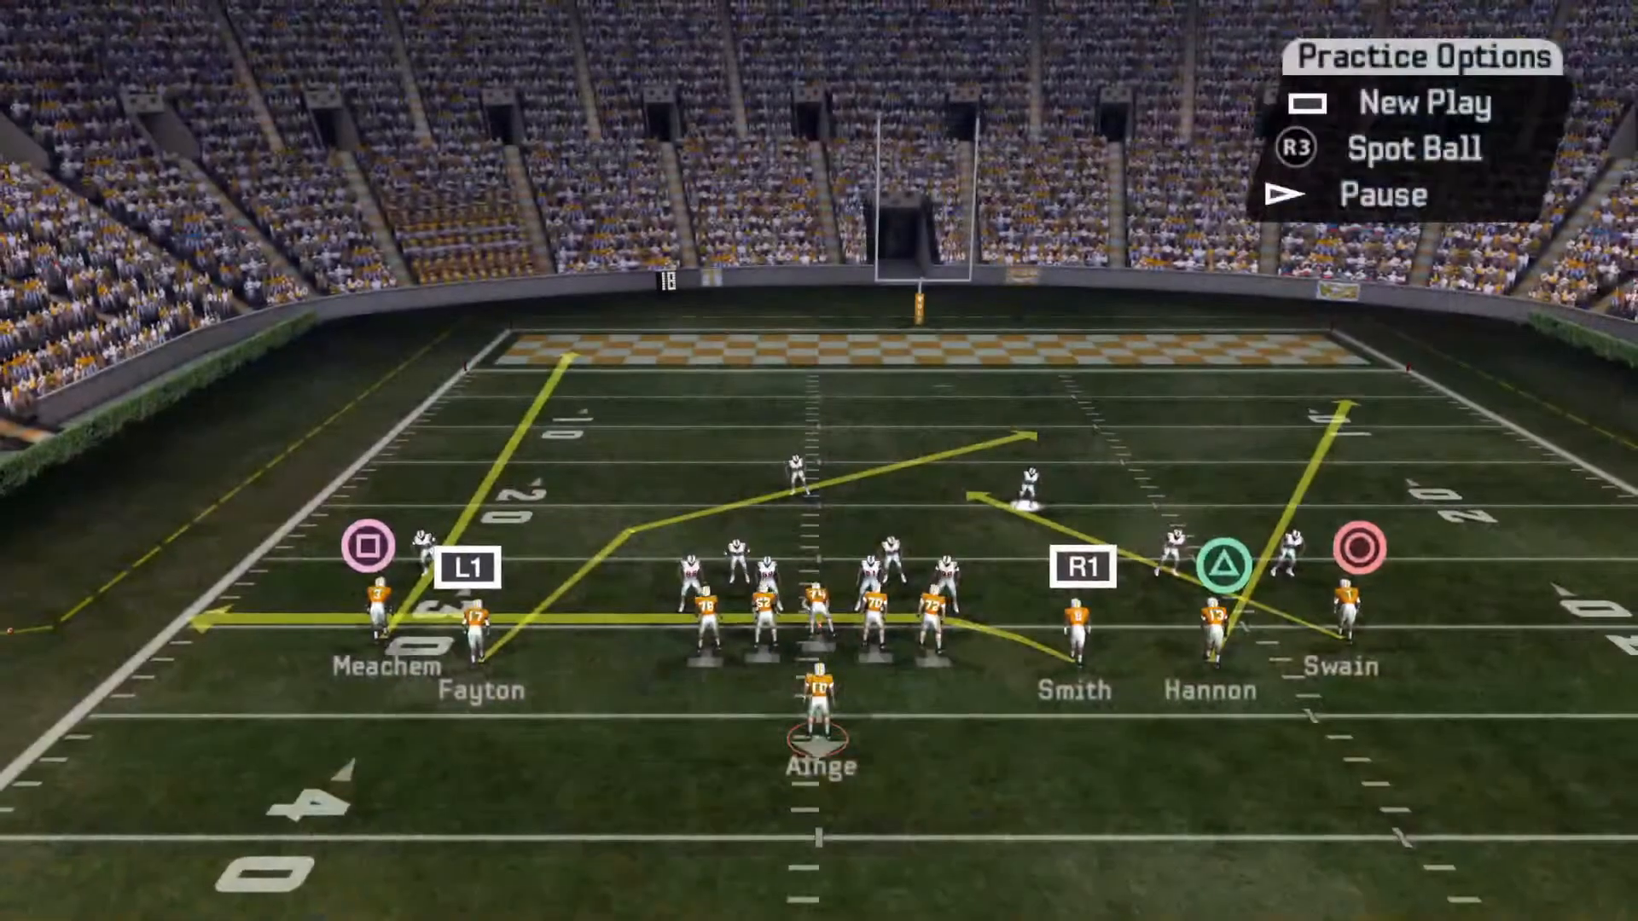
key(x)
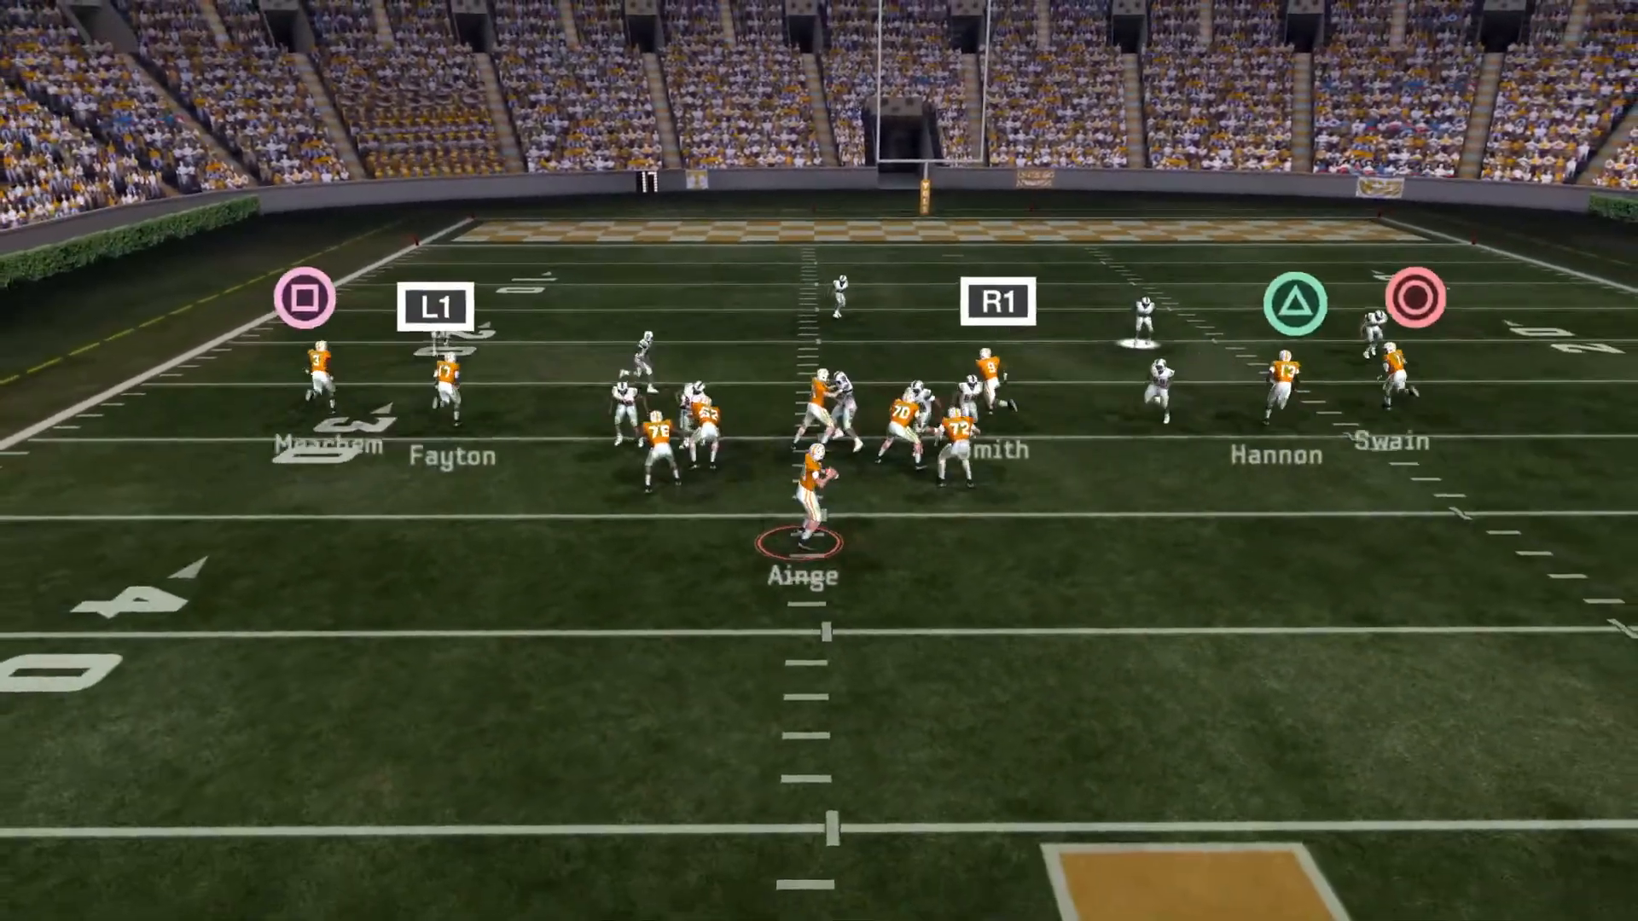
key(e)
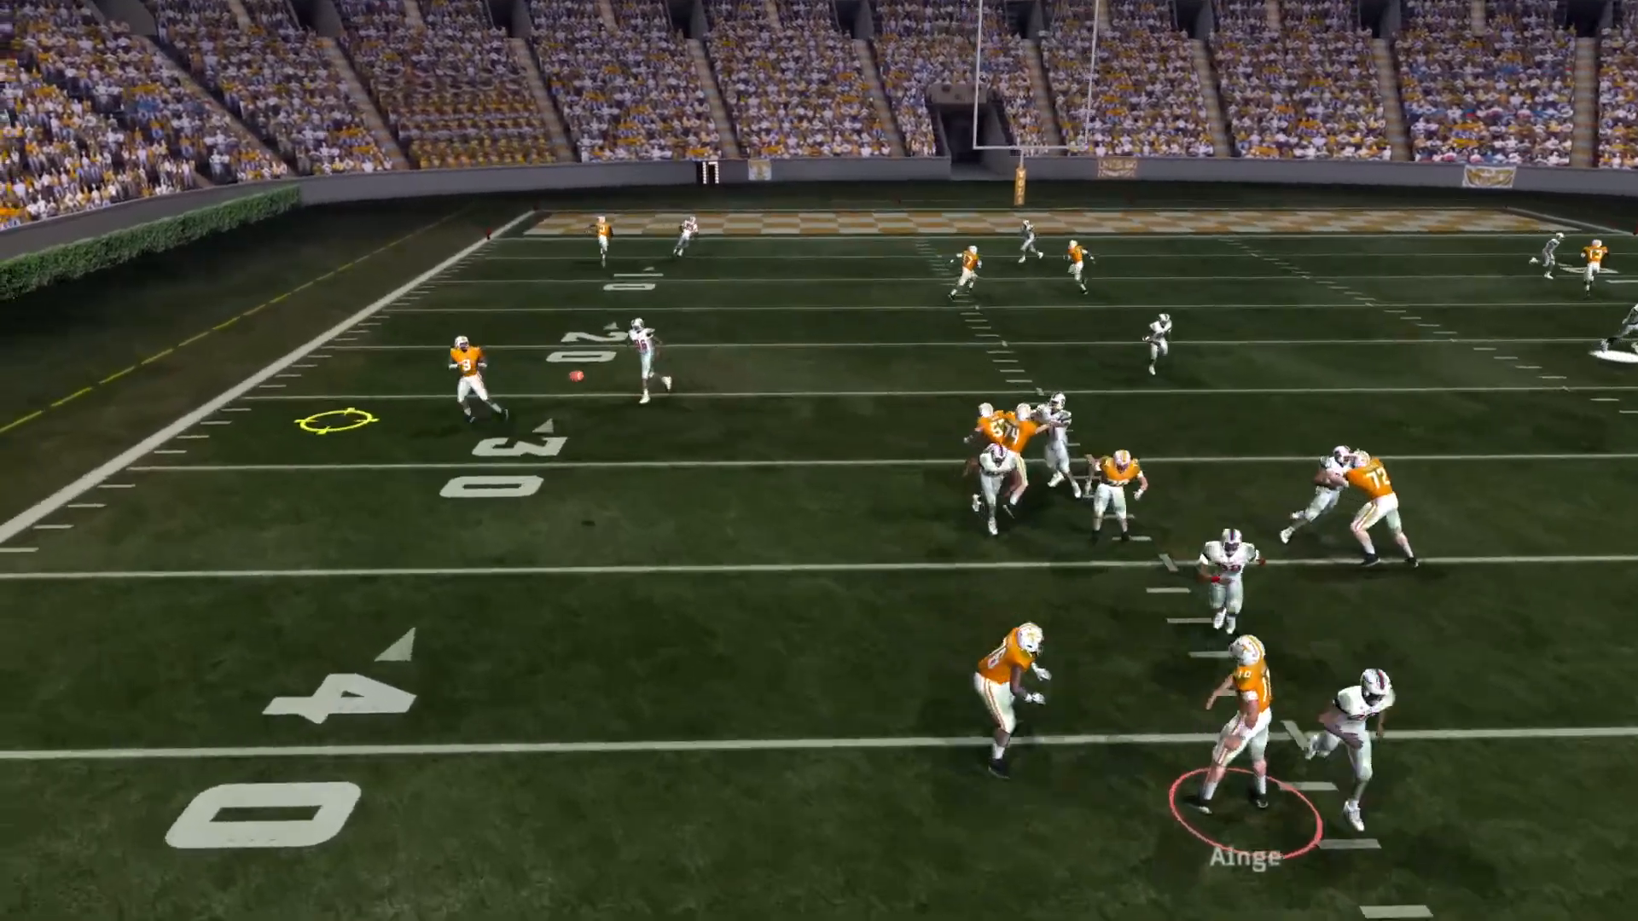
key(Up)
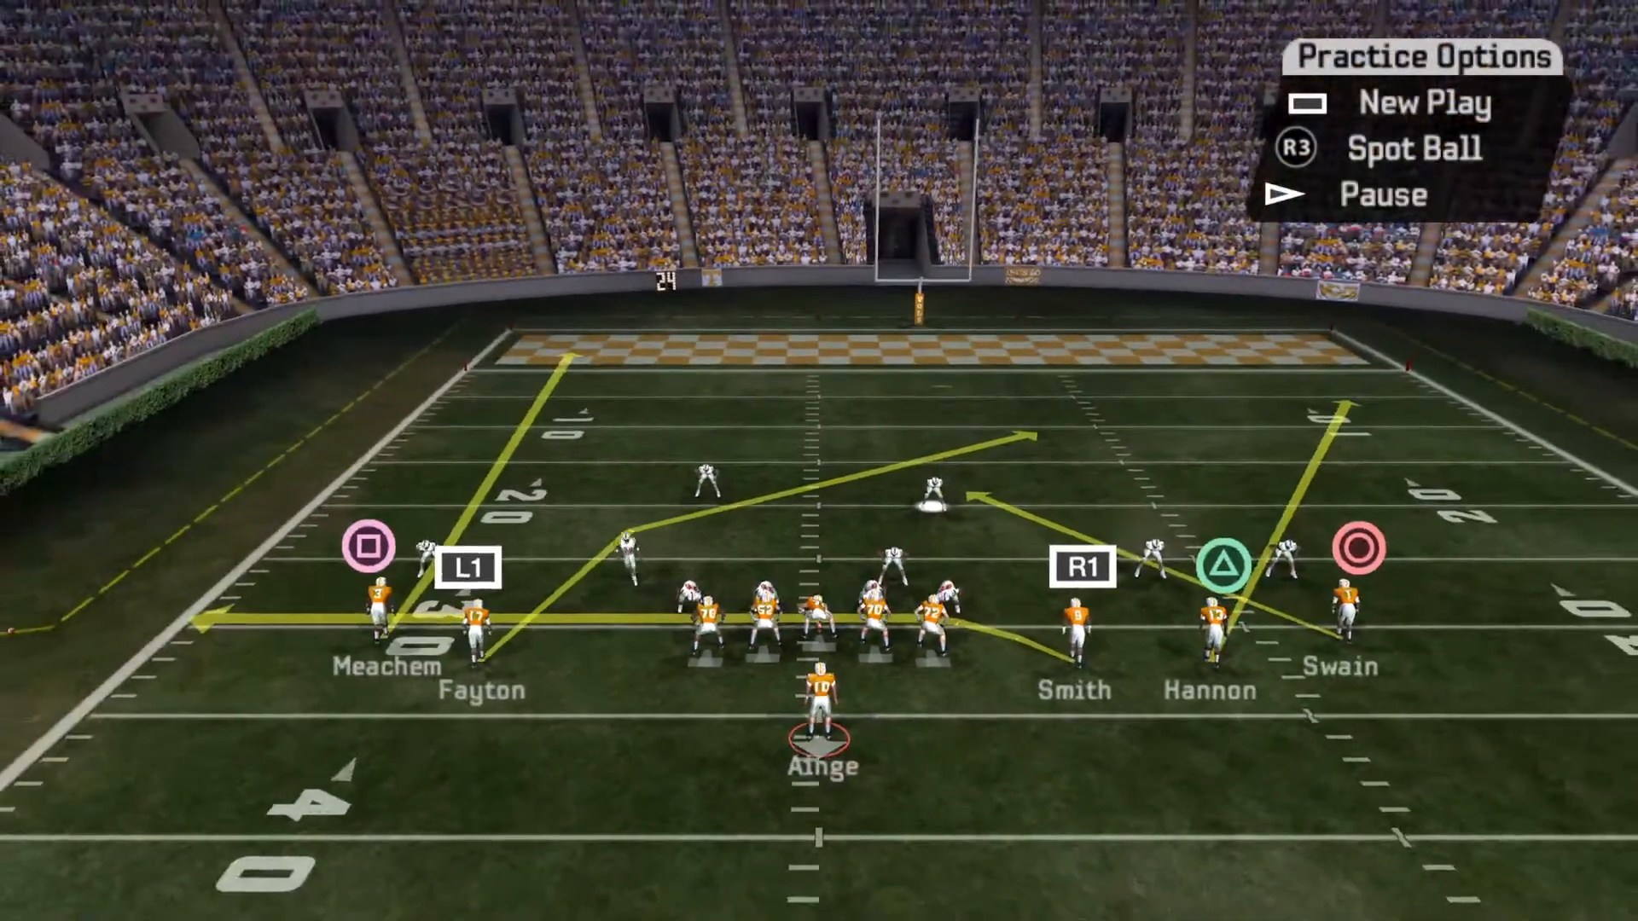
Step: Repeat Quick Crosses for several more practice snaps, working through the receivers' crossing and deep routes
key(x)
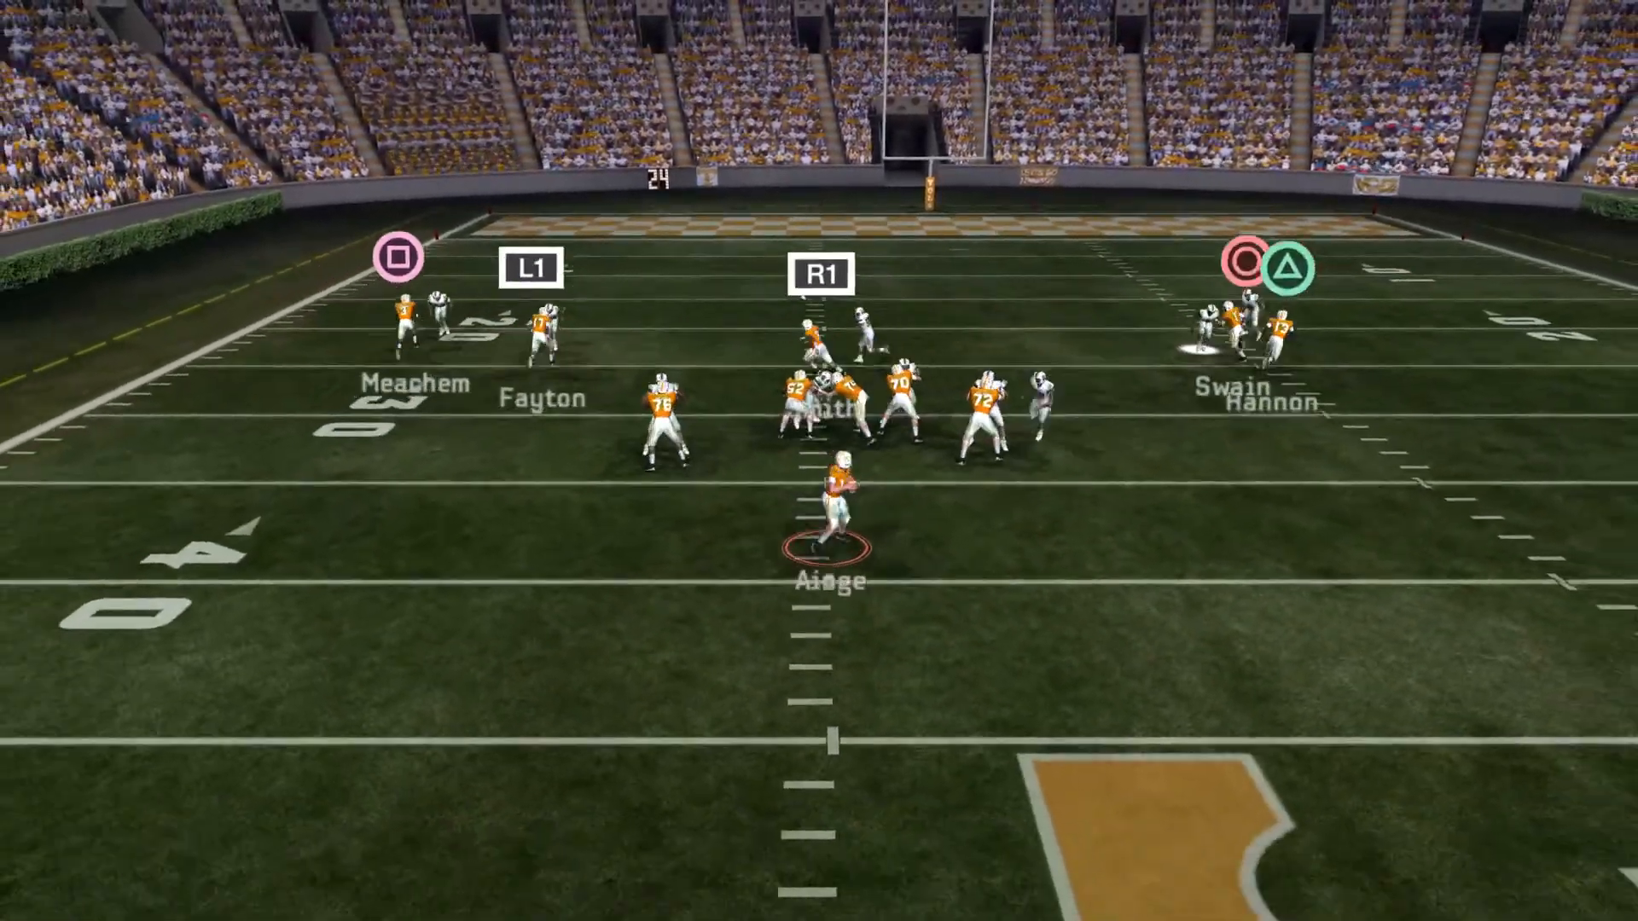
key(i)
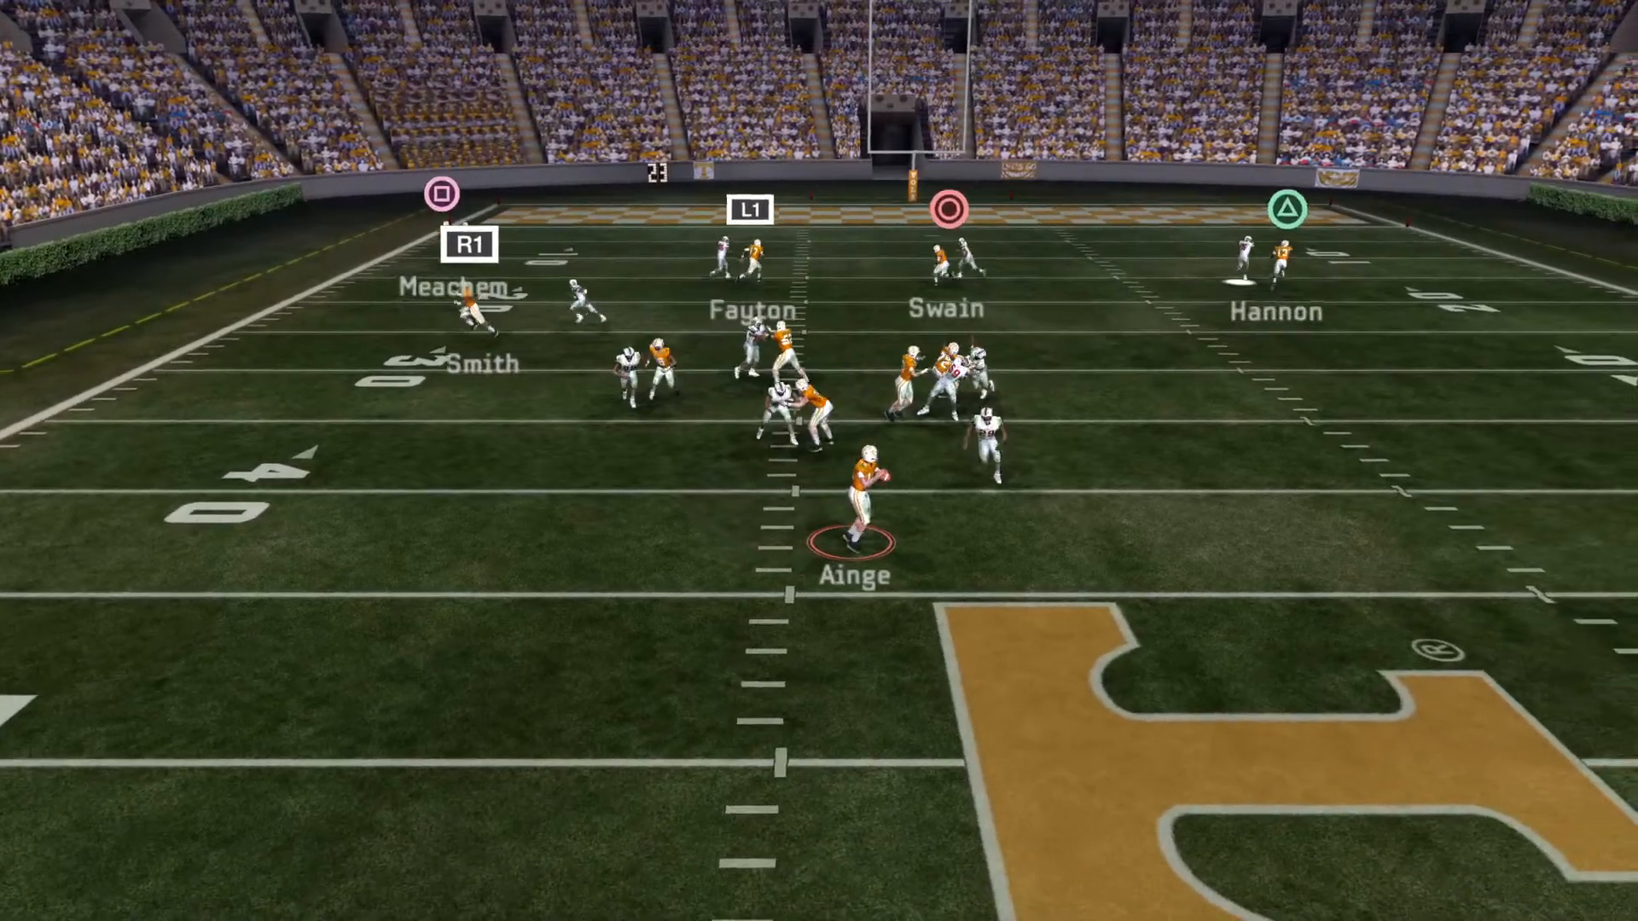
key(q)
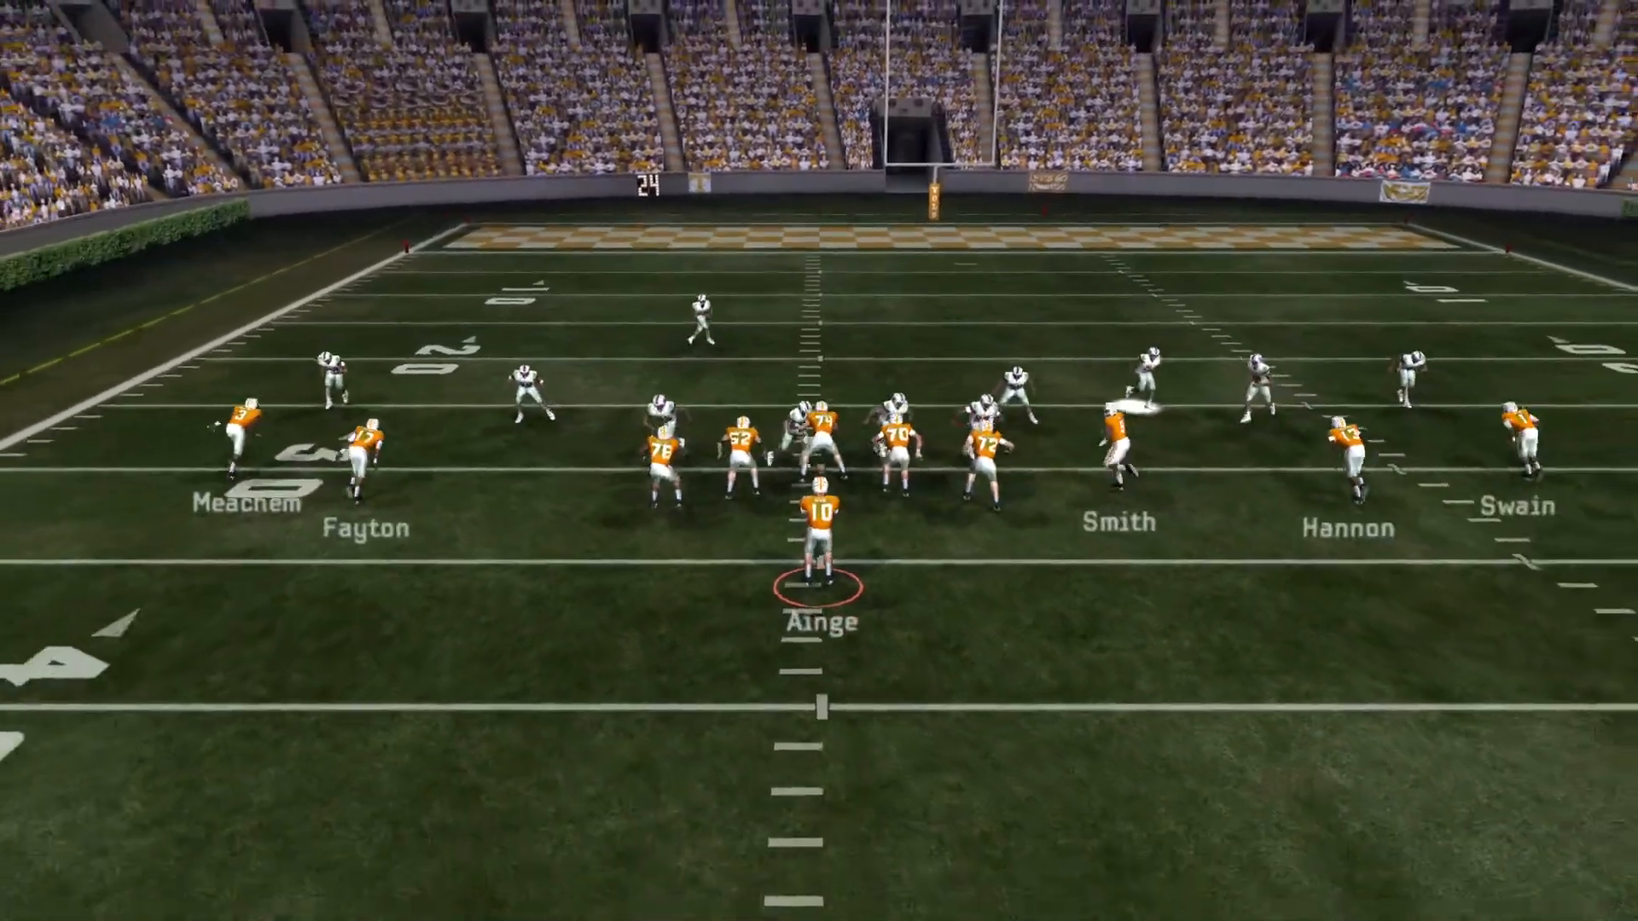
key(i)
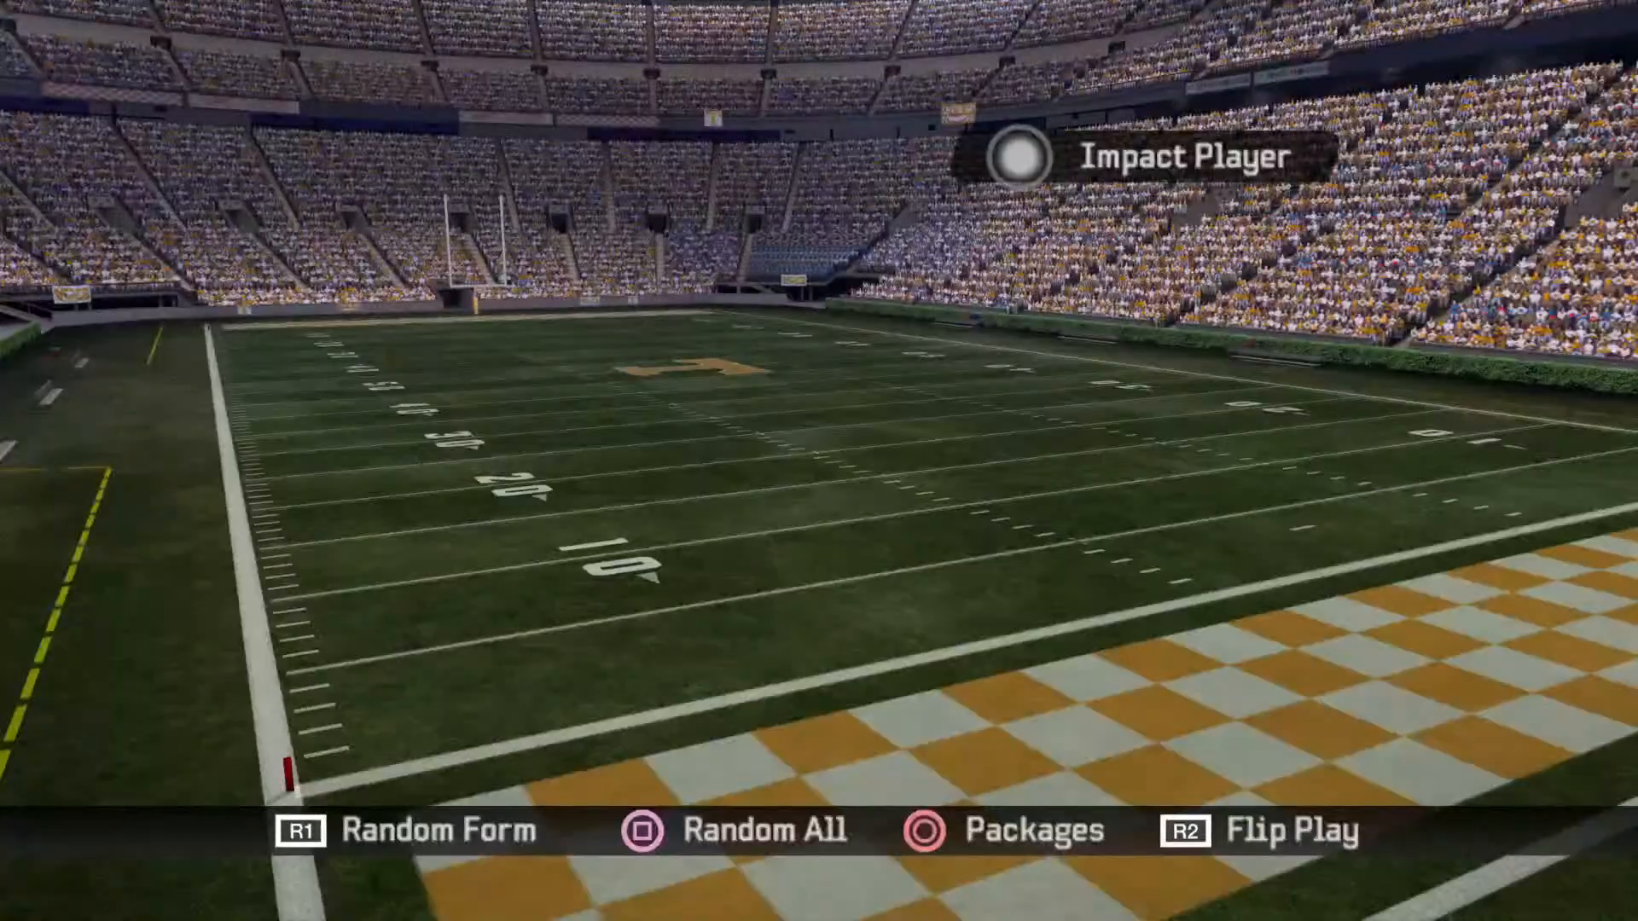
Step: Page through the Shotgun-5-Wide plays against the Nickel and minimize the game to return to the playbook editor
key(x)
key(Up)
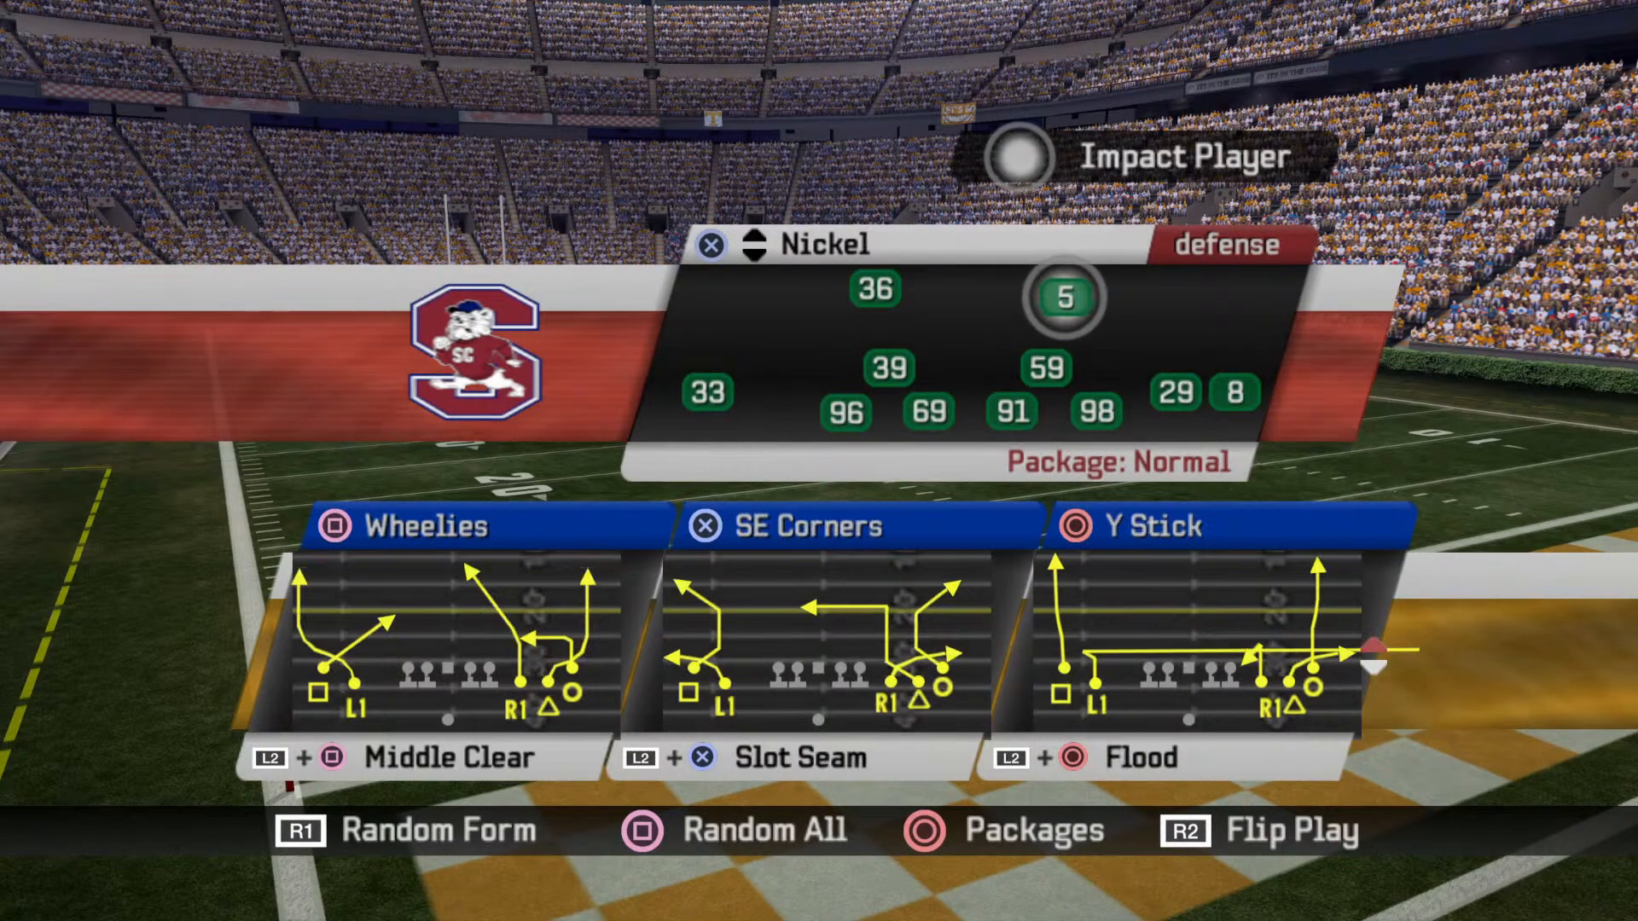
key(Down)
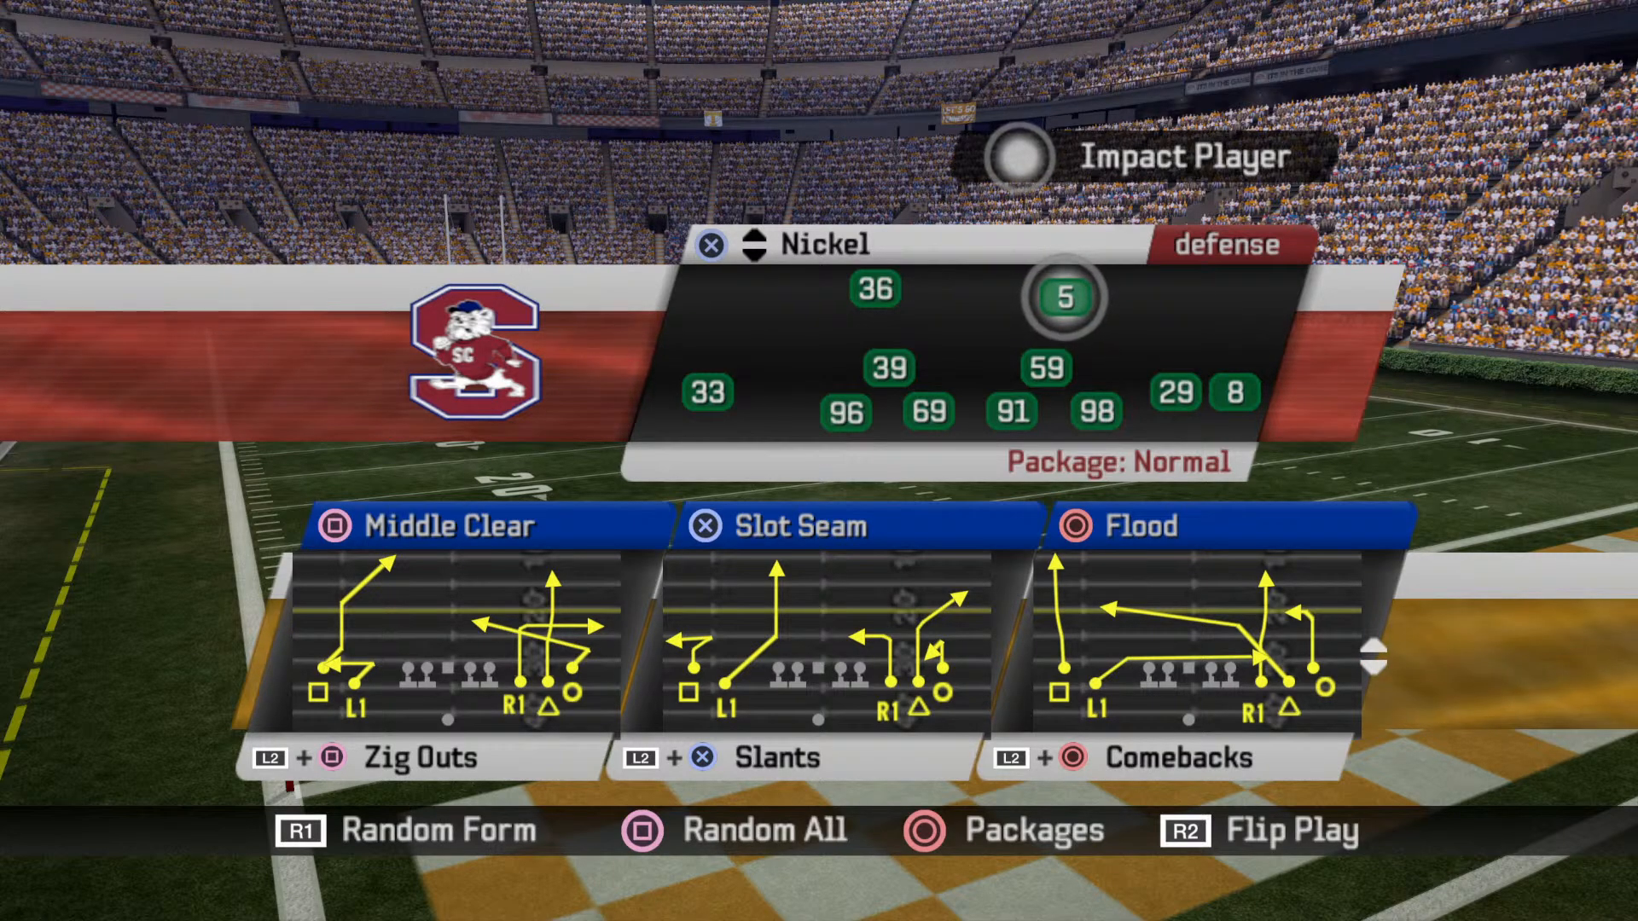
double_click(672, 325)
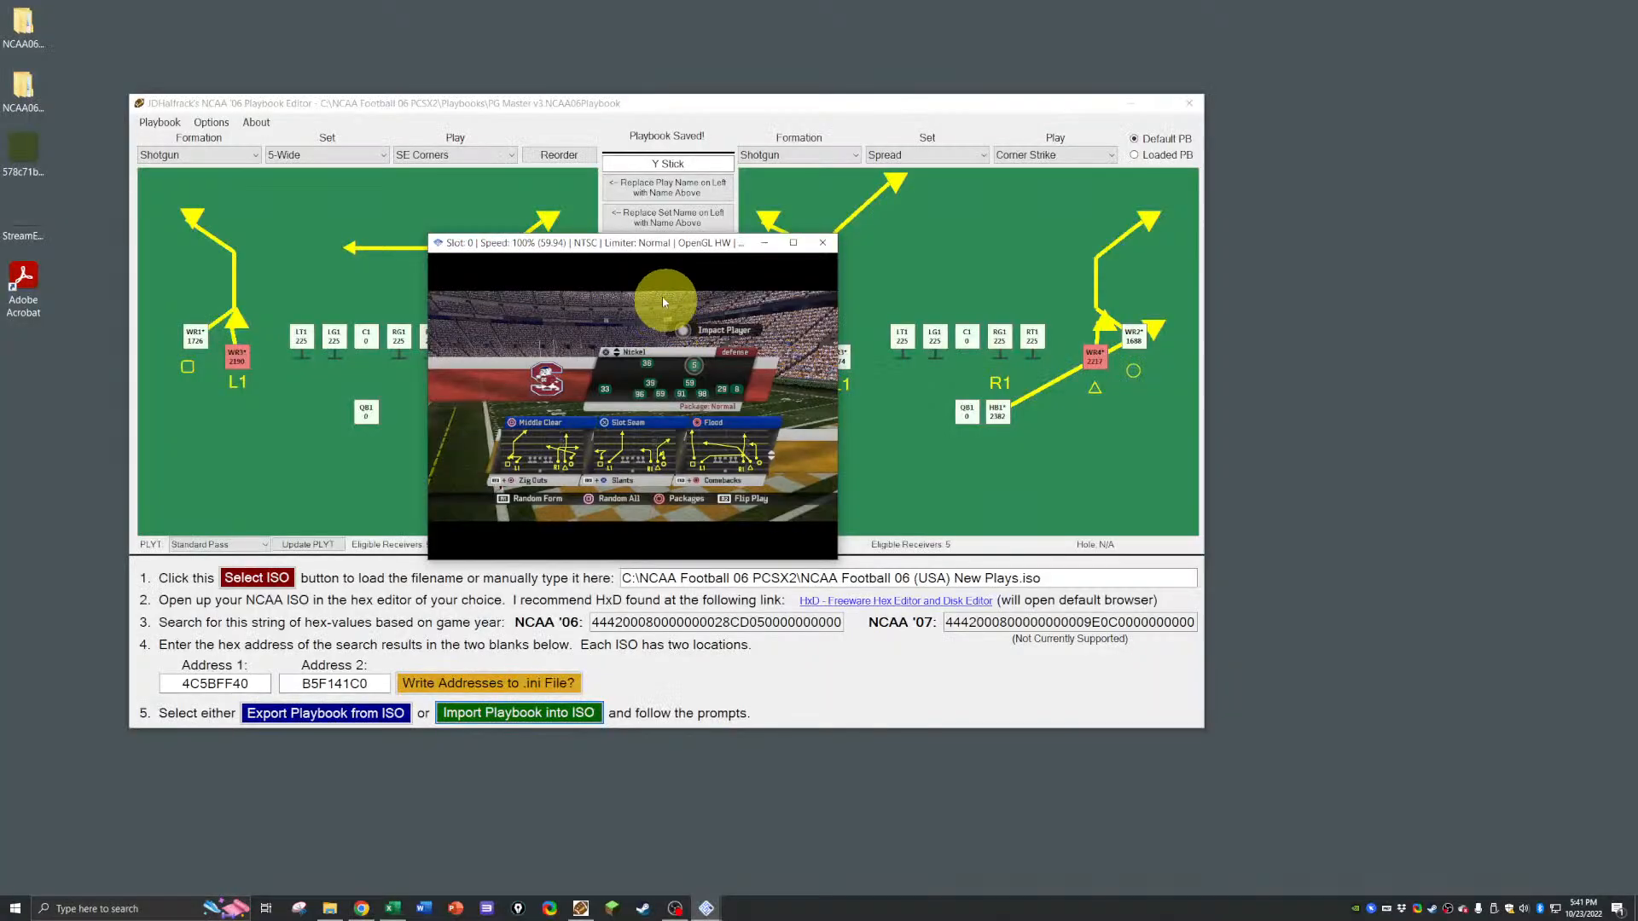
click(810, 251)
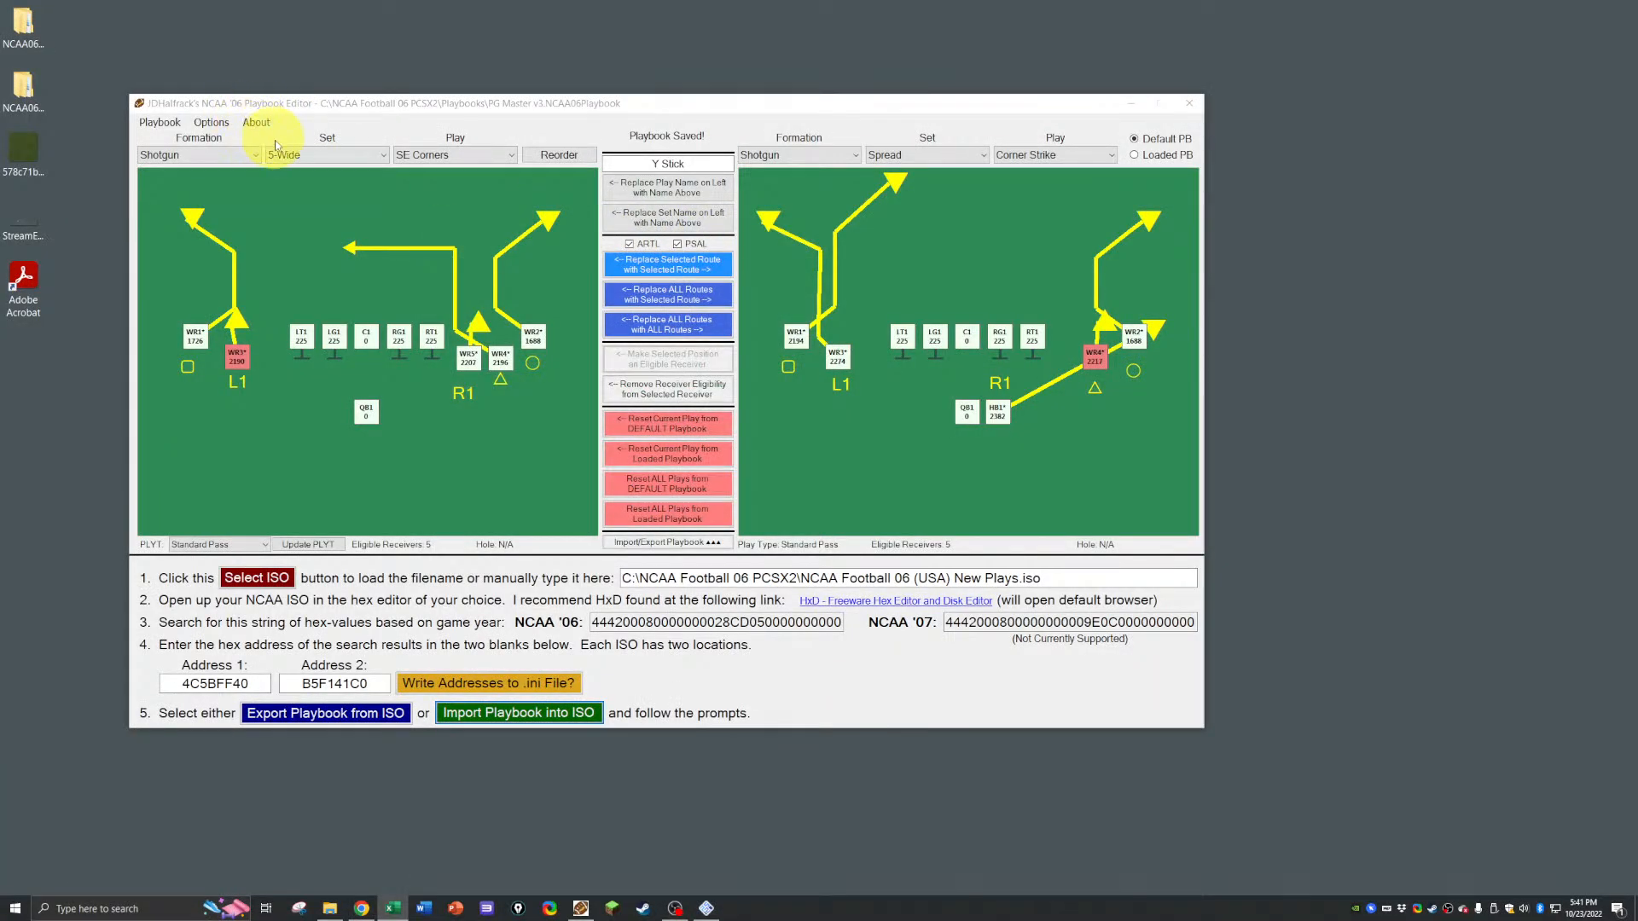
Step: Open the Y Stick play from the Shotgun Trips Over set in the edited playbook
click(274, 154)
click(299, 298)
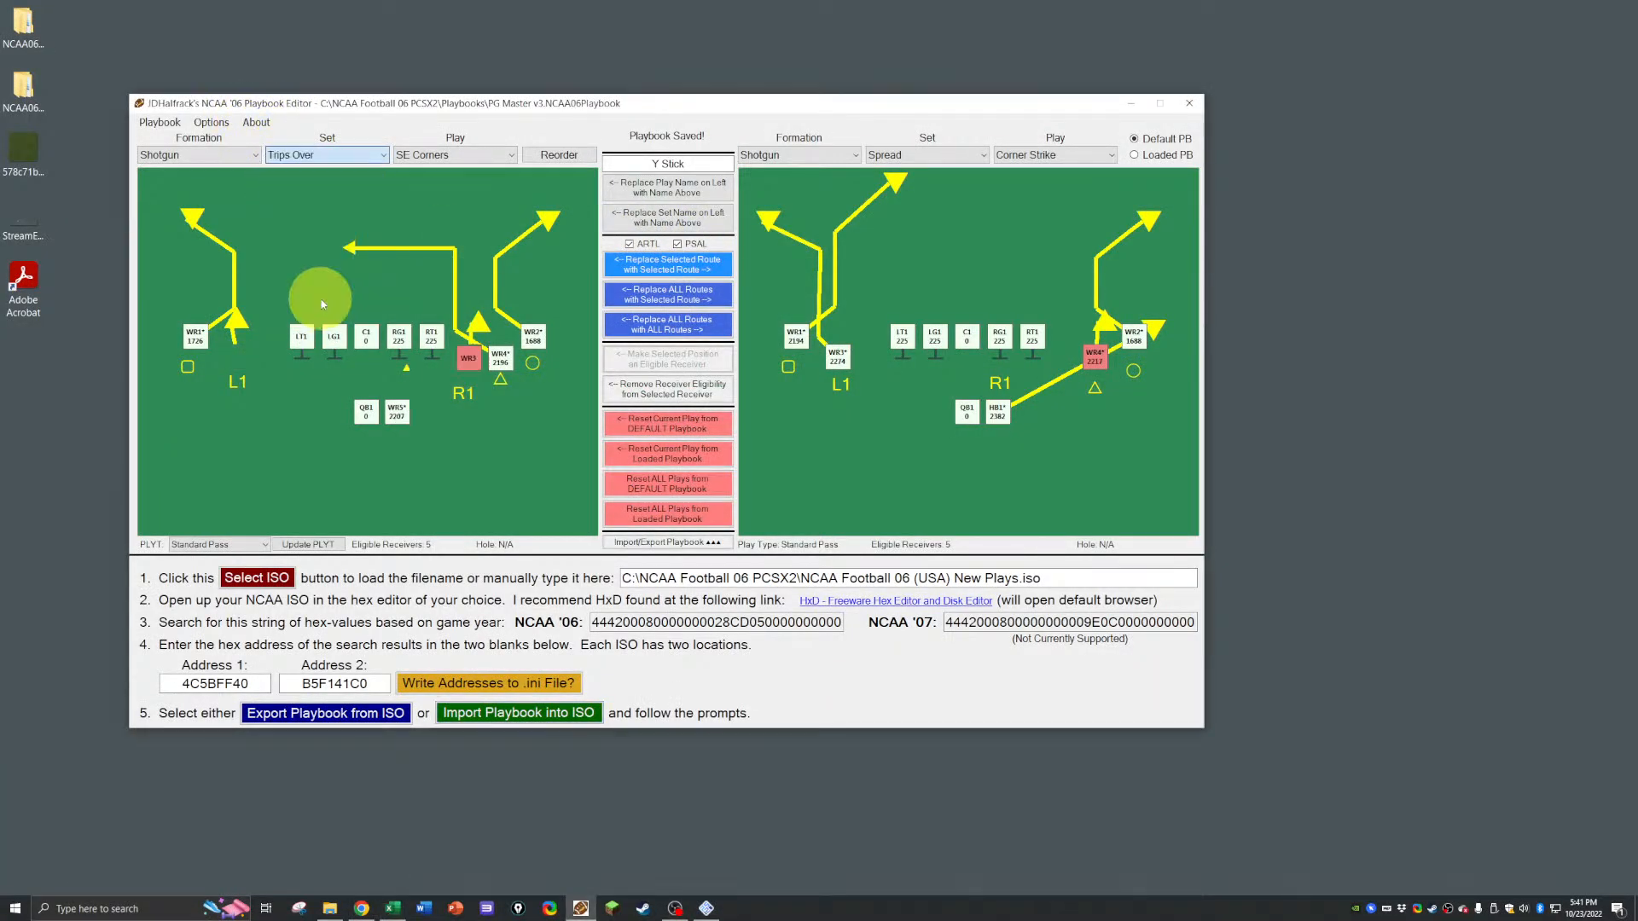
click(437, 155)
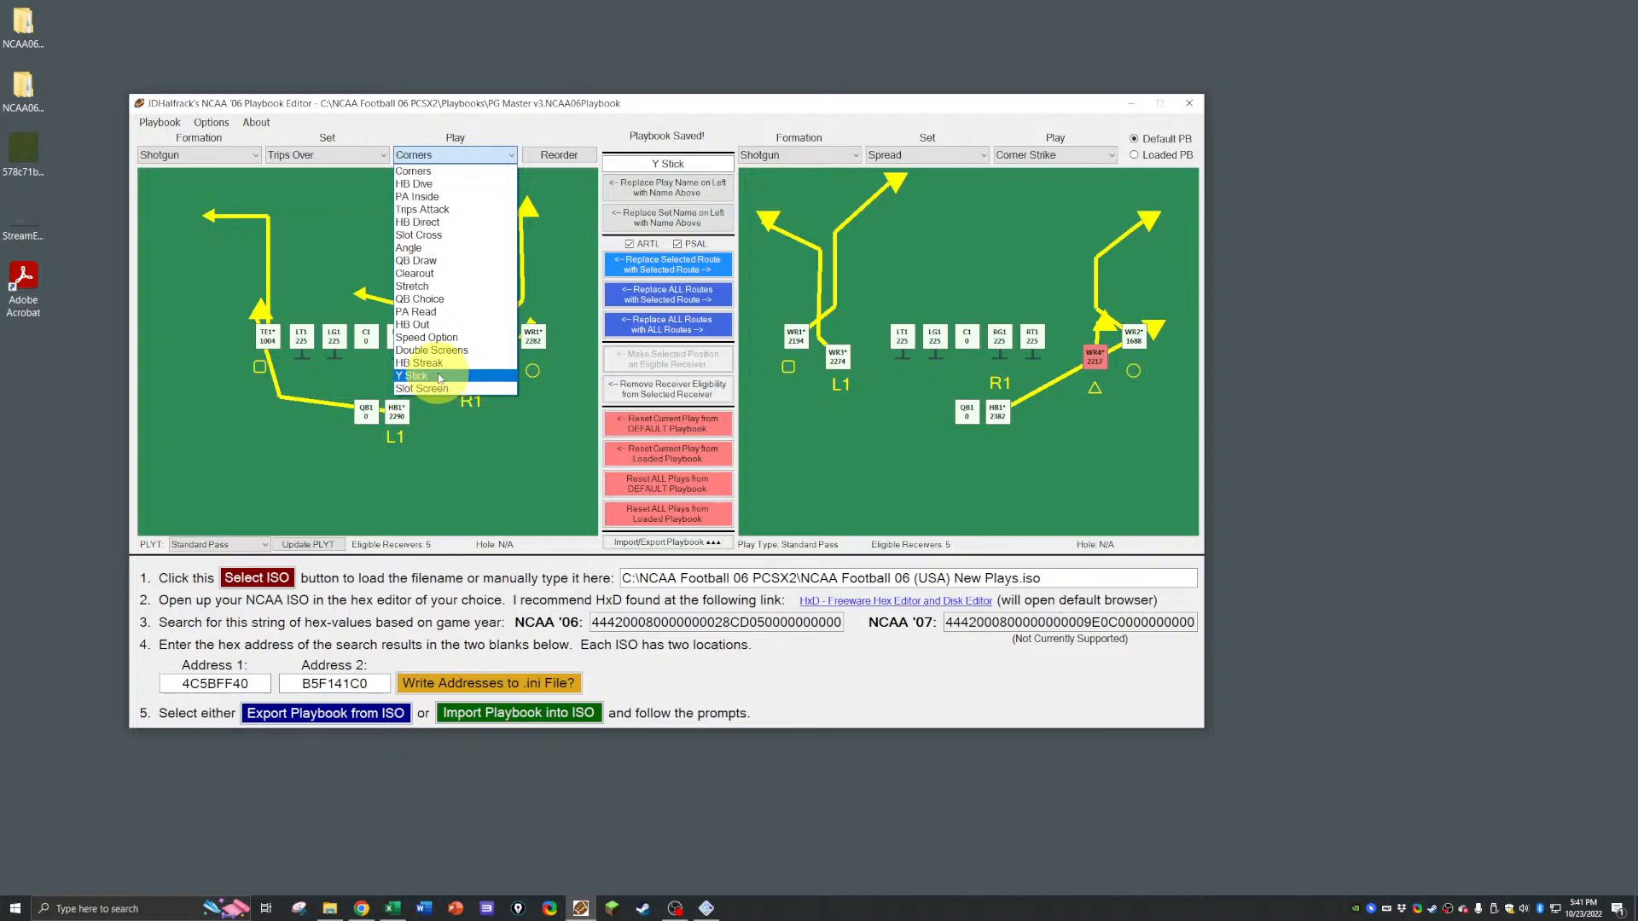
click(431, 365)
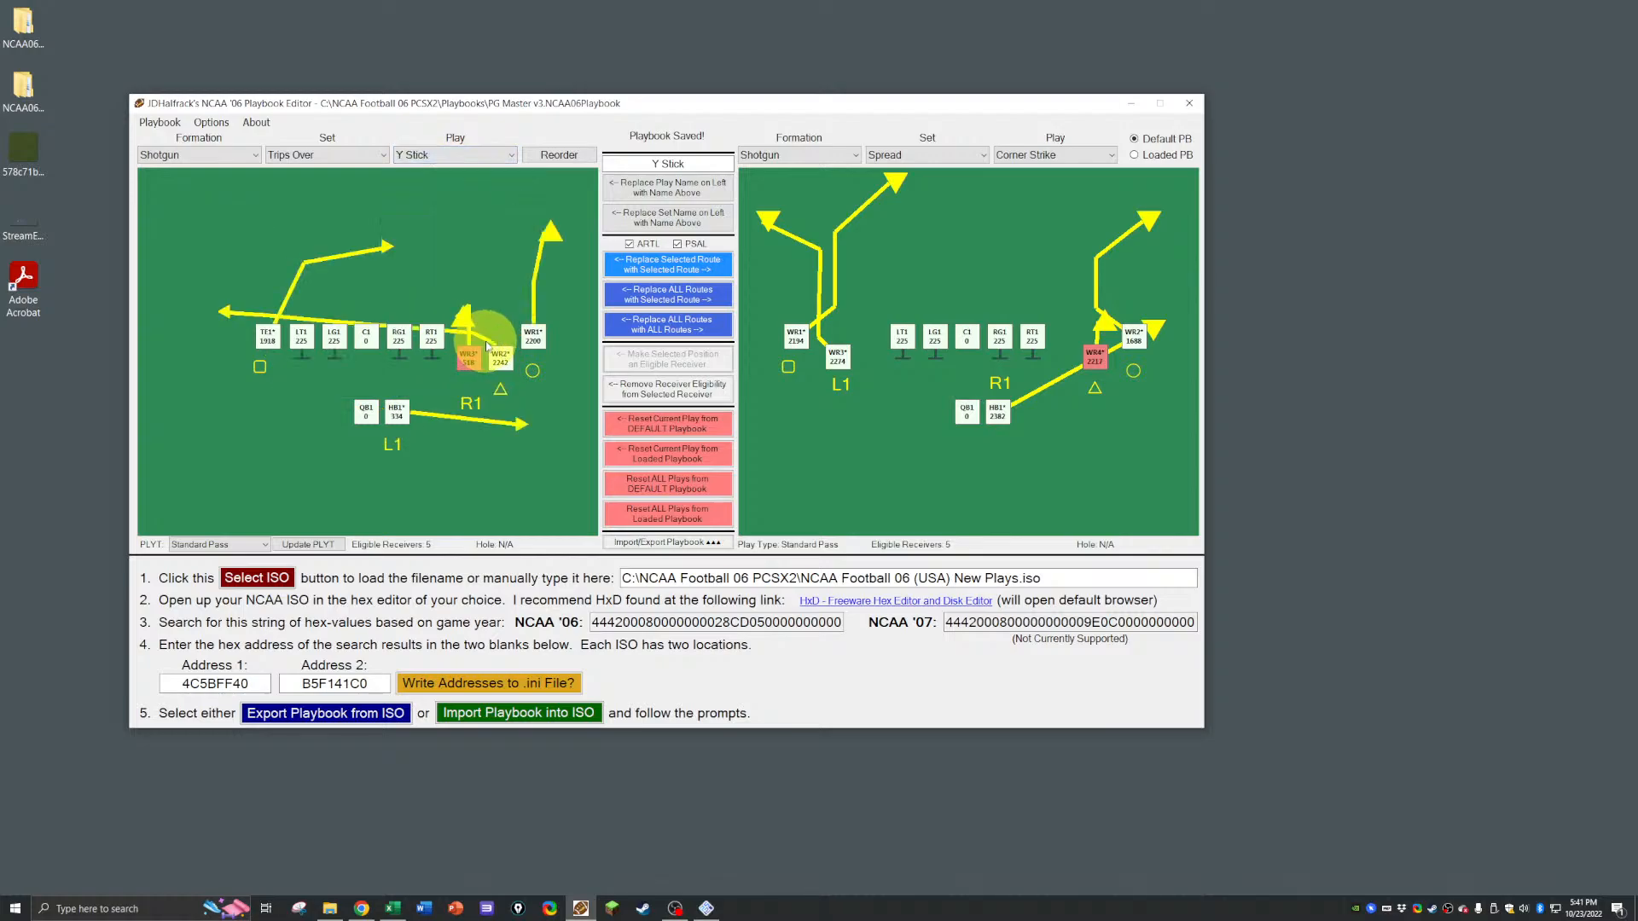
Step: Replace the tight end's route in Y Stick with the WR3 wheel route from Shotgun Spread's Slot Wheels play
right_click(264, 343)
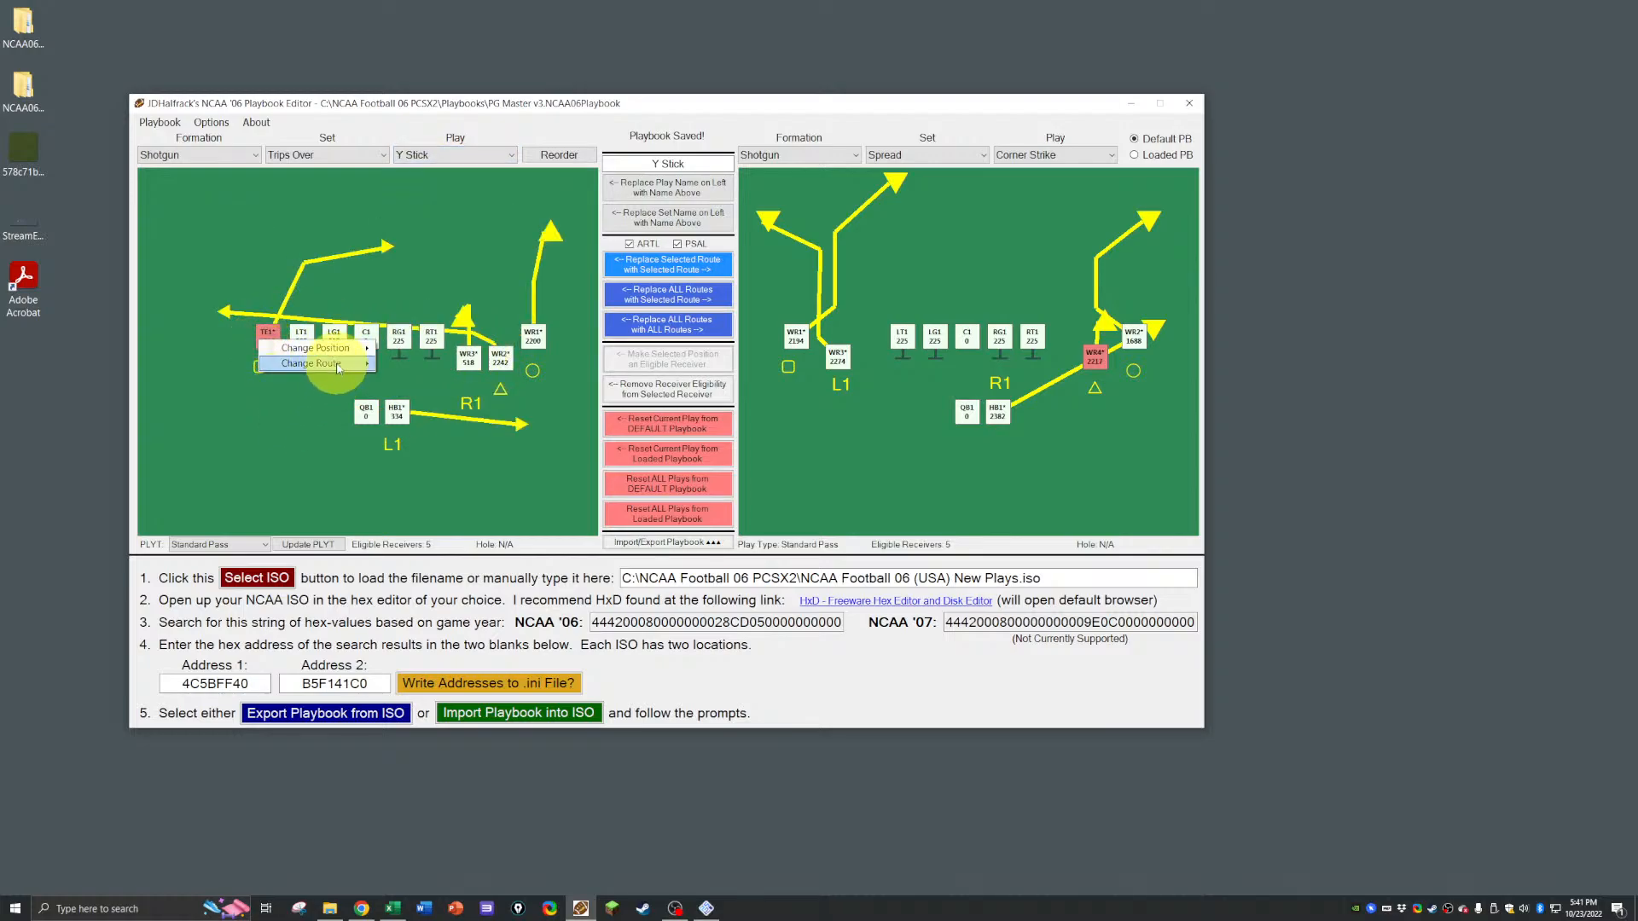
mouse_move(339, 365)
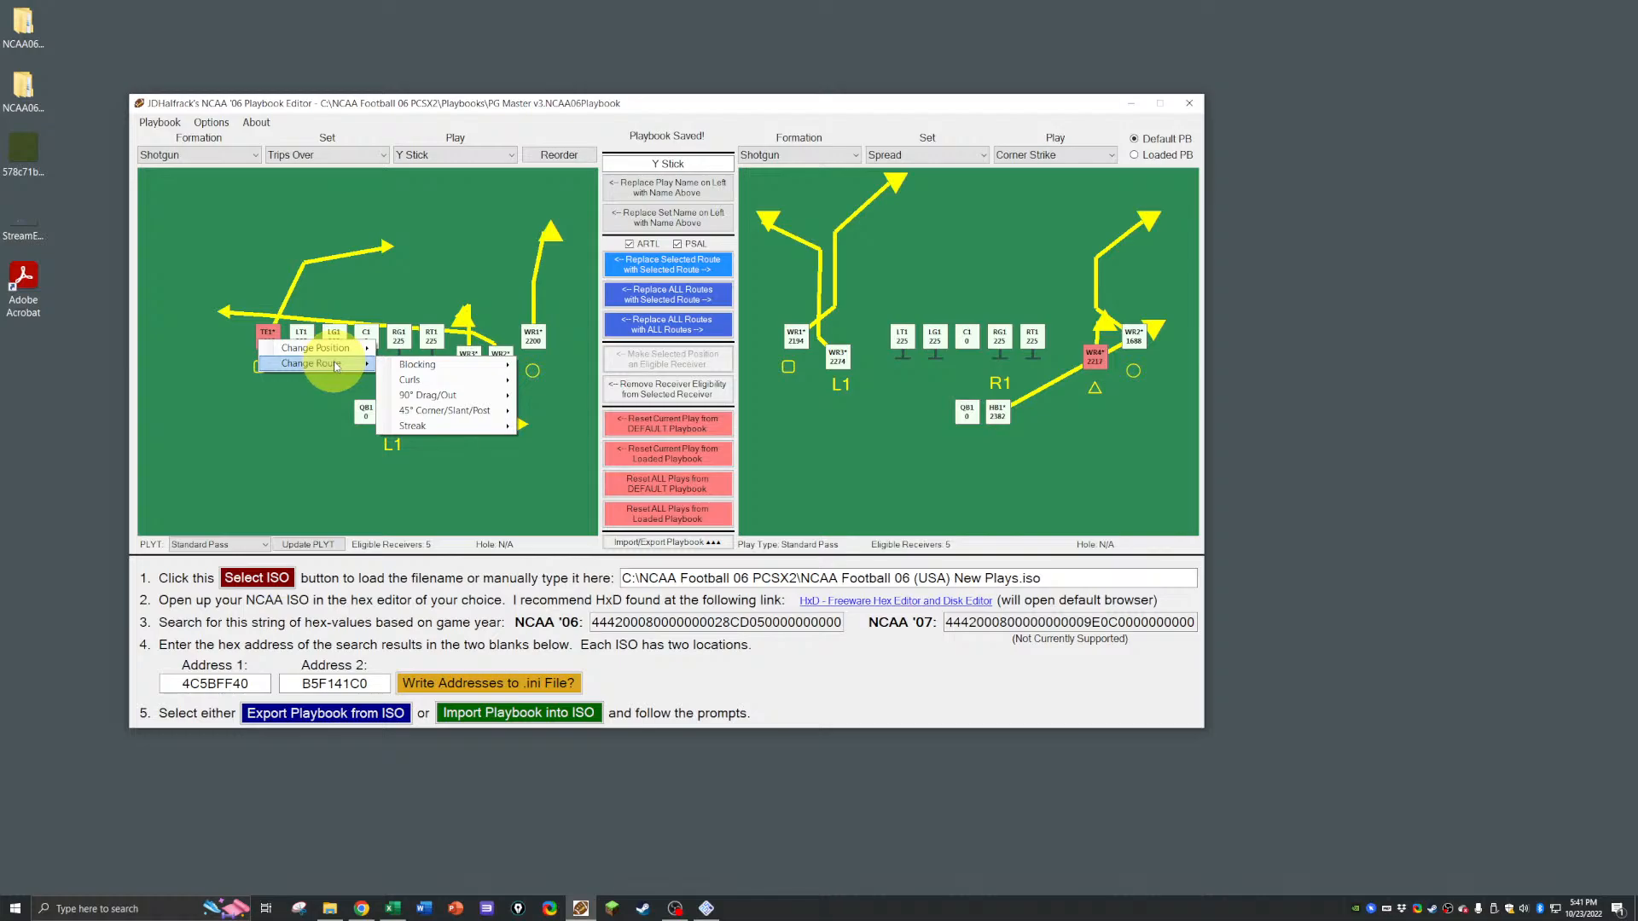
mouse_move(457, 403)
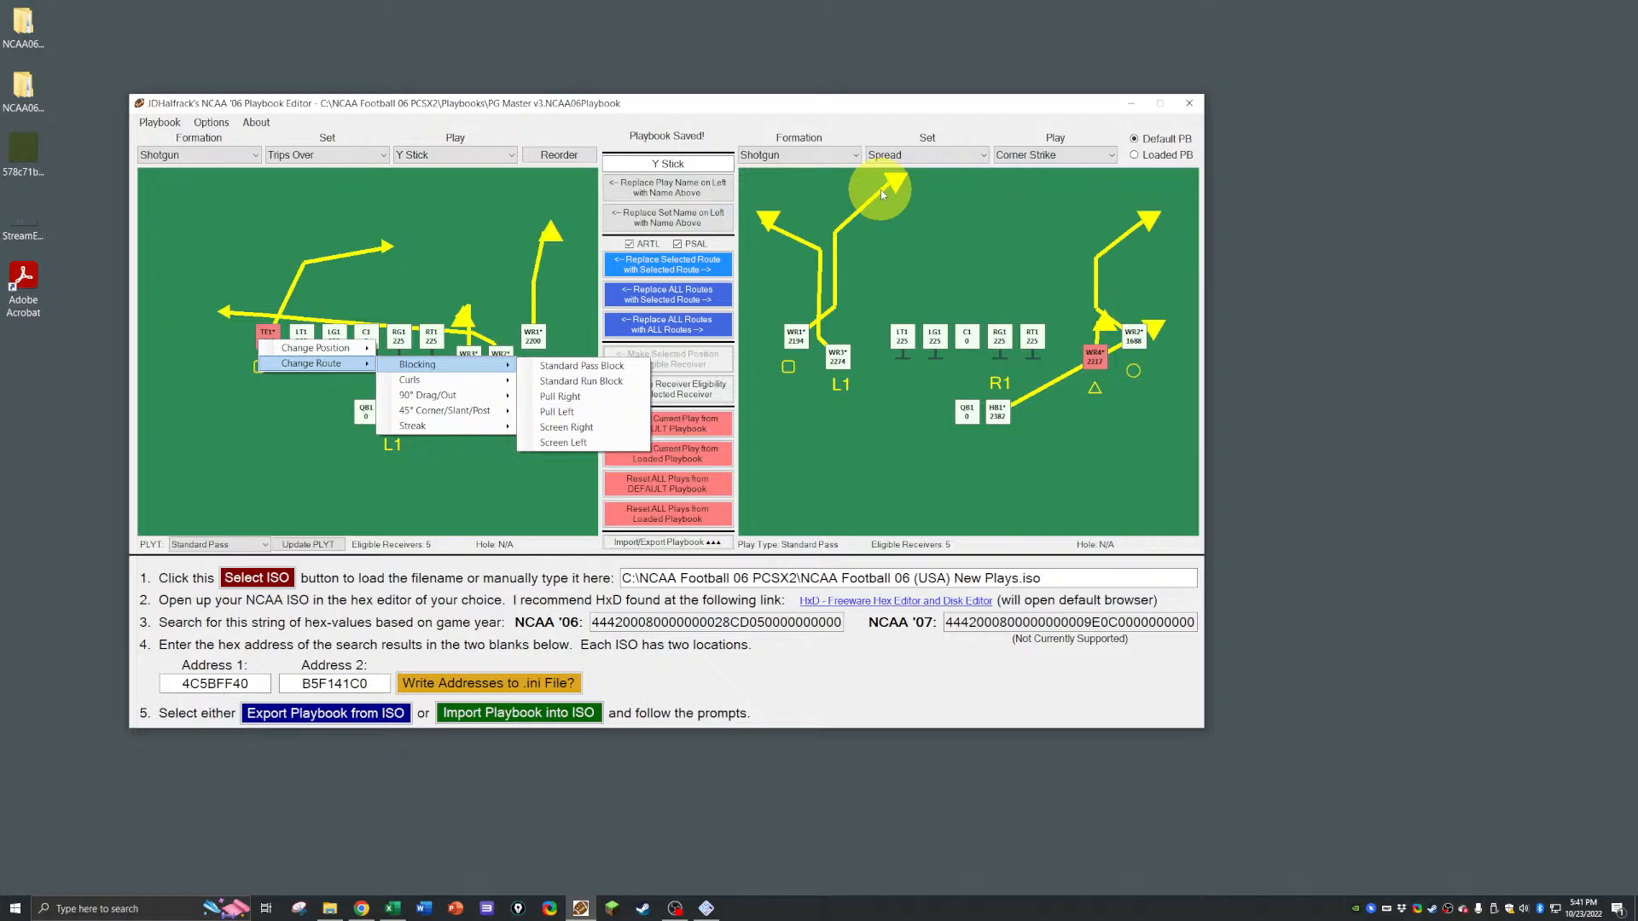
click(1036, 155)
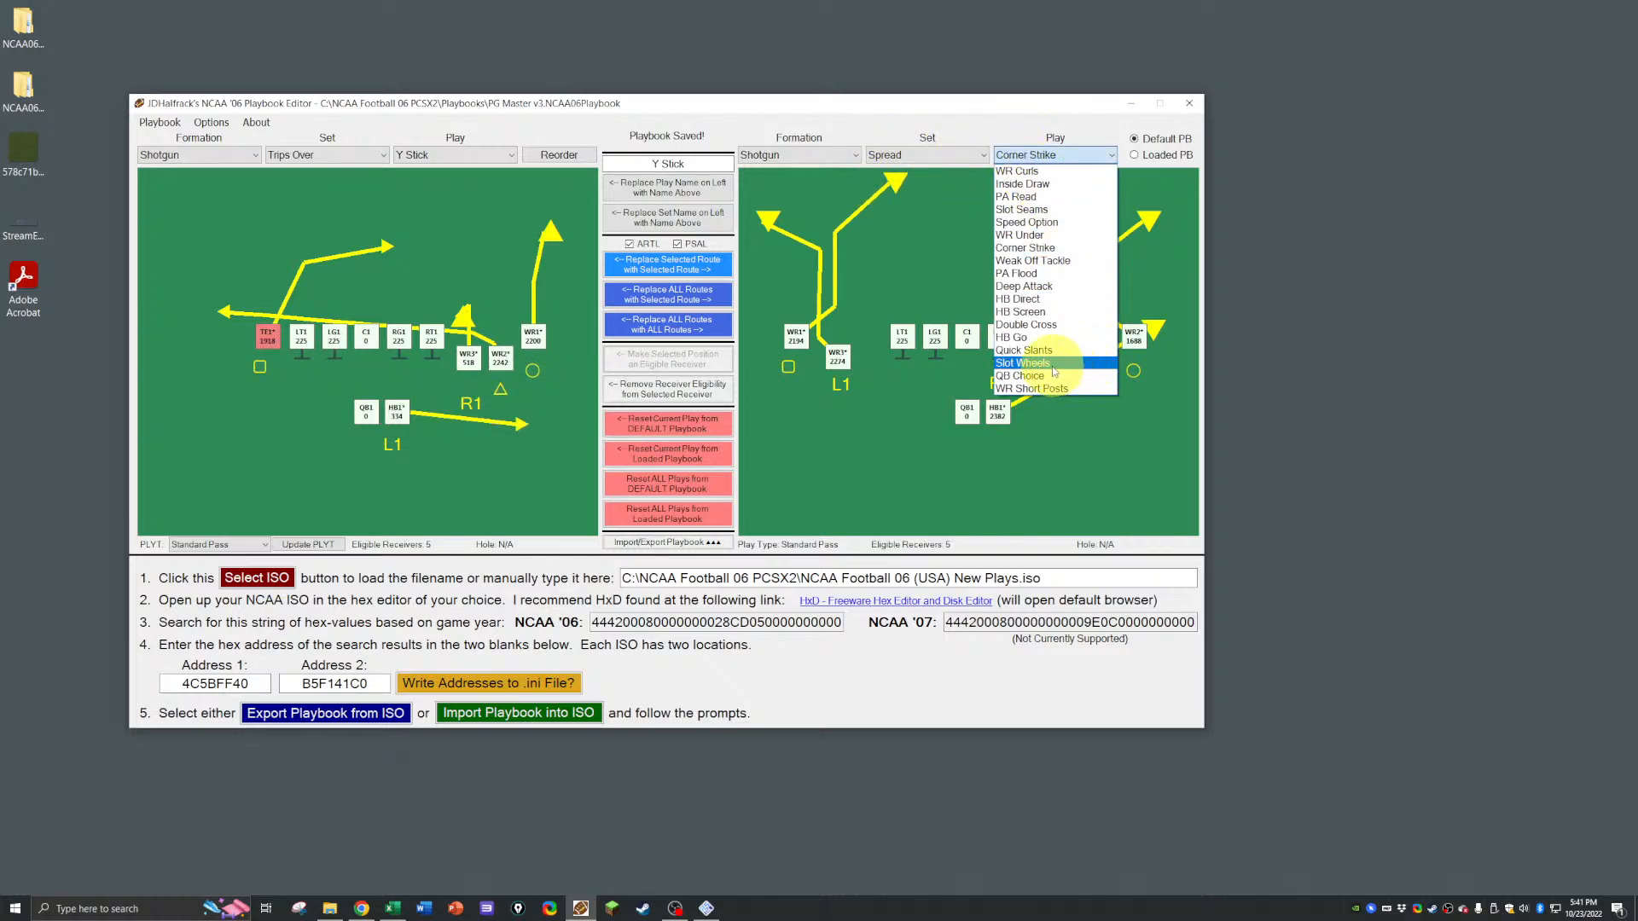
click(1024, 362)
click(836, 356)
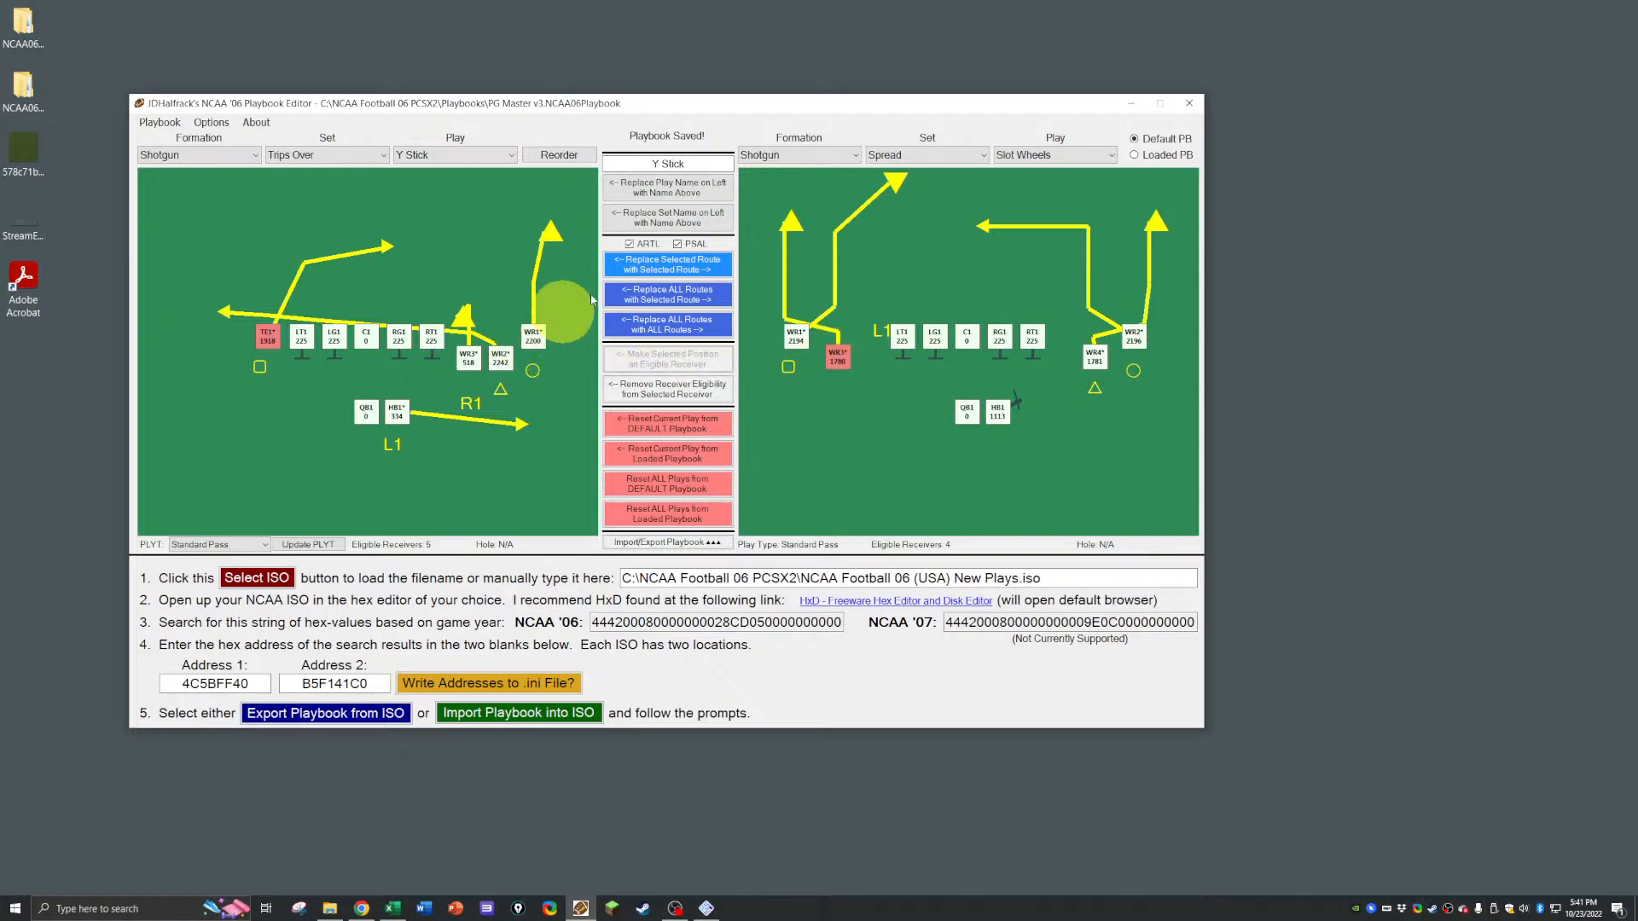
click(667, 264)
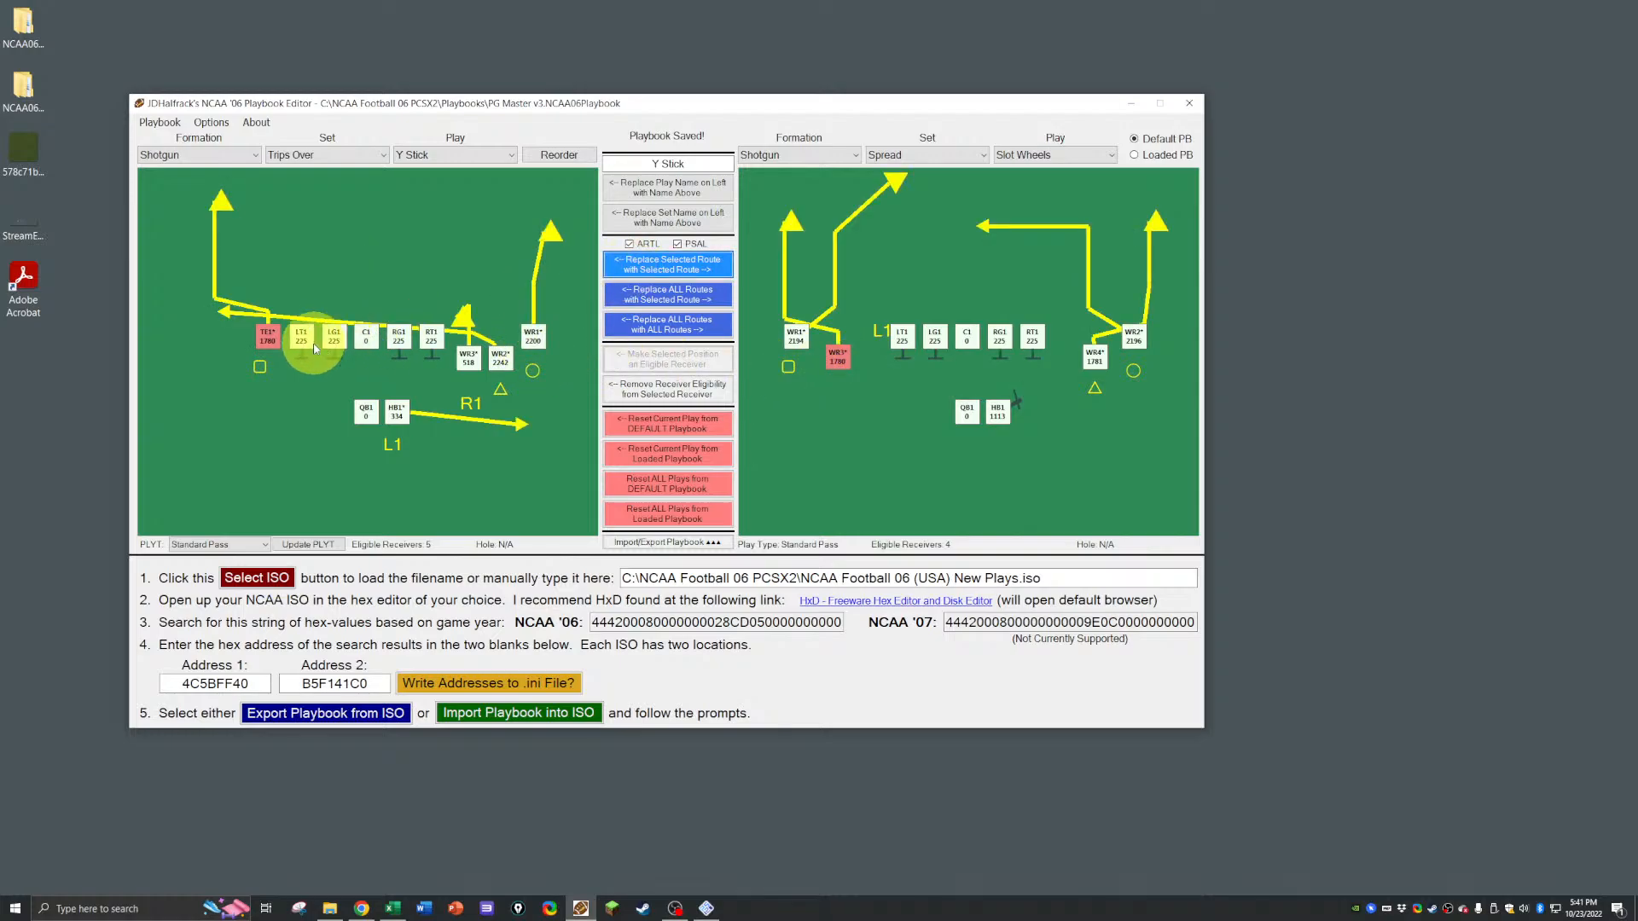
Step: Save the edited playbook and dismiss the save confirmation
key(alt+Tab)
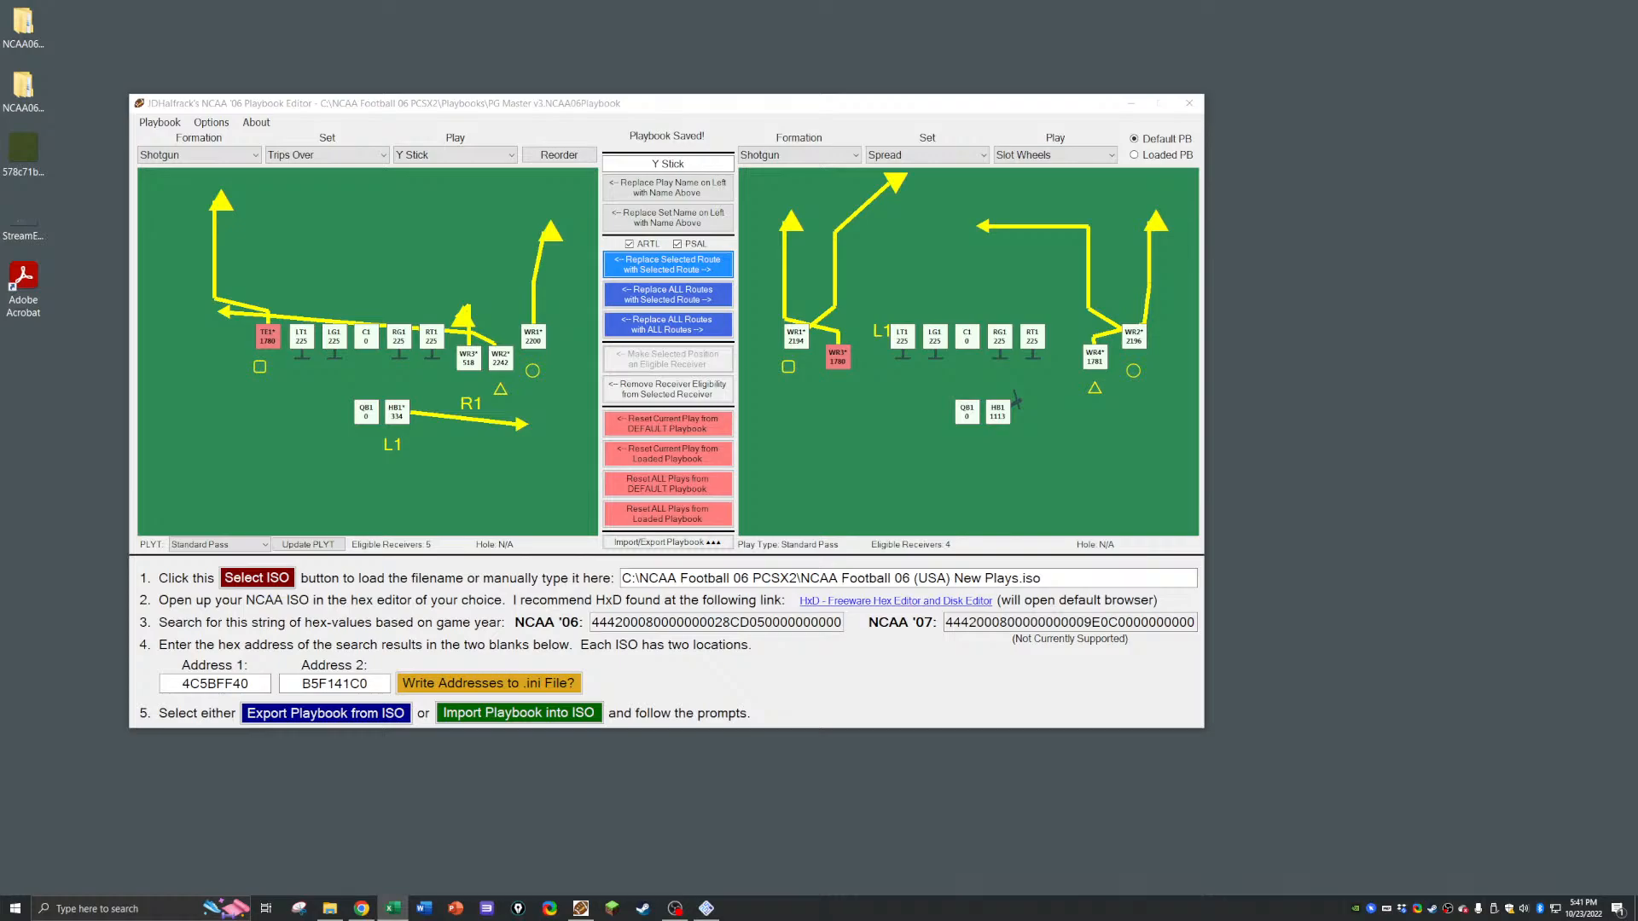
click(561, 125)
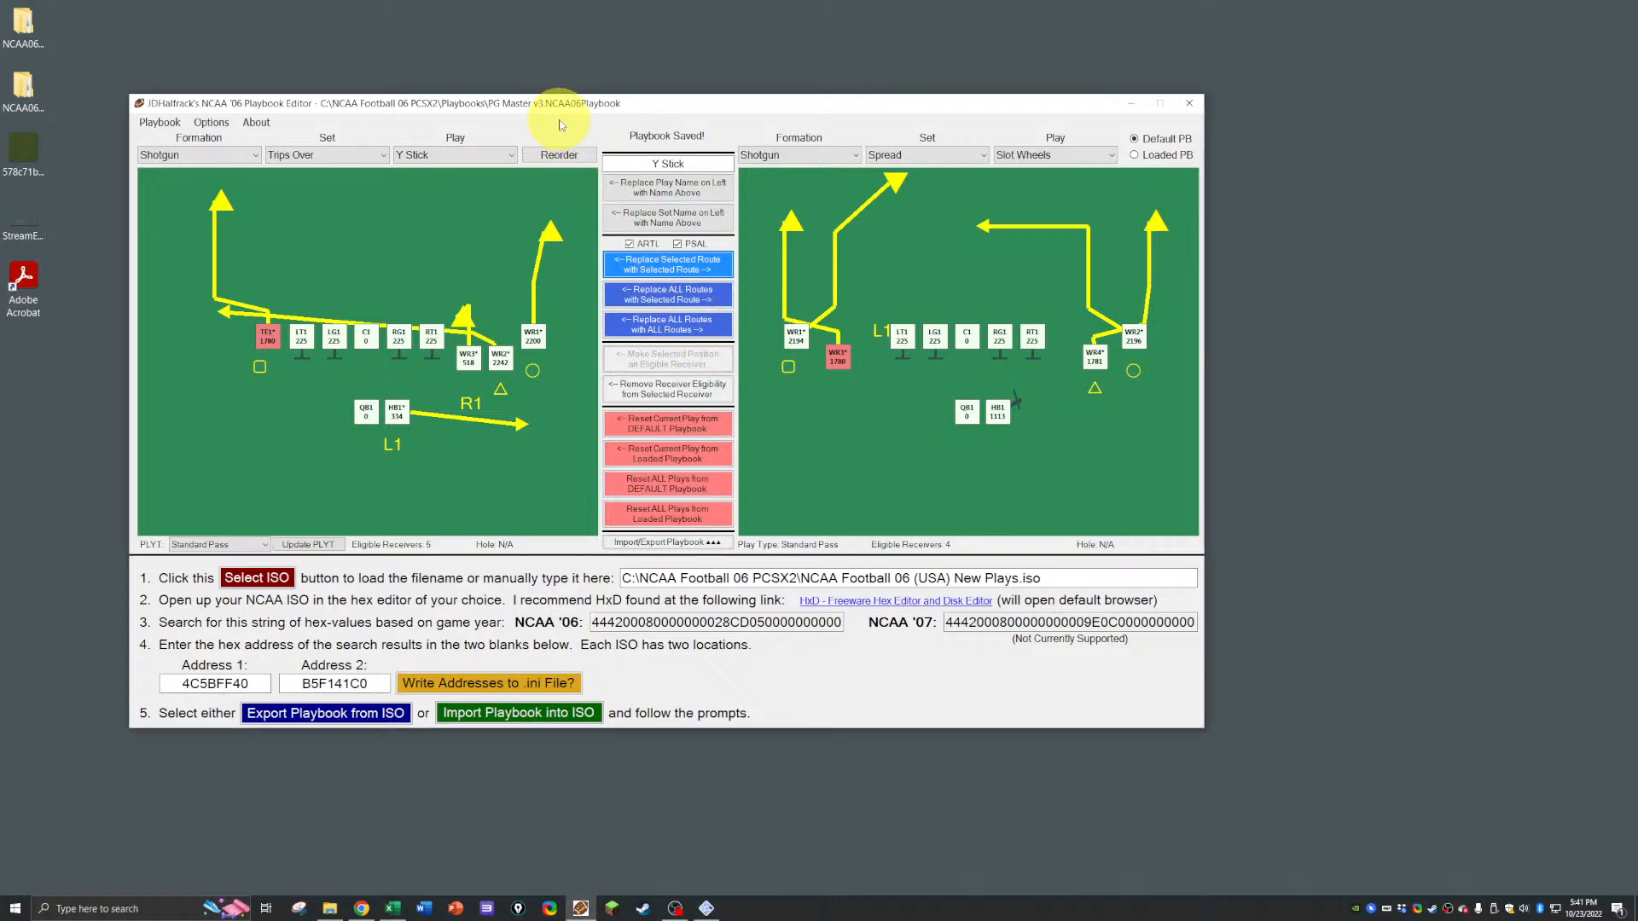
key(ctrl+s)
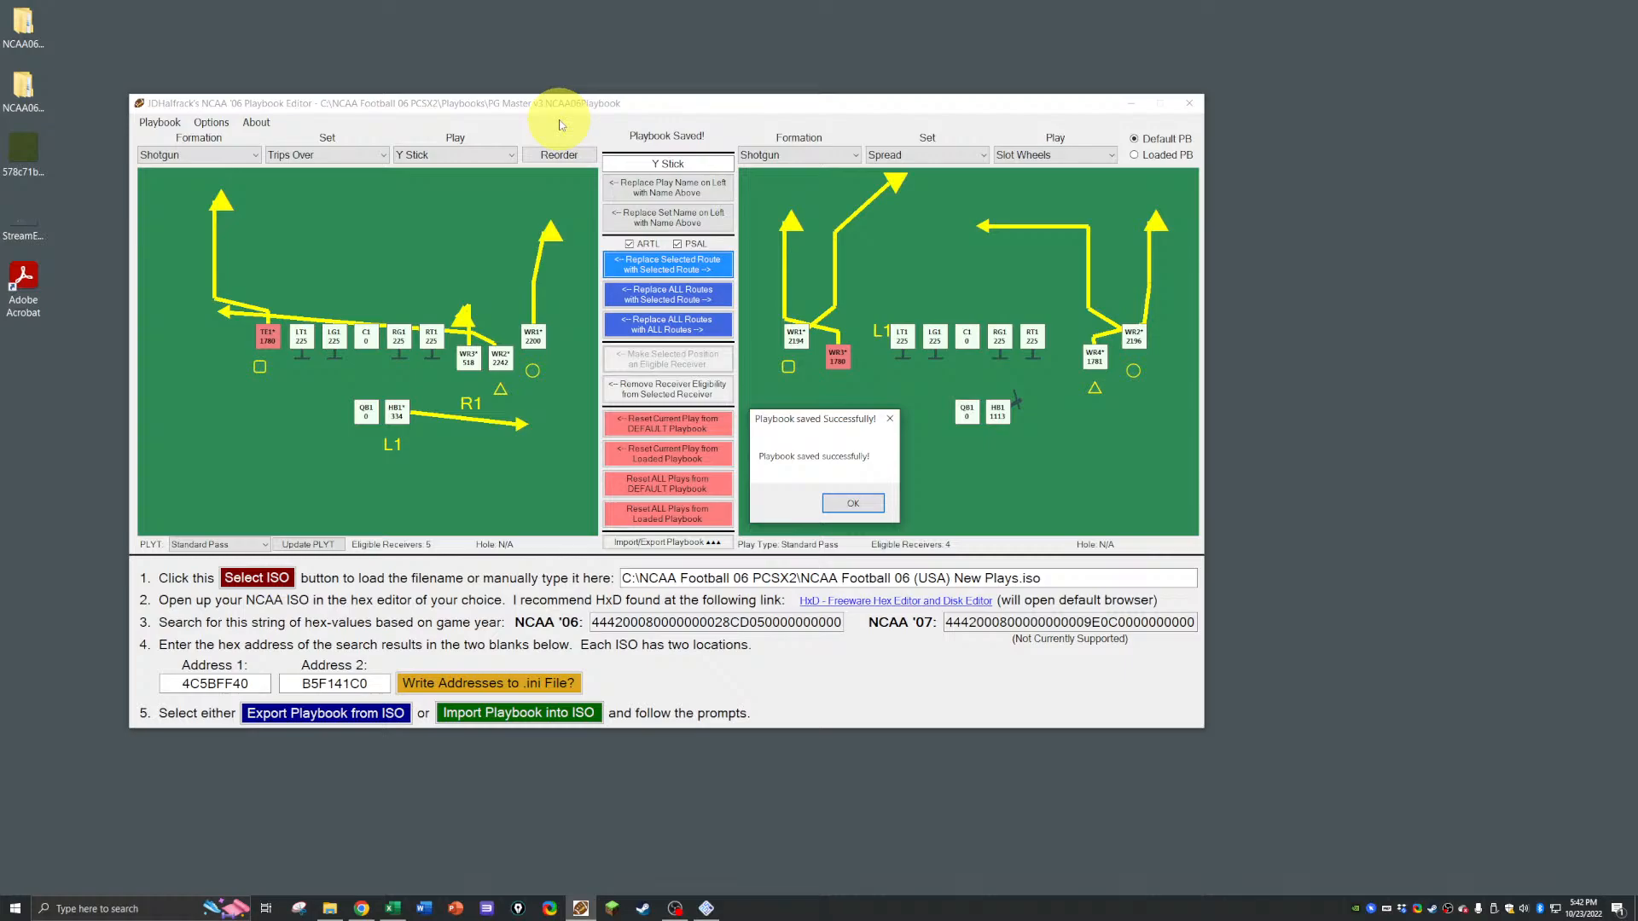
key(Return)
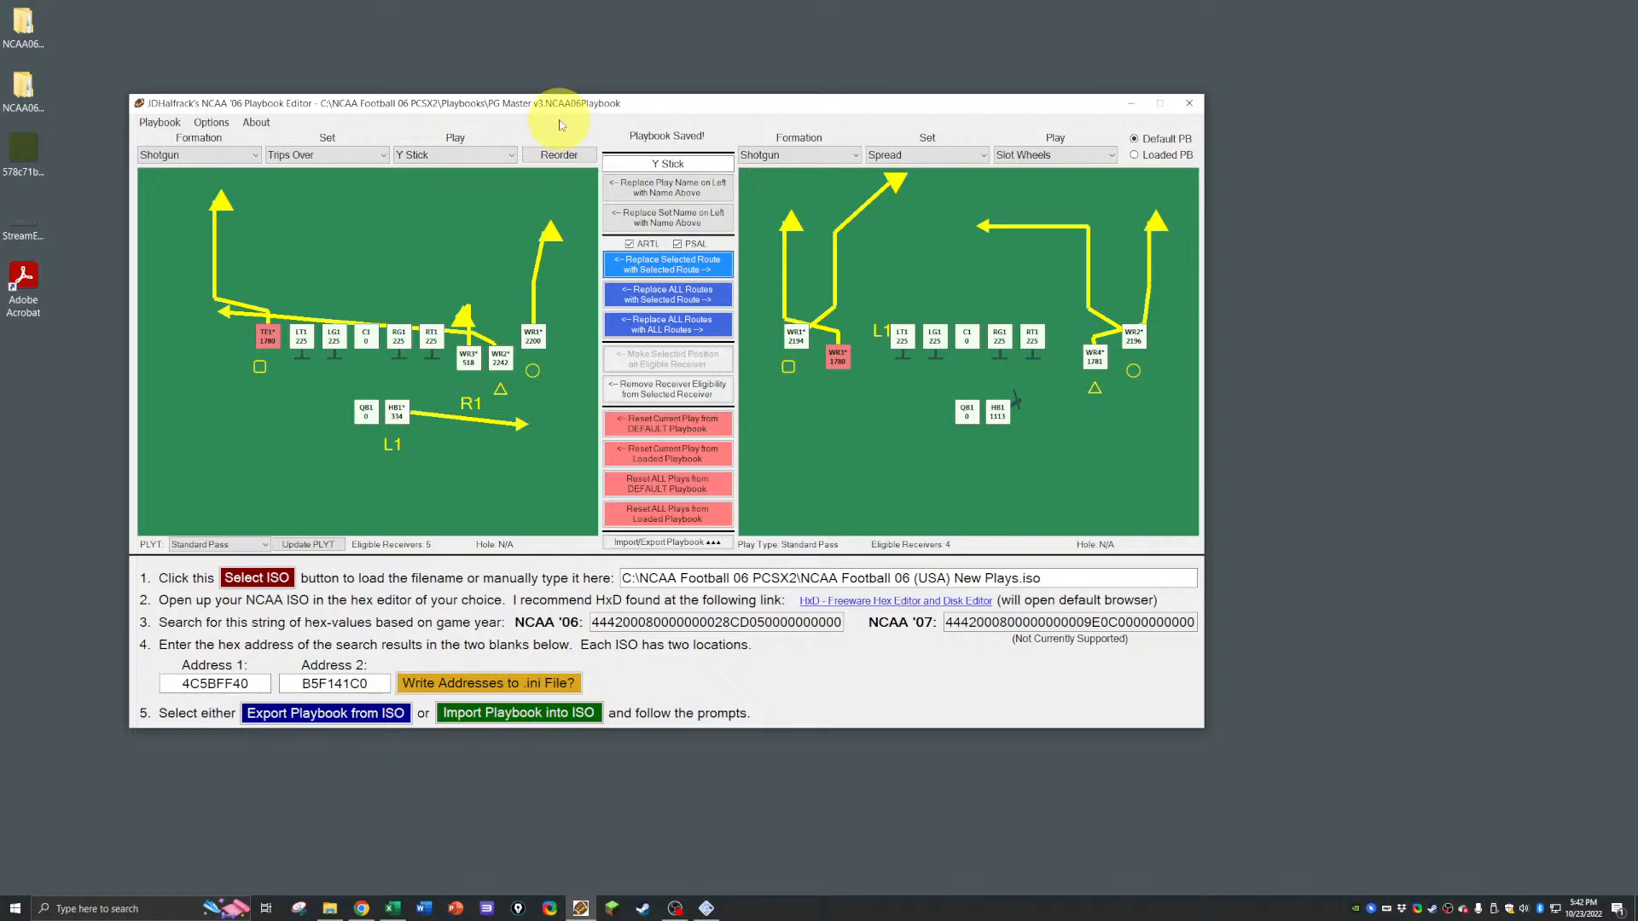
key(ctrl+s)
key(Return)
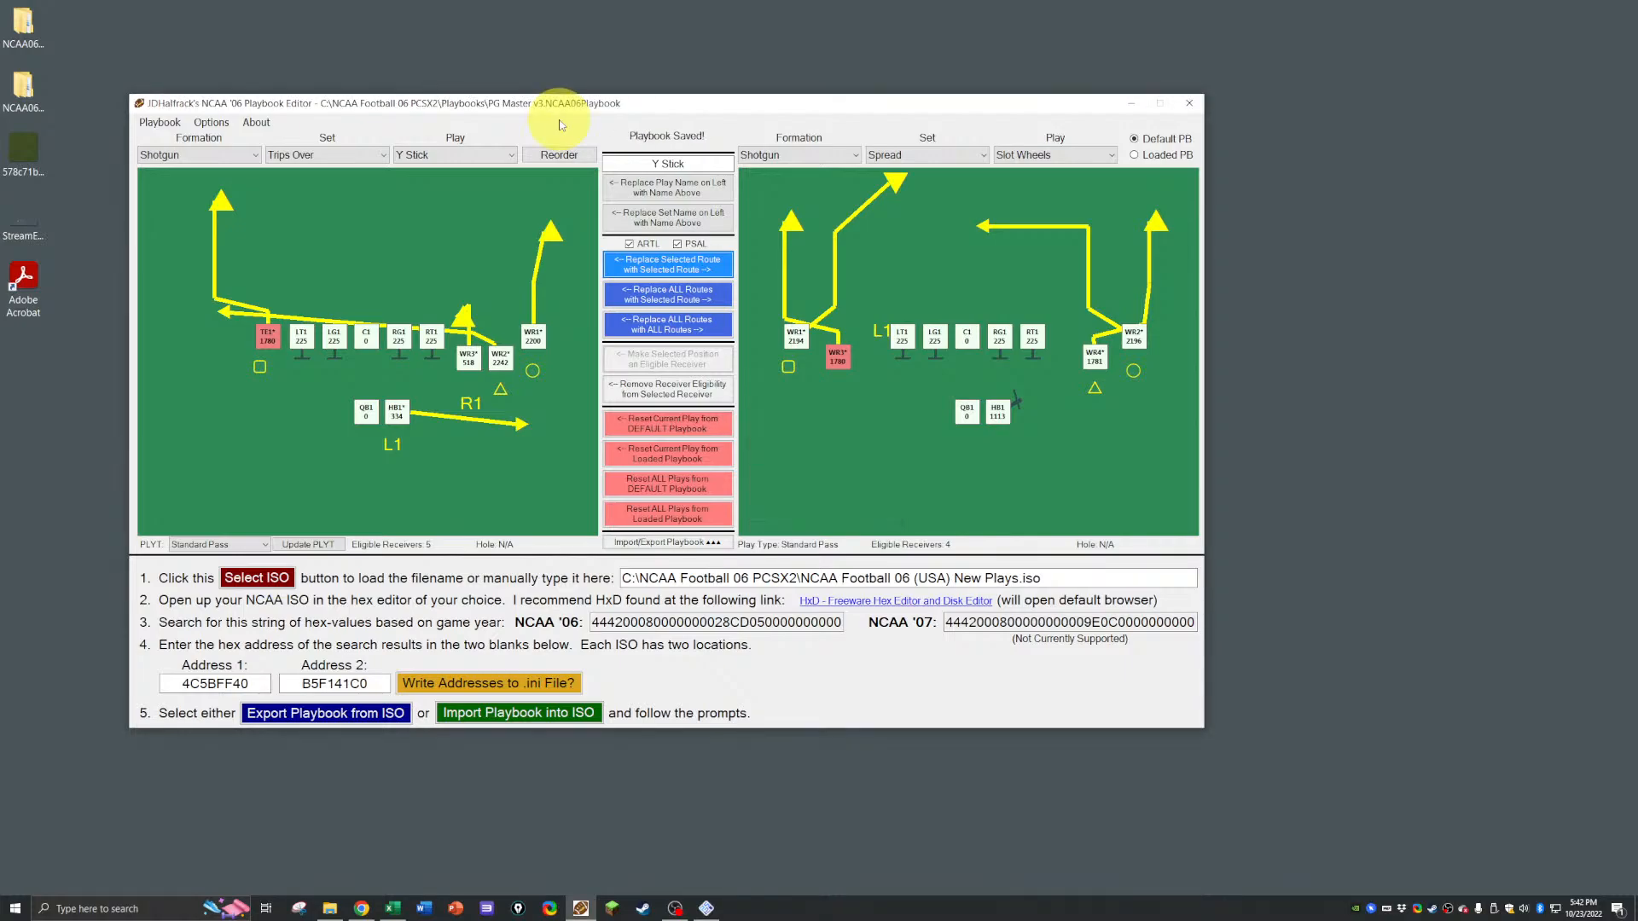
Step: Import the PG Master v3 playbook from the NCAA Football 06 PCSX2 Playbooks folder into the New Plays ISO and close the editor
click(515, 713)
double_click(367, 401)
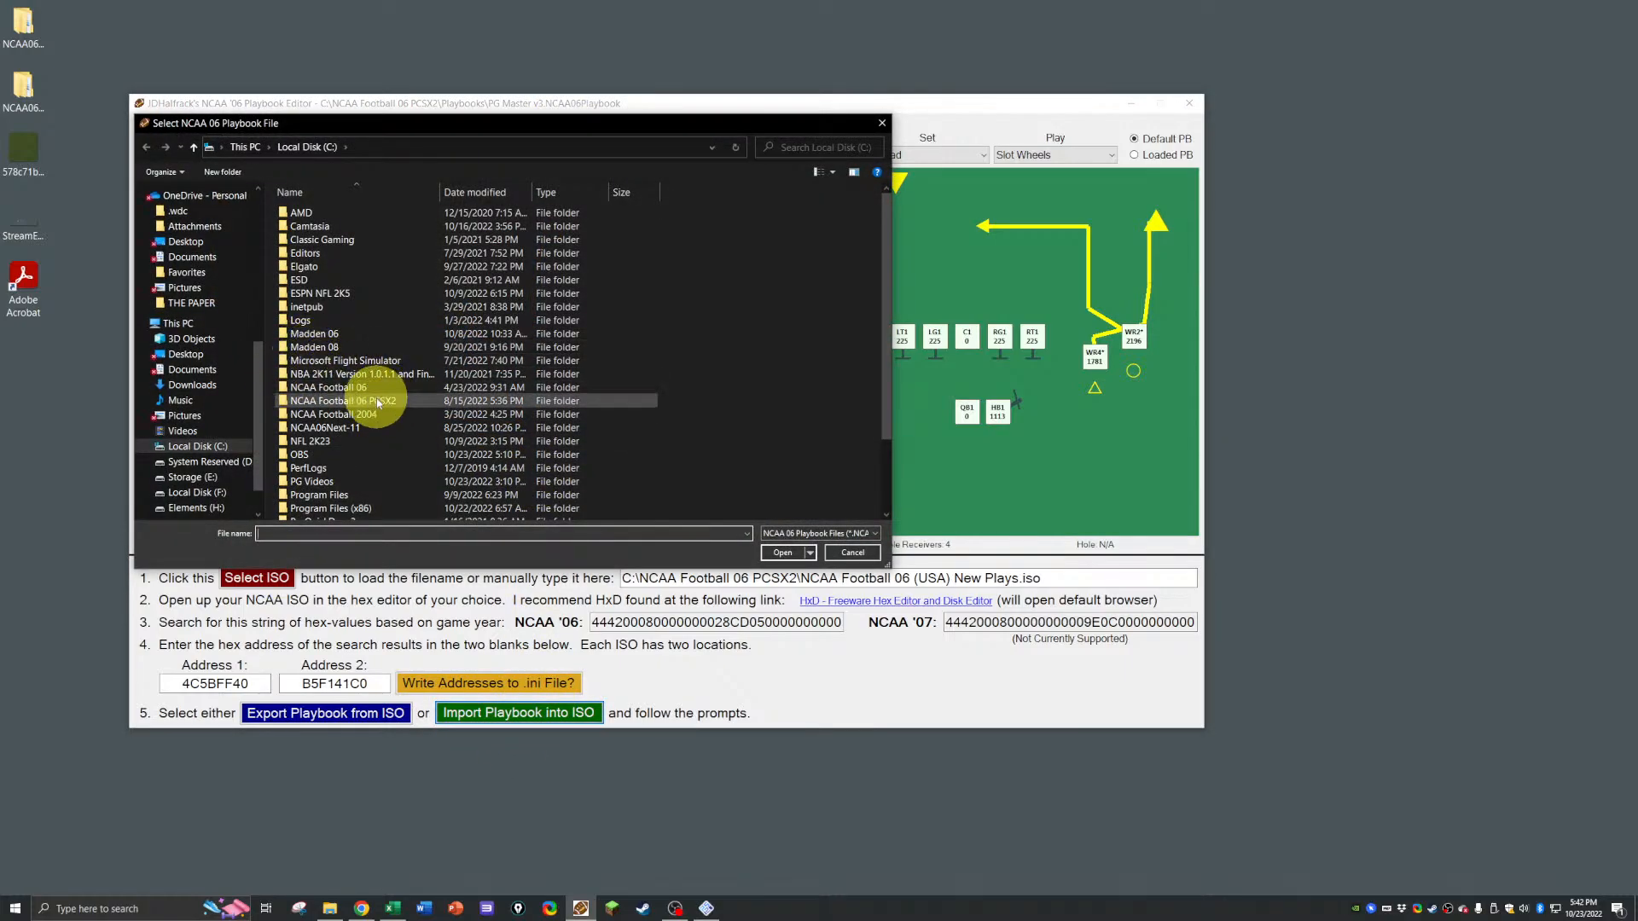
click(307, 227)
double_click(308, 227)
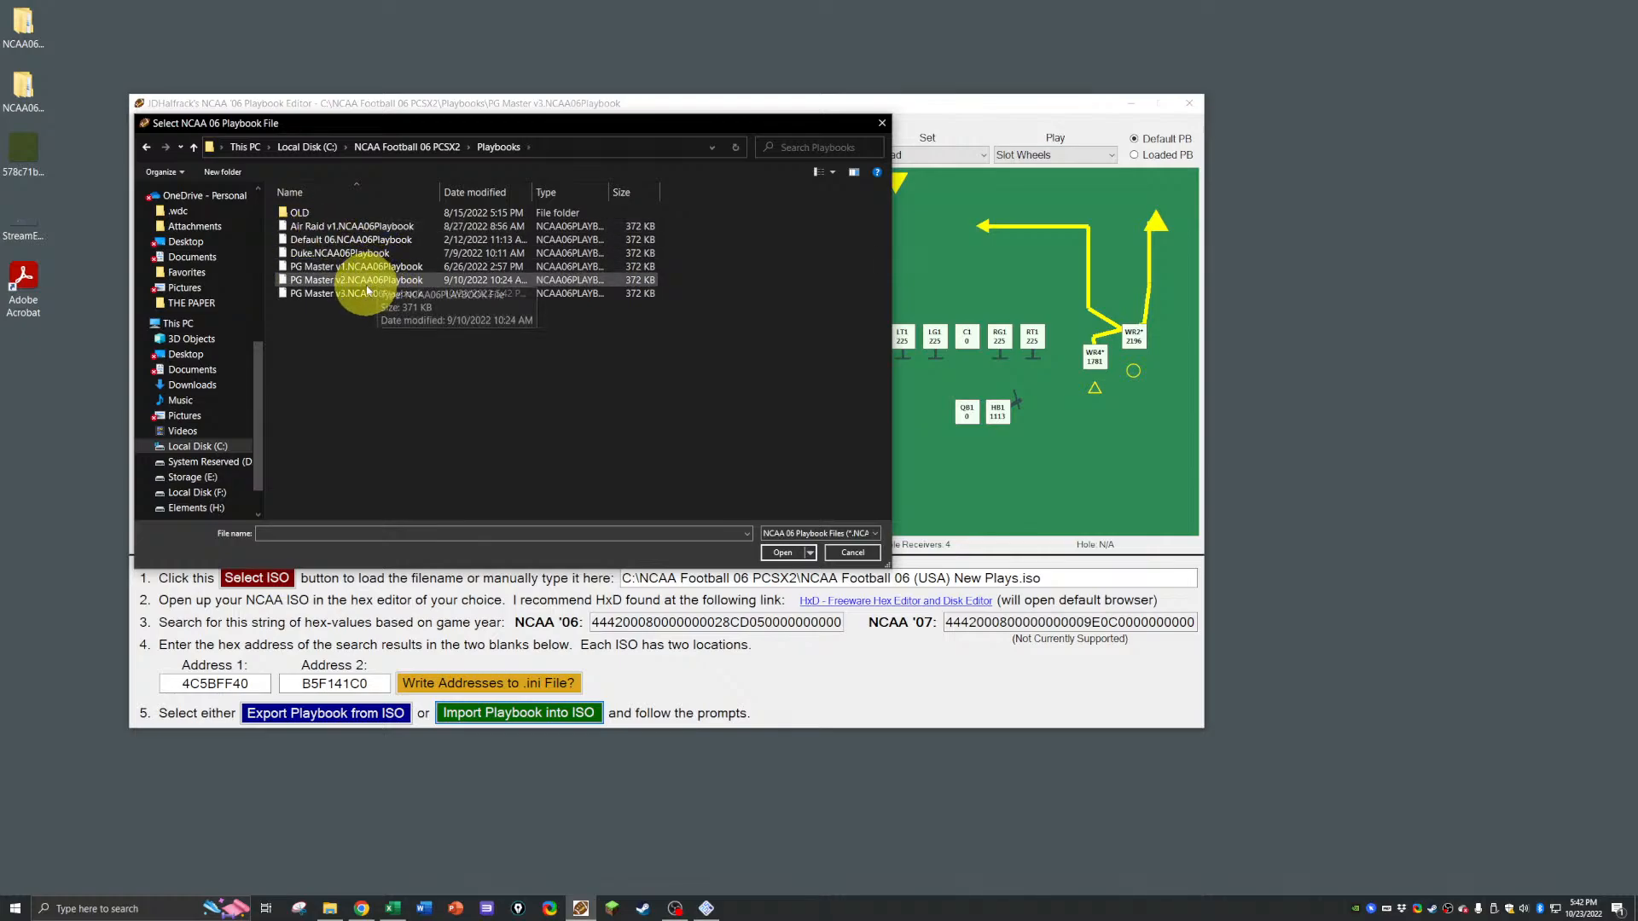
double_click(365, 285)
click(857, 504)
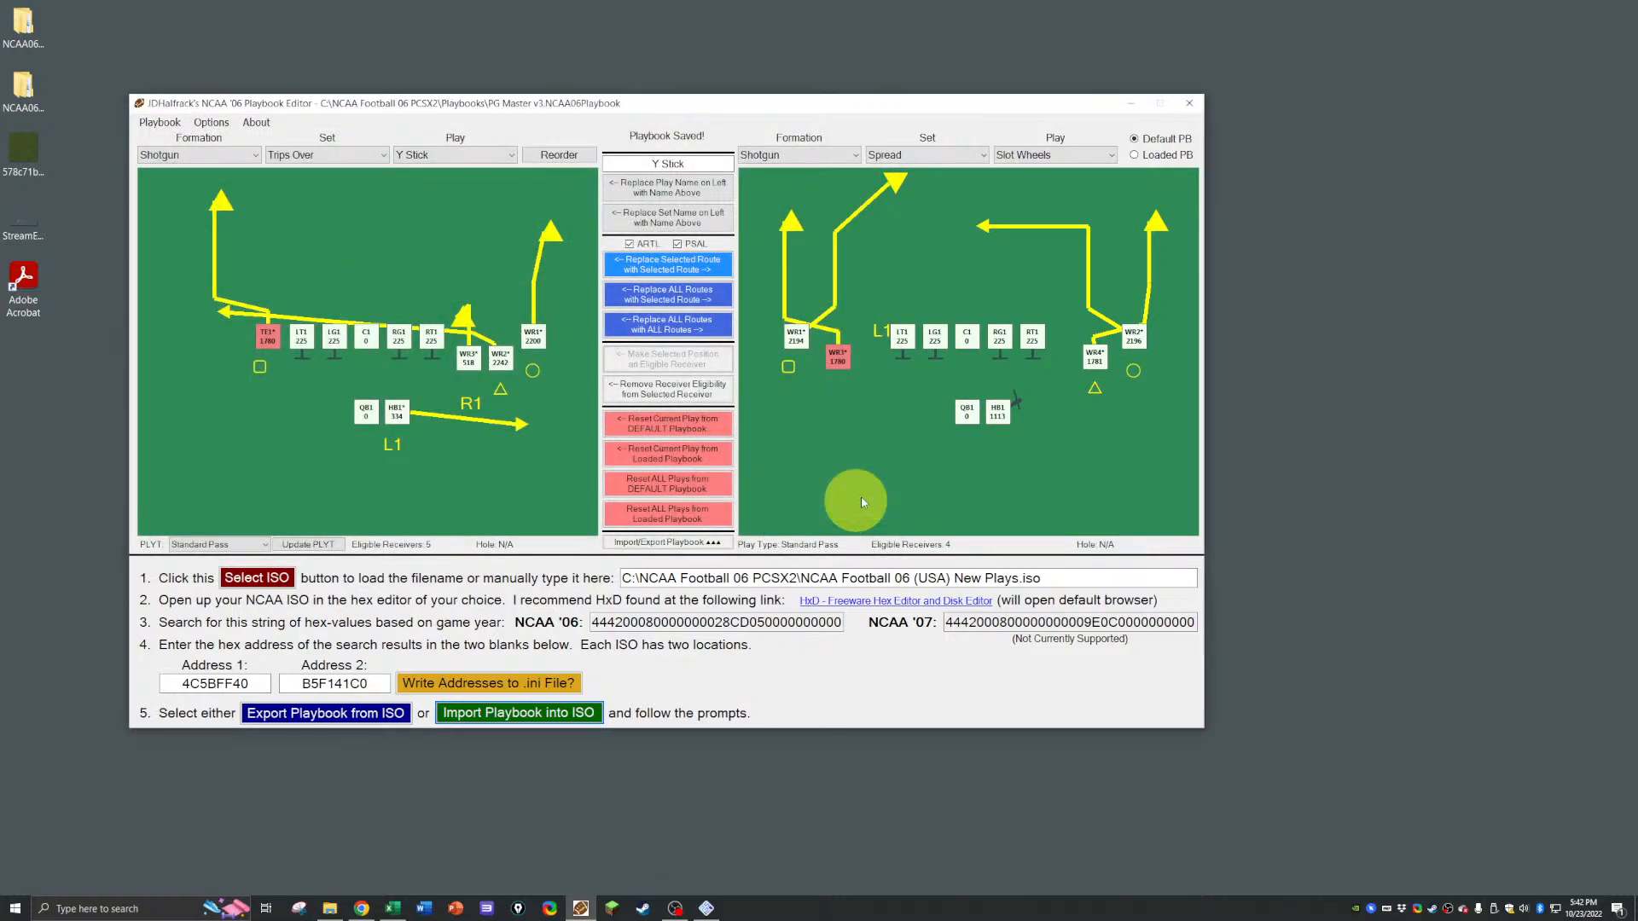
click(1188, 103)
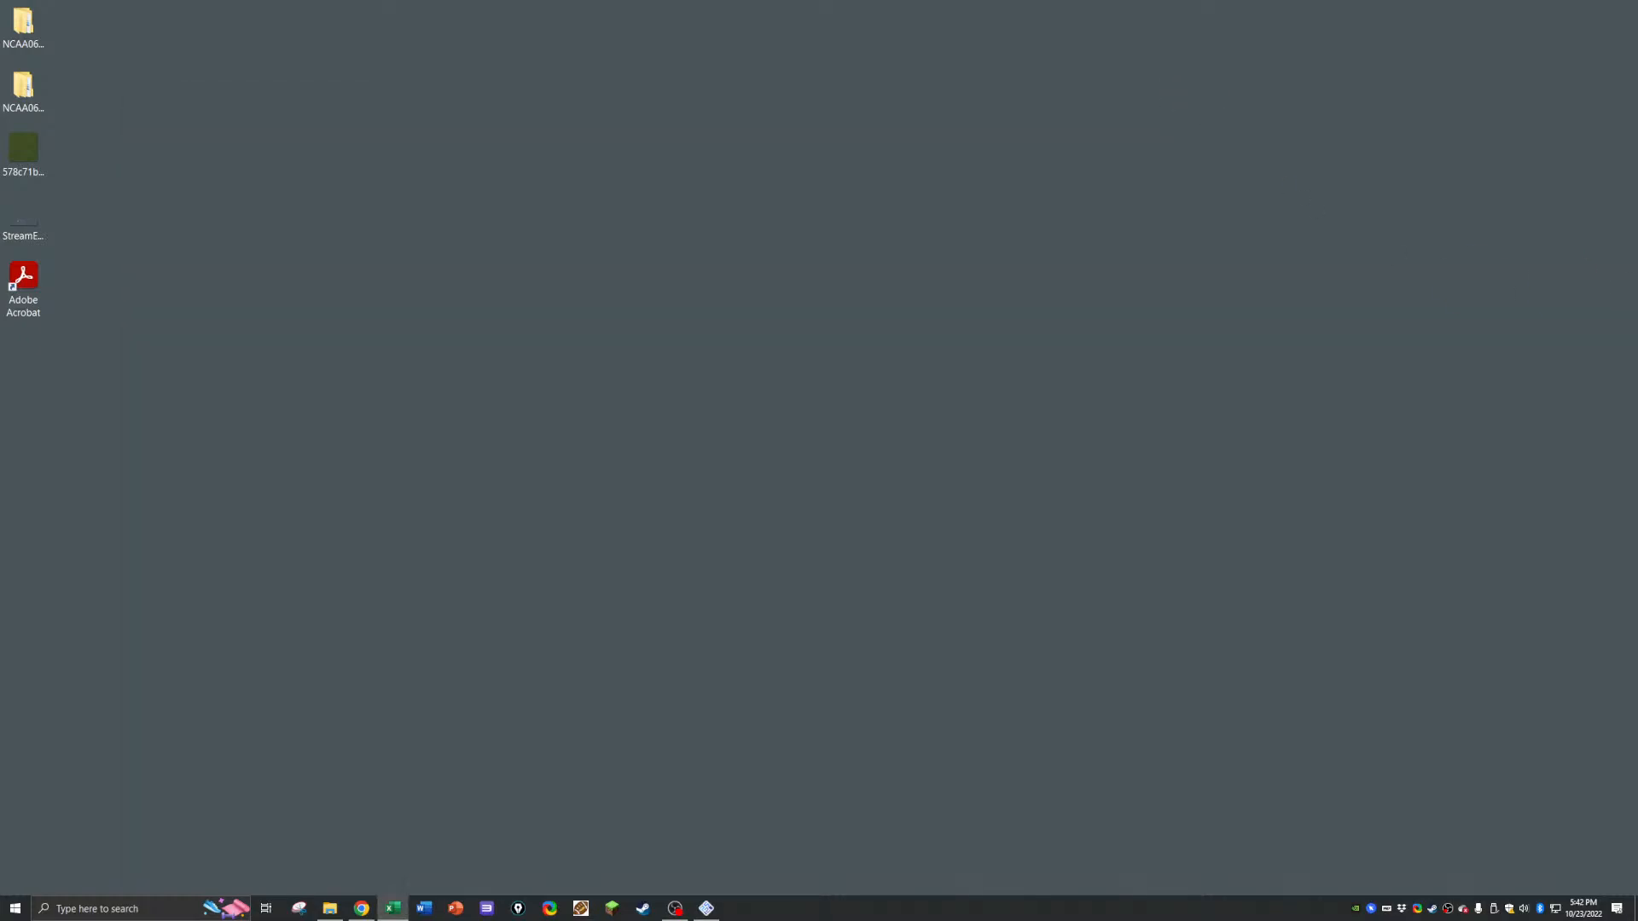
Step: Maximize the PG Playbook Master Changes List workbook and review its version 3 entries, highlighting A300:A343
drag(1637, 213, 1095, 121)
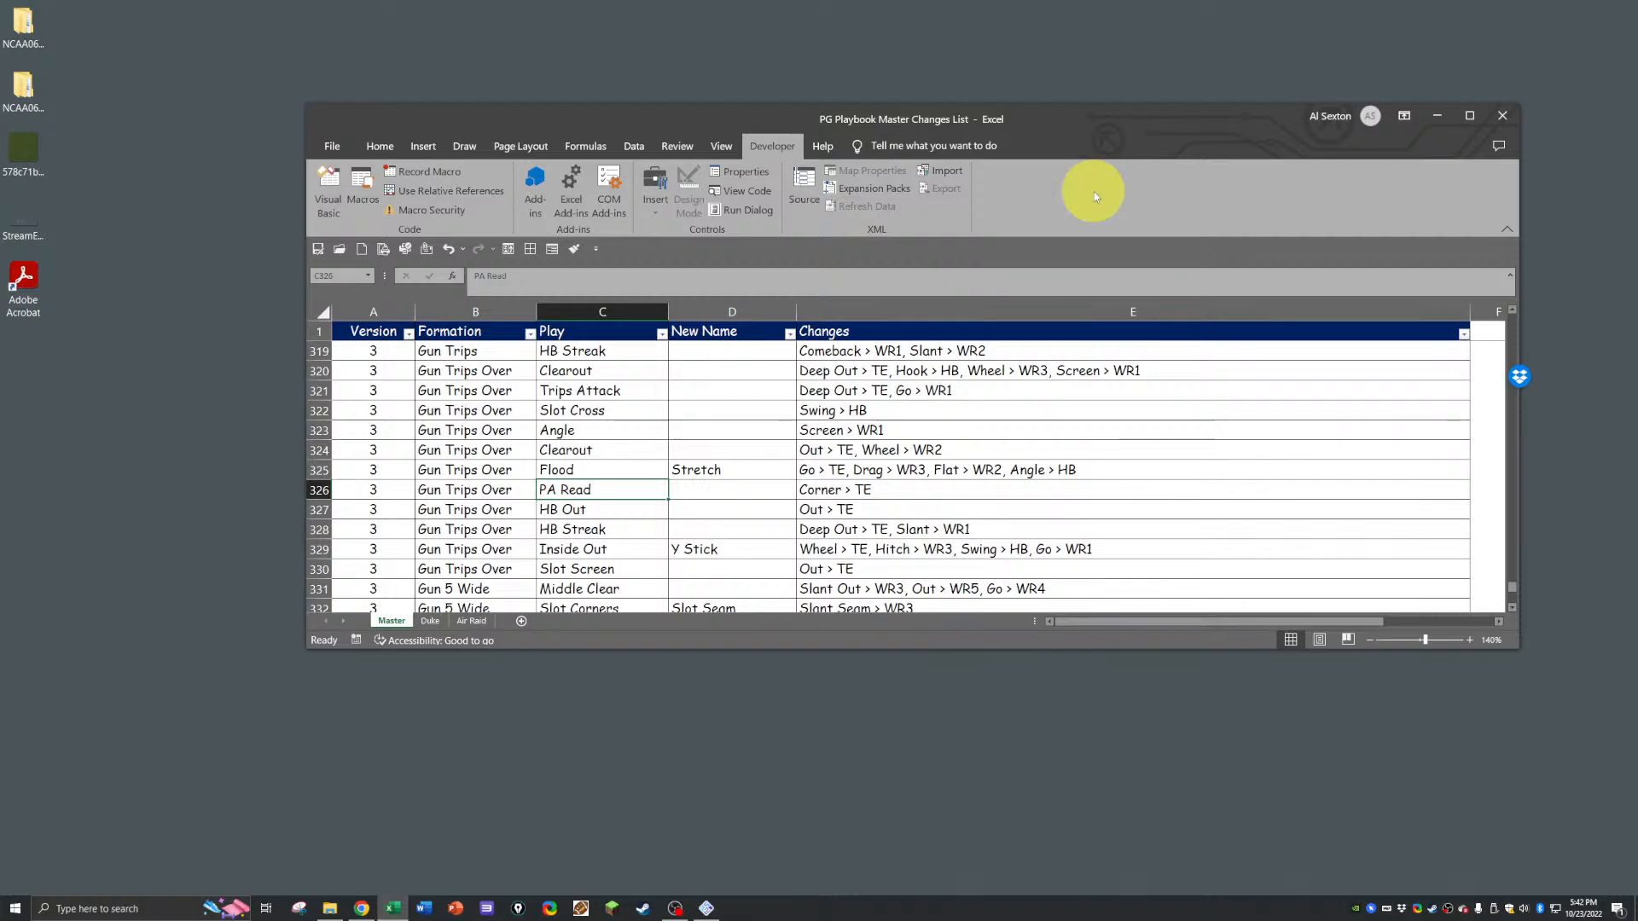
click(1469, 115)
scroll(68, 504, up, 12)
scroll(69, 504, up, 3)
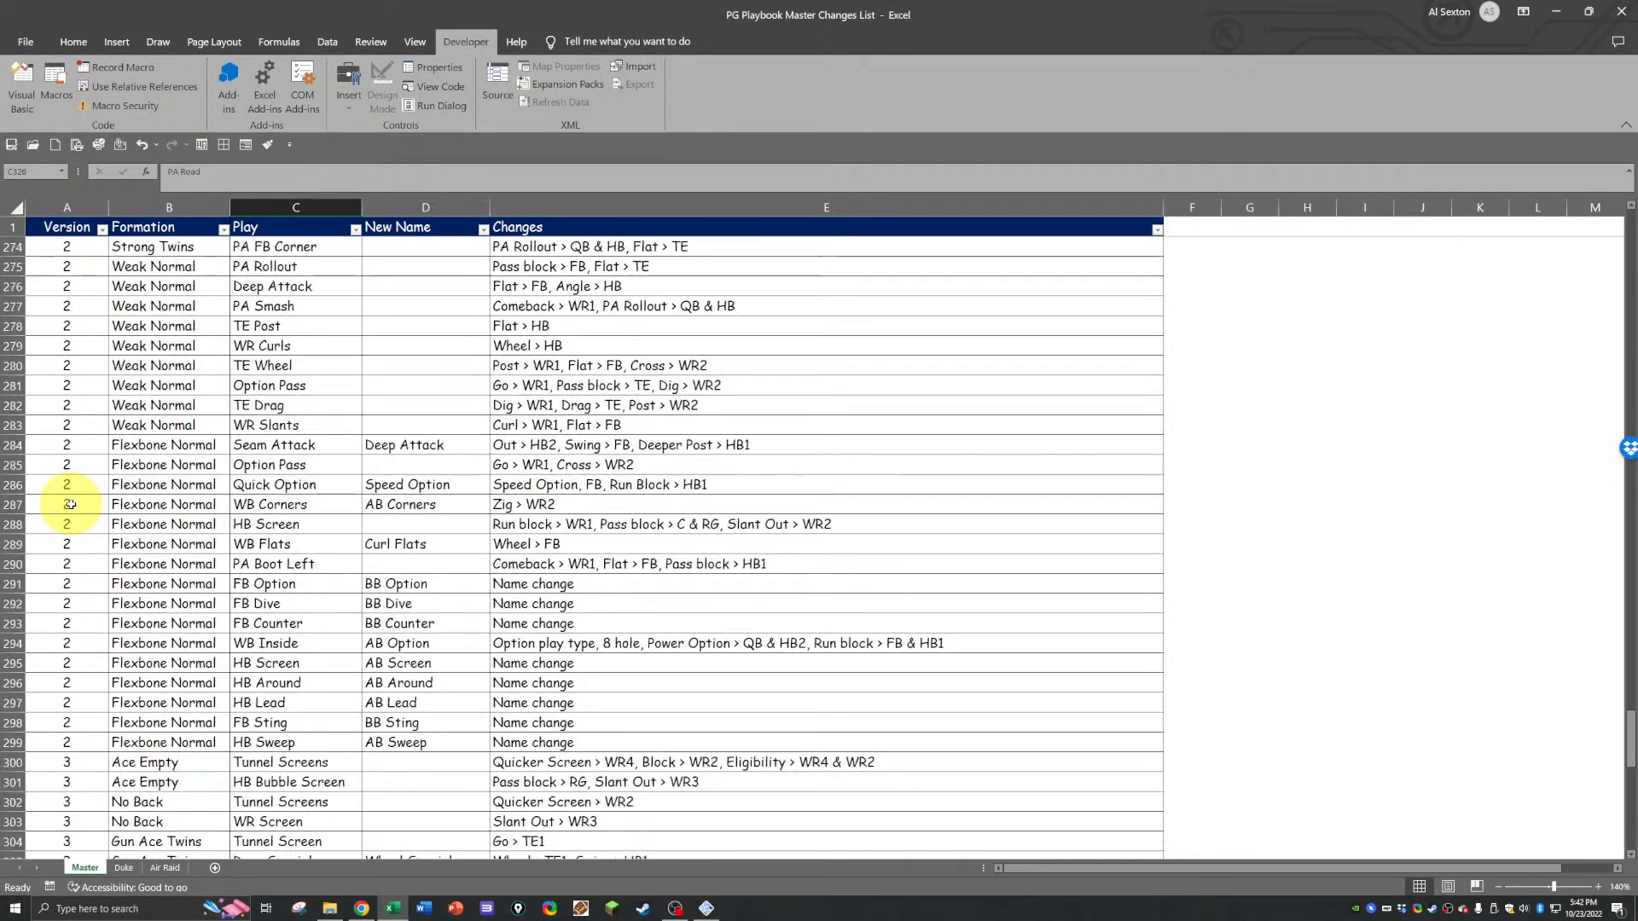
scroll(69, 413, down, 6)
drag(69, 413, 62, 800)
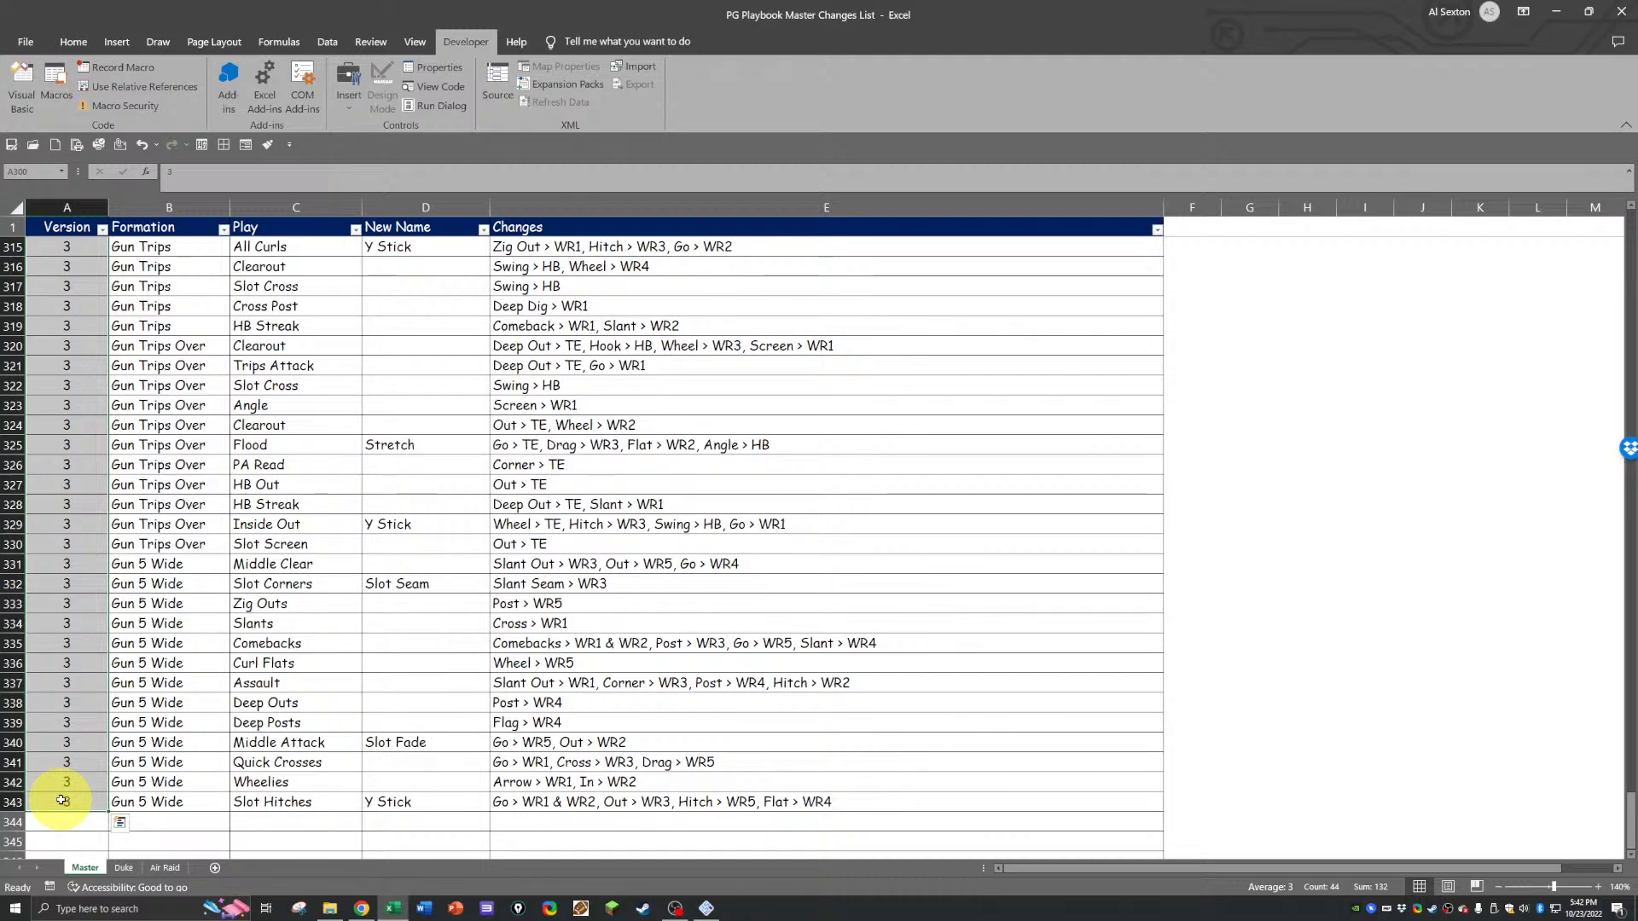
click(401, 546)
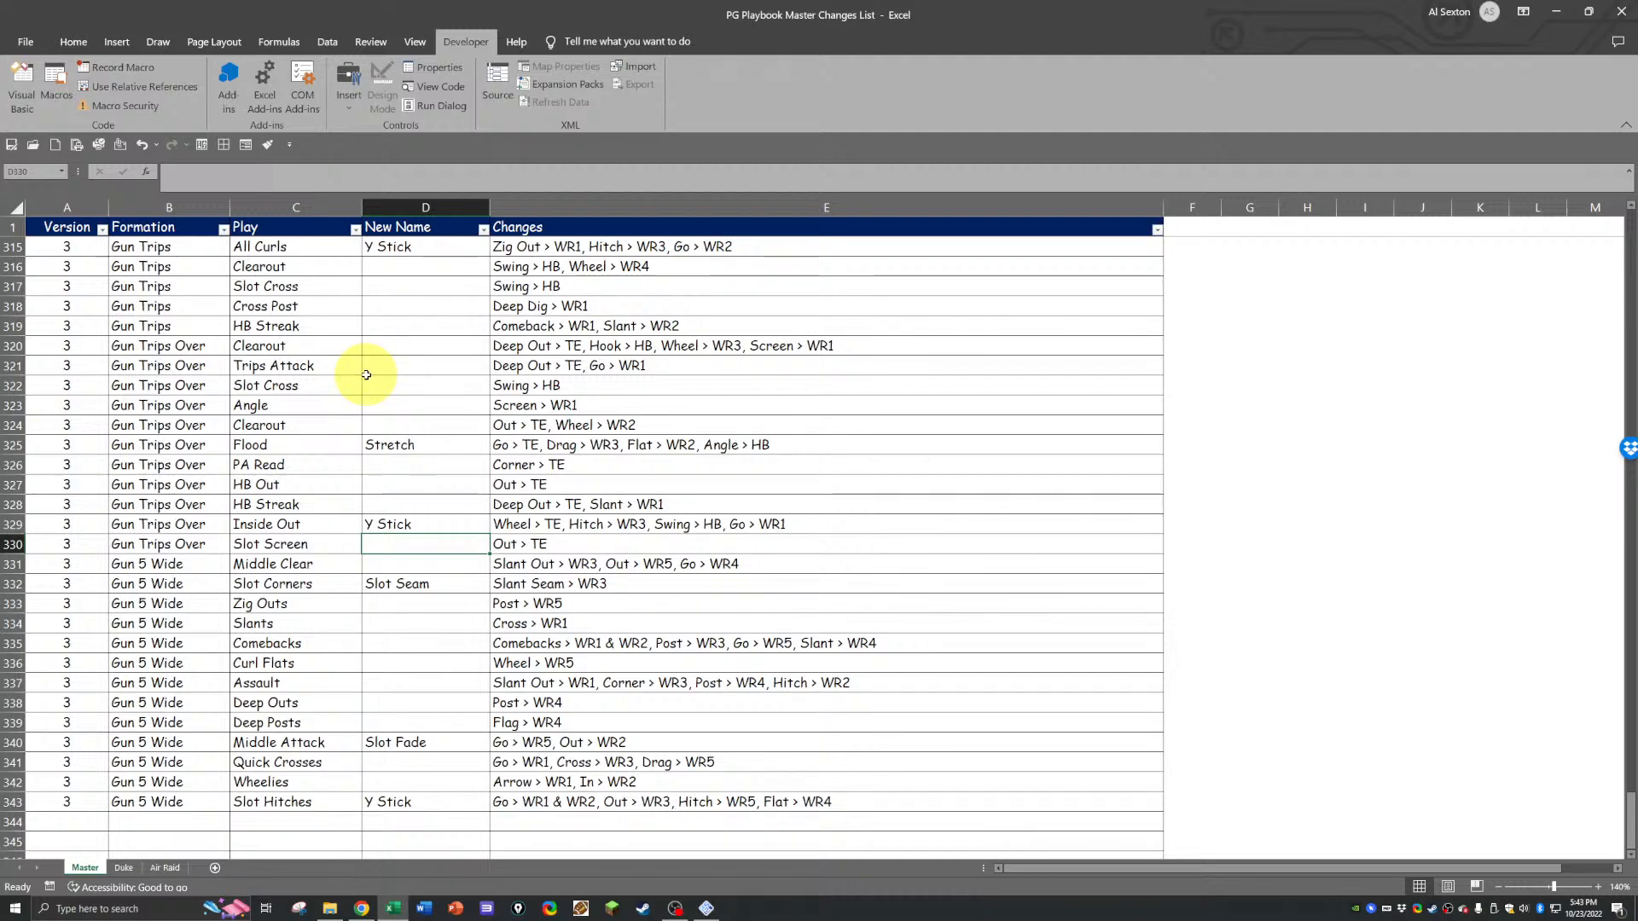
Step: Switch to the Chrome browser
click(362, 908)
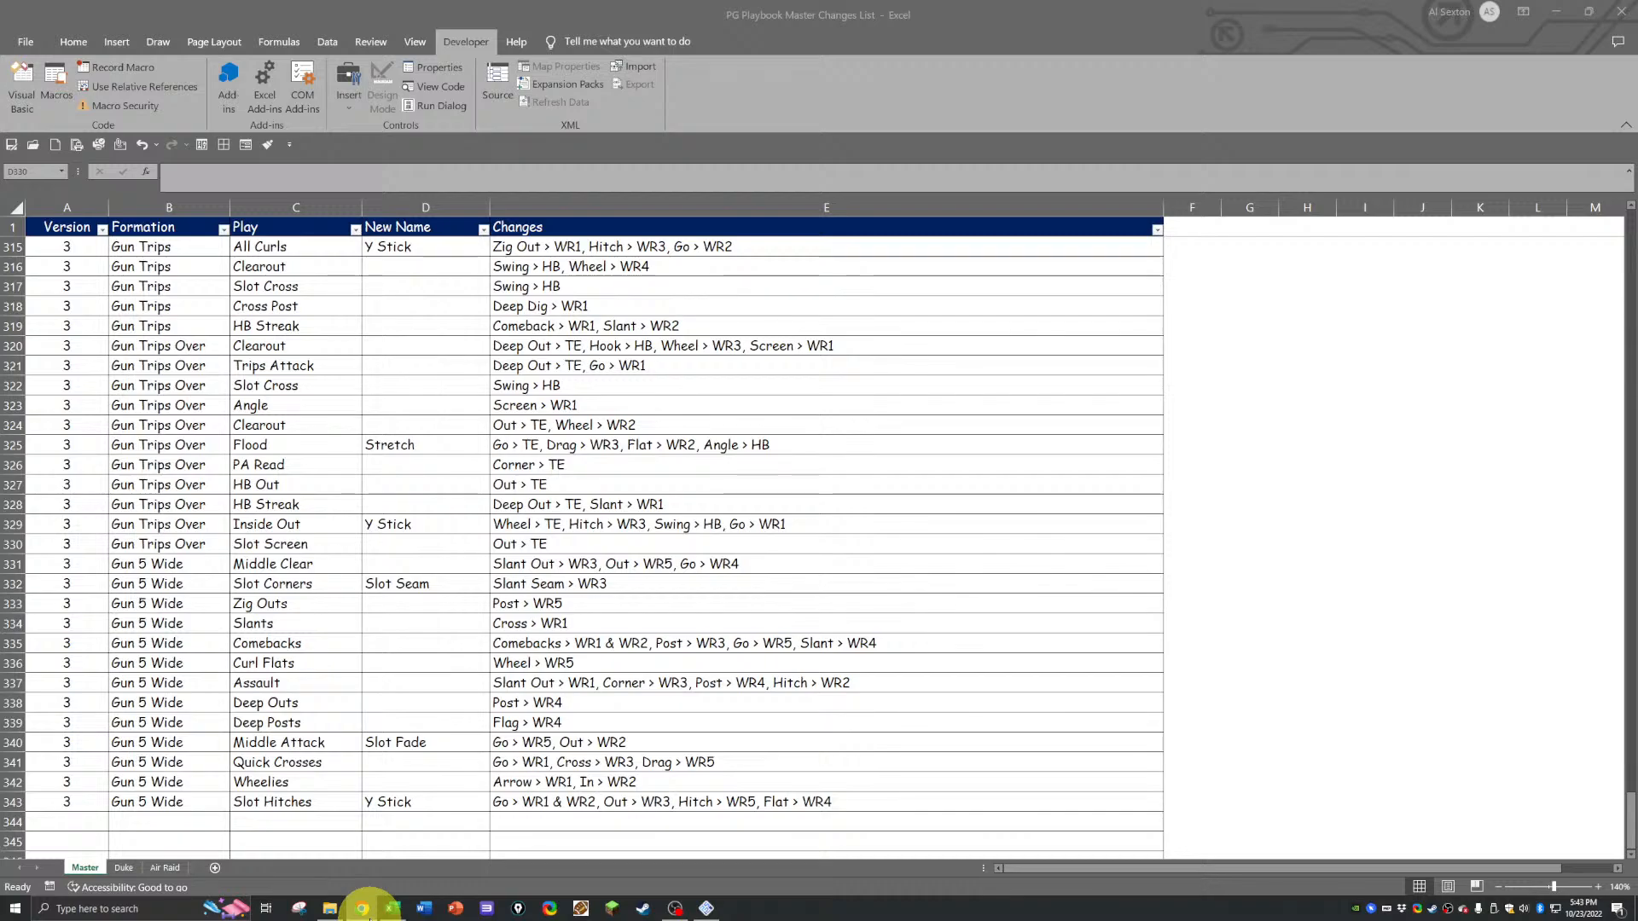